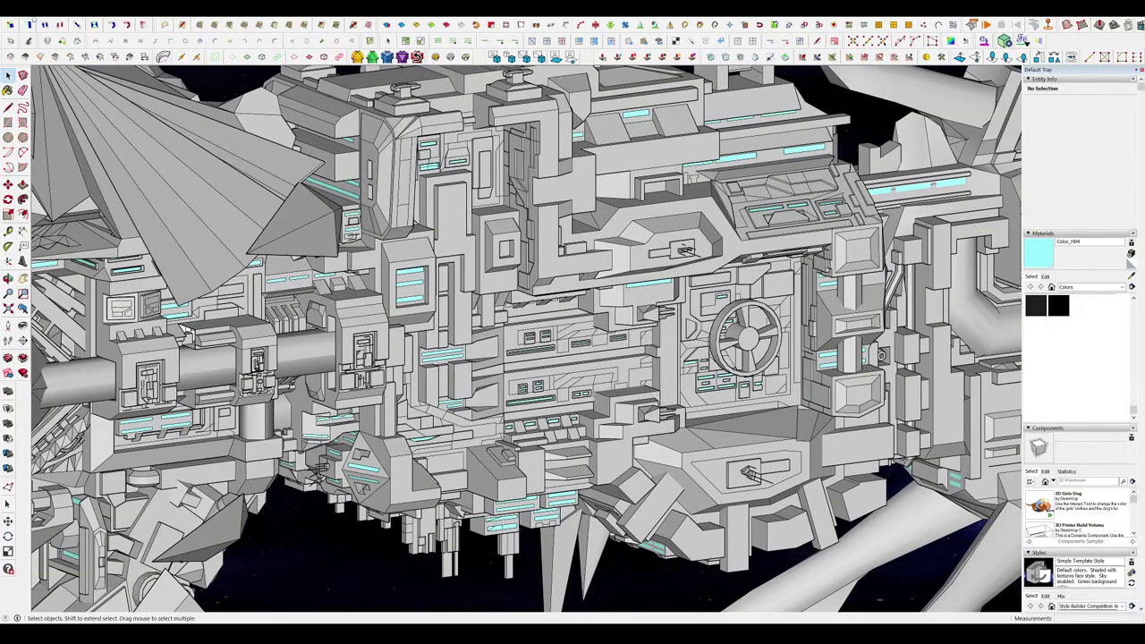
Examine the spaceship's overall shape and the panel detailing on its hull from several angles and distances.
scroll(537, 336, "up", 1)
middle_click_drag(719, 373, 722, 376)
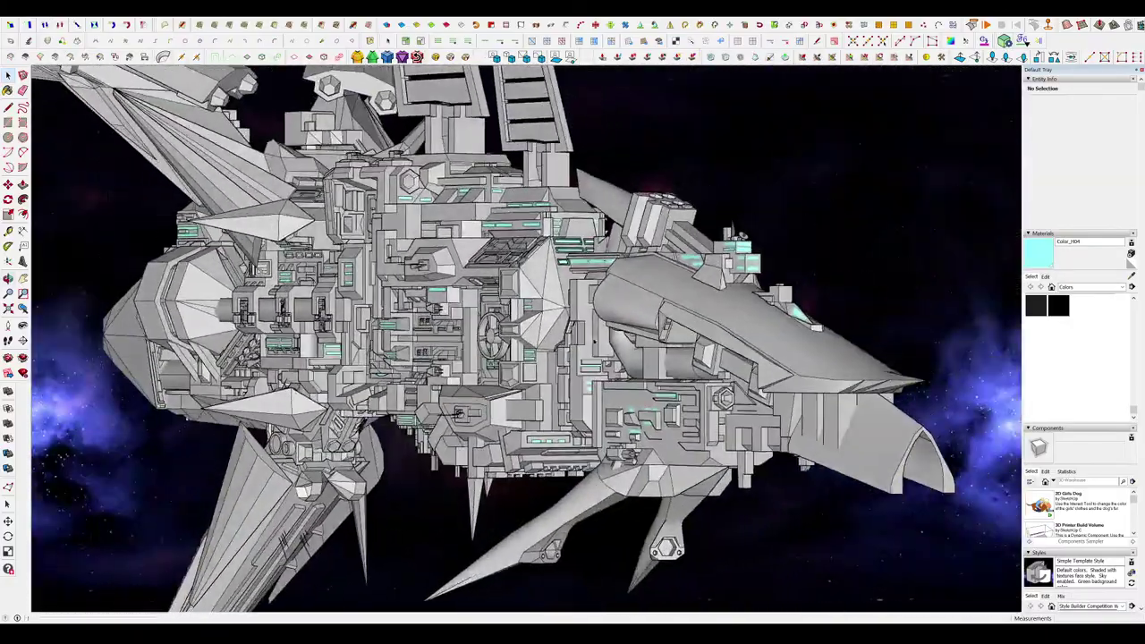
middle_click_drag(594, 341, 643, 398)
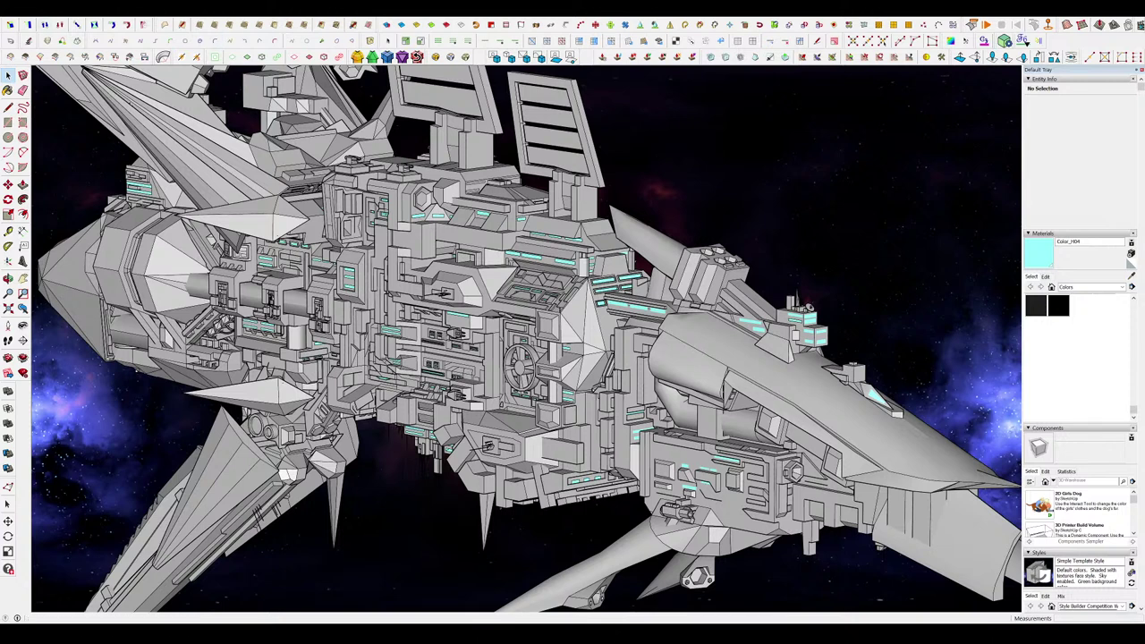
middle_click_drag(443, 291, 487, 290)
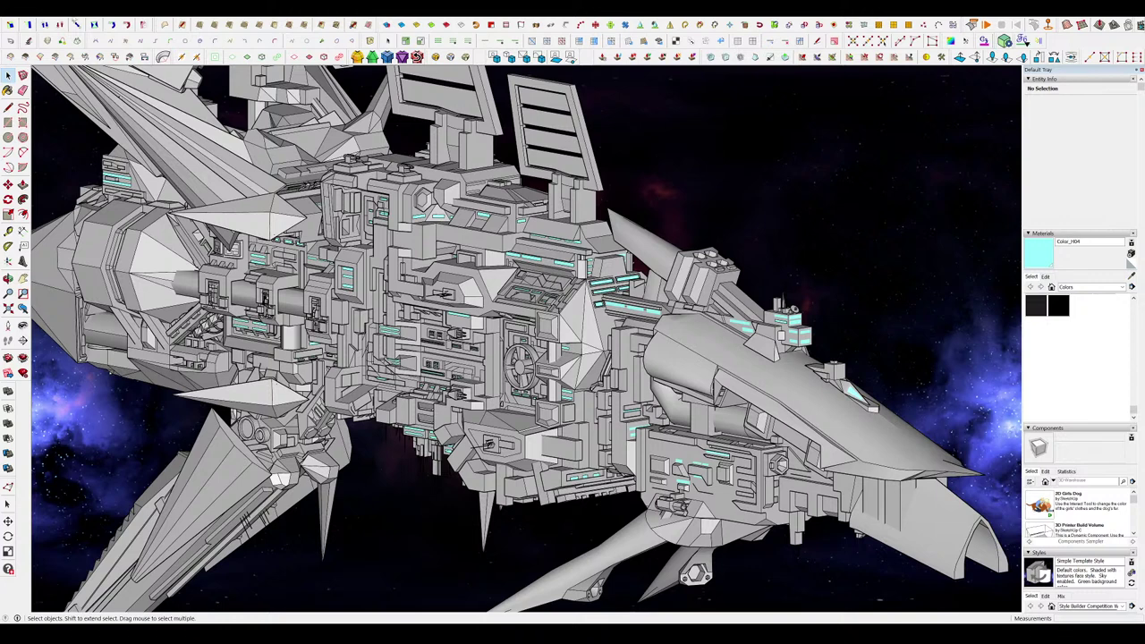
scroll(487, 291, "up", 1)
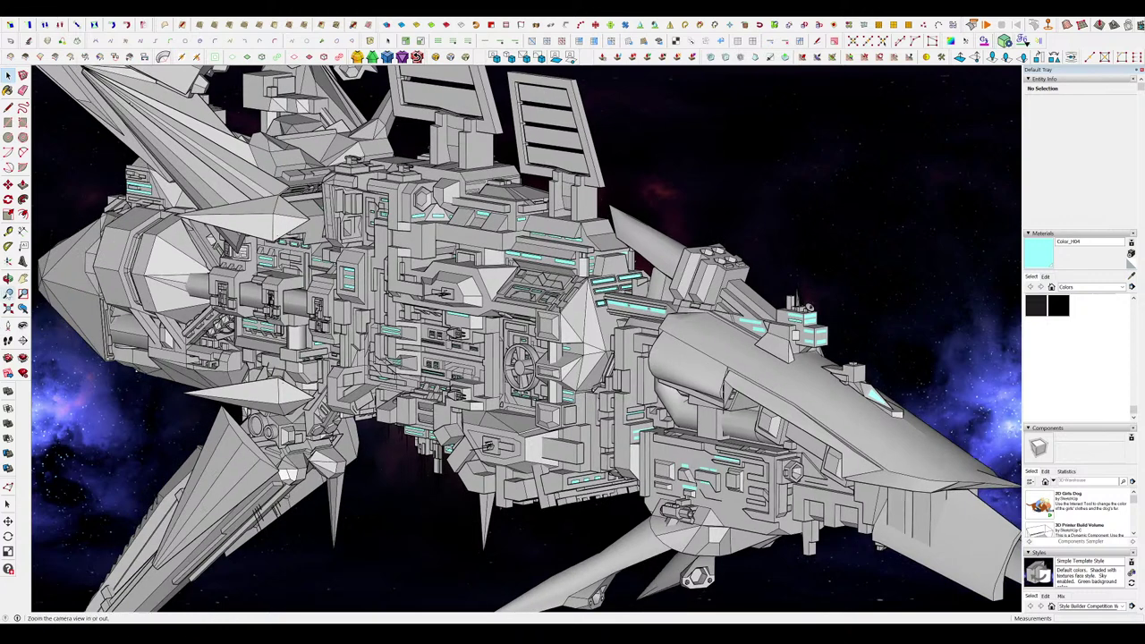
left_click(8, 293)
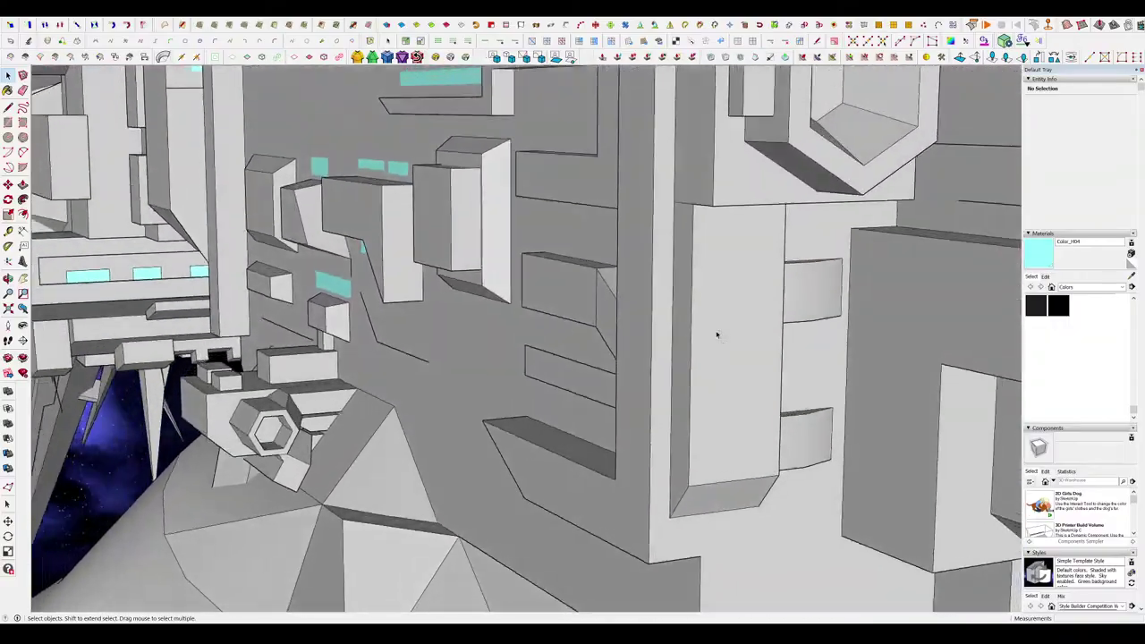
middle_click_drag(603, 289, 721, 366)
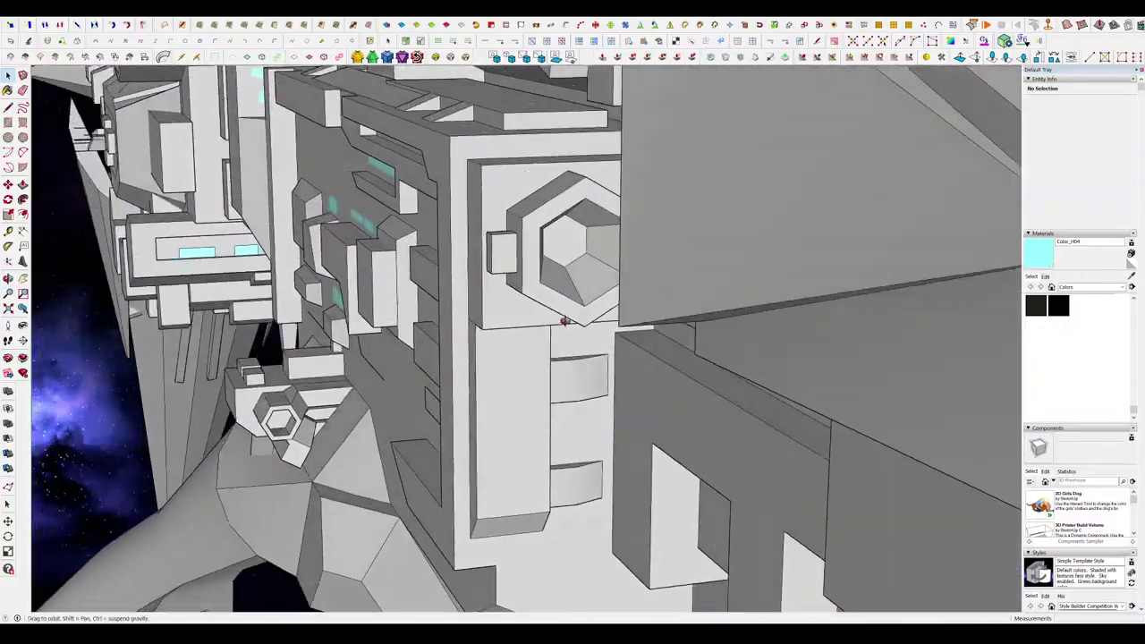
scroll(758, 350, "down", 5)
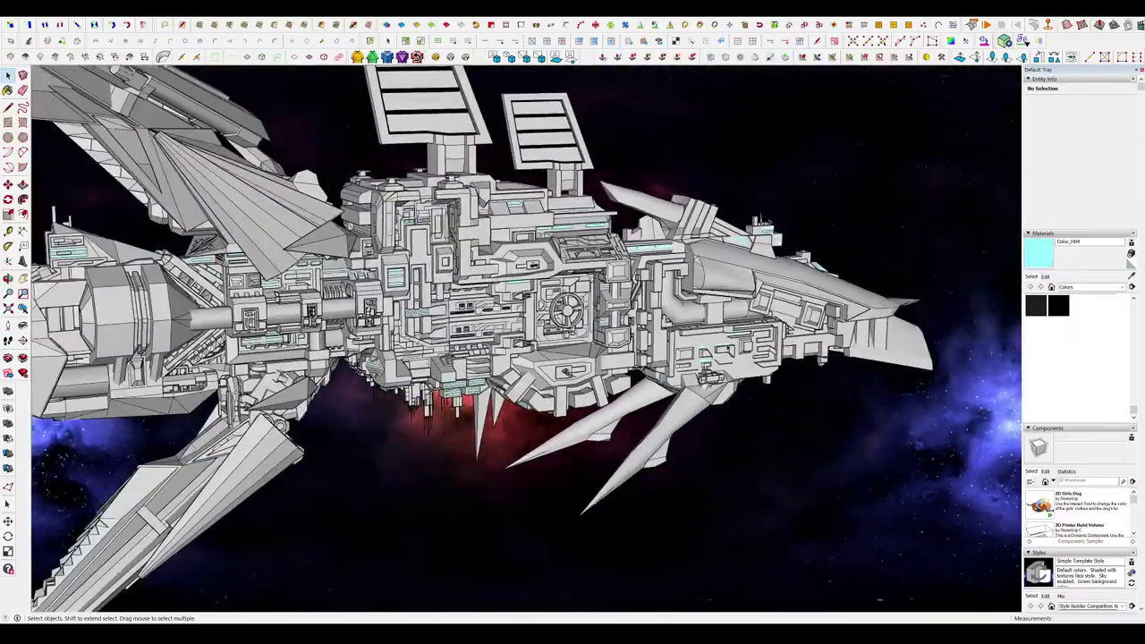
scroll(543, 282, "up", 10)
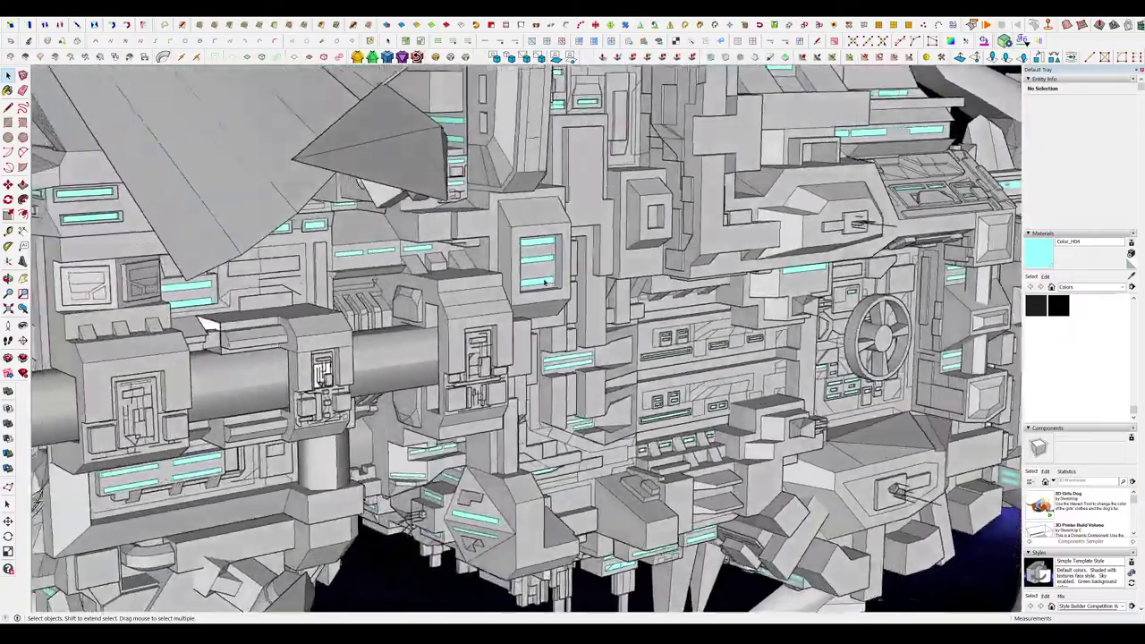
scroll(544, 283, "up", 5)
scroll(648, 328, "down", 12)
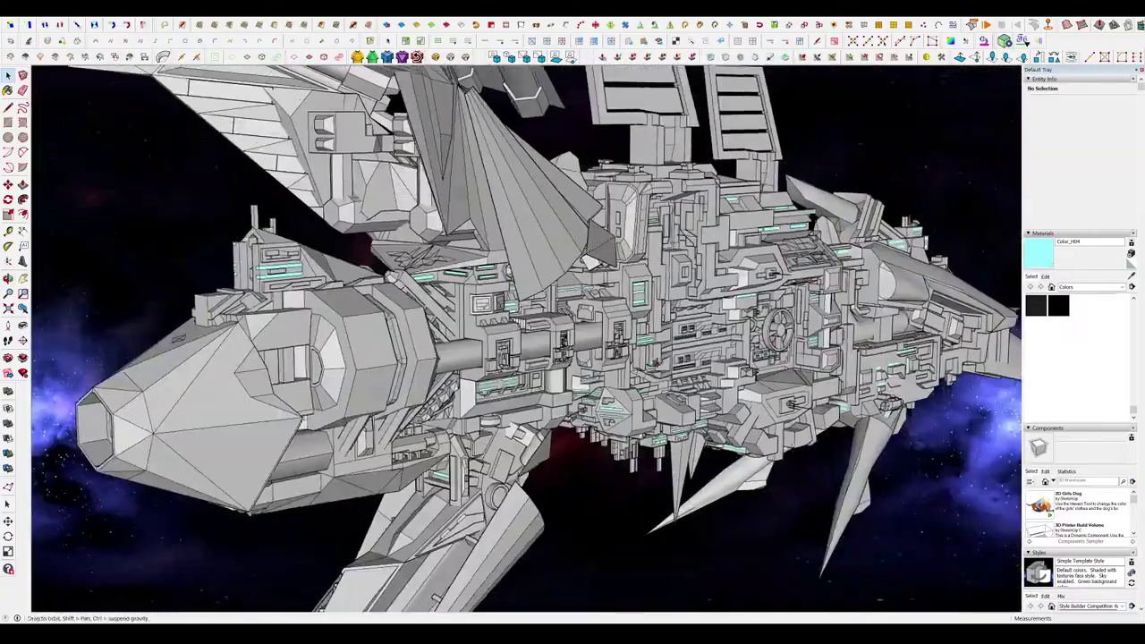
scroll(555, 395, "up", 8)
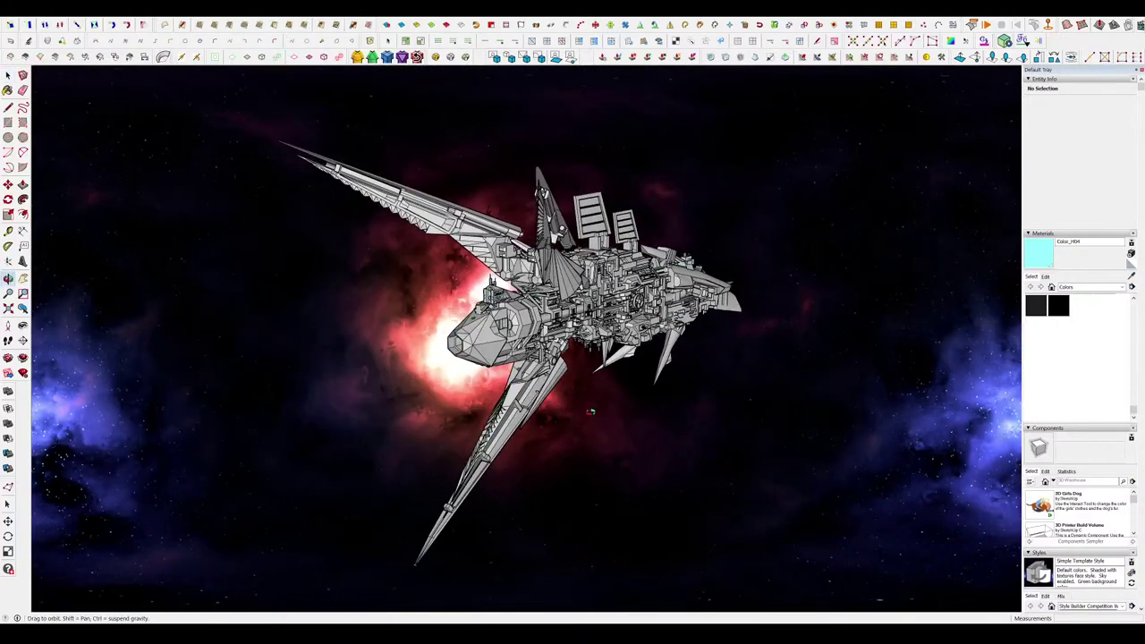
Select the connected geometry of the ship's lower fin, clear it, and select the small panel faces beside its outer blade.
left_click_drag(392, 338, 393, 338)
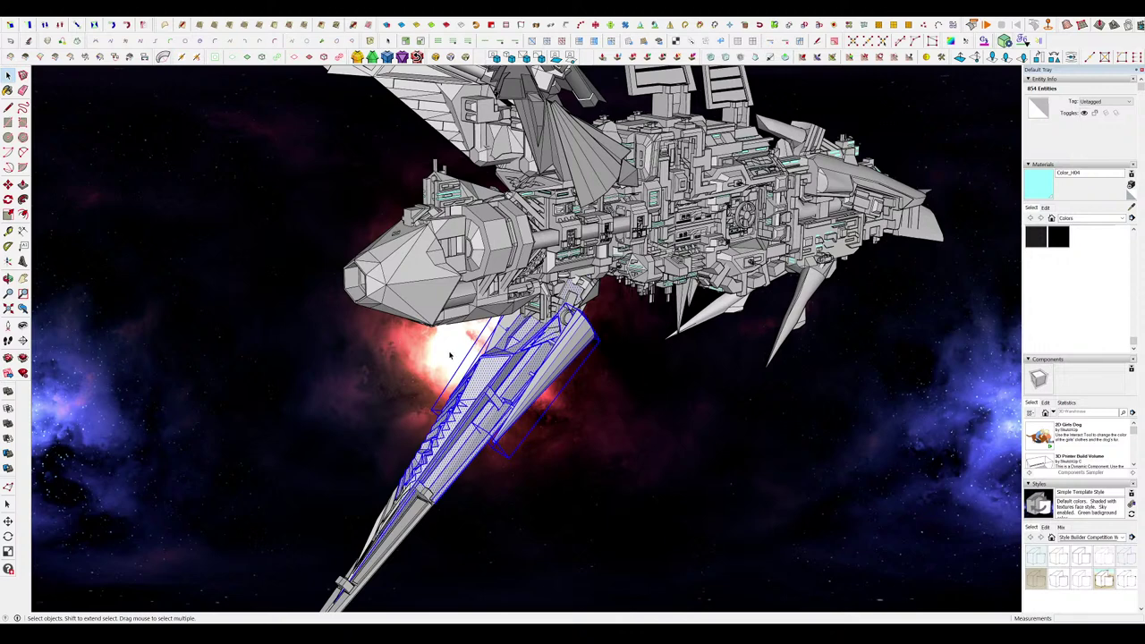
middle_click_drag(596, 356, 588, 394)
scroll(573, 380, "up", 3)
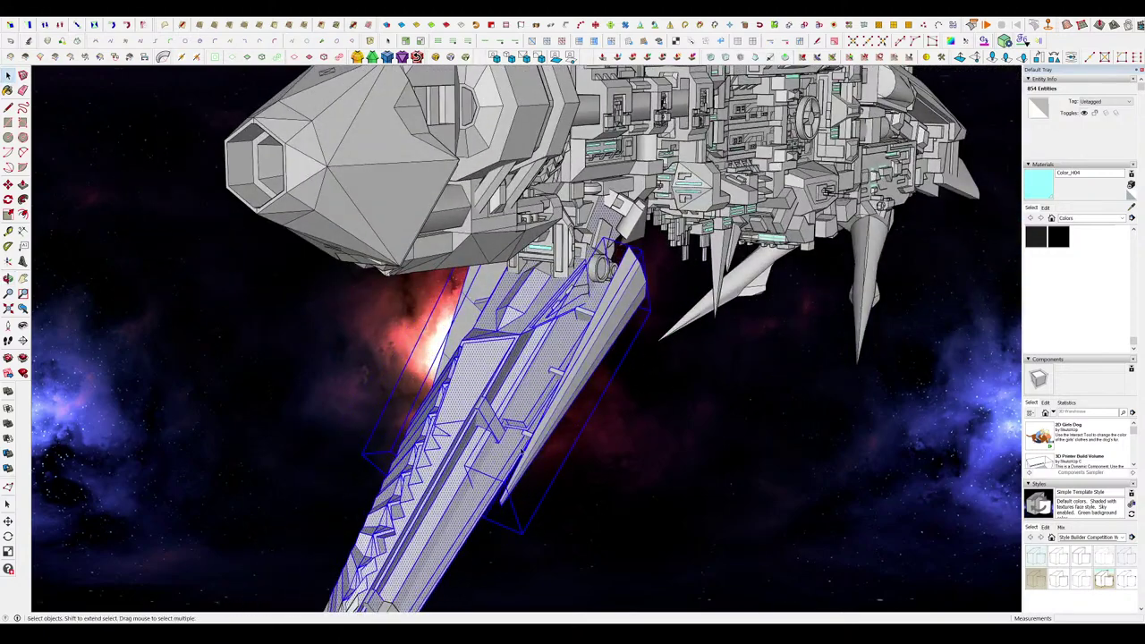
left_click(619, 376)
scroll(598, 332, "up", 3)
left_click(597, 333)
middle_click_drag(597, 333, 651, 317)
double_click(655, 313)
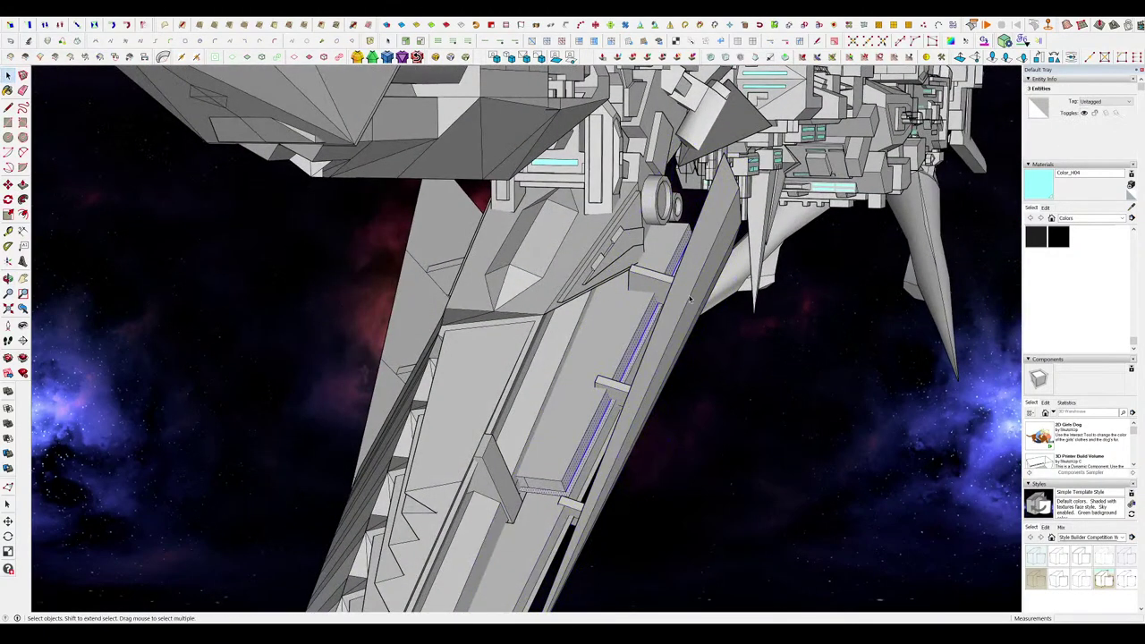
Open the lower fin's outer blade group and remove stray geometry around its recessed slots with Delete and the Eraser.
double_click(689, 300)
scroll(532, 353, "up", 5)
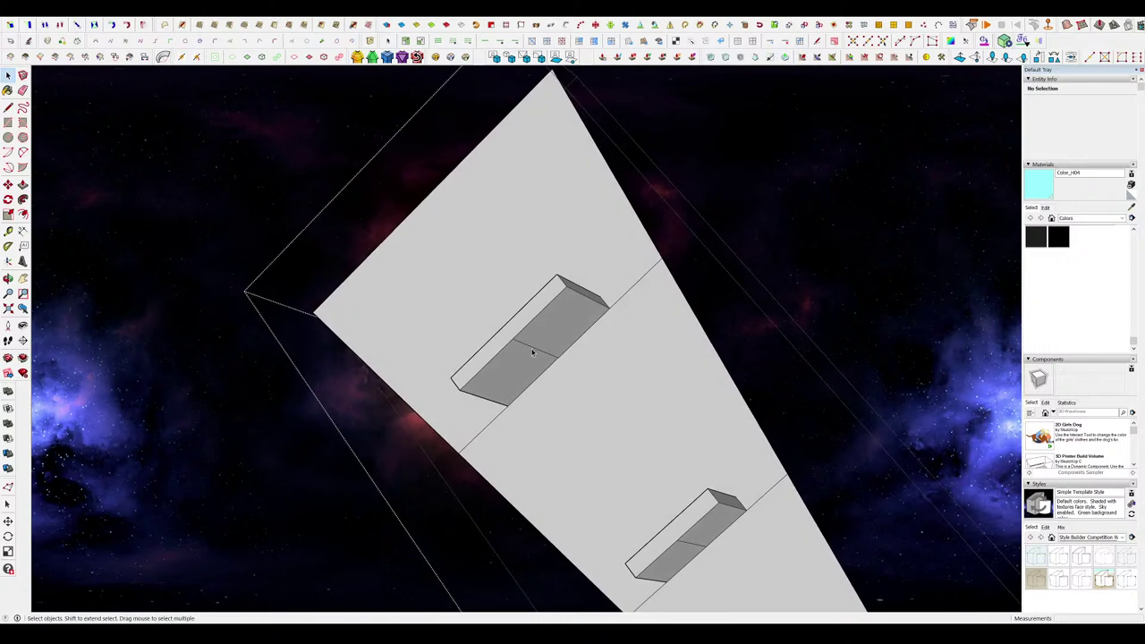
scroll(532, 354, "up", 6)
mouse_move(550, 331)
middle_mouse_down()
mouse_move(631, 355)
mouse_move(564, 379)
middle_mouse_up()
key("Delete")
scroll(537, 329, "up", 4)
key("e")
left_click(536, 332)
mouse_move(534, 334)
middle_mouse_down()
mouse_move(370, 456)
mouse_move(455, 334)
mouse_move(192, 315)
mouse_move(748, 391)
middle_mouse_up()
left_click(748, 391)
Try to trace the long side edge of the white recessed panel on the middle pipe clamp with the Line tool.
scroll(654, 335, "down", 8)
scroll(760, 268, "up", 4)
middle_click_drag(654, 334, 608, 278)
scroll(572, 286, "down", 3)
scroll(572, 278, "up", 3)
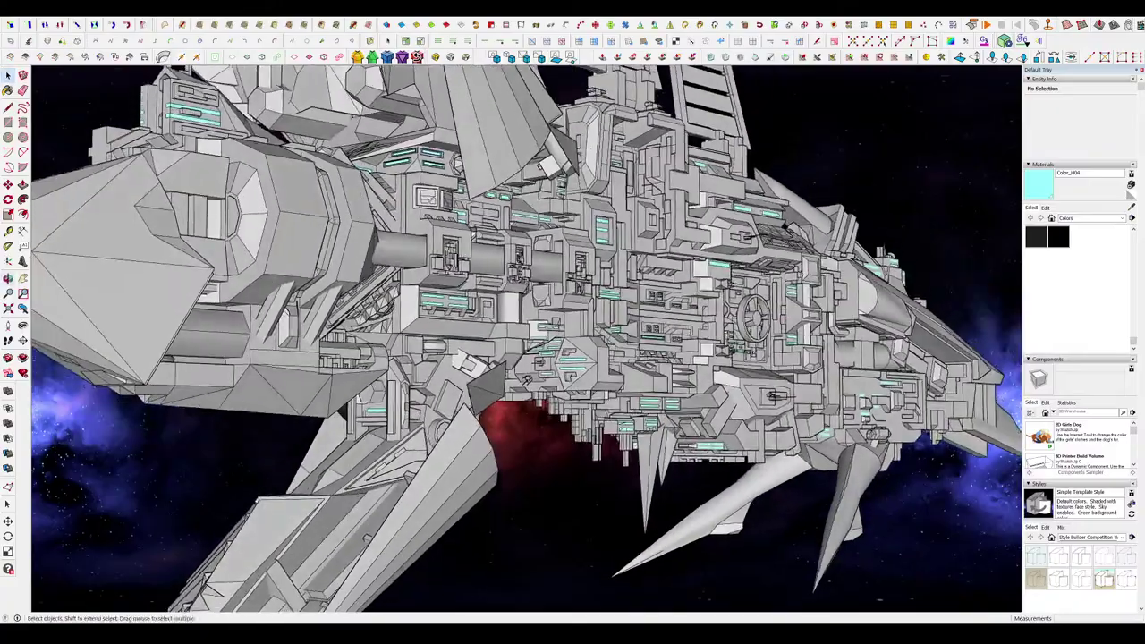
scroll(579, 261, "up", 6)
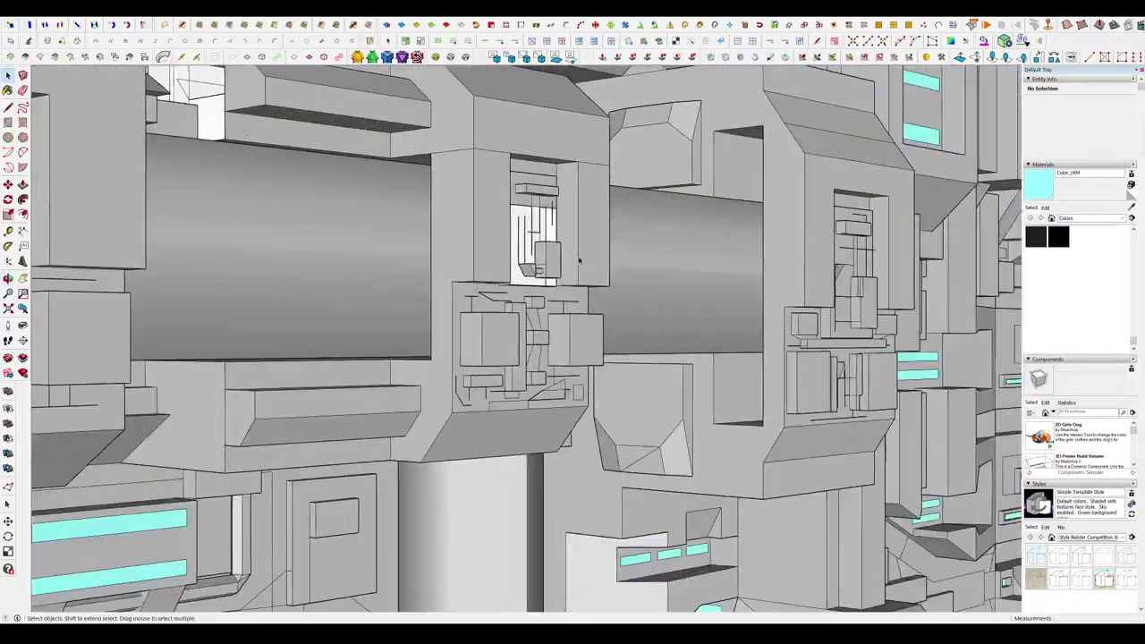
scroll(578, 260, "up", 8)
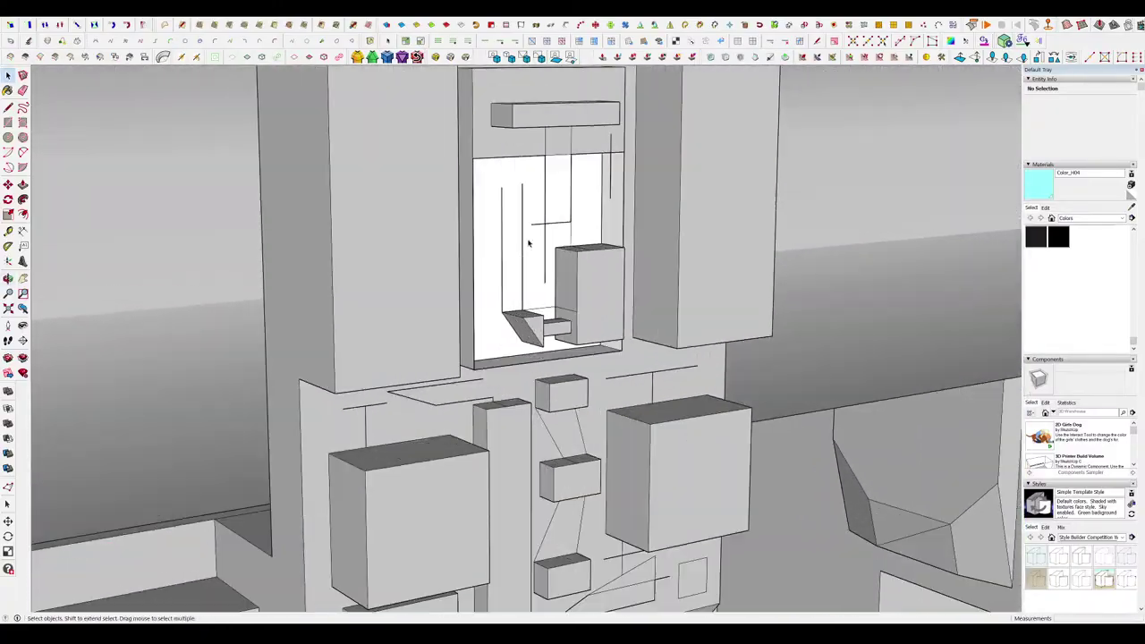
mouse_move(528, 243)
middle_mouse_down()
mouse_move(440, 355)
mouse_move(493, 245)
middle_mouse_up()
key("l")
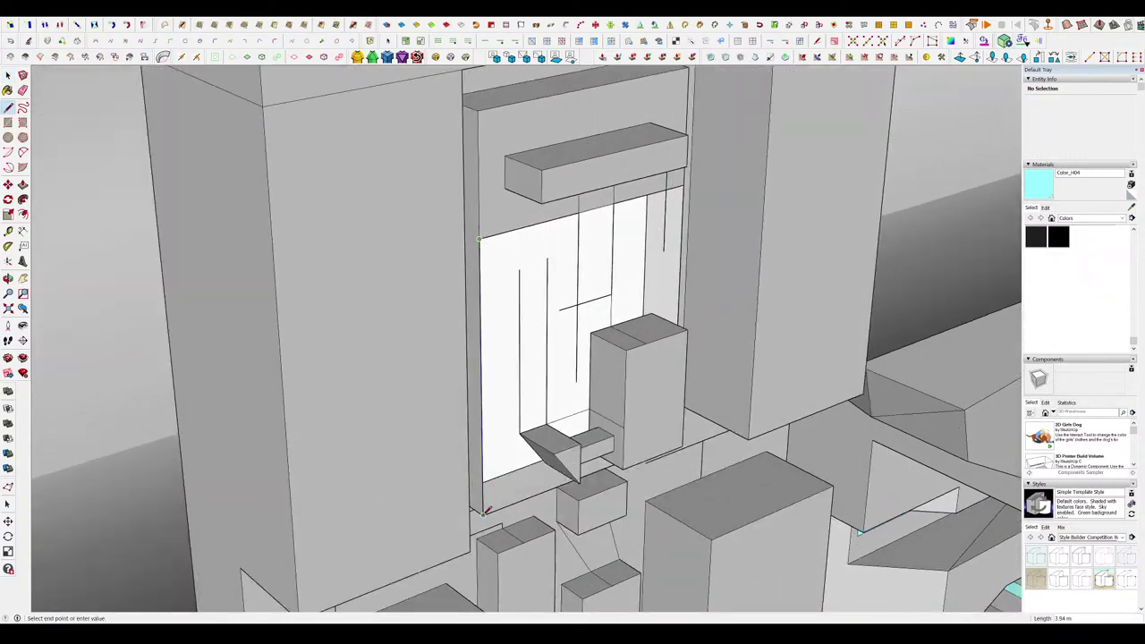
key("space")
middle_click_drag(487, 510, 291, 336)
Select the clamp's front face and the connected geometry of the upper and central hull sections in turn, then clear the selection.
double_click(526, 290)
scroll(525, 292, "down", 10)
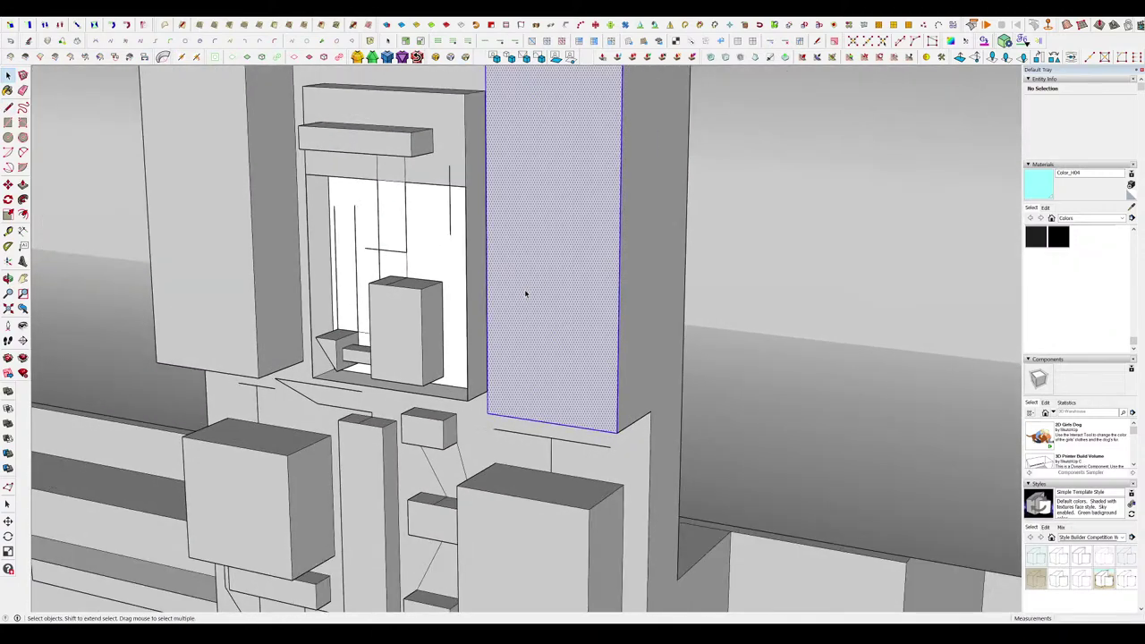
scroll(525, 292, "down", 3)
triple_click(628, 212)
scroll(894, 259, "up", 5)
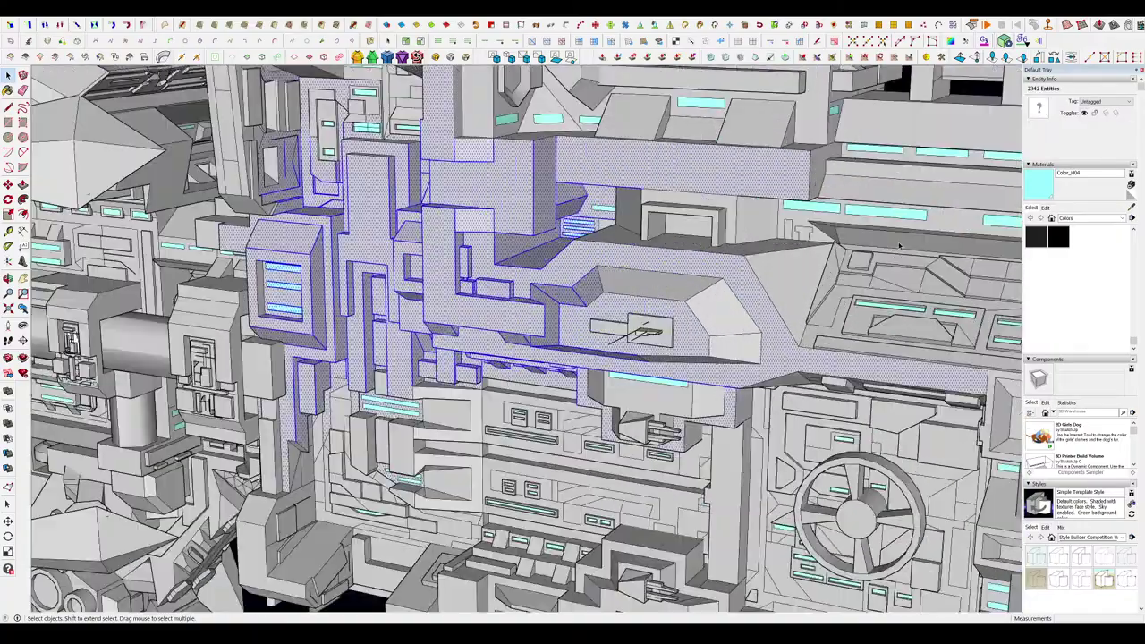
scroll(501, 250, "down", 7)
triple_click(573, 300)
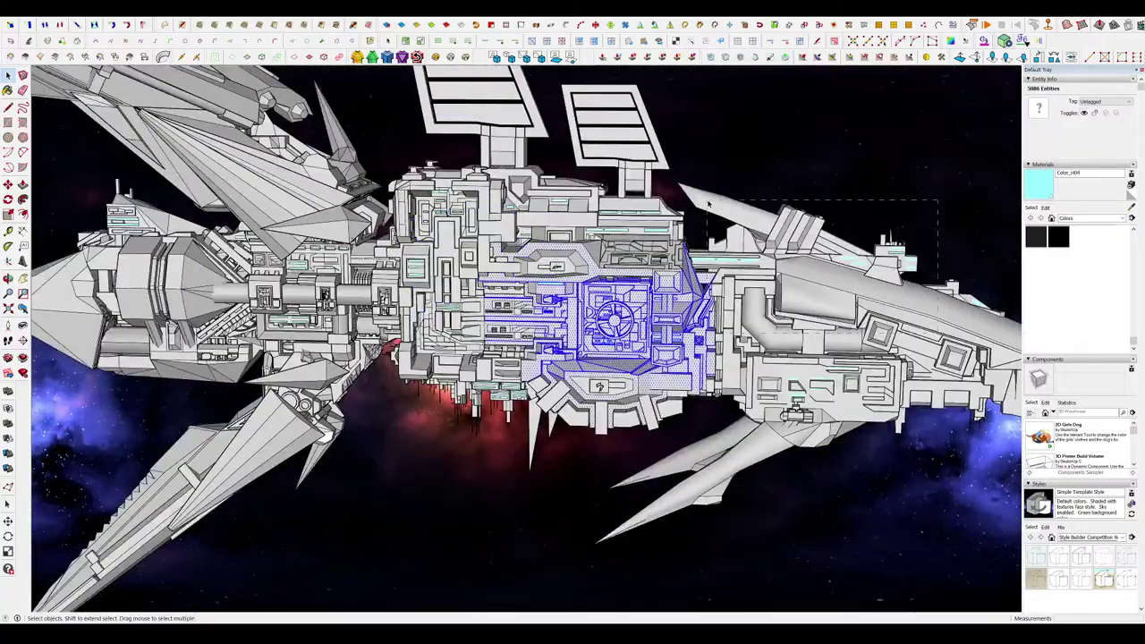
left_click_drag(709, 204, 707, 200)
scroll(979, 250, "up", 3)
left_click(979, 251)
Examine the curved nose section, the engine end and both sides of the hull up close.
middle_click_drag(975, 250, 855, 286)
scroll(855, 286, "up", 4)
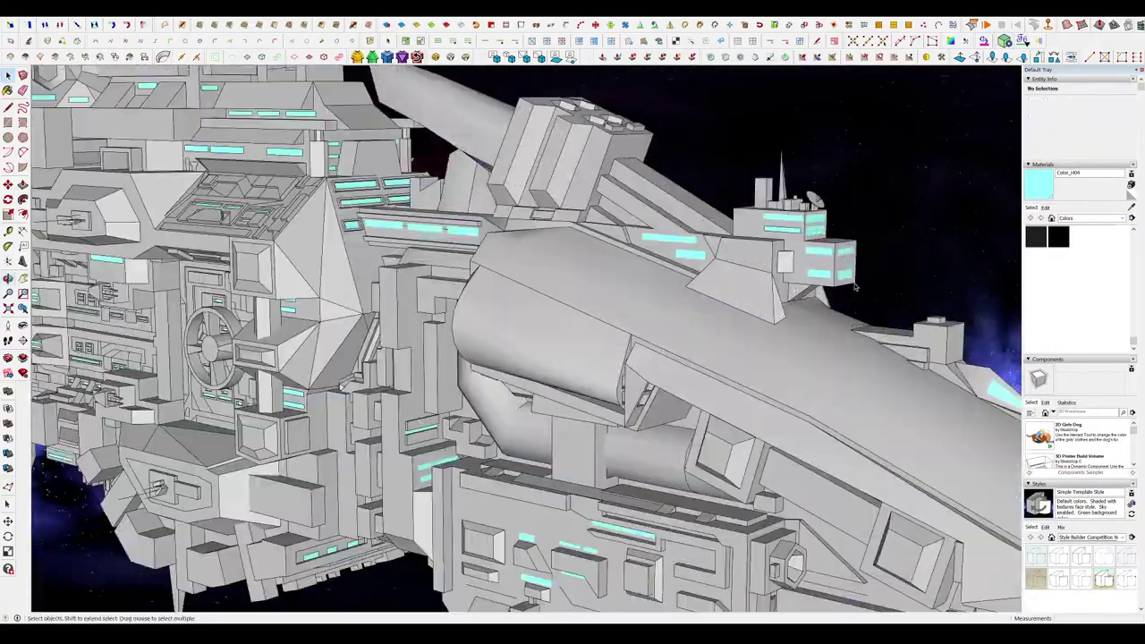
scroll(854, 287, "down", 2)
scroll(586, 295, "down", 5)
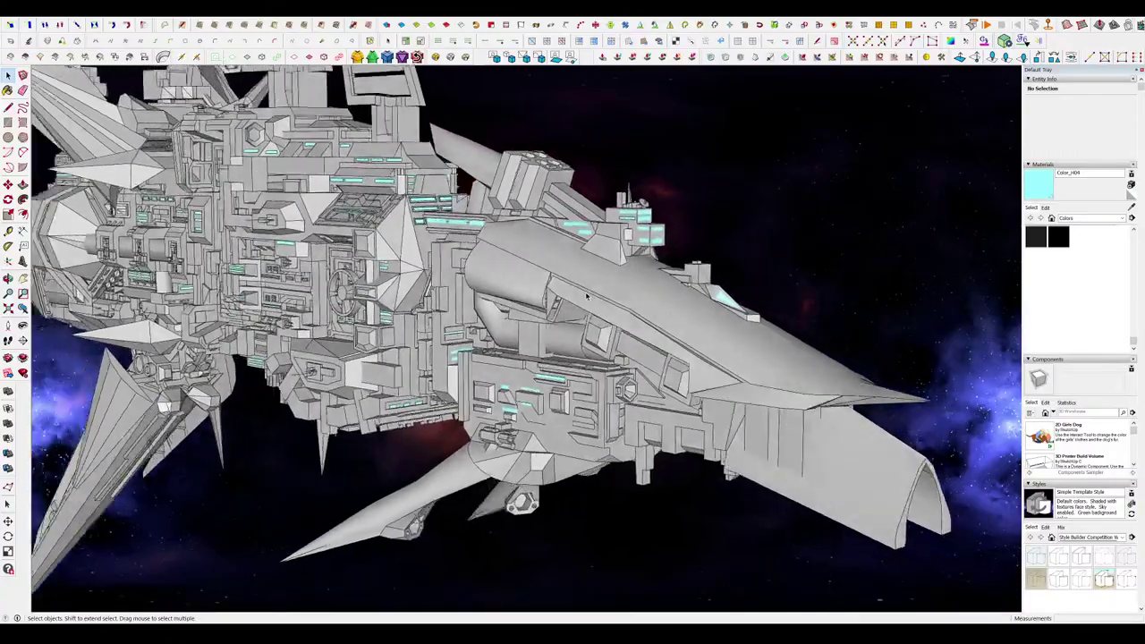
mouse_move(585, 295)
middle_mouse_down()
mouse_move(574, 198)
mouse_move(636, 274)
mouse_move(751, 307)
mouse_move(519, 327)
mouse_move(752, 376)
middle_mouse_up()
scroll(573, 198, "up", 3)
scroll(751, 376, "down", 8)
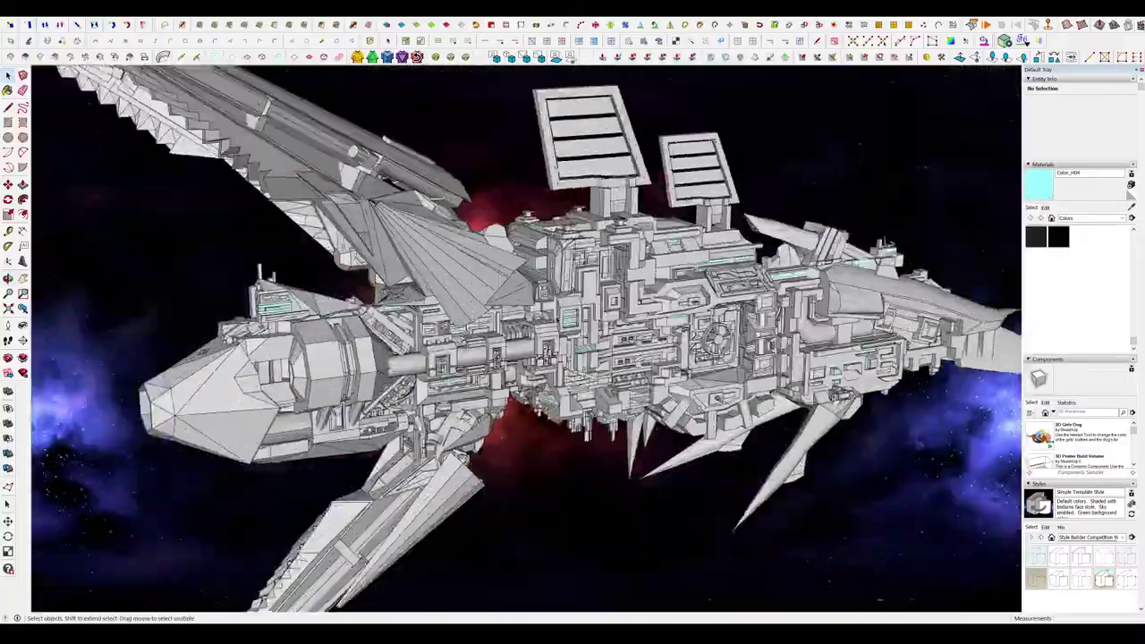
scroll(528, 340, "up", 10)
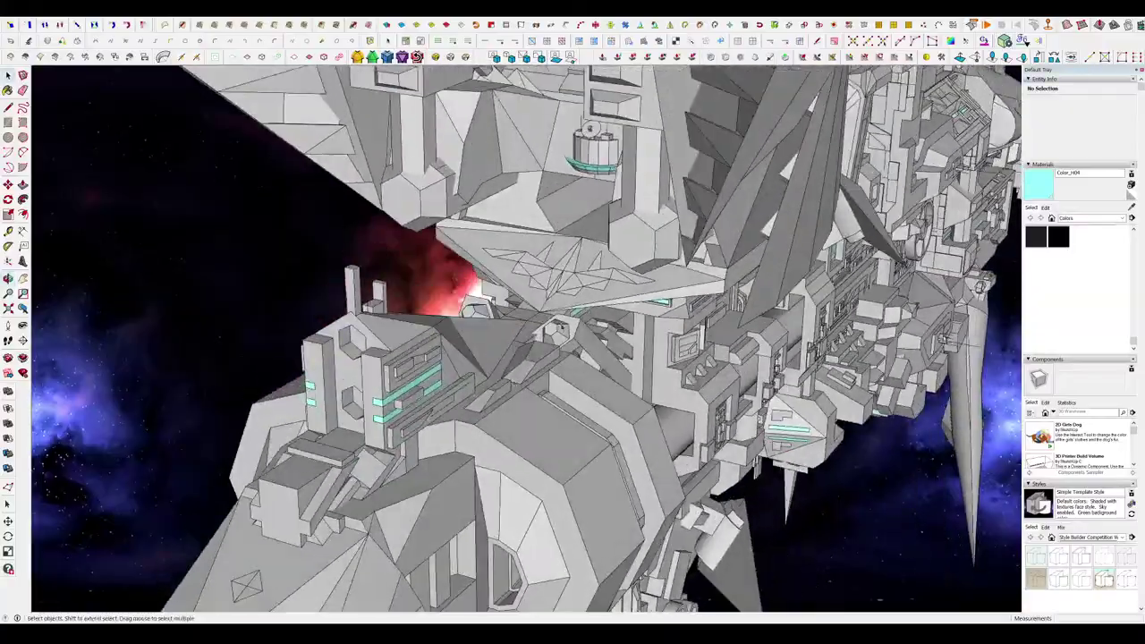
mouse_move(562, 327)
middle_mouse_down()
mouse_move(715, 247)
mouse_move(717, 256)
middle_mouse_up()
scroll(716, 260, "down", 5)
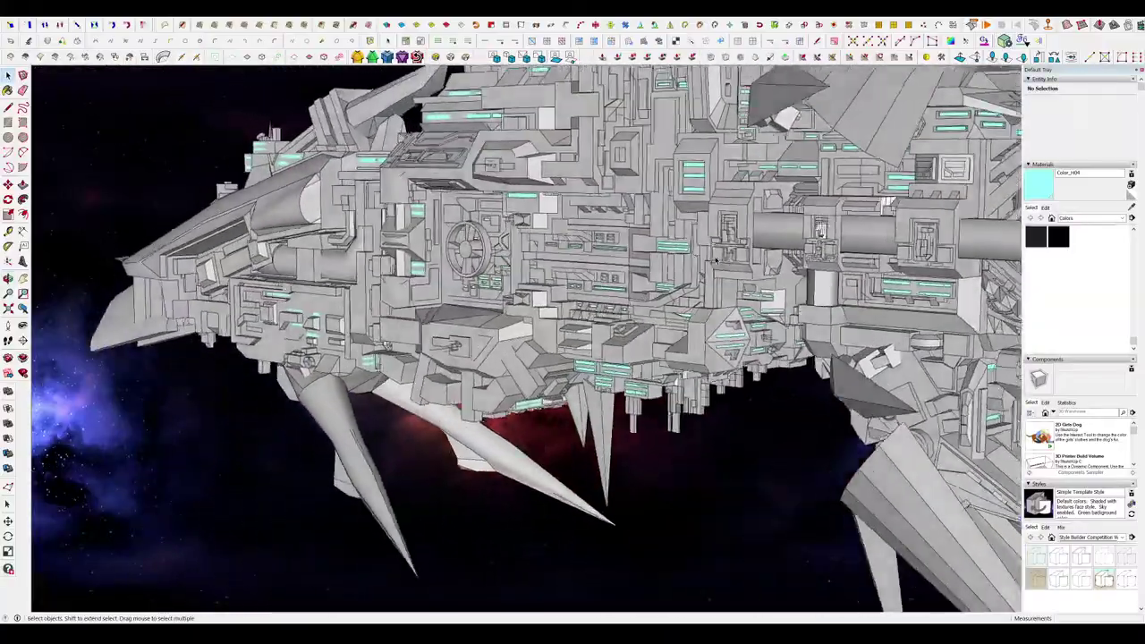
middle_click_drag(716, 261, 930, 411)
scroll(504, 315, "up", 5)
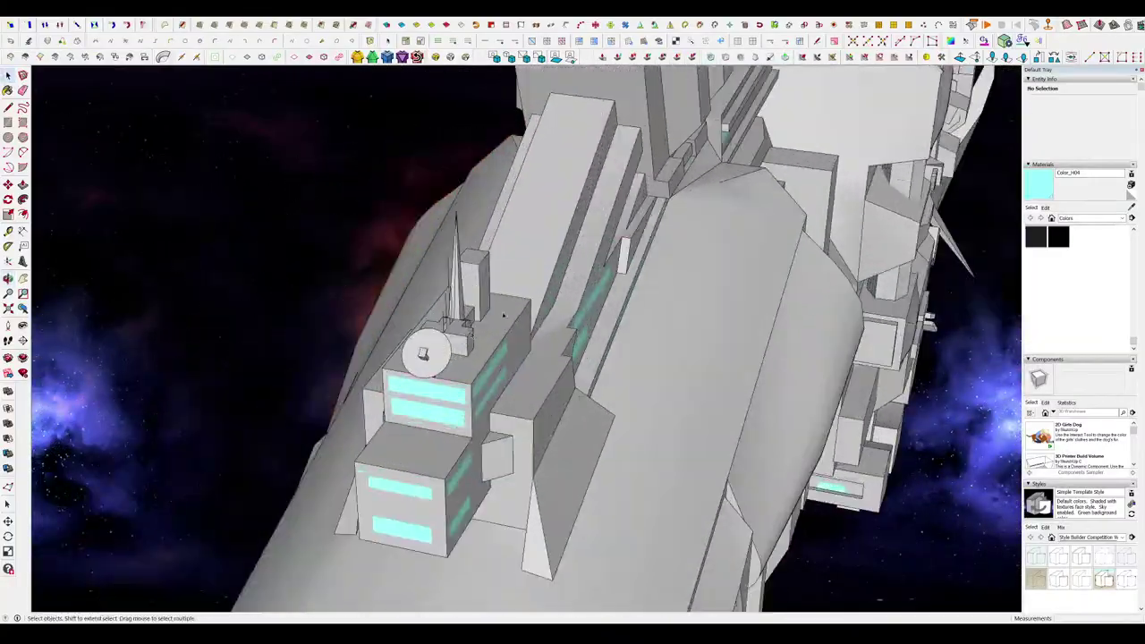
Select the connected geometry around the small dish on the windowed tower's roof, then clear the selection.
middle_click_drag(504, 315, 1013, 265)
scroll(818, 309, "up", 4)
left_click(828, 317)
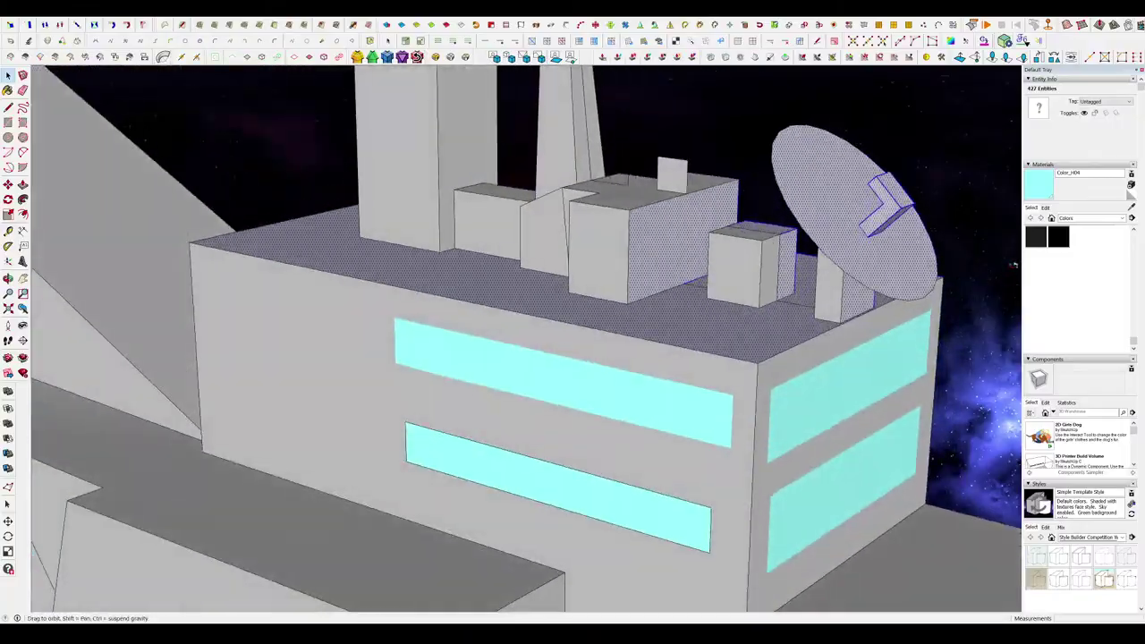
scroll(832, 316, "down", 10)
left_click(982, 420)
Inspect the complete ship against the nebula background and the pipe section along its hull.
scroll(501, 268, "up", 4)
middle_click_drag(555, 385, 645, 353)
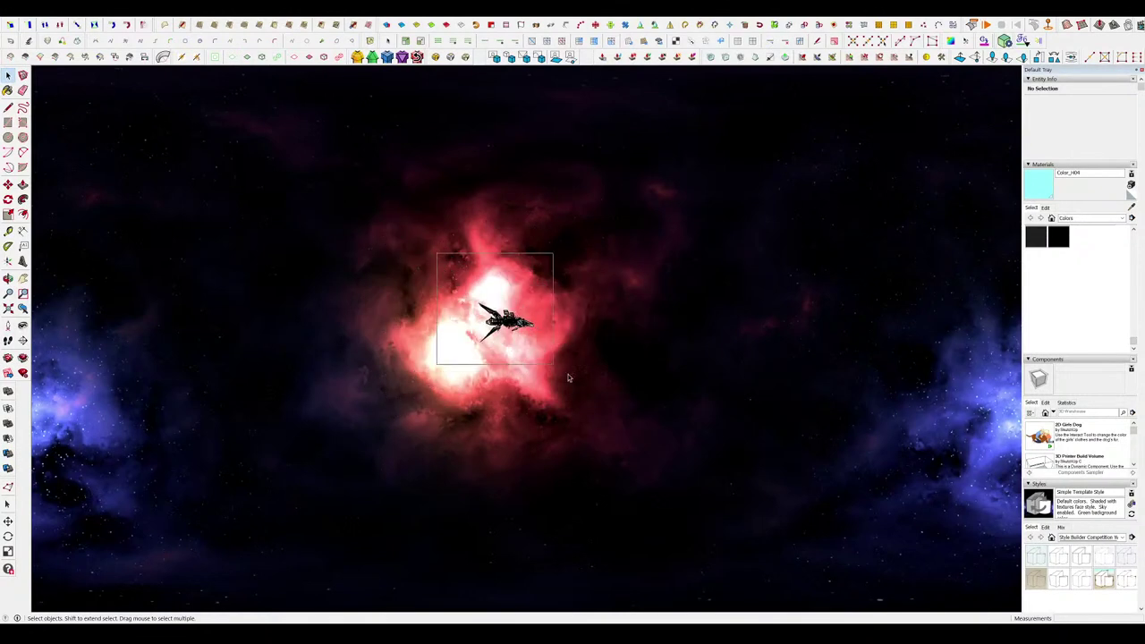
left_click_drag(567, 377, 604, 389)
scroll(523, 331, "up", 10)
middle_click_drag(523, 331, 403, 347)
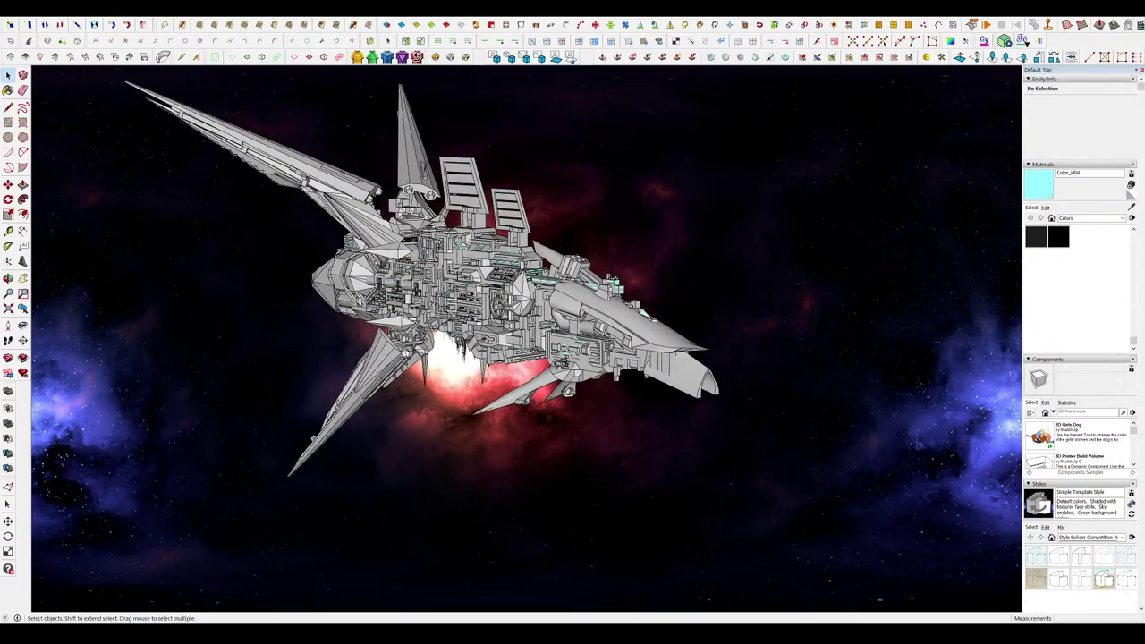
scroll(532, 281, "up", 4)
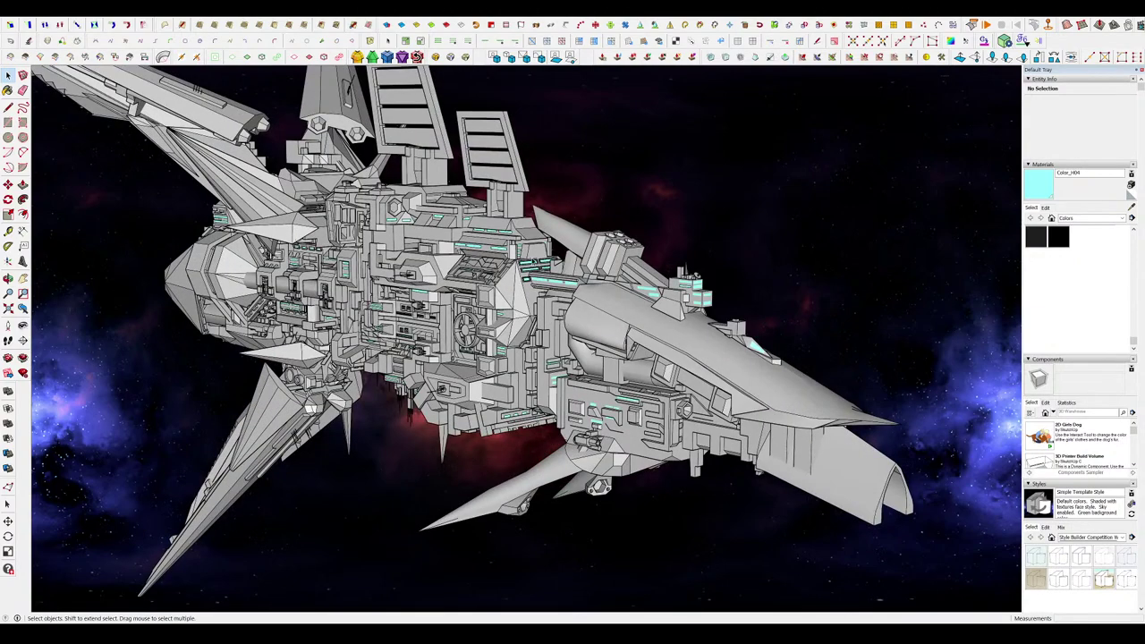
scroll(487, 358, "down", 2)
scroll(353, 344, "up", 3)
middle_click_drag(354, 304, 284, 270)
scroll(285, 270, "up", 4)
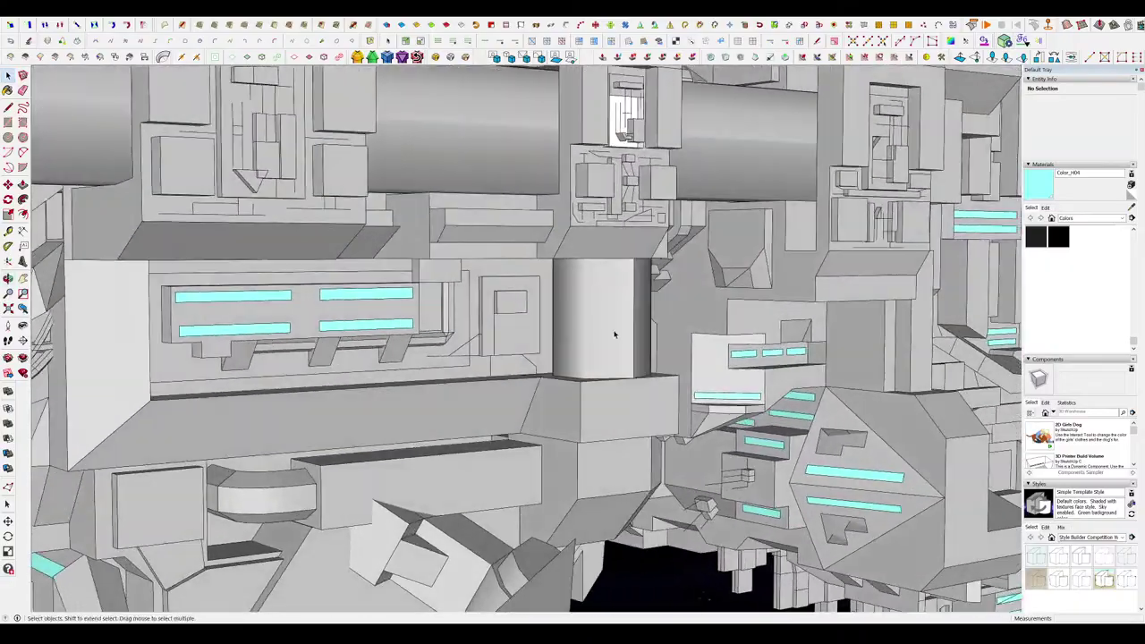
scroll(573, 335, "down", 10)
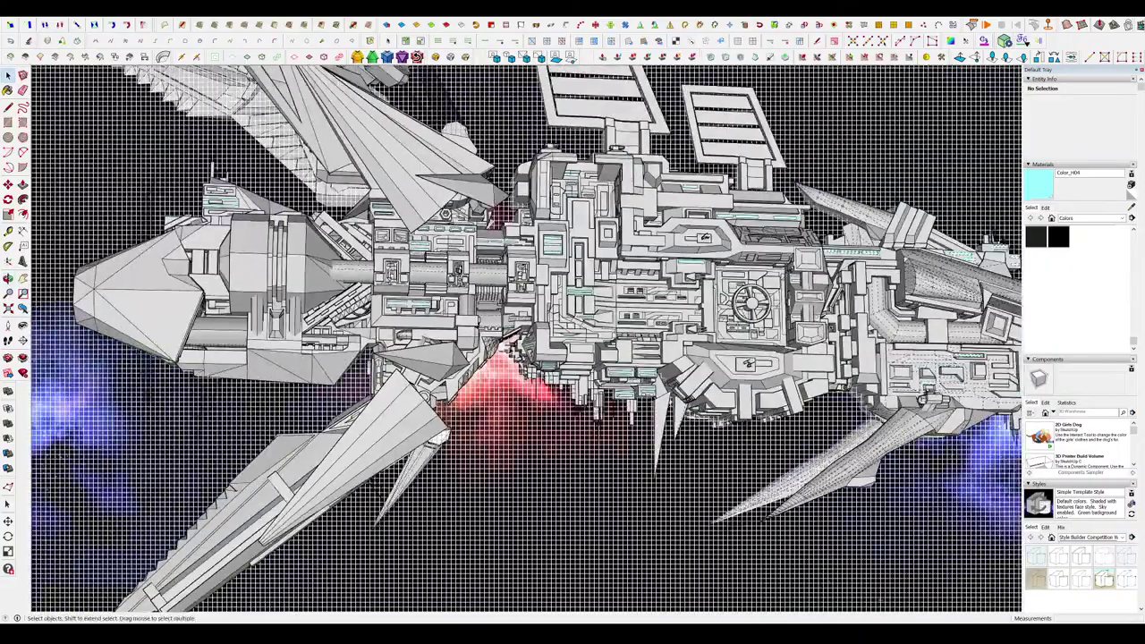
middle_click_drag(529, 345, 536, 352)
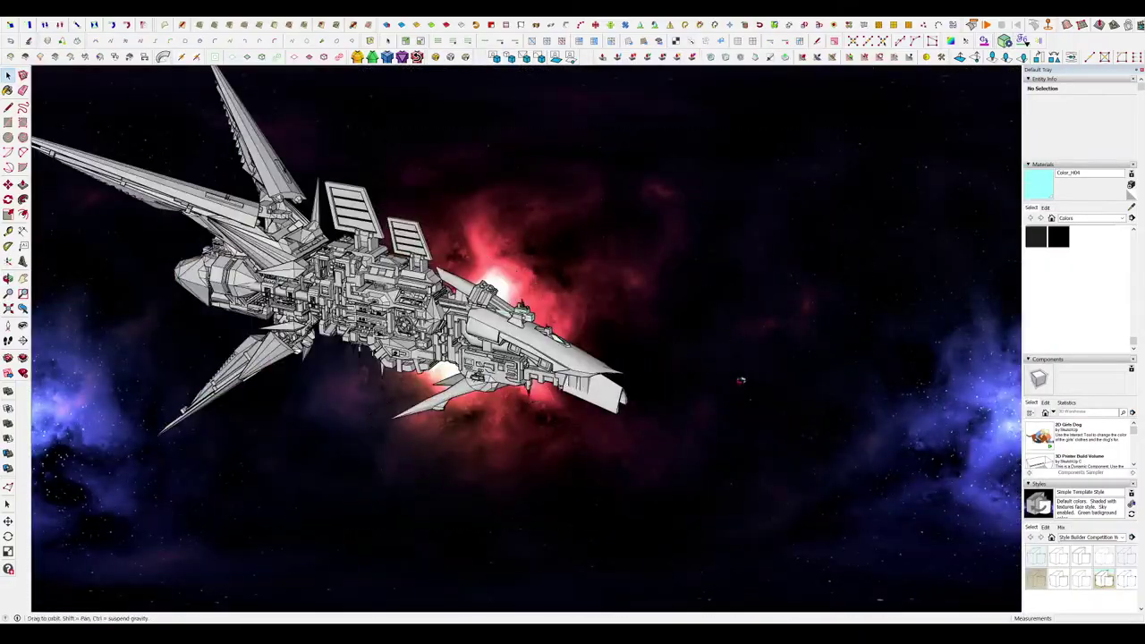
scroll(534, 342, "up", 2)
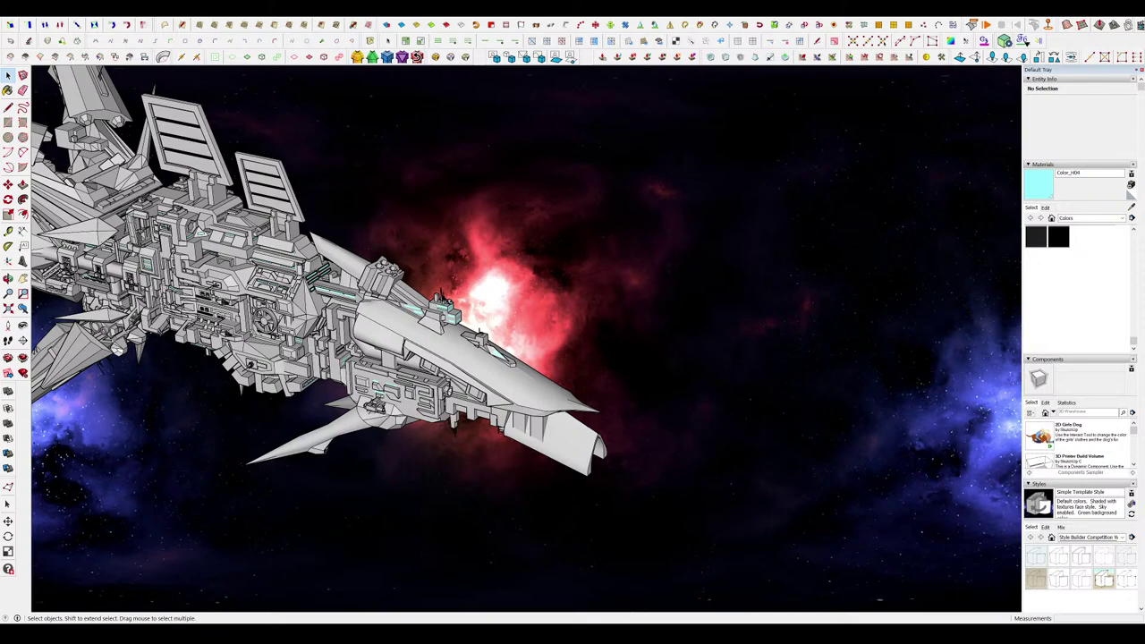
Select the image placed beside the ship and examine its ship blueprints, window view and blue-screen console up close.
left_click(882, 460)
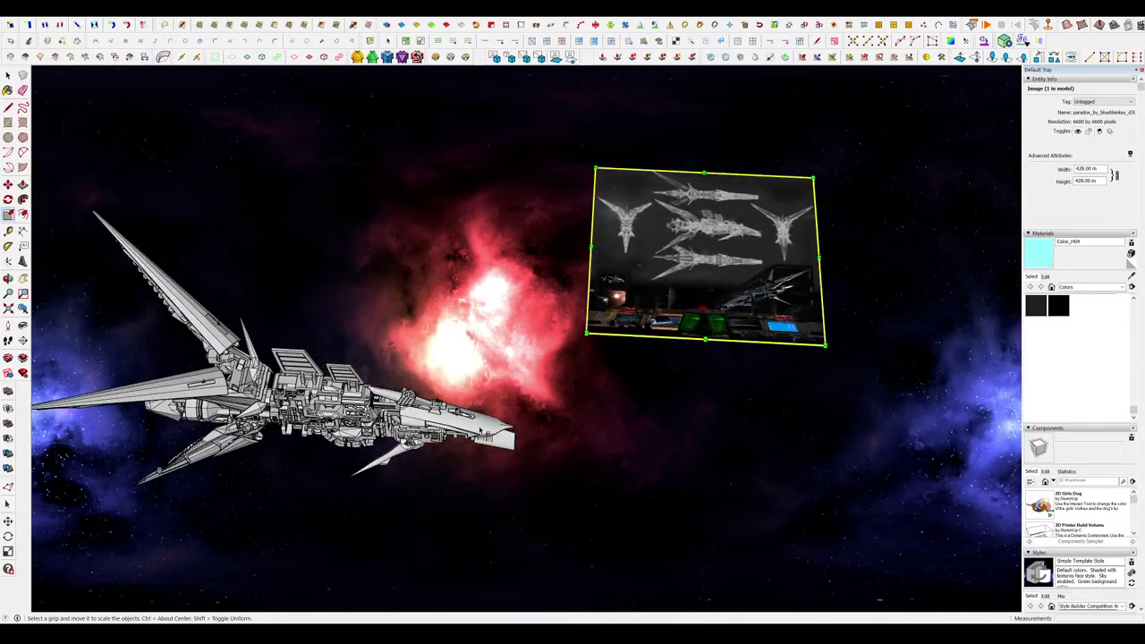
key("space")
scroll(512, 239, "up", 4)
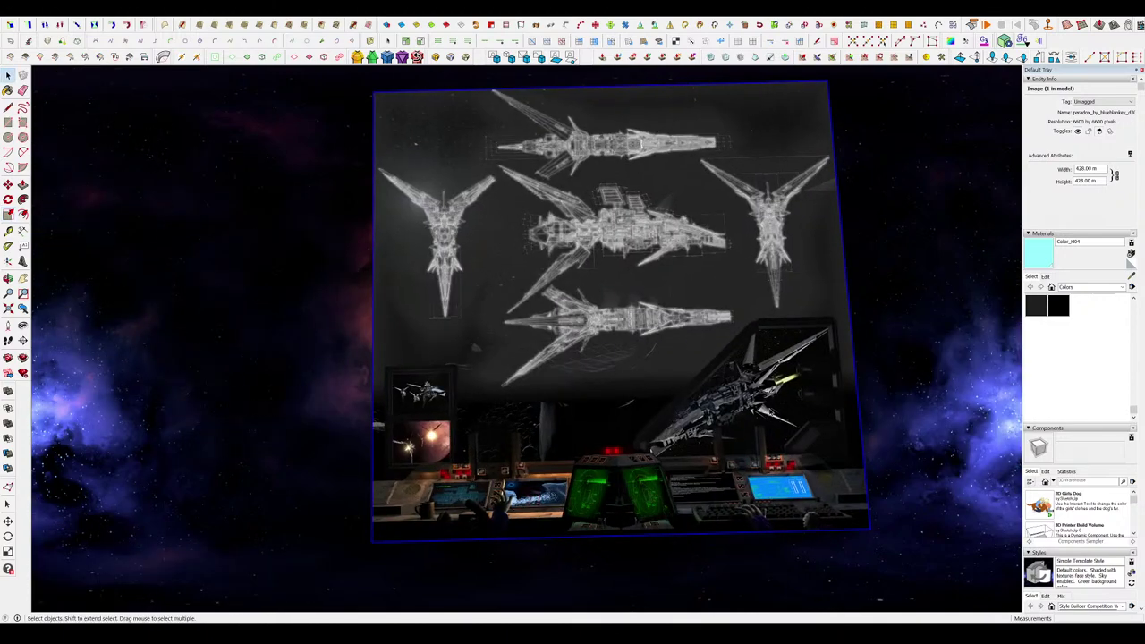
scroll(720, 509, "up", 10)
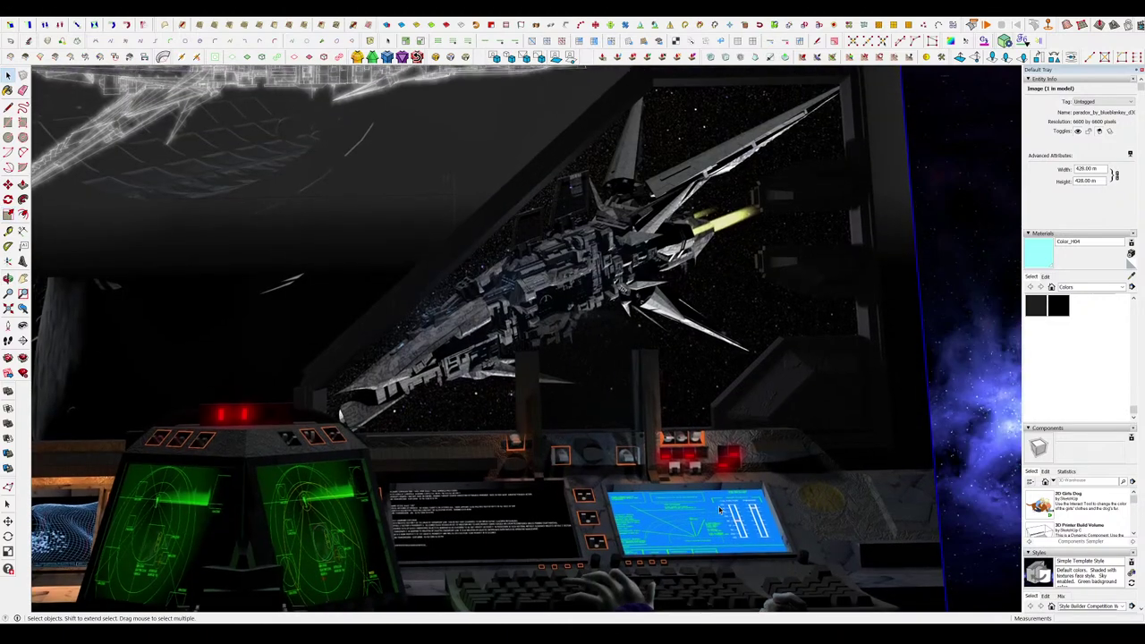
scroll(720, 510, "down", 8)
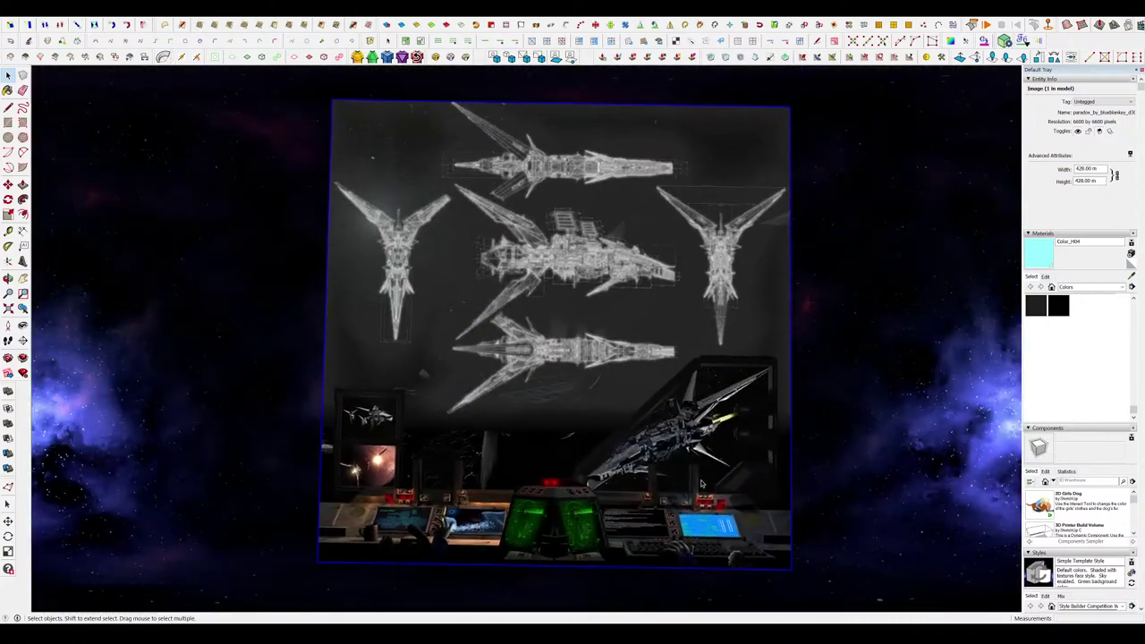
scroll(701, 484, "up", 3)
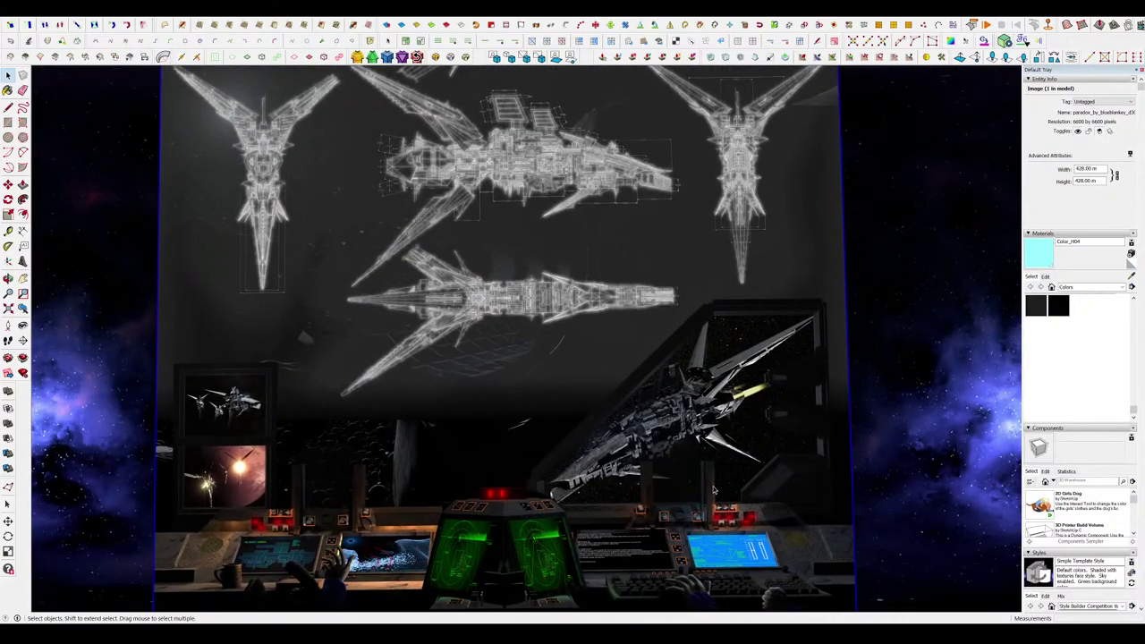
scroll(713, 489, "up", 8)
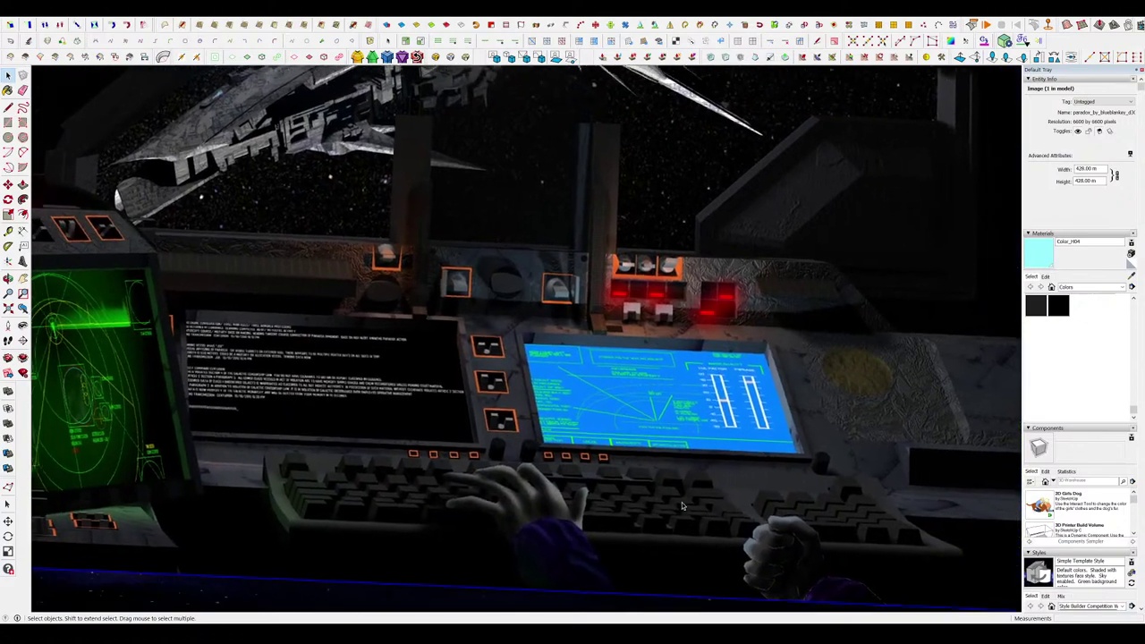
scroll(681, 505, "up", 2)
Examine the image's rendered ship with yellow engine glow, the green radar screens and the hull-integrity console.
mouse_move(682, 505)
middle_mouse_down()
mouse_move(723, 505)
mouse_move(636, 531)
mouse_move(810, 380)
middle_mouse_up()
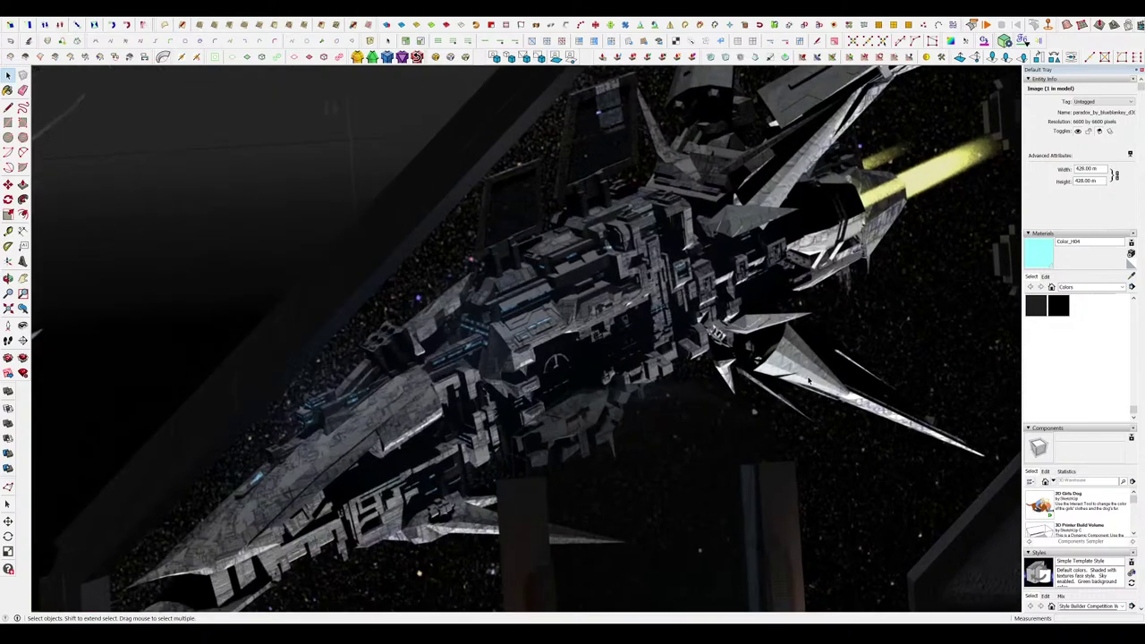
scroll(809, 380, "down", 6)
scroll(518, 553, "up", 5)
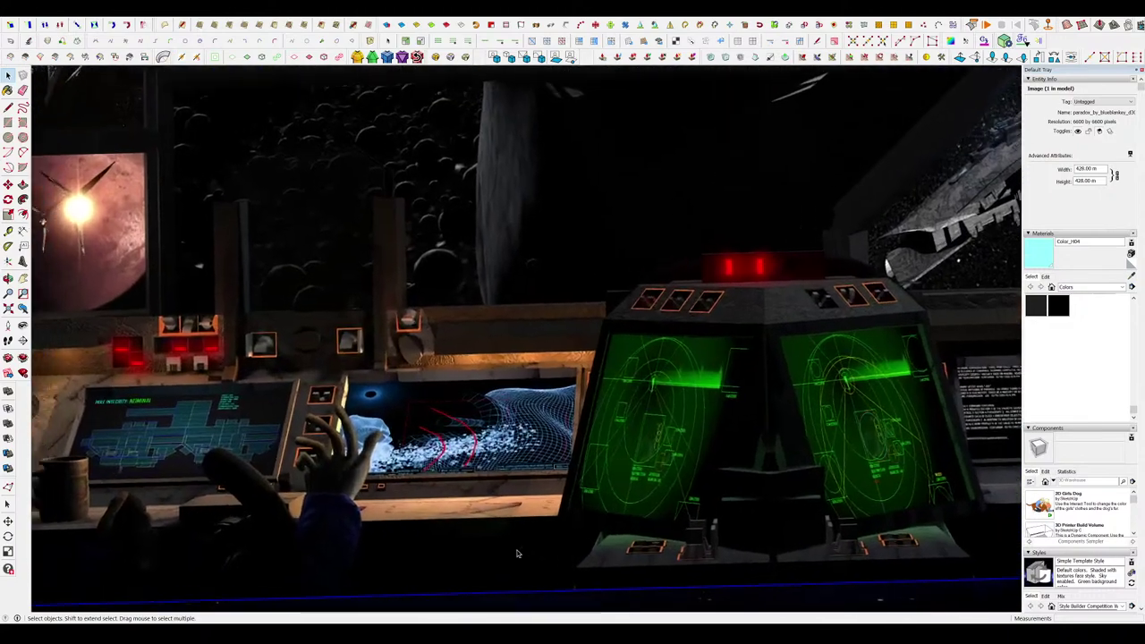
scroll(516, 554, "up", 3)
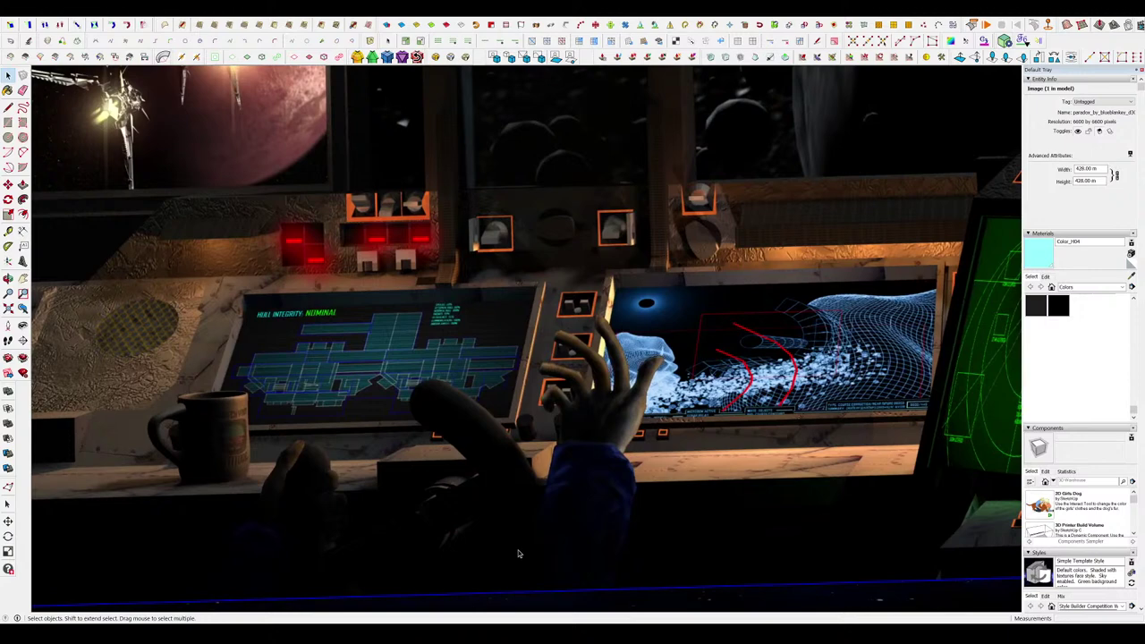
mouse_move(519, 554)
middle_mouse_down()
mouse_move(569, 549)
mouse_move(588, 519)
middle_mouse_up()
scroll(588, 425, "up", 3)
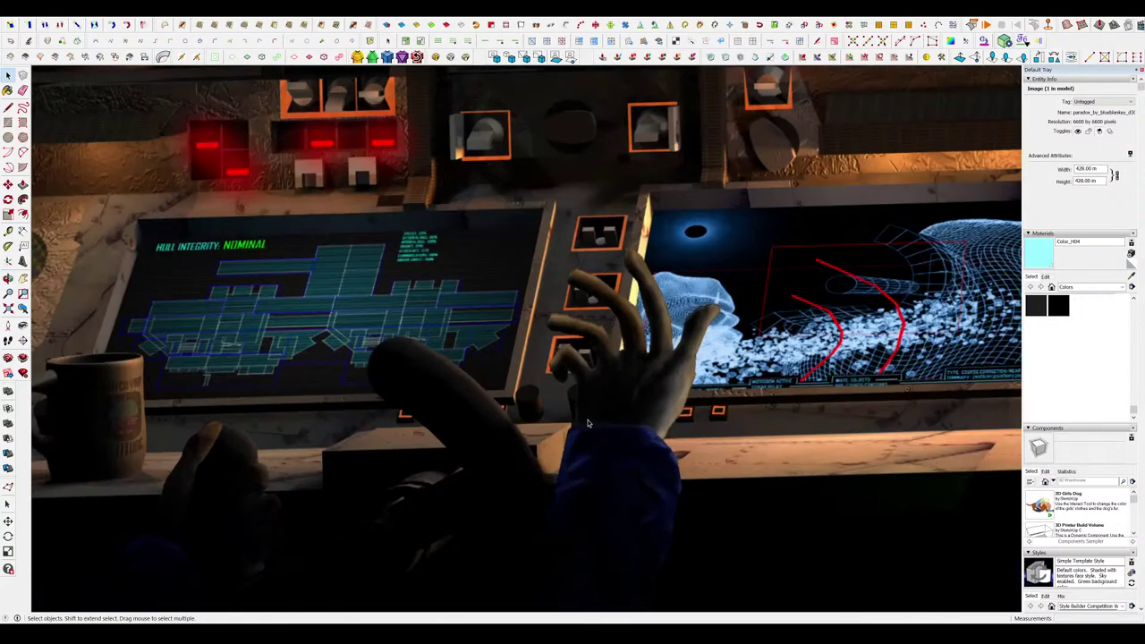
scroll(600, 438, "down", 3)
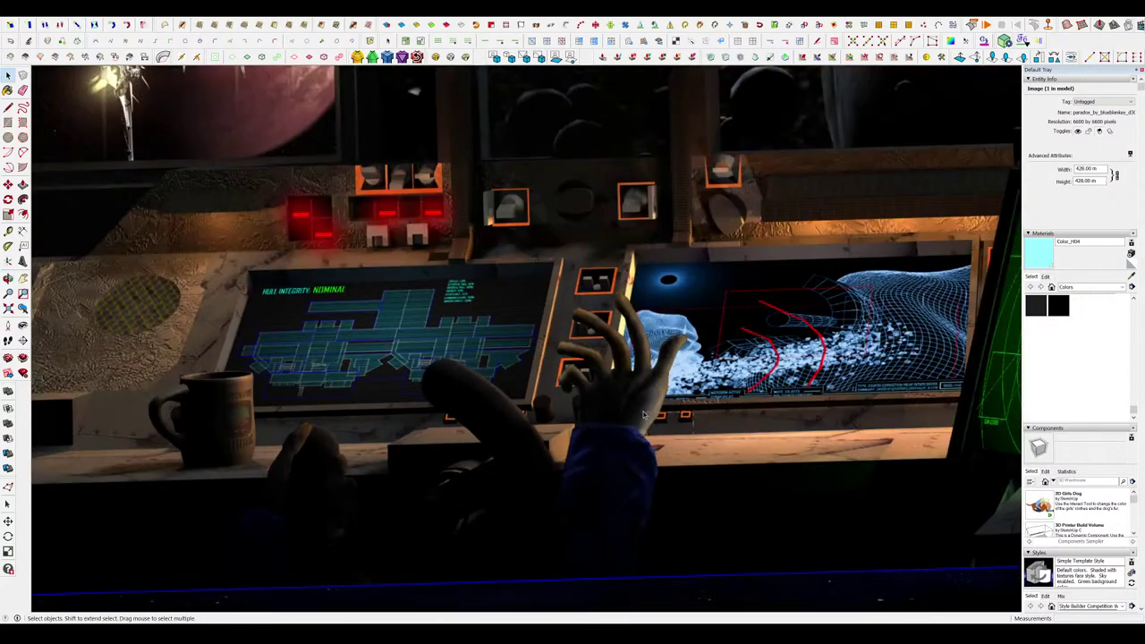
Clear the image selection and examine its framed picture of three ships in space.
left_click(712, 468)
mouse_move(712, 469)
middle_mouse_down()
mouse_move(832, 532)
mouse_move(828, 581)
middle_mouse_up()
scroll(519, 440, "up", 4)
scroll(547, 483, "down", 4)
middle_click_drag(547, 484, 547, 489)
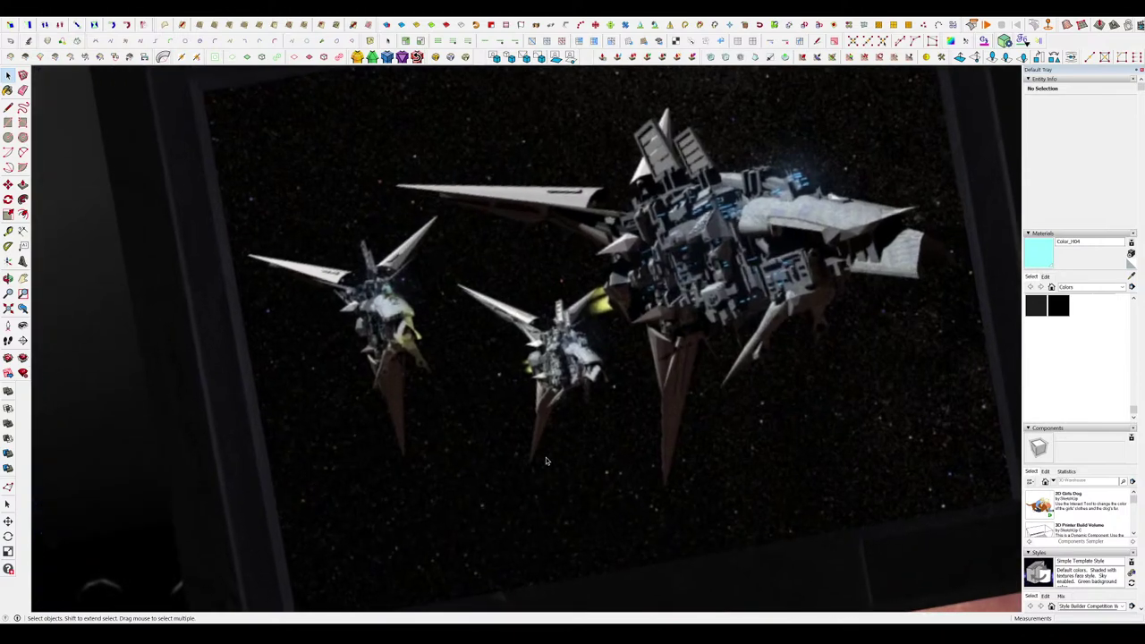
scroll(358, 502, "down", 8)
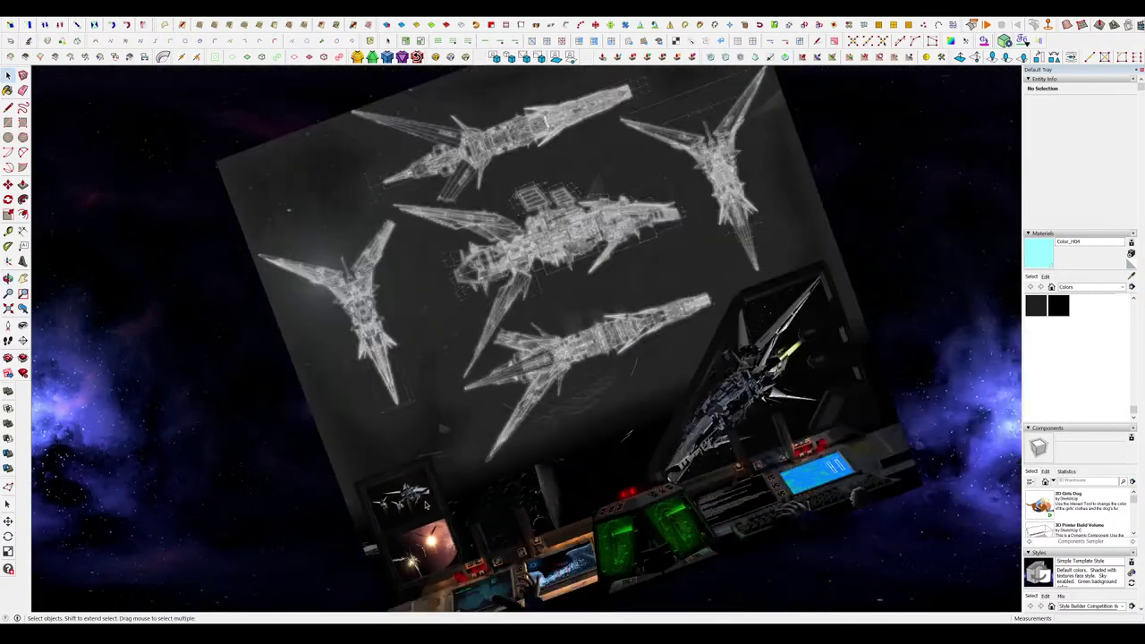
Examine the image's blueprint views and the central radar console with its neighbouring screens.
scroll(510, 340, "up", 3)
mouse_move(494, 234)
middle_mouse_down()
mouse_move(511, 340)
mouse_move(626, 339)
mouse_move(671, 307)
mouse_move(810, 375)
mouse_move(864, 419)
middle_mouse_up()
scroll(511, 340, "up", 3)
scroll(667, 340, "up", 3)
scroll(666, 302, "down", 4)
scroll(672, 307, "down", 5)
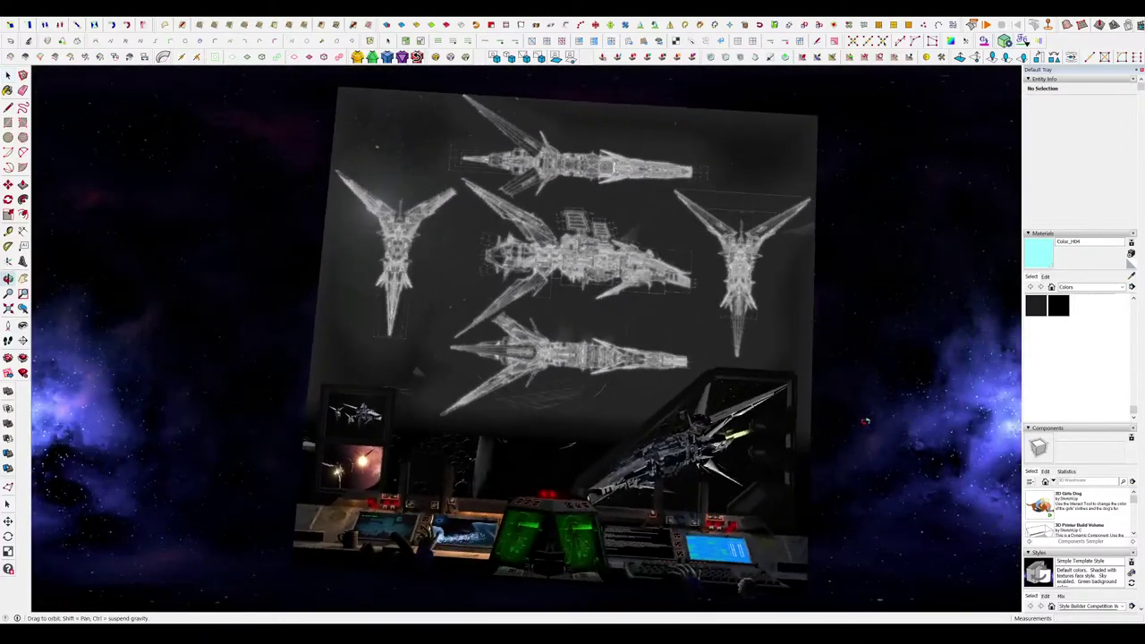
scroll(687, 592, "up", 4)
middle_click_drag(686, 591, 722, 595)
scroll(437, 589, "up", 3)
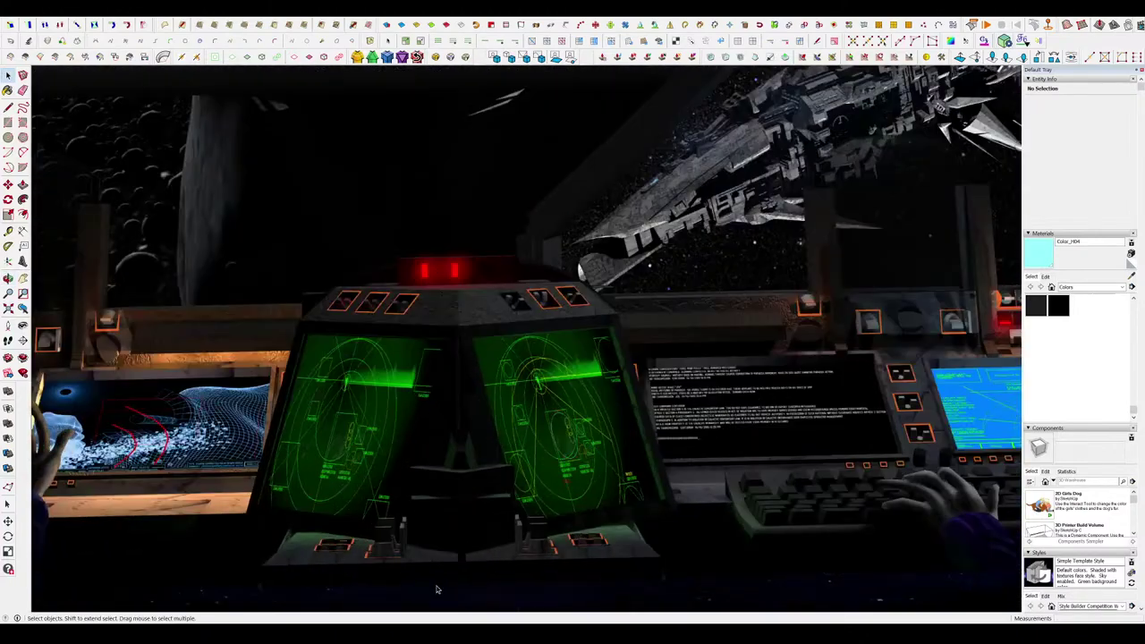
scroll(583, 496, "down", 5)
scroll(660, 455, "down", 2)
Look over the separate curved pipe sections, the ribbed half-shell and the other corridor parts on the green ground.
middle_click_drag(611, 491, 668, 446)
scroll(668, 446, "up", 2)
scroll(668, 446, "down", 3)
scroll(227, 336, "up", 4)
mouse_move(227, 336)
middle_mouse_down()
mouse_move(202, 345)
mouse_move(293, 266)
middle_mouse_up()
scroll(215, 344, "up", 3)
scroll(296, 264, "up", 2)
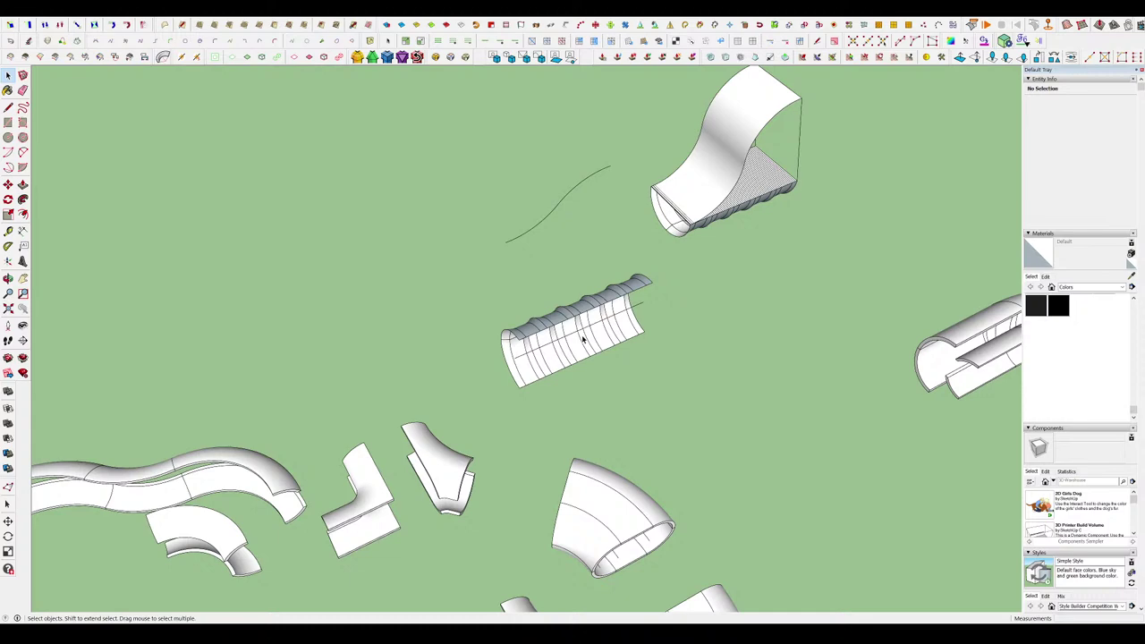
scroll(583, 339, "down", 5)
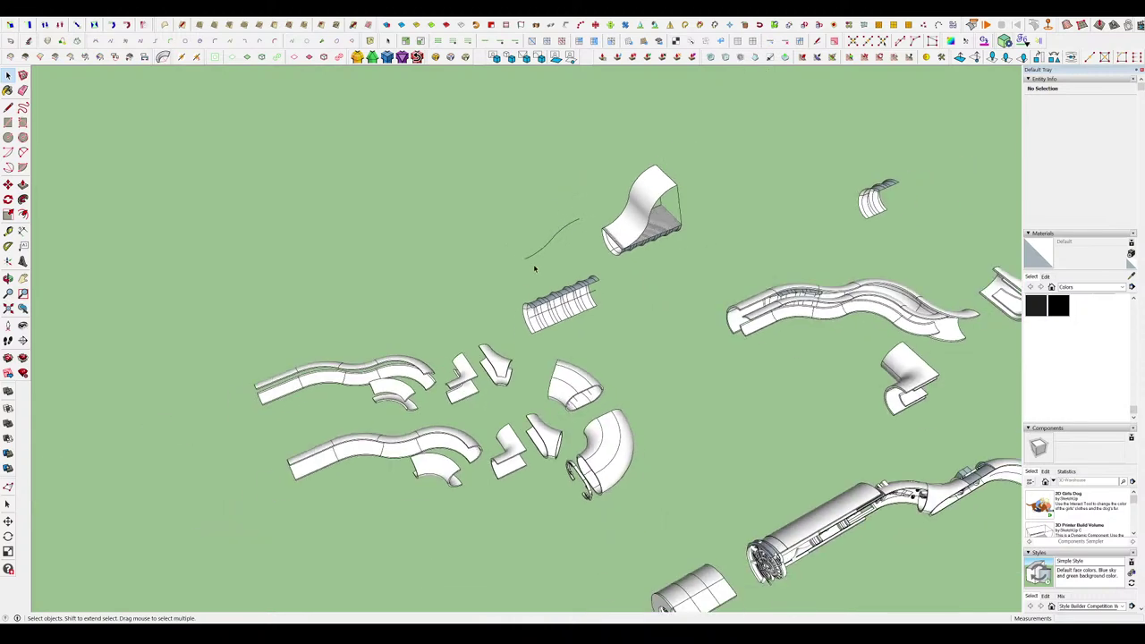
middle_click_drag(385, 331, 545, 349)
scroll(544, 350, "down", 4)
scroll(775, 483, "up", 4)
middle_click_drag(825, 489, 771, 488)
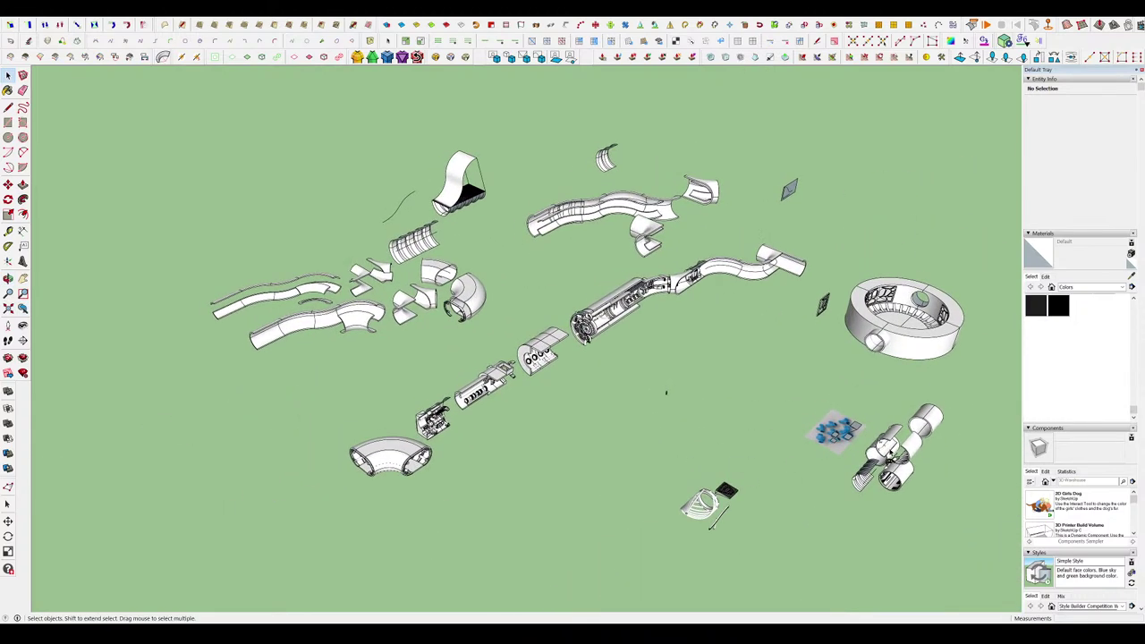
Inspect the ring-shaped room's organic cut-out wall panels, round opening and ribbed floor edge from several sides.
scroll(984, 340, "up", 6)
middle_click_drag(968, 317, 805, 273)
scroll(781, 266, "up", 4)
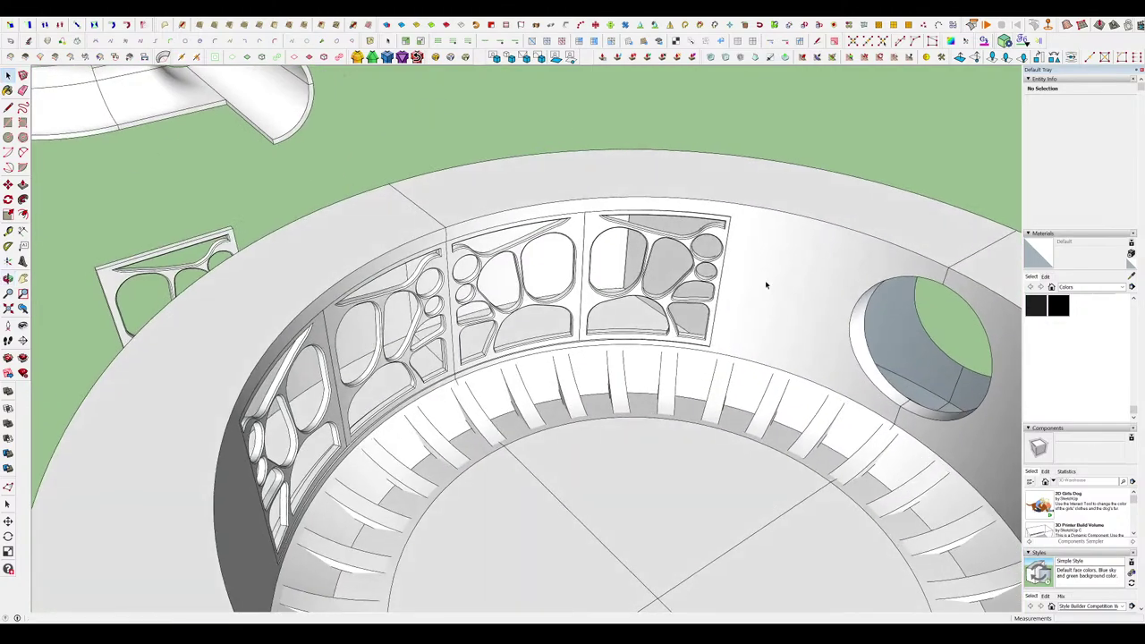
scroll(767, 286, "up", 8)
scroll(541, 410, "down", 10)
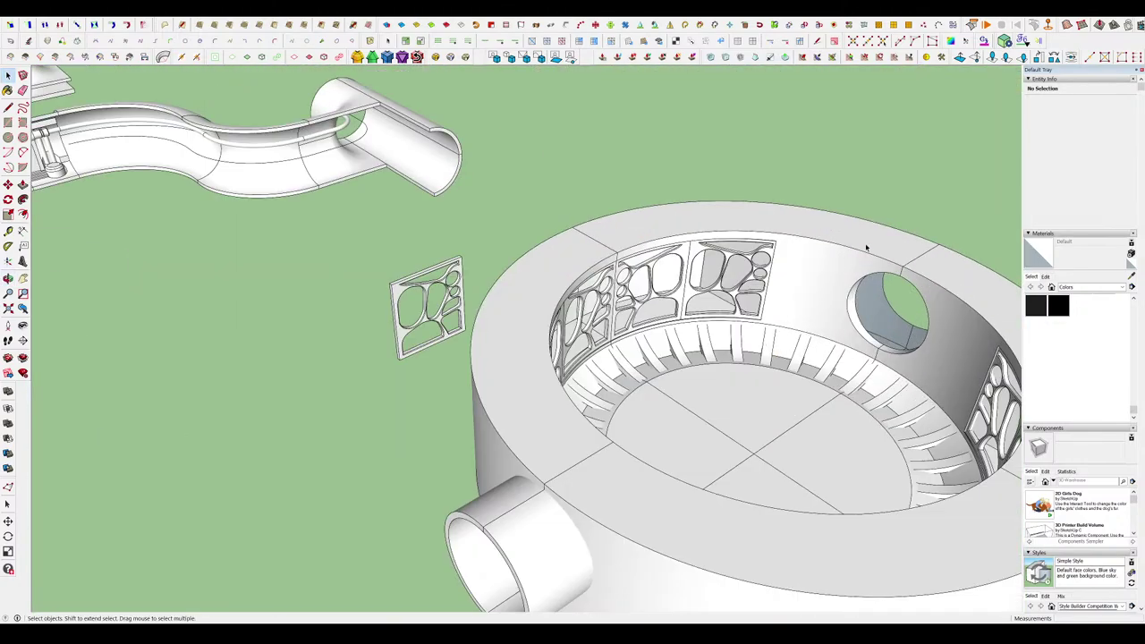
scroll(627, 307, "up", 8)
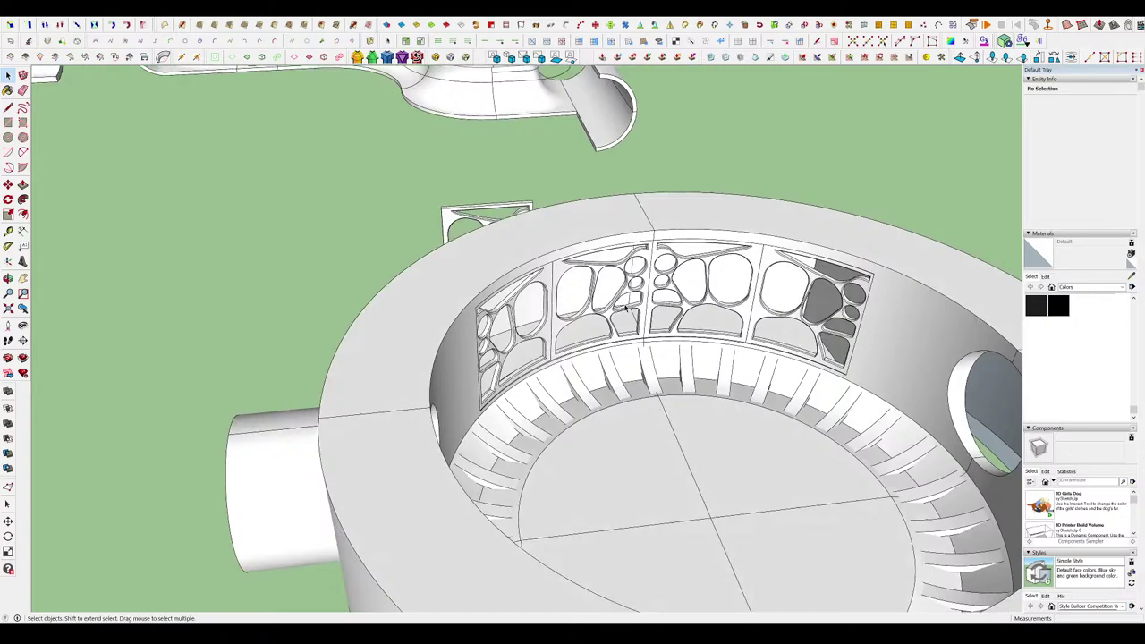
mouse_move(626, 308)
middle_mouse_down()
mouse_move(651, 288)
mouse_move(450, 360)
middle_mouse_up()
scroll(613, 301, "up", 4)
scroll(582, 361, "down", 5)
scroll(767, 402, "down", 5)
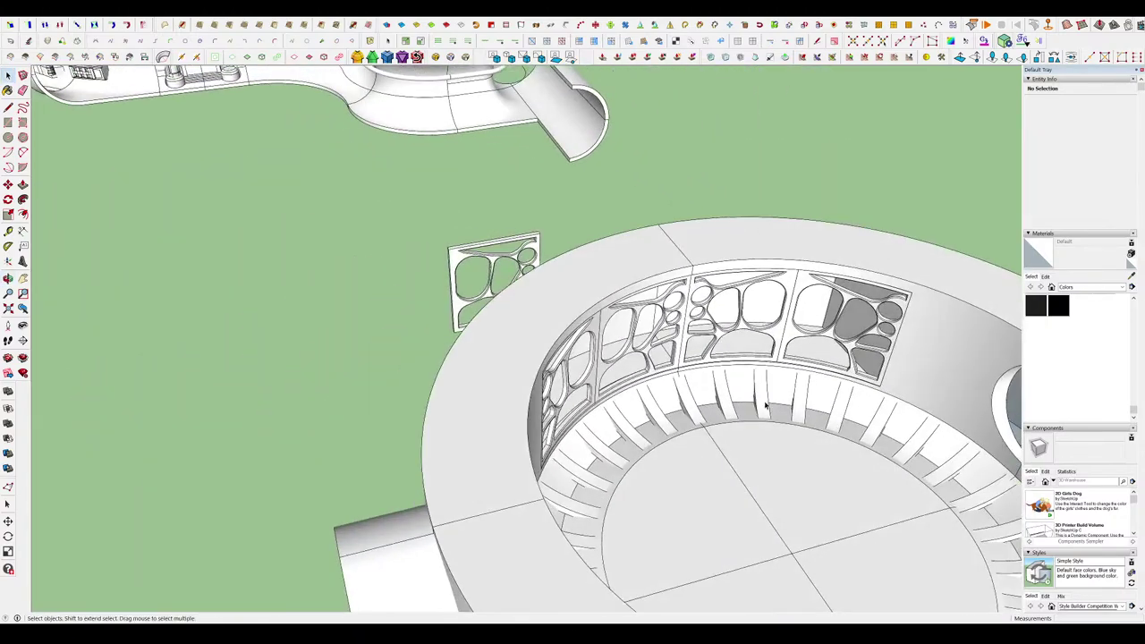
scroll(750, 426, "up", 6)
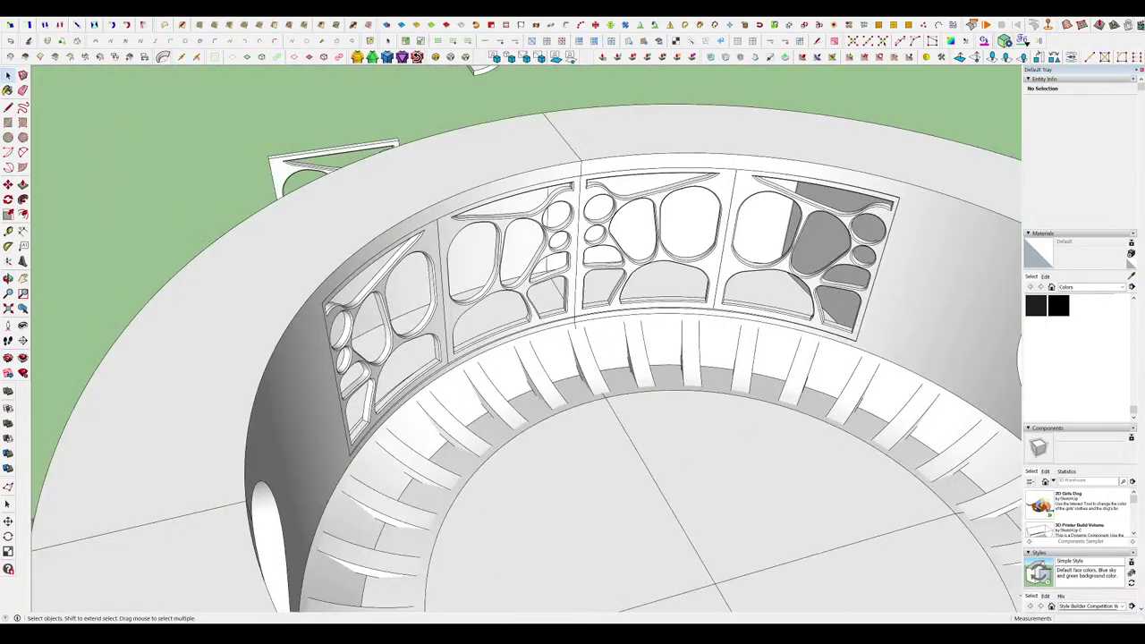
scroll(721, 269, "up", 3)
mouse_move(721, 269)
middle_mouse_down()
mouse_move(631, 294)
mouse_move(623, 317)
middle_mouse_up()
mouse_move(689, 300)
middle_mouse_down()
mouse_move(624, 319)
mouse_move(683, 352)
mouse_move(638, 403)
middle_mouse_up()
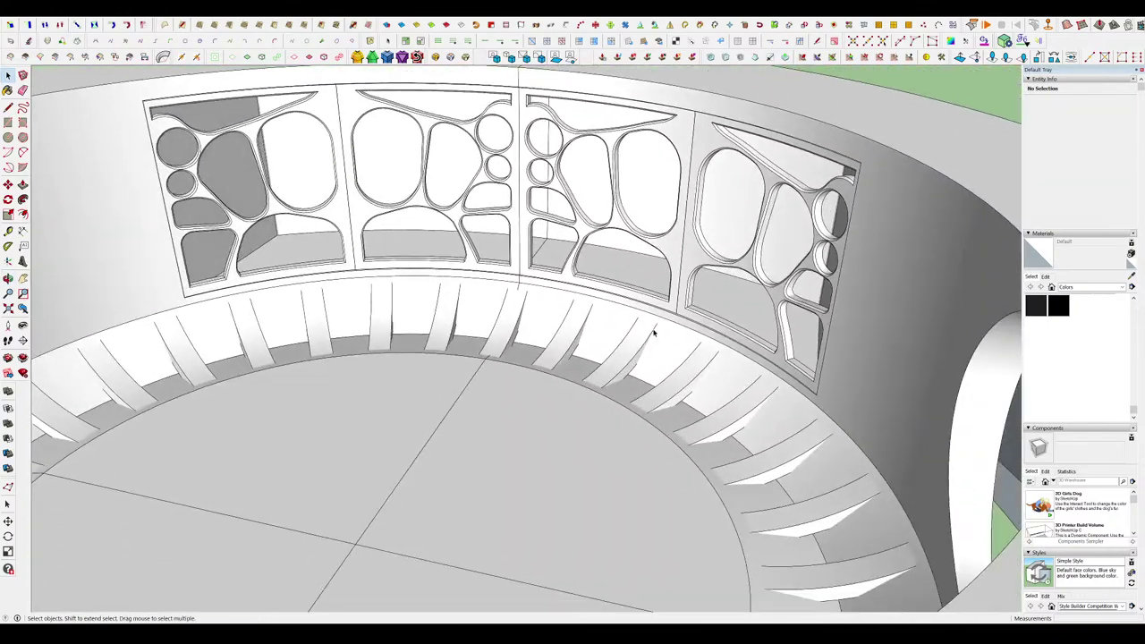
Survey the full layout of corridor parts, the row of interior modules and the ring-shaped room.
scroll(653, 332, "down", 5)
scroll(637, 403, "down", 5)
middle_click_drag(536, 422, 660, 400)
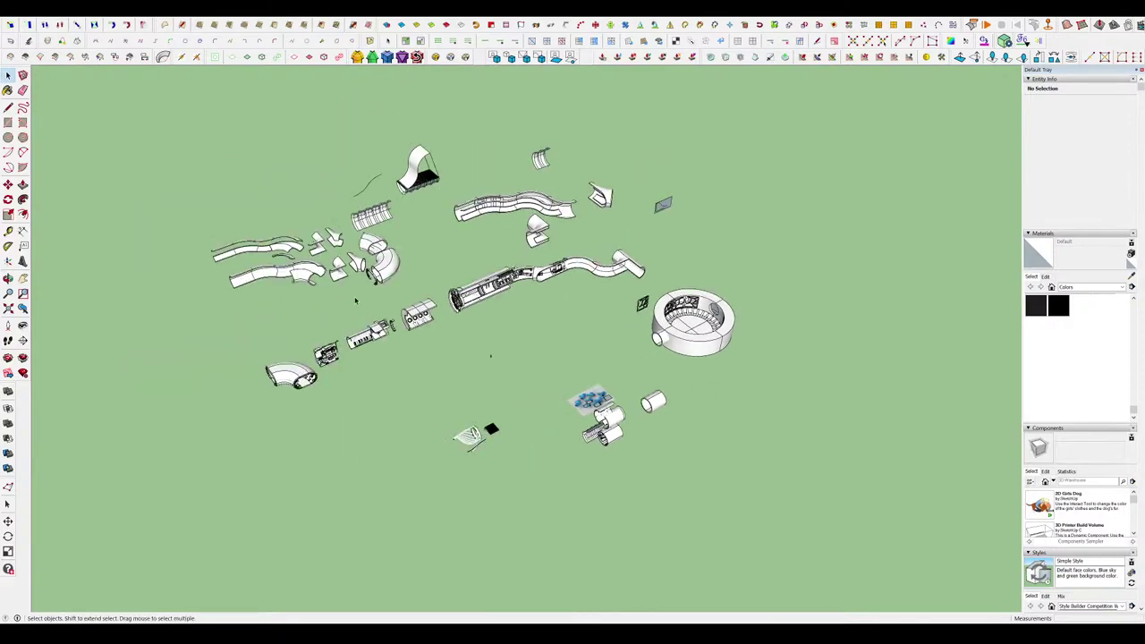
scroll(356, 301, "up", 3)
mouse_move(356, 300)
middle_mouse_down()
mouse_move(473, 262)
mouse_move(476, 249)
middle_mouse_up()
scroll(364, 367, "up", 4)
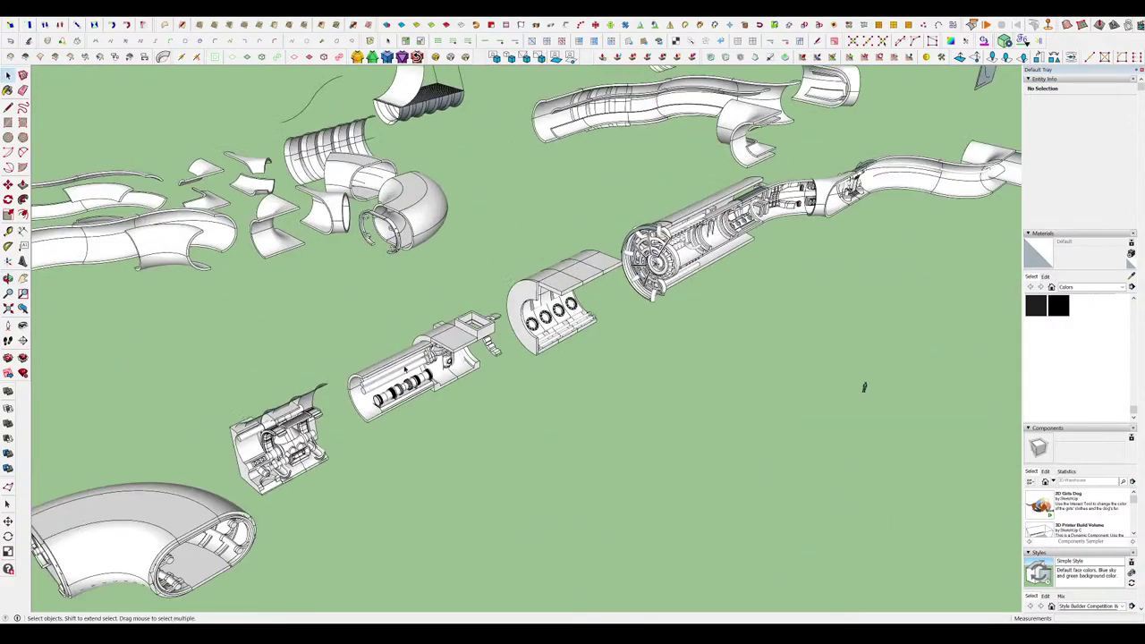
scroll(405, 368, "down", 3)
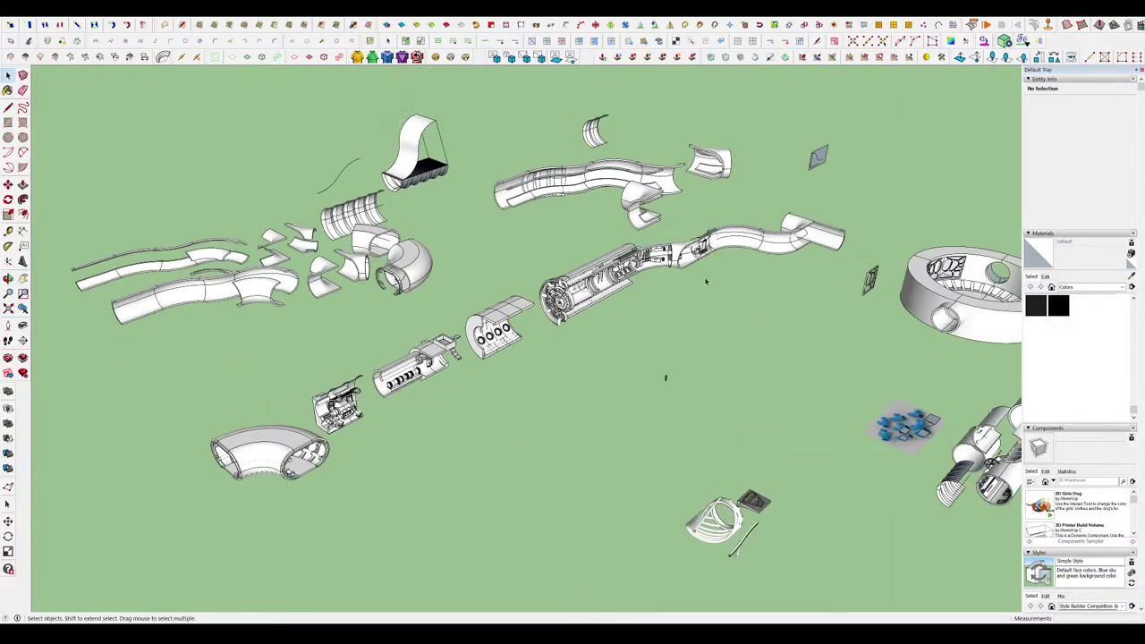
scroll(787, 259, "up", 3)
scroll(585, 279, "down", 4)
scroll(877, 294, "up", 7)
middle_click_drag(877, 295, 877, 351)
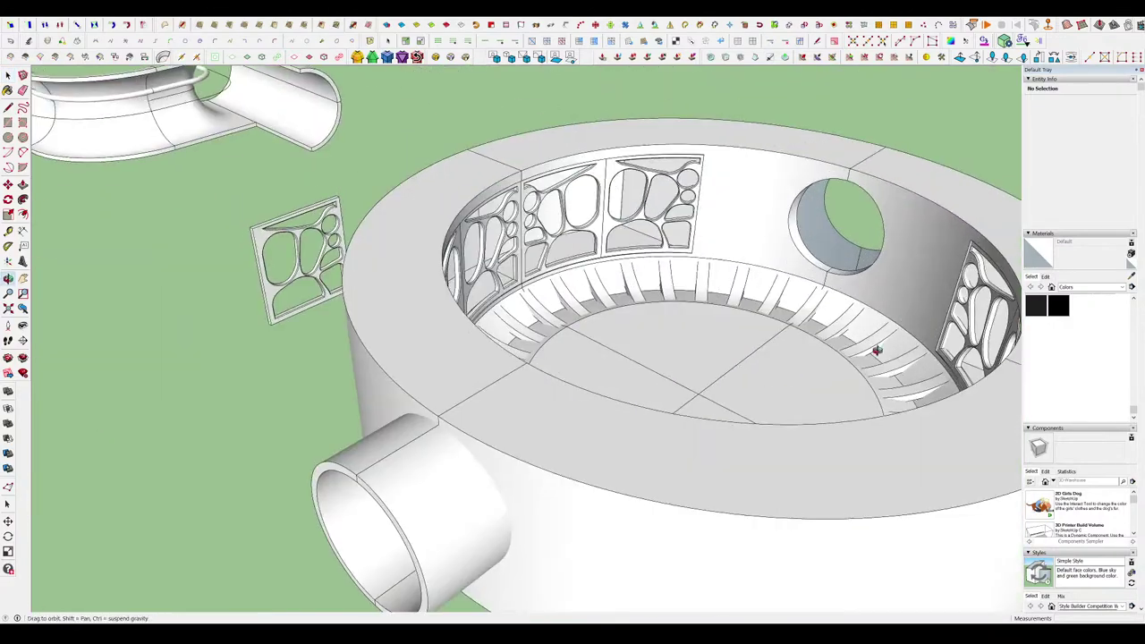
scroll(877, 350, "down", 8)
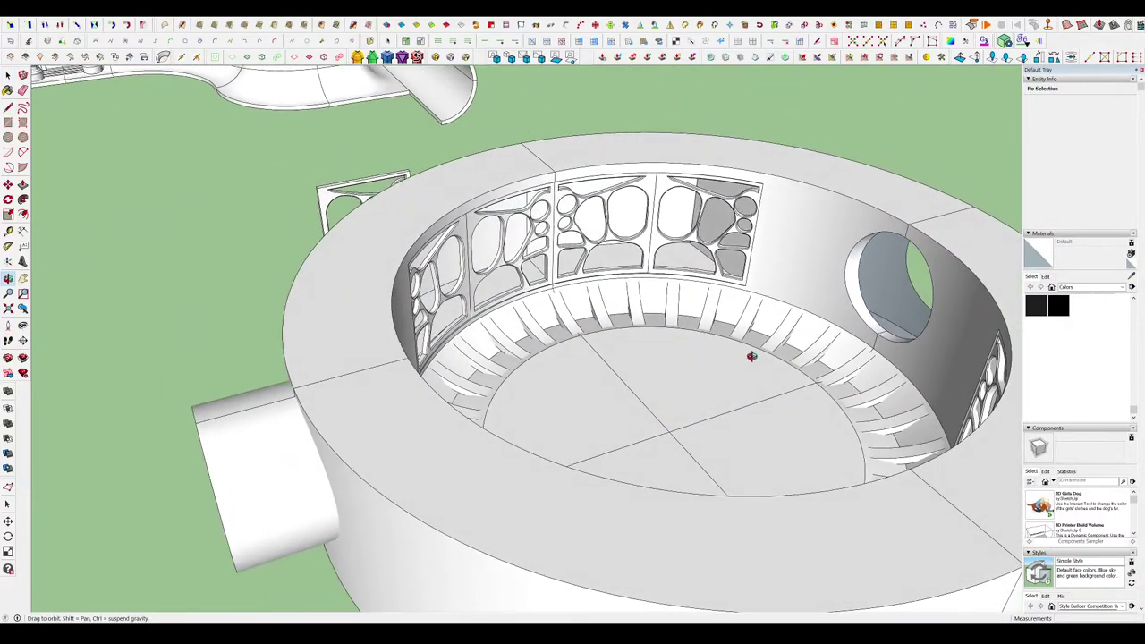
Inspect the cutaway cylindrical corridor with its round end hatch and the neighbouring interior modules.
scroll(356, 289, "up", 8)
scroll(356, 289, "up", 3)
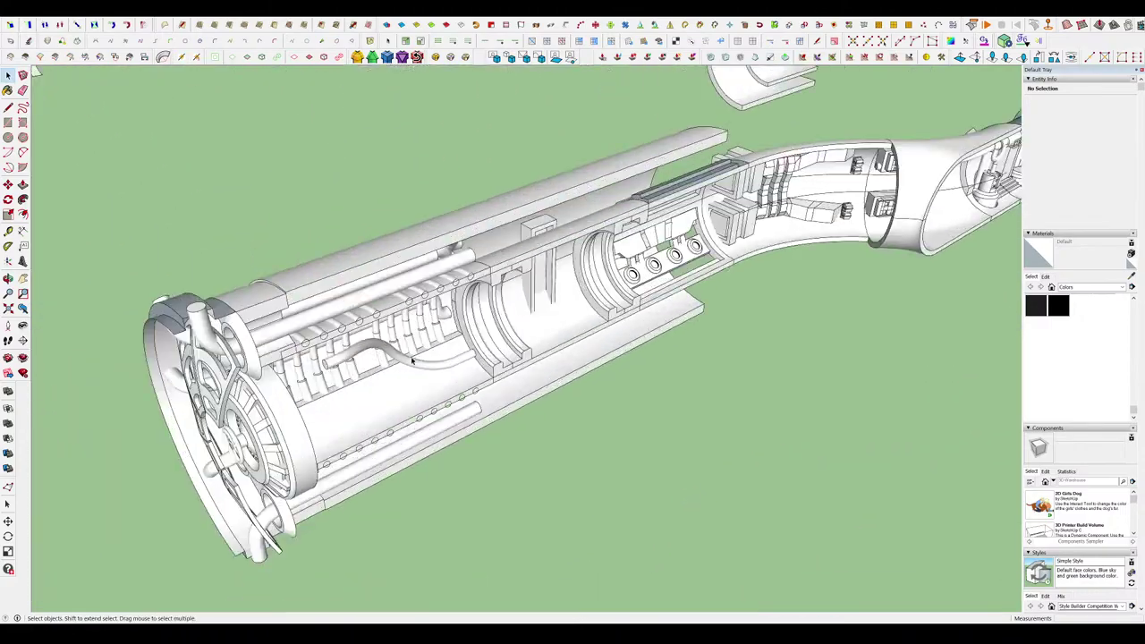
scroll(356, 289, "down", 8)
scroll(557, 349, "up", 7)
scroll(567, 348, "down", 6)
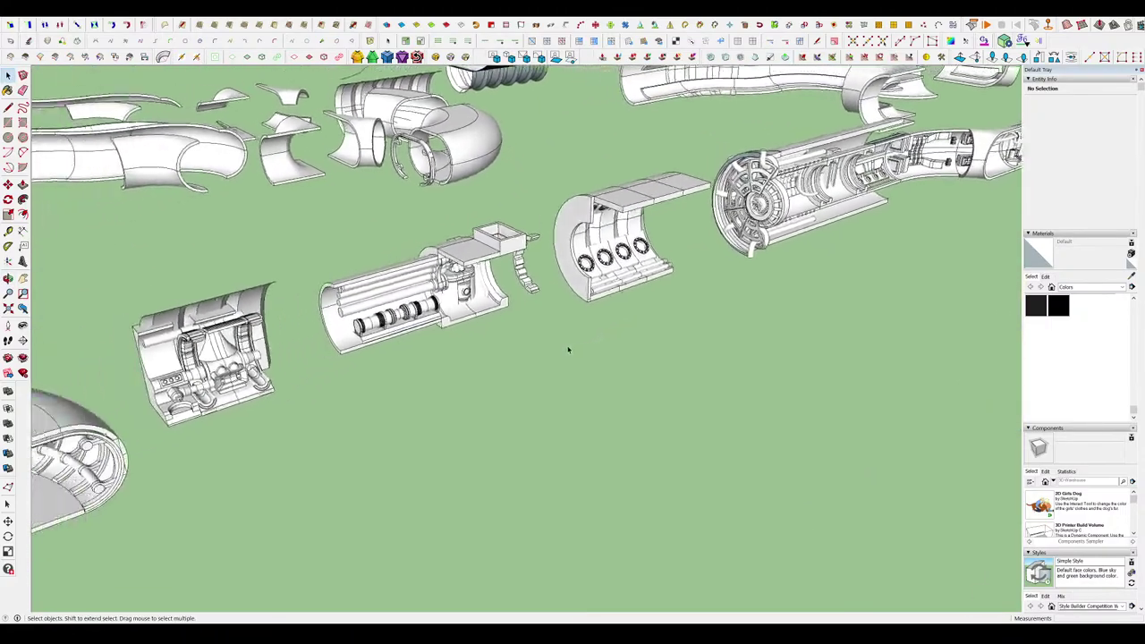
scroll(568, 348, "up", 4)
middle_click_drag(541, 329, 474, 334)
scroll(474, 334, "down", 4)
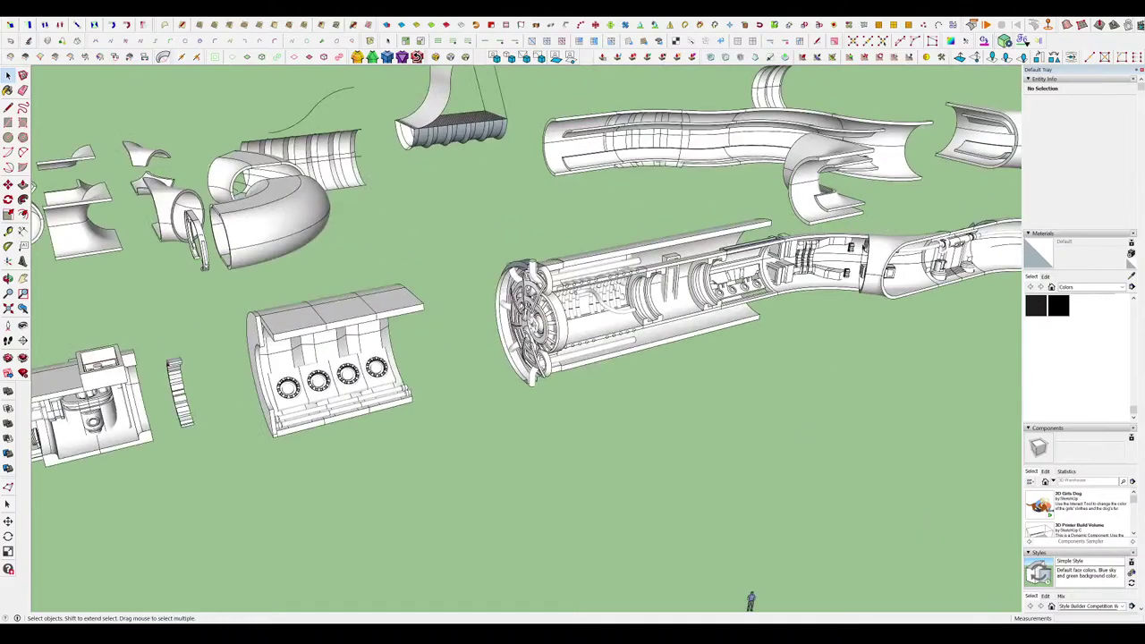
scroll(617, 421, "up", 3)
Apply Subdivide and Smooth to the selected blocky machinery component on the corridor's inner wall.
scroll(932, 180, "up", 5)
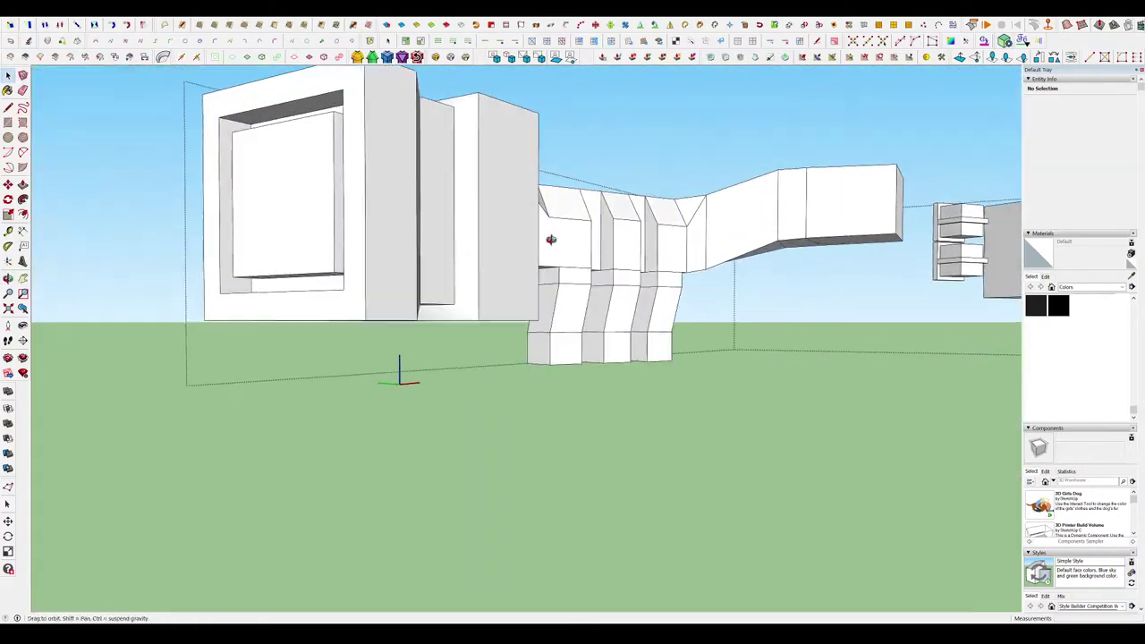
scroll(537, 401, "down", 5)
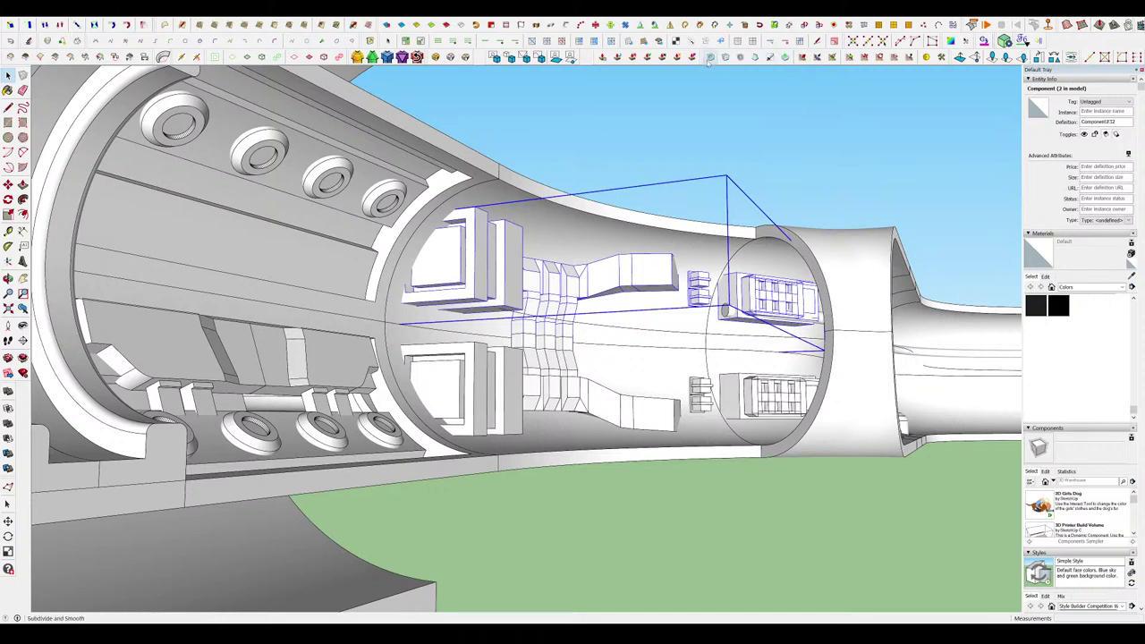
left_click(710, 57)
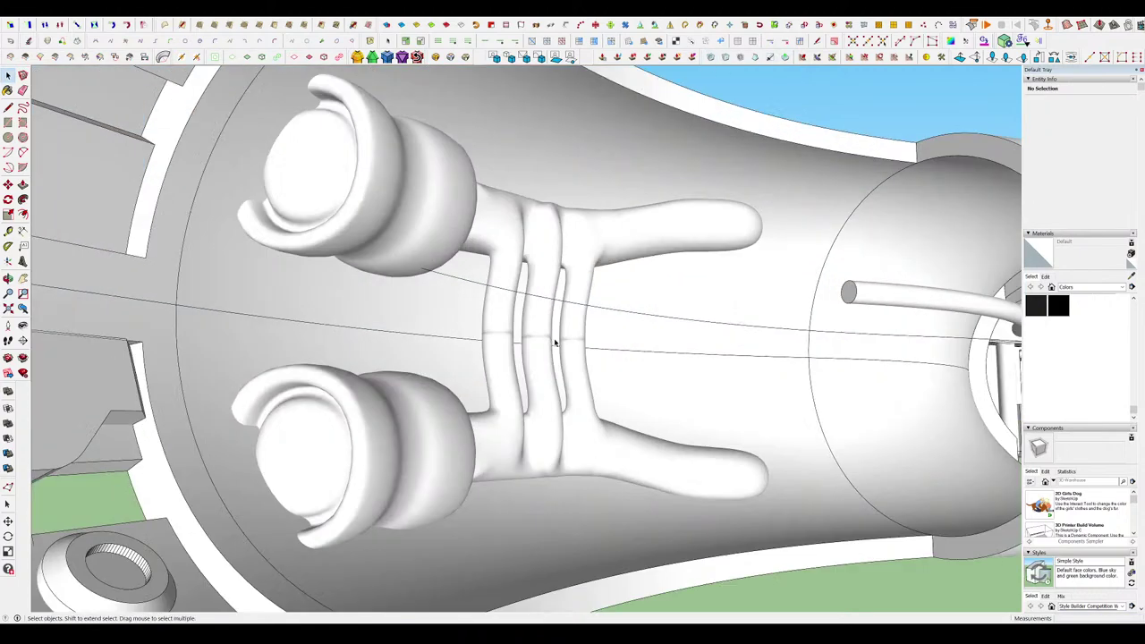
Inspect the smoothed pipe-like machinery on the corridor's inner wall and the blocky component it is built from.
mouse_move(554, 340)
middle_mouse_down()
mouse_move(459, 366)
mouse_move(102, 373)
mouse_move(558, 386)
mouse_move(549, 191)
mouse_move(491, 363)
mouse_move(602, 301)
middle_mouse_up()
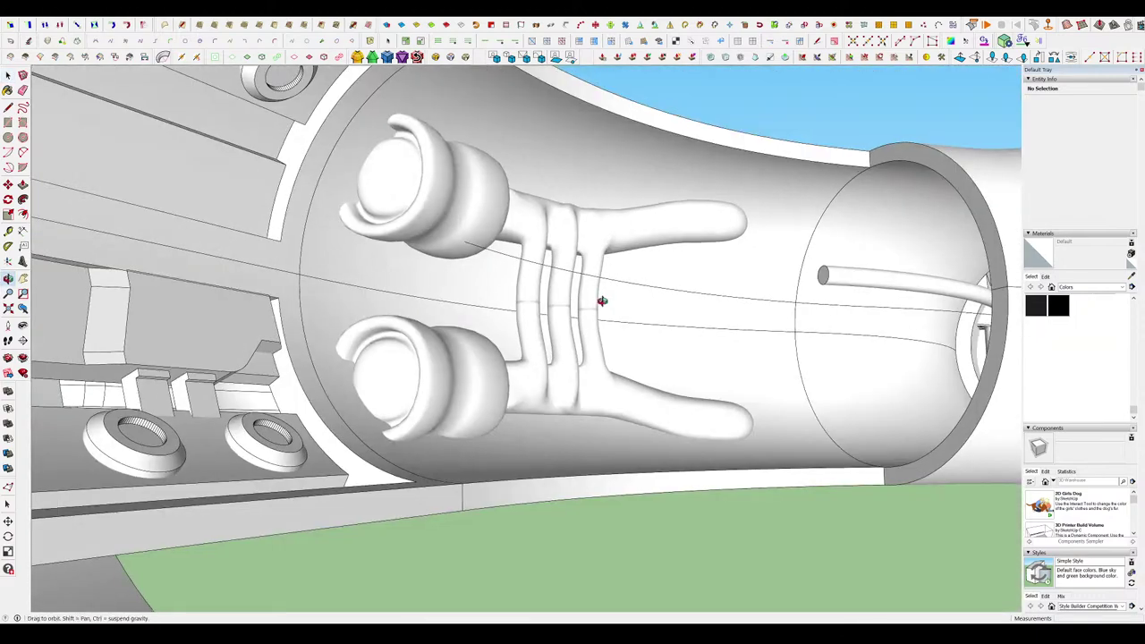
scroll(602, 301, "down", 3)
scroll(595, 289, "up", 5)
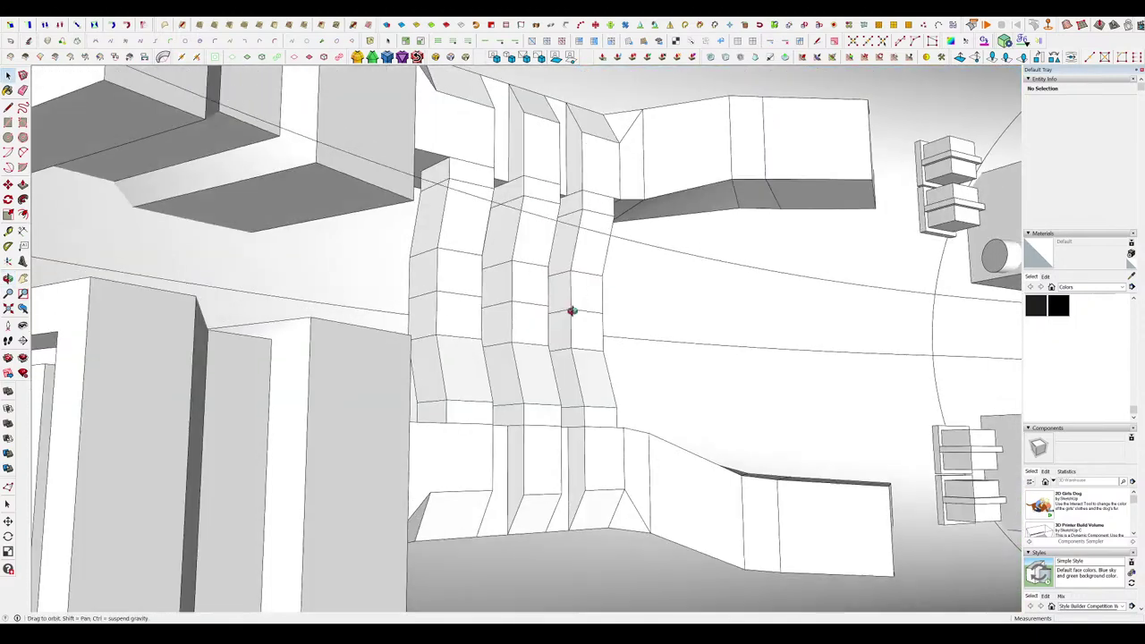
middle_click_drag(572, 310, 617, 194)
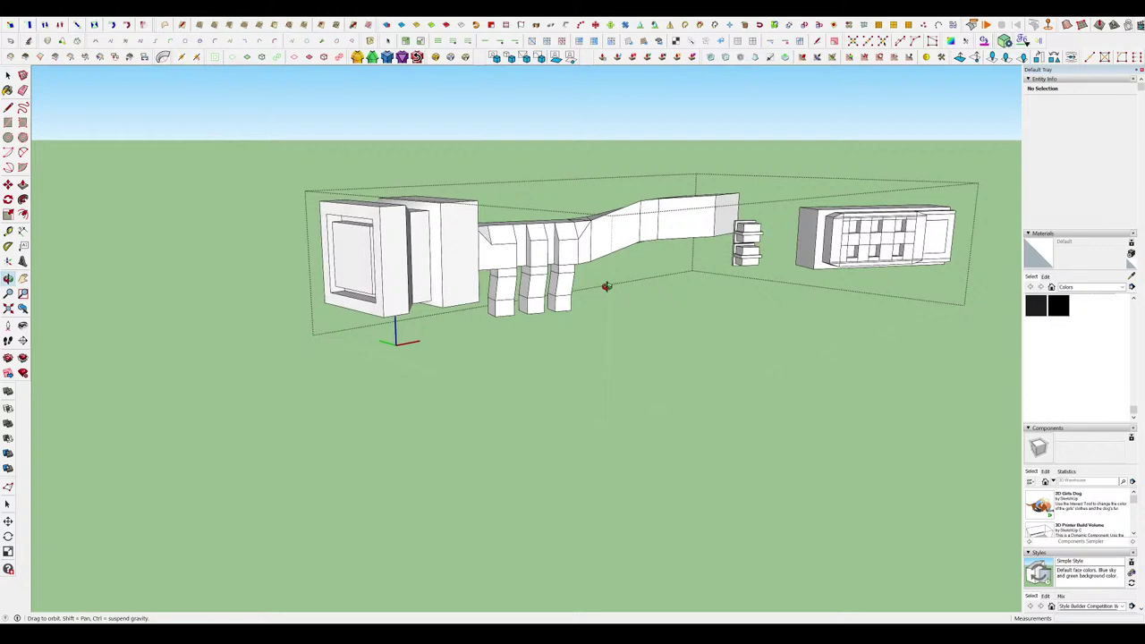
scroll(606, 284, "up", 5)
Apply Subdivide and Smooth with 3 iterations to the ribbed arm component with the added block at its end.
key("r")
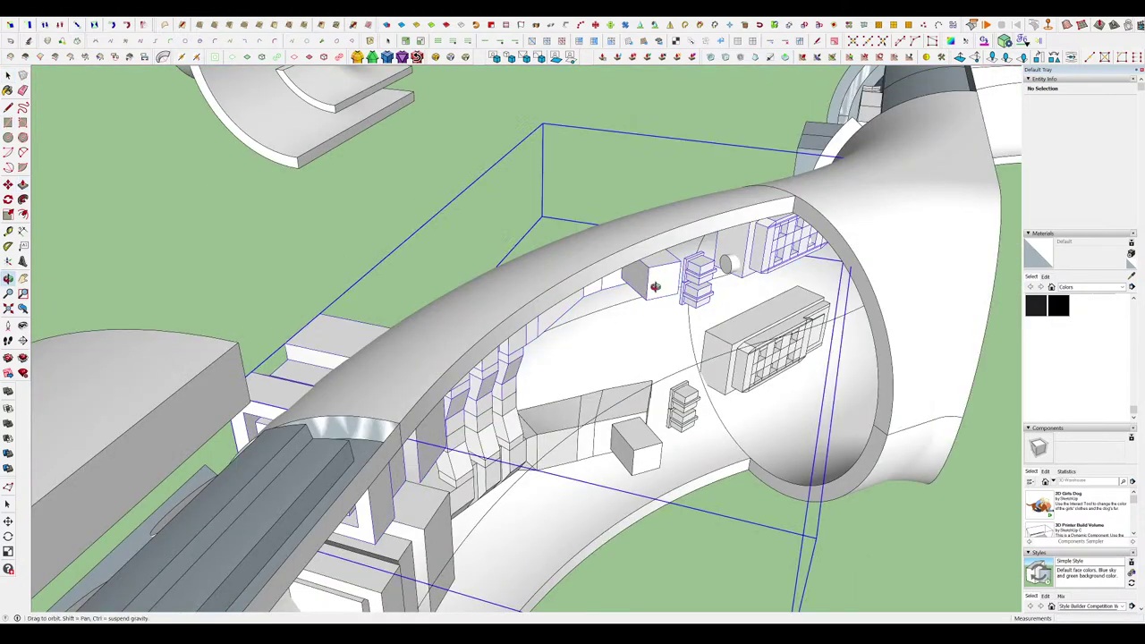
middle_click_drag(655, 286, 728, 90)
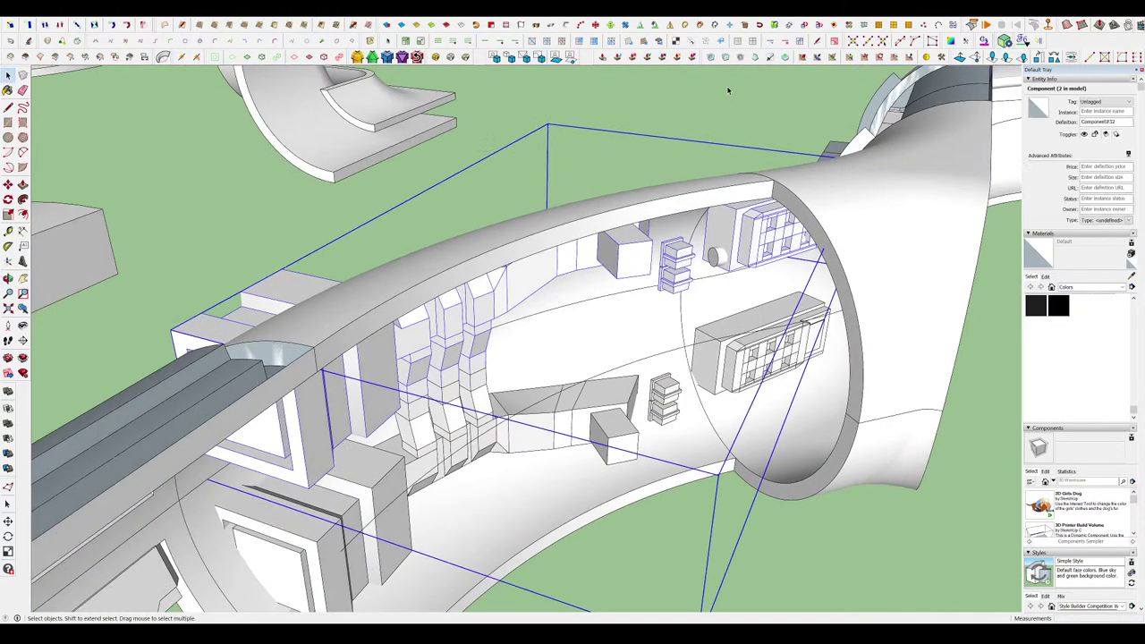
type("3")
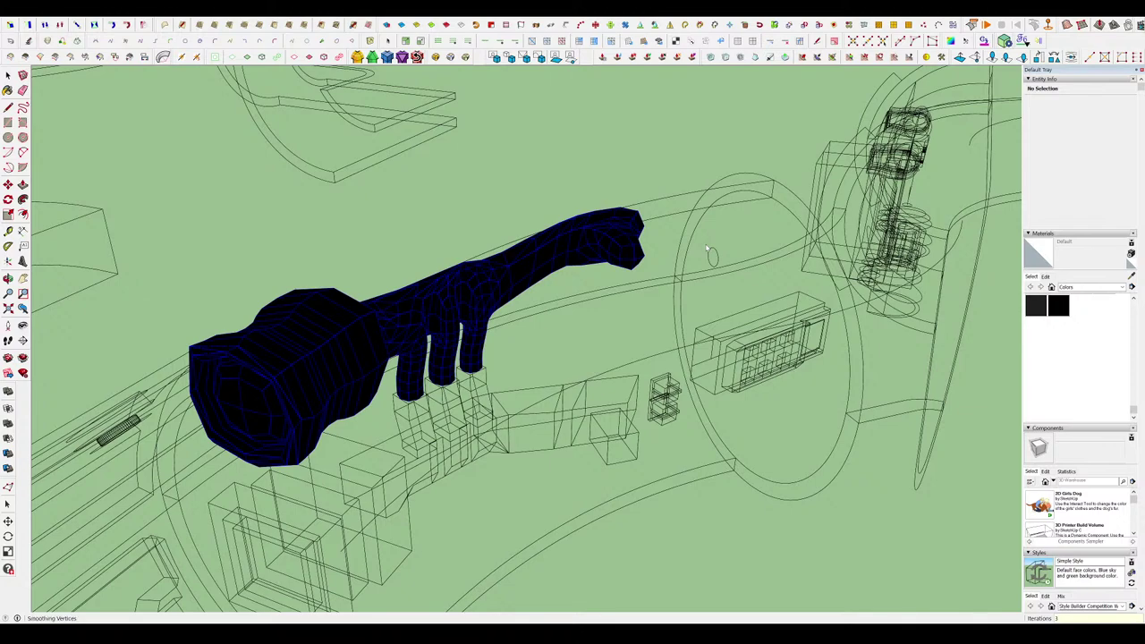
key("Return")
scroll(707, 251, "up", 10)
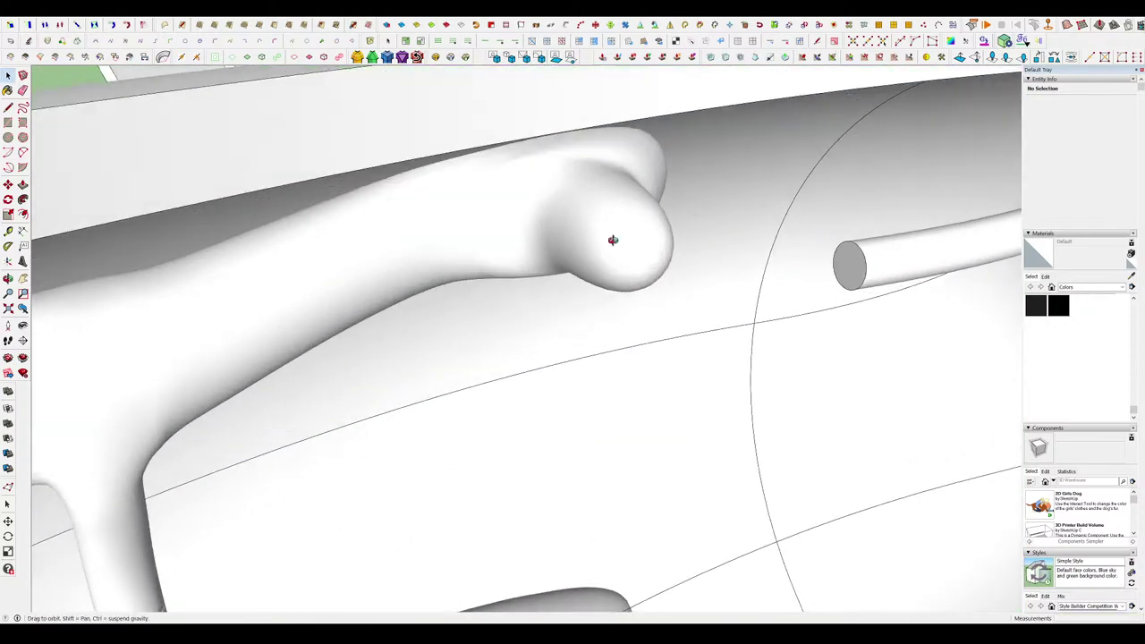
scroll(706, 148, "up", 2)
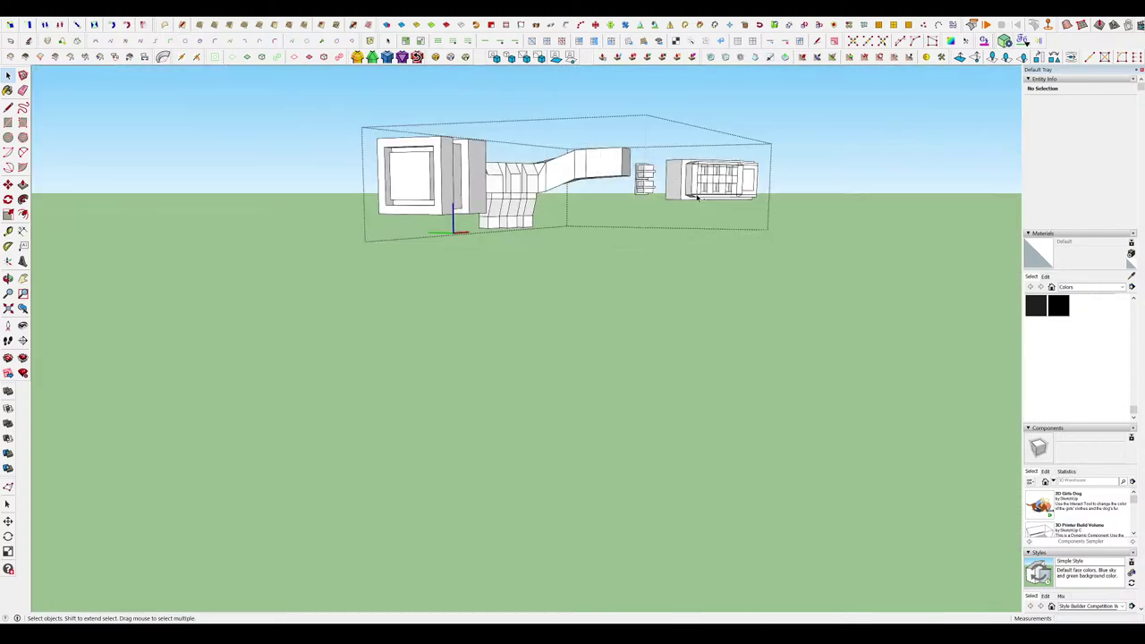
Apply Subdivide and Smooth with 1 iteration to the grid-panelled box inside the machinery component.
scroll(697, 198, "up", 6)
middle_click_drag(697, 195, 641, 172)
triple_click(640, 172)
left_click(709, 58)
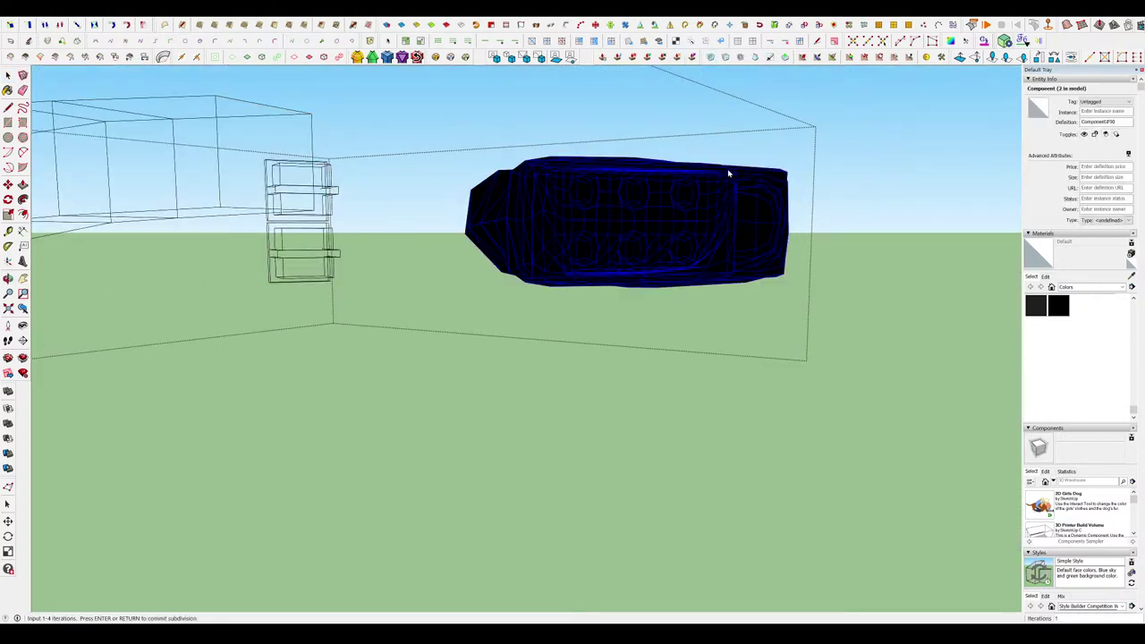
key("Return")
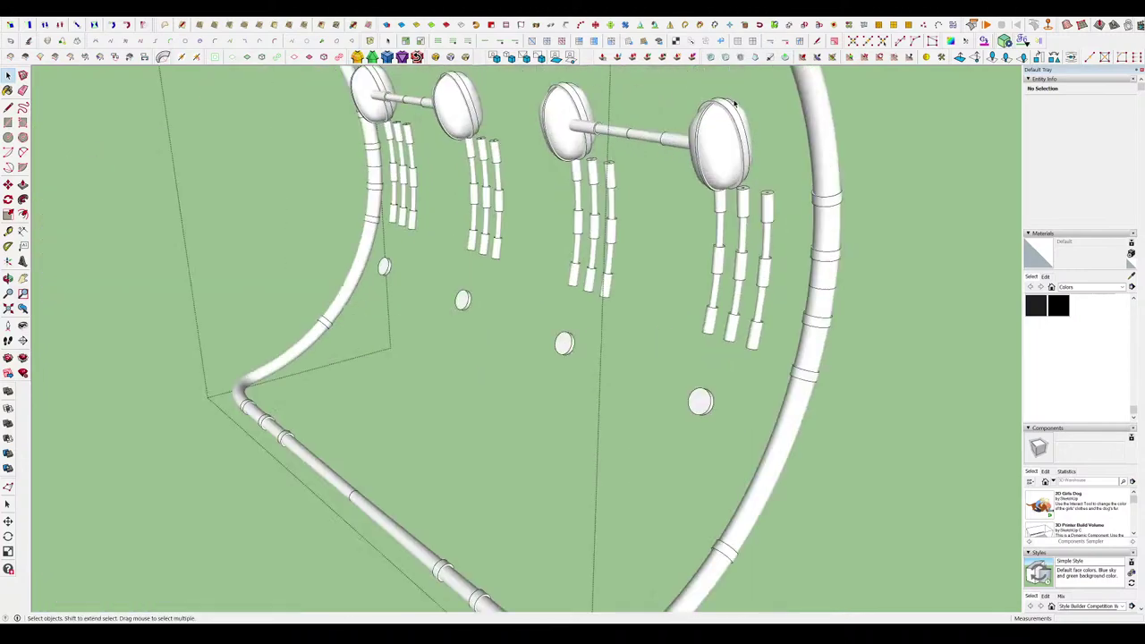
Select the rounded disc beside the large curved pipe and examine it up close.
left_click(732, 109)
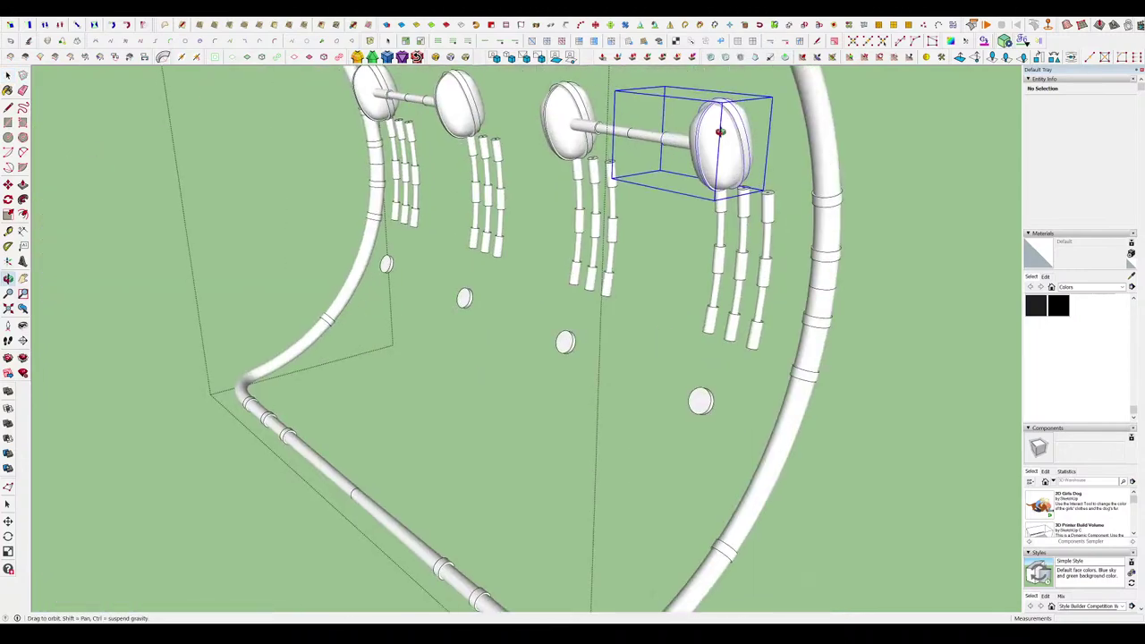
scroll(716, 114, "up", 6)
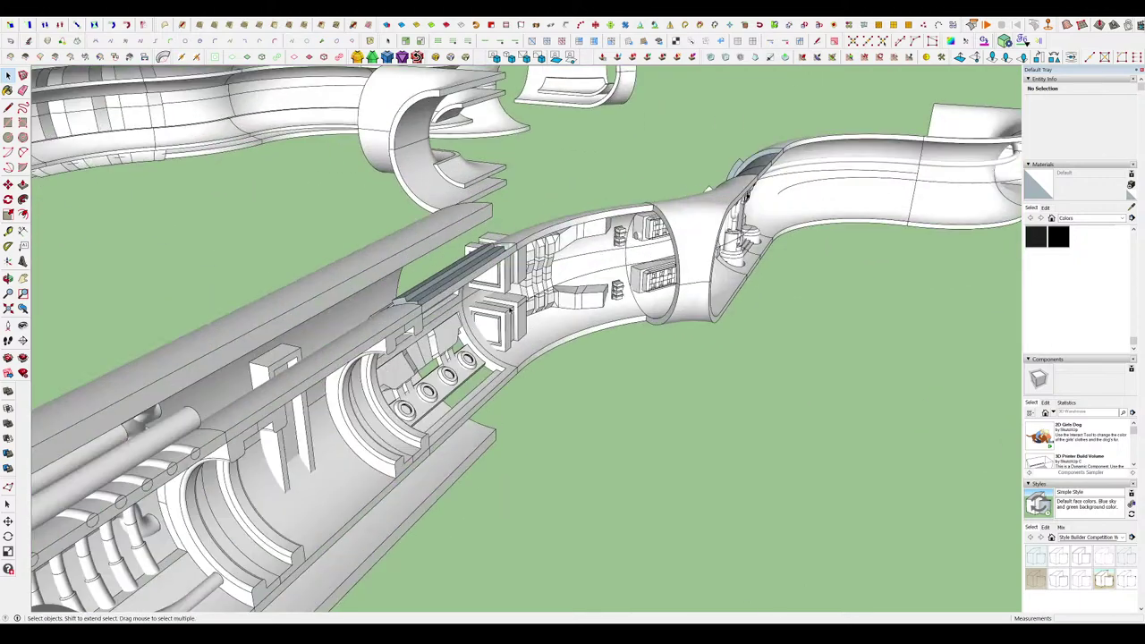
Apply Subdivide and Smooth to the small stacked clamp boxes inside the corridor's machinery component.
middle_click_drag(510, 309, 595, 266)
scroll(597, 231, "up", 10)
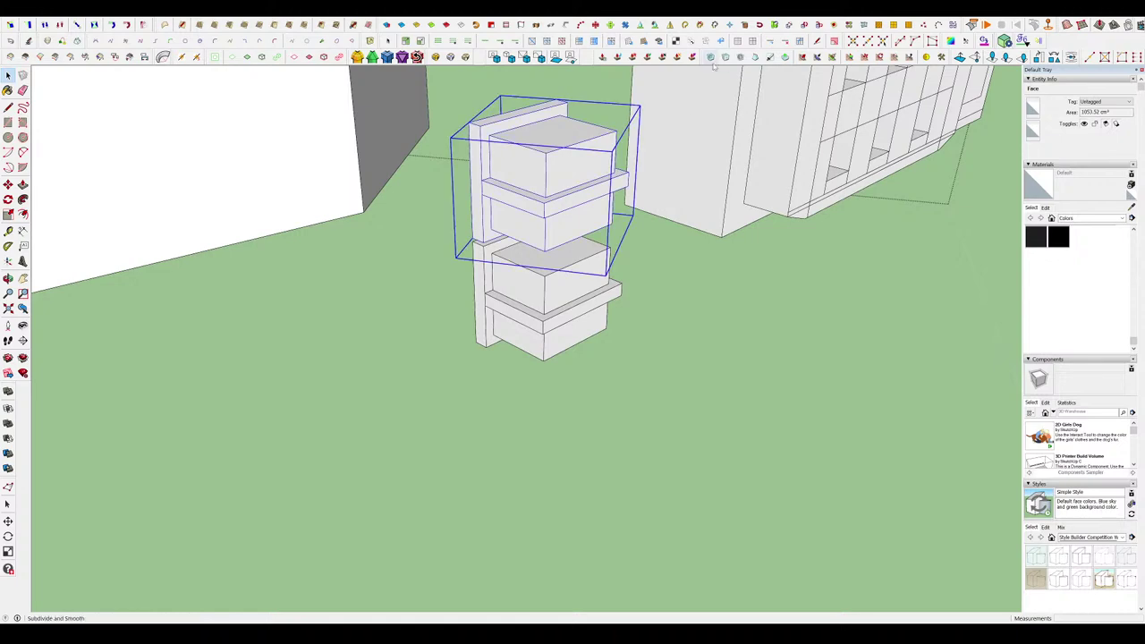
left_click(712, 59)
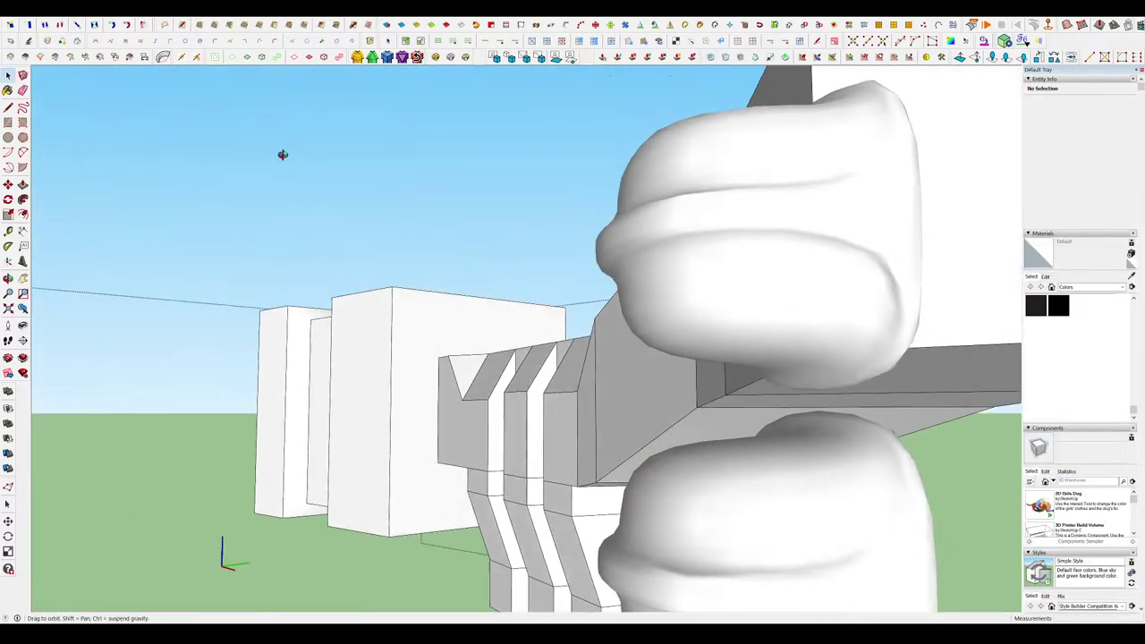
Inspect the smoothed clamp boxes from several sides, then leave the component and view the whole corridor.
middle_click_drag(282, 154, 767, 284)
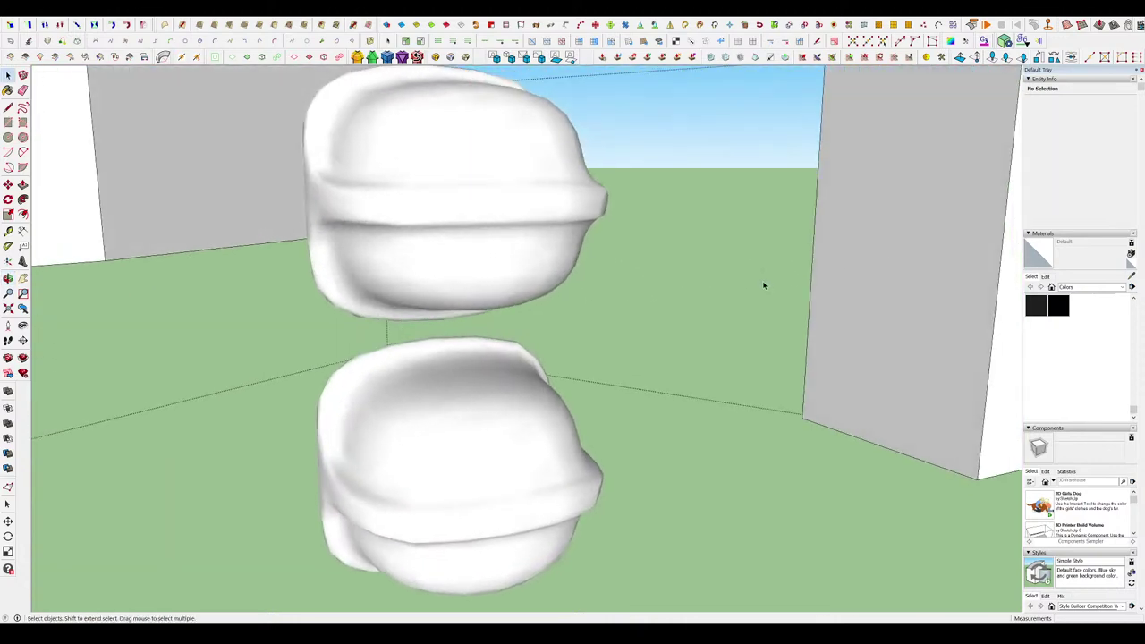
scroll(718, 299, "down", 8)
scroll(697, 279, "up", 6)
middle_click_drag(537, 272, 652, 296)
scroll(652, 296, "down", 8)
middle_click_drag(757, 378, 626, 274)
scroll(615, 219, "down", 4)
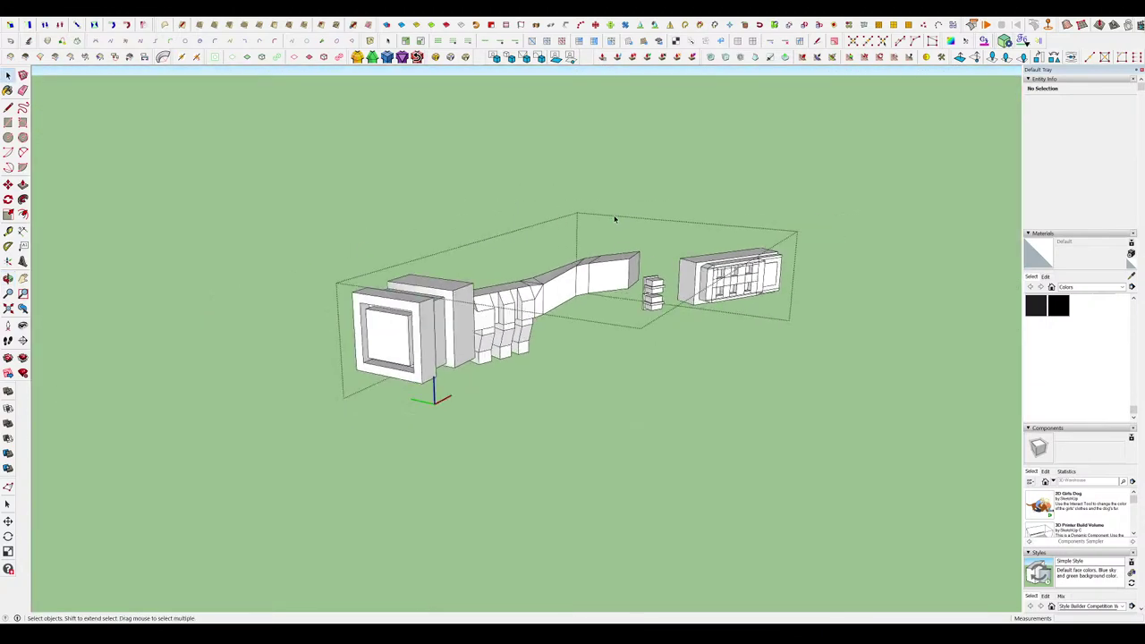
left_click(615, 219)
scroll(818, 289, "up", 6)
middle_click_drag(823, 289, 745, 296)
scroll(697, 300, "down", 8)
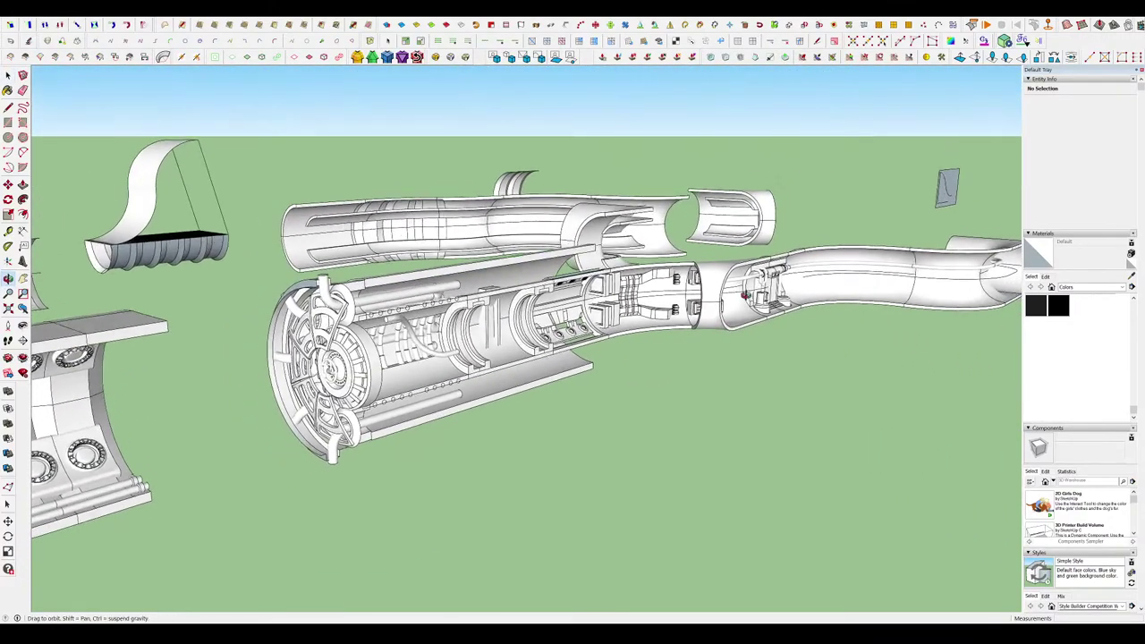
Rotate the upright frame between the two arched ribs so it lies lengthwise along the corridor.
scroll(487, 344, "up", 6)
double_click(518, 277)
middle_click_drag(510, 304, 462, 306)
left_click(567, 381)
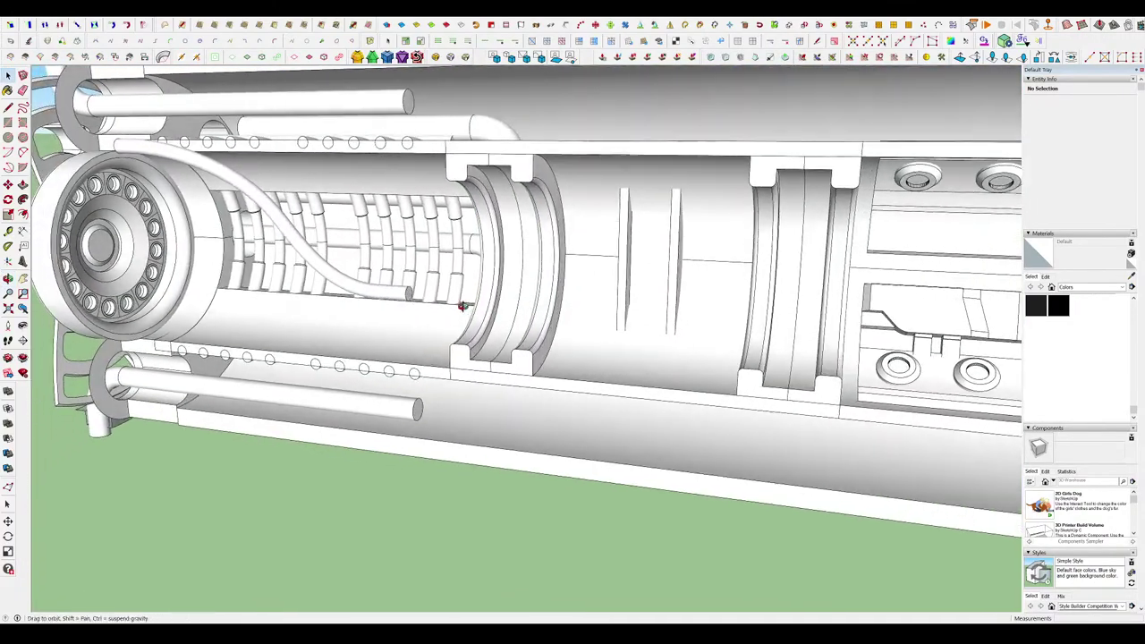
scroll(701, 258, "up", 3)
mouse_move(588, 253)
middle_mouse_down()
mouse_move(652, 271)
mouse_move(597, 251)
mouse_move(457, 245)
middle_mouse_up()
key("q")
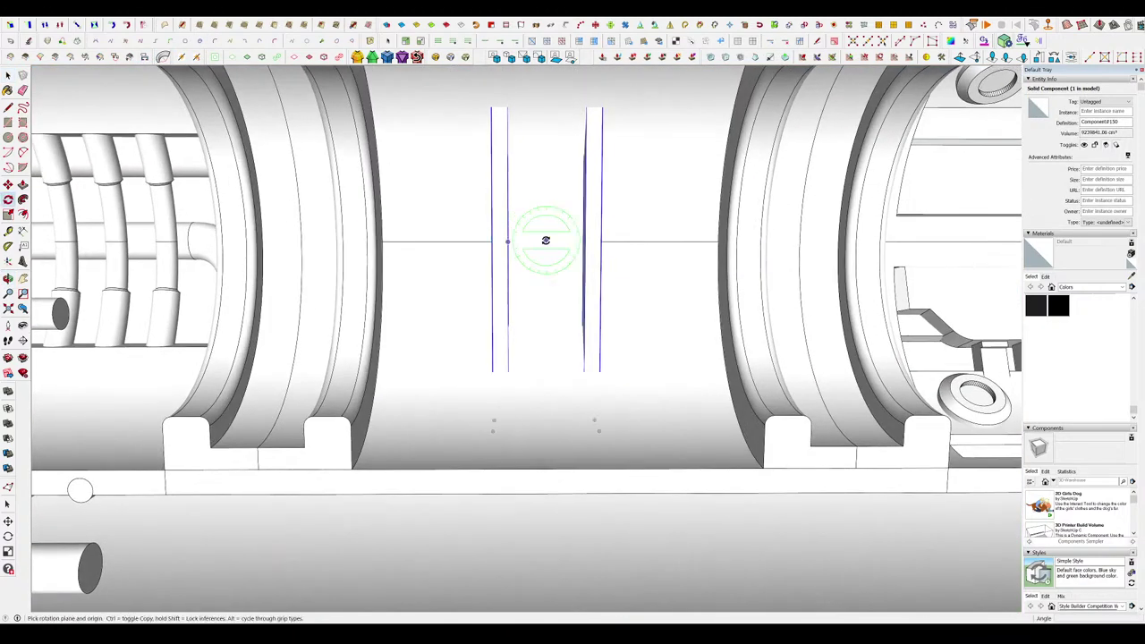
key("space")
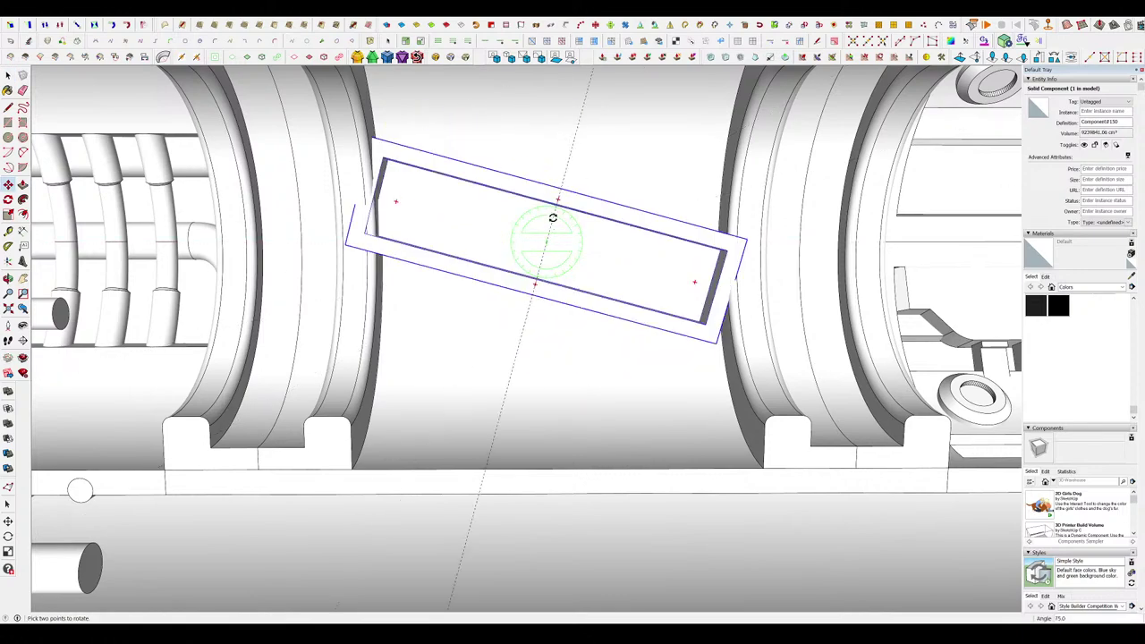
middle_click_drag(544, 216, 248, 88)
key("space")
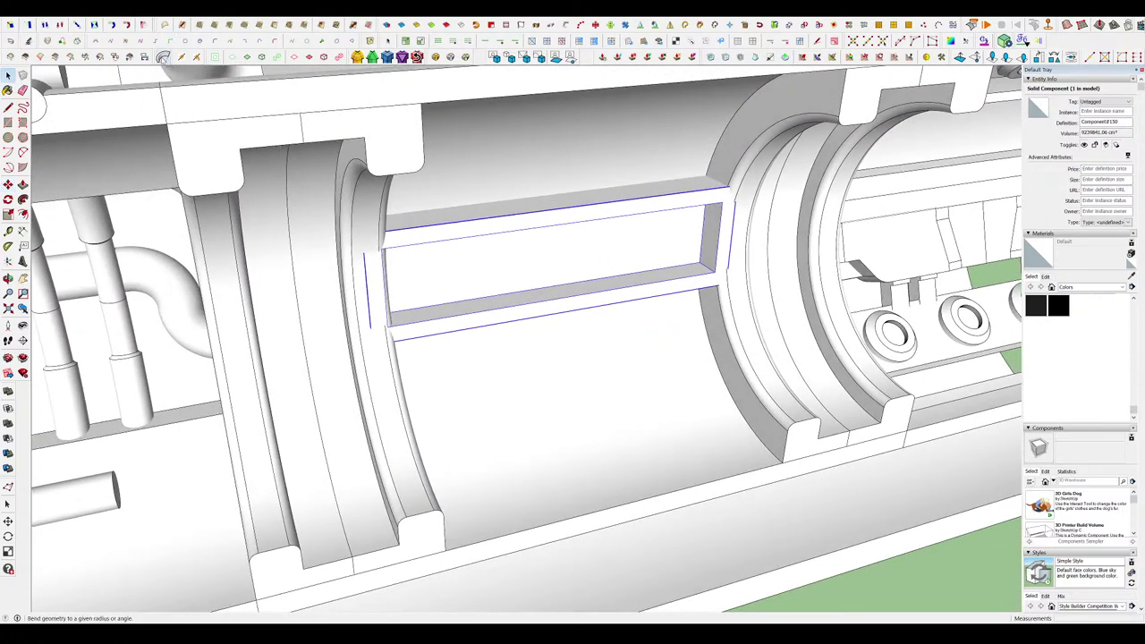
Bend the rotated frame into a half ring of about 185.5°.
left_click_drag(546, 250, 574, 261)
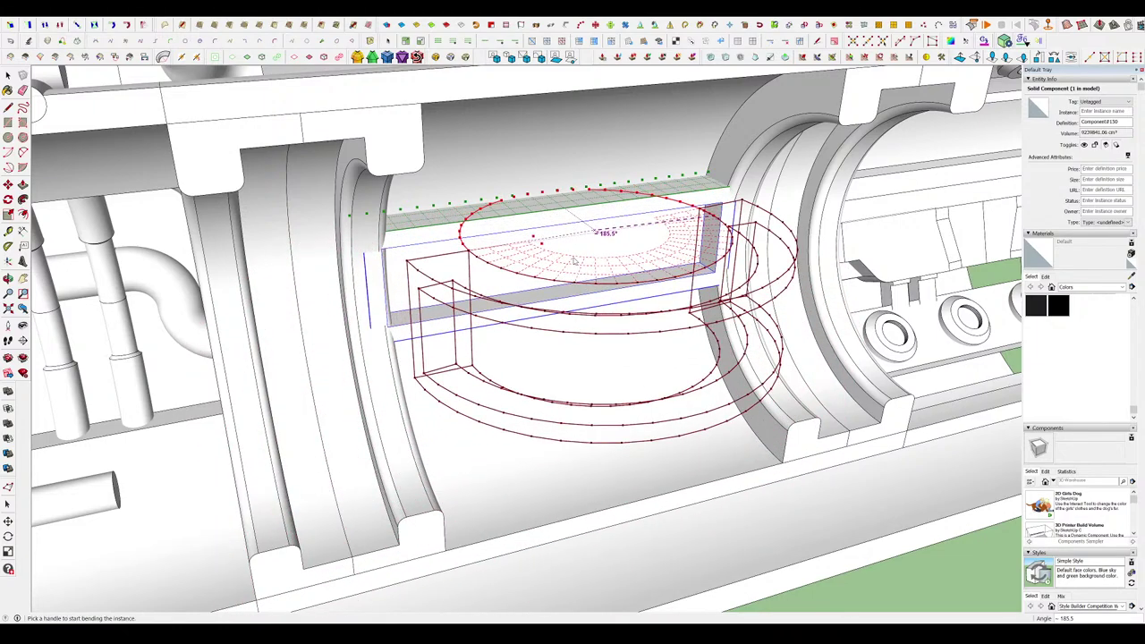
key("Return")
key("space")
Move the bent half-ring frame outward from the corridor's inner wall.
middle_click_drag(575, 260, 639, 364)
key("m")
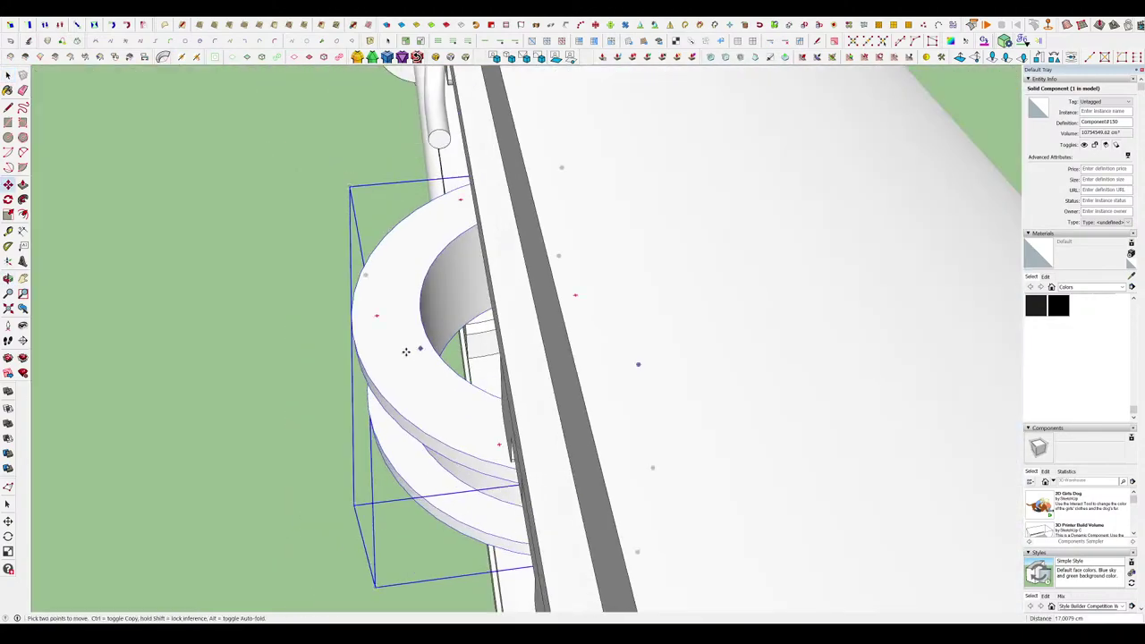
left_click(422, 396)
middle_click_drag(422, 396, 602, 337)
scroll(333, 275, "up", 5)
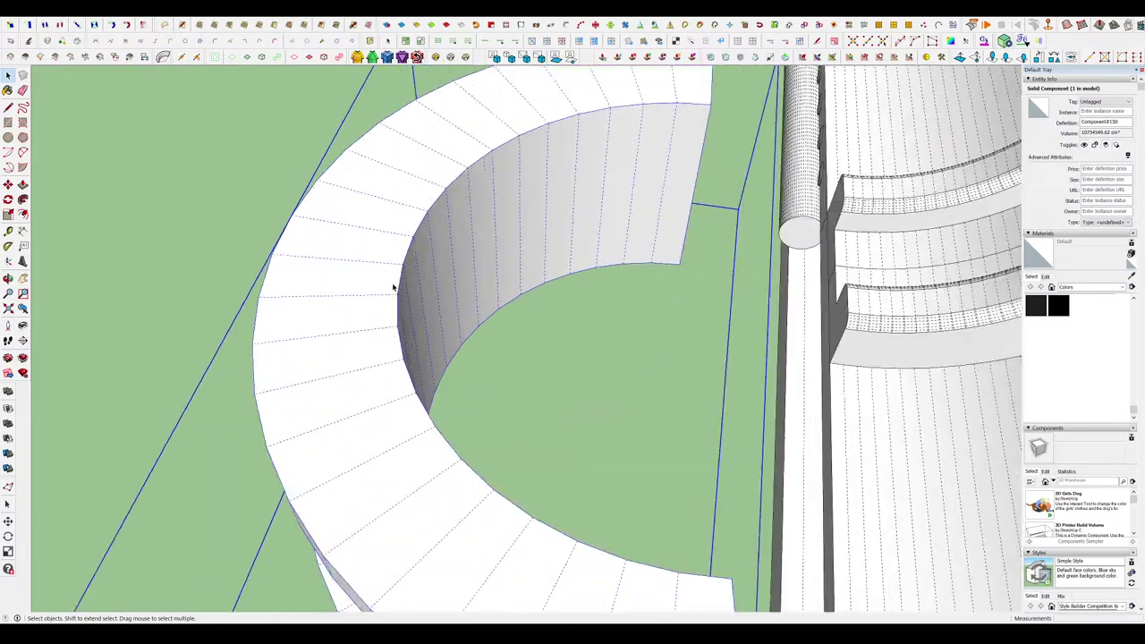
Examine the bent frame's segmented faces with hidden geometry shown, comparing them with the surrounding arched ribs.
middle_click_drag(393, 286, 233, 283)
middle_click_drag(335, 283, 522, 378)
scroll(892, 291, "down", 4)
scroll(522, 379, "down", 5)
scroll(614, 252, "up", 3)
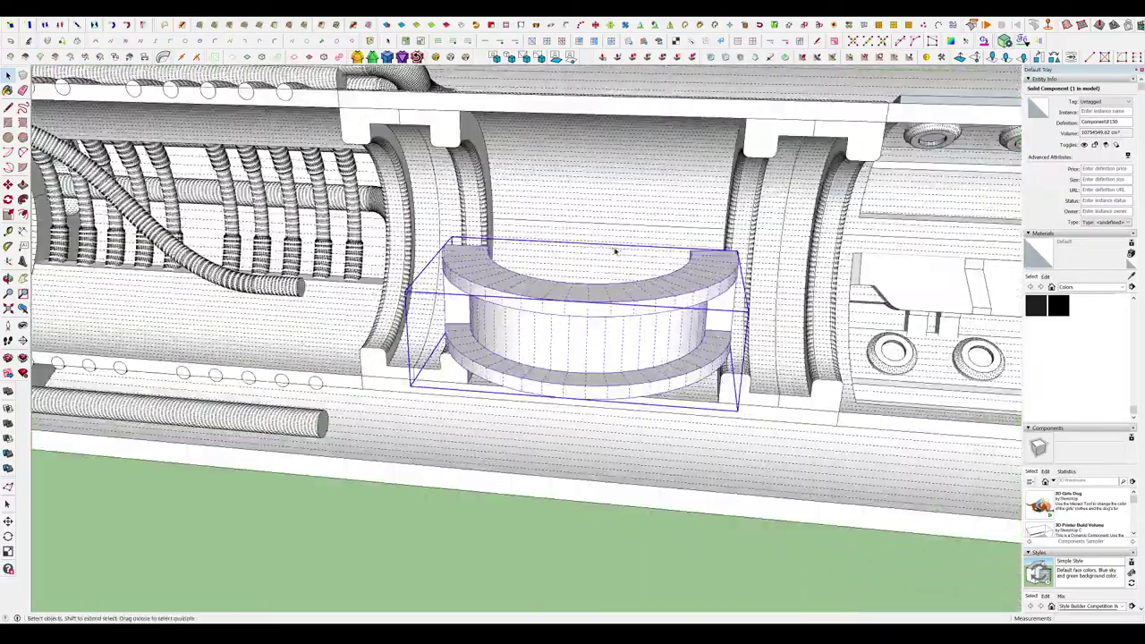
scroll(775, 310, "up", 5)
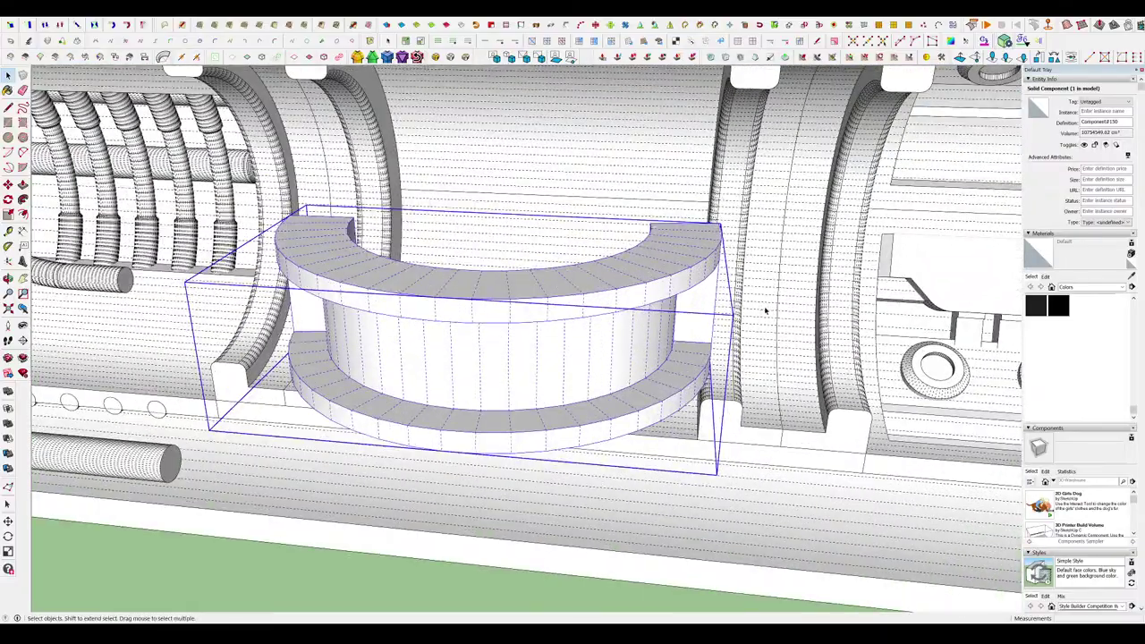
middle_click_drag(765, 311, 742, 338)
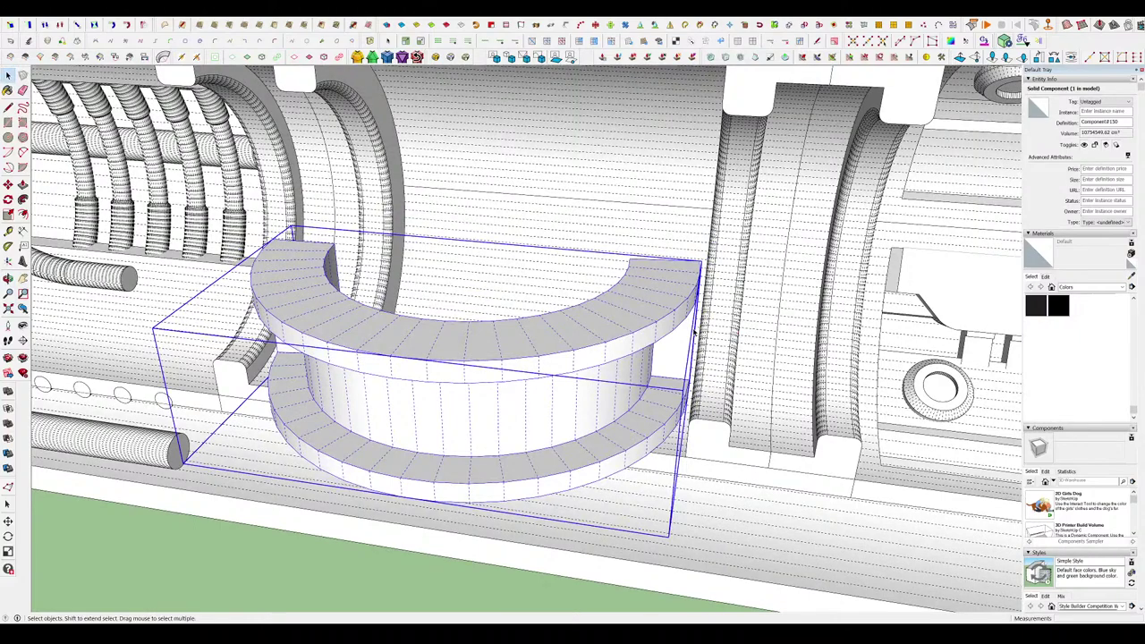
Survey the cutaway corridor's arched ribs, round ports and blocky wall machinery from far and near.
scroll(694, 331, "down", 5)
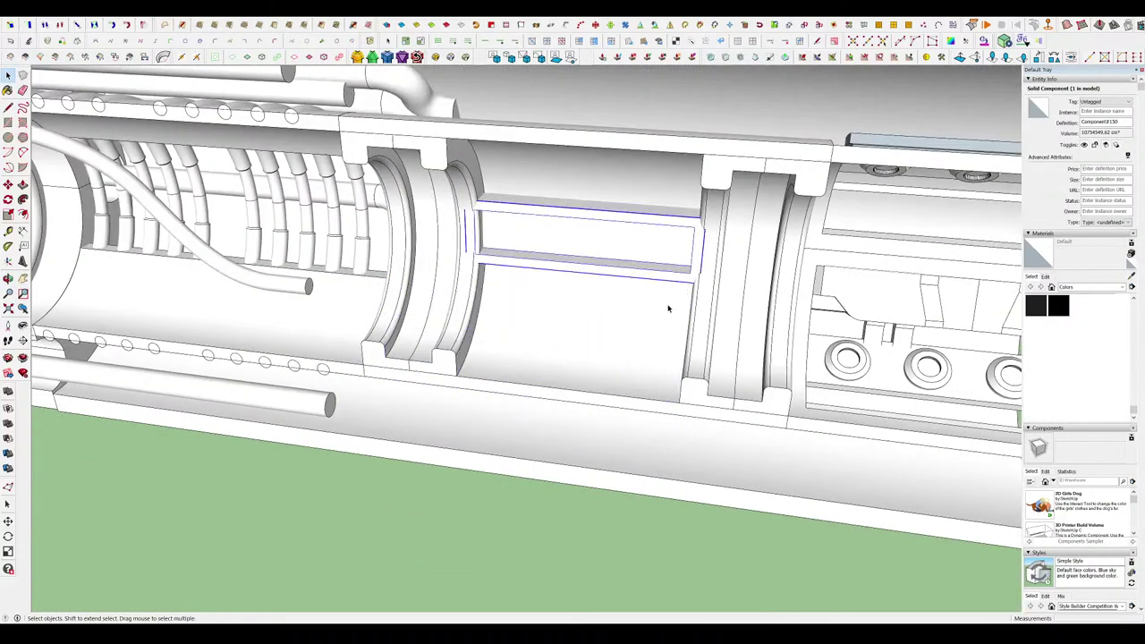
scroll(667, 309, "down", 10)
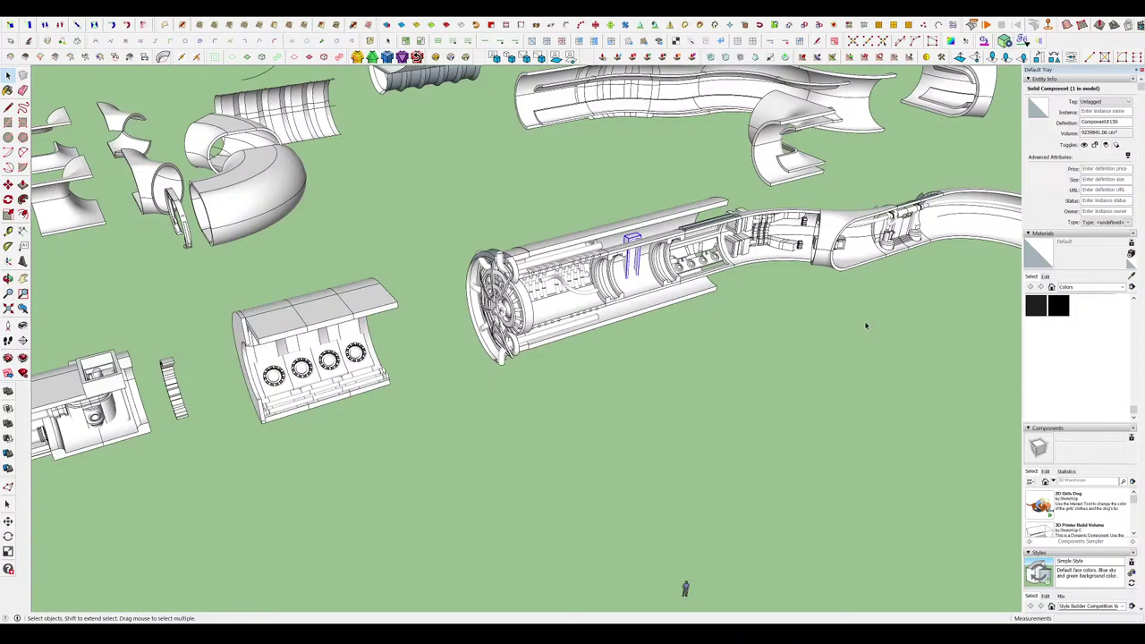
scroll(866, 325, "up", 8)
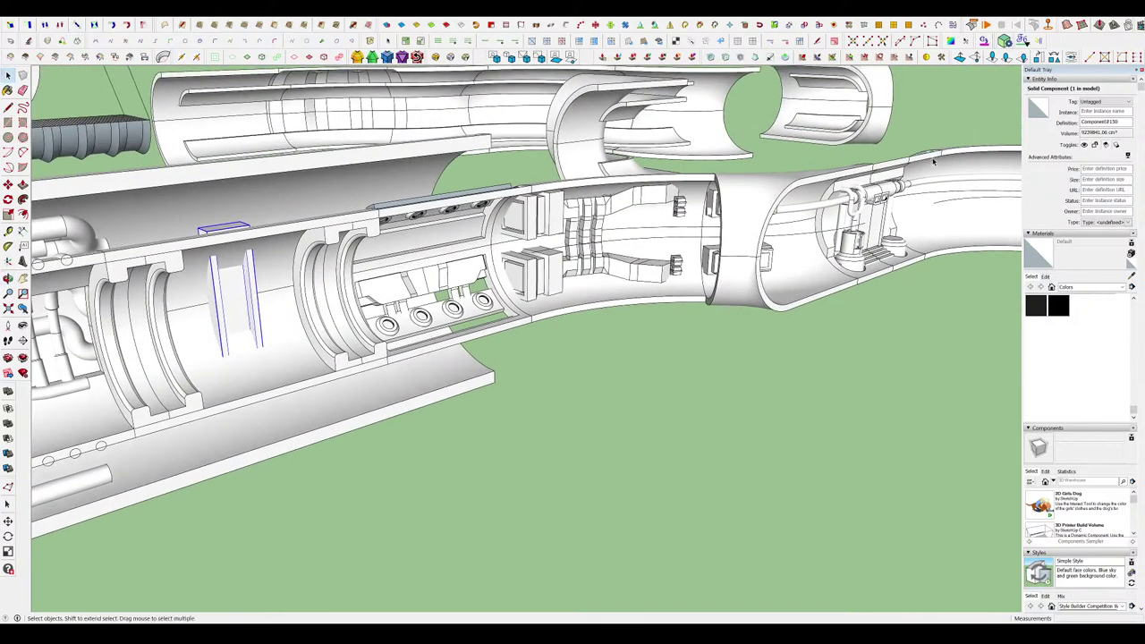
scroll(785, 260, "down", 2)
scroll(657, 257, "up", 2)
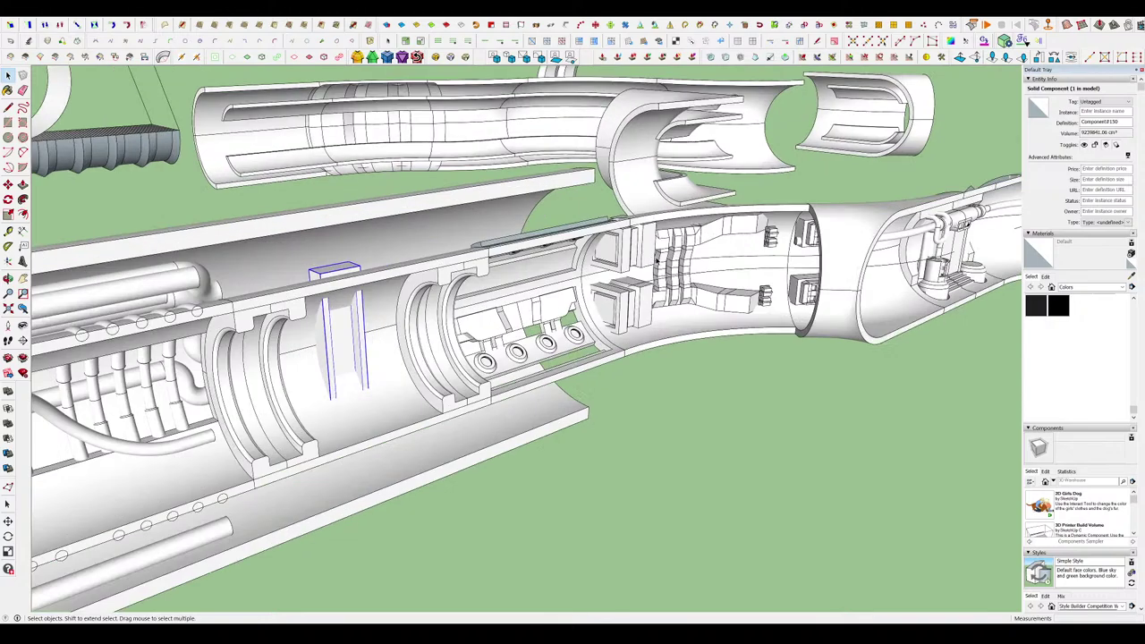
middle_click_drag(666, 255, 689, 250)
scroll(899, 204, "up", 2)
scroll(690, 250, "down", 2)
scroll(371, 285, "up", 5)
scroll(715, 284, "down", 5)
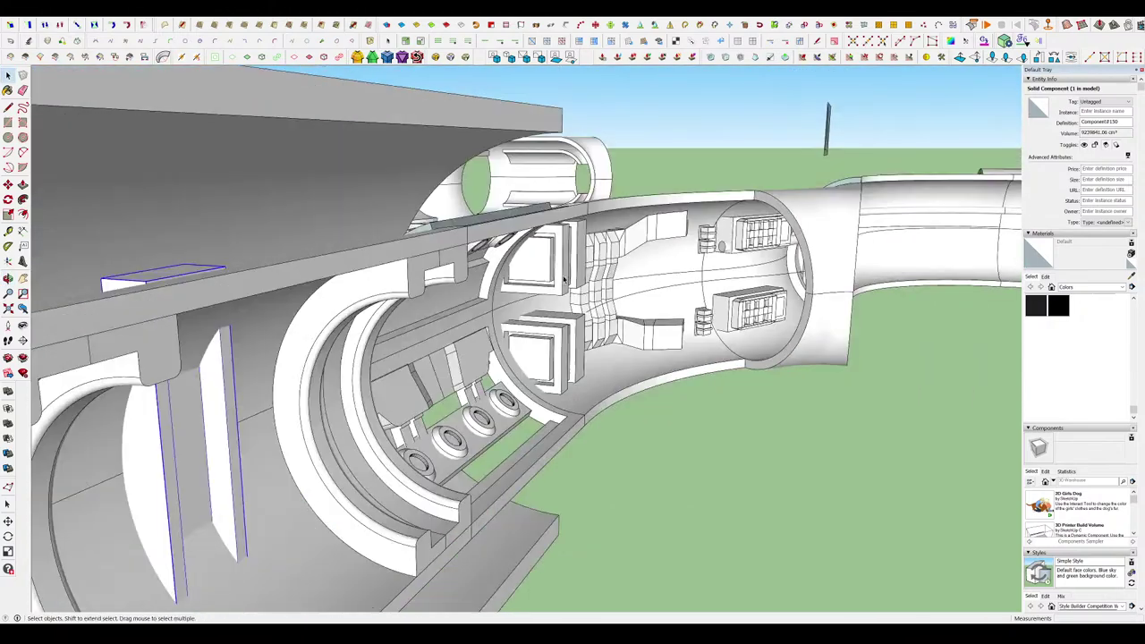
scroll(567, 268, "up", 4)
Select the upper blocky machinery component on the curved corridor wall and examine its shape.
left_click(567, 268)
middle_click_drag(567, 269, 561, 235)
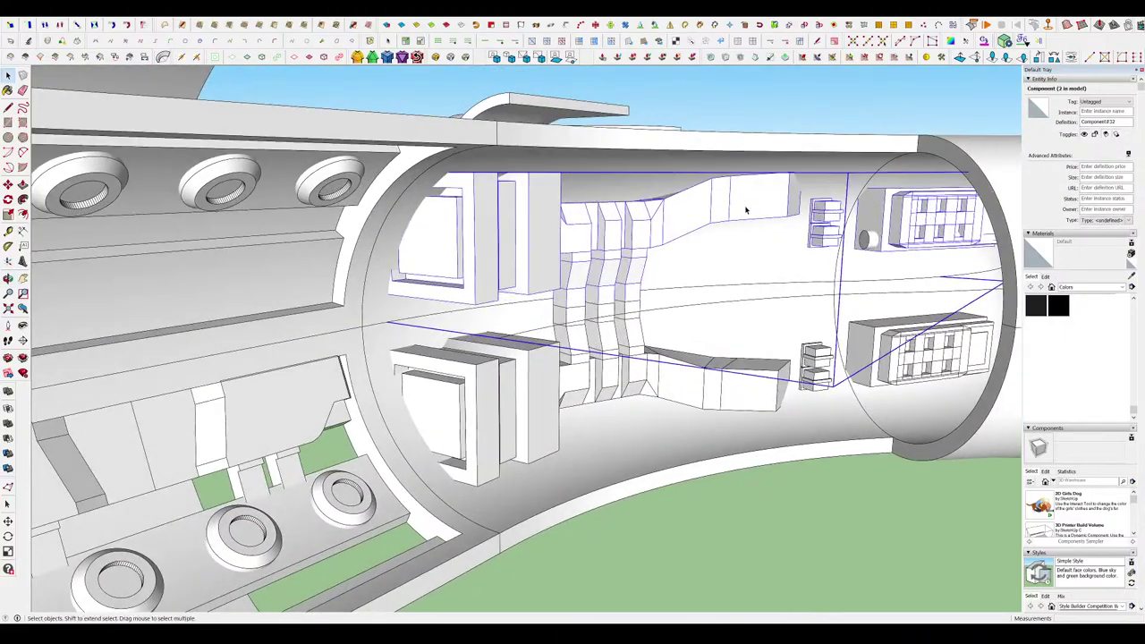
middle_click_drag(746, 210, 716, 256)
Clear the selection and survey the full row of cutaway interior modules beside the corridor shells.
scroll(722, 313, "down", 8)
middle_click_drag(725, 330, 754, 355)
scroll(770, 376, "up", 2)
left_click(795, 398)
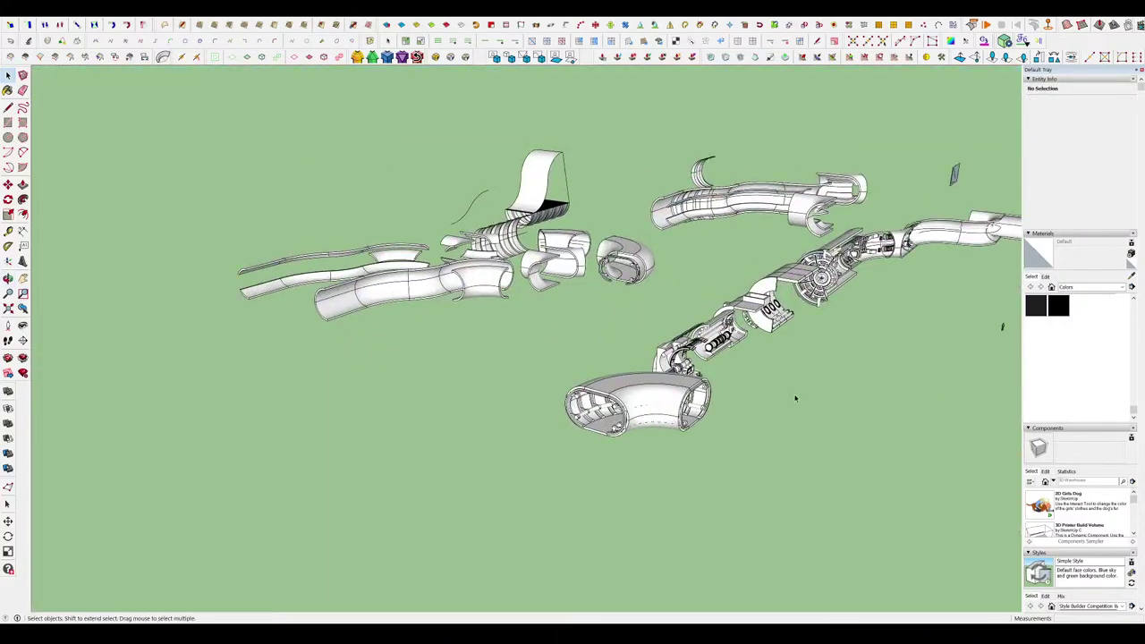
scroll(795, 398, "up", 6)
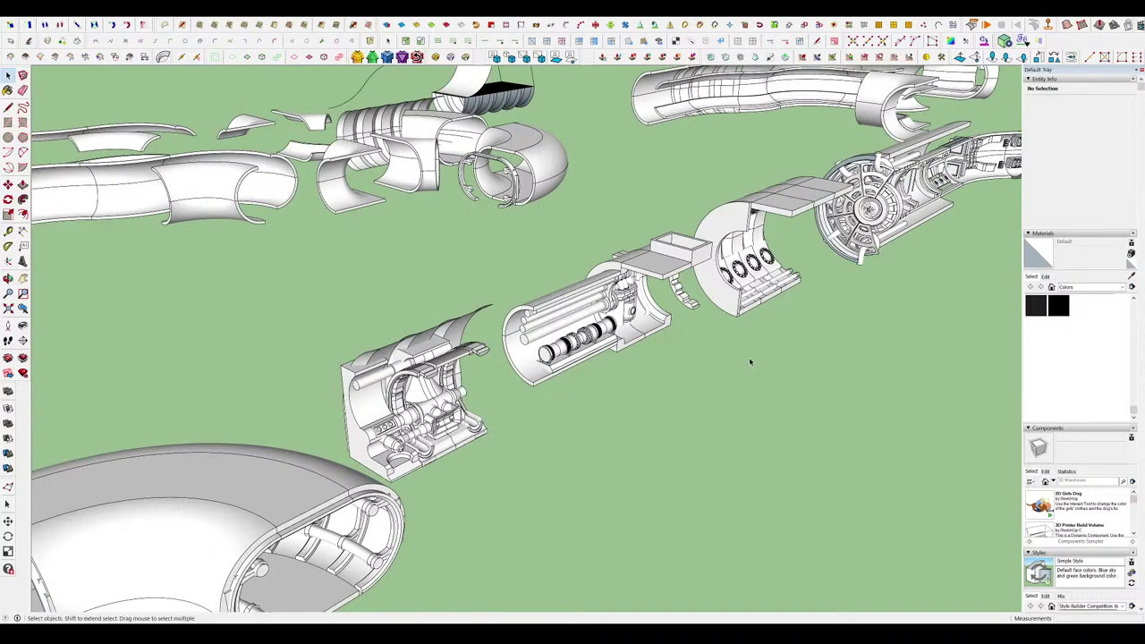
Survey the row of cutaway interior modules and the winding corridor shells, ending at the tall S-shaped surface.
middle_click_drag(749, 362, 297, 461)
middle_click_drag(426, 465, 392, 424)
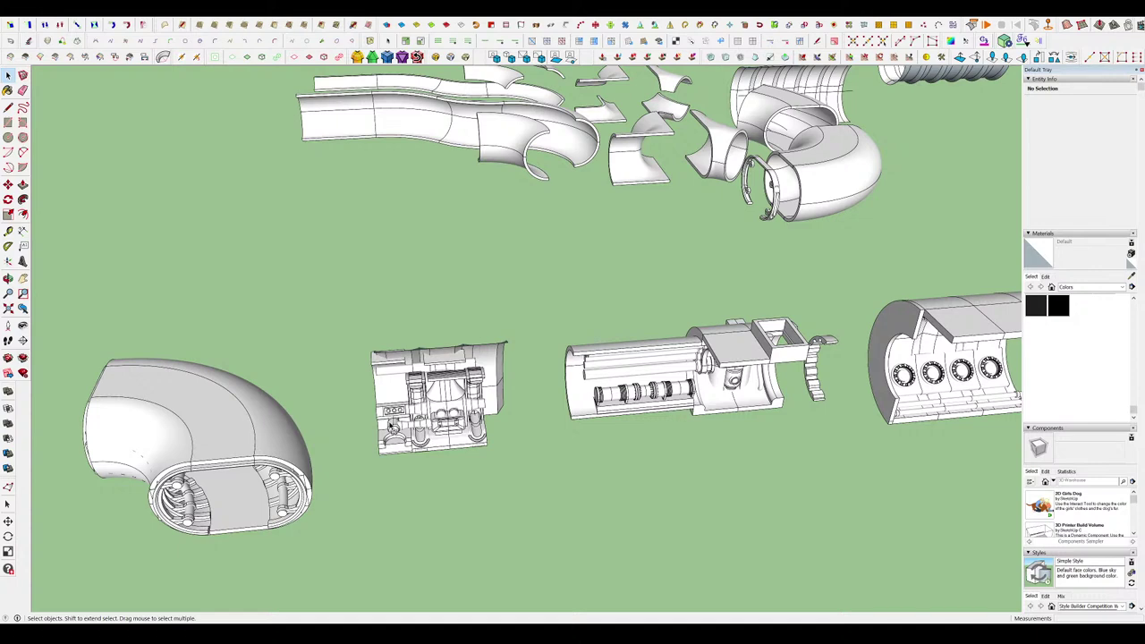
scroll(414, 433, "down", 5)
middle_click_drag(414, 433, 832, 354)
scroll(838, 351, "up", 3)
scroll(886, 255, "up", 7)
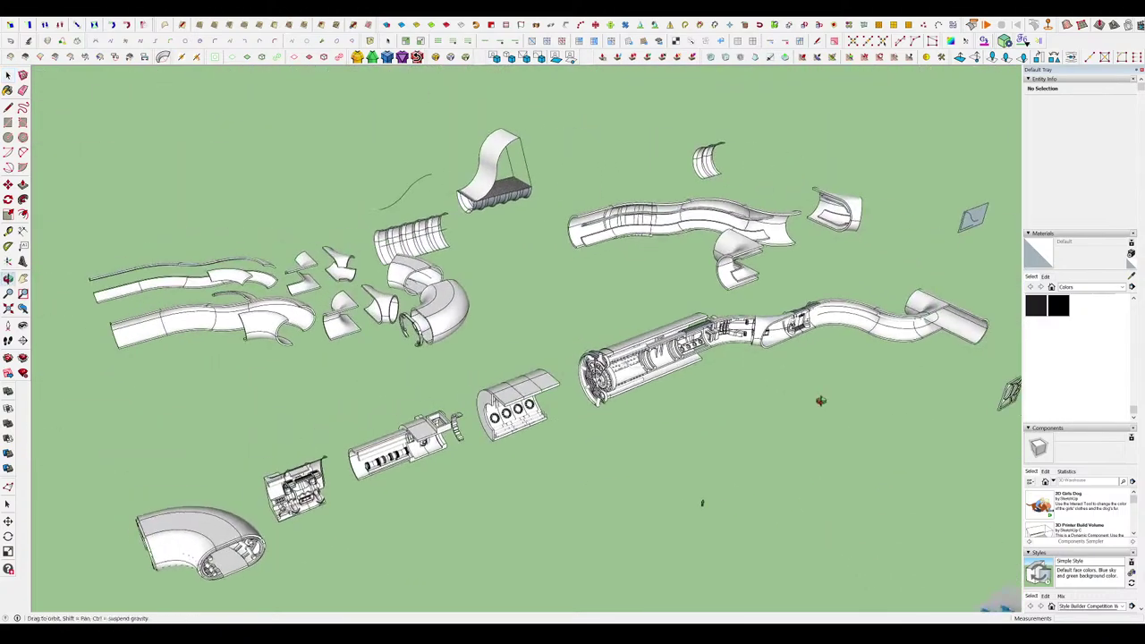
middle_click_drag(784, 415, 858, 393)
scroll(884, 290, "up", 3)
middle_click_drag(883, 291, 809, 300)
scroll(374, 214, "up", 5)
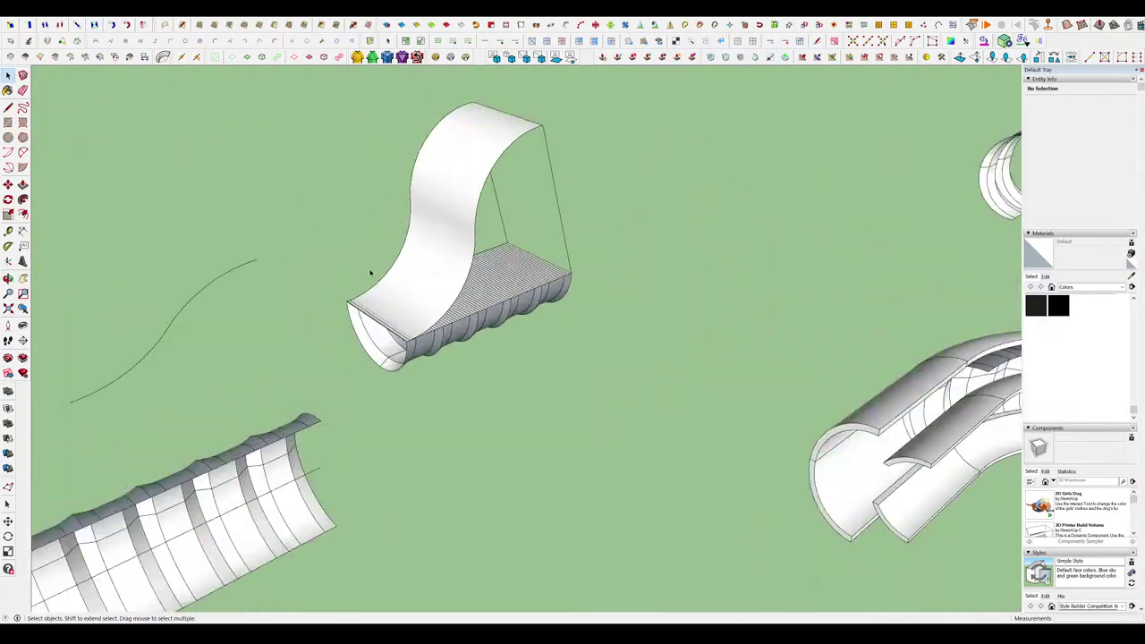
Examine the S-shaped surface rising from the ribbed half-tube and the finely striped face beneath it.
middle_click_drag(459, 273, 436, 276)
scroll(434, 275, "up", 8)
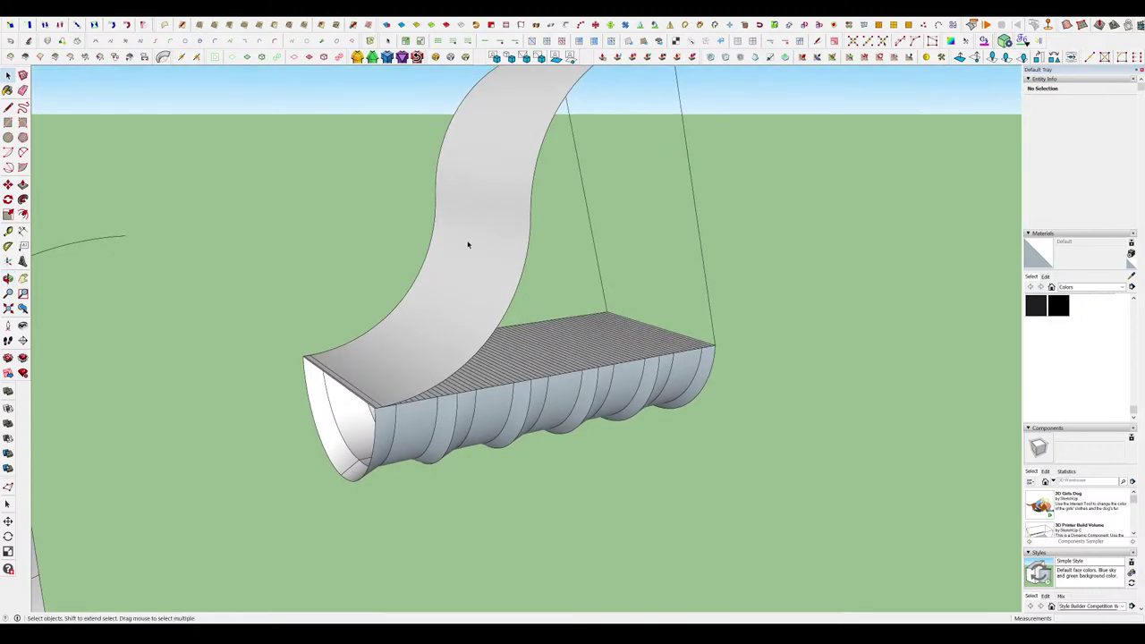
middle_click_drag(557, 376, 555, 485)
scroll(509, 442, "up", 4)
middle_click_drag(509, 442, 438, 439)
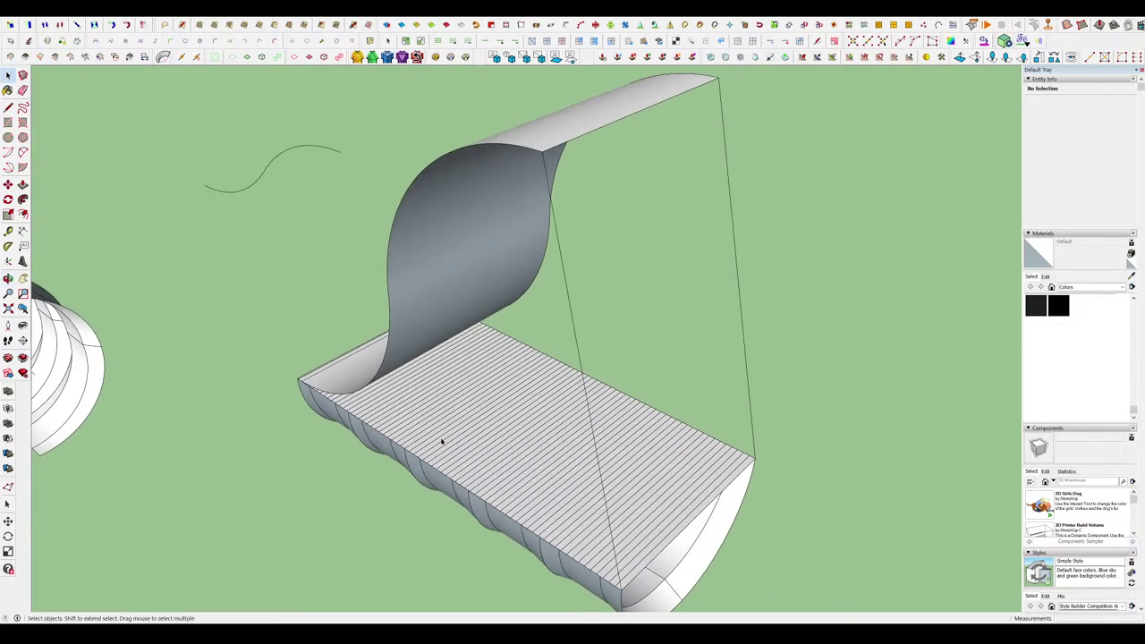
middle_click_drag(566, 439, 633, 447)
scroll(564, 449, "down", 3)
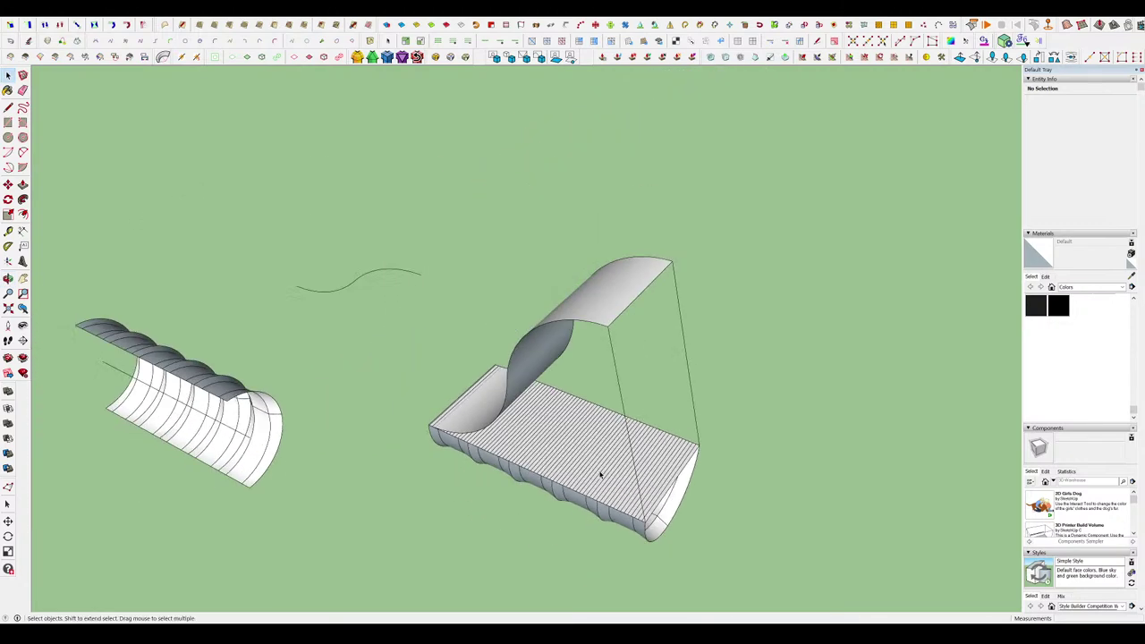
Select the ribbed half-tube component beneath the S-shaped surface, examine it from the side and clear the selection.
left_click(603, 476)
scroll(616, 490, "up", 3)
key("x")
left_click(531, 491)
middle_click_drag(530, 491, 760, 416)
scroll(617, 358, "down", 8)
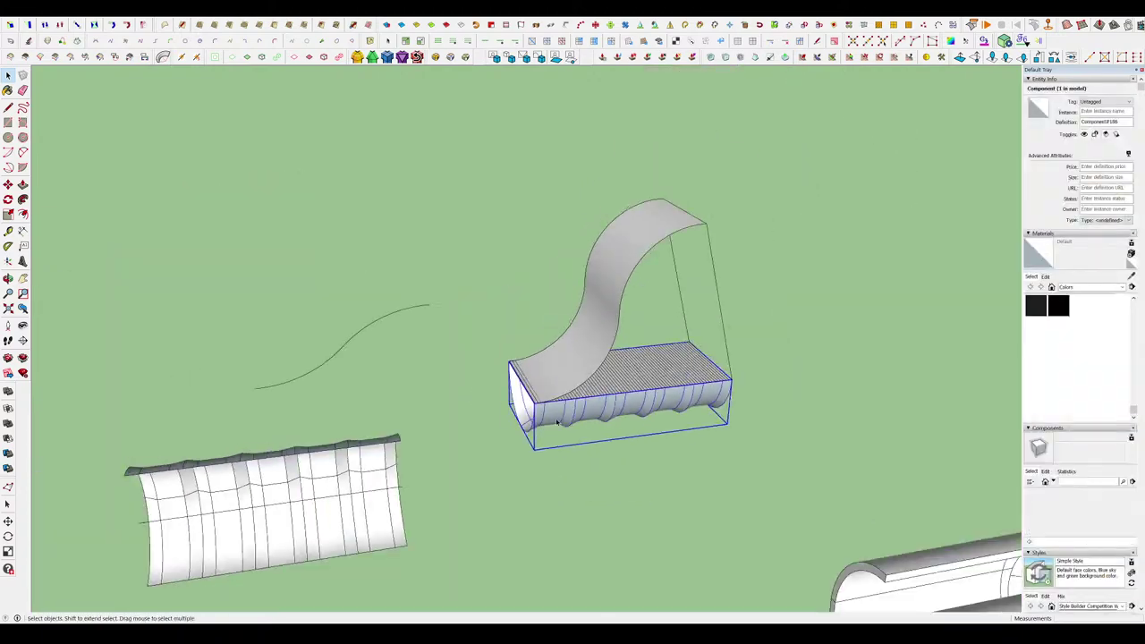
left_click(514, 281)
scroll(754, 412, "up", 2)
middle_click_drag(527, 295, 714, 378)
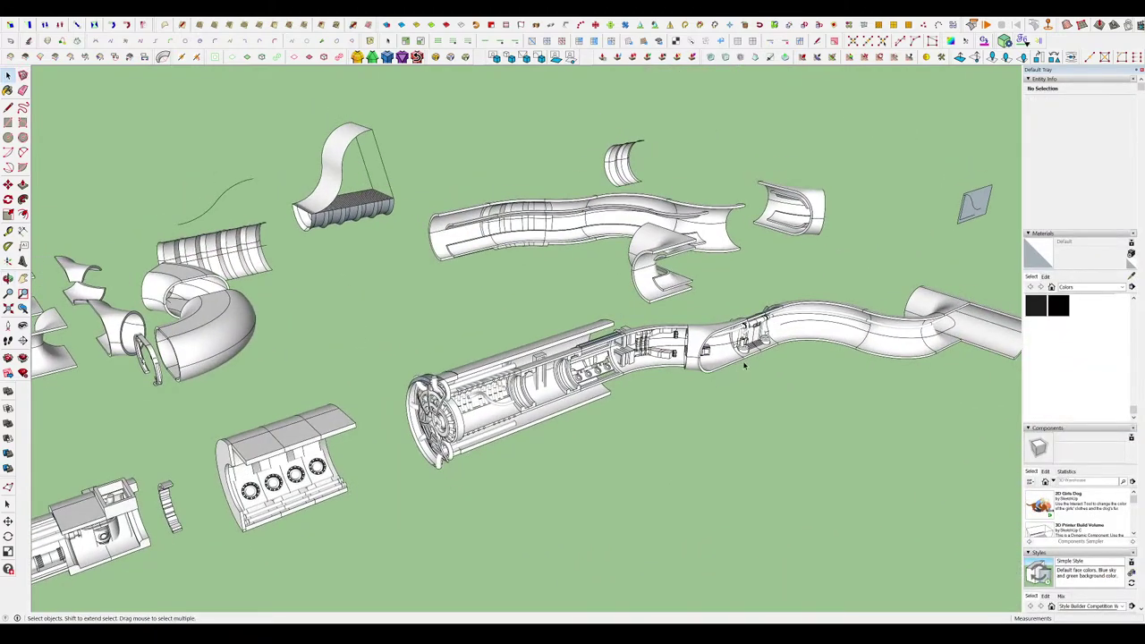
Survey the loose corridor shells and select the bend next to the straight end of the large winding shell.
scroll(565, 246, "up", 5)
middle_click_drag(555, 281, 617, 223)
scroll(518, 331, "down", 3)
left_click(505, 357)
scroll(698, 246, "down", 6)
scroll(512, 408, "up", 3)
middle_click_drag(483, 344, 455, 423)
scroll(447, 425, "up", 2)
double_click(289, 459)
middle_click_drag(289, 460, 419, 412)
left_click(419, 412)
left_click(425, 391)
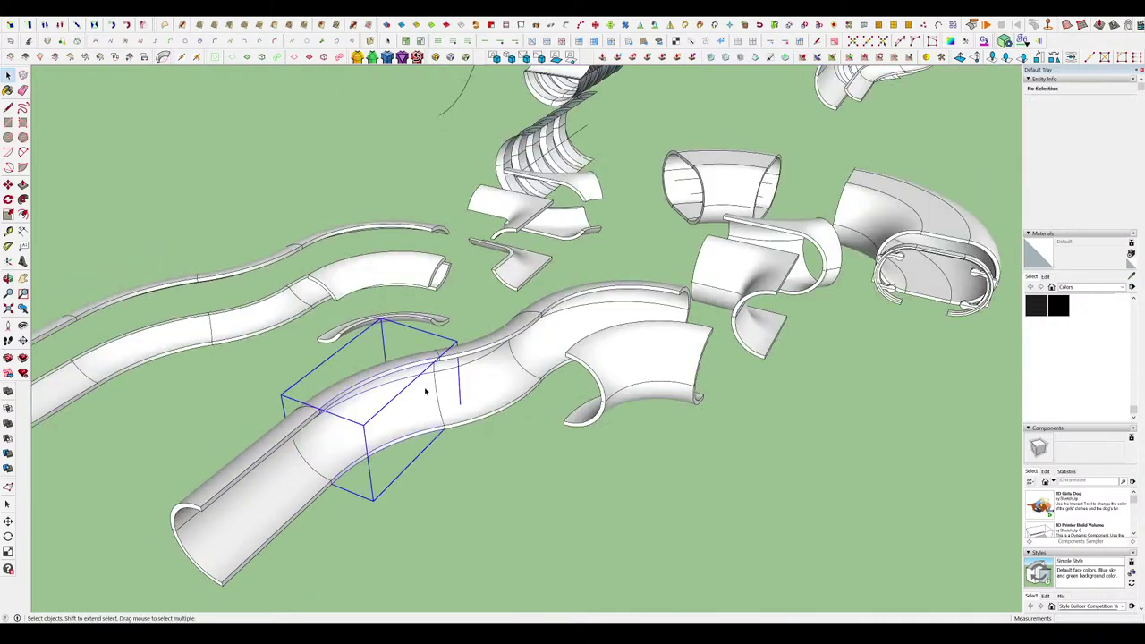
Clear the selection and examine the twisted junction shell pieces beside the winding corridor.
left_click_drag(546, 337, 546, 335)
middle_click_drag(546, 337, 650, 436)
left_click(651, 437)
scroll(895, 398, "up", 5)
mouse_move(657, 281)
middle_mouse_down()
mouse_move(644, 230)
mouse_move(640, 275)
middle_mouse_up()
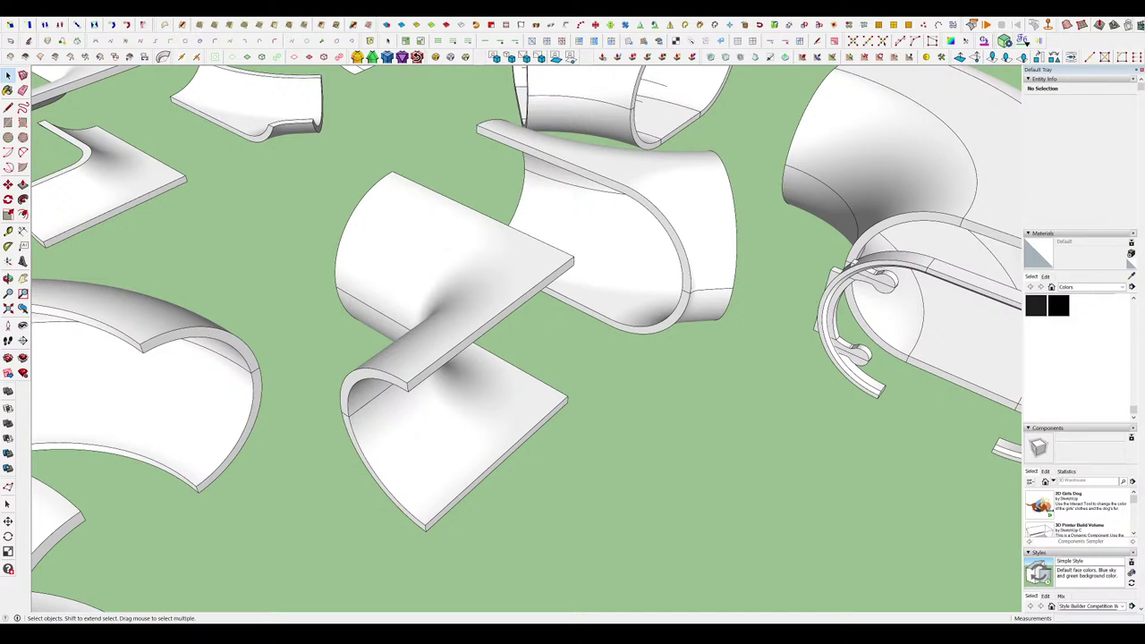
scroll(758, 407, "down", 5)
scroll(765, 408, "down", 2)
middle_click_drag(771, 411, 758, 380)
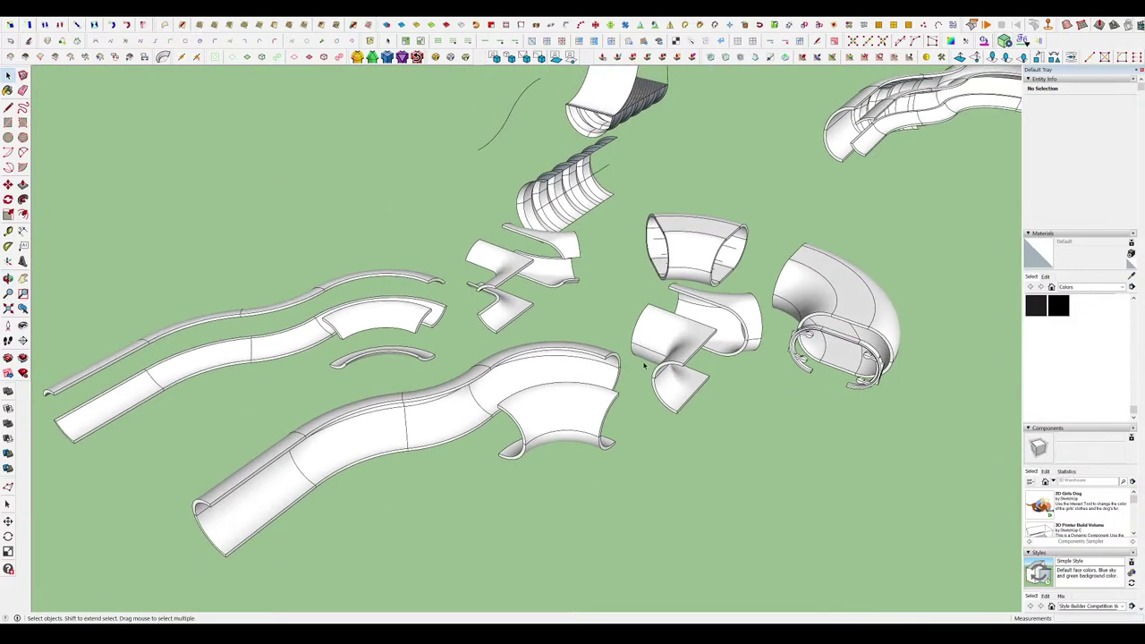
Open the straight end section of the winding corridor shell and select its lower half for inspection.
scroll(380, 384, "up", 4)
middle_click_drag(384, 384, 520, 304)
double_click(330, 337)
middle_click_drag(330, 337, 362, 384)
left_click(568, 337)
scroll(474, 328, "down", 4)
scroll(532, 344, "up", 3)
double_click(540, 326)
left_click(542, 396)
scroll(540, 396, "up", 3)
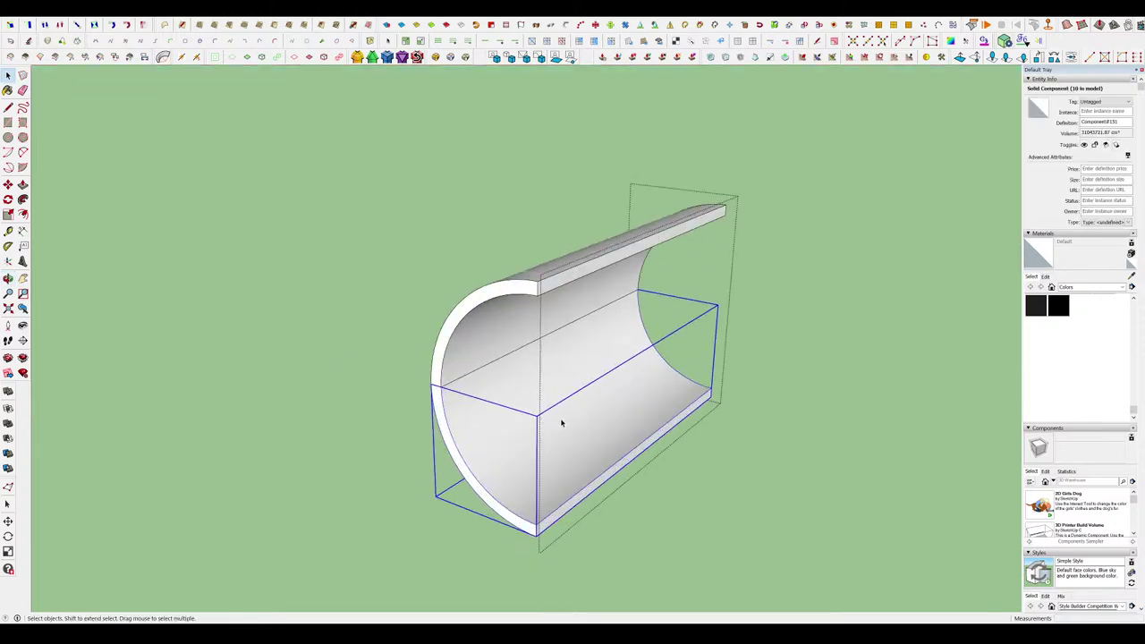
Reopen the straight corridor section and select its upper and lower halves together to examine how they form the shell.
left_click(766, 482)
scroll(474, 315, "down", 5)
middle_click_drag(483, 317, 478, 331)
double_click(430, 338)
scroll(425, 347, "up", 4)
left_click(424, 350)
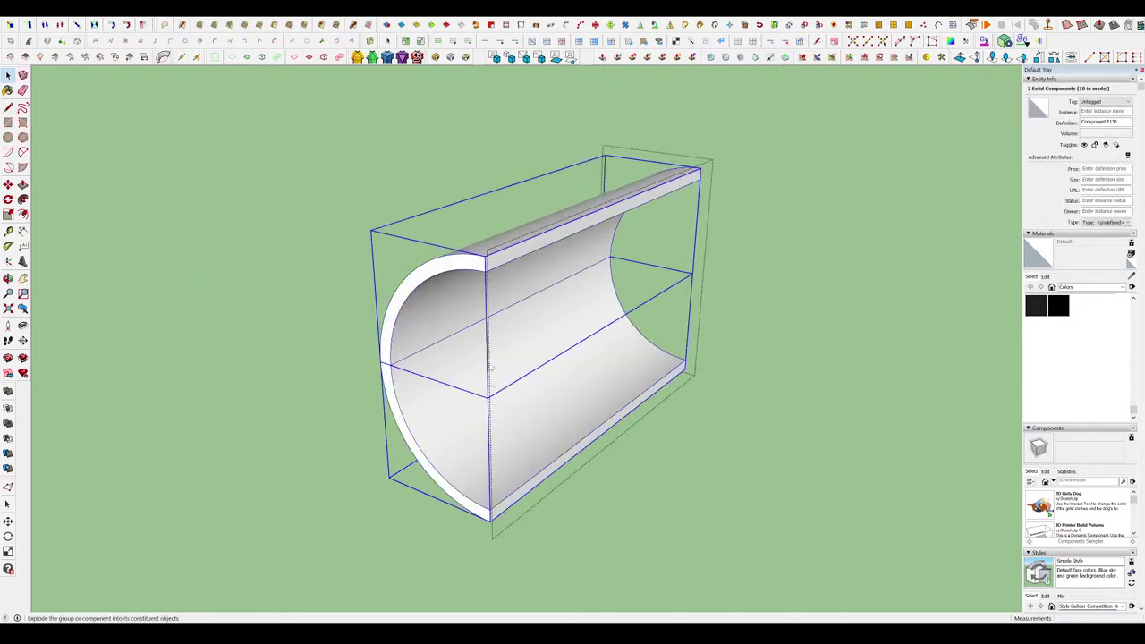
left_click(667, 414)
middle_click_drag(657, 381, 608, 367)
double_click(496, 344)
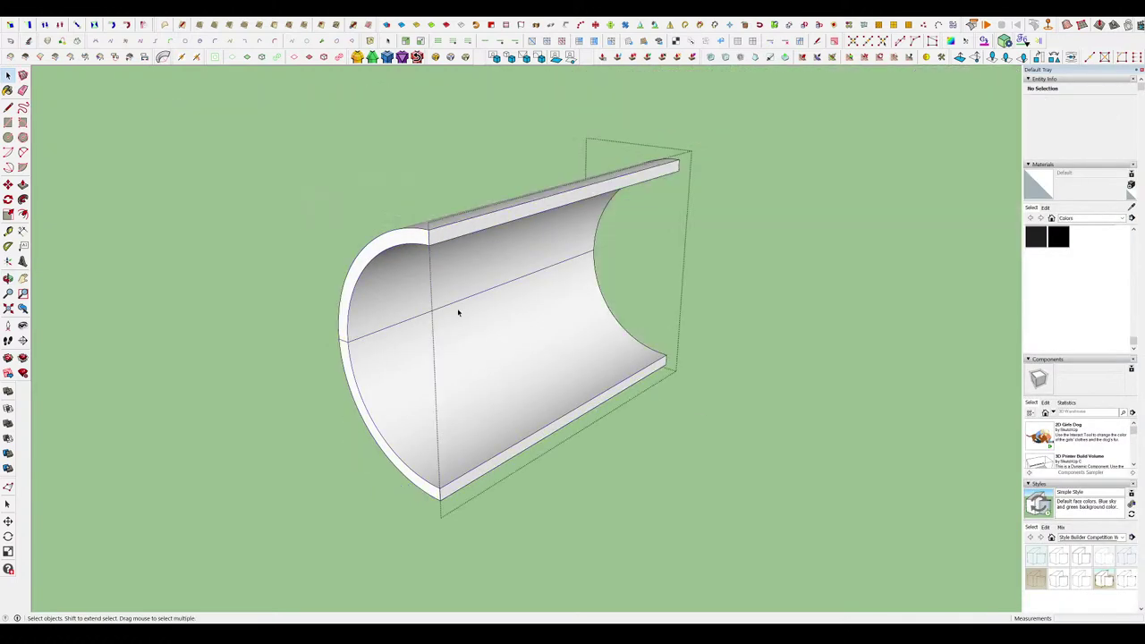
Leave the straight section's editing context and select the complete section as one component.
key("space")
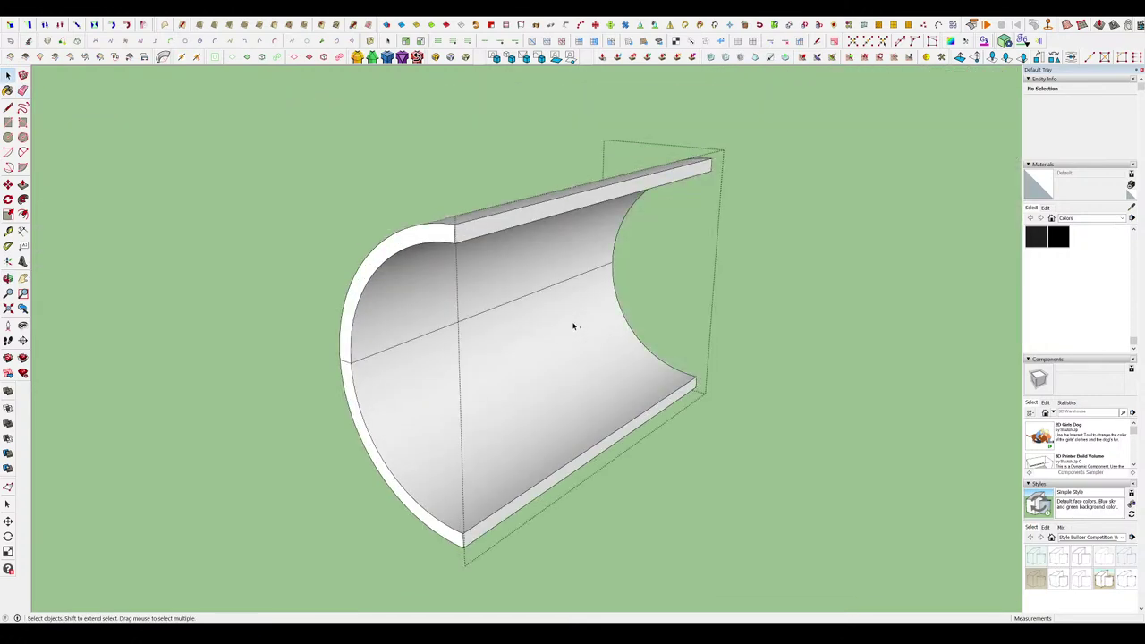
key("Escape")
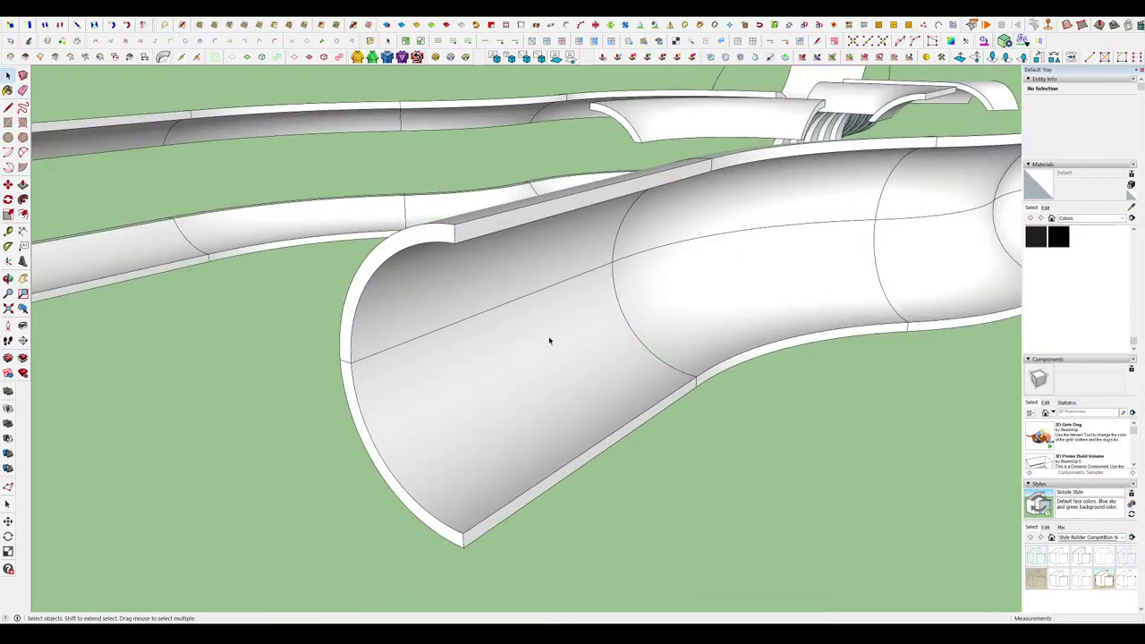
double_click(544, 341)
left_click(544, 340)
key("Escape")
double_click(543, 341)
key("Escape")
left_click(524, 288)
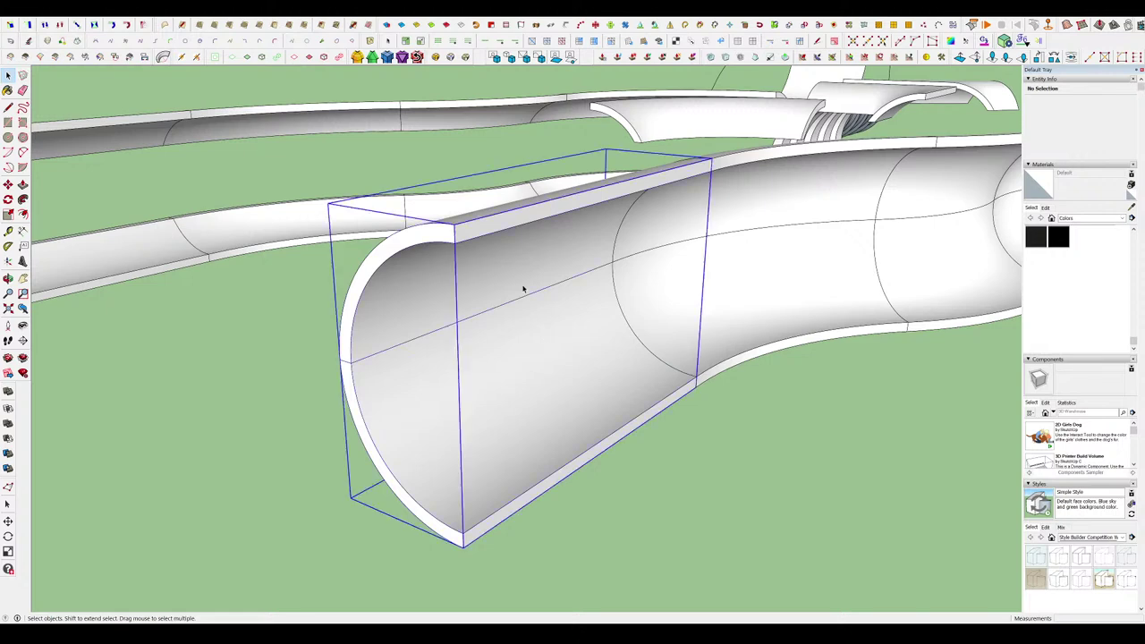
Open the straight corridor section and inspect its upper half shell separately from the lower one.
double_click(522, 288)
left_click(523, 288)
middle_click_drag(522, 288, 587, 312)
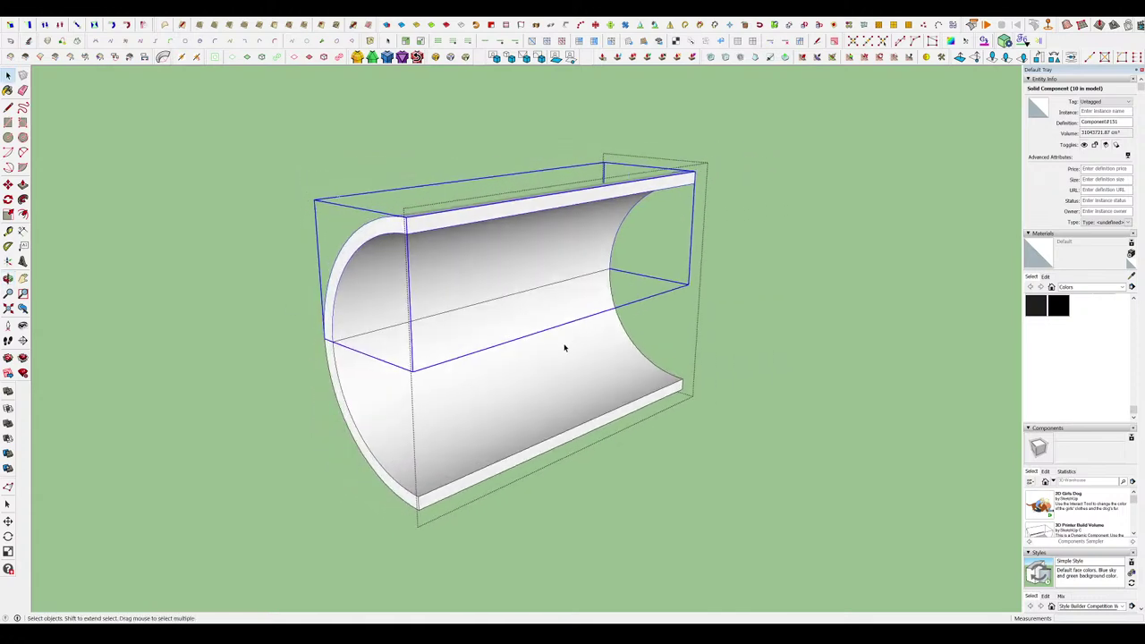
middle_click_drag(564, 348, 564, 219)
key("Delete")
scroll(490, 275, "up", 2)
left_click(490, 276)
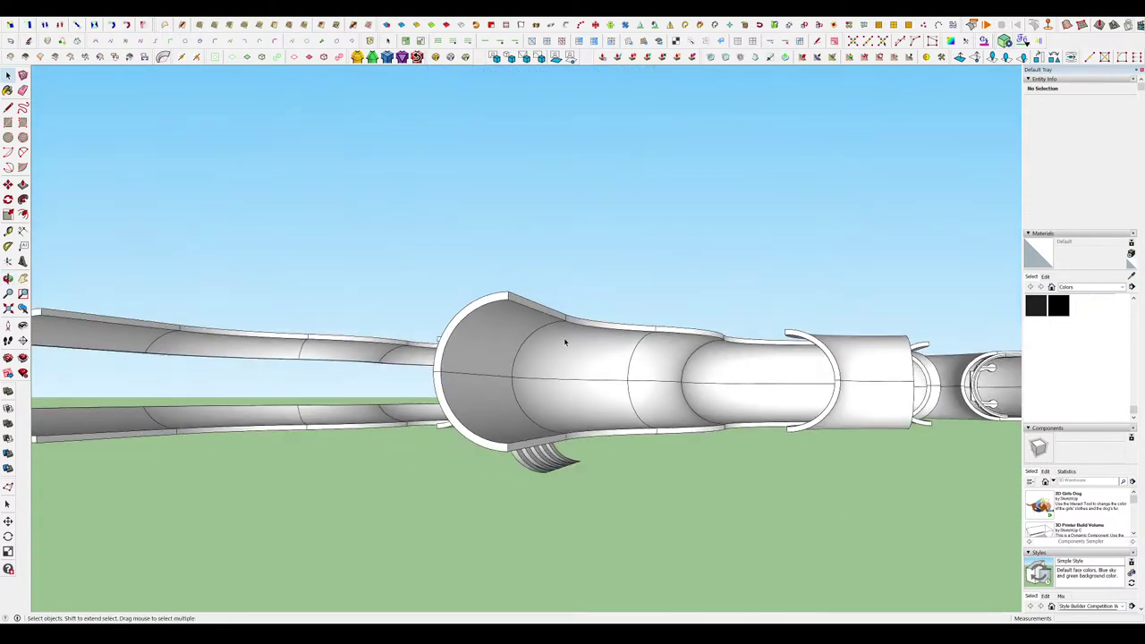
Compare the winding corridor shell with the separate narrow upper and lower strips beside it.
middle_click_drag(565, 342, 578, 493)
scroll(531, 373, "down", 4)
scroll(611, 474, "up", 3)
scroll(517, 389, "down", 2)
scroll(402, 425, "up", 4)
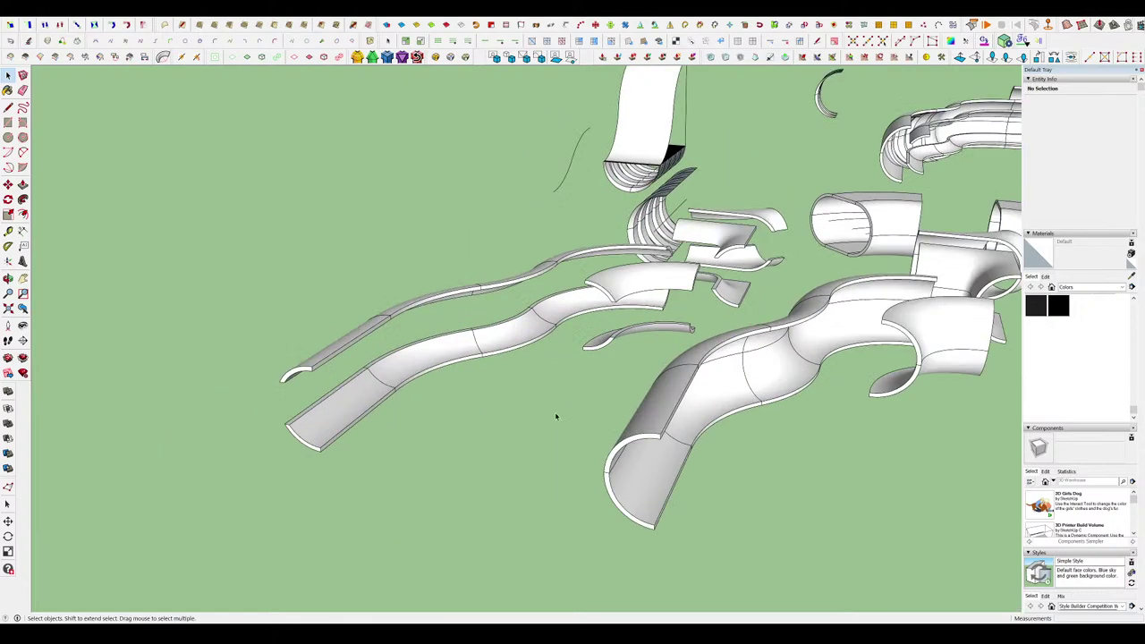
scroll(626, 414, "up", 2)
middle_click_drag(558, 414, 606, 388)
scroll(445, 227, "up", 4)
scroll(445, 226, "down", 5)
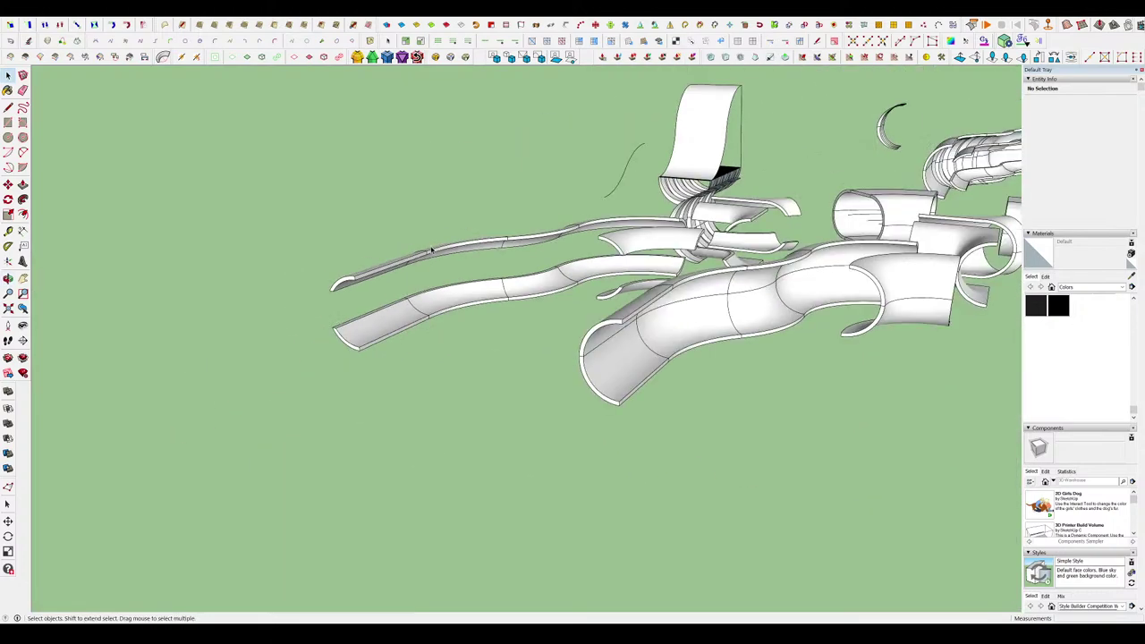
Look along the inside of the ribbed corridor shell and select its lower ribbed half for inspection.
middle_click_drag(417, 277, 409, 314)
scroll(409, 314, "down", 3)
scroll(848, 309, "up", 3)
middle_click_drag(850, 311, 868, 324)
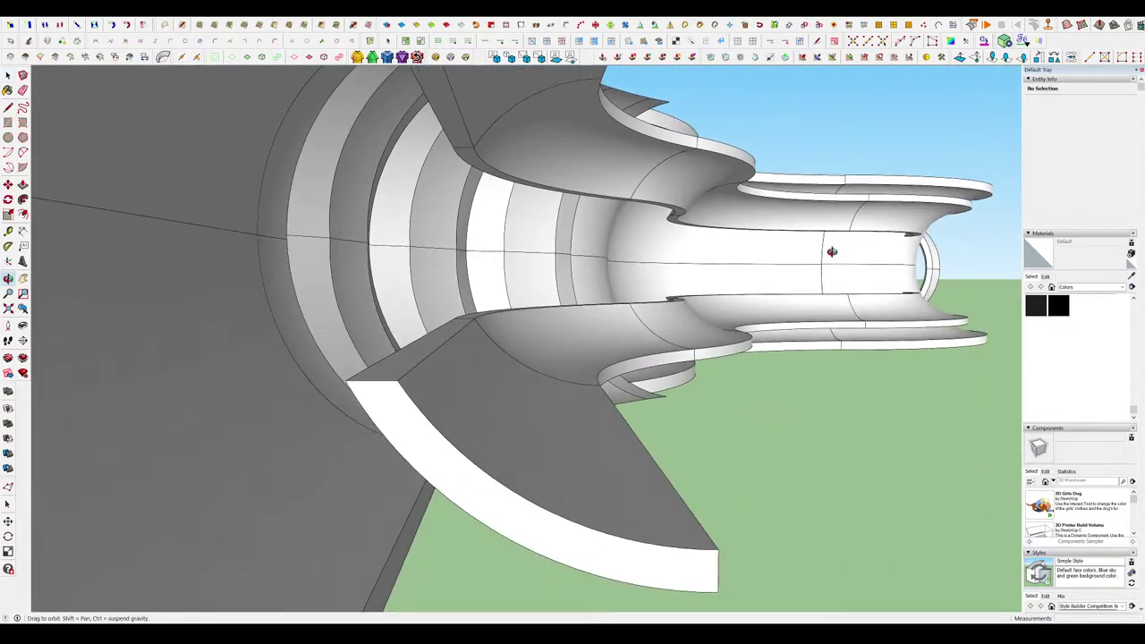
left_click_drag(832, 251, 799, 274)
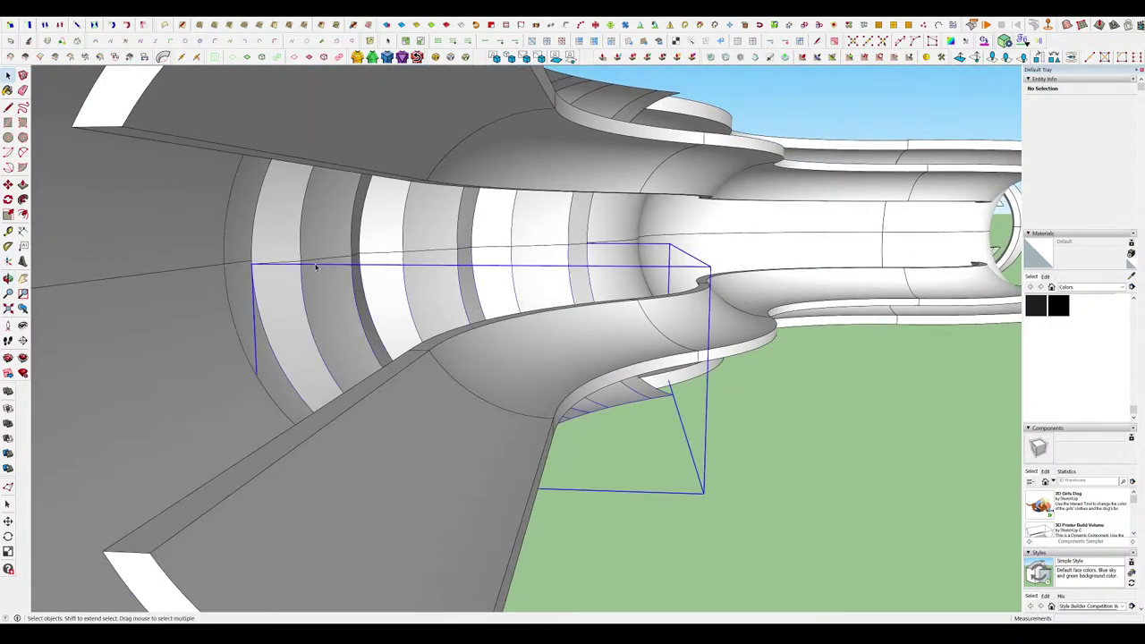
scroll(671, 268, "down", 6)
left_click(721, 340)
Select the paired flared junction component near the ribbed half-tube and display its Scale grips.
scroll(718, 243, "up", 8)
middle_click_drag(675, 271, 727, 334)
double_click(649, 327)
left_click(715, 313)
scroll(726, 333, "down", 8)
scroll(212, 488, "up", 4)
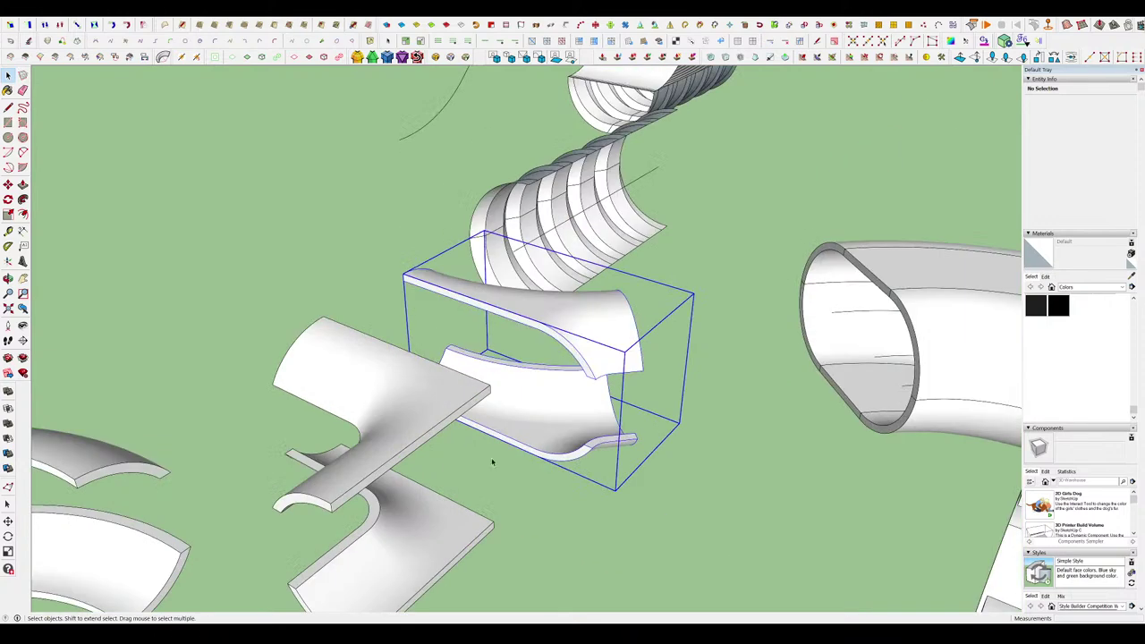
left_click(480, 355)
key("m")
left_click(467, 354)
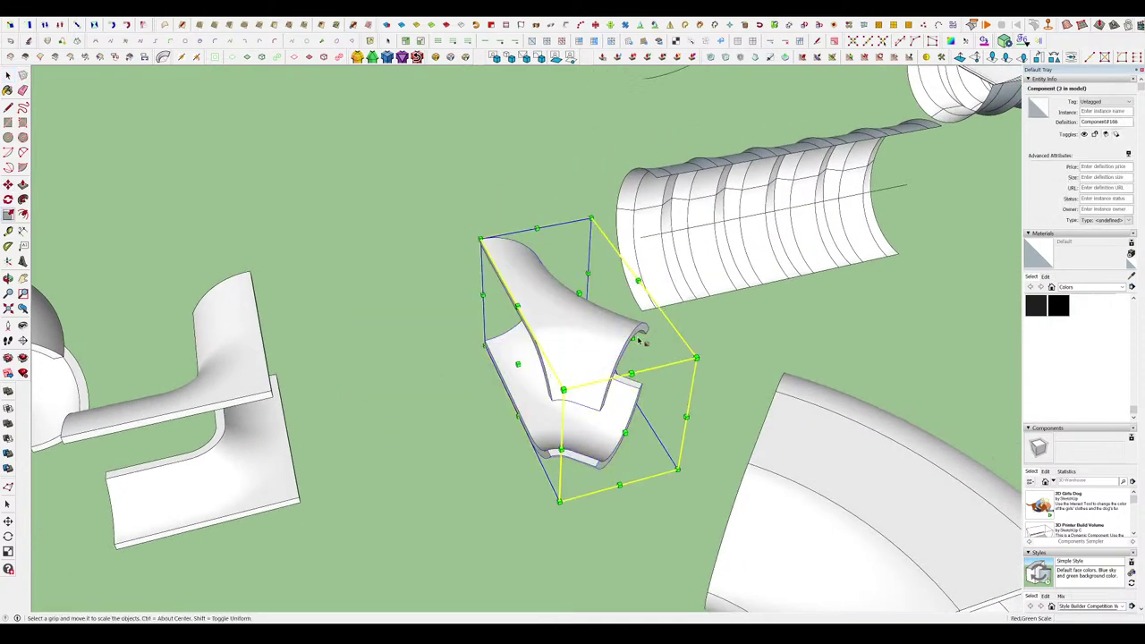
left_click(584, 508)
Examine the flared junction shells end-on at eye level and from a distance among the surrounding modules.
scroll(534, 443, "up", 5)
middle_click_drag(533, 443, 564, 355)
scroll(358, 499, "down", 4)
scroll(543, 384, "down", 2)
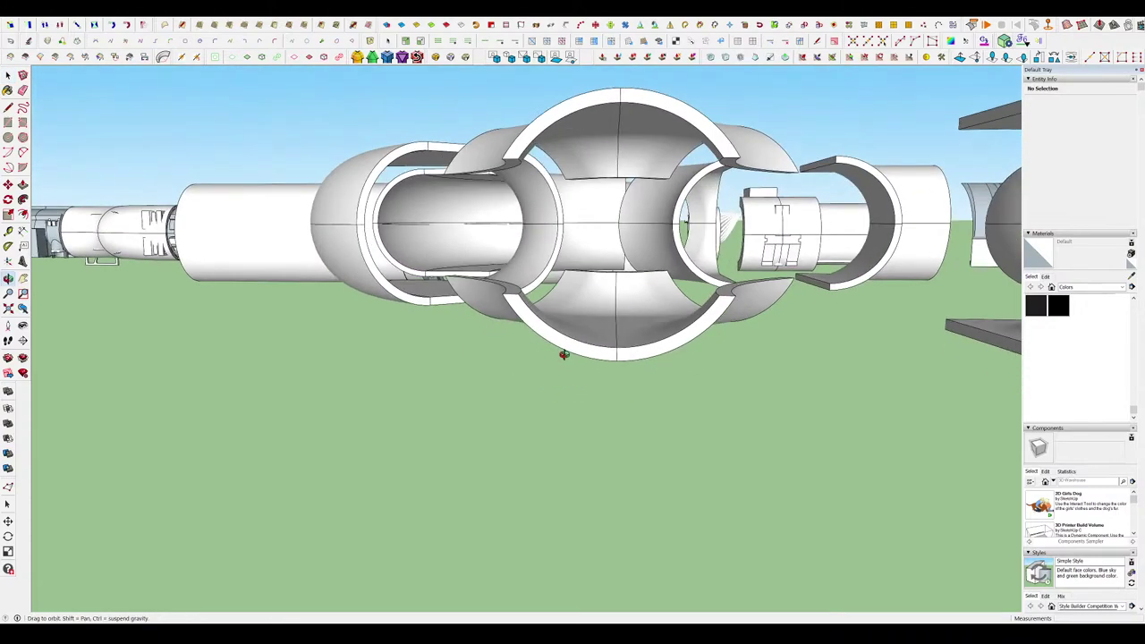
scroll(562, 407, "down", 5)
middle_click_drag(562, 407, 523, 492)
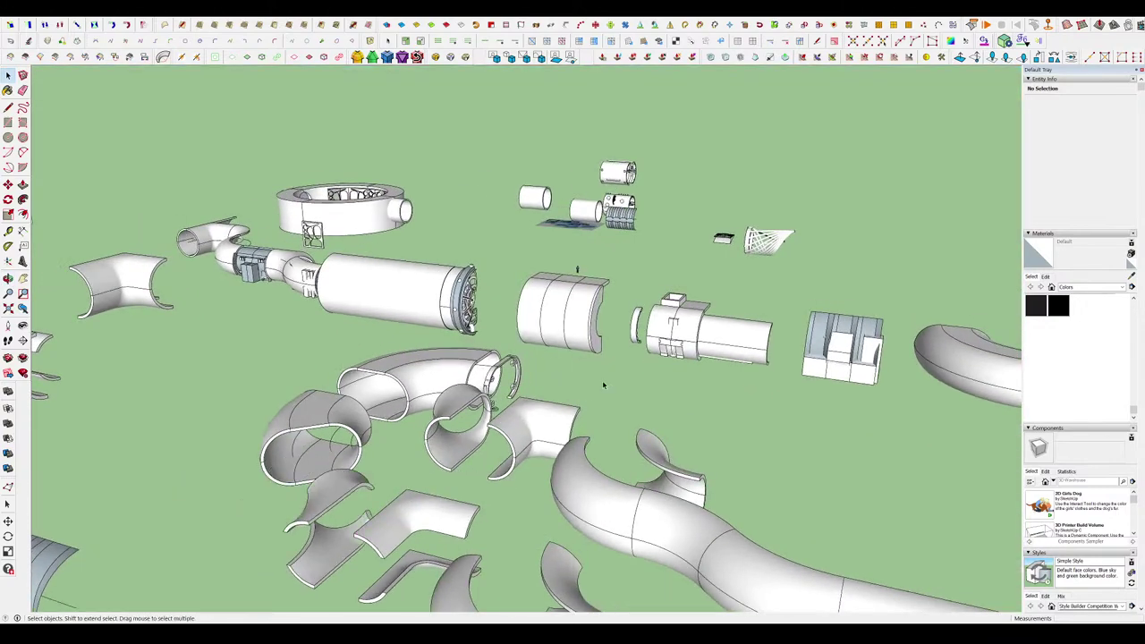
Examine the ring-shaped room, including the perforated organic panels and curved ribs along its inner wall.
scroll(603, 383, "down", 3)
middle_click_drag(602, 382, 442, 347)
scroll(608, 394, "up", 3)
middle_click_drag(832, 349, 698, 291)
scroll(747, 389, "up", 4)
scroll(815, 268, "up", 4)
middle_click_drag(815, 268, 492, 314)
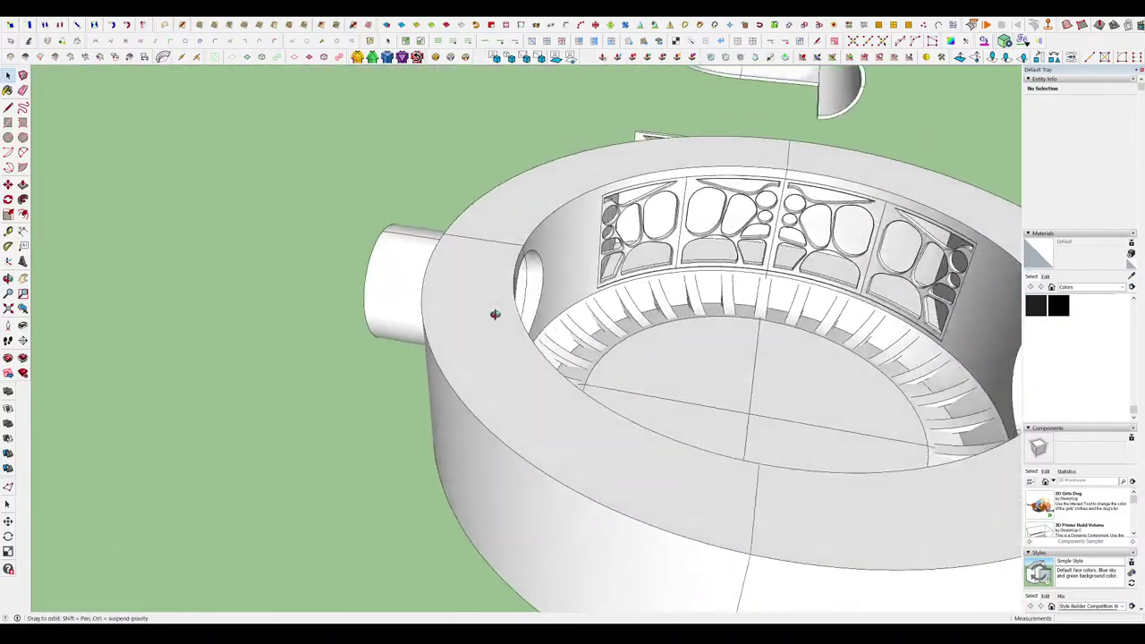
scroll(537, 295, "up", 3)
middle_click_drag(733, 295, 910, 209)
scroll(961, 179, "up", 3)
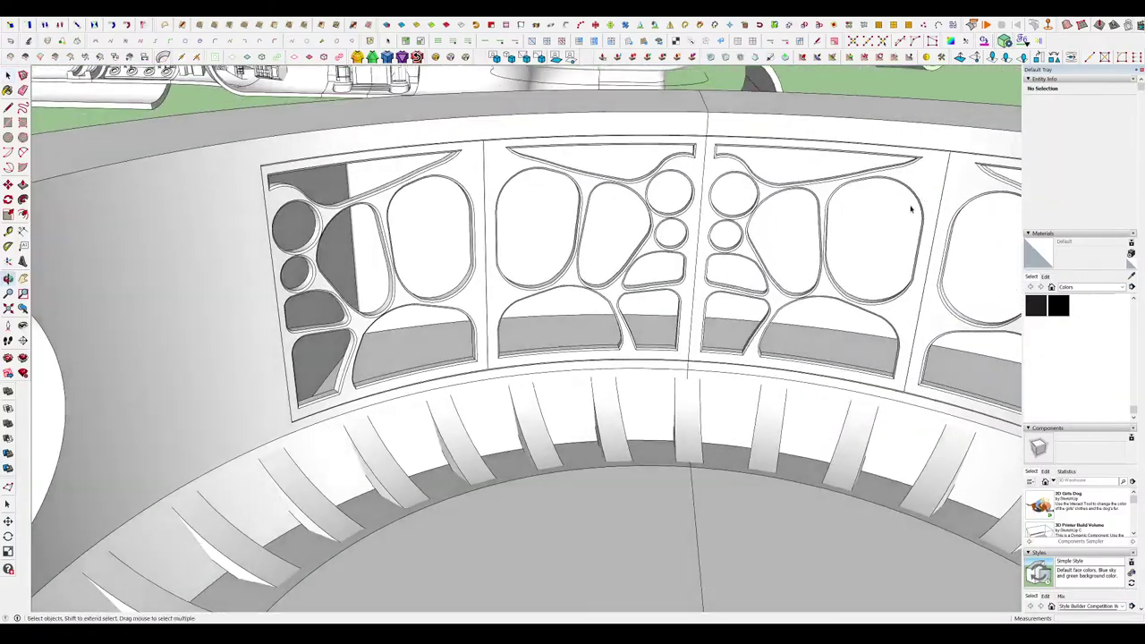
scroll(792, 154, "up", 2)
Open the perforated panel component on the ring's inner wall, inspect the bevelled edges of its cut-outs, and close it.
double_click(683, 159)
scroll(684, 147, "up", 6)
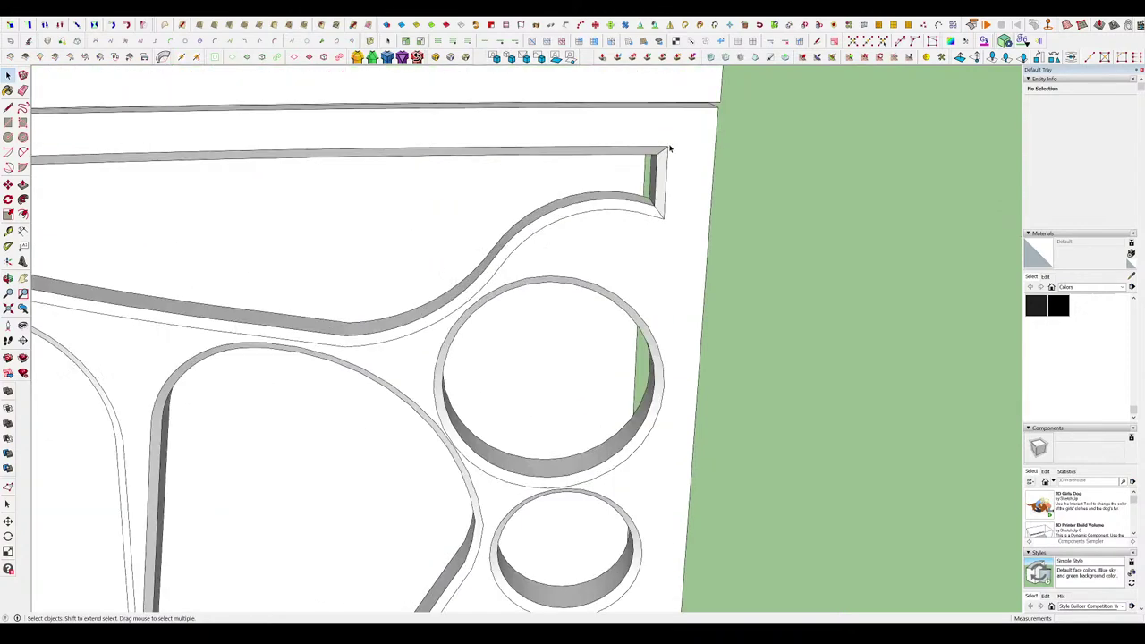
middle_click_drag(631, 135, 647, 186)
double_click(638, 189)
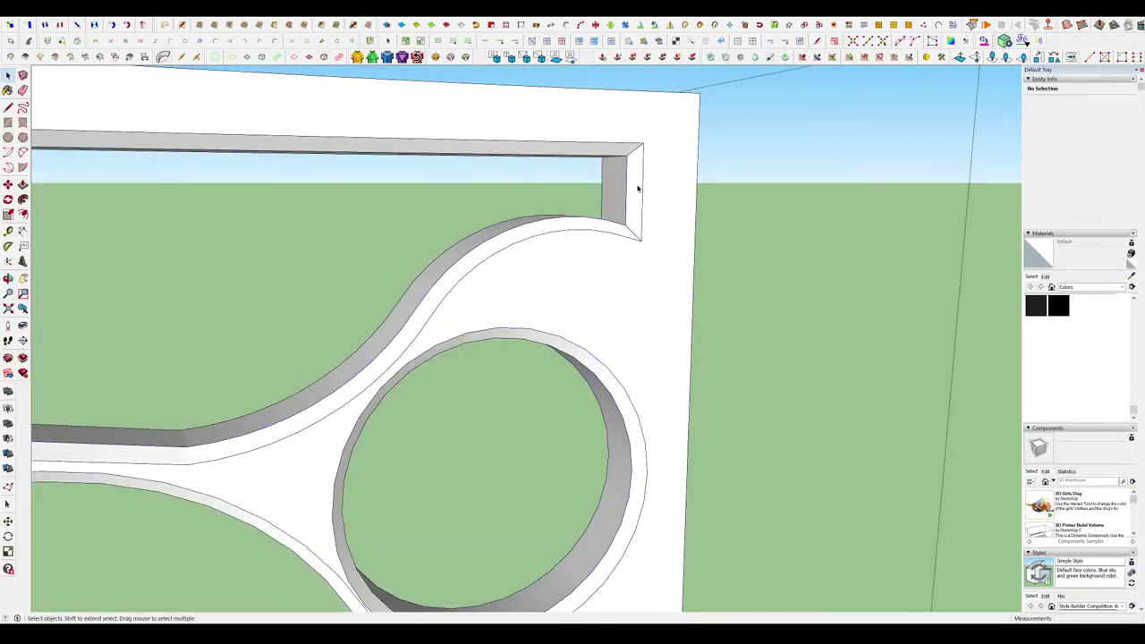
left_click_drag(646, 217, 647, 220)
middle_click_drag(559, 198, 636, 237)
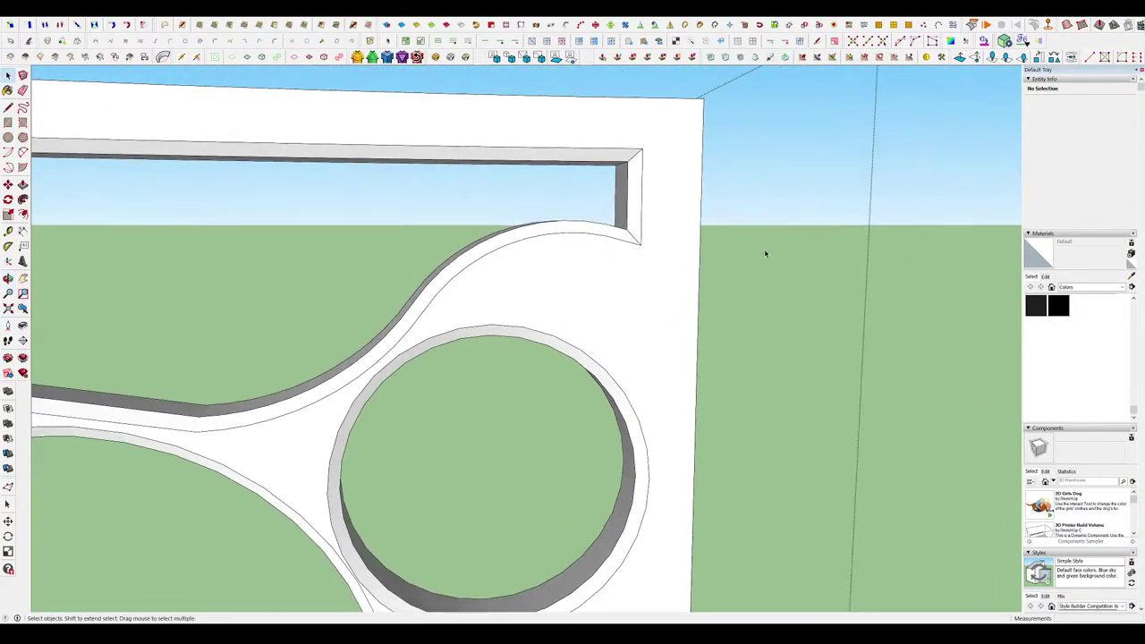
left_click(772, 300)
scroll(773, 306, "down", 8)
middle_click_drag(760, 304, 729, 353)
scroll(780, 277, "down", 3)
left_click(781, 276)
middle_click_drag(781, 279, 771, 424)
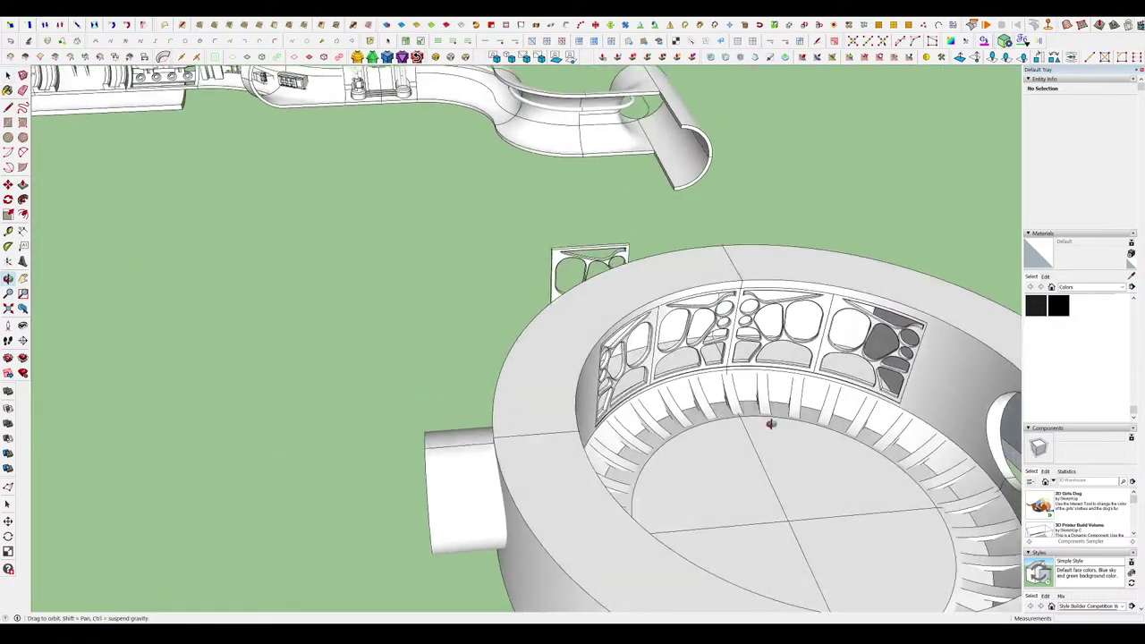
Survey the assembled winding corridor, the loose shells and the ring-shaped room together from a distance.
scroll(735, 399, "down", 6)
scroll(349, 244, "up", 3)
middle_click_drag(349, 244, 641, 304)
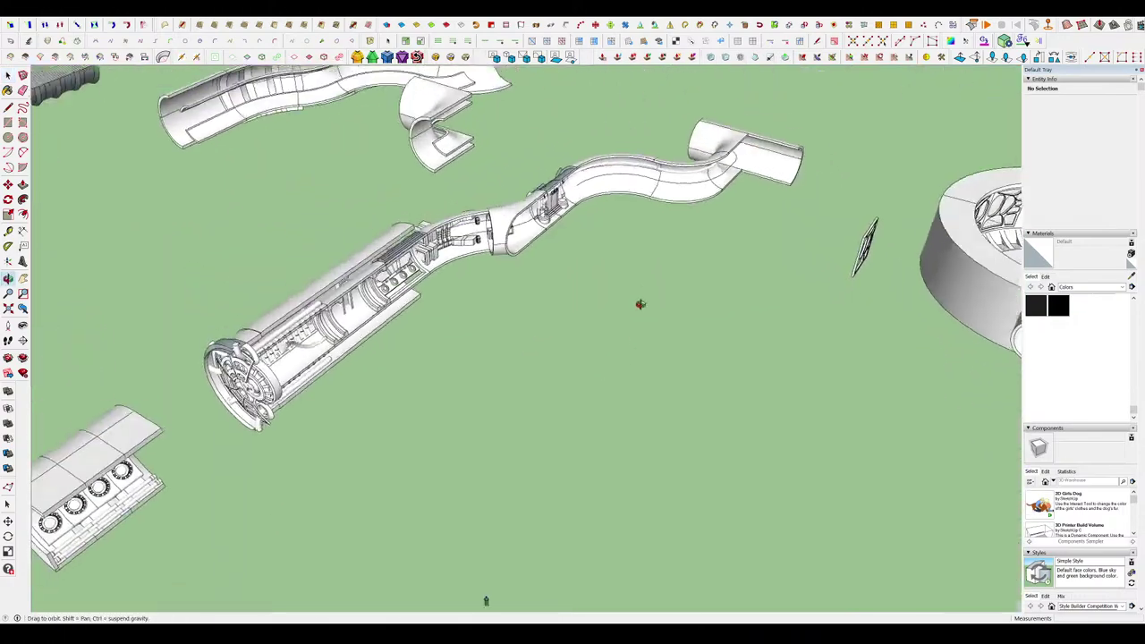
scroll(474, 219, "up", 4)
scroll(684, 365, "down", 7)
middle_click_drag(686, 366, 710, 314)
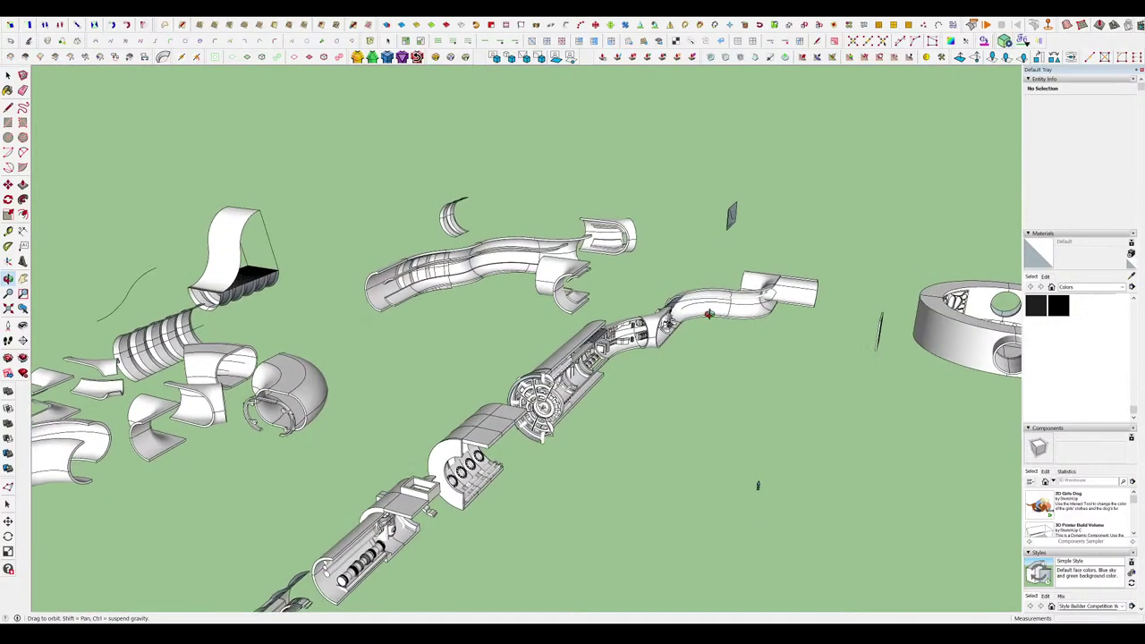
Survey the loose shells, the ribbed half-tube and the nearby panelled modules up close and from a distance.
scroll(711, 311, "down", 3)
scroll(320, 397, "up", 4)
middle_click_drag(319, 397, 261, 436)
scroll(441, 339, "up", 2)
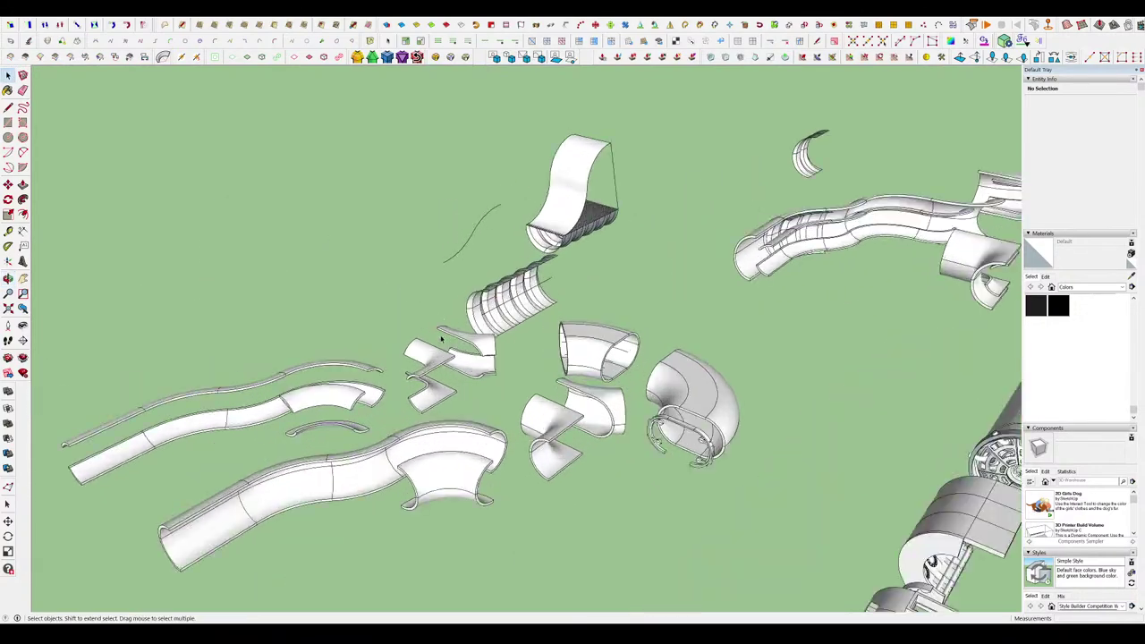
scroll(528, 269, "up", 6)
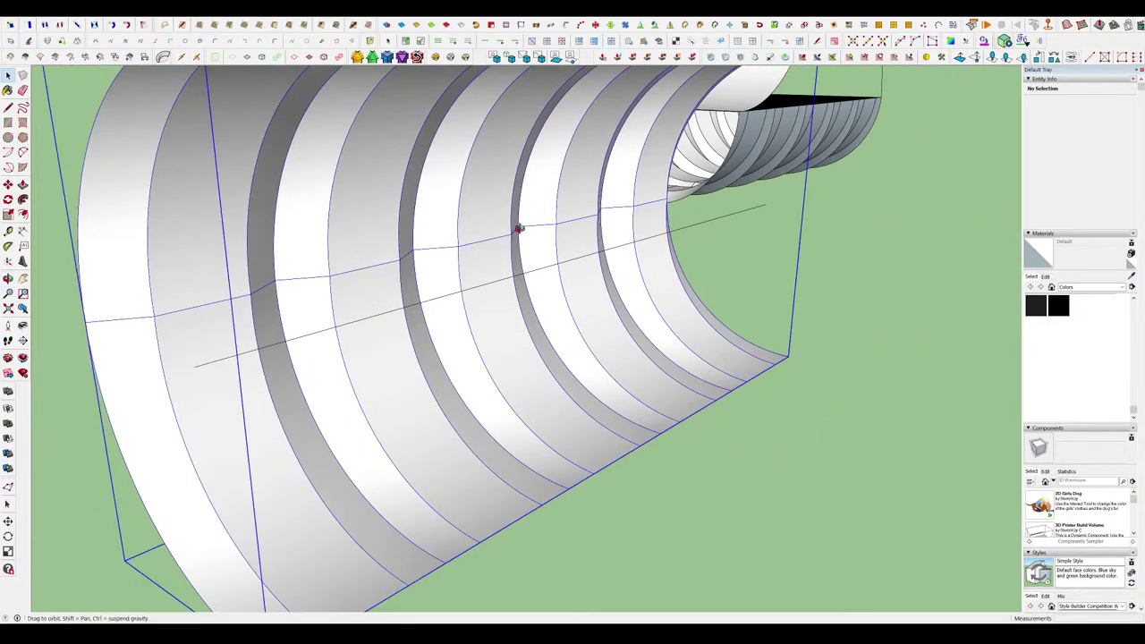
scroll(516, 238, "down", 10)
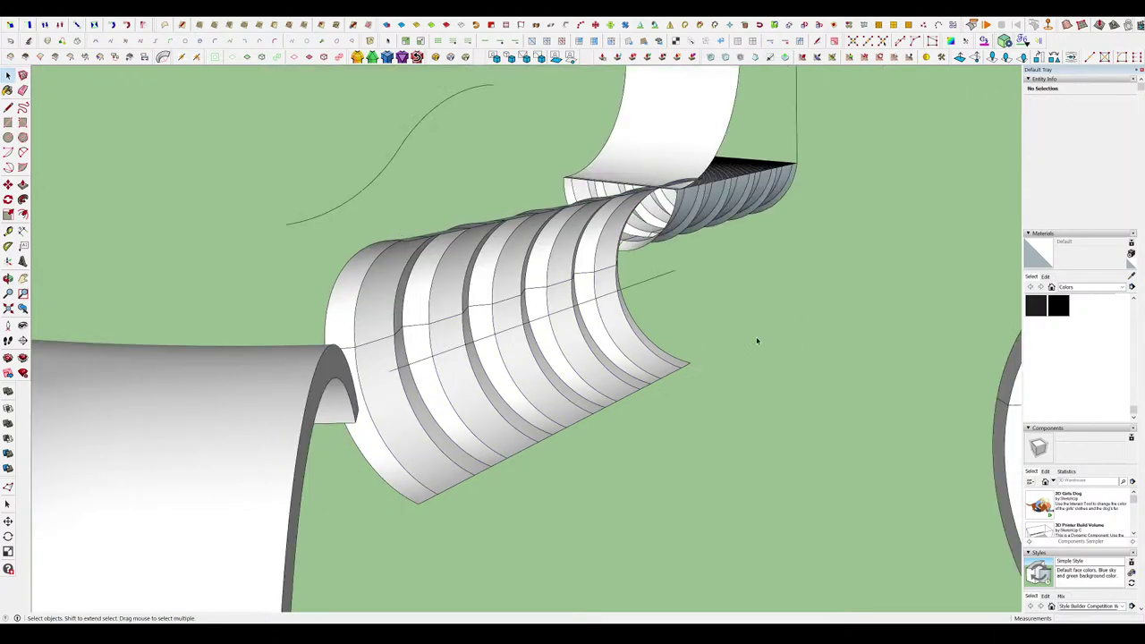
scroll(732, 217, "up", 9)
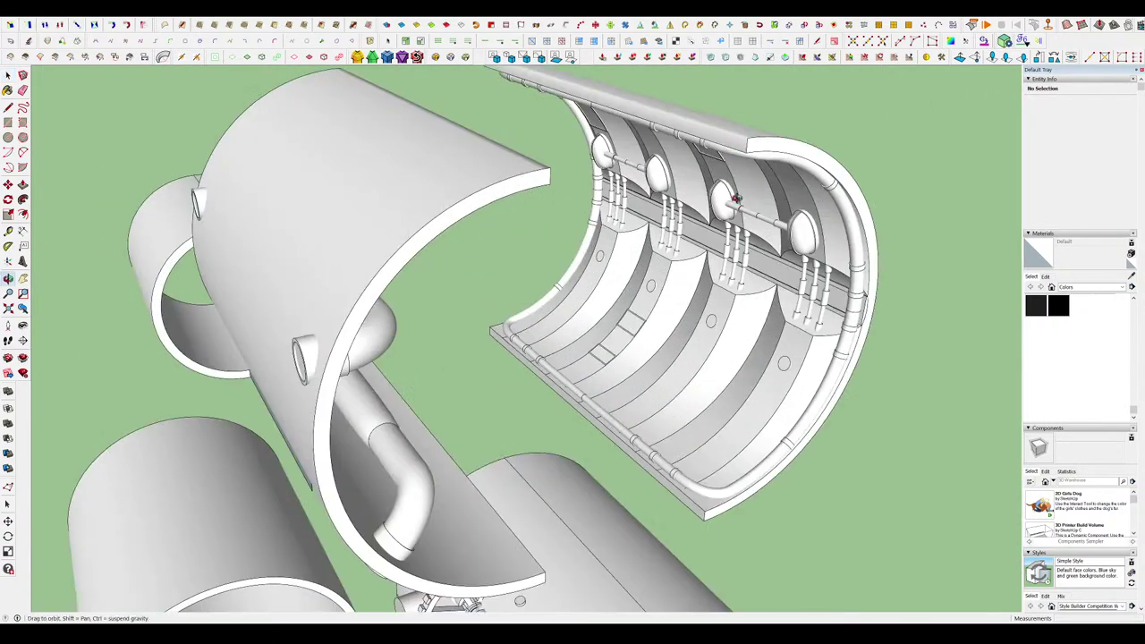
middle_click_drag(735, 219, 760, 152)
scroll(800, 234, "down", 5)
scroll(802, 231, "down", 5)
scroll(243, 327, "up", 10)
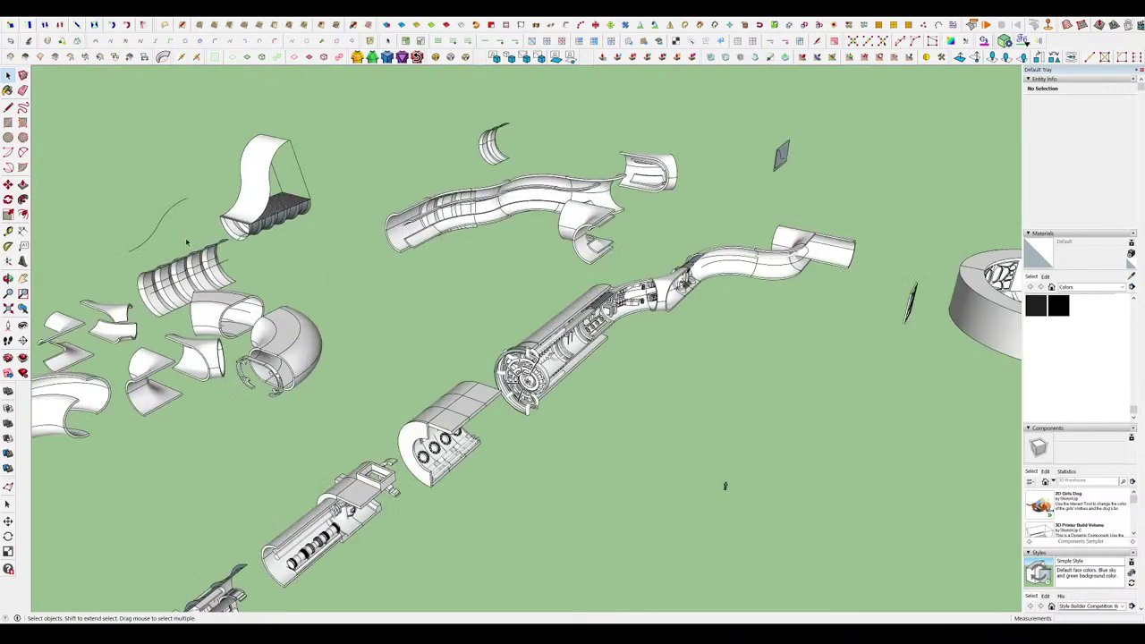
Open the ribbed half-tube component, copy its upper end segment, and close the component.
scroll(179, 299, "up", 4)
double_click(353, 325)
scroll(479, 273, "down", 4)
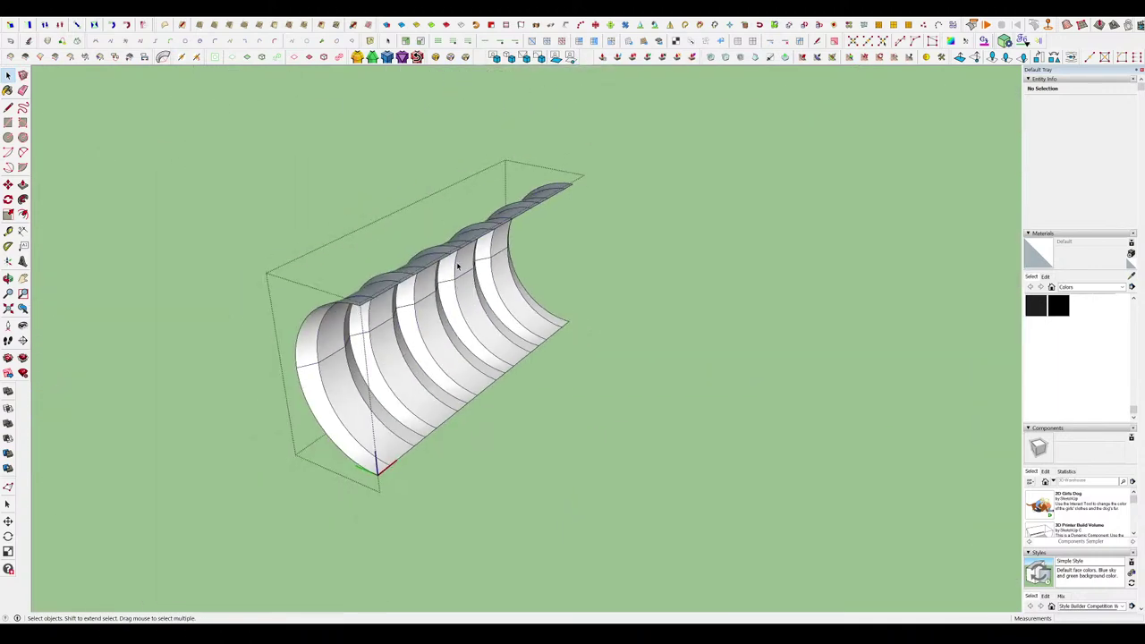
left_click(458, 267)
middle_click_drag(458, 266, 358, 219)
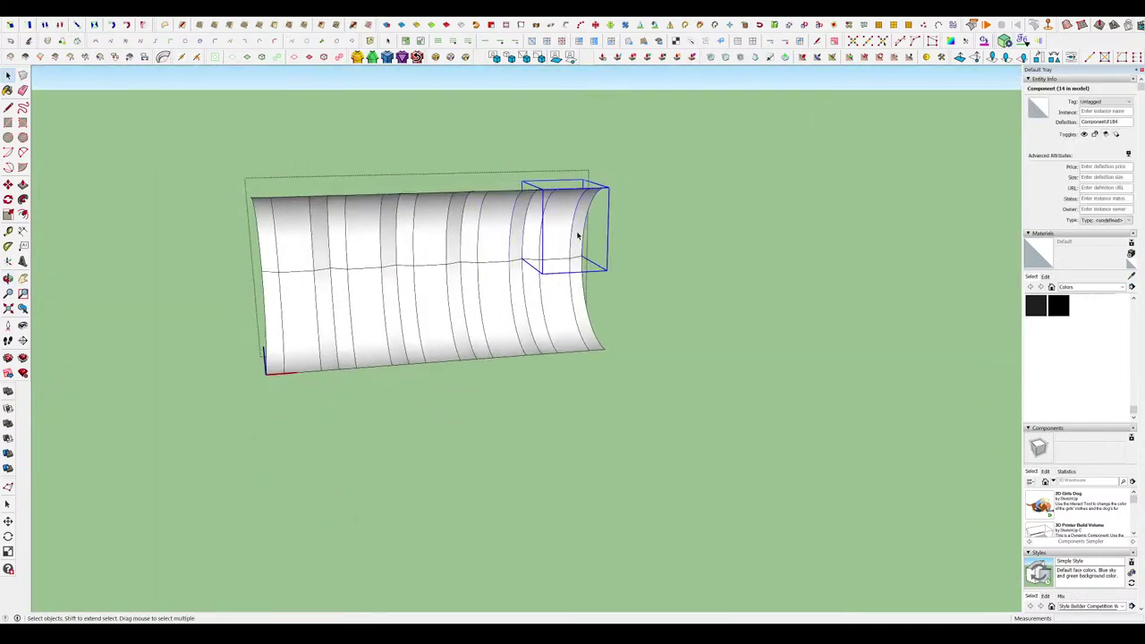
left_click(632, 302)
scroll(630, 302, "down", 6)
middle_click_drag(617, 295, 554, 345)
scroll(554, 344, "down", 3)
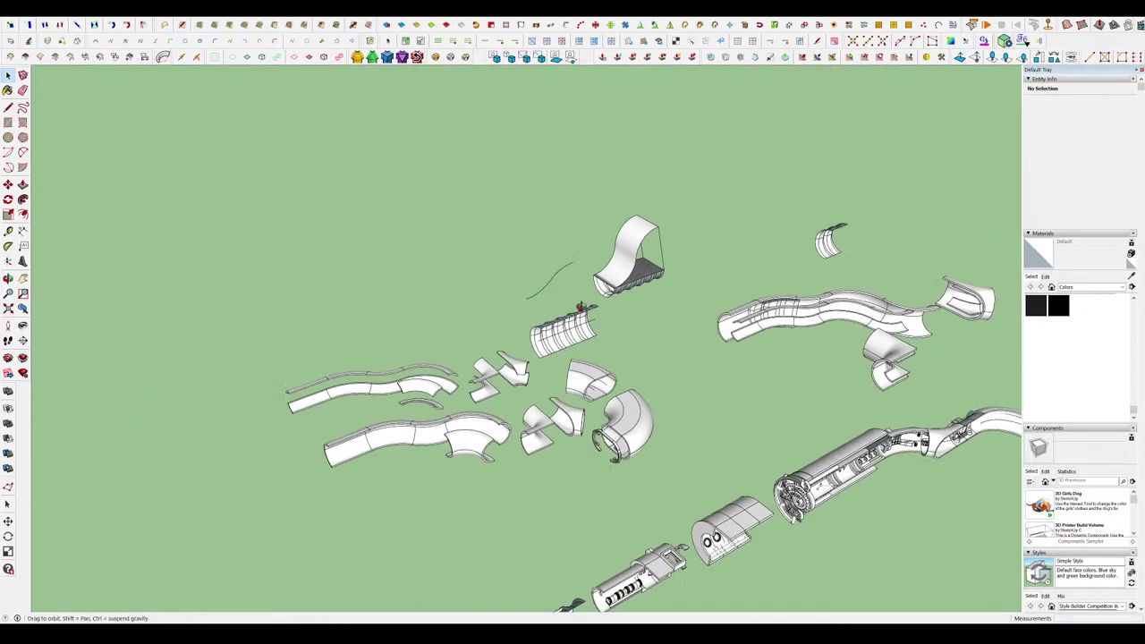
Paste the copied rib segment and place it at the start of the free-standing S-curve.
scroll(569, 313, "up", 3)
key("ctrl+v")
scroll(523, 279, "up", 6)
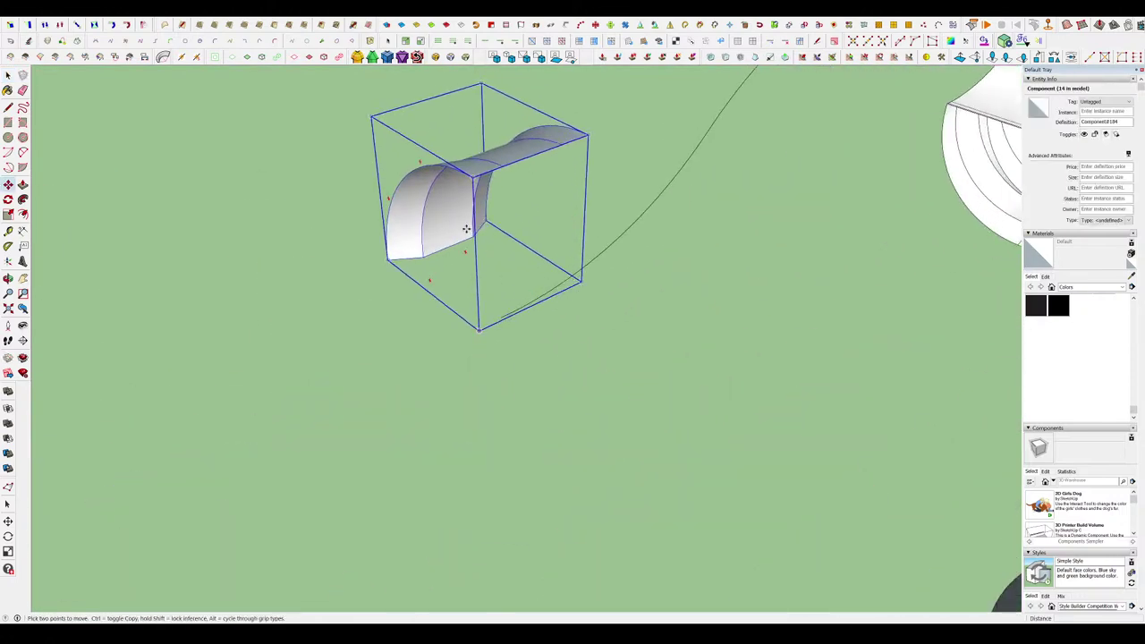
left_click(466, 229)
scroll(548, 332, "down", 3)
scroll(577, 269, "up", 6)
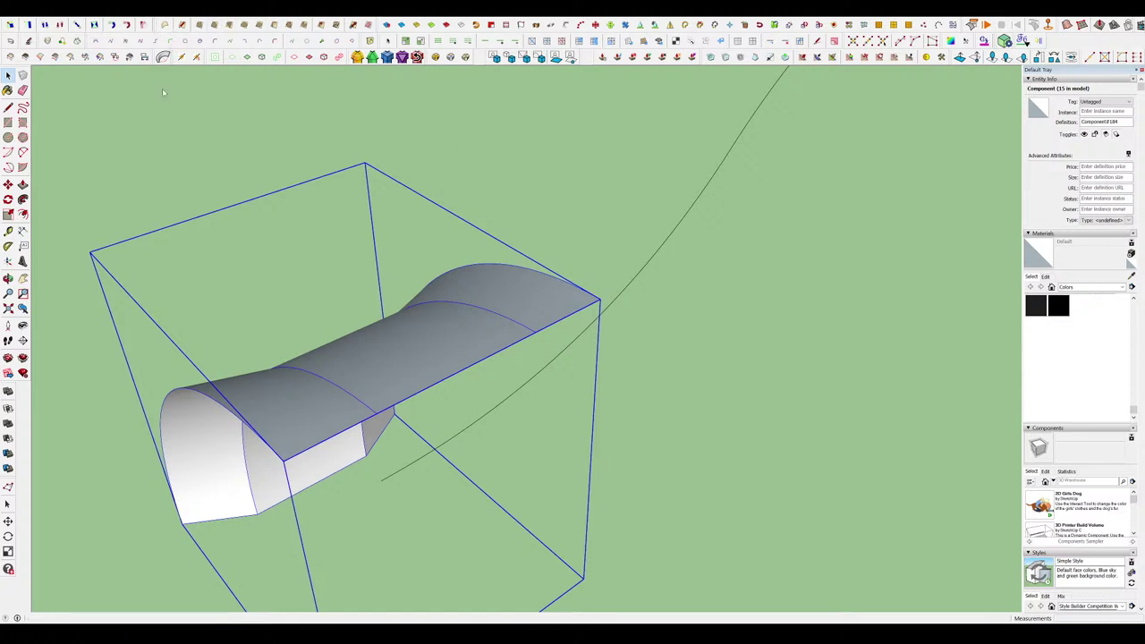
Try to copy the rib segment along the S-curve at 300 cm spacing, and undo the copies.
left_click(510, 399)
scroll(523, 430, "down", 5)
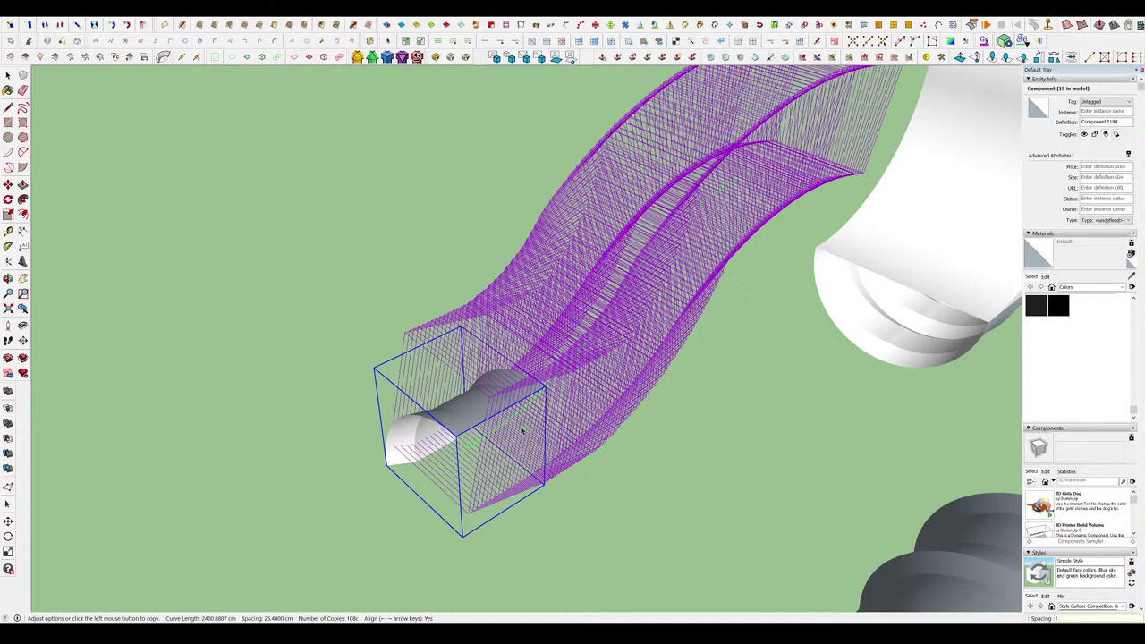
key("Return")
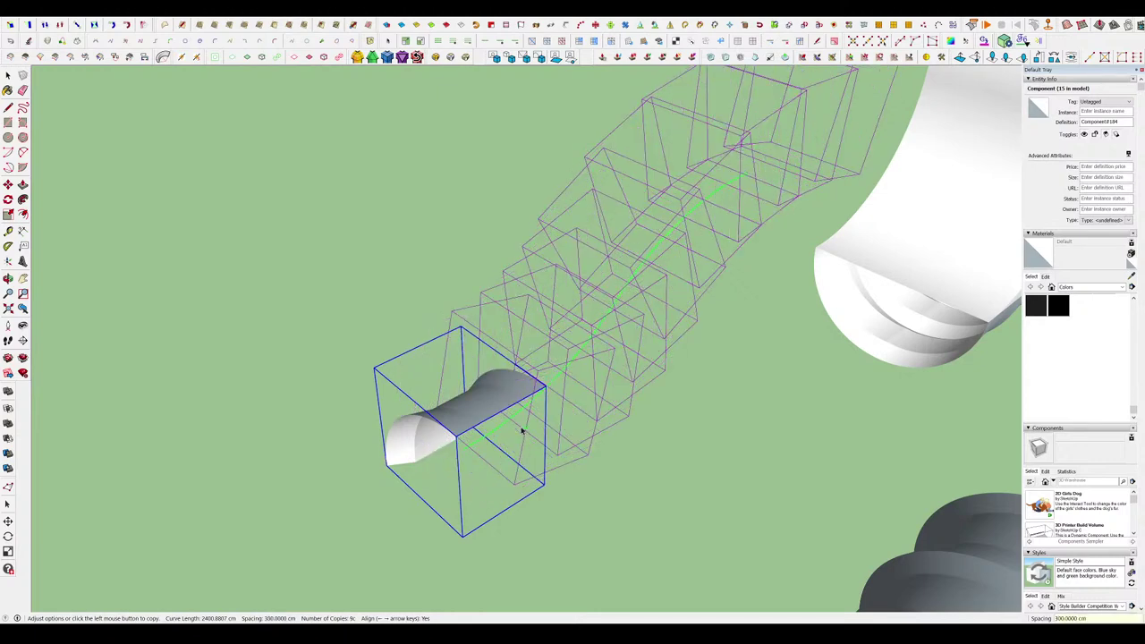
left_click(608, 400)
middle_click_drag(673, 298, 736, 149)
middle_click_drag(615, 291, 729, 385)
scroll(577, 269, "up", 5)
scroll(567, 309, "down", 6)
key("ctrl+z")
key("space")
Compare the single rib segment at the S-curve with the straight ribbed half-tube and the S-shaped surface beside it.
scroll(613, 306, "down", 4)
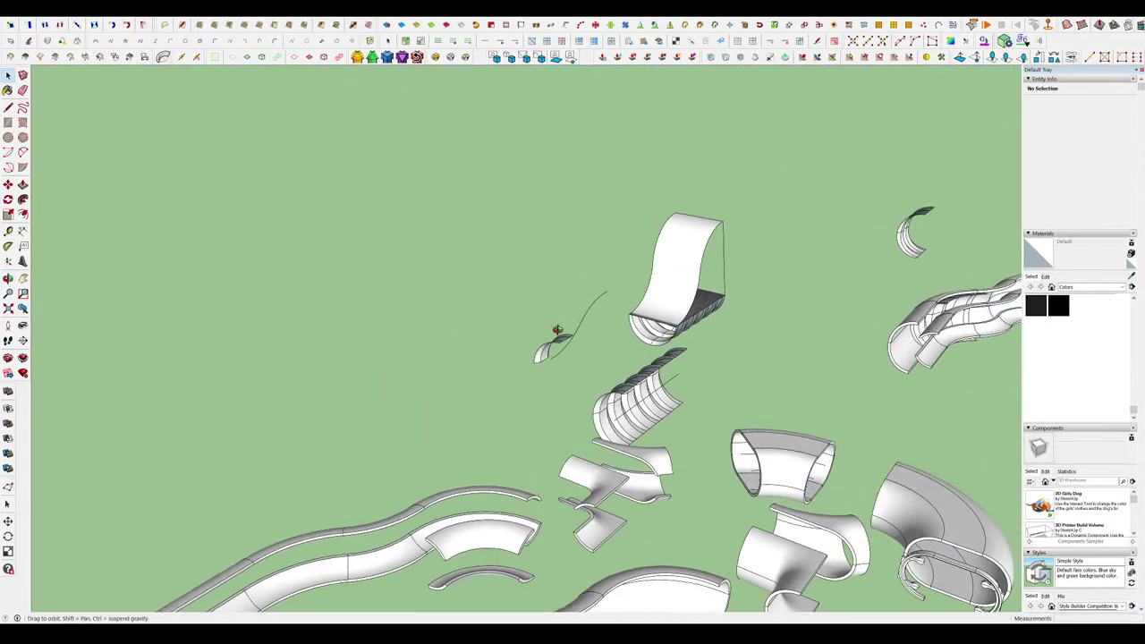
scroll(560, 328, "up", 4)
middle_click_drag(631, 358, 526, 358)
scroll(560, 293, "up", 2)
middle_click_drag(560, 292, 528, 278)
scroll(530, 277, "down", 5)
scroll(617, 377, "up", 5)
middle_click_drag(617, 378, 631, 409)
scroll(555, 383, "down", 5)
scroll(632, 409, "up", 2)
middle_click_drag(559, 284, 536, 278)
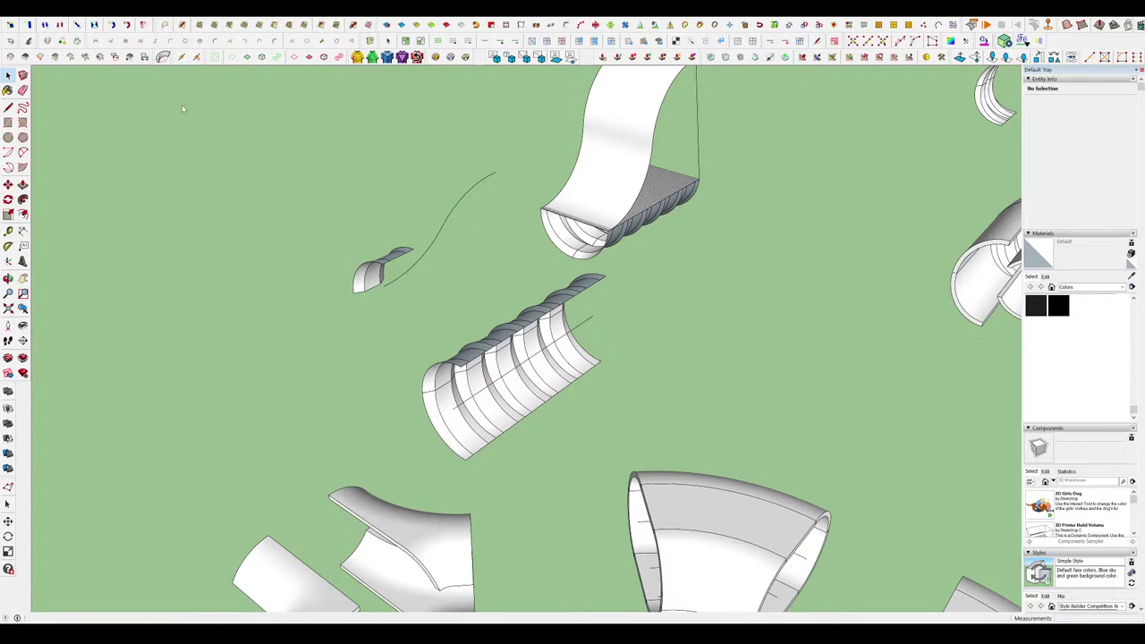
Move the rib segment about 2100 cm away from the start of the S-curve to clear the path.
scroll(698, 338, "down", 4)
scroll(499, 320, "up", 6)
left_click(499, 322)
key("m")
left_click(499, 320)
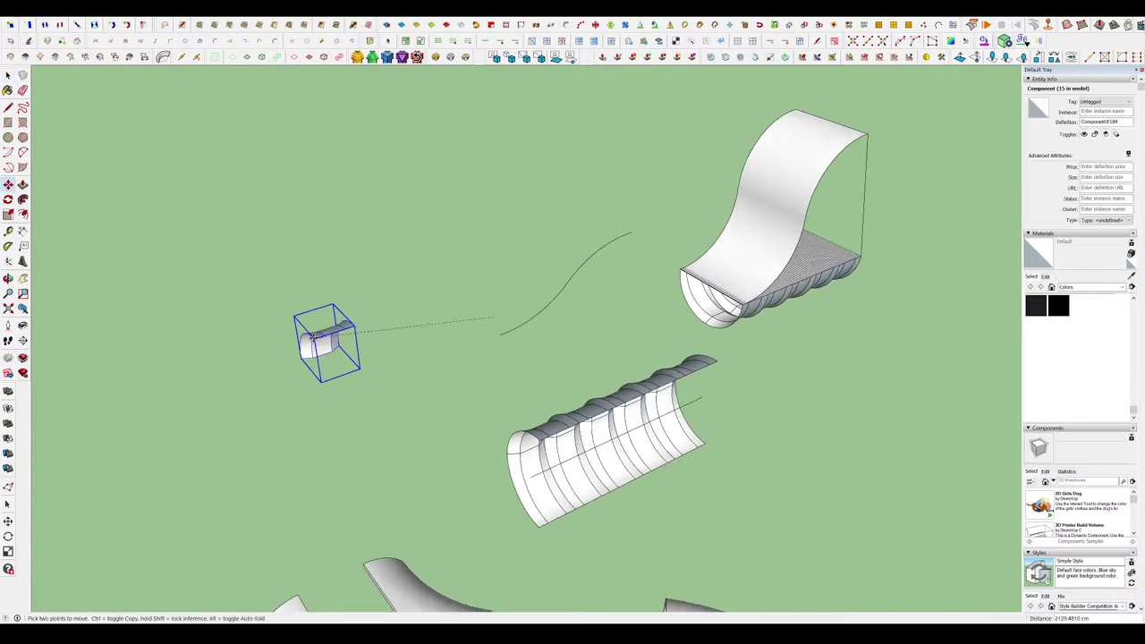
left_click(330, 340)
key("space")
Bend the straight ribbed half-tube along the S-curve, using the straight line running through it as the reference line.
scroll(678, 493, "up", 4)
left_click(588, 413)
middle_click_drag(586, 413, 598, 395)
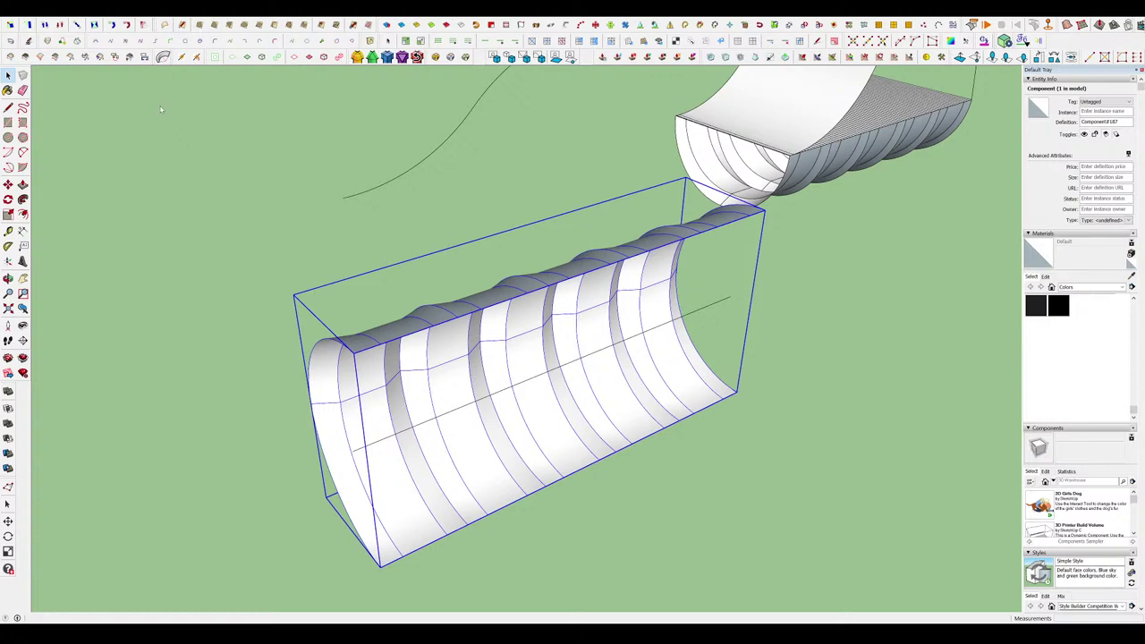
left_click(162, 58)
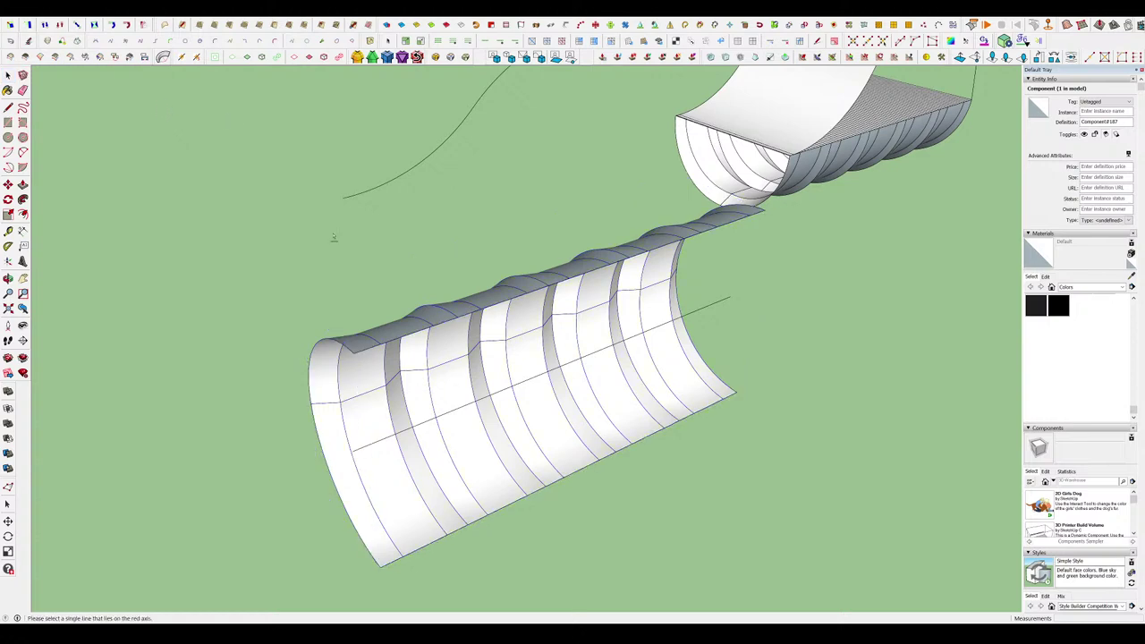
left_click(541, 378)
scroll(541, 379, "up", 2)
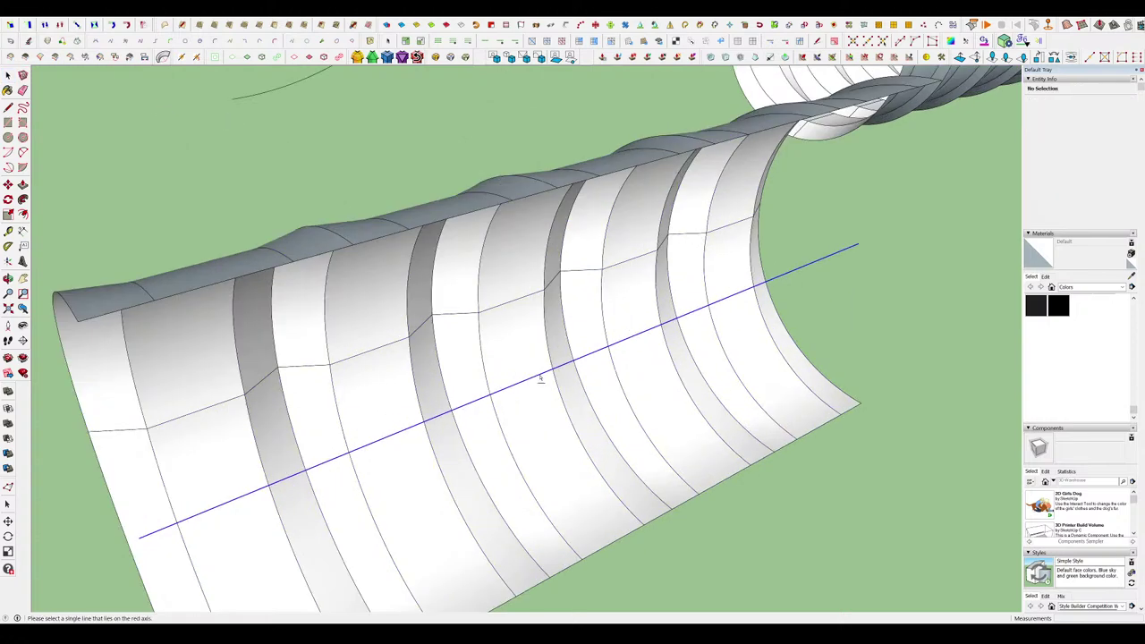
left_click(541, 379)
scroll(540, 379, "down", 4)
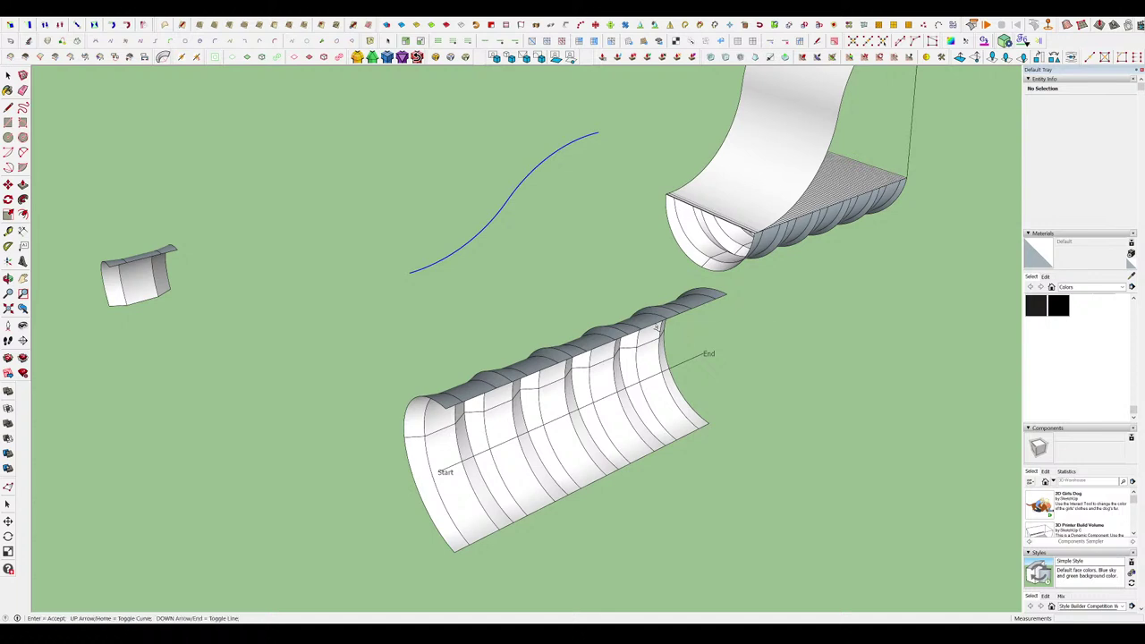
left_click(534, 161)
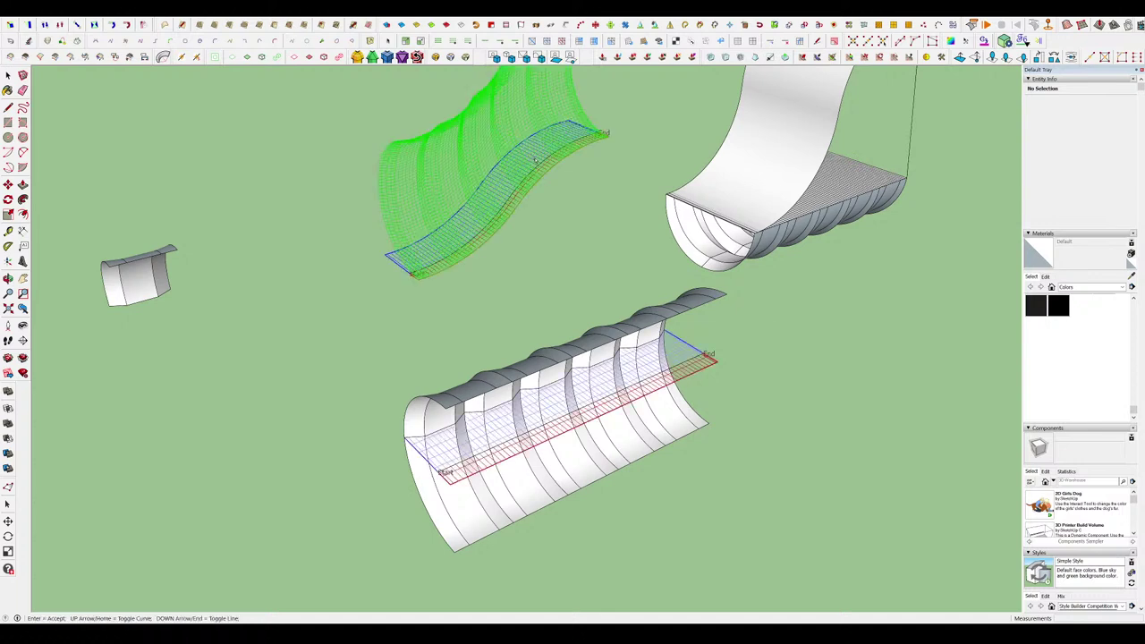
key("Return")
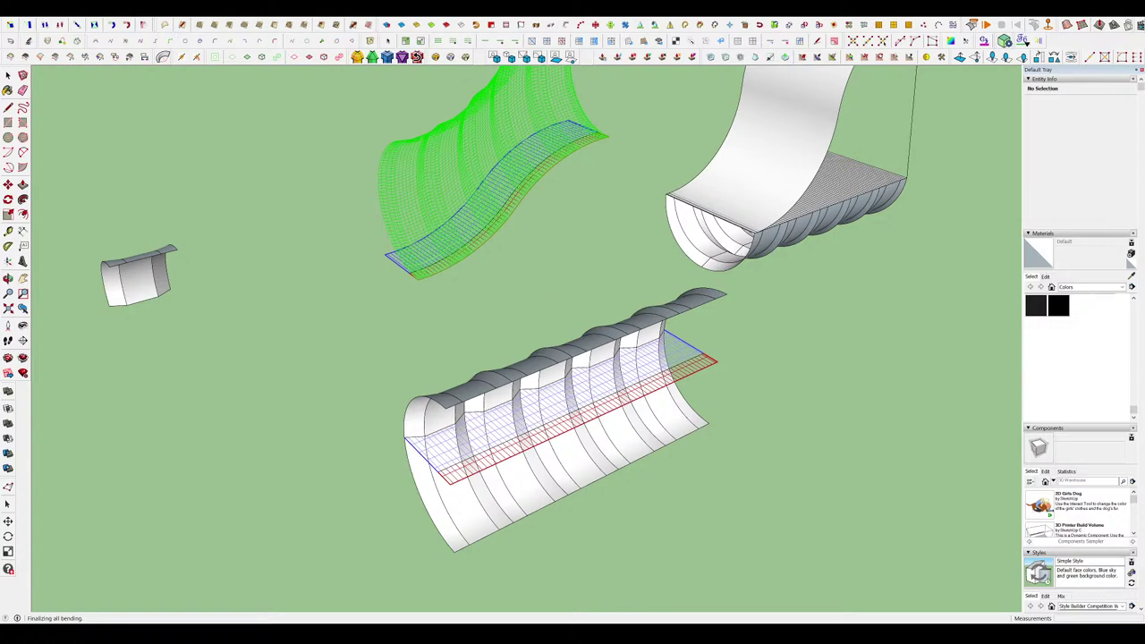
Examine the bent ribbed shell from inside and from behind in parallel projection against the straight one, and restore perspective.
scroll(502, 205, "up", 4)
middle_click_drag(501, 204, 354, 126)
middle_click_drag(606, 194, 634, 244)
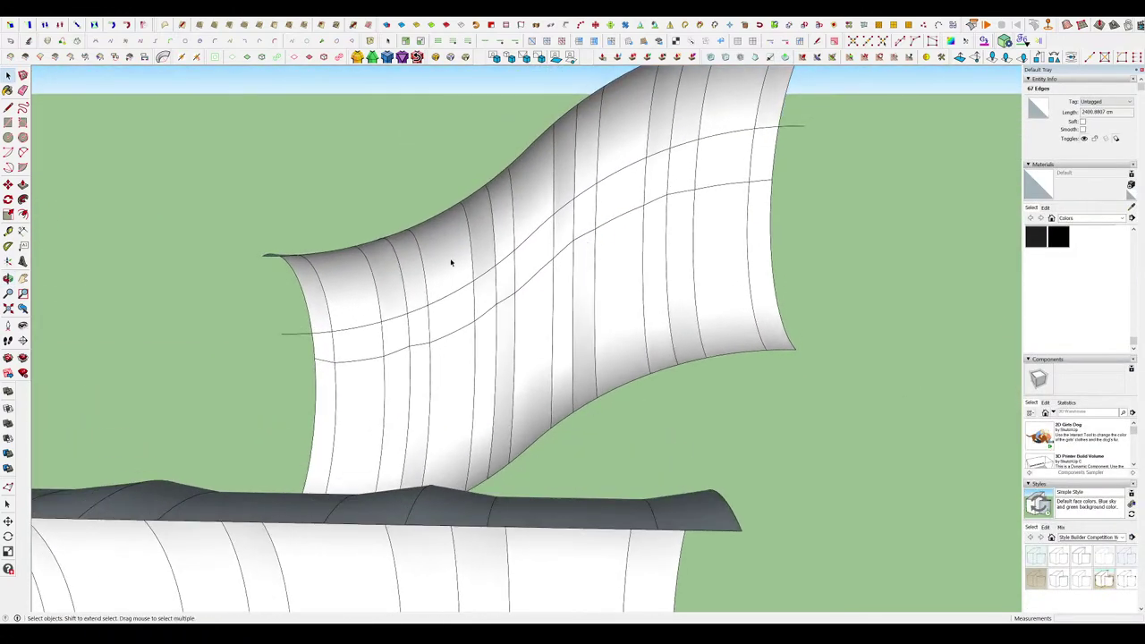
middle_click_drag(450, 262, 1021, 281)
scroll(521, 322, "down", 5)
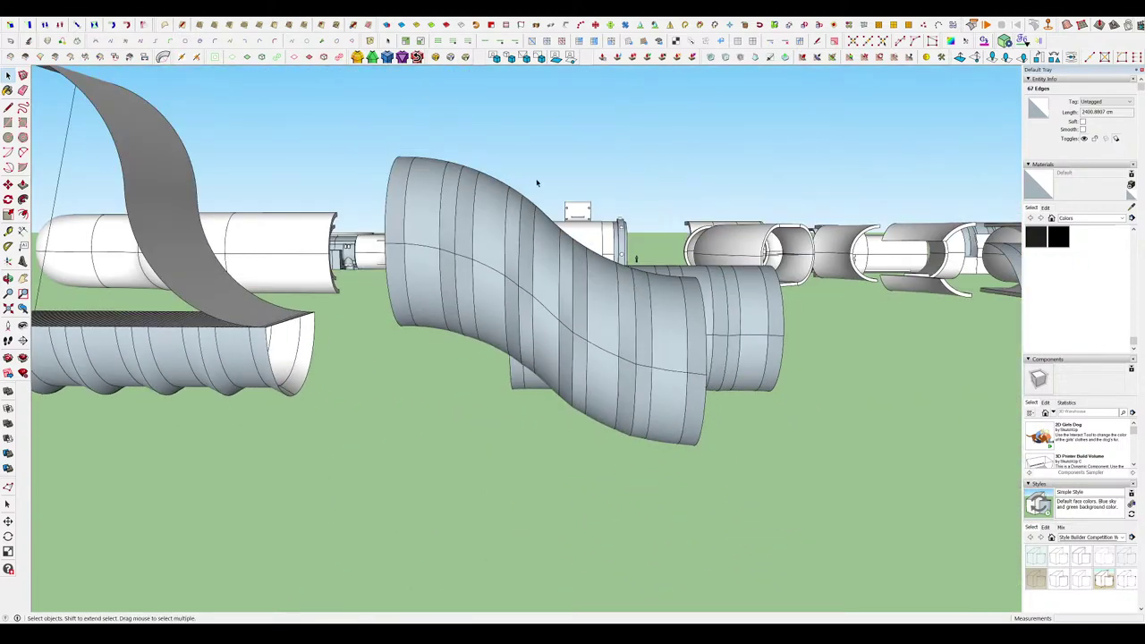
scroll(575, 291, "up", 3)
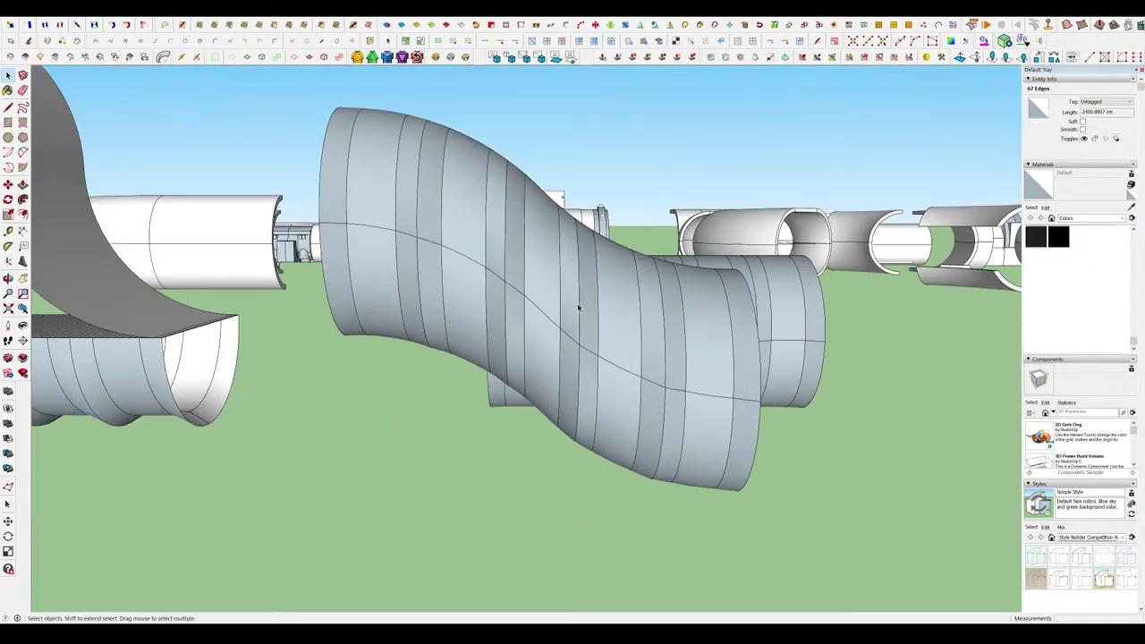
left_click(70, 58)
middle_click_drag(528, 332, 527, 291)
scroll(528, 350, "up", 4)
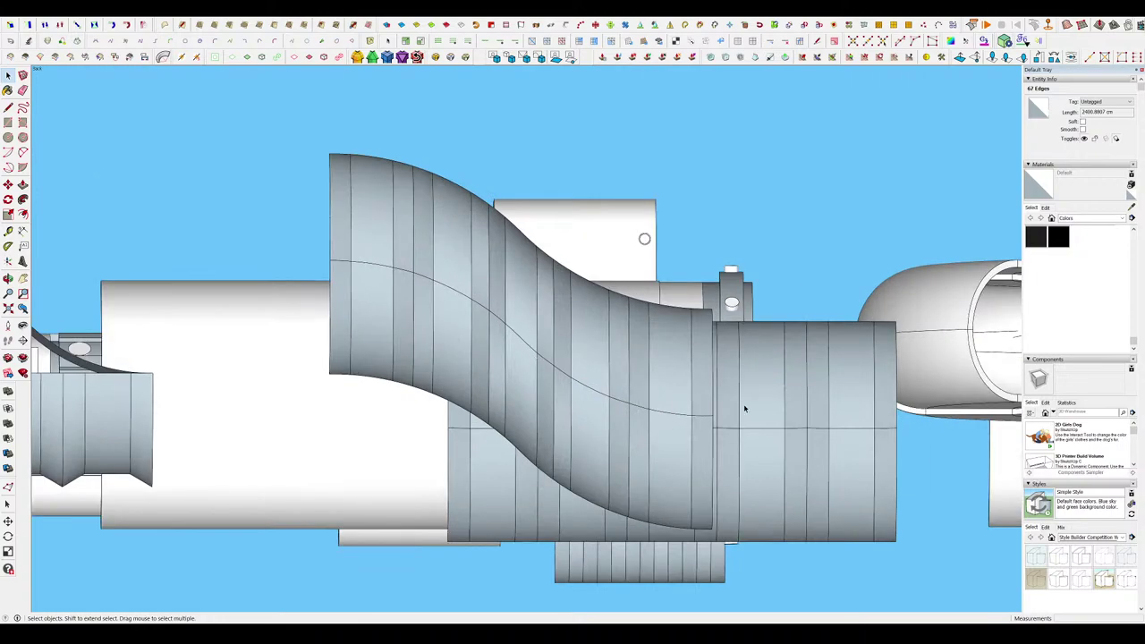
middle_click_drag(744, 409, 539, 269)
scroll(537, 264, "down", 4)
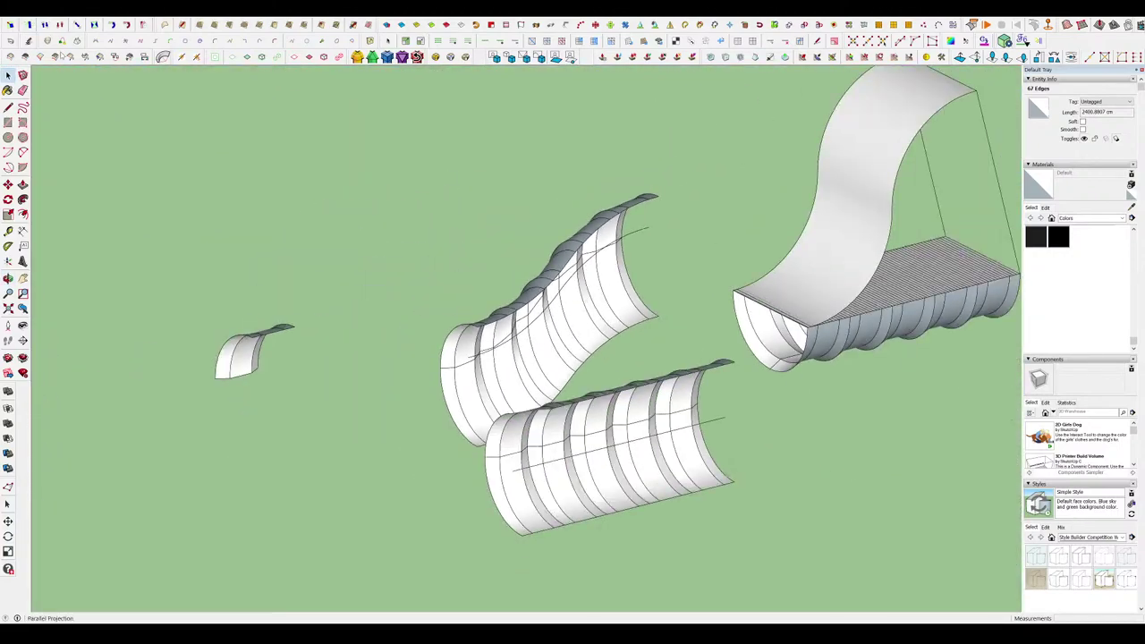
left_click(61, 58)
Open the group under the S-shaped surface, inspect its flat striped grid and the curved target surface, and close it.
scroll(347, 328, "down", 8)
scroll(453, 350, "up", 7)
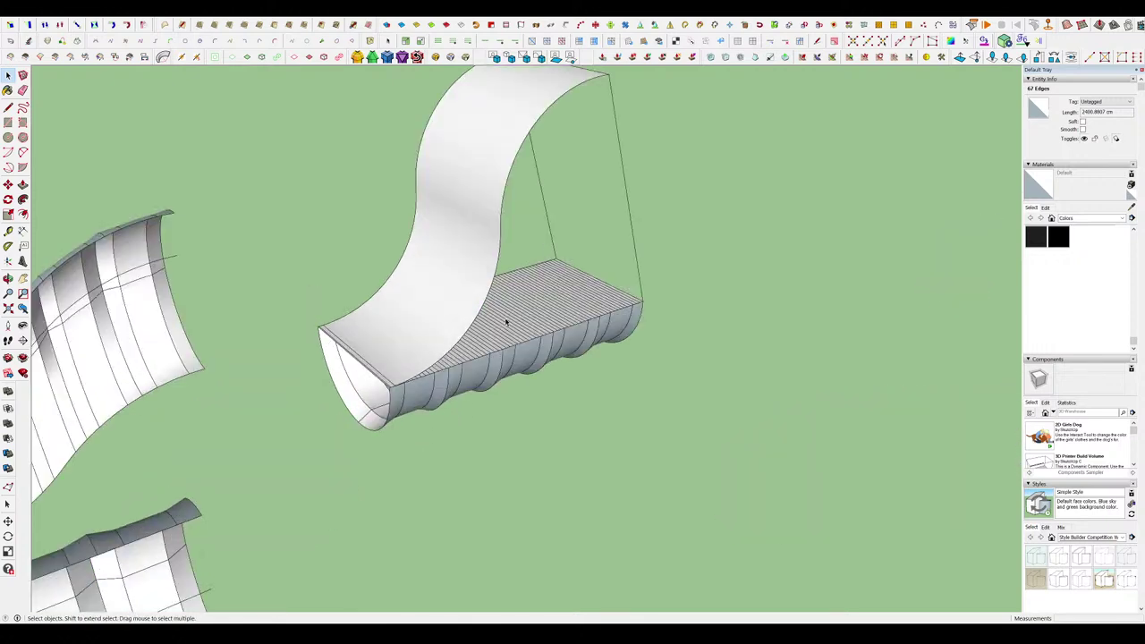
double_click(506, 322)
middle_click_drag(505, 322, 396, 265)
scroll(555, 342, "up", 3)
left_click(545, 317)
scroll(544, 317, "down", 2)
middle_click_drag(544, 317, 534, 371, "shift")
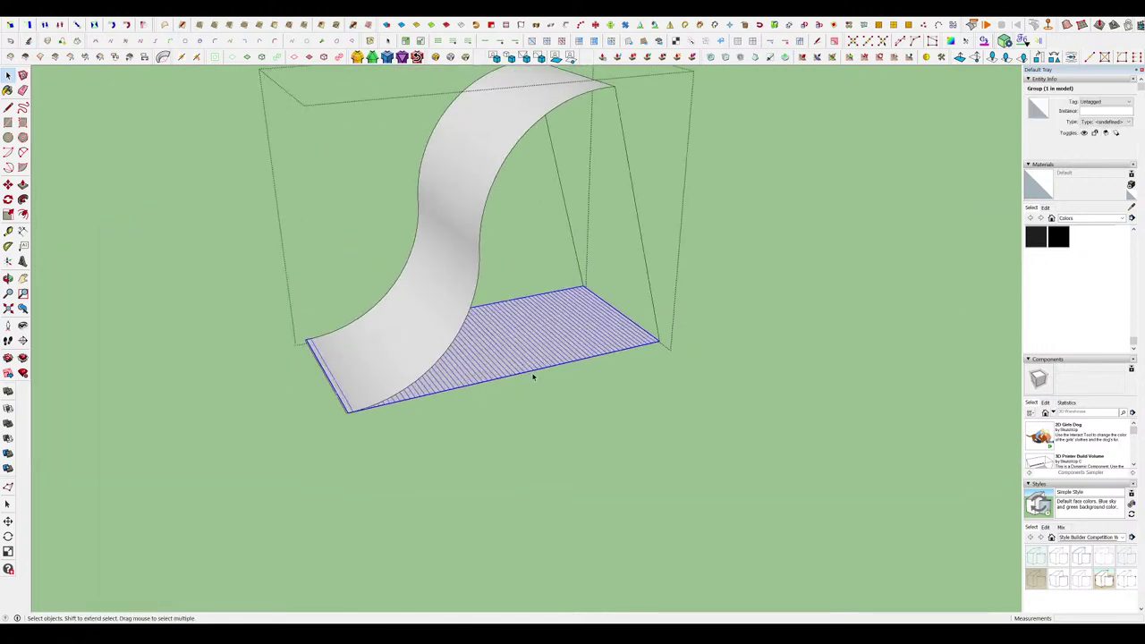
scroll(533, 376, "up", 1)
left_click(417, 256)
left_click(475, 396)
scroll(475, 396, "down", 4)
scroll(468, 360, "up", 4)
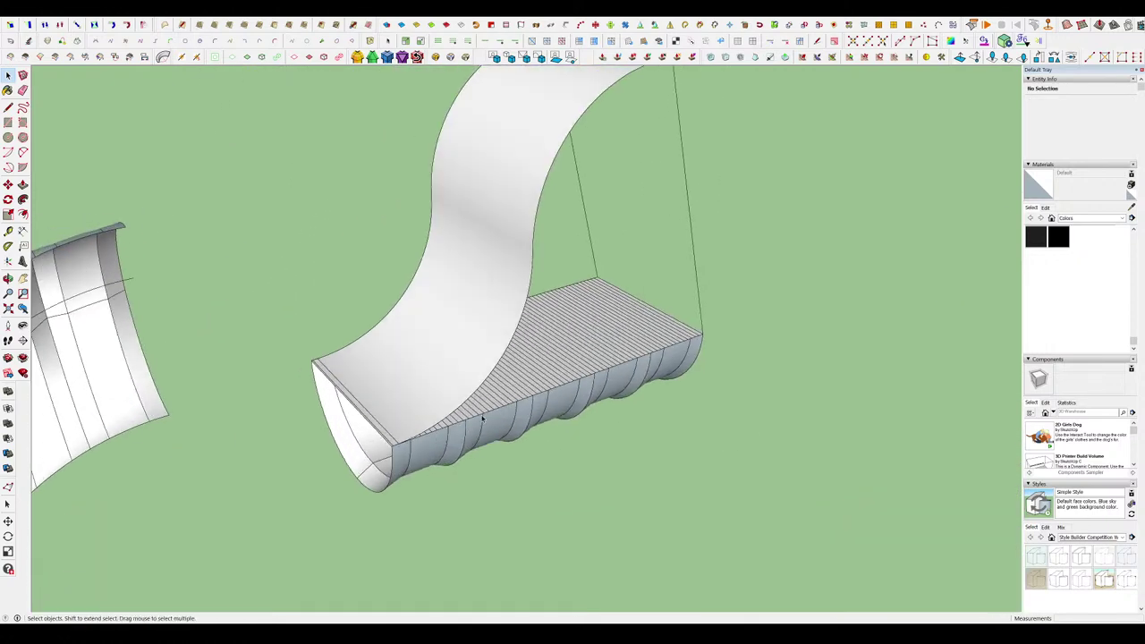
Flow the ribbed shell from the flat grid onto the S-shaped surface and move the resulting shell aside.
left_click_drag(420, 329, 419, 327)
scroll(418, 327, "down", 3)
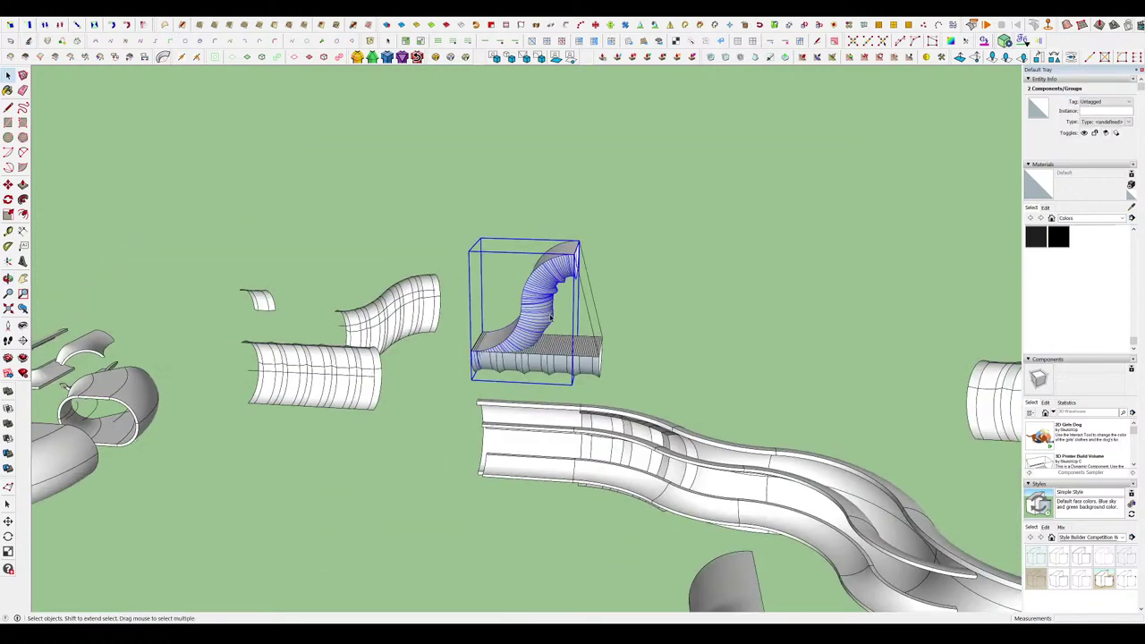
left_click_drag(646, 347, 835, 367)
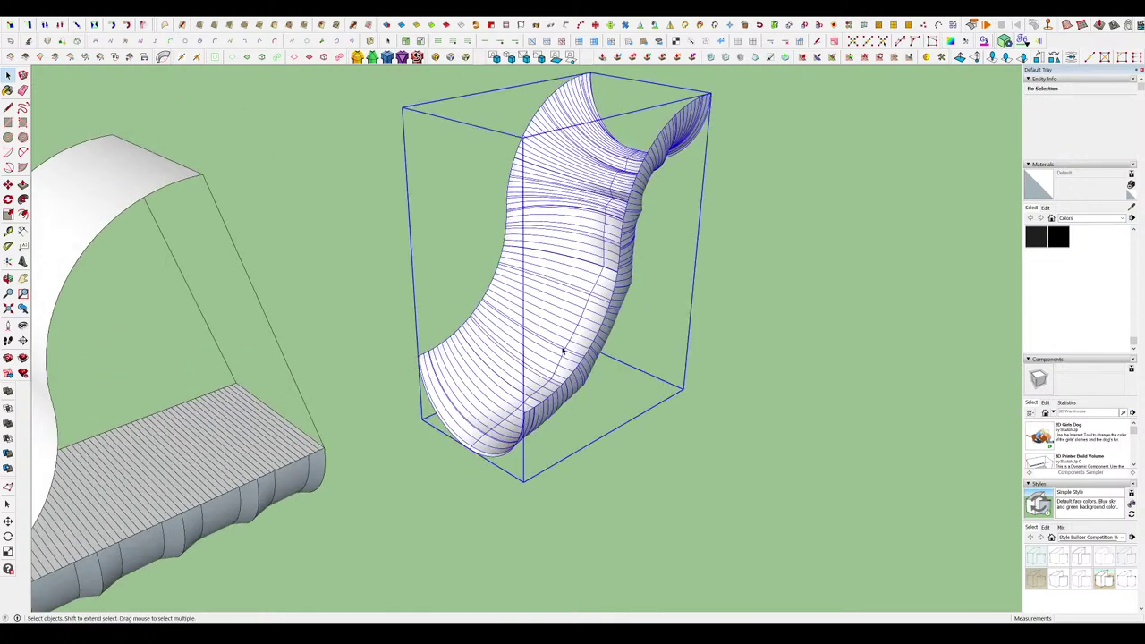
Soften the flowed shell's edges with a 180-degree angle between normals and coplanar softening enabled.
scroll(1051, 510, "down", 5)
left_click_drag(1041, 510, 1118, 510)
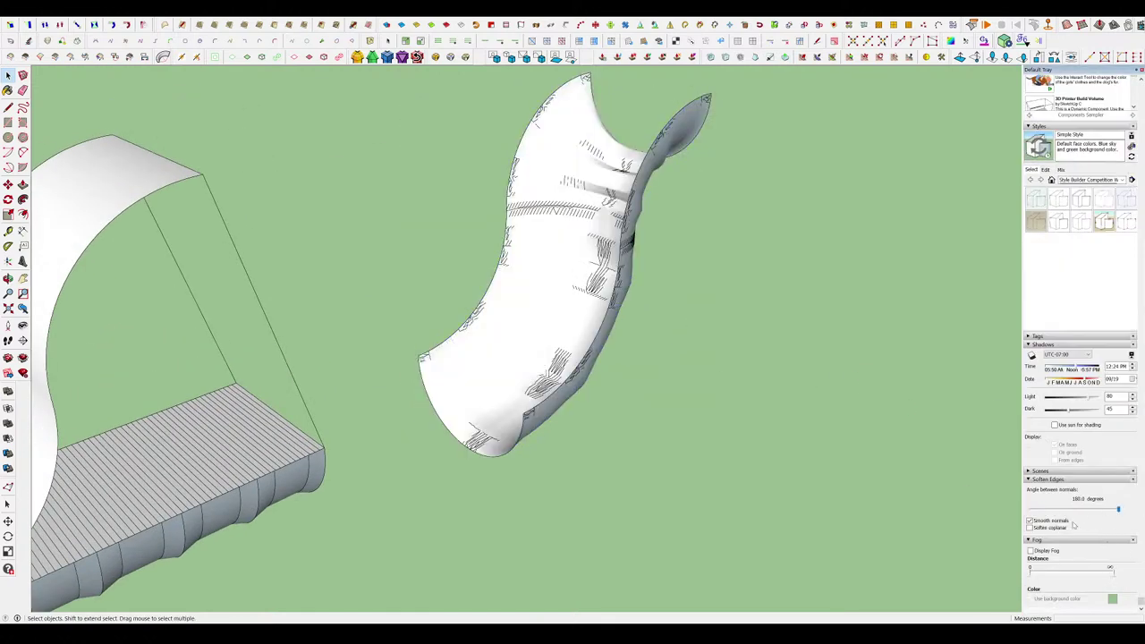
left_click(1029, 528)
left_click(748, 401)
Open the softened S-shaped shell, examine its smooth ribs from the side, above and inside, and compare it with the other shells.
double_click(554, 292)
middle_click_drag(553, 293, 557, 294)
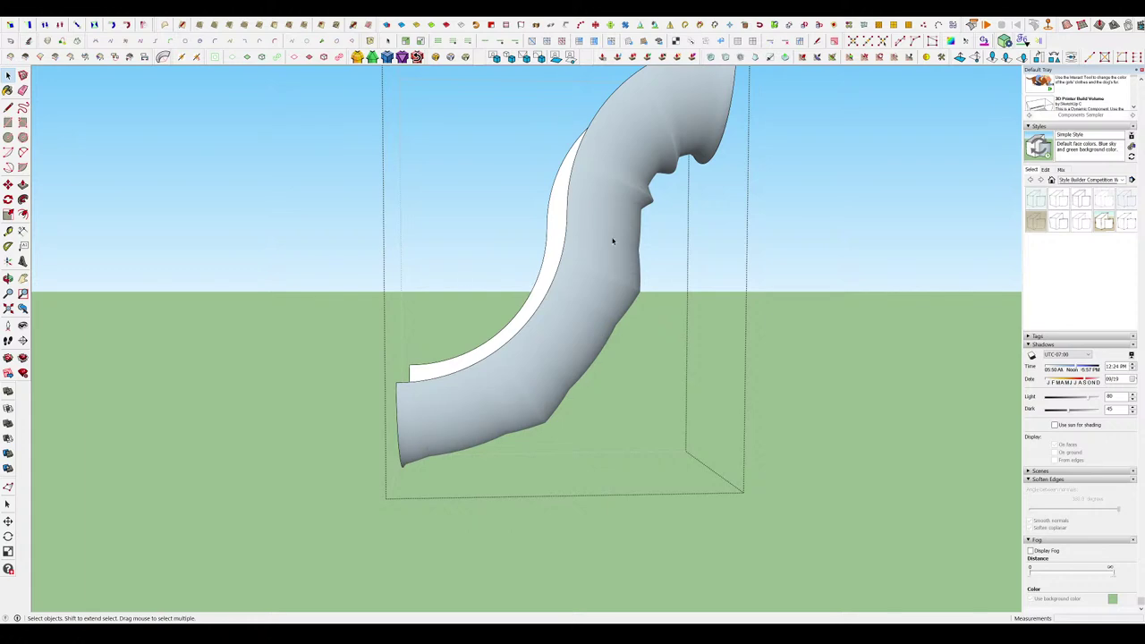
scroll(514, 399, "down", 3)
scroll(556, 343, "up", 3)
middle_click_drag(558, 344, 781, 411)
scroll(782, 411, "up", 5)
scroll(707, 493, "up", 1)
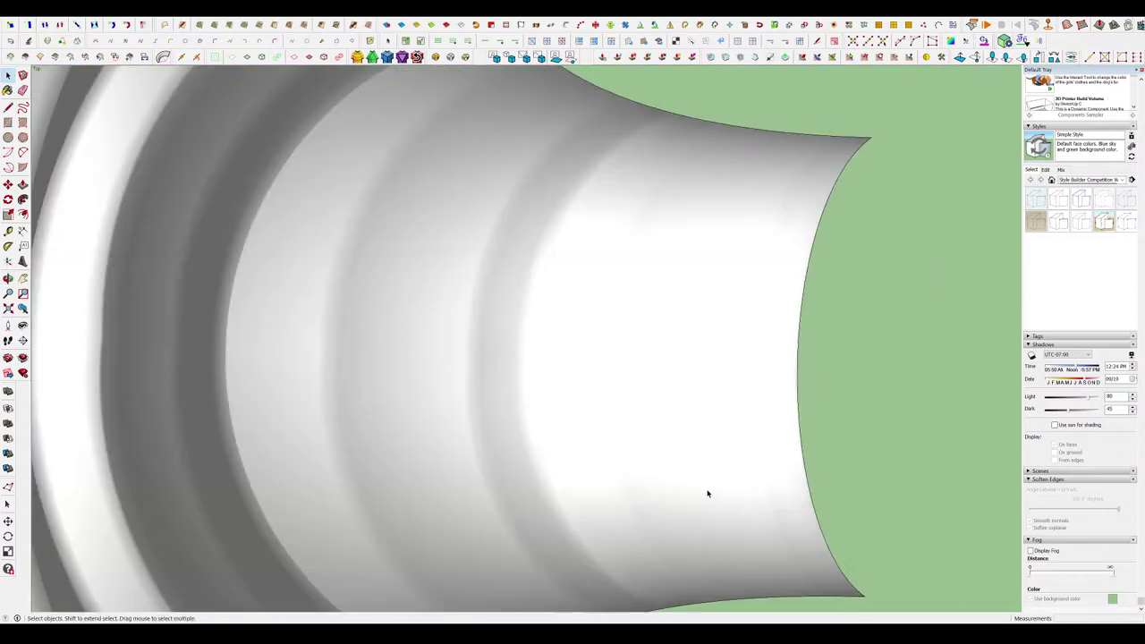
scroll(629, 386, "down", 5)
middle_click_drag(638, 417, 626, 286)
scroll(580, 321, "down", 5)
left_click(366, 314)
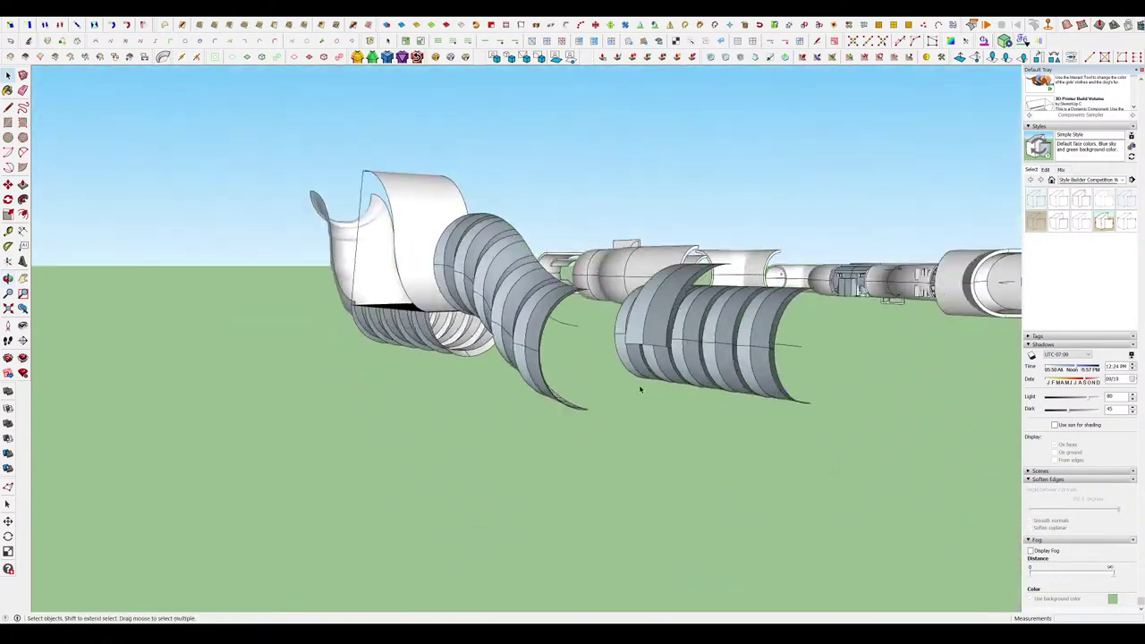
Examine the ribbed shell and the channel pieces inside the S-curved corridor from above and along its length.
middle_click_drag(641, 388, 322, 470)
scroll(322, 470, "down", 2)
scroll(719, 336, "up", 4)
middle_click_drag(719, 336, 442, 281)
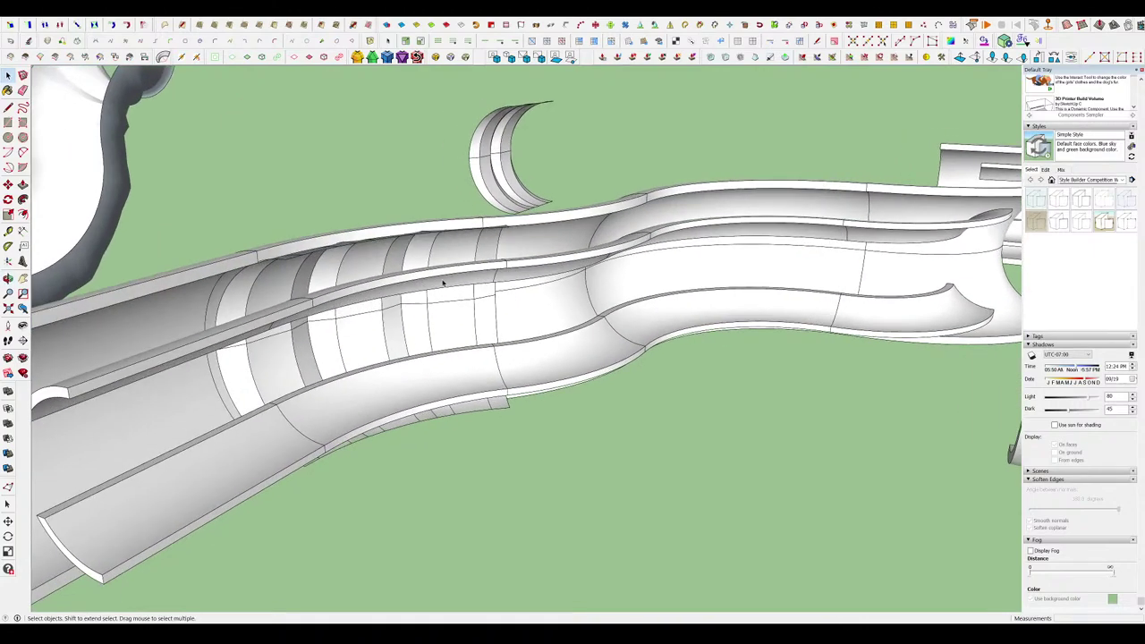
scroll(442, 281, "up", 3)
scroll(813, 276, "down", 3)
scroll(820, 259, "up", 3)
middle_click_drag(820, 258, 644, 403)
scroll(670, 307, "down", 5)
Move the curved double-strip segment out of the S-curved corridor and delete it.
key("m")
left_click_drag(463, 420, 398, 380)
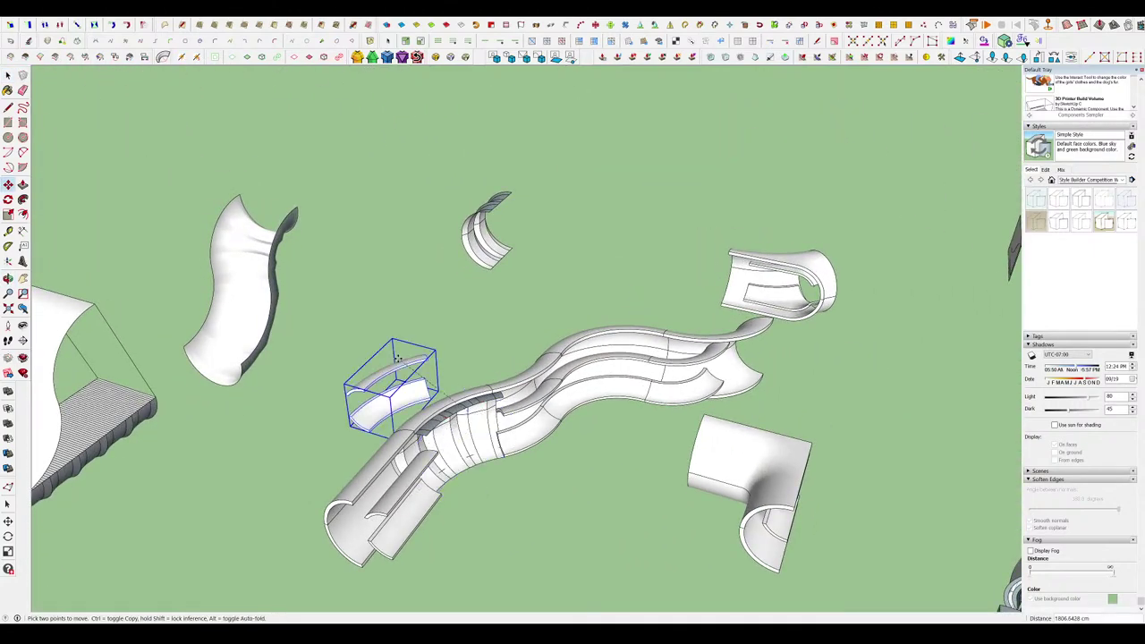
key("space")
left_click(409, 372)
key("Delete")
Move the ribbed shell out of the S-curved corridor and place it beside the corridor.
key("m")
left_click_drag(463, 408, 396, 367)
key("space")
Examine the assembled corridor's interior, following its rounded ribs, round vents and wall panels along the length.
scroll(397, 368, "down", 6)
middle_click_drag(397, 368, 455, 284)
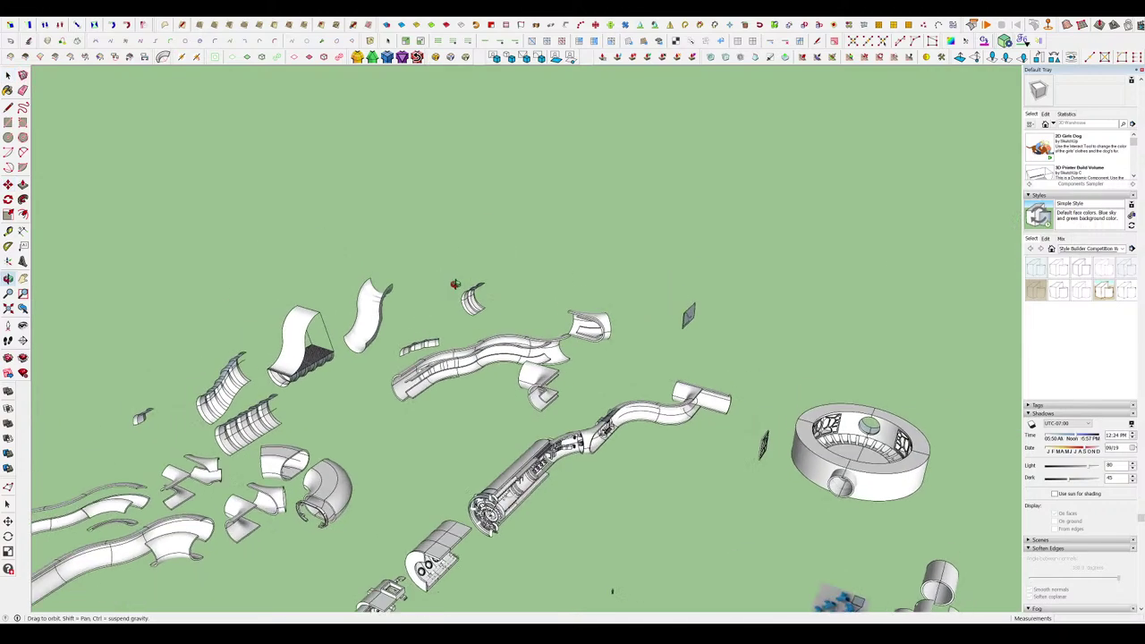
scroll(506, 541, "up", 3)
middle_click_drag(505, 541, 457, 408)
scroll(425, 420, "up", 3)
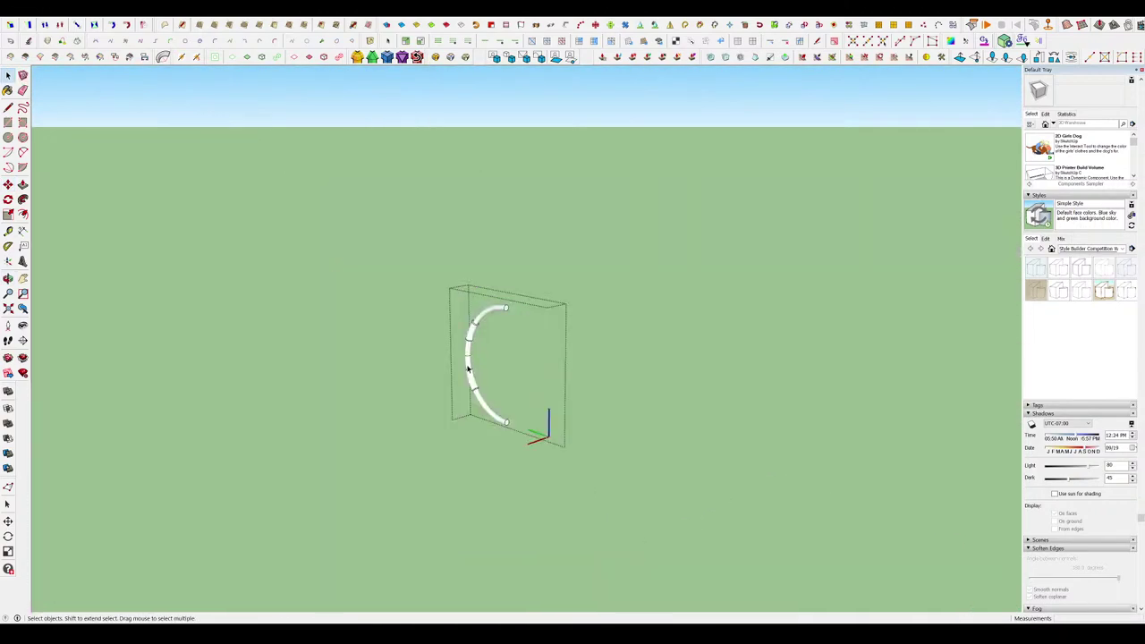
scroll(647, 352, "up", 3)
middle_click_drag(647, 353, 511, 384)
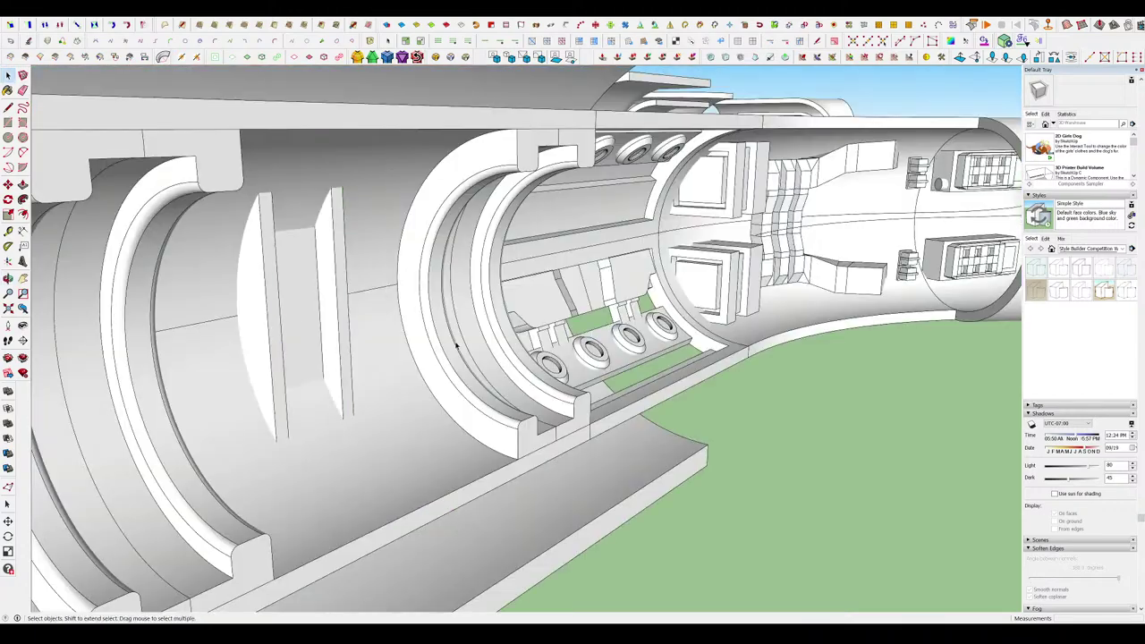
scroll(850, 246, "up", 3)
middle_click_drag(850, 246, 638, 301)
scroll(864, 256, "up", 5)
middle_click_drag(865, 255, 442, 357)
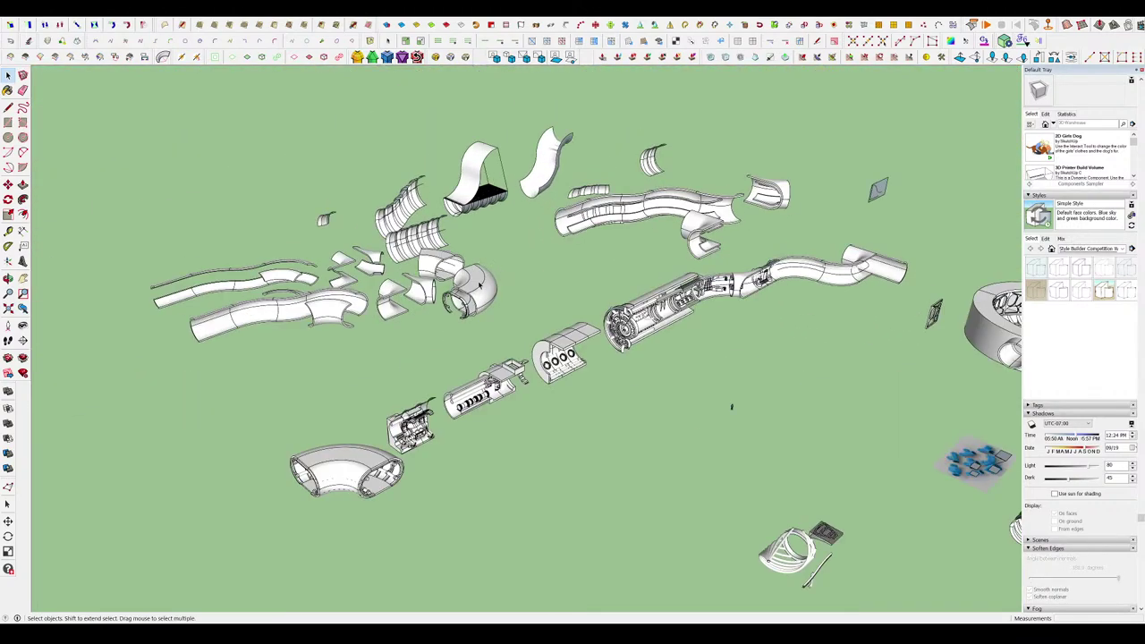
Examine the corridor section with machinery and arched ribs, and compare it with the neighbouring piped section.
scroll(479, 286, "up", 3)
middle_click_drag(537, 366, 529, 331)
scroll(414, 445, "up", 3)
scroll(260, 444, "up", 5)
scroll(374, 367, "up", 2)
middle_click_drag(374, 368, 650, 376)
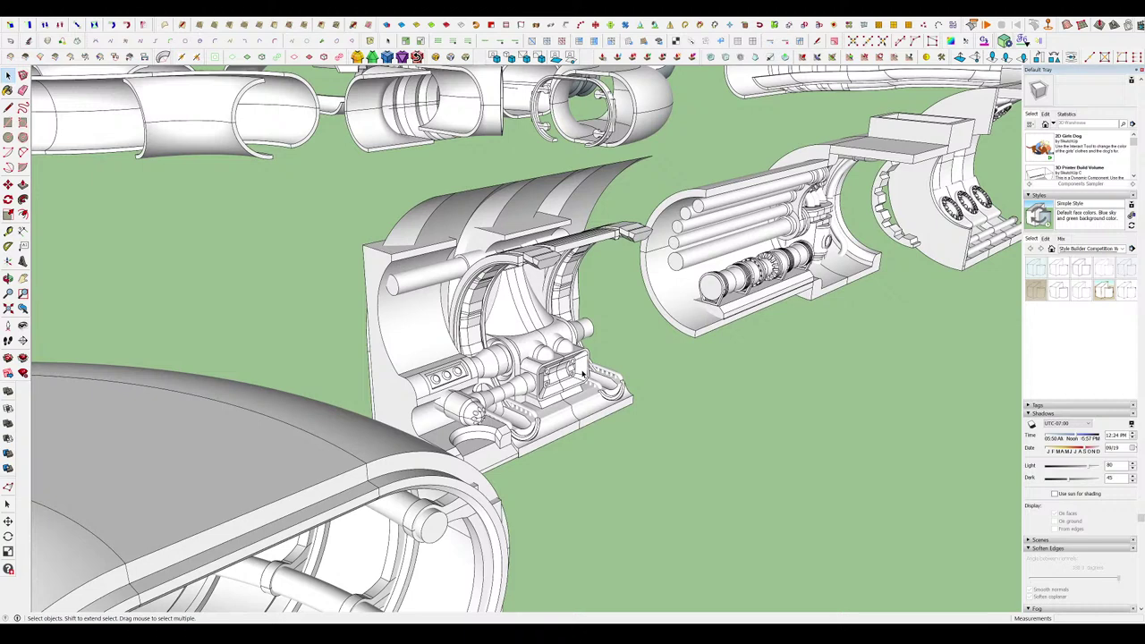
middle_click_drag(600, 407, 517, 275)
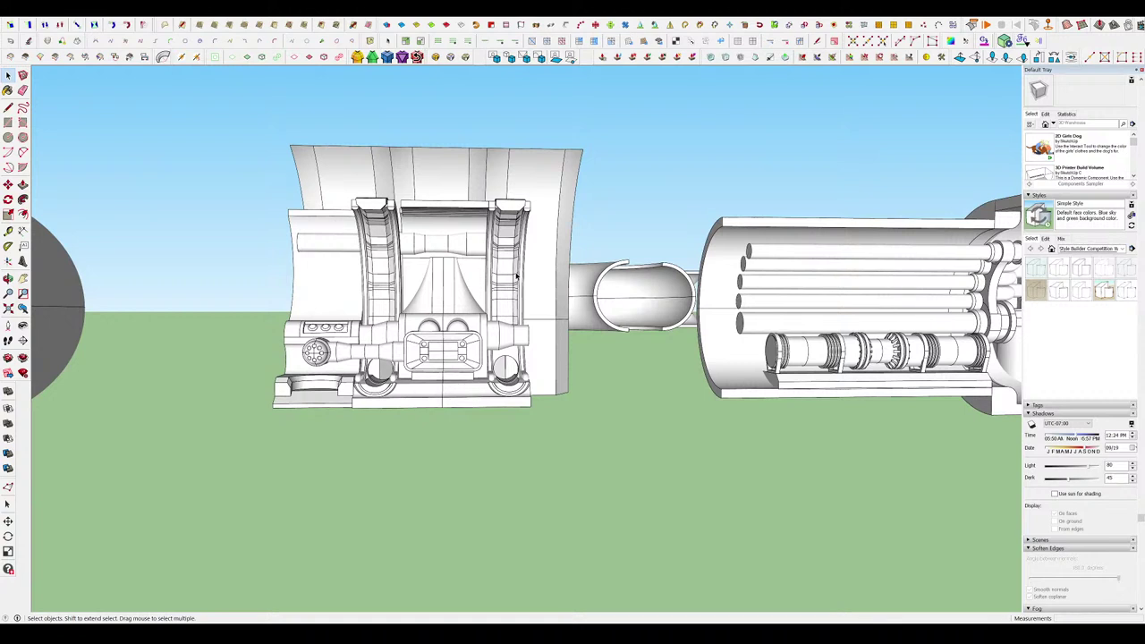
middle_click_drag(509, 273, 429, 444)
scroll(430, 445, "down", 6)
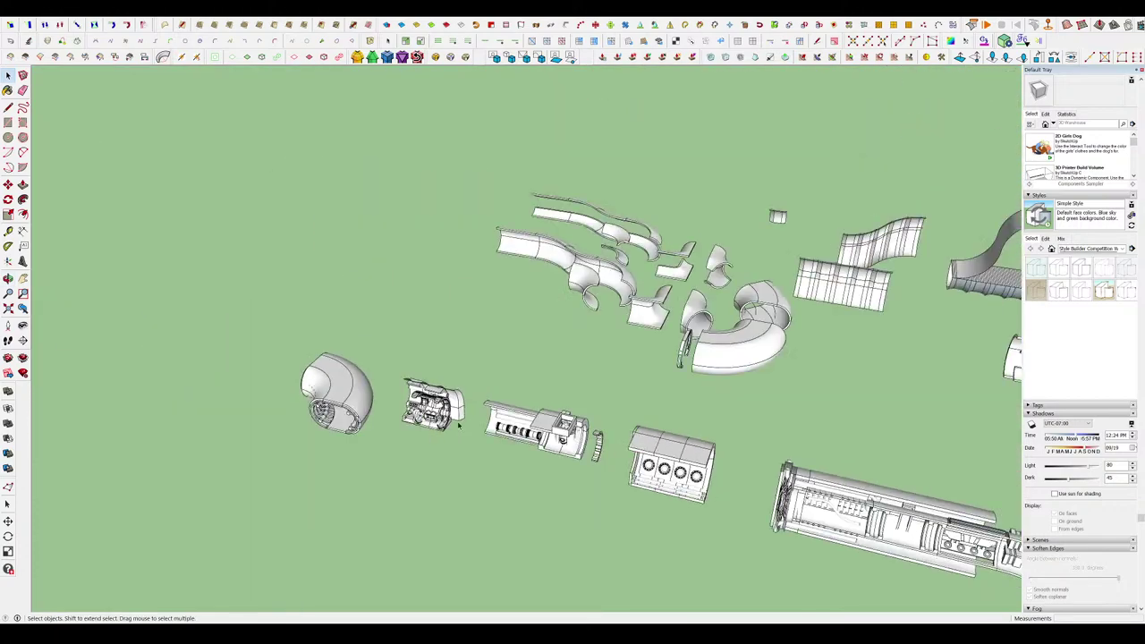
Display hidden geometry and inspect the mesh of the softened S-shaped shell up close.
scroll(830, 284, "up", 5)
middle_click_drag(830, 284, 808, 372)
scroll(456, 317, "down", 4)
middle_click_drag(456, 318, 591, 235)
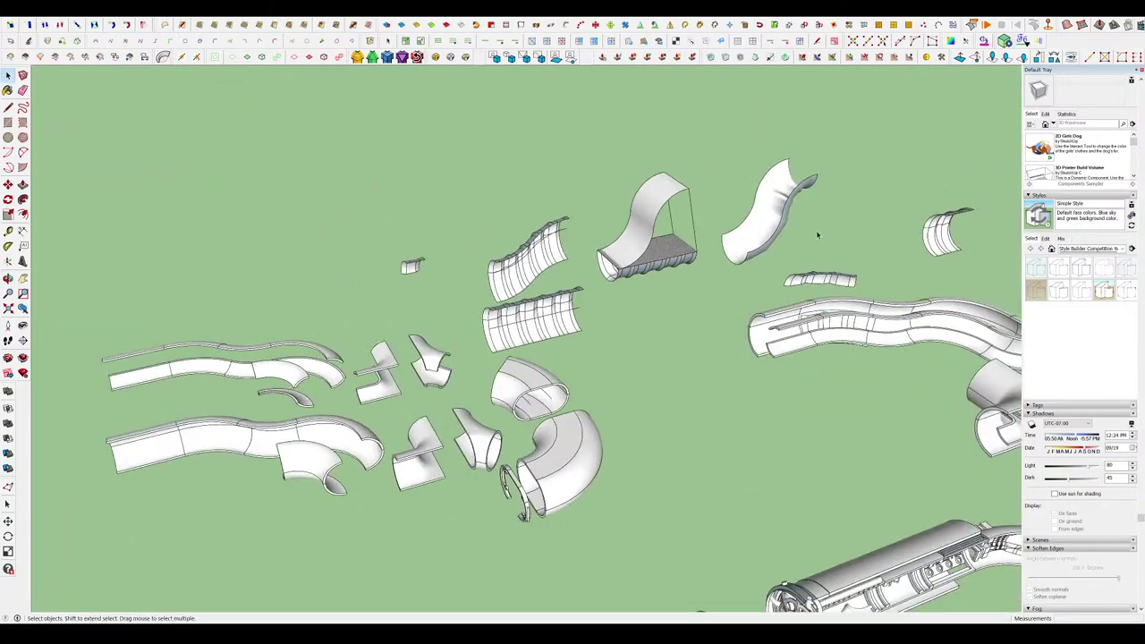
scroll(816, 230, "up", 3)
middle_click_drag(816, 230, 805, 250)
scroll(742, 216, "up", 5)
scroll(743, 217, "up", 5)
scroll(624, 258, "down", 8)
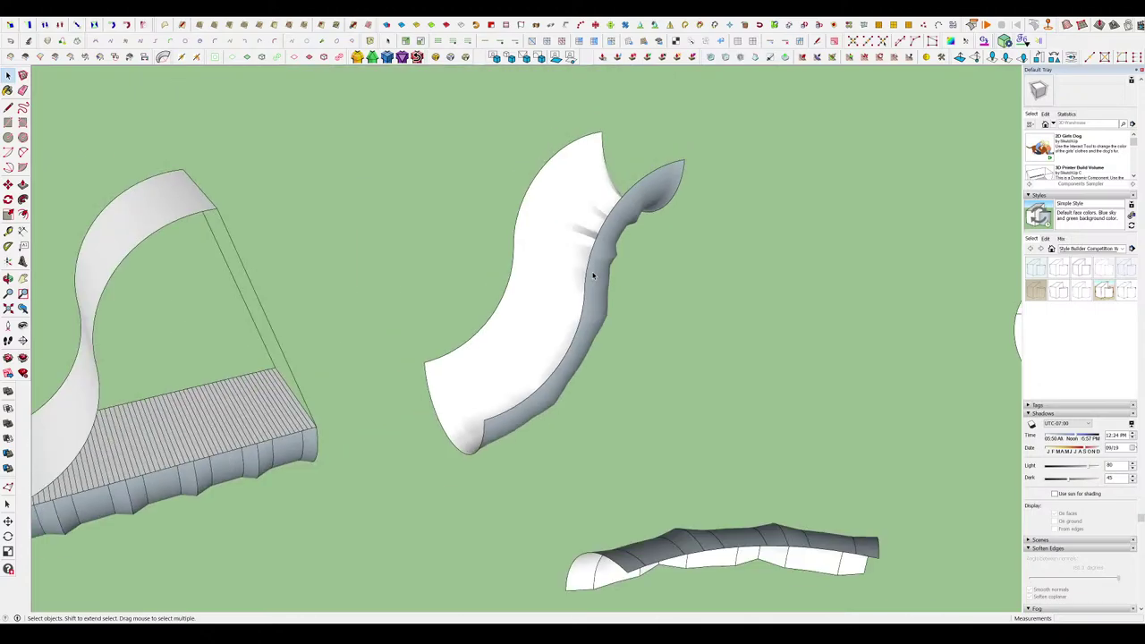
key("alt+h")
scroll(597, 276, "up", 4)
middle_click_drag(597, 276, 680, 269)
scroll(686, 222, "up", 5)
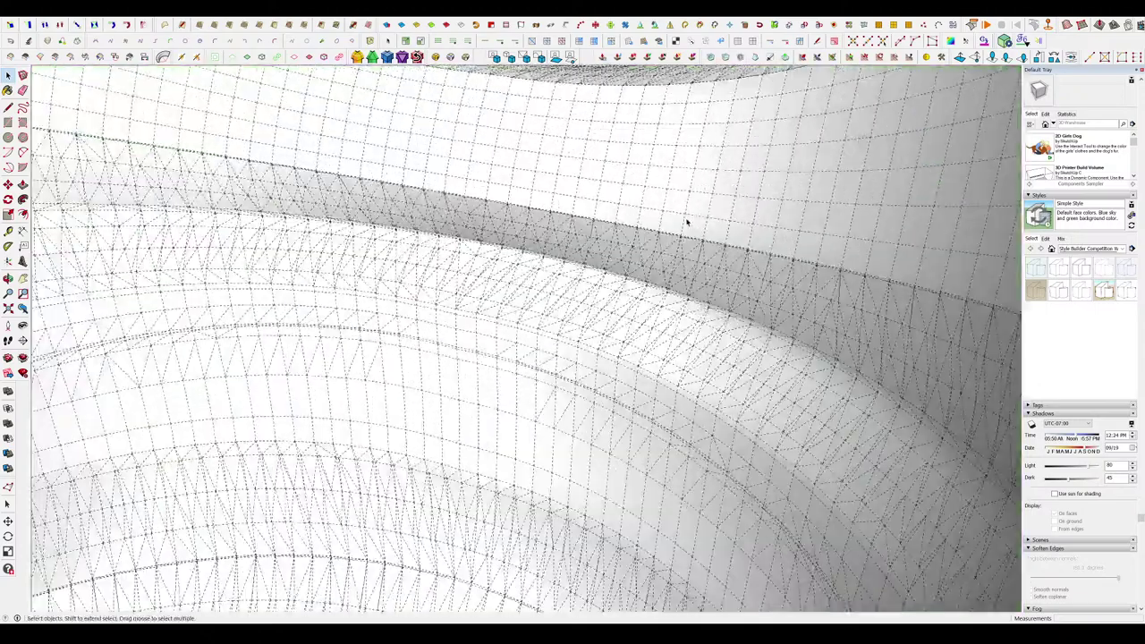
middle_click_drag(624, 297, 935, 240)
scroll(646, 261, "up", 2)
middle_click_drag(647, 260, 483, 258)
scroll(670, 223, "down", 6)
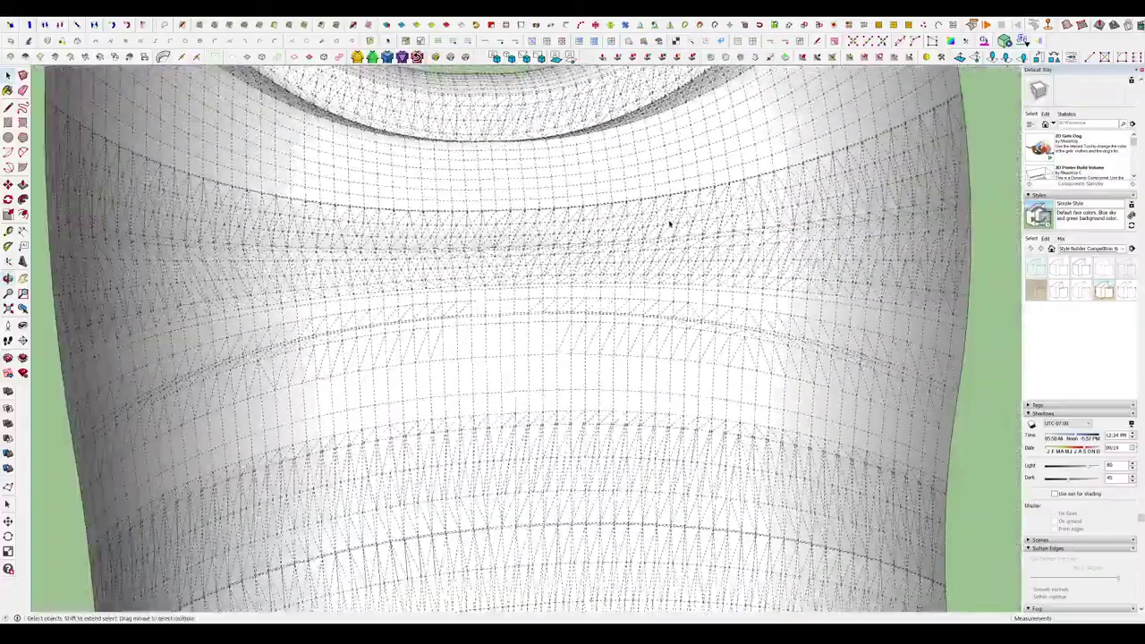
middle_click_drag(670, 223, 528, 215)
scroll(542, 257, "down", 10)
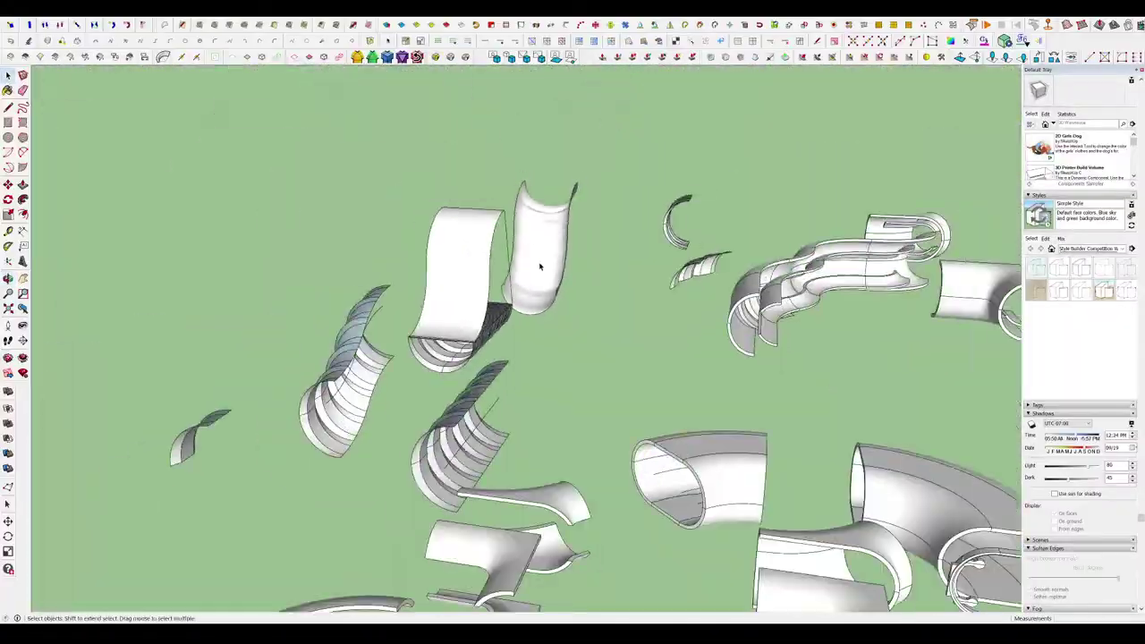
Inspect the hidden edges of the straight and bent ribbed shells, and turn hidden geometry off.
middle_click_drag(541, 265, 477, 259)
scroll(361, 379, "up", 5)
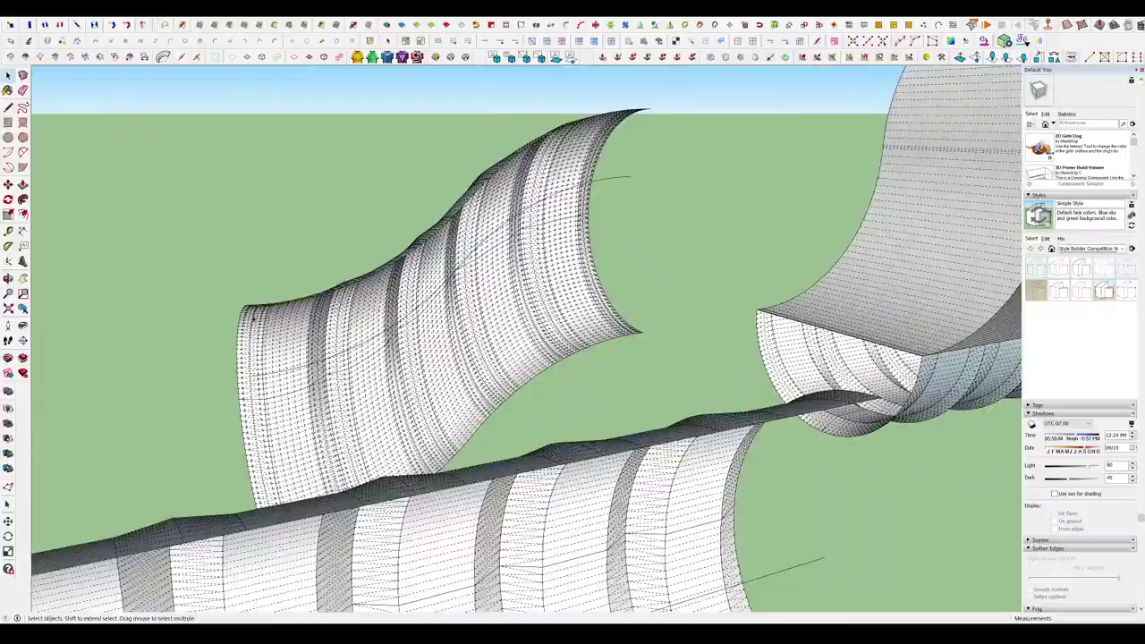
scroll(631, 354, "up", 5)
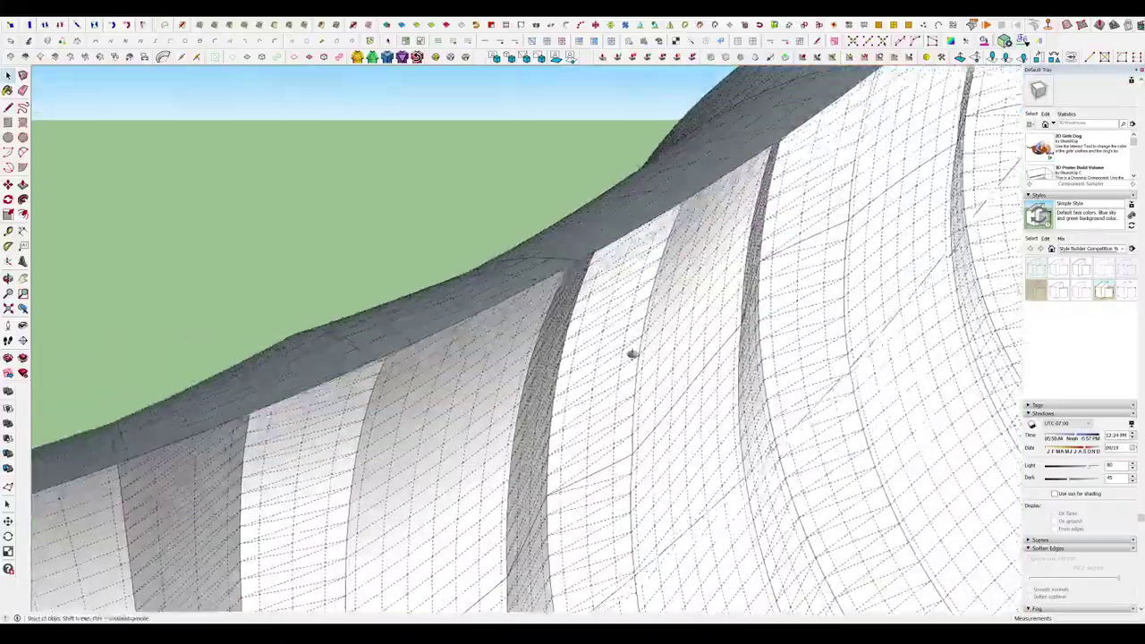
middle_click_drag(631, 353, 570, 365)
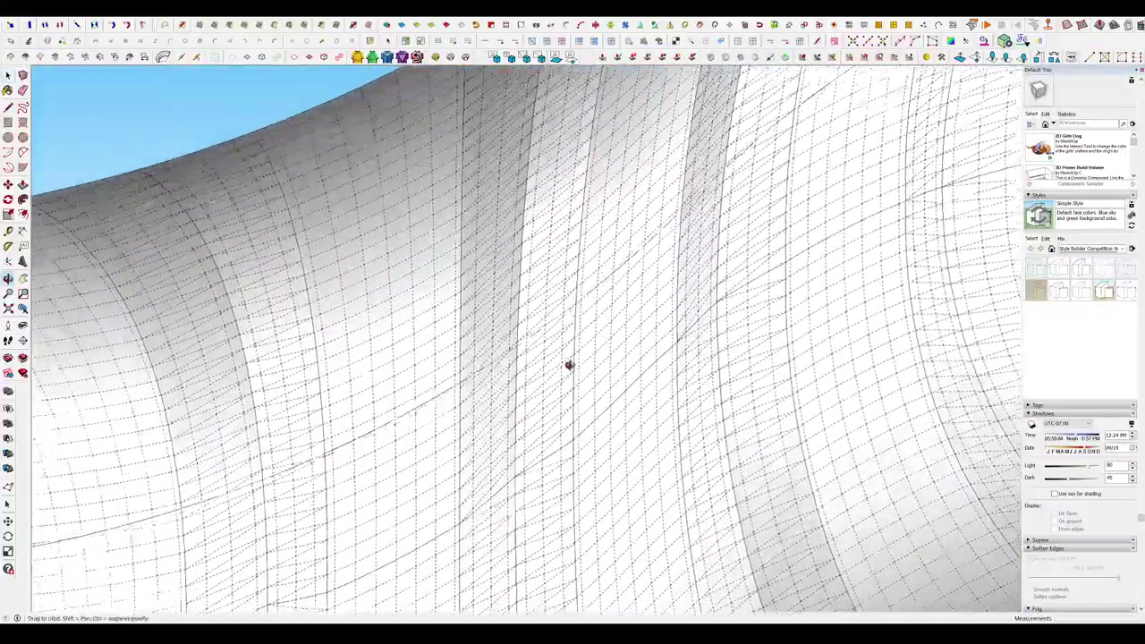
scroll(498, 296, "up", 5)
middle_click_drag(499, 296, 673, 498)
scroll(626, 515, "down", 10)
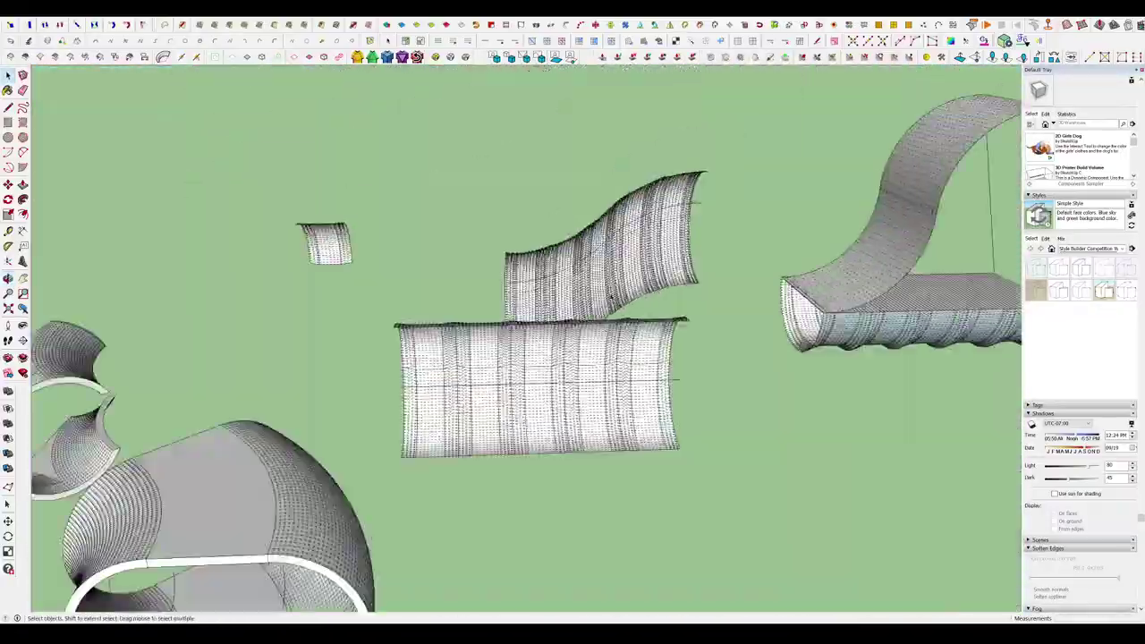
scroll(613, 243, "up", 5)
scroll(550, 239, "down", 5)
scroll(550, 239, "down", 15)
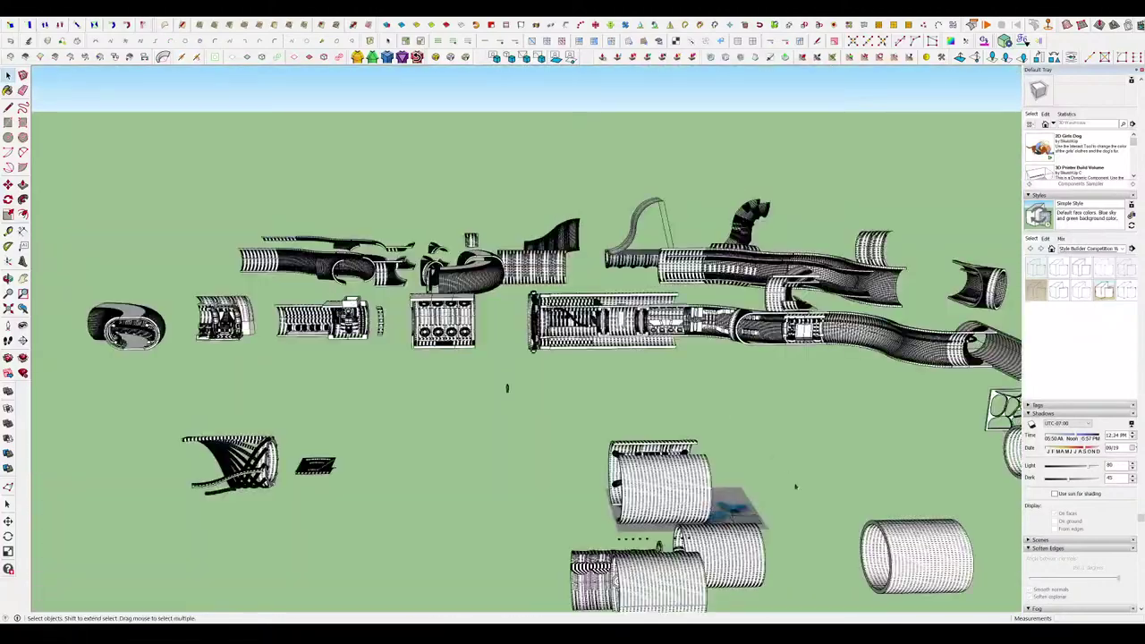
middle_click_drag(739, 394, 909, 473)
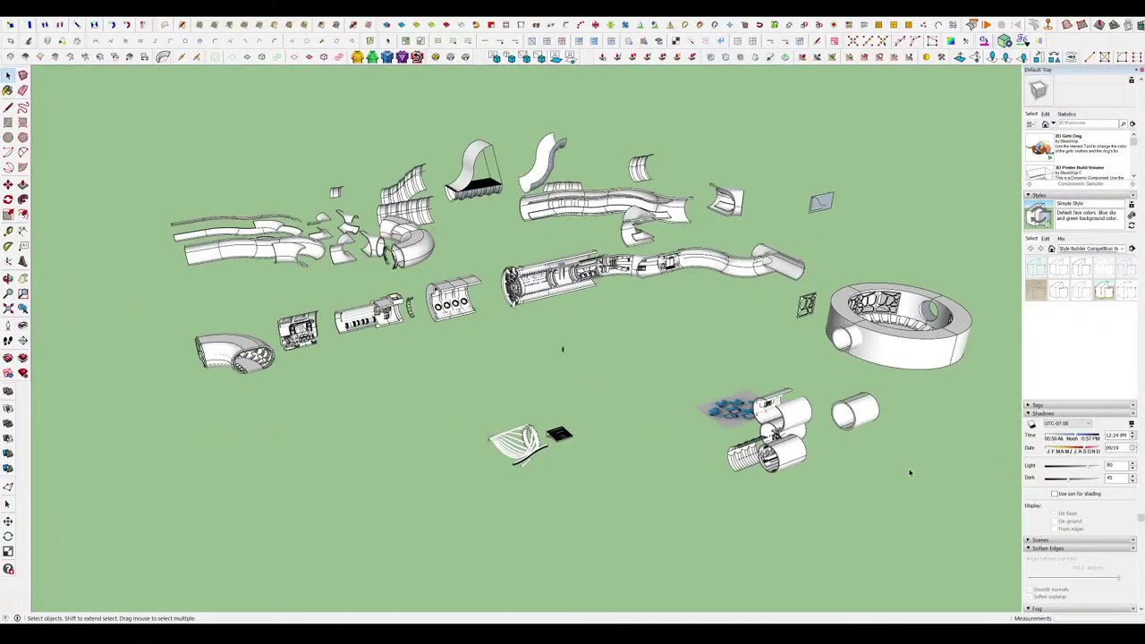
Review the full layout of corridor modules, bent shells and the ring-shaped room from above.
scroll(591, 388, "down", 2)
scroll(531, 273, "up", 5)
scroll(636, 306, "down", 3)
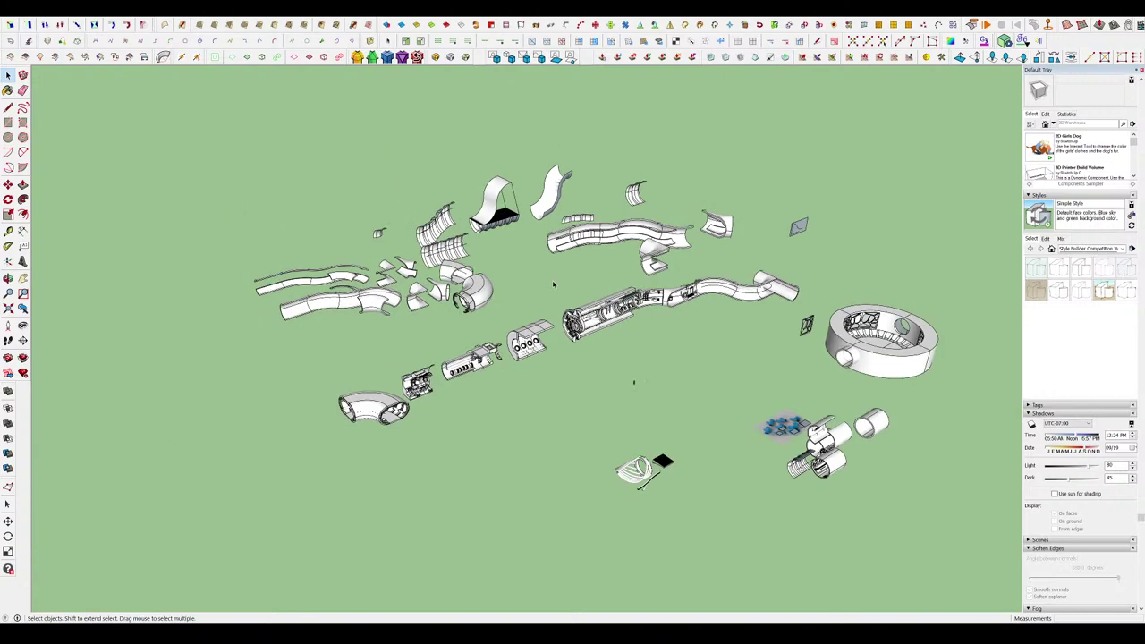
scroll(420, 267, "up", 4)
mouse_move(419, 267)
middle_mouse_down()
mouse_move(481, 329)
mouse_move(701, 352)
mouse_move(583, 294)
middle_mouse_up()
scroll(572, 293, "down", 4)
scroll(780, 271, "up", 2)
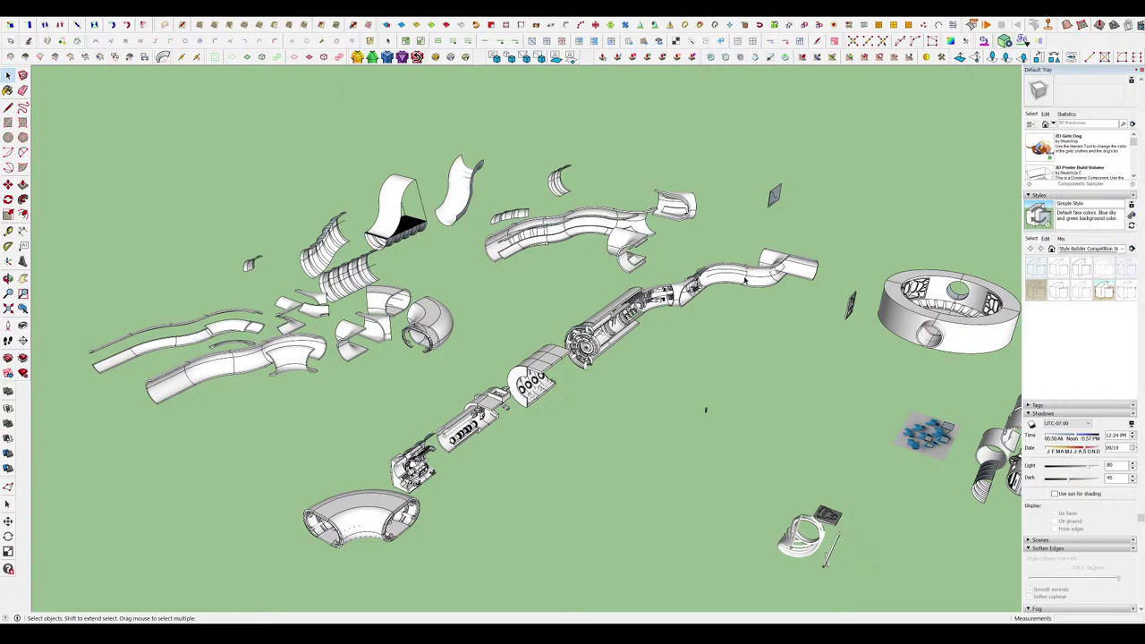
middle_click_drag(719, 284, 675, 298)
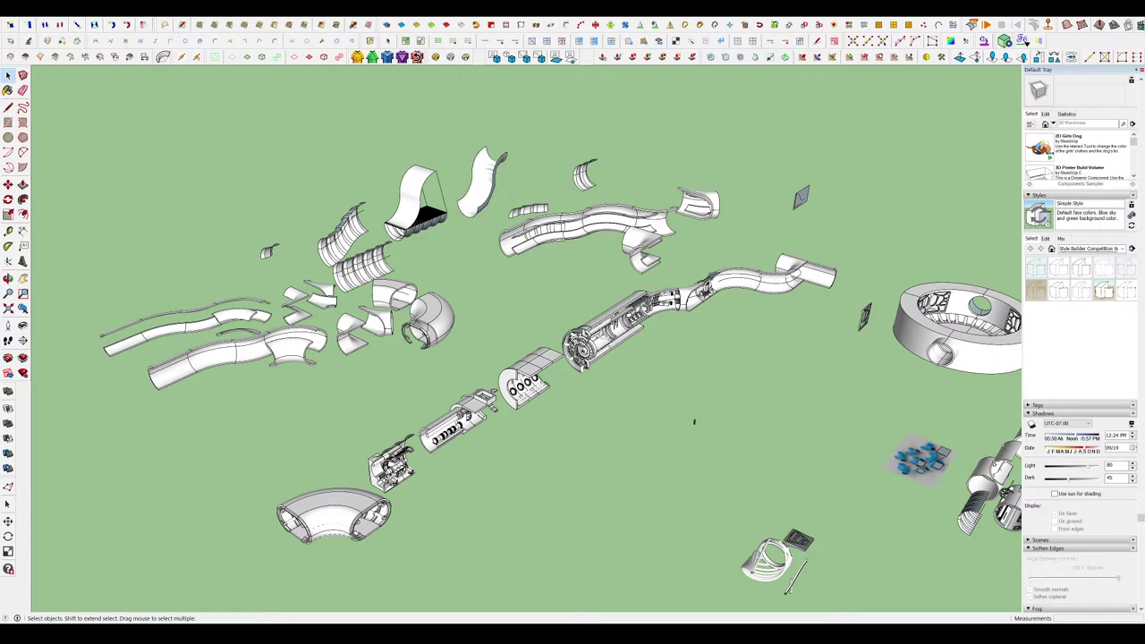
scroll(644, 498, "down", 3)
scroll(605, 456, "up", 5)
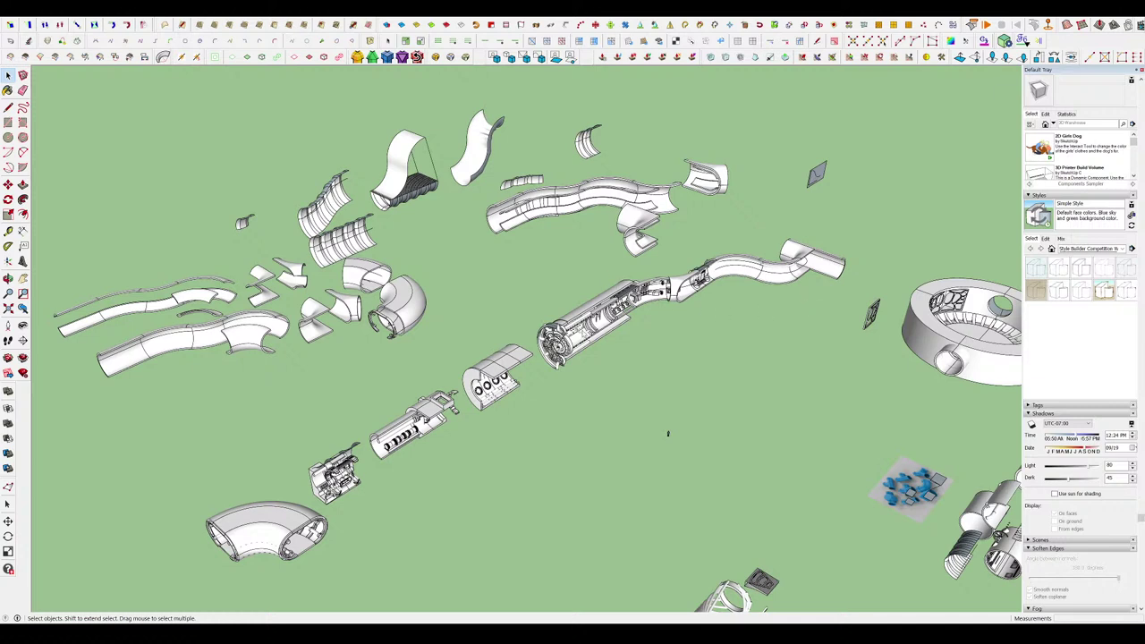
Switch to the mech model with the reference sketch and open its mirrored half and the central front block for editing.
double_click(582, 336)
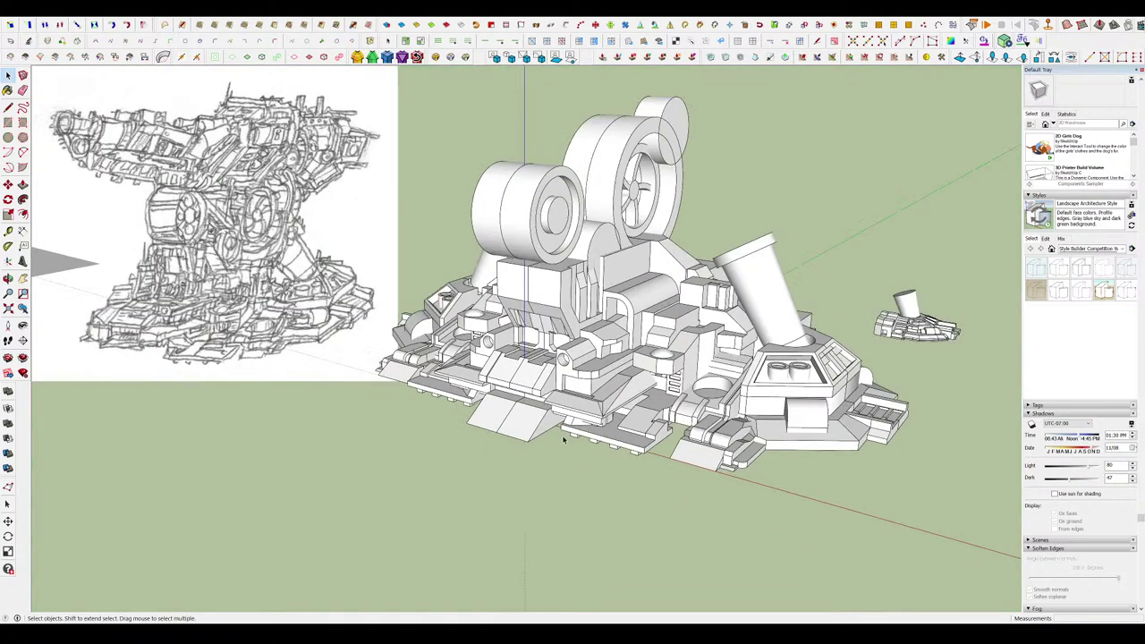
mouse_move(593, 363)
middle_mouse_down()
mouse_move(746, 462)
mouse_move(755, 485)
mouse_move(802, 458)
middle_mouse_up()
scroll(677, 412, "up", 2)
double_click(679, 412)
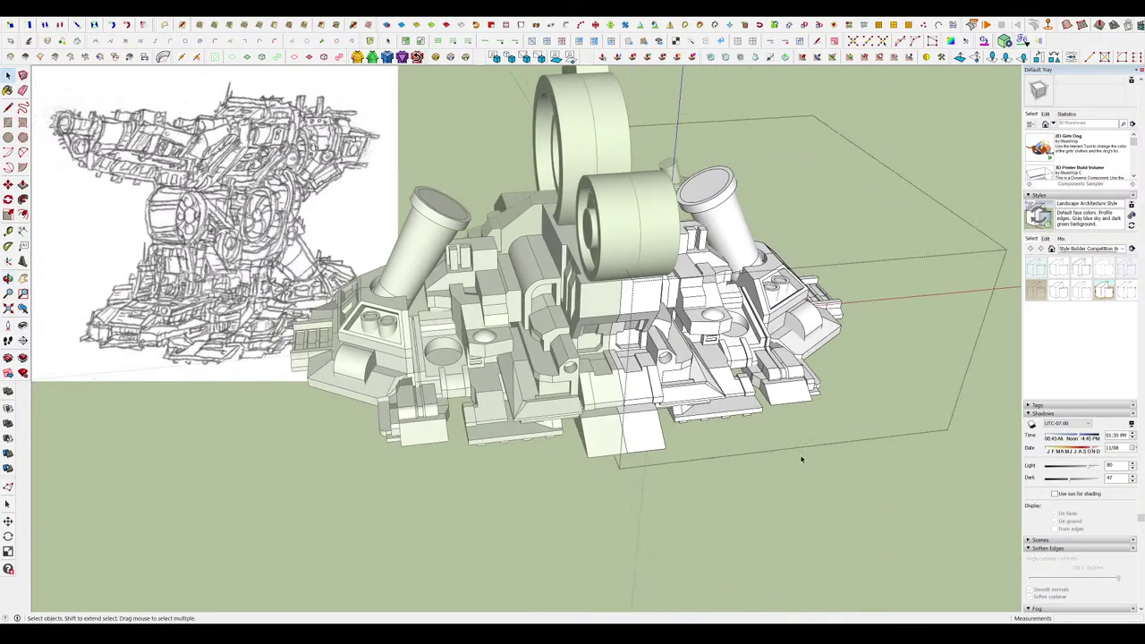
mouse_move(751, 414)
middle_mouse_down()
mouse_move(841, 285)
mouse_move(881, 286)
middle_mouse_up()
scroll(624, 299, "up", 1)
double_click(623, 298)
Erase the horizontal edge across the central block's flat mirror-plane side and remove the merged face.
key("e")
left_click(646, 323)
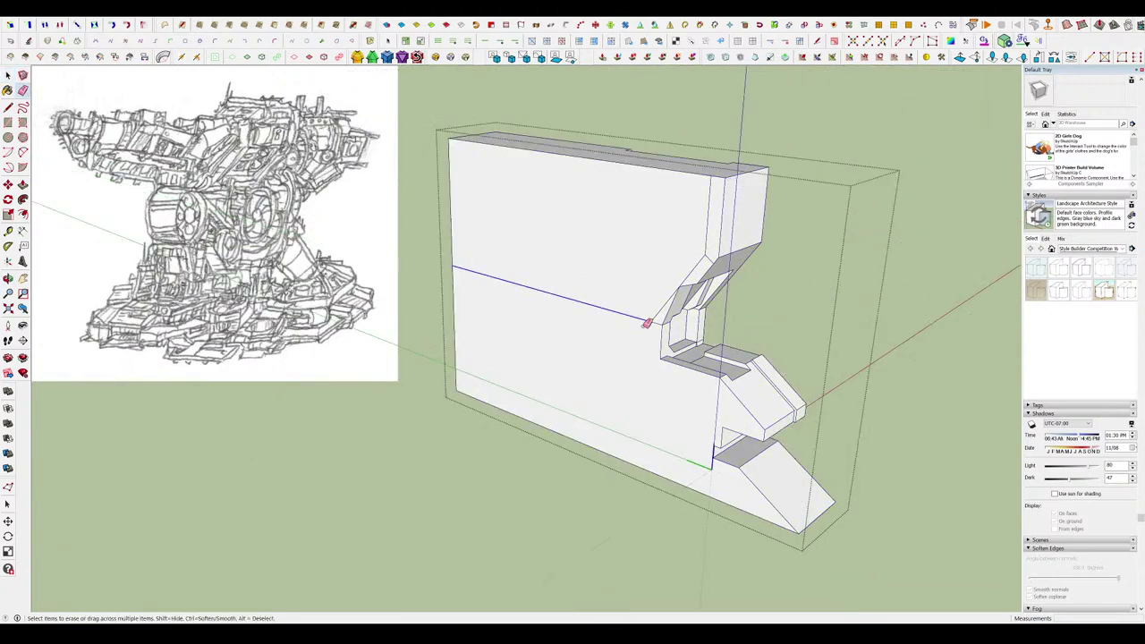
scroll(654, 319, "up", 3)
left_click(658, 316)
scroll(756, 203, "down", 5)
key("space")
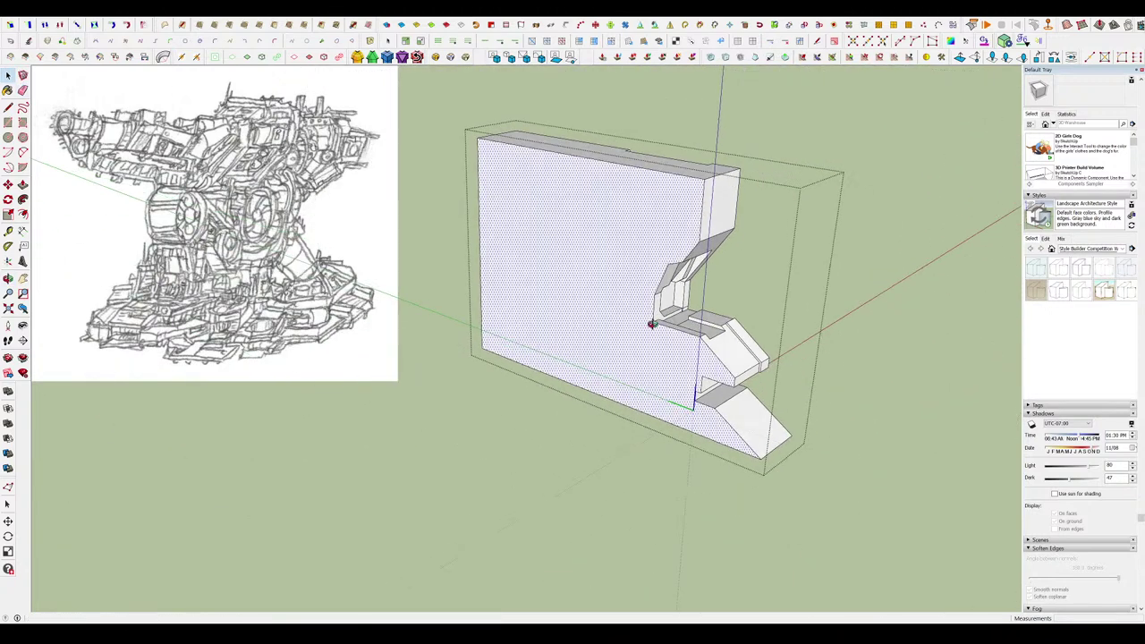
middle_click_drag(654, 320, 778, 280)
Erase the leftover edge inside the hollowed central block, then close the block and examine the half base.
scroll(779, 280, "up", 5)
key("e")
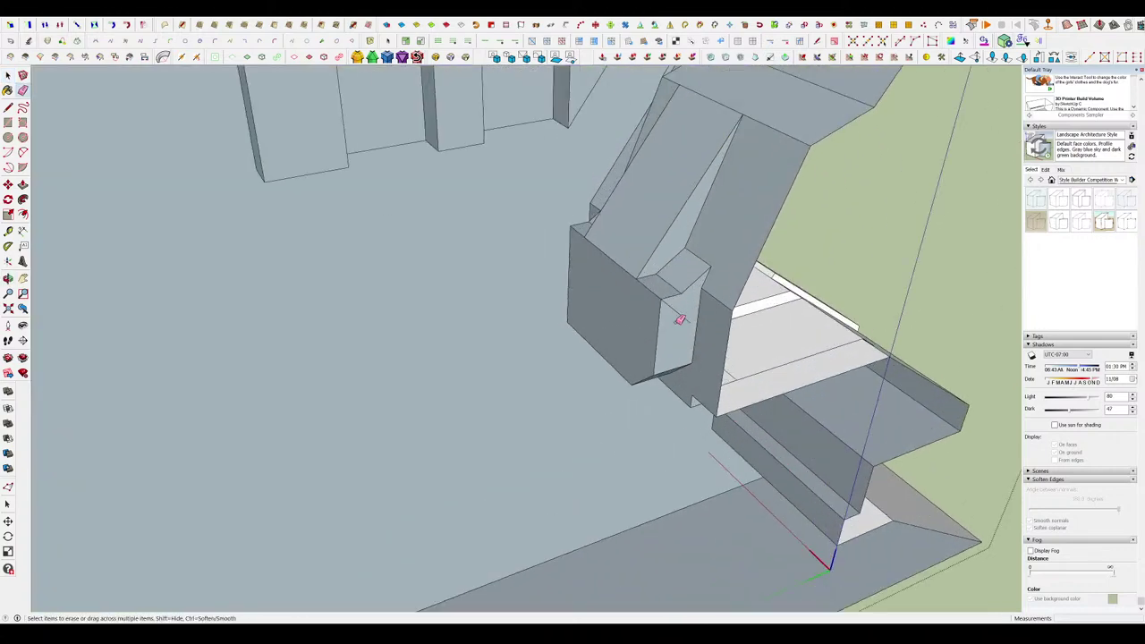
scroll(677, 320, "down", 5)
scroll(626, 358, "up", 4)
scroll(626, 301, "up", 4)
mouse_move(630, 322)
middle_mouse_down()
mouse_move(621, 332)
mouse_move(545, 291)
middle_mouse_up()
scroll(542, 283, "up", 4)
left_click(520, 272)
scroll(647, 266, "down", 7)
mouse_move(627, 501)
middle_mouse_down()
mouse_move(609, 407)
mouse_move(439, 360)
mouse_move(358, 375)
middle_mouse_up()
middle_click_drag(547, 361, 191, 381)
scroll(691, 380, "down", 3)
key("space")
left_click(690, 380)
middle_click_drag(679, 357, 573, 407)
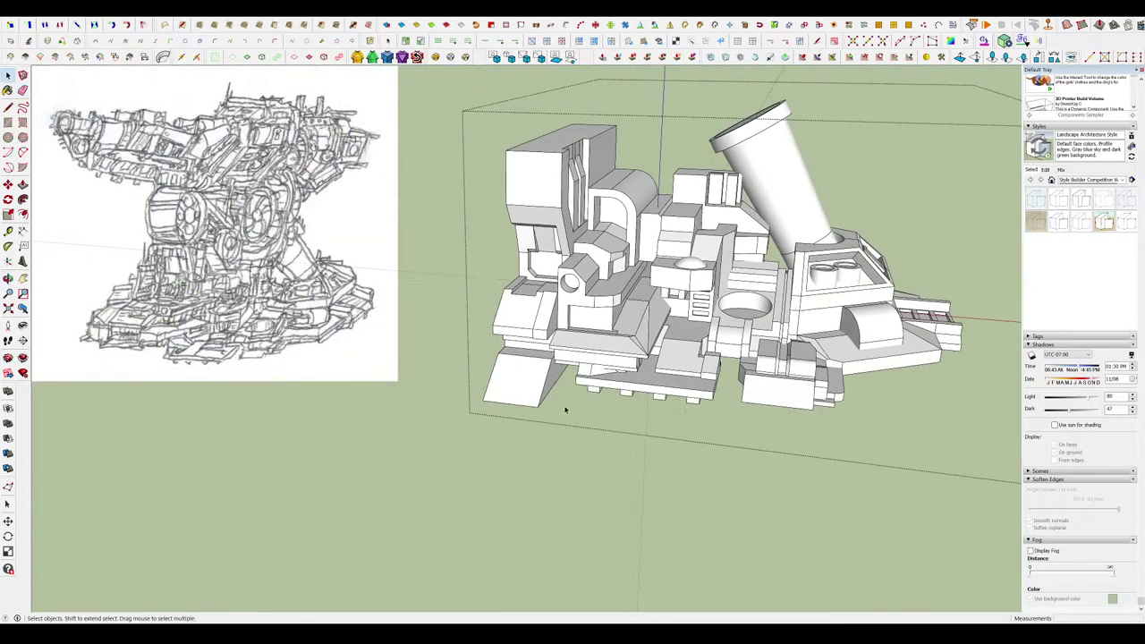
Open the stepped block on the mirror plane of the half base for editing.
scroll(573, 358, "up", 4)
double_click(572, 295)
scroll(658, 339, "down", 5)
scroll(658, 338, "up", 4)
mouse_move(742, 394)
middle_mouse_down()
mouse_move(832, 341)
mouse_move(843, 294)
mouse_move(741, 346)
mouse_move(767, 411)
mouse_move(885, 375)
mouse_move(703, 378)
mouse_move(698, 322)
middle_mouse_up()
scroll(886, 376, "down", 4)
scroll(743, 391, "up", 5)
double_click(743, 391)
scroll(710, 360, "down", 5)
Erase the dividing edges on the stepped block's flat side and delete the merged face.
left_click(754, 355)
scroll(754, 355, "up", 3)
key("e")
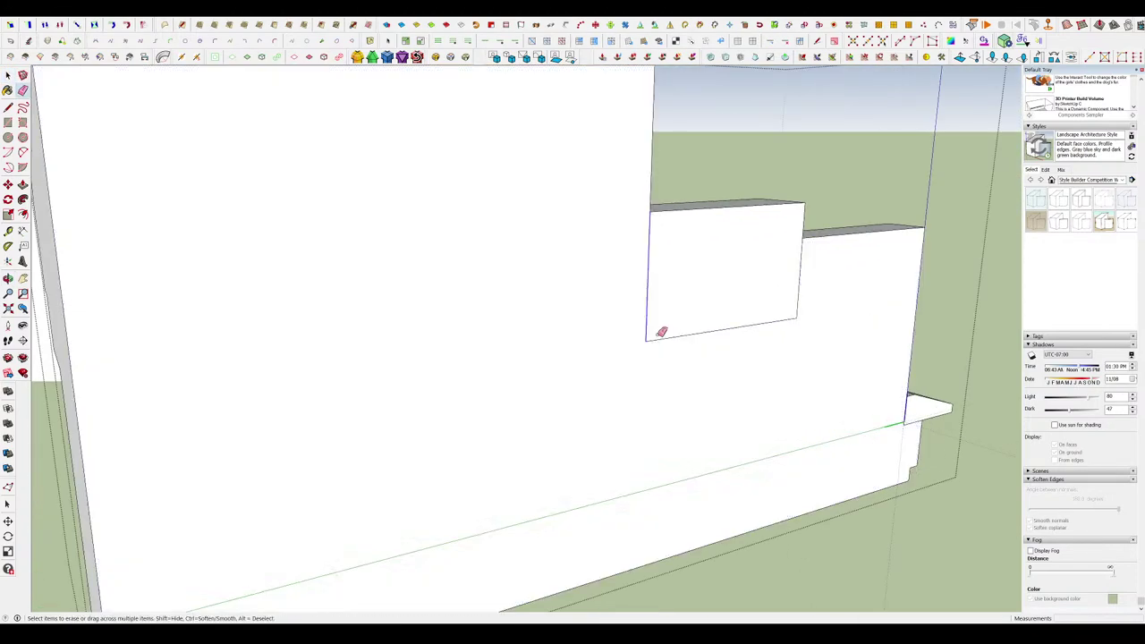
left_click_drag(796, 320, 777, 319)
scroll(775, 316, "down", 5)
key("space")
left_click(757, 324)
mouse_move(754, 326)
middle_mouse_down()
mouse_move(685, 355)
mouse_move(712, 345)
middle_mouse_up()
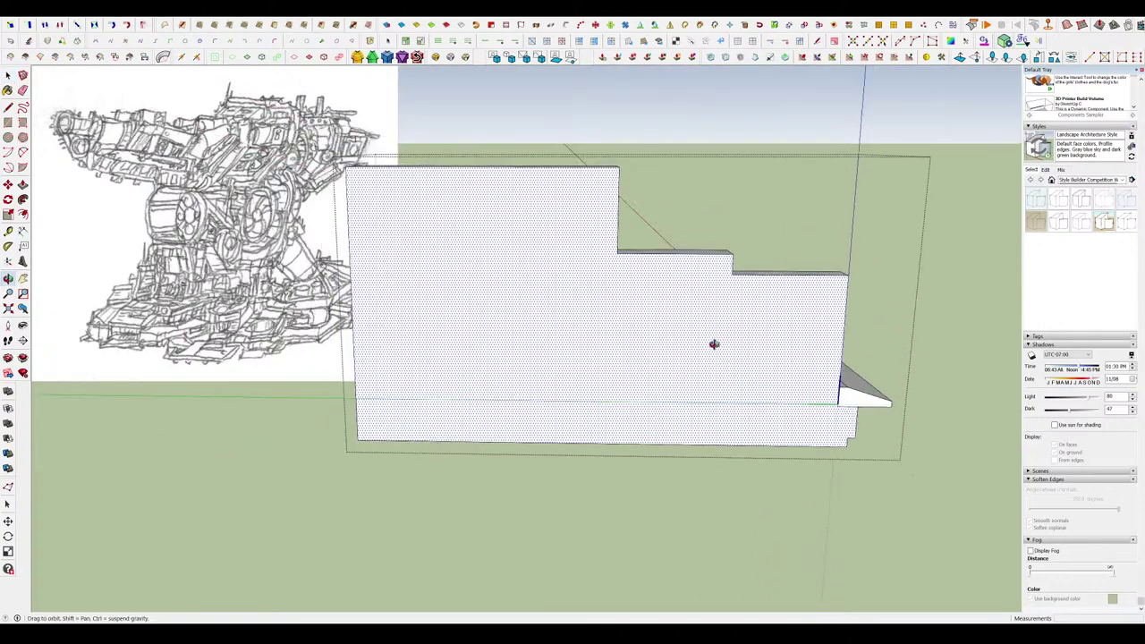
key("Delete")
Erase the leftover edges inside the hollowed stepped block, along the front lip and across the inner recesses.
scroll(842, 391, "up", 5)
scroll(841, 391, "up", 5)
key("e")
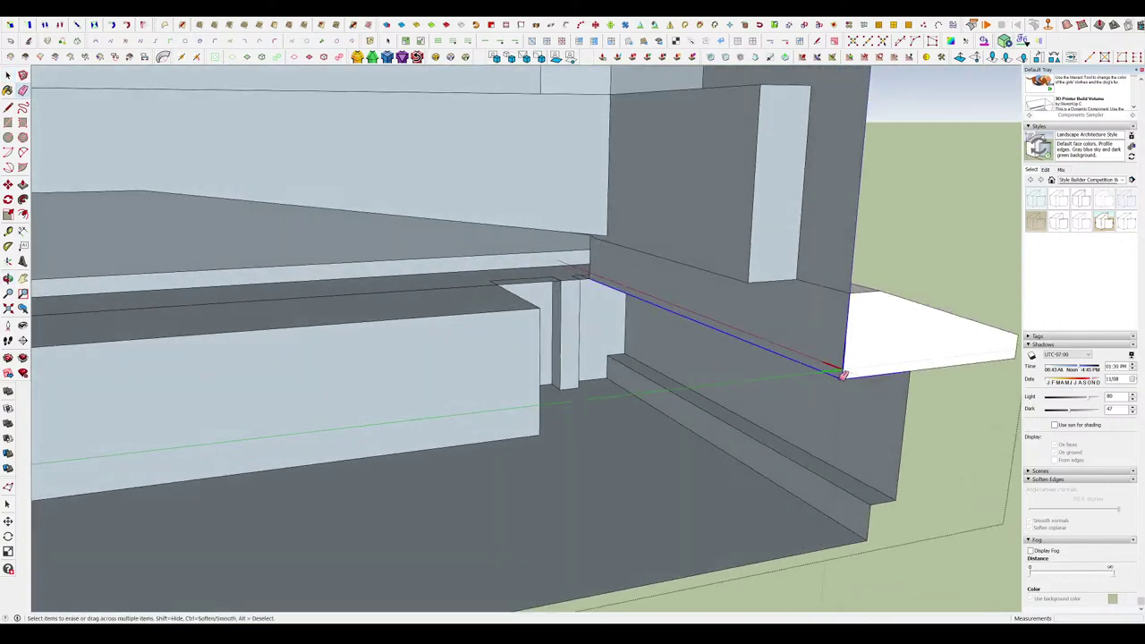
scroll(839, 359, "down", 8)
middle_click_drag(684, 412, 642, 279)
key("space")
scroll(626, 277, "up", 5)
key("e")
left_click(603, 272)
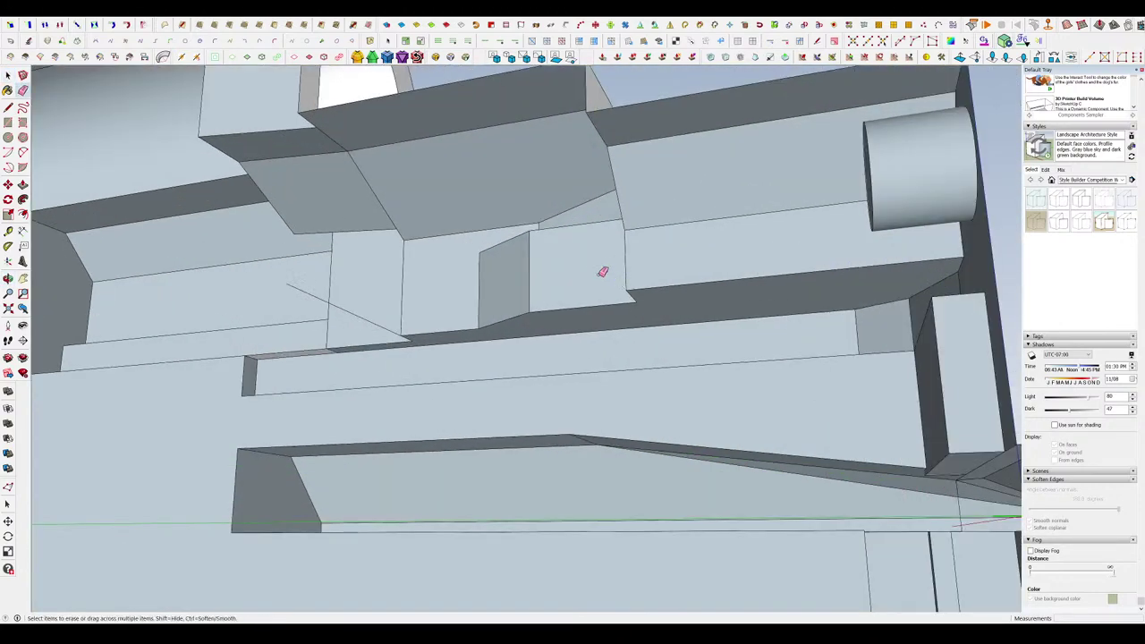
scroll(376, 313, "down", 3)
scroll(319, 319, "up", 3)
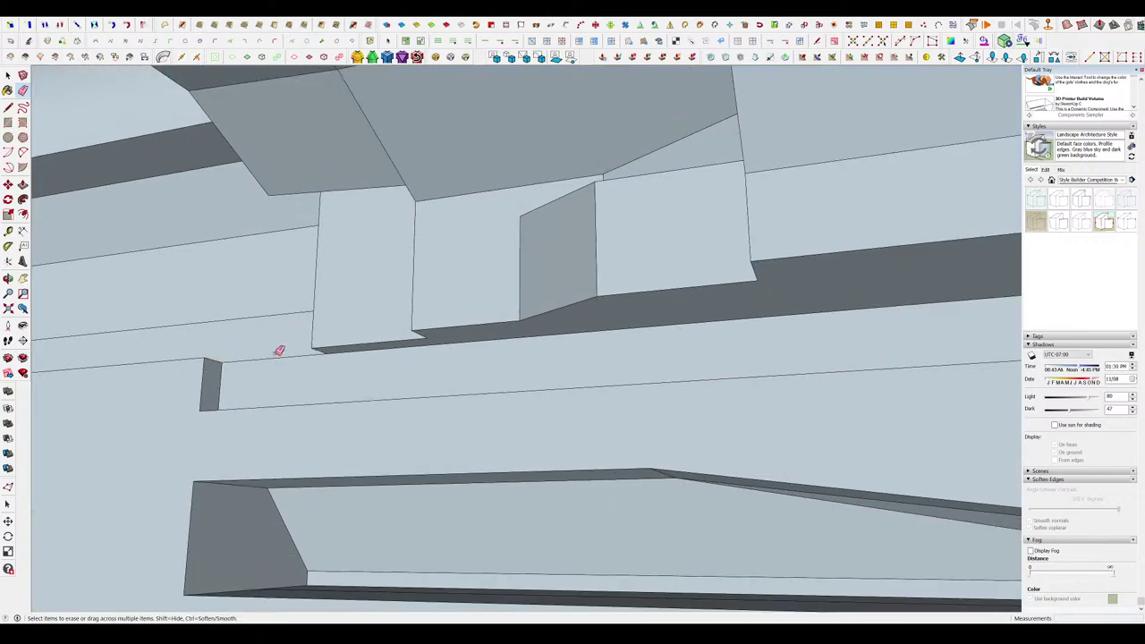
Erase the edge under the small projecting block at the inner front corner, and close the stepped block.
scroll(279, 351, "down", 5)
mouse_move(652, 417)
middle_mouse_down()
mouse_move(729, 447)
mouse_move(787, 429)
mouse_move(760, 328)
middle_mouse_up()
scroll(796, 431, "up", 4)
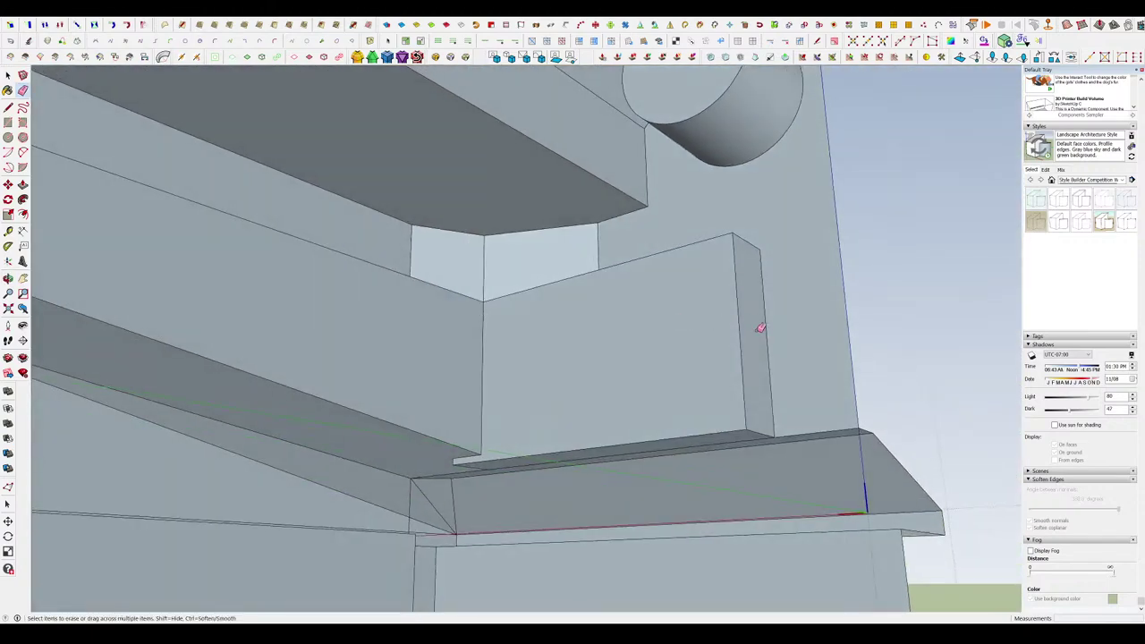
scroll(736, 444, "up", 5)
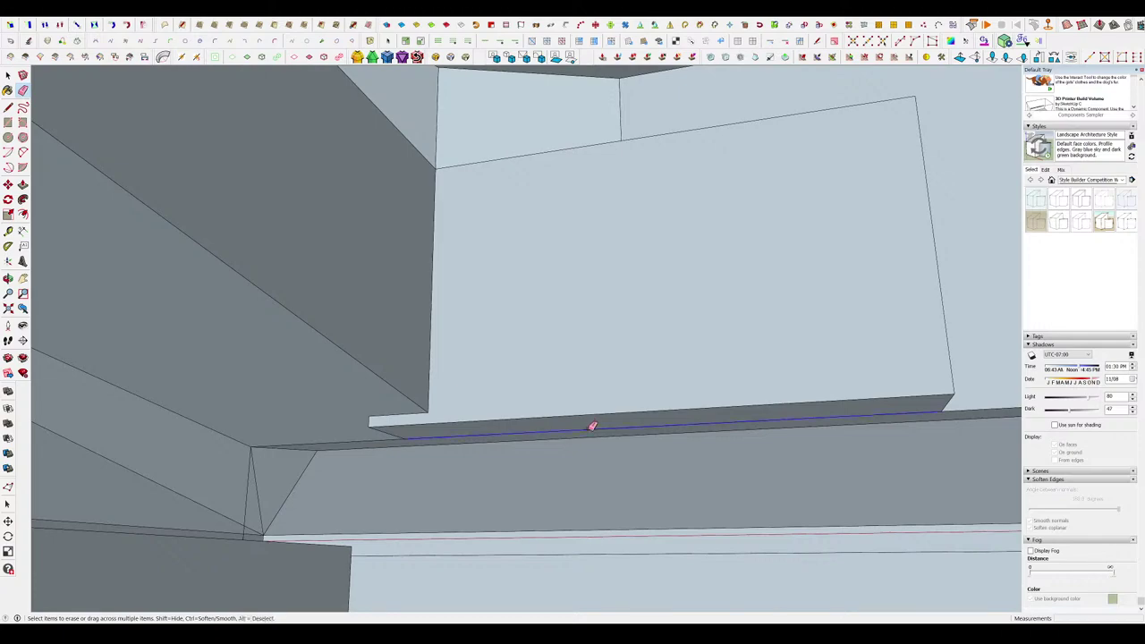
left_click(590, 428)
mouse_move(589, 428)
middle_mouse_down()
mouse_move(258, 478)
mouse_move(292, 498)
middle_mouse_up()
scroll(292, 498, "down", 5)
key("space")
left_click(718, 414)
Open the stepped block and draw a line along the full bottom edge of its mirror-plane side, then close it.
mouse_move(718, 414)
middle_mouse_down()
mouse_move(466, 420)
mouse_move(573, 438)
mouse_move(588, 429)
mouse_move(582, 505)
middle_mouse_up()
scroll(466, 420, "down", 4)
scroll(555, 397, "up", 4)
double_click(555, 395)
left_click(569, 530)
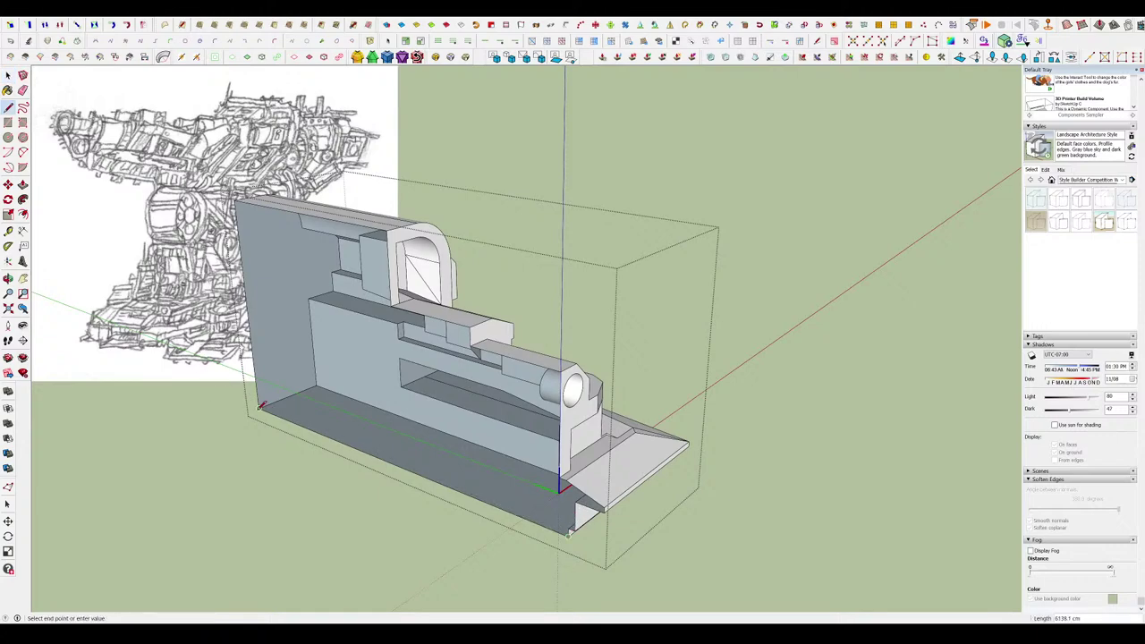
left_click(259, 408)
key("space")
left_click(685, 396)
Examine the half base and the front of the complete mirrored mech at the centre seam.
middle_click_drag(685, 396, 390, 383)
scroll(501, 393, "down", 4)
middle_click_drag(501, 420, 476, 469)
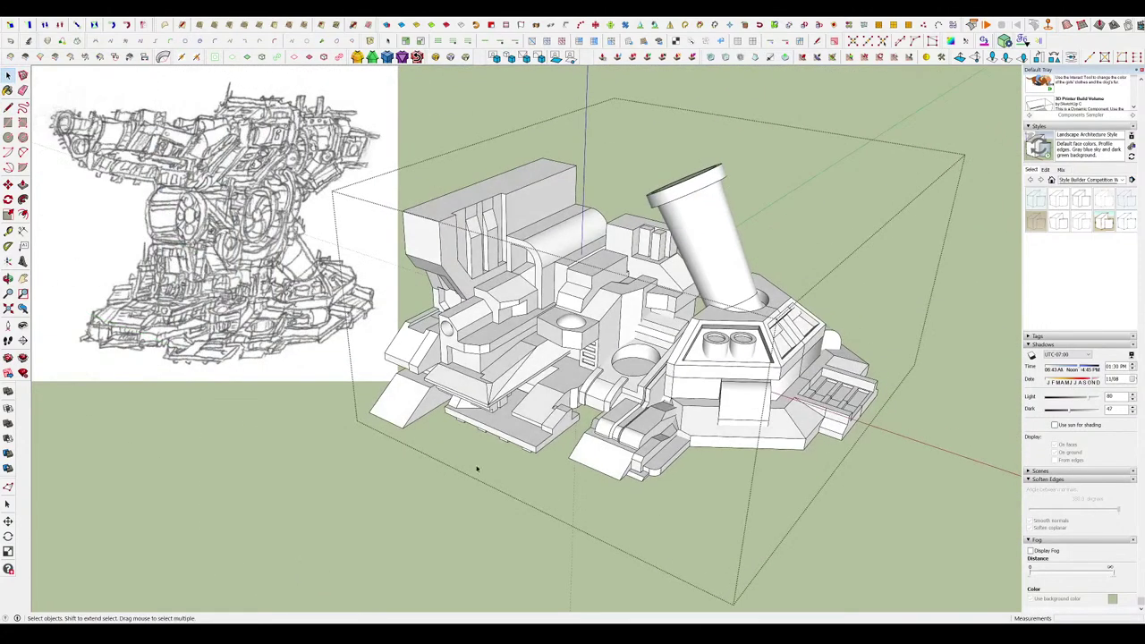
left_click(474, 487)
scroll(662, 358, "down", 4)
middle_click_drag(715, 385, 728, 314)
scroll(466, 357, "up", 4)
middle_click_drag(394, 371, 434, 324)
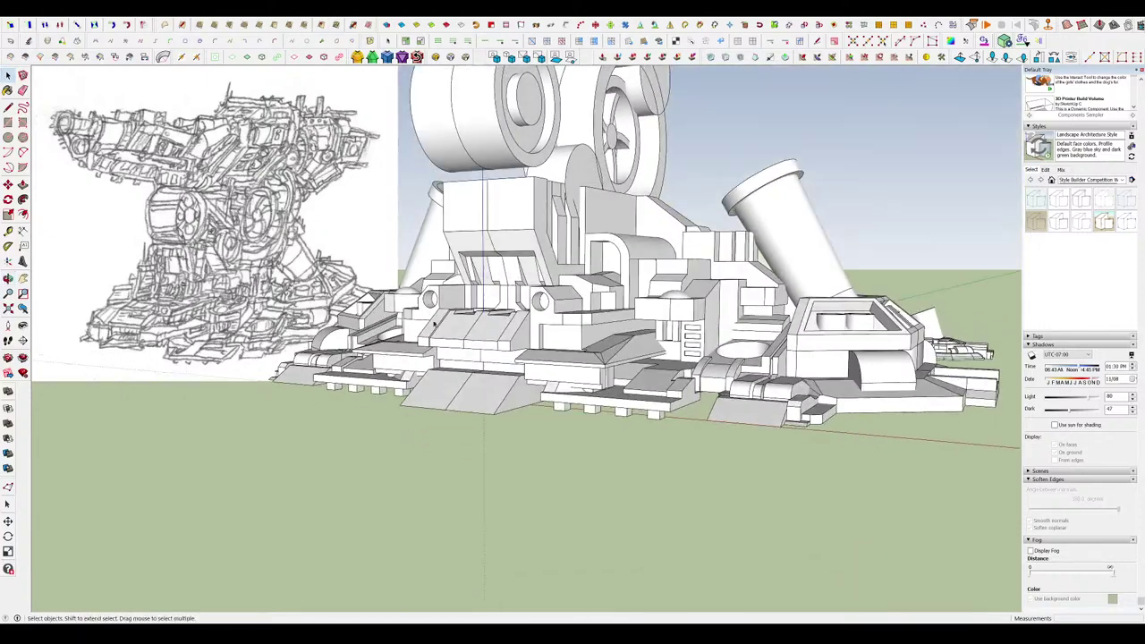
Open the front centre block, mark a short line near the lower ramp's tip and cut the tip back with Push/Pull.
double_click(471, 404)
scroll(472, 403, "up", 4)
key("l")
key("space")
double_click(528, 410)
key("l")
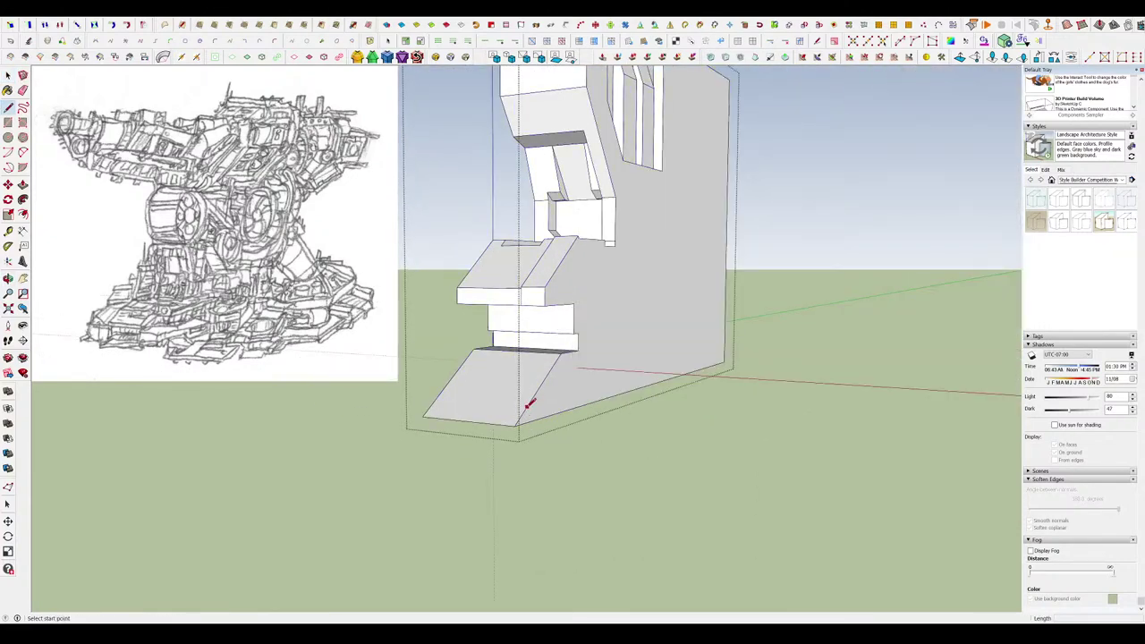
left_click(524, 414)
left_click(524, 423)
key("p")
double_click(522, 423)
middle_click_drag(528, 421, 578, 450)
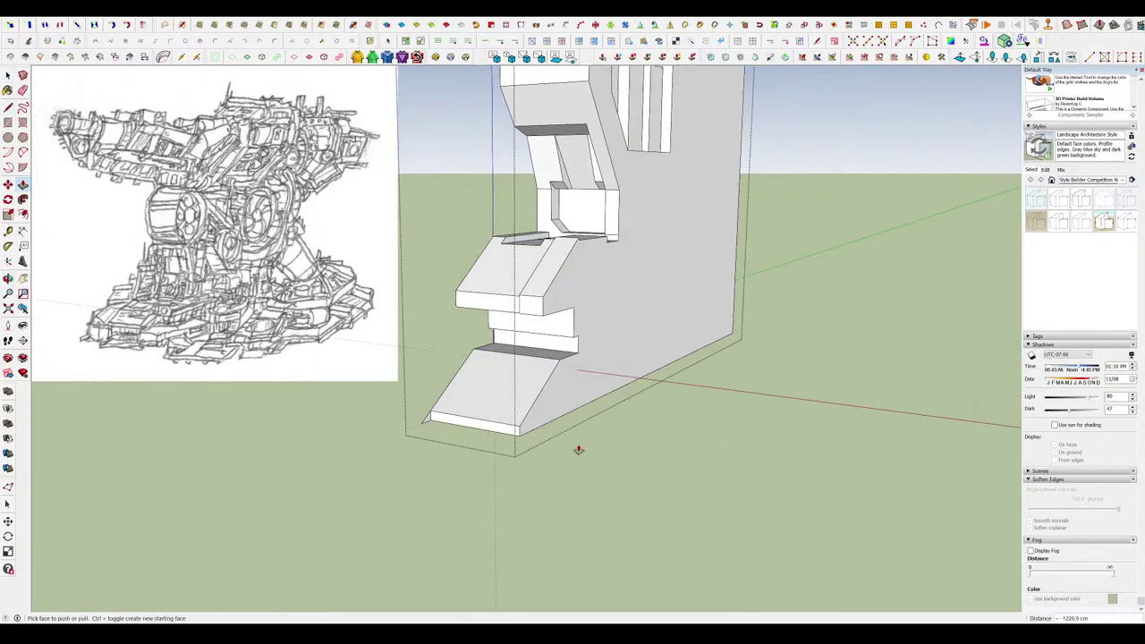
Erase the leftover edges at the mirror-plane corner of the lower ramp's front tip.
key("space")
scroll(427, 414, "up", 4)
key("e")
left_click_drag(425, 415, 417, 401)
scroll(580, 437, "down", 8)
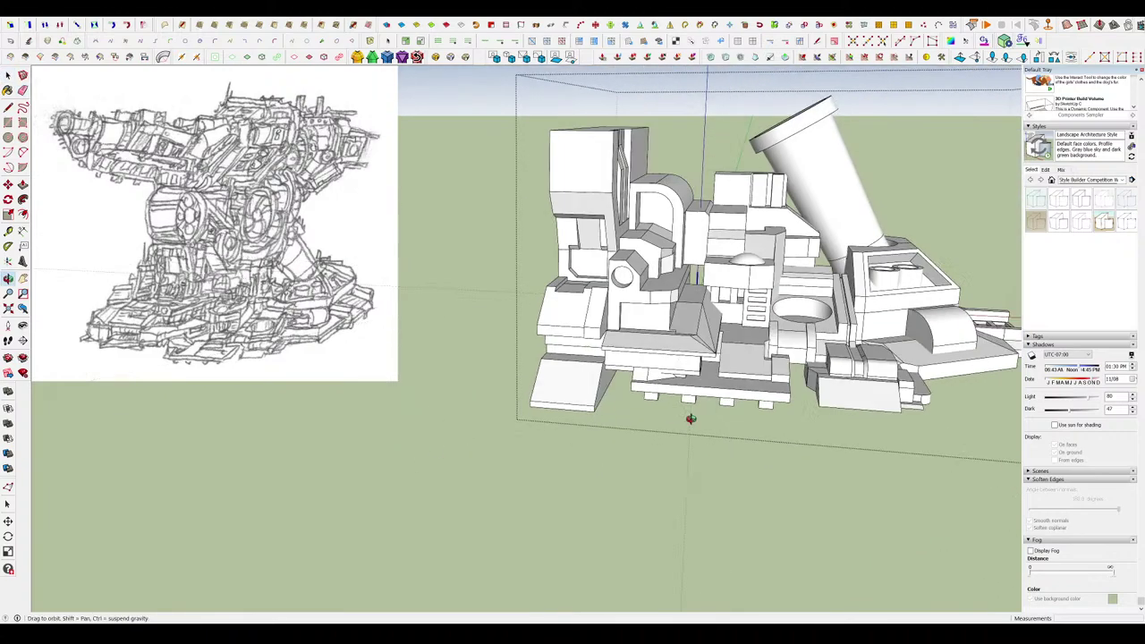
Examine the cleaned base and the whole mirrored mech from the front and from above.
middle_click_drag(580, 417, 548, 438)
scroll(665, 342, "down", 2)
middle_click_drag(665, 342, 660, 391)
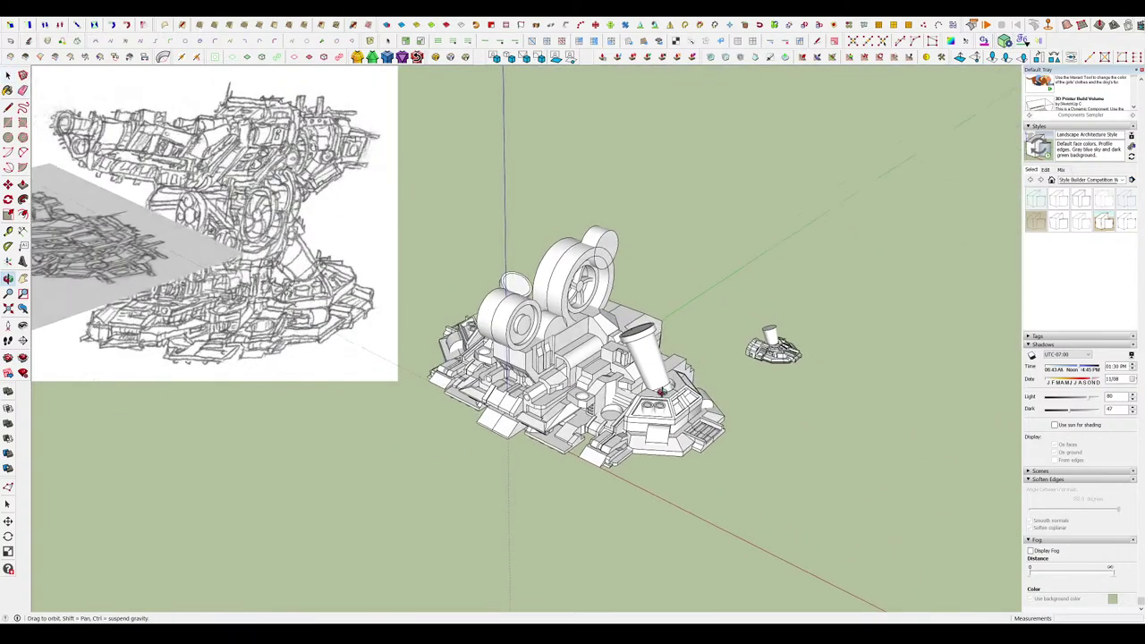
scroll(689, 345, "up", 3)
scroll(690, 342, "down", 3)
scroll(698, 353, "up", 5)
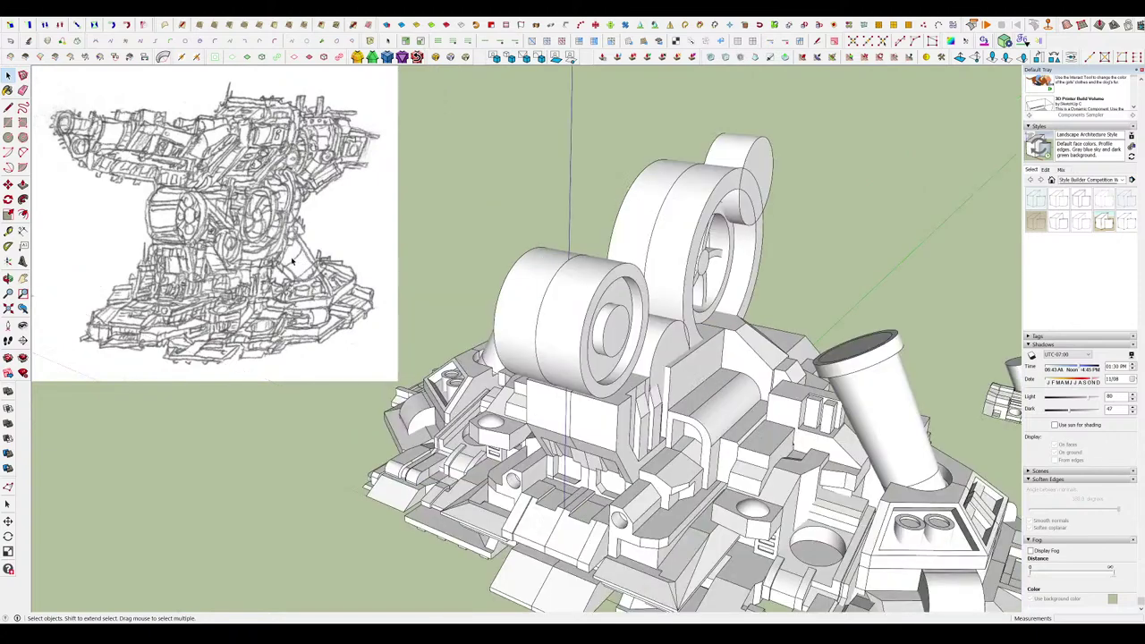
scroll(711, 371, "down", 8)
Examine the placed reference sketch of the mech straight on.
scroll(716, 380, "down", 3)
middle_click_drag(717, 380, 882, 578)
scroll(594, 327, "up", 7)
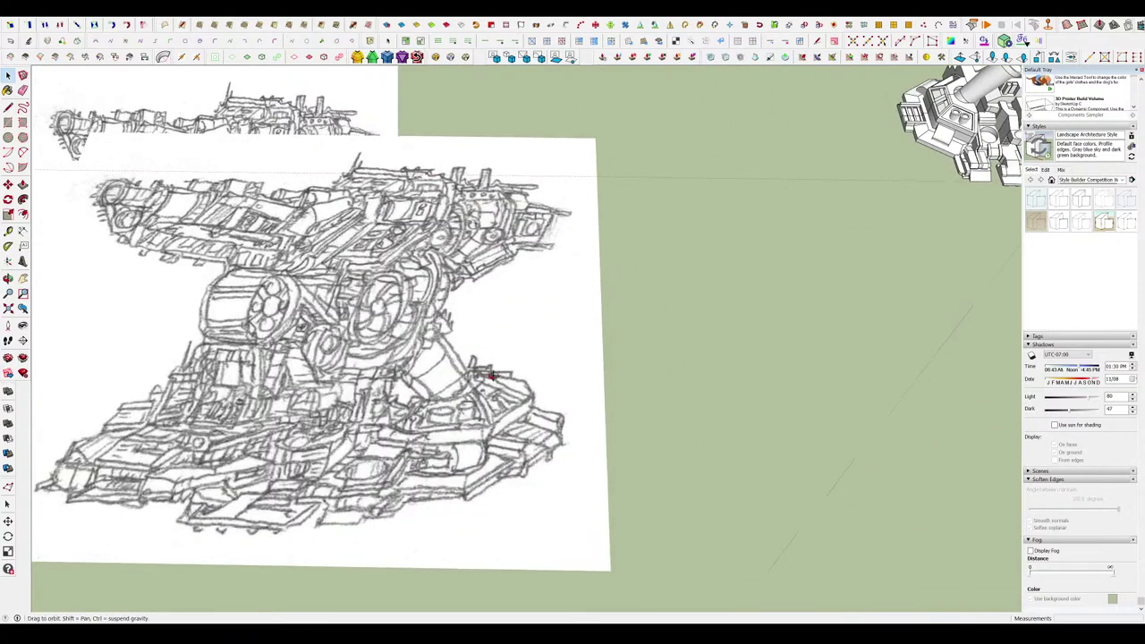
middle_click_drag(581, 326, 662, 340)
scroll(669, 348, "up", 3)
scroll(546, 346, "down", 3)
middle_click_drag(545, 346, 573, 338)
Try to draw a line over the slanted leg cylinder on the reference sketch.
key("l")
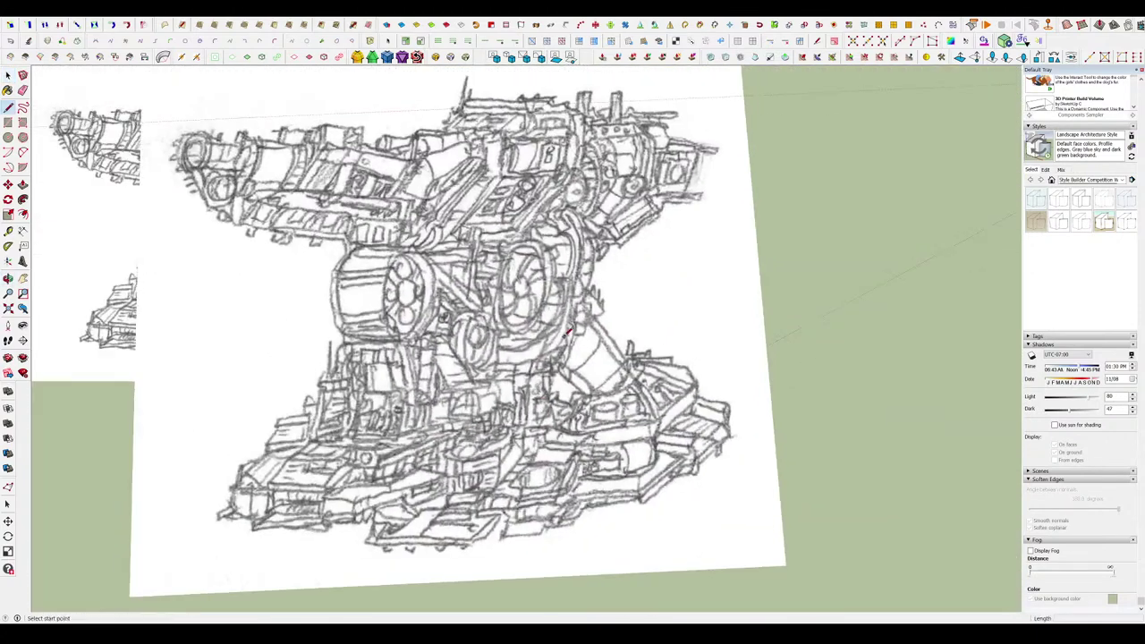
left_click_drag(551, 323, 686, 446)
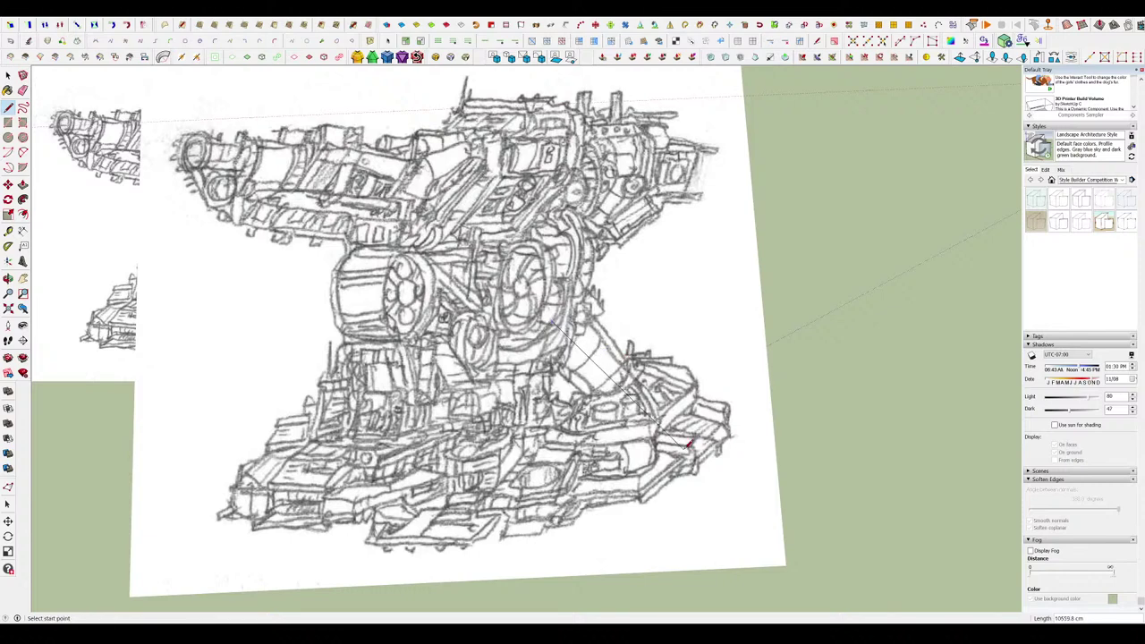
key("space")
key("l")
left_click(633, 388)
key("space")
Examine the slanted cylinder, the wheels and the layered base details in the reference sketch.
scroll(663, 379, "up", 3)
scroll(638, 399, "down", 5)
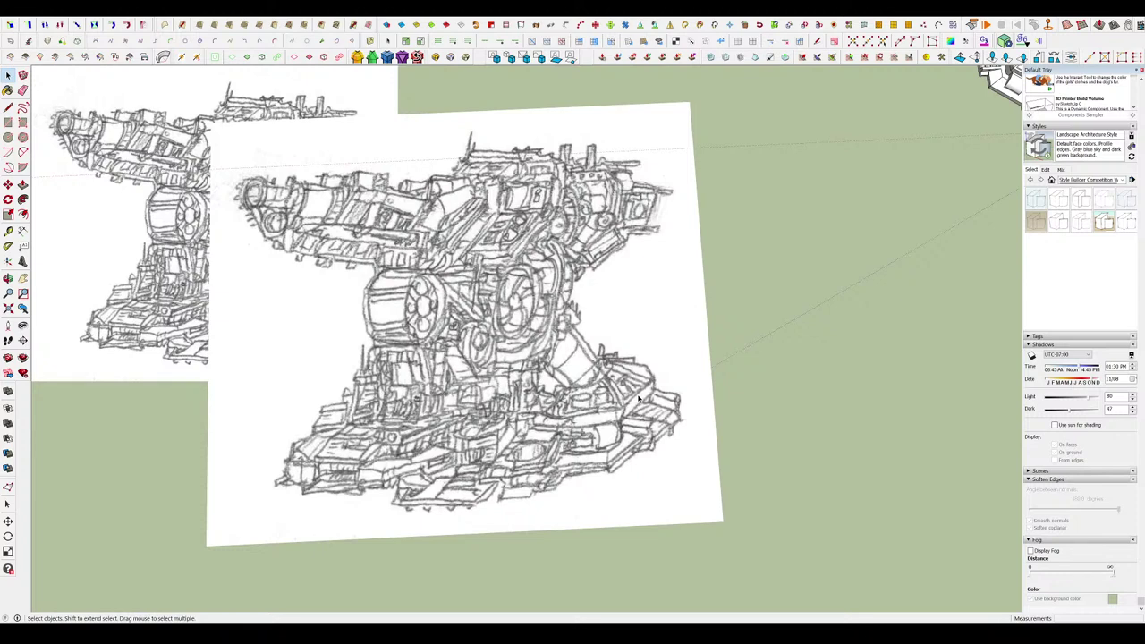
scroll(639, 399, "up", 5)
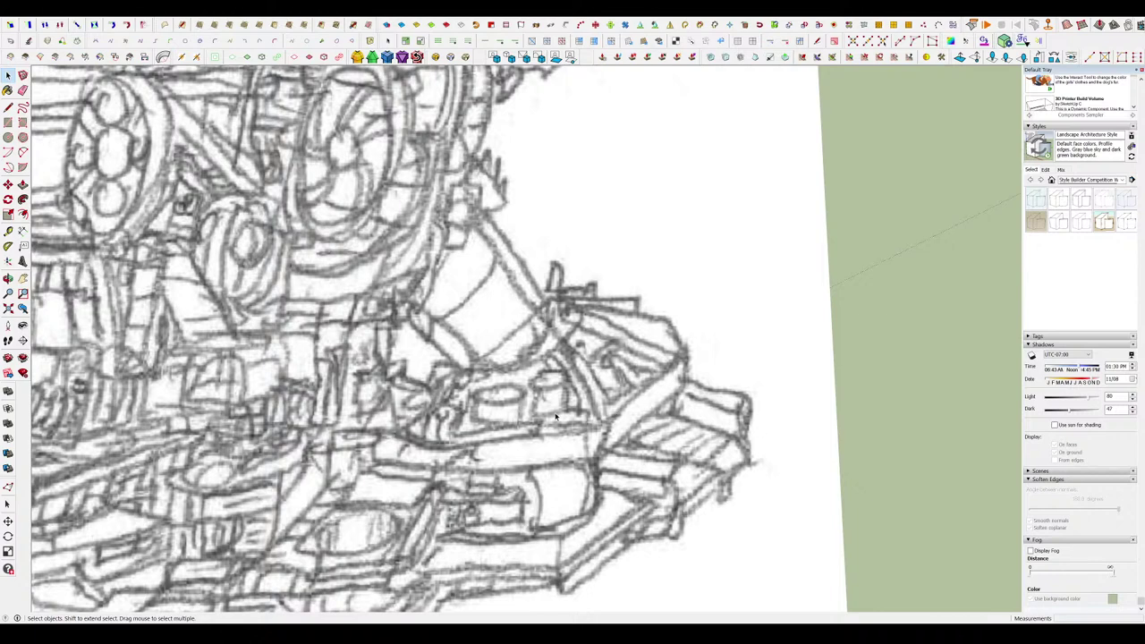
scroll(402, 400, "down", 6)
scroll(537, 395, "up", 6)
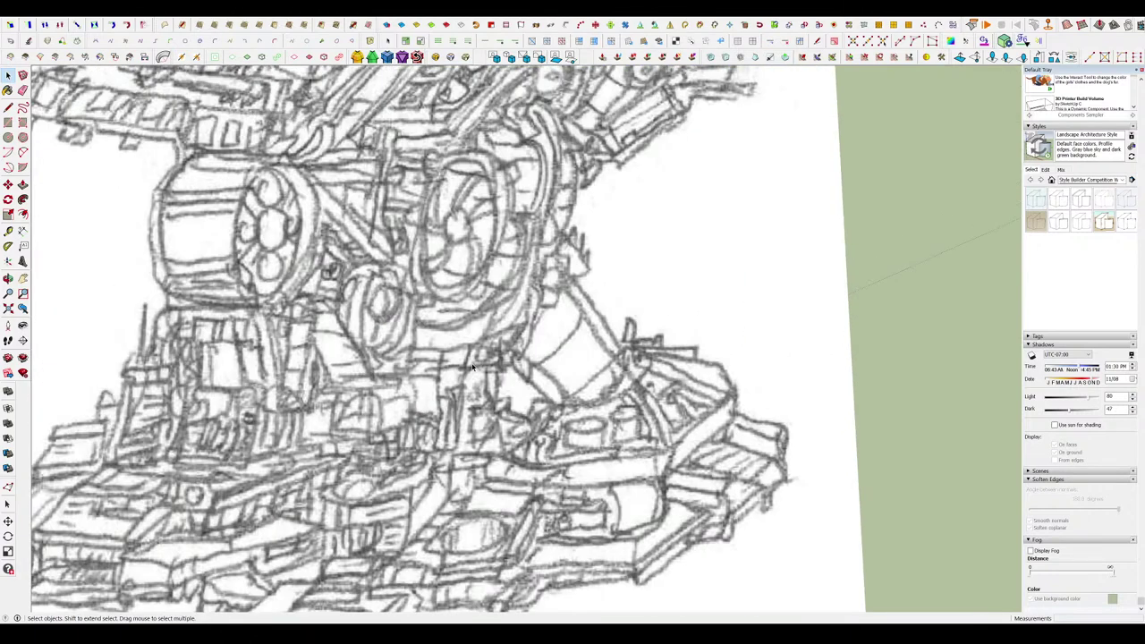
scroll(563, 394, "down", 2)
scroll(564, 395, "down", 2)
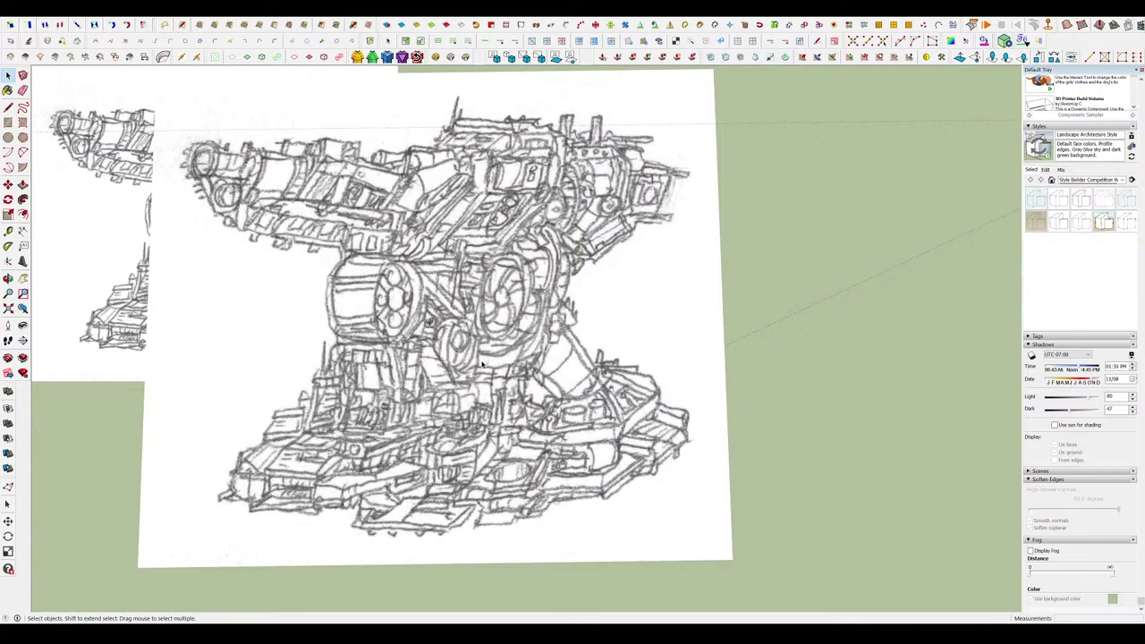
Draw lines across the upper corner of the separate faceted block's triangular facet and its adjoining side face.
scroll(483, 364, "down", 6)
middle_click_drag(537, 331, 595, 220)
scroll(577, 260, "up", 7)
mouse_move(680, 269)
middle_mouse_down()
mouse_move(563, 259)
mouse_move(547, 138)
mouse_move(617, 161)
mouse_move(644, 152)
middle_mouse_up()
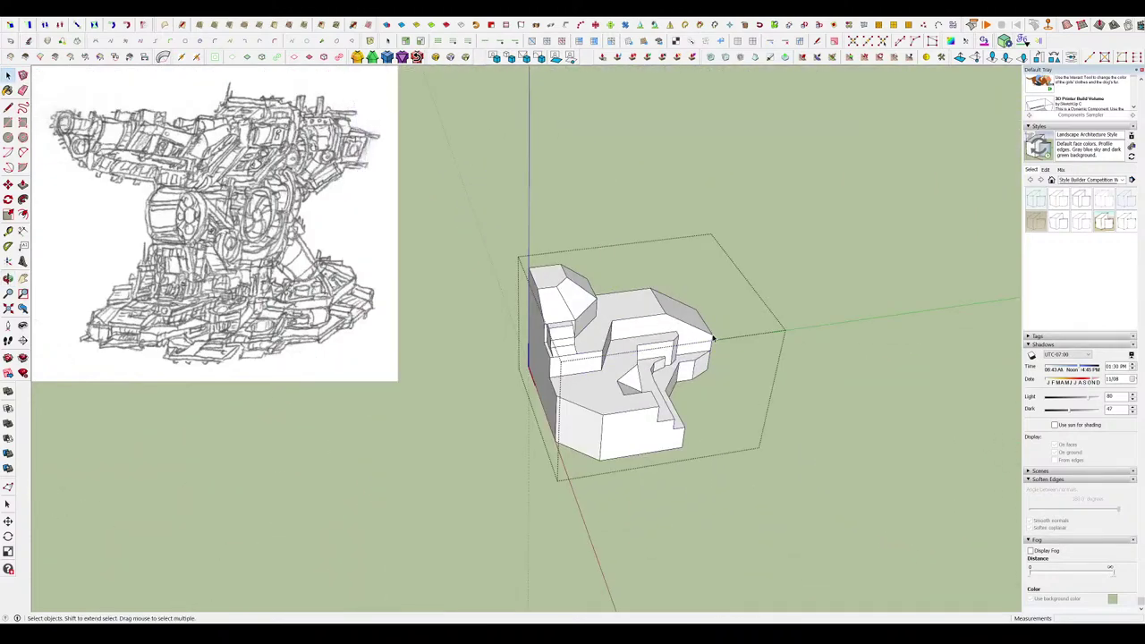
scroll(713, 338, "up", 5)
scroll(524, 384, "down", 1)
middle_click_drag(475, 403, 396, 417)
left_click(450, 385)
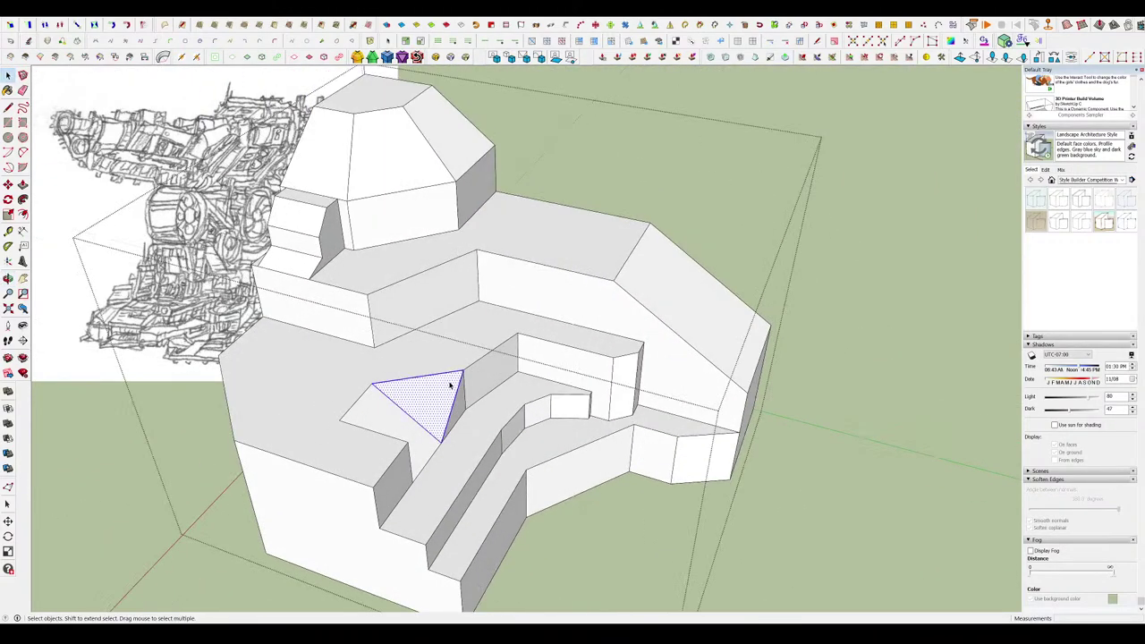
scroll(450, 385, "up", 4)
key("l")
left_click(454, 436)
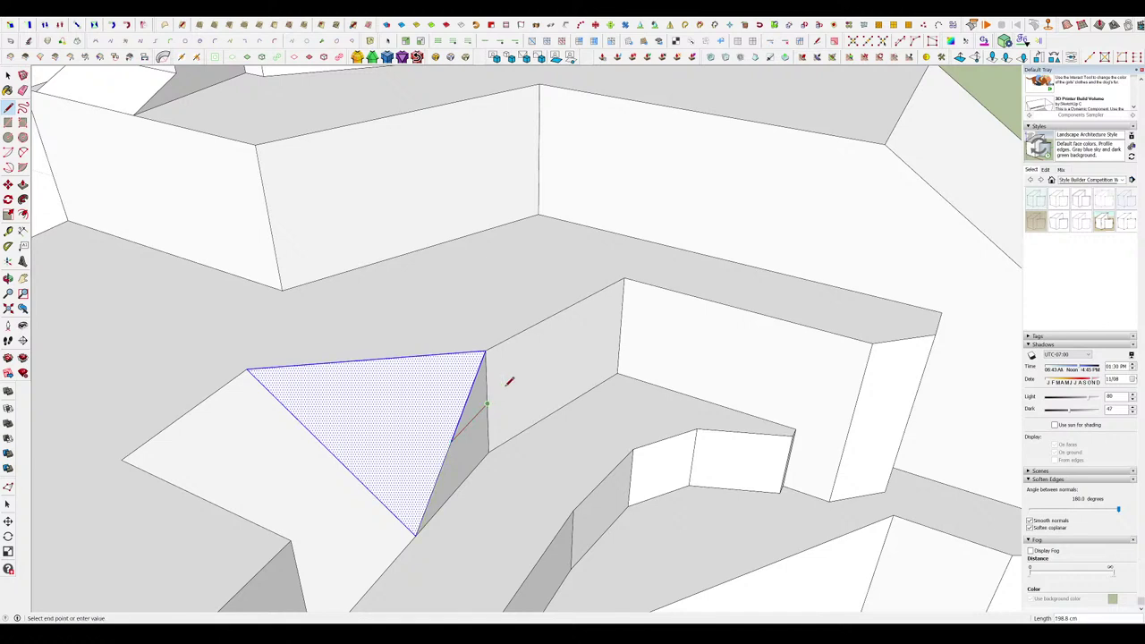
left_click(399, 358)
left_click(451, 441)
Erase the triangular facet's cut-off corner and draw an edge across the opening to close it.
key("e")
left_click_drag(480, 360, 486, 355)
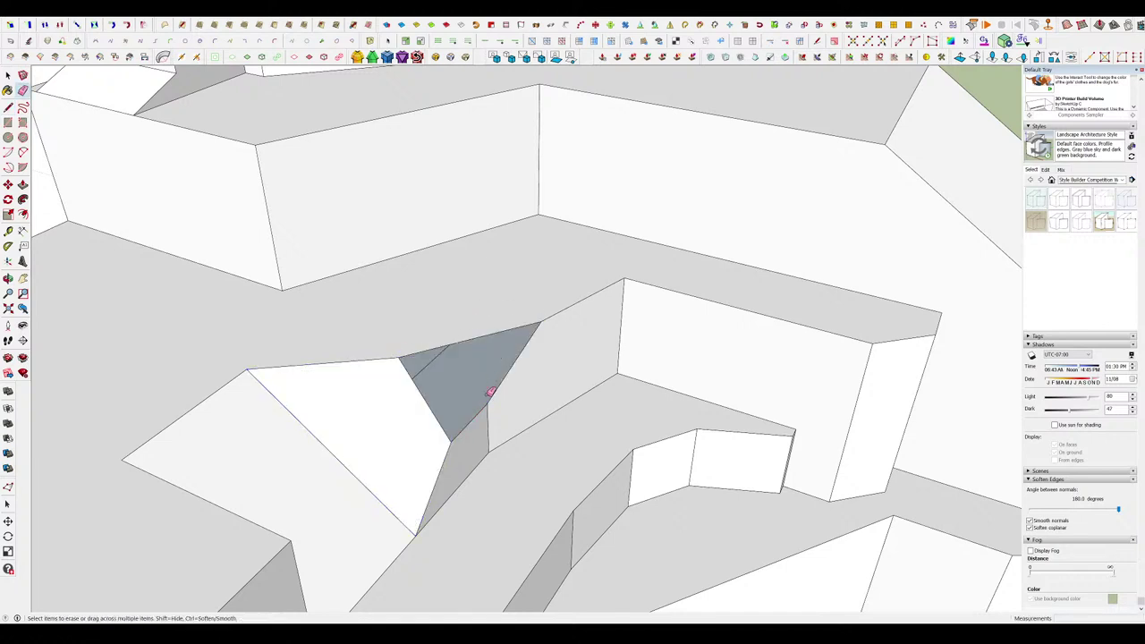
key("l")
left_click(487, 405)
left_click(399, 357)
Move the edge of the cut facet downwards to steepen the chamfered corner.
middle_click_drag(465, 365, 573, 394)
scroll(528, 409, "down", 2)
key("m")
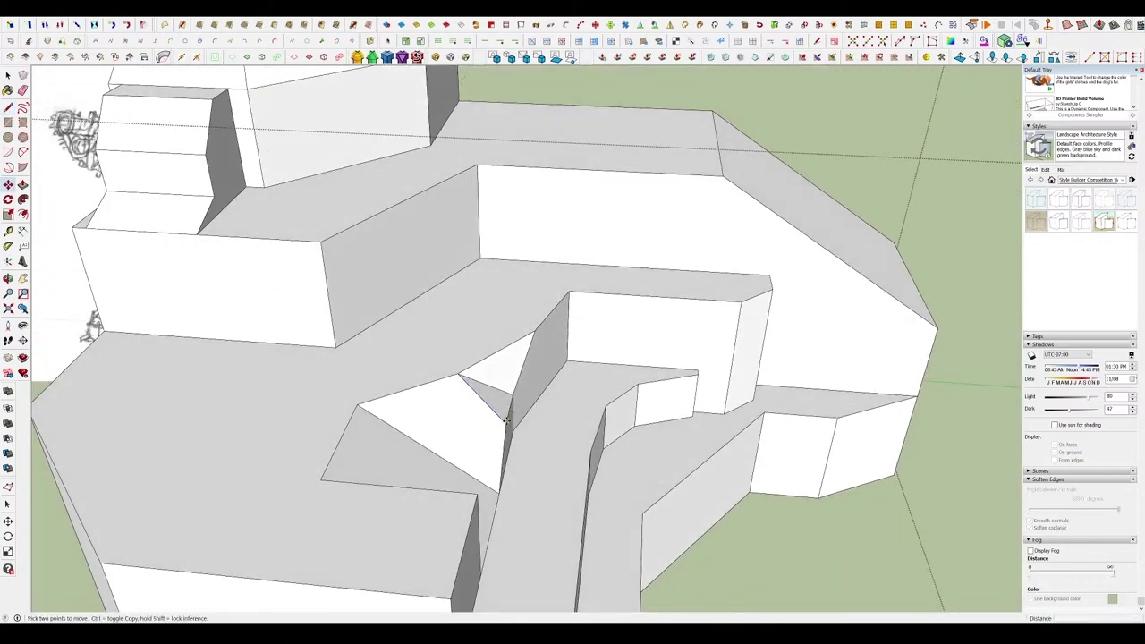
left_click(506, 421)
left_click(499, 460)
middle_click_drag(618, 295, 711, 367)
scroll(703, 350, "down", 4)
key("space")
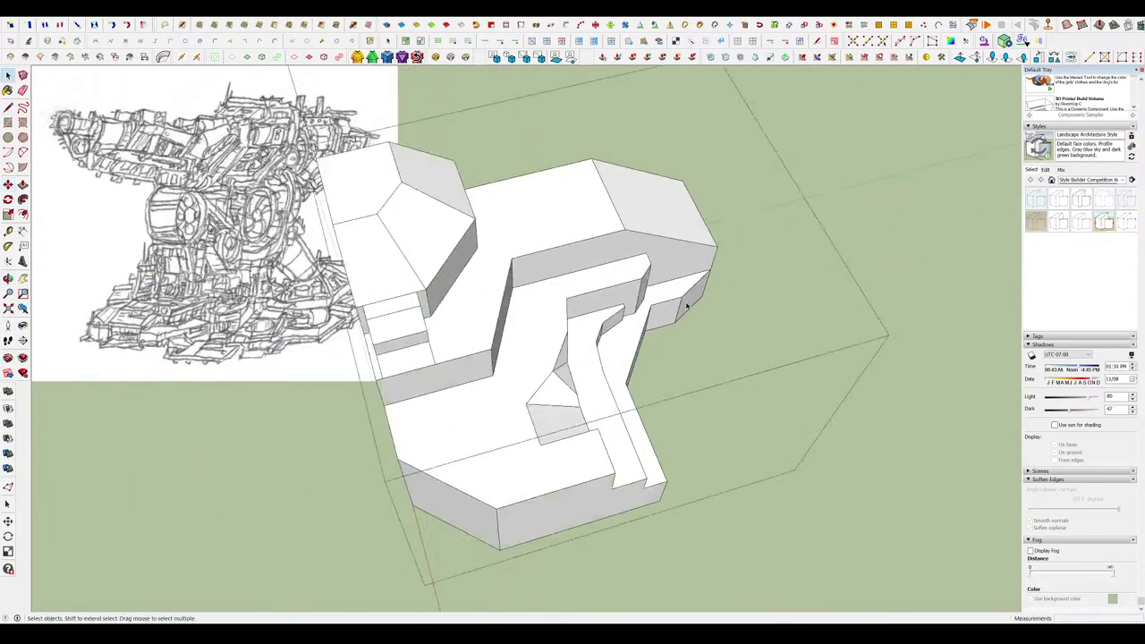
Draw a line across the top of the sunken ledge from its bend to the inner wall.
scroll(549, 275, "up", 4)
middle_click_drag(687, 306, 510, 234)
scroll(542, 306, "up", 3)
scroll(542, 307, "down", 1)
key("l")
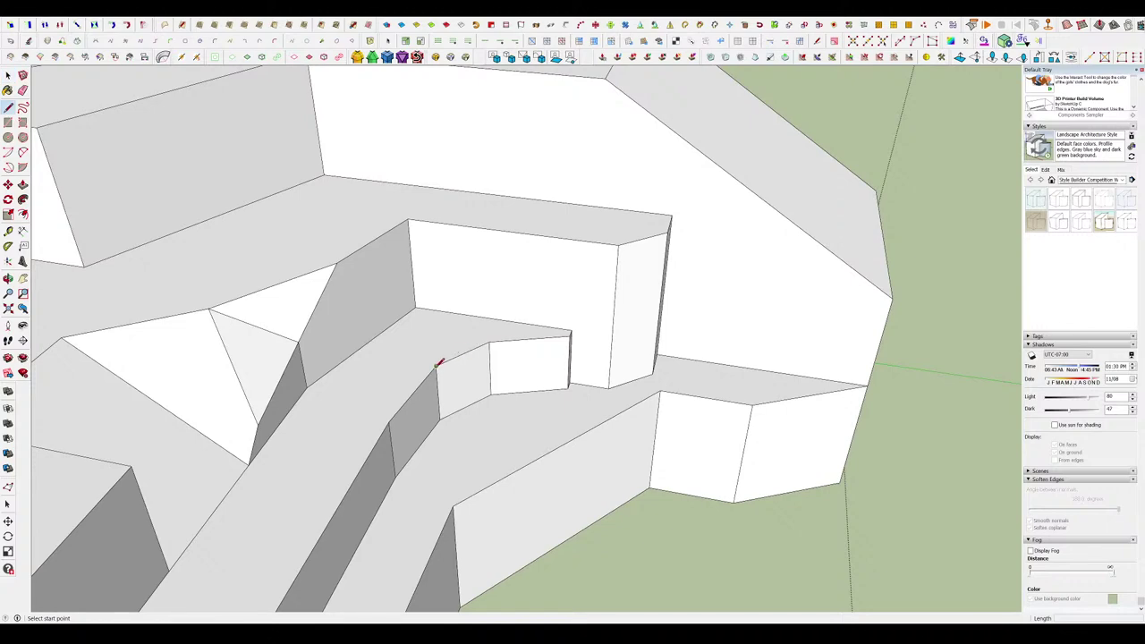
left_click(389, 421)
left_click(358, 349)
middle_click_drag(362, 347, 421, 309)
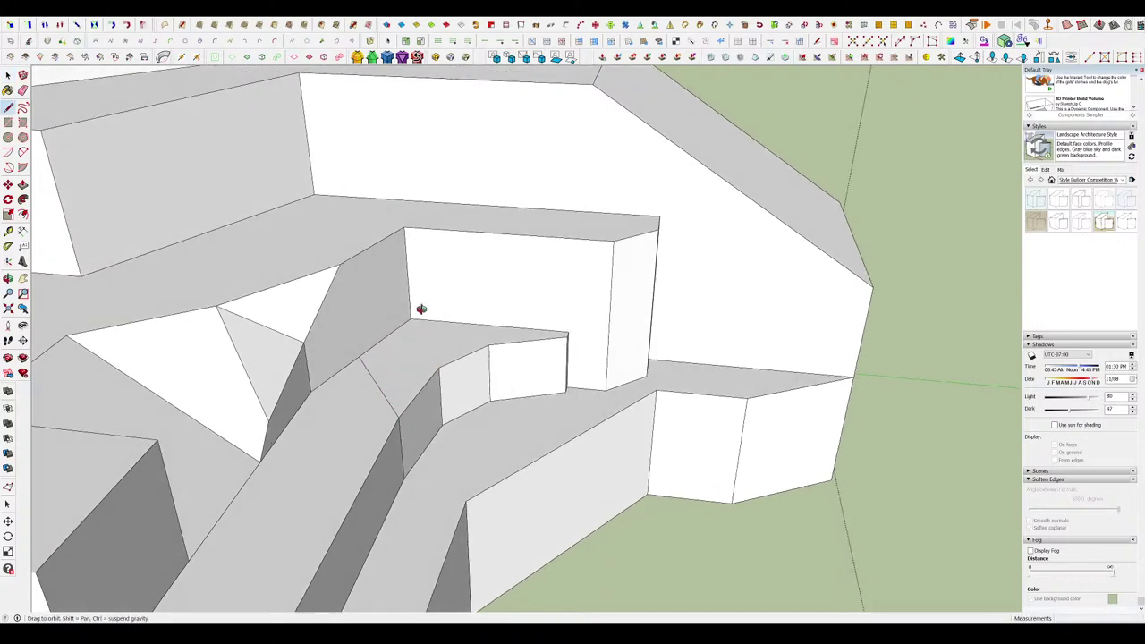
Raise the rear section of the sunken ledge with Push/Pull.
key("p")
left_click(454, 331)
left_click(463, 281)
scroll(474, 272, "down", 4)
key("m")
scroll(416, 286, "up", 4)
left_click(427, 286)
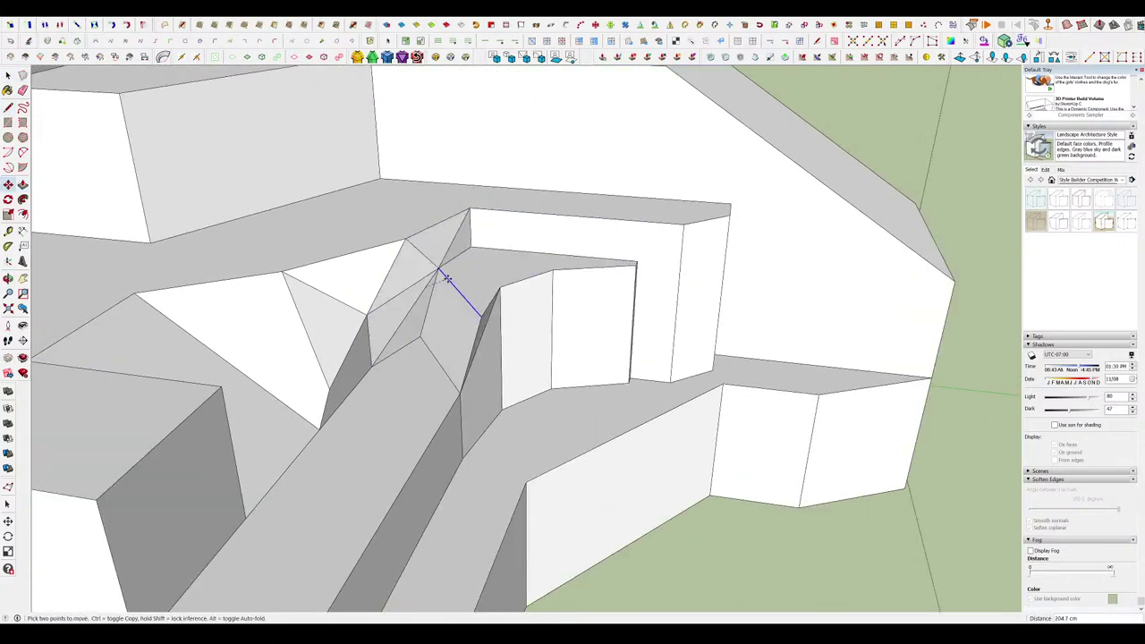
key("space")
Draw a diagonal line on the raised section's outer side and erase its front corner edges.
key("l")
left_click(500, 287)
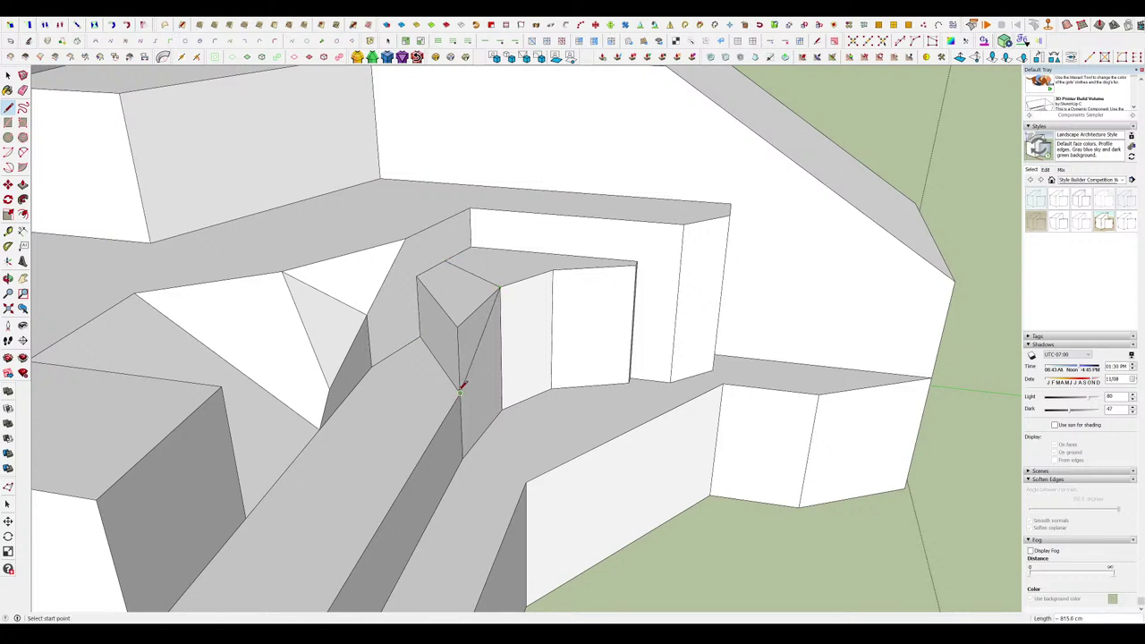
key("e")
left_click(458, 325)
left_click(422, 276)
Draw edges across the opening at the raised section's front to close it with sloped triangular faces.
key("l")
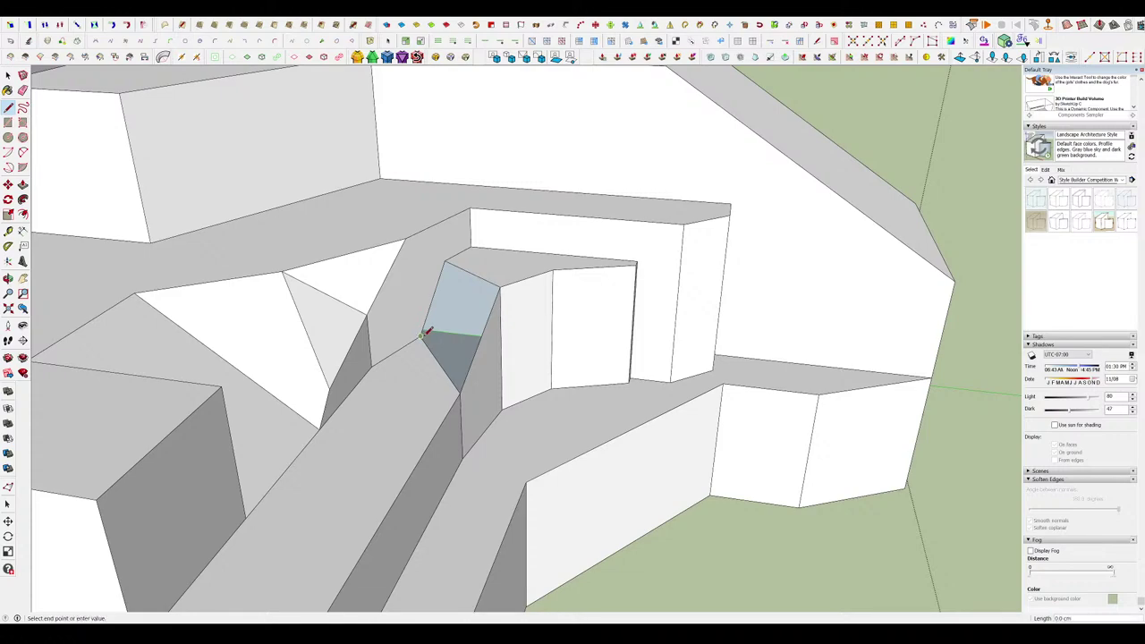
middle_click_drag(425, 333, 474, 251)
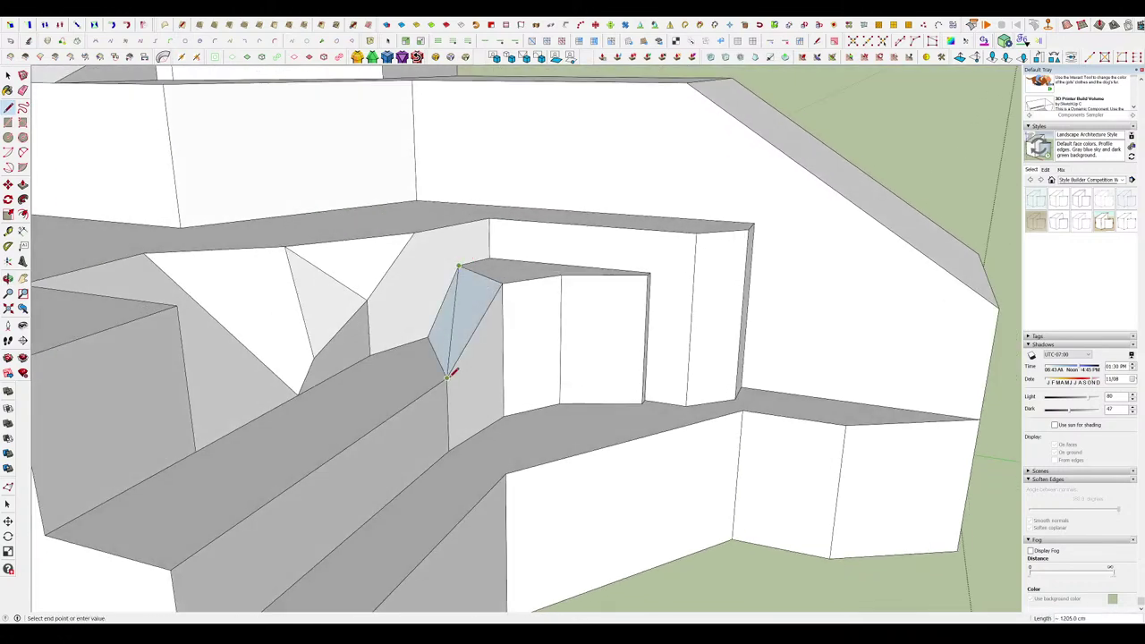
middle_click_drag(452, 373, 677, 274)
middle_click_drag(460, 322, 332, 300)
Try to move the raised section's outer front corner and its upper slope edge, and undo the corner move.
key("m")
left_click(539, 260)
left_click(494, 271)
middle_click_drag(494, 271, 726, 412)
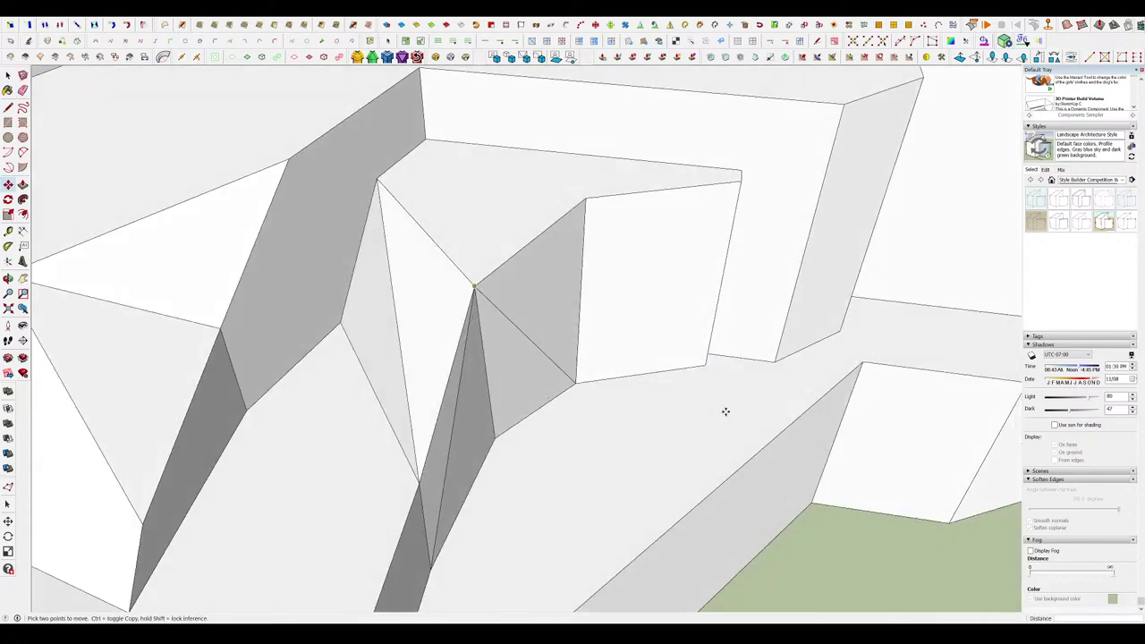
scroll(527, 270, "down", 3)
key("ctrl+z")
left_click(507, 326)
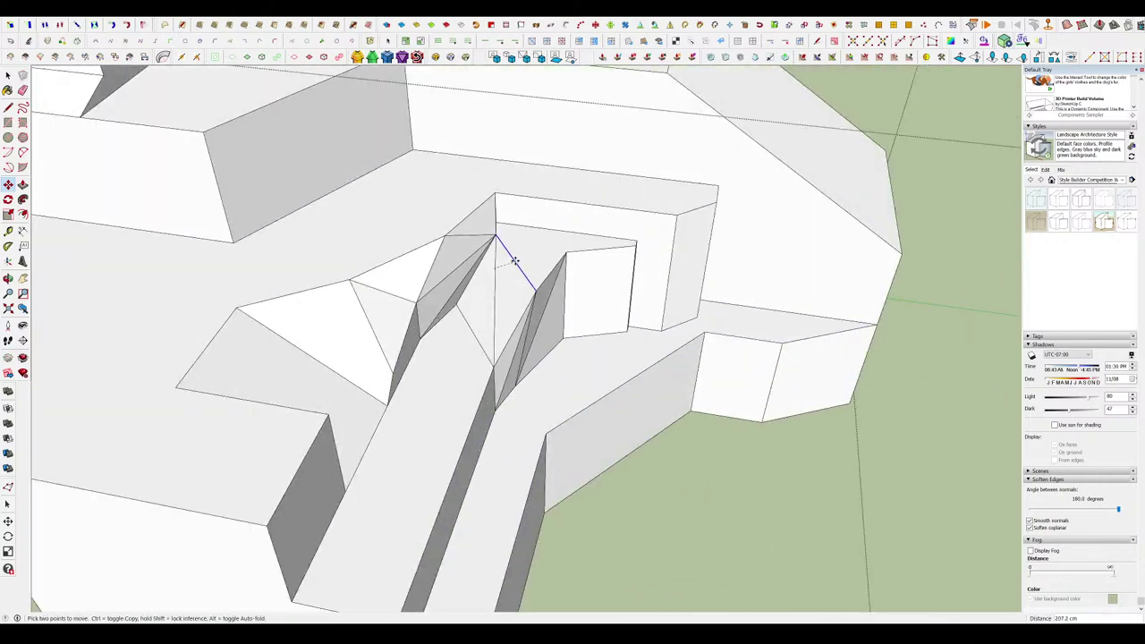
Draw a line across the raised section's top near its front slope and erase the old edge to widen the slope.
key("l")
scroll(501, 248, "up", 6)
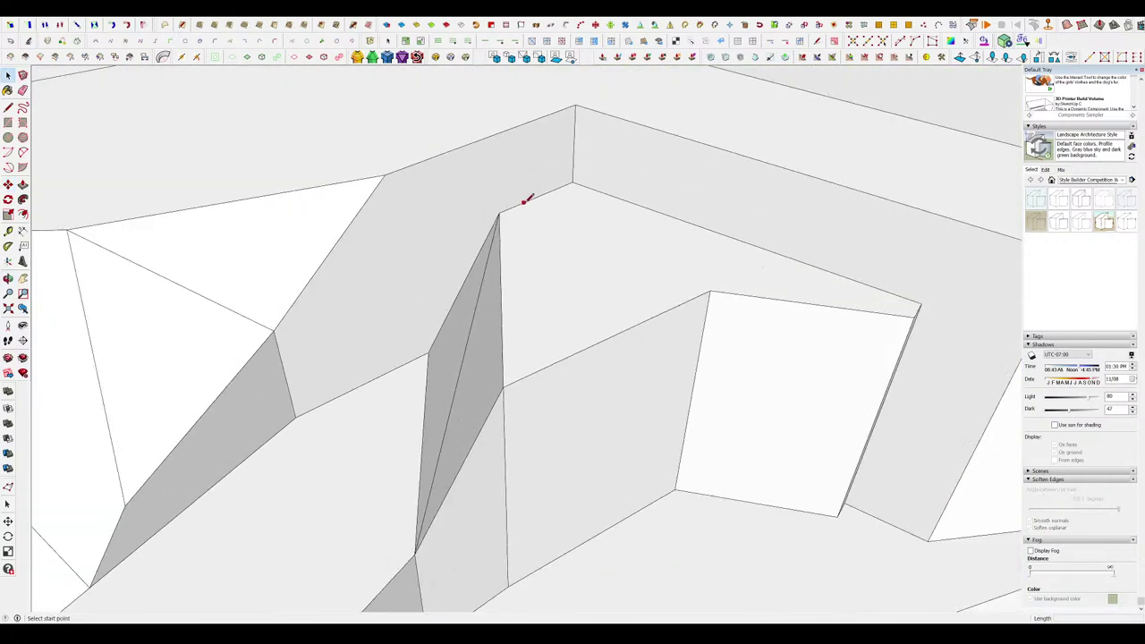
left_click(536, 197)
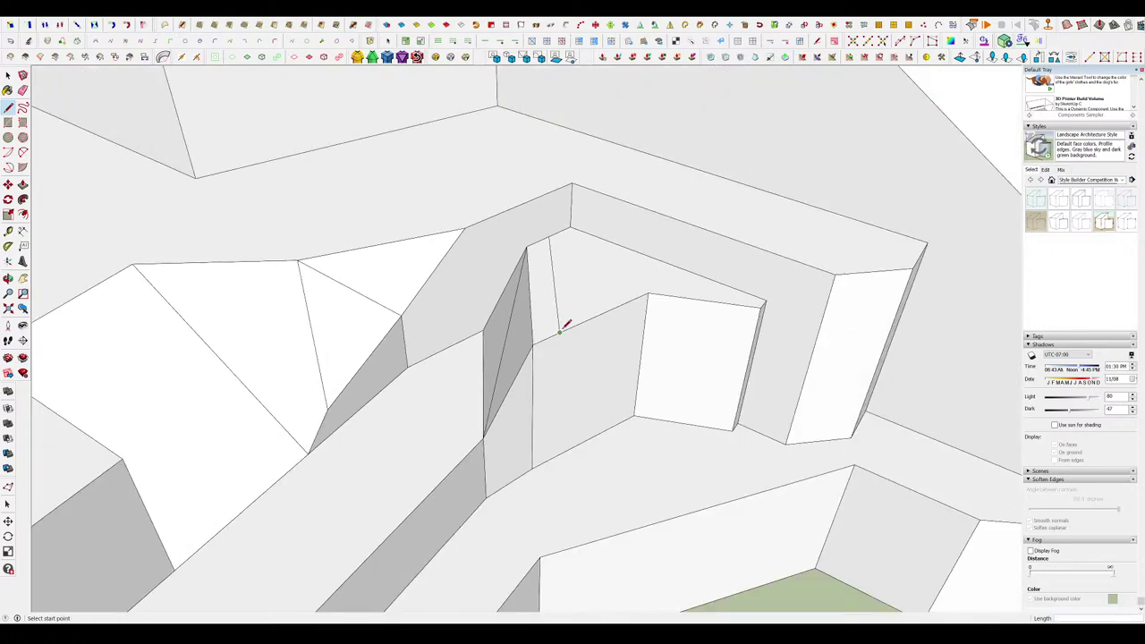
key("e")
left_click(537, 341)
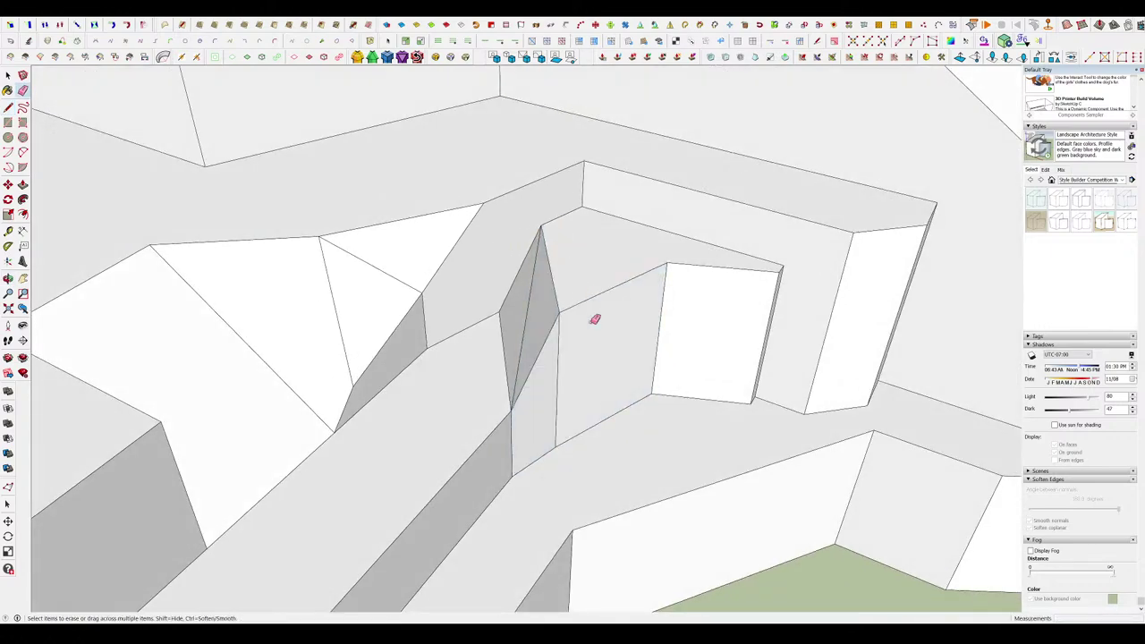
Examine the reshaped ledge up close and against the rest of the mech's base.
scroll(595, 319, "down", 8)
middle_click_drag(595, 319, 728, 312)
key("space")
left_click(728, 312)
scroll(659, 343, "down", 5)
middle_click_drag(659, 343, 868, 390)
scroll(540, 347, "up", 5)
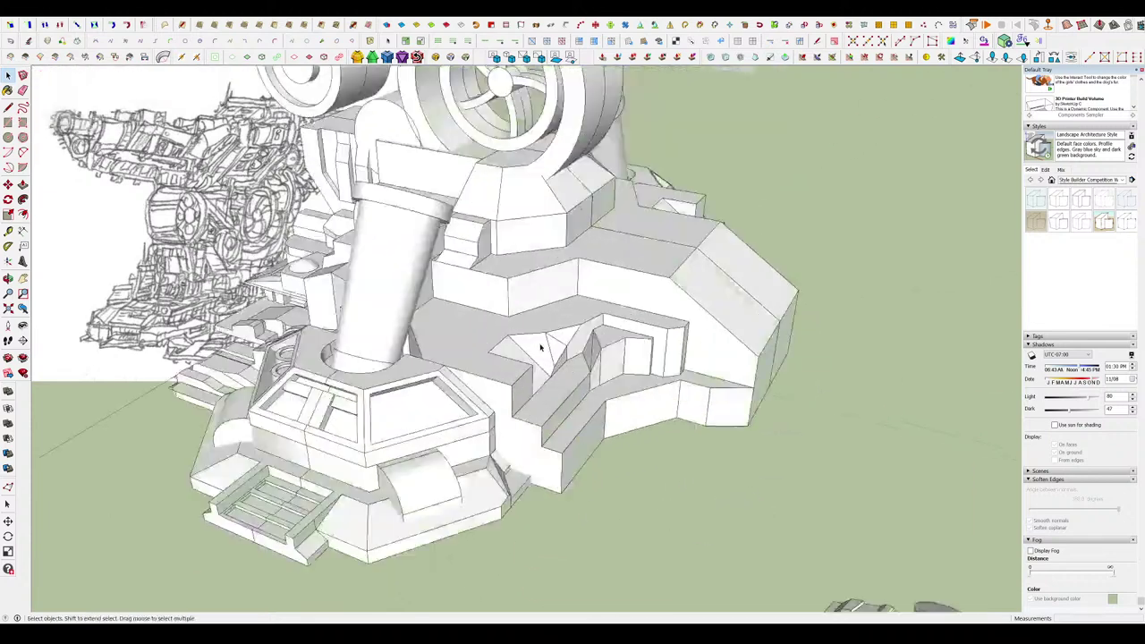
scroll(540, 347, "up", 8)
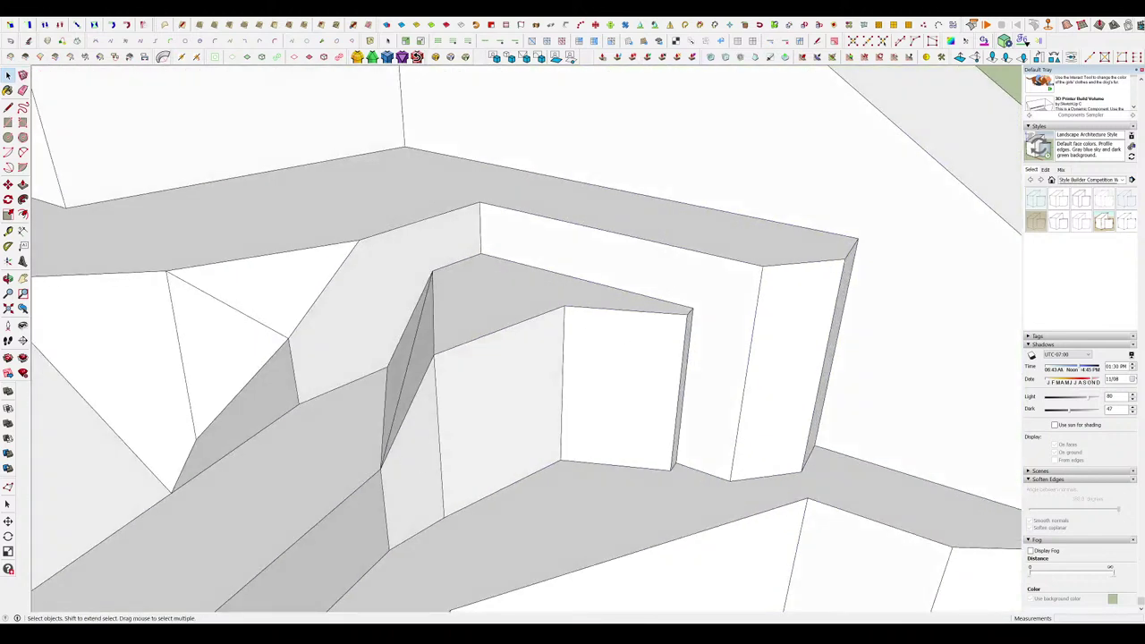
middle_click_drag(484, 358, 484, 364)
scroll(488, 361, "down", 4)
scroll(474, 354, "up", 4)
double_click(456, 329)
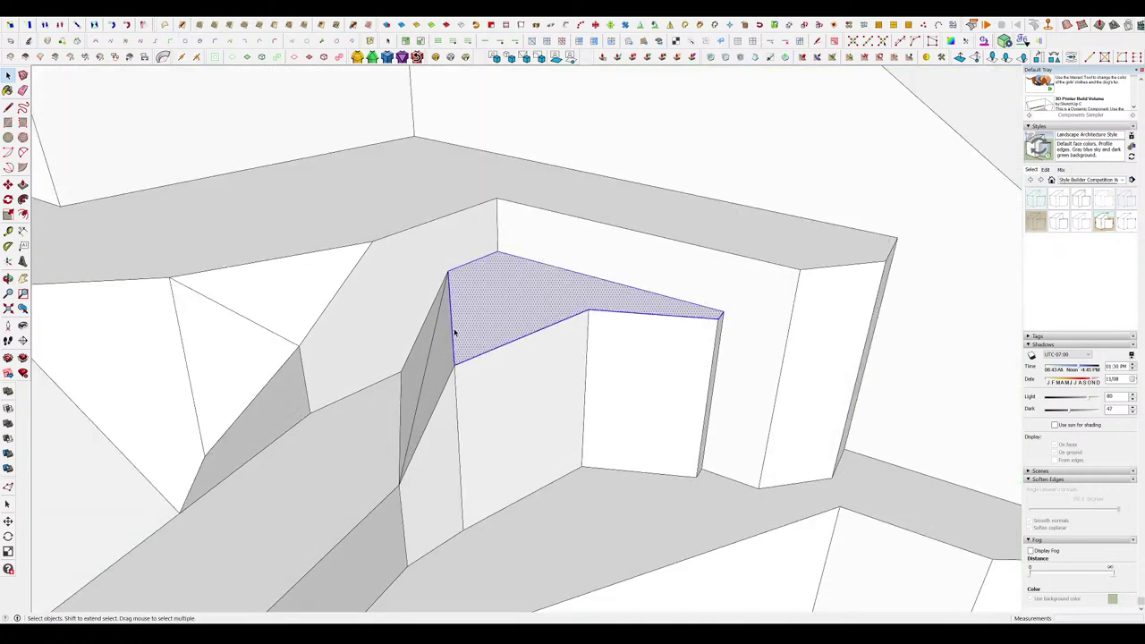
key("m")
key("space")
left_click(452, 322)
key("m")
left_click(452, 322)
key("space")
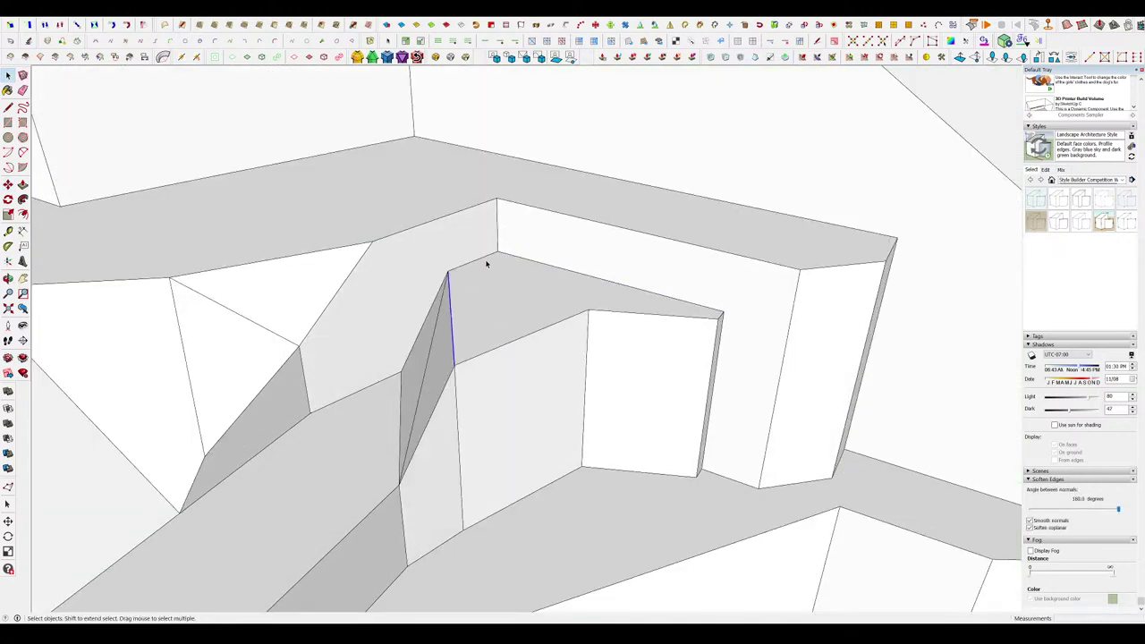
Draw edges across the raised section's top and down to the lower front corner, and erase the old edges to form one broad slope.
key("l")
left_click(474, 260)
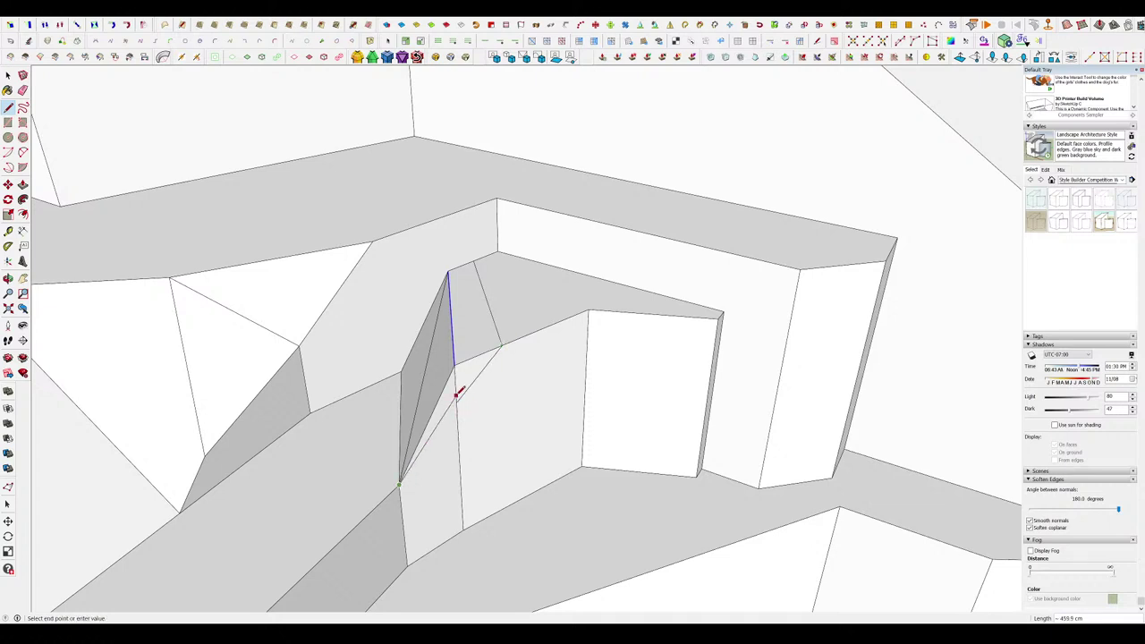
key("e")
left_click_drag(465, 359, 454, 367)
left_click_drag(450, 280, 443, 291)
middle_click_drag(463, 288, 494, 317)
key("ctrl+z")
left_click(487, 360)
key("space")
Lower the slope's inner top corner about 201 cm by redrawing its edges and erasing the old corner.
key("l")
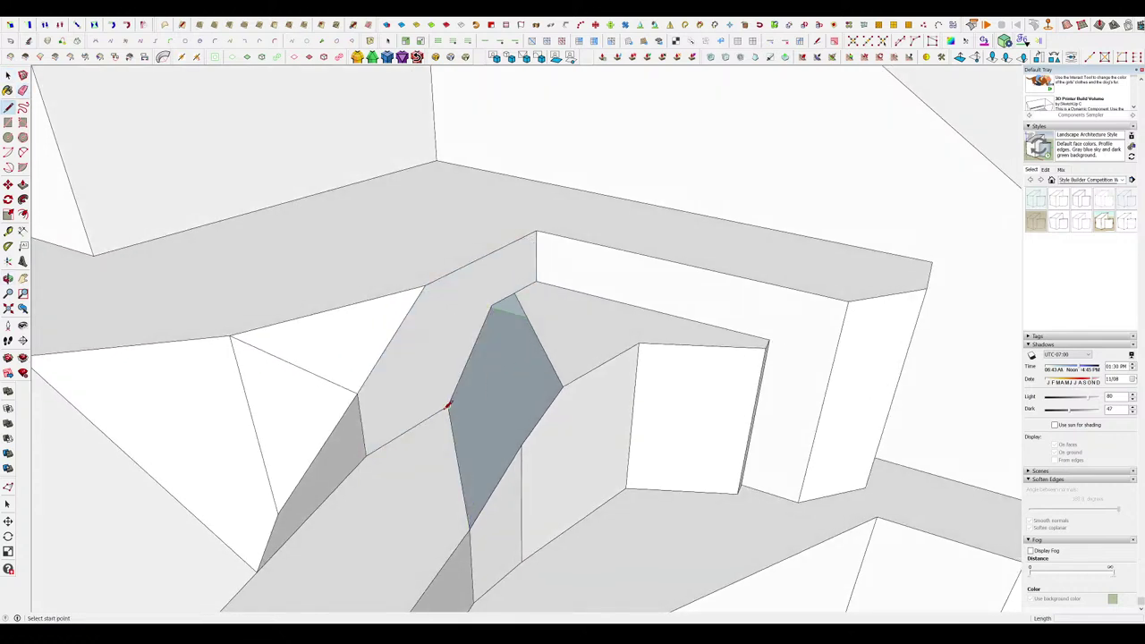
left_click(448, 406)
left_click(492, 307)
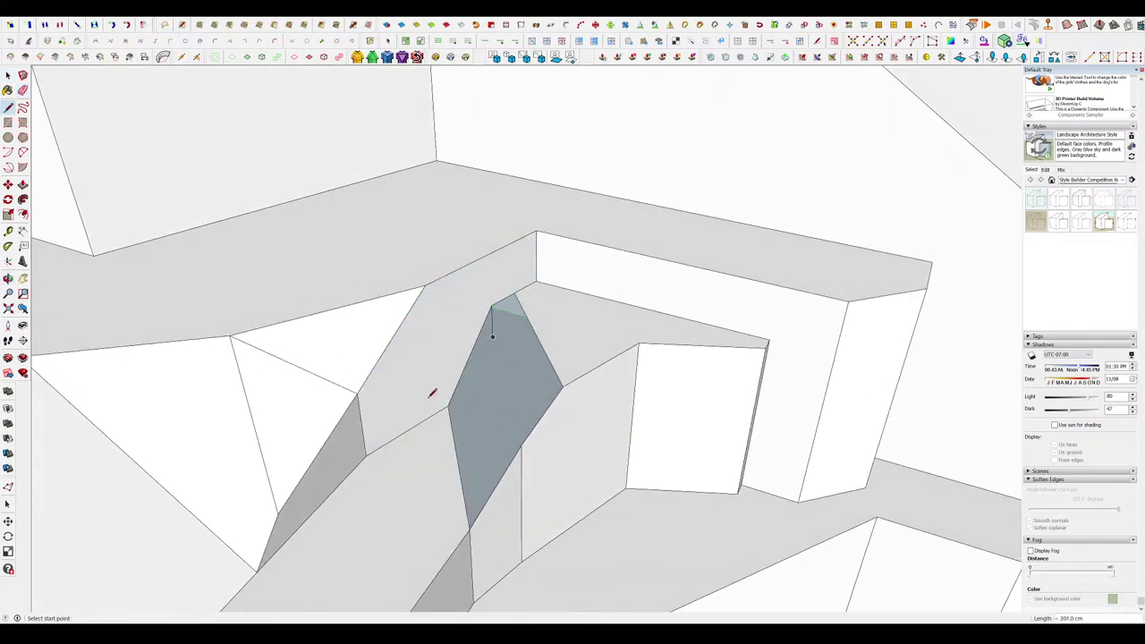
left_click(493, 336)
left_click(525, 288)
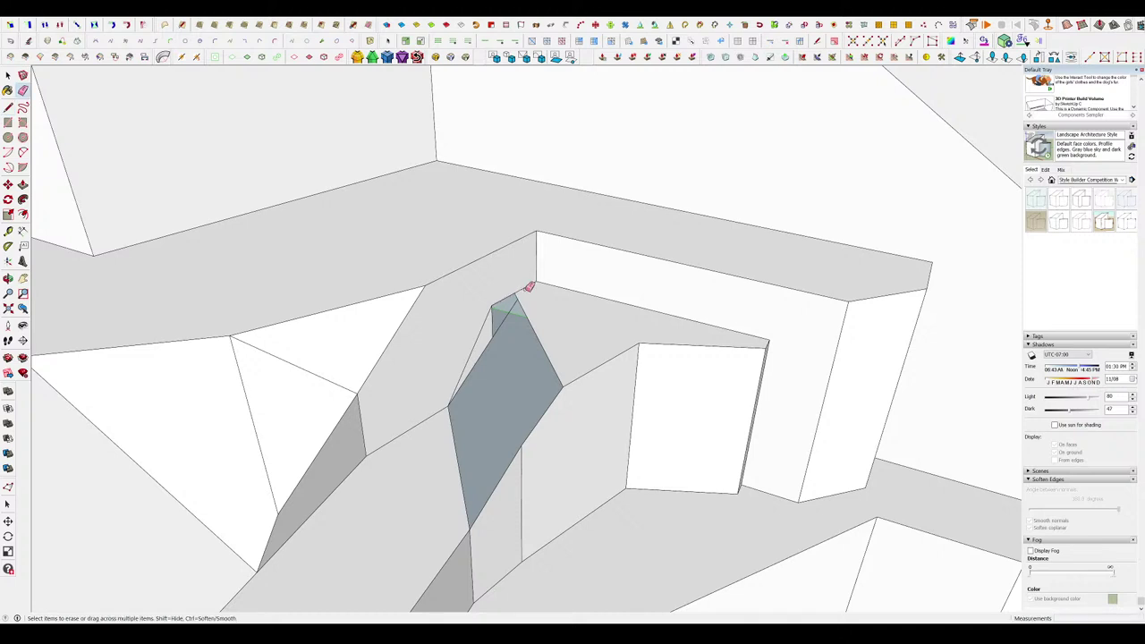
left_click(493, 337)
key("e")
left_click_drag(483, 324, 501, 301)
Close the slope with edges drawn across it from the lowered corner, and erase the extra diagonal between the facets.
key("l")
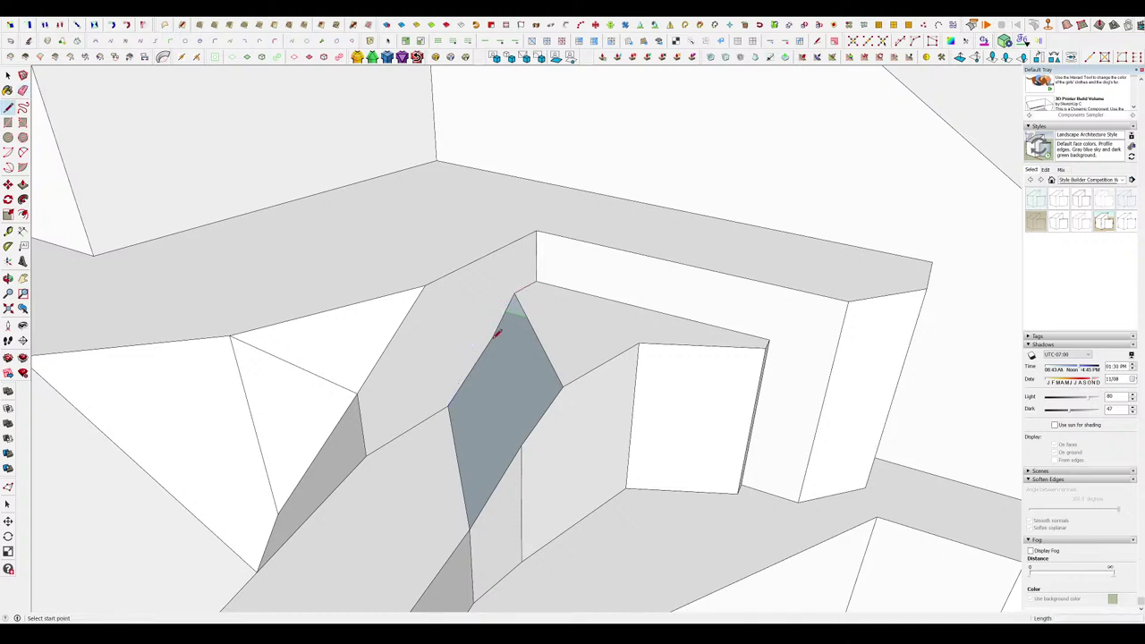
left_click(493, 336)
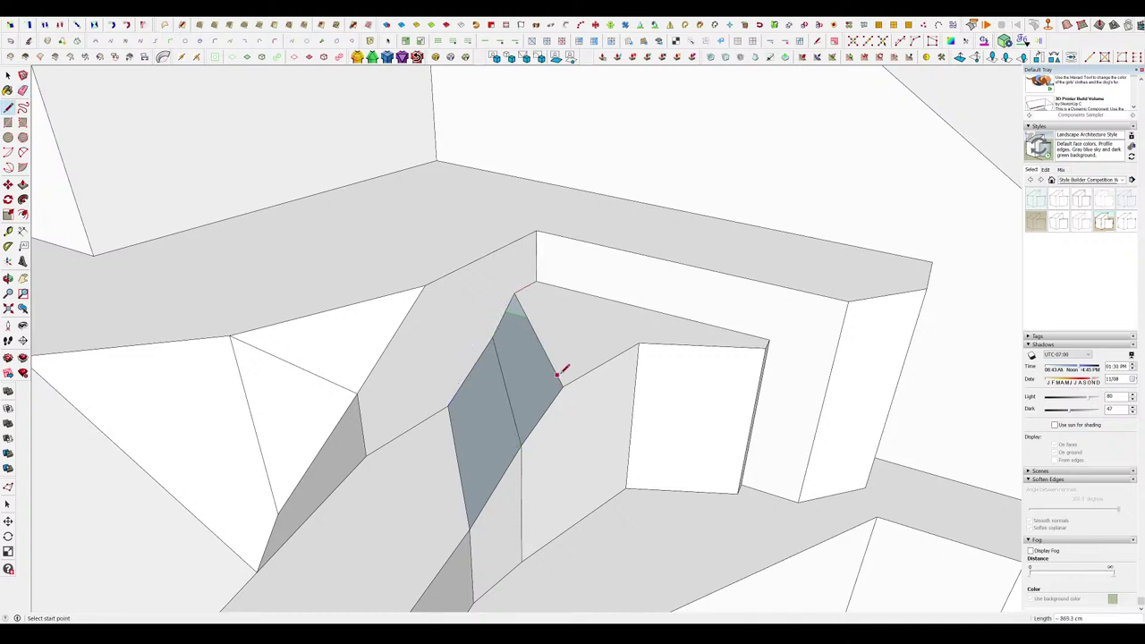
left_click(448, 406)
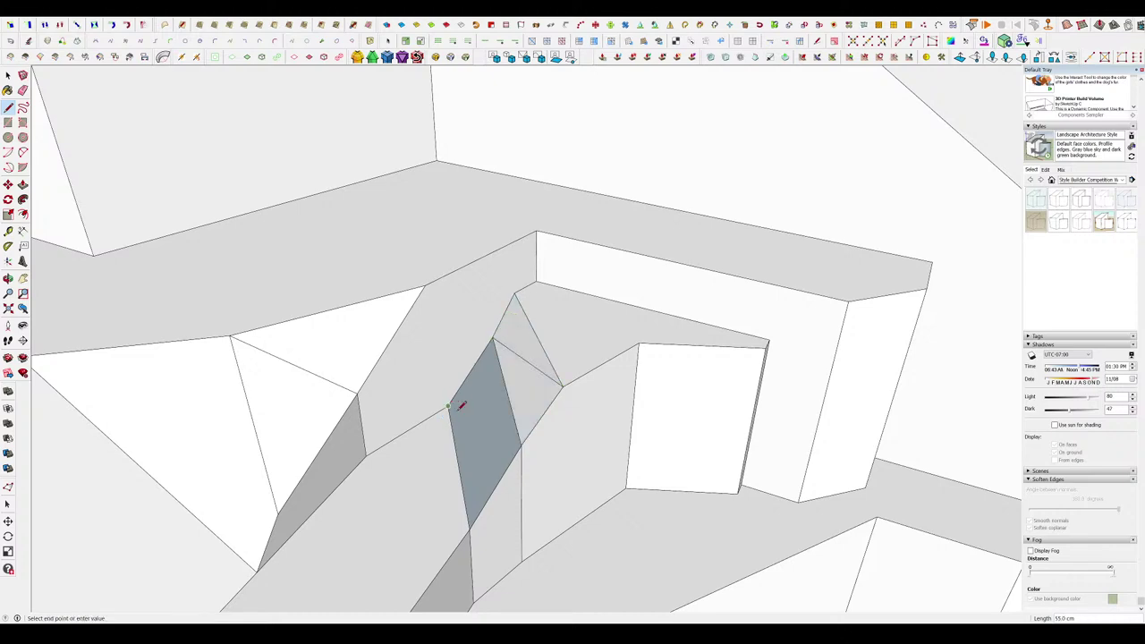
left_click(522, 444)
key("e")
middle_click_drag(522, 445, 492, 427)
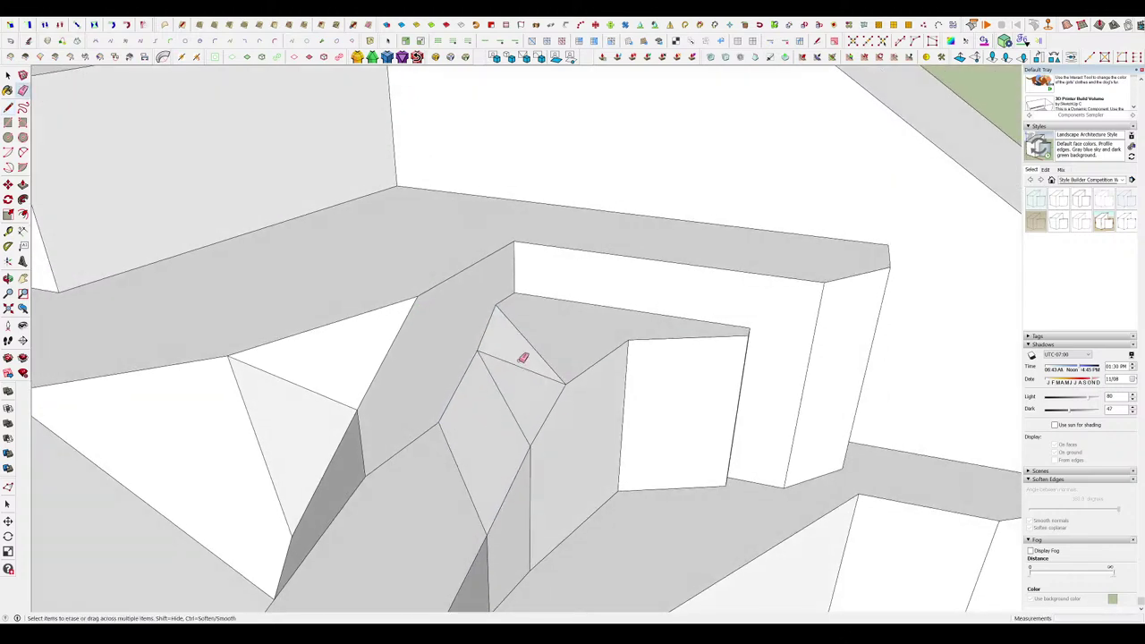
left_click_drag(522, 363, 519, 373)
Try to move the faceted slope's top edge.
mouse_move(506, 365)
middle_mouse_down()
mouse_move(554, 295)
mouse_move(534, 283)
mouse_move(562, 417)
mouse_move(465, 197)
middle_mouse_up()
scroll(555, 291, "down", 6)
scroll(533, 282, "up", 6)
key("m")
scroll(563, 417, "down", 5)
scroll(530, 288, "up", 6)
left_click(529, 293)
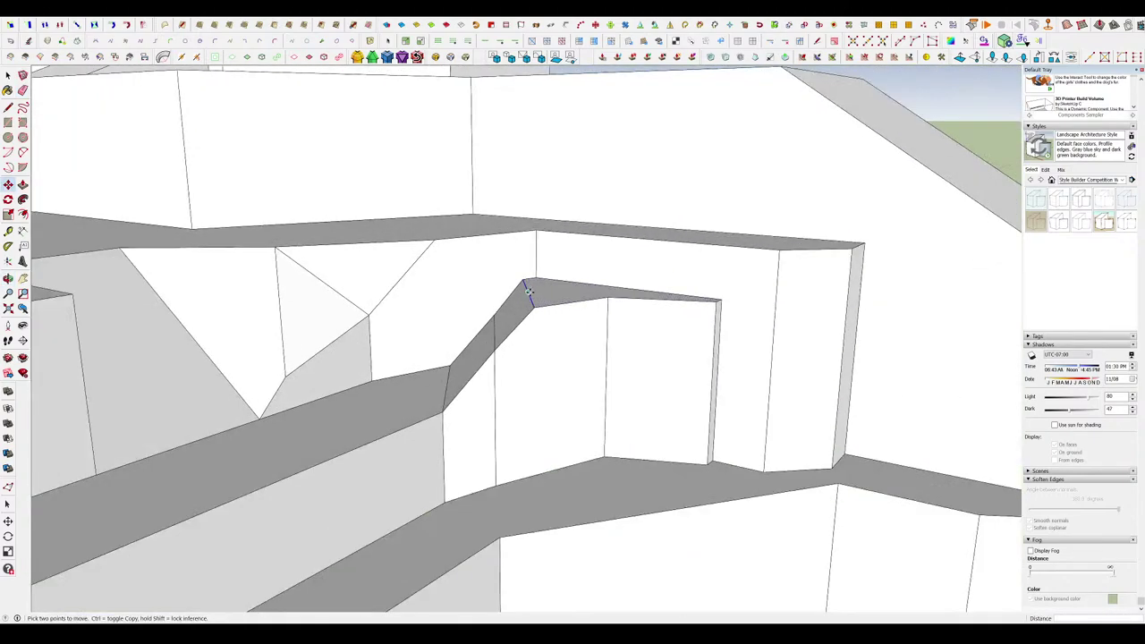
middle_click_drag(540, 293, 659, 434)
scroll(761, 434, "down", 5)
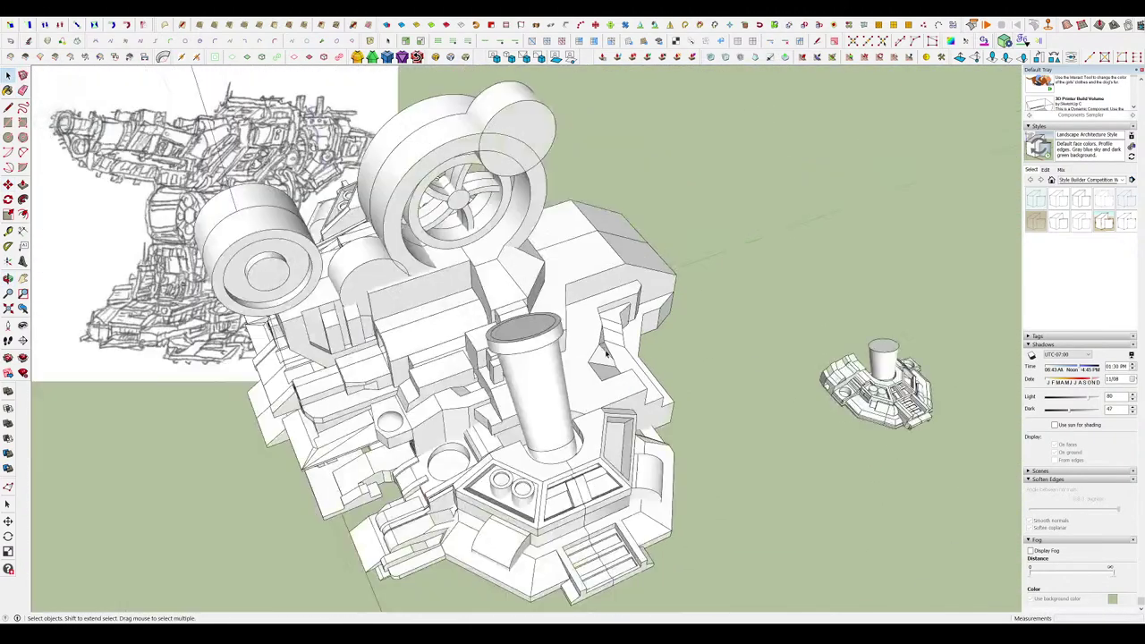
Cut a rectangular notch through the upper tier and move its floor edge about 559 cm to slope one side.
scroll(601, 302, "up", 4)
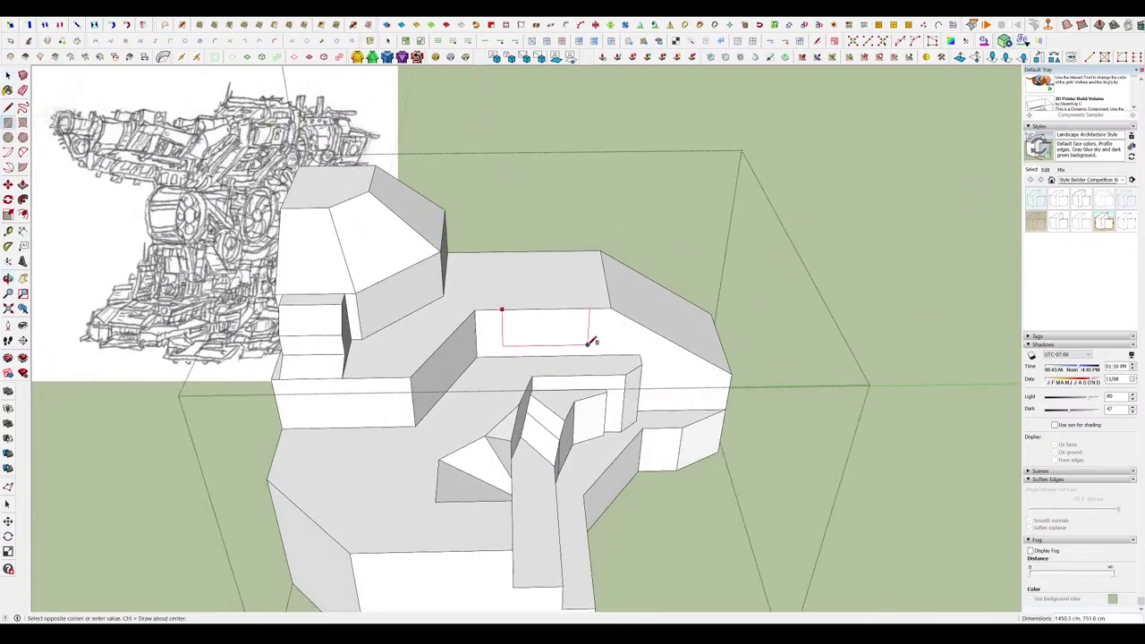
key("m")
scroll(565, 302, "up", 4)
left_click_drag(565, 311, 509, 319)
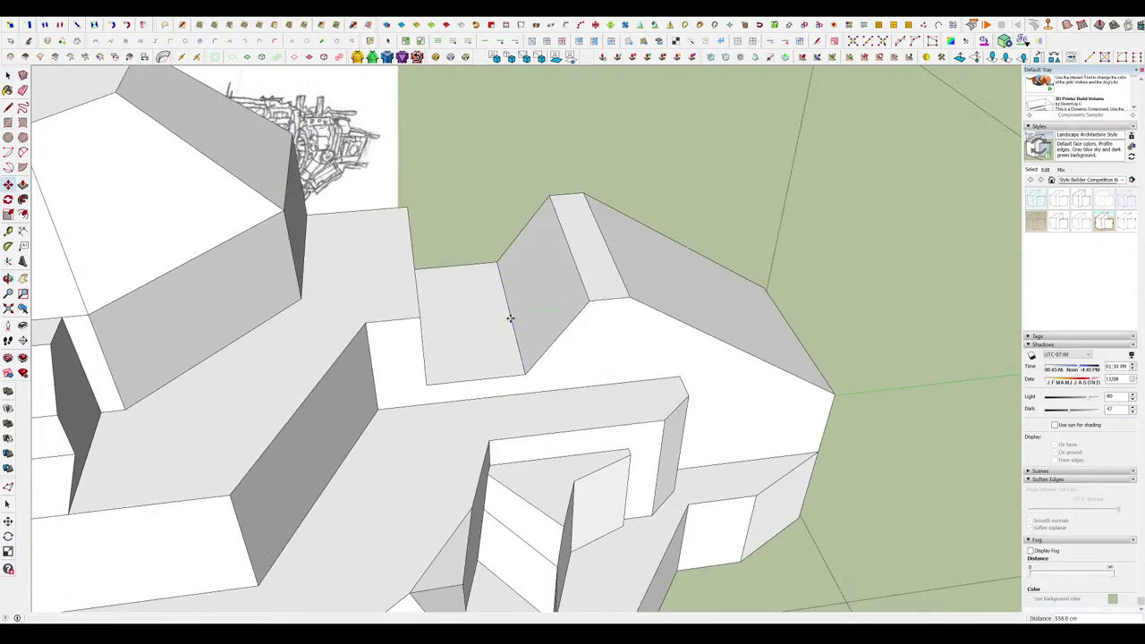
Draw a diagonal across the notch's opposite upper corner and push the triangle through to chamfer it.
middle_click_drag(508, 320, 388, 292)
scroll(388, 289, "down", 4)
scroll(388, 289, "up", 4)
key("l")
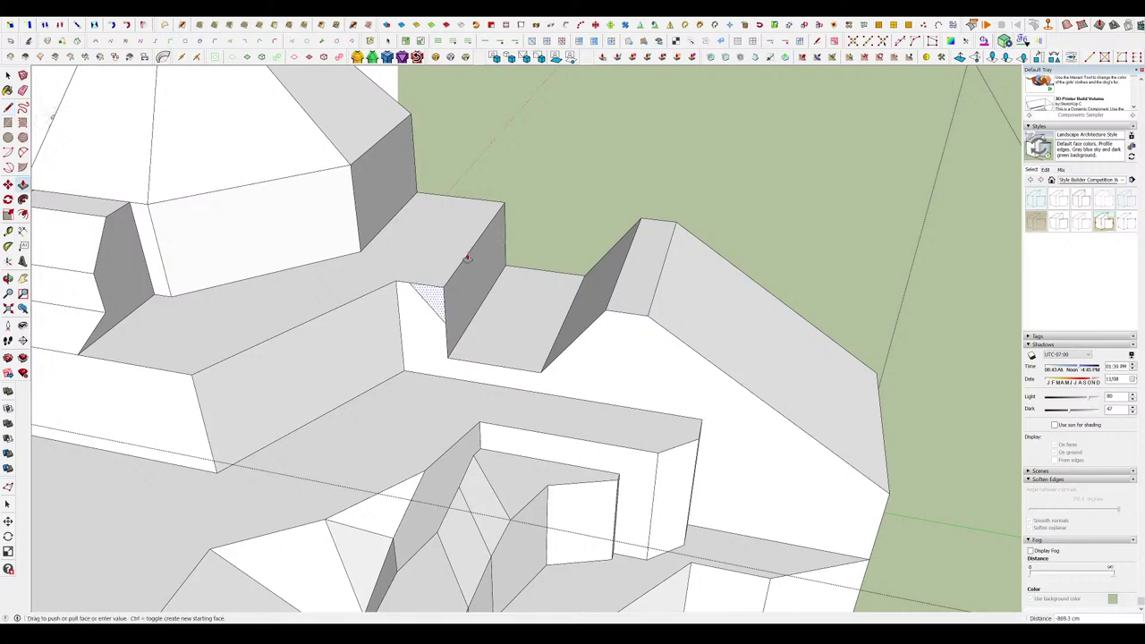
left_click(585, 274)
middle_click_drag(585, 274, 556, 295)
left_click(560, 242)
key("p")
left_click(537, 253)
left_click(573, 279)
double_click(557, 295, "ctrl")
Outline a narrow strip along the front of the notch's floor and sloped side, and recess it as a step.
key("e")
mouse_move(615, 323)
middle_mouse_down()
mouse_move(522, 324)
mouse_move(526, 283)
mouse_move(481, 310)
mouse_move(588, 347)
mouse_move(693, 460)
mouse_move(608, 417)
mouse_move(644, 311)
middle_mouse_up()
key("p")
key("l")
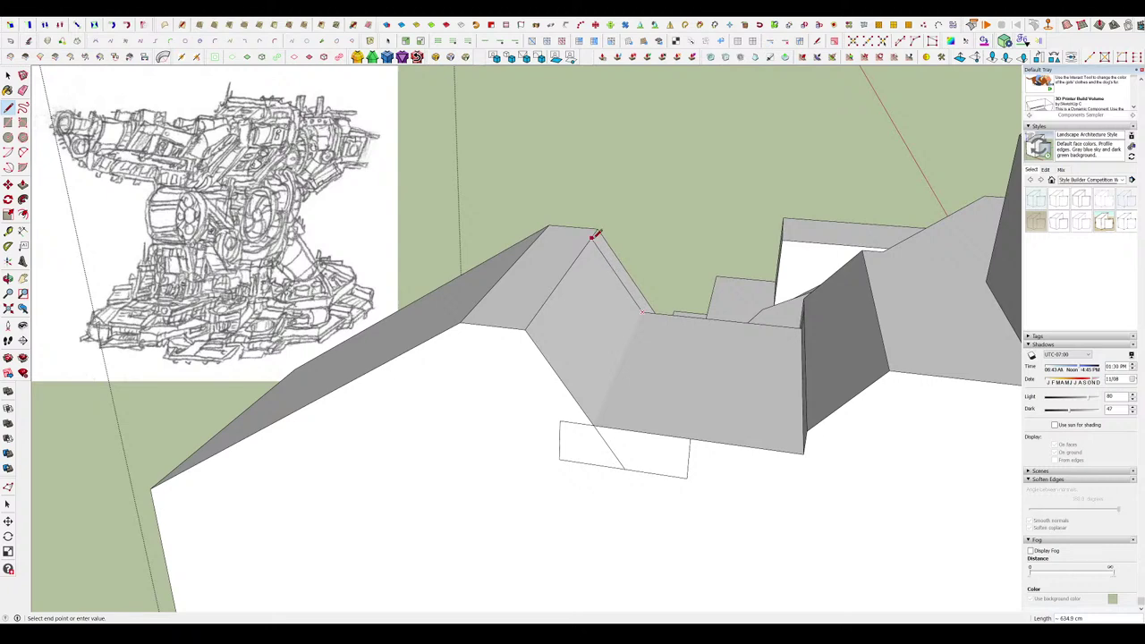
middle_click_drag(637, 305, 626, 260)
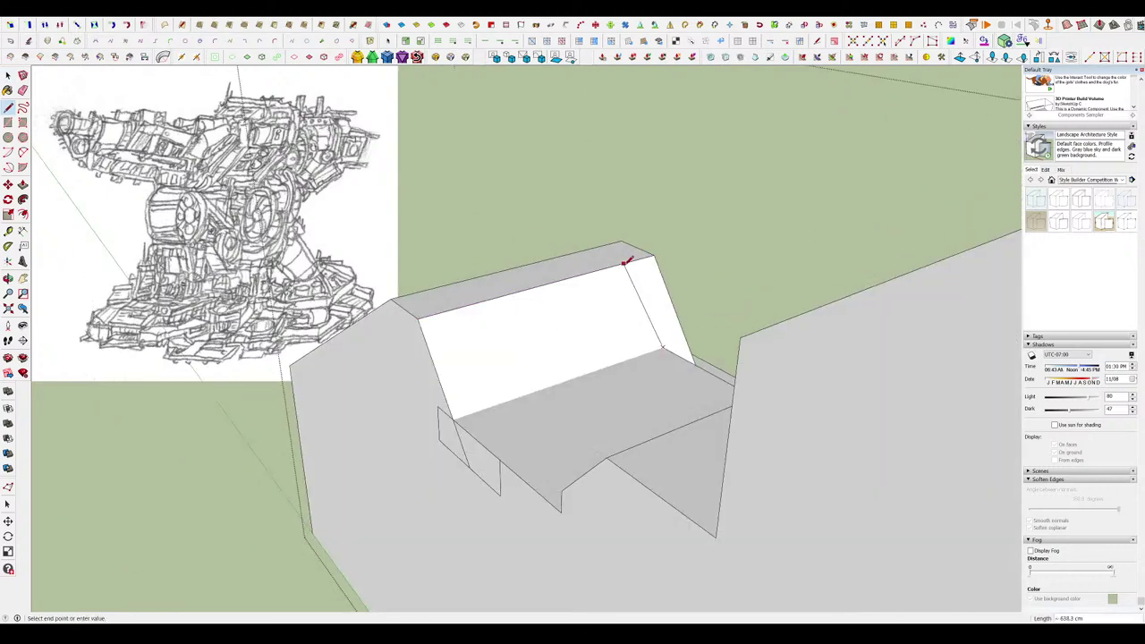
key("Escape")
middle_click_drag(646, 313, 448, 386)
Draw a rectangle about 314 cm wide on the notch floor beside the slope and raise it about 406 cm.
key("r")
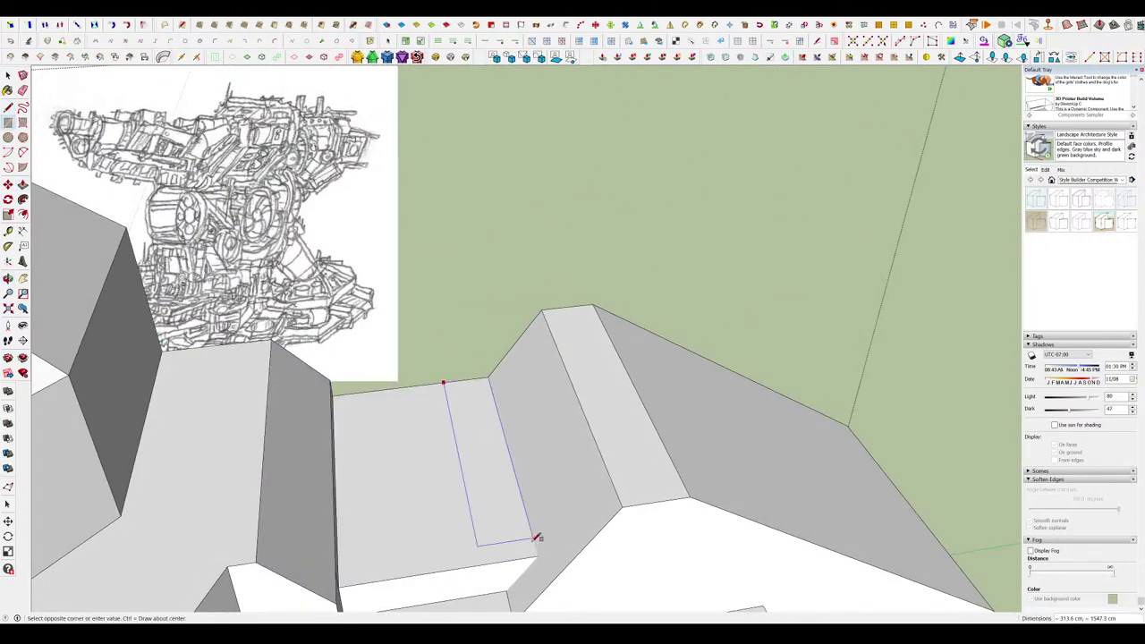
left_click(539, 555)
middle_click_drag(538, 556, 475, 467)
key("p")
left_click_drag(486, 483, 501, 433)
middle_click_drag(510, 450, 491, 470)
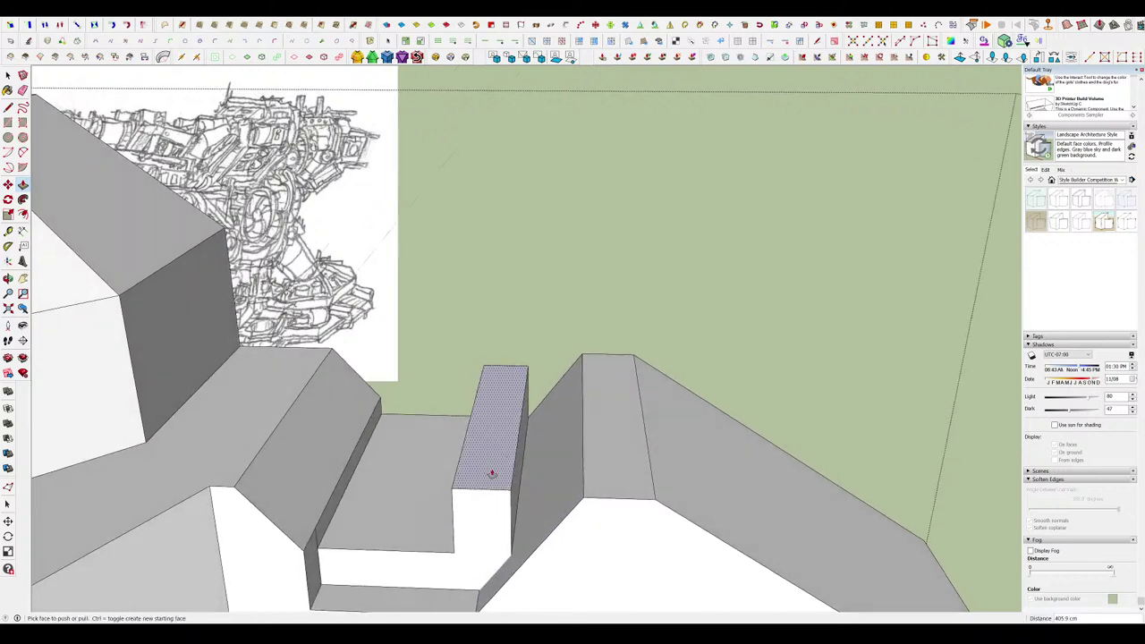
Extend the raised block into the notch's slope, erase the leftover edge and move its inner top edge to incline that side.
left_click_drag(528, 476, 577, 487)
key("e")
left_click(519, 461)
middle_click_drag(525, 459, 573, 456)
key("m")
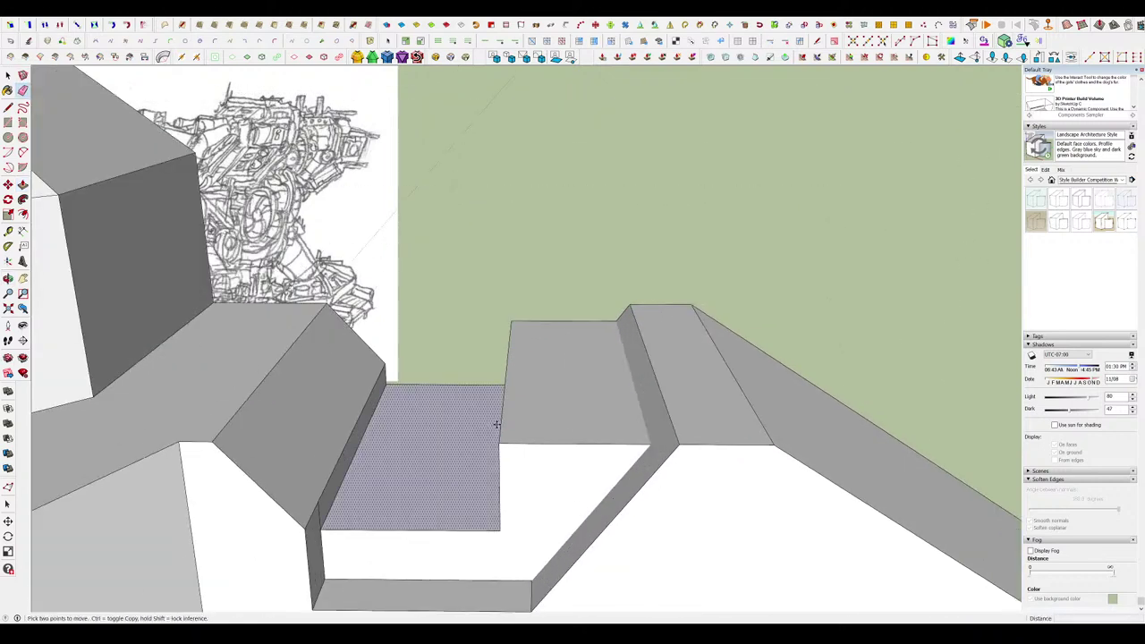
left_click_drag(510, 411, 577, 411)
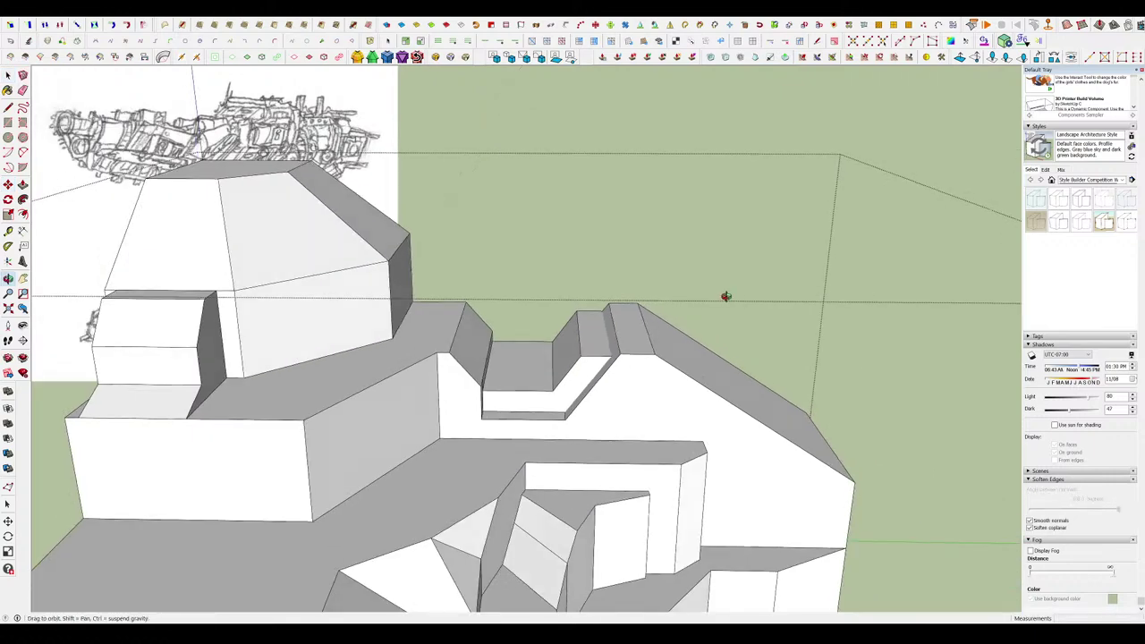
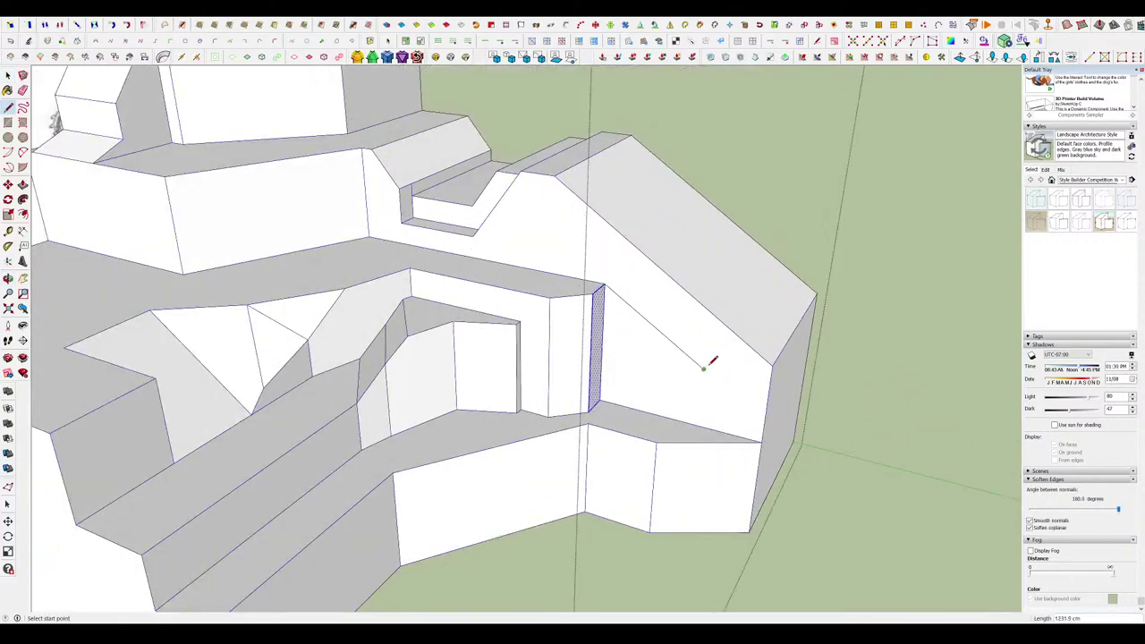
Outline a slope-topped panel on the upper tier's side wall beside the overhanging ledge and adjust its depth with Push/Pull.
middle_click_drag(700, 425, 621, 347)
key("p")
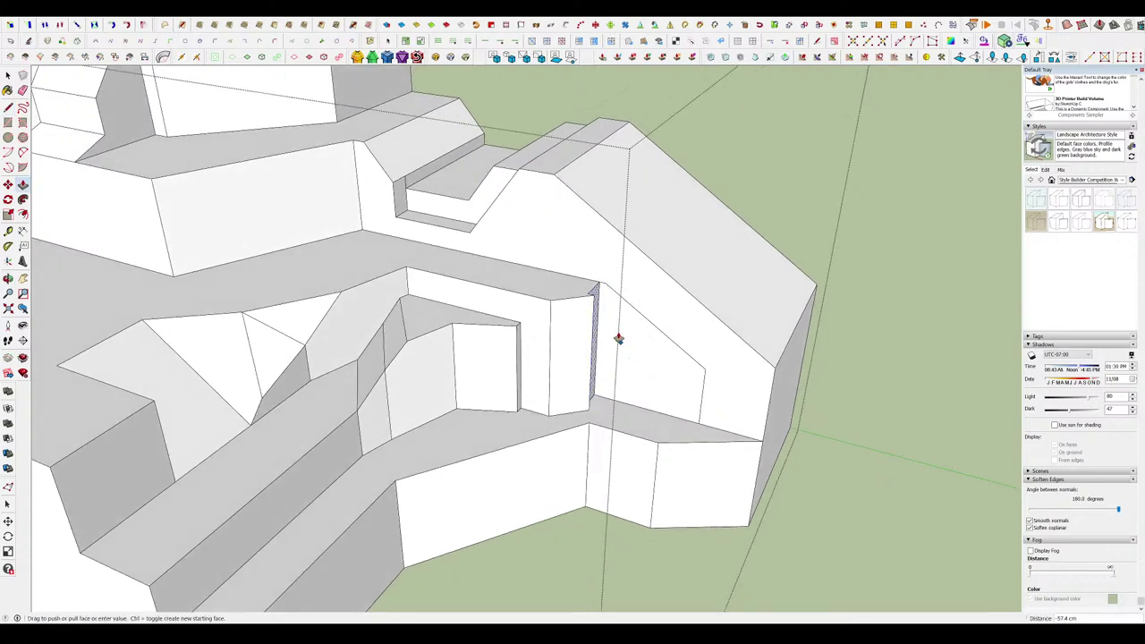
middle_click_drag(593, 301, 702, 409)
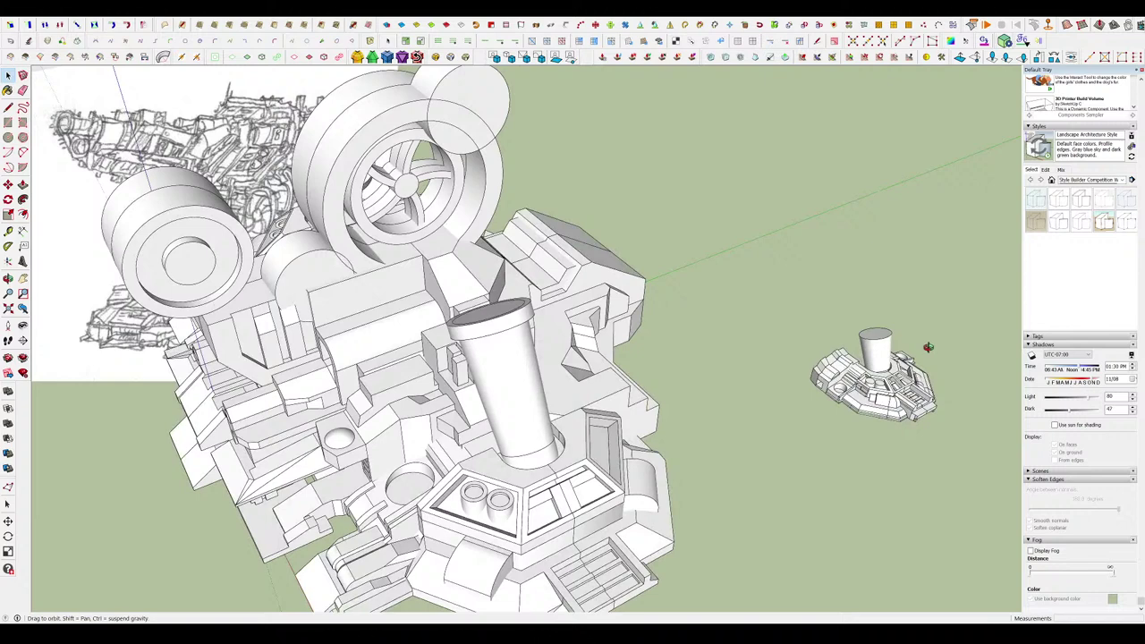
Examine the whole mech and the cylindrical parts around its wheels.
scroll(716, 304, "down", 3)
key("space")
scroll(524, 340, "up", 2)
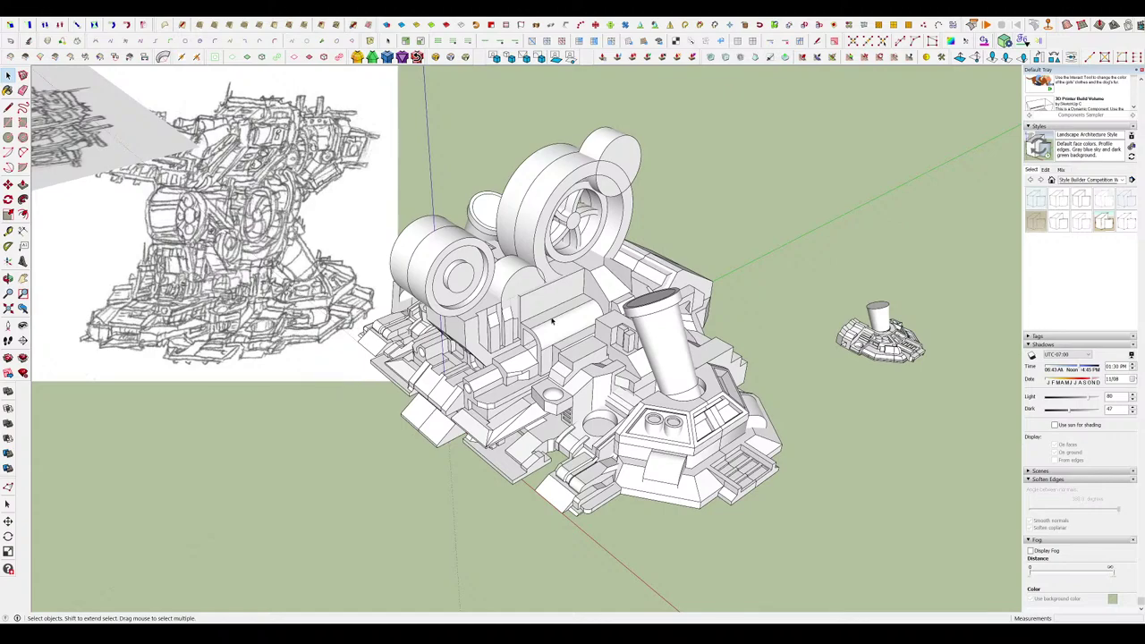
middle_click_drag(552, 320, 668, 325)
scroll(539, 269, "up", 5)
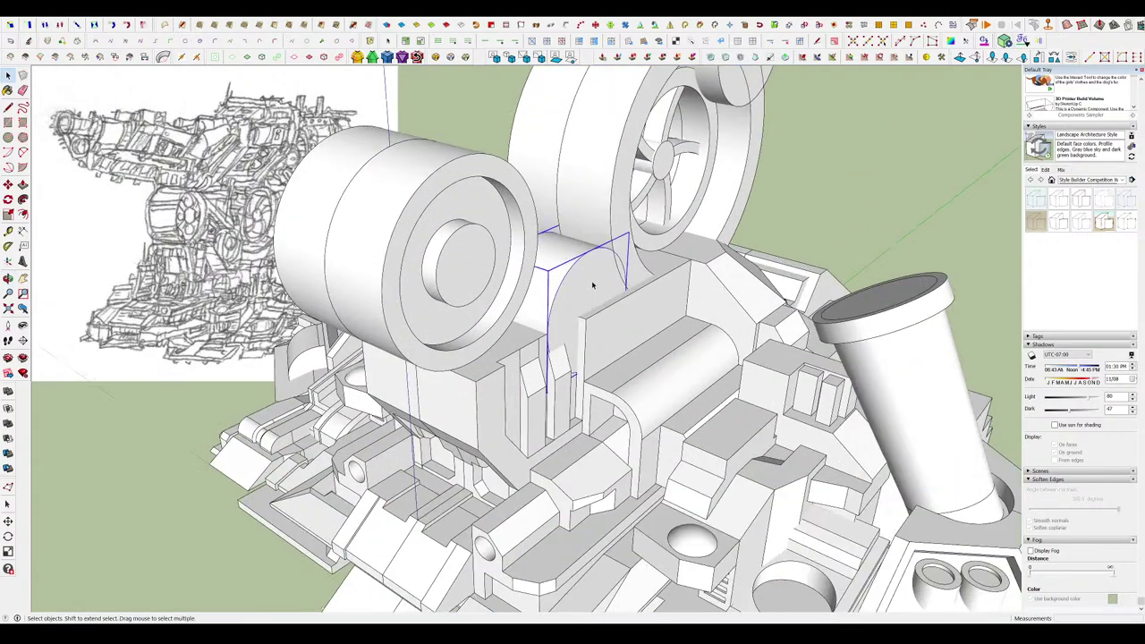
middle_click_drag(592, 285, 637, 349)
scroll(506, 271, "down", 3)
scroll(552, 269, "up", 3)
scroll(634, 348, "down", 2)
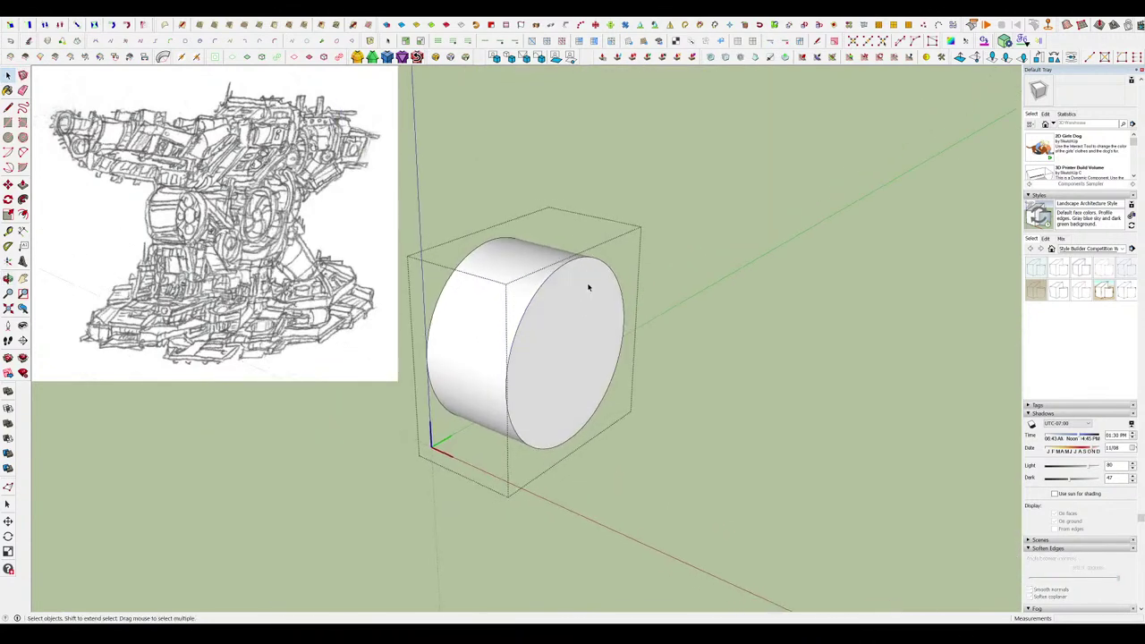
Offset the cylinder's end face inward and push the inner circle in to leave a raised rim.
key("f")
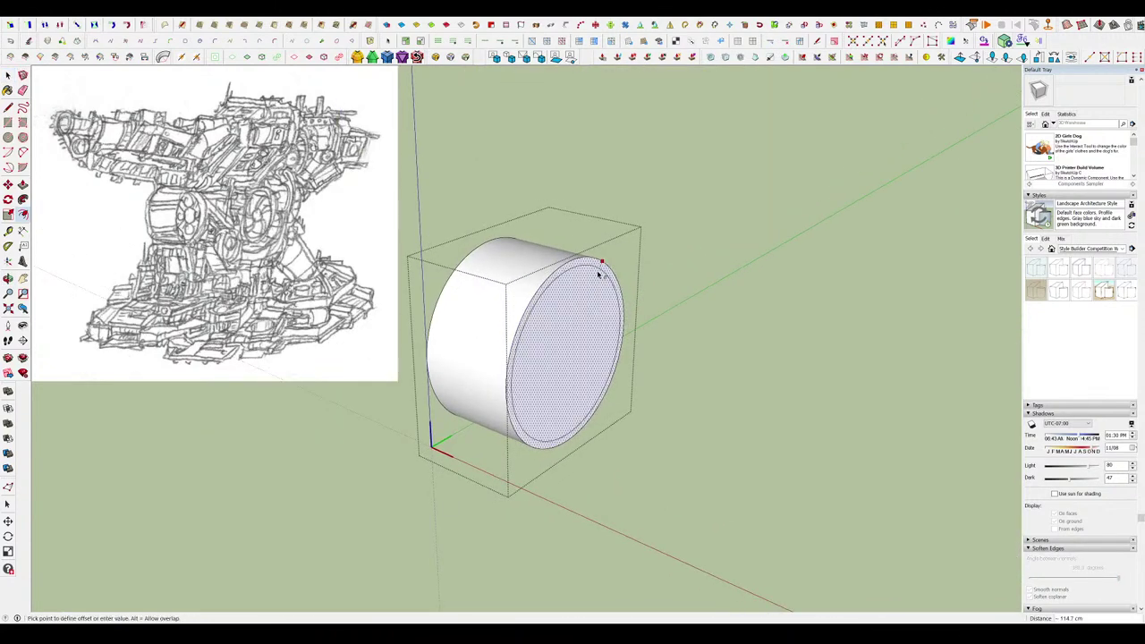
left_click(575, 304)
key("p")
left_click(574, 305)
left_click(555, 309)
Offset the recessed face inward about 325 cm and push its inner circle in about 838 cm.
left_click(573, 312)
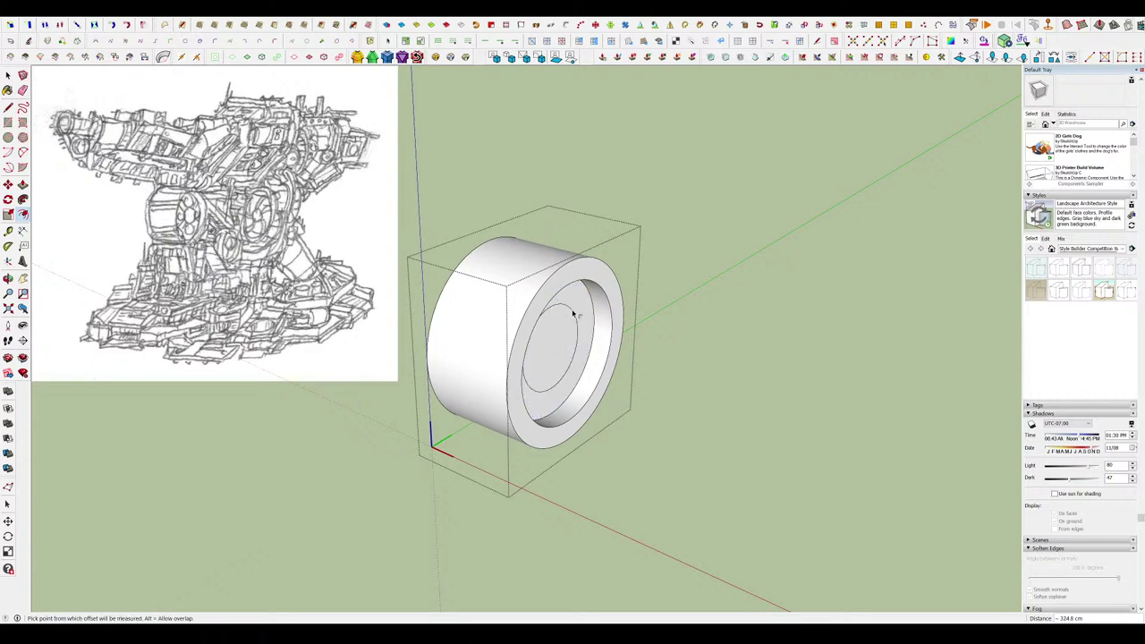
middle_click_drag(572, 312, 569, 315)
key("p")
left_click(568, 318)
left_click(487, 251)
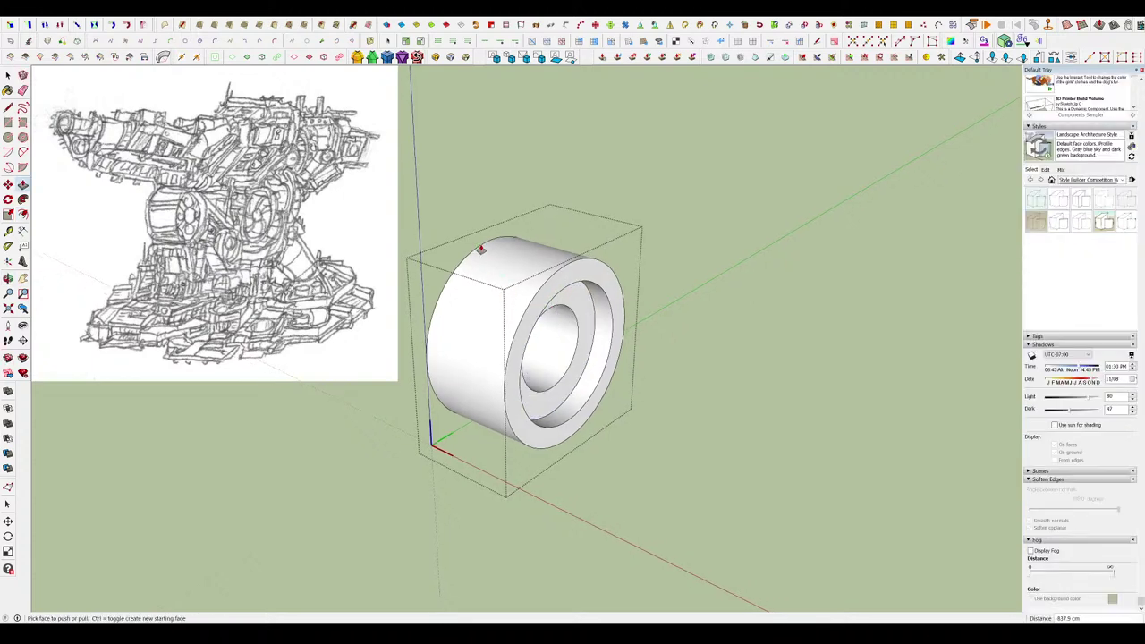
Scale the small ringed cylinder between the two wheels uniformly to about 0.68.
middle_click_drag(480, 249, 796, 358)
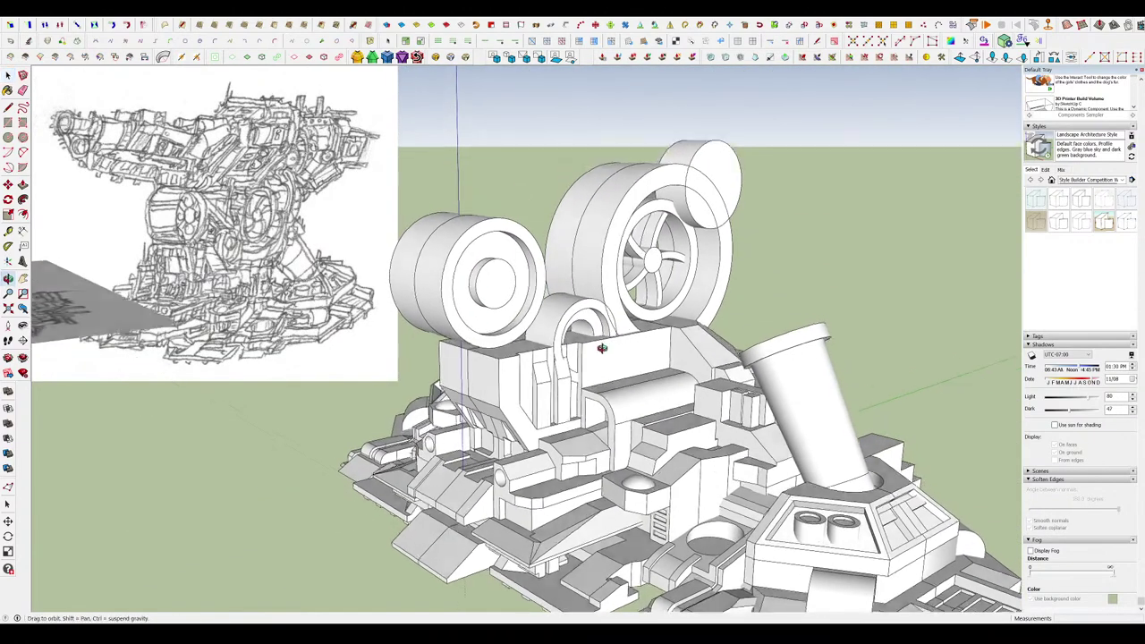
mouse_move(602, 348)
middle_mouse_down()
mouse_move(614, 371)
mouse_move(585, 363)
mouse_move(603, 357)
middle_mouse_up()
left_click(584, 363)
scroll(603, 357, "down", 2)
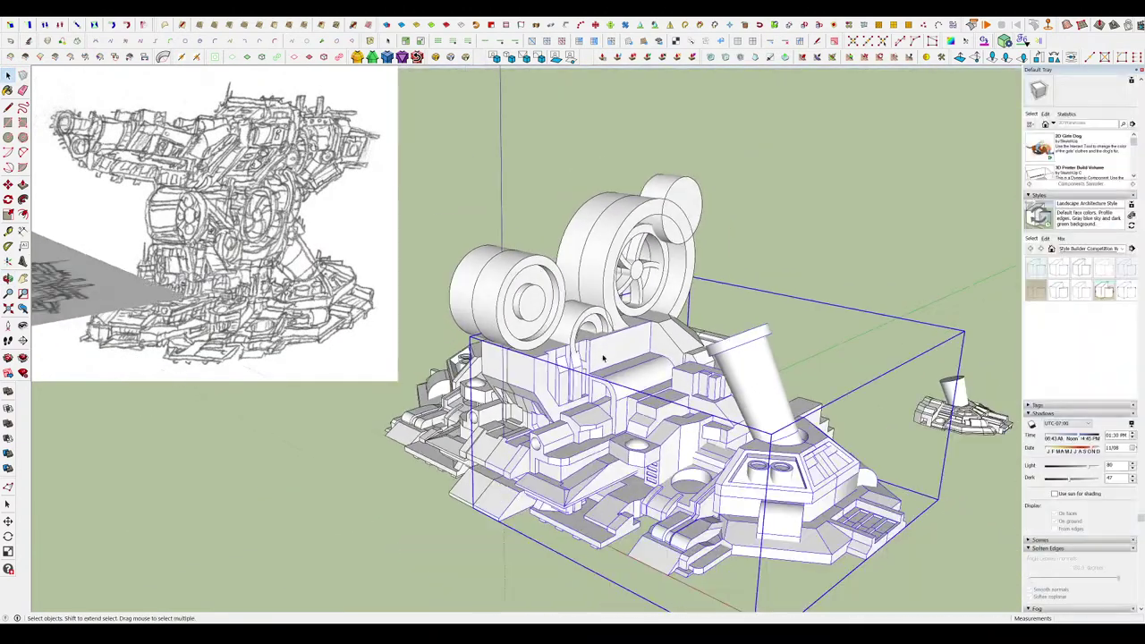
scroll(603, 358, "up", 2)
double_click(587, 361)
scroll(590, 355, "up", 3)
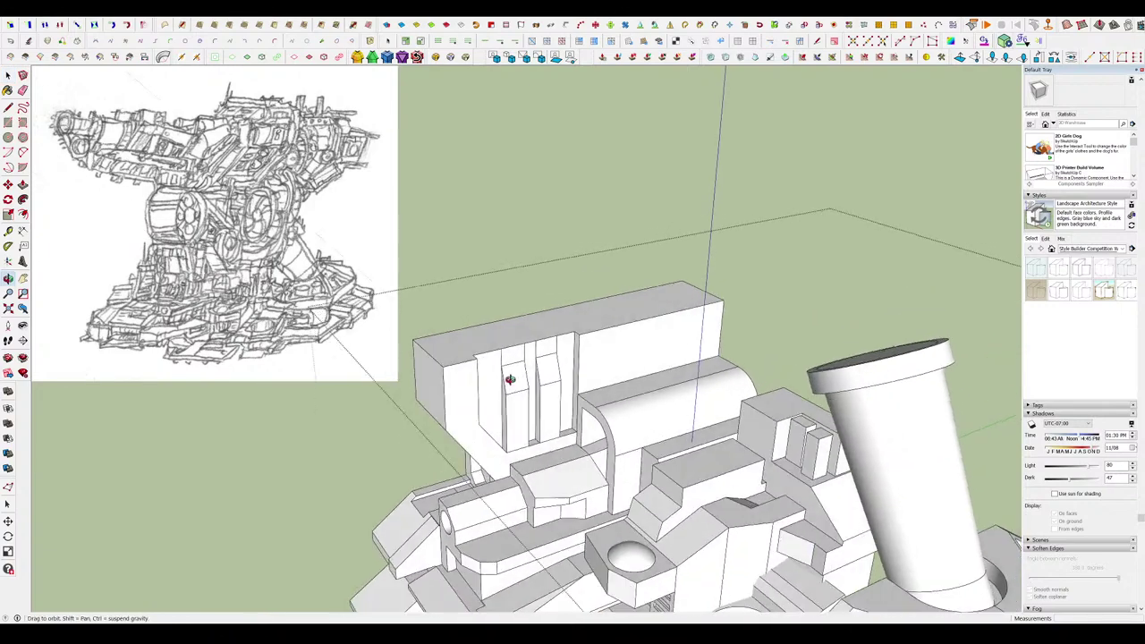
double_click(564, 293)
key("Escape")
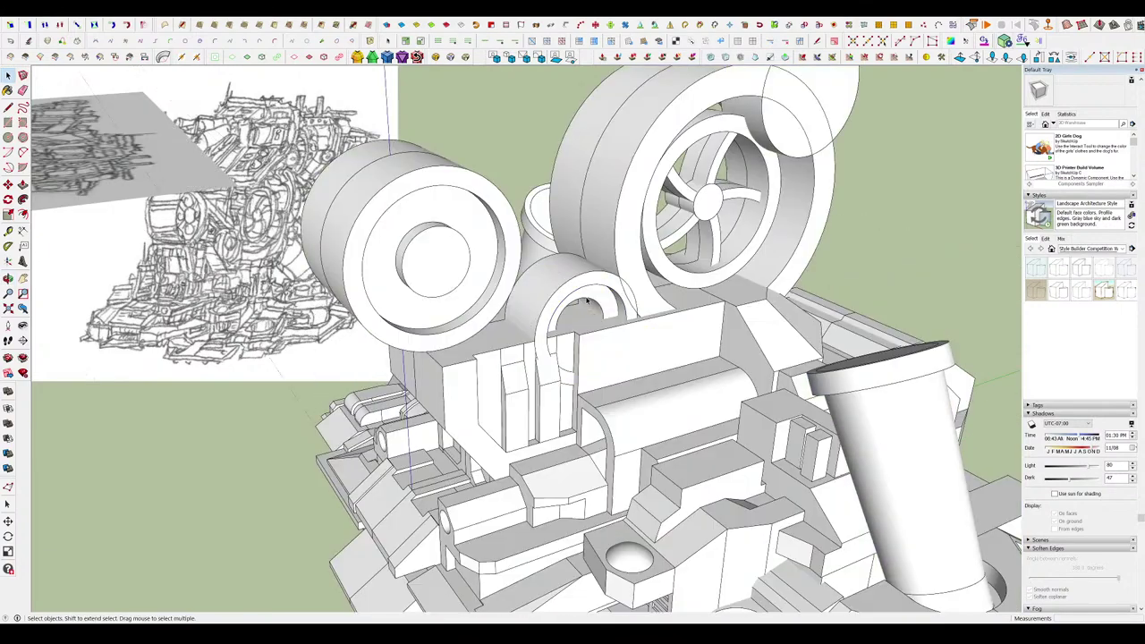
left_click_drag(535, 283, 545, 293, "ctrl")
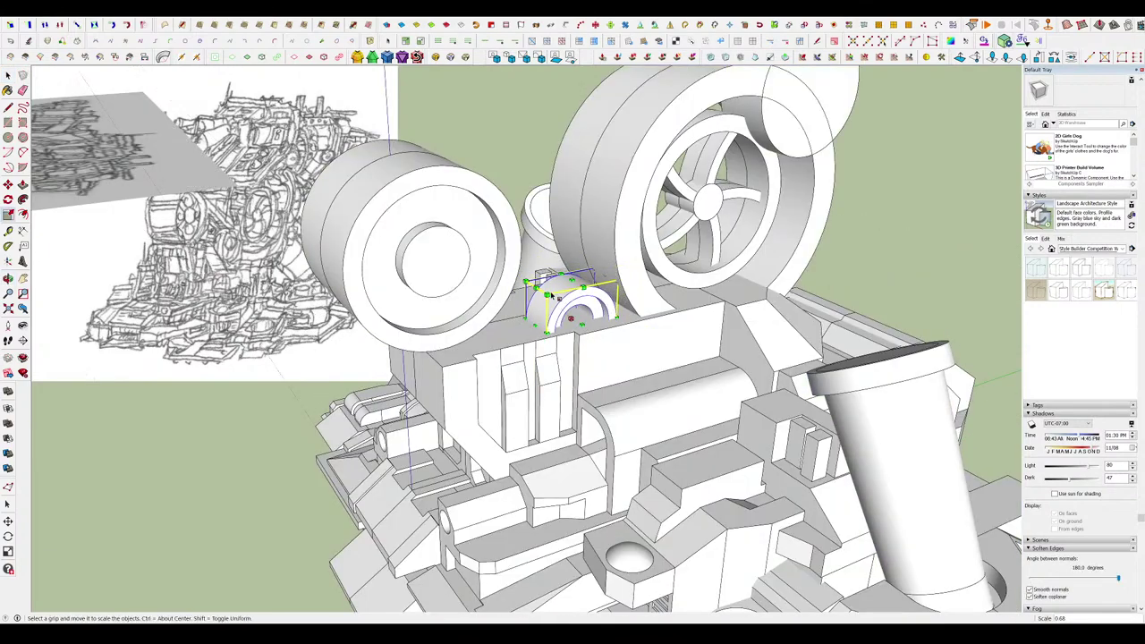
Move the scaled cylinder about 113 cm so that its end sits on the mech's centre line between the wheels.
middle_click_drag(551, 296, 658, 430)
key("m")
middle_click_drag(647, 296, 661, 357)
scroll(604, 304, "up", 2)
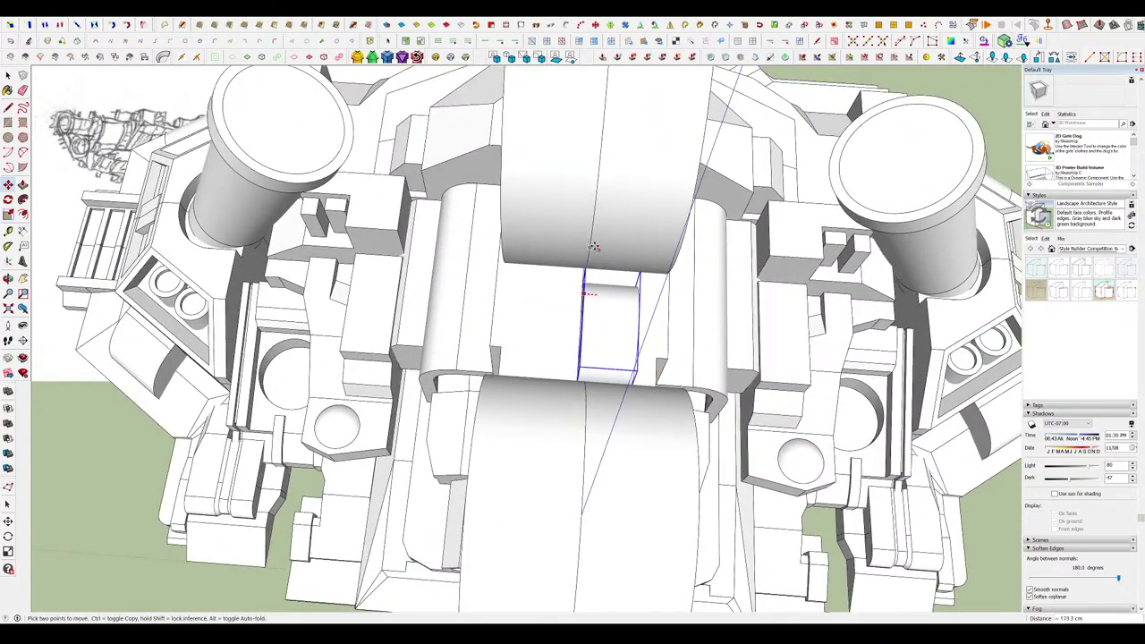
Outline a rectangle on the upper block below the small cylinder and push it in about 1072 cm to cut a notch.
middle_click_drag(591, 241, 503, 334)
scroll(489, 334, "up", 3)
double_click(503, 356)
left_click(489, 379)
key("r")
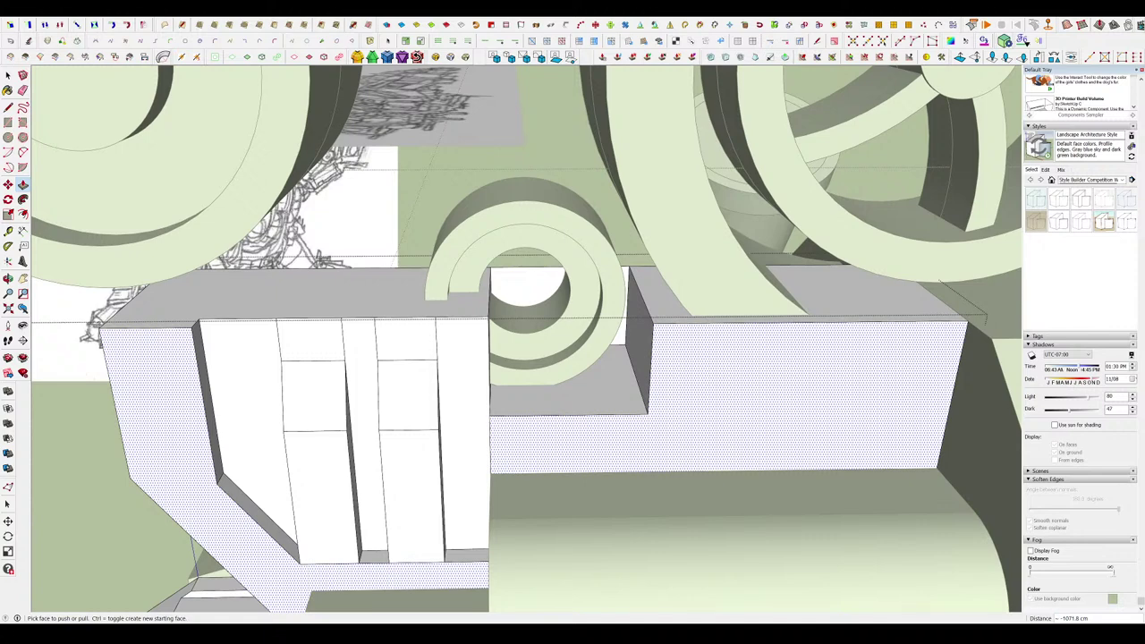
middle_click_drag(503, 334, 475, 400)
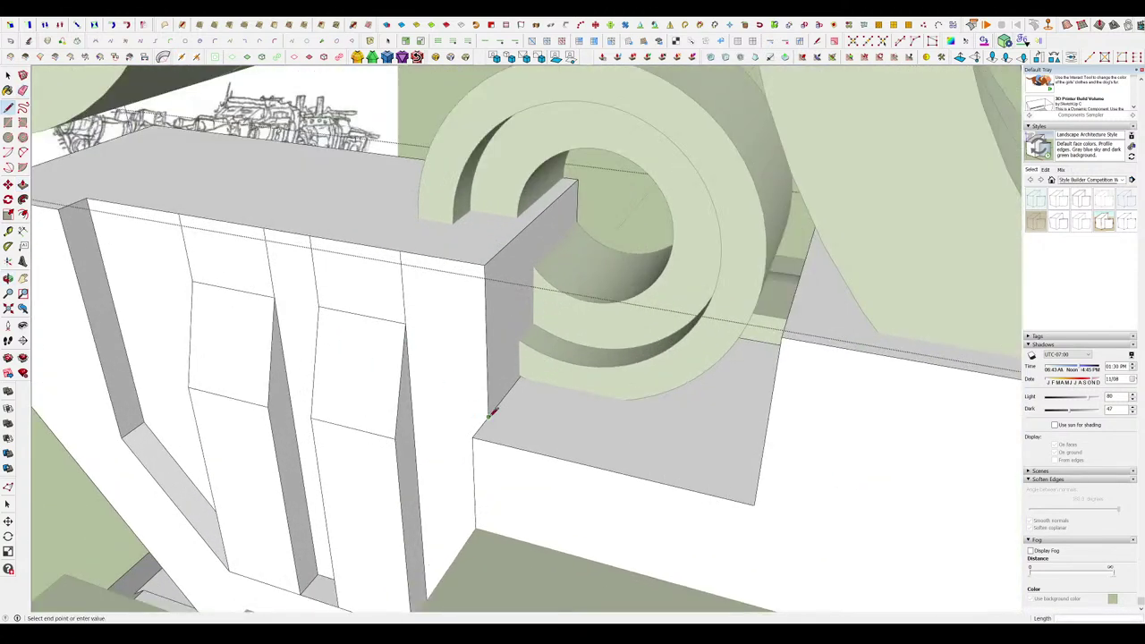
Cut a diagonal slope into the notch wall beside the vertical panels with Push/Pull and erase the leftover edges.
left_click(404, 247)
key("p")
middle_click_drag(682, 155, 507, 260)
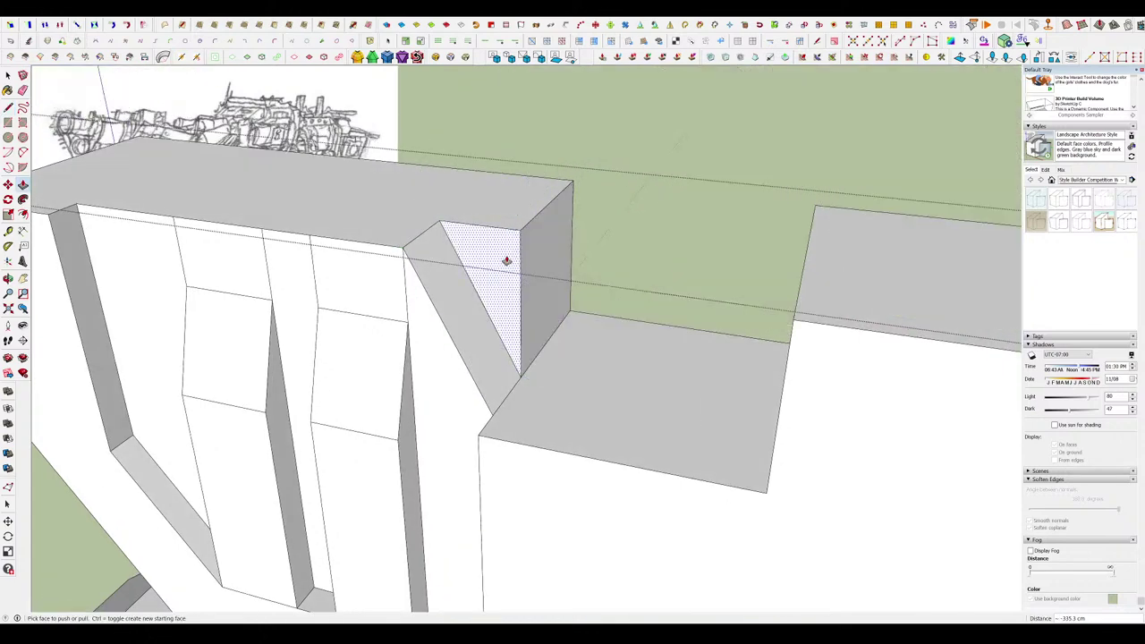
left_click(505, 263)
left_click(573, 182)
key("e")
mouse_move(580, 184)
left_mouse_down()
mouse_move(573, 173)
mouse_move(562, 212)
left_mouse_up()
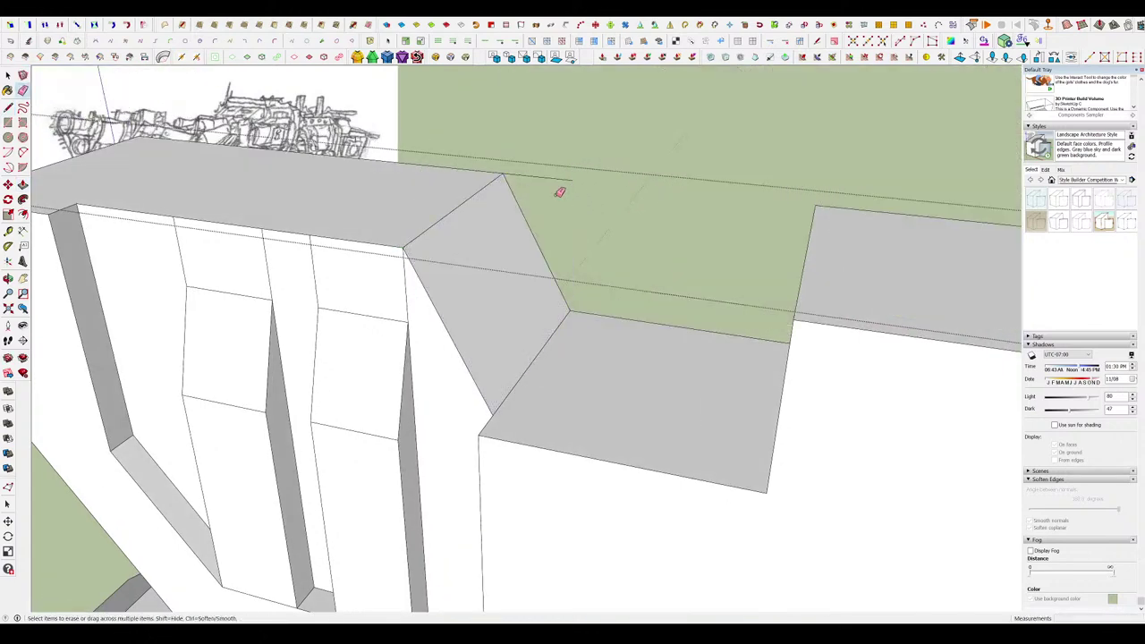
left_click(553, 181)
Cut a matching slope on the notch's opposite wall along a diagonal about 876 cm long and erase the leftover edges.
mouse_move(498, 229)
middle_mouse_down()
mouse_move(581, 253)
mouse_move(610, 343)
middle_mouse_up()
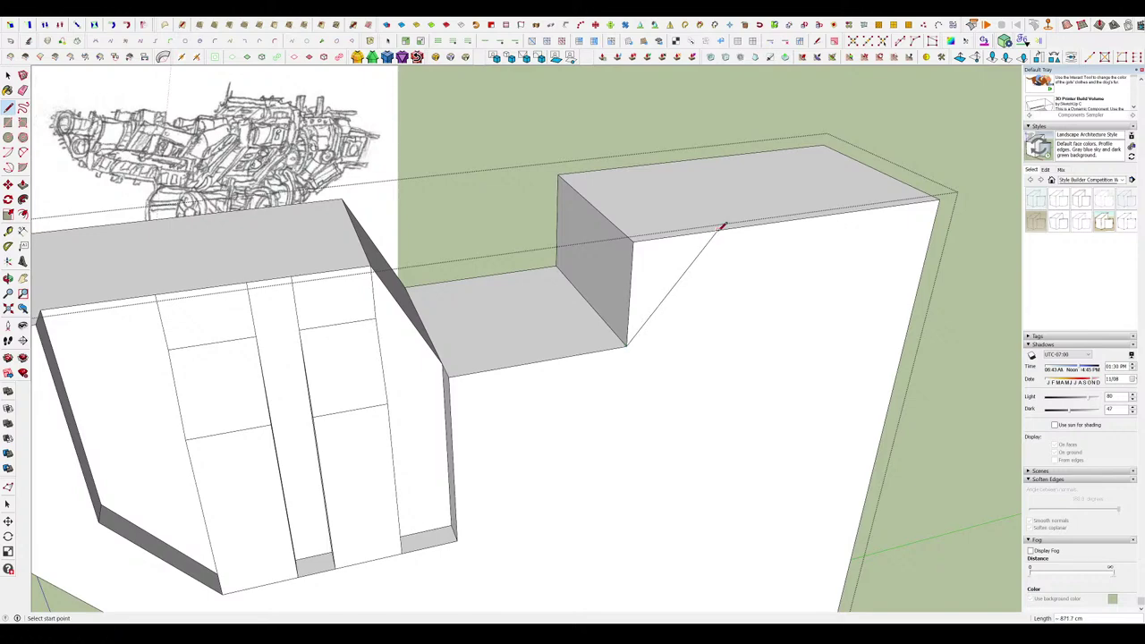
key("p")
left_click(677, 256)
left_click(563, 172)
key("e")
left_click_drag(574, 163, 550, 188)
scroll(610, 313, "down", 3)
scroll(593, 328, "up", 2)
mouse_move(611, 312)
middle_mouse_down()
mouse_move(593, 328)
mouse_move(581, 379)
mouse_move(685, 358)
mouse_move(595, 296)
mouse_move(722, 402)
mouse_move(742, 331)
mouse_move(589, 386)
mouse_move(608, 265)
middle_mouse_up()
Leave the block and move the ringed cylinder so that it rests in the sloped notch.
key("space")
scroll(564, 242, "down", 3)
key("Escape")
scroll(572, 243, "up", 2)
key("m")
key("space")
key("Escape")
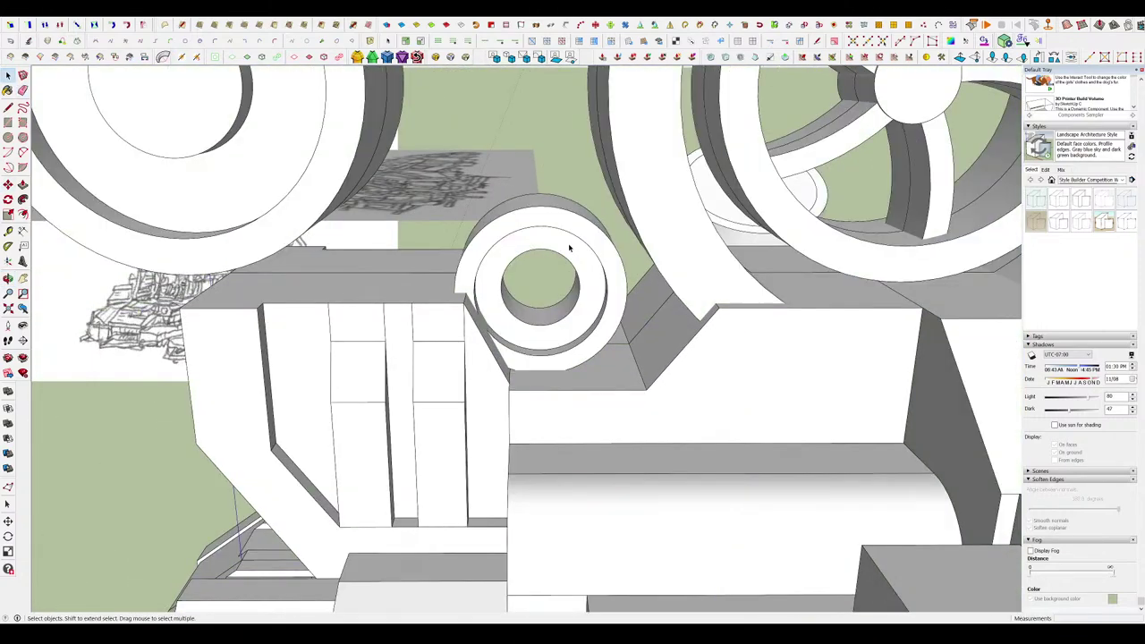
left_click(569, 249)
middle_click_drag(600, 245, 595, 245)
key("m")
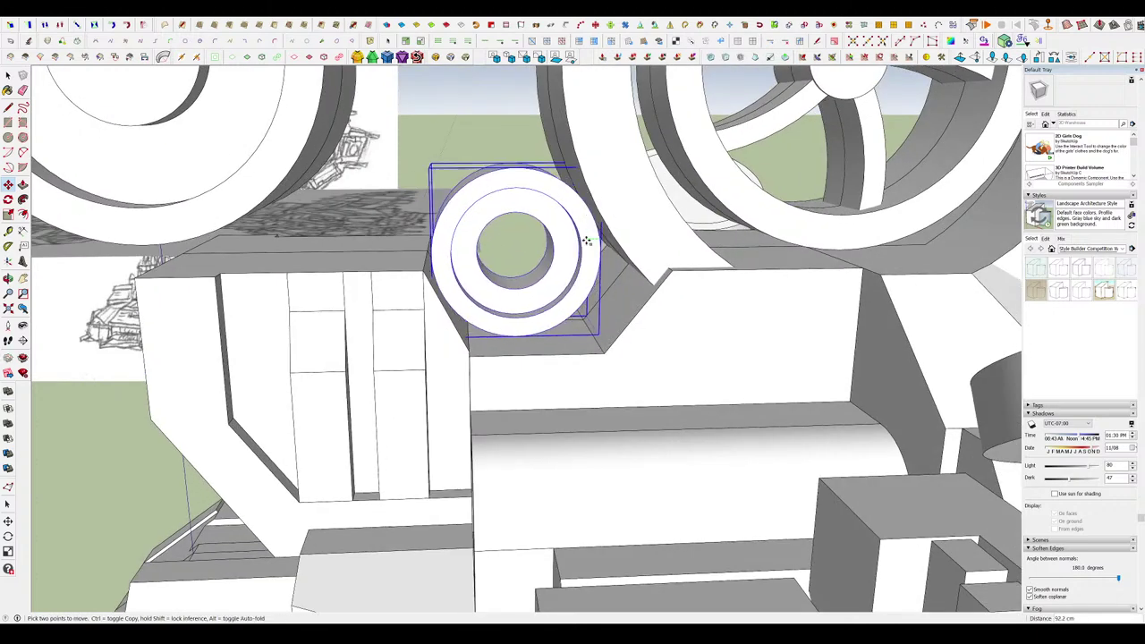
middle_click_drag(561, 279, 666, 352)
scroll(666, 353, "up", 2)
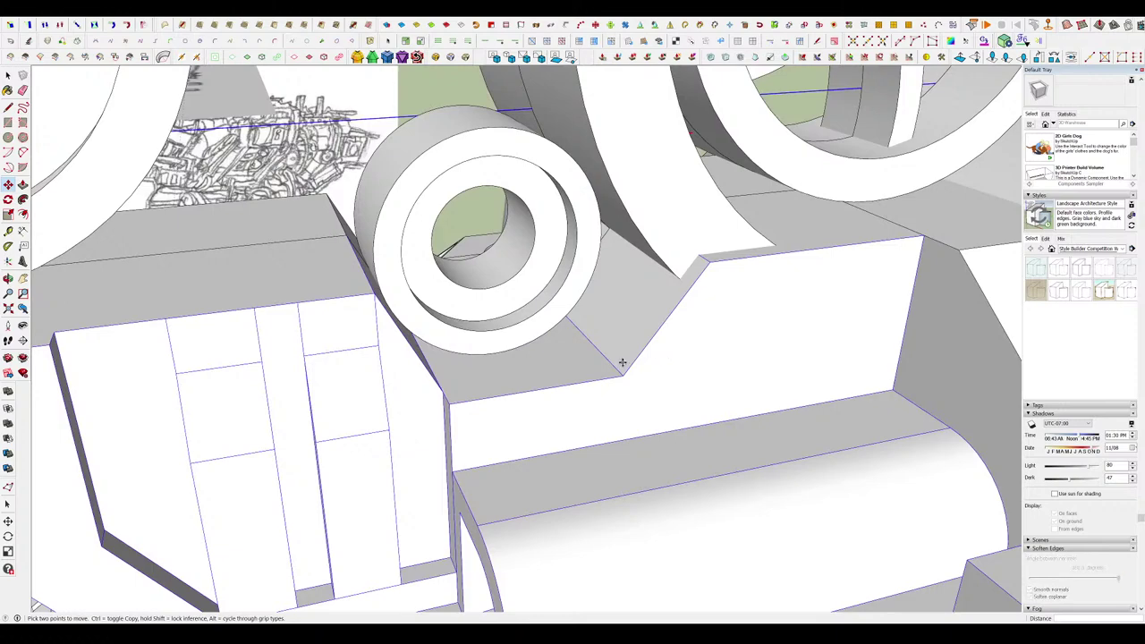
scroll(573, 268, "down", 4)
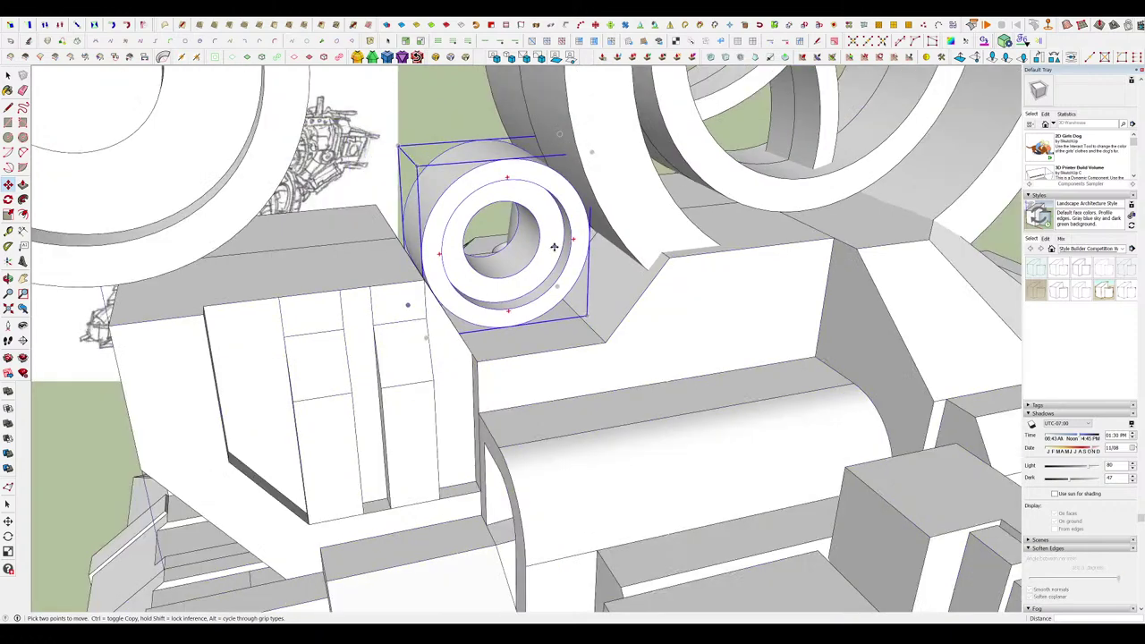
middle_click_drag(575, 277, 641, 310)
scroll(619, 285, "up", 4)
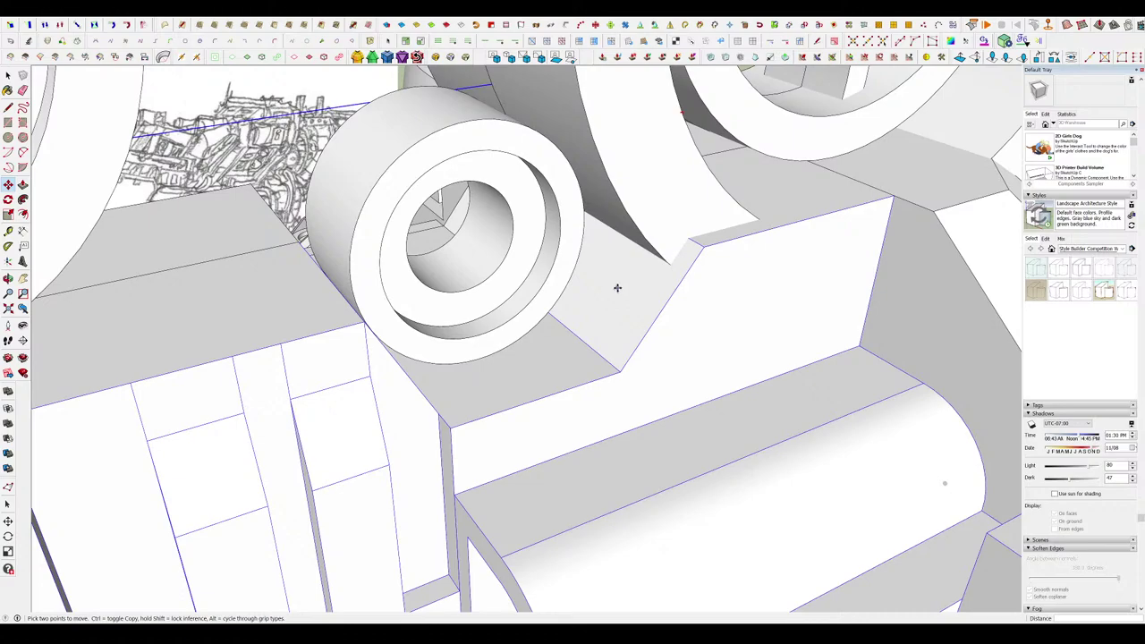
scroll(617, 288, "down", 3)
middle_click_drag(614, 288, 685, 383)
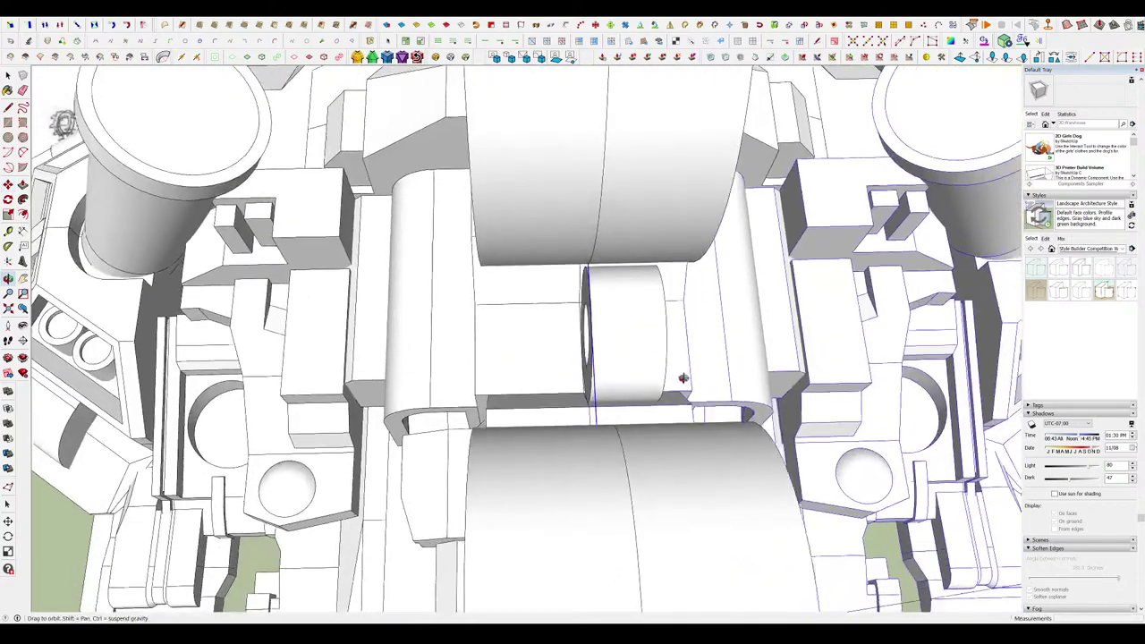
Open the ringed cylinder and delete its end face on the centre line.
scroll(685, 383, "up", 3)
key("space")
double_click(629, 273)
left_click(629, 274)
middle_click_drag(629, 274, 468, 339)
key("Delete")
left_click(462, 370)
Mirror a copy of the ringed half-cylinder across the centre line by scaling it along the red axis.
scroll(463, 370, "down", 3)
scroll(544, 399, "up", 1)
scroll(649, 299, "up", 1)
scroll(572, 331, "down", 3)
scroll(522, 360, "up", 3)
scroll(519, 358, "down", 3)
key("s")
scroll(526, 362, "up", 3)
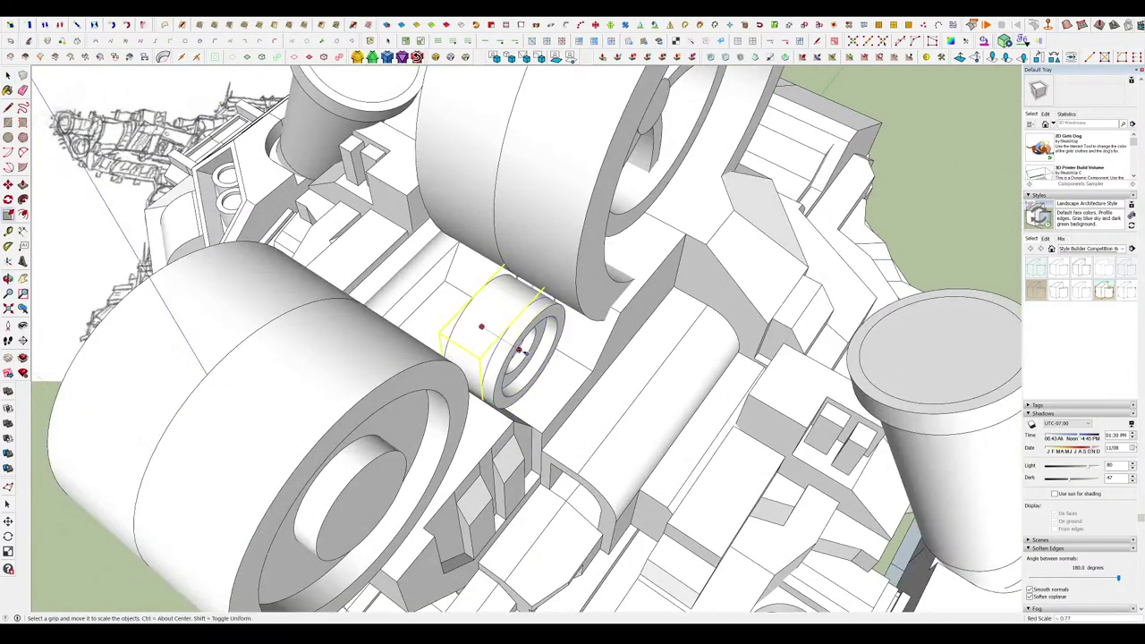
left_click_drag(519, 349, 444, 304)
middle_click_drag(435, 302, 511, 268)
Move the outer edge circle on the cylinder's end back to turn the flat rim into a bevel.
key("space")
double_click(545, 318)
scroll(556, 315, "up", 4)
key("m")
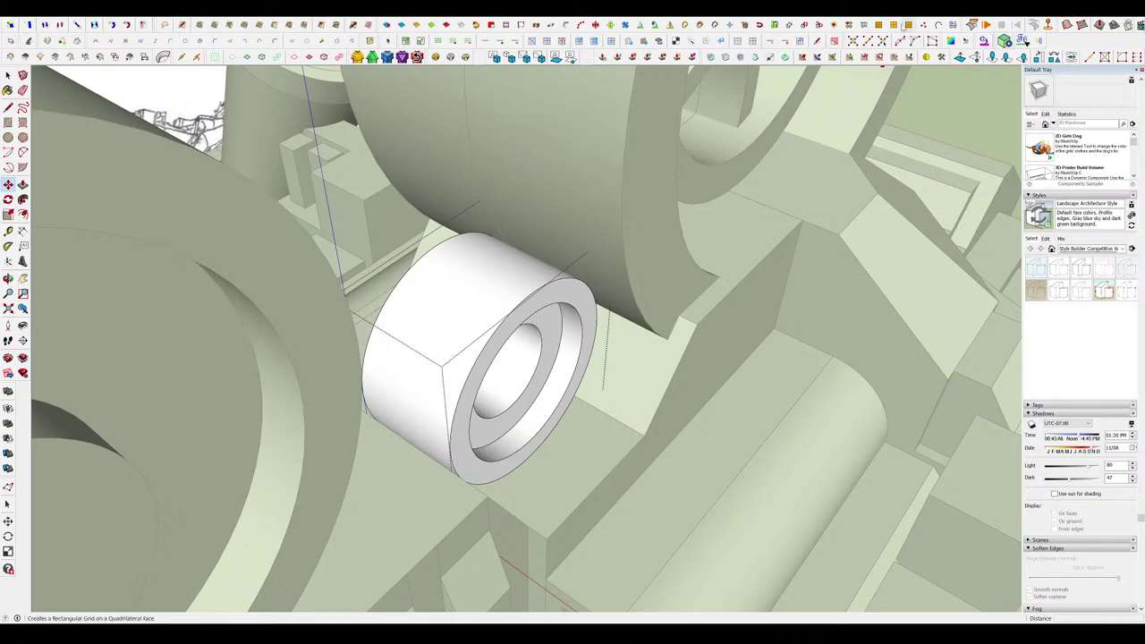
mouse_move(559, 301)
middle_mouse_down()
mouse_move(590, 291)
mouse_move(549, 326)
mouse_move(569, 295)
middle_mouse_up()
key("m")
scroll(569, 295, "up", 2)
Offset the recessed face's edge inward, pull the resulting thin ring out about 169 cm, and leave the cylinder.
key("f")
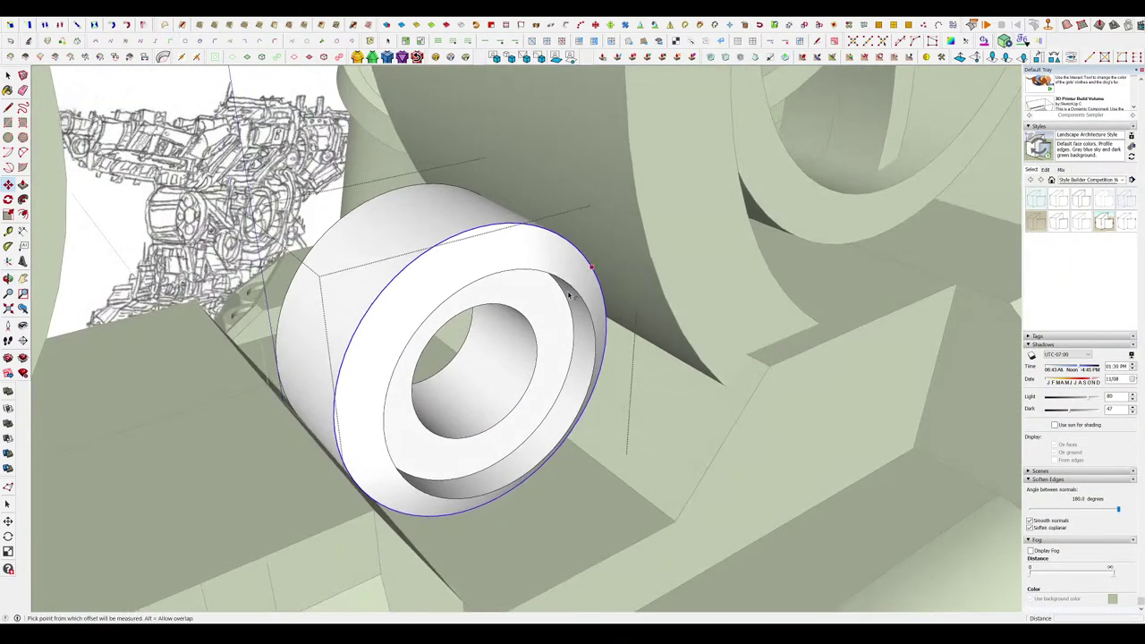
left_click(556, 292)
key("f")
left_click(556, 281)
left_click(548, 289)
key("p")
left_click_drag(554, 297, 557, 279)
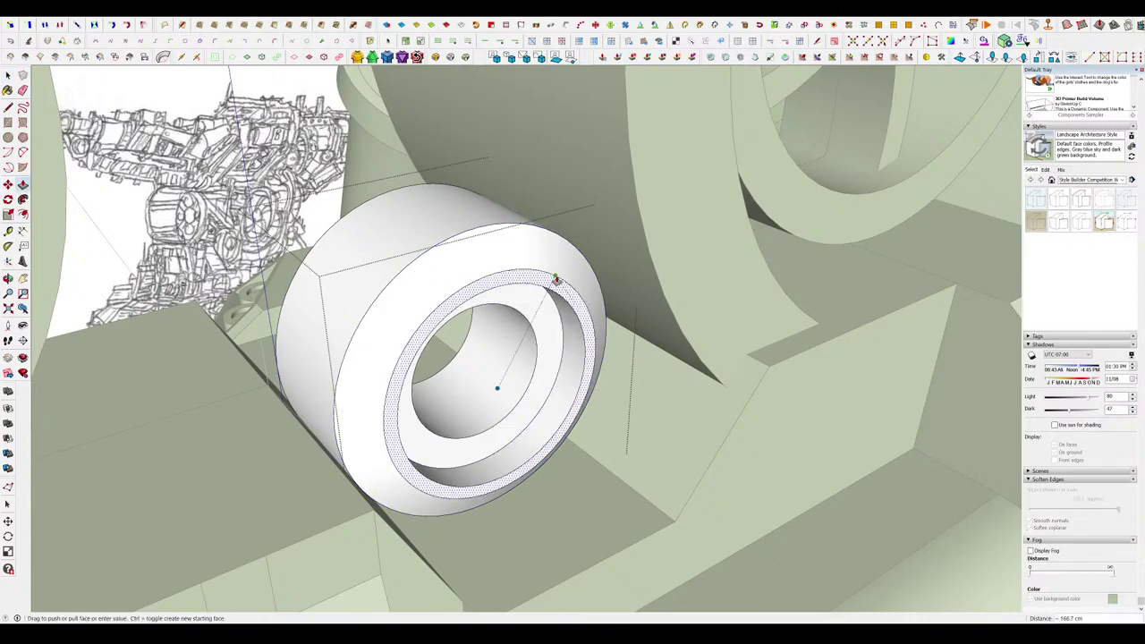
key("e")
mouse_move(558, 279)
middle_mouse_down()
mouse_move(278, 248)
mouse_move(636, 289)
middle_mouse_up()
scroll(636, 289, "down", 4)
key("space")
left_click(636, 289)
scroll(504, 274, "down", 3)
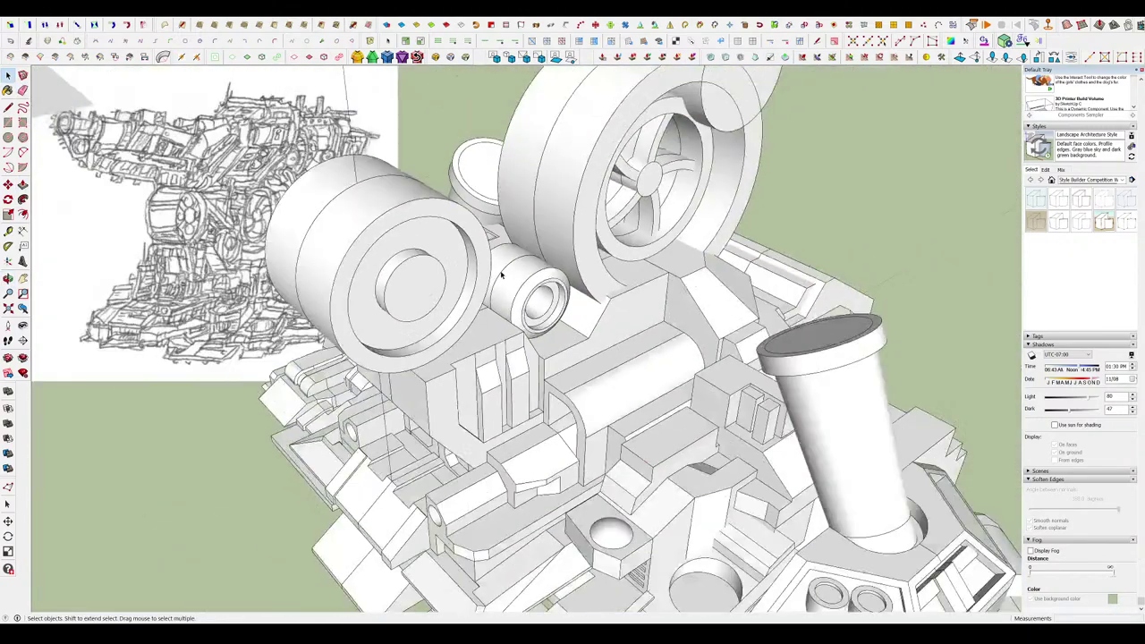
Examine how the small cylinder sits in the notch between the wheels and the surrounding blocks.
middle_click_drag(504, 274, 549, 240)
key("space")
scroll(528, 266, "up", 4)
middle_click_drag(529, 280, 370, 312)
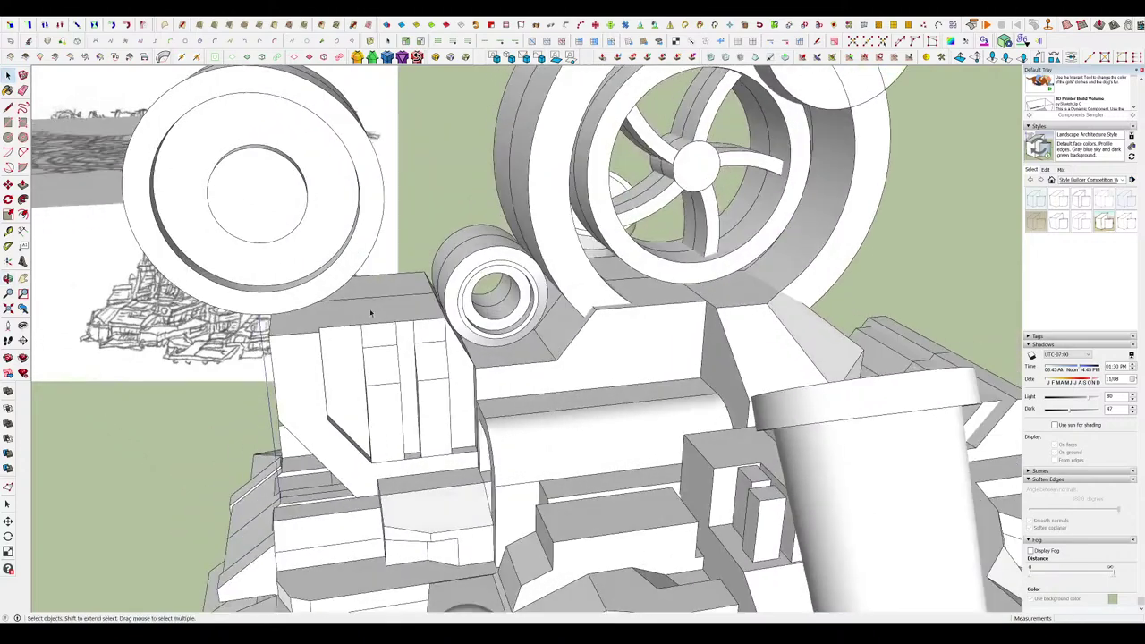
scroll(396, 324, "up", 4)
scroll(501, 274, "down", 8)
middle_click_drag(504, 276, 617, 322)
scroll(502, 276, "up", 6)
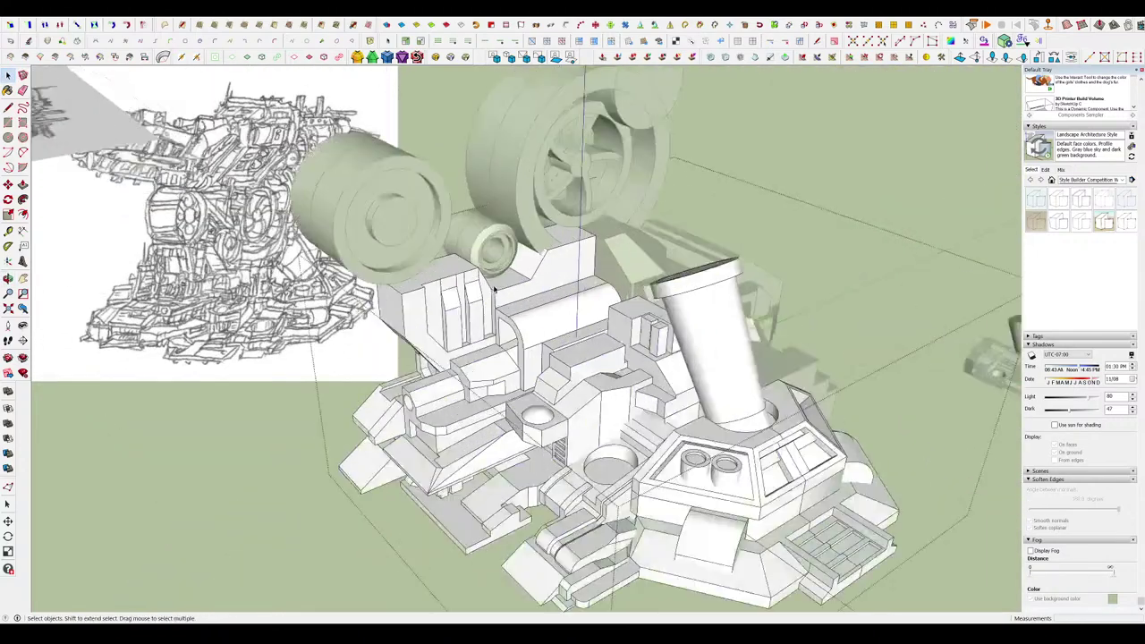
Outline a thin strip just below the notch floor on the block's side wall and push it in about 1107 cm.
key("l")
key("space")
double_click(622, 251)
key("l")
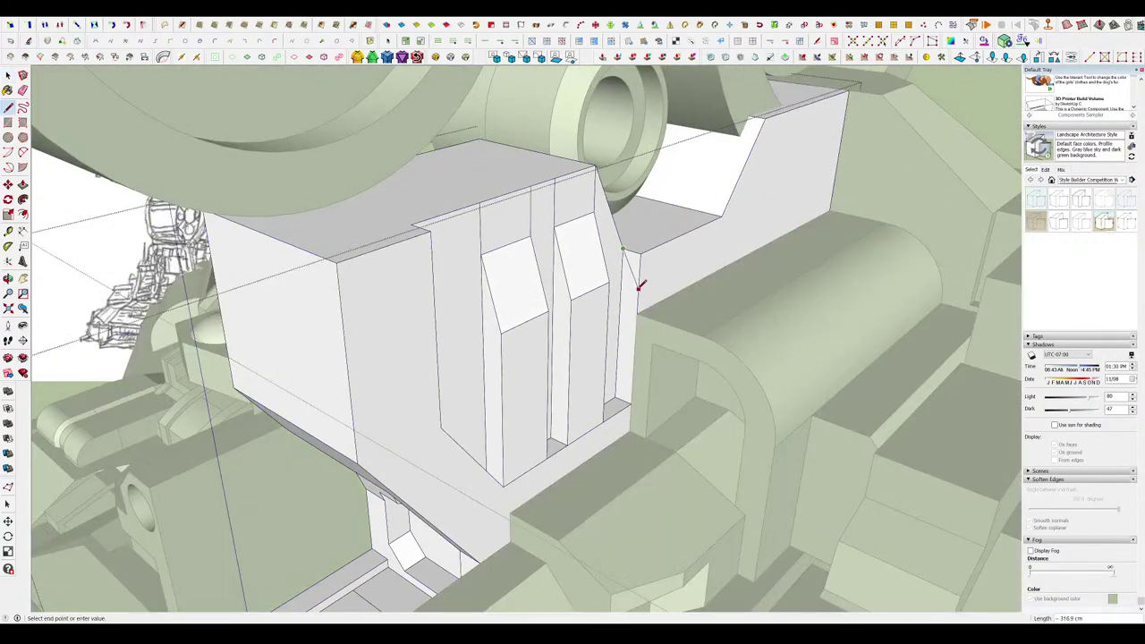
left_click(637, 275)
left_click(722, 219)
scroll(641, 259, "down", 8)
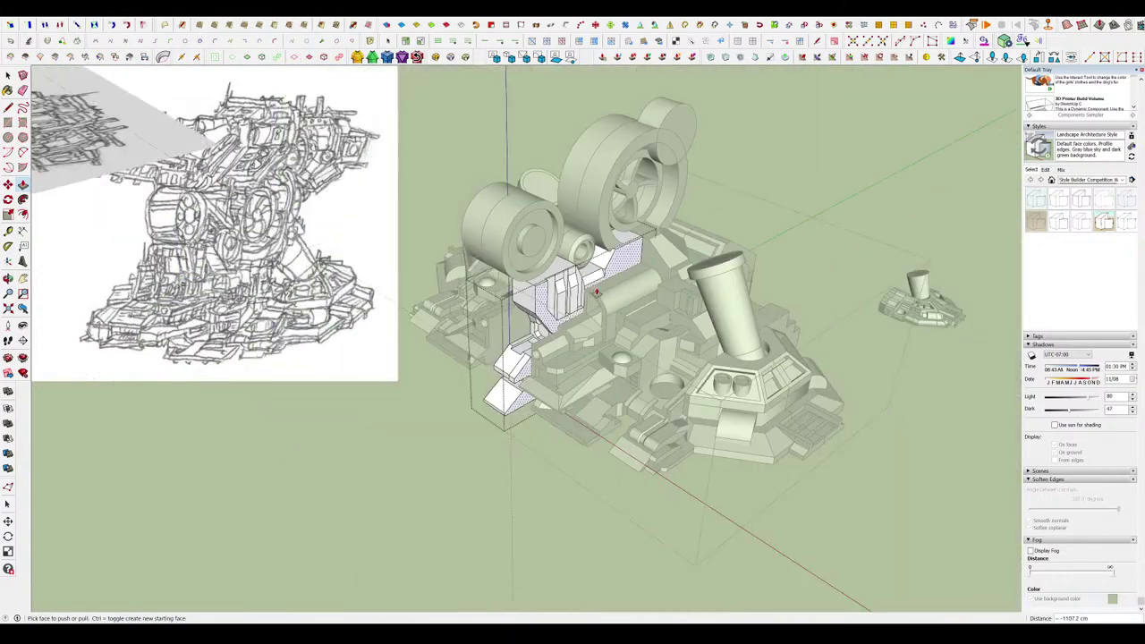
scroll(613, 266, "up", 3)
mouse_move(613, 271)
middle_mouse_down()
mouse_move(621, 328)
mouse_move(706, 338)
mouse_move(838, 268)
mouse_move(810, 322)
mouse_move(703, 269)
mouse_move(626, 255)
middle_mouse_up()
scroll(543, 284, "up", 2)
key("p")
key("space")
left_click(811, 322)
Examine the whole mech base from the front and from an angle against the reference sketch.
scroll(810, 322, "down", 5)
scroll(547, 363, "up", 3)
middle_click_drag(547, 364, 434, 313)
double_click(563, 372)
scroll(563, 372, "down", 3)
scroll(537, 358, "down", 4)
left_click(677, 447)
left_click(677, 448)
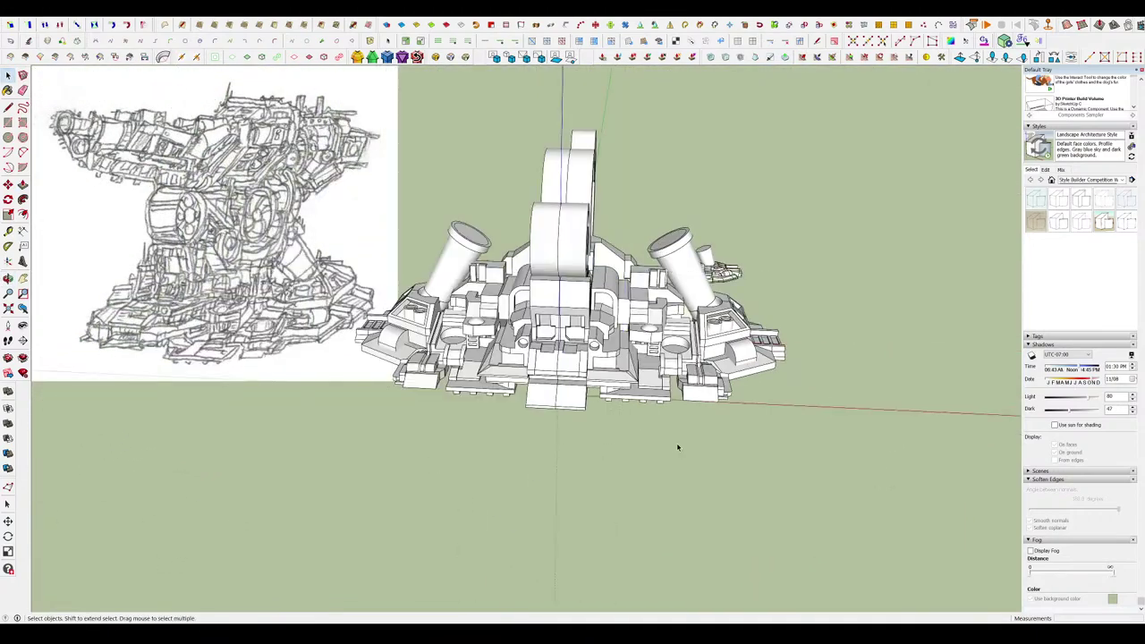
middle_click_drag(677, 447, 510, 394)
scroll(555, 232, "up", 4)
middle_click_drag(545, 206, 604, 255)
scroll(610, 260, "down", 2)
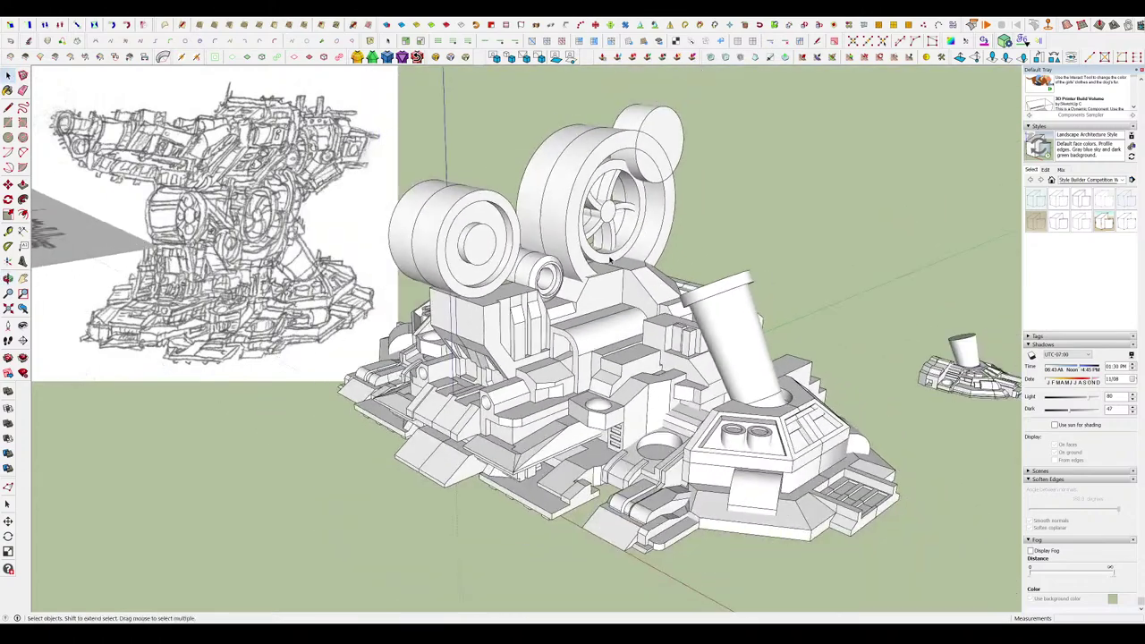
scroll(434, 225, "up", 2)
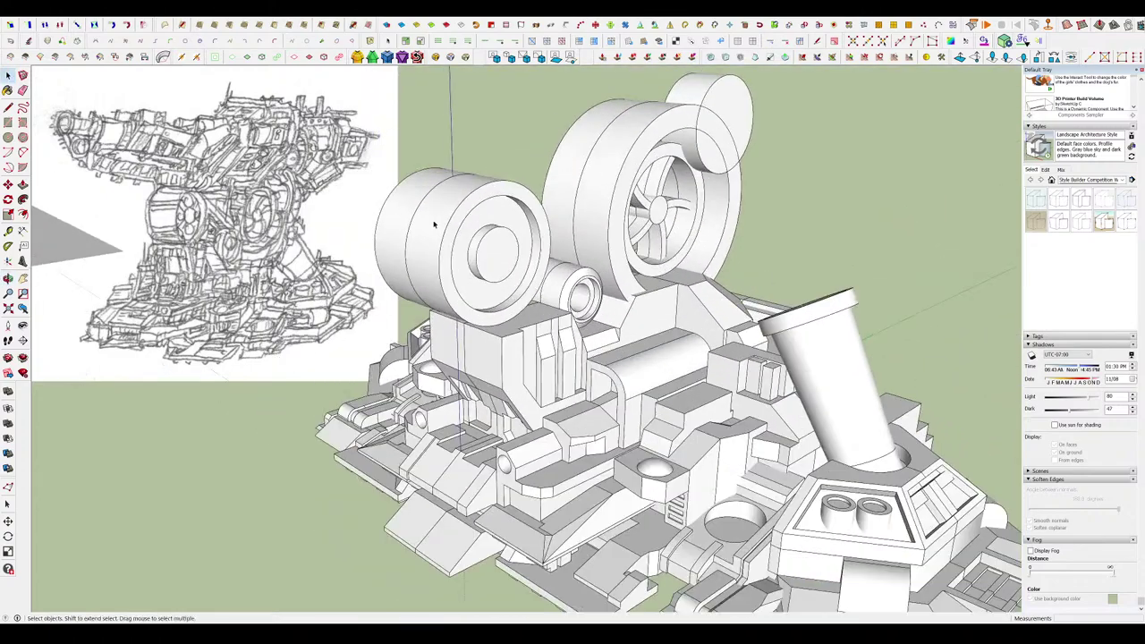
Draw a rectangle about 406 by 231 cm on the front wheel's hub and pull it out into a small block.
double_click(494, 244)
scroll(495, 244, "up", 3)
mouse_move(495, 244)
middle_mouse_down()
mouse_move(439, 183)
mouse_move(488, 241)
middle_mouse_up()
left_click(707, 256)
scroll(488, 241, "up", 2)
key("r")
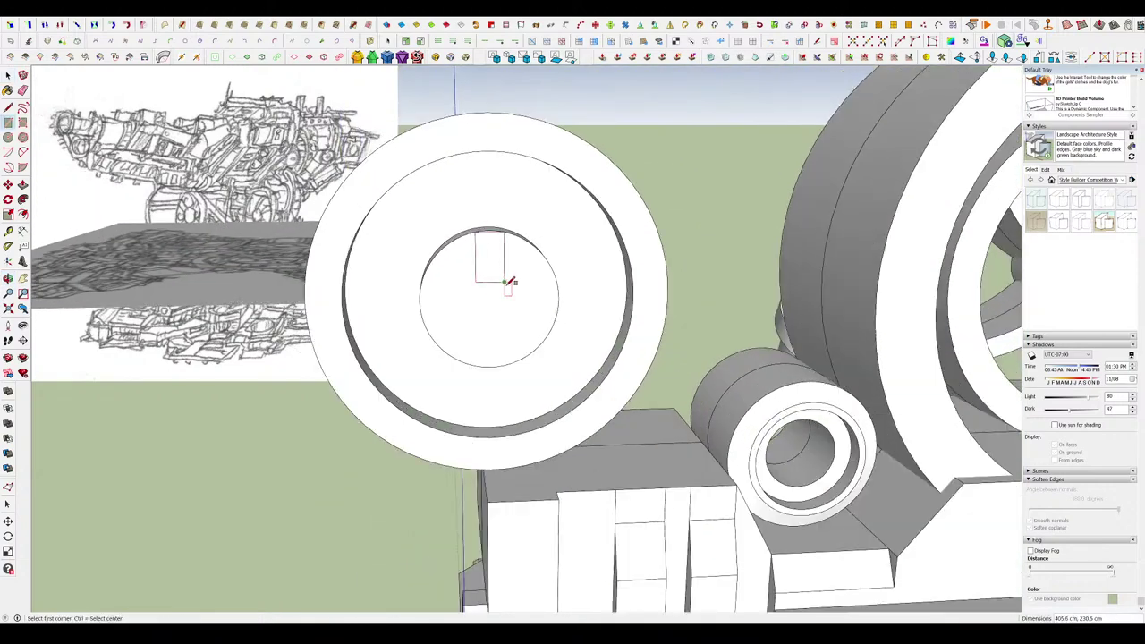
middle_click_drag(507, 283, 519, 309)
key("p")
Select the small block on the wheel's hub and make it a component.
key("space")
left_click(529, 315)
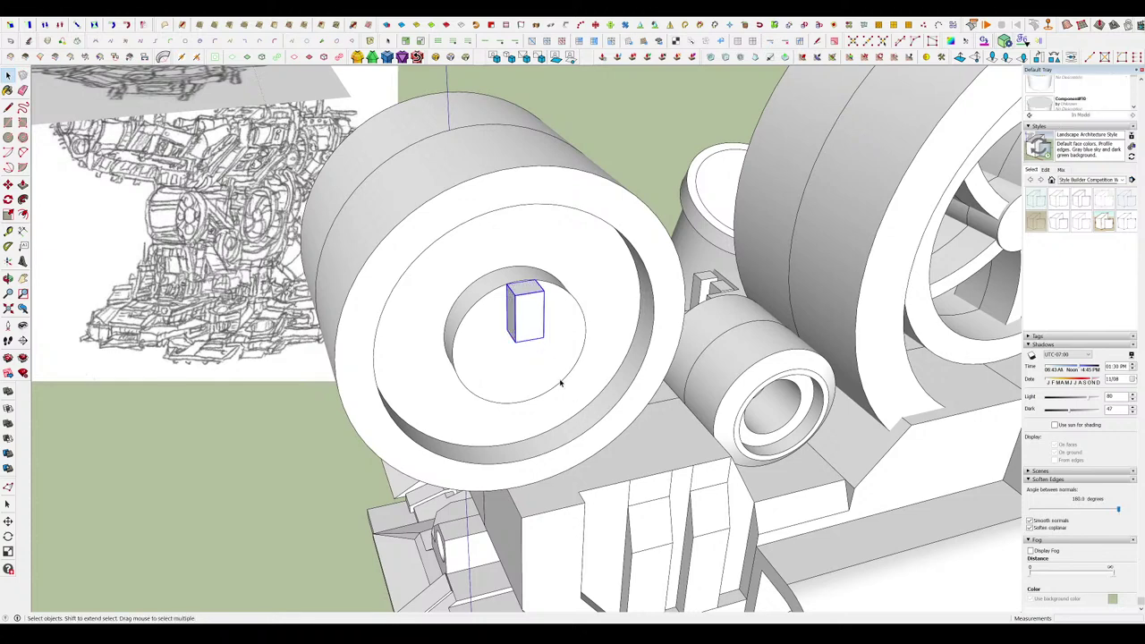
middle_click_drag(561, 383, 576, 400)
key("g")
Resize the block component and move it into place as a spoke between the wheel's hub and outer rim.
double_click(535, 318)
left_click(539, 219)
middle_click_drag(538, 228, 494, 242)
key("space")
key("Escape")
scroll(545, 302, "up", 4)
key("m")
left_click(580, 312)
left_click(581, 312)
left_click(579, 273)
Draw a horizontal line across the wheel hub's diameter to mark its centre.
scroll(547, 185, "down", 5)
scroll(409, 113, "up", 2)
scroll(463, 233, "up", 2)
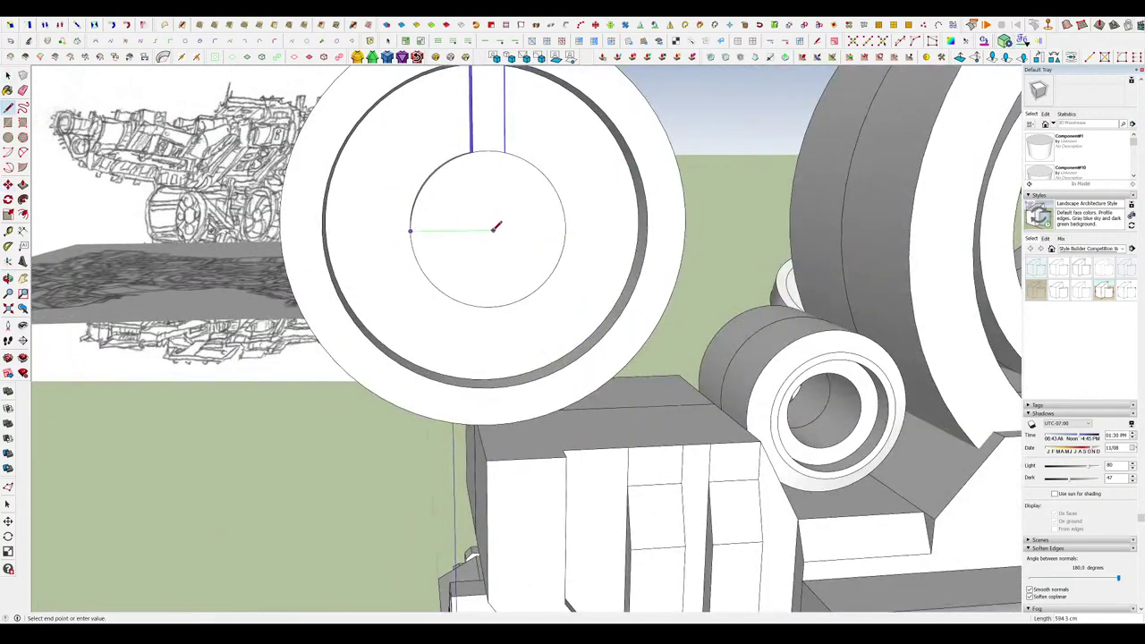
scroll(567, 225, "down", 3)
middle_click_drag(566, 224, 555, 203)
scroll(614, 274, "down", 3)
scroll(546, 223, "up", 3)
scroll(581, 221, "up", 2)
Rotate a copy of the spoke a quarter turn about the hub's centre.
key("space")
key("q")
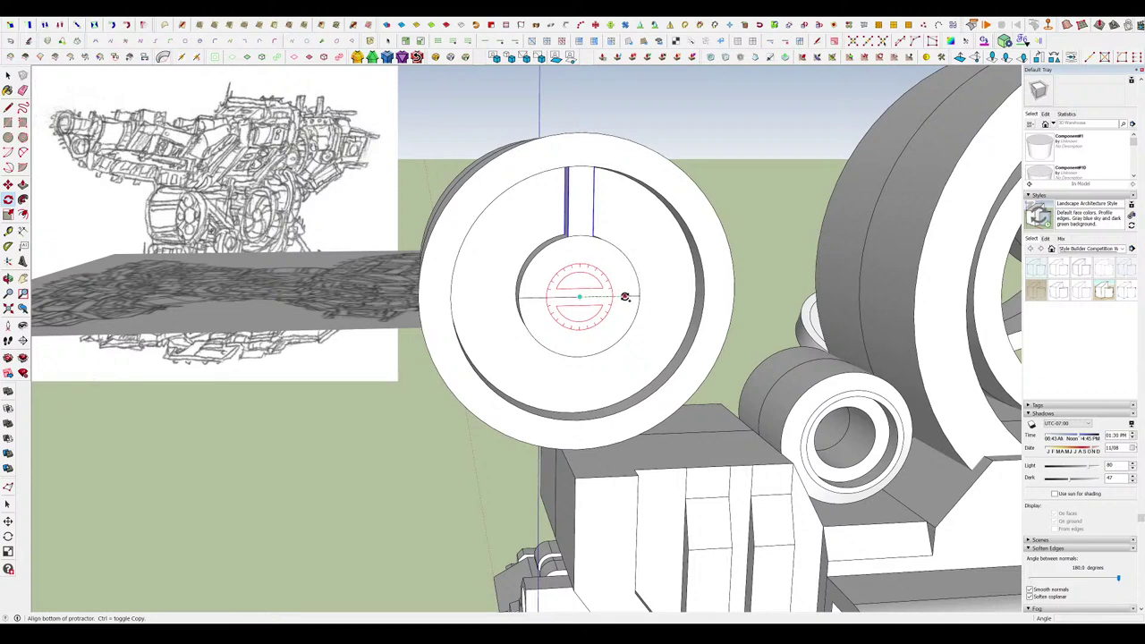
left_click(625, 296)
key("space")
scroll(604, 293, "up", 1)
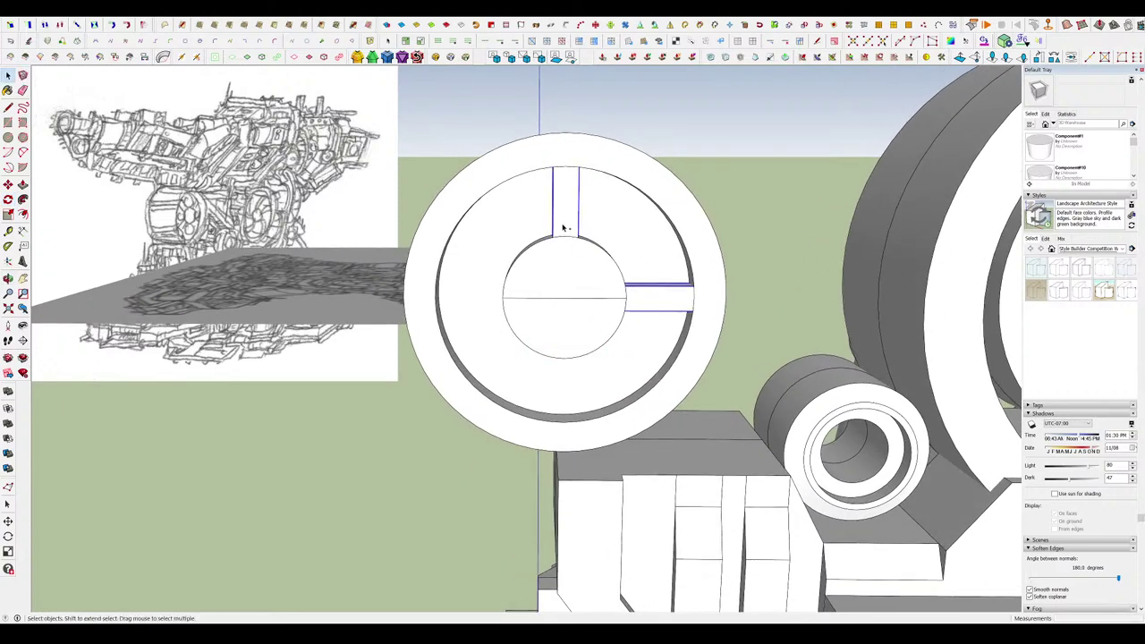
Rotate a copy of the two spokes half a turn about the hub's centre to make four spokes.
key("q")
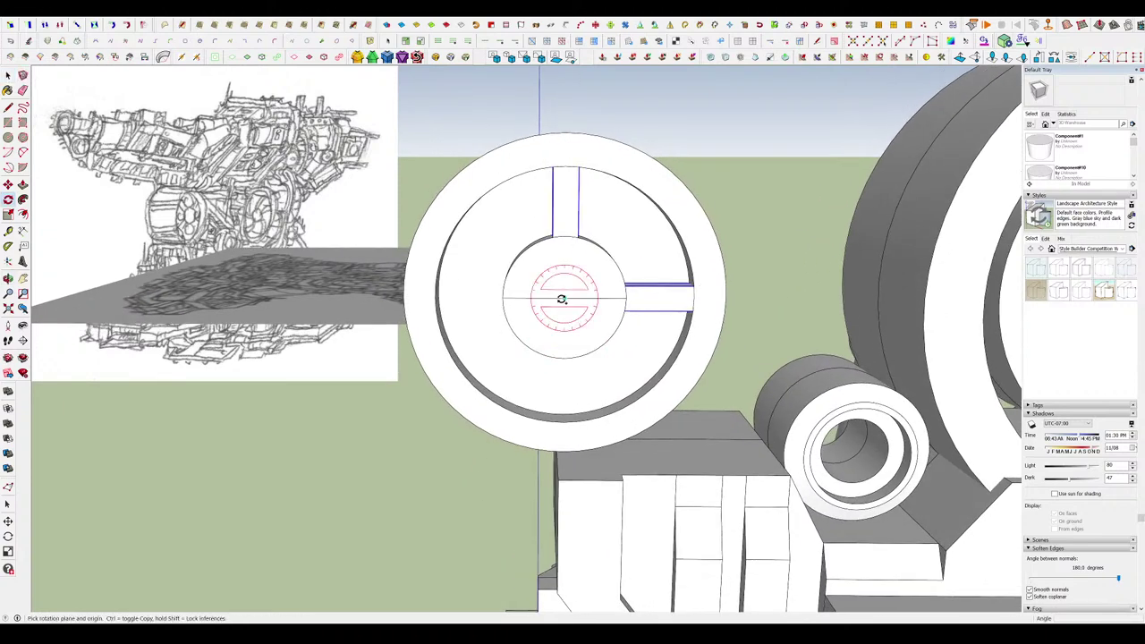
left_click(591, 299)
left_click(528, 298)
key("space")
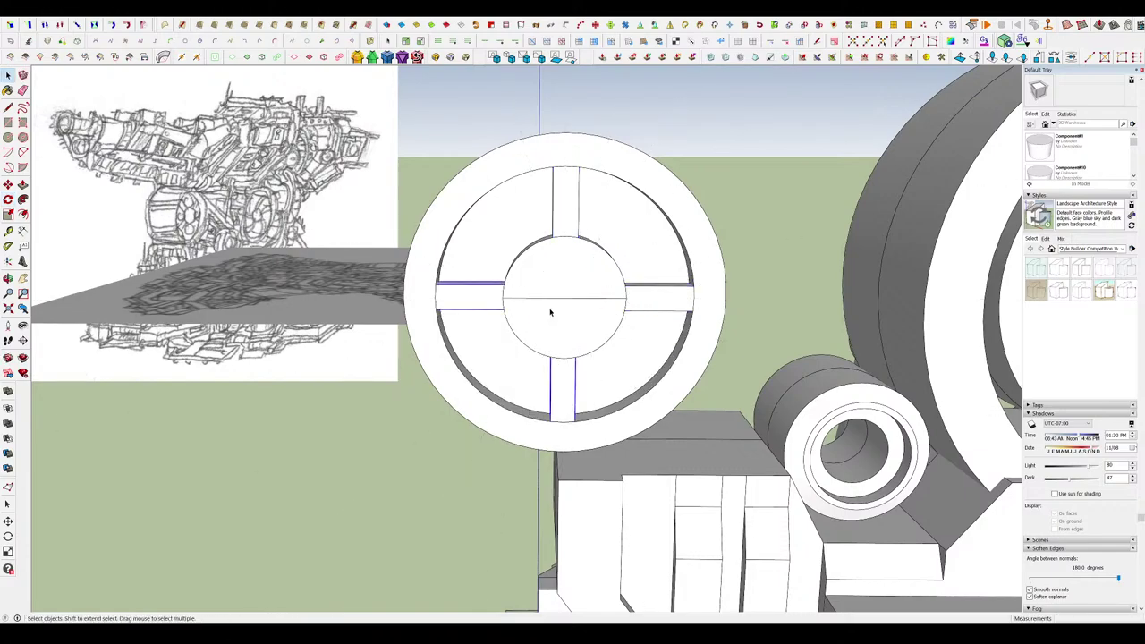
Rotate all four spokes about the hub's centre into diagonal positions.
middle_click_drag(550, 313, 514, 146)
scroll(585, 309, "down", 4)
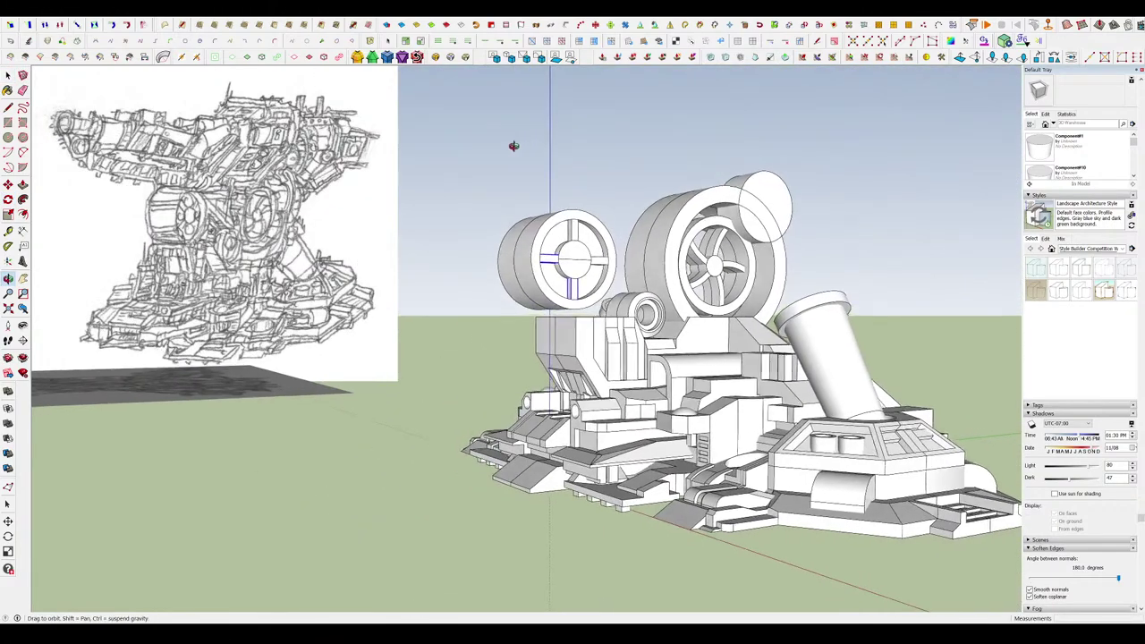
scroll(581, 250, "up", 3)
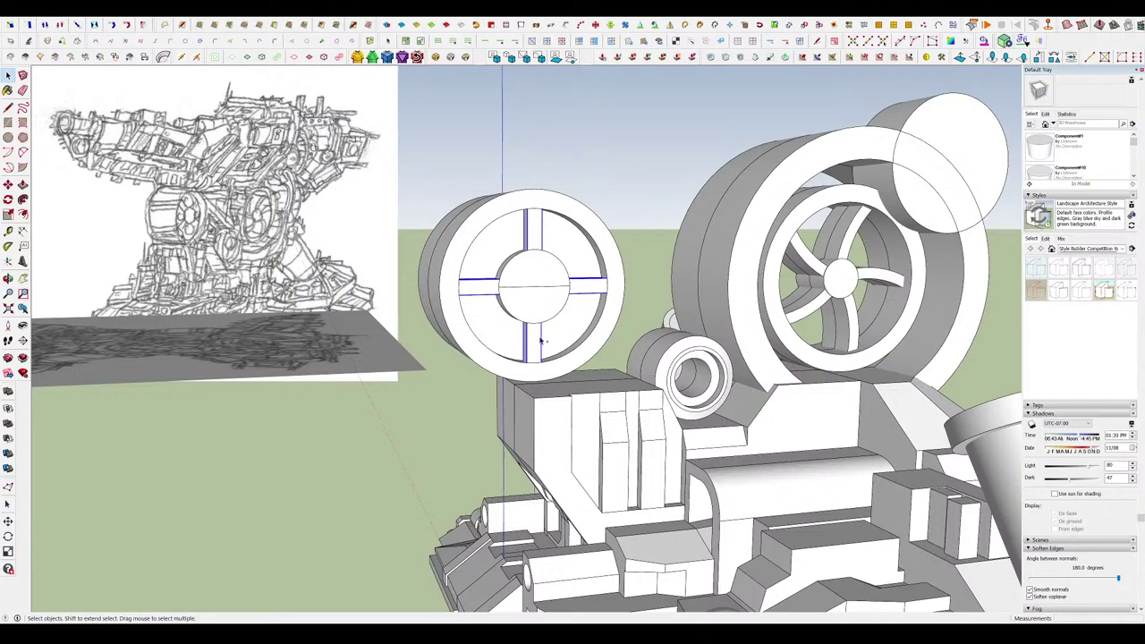
middle_click_drag(540, 341, 512, 333)
scroll(519, 304, "up", 2)
key("q")
left_click(554, 282)
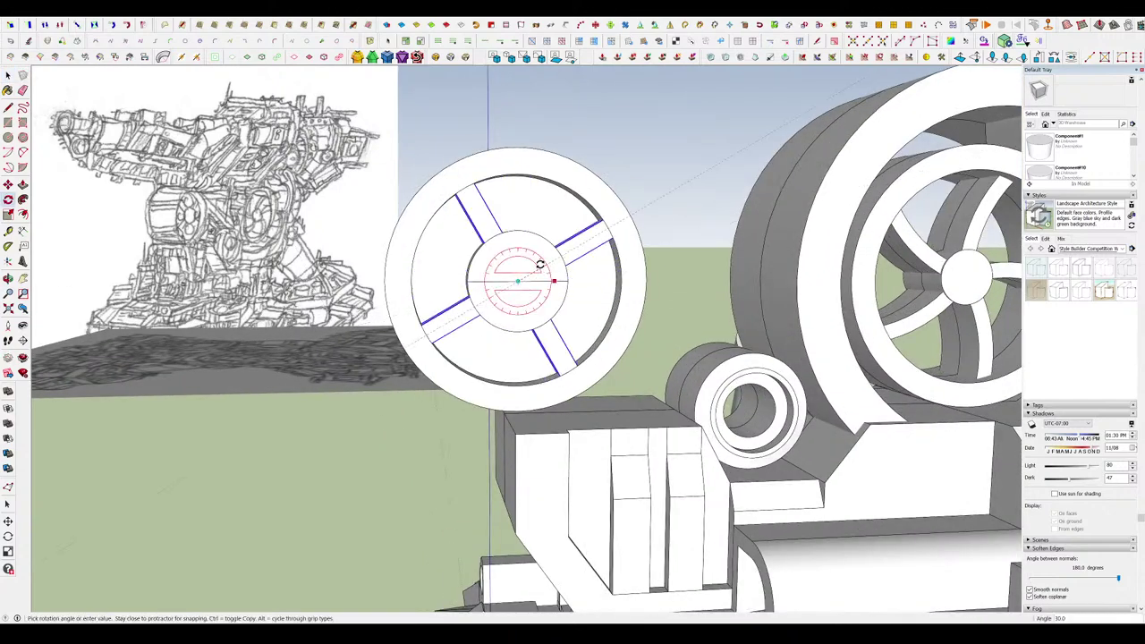
Open the spoke component and extend its outer end about 287 cm with Push/Pull, past the wheel's rim.
middle_click_drag(540, 260, 527, 385)
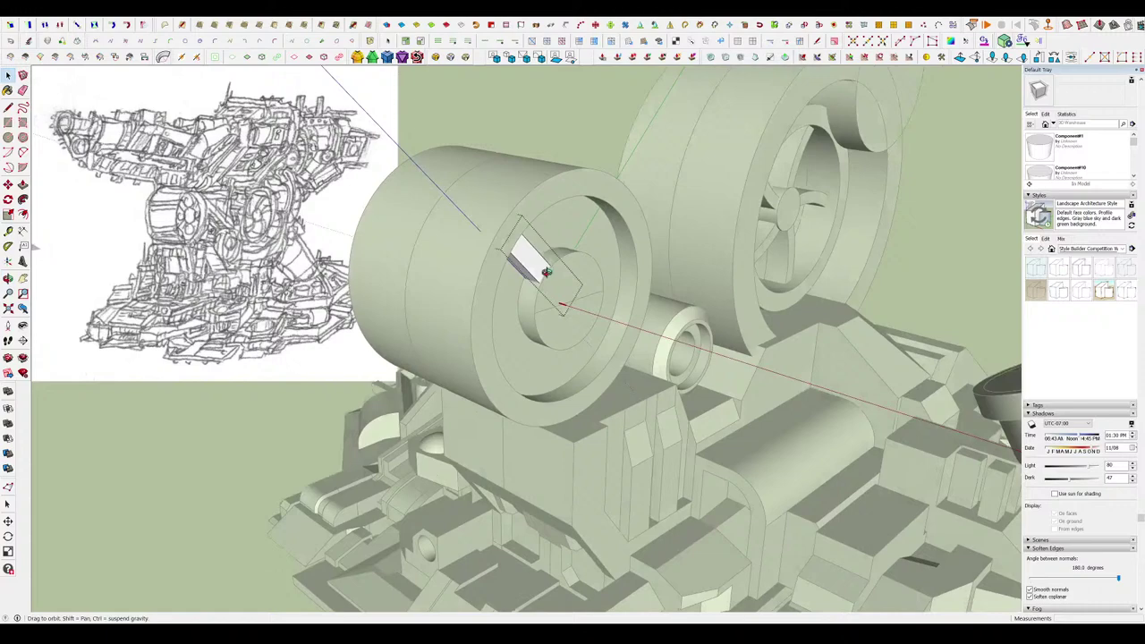
scroll(510, 247, "up", 4)
key("Escape")
key("h")
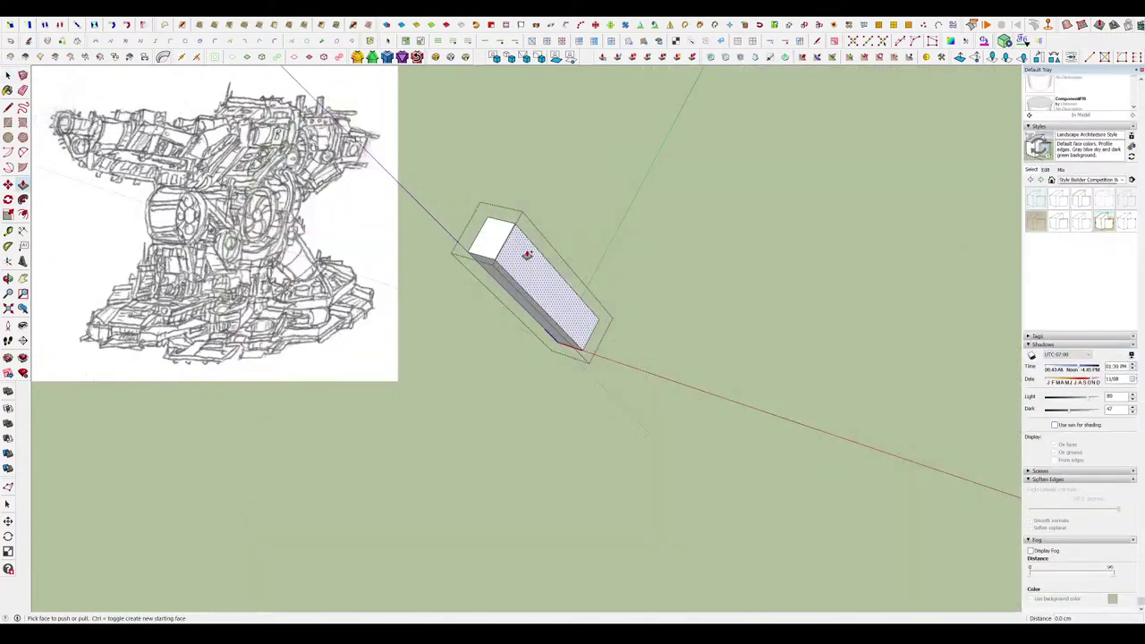
left_click_drag(493, 244, 466, 209)
key("h")
scroll(508, 247, "down", 3)
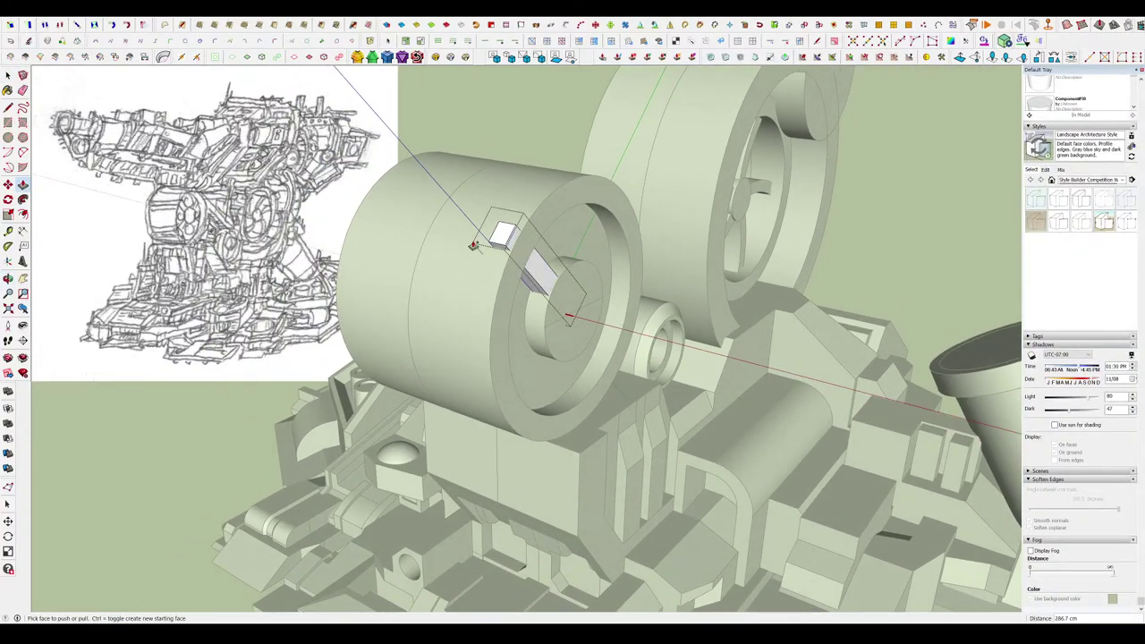
Push/Pull the spoke's protruding tip backwards to form a strip along the cylinder's outer surface, and close the component.
middle_click_drag(473, 246, 872, 314)
key("h")
scroll(593, 228, "up", 1)
key("r")
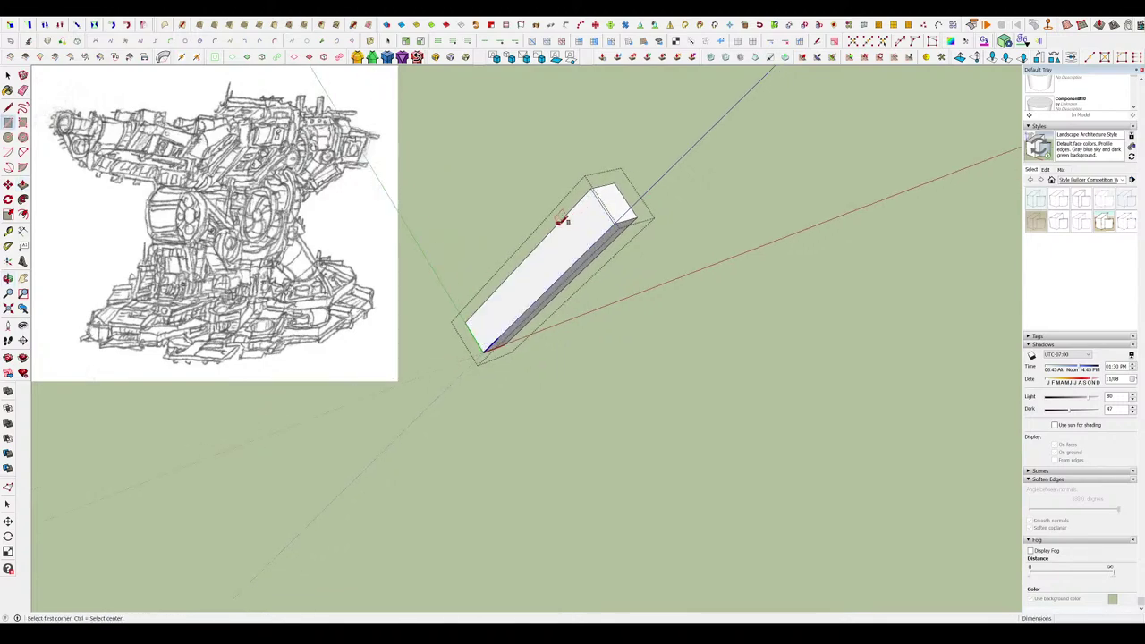
key("p")
key("alt+h")
scroll(615, 223, "down", 4)
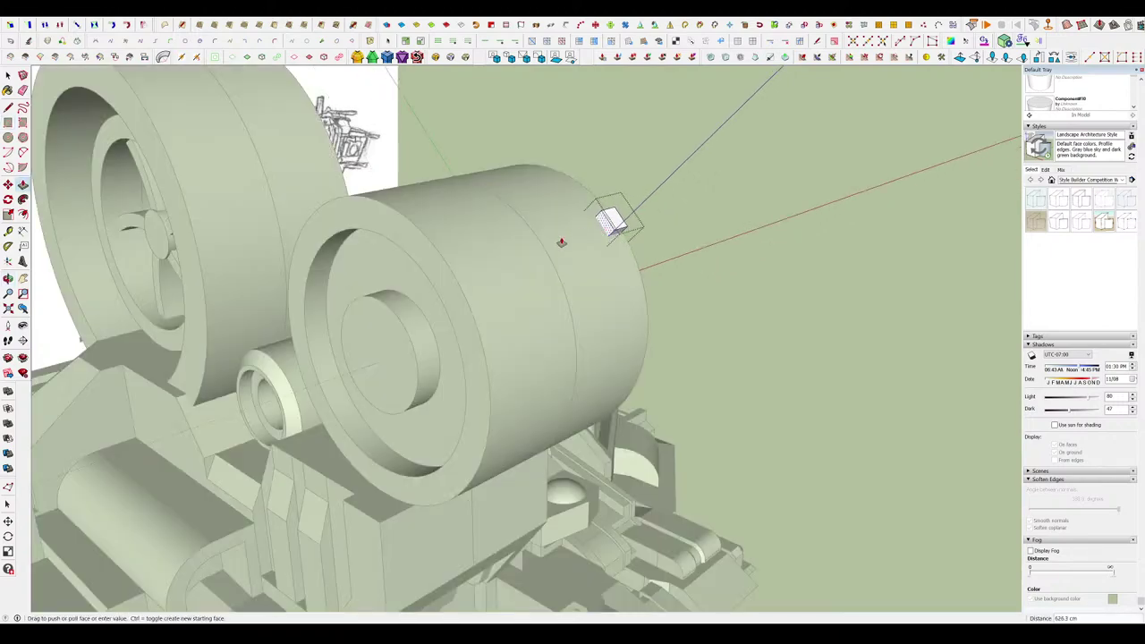
left_click(544, 251)
middle_click_drag(544, 252, 481, 263)
key("space")
middle_click_drag(680, 251, 442, 256)
scroll(527, 245, "down", 4)
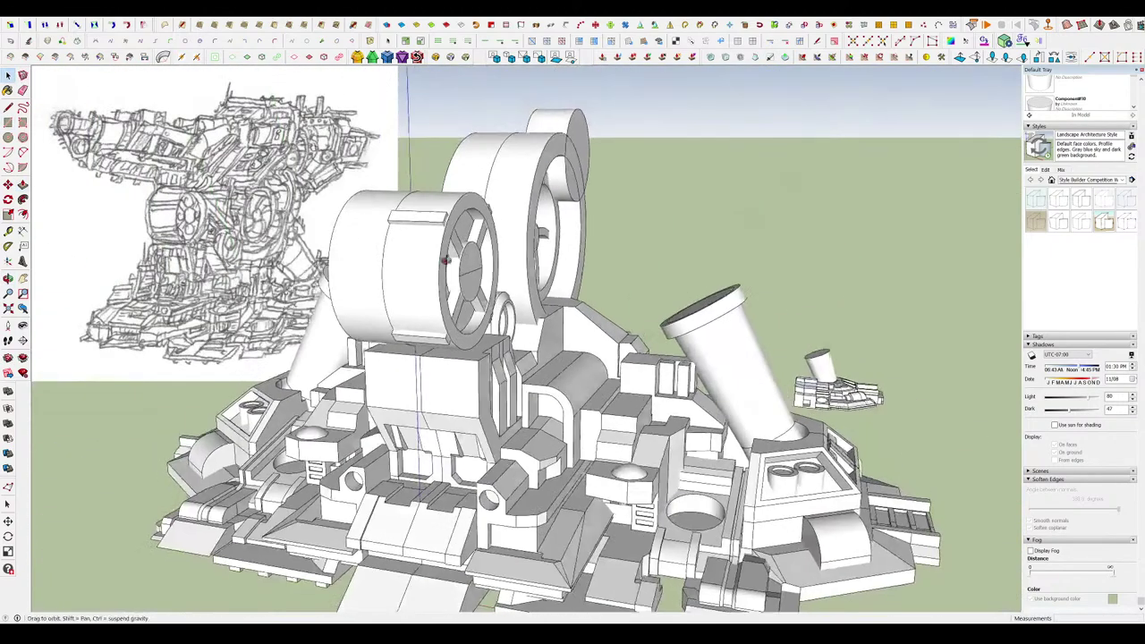
Mirror a copy of the four spokes with their strips onto the rear half of the cylinder.
scroll(413, 284, "up", 4)
left_click(412, 284)
scroll(412, 285, "down", 3)
scroll(553, 270, "up", 3)
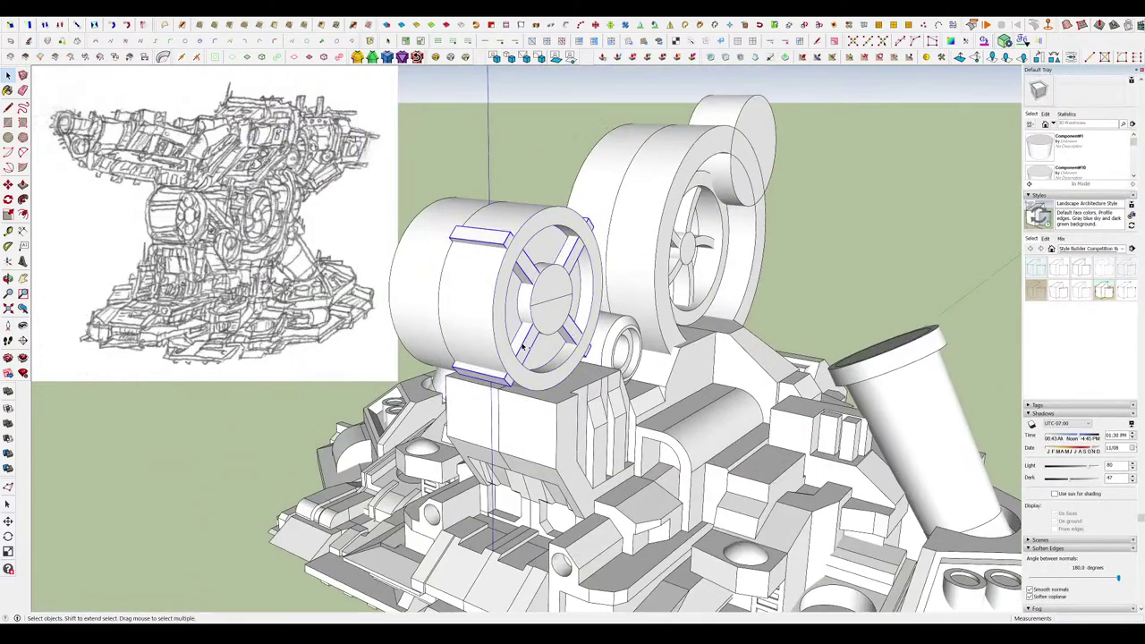
left_click(553, 302)
middle_click_drag(553, 302, 667, 284)
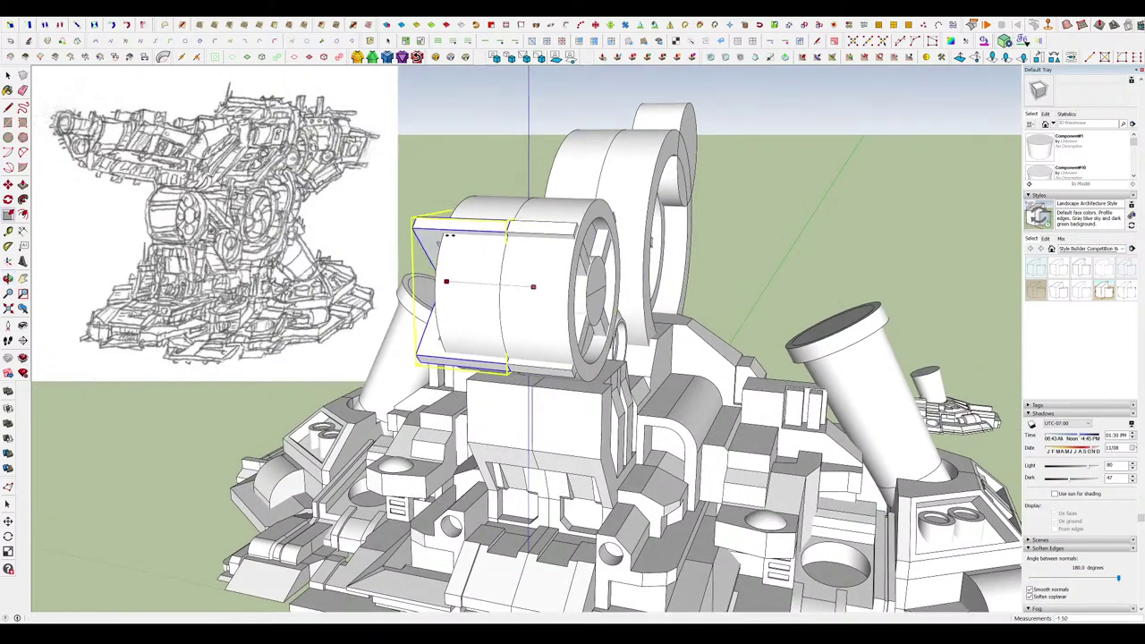
key("space")
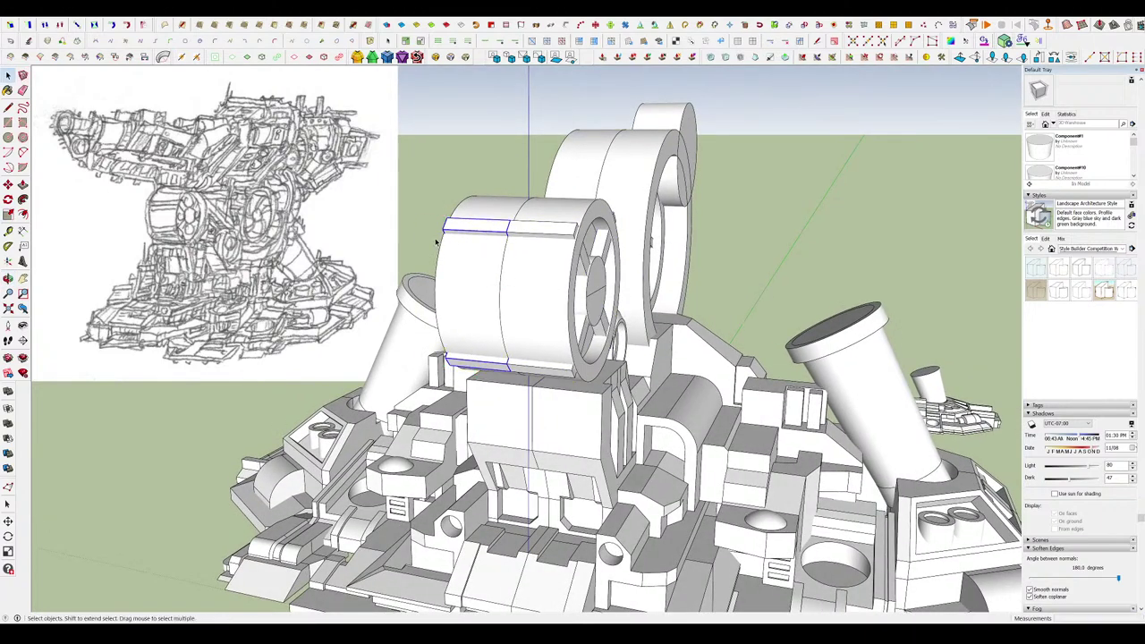
scroll(562, 248, "up", 4)
middle_click_drag(561, 248, 528, 153)
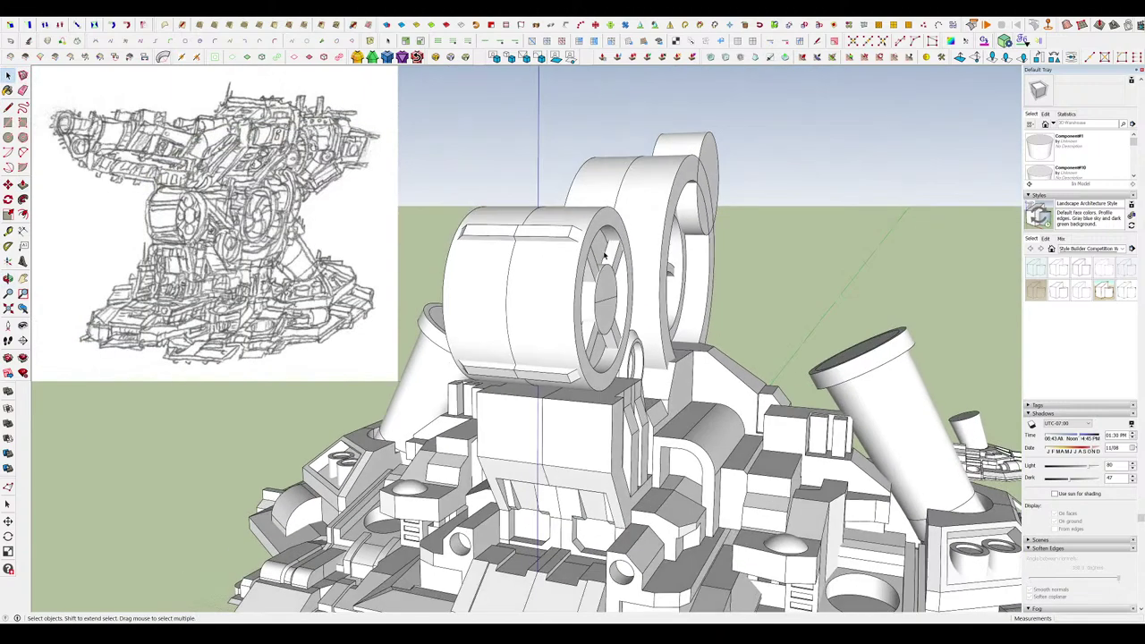
Erase the centre line across the wheel's hub and open the front wheel body for editing.
scroll(567, 259, "up", 5)
double_click(567, 259)
middle_click_drag(567, 258, 848, 321)
scroll(618, 279, "down", 3)
middle_click_drag(622, 273, 557, 224)
scroll(626, 309, "up", 3)
middle_click_drag(630, 295, 555, 282)
mouse_move(812, 374)
middle_mouse_down()
mouse_move(649, 358)
mouse_move(521, 326)
mouse_move(537, 340)
mouse_move(570, 336)
mouse_move(522, 315)
mouse_move(512, 270)
middle_mouse_up()
key("h")
key("space")
key("h")
left_click(755, 337)
key("e")
left_click(534, 330)
key("space")
double_click(570, 336)
key("h")
Draw vertical lines from the top of the wheel across its rim and recessed face to the hub.
key("l")
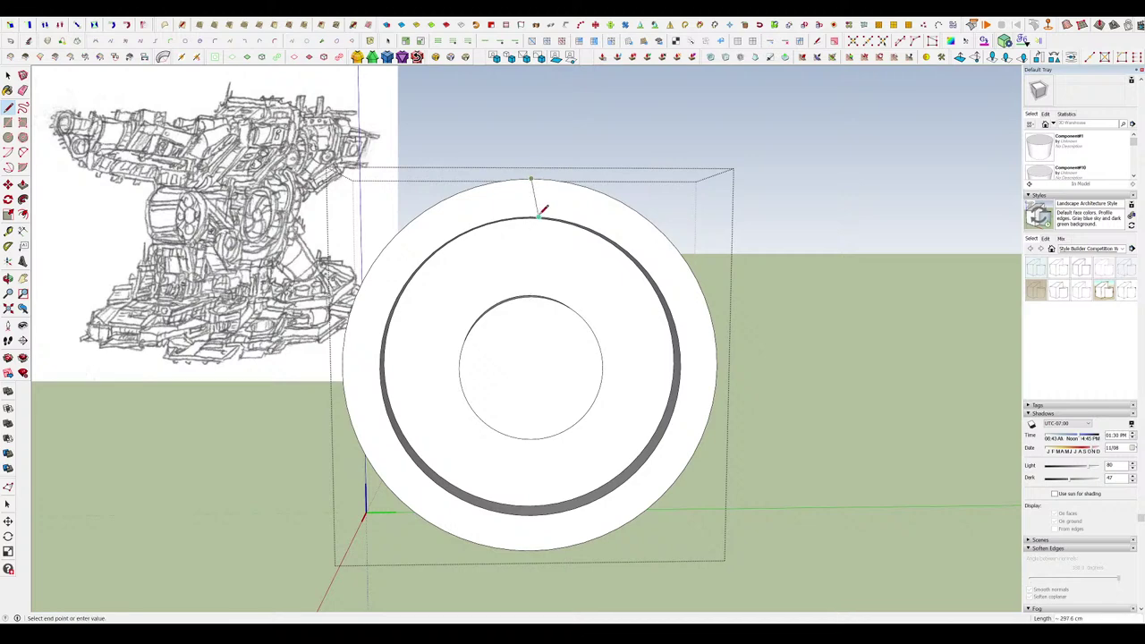
left_click(540, 213)
scroll(529, 216, "up", 2)
middle_click_drag(517, 231, 519, 362)
left_click(516, 361)
key("space")
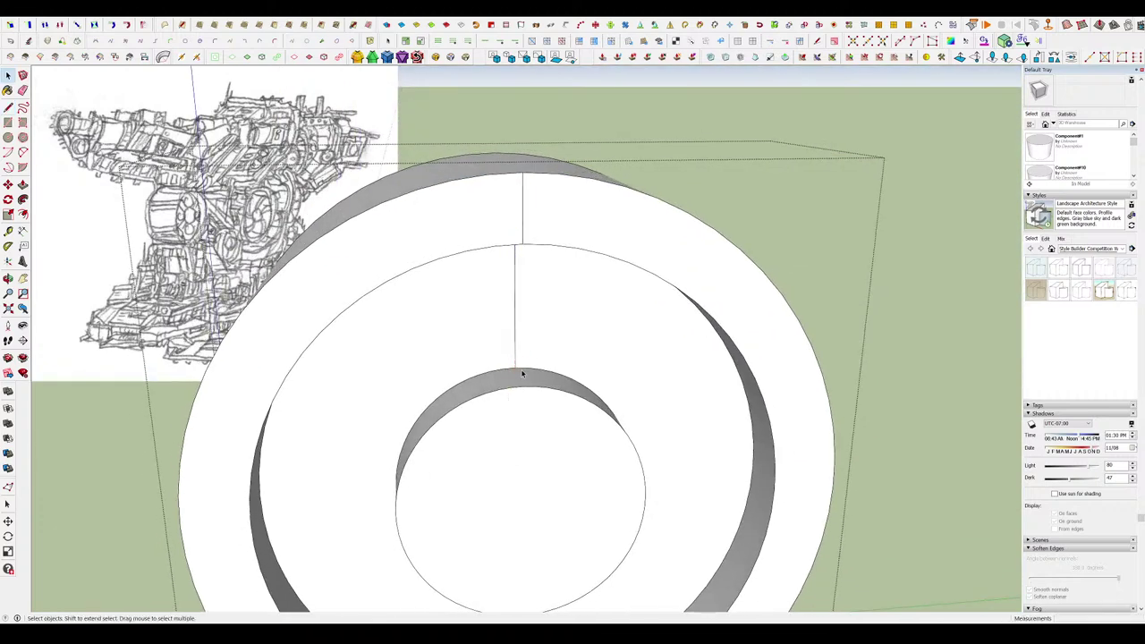
Draw lines on the hub's face from its top to the centre and from the centre to its side edge.
left_click(523, 383)
middle_click_drag(523, 383, 538, 434)
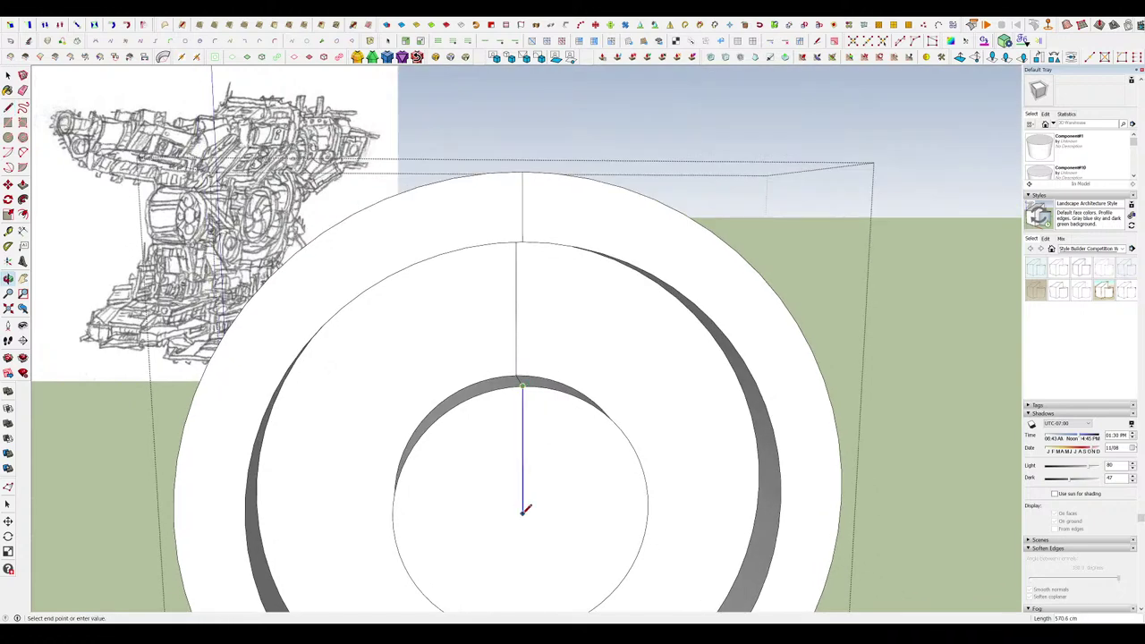
left_click(394, 517)
scroll(616, 409, "down", 5)
middle_click_drag(394, 517, 703, 459)
left_click(531, 446)
scroll(546, 447, "up", 5)
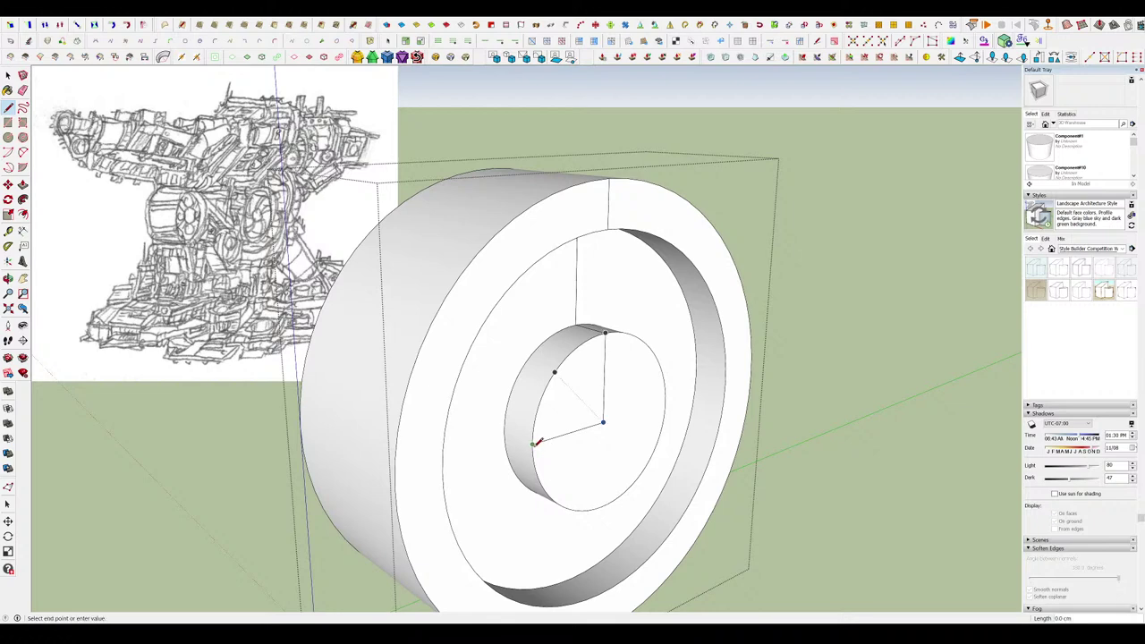
Continue the horizontal dividing line across the recess, the rim and the wheel's outer surface.
middle_click_drag(507, 430, 350, 454)
scroll(430, 430, "up", 4)
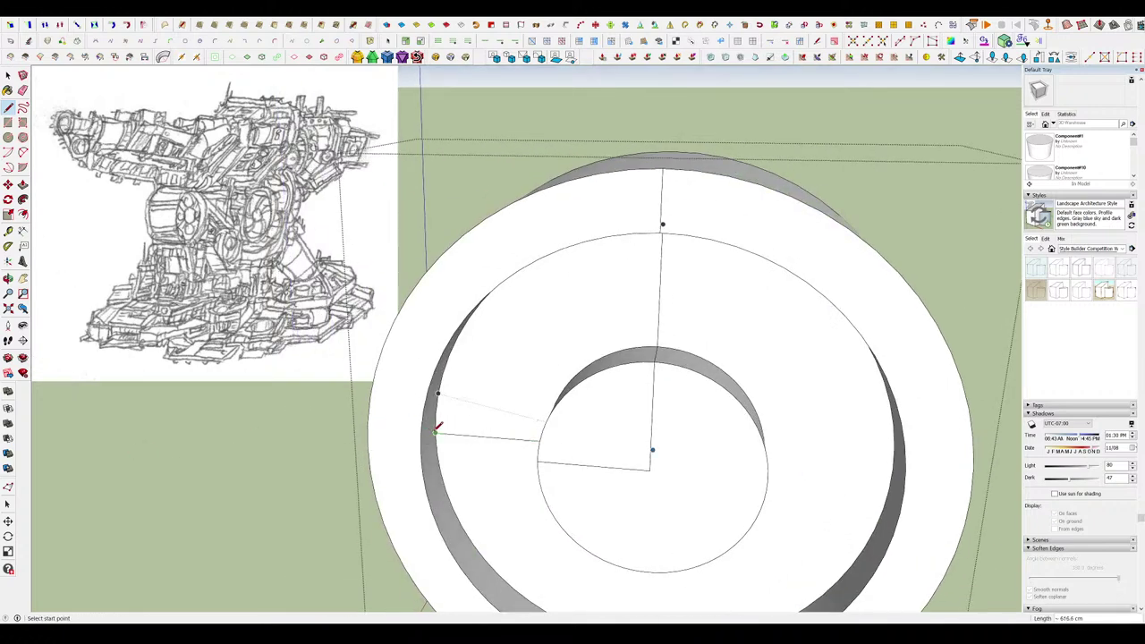
left_click(369, 446)
middle_click_drag(368, 447, 805, 439)
scroll(805, 439, "down", 2)
key("space")
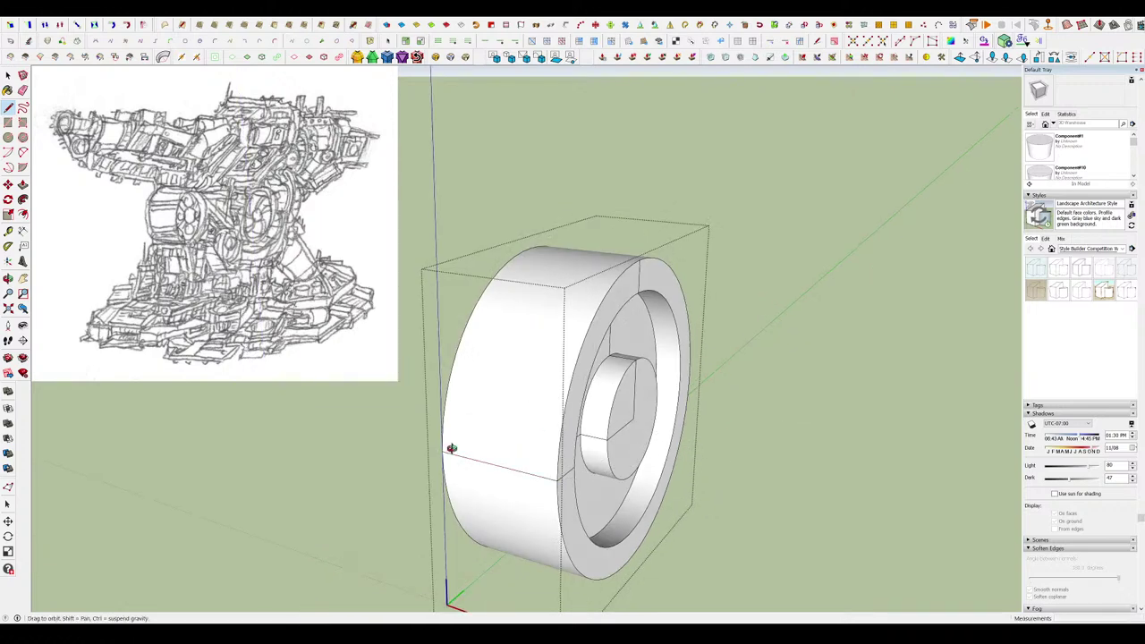
Delete the rest of the wheel so that only one front quarter is left, and close the component.
middle_click_drag(448, 452, 724, 556)
scroll(480, 459, "up", 3)
scroll(605, 470, "down", 2)
middle_click_drag(384, 416, 818, 399)
middle_click_drag(542, 366, 792, 378)
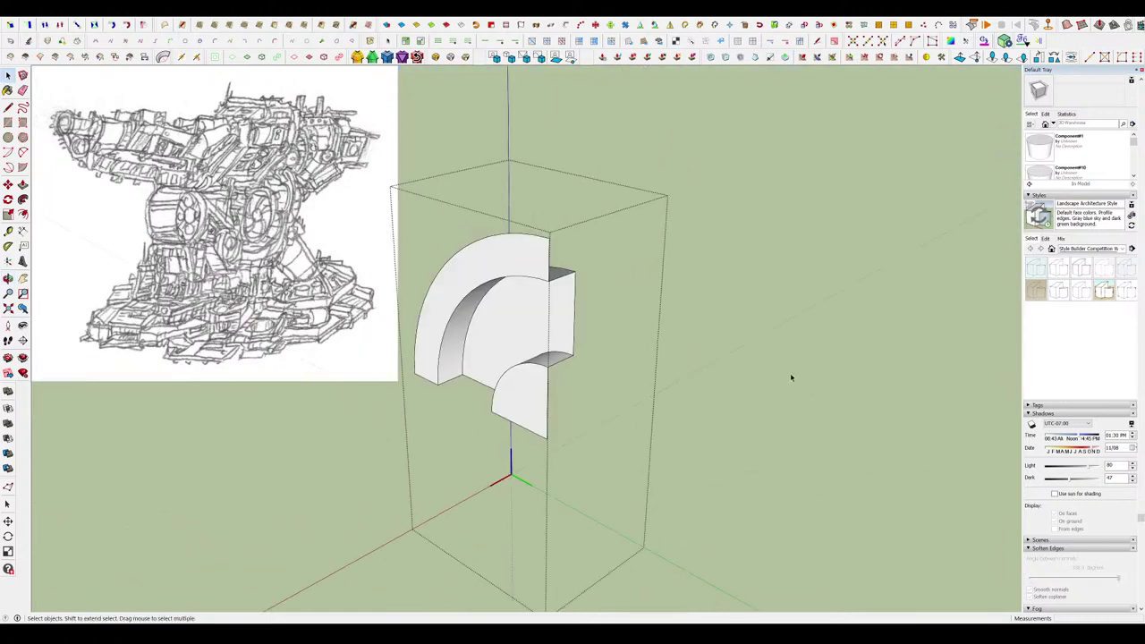
left_click(793, 378)
Reopen the wheel quarter and extrude its outer arc edge along the cylinder's length with Extrude Edges by Vector.
middle_click_drag(644, 322, 823, 379)
left_click(507, 367)
double_click(507, 367)
middle_click_drag(507, 366, 573, 293)
key("i")
left_click(577, 234)
middle_click_drag(577, 233, 504, 237)
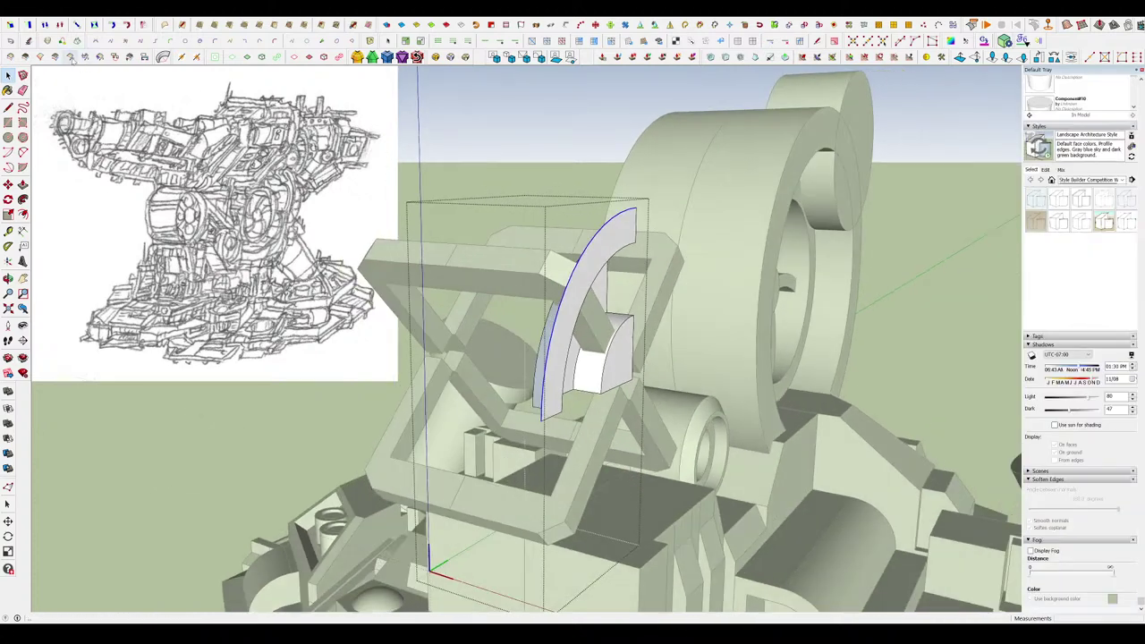
middle_click_drag(539, 239, 570, 228)
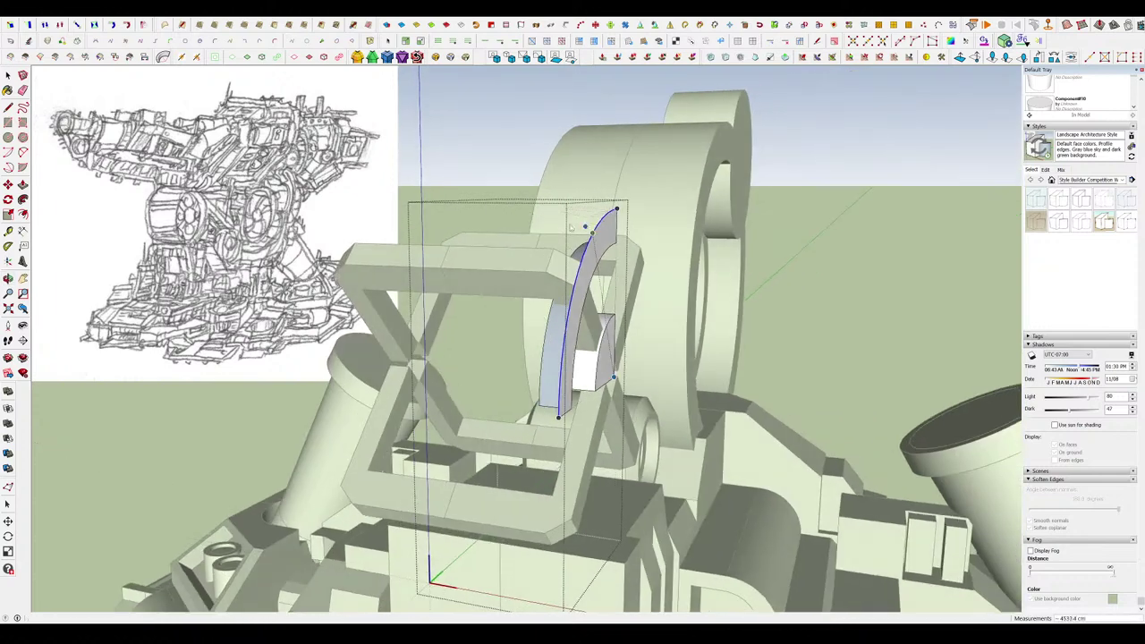
left_click(485, 232)
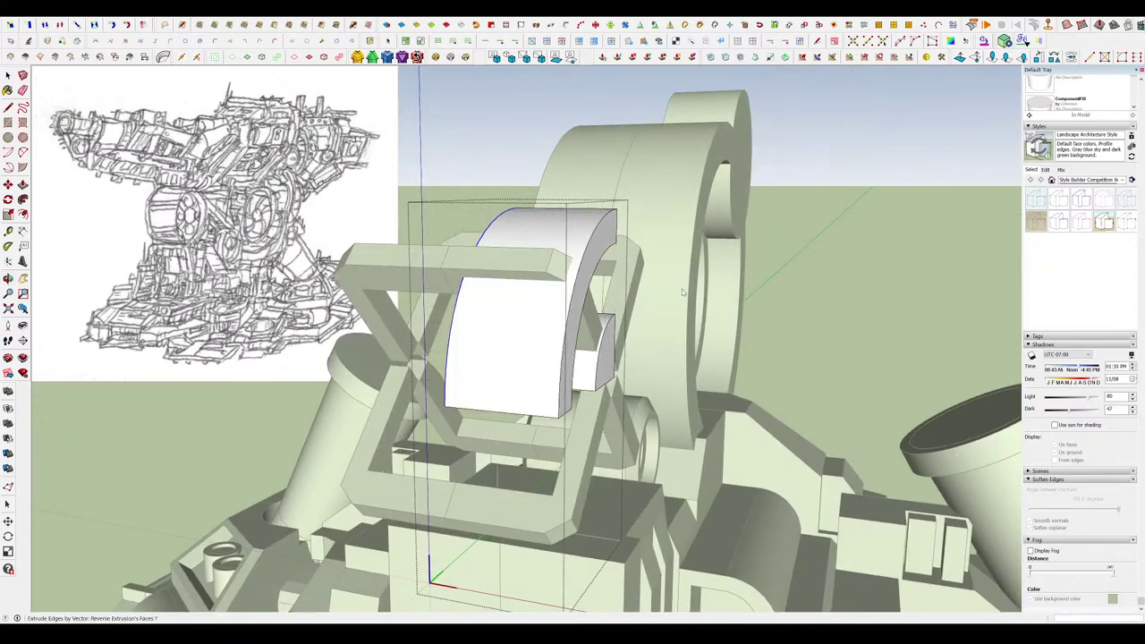
key("space")
Move the rear arc edge of the extruded surface into line with the cylinder's middle, and close the component.
middle_click_drag(629, 334, 503, 353)
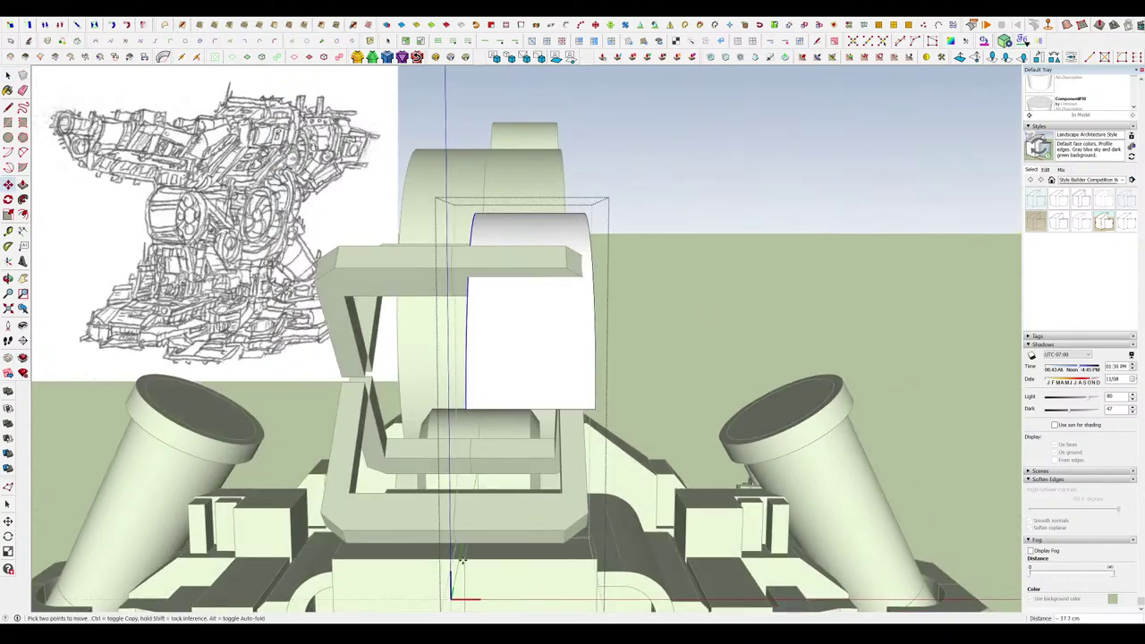
left_click(452, 533)
middle_click_drag(456, 530, 347, 416)
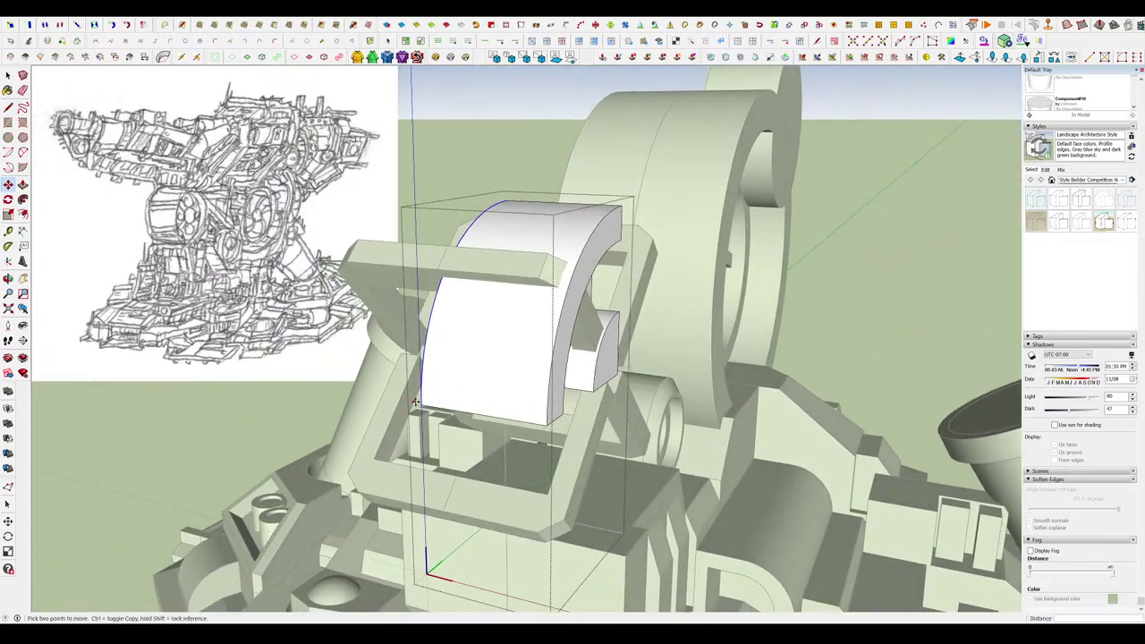
middle_click_drag(499, 373, 380, 210)
key("space")
left_click(728, 332)
Select the front and rear wheel quarters and rotate a copy of them a quarter turn about the hub's centre.
middle_click_drag(510, 183, 585, 242)
left_click(586, 242)
scroll(586, 242, "down", 3)
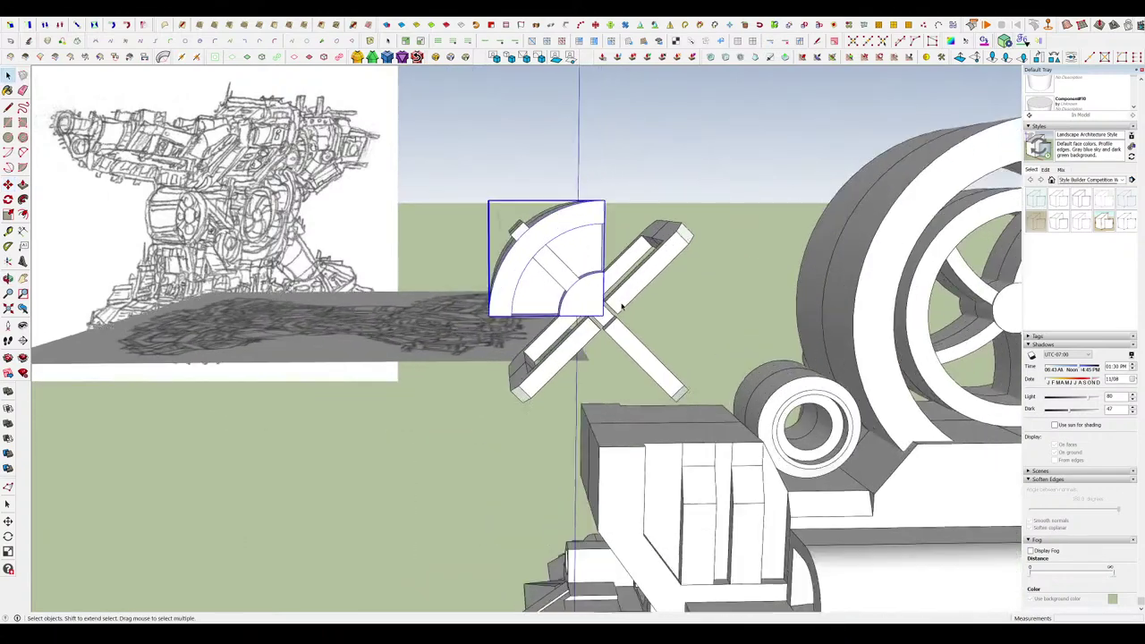
middle_click_drag(614, 307, 780, 305)
left_click(457, 238, "shift")
middle_click_drag(457, 238, 521, 293)
key("q")
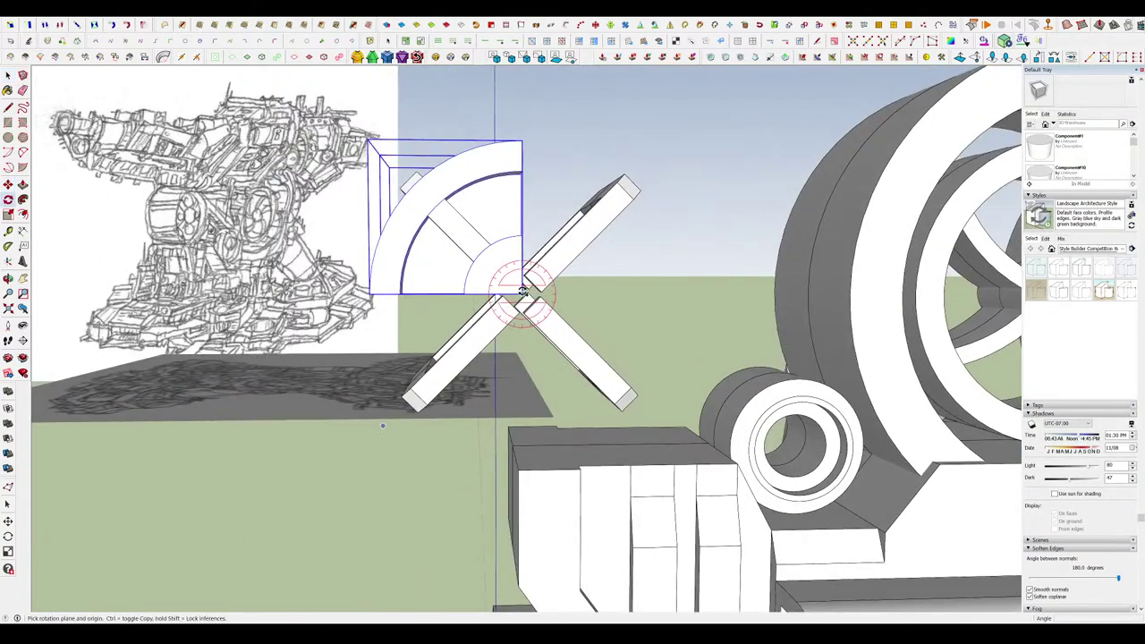
left_click(367, 294)
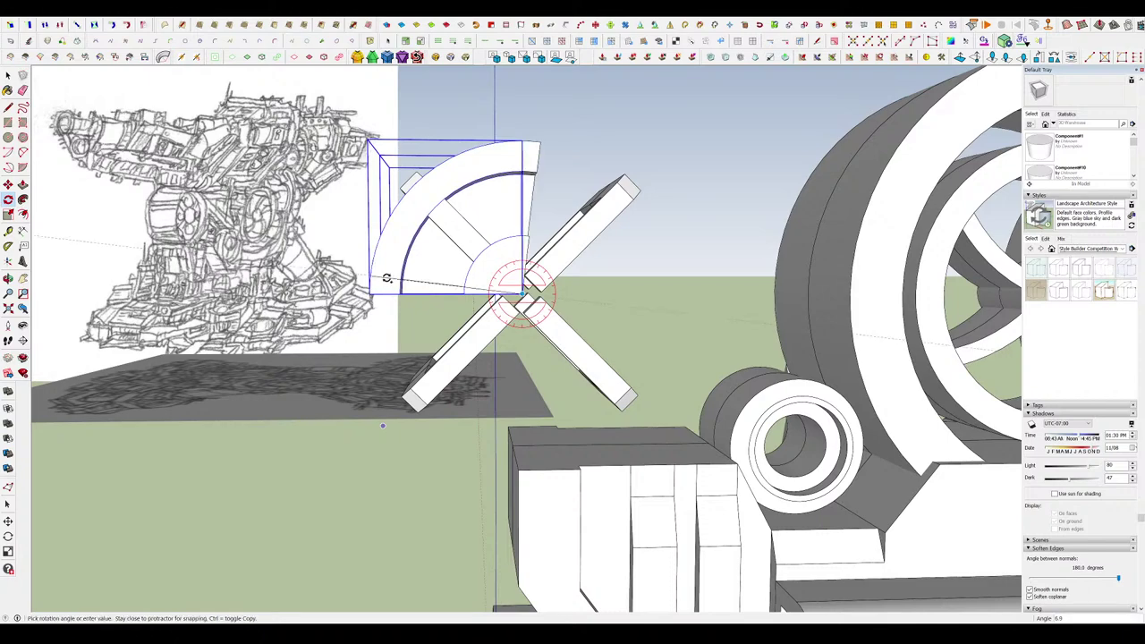
left_click(523, 143)
key("space")
Select the upper half's quarter pieces and rotate a copy half a turn about the hub's centre to complete the wheel.
middle_click_drag(523, 154, 609, 281)
left_click(506, 208, "shift")
middle_click_drag(452, 188, 421, 184)
key("q")
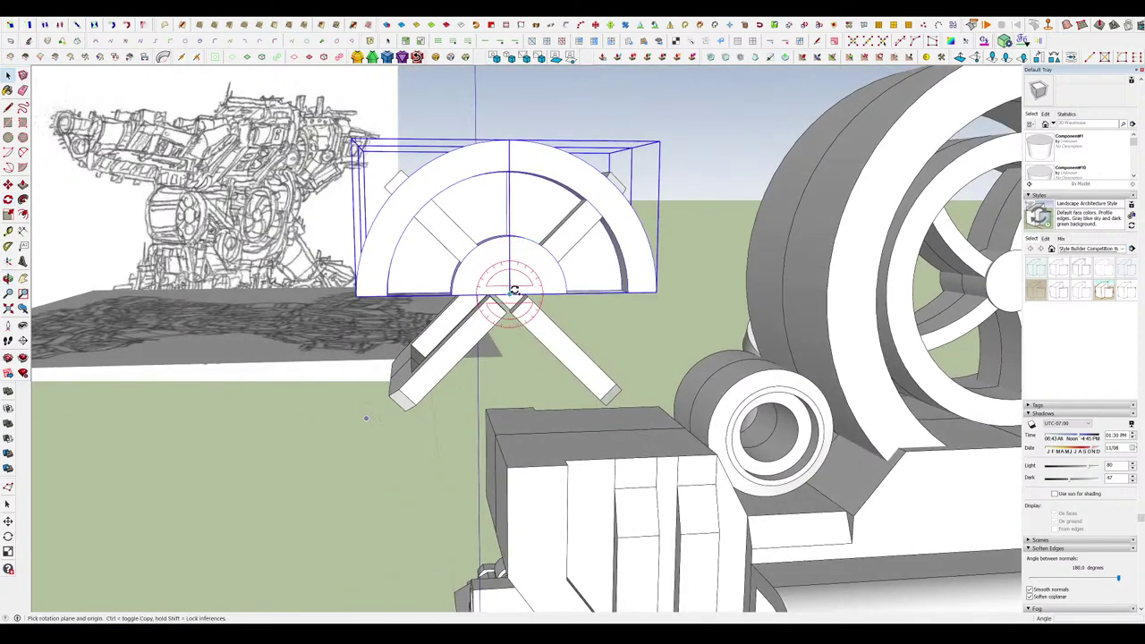
left_click(358, 296)
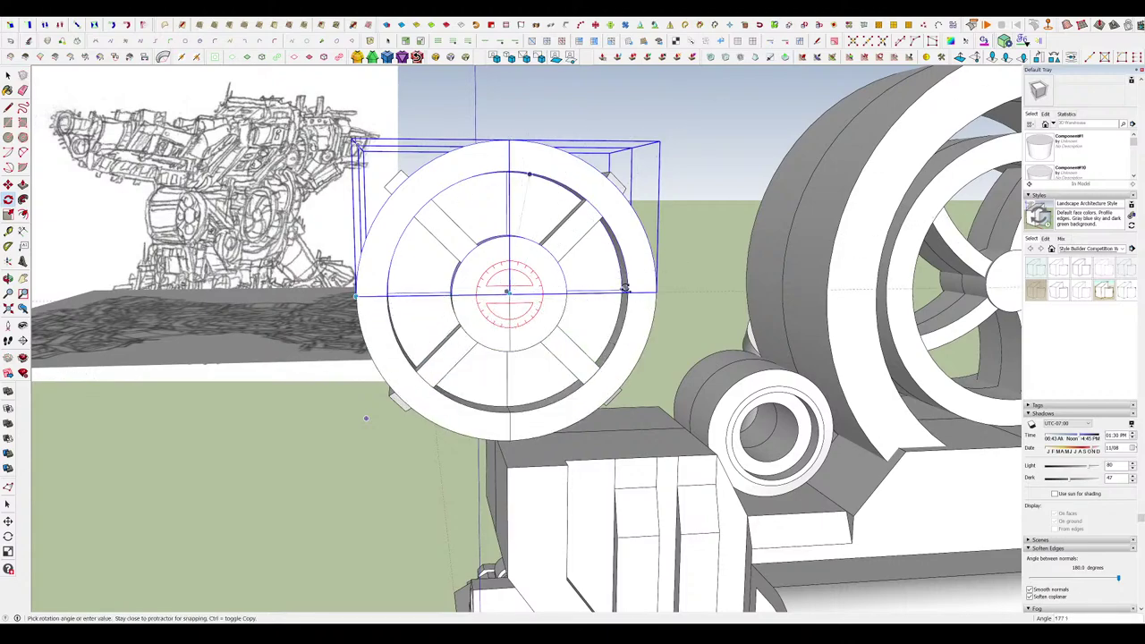
left_click(643, 295)
key("space")
Examine the assembled wheel and the inside of one quarter around its spoke.
middle_click_drag(608, 291, 662, 354)
scroll(527, 299, "down", 5)
left_click(448, 302)
middle_click_drag(546, 349, 581, 282)
scroll(529, 237, "up", 3)
double_click(506, 242)
middle_click_drag(506, 242, 537, 216)
scroll(538, 215, "up", 5)
scroll(537, 216, "up", 4)
middle_click_drag(572, 268, 467, 188)
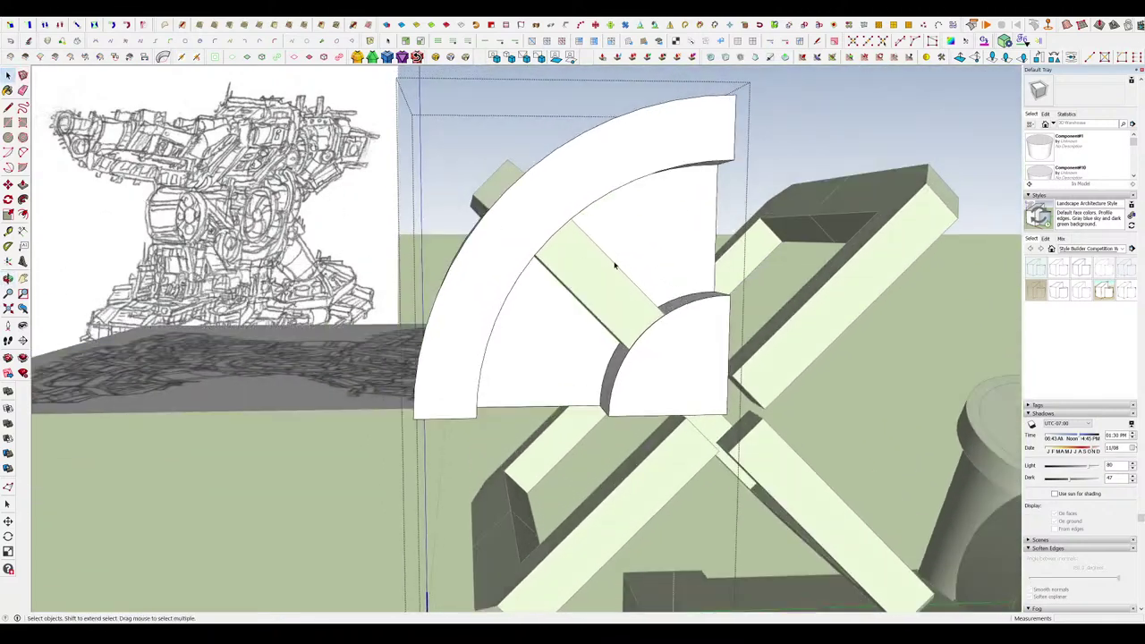
scroll(617, 266, "down", 4)
left_click(705, 282)
Open the quarter component and draw edges across its outer rim in line with both sides of the spoke.
middle_click_drag(705, 283, 613, 242)
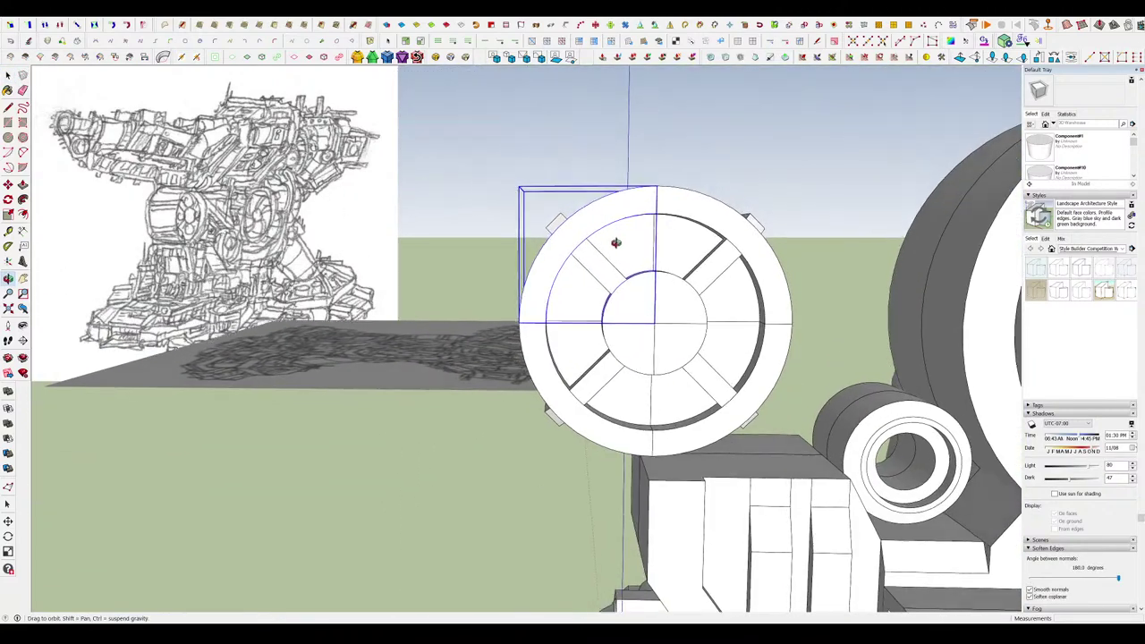
scroll(581, 241, "up", 2)
double_click(574, 242)
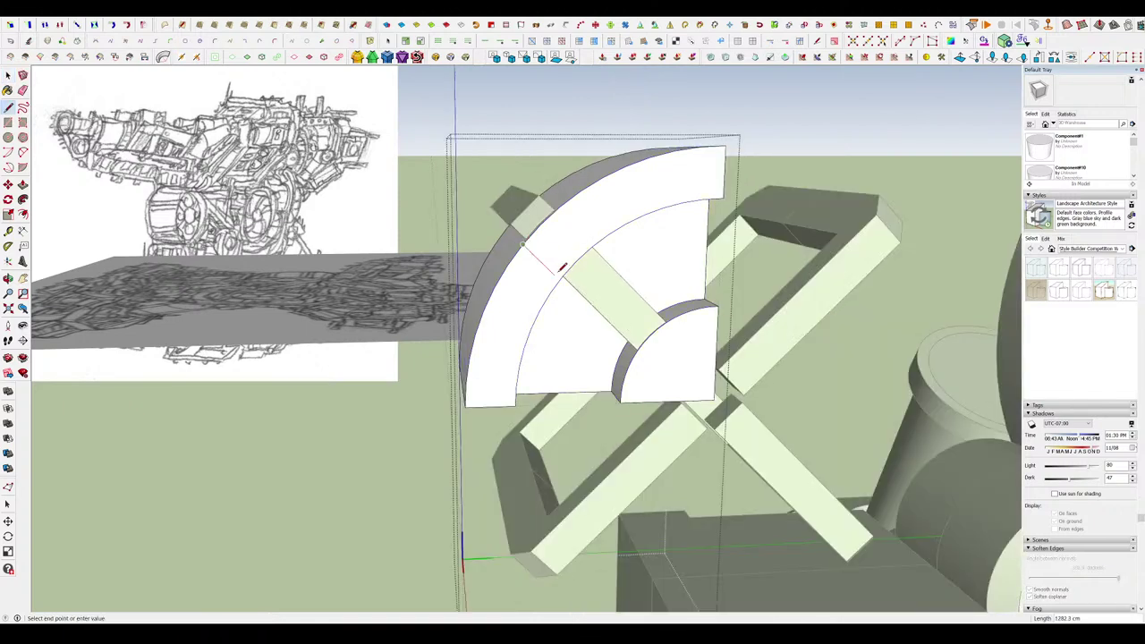
scroll(561, 279, "up", 2)
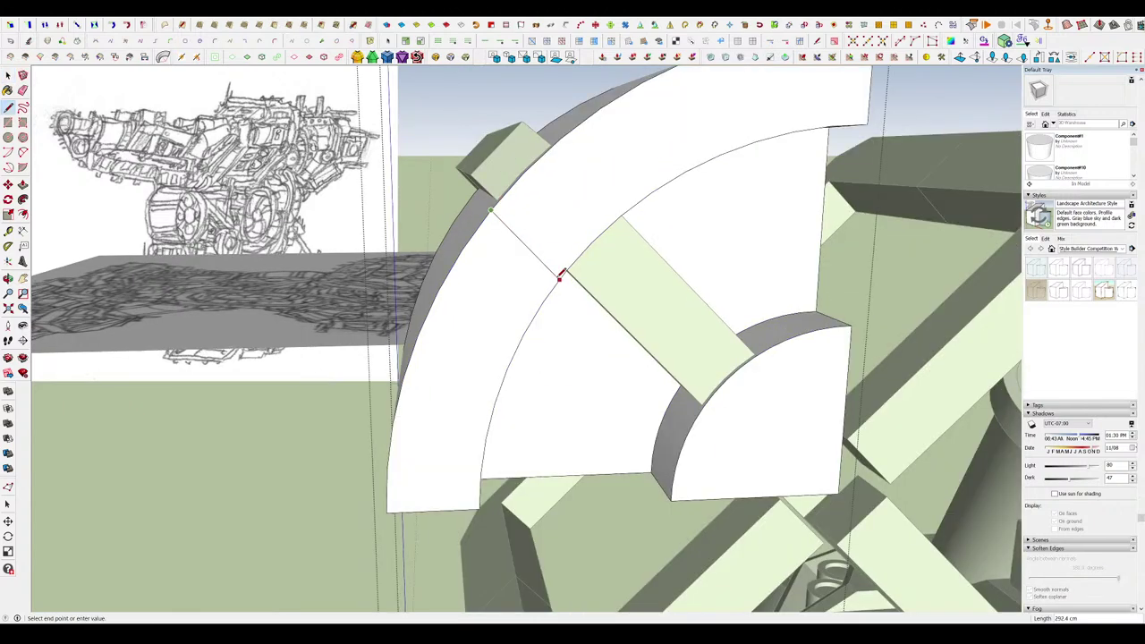
middle_click_drag(574, 257, 571, 153)
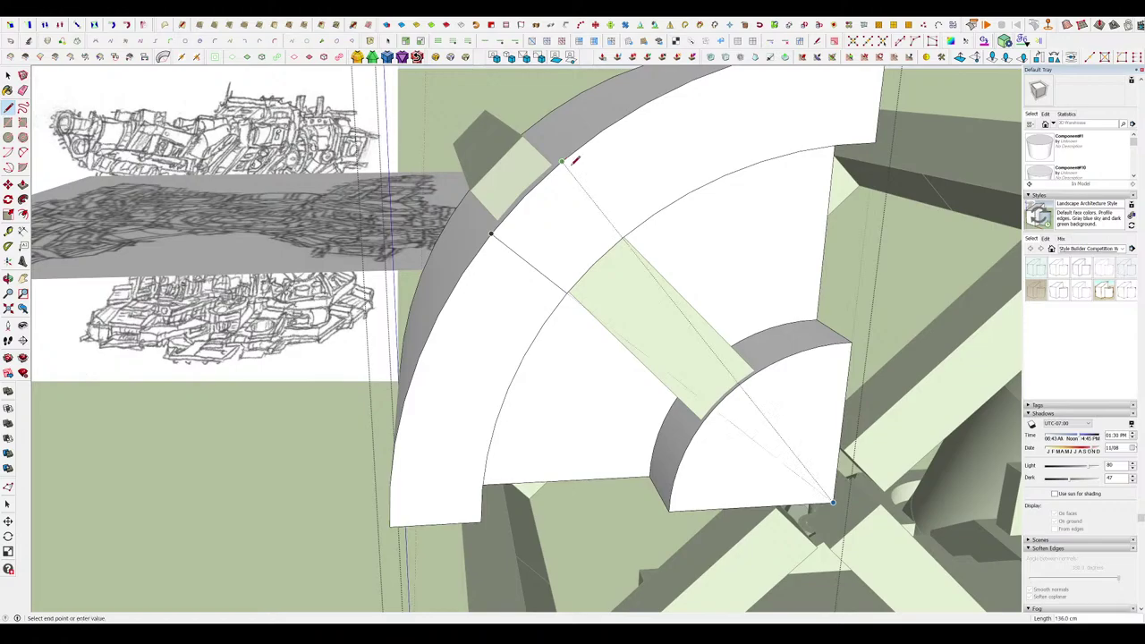
middle_click_drag(626, 234, 702, 350)
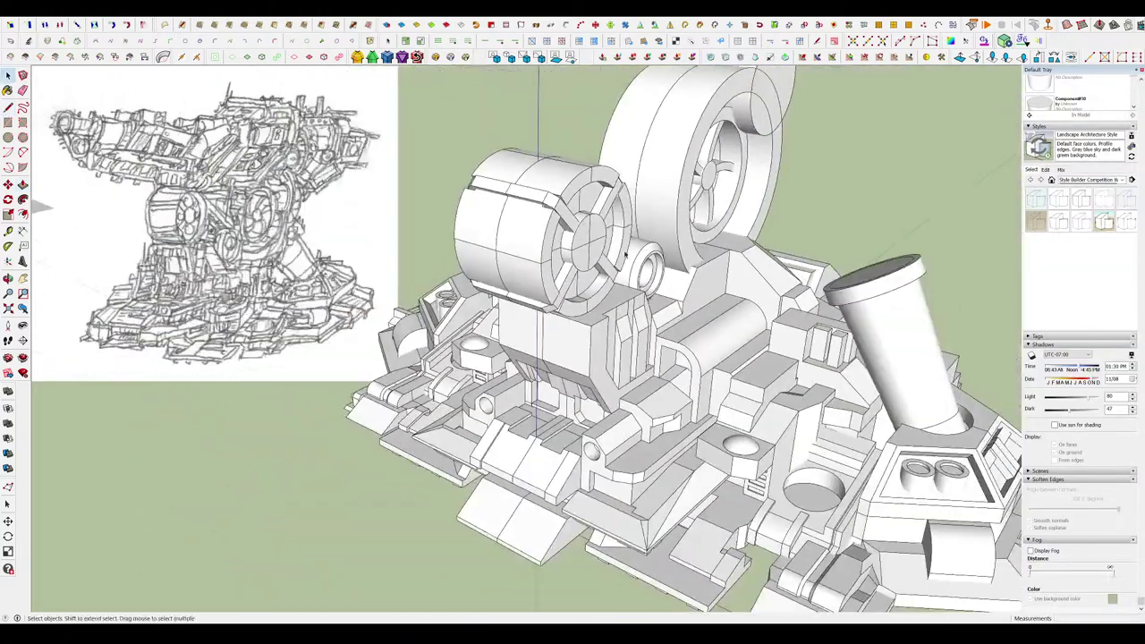
Reopen the quarter component with the rest hidden and push the rim's strip section back about 424 cm to clear a channel.
scroll(507, 253, "up", 2)
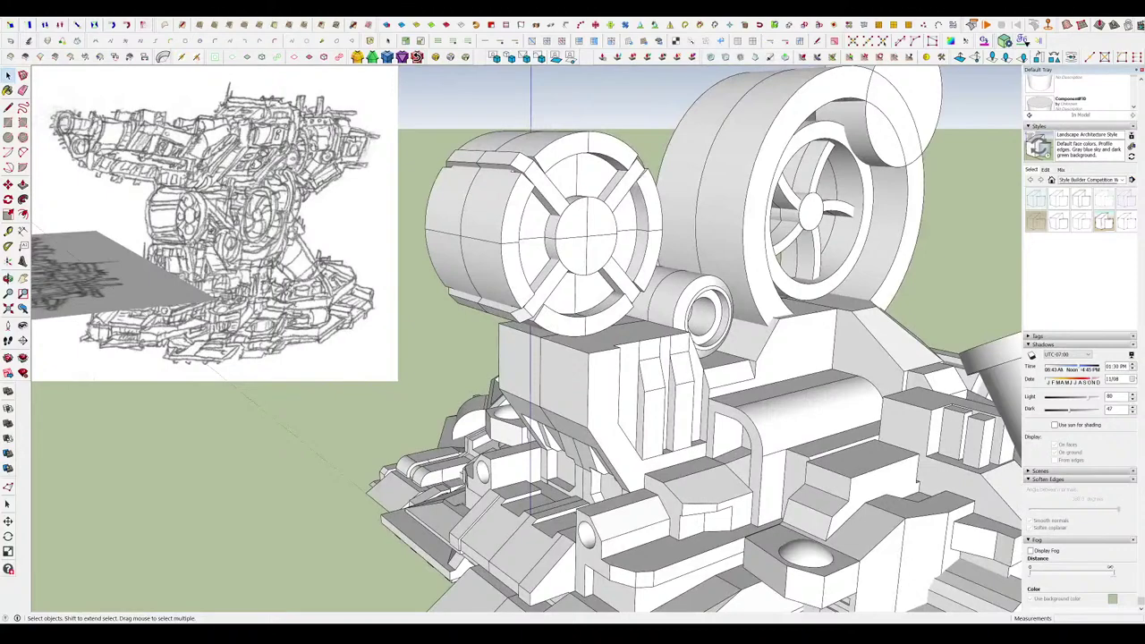
middle_click_drag(514, 170, 615, 236)
scroll(572, 259, "down", 4)
scroll(567, 256, "up", 4)
left_click(554, 215)
double_click(591, 233)
scroll(591, 233, "up", 4)
key("alt+h")
key("p")
left_click_drag(616, 235, 479, 202)
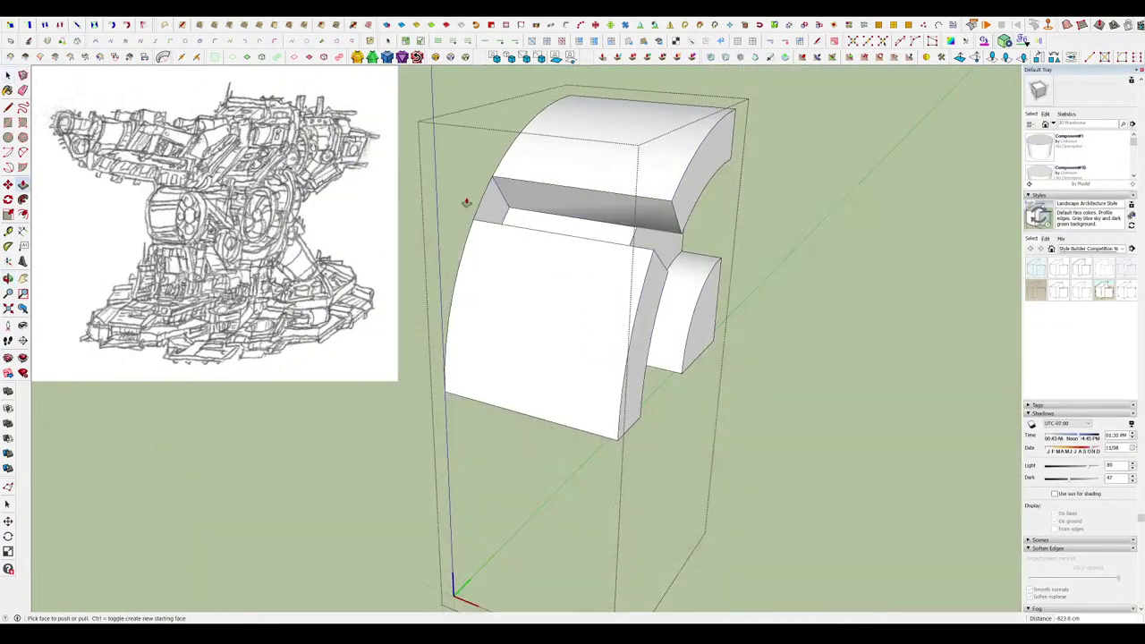
Erase the leftover edge at the rim's channel and finish editing the quarter.
key("e")
mouse_move(465, 202)
middle_mouse_down()
mouse_move(493, 199)
mouse_move(493, 224)
mouse_move(600, 281)
mouse_move(792, 306)
middle_mouse_up()
left_click(494, 200)
key("space")
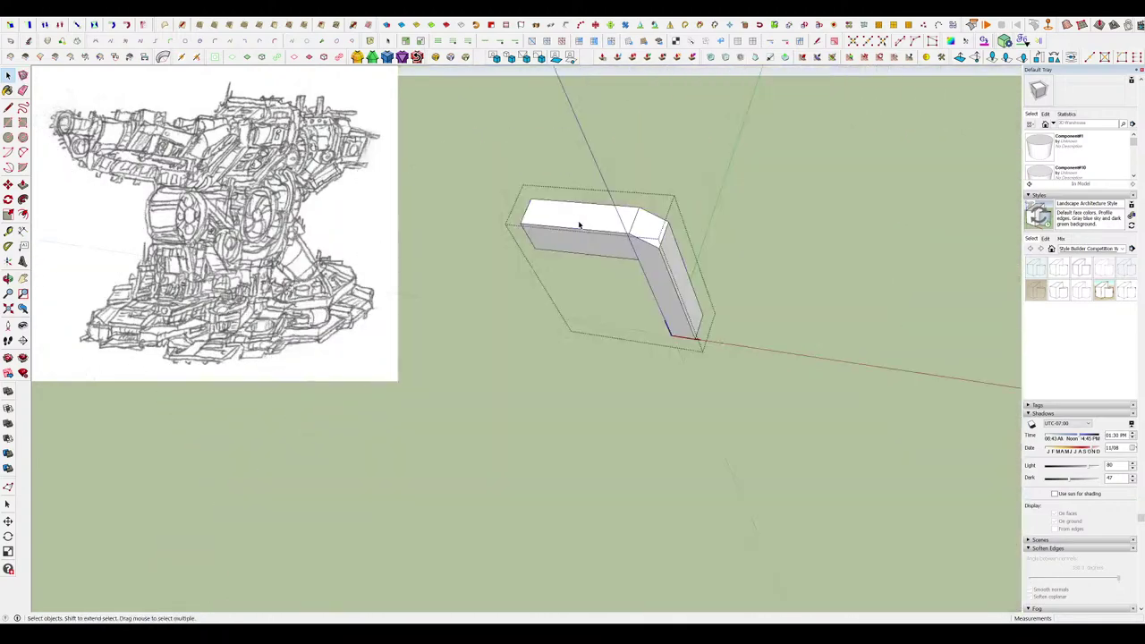
Examine the bent spoke strip and how it sits in the rim's channel, and close its component.
middle_click_drag(579, 225, 614, 224)
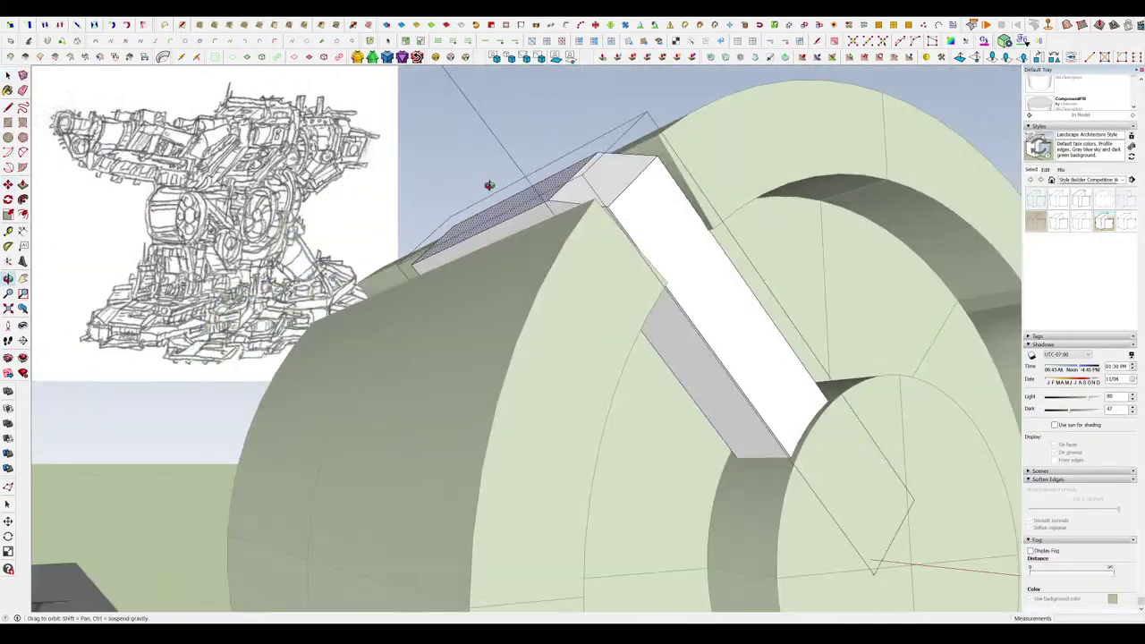
mouse_move(490, 185)
middle_mouse_down()
mouse_move(370, 248)
mouse_move(674, 292)
mouse_move(616, 258)
middle_mouse_up()
scroll(675, 292, "down", 4)
left_click(595, 202)
scroll(706, 335, "up", 3)
middle_click_drag(706, 335, 743, 378)
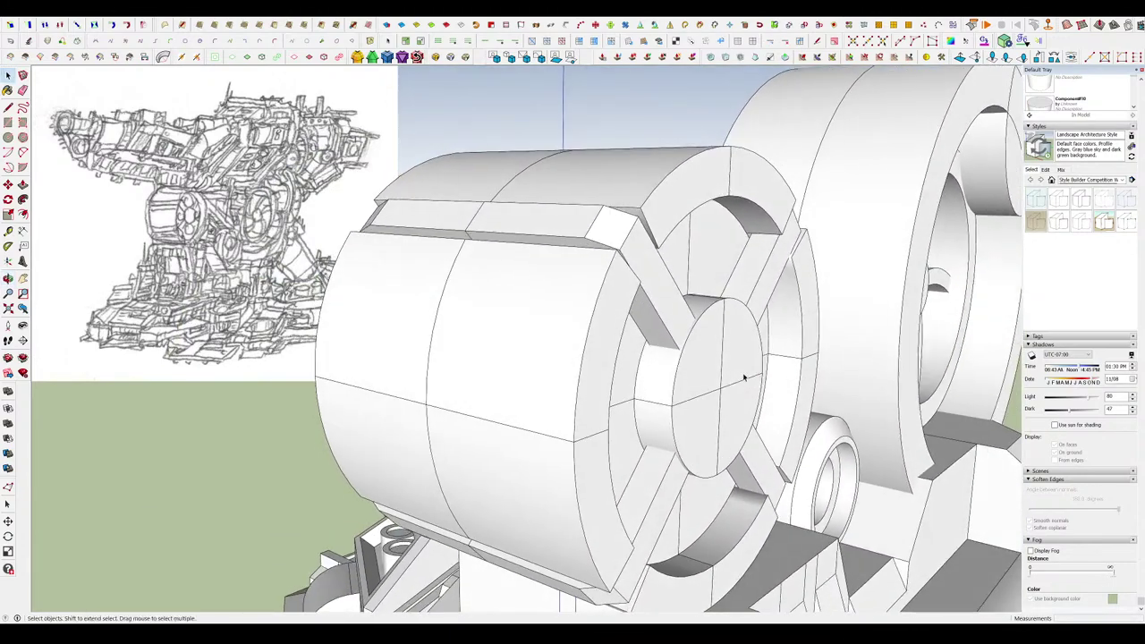
Reopen a wheel quarter and set the circle to 64 sides.
scroll(743, 378, "down", 2)
middle_click_drag(666, 241, 467, 234)
left_click(613, 235)
double_click(590, 237)
scroll(564, 224, "up", 3)
key("c")
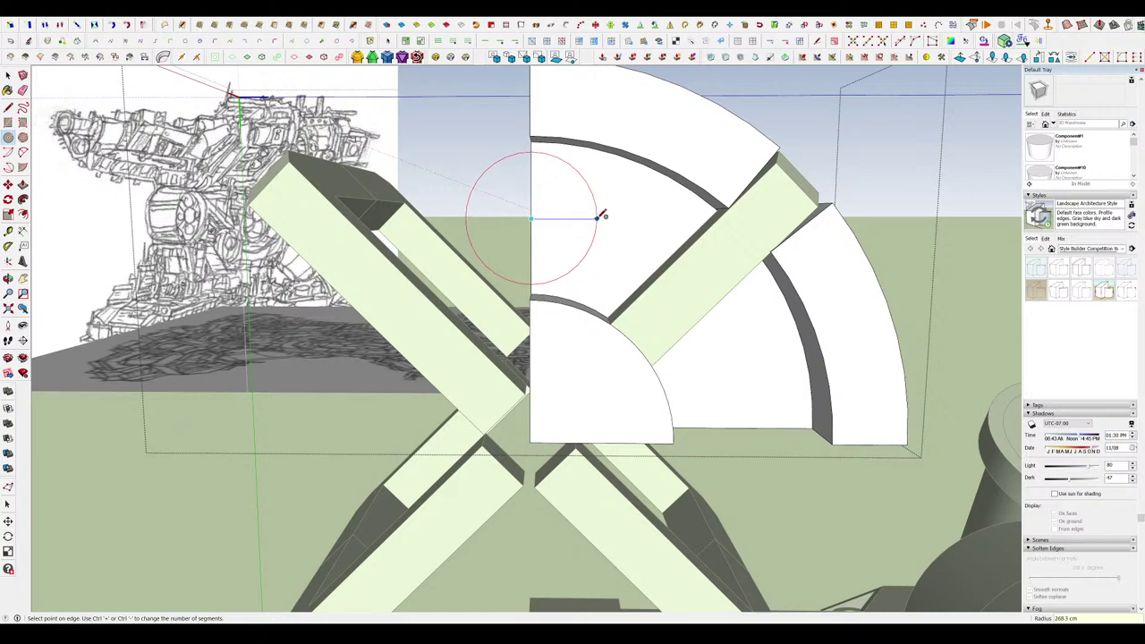
key("Escape")
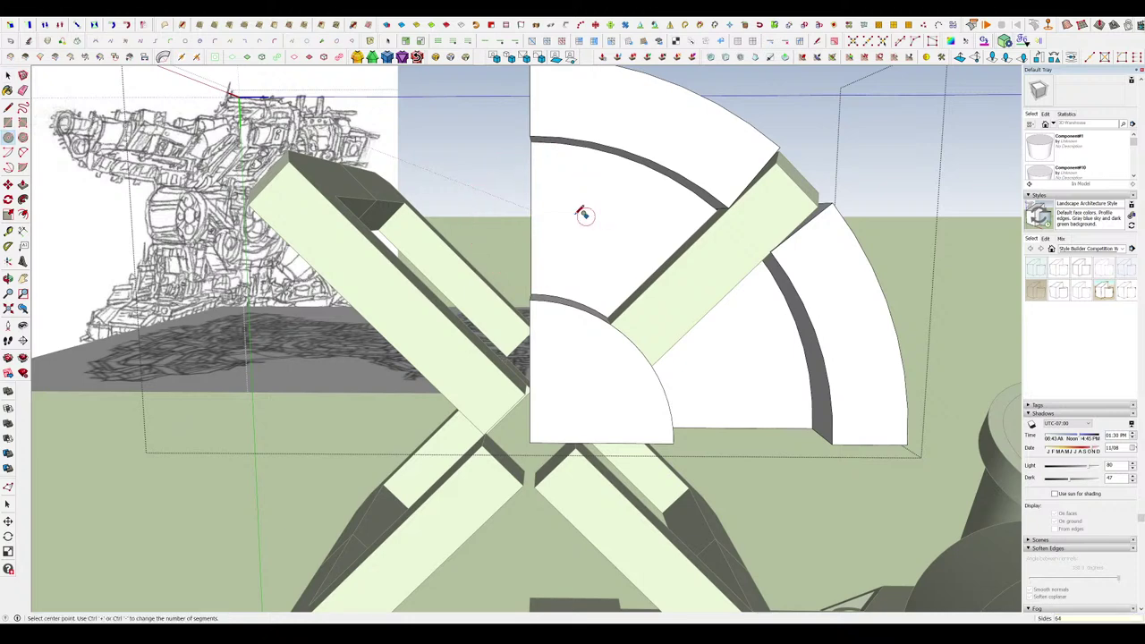
Try a circle of about 260 cm radius on the quarter's straight edge, push its half into a recess, and undo both.
left_click(533, 219)
left_click(598, 212)
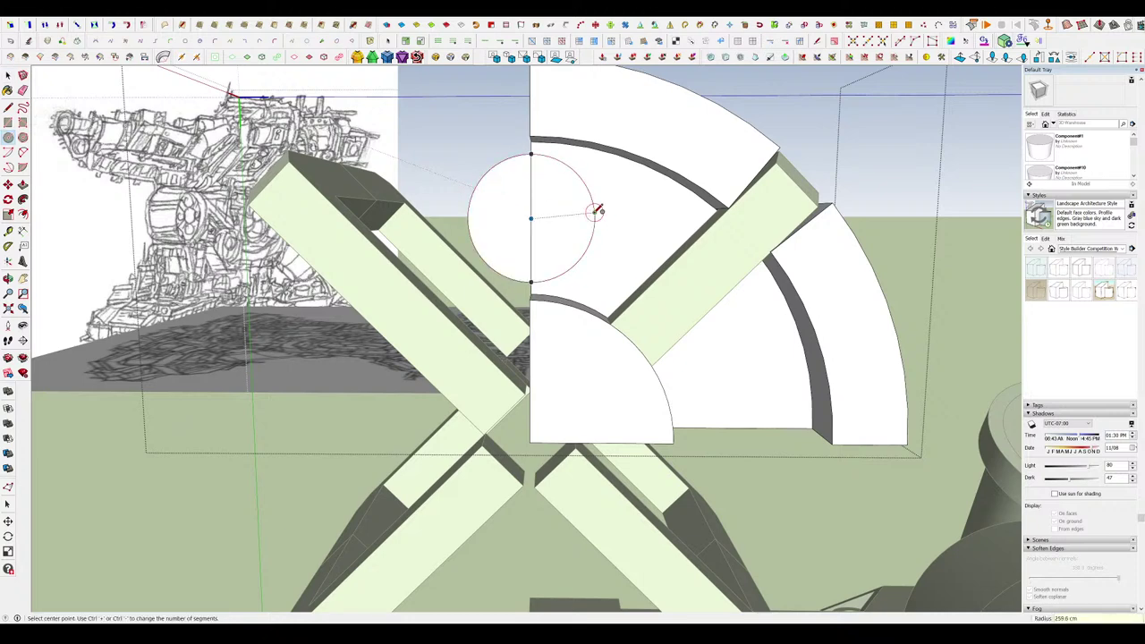
key("p")
mouse_move(597, 212)
middle_mouse_down()
mouse_move(542, 224)
mouse_move(588, 239)
mouse_move(693, 312)
middle_mouse_up()
left_click(581, 235)
scroll(684, 322, "up", 4)
key("c")
middle_click_drag(624, 327, 433, 167)
key("l")
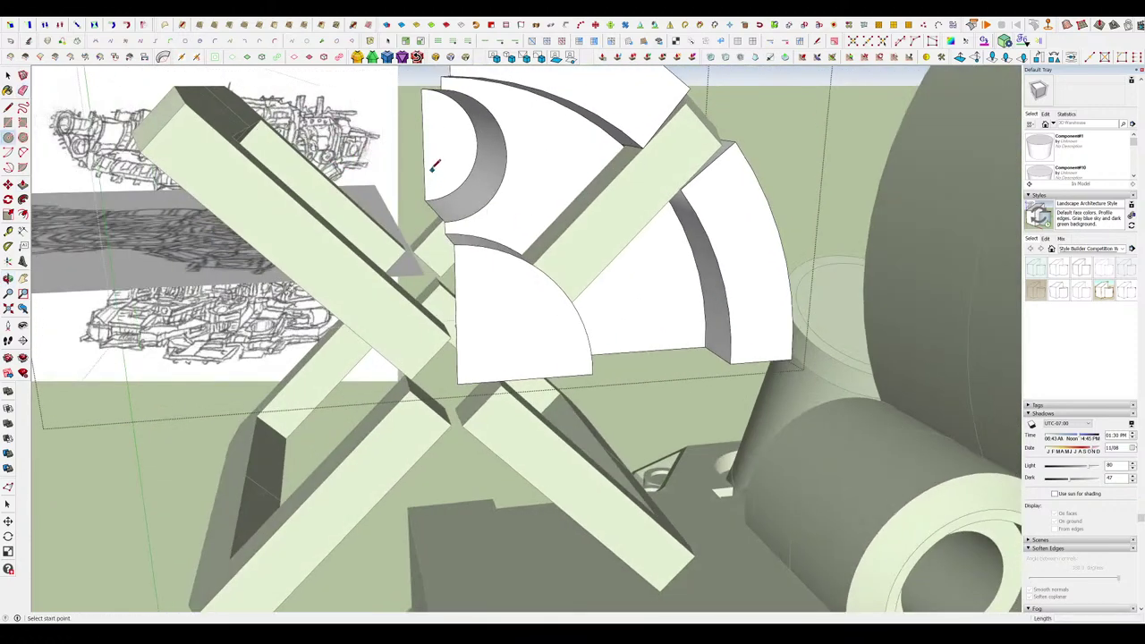
key("space")
key("ctrl+z")
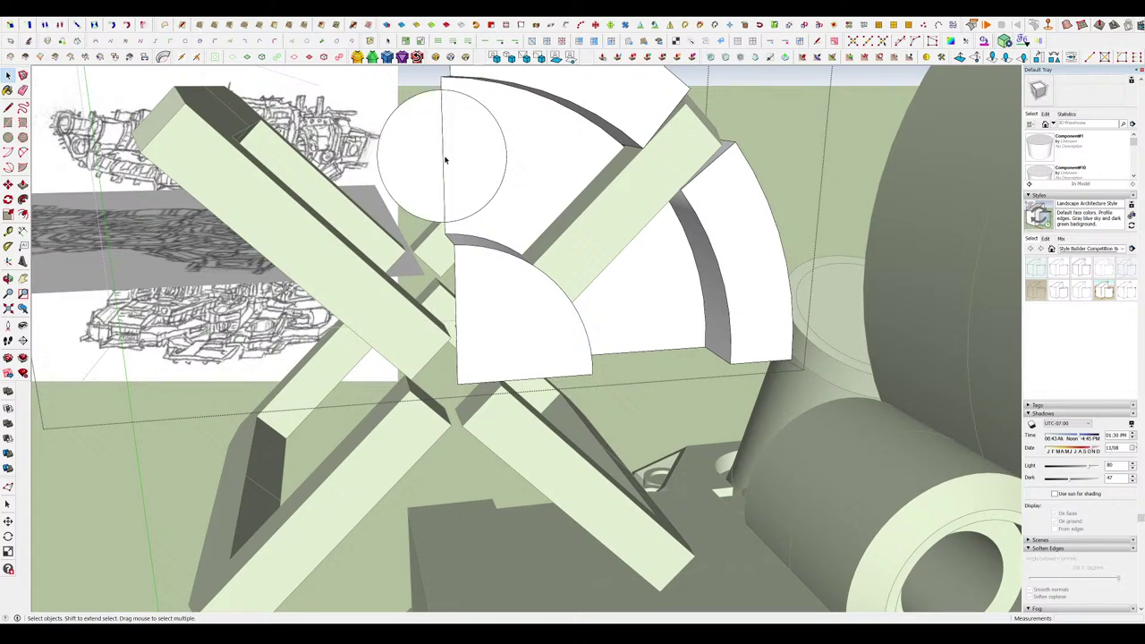
key("ctrl+z")
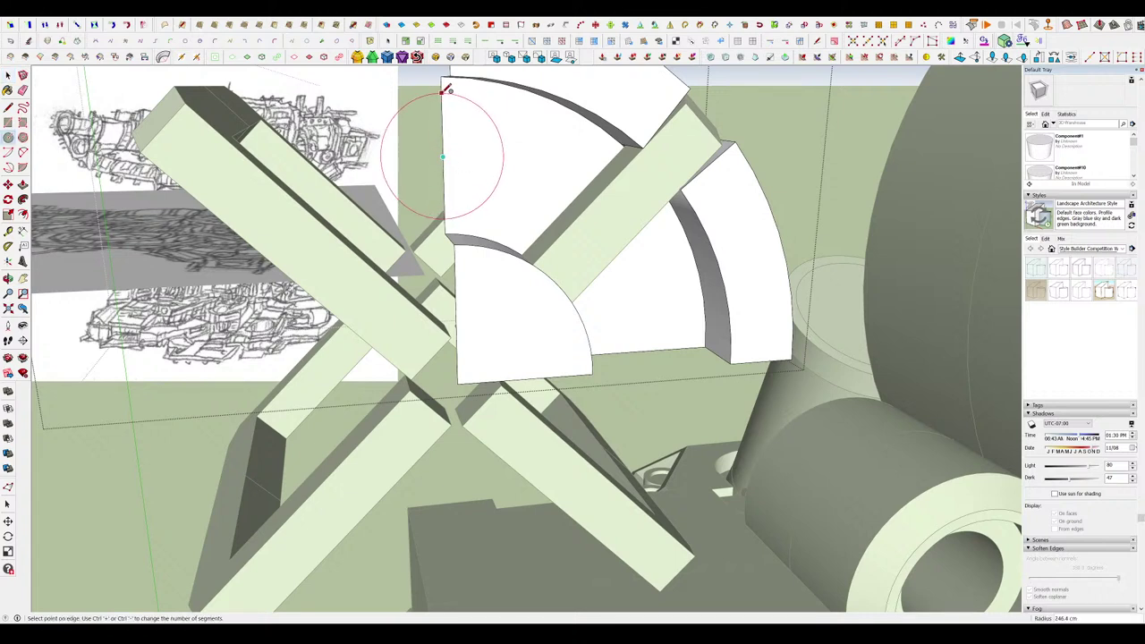
Draw a circle of 250 cm radius on each straight edge between hub and rim, and erase the halves outside the quarter.
left_click(447, 89)
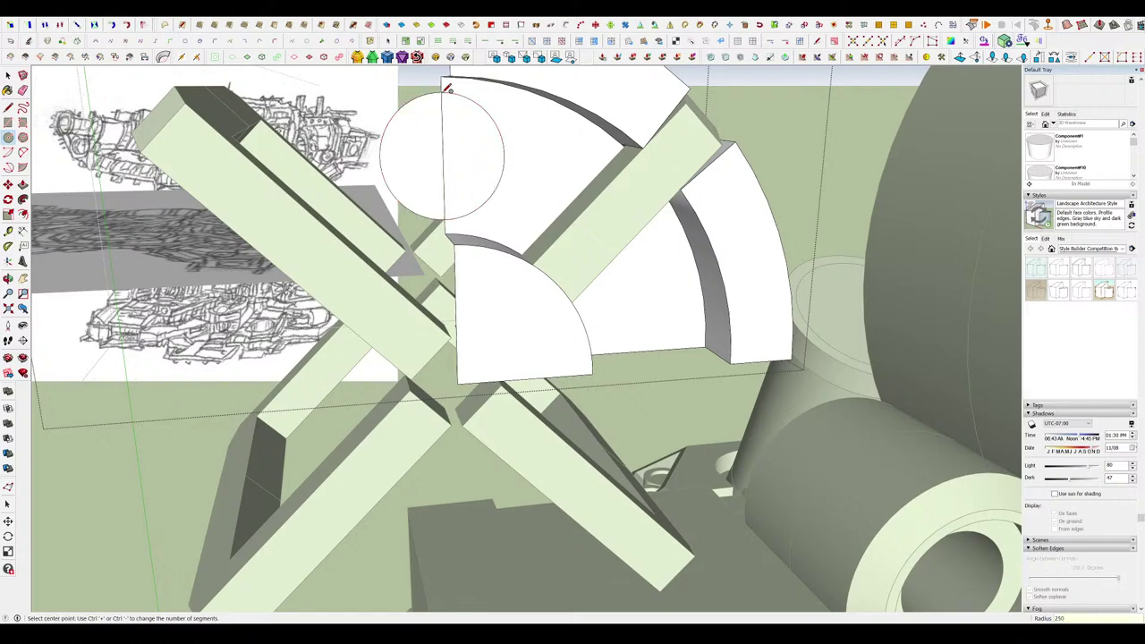
mouse_move(447, 89)
middle_mouse_down()
mouse_move(437, 156)
mouse_move(510, 201)
mouse_move(575, 269)
middle_mouse_up()
key("e")
key("c")
scroll(586, 270, "up", 3)
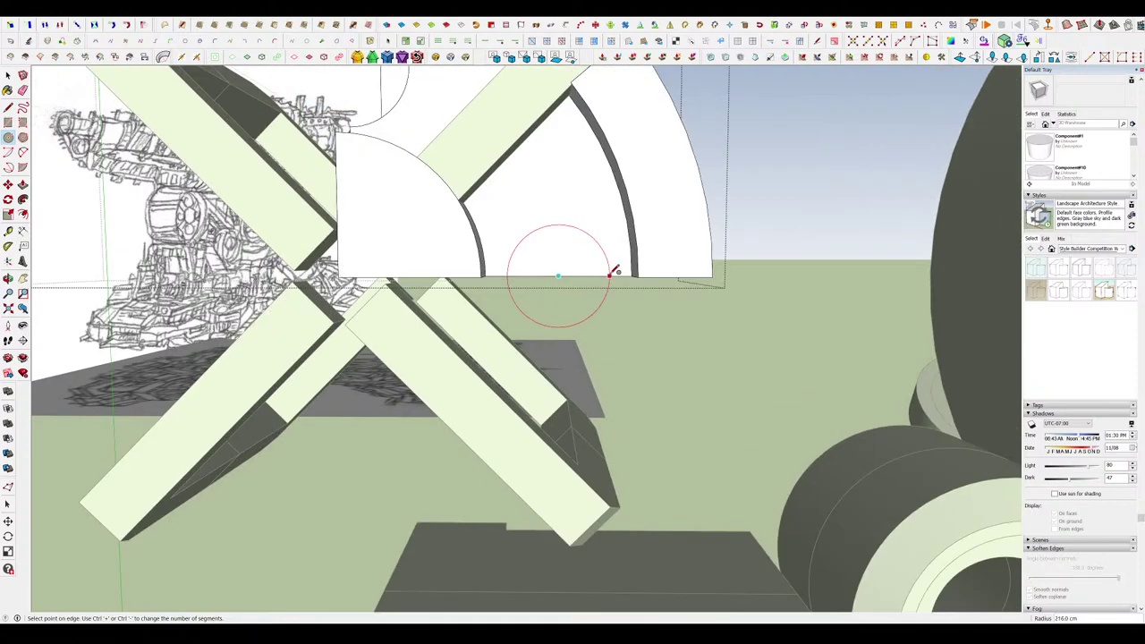
key("Return")
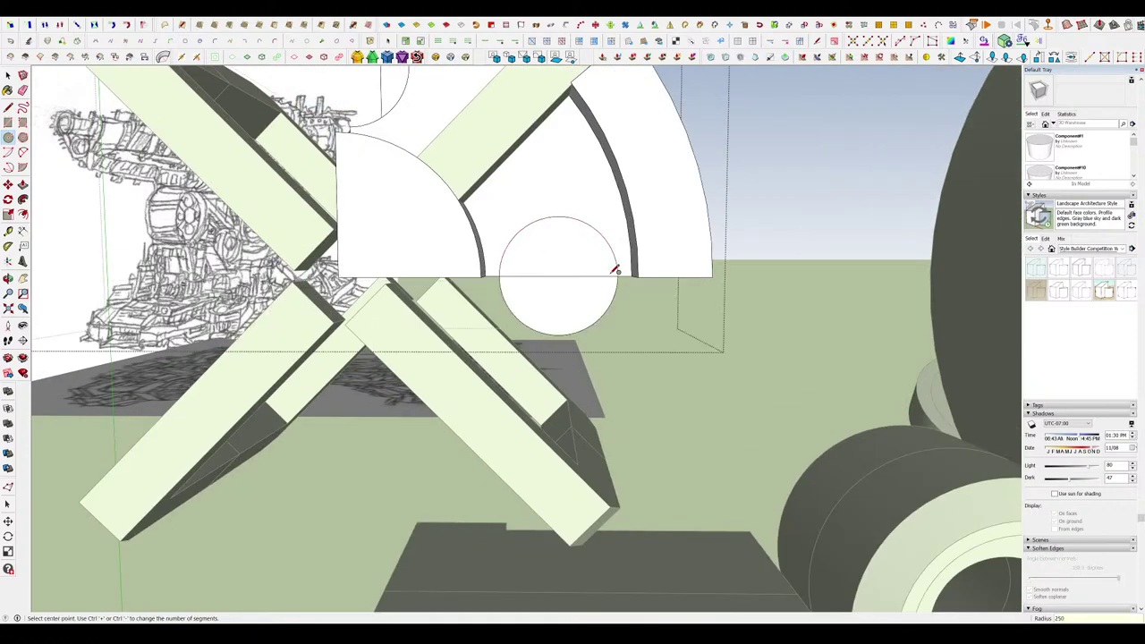
middle_click_drag(615, 271, 603, 326)
key("e")
left_click(602, 325)
Push both semicircular faces through the quarter's plate to form round holes and erase the leftover edges.
key("p")
mouse_move(574, 271)
middle_mouse_down()
mouse_move(581, 194)
mouse_move(544, 238)
middle_mouse_up()
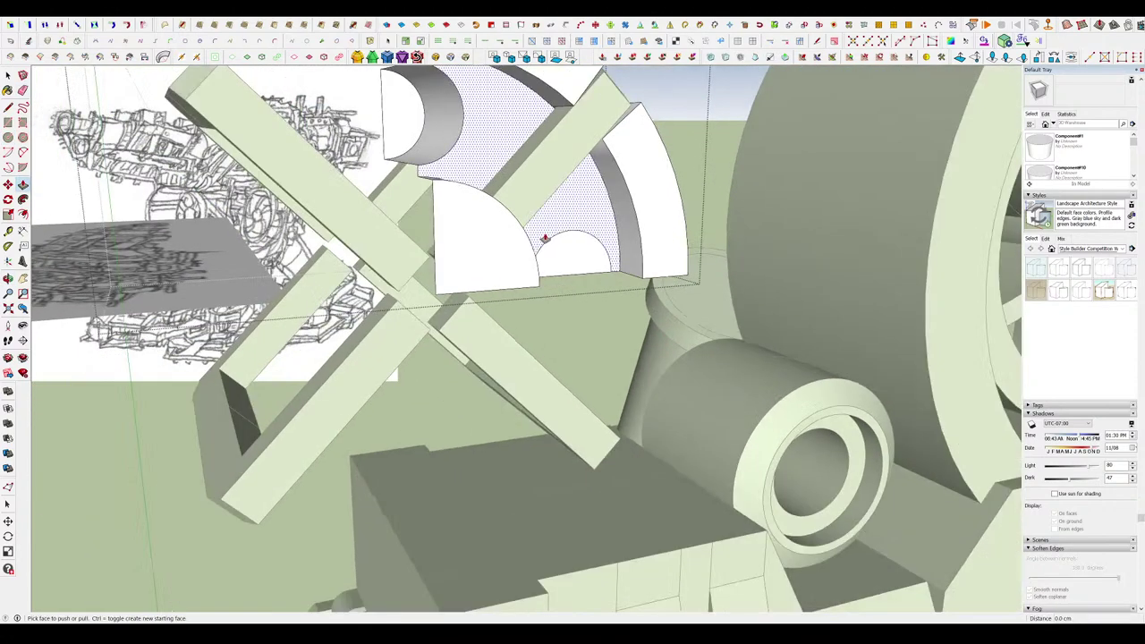
left_click(572, 254)
left_click(407, 120)
middle_click_drag(538, 295, 554, 248)
key("e")
left_click(580, 266)
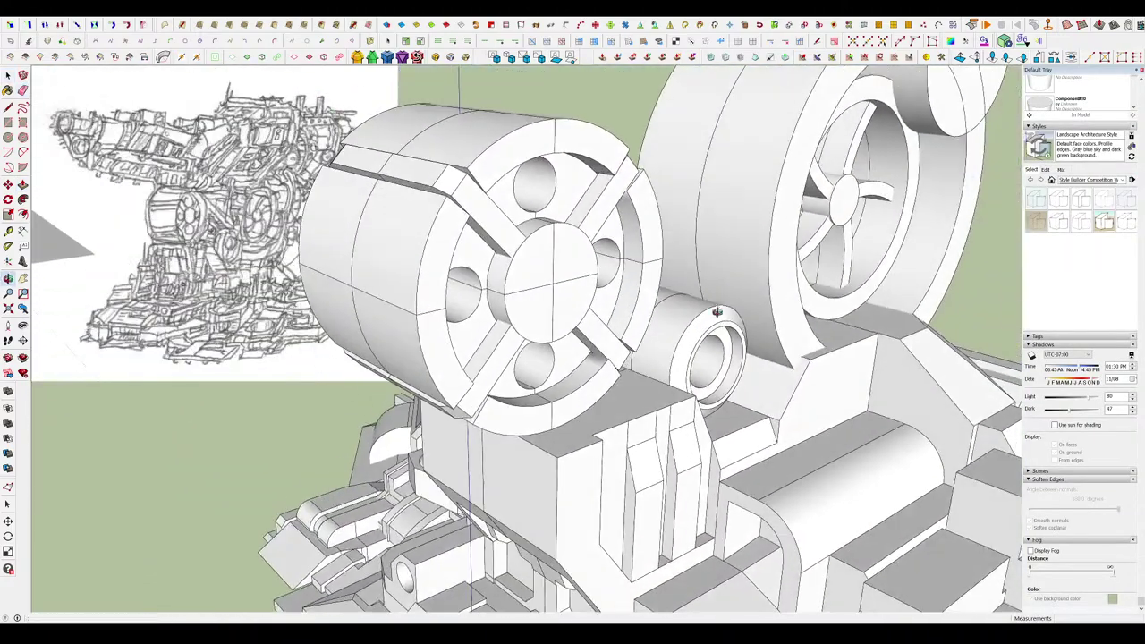
Reopen the front quarter and draw an edge across the upper half-round hole's open side to fill it with a face.
left_click_drag(717, 312, 537, 209)
middle_click_drag(538, 209, 579, 260)
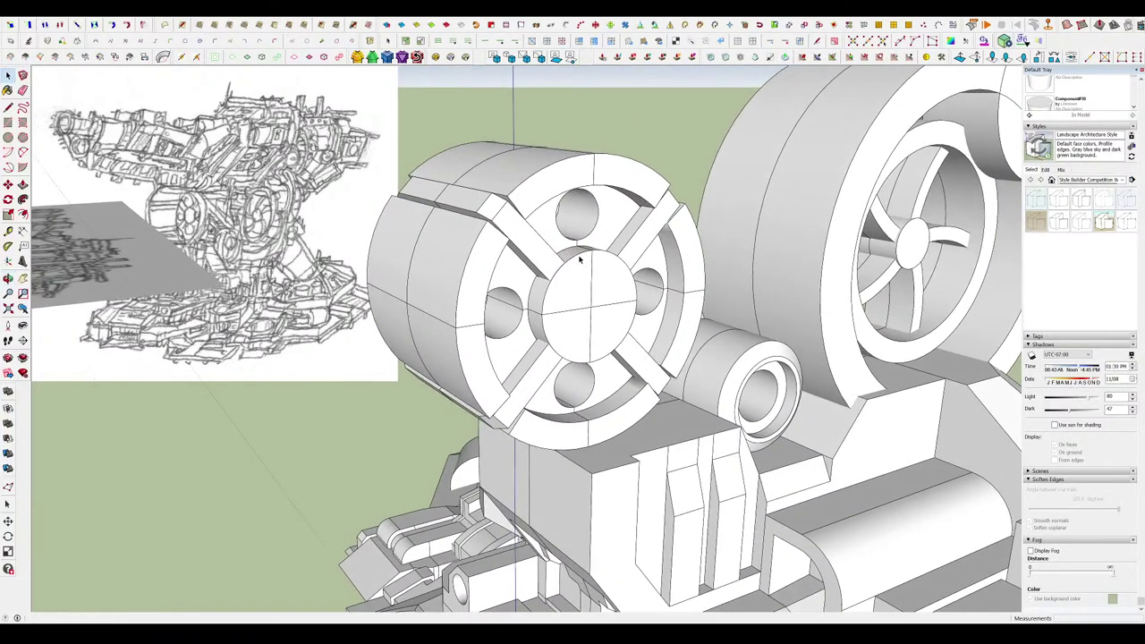
scroll(557, 234, "up", 4)
double_click(551, 217)
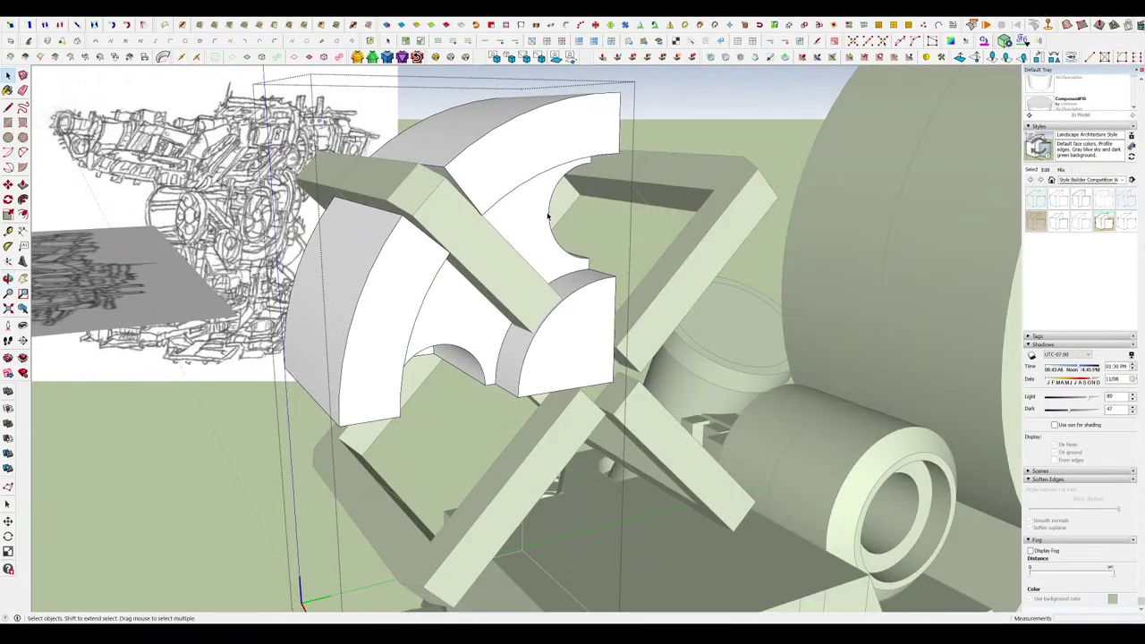
middle_click_drag(550, 216, 656, 227)
left_click(630, 128)
key("space")
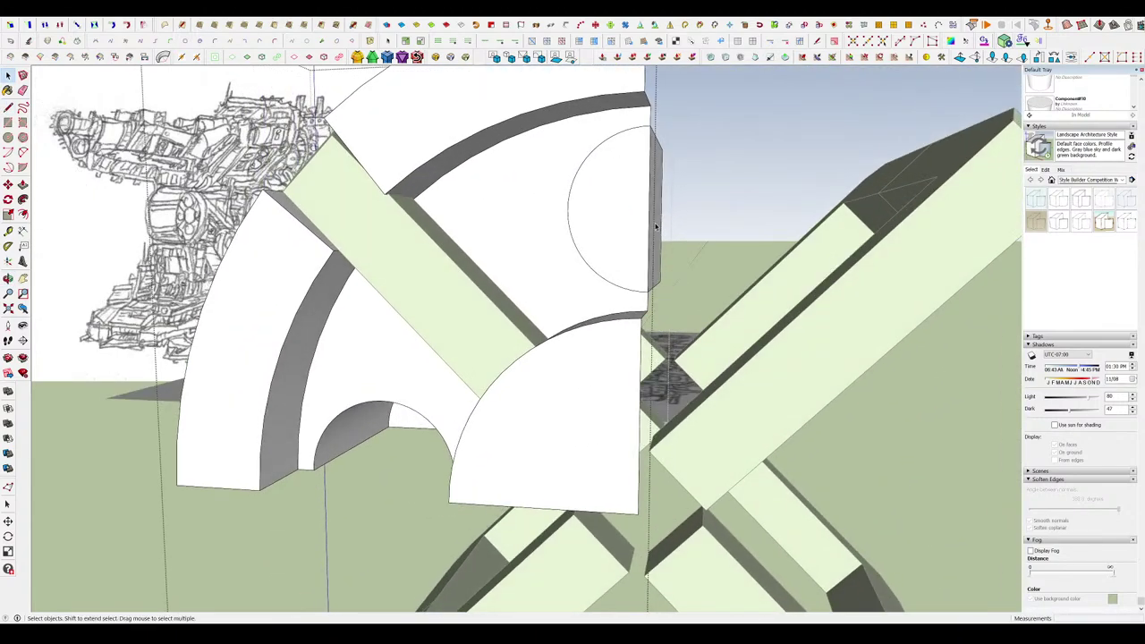
Add a larger concentric circle around the filled half-round hole and remove its part outside the quarter.
mouse_move(670, 108)
middle_mouse_down()
mouse_move(680, 161)
mouse_move(666, 194)
mouse_move(594, 249)
middle_mouse_up()
key("e")
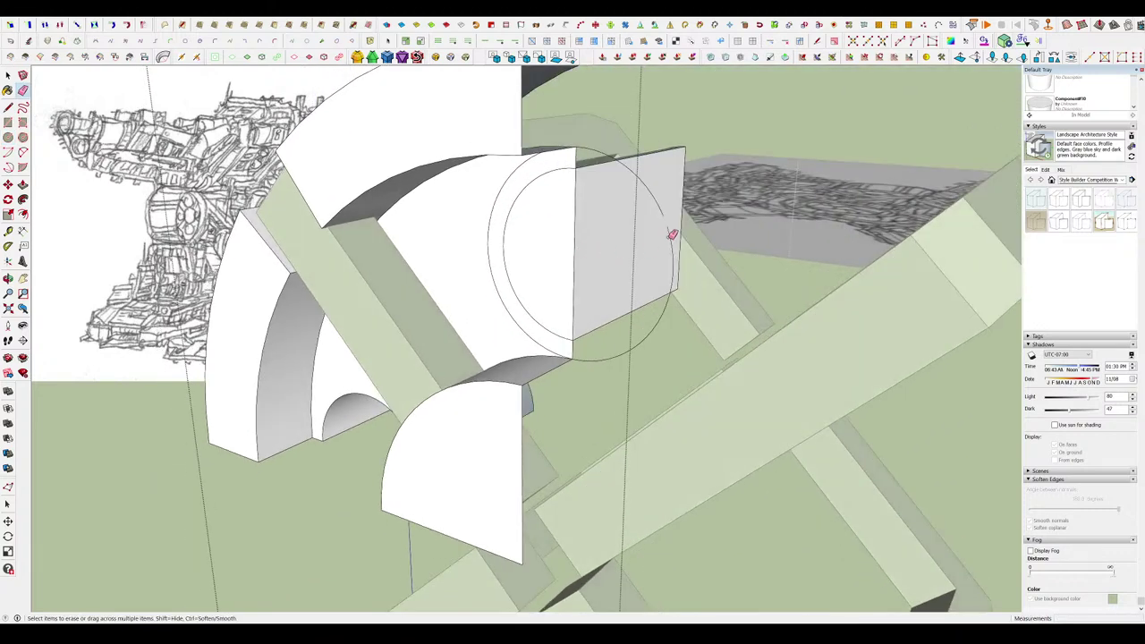
key("space")
middle_click_drag(672, 234, 668, 302)
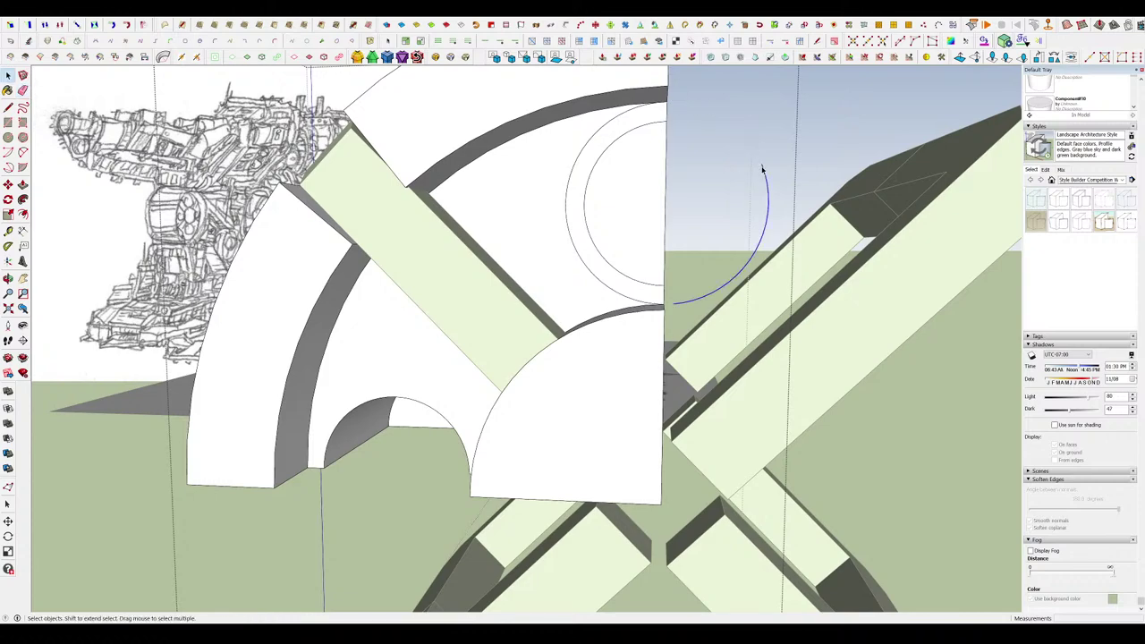
middle_click_drag(762, 168, 555, 283)
Push the inner half circle deep into the quarter and sink the surrounding ring a short way.
left_click_drag(448, 413, 668, 181)
mouse_move(669, 181)
middle_mouse_down()
mouse_move(483, 203)
mouse_move(457, 192)
middle_mouse_up()
scroll(488, 168, "up", 2)
left_click_drag(490, 166, 531, 168)
middle_click_drag(501, 150, 543, 156)
Erase the unwanted side faces at both ends of the sunken ring.
key("e")
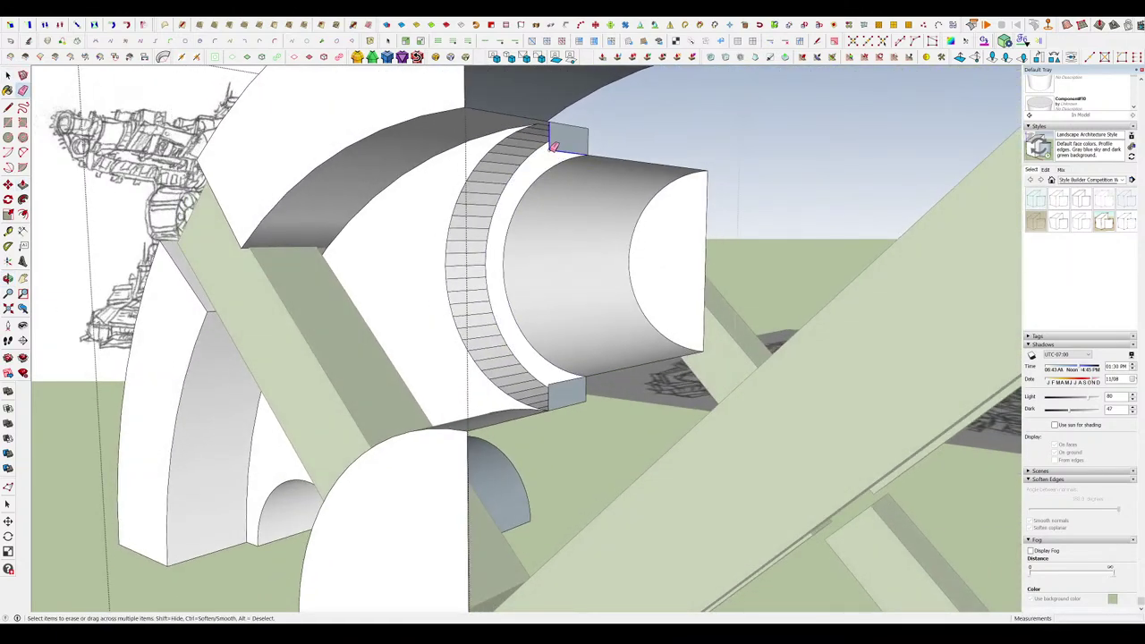
mouse_move(554, 383)
middle_mouse_down()
mouse_move(609, 340)
mouse_move(637, 352)
middle_mouse_up()
left_click_drag(644, 349, 640, 362)
middle_click_drag(640, 362, 618, 353)
Select the deep recess's arc edge and try to draw an edge at the ring's upper corner.
scroll(598, 213, "down", 8)
mouse_move(629, 92)
middle_mouse_down()
mouse_move(598, 213)
mouse_move(566, 176)
mouse_move(575, 106)
mouse_move(548, 132)
middle_mouse_up()
scroll(595, 213, "up", 6)
scroll(566, 176, "up", 3)
key("space")
left_click(549, 204)
key("space")
key("l")
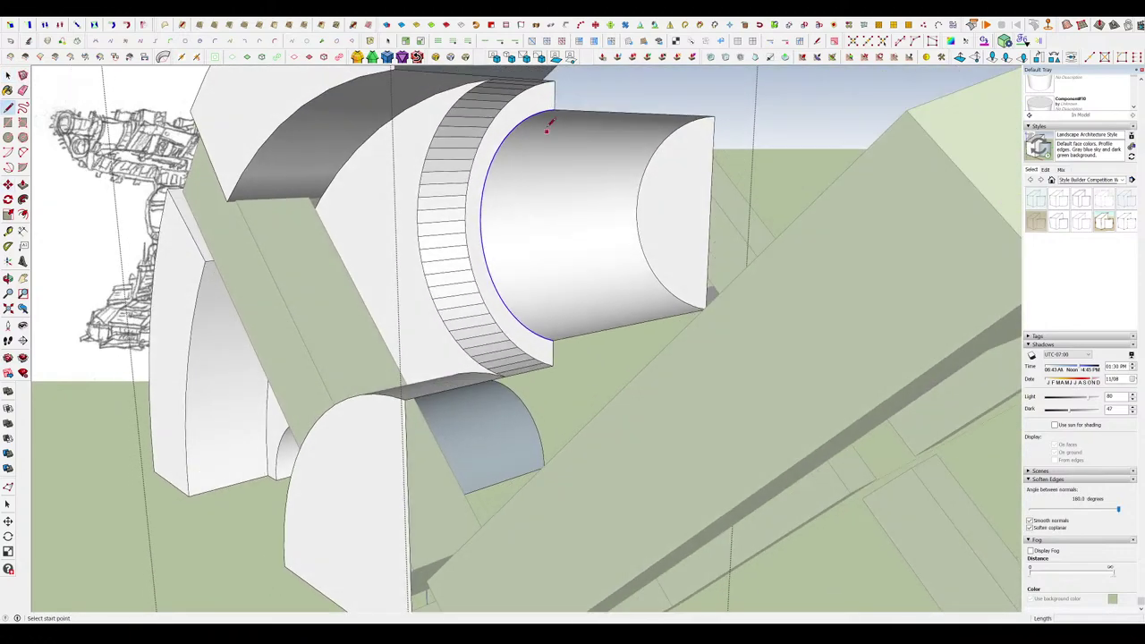
scroll(522, 83, "up", 5)
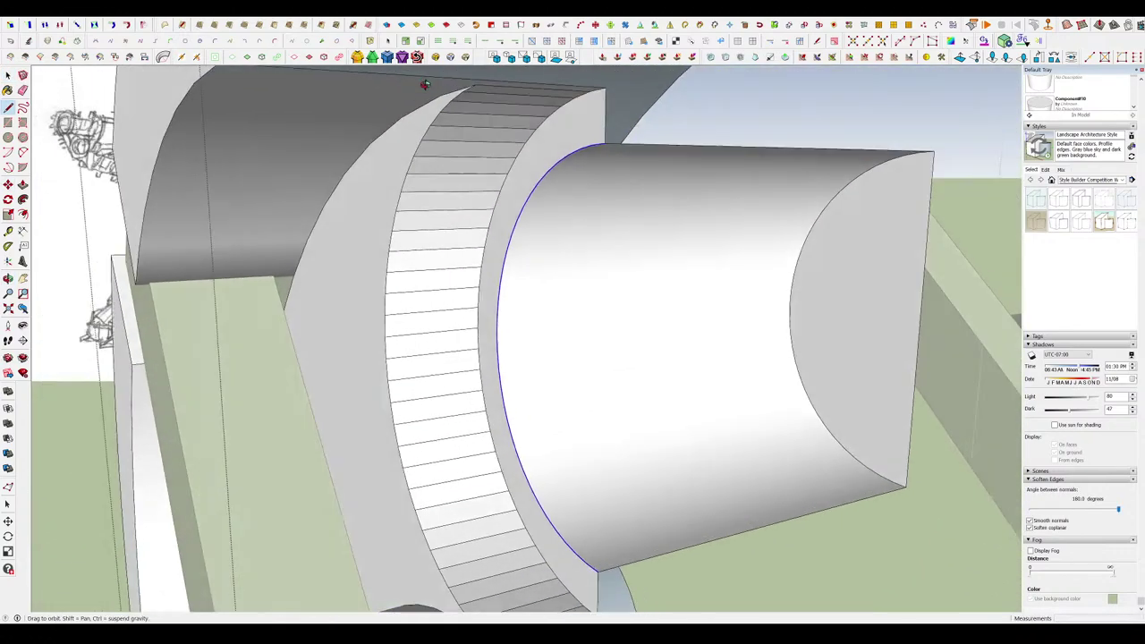
scroll(519, 125, "down", 2)
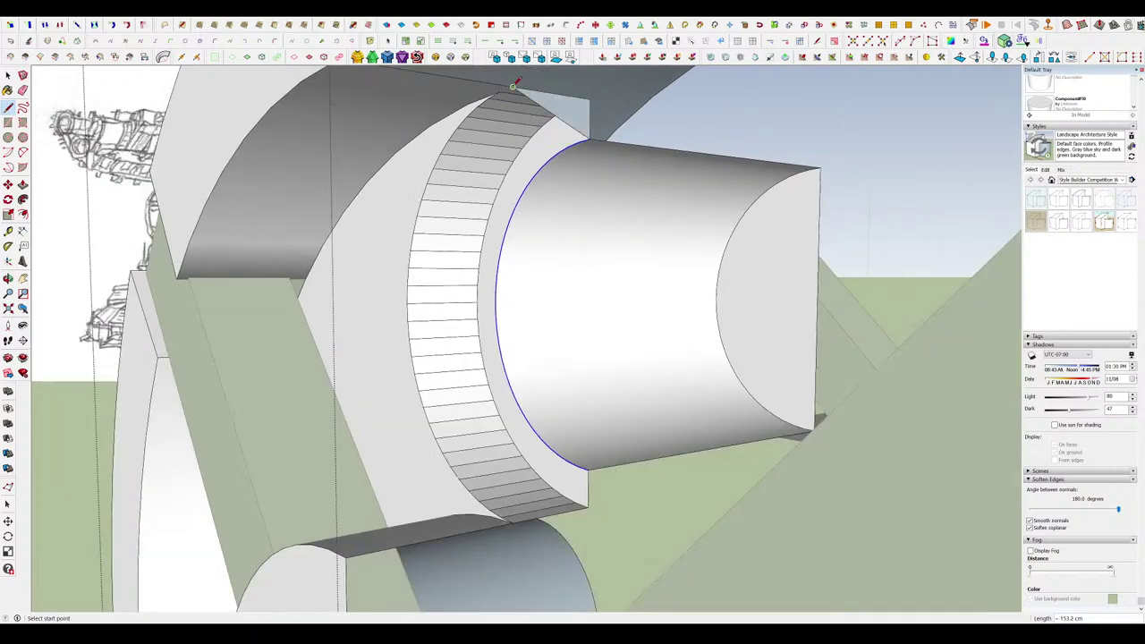
middle_click_drag(516, 82, 498, 169)
key("space")
scroll(587, 125, "up", 2)
scroll(498, 169, "down", 3)
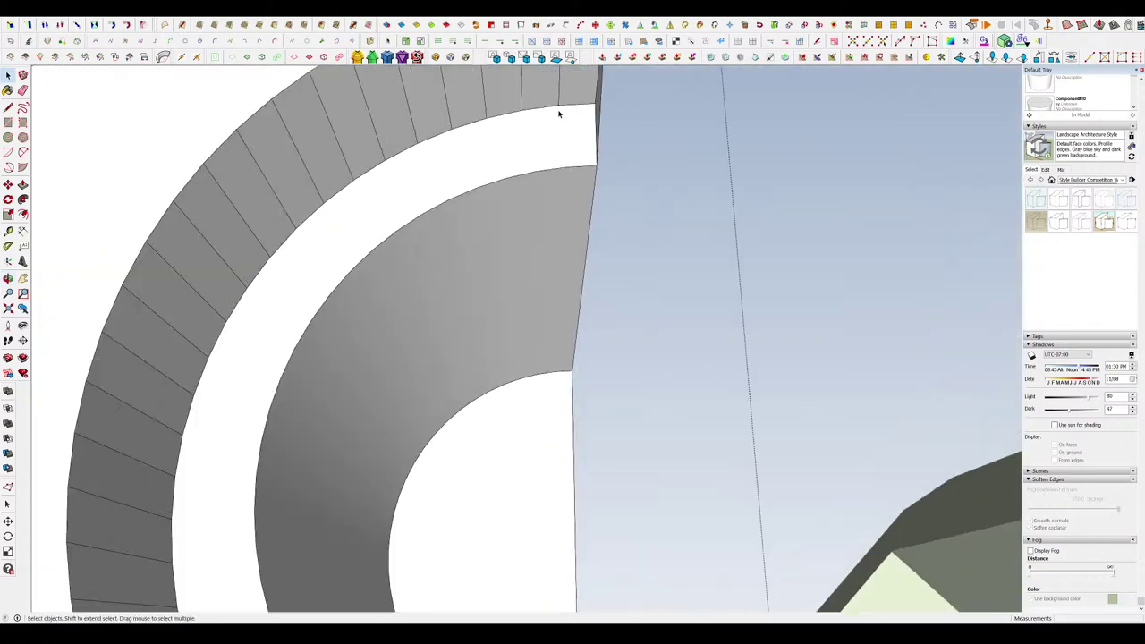
Draw a short straight edge outward from the upper end of the sunken ring.
key("l")
mouse_move(560, 113)
middle_mouse_down()
mouse_move(568, 137)
mouse_move(543, 180)
middle_mouse_up()
key("l")
left_click(634, 186)
key("Escape")
Draw a matching short edge outward from the recess arc's lower end and hide the rest of the model.
scroll(626, 189, "down", 4)
scroll(563, 392, "up", 4)
middle_click_drag(564, 392, 576, 419)
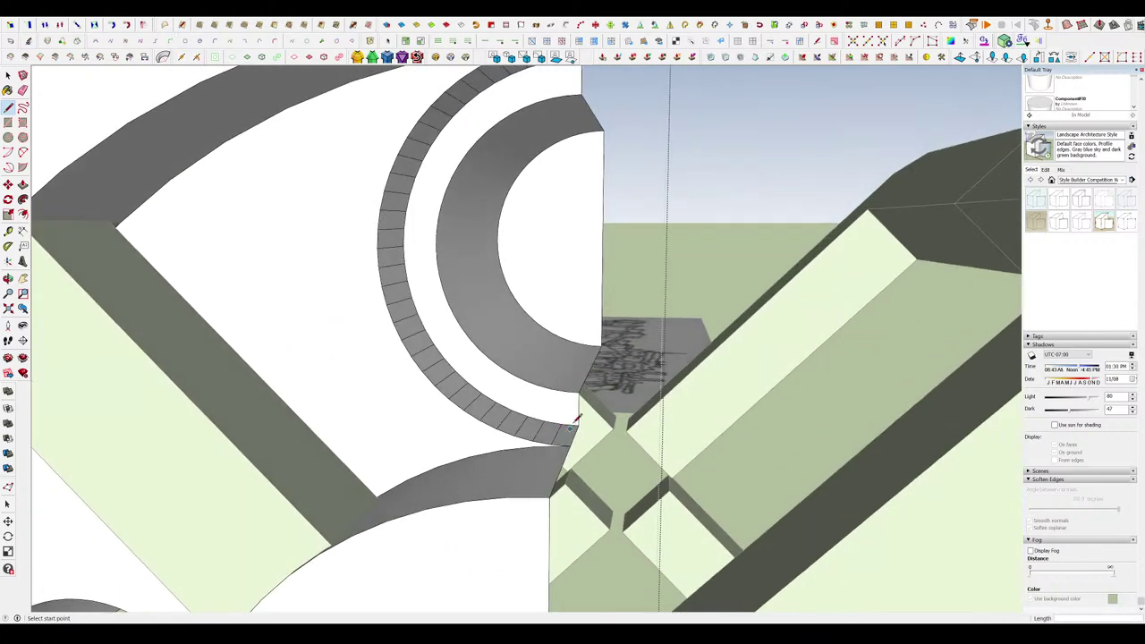
key("h")
left_click(651, 394)
key("Escape")
scroll(646, 391, "down", 4)
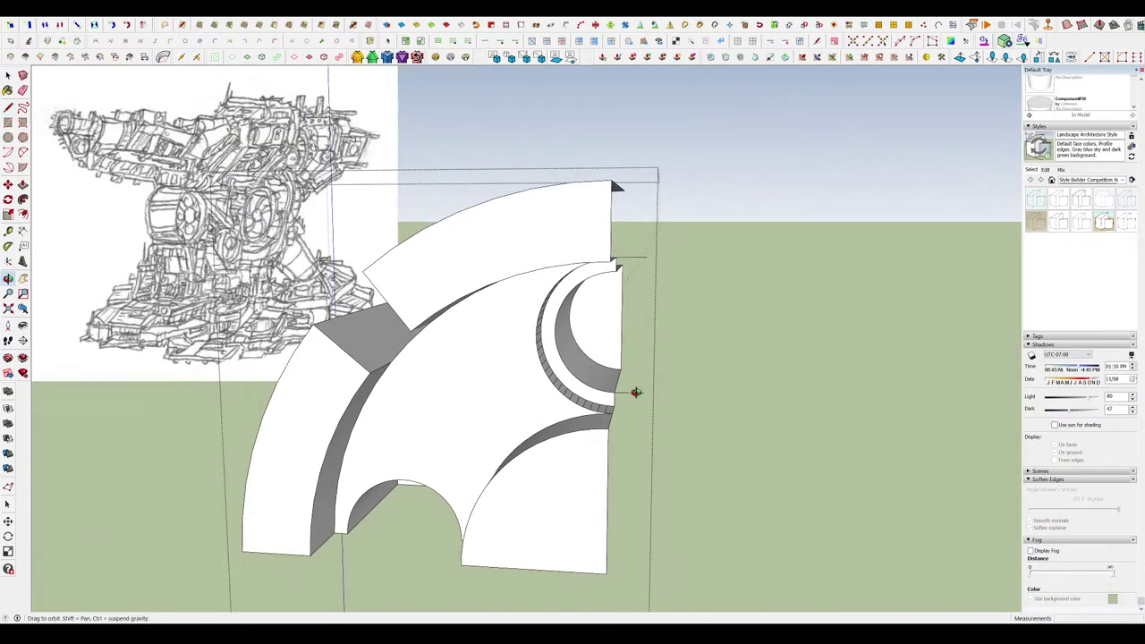
Draw a small triangular profile face on the straight edge beside the ring's upper end.
middle_click_drag(636, 391, 638, 420)
scroll(642, 366, "up", 3)
middle_click_drag(643, 367, 548, 170)
scroll(550, 163, "up", 2)
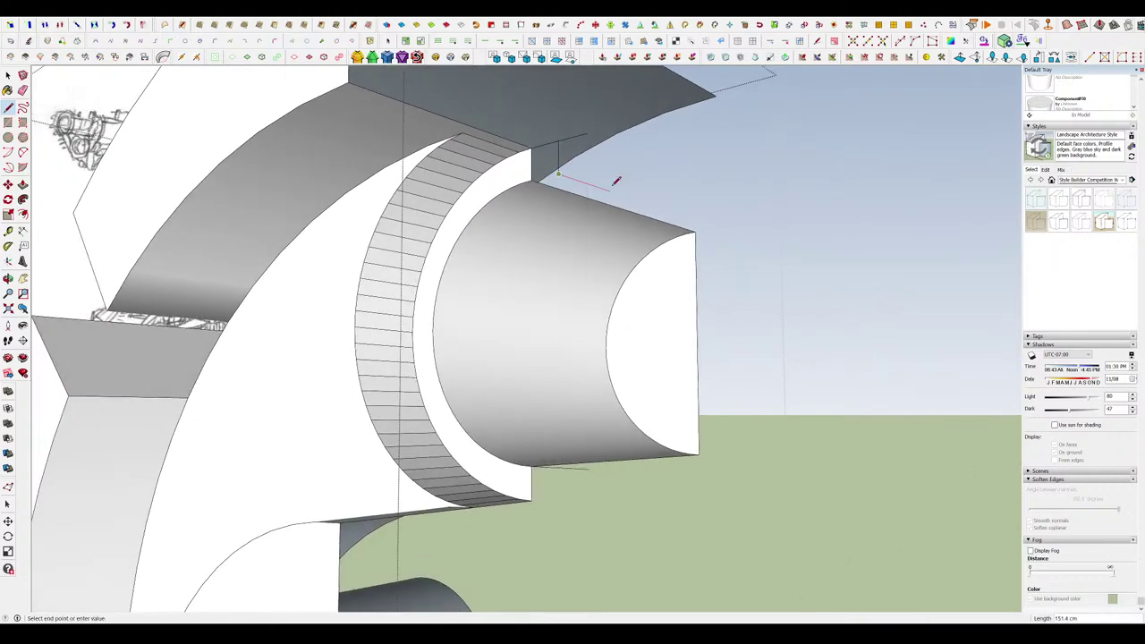
middle_click_drag(566, 171, 620, 180)
left_click(540, 186)
key("space")
scroll(575, 166, "up", 2)
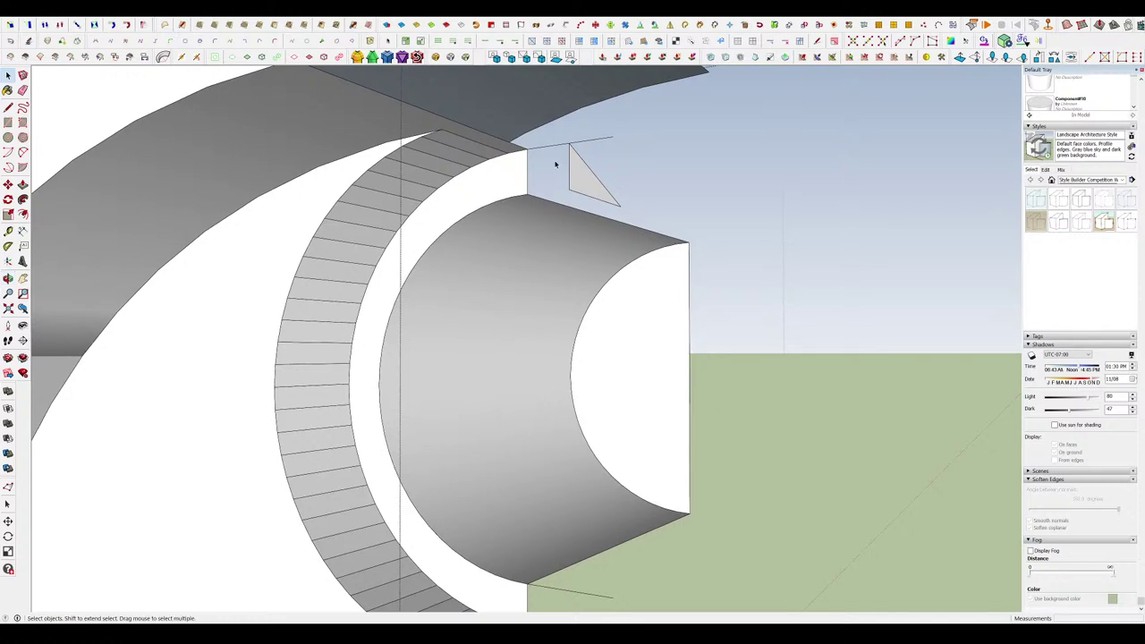
Select the arc edge where the deep recess meets the sunken ring.
scroll(503, 197, "down", 3)
middle_click_drag(501, 197, 494, 223)
scroll(458, 382, "up", 3)
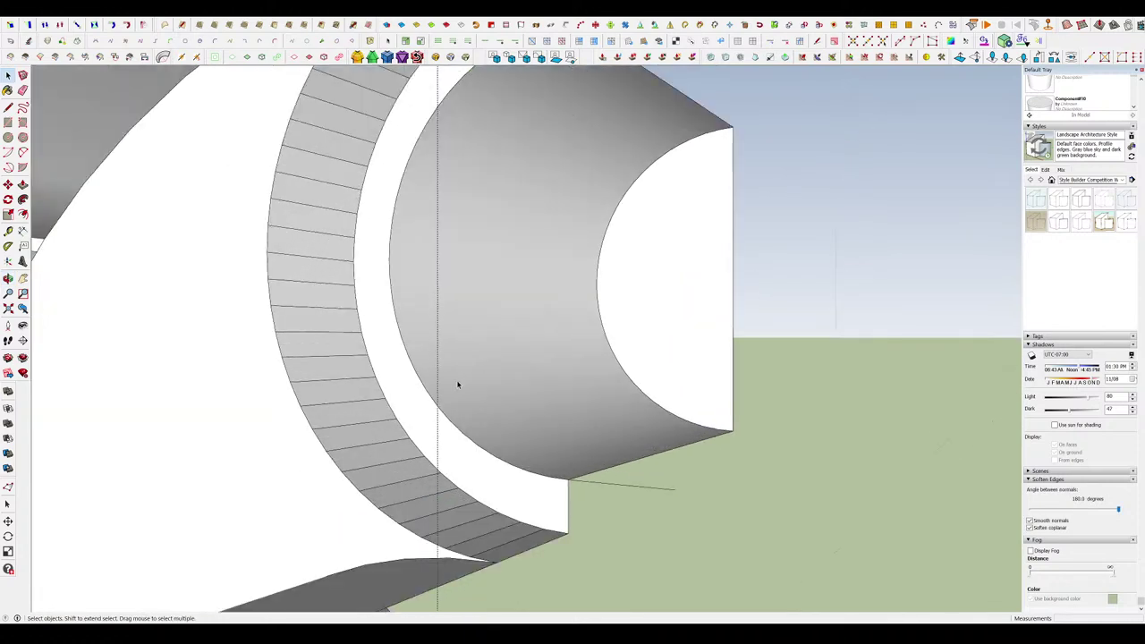
left_click(432, 406)
left_click(439, 409)
scroll(617, 487, "down", 2)
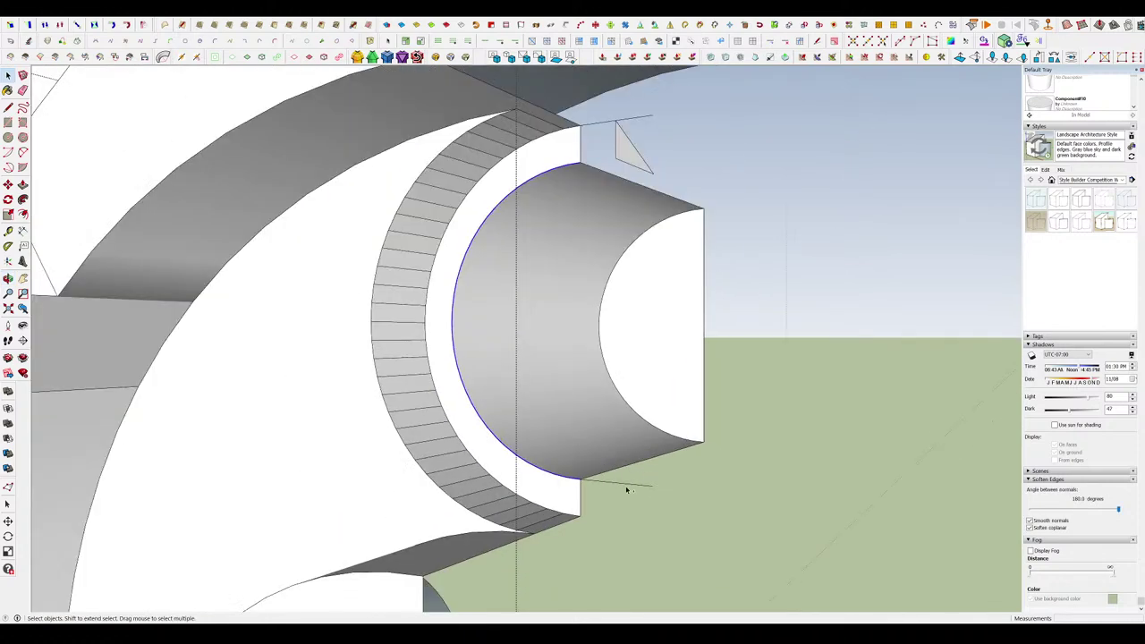
Draw an edge from the arc's upper end to the triangle's lower corner, and select it with the arc and lower edge.
scroll(617, 159, "up", 2)
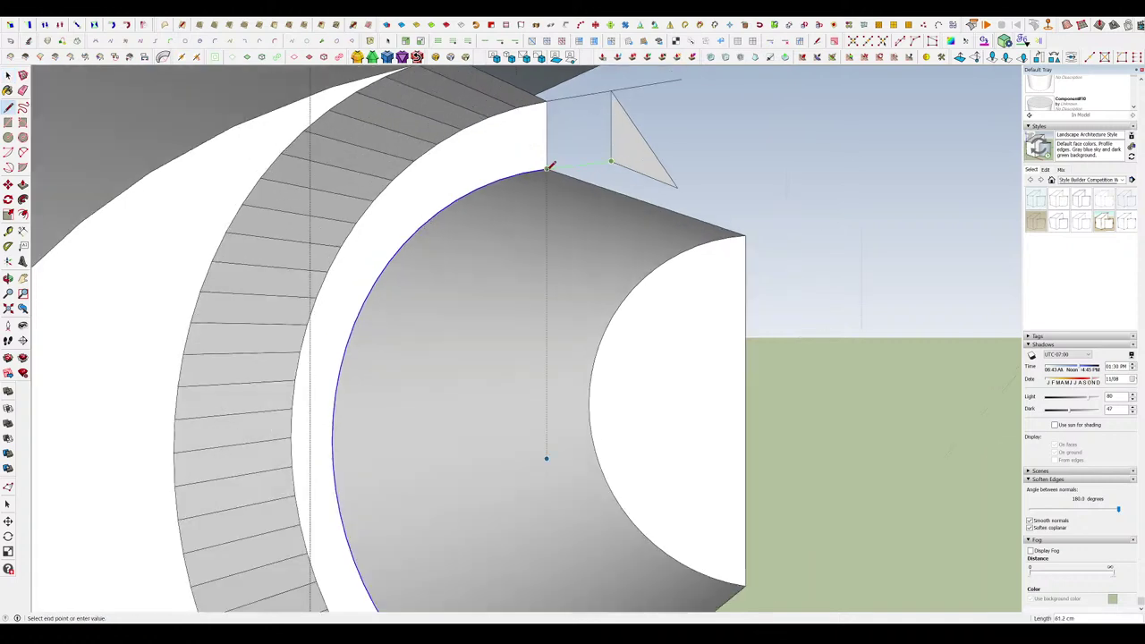
left_click(546, 169)
left_click(590, 164)
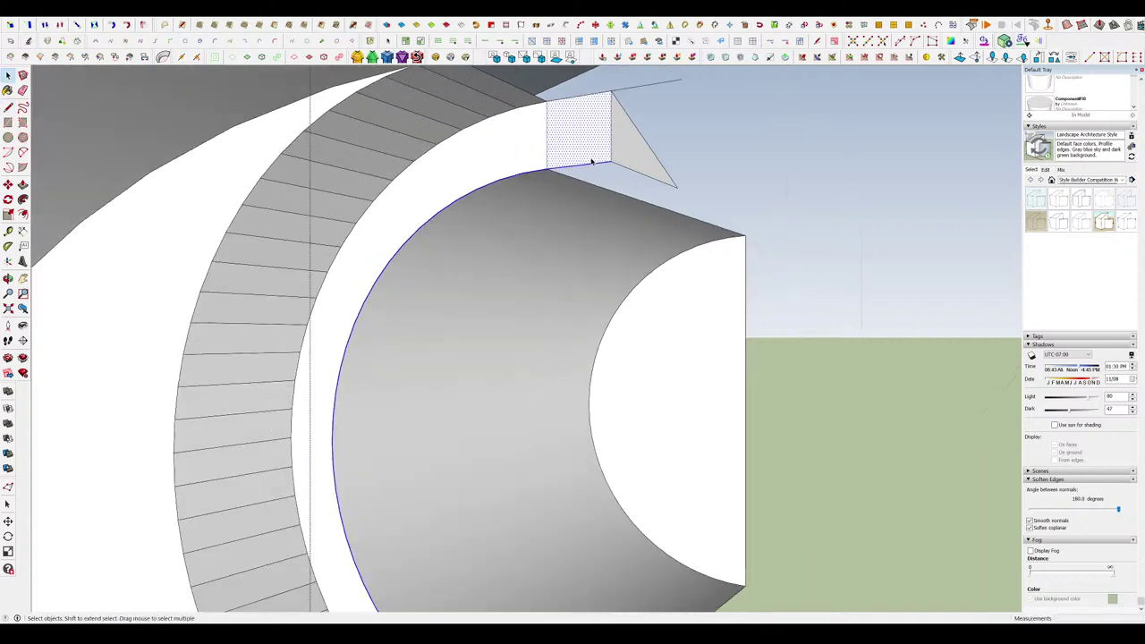
scroll(608, 143, "down", 2)
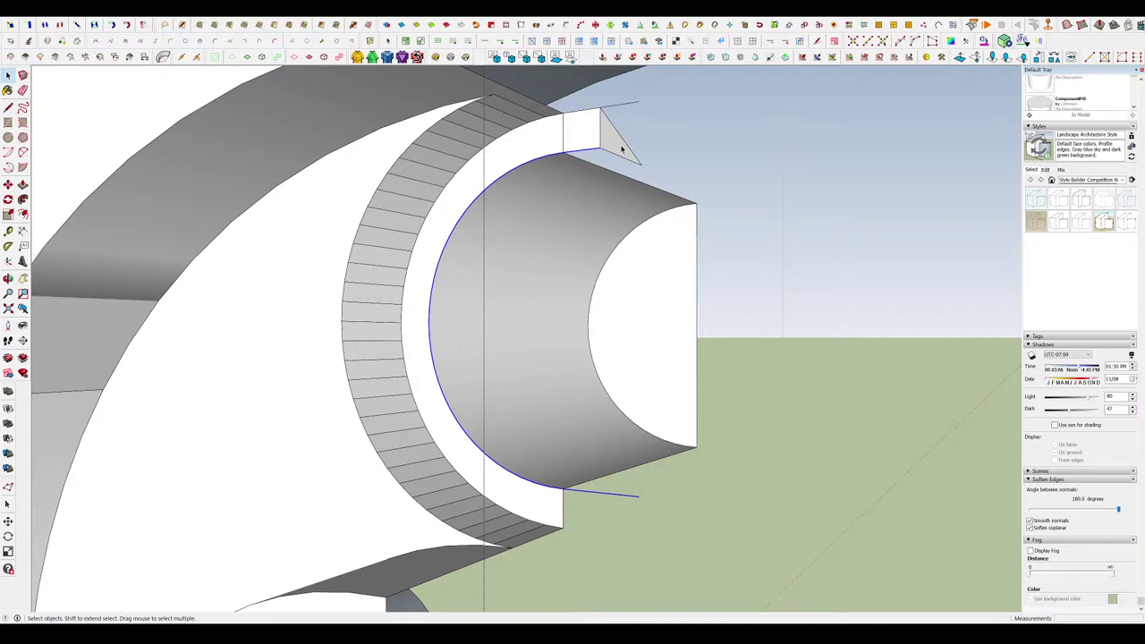
Sweep the small angled profile along the upper boss's semicircular edge with Follow Me to form a beveled collar.
key("shift+f")
left_click(622, 149)
middle_click_drag(622, 148, 595, 150)
Cut the collar's upper end with a line flush with the body's edge and erase the overhanging piece.
key("e")
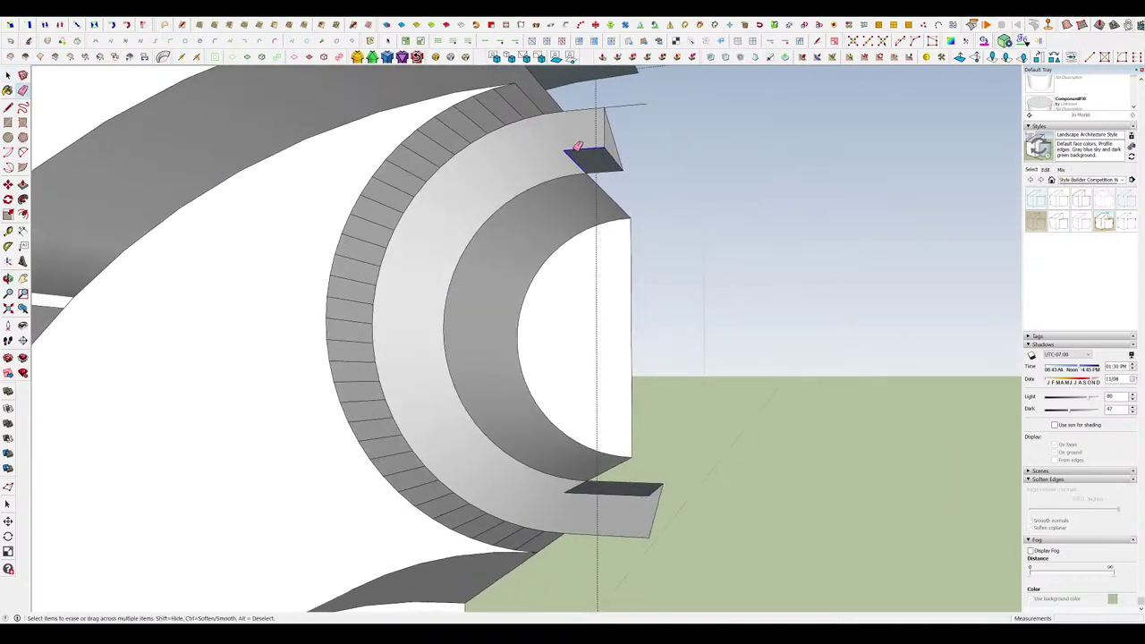
left_click_drag(575, 148, 578, 148)
middle_click_drag(583, 149, 646, 155)
key("l")
left_click(584, 173)
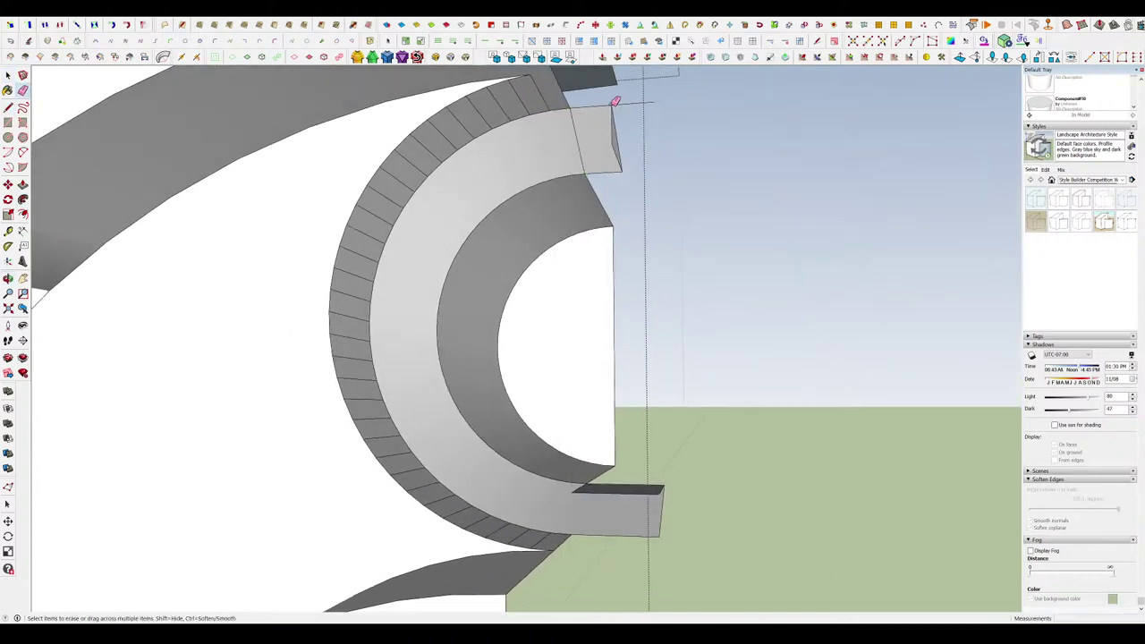
left_click(622, 167)
Draw a line across the collar's lower end and delete the piece that overhangs the body.
mouse_move(564, 202)
middle_mouse_down()
mouse_move(677, 465)
mouse_move(601, 436)
middle_mouse_up()
key("l")
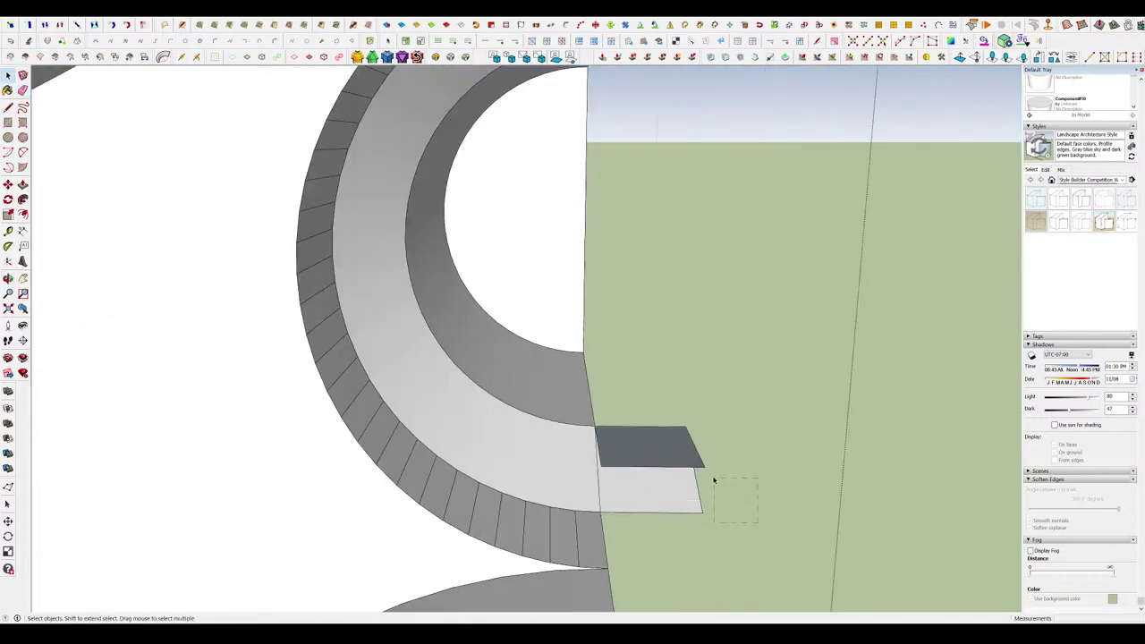
left_click_drag(714, 480, 706, 483)
key("Delete")
Copy the collar's faces from the upper boss and paste a loose copy below the body.
mouse_move(707, 483)
middle_mouse_down()
mouse_move(631, 480)
mouse_move(485, 432)
mouse_move(558, 462)
middle_mouse_up()
scroll(552, 407, "down", 5)
mouse_move(552, 407)
middle_mouse_down()
mouse_move(475, 263)
mouse_move(650, 368)
mouse_move(746, 226)
middle_mouse_up()
scroll(650, 368, "down", 3)
key("space")
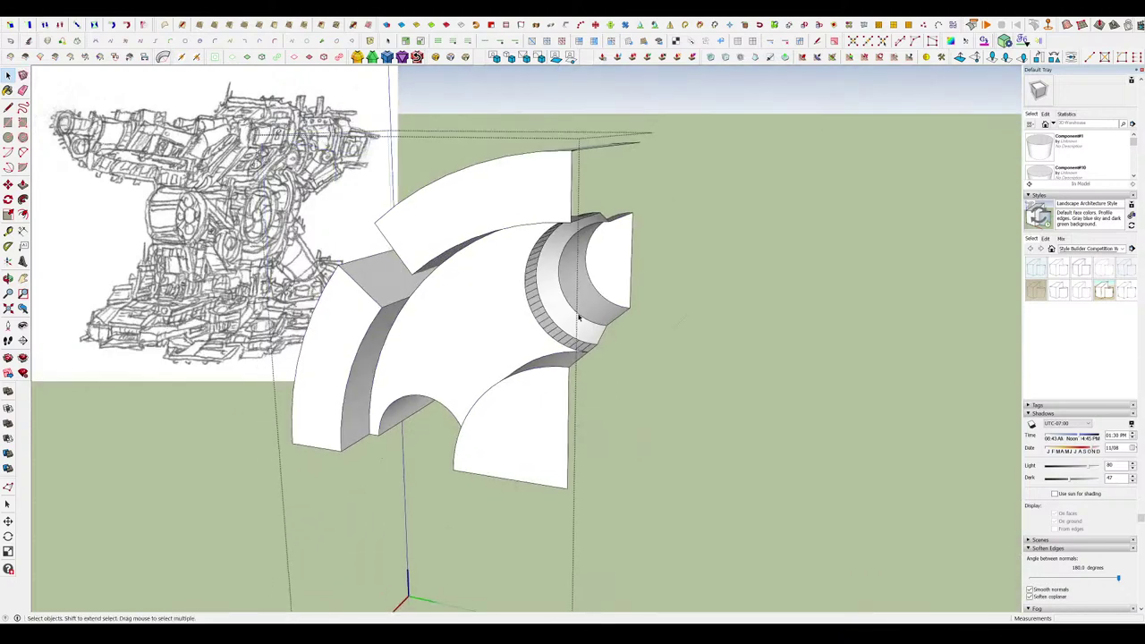
scroll(579, 317, "up", 3)
middle_click_drag(540, 322, 467, 195)
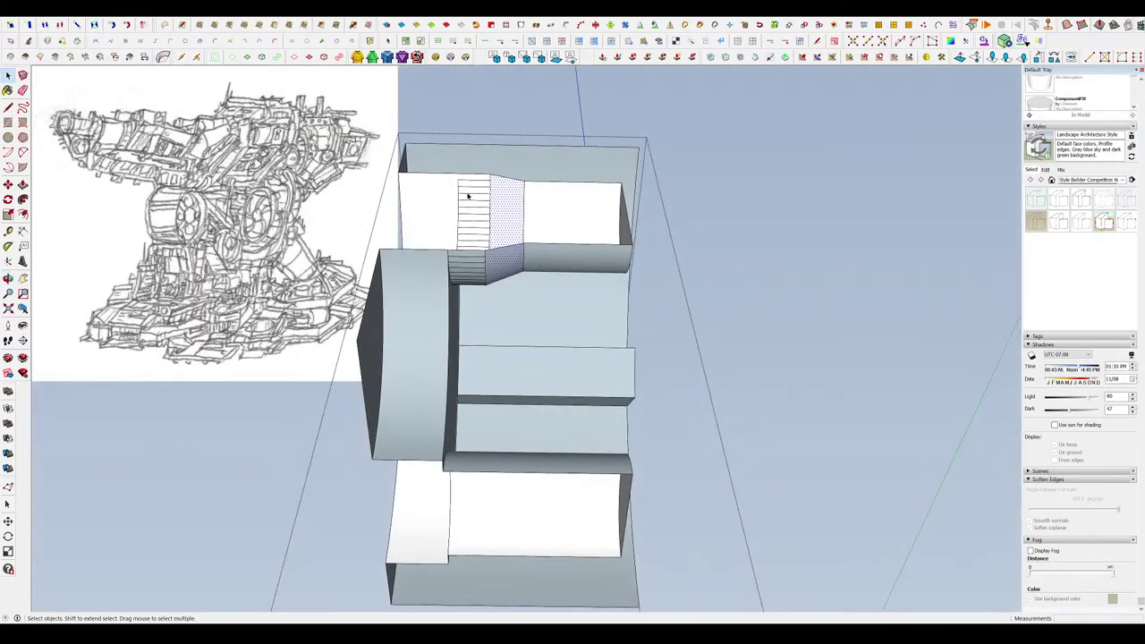
left_click_drag(535, 308, 548, 313)
middle_click_drag(552, 290, 638, 420)
key("ctrl+c")
key("ctrl+v")
scroll(597, 375, "down", 4)
middle_click_drag(528, 411, 519, 486)
left_click(467, 521)
Rotate the pasted half ring a quarter turn so that it opens downward.
scroll(465, 519, "up", 4)
key("q")
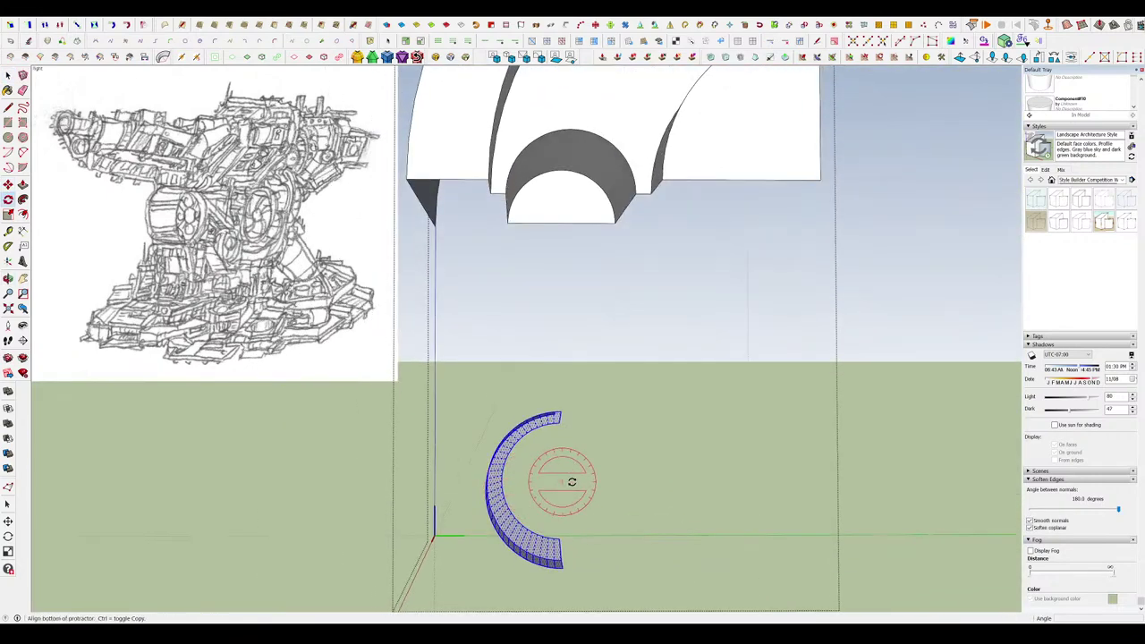
key("Escape")
left_click(595, 483)
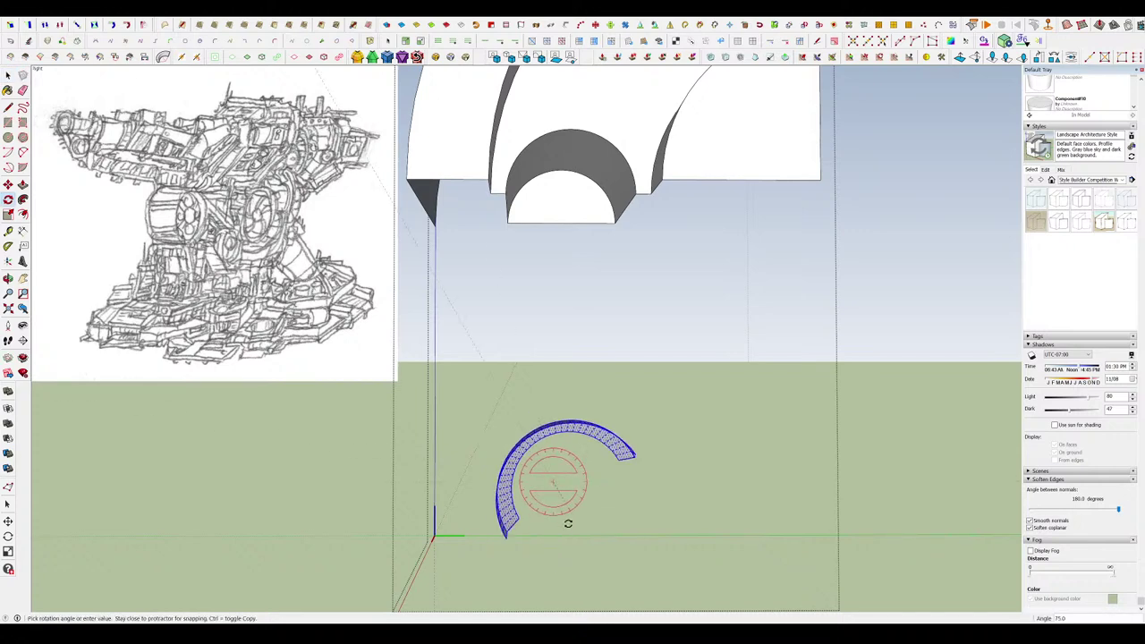
middle_click_drag(629, 478, 459, 512)
Try to move the half ring onto the lower half-cylinder boss.
key("m")
scroll(457, 494, "down", 3)
scroll(447, 309, "up", 3)
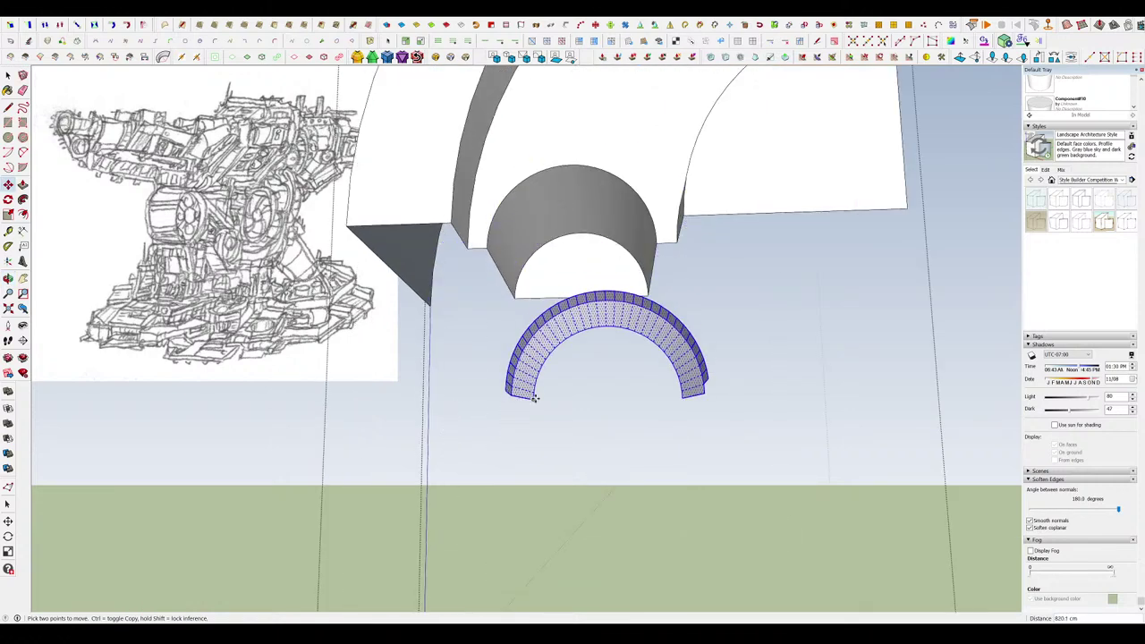
middle_click_drag(534, 398, 537, 189)
scroll(531, 395, "up", 4)
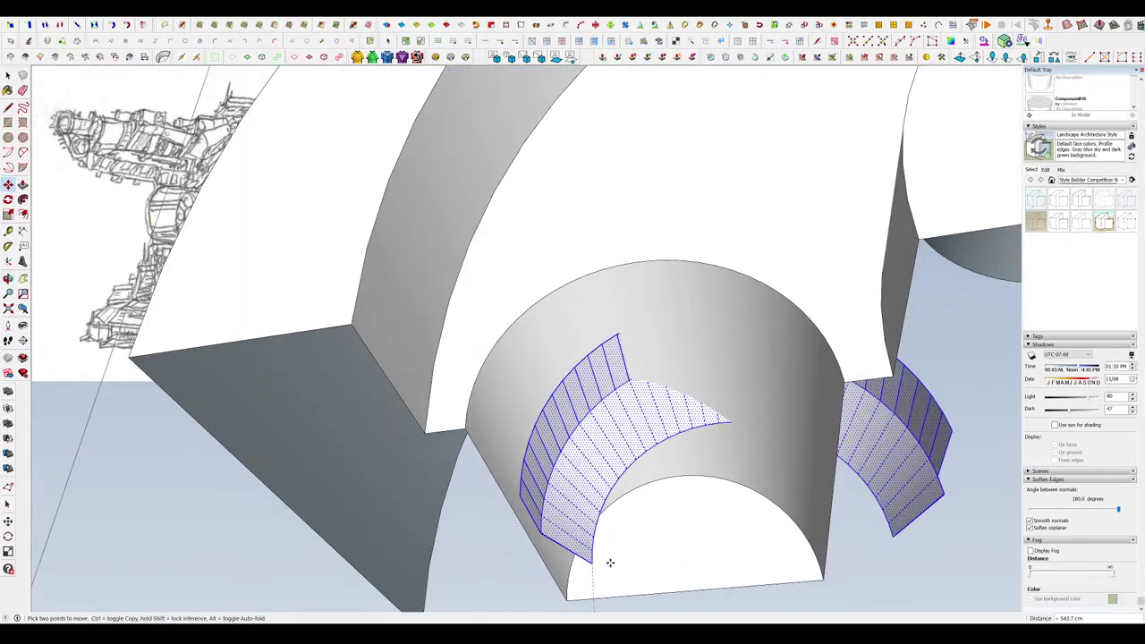
scroll(573, 456, "down", 2)
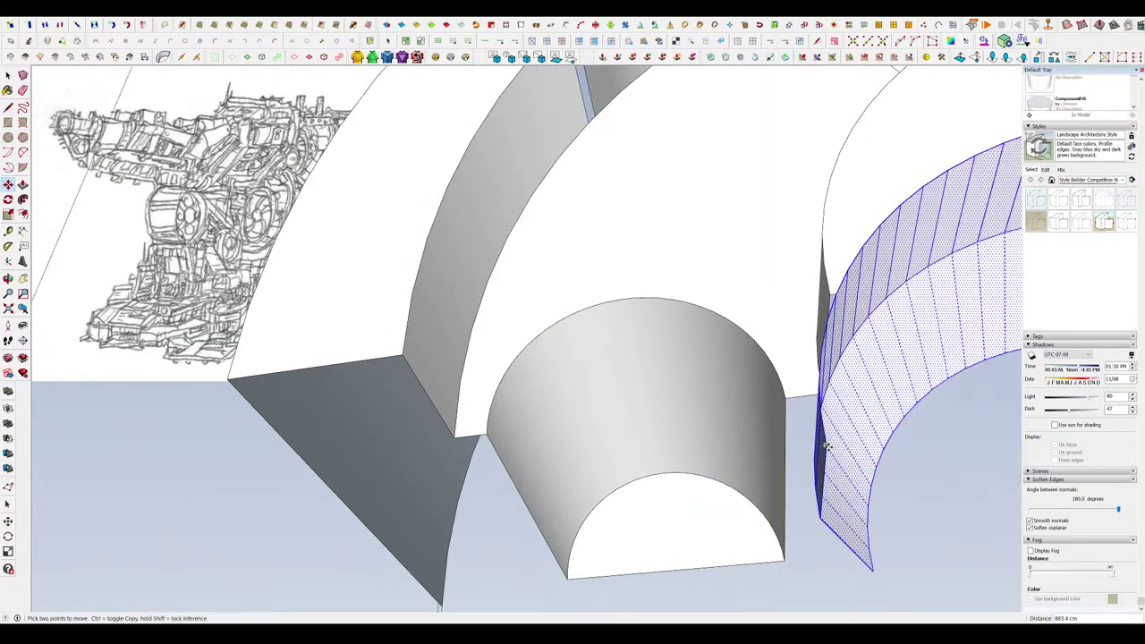
mouse_move(827, 447)
middle_mouse_down()
mouse_move(501, 398)
mouse_move(546, 394)
mouse_move(408, 569)
mouse_move(408, 556)
middle_mouse_up()
scroll(529, 417, "down", 4)
key("space")
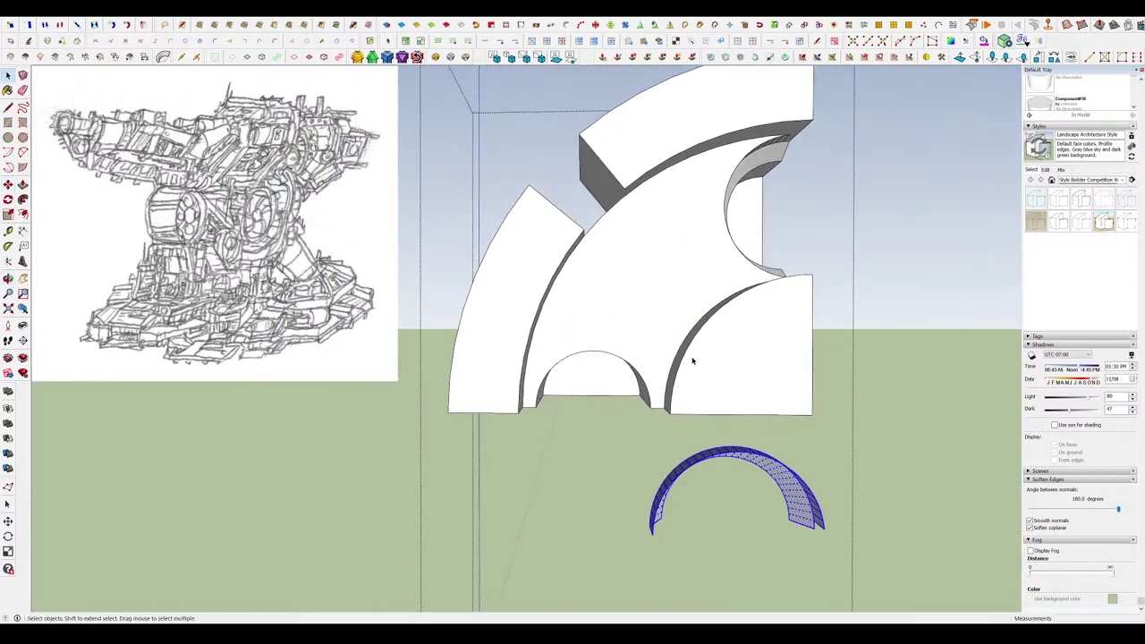
Move the half ring by its outer end corner onto the body around the lower boss.
mouse_move(691, 361)
middle_mouse_down()
mouse_move(665, 366)
mouse_move(644, 450)
mouse_move(675, 499)
middle_mouse_up()
key("m")
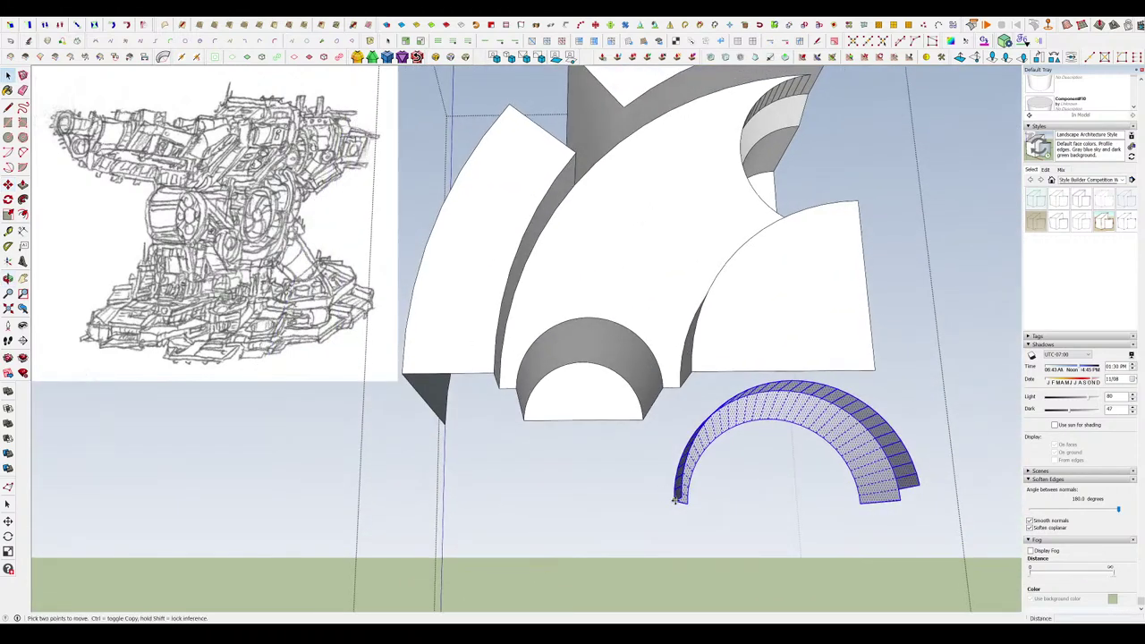
left_click(679, 497)
mouse_move(501, 388)
middle_mouse_down()
mouse_move(518, 353)
mouse_move(859, 371)
mouse_move(809, 340)
middle_mouse_up()
scroll(518, 354, "up", 4)
left_click(484, 407)
Draw connecting lines at the collar's end to the body's corner, closing the underside of the lower boss with a face.
key("e")
scroll(823, 340, "up", 2)
key("l")
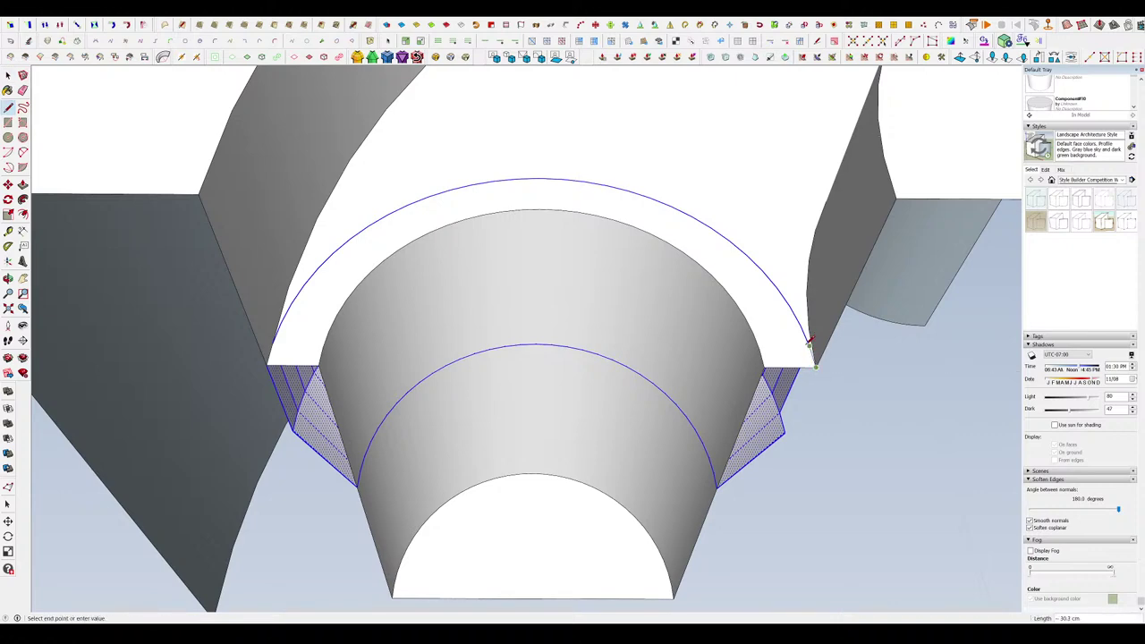
scroll(809, 340, "up", 2)
scroll(811, 343, "up", 2)
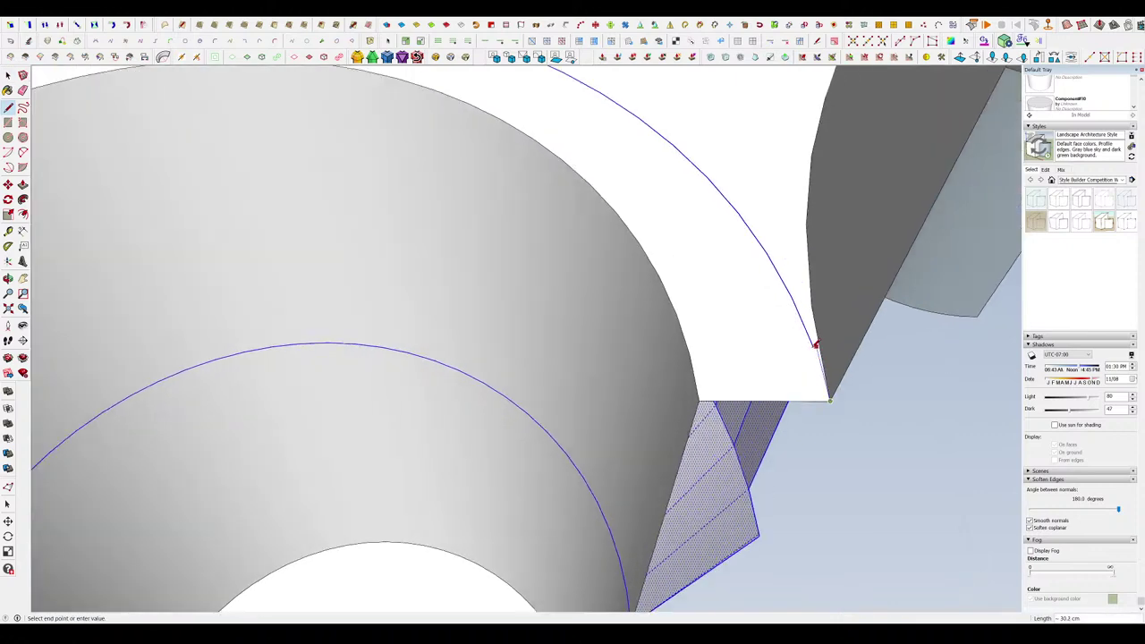
left_click(813, 343)
middle_click_drag(813, 343, 820, 347)
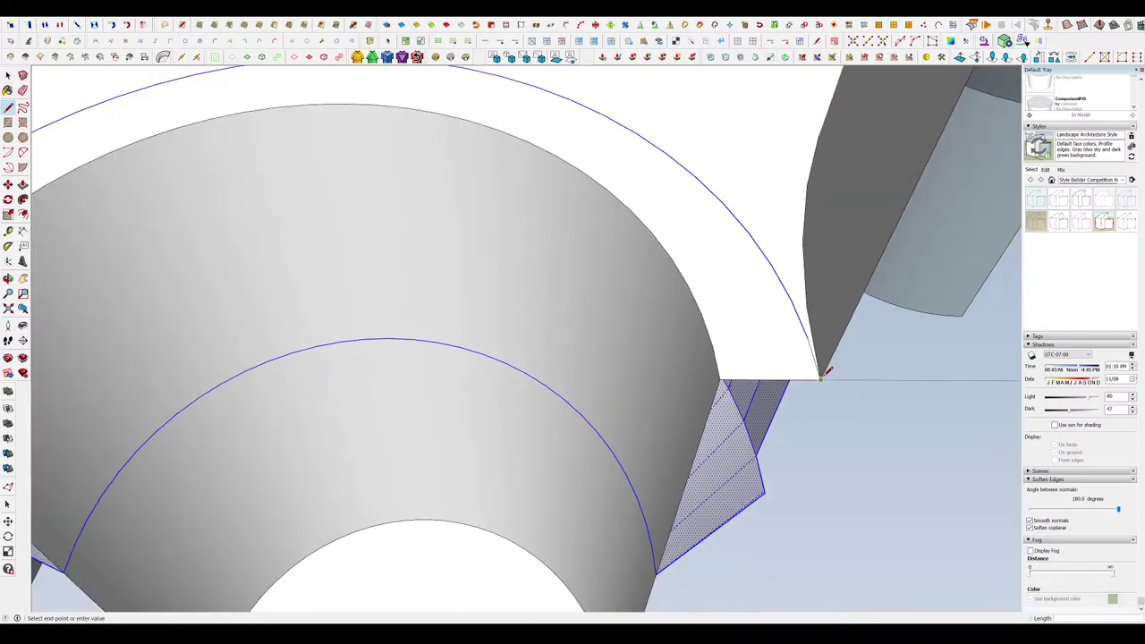
left_click(764, 490)
scroll(771, 485, "up", 3)
middle_click_drag(772, 485, 845, 532)
key("space")
left_click(779, 411)
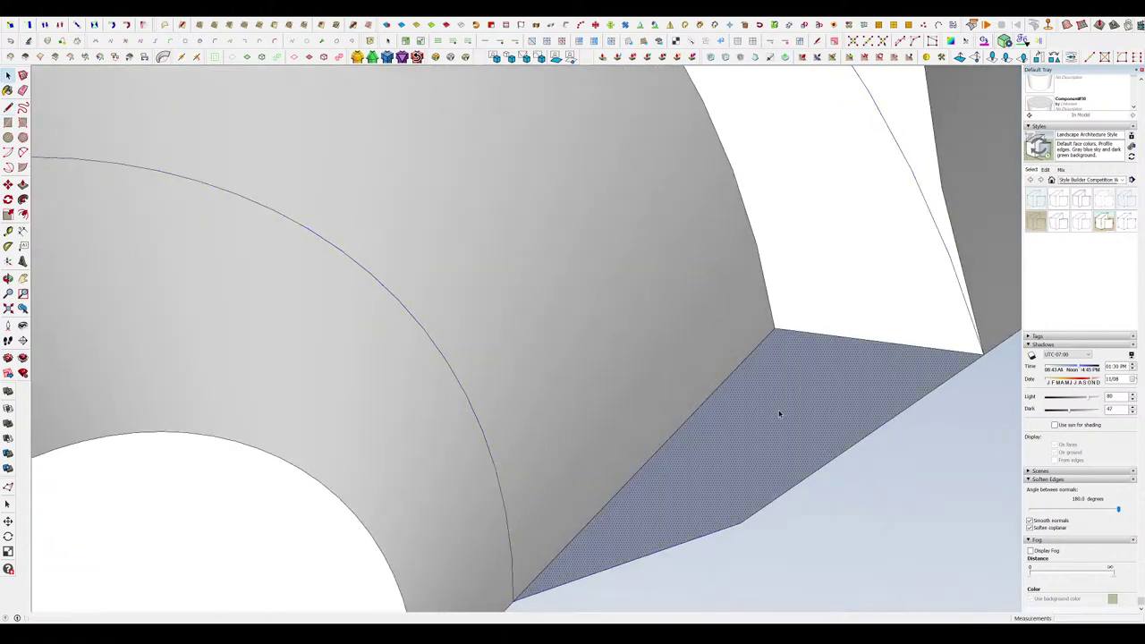
mouse_move(745, 307)
middle_mouse_down()
mouse_move(799, 346)
mouse_move(820, 401)
mouse_move(766, 319)
mouse_move(793, 332)
mouse_move(439, 334)
mouse_move(439, 402)
mouse_move(339, 324)
mouse_move(652, 340)
mouse_move(590, 567)
mouse_move(713, 319)
mouse_move(678, 317)
middle_mouse_up()
Soften the segment edges on the lower boss's collar into a smooth band.
key("e")
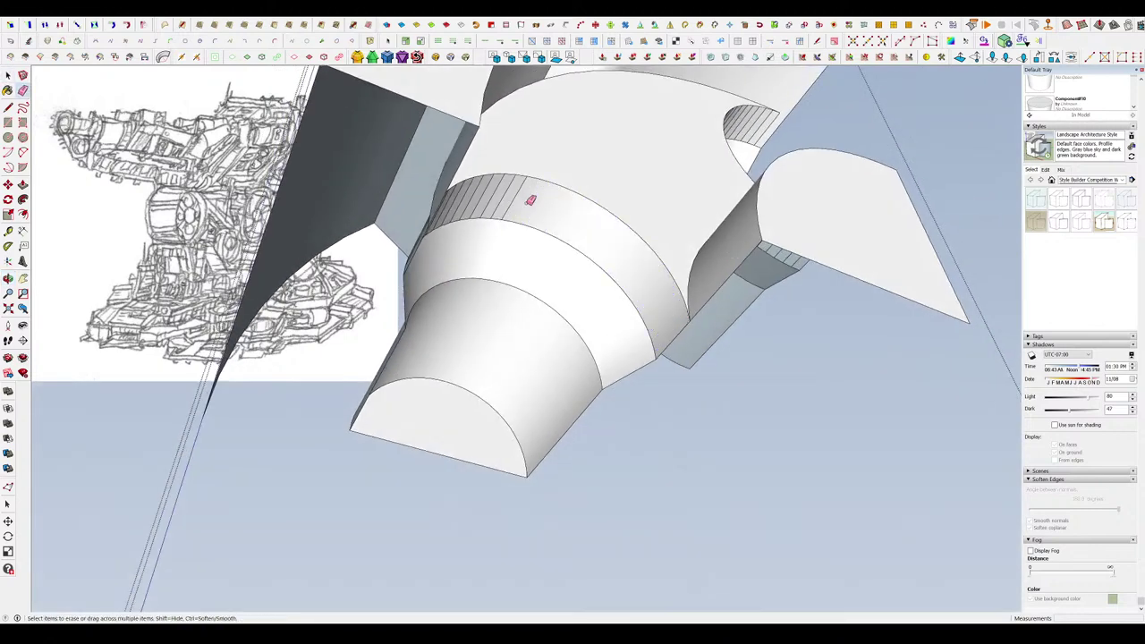
middle_click_drag(531, 201, 405, 228)
scroll(376, 304, "up", 3)
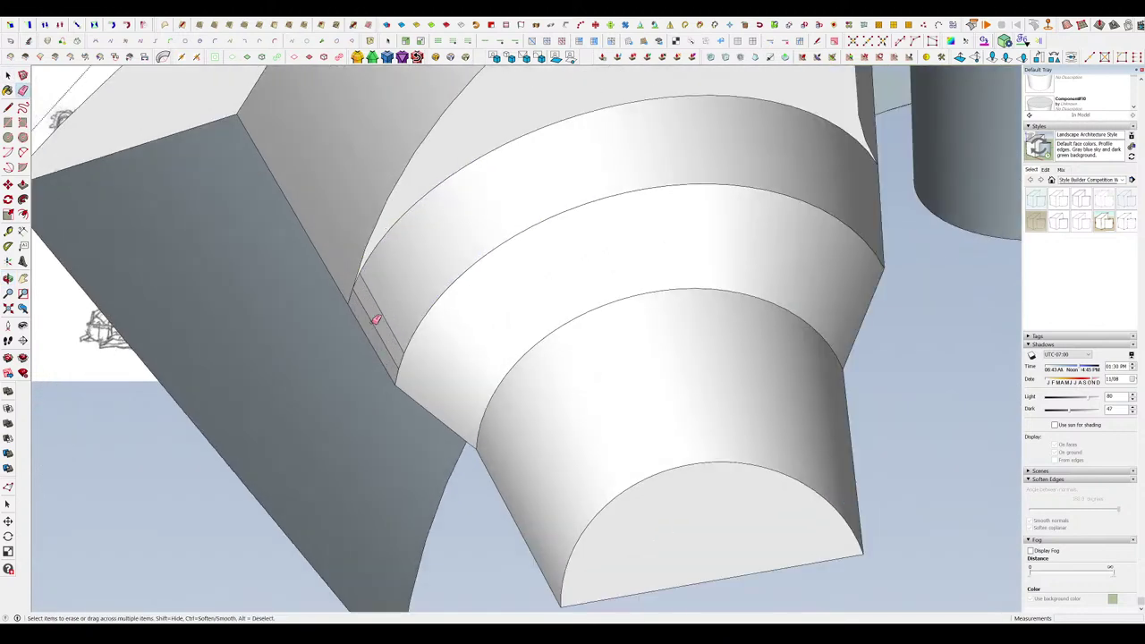
left_click_drag(370, 320, 384, 317)
scroll(384, 331, "down", 6)
Soften all segment edges on the upper boss's collar and close the component.
mouse_move(432, 376)
middle_mouse_down()
mouse_move(600, 173)
mouse_move(495, 240)
mouse_move(532, 134)
middle_mouse_up()
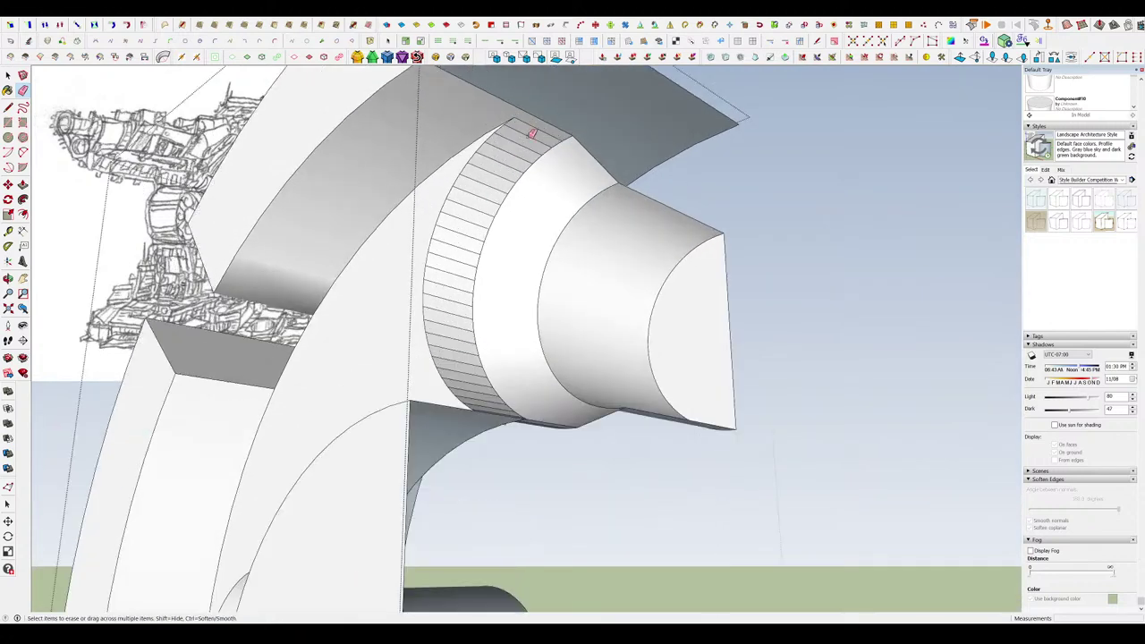
left_click_drag(481, 198, 451, 279, "ctrl")
middle_click_drag(451, 279, 451, 325)
left_click_drag(453, 261, 494, 168, "ctrl")
middle_click_drag(495, 168, 474, 301)
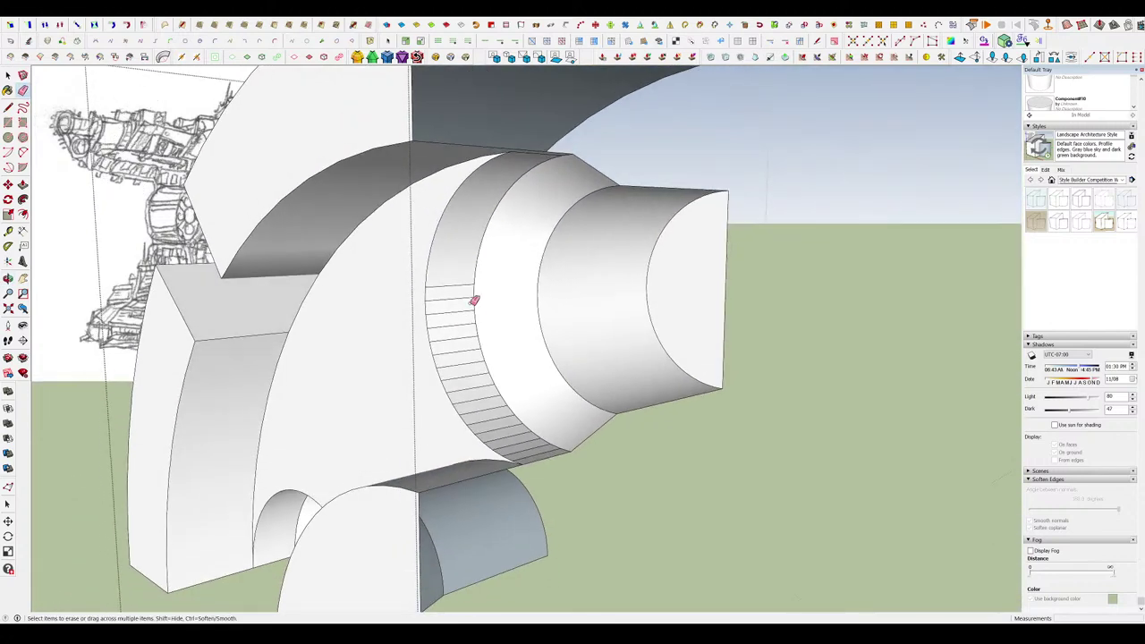
left_click_drag(452, 322, 452, 285, "ctrl")
mouse_move(453, 285)
middle_mouse_down()
mouse_move(498, 421)
mouse_move(550, 460)
middle_mouse_up()
scroll(561, 469, "up", 3)
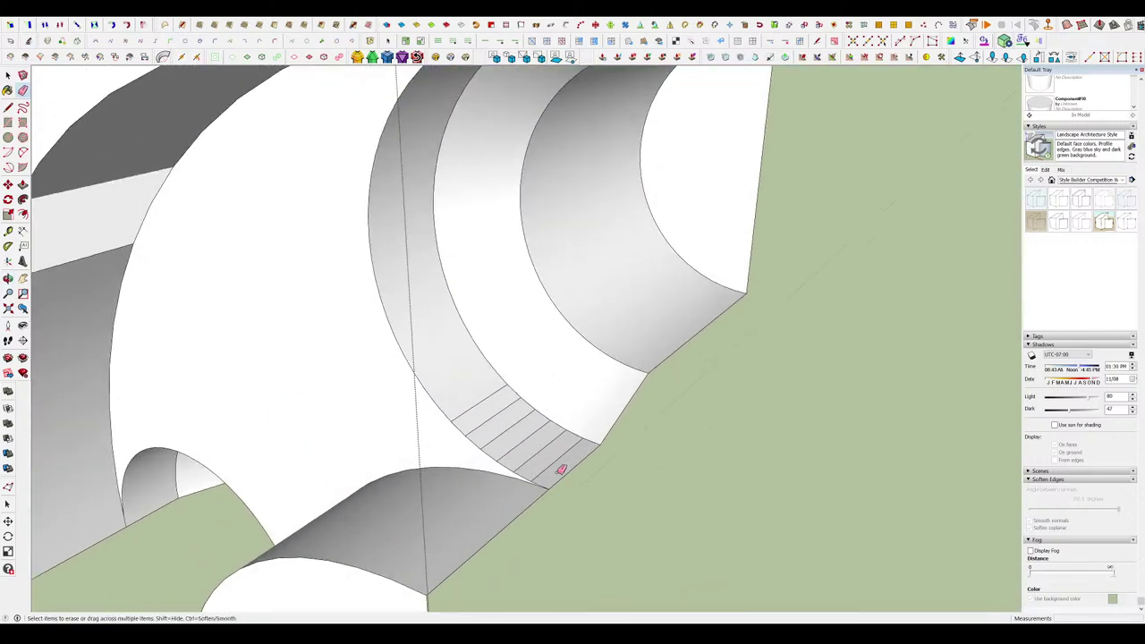
middle_click_drag(494, 410, 533, 417)
left_click_drag(539, 430, 526, 447, "ctrl")
middle_click_drag(528, 446, 796, 241)
scroll(754, 271, "down", 5)
key("space")
left_click(754, 271)
Examine the whole machine and its two large wheels for the next part to detail.
scroll(721, 424, "down", 3)
scroll(563, 302, "down", 5)
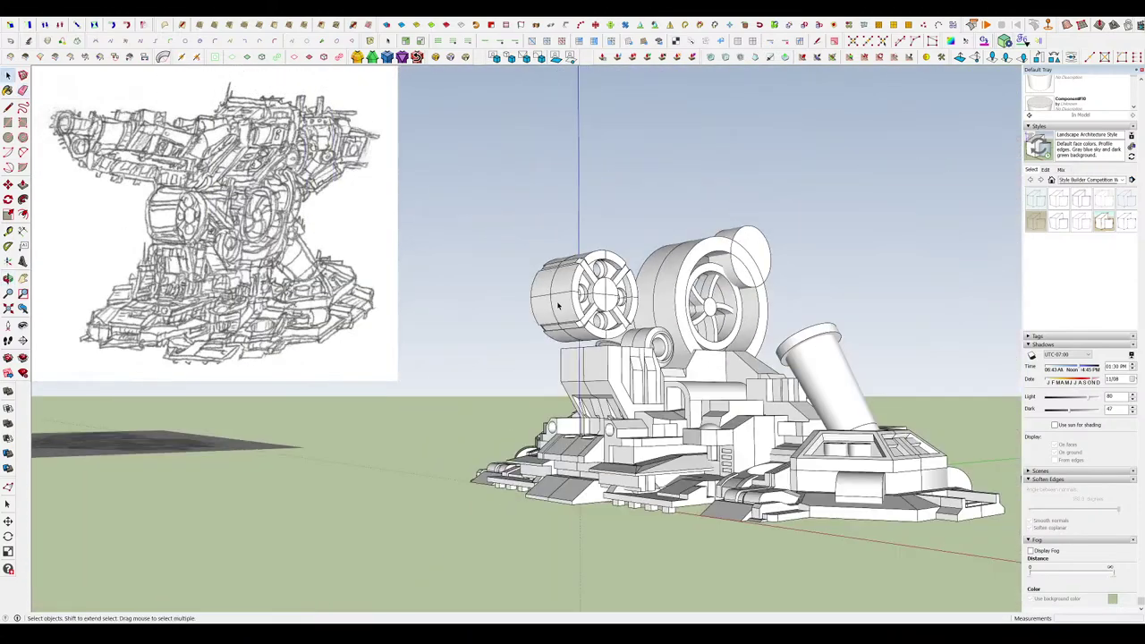
scroll(666, 407, "up", 3)
middle_click_drag(563, 301, 667, 380)
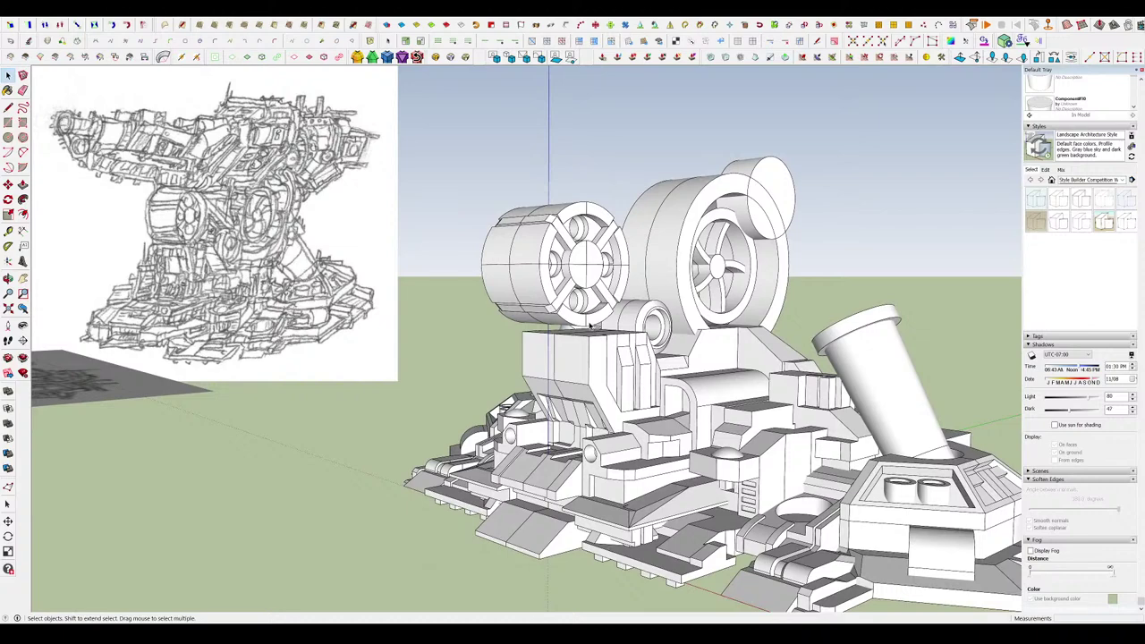
scroll(591, 326, "down", 5)
scroll(686, 301, "up", 10)
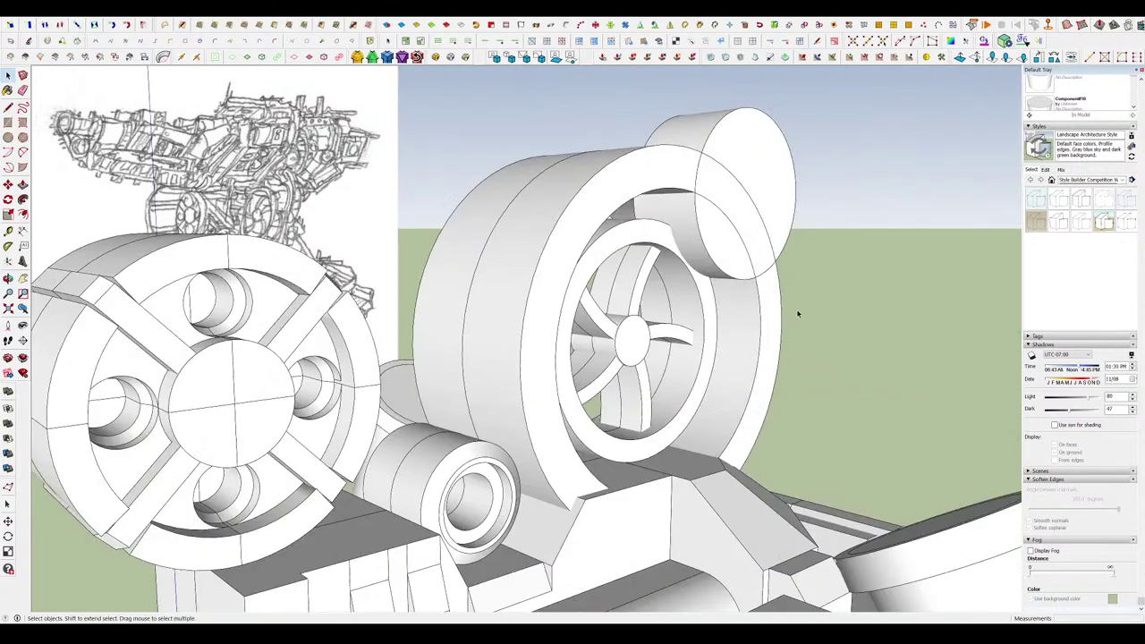
scroll(788, 313, "down", 5)
scroll(706, 319, "up", 6)
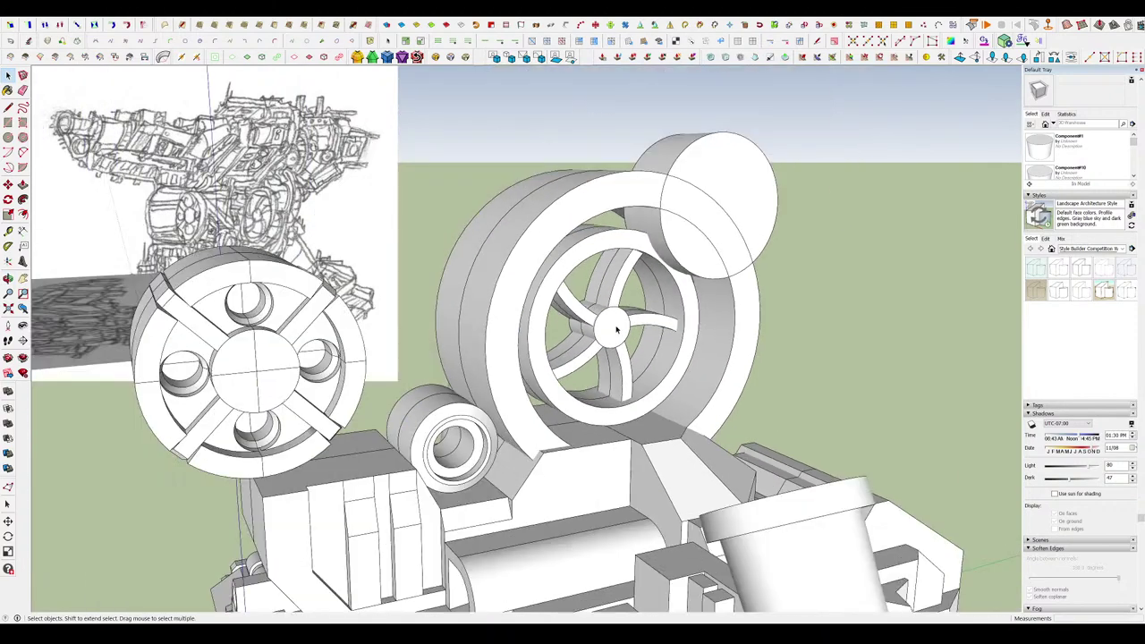
Open the large fan wheel's ring and offset the inner ring's rear inner circle inward by a narrow margin.
middle_click_drag(639, 327, 650, 274)
scroll(666, 272, "up", 3)
scroll(641, 289, "up", 3)
double_click(671, 279)
left_click(662, 276)
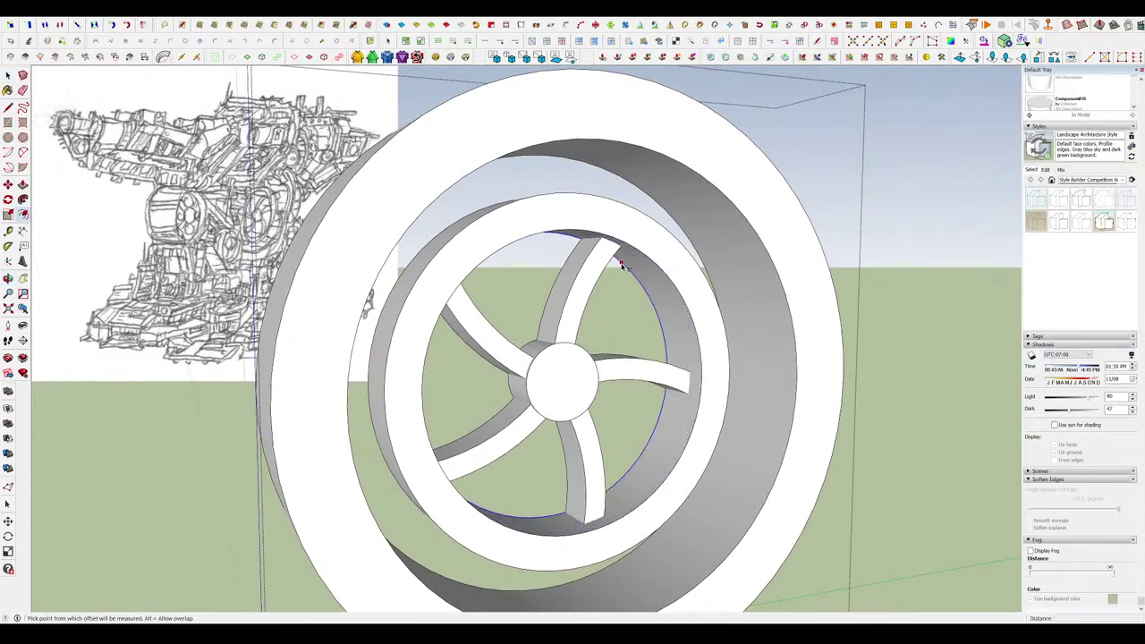
left_click(611, 276)
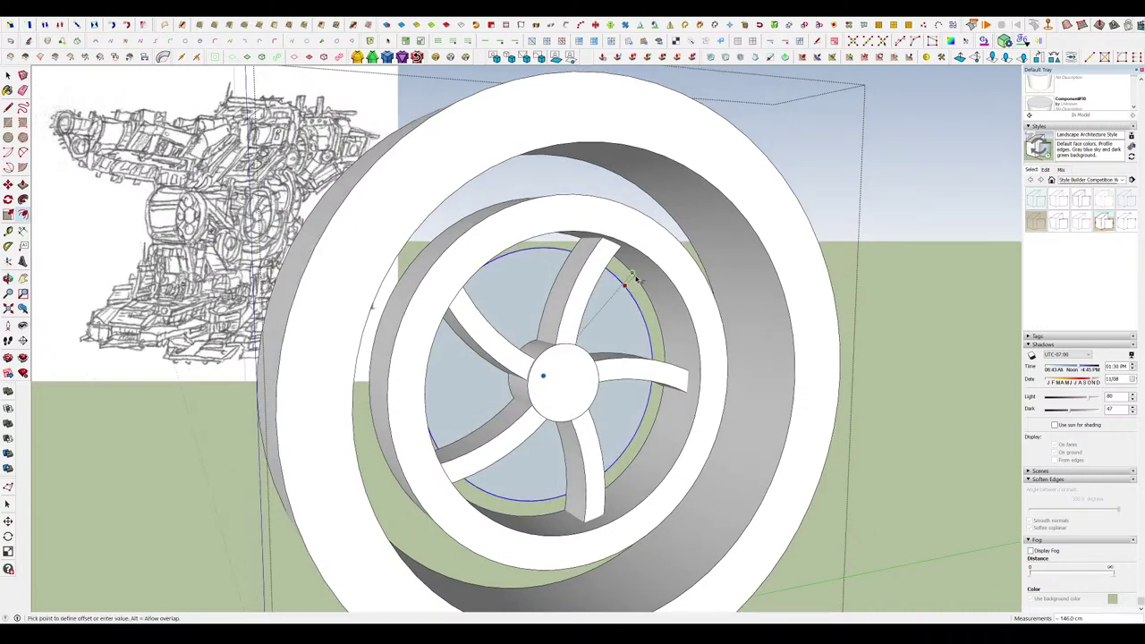
left_click(636, 279)
Delete the disc face inside the offset circle, keeping only the narrow ring face.
key("space")
left_click(628, 294)
mouse_move(636, 279)
middle_mouse_down()
mouse_move(628, 294)
mouse_move(677, 312)
middle_mouse_up()
key("Delete")
scroll(662, 302, "up", 2)
Push/Pull the narrow ring face forward flush with the inner ring's front face and erase the seam between them.
key("p")
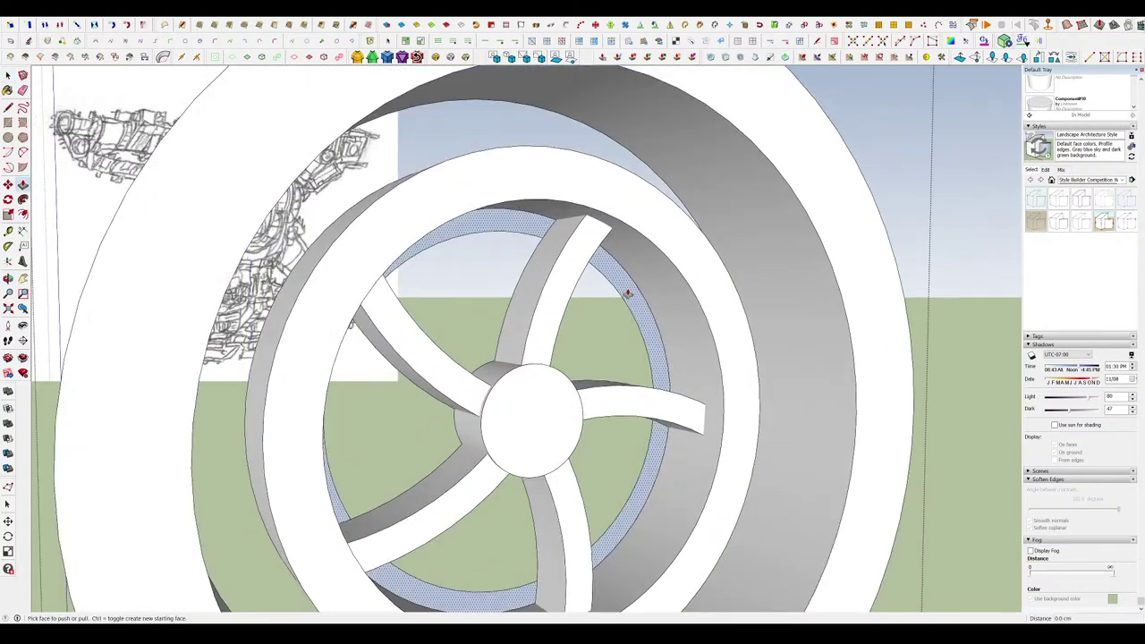
left_click(629, 294)
left_click(672, 225)
key("e")
left_click(654, 247)
scroll(626, 268, "down", 4)
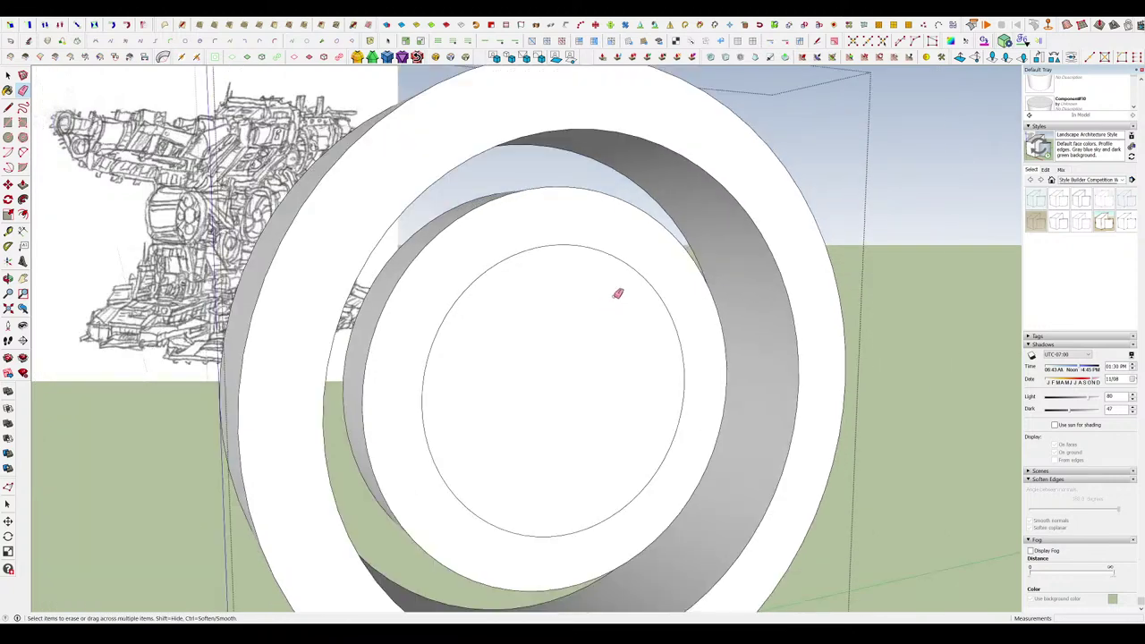
Retrace one segment of the inner circle to split off its disc face, and delete that disc.
key("space")
left_click(606, 313)
scroll(626, 251, "up", 4)
key("l")
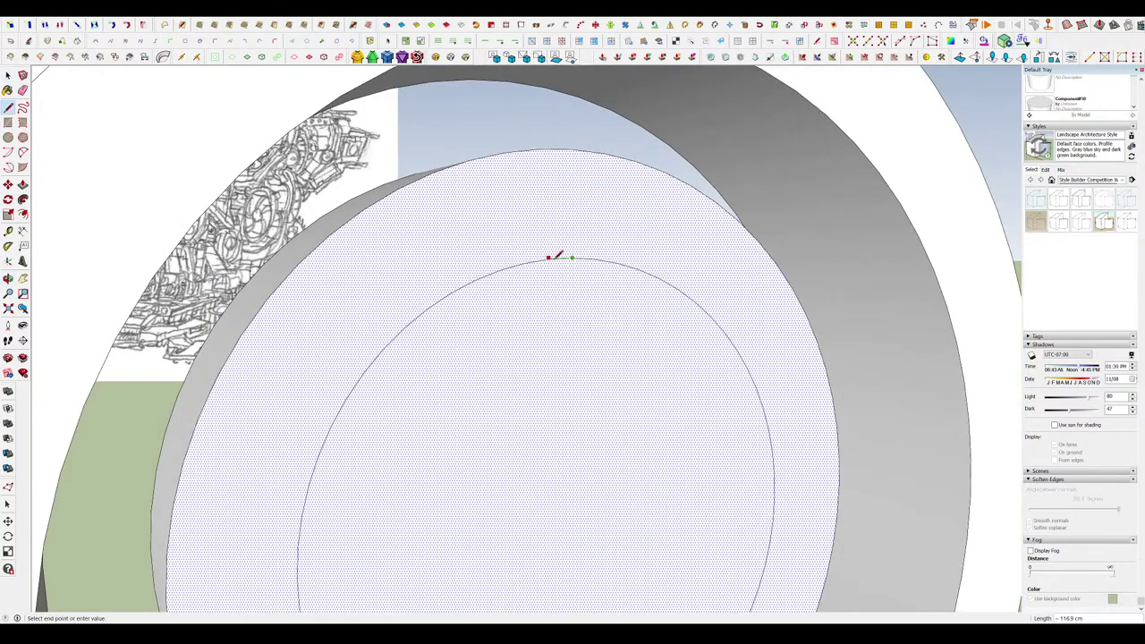
scroll(555, 257, "up", 3)
left_click(545, 253)
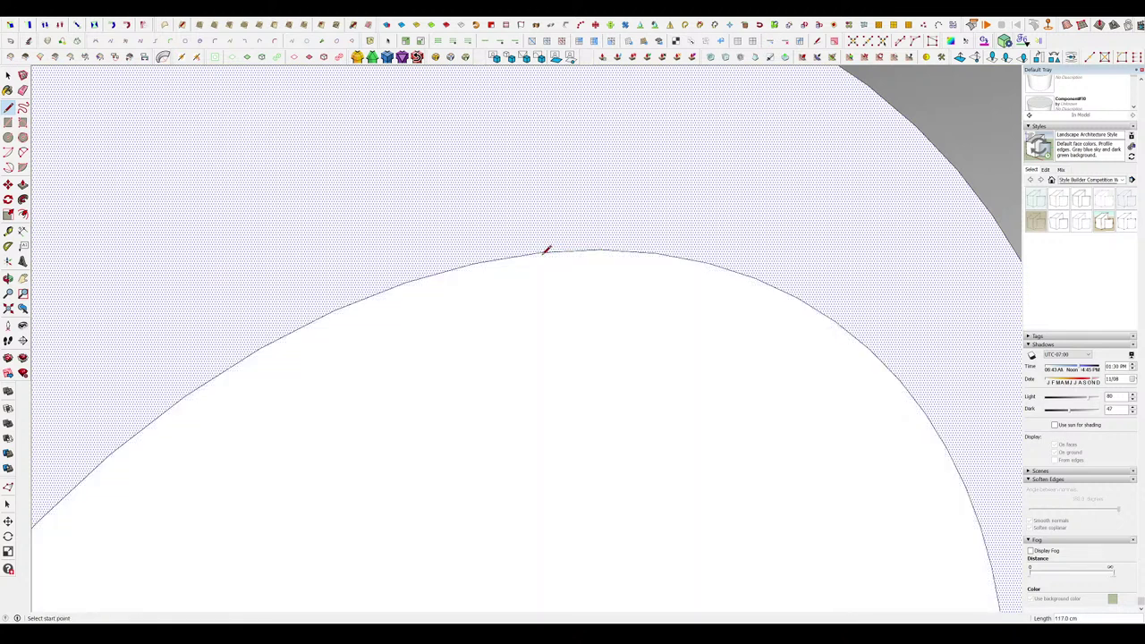
key("space")
scroll(598, 303, "down", 4)
left_click(598, 305)
key("Delete")
Close the wheel ring and open the fan's group to reach its five curved blades.
scroll(689, 252, "down", 2)
middle_click_drag(690, 252, 616, 304)
scroll(567, 327, "down", 4)
scroll(677, 340, "up", 1)
left_click(871, 358)
scroll(658, 304, "up", 5)
scroll(637, 314, "up", 4)
double_click(636, 316)
left_click(636, 317)
double_click(626, 302)
left_click(633, 302)
scroll(632, 304, "down", 1)
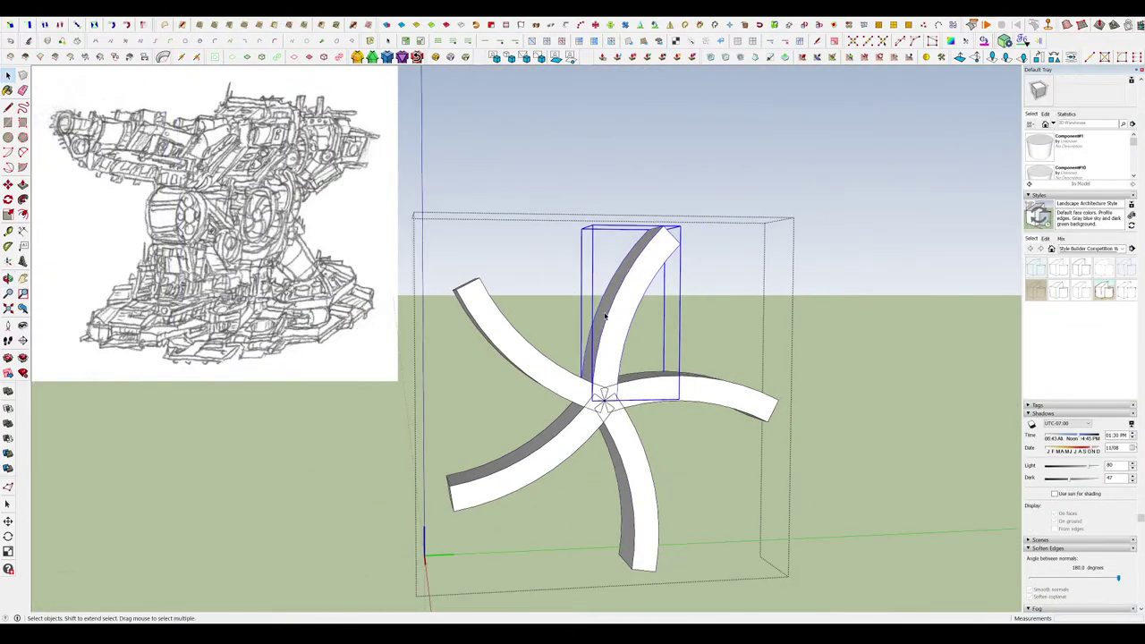
Bend one curved fan blade's geometry further by about 16 degrees with free Radial Bending, pivoting at the midpoint of its base edge.
double_click(629, 308)
left_click(631, 310)
scroll(635, 309, "up", 2)
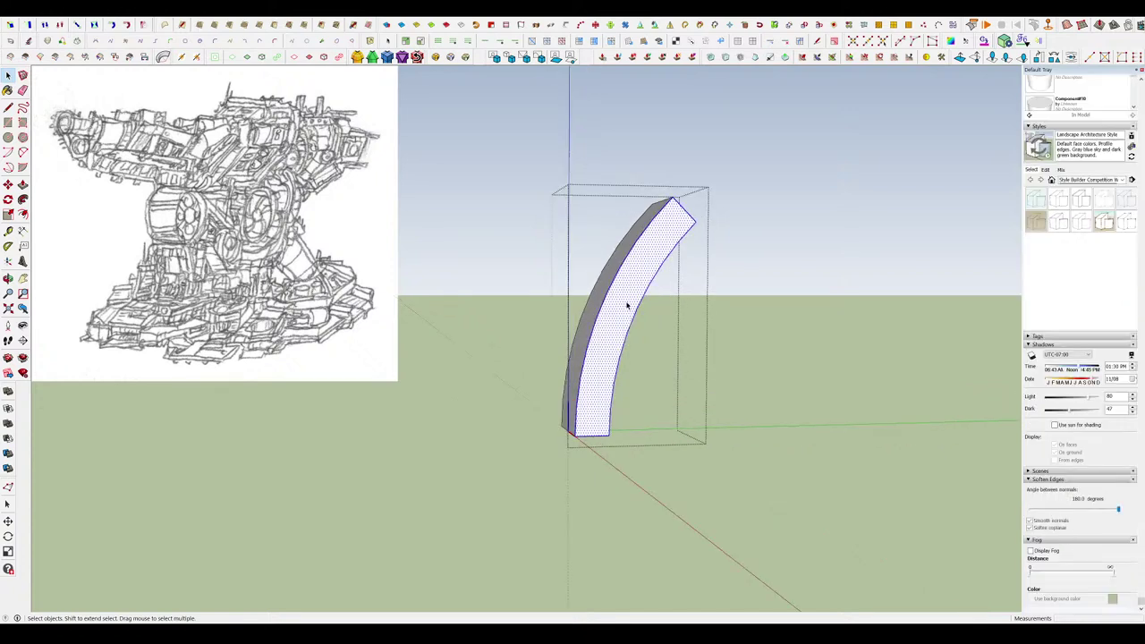
middle_click_drag(627, 305, 578, 299)
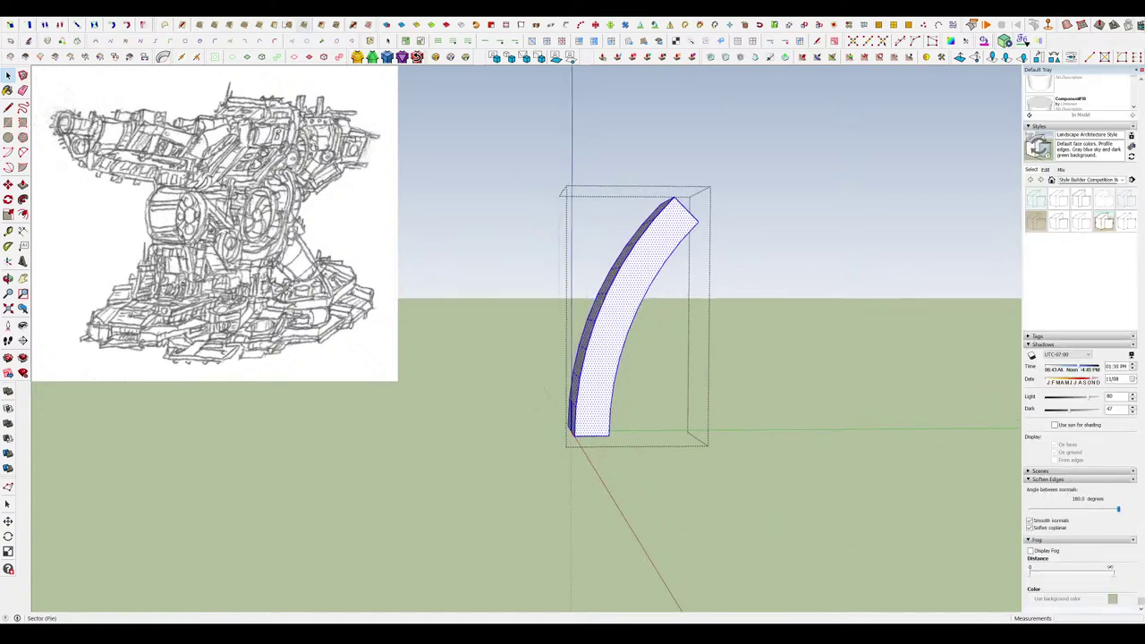
left_click(136, 28)
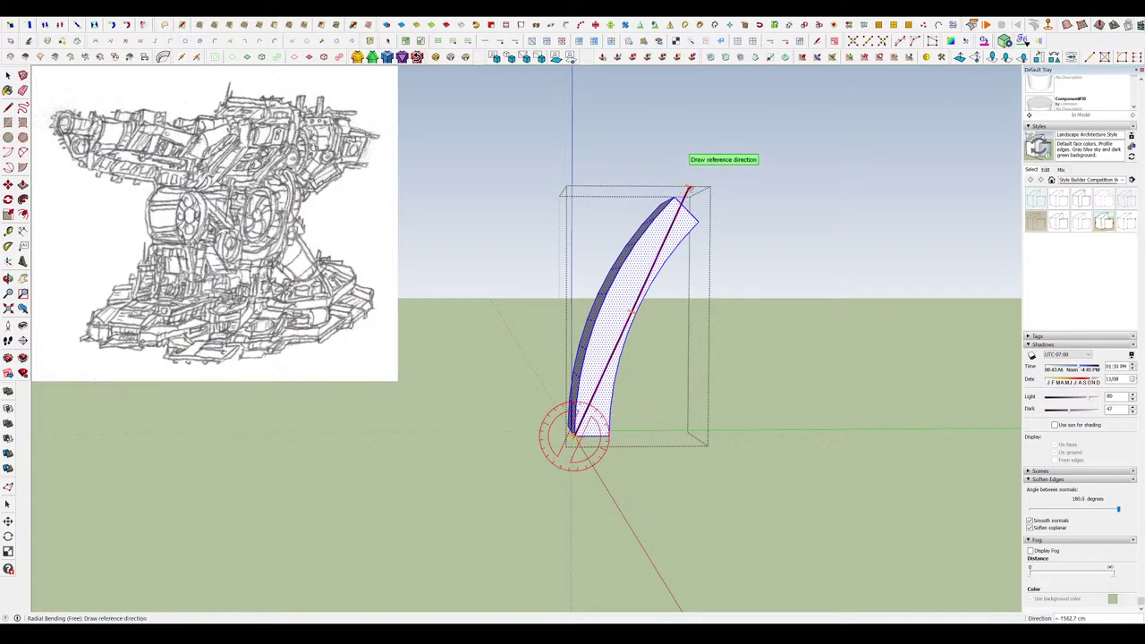
middle_click_drag(725, 231, 650, 240)
scroll(674, 253, "up", 3)
left_click(143, 25)
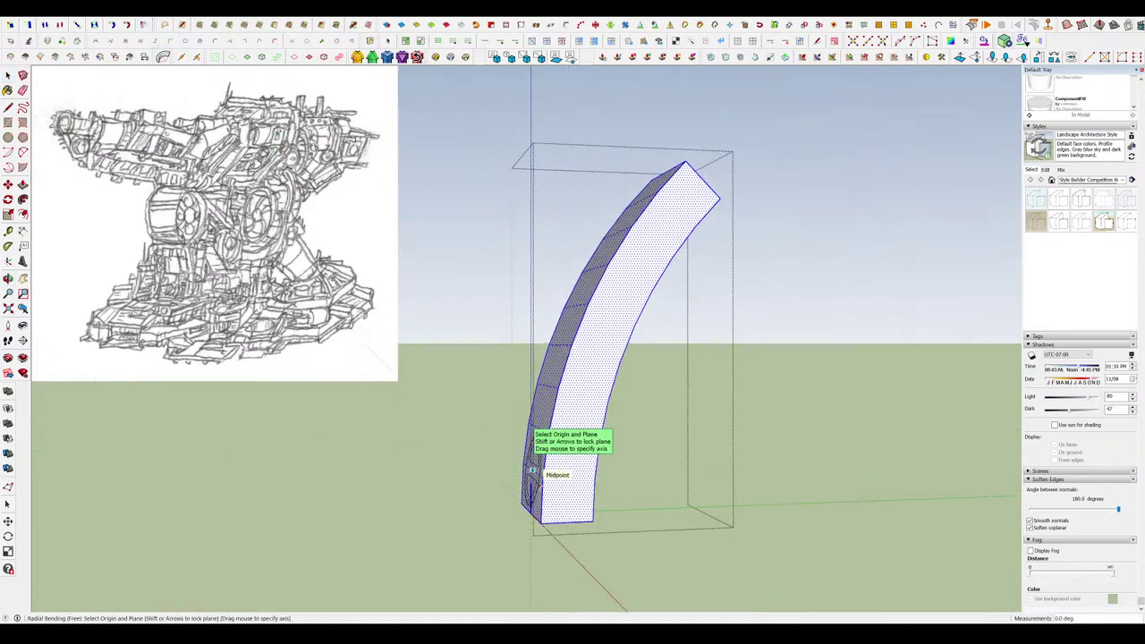
left_click(566, 519)
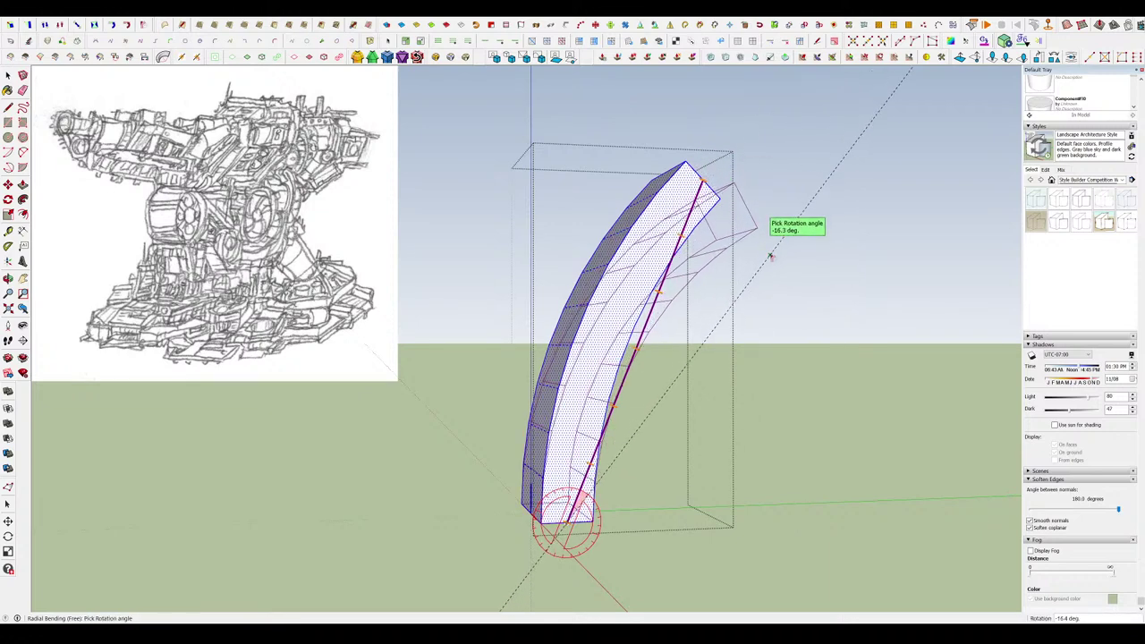
left_click(762, 243)
key("space")
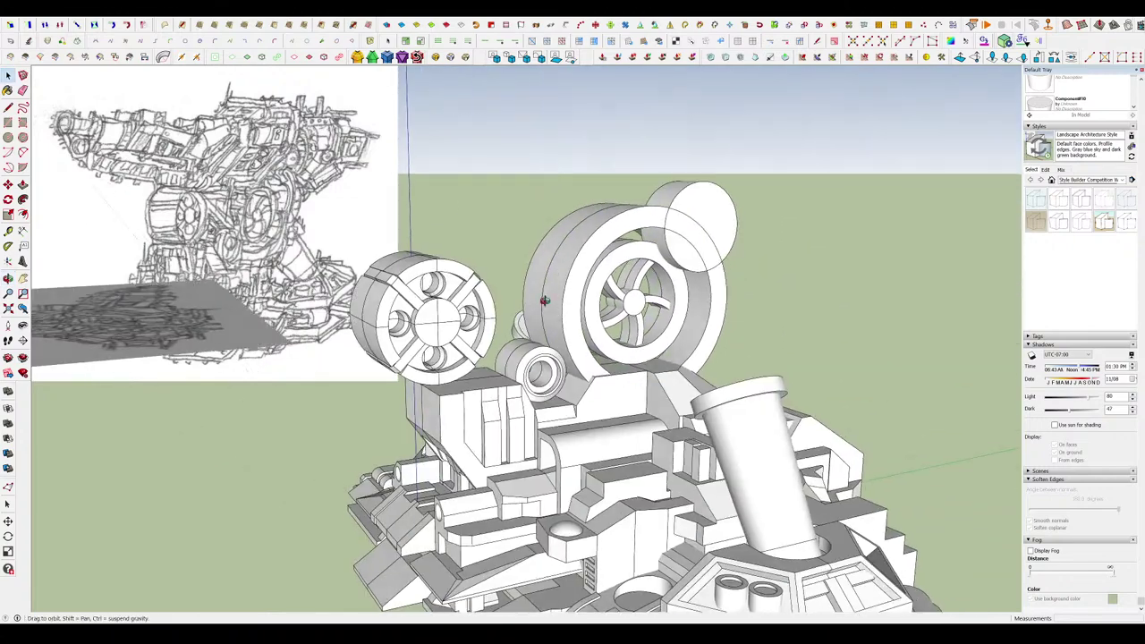
Examine the bent fan blades up close and within the whole mech base.
middle_click_drag(539, 301, 642, 277)
left_click_drag(651, 288, 655, 291)
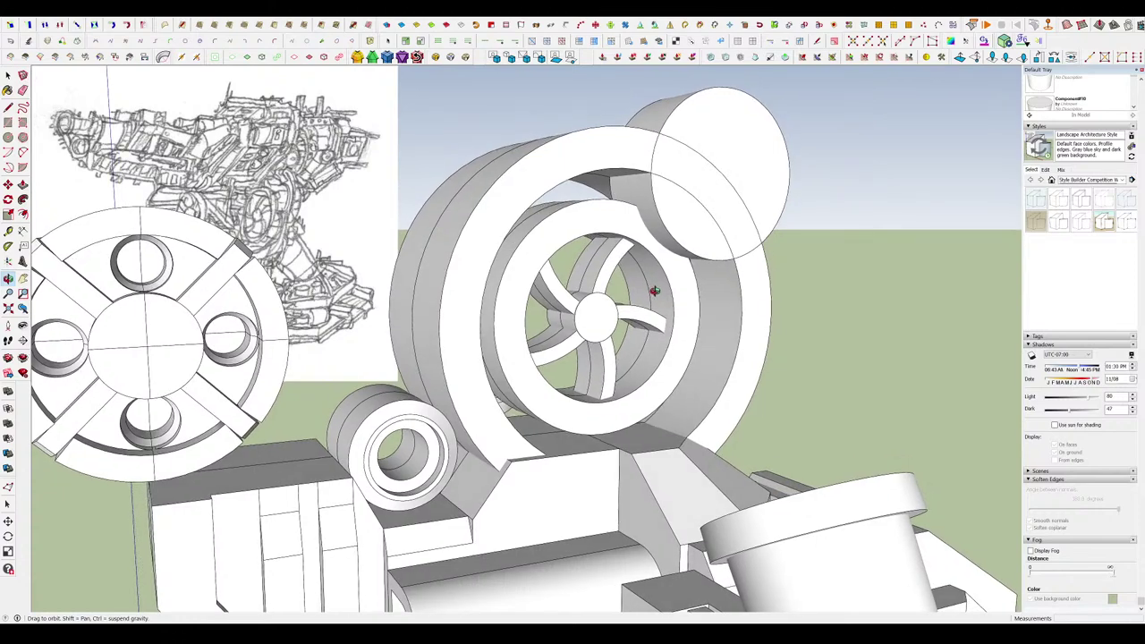
scroll(655, 291, "down", 10)
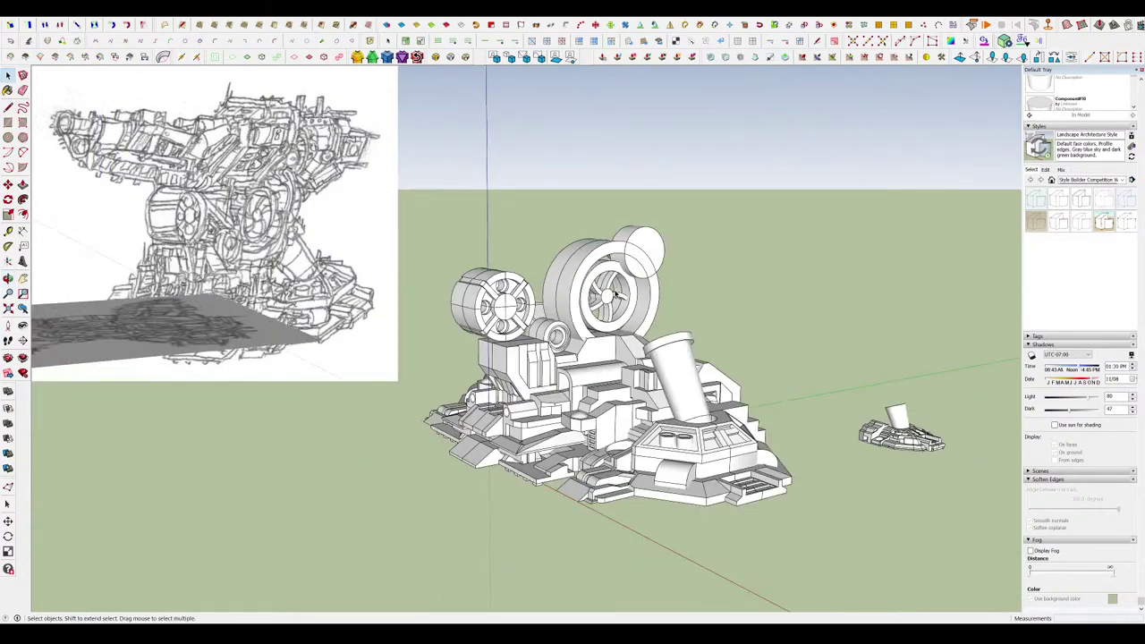
left_click_drag(576, 356, 614, 391)
key("space")
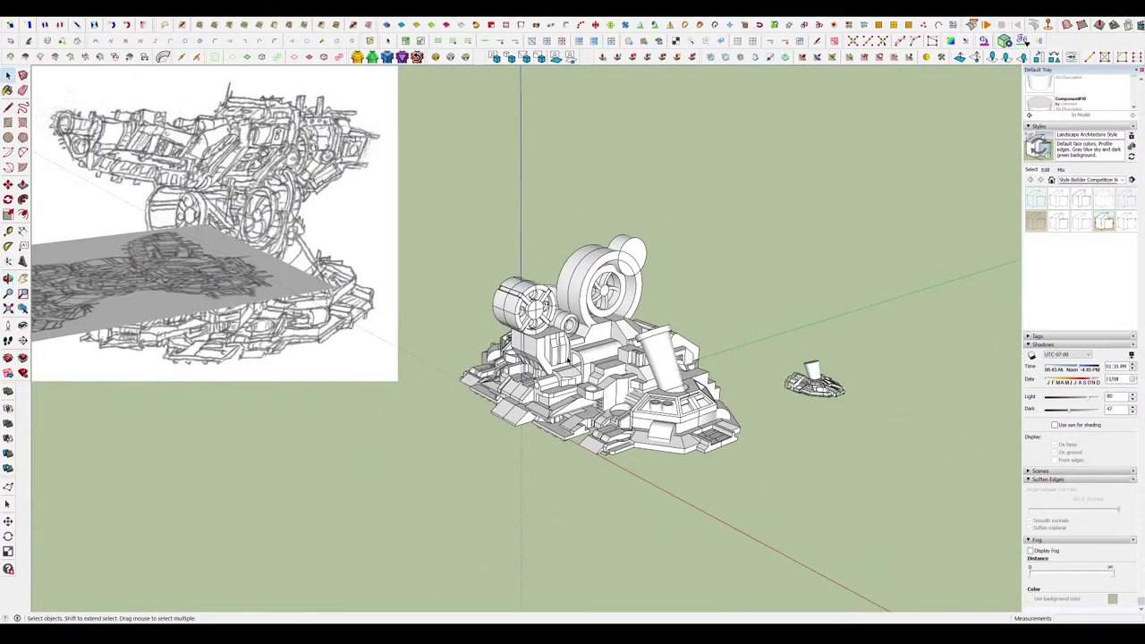
scroll(567, 358, "up", 8)
key("o")
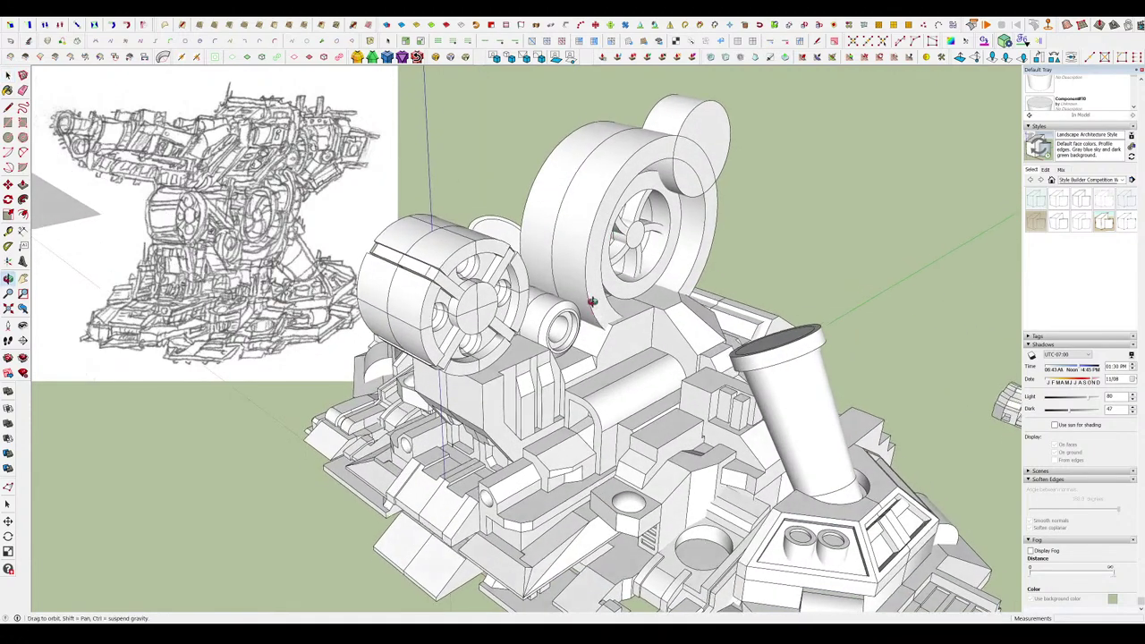
middle_click_drag(592, 301, 597, 256)
Offset the large wheel ring's outer edge inward on its front face and Push/Pull the outer band back.
left_click(621, 181)
scroll(660, 159, "up", 3)
double_click(652, 150)
triple_click(650, 149)
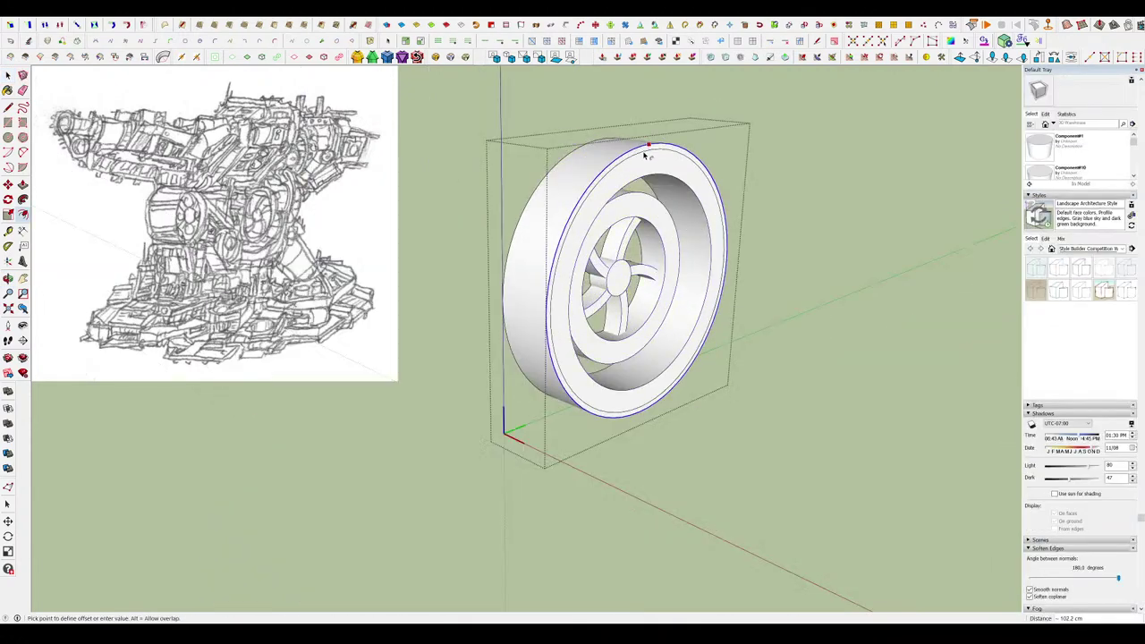
key("p")
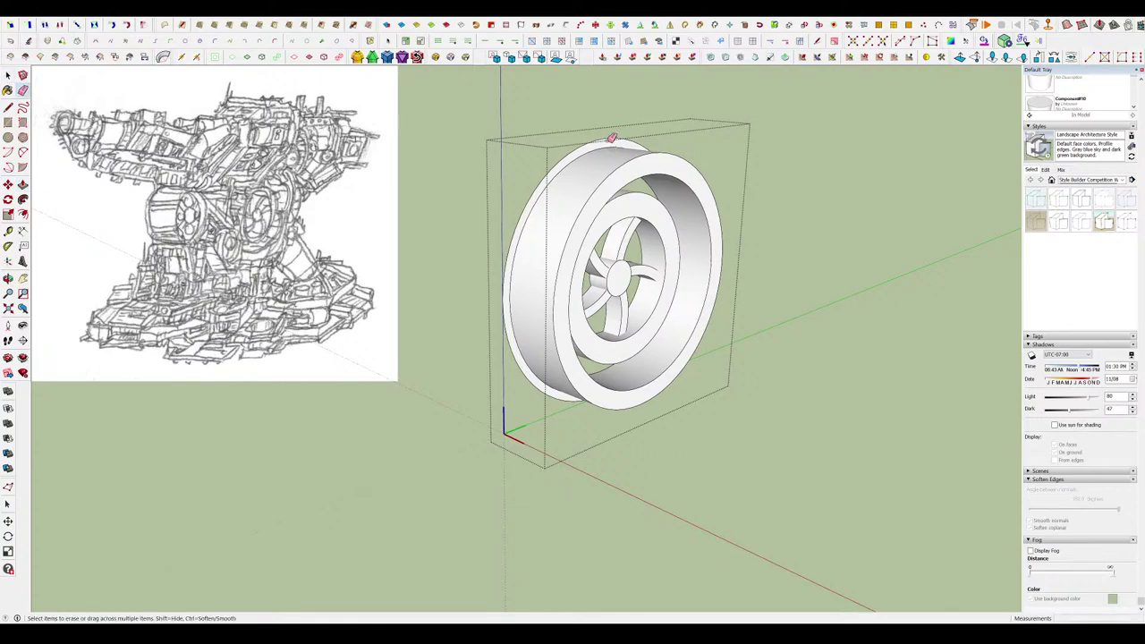
Erase the leftover outer rim at the back of the large wheel ring and close its group.
middle_click_drag(611, 138, 892, 173)
middle_click_drag(564, 215, 701, 235)
scroll(700, 235, "up", 2)
middle_click_drag(546, 255, 624, 274)
scroll(624, 274, "down", 3)
key("space")
left_click(758, 302)
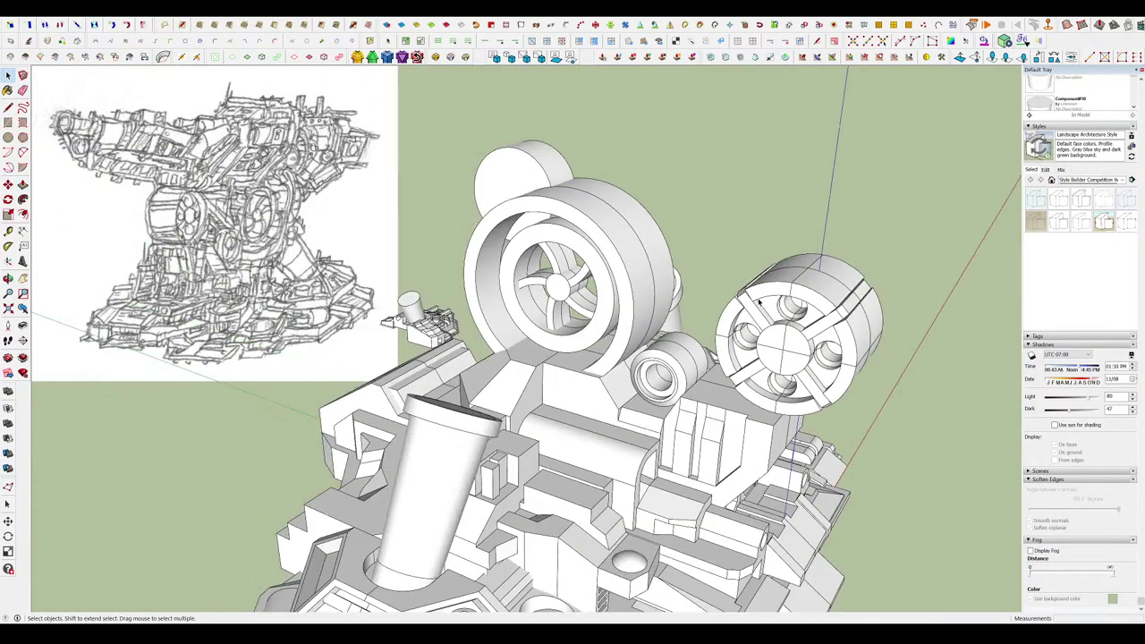
Examine the slimmer large wheel from several angles alongside the drum wheel and the mech base.
middle_click_drag(759, 302, 447, 308)
scroll(746, 306, "up", 7)
scroll(719, 299, "down", 10)
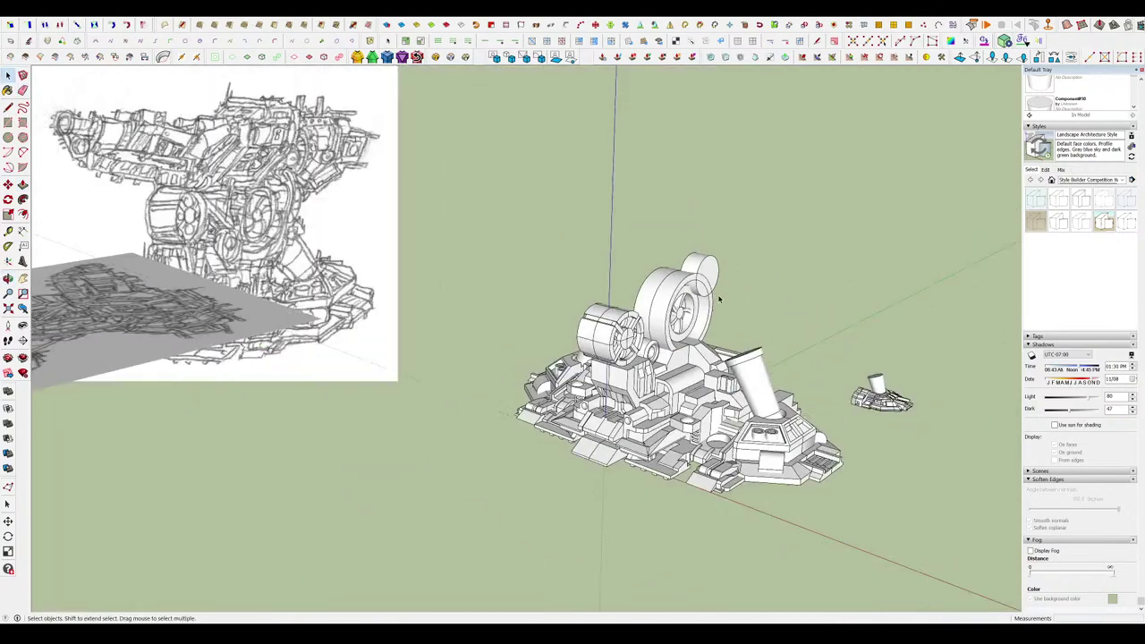
scroll(720, 299, "up", 5)
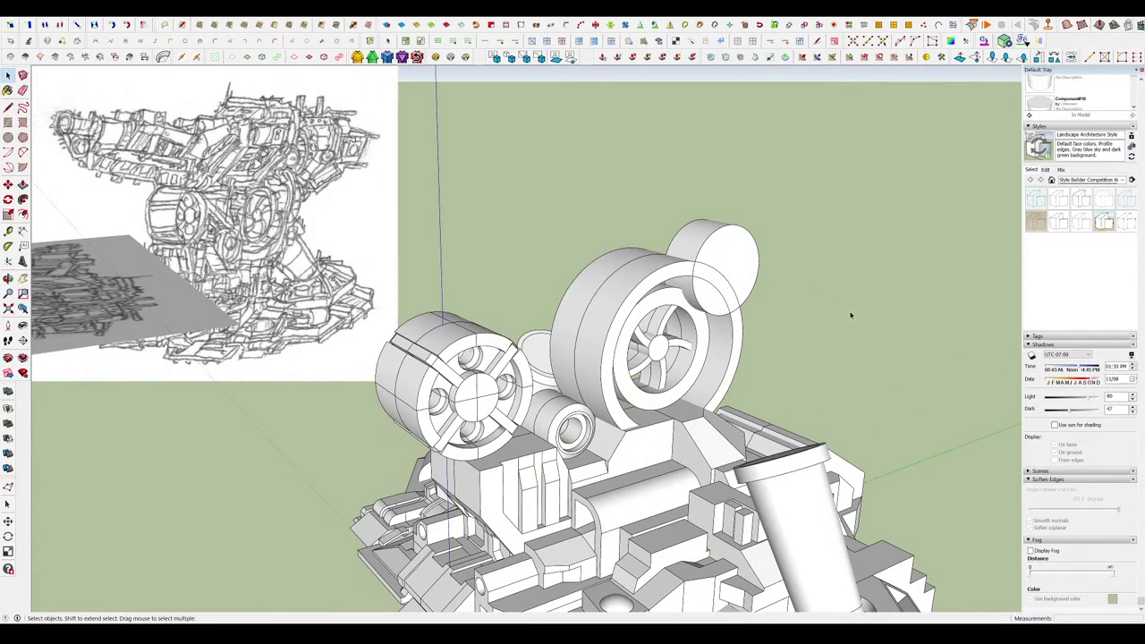
scroll(652, 218, "up", 3)
scroll(634, 198, "down", 7)
middle_click_drag(634, 200, 669, 189)
scroll(614, 287, "down", 3)
middle_click_drag(615, 287, 612, 297)
scroll(616, 228, "up", 5)
Try to cut the plain cylinder beside the large wheel into a thin crescent with an arc and Push/Pull.
double_click(593, 258)
scroll(593, 256, "up", 3)
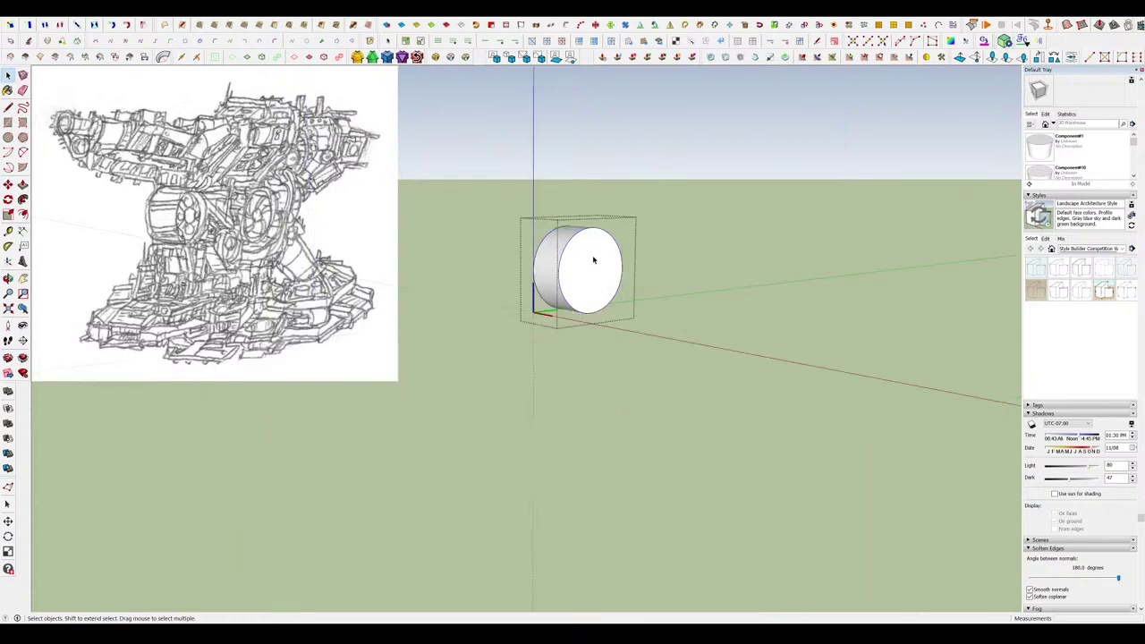
middle_click_drag(593, 256, 586, 250)
scroll(586, 251, "up", 2)
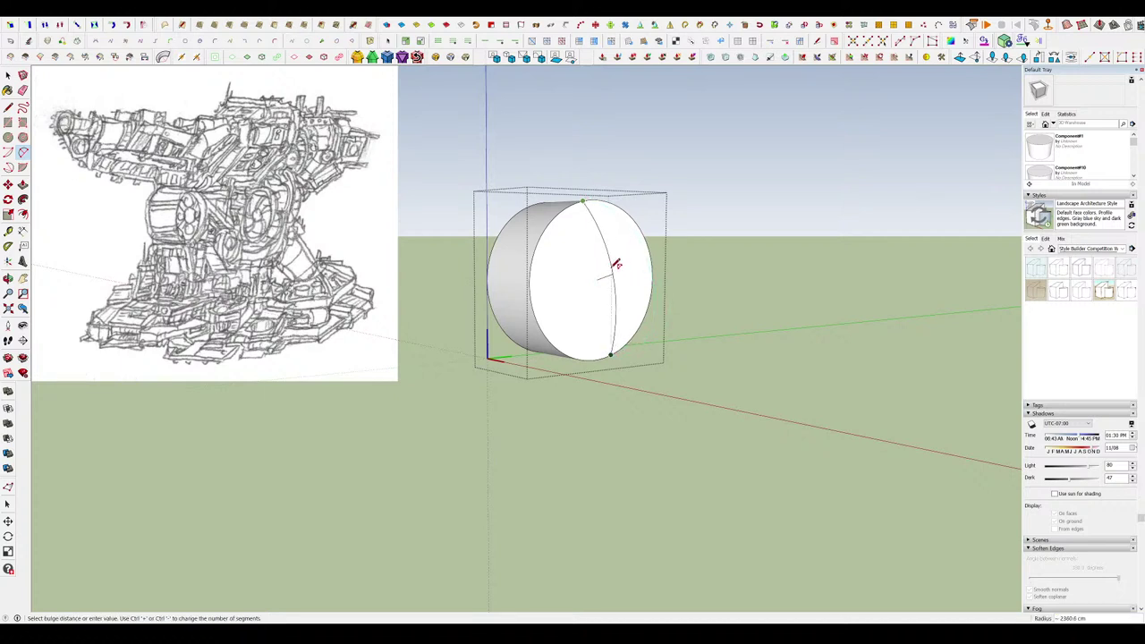
left_click(614, 266)
key("p")
left_click(572, 277)
left_click(436, 284)
middle_click_drag(615, 235, 611, 267)
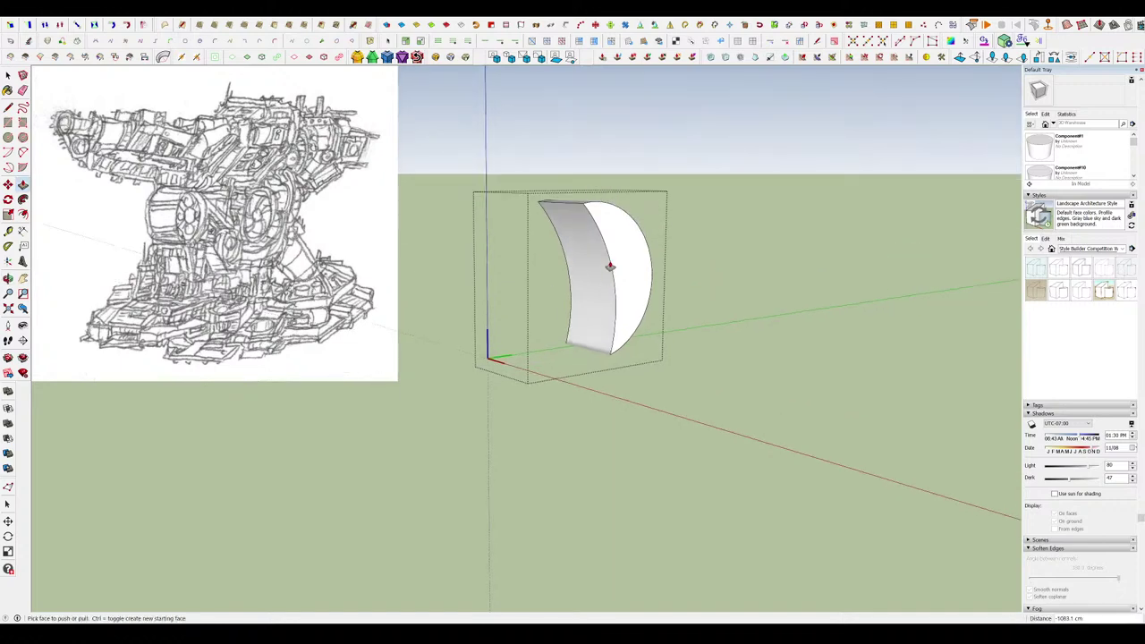
scroll(608, 342, "up", 5)
key("e")
scroll(616, 352, "down", 5)
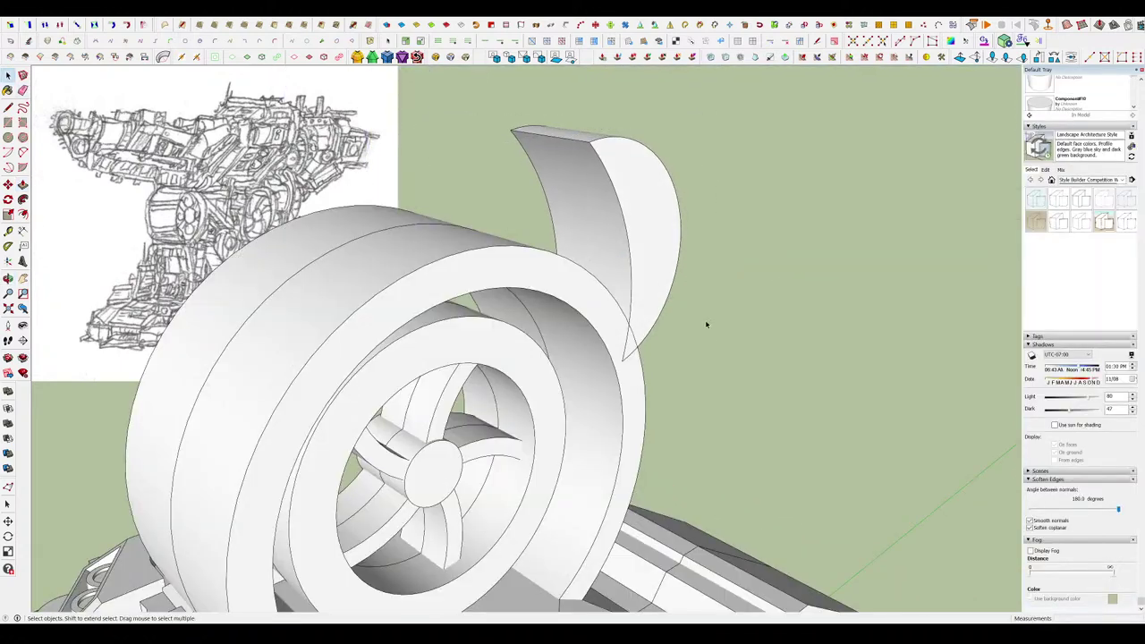
Undo the thin crescent cut, recut the cylinder into a wider crescent with a deeper arc, and erase the leftover edges at its ends.
middle_click_drag(705, 319, 644, 224)
scroll(694, 304, "up", 5)
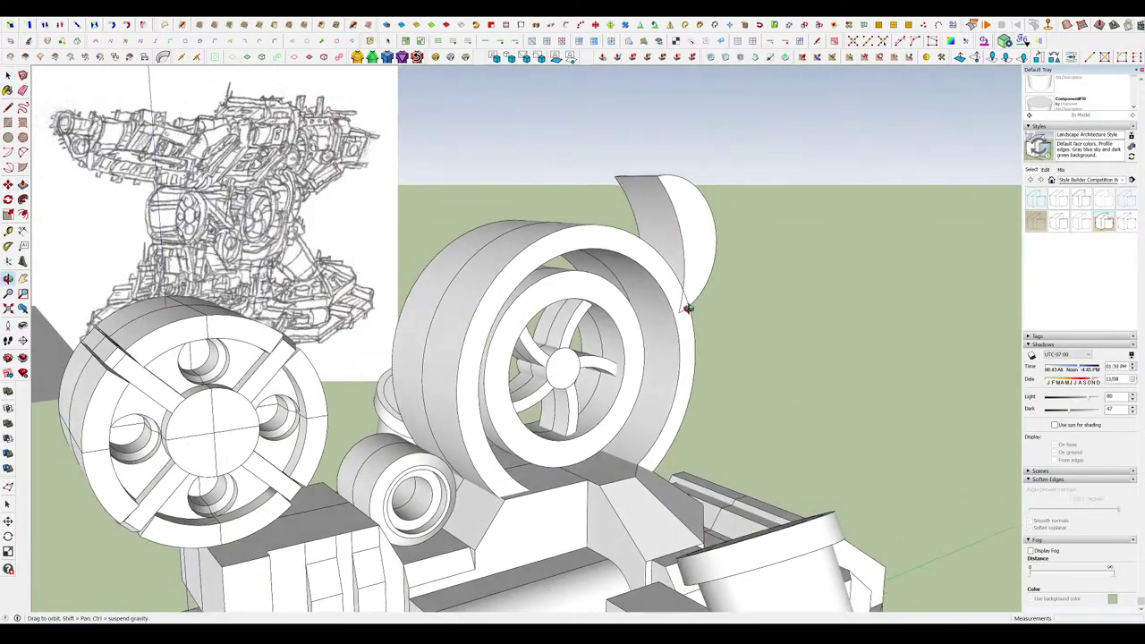
key("space")
left_click(691, 264)
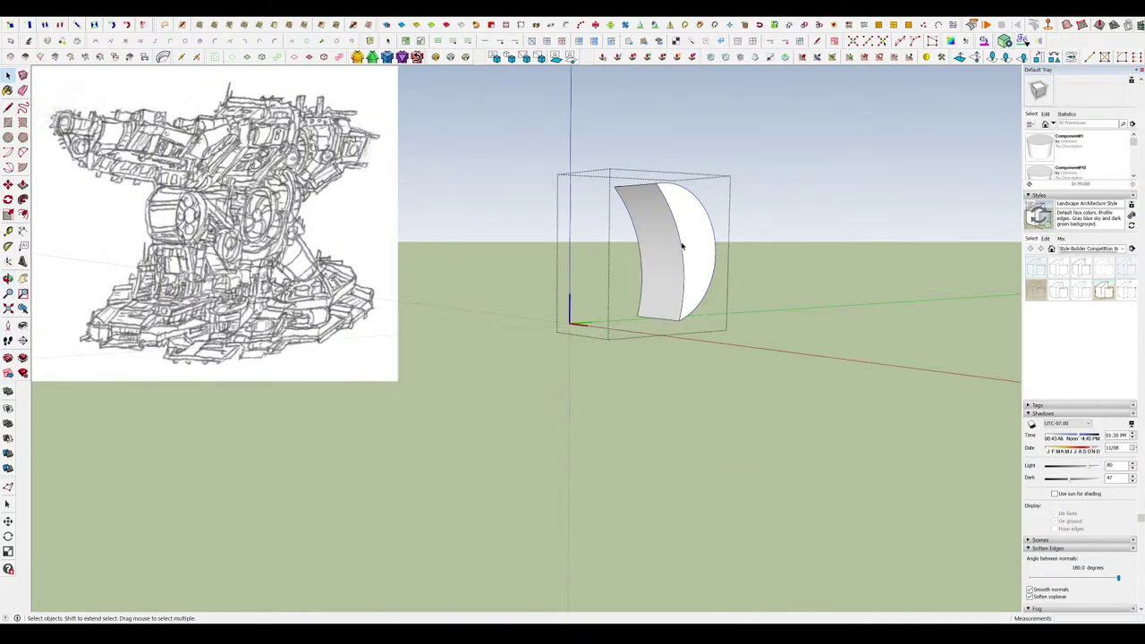
scroll(623, 230, "up", 2)
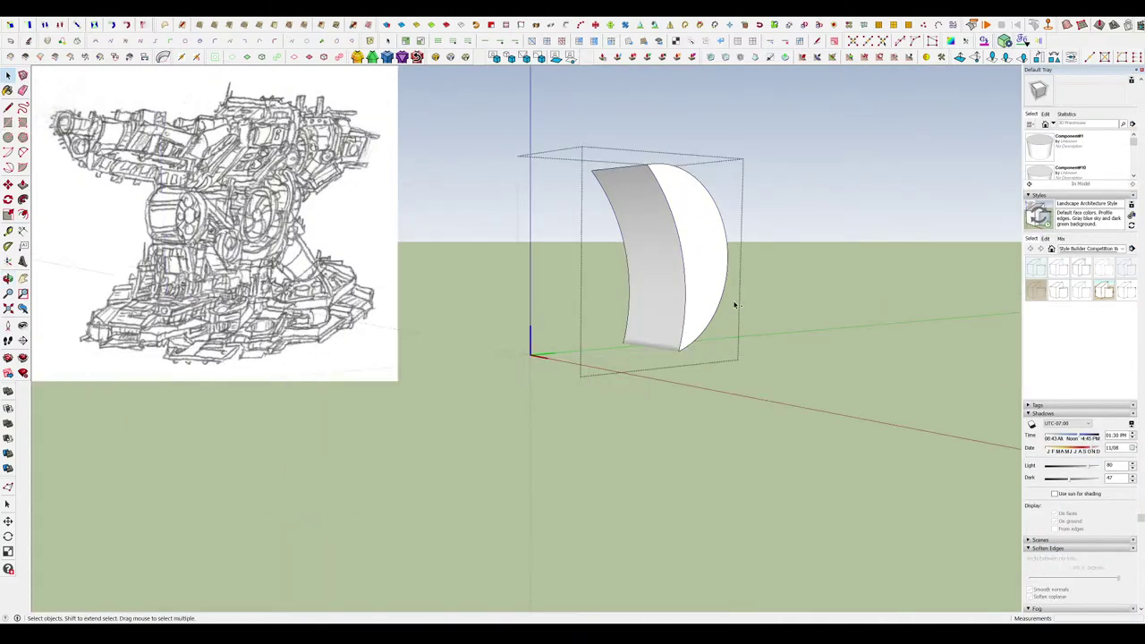
key("ctrl+z")
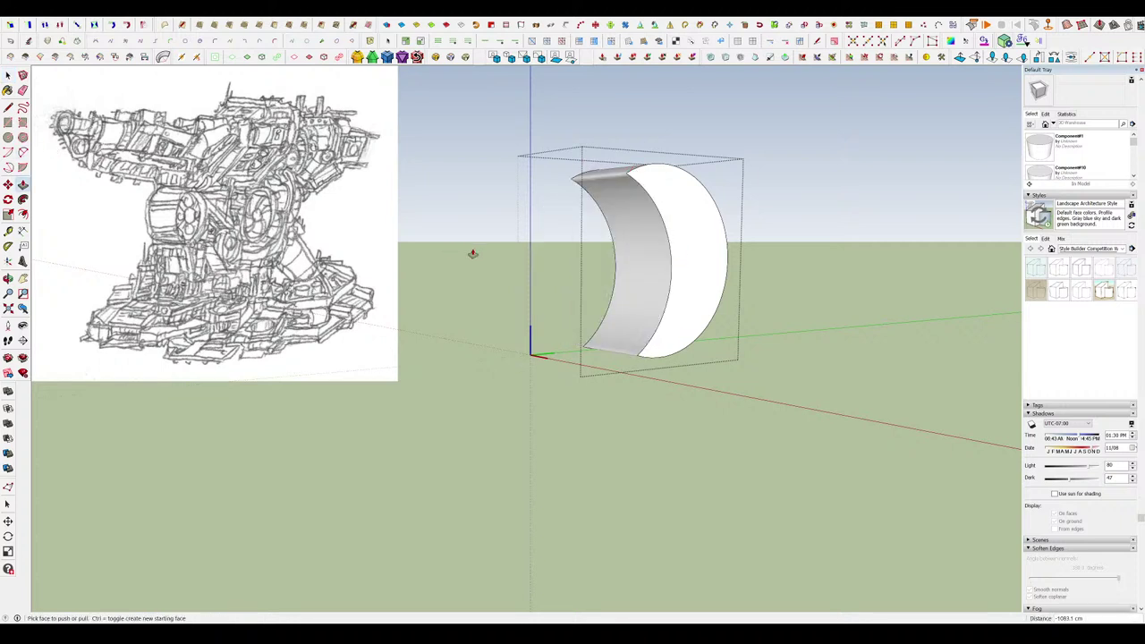
left_click_drag(616, 176, 619, 341)
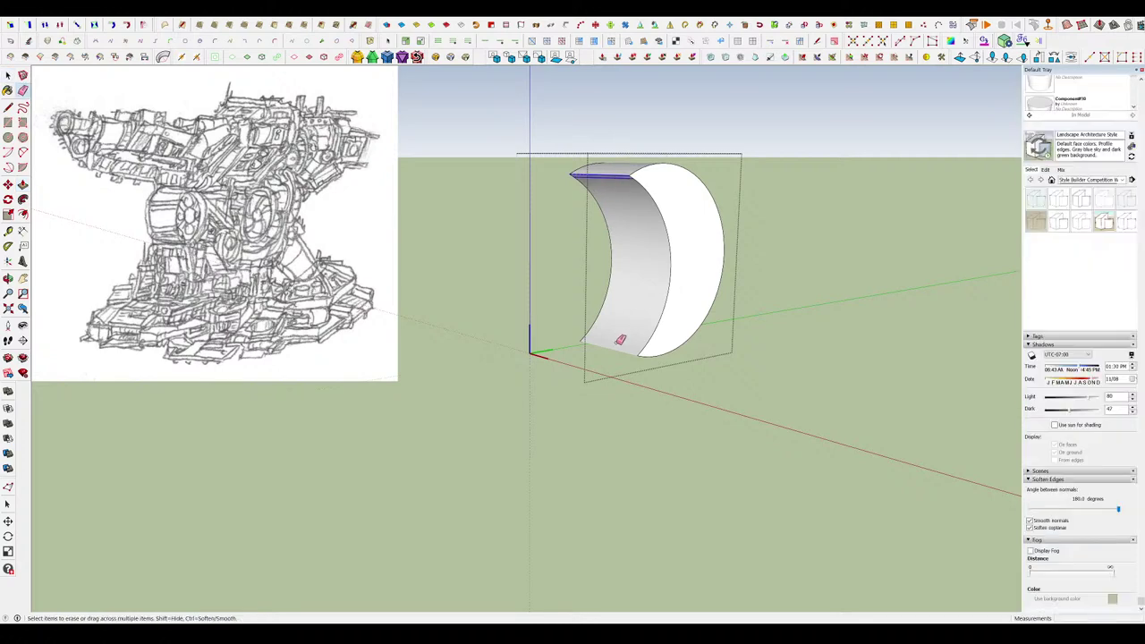
middle_click_drag(656, 323, 619, 169)
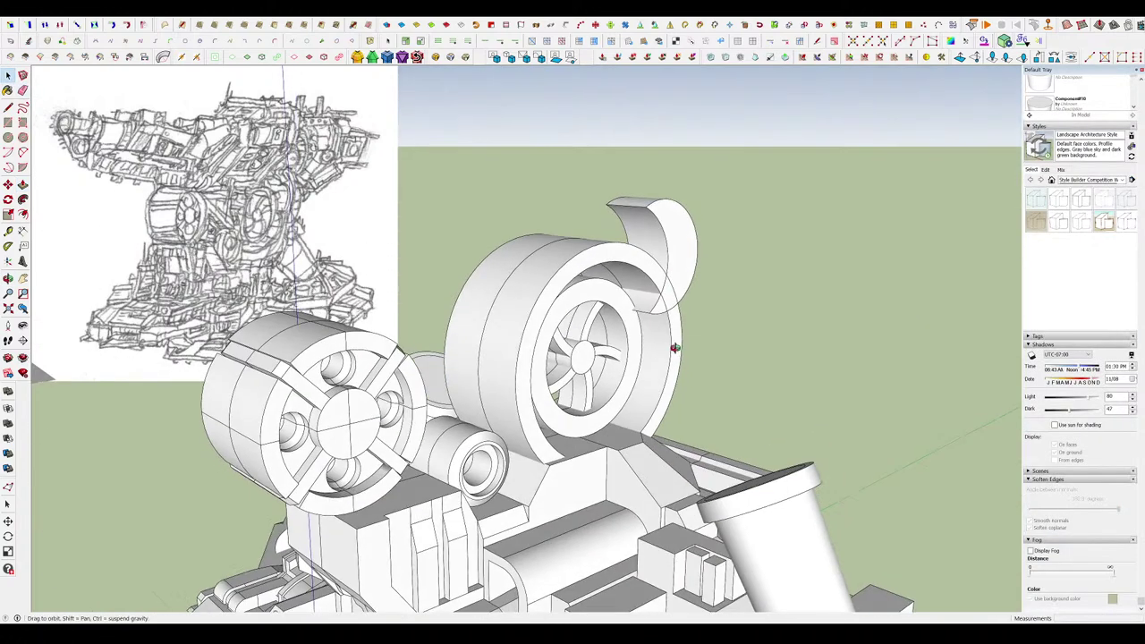
Draw a line across the crescent's lower tip from where it meets the wheel, and Push/Pull the tip away through the full depth.
middle_click_drag(660, 325, 668, 255)
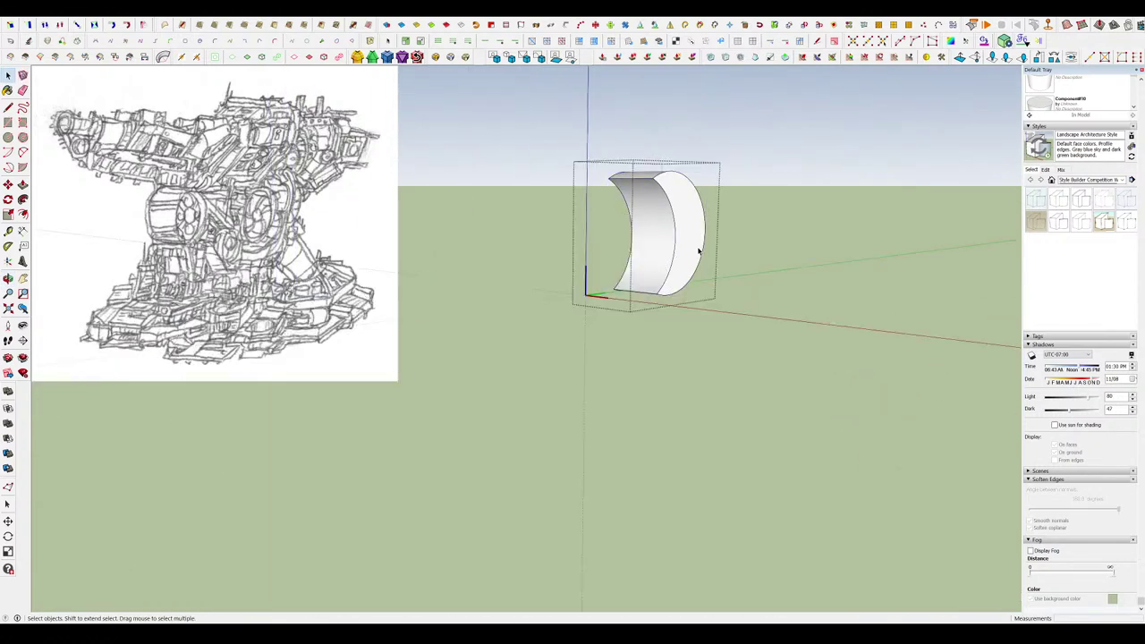
scroll(652, 275, "up", 3)
key("l")
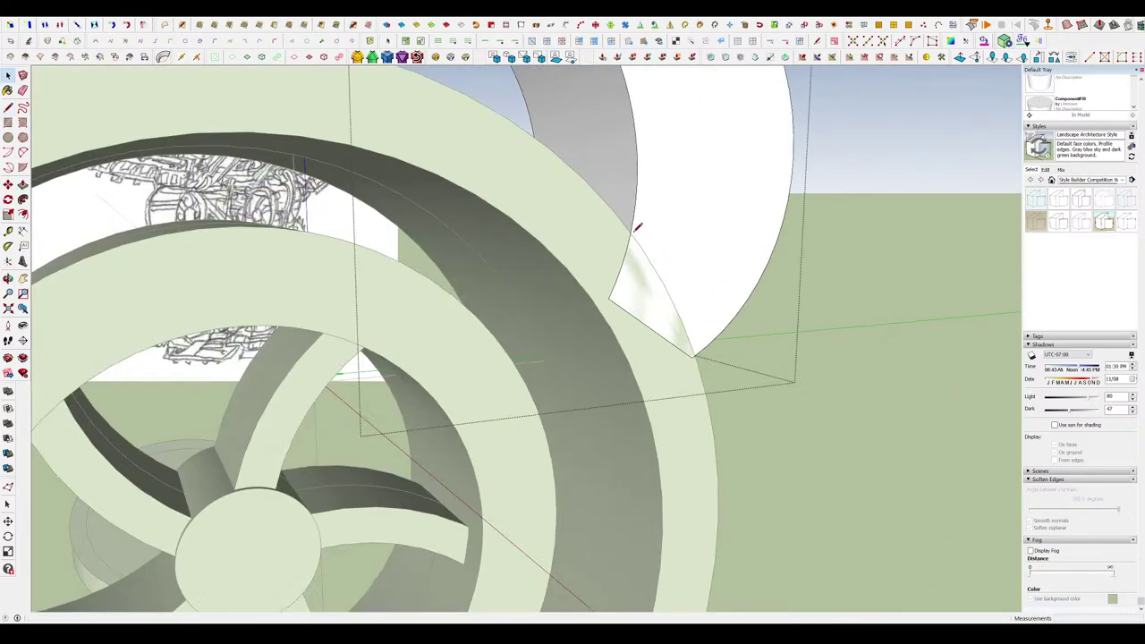
left_click(656, 316)
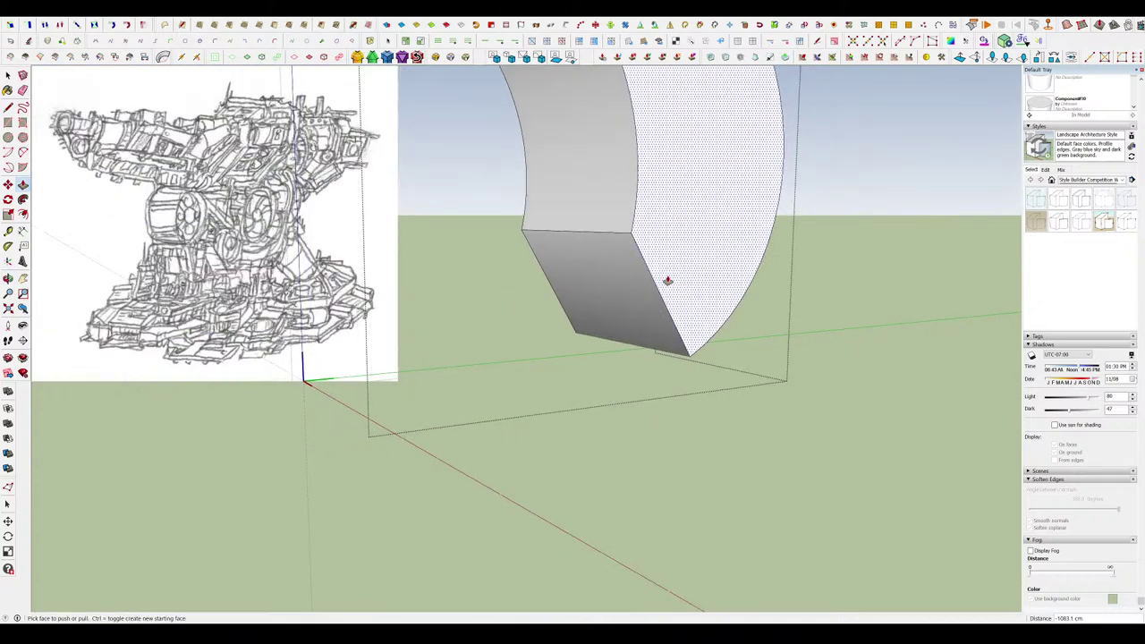
scroll(662, 282, "down", 4)
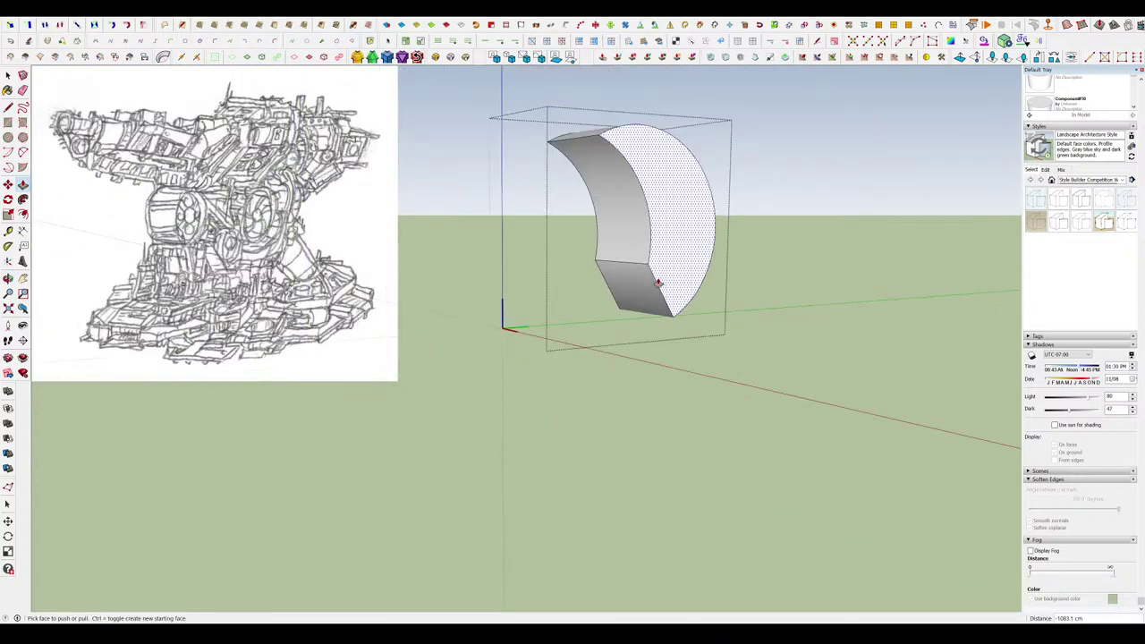
scroll(656, 283, "up", 4)
mouse_move(657, 283)
middle_mouse_down()
mouse_move(678, 224)
mouse_move(463, 191)
mouse_move(803, 361)
middle_mouse_up()
key("e")
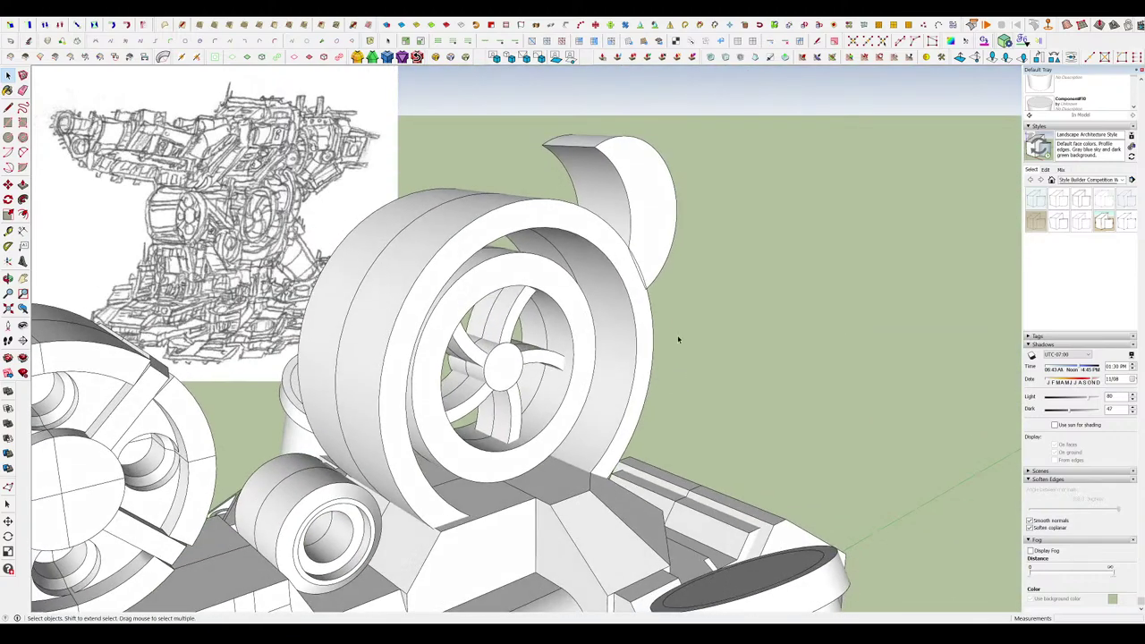
Place a copy of the crescent piece end to end behind the original, extending it across the large wheel's width.
scroll(677, 338, "down", 6)
middle_click_drag(677, 313, 737, 350)
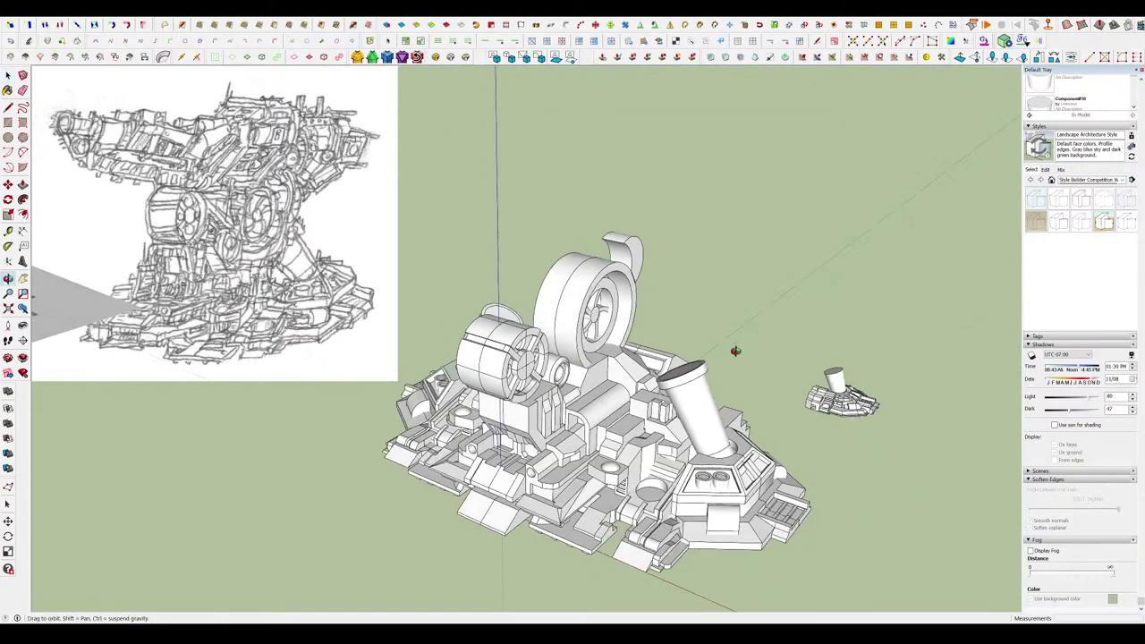
scroll(591, 295, "up", 2)
middle_click_drag(501, 291, 581, 324)
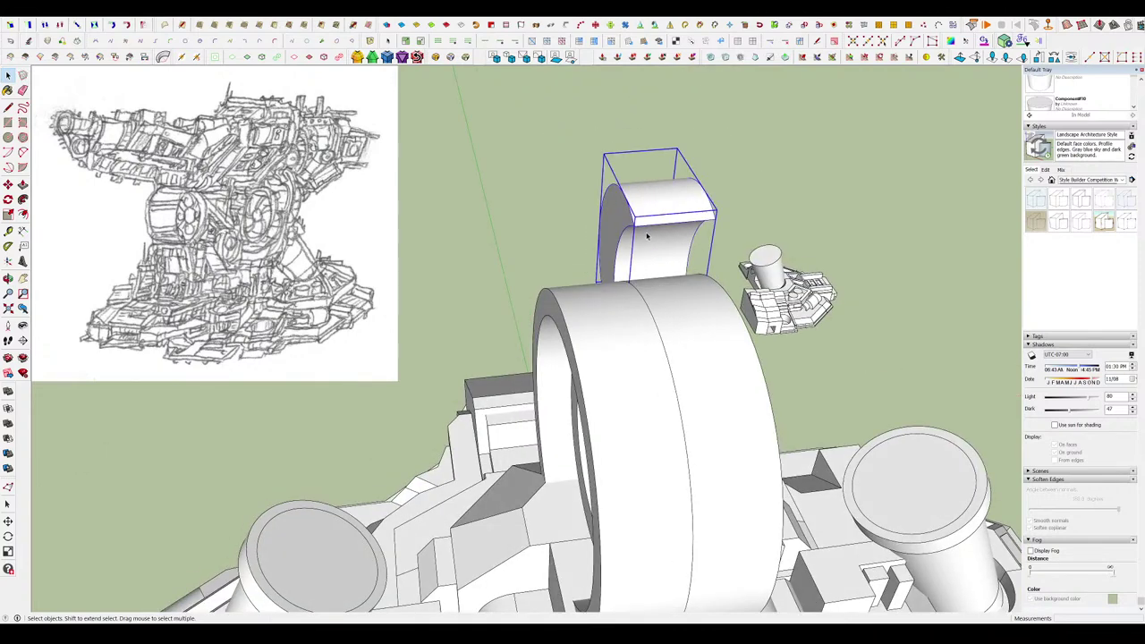
left_click(648, 235)
middle_click_drag(648, 236, 646, 269)
left_click_drag(648, 268, 507, 246)
middle_click_drag(507, 246, 851, 321)
key("space")
Examine the crescent pieces' fit against the large wheel and compare them with the drum wheel from several angles.
middle_click_drag(755, 302, 632, 268)
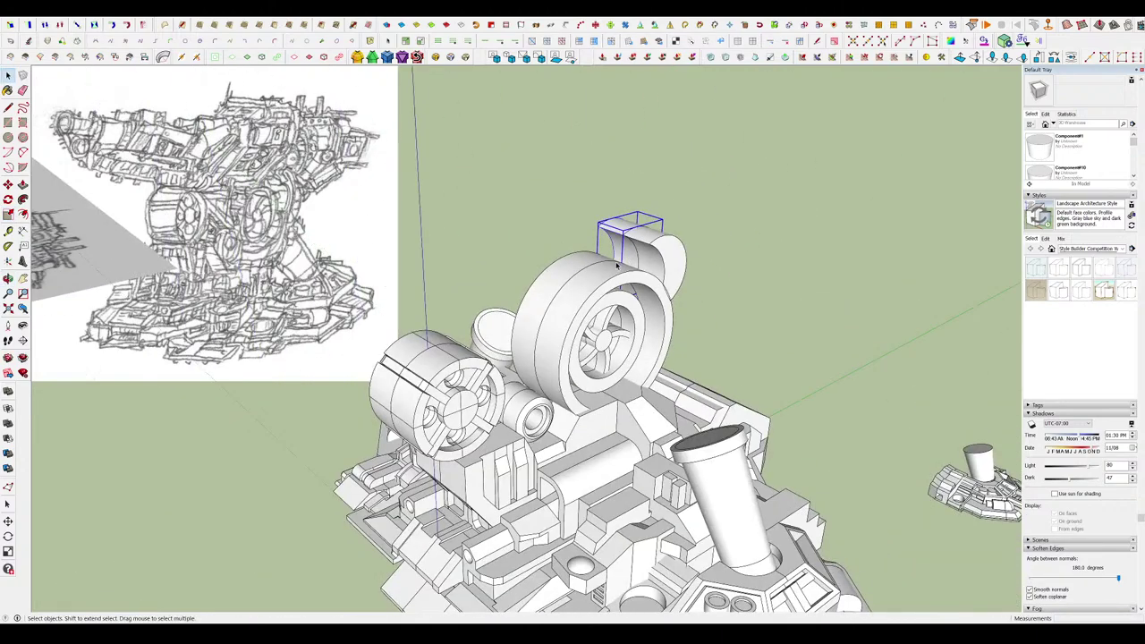
scroll(640, 286, "up", 3)
middle_click_drag(650, 309, 665, 255)
scroll(660, 249, "down", 3)
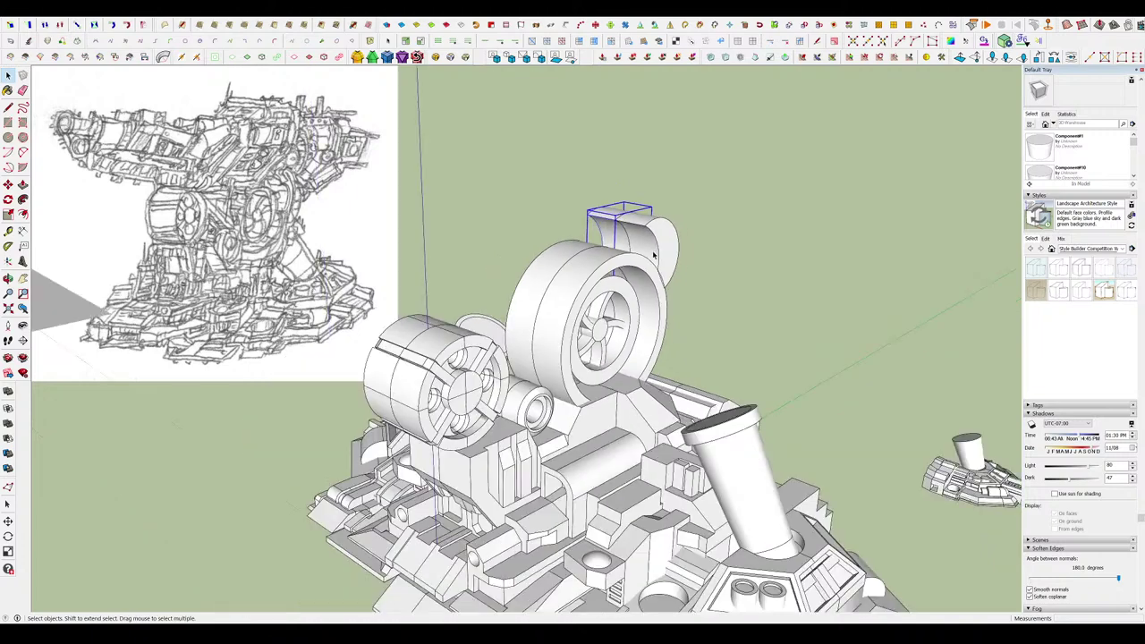
middle_click_drag(640, 365, 646, 329)
scroll(630, 349, "up", 3)
middle_click_drag(612, 377, 644, 325)
scroll(471, 375, "up", 3)
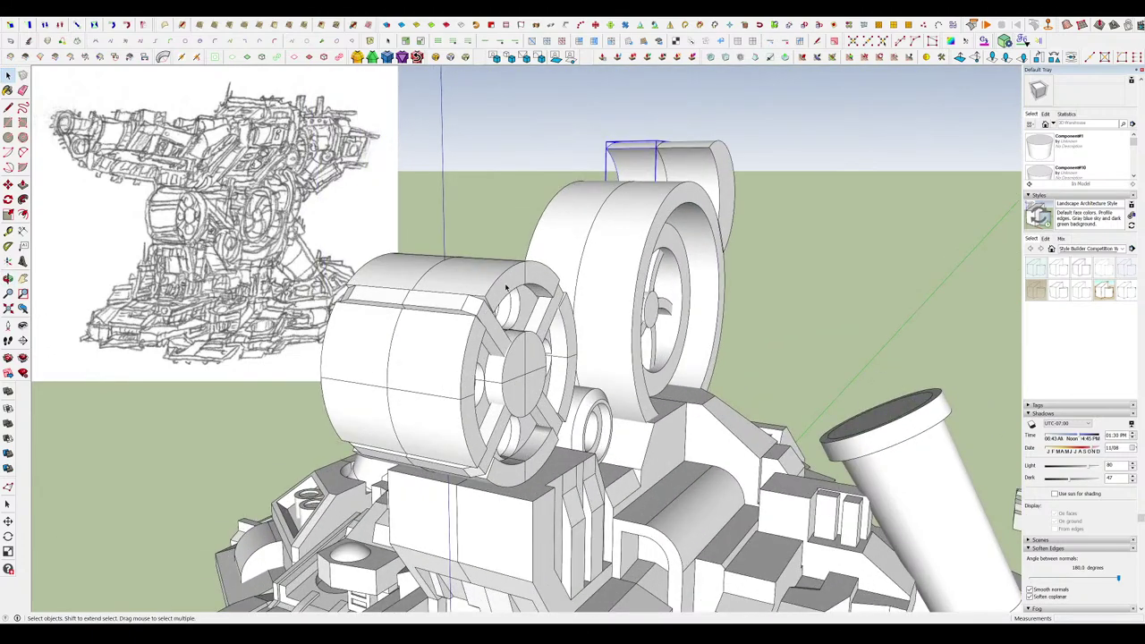
Erase the short leftover edge at the inner corner of the drum wheel's rim segment beside the slot.
double_click(506, 288)
middle_click_drag(493, 291, 546, 334)
scroll(462, 330, "up", 5)
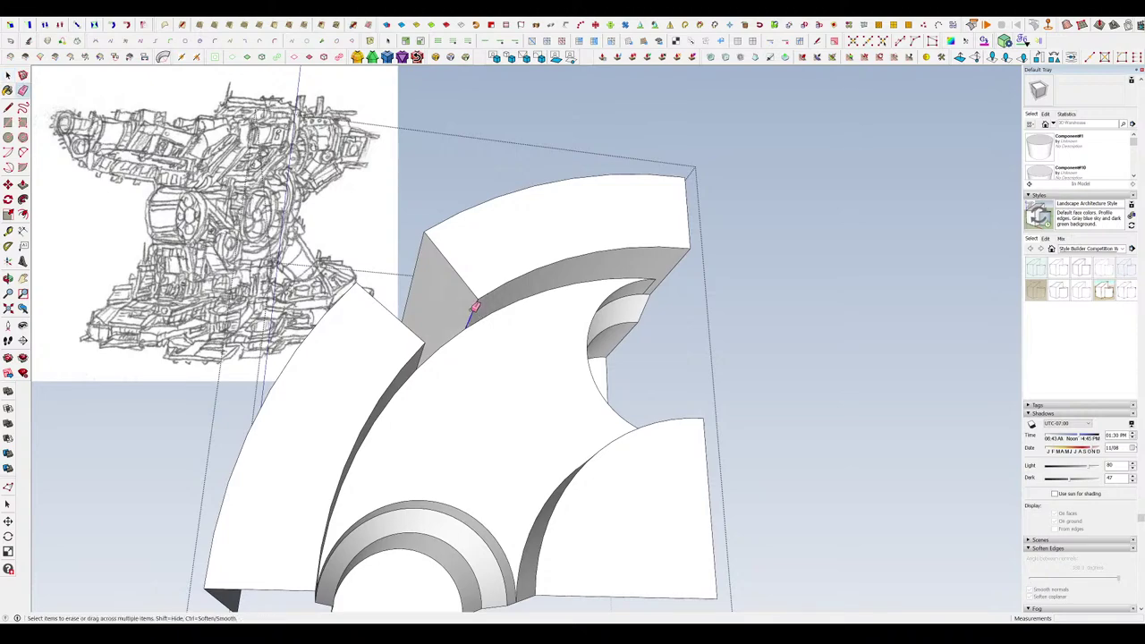
left_click(474, 306)
mouse_move(474, 306)
middle_mouse_down()
mouse_move(328, 421)
mouse_move(598, 409)
middle_mouse_up()
key("space")
key("Escape")
scroll(646, 312, "down", 4)
middle_click_drag(647, 312, 925, 398)
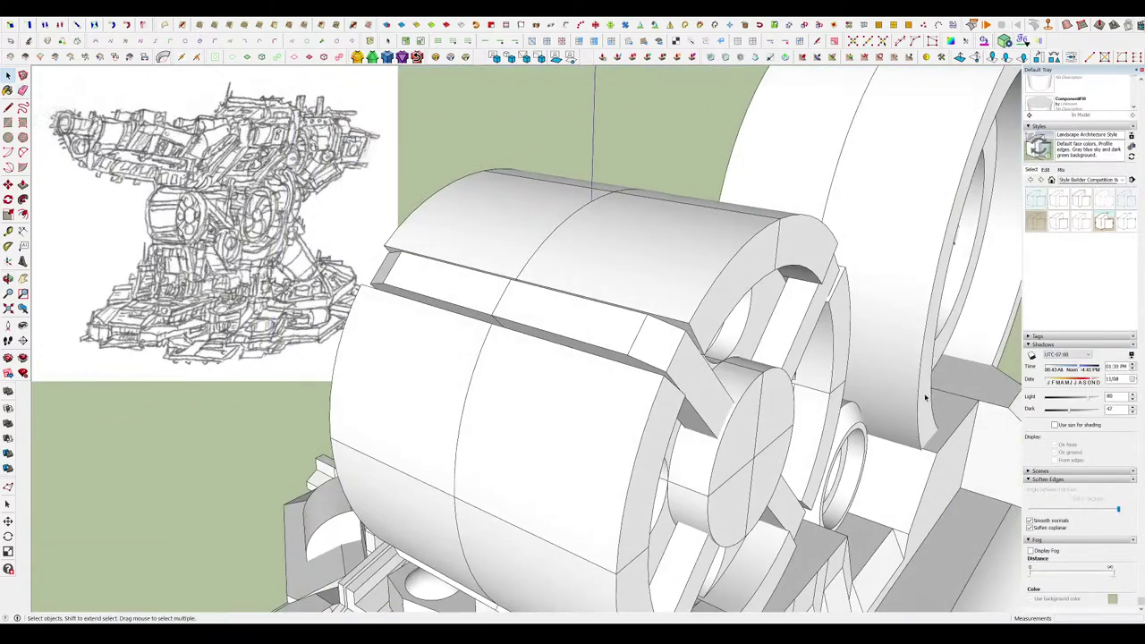
Offset the outline of the crescent piece's end face inward to form a narrow rim.
scroll(750, 261, "down", 5)
scroll(759, 215, "up", 4)
middle_click_drag(759, 214, 761, 149)
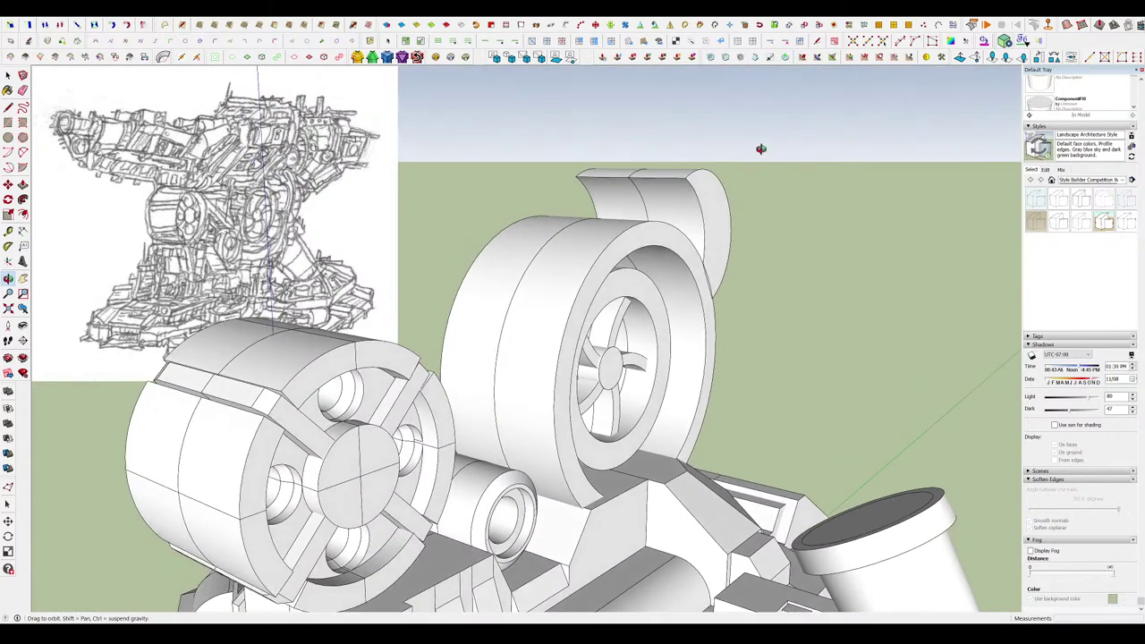
scroll(710, 205, "up", 4)
double_click(698, 208)
scroll(677, 218, "up", 2)
key("f")
left_click(661, 229)
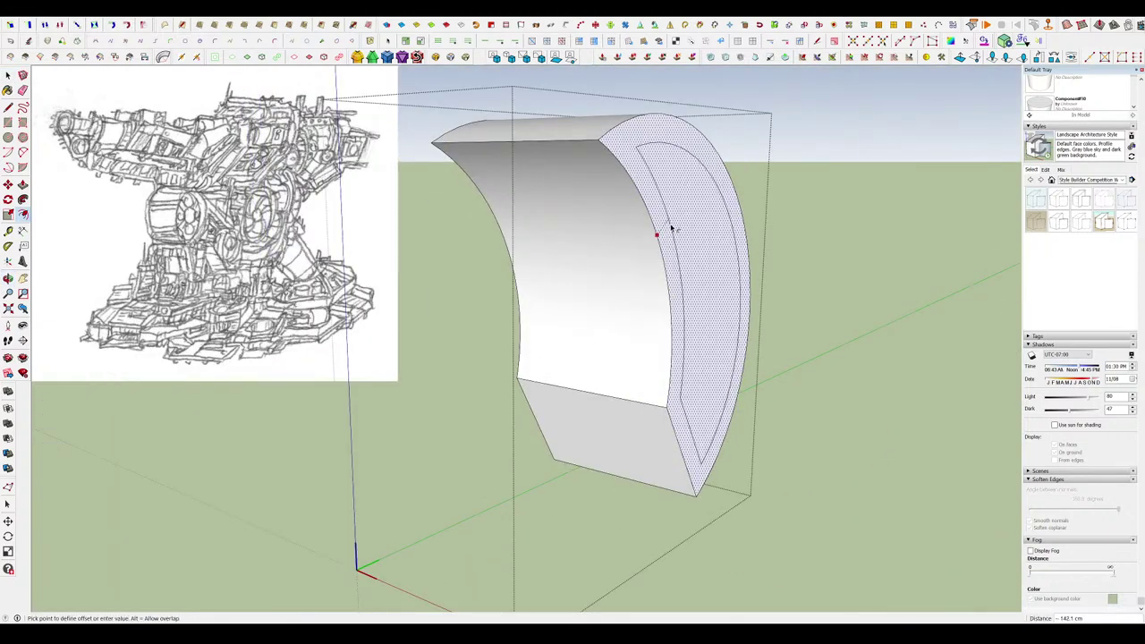
left_click(666, 229)
middle_click_drag(672, 229, 687, 183)
Try recessing the inset crescent face 89.5 cm and pulling it outward 256.9 cm, and undo the changes.
key("p")
left_click(659, 202)
key("Escape")
left_click(630, 150)
left_click(644, 150)
middle_click_drag(644, 151, 639, 209)
scroll(639, 209, "down", 3)
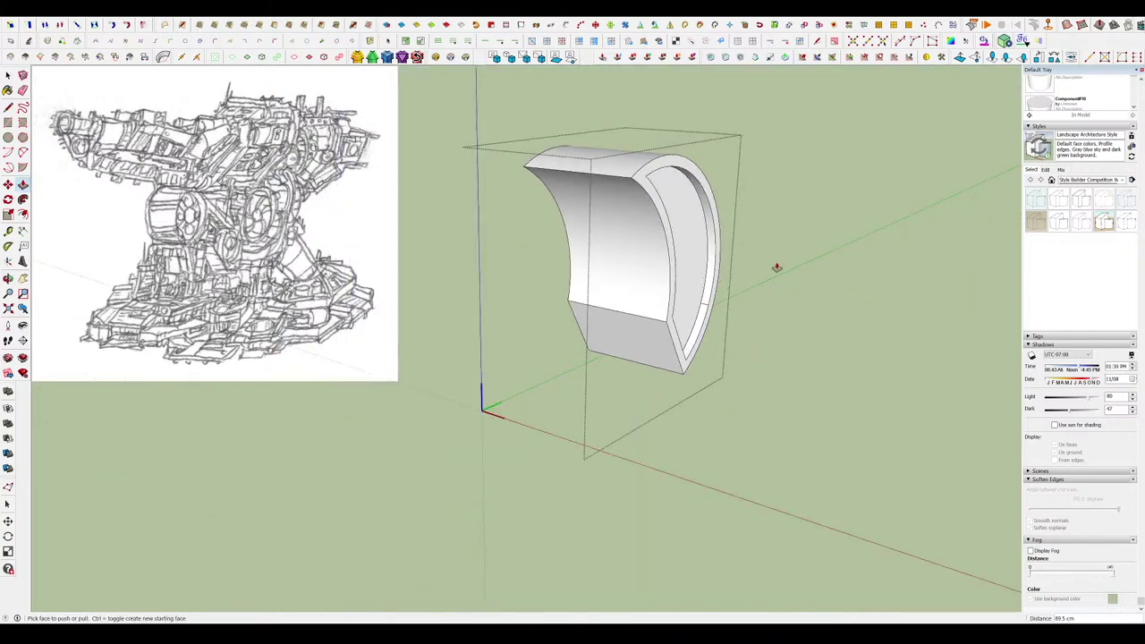
middle_click_drag(777, 265, 724, 258)
scroll(703, 238, "up", 2)
left_click(703, 236)
left_click(761, 248)
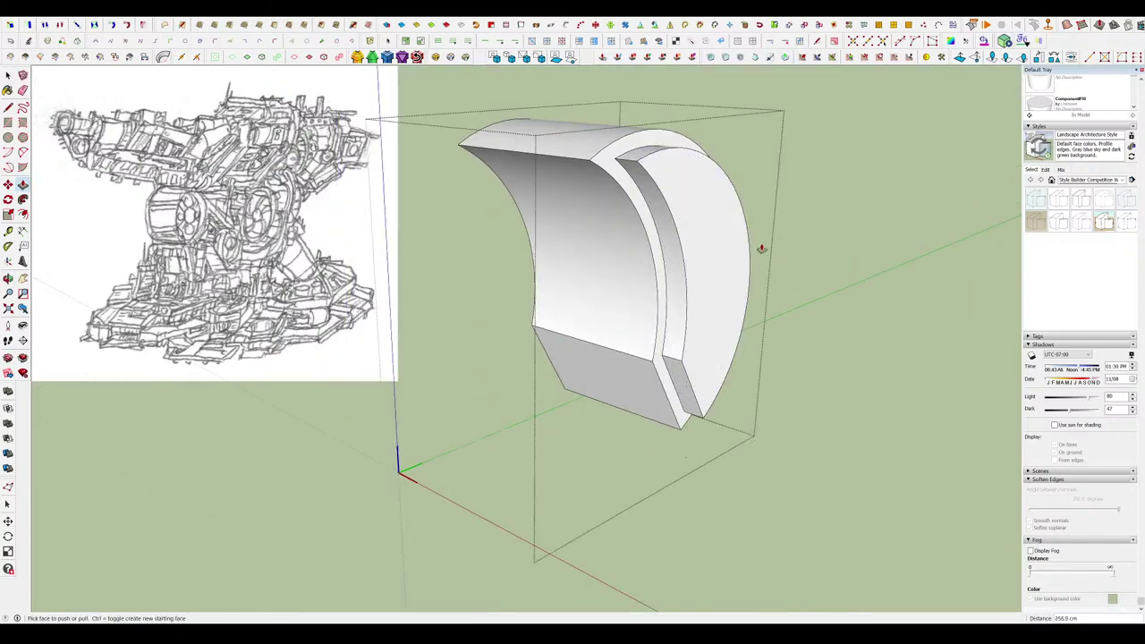
key("ctrl+z")
key("ctrl+z")
Pull the inset crescent face outward past the rim to form a raised plate, and leave the component.
left_click(702, 236)
left_click(741, 245)
key("space")
key("Escape")
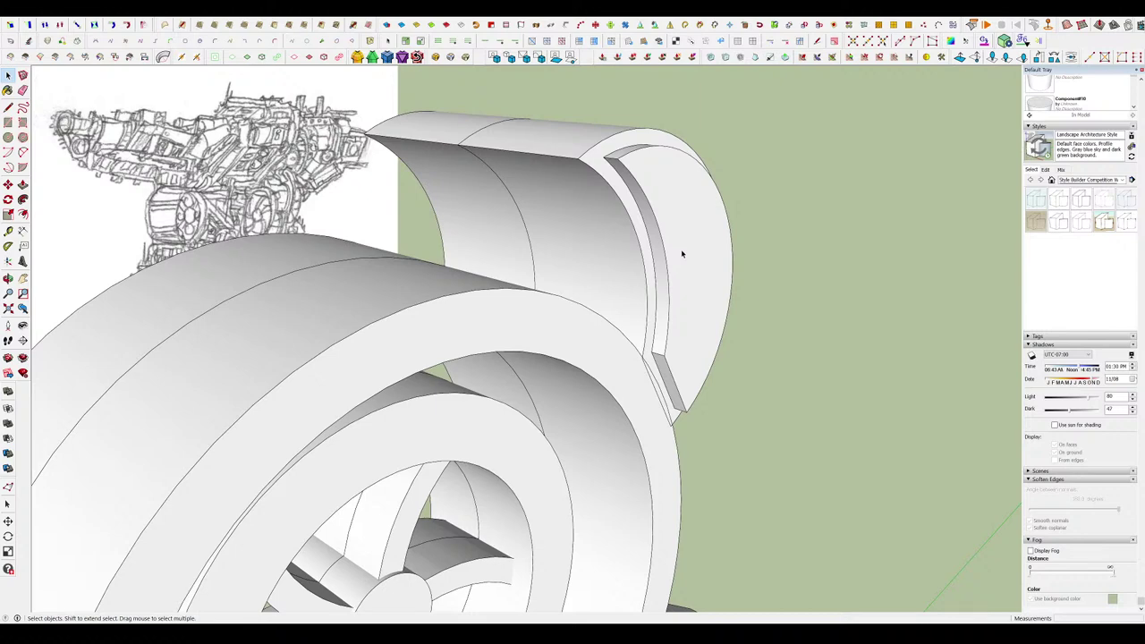
Reopen the crescent piece and extend its raised end plate slightly further outward.
scroll(681, 254, "down", 5)
scroll(615, 277, "up", 5)
left_click(614, 277)
double_click(615, 277)
scroll(646, 220, "up", 4)
key("p")
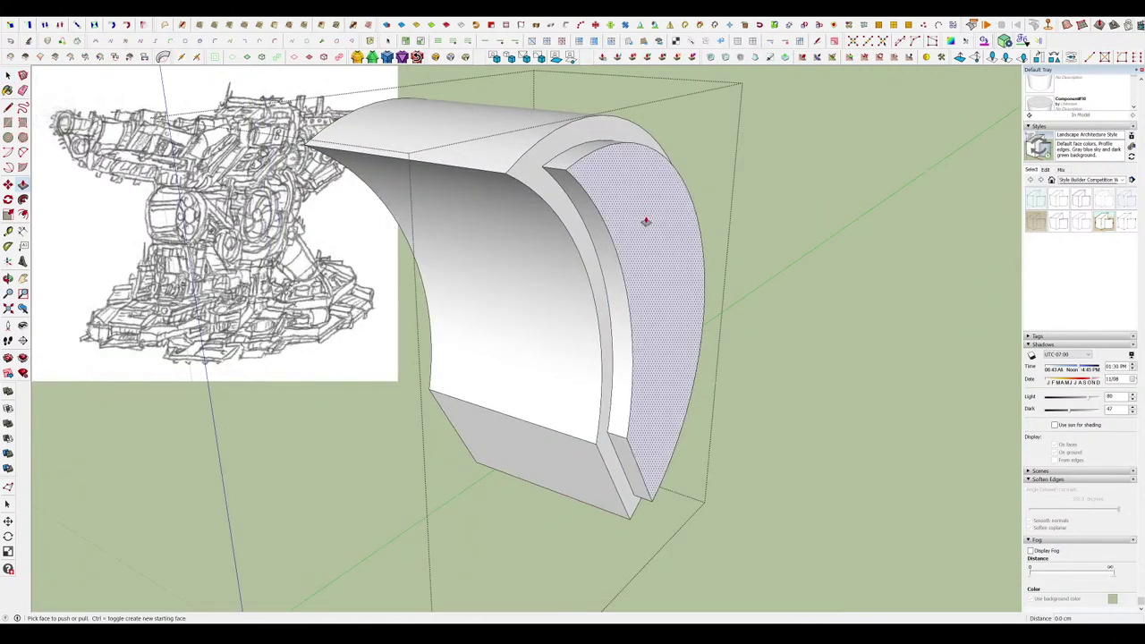
left_click(644, 222)
left_click(666, 223)
Draw a rectangle on the crescent's upper edge and build a thin slab running along the front crescent piece.
scroll(666, 224, "down", 4)
middle_click_drag(573, 259, 629, 271)
middle_click_drag(703, 295, 718, 297)
left_click_drag(718, 297, 629, 235)
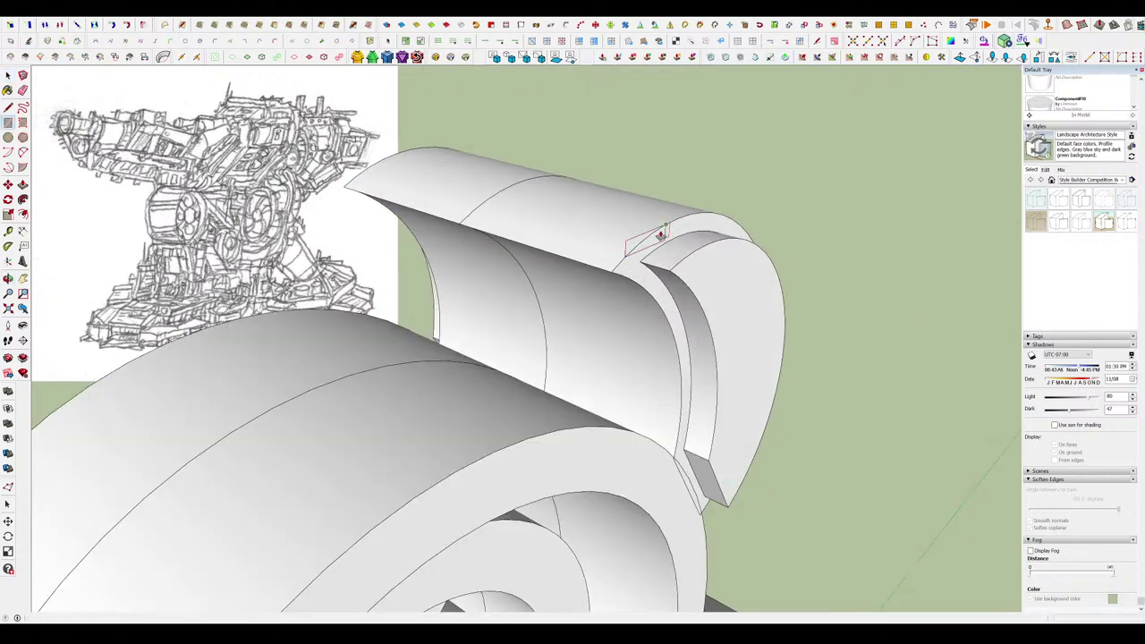
left_click(543, 218)
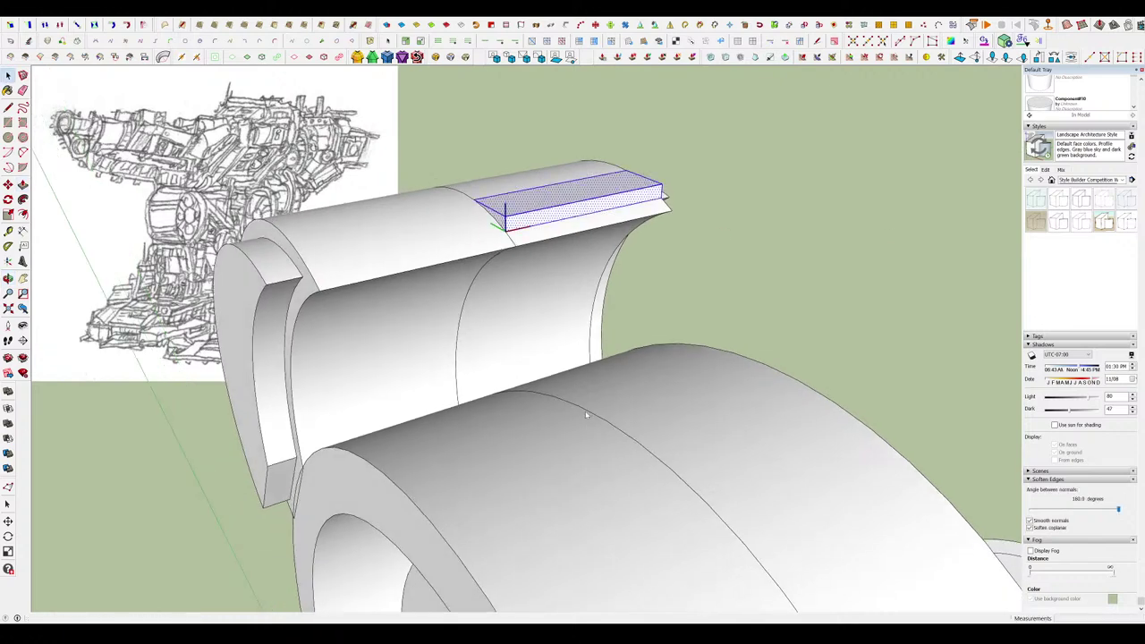
Mirror a copy of the slab along the red axis onto the rear crescent piece with the Scale tool.
middle_click_drag(586, 415, 358, 263)
key("Escape")
scroll(552, 295, "down", 5)
scroll(434, 245, "down", 2)
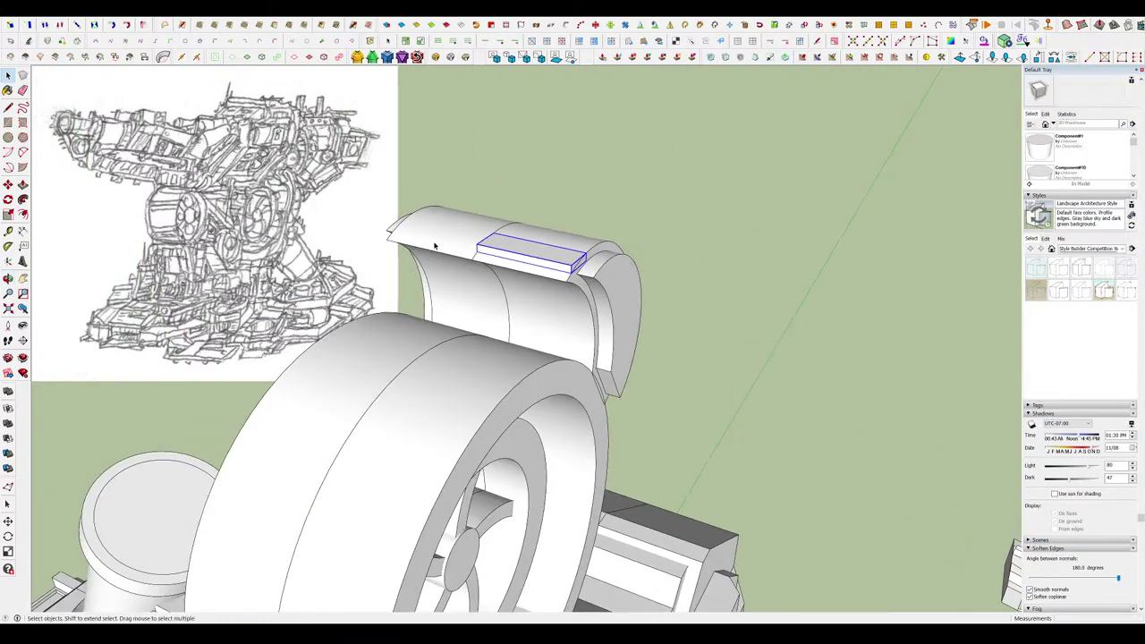
scroll(438, 246, "up", 2)
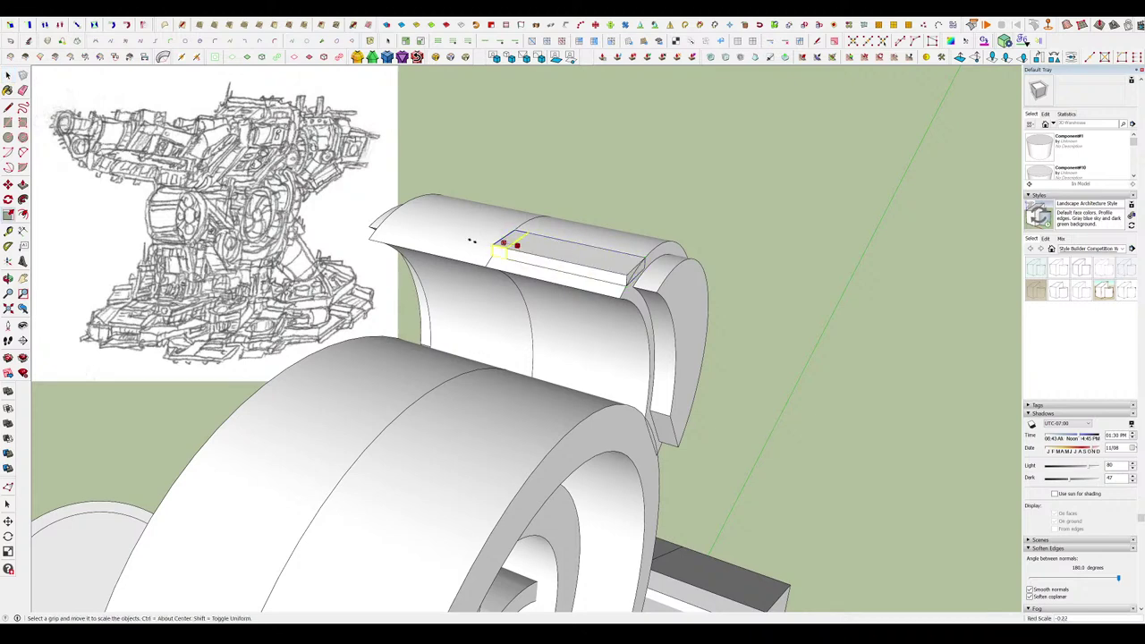
middle_click_drag(411, 235, 578, 263)
key("space")
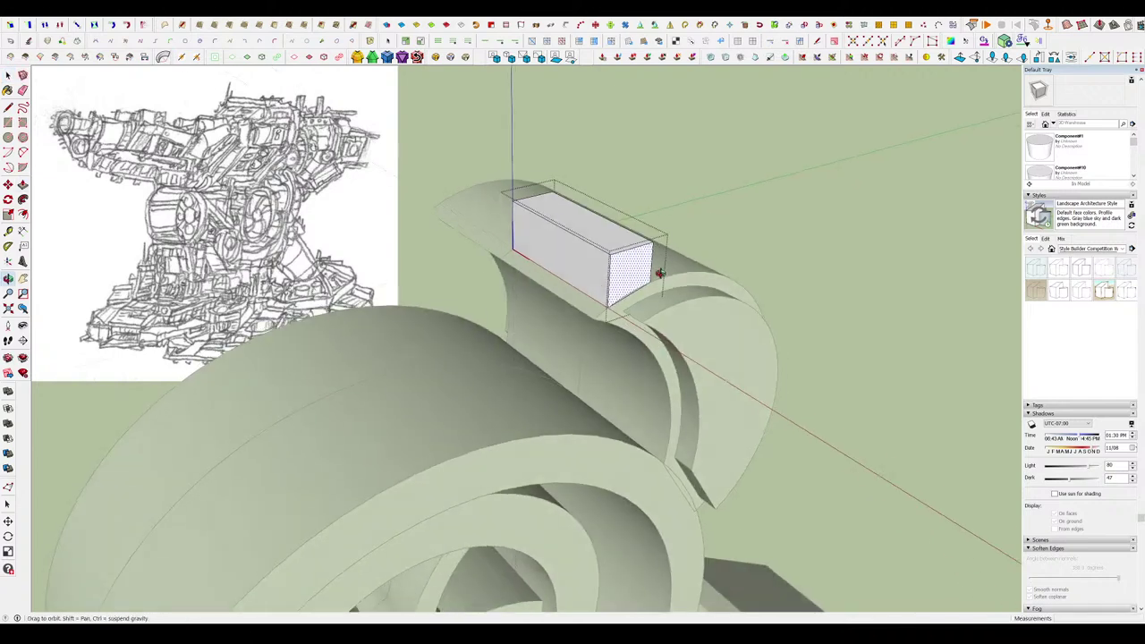
Make the slab a taller block and pull its front outward, leaving a lengthwise groove in the upper face.
mouse_move(670, 210)
middle_mouse_down()
mouse_move(612, 146)
mouse_move(593, 145)
mouse_move(588, 168)
mouse_move(540, 208)
middle_mouse_up()
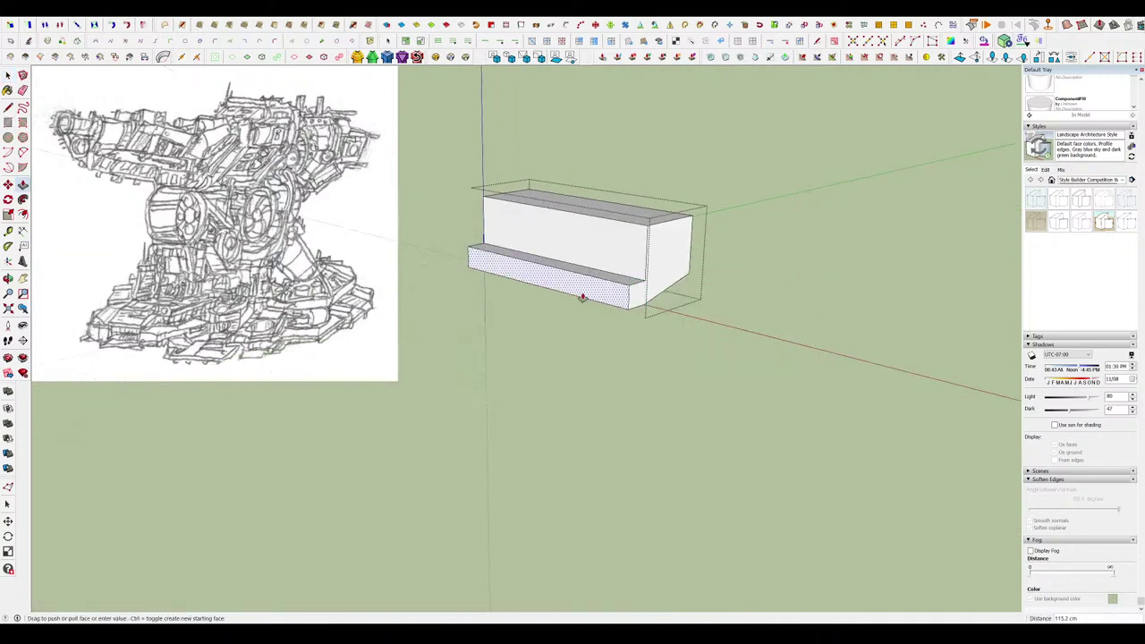
middle_click_drag(649, 232, 570, 302)
key("p")
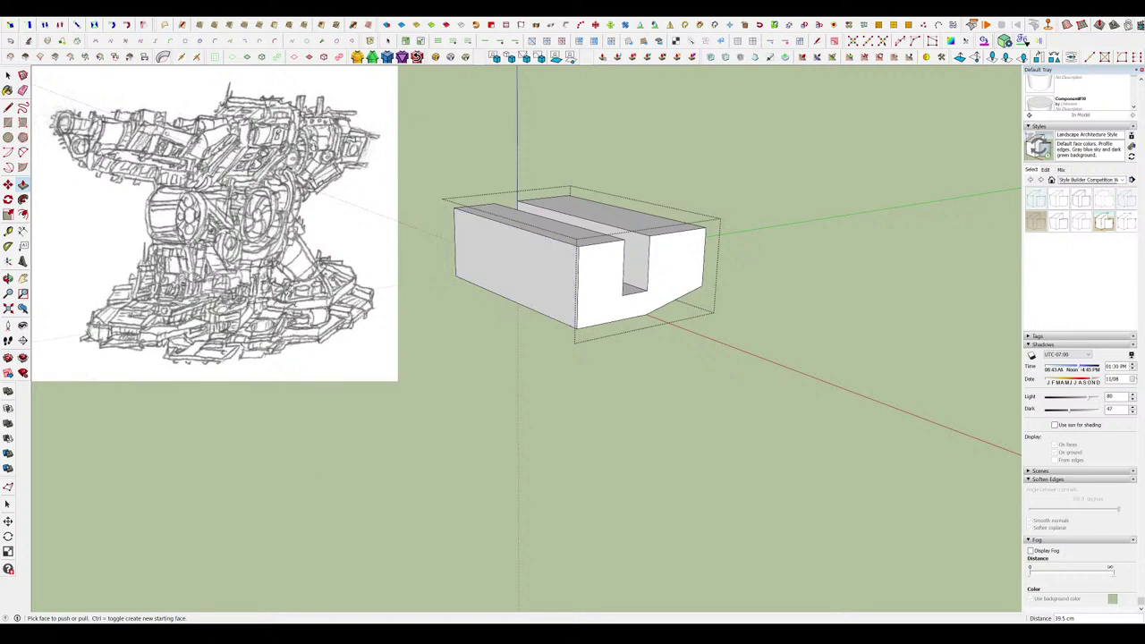
scroll(575, 258, "up", 5)
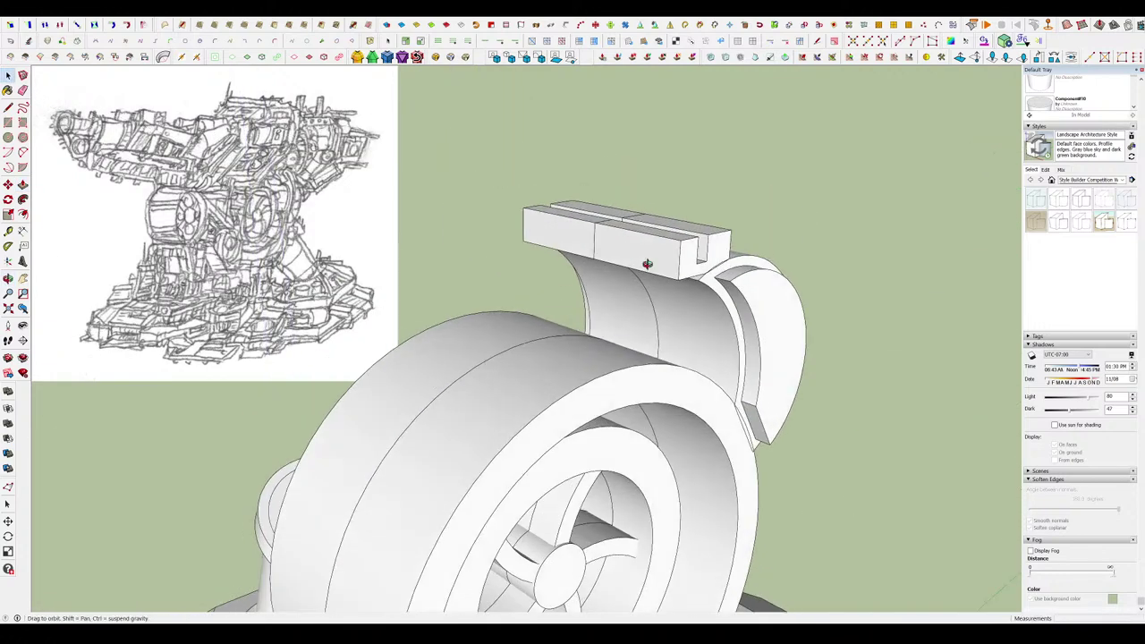
Cut the grooved block's lower outer edge at a slant and pull a wedge-shaped section out from its long side.
scroll(667, 257, "up", 3)
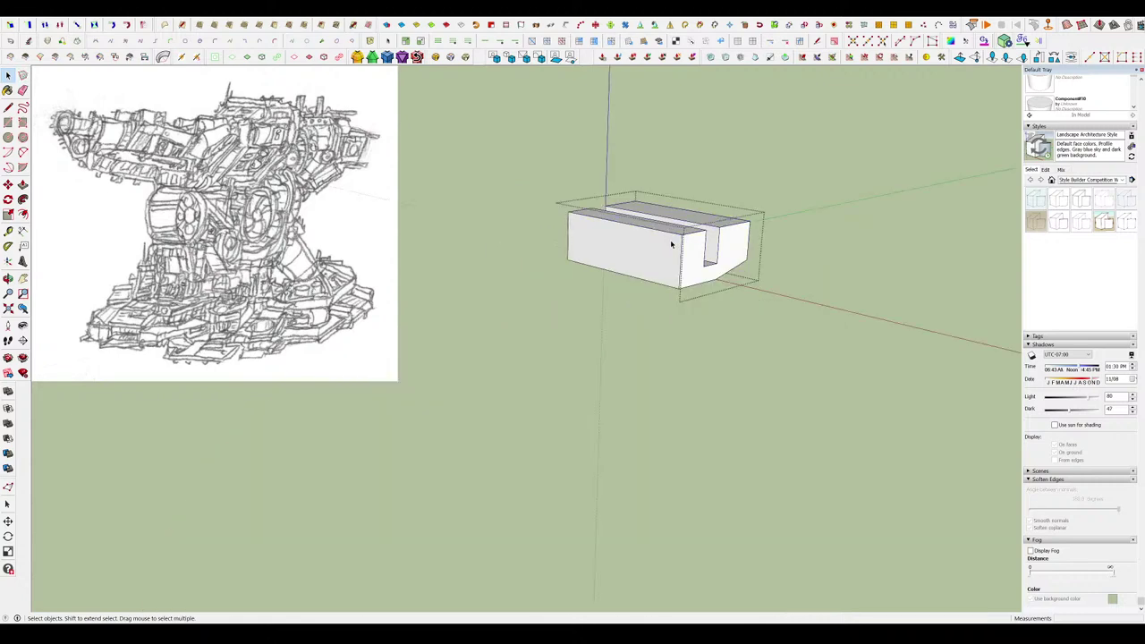
scroll(685, 265, "up", 3)
key("r")
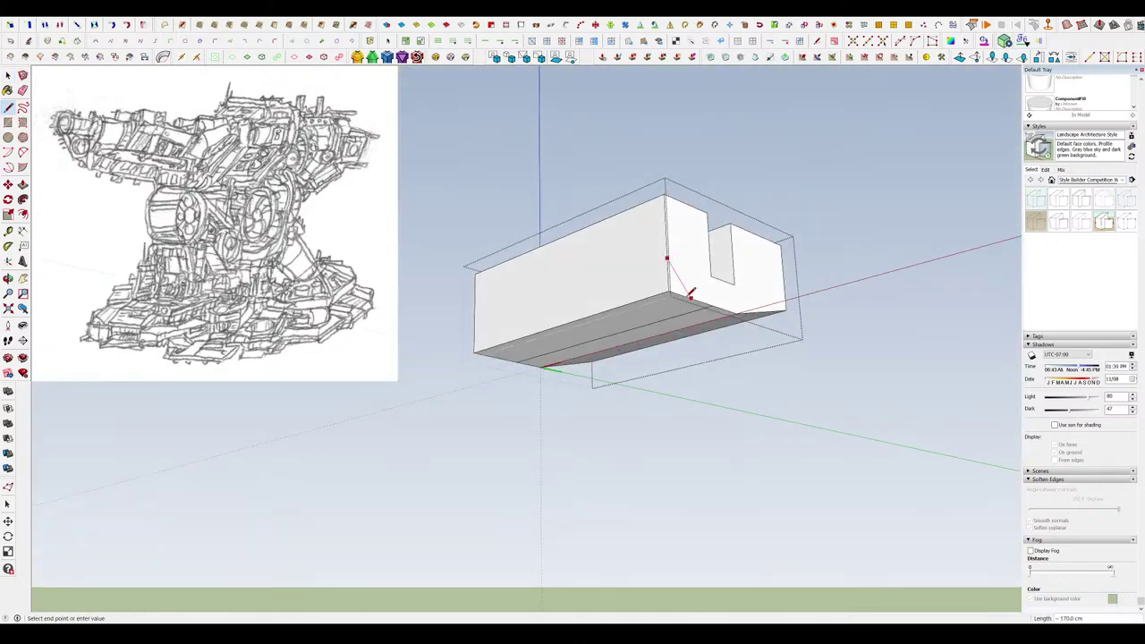
middle_click_drag(540, 329, 603, 407)
key("r")
left_click(640, 315)
key("p")
left_click(605, 317)
left_click(583, 342)
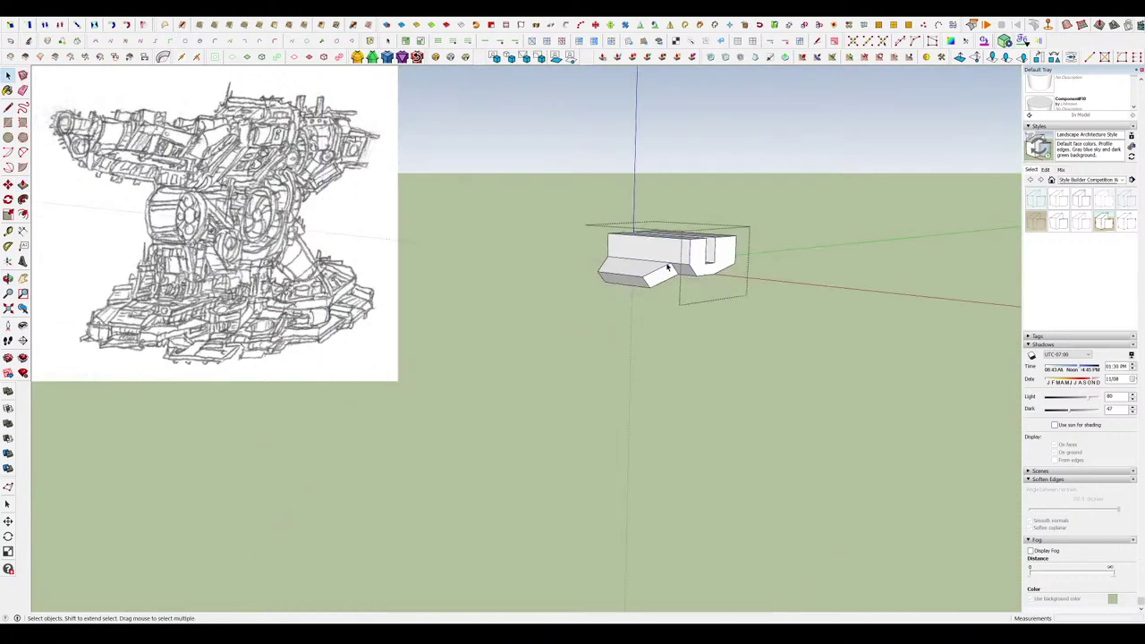
Add an overhanging ledge along the block's upper long side and slant its end with the Move tool.
scroll(666, 266, "up", 4)
middle_click_drag(664, 237, 660, 322)
key("r")
left_click(627, 306)
scroll(646, 291, "up", 4)
key("m")
left_click(636, 251)
middle_click_drag(586, 347, 633, 240)
Draw lines closing the gap between the ledge and the wedge, and extrude that profile along the recess as a panel.
scroll(588, 234, "up", 4)
scroll(617, 222, "up", 5)
double_click(614, 218)
scroll(572, 290, "up", 4)
middle_click_drag(572, 300, 439, 165)
key("l")
left_click(484, 272)
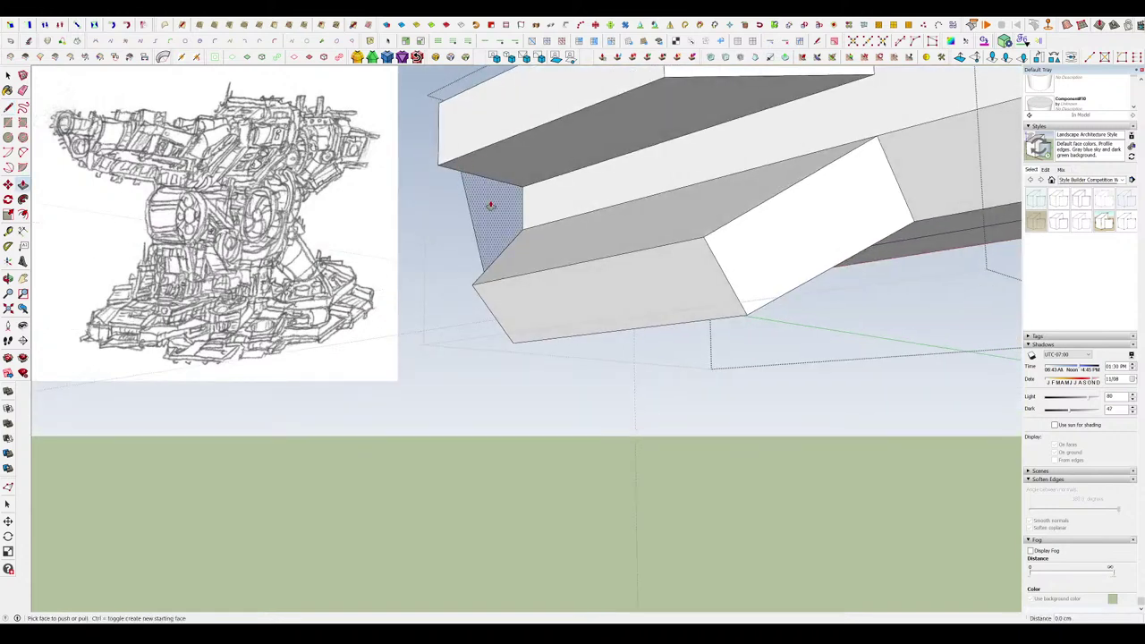
middle_click_drag(689, 170, 718, 161)
Move the recess panel's vertical end edge to reshape its end, and try to erase the leftover seam.
key("m")
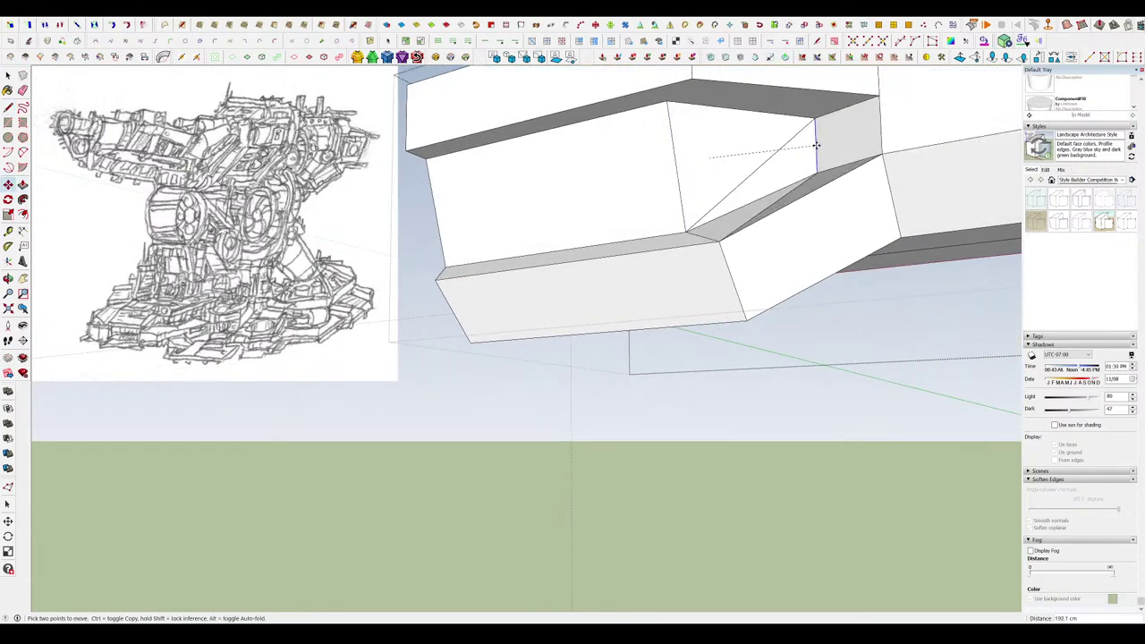
left_click(839, 130)
middle_click_drag(832, 134, 815, 199)
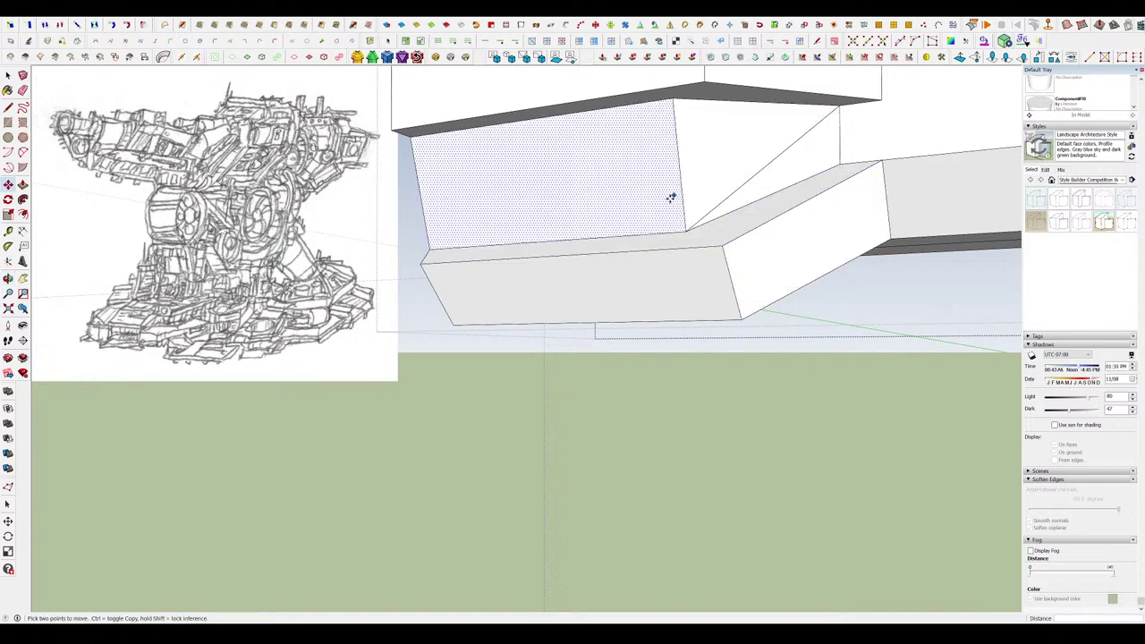
middle_click_drag(673, 197, 716, 286)
key("e")
left_click(736, 170)
mouse_move(739, 173)
middle_mouse_down()
mouse_move(831, 280)
mouse_move(720, 180)
mouse_move(785, 281)
middle_mouse_up()
key("e")
scroll(700, 195, "down", 5)
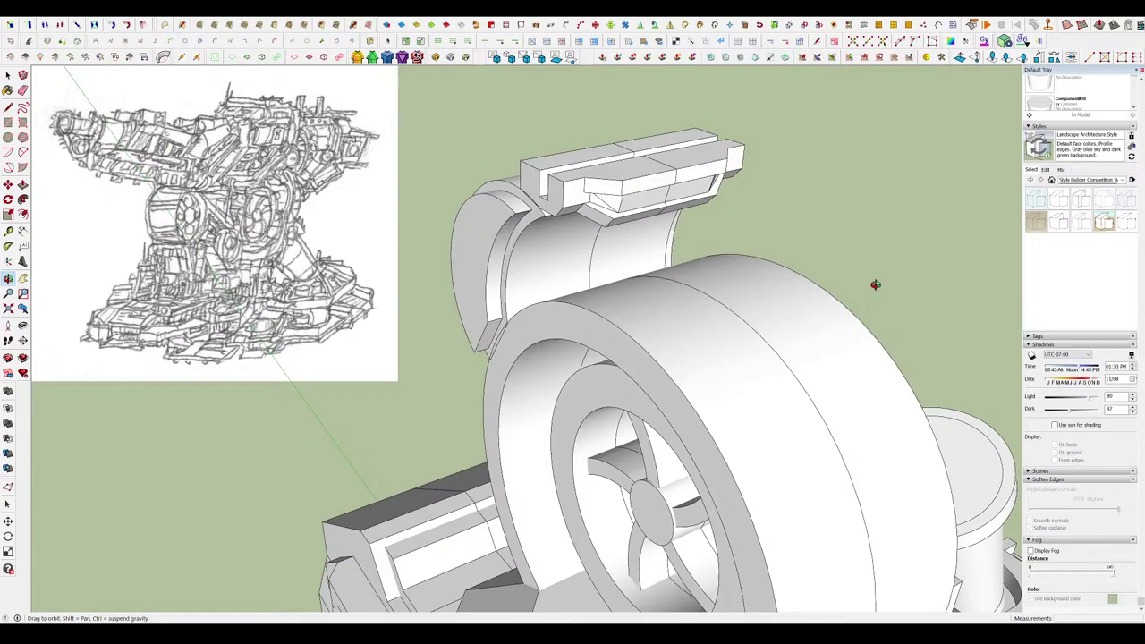
Draw a line from the groove's corner to the block's lower edge and push in the end face beneath the groove.
middle_click_drag(873, 283, 644, 299)
scroll(664, 234, "down", 8)
scroll(618, 219, "up", 8)
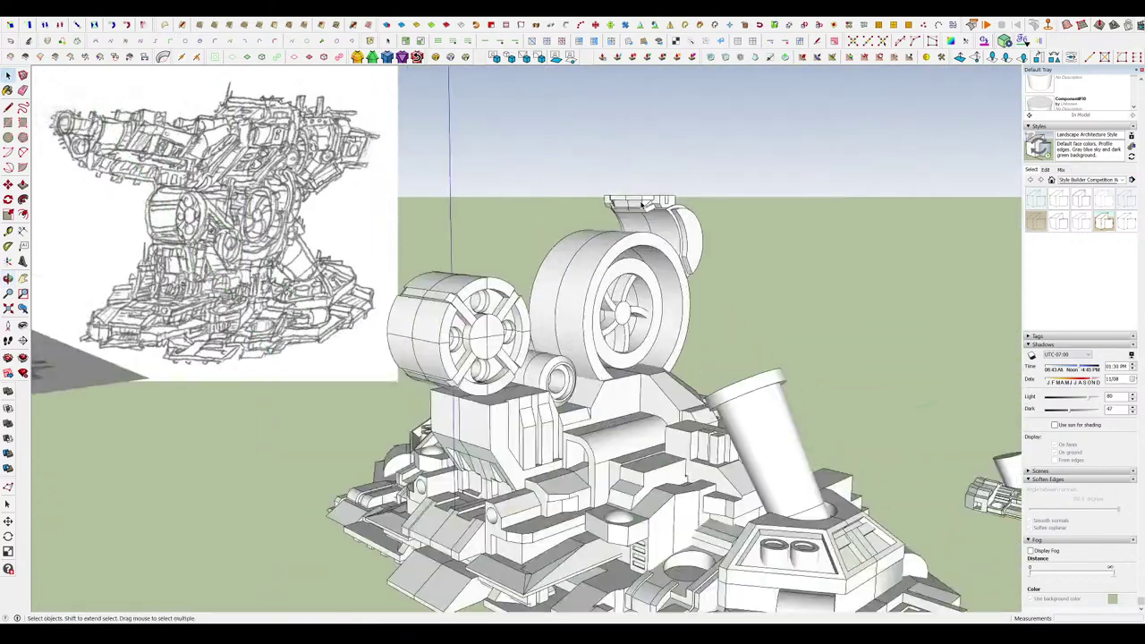
scroll(706, 197, "up", 5)
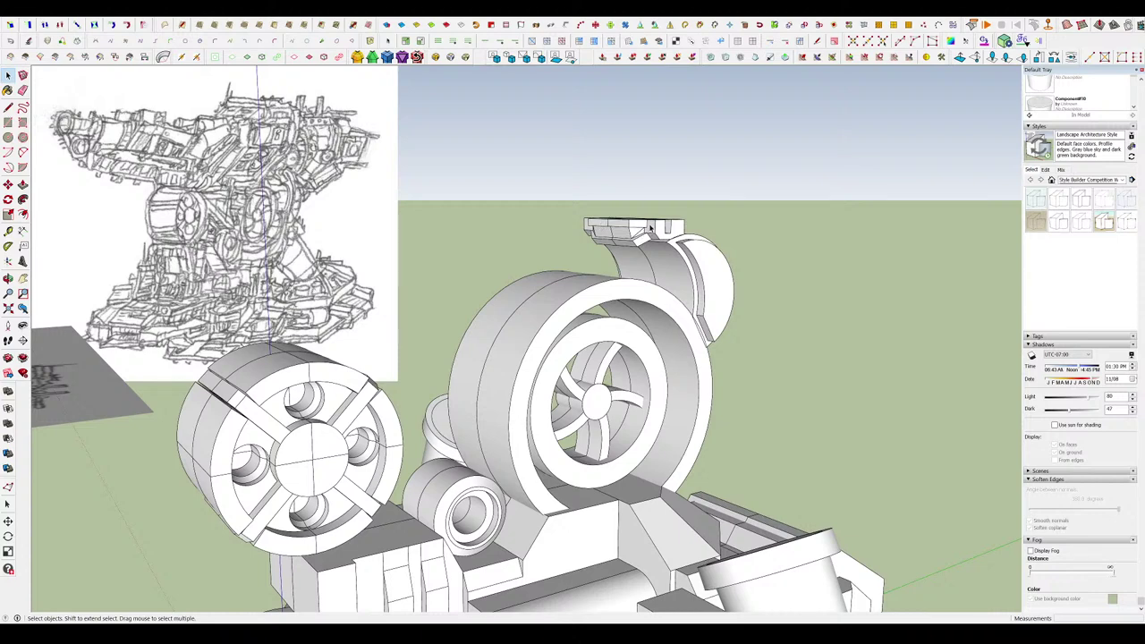
double_click(651, 229)
scroll(672, 249, "up", 5)
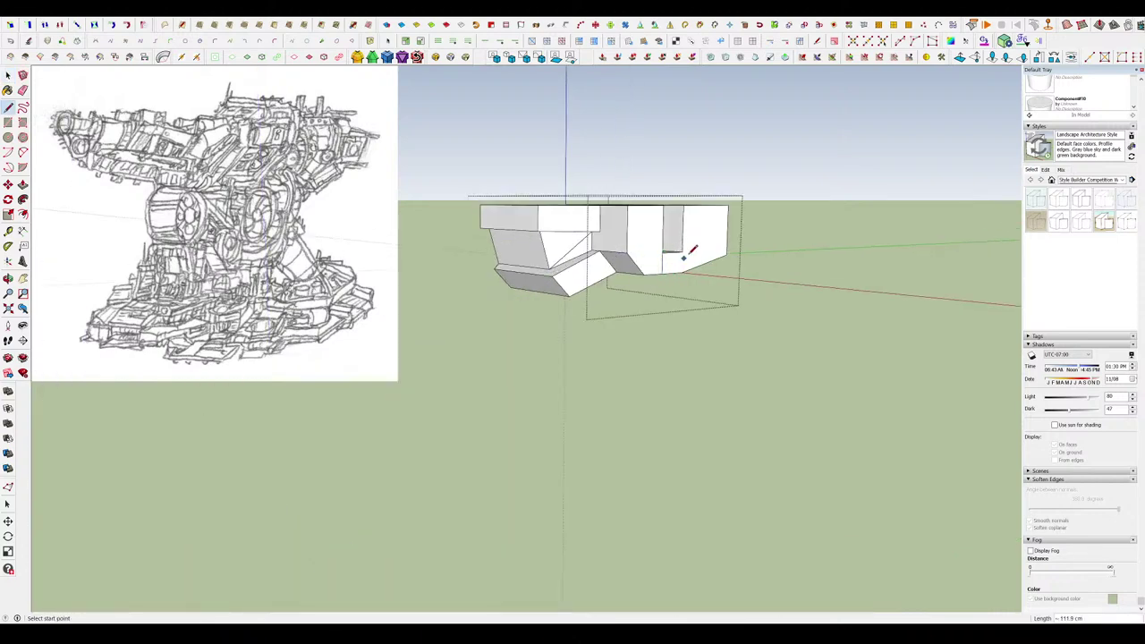
scroll(662, 252, "up", 3)
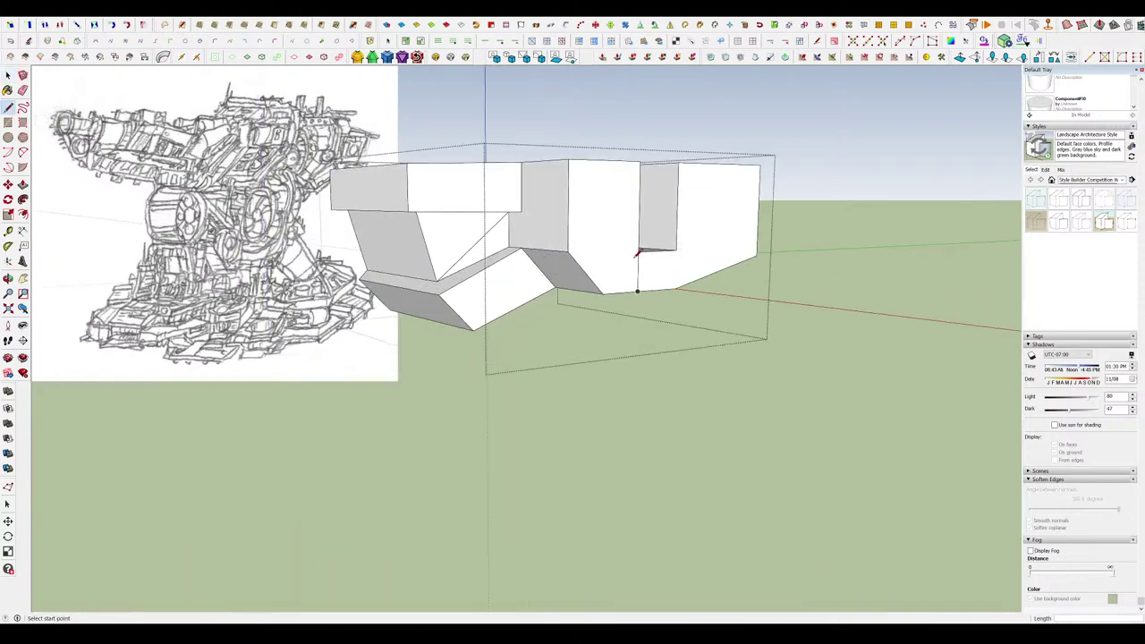
left_click(684, 284)
key("p")
middle_click_drag(685, 284, 666, 284)
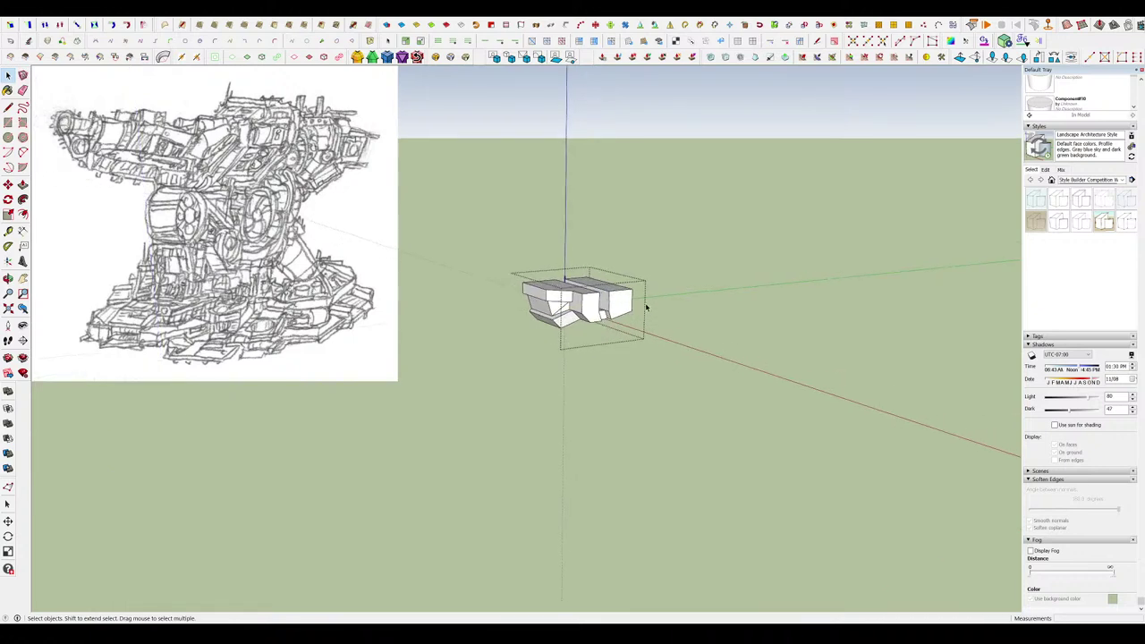
Outline rectangles at the end of the block's upper faces on both sides of the groove and raise them equally.
key("l")
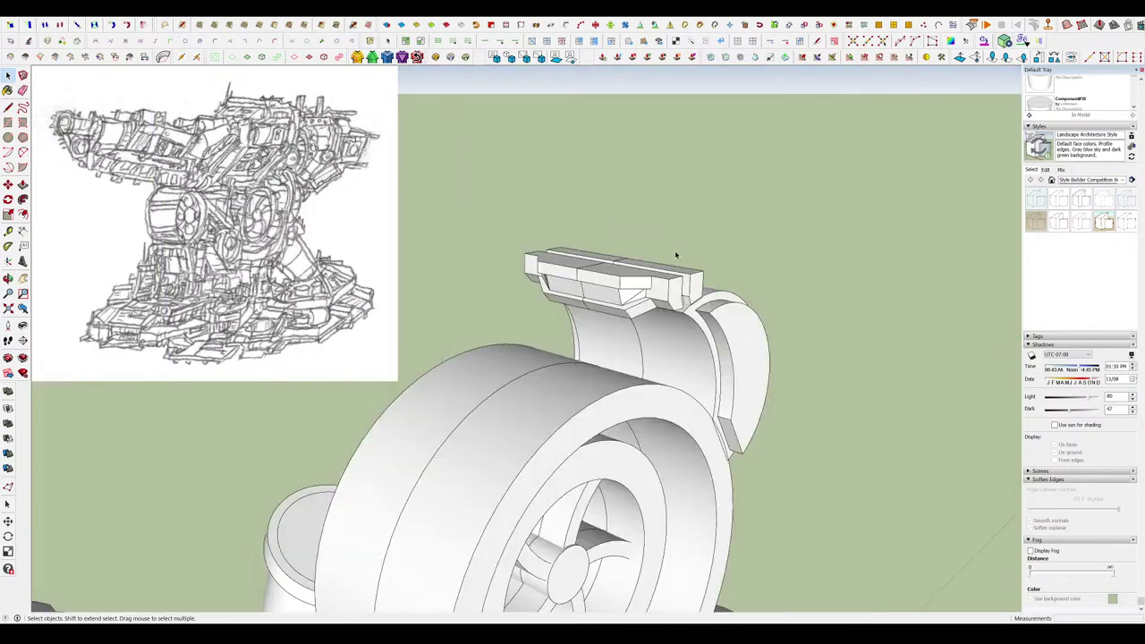
left_click(685, 257)
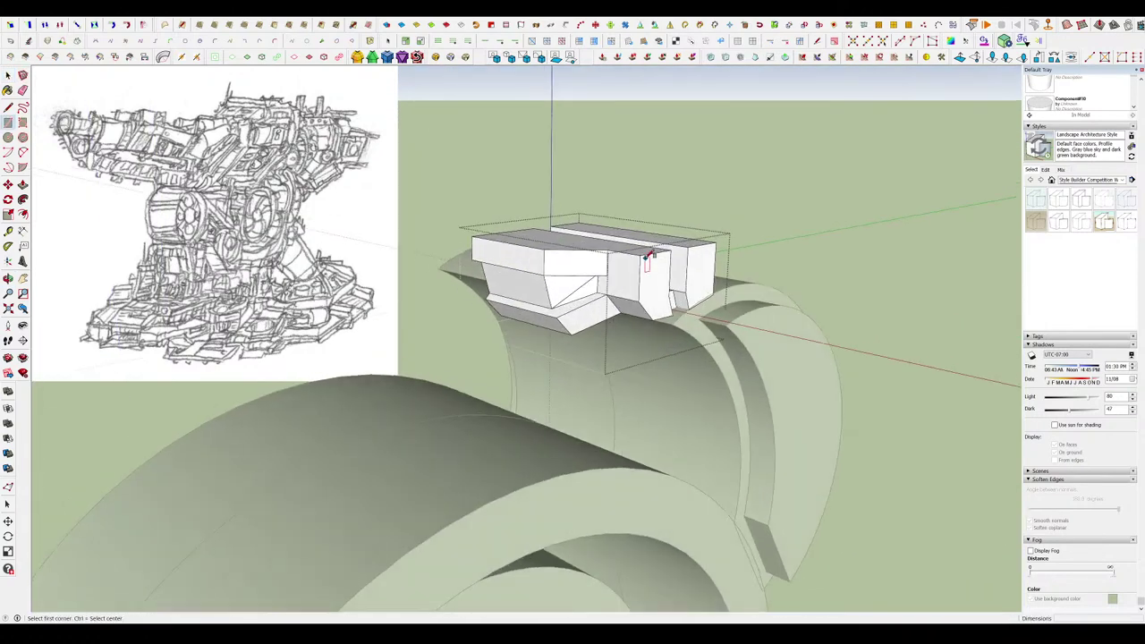
middle_click_drag(667, 257, 629, 303)
left_click(638, 251)
scroll(643, 257, "up", 3)
key("p")
double_click(648, 260)
key("r")
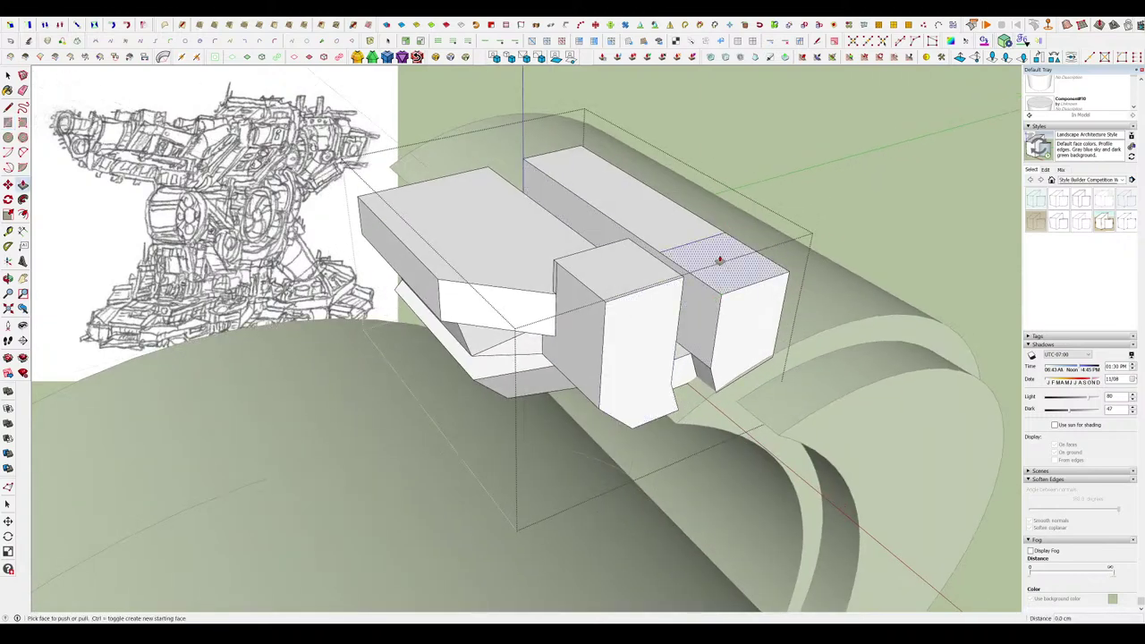
double_click(719, 261)
middle_click_drag(719, 265, 886, 265)
Push the inner side face of the raised end block to align it with the ledge's corner.
scroll(594, 226, "up", 5)
left_click(667, 234)
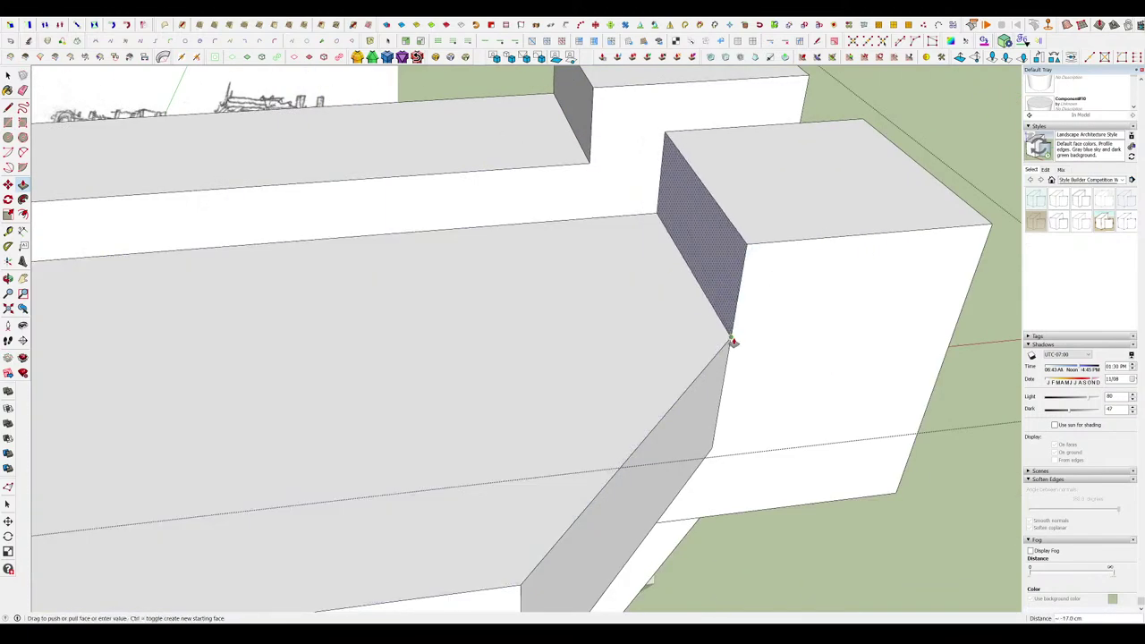
scroll(732, 341, "down", 10)
middle_click_drag(721, 299, 528, 198)
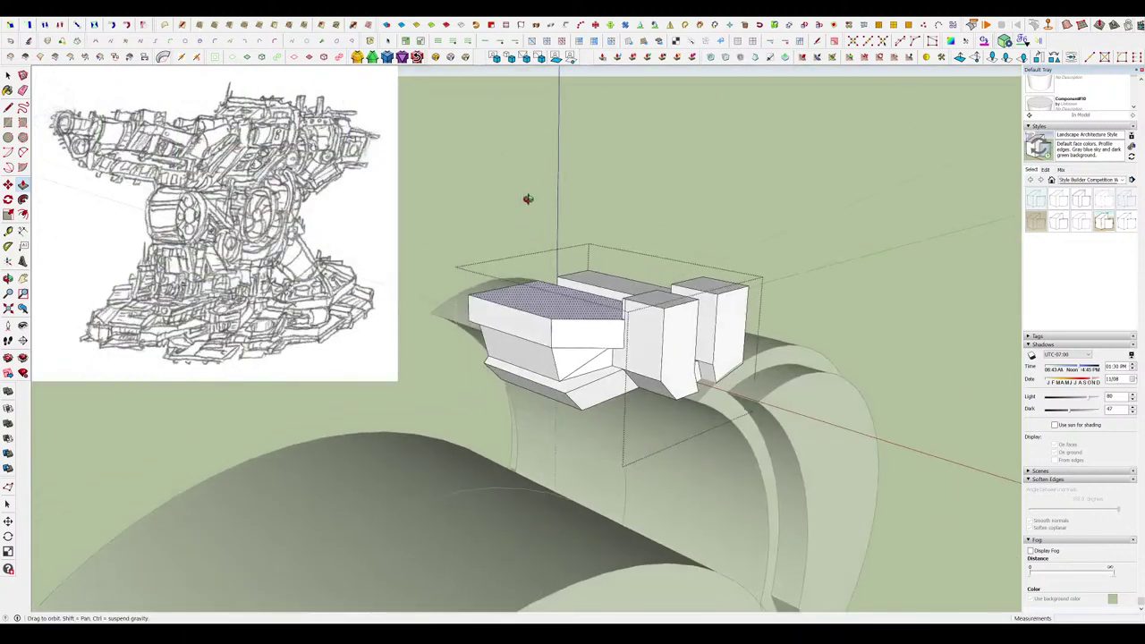
Draw a dividing line across the raised end block's outer, end and groove-side faces to separate its upper part.
scroll(677, 314, "up", 3)
mouse_move(677, 314)
middle_mouse_down()
mouse_move(647, 274)
mouse_move(684, 292)
middle_mouse_up()
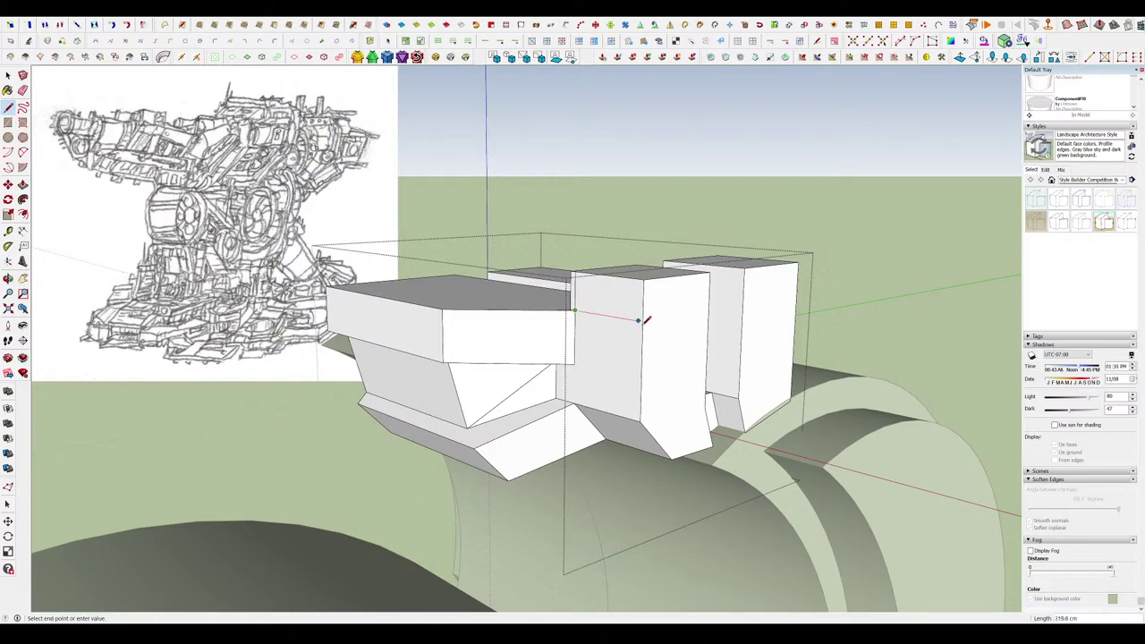
left_click(709, 310)
middle_click_drag(708, 310, 427, 357)
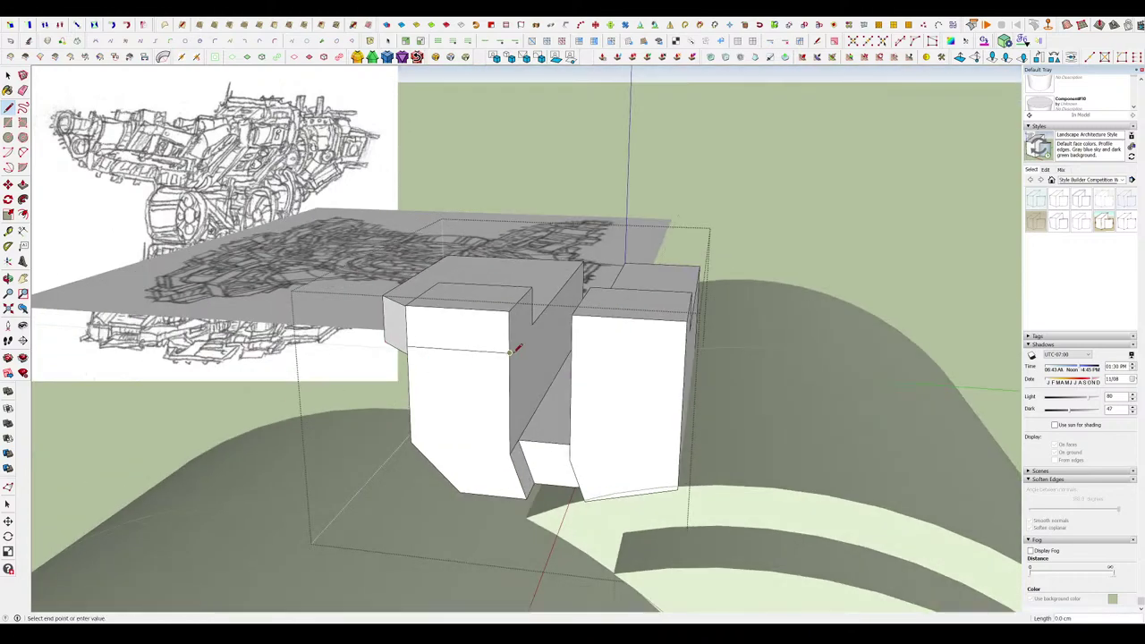
left_click(532, 322)
middle_click_drag(532, 322, 724, 319)
scroll(620, 305, "up", 4)
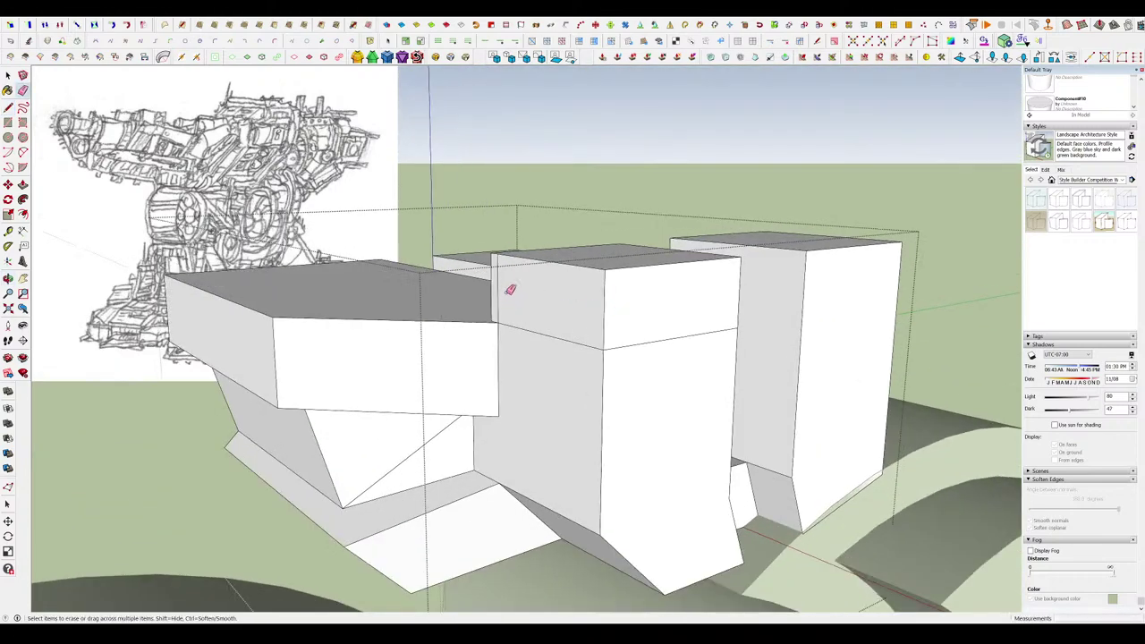
Push in the end block's faces below the dividing line so its upper part overhangs as a cap.
middle_click_drag(510, 288, 716, 309)
key("p")
left_click_drag(807, 313, 816, 320)
middle_click_drag(816, 320, 537, 268)
scroll(664, 348, "up", 3)
middle_click_drag(690, 339, 506, 337)
scroll(797, 385, "down", 3)
left_click_drag(791, 385, 814, 388)
middle_click_drag(814, 388, 513, 298)
scroll(588, 251, "down", 10)
key("space")
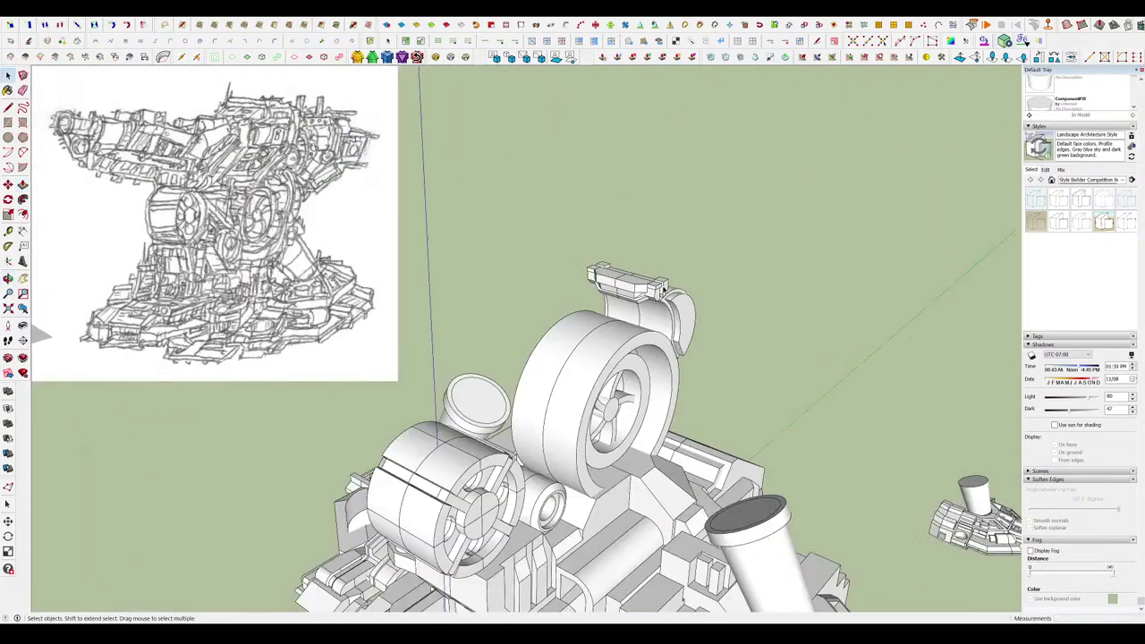
Erase the leftover edge beneath the cap and pull the cap's underside downward to make it taller.
scroll(665, 293, "up", 5)
mouse_move(665, 294)
middle_mouse_down()
mouse_move(657, 301)
mouse_move(593, 230)
middle_mouse_up()
scroll(705, 287, "up", 6)
double_click(699, 289)
key("e")
scroll(506, 156, "up", 5)
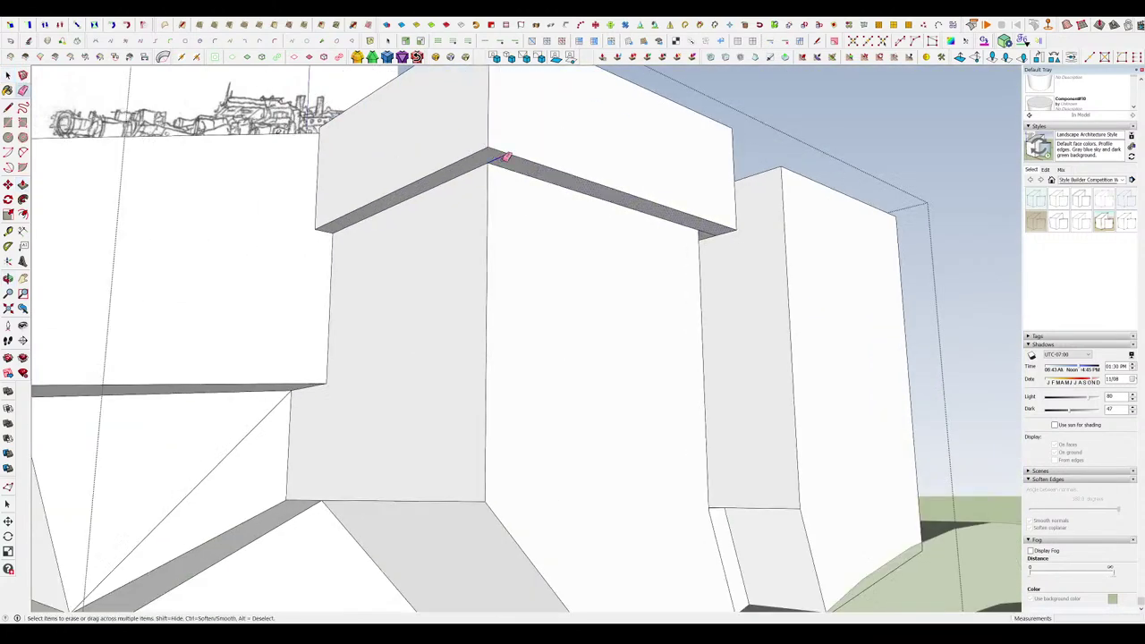
middle_click_drag(506, 156, 484, 174)
left_click(428, 178)
key("p")
left_click_drag(429, 183, 432, 291)
scroll(432, 291, "down", 8)
mouse_move(438, 291)
middle_mouse_down()
mouse_move(665, 314)
mouse_move(580, 296)
mouse_move(538, 253)
middle_mouse_up()
key("space")
Draw dividing lines on the end block across the groove and push in its lower end face beneath the cap.
scroll(538, 253, "down", 5)
middle_click_drag(617, 322, 542, 455)
scroll(668, 294, "up", 4)
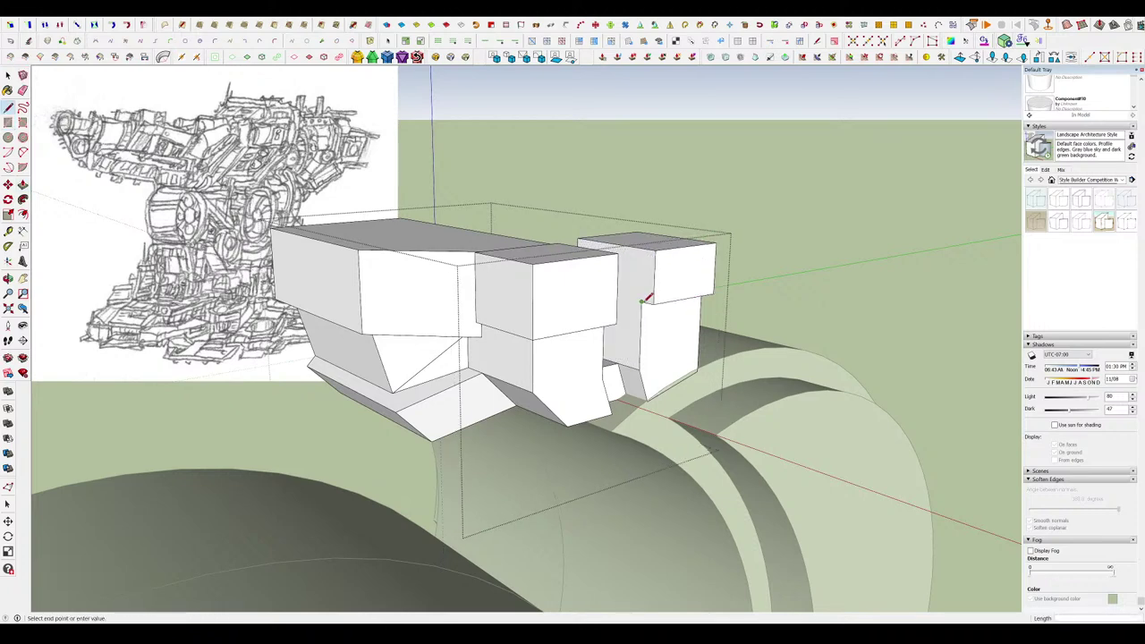
middle_click_drag(646, 298, 621, 316)
key("p")
middle_click_drag(644, 375, 539, 215)
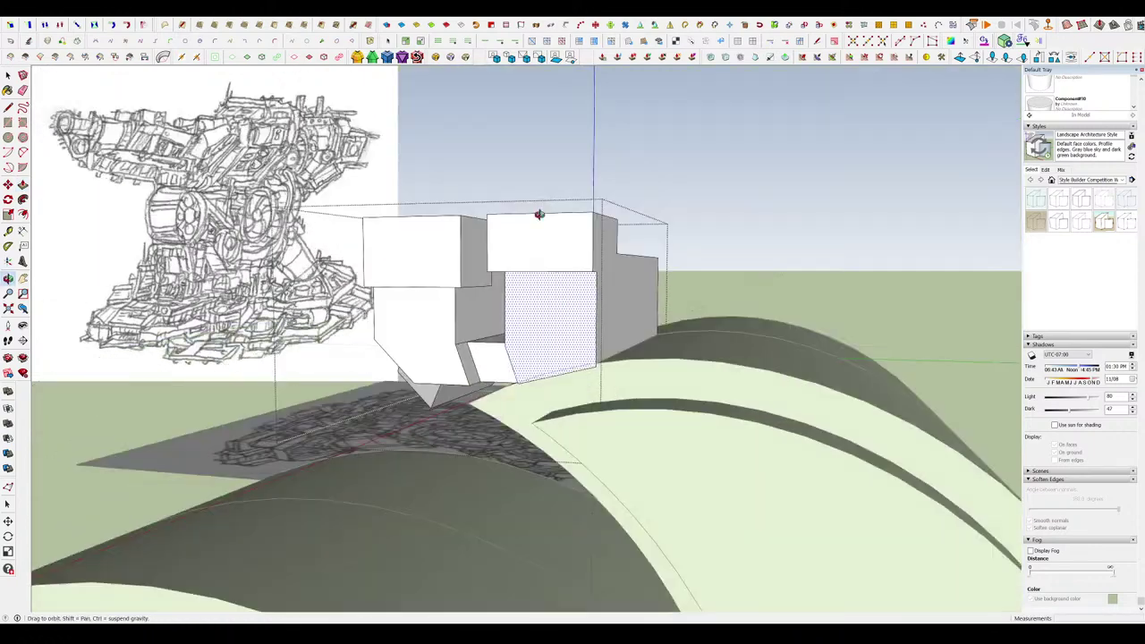
Extend the overhanging cap around the second block's outer side and erase the leftover edge beneath it.
scroll(540, 223, "up", 3)
middle_click_drag(545, 269, 478, 242)
key("l")
left_click(510, 238)
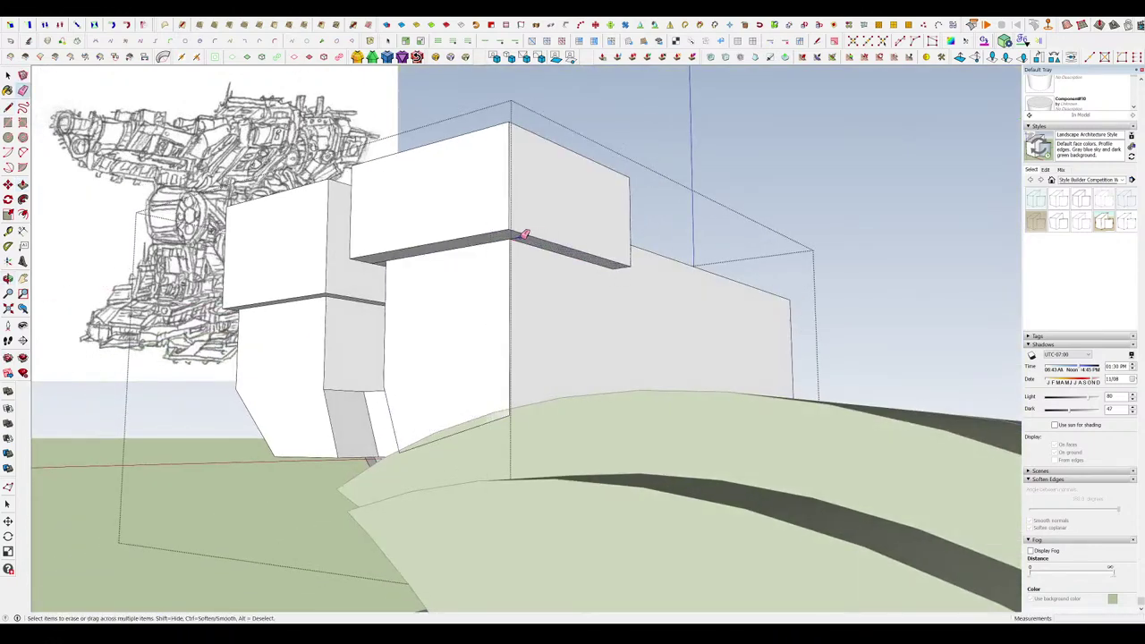
mouse_move(525, 235)
middle_mouse_down()
mouse_move(705, 158)
mouse_move(599, 146)
mouse_move(603, 171)
mouse_move(564, 157)
mouse_move(670, 102)
mouse_move(448, 187)
mouse_move(666, 192)
mouse_move(334, 269)
mouse_move(537, 315)
middle_mouse_up()
key("p")
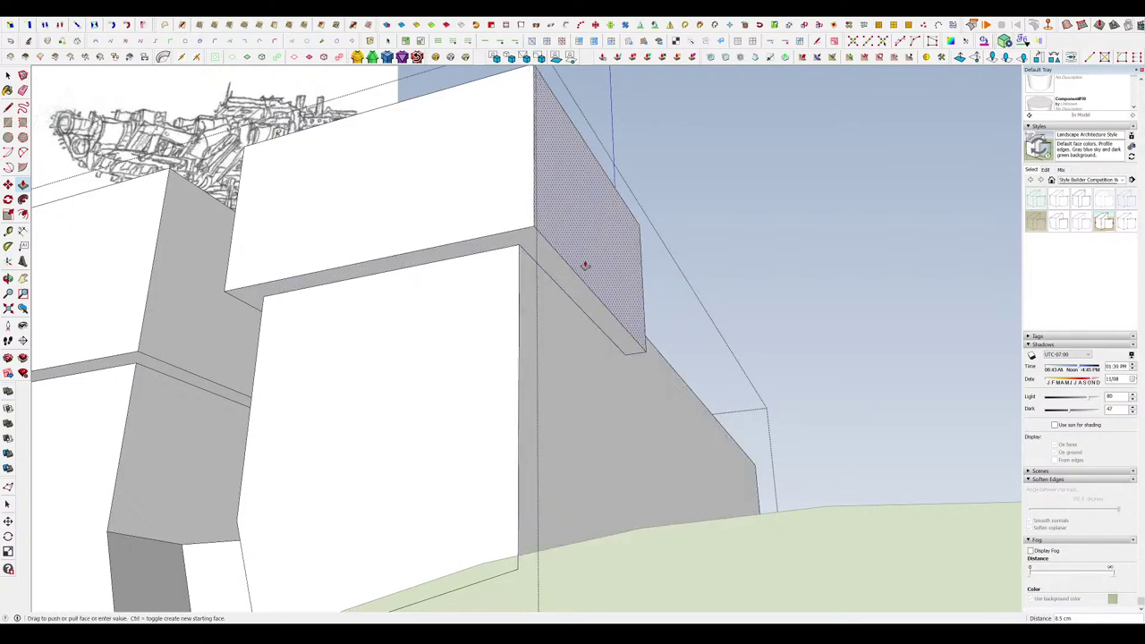
middle_click_drag(585, 265, 527, 274)
scroll(582, 337, "up", 4)
middle_click_drag(582, 338, 567, 312)
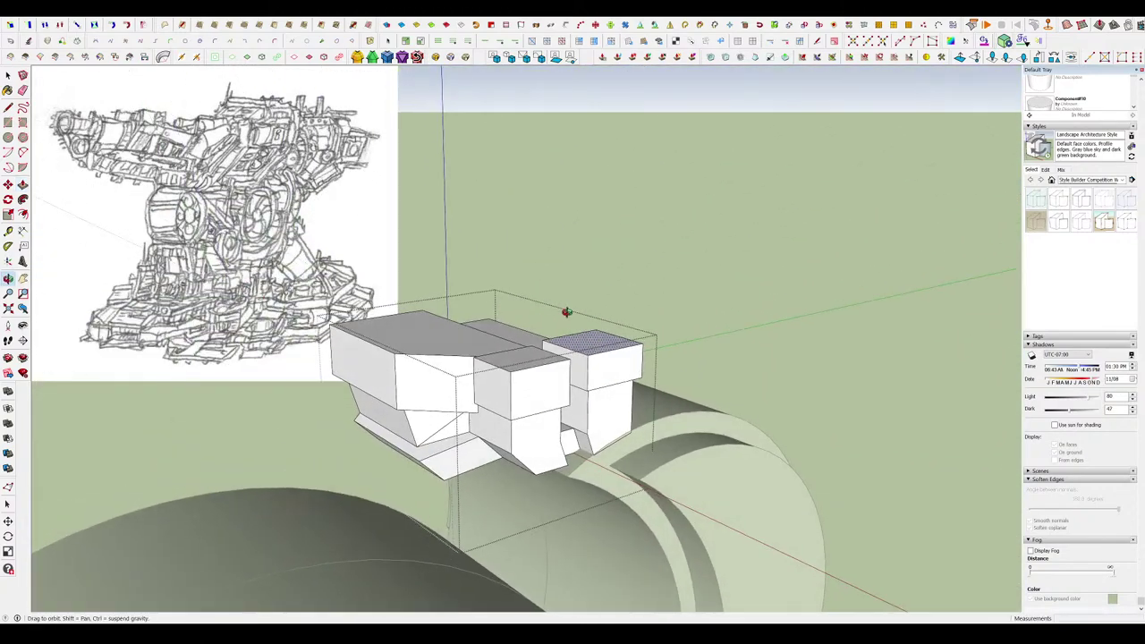
scroll(597, 408, "up", 3)
scroll(627, 383, "down", 3)
middle_click_drag(606, 408, 657, 268)
Draw a circle above the end of the grooved blocks and extrude it about 796 cm into a cylinder.
key("space")
scroll(701, 257, "down", 10)
scroll(674, 251, "up", 3)
scroll(639, 205, "up", 4)
double_click(641, 195)
middle_click_drag(640, 195, 905, 360)
key("c")
left_click(673, 216)
key("p")
left_click(631, 232)
scroll(652, 260, "down", 4)
scroll(651, 236, "up", 8)
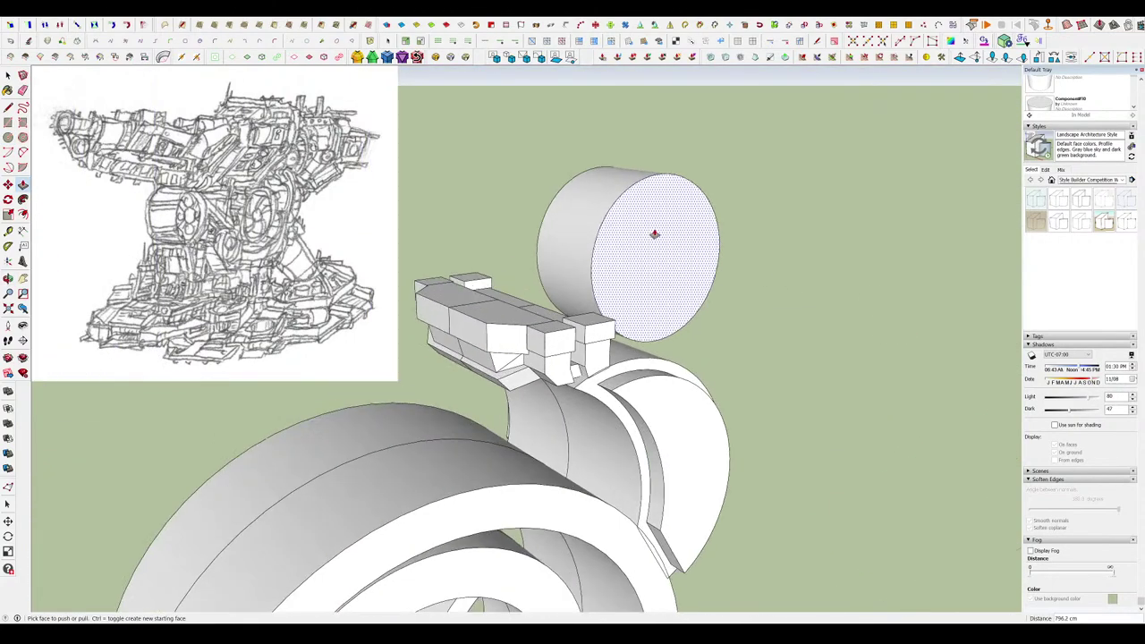
Offset the cylinder's end circle inward and push away the outer ring to slim the cylinder.
middle_click_drag(654, 235, 664, 199)
key("f")
left_click(674, 157)
left_click(671, 192)
key("p")
left_click(638, 182)
left_click(549, 166)
Offset a smaller circle inside the cylinder's end face and pull it out about 127 cm as a hub.
middle_click_drag(551, 170, 509, 246)
scroll(650, 259, "down", 4)
scroll(677, 250, "up", 2)
key("f")
left_click(687, 234)
left_click(671, 250)
key("p")
middle_click_drag(670, 250, 669, 276)
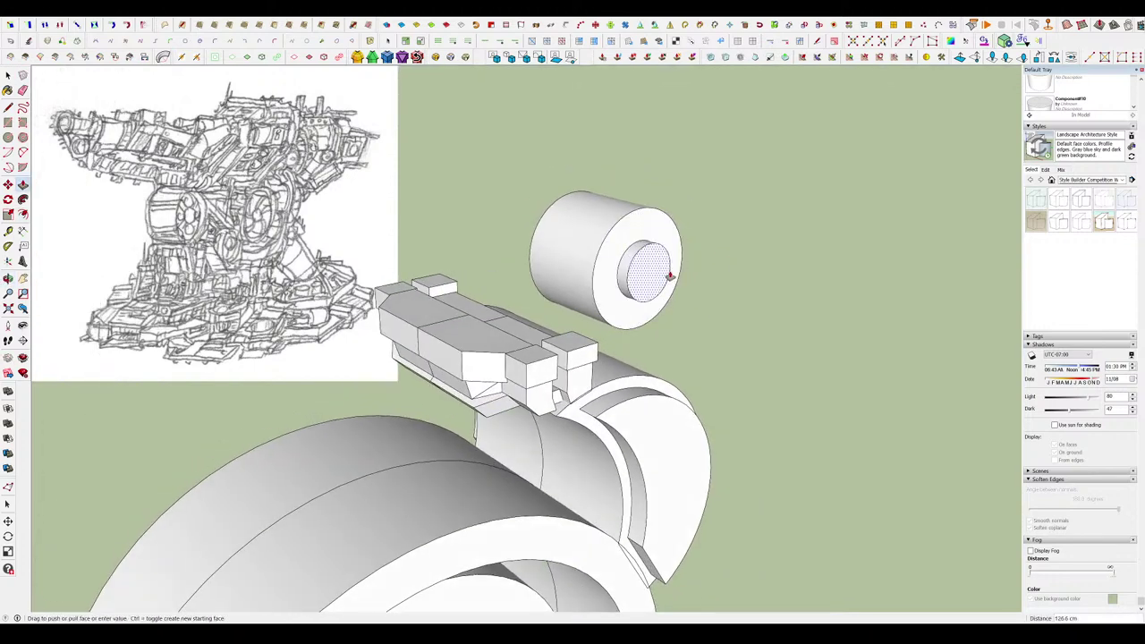
Group the stepped cylinder and mirror a copy along the red axis to complete its other half.
middle_click_drag(739, 292, 807, 304)
scroll(594, 239, "down", 3)
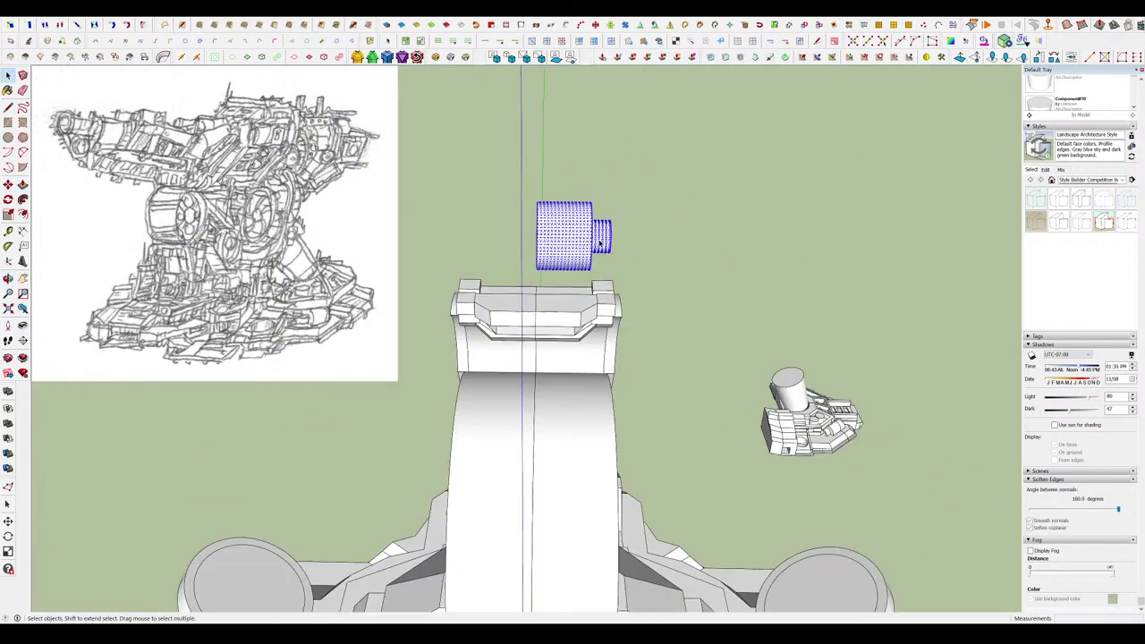
middle_click_drag(582, 407, 677, 266)
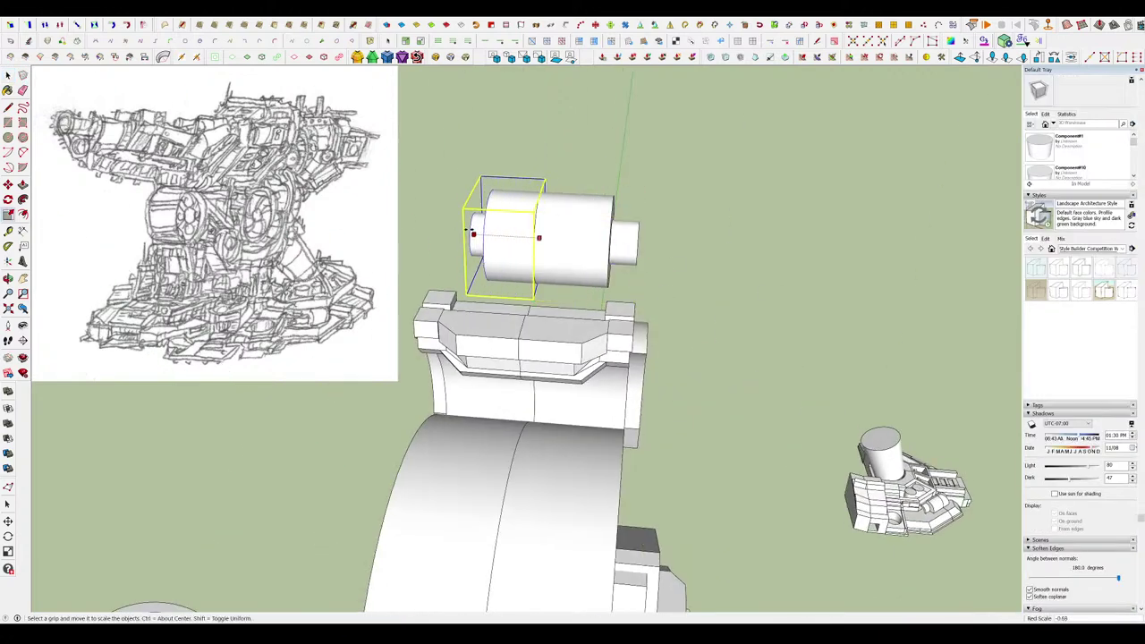
middle_click_drag(554, 268, 366, 279)
key("space")
left_click(638, 263)
scroll(638, 262, "down", 10)
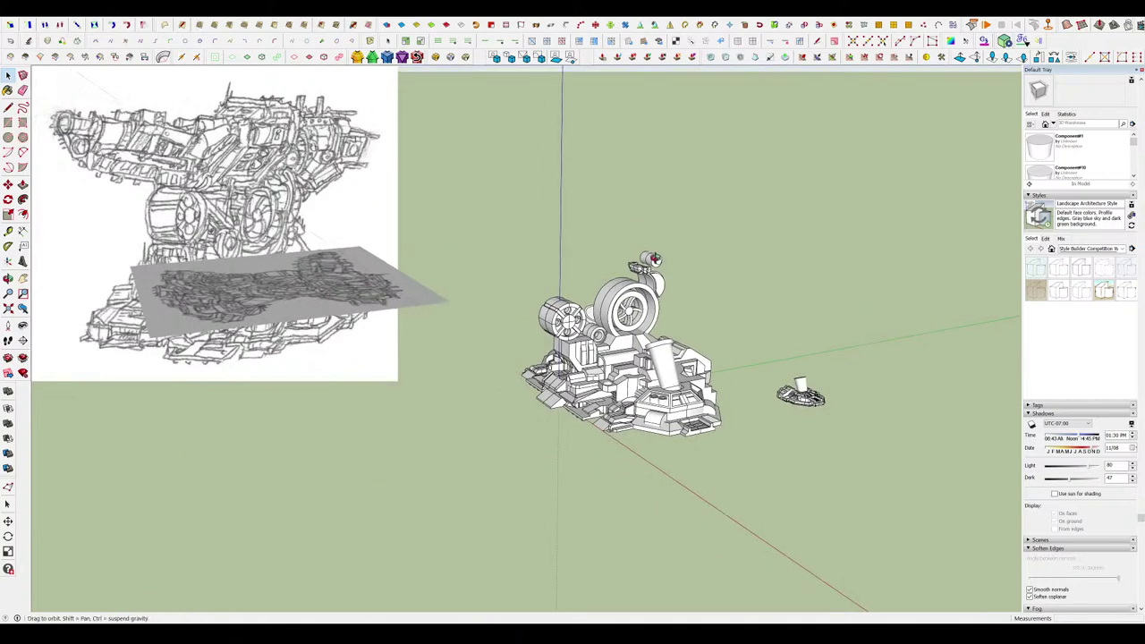
Draw an upright rectangle about 2850 by 3331 cm above the large fan wheel, beside the new cylinder.
scroll(631, 248, "up", 2)
middle_click_drag(639, 286, 568, 203)
scroll(632, 248, "down", 2)
scroll(670, 310, "up", 9)
double_click(617, 264)
scroll(635, 249, "down", 5)
key("r")
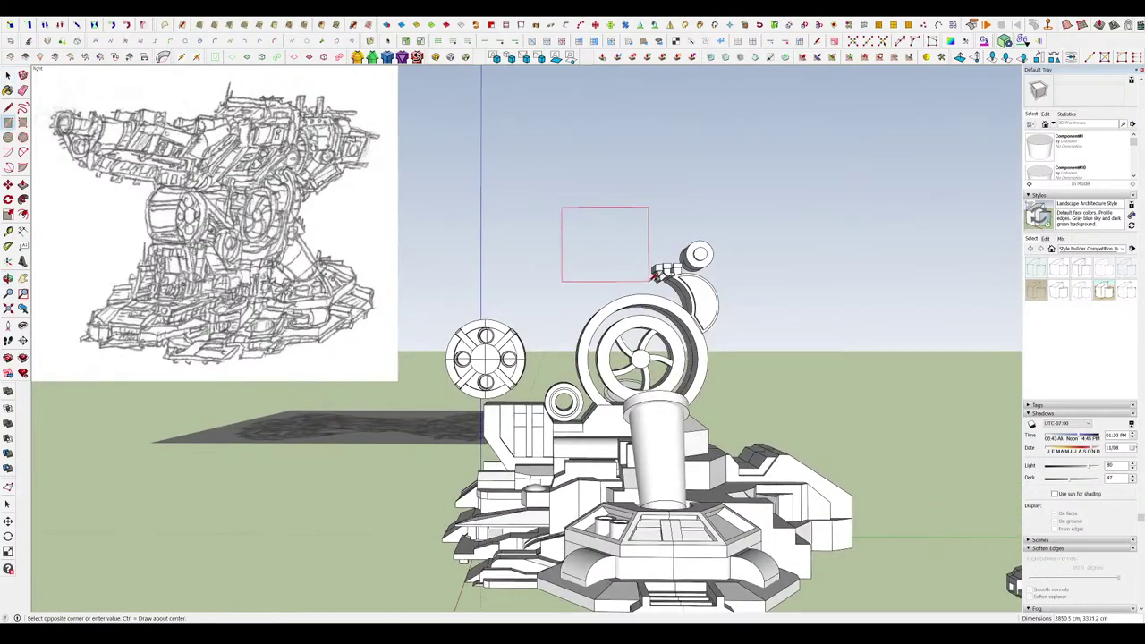
left_click(649, 281)
Extrude the rectangle into a thick box and make the box a component.
middle_click_drag(651, 280, 850, 393)
key("p")
left_click(622, 266)
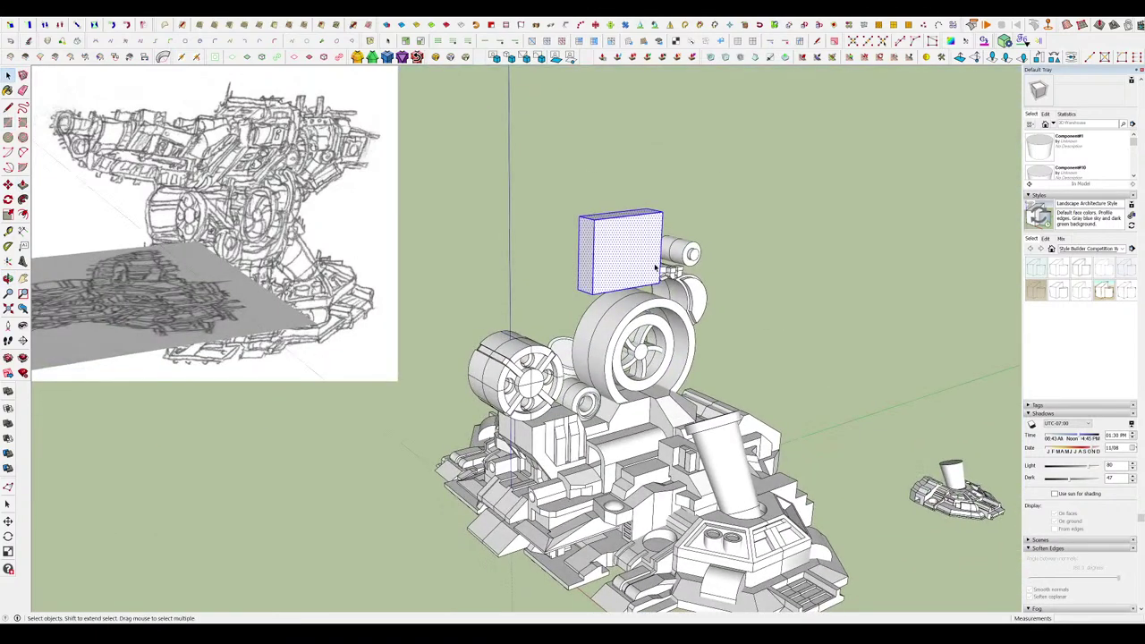
key("g")
key("Return")
Move the upper edge of the box's large side face outward so that the face slants.
middle_click_drag(663, 311, 645, 273)
scroll(625, 247, "up", 5)
double_click(614, 210)
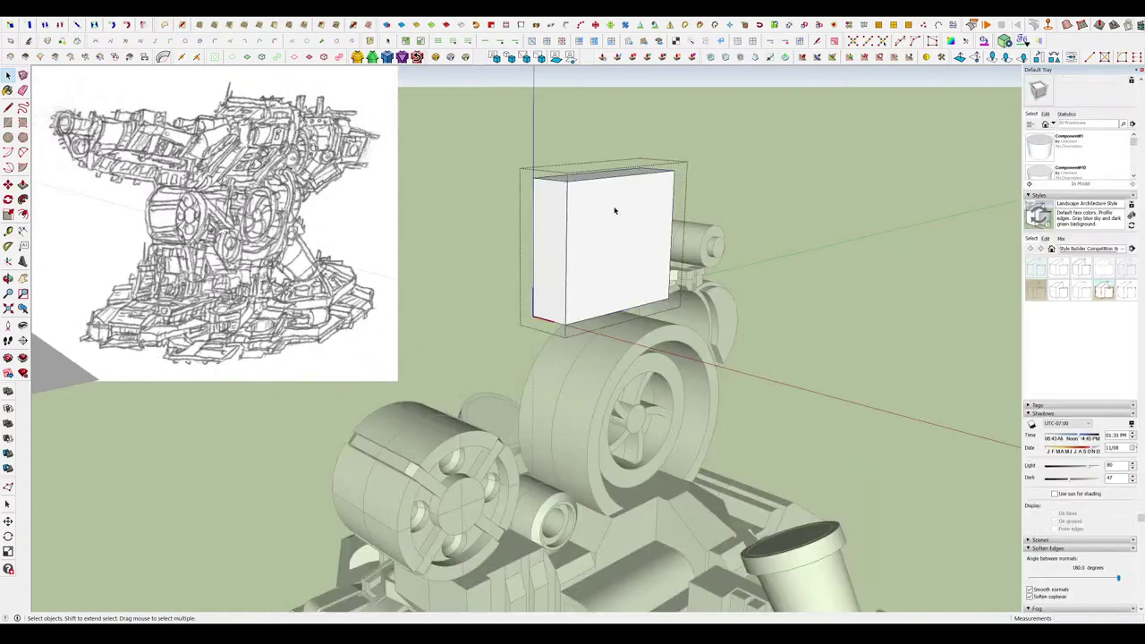
key("m")
left_click(610, 179)
left_click(664, 186)
key("space")
key("Escape")
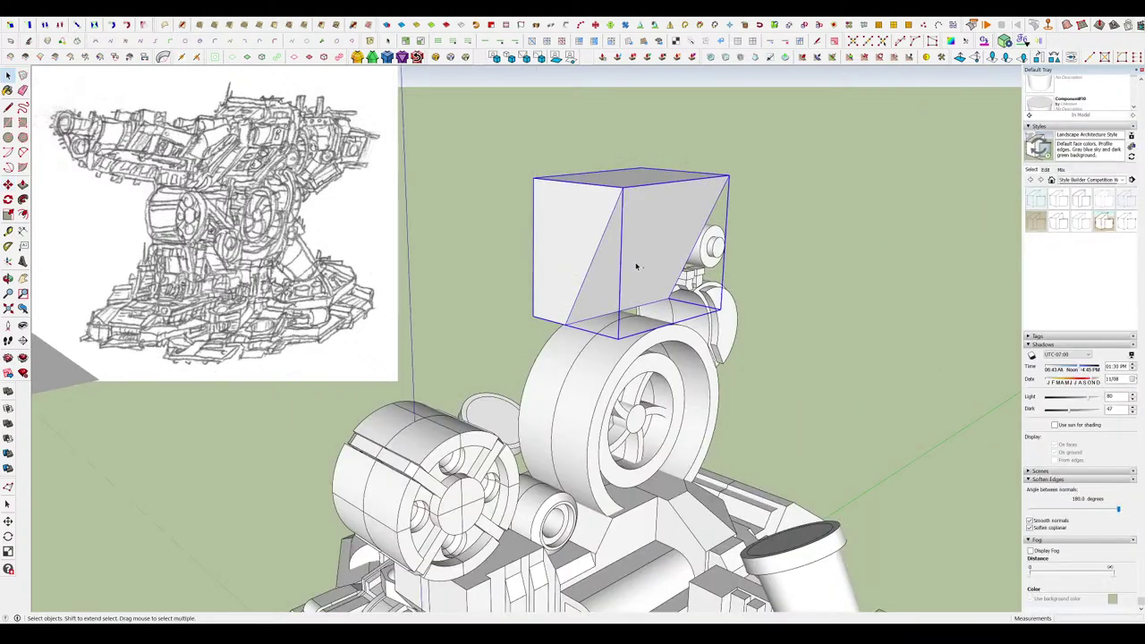
Mirror a copy of the slanted box to the opposite side with a scale factor of -1 along the red axis.
key("s")
middle_click_drag(628, 261, 692, 288)
scroll(693, 288, "up", 2)
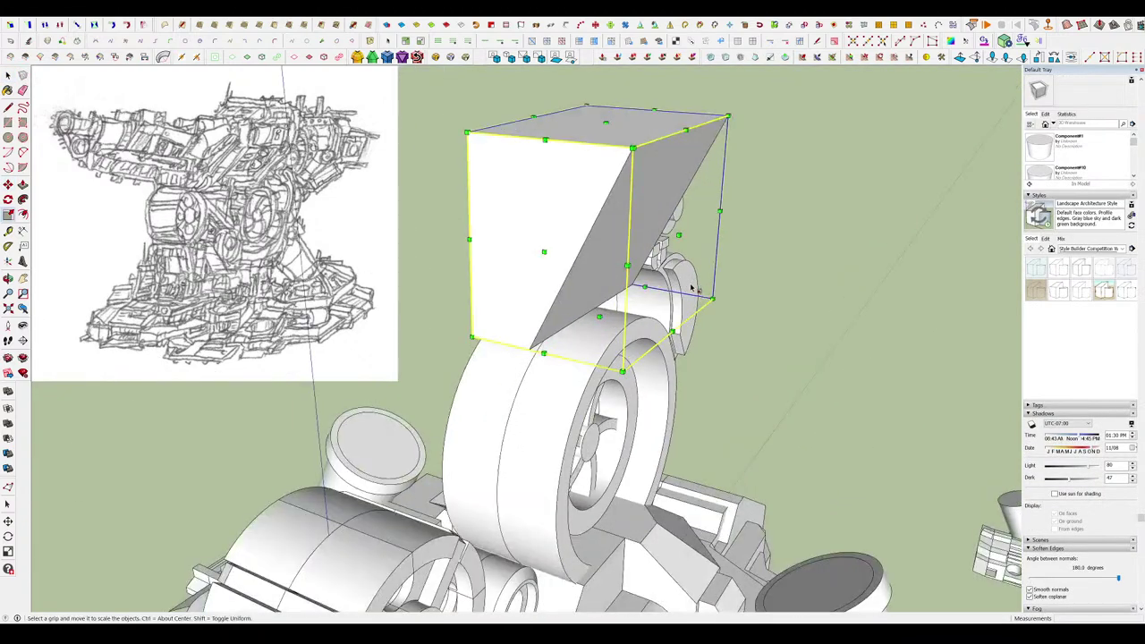
scroll(671, 289, "down", 2)
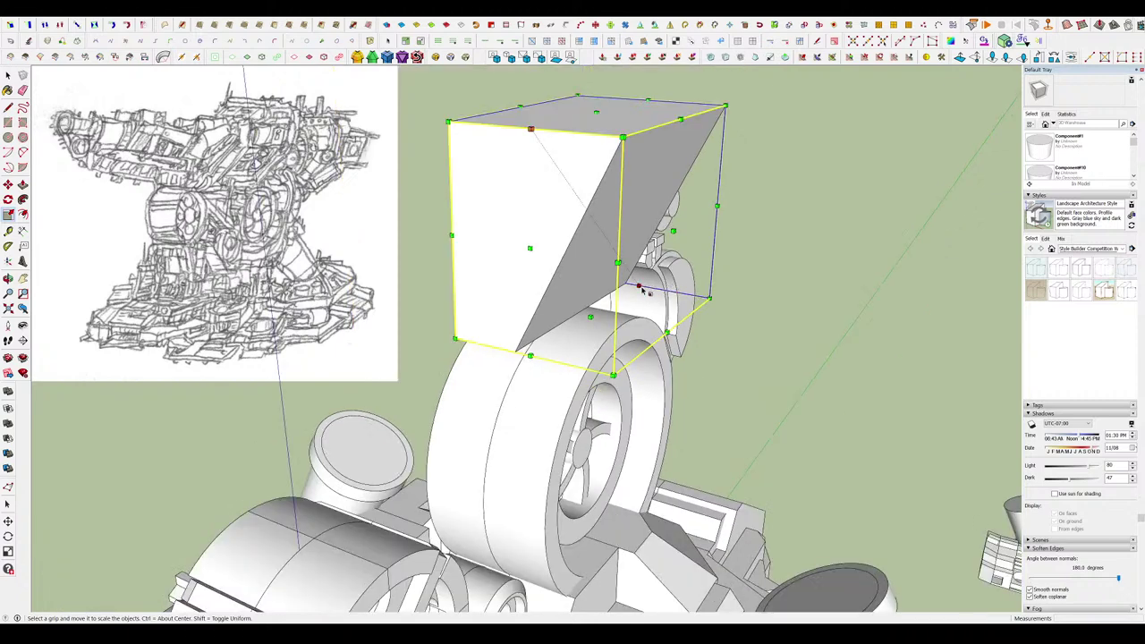
scroll(653, 286, "down", 4)
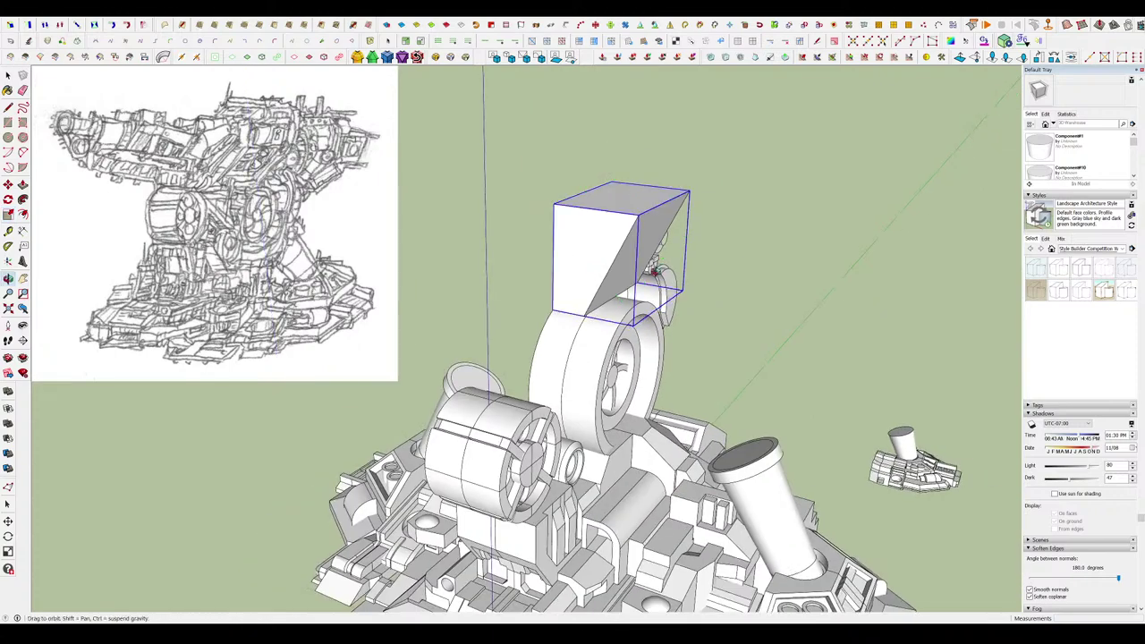
middle_click_drag(653, 271, 589, 223)
left_click(659, 249)
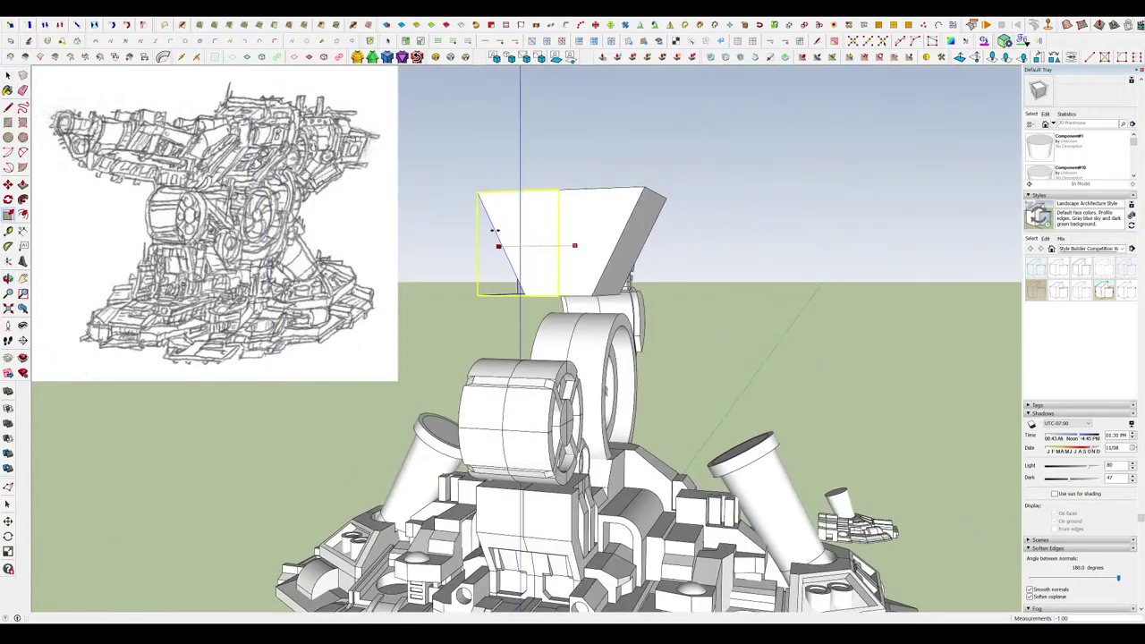
left_click(668, 275)
Delete the inner face on the mirror plane inside the slanted box component.
middle_click_drag(667, 275, 424, 279)
scroll(560, 258, "down", 4)
double_click(559, 257)
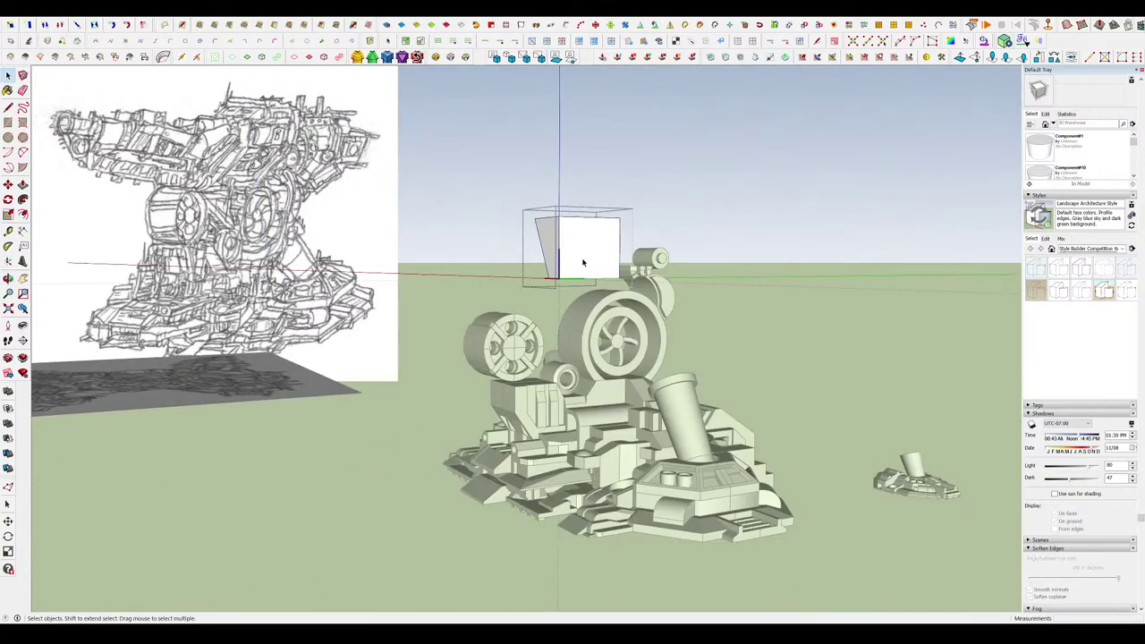
left_click(629, 255)
scroll(594, 243, "up", 4)
double_click(586, 244)
middle_click_drag(420, 204, 671, 227)
left_click(535, 270)
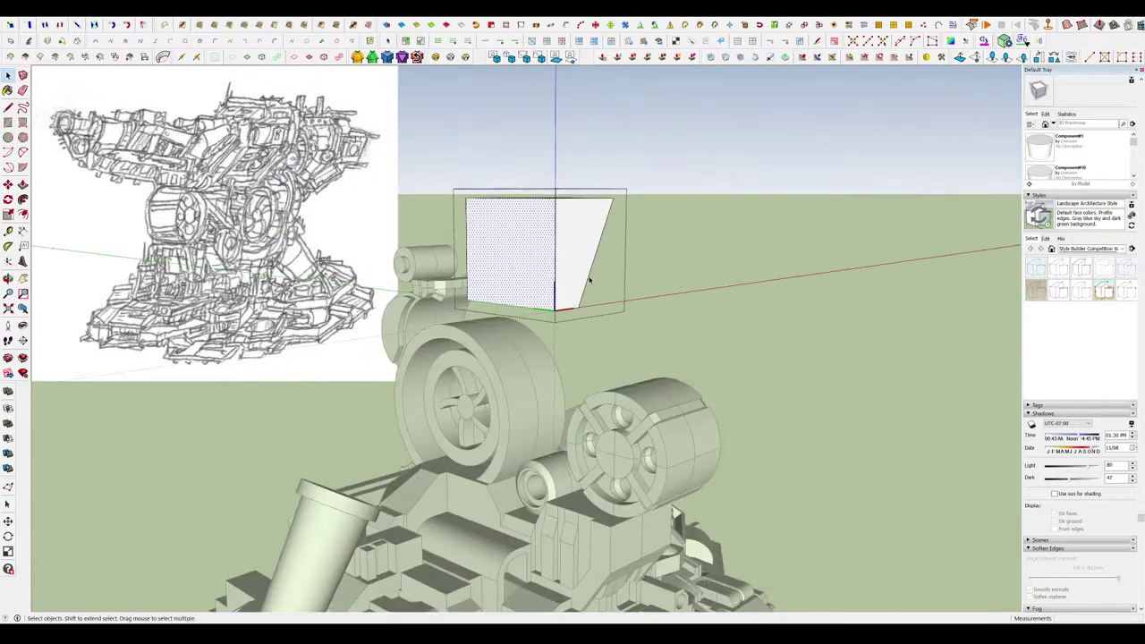
key("Delete")
left_click(702, 300)
middle_click_drag(702, 300, 447, 290)
scroll(546, 269, "down", 4)
scroll(575, 266, "up", 3)
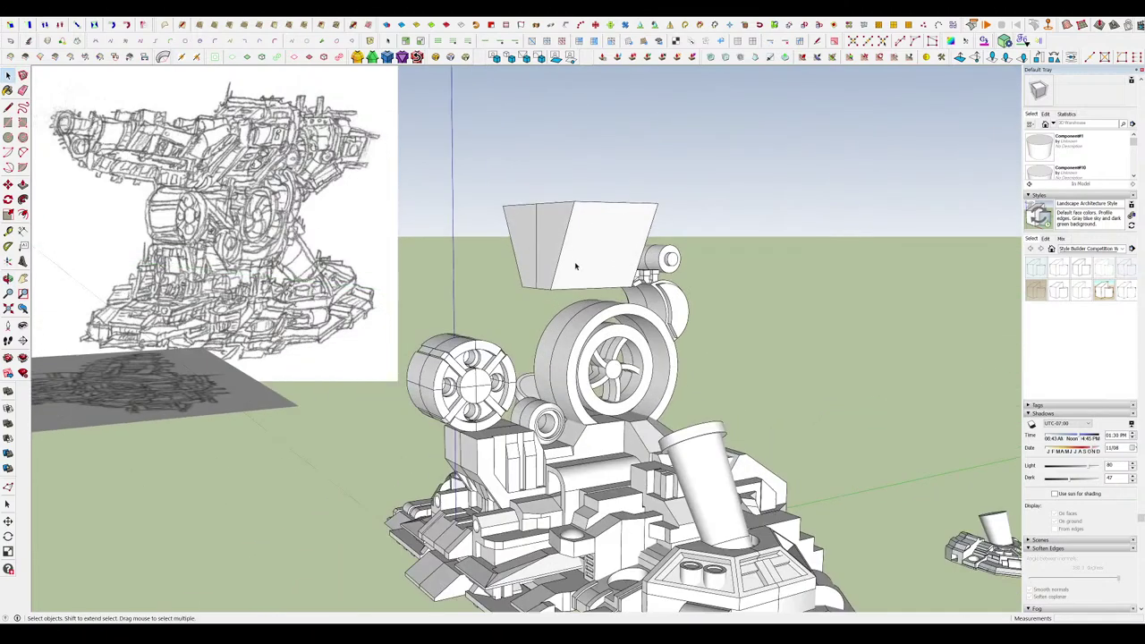
middle_click_drag(667, 313, 627, 278)
double_click(627, 279)
left_click(730, 305)
middle_click_drag(729, 305, 777, 316)
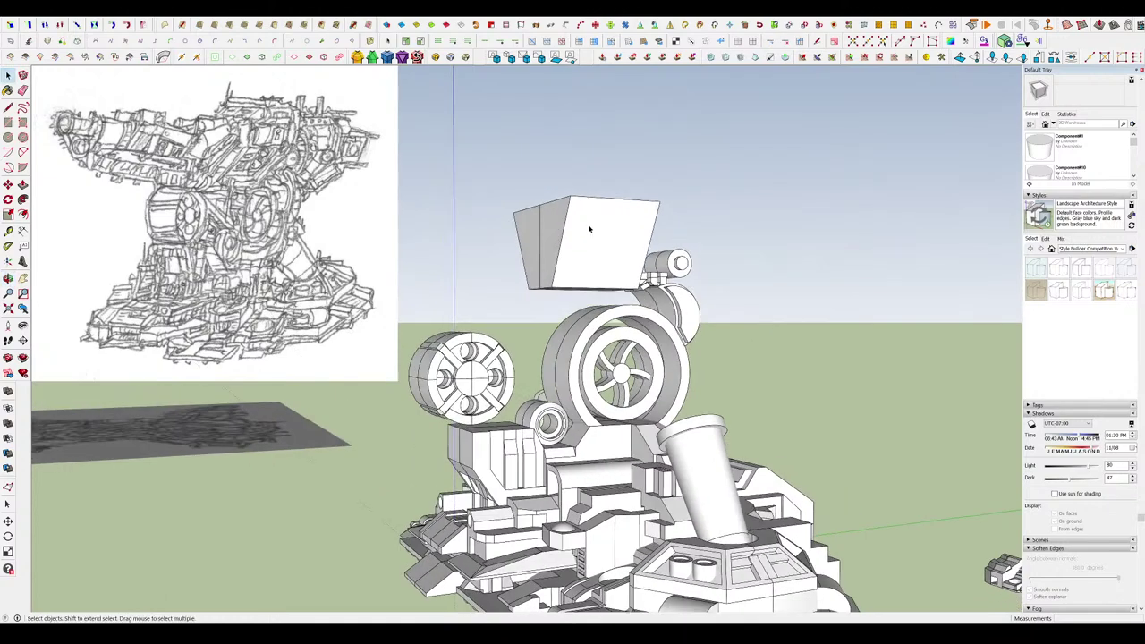
Push the slanted box's end face near the small cylinder by 87.4 cm and the opposite end face by 670 cm.
scroll(715, 243, "down", 4)
middle_click_drag(707, 238, 685, 245)
double_click(668, 241)
scroll(565, 250, "up", 4)
left_click(677, 249)
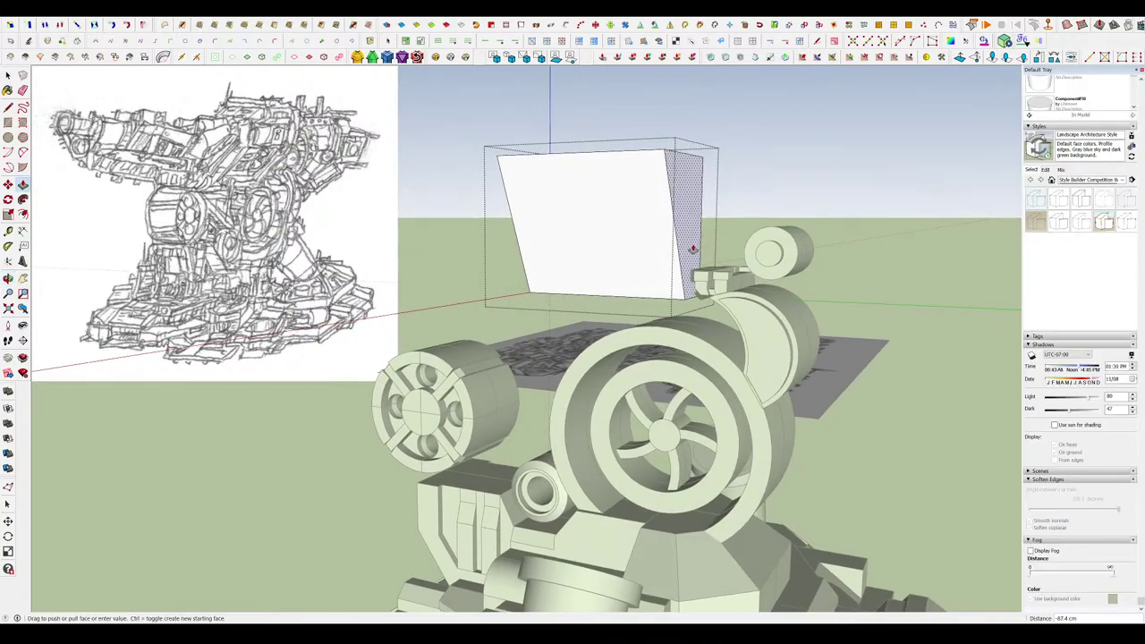
scroll(687, 246, "up", 3)
scroll(694, 286, "down", 8)
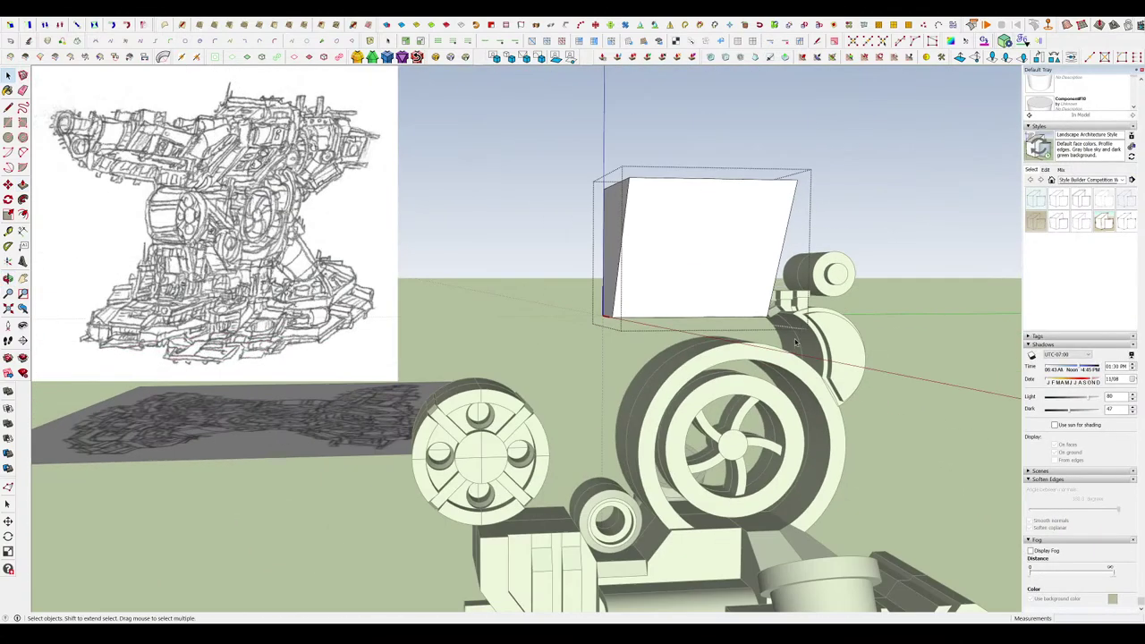
key("space")
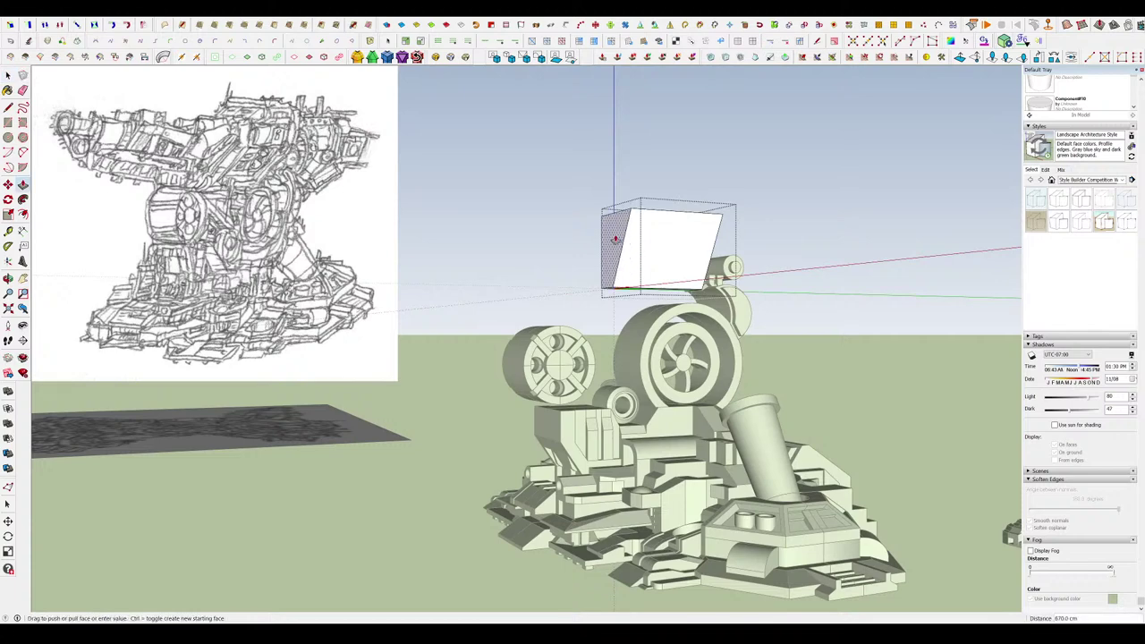
mouse_move(615, 239)
middle_mouse_down()
mouse_move(586, 291)
mouse_move(593, 279)
mouse_move(617, 300)
mouse_move(624, 235)
middle_mouse_up()
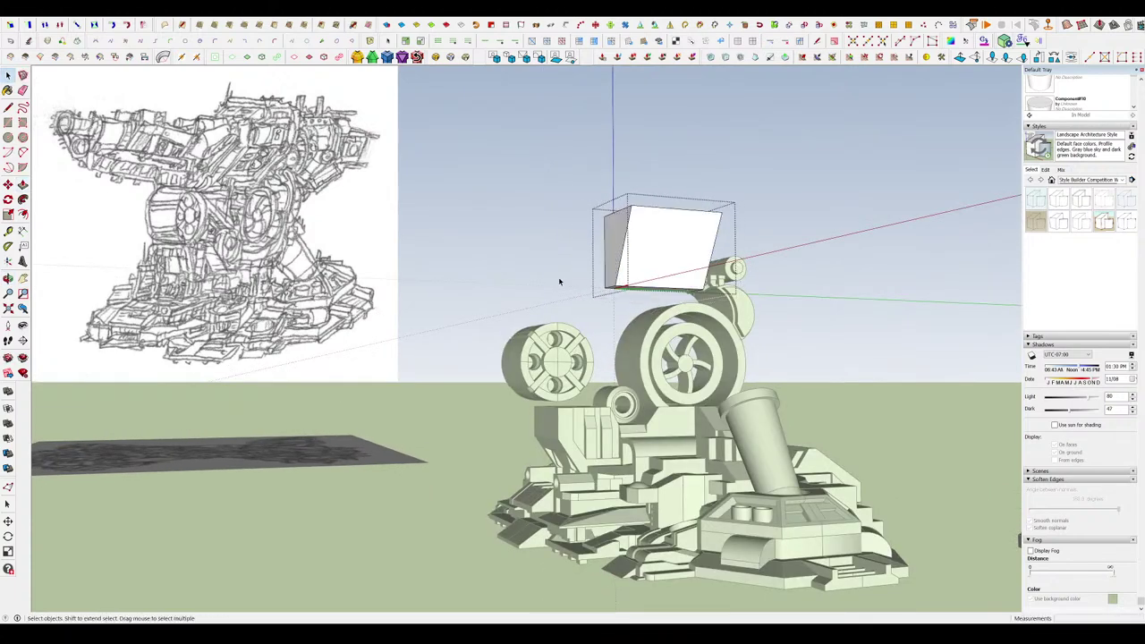
middle_click_drag(559, 282, 466, 425)
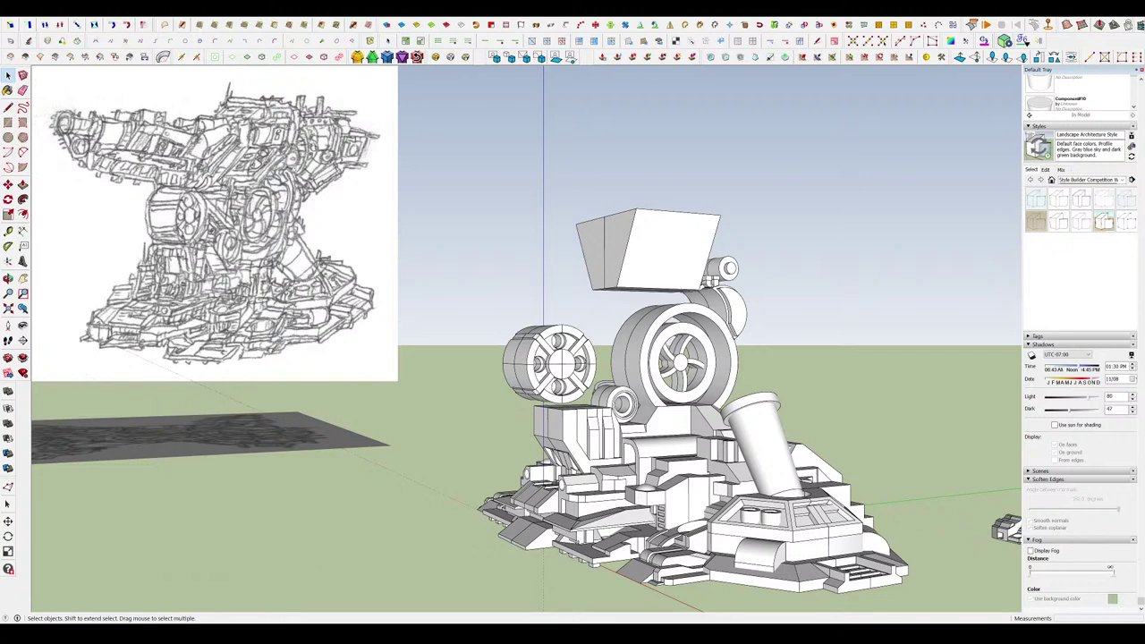
Offset the outline of the box's slanted side face inward and push the inner panel in by about 374 cm.
scroll(694, 244, "up", 3)
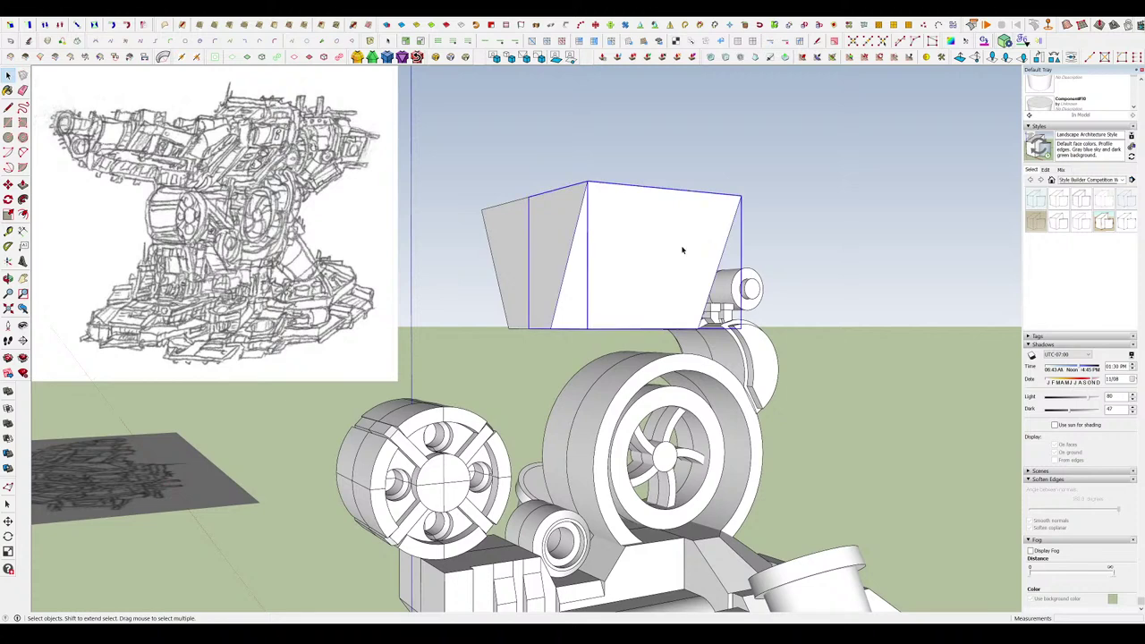
double_click(682, 251)
middle_click_drag(682, 251, 597, 208)
scroll(655, 207, "down", 2)
scroll(656, 223, "up", 4)
key("f")
left_click(539, 190)
key("space")
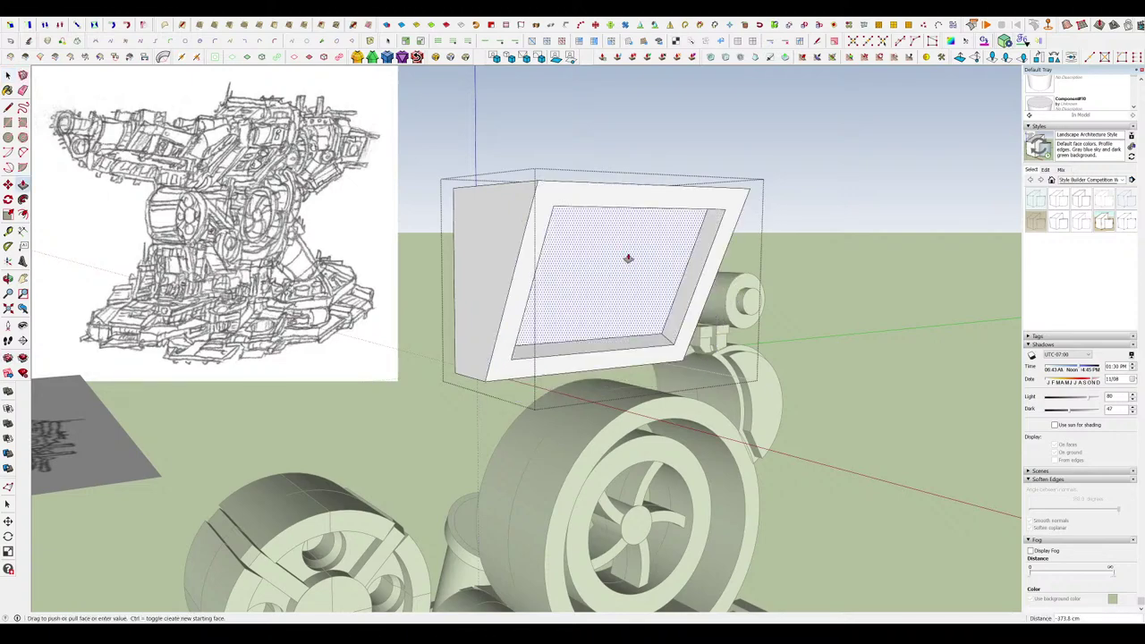
left_click(621, 258)
scroll(698, 241, "down", 3)
Draw a rectangle about 1136 cm wide along one side of the box's recessed panel and pull it outward as a raised strip.
middle_click_drag(765, 269, 488, 140)
scroll(532, 205, "up", 5)
key("r")
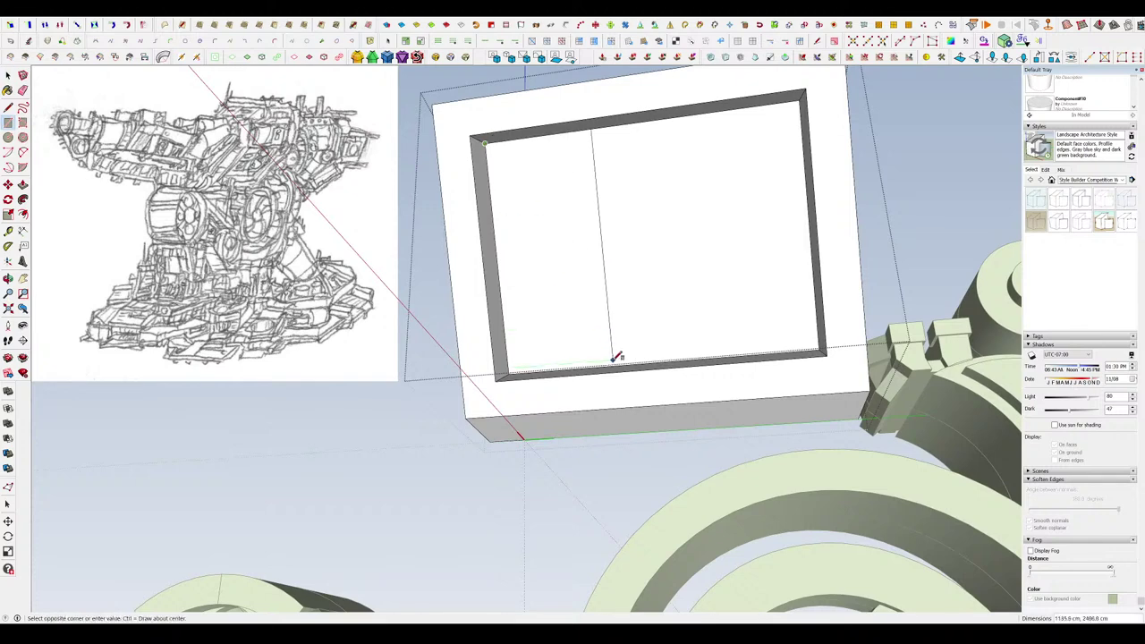
left_click(622, 362)
key("p")
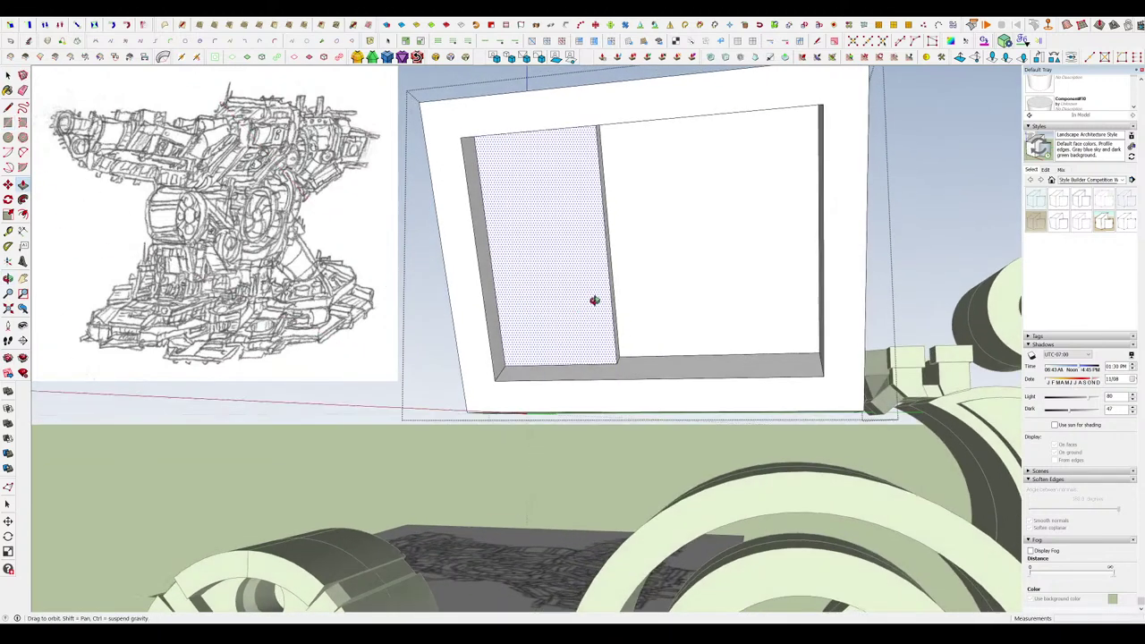
Draw a rectangle about 820 by 505 cm at the strip's upper end and push it in as a recess.
scroll(510, 181, "up", 2)
key("r")
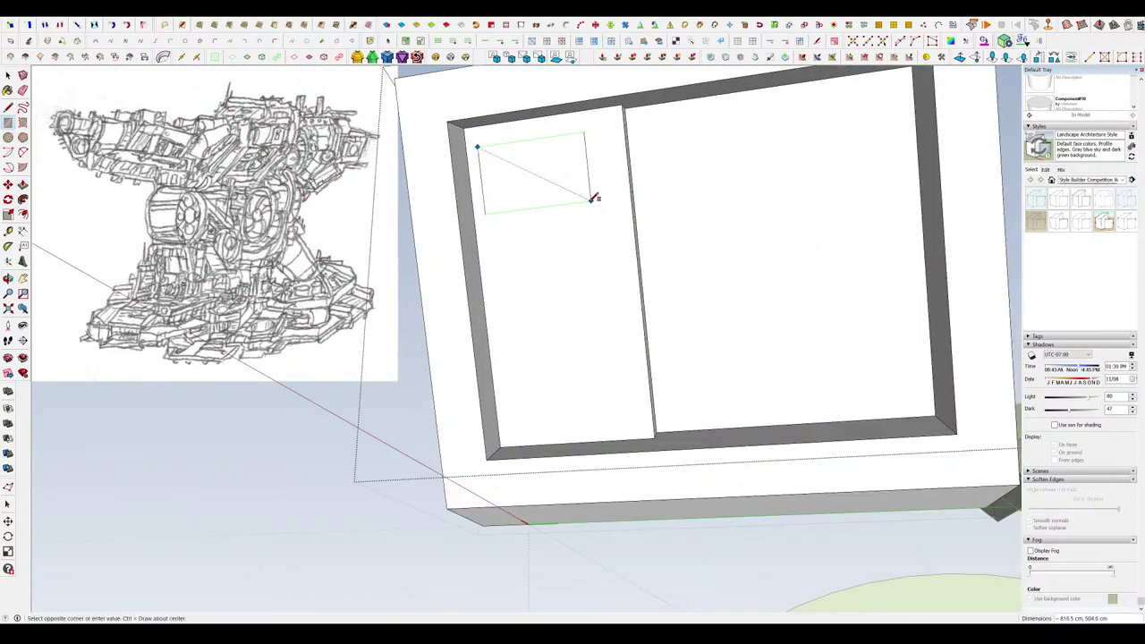
left_click_drag(553, 194, 564, 196)
mouse_move(564, 196)
middle_mouse_down()
mouse_move(564, 215)
mouse_move(548, 211)
middle_mouse_up()
Draw a second rectangle below the first recess and push it in about 325 cm, to the first recess's depth.
key("r")
left_click_drag(486, 228, 493, 241)
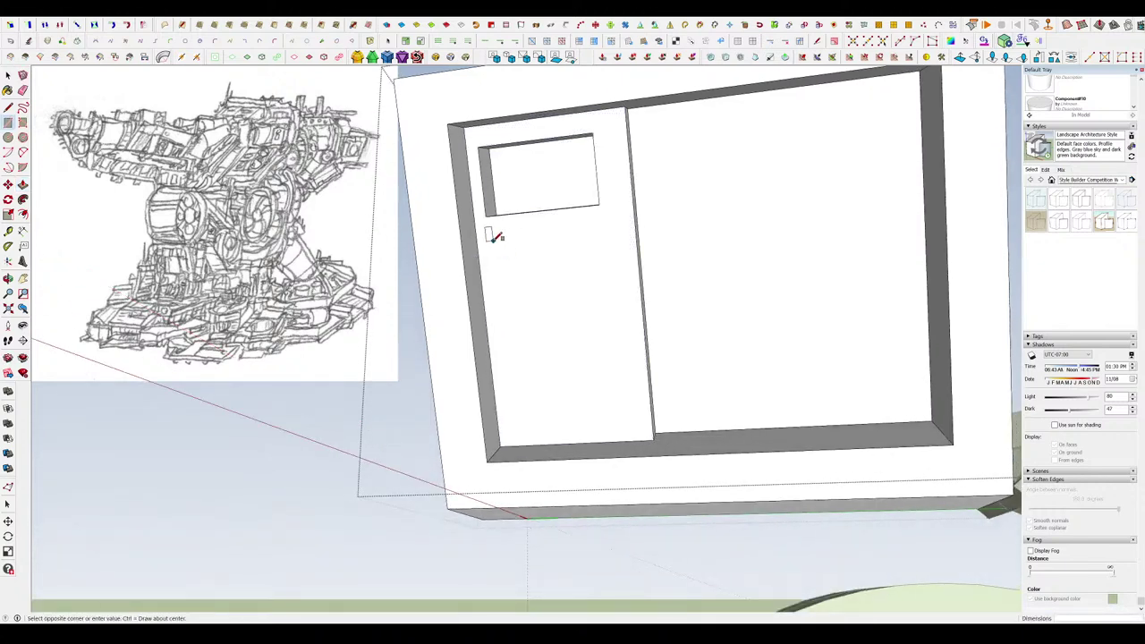
left_click(610, 292)
middle_click_drag(610, 292, 599, 305)
key("p")
left_click_drag(587, 288, 567, 212)
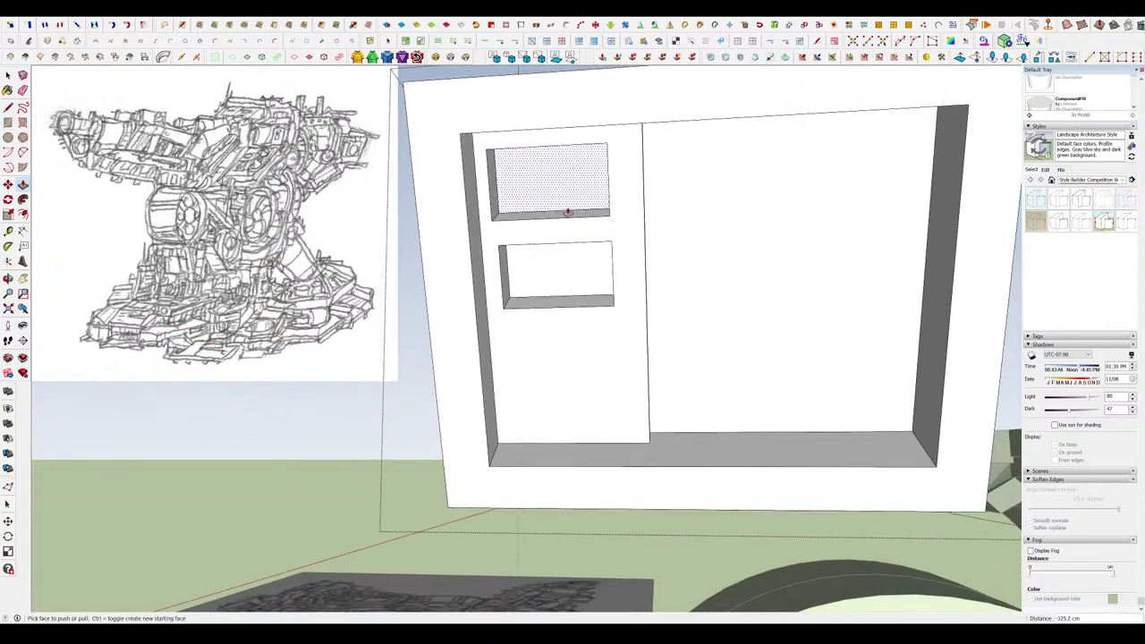
Adjust the side walls of the lower recess to line up with the upper one, shifting the last wall 7.5 cm.
middle_click_drag(567, 212, 554, 193)
scroll(510, 241, "up", 2)
left_click_drag(505, 260, 489, 193)
middle_click_drag(489, 193, 642, 285)
left_click_drag(642, 284, 662, 194)
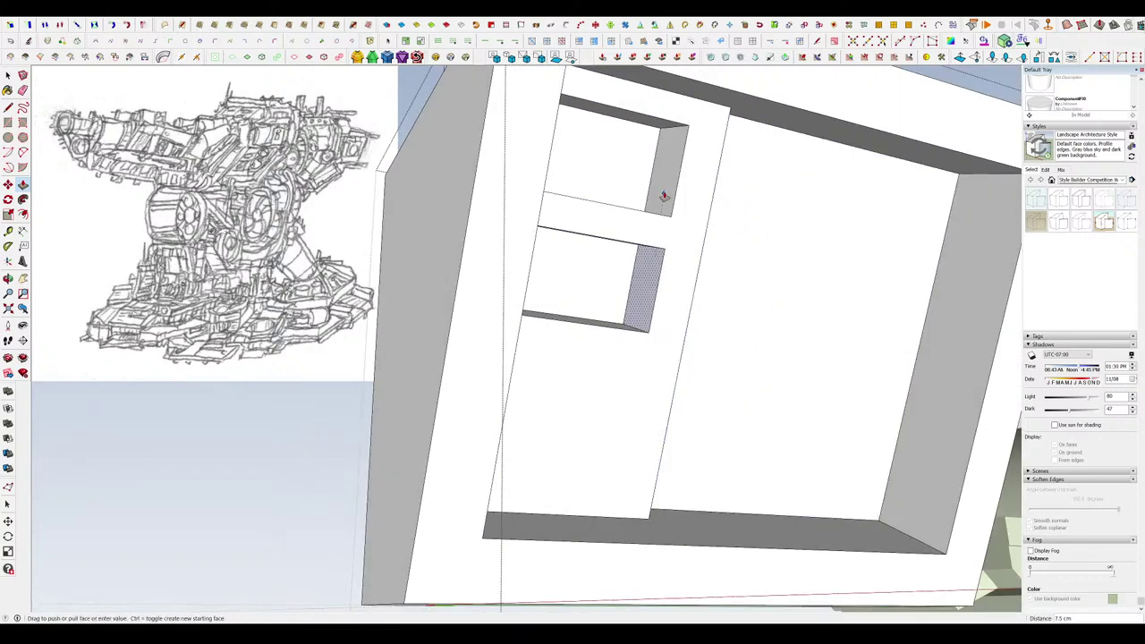
middle_click_drag(662, 194, 616, 294)
scroll(617, 293, "down", 6)
scroll(616, 293, "up", 8)
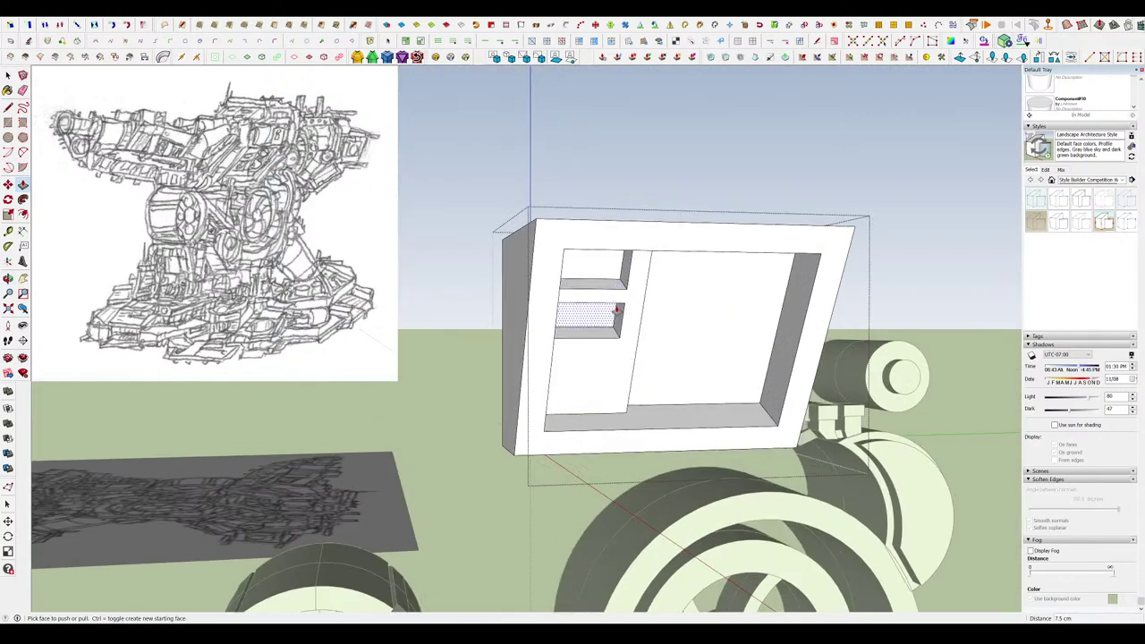
Chamfer the lower corners of the upper recess by drawing diagonal lines and pulling the triangles out flush with the strip.
middle_click_drag(572, 334, 601, 258)
scroll(617, 304, "up", 2)
scroll(542, 270, "up", 3)
middle_click_drag(534, 282, 475, 289)
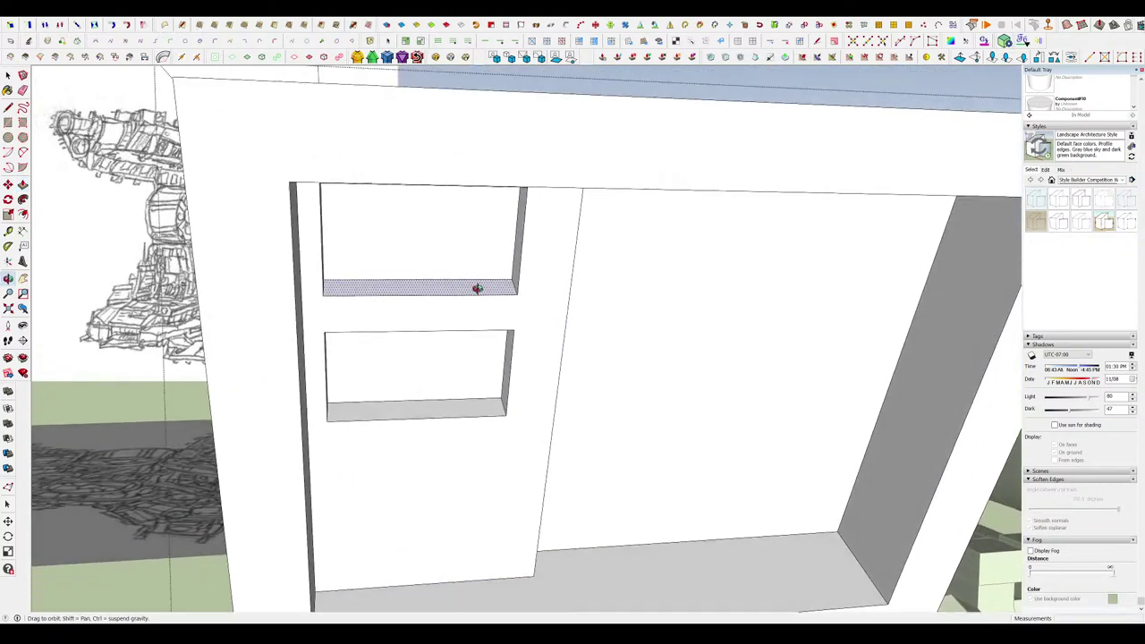
scroll(475, 288, "up", 3)
key("l")
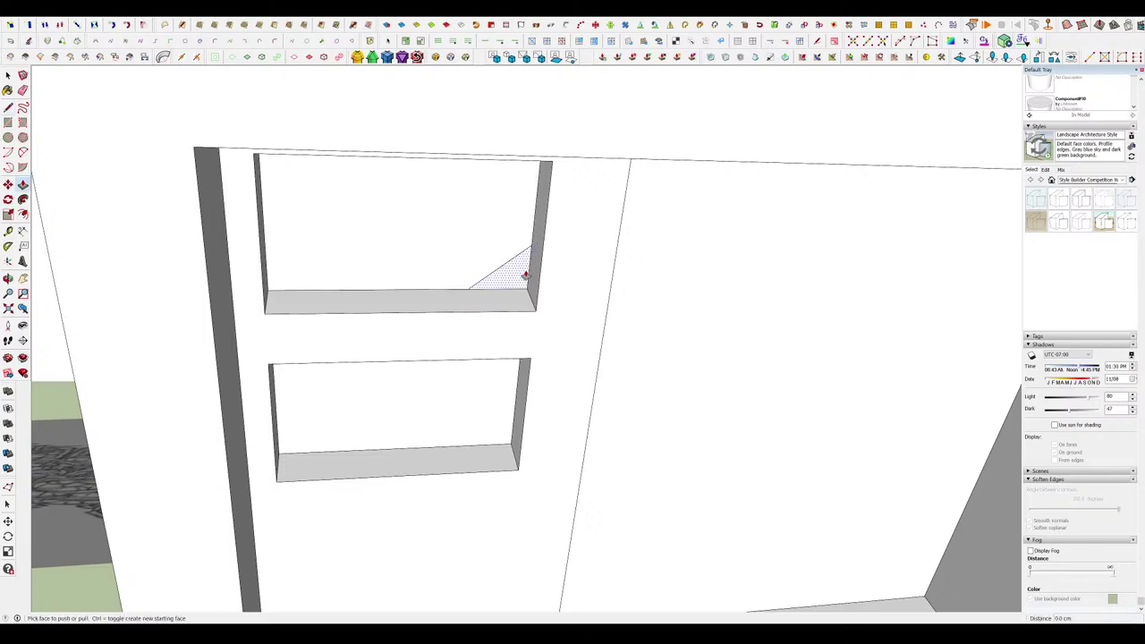
left_click_drag(543, 302, 523, 313)
scroll(503, 296, "down", 4)
scroll(402, 287, "up", 3)
Chamfer the upper corners of the lower recess with diagonals about 284 cm long, pulling the triangles flush with the strip.
mouse_move(504, 296)
middle_mouse_down()
mouse_move(379, 274)
mouse_move(614, 211)
middle_mouse_up()
key("l")
left_click(414, 288)
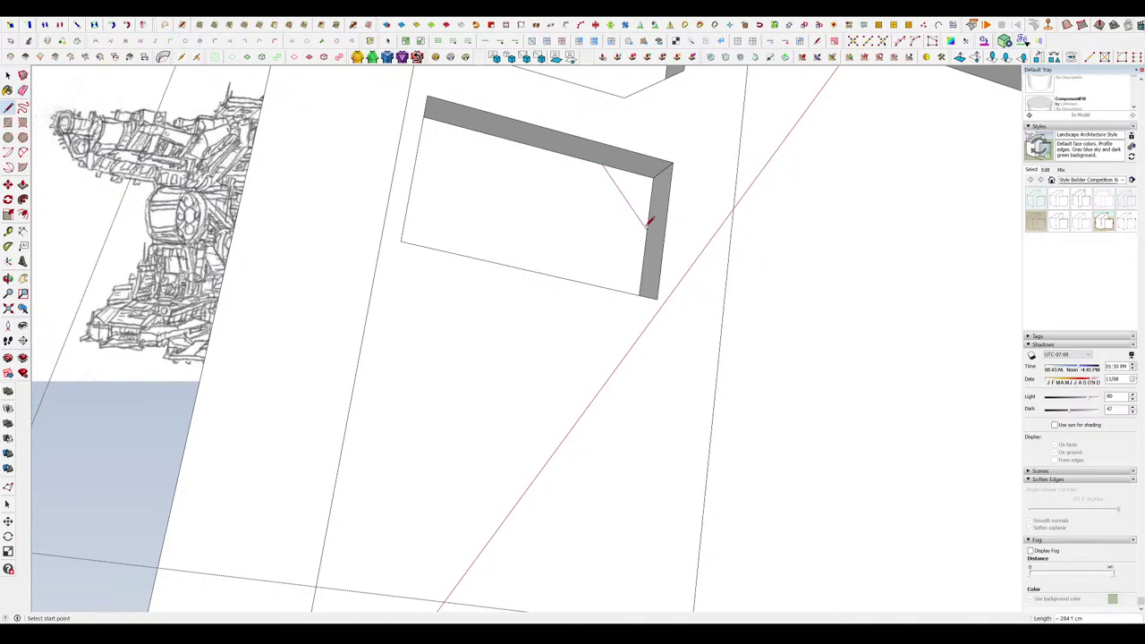
scroll(642, 238, "down", 4)
mouse_move(680, 176)
middle_mouse_down()
mouse_move(641, 238)
mouse_move(439, 283)
mouse_move(485, 156)
middle_mouse_up()
scroll(440, 249, "up", 3)
key("l")
left_click(432, 247)
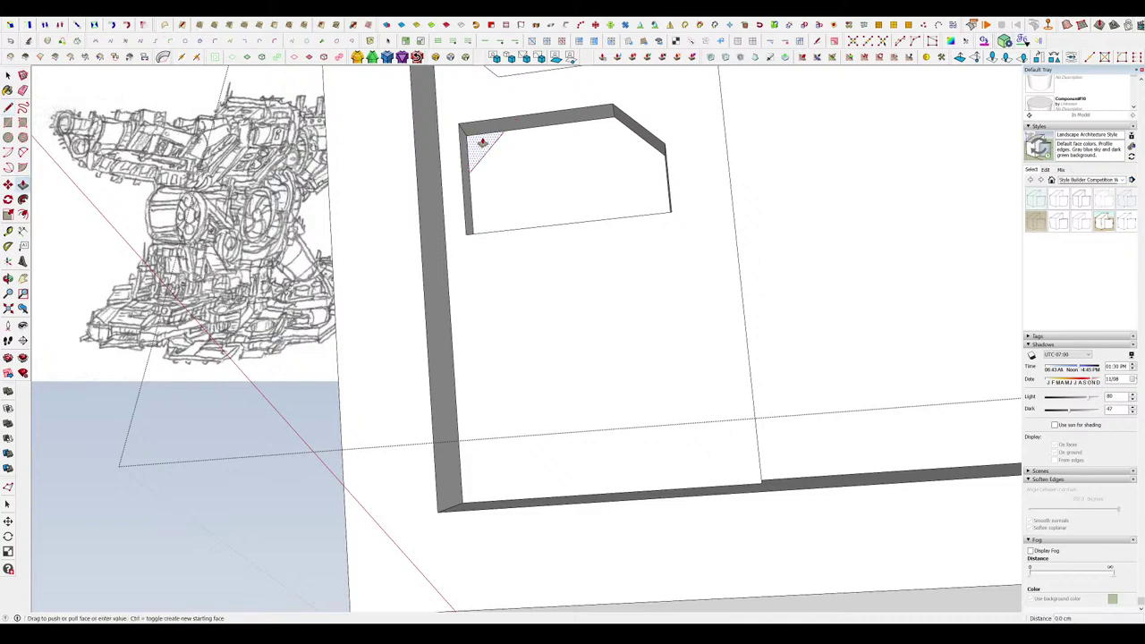
left_click_drag(459, 127, 462, 130)
Close the slanted box component, check it against the rest of the mech, and reopen it for editing.
scroll(591, 283, "down", 6)
mouse_move(474, 152)
middle_mouse_down()
mouse_move(590, 283)
mouse_move(659, 317)
middle_mouse_up()
key("space")
left_click(798, 356)
middle_click_drag(798, 356, 828, 373)
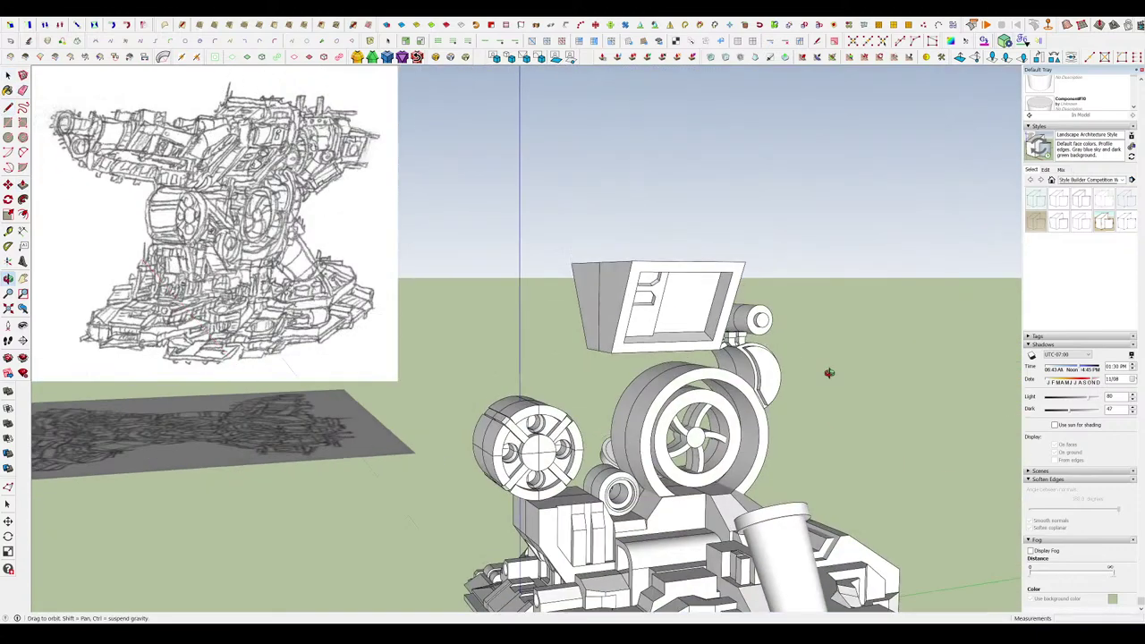
scroll(677, 306, "up", 3)
scroll(717, 312, "up", 3)
double_click(715, 311)
middle_click_drag(716, 312, 692, 205)
scroll(656, 276, "up", 3)
key("c")
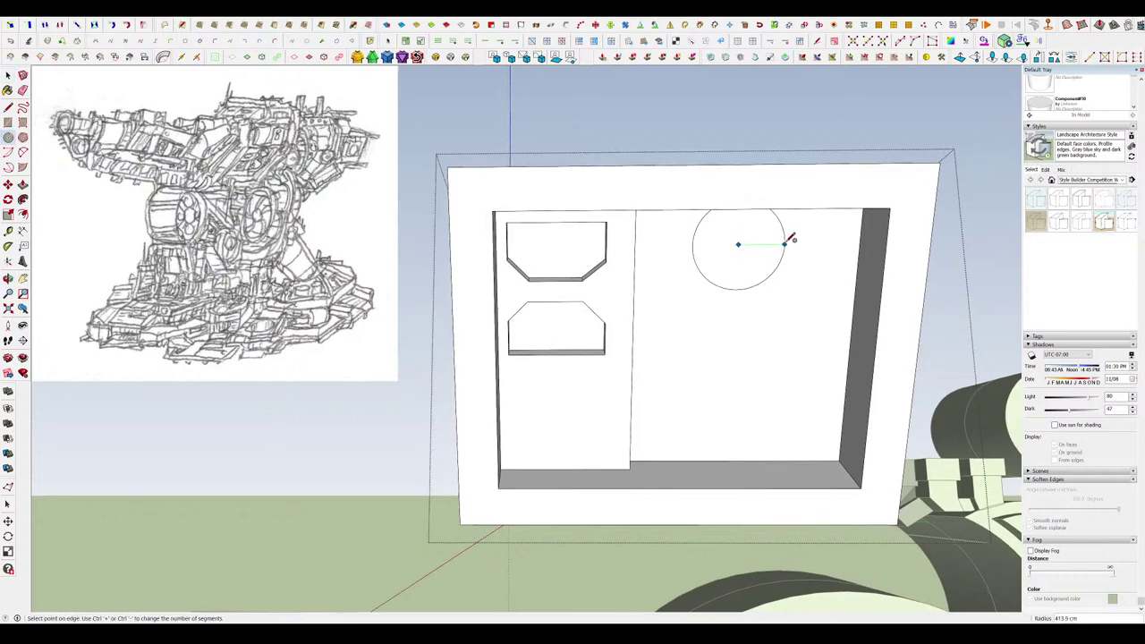
key("Escape")
mouse_move(791, 239)
middle_mouse_down()
mouse_move(749, 262)
mouse_move(830, 293)
middle_mouse_up()
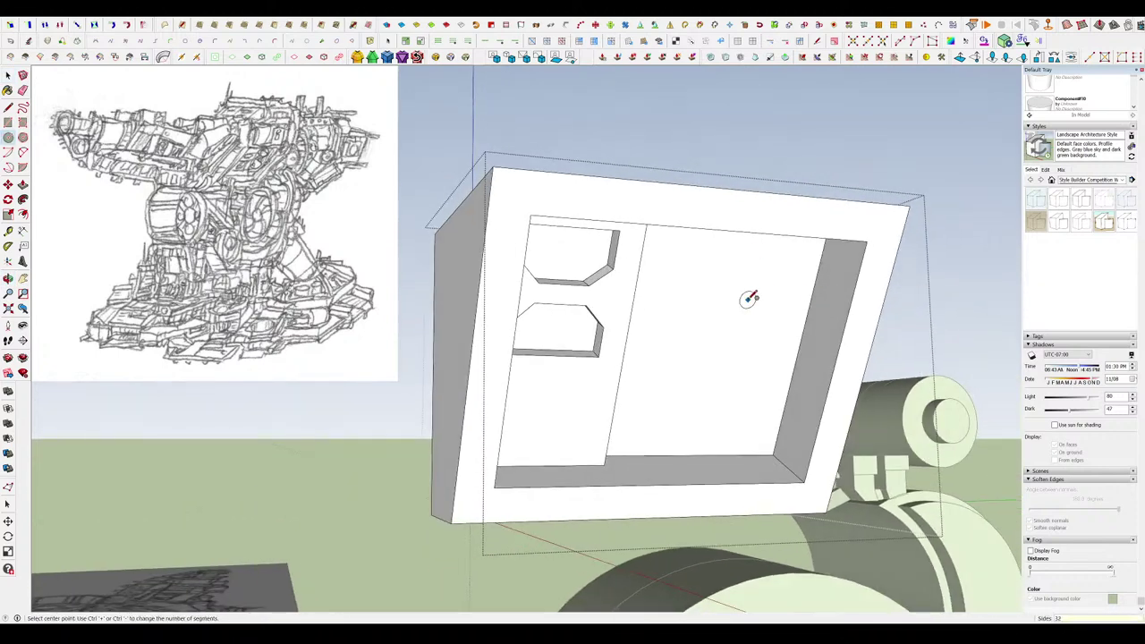
middle_click_drag(728, 298, 660, 269)
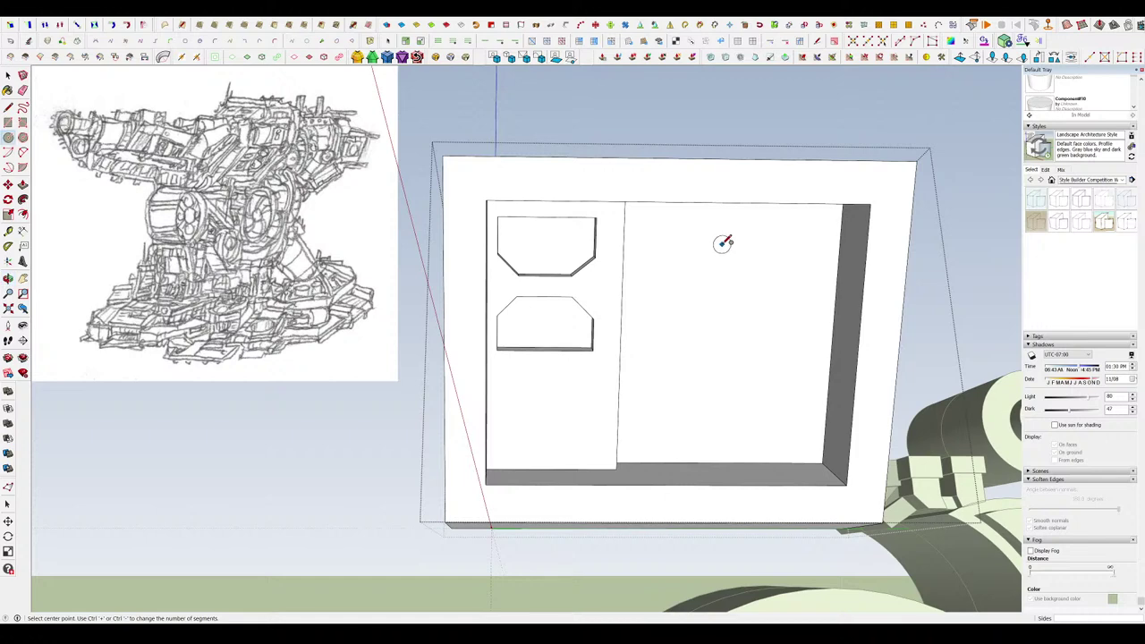
left_click(767, 241)
middle_click_drag(768, 243, 819, 253)
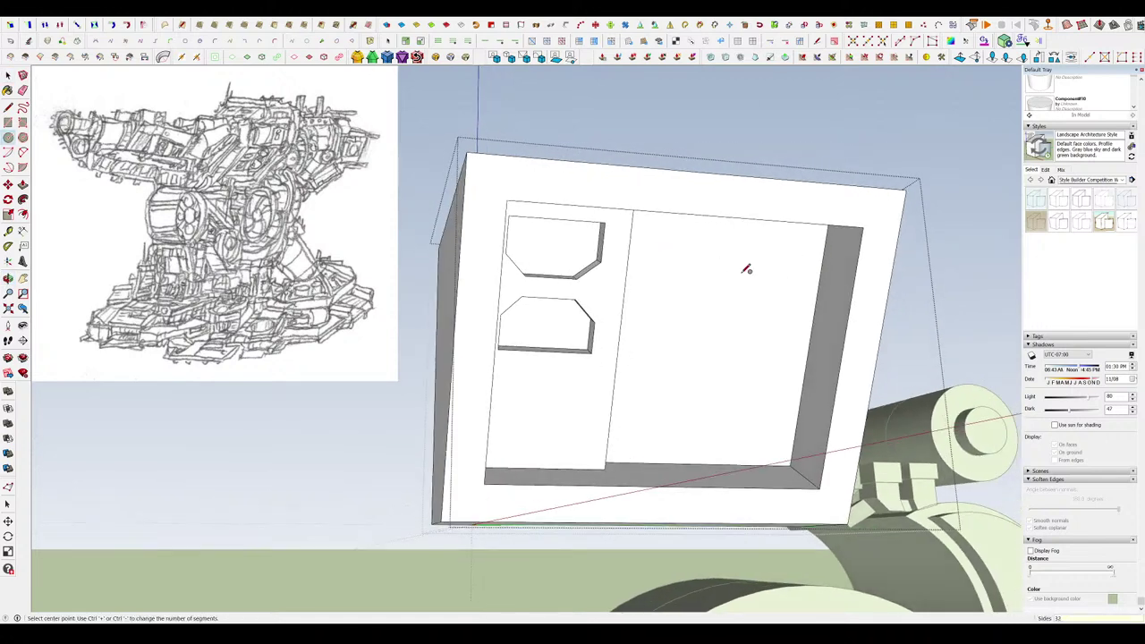
left_click(765, 256)
middle_click_drag(765, 256, 756, 283)
scroll(756, 282, "up", 5)
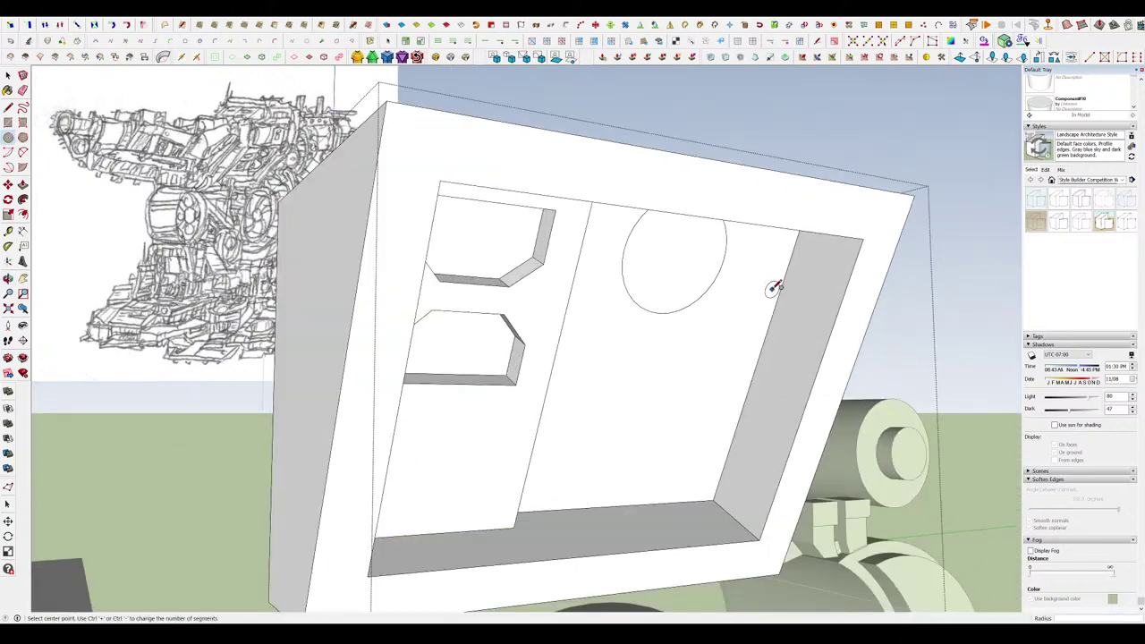
scroll(690, 266, "down", 4)
middle_click_drag(690, 266, 654, 253)
scroll(719, 271, "up", 3)
middle_click_drag(719, 271, 629, 235)
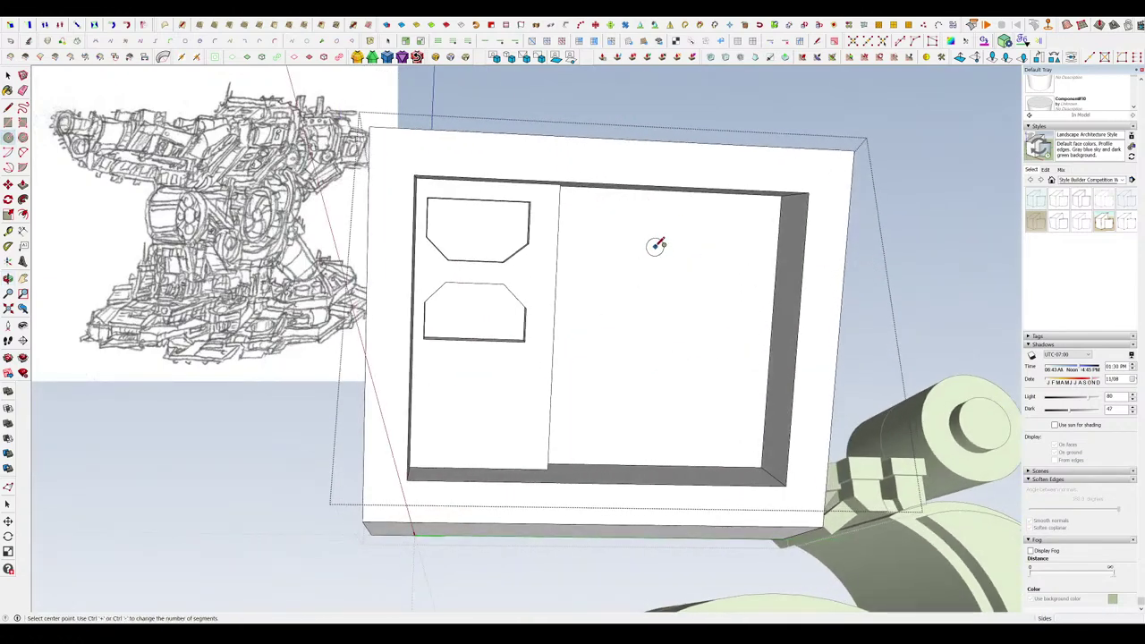
Draw a circle near the top of the open panel beside the strip and offset it inward into a narrow ring.
left_click(706, 244)
middle_click_drag(728, 274, 685, 288)
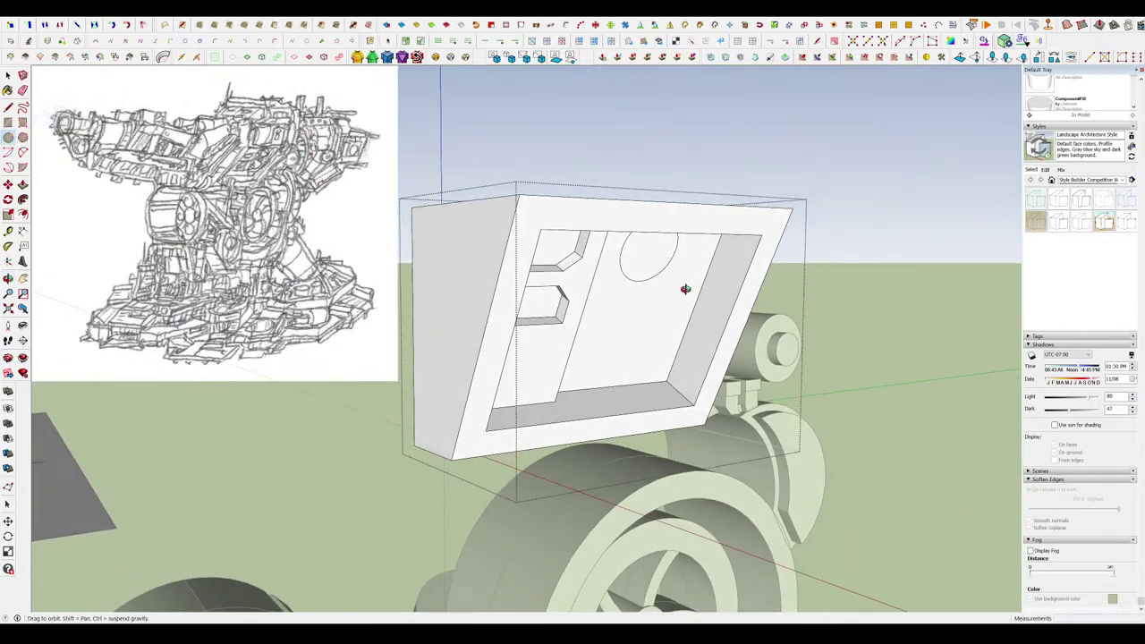
scroll(656, 261, "up", 3)
middle_click_drag(649, 248, 692, 259)
scroll(673, 229, "up", 2)
left_click(685, 230)
Pull the ring outward 146.7 cm and pull the disc inside it by 54 cm.
scroll(653, 261, "down", 2)
key("p")
left_click(667, 267)
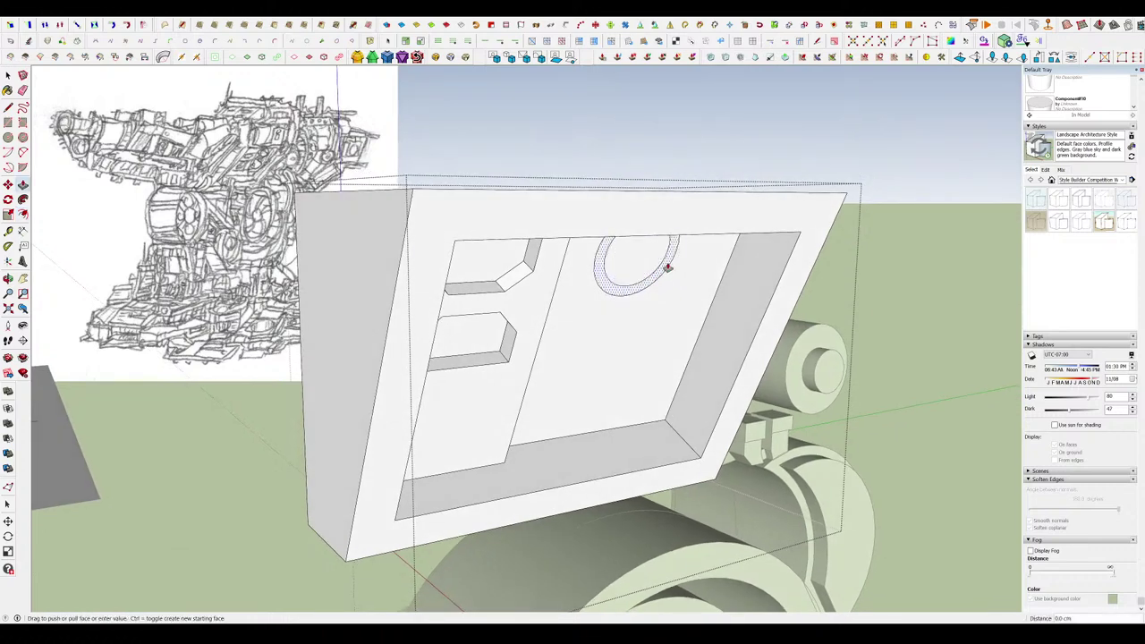
scroll(646, 266, "down", 3)
scroll(659, 263, "up", 5)
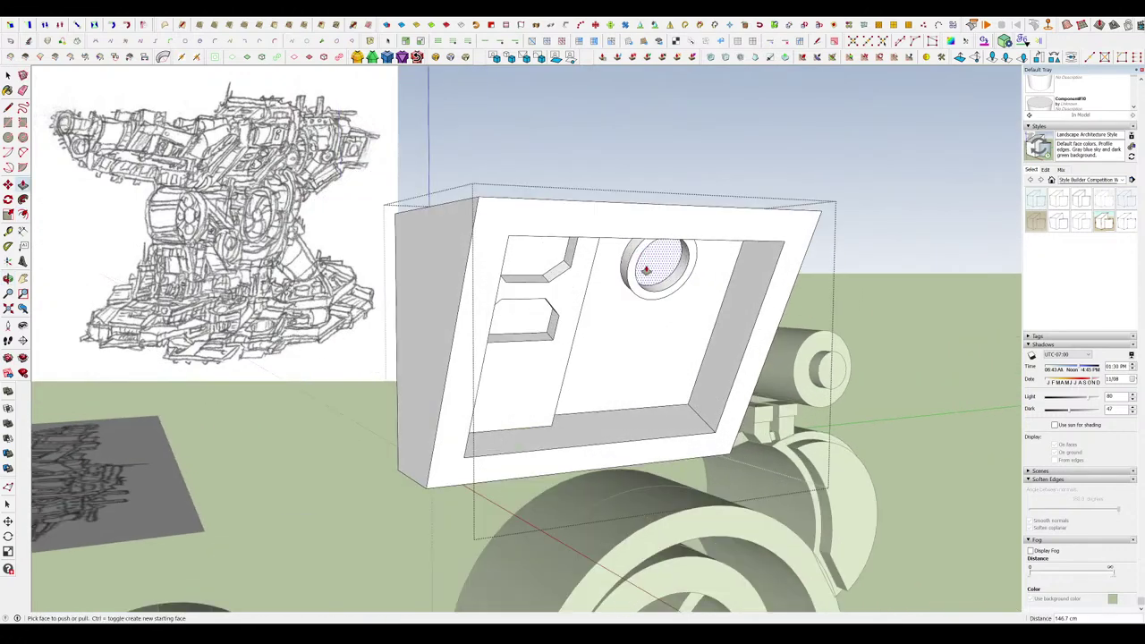
scroll(672, 271, "down", 4)
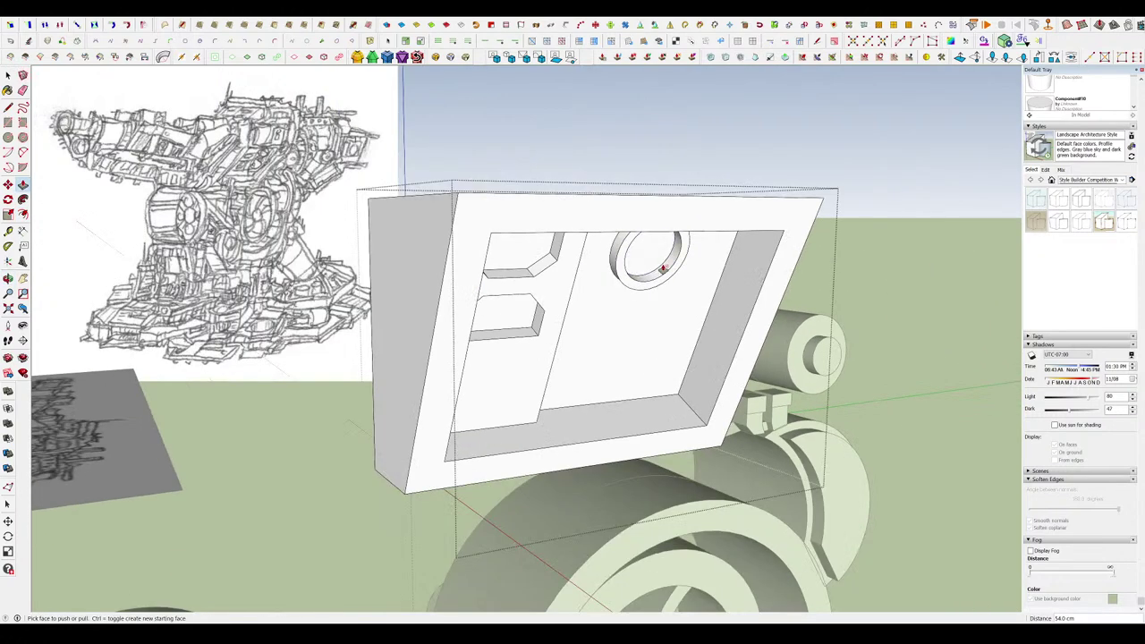
Draw a larger circle with a radius of about 530 cm on the open panel below the raised ring.
middle_click_drag(664, 268, 621, 281)
scroll(636, 229, "down", 3)
scroll(636, 229, "up", 2)
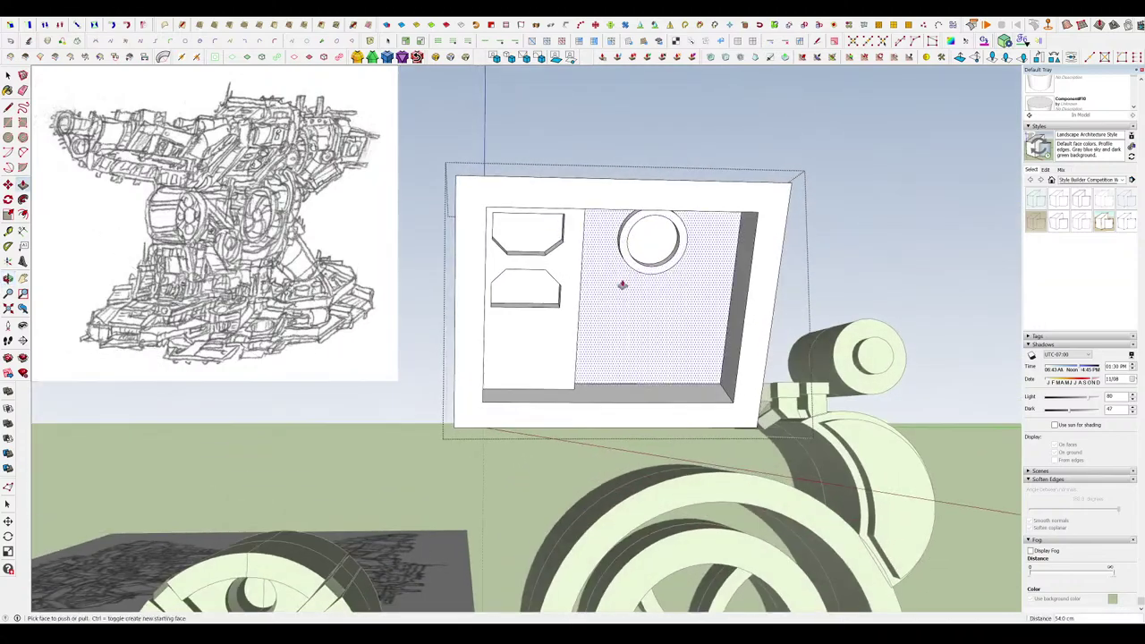
scroll(665, 250, "up", 5)
scroll(643, 325, "down", 4)
mouse_move(643, 326)
middle_mouse_down()
mouse_move(743, 363)
mouse_move(634, 322)
middle_mouse_up()
scroll(629, 317, "up", 3)
key("c")
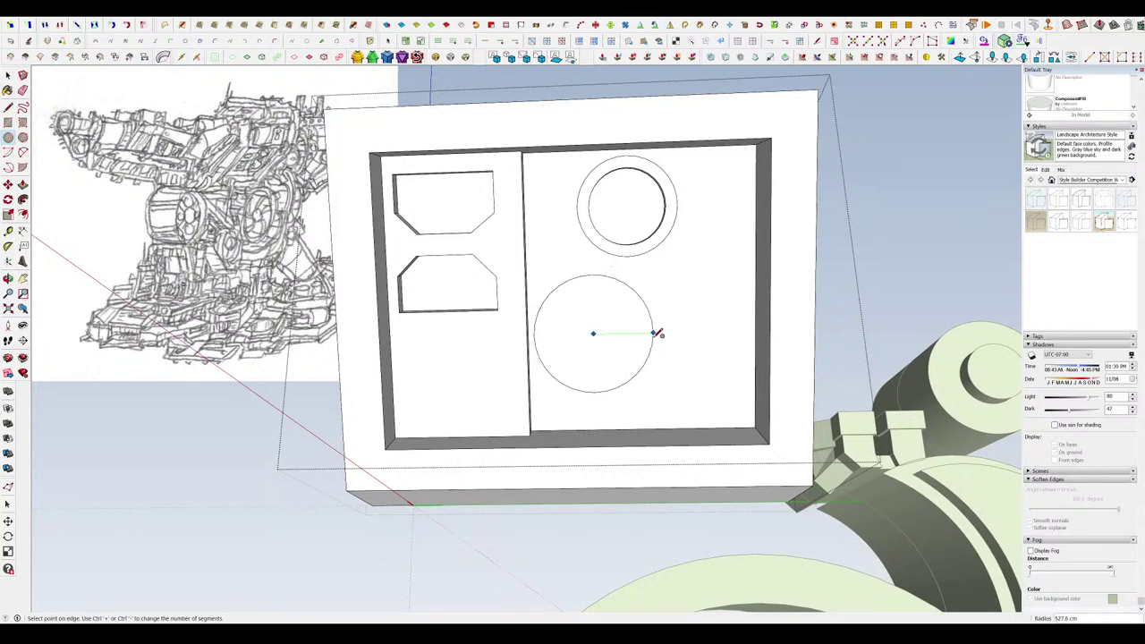
left_click(683, 325)
scroll(716, 340, "down", 3)
middle_click_drag(748, 361, 733, 317)
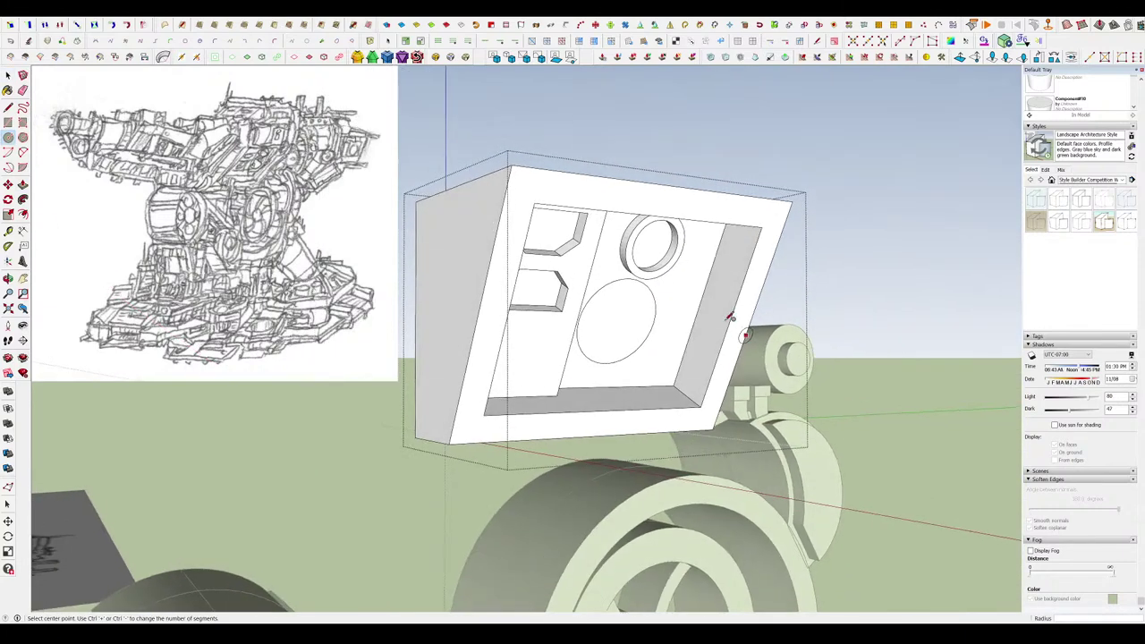
Offset the large circle inward about 202 cm and move the inner disc outward to form a tapered cone.
scroll(647, 293, "up", 3)
key("f")
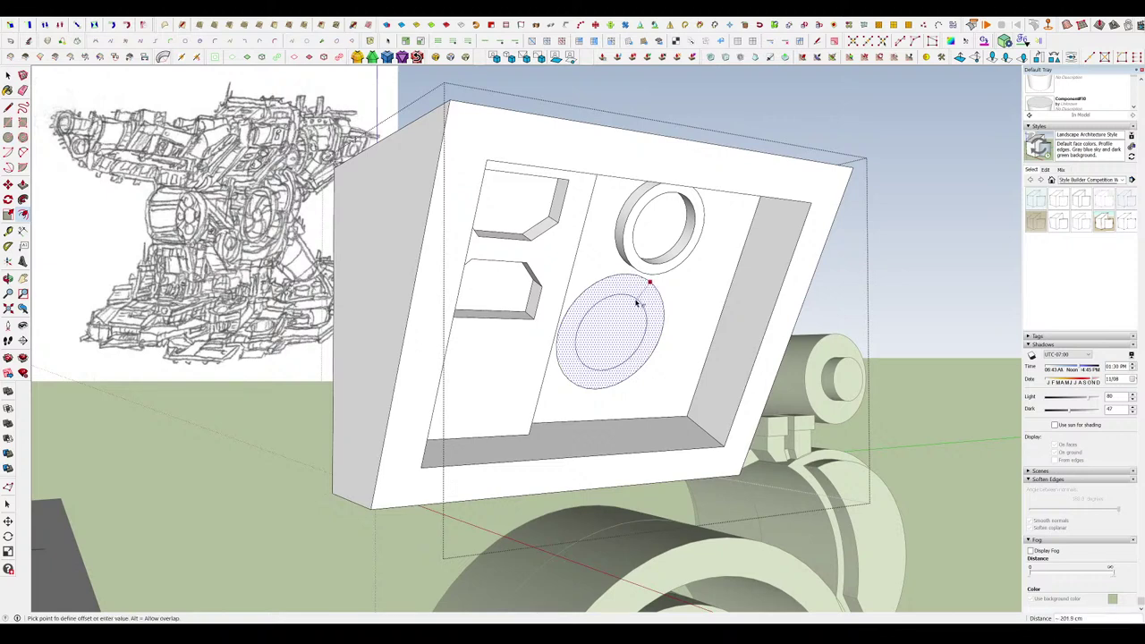
left_click(636, 302)
middle_click_drag(636, 302, 690, 315)
scroll(659, 288, "down", 3)
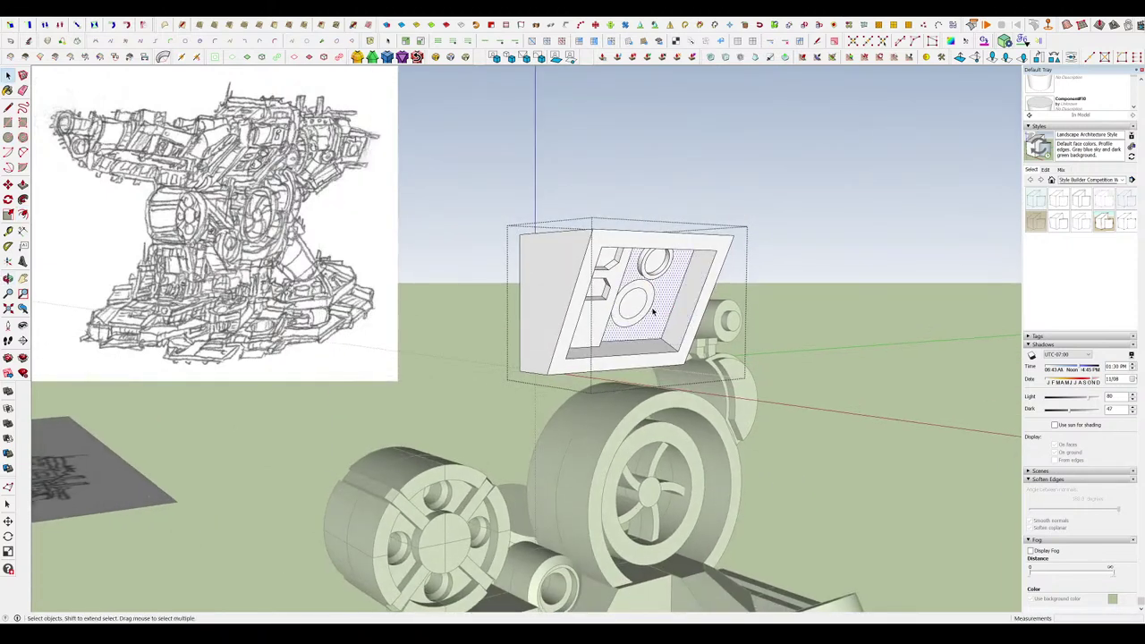
scroll(653, 311, "up", 5)
left_click(607, 295)
key("m")
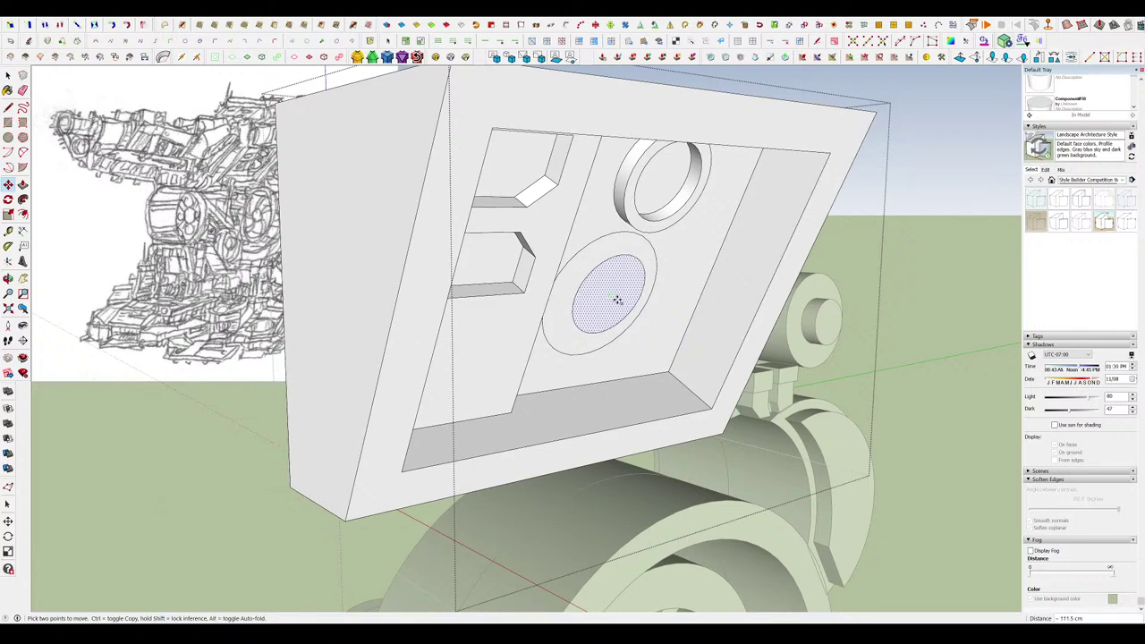
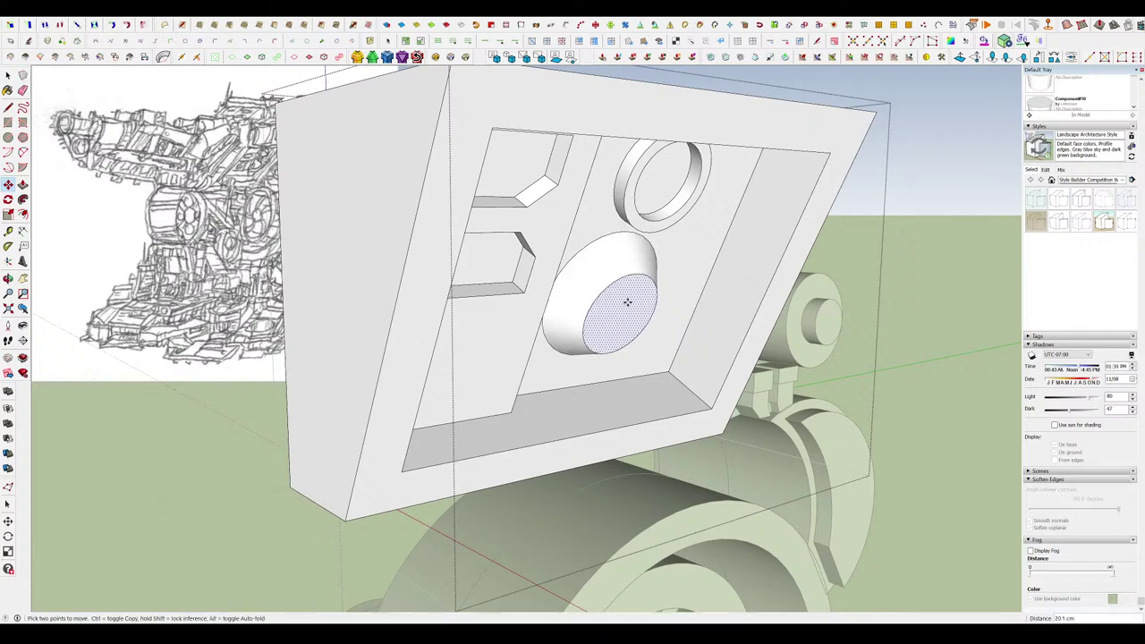
middle_click_drag(628, 300, 768, 331)
scroll(710, 268, "down", 5)
scroll(710, 247, "up", 4)
left_click(769, 332)
scroll(700, 286, "down", 5)
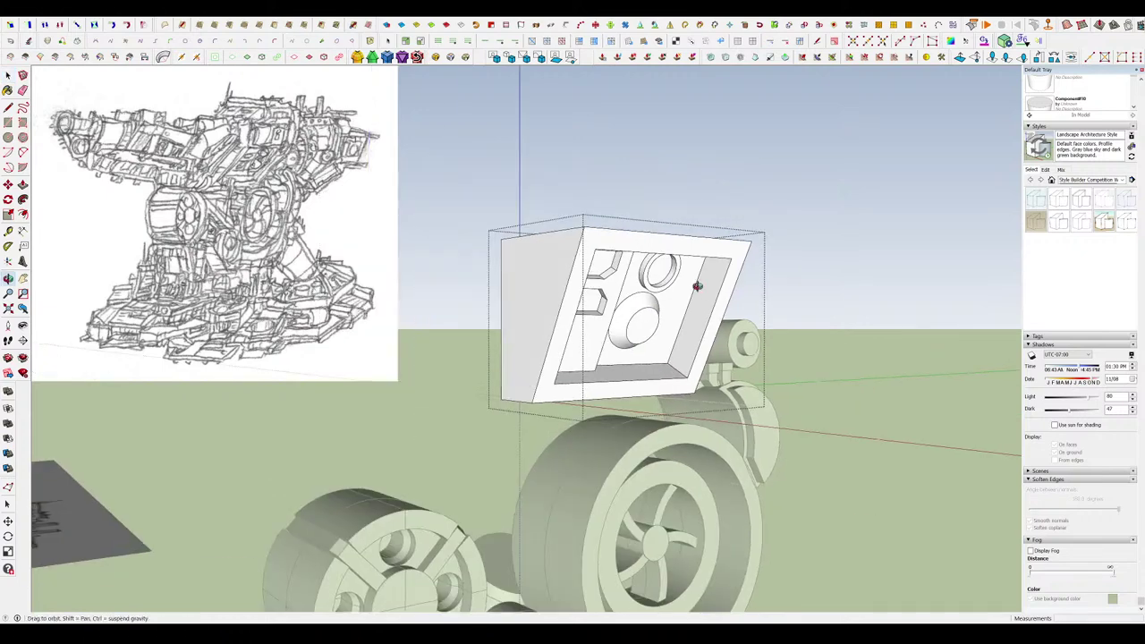
Draw a rectangle at the lower end of the raised strip, against its frame side, and push it in 207.3 cm.
middle_click_drag(698, 287, 646, 309)
scroll(606, 348, "up", 5)
double_click(532, 344)
middle_click_drag(532, 344, 366, 338)
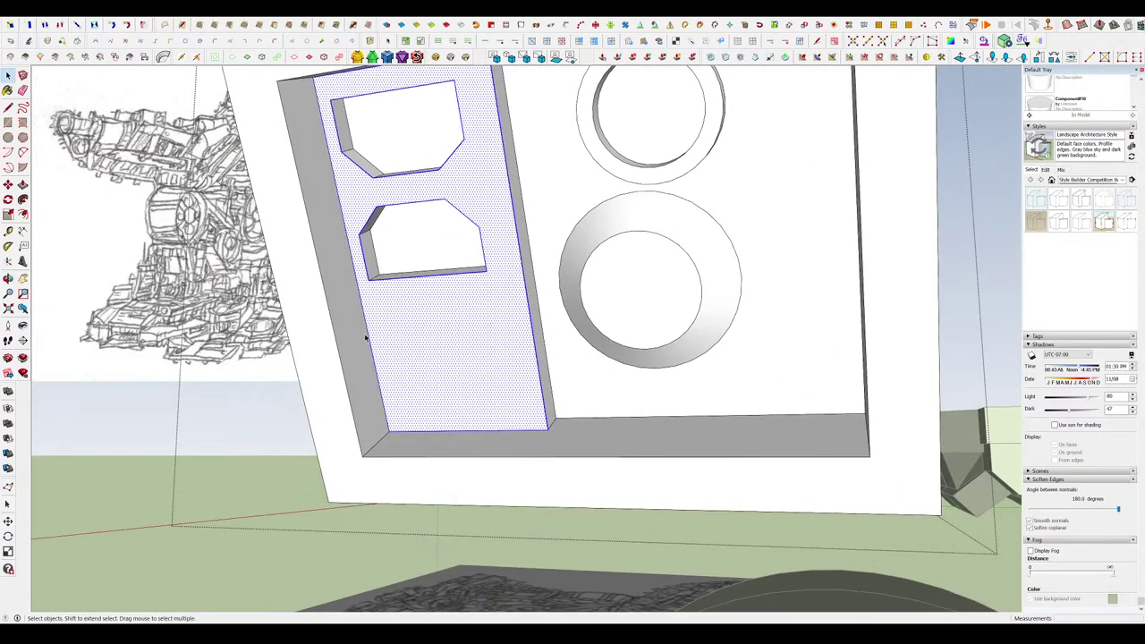
left_click(473, 431)
key("p")
left_click(434, 405)
left_click(423, 419)
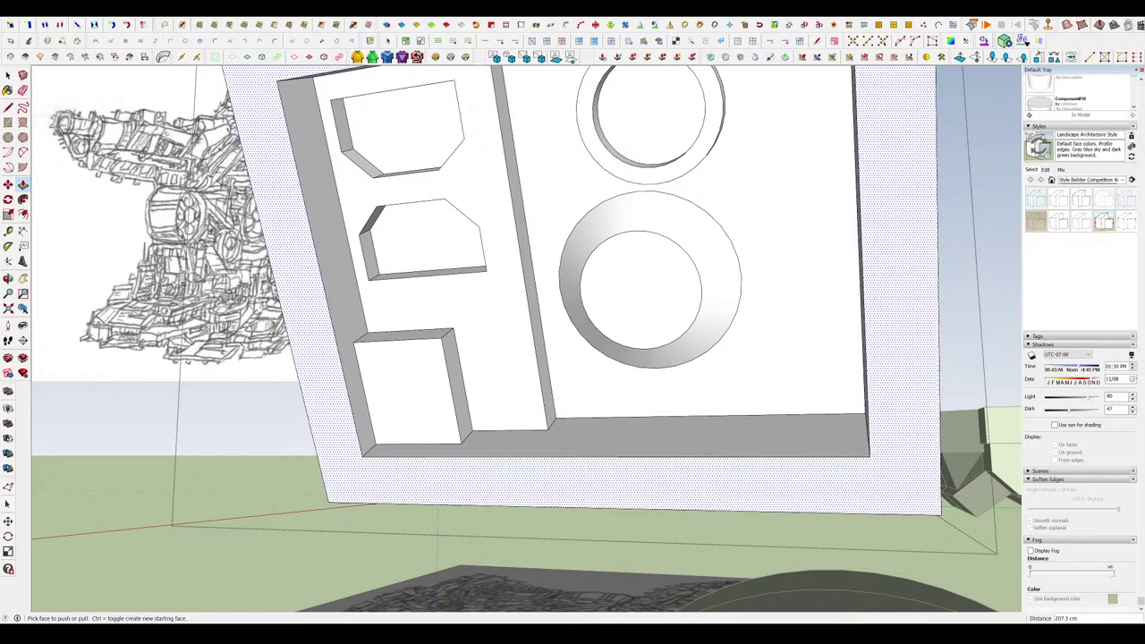
Move the upper edge of the new rectangular recess upward along the strip so its upper wall slopes.
scroll(528, 295, "down", 4)
middle_click_drag(527, 295, 429, 362)
scroll(371, 399, "up", 5)
left_click(370, 399)
left_click(447, 414)
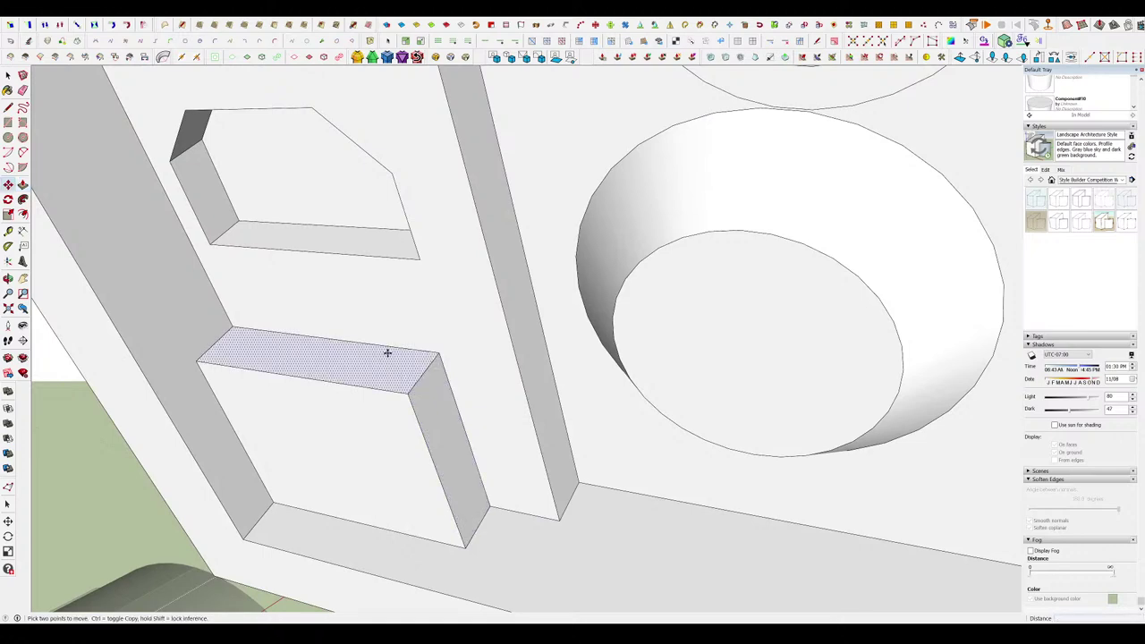
left_click_drag(385, 349, 365, 291)
left_click(365, 291)
Push the new recess's inner side wall through to the raised strip's edge and erase the leftover edges there.
key("p")
scroll(384, 292, "down", 4)
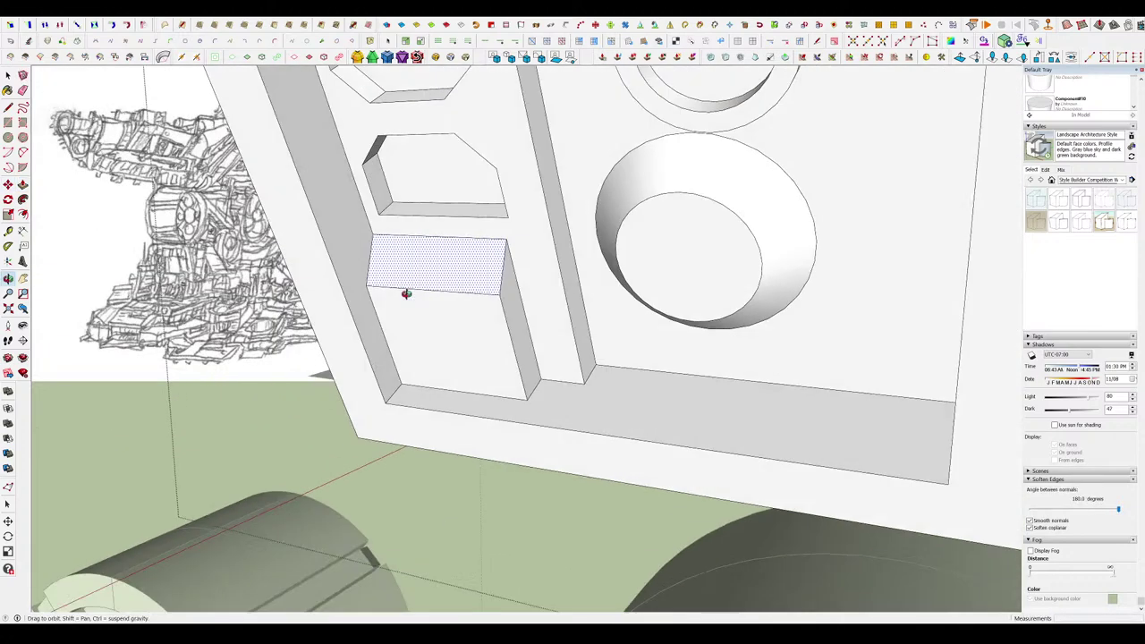
middle_click_drag(404, 294, 465, 304)
scroll(500, 308, "up", 3)
left_click(521, 314)
left_click(581, 273)
left_click(593, 266)
key("e")
left_click(579, 292)
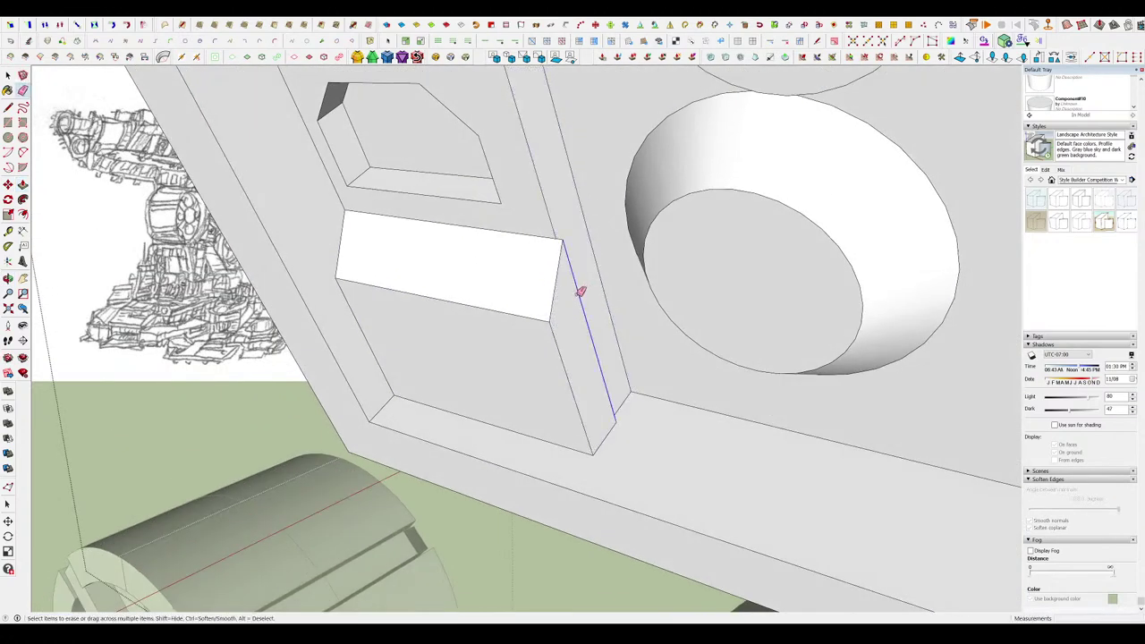
key("ctrl+z")
key("ctrl+z")
left_click(579, 297)
scroll(575, 299, "down", 4)
mouse_move(577, 298)
middle_mouse_down()
mouse_move(638, 305)
mouse_move(781, 258)
middle_mouse_up()
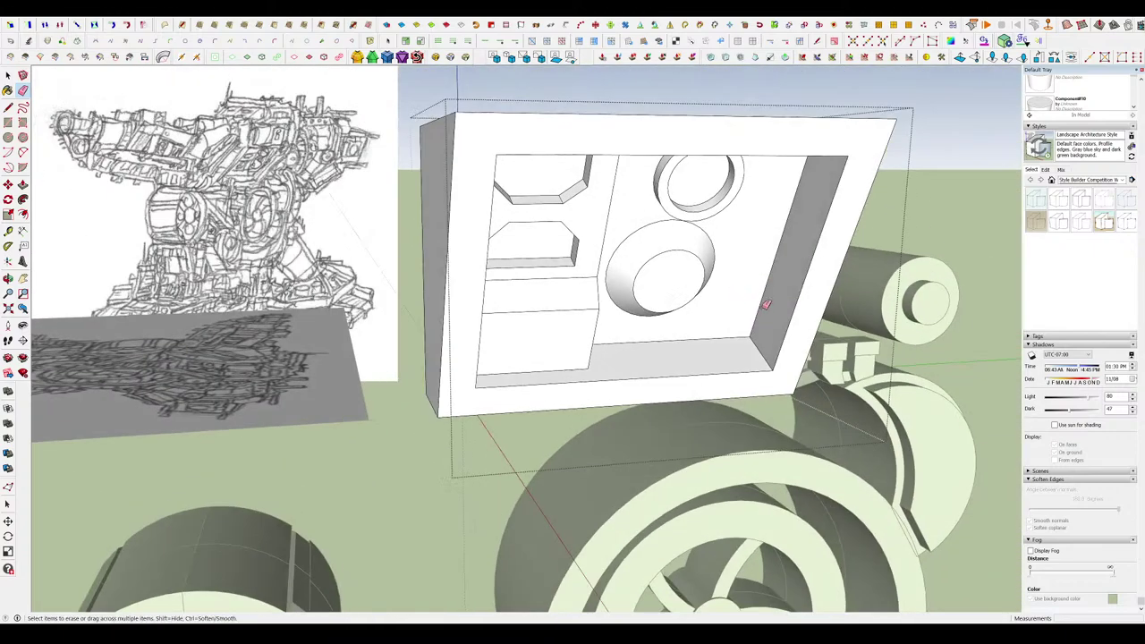
Raise a bar along the panel's lower edge beside the recess, with a sloped corner running up to the raised strip.
scroll(764, 305, "down", 3)
middle_click_drag(764, 305, 693, 241)
scroll(685, 302, "up", 5)
middle_click_drag(685, 304, 565, 314)
key("r")
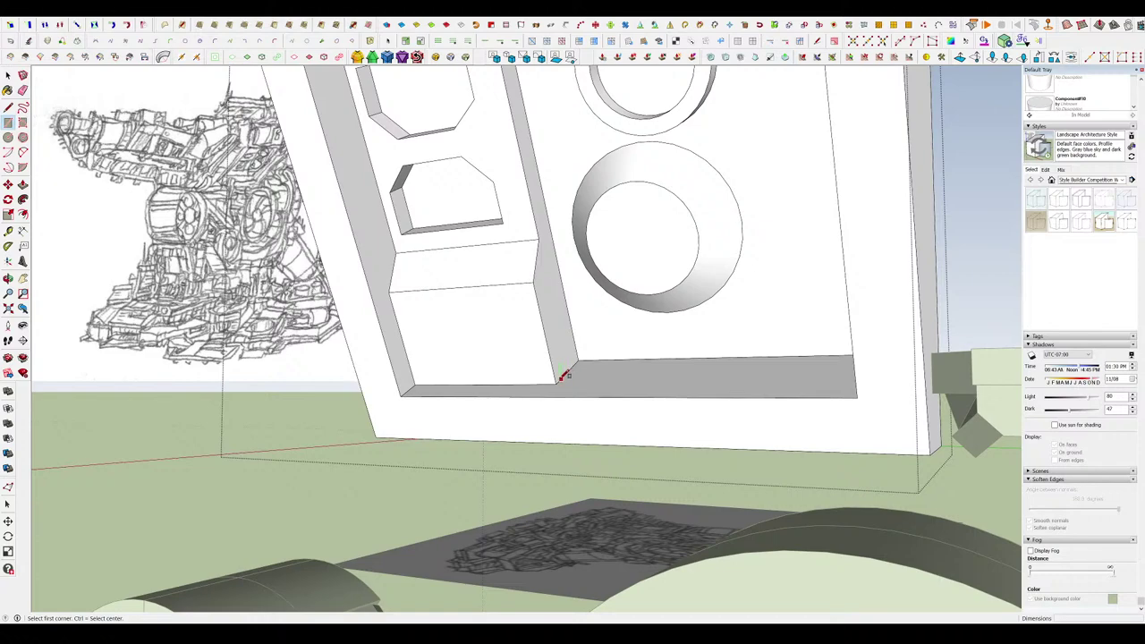
key("l")
middle_click_drag(574, 315, 808, 324)
scroll(636, 320, "up", 4)
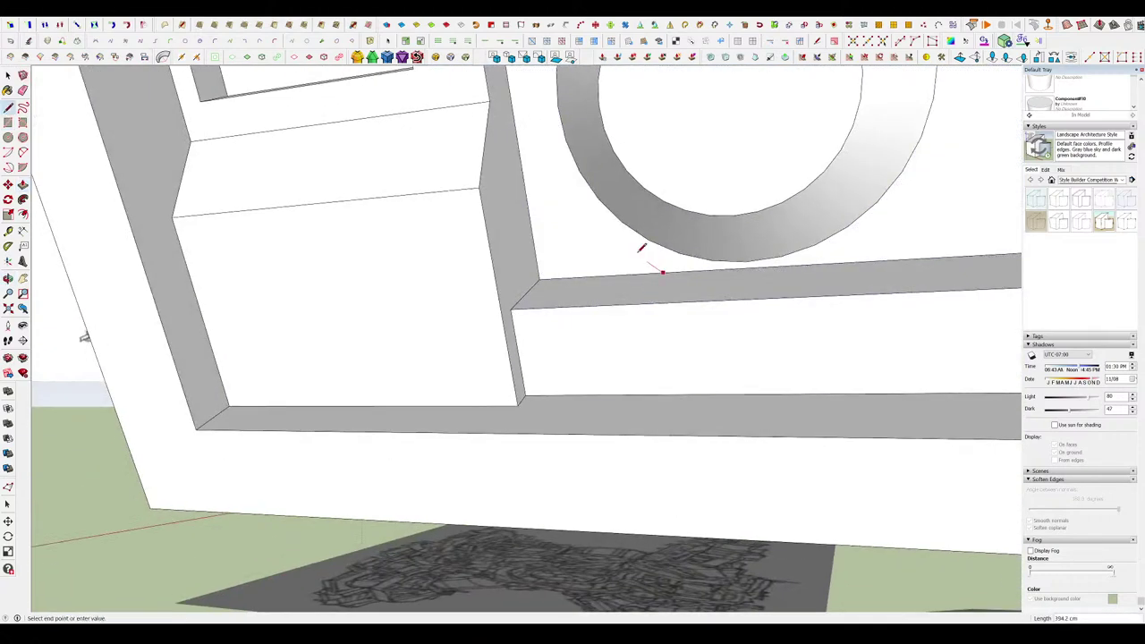
left_click(663, 338)
middle_click_drag(663, 338, 669, 371)
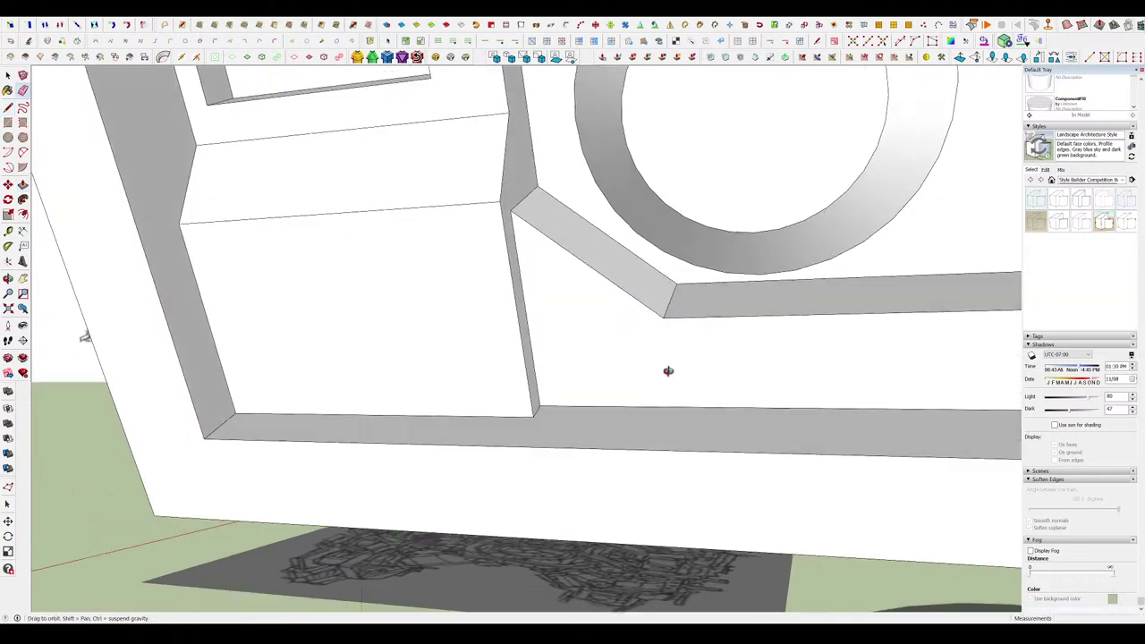
Extend the lower bar's end to the frame's far side wall, closing the gap between them.
scroll(664, 358, "down", 5)
middle_click_drag(394, 345, 573, 367)
scroll(675, 320, "up", 3)
middle_click_drag(674, 319, 572, 295)
left_click(590, 324)
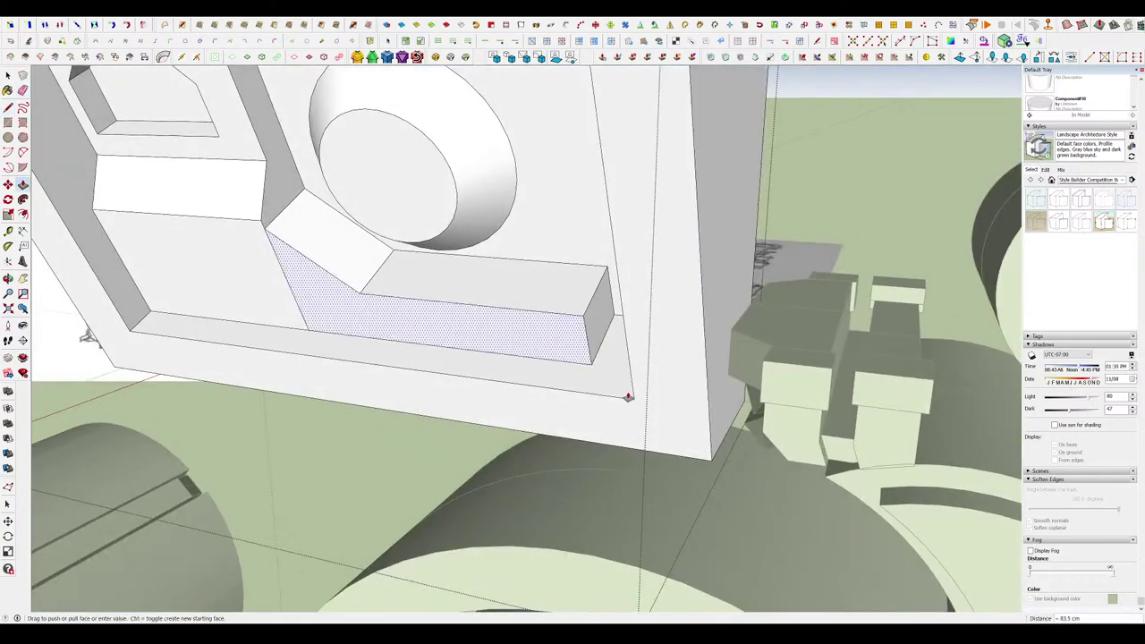
key("Escape")
left_click(637, 400)
middle_click_drag(638, 399, 775, 406)
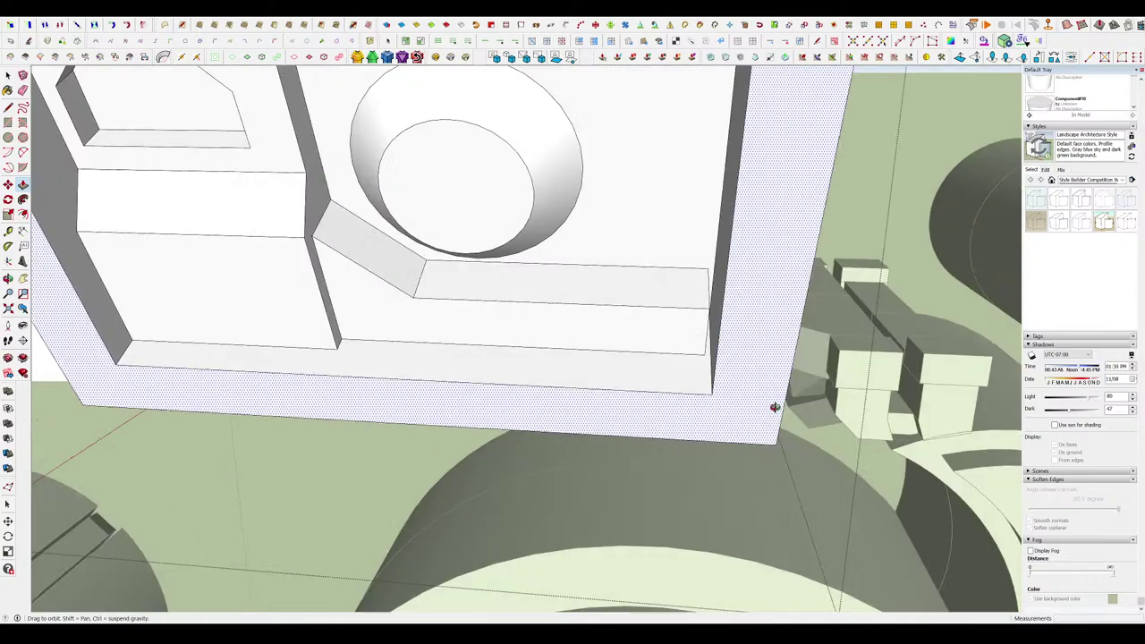
scroll(774, 406, "down", 6)
scroll(650, 299, "up", 5)
middle_click_drag(650, 299, 501, 232)
scroll(401, 358, "up", 4)
scroll(516, 324, "up", 4)
left_click(518, 319)
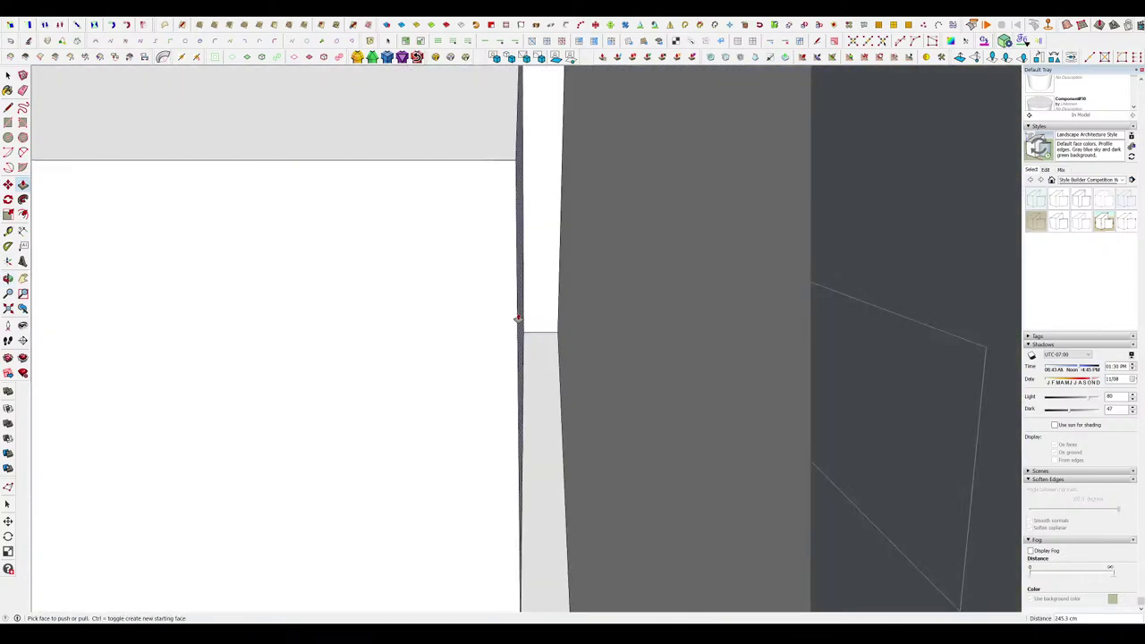
left_click(584, 394)
middle_click_drag(584, 393, 801, 415)
scroll(627, 317, "down", 8)
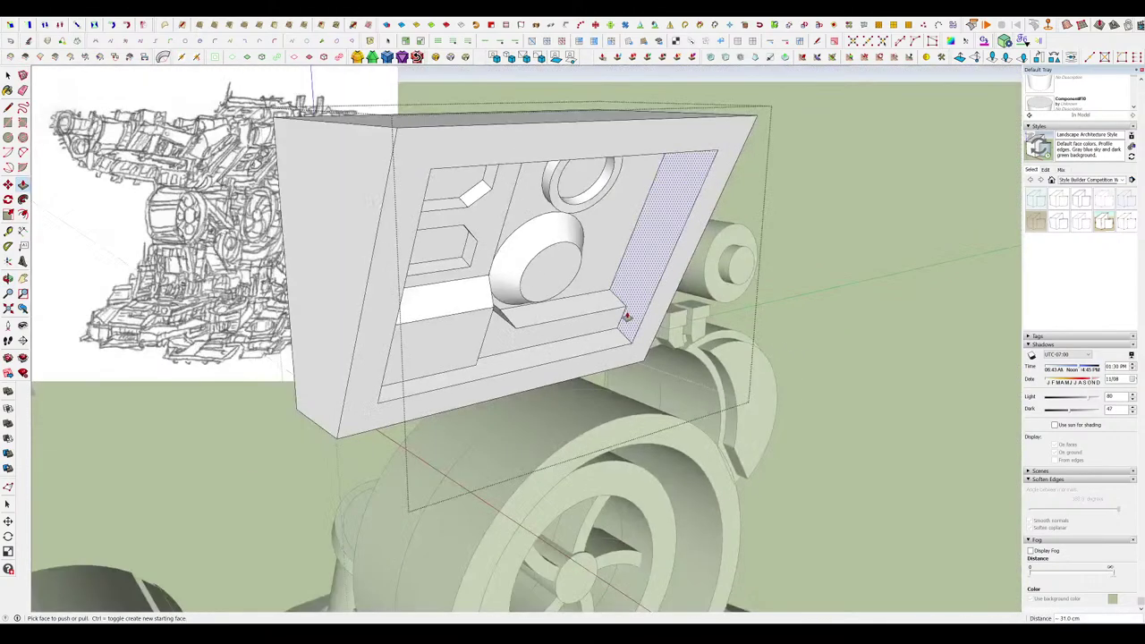
Draw a narrow rectangle along the panel's far side above the lower bar and raise it as a second strip.
mouse_move(626, 316)
middle_mouse_down()
mouse_move(562, 184)
mouse_move(567, 304)
mouse_move(597, 268)
mouse_move(599, 191)
mouse_move(560, 192)
mouse_move(596, 205)
middle_mouse_up()
scroll(604, 355, "up", 5)
middle_click_drag(605, 355, 612, 383)
key("r")
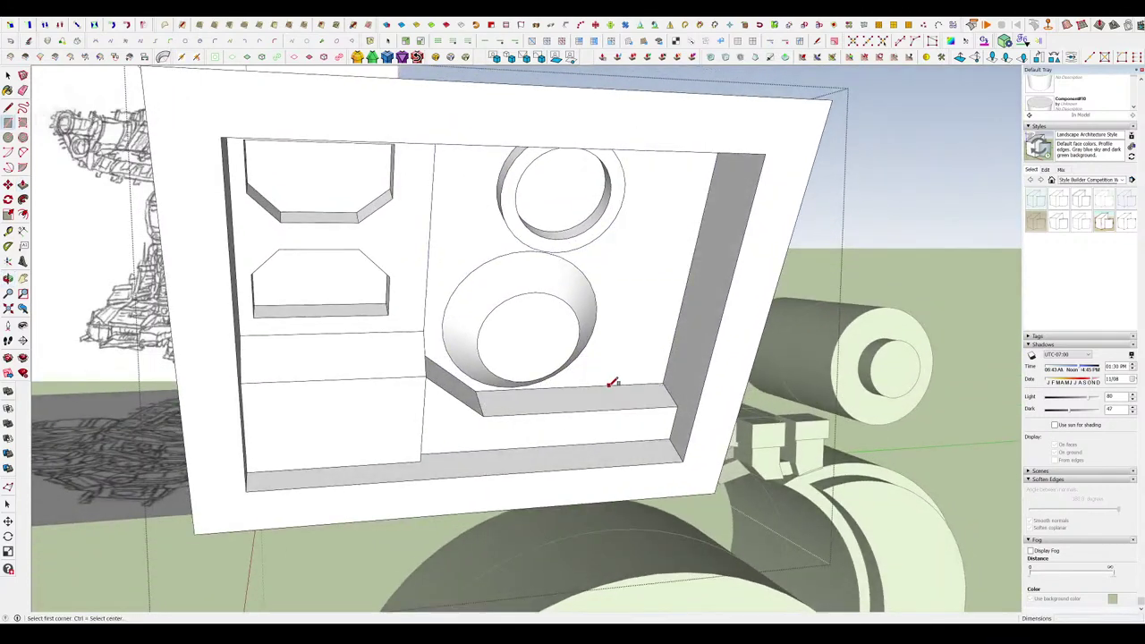
left_click(647, 394)
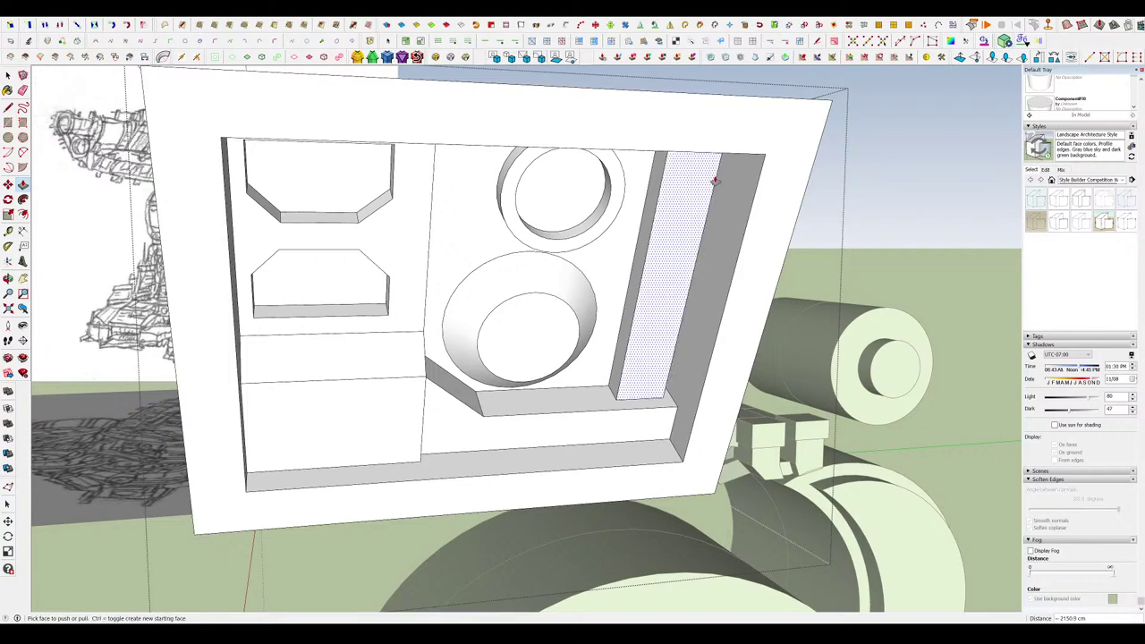
scroll(685, 161, "up", 5)
scroll(770, 314, "down", 5)
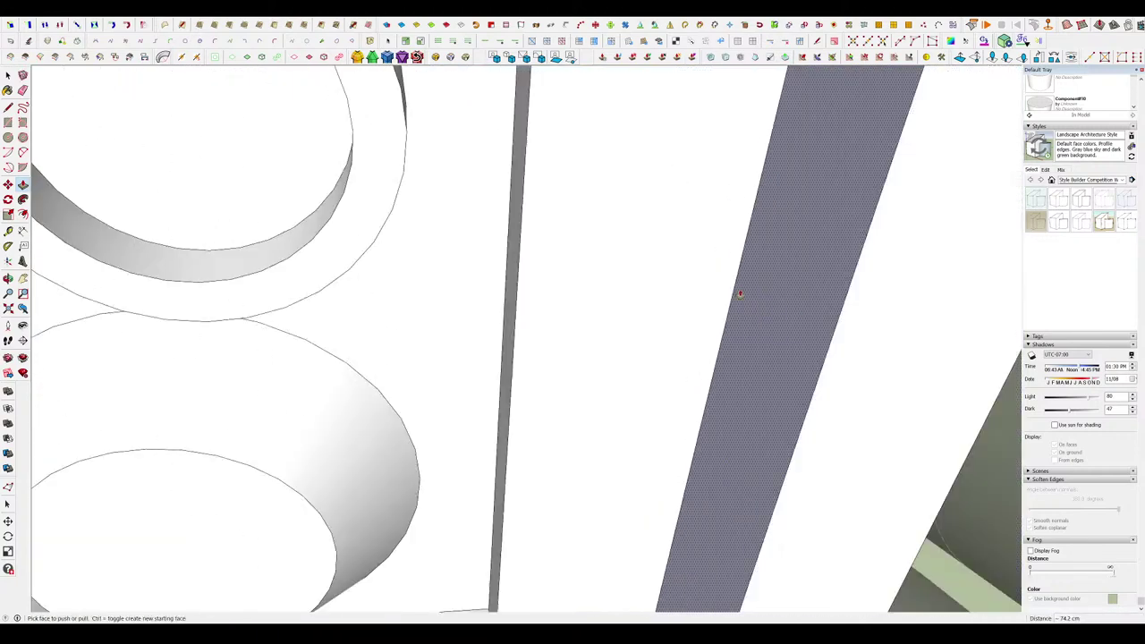
key("space")
scroll(590, 283, "down", 10)
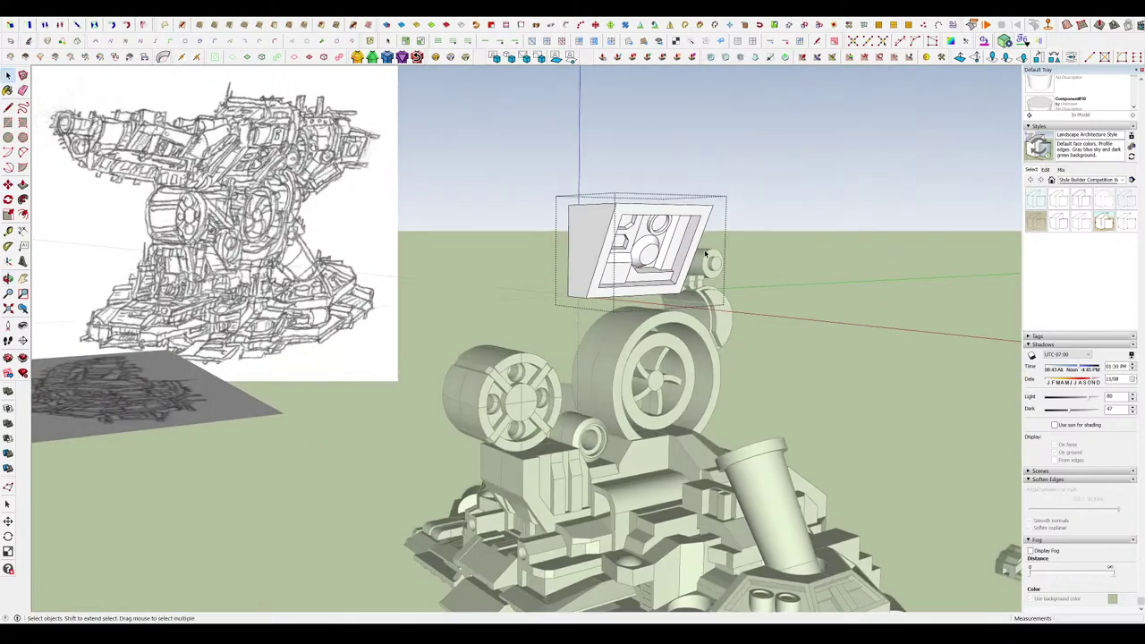
key("Escape")
key("Escape")
middle_click_drag(672, 192, 671, 208)
scroll(671, 207, "down", 4)
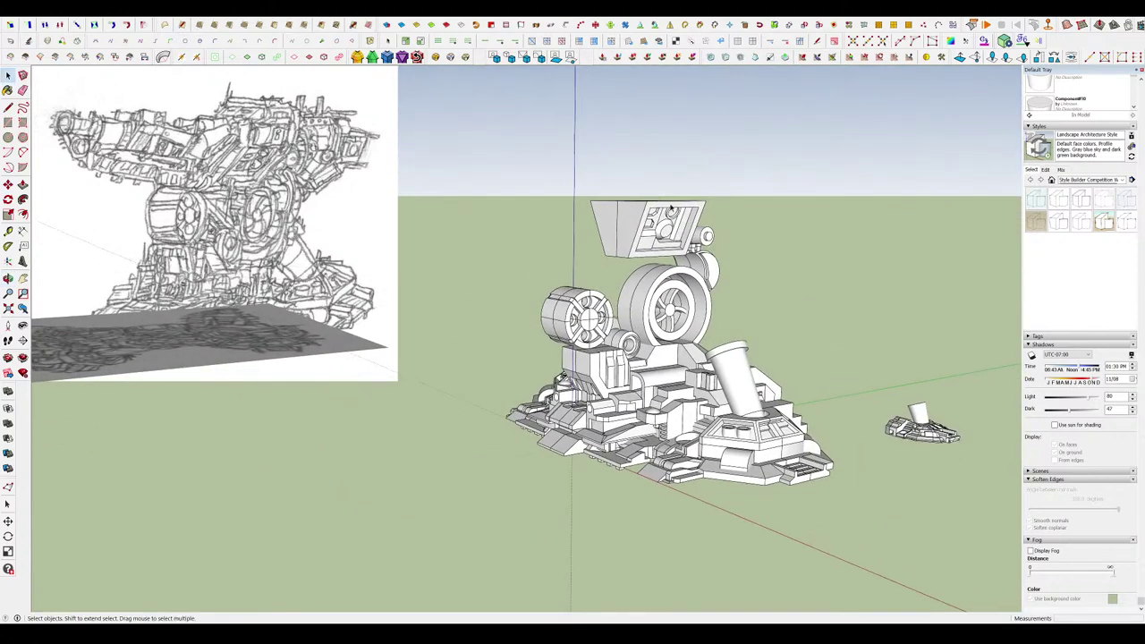
Divide the box's front frame with lines so that both slanted side posts are separate from the horizontal rails.
scroll(627, 192, "up", 5)
scroll(626, 240, "down", 5)
double_click(656, 280)
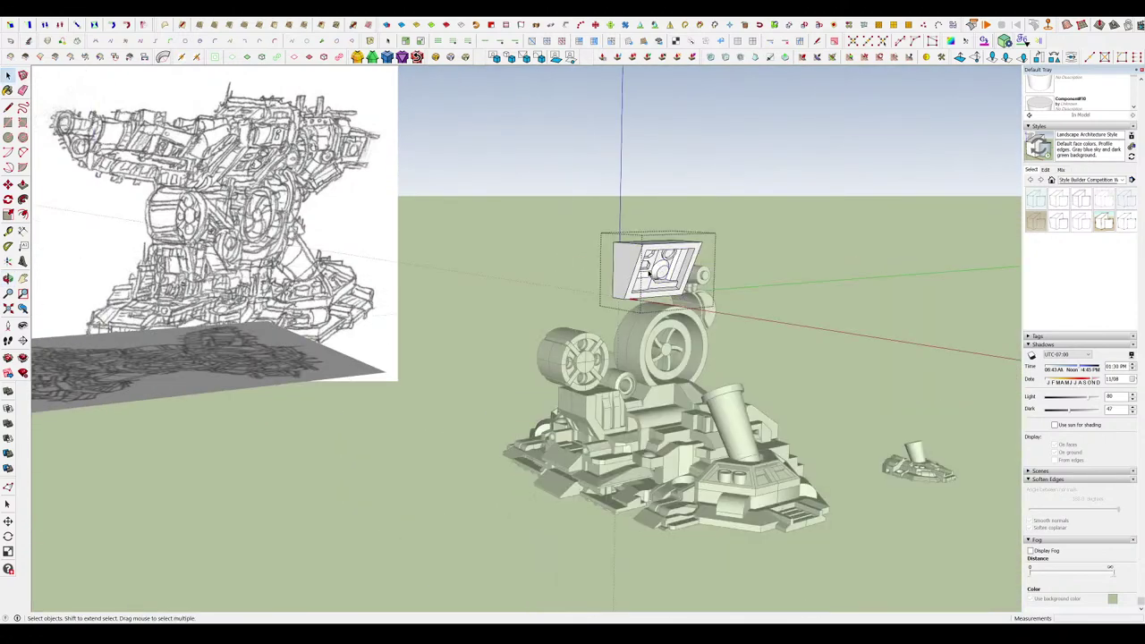
middle_click_drag(660, 309, 584, 296)
scroll(581, 304, "up", 3)
key("l")
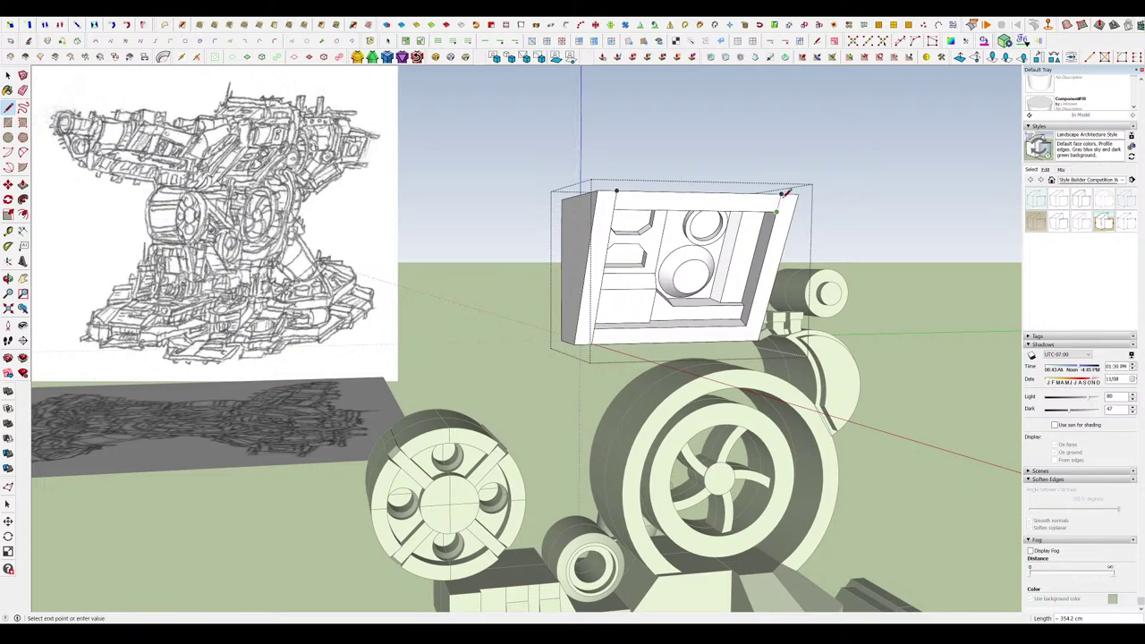
left_click(743, 340)
Pull both slanted side posts of the frame outward about 140.6 cm.
middle_click_drag(720, 278, 762, 291)
scroll(762, 281, "up", 3)
key("p")
left_click(766, 253)
left_click(757, 257)
left_click(453, 196)
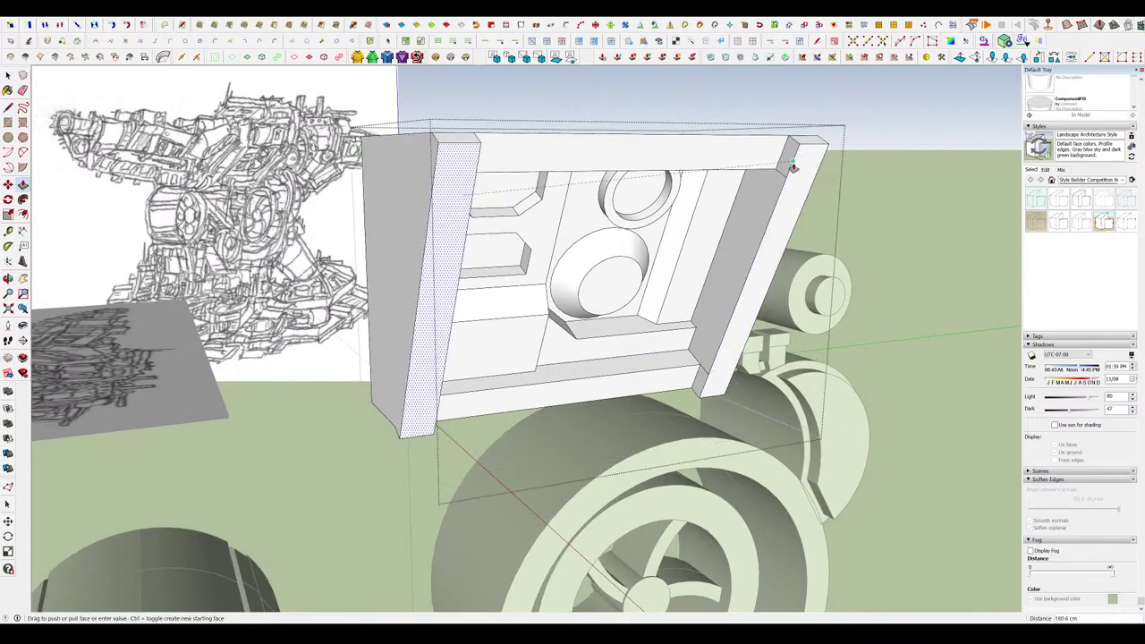
left_click(793, 166)
middle_click_drag(793, 167, 729, 165)
scroll(773, 215, "down", 6)
key("space")
left_click(783, 234)
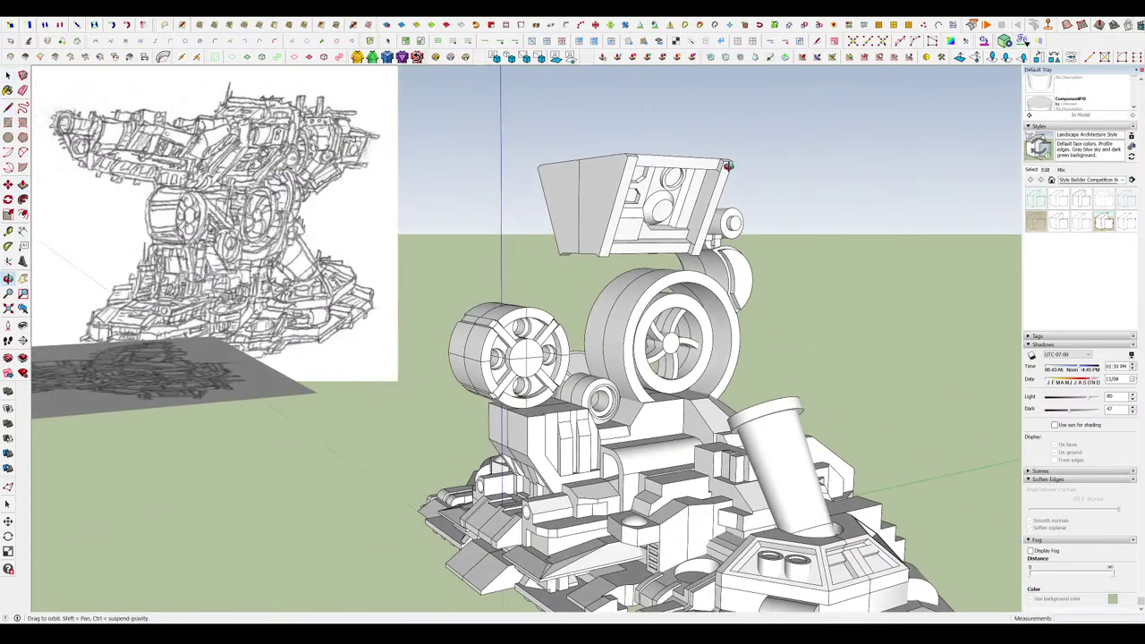
Move the upper ring's inner circular face along its axis to adjust its depth.
scroll(728, 166, "up", 4)
key("space")
scroll(670, 209, "down", 2)
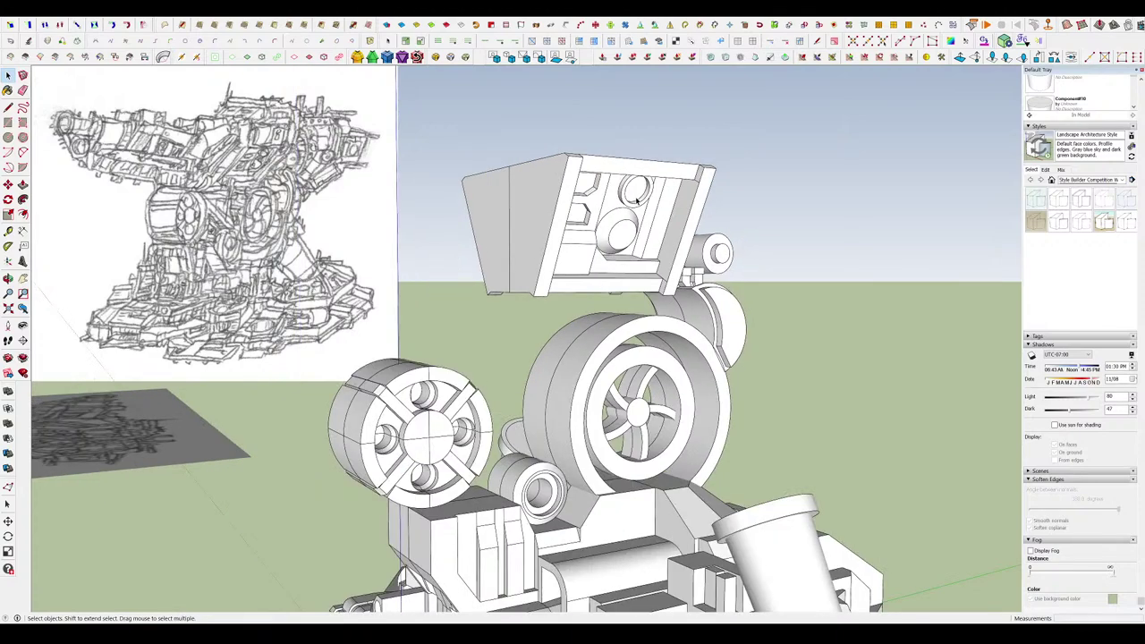
scroll(632, 192, "up", 2)
double_click(623, 206)
middle_click_drag(624, 206, 583, 148)
scroll(651, 212, "up", 6)
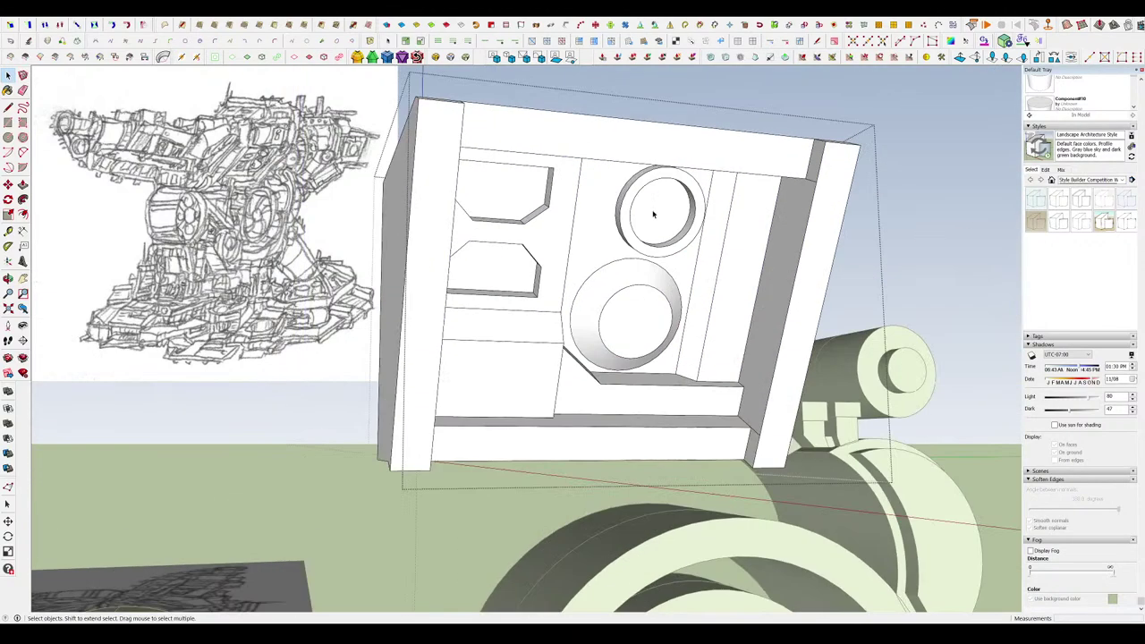
left_click(653, 214)
key("m")
mouse_move(659, 184)
middle_mouse_down()
mouse_move(588, 159)
mouse_move(640, 182)
middle_mouse_up()
scroll(641, 184, "down", 2)
middle_click_drag(617, 236, 779, 265)
scroll(591, 265, "up", 2)
left_click(592, 260)
left_click(602, 267)
scroll(779, 265, "down", 6)
key("space")
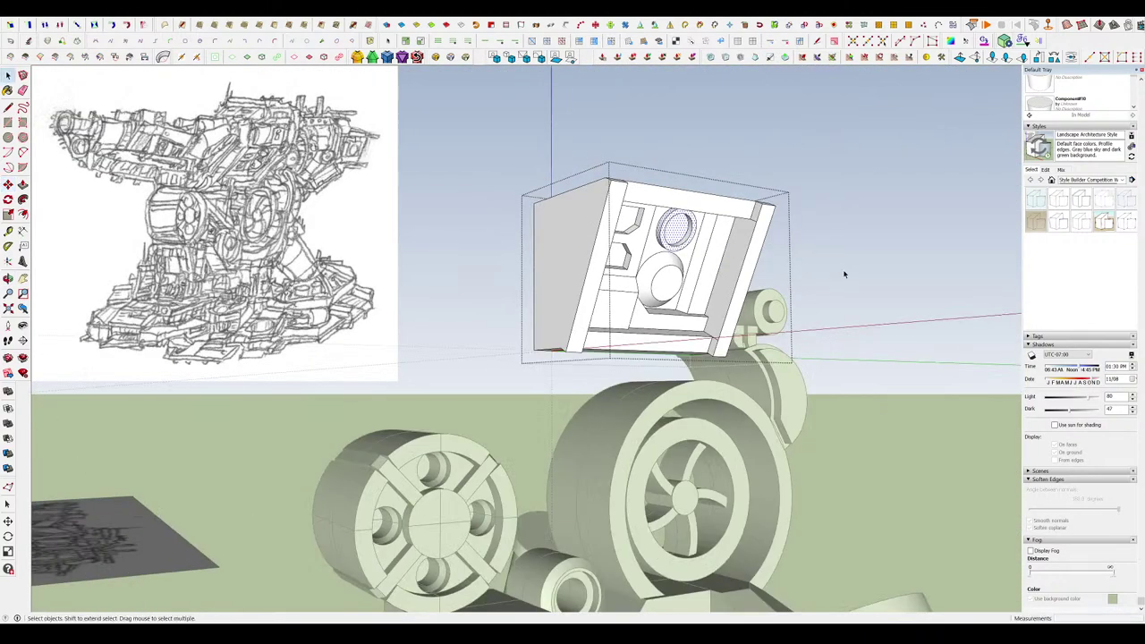
left_click(844, 273)
Offset the upper ring's outer circle outward about 42.6 cm and push the resulting band in around the ring.
scroll(651, 234, "up", 5)
middle_click_drag(643, 232, 634, 158)
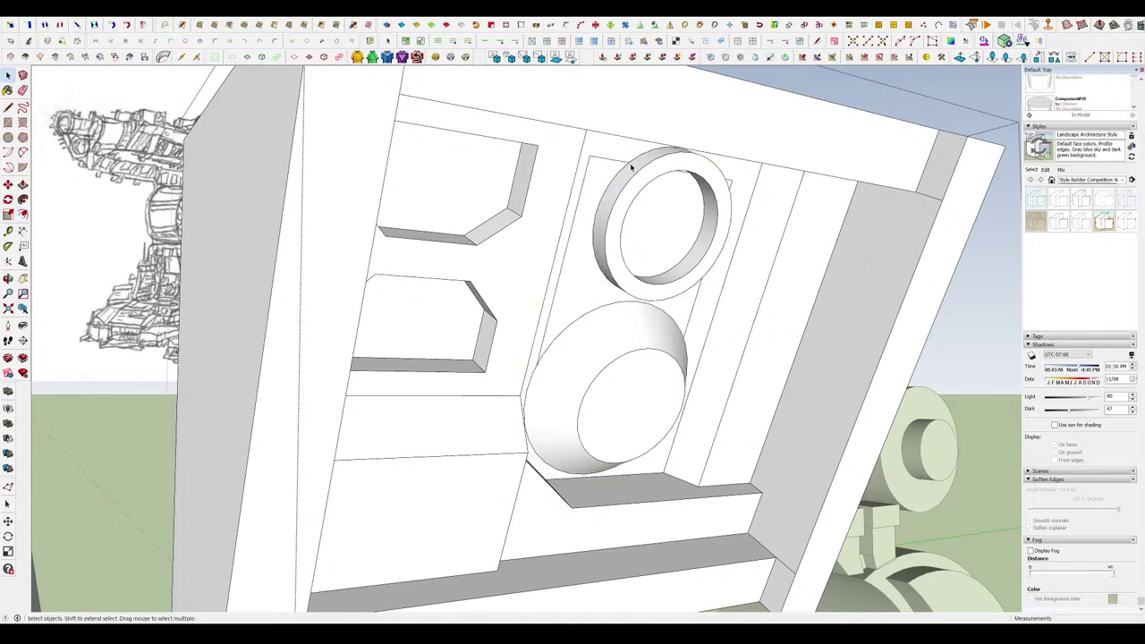
scroll(632, 132, "up", 2)
scroll(632, 133, "up", 2)
key("f")
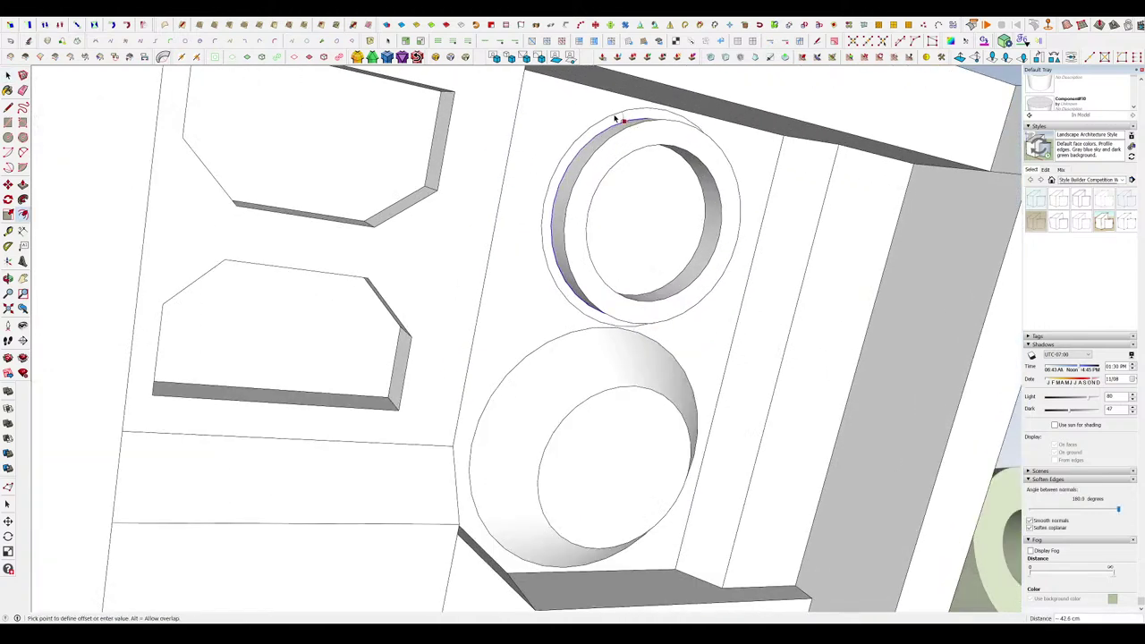
left_click(615, 118)
key("p")
middle_click_drag(614, 123, 624, 149)
left_click(636, 145)
left_click(629, 158)
Draw two lines from the ring's outer band to the first raised strip, enclosing a patch between them.
middle_click_drag(557, 135, 644, 184)
middle_click_drag(644, 184, 702, 181)
key("l")
left_click(715, 200)
middle_click_drag(753, 231, 550, 166)
left_click(460, 218)
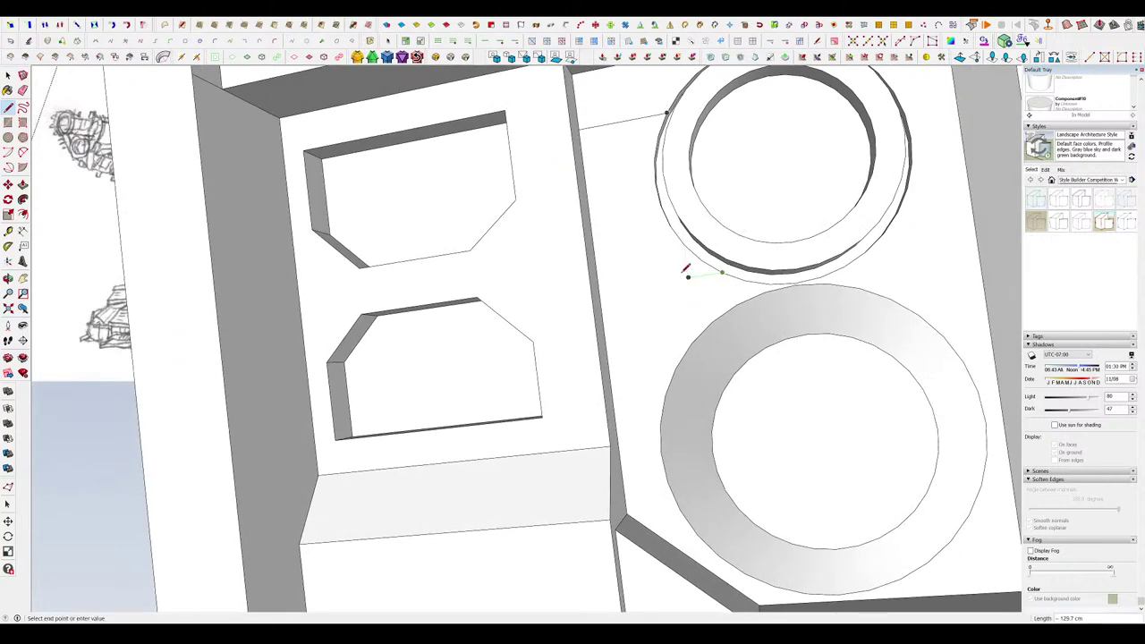
scroll(676, 282, "up", 2)
Push the enclosed patch to the level of the ring's outer band and erase the edge dividing them.
middle_click_drag(675, 281, 650, 294)
key("p")
left_click(633, 269)
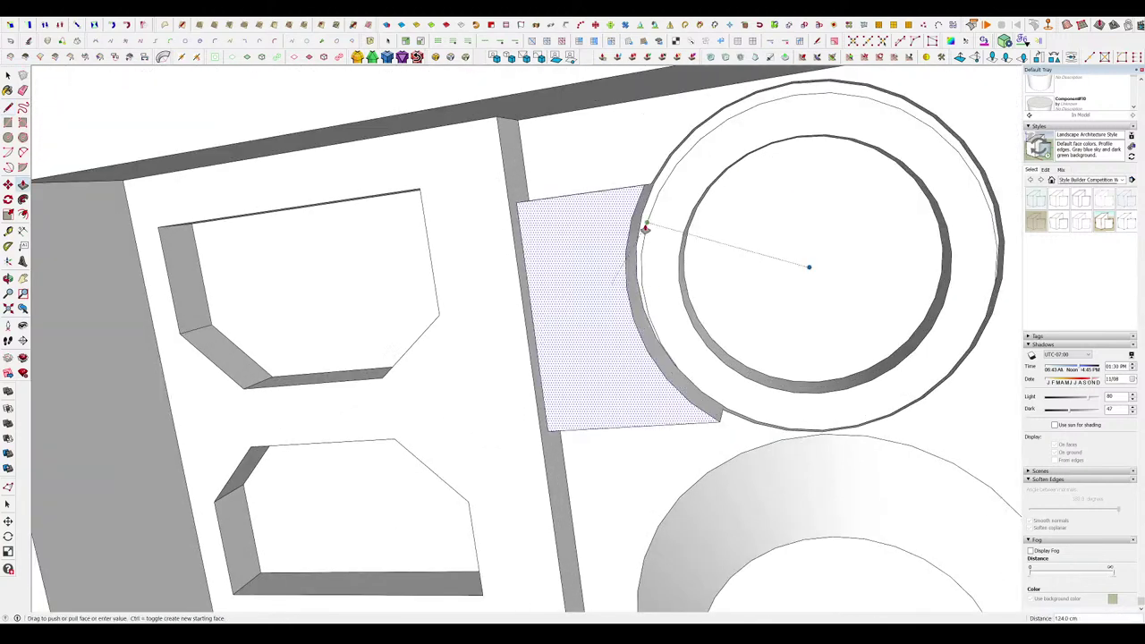
left_click(644, 217)
key("e")
left_click(646, 207)
scroll(648, 207, "down", 6)
scroll(749, 248, "up", 5)
Draw matching lines from the ring's outer band to the second raised strip on the panel's far side.
mouse_move(751, 248)
middle_mouse_down()
mouse_move(815, 231)
mouse_move(586, 290)
middle_mouse_up()
key("l")
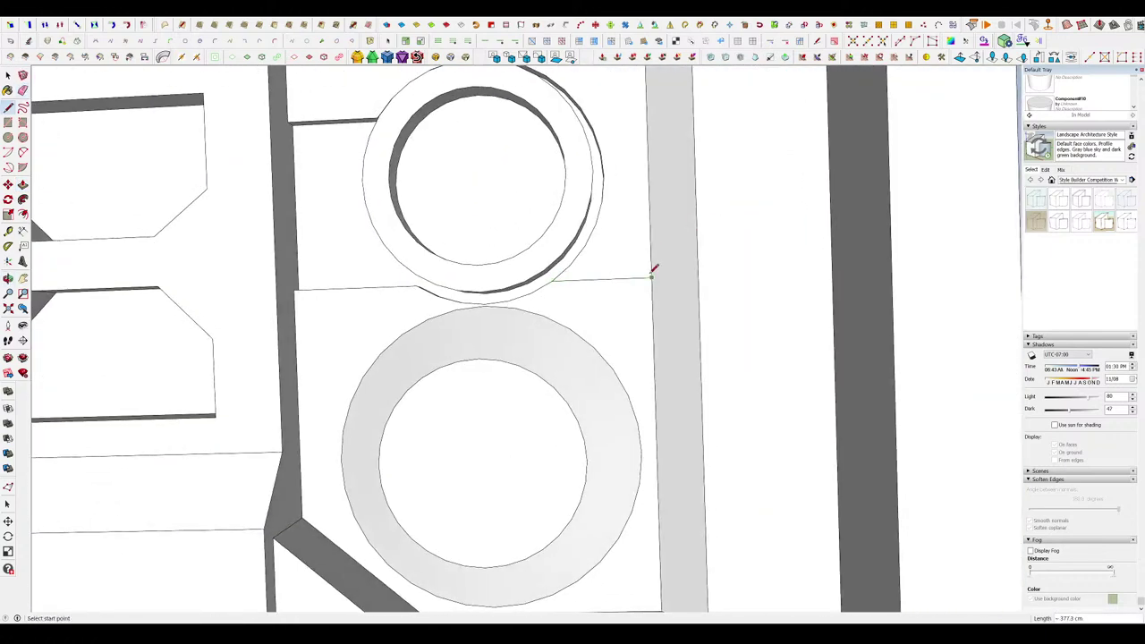
middle_click_drag(652, 269, 579, 127)
left_click(662, 157)
scroll(672, 242, "down", 2)
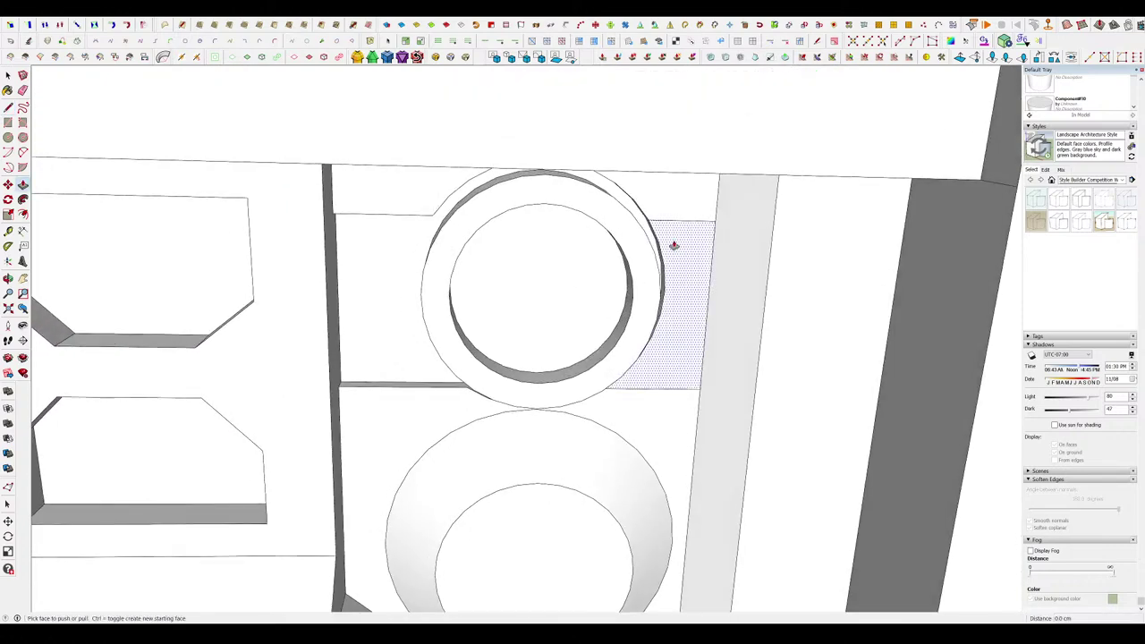
Push the far-side patch in level with the ring's outer band and erase the dividing edge.
key("p")
scroll(680, 256, "up", 5)
left_click(615, 209)
key("e")
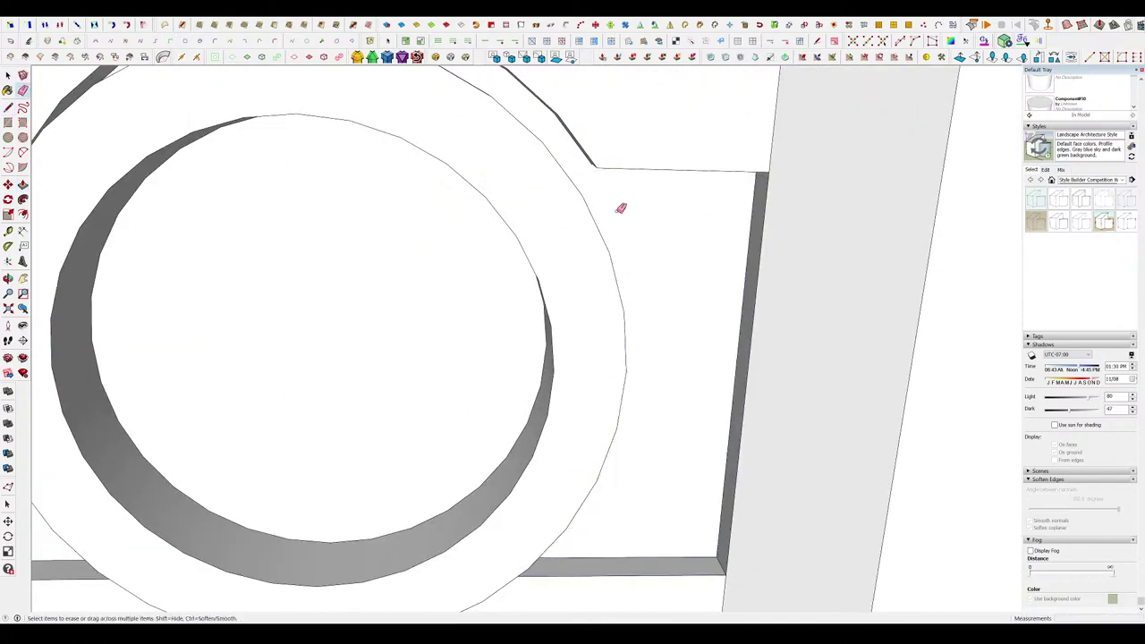
scroll(618, 209, "down", 6)
mouse_move(636, 196)
middle_mouse_down()
mouse_move(683, 154)
mouse_move(640, 184)
middle_mouse_up()
scroll(630, 197, "up", 2)
mouse_move(448, 214)
middle_mouse_down()
mouse_move(565, 164)
mouse_move(640, 235)
mouse_move(626, 279)
middle_mouse_up()
scroll(565, 164, "down", 7)
key("space")
left_click(728, 243)
Bevel the circular front edge of the tapered cone with an offset of 50 cm.
scroll(617, 259, "up", 2)
scroll(626, 279, "up", 10)
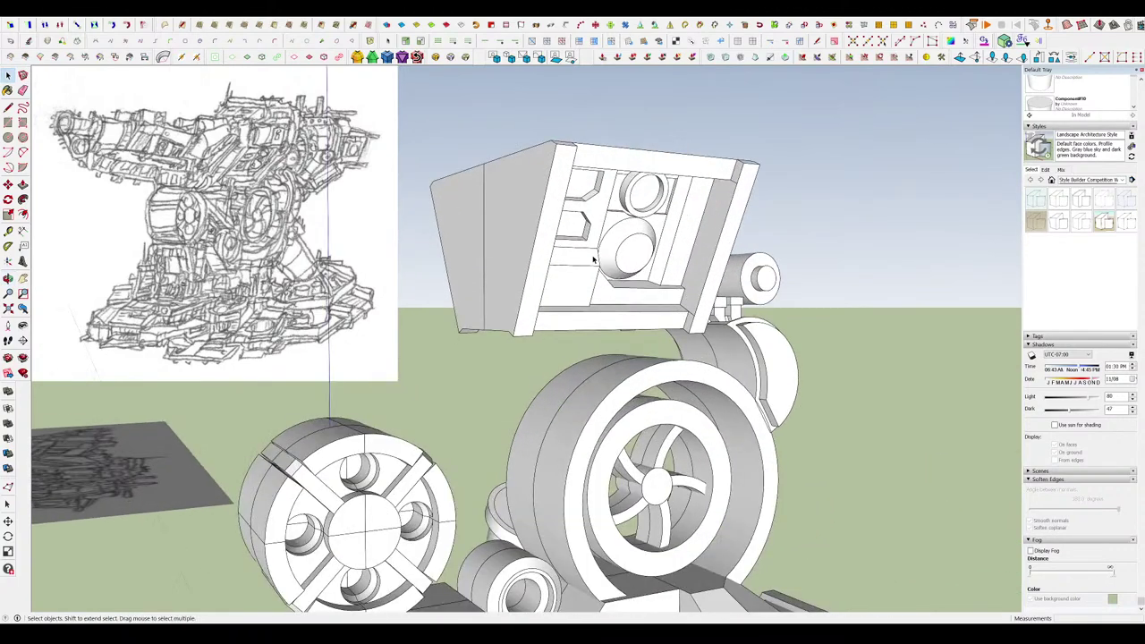
key("space")
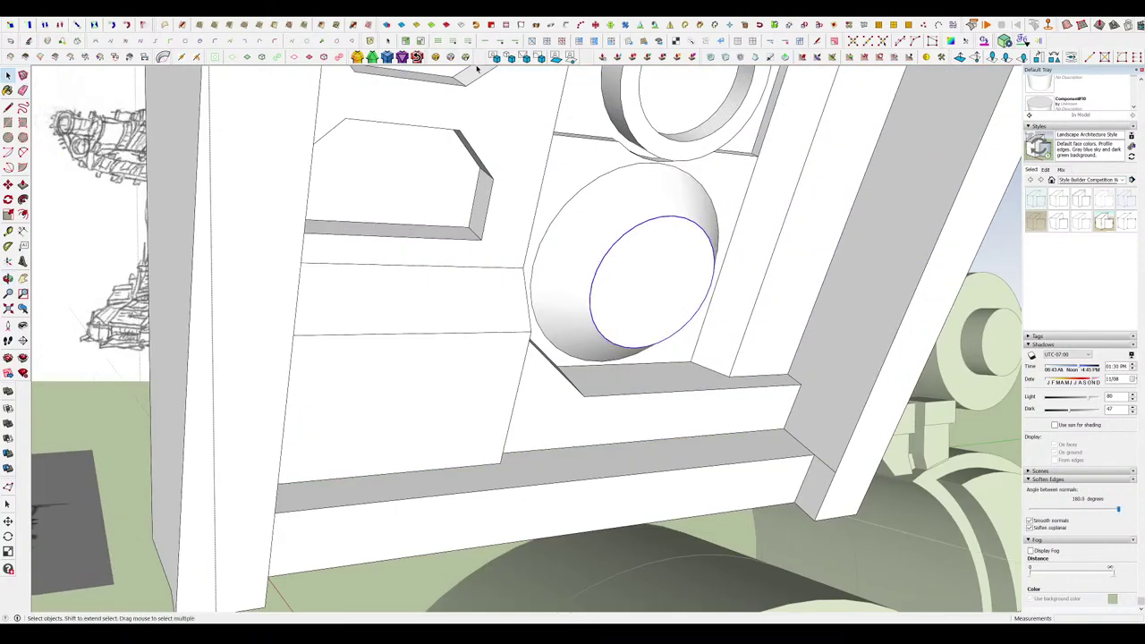
left_click(465, 57)
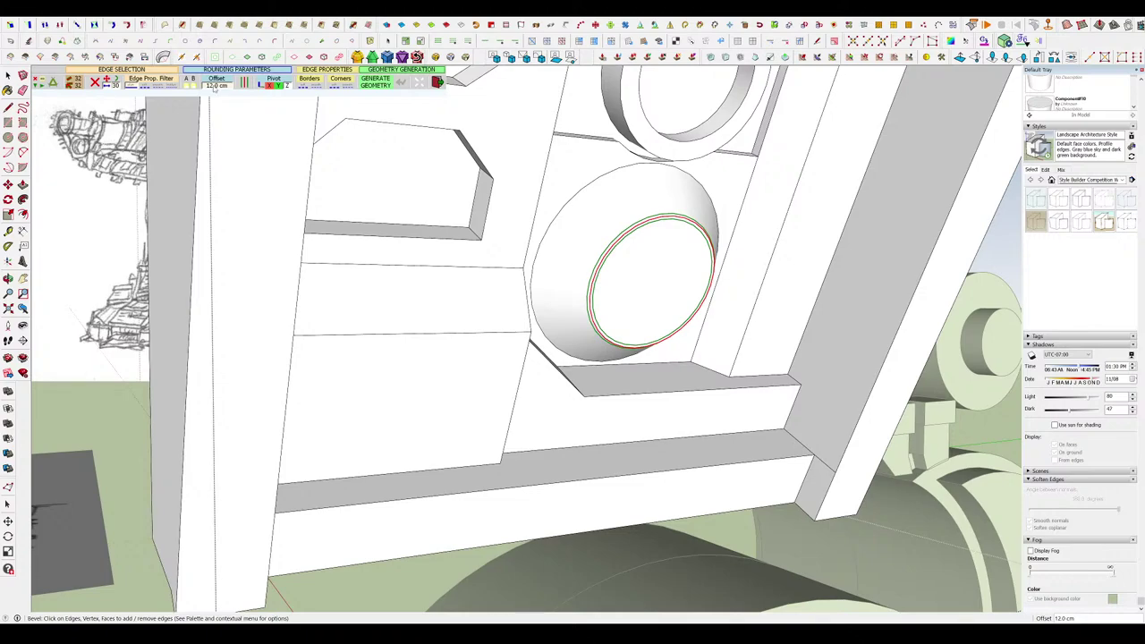
type("50")
key("Return")
left_click(376, 82)
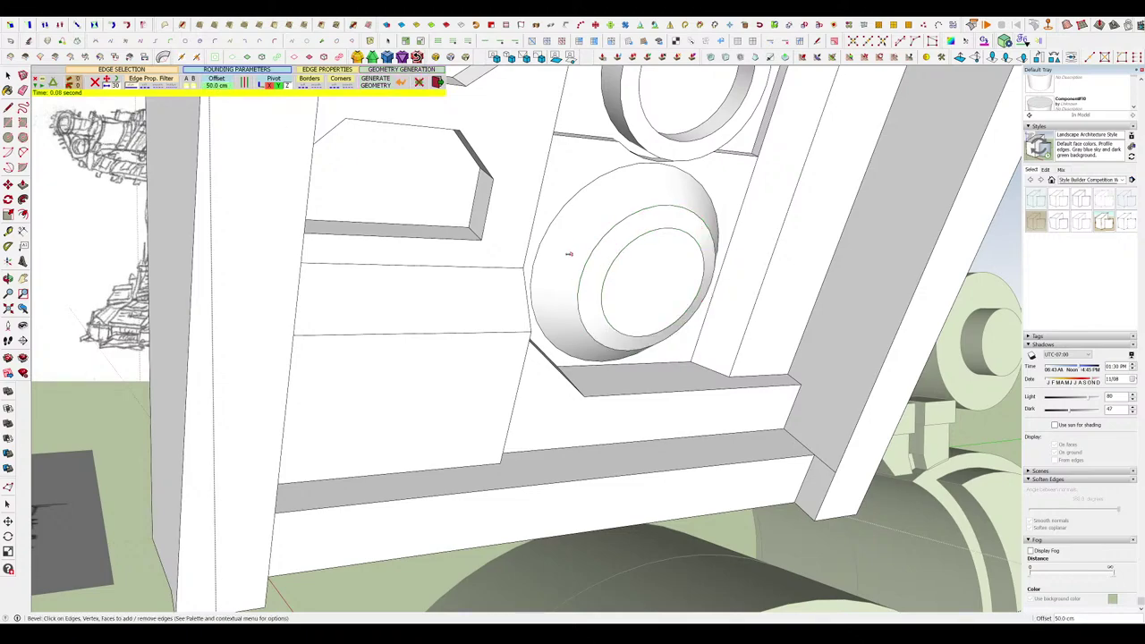
key("space")
scroll(567, 253, "down", 7)
left_click(733, 268)
Review the whole mech from several angles beside the reference sketch and open the upper body box for editing.
scroll(734, 268, "down", 5)
middle_click_drag(734, 268, 656, 203)
scroll(694, 249, "up", 4)
scroll(657, 203, "down", 4)
middle_click_drag(758, 236, 769, 219)
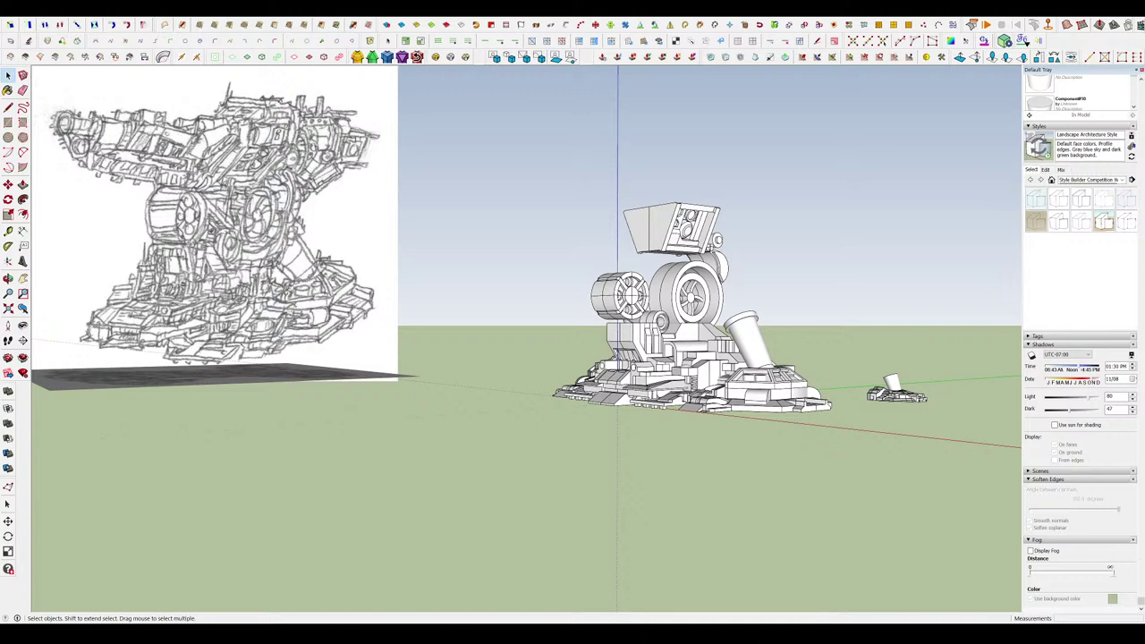
middle_click_drag(698, 286, 693, 345)
scroll(700, 293, "up", 5)
scroll(694, 295, "down", 4)
scroll(685, 211, "up", 5)
double_click(709, 221)
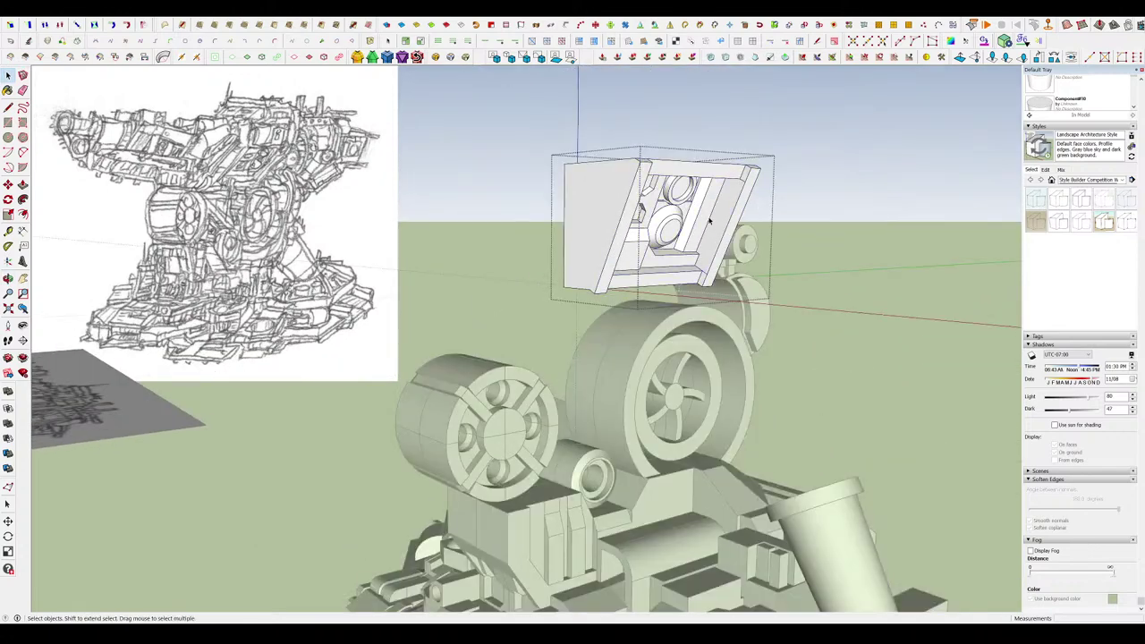
Divide the outer strip of the recessed side panel with a rectangle and pull its upper section out about 227 cm.
scroll(710, 220, "up", 3)
scroll(707, 214, "down", 3)
scroll(705, 210, "up", 6)
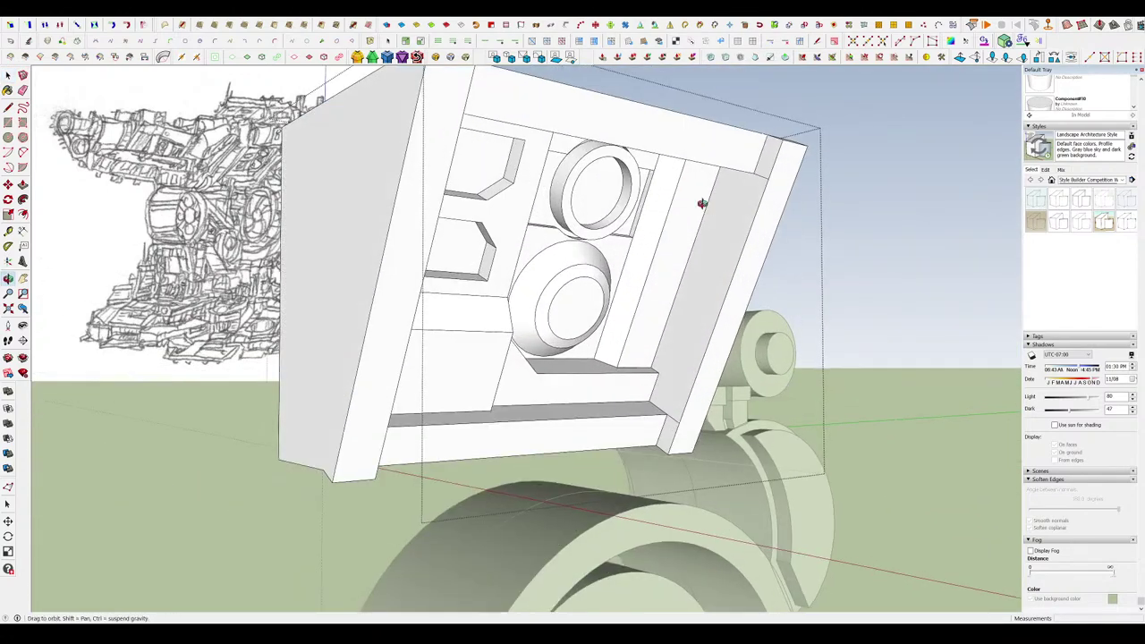
middle_click_drag(702, 204, 686, 176)
key("r")
middle_click_drag(685, 232, 683, 192)
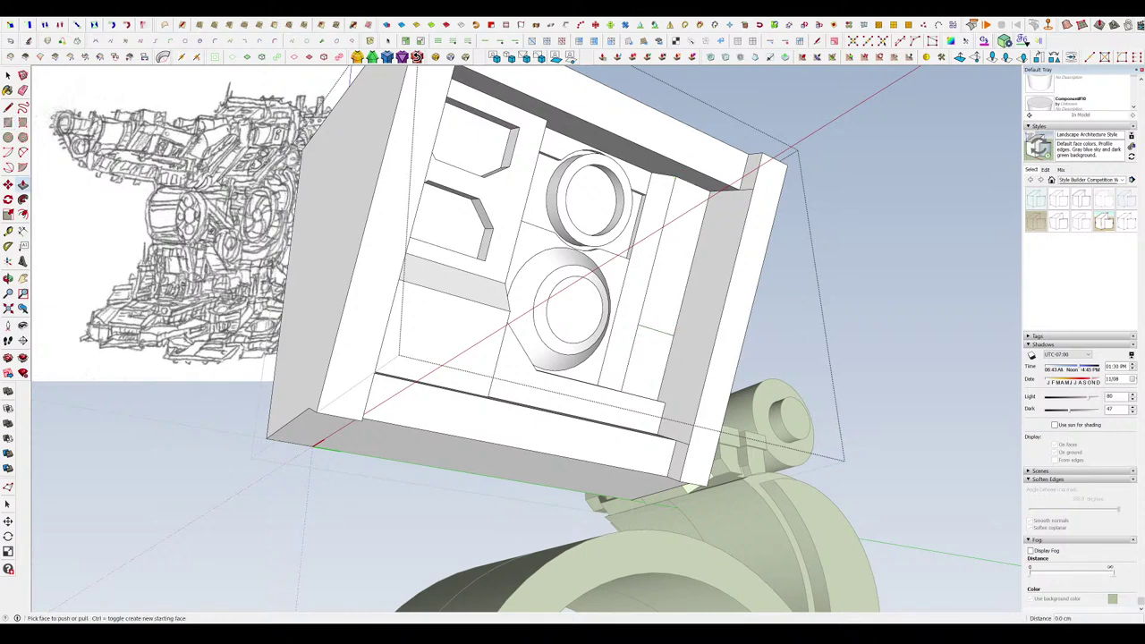
middle_click_drag(680, 523, 695, 567)
scroll(751, 263, "up", 4)
left_click(684, 242)
left_click(718, 230)
scroll(718, 230, "down", 4)
middle_click_drag(718, 230, 732, 189)
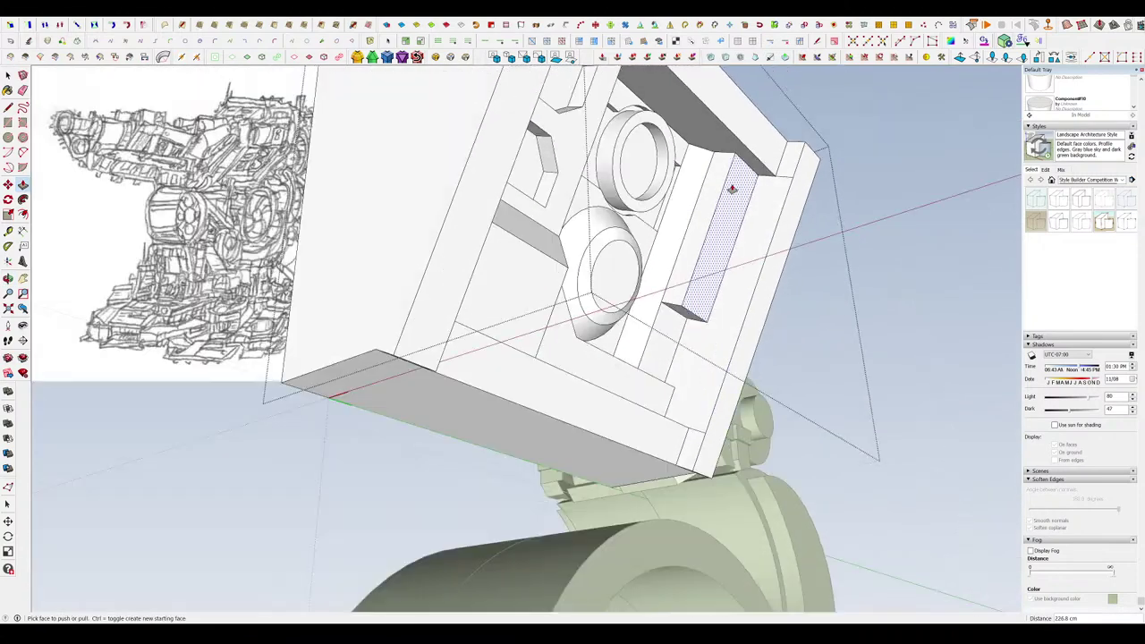
Draw an inset rectangle on the raised section's underside and pull it down toward the panel's lower bar.
scroll(713, 304, "up", 8)
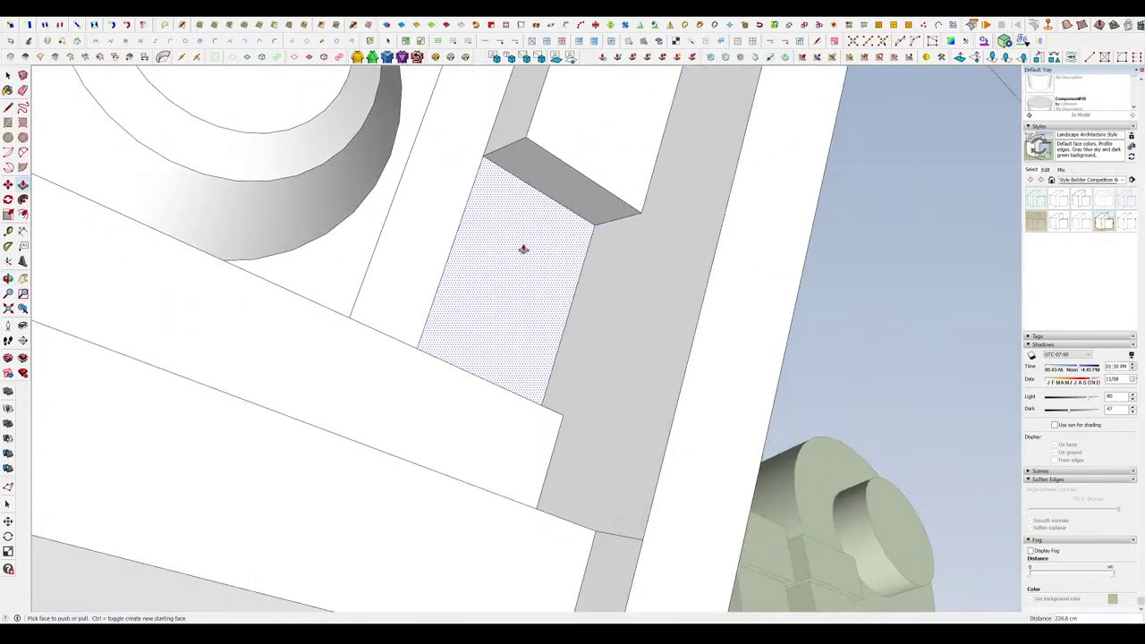
middle_click_drag(523, 249, 458, 78)
key("r")
left_click(531, 146)
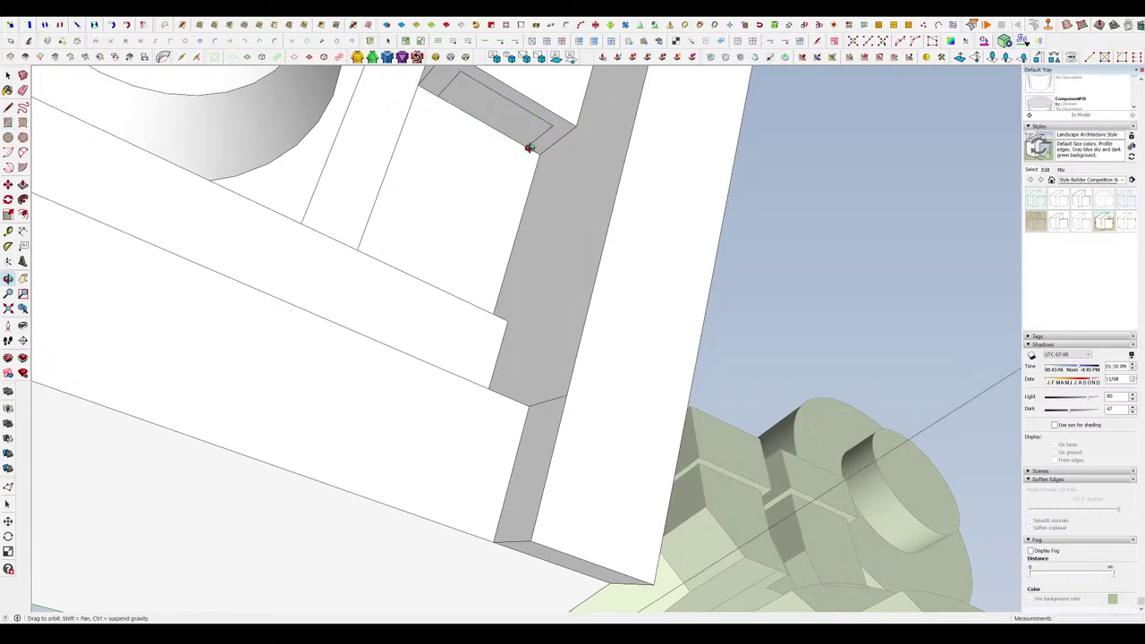
middle_click_drag(529, 146, 586, 205)
key("p")
left_click(626, 235)
left_click(535, 435)
Draw a rectangle at the strip's lower section and push its front face to set the narrower block's depth.
middle_click_drag(535, 435, 609, 230)
key("r")
left_click(651, 350)
key("p")
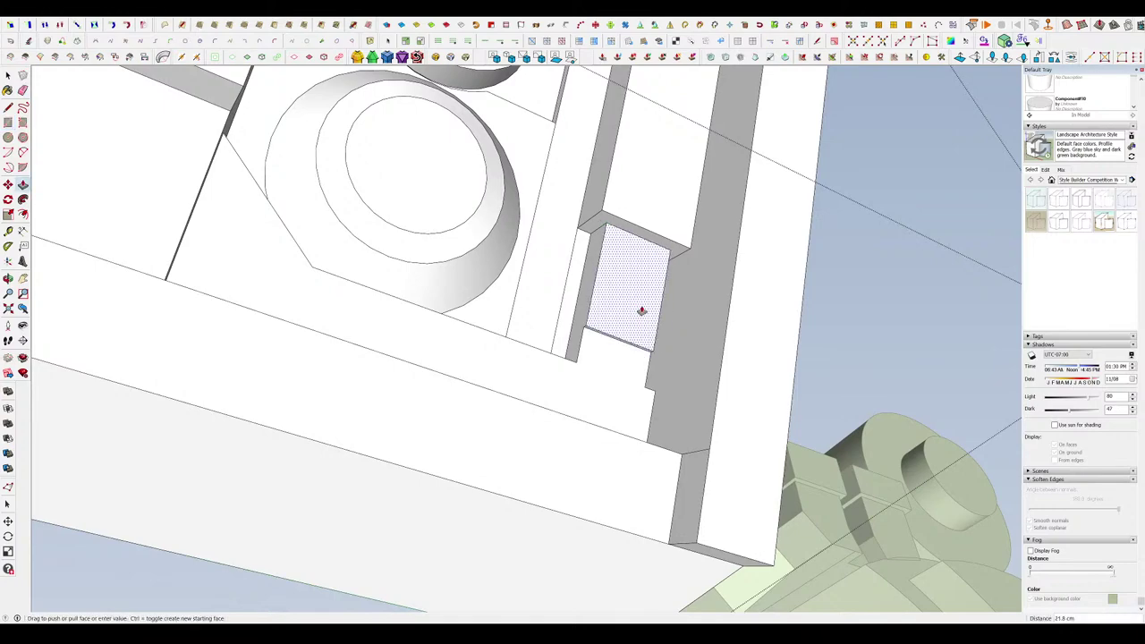
middle_click_drag(641, 309, 620, 570)
left_click(686, 350)
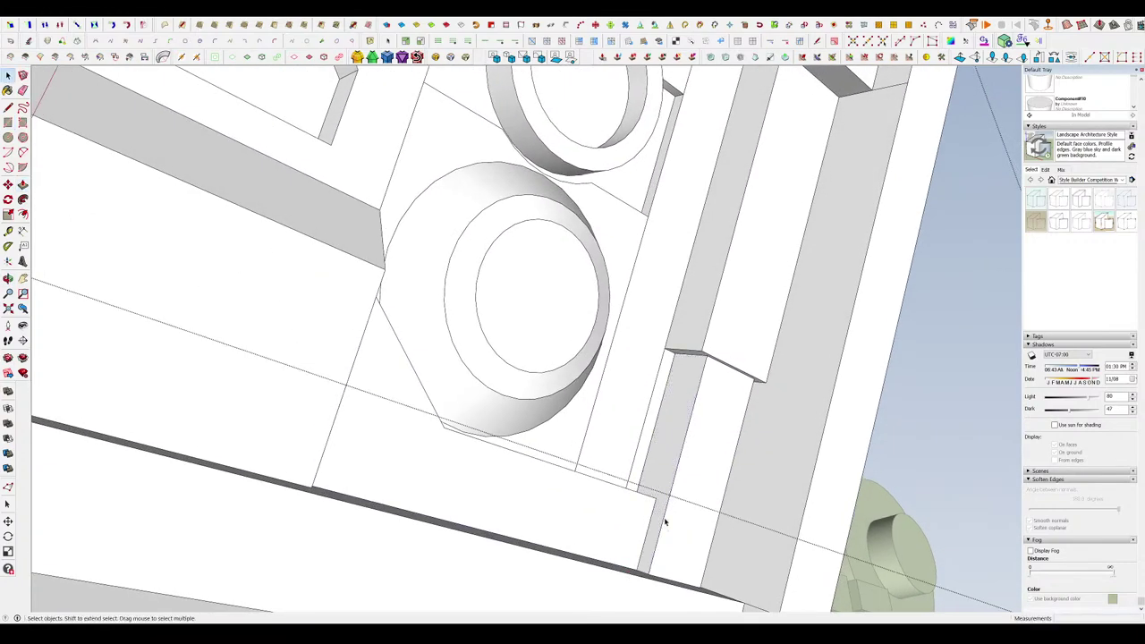
Bevel the straight front edge of the raised bar below the cone with an offset of 100 cm.
scroll(665, 522, "down", 5)
middle_click_drag(665, 521, 662, 488)
scroll(661, 488, "up", 4)
middle_click_drag(626, 340, 603, 396)
scroll(601, 375, "up", 5)
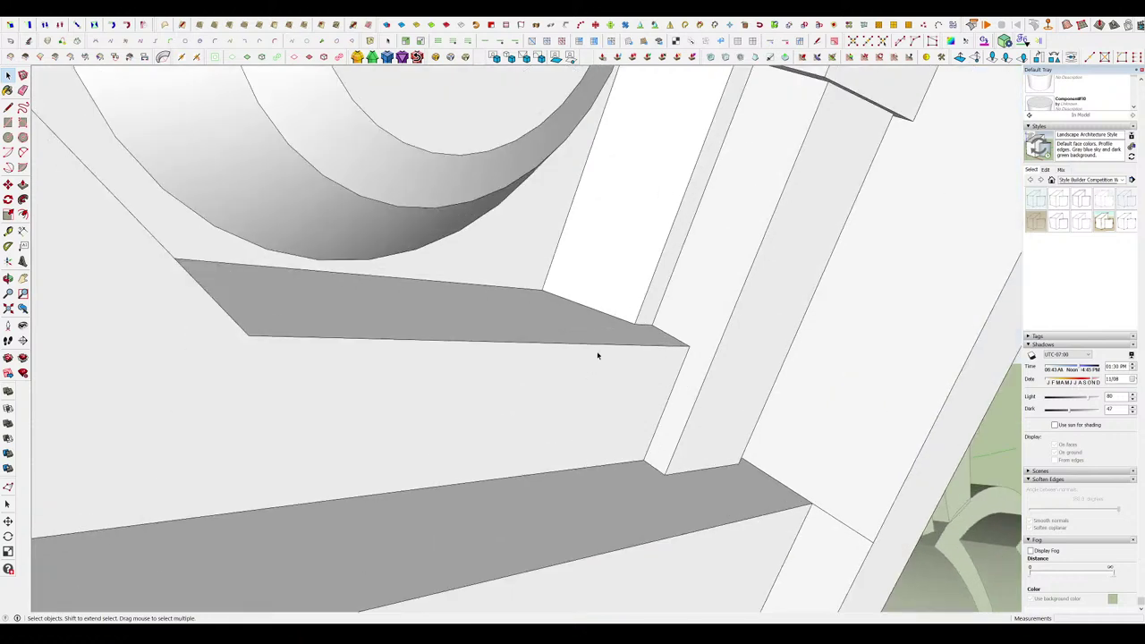
left_click(465, 57)
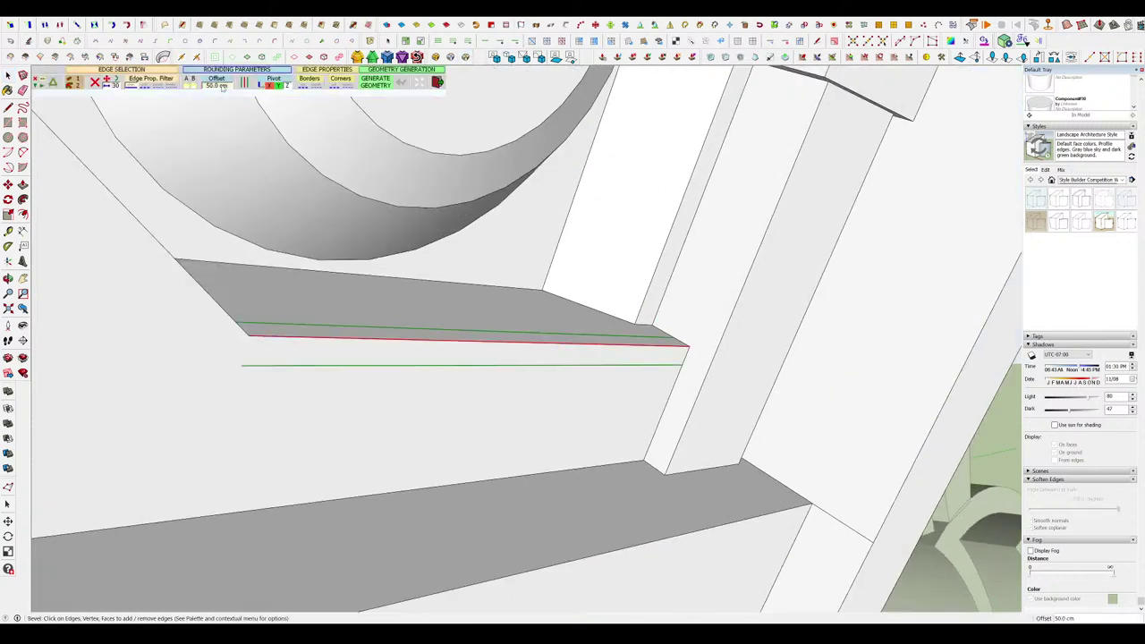
type("100")
key("Return")
key("Return")
Move the small triangular face at the bevel's end along the bar's slanted edge by about 330 cm.
middle_click_drag(536, 349, 376, 376)
scroll(509, 360, "down", 5)
scroll(304, 394, "up", 5)
key("m")
left_click(306, 402)
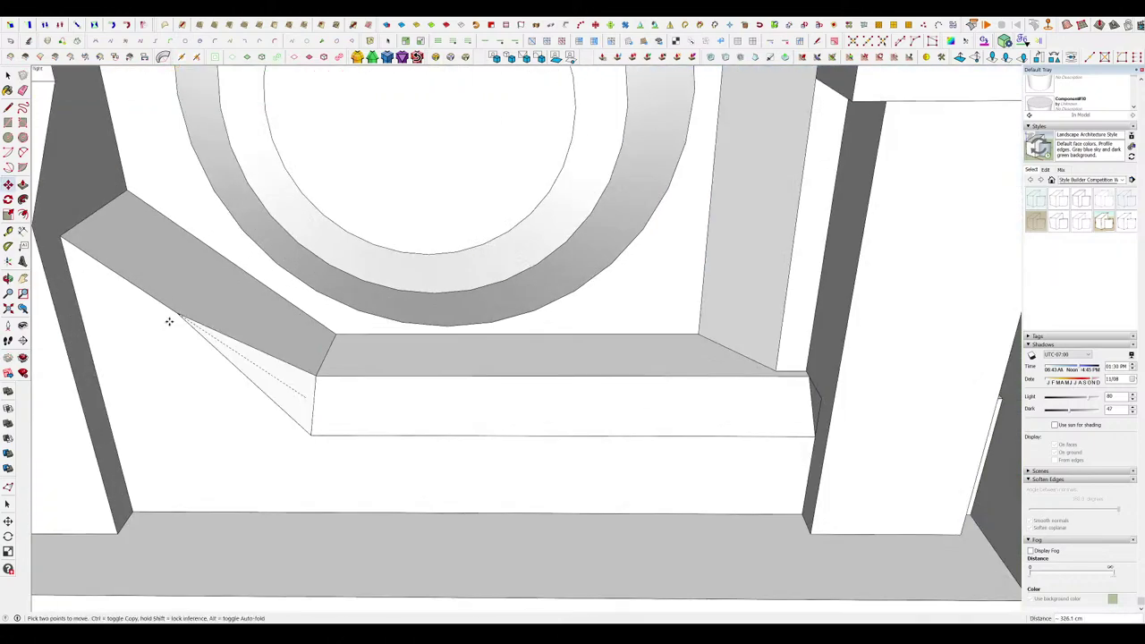
left_click(166, 320)
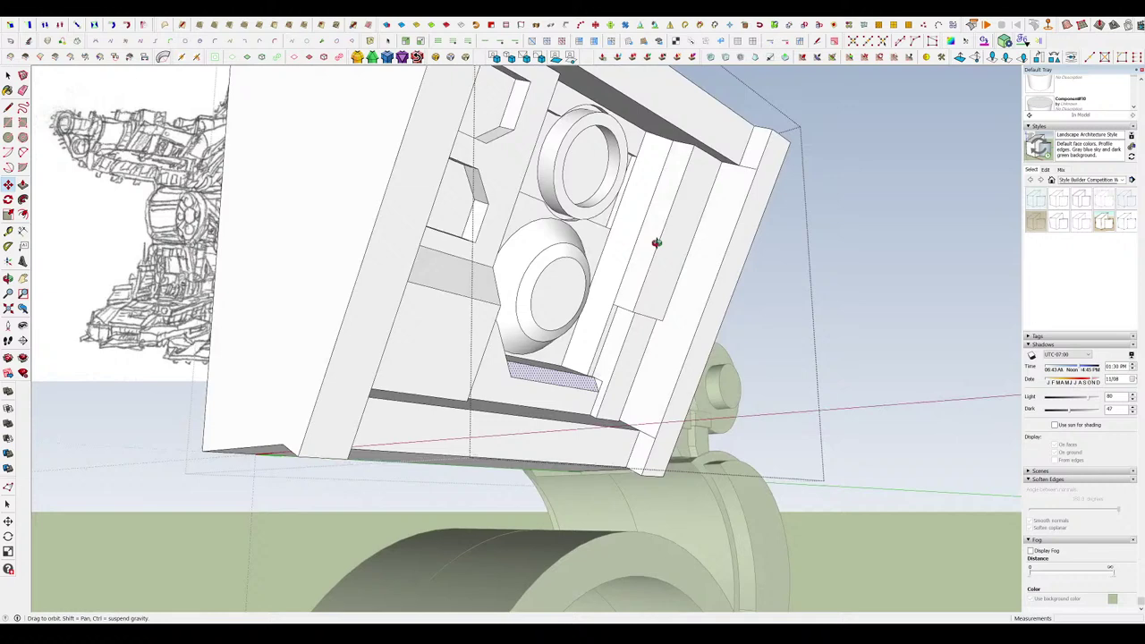
Erase the stray edge at the bevel's other end and move the adjoining strip's narrow side face about 45 cm.
scroll(627, 295, "up", 5)
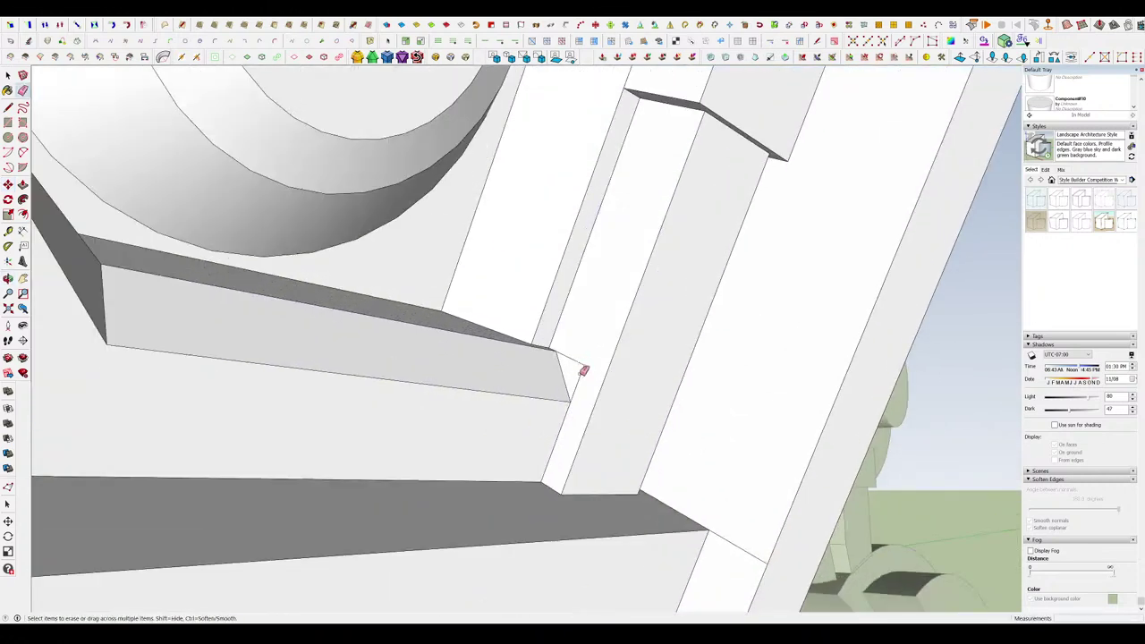
key("e")
scroll(608, 429, "up", 5)
key("m")
left_click(539, 320)
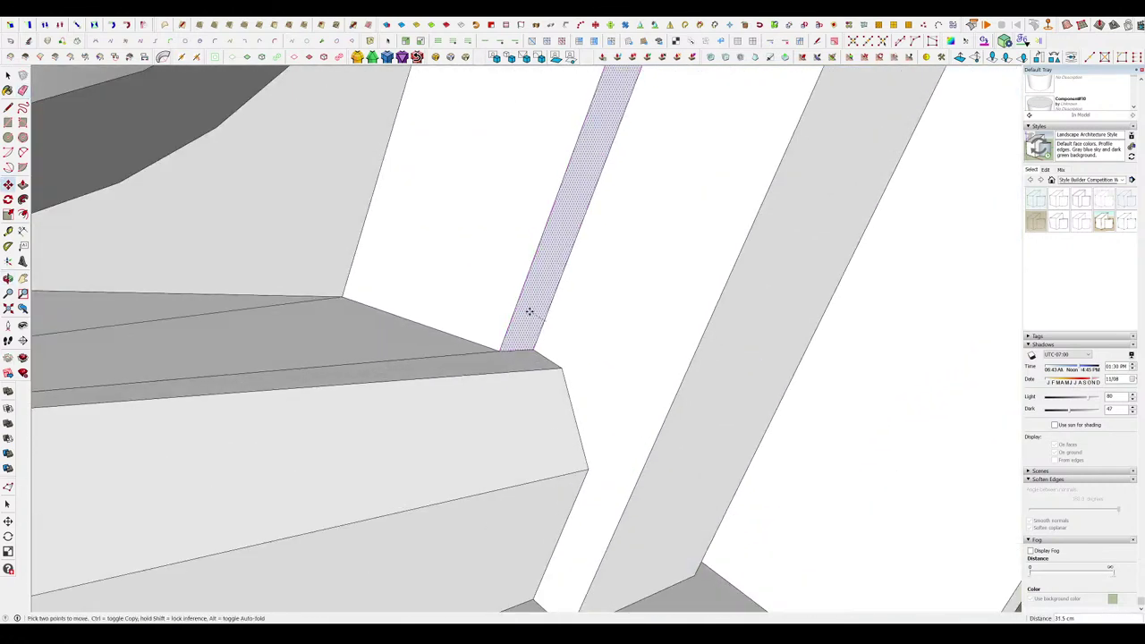
left_click(521, 309)
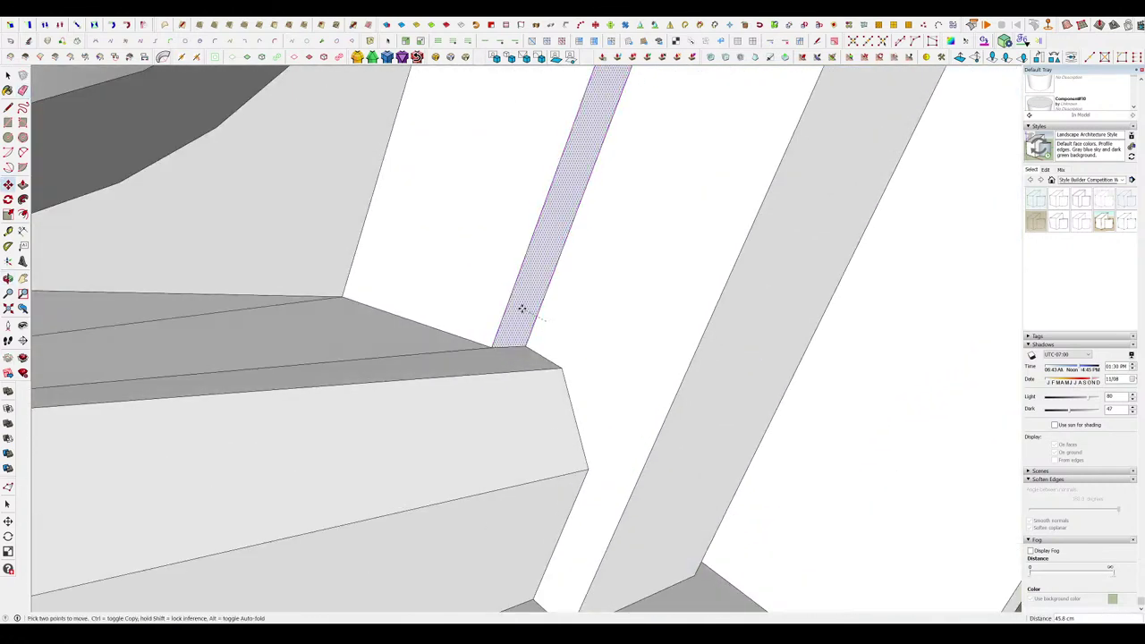
key("space")
Close the upper body box and review the whole mech beside the reference sketch.
middle_click_drag(524, 307, 650, 332)
scroll(609, 385, "down", 5)
scroll(639, 309, "down", 6)
left_click(797, 370)
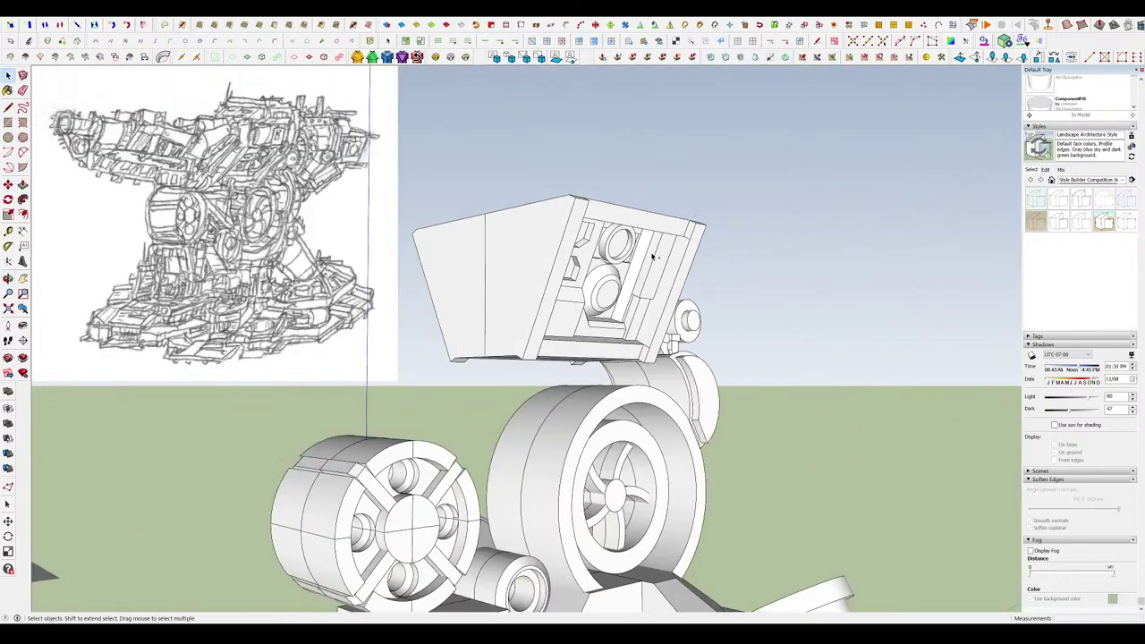
scroll(653, 257, "down", 6)
middle_click_drag(655, 268, 727, 447)
scroll(727, 451, "up", 2)
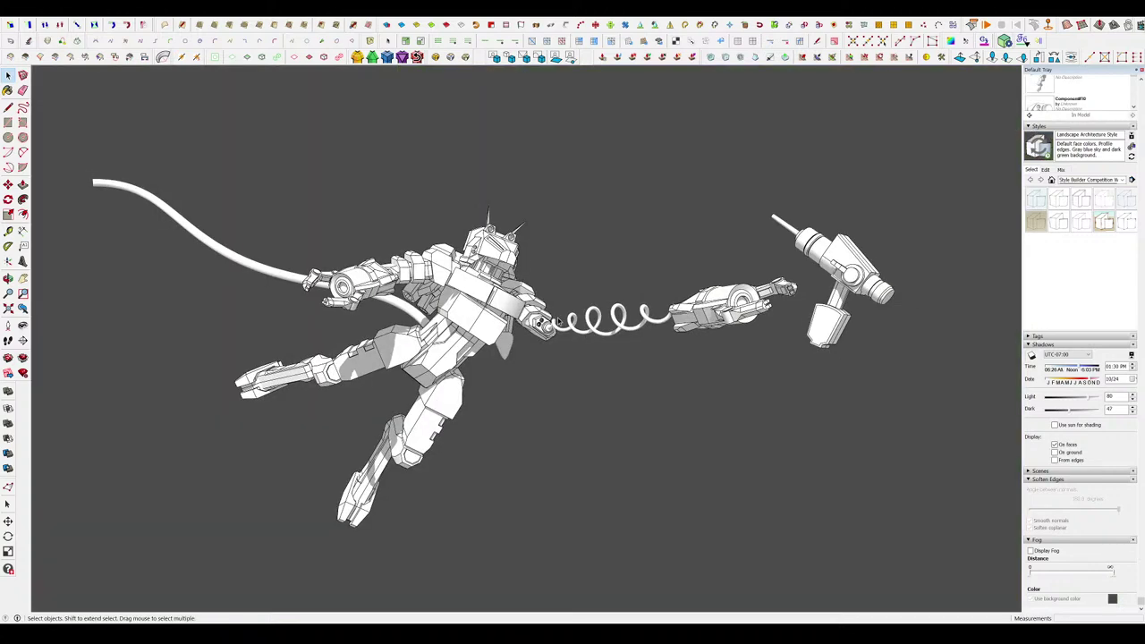
Examine the flying robot model with its coiled cable and detached forearm from closer up.
scroll(560, 317, "up", 2)
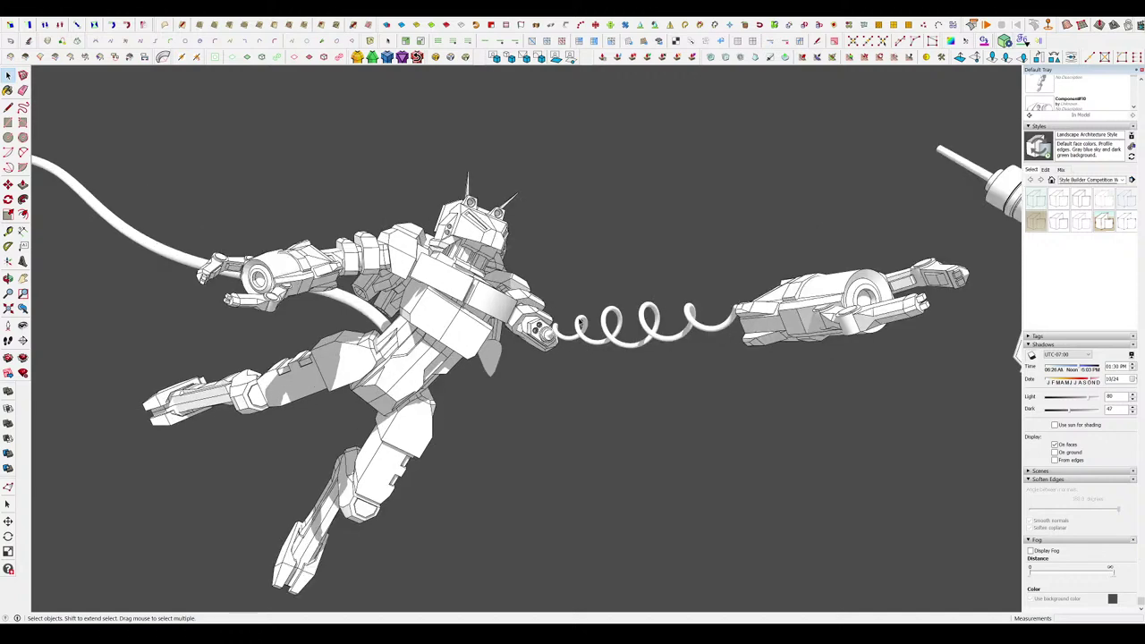
scroll(587, 324, "up", 2)
scroll(616, 334, "down", 2)
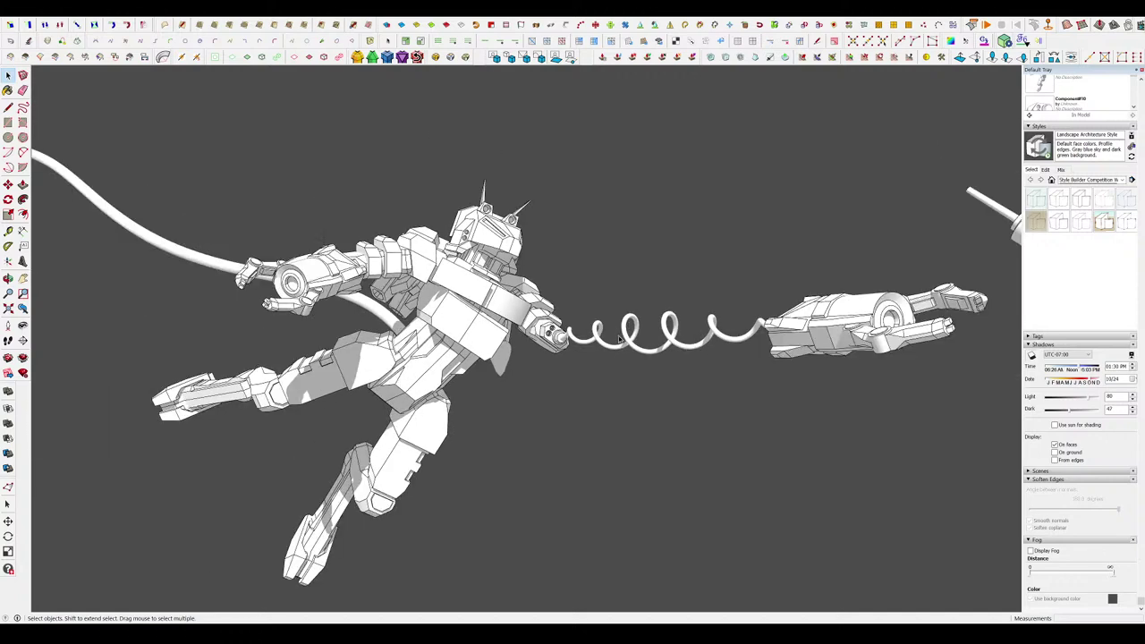
scroll(309, 243, "up", 2)
scroll(393, 242, "up", 5)
mouse_move(396, 243)
middle_mouse_down()
mouse_move(587, 296)
mouse_move(539, 268)
mouse_move(552, 302)
mouse_move(976, 455)
mouse_move(864, 309)
mouse_move(912, 340)
mouse_move(388, 277)
mouse_move(493, 273)
mouse_move(492, 190)
mouse_move(531, 225)
mouse_move(520, 195)
middle_mouse_up()
scroll(587, 296, "down", 3)
scroll(520, 196, "up", 4)
scroll(588, 247, "down", 5)
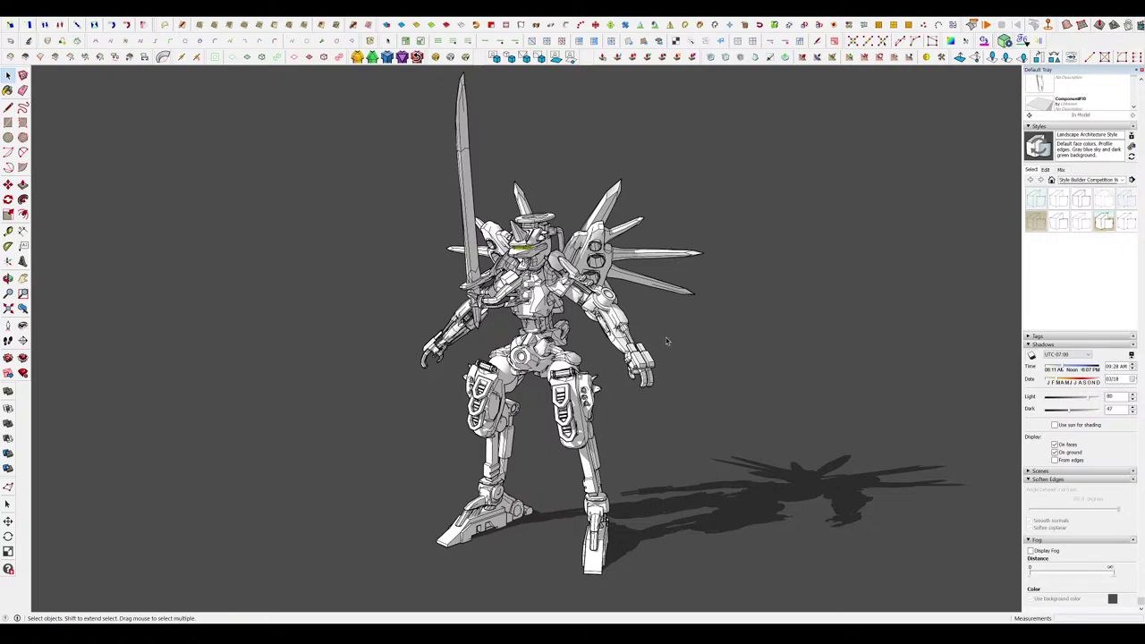
Examine the winged robot holding the sword from several angles, including its head and torso details.
middle_click_drag(666, 340, 975, 407)
scroll(536, 309, "up", 3)
middle_click_drag(536, 309, 116, 184)
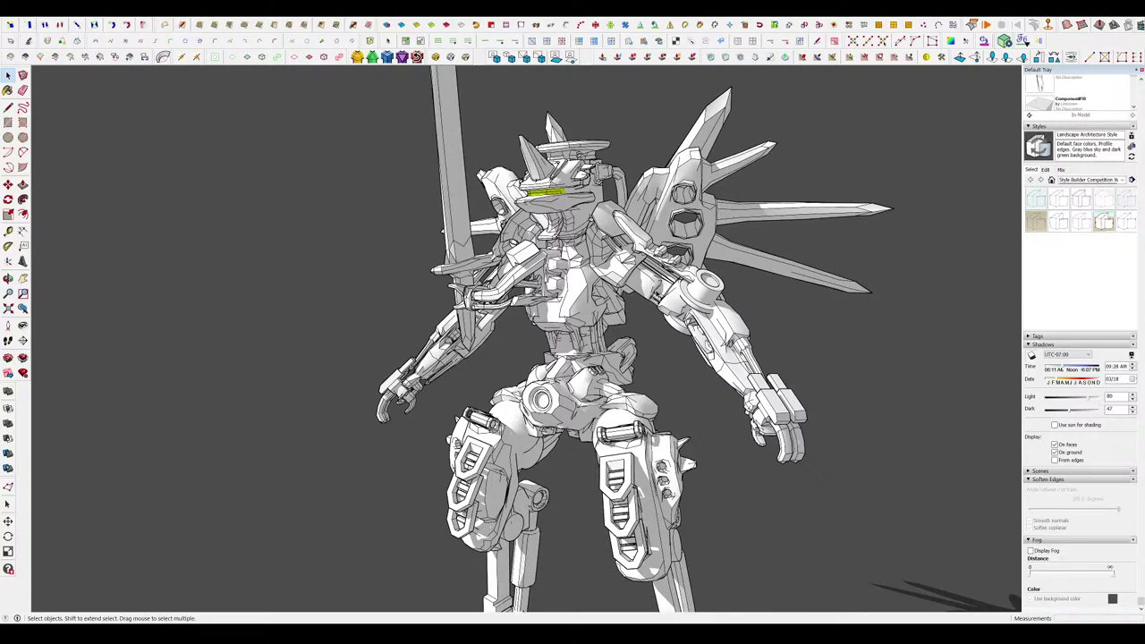
mouse_move(660, 293)
middle_mouse_down()
mouse_move(378, 301)
mouse_move(653, 203)
middle_mouse_up()
scroll(653, 203, "up", 2)
middle_click_drag(510, 207, 528, 268)
scroll(555, 198, "down", 3)
scroll(514, 271, "down", 4)
Draw a rectangle on the ground beside the winged robot and pull it up into a box.
key("r")
left_click(703, 383)
left_click(783, 437)
key("p")
left_click(752, 410)
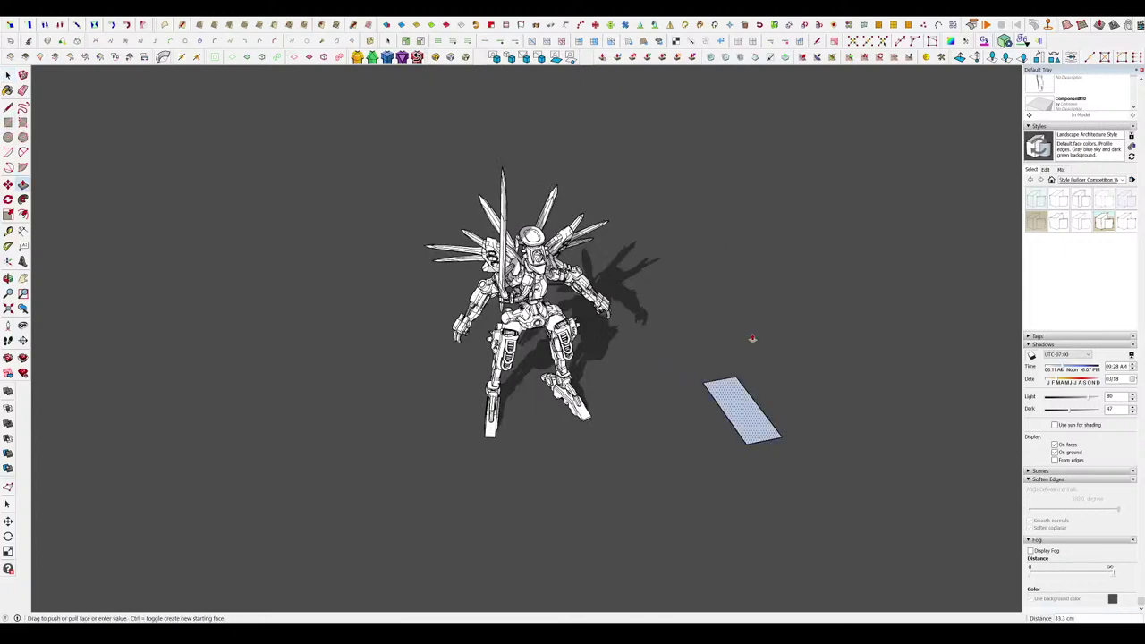
left_click(752, 340)
Draw a rectangle on the upper corner of the box's side and pull it out about 1700 cm into an arm.
key("r")
left_click(736, 341)
left_click(754, 410)
key("p")
left_click(744, 384)
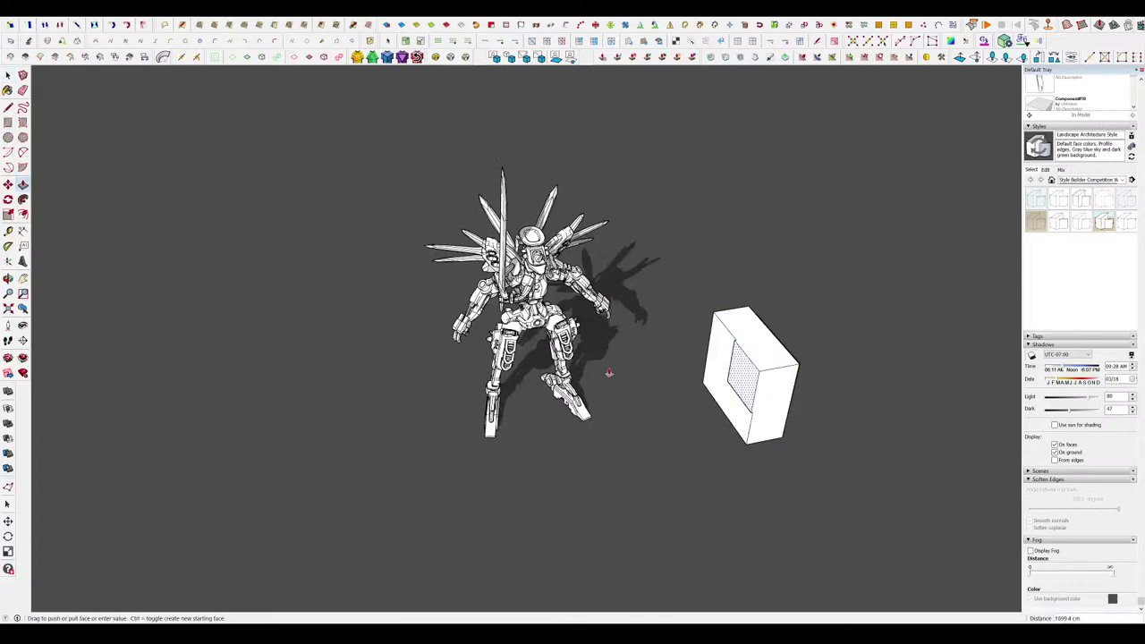
left_click(605, 379)
Push the arm's end face back about 770 cm to shorten the block's projection.
middle_click_drag(608, 379, 921, 414)
scroll(644, 312, "up", 4)
key("space")
double_click(648, 299)
middle_click_drag(644, 313, 677, 146)
triple_click(705, 299)
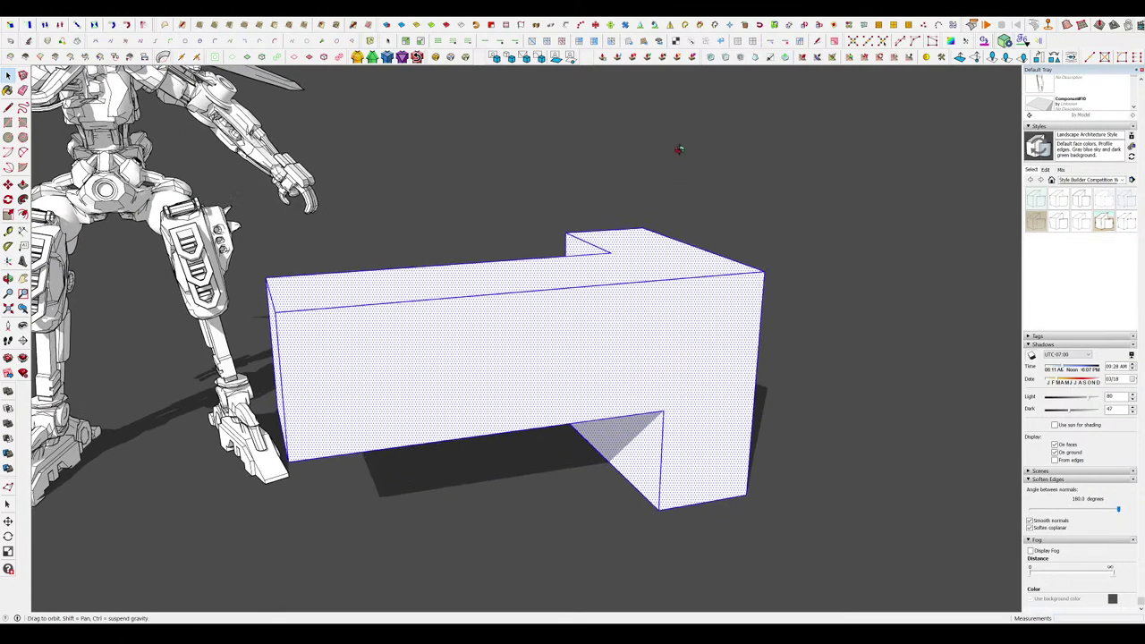
middle_click_drag(748, 340, 456, 361)
left_click(324, 370)
middle_click_drag(324, 369, 473, 334)
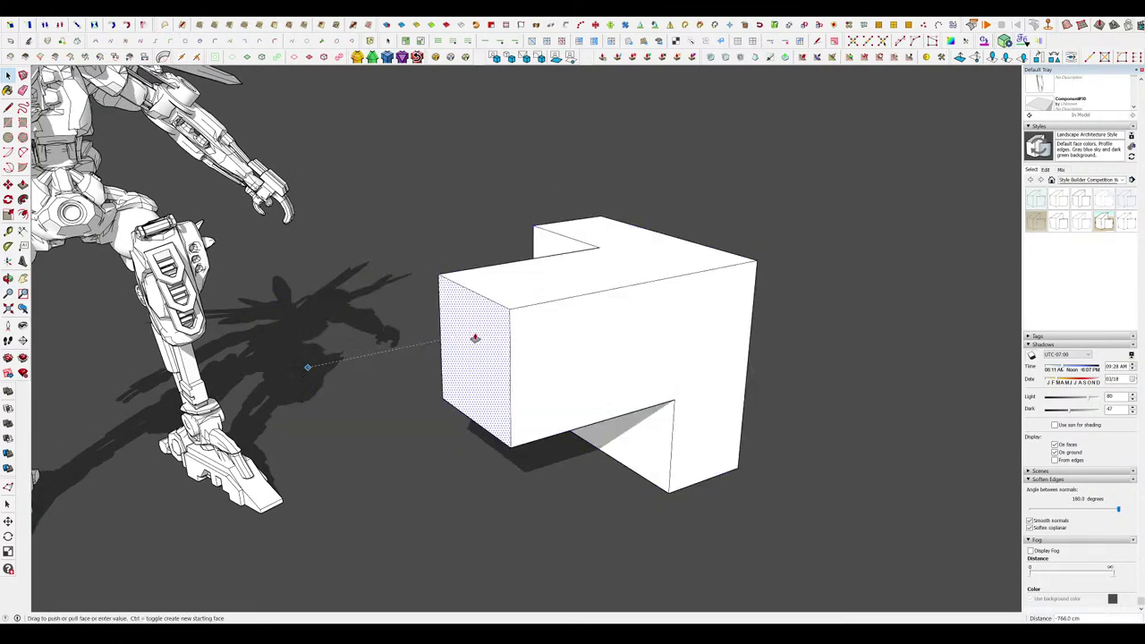
middle_click_drag(531, 358, 636, 375)
Select the entire demonstration block beside the robot and delete it.
triple_click(637, 374)
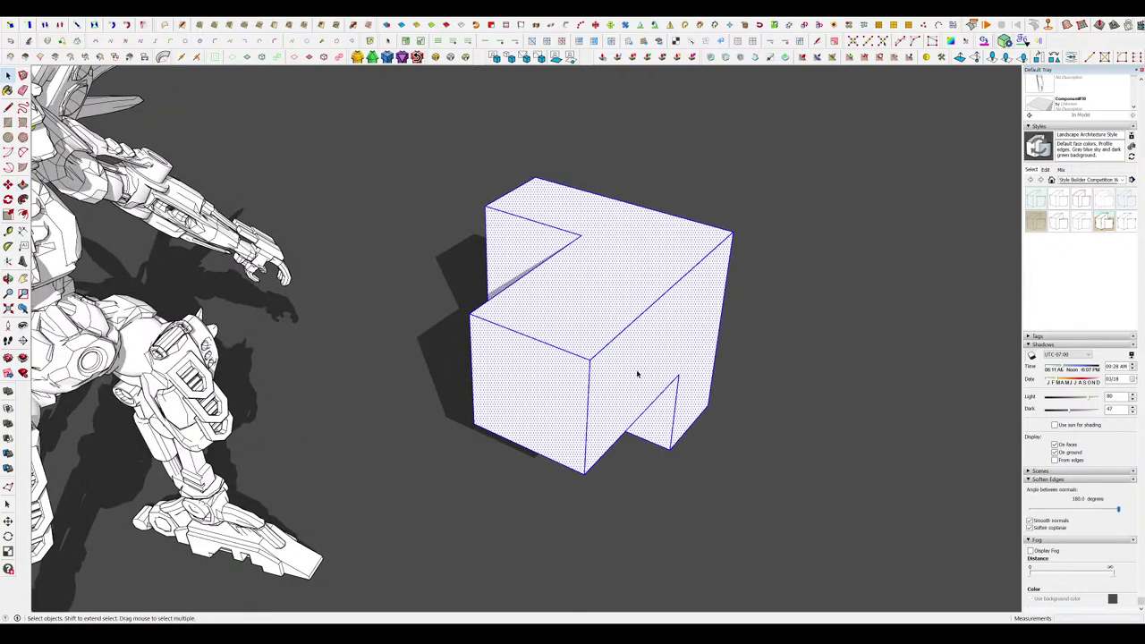
scroll(638, 374, "down", 4)
left_click(759, 379)
middle_click_drag(759, 379, 719, 459)
double_click(663, 446)
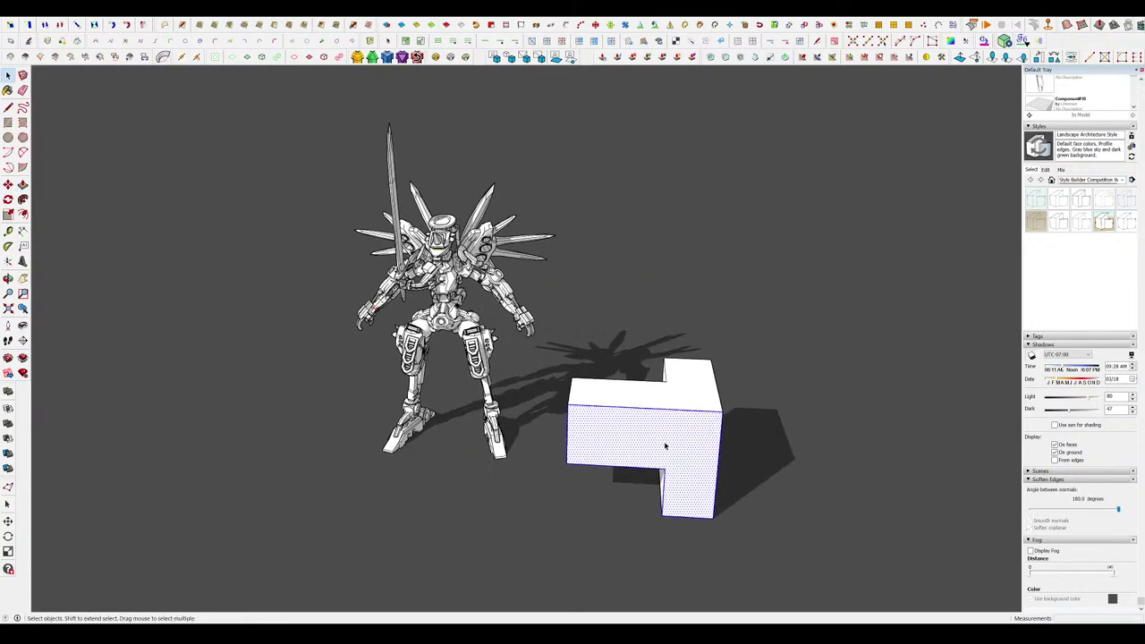
triple_click(667, 446)
key("Delete")
Review the winged robot up close and from above, checking its overall form and detailed parts.
middle_click_drag(687, 438, 626, 420)
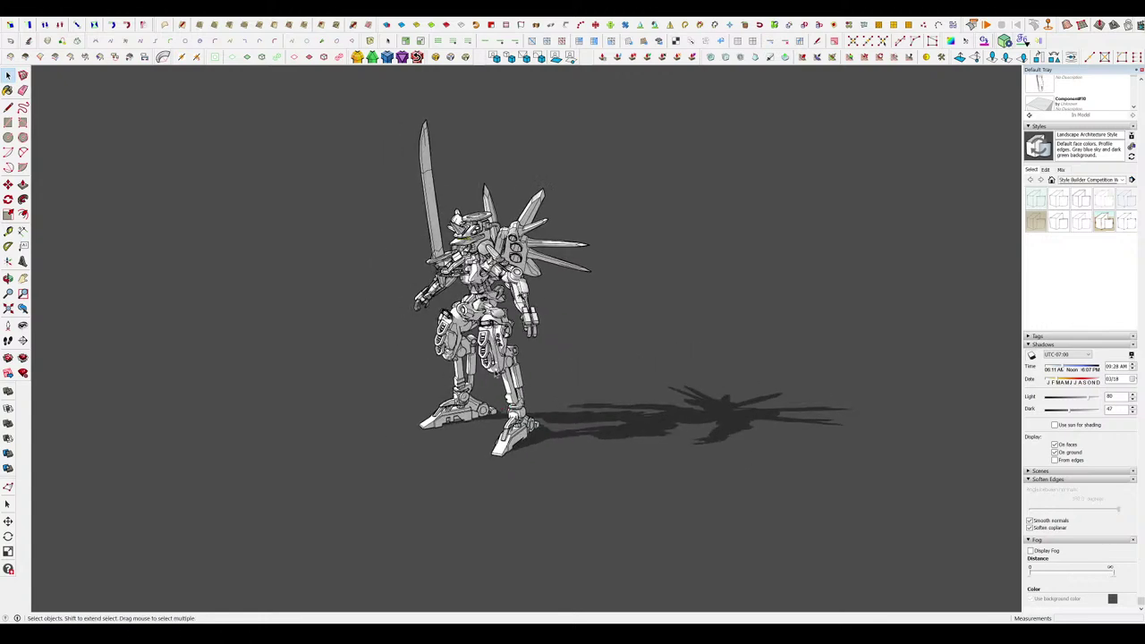
scroll(573, 340, "up", 5)
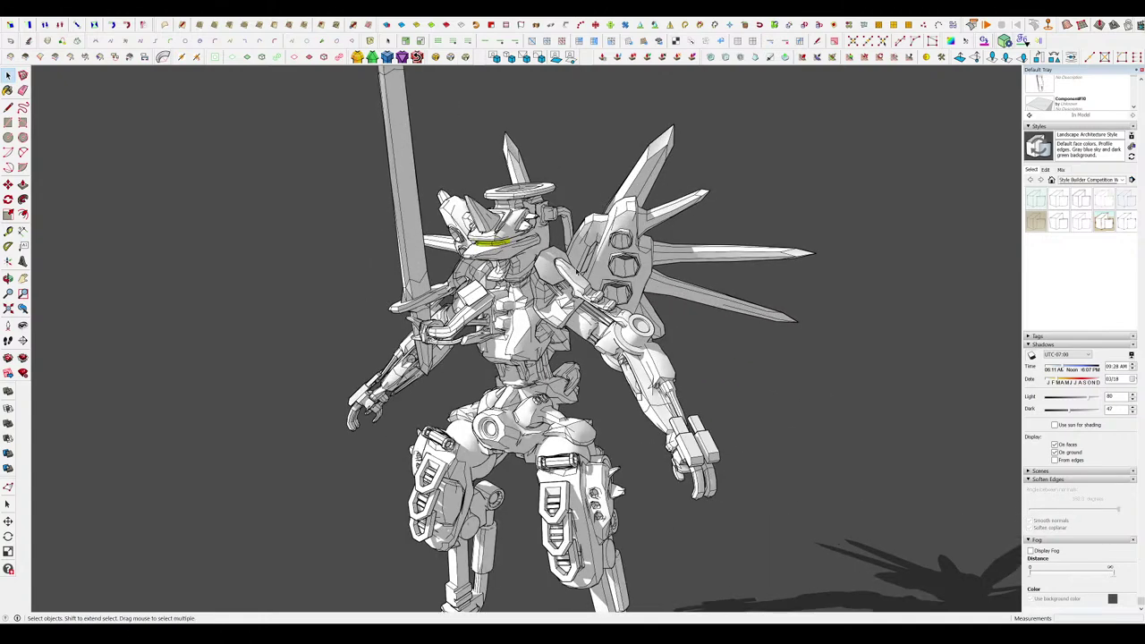
scroll(575, 268, "down", 2)
mouse_move(575, 268)
middle_mouse_down()
mouse_move(583, 246)
mouse_move(589, 278)
middle_mouse_up()
scroll(580, 251, "down", 2)
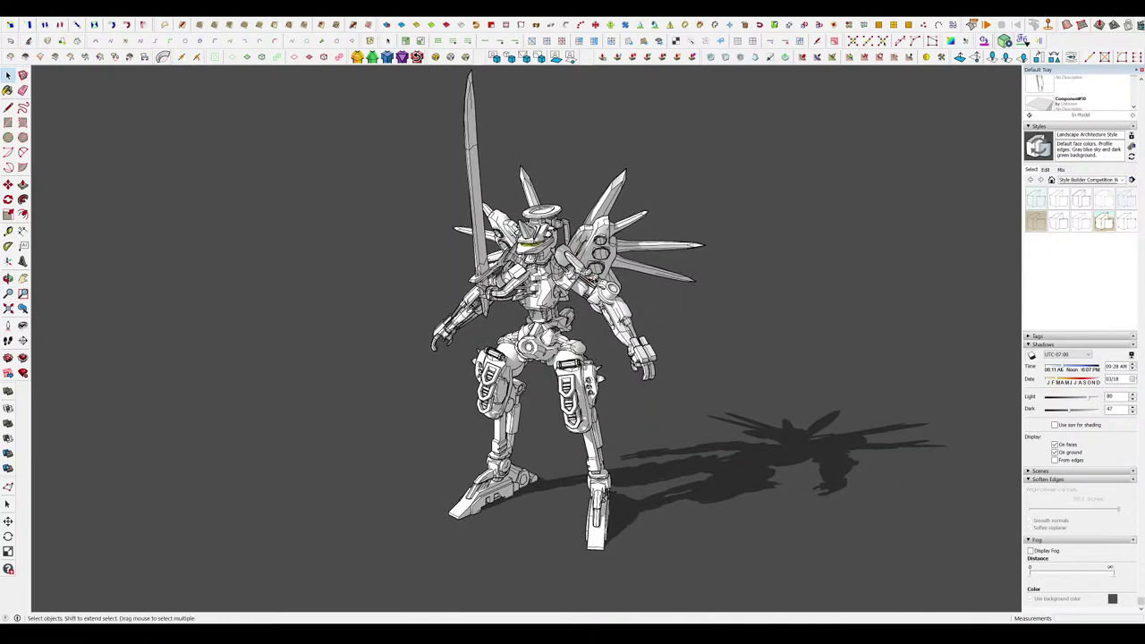
scroll(626, 264, "down", 3)
scroll(621, 255, "up", 5)
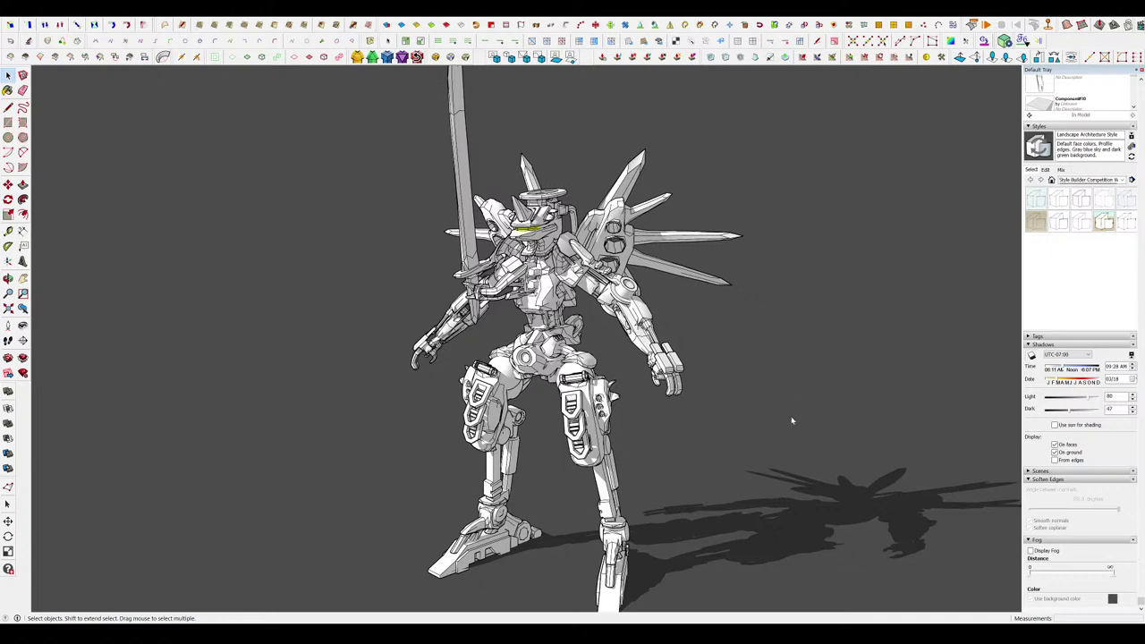
middle_click_drag(792, 414, 840, 474)
scroll(769, 317, "down", 3)
middle_click_drag(769, 318, 787, 376)
scroll(769, 358, "down", 2)
Draw a long rectangle on the open ground beside the robot and pull it up about 460 cm into a slab.
key("r")
left_click(344, 383)
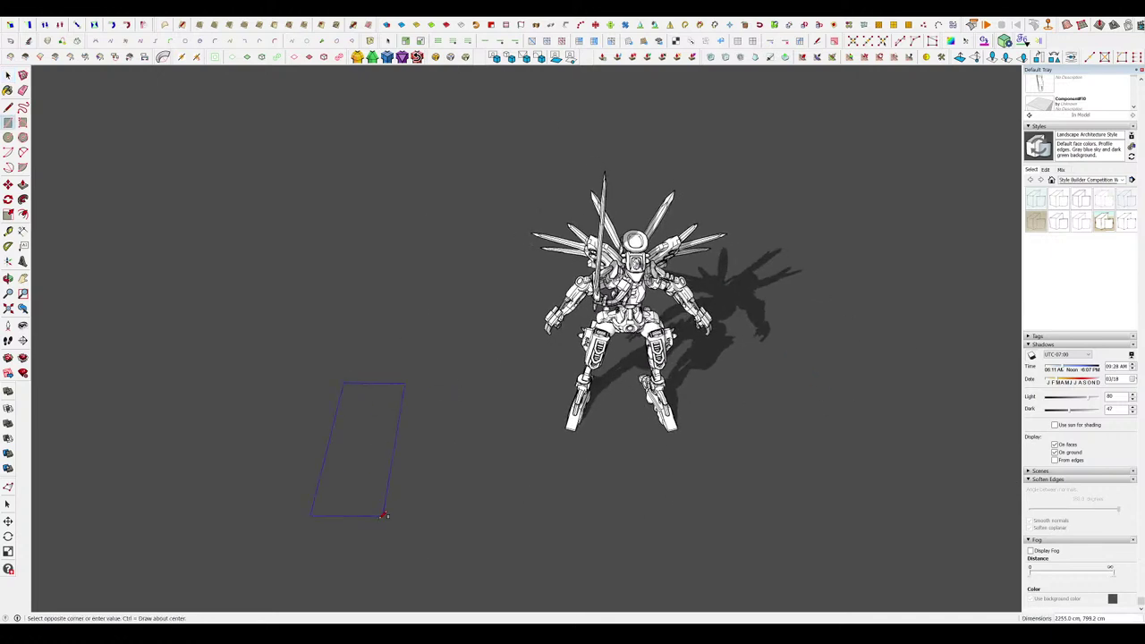
left_click(355, 525)
middle_click_drag(354, 525, 274, 442)
scroll(274, 442, "up", 3)
key("p")
left_click(381, 449)
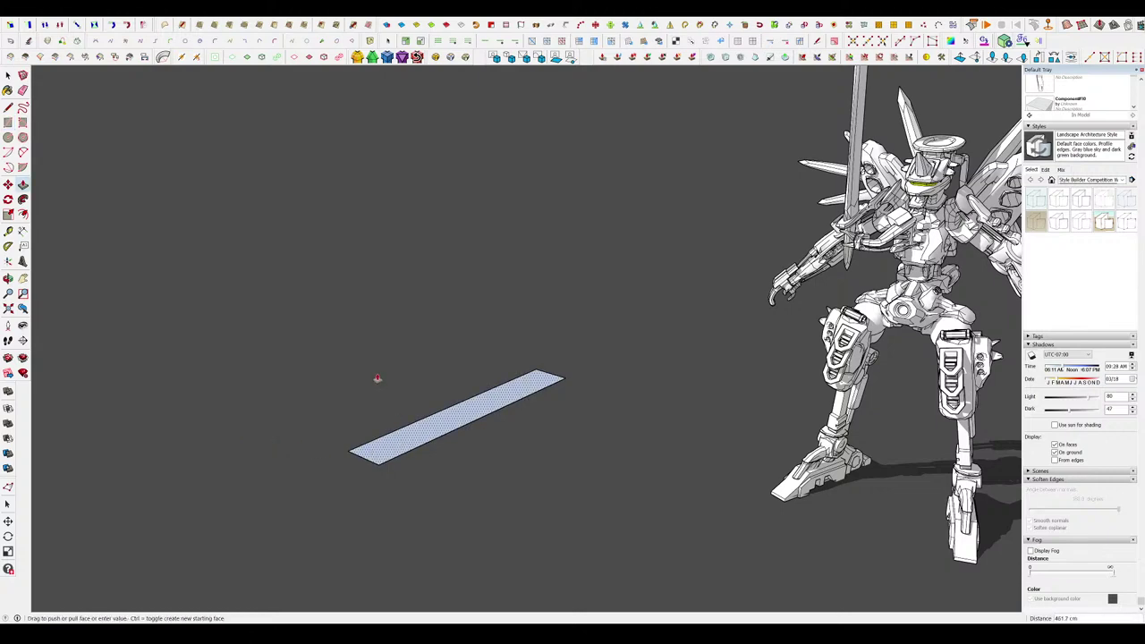
left_click(379, 381)
Push in the slab's long side to make it thinner and lower its top face.
mouse_move(379, 381)
middle_mouse_down()
mouse_move(394, 413)
mouse_move(415, 404)
mouse_move(386, 393)
middle_mouse_up()
left_click(415, 409)
left_click(396, 400)
scroll(414, 403, "up", 4)
left_click(361, 302)
left_click(356, 402)
Draw a second rectangle on the ground next to the low wall and pull it up into a tall upright block.
key("r")
left_click(515, 433)
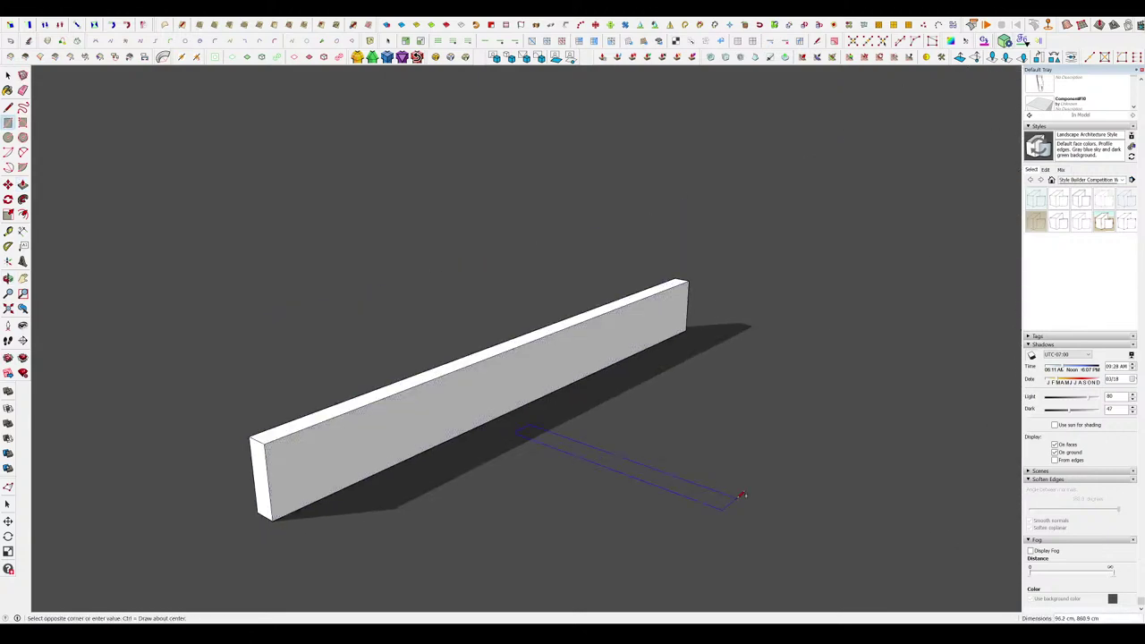
left_click(783, 452)
key("p")
left_click_drag(709, 459, 591, 300)
Draw a two-point arc on the tall block's narrow side face, from its upper back corner down to the front edge's midpoint.
key("space")
double_click(583, 297)
middle_click_drag(583, 297, 565, 248)
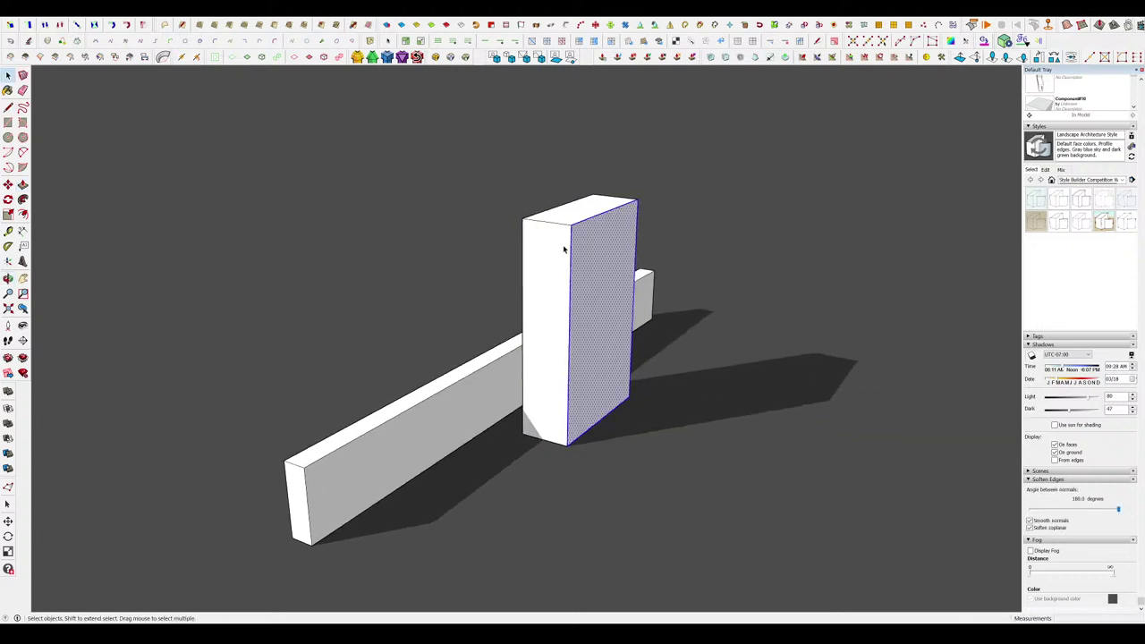
key("l")
key("a")
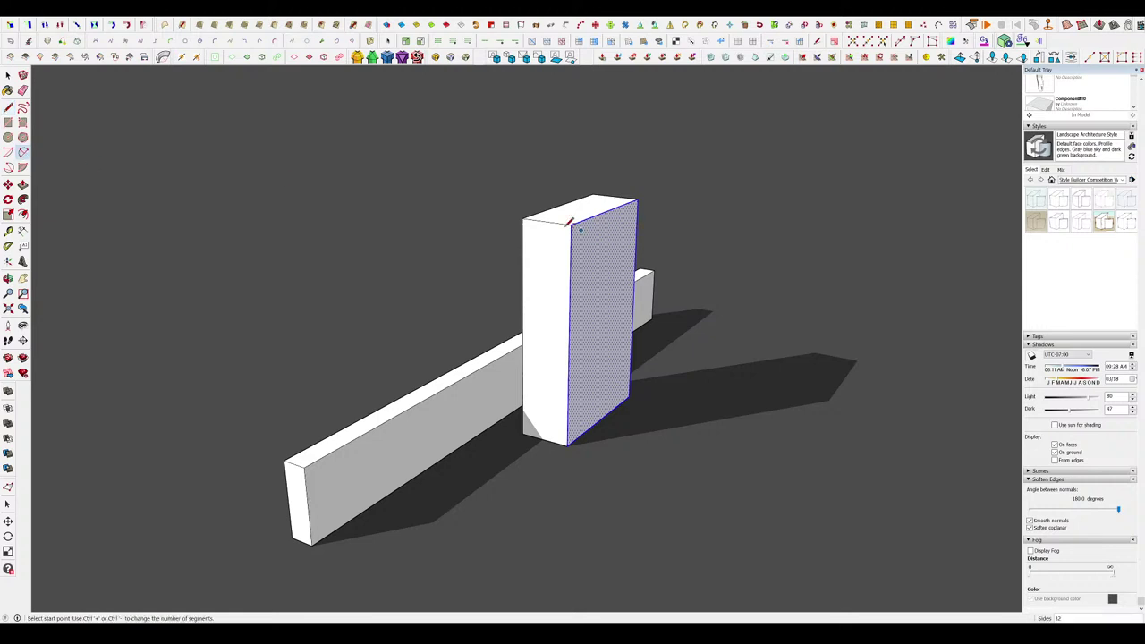
left_click(523, 218)
left_click(569, 347)
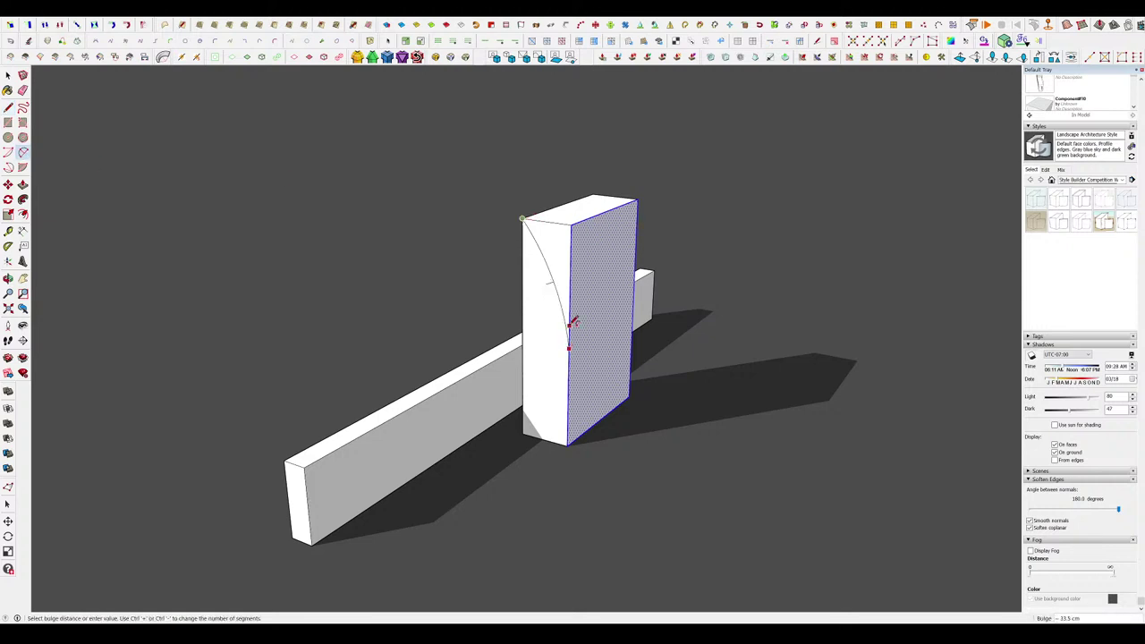
left_click(570, 325)
Push the area outside the arc through the block's full width, leaving a curved upper front.
key("p")
left_click(561, 254)
left_click(752, 198)
key("ctrl+z")
left_click(567, 270)
left_click(713, 220)
key("space")
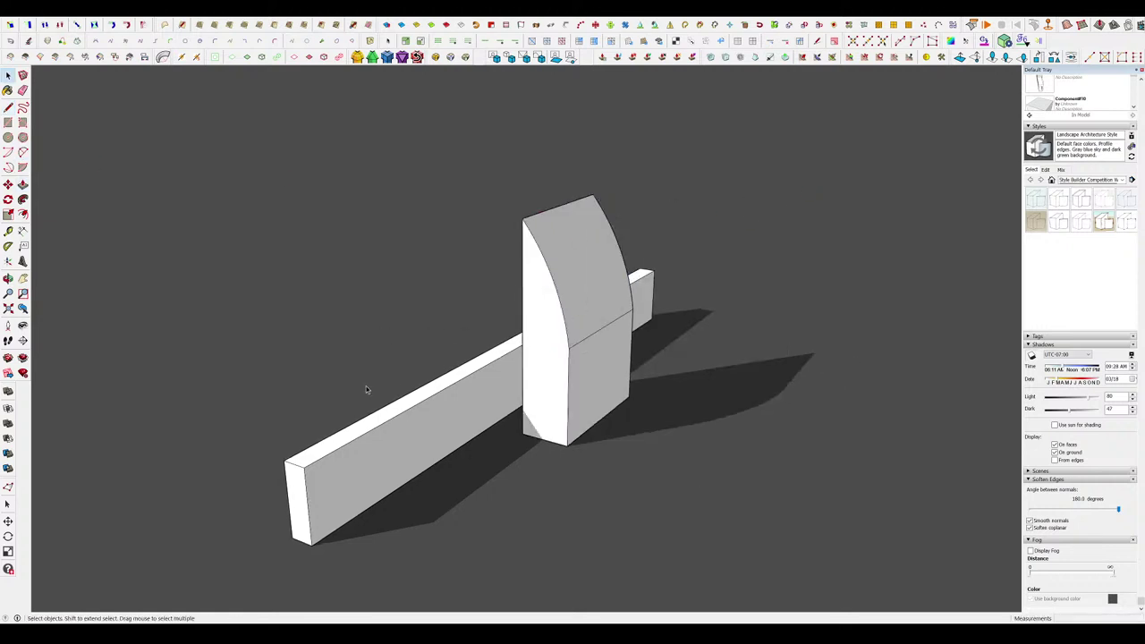
Go back to the winged robot and examine the layered armor plates on its thigh from close range and from the side.
scroll(385, 383, "down", 4)
scroll(894, 394, "up", 5)
double_click(787, 181)
scroll(778, 188, "up", 4)
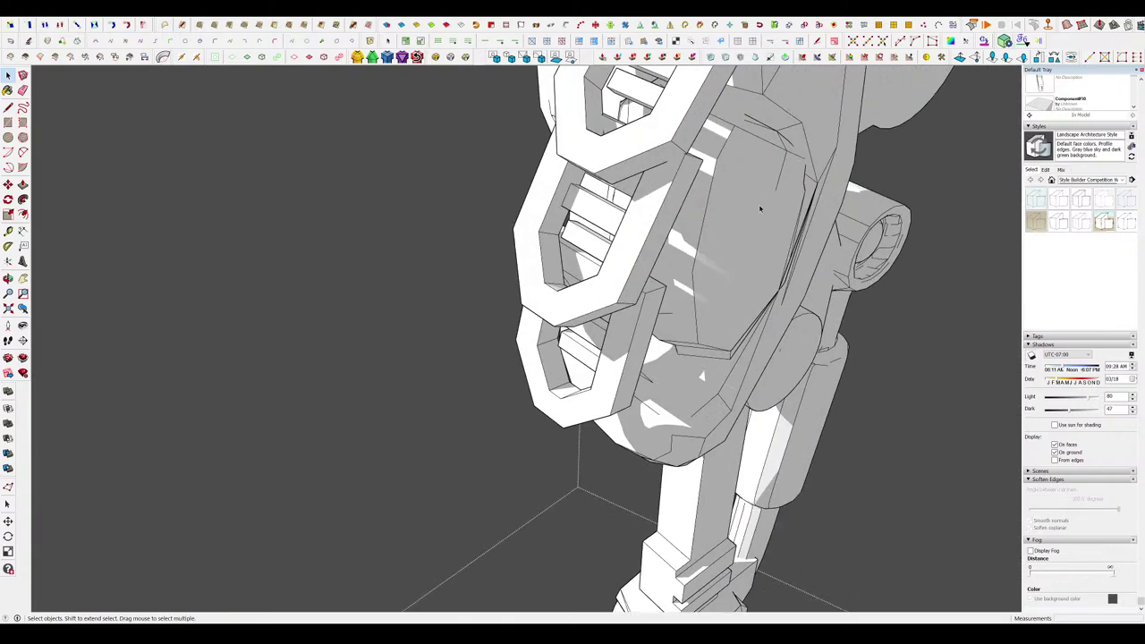
middle_click_drag(759, 206, 886, 243)
left_click(667, 268)
middle_click_drag(667, 268, 981, 276)
scroll(657, 267, "down", 5)
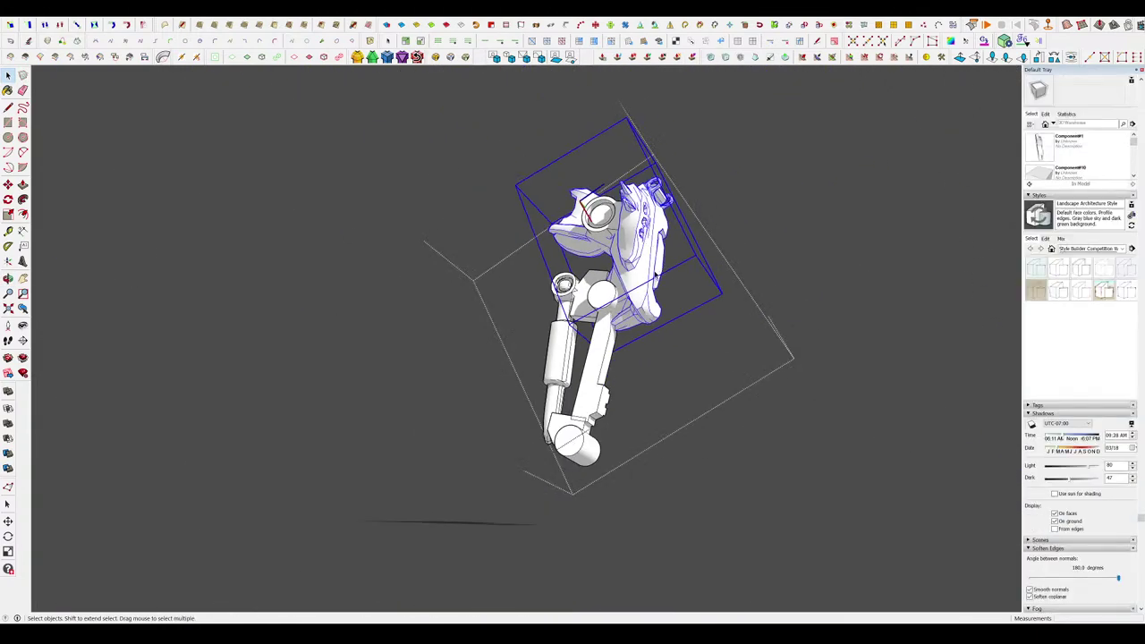
Open the thigh armor group and examine the faceted surfaces that form its shell.
double_click(654, 270)
key("ctrl+a")
left_click(781, 316)
scroll(769, 304, "up", 3)
middle_click_drag(707, 291, 460, 173)
scroll(754, 264, "up", 3)
double_click(651, 225)
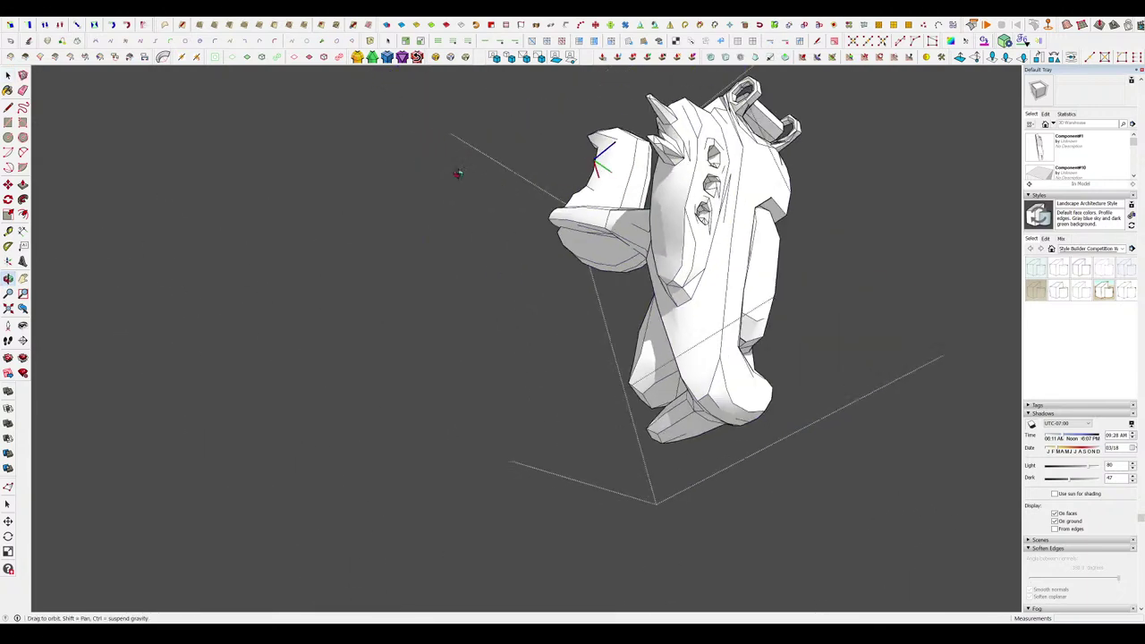
scroll(630, 180, "up", 2)
left_click(631, 181)
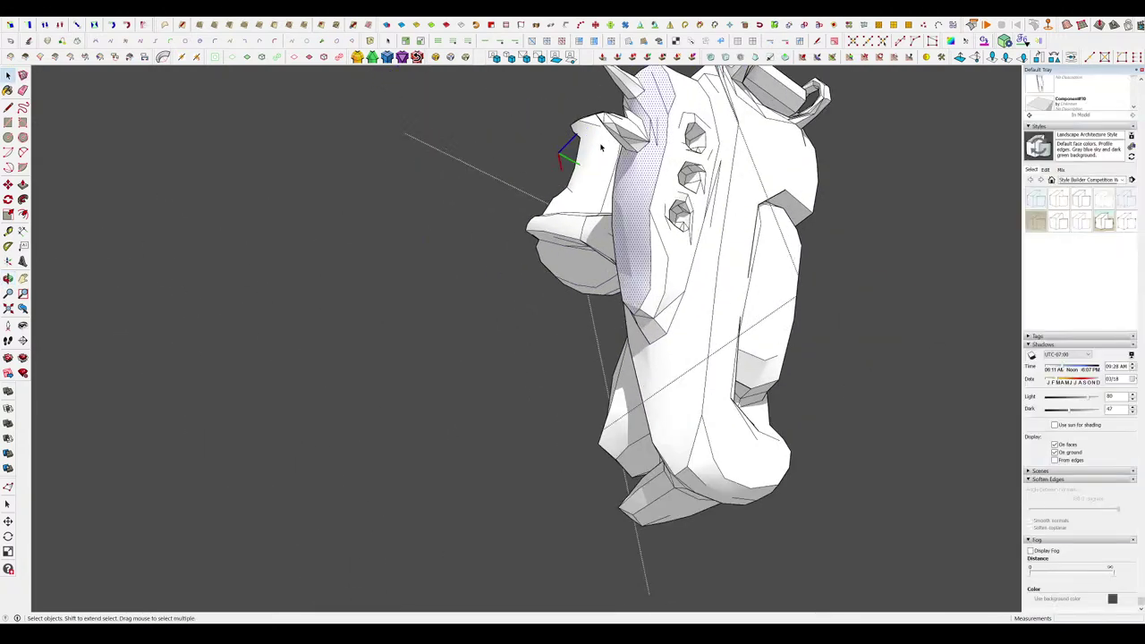
Examine the thigh armor's outer side together with the lower leg, and leave the nested groups.
middle_click_drag(740, 147, 420, 207)
scroll(605, 209, "down", 3)
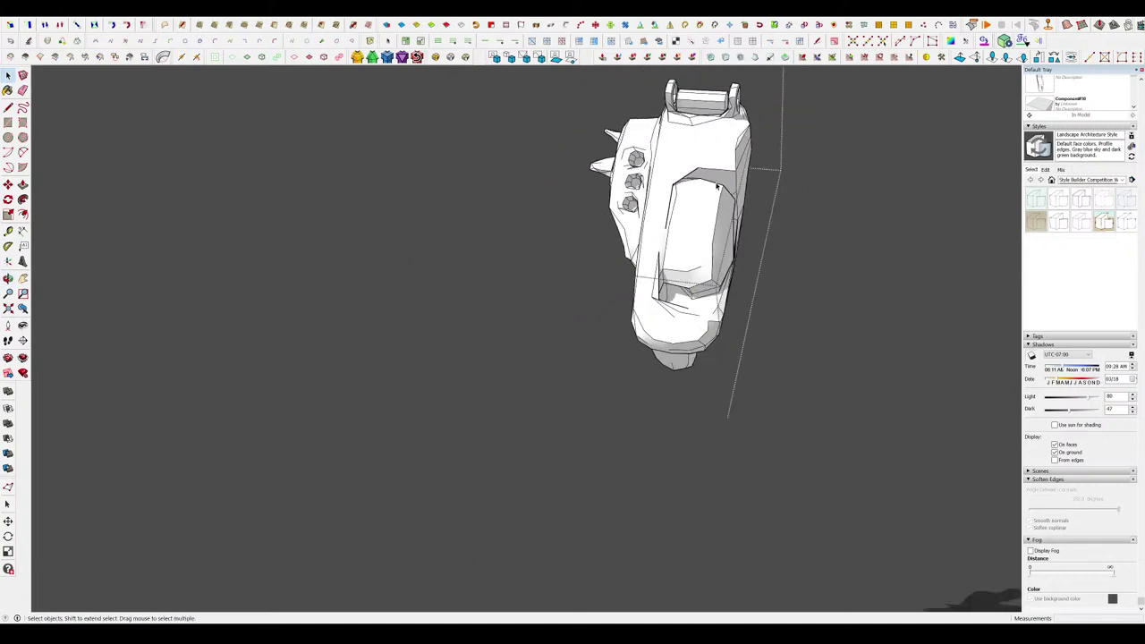
scroll(627, 208, "up", 3)
middle_click_drag(626, 201, 435, 211)
scroll(435, 212, "down", 4)
scroll(720, 226, "up", 2)
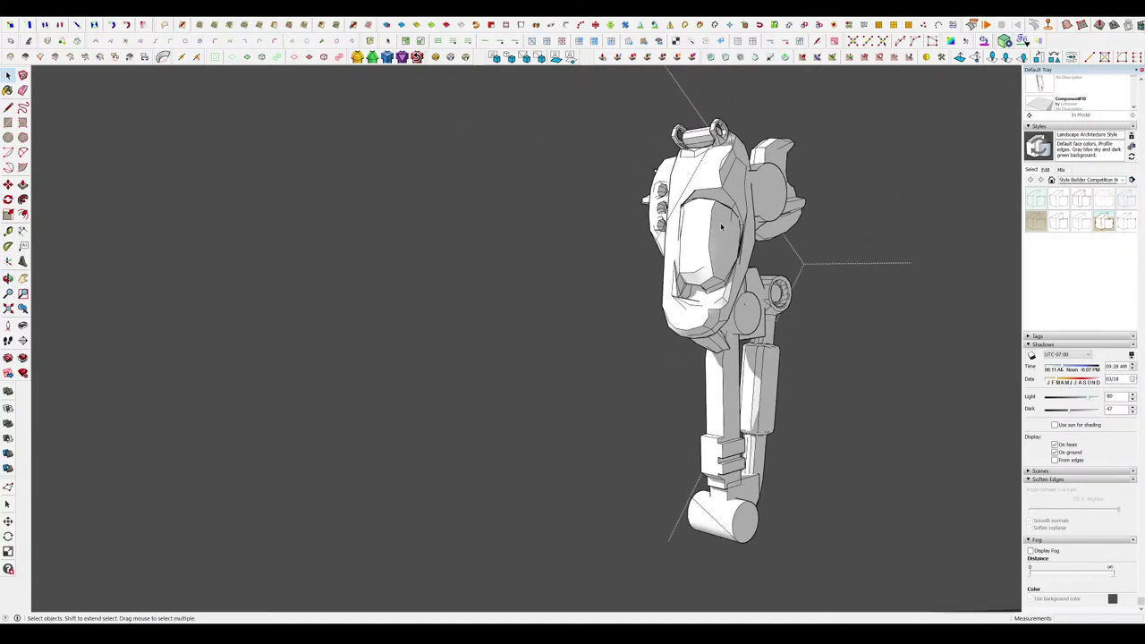
scroll(724, 222, "down", 3)
left_click(455, 314)
middle_click_drag(454, 314, 558, 347)
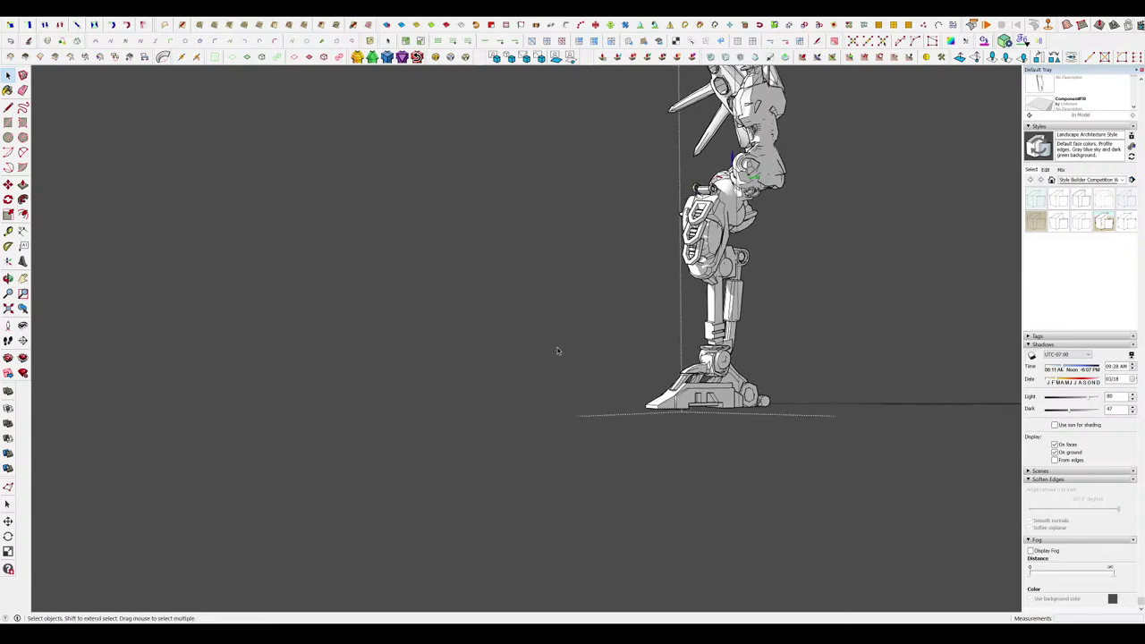
Compare the whole winged robot with the simple blocks standing beside it.
scroll(557, 347, "down", 1)
scroll(502, 373, "down", 1)
scroll(614, 245, "up", 2)
left_click(360, 352)
scroll(360, 352, "down", 3)
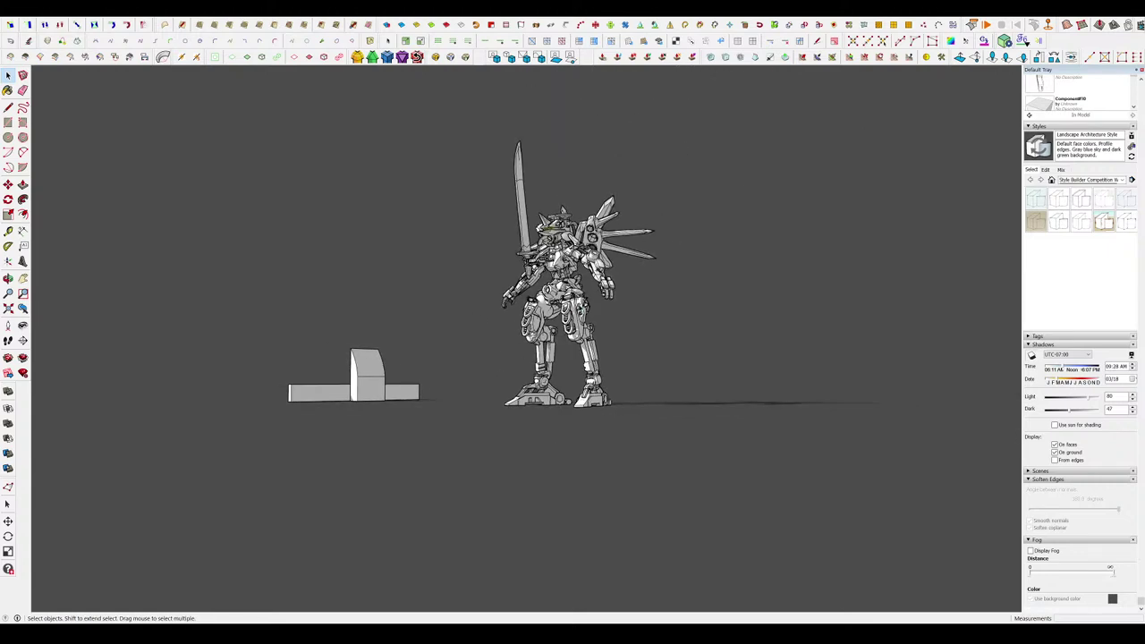
scroll(555, 344, "up", 1)
middle_click_drag(501, 314, 604, 376)
scroll(638, 362, "up", 2)
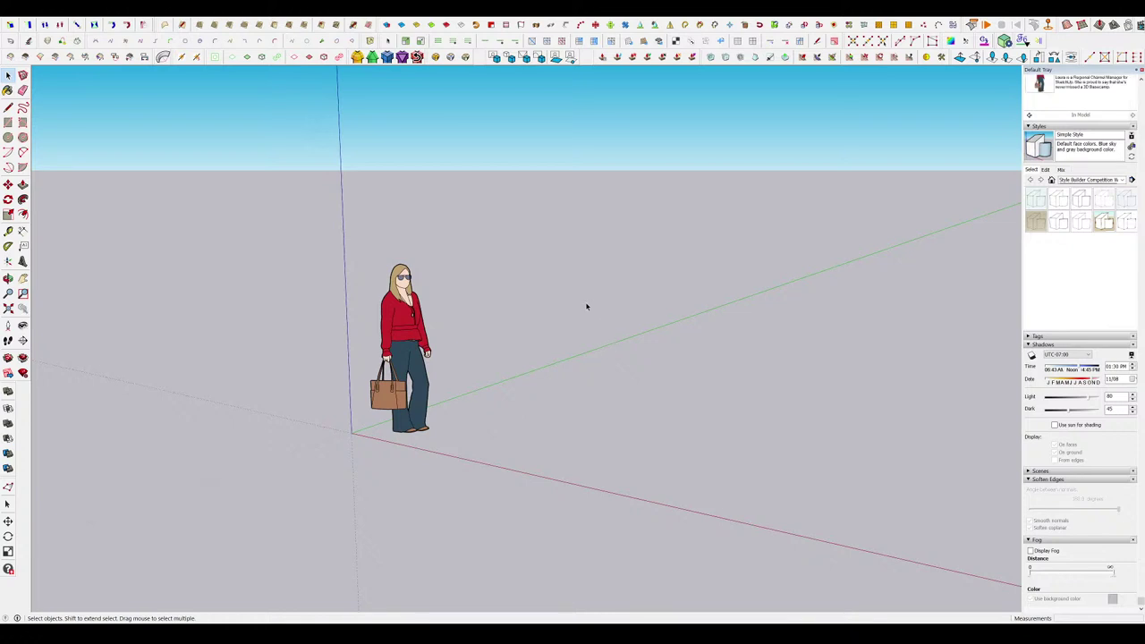
Place the toy robot photo flat on the ground of the new model, away from the origin.
middle_click_drag(585, 307, 417, 463)
scroll(407, 400, "down", 2)
scroll(609, 374, "up", 2)
middle_click_drag(609, 374, 613, 390)
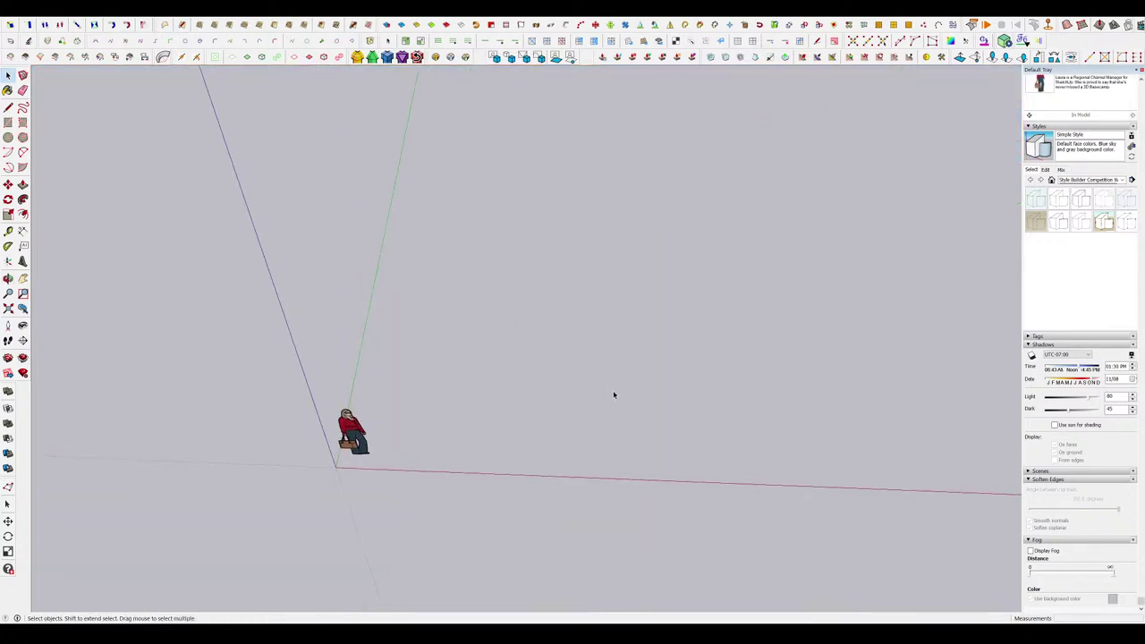
scroll(613, 390, "up", 2)
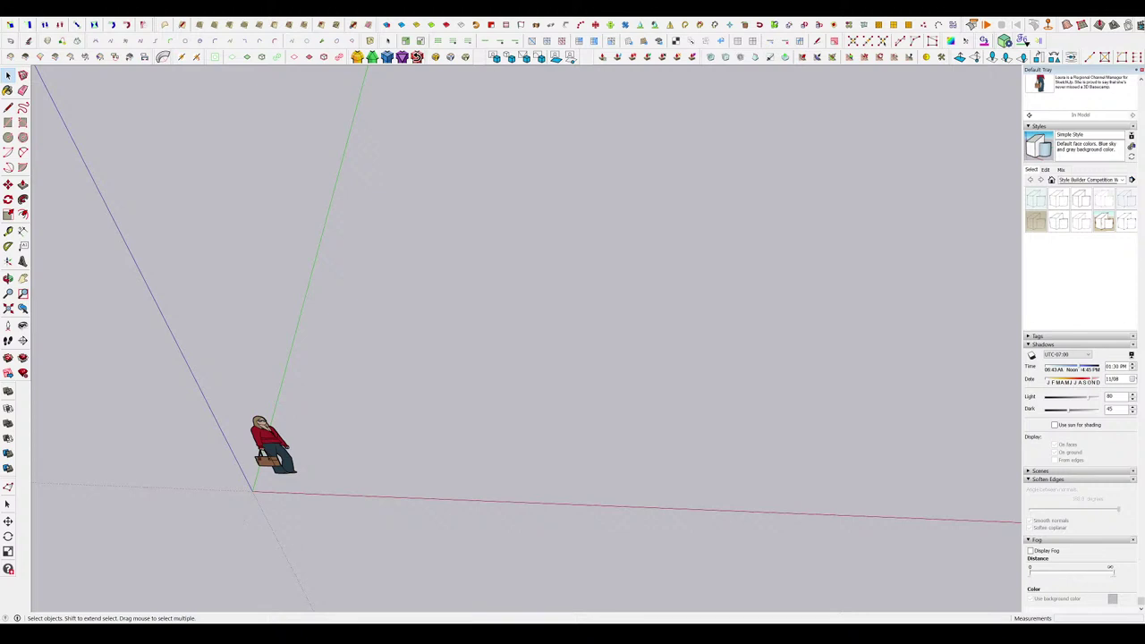
left_click_drag(857, 382, 889, 394)
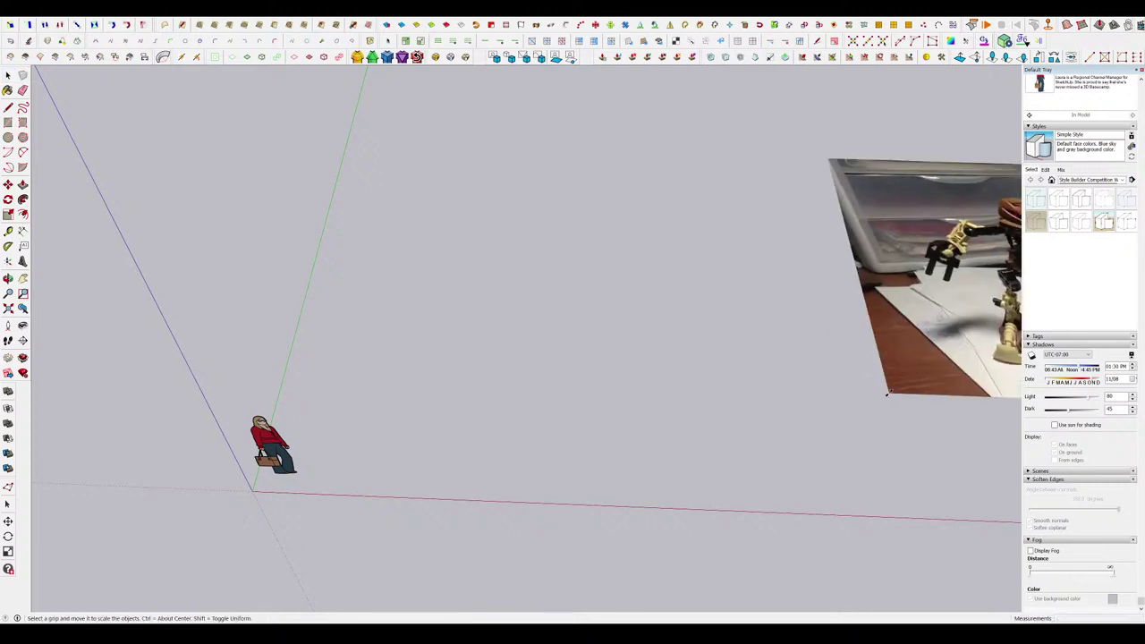
key("s")
scroll(345, 366, "down", 4)
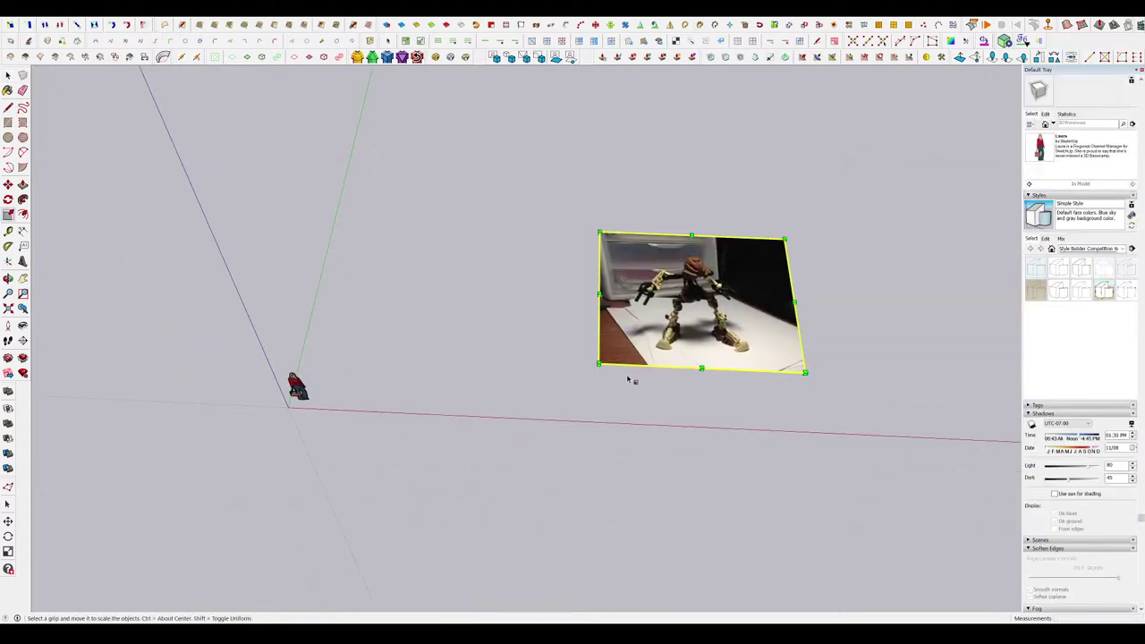
Move the toy robot photo closer to the origin so its lower edge rests on the red axis.
key("space")
key("m")
left_click_drag(648, 302, 549, 331)
middle_click_drag(549, 331, 563, 421)
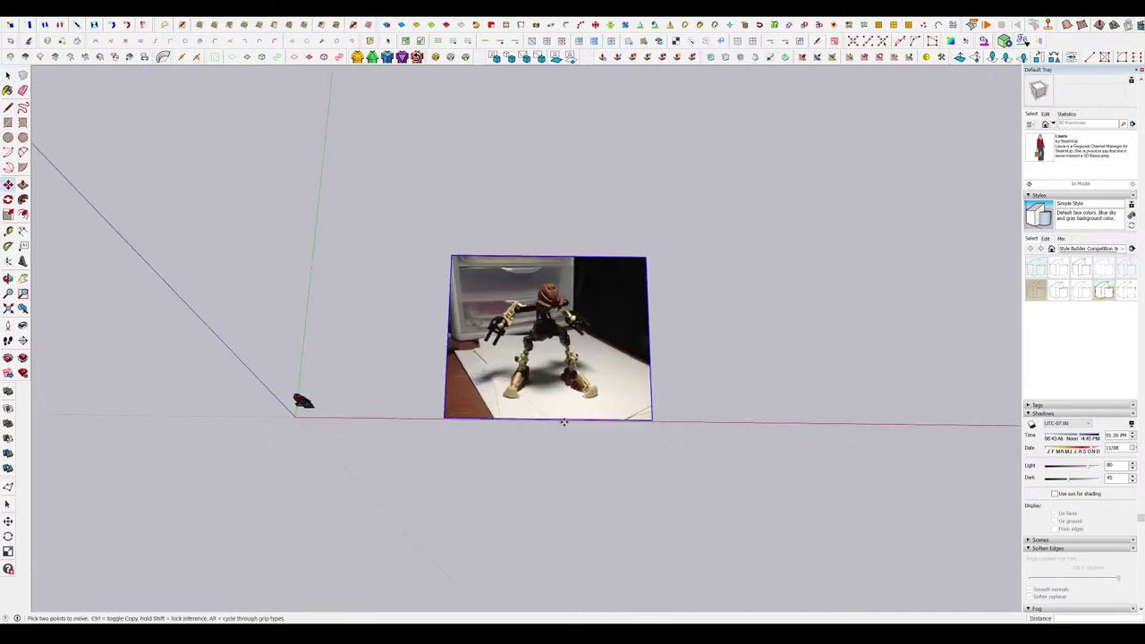
key("space")
scroll(557, 356, "up", 4)
middle_click_drag(547, 332, 537, 382)
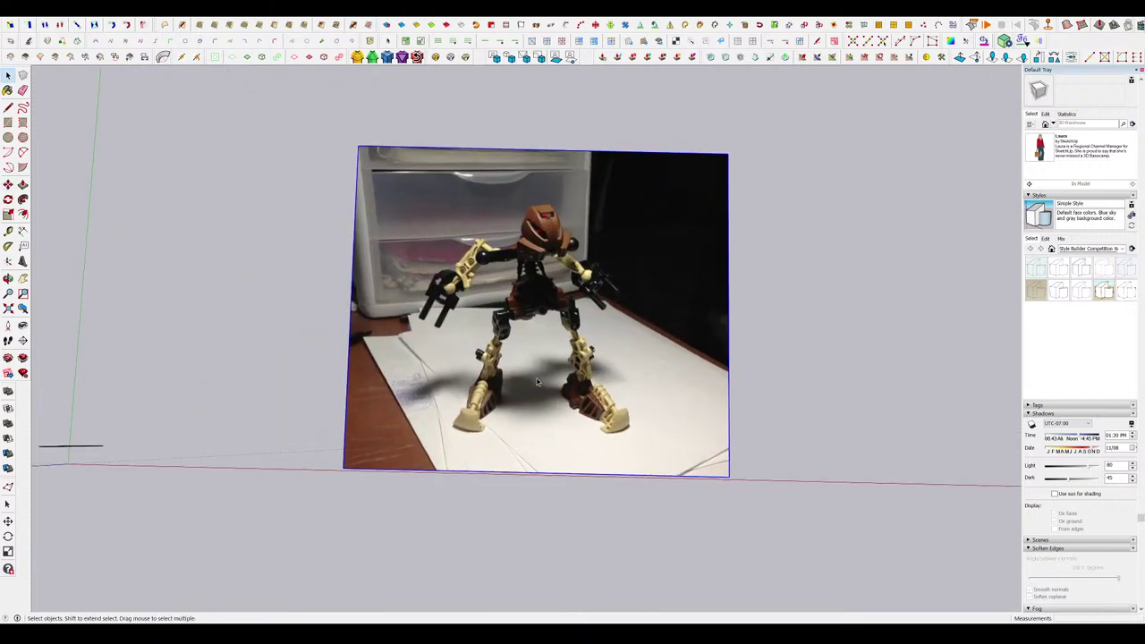
Explode the toy robot photo and crop it by moving its two side edges inward.
right_click(489, 277)
left_click(494, 306)
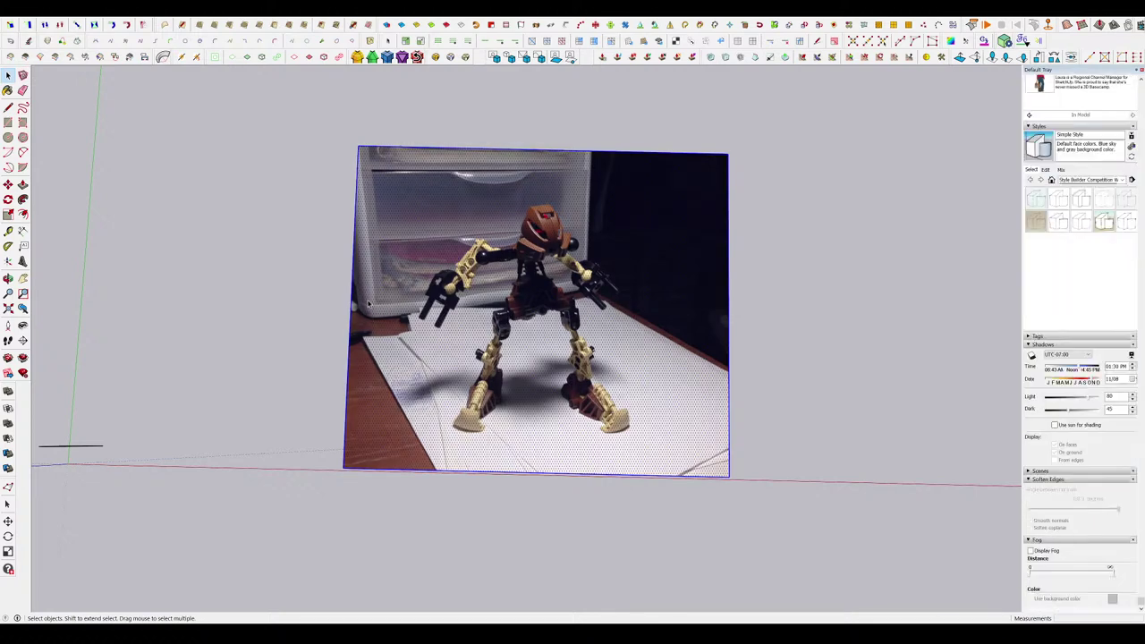
left_click(331, 302)
key("m")
left_click_drag(352, 298, 412, 298)
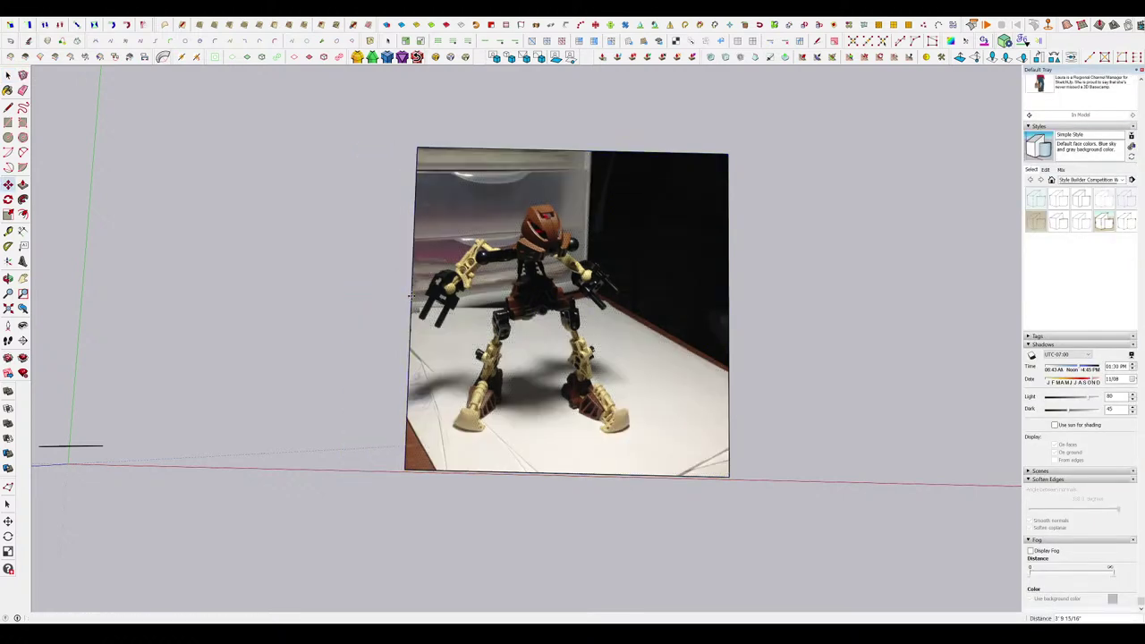
left_click(729, 300)
left_click(647, 299)
key("space")
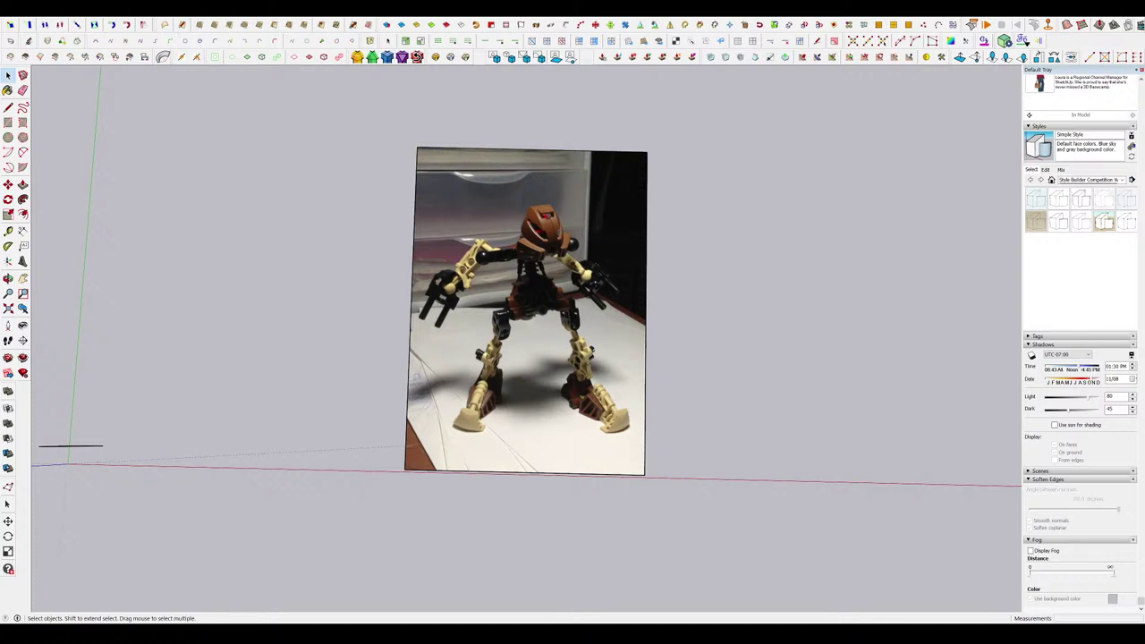
Insert the desert mech picture, move it to the left of the toy robot photo and scale it to a similar height.
left_click(844, 423)
key("m")
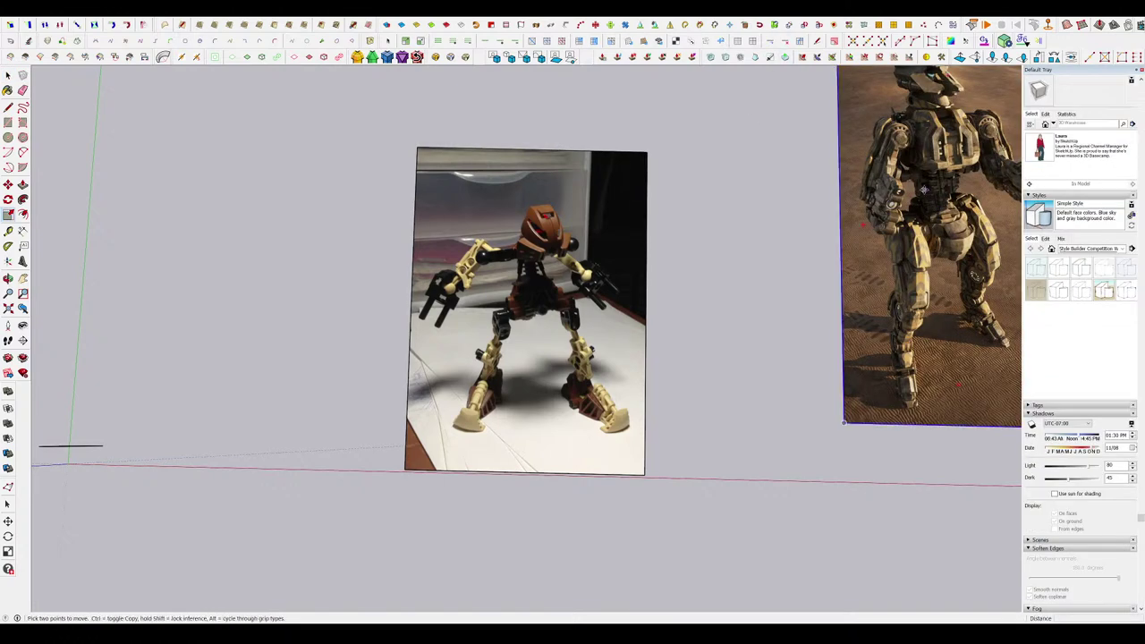
left_click(937, 187)
left_click(259, 237)
key("s")
left_click_drag(191, 83, 215, 131)
key("space")
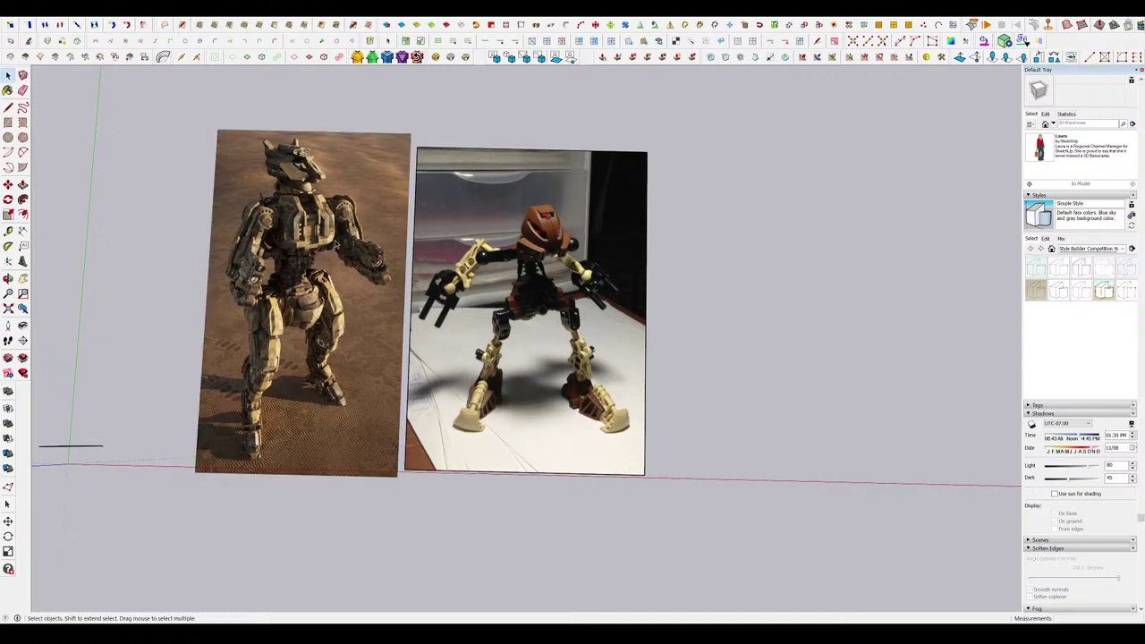
Nudge the desert mech picture closer to the toy robot photo.
key("m")
left_click(338, 245)
left_click(349, 246)
key("space")
scroll(499, 323, "down", 1)
middle_click_drag(499, 324, 447, 313)
scroll(438, 308, "up", 3)
scroll(304, 278, "down", 1)
Scale the desert mech picture down slightly and shift it against the toy robot photo, with its lower edge near the red axis.
left_click(304, 273)
key("s")
left_click_drag(210, 149, 221, 167)
key("m")
left_click_drag(330, 293, 387, 319)
key("space")
left_click(804, 381)
middle_click_drag(804, 380, 793, 389)
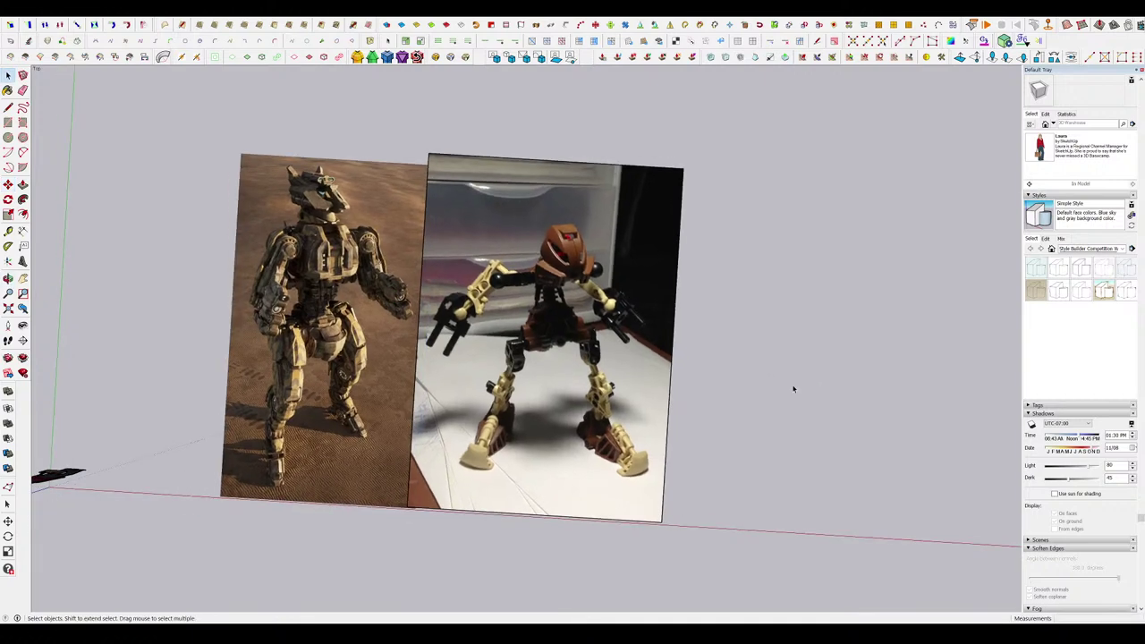
Draw two rectangles over the toy robot's head, one around the brow and a larger one around the face.
scroll(704, 338, "up", 1)
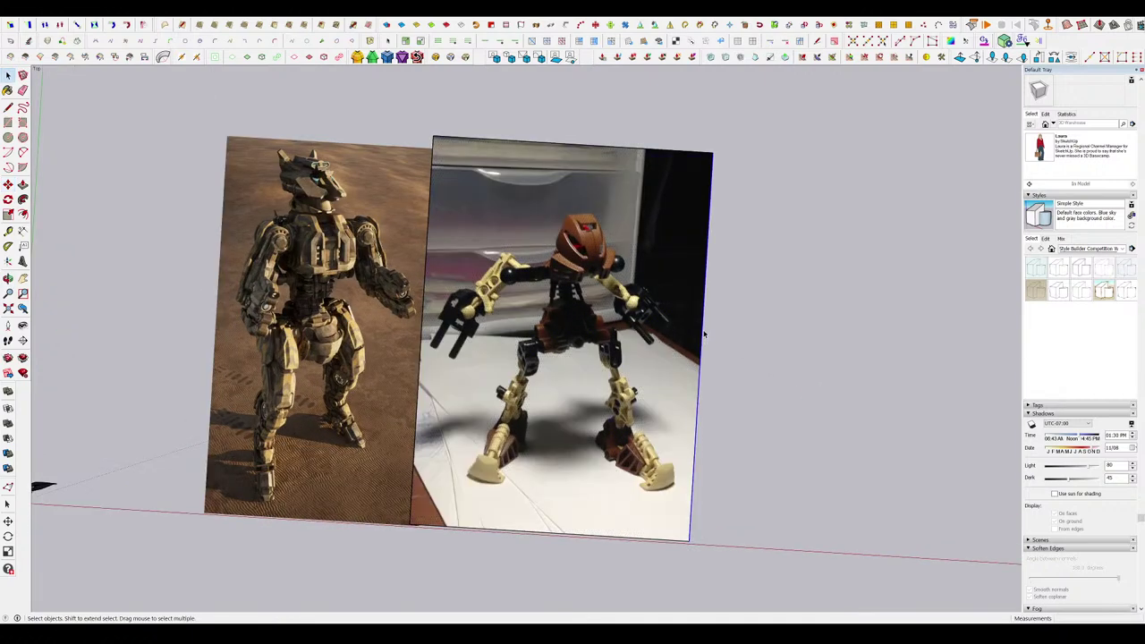
middle_click_drag(704, 334, 744, 327)
scroll(673, 315, "up", 5)
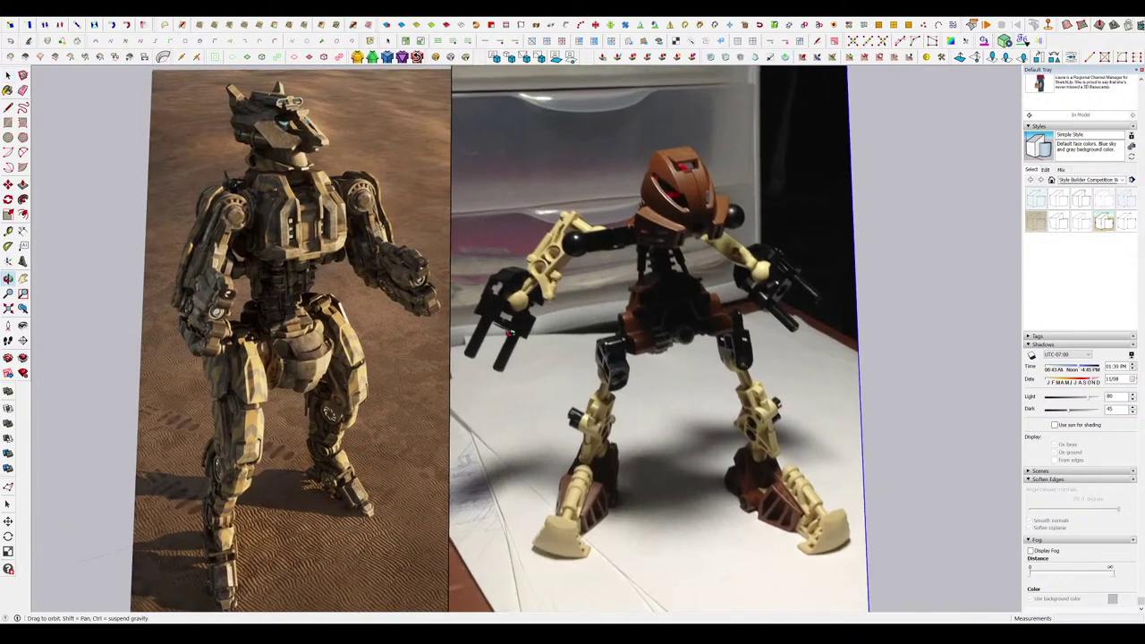
scroll(626, 286, "down", 3)
scroll(548, 248, "up", 6)
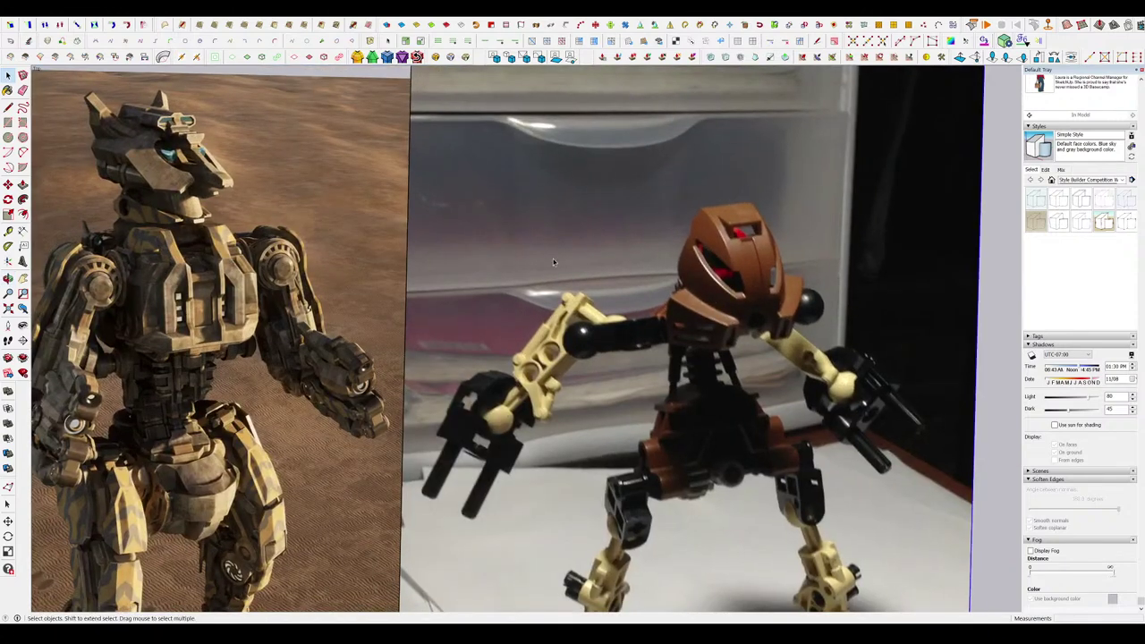
scroll(644, 324, "down", 3)
scroll(698, 286, "up", 4)
key("r")
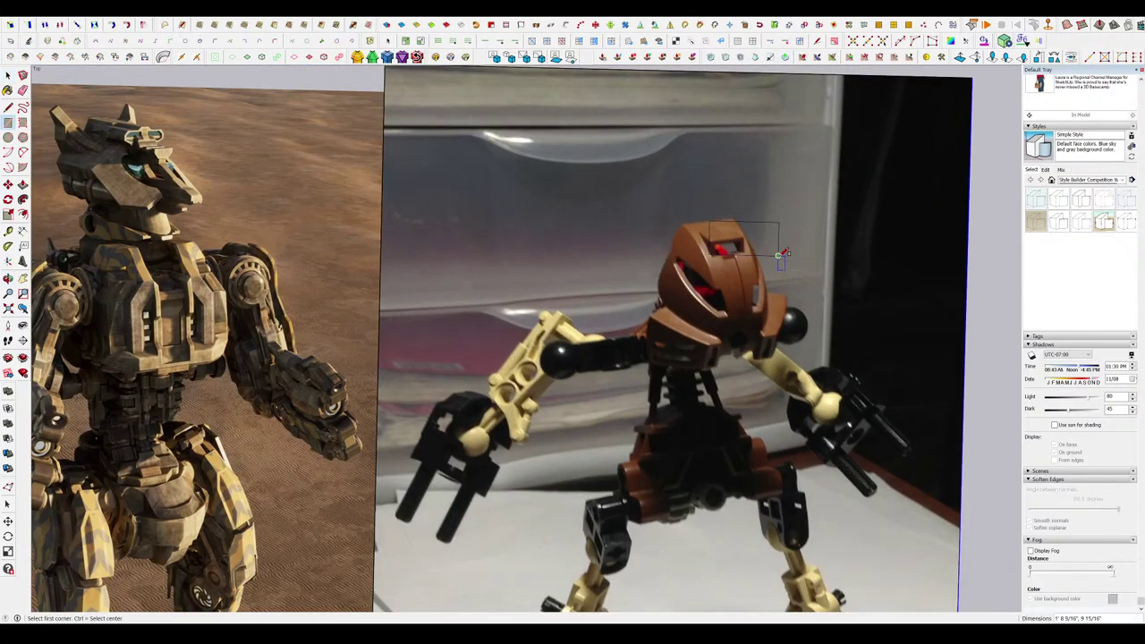
scroll(702, 280, "down", 2)
left_click(672, 259)
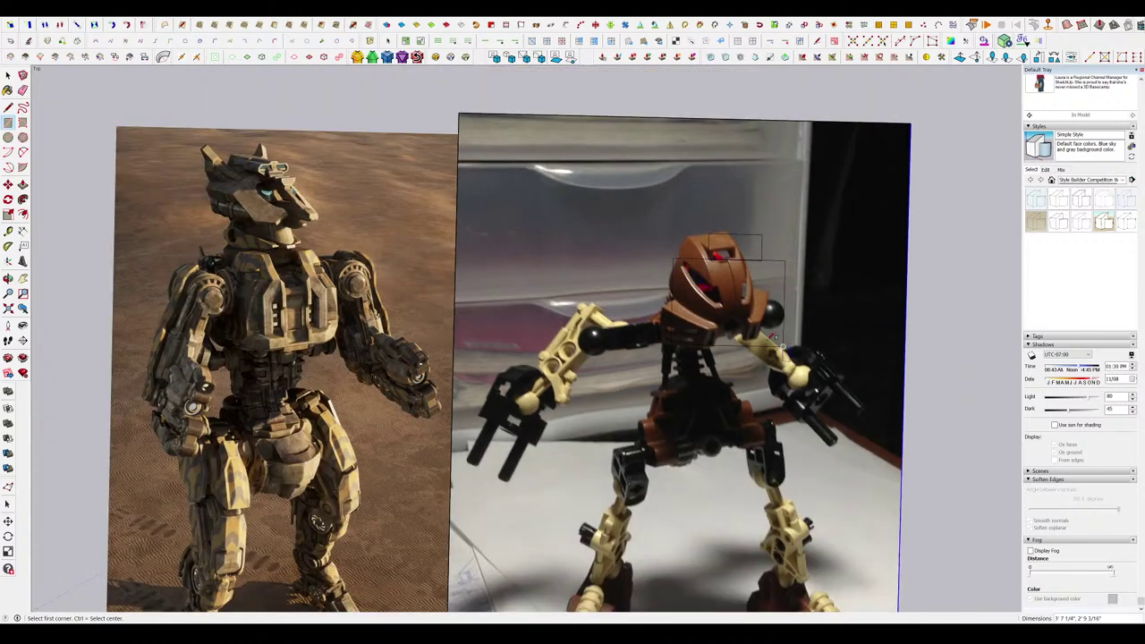
left_click(274, 212)
left_click(317, 232)
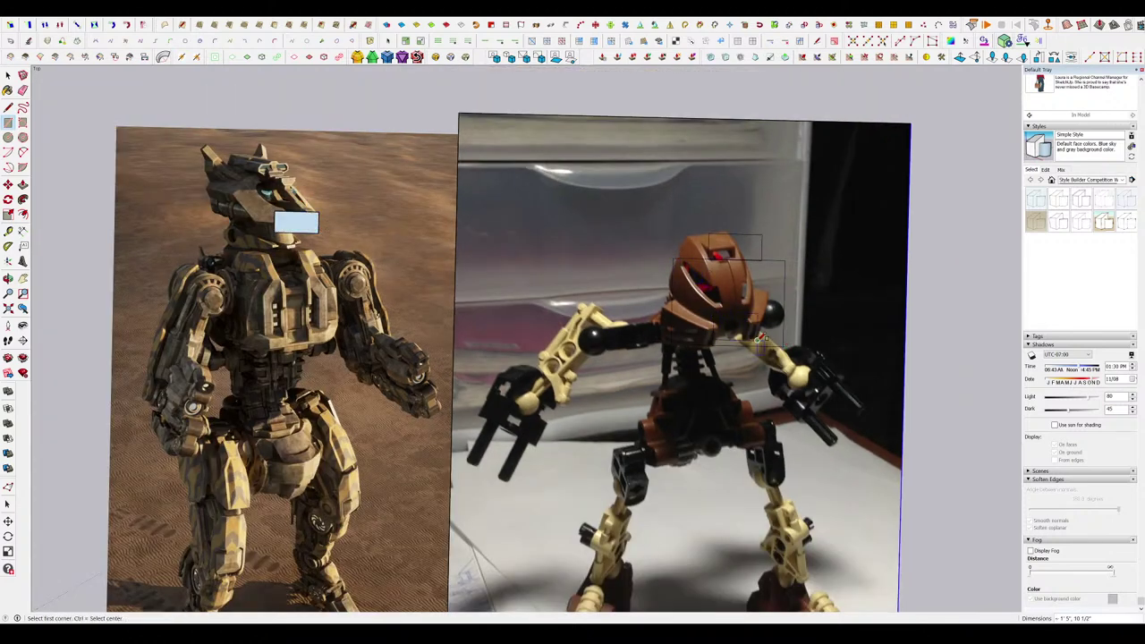
key("ctrl+z")
Draw a rectangle over the toy robot's beige arm segment on the side nearer the mech picture.
scroll(651, 367, "down", 10)
scroll(651, 368, "up", 10)
left_click(651, 315)
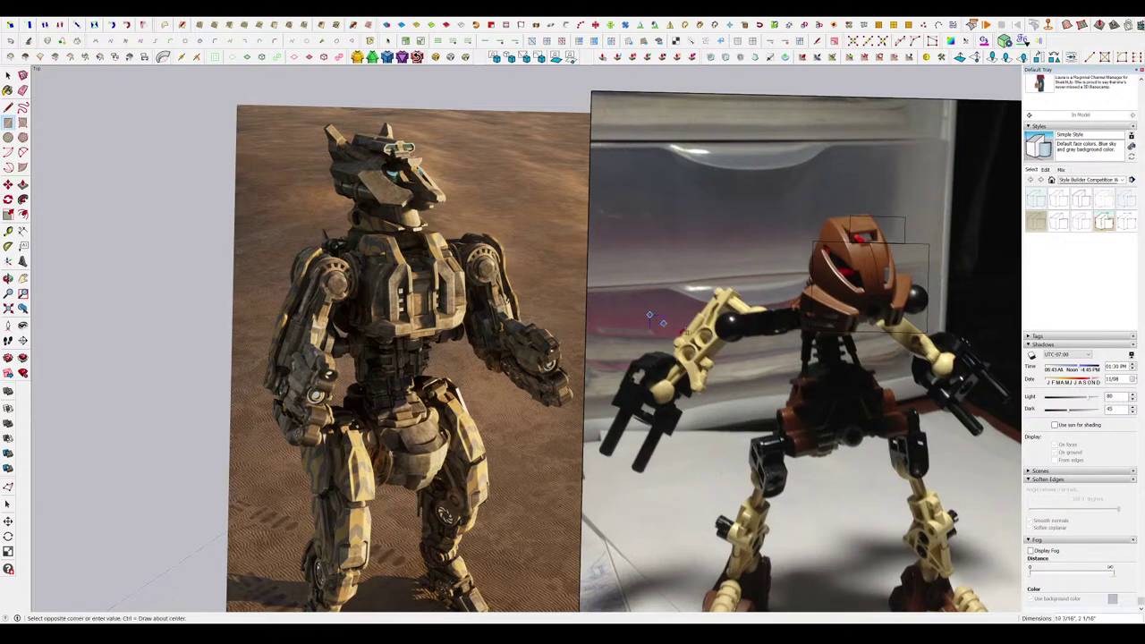
left_click(376, 452)
Examine the toy robot's legs, feet and arms against the desert mech for basic shapes.
scroll(491, 508, "down", 10)
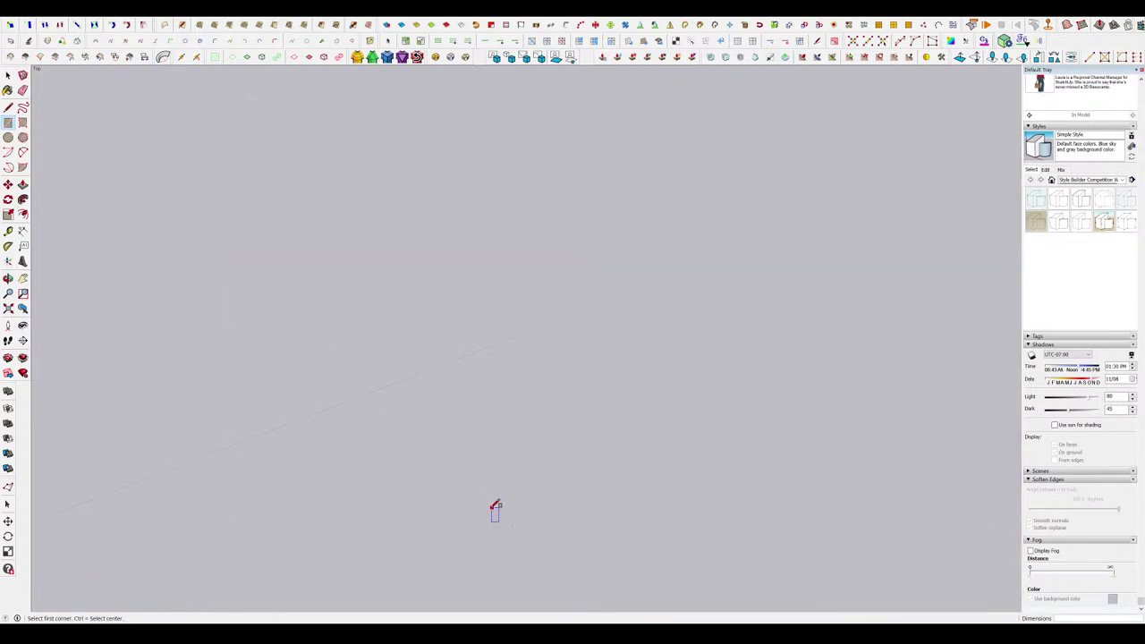
scroll(467, 385, "up", 10)
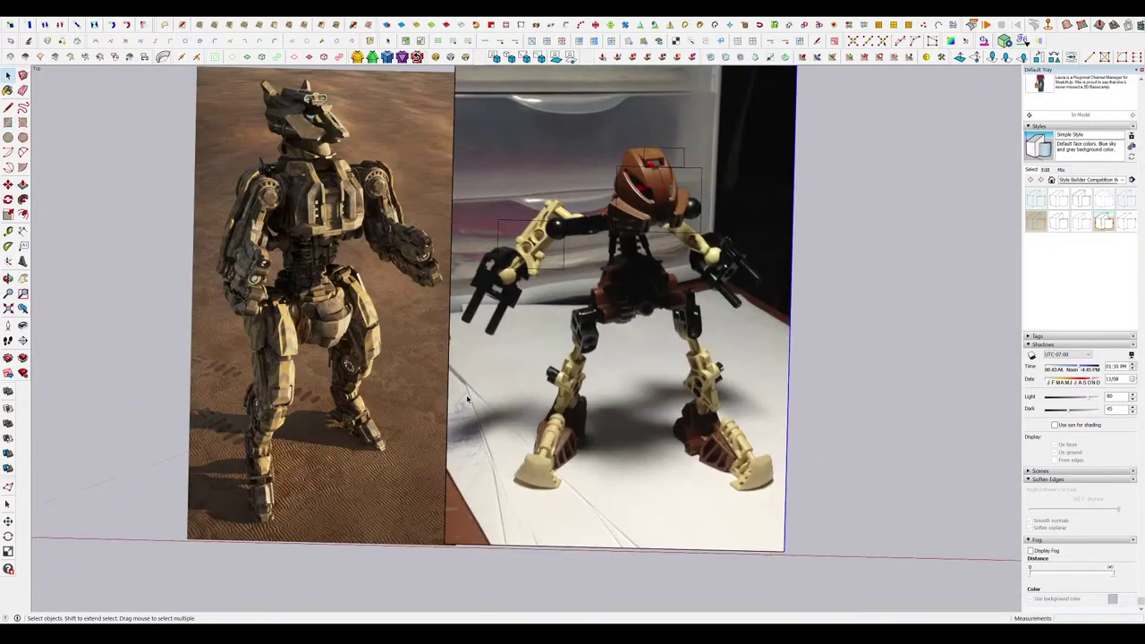
middle_click_drag(466, 394, 501, 371)
scroll(501, 371, "up", 3)
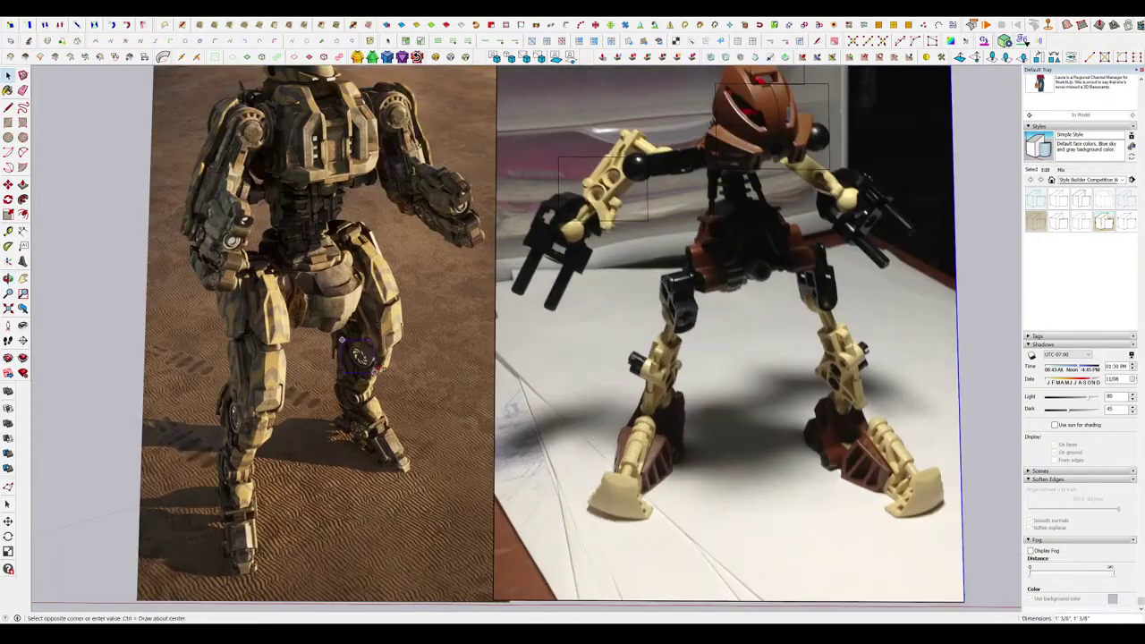
scroll(481, 335, "up", 5)
scroll(481, 336, "down", 3)
scroll(972, 370, "up", 4)
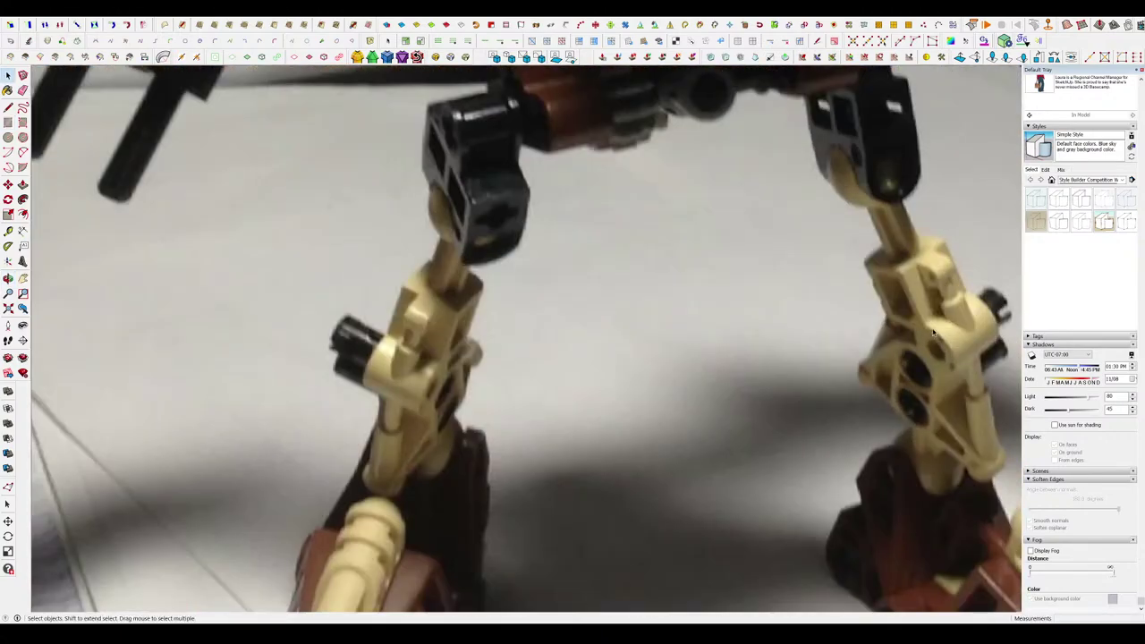
scroll(933, 333, "down", 5)
scroll(695, 316, "up", 5)
scroll(695, 316, "down", 4)
scroll(806, 427, "up", 4)
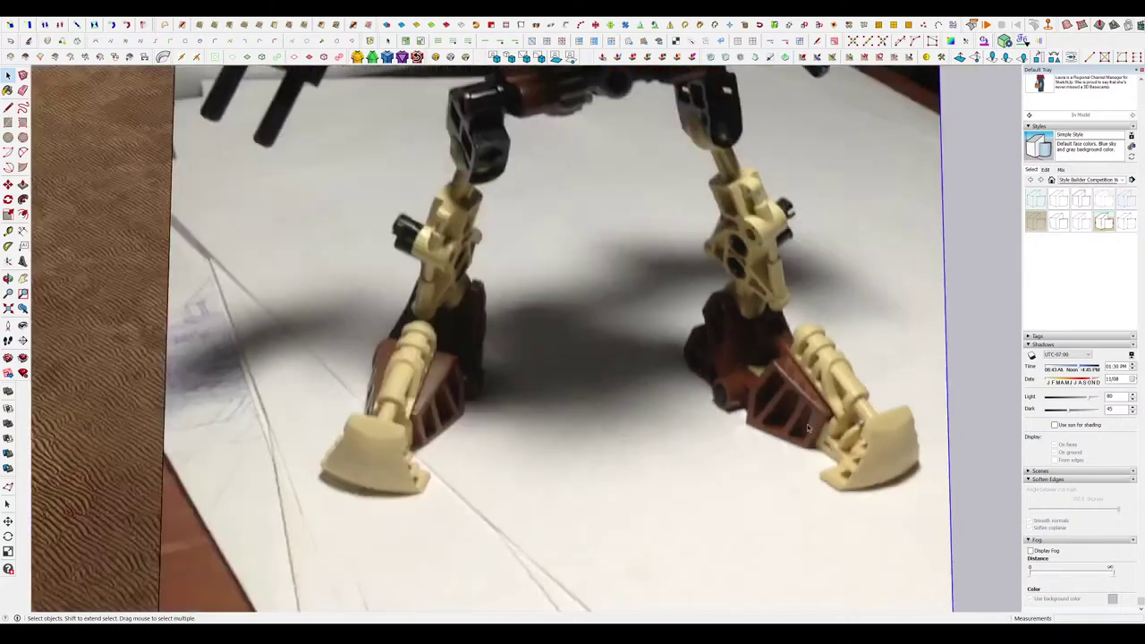
scroll(807, 429, "down", 5)
scroll(810, 334, "up", 3)
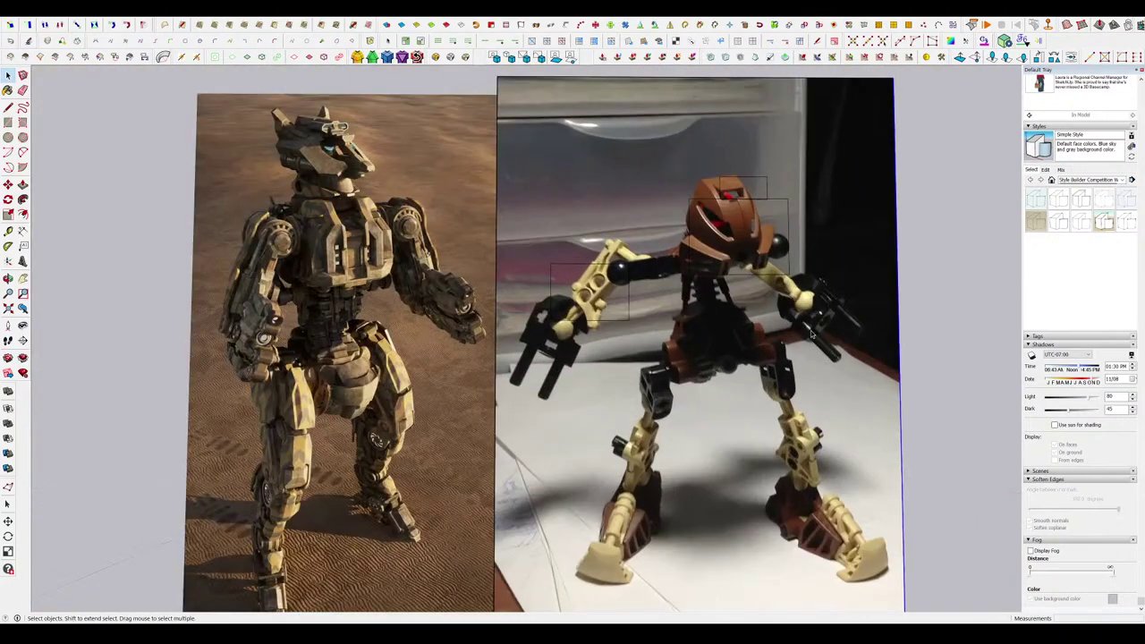
scroll(639, 295, "up", 5)
Draw one rectangle over the toy robot's neck area and another over the desert mech's narrow waist.
key("r")
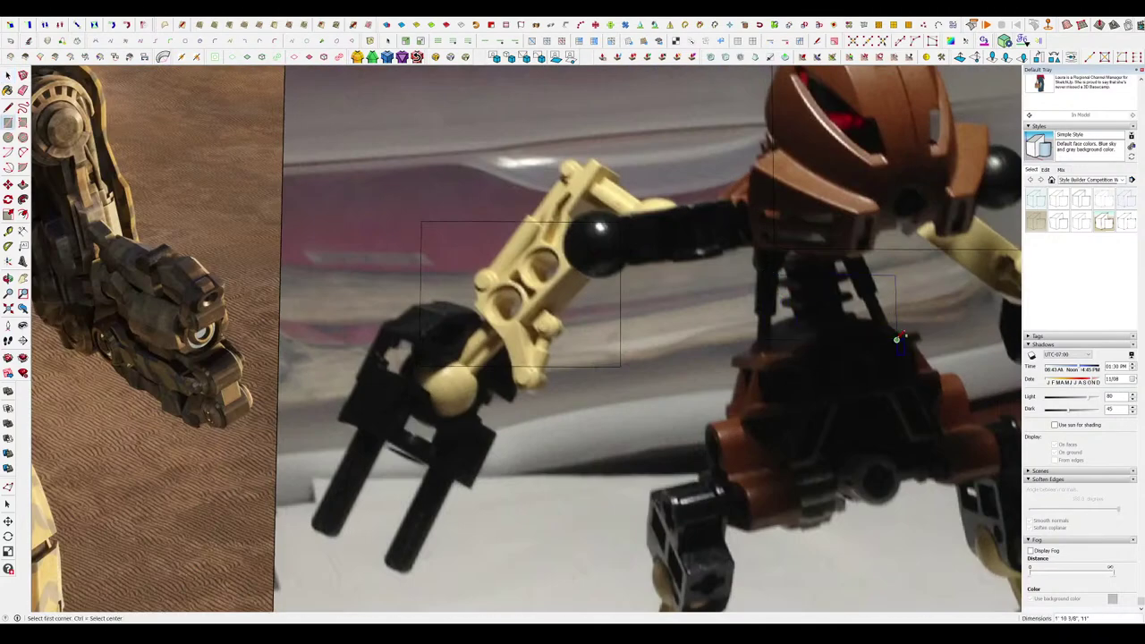
scroll(842, 311, "down", 5)
scroll(528, 330, "up", 5)
left_click(364, 222)
left_click(583, 357)
key("space")
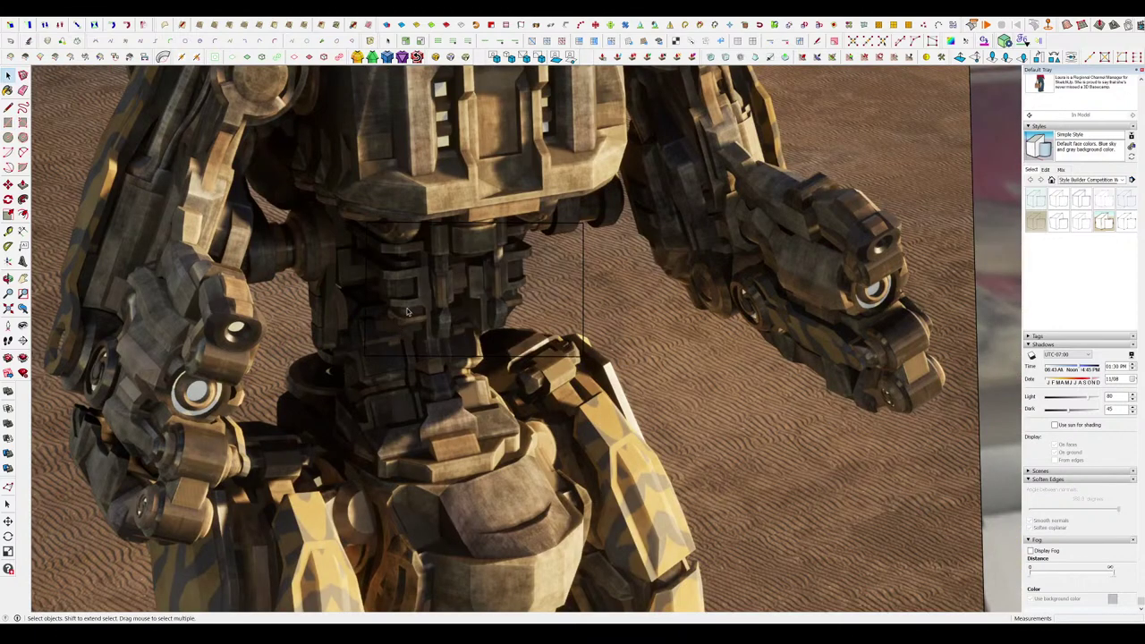
Place the green skeleton character picture in the model and move it just below the two robot pictures.
scroll(407, 311, "down", 6)
scroll(510, 360, "up", 1)
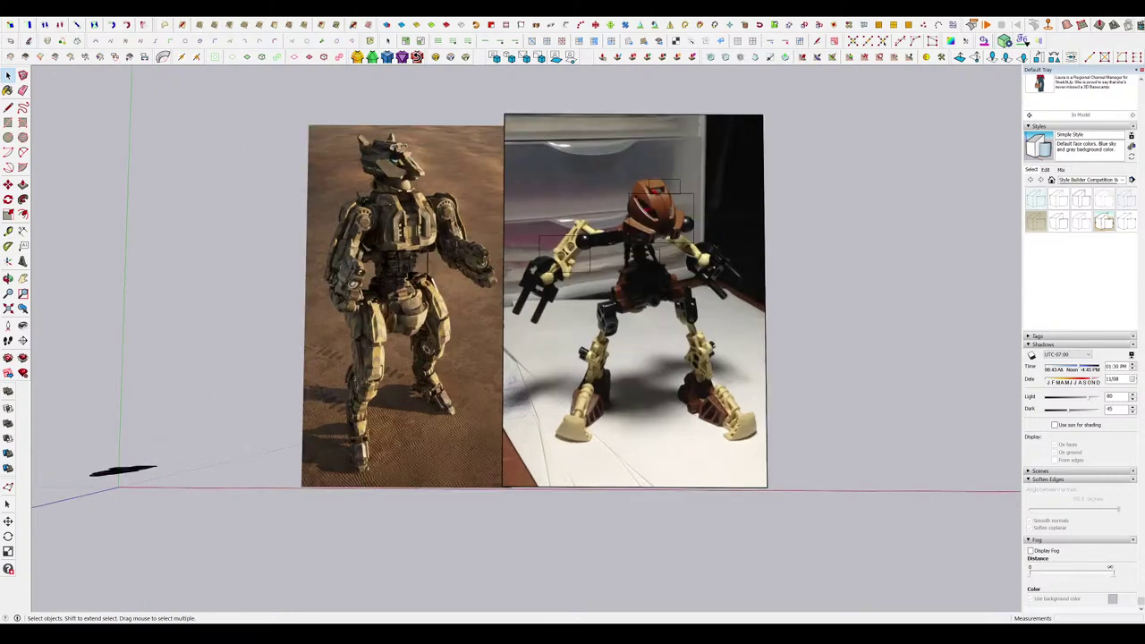
key("ctrl+v")
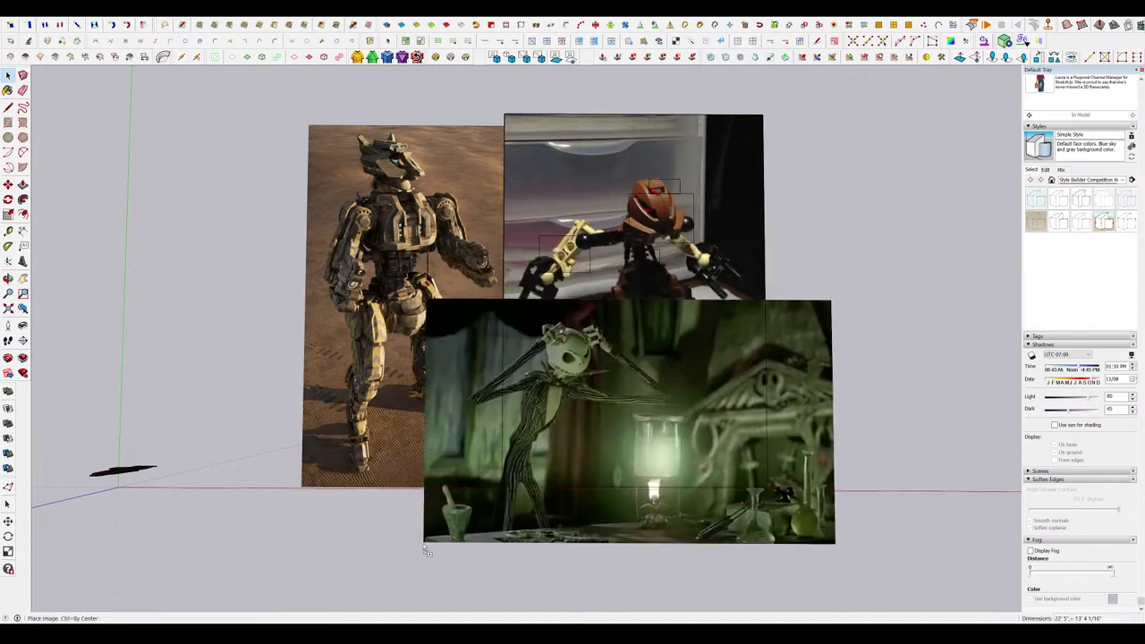
left_click(331, 607)
key("s")
scroll(600, 177, "down", 5)
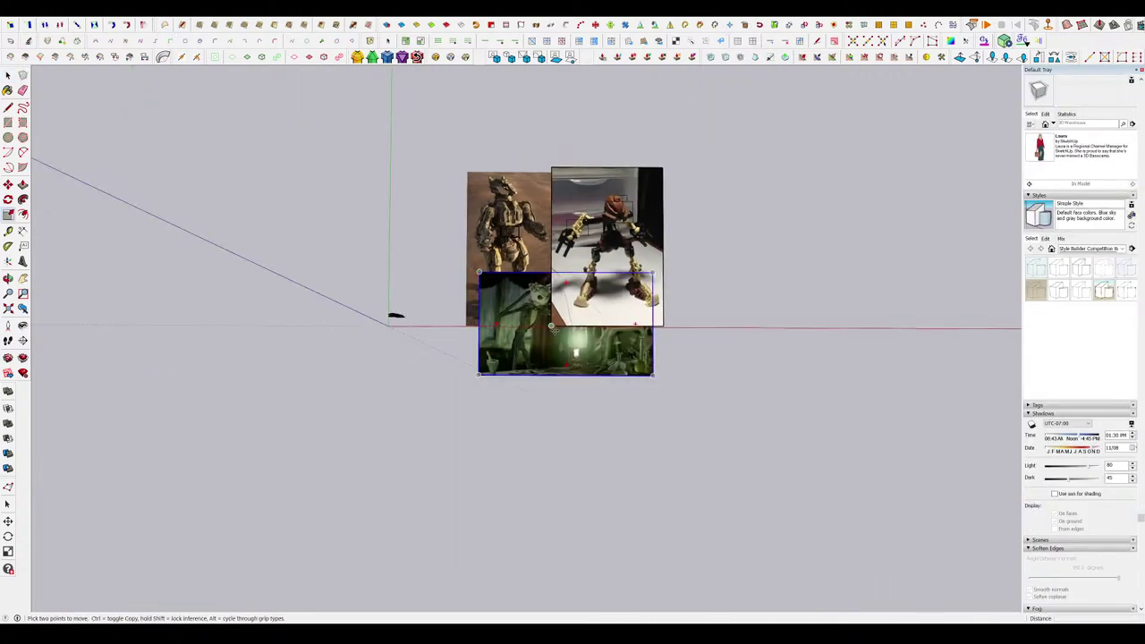
key("space")
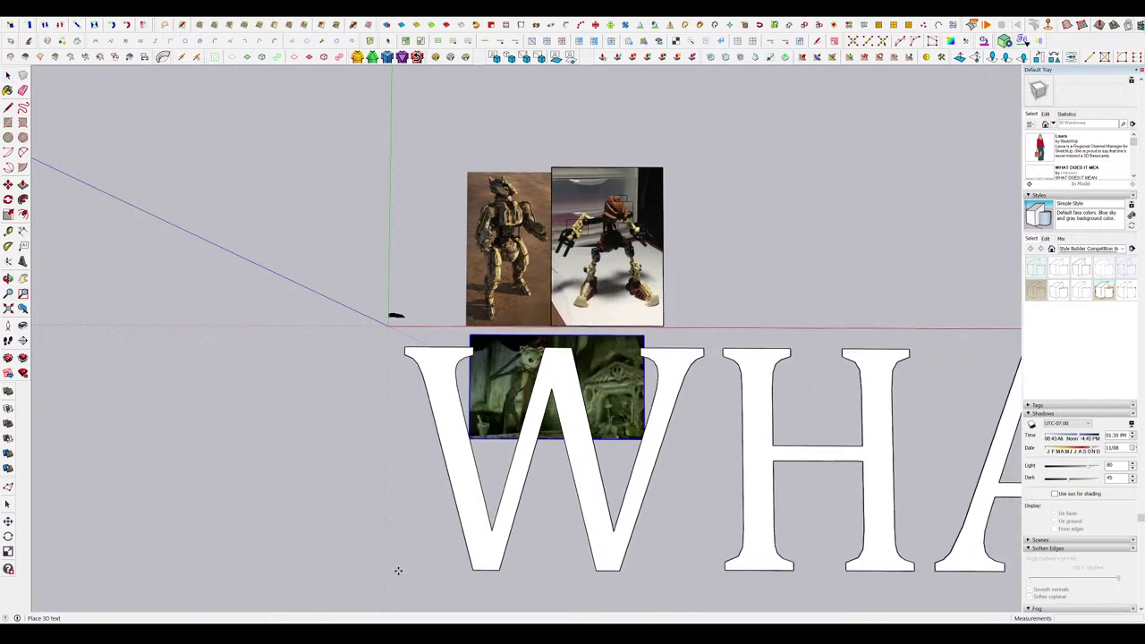
Place the 3D text "WHAT DOES IT MEAN", scale it down and position it beneath the green picture.
left_click(400, 570)
scroll(436, 484, "down", 5)
key("s")
scroll(794, 438, "down", 3)
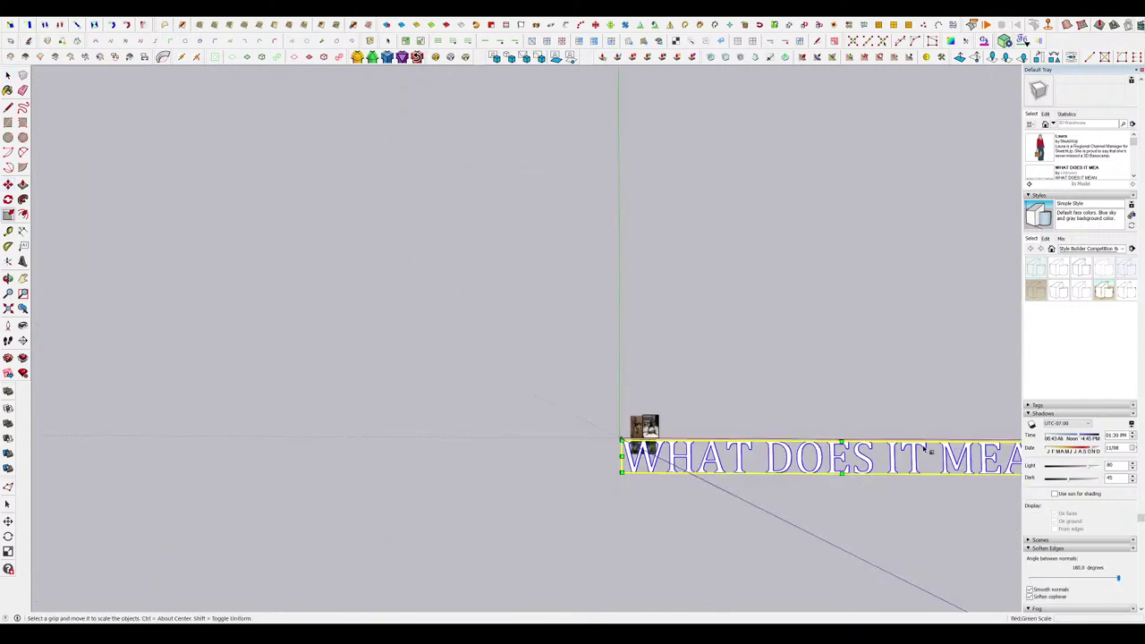
middle_click_drag(924, 449, 716, 465, "shift")
left_click_drag(846, 459, 458, 413)
scroll(429, 493, "up", 7)
key("m")
left_click(460, 409)
key("space")
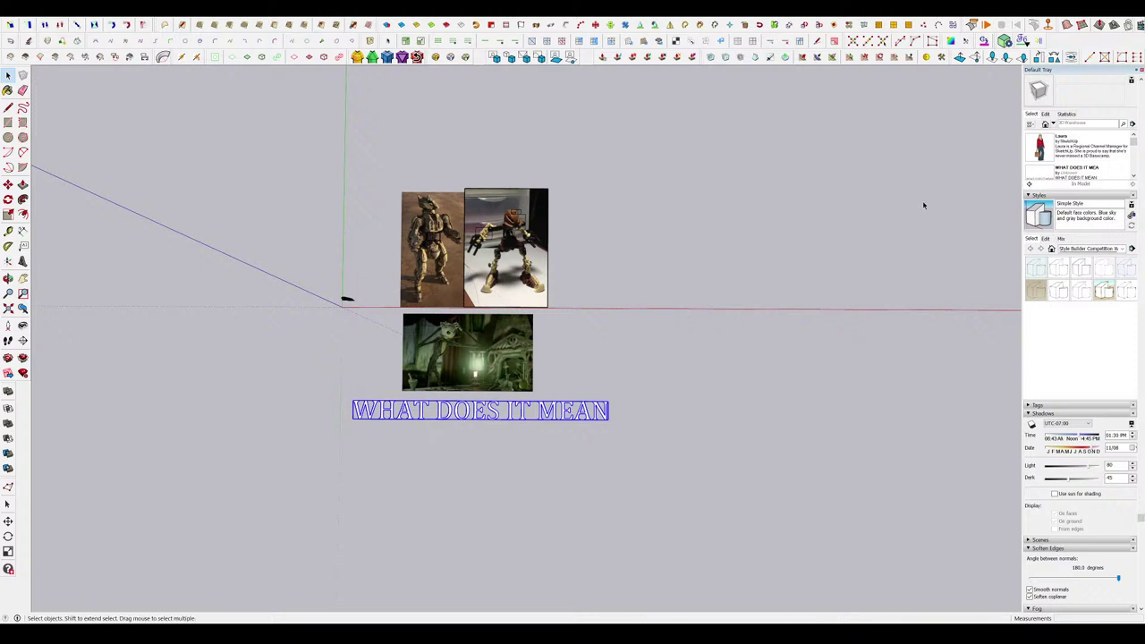
Paint the "WHAT DOES IT MEAN" text black with Color M00 and clear the selection.
key("b")
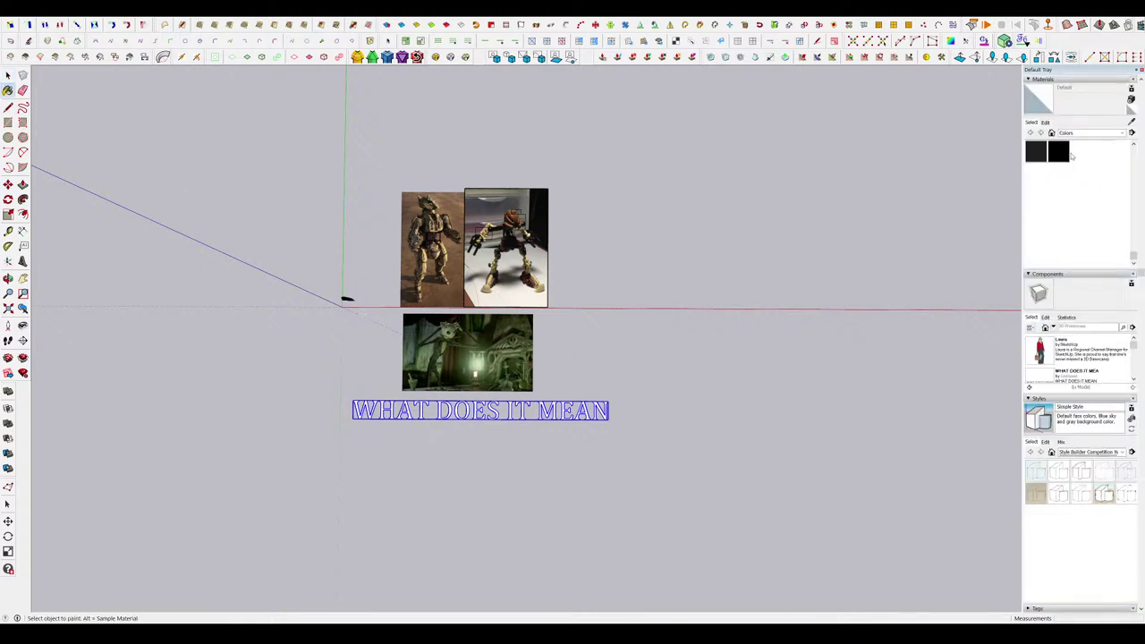
left_click(1059, 152)
left_click(555, 409)
key("space")
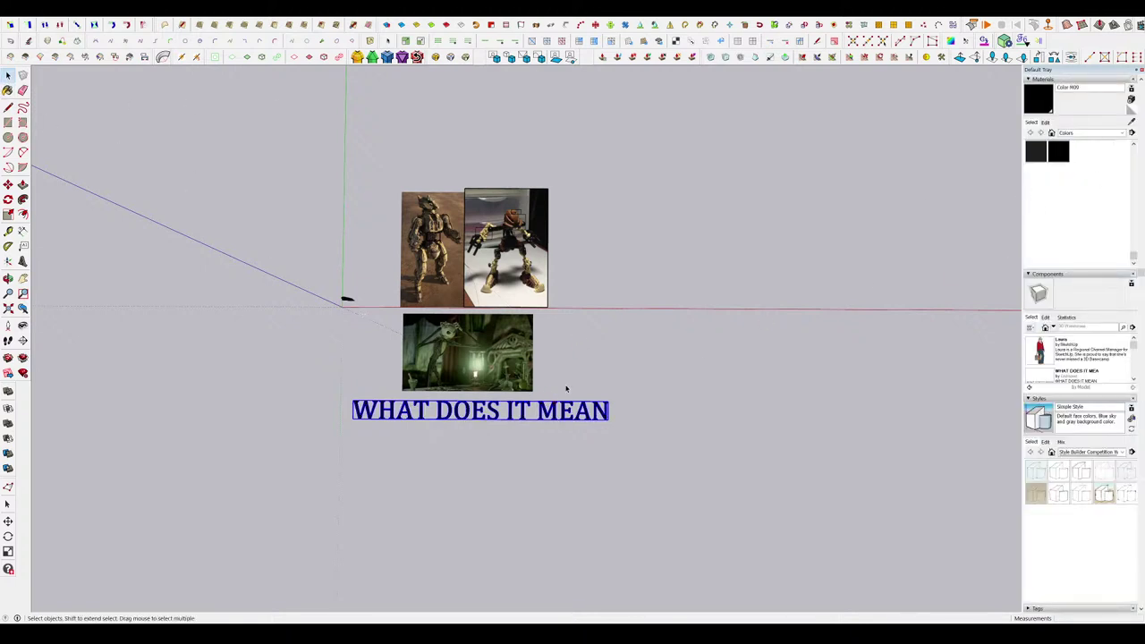
left_click(565, 388)
Select both robot pictures with their overlay rectangles and scale them down to fit over the green picture.
left_click_drag(590, 275, 412, 211)
scroll(400, 209, "up", 4)
double_click(559, 272)
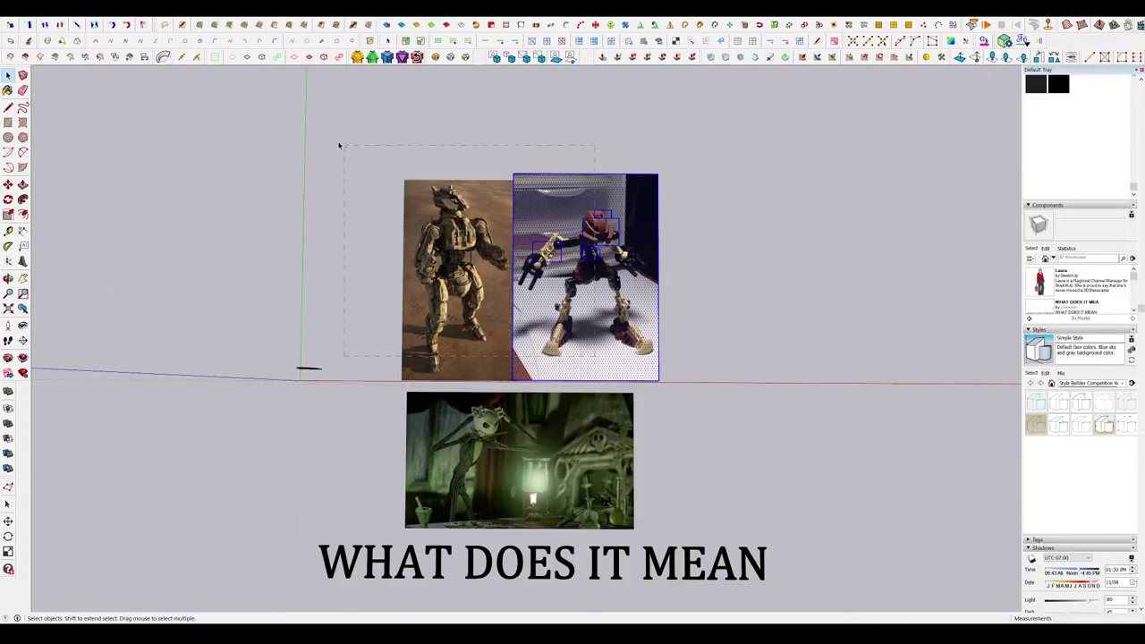
left_click_drag(339, 146, 340, 146)
key("s")
left_click_drag(658, 174, 542, 472, "ctrl")
Move the shrunken robot pictures onto the glowing lamp in the green picture.
key("m")
scroll(548, 487, "up", 9)
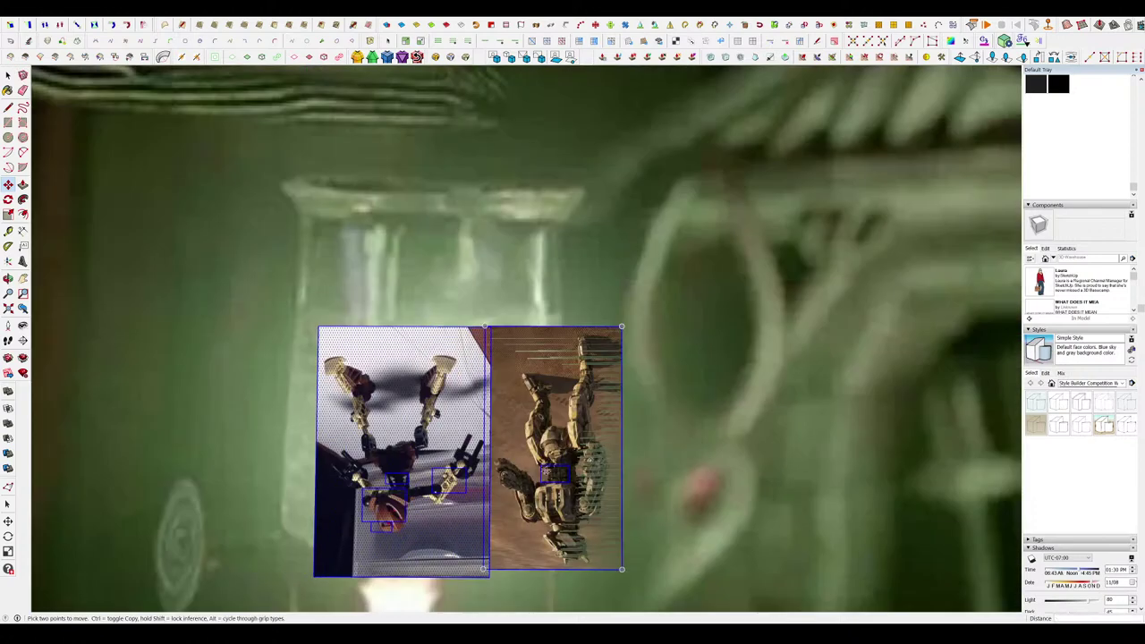
middle_click_drag(547, 487, 510, 398)
scroll(510, 398, "down", 3)
left_click_drag(523, 397, 535, 382)
key("space")
scroll(535, 381, "down", 8)
left_click(791, 389)
middle_click_drag(792, 389, 817, 447)
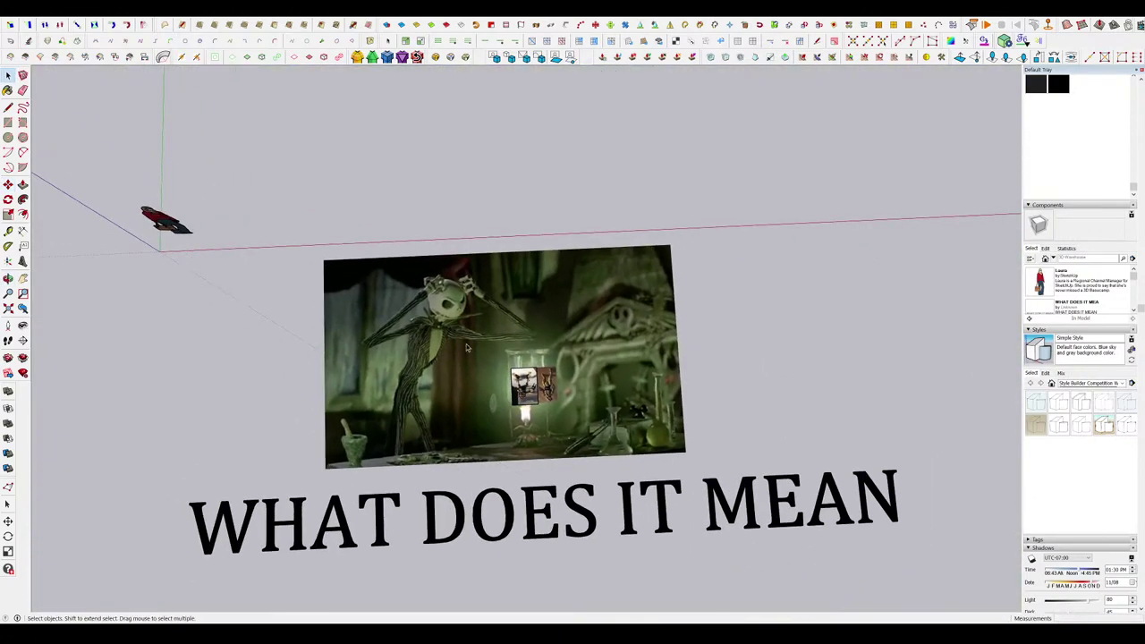
Flip the two small robot pictures upright along the green axis with Scale.
triple_click(529, 384)
scroll(529, 384, "up", 3)
key("s")
left_click_drag(537, 424, 541, 330, "ctrl")
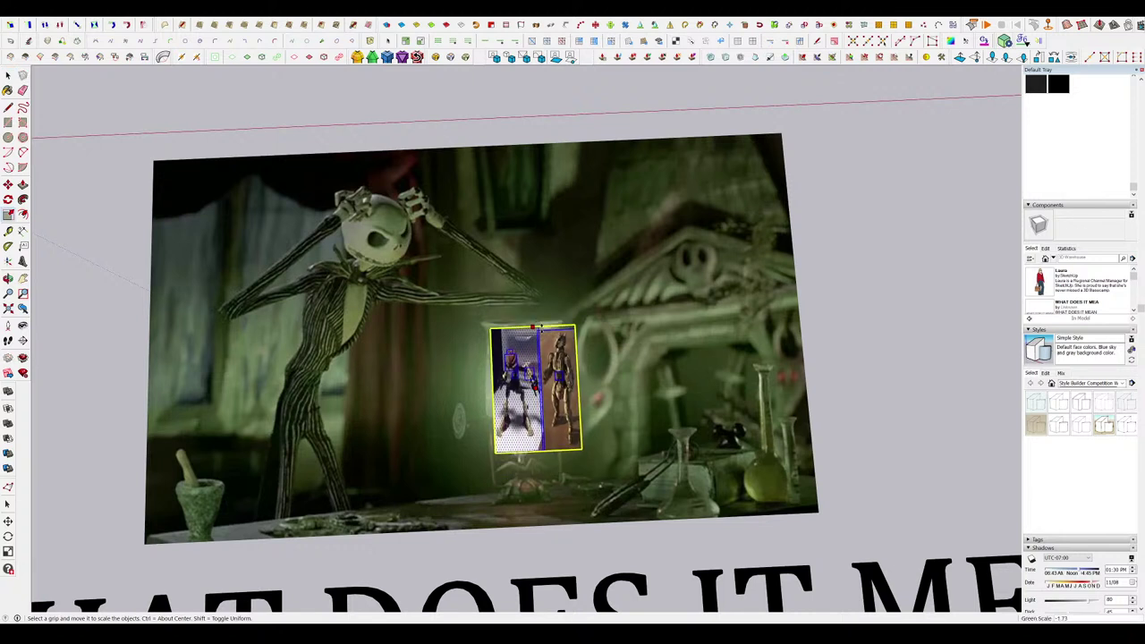
key("Escape")
Shift the upright robot pictures within the lamp's glass and clear the selection.
key("m")
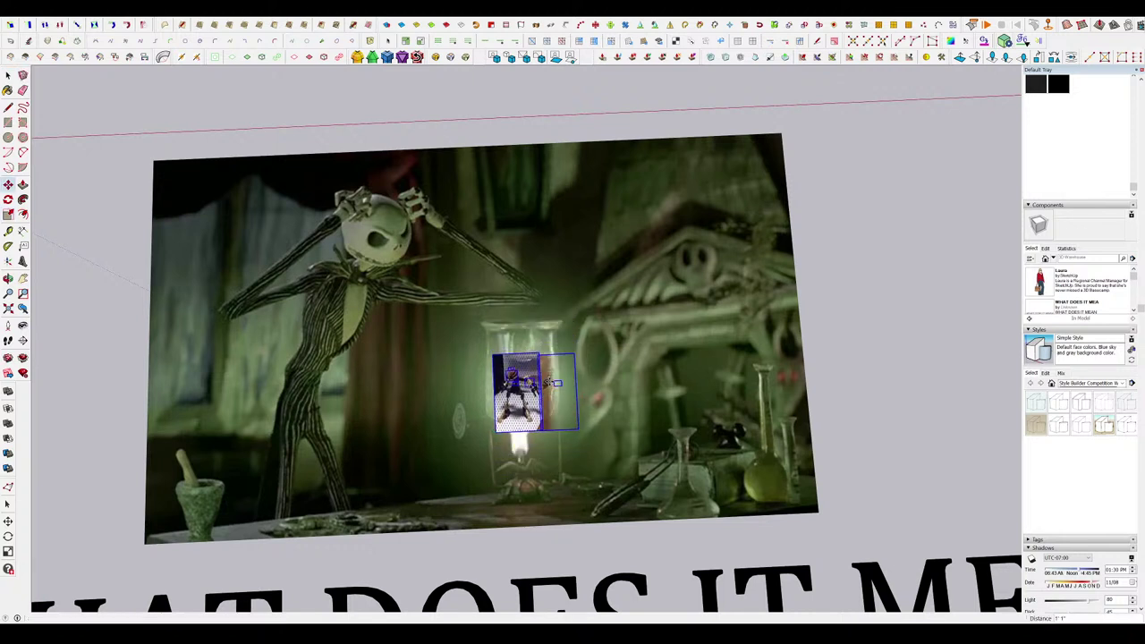
left_click_drag(542, 390, 523, 392)
middle_click_drag(524, 393, 529, 299)
middle_click_drag(536, 359, 541, 417)
key("space")
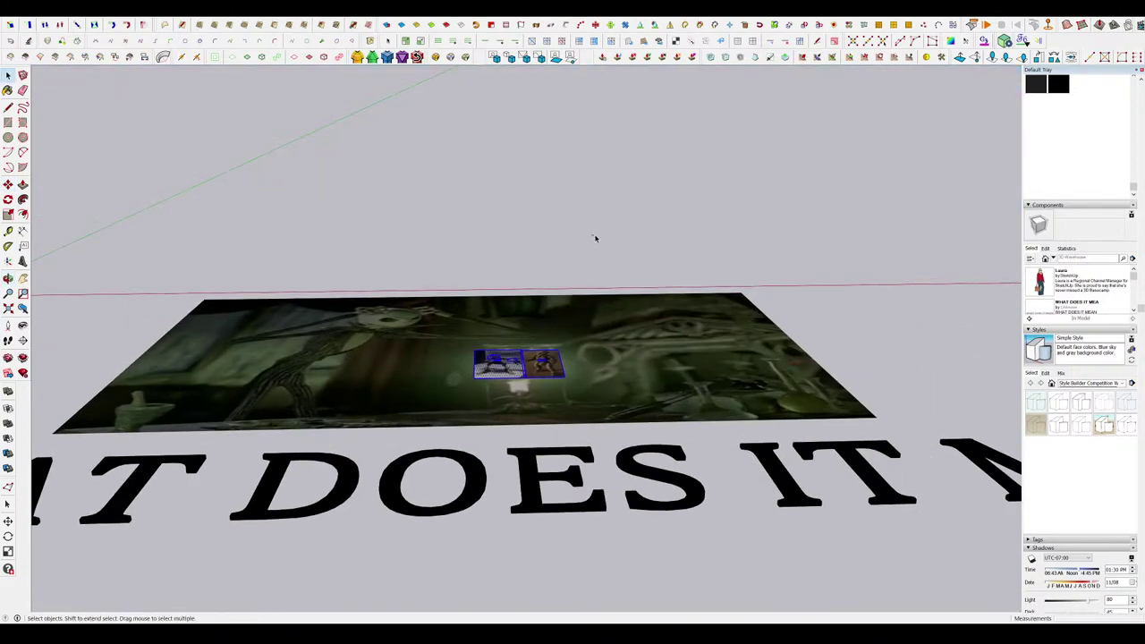
left_click(595, 238)
middle_click_drag(594, 244, 565, 331)
scroll(566, 358, "down", 4)
scroll(569, 417, "up", 3)
middle_click_drag(569, 417, 559, 461)
scroll(558, 461, "down", 3)
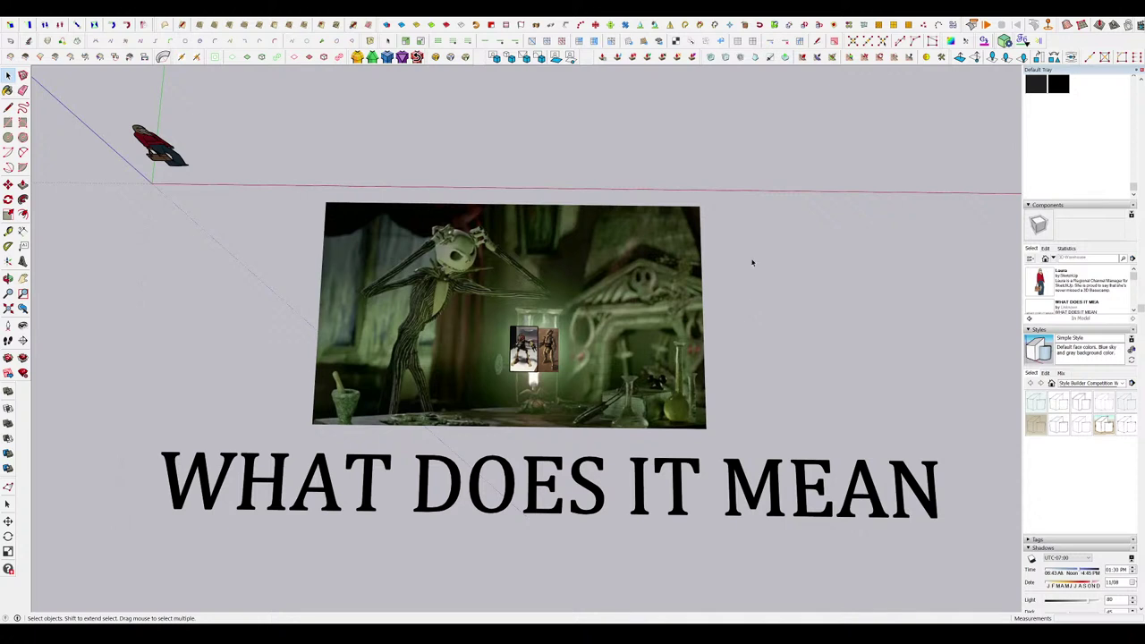
scroll(628, 367, "down", 2)
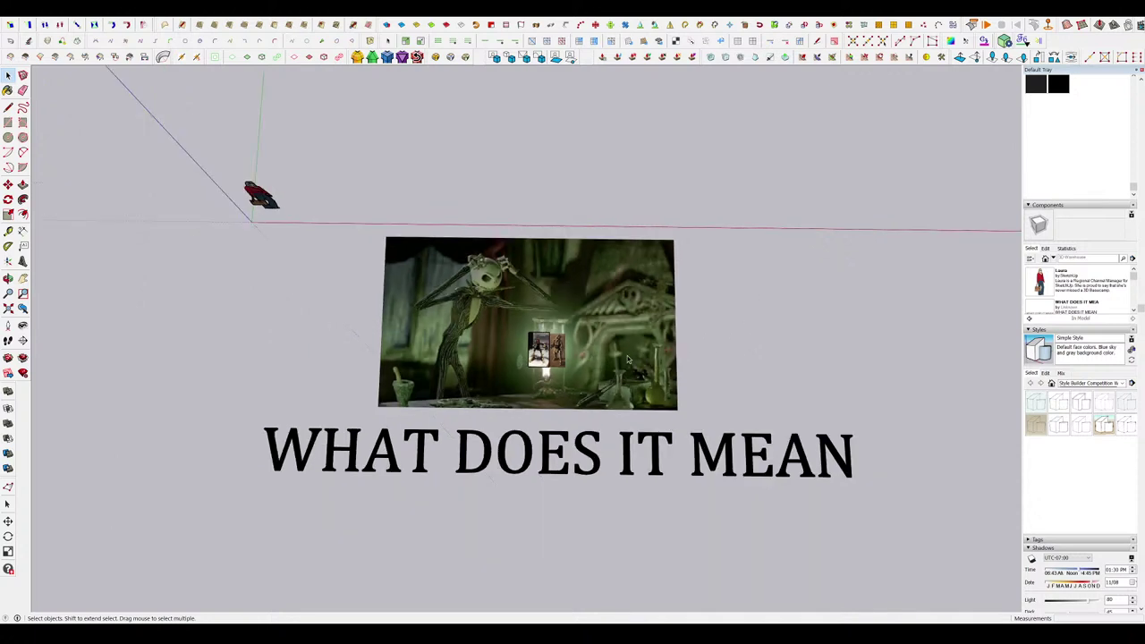
scroll(605, 348, "up", 2)
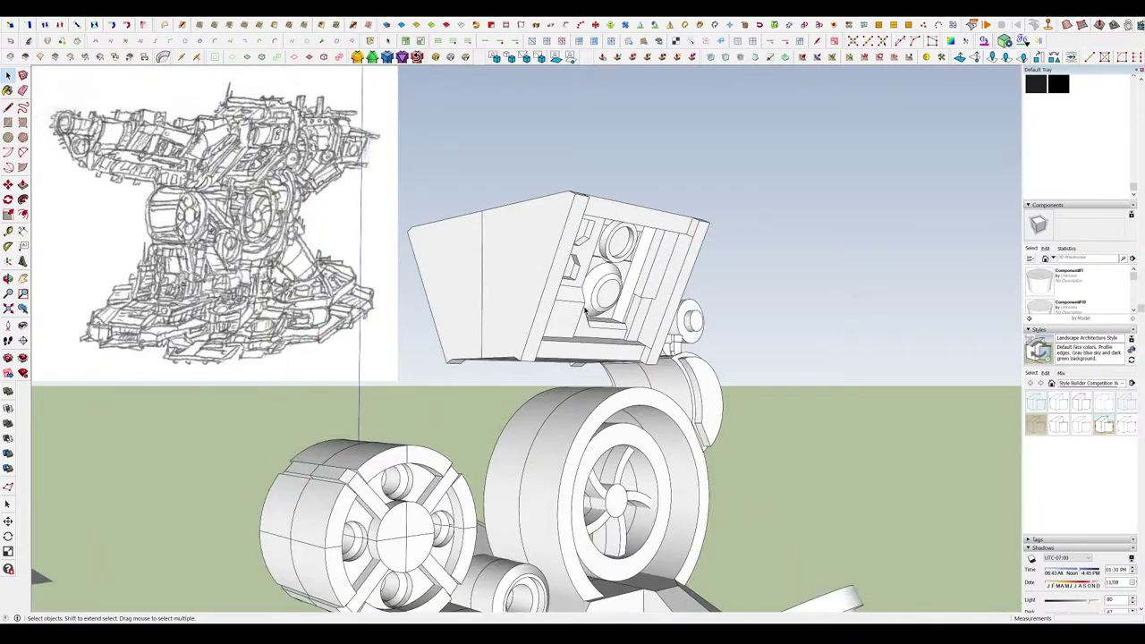
Select the slanted front portion of the mech's box-shaped head and move it about 513 cm.
left_click(549, 327)
middle_click_drag(549, 327, 810, 246)
left_click_drag(534, 121, 815, 473)
key("m")
left_click(565, 365)
left_click(604, 363)
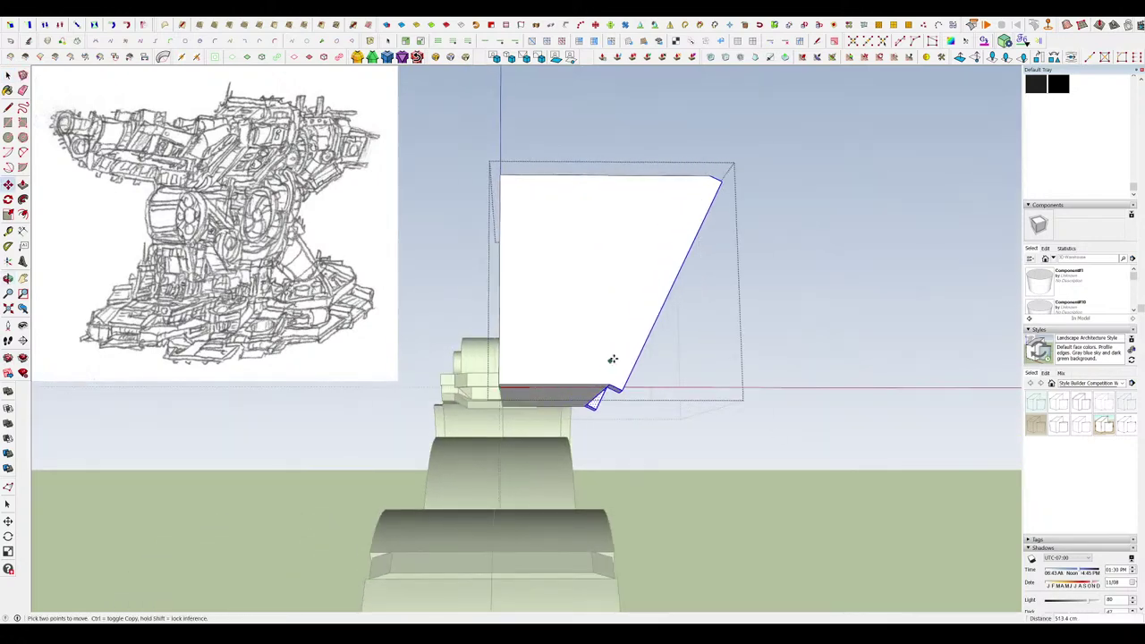
middle_click_drag(611, 361, 443, 344)
key("space")
left_click(792, 350)
Open the head component and draw a line across its side face, parallel to the slanted front edge.
scroll(765, 255, "down", 7)
mouse_move(766, 256)
middle_mouse_down()
mouse_move(750, 264)
mouse_move(772, 234)
mouse_move(767, 264)
middle_mouse_up()
scroll(760, 248, "up", 4)
scroll(768, 267, "up", 4)
scroll(767, 266, "down", 4)
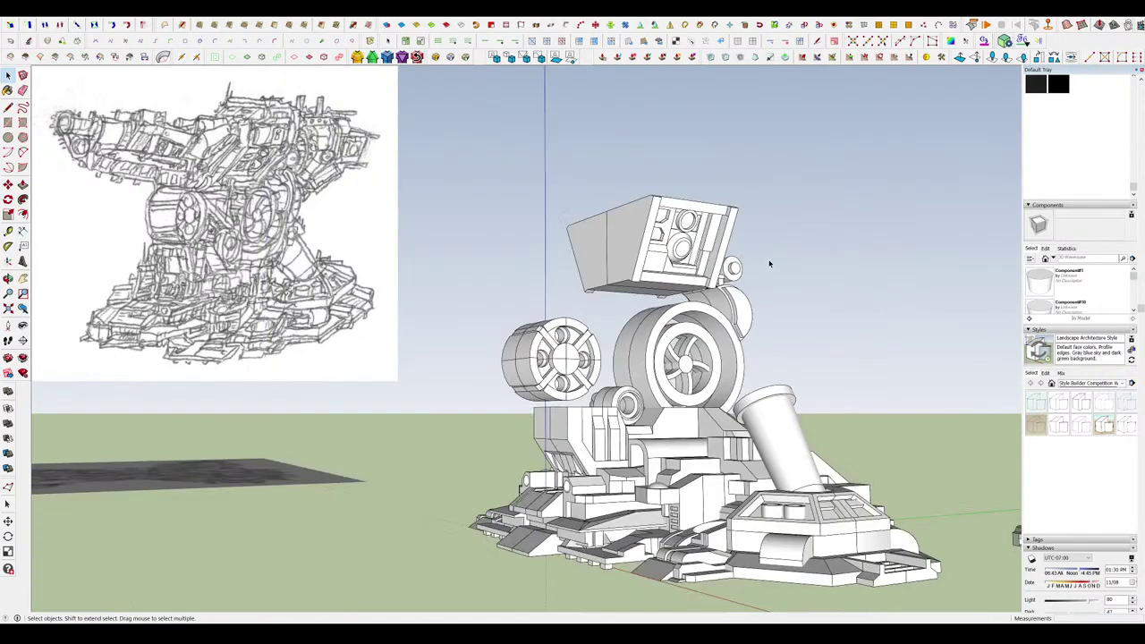
scroll(769, 258, "up", 3)
double_click(624, 229)
scroll(622, 230, "up", 3)
middle_click_drag(623, 231, 666, 231)
key("l")
left_click(610, 344)
left_click(686, 139)
middle_click_drag(676, 178, 580, 145)
Draw a rectangle at the slanted area of the head's side and pull that area out into a raised panel.
key("r")
left_click(606, 333)
left_click(597, 214)
key("p")
left_click(594, 250)
left_click(575, 247)
Draw a rectangle on the raised panel's upper end face and pull it out into a smaller block.
middle_click_drag(575, 248, 601, 375)
scroll(590, 247, "up", 3)
key("r")
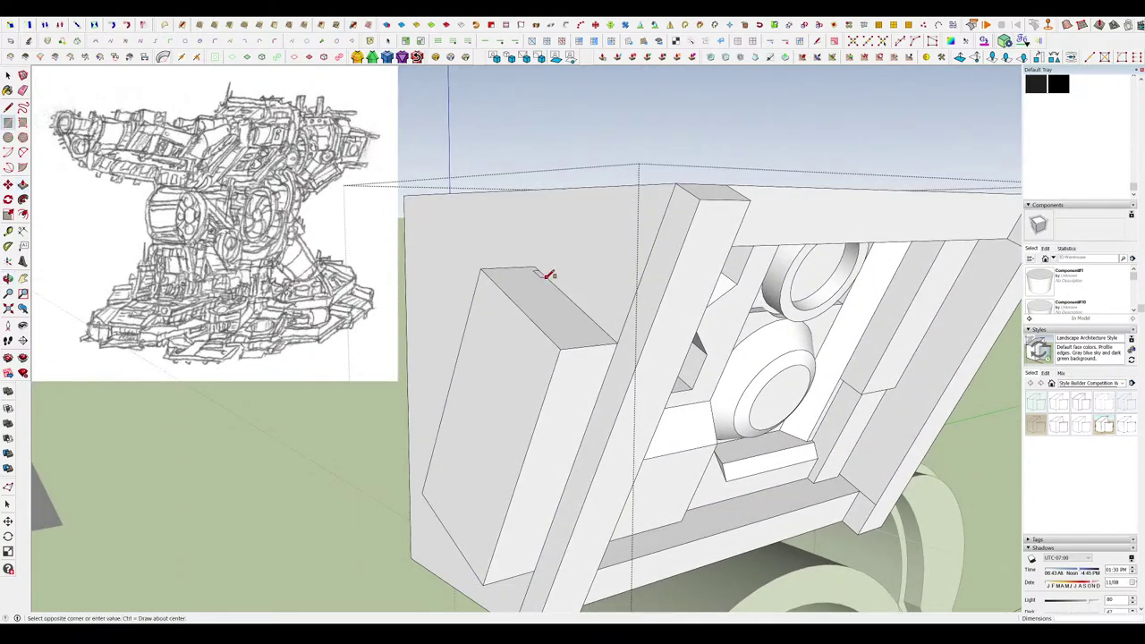
left_click(547, 277)
left_click(565, 338)
key("p")
left_click(583, 313)
left_click(611, 243)
Draw a rectangle on the raised panel's lower end face and pull it out into a matching smaller block.
middle_click_drag(611, 246, 762, 90)
scroll(598, 290, "up", 3)
key("r")
left_click(568, 274)
left_click(682, 322)
key("p")
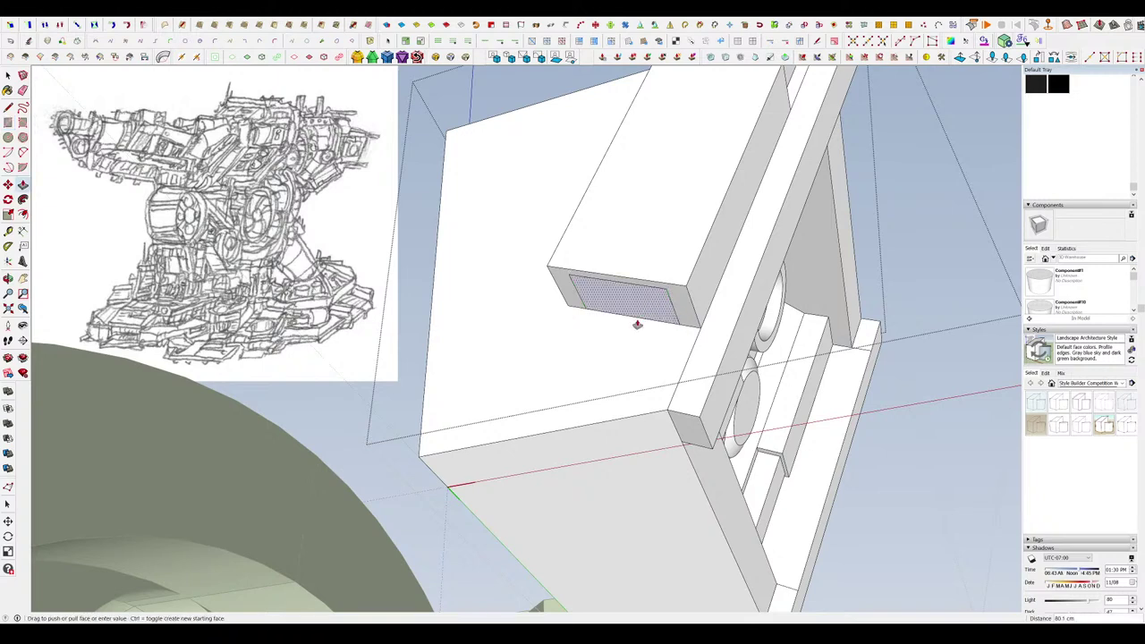
double_click(637, 318)
scroll(653, 313, "down", 3)
mouse_move(653, 314)
middle_mouse_down()
mouse_move(627, 357)
mouse_move(632, 418)
middle_mouse_up()
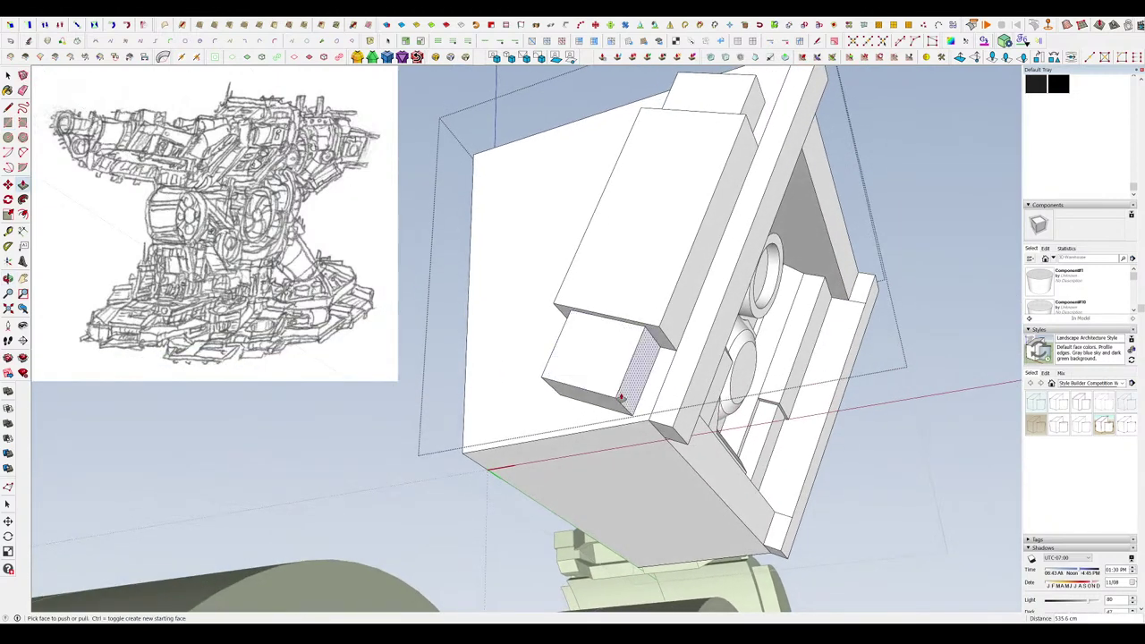
Divide the side face level with the lower block, pull the bottom strip out flush with it and erase the leftover edge.
key("l")
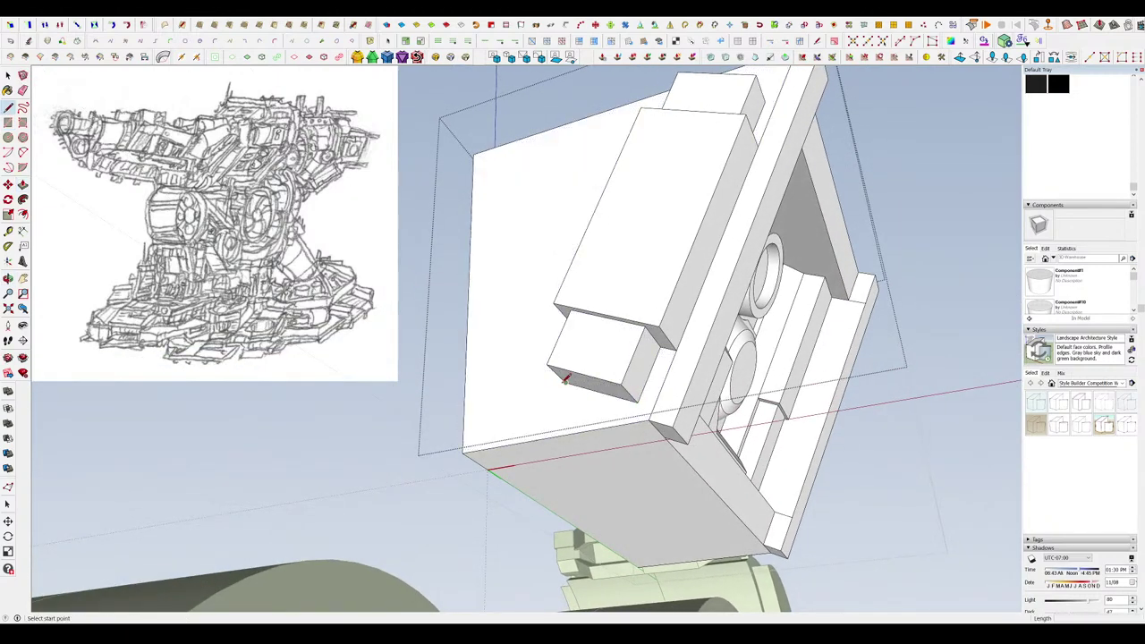
key("Escape")
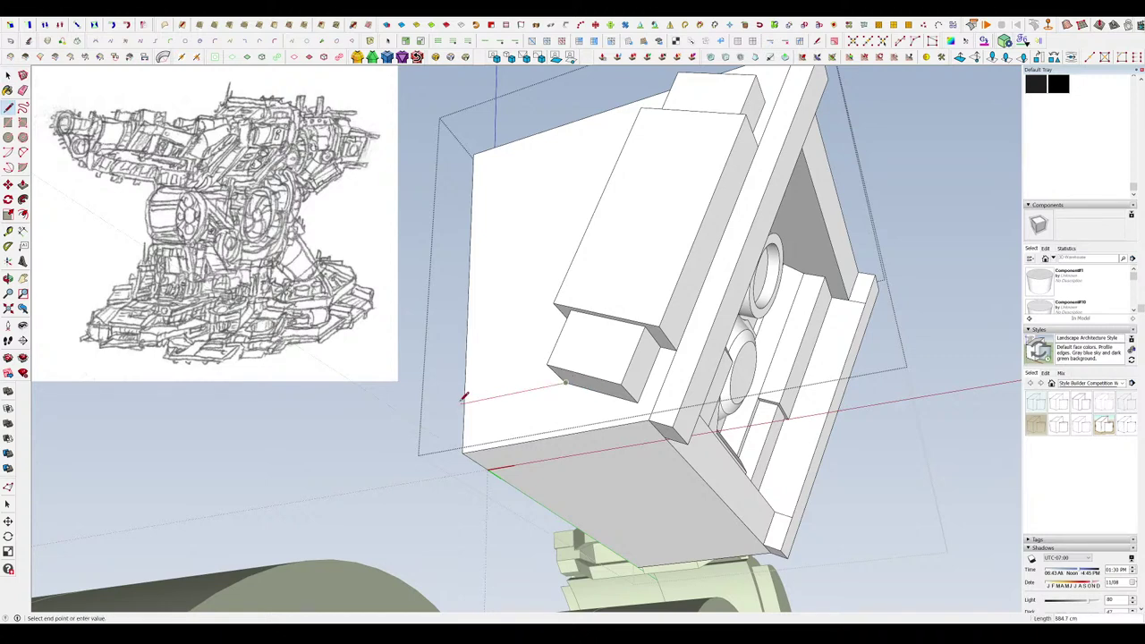
middle_click_drag(565, 400, 586, 384)
scroll(588, 383, "up", 2)
key("p")
left_click_drag(590, 380, 585, 381)
key("e")
left_click(583, 381)
scroll(565, 367, "down", 4)
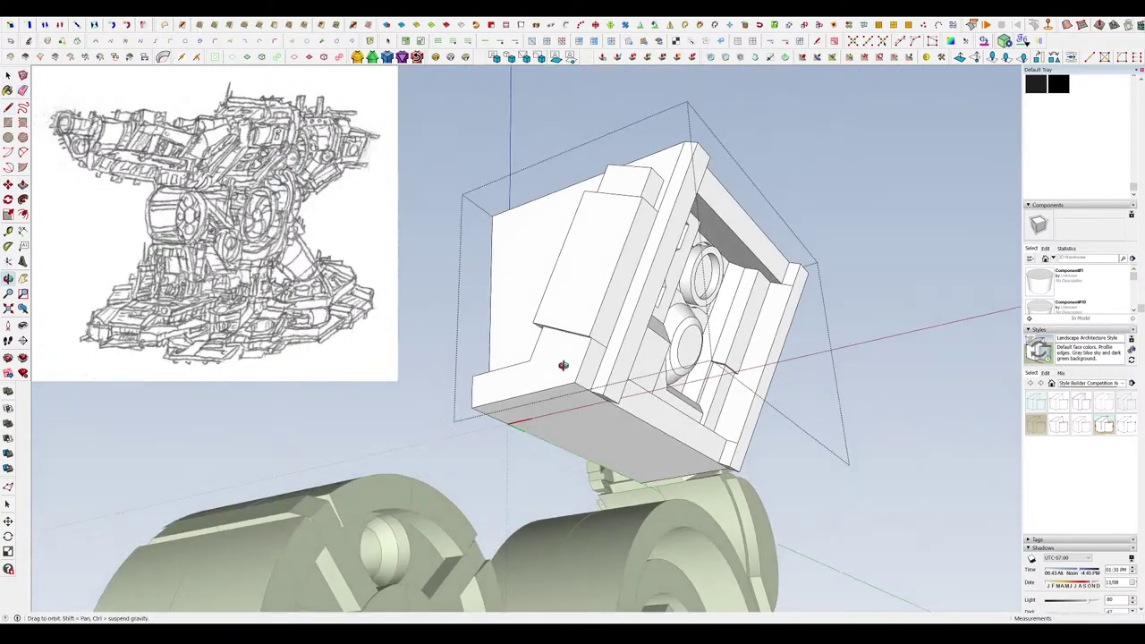
Outline the side area above the upper block to the head's top edge and pull it out flush with the block.
mouse_move(563, 366)
middle_mouse_down()
mouse_move(596, 391)
mouse_move(606, 424)
middle_mouse_up()
scroll(609, 296, "up", 3)
middle_click_drag(608, 296, 643, 308)
scroll(645, 294, "up", 1)
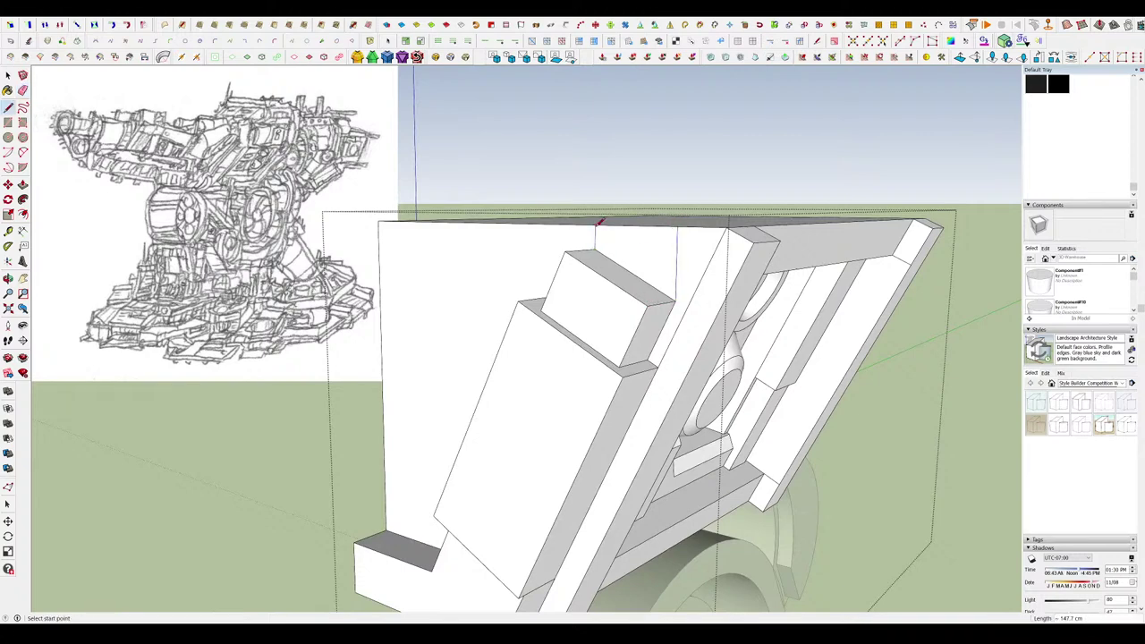
mouse_move(613, 304)
middle_mouse_down()
mouse_move(591, 230)
mouse_move(618, 202)
mouse_move(629, 222)
mouse_move(669, 169)
middle_mouse_up()
scroll(591, 229, "down", 4)
key("e")
scroll(668, 168, "up", 6)
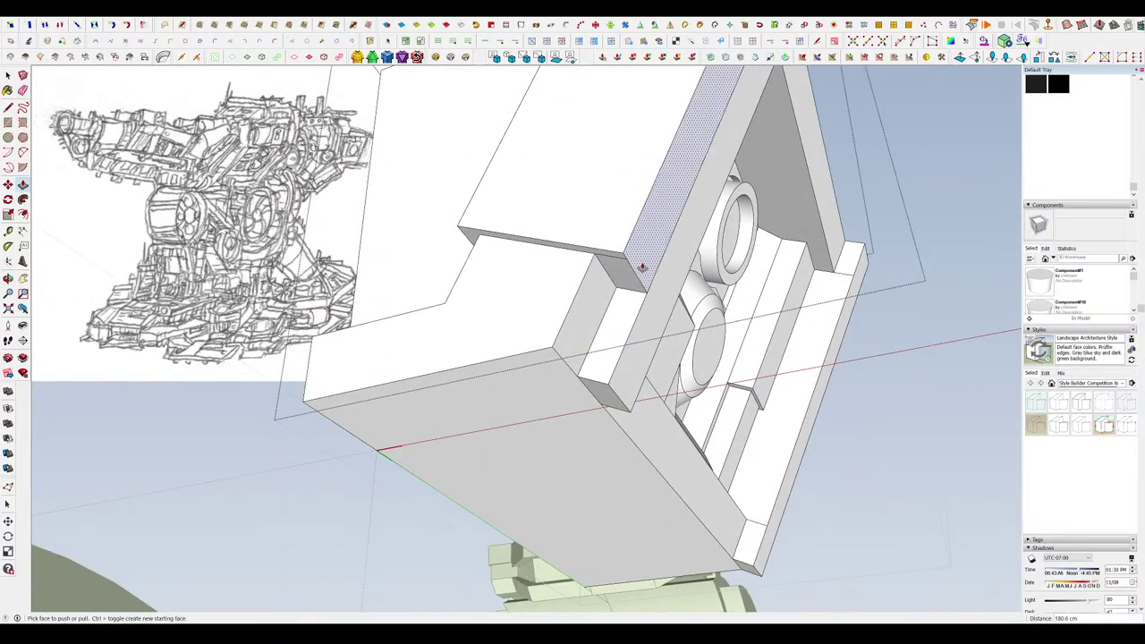
Erase the leftover edge at the raised panel's lower end and adjust the depth of the adjoining side strip.
left_click(622, 253)
key("p")
scroll(634, 254, "down", 4)
mouse_move(634, 254)
middle_mouse_down()
mouse_move(613, 367)
mouse_move(597, 287)
mouse_move(616, 225)
mouse_move(617, 158)
middle_mouse_up()
scroll(601, 251, "up", 3)
scroll(598, 287, "down", 5)
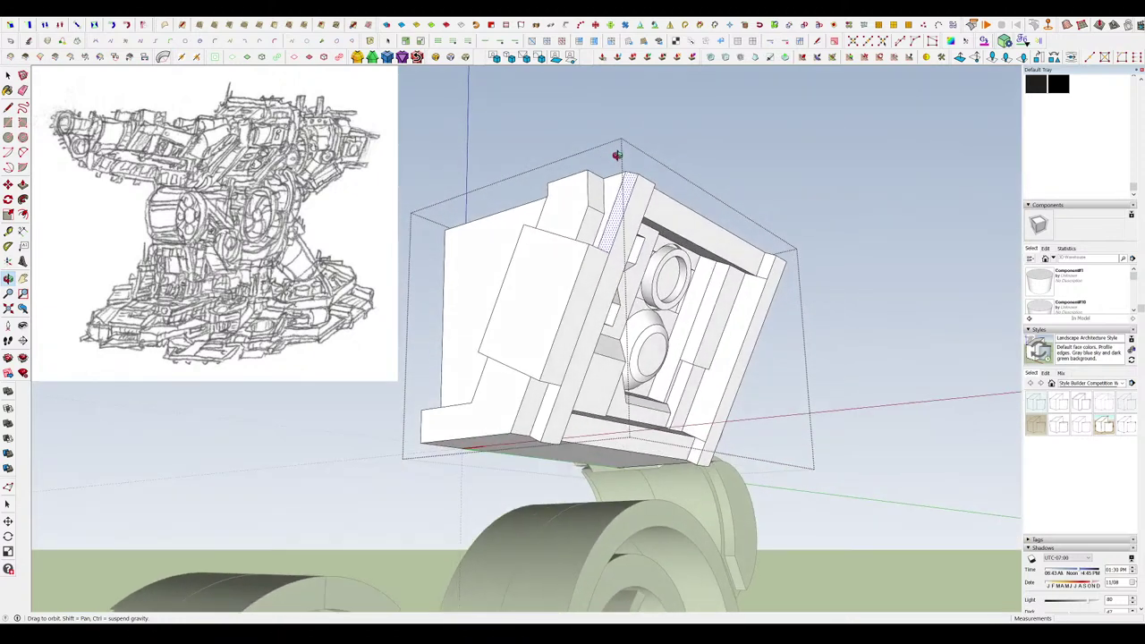
Draw a small rectangle on the upper block's slanted front face and pull it out into a tab.
scroll(589, 227, "up", 5)
key("r")
scroll(577, 224, "up", 2)
left_click(597, 263)
key("p")
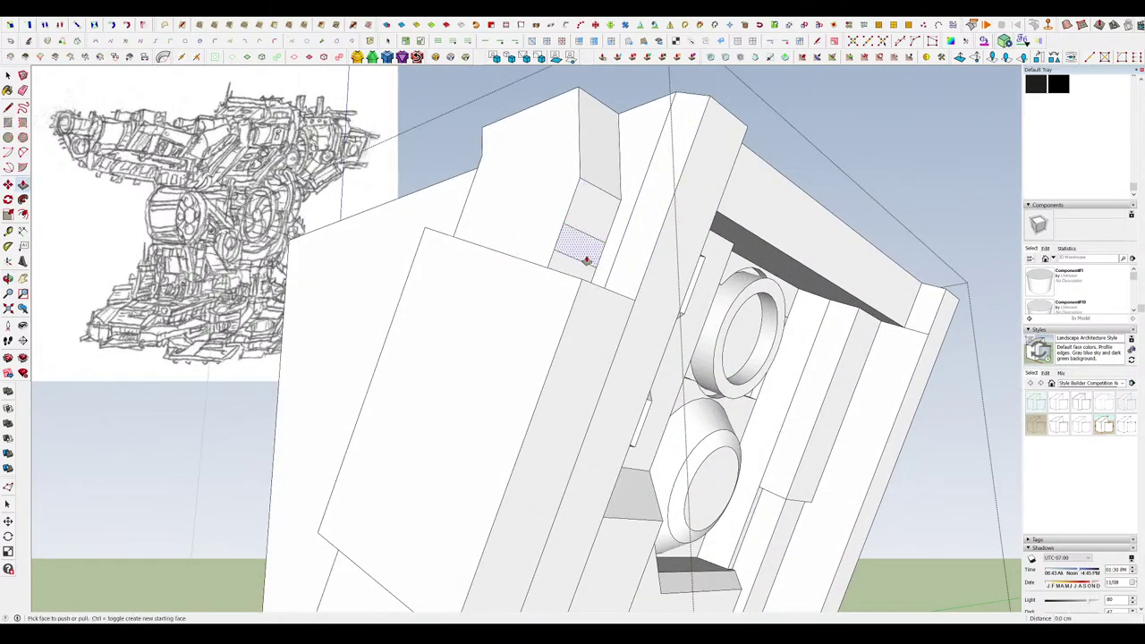
scroll(614, 302, "up", 3)
left_click(614, 301)
mouse_move(604, 264)
middle_mouse_down()
mouse_move(618, 309)
mouse_move(667, 330)
mouse_move(605, 269)
mouse_move(616, 254)
mouse_move(608, 295)
mouse_move(567, 232)
mouse_move(513, 197)
mouse_move(619, 276)
middle_mouse_up()
left_click(667, 329)
scroll(667, 329, "down", 4)
scroll(605, 268, "up", 1)
scroll(616, 268, "down", 4)
scroll(604, 297, "up", 4)
scroll(598, 300, "down", 3)
scroll(619, 276, "up", 3)
Mark the tab's continuation on the upper block's edge and pull it out along the side into a thin wraparound bar.
key("l")
left_click(637, 318)
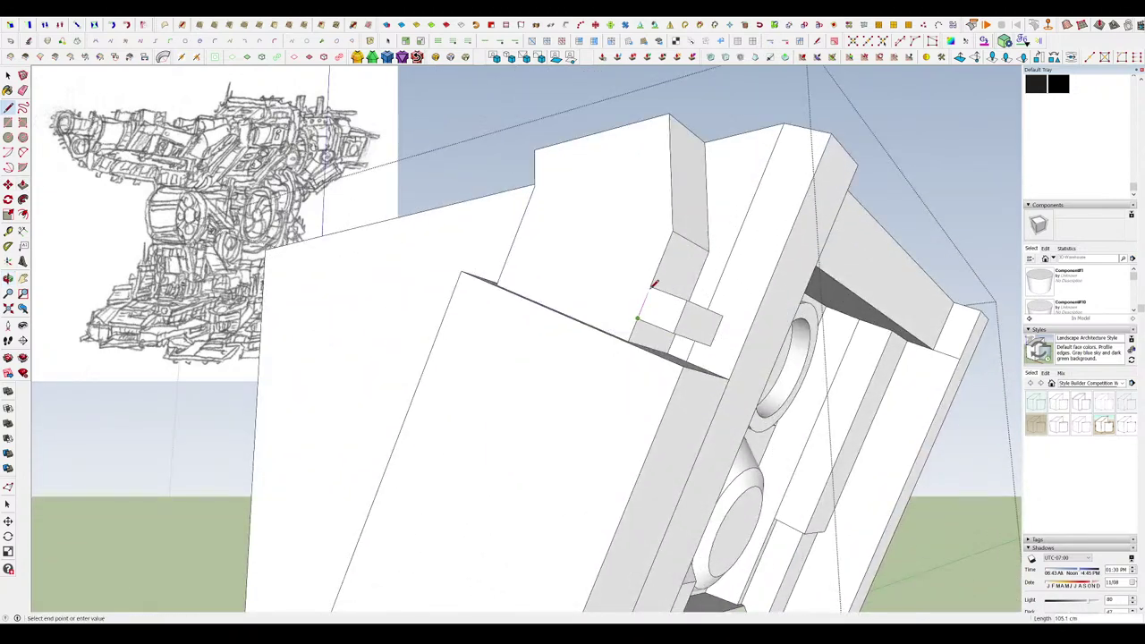
key("p")
middle_click_drag(649, 312, 713, 350)
scroll(689, 331, "up", 3)
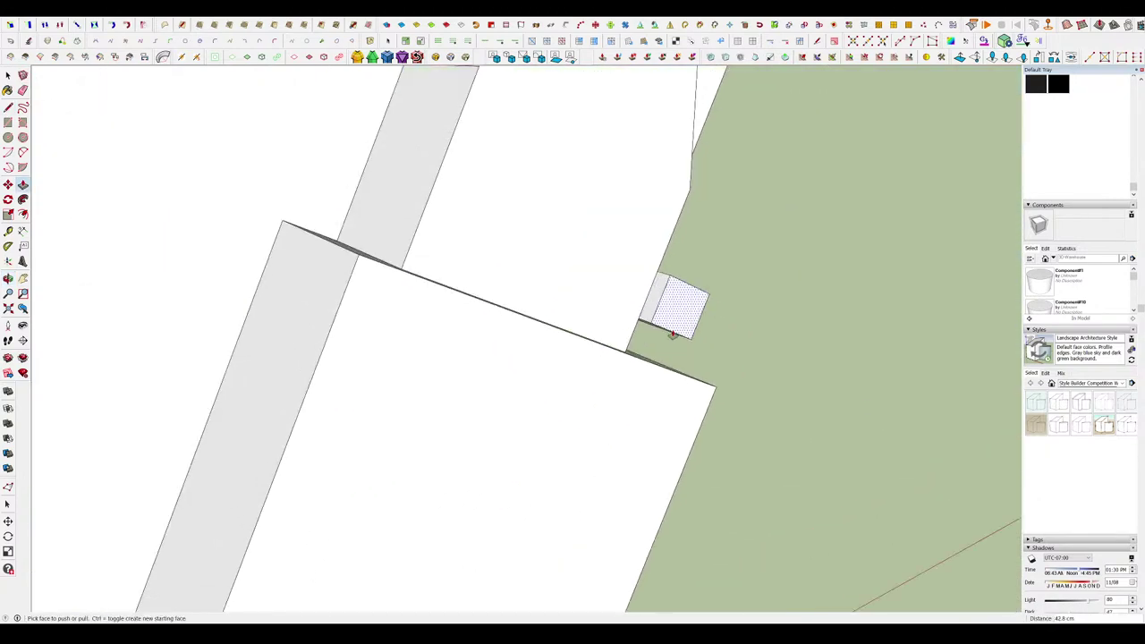
left_click_drag(660, 311, 546, 259)
middle_click_drag(546, 259, 384, 152)
scroll(723, 370, "up", 2)
key("l")
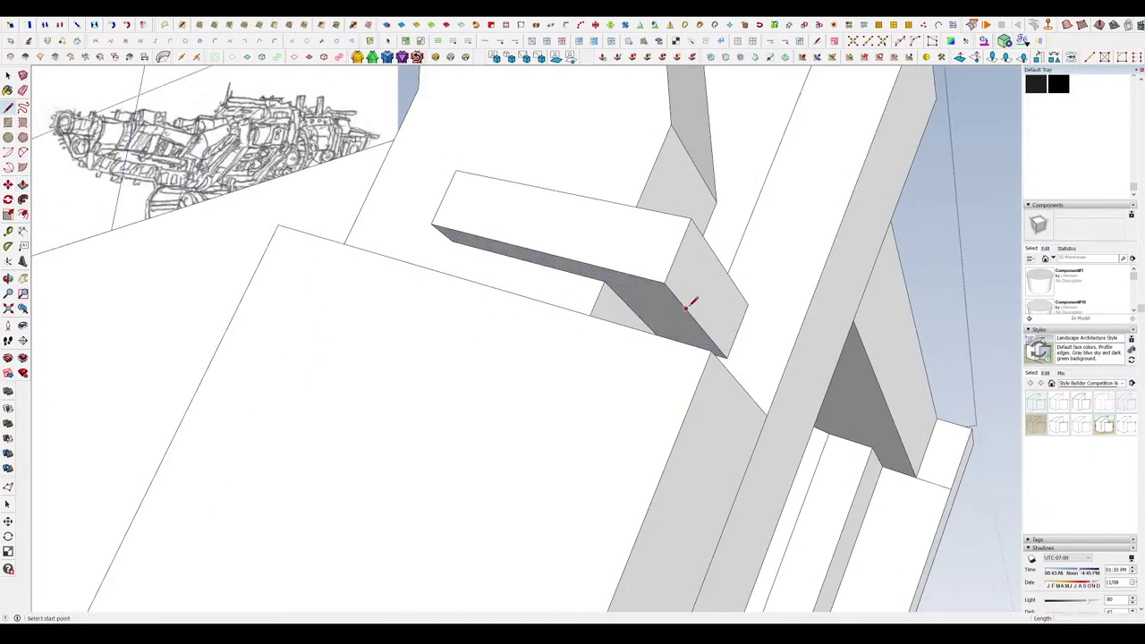
scroll(731, 210, "down", 6)
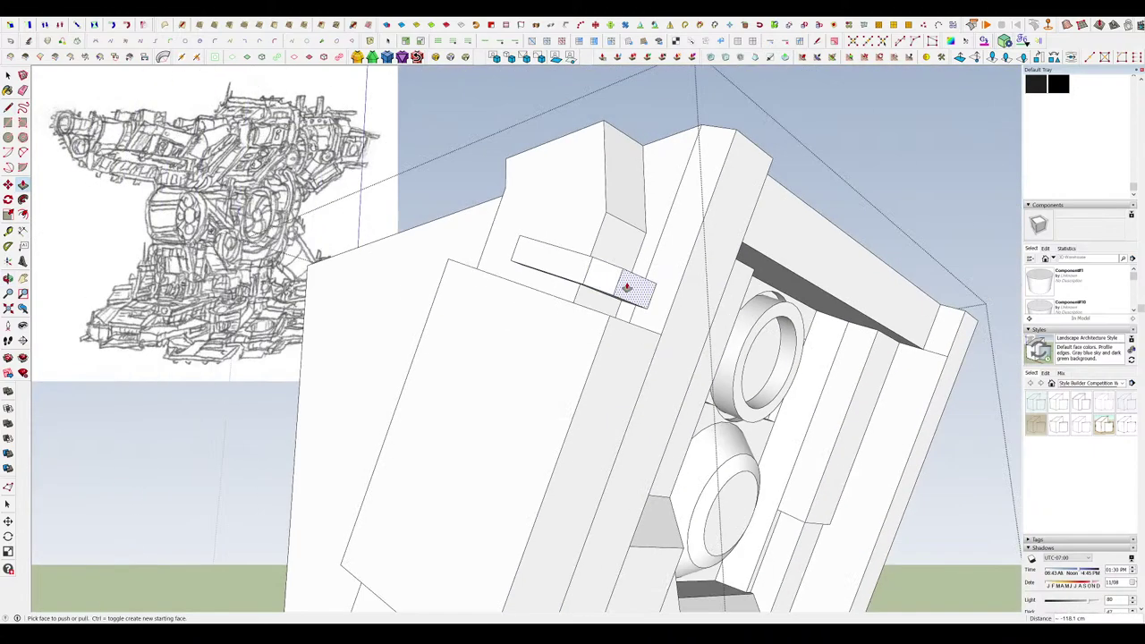
middle_click_drag(621, 286, 649, 222)
scroll(660, 264, "down", 3)
scroll(759, 313, "up", 2)
Close the head for editing and examine it against the whole mech.
key("space")
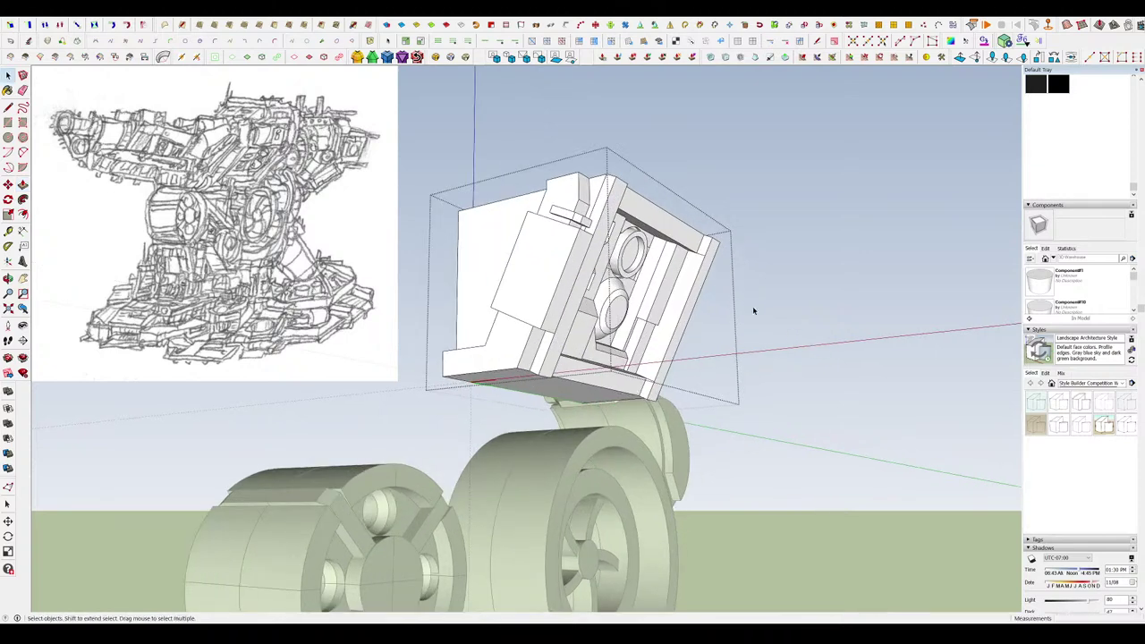
left_click(753, 309)
middle_click_drag(514, 234, 568, 257)
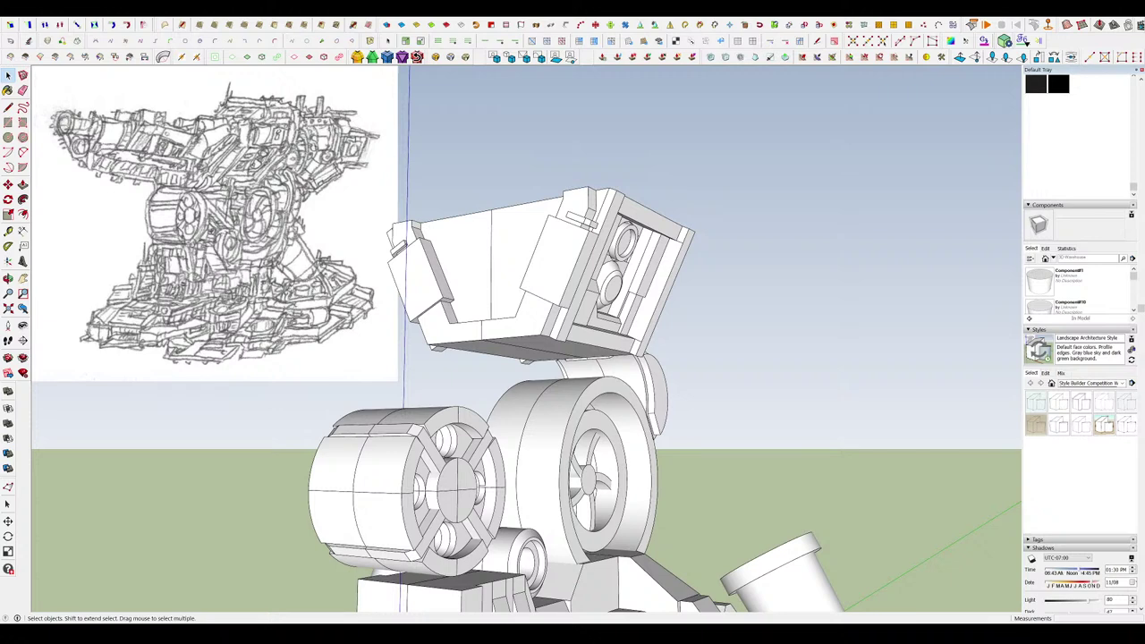
scroll(623, 267, "down", 4)
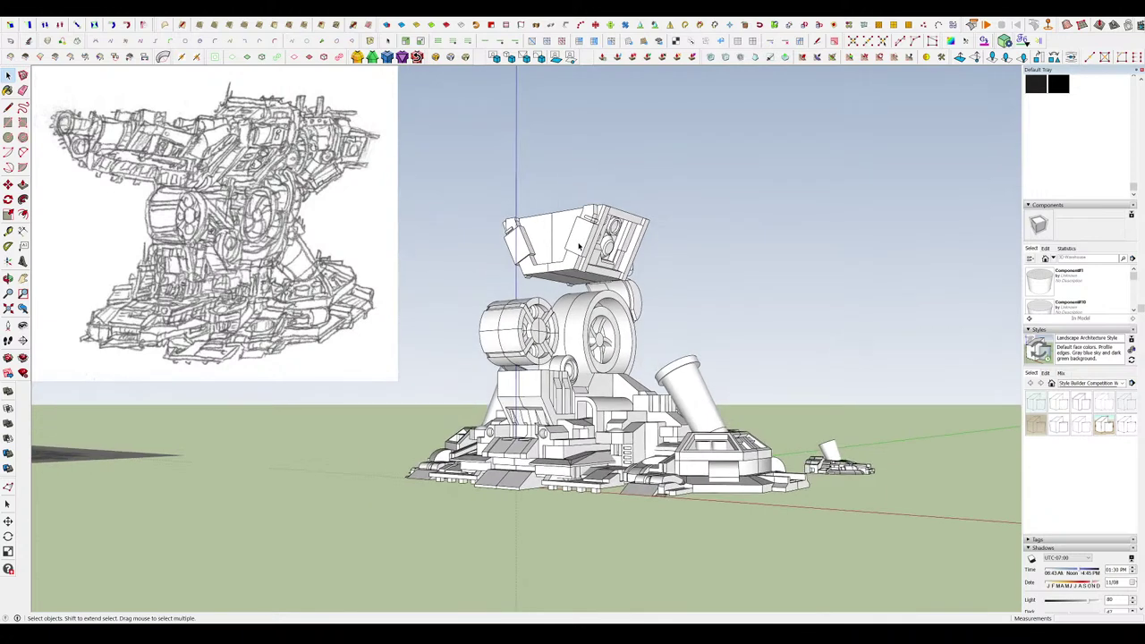
Reopen the head and outline the rear side area with lines running above the bottom strip and behind the raised panel.
double_click(579, 246)
scroll(579, 243, "up", 4)
middle_click_drag(571, 212, 672, 210)
scroll(595, 231, "up", 2)
middle_click_drag(595, 231, 641, 404)
key("l")
left_click(576, 425)
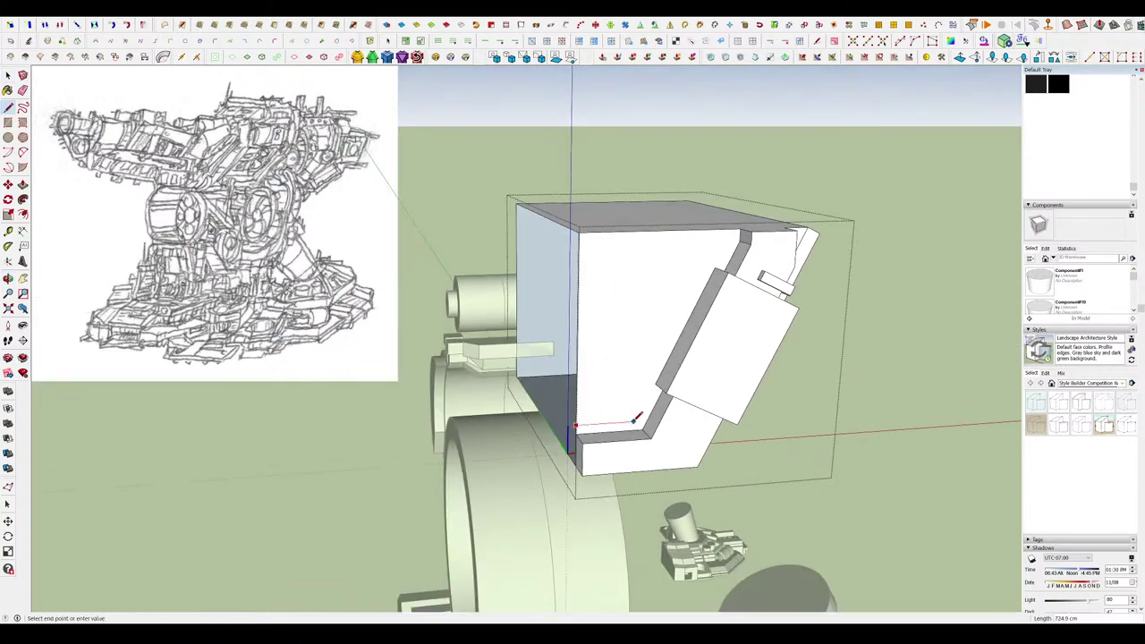
left_click(657, 388)
left_click(730, 231)
Pull the outlined rear side area out into a thick raised block.
middle_click_drag(728, 230, 470, 167)
key("p")
scroll(474, 231, "down", 3)
scroll(569, 230, "up", 3)
left_click(538, 226)
left_click(552, 230)
Draw a rectangle about 516 by 1574 cm on the raised block's front edge face and pull it out over the panel.
scroll(574, 201, "up", 3)
key("r")
scroll(581, 316, "up", 3)
scroll(657, 314, "up", 3)
scroll(613, 222, "down", 4)
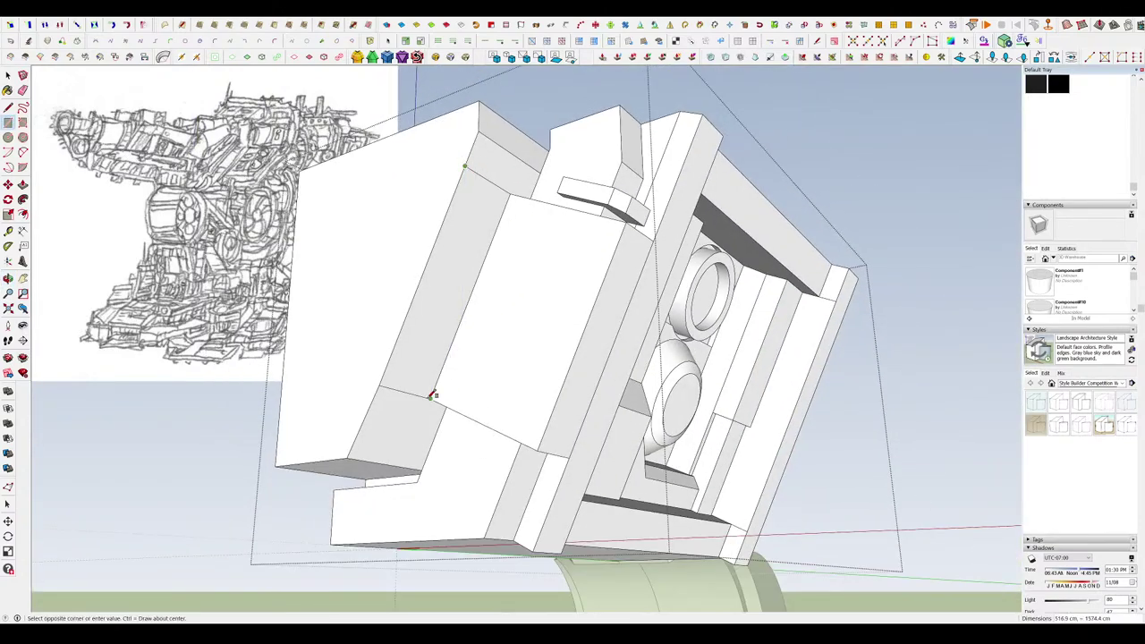
key("p")
middle_click_drag(544, 332, 537, 192)
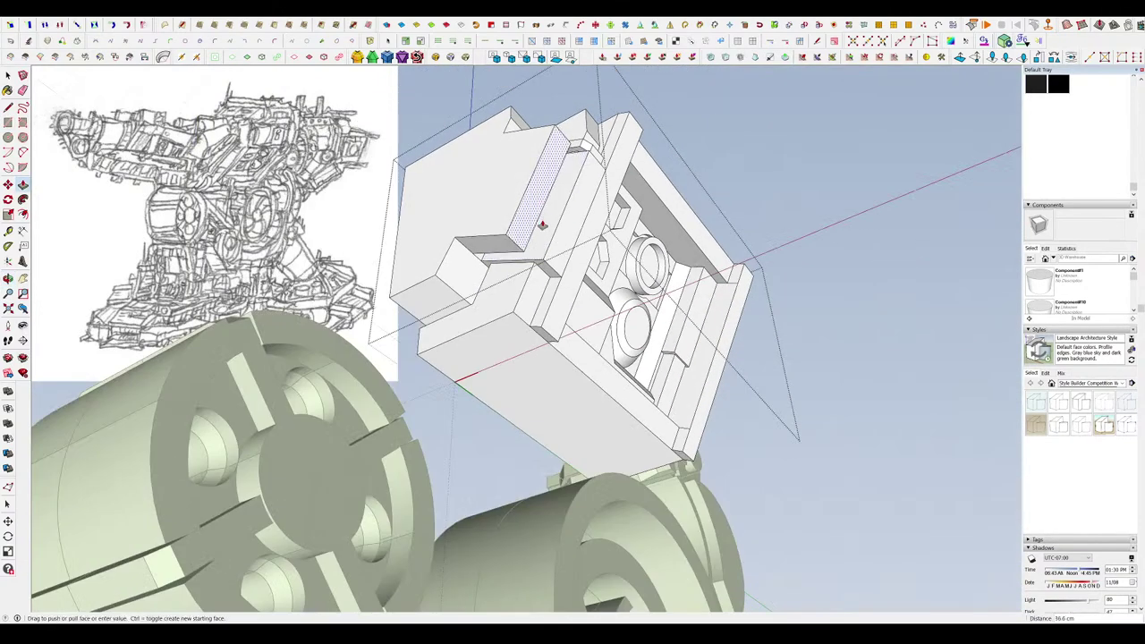
middle_click_drag(529, 252, 601, 312)
mouse_move(513, 284)
middle_mouse_down()
mouse_move(567, 281)
mouse_move(549, 263)
mouse_move(554, 299)
mouse_move(498, 248)
mouse_move(612, 296)
mouse_move(601, 211)
mouse_move(575, 313)
middle_mouse_up()
Divide off the raised block's lower corner with a line and pull it sideways about 2465 cm into a long beam.
scroll(551, 278, "up", 5)
key("space")
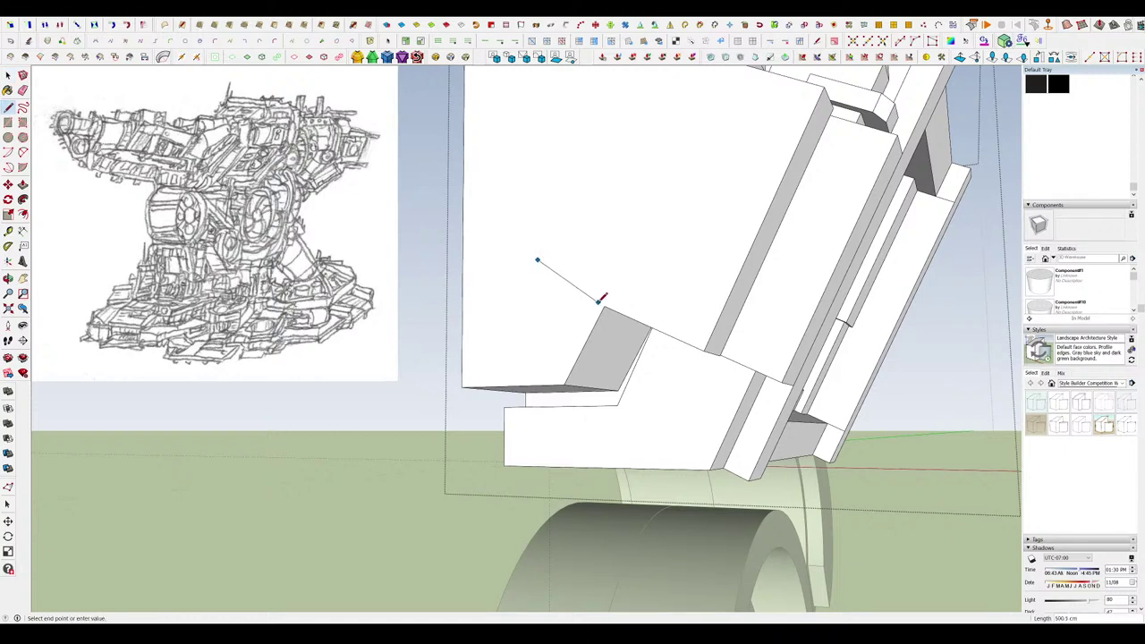
scroll(480, 266, "down", 5)
middle_click_drag(667, 277, 591, 242)
key("p")
left_click_drag(517, 282, 485, 288)
scroll(777, 254, "down", 5)
scroll(640, 256, "up", 3)
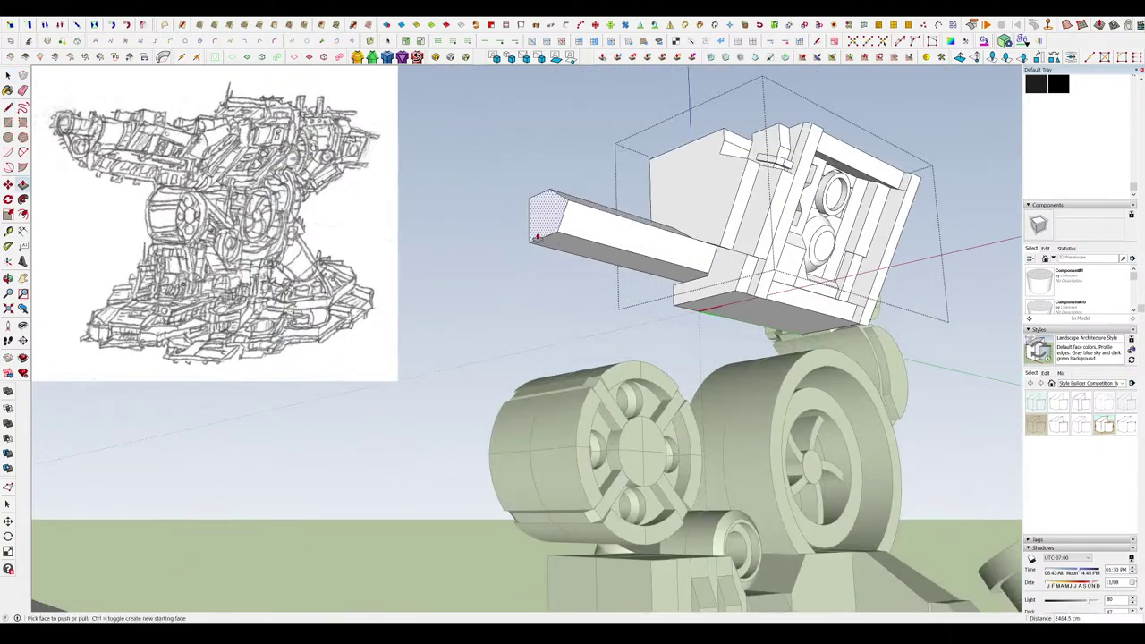
Draw a rectangle on the beam's underside next to the head and pull it down about 195 cm into a block.
middle_click_drag(537, 237, 652, 260)
scroll(550, 204, "up", 5)
key("r")
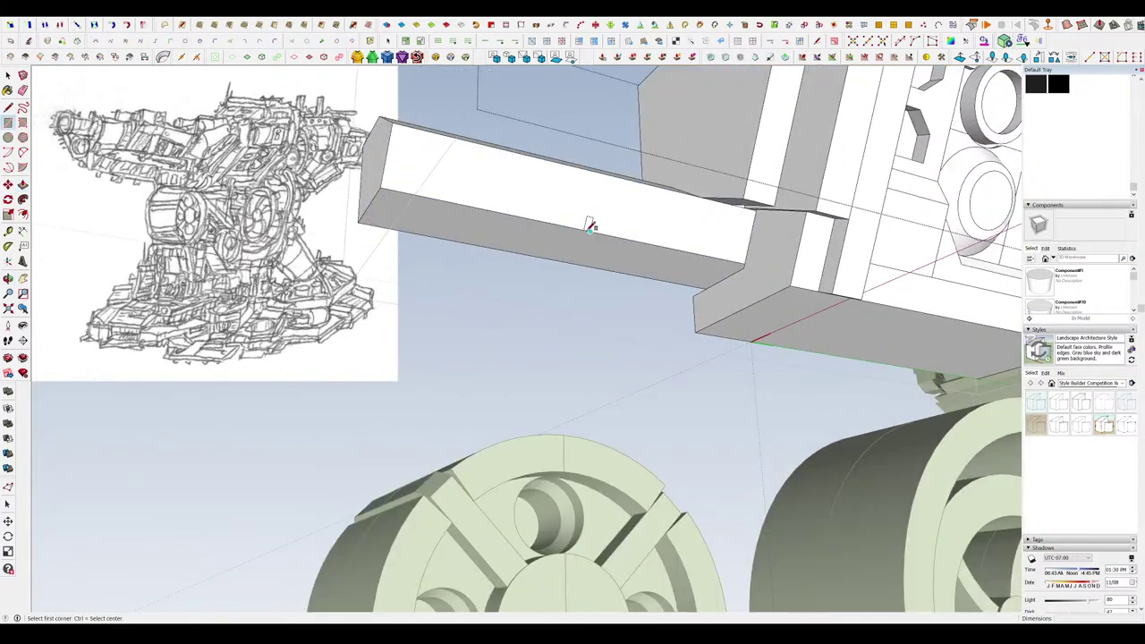
middle_click_drag(708, 286, 721, 393)
scroll(690, 184, "down", 5)
middle_click_drag(689, 184, 685, 230)
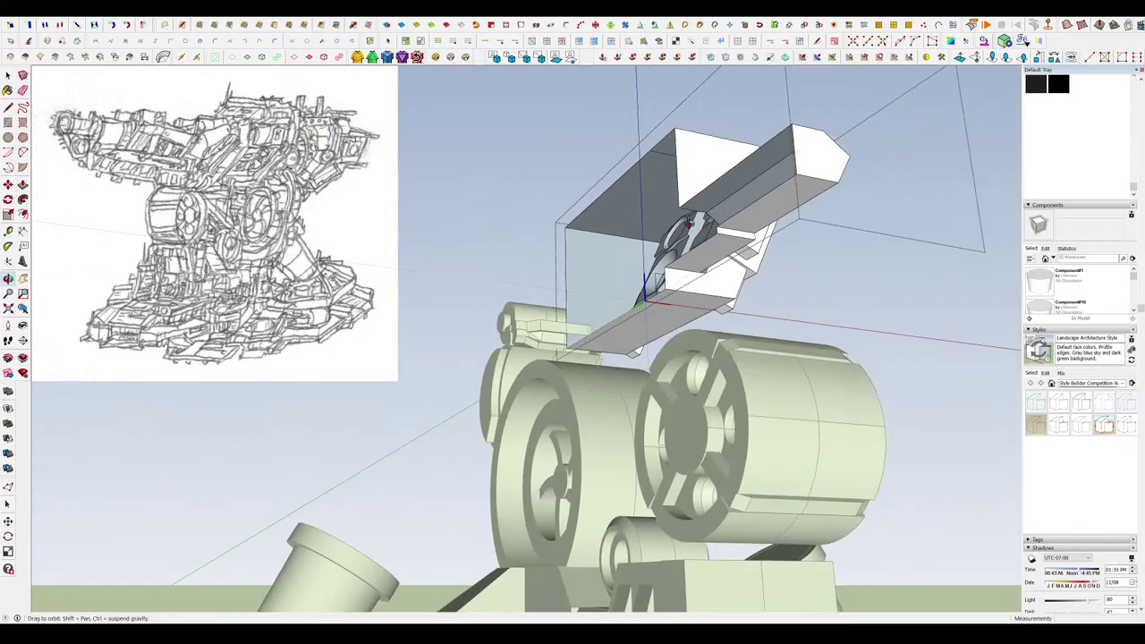
scroll(600, 212, "up", 5)
middle_click_drag(601, 212, 356, 271)
left_click_drag(355, 271, 353, 297)
middle_click_drag(616, 263, 716, 313)
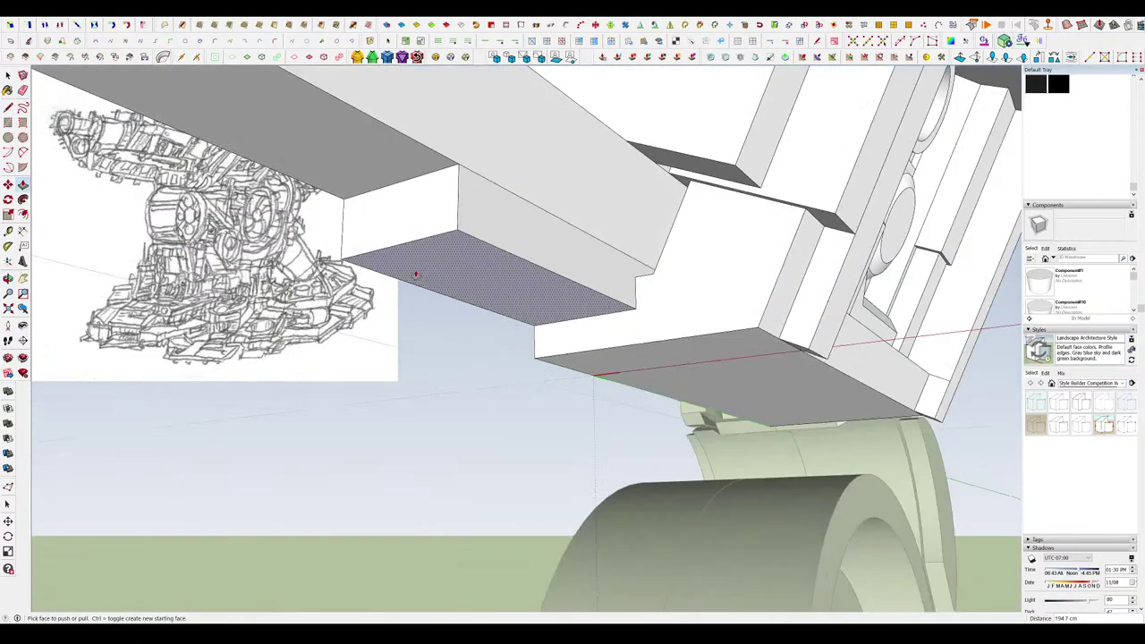
Draw a line across the lower block's end face and push the corner away to bevel its front edge.
middle_click_drag(417, 274, 374, 201)
key("l")
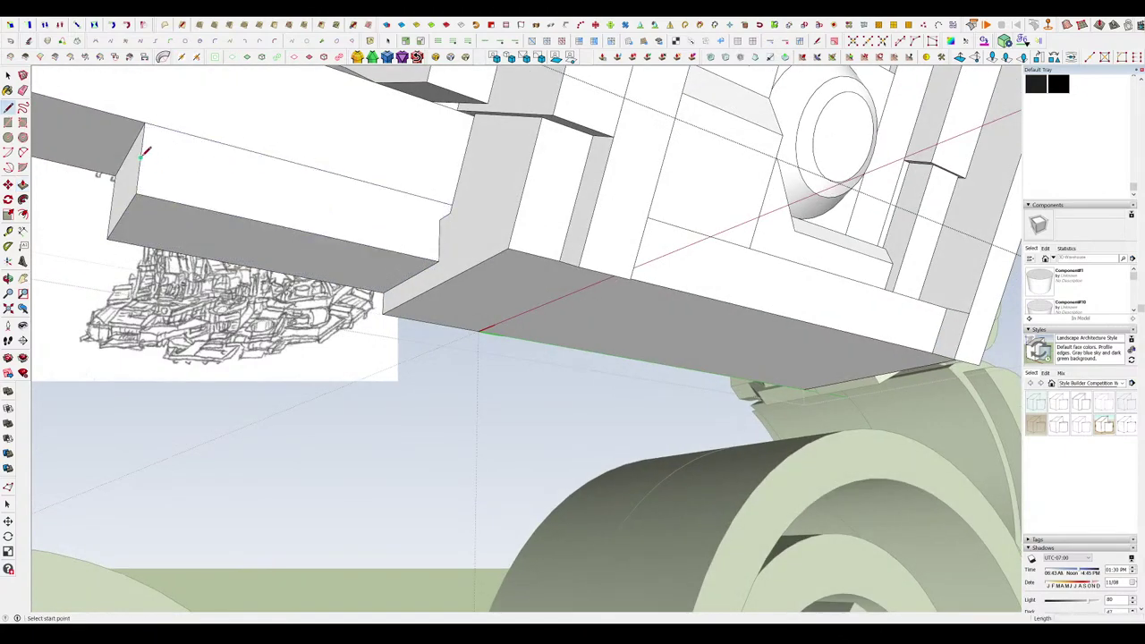
middle_click_drag(177, 195, 705, 331)
Offset the lower side face against a narrow strip along its rear edge and clean up the leftover edges.
scroll(654, 268, "up", 5)
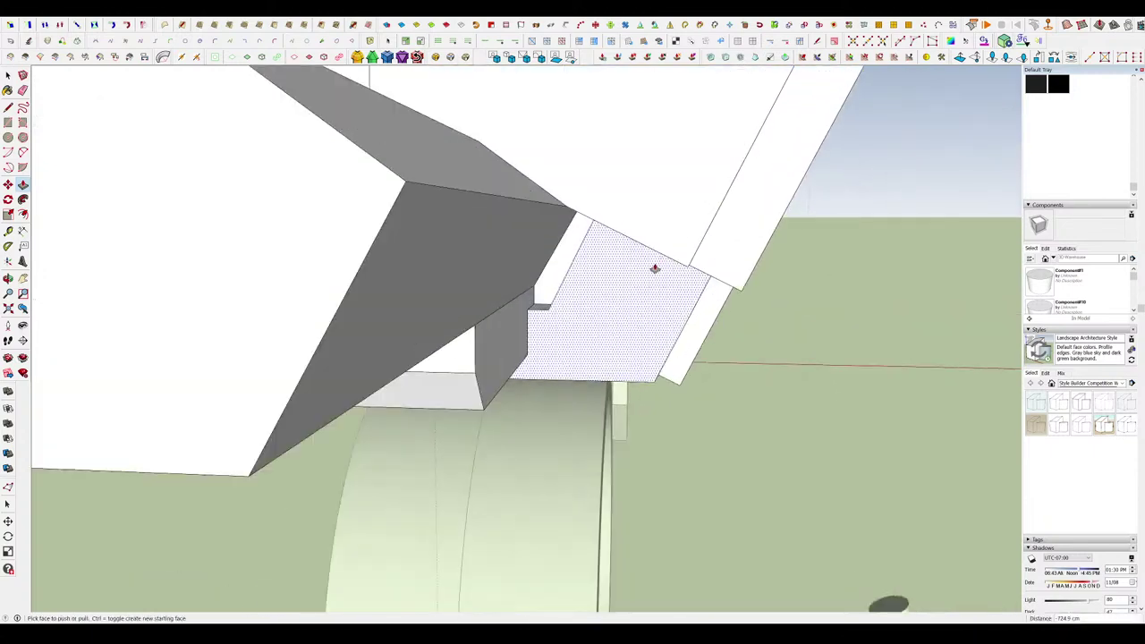
middle_click_drag(654, 269, 531, 148)
left_click(535, 107)
scroll(616, 237, "down", 3)
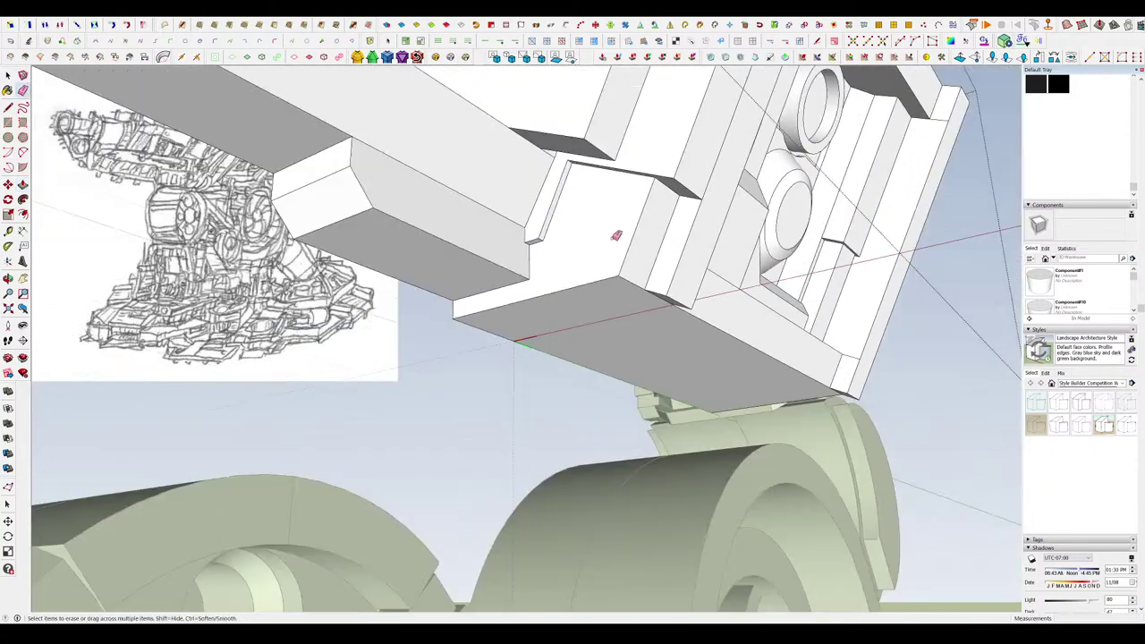
Extend the narrow strip around the lower side face with a diagonal corner and erase the original corner edges.
mouse_move(615, 237)
middle_mouse_down()
mouse_move(615, 174)
mouse_move(662, 163)
middle_mouse_up()
scroll(615, 174, "up", 3)
key("l")
key("space")
scroll(644, 208, "up", 2)
key("l")
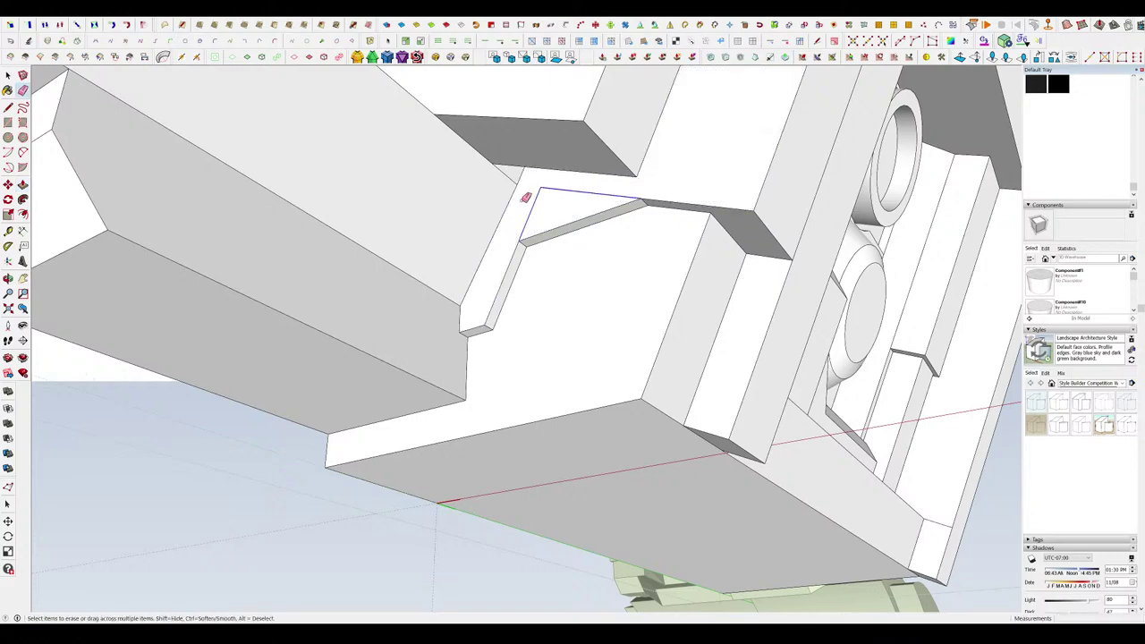
left_click_drag(526, 196, 524, 199)
Push the lower side face inward behind the angled strip.
scroll(665, 248, "down", 4)
mouse_move(665, 248)
middle_mouse_down()
mouse_move(665, 307)
mouse_move(586, 279)
middle_mouse_up()
scroll(634, 296, "up", 3)
key("p")
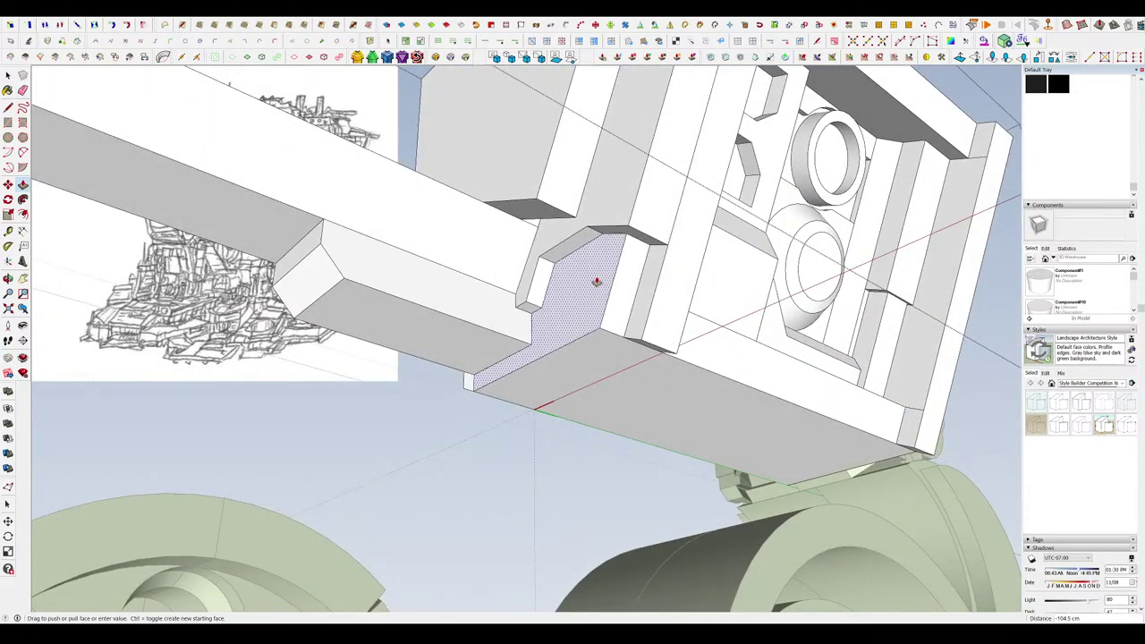
Check the open inner side of the head and erase stray edges.
key("space")
scroll(466, 398, "up", 3)
mouse_move(463, 380)
middle_mouse_down()
mouse_move(500, 328)
mouse_move(450, 296)
middle_mouse_up()
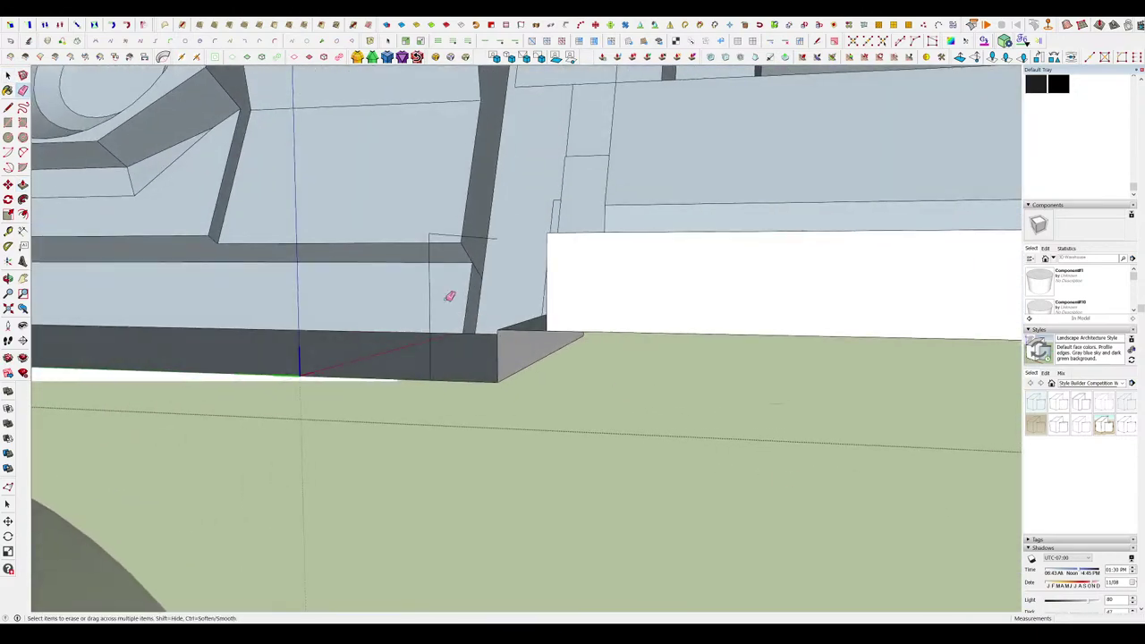
mouse_move(438, 231)
middle_mouse_down()
mouse_move(577, 315)
mouse_move(715, 348)
mouse_move(813, 391)
middle_mouse_up()
scroll(578, 315, "down", 5)
scroll(716, 348, "up", 3)
scroll(813, 391, "down", 5)
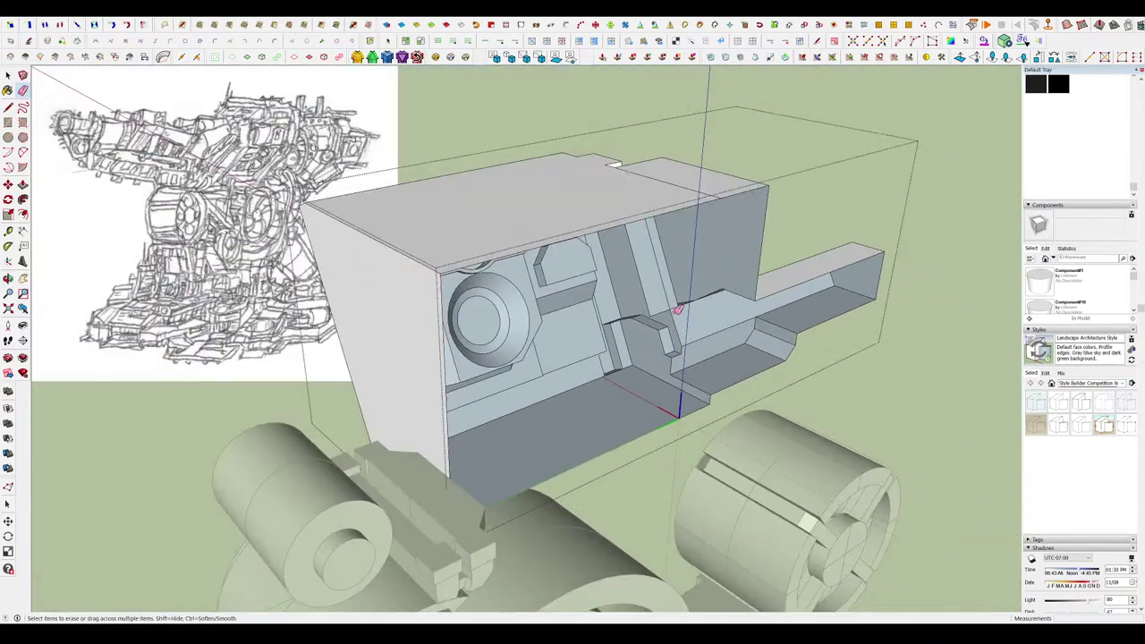
scroll(636, 317, "up", 5)
scroll(652, 299, "down", 5)
mouse_move(630, 299)
middle_mouse_down()
mouse_move(652, 299)
mouse_move(590, 161)
mouse_move(590, 182)
middle_mouse_up()
scroll(652, 299, "up", 5)
scroll(591, 182, "down", 4)
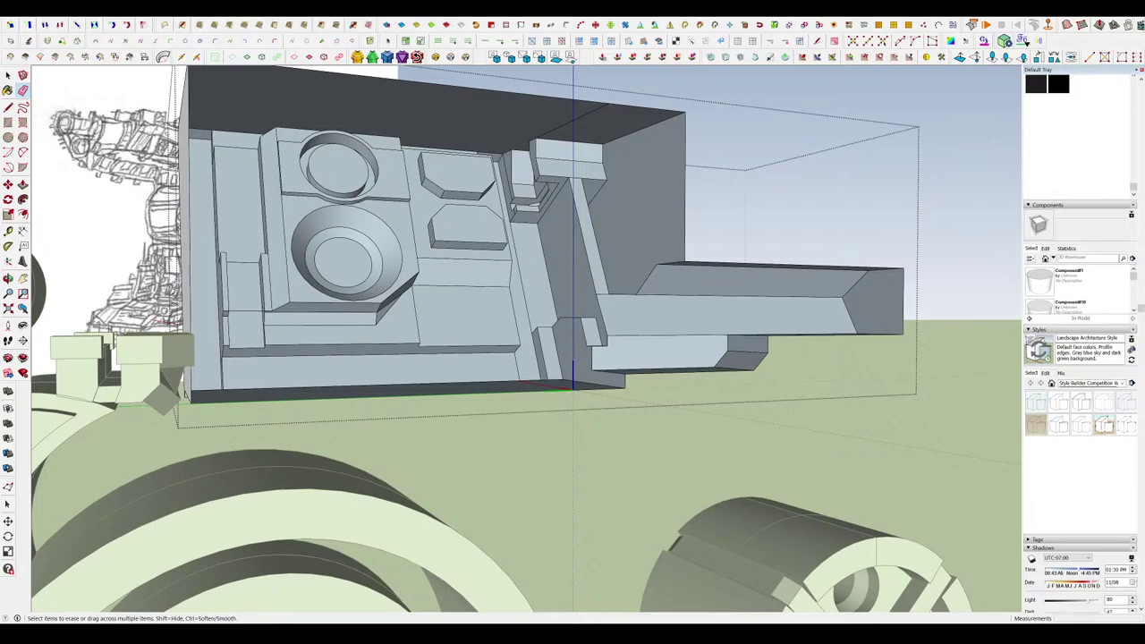
Pull the top face of the long side beam upward to make the beam taller.
middle_click_drag(626, 197, 564, 260)
scroll(633, 225, "down", 4)
mouse_move(680, 259)
middle_mouse_down()
mouse_move(633, 225)
mouse_move(573, 233)
mouse_move(617, 300)
middle_mouse_up()
scroll(595, 232, "down", 4)
scroll(536, 242, "up", 6)
key("p")
left_click_drag(531, 263, 533, 214)
Draw a rectangle about 1417 by 417 cm on the beam's upper front face beside the head and pull it out about 439 cm.
middle_click_drag(617, 208, 540, 213)
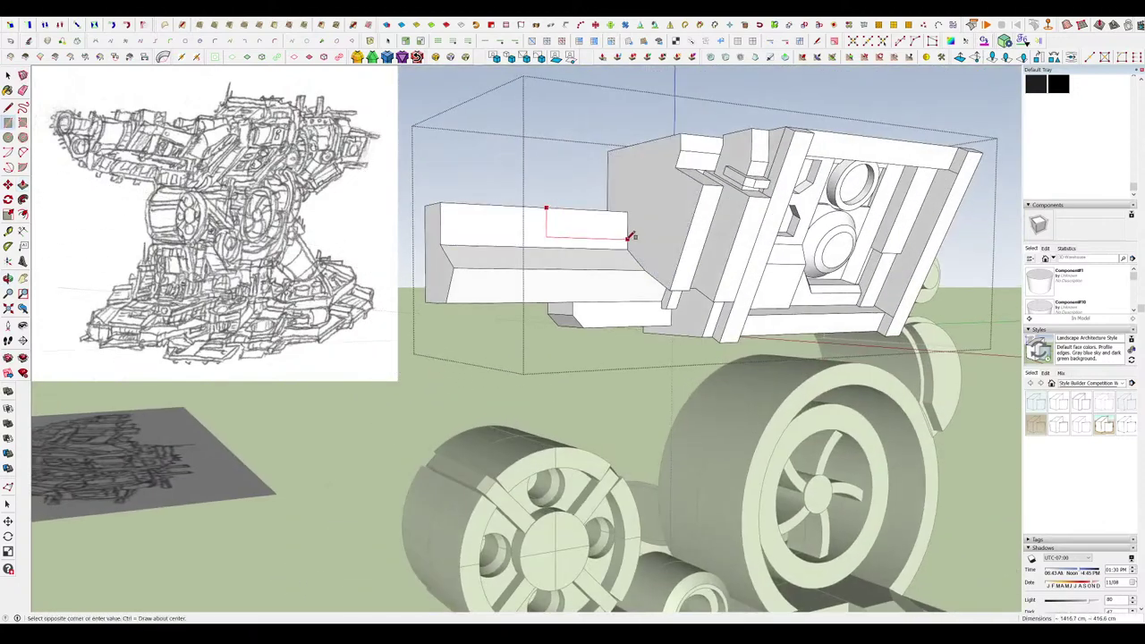
key("l")
middle_click_drag(622, 230, 652, 200)
scroll(557, 220, "up", 3)
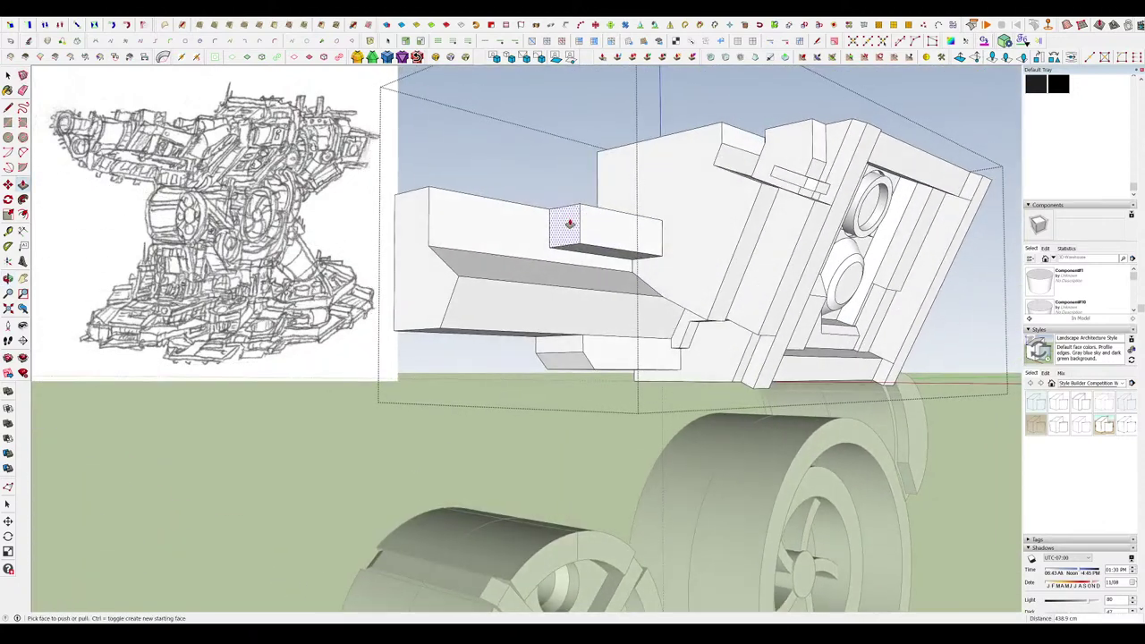
Draw a diagonal line on the new block's end face and push the corner through to bevel its lower front edge.
scroll(575, 252, "up", 2)
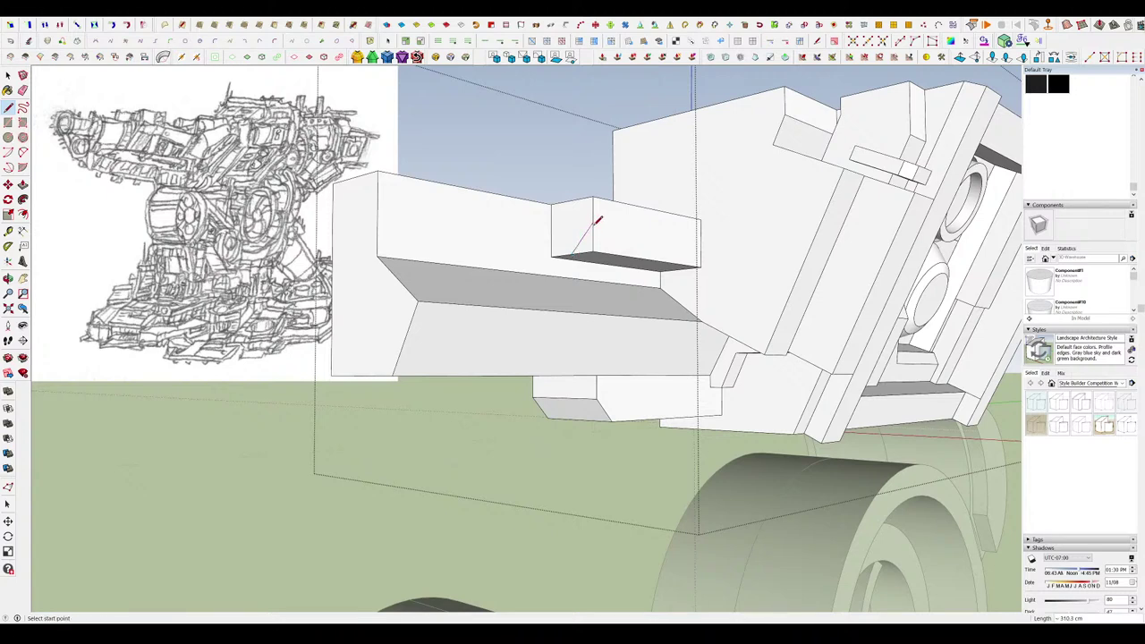
scroll(598, 221, "up", 2)
mouse_move(597, 220)
middle_mouse_down()
mouse_move(582, 199)
mouse_move(586, 217)
middle_mouse_up()
key("p")
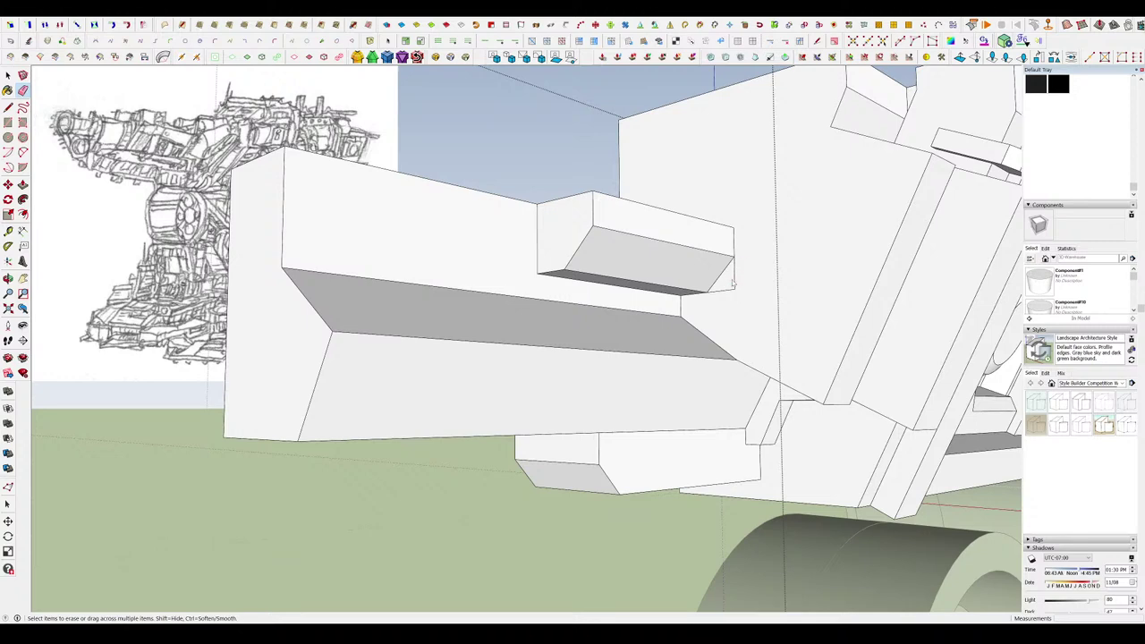
scroll(733, 282, "down", 3)
Draw an inset outline on the beveled block's end face and pull it out along the beam into a smaller section.
mouse_move(734, 258)
middle_mouse_down()
mouse_move(746, 289)
mouse_move(654, 263)
mouse_move(644, 225)
mouse_move(680, 258)
middle_mouse_up()
scroll(685, 266, "up", 2)
scroll(680, 258, "up", 5)
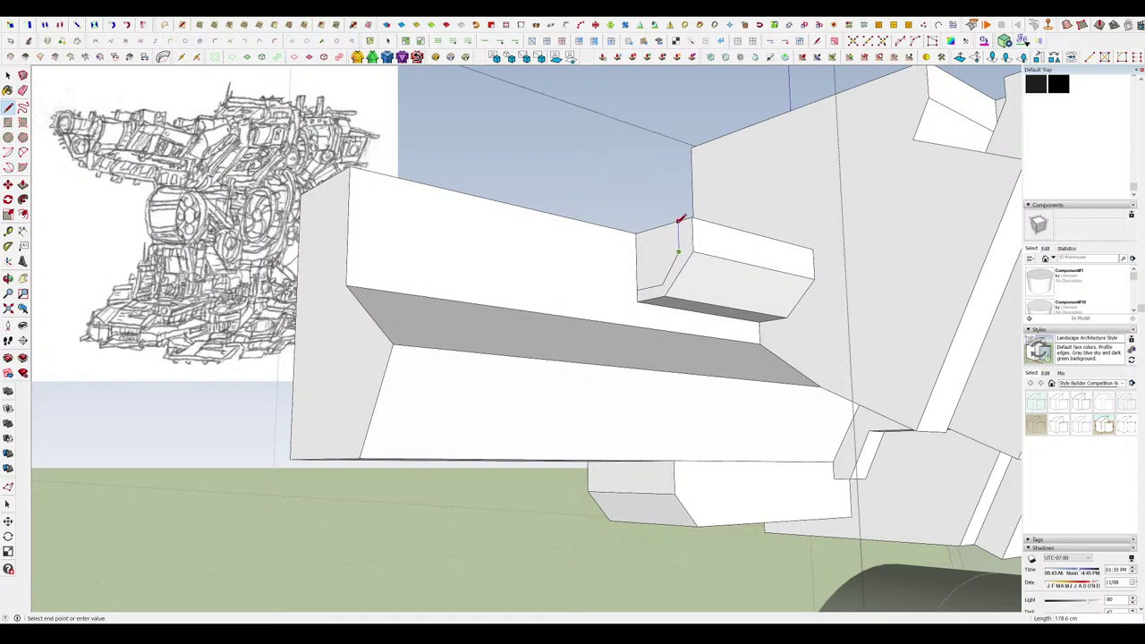
key("p")
mouse_move(679, 219)
middle_mouse_down()
mouse_move(675, 247)
mouse_move(707, 256)
mouse_move(621, 248)
mouse_move(545, 223)
mouse_move(679, 245)
middle_mouse_up()
scroll(679, 245, "up", 3)
key("m")
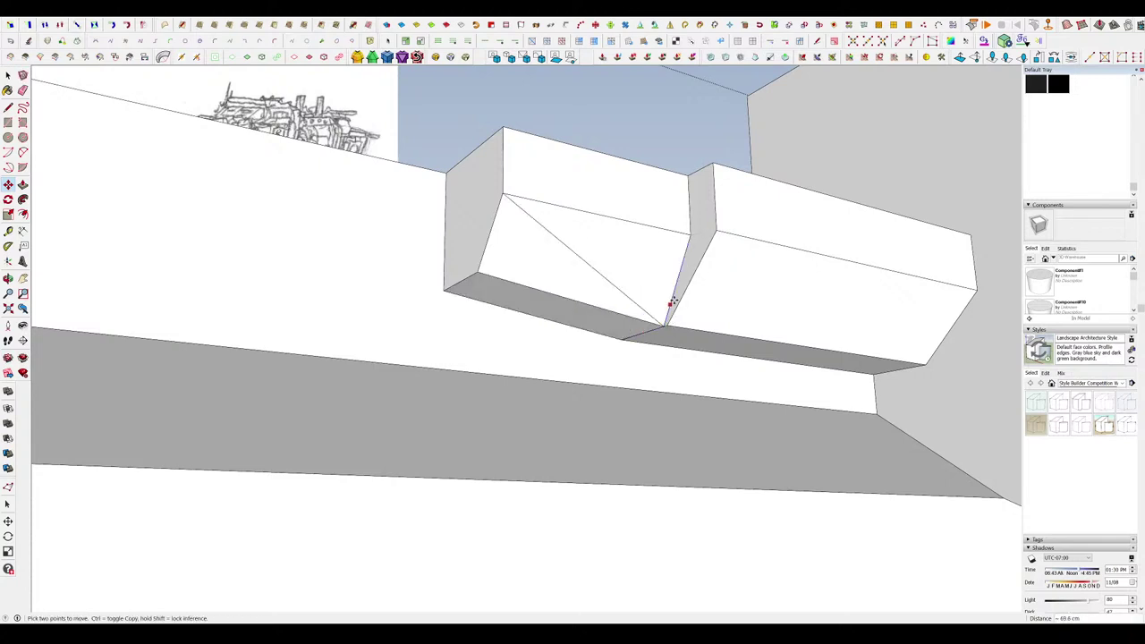
middle_click_drag(688, 218, 705, 209)
key("ctrl+z")
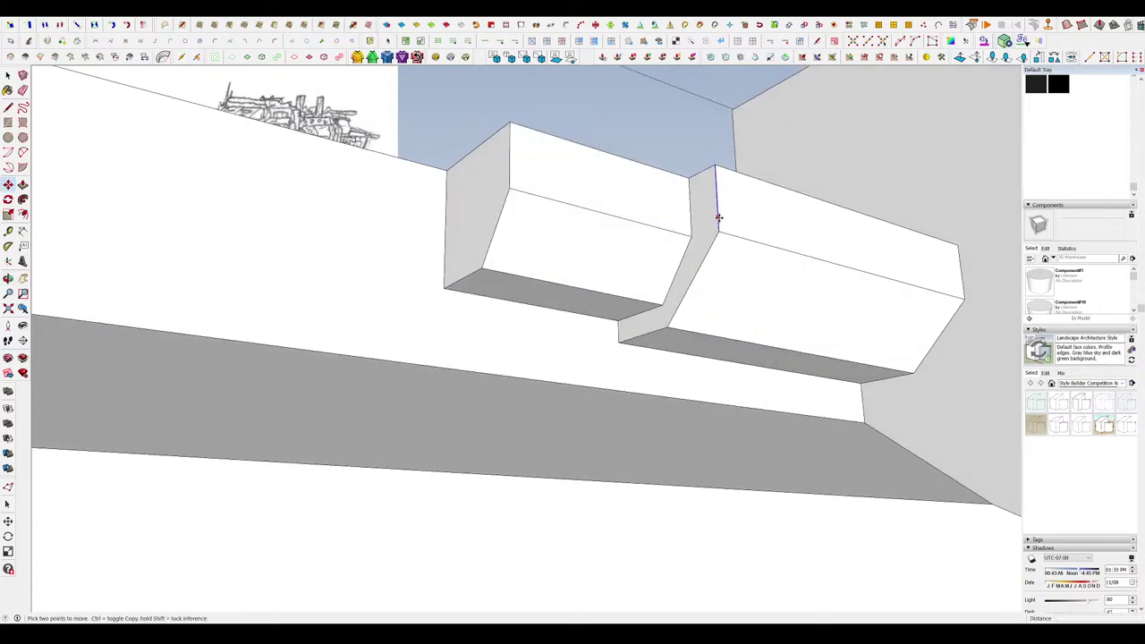
key("space")
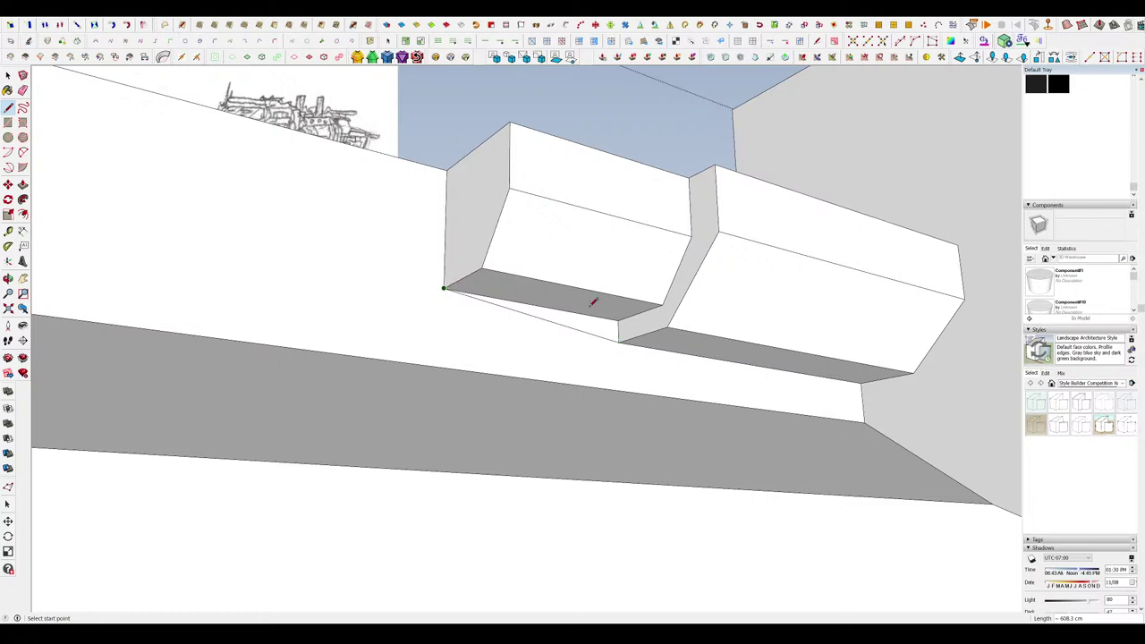
key("p")
scroll(595, 349, "up", 2)
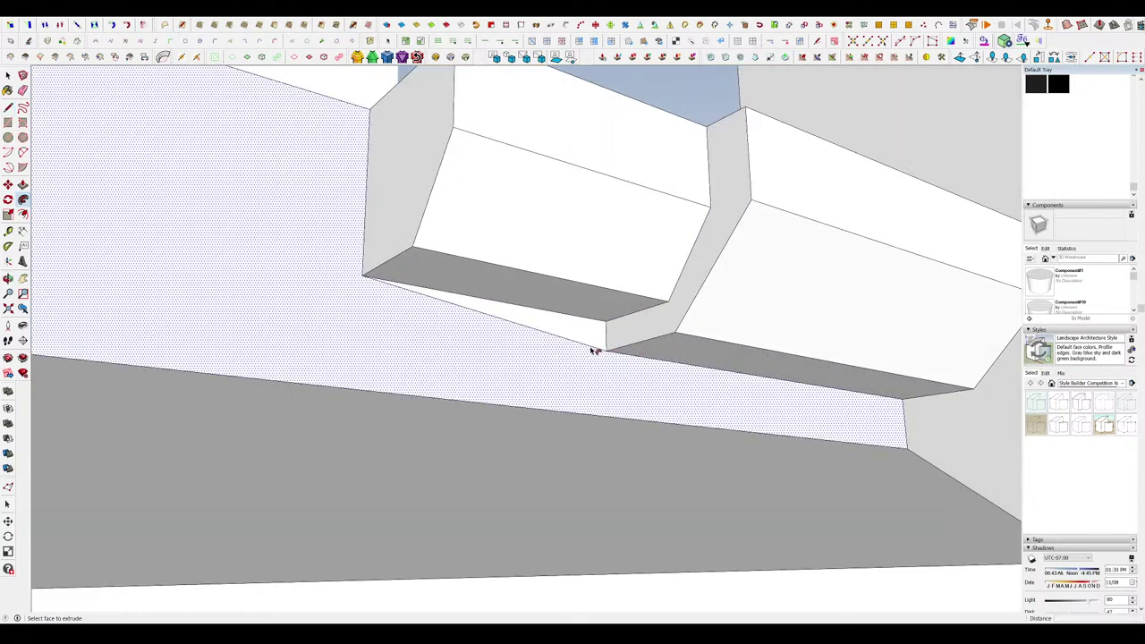
middle_click_drag(733, 256, 670, 325)
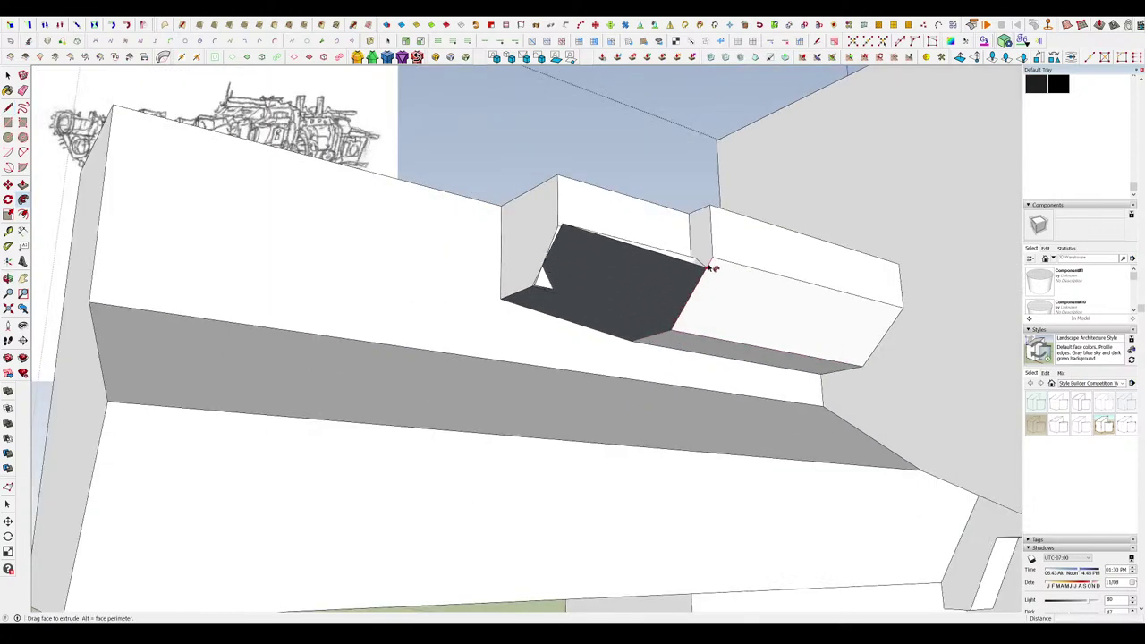
left_click(714, 210)
middle_click_drag(702, 231, 677, 257)
scroll(659, 298, "up", 2)
key("ctrl+z")
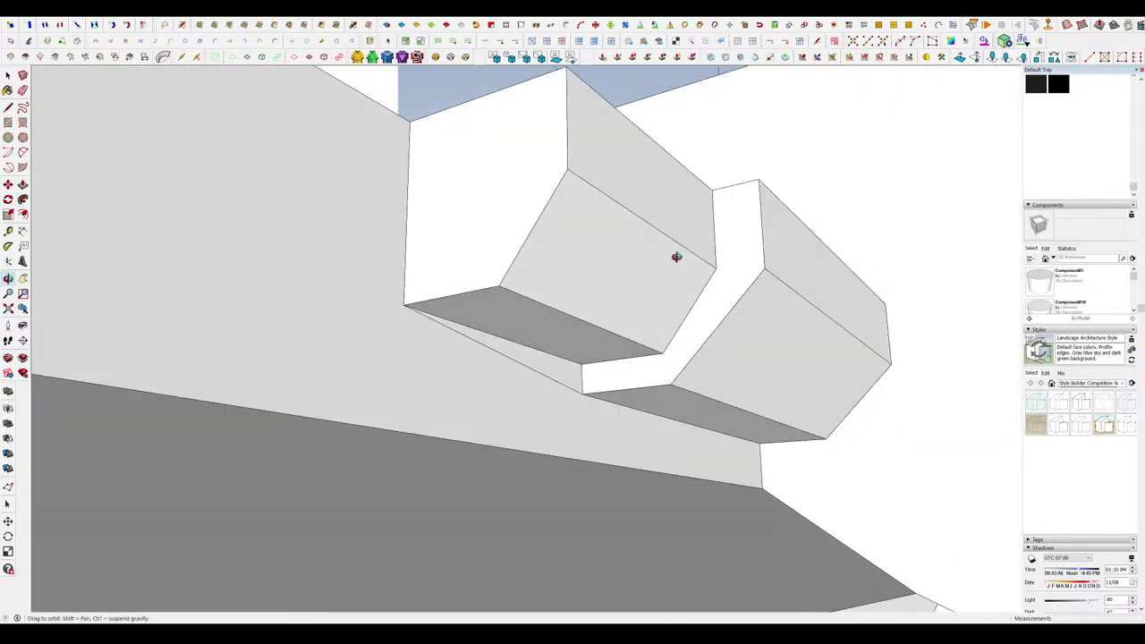
key("e")
scroll(544, 371, "down", 8)
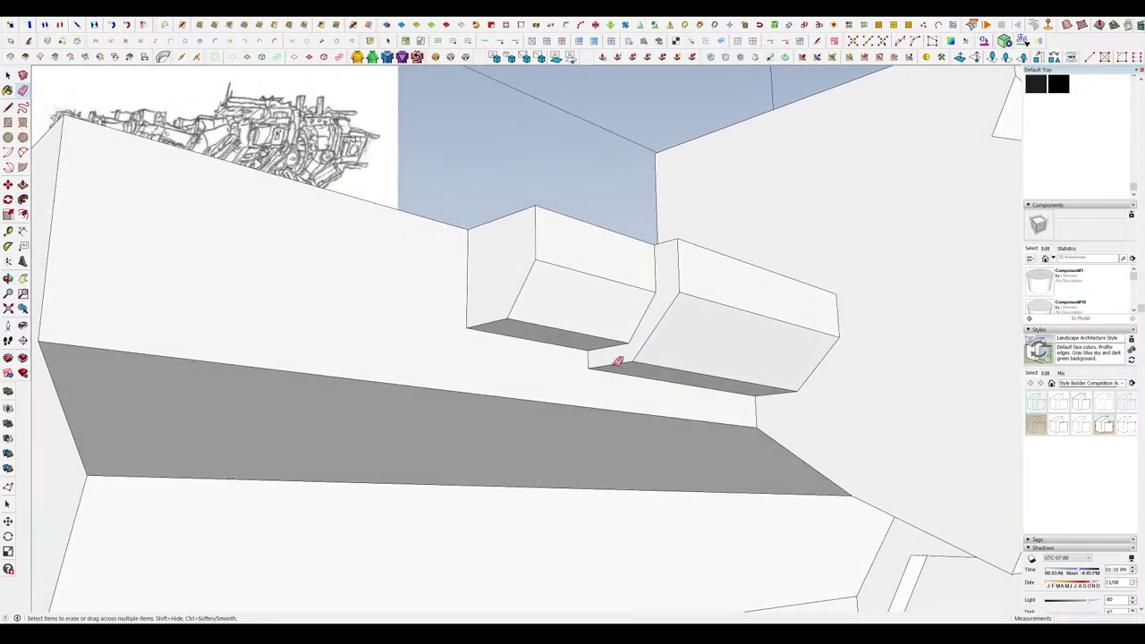
scroll(634, 331, "down", 2)
Scale the smaller section's end edges outward where it meets the larger beveled block, flaring the section toward it.
middle_click_drag(599, 322, 494, 294)
key("space")
scroll(647, 300, "up", 5)
left_click(652, 269)
left_click(644, 320, "shift")
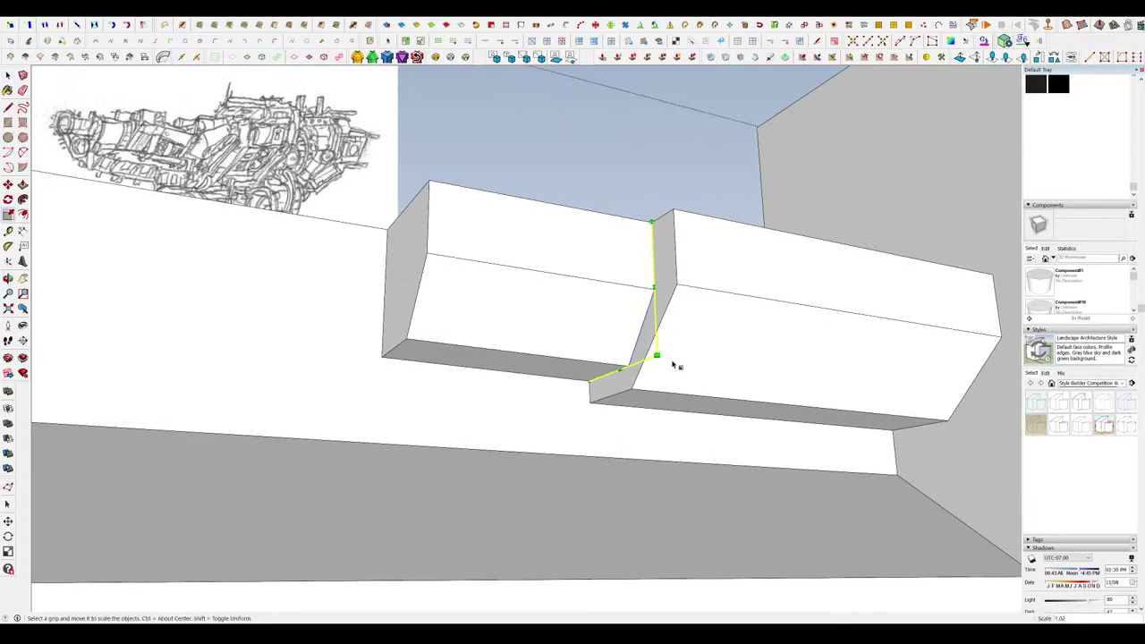
left_click_drag(656, 356, 667, 363)
middle_click_drag(667, 363, 984, 394)
key("space")
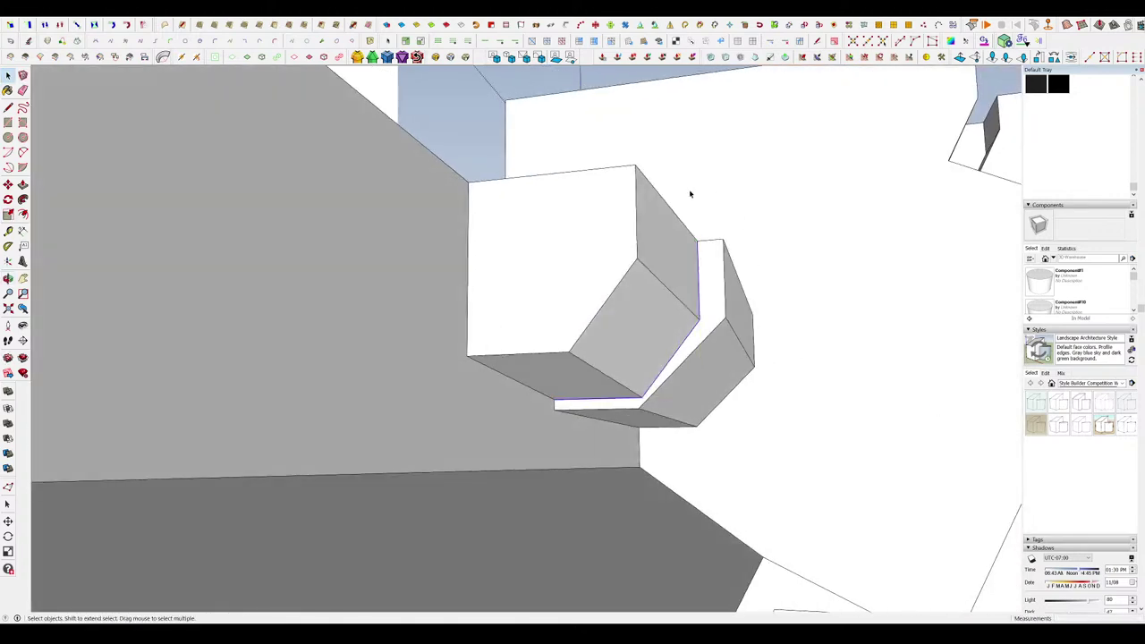
middle_click_drag(688, 191, 483, 154)
left_click(469, 149)
key("Escape")
key("m")
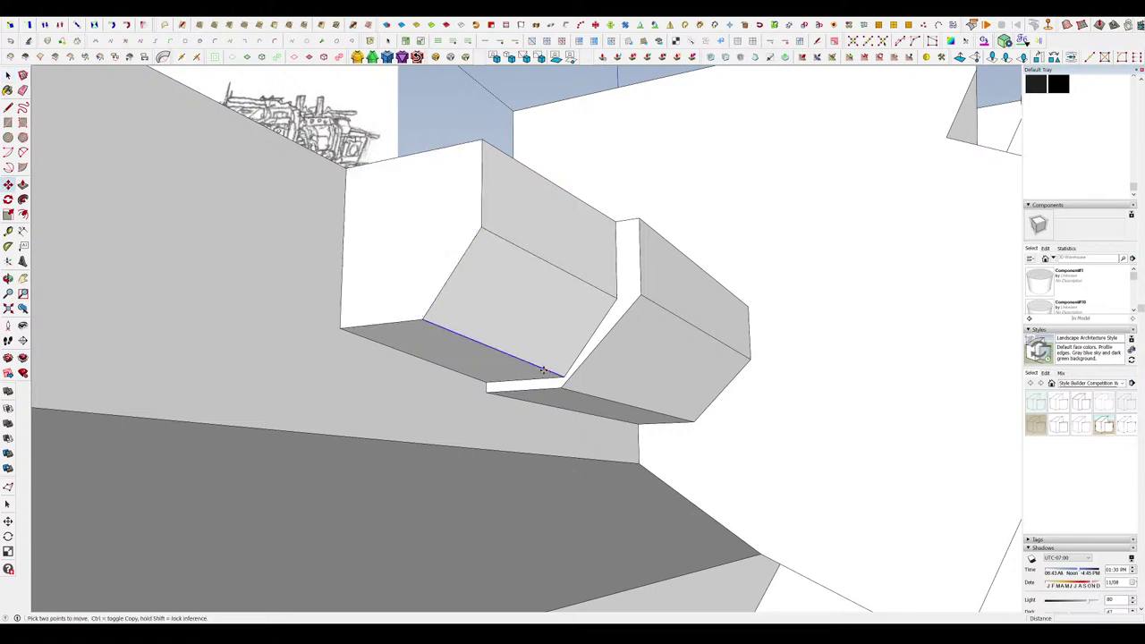
left_click(580, 342)
middle_click_drag(579, 343, 672, 372)
key("e")
left_click(551, 315)
mouse_move(551, 317)
middle_mouse_down()
mouse_move(571, 338)
mouse_move(595, 214)
mouse_move(608, 263)
middle_mouse_up()
scroll(577, 327, "down", 5)
scroll(596, 255, "up", 5)
mouse_move(500, 224)
middle_mouse_down()
mouse_move(511, 238)
mouse_move(503, 196)
middle_mouse_up()
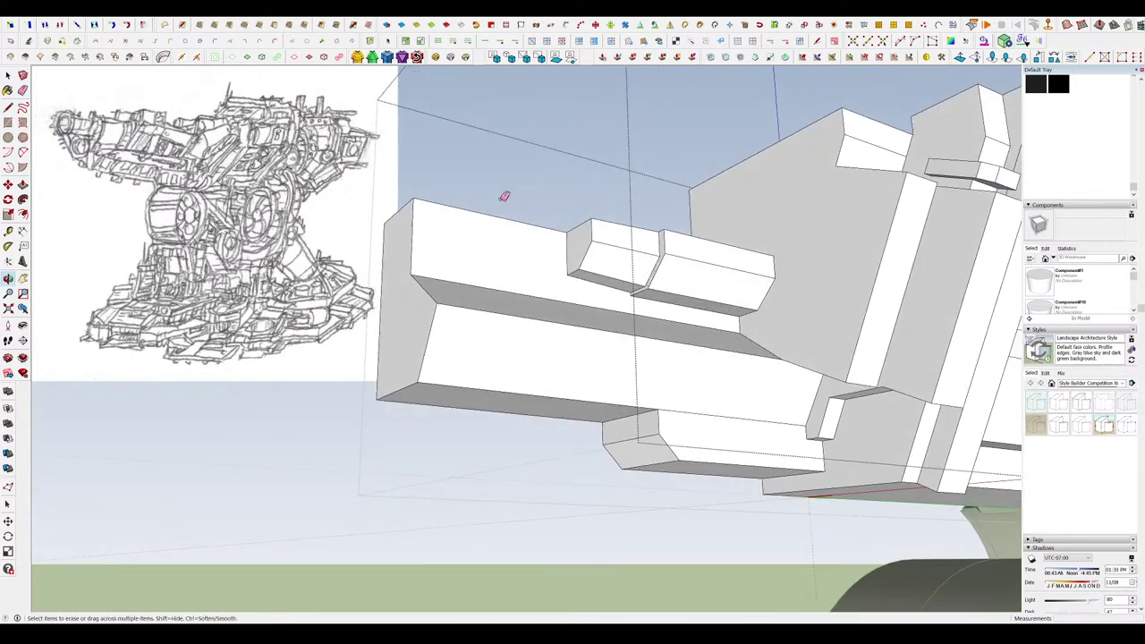
mouse_move(617, 282)
middle_mouse_down()
mouse_move(649, 365)
mouse_move(703, 287)
middle_mouse_up()
key("e")
scroll(631, 289, "up", 3)
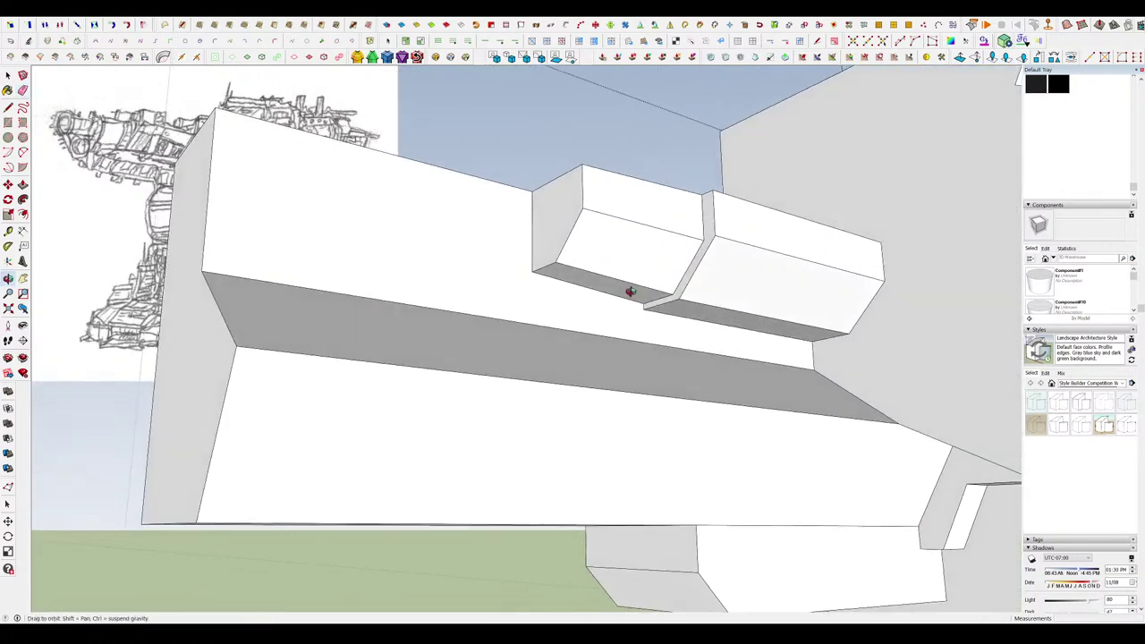
Pull the smaller section's free end face out about 142 cm along the beam.
middle_click_drag(631, 289, 603, 237)
key("p")
left_click_drag(564, 220, 537, 215)
scroll(539, 217, "down", 5)
mouse_move(572, 237)
middle_mouse_down()
mouse_move(671, 294)
mouse_move(600, 256)
mouse_move(598, 243)
mouse_move(653, 253)
middle_mouse_up()
scroll(651, 271, "up", 4)
scroll(640, 243, "up", 3)
scroll(641, 246, "up", 3)
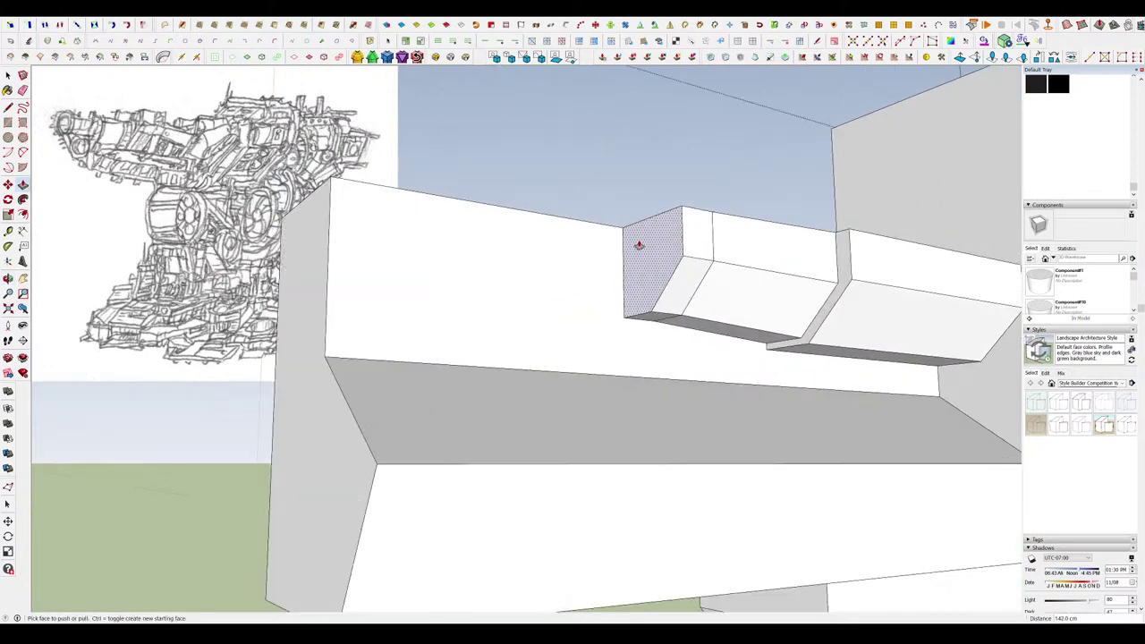
Draw a smaller beveled outline on the section's end face and pull it out about 281 cm as a third stepped section.
key("r")
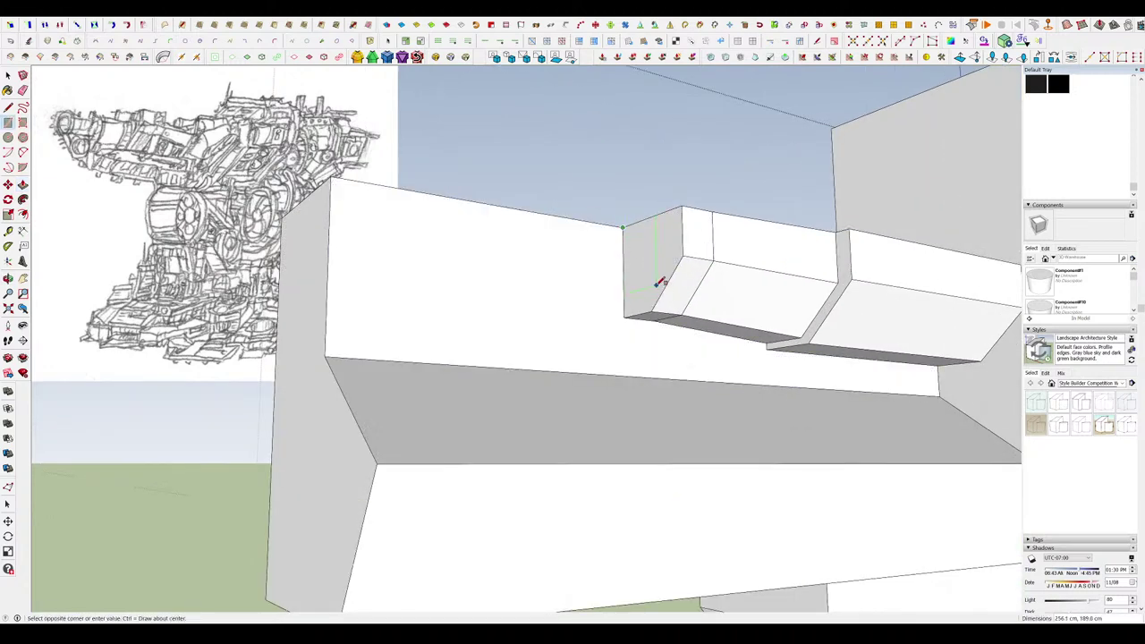
left_click_drag(643, 293, 642, 292)
key("p")
left_click_drag(639, 266, 577, 254)
scroll(660, 271, "down", 3)
middle_click_drag(662, 271, 658, 281)
scroll(612, 253, "up", 3)
middle_click_drag(610, 250, 612, 259)
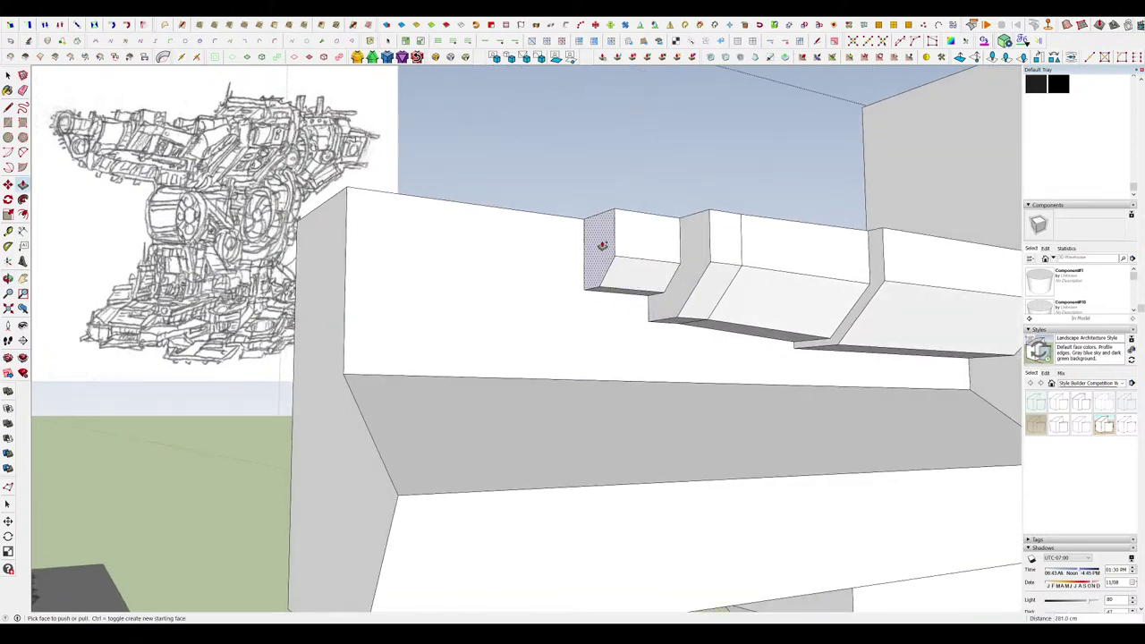
Lengthen the third section along the beam and pull a small rectangle out of its end face into a thin bar.
left_click_drag(602, 245, 520, 230)
middle_click_drag(528, 242, 476, 193)
key("r")
key("p")
mouse_move(506, 240)
middle_mouse_down()
mouse_move(358, 185)
mouse_move(473, 235)
mouse_move(473, 263)
mouse_move(505, 255)
middle_mouse_up()
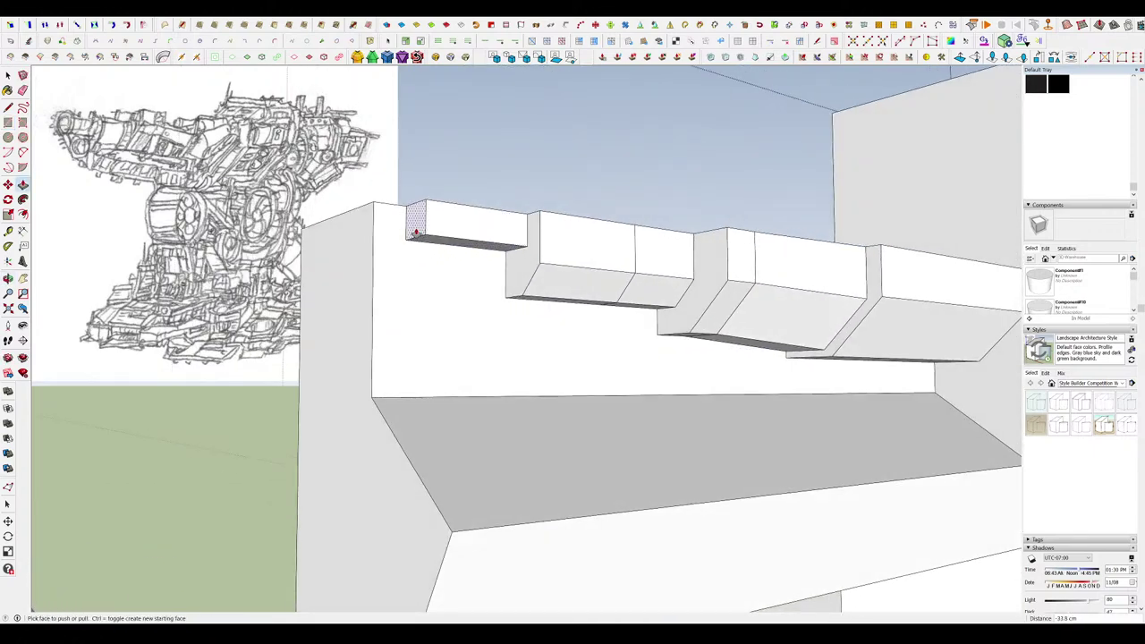
Pull the underside of the third section's outer half downward and cut the inner corner of the drop off diagonally.
middle_click_drag(415, 232, 475, 289)
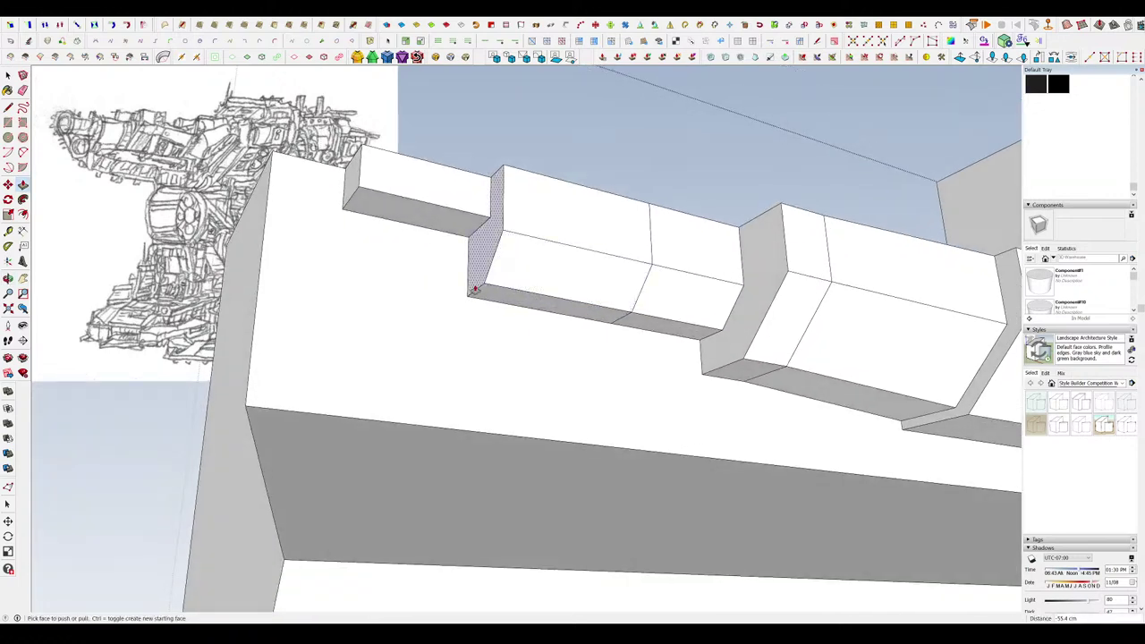
left_click_drag(536, 308, 540, 350)
middle_click_drag(540, 351, 474, 289)
scroll(542, 300, "up", 2)
key("l")
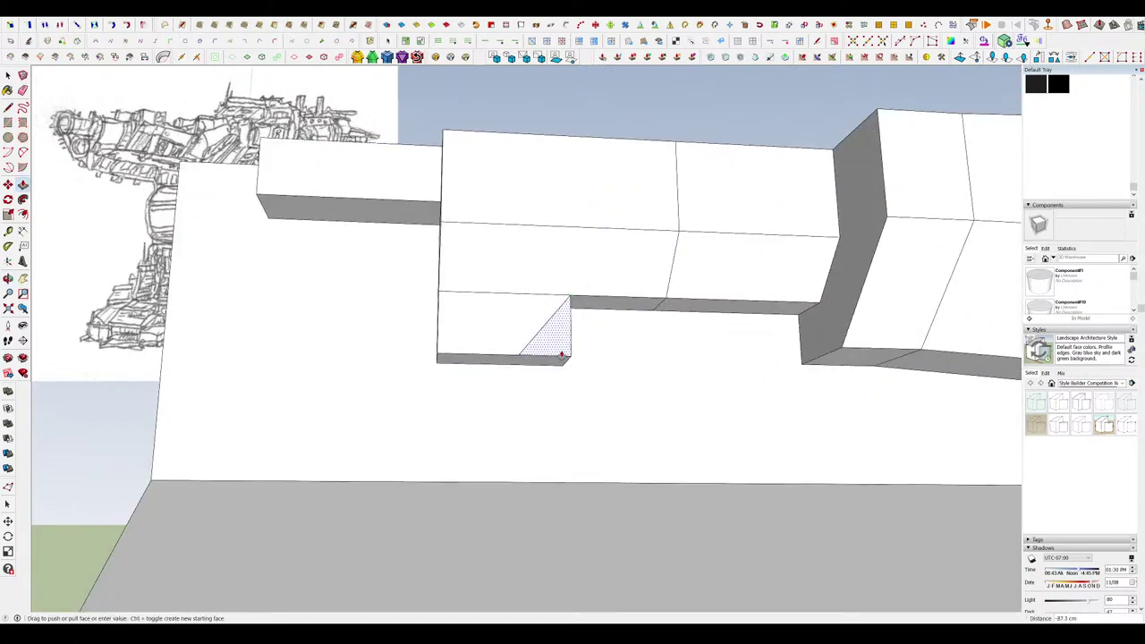
left_click_drag(562, 354, 574, 351)
Scale the third section's inner end edges outward so it flares toward the second section.
key("e")
mouse_move(568, 306)
middle_mouse_down()
mouse_move(603, 381)
mouse_move(494, 341)
mouse_move(698, 288)
middle_mouse_up()
key("m")
key("e")
key("ctrl+z")
scroll(623, 297, "down", 5)
scroll(671, 291, "up", 4)
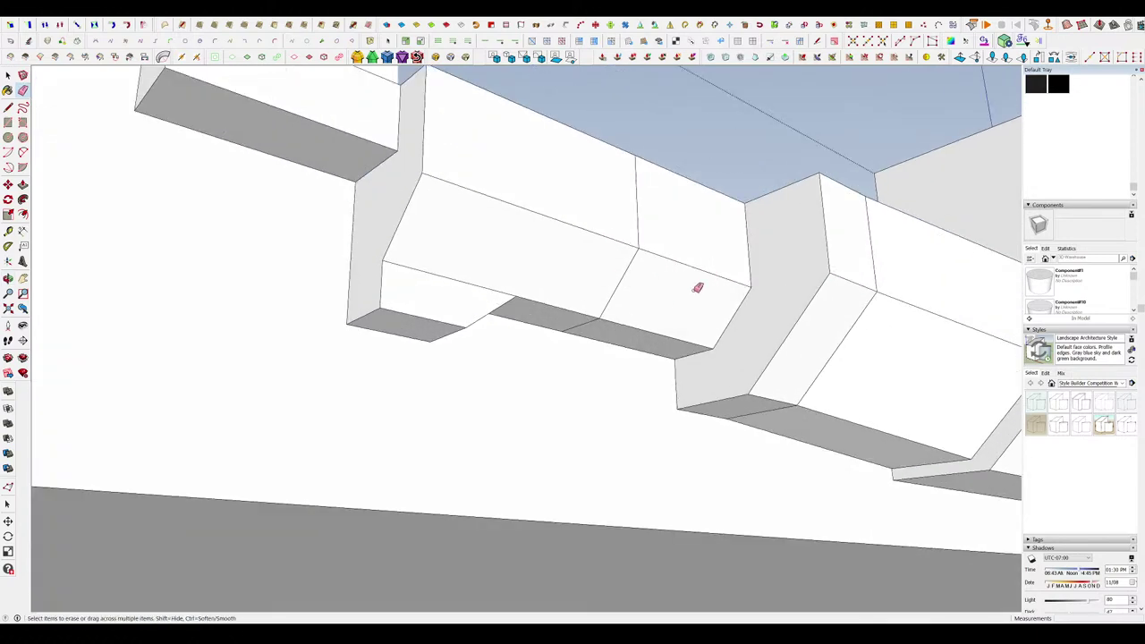
left_click(751, 260)
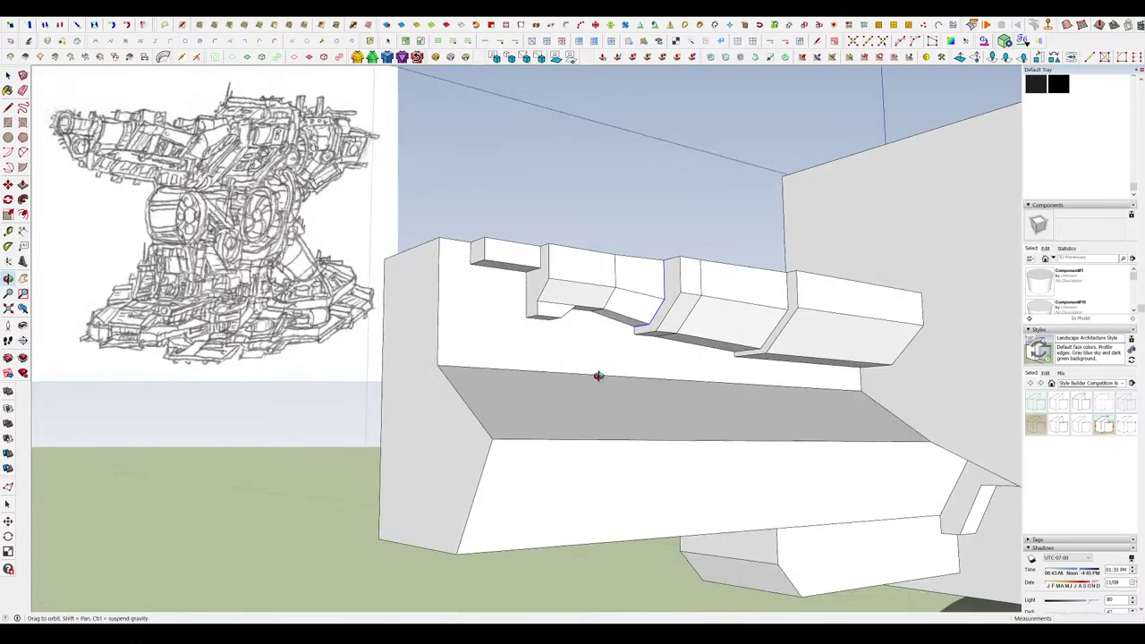
Draw a rectangle on the head's face above the side beam and pull it out about 2063 cm, plus another 999.5 cm.
mouse_move(598, 375)
middle_mouse_down()
mouse_move(544, 236)
mouse_move(695, 215)
middle_mouse_up()
scroll(680, 224, "up", 3)
mouse_move(649, 247)
middle_mouse_down()
mouse_move(664, 330)
mouse_move(690, 379)
mouse_move(674, 396)
mouse_move(612, 400)
mouse_move(510, 340)
middle_mouse_up()
key("e")
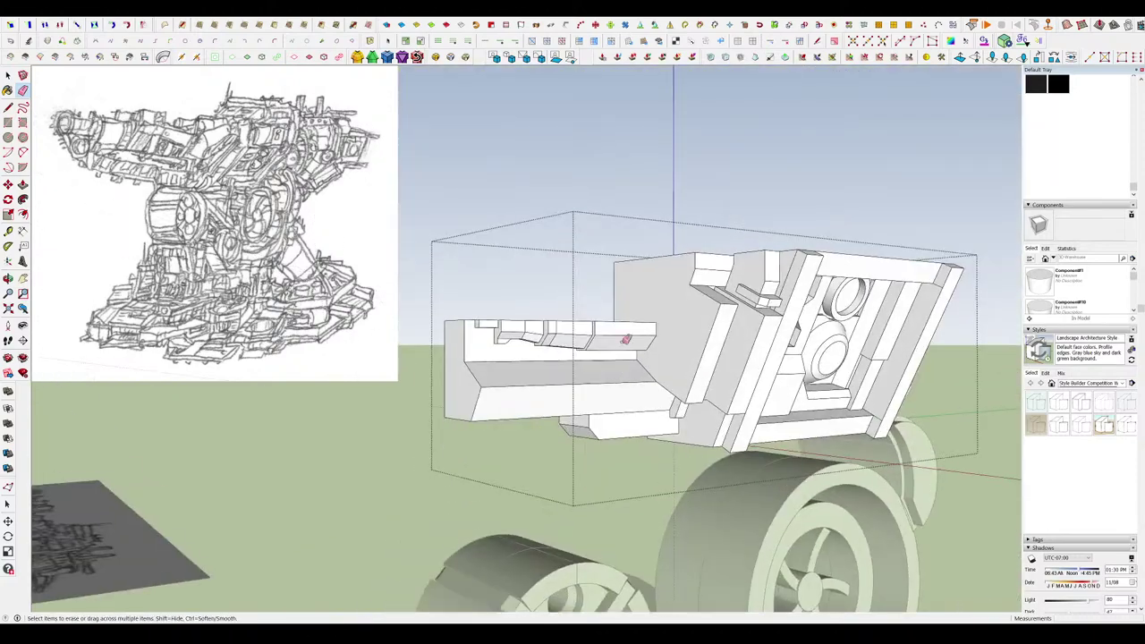
mouse_move(620, 328)
middle_mouse_down()
mouse_move(642, 360)
mouse_move(629, 307)
mouse_move(611, 345)
mouse_move(629, 343)
middle_mouse_up()
key("r")
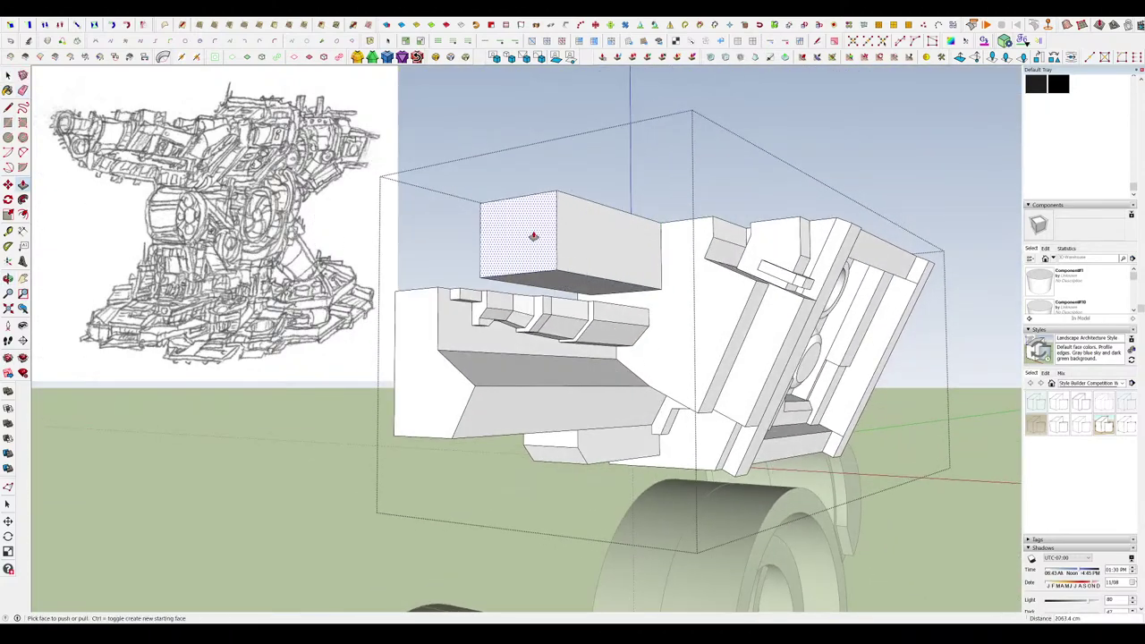
middle_click_drag(533, 236, 590, 259)
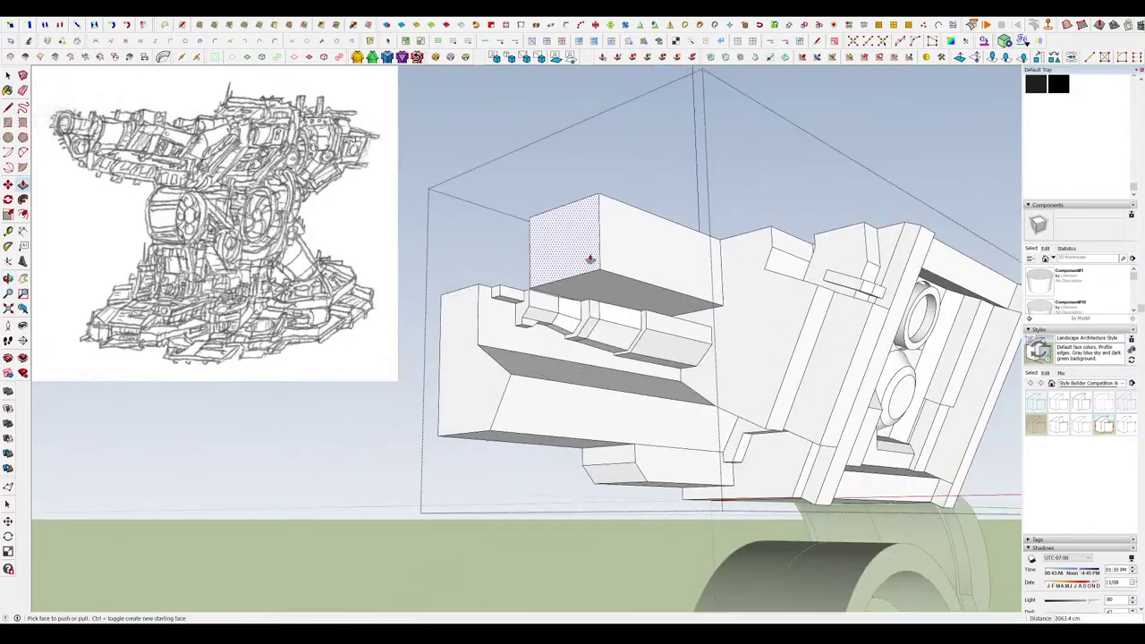
left_click(456, 314)
middle_click_drag(572, 322, 564, 294)
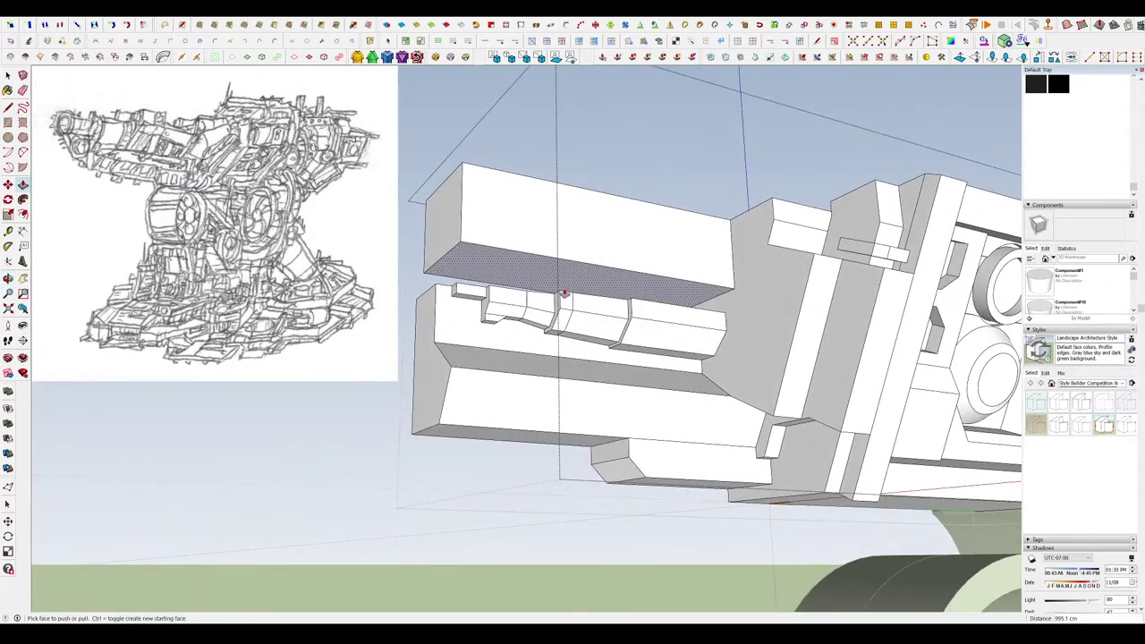
Push the upper beam's underside up and move its lower outer edge inward to slope the side face.
scroll(591, 297, "up", 3)
left_click(602, 279)
left_click(602, 255)
middle_click_drag(609, 257, 779, 310)
scroll(779, 310, "down", 3)
scroll(692, 273, "up", 3)
key("m")
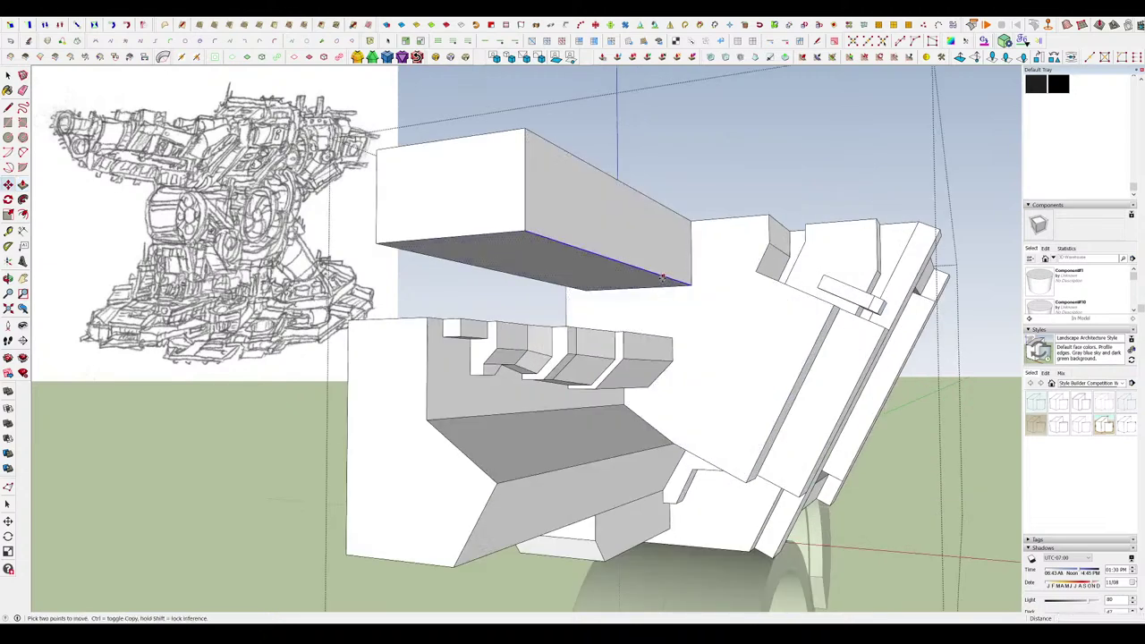
middle_click_drag(633, 279, 598, 267)
Draw a circle near the free end of the upper beam's sloped side face and pull it out into a disc.
key("c")
left_click(567, 233)
key("space")
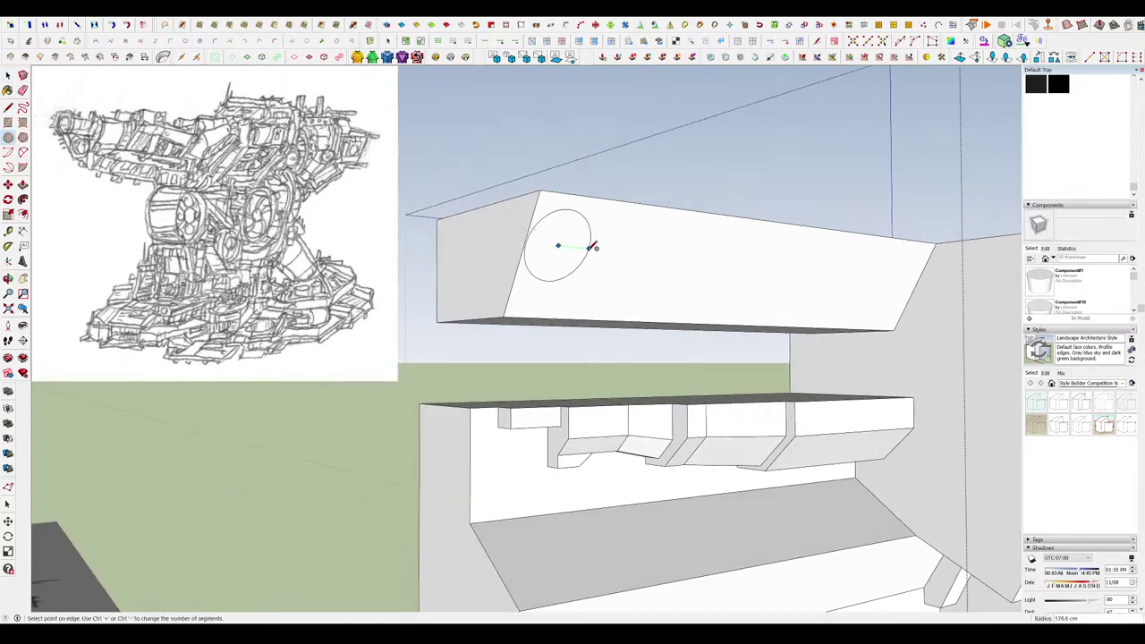
middle_click_drag(582, 247, 631, 327)
left_click(583, 242)
Shrink the disc's front face to give it a tapered rim.
key("m")
scroll(528, 258, "up", 4)
key("space")
triple_click(536, 272)
key("m")
scroll(617, 271, "down", 4)
key("g")
scroll(626, 309, "up", 3)
middle_click_drag(598, 268, 587, 199)
scroll(586, 197, "down", 8)
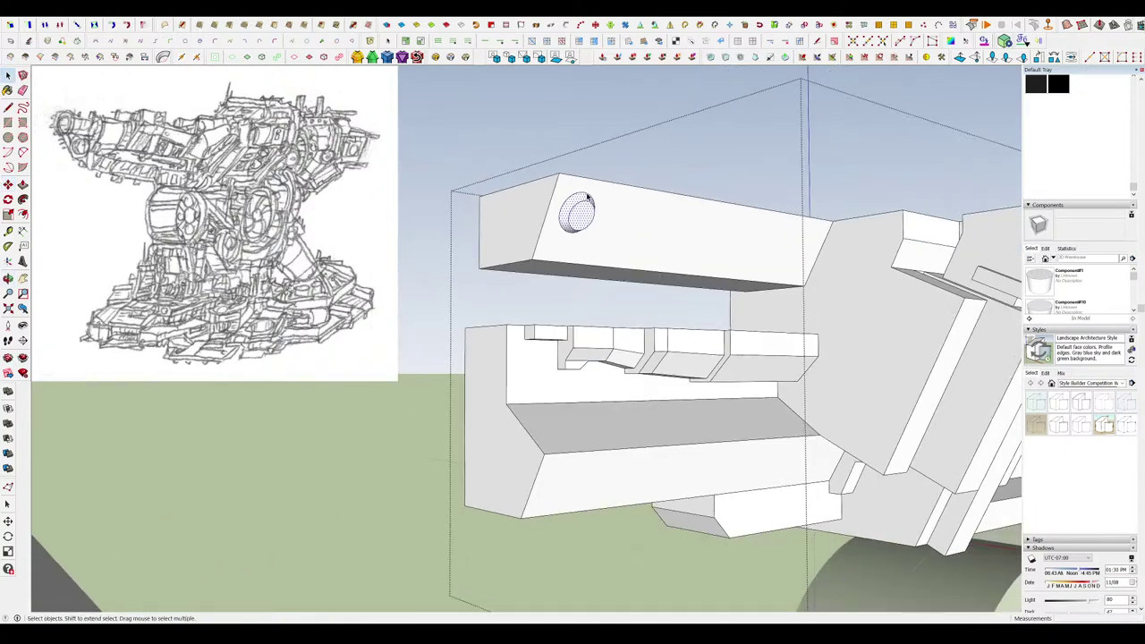
key("space")
left_click(689, 195)
Pull the upper beam's inner side face flush with the lower beam and erase the leftover edge inside the head.
middle_click_drag(700, 241, 805, 273)
scroll(613, 245, "up", 3)
middle_click_drag(457, 206, 537, 216)
scroll(447, 218, "down", 2)
key("p")
left_click(400, 313)
scroll(344, 229, "up", 4)
key("e")
left_click(453, 191)
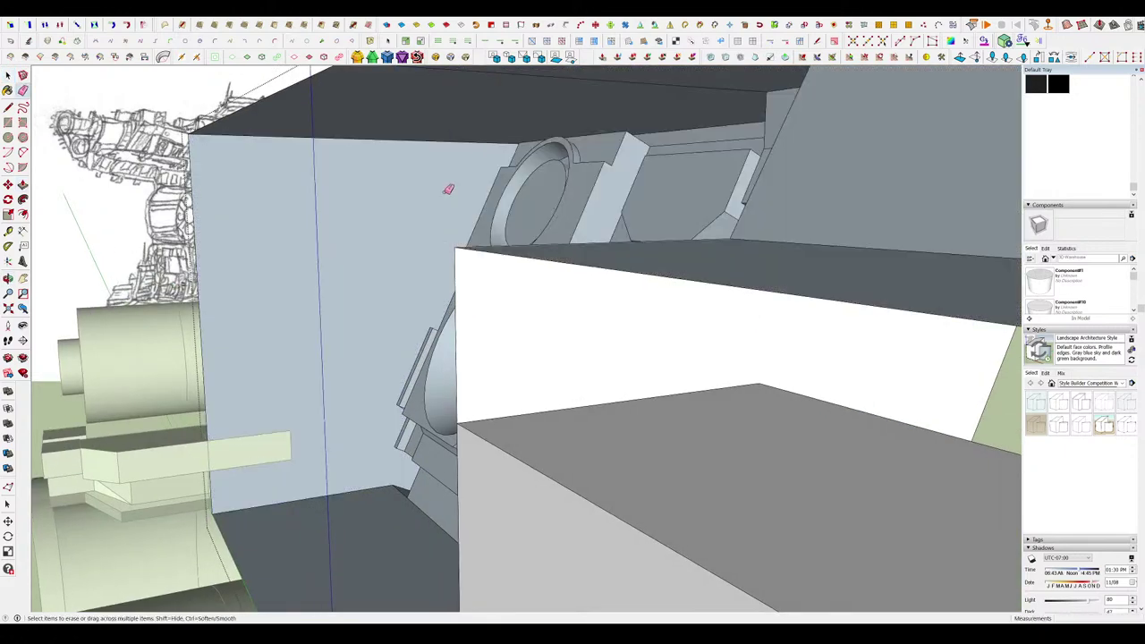
scroll(448, 202, "down", 4)
middle_click_drag(528, 296, 361, 308)
Draw a rectangle on the middle of the upper beam's underside and pull it down about 281 cm into a support block.
scroll(495, 291, "up", 3)
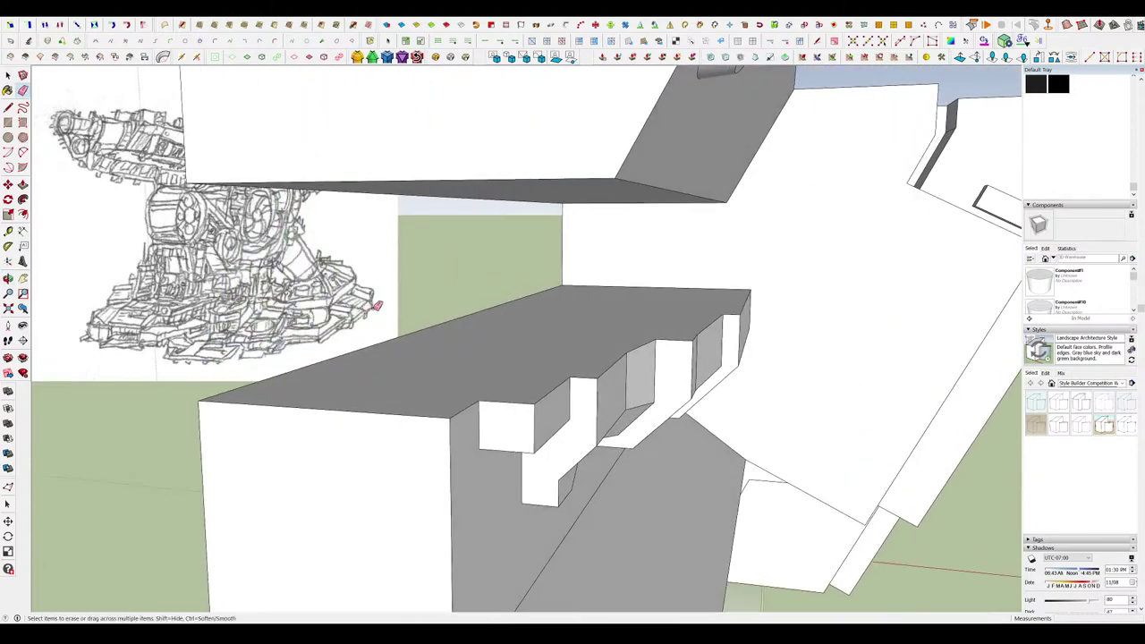
scroll(403, 287, "down", 5)
middle_click_drag(439, 263, 609, 294)
scroll(733, 313, "up", 3)
middle_click_drag(761, 320, 626, 271)
key("r")
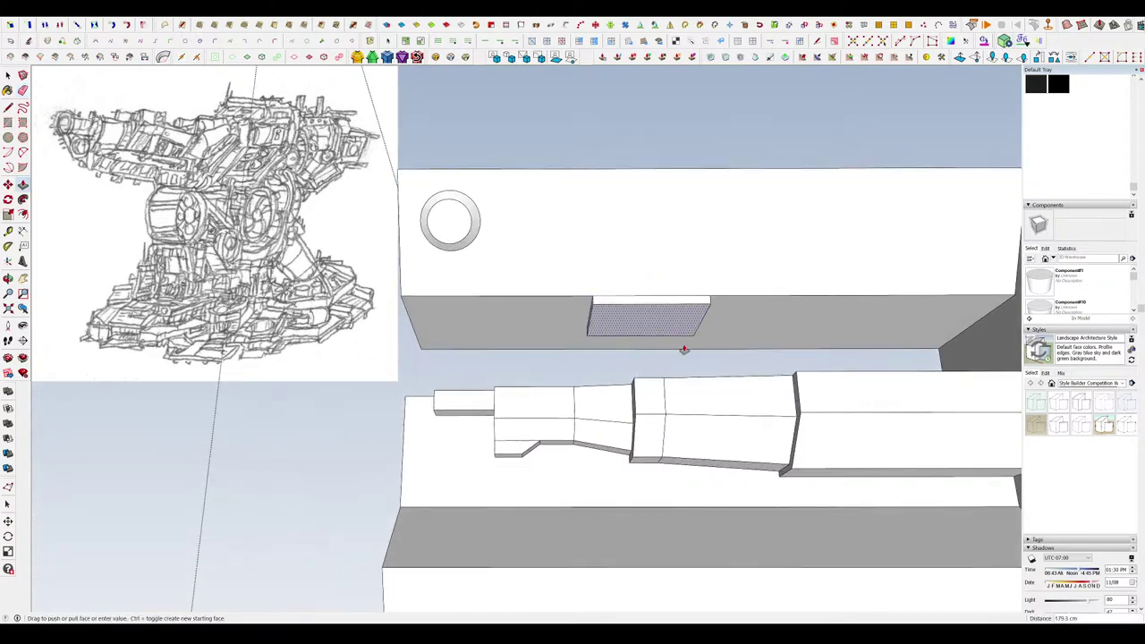
left_click(684, 352)
middle_click_drag(684, 351, 774, 389)
middle_click_drag(644, 407, 725, 439)
scroll(716, 428, "up", 4)
middle_click_drag(670, 403, 703, 385)
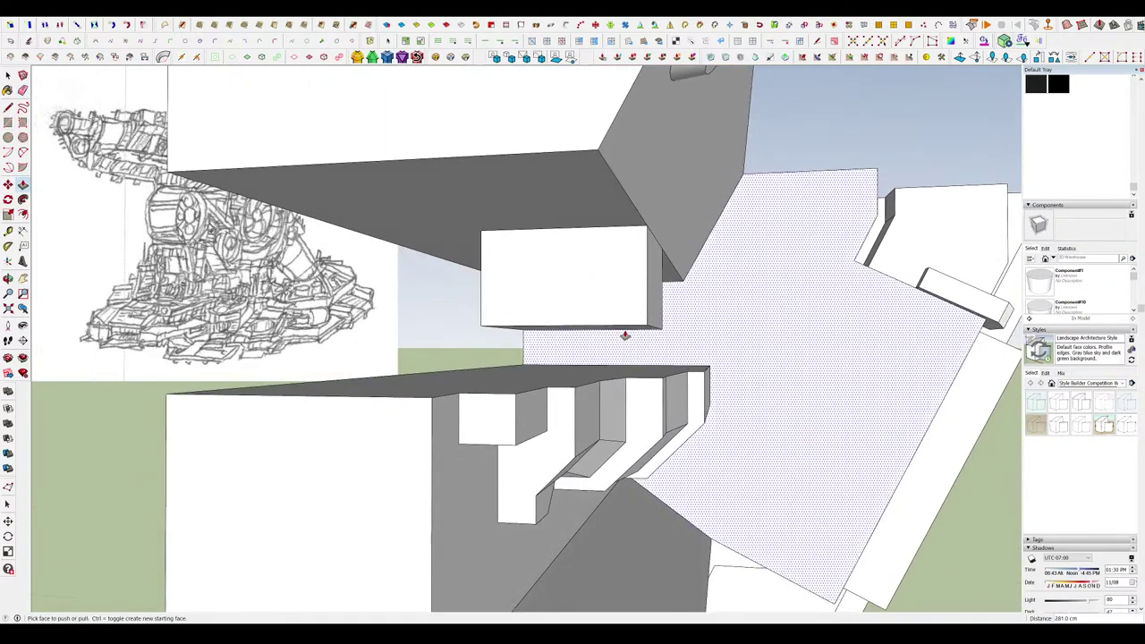
Extend the support block down to the lower beam and push in its side facing the beam's free end.
middle_click_drag(624, 335, 618, 282)
key("m")
middle_click_drag(612, 321, 554, 224)
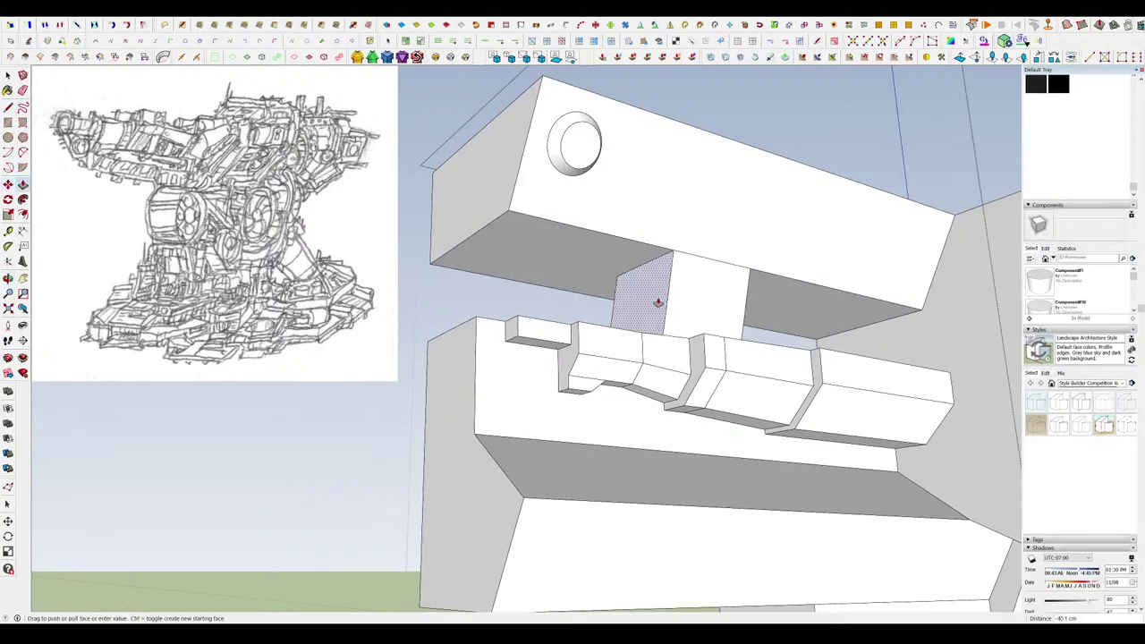
Draw a rectangle on the upper beam's underside near its free end and pull it down about 112 cm.
middle_click_drag(544, 243, 449, 221)
key("r")
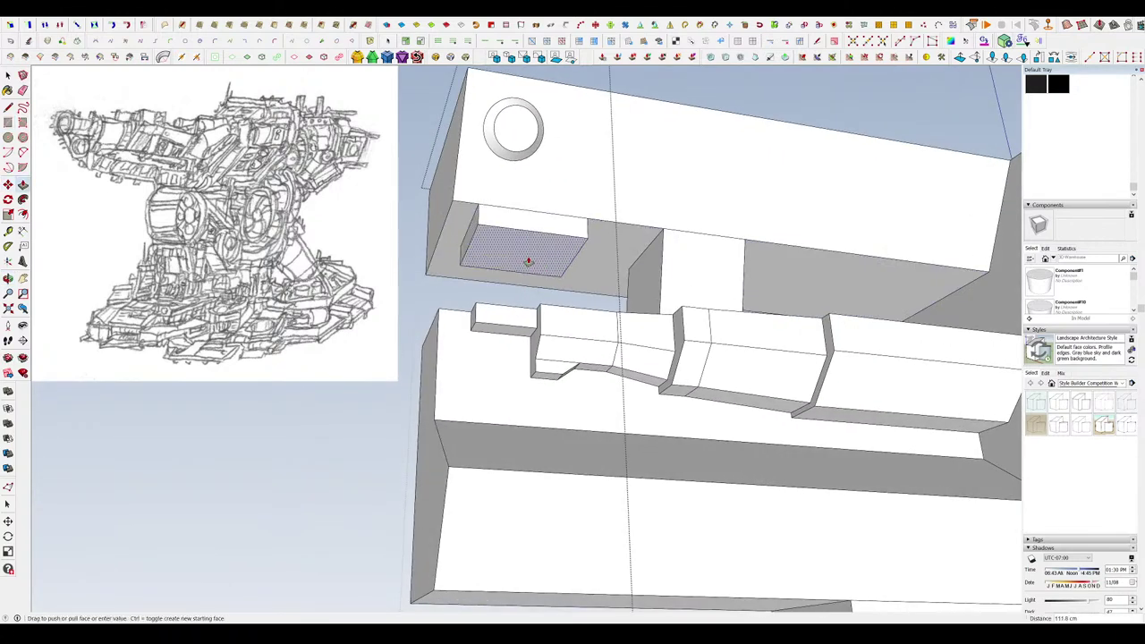
middle_click_drag(528, 261, 624, 293)
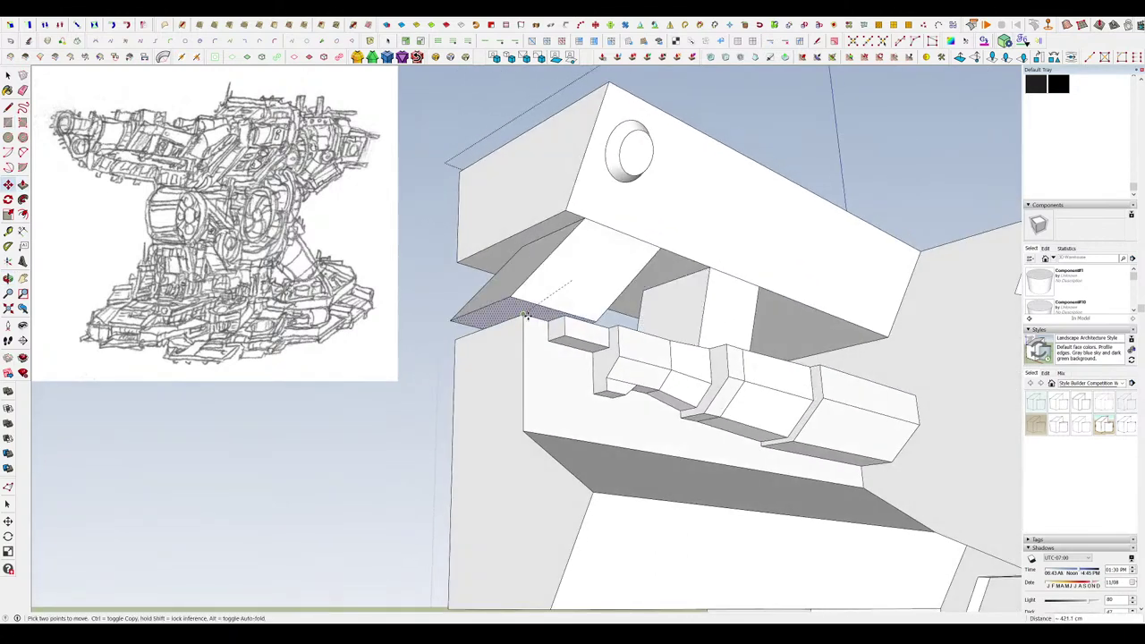
Move the new block's bottom face down and toward the beam's free end to slant the block.
middle_click_drag(521, 318, 651, 266)
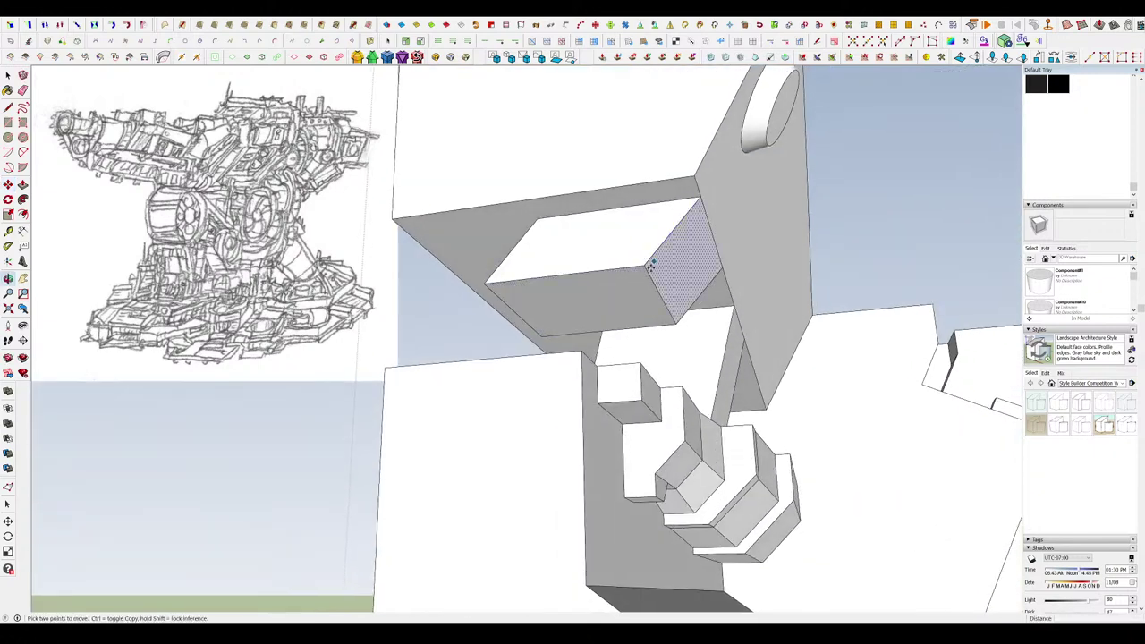
middle_click_drag(582, 356, 618, 331)
mouse_move(683, 289)
middle_mouse_down()
mouse_move(614, 296)
mouse_move(528, 255)
mouse_move(680, 194)
mouse_move(586, 271)
middle_mouse_up()
scroll(548, 325, "down", 4)
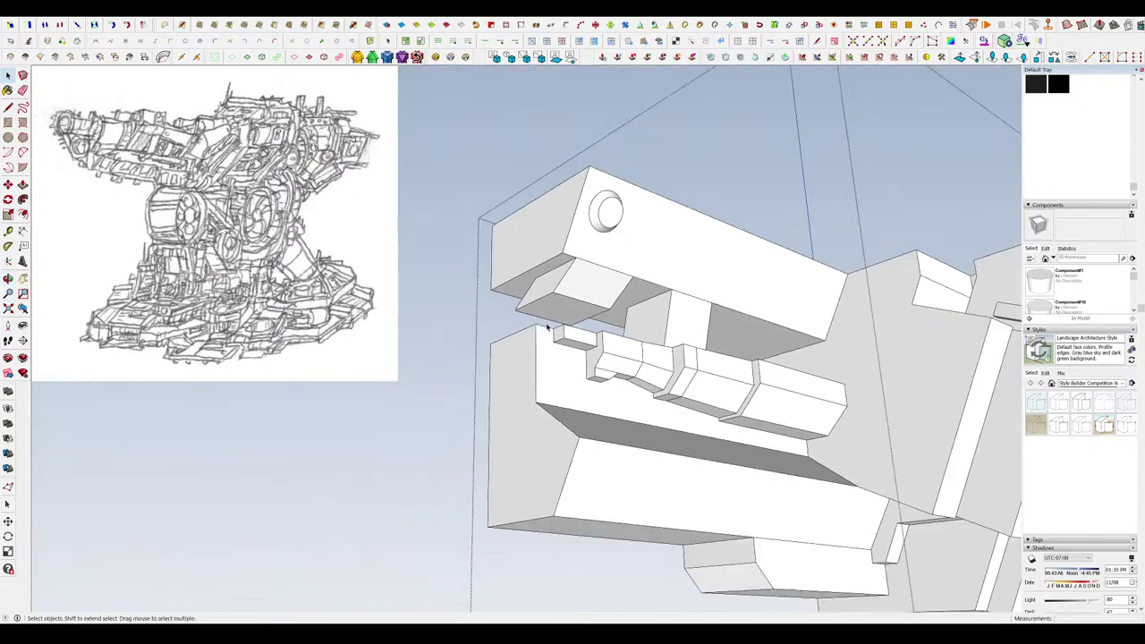
scroll(591, 316, "up", 3)
middle_click_drag(642, 315, 576, 202)
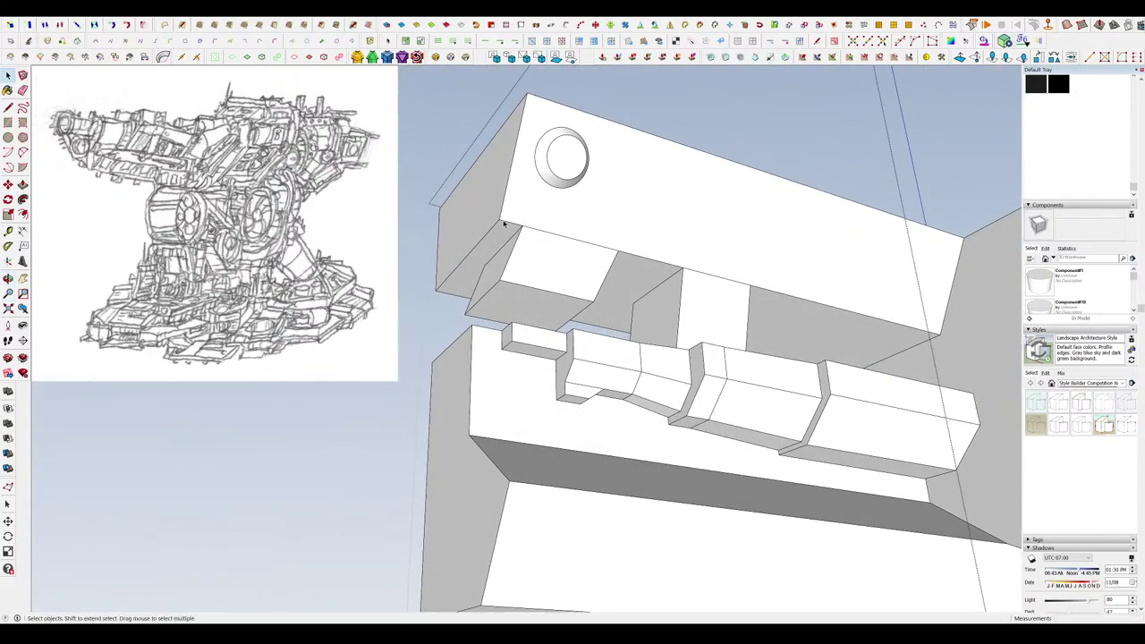
Move the slanted block's bottom face down to the level of the lower beam's upper corner.
middle_click_drag(504, 224, 556, 237)
key("p")
middle_click_drag(694, 252, 615, 359)
key("m")
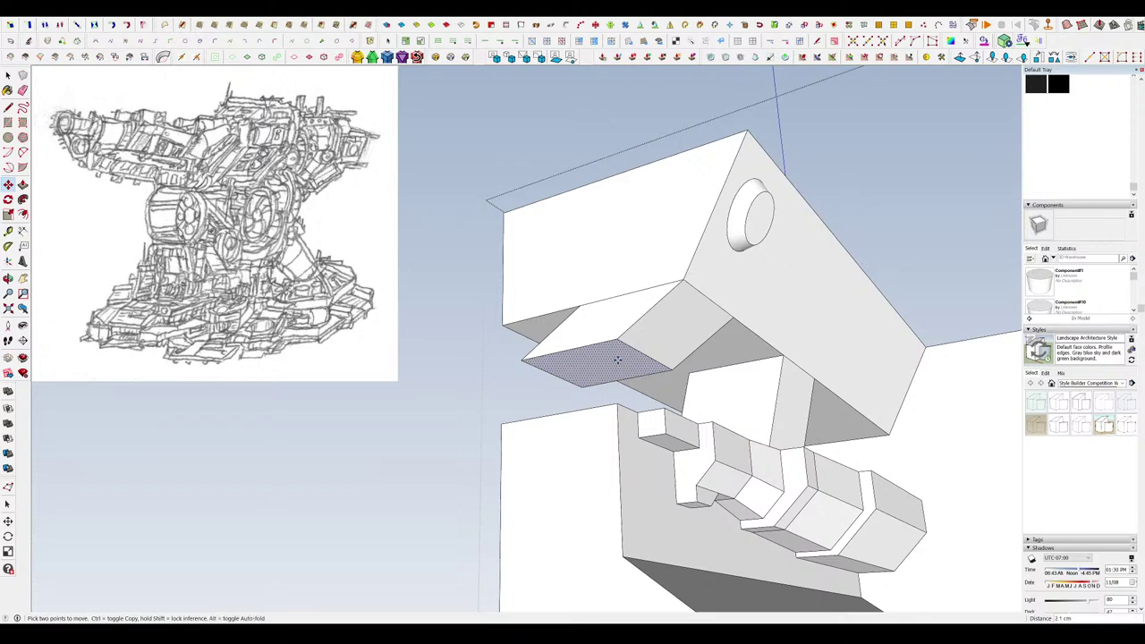
mouse_move(624, 410)
middle_mouse_down()
mouse_move(659, 379)
mouse_move(611, 319)
mouse_move(669, 348)
middle_mouse_up()
key("space")
left_click(611, 319)
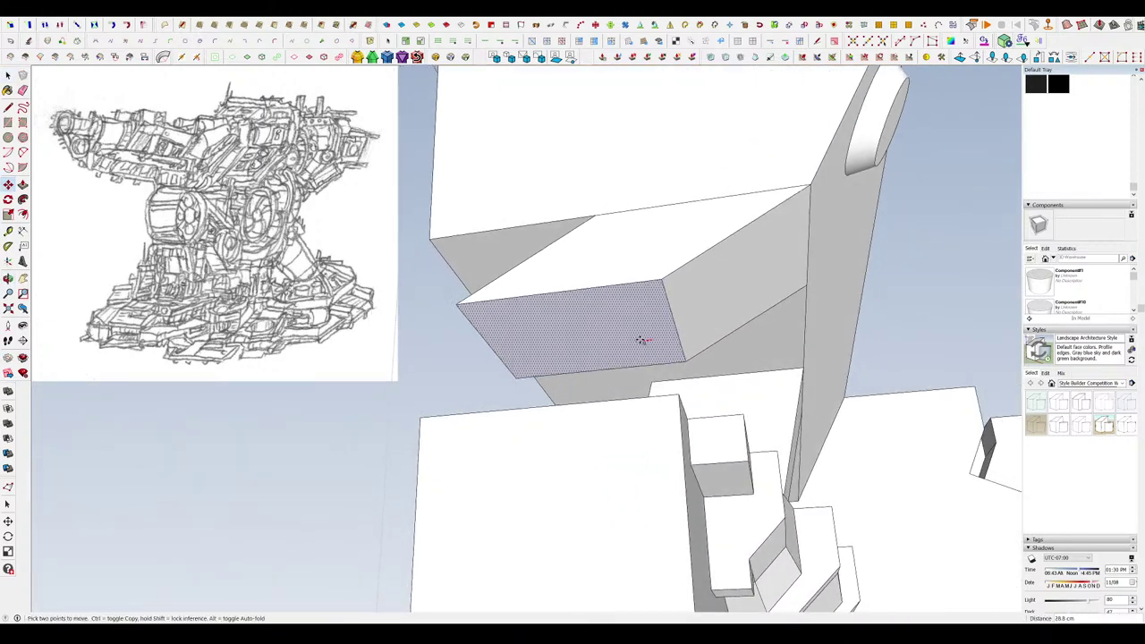
left_click(678, 395)
Move the slanted block's lower outer edge onto the upper corner of the lower beam's free end.
middle_click_drag(678, 394, 636, 371)
scroll(682, 416, "up", 3)
scroll(636, 371, "up", 3)
left_click(644, 373)
key("m")
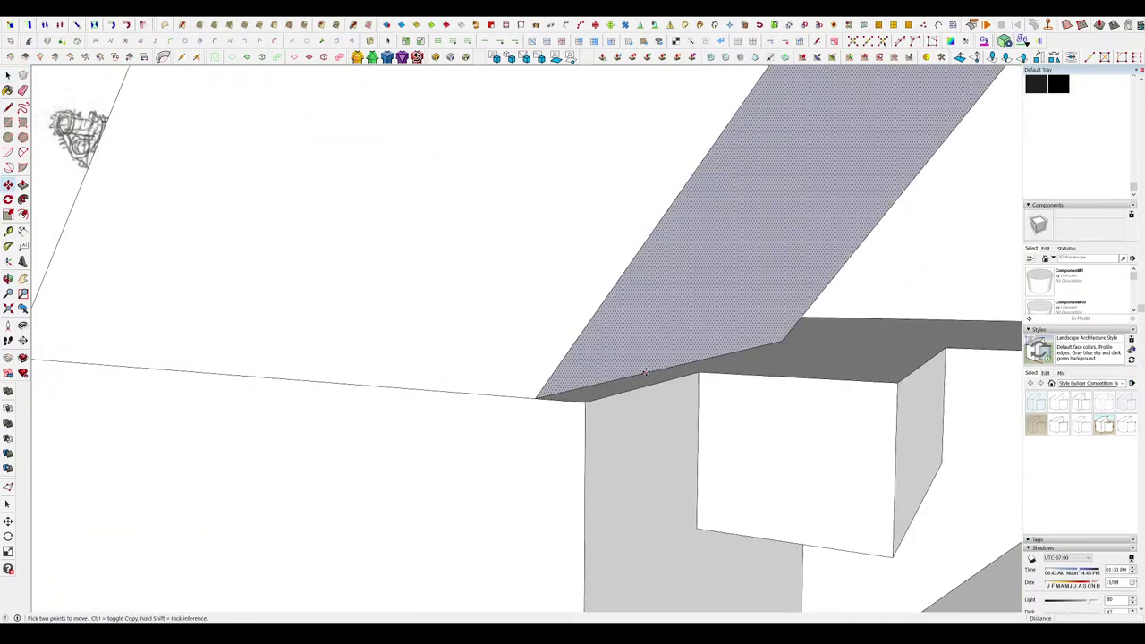
key("space")
left_click(646, 375)
left_click(639, 377)
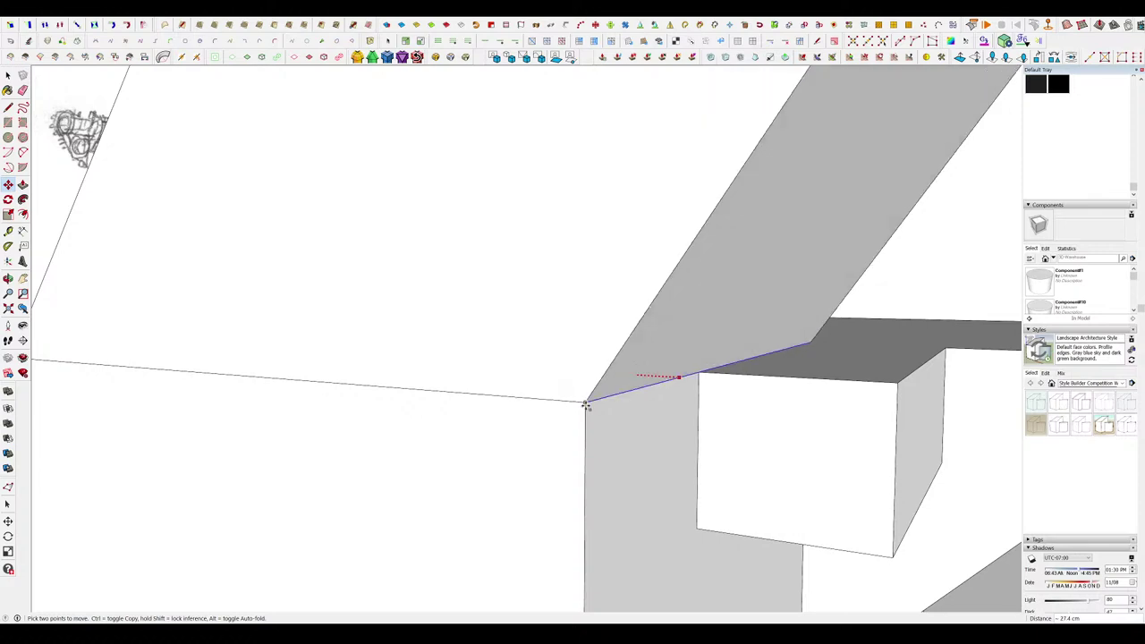
left_click(586, 402)
Extend the slanted block across the full width of the beams' free end and clean up its leftover edge.
middle_click_drag(587, 401, 543, 304)
scroll(641, 332, "down", 2)
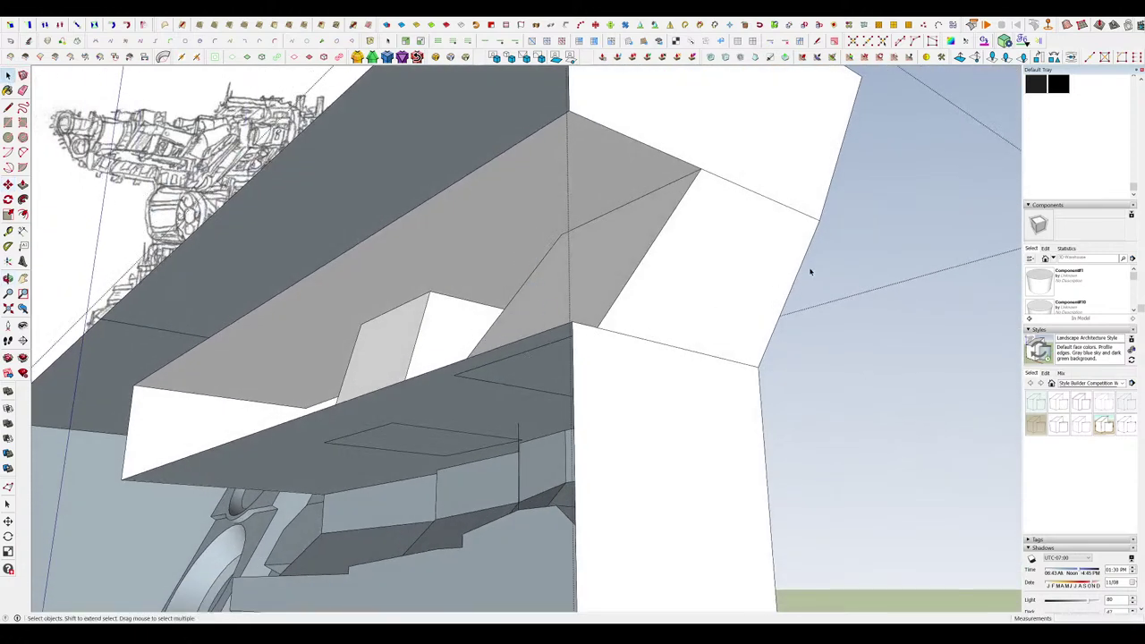
left_click(681, 175)
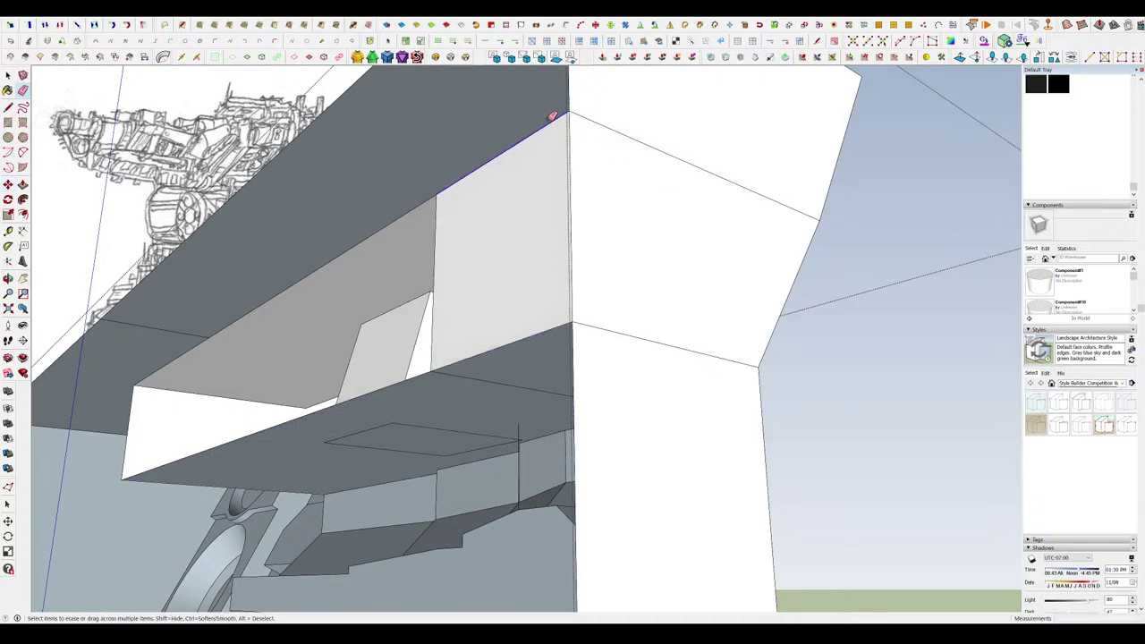
middle_click_drag(551, 117, 554, 254)
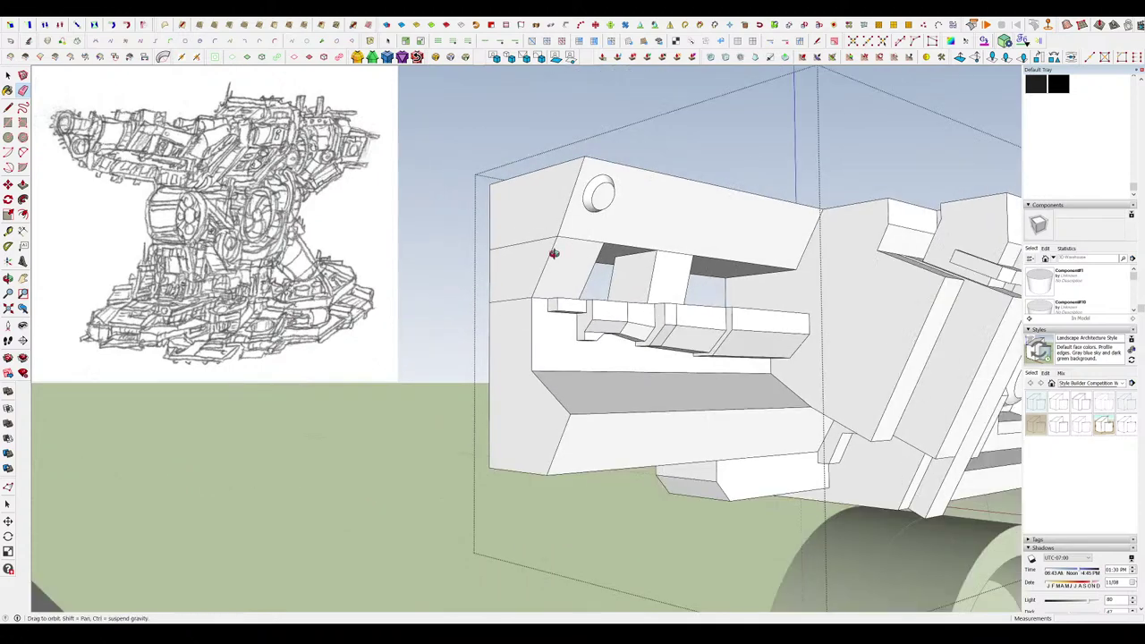
Examine the slanted end block and the support block between the two beams from several sides.
scroll(608, 304, "up", 3)
middle_click_drag(575, 332, 613, 279)
scroll(612, 280, "down", 2)
mouse_move(523, 269)
middle_mouse_down()
mouse_move(544, 206)
mouse_move(536, 146)
mouse_move(685, 212)
mouse_move(621, 222)
mouse_move(895, 259)
mouse_move(844, 294)
mouse_move(857, 273)
mouse_move(618, 248)
mouse_move(650, 212)
mouse_move(653, 228)
middle_mouse_up()
scroll(614, 248, "down", 4)
scroll(588, 253, "up", 4)
middle_click_drag(587, 253, 449, 357)
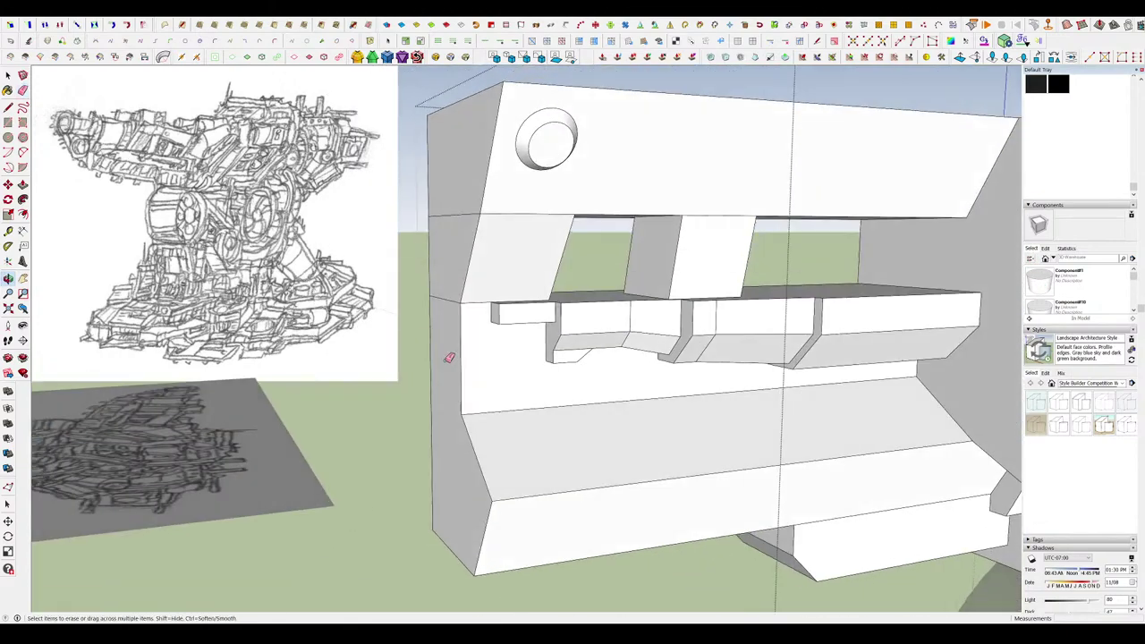
middle_click_drag(641, 268, 614, 309)
middle_click_drag(736, 295, 548, 277)
Draw a circle in the gap between the slanted end block and the support block and extrude it into a cylinder.
left_click_drag(813, 319, 735, 319)
middle_click_drag(744, 318, 850, 251)
middle_click_drag(694, 276, 674, 220)
scroll(662, 240, "up", 3)
scroll(671, 222, "up", 3)
middle_click_drag(617, 306, 528, 357)
key("p")
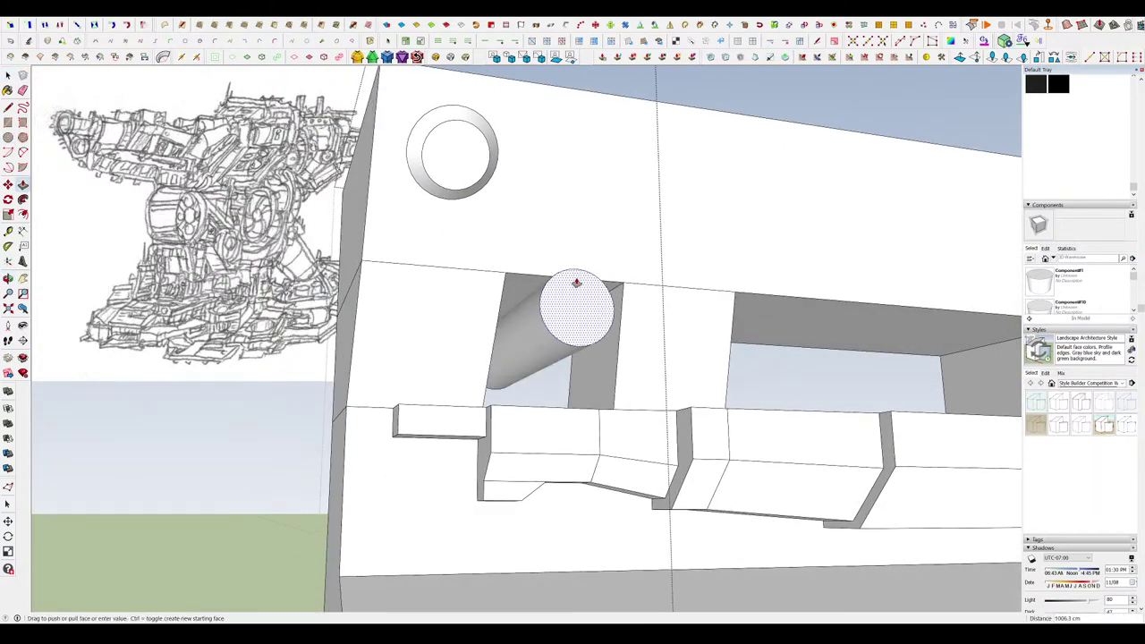
left_click(537, 276)
Move the top edge of the support block's slanted side in line with its bottom corner to make that side vertical.
middle_click_drag(537, 276, 654, 266)
key("space")
scroll(579, 352, "down", 5)
scroll(483, 358, "down", 3)
scroll(618, 370, "up", 3)
key("p")
left_click(547, 340)
scroll(657, 353, "up", 4)
key("m")
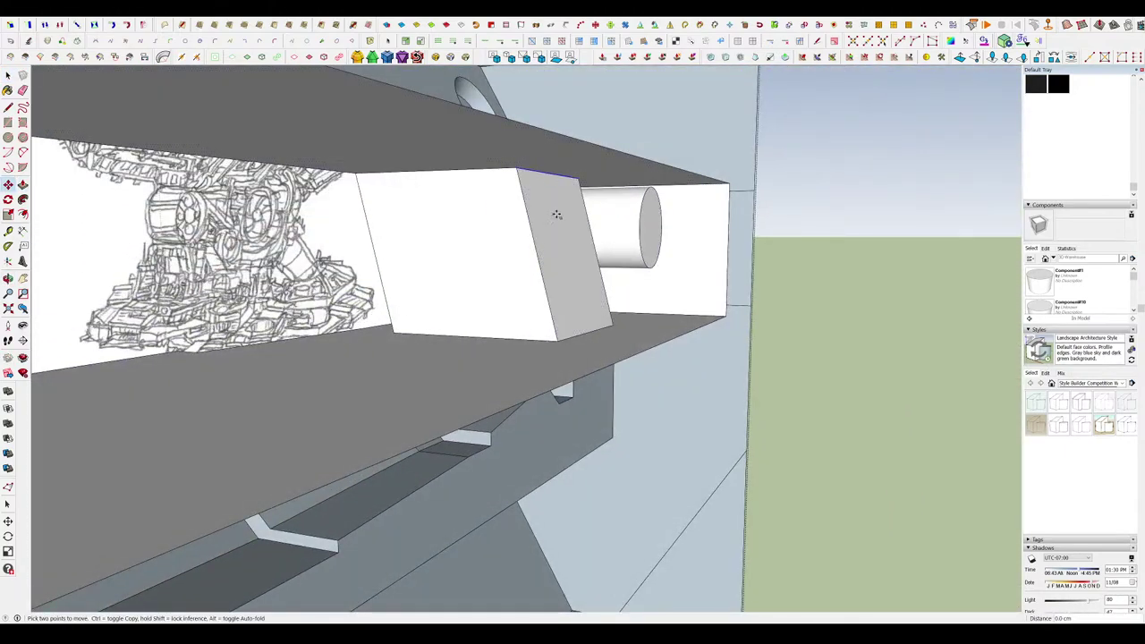
left_click(556, 340)
Pull the support block's straightened side about 432 cm toward the slanted end block.
key("p")
middle_click_drag(556, 340, 323, 300)
scroll(243, 296, "up", 3)
middle_click_drag(242, 296, 296, 307)
left_click(302, 307)
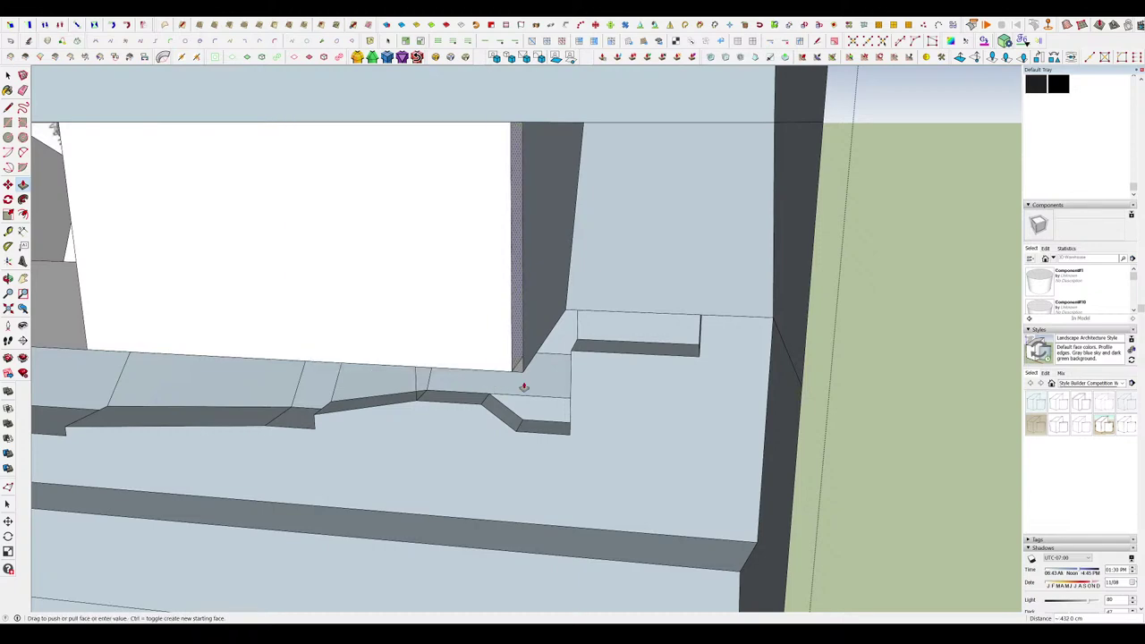
Erase the unneeded edges at the lower corner of the extended support block beside the cylinder.
middle_click_drag(527, 376, 524, 371)
key("e")
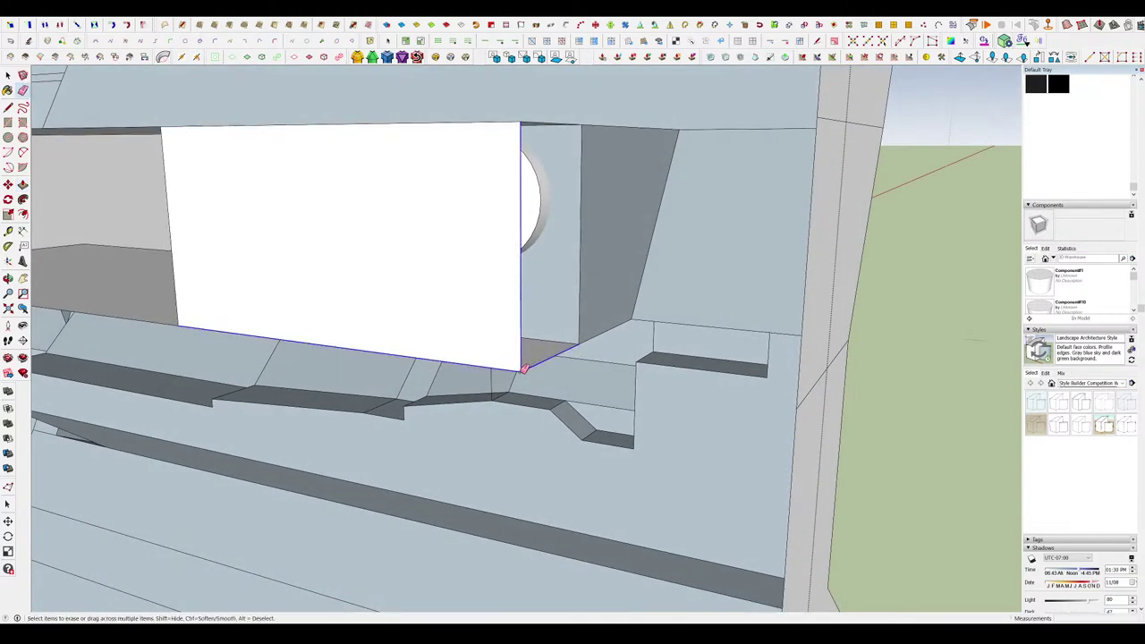
left_click_drag(524, 369, 530, 374)
middle_click_drag(535, 394, 537, 216)
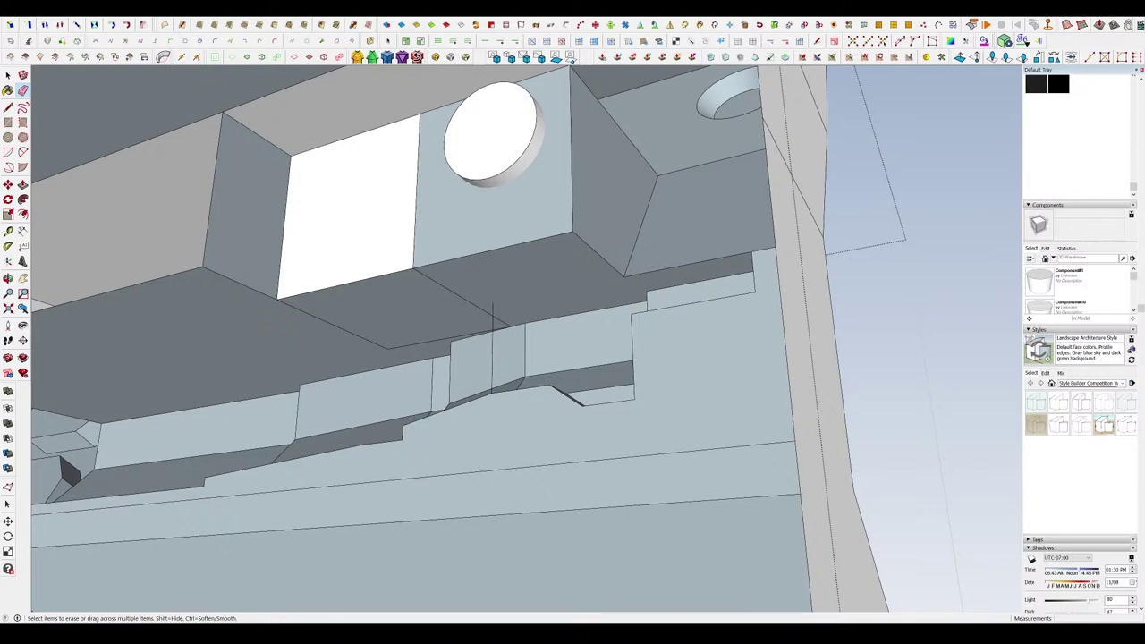
Push the cylinder's inner end face back through the panel between the support block and the slanted end block.
mouse_move(578, 310)
middle_mouse_down()
mouse_move(667, 370)
mouse_move(609, 358)
middle_mouse_up()
key("p")
scroll(662, 335, "up", 4)
left_click(674, 340)
left_click(639, 251)
scroll(639, 250, "down", 3)
middle_click_drag(639, 251, 901, 335)
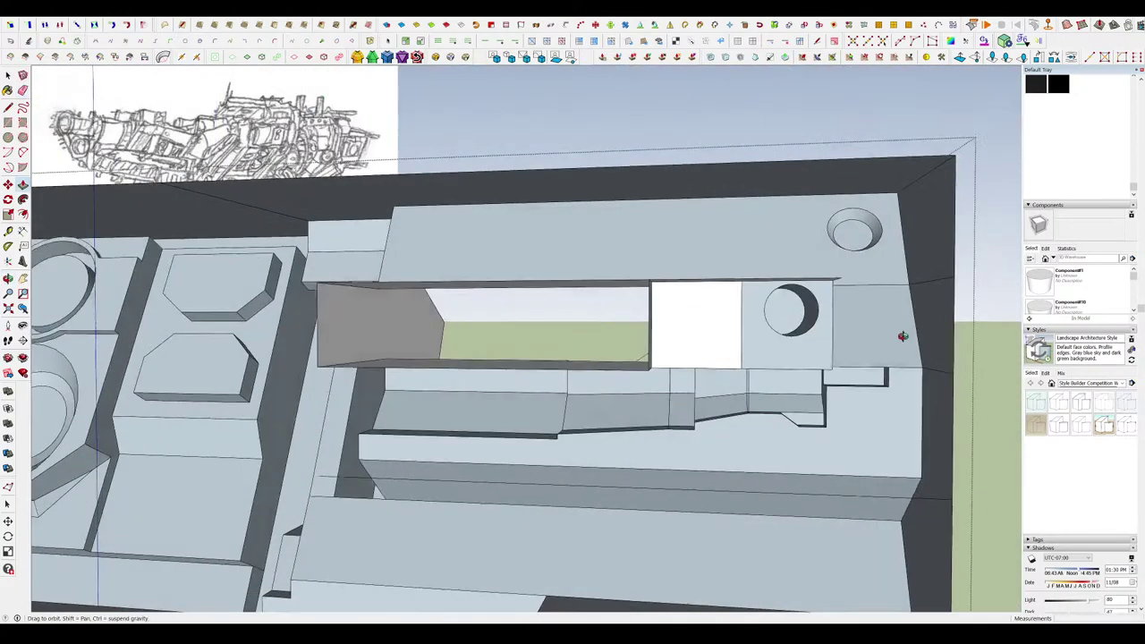
Erase the stray edges of the leftover overhanging face around the block behind the long opening.
scroll(814, 313, "up", 4)
mouse_move(814, 305)
middle_mouse_down()
mouse_move(741, 161)
mouse_move(712, 175)
middle_mouse_up()
key("e")
mouse_move(670, 381)
middle_mouse_down()
mouse_move(726, 391)
mouse_move(835, 349)
middle_mouse_up()
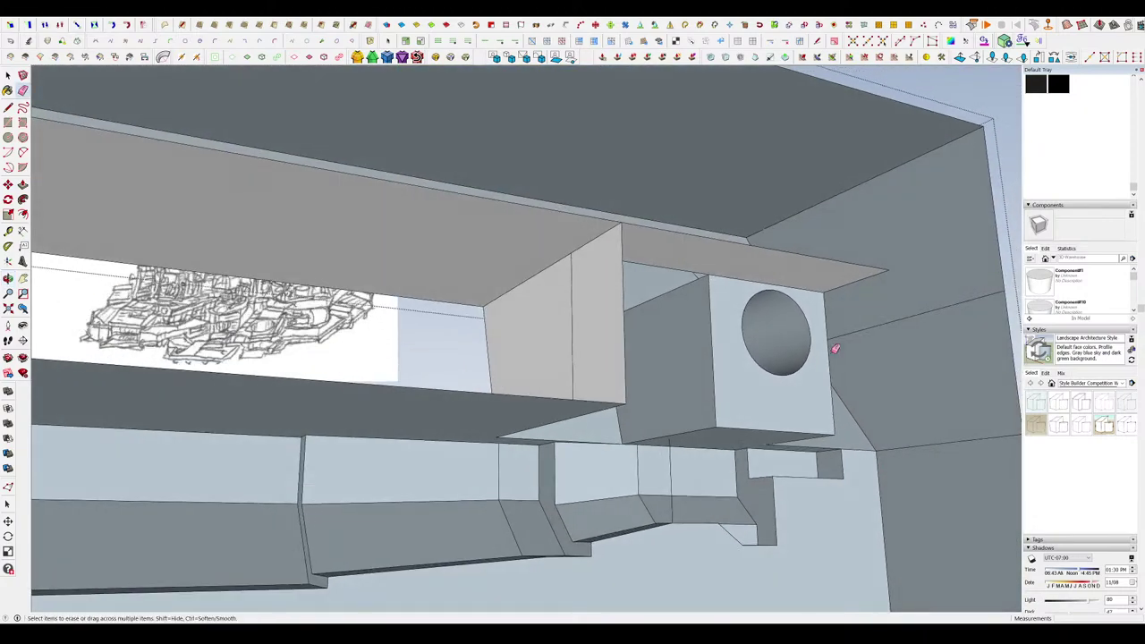
left_click(885, 276)
mouse_move(881, 279)
middle_mouse_down()
mouse_move(825, 312)
mouse_move(680, 333)
middle_mouse_up()
scroll(626, 330, "up", 3)
left_click(620, 329)
scroll(627, 309, "down", 4)
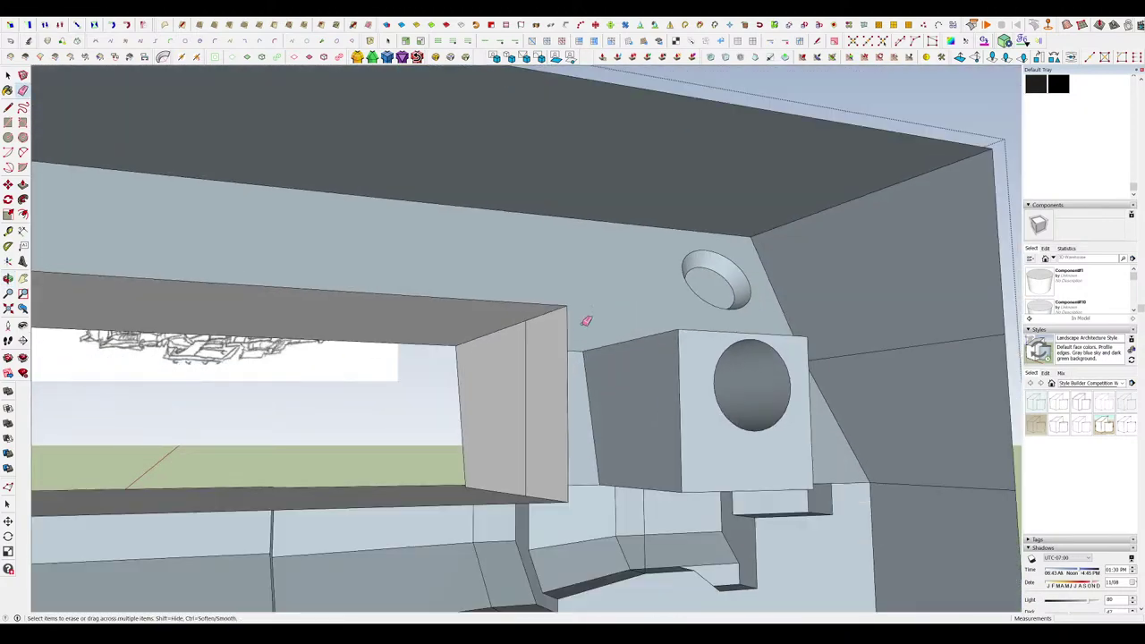
Offset the edge of the cylinder's end face inward and push the inner circle in to form a ring.
mouse_move(585, 320)
middle_mouse_down()
mouse_move(690, 299)
mouse_move(897, 349)
mouse_move(879, 391)
mouse_move(725, 304)
mouse_move(501, 328)
mouse_move(537, 287)
mouse_move(598, 293)
mouse_move(573, 332)
middle_mouse_up()
scroll(690, 300, "up", 3)
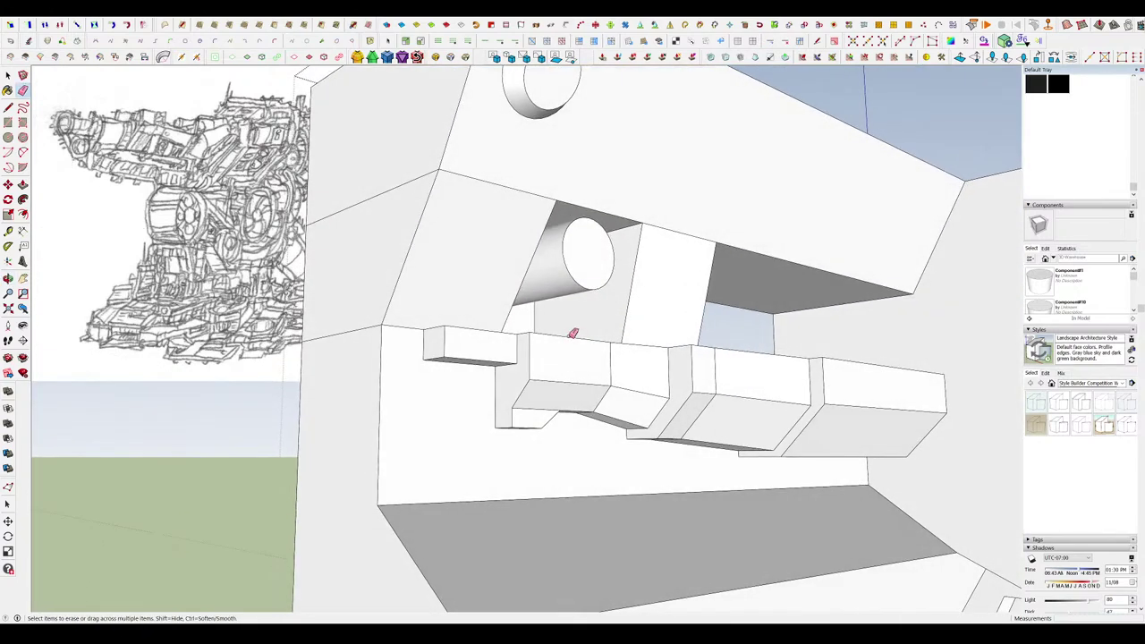
scroll(591, 279, "up", 3)
middle_click_drag(602, 277, 574, 265)
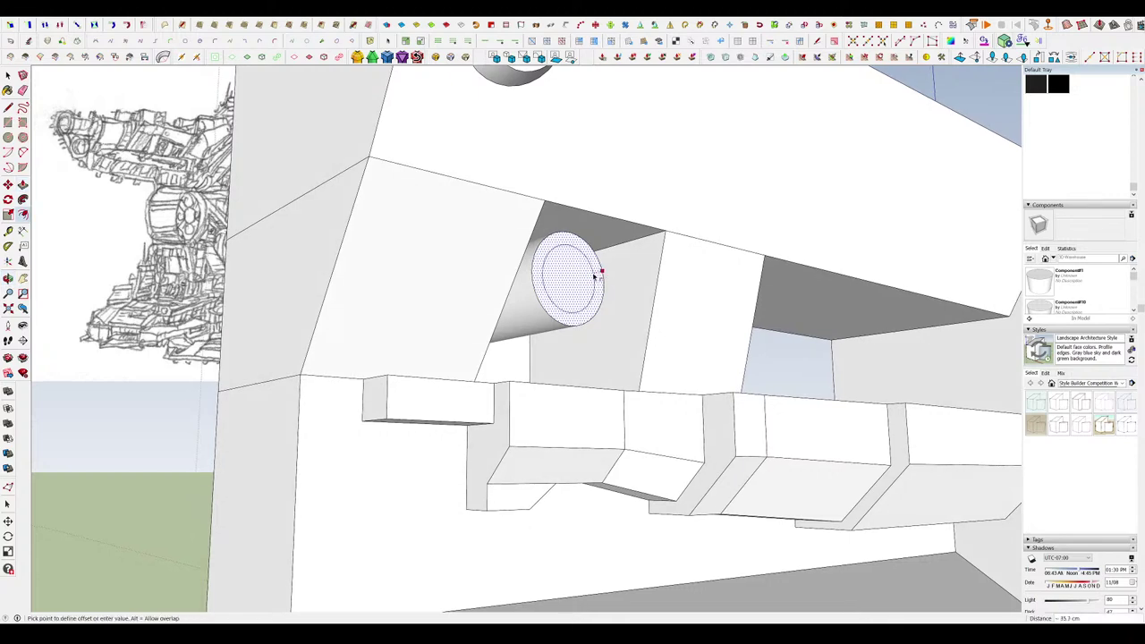
left_click_drag(572, 283, 562, 285)
Split the ring across its middle and turn its lower half into two straight legs, forming an arch.
middle_click_drag(565, 286, 605, 271)
key("l")
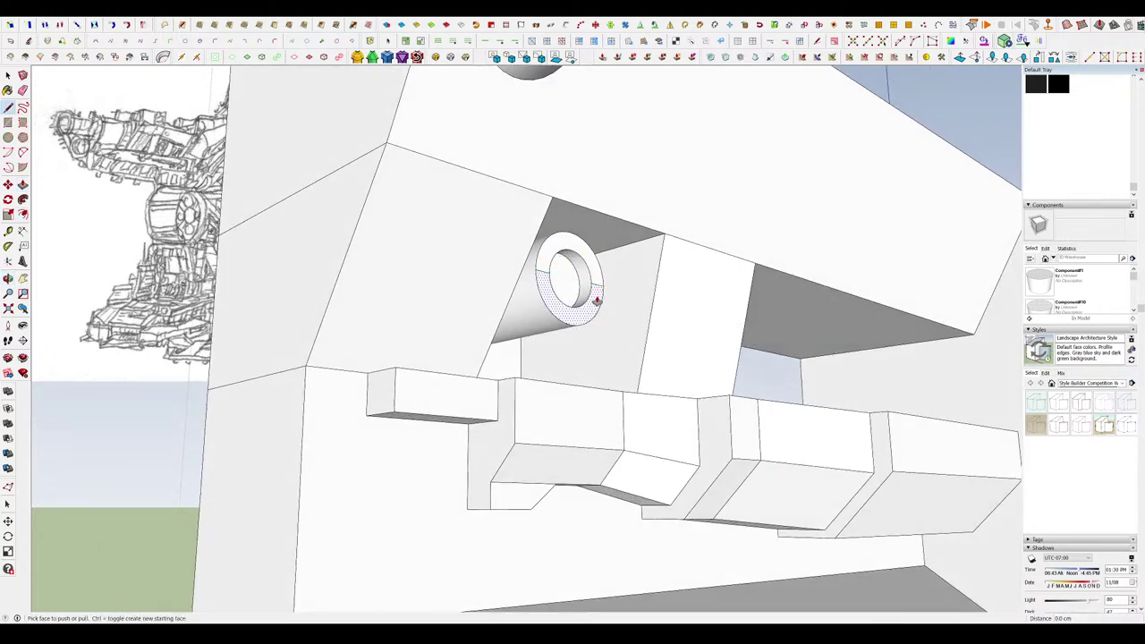
middle_click_drag(572, 294, 541, 219)
scroll(561, 297, "down", 4)
scroll(567, 284, "up", 5)
key("e")
scroll(519, 191, "up", 3)
mouse_move(614, 194)
middle_mouse_down()
mouse_move(520, 191)
mouse_move(486, 174)
mouse_move(513, 211)
mouse_move(549, 217)
middle_mouse_up()
scroll(484, 188, "down", 5)
key("p")
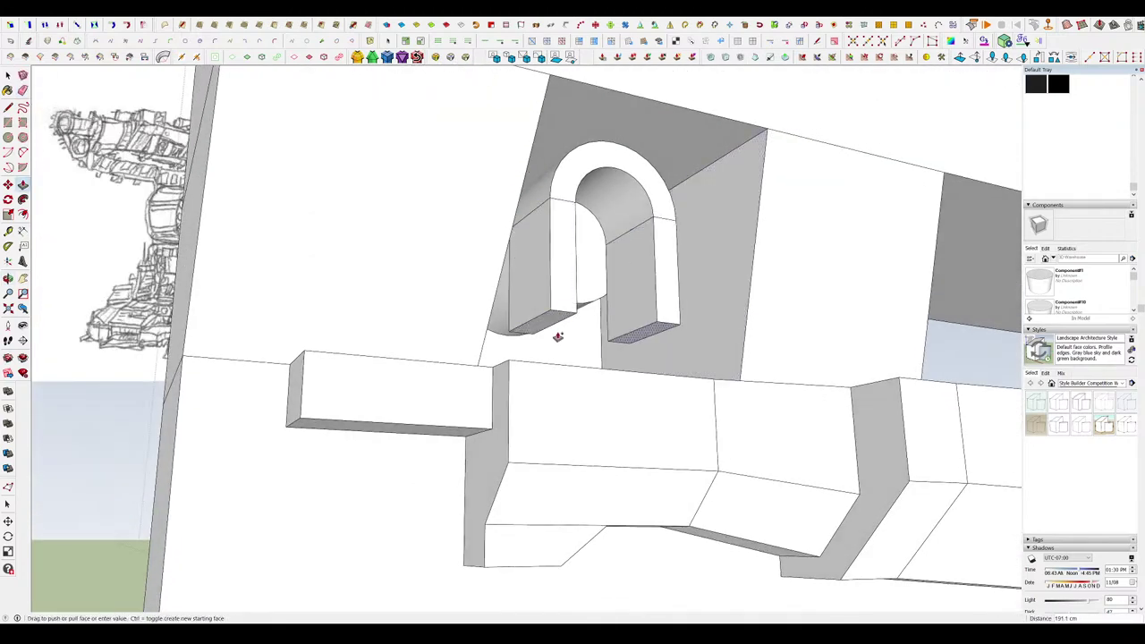
Erase the seam edges between the arch's curve and its straight legs.
key("e")
scroll(545, 341, "down", 3)
mouse_move(531, 348)
middle_mouse_down()
mouse_move(665, 266)
mouse_move(639, 269)
mouse_move(606, 248)
mouse_move(614, 314)
mouse_move(537, 313)
mouse_move(456, 349)
mouse_move(468, 453)
mouse_move(542, 435)
middle_mouse_up()
scroll(639, 268, "up", 3)
scroll(644, 283, "up", 2)
Draw a rectangle on the ledge under the arch legs and pull it up into a base block.
key("p")
scroll(628, 285, "down", 3)
scroll(456, 349, "up", 3)
scroll(468, 452, "up", 3)
key("r")
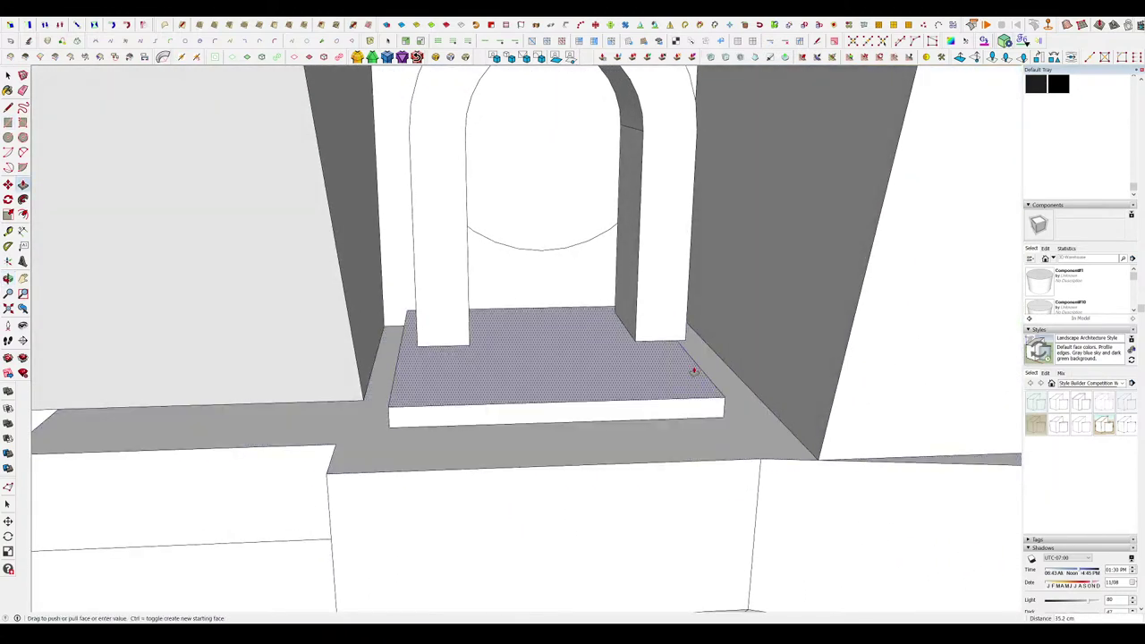
left_click_drag(693, 370, 684, 348)
Adjust the base block's front face to project slightly beyond the arch legs and erase the stray edges on top.
left_click(683, 345)
middle_click_drag(684, 346, 658, 360)
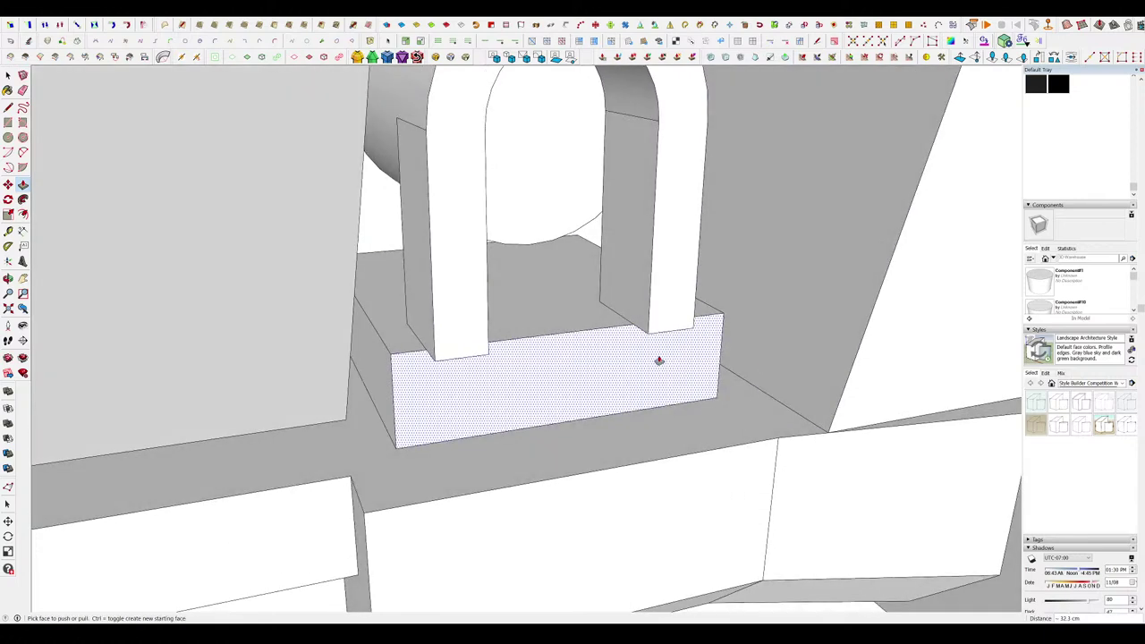
mouse_move(463, 346)
middle_mouse_down()
mouse_move(618, 392)
mouse_move(498, 376)
middle_mouse_up()
left_click(613, 379)
key("e")
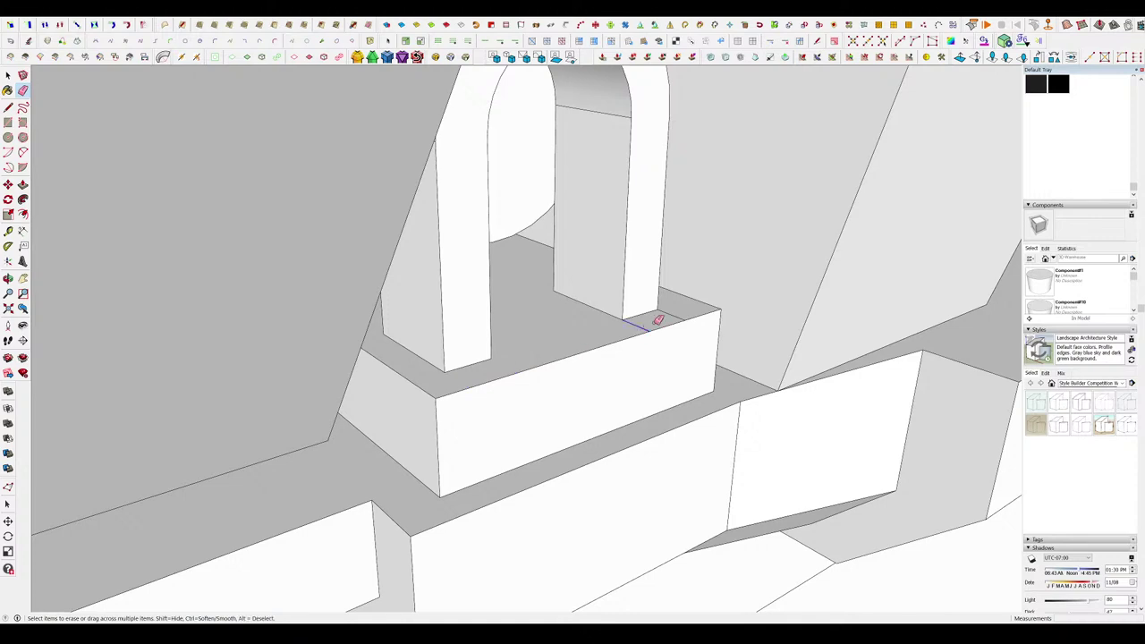
left_click_drag(657, 319, 658, 321)
middle_click_drag(658, 321, 532, 359)
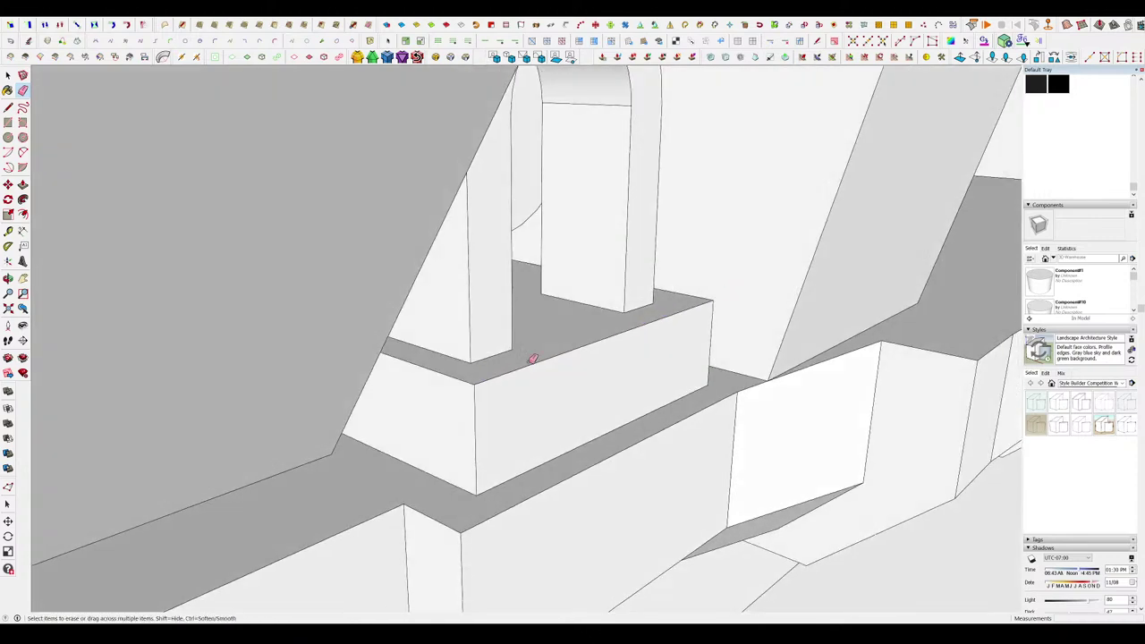
Split the base block's front face with a horizontal line and move its top edge back to form a bevel.
left_click(470, 398)
left_click(712, 303)
key("m")
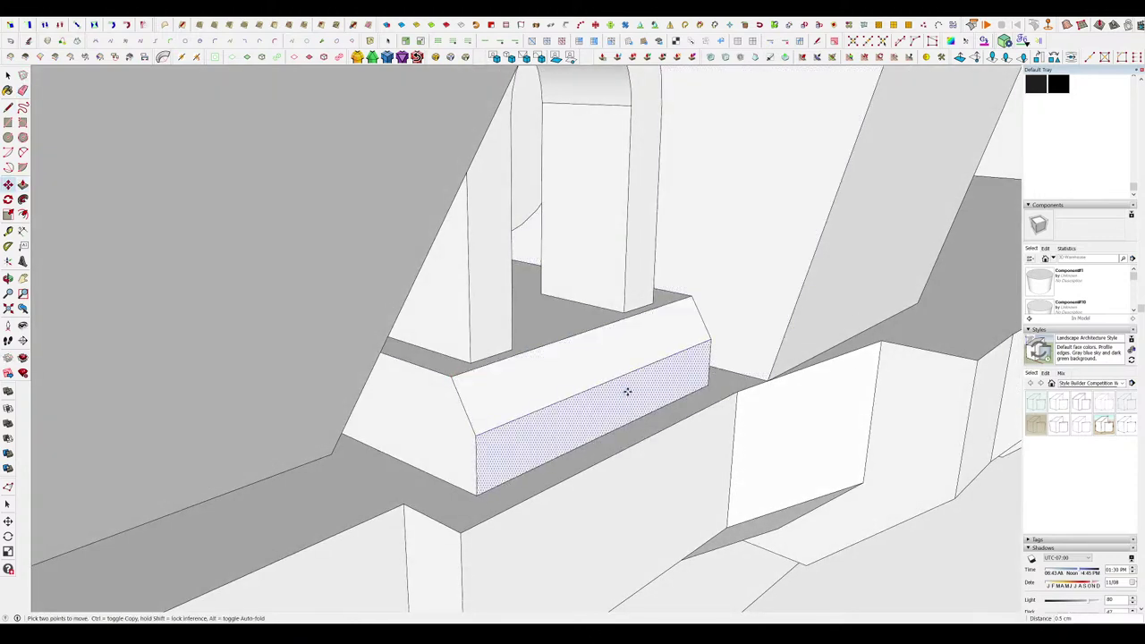
Examine the arch and its bevelled base from several angles and in relation to the whole arm block.
scroll(643, 396, "down", 7)
middle_click_drag(643, 396, 455, 337)
scroll(466, 305, "up", 5)
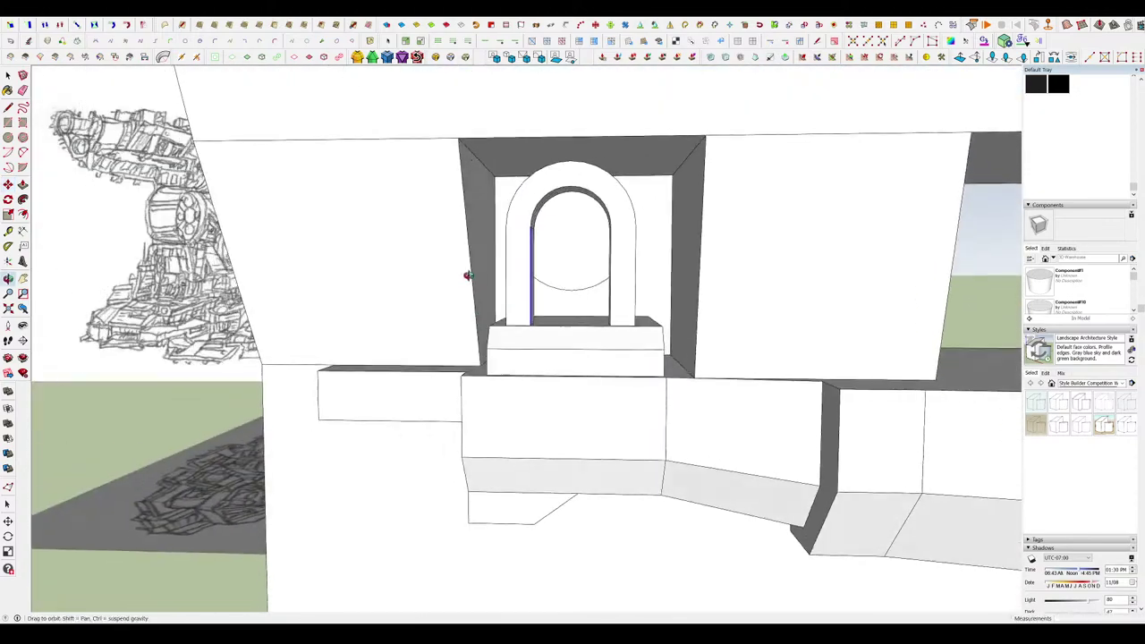
middle_click_drag(501, 282, 370, 363)
scroll(581, 308, "up", 4)
middle_click_drag(564, 299, 504, 348)
scroll(616, 318, "down", 10)
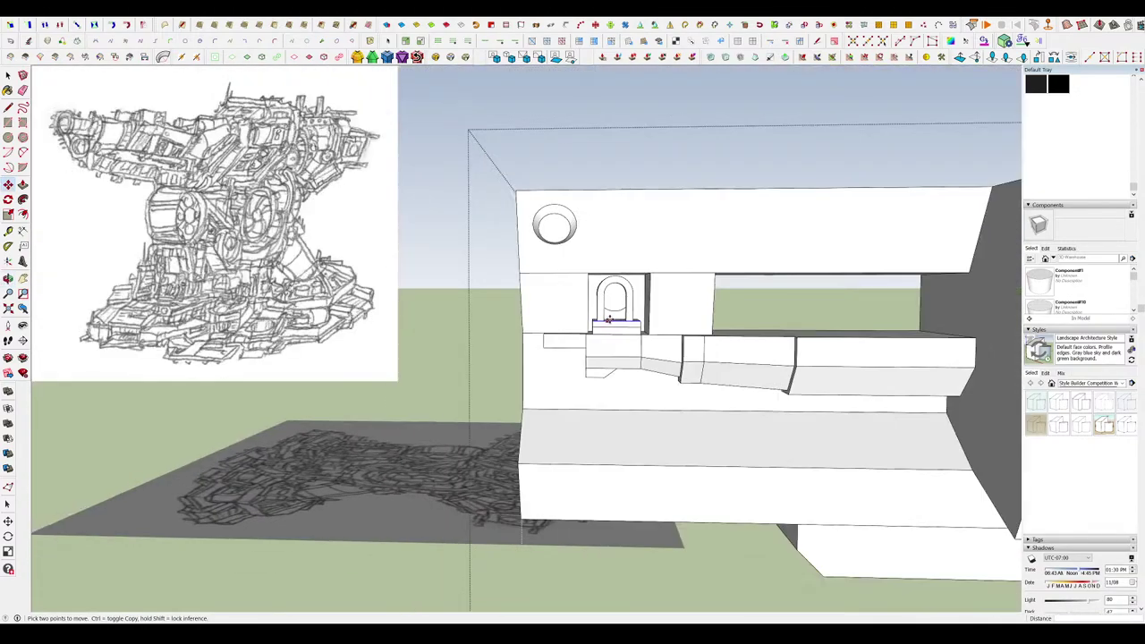
middle_click_drag(616, 320, 799, 224)
scroll(799, 223, "up", 3)
key("space")
scroll(460, 301, "down", 6)
scroll(613, 276, "up", 7)
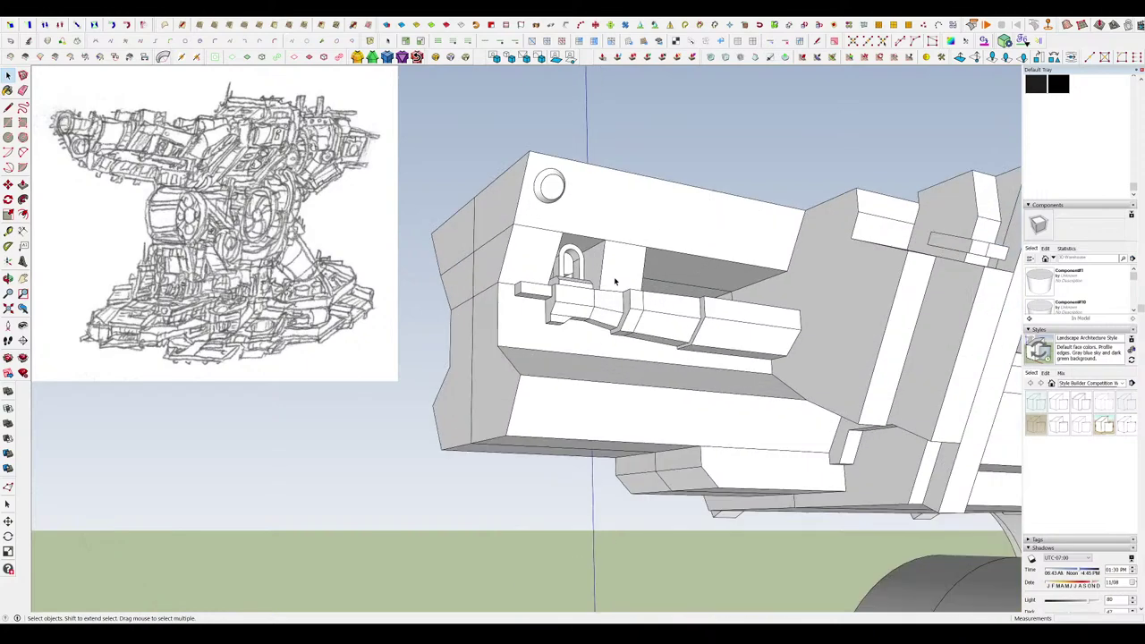
mouse_move(614, 254)
middle_mouse_down()
mouse_move(656, 235)
mouse_move(636, 271)
mouse_move(527, 261)
middle_mouse_up()
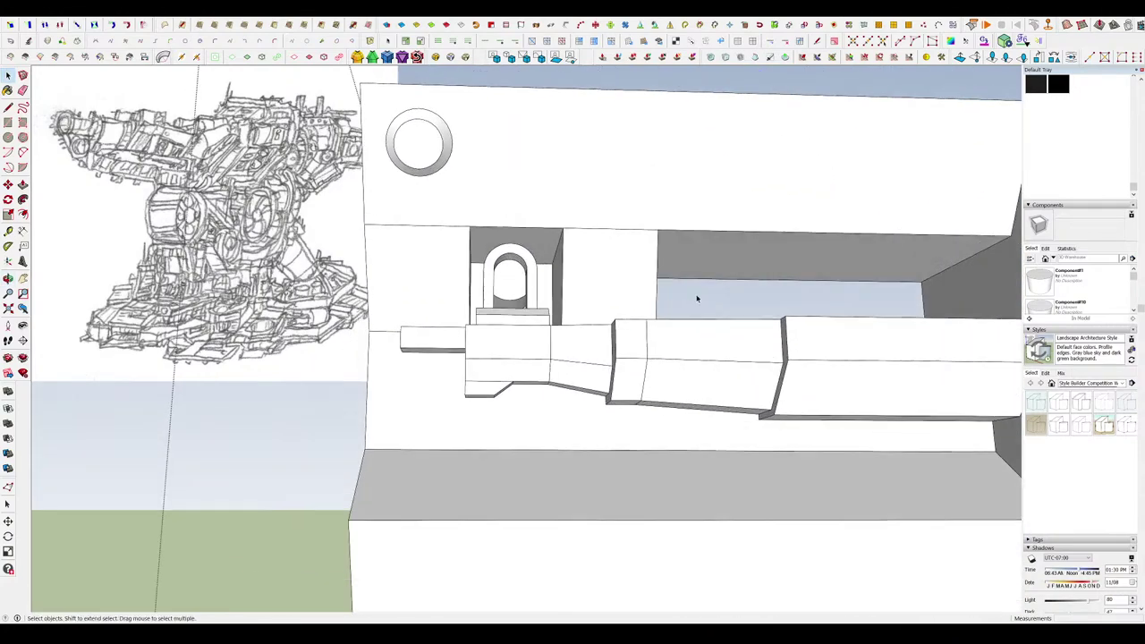
Draw a rectangle on the ceiling of the long opening and pull it down into a block.
middle_click_drag(697, 299, 683, 234)
key("r")
left_click(777, 248)
key("p")
left_click(738, 246)
middle_click_drag(776, 248, 743, 267)
left_click(743, 284)
Extend the block's end face along the opening to form a long overhead bar.
scroll(742, 265, "up", 2)
left_click(667, 224)
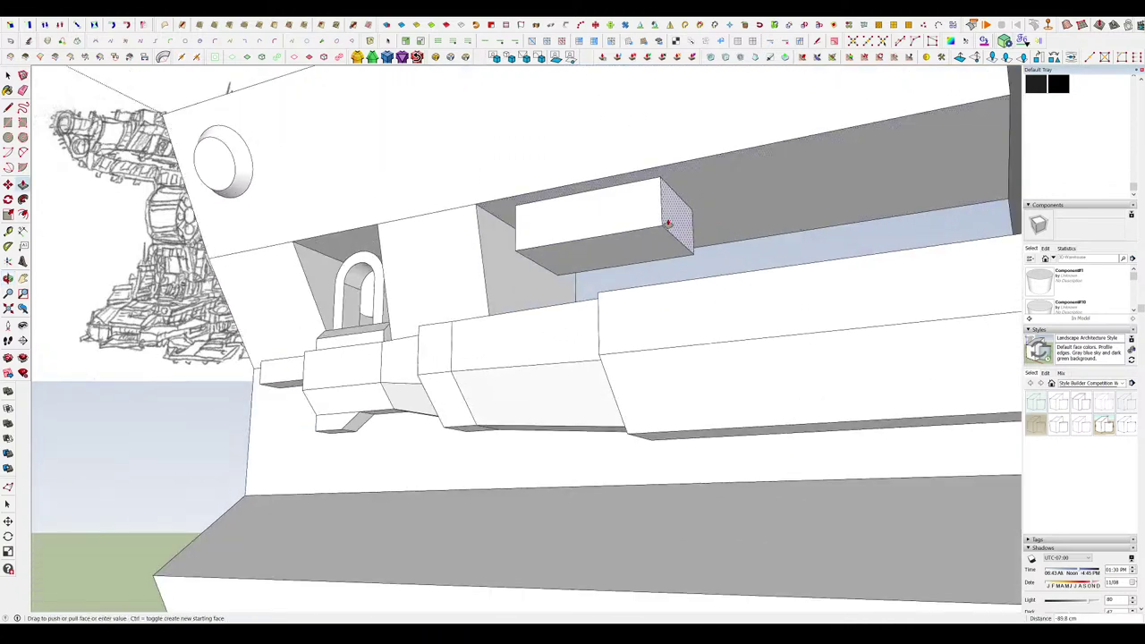
middle_click_drag(868, 210, 883, 198)
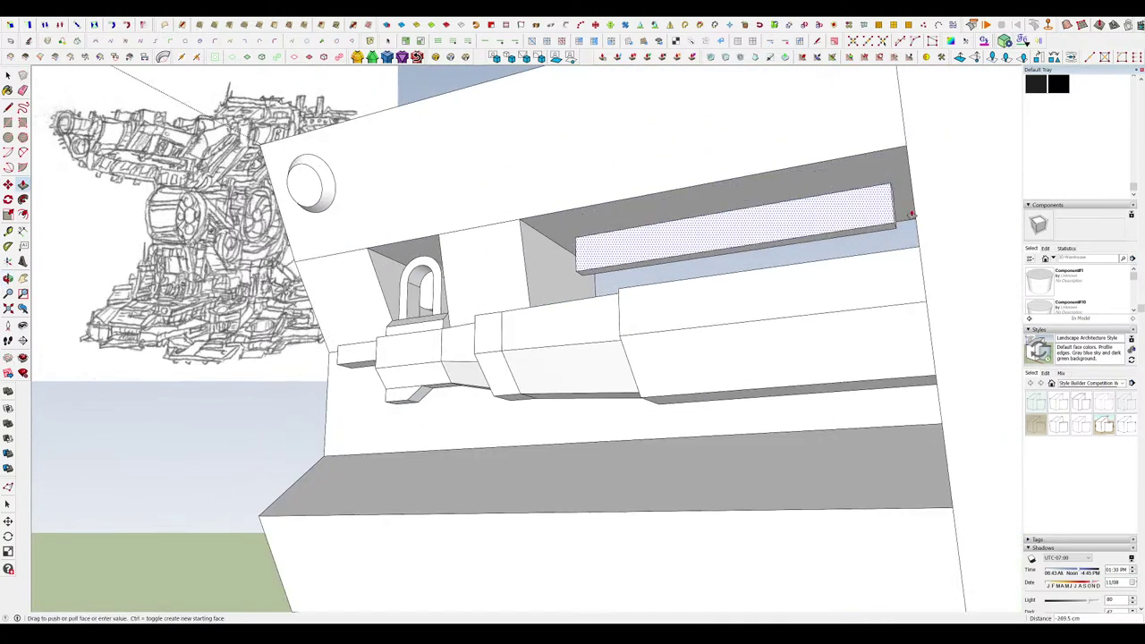
scroll(754, 229, "down", 4)
Draw a rectangle on the bar's underside and pull it down into a post reaching the lower ledge.
middle_click_drag(626, 231, 713, 224)
scroll(734, 235, "down", 2)
scroll(703, 258, "up", 3)
scroll(693, 273, "up", 5)
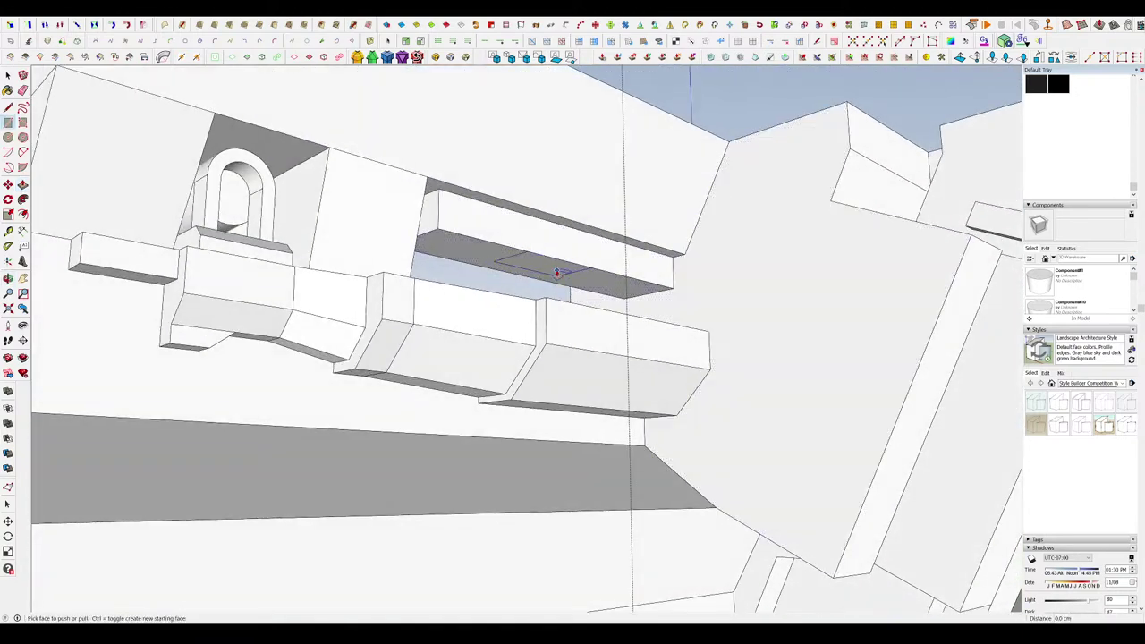
left_click_drag(556, 274, 575, 315)
middle_click_drag(577, 326, 348, 269)
key("ctrl+z")
middle_click_drag(608, 268, 521, 123)
left_click_drag(617, 230, 629, 260)
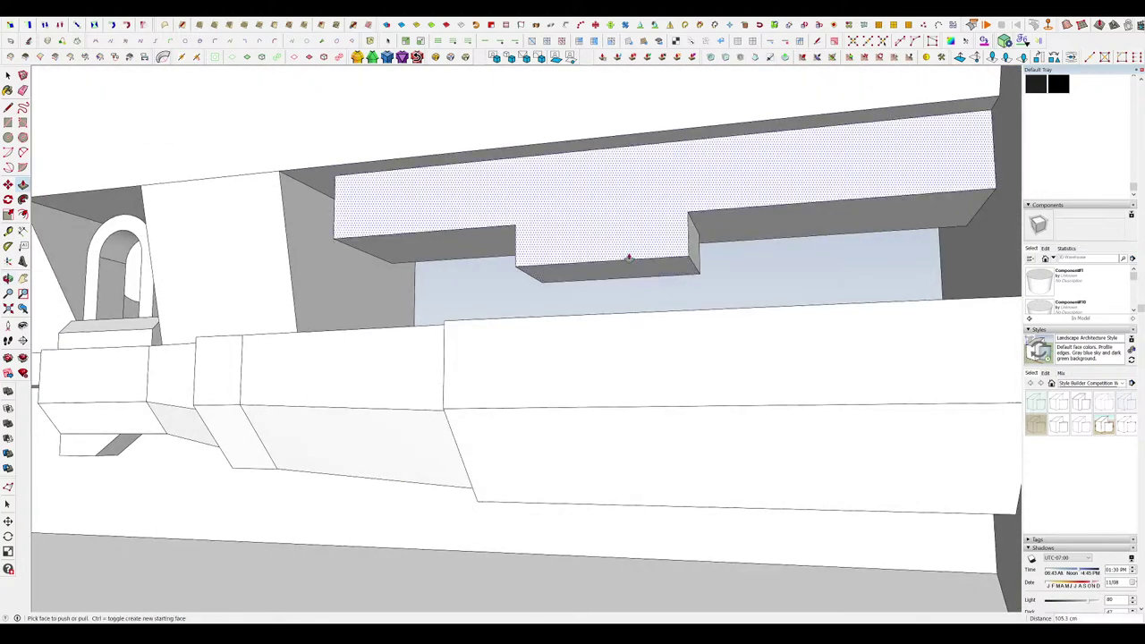
left_click(618, 246)
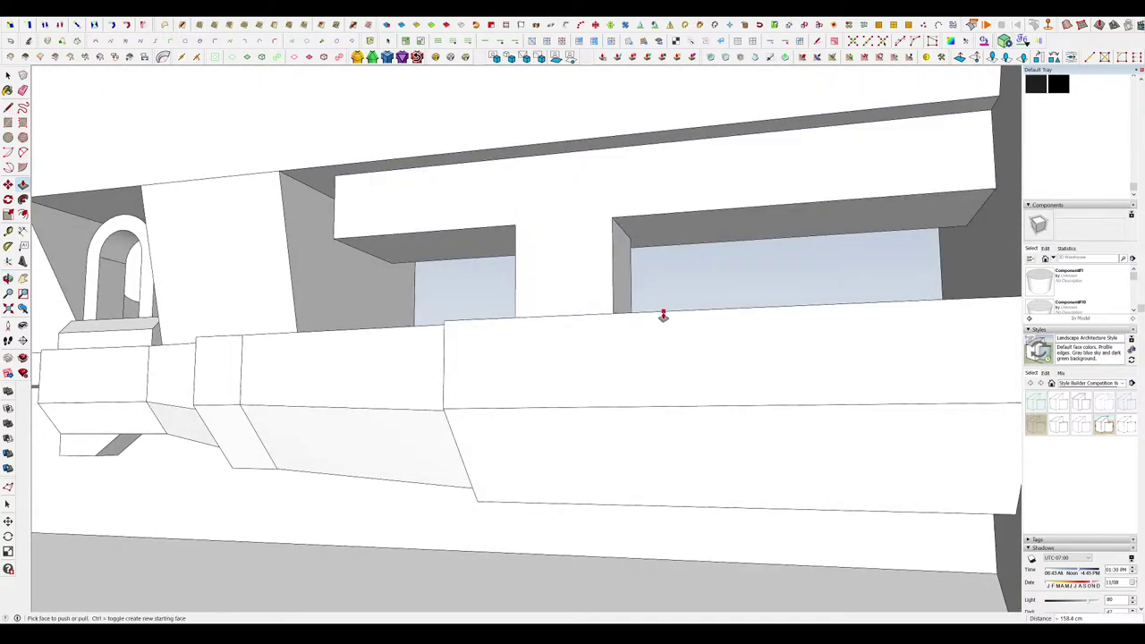
Draw an edge across the joint where the post meets the bar's front face.
middle_click_drag(664, 316, 734, 300)
key("l")
left_click(788, 229)
middle_click_drag(788, 231, 899, 266)
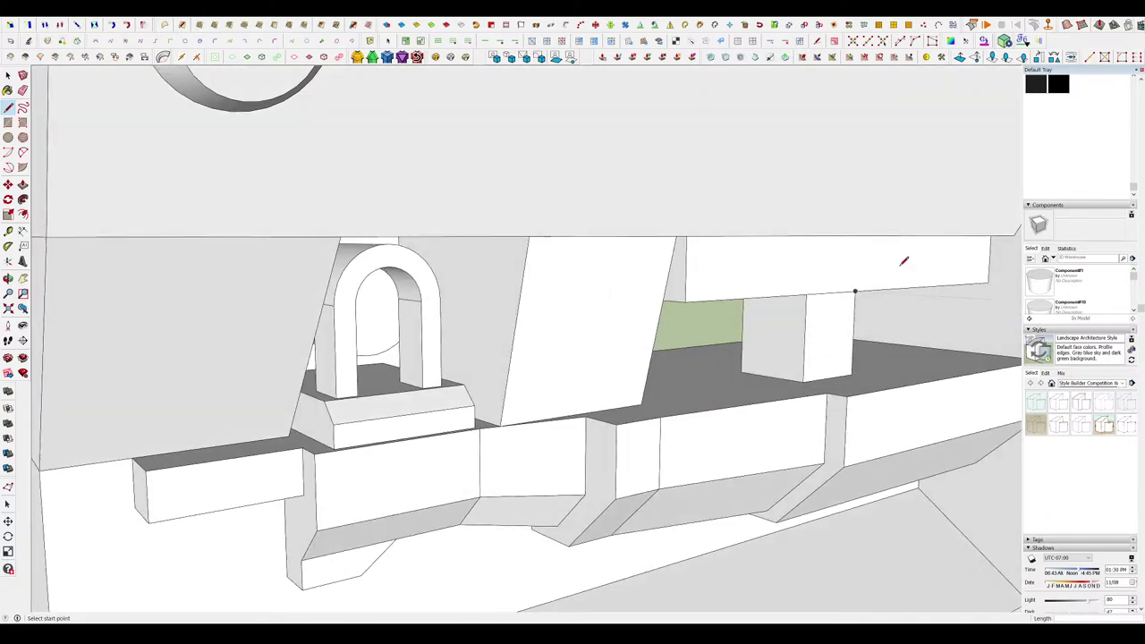
Select the post's bottom edges and move them about 160 cm along the ledge to slant the post.
scroll(900, 266, "up", 3)
middle_click_drag(894, 331, 684, 284)
middle_click_drag(438, 259, 514, 331)
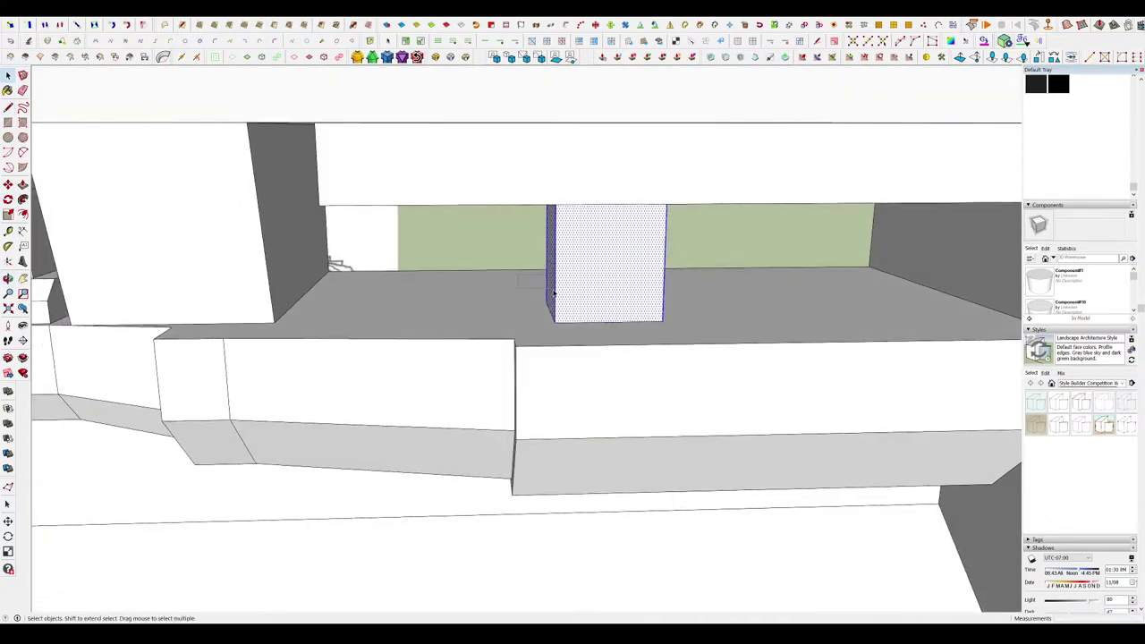
left_click_drag(540, 275, 683, 331)
middle_click_drag(682, 325, 818, 330)
key("m")
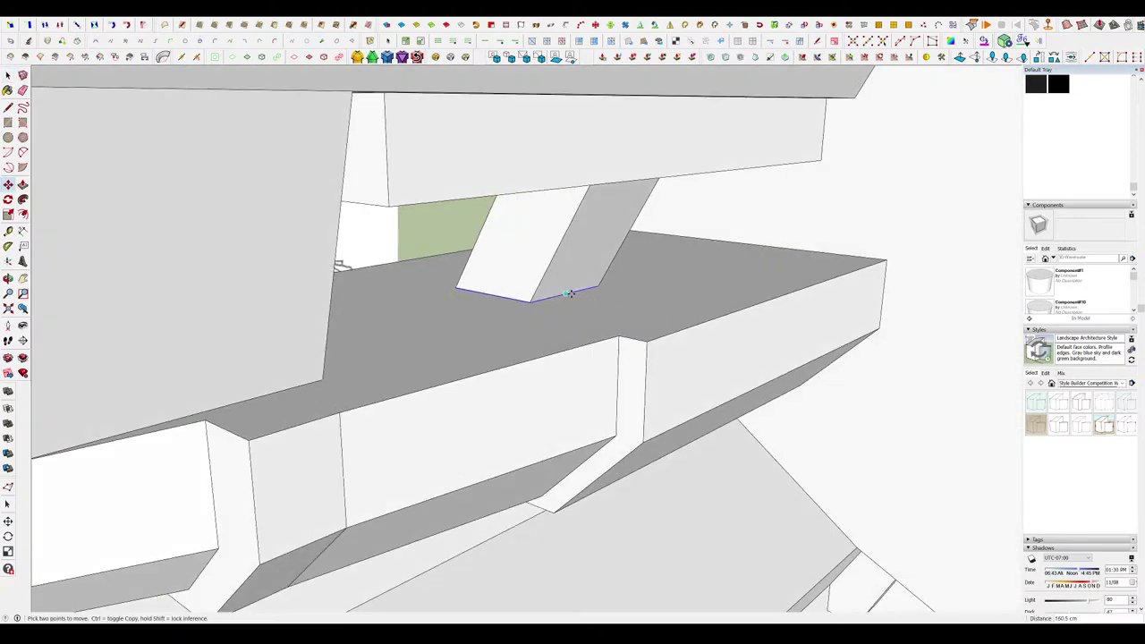
Reposition the post's lower edges on the ledge to adjust its slant.
scroll(667, 308, "down", 4)
mouse_move(668, 308)
middle_mouse_down()
mouse_move(901, 286)
mouse_move(808, 265)
mouse_move(627, 340)
mouse_move(646, 360)
mouse_move(715, 340)
mouse_move(582, 327)
mouse_move(614, 294)
mouse_move(542, 241)
mouse_move(460, 328)
mouse_move(578, 236)
mouse_move(677, 234)
middle_mouse_up()
scroll(627, 340, "up", 4)
scroll(631, 309, "down", 4)
middle_click_drag(630, 309, 575, 332)
scroll(628, 239, "up", 4)
mouse_move(628, 240)
middle_mouse_down()
mouse_move(582, 242)
mouse_move(587, 224)
mouse_move(480, 320)
mouse_move(534, 304)
mouse_move(526, 271)
middle_mouse_up()
scroll(587, 224, "up", 4)
key("space")
key("m")
mouse_move(658, 291)
middle_mouse_down()
mouse_move(586, 280)
mouse_move(644, 266)
mouse_move(617, 224)
mouse_move(600, 222)
mouse_move(636, 161)
middle_mouse_up()
left_click(591, 277)
scroll(591, 278, "down", 3)
scroll(617, 224, "down", 4)
scroll(608, 222, "up", 3)
scroll(626, 192, "up", 4)
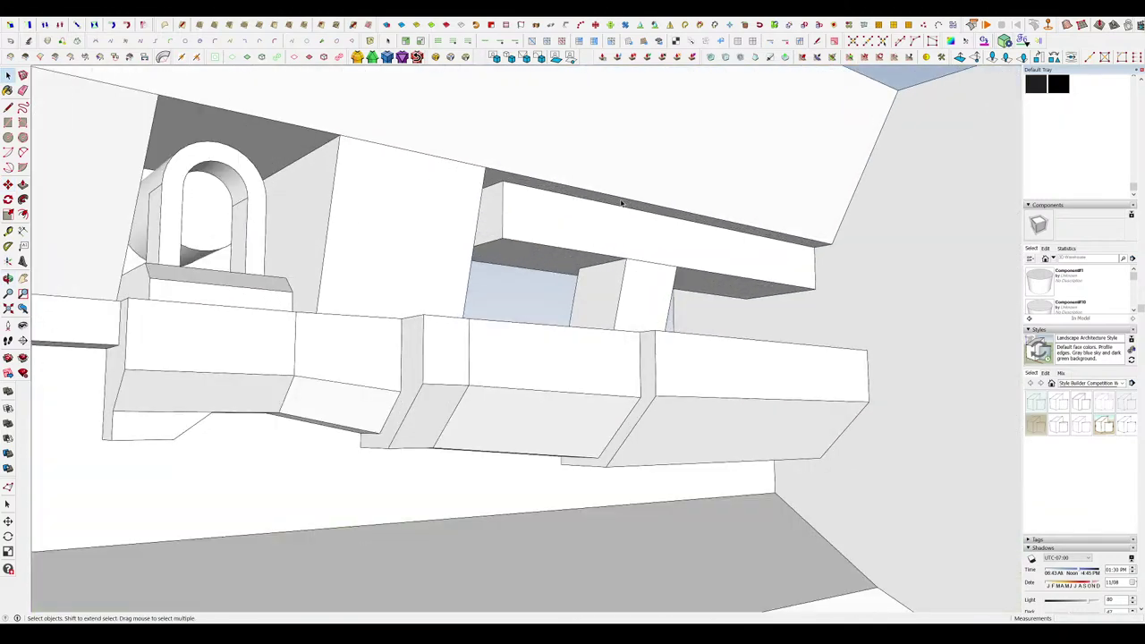
Move the overhead bar's front face outward, flush with the front of the slab above it.
mouse_move(620, 202)
middle_mouse_down()
mouse_move(358, 159)
mouse_move(534, 233)
mouse_move(417, 212)
mouse_move(614, 267)
mouse_move(661, 240)
middle_mouse_up()
key("space")
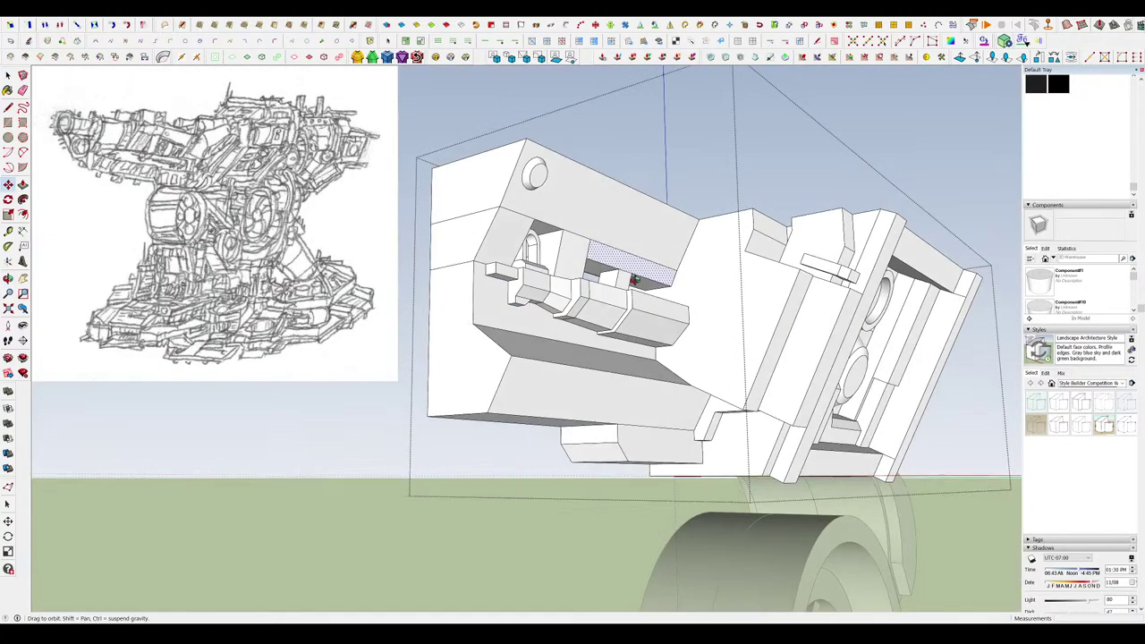
scroll(608, 394, "down", 3)
scroll(577, 392, "up", 8)
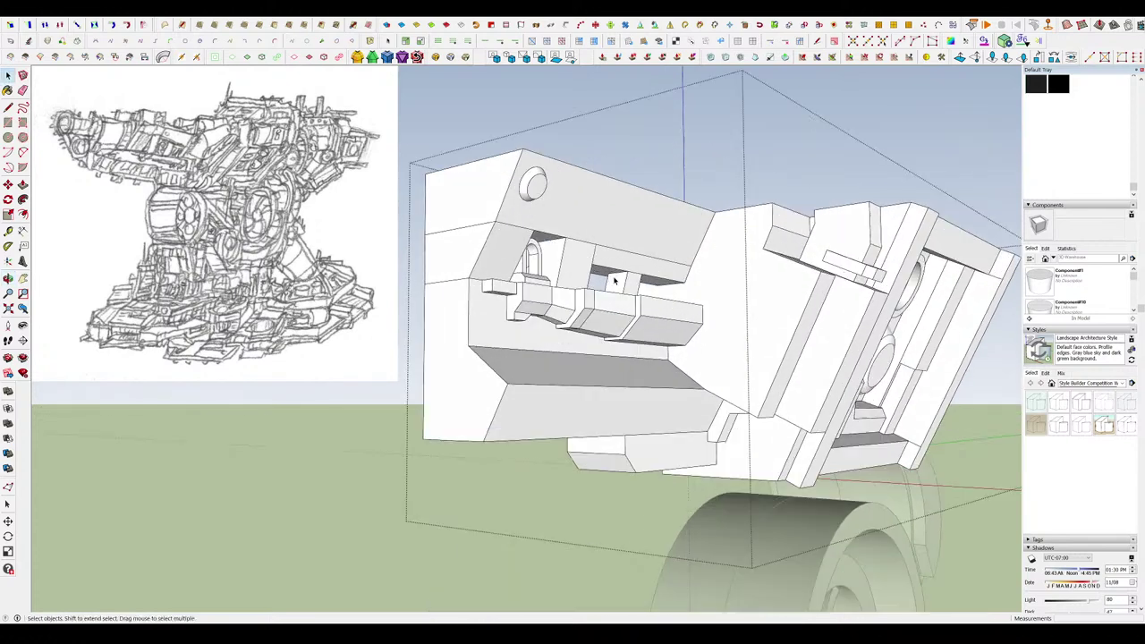
Move the overhead bar's underside upward to make the bar thinner.
scroll(626, 265, "up", 3)
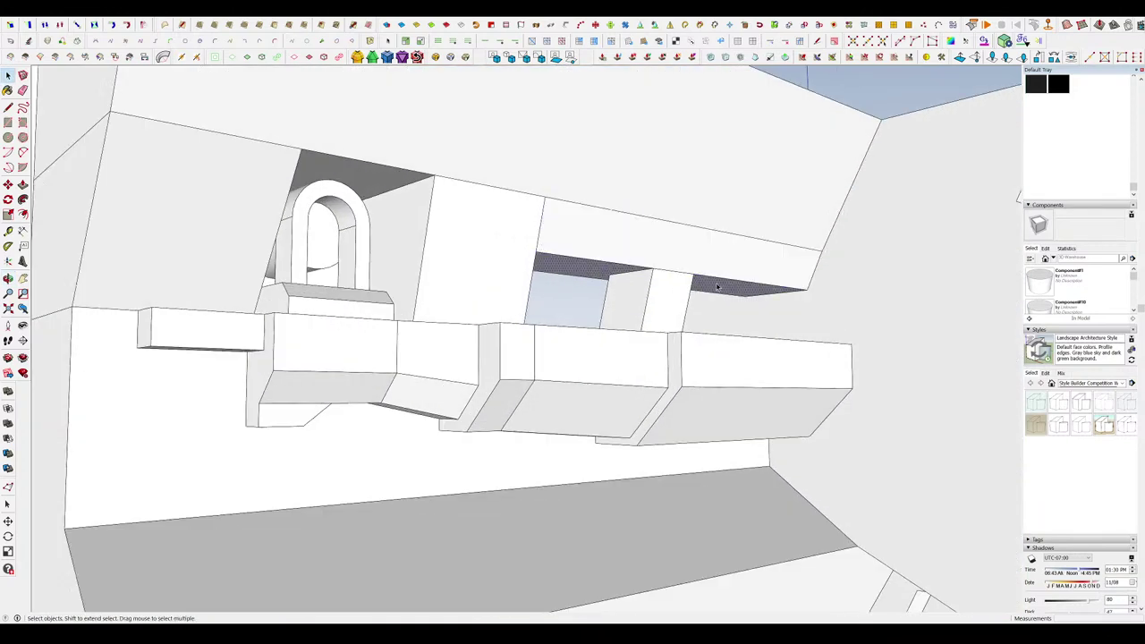
scroll(680, 278, "up", 6)
key("m")
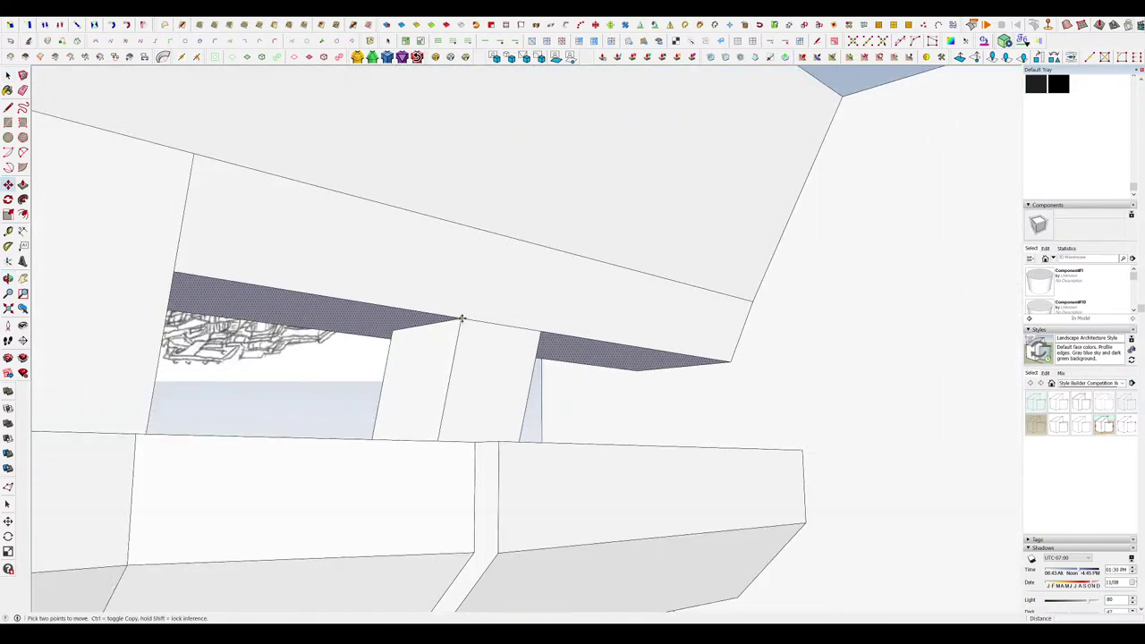
left_click(463, 287)
middle_click_drag(458, 290, 432, 299)
scroll(718, 245, "down", 8)
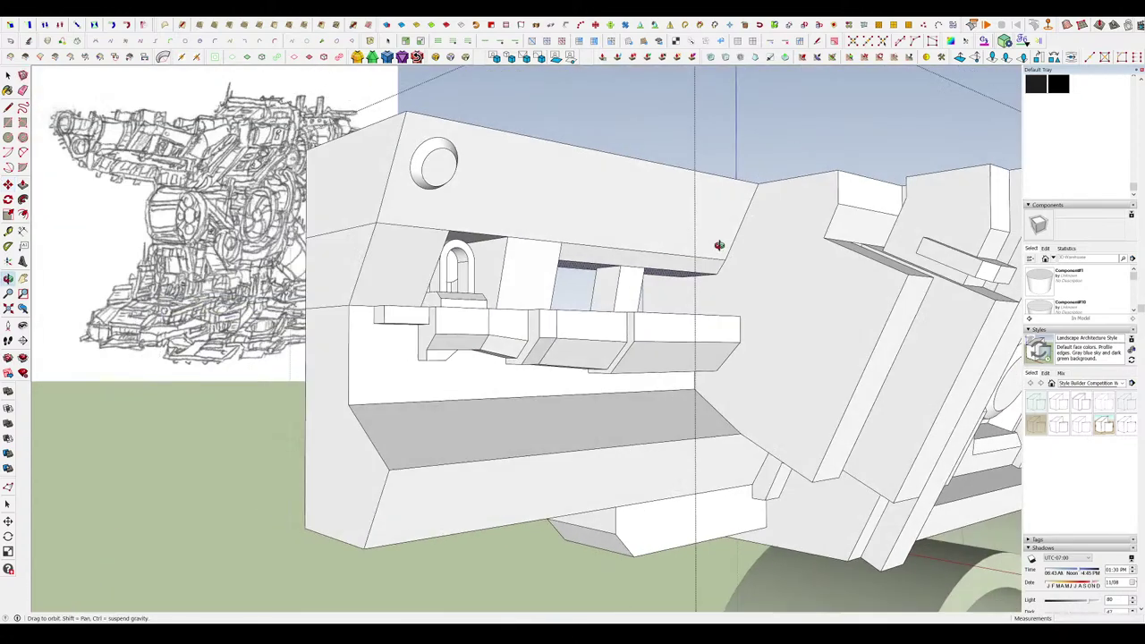
key("space")
Close the open back of the recess with a rectangle drawn corner to corner.
middle_click_drag(692, 256, 683, 261)
scroll(682, 265, "up", 5)
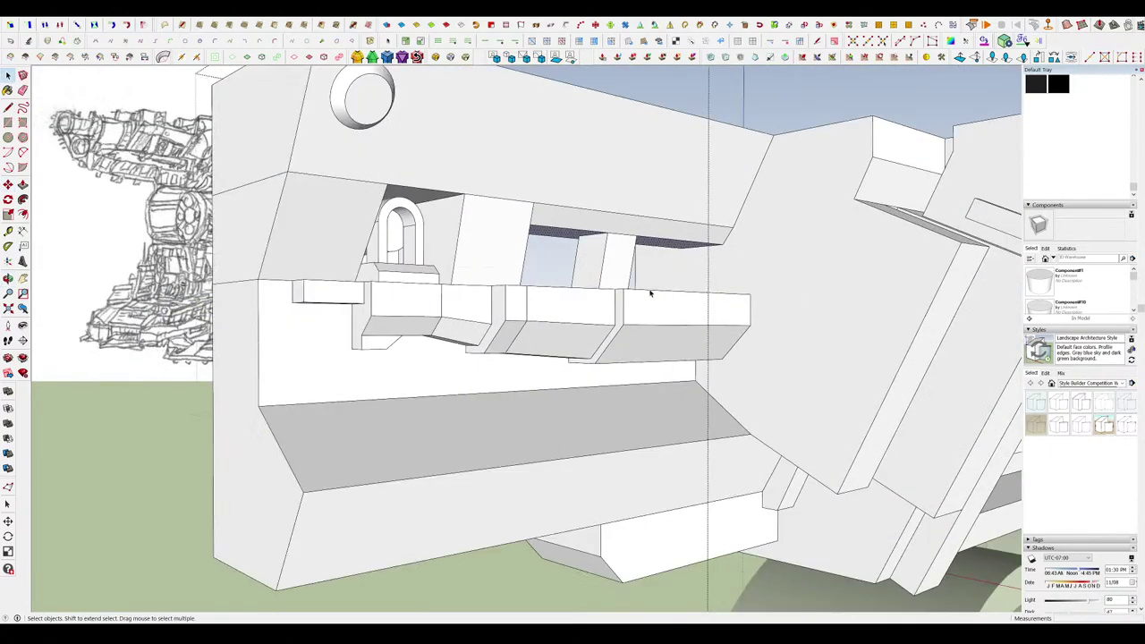
mouse_move(647, 295)
middle_mouse_down()
mouse_move(761, 399)
mouse_move(910, 333)
middle_mouse_up()
left_click_drag(781, 310, 624, 268)
key("r")
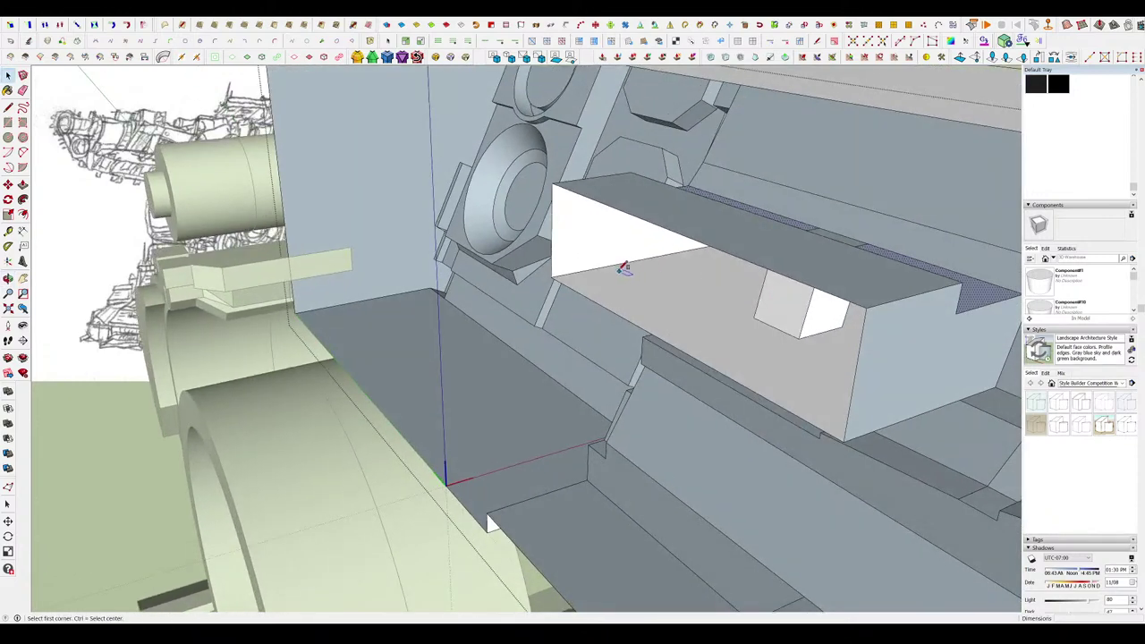
left_click(848, 436)
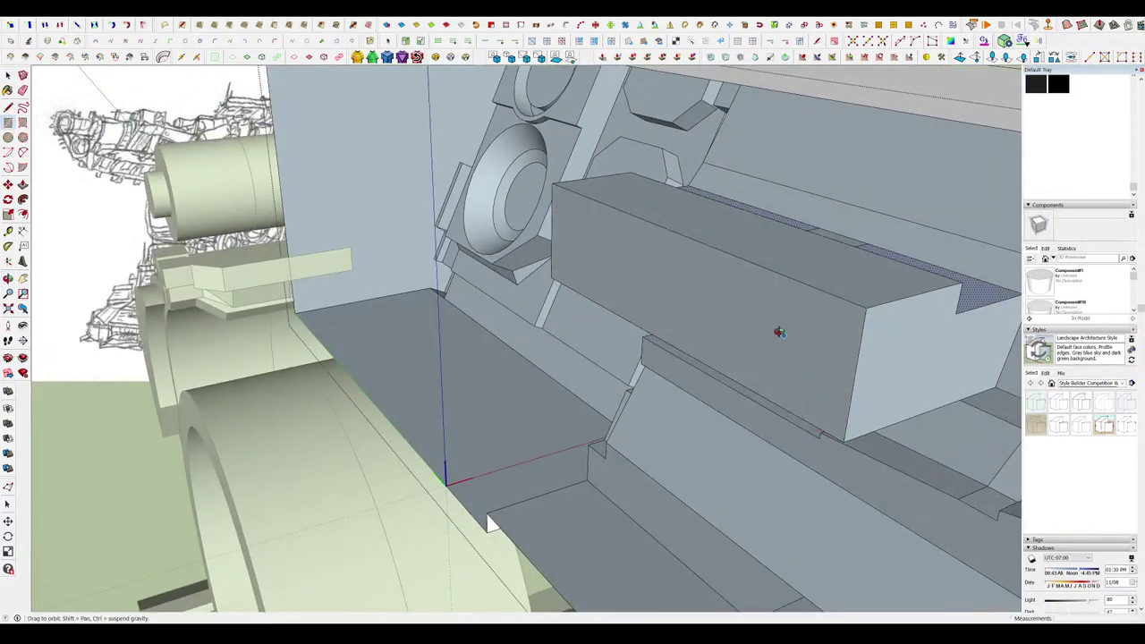
Push/pull a face inside the long opening, between the ledge floor and the overhead bar.
mouse_move(780, 331)
middle_mouse_down()
mouse_move(709, 187)
mouse_move(429, 120)
mouse_move(611, 320)
mouse_move(769, 323)
middle_mouse_up()
scroll(769, 323, "up", 5)
key("p")
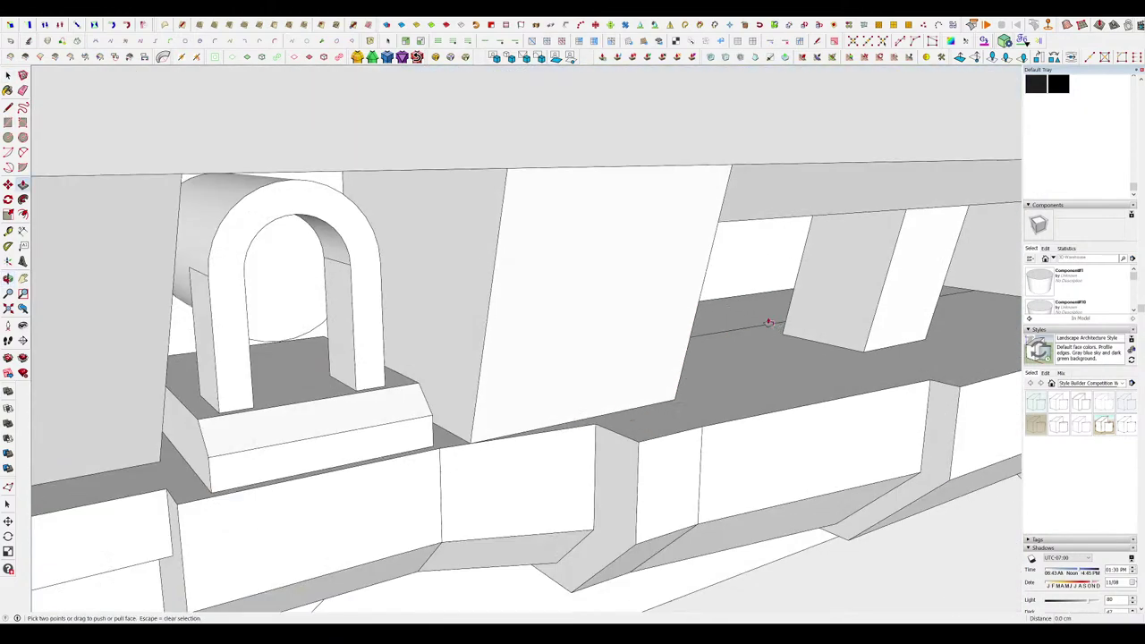
left_click(768, 323)
left_click(794, 221)
Move the post's side edge inside the long opening along the red axis.
middle_click_drag(795, 221, 626, 233)
scroll(715, 289, "up", 3)
middle_click_drag(716, 289, 1003, 307)
scroll(687, 368, "up", 4)
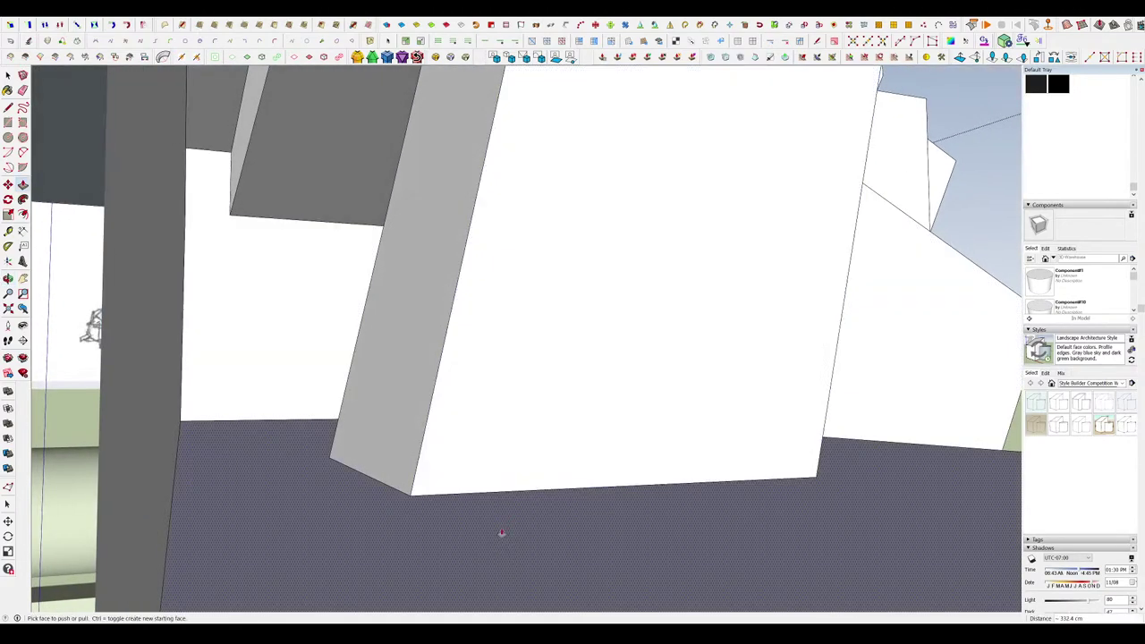
middle_click_drag(502, 533, 463, 547)
middle_click_drag(619, 375, 719, 259)
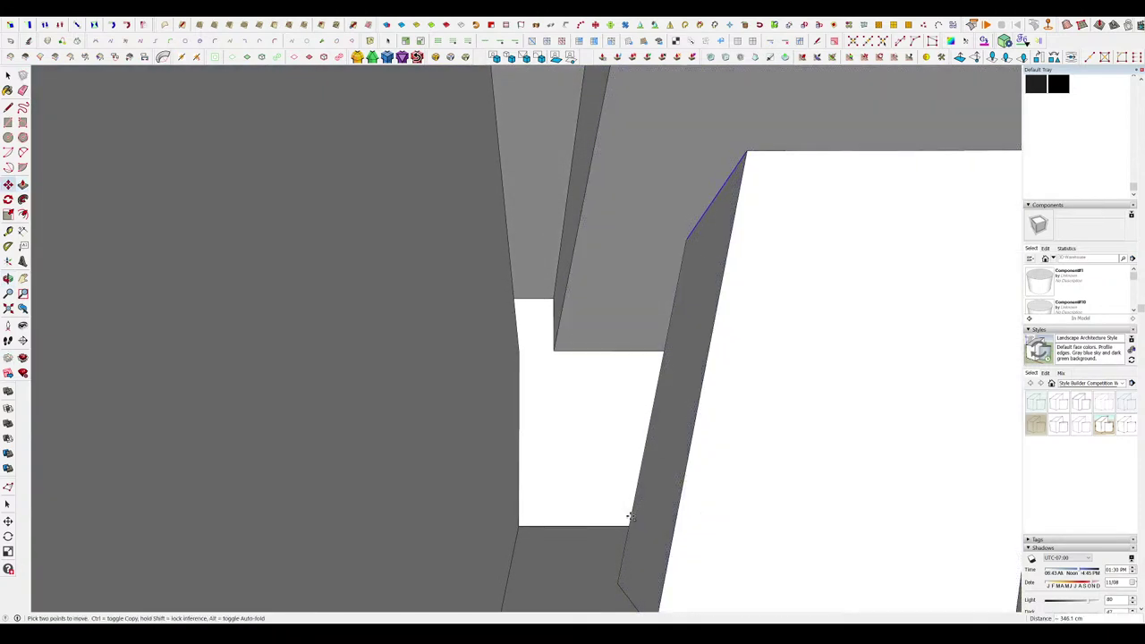
key("Right")
left_click(616, 586)
Push/pull the post's narrow side face toward the neighbouring wall.
left_click_drag(616, 480, 473, 399)
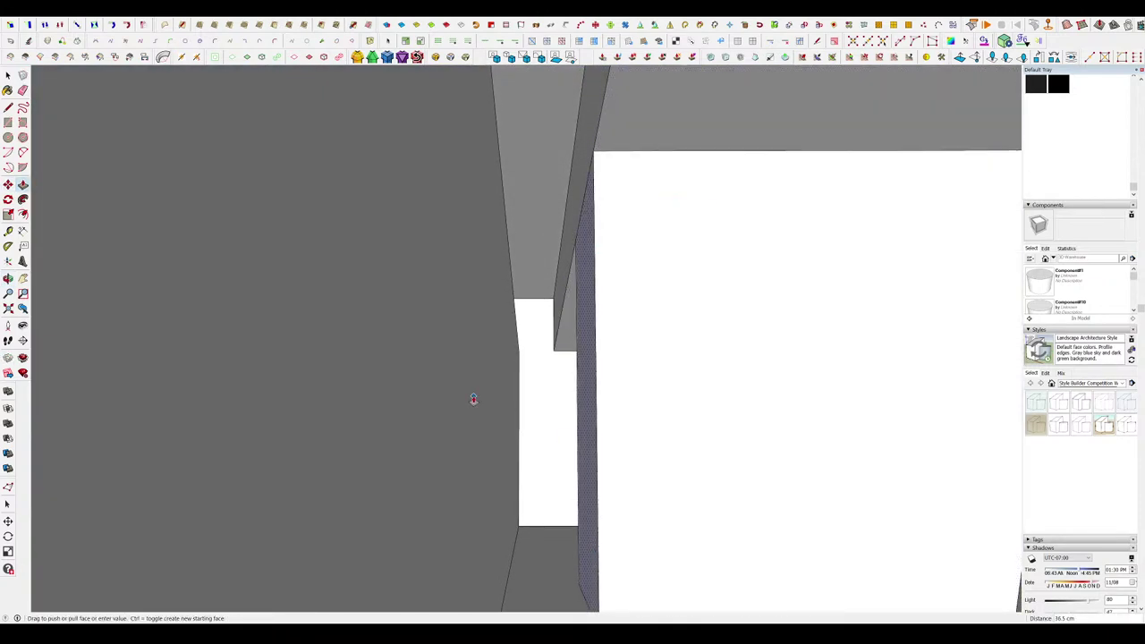
middle_click_drag(589, 264, 541, 320)
left_click(664, 285)
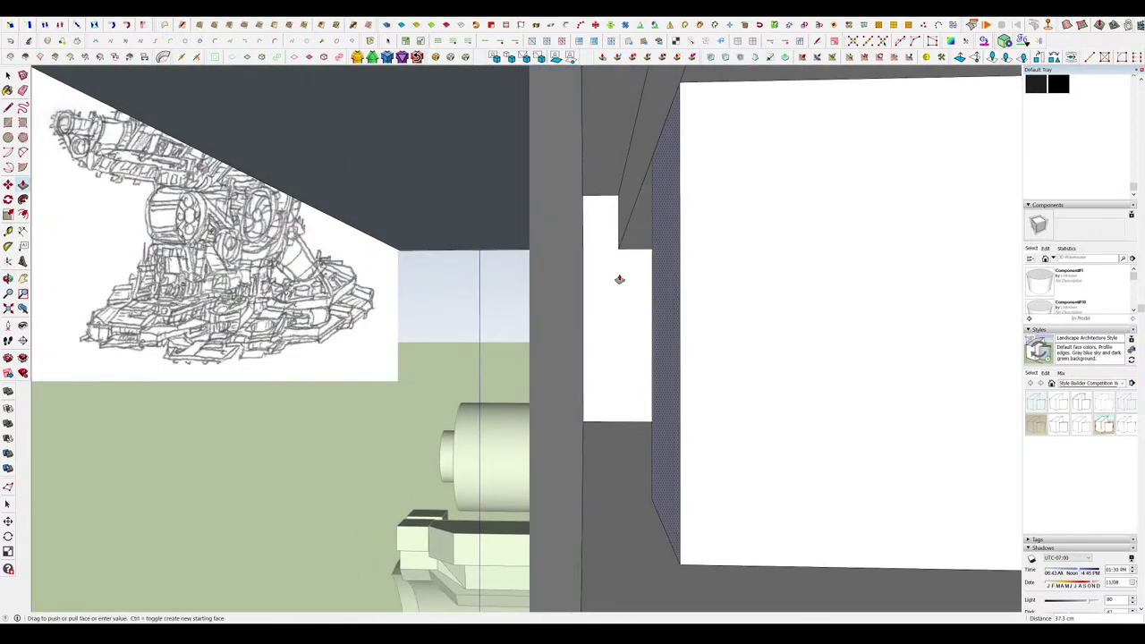
left_click(580, 249)
Delete the leftover face at the back of the recess, seen from inside the block.
middle_click_drag(581, 250, 688, 277)
scroll(688, 276, "down", 2)
scroll(622, 343, "down", 4)
key("space")
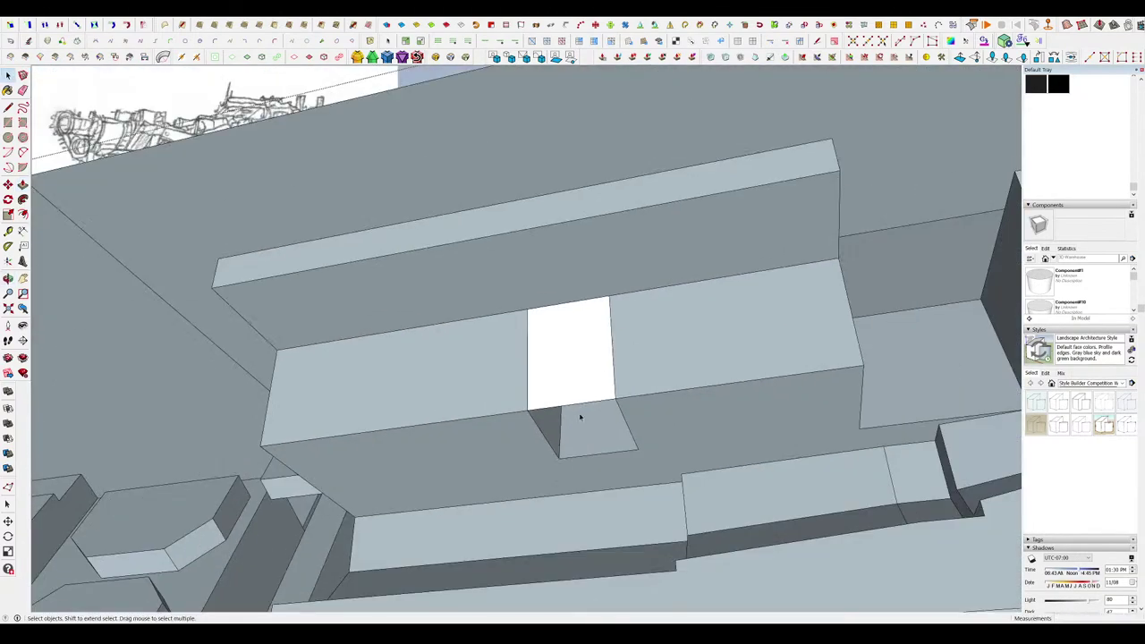
left_click_drag(605, 423, 610, 437)
middle_click_drag(617, 430, 743, 473)
scroll(563, 342, "up", 5)
key("space")
left_click(563, 343)
mouse_move(562, 343)
middle_mouse_down()
mouse_move(537, 330)
mouse_move(586, 349)
mouse_move(596, 399)
mouse_move(915, 463)
mouse_move(791, 374)
mouse_move(719, 393)
middle_mouse_up()
key("Delete")
Push the raised strip's top face down flush with the tops of the blocks behind the recess.
scroll(564, 309, "down", 5)
key("p")
left_click(700, 251)
left_click(529, 249)
middle_click_drag(529, 249, 581, 349)
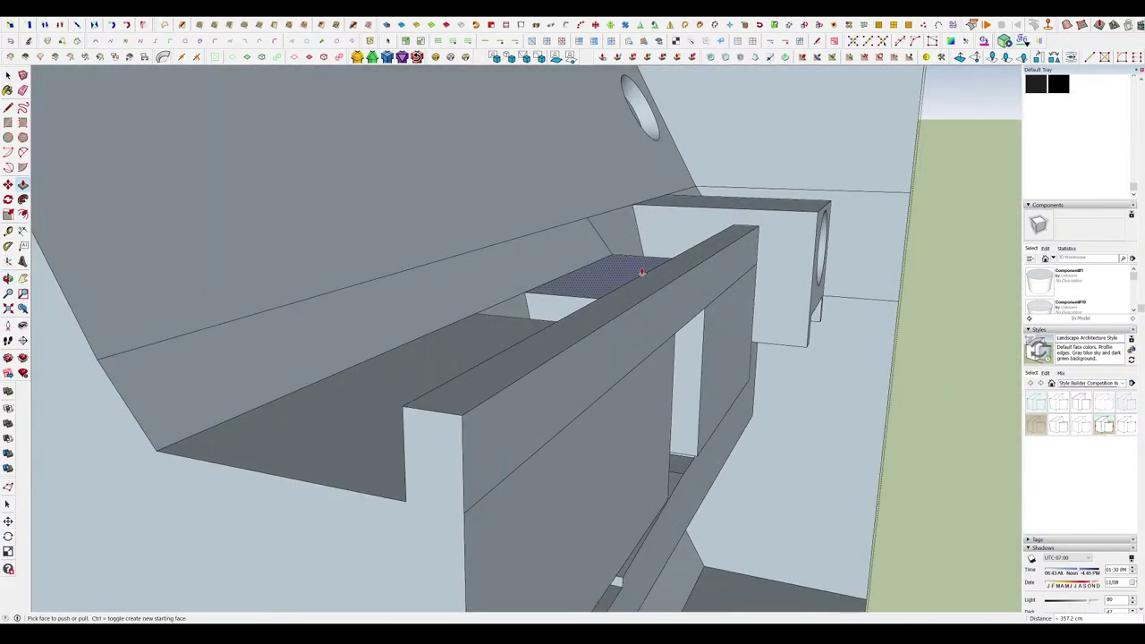
left_click(687, 262)
left_click(727, 305)
left_click(718, 286)
left_click(687, 324)
Erase the leftover edges dividing the top and side of the recess blocks.
scroll(685, 326, "up", 3)
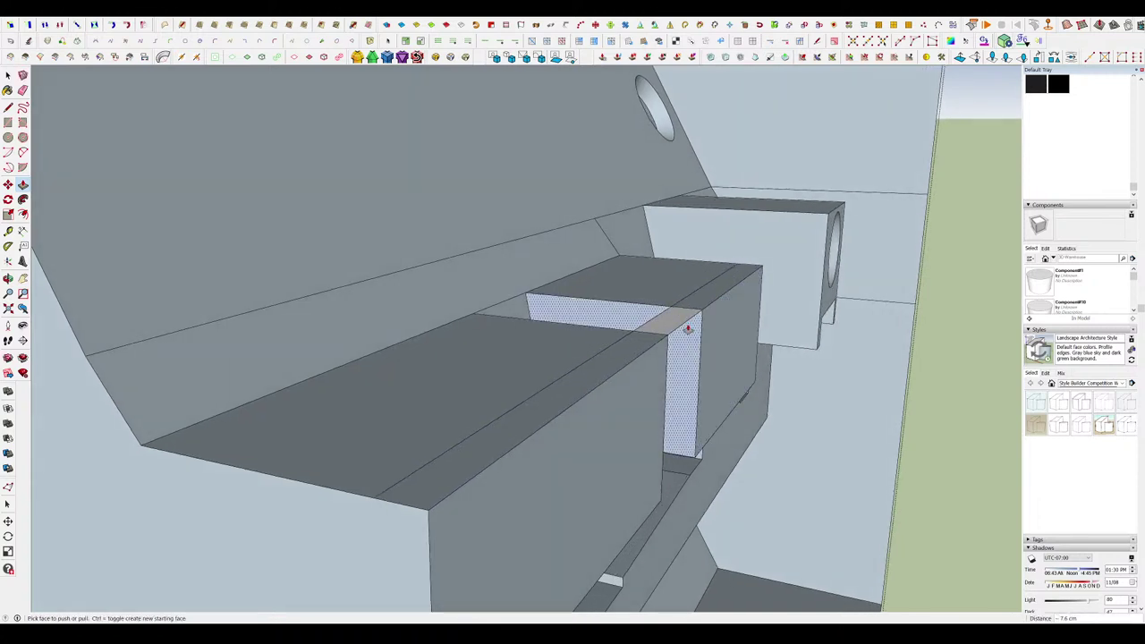
key("e")
left_click_drag(691, 327, 641, 307)
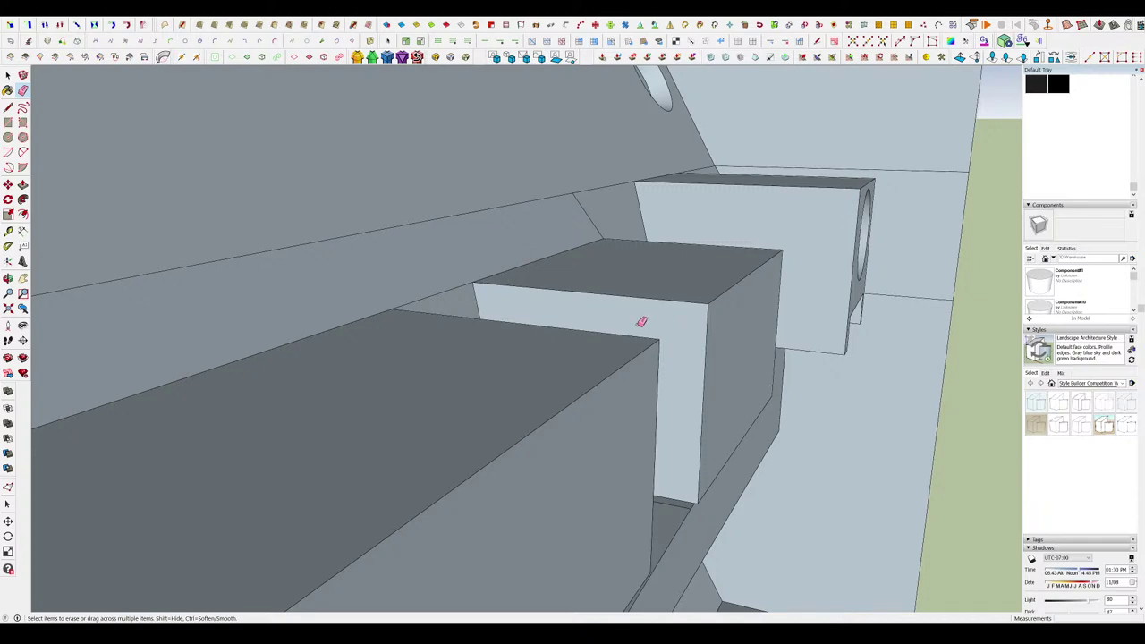
Draw a rectangle about 434 by 332 cm on the back wall of the opening between the wall block and the post.
mouse_move(641, 322)
middle_mouse_down()
mouse_move(1004, 271)
mouse_move(631, 296)
mouse_move(631, 311)
middle_mouse_up()
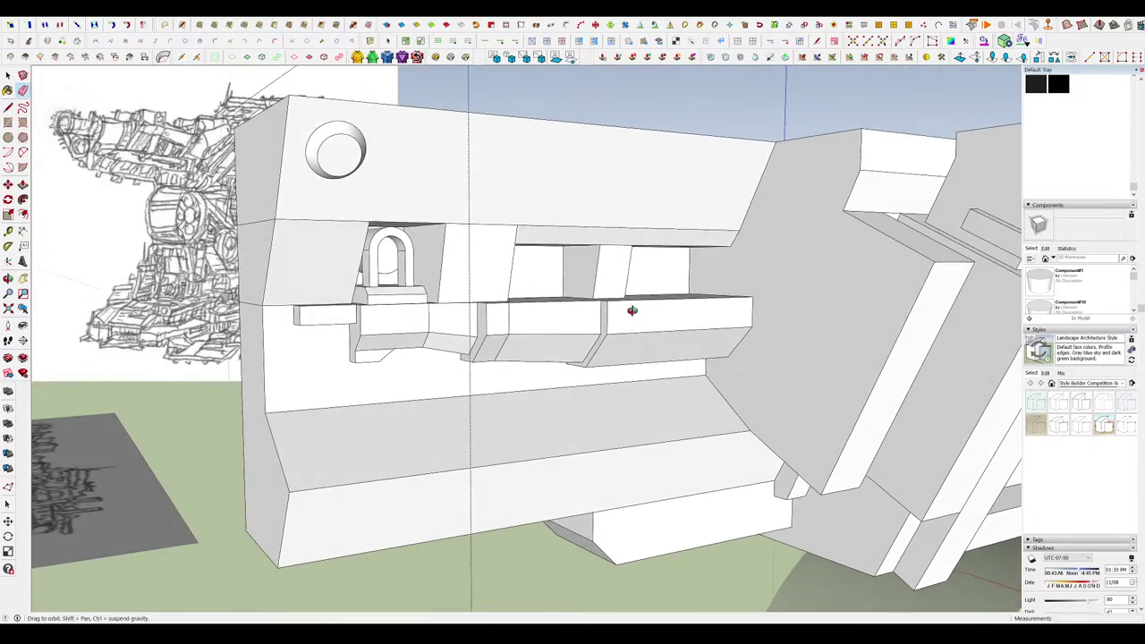
scroll(632, 310, "down", 6)
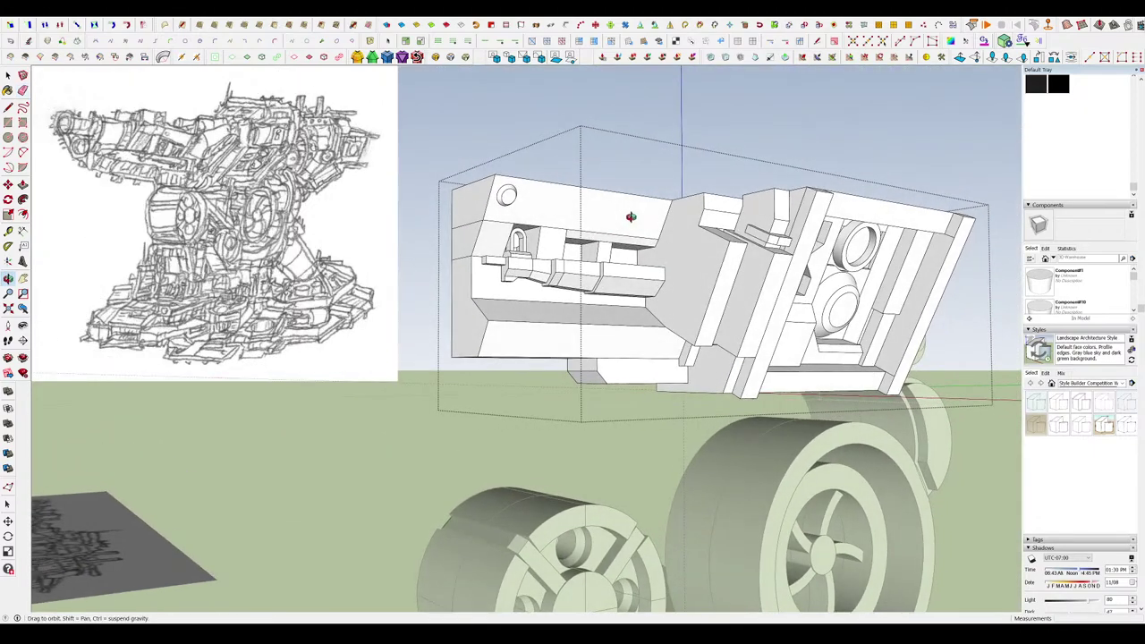
scroll(630, 216, "up", 10)
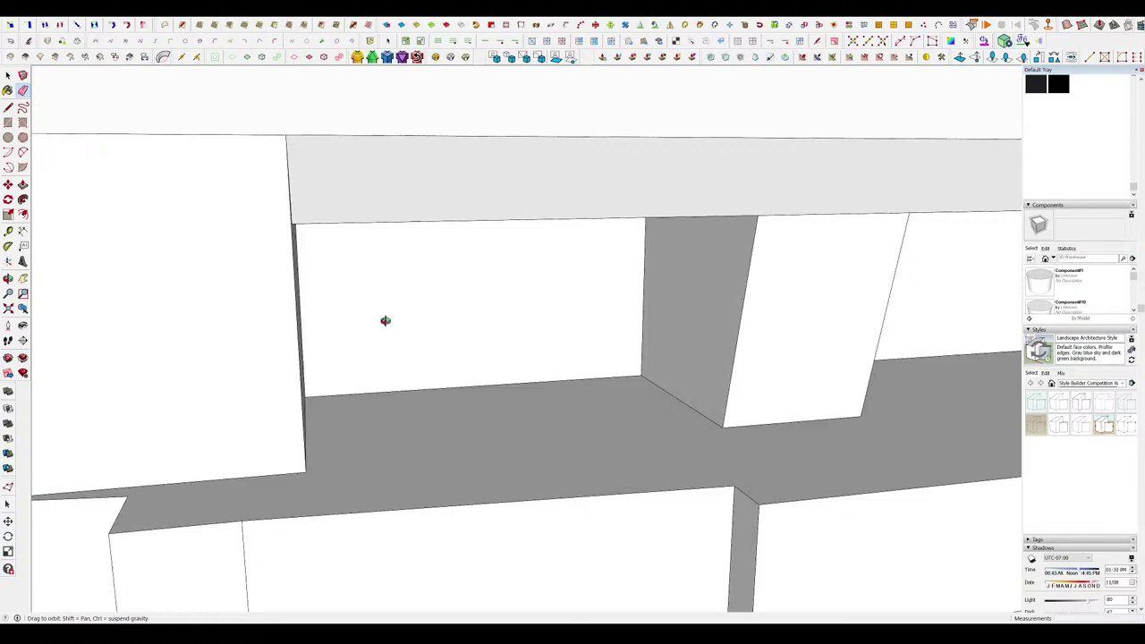
middle_click_drag(384, 320, 358, 204)
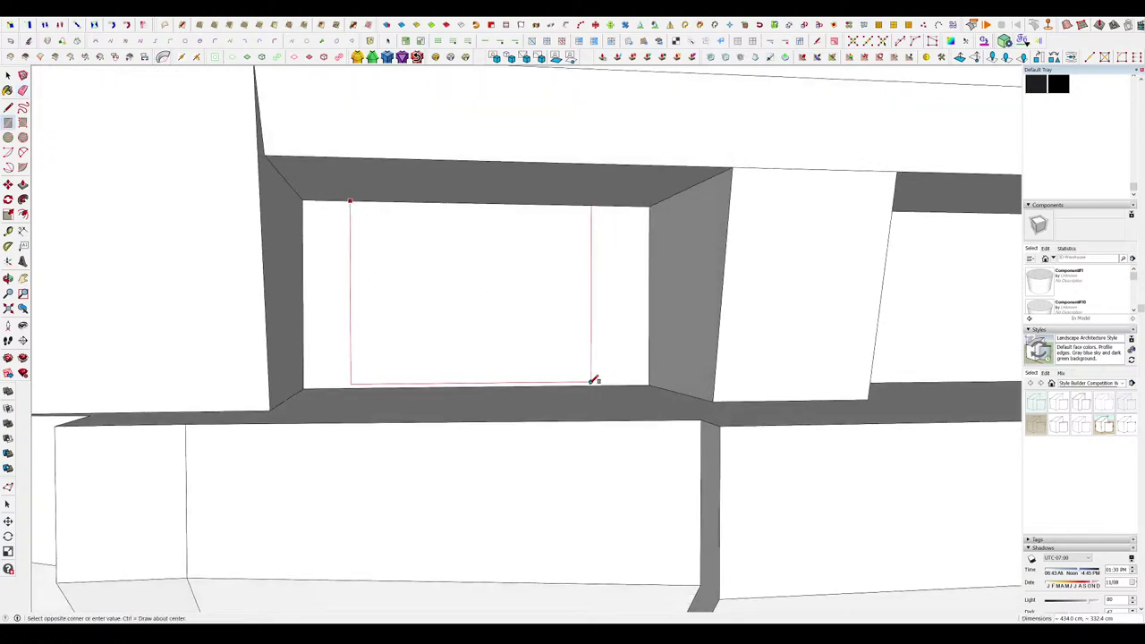
middle_click_drag(594, 380, 483, 324)
Copy the side of the back panel past the post into the neighbouring opening.
key("m")
scroll(483, 324, "down", 3)
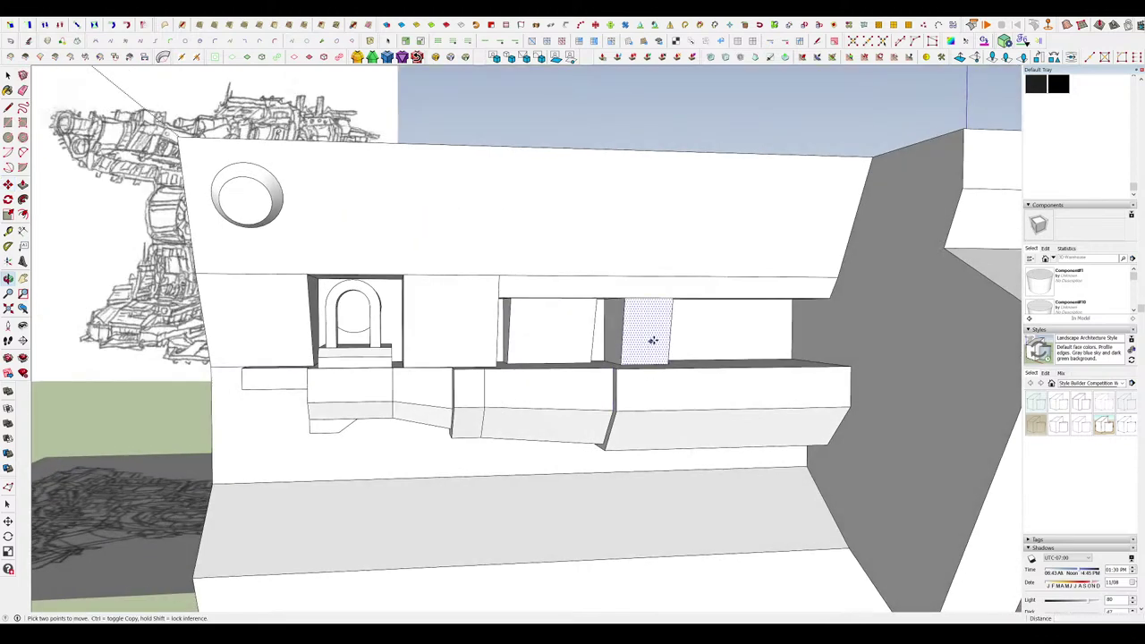
scroll(652, 340, "up", 3)
middle_click_drag(652, 340, 586, 340)
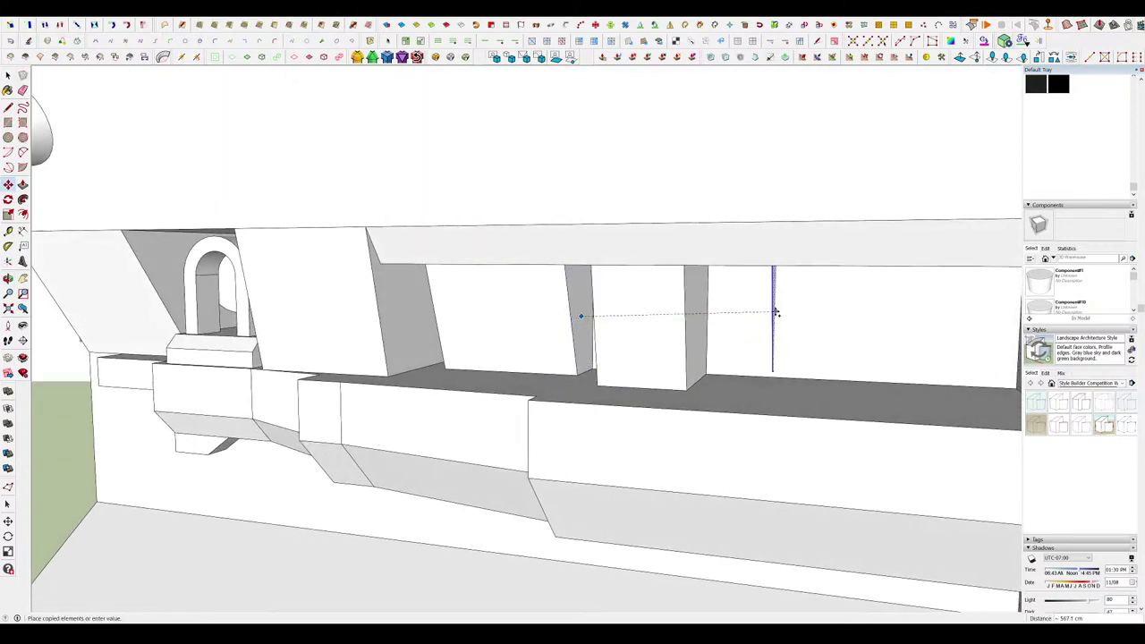
middle_click_drag(756, 321, 659, 239)
left_click(705, 346)
scroll(650, 277, "up", 2)
scroll(689, 271, "down", 5)
scroll(660, 240, "down", 10)
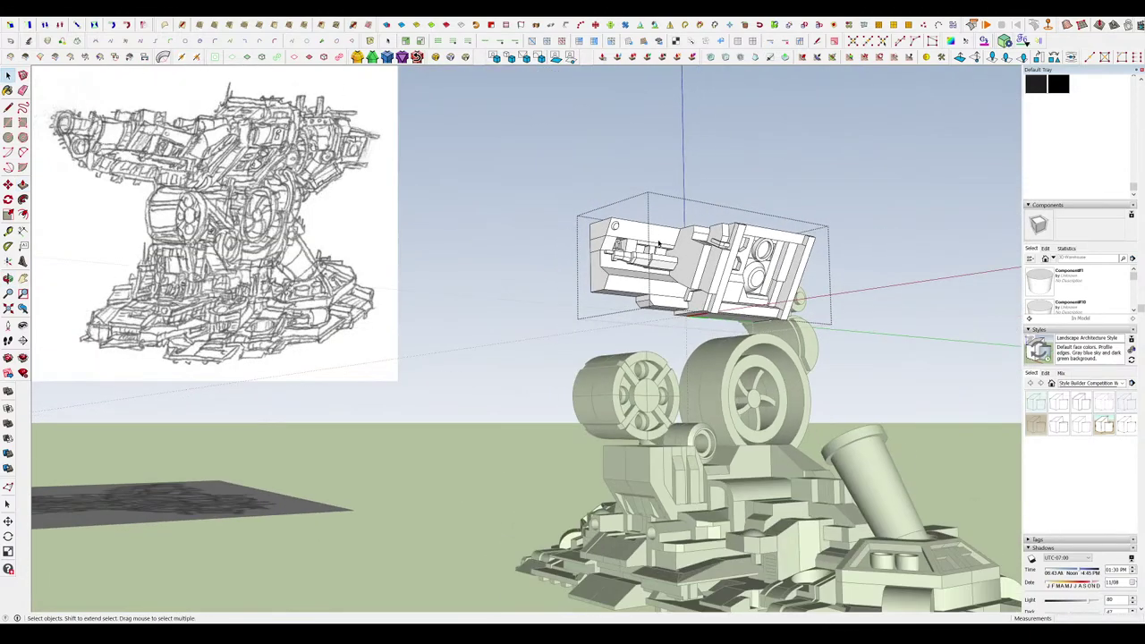
Try to round the lower corner of the arm block's side face with a two-point arc.
key("space")
middle_click_drag(571, 348, 739, 326)
scroll(674, 253, "up", 3)
scroll(505, 179, "up", 3)
left_click(497, 183)
double_click(497, 183)
scroll(514, 192, "up", 3)
scroll(626, 259, "down", 3)
scroll(630, 262, "up", 4)
scroll(802, 349, "up", 3)
scroll(739, 329, "up", 4)
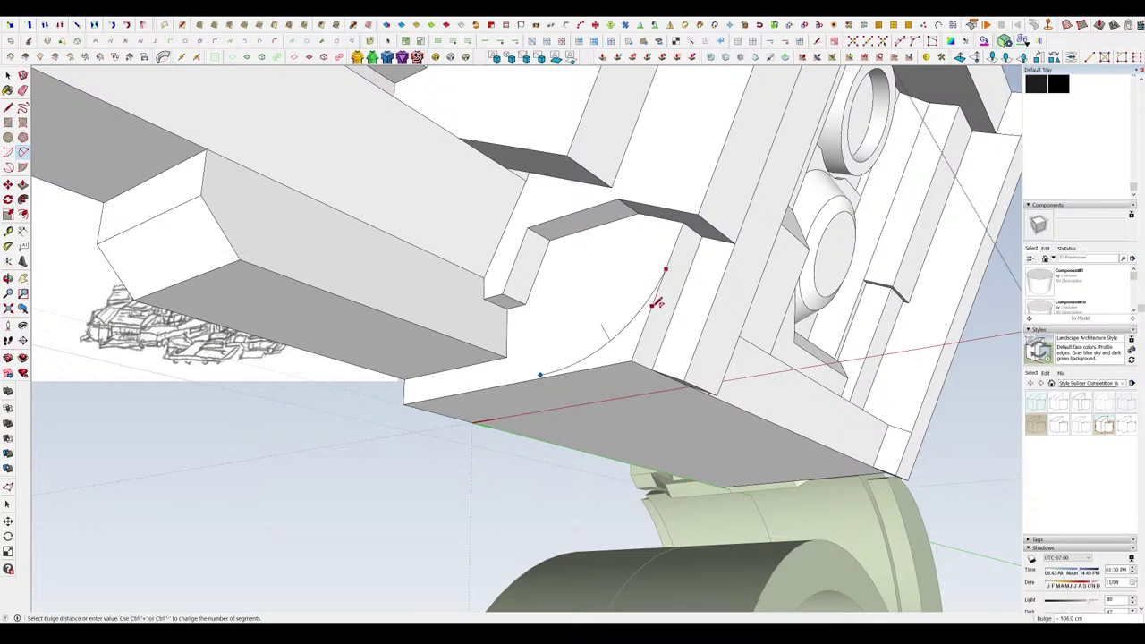
key("p")
middle_click_drag(650, 313, 648, 291)
scroll(665, 271, "up", 2)
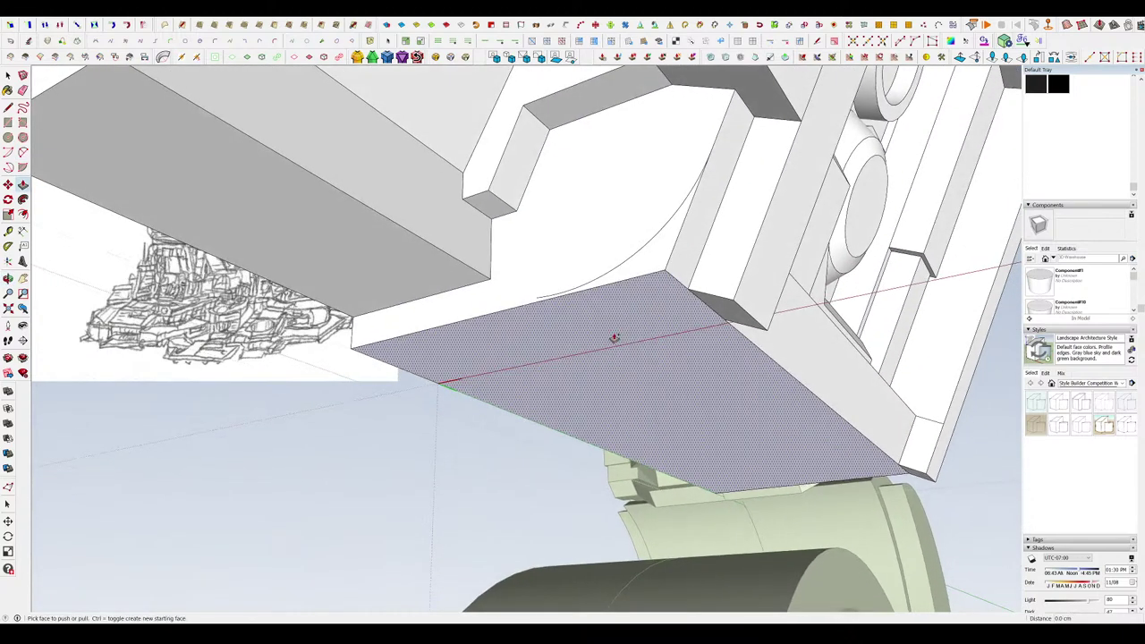
key("ctrl+z")
Draw an arc across the side face's lower corner and push the corner area outside it inward.
key("a")
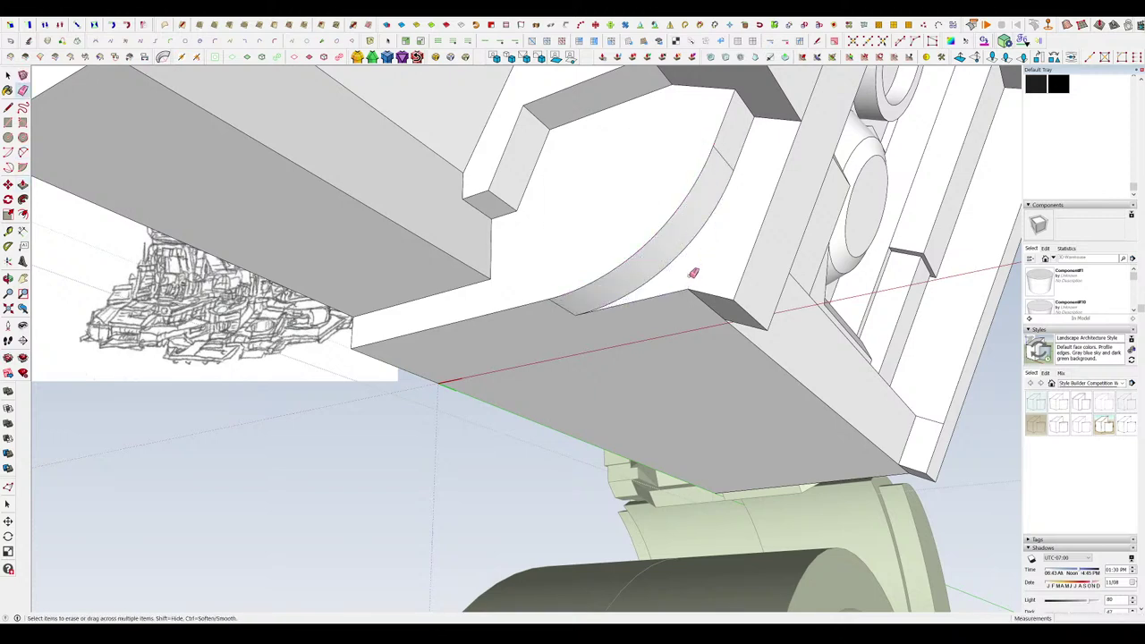
scroll(680, 334, "down", 4)
mouse_move(693, 273)
middle_mouse_down()
mouse_move(681, 335)
mouse_move(682, 294)
mouse_move(636, 233)
mouse_move(630, 279)
middle_mouse_up()
scroll(702, 321, "down", 2)
scroll(702, 320, "up", 1)
scroll(718, 317, "up", 4)
key("e")
Offset the rounded side face's outline inward and push the inner face in to form a recess.
scroll(654, 320, "up", 2)
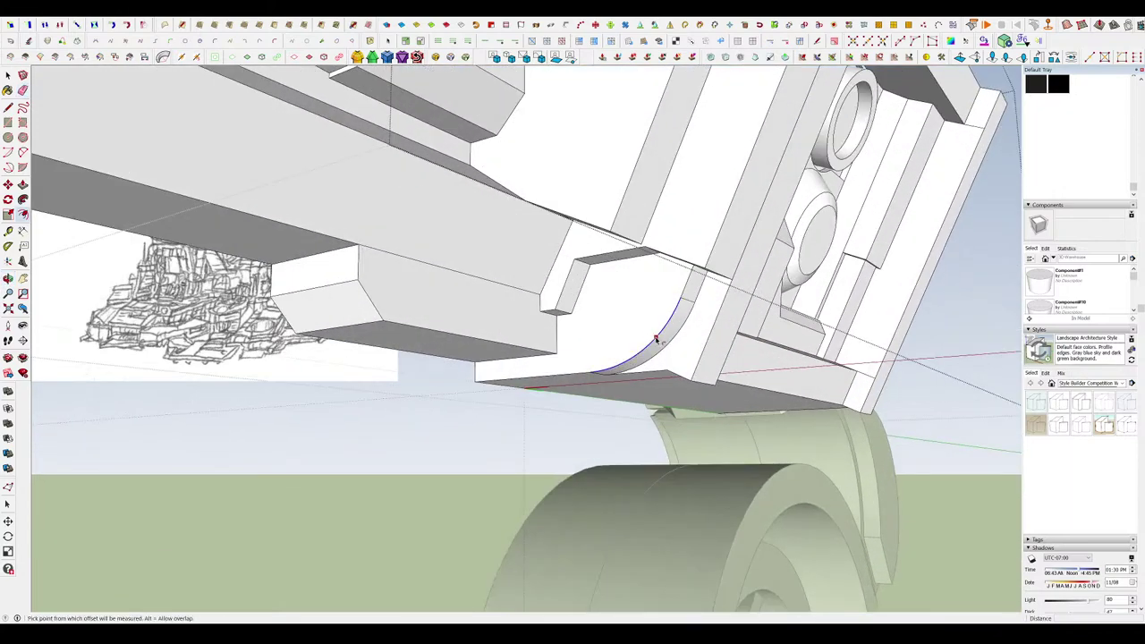
left_click(656, 338)
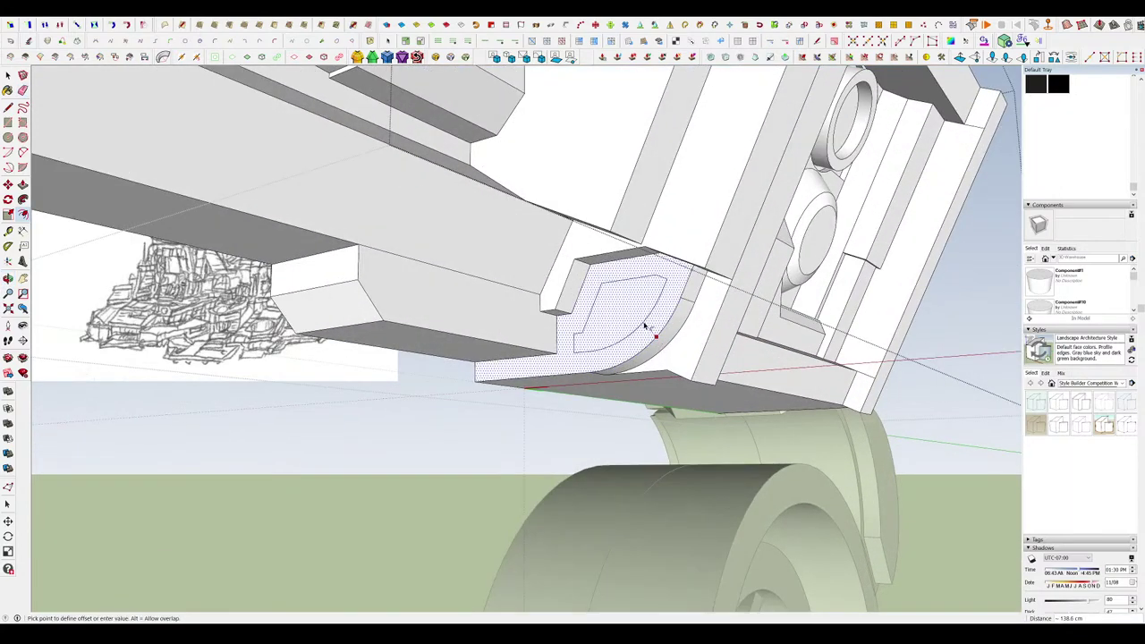
left_click(665, 280)
key("p")
scroll(657, 264, "up", 4)
middle_click_drag(667, 290, 606, 248)
double_click(658, 264)
scroll(612, 230, "up", 2)
Move the recess's upper front edge up to the edge of the surrounding ledge, sloping the recess wall.
key("space")
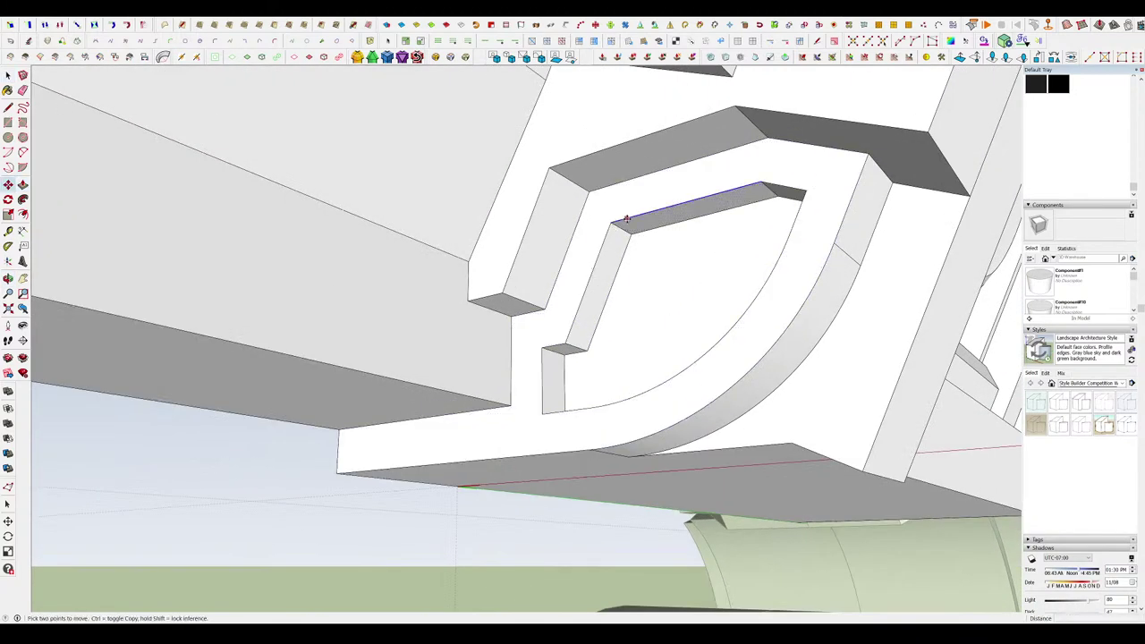
left_click(626, 219)
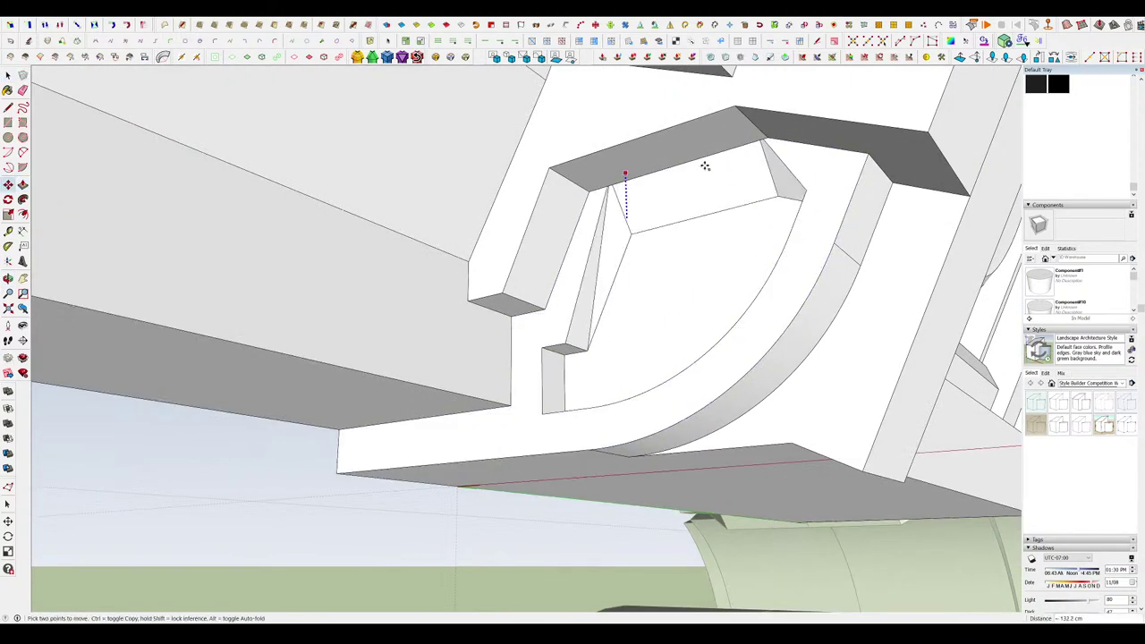
left_click(609, 185)
middle_click_drag(609, 185, 560, 360)
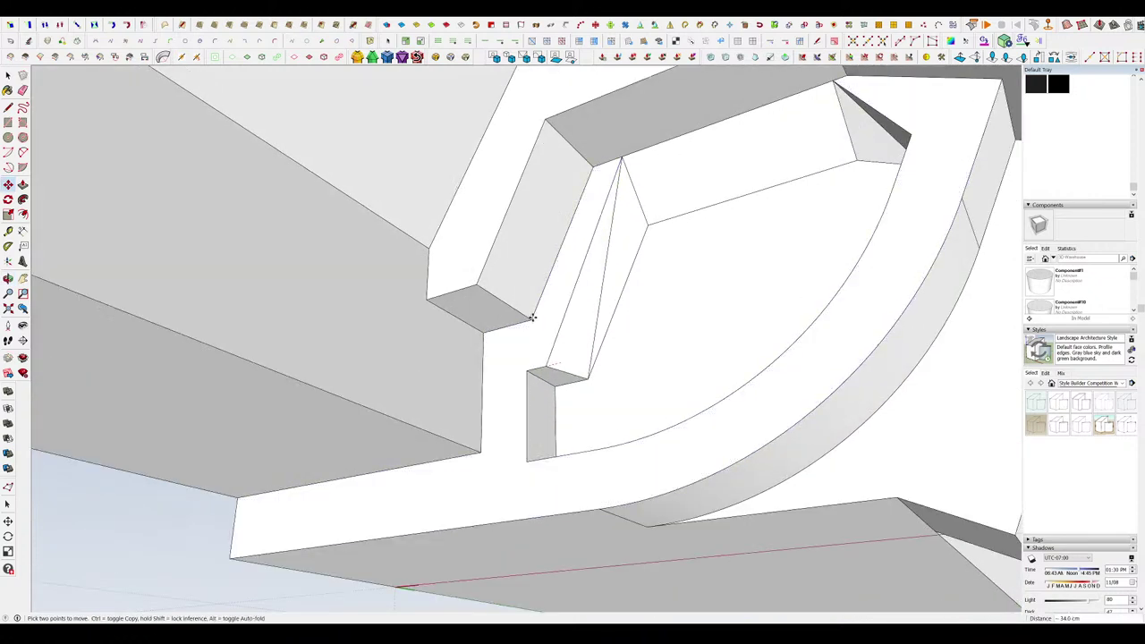
Move the corner points on the recess's stepped side onto the matching corners of the surrounding ledge.
scroll(534, 365, "up", 4)
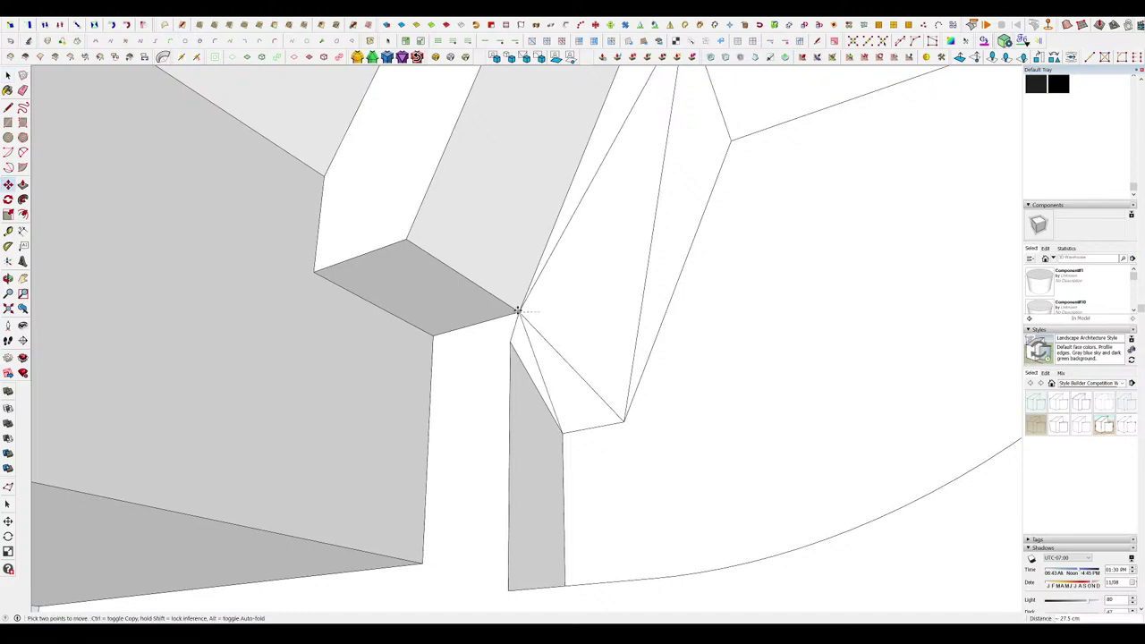
scroll(572, 334, "down", 3)
scroll(630, 217, "up", 2)
left_click(634, 207)
scroll(611, 215, "up", 1)
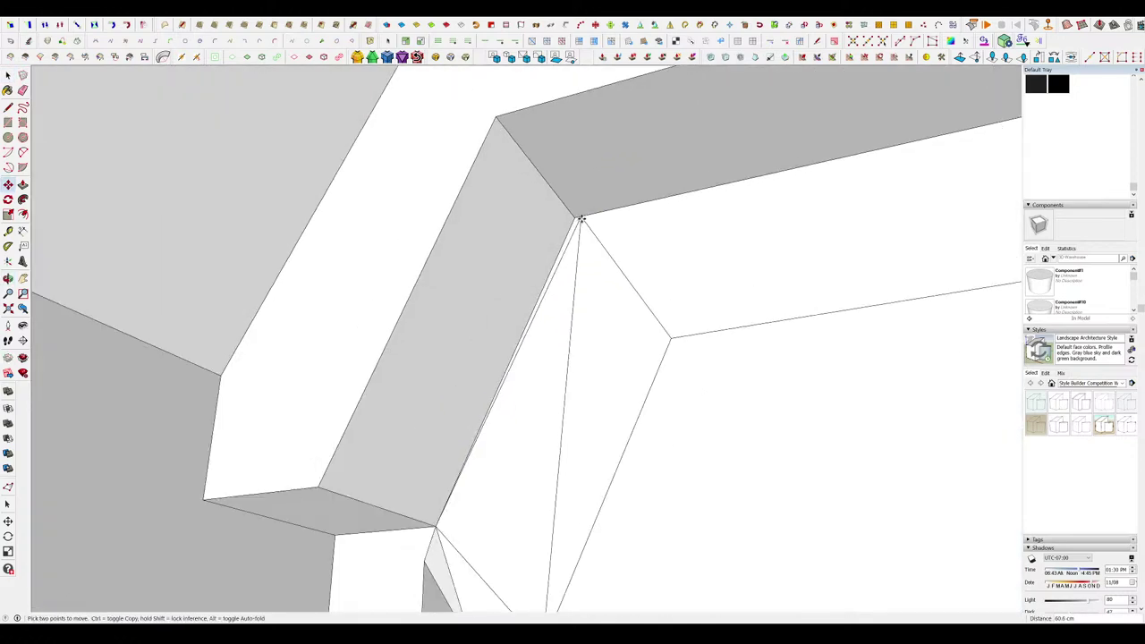
scroll(626, 259, "down", 5)
scroll(585, 325, "up", 6)
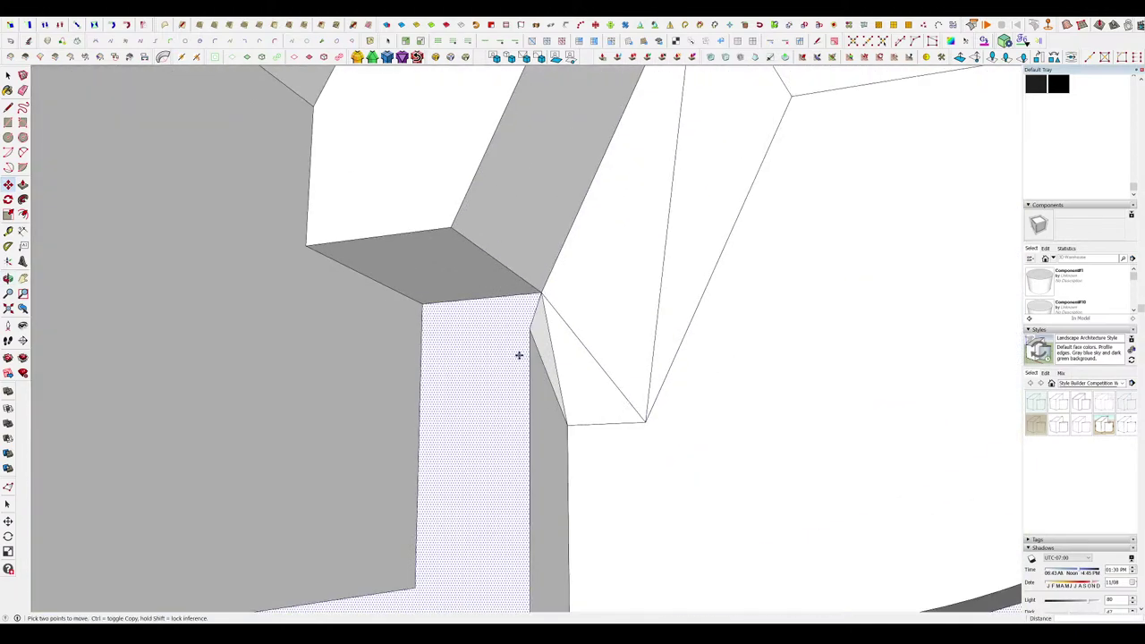
scroll(539, 334, "down", 4)
scroll(557, 385, "up", 4)
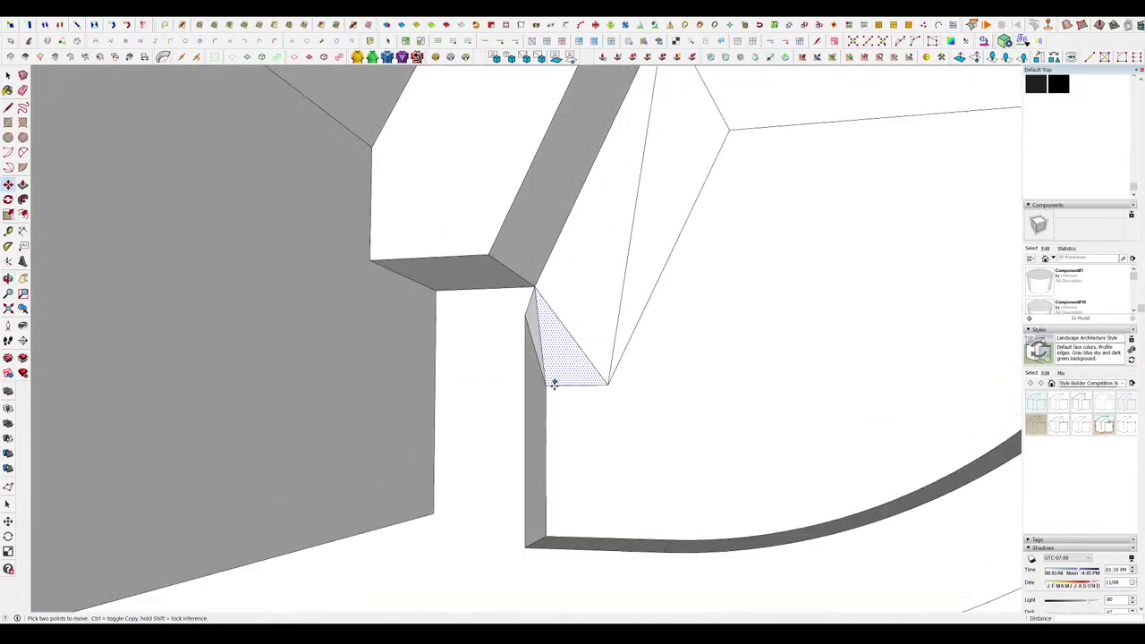
Join the recess's lower corner to the adjoining block's corner with a line and erase the narrow side wall's edges.
scroll(530, 335, "down", 2)
middle_click_drag(531, 336, 519, 282)
key("l")
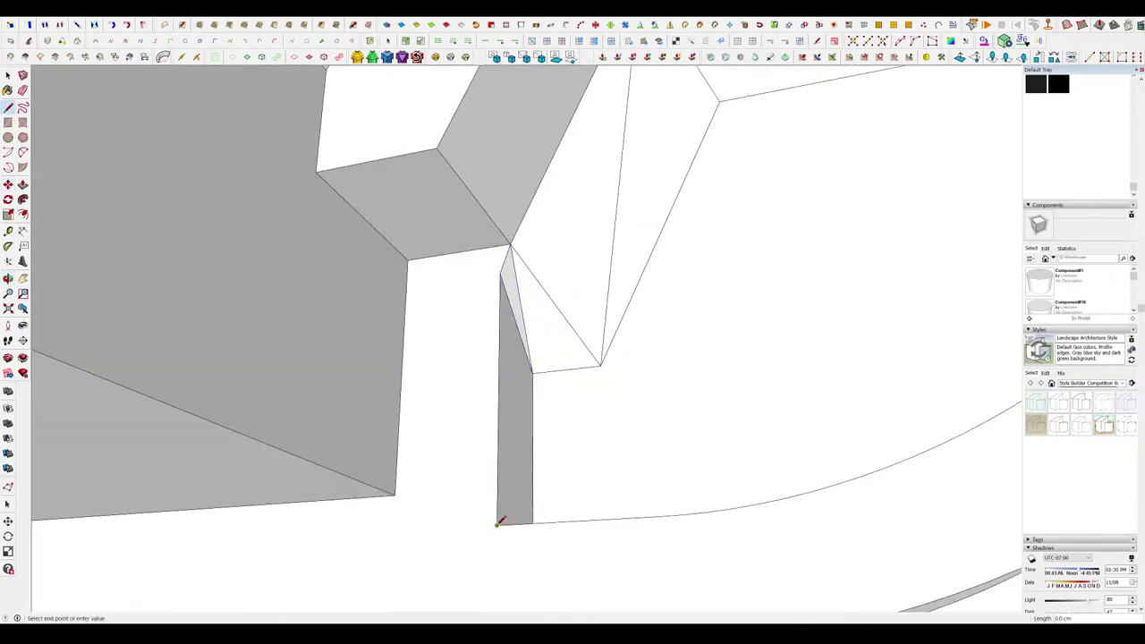
left_click(395, 494)
middle_click_drag(512, 426, 463, 450)
key("e")
left_click_drag(490, 430, 526, 323)
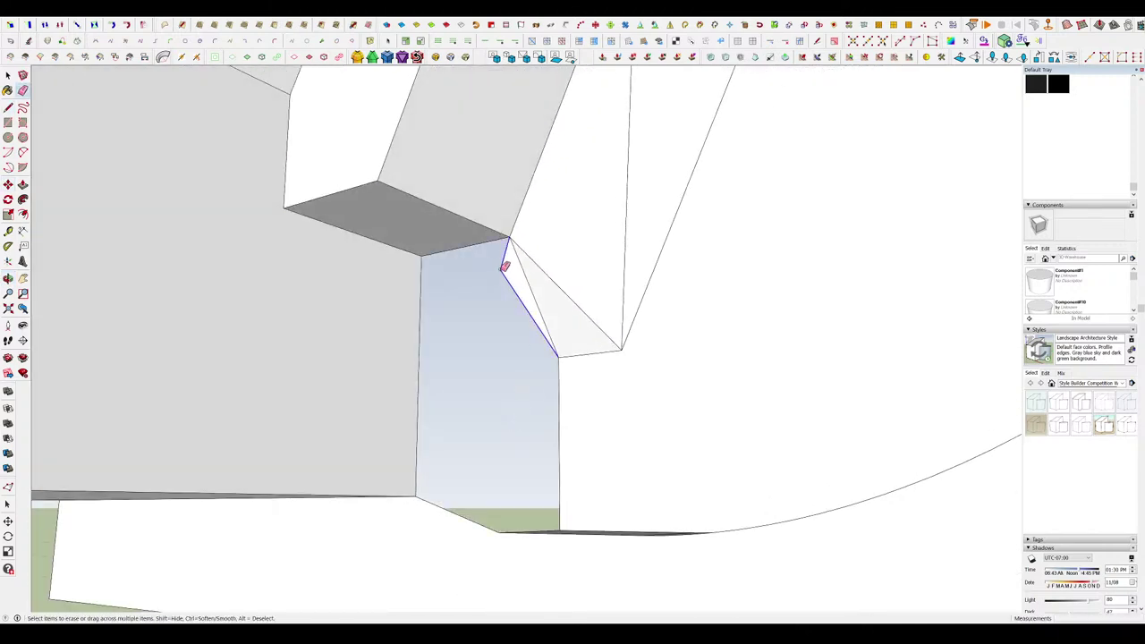
left_click(436, 258)
Erase the edges at the recess's opposite upper corner and extend the curved rim to the ledge with a line.
mouse_move(552, 205)
middle_mouse_down()
mouse_move(565, 441)
mouse_move(642, 248)
mouse_move(593, 179)
mouse_move(519, 307)
mouse_move(522, 212)
mouse_move(582, 271)
mouse_move(618, 187)
middle_mouse_up()
key("e")
scroll(524, 215, "down", 5)
scroll(618, 190, "up", 6)
left_click(618, 238)
middle_click_drag(618, 240, 671, 271)
key("l")
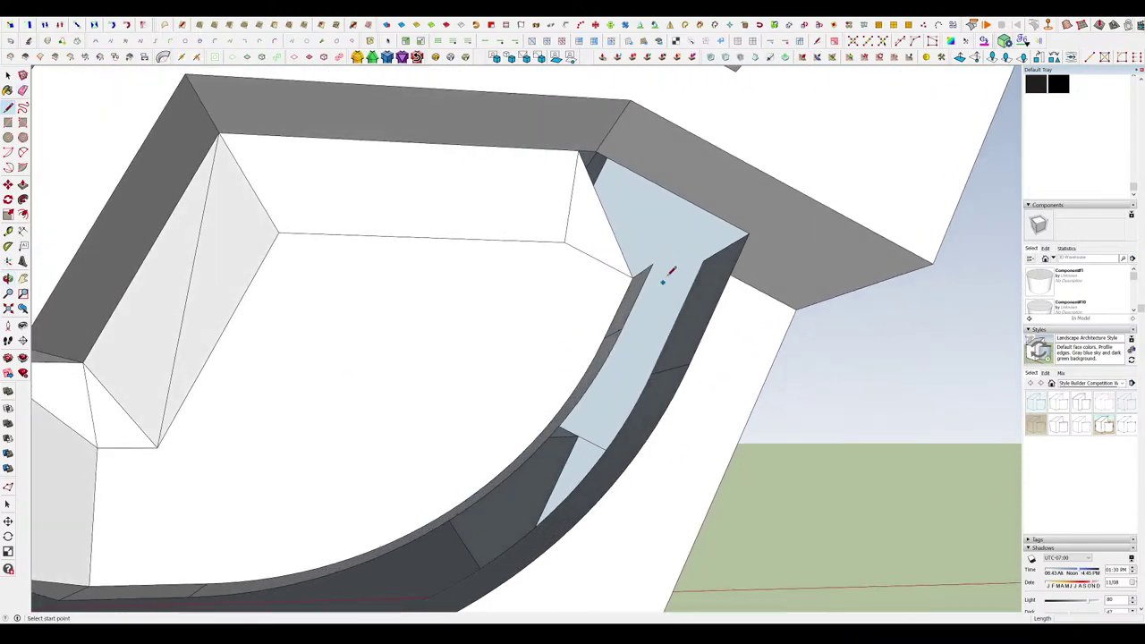
left_click(686, 195)
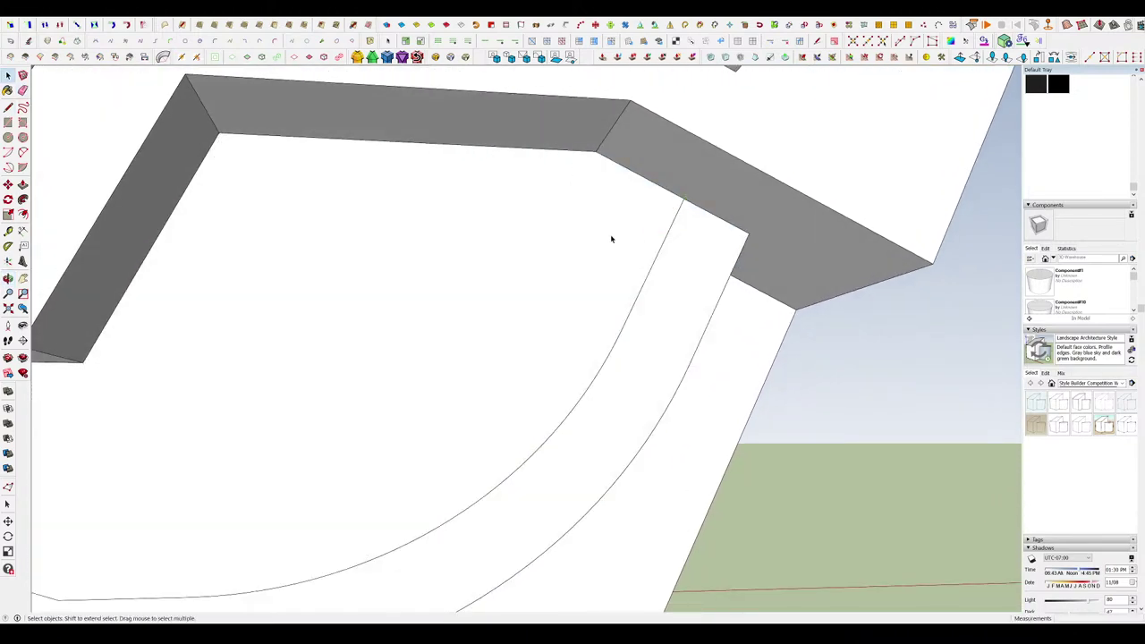
middle_click_drag(612, 239, 714, 252)
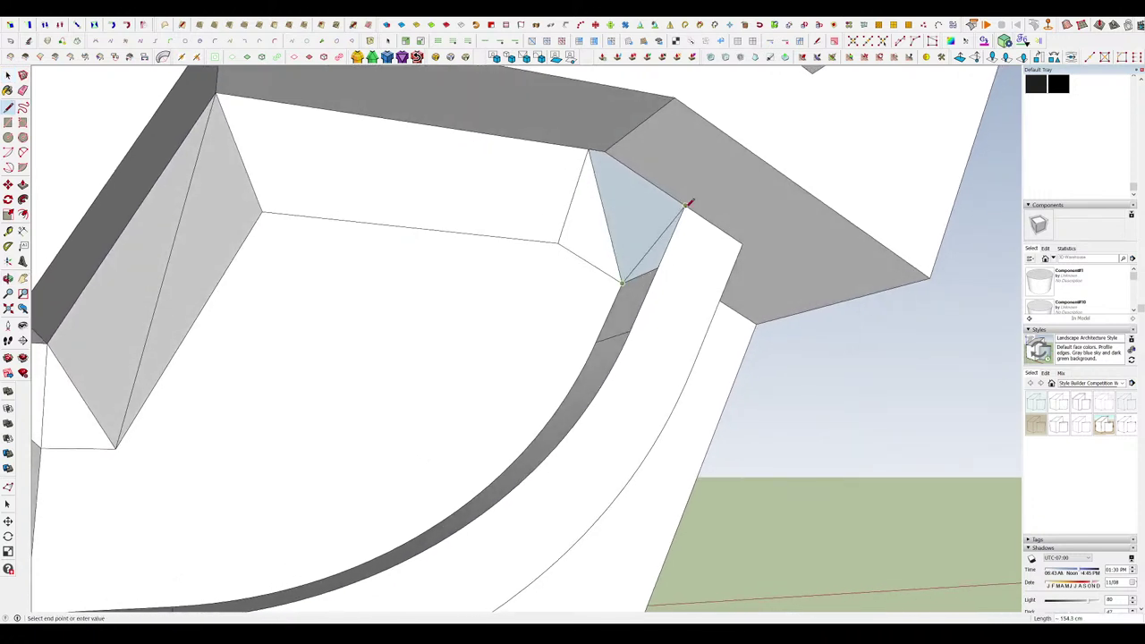
Close the gap at the upper corner with lines from the rim end and ledge corner to the recess floor corners.
left_click(623, 282)
middle_click_drag(623, 283, 708, 250)
middle_click_drag(600, 237, 500, 236)
key("ctrl+z")
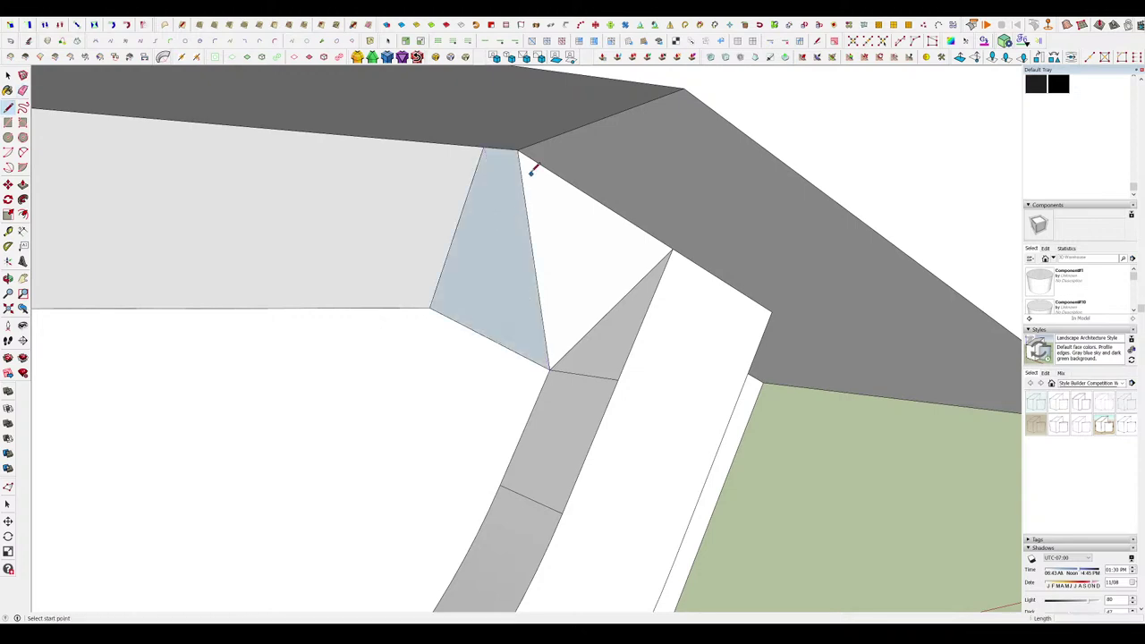
left_click(434, 309)
mouse_move(535, 288)
middle_mouse_down()
mouse_move(557, 289)
mouse_move(511, 212)
mouse_move(611, 284)
mouse_move(573, 302)
mouse_move(639, 256)
mouse_move(567, 259)
mouse_move(480, 196)
mouse_move(641, 268)
mouse_move(633, 288)
middle_mouse_up()
Erase the surplus edge beside the recess's bevelled upper corner.
key("e")
left_click(460, 178)
scroll(480, 196, "down", 4)
scroll(626, 282, "down", 4)
middle_click_drag(565, 235, 577, 283)
scroll(578, 283, "up", 10)
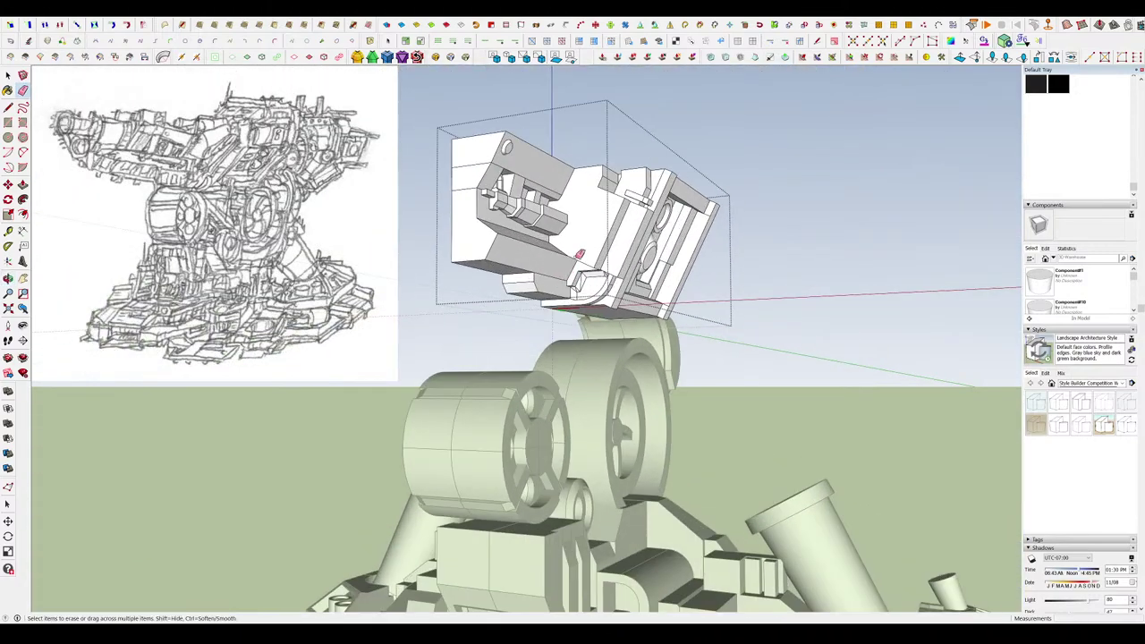
scroll(679, 387, "up", 3)
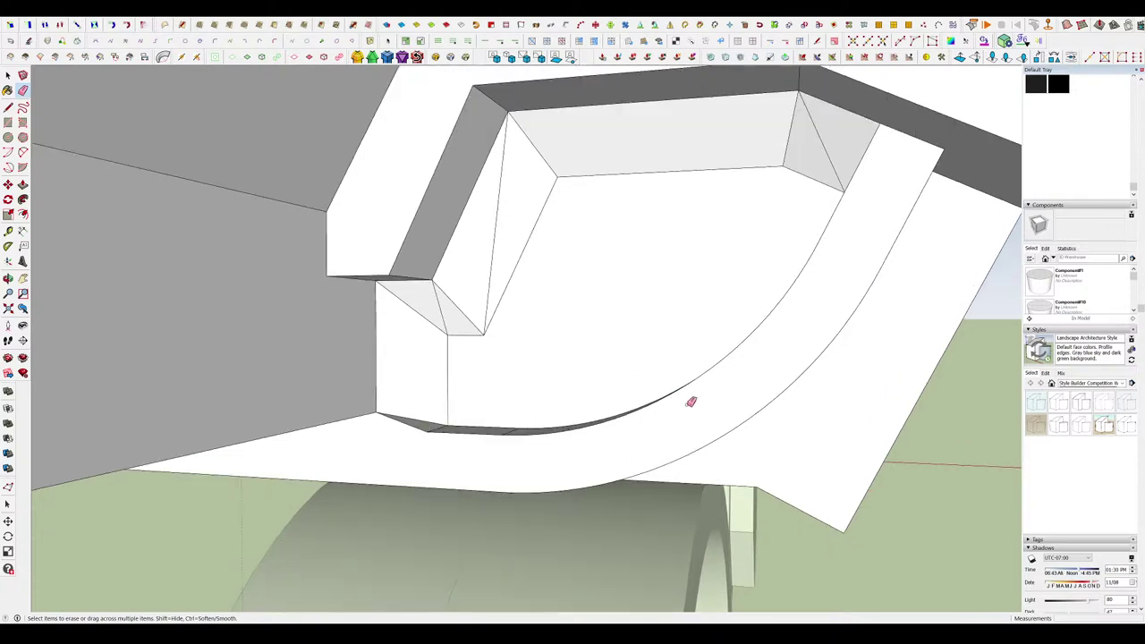
Try to scale the recess's curved rim wall up by about 1.07.
key("space")
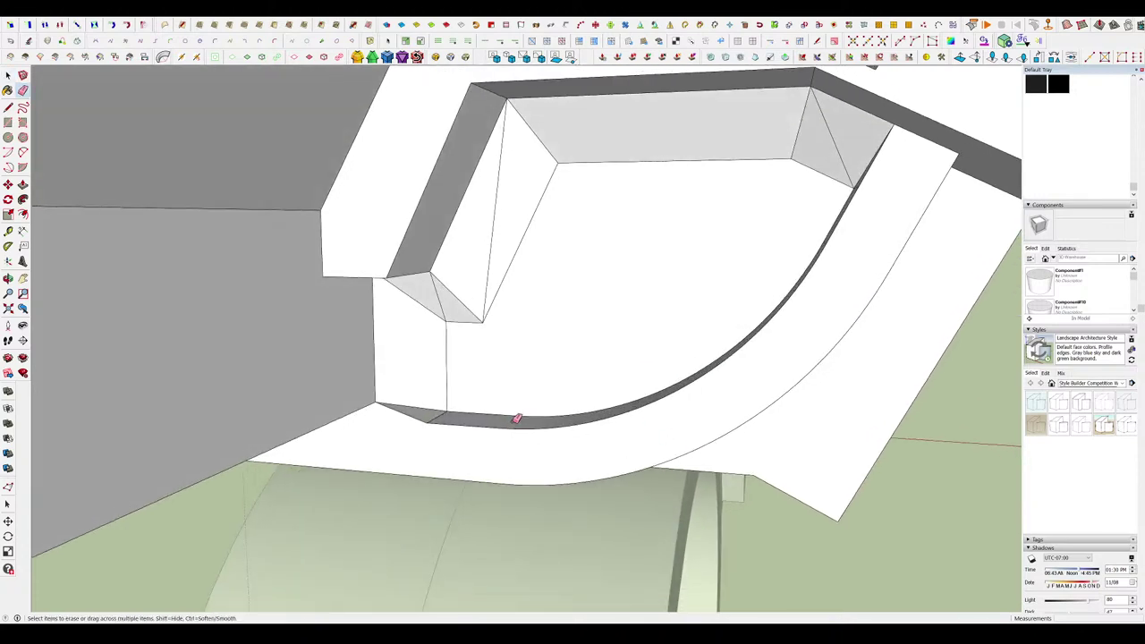
key("space")
middle_click_drag(516, 418, 515, 353)
scroll(429, 335, "up", 3)
scroll(461, 385, "down", 6)
middle_click_drag(473, 390, 611, 321)
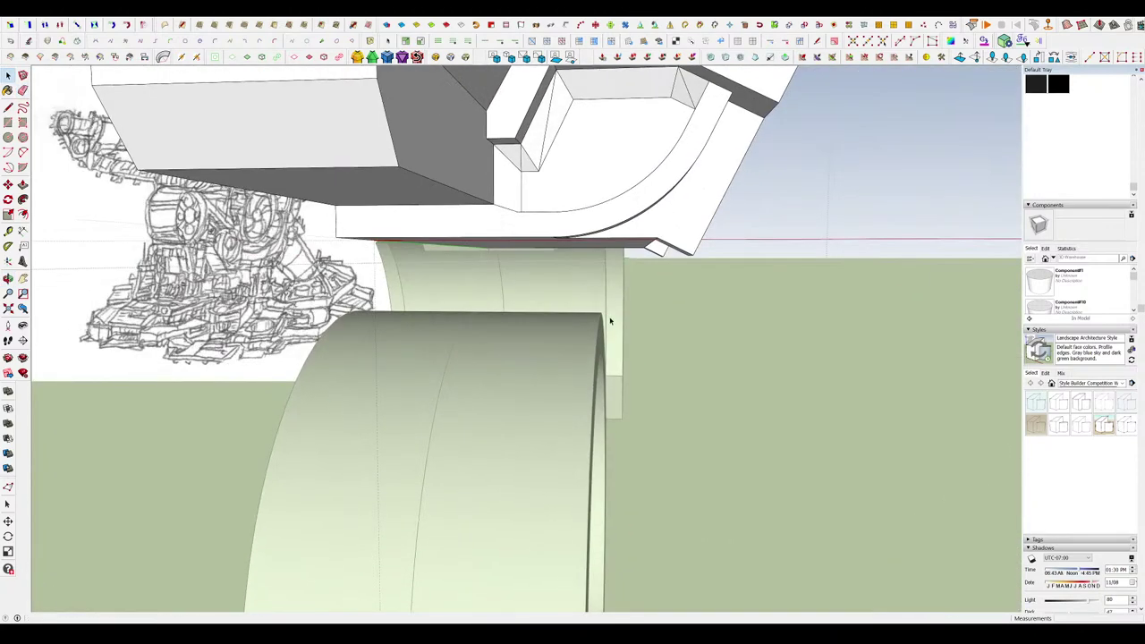
scroll(617, 300, "down", 4)
scroll(625, 279, "up", 4)
middle_click_drag(625, 269, 641, 294)
scroll(622, 291, "up", 3)
left_click(589, 334)
middle_click_drag(589, 334, 594, 394)
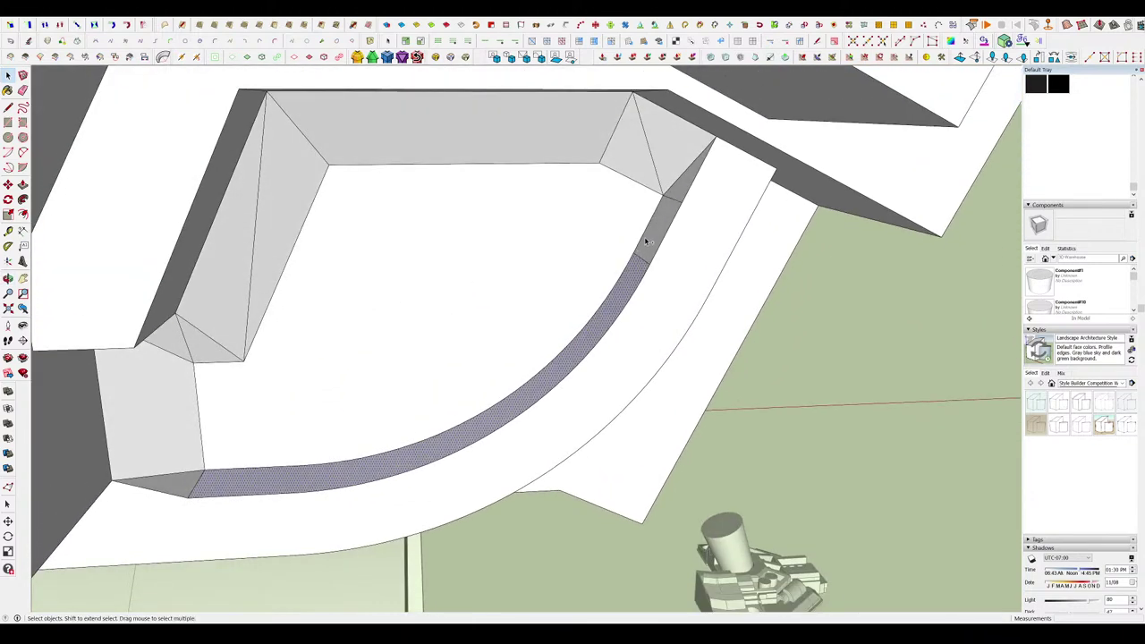
middle_click_drag(646, 254, 674, 233)
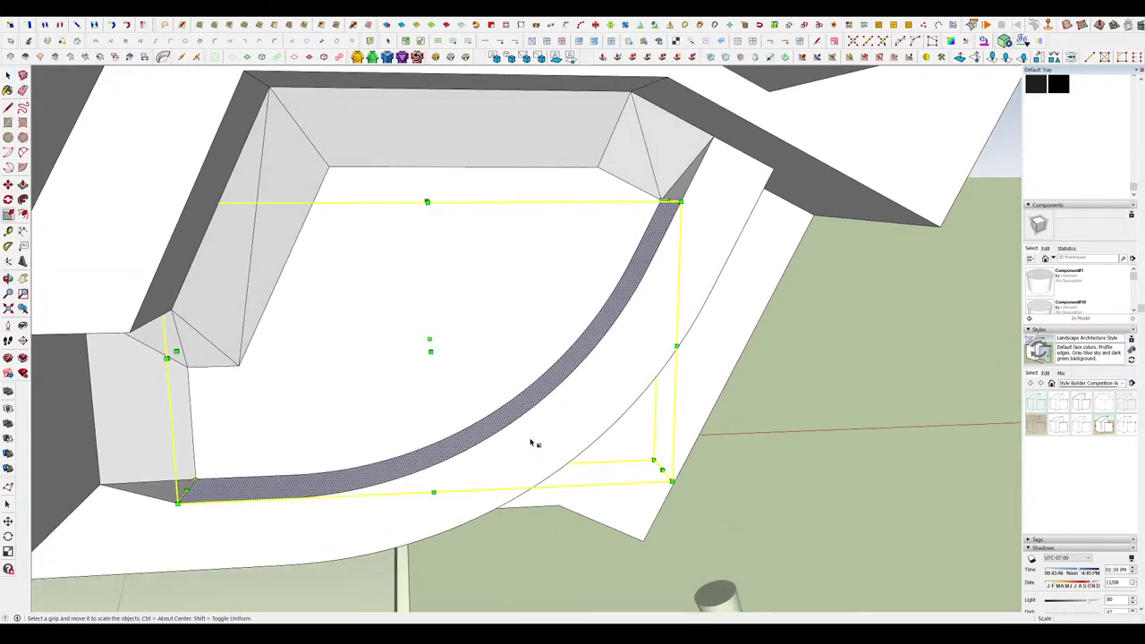
left_click_drag(176, 201, 143, 182)
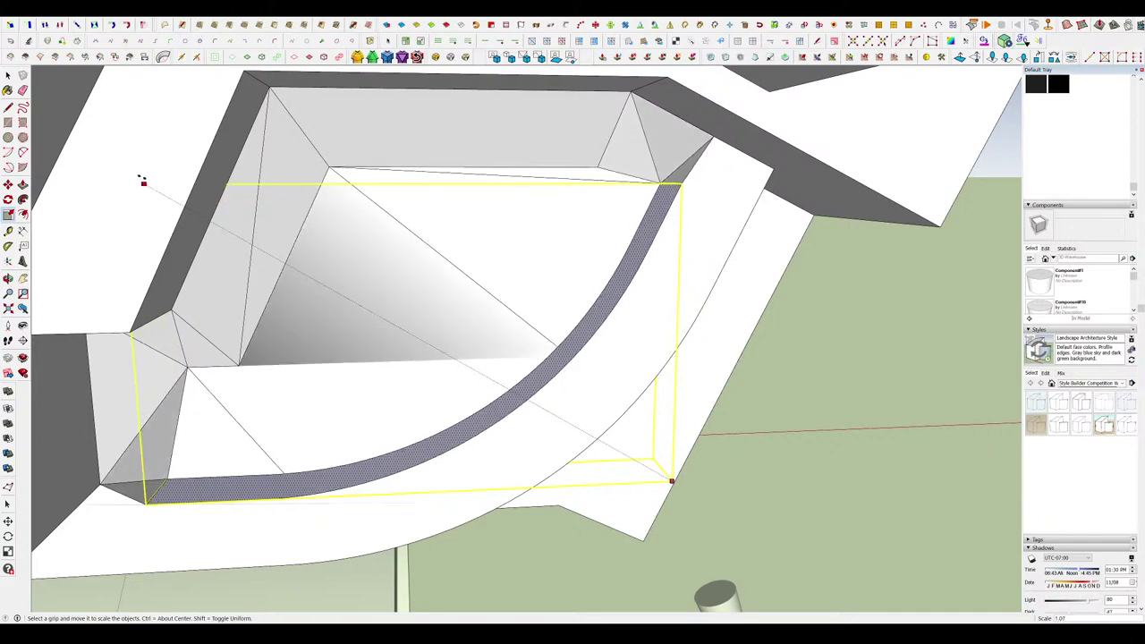
key("space")
Draw two rectangles on the side face of the arm's lower block, pull them out 100 cm as raised blocks, and leave the group.
scroll(539, 327, "down", 4)
middle_click_drag(573, 335, 590, 206)
scroll(590, 242, "down", 5)
left_click(744, 303)
scroll(658, 268, "down", 4)
scroll(635, 258, "up", 3)
scroll(570, 245, "up", 3)
scroll(571, 249, "down", 3)
scroll(574, 280, "up", 3)
middle_click_drag(573, 259, 501, 254)
scroll(624, 296, "up", 3)
double_click(597, 303)
scroll(610, 305, "down", 1)
scroll(528, 258, "up", 3)
scroll(577, 284, "down", 2)
scroll(496, 251, "up", 4)
key("r")
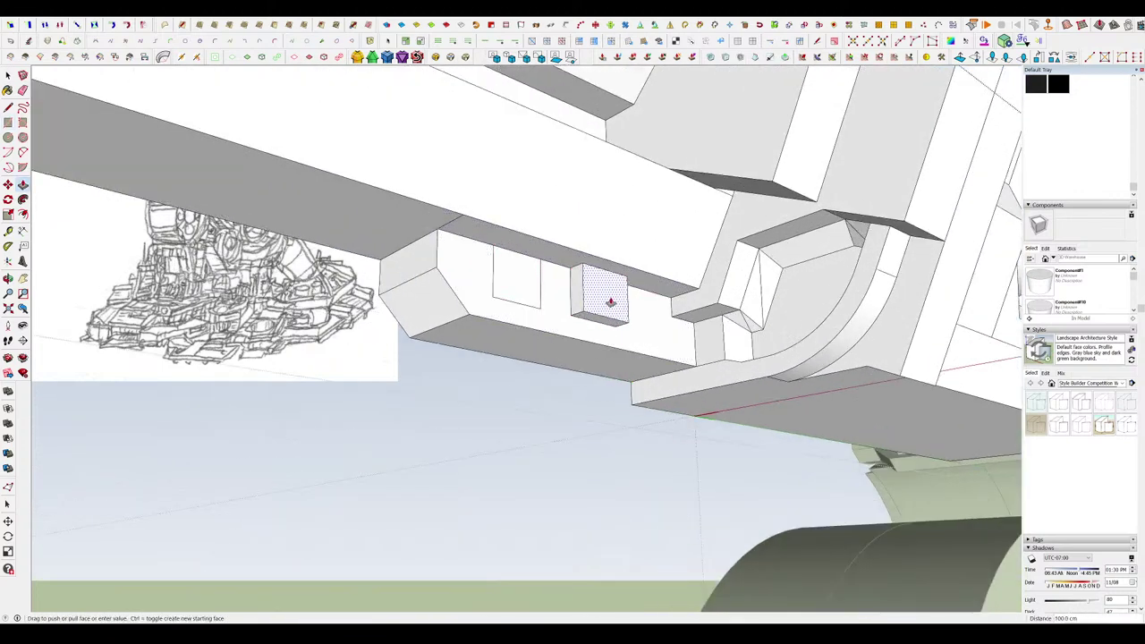
left_click(590, 302)
scroll(590, 302, "down", 5)
middle_click_drag(590, 302, 581, 343)
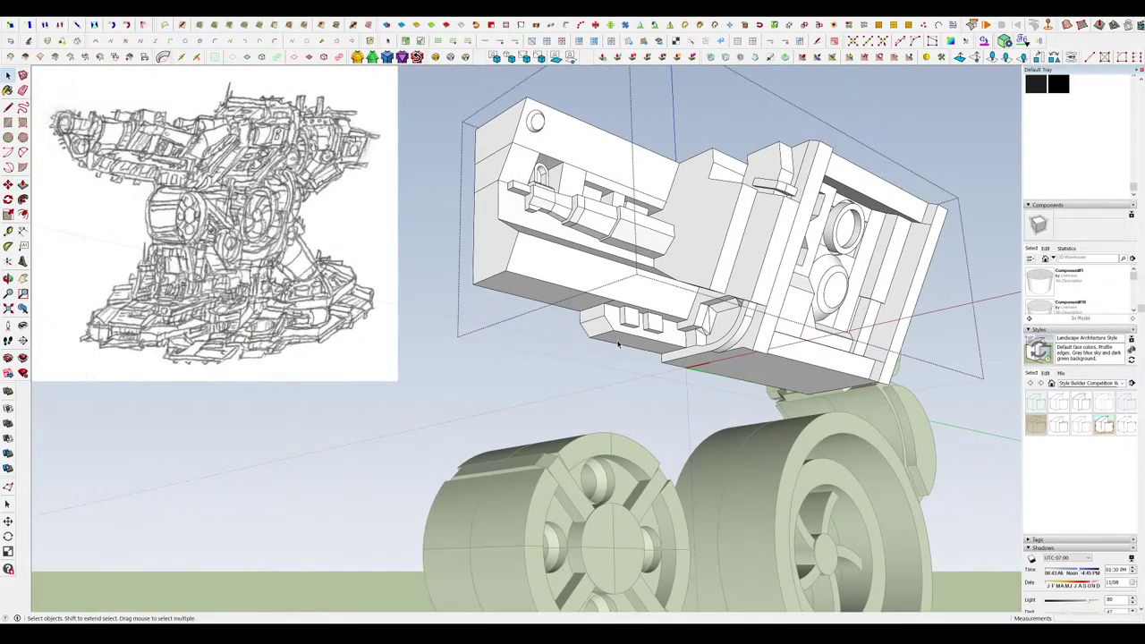
key("space")
left_click(571, 354)
Examine the arm's proportions and position on the whole mech against the reference sketch.
scroll(569, 355, "down", 3)
scroll(583, 314, "up", 3)
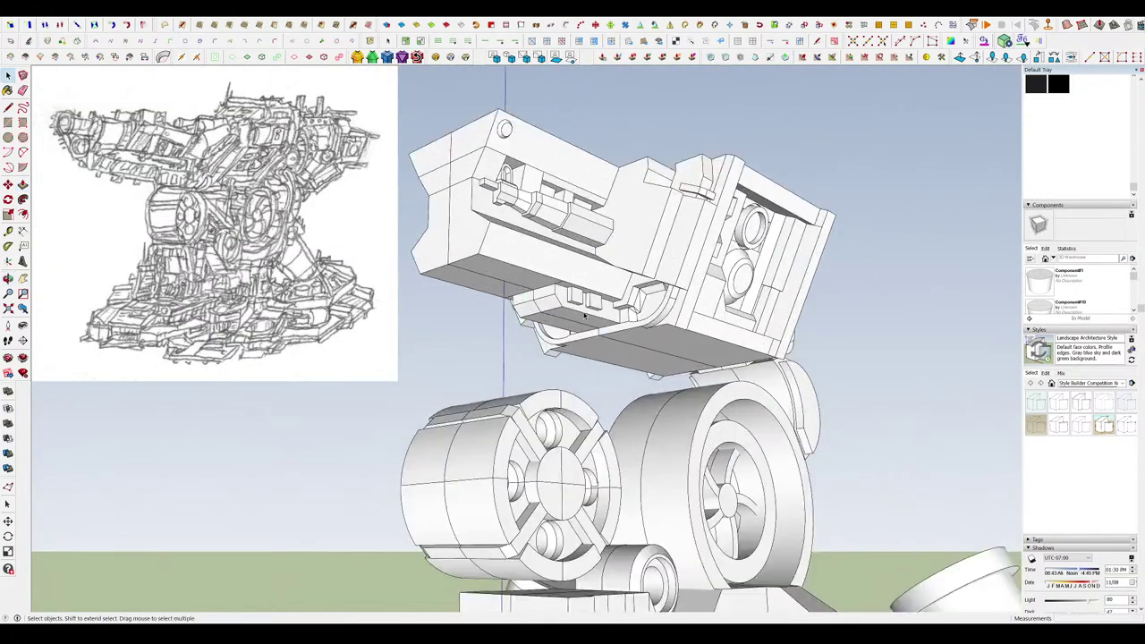
scroll(615, 319, "down", 3)
middle_click_drag(792, 312, 702, 251)
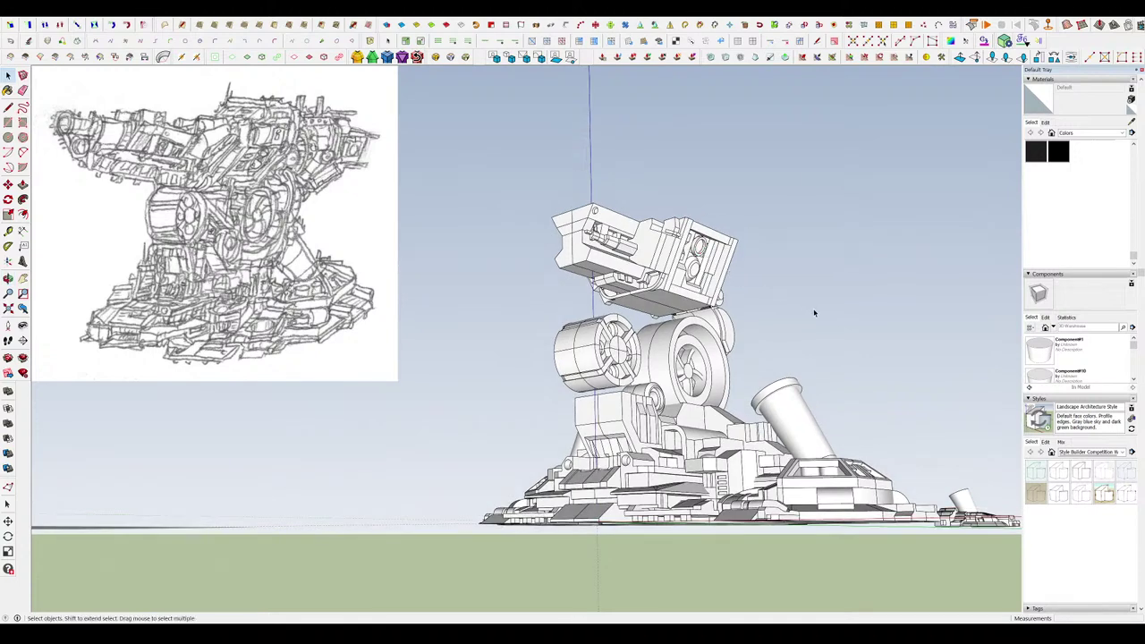
left_click(706, 284)
mouse_move(707, 283)
middle_mouse_down()
mouse_move(627, 305)
mouse_move(604, 286)
mouse_move(626, 304)
mouse_move(681, 310)
middle_mouse_up()
key("s")
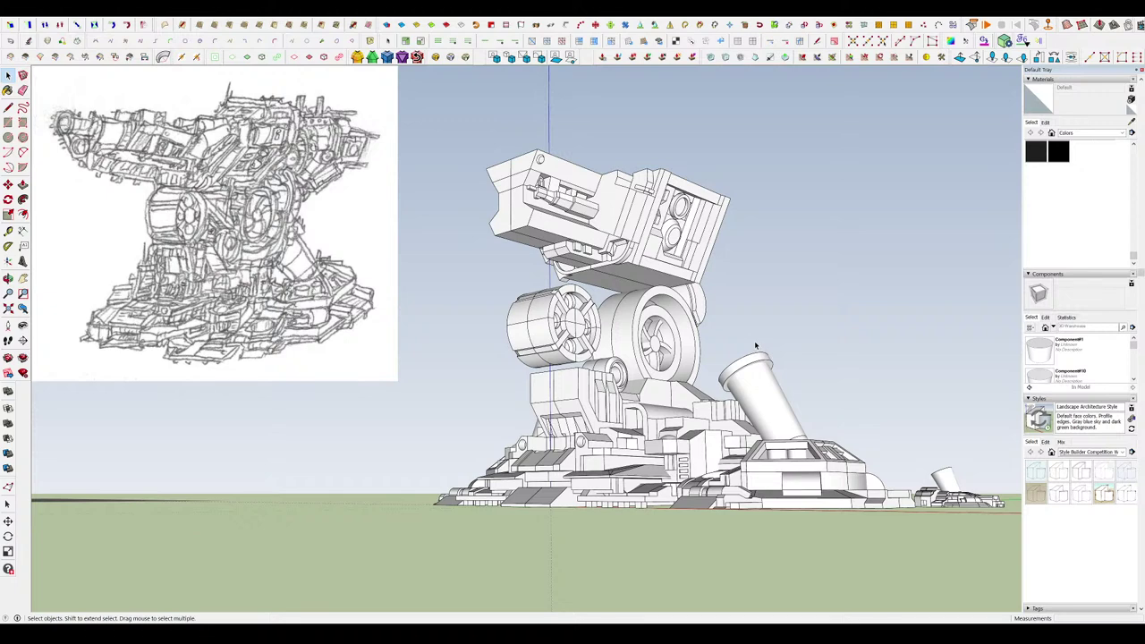
scroll(752, 290, "up", 5)
scroll(753, 279, "down", 4)
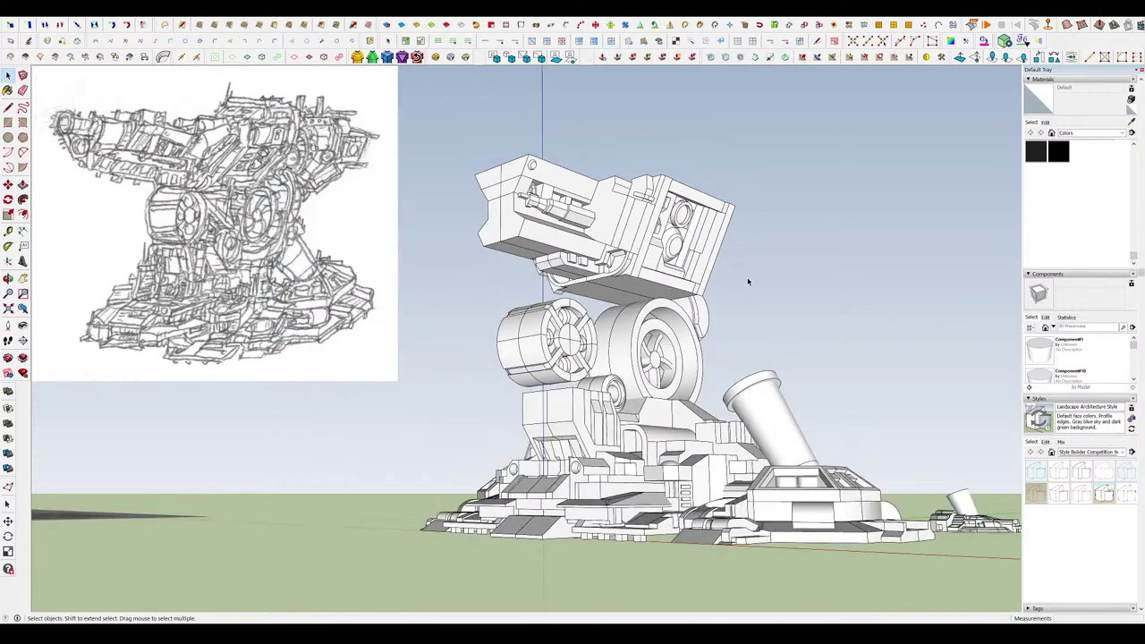
scroll(748, 282, "down", 4)
scroll(662, 259, "up", 5)
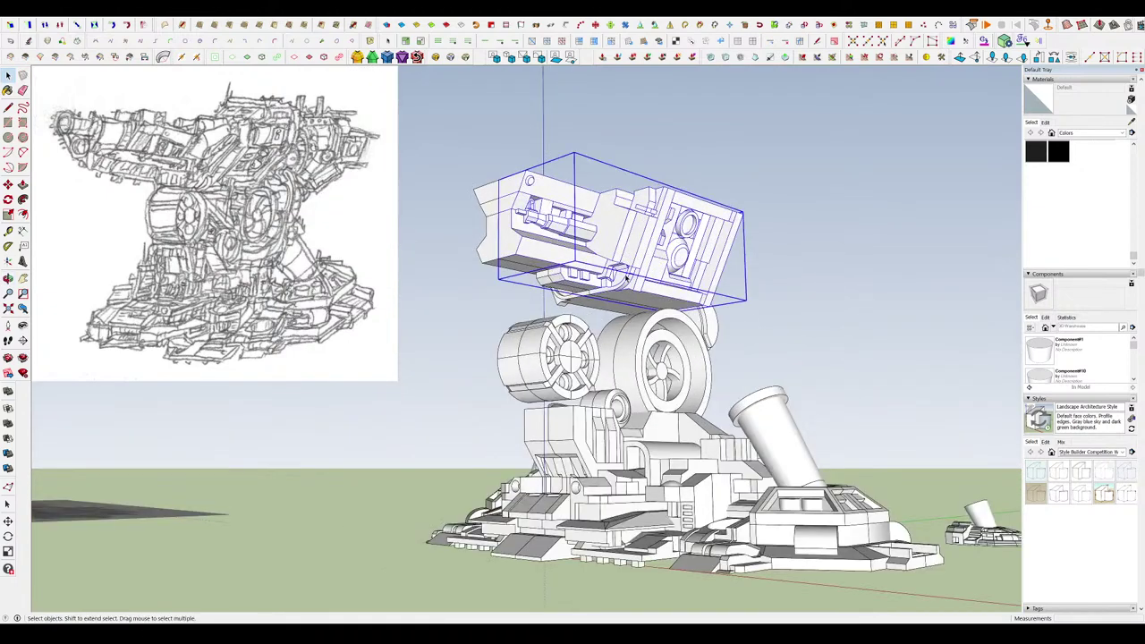
Move the whole upper arm assembly forward along the green axis.
middle_click_drag(626, 279, 626, 293)
left_click_drag(744, 212, 730, 215)
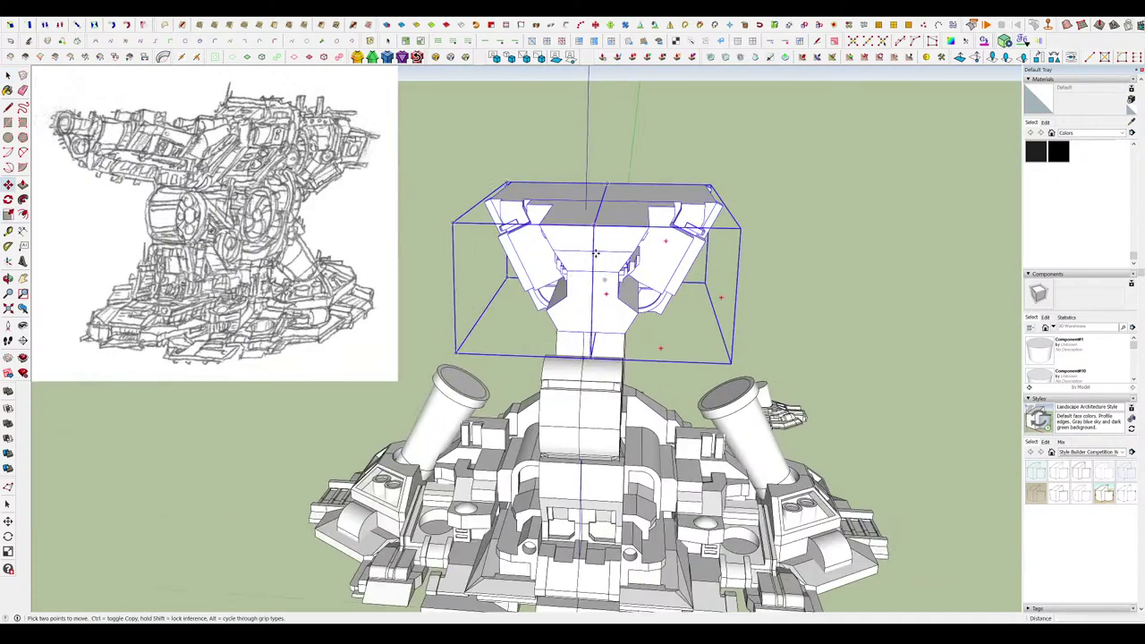
scroll(595, 253, "up", 4)
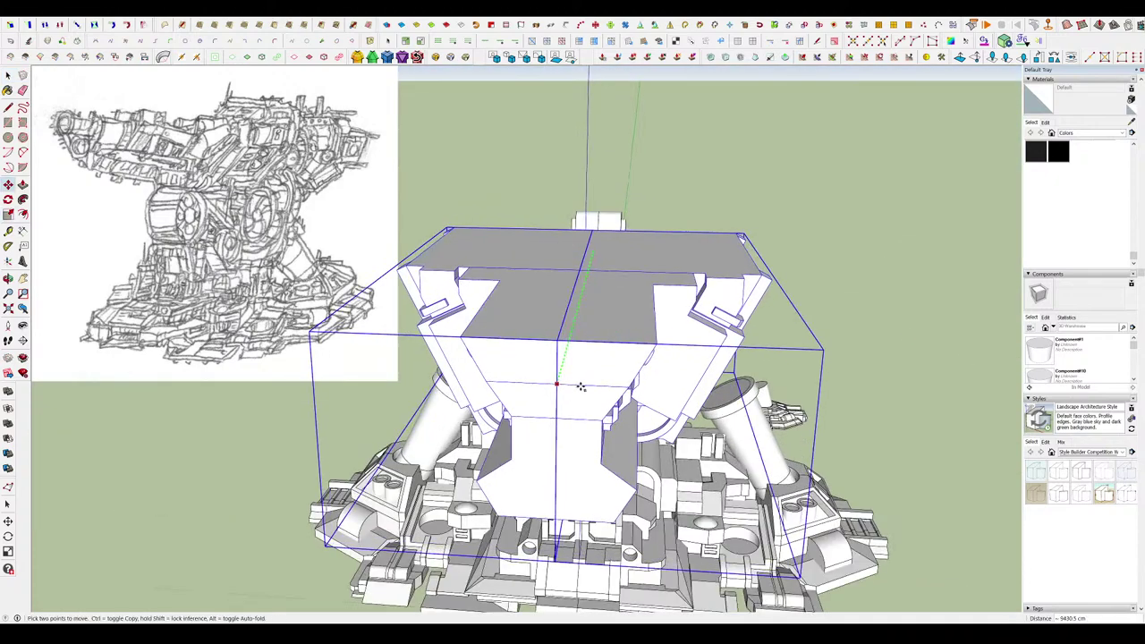
scroll(583, 383, "down", 4)
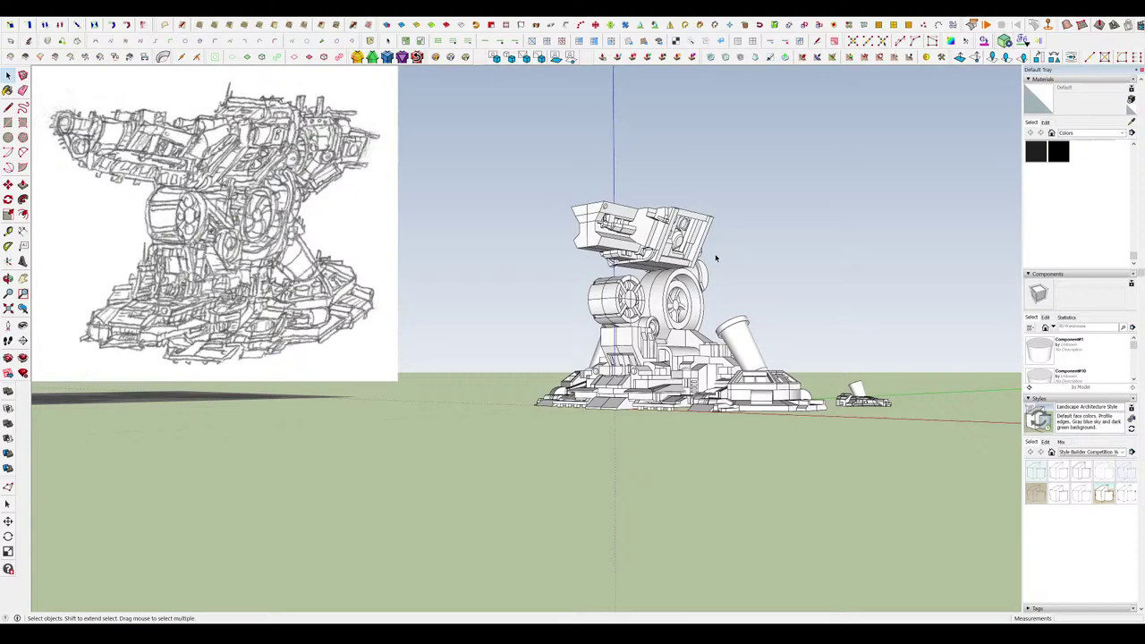
Check how the shifted arm assembly sits above the drum and wheels from several angles.
scroll(716, 257, "up", 5)
middle_click_drag(713, 273, 667, 262)
scroll(637, 262, "down", 4)
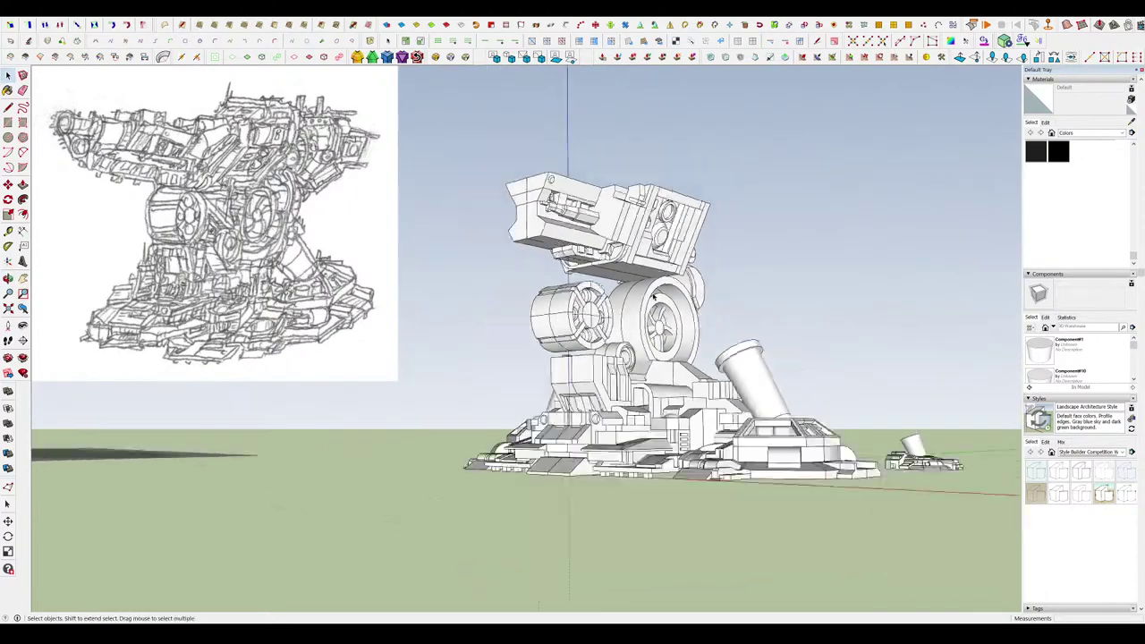
scroll(594, 259, "up", 4)
middle_click_drag(598, 259, 713, 311)
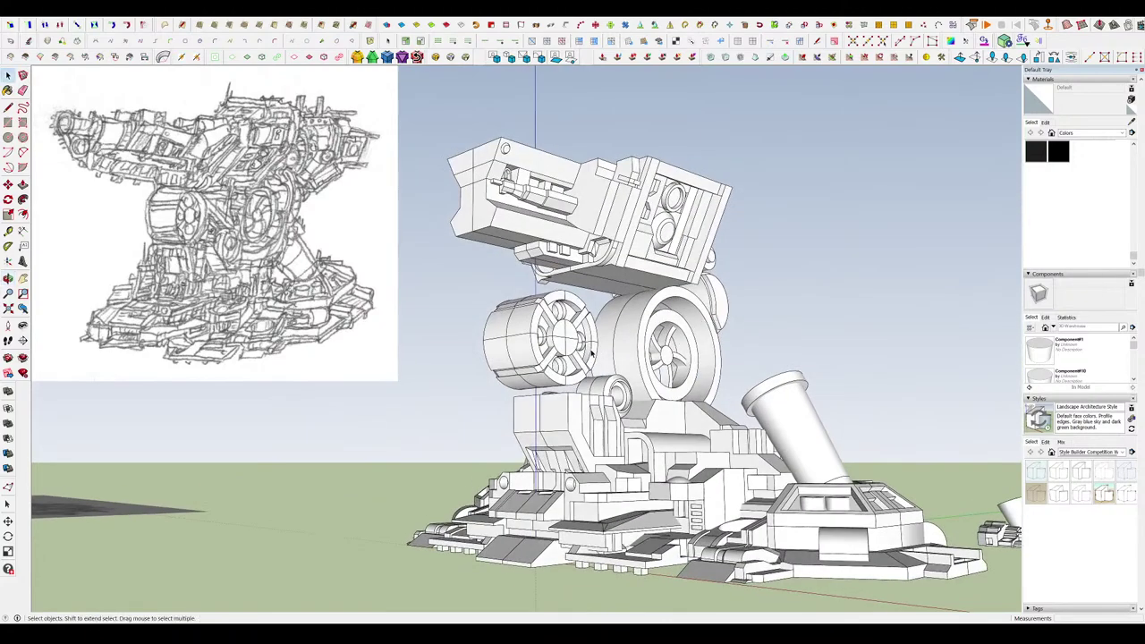
middle_click_drag(591, 353, 340, 397)
middle_click_drag(334, 412, 583, 367)
scroll(600, 252, "up", 3)
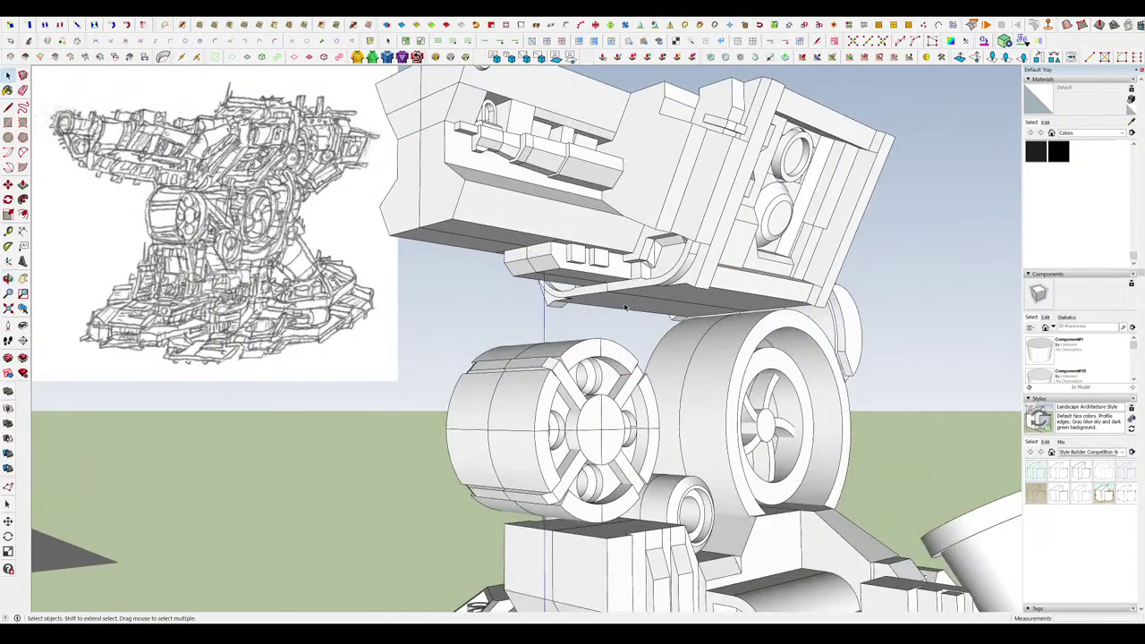
scroll(624, 307, "down", 2)
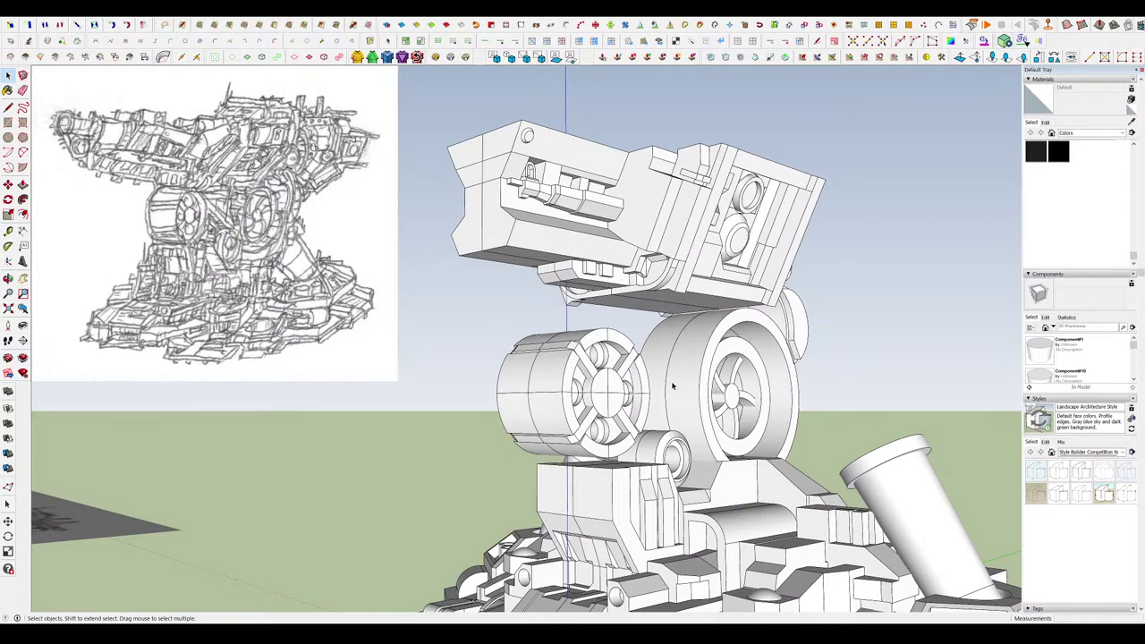
Try to raise the front drum vertically up to the arm's underside.
middle_click_drag(742, 391, 488, 385)
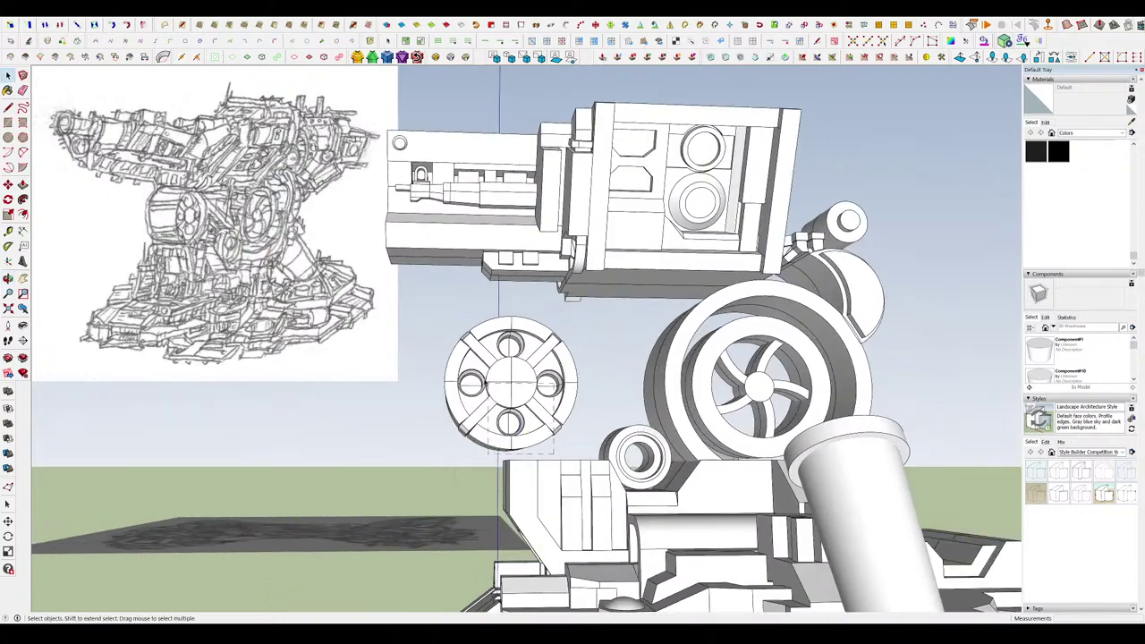
left_click(506, 386)
key("m")
left_click_drag(509, 386, 508, 348)
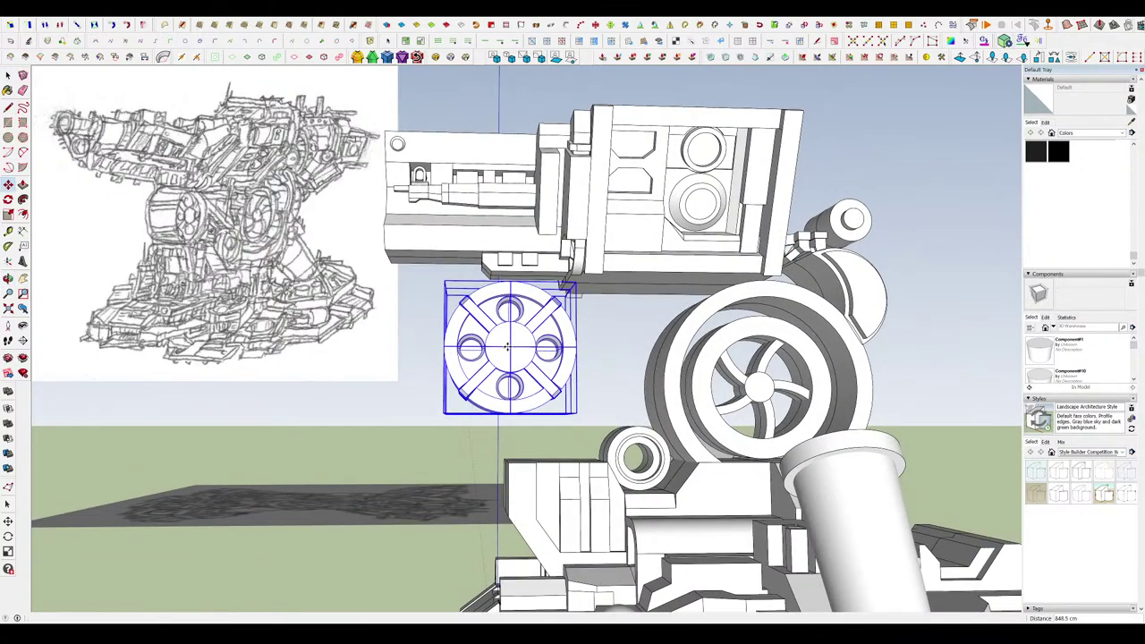
middle_click_drag(508, 347, 802, 334)
scroll(689, 290, "down", 3)
middle_click_drag(701, 289, 657, 318)
left_click(753, 314)
key("F5")
Move the upper arm assembly slightly farther forward over the front drum.
left_click(655, 273)
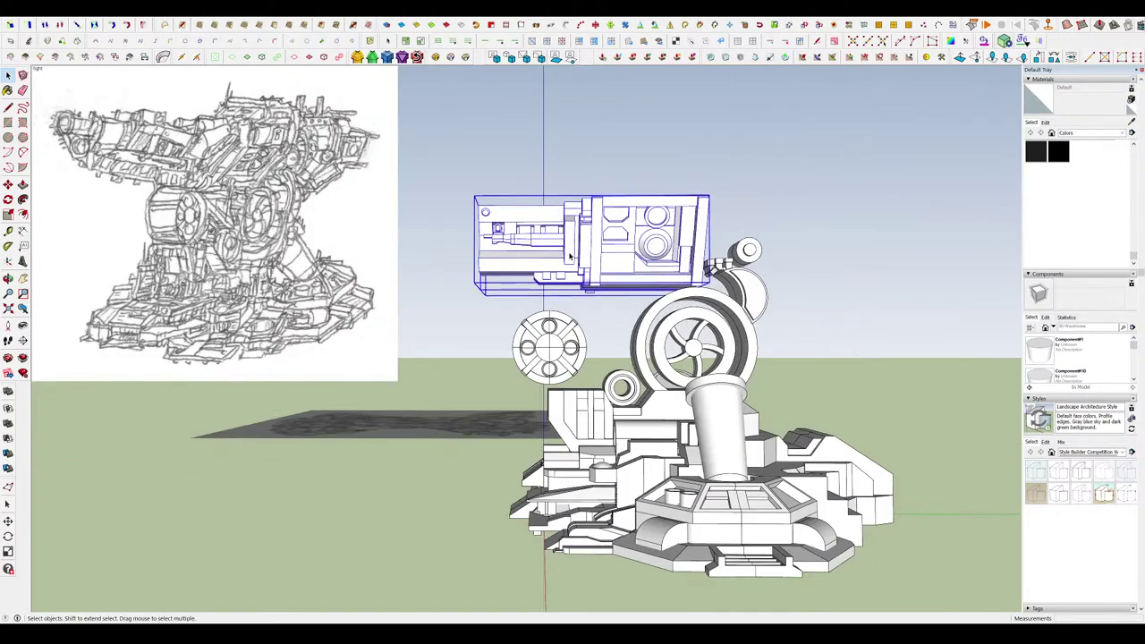
middle_click_drag(570, 257, 541, 273)
key("m")
left_click(709, 288)
key("Escape")
middle_click_drag(712, 288, 890, 231)
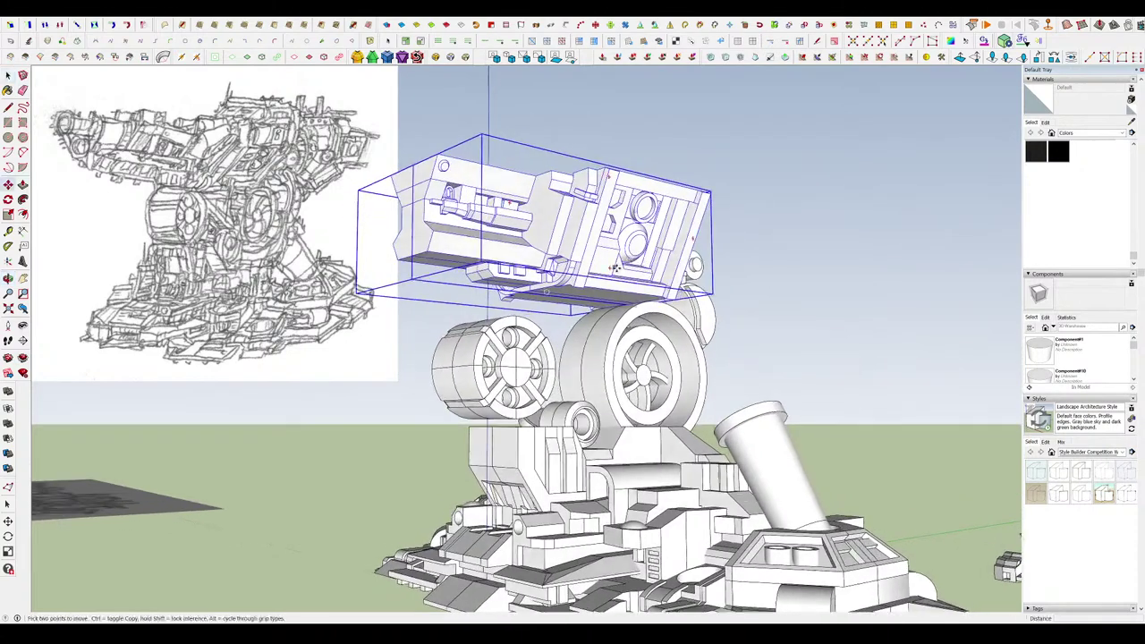
left_click(615, 267)
left_click(597, 264)
key("space")
middle_click_drag(597, 264, 791, 282)
left_click(721, 274)
Open the arm group and pull the lower block's underside down about 160.8 cm, flush with the adjoining plate's underside.
scroll(721, 273, "down", 5)
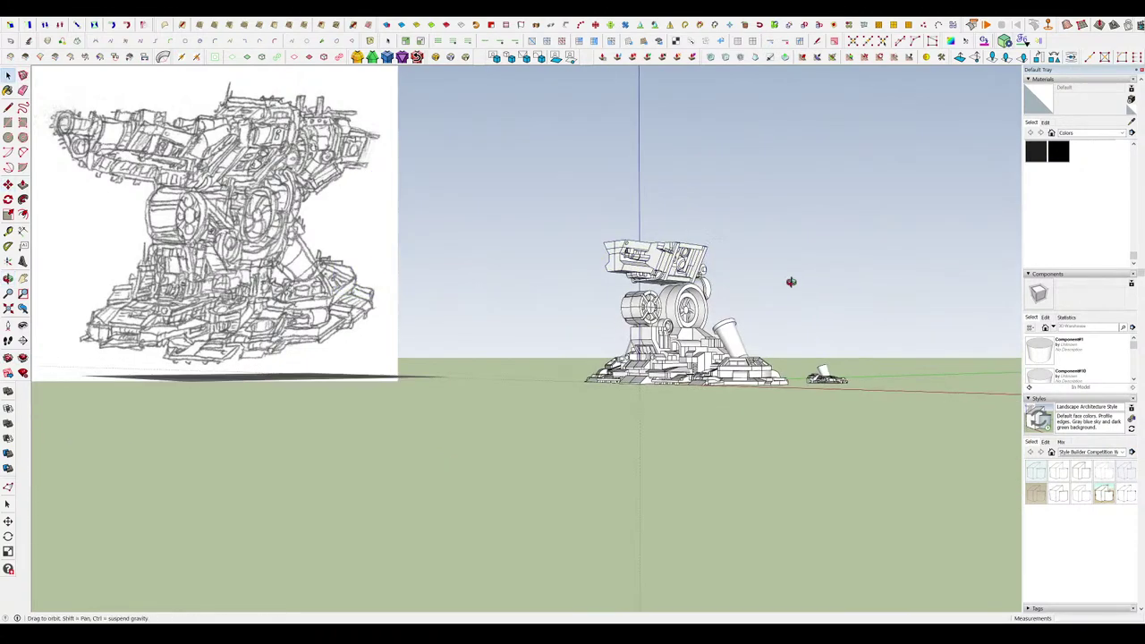
scroll(791, 281, "up", 4)
scroll(704, 287, "up", 4)
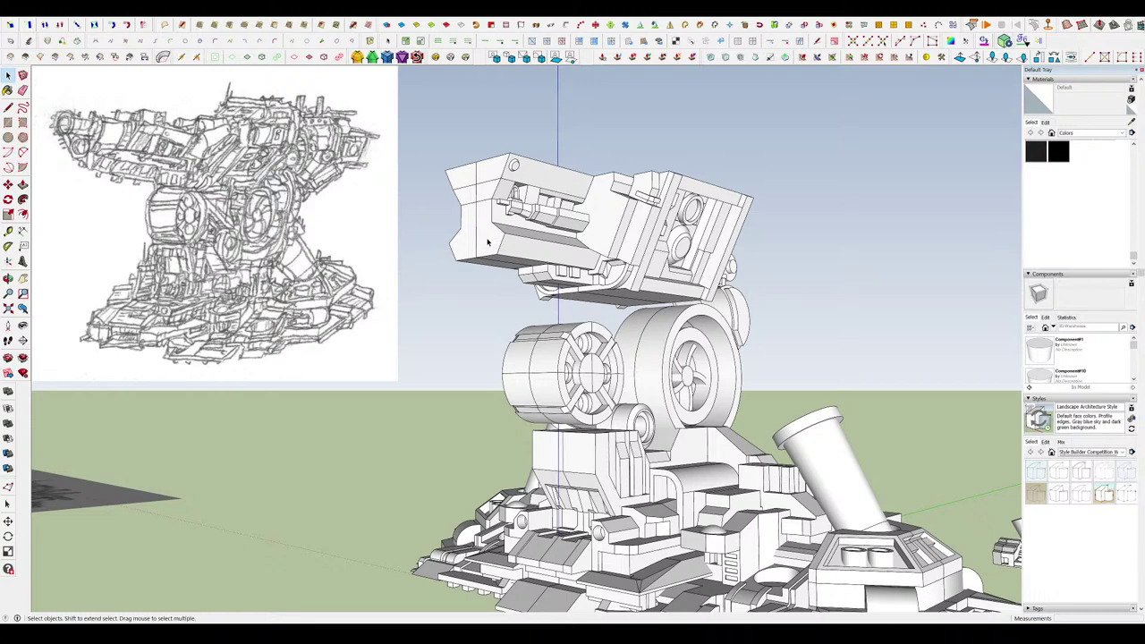
double_click(503, 262)
scroll(581, 295, "up", 5)
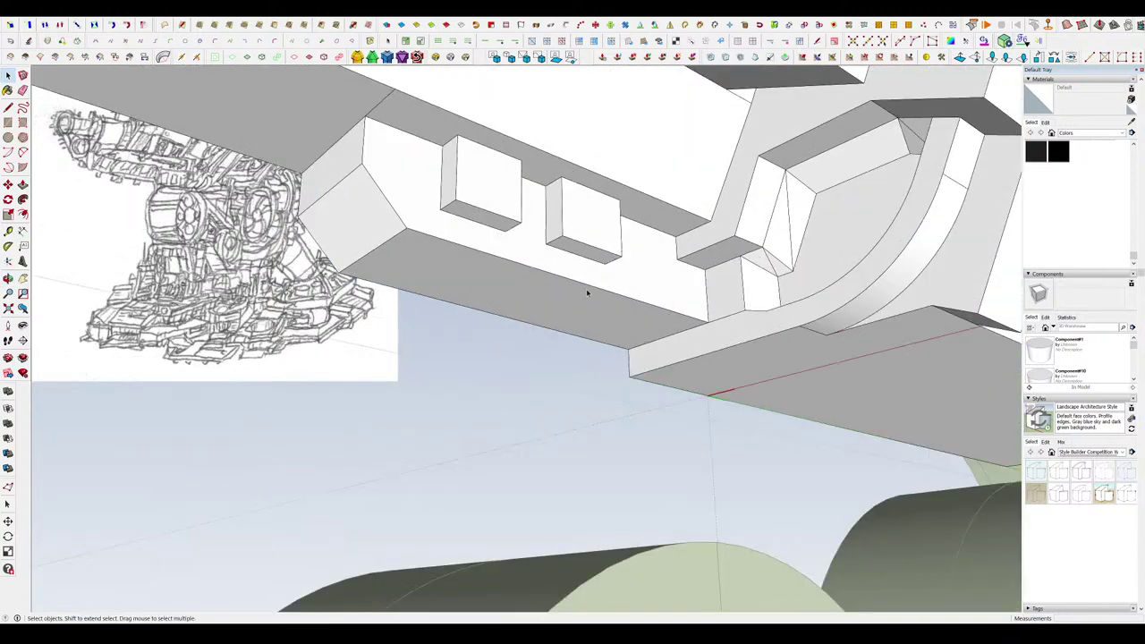
key("m")
key("p")
left_click(664, 326)
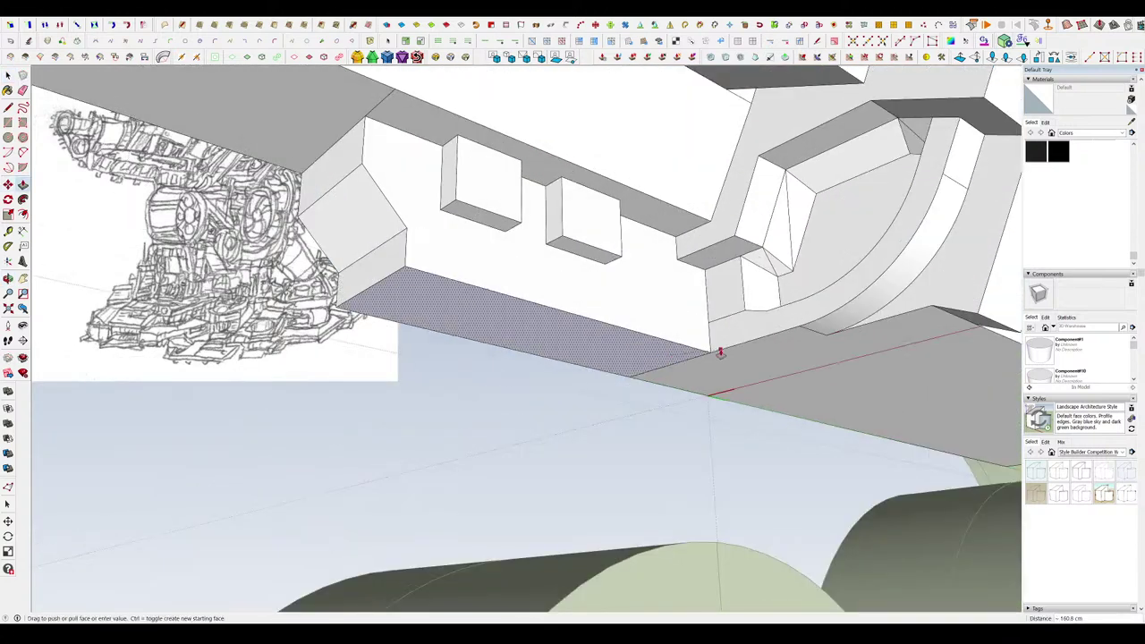
left_click(721, 350)
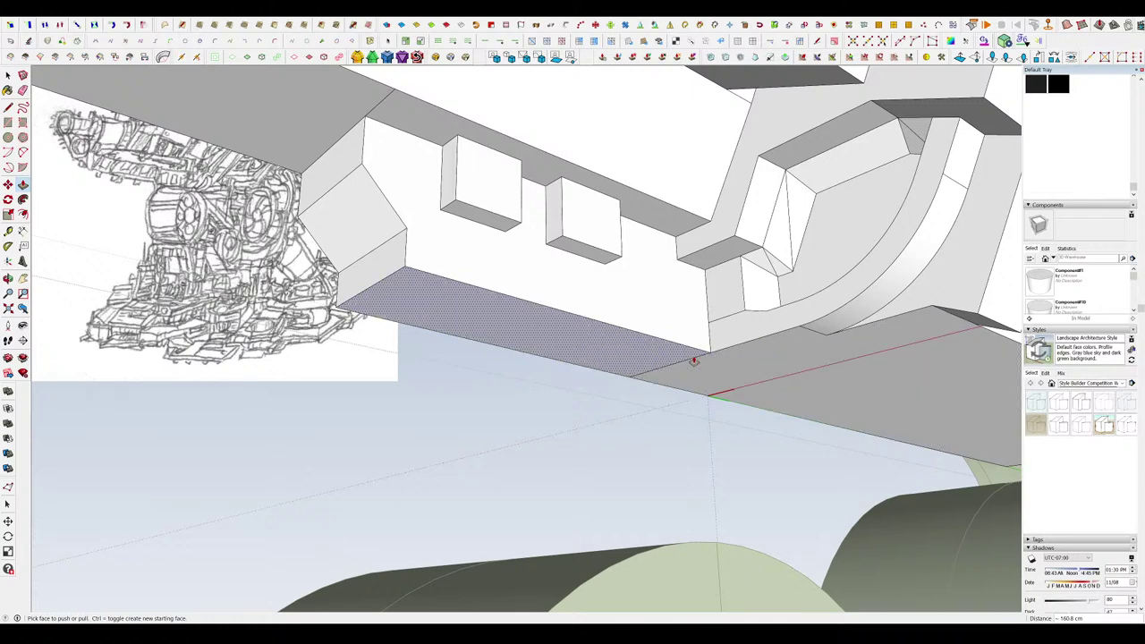
Extend the lower block's front chamfer down to its underside with a line and remove the surplus corner and edge.
key("l")
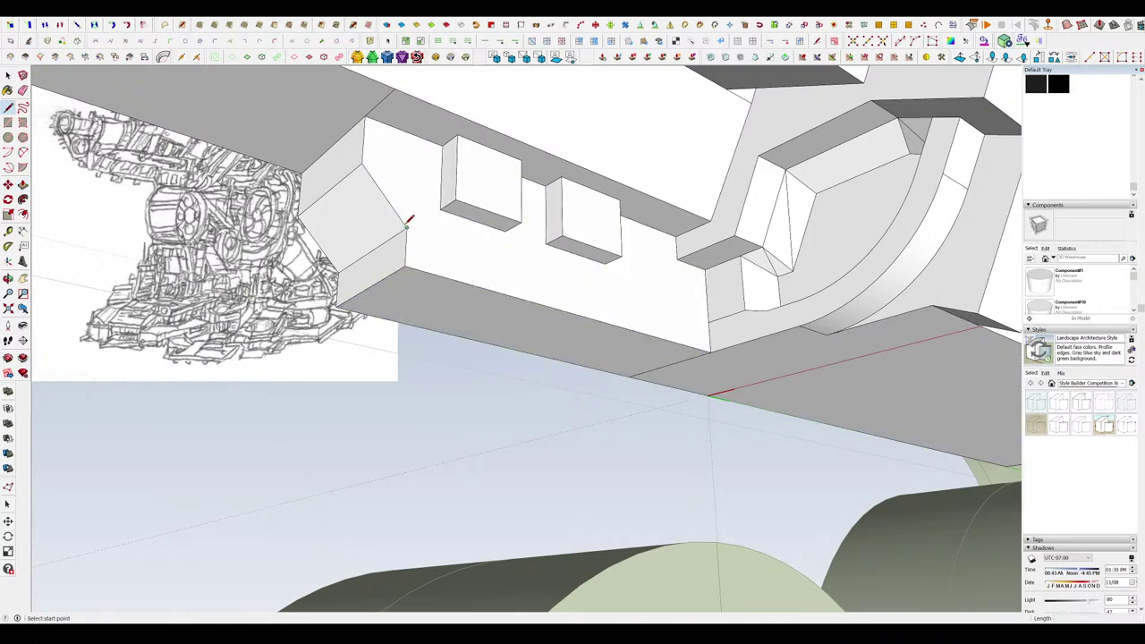
key("e")
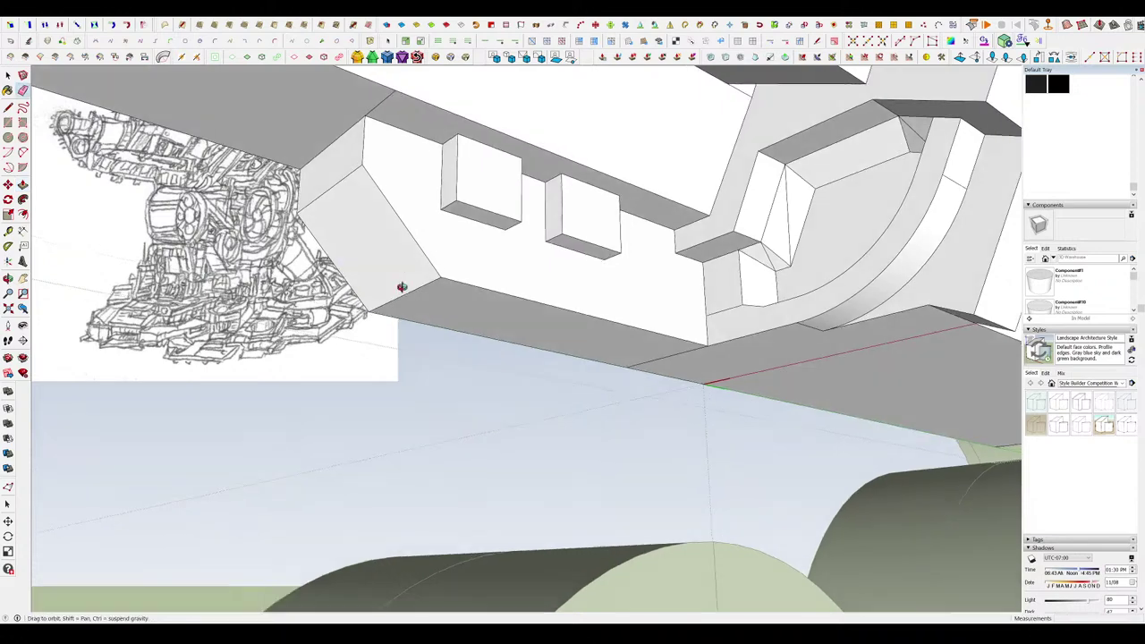
mouse_move(402, 286)
middle_mouse_down()
mouse_move(524, 307)
mouse_move(555, 298)
mouse_move(402, 232)
mouse_move(549, 263)
mouse_move(652, 204)
mouse_move(630, 276)
mouse_move(597, 309)
mouse_move(636, 345)
mouse_move(617, 322)
mouse_move(685, 294)
middle_mouse_up()
Push the undersides of the two raised blocks farther down the lower block's side face.
scroll(630, 275, "up", 2)
key("p")
scroll(608, 310, "up", 3)
scroll(617, 310, "down", 5)
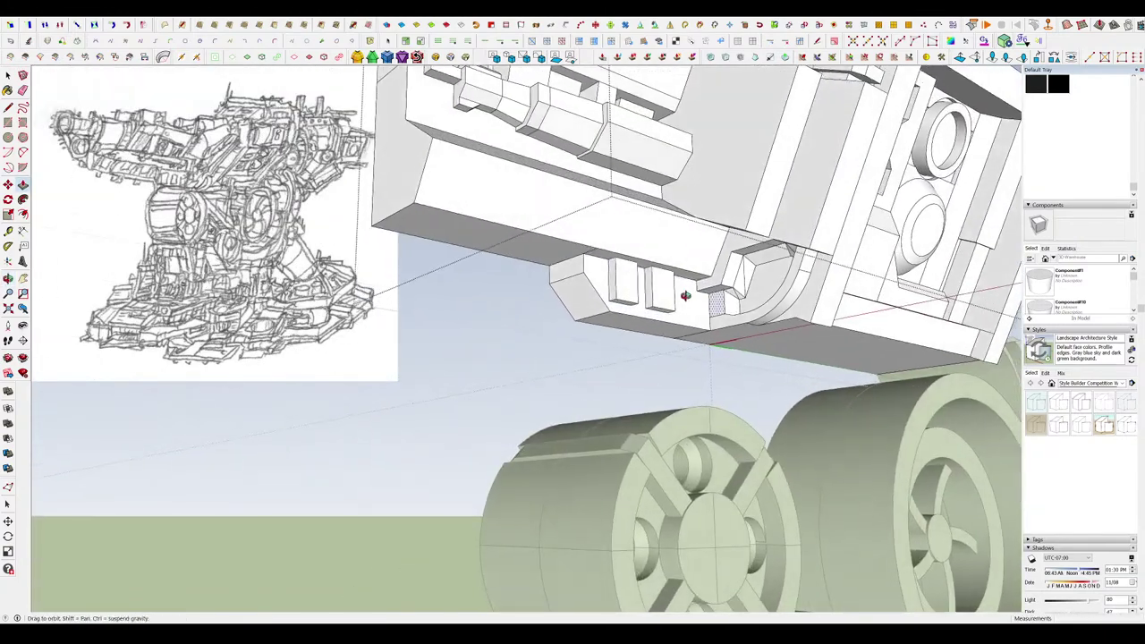
Draw a rectangle of about 344.4 by 237.4 cm on the lower block's side face, at the end next to the recess.
scroll(716, 307, "up", 4)
key("r")
scroll(679, 300, "up", 2)
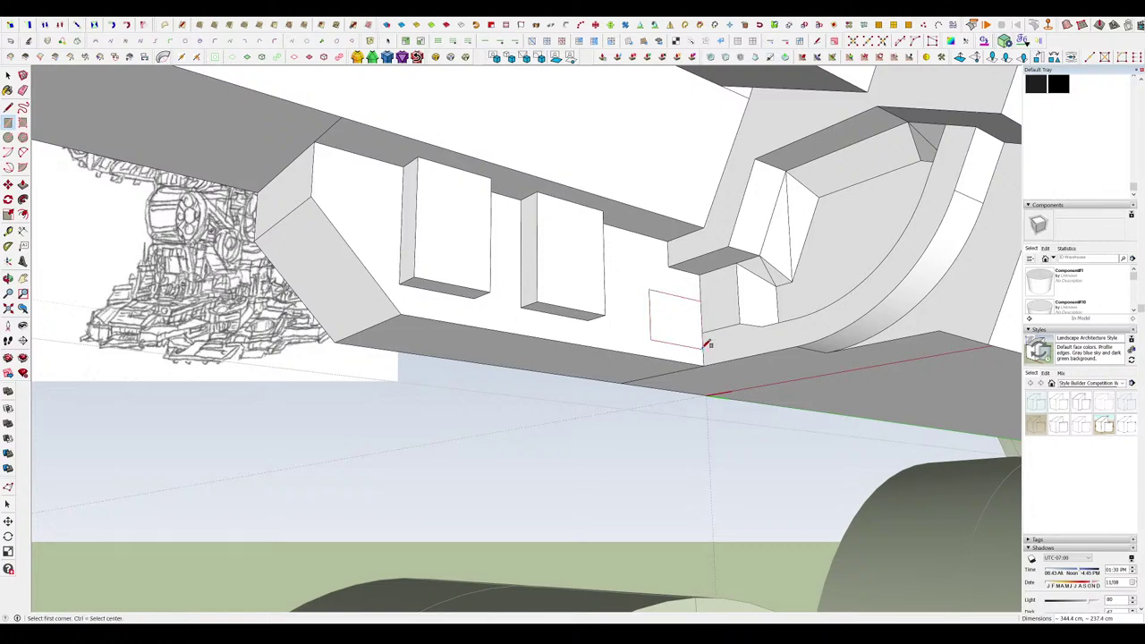
left_click(694, 325)
Pull the new rectangle out into a box and draw a smaller rectangle on the box's upper face.
scroll(696, 322, "down", 6)
middle_click_drag(703, 316, 680, 348)
scroll(700, 313, "up", 4)
scroll(699, 332, "up", 4)
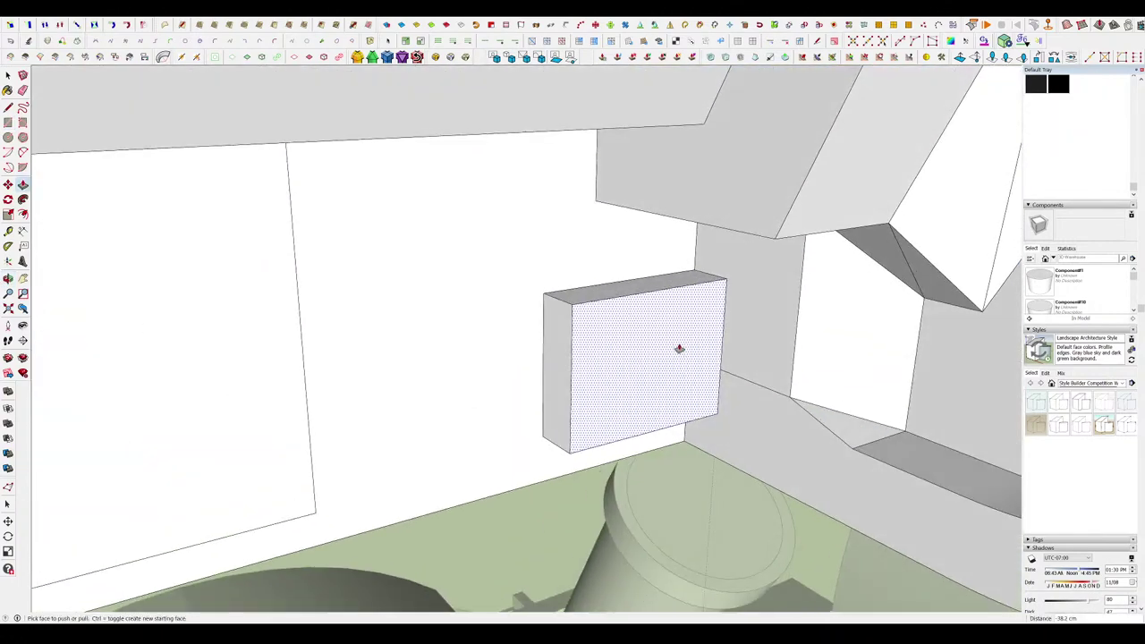
key("r")
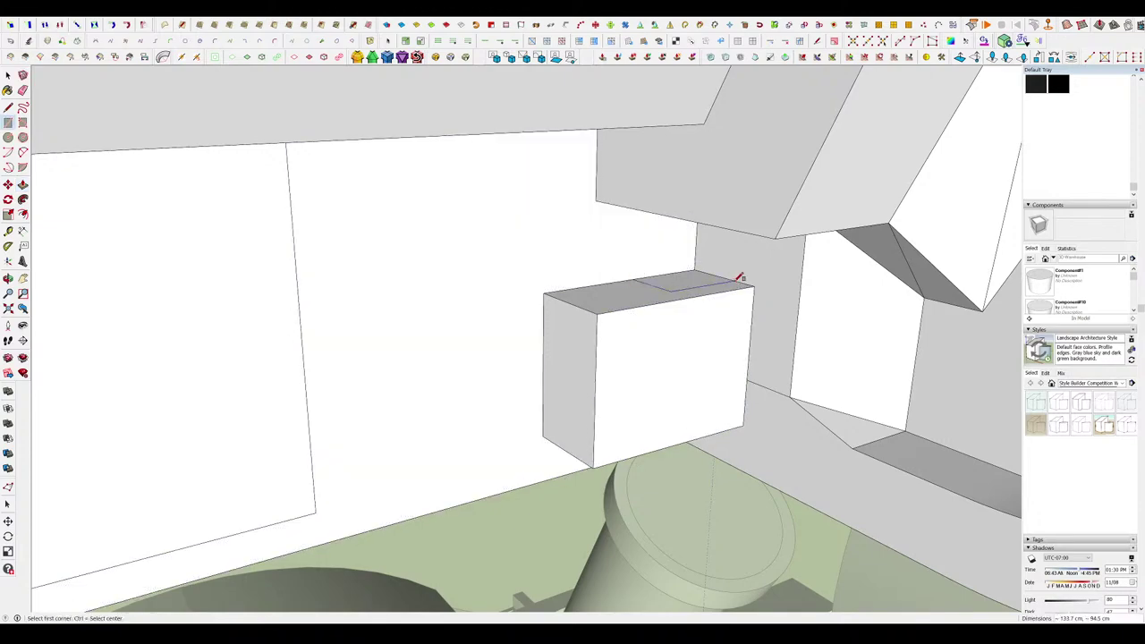
Draw a long rectangle of about 2120 by 293 cm along the outer edge of the lower block's underside.
scroll(707, 225, "down", 6)
mouse_move(706, 224)
middle_mouse_down()
mouse_move(719, 277)
mouse_move(702, 241)
middle_mouse_up()
scroll(719, 279, "up", 3)
scroll(703, 240, "up", 5)
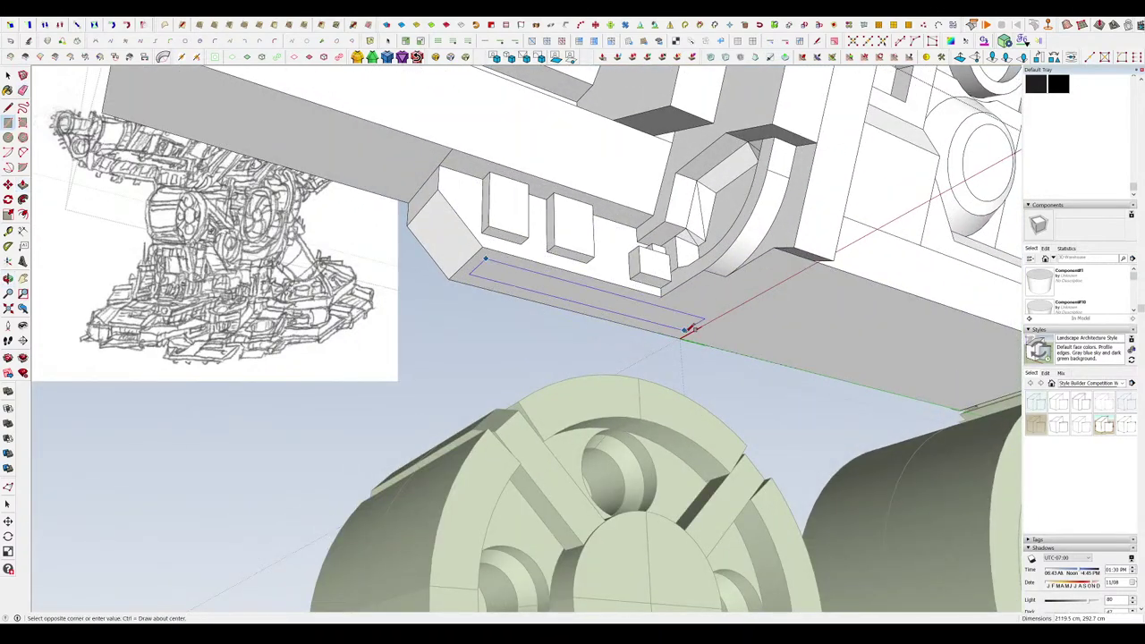
left_click(639, 339)
Pull the underside rectangle out into a strip block and widen its end in steps, the last by about 563 cm.
scroll(769, 327, "down", 3)
middle_click_drag(693, 291, 687, 267)
scroll(687, 335, "up", 3)
middle_click_drag(684, 337, 550, 278)
key("r")
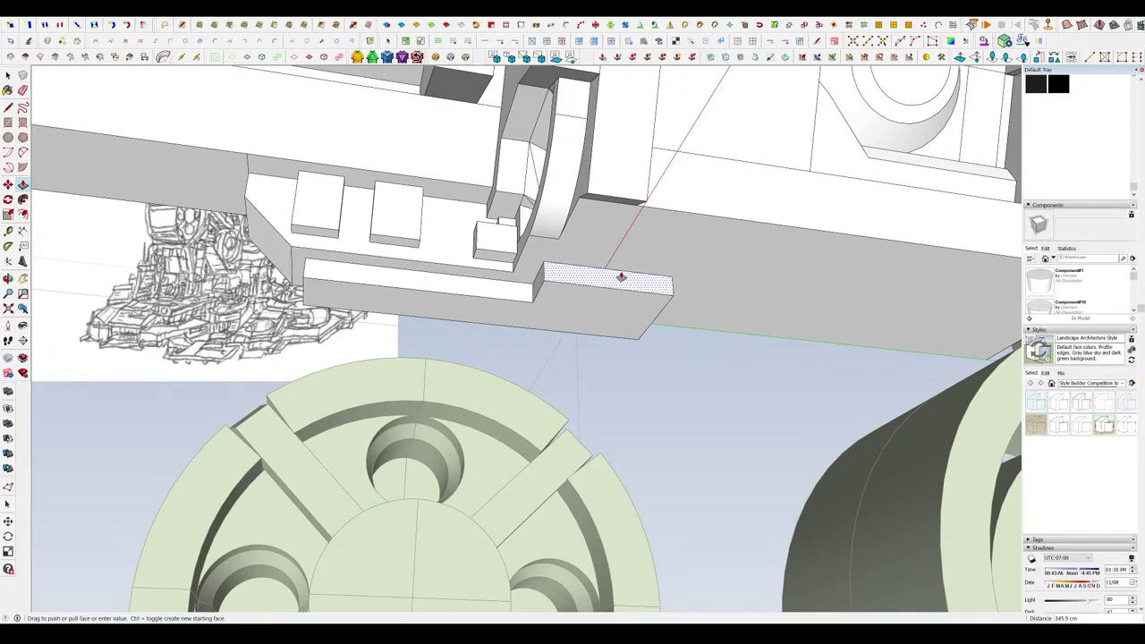
middle_click_drag(621, 277, 567, 268)
key("r")
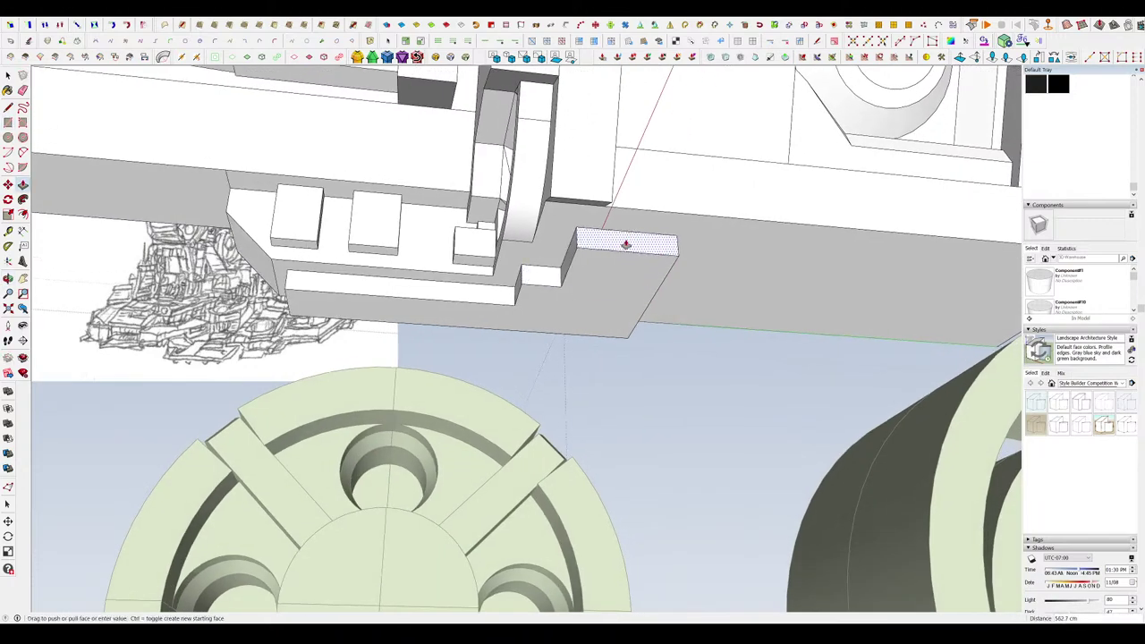
left_click(626, 244)
Move the edges of the strip block's two steps so their ends slant, undoing one misplaced move.
key("m")
middle_click_drag(628, 246, 826, 280)
scroll(809, 263, "down", 4)
scroll(692, 295, "up", 4)
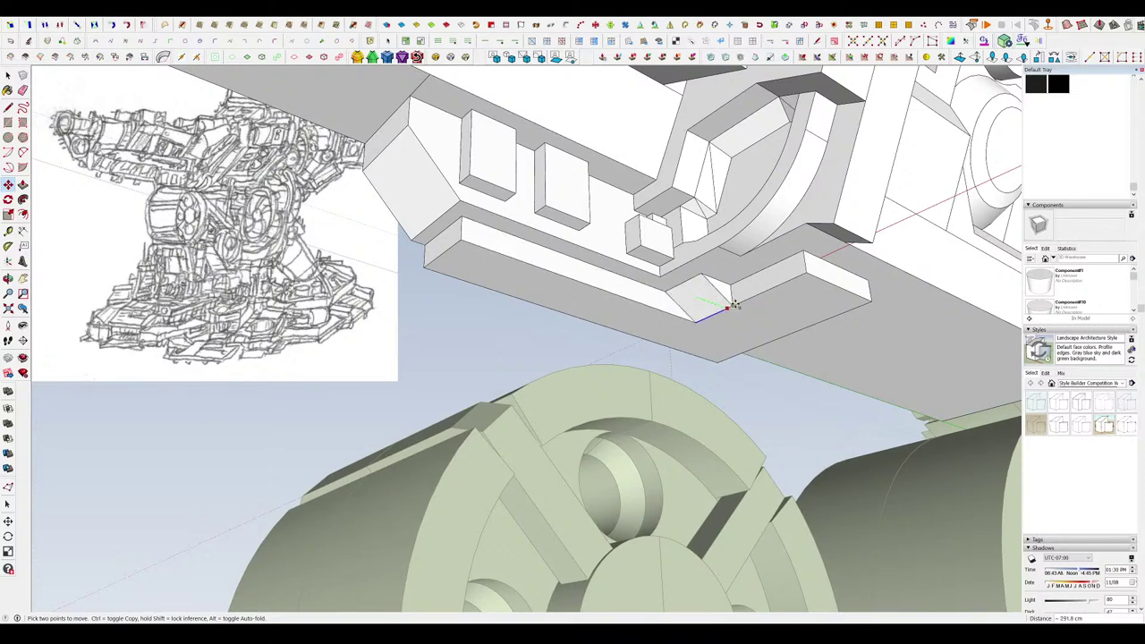
scroll(734, 305, "up", 5)
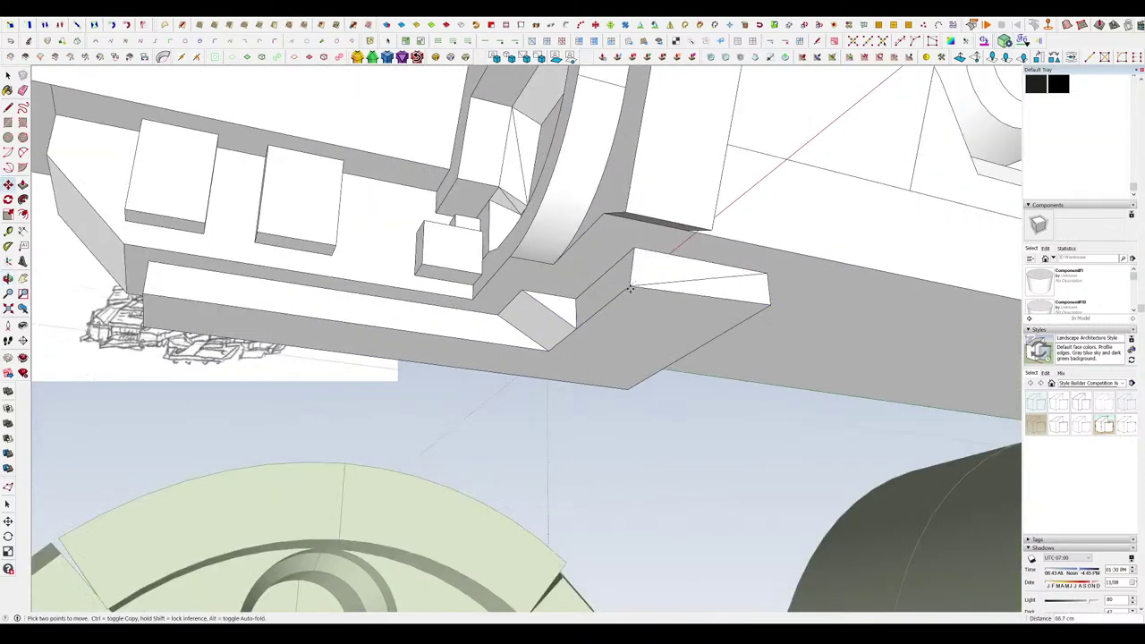
key("ctrl+z")
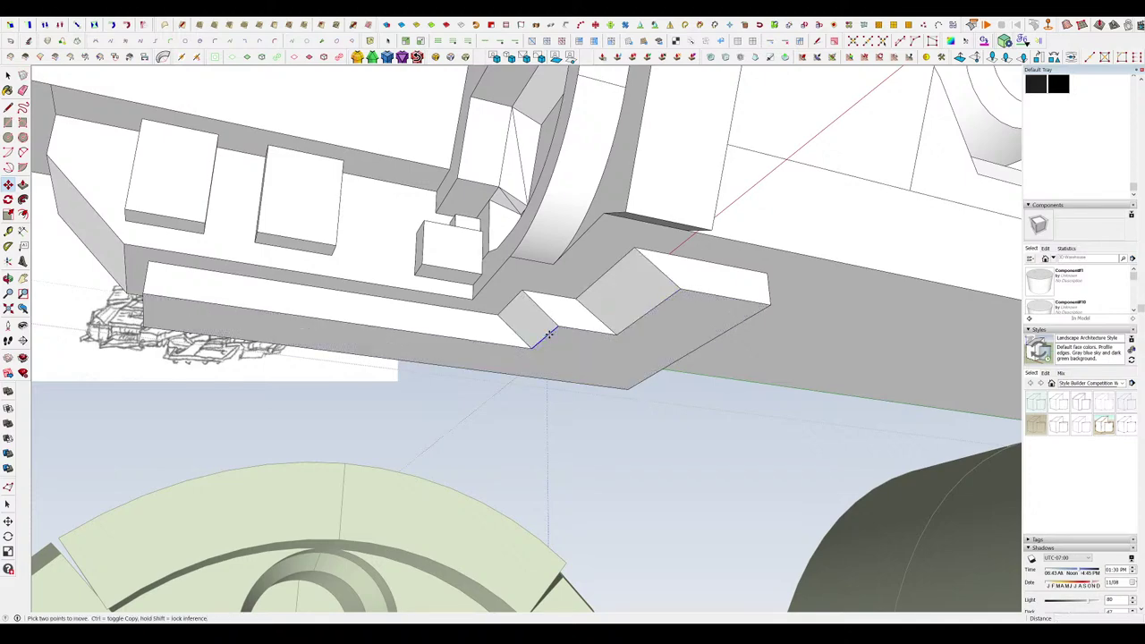
scroll(551, 334, "down", 10)
scroll(673, 274, "up", 4)
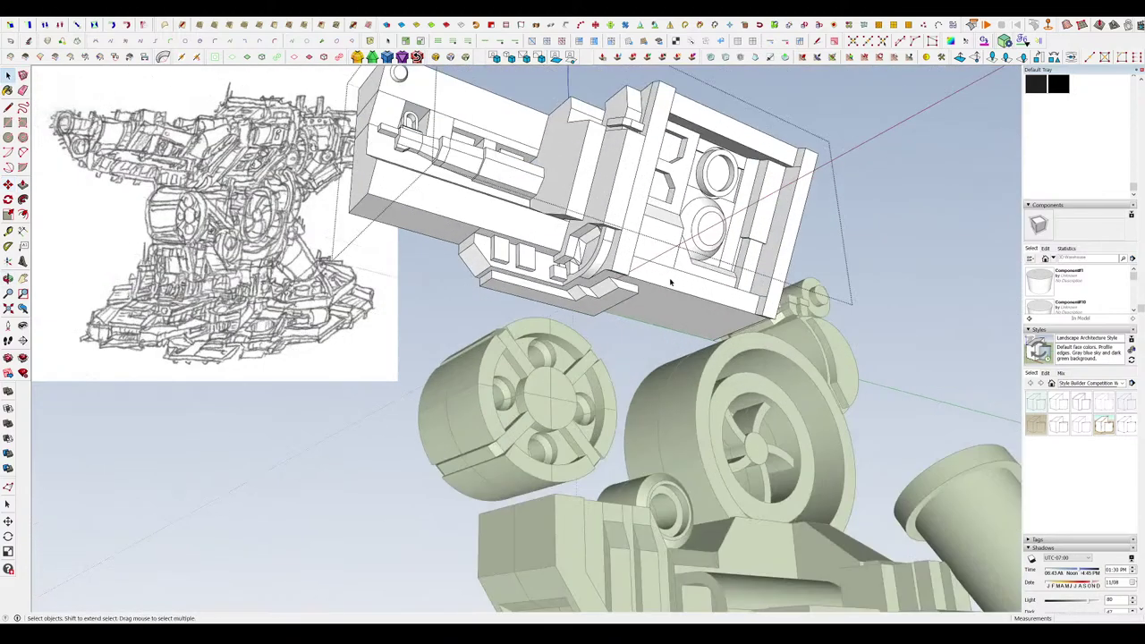
Extend the strip block's end face along the underside to the far end of the upper arm assembly.
middle_click_drag(672, 277, 703, 272)
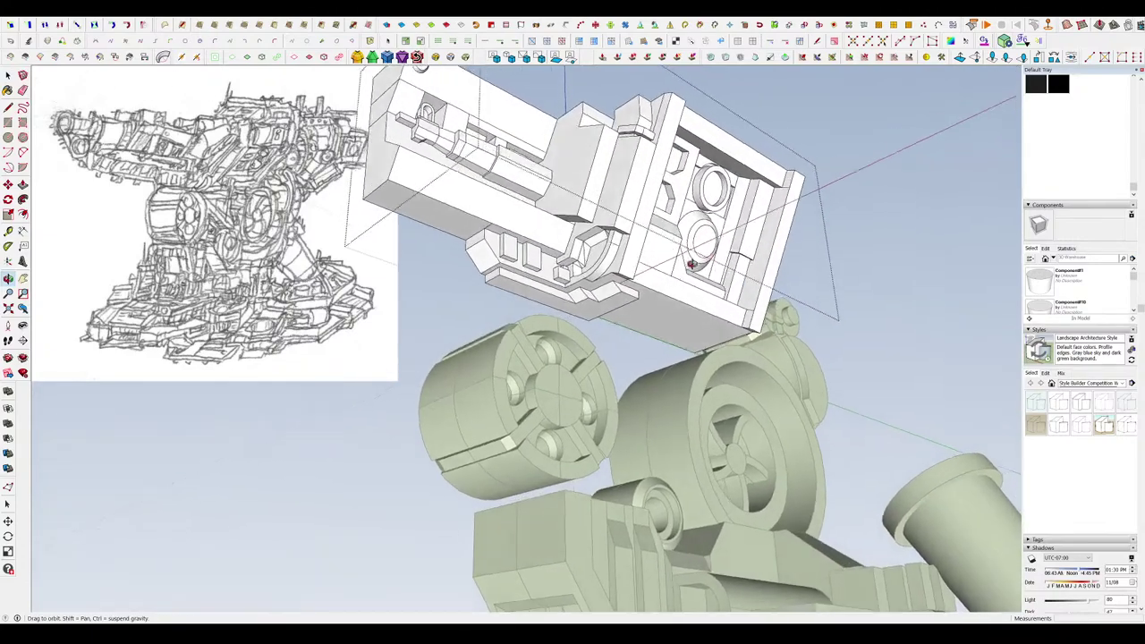
scroll(608, 301, "up", 5)
middle_click_drag(608, 300, 535, 335)
key("p")
left_click(503, 302)
left_click(848, 196)
mouse_move(846, 201)
middle_mouse_down()
mouse_move(746, 309)
mouse_move(805, 308)
middle_mouse_up()
key("e")
scroll(759, 320, "down", 3)
key("space")
left_click(876, 295)
scroll(760, 313, "down", 8)
Draw a rectangle near the top of the front drum and pull it into a beam about 1644 cm long.
middle_click_drag(662, 331, 787, 277)
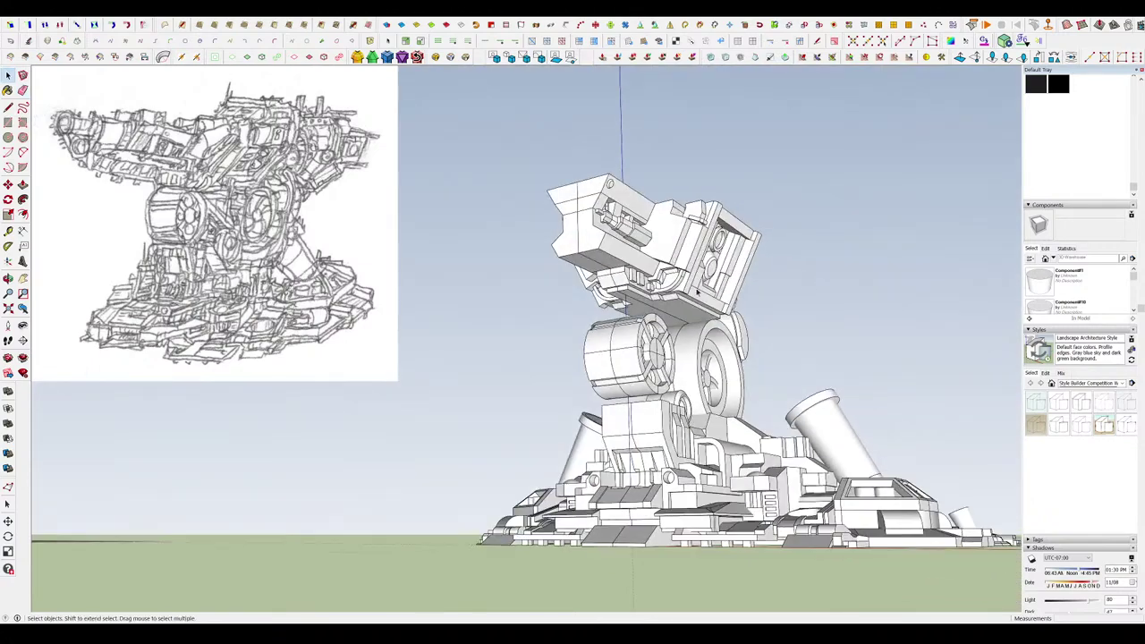
scroll(679, 311, "up", 5)
double_click(680, 312)
middle_click_drag(680, 311, 571, 291)
scroll(694, 302, "up", 3)
left_click(550, 360)
left_click(595, 385)
middle_click_drag(596, 385, 683, 417)
scroll(616, 395, "up", 2)
key("p")
left_click(607, 391)
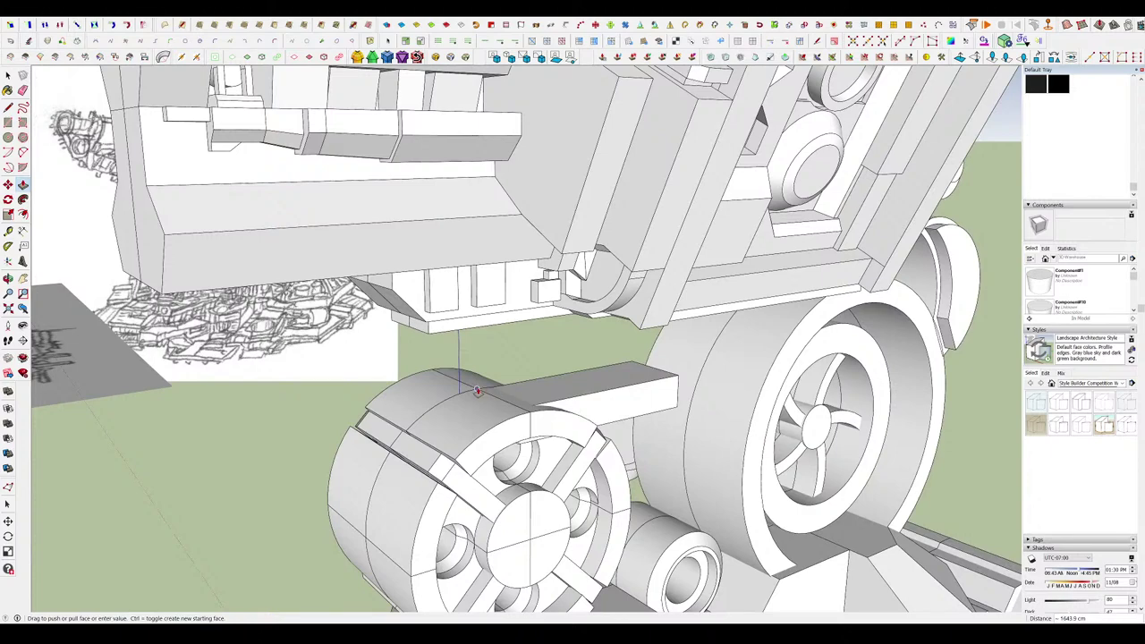
Group the new beam's geometry and open the group for editing.
middle_click_drag(476, 391, 447, 373)
key("space")
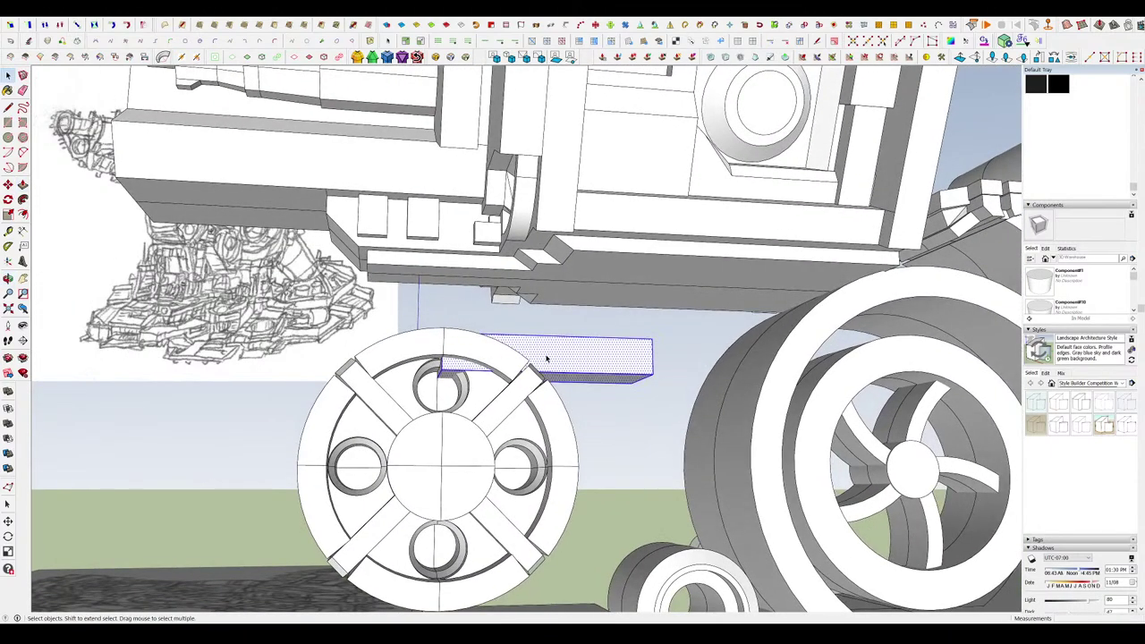
left_click(557, 403)
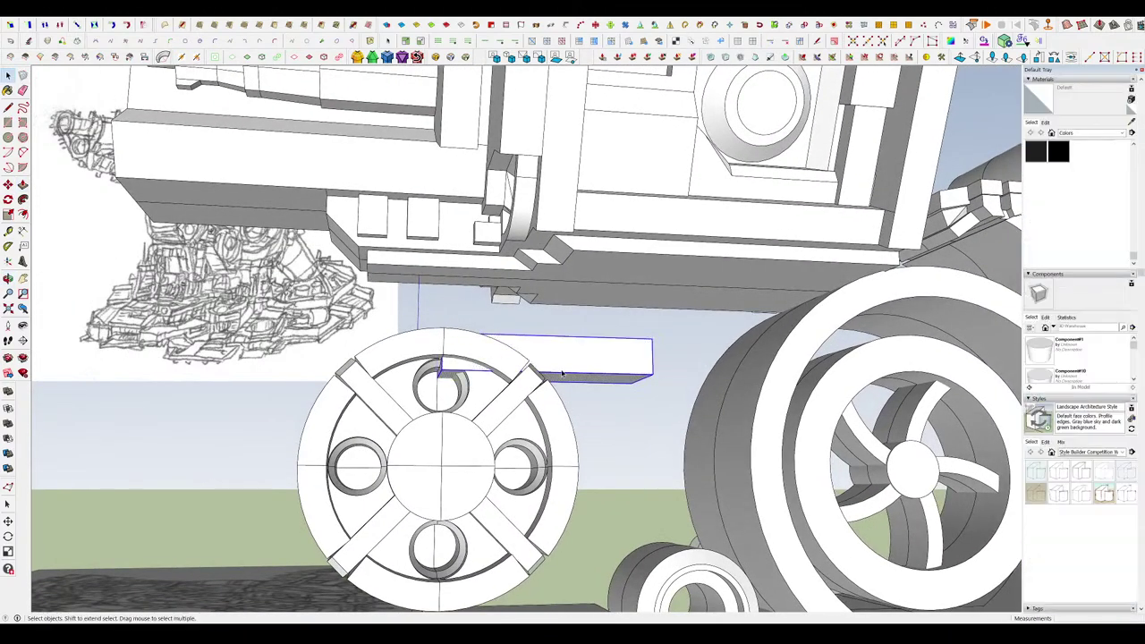
double_click(496, 371)
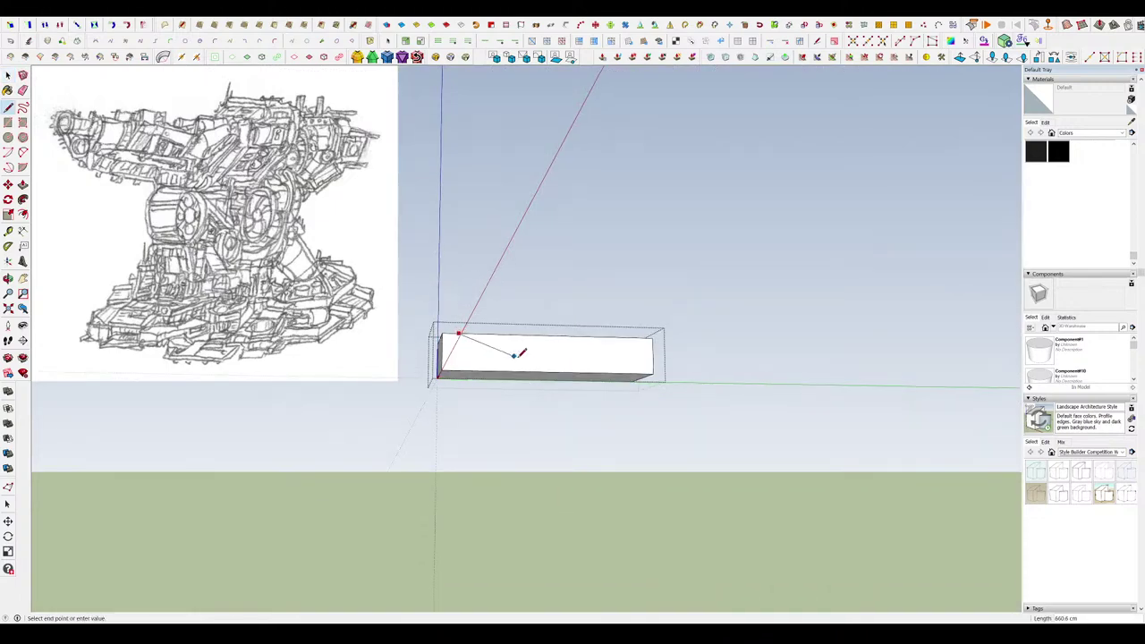
Draw a diagonal line across the beam's drum end and push the cut-off corner through the beam.
left_click(505, 371)
key("p")
middle_click_drag(506, 371, 529, 375)
left_click_drag(467, 358, 537, 368)
middle_click_drag(537, 368, 627, 288)
Lengthen the beam to the large fan wheel's rim and move that end up so the beam slopes.
key("space")
left_click(590, 440)
scroll(647, 271, "down", 6)
scroll(627, 288, "up", 5)
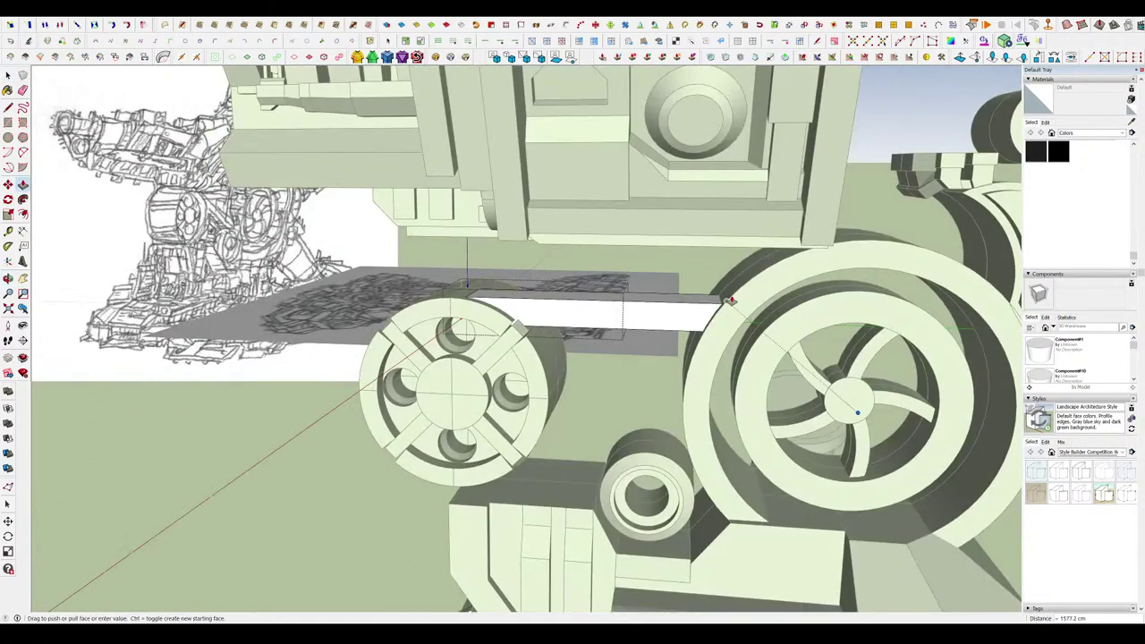
middle_click_drag(730, 301, 758, 261)
key("space")
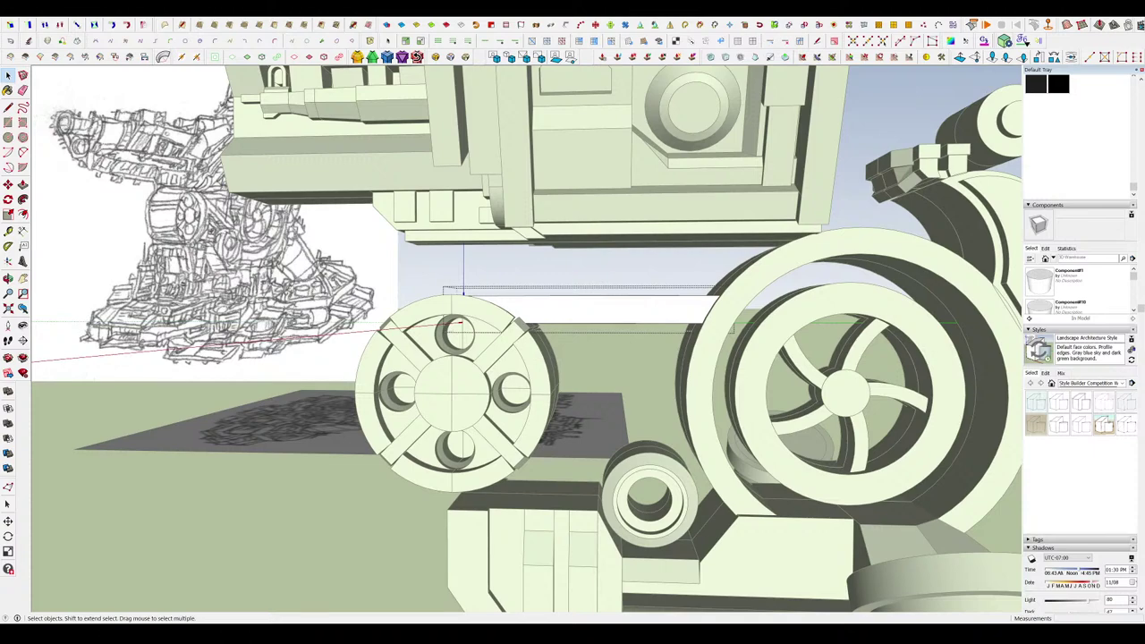
middle_click_drag(475, 517, 663, 267)
scroll(564, 371, "down", 2)
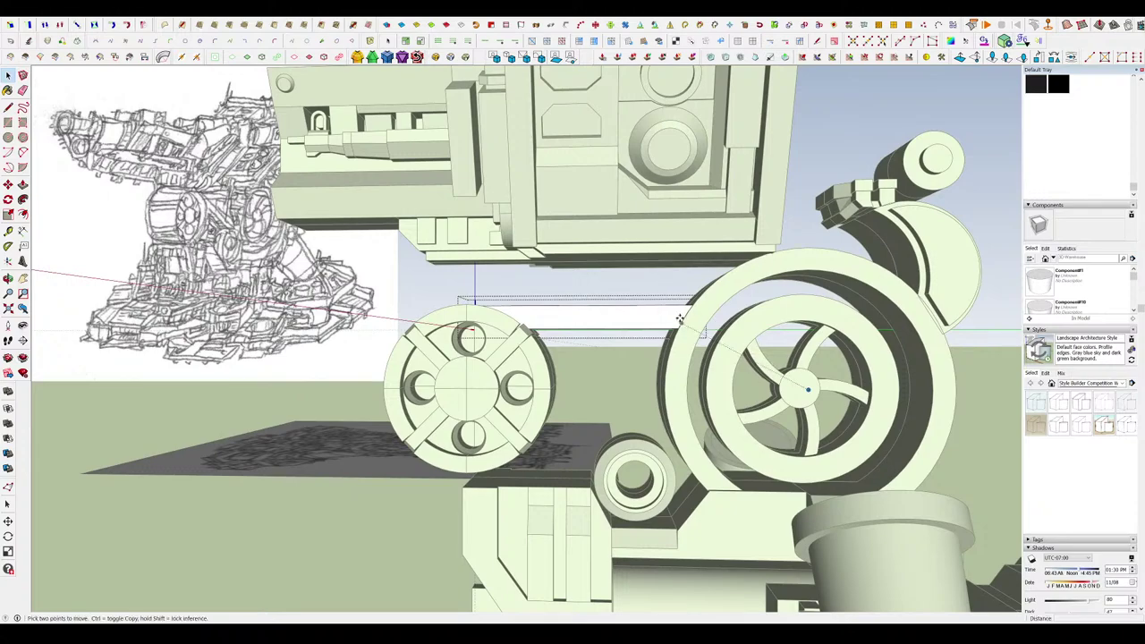
scroll(720, 279, "down", 10)
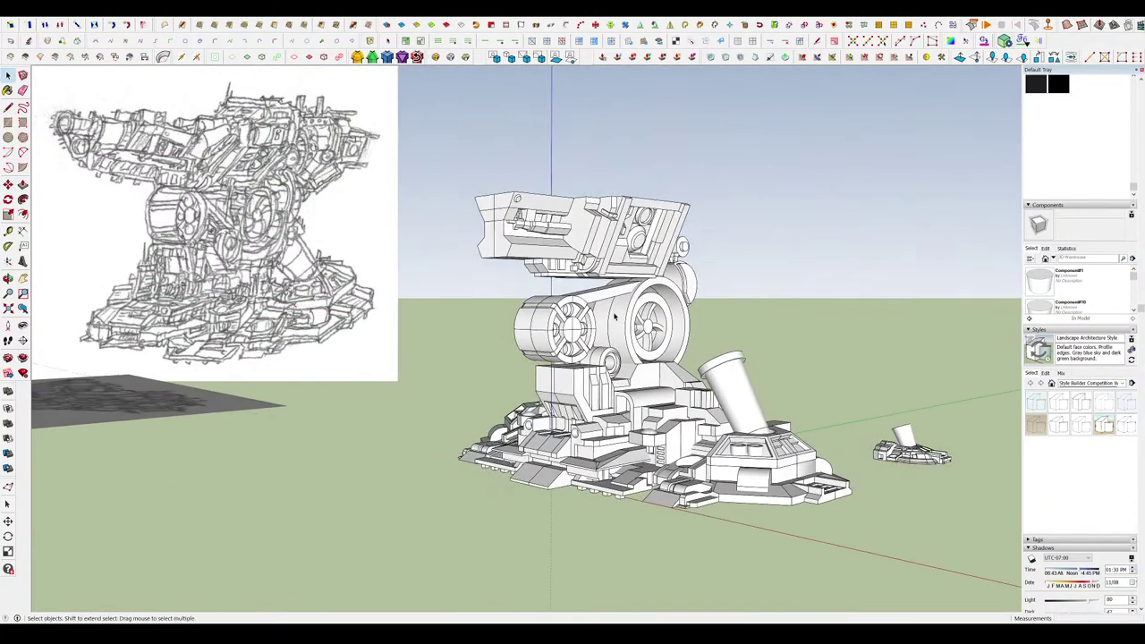
Push the sloping beam's inner side face in by about 459.5 cm to narrow the beam.
scroll(615, 316, "up", 3)
middle_click_drag(614, 315, 691, 458)
scroll(633, 327, "up", 3)
left_click(591, 271)
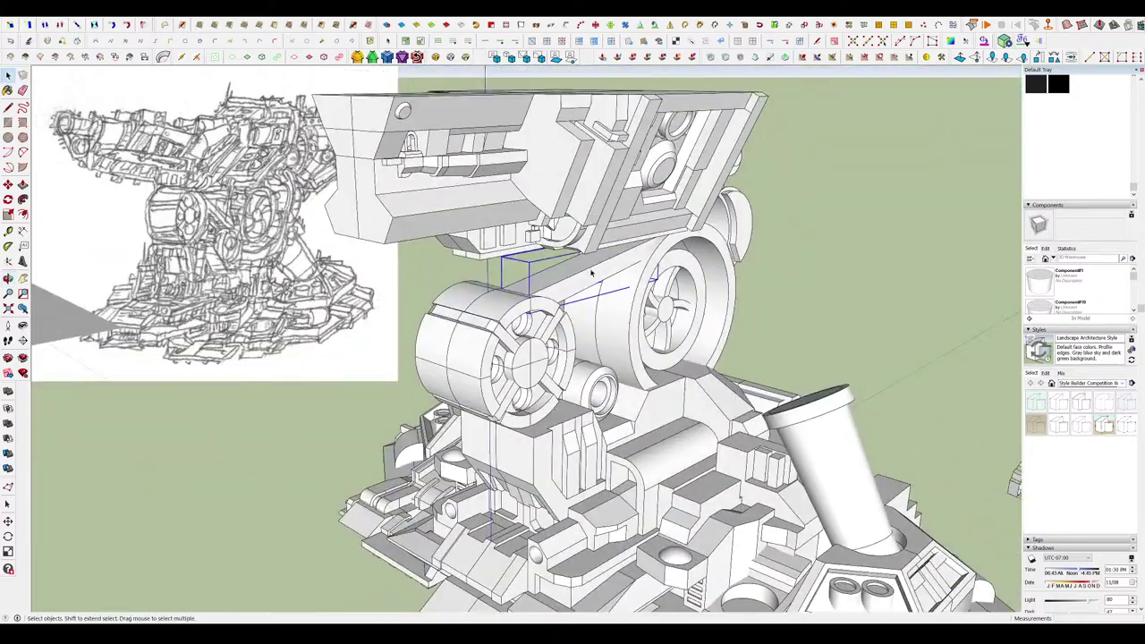
middle_click_drag(590, 271, 821, 250)
double_click(604, 262)
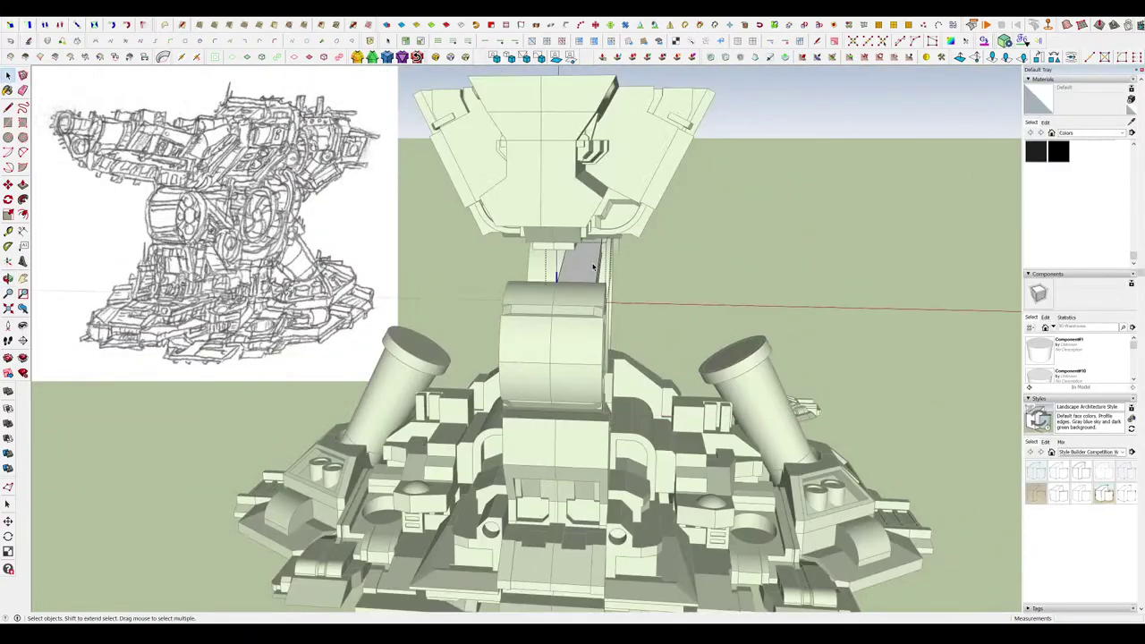
scroll(592, 267, "up", 3)
key("p")
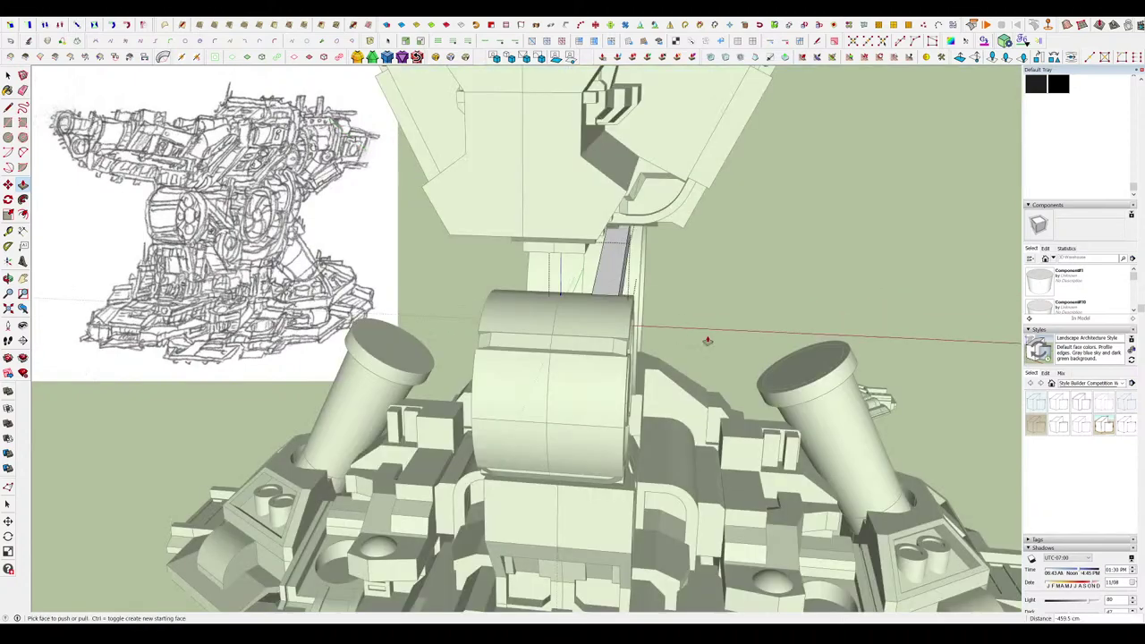
key("space")
Place a mirrored copy of the sloping beam on the opposite side of the drum and fan wheel.
middle_click_drag(707, 341, 532, 358)
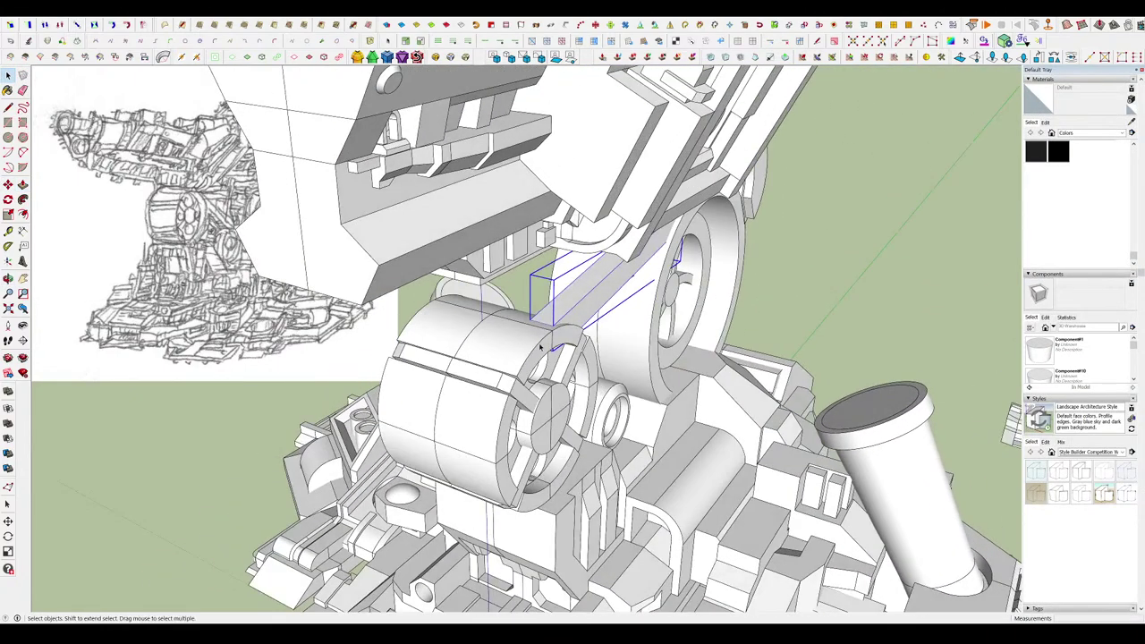
double_click(536, 355)
double_click(632, 354)
middle_click_drag(632, 354, 627, 277)
left_click(767, 290)
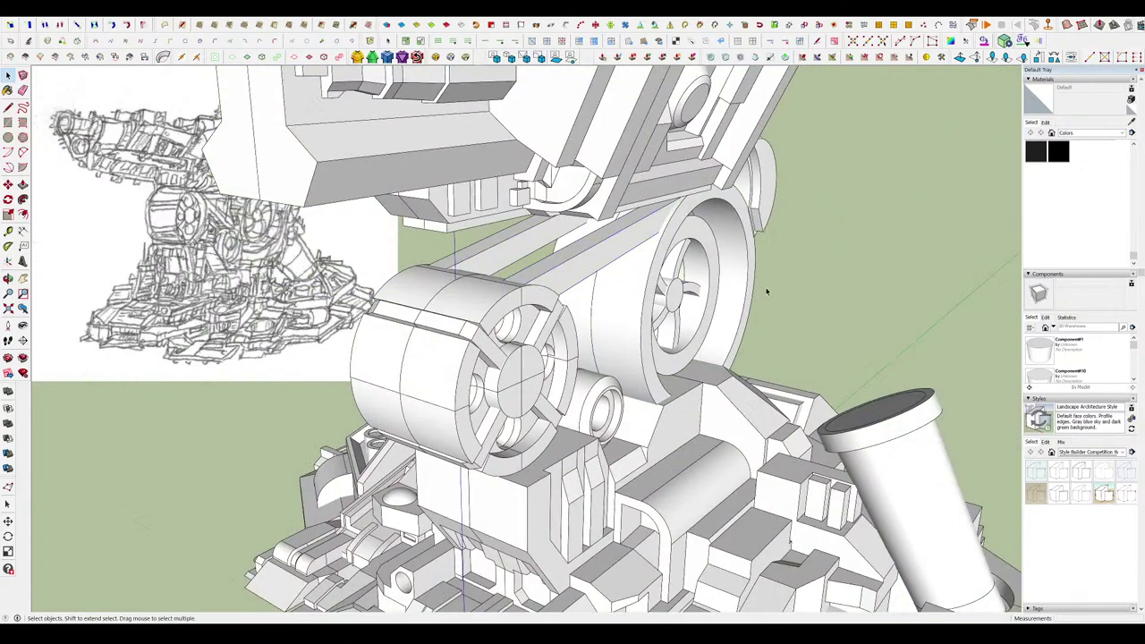
Draw a small upright rectangle beside the lower part of the front drum.
scroll(640, 252, "down", 6)
middle_click_drag(598, 276, 650, 261)
scroll(621, 248, "down", 3)
scroll(652, 259, "up", 3)
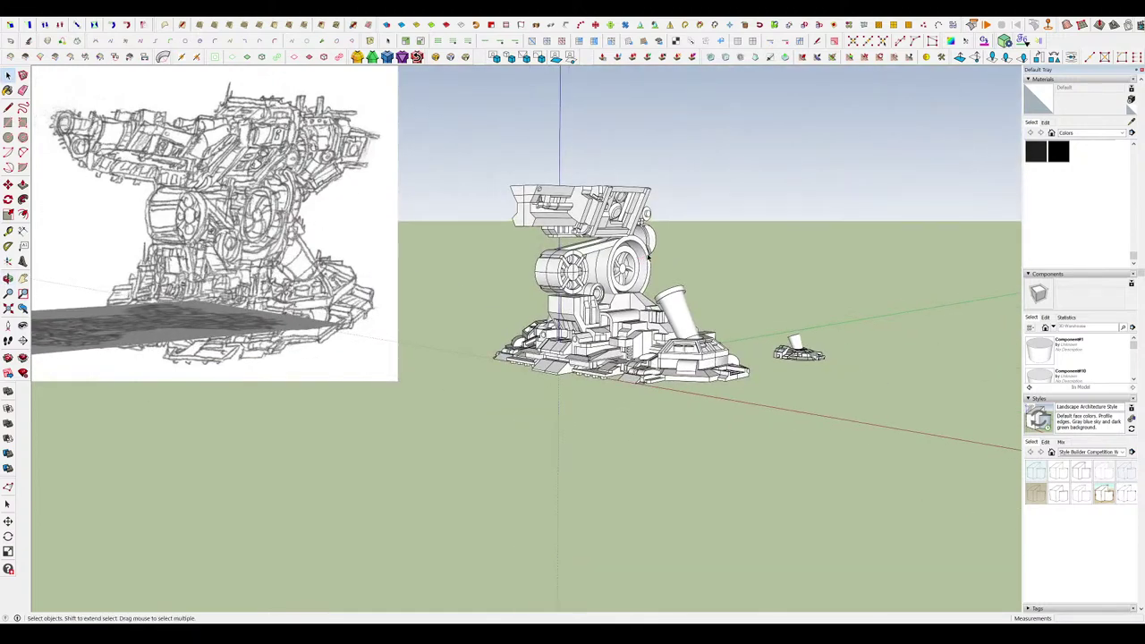
scroll(650, 257, "up", 5)
scroll(512, 301, "up", 1)
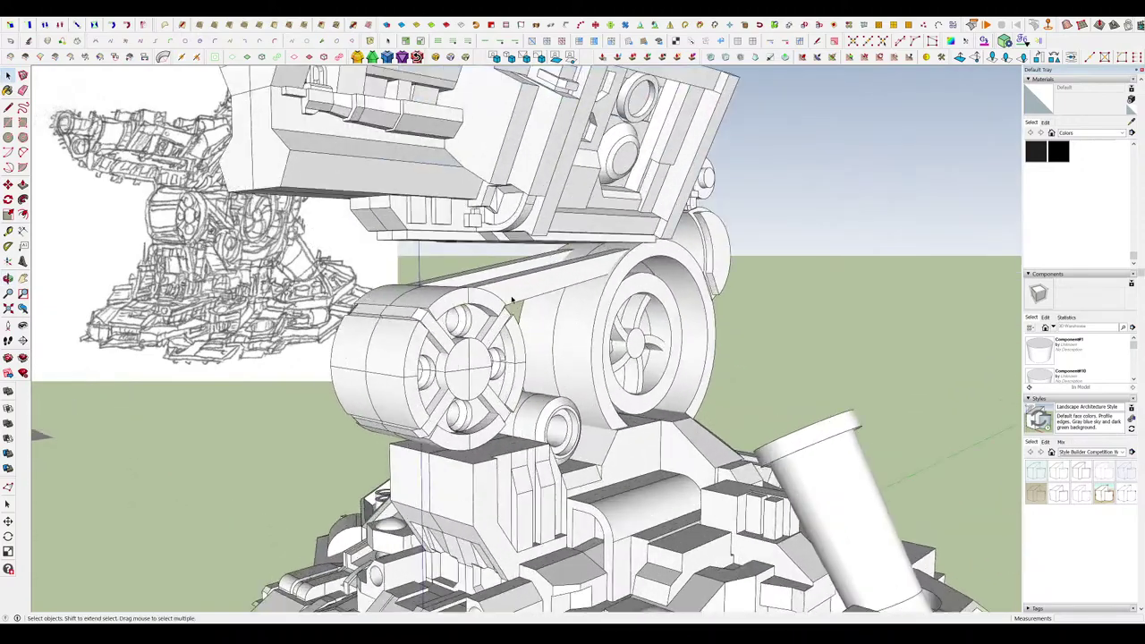
scroll(512, 301, "up", 6)
key("r")
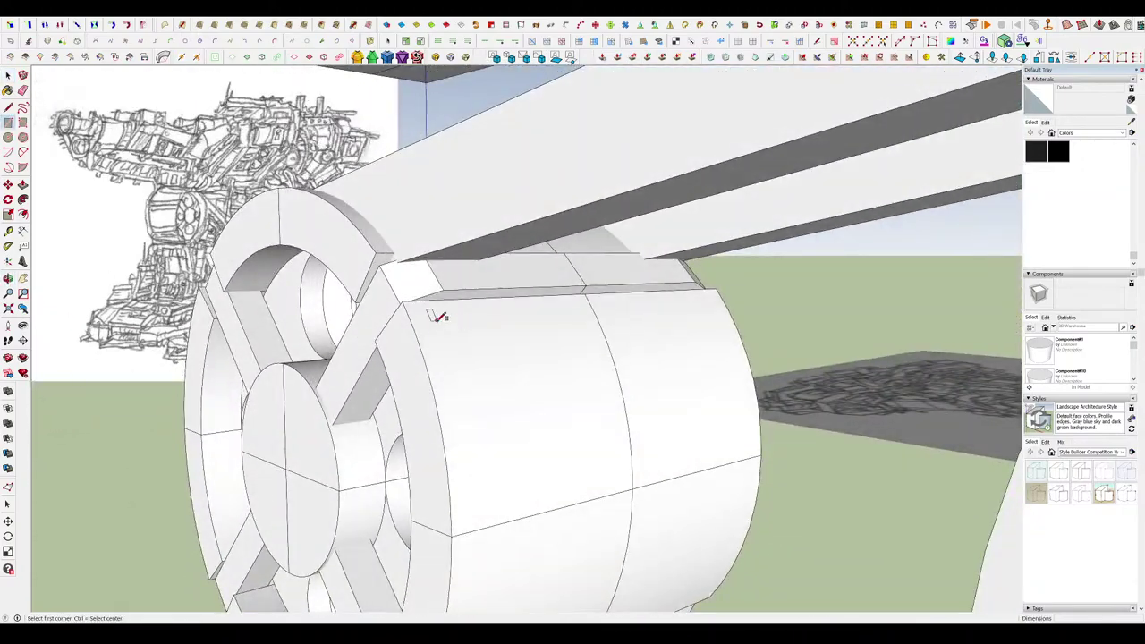
middle_click_drag(438, 317, 291, 431)
left_click(265, 393)
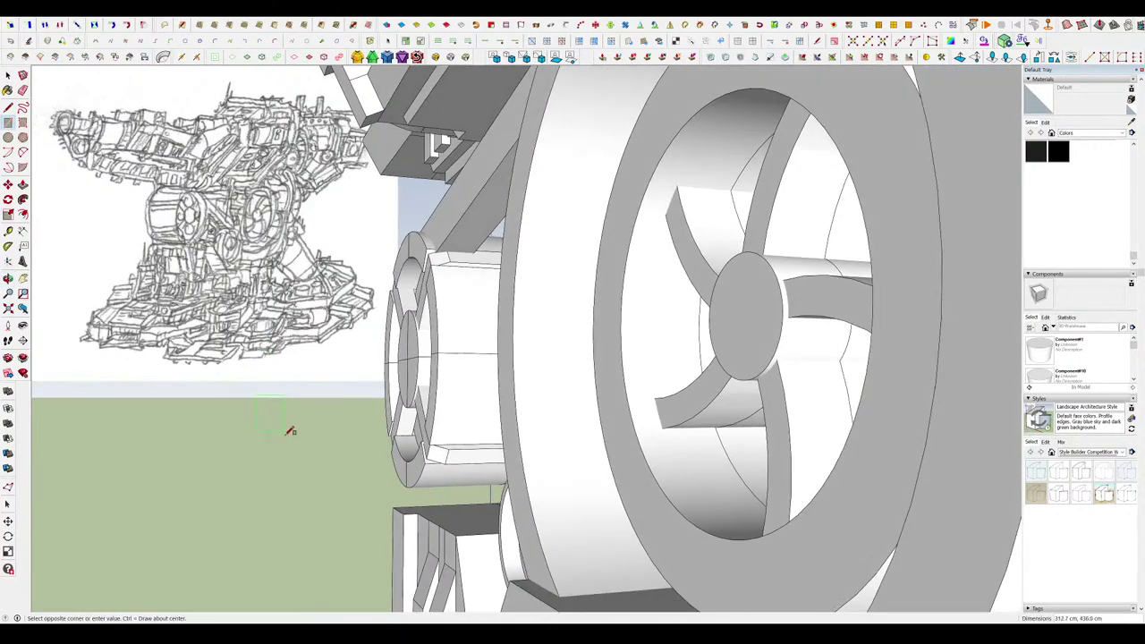
left_click(308, 438)
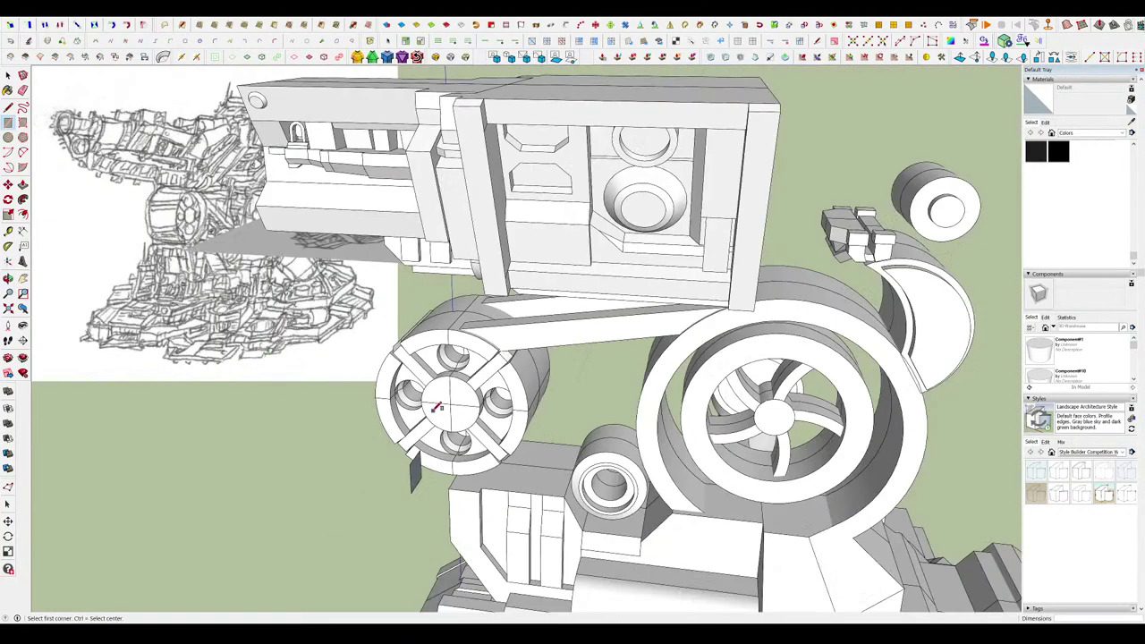
Turn the small rectangle into a grouped box and move it between the front drum and the large fan wheel.
key("space")
left_click(501, 480)
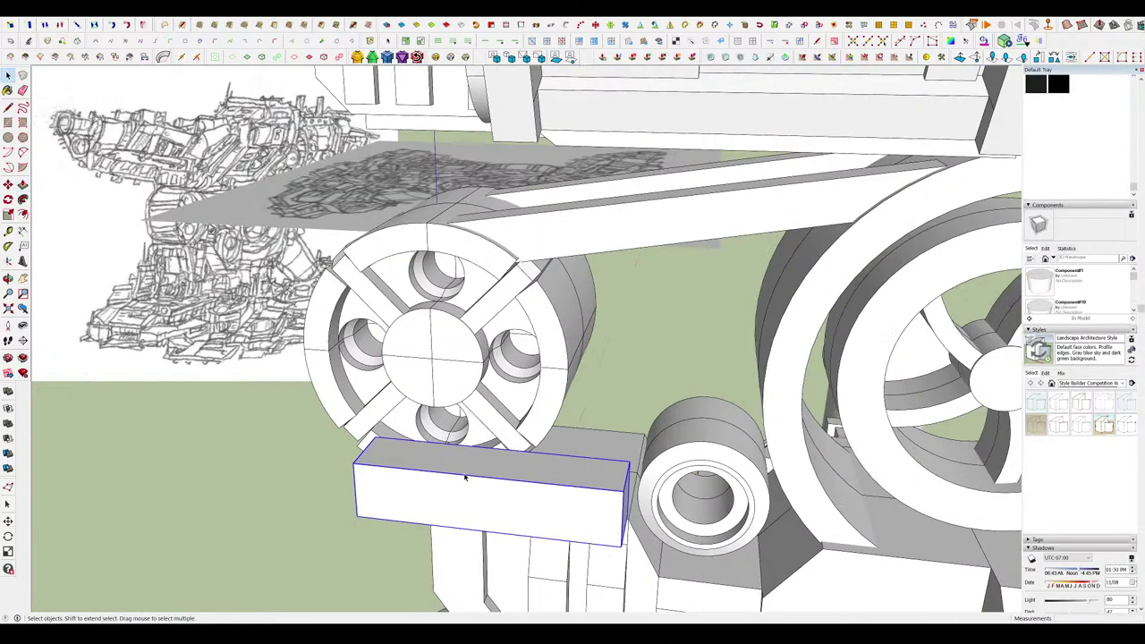
key("m")
left_click(364, 516)
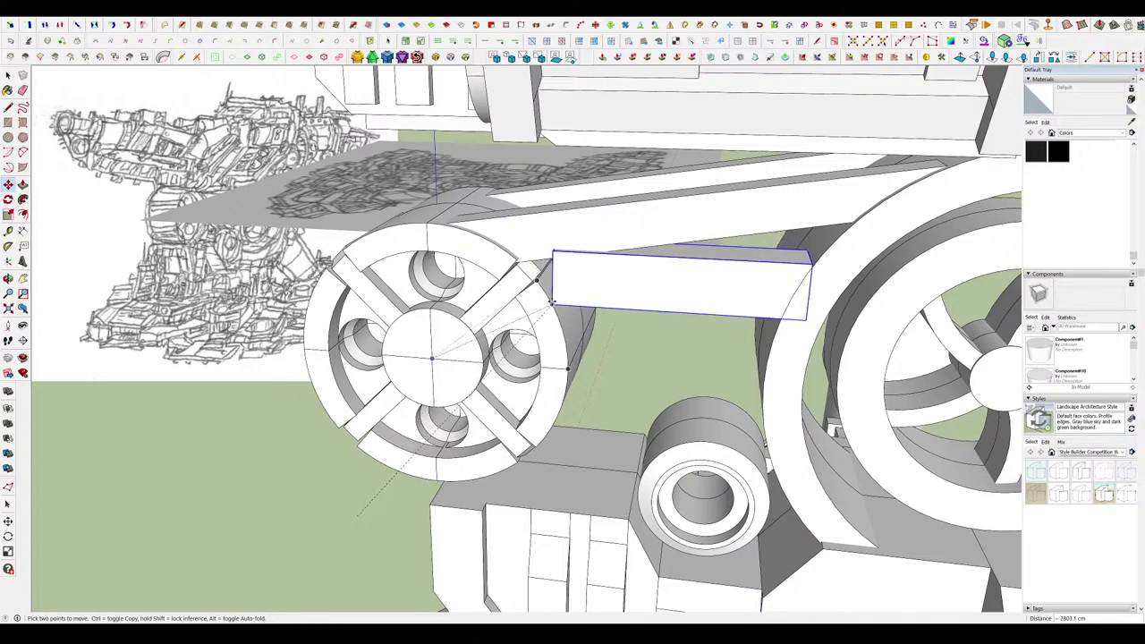
left_click(553, 306)
middle_click_drag(640, 318, 610, 251)
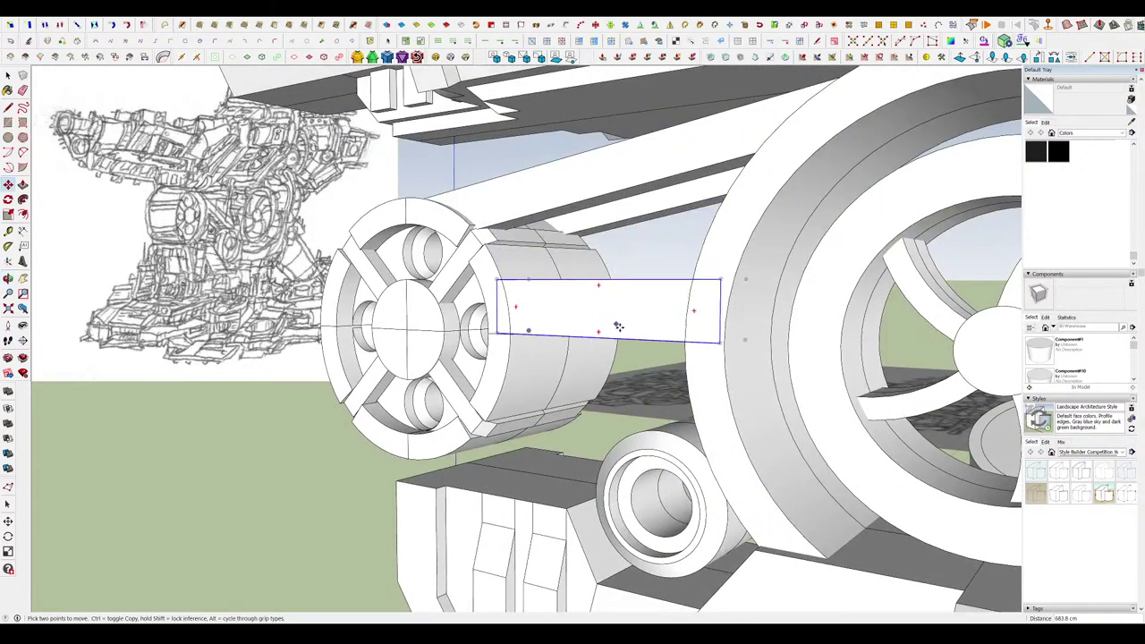
middle_click_drag(617, 326, 831, 373)
Open the box's group and push one of its long faces inward to slim it into a bar.
key("space")
double_click(728, 350)
scroll(831, 373, "up", 4)
key("p")
left_click(657, 251)
left_click(648, 241)
middle_click_drag(647, 241, 664, 210)
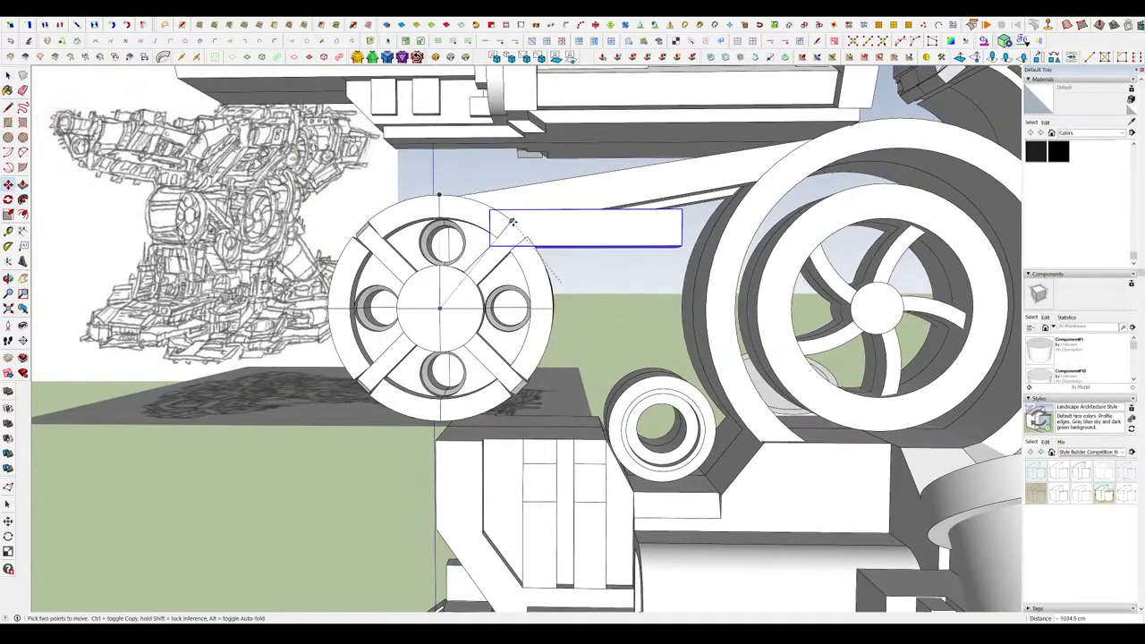
Rotate the bar by -30 degrees and move it so its upper end meets the drum below the sloping beam.
mouse_move(566, 225)
middle_mouse_down()
mouse_move(578, 233)
mouse_move(576, 217)
mouse_move(562, 230)
middle_mouse_up()
scroll(546, 240, "down", 4)
scroll(559, 239, "up", 4)
scroll(660, 241, "up", 3)
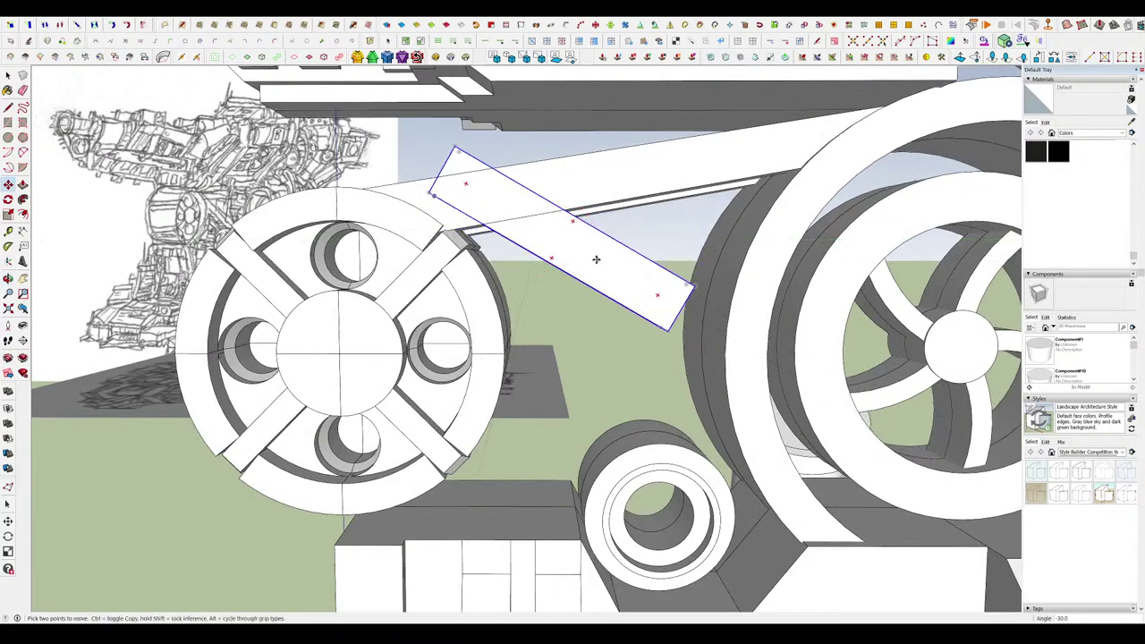
scroll(613, 366, "down", 3)
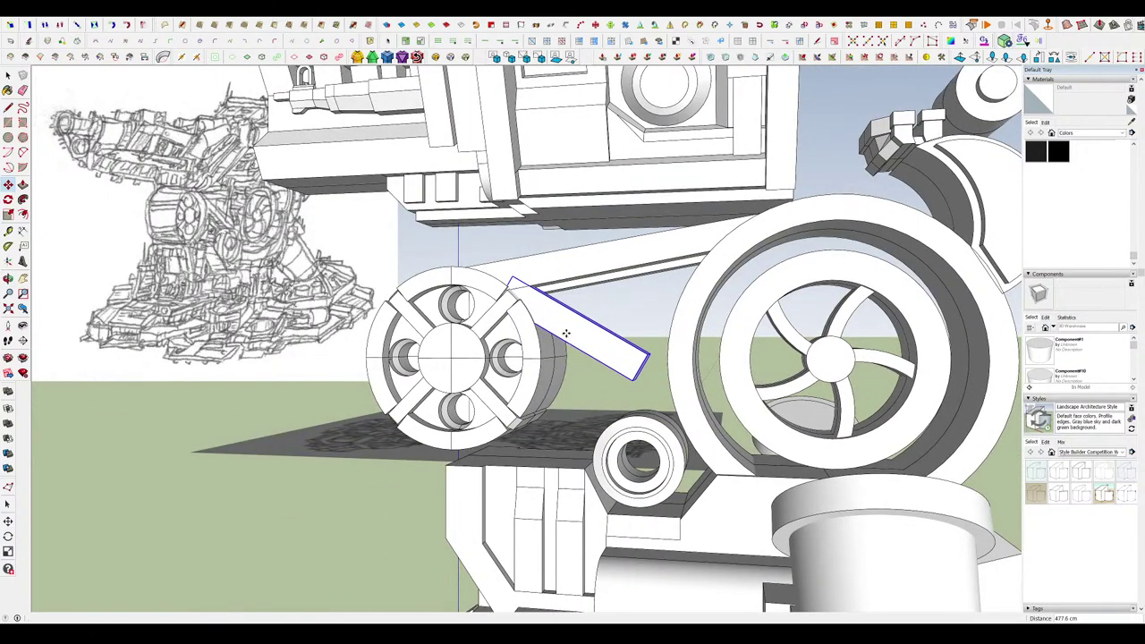
Open the slanted bar's group and push one of its faces to adjust its size beside the drum.
middle_click_drag(567, 333, 381, 399)
scroll(508, 322, "up", 5)
key("space")
double_click(526, 324)
double_click(556, 319)
key("p")
left_click(557, 319)
left_click(560, 317)
Push the slanted bar's remaining faces into line beside the drum, the last by about 4.7 cm, and close the group.
scroll(670, 259, "up", 4)
middle_click_drag(670, 258, 655, 212)
left_click(586, 193)
left_click(570, 186)
left_click(429, 223)
left_click(425, 223)
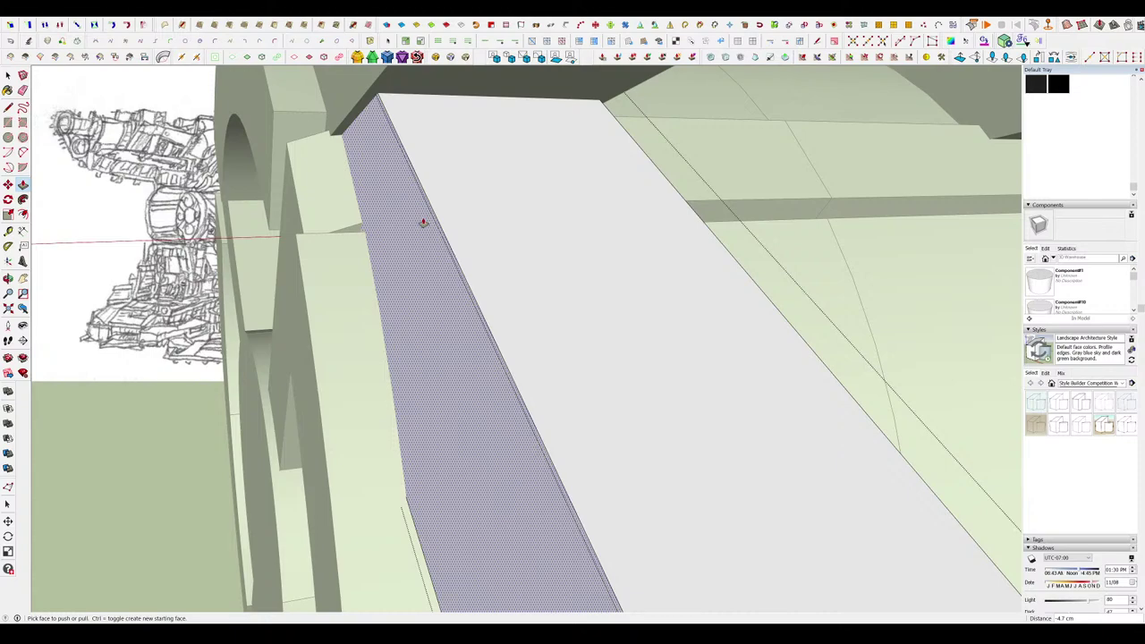
middle_click_drag(429, 238, 563, 263)
scroll(511, 258, "down", 7)
key("space")
left_click(631, 265)
middle_click_drag(631, 264, 751, 302)
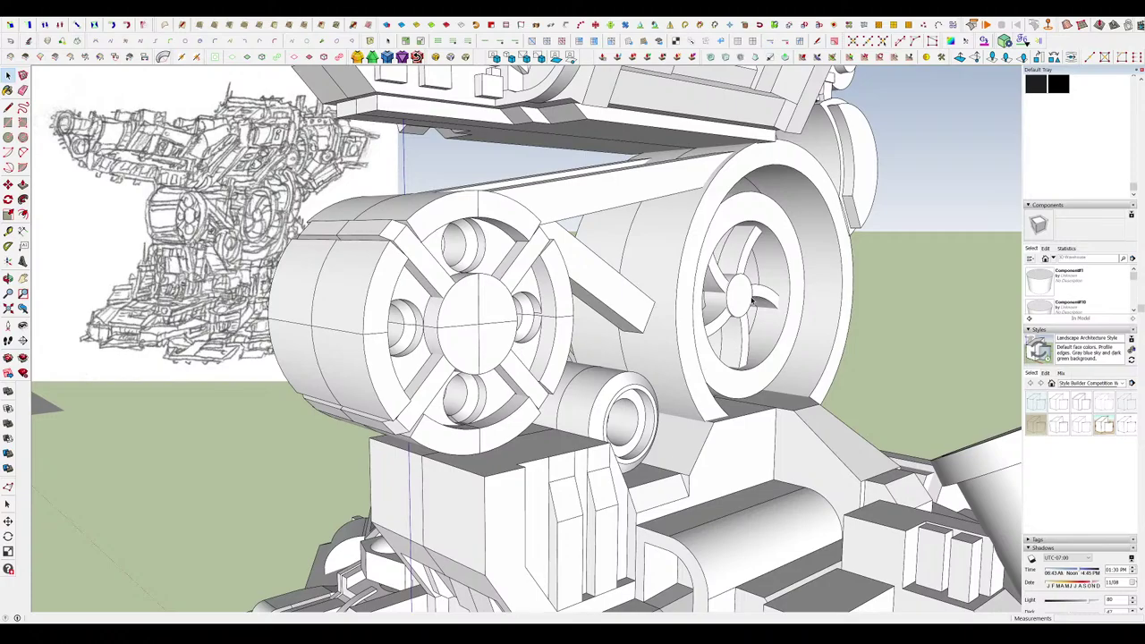
Select the slanted bar beside the drum and rotate it to about a 45-degree slope toward the small cylinder.
middle_click_drag(752, 301, 577, 265)
scroll(596, 312, "up", 3)
double_click(595, 312)
scroll(572, 304, "down", 5)
scroll(640, 309, "up", 3)
left_click(580, 333)
scroll(577, 267, "up", 3)
key("m")
left_click(642, 331)
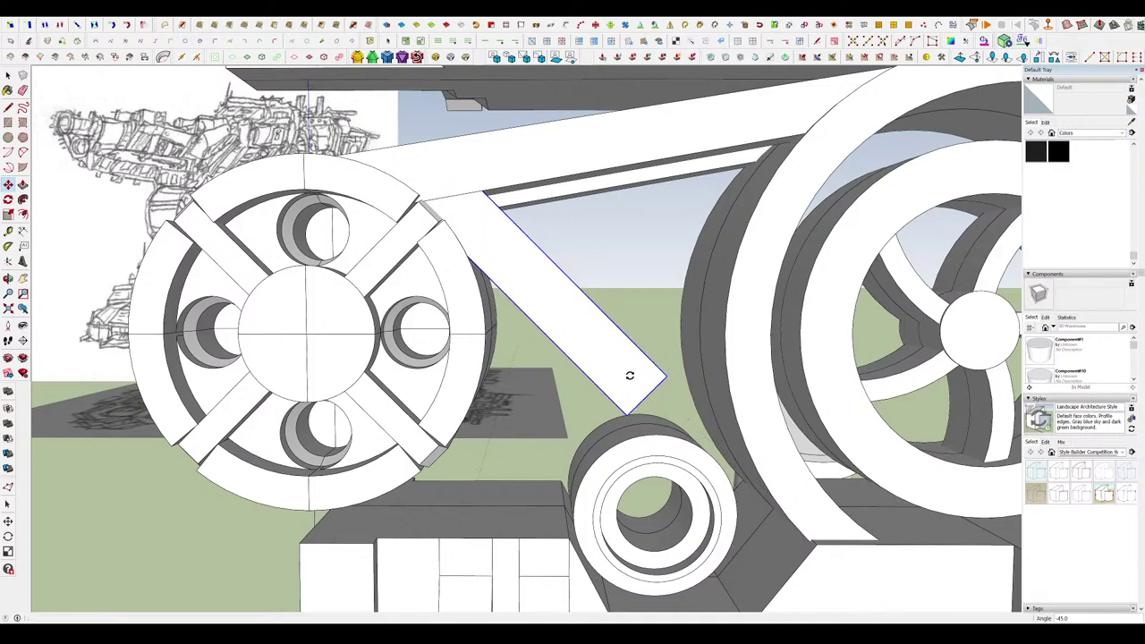
Open the slanted bar's group and pull its lower end face out by about 919.8 cm, toward the fan wheel's rim.
scroll(630, 376, "down", 3)
middle_click_drag(629, 376, 585, 328)
key("m")
scroll(639, 323, "up", 3)
key("space")
double_click(594, 306)
key("p")
left_click_drag(614, 327, 789, 490)
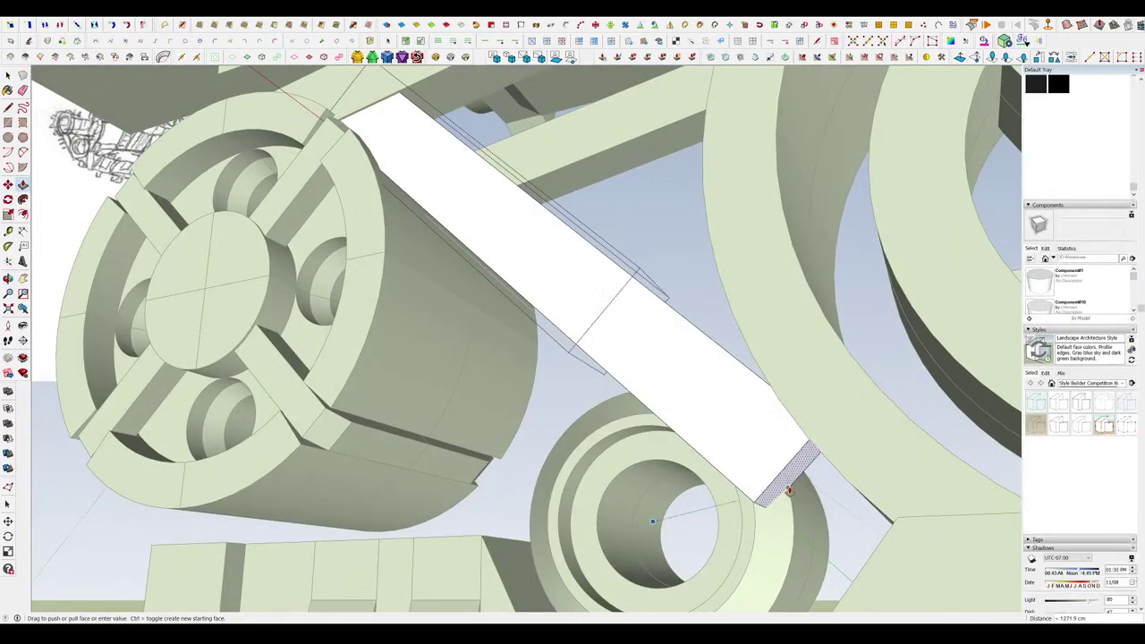
left_click(715, 466)
scroll(716, 458, "down", 4)
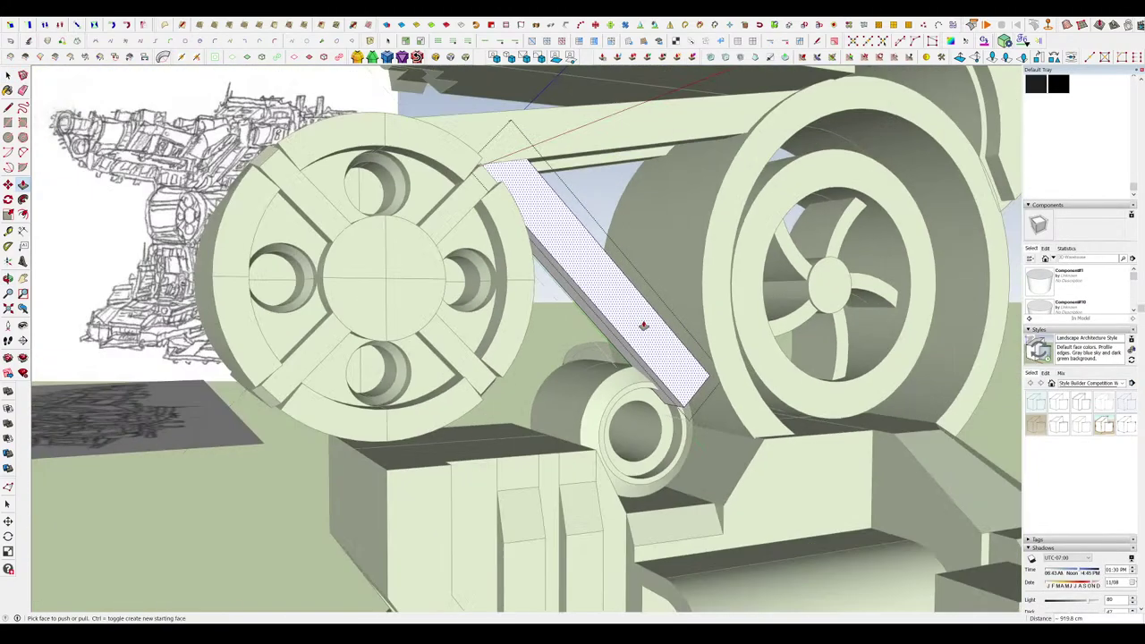
Close the slanted bar's group and transfer the bar into the fan wheel's group.
middle_click_drag(641, 325, 697, 256)
key("space")
left_click(689, 261)
scroll(642, 282, "down", 4)
scroll(641, 281, "down", 3)
scroll(585, 278, "up", 7)
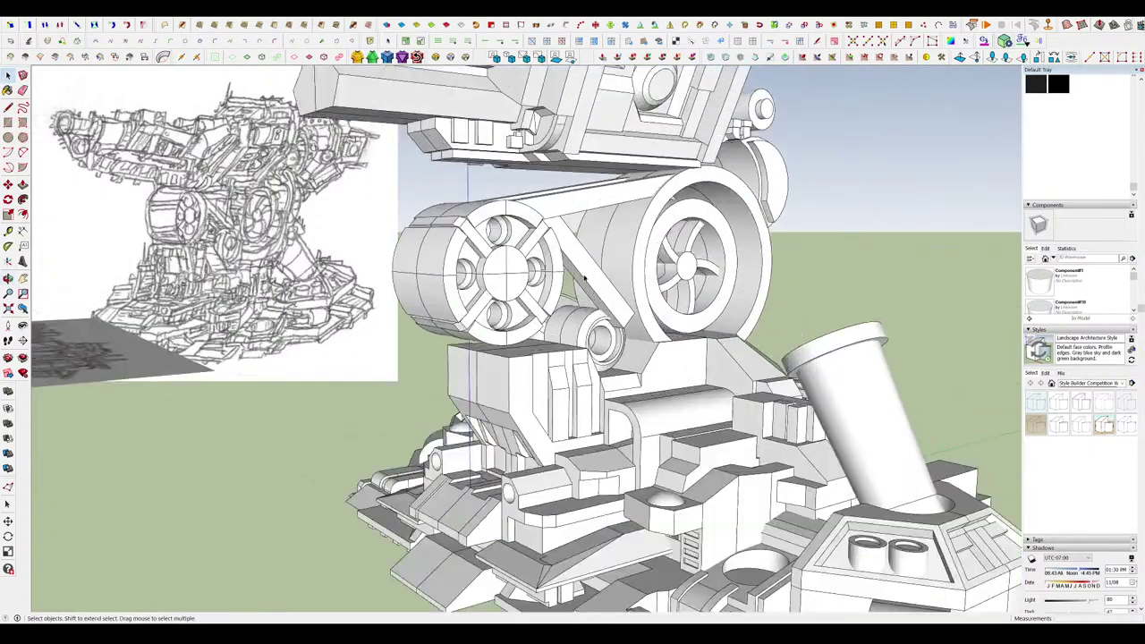
scroll(585, 278, "up", 3)
left_click(599, 280)
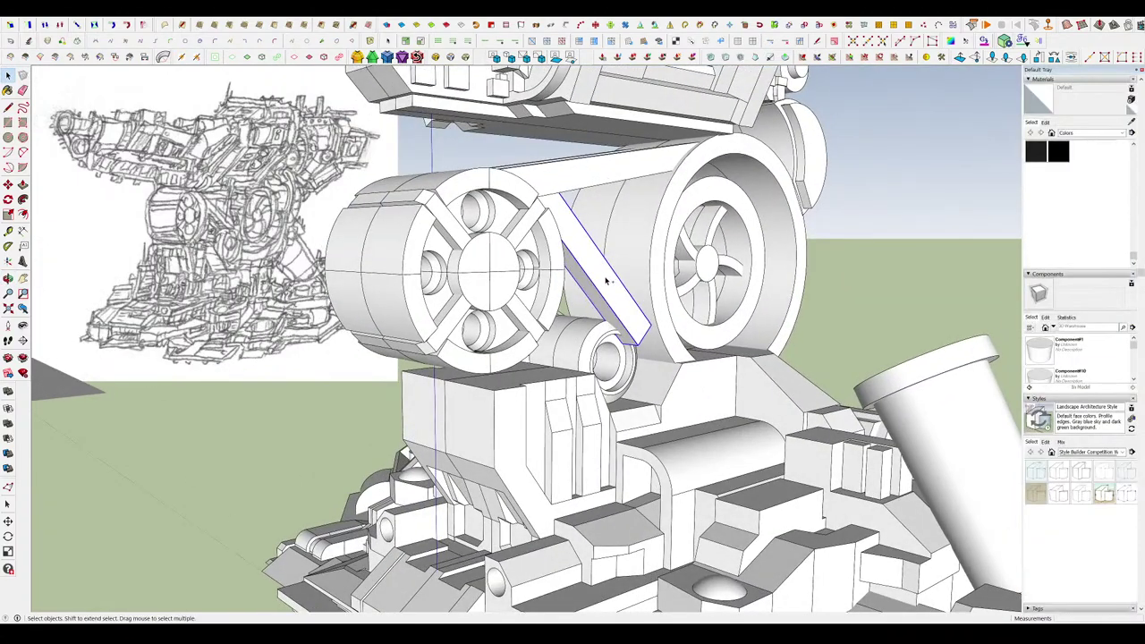
key("Delete")
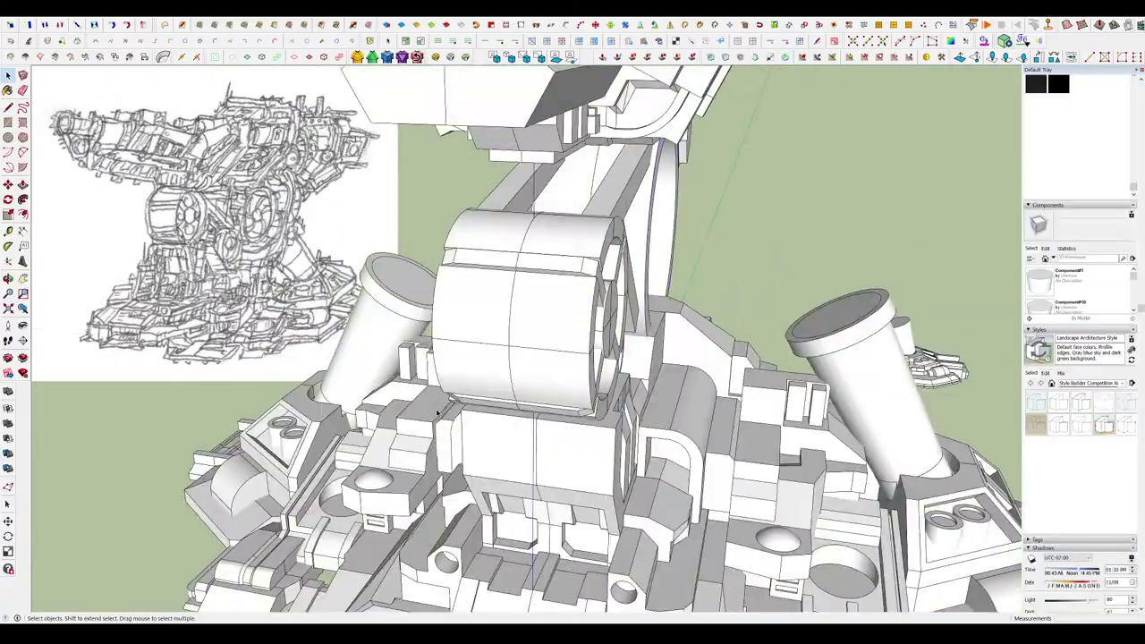
Examine the slanted bar between the drum and the fan wheel from the front, from afar and inside its group.
middle_click_drag(437, 412, 80, 327)
scroll(559, 332, "down", 3)
scroll(559, 332, "down", 8)
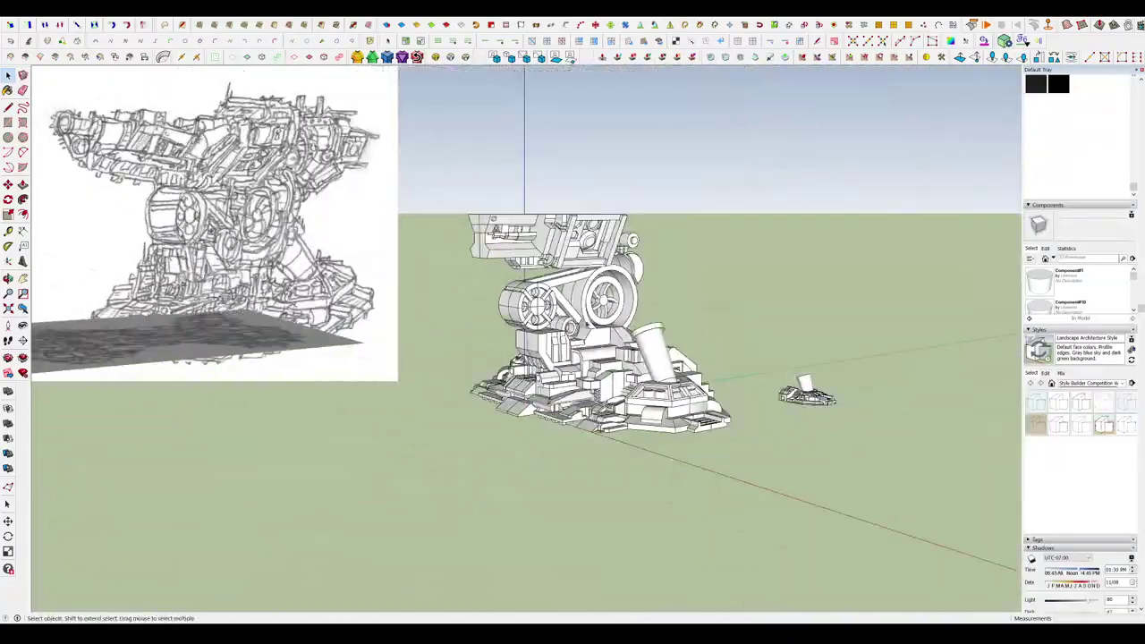
scroll(555, 345, "up", 7)
mouse_move(554, 358)
middle_mouse_down()
mouse_move(542, 322)
mouse_move(544, 378)
middle_mouse_up()
scroll(544, 377, "up", 3)
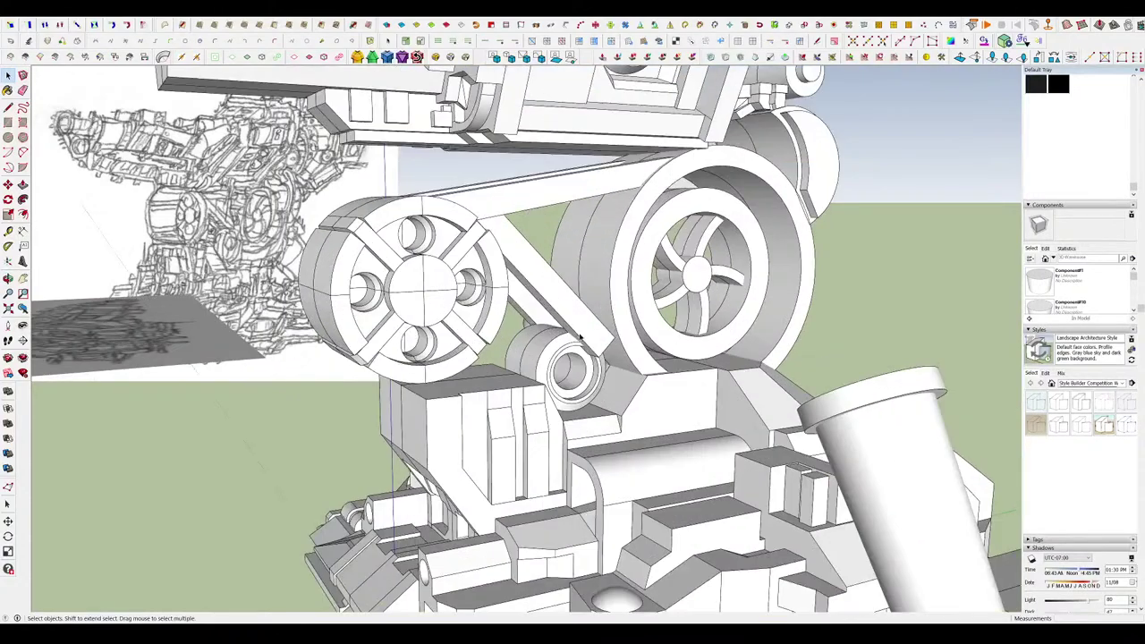
mouse_move(587, 320)
middle_mouse_down()
mouse_move(580, 334)
mouse_move(678, 445)
middle_mouse_up()
double_click(585, 340)
scroll(585, 350, "up", 5)
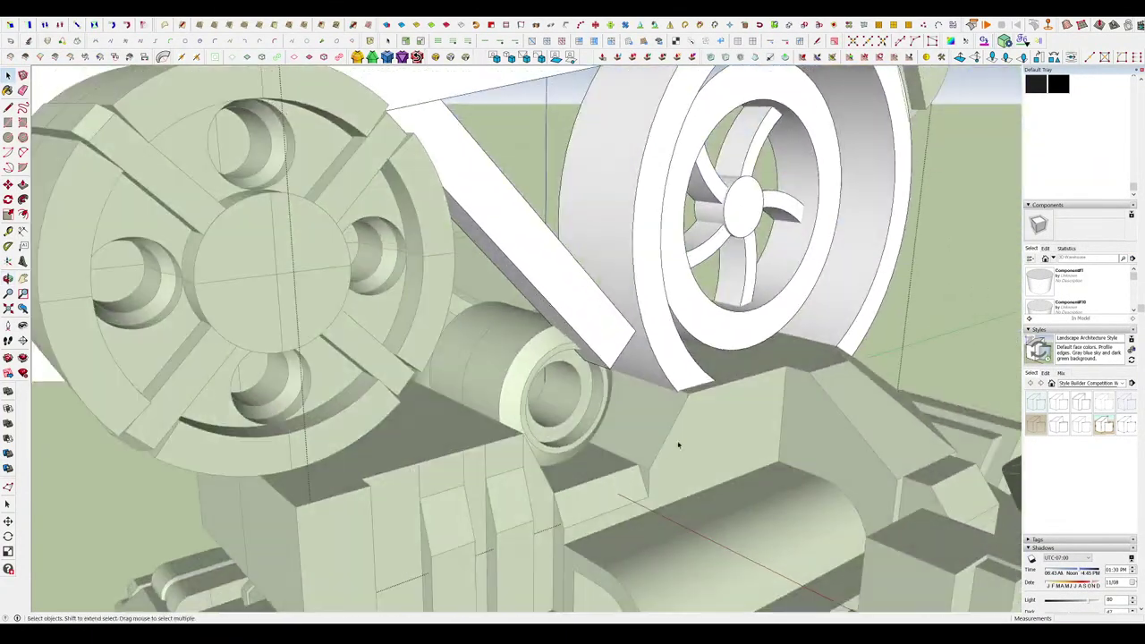
scroll(512, 332, "down", 5)
scroll(512, 331, "down", 3)
Open the small cylinder's group under the slanted bar, select its geometry and move it outward along its axis.
middle_click_drag(512, 331, 511, 465)
left_click(511, 465)
scroll(534, 338, "up", 7)
double_click(528, 320)
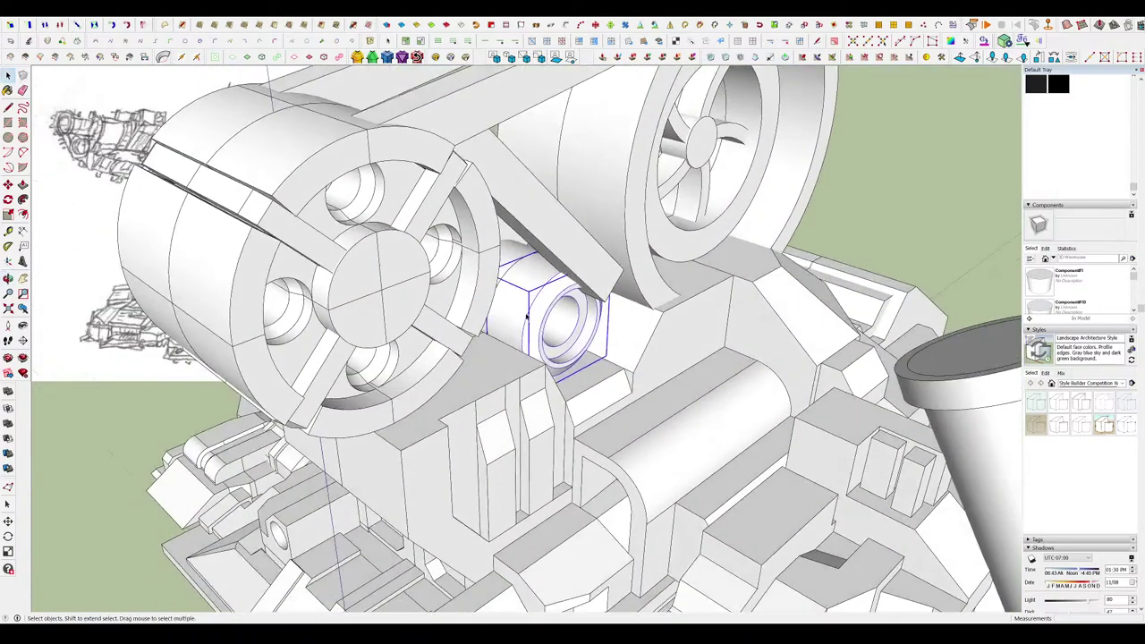
left_click(529, 320)
triple_click(529, 320)
double_click(528, 309)
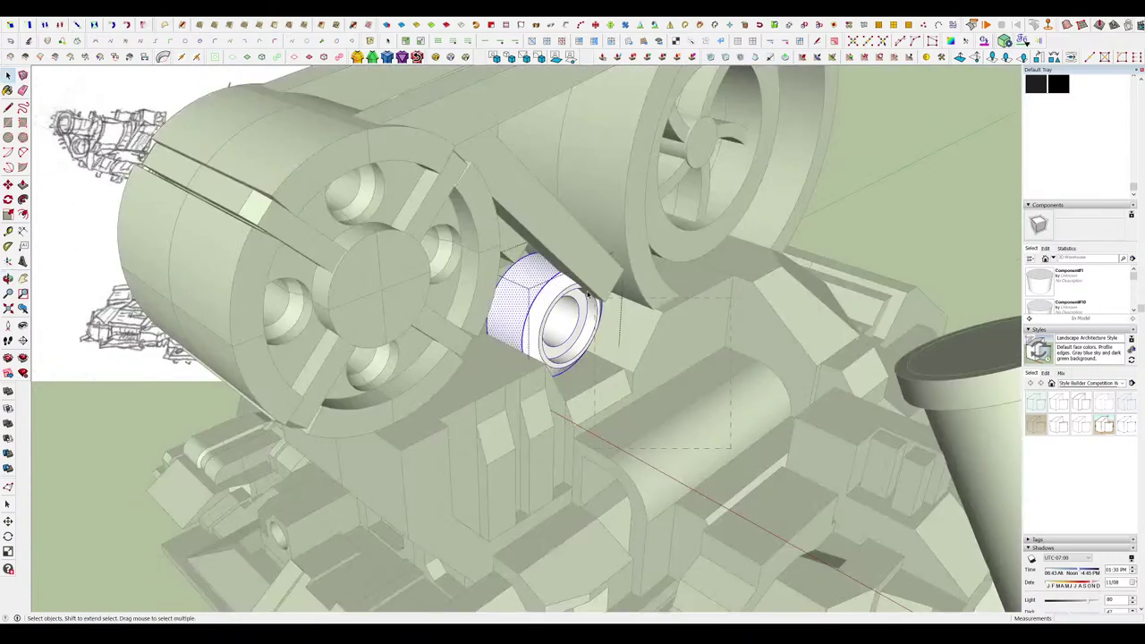
triple_click(588, 294)
key("m")
left_click(542, 299)
left_click(564, 309)
Select the edges at the small cylinder's inner end and move them to adjust its length, then close the group.
middle_click_drag(564, 309, 703, 315)
key("space")
left_click(438, 200)
scroll(582, 311, "up", 3)
double_click(587, 310)
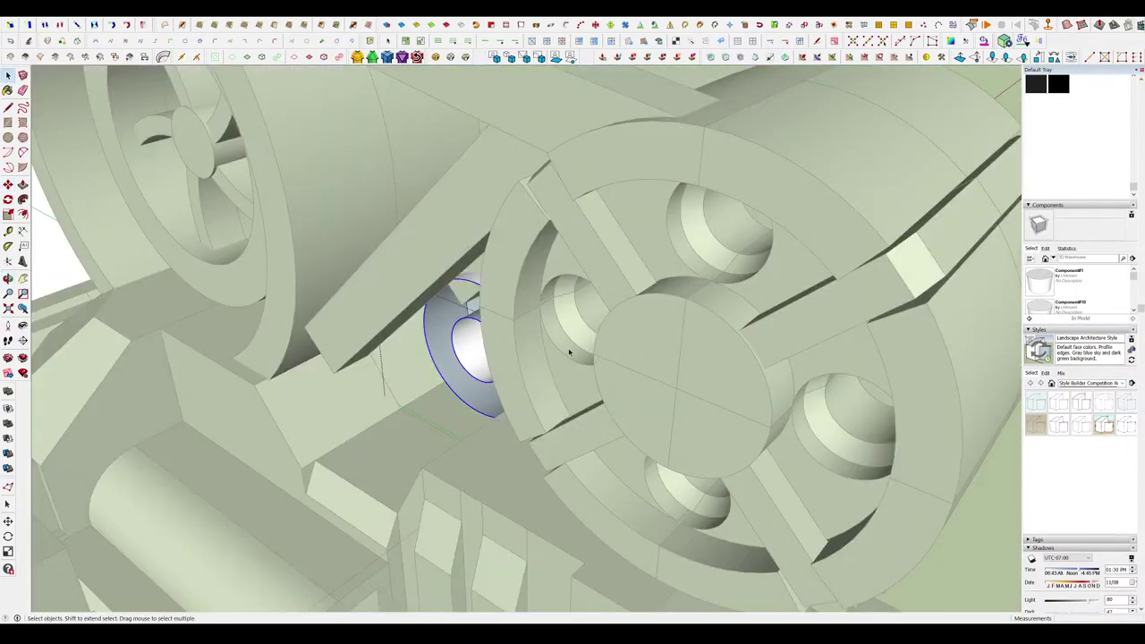
scroll(473, 364, "up", 5)
key("m")
left_click(458, 449)
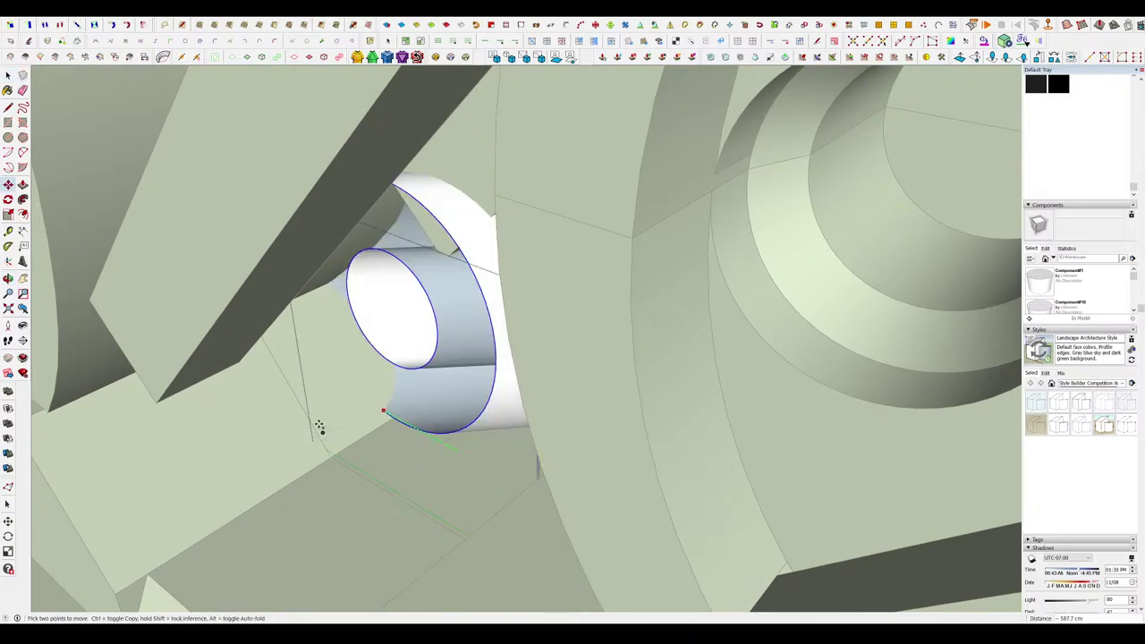
left_click(329, 455)
key("space")
scroll(461, 368, "down", 5)
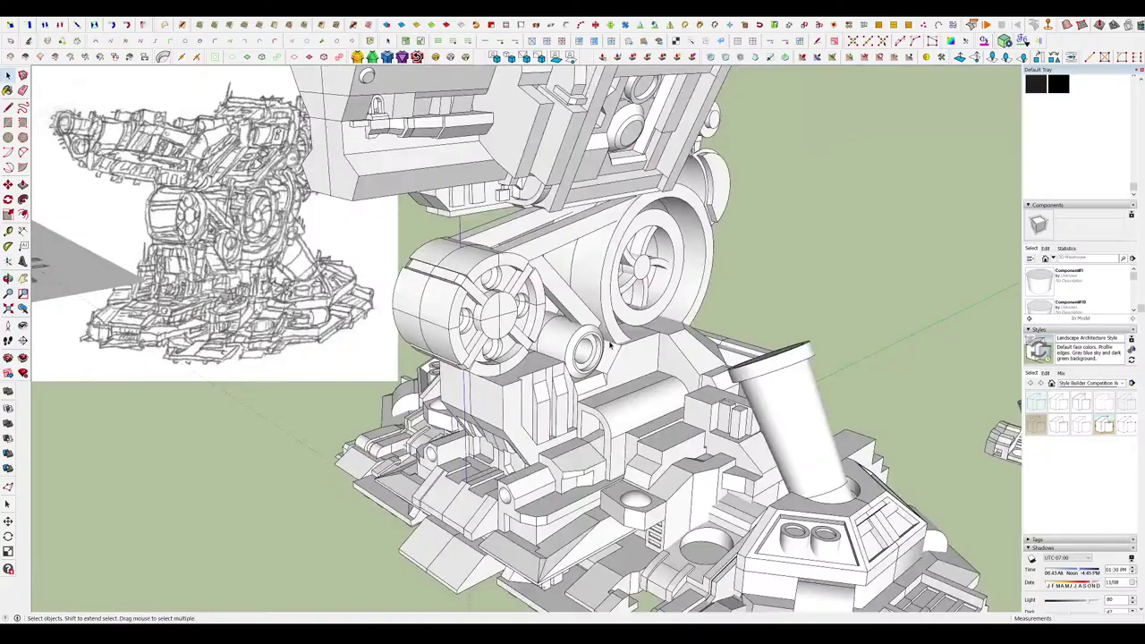
Examine the drum, link bars and fan wheel from several angles against the reference sketch.
middle_click_drag(610, 346, 553, 278)
scroll(595, 307, "up", 3)
scroll(553, 278, "down", 5)
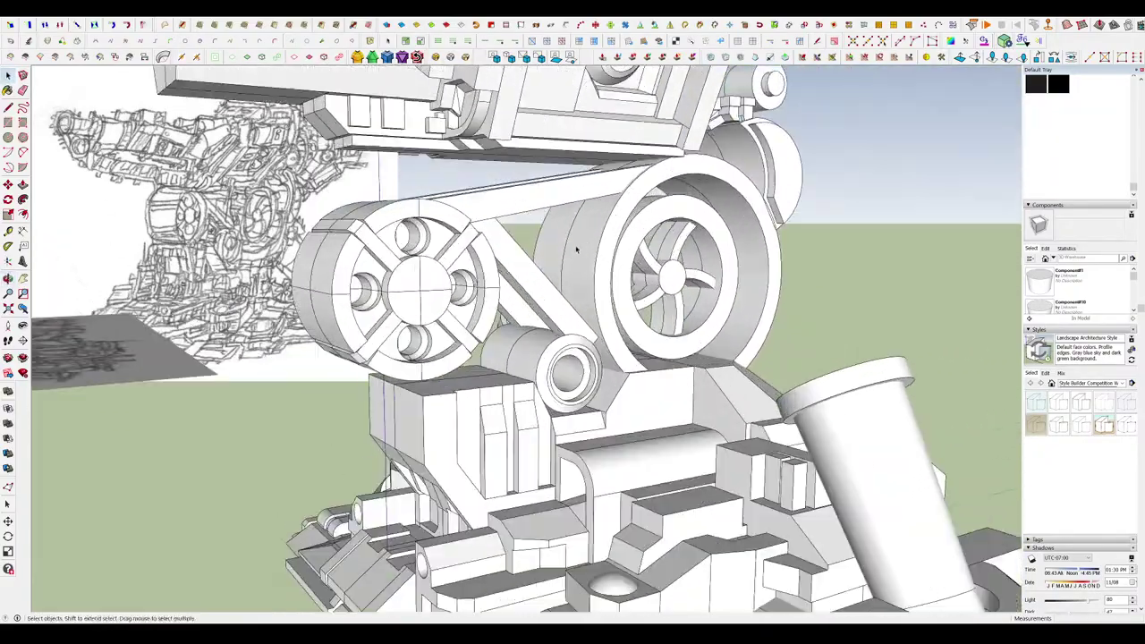
middle_click_drag(577, 250, 650, 256)
scroll(650, 257, "down", 8)
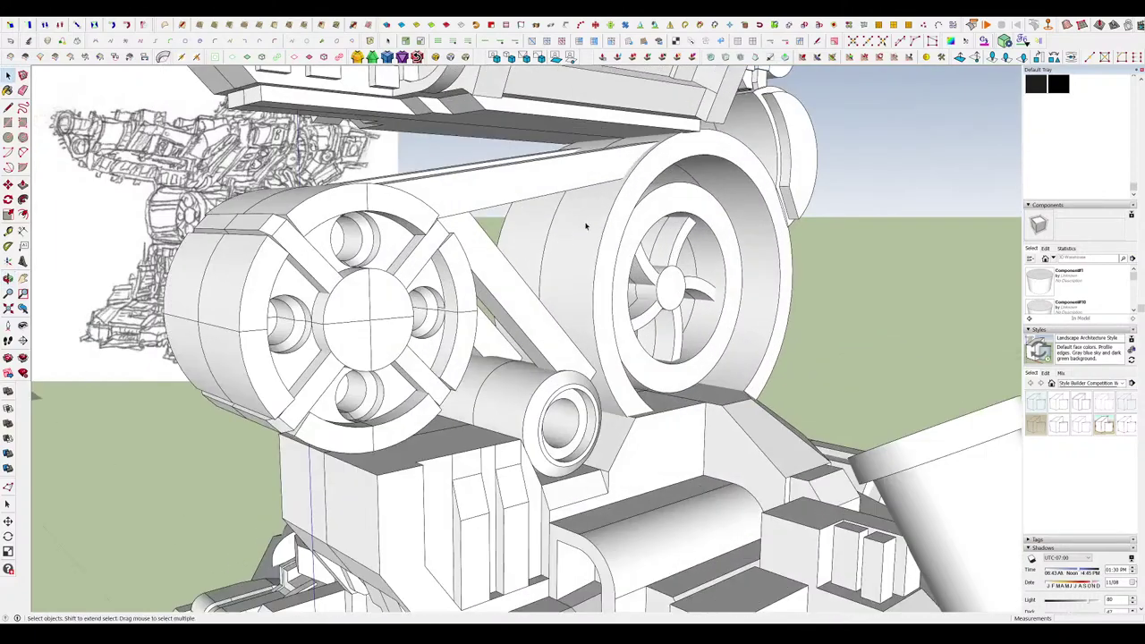
scroll(709, 211, "up", 2)
scroll(709, 211, "up", 2)
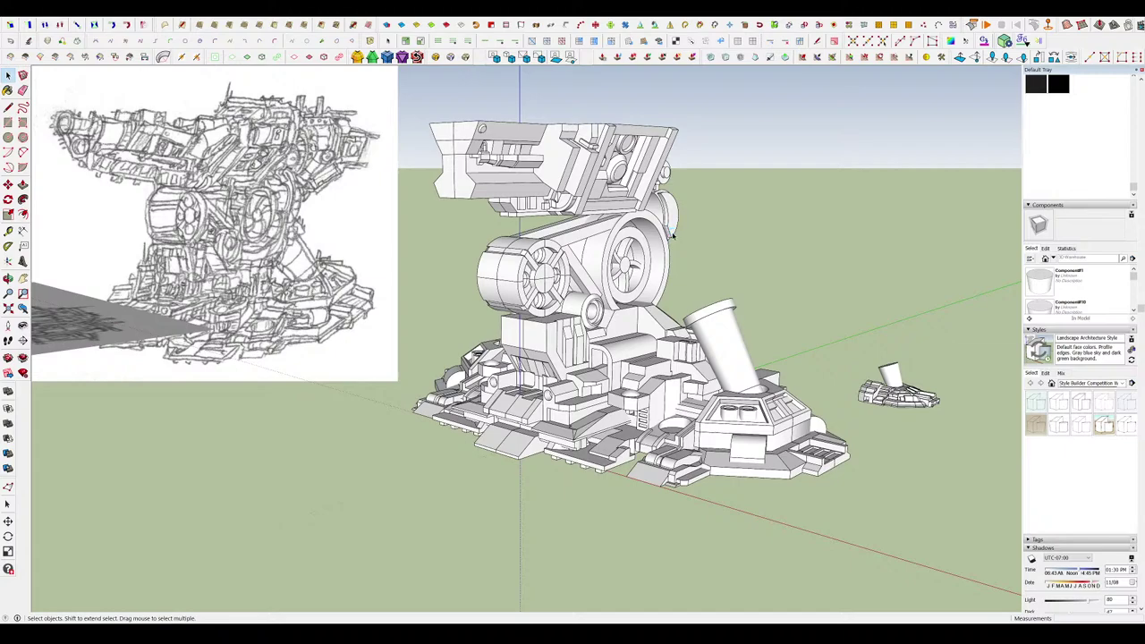
middle_click_drag(664, 235, 529, 268)
scroll(659, 202, "up", 4)
scroll(662, 235, "down", 3)
scroll(680, 228, "up", 2)
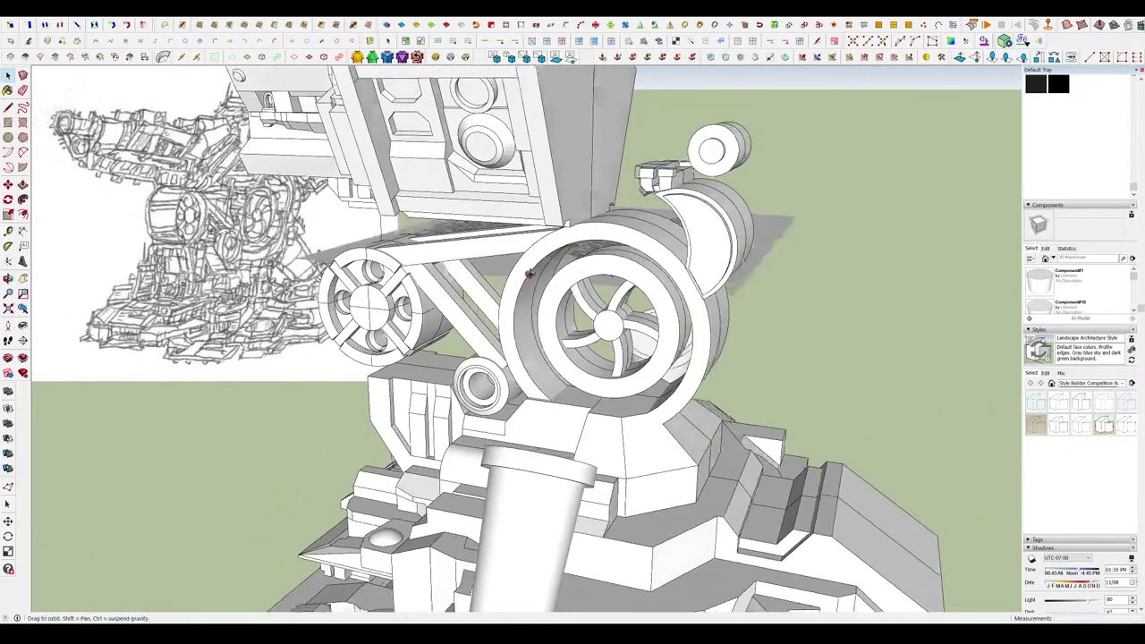
scroll(657, 286, "up", 3)
Offset the outer curved edge of the rounded housing behind the fan wheel outward as a separate arc and select it.
middle_click_drag(680, 299, 604, 255)
scroll(553, 245, "down", 4)
double_click(549, 239)
left_click(574, 256)
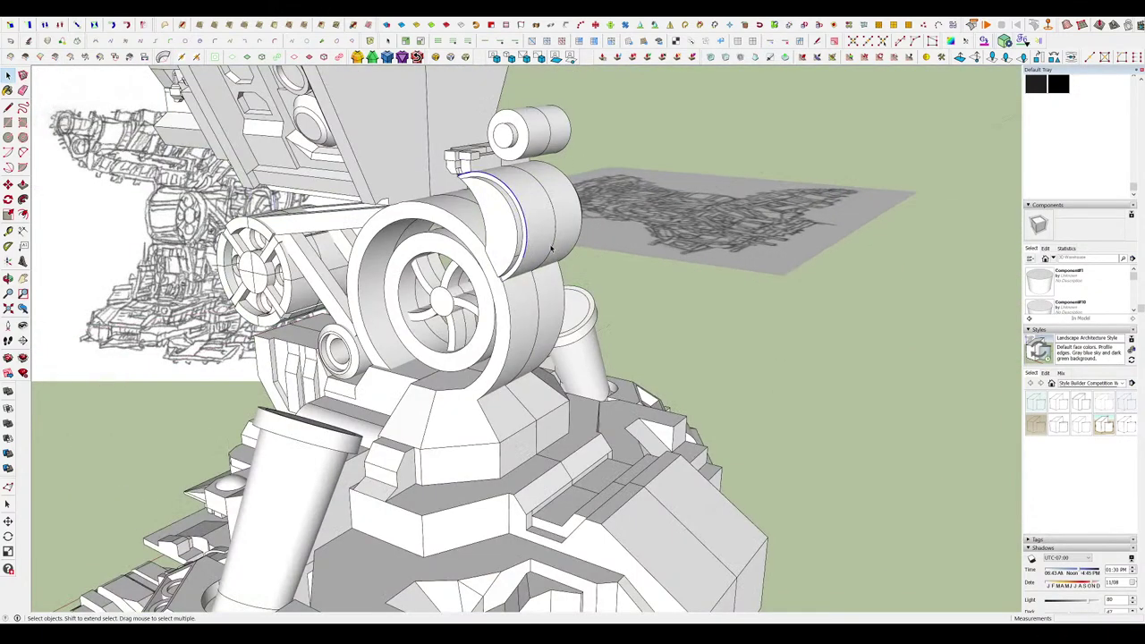
scroll(552, 249, "up", 2)
key("f")
left_click(522, 205)
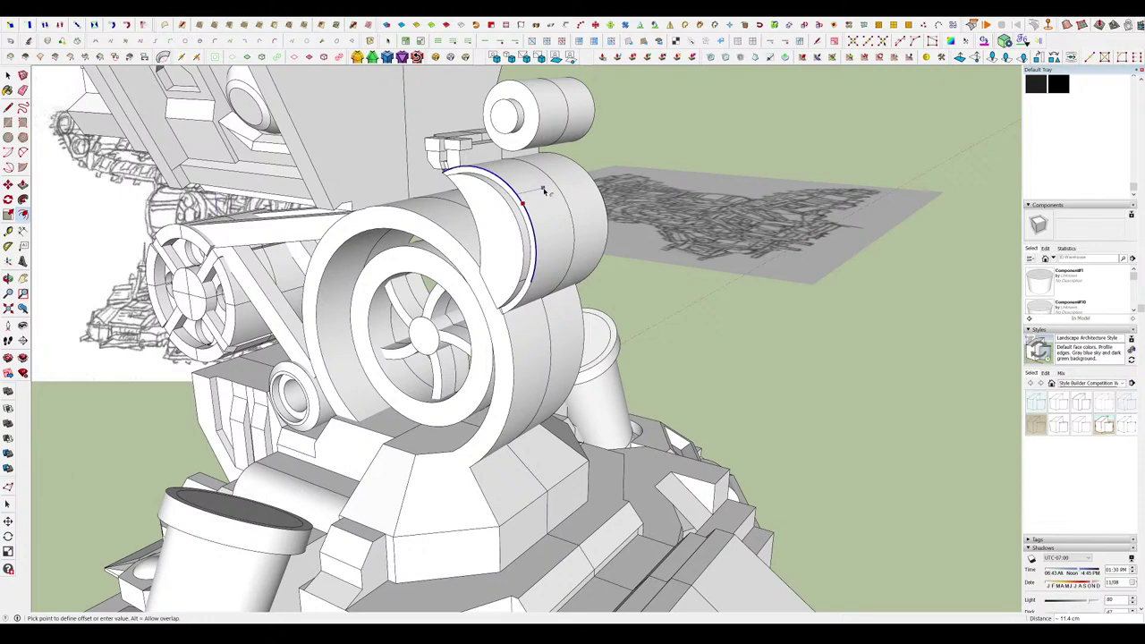
middle_click_drag(543, 190, 647, 153)
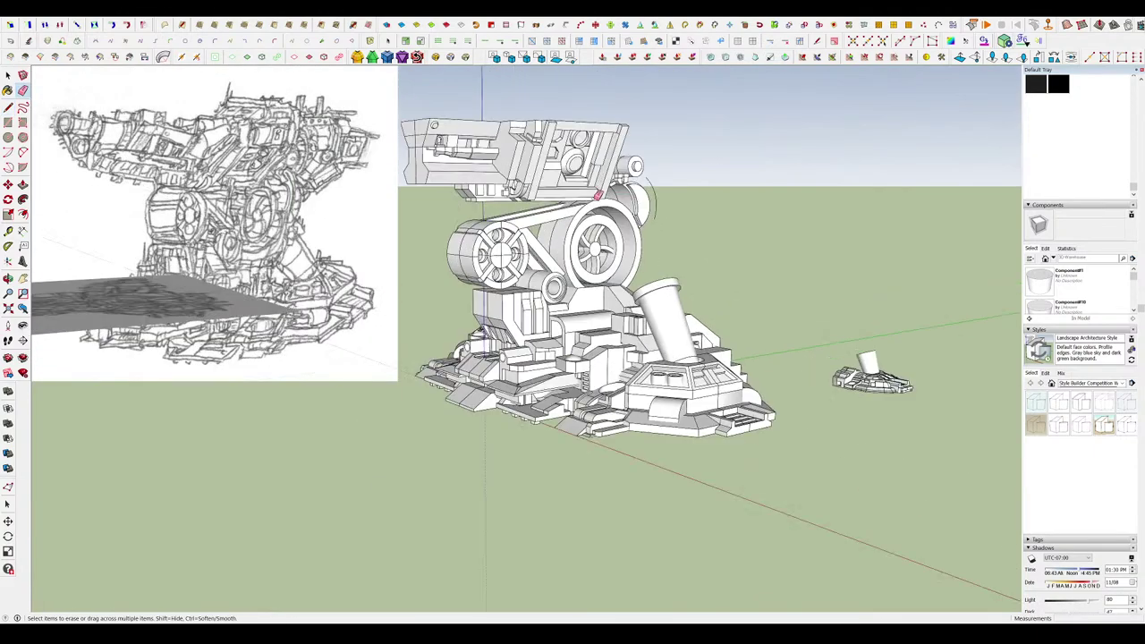
mouse_move(597, 195)
middle_mouse_down()
mouse_move(705, 158)
mouse_move(726, 138)
mouse_move(677, 212)
mouse_move(690, 151)
mouse_move(677, 199)
mouse_move(639, 237)
middle_mouse_up()
scroll(649, 166, "up", 3)
scroll(650, 165, "up", 6)
scroll(650, 222, "down", 6)
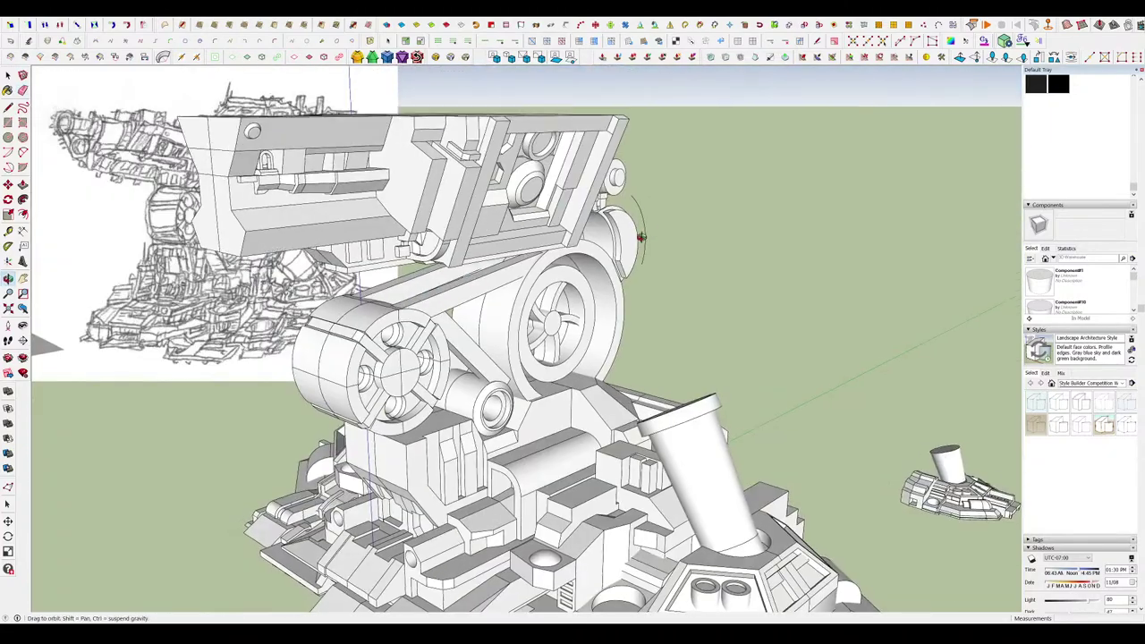
scroll(643, 214, "up", 4)
key("space")
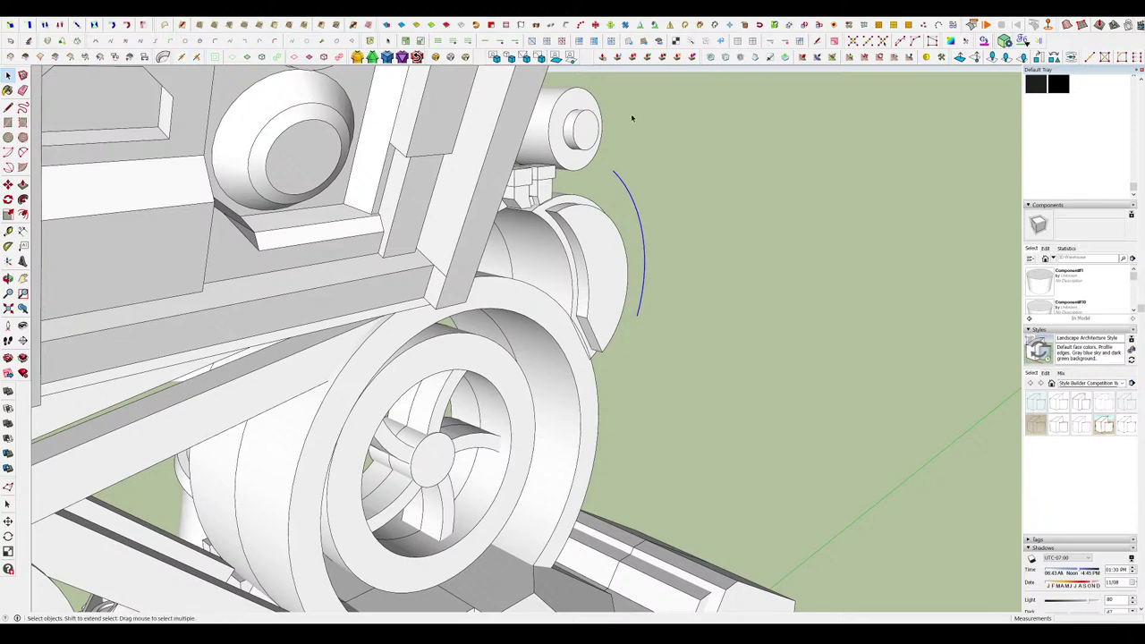
Try to build a tube along the selected arc behind the rounded housing and undo the attempts.
scroll(651, 133, "down", 5)
scroll(513, 263, "up", 5)
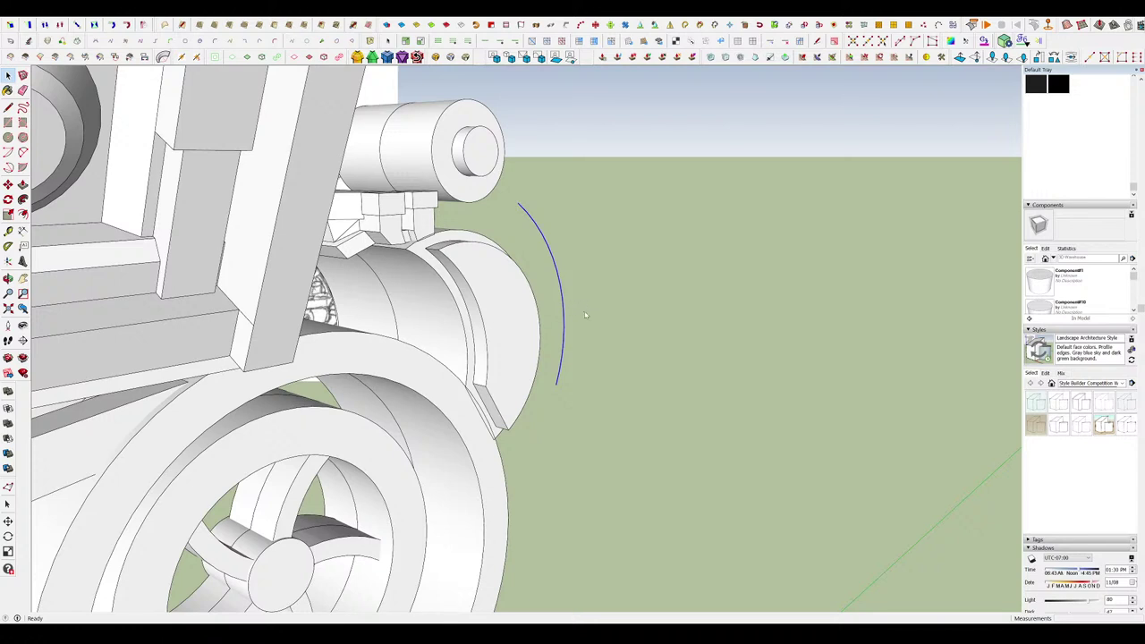
left_click(564, 356)
middle_click_drag(564, 356, 512, 349)
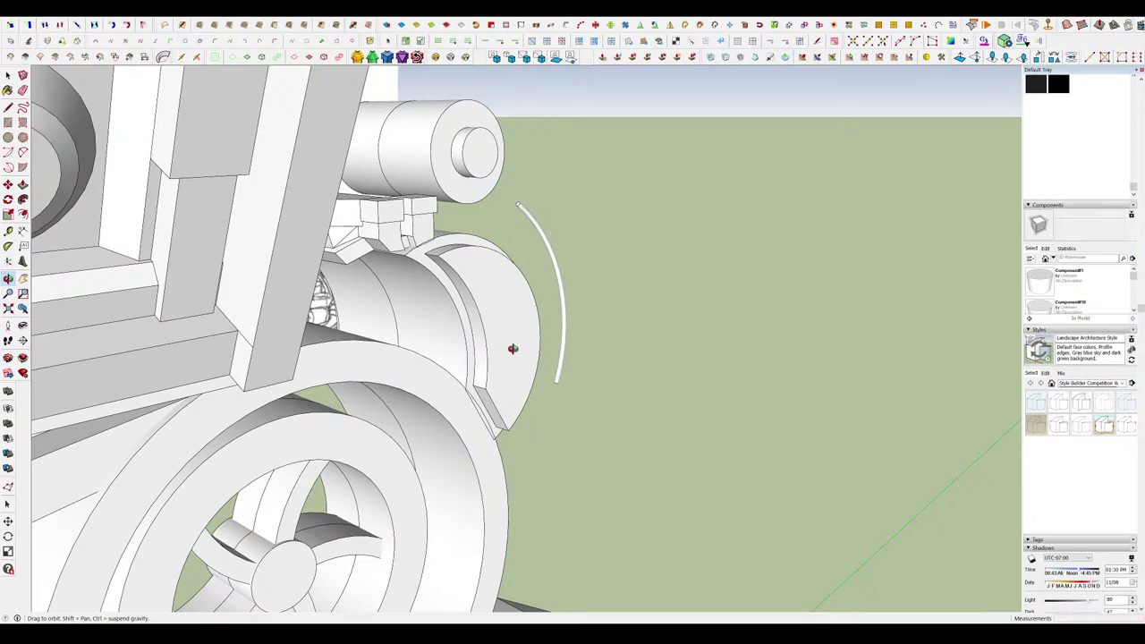
scroll(528, 349, "up", 2)
scroll(535, 348, "down", 3)
key("ctrl+z")
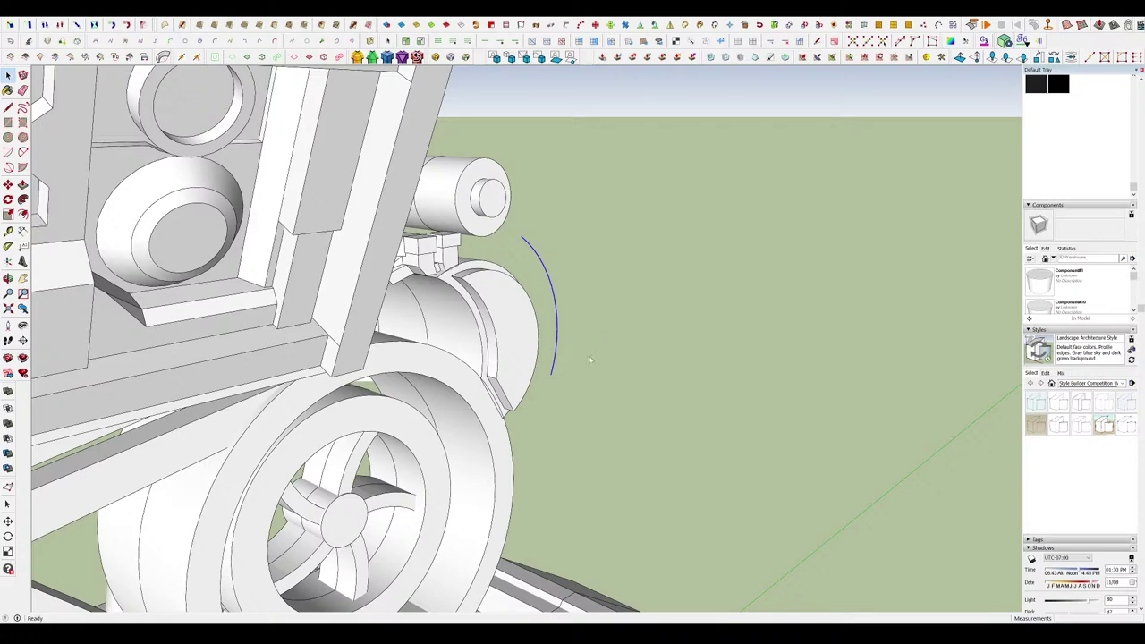
middle_click_drag(526, 347, 563, 305)
scroll(534, 294, "down", 7)
scroll(534, 294, "up", 8)
scroll(558, 301, "down", 5)
key("ctrl+z")
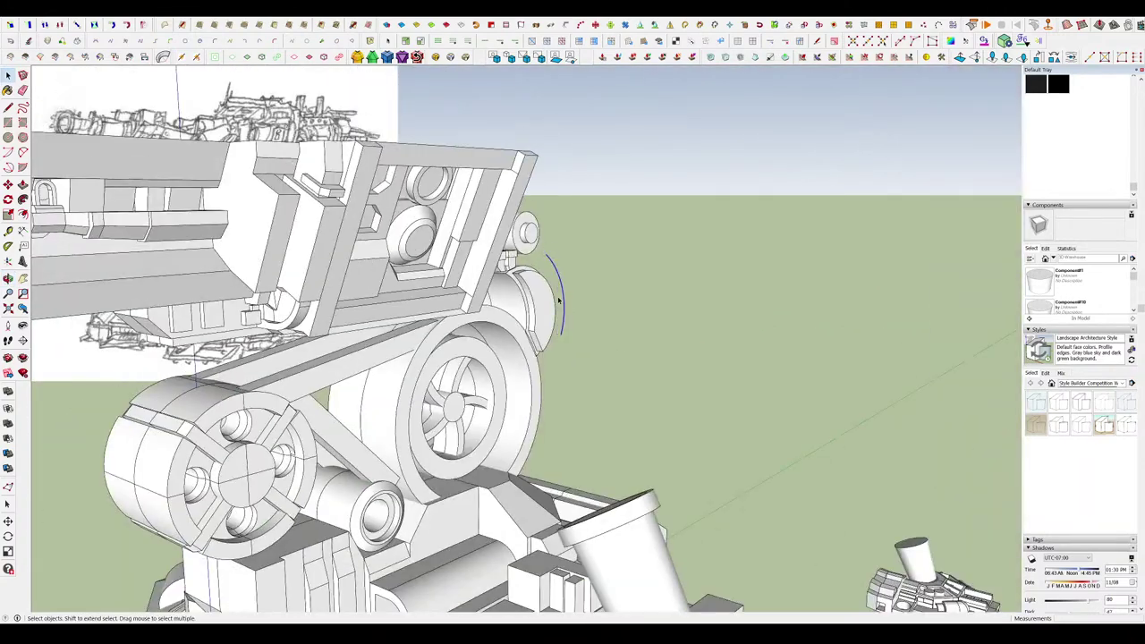
Build a thick curved tube along the arc behind the rounded housing.
scroll(560, 298, "down", 8)
scroll(482, 163, "up", 10)
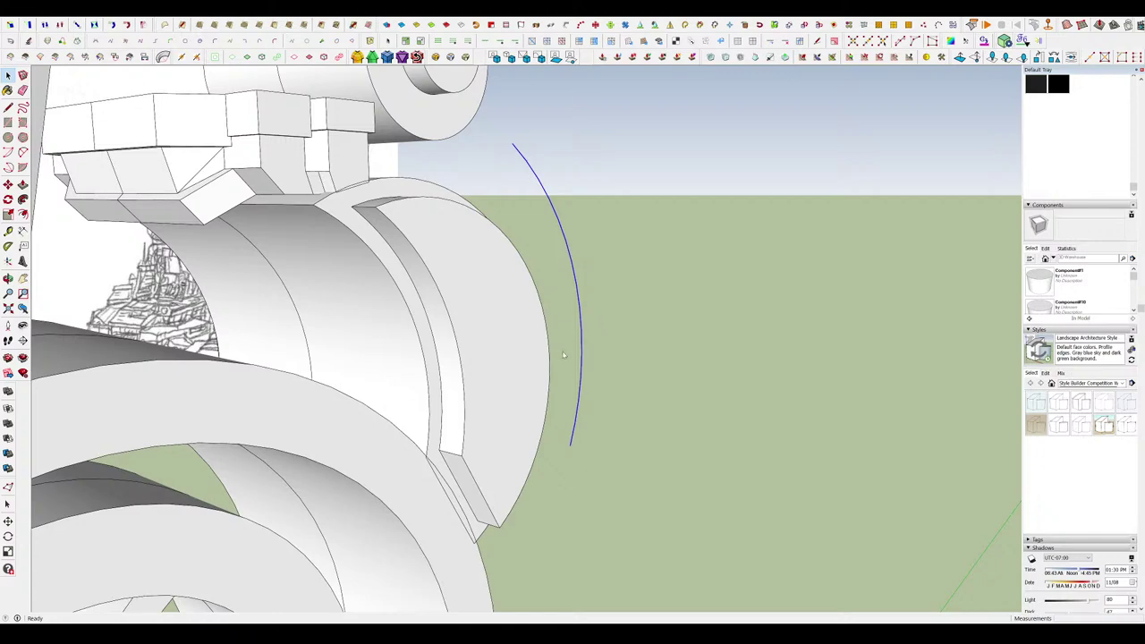
scroll(560, 356, "down", 4)
middle_click_drag(560, 355, 552, 324)
scroll(557, 341, "down", 4)
scroll(570, 362, "up", 4)
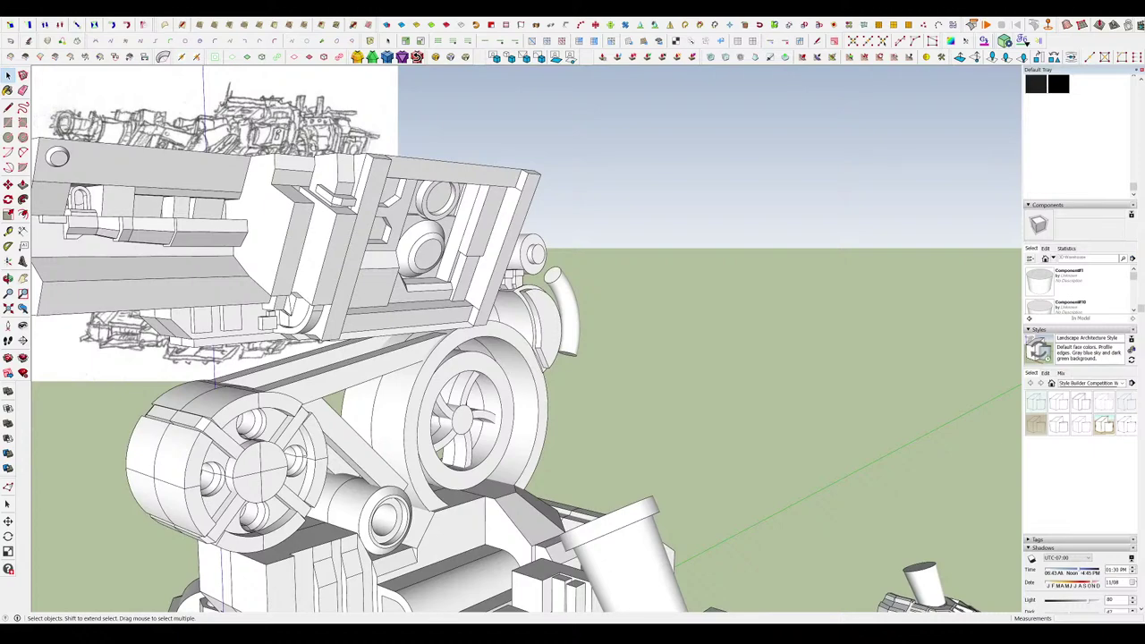
Select the curved tube's geometry and make it a group.
middle_click_drag(556, 313, 390, 299)
scroll(544, 302, "up", 3)
scroll(544, 301, "down", 6)
left_click(573, 323)
scroll(534, 319, "down", 3)
scroll(472, 305, "up", 4)
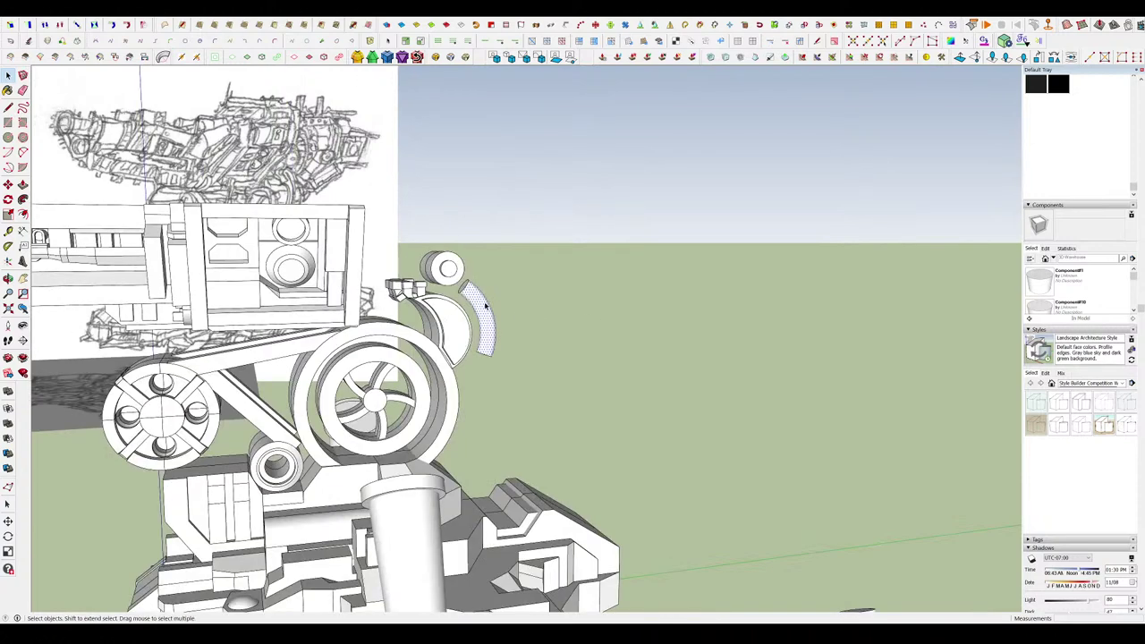
left_click(486, 306)
left_click(582, 415)
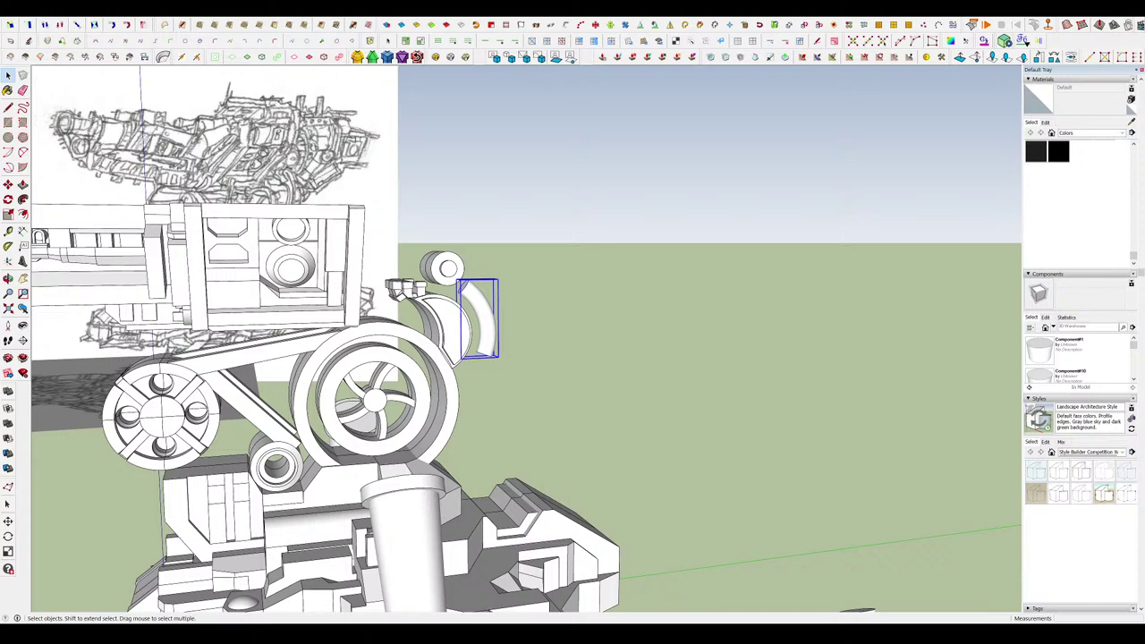
Rotate the curved tube clockwise about the rounded housing and move it closer behind the housing's curved edge.
left_click_drag(452, 474, 459, 490)
middle_click_drag(459, 489, 488, 495)
scroll(491, 490, "down", 3)
scroll(421, 381, "up", 8)
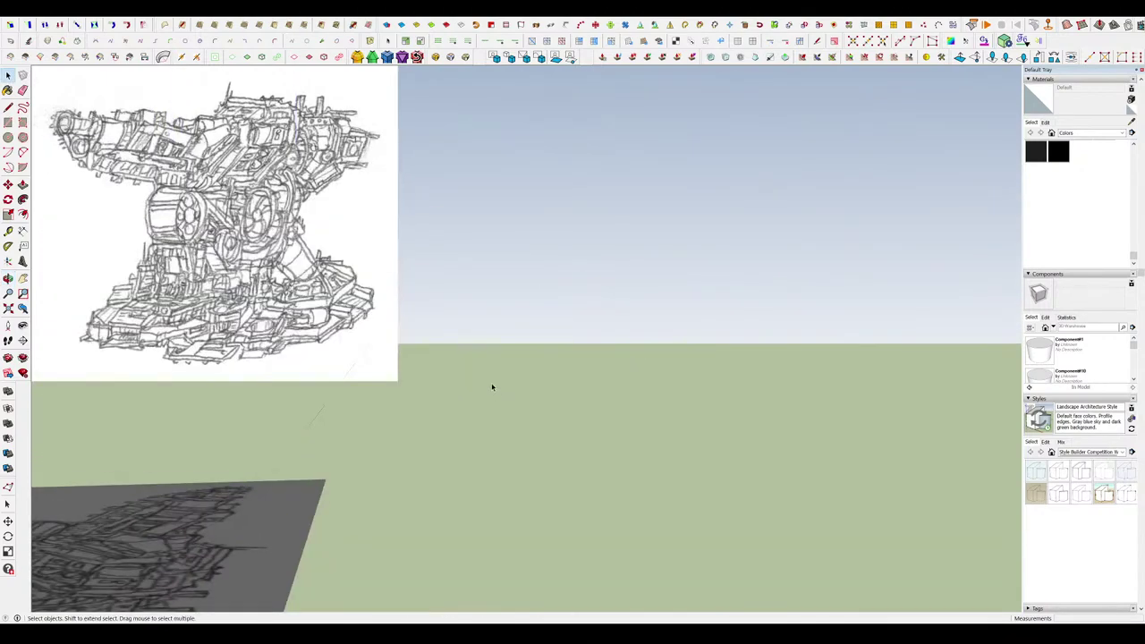
scroll(496, 373, "down", 6)
scroll(585, 395, "down", 5)
scroll(598, 398, "up", 8)
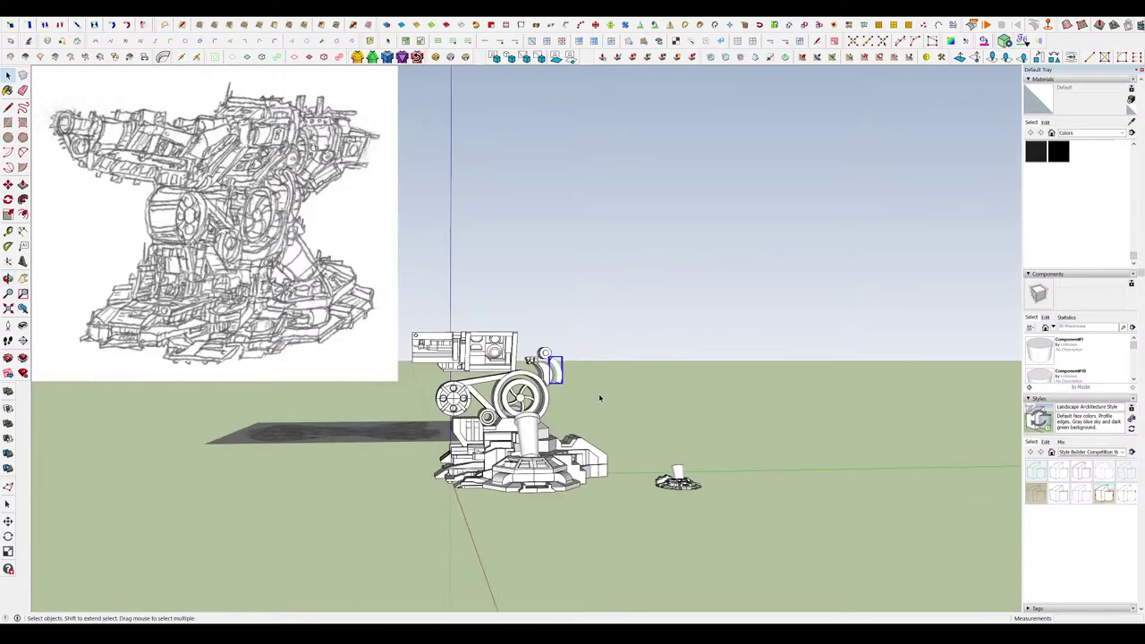
key("q")
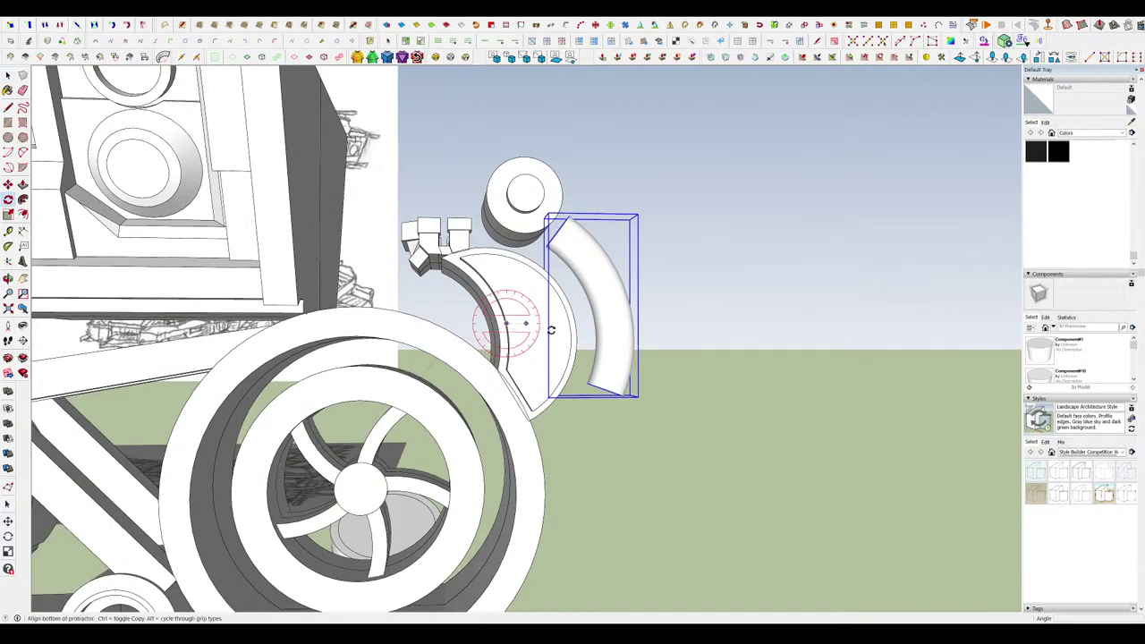
left_click(506, 325)
left_click(582, 332)
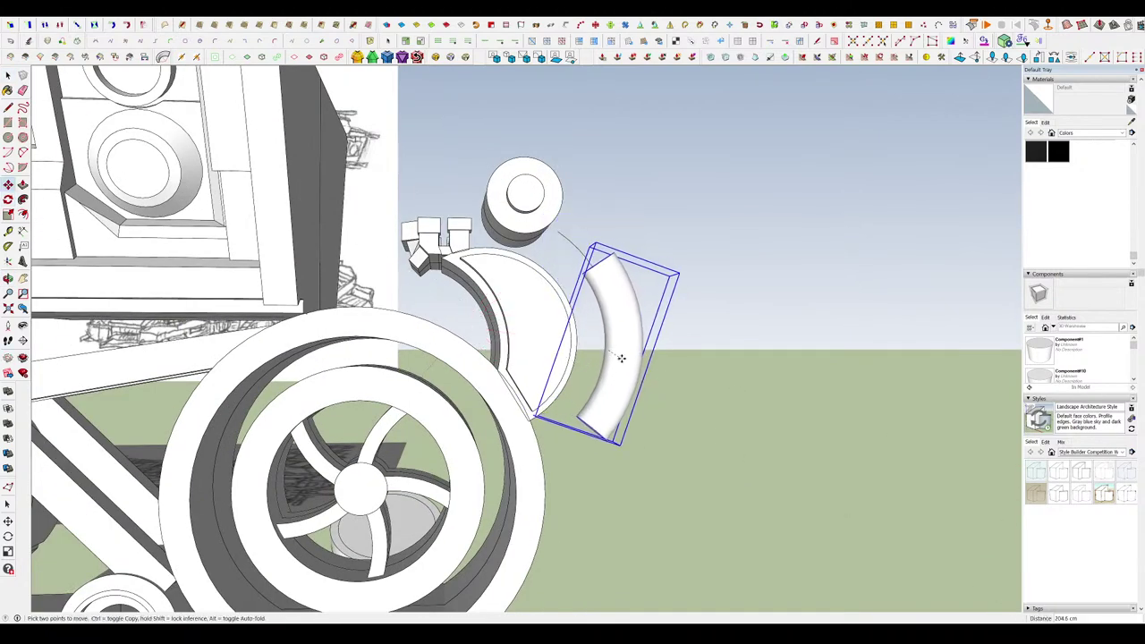
left_click(616, 366)
Rotate the curved tube slightly back counterclockwise and shift it up to follow the rounded housing's outer edge.
middle_click_drag(616, 366, 873, 472)
key("space")
double_click(619, 300)
left_click(590, 263)
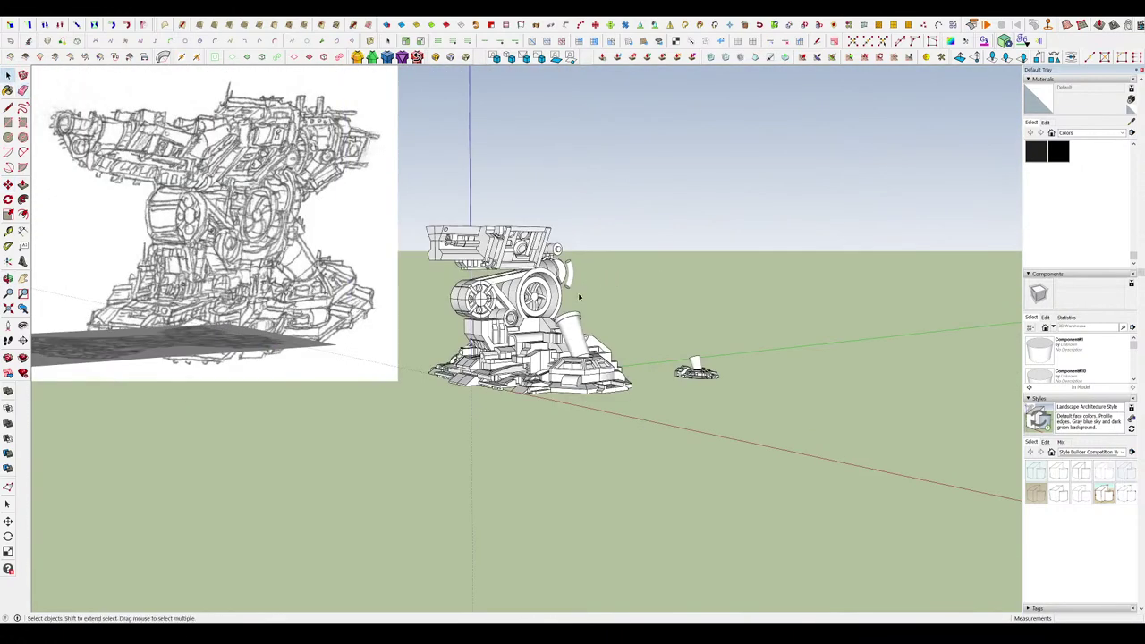
scroll(578, 295, "up", 3)
middle_click_drag(547, 268, 576, 266)
scroll(573, 277, "up", 4)
scroll(565, 286, "up", 5)
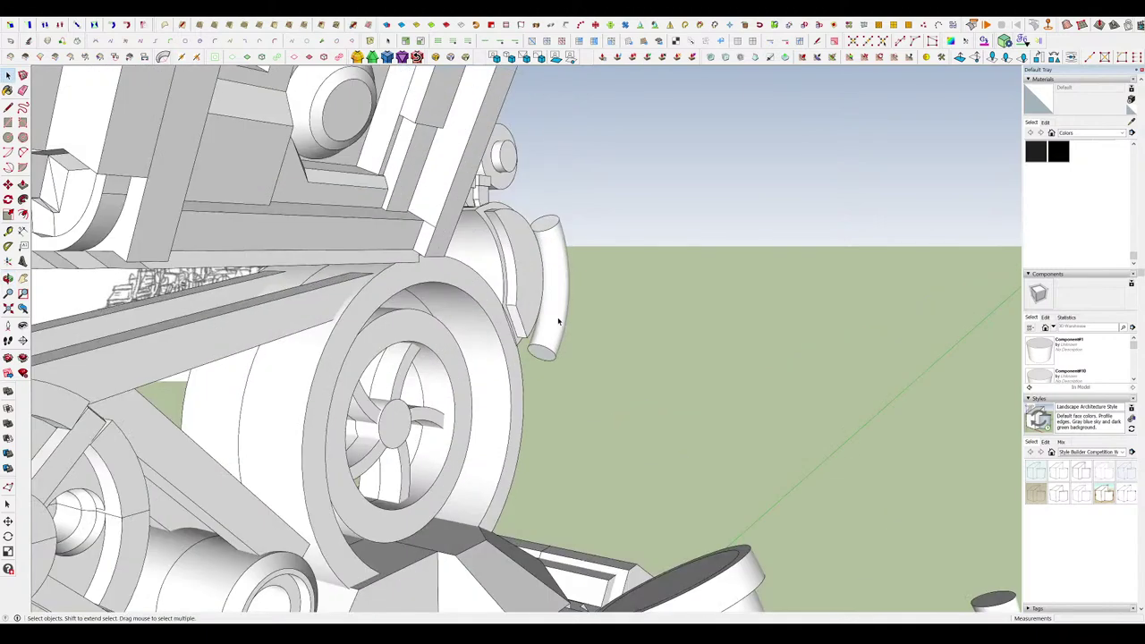
middle_click_drag(560, 320, 594, 288)
left_click(586, 288)
key("q")
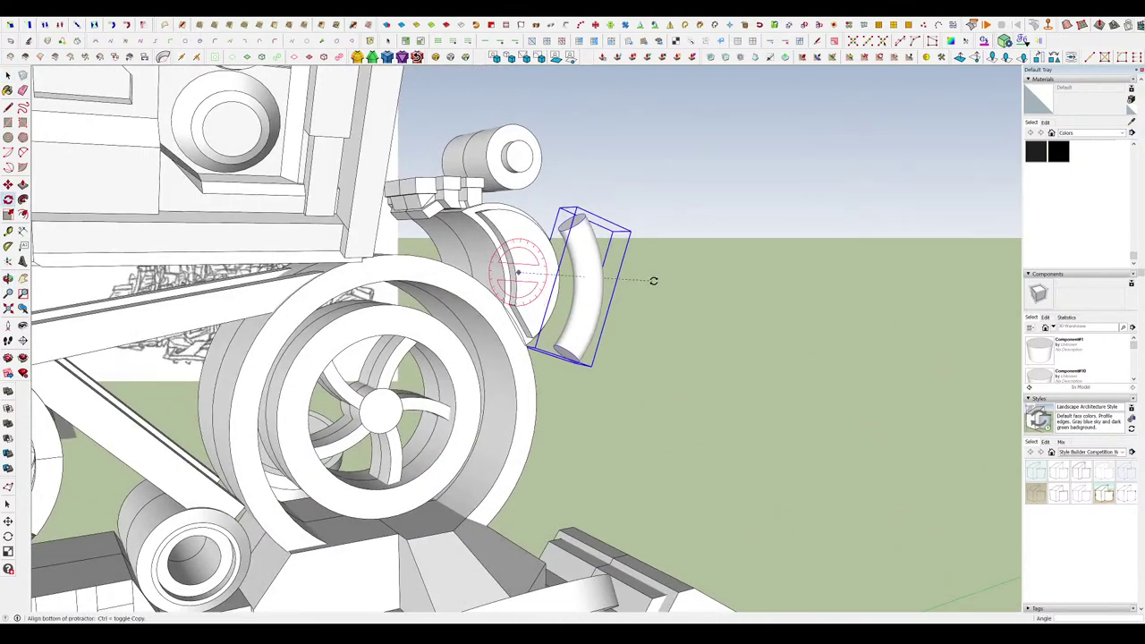
left_click(664, 248)
key("space")
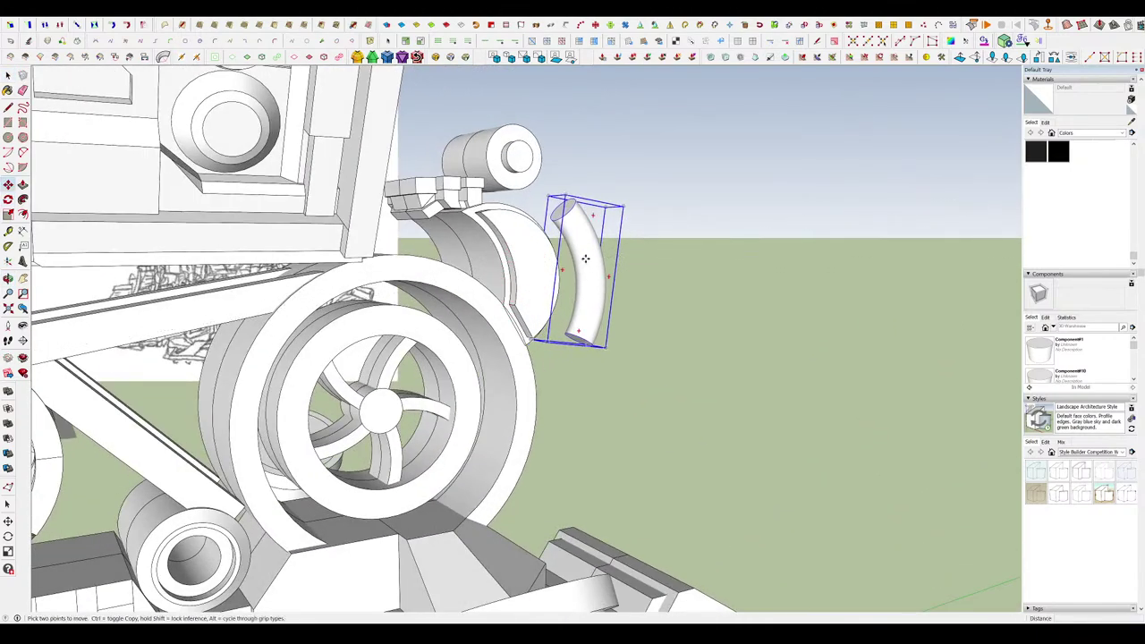
left_click(585, 259)
left_click(590, 253)
key("space")
left_click(636, 289)
Examine the curved tube's position against the rounded housing from behind and from the side.
scroll(637, 290, "down", 6)
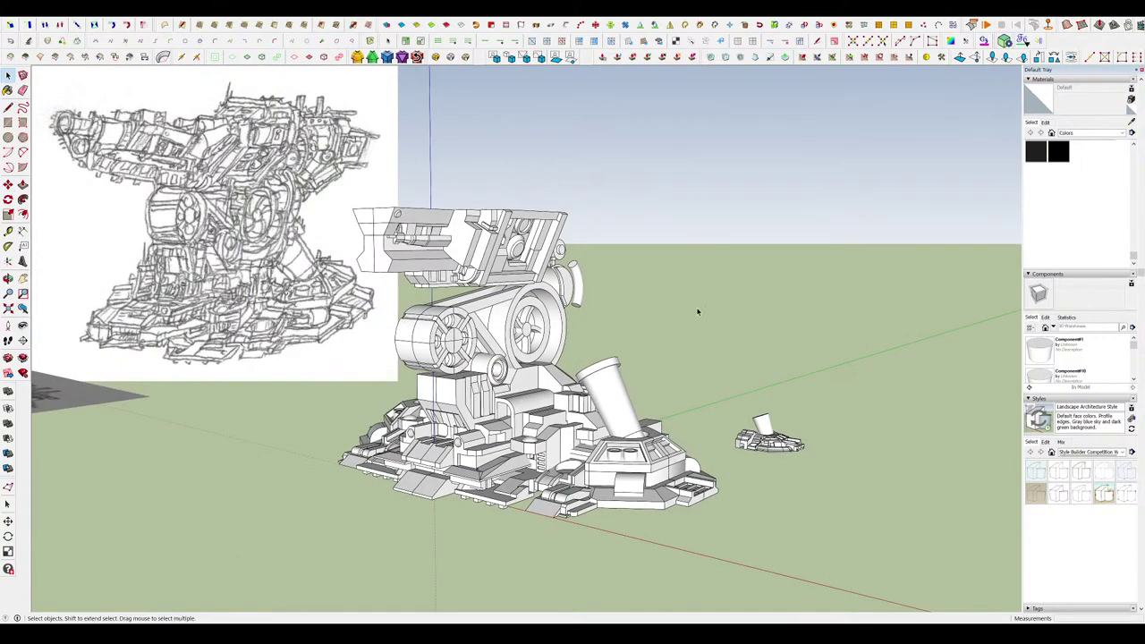
middle_click_drag(617, 317, 268, 329)
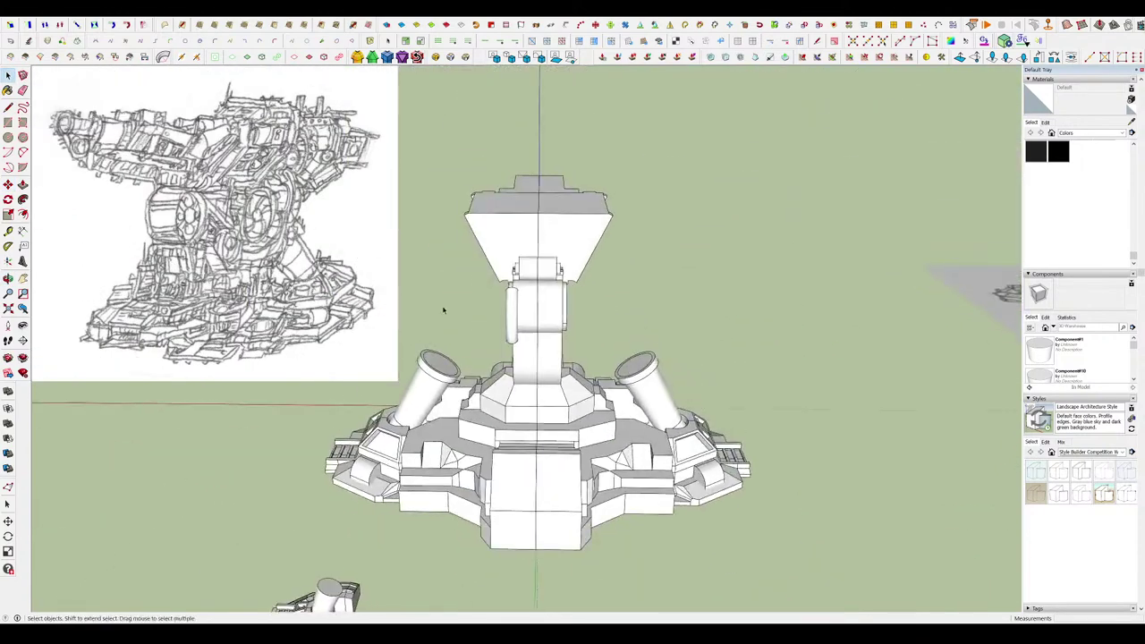
scroll(499, 290, "up", 2)
left_click(511, 304)
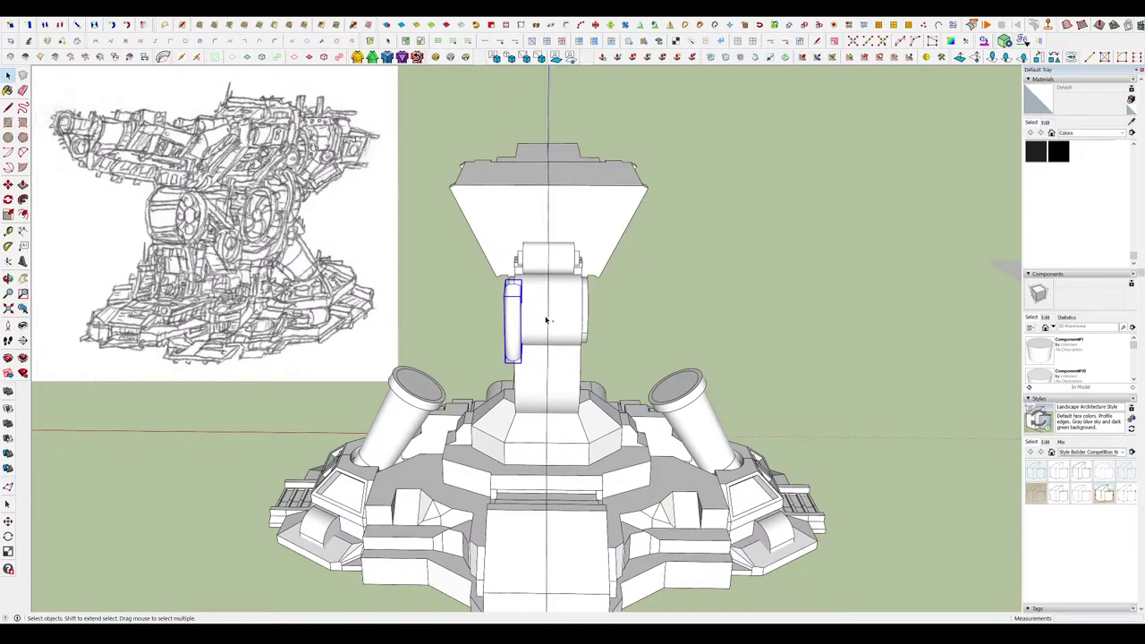
double_click(525, 309)
middle_click_drag(536, 330, 779, 337)
left_click(638, 338)
left_click(638, 337)
scroll(662, 319, "down", 5)
mouse_move(618, 316)
middle_mouse_down()
mouse_move(590, 316)
mouse_move(637, 271)
middle_mouse_up()
scroll(647, 277, "up", 6)
middle_click_drag(689, 344, 715, 319)
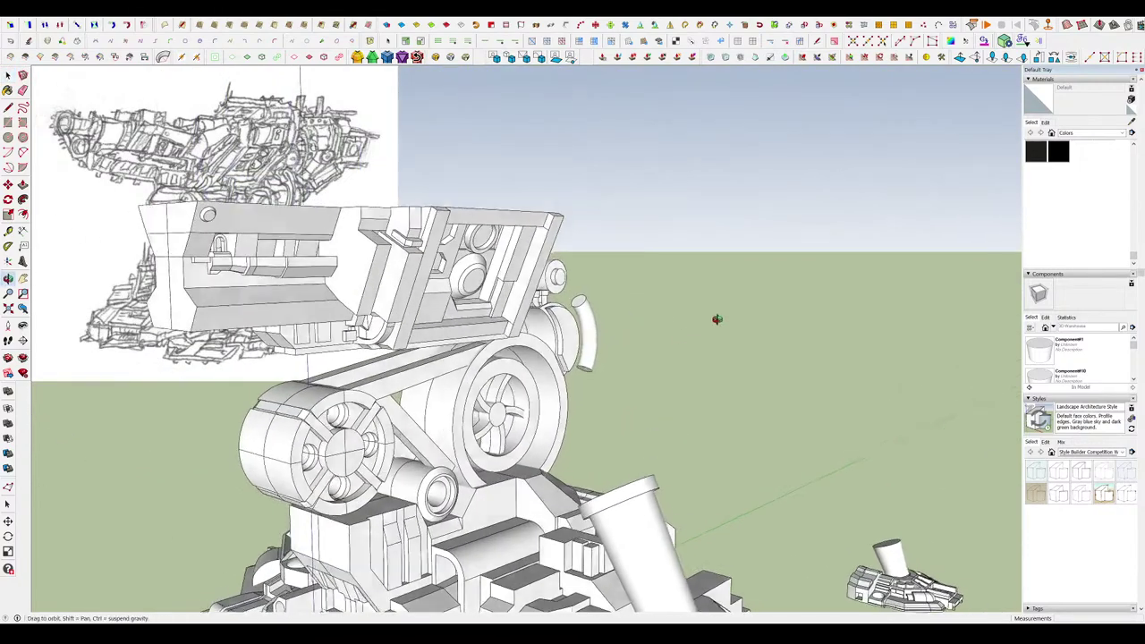
Offset the curved tube's upper end face inward and move the inner face outward about 140 cm to form a tapered end.
scroll(689, 324, "down", 6)
mouse_move(649, 332)
middle_mouse_down()
mouse_move(555, 344)
mouse_move(590, 335)
mouse_move(632, 293)
mouse_move(582, 324)
middle_mouse_up()
scroll(606, 330, "up", 3)
scroll(606, 331, "up", 3)
scroll(617, 291, "up", 3)
scroll(630, 293, "up", 4)
key("f")
left_click(605, 242)
scroll(591, 251, "up", 3)
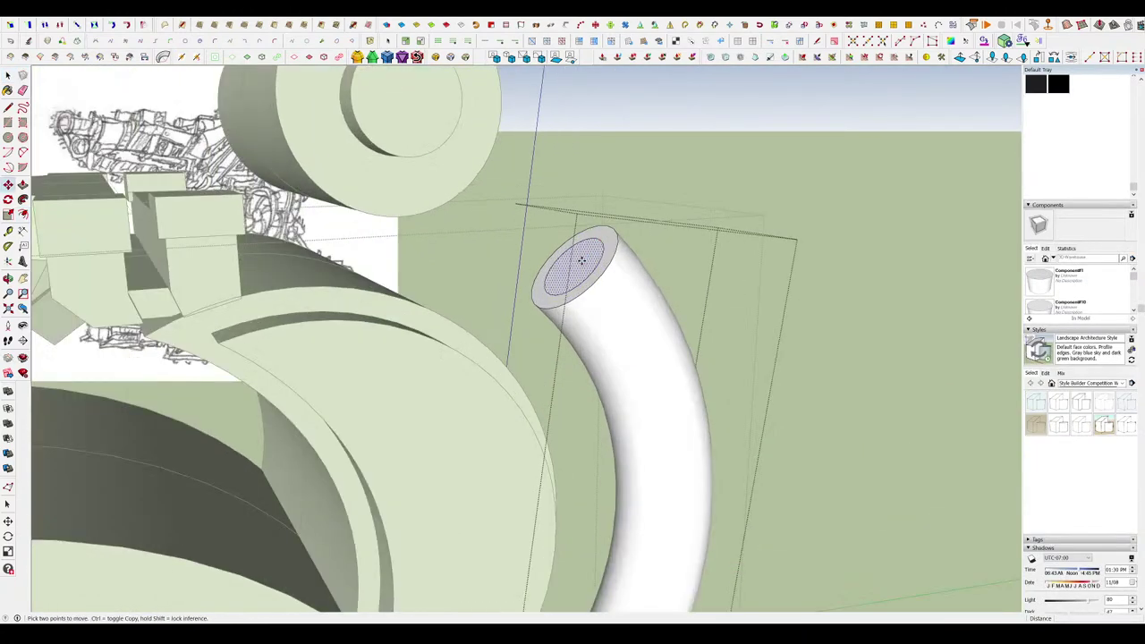
key("m")
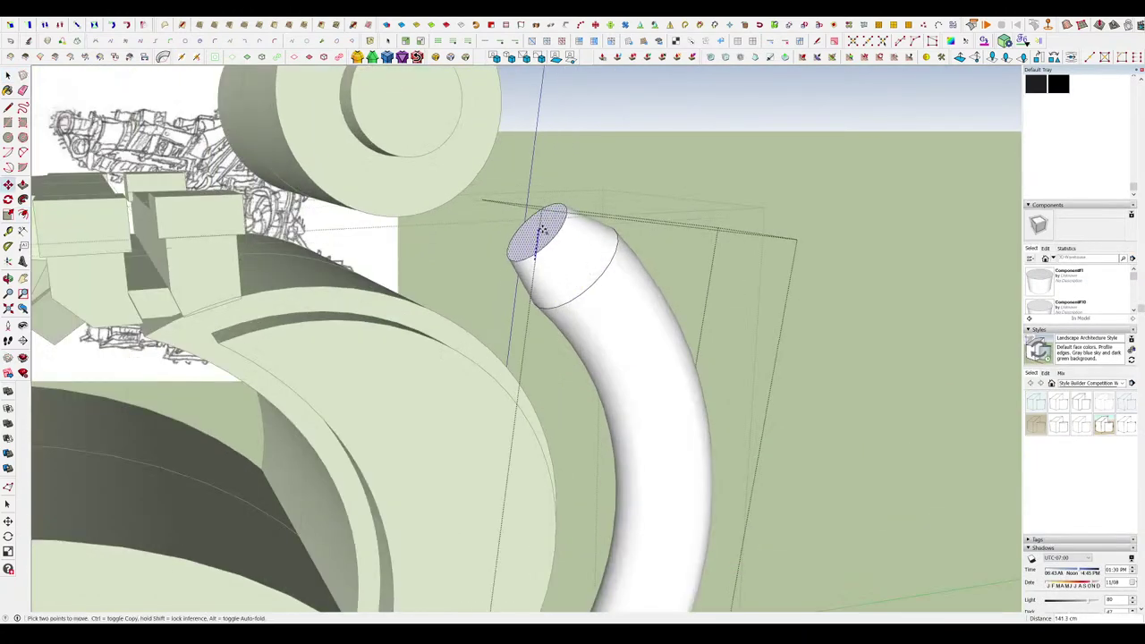
left_click(540, 235)
scroll(546, 259, "down", 4)
middle_click_drag(565, 326, 630, 279)
key("space")
scroll(574, 470, "up", 2)
middle_click_drag(574, 469, 731, 478)
left_click(731, 479)
Place the reference image of the yellow banana-shaped machine on the ground and move it beside the mech.
scroll(528, 269, "down", 8)
scroll(528, 269, "down", 4)
middle_click_drag(527, 268, 605, 350)
scroll(549, 361, "up", 3)
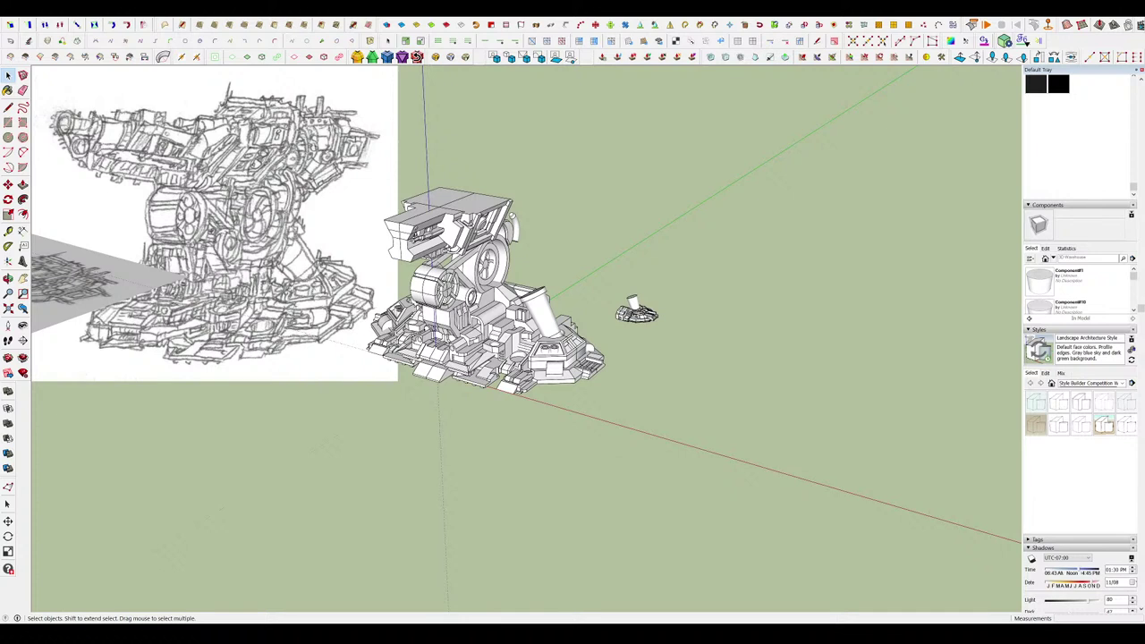
scroll(1079, 340, "up", 2)
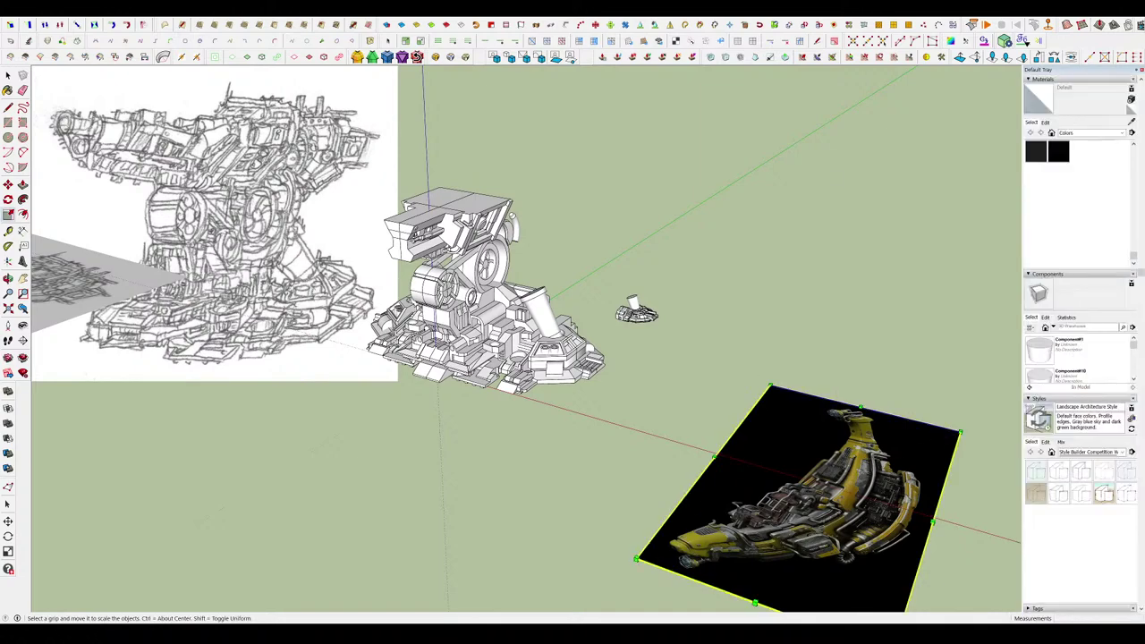
middle_click_drag(576, 307, 647, 404)
scroll(752, 434, "up", 3)
mouse_move(752, 434)
middle_mouse_down()
mouse_move(802, 437)
mouse_move(752, 424)
middle_mouse_up()
scroll(752, 424, "down", 2)
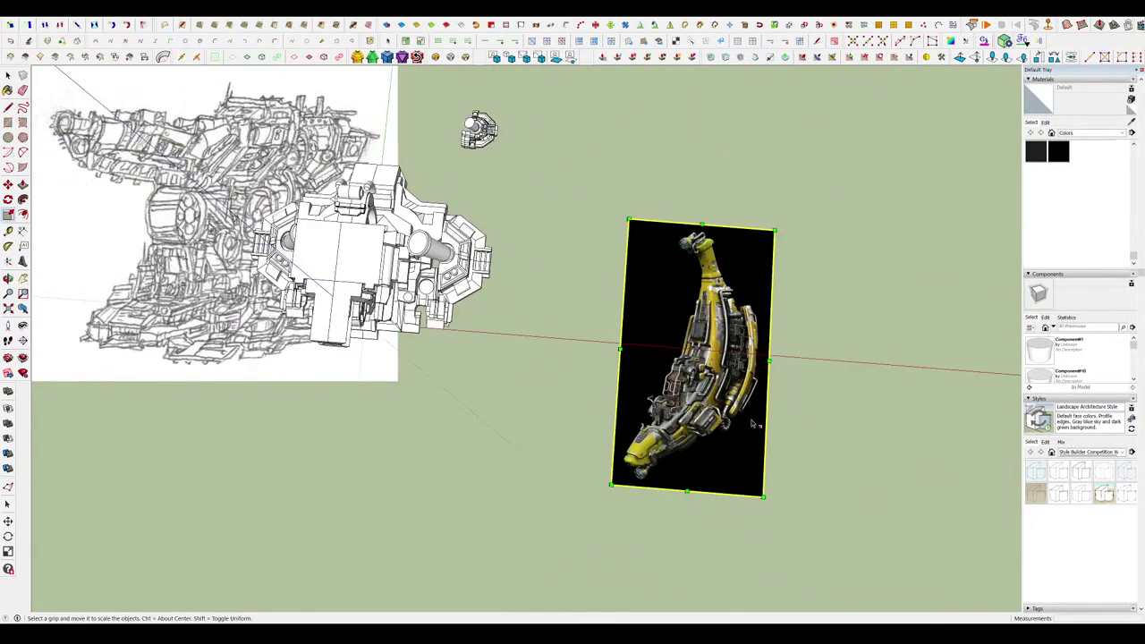
key("m")
left_click_drag(730, 417, 679, 203)
scroll(525, 411, "down", 3)
key("space")
scroll(608, 277, "up", 7)
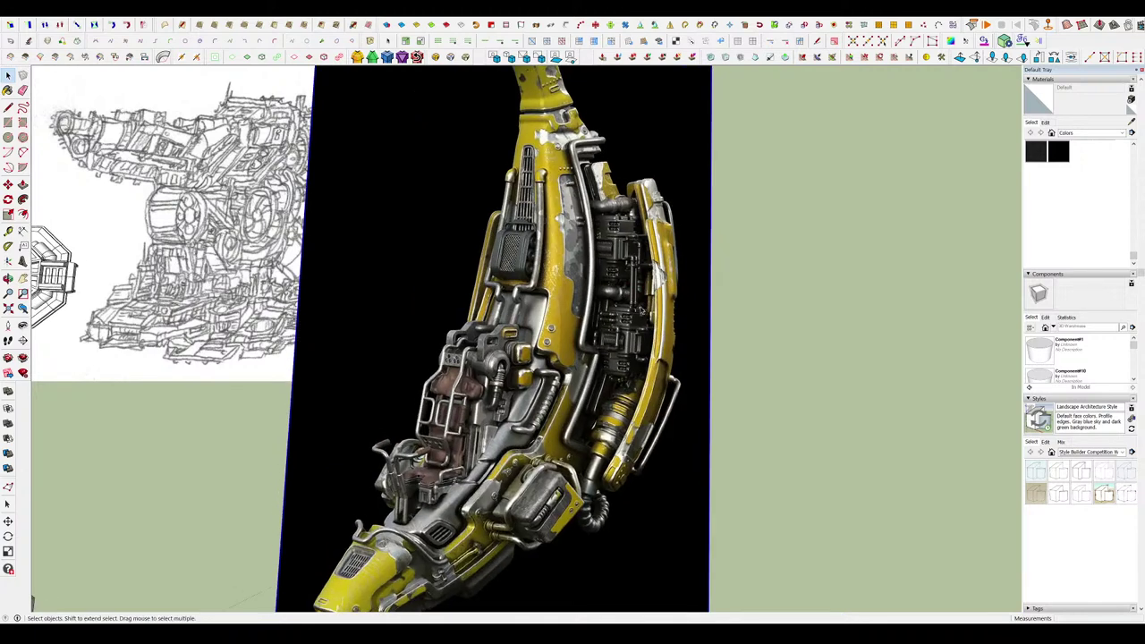
Examine the piping and panel details of the banana-shaped machine image, and delete the image.
middle_click_drag(640, 309, 713, 359)
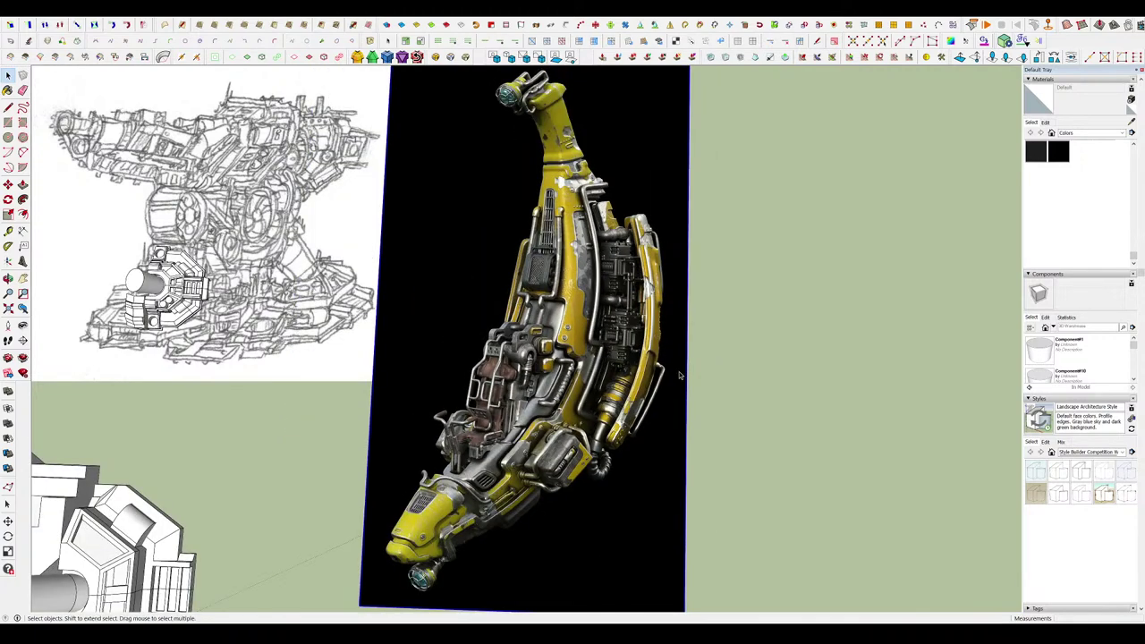
scroll(566, 439, "up", 2)
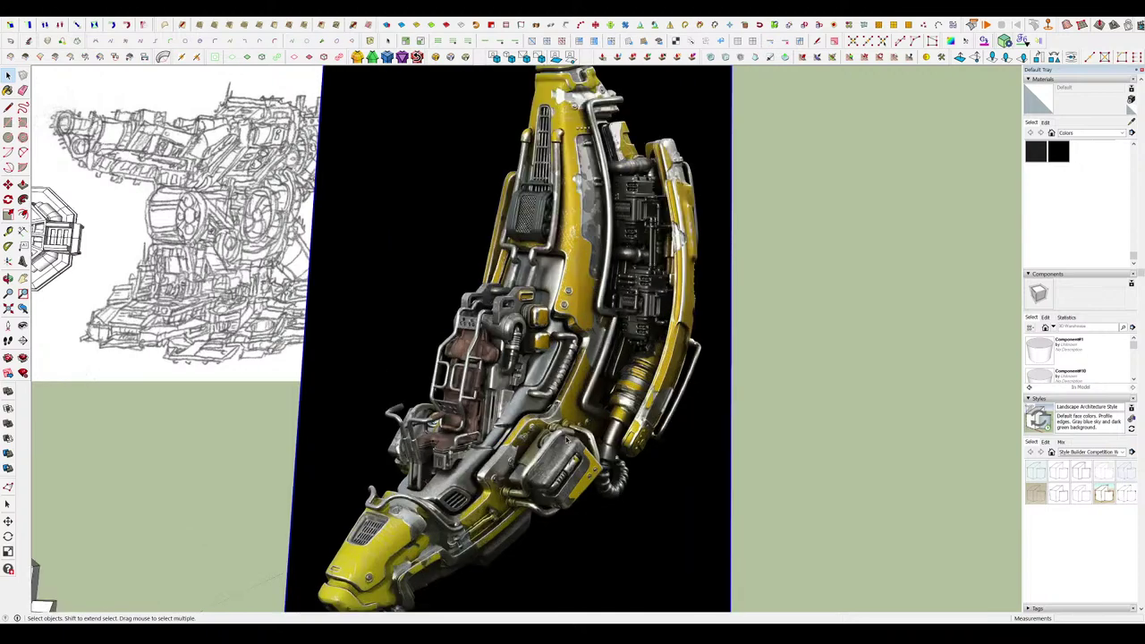
middle_click_drag(627, 371, 735, 360)
scroll(747, 236, "up", 5)
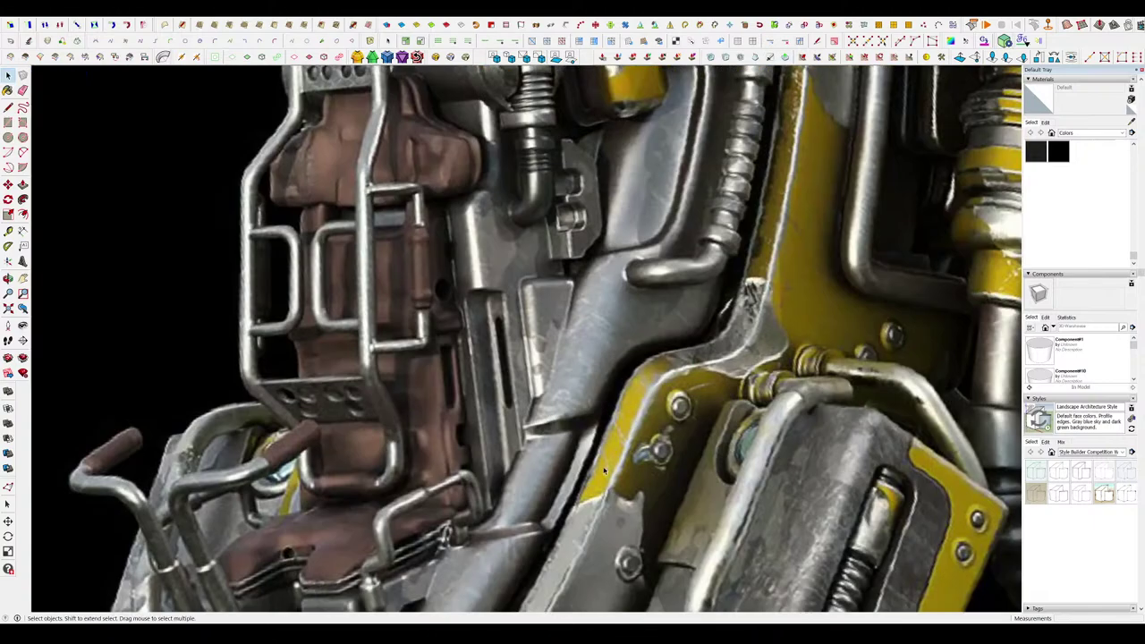
scroll(748, 236, "down", 2)
scroll(747, 236, "up", 3)
scroll(748, 237, "up", 1)
scroll(626, 307, "down", 4)
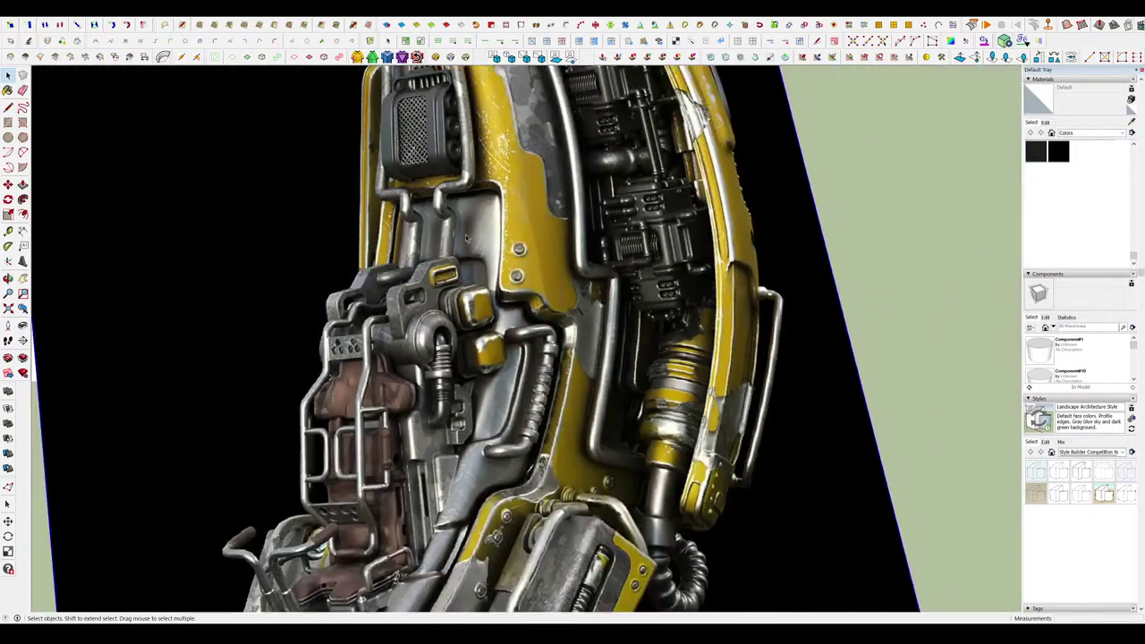
scroll(411, 188, "up", 3)
scroll(640, 371, "down", 1)
key("Delete")
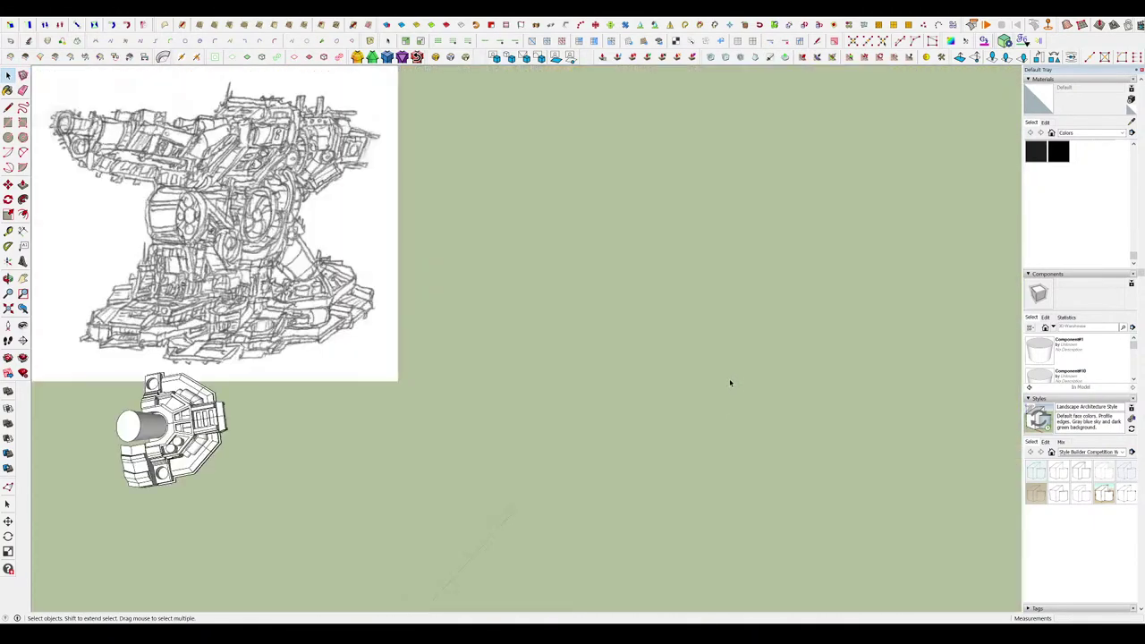
Open the curved tube behind the rounded housing for editing and offset its lower end face inward.
middle_click_drag(731, 383, 626, 308)
scroll(612, 306, "down", 5)
scroll(367, 277, "up", 4)
mouse_move(367, 277)
middle_mouse_down()
mouse_move(410, 248)
mouse_move(552, 299)
middle_mouse_up()
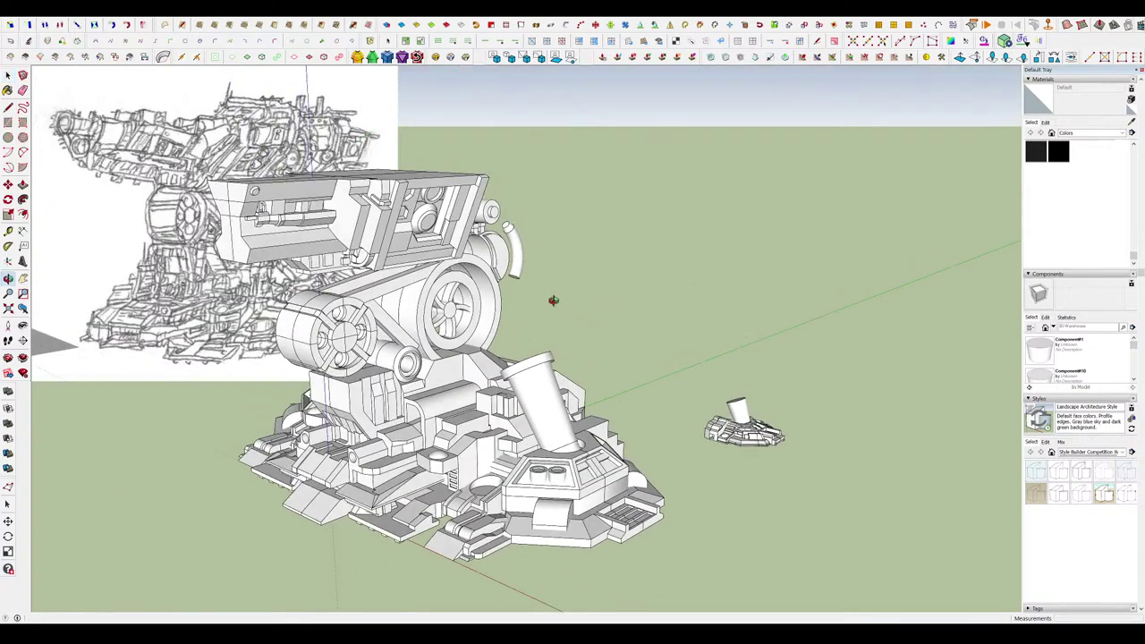
scroll(657, 288, "up", 6)
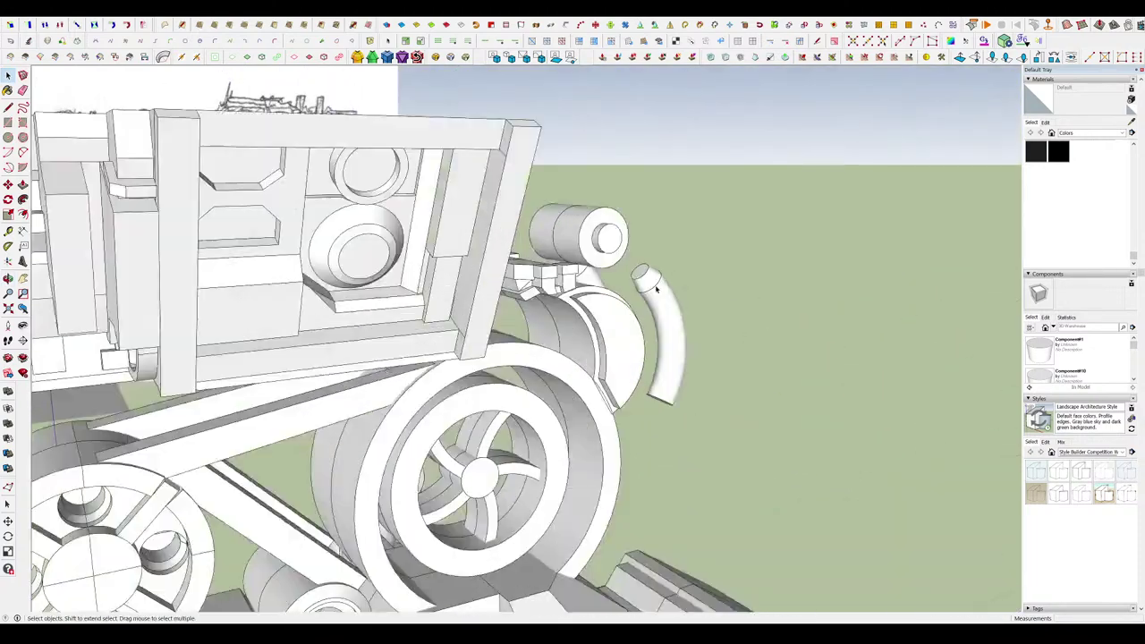
scroll(657, 288, "up", 3)
double_click(680, 340)
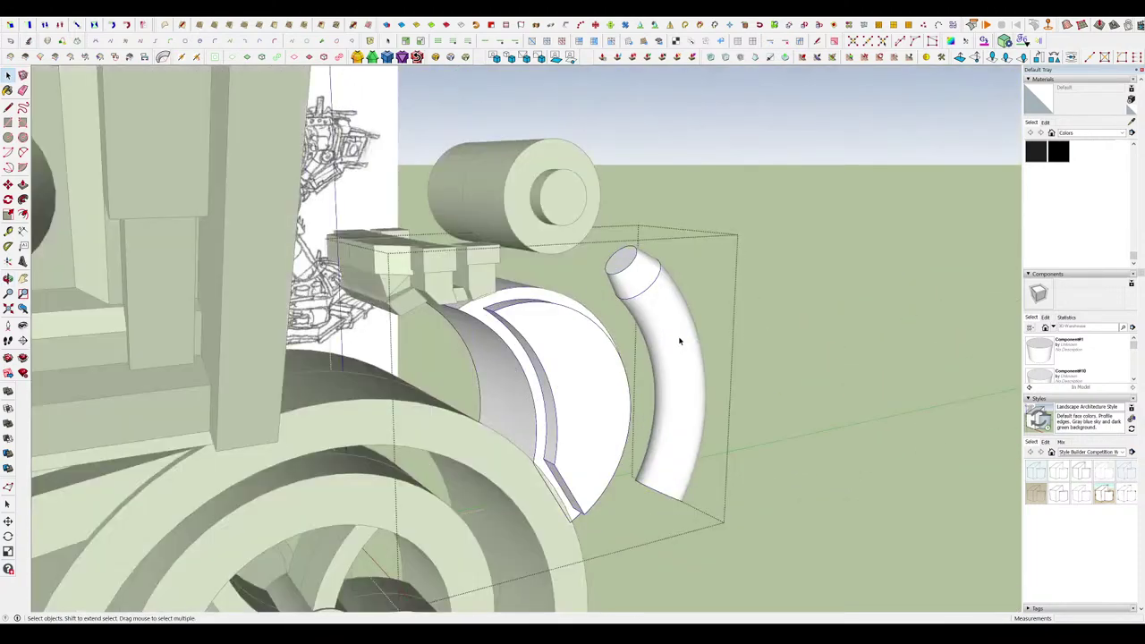
middle_click_drag(696, 447, 724, 383)
scroll(687, 388, "down", 2)
scroll(689, 472, "up", 3)
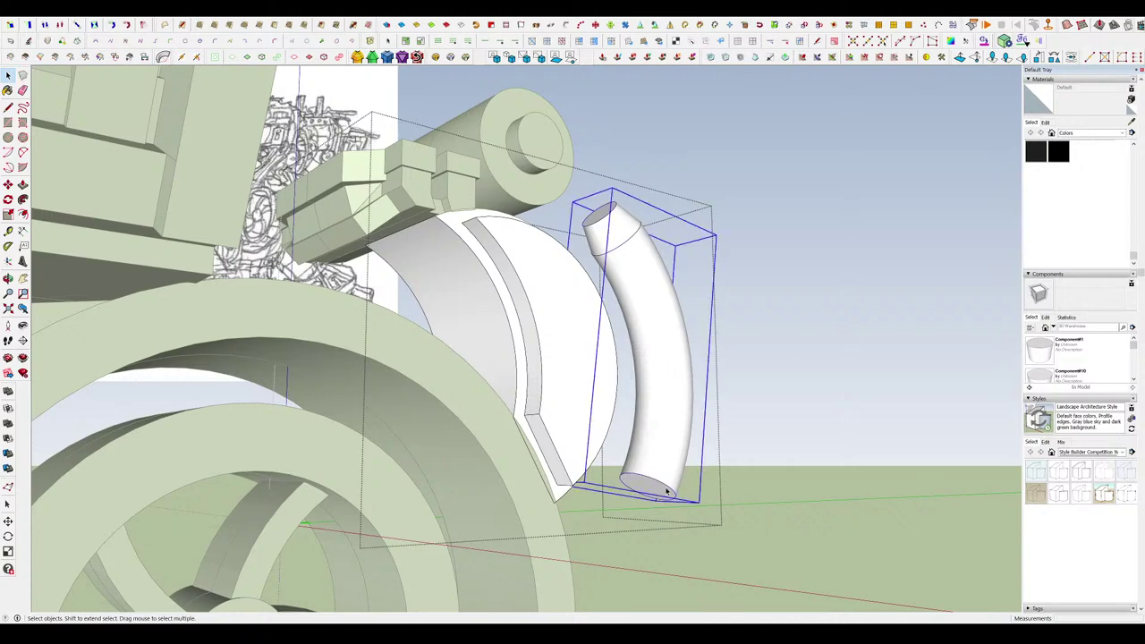
scroll(667, 490, "up", 3)
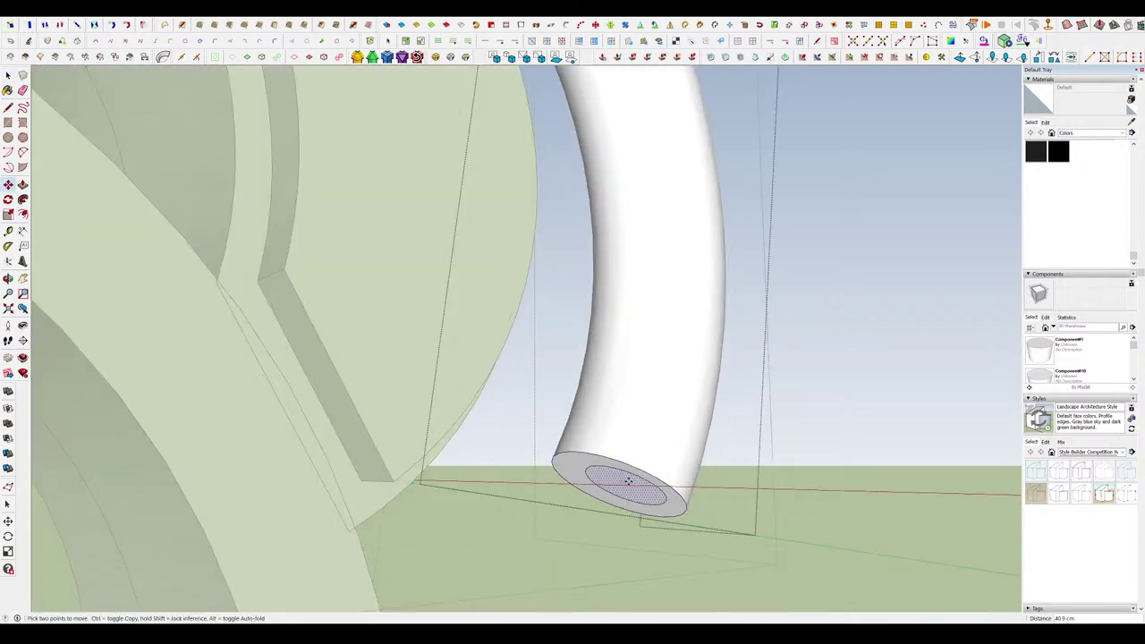
Move the inset face at the tube's lower end outward to form a tapered end matching the upper one.
left_click(629, 482)
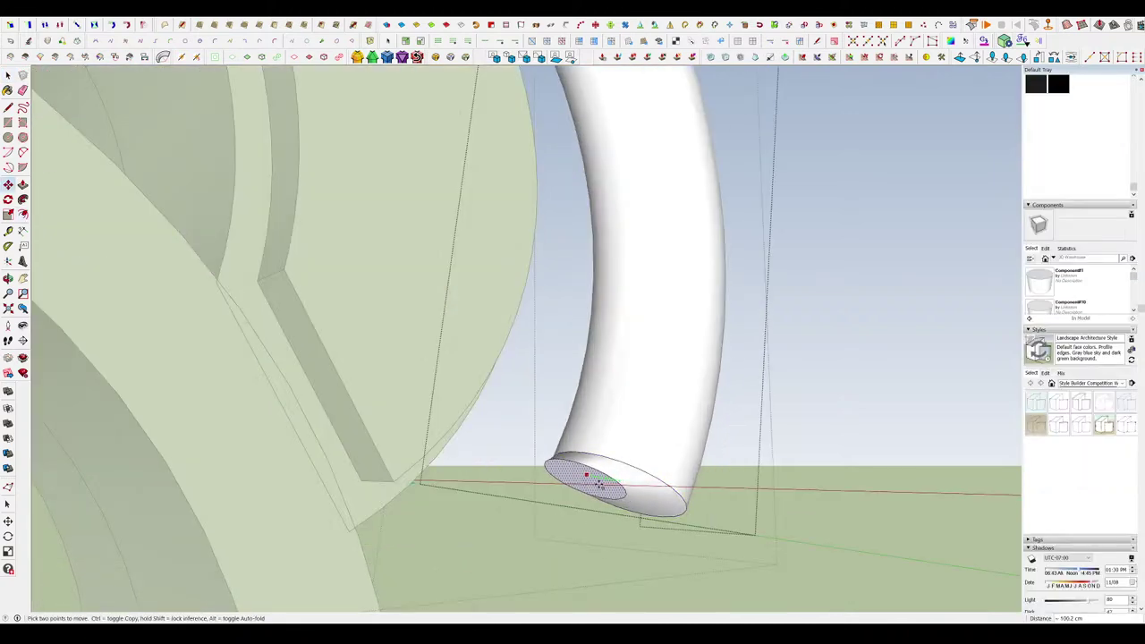
middle_click_drag(599, 483, 525, 492)
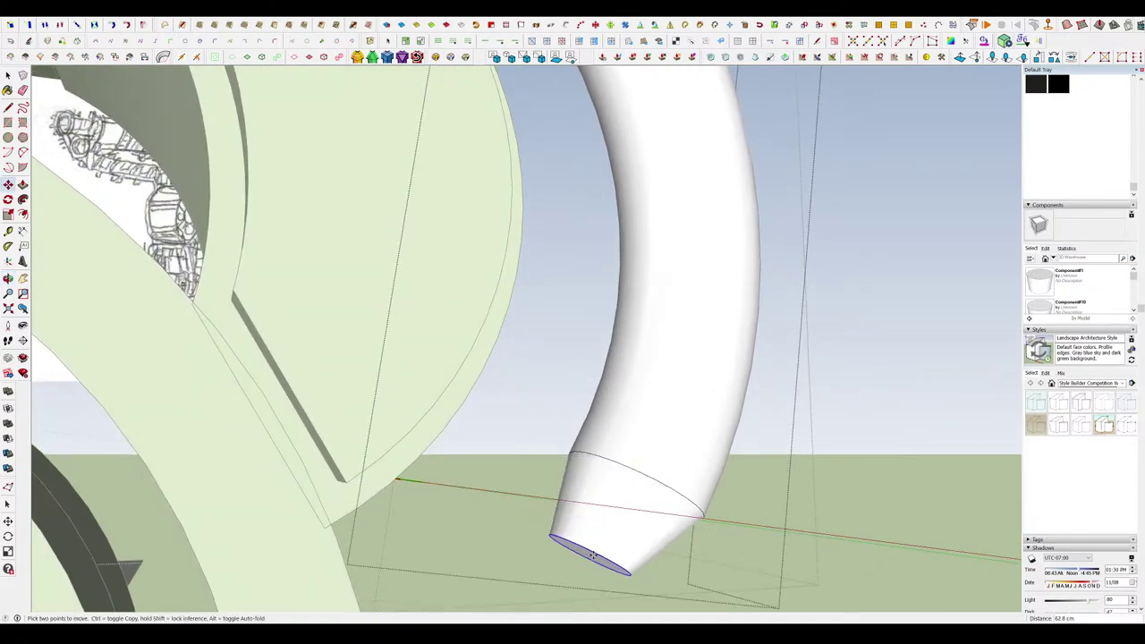
mouse_move(605, 559)
middle_mouse_down()
mouse_move(634, 536)
mouse_move(590, 512)
mouse_move(674, 394)
mouse_move(570, 463)
middle_mouse_up()
left_click(611, 541)
left_click(570, 462)
key("space")
scroll(634, 403, "down", 10)
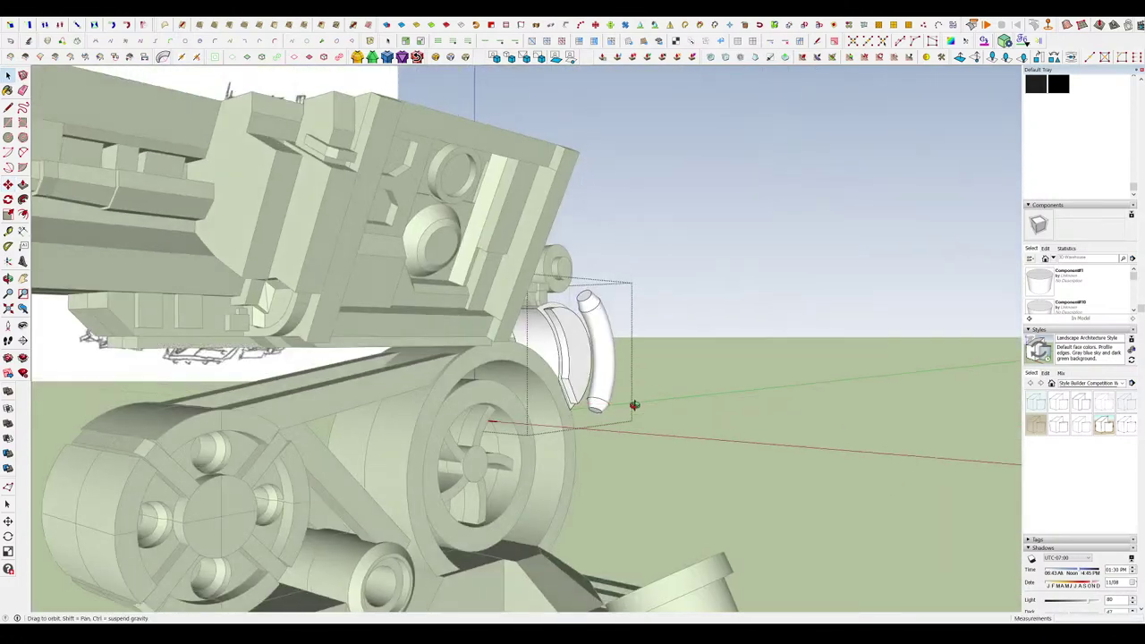
Open the upper arm group and erase the edge dividing its top surface, then close the group.
mouse_move(634, 404)
middle_mouse_down()
mouse_move(601, 356)
mouse_move(667, 426)
mouse_move(739, 399)
mouse_move(664, 488)
mouse_move(684, 452)
middle_mouse_up()
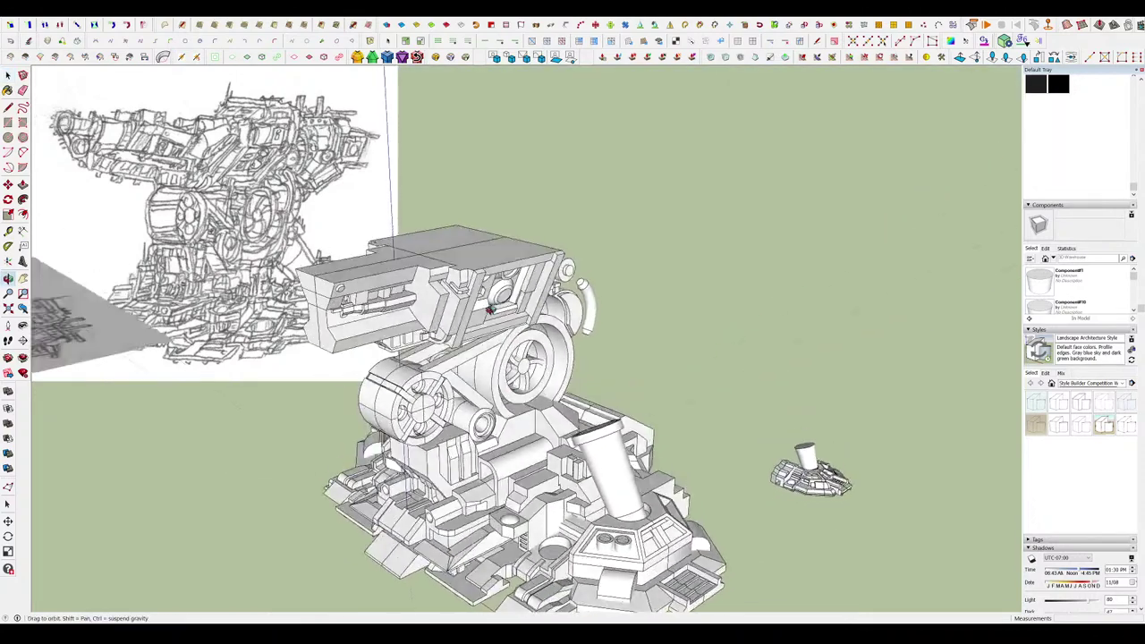
scroll(664, 411, "down", 5)
scroll(684, 325, "up", 5)
double_click(752, 340)
scroll(750, 351, "up", 4)
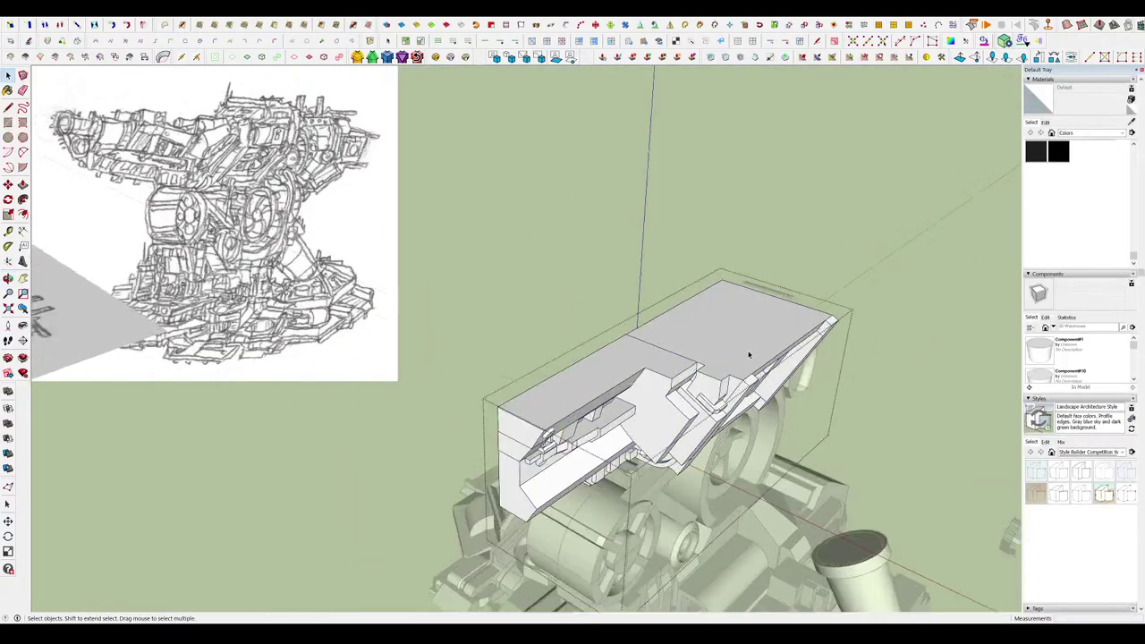
key("e")
left_click(654, 351)
middle_click_drag(656, 349, 648, 350)
left_click_drag(647, 350, 682, 243)
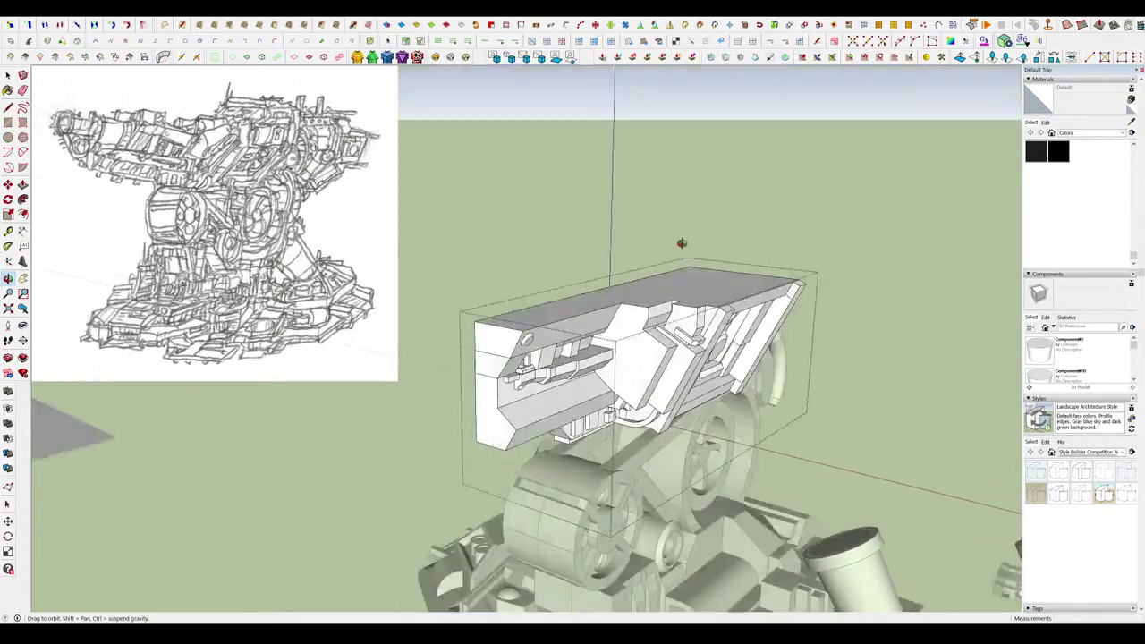
middle_click_drag(682, 242, 787, 215)
key("space")
left_click(825, 241)
scroll(590, 180, "down", 5)
middle_click_drag(556, 194, 540, 175)
scroll(539, 174, "up", 8)
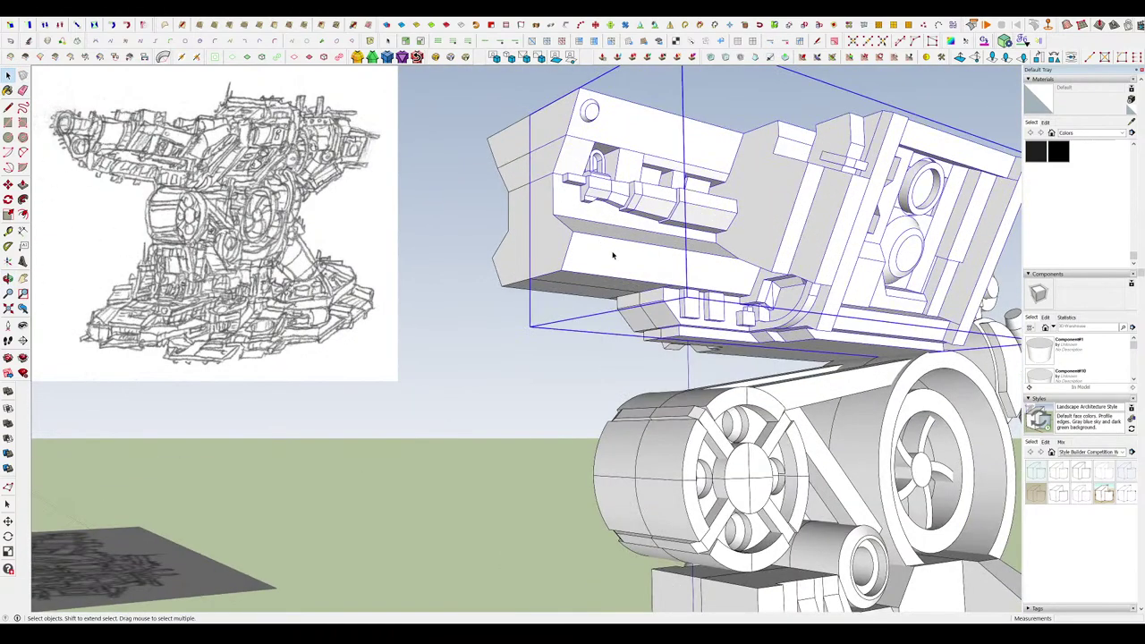
Open the upper arm group, outline a diagonal corner at the inner end of the lower side panel and push it away.
double_click(613, 256)
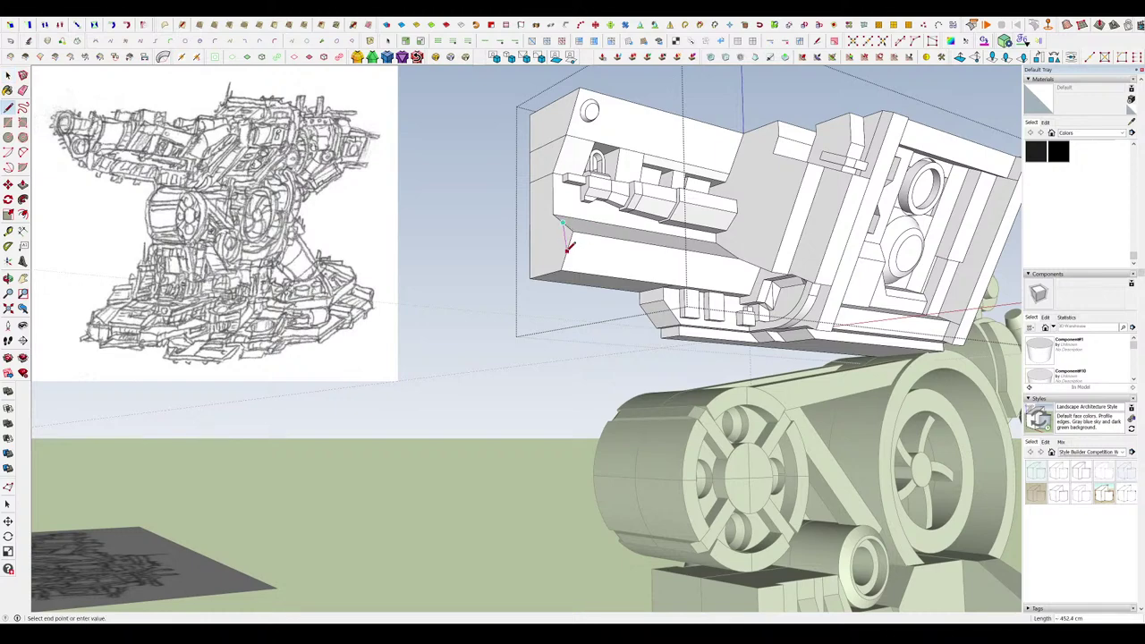
scroll(707, 264, "up", 6)
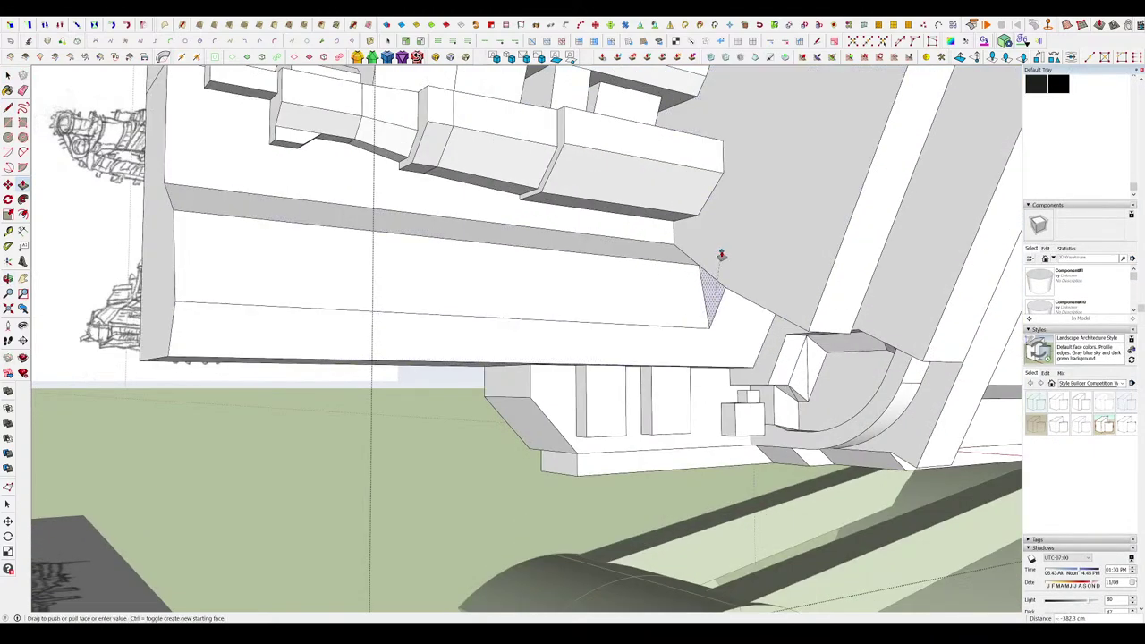
scroll(718, 280, "down", 10)
mouse_move(718, 280)
middle_mouse_down()
mouse_move(737, 269)
mouse_move(694, 286)
middle_mouse_up()
key("e")
scroll(716, 286, "up", 3)
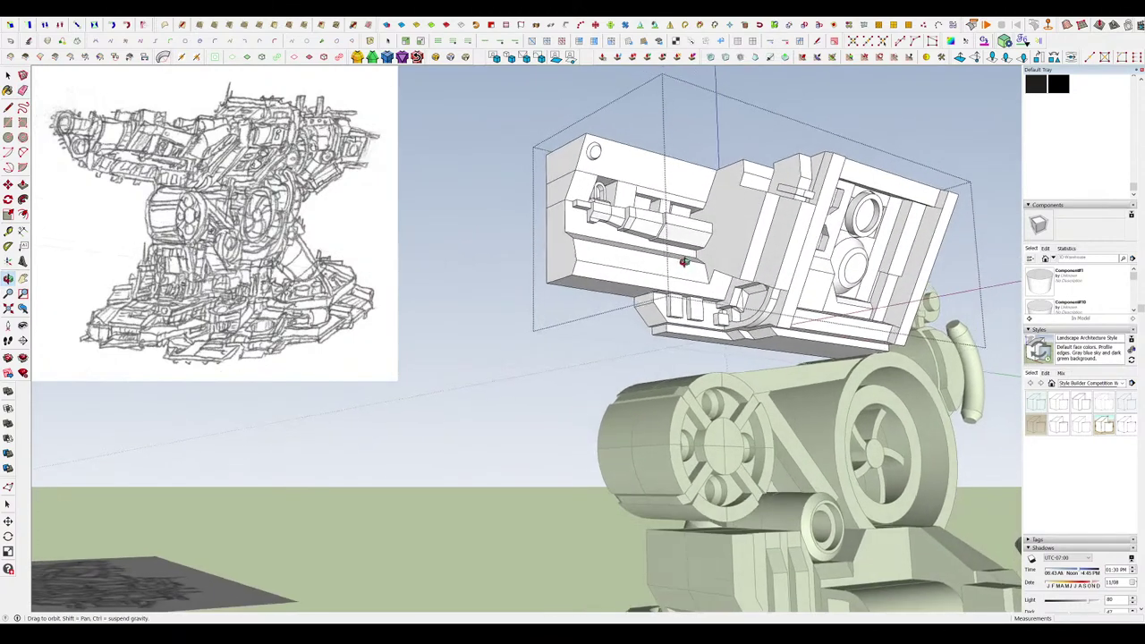
Draw a long narrow rectangle along the outer edge of the front arm's underside and extrude it downward into a rail.
scroll(617, 286, "up", 4)
middle_click_drag(623, 284, 561, 248)
key("r")
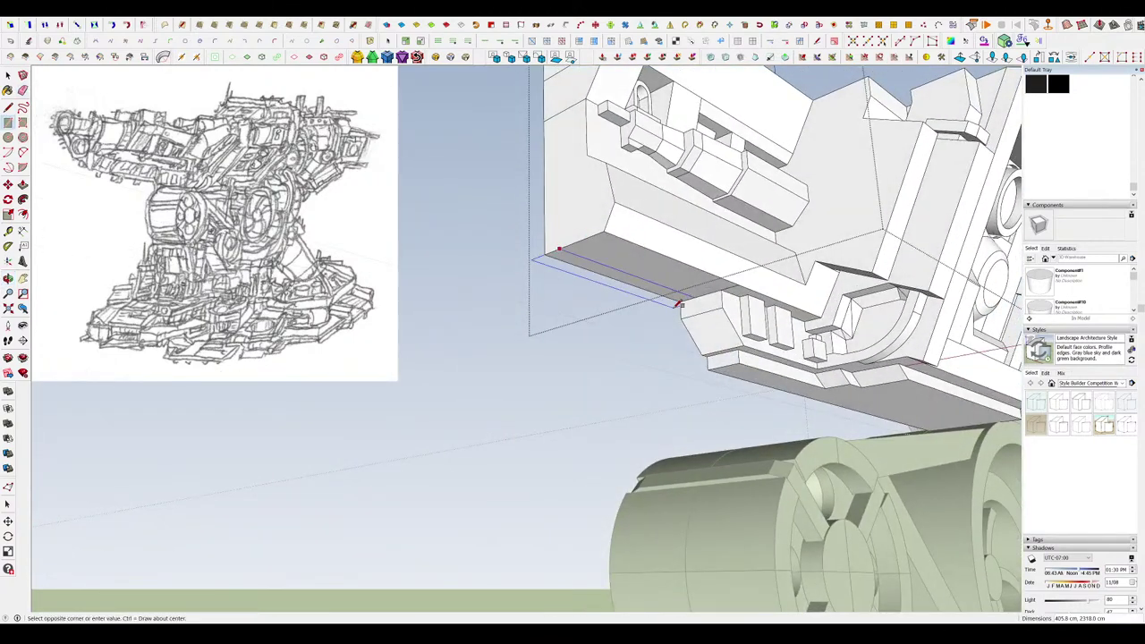
left_click(684, 302)
scroll(684, 302, "up", 3)
key("p")
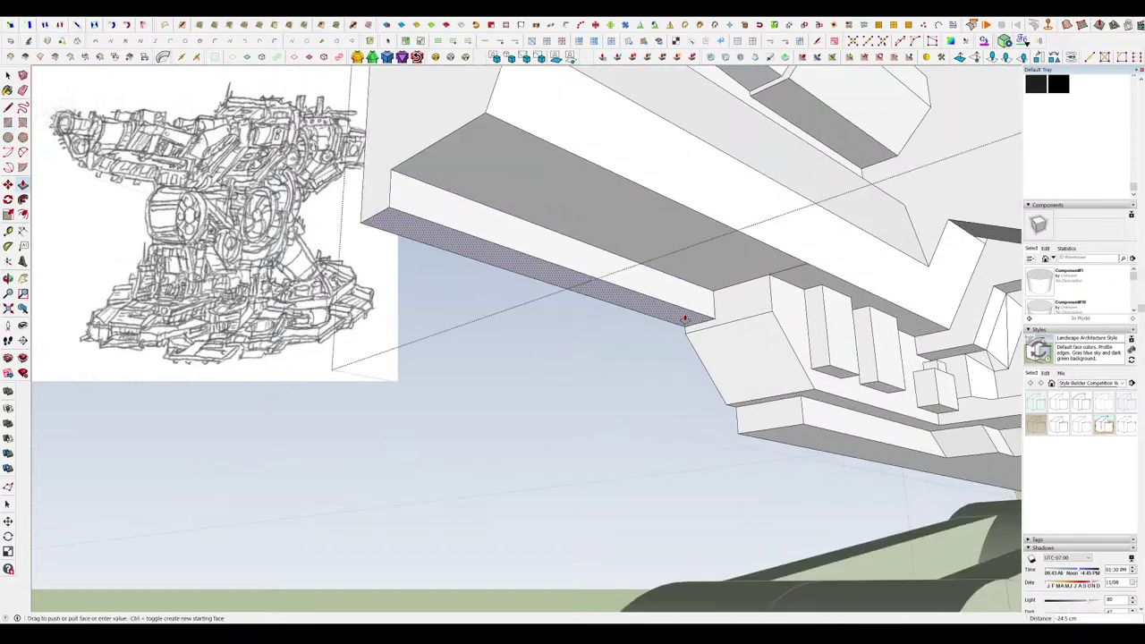
Extend the underside rail's end by about 72 cm downward and bridge it to the lower block with a sloped wedge, cleaning up leftover edges.
middle_click_drag(684, 319, 644, 273)
key("r")
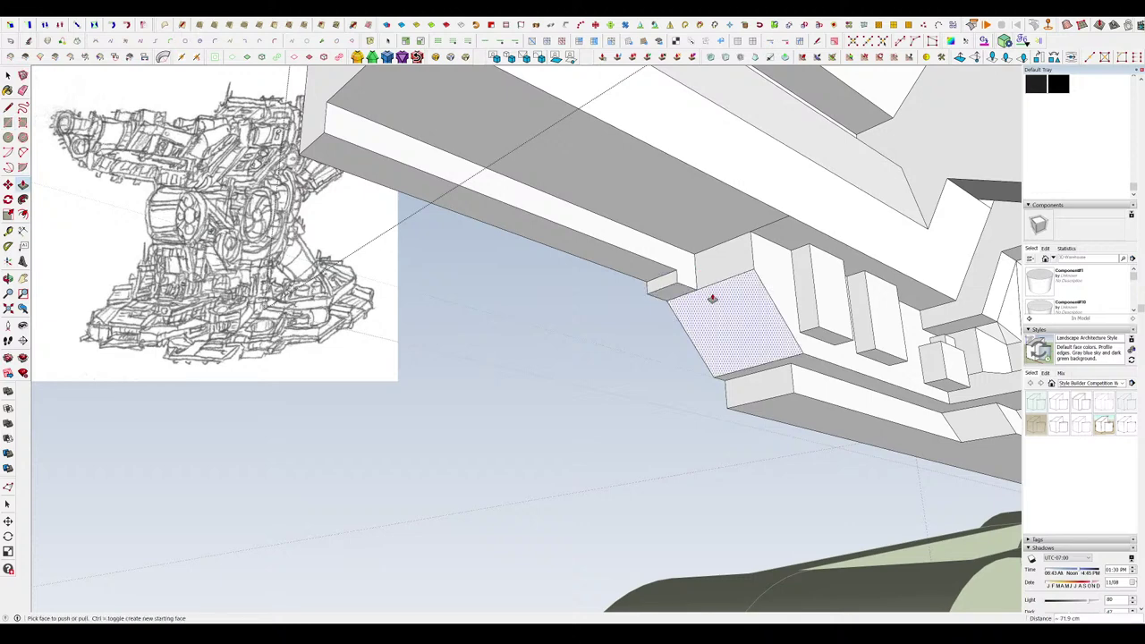
middle_click_drag(712, 298, 655, 257)
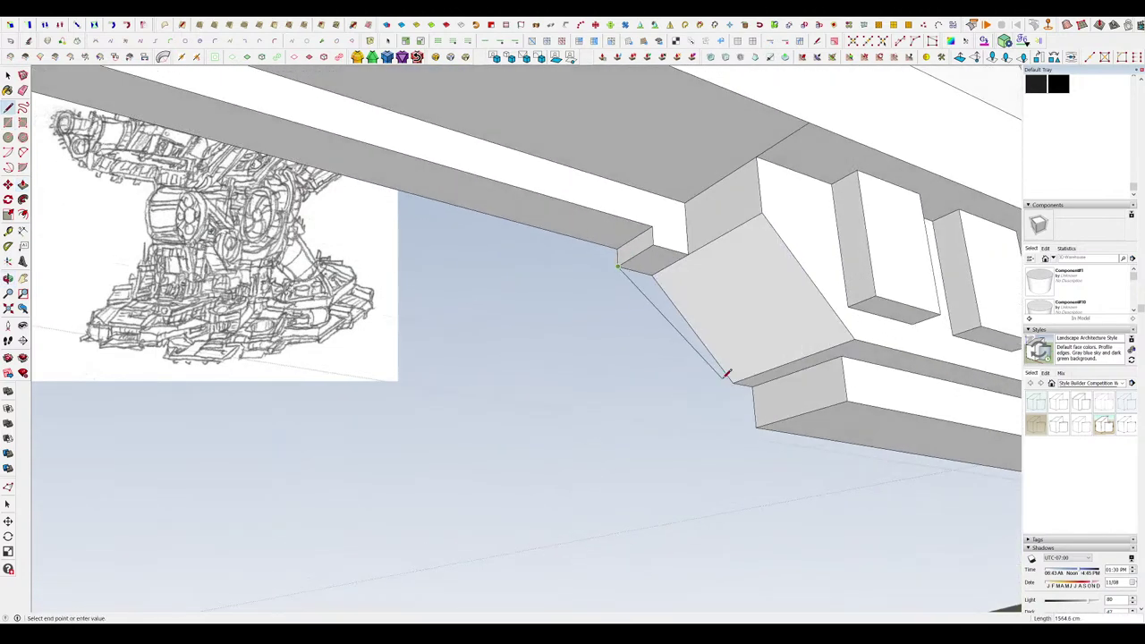
mouse_move(672, 239)
middle_mouse_down()
mouse_move(685, 260)
mouse_move(634, 286)
mouse_move(609, 277)
mouse_move(595, 248)
mouse_move(603, 231)
middle_mouse_up()
scroll(658, 270, "up", 5)
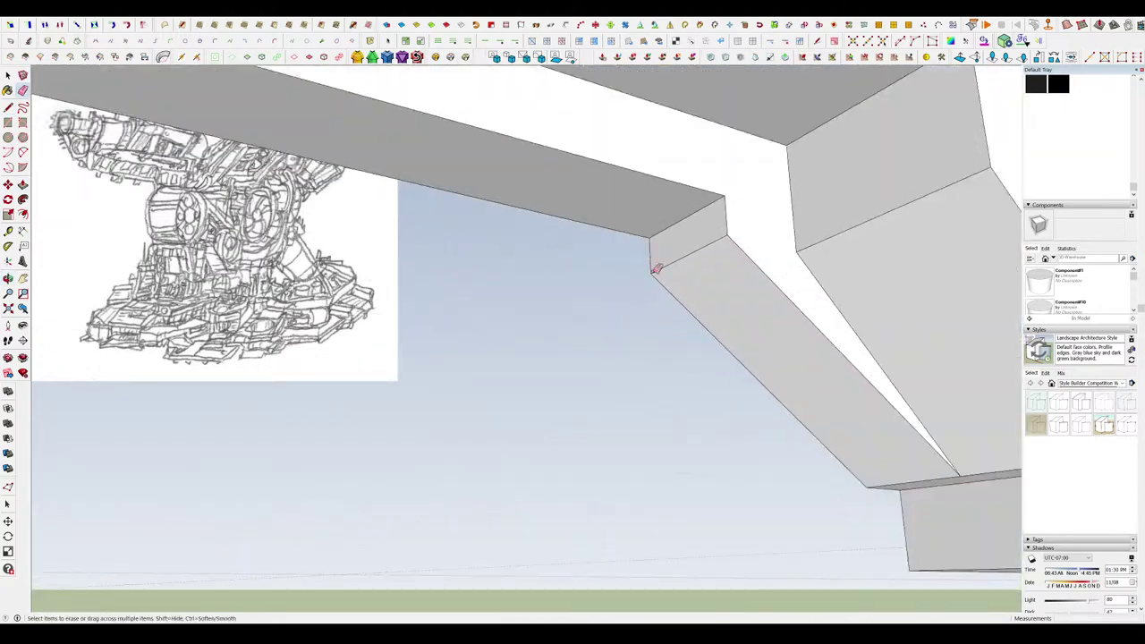
key("space")
scroll(718, 291, "down", 6)
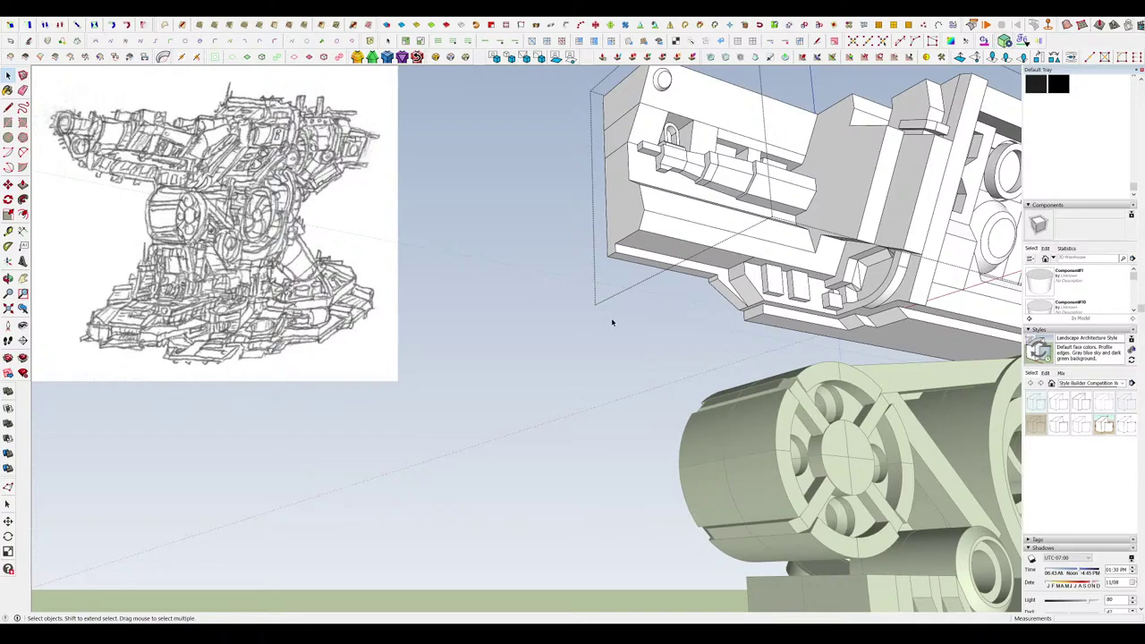
Cut back the upper part of the arm's front end to form a step above the lower block.
scroll(612, 322, "down", 5)
scroll(669, 327, "up", 5)
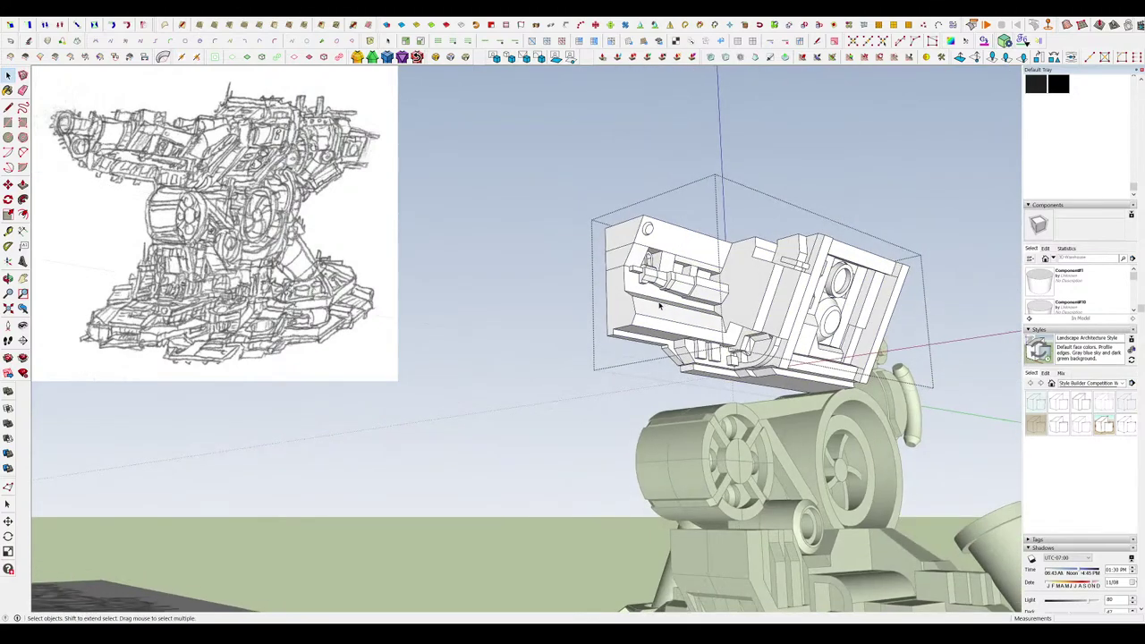
scroll(660, 306, "up", 5)
middle_click_drag(660, 306, 604, 437)
scroll(691, 325, "up", 4)
key("space")
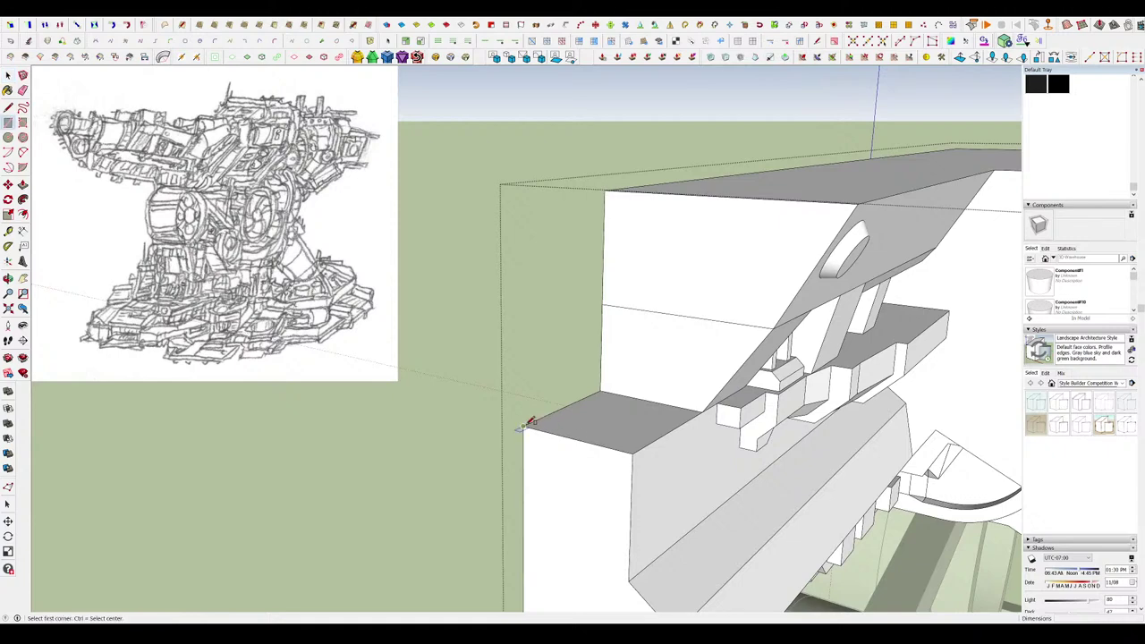
middle_click_drag(654, 391, 617, 304)
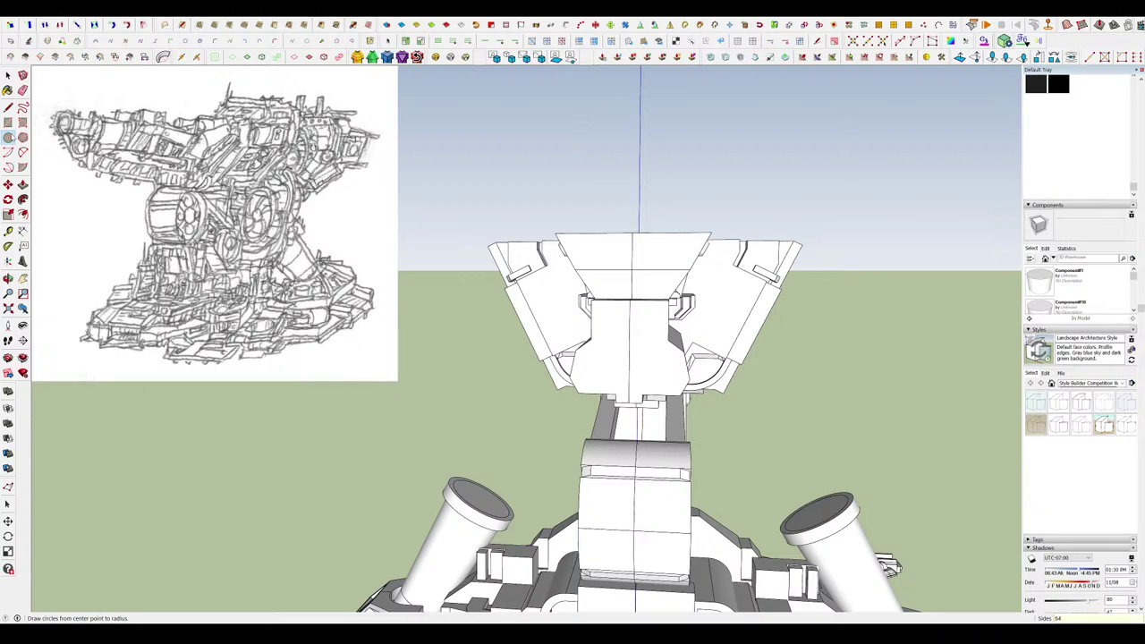
Draw a 64-sided circle on the upper front end of the arm and extrude it into a disk.
left_click(704, 231)
middle_click_drag(704, 231, 582, 165)
scroll(506, 247, "down", 3)
scroll(524, 235, "up", 4)
scroll(526, 238, "down", 5)
scroll(552, 279, "up", 3)
middle_click_drag(570, 283, 511, 254)
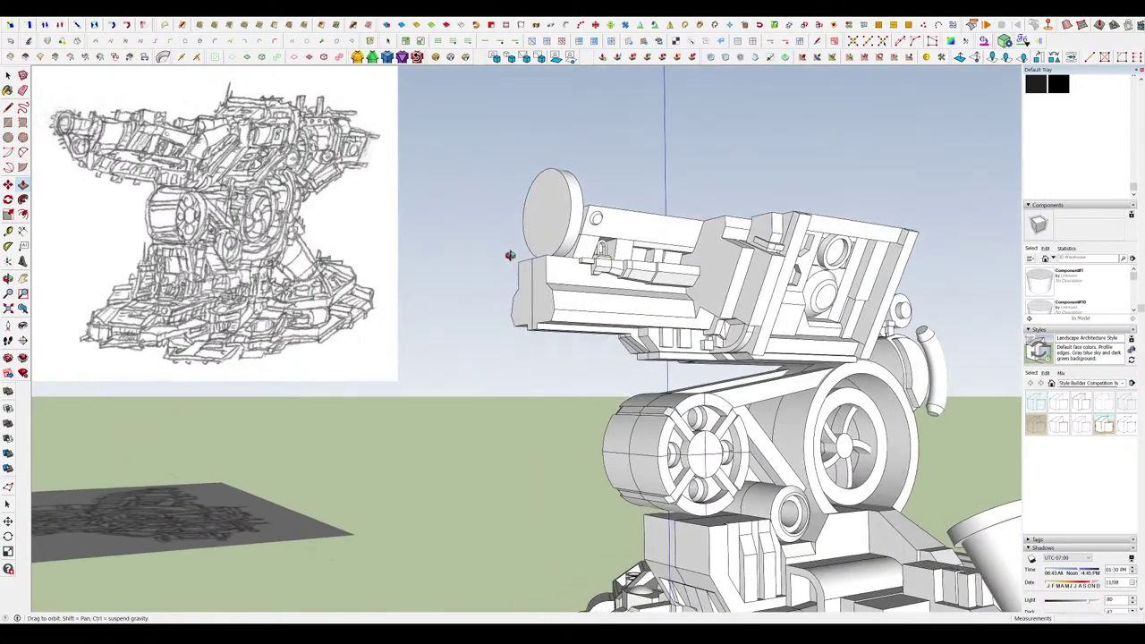
scroll(537, 232, "up", 3)
left_click(594, 245)
middle_click_drag(594, 246, 818, 207)
middle_click_drag(609, 213, 590, 192)
left_click(556, 212)
left_click(552, 209)
scroll(641, 238, "down", 2)
middle_click_drag(642, 238, 704, 266)
scroll(621, 228, "up", 2)
Offset the disk's front face inward and pull the inner face forward into a narrower cylinder.
key("f")
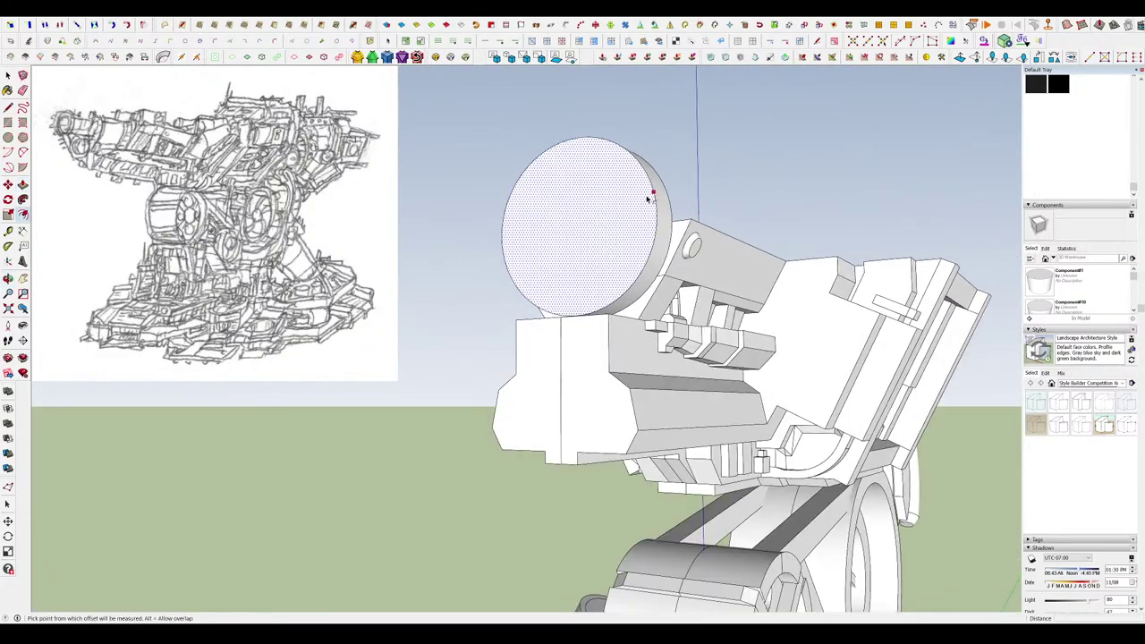
left_click(624, 207)
key("p")
left_click(613, 213)
left_click(566, 218)
Select the disk together with its front cylinder and group them.
mouse_move(566, 217)
middle_mouse_down()
mouse_move(537, 176)
mouse_move(522, 217)
mouse_move(581, 237)
mouse_move(528, 308)
mouse_move(688, 194)
mouse_move(765, 78)
middle_mouse_up()
scroll(537, 179, "down", 4)
scroll(651, 237, "up", 5)
scroll(530, 304, "down", 4)
left_click(557, 275)
middle_click_drag(557, 275, 544, 269)
double_click(547, 268)
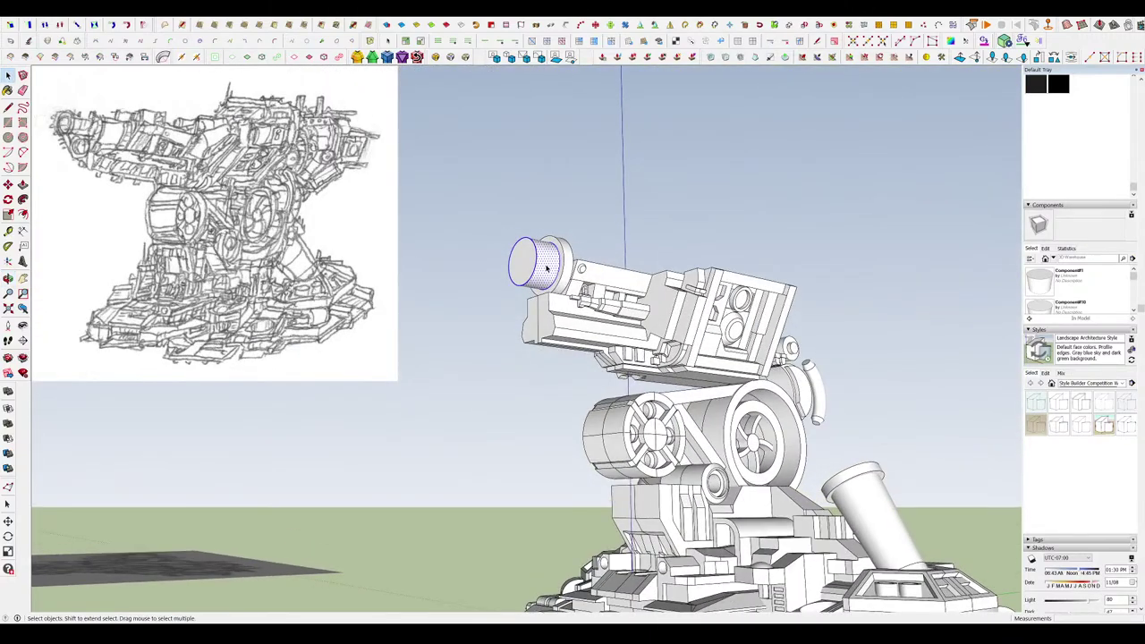
scroll(572, 349, "up", 4)
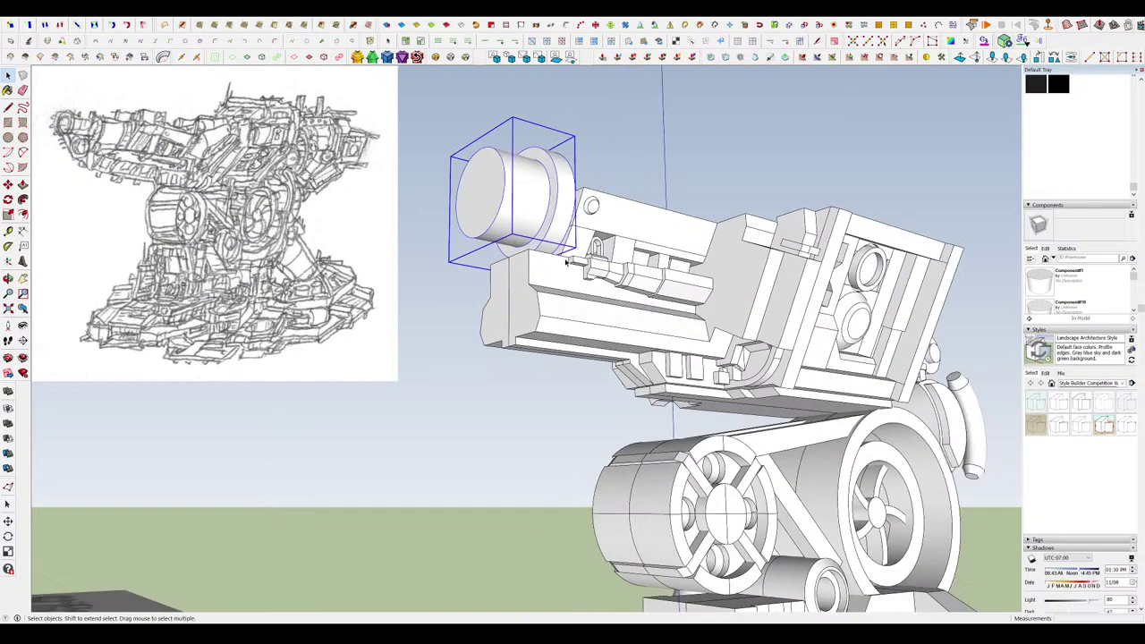
Move the barrel group into line with the arm's front end and scale it down.
key("m")
left_click(548, 201)
middle_click_drag(551, 231, 568, 306)
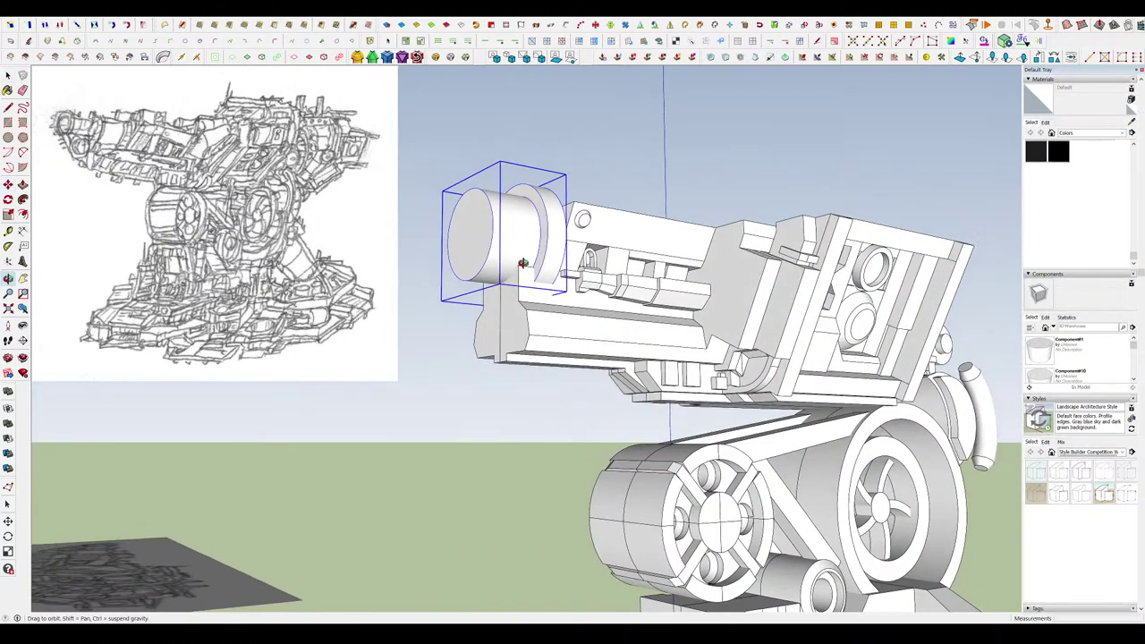
key("s")
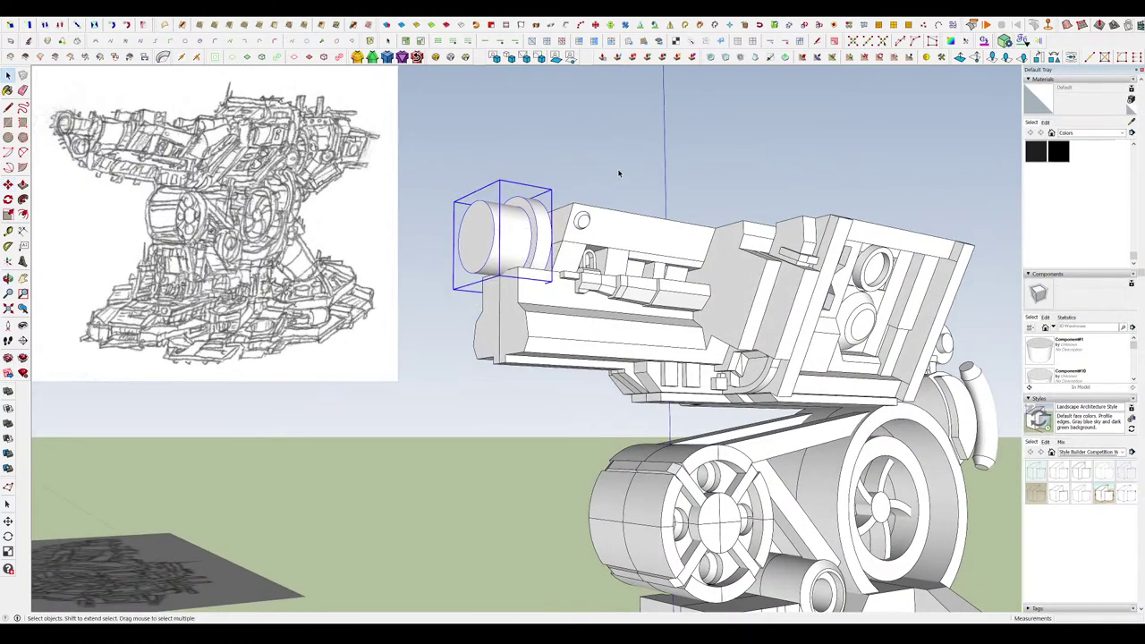
scroll(617, 172, "down", 5)
mouse_move(617, 173)
middle_mouse_down()
mouse_move(631, 221)
mouse_move(334, 401)
mouse_move(706, 440)
mouse_move(805, 274)
mouse_move(868, 274)
mouse_move(647, 252)
mouse_move(235, 241)
middle_mouse_up()
scroll(528, 171, "up", 5)
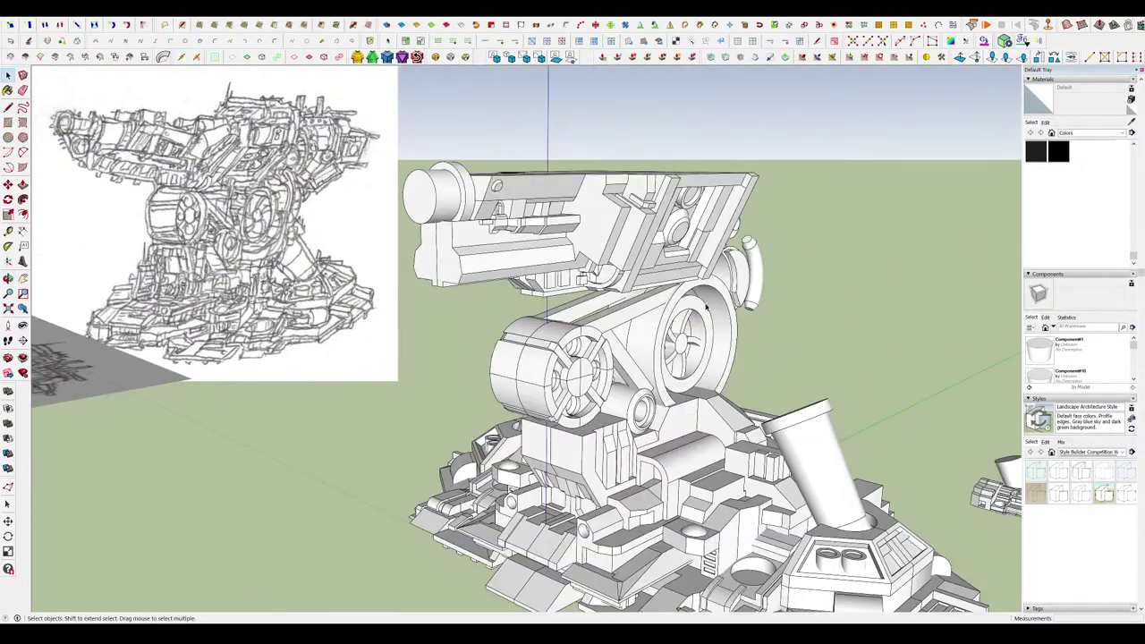
Open the upper arm group, draw a long rectangle on its front top surface and raise it about 373 cm.
scroll(729, 378, "down", 4)
middle_click_drag(733, 383, 729, 448)
scroll(600, 263, "up", 4)
double_click(600, 263)
scroll(577, 286, "up", 5)
middle_click_drag(577, 286, 441, 393)
key("r")
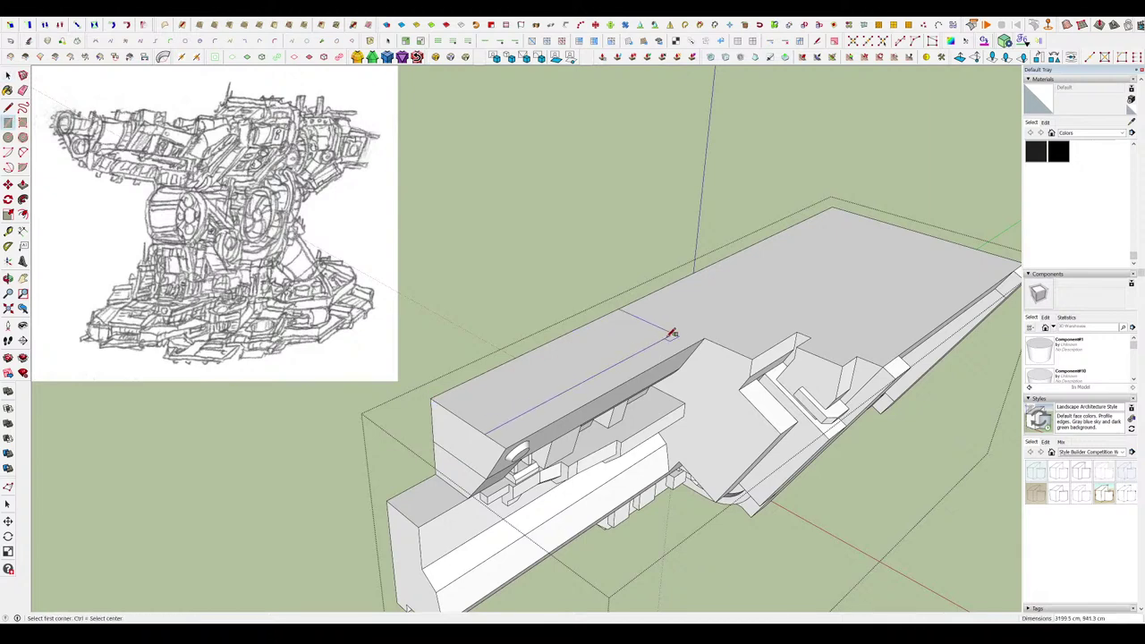
key("p")
left_click_drag(658, 339, 652, 320)
middle_click_drag(652, 320, 698, 288)
middle_click_drag(590, 381, 644, 363)
scroll(644, 357, "down", 2)
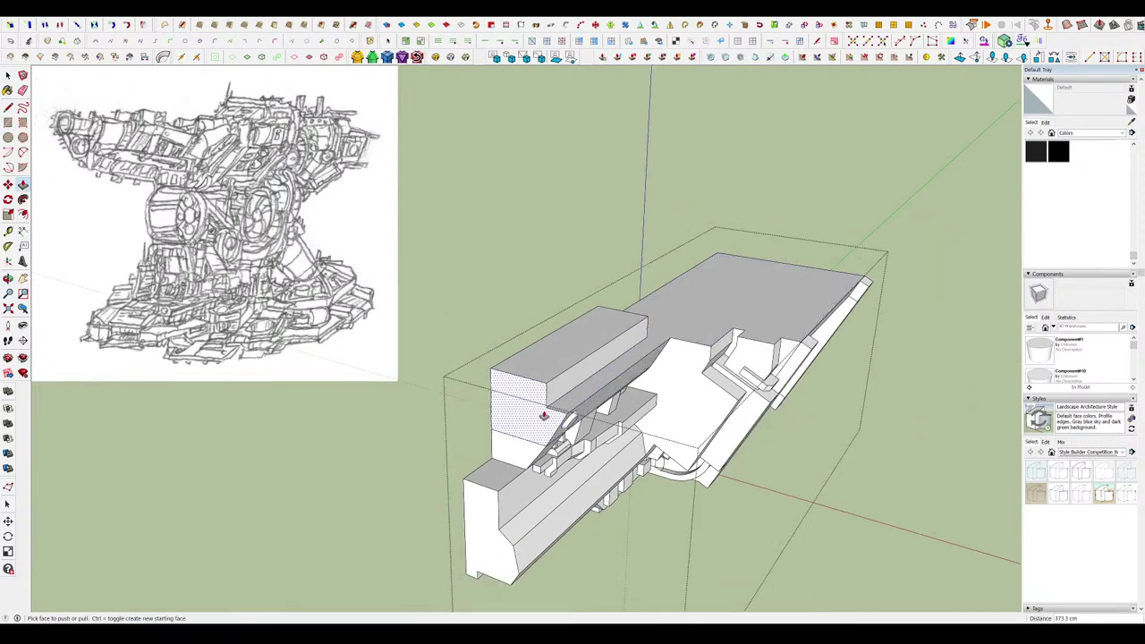
Move the raised block's upper outer and rear edges inward so its side and rear faces slope.
scroll(545, 416, "up", 3)
key("m")
left_click_drag(589, 385, 621, 393)
middle_click_drag(608, 390, 490, 312)
scroll(626, 336, "down", 2)
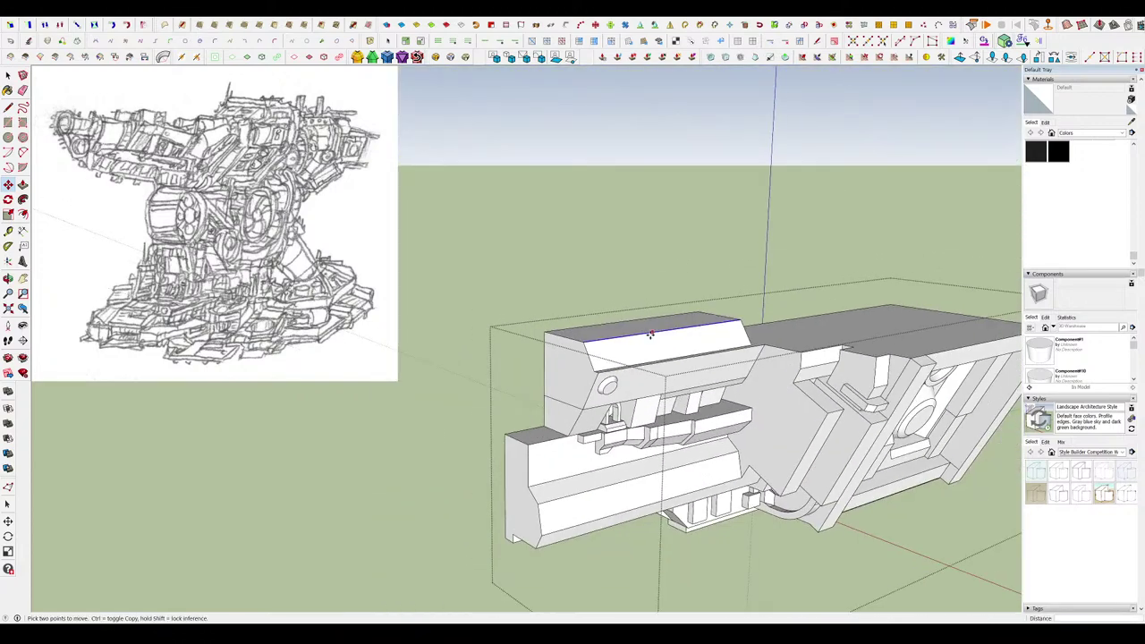
middle_click_drag(651, 334, 539, 390)
scroll(626, 372, "up", 3)
Draw a rectangle about 1287 by 719 cm on the front of the raised block's top and pull it up.
key("r")
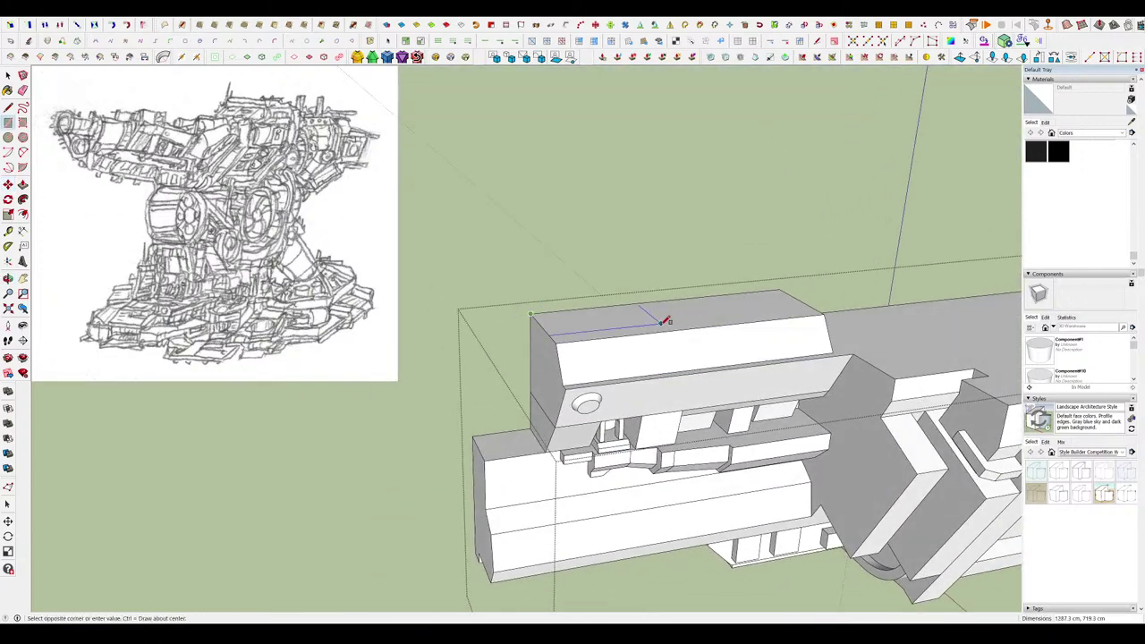
middle_click_drag(617, 283, 761, 284)
scroll(699, 280, "down", 2)
Draw a rectangle about 637 by 375 cm on the front block's inner upper corner and push it back to cut a lower ledge.
scroll(617, 277, "up", 2)
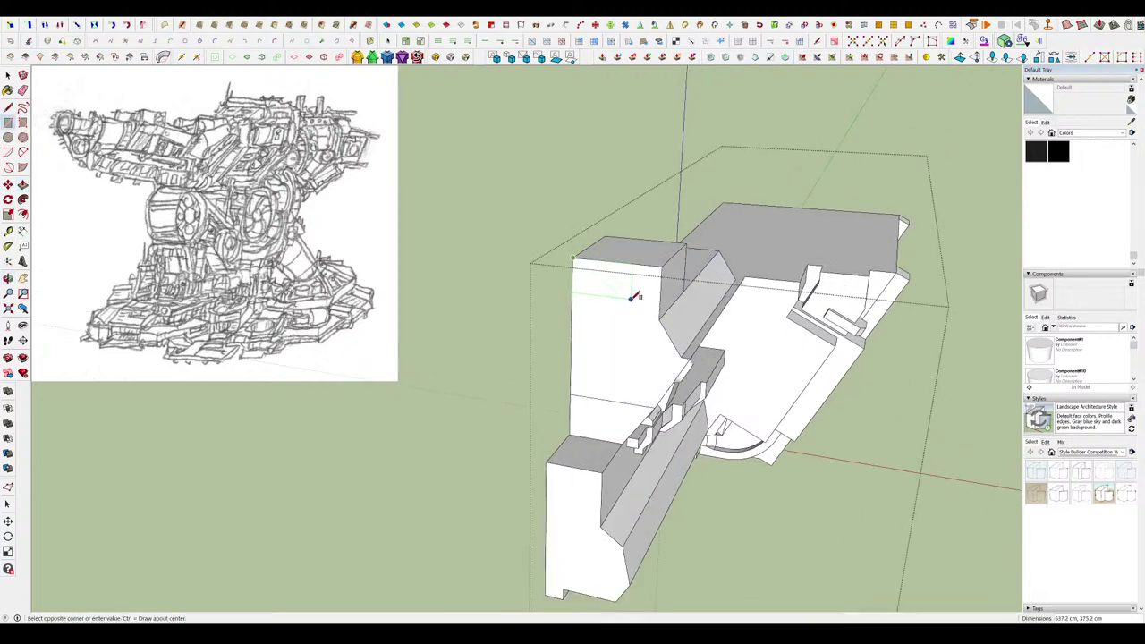
middle_click_drag(478, 229, 585, 229)
middle_click_drag(384, 290, 527, 294)
scroll(423, 306, "up", 3)
Cut diagonal corners at the ends of the inner ledge so they slope, then close the arm group.
key("l")
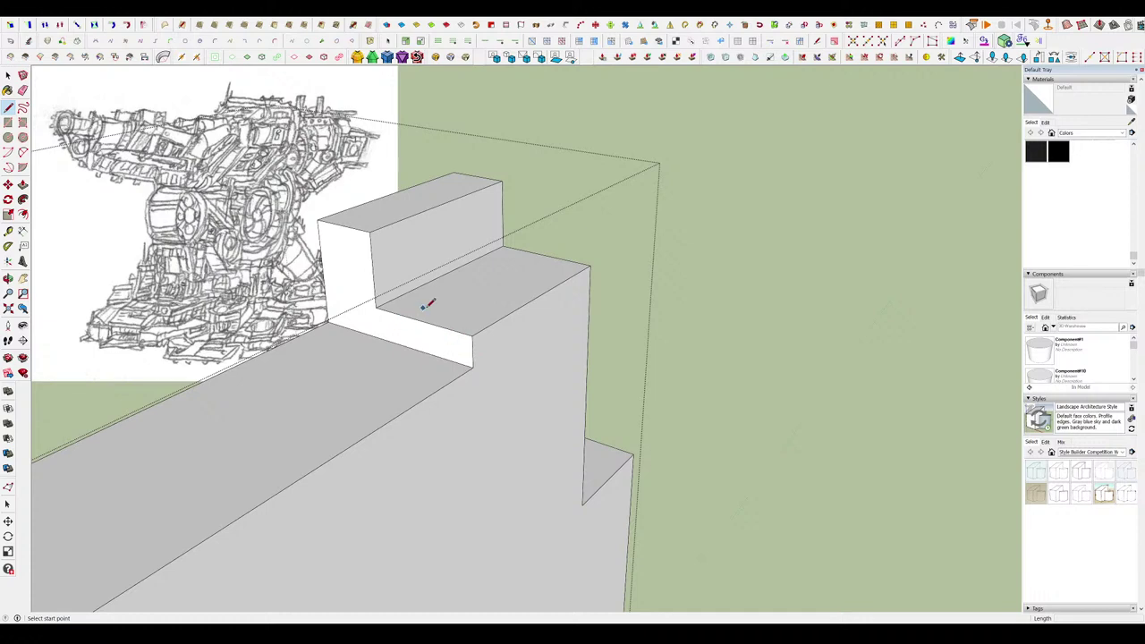
key("l")
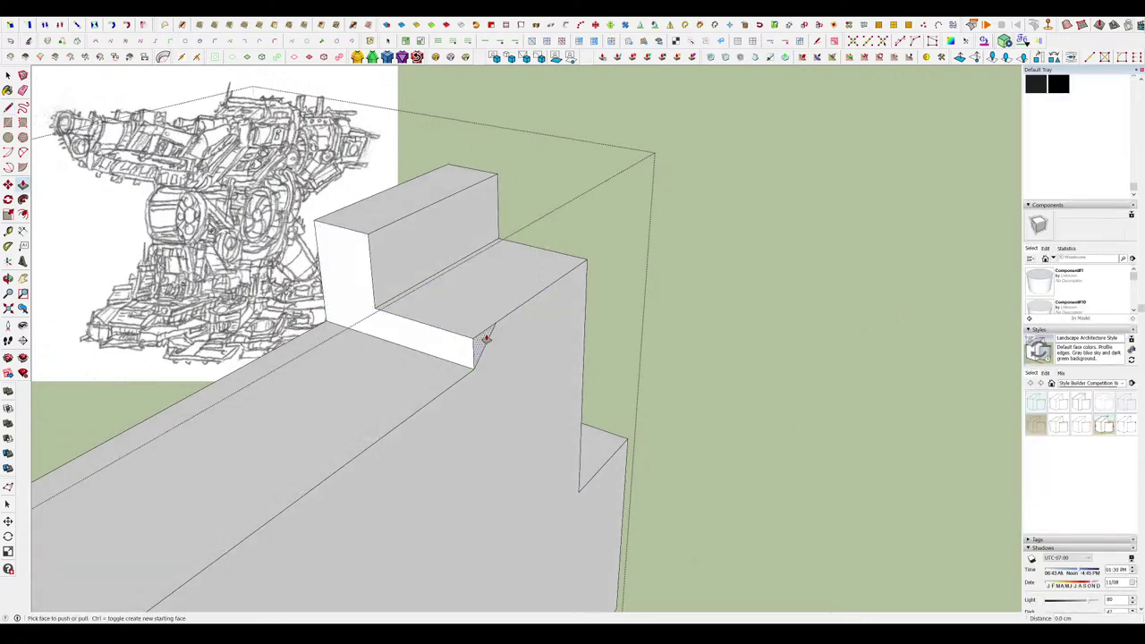
middle_click_drag(405, 287, 650, 296)
key("l")
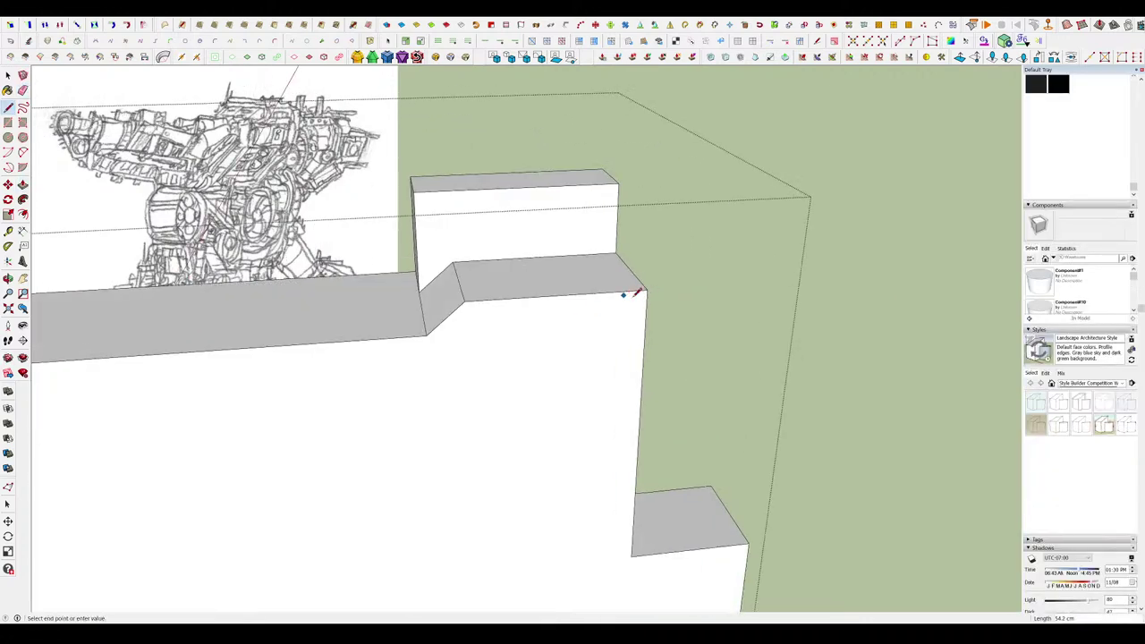
mouse_move(614, 245)
middle_mouse_down()
mouse_move(547, 266)
mouse_move(406, 259)
mouse_move(485, 280)
middle_mouse_up()
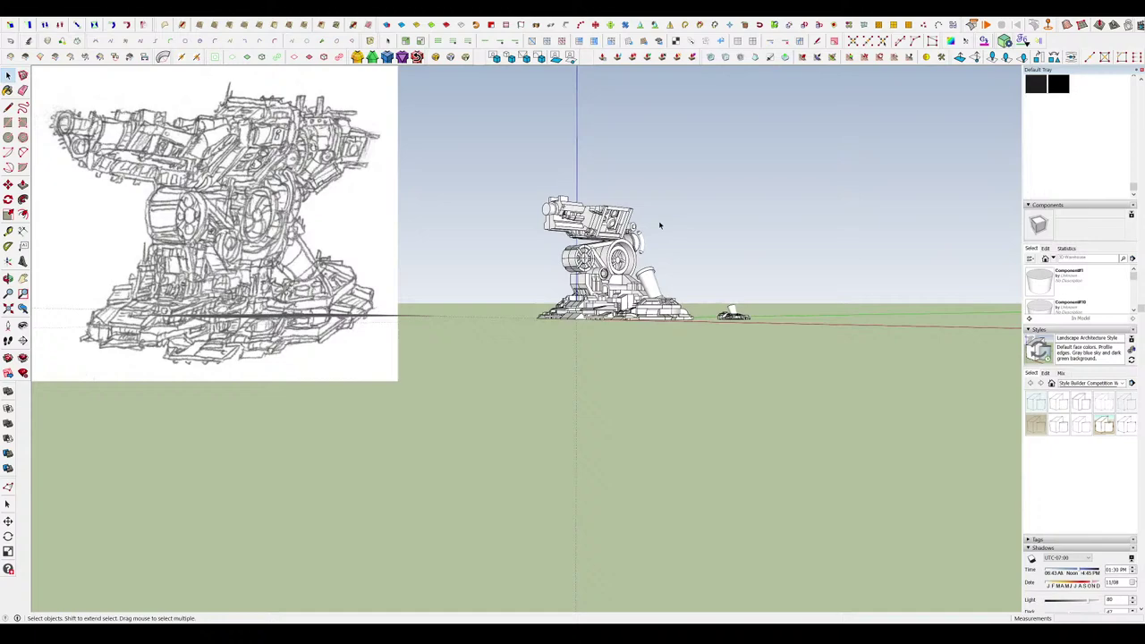
Open the upper arm group and move the raised front block's rear edge about 82 cm toward the front.
scroll(586, 216, "up", 7)
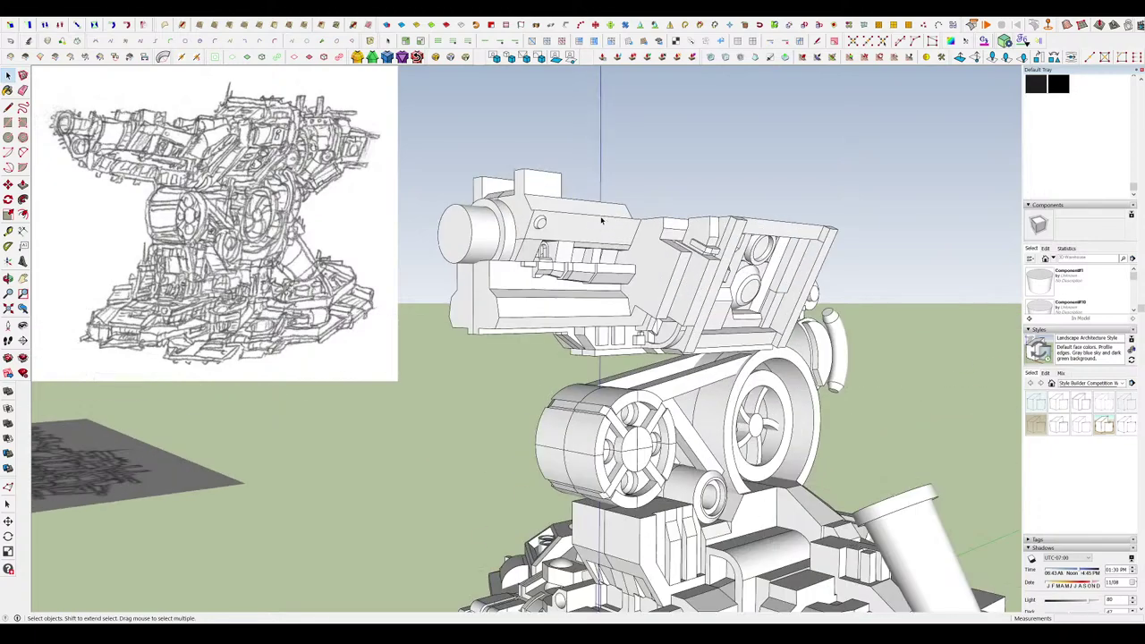
middle_click_drag(603, 220, 517, 215)
scroll(590, 250, "up", 3)
scroll(635, 240, "down", 5)
scroll(613, 253, "up", 4)
scroll(640, 259, "up", 2)
scroll(537, 259, "up", 5)
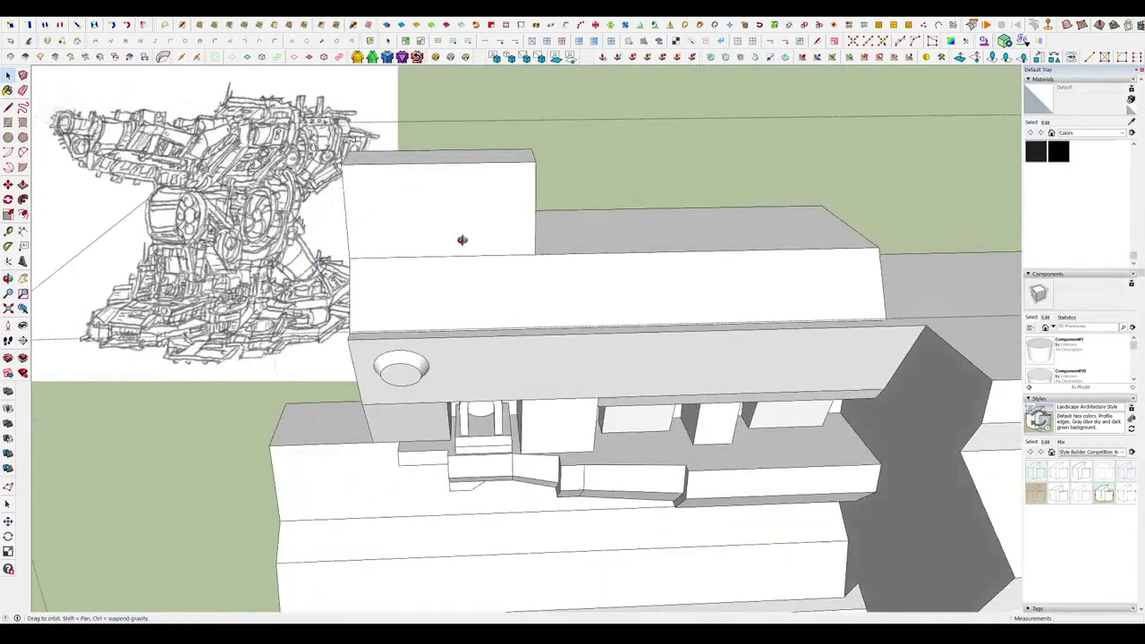
key("p")
middle_click_drag(553, 226, 597, 149)
key("space")
left_click(556, 205)
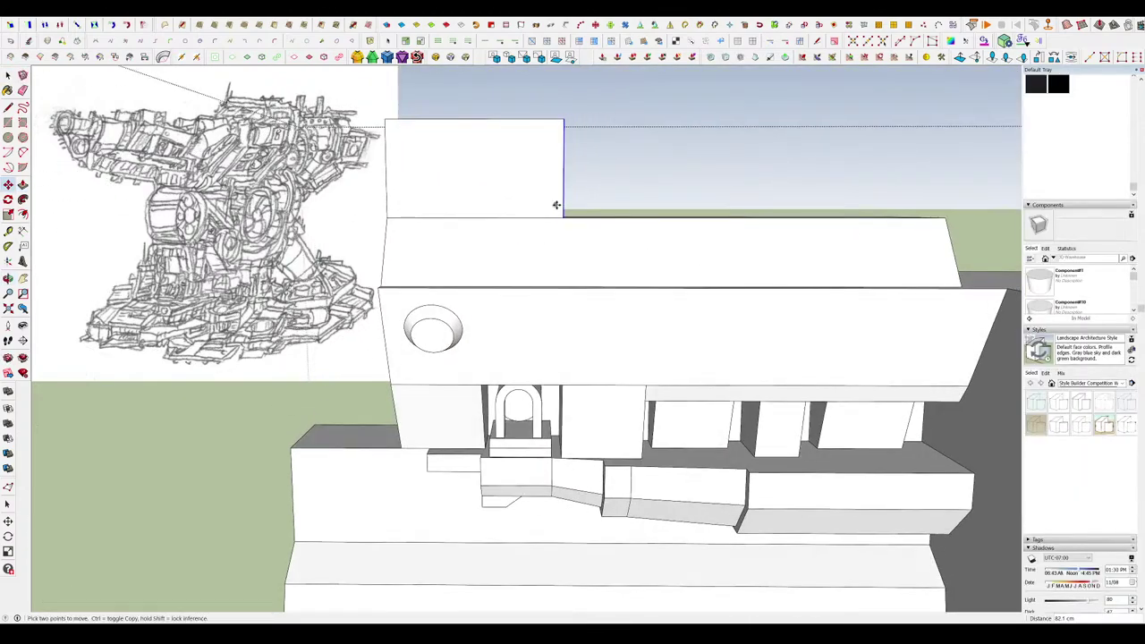
key("space")
Shorten the raised front block further by moving its rear edge about 138 cm.
middle_click_drag(572, 207, 743, 251)
scroll(572, 230, "down", 3)
scroll(497, 193, "up", 3)
key("2")
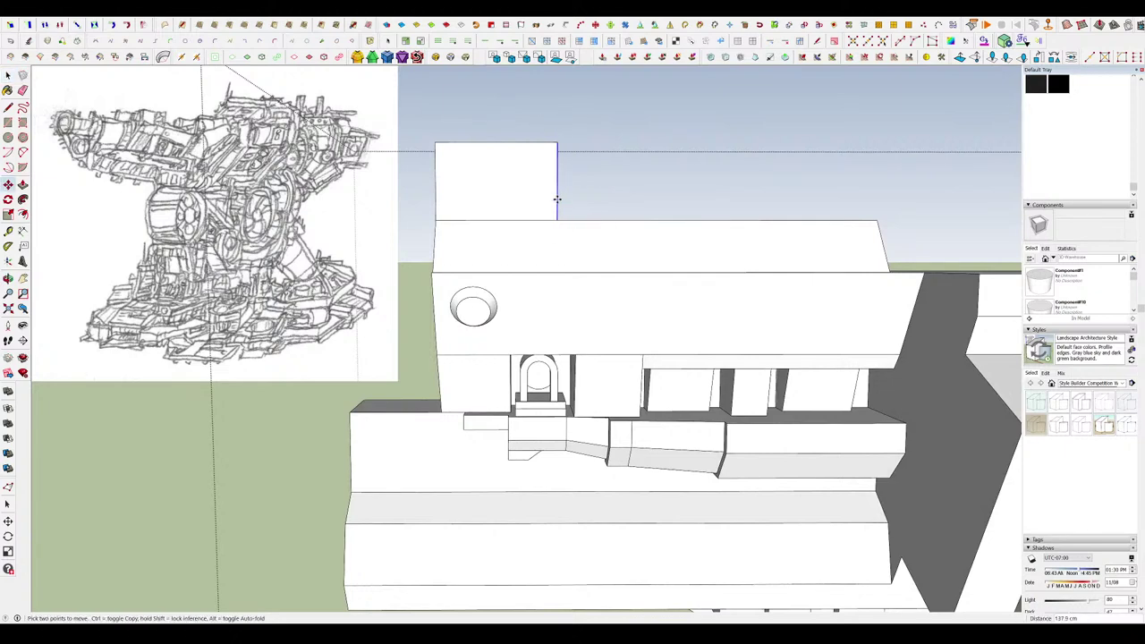
key("space")
Add a rectangular block about 555 cm tall on the upper deck, a short distance behind the raised front block.
middle_click_drag(541, 196, 554, 246)
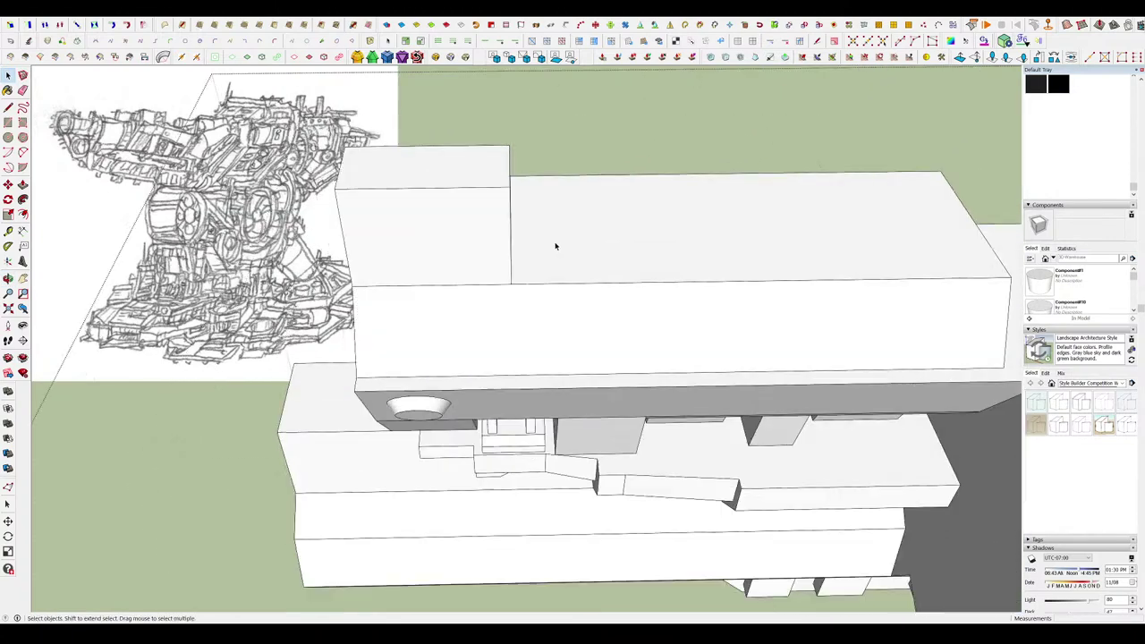
left_click(564, 199)
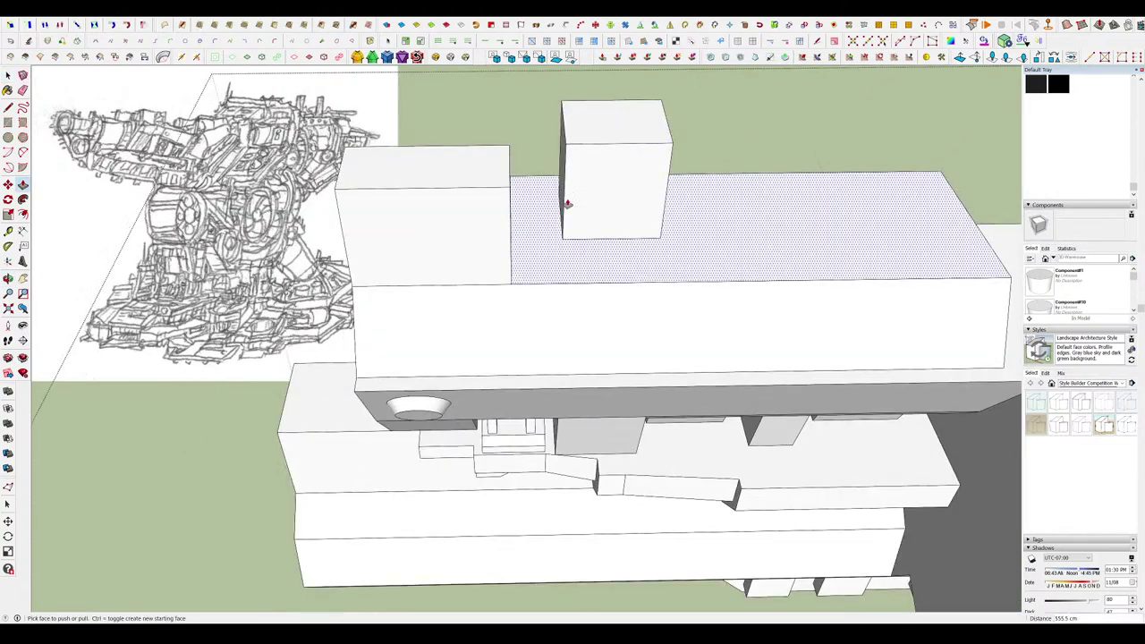
middle_click_drag(565, 199, 650, 195)
Extrude a rectangle from the upper part of the new block's forward face and move its end to meet the front block's corner.
key("r")
double_click(652, 235)
middle_click_drag(652, 236, 631, 260)
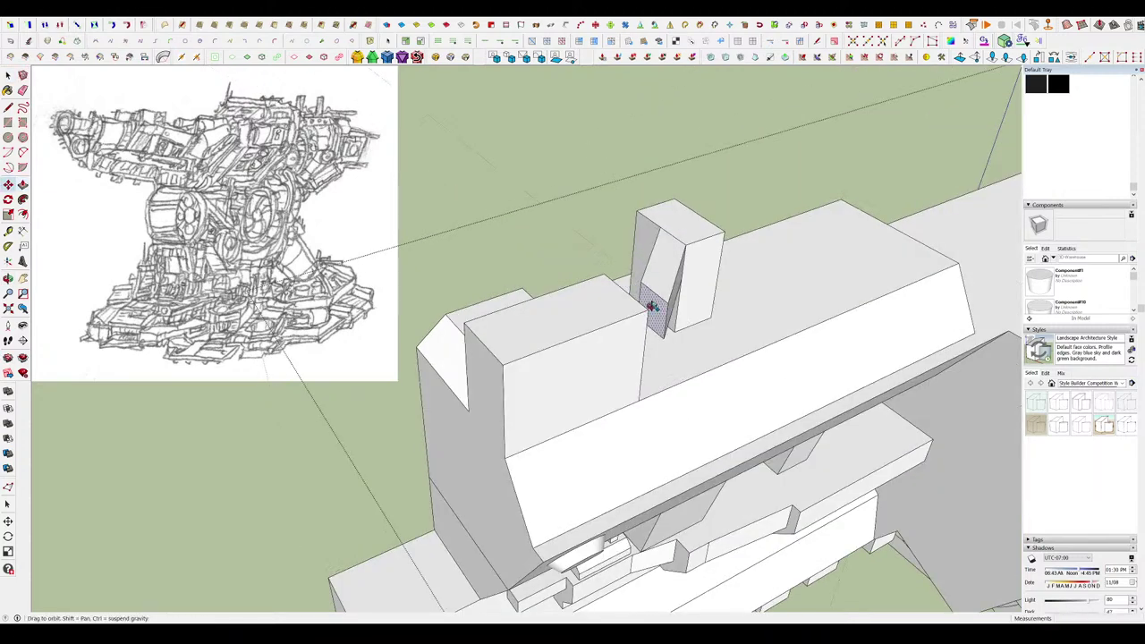
scroll(652, 307, "up", 5)
key("m")
middle_click_drag(668, 328, 692, 297)
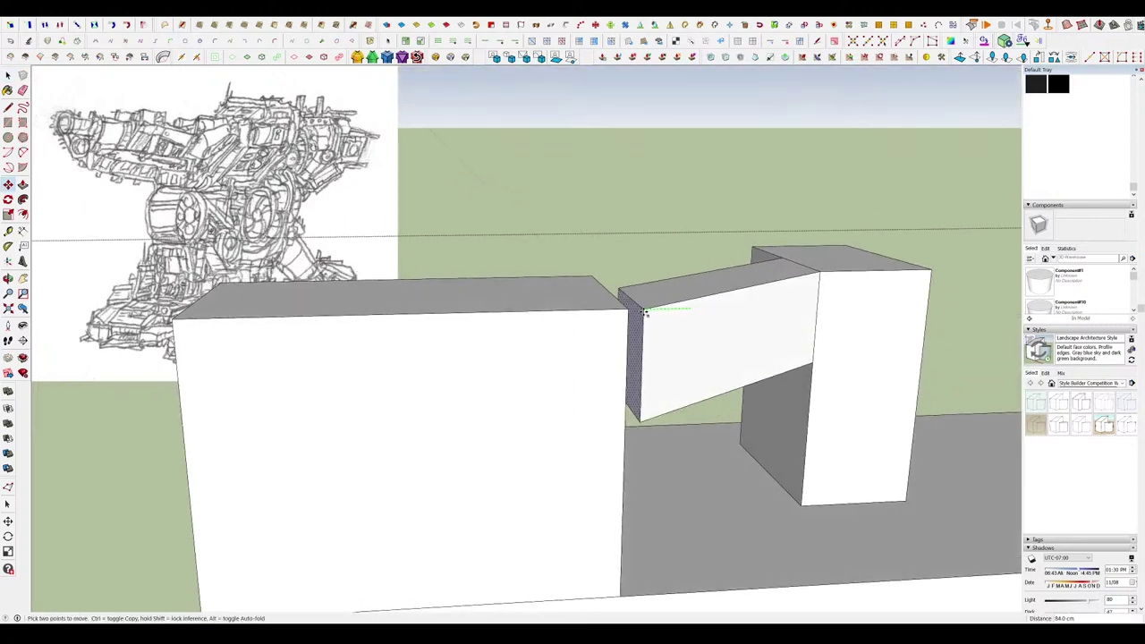
left_click(644, 312)
scroll(644, 313, "up", 2)
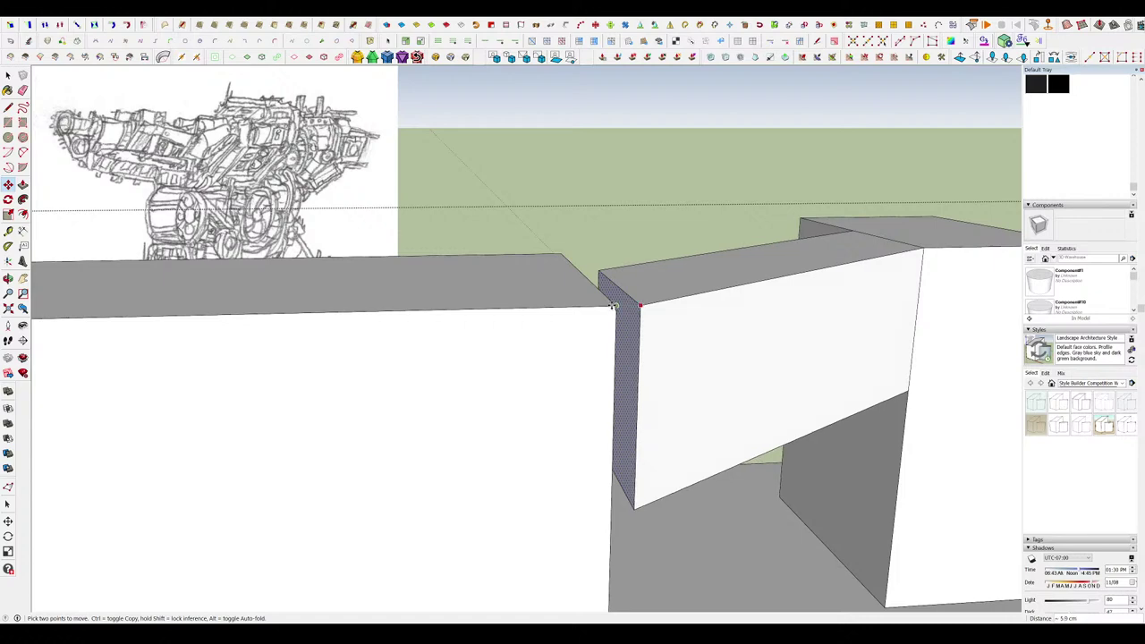
left_click(637, 305)
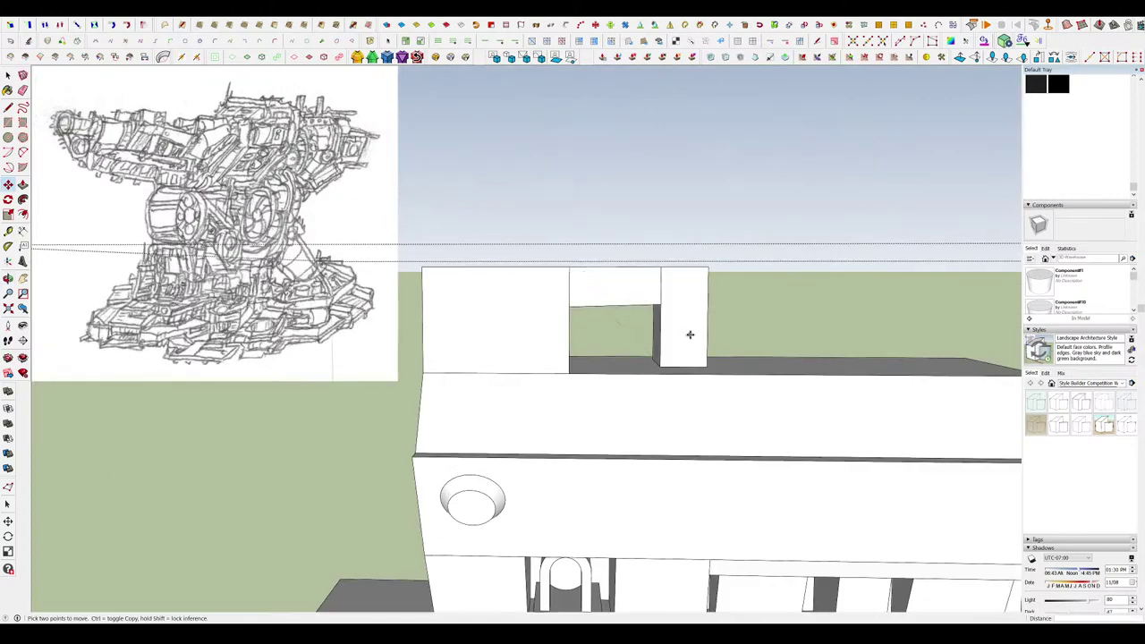
Draw a rectangle on the lower part of the new block's forward face and extrude it toward the front block.
left_click(657, 358)
key("space")
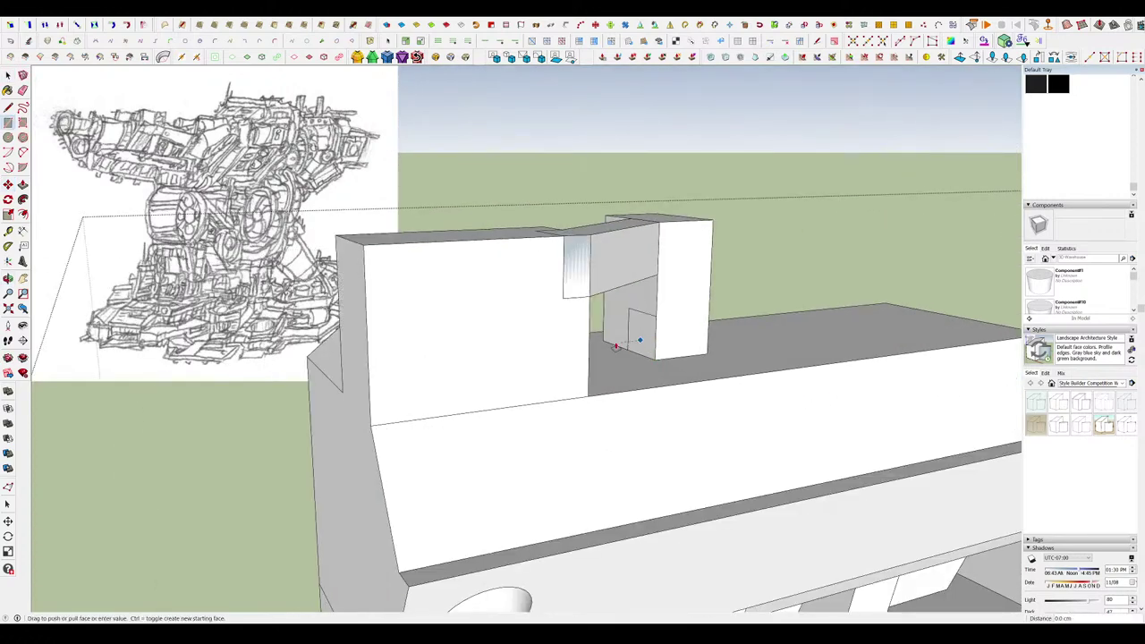
key("p")
left_click(648, 336)
left_click(606, 345)
key("space")
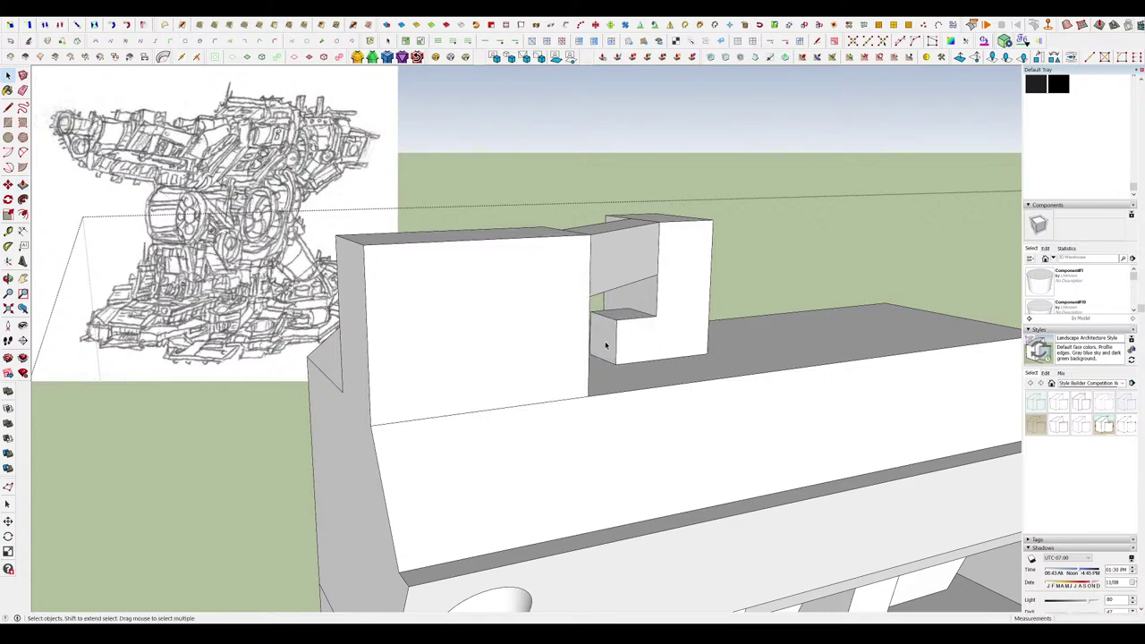
key("p")
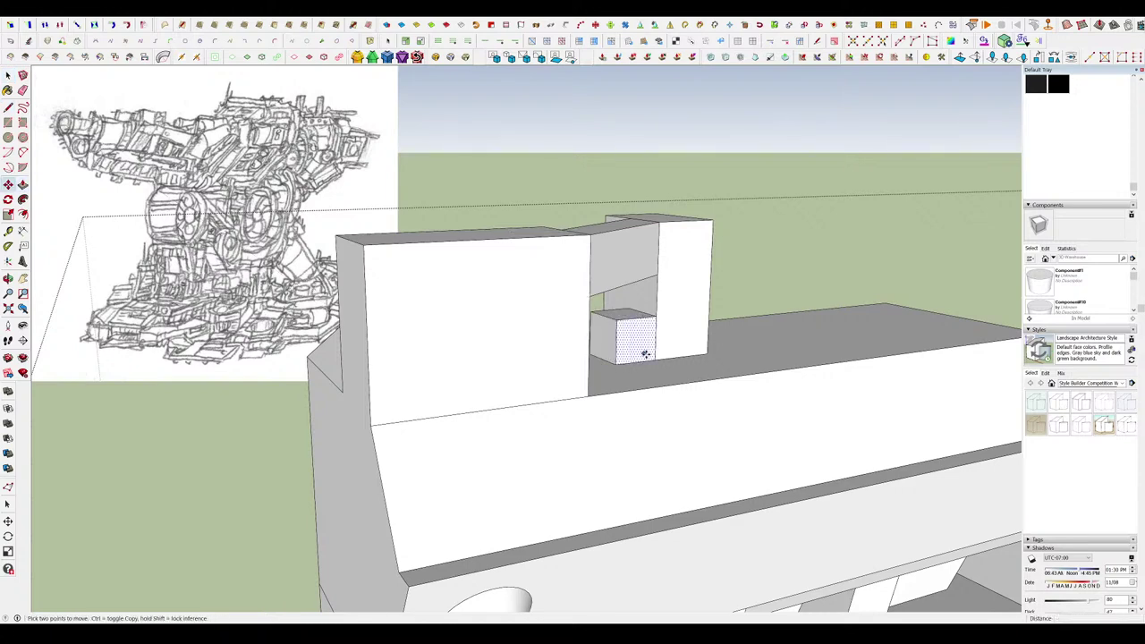
middle_click_drag(645, 355, 596, 324)
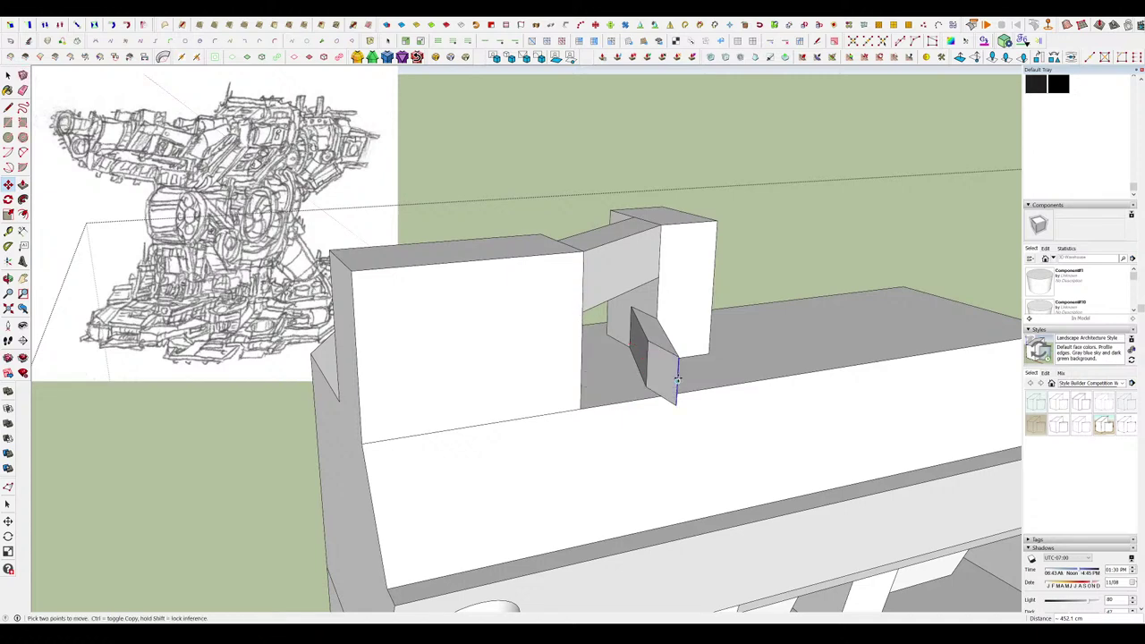
scroll(677, 380, "up", 5)
key("Escape")
key("space")
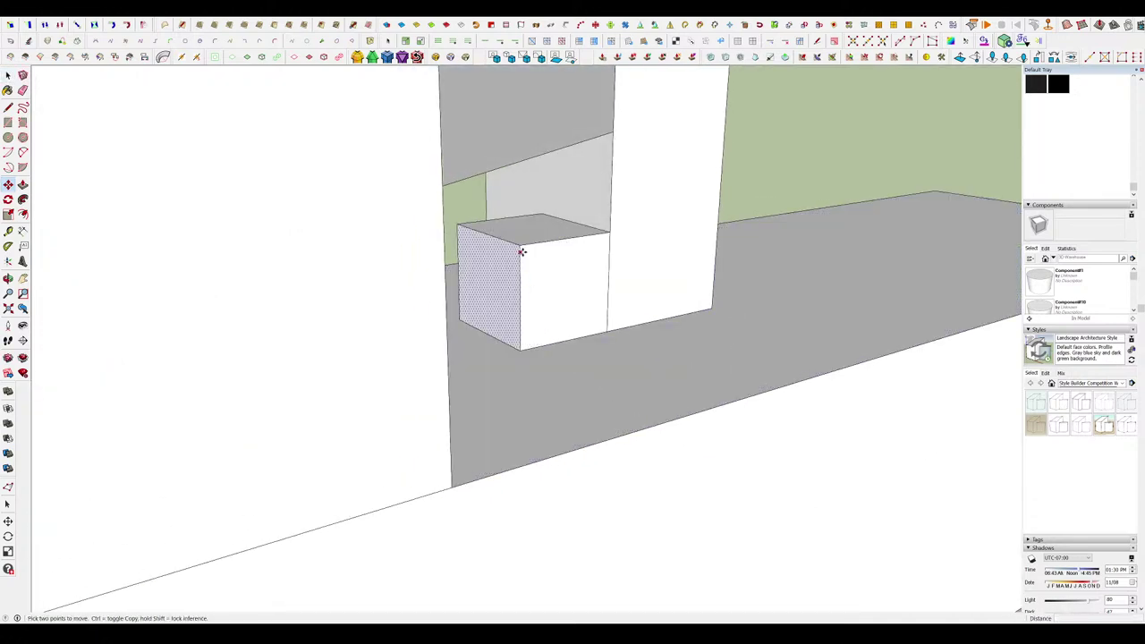
Move the lower stub's end face over to meet the front block, forming a second angled connecting bar.
left_click(522, 246)
scroll(522, 250, "down", 2)
left_click(468, 204)
scroll(585, 324, "down", 5)
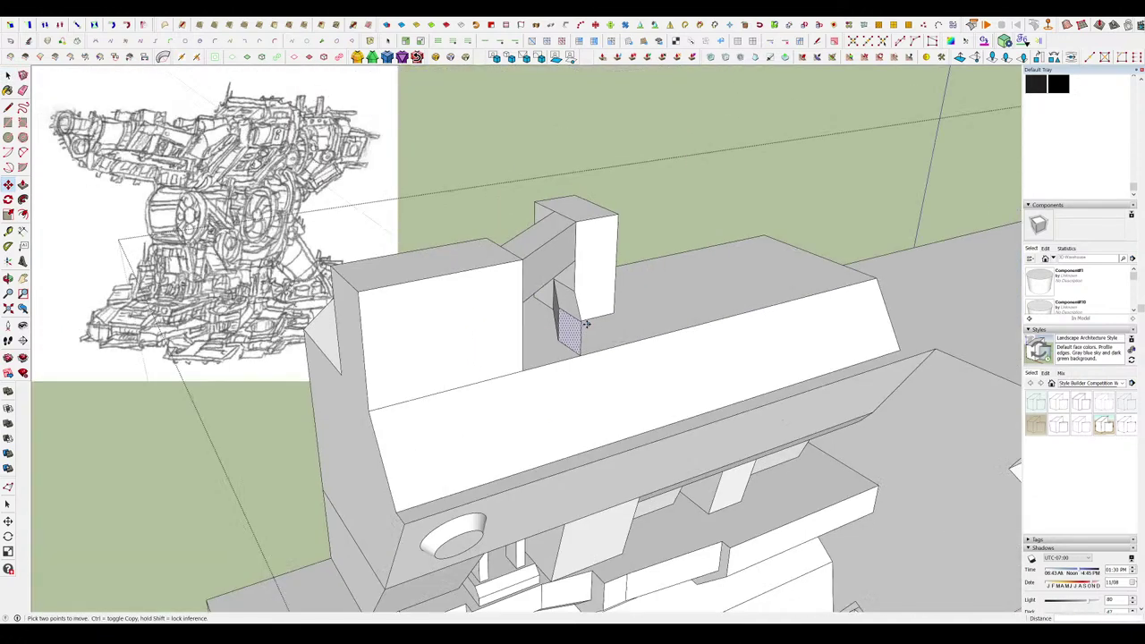
left_click(581, 322)
left_click(514, 343)
middle_click_drag(514, 342, 723, 175)
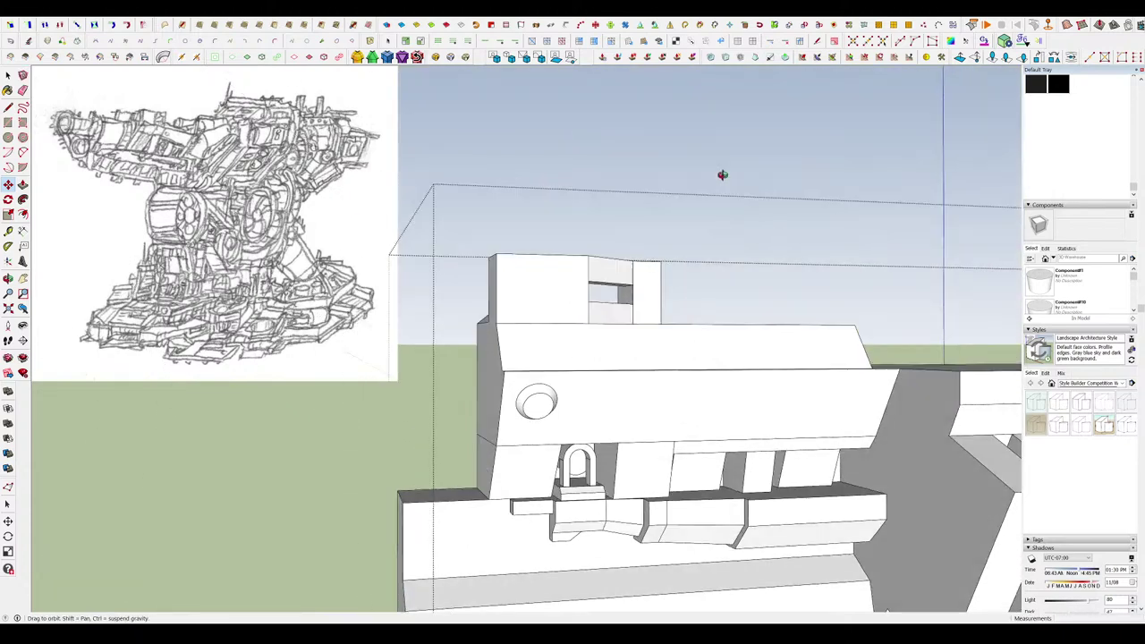
Close the arm group and examine the upper arm within the whole mech against the reference sketch.
scroll(685, 261, "up", 6)
key("p")
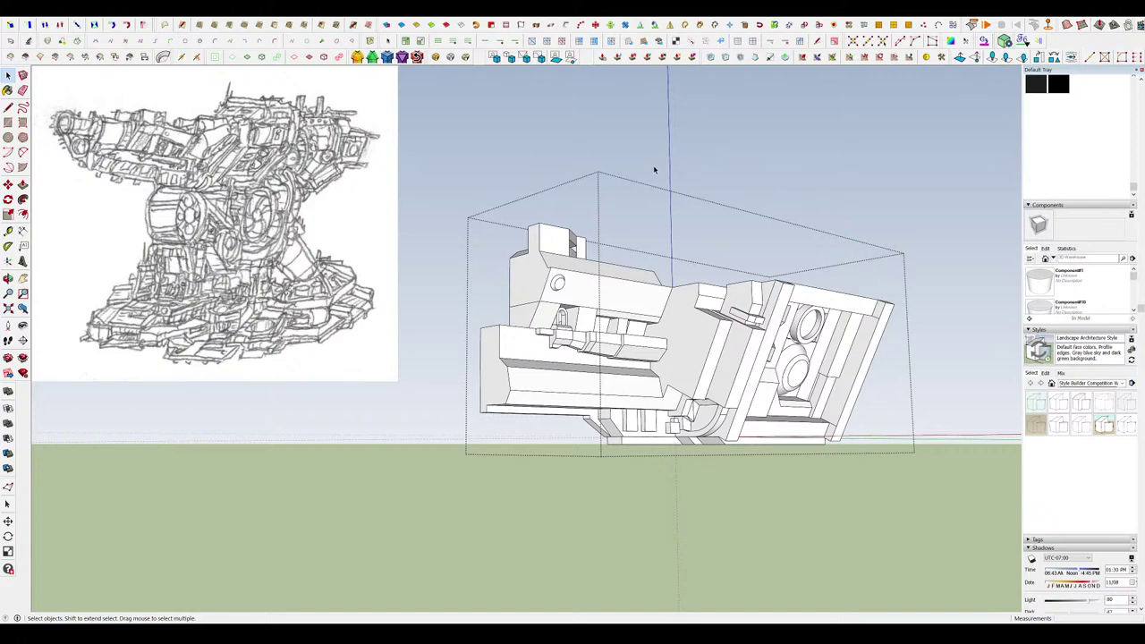
middle_click_drag(654, 170, 621, 174)
left_click(636, 153)
scroll(636, 154, "down", 5)
scroll(640, 218, "up", 4)
left_click(642, 271)
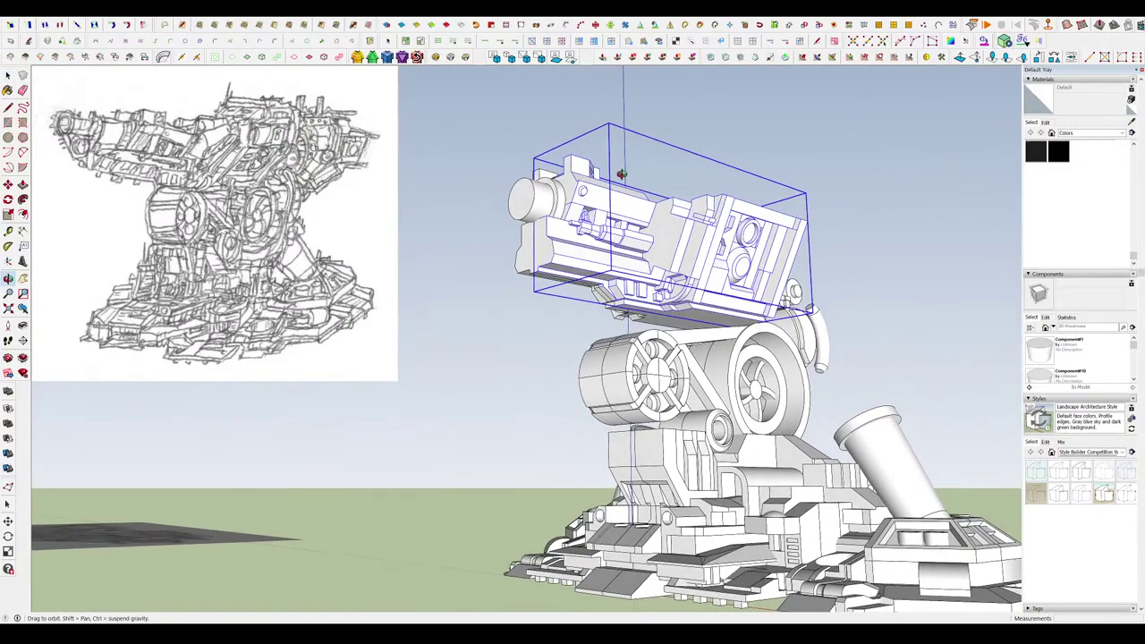
scroll(745, 196, "up", 3)
scroll(687, 243, "down", 2)
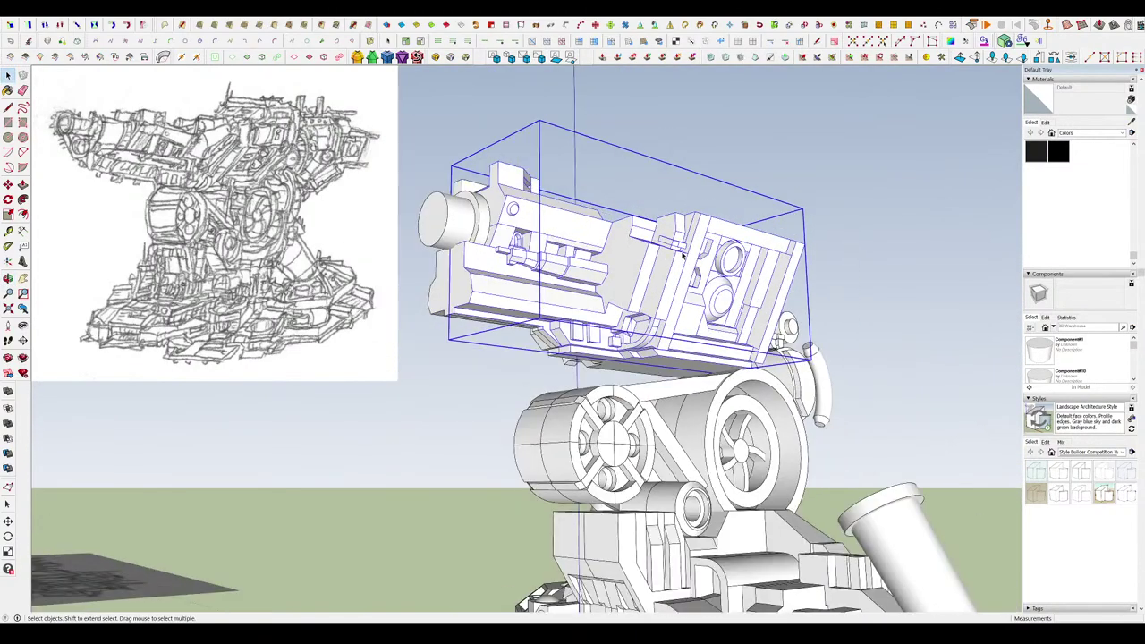
mouse_move(687, 244)
middle_mouse_down()
mouse_move(690, 230)
mouse_move(681, 241)
middle_mouse_up()
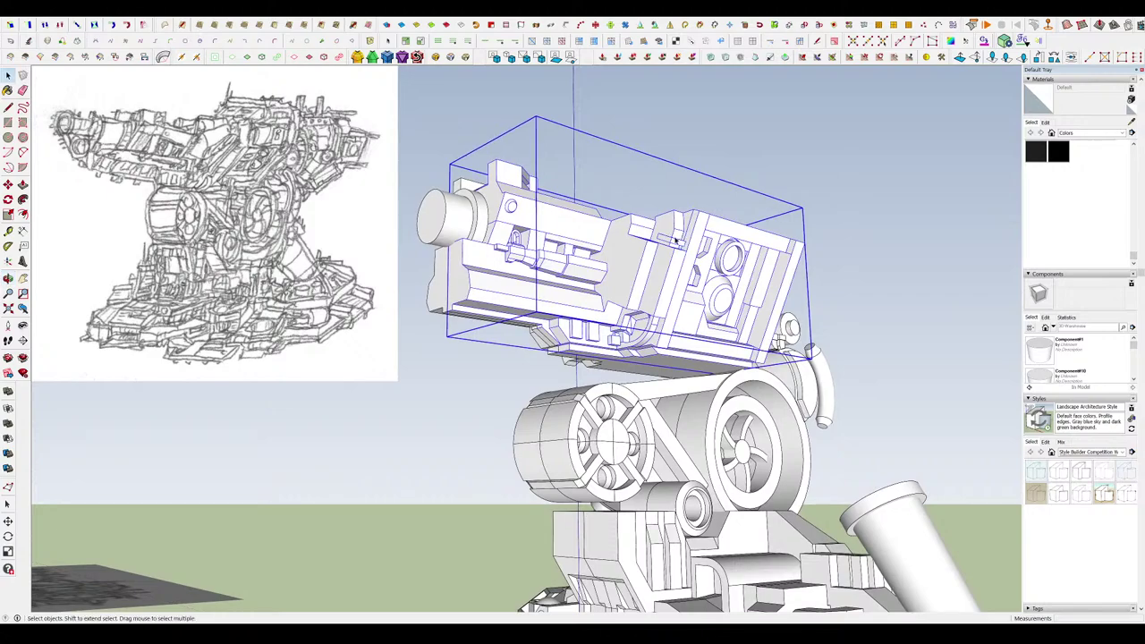
Draw a straight line about 1312 cm long on the arm's top deck, beside the side bracket.
middle_click_drag(612, 243, 745, 93)
scroll(632, 231, "up", 5)
key("l")
middle_click_drag(631, 231, 681, 265)
scroll(640, 340, "down", 5)
scroll(714, 380, "up", 3)
left_click(655, 345)
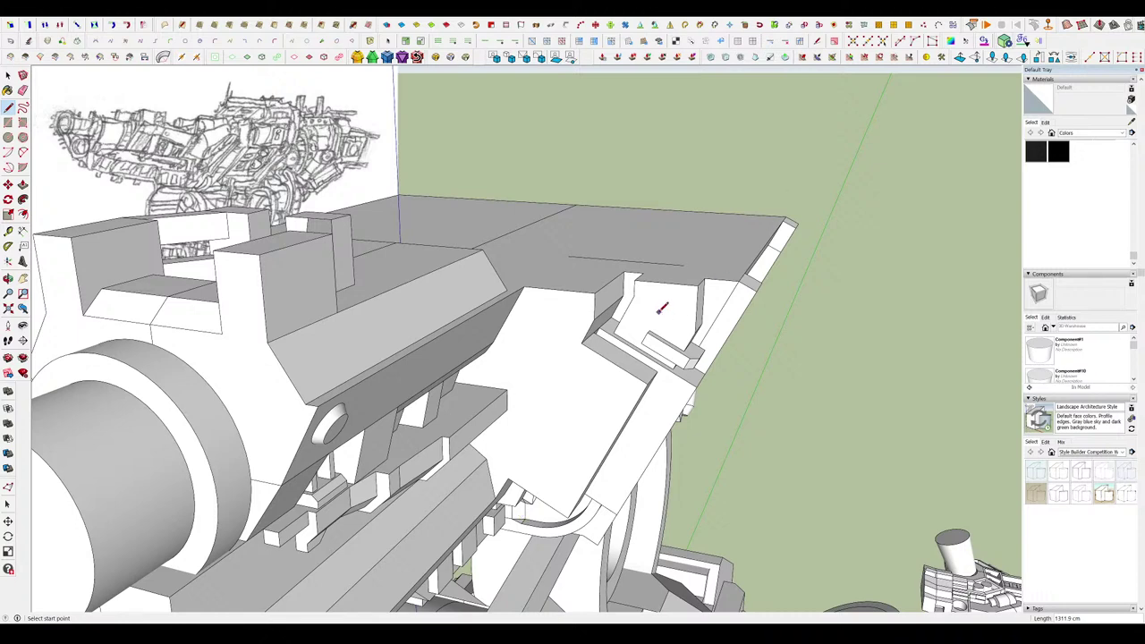
Draw an arc with a bulge of about 445 cm between the line's endpoints to form a half-disc face.
middle_click_drag(659, 311, 672, 299)
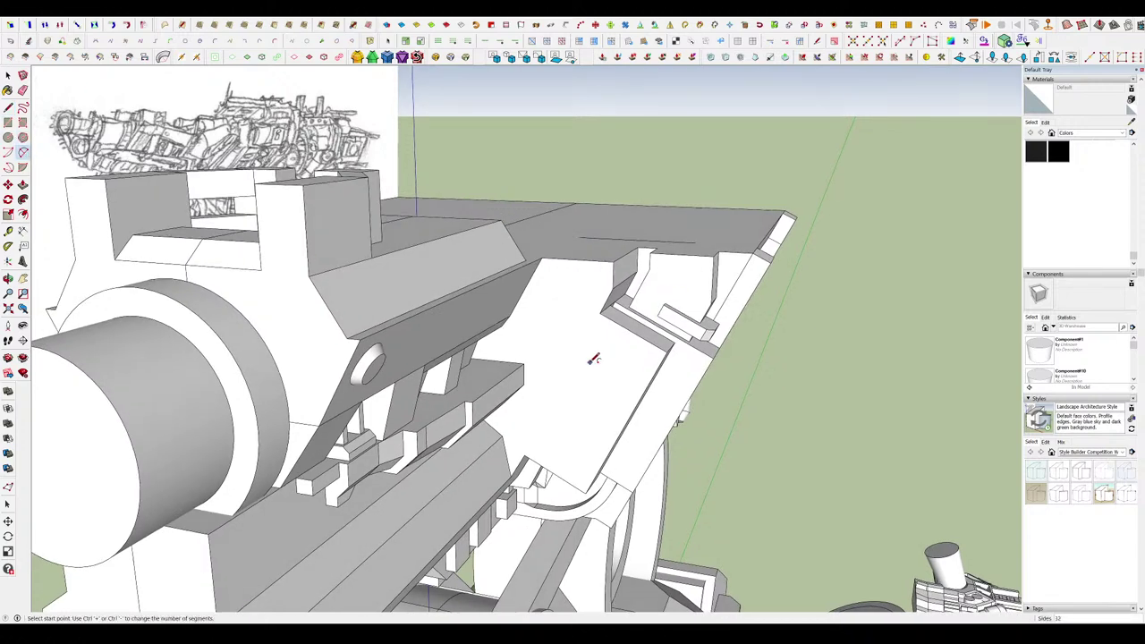
middle_click_drag(595, 357, 608, 222)
left_click(602, 219)
left_click(716, 221)
middle_click_drag(723, 217, 675, 178)
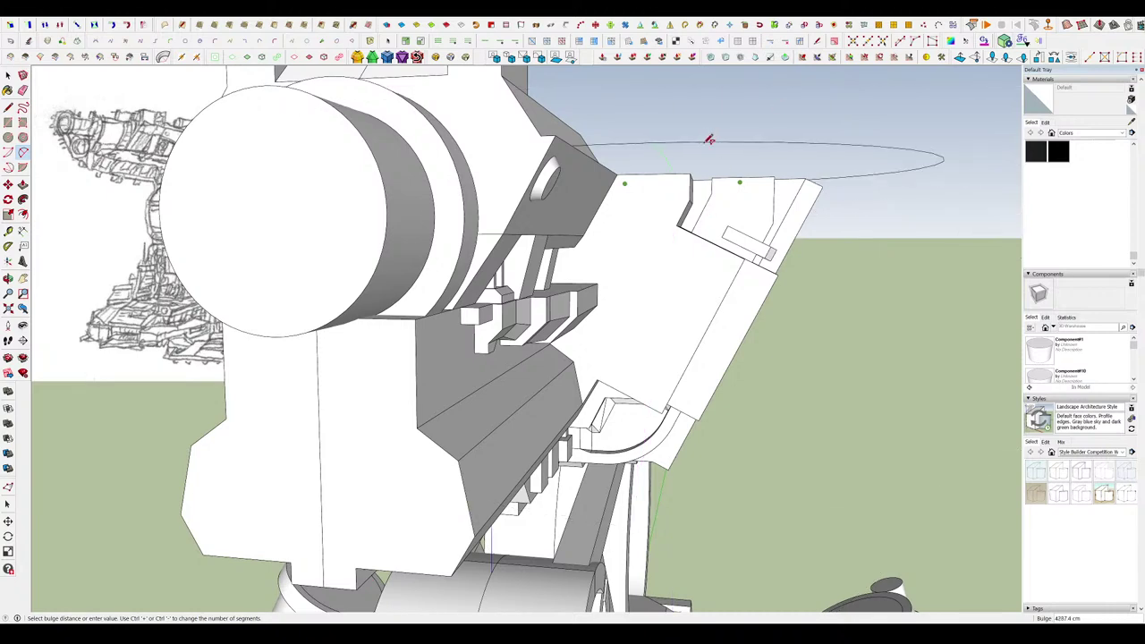
middle_click_drag(707, 139, 709, 165)
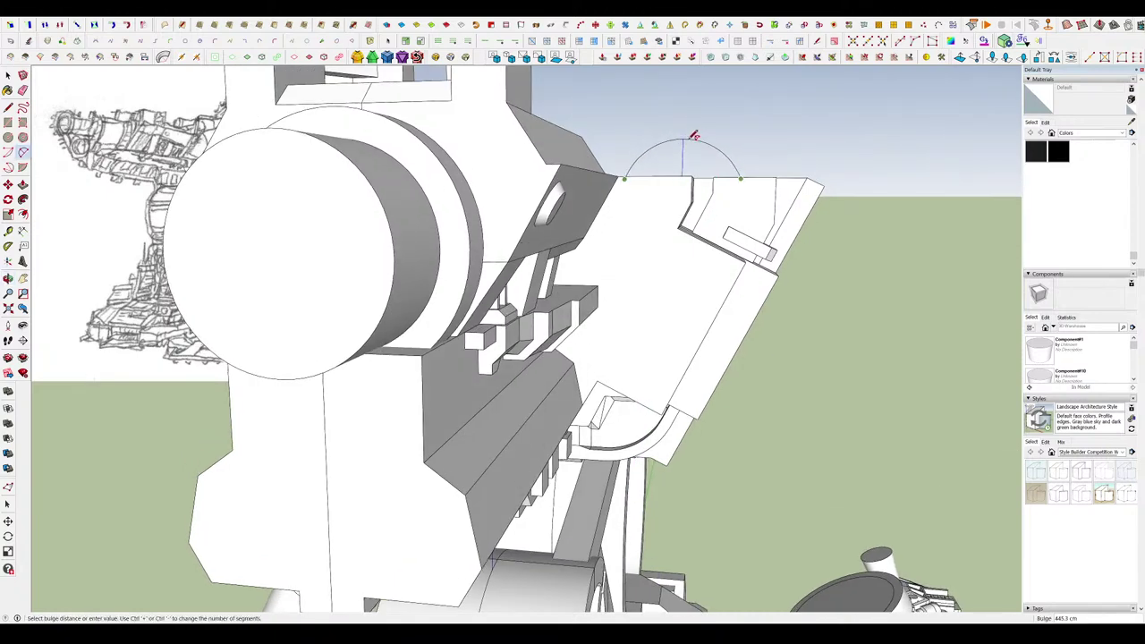
left_click(689, 141)
scroll(685, 169, "down", 5)
middle_click_drag(685, 170, 641, 237)
scroll(626, 206, "down", 3)
scroll(639, 238, "up", 6)
scroll(640, 246, "down", 4)
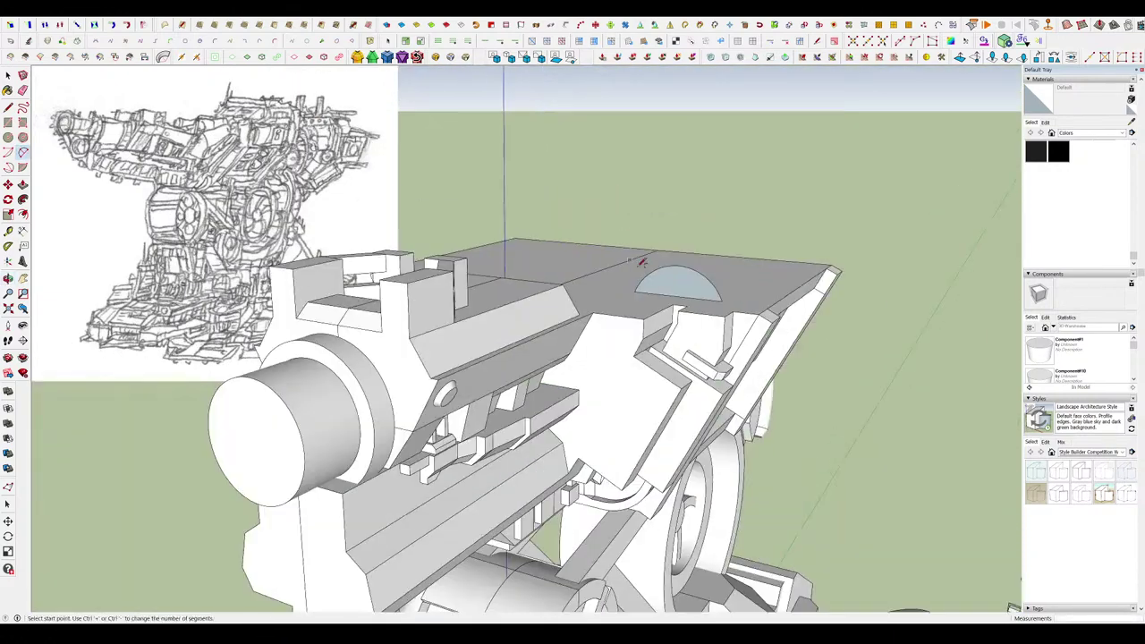
Select the half-disc face and rotate it 90 degrees about the midpoint of its straight edge.
scroll(674, 281, "up", 3)
key("space")
left_click(675, 282)
middle_click_drag(675, 283, 680, 277)
key("q")
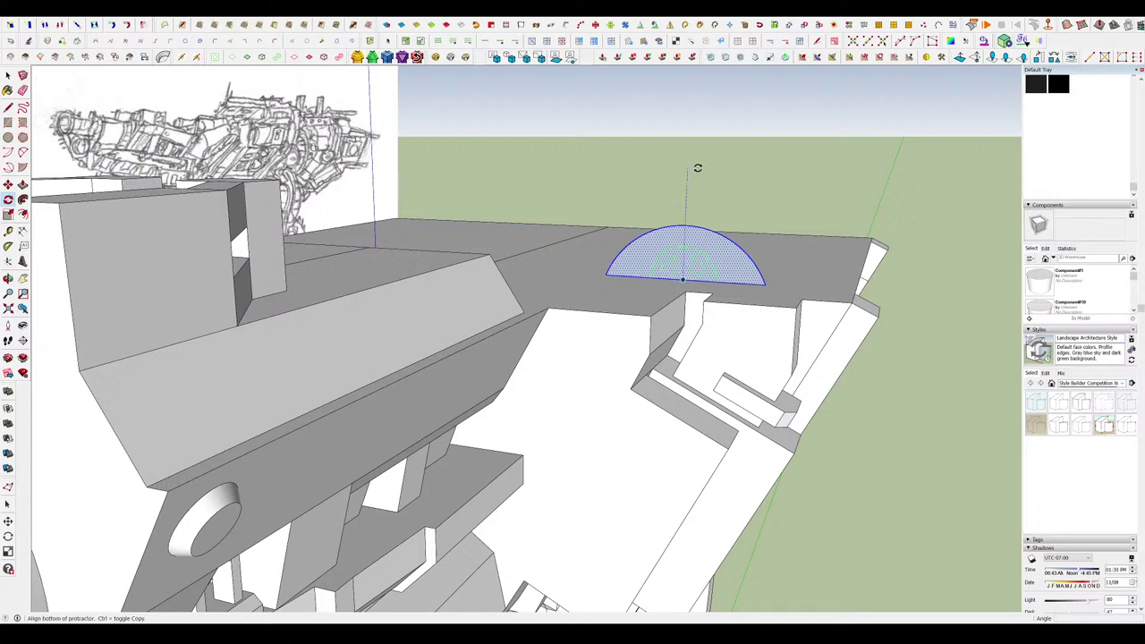
left_click(698, 169)
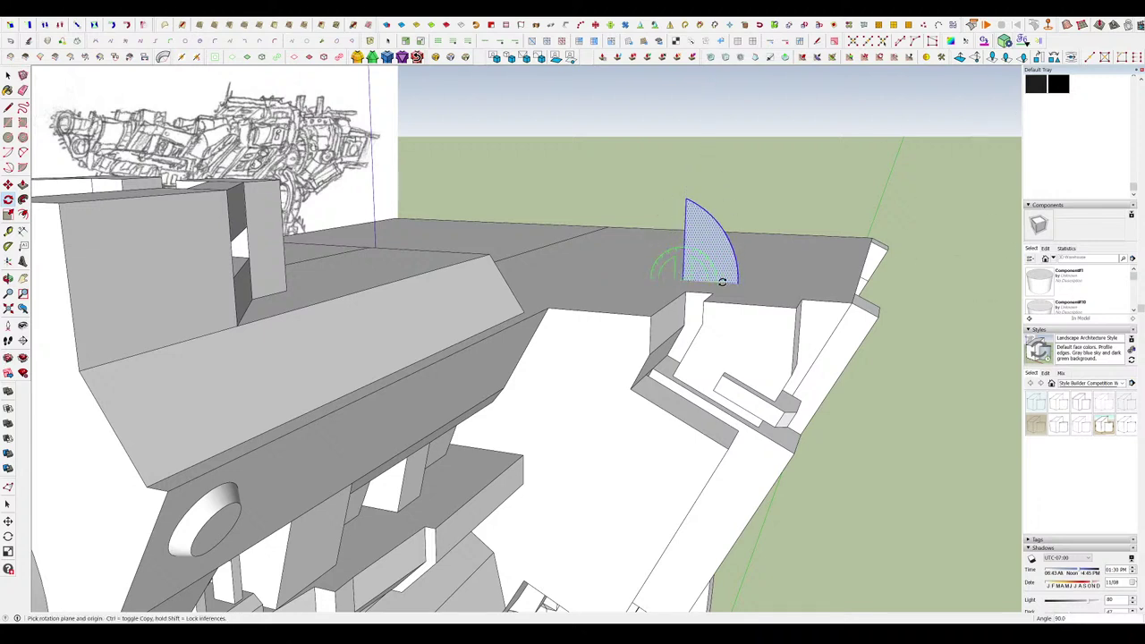
Move the upright half-disc straight up about 652 cm so it stands above the arm's top deck.
middle_click_drag(722, 258, 677, 248)
key("m")
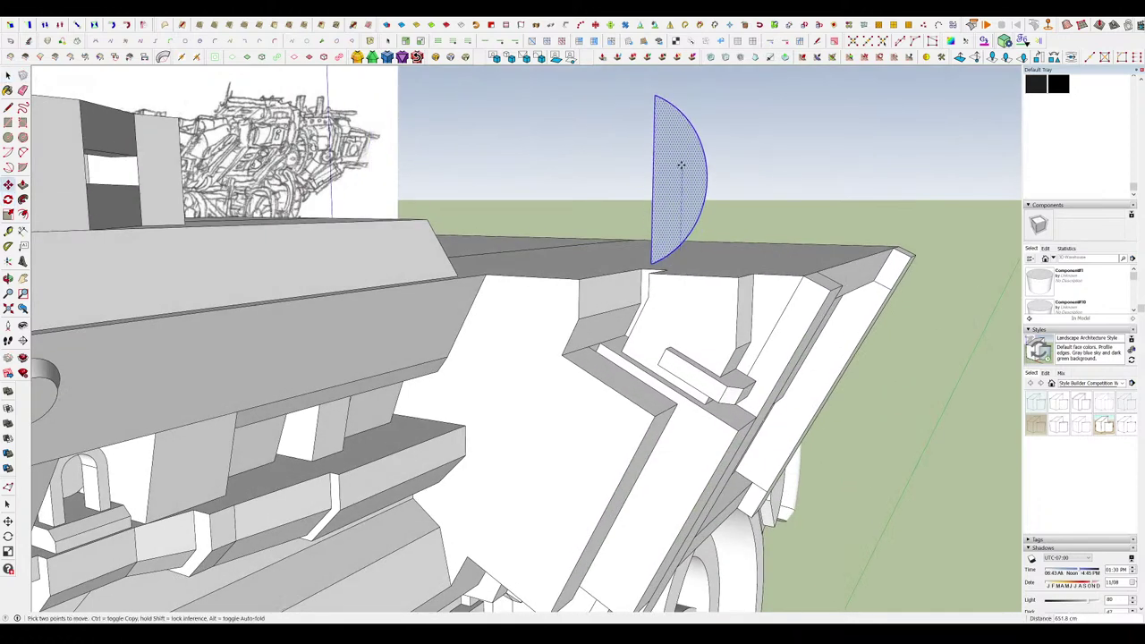
key("shift+z")
scroll(743, 191, "up", 8)
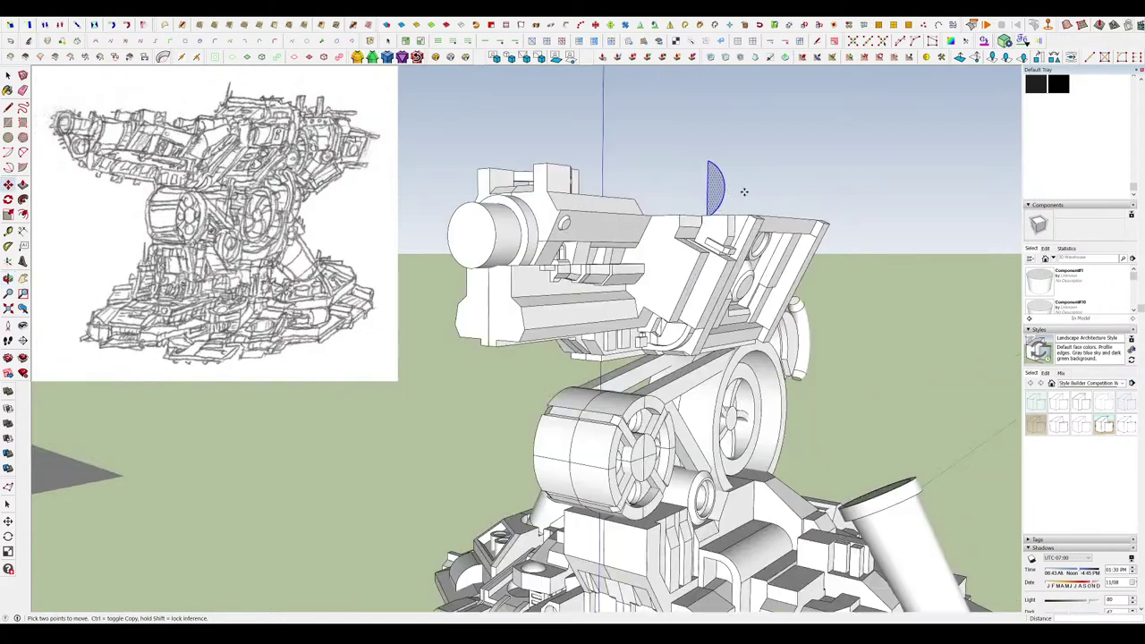
middle_click_drag(744, 191, 721, 207)
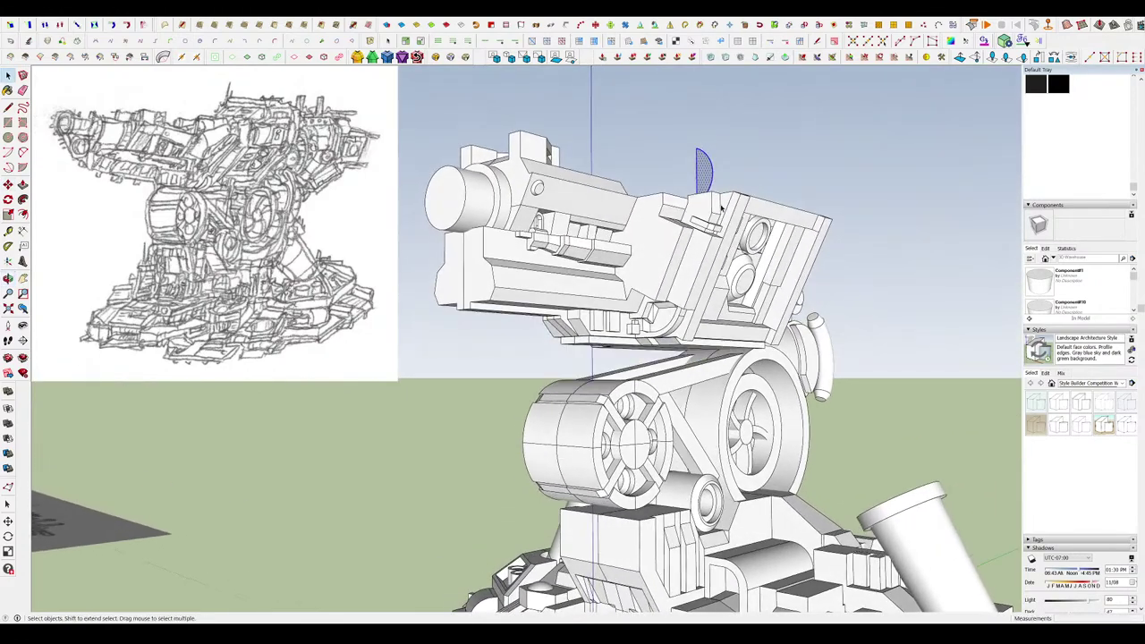
Open the arm group and pull the side bracket's top face up about 997 cm into a tall block.
double_click(705, 247)
middle_click_drag(705, 248, 713, 351)
scroll(729, 179, "up", 3)
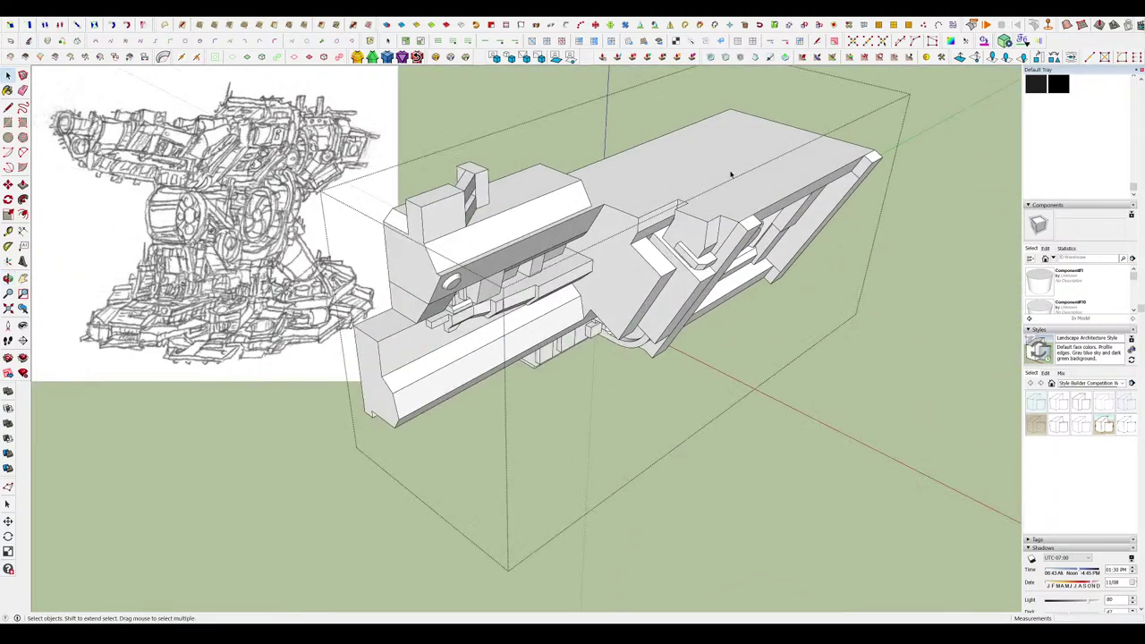
left_click(731, 176)
key("l")
key("p")
middle_click_drag(695, 205, 727, 212)
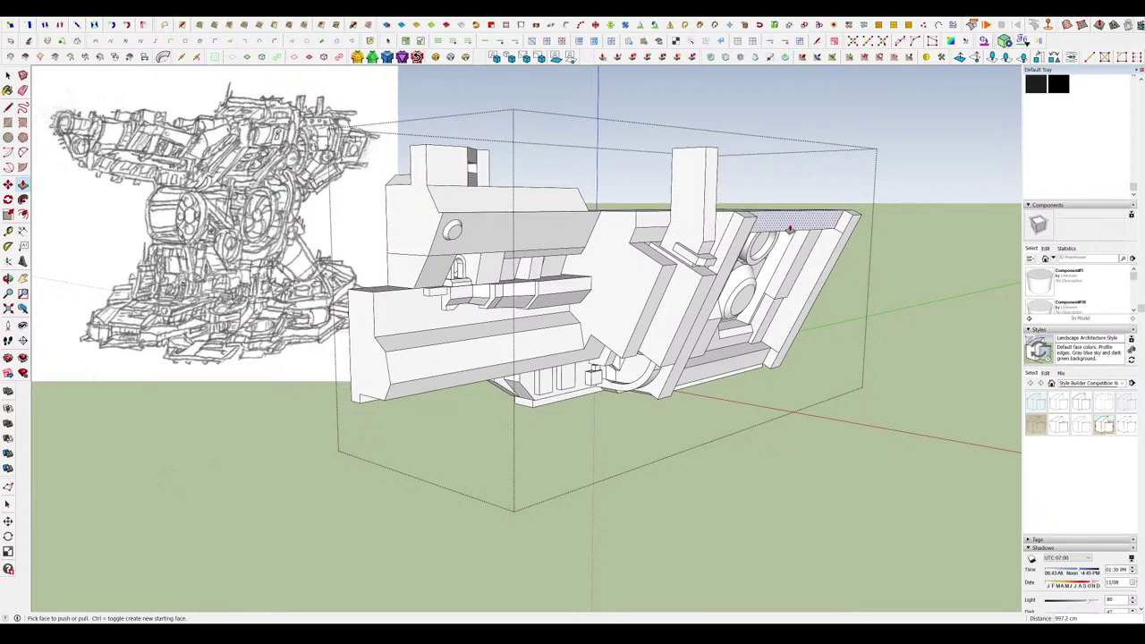
Extend the tall block backward along the deck by pulling its rear face to the side frame's rear corner.
middle_click_drag(790, 229, 739, 241)
scroll(739, 240, "down", 2)
scroll(739, 240, "up", 1)
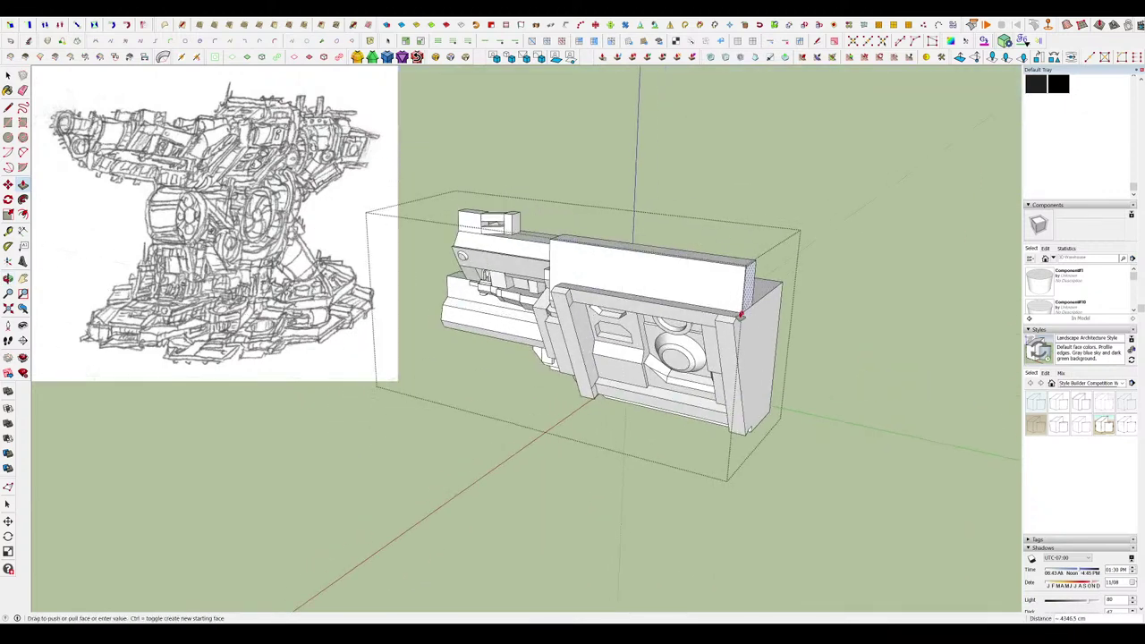
left_click(740, 316)
Draw a two-point arc standing vertically on the tall block's side face, bulging outward from the face.
middle_click_drag(590, 273, 551, 200)
scroll(733, 236, "up", 2)
left_click(680, 227)
left_click(22, 152)
scroll(716, 228, "up", 3)
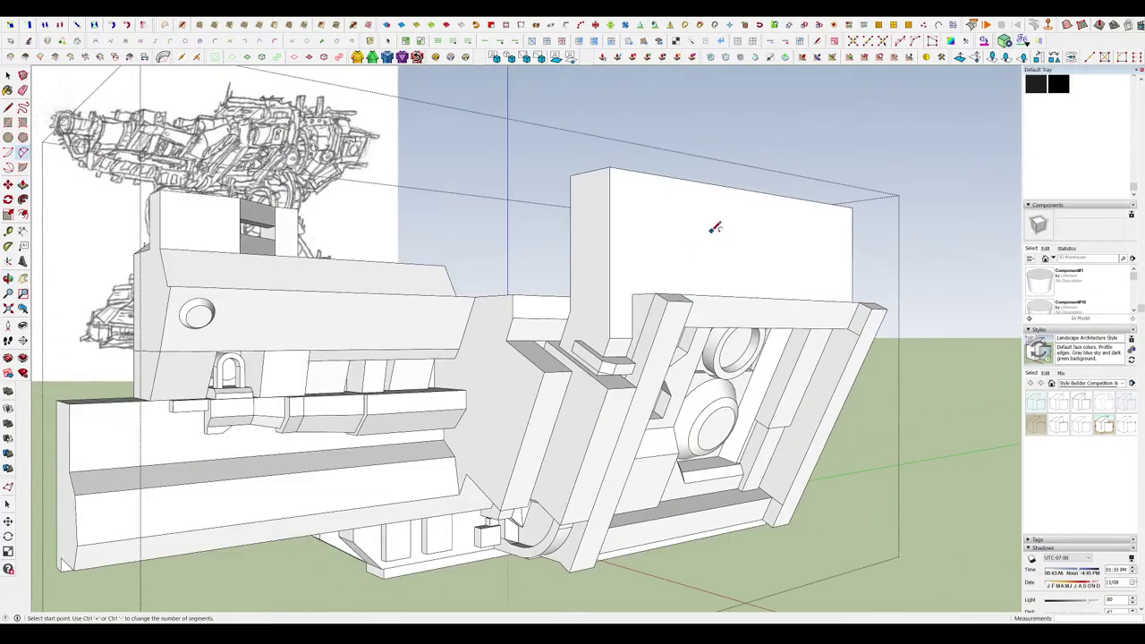
key("space")
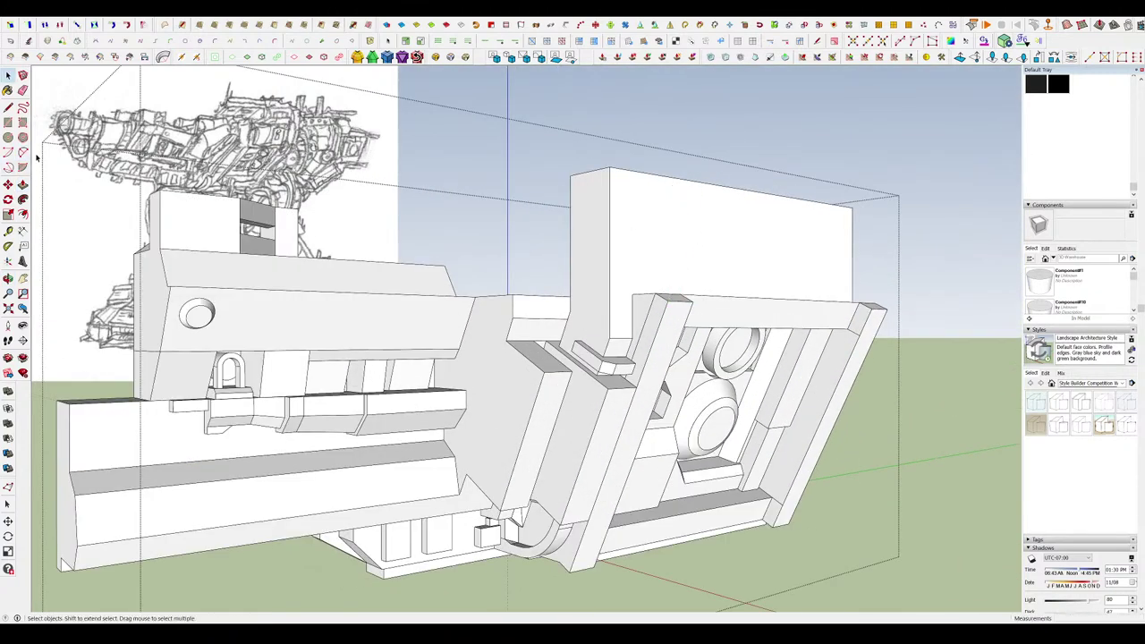
left_click(23, 153)
middle_click_drag(681, 318, 710, 320)
left_click(671, 188)
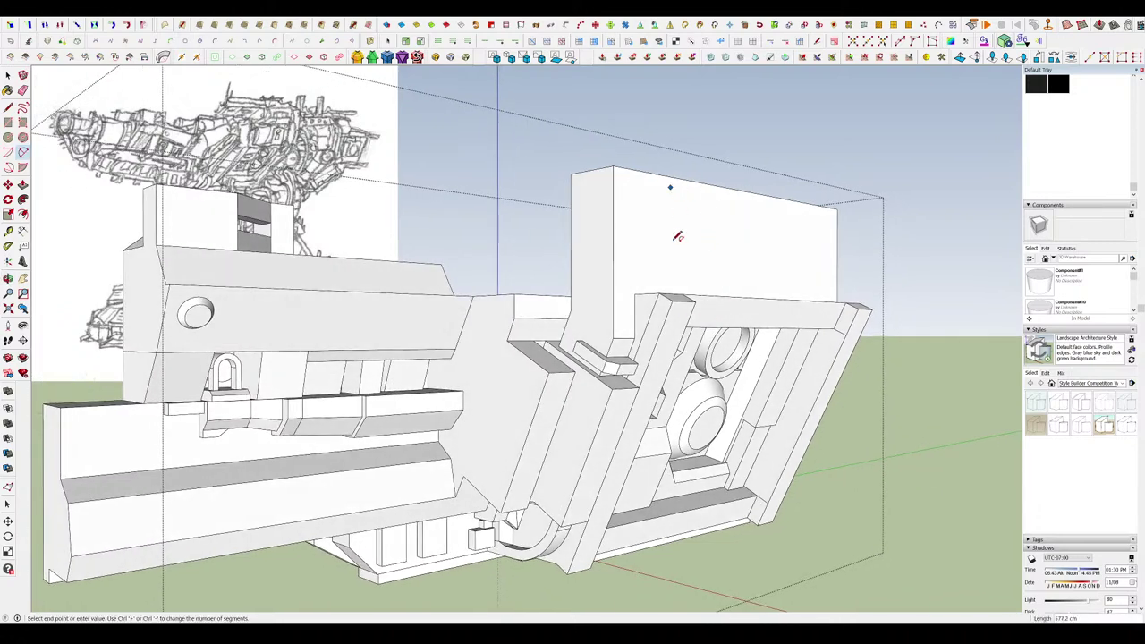
left_click(670, 278)
mouse_move(670, 277)
middle_mouse_down()
mouse_move(872, 302)
mouse_move(702, 235)
mouse_move(401, 215)
mouse_move(700, 286)
middle_mouse_up()
left_click(702, 228)
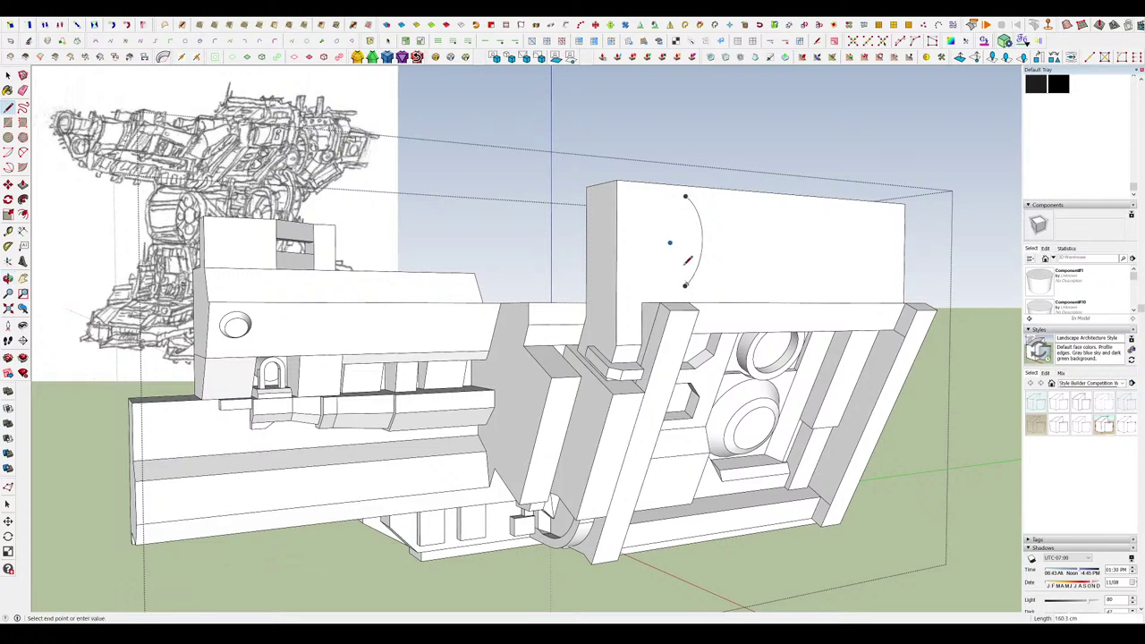
Close the arc with a straight vertical line and extrude the profile about 1142 cm along the block's side face into a half-cylinder.
left_click(689, 192)
scroll(687, 189, "up", 3)
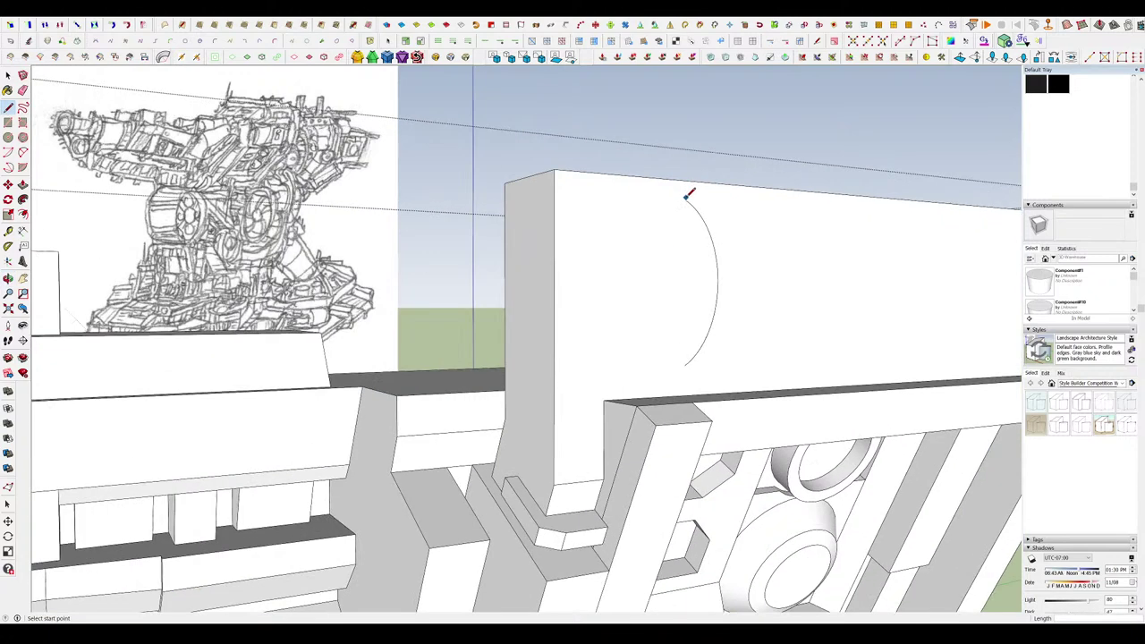
mouse_move(686, 362)
middle_mouse_down()
mouse_move(725, 355)
mouse_move(696, 363)
middle_mouse_up()
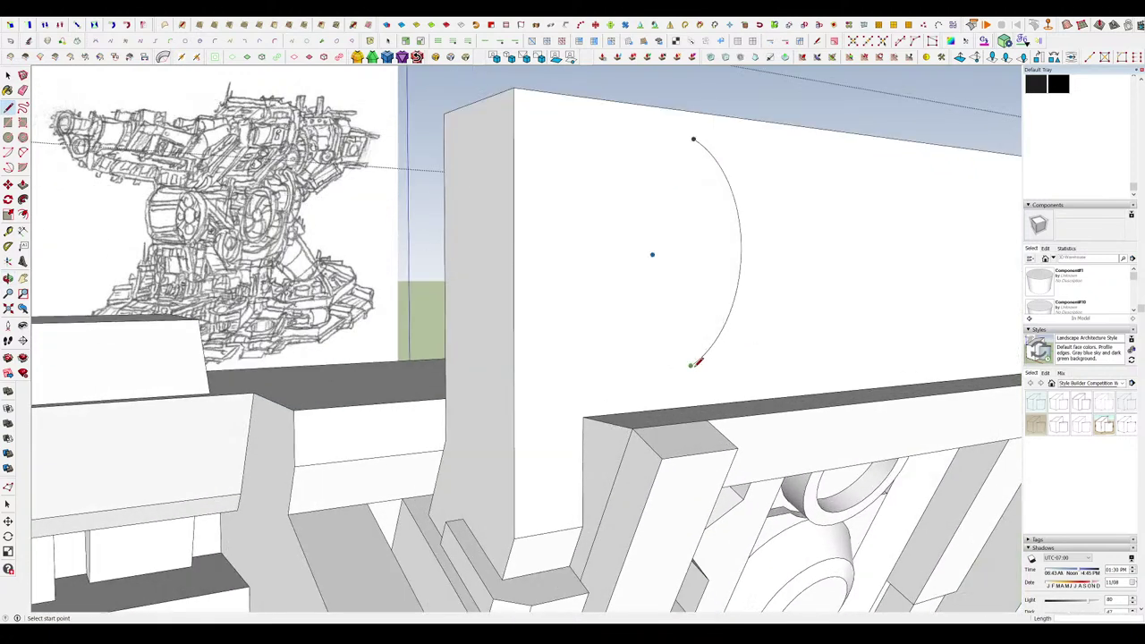
left_click(696, 135)
key("p")
left_click_drag(716, 238, 781, 253)
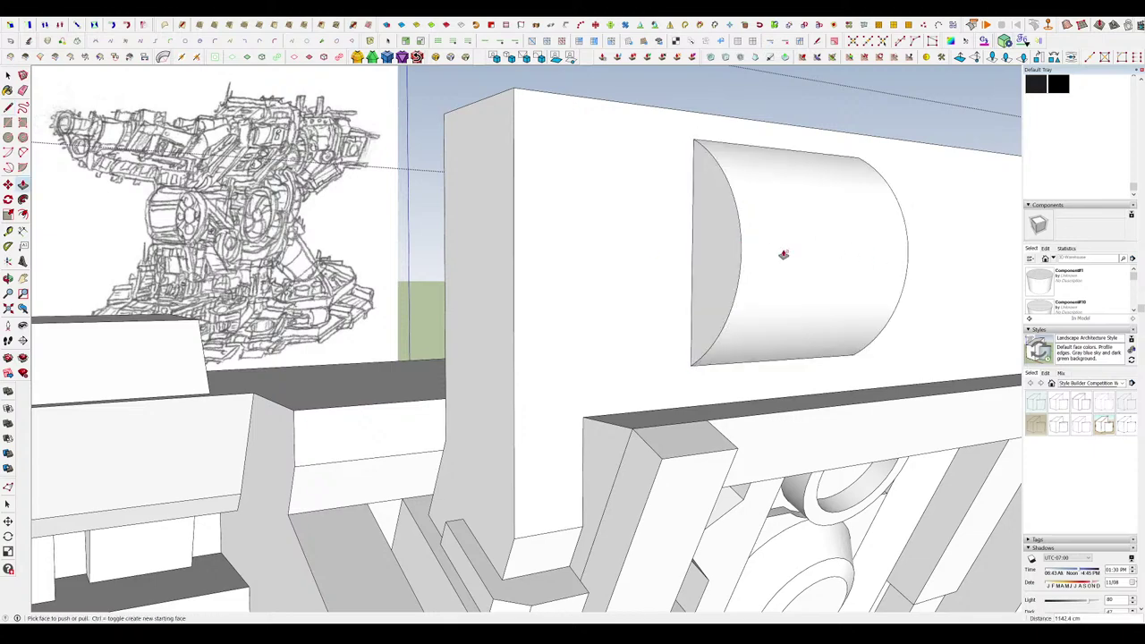
Select all faces and edges of the half-cylinder and group them.
scroll(719, 274, "down", 6)
key("space")
left_click(676, 252)
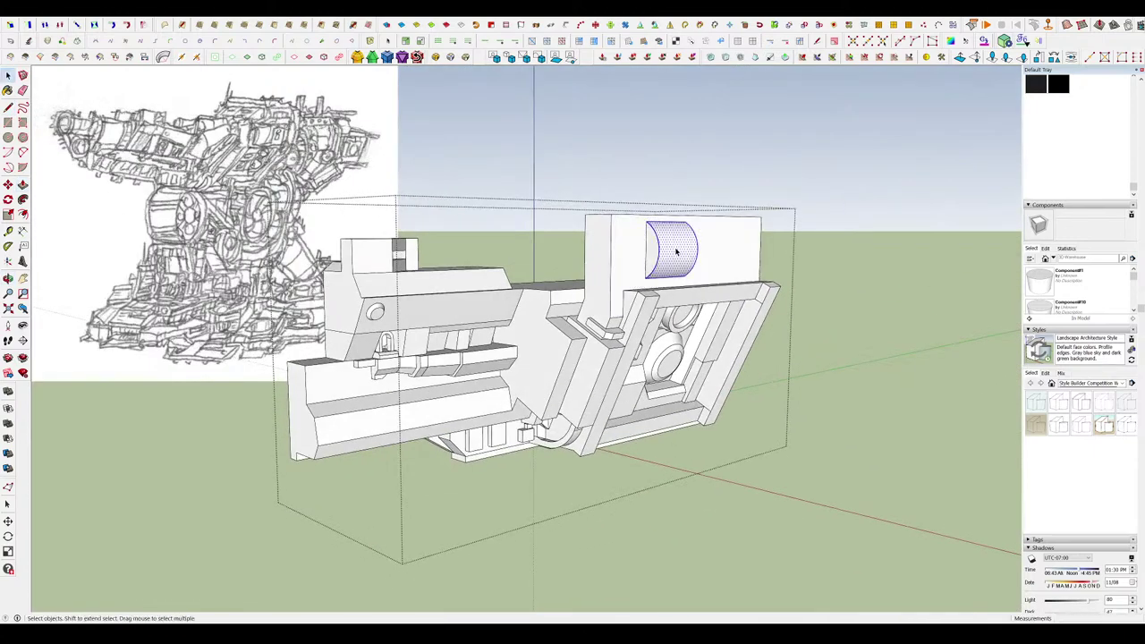
middle_click_drag(676, 252, 649, 230)
scroll(704, 241, "up", 4)
left_click_drag(732, 261, 683, 214)
middle_click_drag(683, 214, 615, 254)
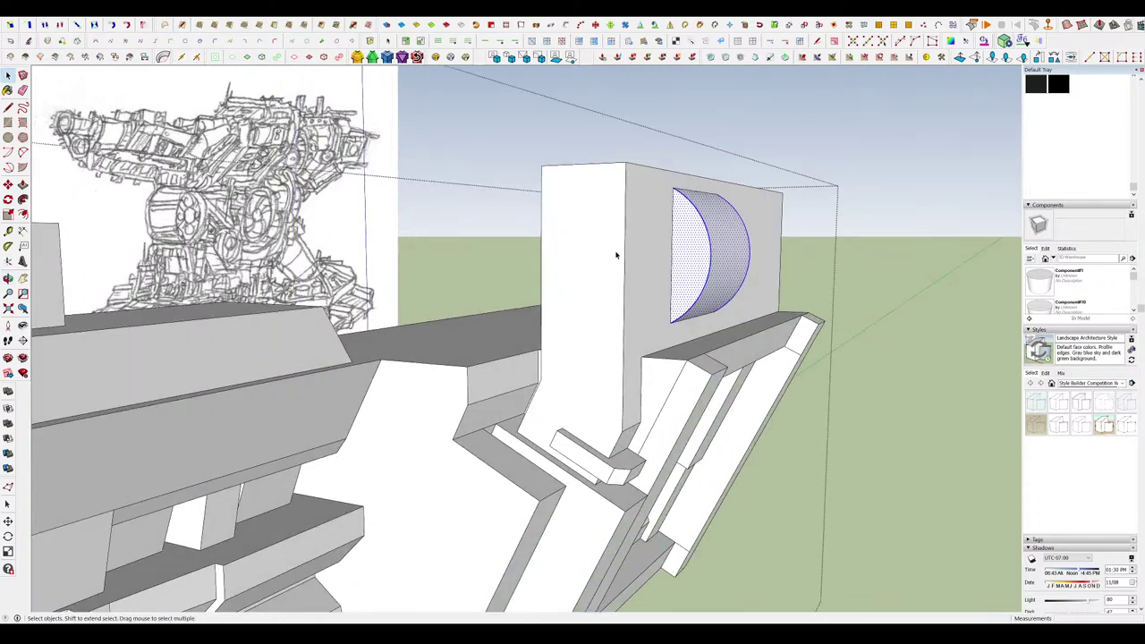
key("ctrl+g")
middle_click_drag(651, 364, 728, 325)
scroll(728, 325, "down", 4)
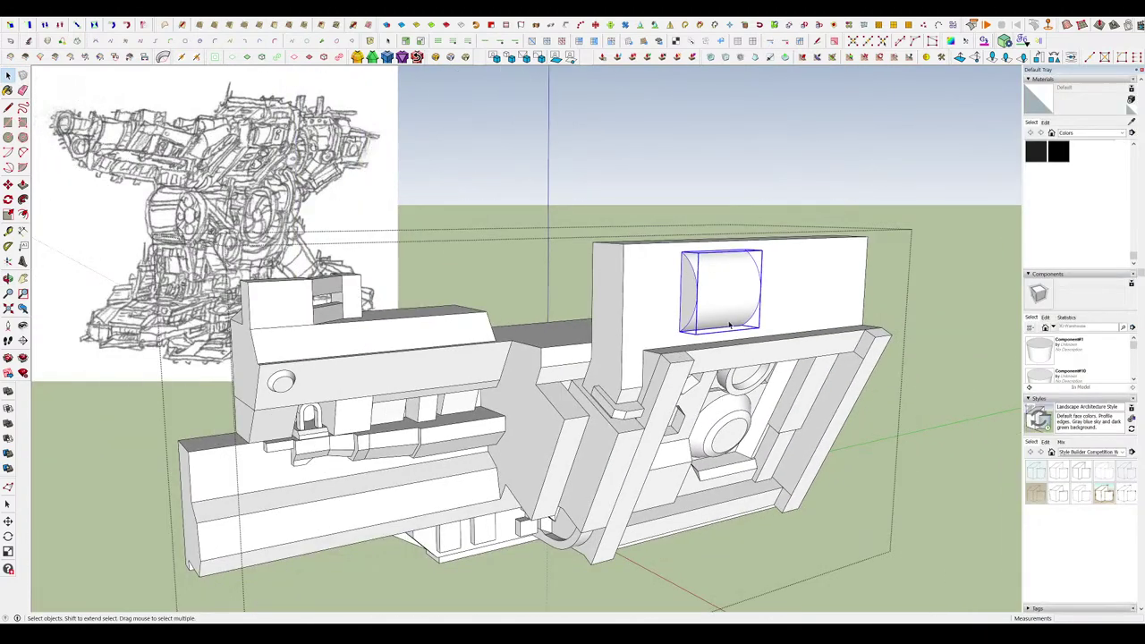
Scale the half-cylinder group outward and move it along the side face toward the block's rear end.
scroll(728, 320, "up", 4)
key("s")
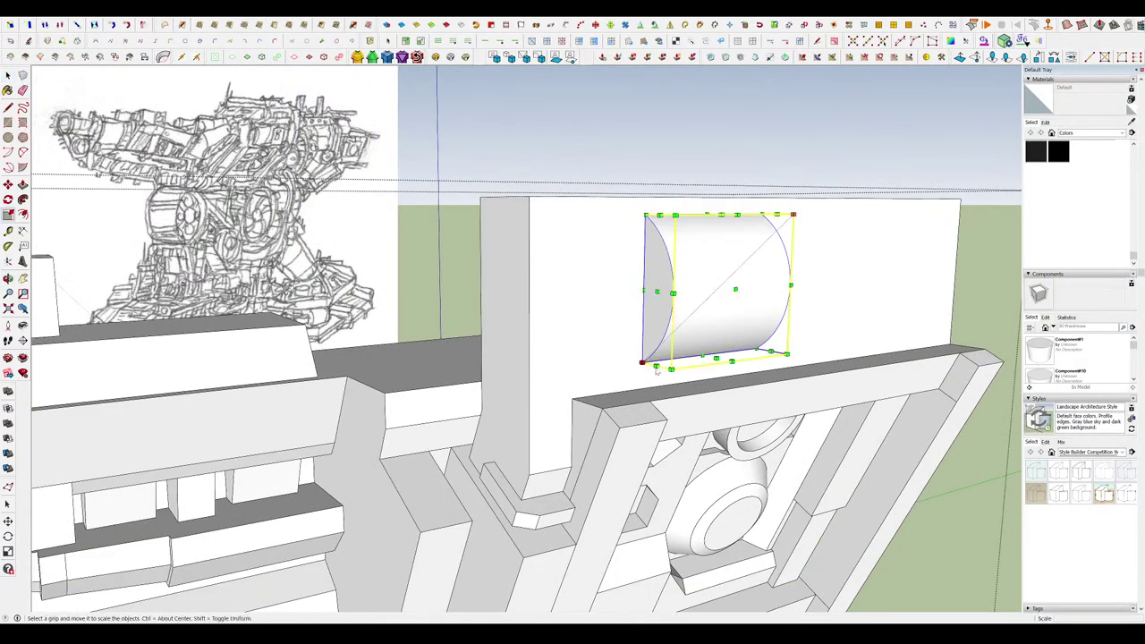
left_click_drag(672, 370, 658, 390)
key("m")
mouse_move(698, 295)
left_mouse_down()
mouse_move(677, 298)
mouse_move(684, 291)
left_mouse_up()
left_click(685, 292)
middle_click_drag(685, 291, 703, 289)
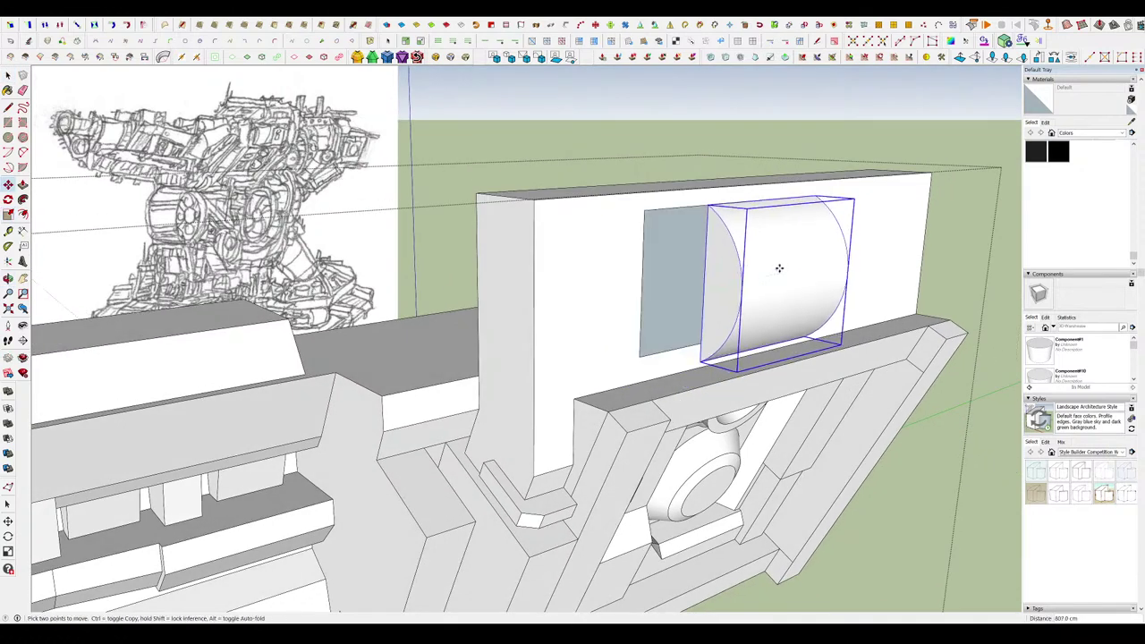
left_click(843, 260)
Erase the leftover outline on the block's side face and move the half-cylinder back near the block's front end.
key("e")
mouse_move(755, 223)
left_mouse_down()
mouse_move(747, 202)
mouse_move(732, 209)
left_mouse_up()
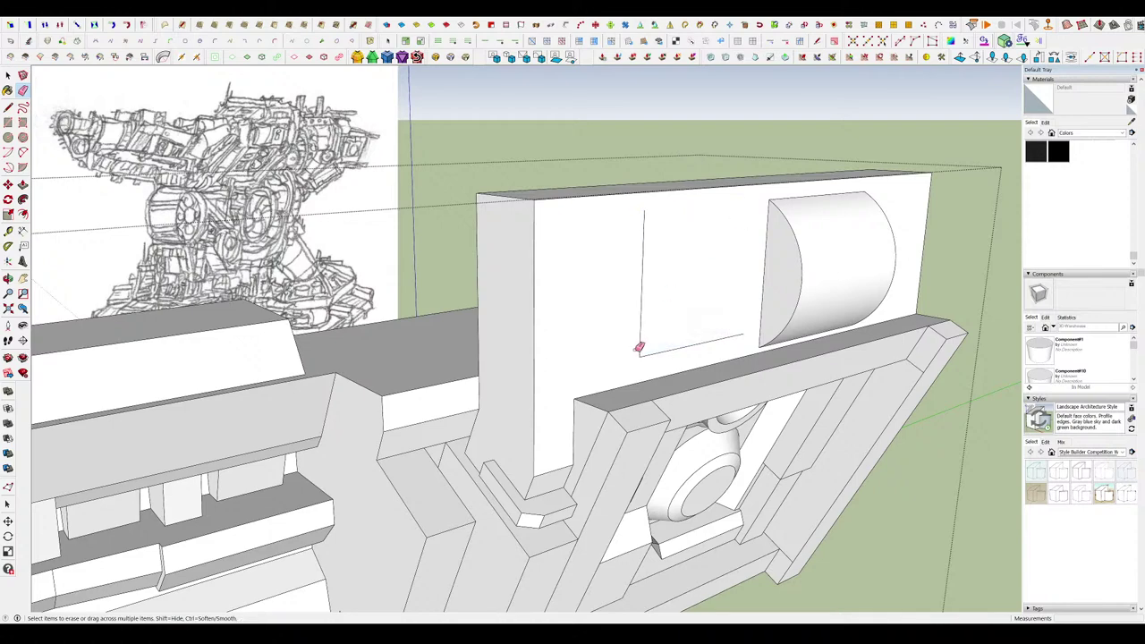
key("m")
left_click(818, 291)
left_click(642, 296)
middle_click_drag(642, 296, 692, 224)
scroll(657, 271, "down", 5)
scroll(703, 278, "up", 4)
middle_click_drag(703, 286, 651, 276)
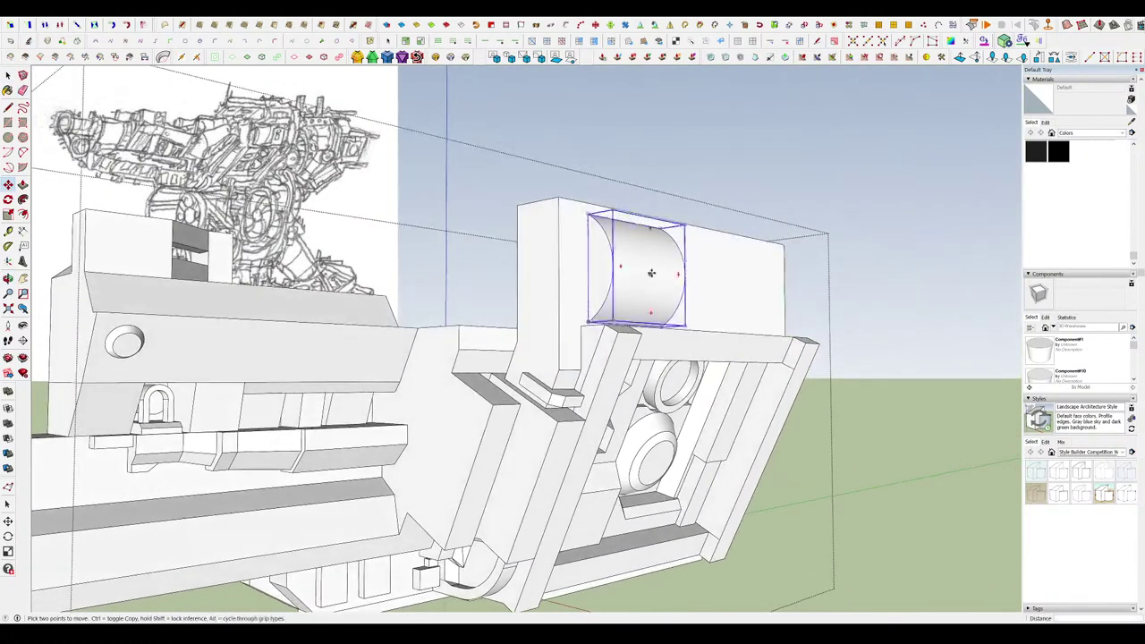
Draw an upright rectangle on the tall block's side face behind the half-cylinder and pull it out into a raised block.
middle_click_drag(732, 297, 687, 274)
scroll(537, 313, "down", 3)
key("space")
scroll(666, 291, "up", 3)
left_click(707, 341)
middle_click_drag(706, 341, 853, 360)
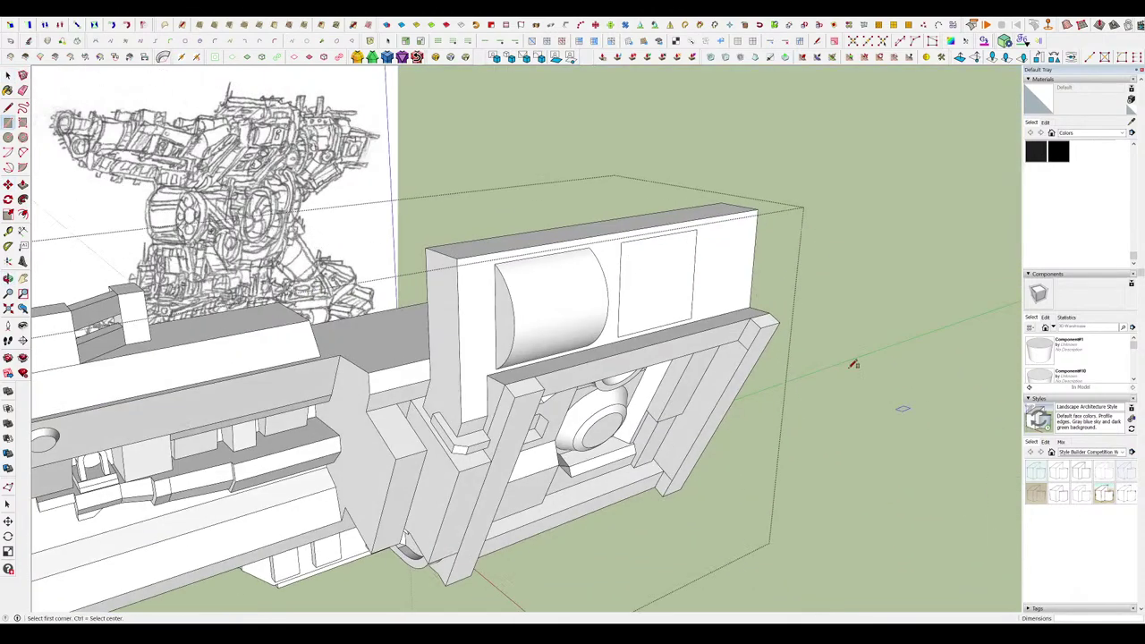
key("p")
left_click_drag(652, 263, 670, 289)
Pull the raised block's underside level with the half-cylinder's lower edge and extend its front side to meet the half-cylinder.
scroll(674, 297, "up", 2)
middle_click_drag(674, 297, 595, 281)
scroll(630, 356, "up", 3)
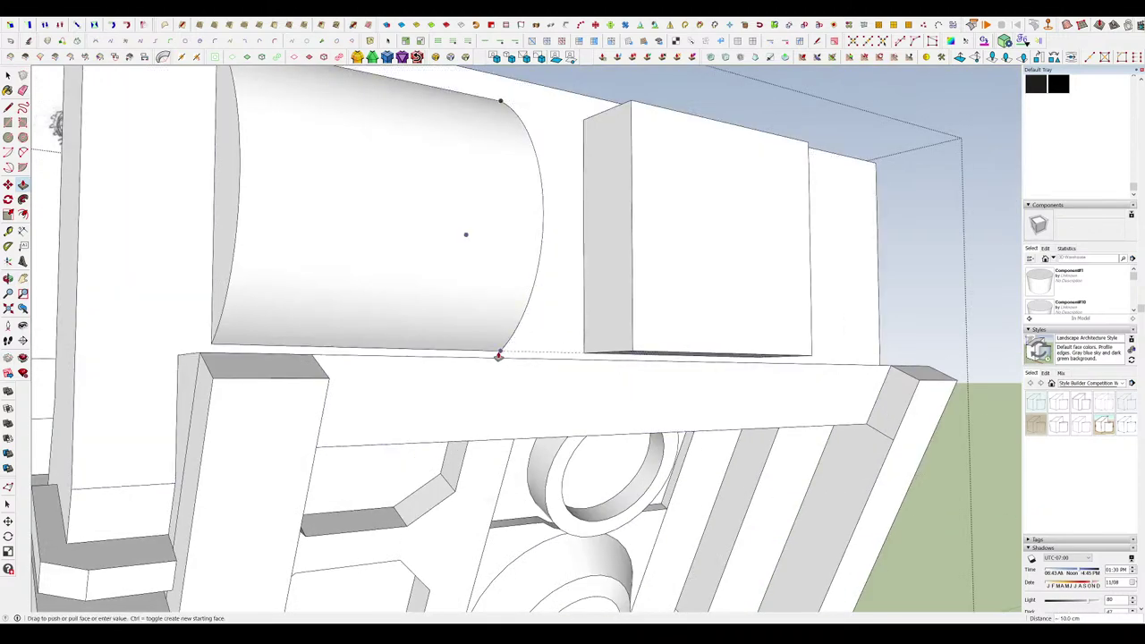
left_click(499, 356)
scroll(501, 357, "down", 5)
middle_click_drag(546, 362, 610, 476)
middle_click_drag(601, 313, 637, 377)
scroll(545, 364, "up", 3)
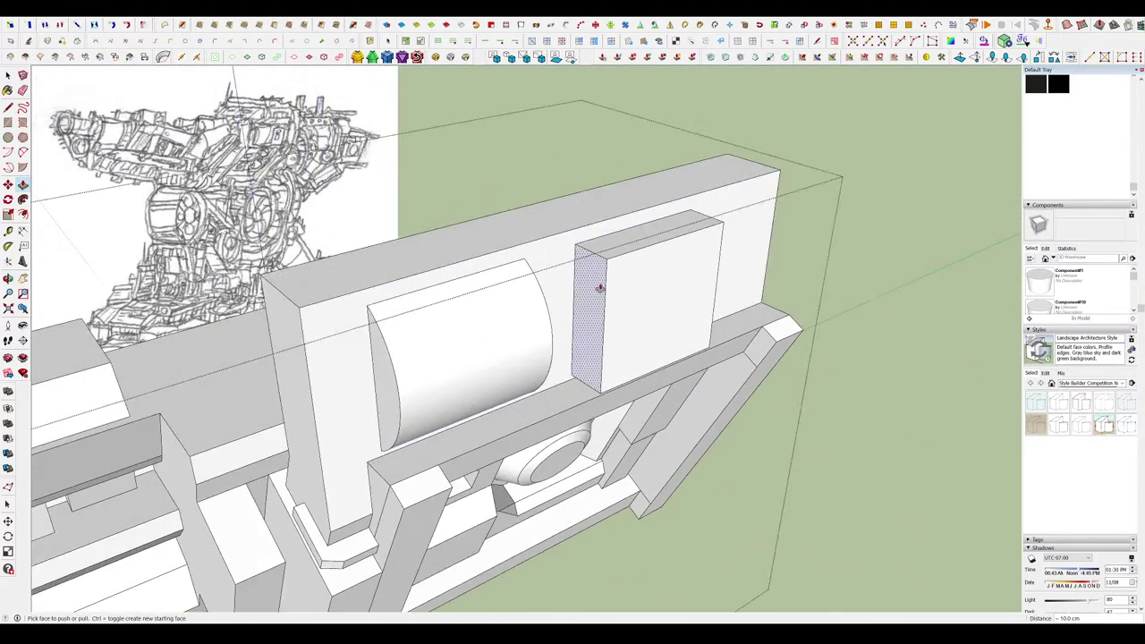
left_click(600, 288)
left_click(529, 261)
Draw a full-height rectangle about 892 by 1174 cm on the raised block's outer face and move it outward as a protruding panel.
mouse_move(624, 311)
middle_mouse_down()
mouse_move(614, 309)
mouse_move(596, 237)
mouse_move(634, 295)
middle_mouse_up()
key("r")
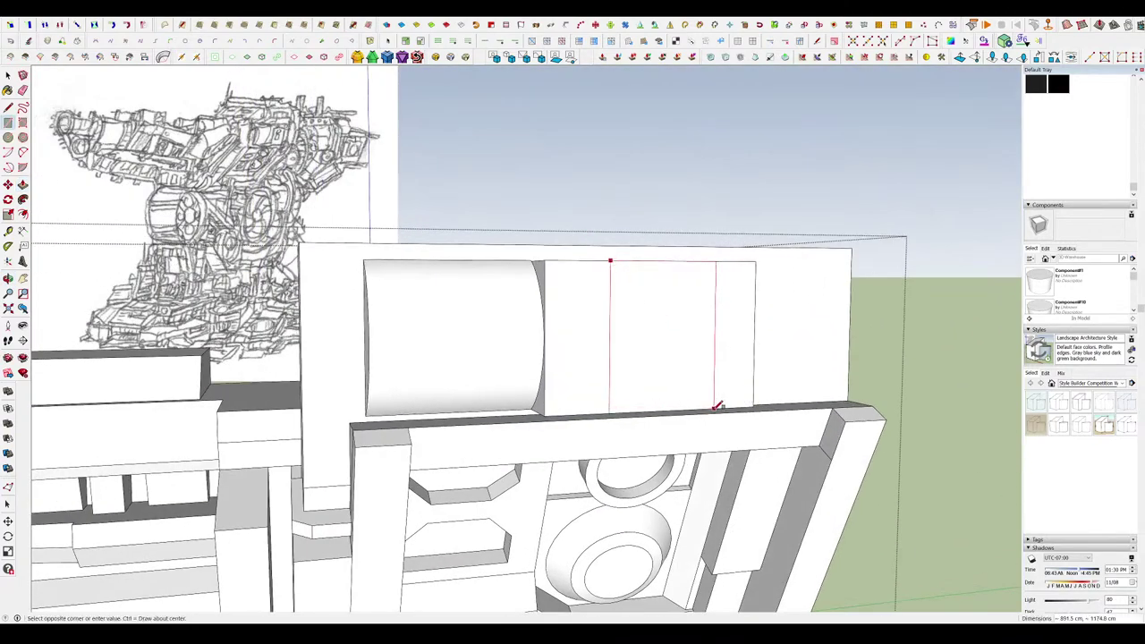
left_click(715, 408)
middle_click_drag(716, 408, 819, 501)
key("m")
left_click(682, 327)
left_click(694, 334)
middle_click_drag(694, 334, 756, 389)
key("p")
key("c")
left_click(750, 338)
key("p")
left_click(719, 328)
left_click(705, 311)
key("ctrl+z")
key("space")
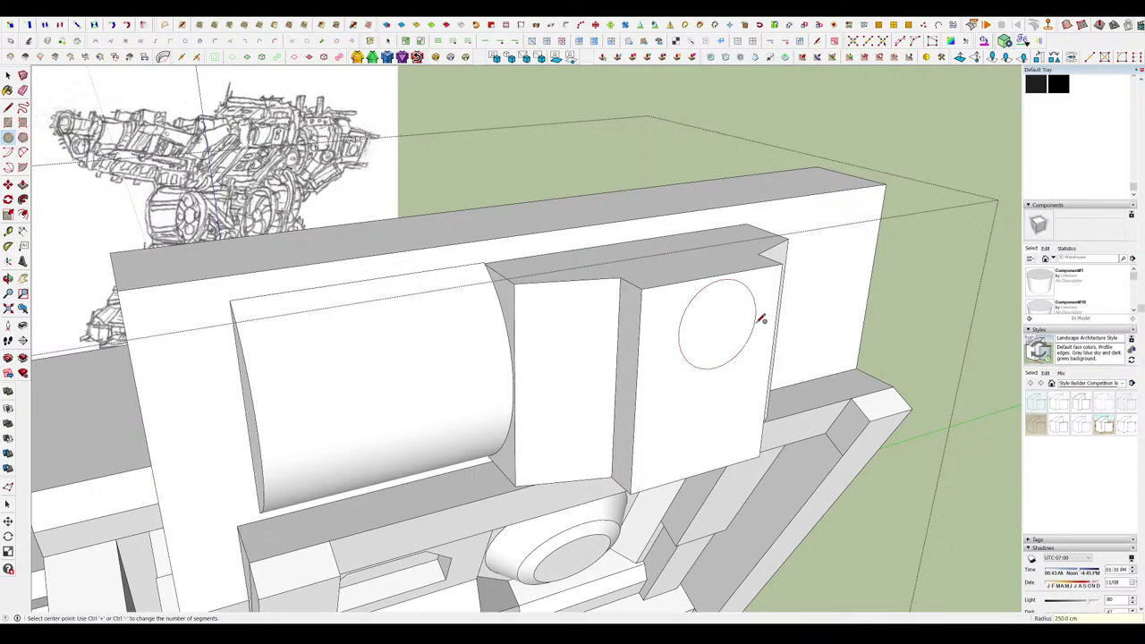
Draw a vertical centre line on the protruding panel's face and a circle centred on its upper part.
middle_click_drag(760, 320, 724, 332)
key("l")
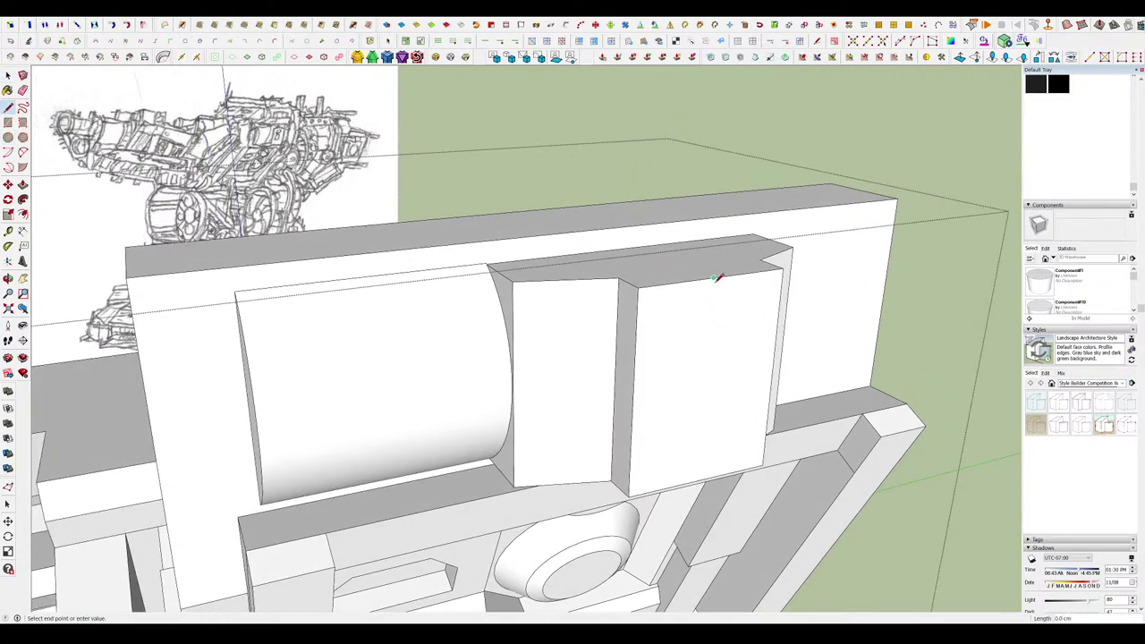
left_click(699, 479)
middle_click_drag(699, 479, 711, 315)
key("c")
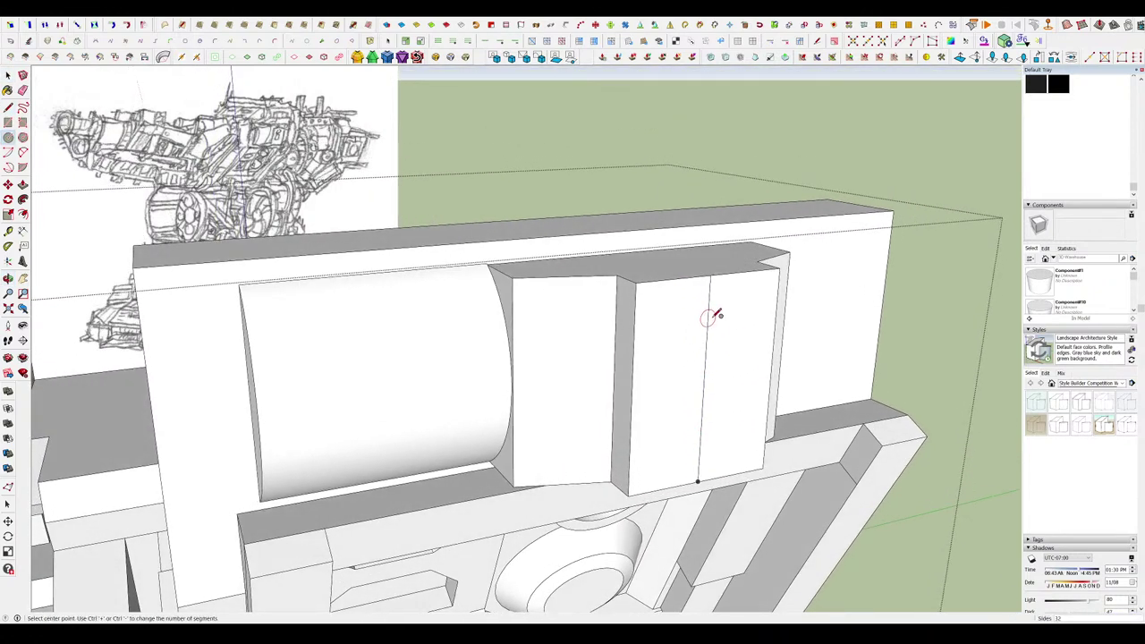
key("Escape")
left_click(705, 340)
left_click(757, 336)
key("space")
mouse_move(736, 348)
middle_mouse_down()
mouse_move(757, 367)
mouse_move(763, 340)
mouse_move(740, 332)
middle_mouse_up()
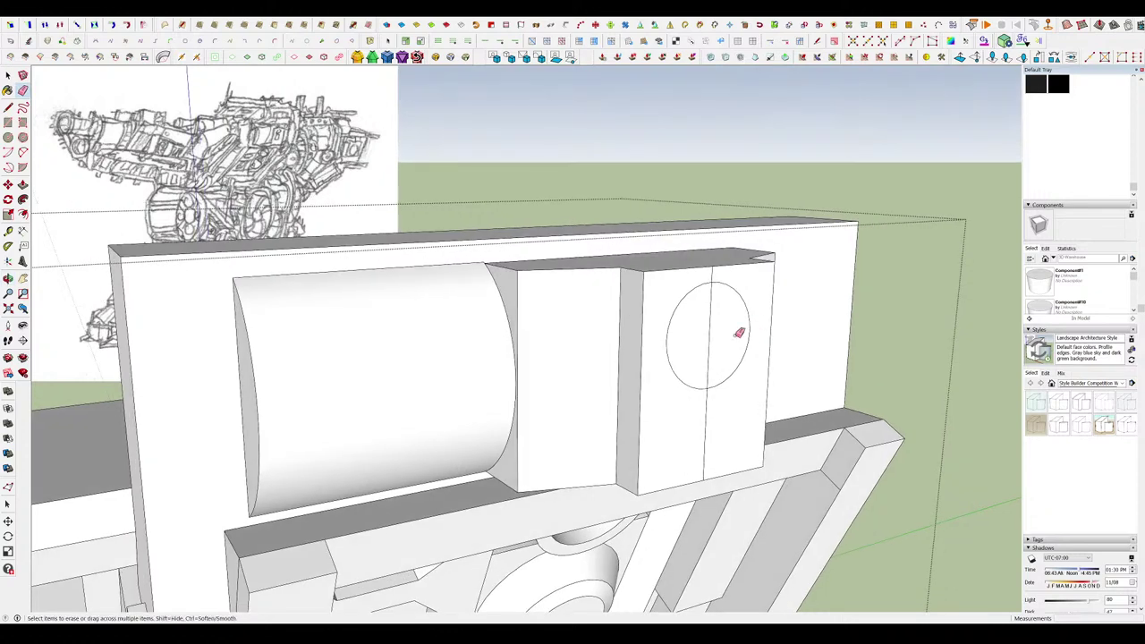
Draw a slightly smaller circle concentric with the panel's circle and erase the outer one.
key("space")
left_click(708, 332)
key("m")
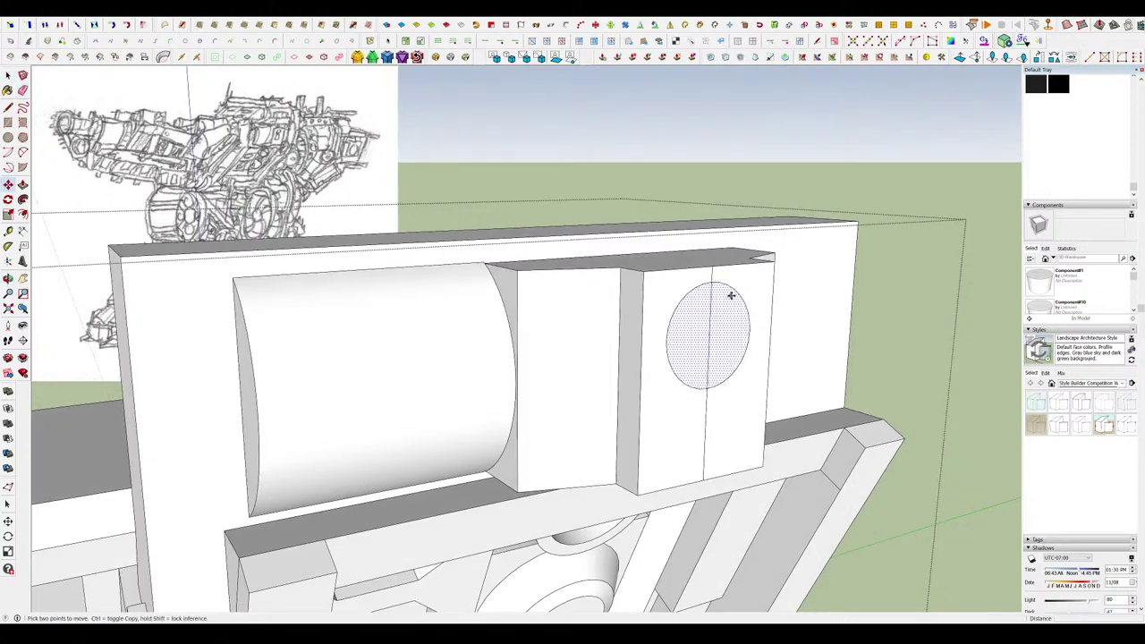
scroll(730, 295, "up", 3)
key("c")
left_click(695, 352)
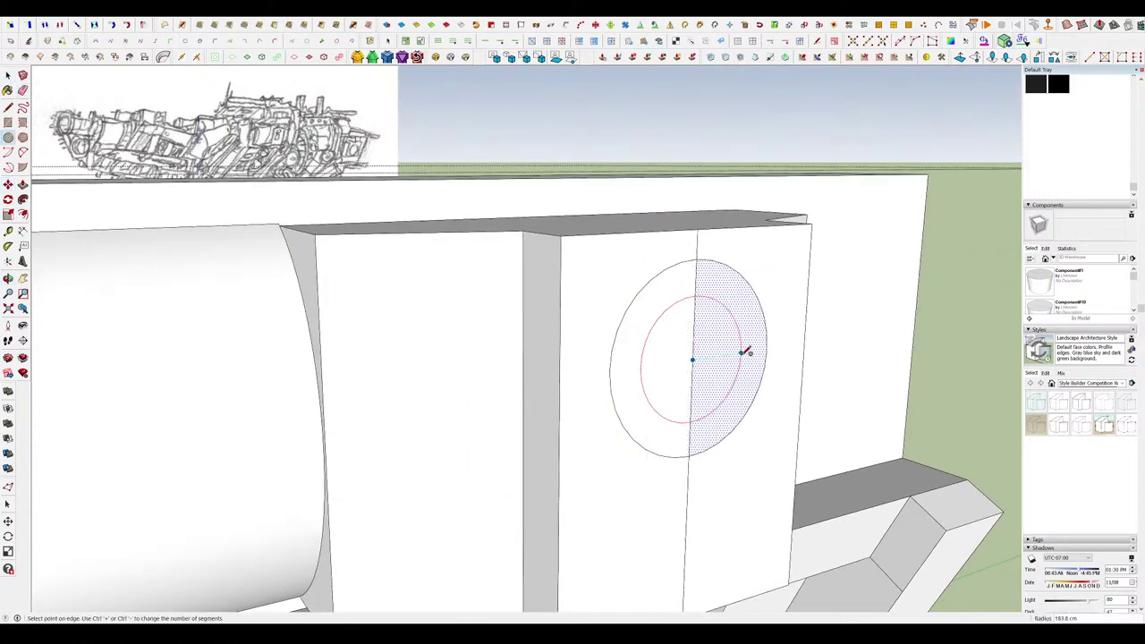
left_click(758, 345)
key("e")
left_click(695, 284)
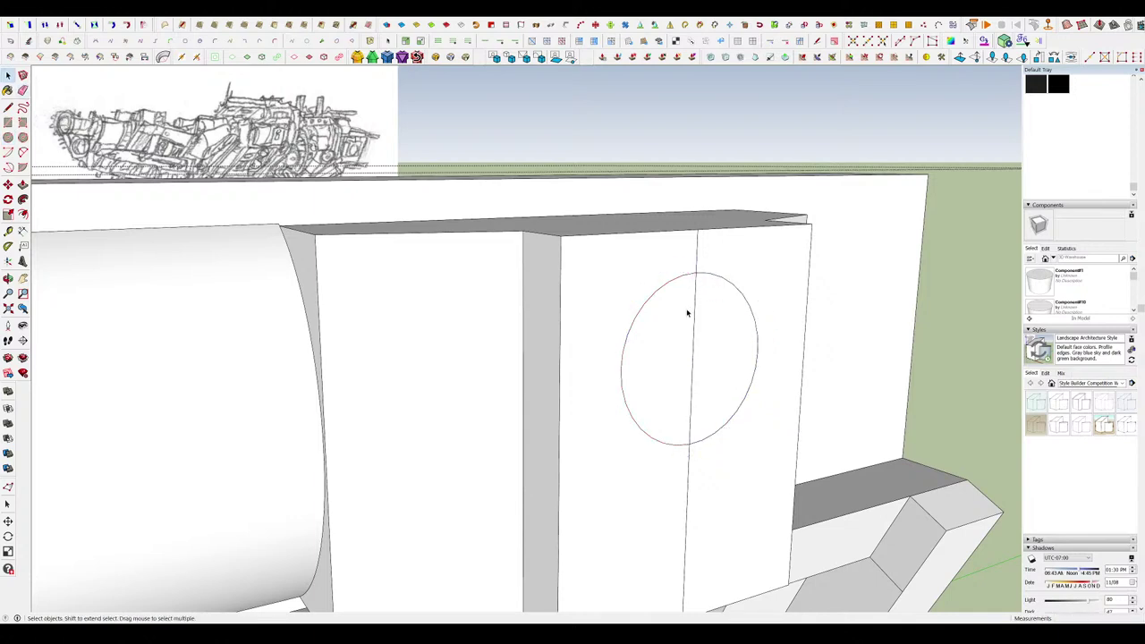
Select the circle on the panel and move it slightly up the centre line.
key("space")
left_click(687, 313)
scroll(694, 324, "down", 3)
key("m")
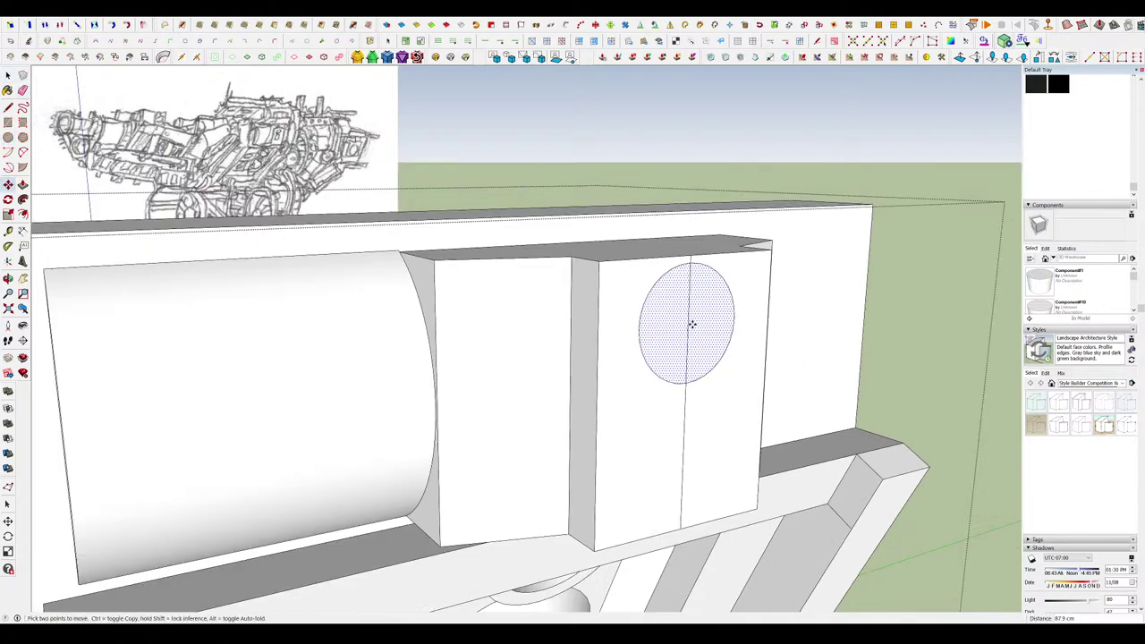
scroll(689, 313, "down", 3)
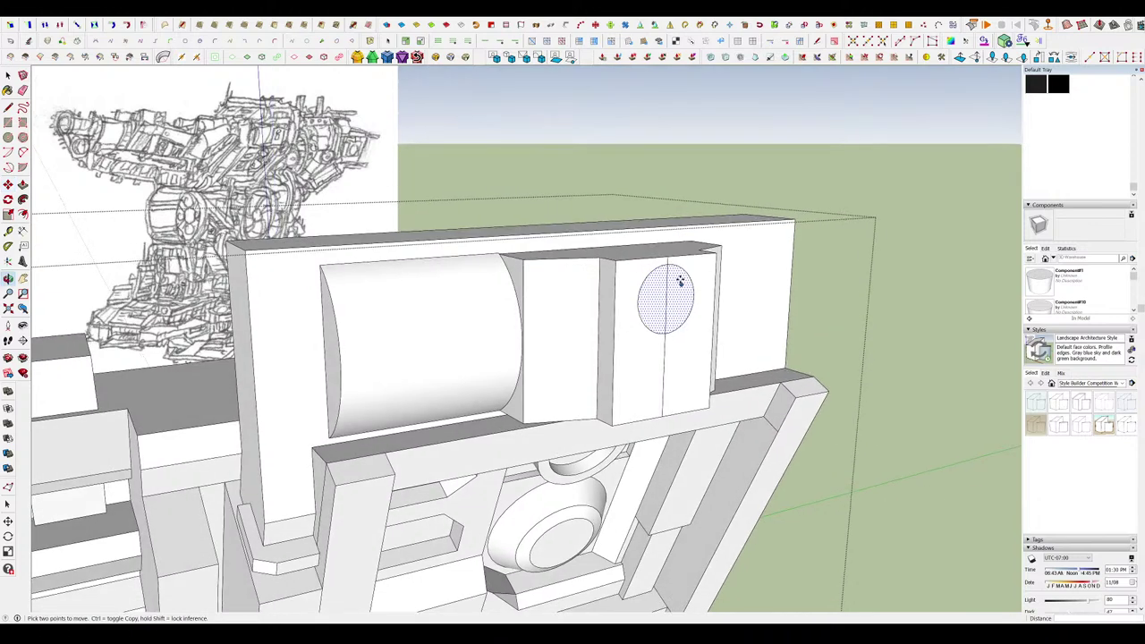
Draw a concentric circle of about 206 cm radius inside the moved circle and erase the outer circle.
scroll(672, 300, "up", 3)
key("c")
left_click(702, 311)
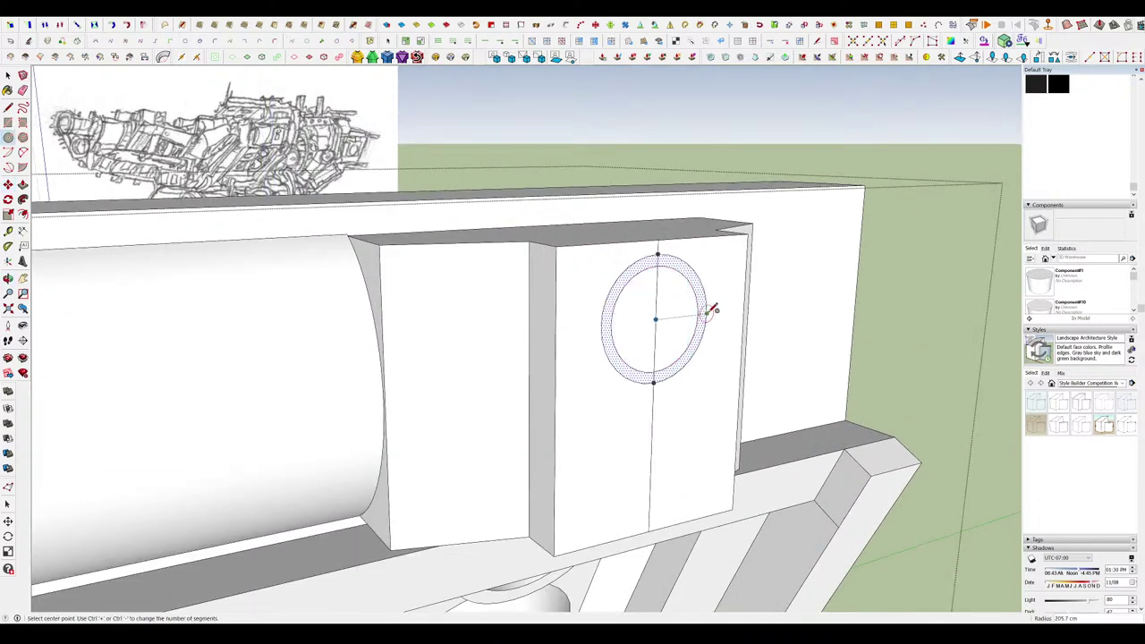
key("e")
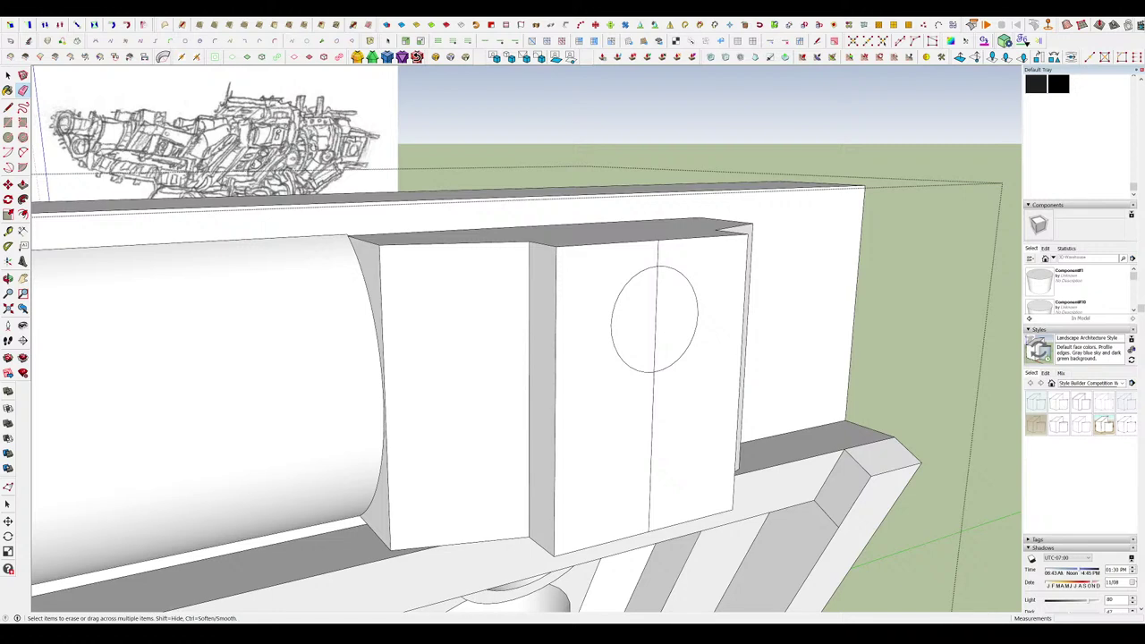
Draw an upright rectangle centred below the circle, about as wide as the circle, on the panel's face.
mouse_move(617, 326)
middle_mouse_down()
mouse_move(660, 293)
mouse_move(685, 312)
mouse_move(662, 312)
mouse_move(657, 330)
mouse_move(683, 379)
middle_mouse_up()
scroll(664, 292, "down", 2)
scroll(685, 311, "down", 2)
scroll(605, 301, "up", 3)
key("r")
left_click(594, 310)
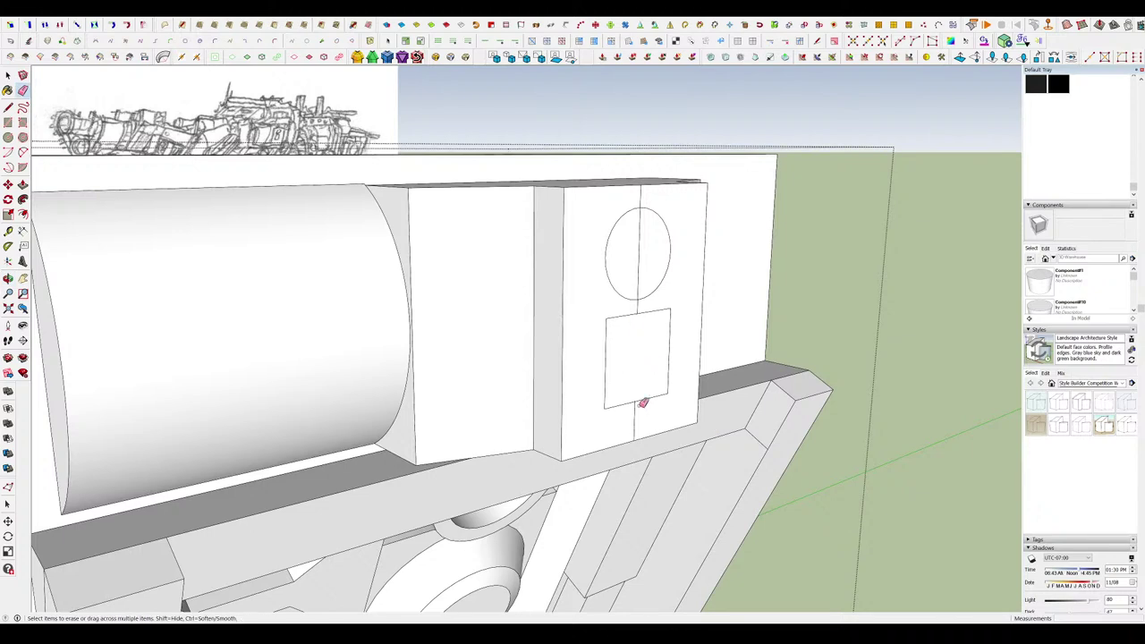
Recess the rectangle into the panel and erase the centre line below it and inside the circle.
left_click(637, 415)
middle_click_drag(651, 375, 659, 402)
key("p")
double_click(651, 380)
key("e")
left_click(639, 291)
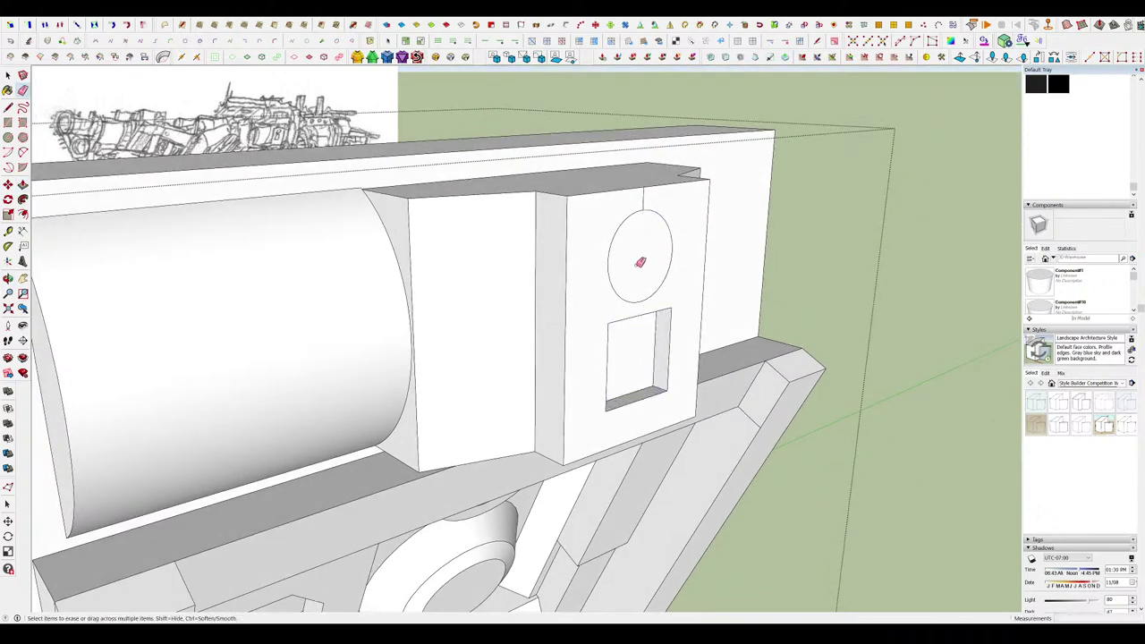
Push the circle about 71.5 cm into the panel and repeat the push to deepen the round hole.
key("p")
double_click(634, 276)
scroll(659, 332, "down", 4)
middle_click_drag(659, 332, 644, 299)
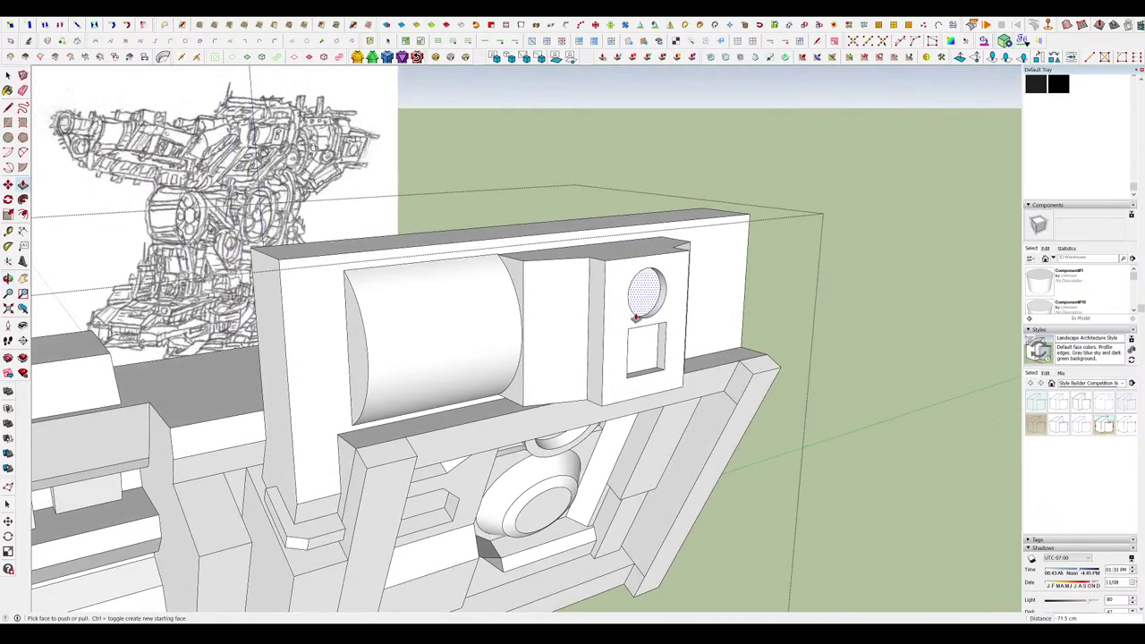
scroll(636, 299, "up", 4)
double_click(636, 300)
Draw short diagonal lines across both upper corners of the rectangular recess to chamfer them.
middle_click_drag(663, 369, 592, 365)
scroll(634, 375, "up", 4)
key("l")
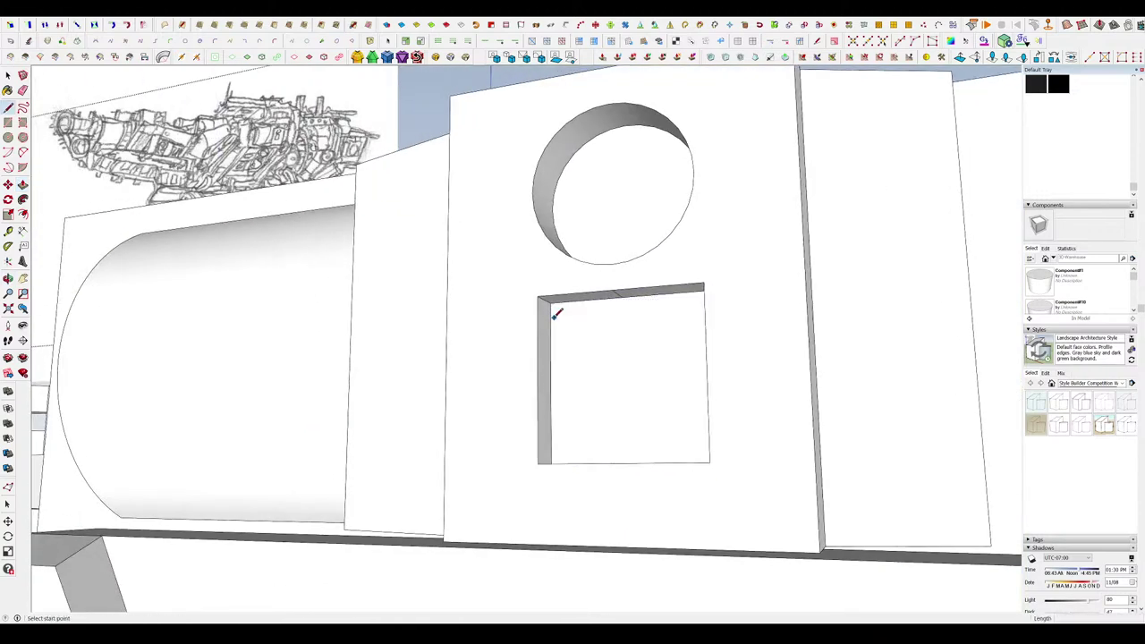
left_click(567, 298)
middle_click_drag(544, 295, 682, 311)
left_click(685, 305)
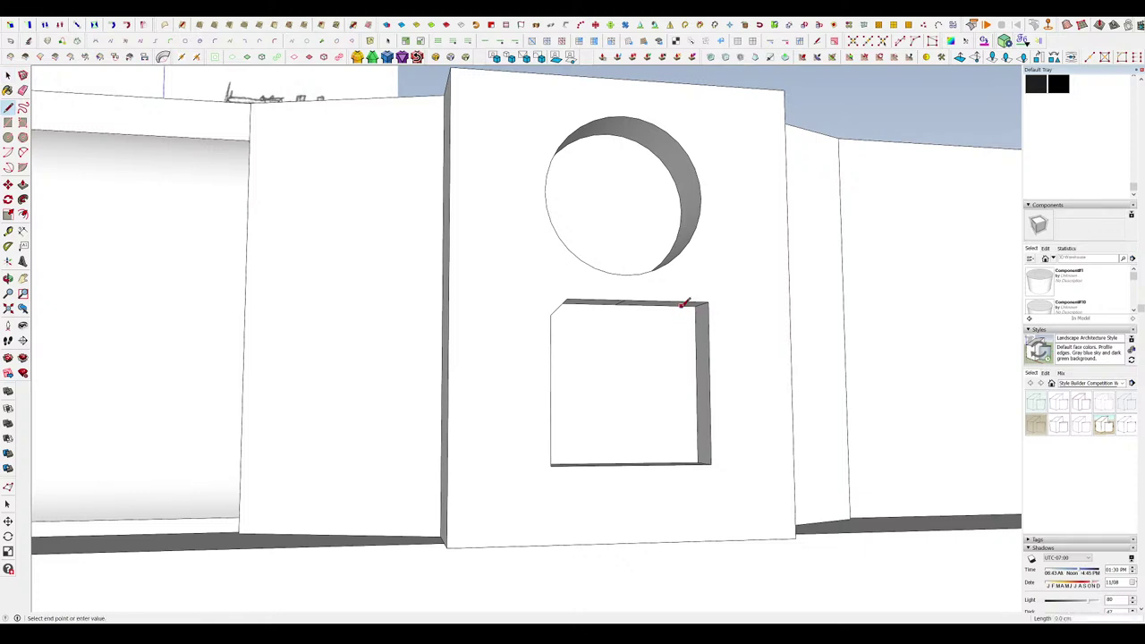
left_click(697, 317)
Draw diagonal lines across both lower corners of the rectangular recess, longer than the chamfers at its upper corners.
middle_click_drag(718, 296, 605, 465)
scroll(575, 441, "up", 3)
left_click(610, 452)
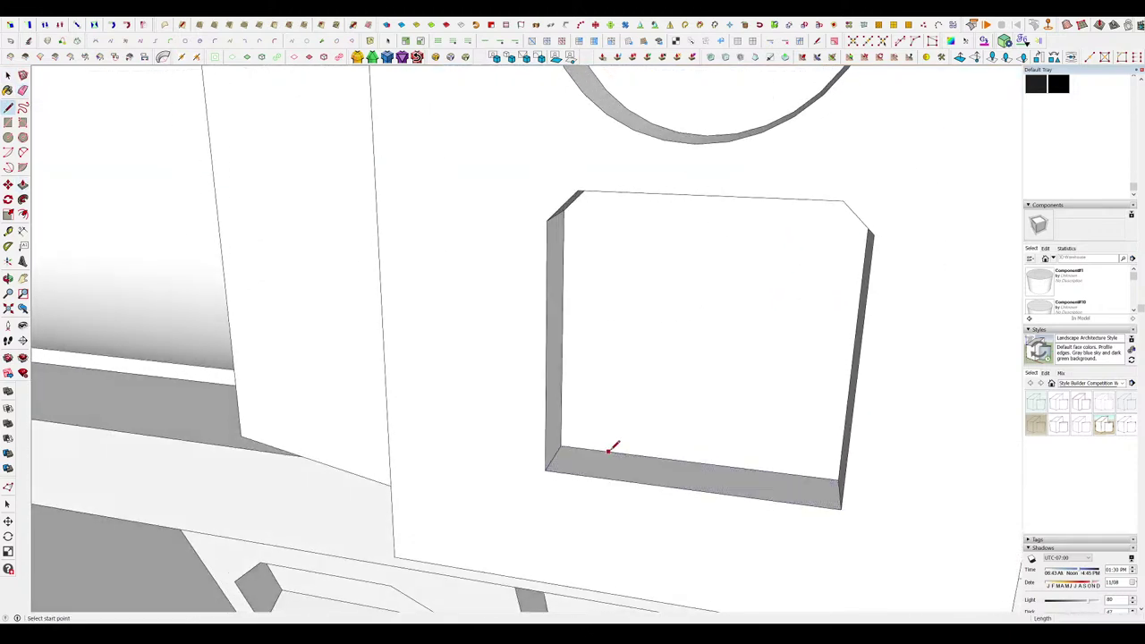
left_click(561, 326)
middle_click_drag(561, 325, 570, 348)
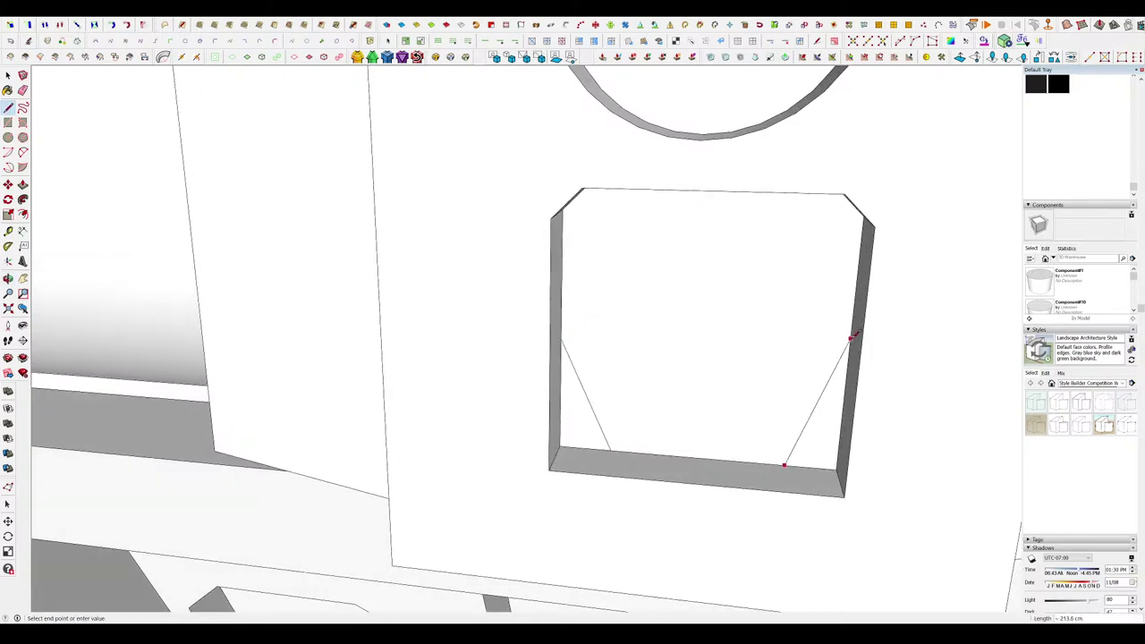
Bring the lower corner triangles of the recess flush with the raised panel and erase the leftover corner edges.
key("p")
left_click(825, 435)
left_click(894, 463)
key("e")
left_click_drag(864, 464, 807, 507)
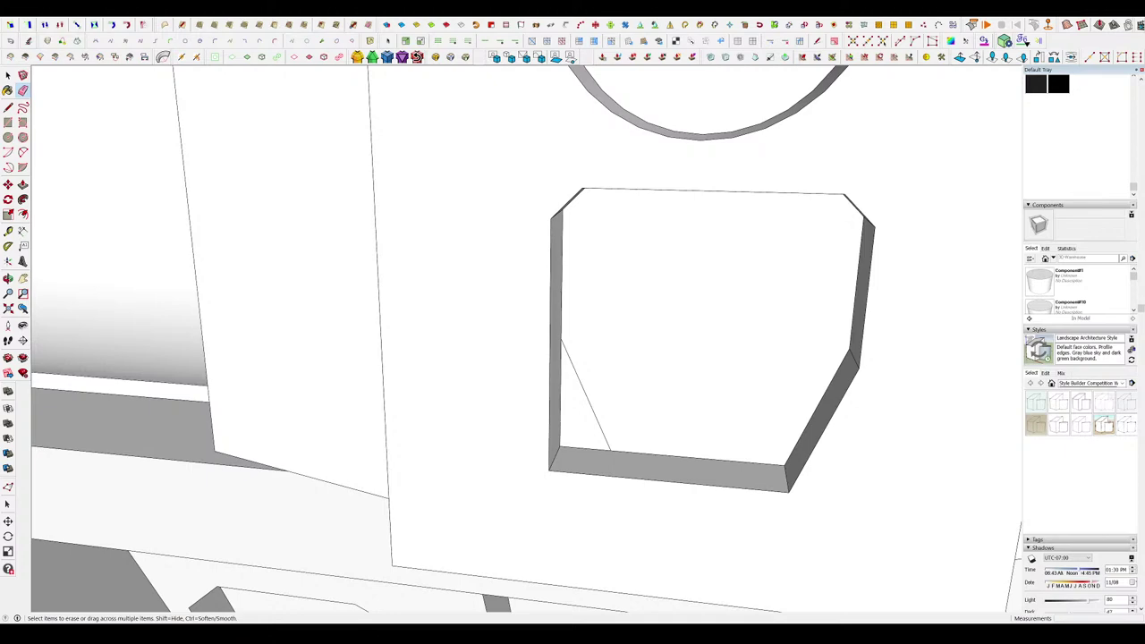
middle_click_drag(627, 452, 575, 489)
scroll(573, 316, "down", 8)
mouse_move(572, 317)
middle_mouse_down()
mouse_move(685, 317)
mouse_move(677, 243)
mouse_move(673, 302)
middle_mouse_up()
scroll(677, 243, "down", 3)
scroll(672, 301, "up", 15)
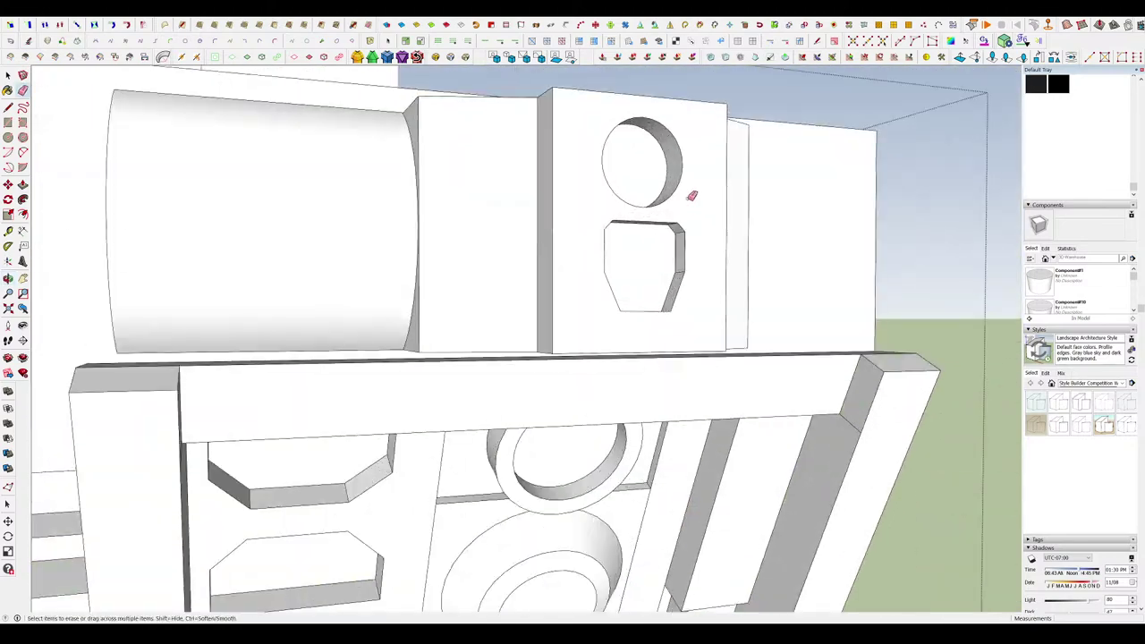
Draw two vertical lines joining the round hole's lower rim to the upper edge of the recess below it.
key("l")
left_click(584, 212)
key("space")
key("l")
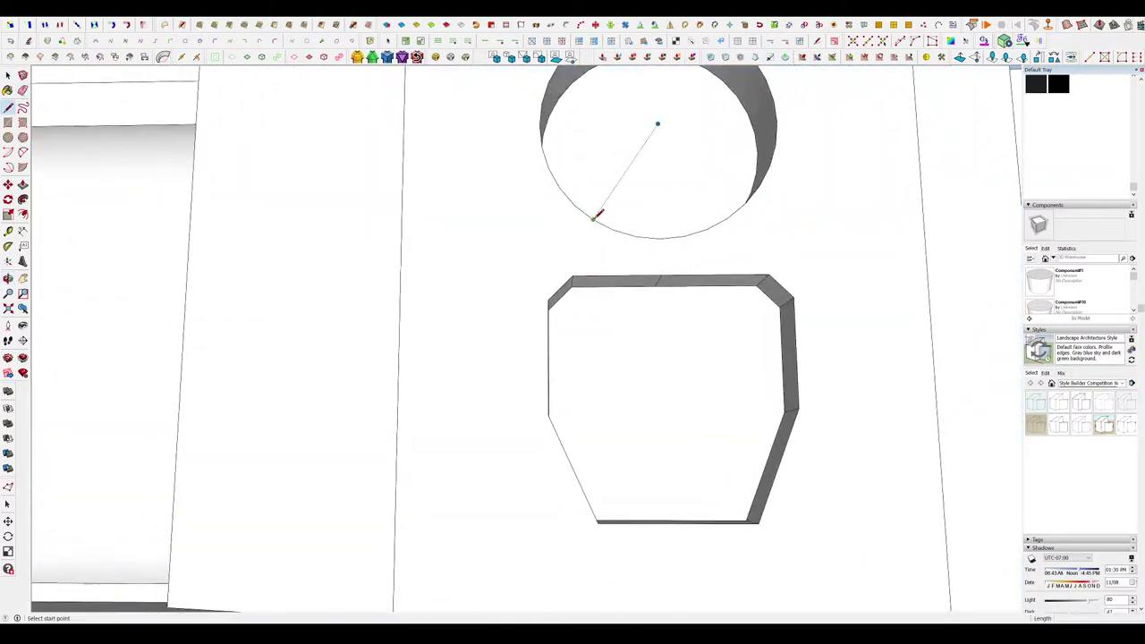
middle_click_drag(758, 215, 740, 207)
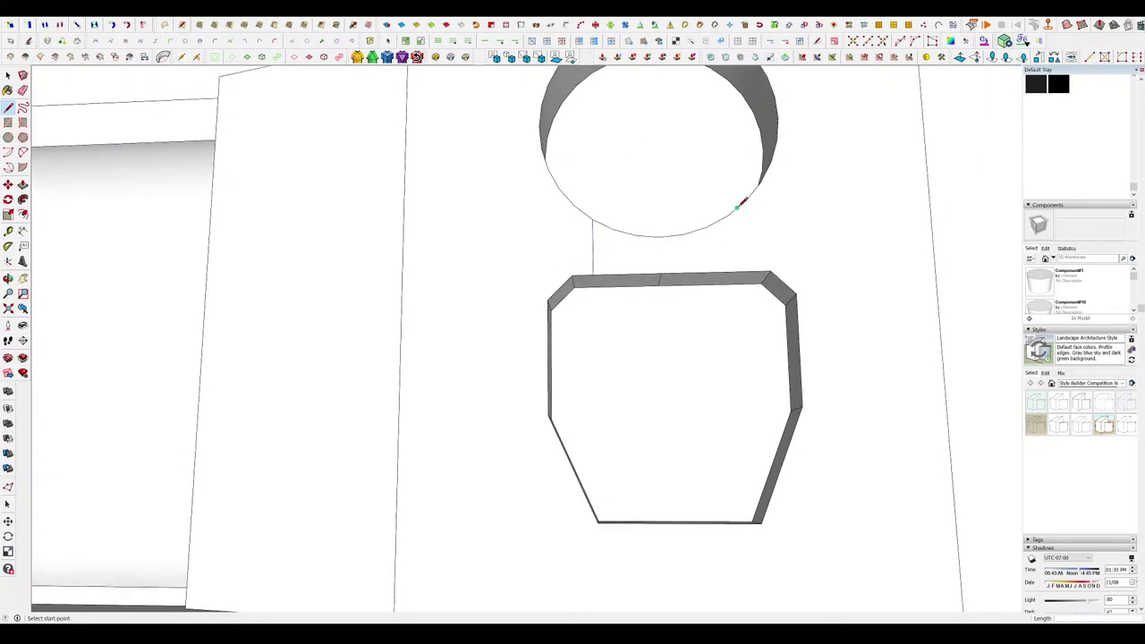
left_click(747, 200)
left_click(746, 273)
middle_click_drag(752, 273, 887, 470)
Push the strip between the round hole and the recess about 40.7 cm inward to connect them.
key("p")
left_click(724, 260)
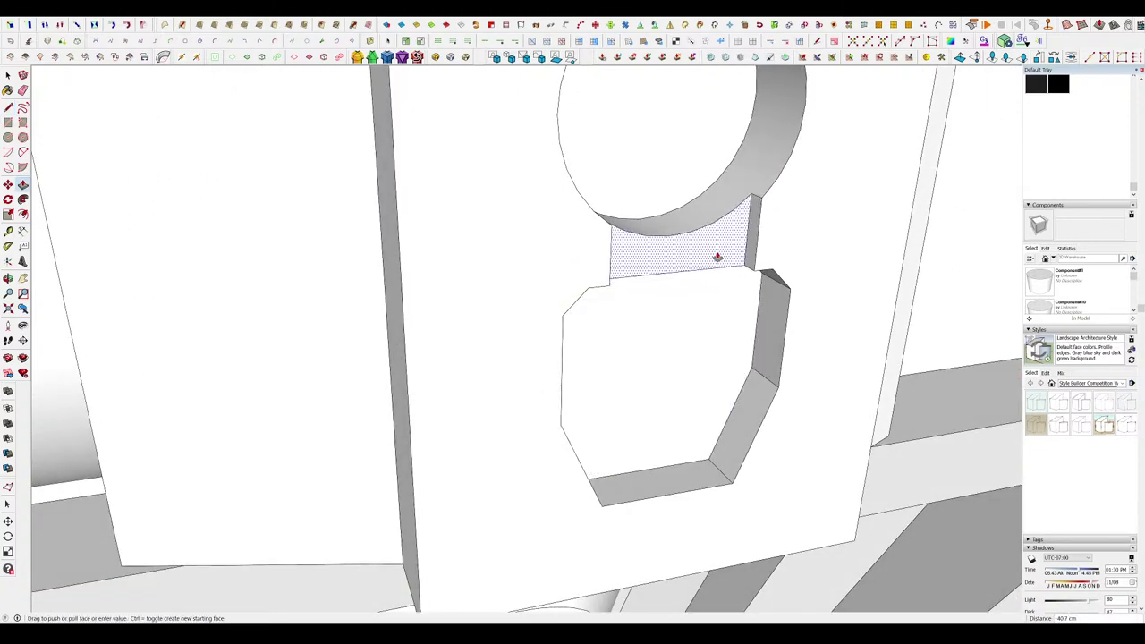
left_click(718, 256)
mouse_move(718, 256)
middle_mouse_down()
mouse_move(620, 149)
mouse_move(671, 176)
mouse_move(739, 295)
mouse_move(787, 252)
mouse_move(698, 251)
middle_mouse_up()
scroll(695, 252, "down", 8)
key("space")
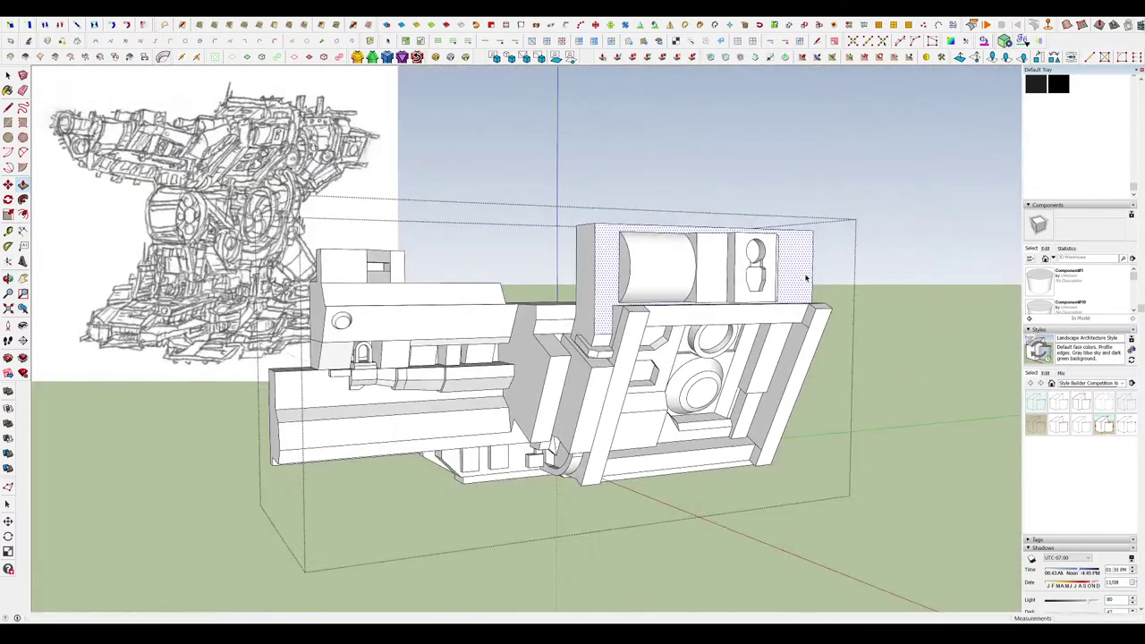
Leave the block's component and examine the upper arm against the rest of the mech and the sketch.
left_click(837, 277)
left_click(839, 277)
middle_click_drag(839, 278, 838, 263)
scroll(779, 261, "down", 4)
middle_click_drag(761, 304, 547, 261)
scroll(698, 246, "up", 5)
double_click(695, 244)
scroll(693, 243, "up", 5)
left_click(682, 241)
scroll(646, 277, "down", 5)
scroll(662, 260, "down", 8)
left_click(787, 286)
middle_click_drag(707, 309, 721, 276)
scroll(724, 272, "up", 3)
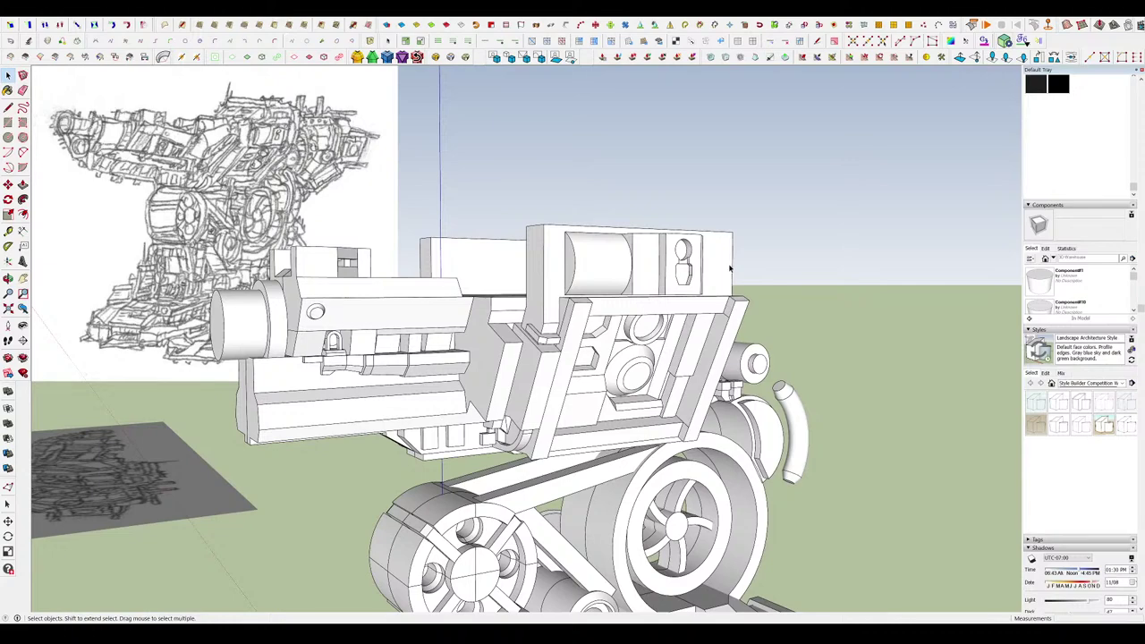
Reopen the tall block and draw diagonals across the upper and lower corners of the section between the half-cylinder and the panel.
double_click(640, 250)
scroll(641, 249, "up", 5)
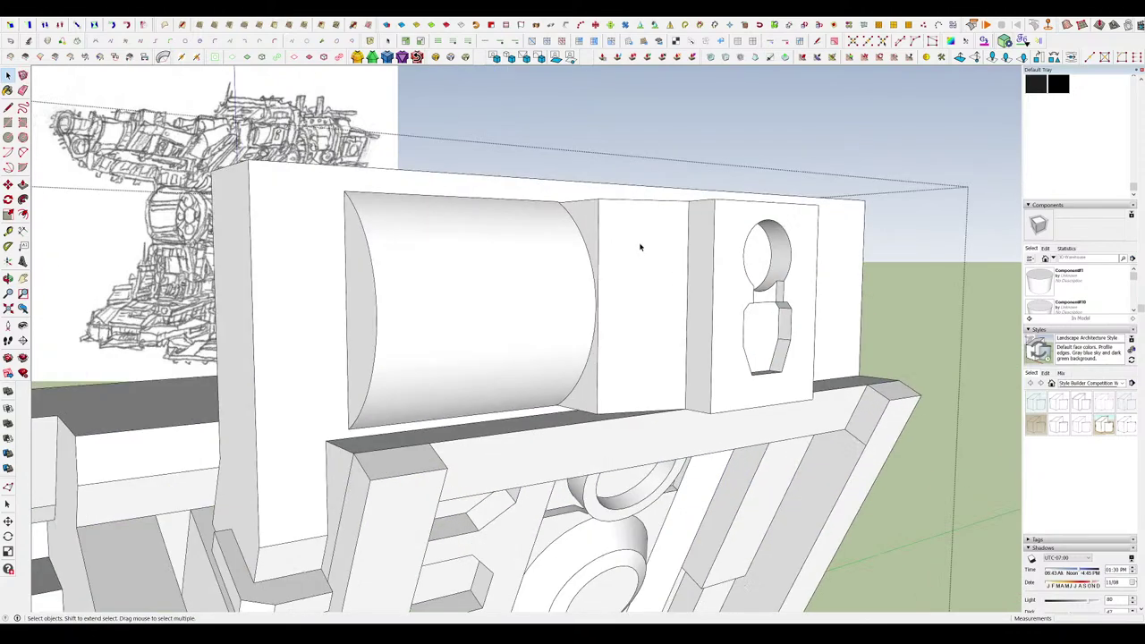
key("l")
left_click(598, 246)
scroll(593, 224, "down", 3)
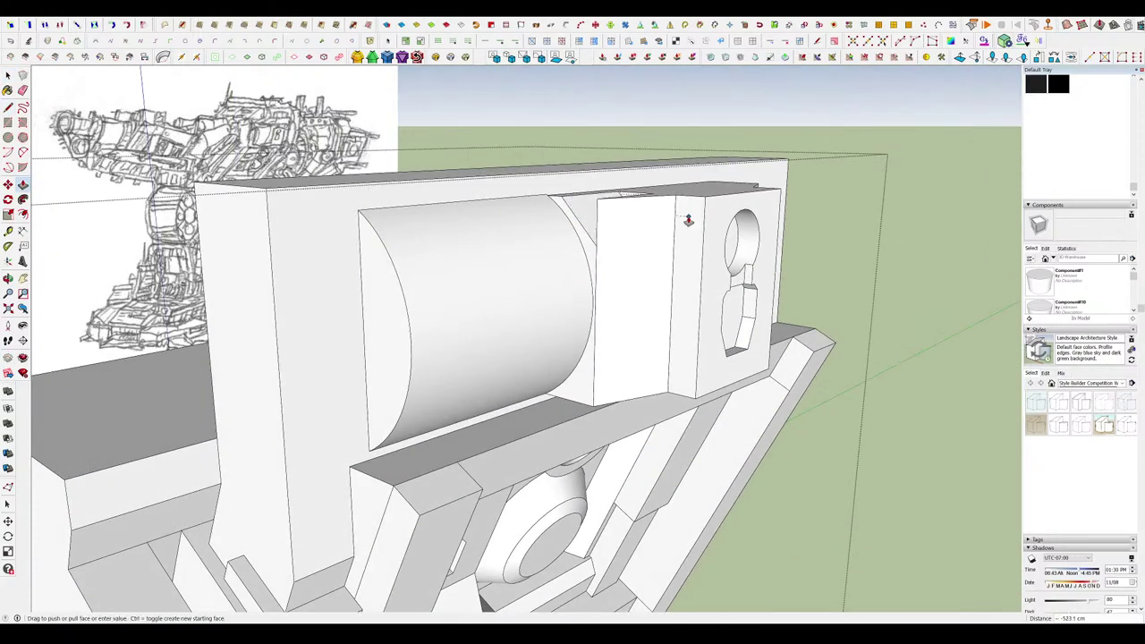
middle_click_drag(593, 230, 568, 362)
key("m")
key("l")
left_click(564, 367)
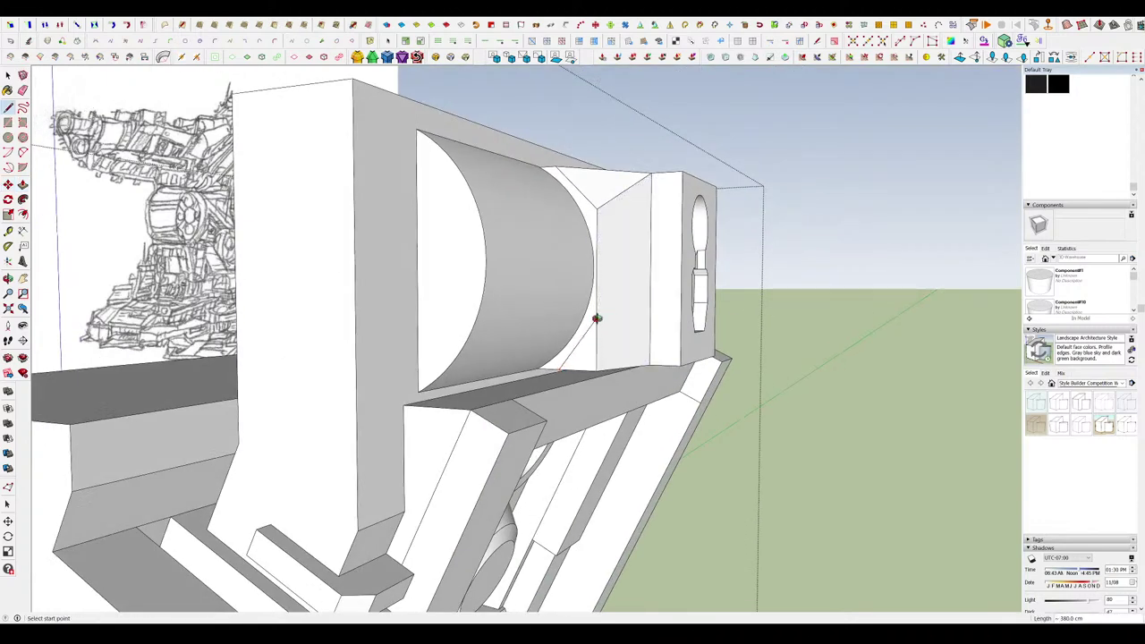
middle_click_drag(598, 319, 547, 279)
Move the section's corner geometry towards the raised panel to form sloping facets between the half-cylinder and the panel.
key("m")
left_click(593, 369)
left_click(646, 378)
scroll(606, 242, "down", 3)
middle_click_drag(667, 211, 636, 264)
scroll(607, 243, "up", 2)
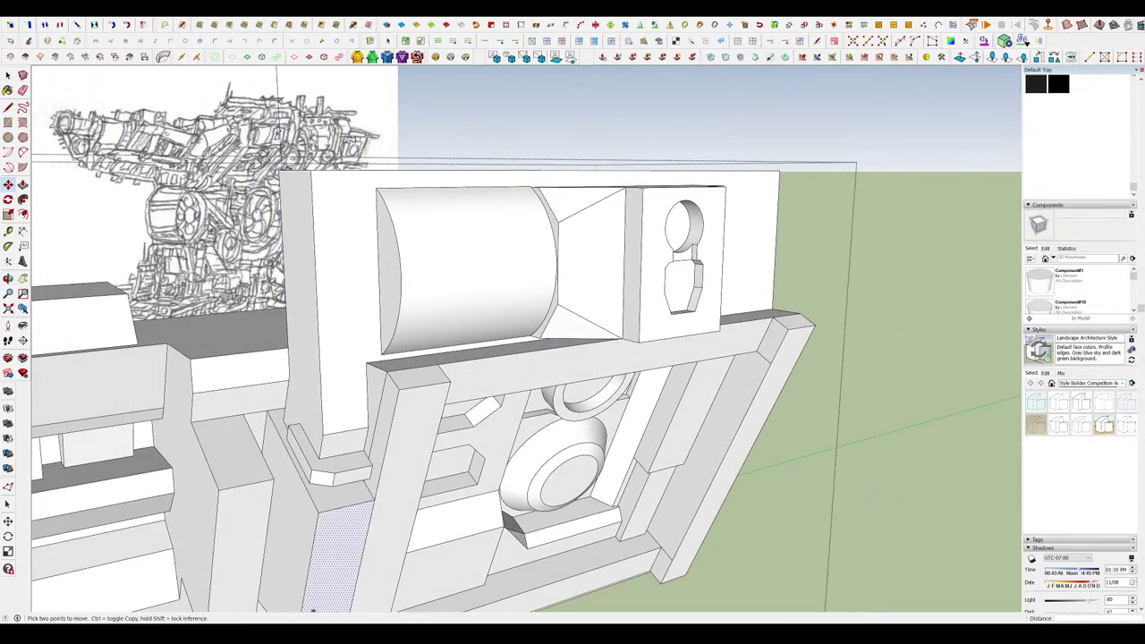
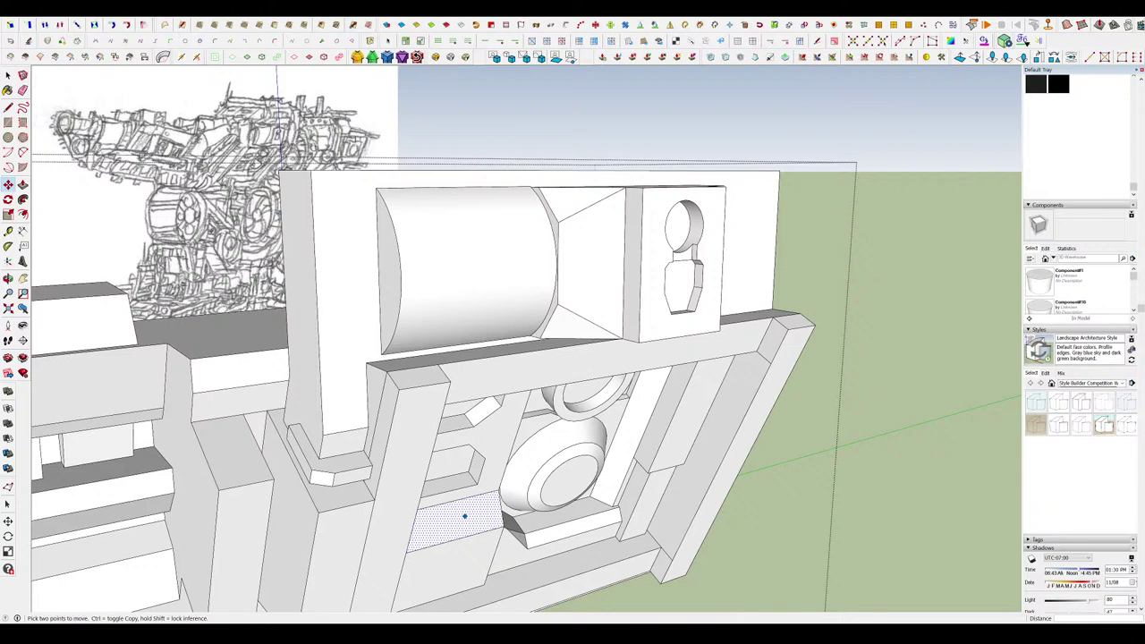
Draw an upright rectangle on the tall block's face, between the raised panel's side section and the block's end.
middle_click_drag(662, 297, 713, 287)
scroll(713, 286, "down", 3)
middle_click_drag(617, 214, 538, 413)
scroll(669, 253, "up", 2)
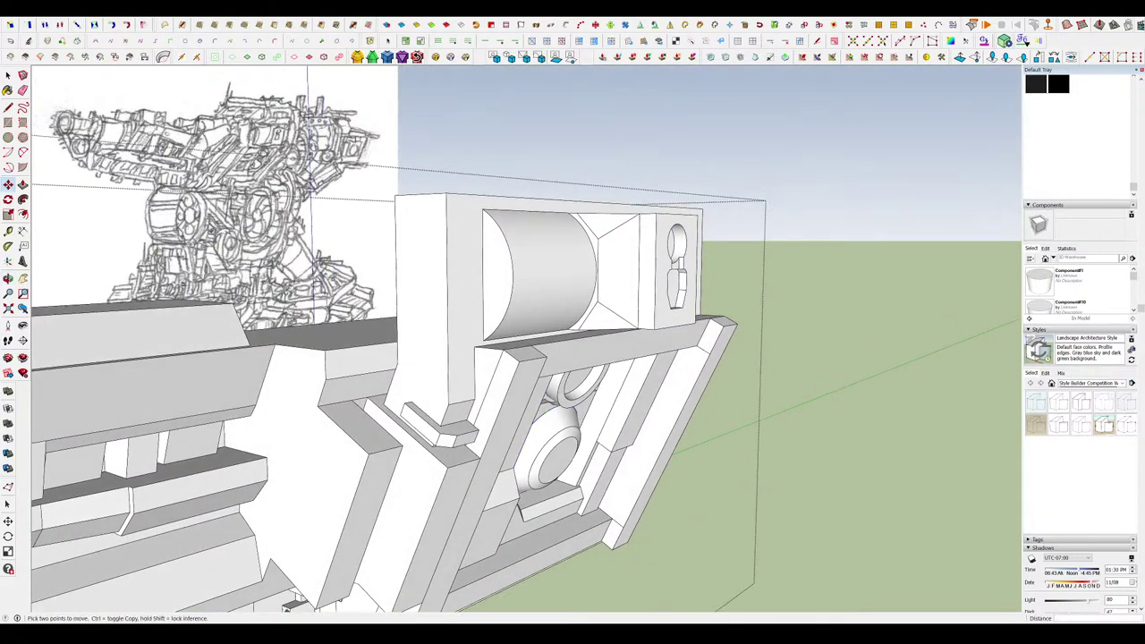
middle_click_drag(519, 537, 776, 318)
scroll(739, 276, "up", 3)
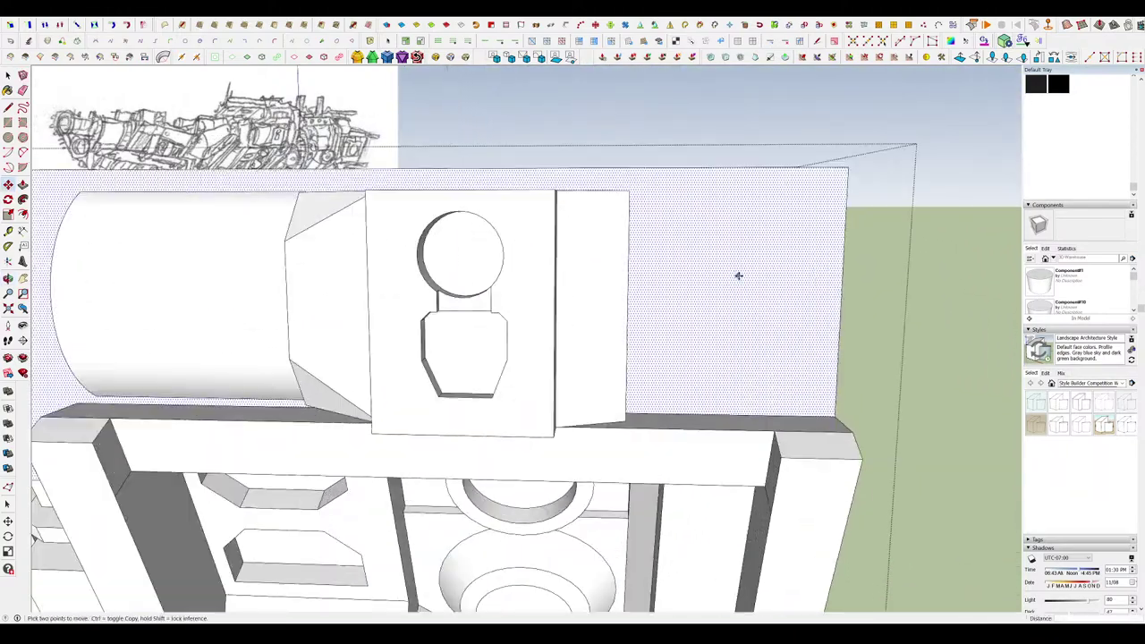
middle_click_drag(739, 276, 707, 324)
key("r")
middle_click_drag(638, 220, 582, 175)
scroll(726, 280, "down", 5)
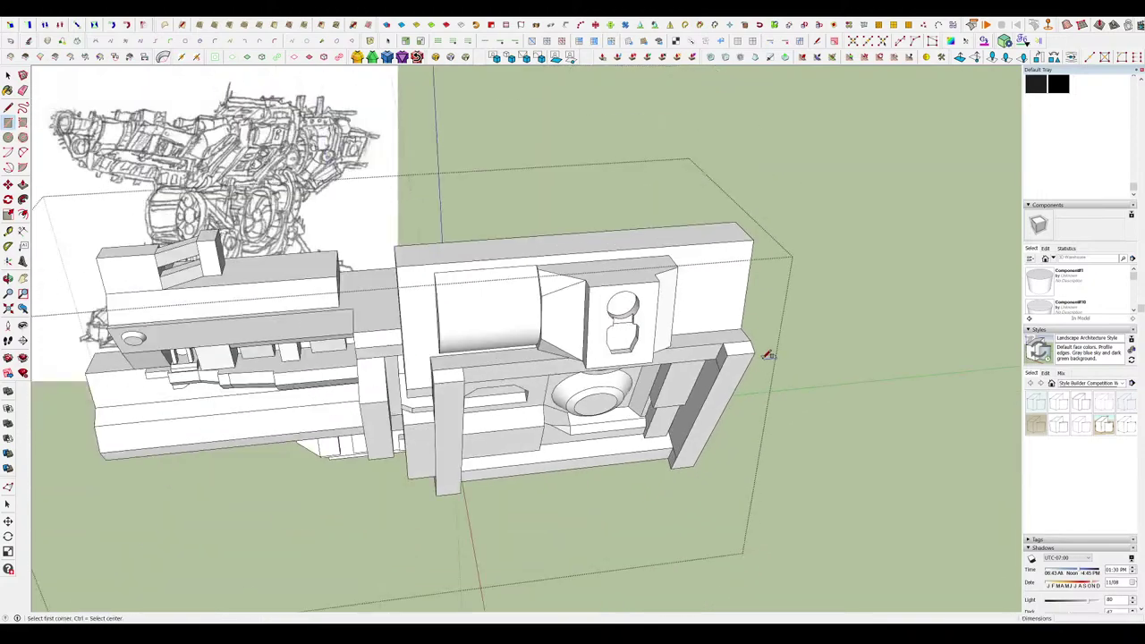
middle_click_drag(771, 355, 665, 269)
left_click(662, 270)
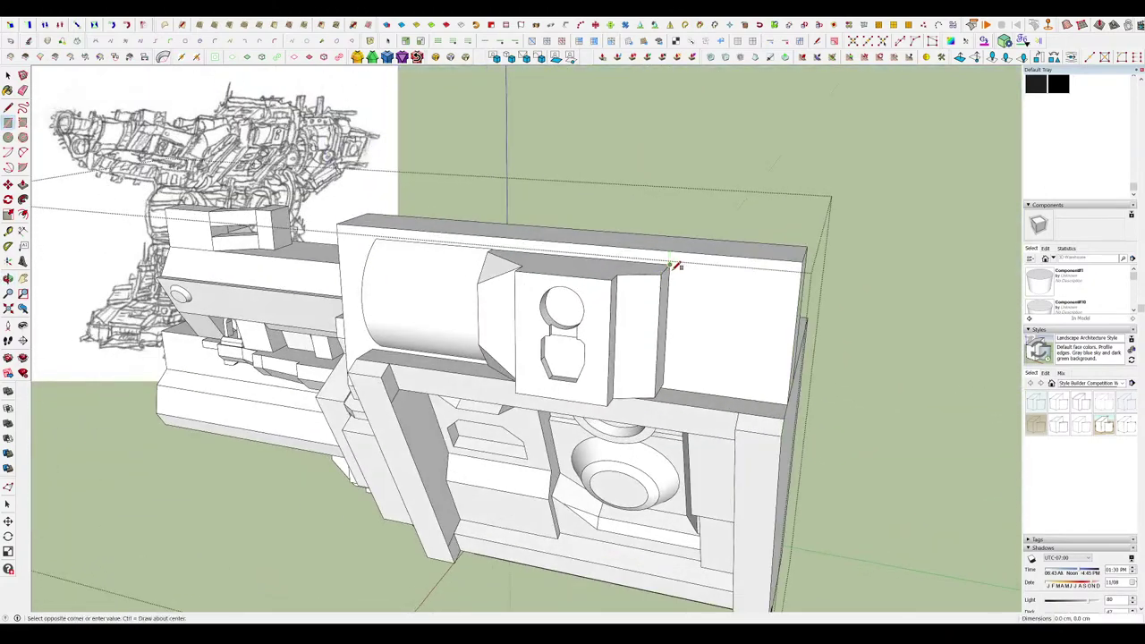
left_click(741, 400)
mouse_move(747, 396)
middle_mouse_down()
mouse_move(754, 389)
mouse_move(703, 333)
middle_mouse_up()
Pull the new rectangle out about 338.2 cm into a projecting block.
key("p")
left_click(700, 335)
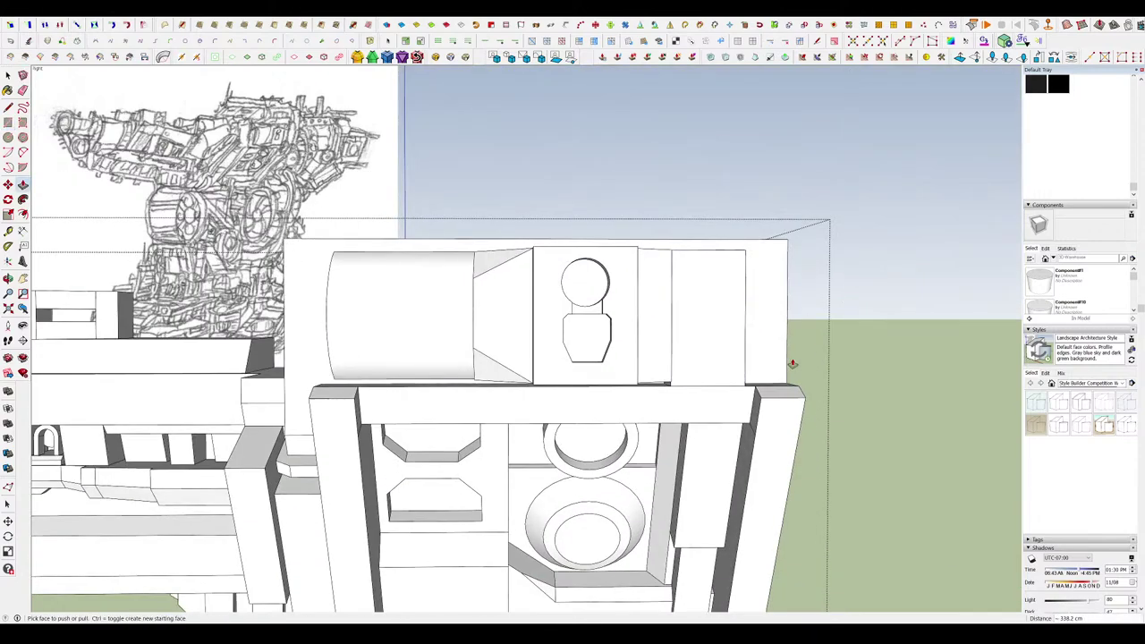
middle_click_drag(790, 361, 741, 291)
left_click_drag(692, 365, 725, 334)
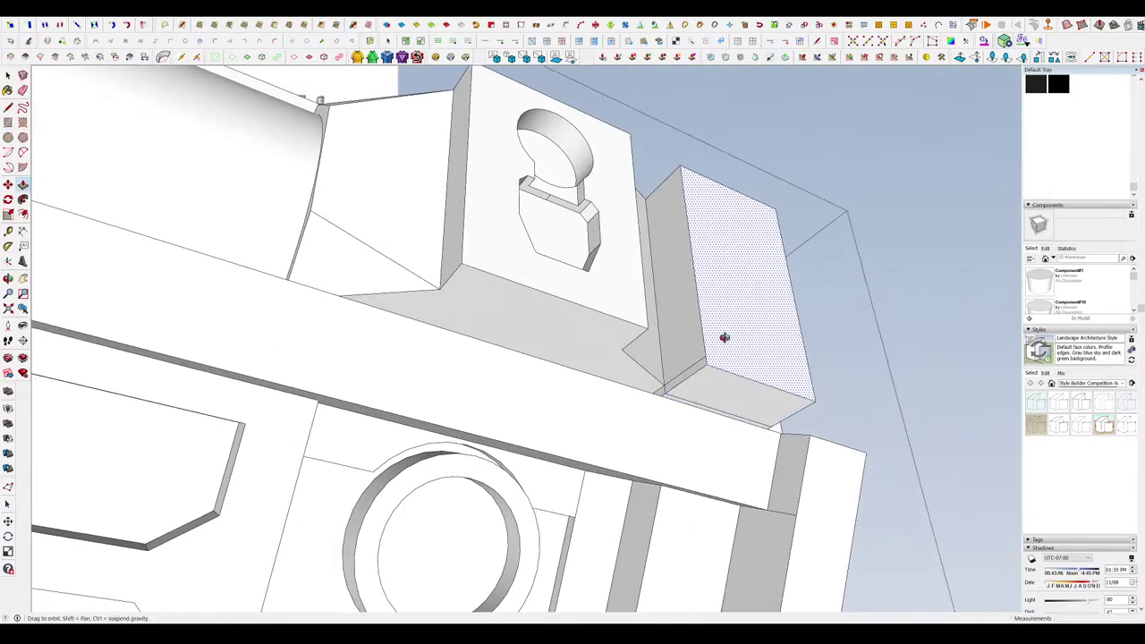
Draw a diagonal across the projecting block's front corner facing the panel and cut that corner away over the full height.
key("e")
scroll(682, 390, "up", 5)
scroll(684, 329, "down", 10)
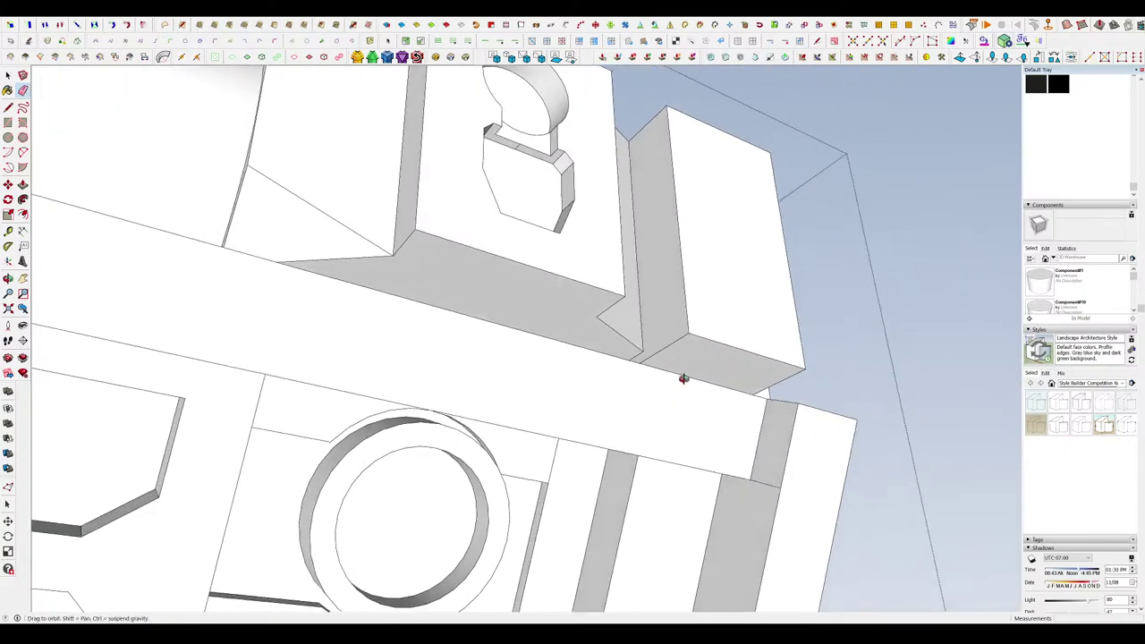
key("m")
scroll(689, 284, "up", 5)
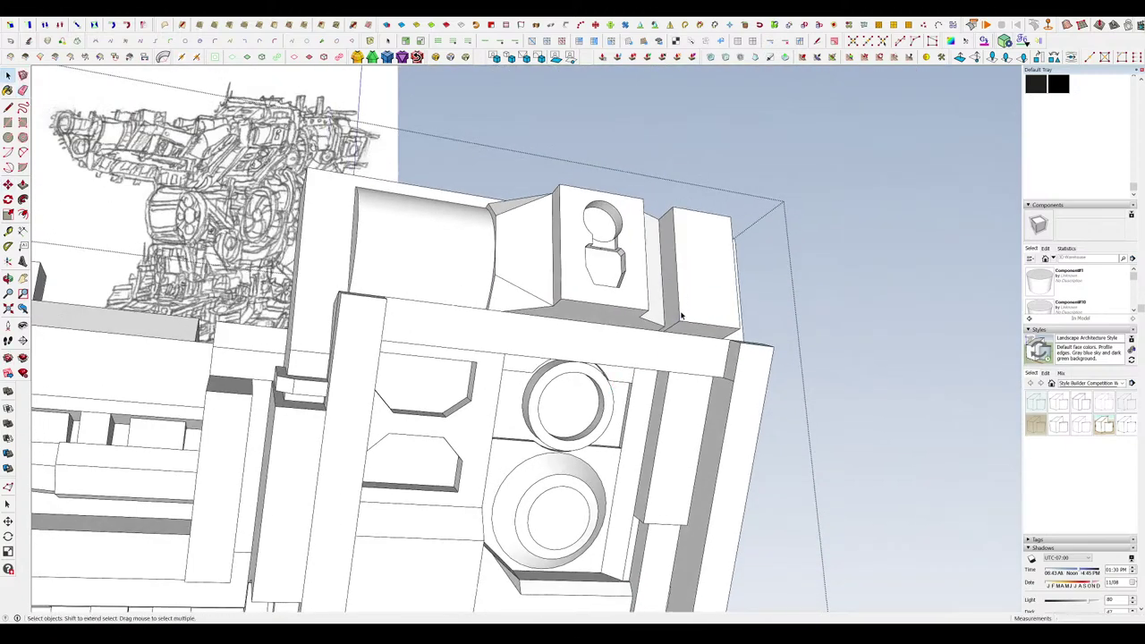
key("l")
left_click(655, 355)
key("p")
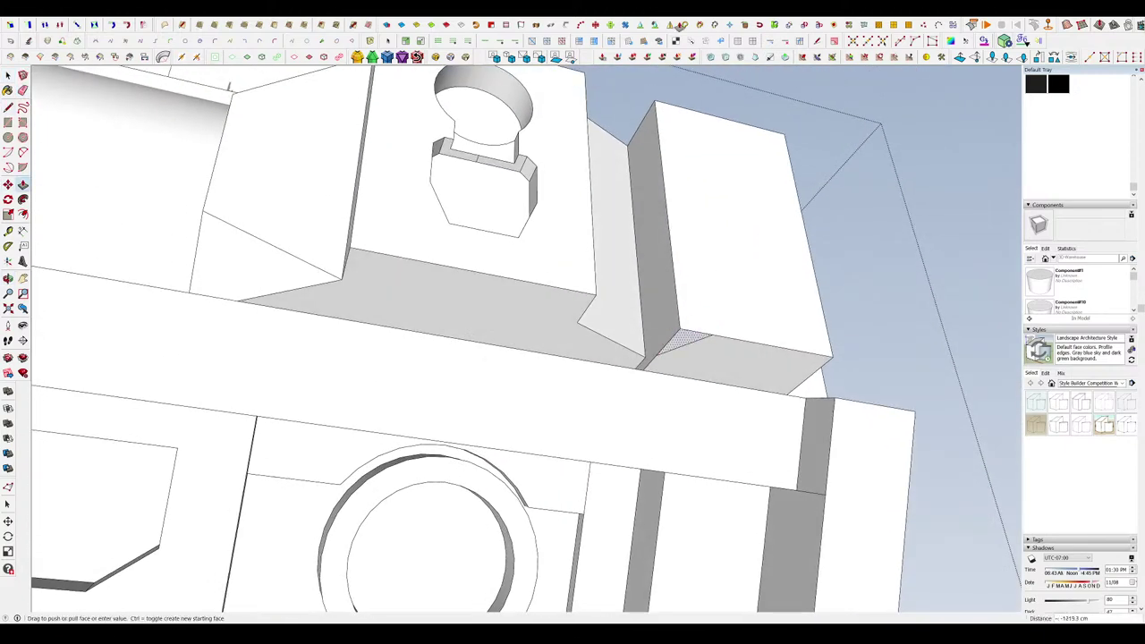
Erase the leftover edge at the cut corner and pull the projecting block's top up level with the tall block.
scroll(669, 291, "down", 8)
middle_click_drag(669, 279, 659, 379)
scroll(659, 375, "up", 3)
mouse_move(735, 309)
middle_mouse_down()
mouse_move(669, 339)
mouse_move(659, 322)
middle_mouse_up()
scroll(662, 304, "up", 5)
key("e")
left_click(674, 236)
key("p")
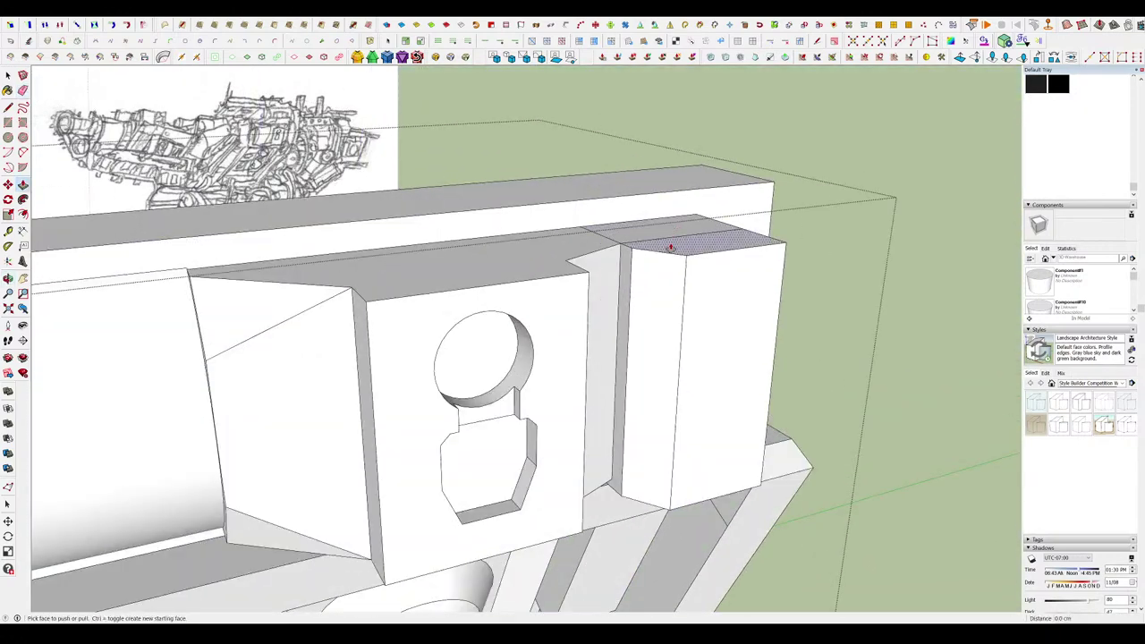
left_click_drag(652, 235, 617, 204)
middle_click_drag(606, 212, 630, 217)
key("e")
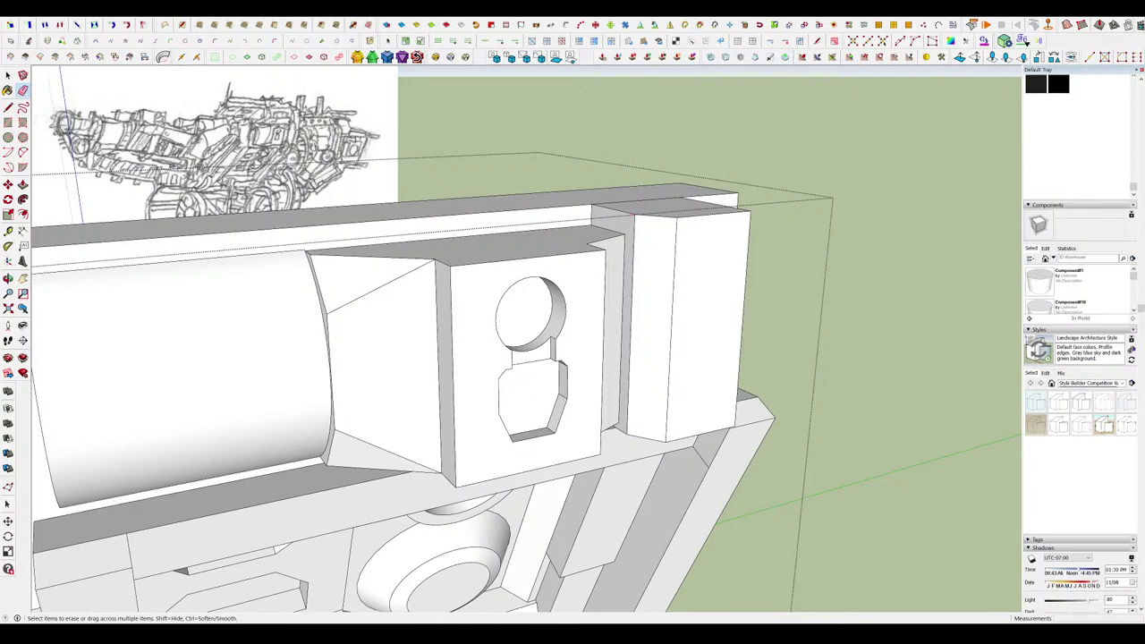
Extend the projecting block's outer side to the end of the tall block.
scroll(656, 214, "down", 5)
mouse_move(658, 224)
middle_mouse_down()
mouse_move(655, 188)
mouse_move(650, 212)
mouse_move(552, 254)
mouse_move(703, 250)
middle_mouse_up()
scroll(698, 256, "up", 5)
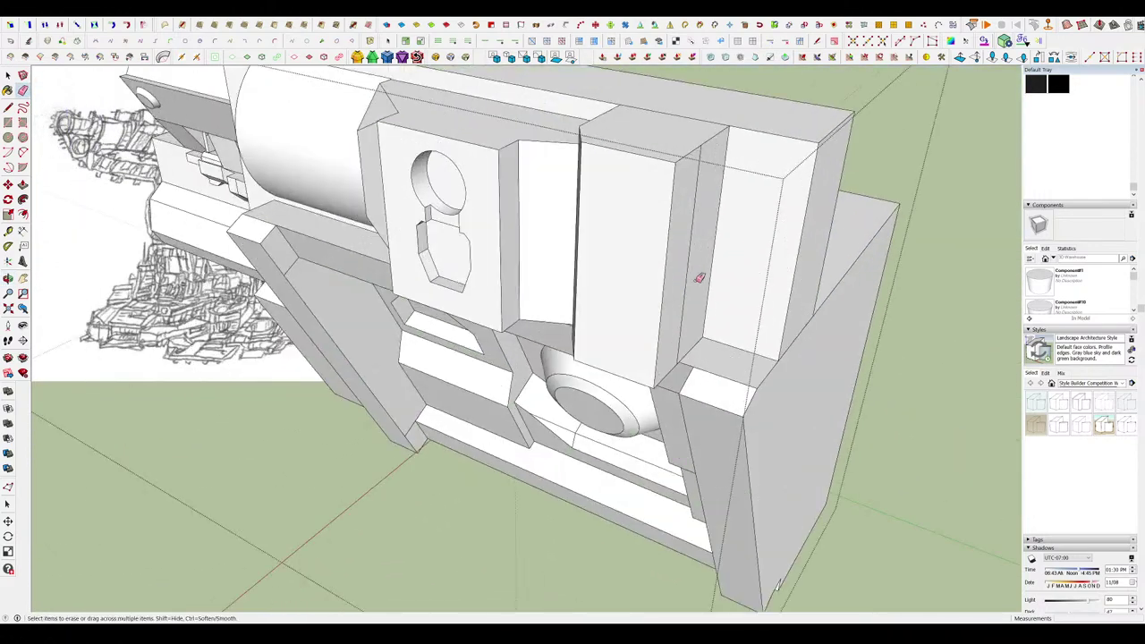
key("p")
Draw a diagonal across the projecting block's outer front corner, push it away about 1347.2 cm and erase leftover edges.
key("l")
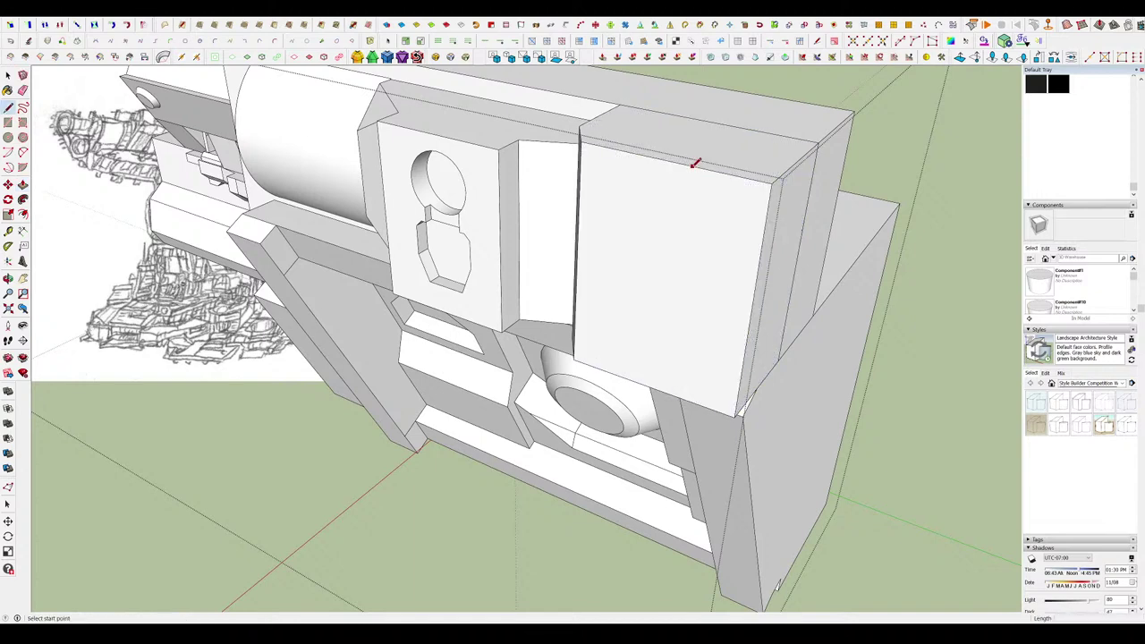
left_click(802, 156)
left_click(742, 410)
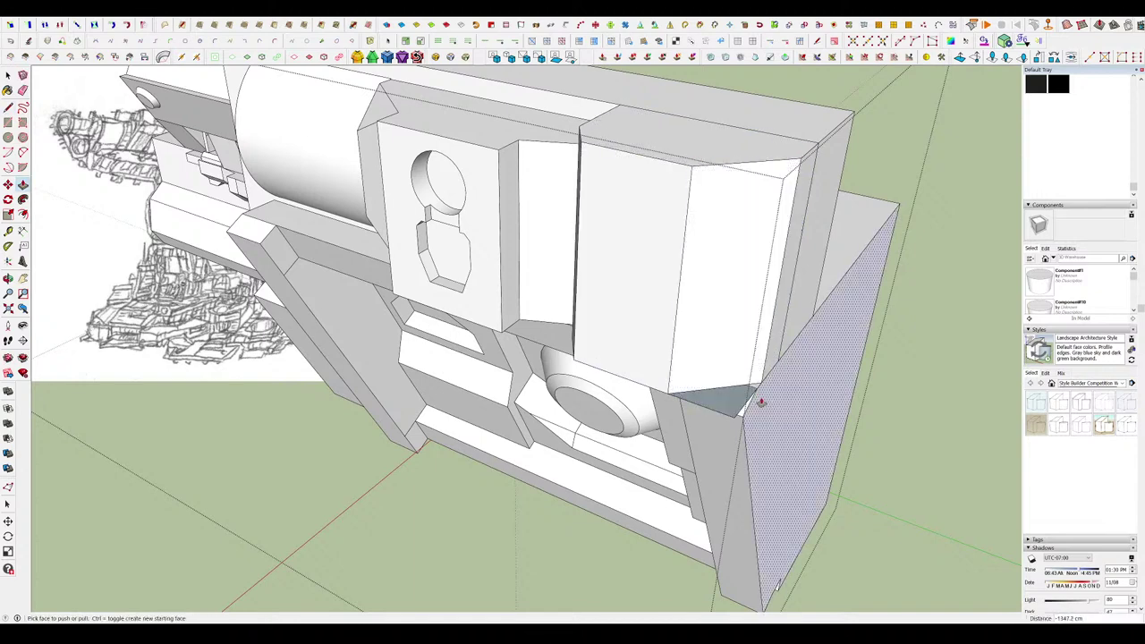
scroll(742, 407, "up", 5)
key("e")
scroll(973, 388, "down", 15)
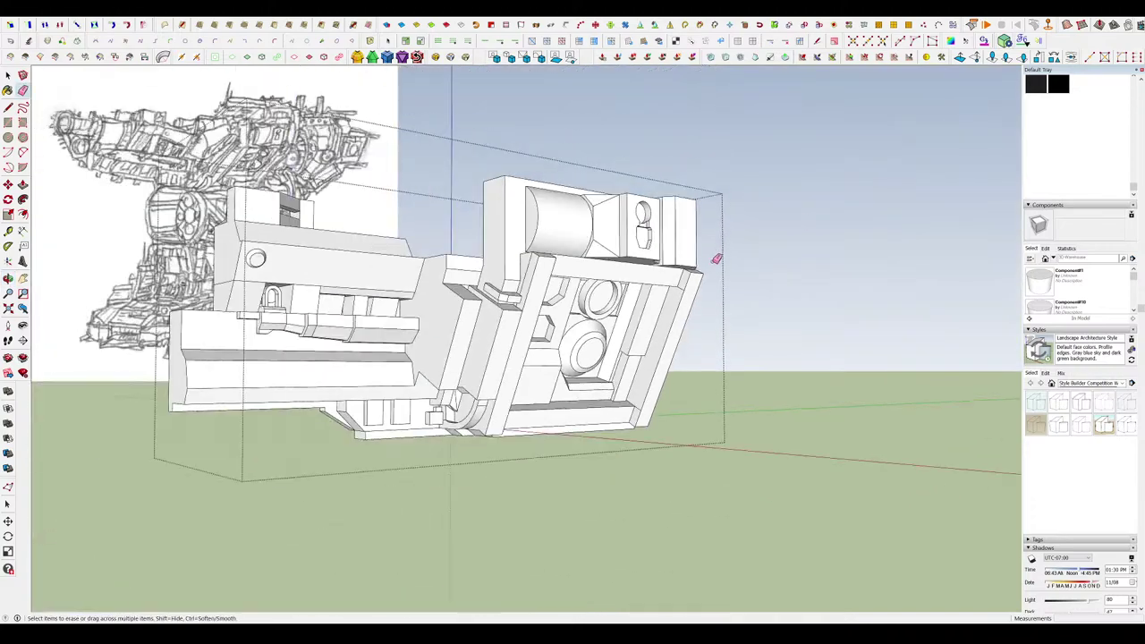
Open the upper arm's main body for editing and draw a line about 2205.5 cm long across its top face.
key("space")
left_click(772, 315)
mouse_move(739, 231)
middle_mouse_down()
mouse_move(713, 262)
mouse_move(718, 245)
mouse_move(680, 208)
mouse_move(598, 333)
middle_mouse_up()
scroll(733, 264, "up", 5)
scroll(733, 264, "down", 4)
left_click(597, 336)
double_click(598, 336)
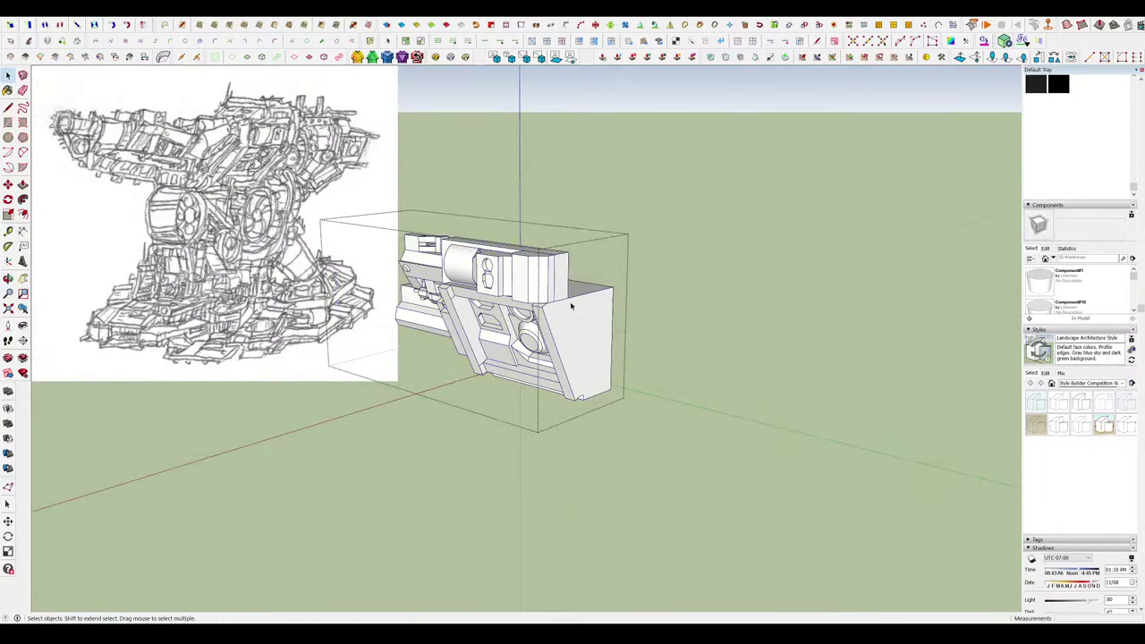
scroll(566, 291, "up", 4)
key("l")
middle_click_drag(597, 465, 586, 238)
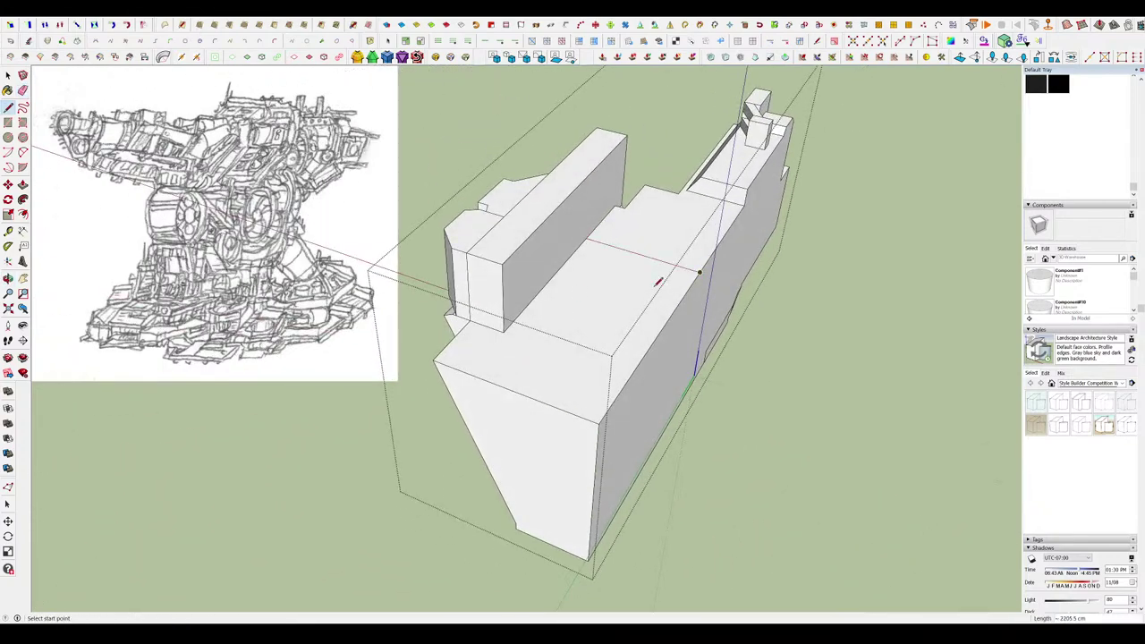
Pull the end part of the body's top face up level with the tall block and erase the leftover edge.
mouse_move(658, 282)
middle_mouse_down()
mouse_move(728, 365)
mouse_move(585, 289)
mouse_move(608, 268)
middle_mouse_up()
key("p")
scroll(537, 269, "up", 4)
key("e")
left_click(532, 271)
scroll(677, 281, "down", 4)
middle_click_drag(678, 281, 820, 251)
key("space")
scroll(815, 248, "down", 4)
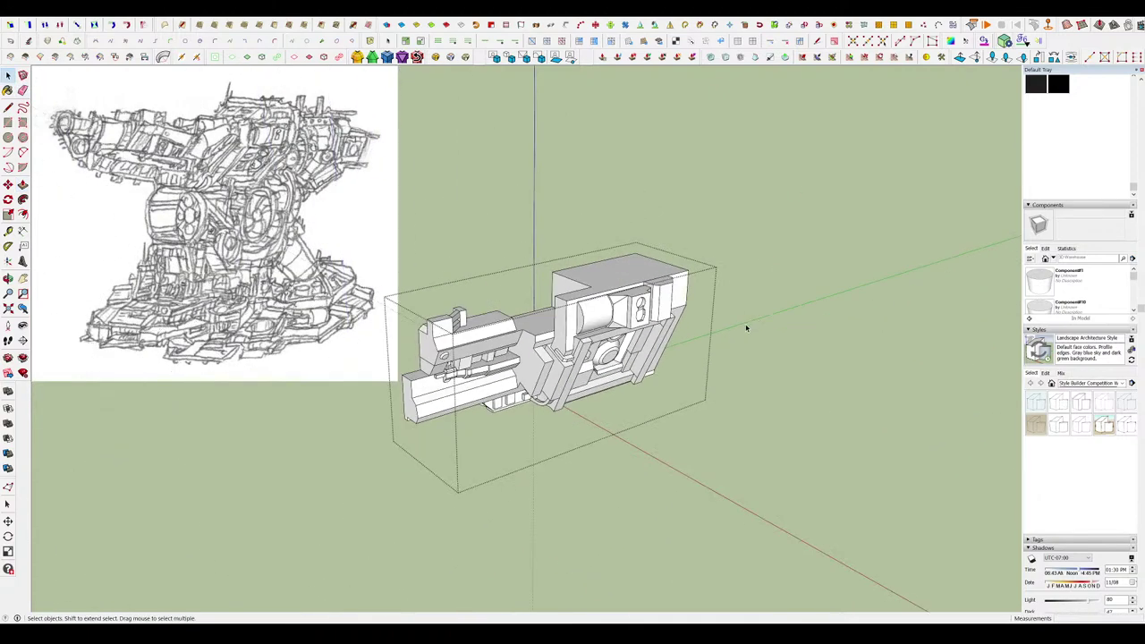
Leave the component and examine the raised upper arm body on the complete mech beside the sketch.
left_click(746, 329)
middle_click_drag(746, 328, 784, 305)
scroll(640, 297, "up", 5)
left_click(659, 292)
scroll(660, 293, "down", 6)
left_click(783, 305)
scroll(634, 218, "up", 5)
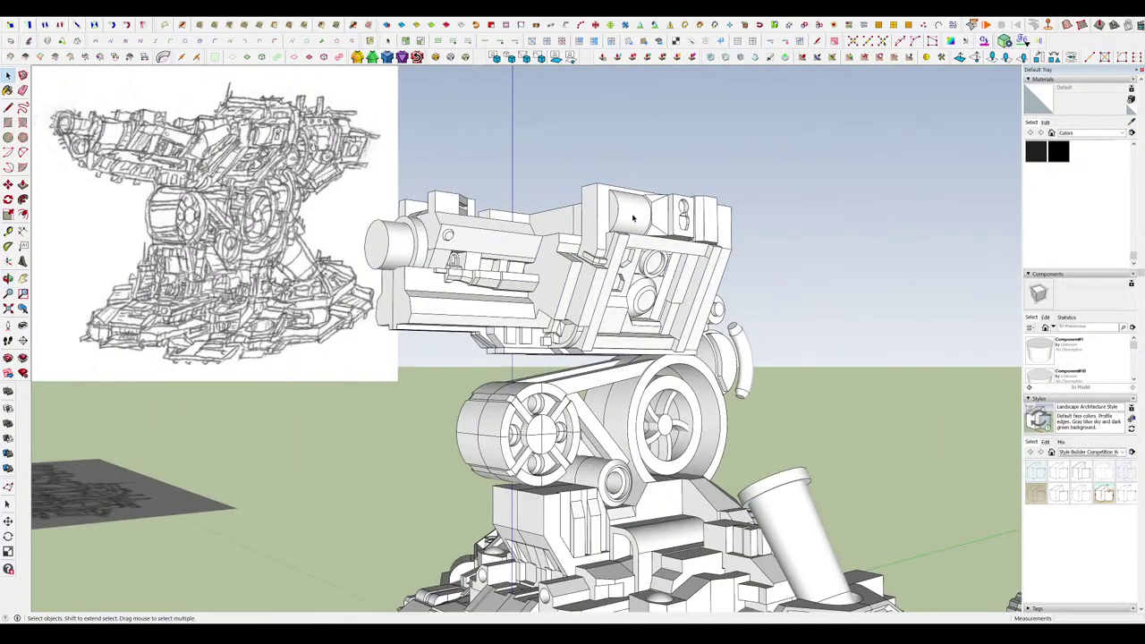
scroll(635, 217, "up", 2)
scroll(629, 206, "up", 3)
Open the half-cylinder, hide the rest of the model and push its end face about 392.6 cm inward.
double_click(612, 196)
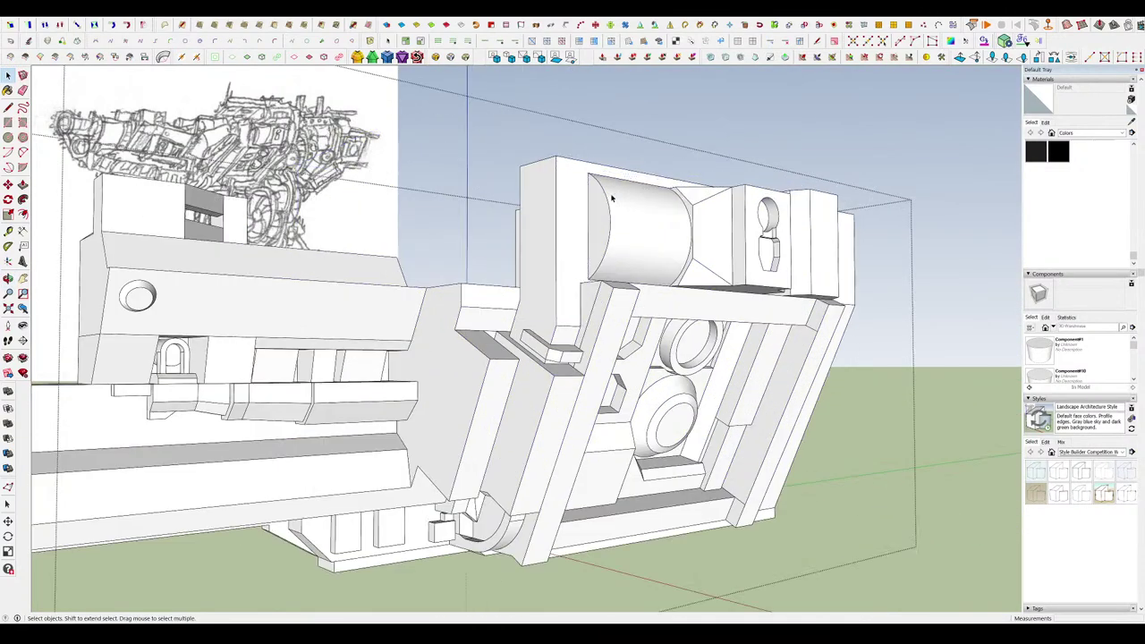
key("m")
key("p")
key("shift+h")
left_click_drag(599, 223, 639, 225)
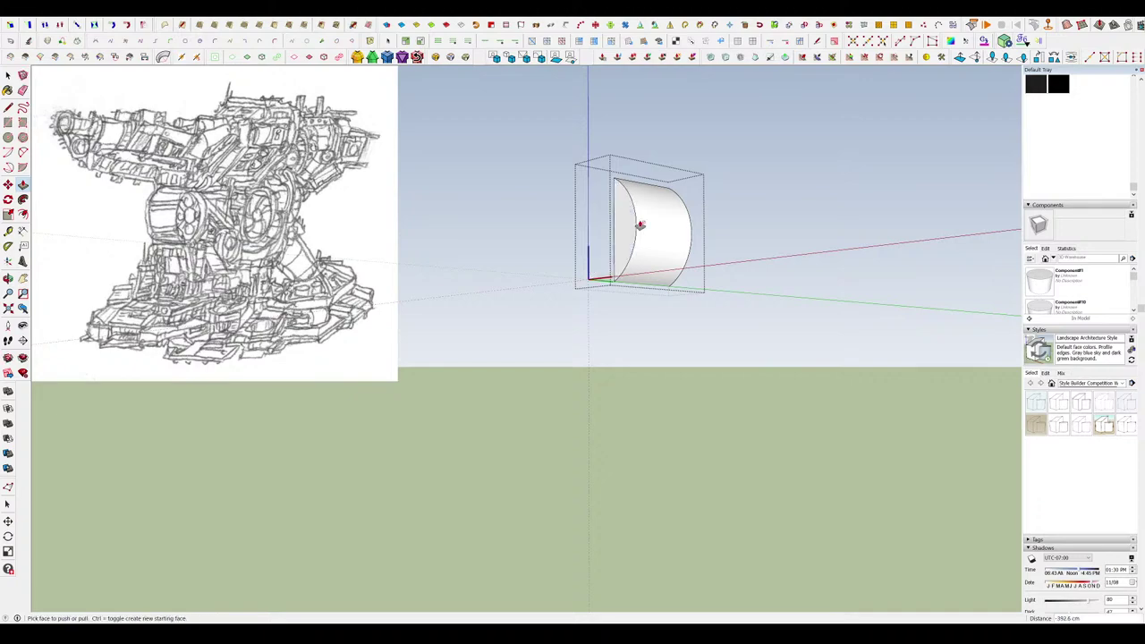
Show the hidden model again, close the half-cylinder and go to where it pokes through the tall block's inner side.
key("shift+h")
key("space")
key("Escape")
scroll(640, 234, "down", 2)
middle_click_drag(641, 234, 678, 248)
scroll(659, 246, "up", 3)
scroll(659, 246, "down", 1)
scroll(644, 264, "down", 3)
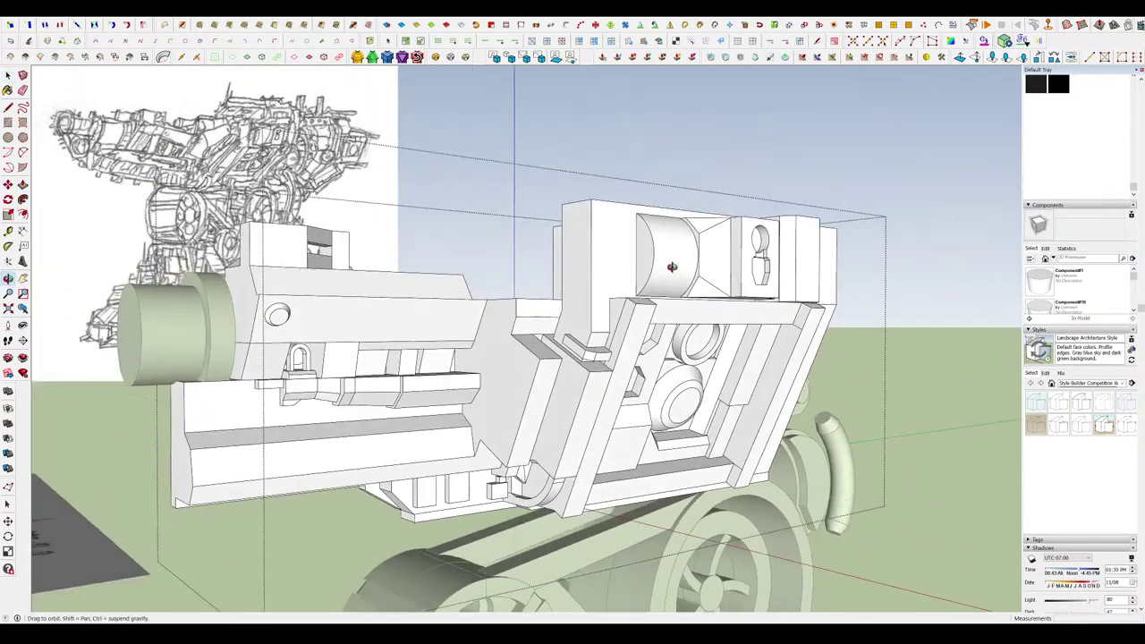
scroll(605, 278, "up", 1)
middle_click_drag(802, 334, 739, 266)
scroll(744, 258, "up", 4)
scroll(681, 237, "down", 5)
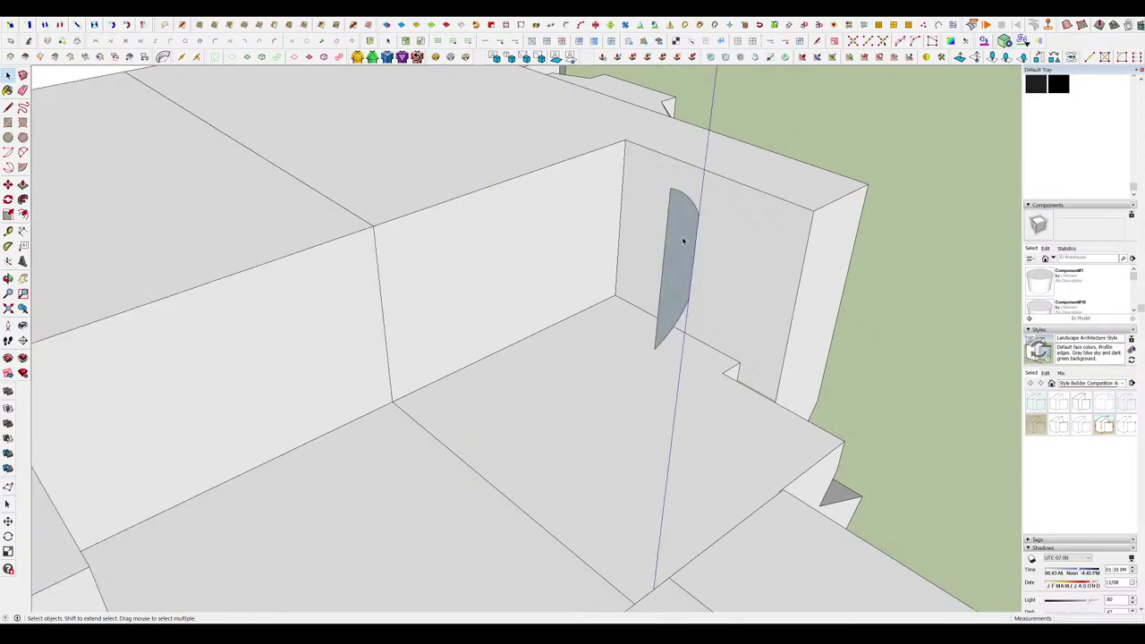
Open the upper arm's main body and pull the tall block's inner face out about 243.4 cm.
scroll(724, 253, "up", 3)
double_click(758, 245)
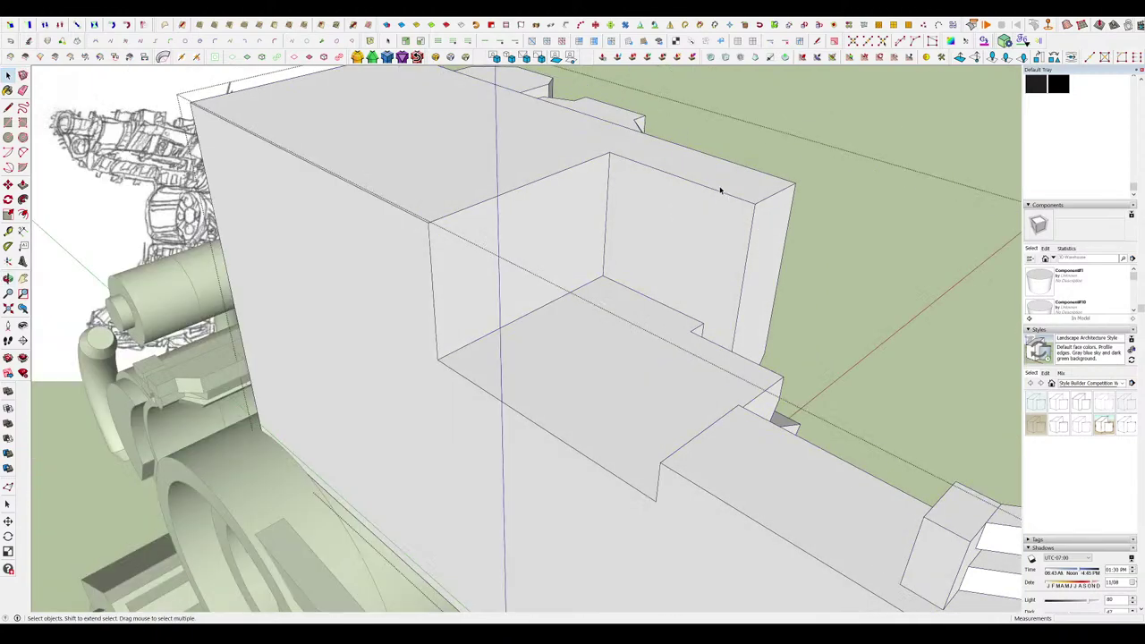
key("r")
left_click(711, 188)
key("p")
double_click(735, 272)
mouse_move(735, 272)
middle_mouse_down()
mouse_move(385, 250)
mouse_move(489, 182)
mouse_move(516, 140)
middle_mouse_up()
scroll(489, 182, "down", 4)
scroll(441, 155, "up", 2)
scroll(701, 227, "down", 2)
middle_click_drag(701, 227, 652, 233)
scroll(472, 186, "up", 4)
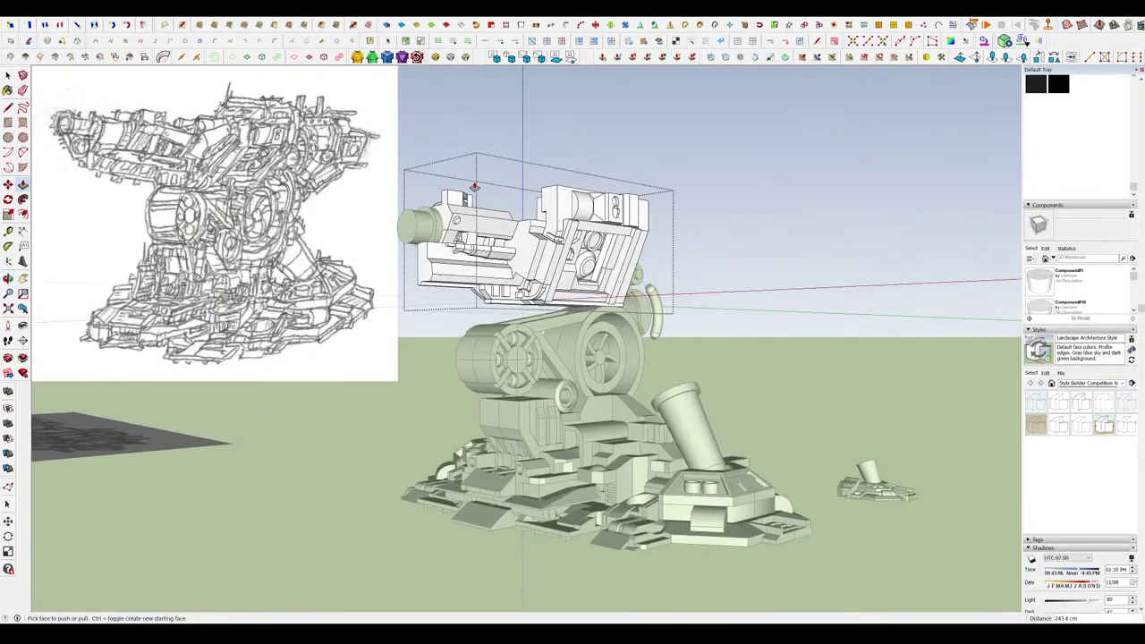
Adjust the thickened section beside the tall block with a push/pull of about 217.9 cm.
middle_click_drag(528, 237, 839, 290)
scroll(637, 259, "up", 4)
double_click(922, 318)
middle_click_drag(922, 317, 693, 239)
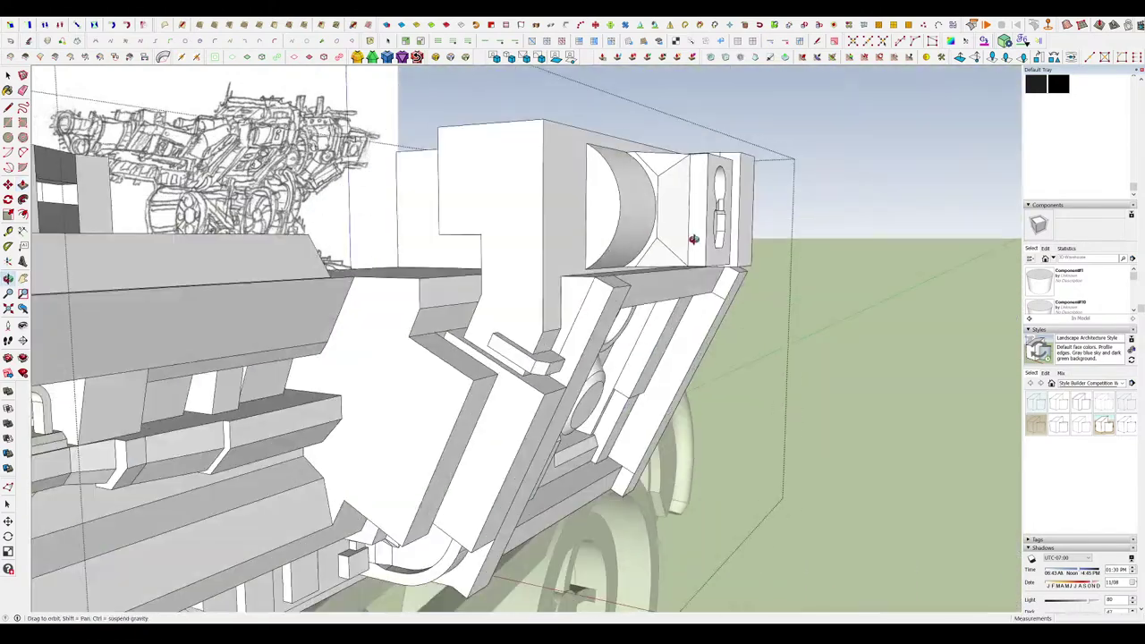
scroll(693, 240, "down", 5)
middle_click_drag(618, 245, 600, 210)
scroll(590, 211, "up", 3)
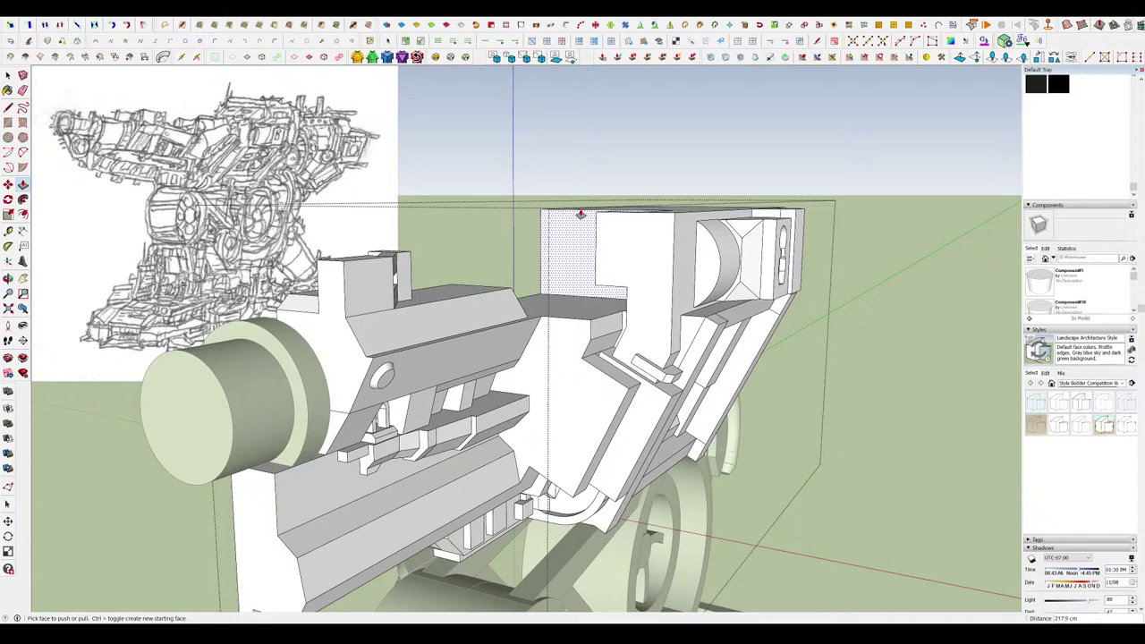
Draw a vertical line about 450.2 cm long that separates the small side block from the tall block's front face.
middle_click_drag(574, 263, 582, 248)
key("l")
left_click(596, 256)
left_click(595, 185)
middle_click_drag(596, 185, 726, 317)
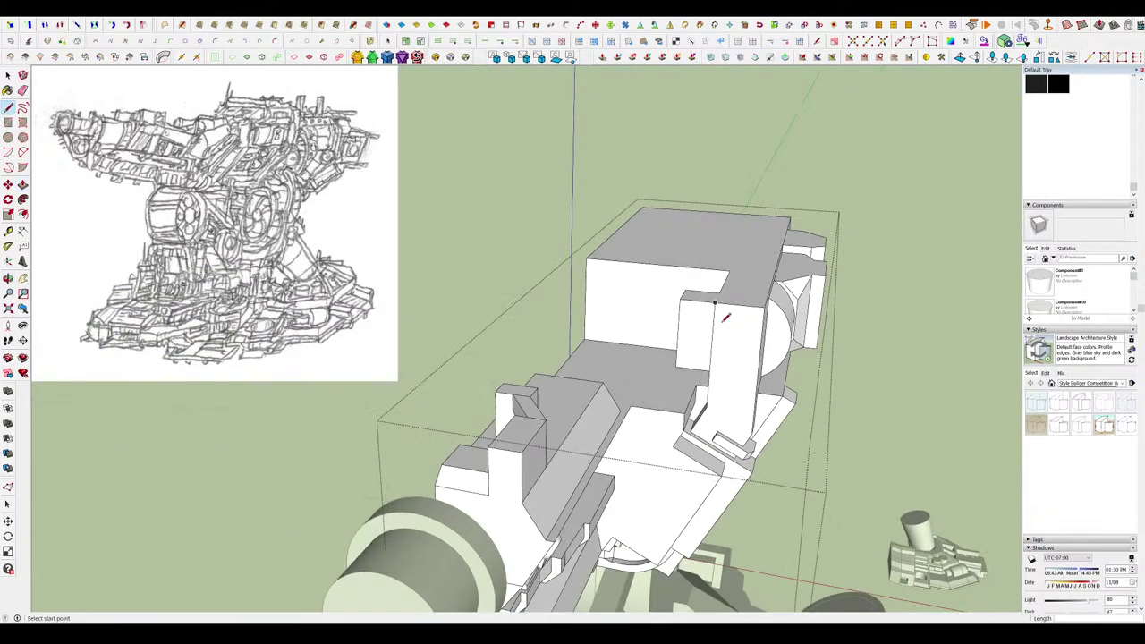
scroll(725, 317, "up", 3)
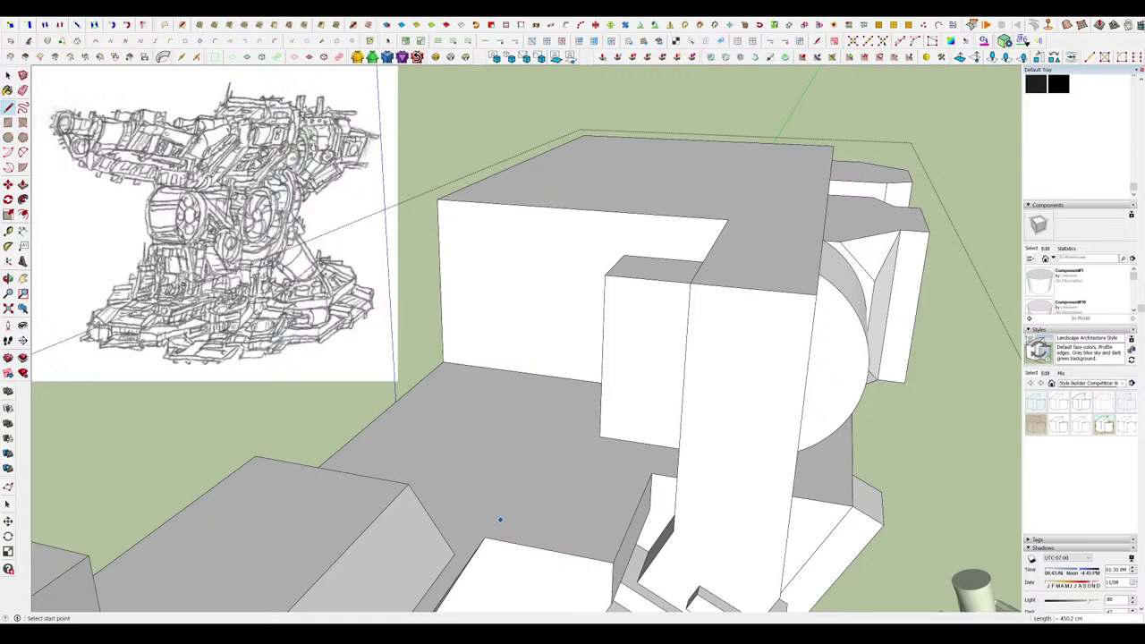
Push the small side block's front and top faces in to set it back from the tall block.
middle_click_drag(557, 546, 736, 402)
scroll(644, 296, "up", 5)
key("p")
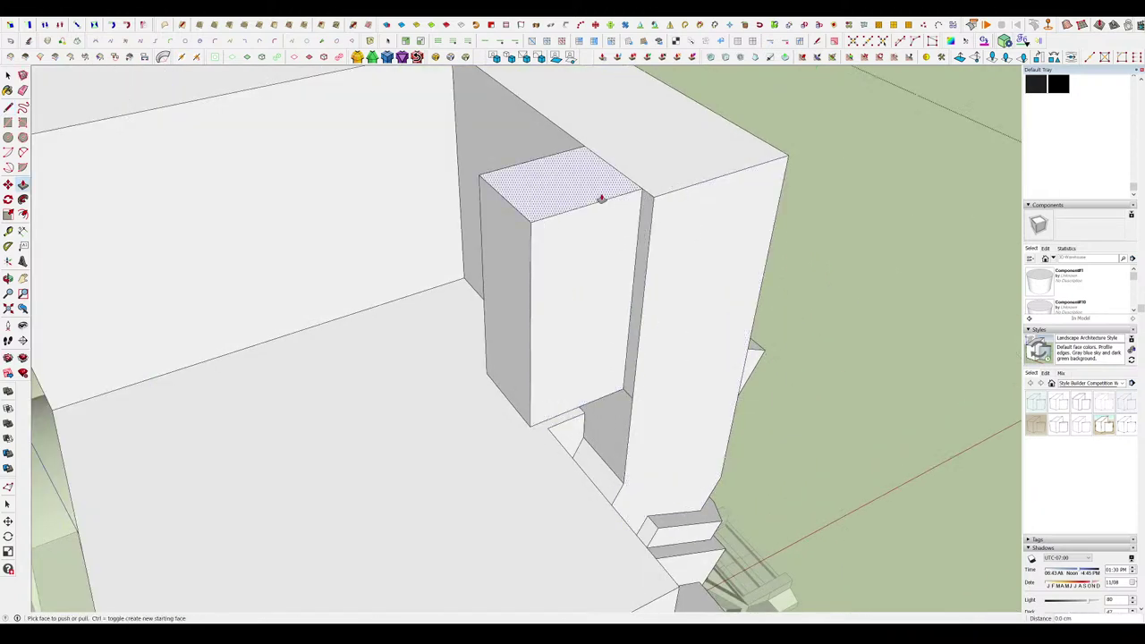
middle_click_drag(625, 216, 649, 191)
key("e")
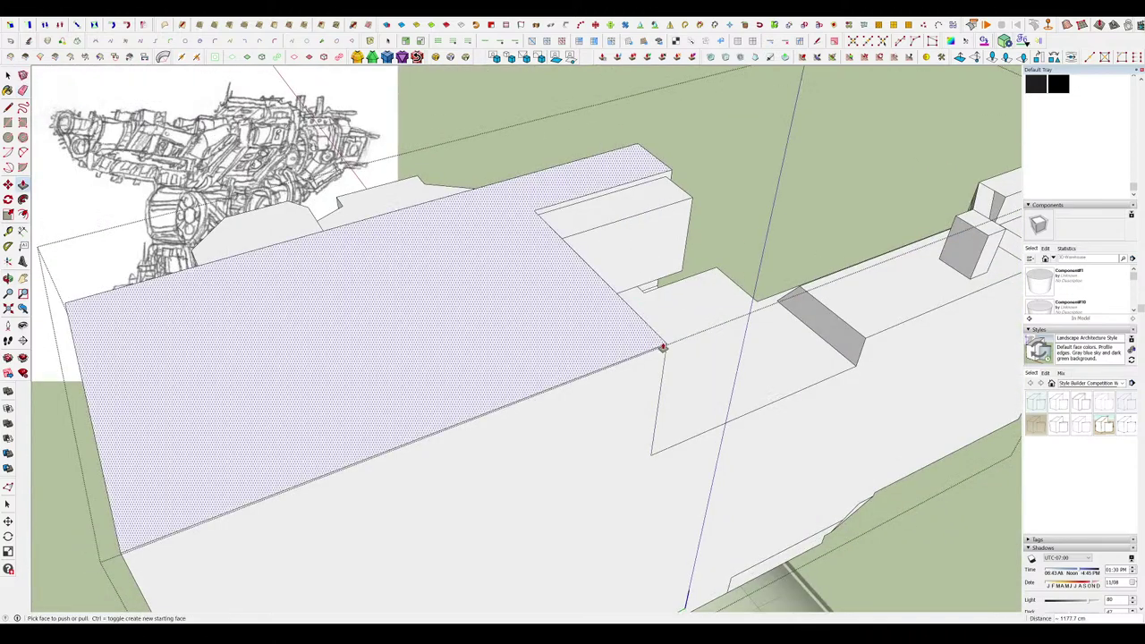
Push the narrow face beneath the small side block about 374.8 cm to form a recess.
mouse_move(663, 347)
middle_mouse_down()
mouse_move(739, 343)
mouse_move(509, 258)
mouse_move(376, 276)
mouse_move(468, 314)
mouse_move(498, 298)
mouse_move(182, 169)
mouse_move(498, 209)
mouse_move(499, 336)
middle_mouse_up()
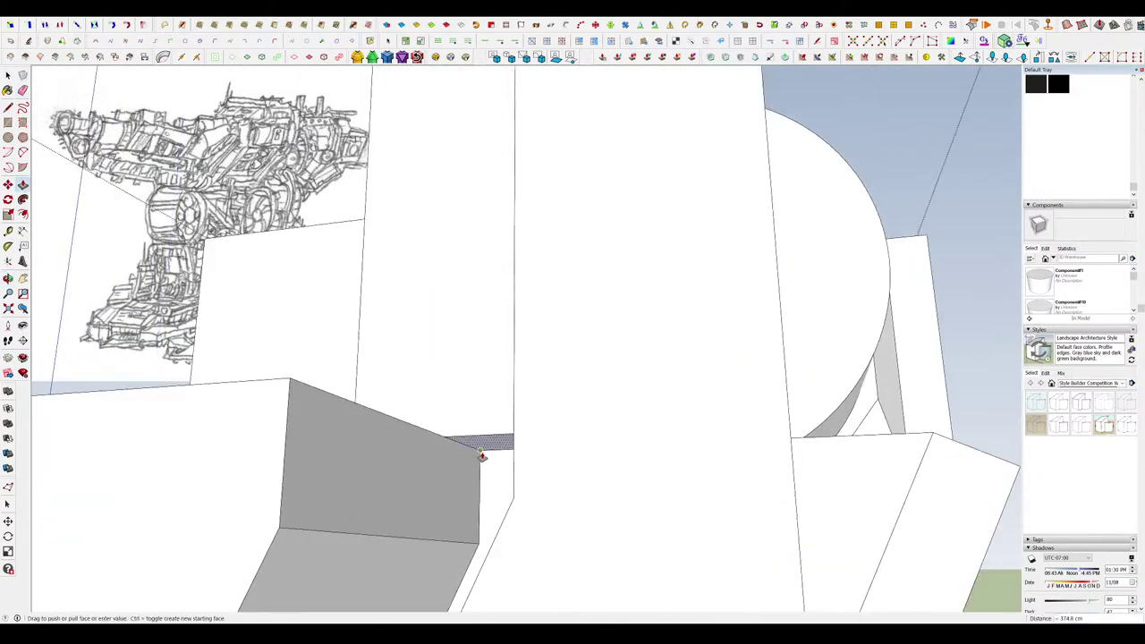
middle_click_drag(481, 456, 578, 361)
key("m")
Examine the recessed side block and the flat area between it and the arm's front section.
key("space")
scroll(578, 360, "down", 5)
scroll(618, 376, "up", 5)
mouse_move(679, 402)
middle_mouse_down()
mouse_move(718, 354)
mouse_move(707, 370)
mouse_move(597, 337)
mouse_move(639, 334)
middle_mouse_up()
scroll(546, 319, "up", 3)
middle_click_drag(547, 322, 617, 398)
scroll(689, 348, "down", 5)
scroll(825, 449, "up", 3)
mouse_move(825, 450)
middle_mouse_down()
mouse_move(922, 450)
mouse_move(744, 433)
mouse_move(836, 465)
mouse_move(989, 450)
mouse_move(667, 304)
mouse_move(537, 259)
middle_mouse_up()
mouse_move(653, 286)
middle_mouse_down()
mouse_move(582, 350)
mouse_move(564, 255)
mouse_move(626, 251)
mouse_move(670, 271)
mouse_move(637, 266)
mouse_move(552, 178)
mouse_move(585, 325)
mouse_move(539, 320)
middle_mouse_up()
scroll(537, 320, "up", 4)
Draw an upright arc across the body's flat top area beside the small side block.
left_click(516, 376)
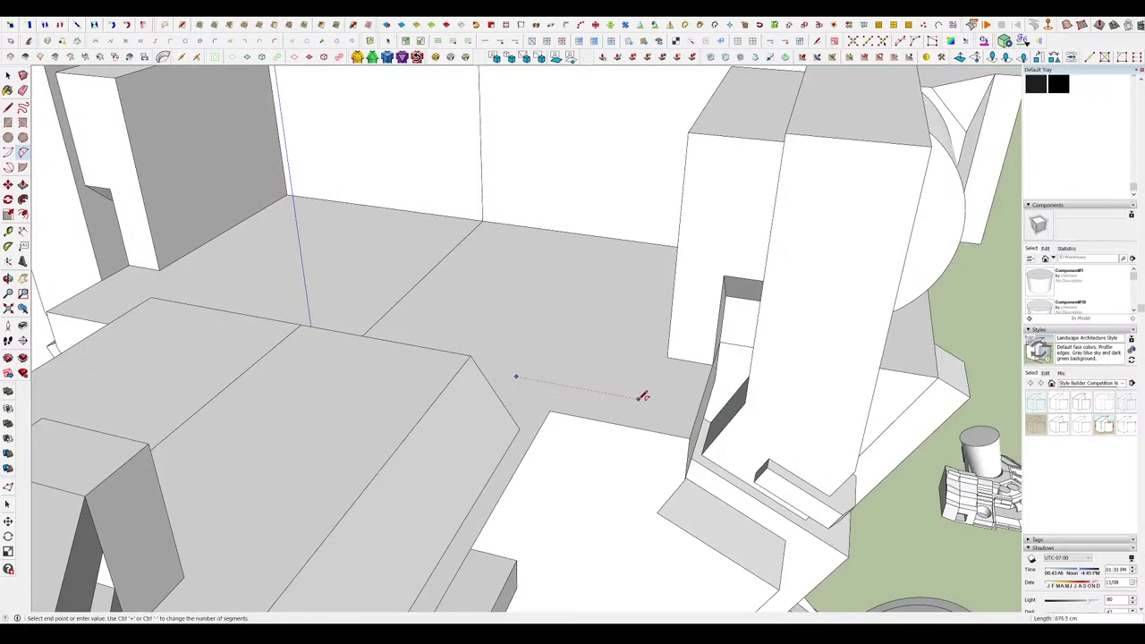
left_click(674, 402)
middle_click_drag(674, 401, 503, 308)
left_click(530, 129)
key("space")
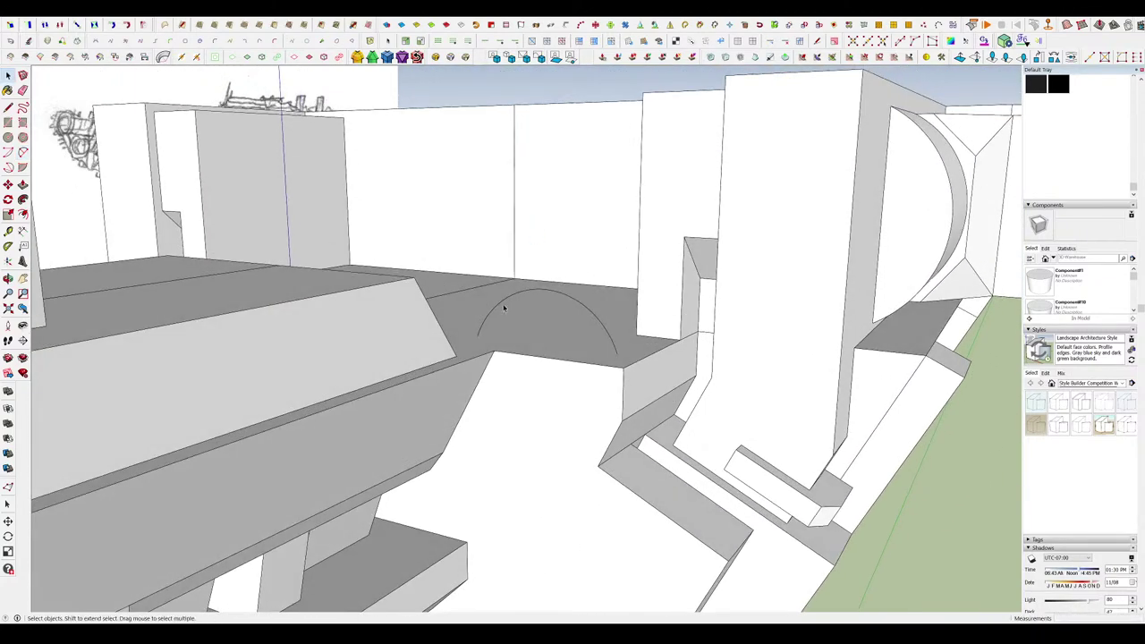
Close the arc with a straight line between its ends to form a half-disc face.
left_click(618, 353)
scroll(683, 187, "down", 10)
middle_click_drag(683, 189, 722, 228)
key("l")
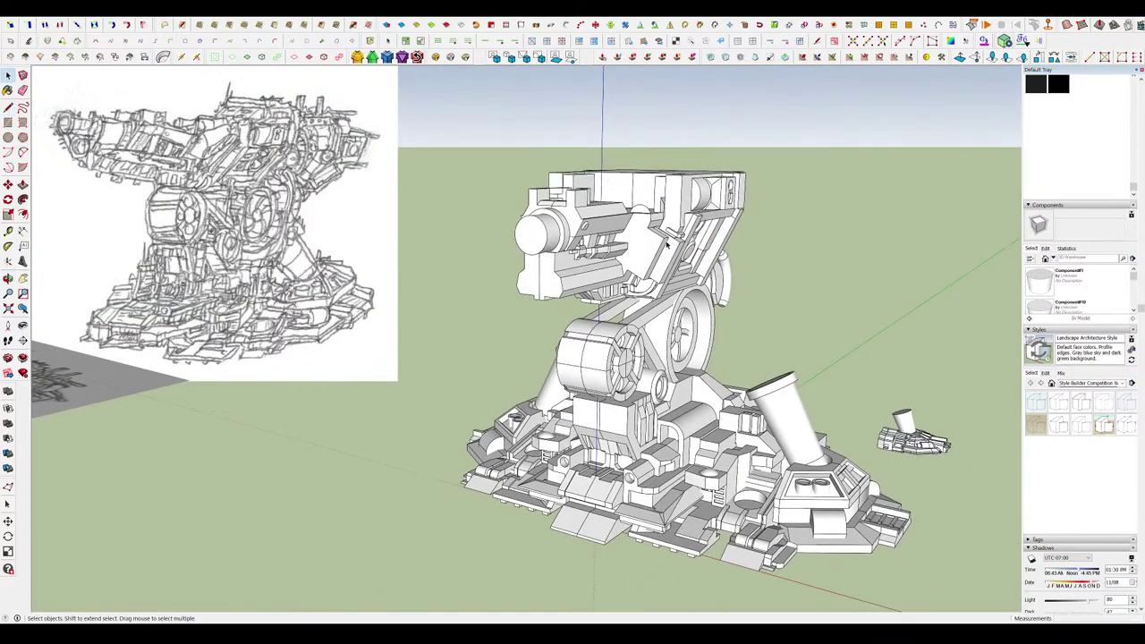
scroll(667, 244, "up", 12)
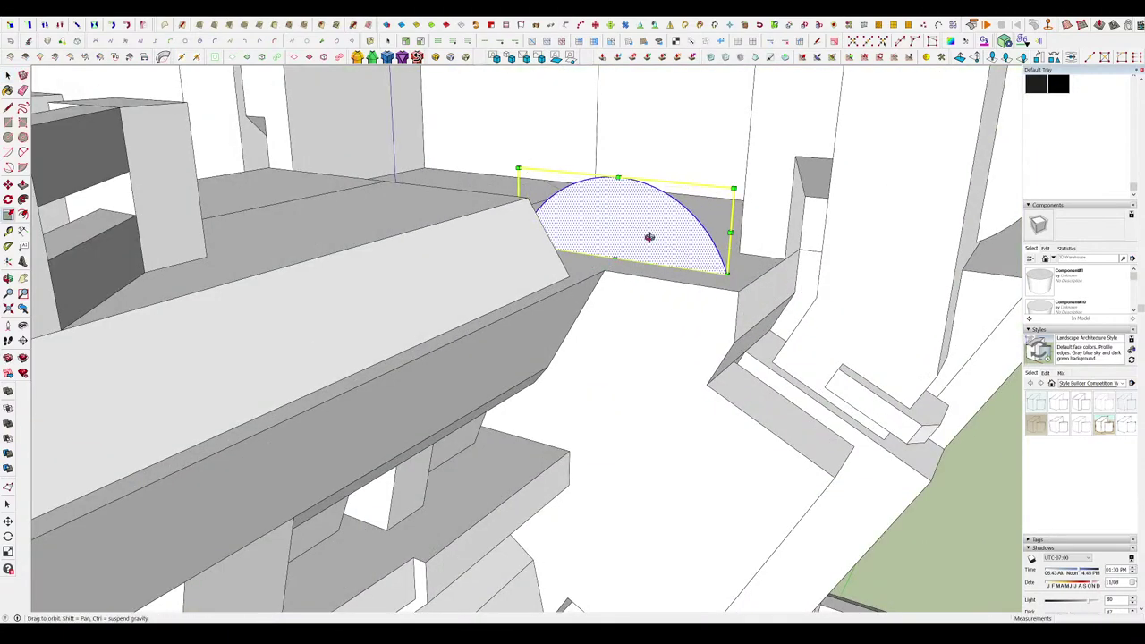
Rotate the half-disc so it slopes down towards the tall block, and reposition it above the body.
scroll(648, 237, "down", 12)
key("m")
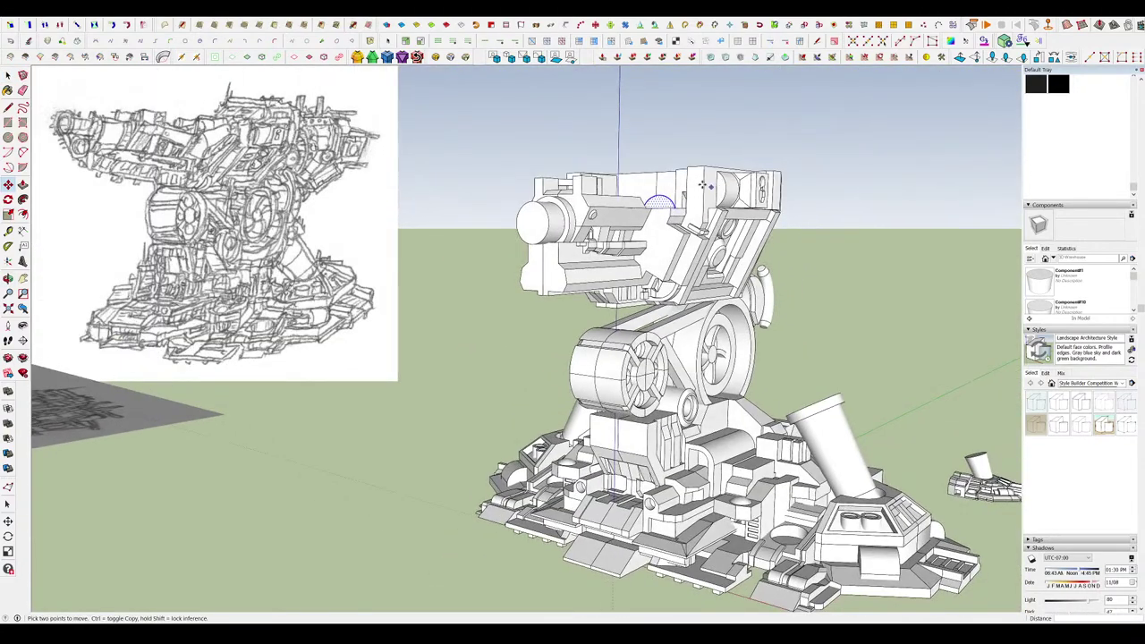
scroll(702, 185, "up", 3)
middle_click_drag(702, 186, 675, 218)
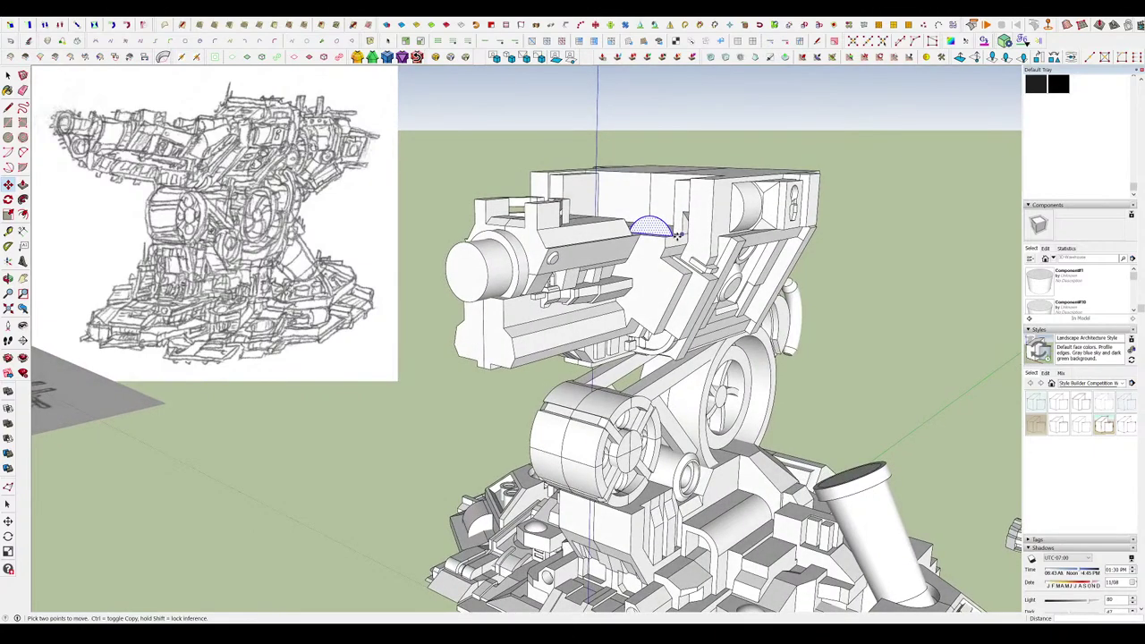
scroll(679, 237, "up", 6)
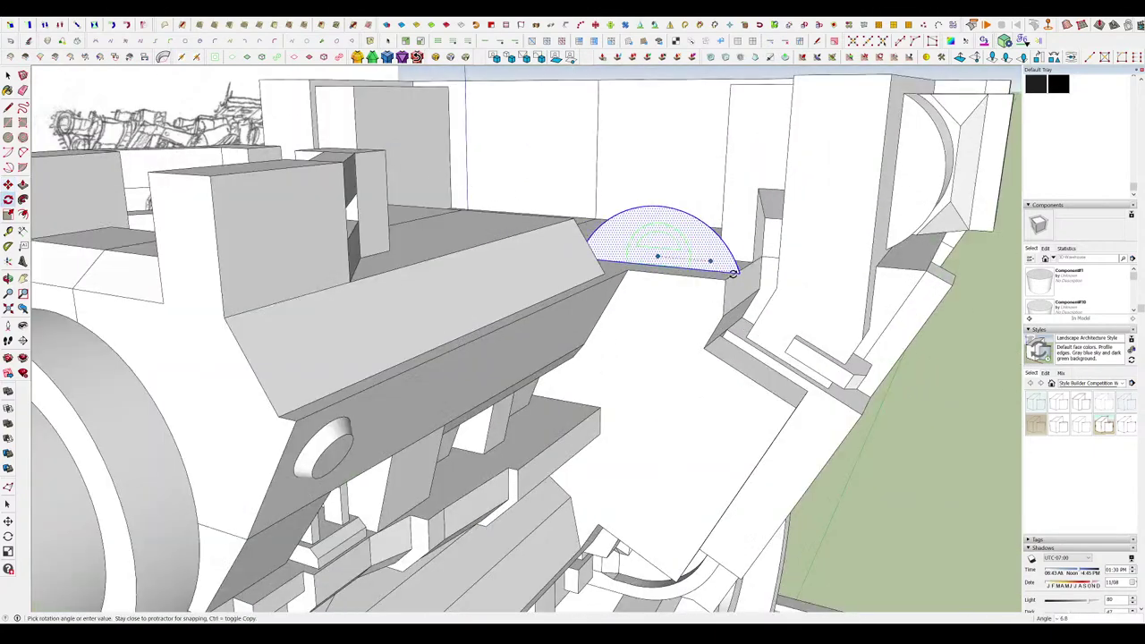
middle_click_drag(742, 327, 729, 351)
scroll(706, 269, "down", 10)
middle_click_drag(706, 273, 666, 198)
scroll(664, 197, "up", 3)
key("m")
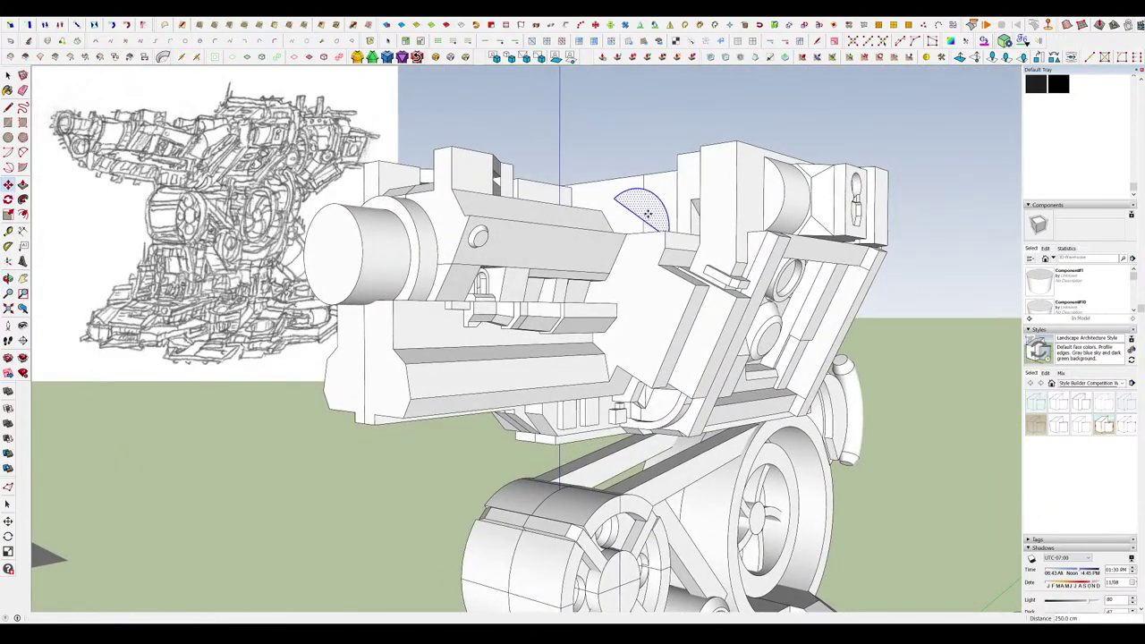
Draw a path from the half-disc's straight edge, running out level and dropping vertically about 775.4 cm.
scroll(647, 214, "up", 2)
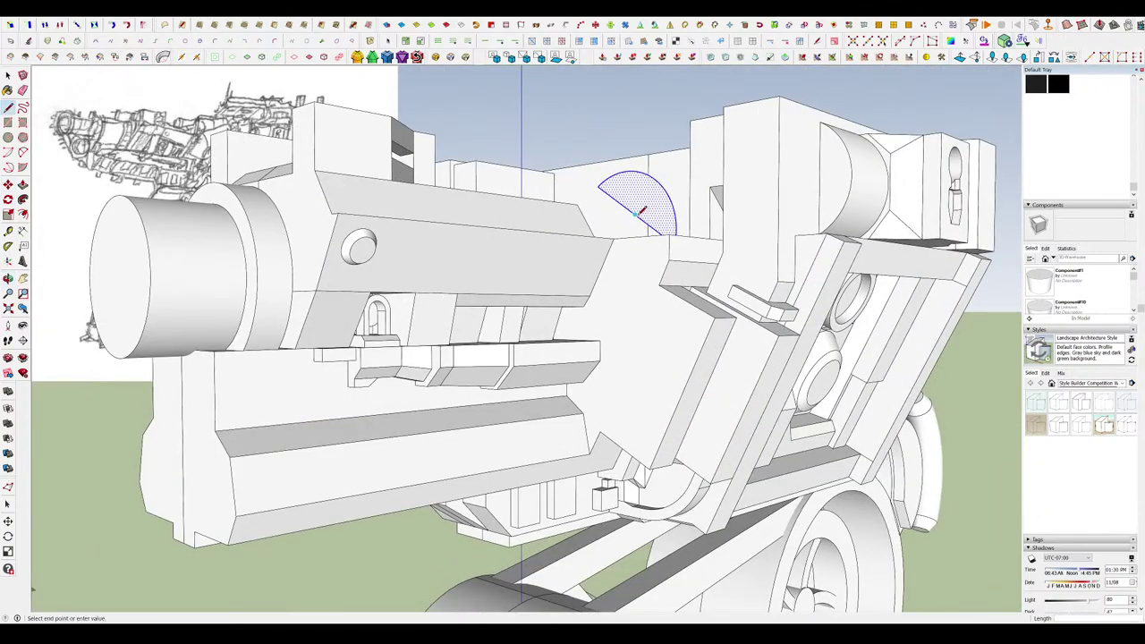
mouse_move(640, 211)
middle_mouse_down()
mouse_move(438, 230)
mouse_move(592, 288)
mouse_move(475, 216)
middle_mouse_up()
key("l")
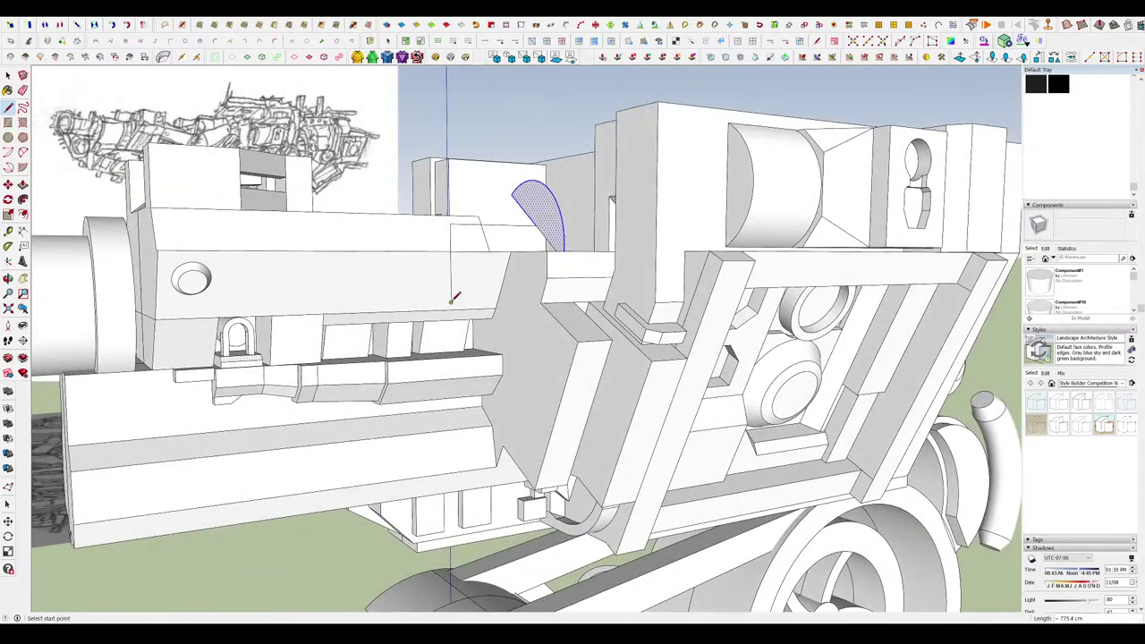
left_click(452, 304)
key("space")
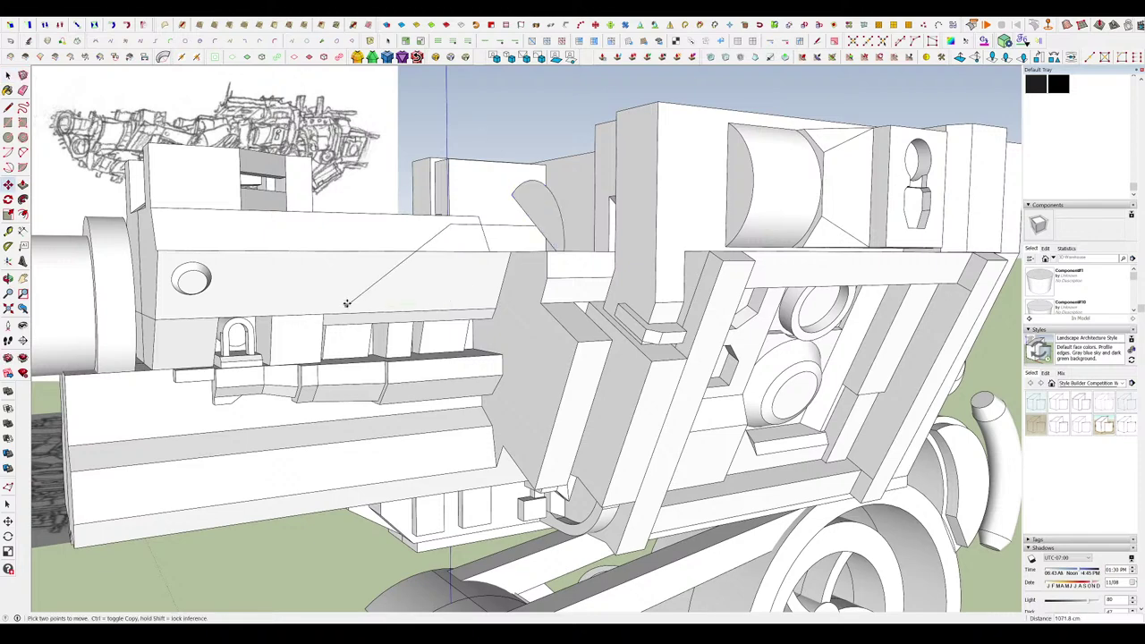
Slant the path's vertical segment by moving its lower end about 1071.6 cm towards the barrel.
middle_click_drag(356, 306, 573, 228)
scroll(619, 254, "up", 3)
scroll(641, 248, "down", 3)
scroll(564, 231, "up", 5)
key("space")
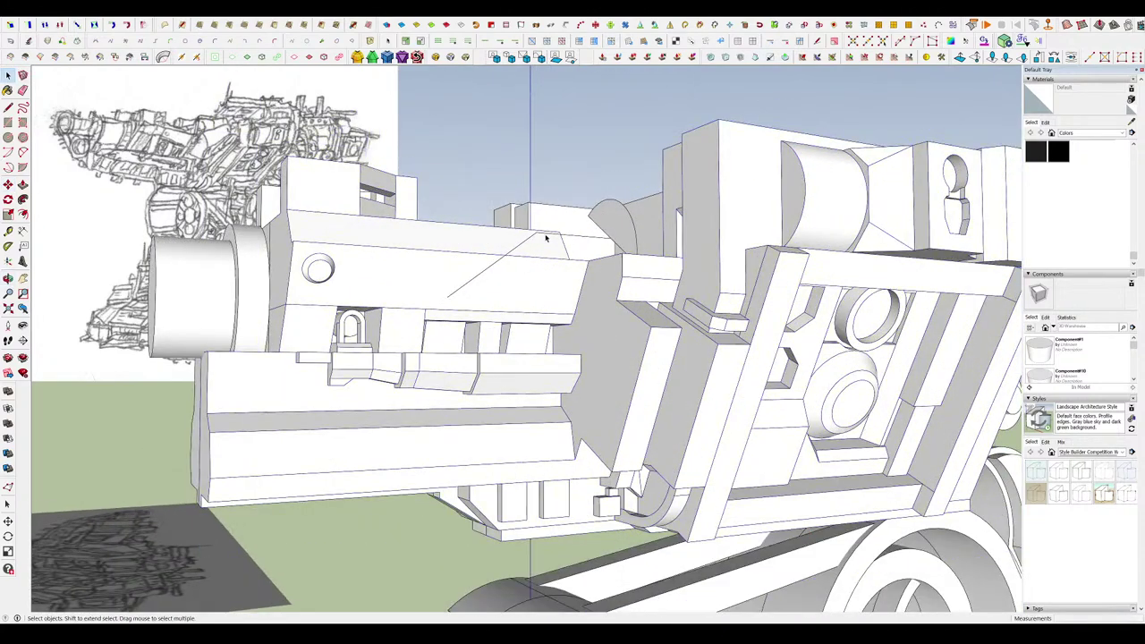
Shorten the sweep path by moving its slanted segment towards the half-disc.
left_click(525, 247)
left_click(514, 252)
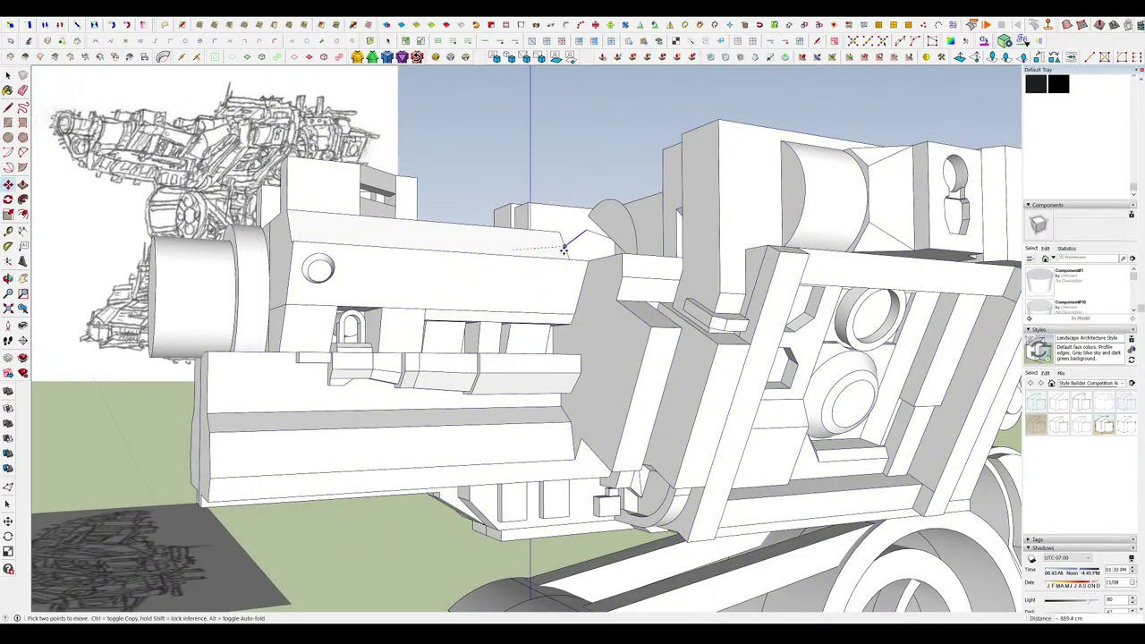
scroll(626, 273, "up", 8)
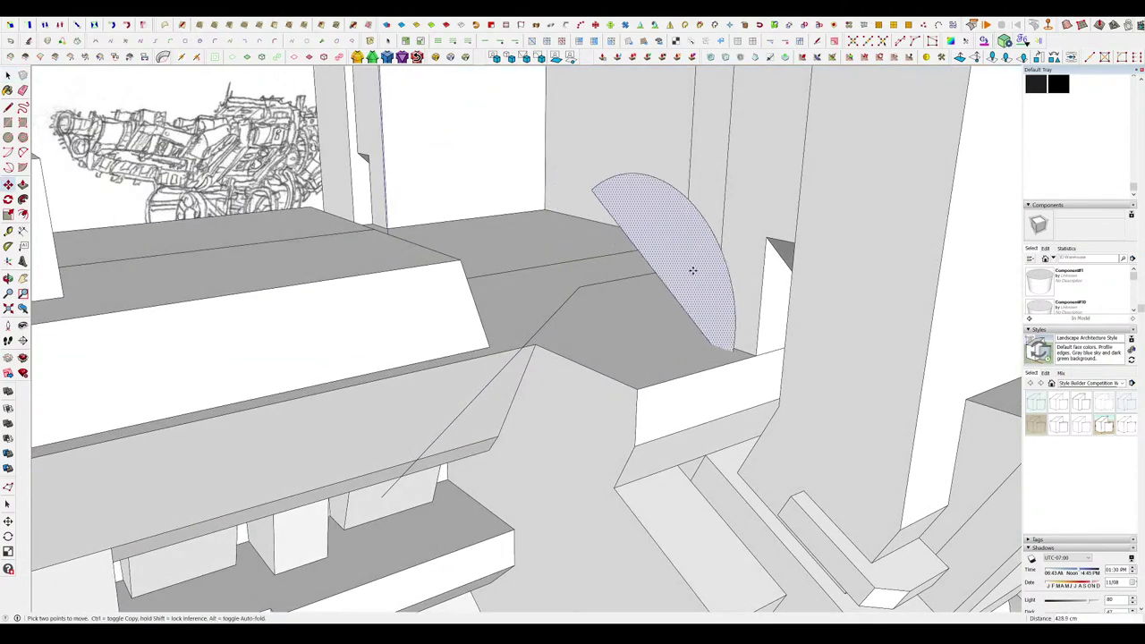
middle_click_drag(692, 270, 618, 176)
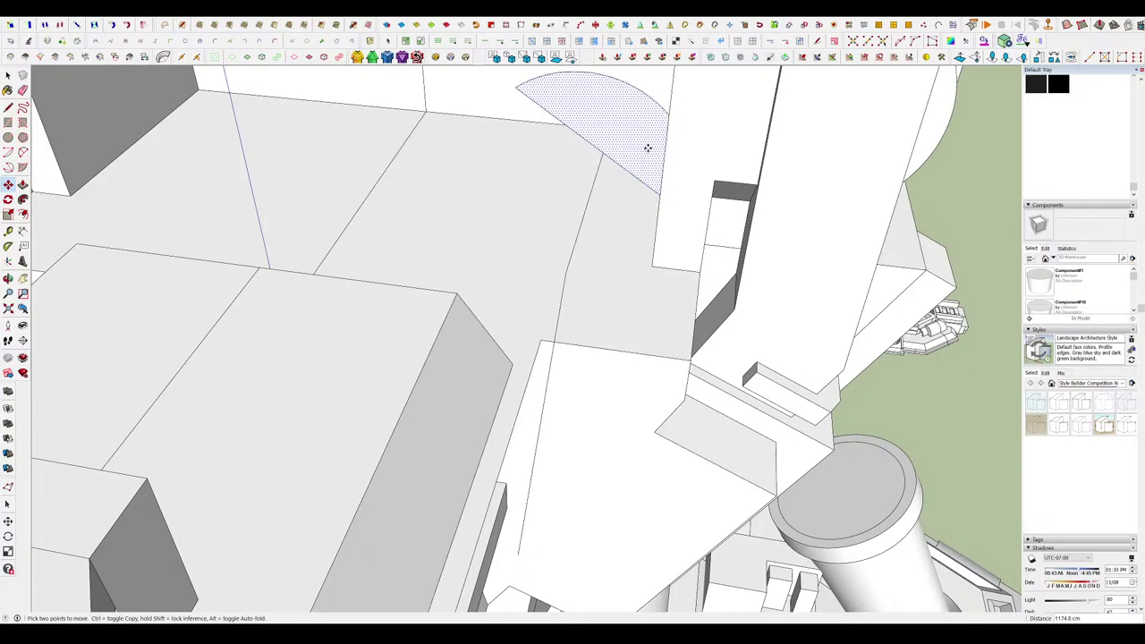
scroll(646, 148, "down", 8)
scroll(628, 166, "up", 3)
middle_click_drag(646, 215, 618, 134)
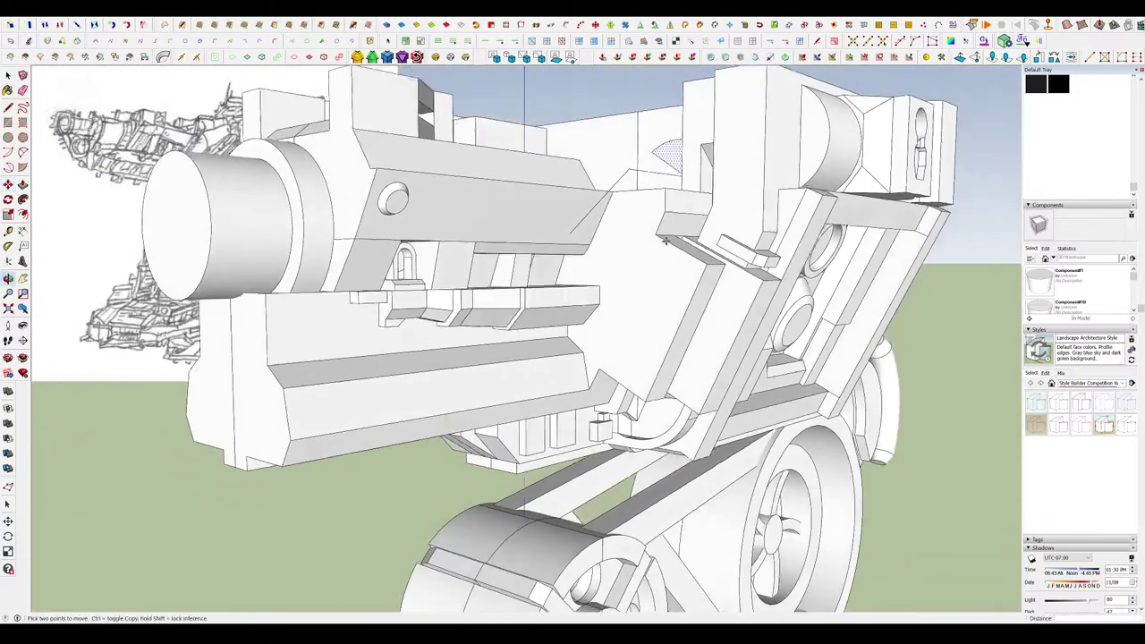
Examine how the path and half-disc sit against the arm body and the tall block.
scroll(658, 250, "down", 4)
mouse_move(658, 250)
middle_mouse_down()
mouse_move(669, 293)
mouse_move(623, 244)
mouse_move(615, 252)
middle_mouse_up()
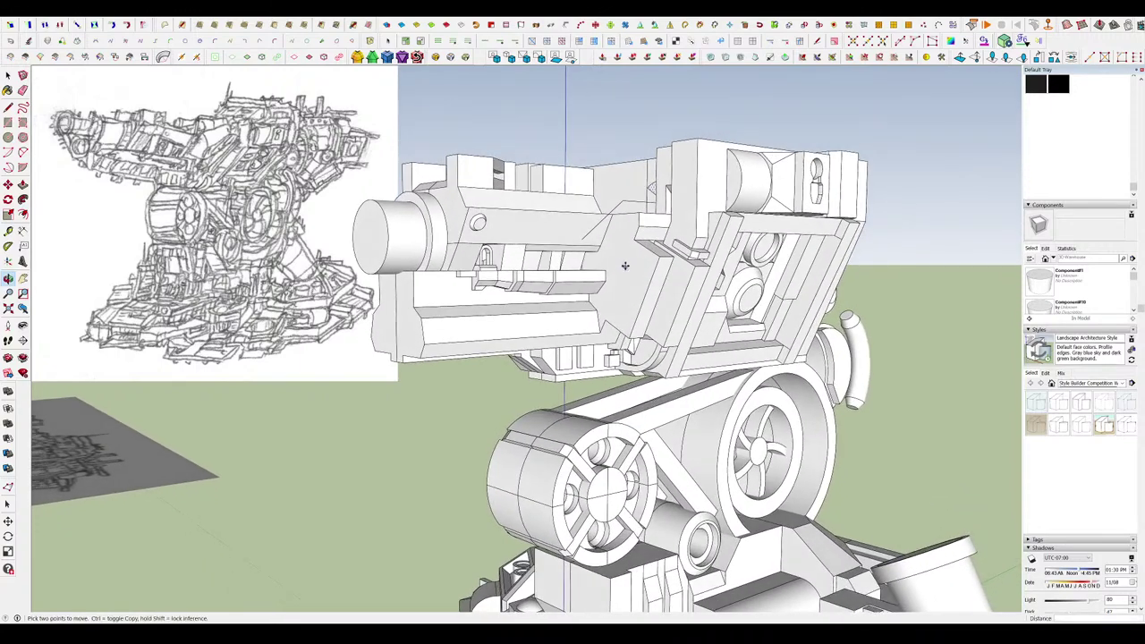
scroll(610, 239, "up", 5)
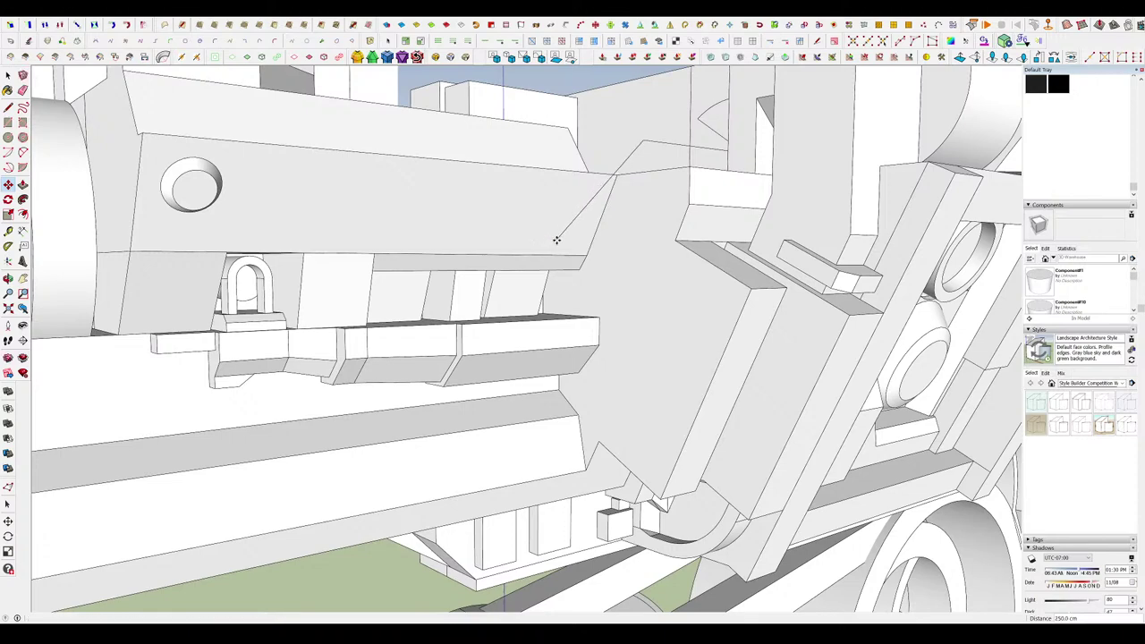
mouse_move(557, 240)
middle_mouse_down()
mouse_move(491, 185)
mouse_move(680, 205)
mouse_move(731, 271)
middle_mouse_up()
left_click(512, 124)
scroll(513, 124, "down", 6)
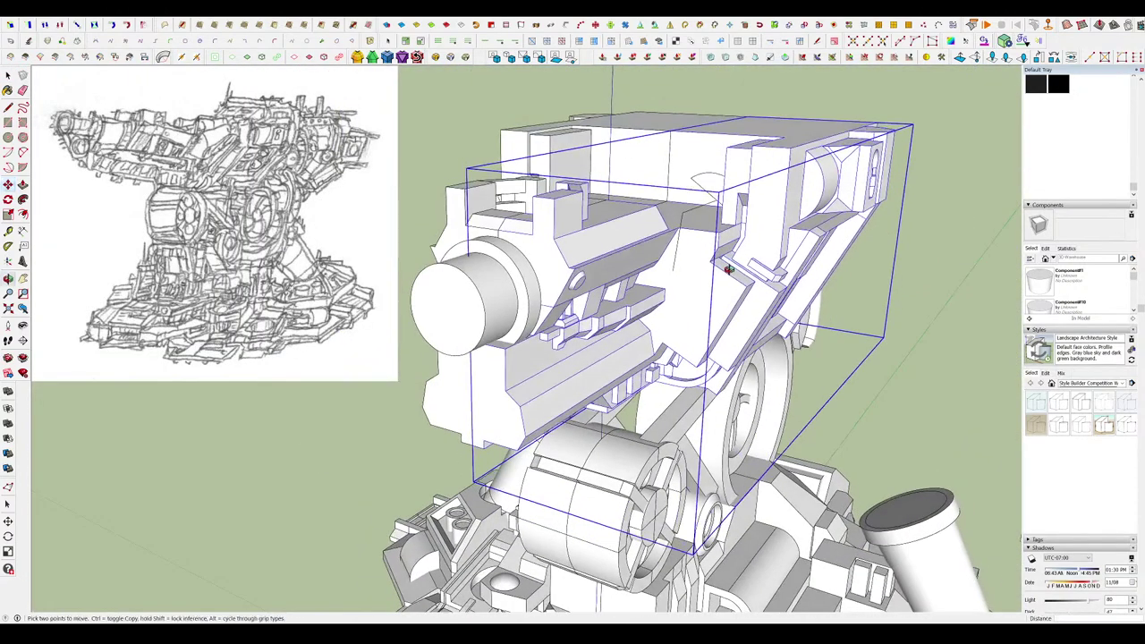
scroll(749, 178, "up", 4)
middle_click_drag(749, 178, 754, 240)
scroll(754, 240, "up", 3)
Sweep the half-disc face along the bent path with Follow Me to form a curved cover.
key("space")
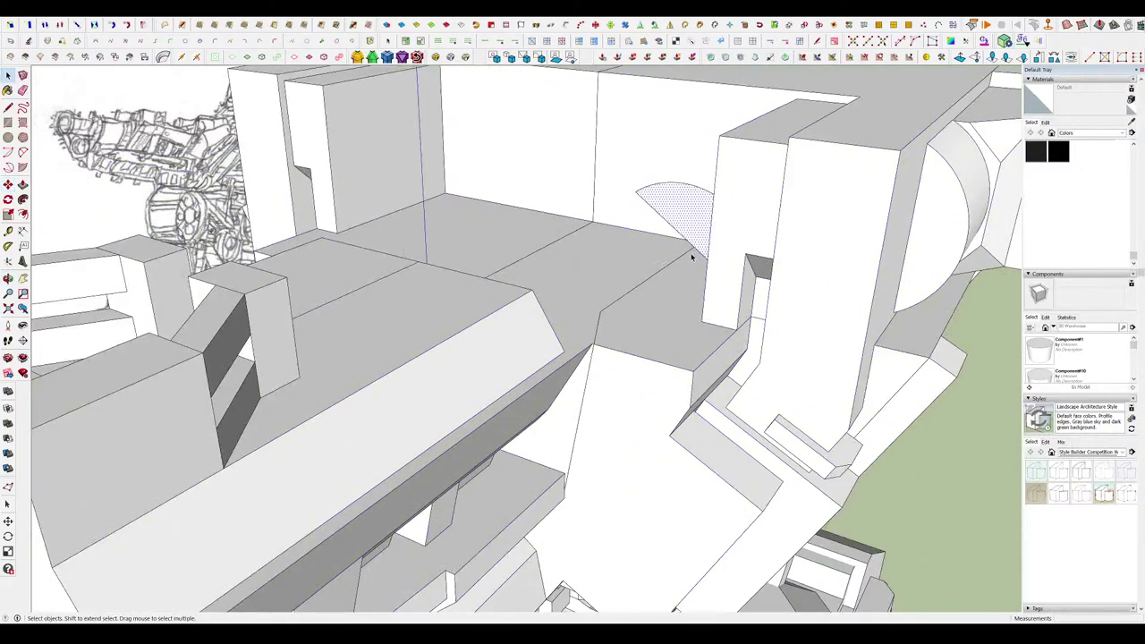
key("p")
double_click(691, 257)
key("ctrl+z")
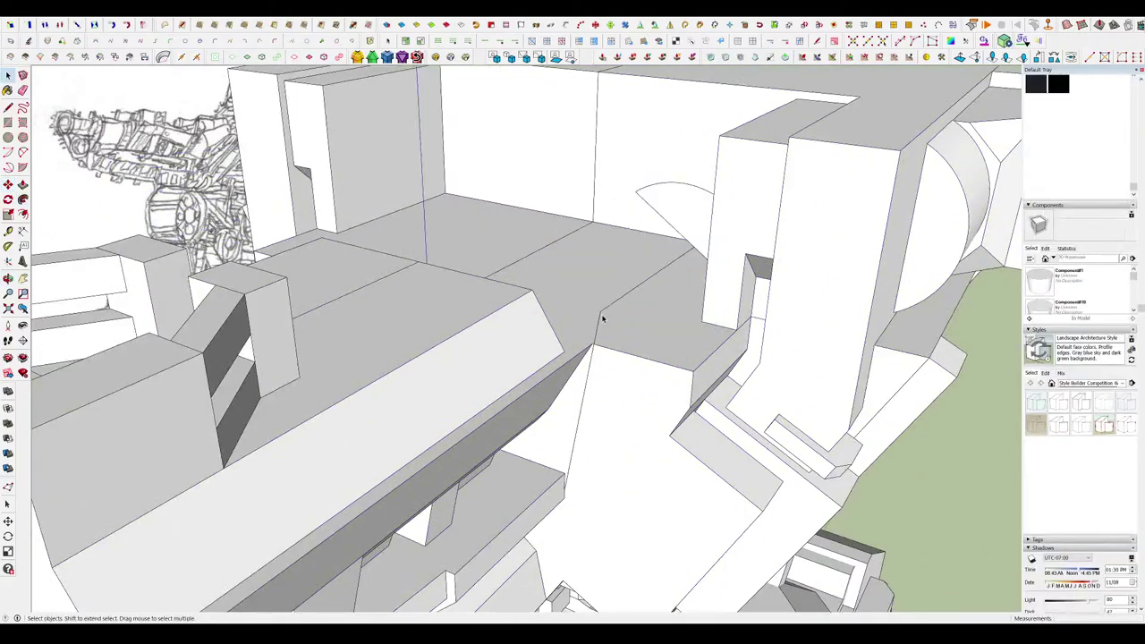
double_click(683, 250)
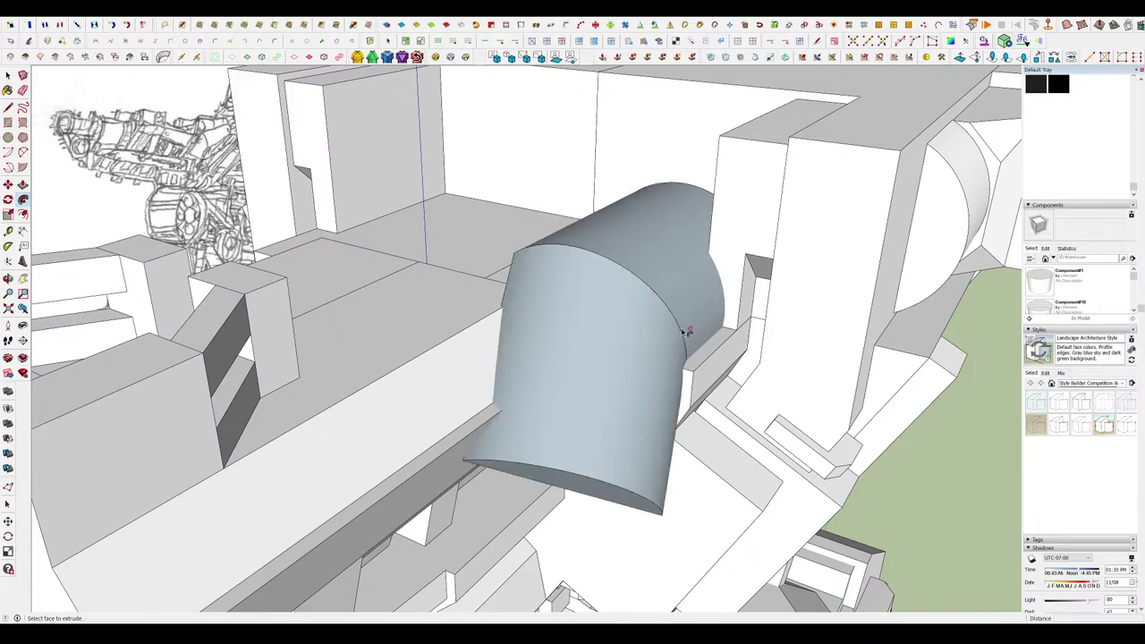
middle_click_drag(682, 251, 659, 263)
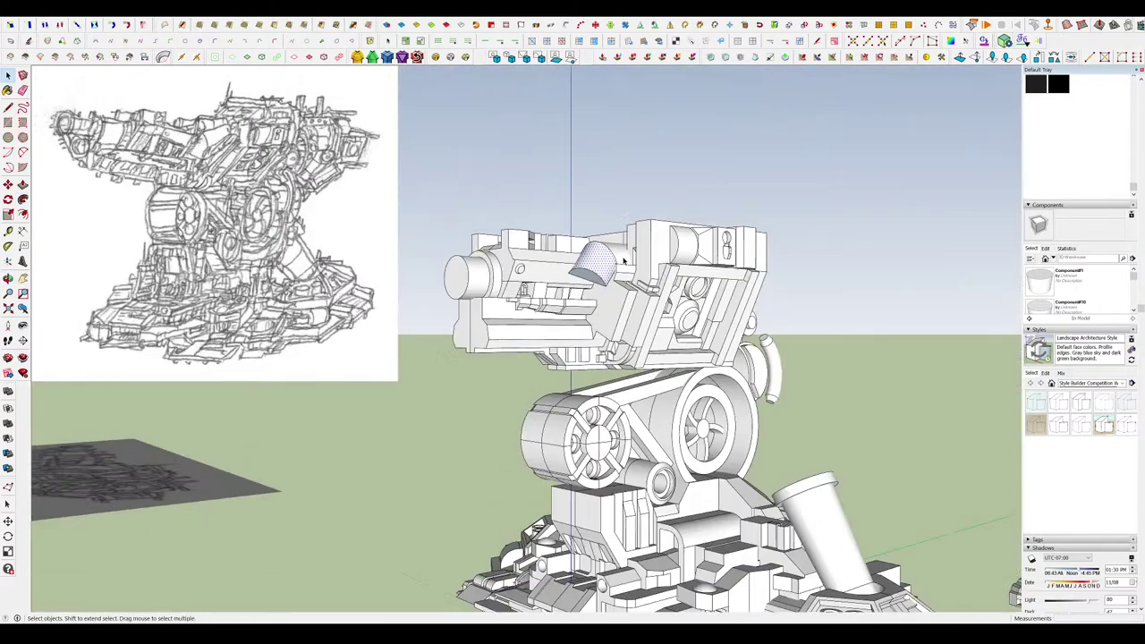
middle_click_drag(624, 259, 838, 305)
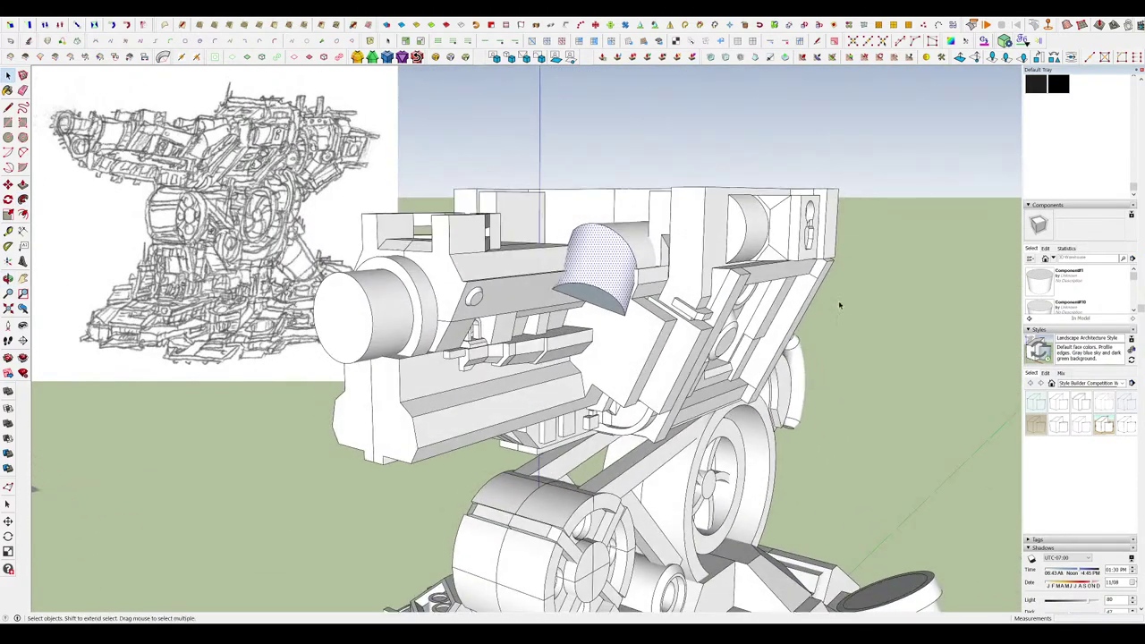
Remove the swept cover and resize the half-disc profile with the Scale tool.
scroll(600, 268, "up", 5)
left_click(562, 194)
key("Delete")
middle_click_drag(562, 194, 811, 421)
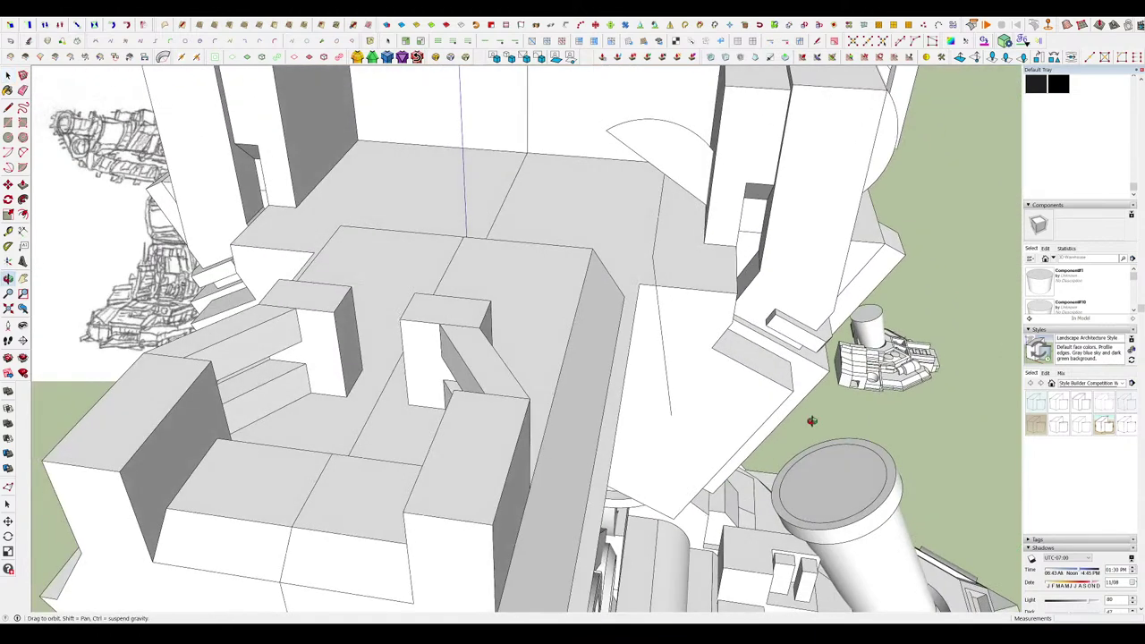
middle_click_drag(685, 185, 690, 166)
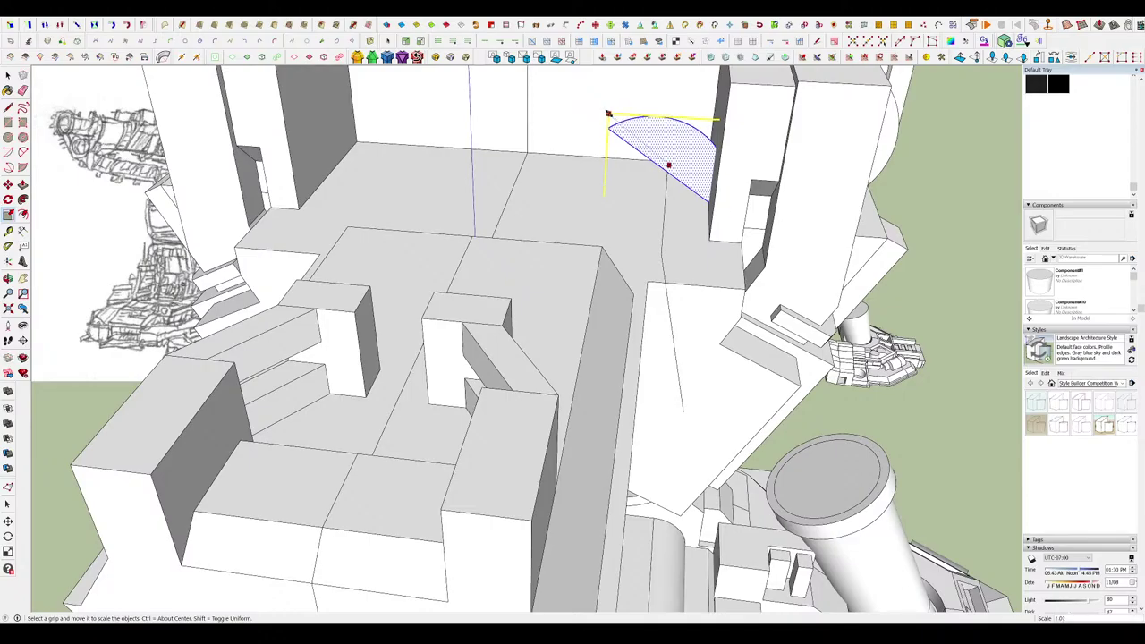
Examine the half-disc and its bent path from the side and below, and against the whole mech.
middle_click_drag(696, 218, 655, 139)
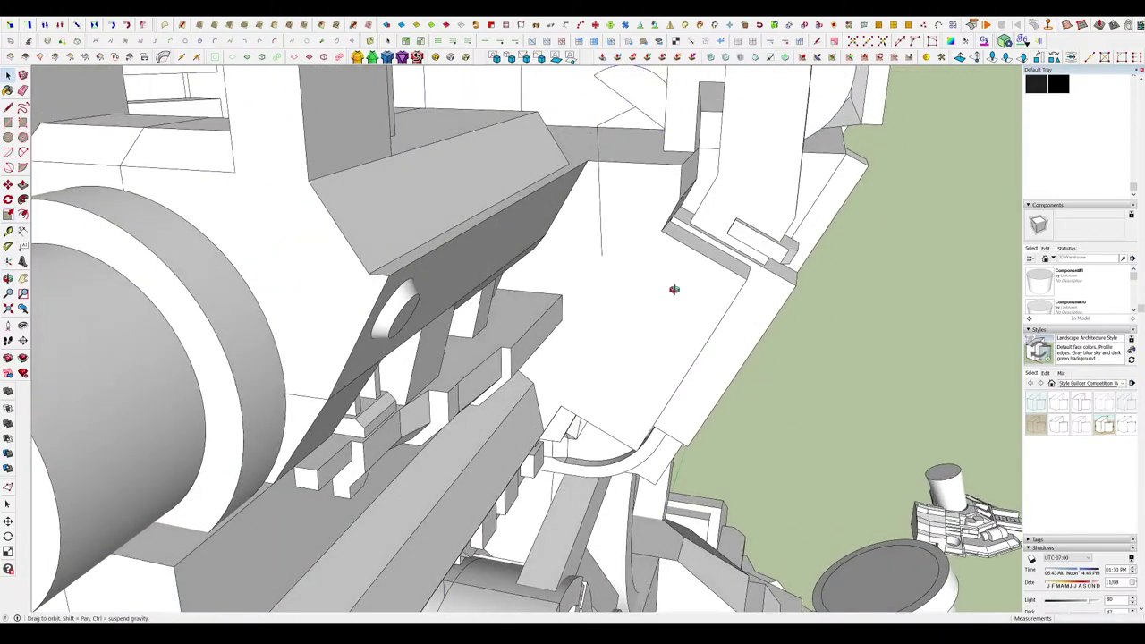
scroll(503, 253, "down", 5)
mouse_move(675, 289)
middle_mouse_down()
mouse_move(503, 254)
mouse_move(472, 333)
mouse_move(503, 222)
mouse_move(488, 265)
mouse_move(686, 243)
mouse_move(702, 202)
mouse_move(650, 93)
middle_mouse_up()
scroll(503, 223, "down", 3)
scroll(504, 223, "up", 4)
scroll(651, 93, "down", 5)
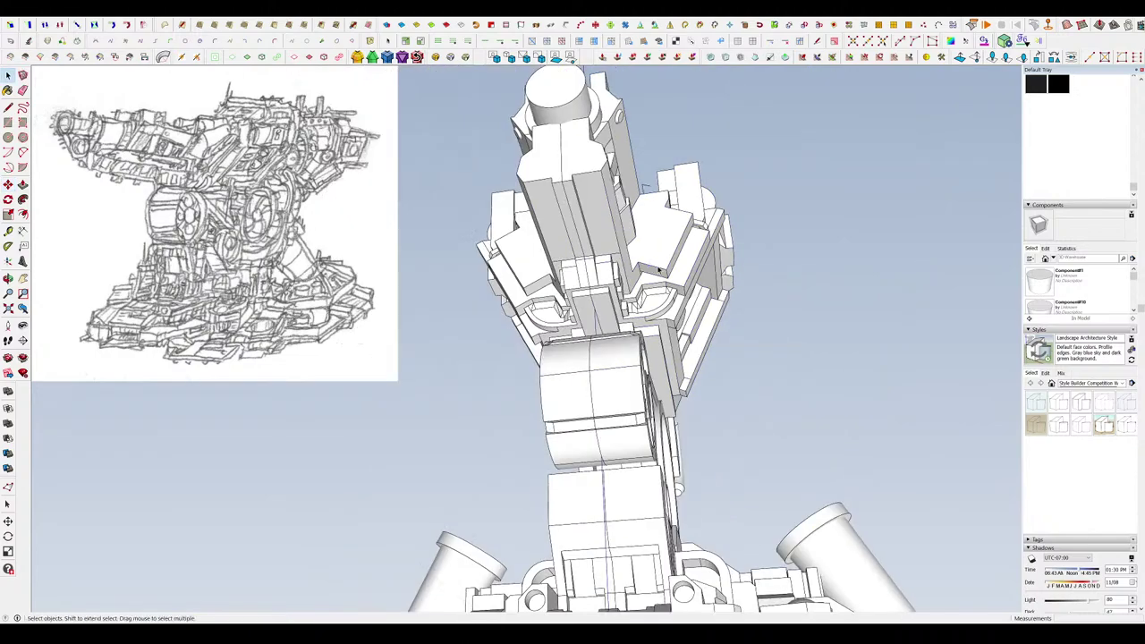
mouse_move(666, 147)
middle_mouse_down()
mouse_move(659, 179)
mouse_move(649, 156)
middle_mouse_up()
scroll(659, 179, "up", 5)
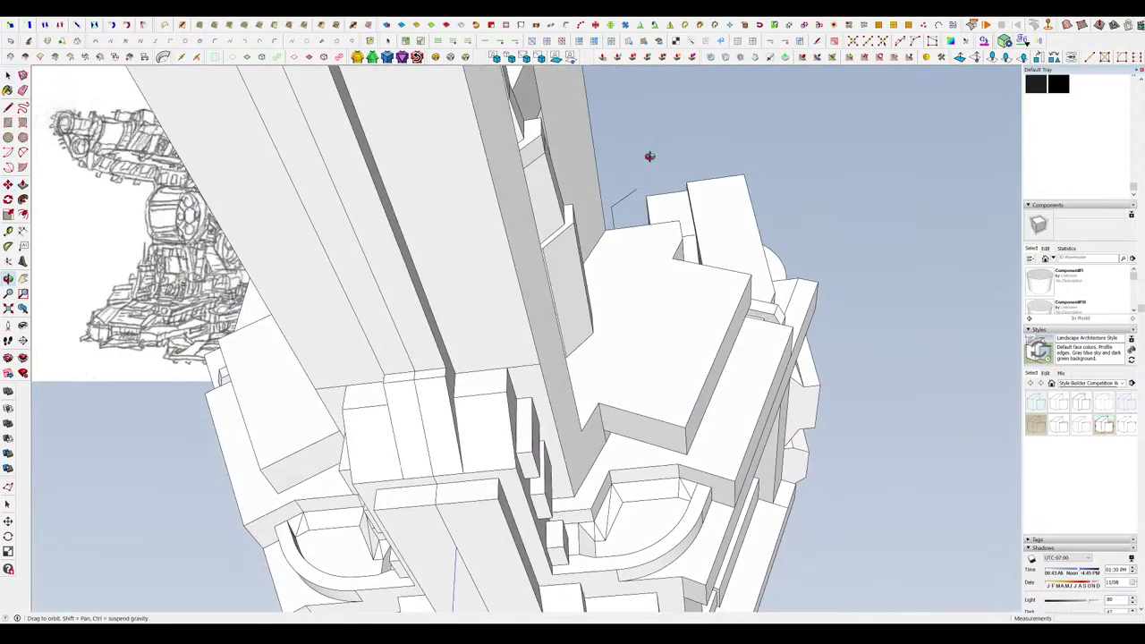
key("space")
left_click(610, 196)
middle_click_drag(633, 259, 646, 309)
scroll(468, 513, "down", 5)
left_click(677, 91)
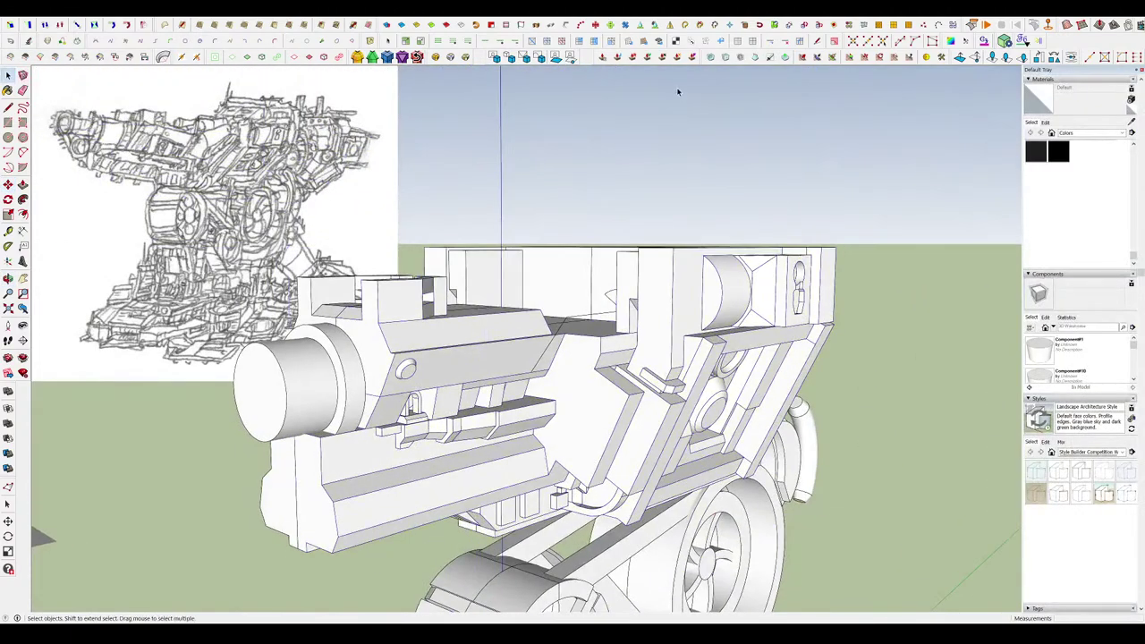
scroll(678, 91, "down", 10)
middle_click_drag(677, 91, 683, 163)
scroll(685, 168, "up", 4)
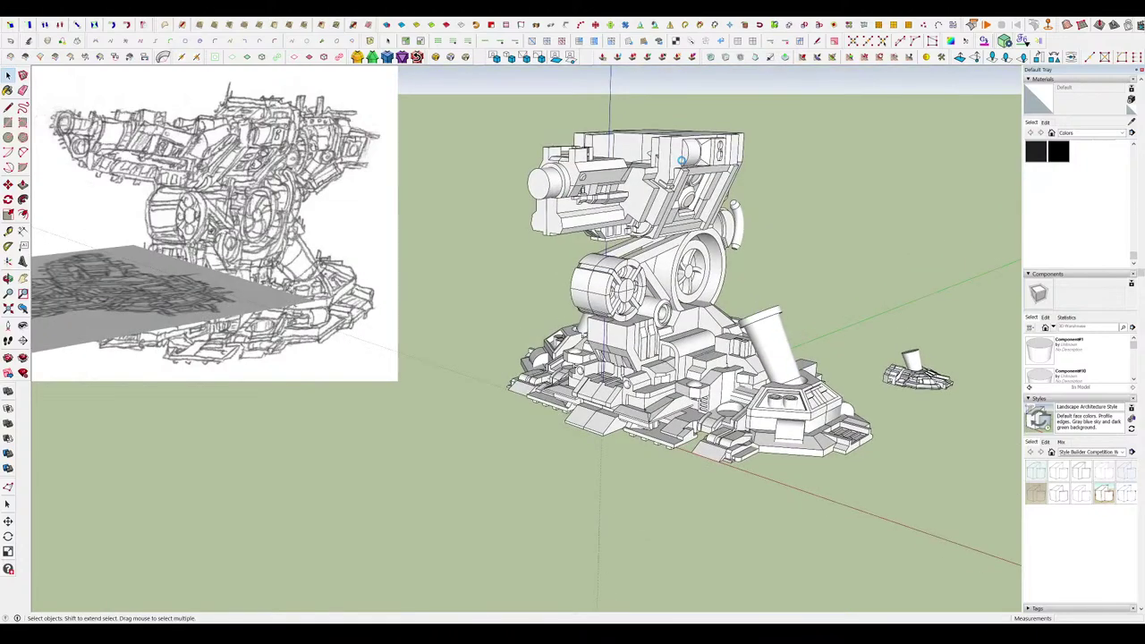
scroll(684, 164, "up", 8)
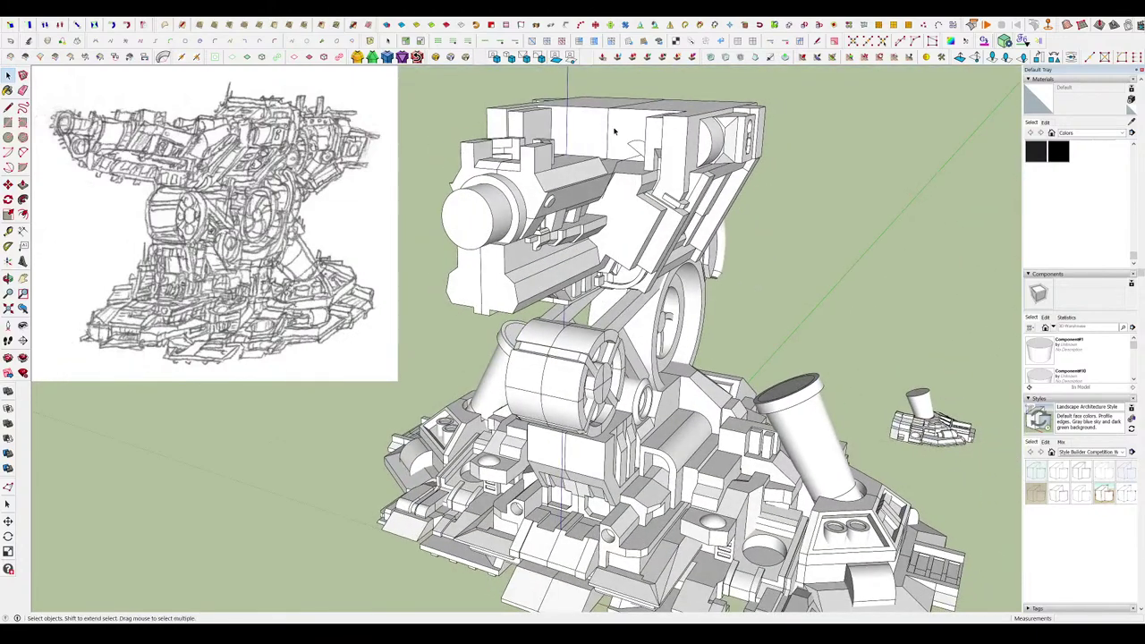
Try to sweep the resized half-disc freehand with Follow Me beside the tall block.
scroll(704, 213, "up", 3)
key("p")
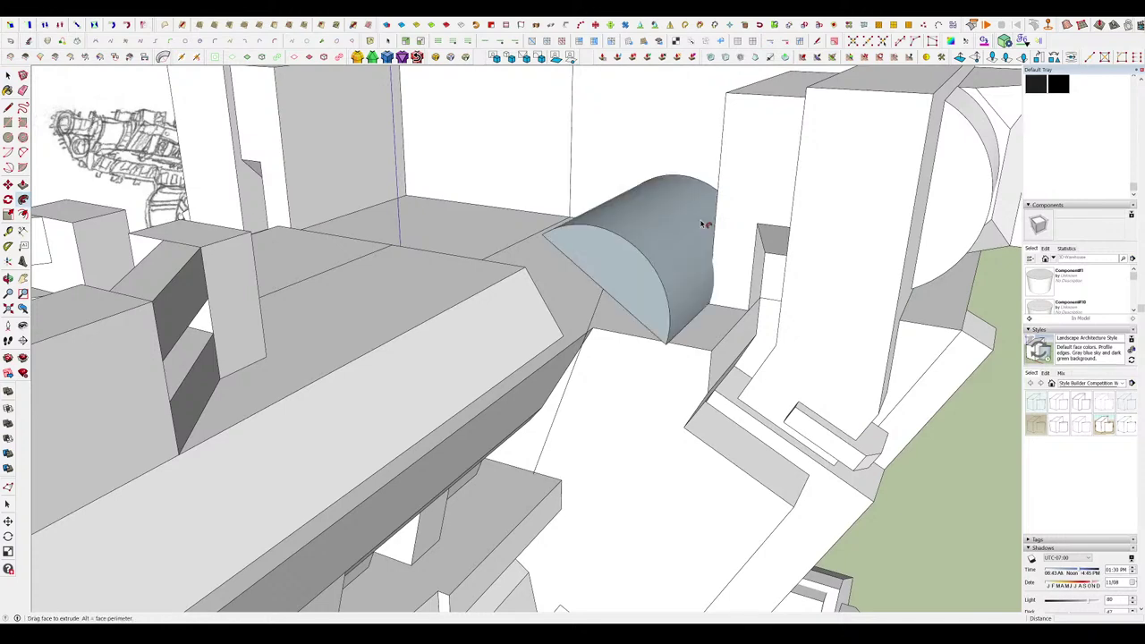
key("space")
middle_click_drag(649, 278, 608, 214)
key("ctrl+z")
Sweep the resized half-disc face along the bent path with Follow Me to rebuild the half-round cover.
double_click(713, 203)
key("shift+r")
left_click(644, 313)
key("shift+r")
scroll(635, 255, "down", 6)
scroll(602, 277, "up", 4)
Extend the slanted lower end of the half-round cover with Push/Pull down alongside the barrel.
left_click(599, 268)
middle_click_drag(600, 282, 710, 156)
scroll(585, 281, "down", 5)
scroll(654, 240, "up", 5)
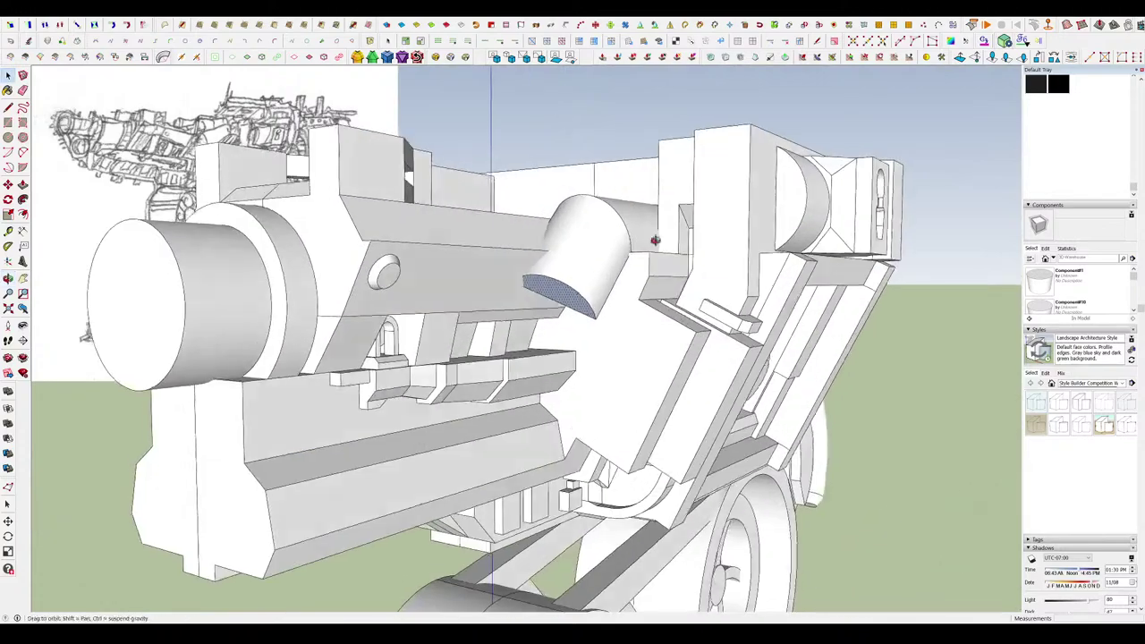
middle_click_drag(654, 241, 611, 261)
key("p")
left_click_drag(611, 260, 572, 285)
middle_click_drag(572, 284, 555, 297)
key("space")
scroll(617, 279, "down", 5)
middle_click_drag(832, 237, 791, 282)
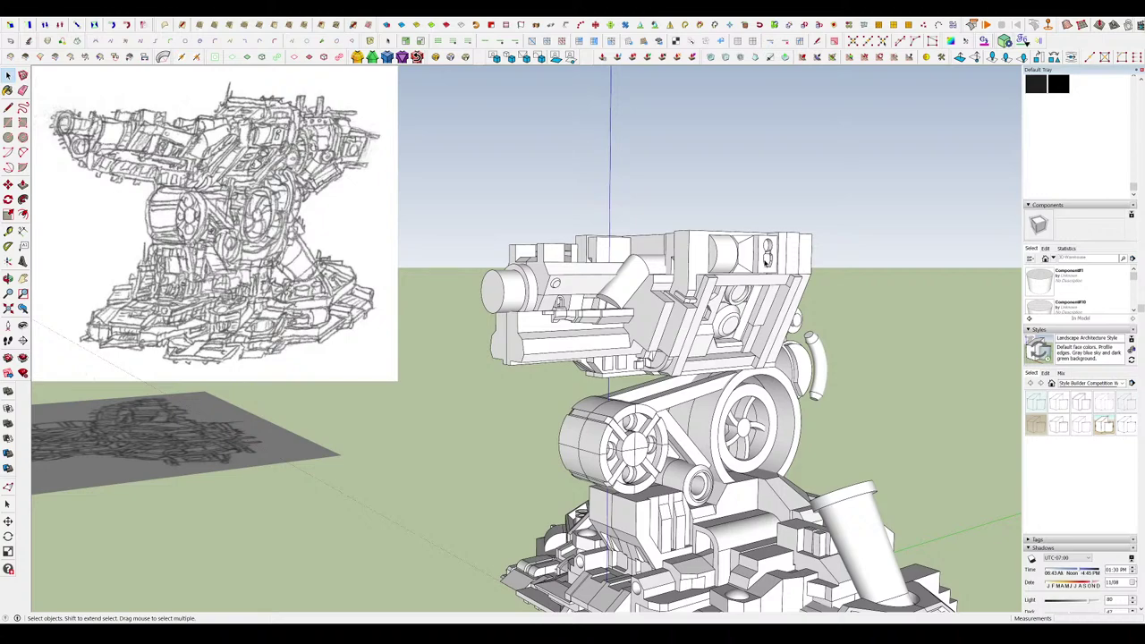
Select the whole half-round cover and rotate it beside the arm body.
scroll(765, 259, "up", 8)
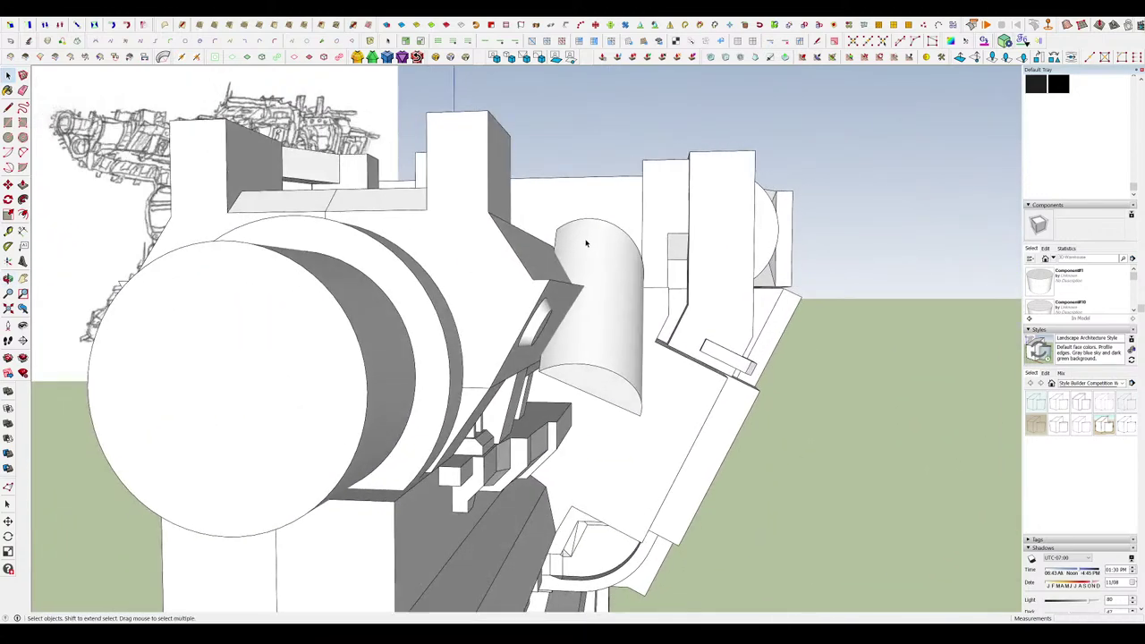
left_click(587, 243)
middle_click_drag(606, 245, 818, 450)
triple_click(616, 275)
key("q")
key("q")
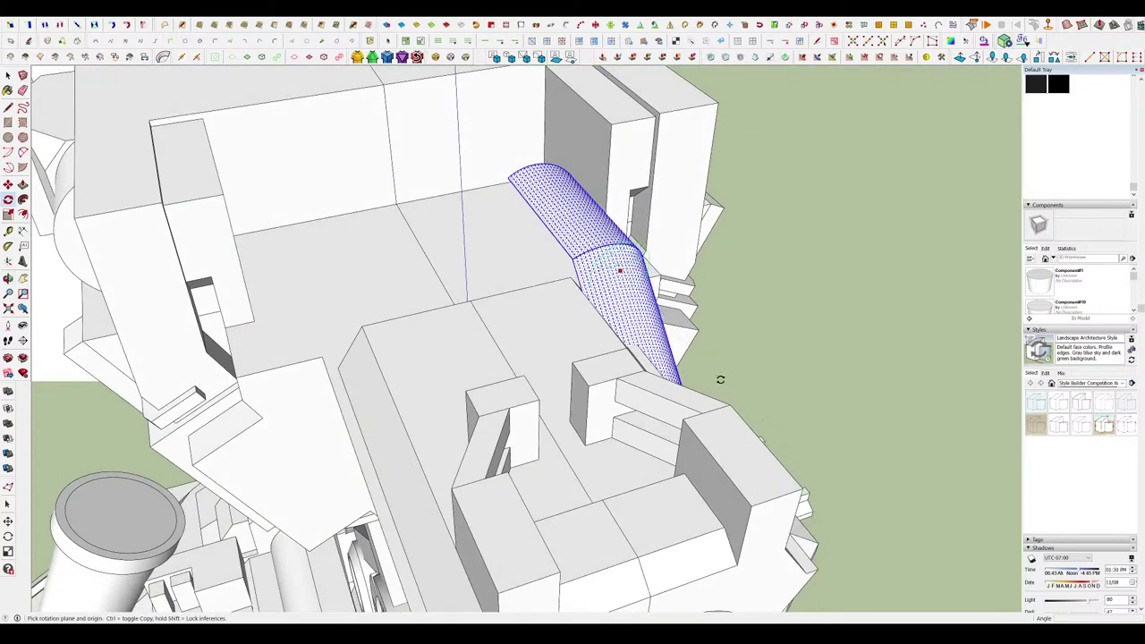
Rotate the selected bent half-pipe geometry so it slants down beside the turret's gun barrel.
middle_click_drag(717, 371, 665, 195)
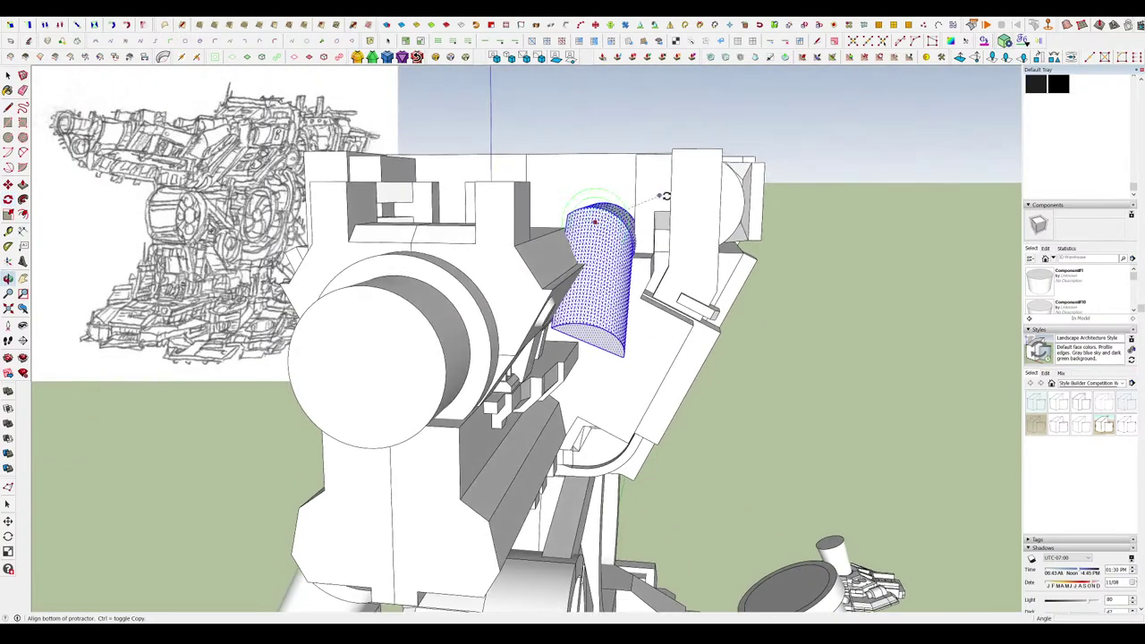
middle_click_drag(749, 300, 762, 298)
key("m")
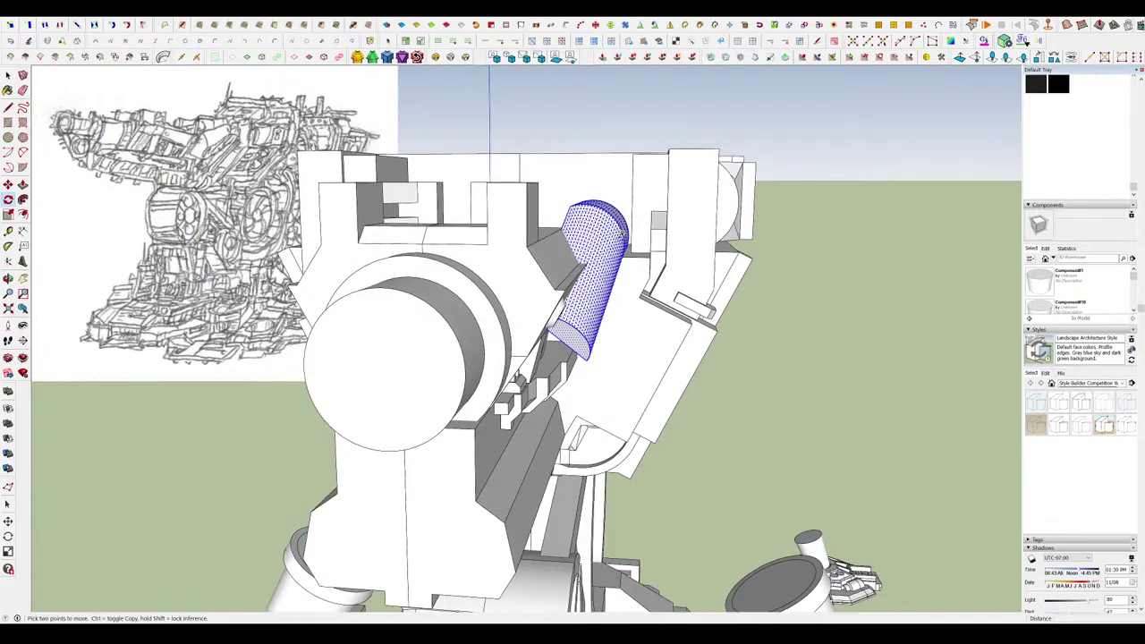
scroll(641, 231, "down", 10)
middle_click_drag(662, 246, 711, 179)
scroll(678, 259, "up", 4)
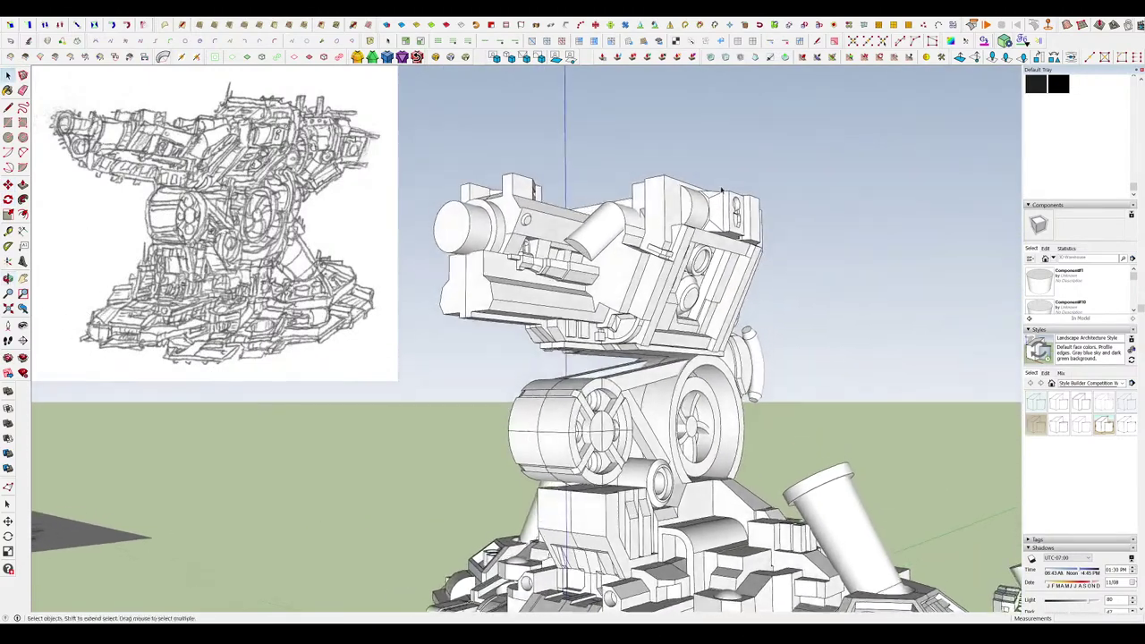
Move the half-pipe's lower end face to reshape its front section next to the barrel.
scroll(618, 237, "up", 4)
left_click(573, 254)
scroll(563, 263, "up", 3)
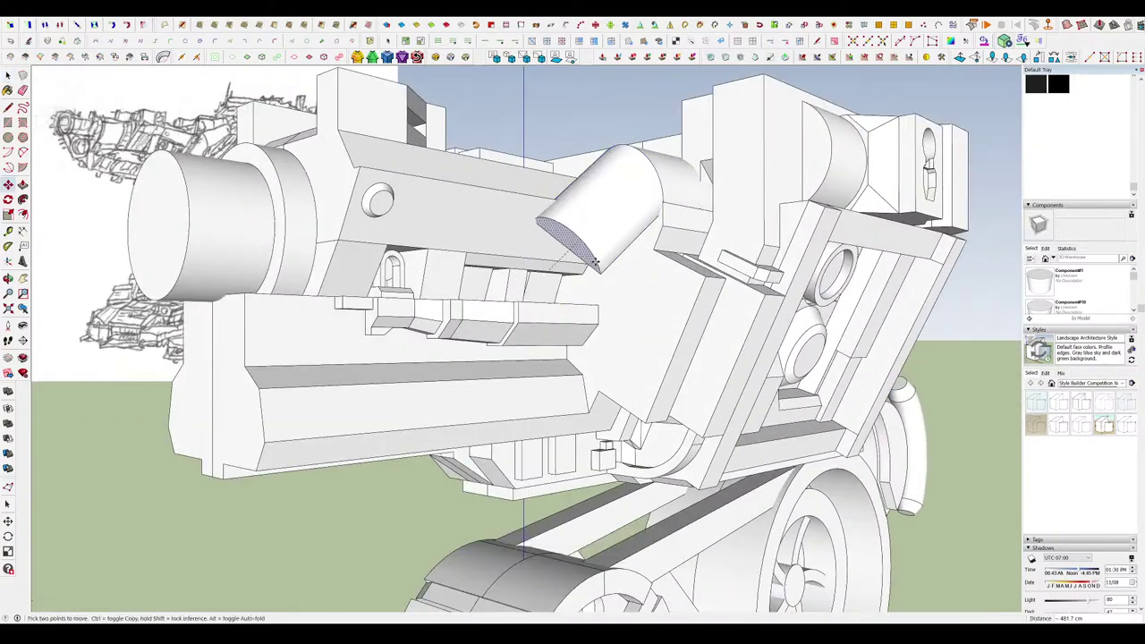
scroll(617, 244, "down", 10)
middle_click_drag(617, 245, 700, 262)
scroll(622, 235, "up", 4)
left_click(619, 254)
scroll(621, 251, "down", 8)
scroll(641, 244, "up", 5)
key("space")
Group all the connected half-pipe geometry and move its rear end face upward inside the group.
left_click(641, 243)
scroll(700, 263, "up", 6)
triple_click(519, 262)
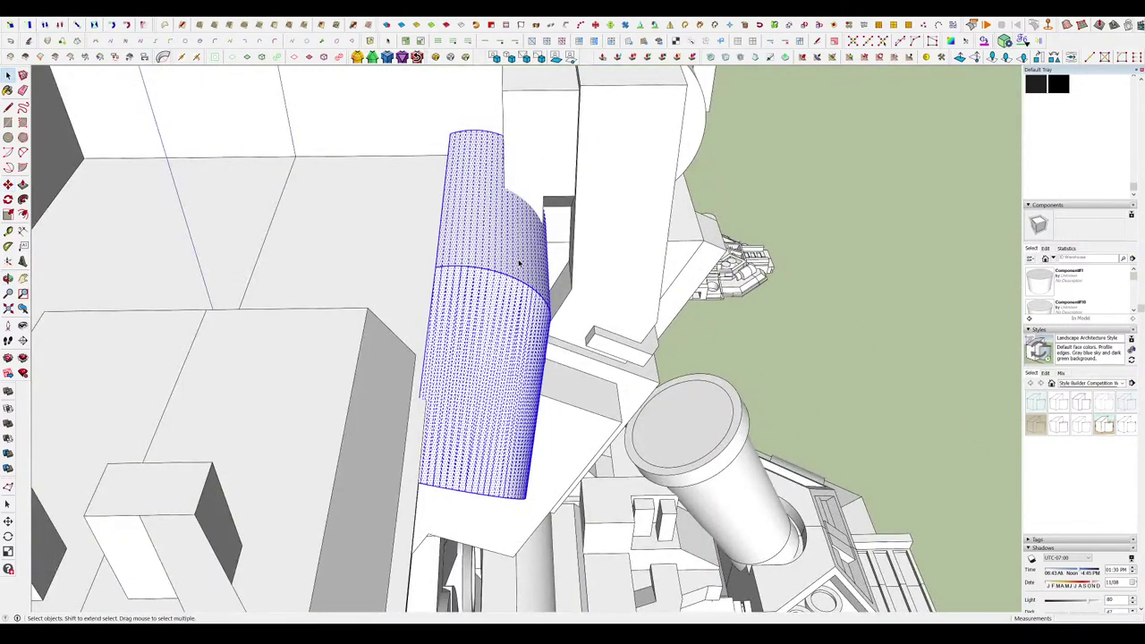
left_click(588, 424)
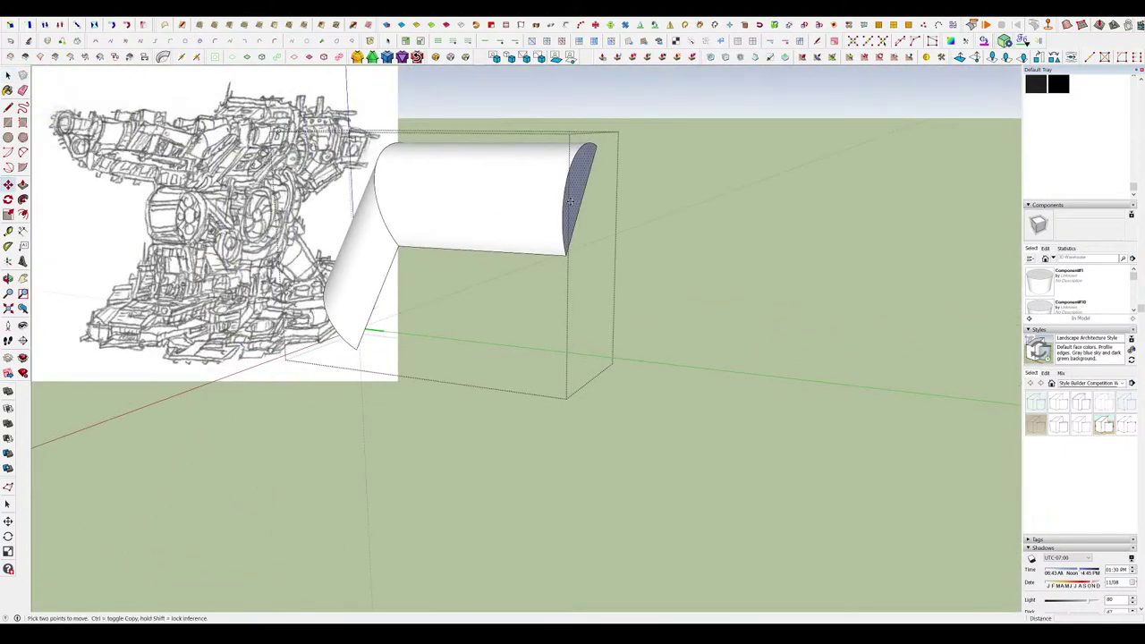
left_click_drag(570, 200, 582, 141)
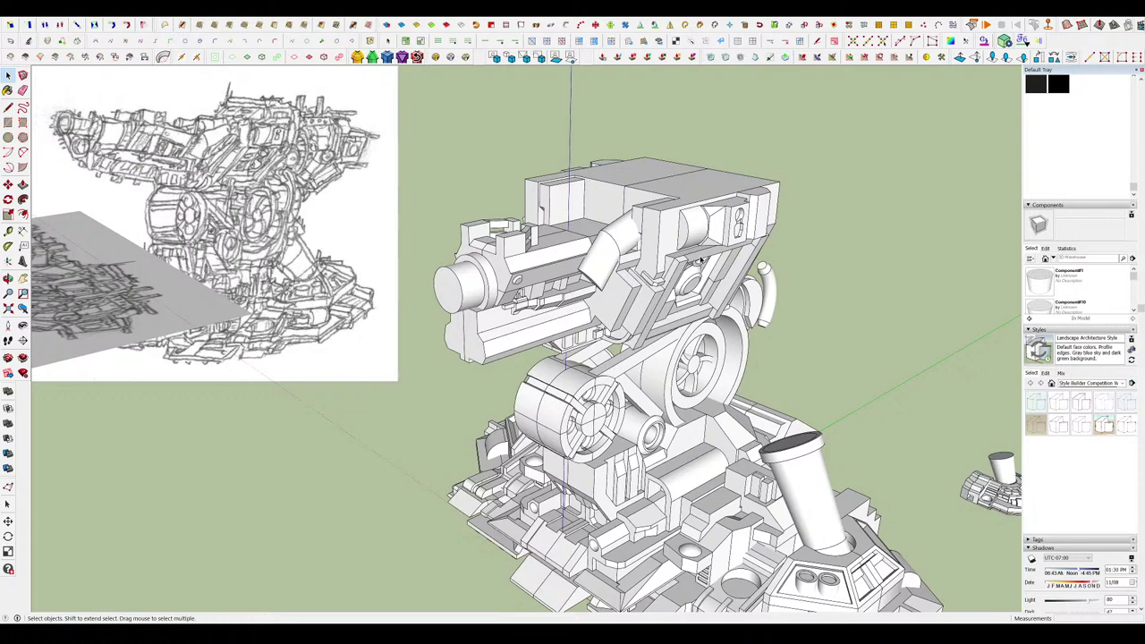
Move the half-pipe group about 417 cm to position it between the gun barrel and the side block.
middle_click_drag(701, 261, 728, 169)
scroll(649, 212, "up", 2)
left_click(628, 219)
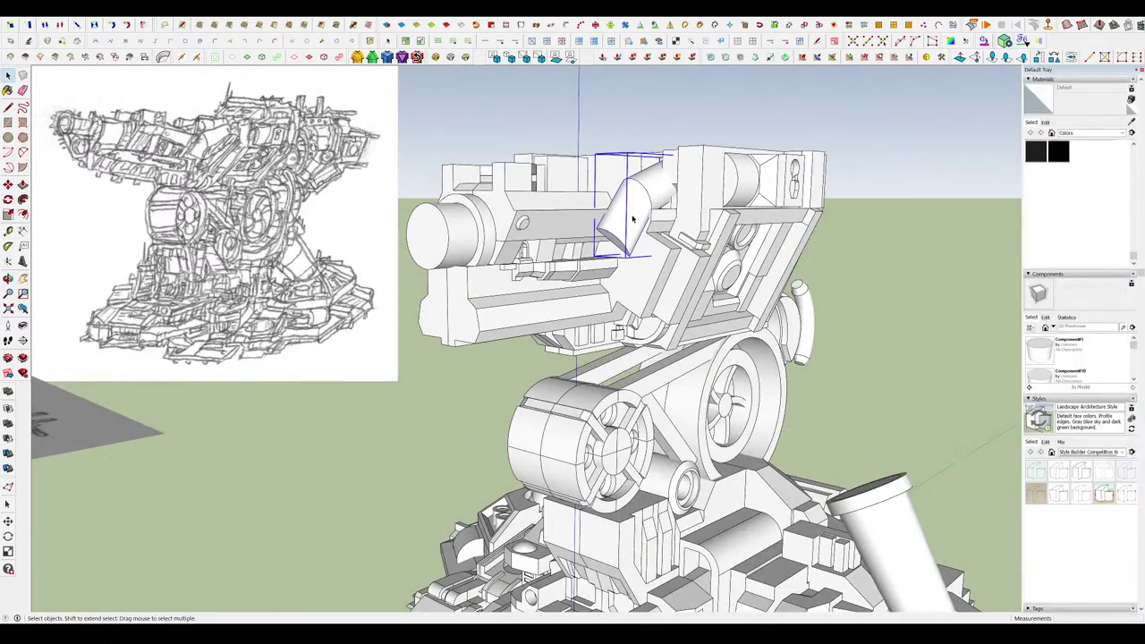
scroll(640, 216, "up", 3)
scroll(644, 215, "up", 1)
key("m")
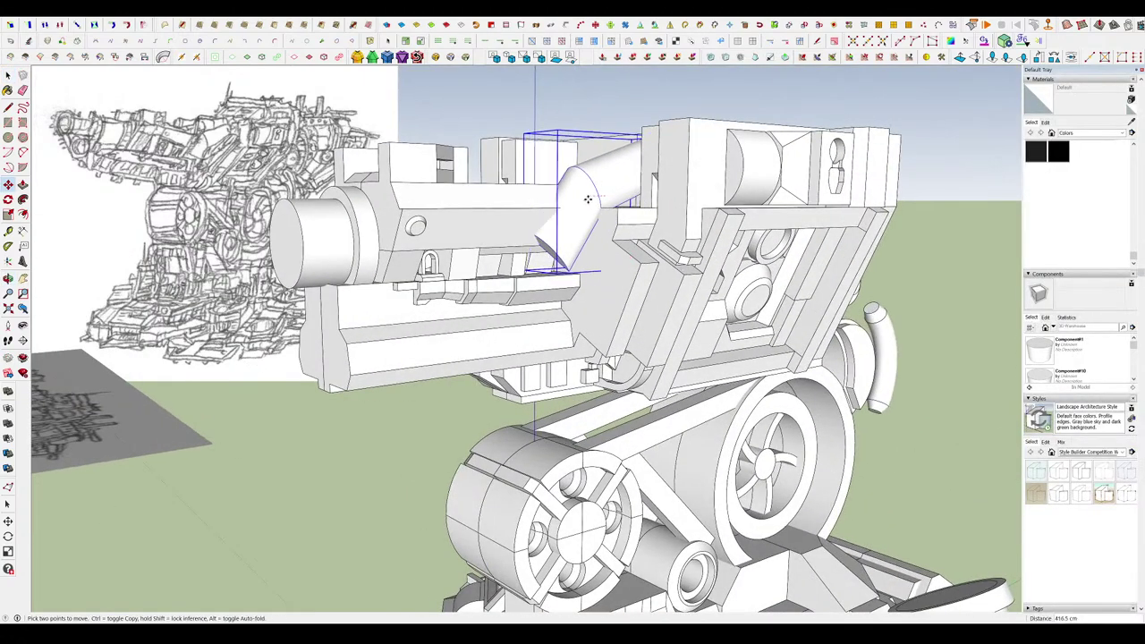
middle_click_drag(605, 202, 704, 225)
key("space")
left_click(851, 231)
Open the half-pipe group and scale its bend edge up by about 1.20.
scroll(710, 212, "down", 10)
scroll(710, 212, "up", 5)
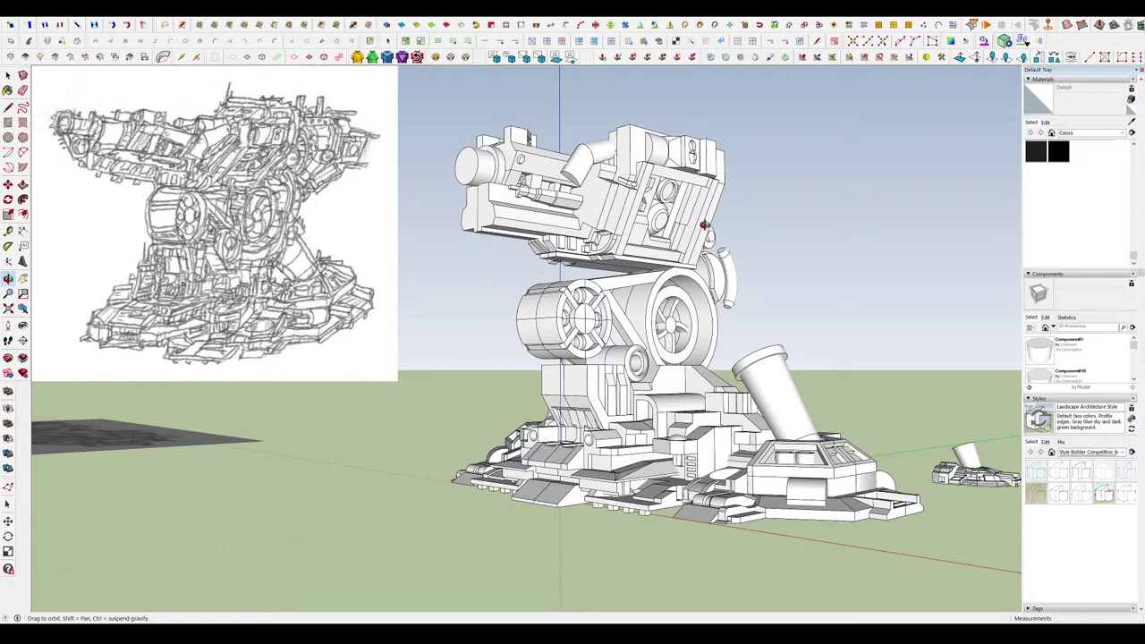
scroll(575, 153, "up", 6)
scroll(572, 182, "down", 7)
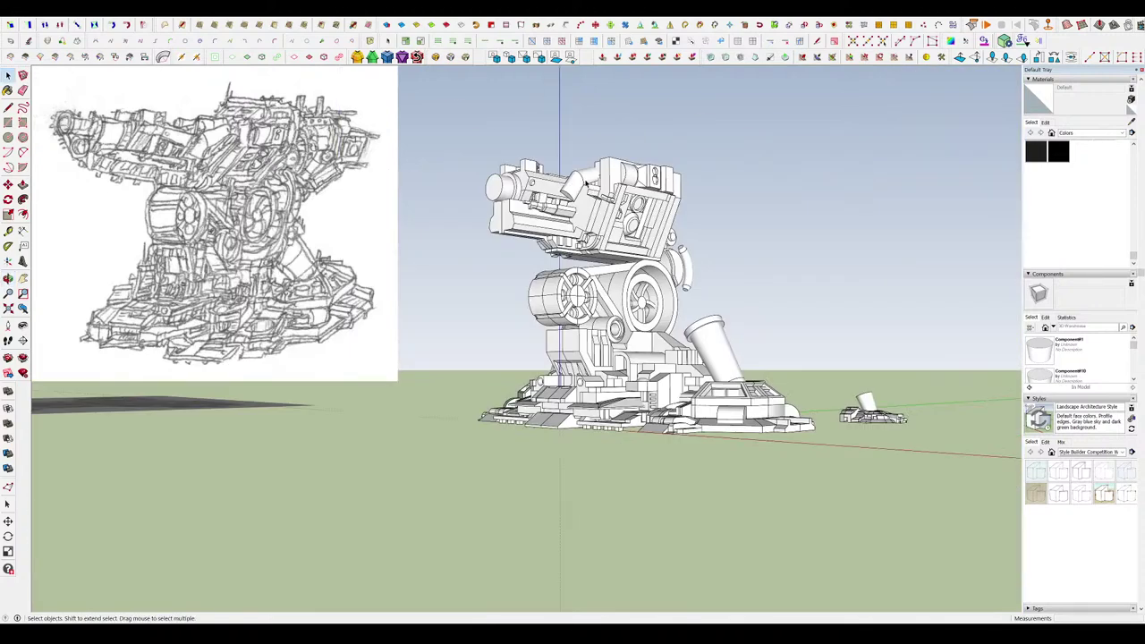
left_click(585, 182)
scroll(583, 183, "up", 6)
double_click(582, 182)
scroll(582, 181, "up", 1)
left_click(577, 182)
middle_click_drag(578, 182, 576, 195)
left_click_drag(527, 115, 592, 222)
scroll(597, 212, "up", 2)
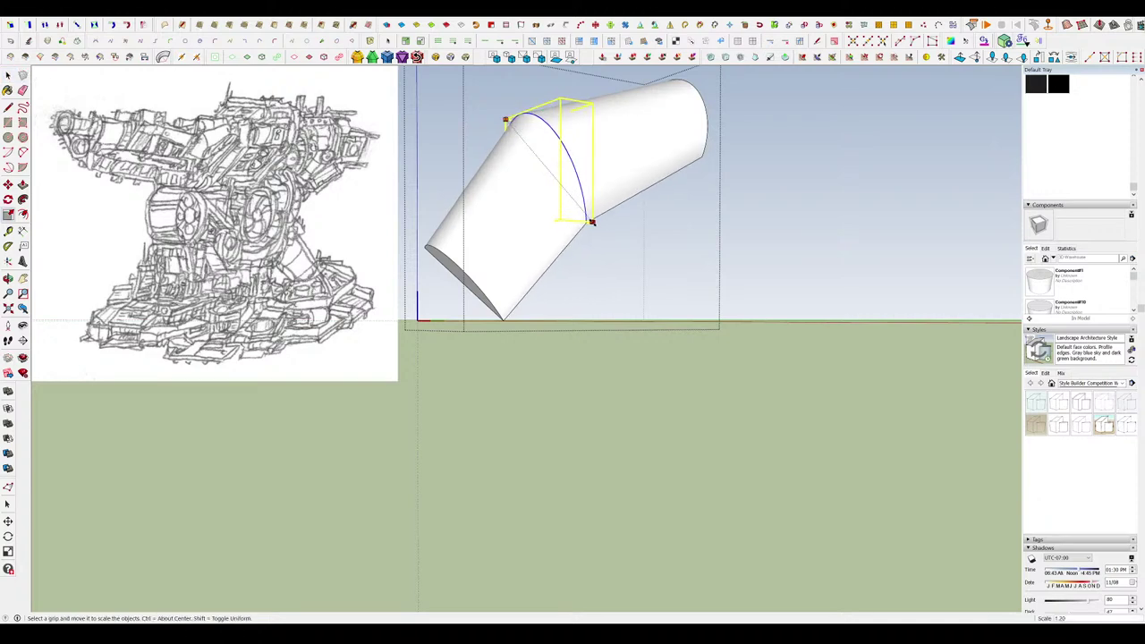
key("space")
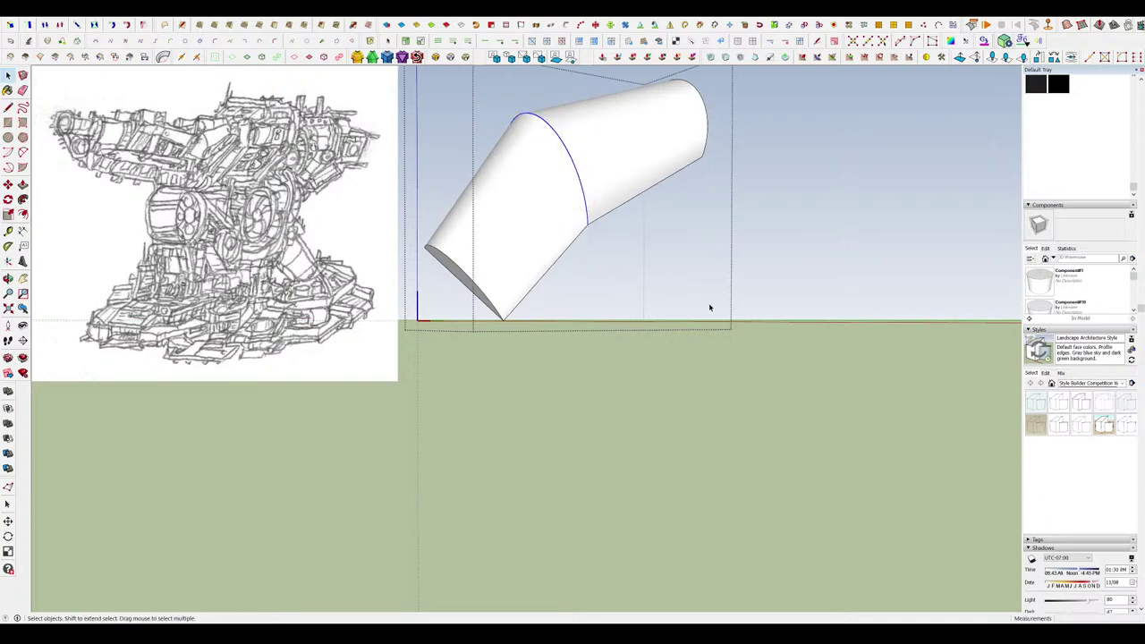
Reopen the half-pipe group and scale its bend edge down slightly, then close the group.
scroll(671, 259, "down", 6)
middle_click_drag(676, 302, 716, 259)
scroll(746, 210, "up", 3)
middle_click_drag(747, 210, 420, 154)
scroll(660, 236, "up", 3)
double_click(658, 237)
left_click_drag(573, 165, 625, 283)
scroll(642, 272, "up", 4)
key("s")
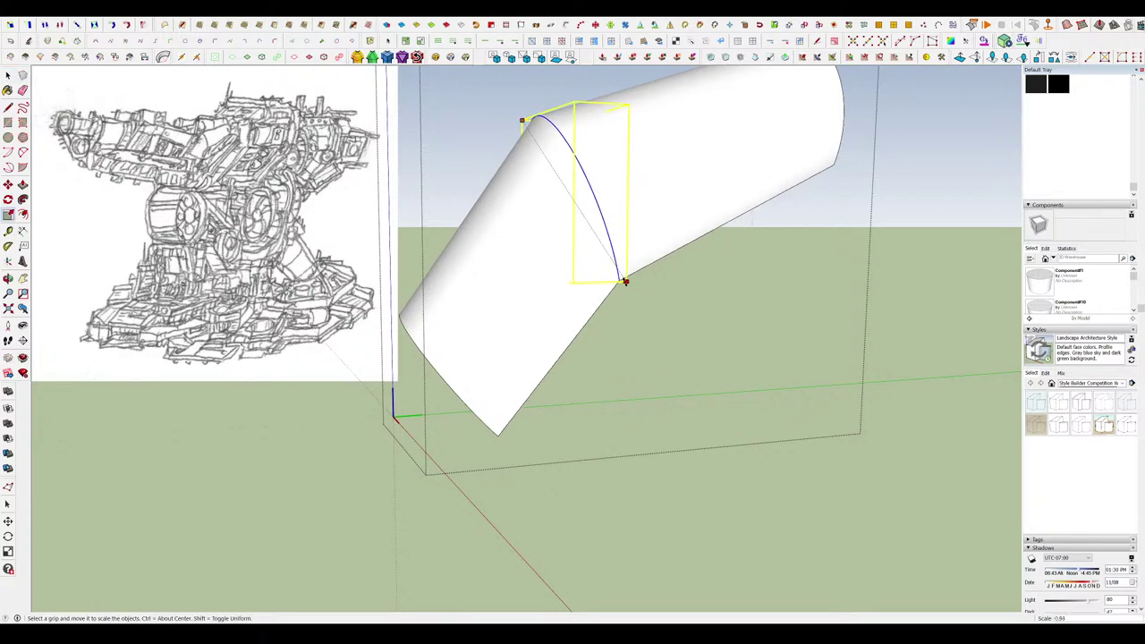
key("space")
left_click(890, 344)
Move the half-pipe group about 53 cm sideways toward the turret's side block.
middle_click_drag(657, 267, 868, 271)
scroll(692, 253, "down", 5)
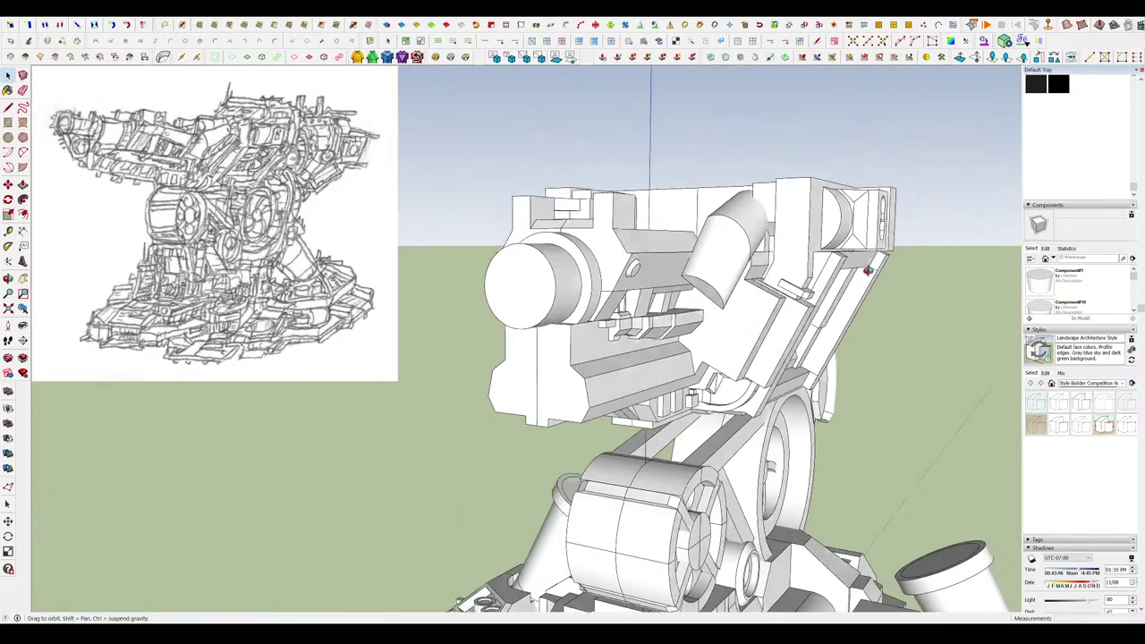
scroll(868, 270, "up", 8)
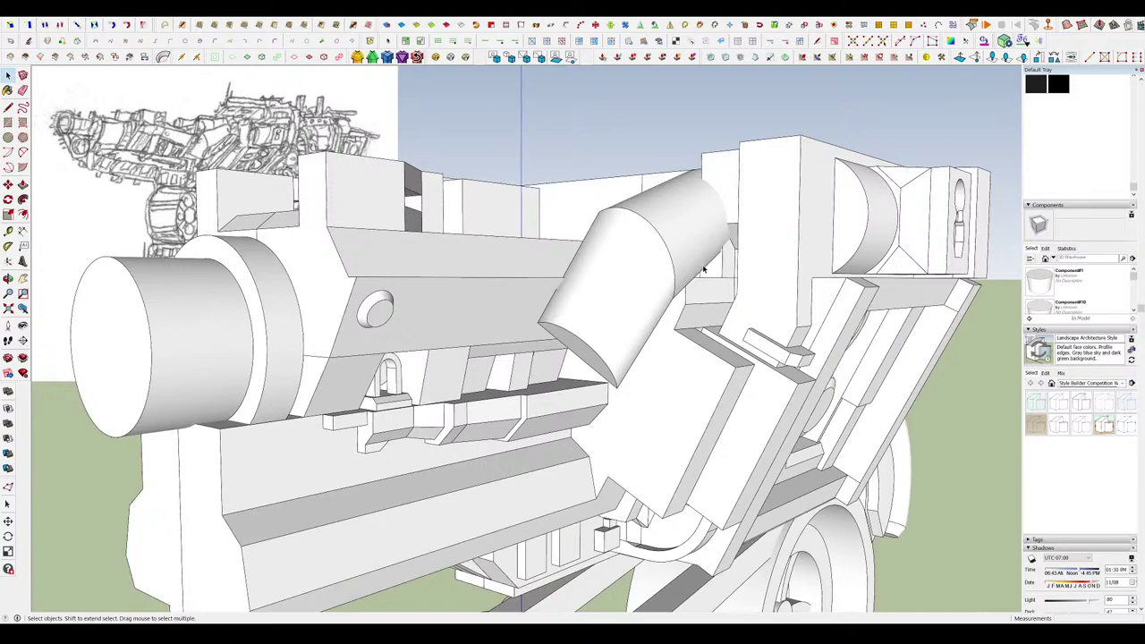
left_click(669, 260)
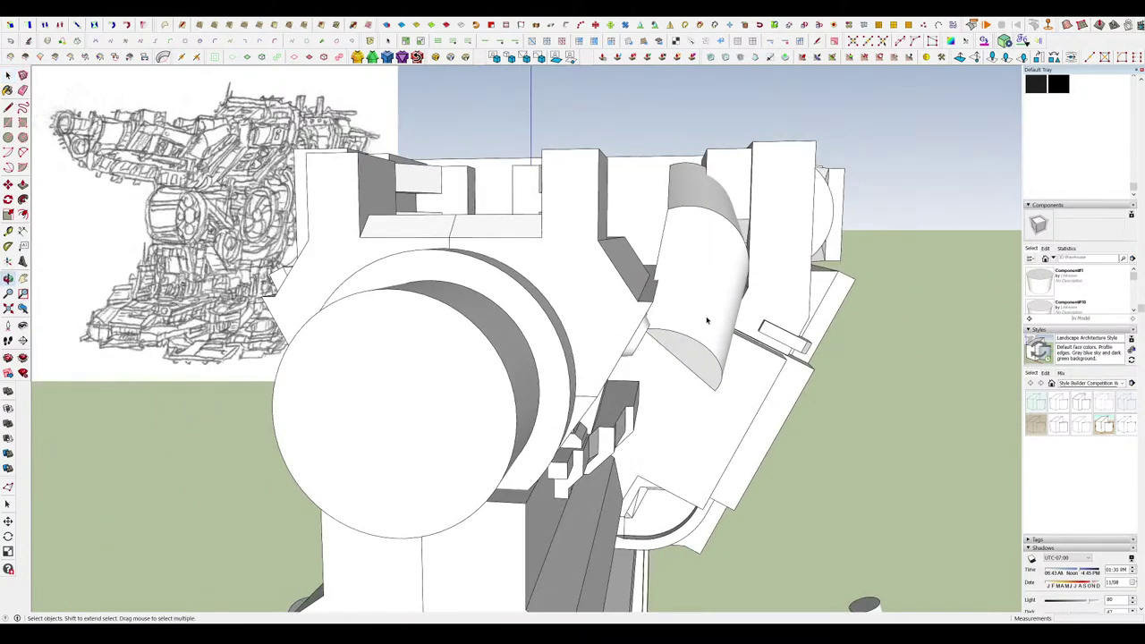
key("m")
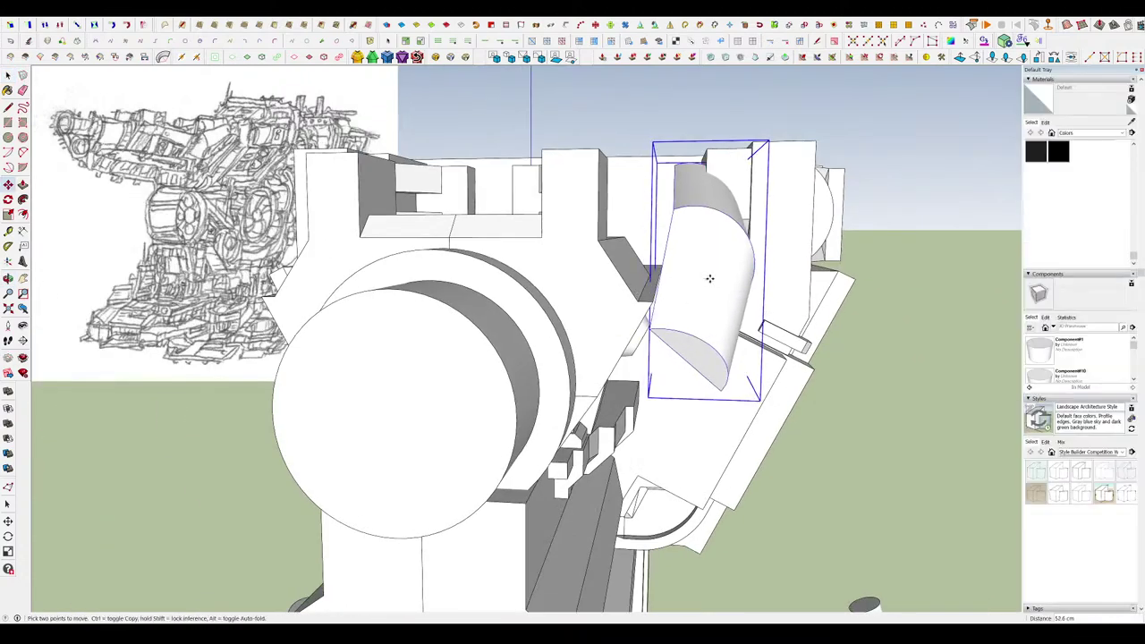
middle_click_drag(710, 279, 617, 228)
scroll(638, 250, "down", 4)
key("space")
left_click(850, 252)
Rotate the half-pipe's lower end face about its bottom corner inside the group.
middle_click_drag(850, 252, 662, 241)
scroll(725, 226, "down", 4)
scroll(662, 242, "up", 5)
left_click(555, 246)
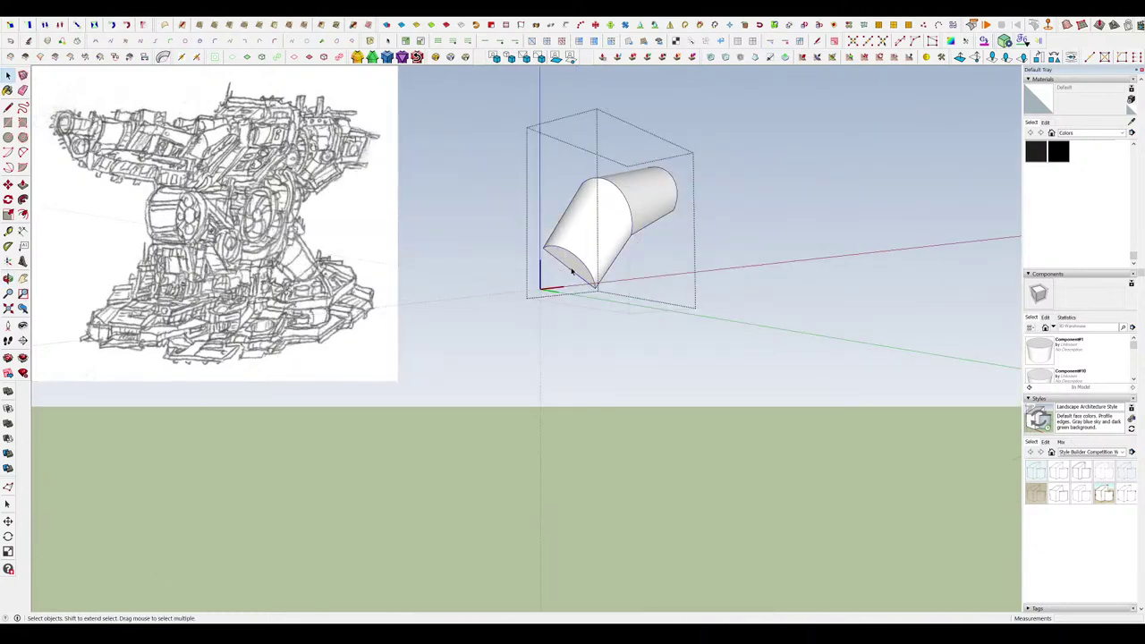
middle_click_drag(573, 272, 593, 299)
key("q")
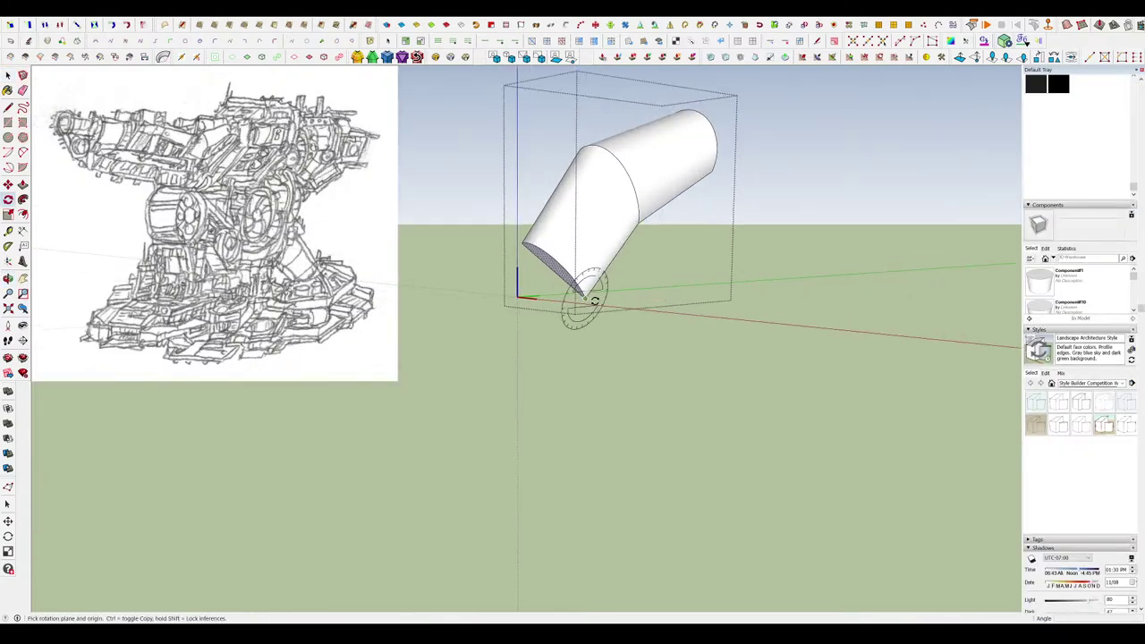
left_click(586, 300)
left_click(738, 312)
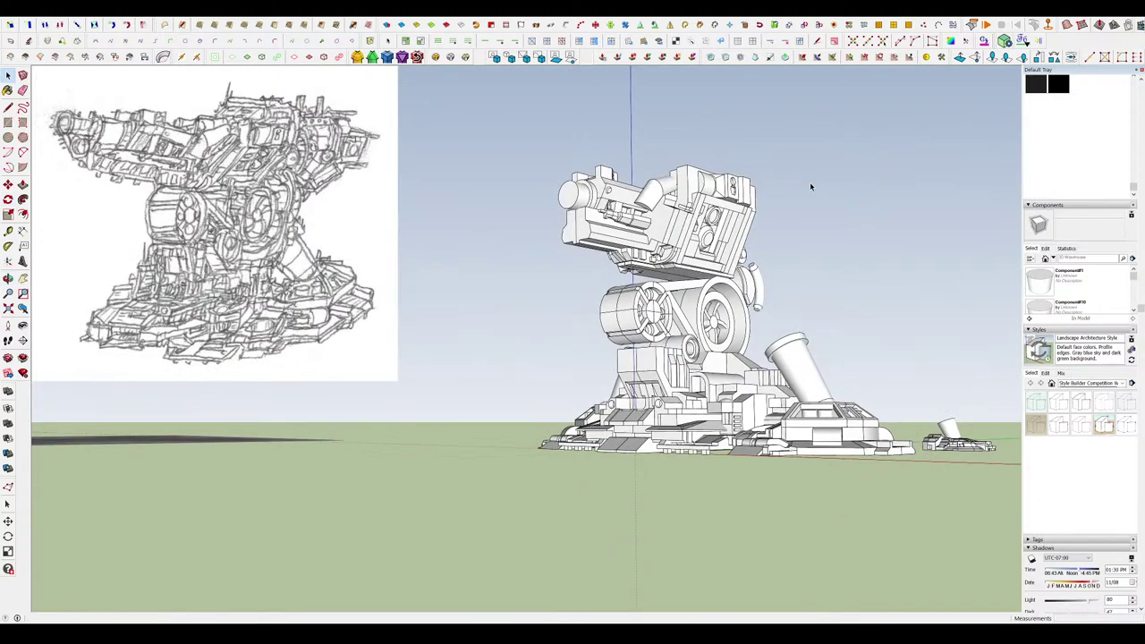
left_click(809, 183)
Cut the half-pipe group and paste it in place inside the turret head's side component.
middle_click_drag(812, 187, 951, 486)
scroll(670, 182, "up", 5)
left_click(692, 238)
middle_click_drag(692, 237, 563, 197)
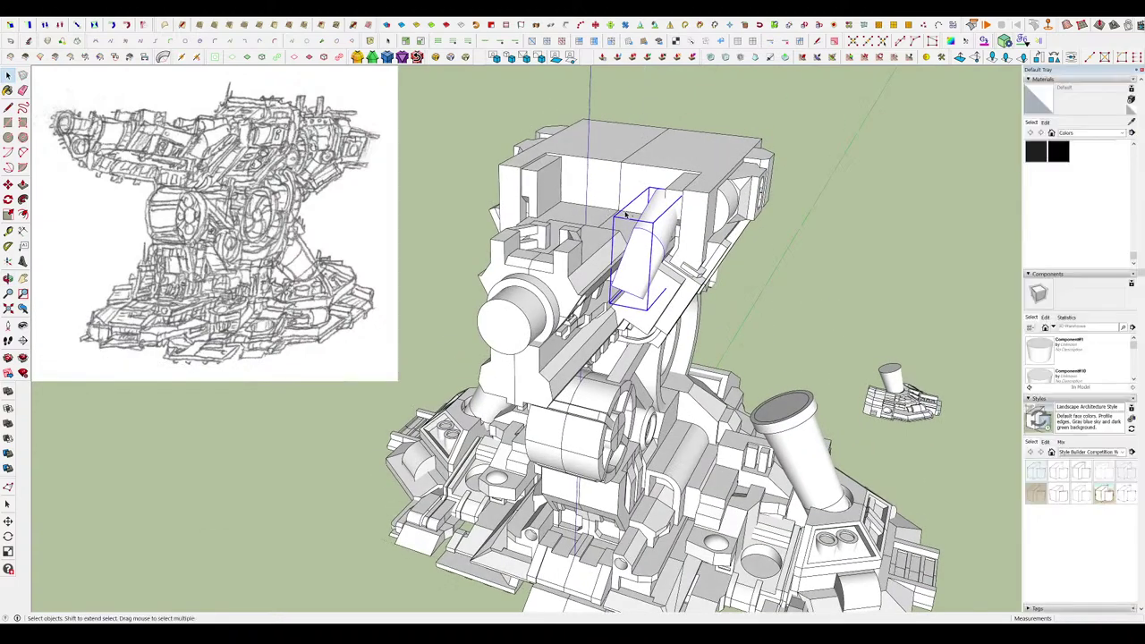
key("ctrl+x")
middle_click_drag(787, 295, 703, 253)
double_click(702, 253)
key("ctrl+shift+v")
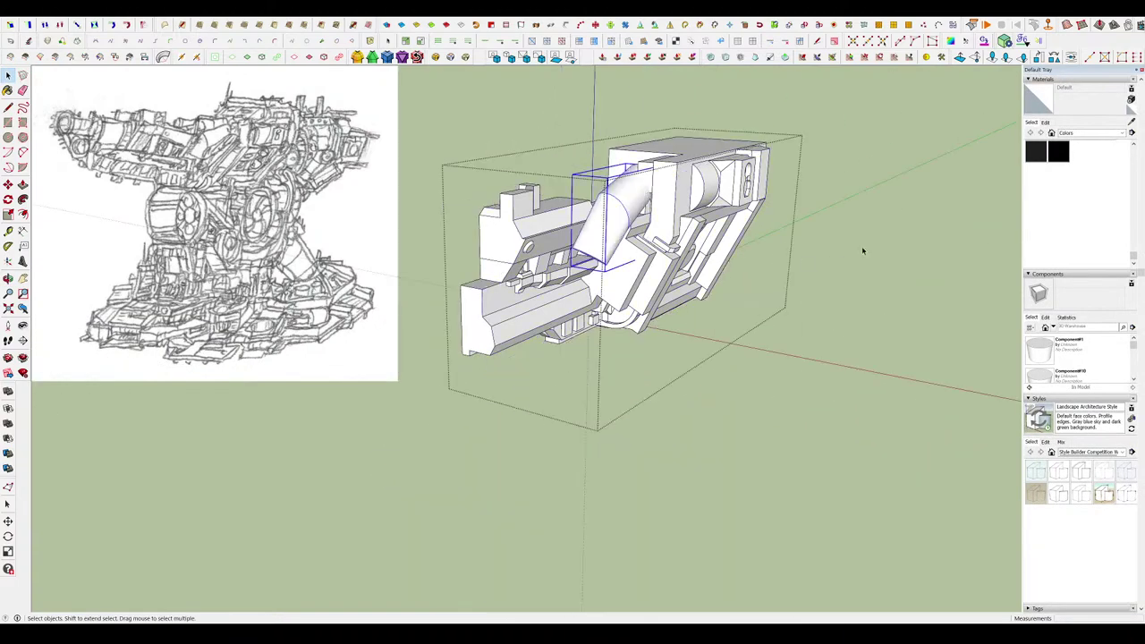
left_click(861, 246)
Examine the turret from the front and both sides, comparing its silhouette with the reference sketch.
middle_click_drag(862, 246, 833, 233)
scroll(653, 228, "down", 3)
middle_click_drag(648, 224, 599, 37)
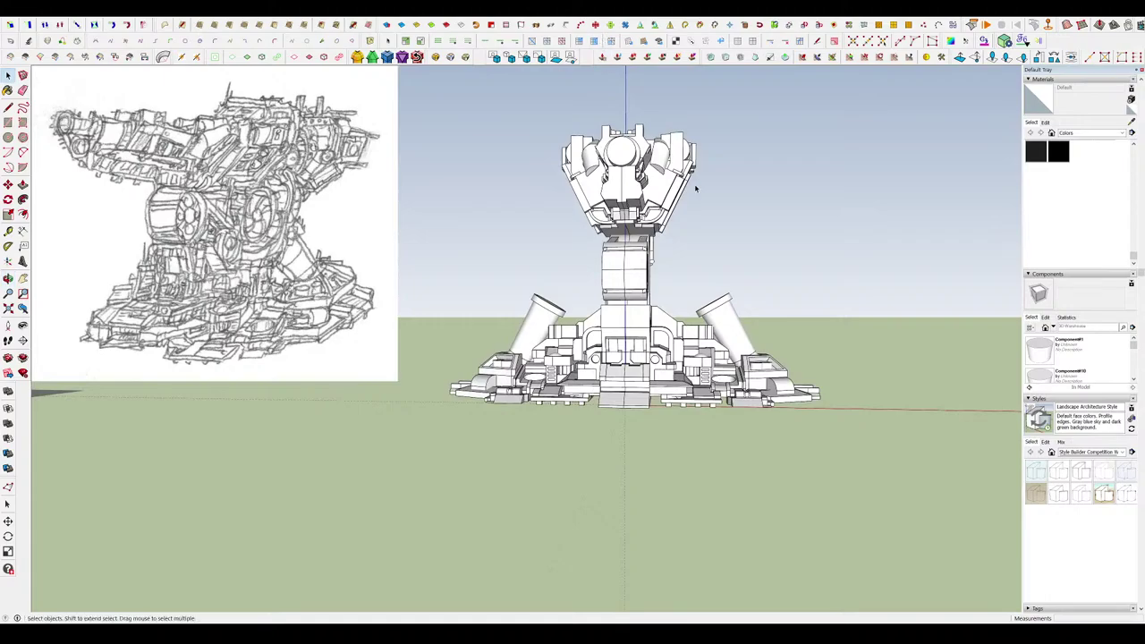
mouse_move(705, 318)
middle_mouse_down()
mouse_move(565, 273)
mouse_move(266, 483)
mouse_move(730, 511)
mouse_move(718, 304)
middle_mouse_up()
scroll(718, 295, "down", 3)
scroll(698, 233, "up", 5)
scroll(601, 213, "down", 8)
middle_click_drag(600, 213, 617, 98)
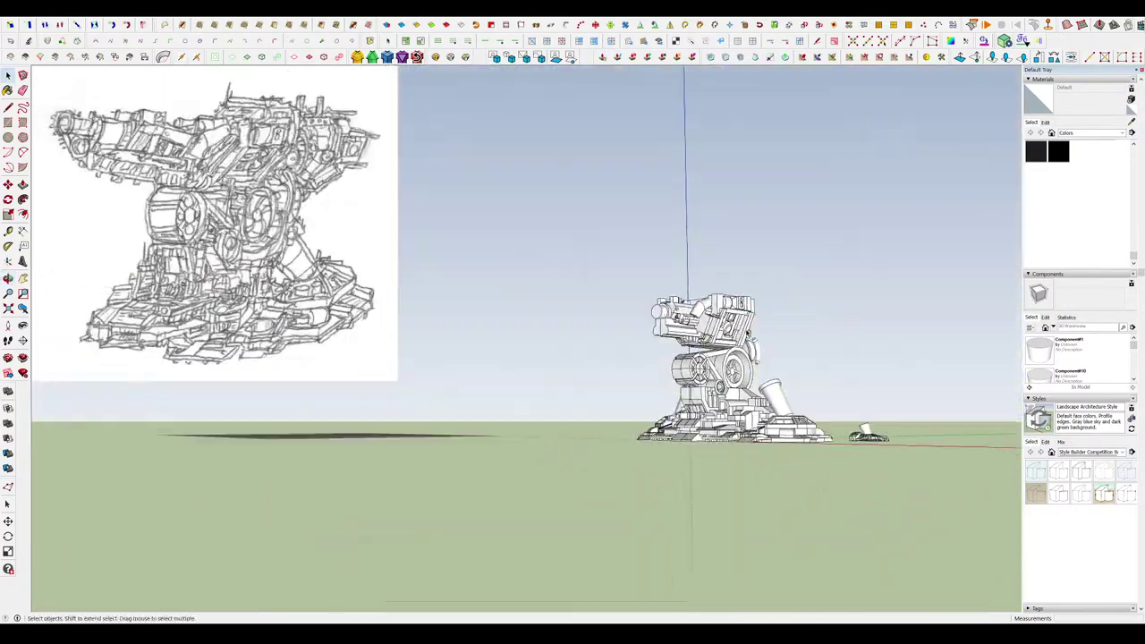
scroll(728, 358, "up", 5)
middle_click_drag(733, 385, 902, 528)
middle_click_drag(662, 358, 790, 239)
scroll(778, 251, "down", 3)
scroll(698, 296, "up", 3)
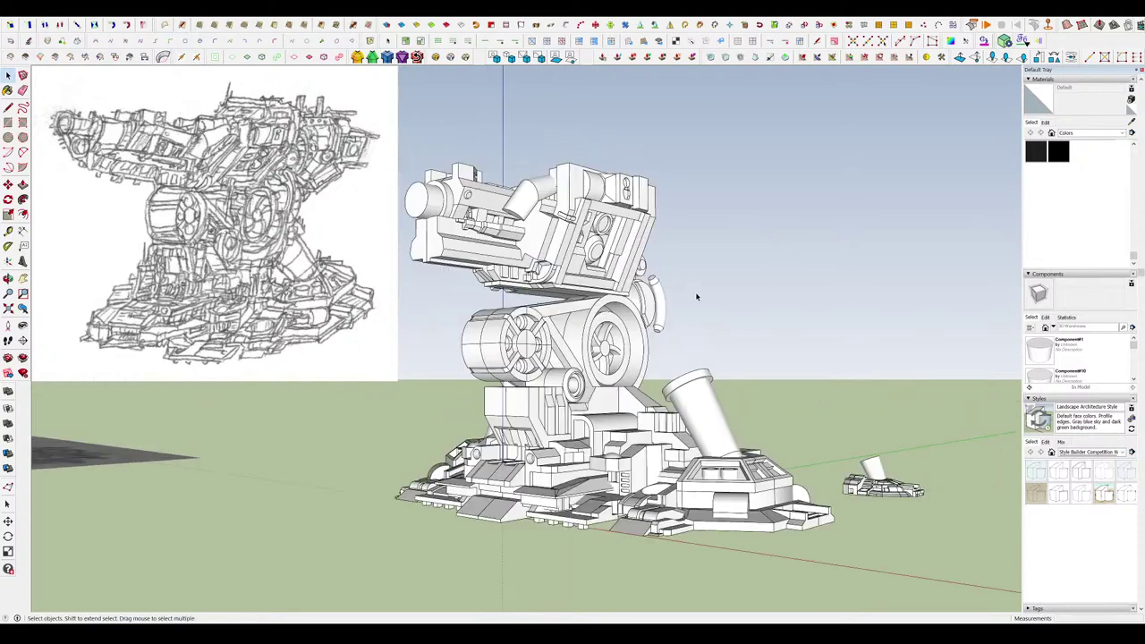
middle_click_drag(698, 300, 800, 287)
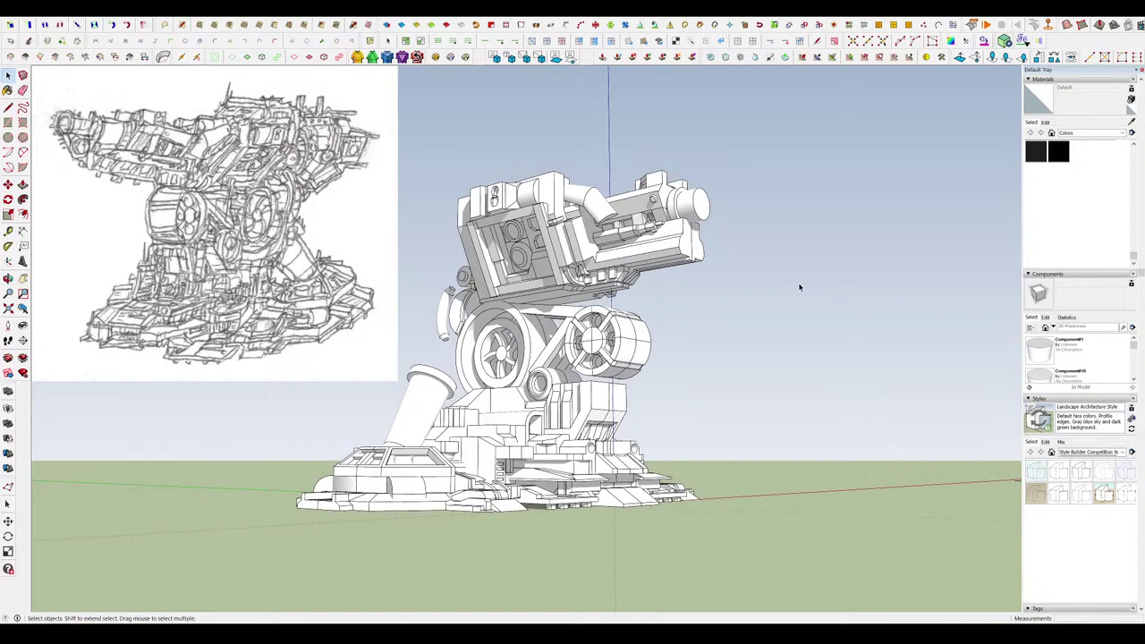
scroll(638, 290, "up", 3)
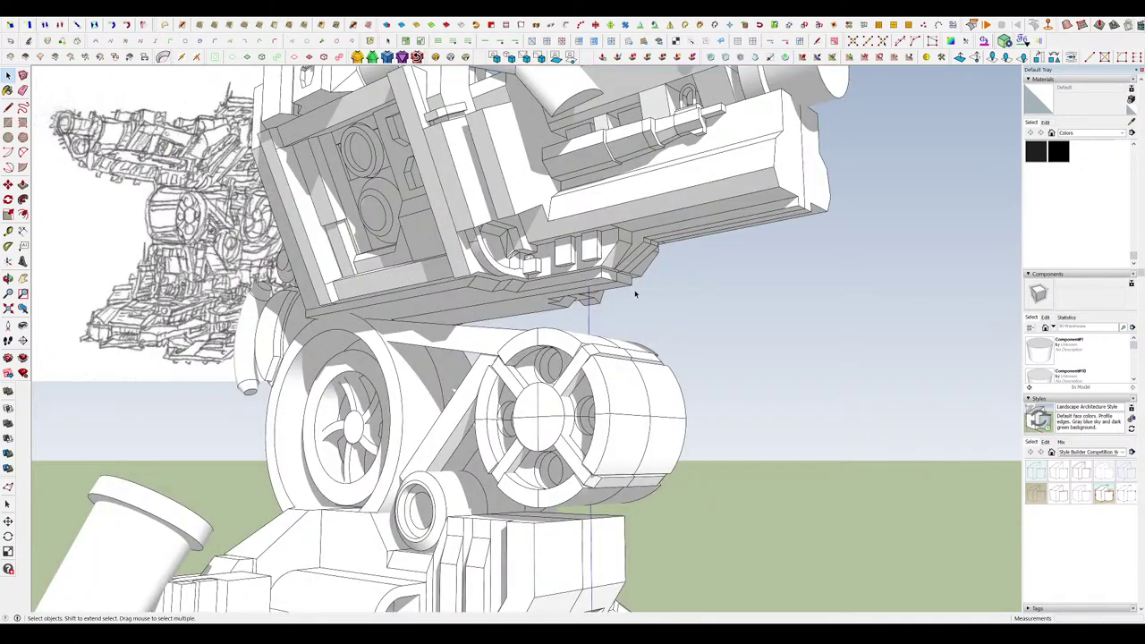
scroll(760, 292, "down", 3)
middle_click_drag(761, 292, 731, 291)
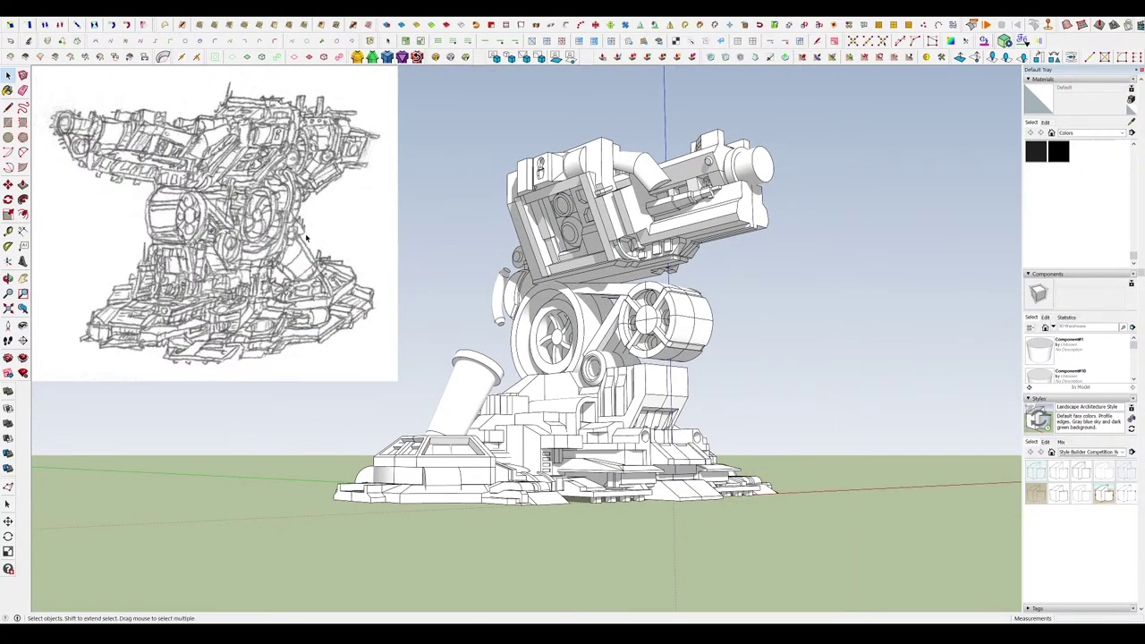
middle_click_drag(679, 241, 939, 170)
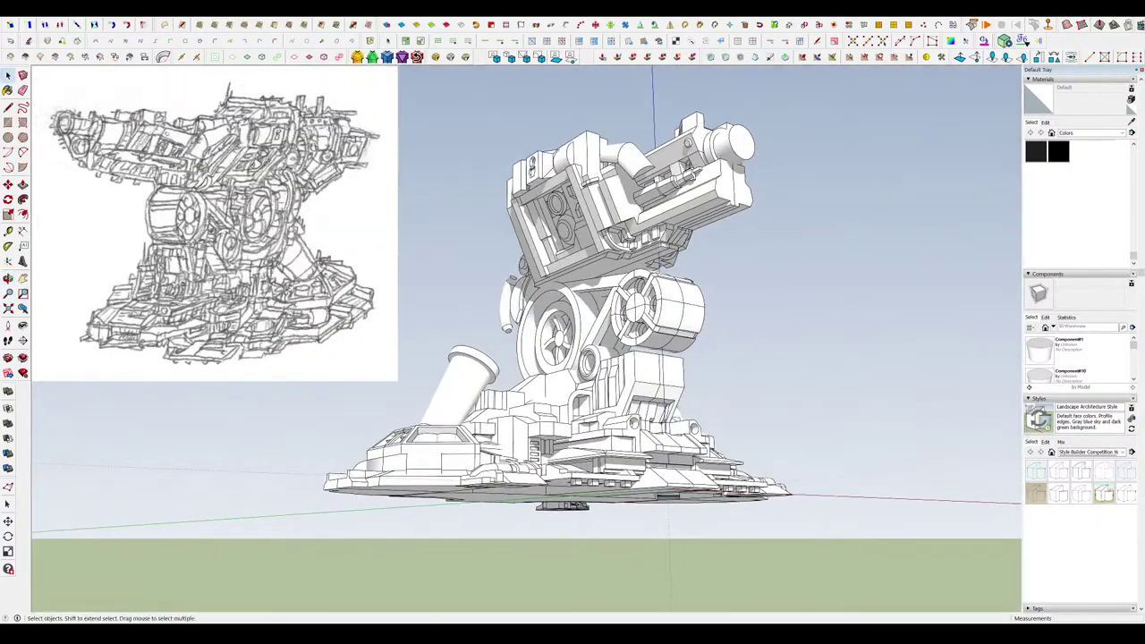
middle_click_drag(582, 534, 586, 567)
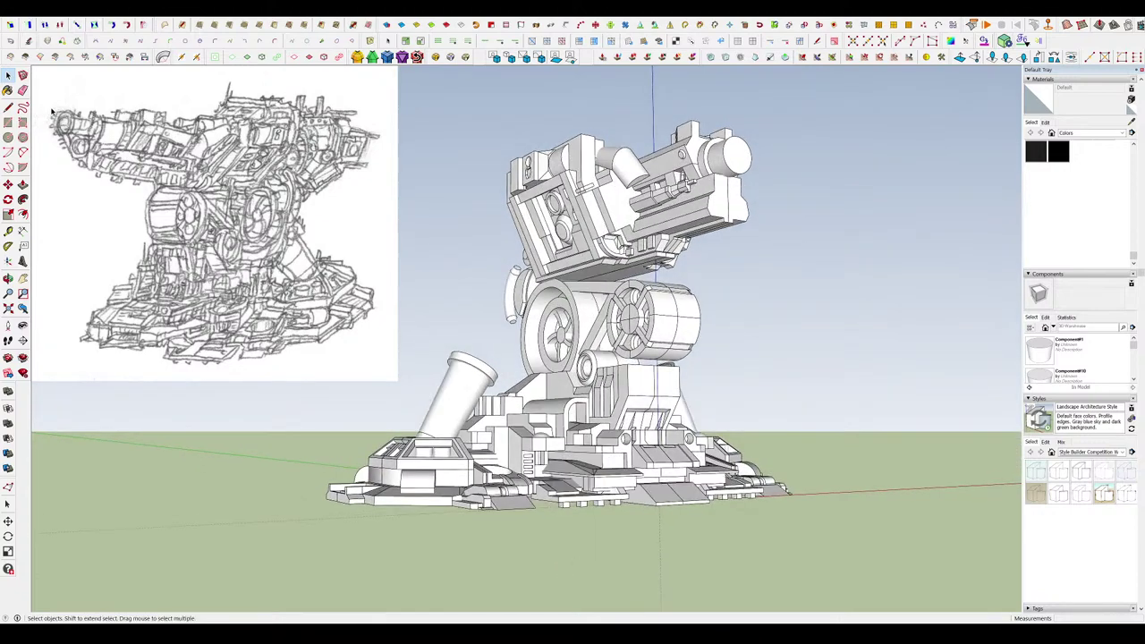
middle_click_drag(519, 296, 192, 362)
scroll(715, 331, "down", 5)
middle_click_drag(744, 326, 748, 394)
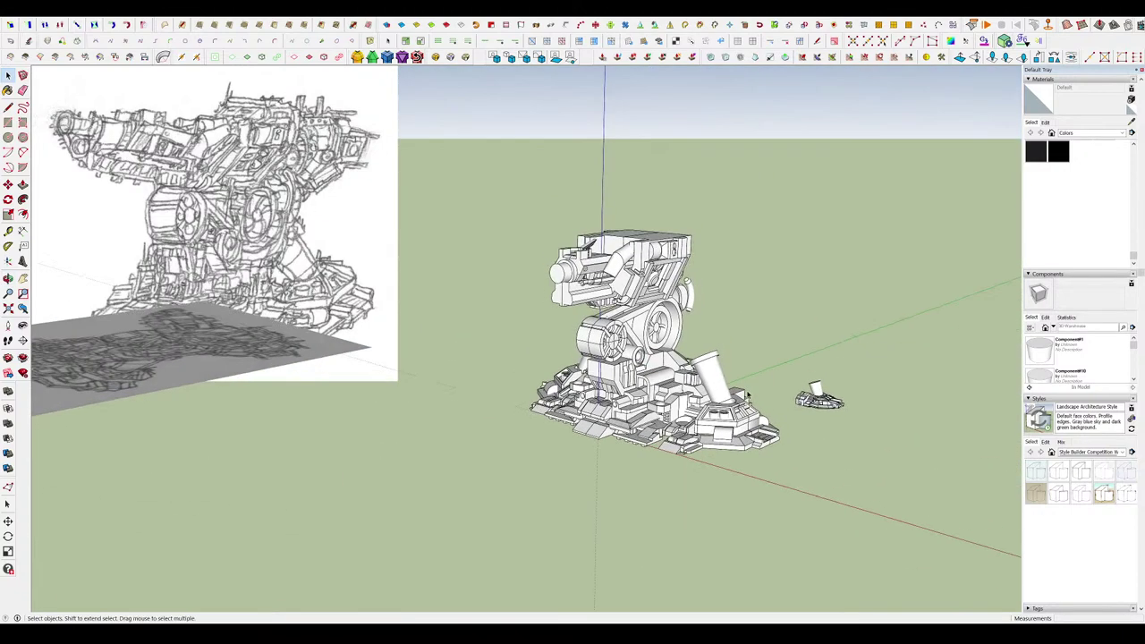
scroll(748, 397, "up", 4)
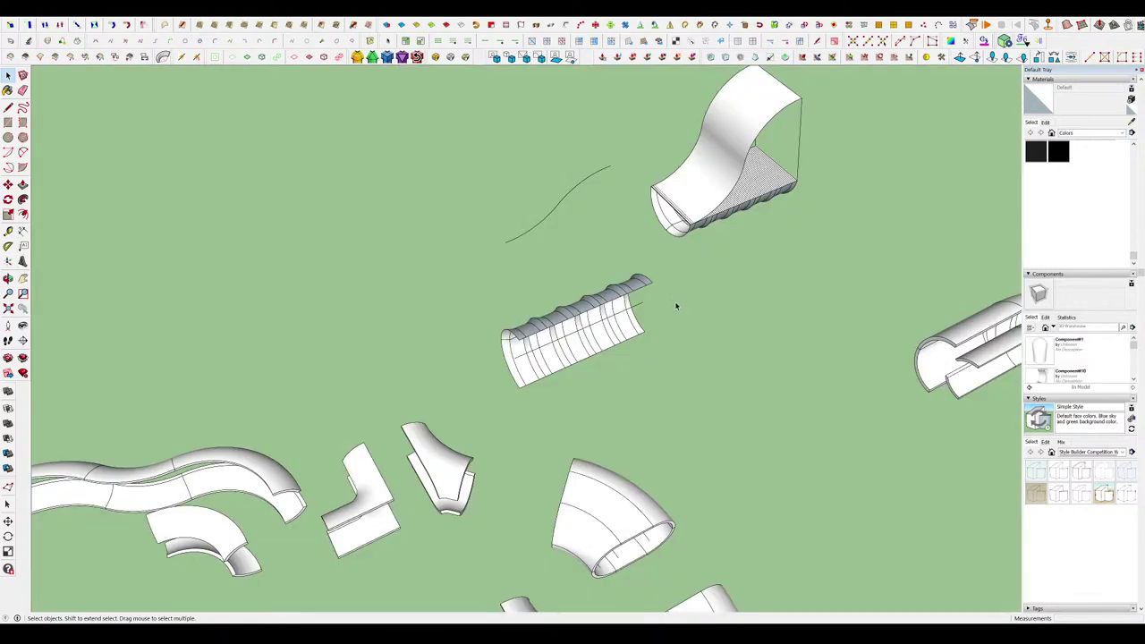
Examine the bent, ribbed and curved half-pipe parts laid out in the kit-part collection.
scroll(677, 307, "down", 5)
middle_click_drag(685, 313, 769, 331)
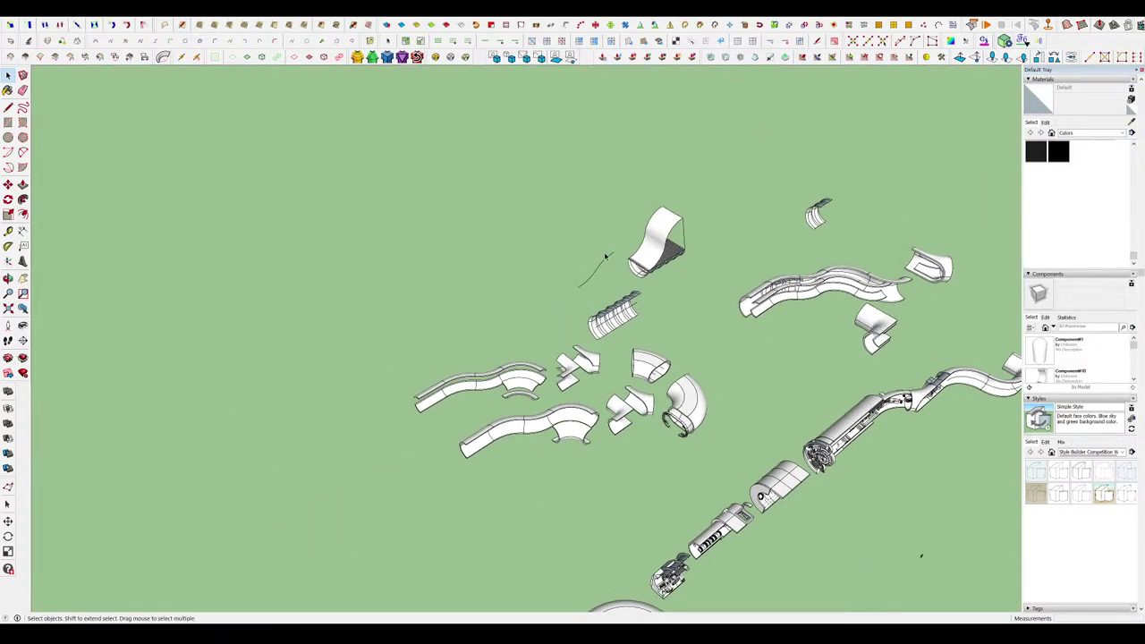
scroll(846, 421, "up", 2)
mouse_move(936, 507)
middle_mouse_down("shift")
mouse_move(846, 422)
mouse_move(595, 310)
middle_mouse_up("shift")
scroll(304, 259, "down", 2)
middle_click_drag(832, 413, 859, 396)
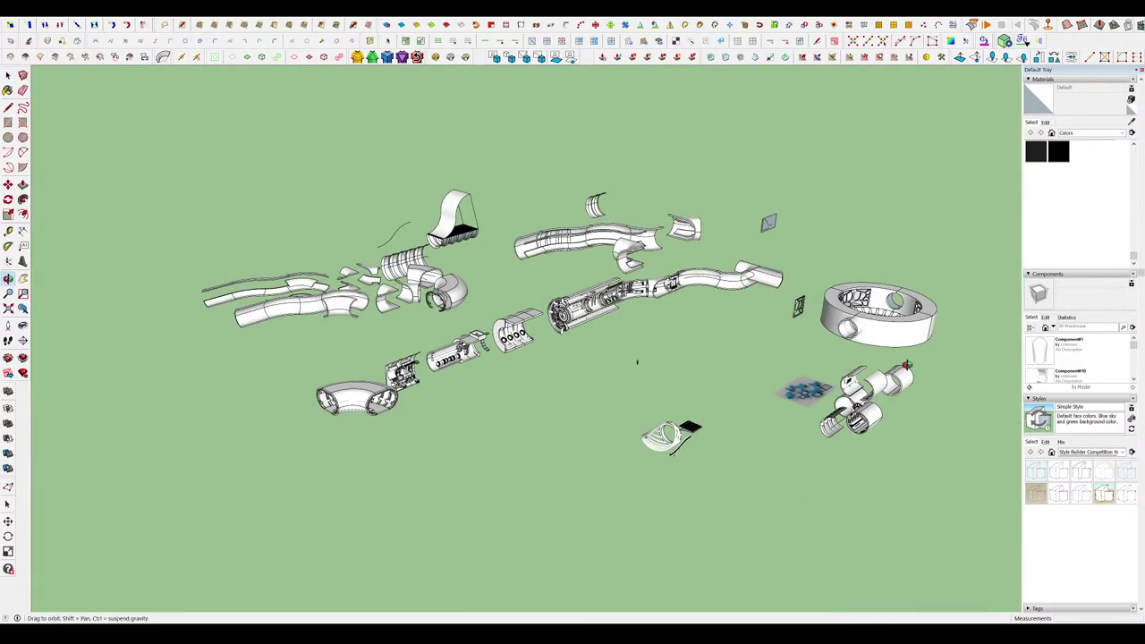
scroll(872, 401, "up", 3)
scroll(880, 403, "down", 3)
scroll(430, 326, "up", 3)
scroll(636, 388, "down", 3)
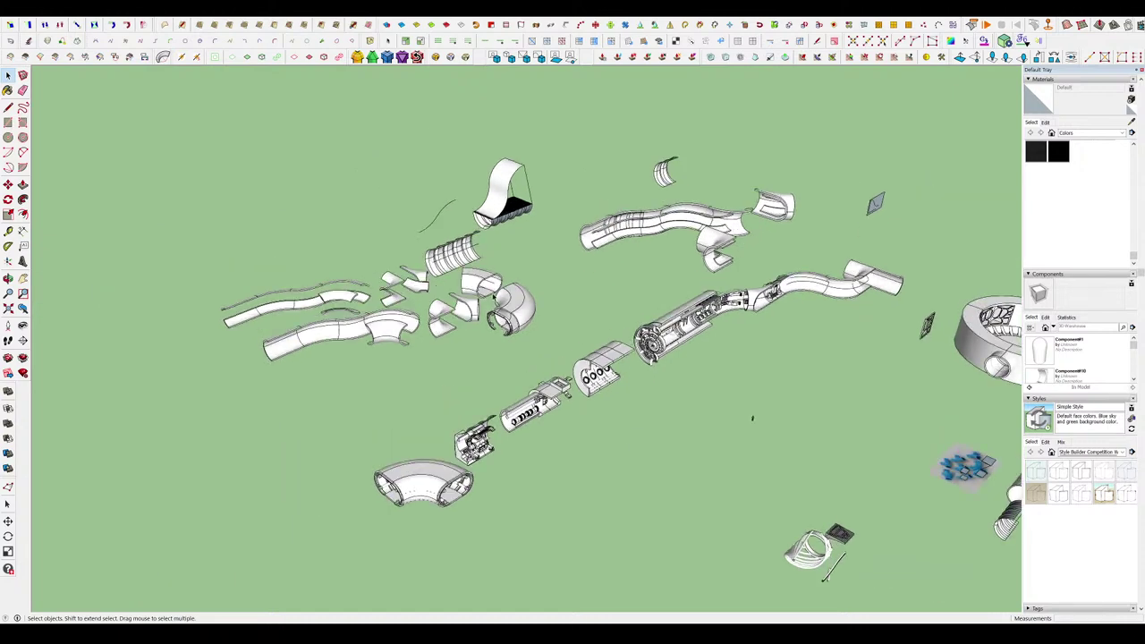
scroll(528, 258, "up", 10)
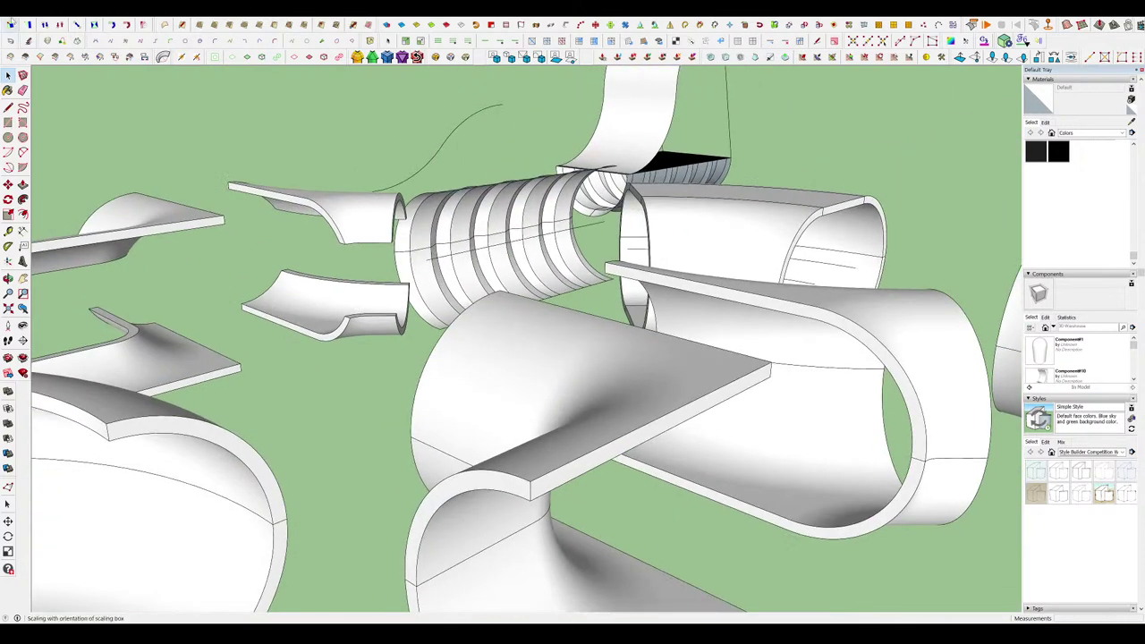
left_click(11, 23)
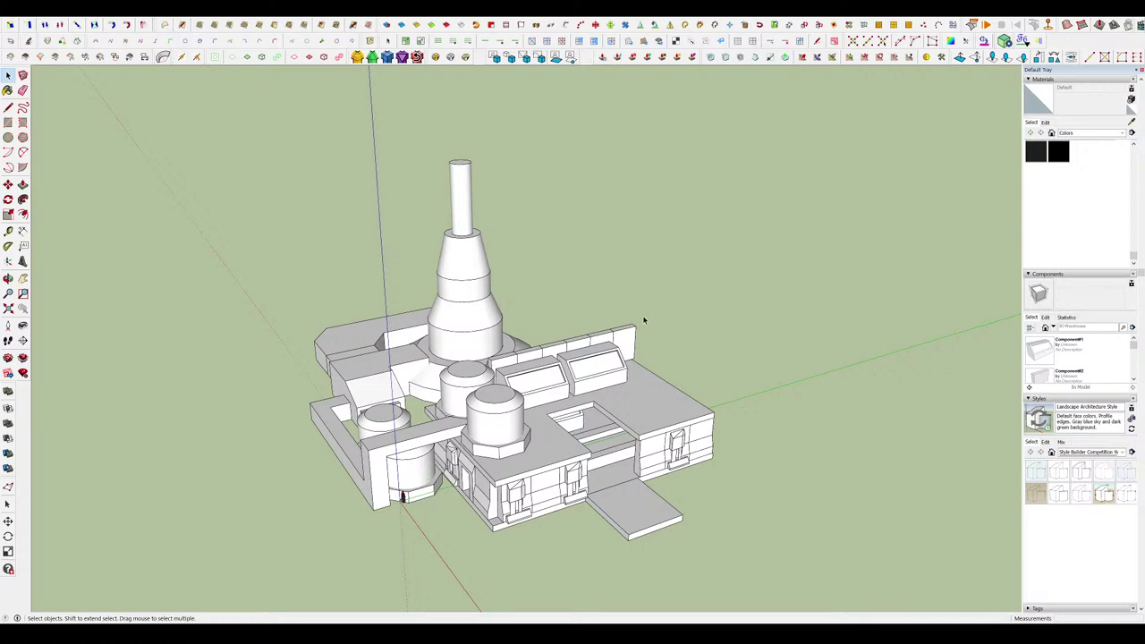
Examine the blocky industrial building with its stepped chimney tower and cylindrical tanks from several angles.
middle_click_drag(644, 320, 483, 331)
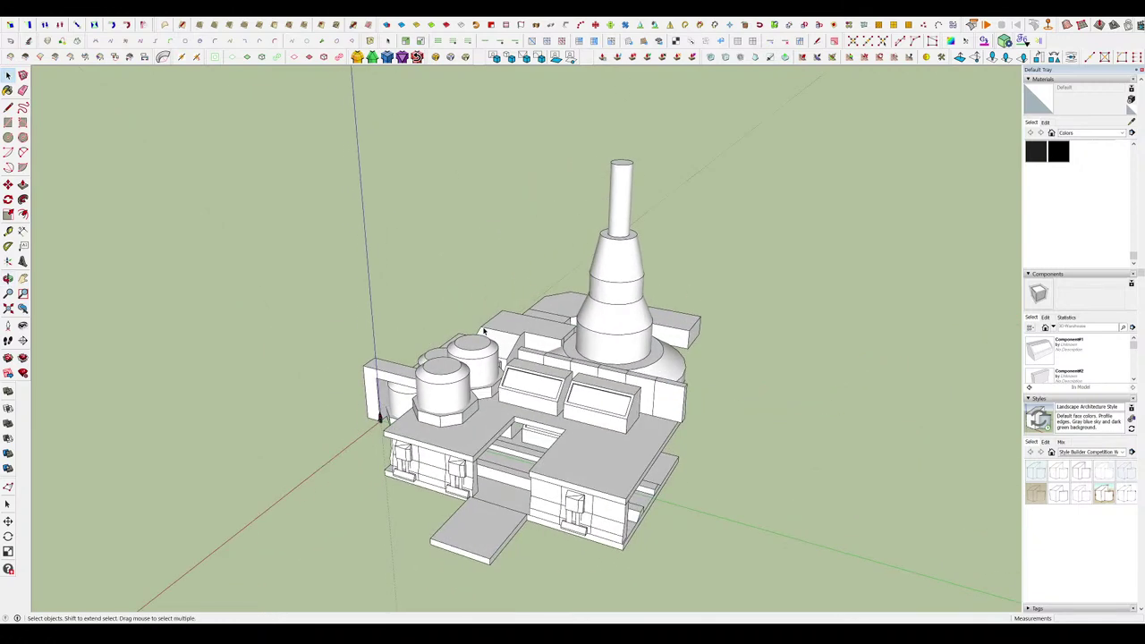
scroll(666, 371, "up", 3)
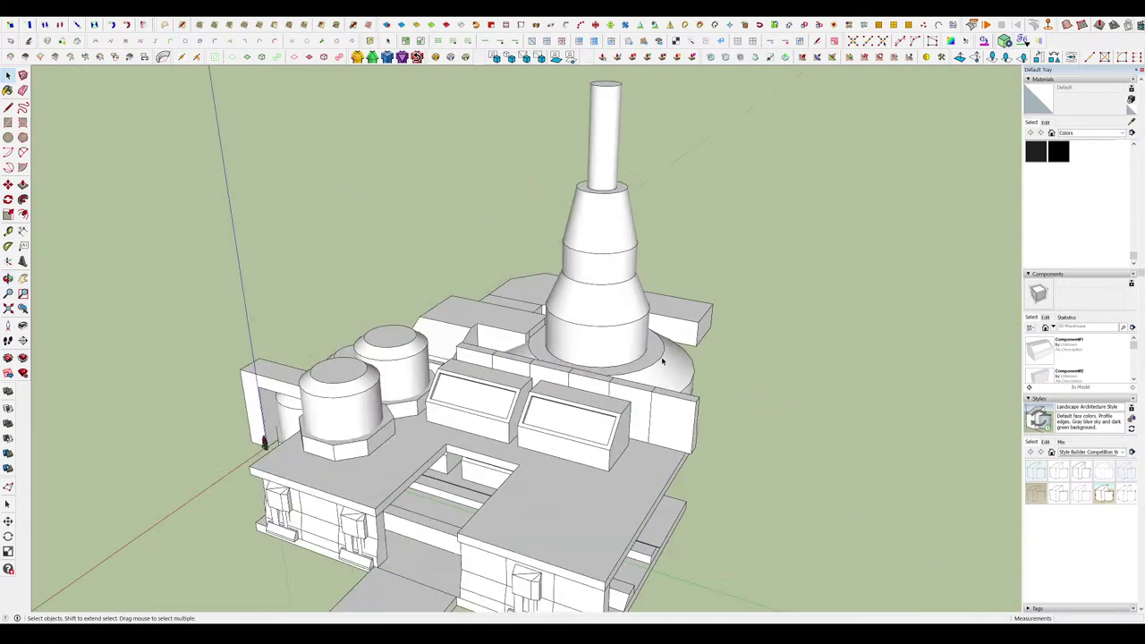
scroll(666, 367, "down", 3)
scroll(569, 463, "up", 2)
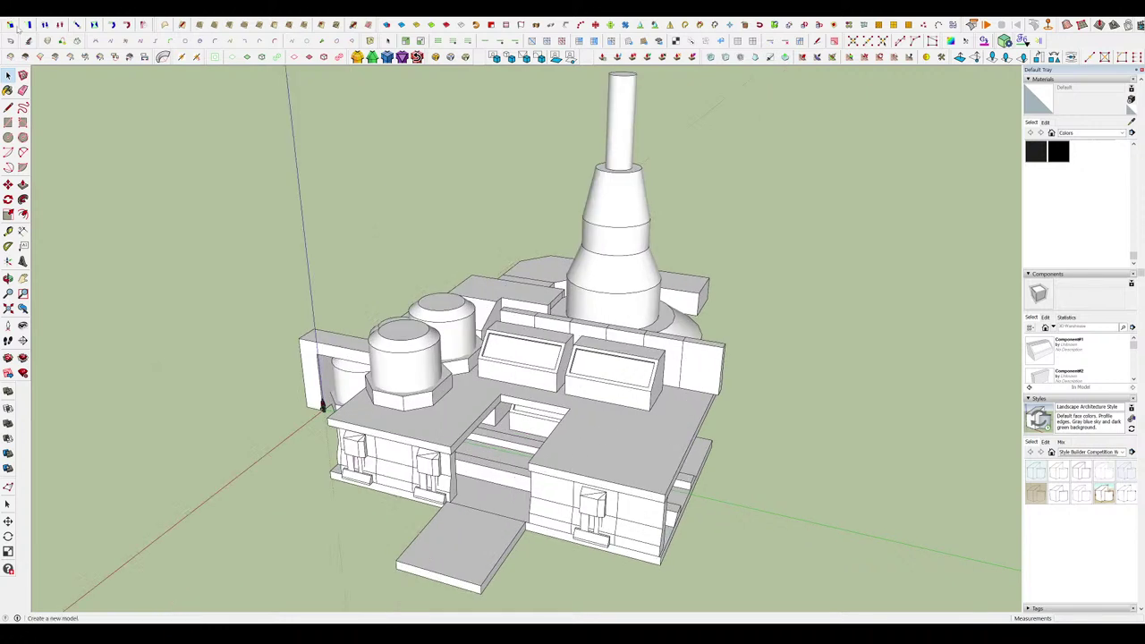
scroll(796, 251, "down", 2)
scroll(797, 291, "up", 2)
scroll(792, 307, "down", 2)
scroll(794, 318, "up", 2)
scroll(789, 340, "down", 2)
scroll(787, 349, "up", 2)
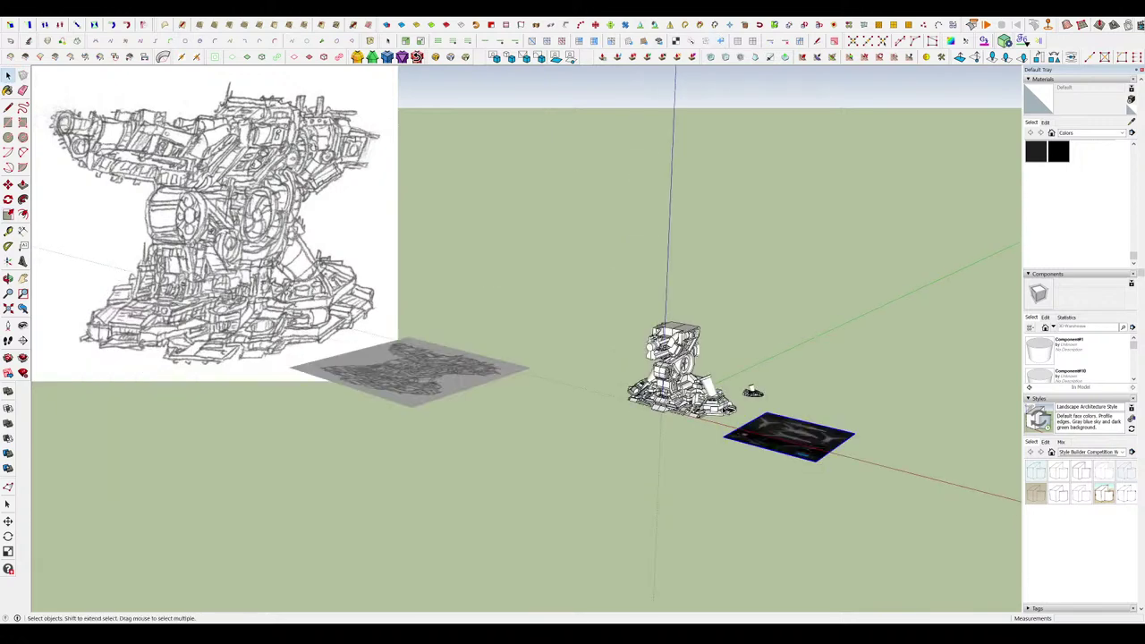
View the dark reference image lying on the ground beside the turret up close.
scroll(738, 283, "up", 8)
middle_click_drag(728, 296, 678, 434)
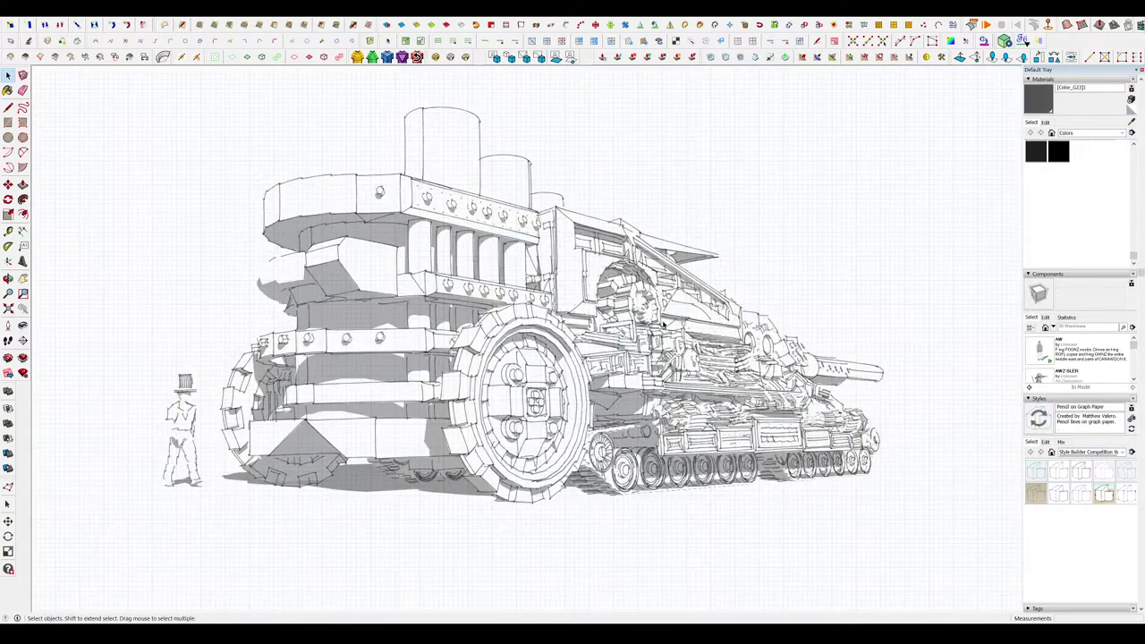
Examine the pencil-style steam war machine from its rear wheels round to its long front cannon.
middle_click_drag(664, 323, 430, 394)
scroll(457, 295, "down", 4)
middle_click_drag(706, 434, 713, 442)
scroll(521, 373, "up", 2)
middle_click_drag(520, 373, 572, 360)
scroll(610, 352, "up", 2)
scroll(591, 304, "down", 4)
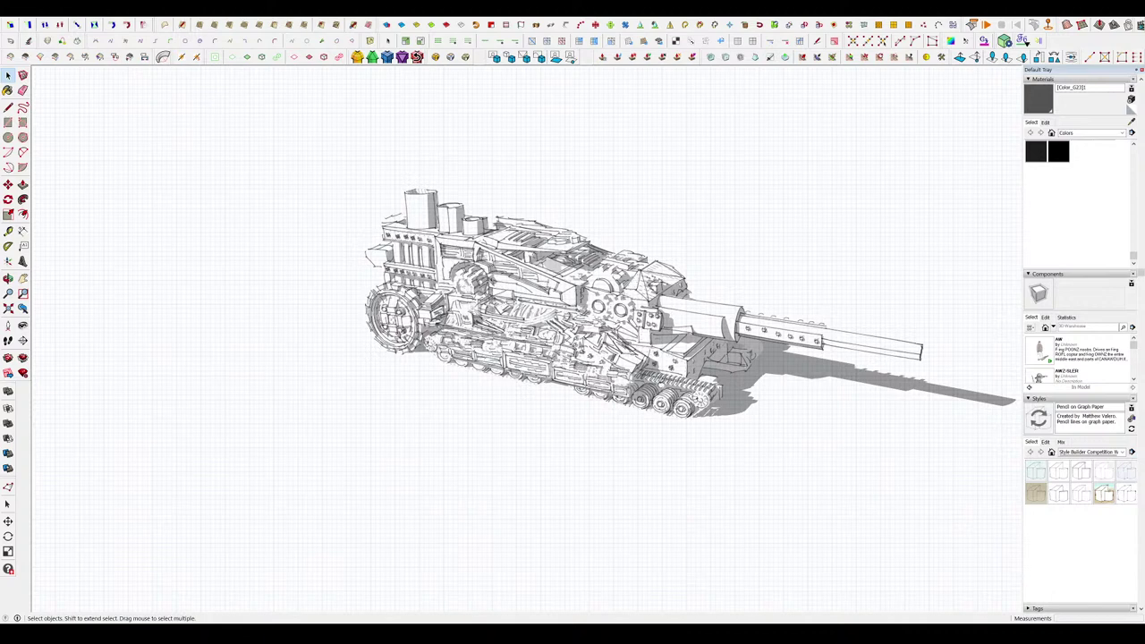
Move the imported armoured train sketch about 19.4 m so it lies alongside the war machine.
key("s")
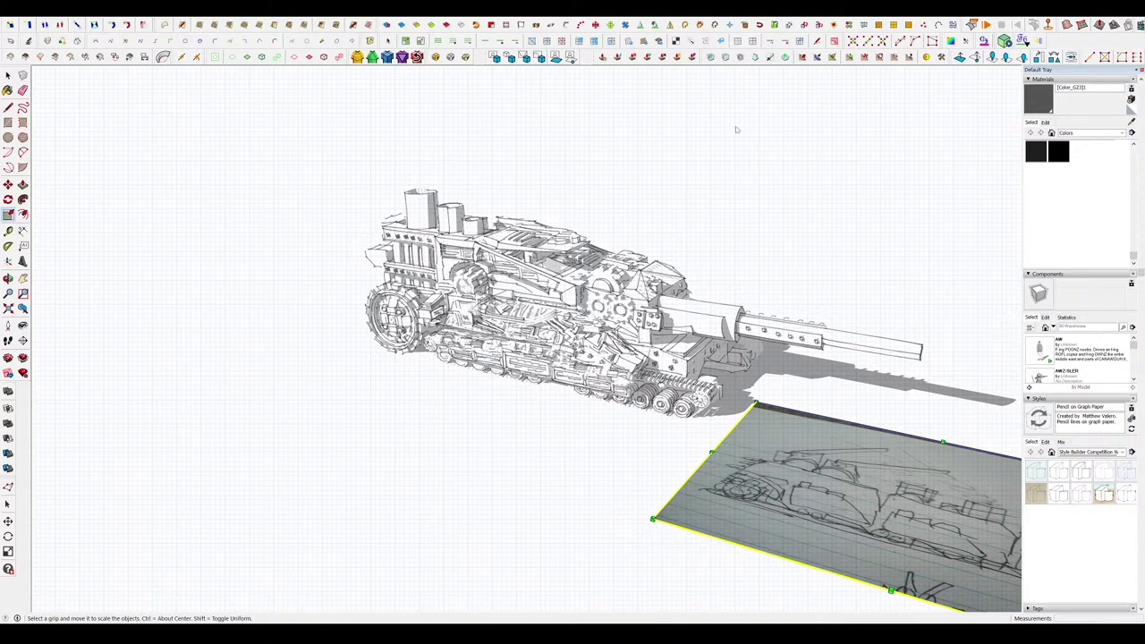
middle_click_drag(736, 278, 751, 337)
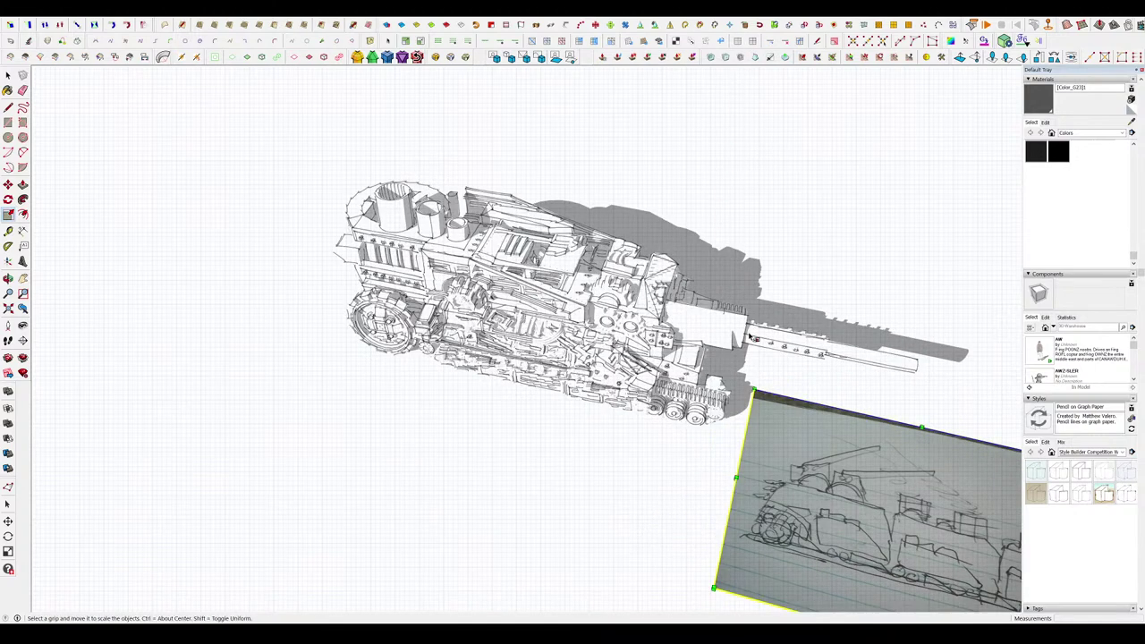
middle_click_drag(605, 245, 621, 255)
scroll(798, 439, "down", 2)
key("m")
left_click(834, 409)
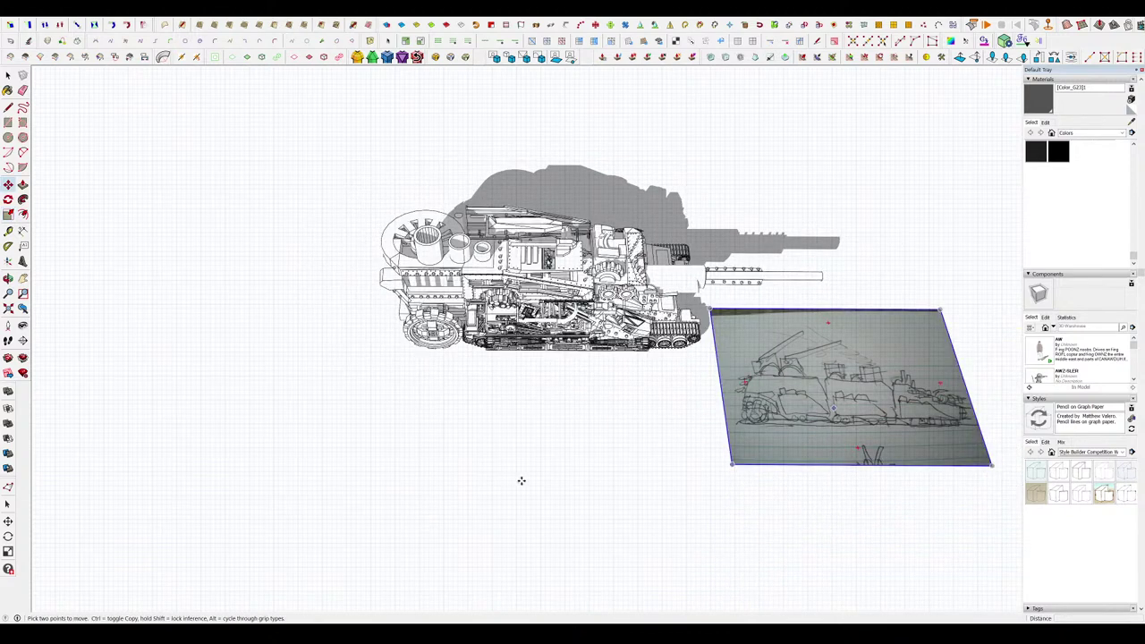
left_click(522, 481)
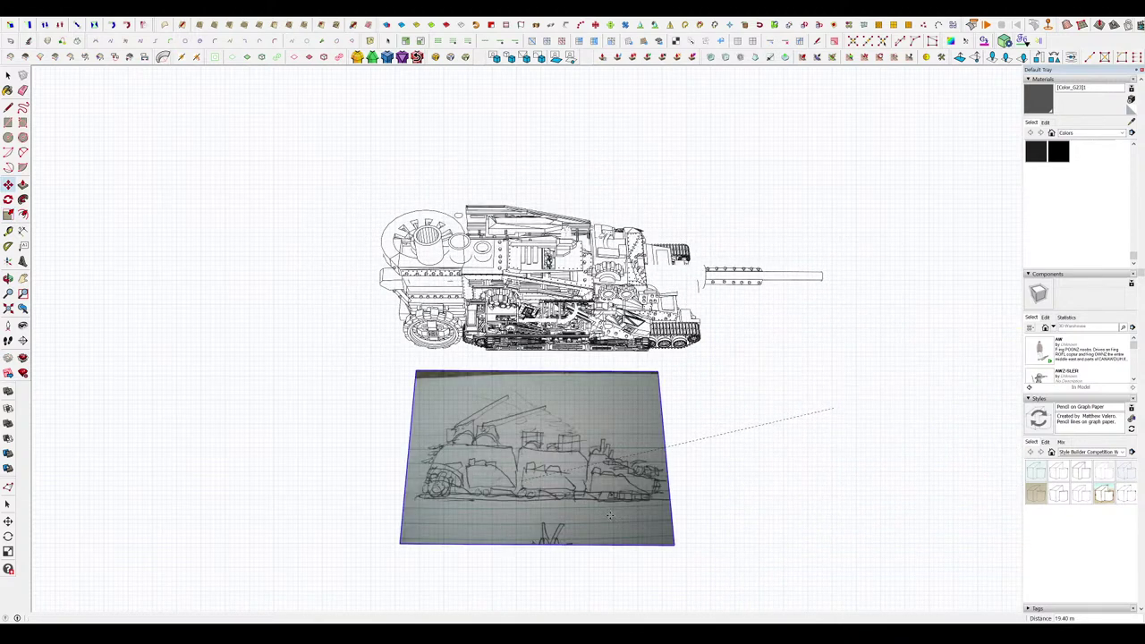
key("space")
Examine the armoured train sketch's front section and compare it with the detailed war machine.
middle_click_drag(617, 467, 600, 450)
scroll(624, 499, "up", 3)
scroll(613, 457, "down", 2)
scroll(662, 474, "up", 5)
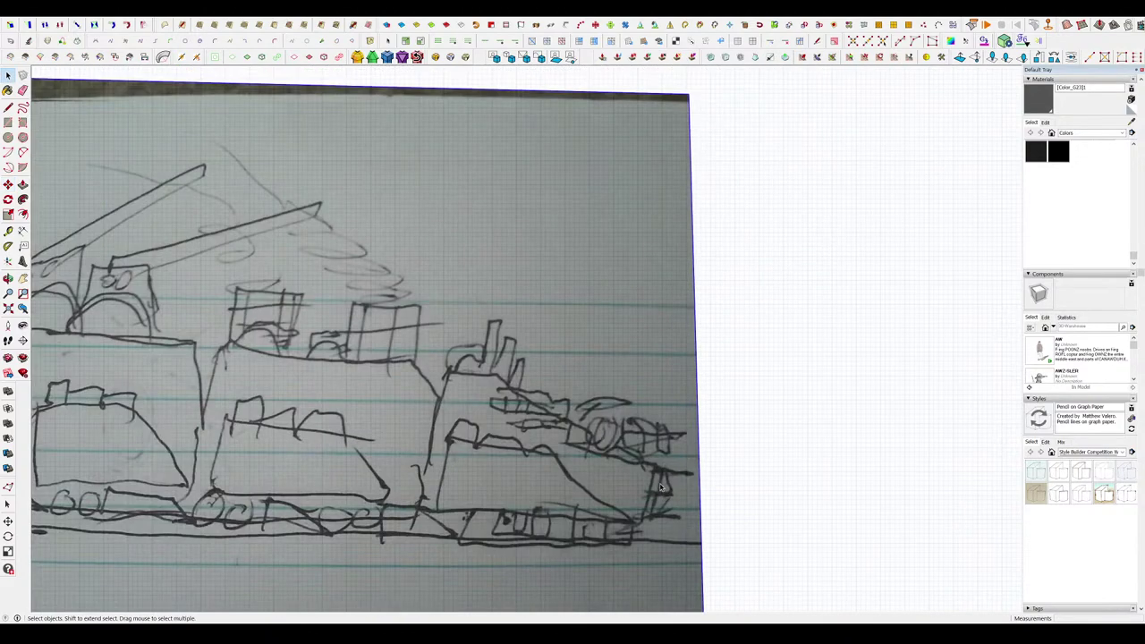
scroll(648, 540, "up", 2)
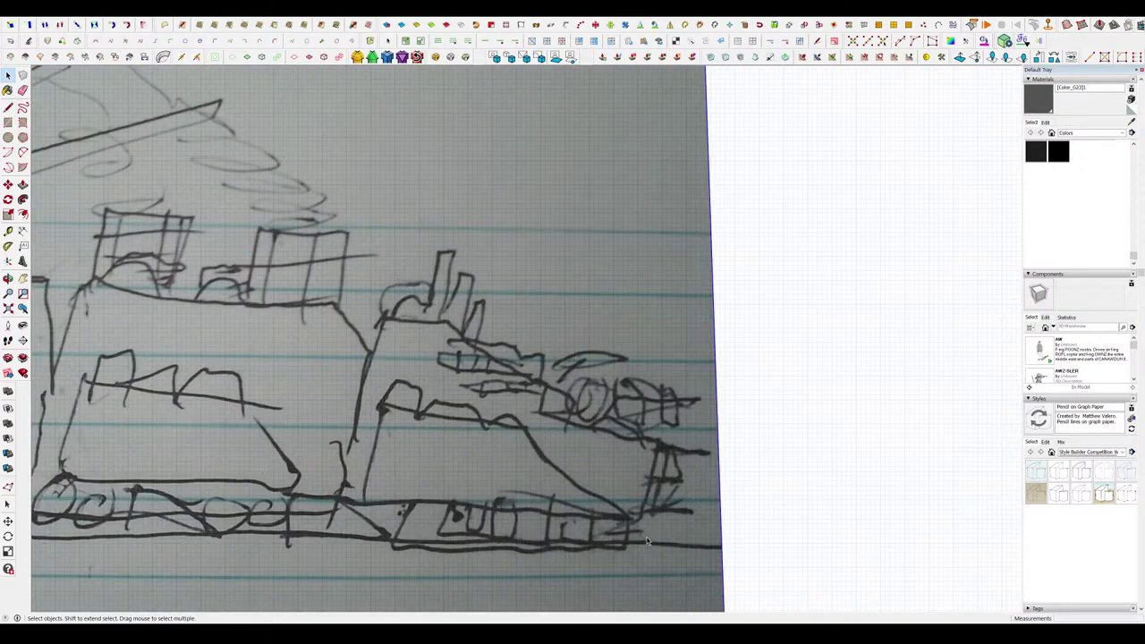
scroll(660, 527, "down", 5)
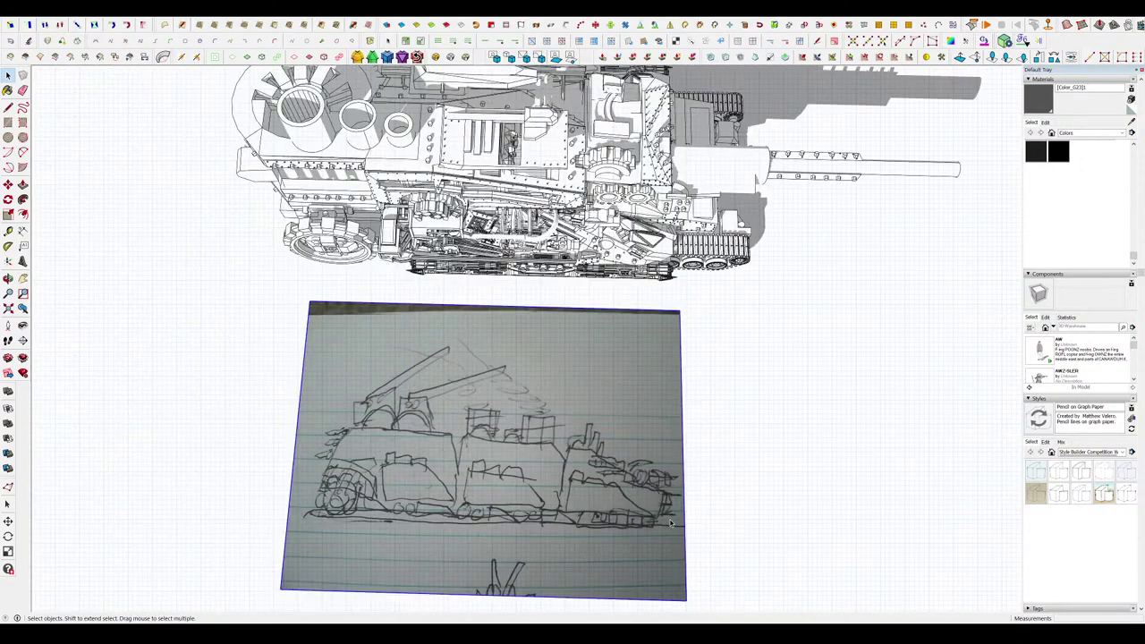
middle_click_drag(660, 523, 582, 403)
scroll(680, 242, "up", 3)
mouse_move(715, 268)
middle_mouse_down()
mouse_move(744, 248)
mouse_move(743, 205)
mouse_move(800, 181)
mouse_move(747, 243)
mouse_move(572, 234)
mouse_move(515, 177)
middle_mouse_up()
scroll(748, 243, "down", 3)
scroll(572, 224, "up", 4)
scroll(468, 252, "up", 2)
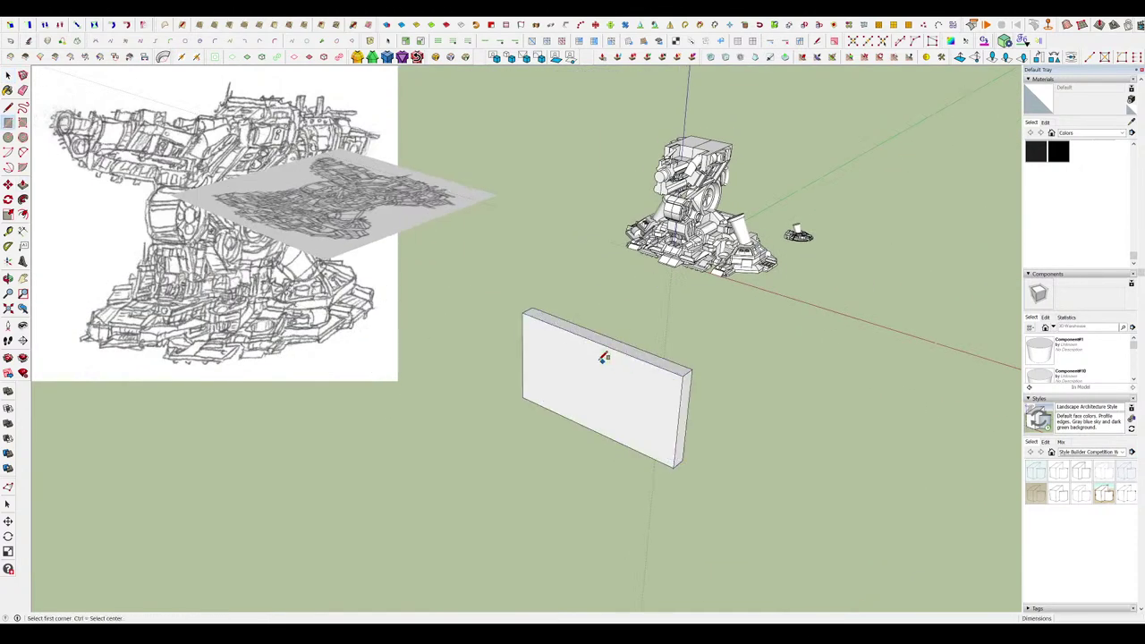
Draw a rectangle on the large face of the thin upright box and Push/Pull it.
left_click(604, 358)
left_click(637, 413)
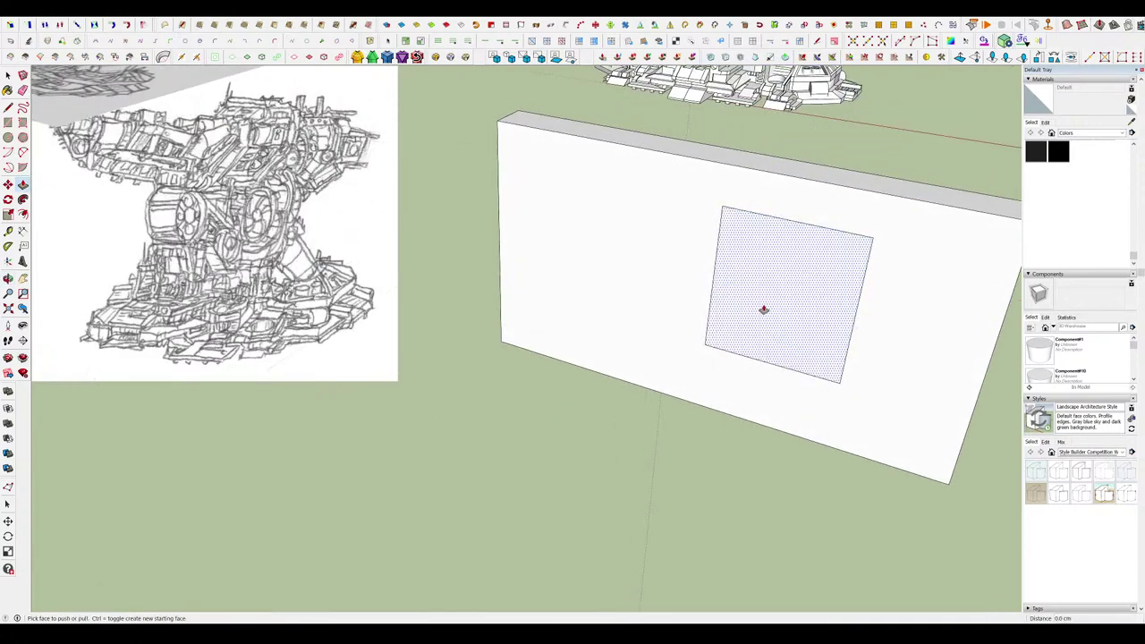
left_click_drag(763, 309, 606, 302)
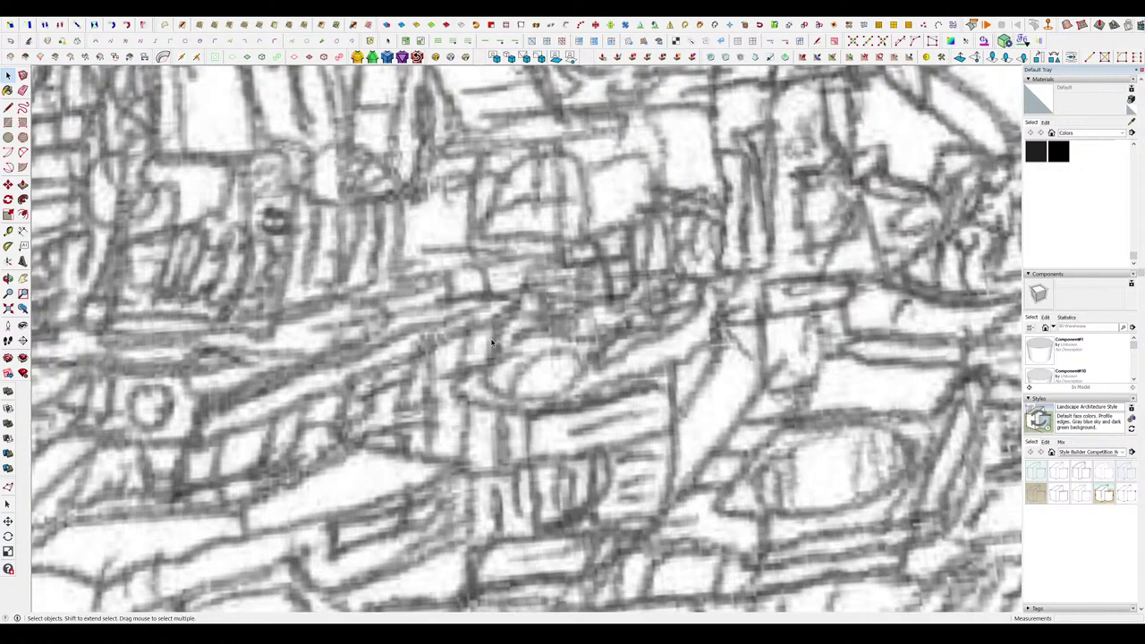
Study the base section of the turret reference sketch and compare it with the modelled turret.
scroll(543, 317, "down", 5)
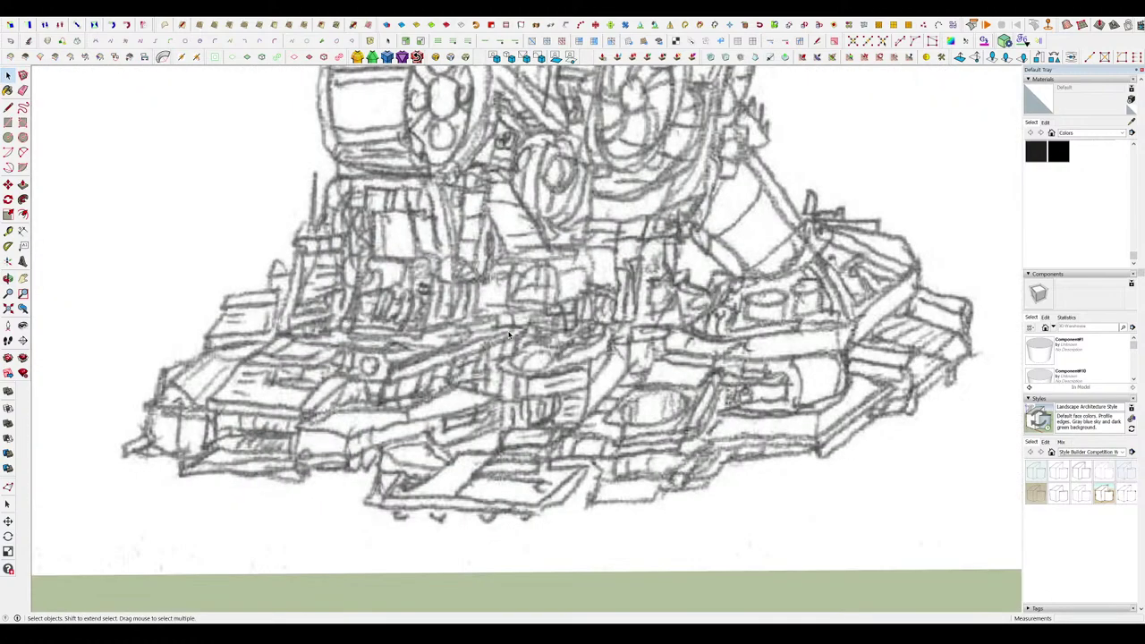
scroll(509, 335, "down", 10)
mouse_move(554, 344)
middle_mouse_down()
mouse_move(519, 319)
mouse_move(487, 268)
middle_mouse_up()
scroll(759, 378, "up", 5)
scroll(868, 403, "up", 4)
mouse_move(877, 448)
middle_mouse_down()
mouse_move(915, 474)
mouse_move(820, 517)
middle_mouse_up()
scroll(820, 517, "up", 3)
scroll(810, 421, "down", 8)
middle_click_drag(904, 358, 952, 331)
scroll(963, 297, "up", 2)
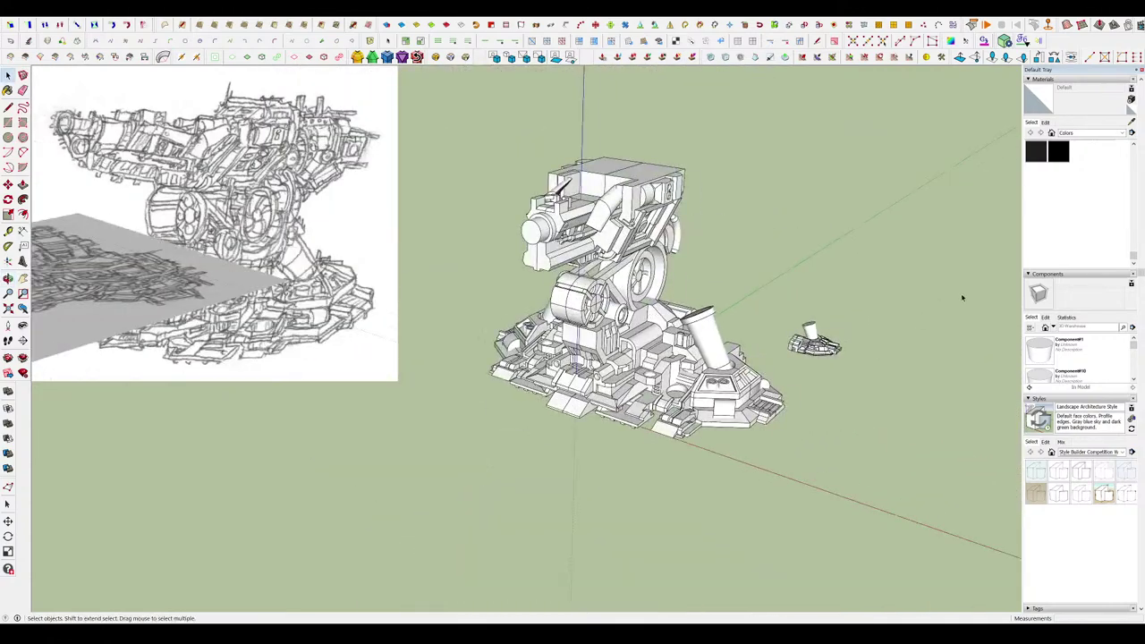
Examine the turret's layered base and the small separate base component from low and high angles.
scroll(962, 298, "up", 5)
middle_click_drag(889, 358, 895, 217)
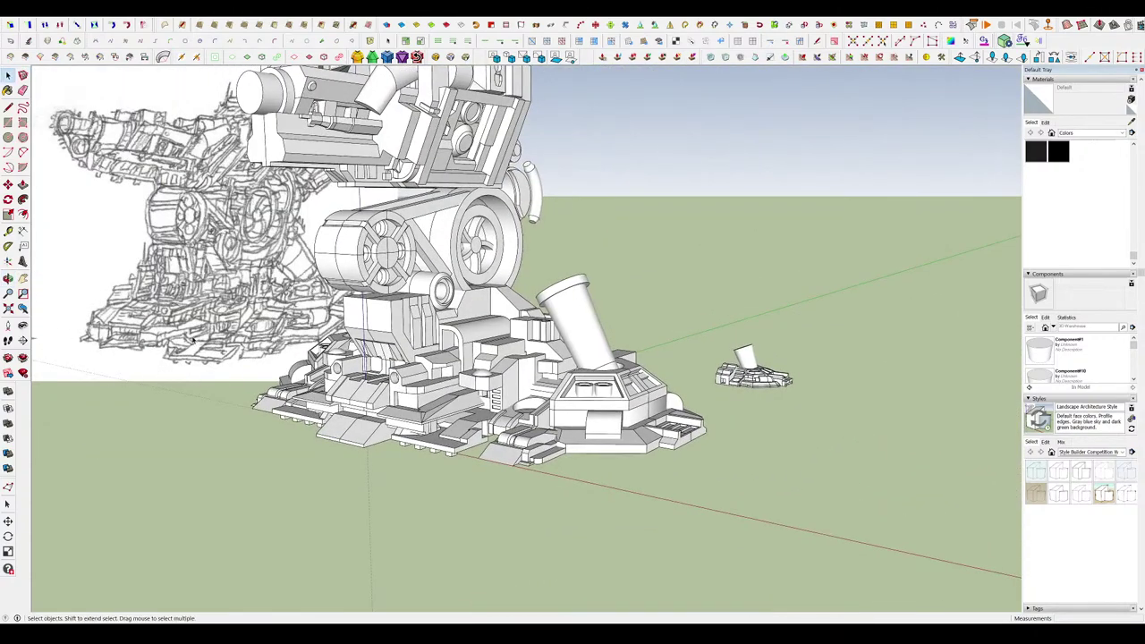
middle_click_drag(479, 383, 490, 436)
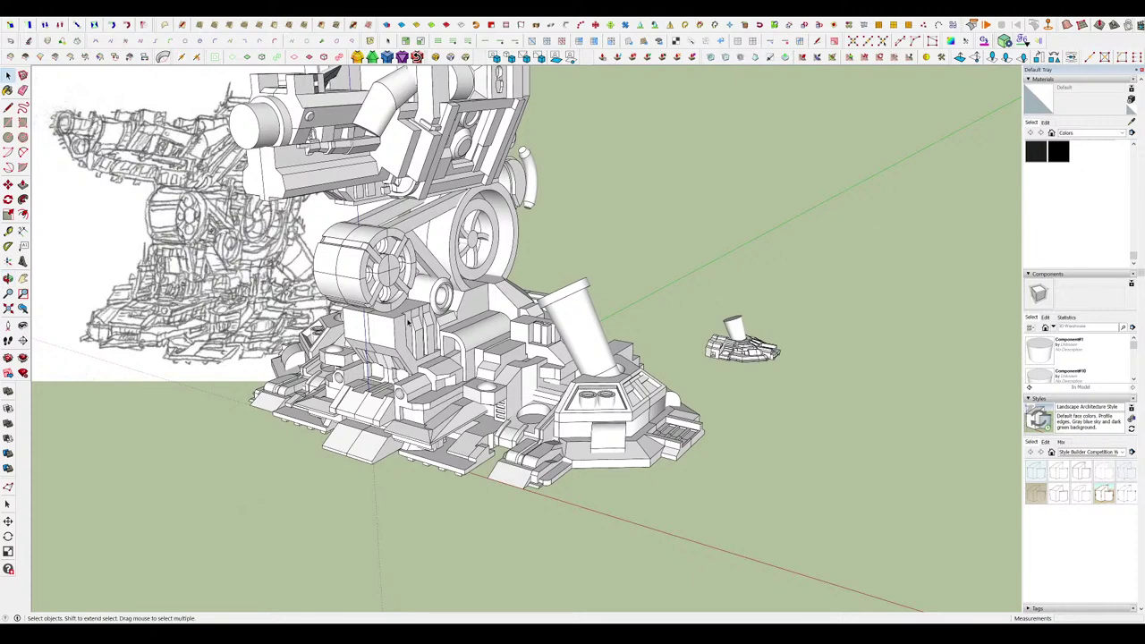
middle_click_drag(657, 378, 640, 351)
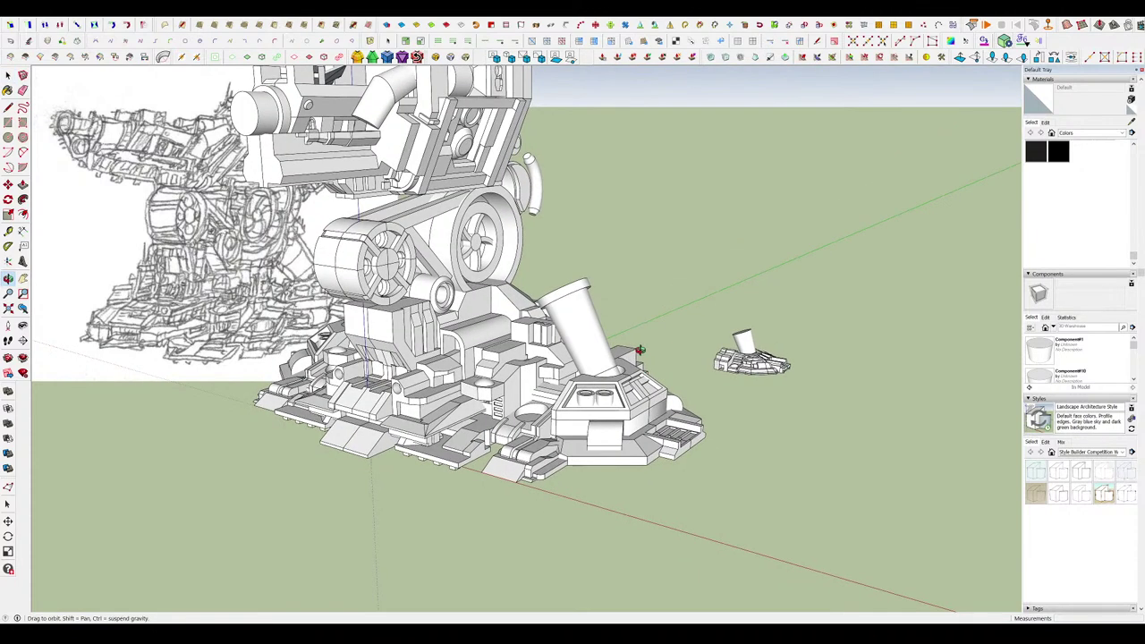
scroll(689, 362, "down", 6)
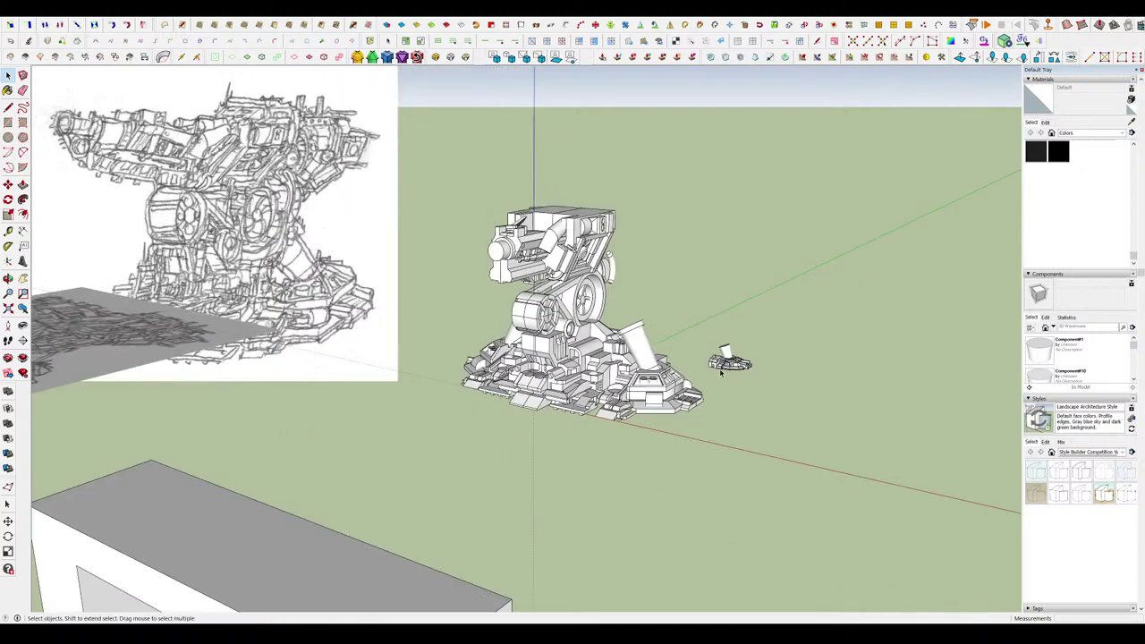
middle_click_drag(693, 375, 788, 407)
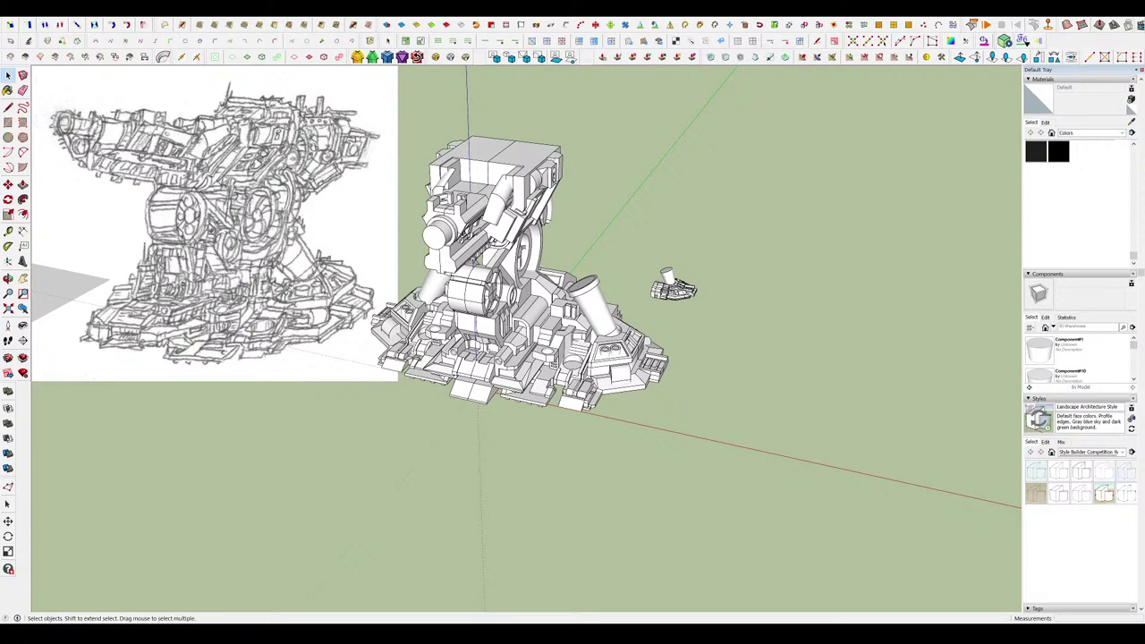
Place the imported pencil sketch of the layered tower city on the ground and move it near the turret.
left_click(716, 551)
key("s")
scroll(501, 239, "down", 5)
middle_click_drag(512, 234, 675, 478)
scroll(661, 420, "up", 5)
key("space")
key("m")
left_click_drag(586, 483, 582, 279)
key("space")
Examine the tower city sketch's spires, domes, terraces and lower facade details at close range.
scroll(557, 411, "down", 4)
middle_click_drag(433, 197, 546, 384)
scroll(588, 447, "up", 5)
scroll(592, 465, "up", 6)
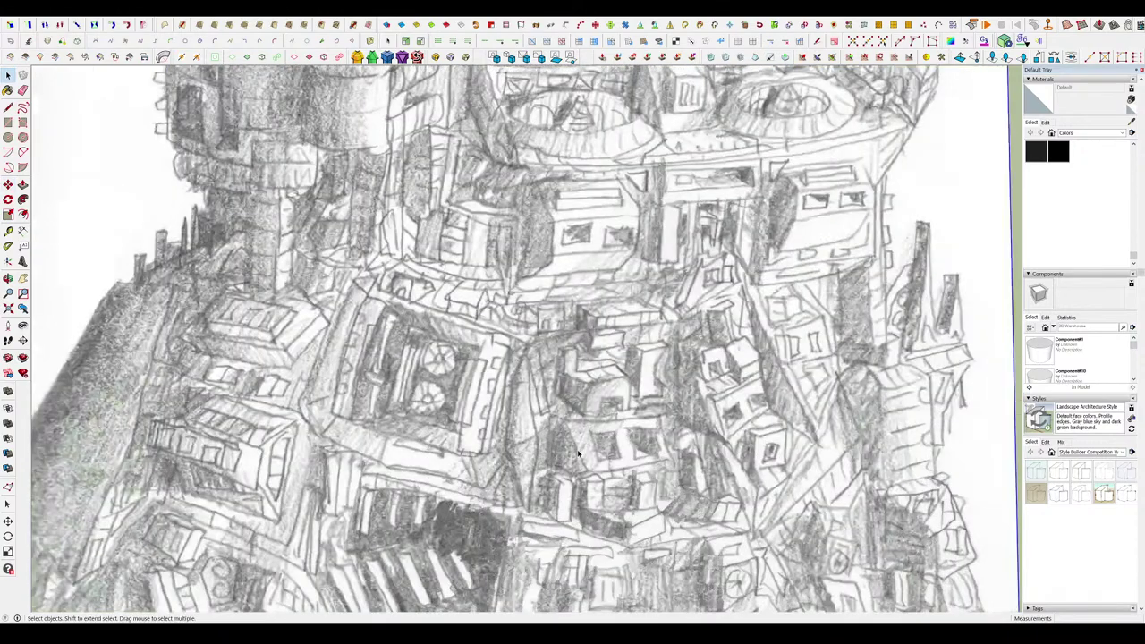
scroll(577, 457, "down", 3)
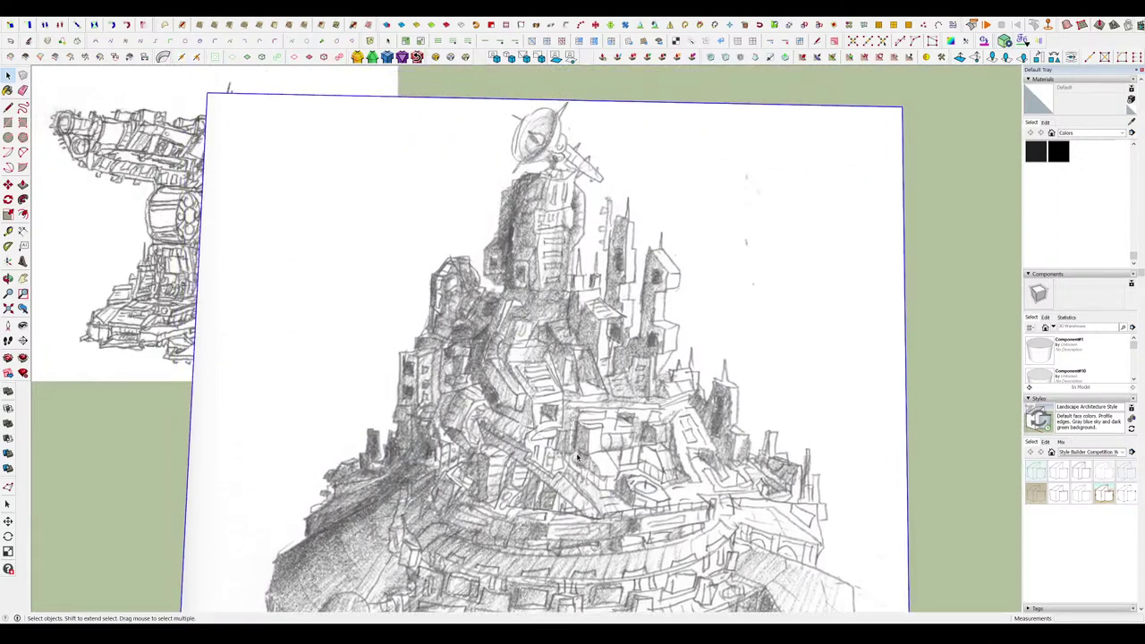
scroll(632, 150, "down", 5)
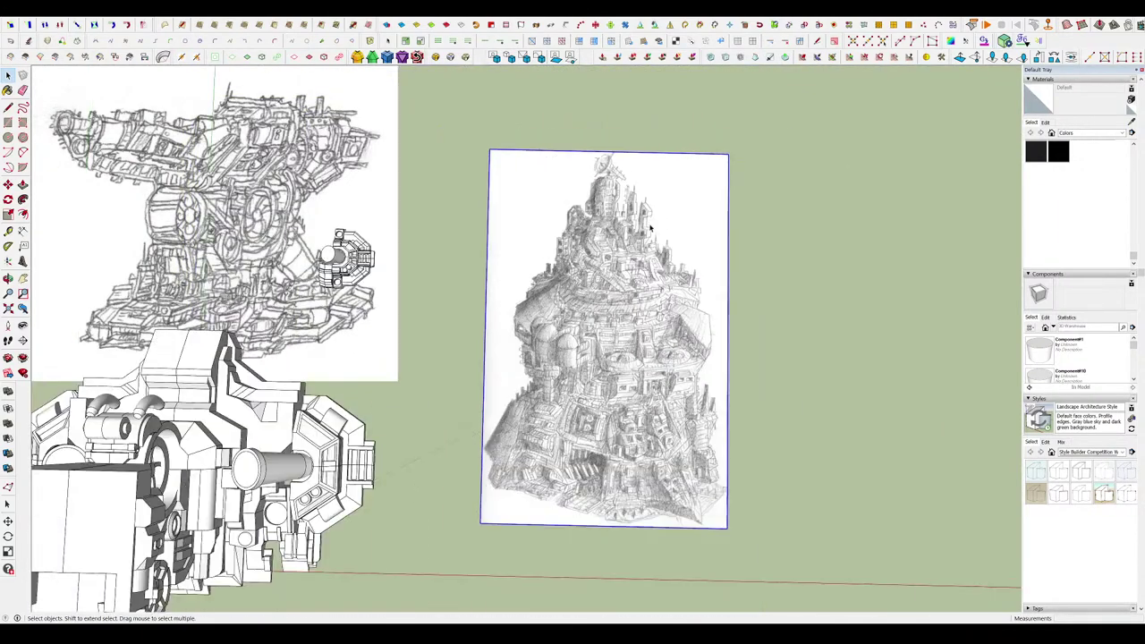
scroll(660, 502, "up", 6)
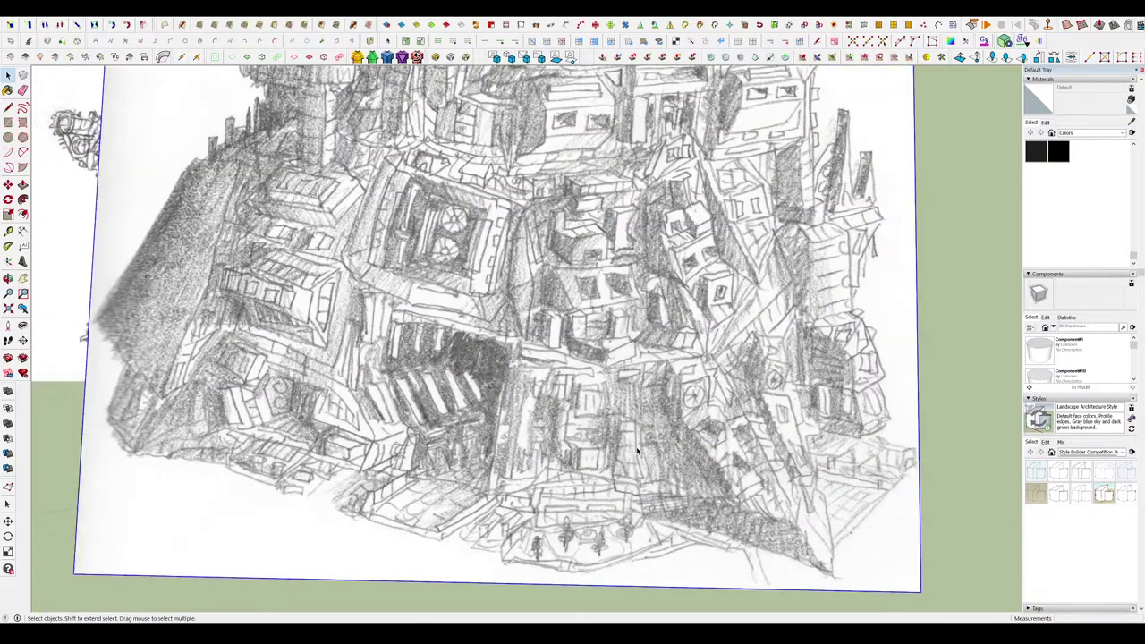
scroll(637, 450, "down", 3)
mouse_move(637, 450)
middle_mouse_down()
mouse_move(506, 347)
mouse_move(540, 274)
mouse_move(635, 399)
middle_mouse_up()
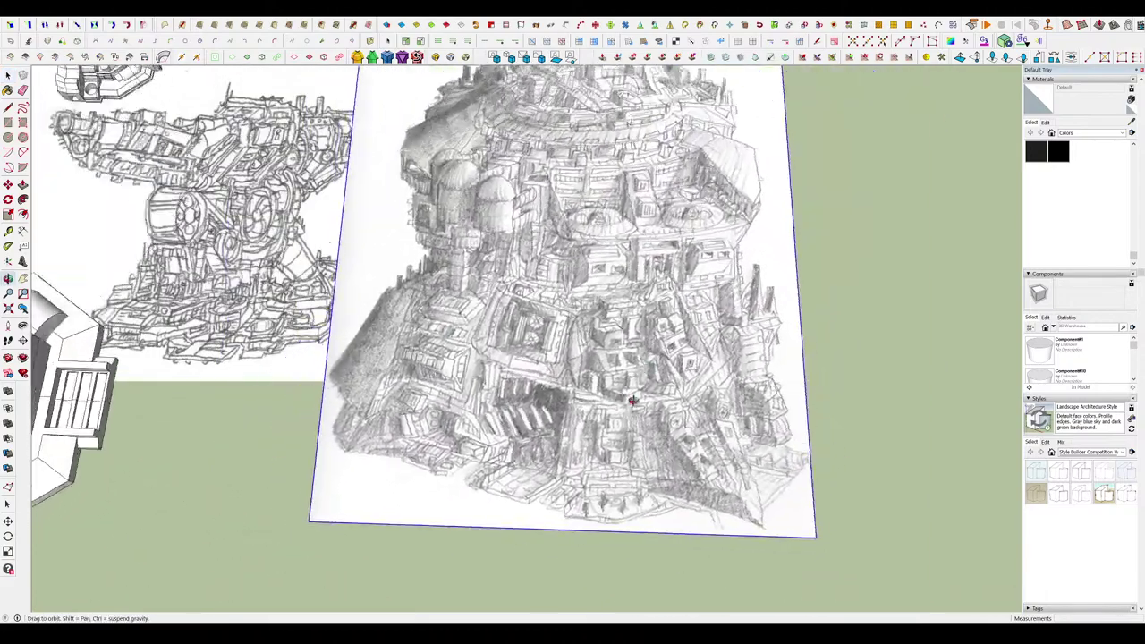
scroll(622, 434, "down", 5)
scroll(659, 389, "up", 4)
scroll(572, 355, "up", 5)
scroll(548, 356, "down", 3)
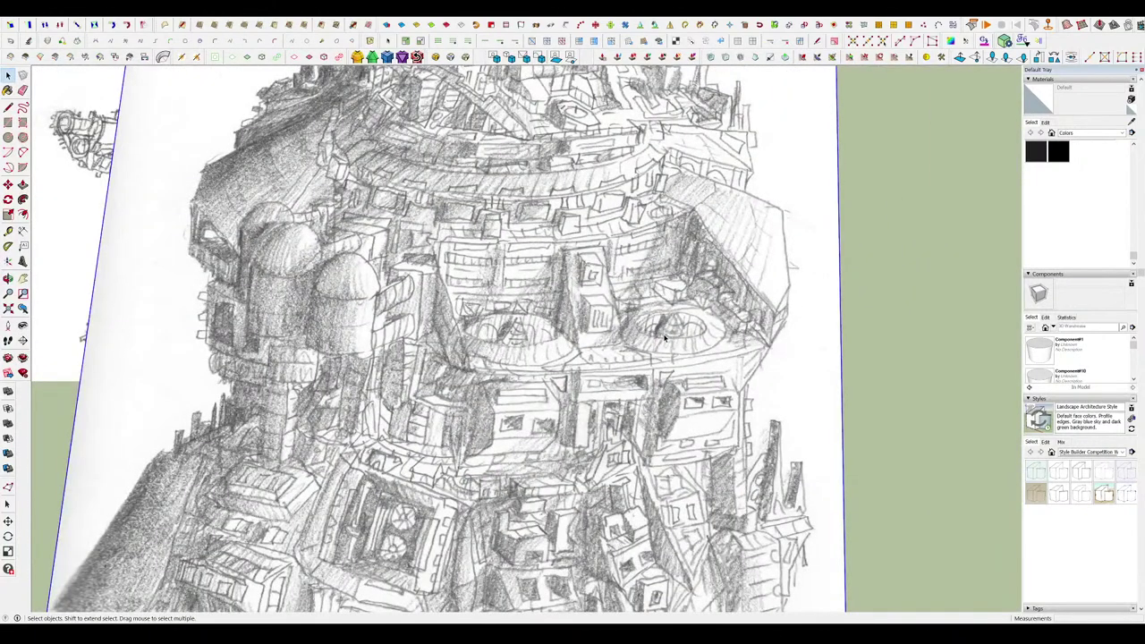
Delete the tower city sketch from the turret model.
scroll(664, 338, "down", 6)
key("Delete")
Open the turret head's side component for editing, with its frame and bent pipe in view.
mouse_move(720, 394)
middle_mouse_down()
mouse_move(674, 332)
mouse_move(439, 224)
middle_mouse_up()
scroll(439, 224, "up", 3)
mouse_move(661, 407)
middle_mouse_down()
mouse_move(649, 331)
mouse_move(742, 411)
mouse_move(705, 325)
mouse_move(803, 339)
mouse_move(823, 314)
mouse_move(791, 323)
mouse_move(685, 295)
mouse_move(694, 252)
mouse_move(693, 276)
middle_mouse_up()
scroll(742, 403, "up", 2)
double_click(706, 358)
scroll(917, 388, "up", 3)
key("i")
scroll(694, 276, "down", 2)
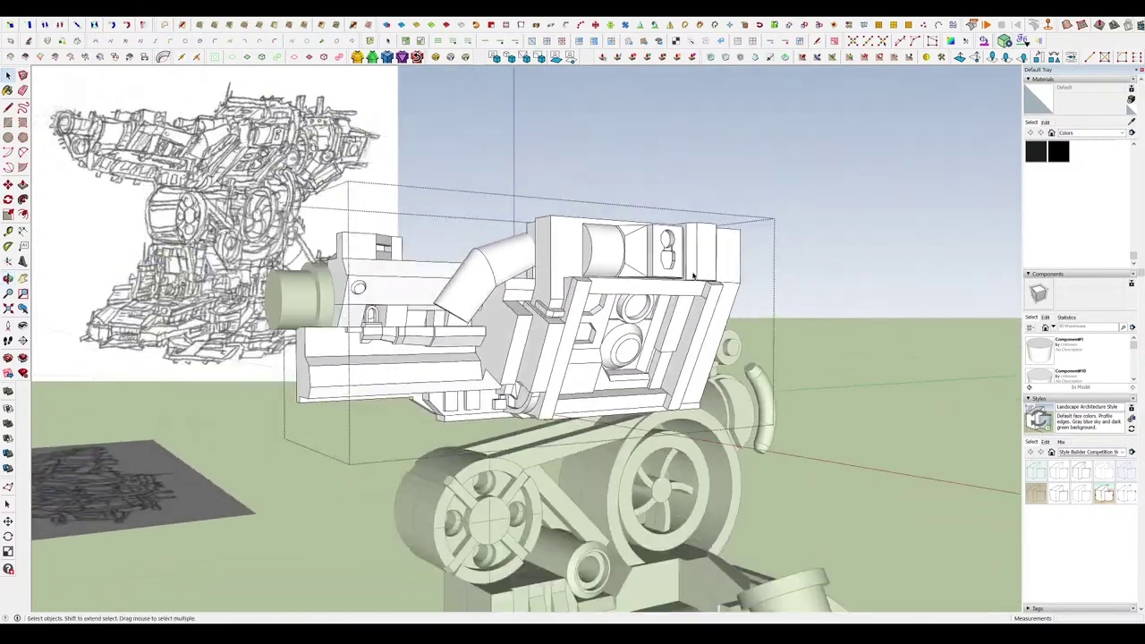
Close the head's side component and examine the disc, cylinder and curved pipe at the back of the turret.
left_click(846, 356)
middle_click_drag(796, 336, 843, 330)
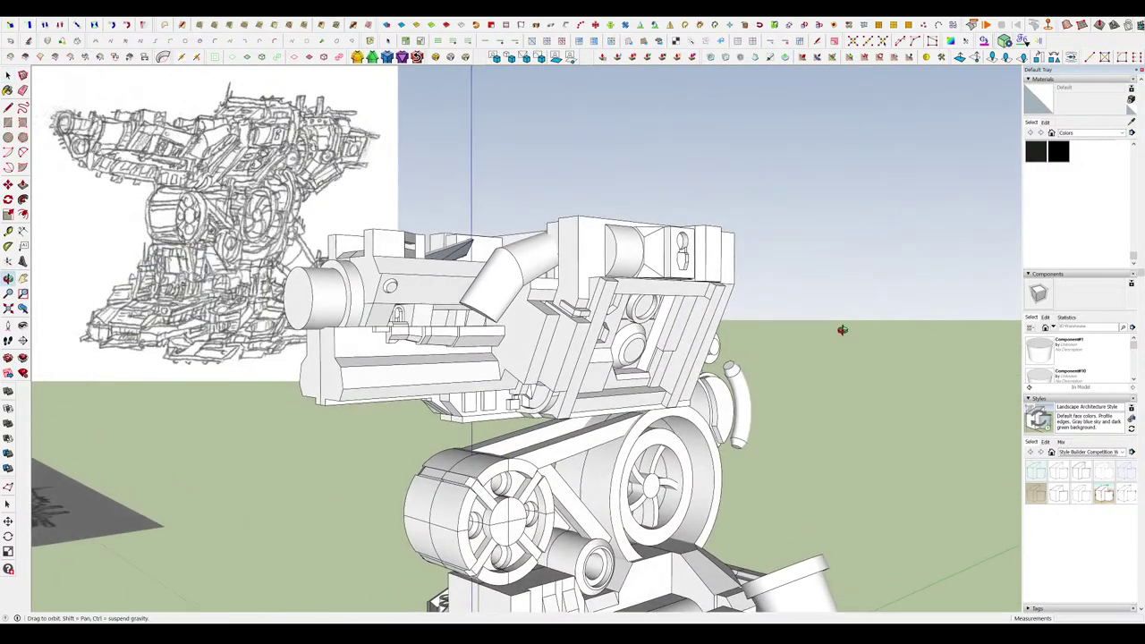
mouse_move(842, 330)
left_mouse_down()
mouse_move(831, 328)
mouse_move(843, 326)
left_mouse_up()
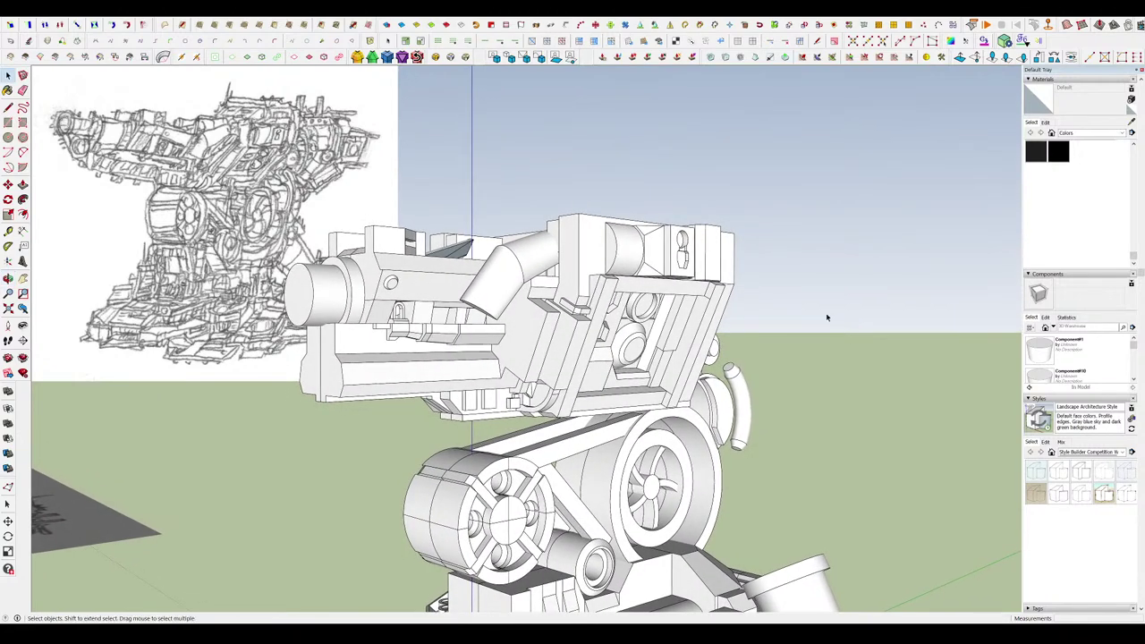
scroll(654, 276, "down", 2)
middle_click_drag(655, 276, 626, 273)
scroll(793, 431, "up", 3)
middle_click_drag(798, 428, 545, 448)
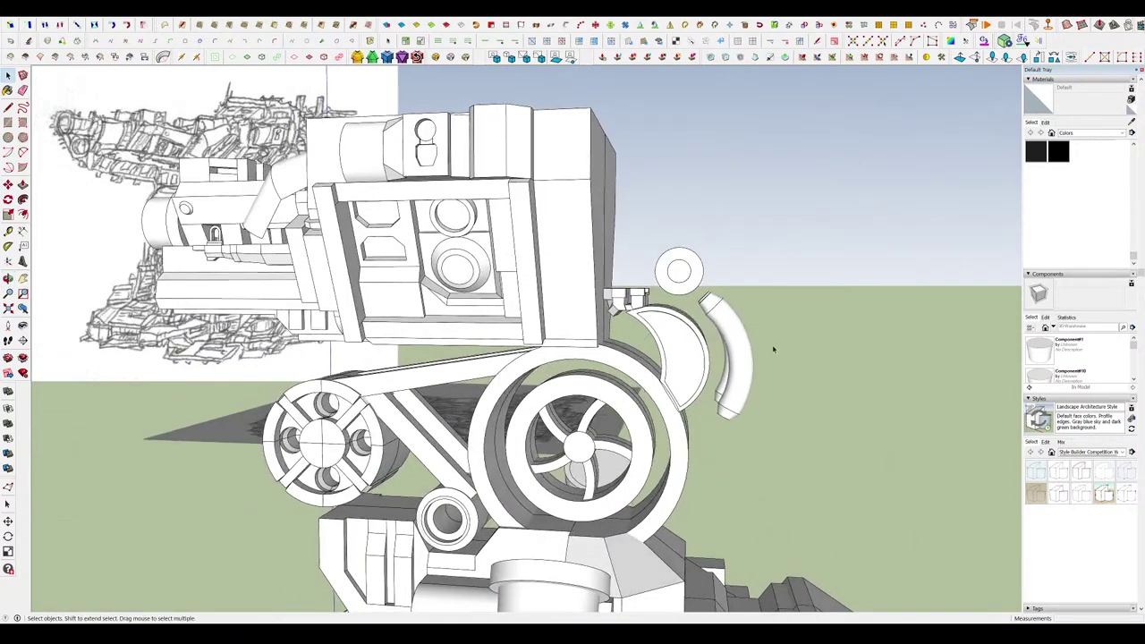
scroll(650, 278, "up", 3)
scroll(651, 278, "down", 4)
middle_click_drag(654, 283, 584, 301)
scroll(580, 297, "up", 4)
scroll(496, 305, "down", 2)
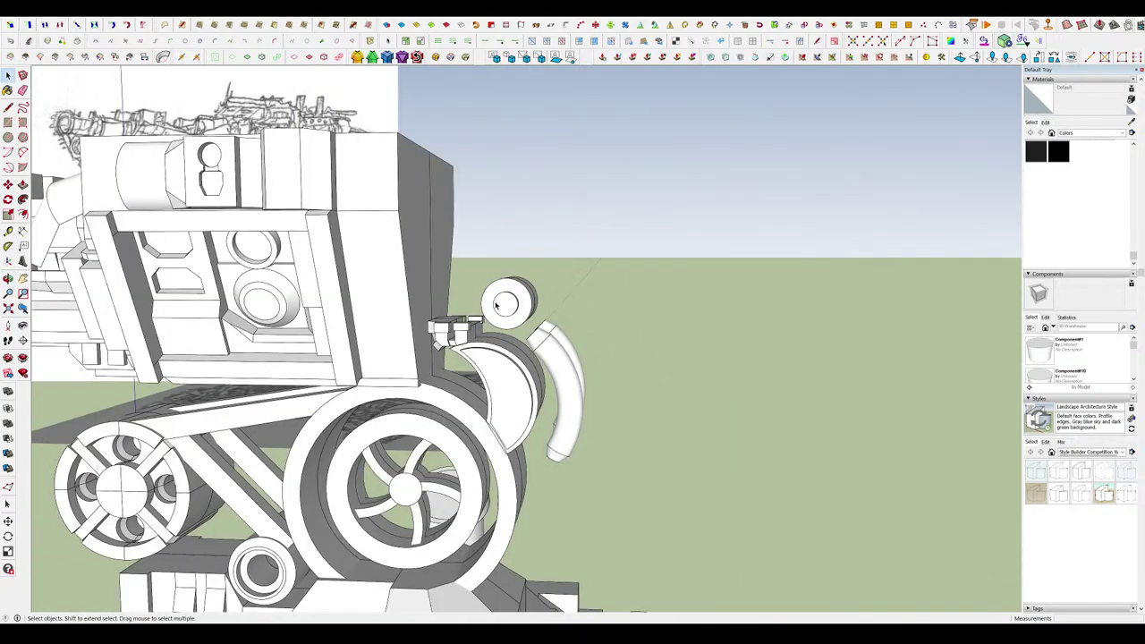
Draw a vertical line about 484 cm long across the inner circle on the end of the cylinder behind the head.
scroll(586, 303, "down", 3)
key("c")
scroll(595, 299, "up", 4)
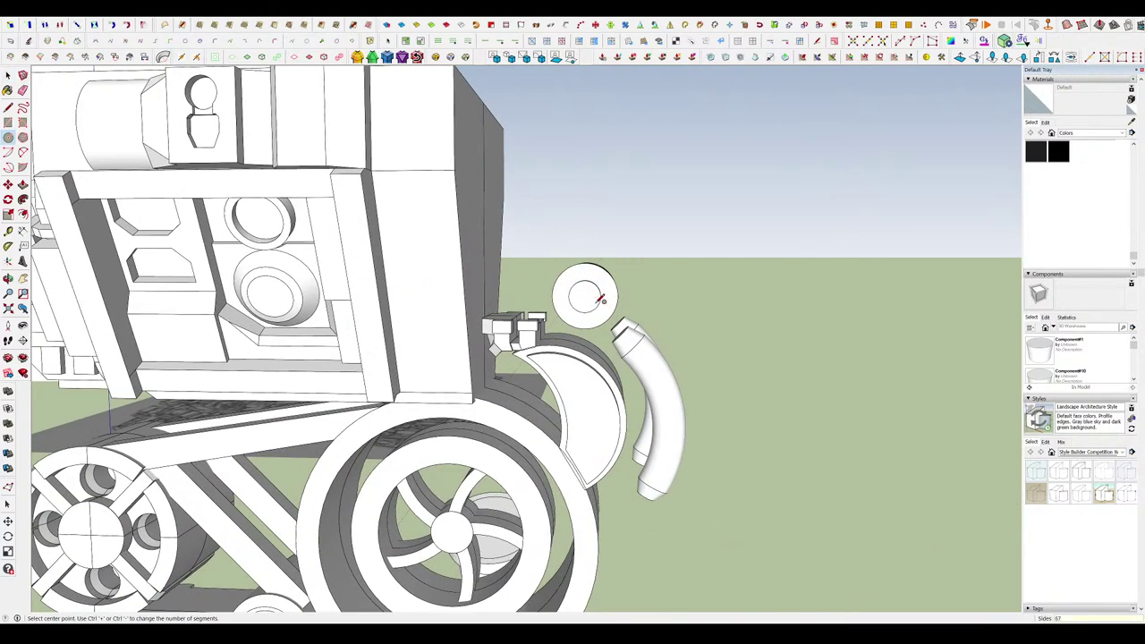
scroll(590, 291, "up", 5)
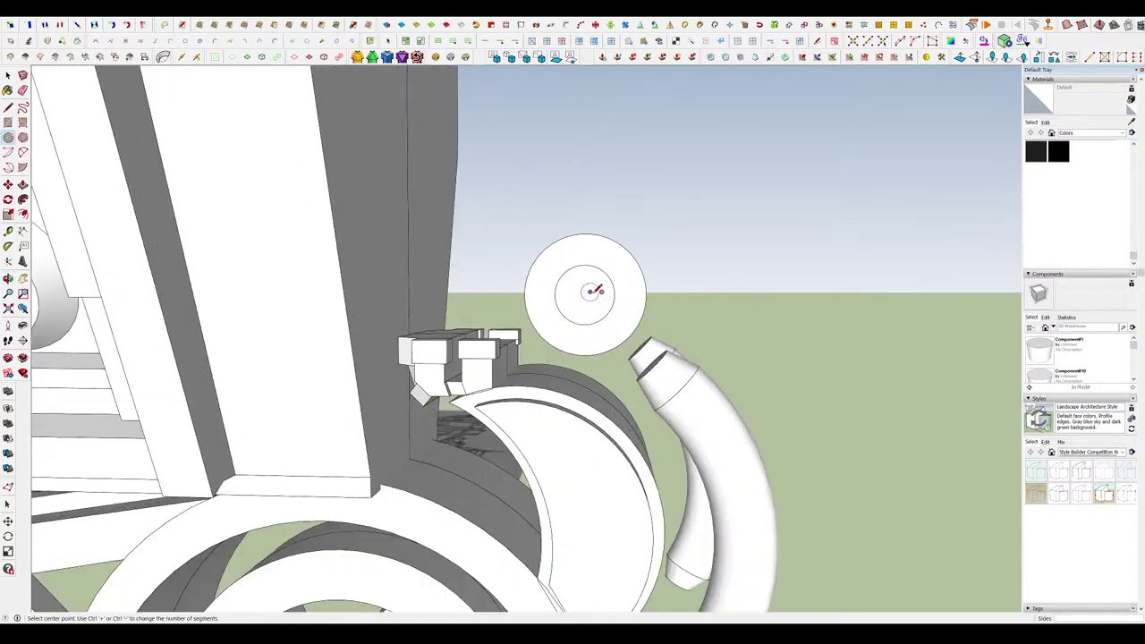
key("space")
left_click(591, 284)
double_click(590, 284)
key("l")
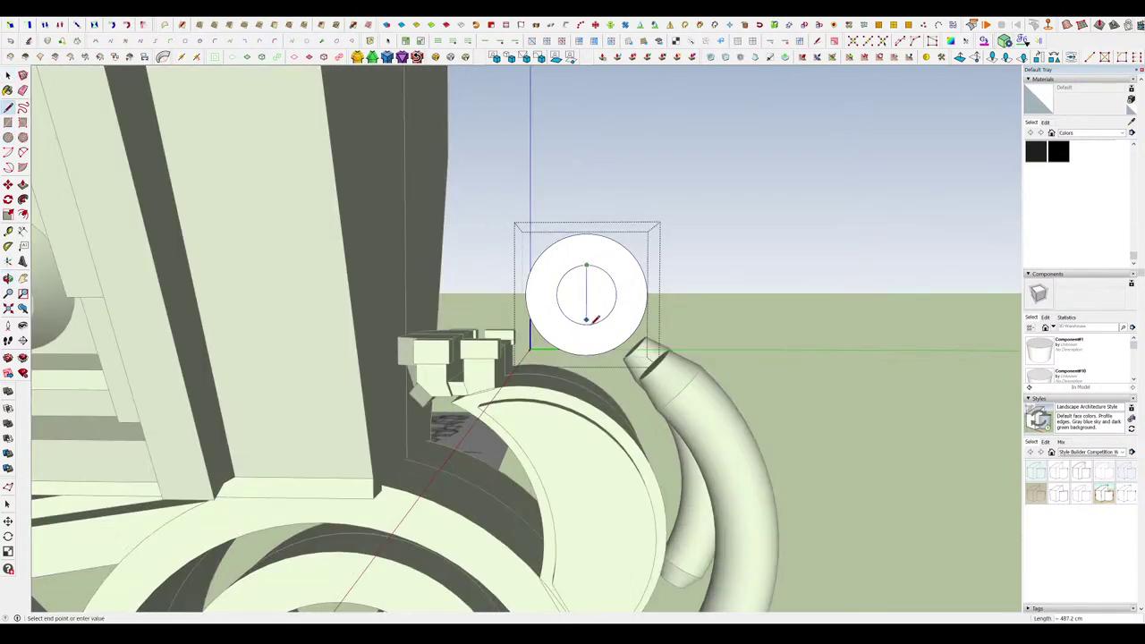
key("space")
left_click(708, 297)
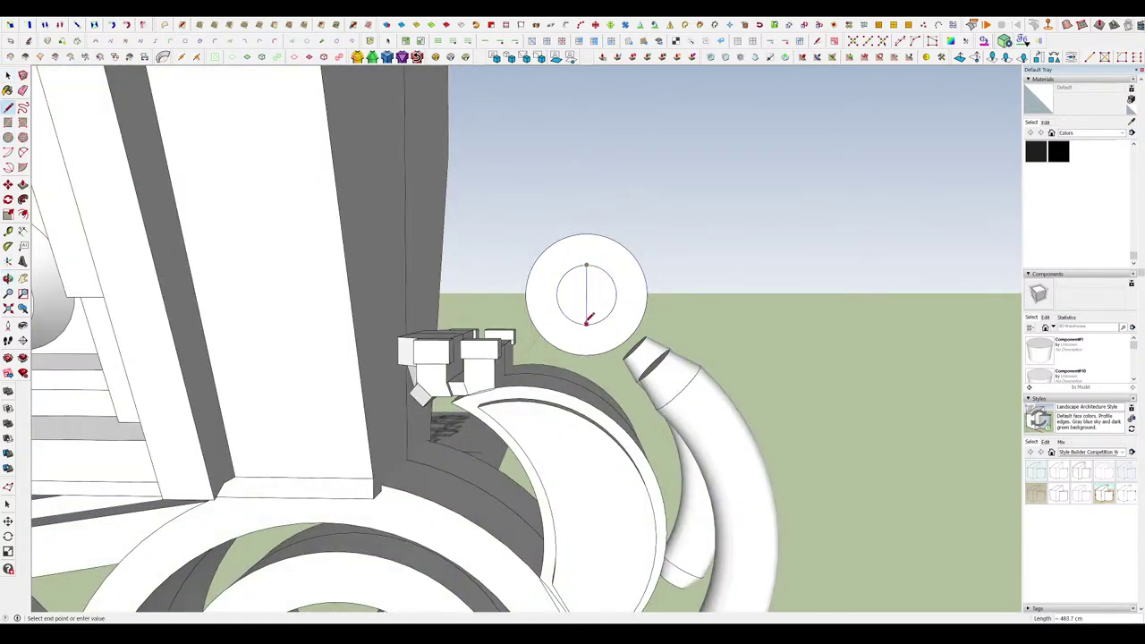
Draw a circle of about 1827 cm radius centred on the midpoint of the cylinder's end line.
key("c")
scroll(592, 293, "down", 4)
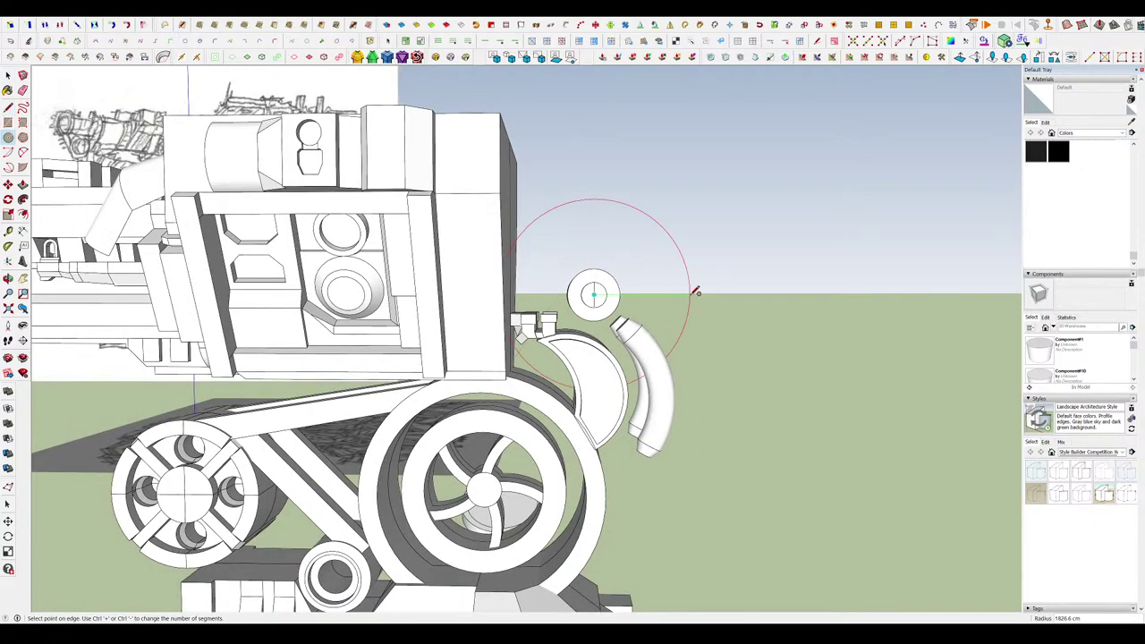
left_click(693, 292)
Extrude the large circle behind the head into a thick disc around the cylinder.
scroll(715, 290, "down", 4)
middle_click_drag(715, 284, 769, 294)
scroll(777, 278, "down", 4)
scroll(777, 279, "up", 2)
scroll(617, 315, "up", 8)
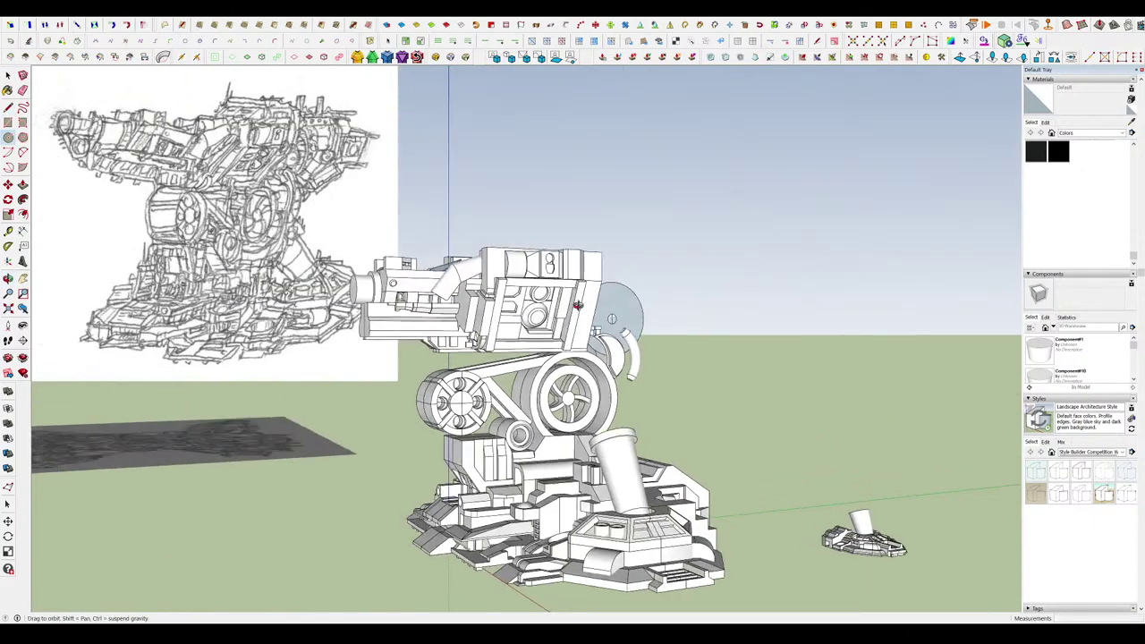
middle_click_drag(632, 317, 609, 393)
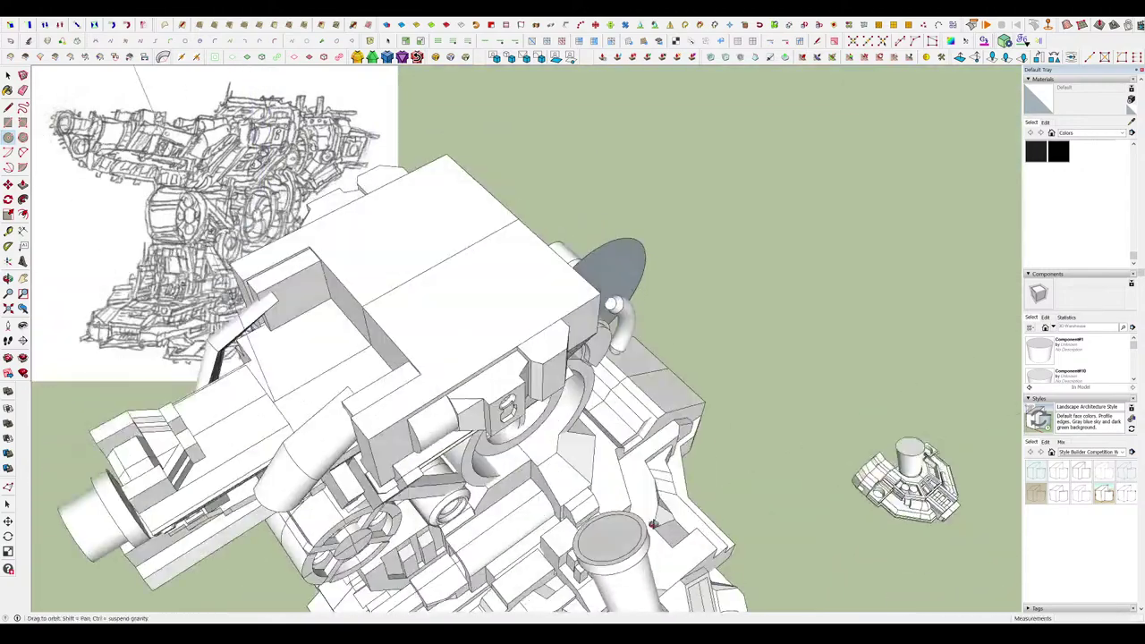
key("p")
left_click(607, 268)
middle_click_drag(598, 271, 385, 80)
scroll(620, 310, "up", 5)
left_click(621, 312)
Offset the disc's rim inward and push the inner face back about 1152 cm to hollow it into a ring.
key("f")
middle_click_drag(622, 312, 590, 376)
left_click(635, 251)
left_click(619, 271)
key("p")
left_click(602, 308)
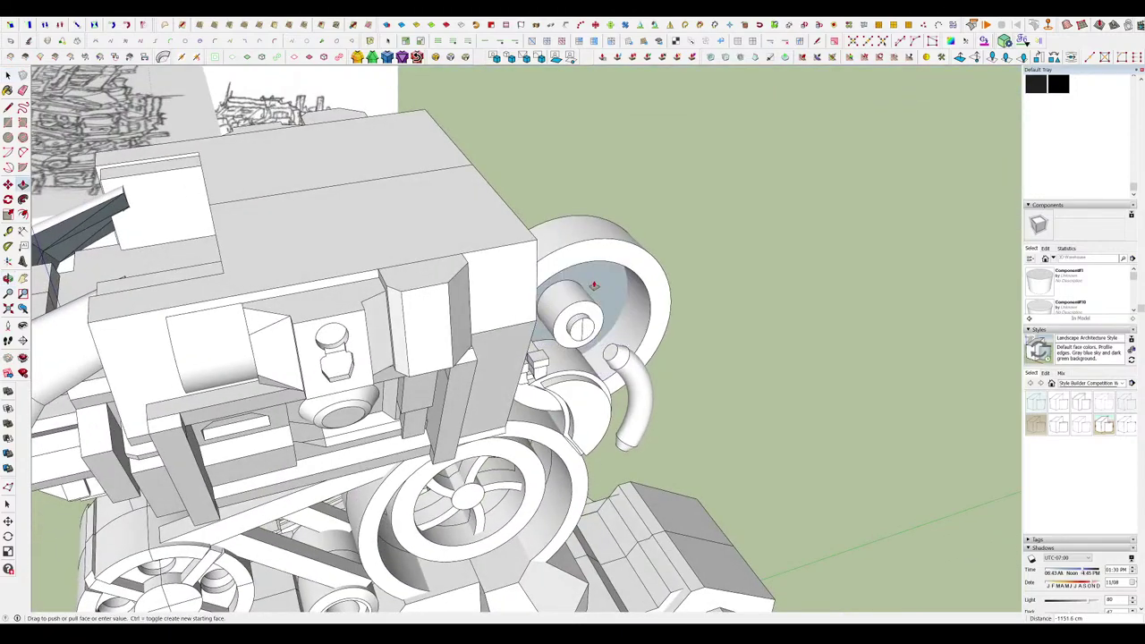
left_click(589, 287)
Make the new ring around the rear cylinder a separate group.
key("space")
middle_click_drag(601, 285, 640, 313)
scroll(632, 242, "down", 5)
scroll(601, 285, "up", 3)
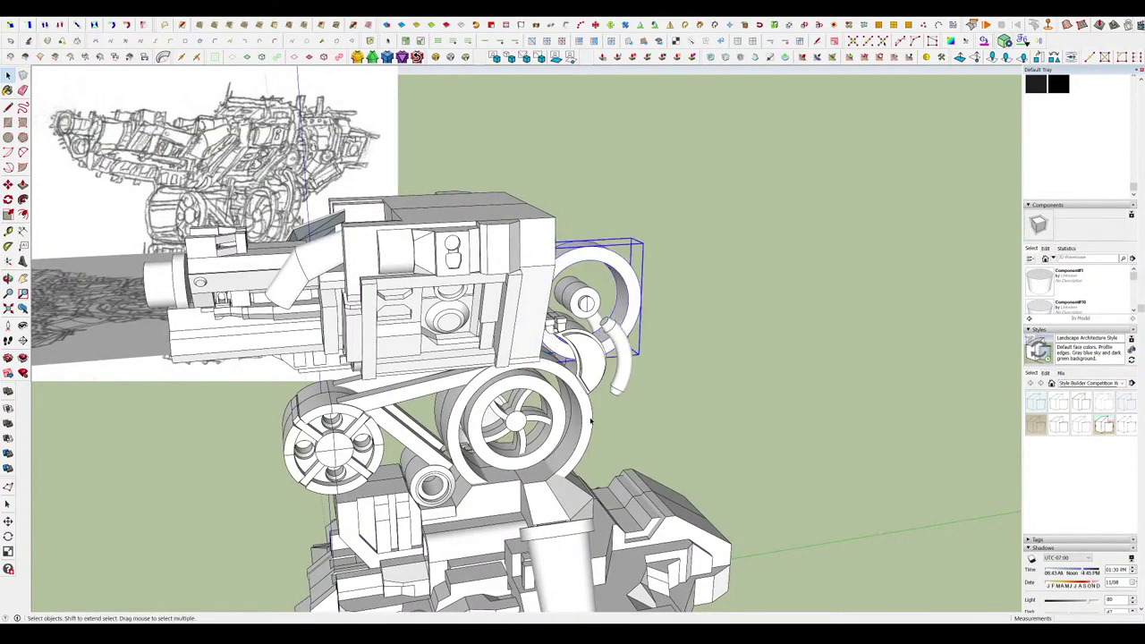
middle_click_drag(591, 420, 593, 393)
Inside the ring group, draw radial lines across its face at the uppermost point and near its lower end.
double_click(609, 256)
scroll(605, 258, "up", 5)
mouse_move(590, 273)
middle_mouse_down()
mouse_move(573, 257)
mouse_move(562, 309)
mouse_move(586, 265)
middle_mouse_up()
key("l")
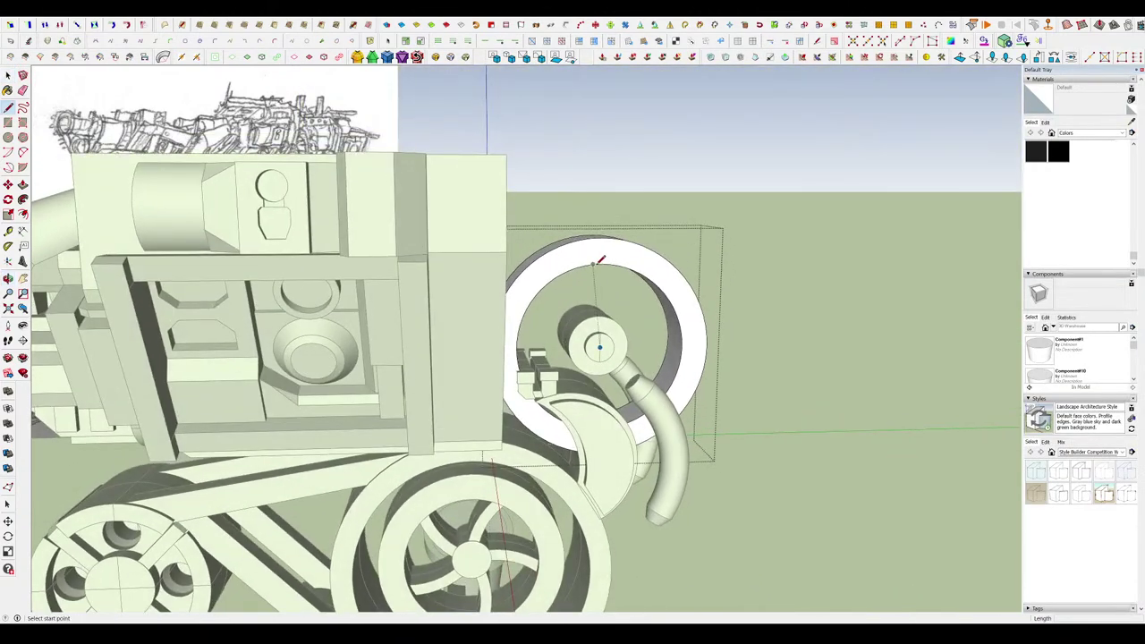
left_click(603, 236)
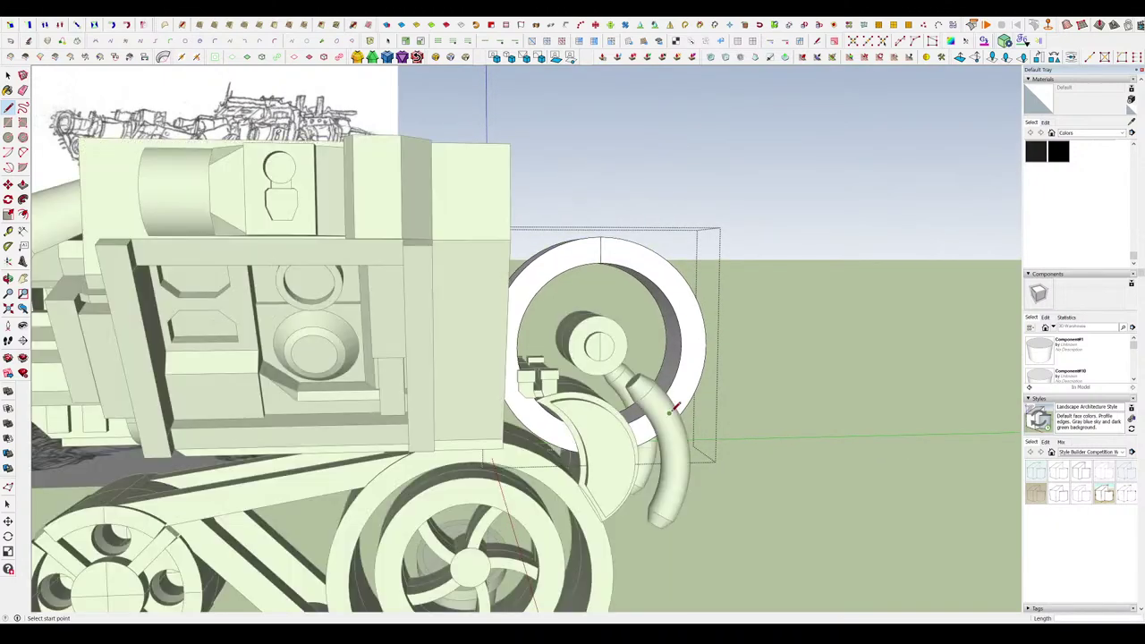
middle_click_drag(683, 397, 626, 434)
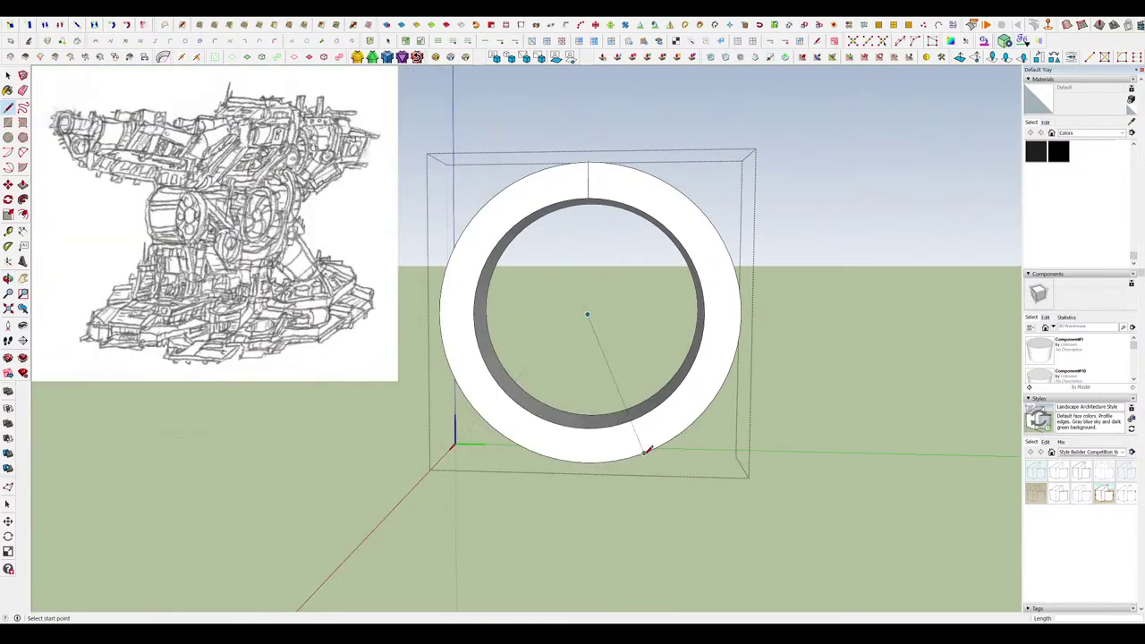
left_click(631, 419)
Push away the ring section facing the head so that only the rear arc remains.
key("p")
middle_click_drag(639, 424, 735, 497)
left_click(587, 433)
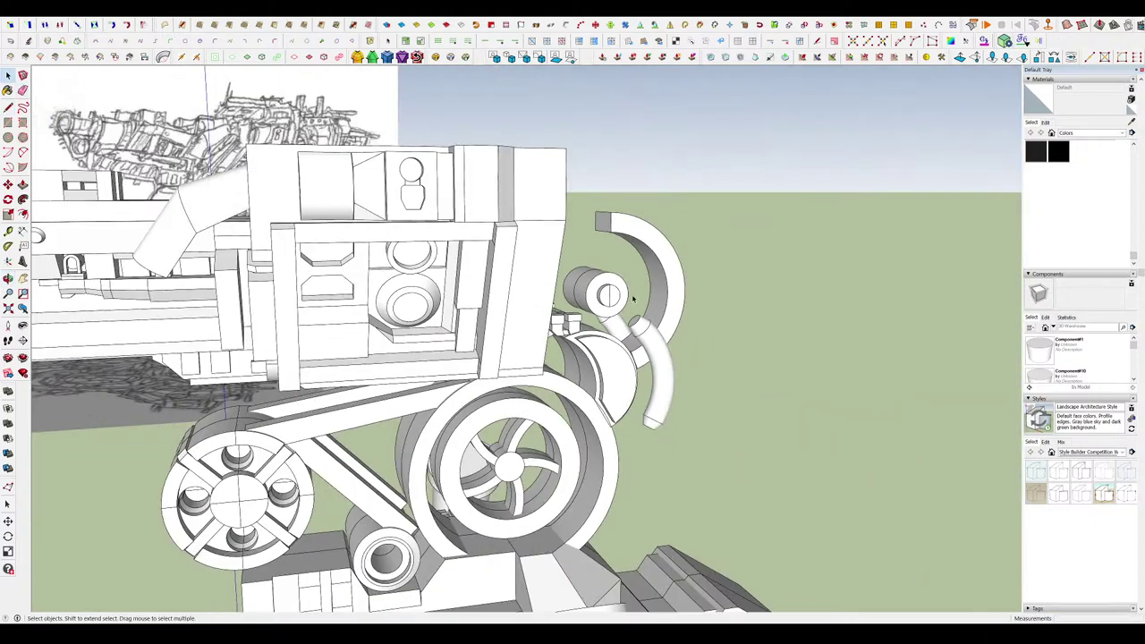
Select the rear arc behind the turret head and cut it from the model.
middle_click_drag(633, 298, 630, 117)
scroll(639, 174, "down", 7)
scroll(630, 179, "up", 2)
middle_click_drag(617, 268, 364, 291)
scroll(635, 236, "up", 4)
scroll(621, 247, "up", 4)
scroll(563, 300, "down", 4)
left_click(542, 263)
middle_click_drag(543, 263, 558, 331)
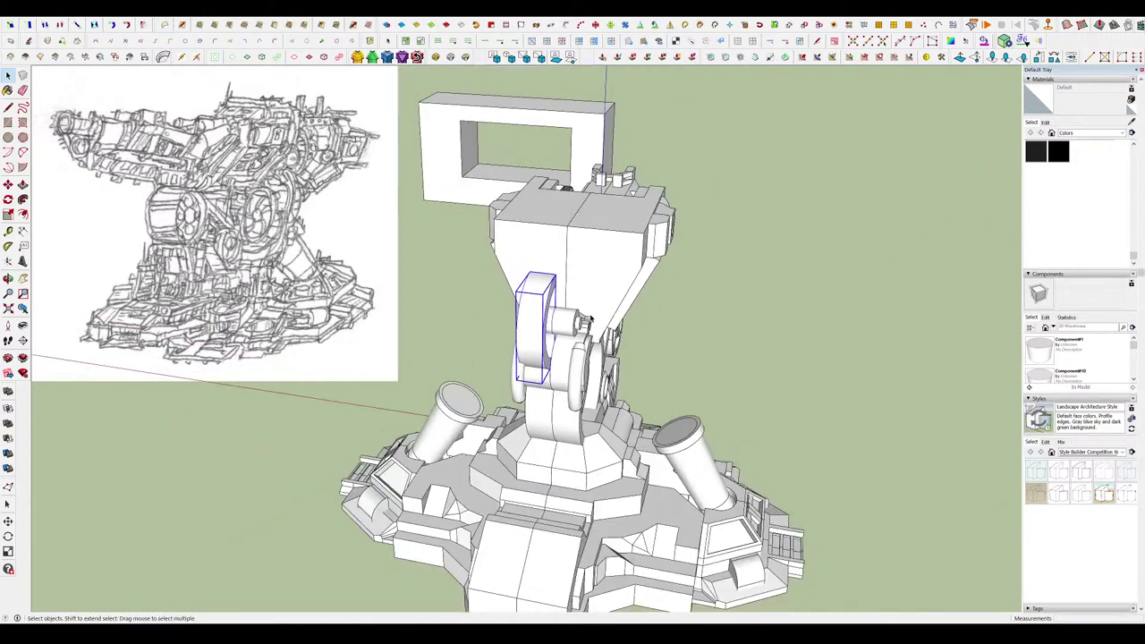
scroll(555, 338, "up", 4)
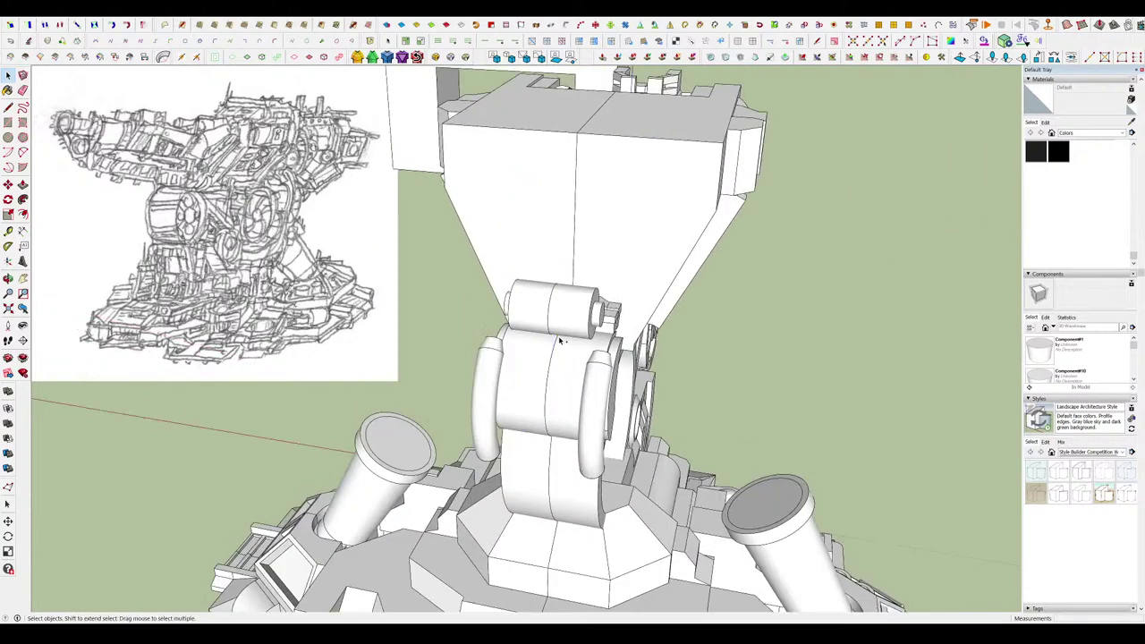
Paste the arc in place inside the mirrored component that holds the rear disc and curved pipe.
left_click(574, 252)
double_click(558, 250)
left_click(527, 393)
double_click(527, 394)
key("ctrl+shift+v")
left_click(456, 424)
Open the rear disc component and its arc group for editing, with the arc's inner surface in view.
scroll(455, 424, "down", 5)
middle_click_drag(455, 424, 642, 263)
scroll(635, 273, "up", 4)
double_click(631, 286)
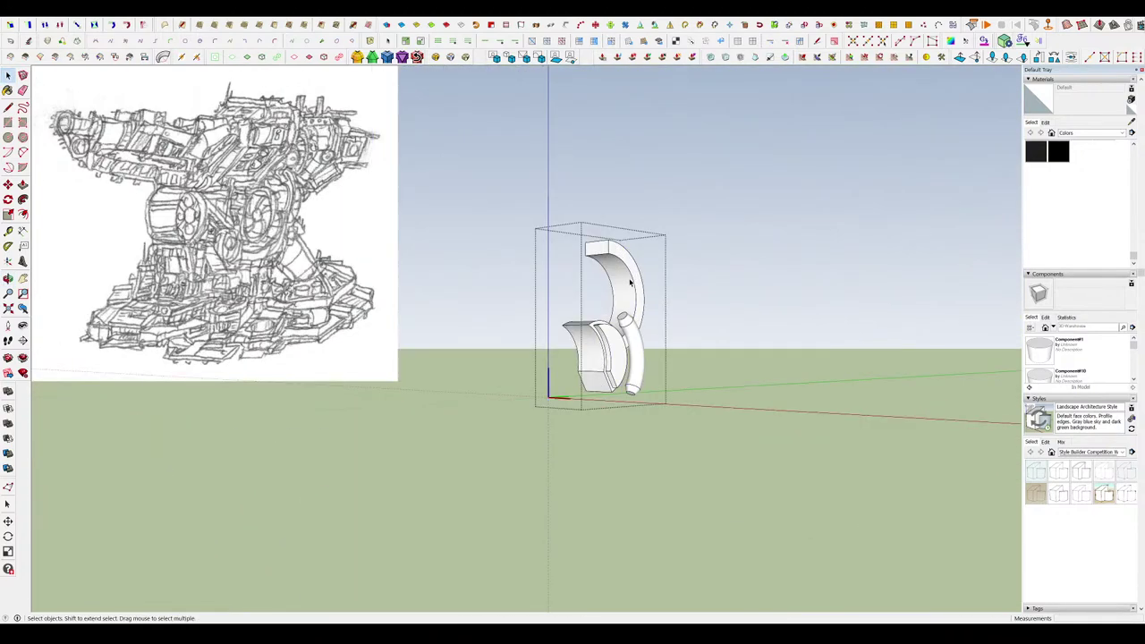
scroll(605, 264, "up", 5)
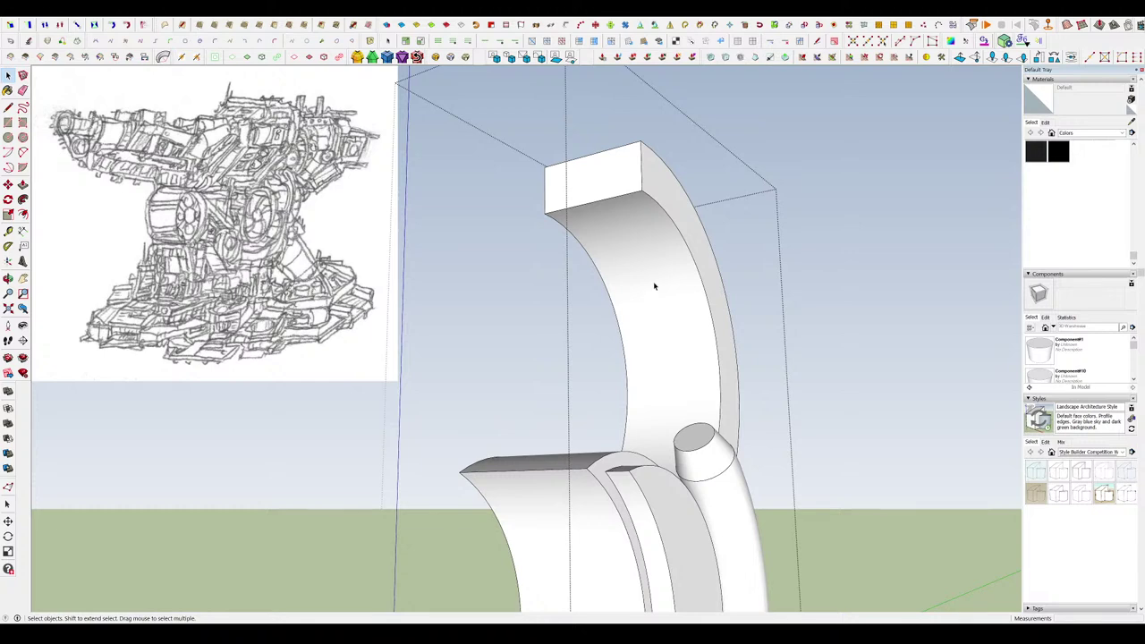
key("ctrl+a")
double_click(657, 265)
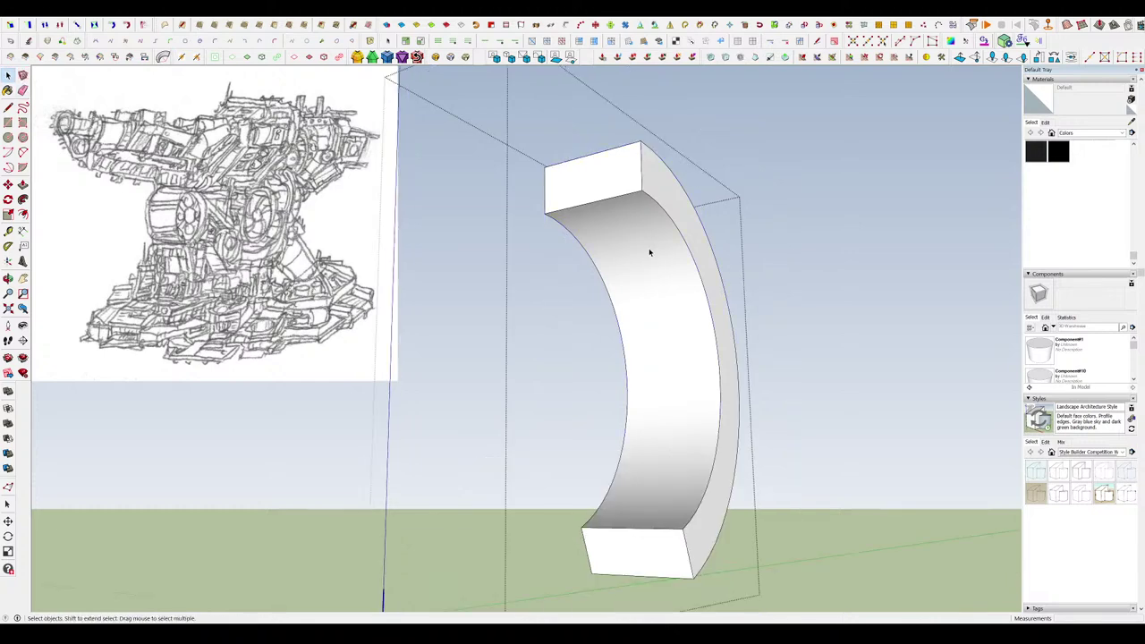
left_click(674, 285, "ctrl+shift")
Draw a chord across several segments of the arc's upper inner surface and clear intermediate edges to form a flat panel.
middle_click_drag(689, 303, 685, 265)
key("l")
scroll(684, 261, "up", 4)
left_click(673, 238)
left_click(713, 301)
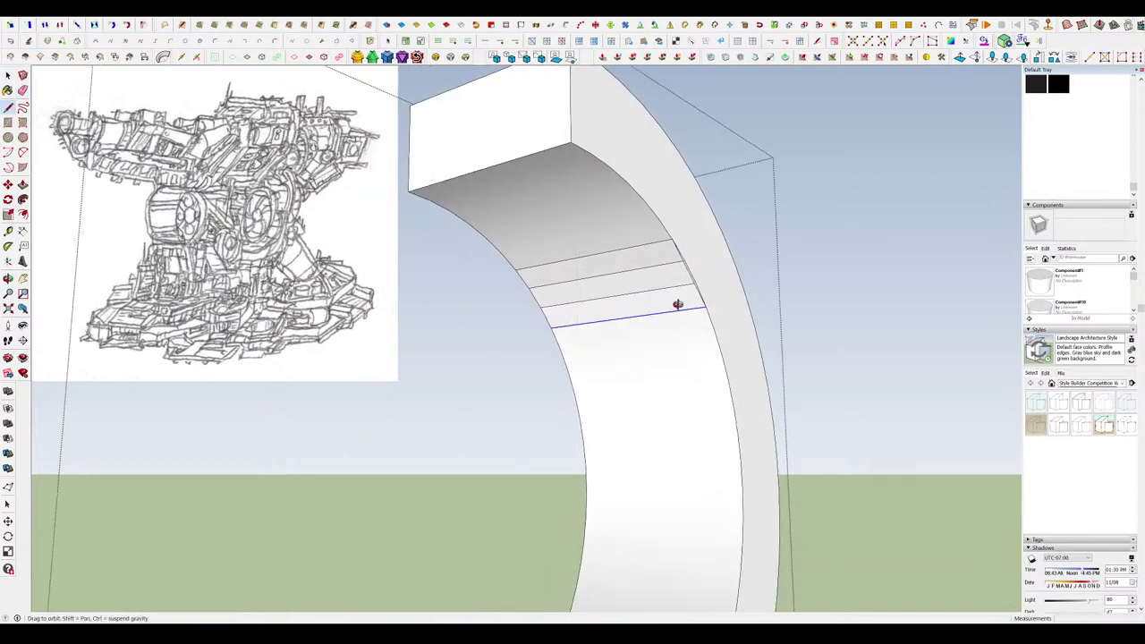
middle_click_drag(677, 304, 577, 289)
key("p")
left_click(539, 381)
scroll(689, 252, "down", 2)
scroll(675, 215, "down", 3)
scroll(668, 224, "up", 3)
Form a second flat panel lower on the arc's inner surface with a chord line along its edge.
key("l")
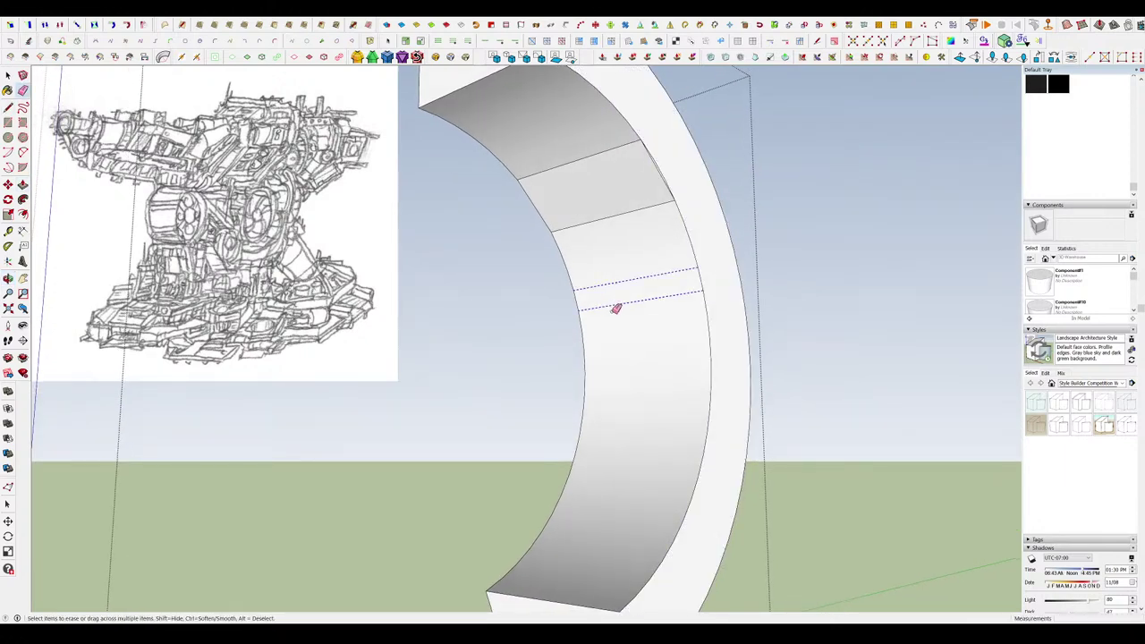
middle_click_drag(669, 325, 677, 290)
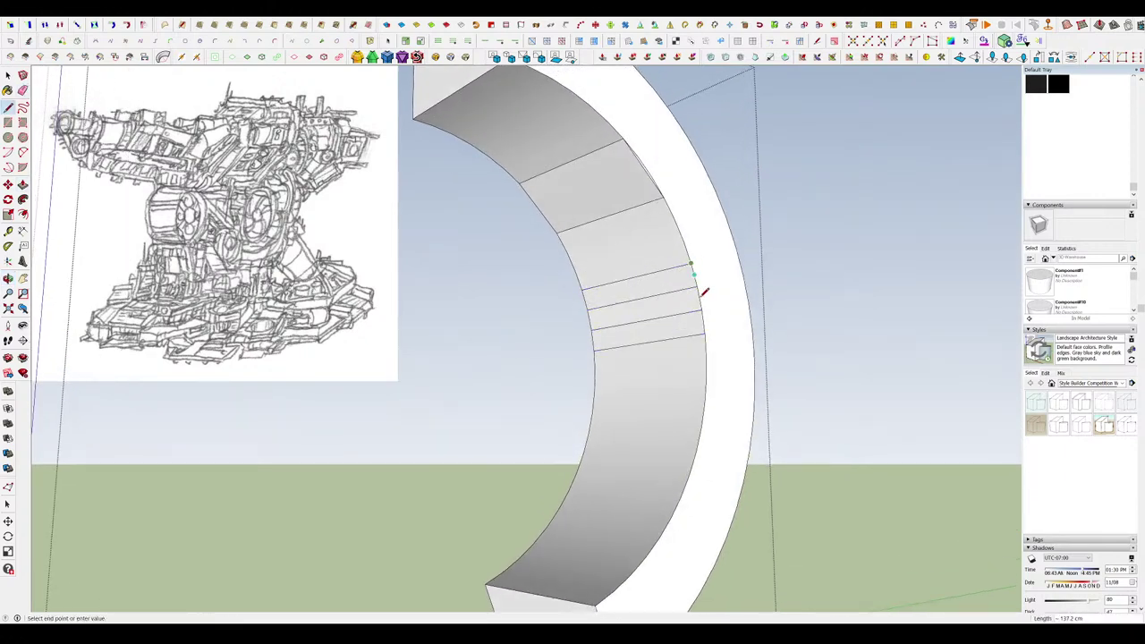
key("p")
left_click(700, 299)
left_click(658, 295)
key("ctrl+z")
scroll(695, 300, "up", 3)
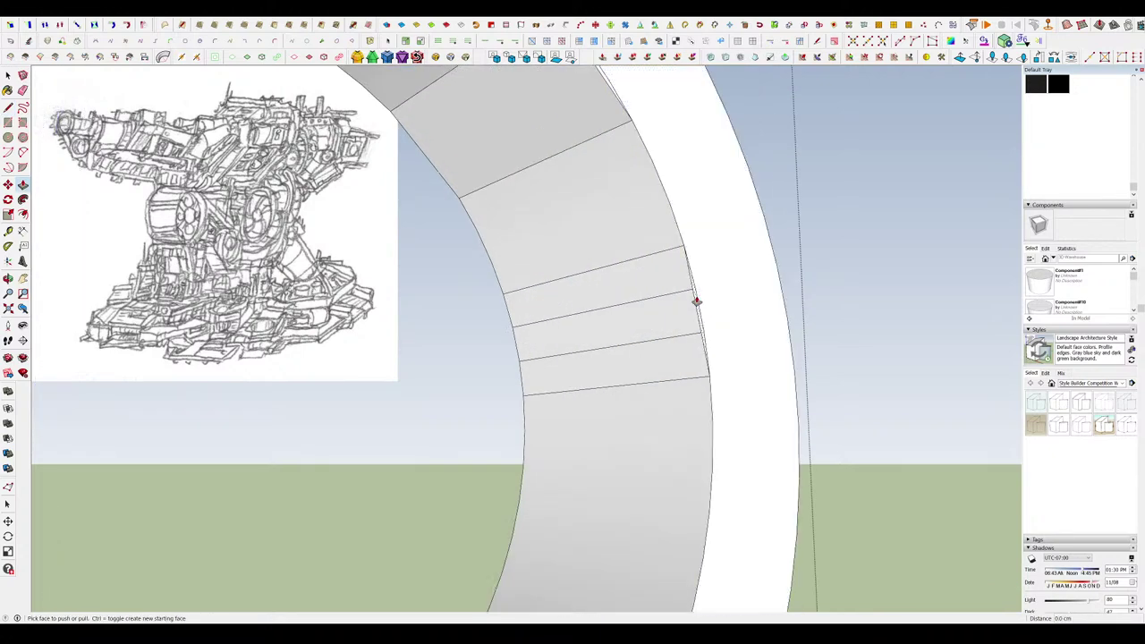
left_click(696, 301)
Try to extrude the arc's two flat inner panels toward its centre and review them against the turret.
scroll(651, 307, "down", 3)
left_click_drag(615, 312, 567, 318)
left_click_drag(587, 225, 580, 279)
key("i")
scroll(684, 329, "down", 5)
key("space")
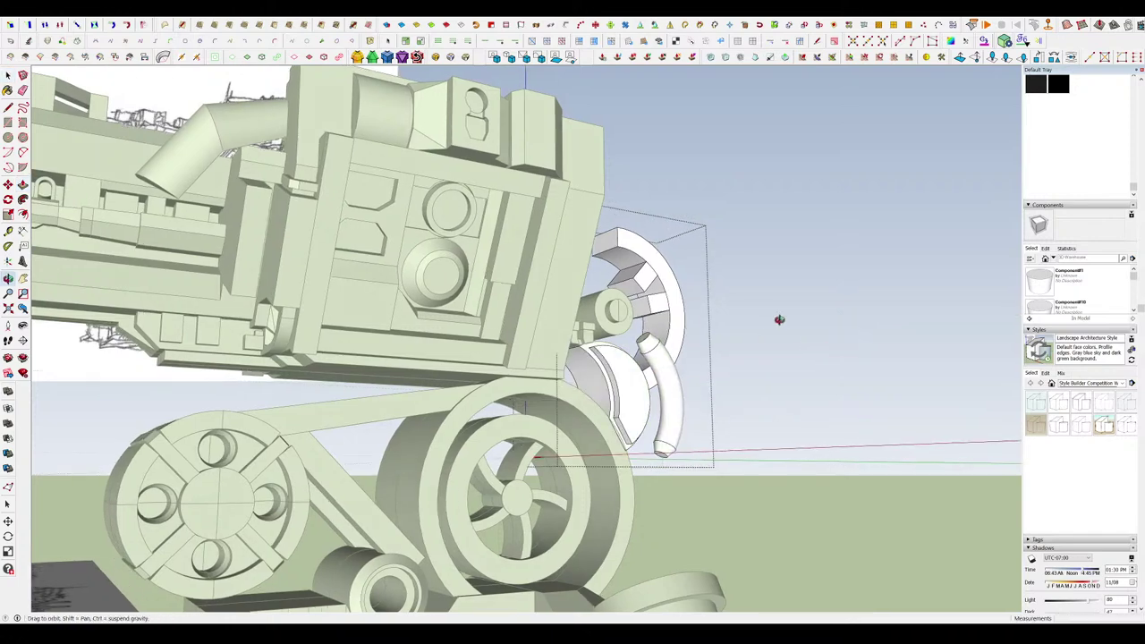
middle_click_drag(779, 319, 679, 250)
Push both flat inner panels outward into the arc's thickness.
scroll(678, 279, "up", 5)
scroll(679, 279, "up", 5)
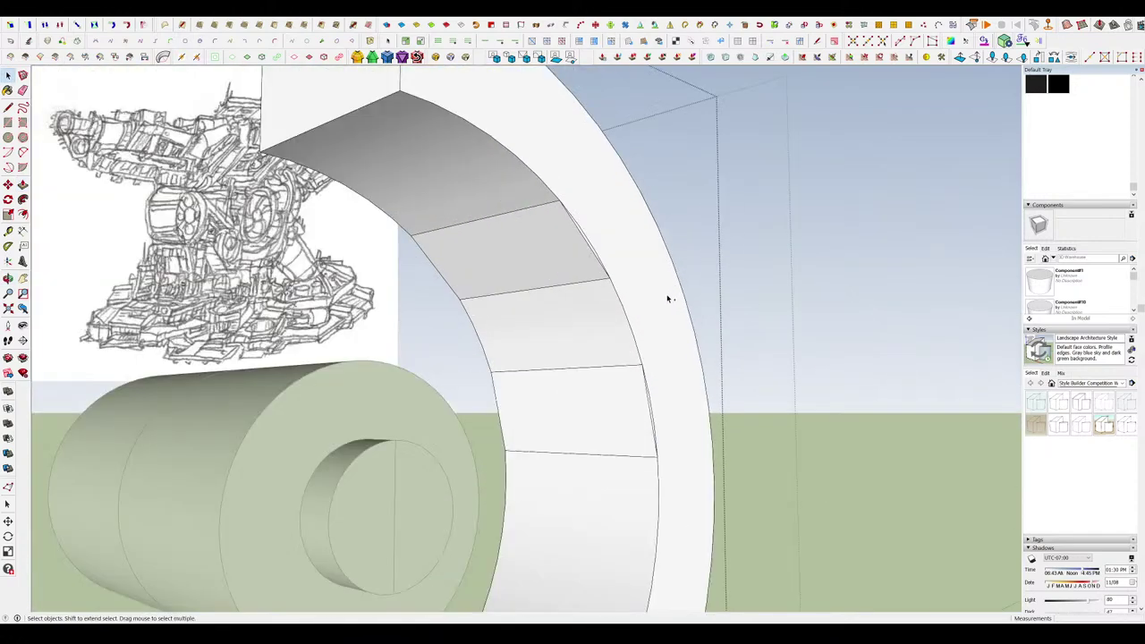
key("p")
left_click_drag(629, 402, 656, 399)
left_click_drag(580, 272, 613, 276)
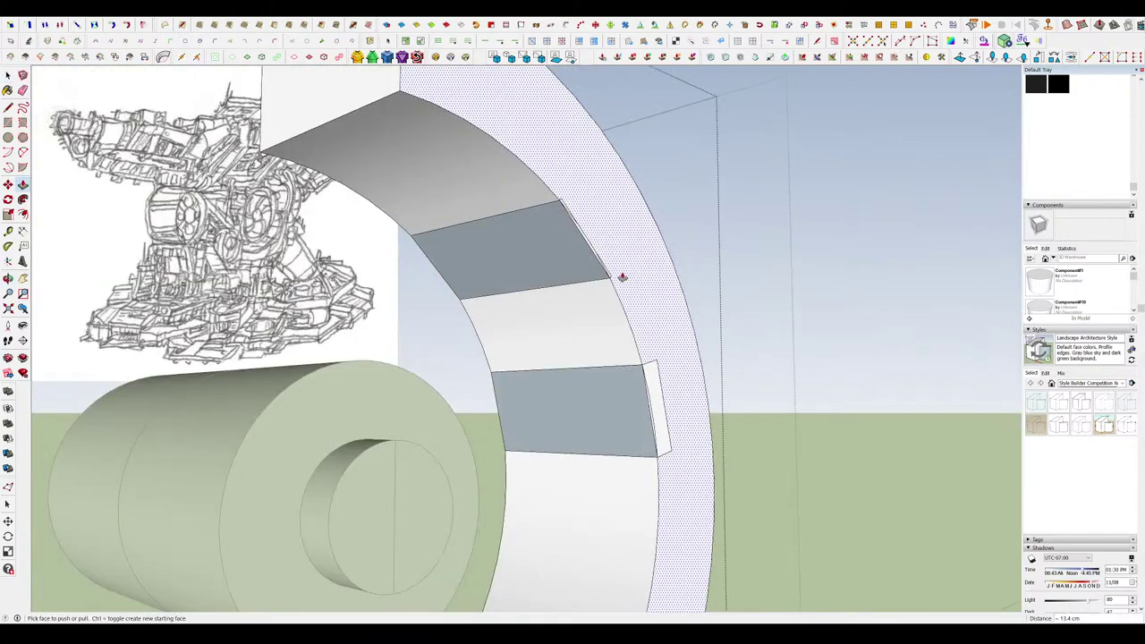
Erase the leftover edges and sliver faces around the arc's lower recessed panel.
key("space")
middle_click_drag(753, 501, 730, 524)
triple_click(575, 260)
middle_click_drag(677, 302, 690, 378)
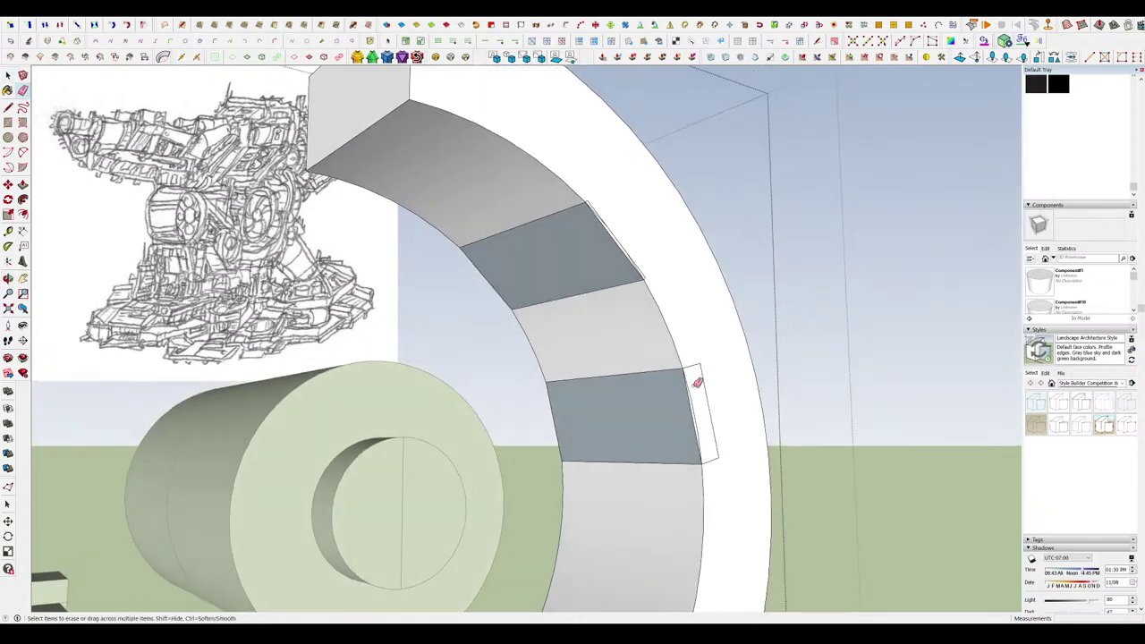
key("e")
left_click(702, 430)
scroll(640, 414, "up", 3)
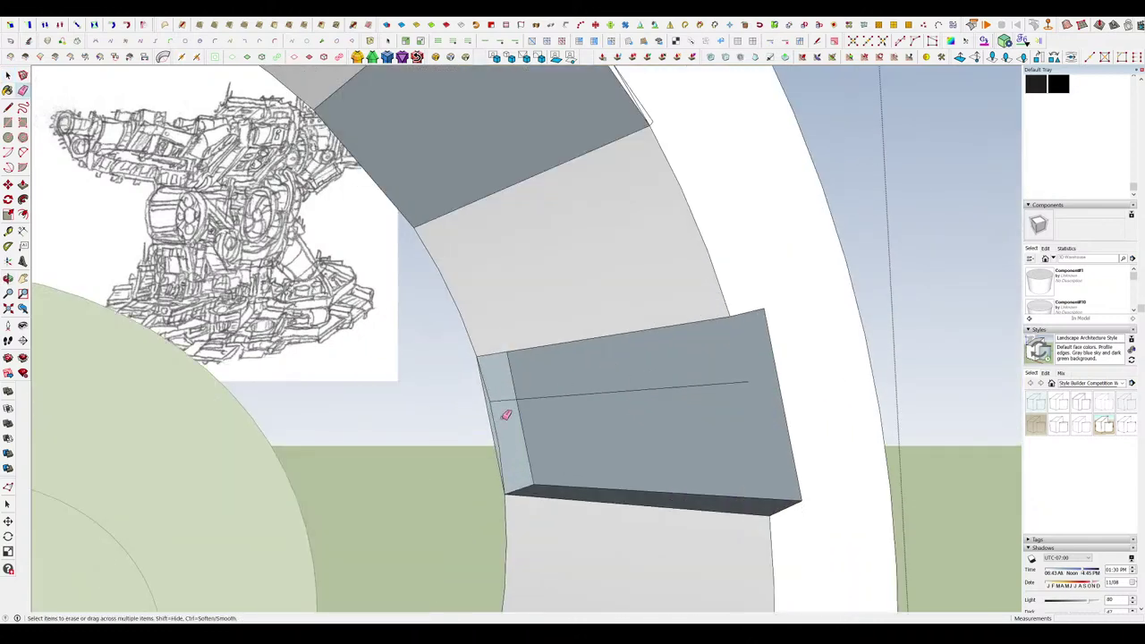
left_click_drag(495, 401, 512, 431)
key("space")
middle_click_drag(582, 414, 650, 403)
scroll(650, 404, "down", 3)
left_click(649, 403)
scroll(731, 493, "up", 3)
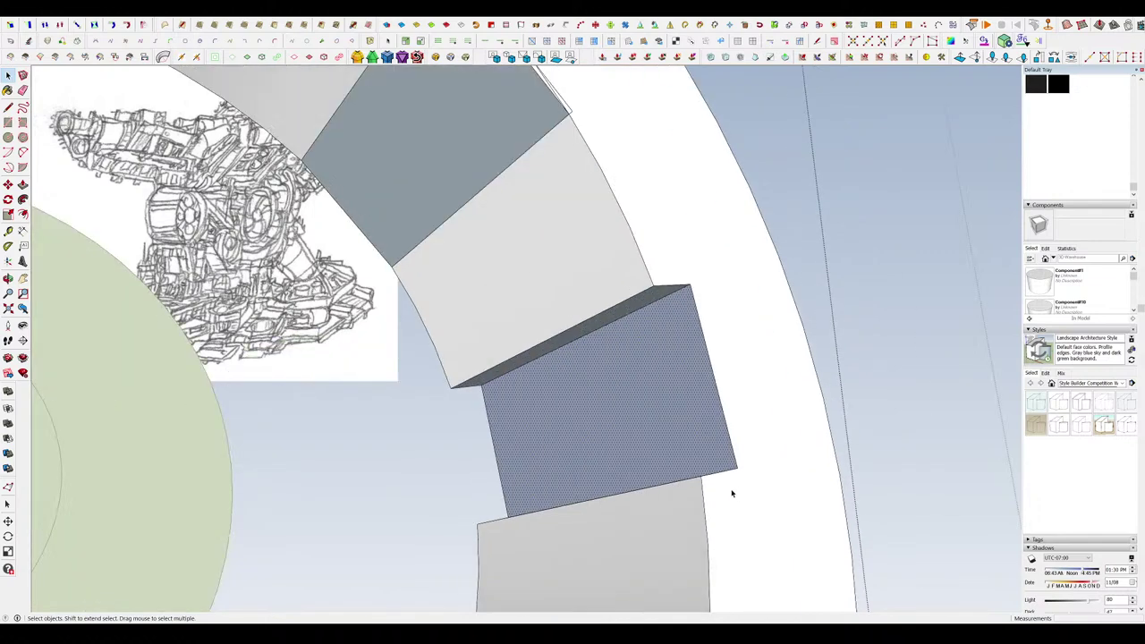
Push the arc's upper flat panel about 80.6 cm into the ring's thickness.
mouse_move(731, 492)
middle_mouse_down()
mouse_move(697, 504)
mouse_move(710, 500)
mouse_move(647, 299)
mouse_move(627, 388)
mouse_move(667, 346)
mouse_move(570, 219)
mouse_move(567, 238)
mouse_move(609, 191)
mouse_move(614, 274)
mouse_move(665, 283)
mouse_move(600, 312)
middle_mouse_up()
key("p")
left_click(600, 312)
left_click(630, 293)
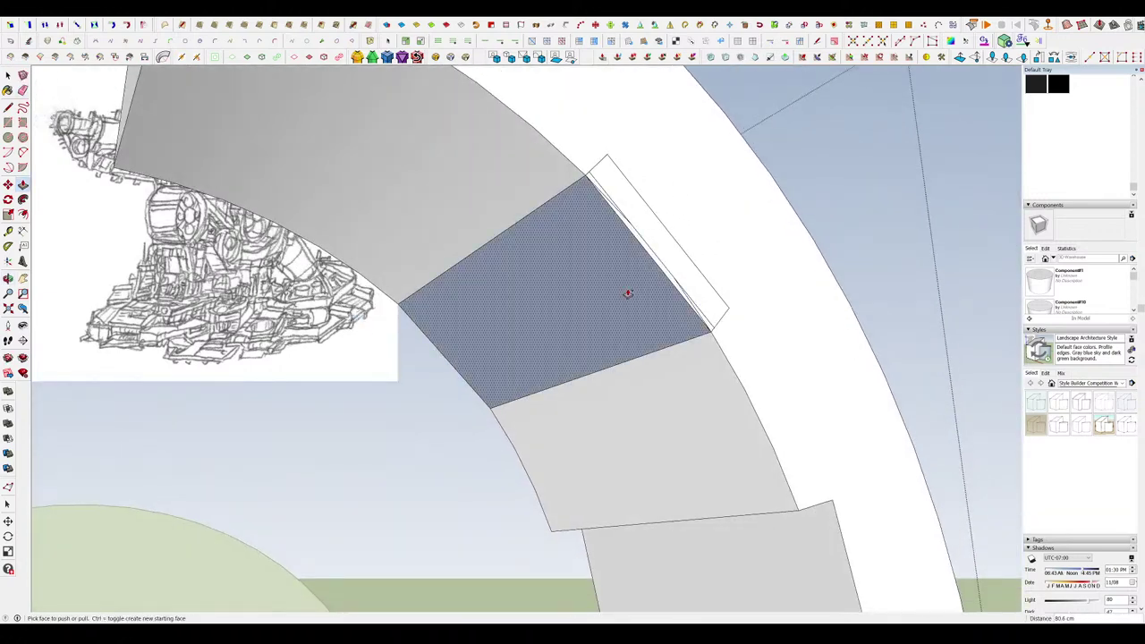
Erase the leftover edges and sliver faces around the arc's upper recessed panel.
key("e")
left_click(638, 253)
left_click(608, 200)
left_click(631, 228)
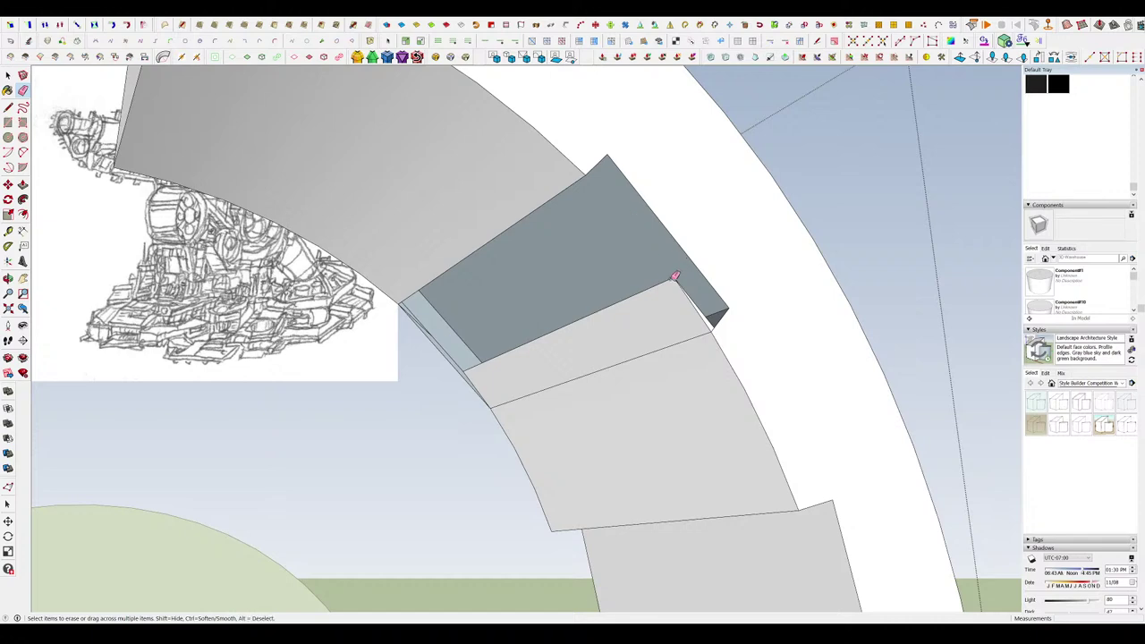
left_click(676, 276)
mouse_move(677, 279)
middle_mouse_down()
mouse_move(693, 311)
mouse_move(662, 384)
middle_mouse_up()
scroll(471, 404, "up", 3)
left_click(471, 405)
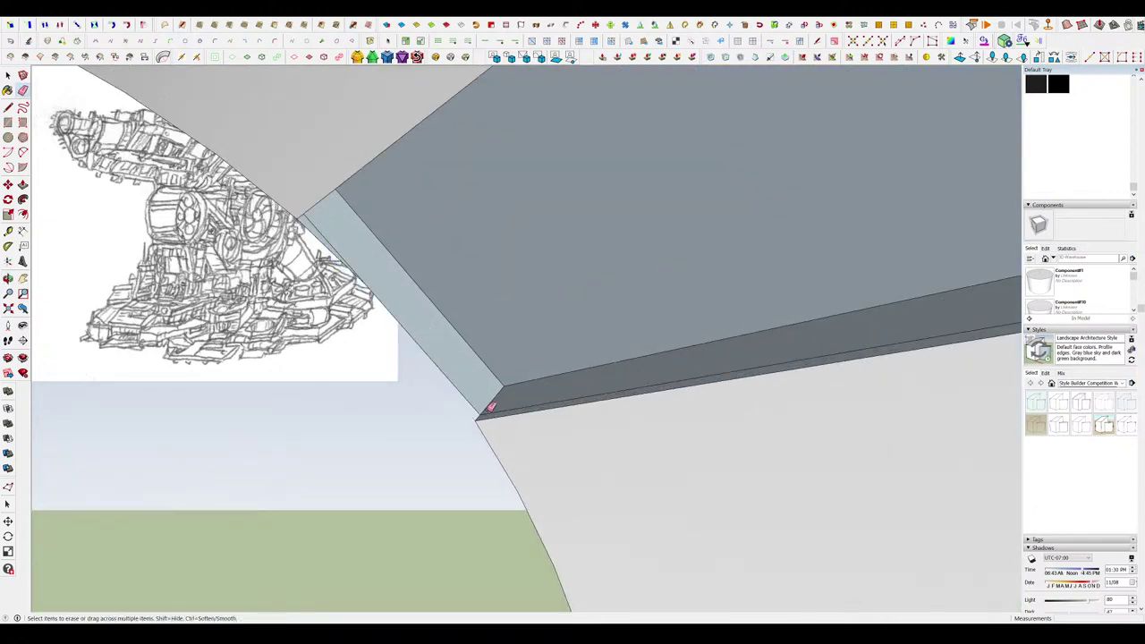
left_click(475, 411)
middle_click_drag(623, 451, 400, 351)
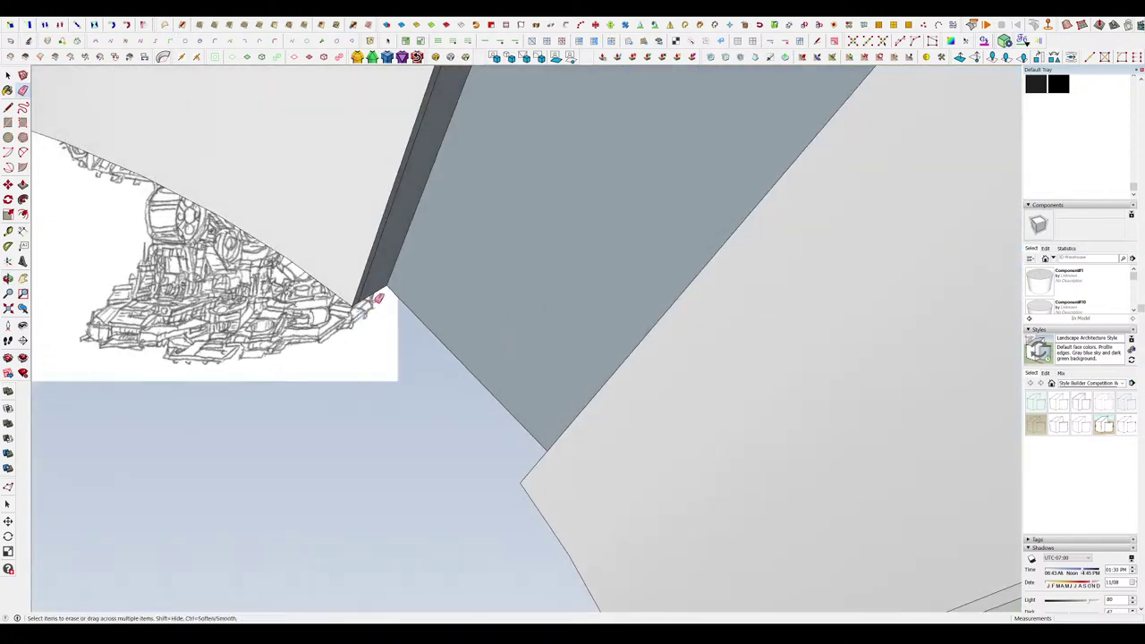
Reopen the arc and push its lower flat inner panel by about 46.5 cm.
key("space")
mouse_move(368, 286)
middle_mouse_down()
mouse_move(377, 258)
mouse_move(631, 511)
mouse_move(578, 404)
mouse_move(684, 323)
mouse_move(608, 323)
mouse_move(424, 359)
middle_mouse_up()
scroll(616, 265, "down", 5)
left_click(685, 238)
scroll(686, 238, "down", 3)
double_click(596, 328)
key("p")
scroll(578, 274, "up", 3)
scroll(629, 401, "up", 3)
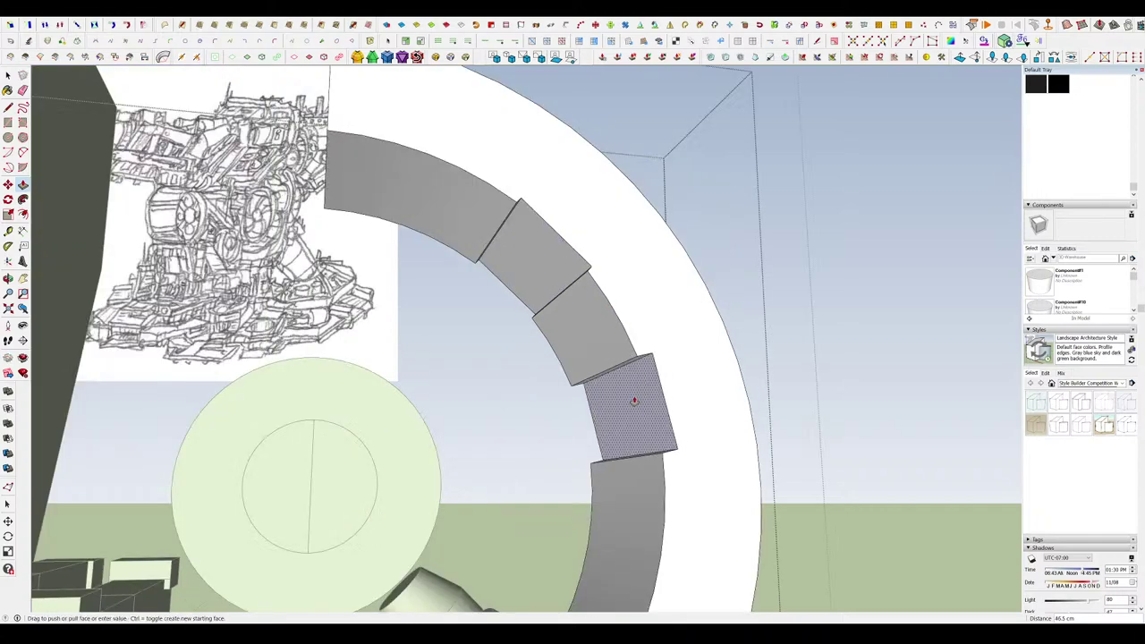
key("space")
scroll(627, 358, "down", 5)
left_click(767, 307)
Cut the rear arc along its horizontal centreline and keep only the upper quarter.
middle_click_drag(767, 307, 718, 293)
left_click(751, 294)
scroll(751, 294, "down", 2)
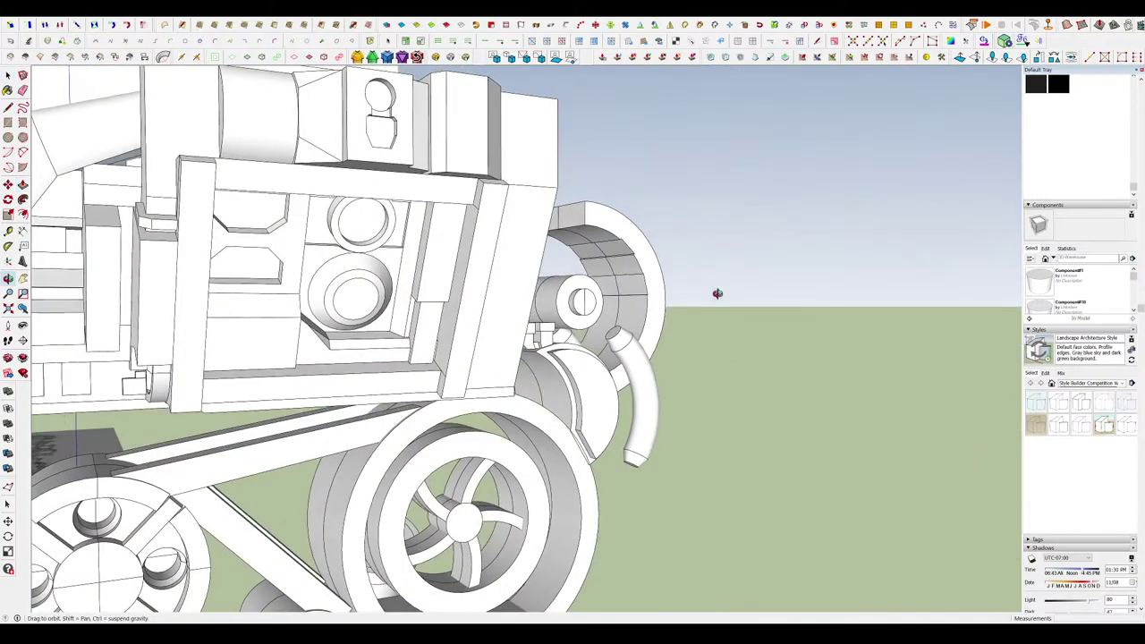
double_click(642, 312)
scroll(640, 299, "up", 4)
key("l")
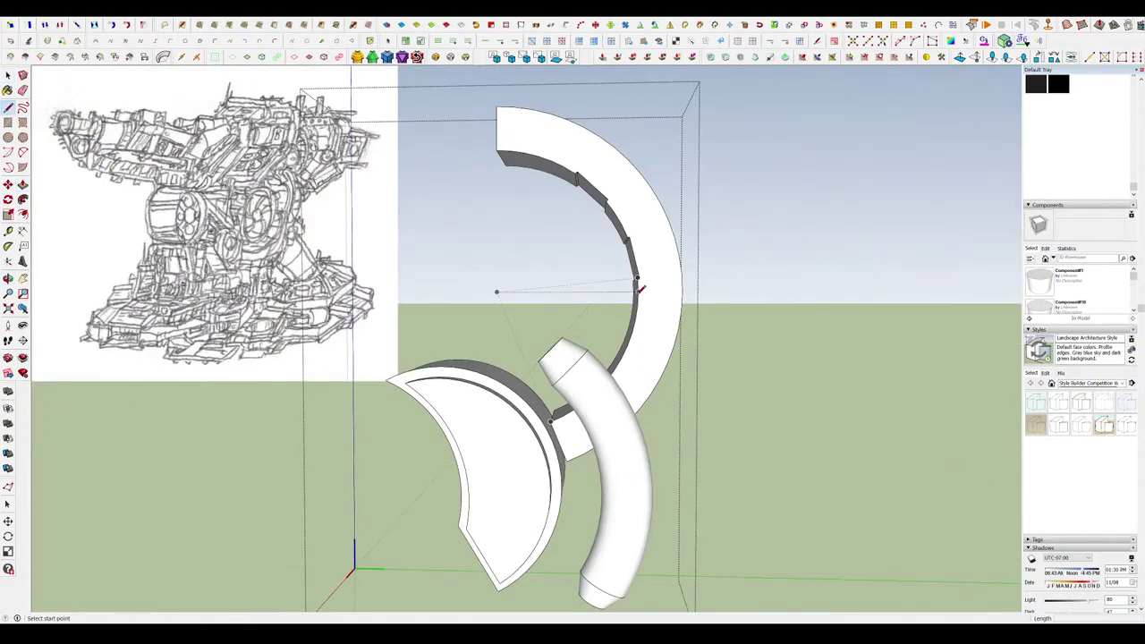
middle_click_drag(677, 286, 705, 265)
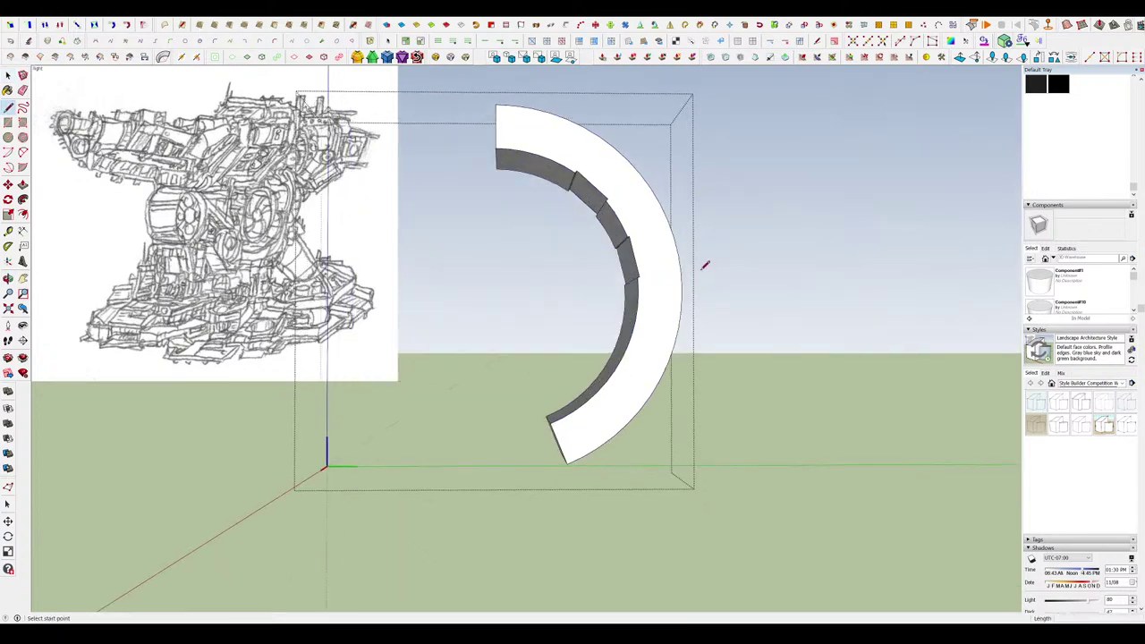
scroll(703, 265, "up", 1)
scroll(704, 268, "up", 1)
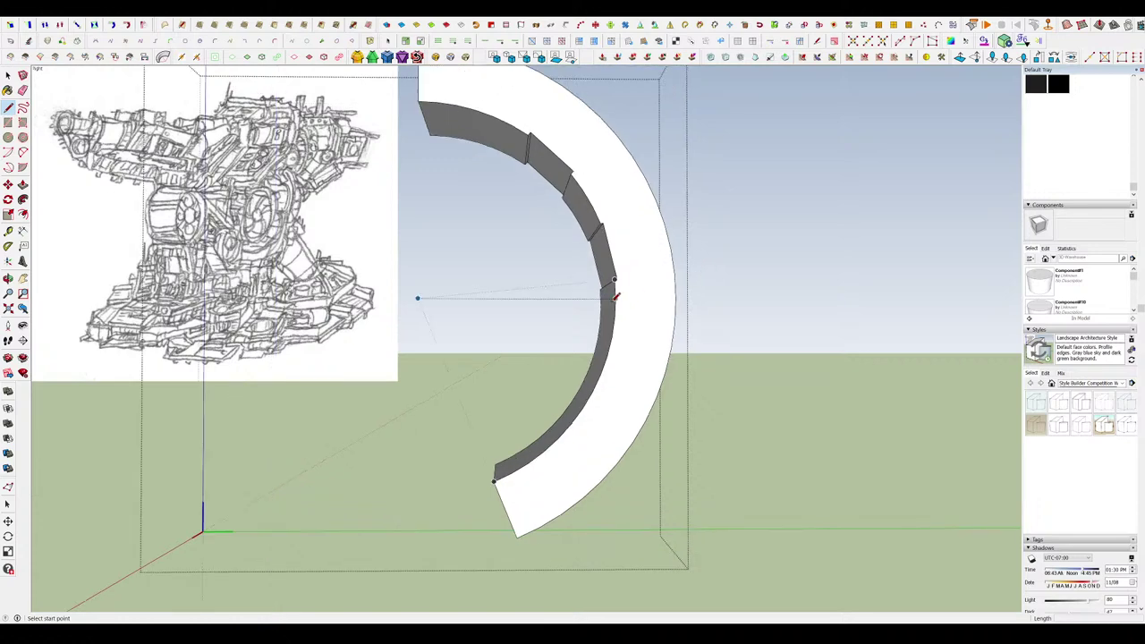
middle_click_drag(680, 296, 631, 466)
scroll(644, 231, "up", 3)
left_click(662, 281, "ctrl+shift")
scroll(573, 357, "down", 4)
Mirror a copy of the upper quarter arc downward to complete a symmetrical rear arc.
key("space")
left_click(625, 292)
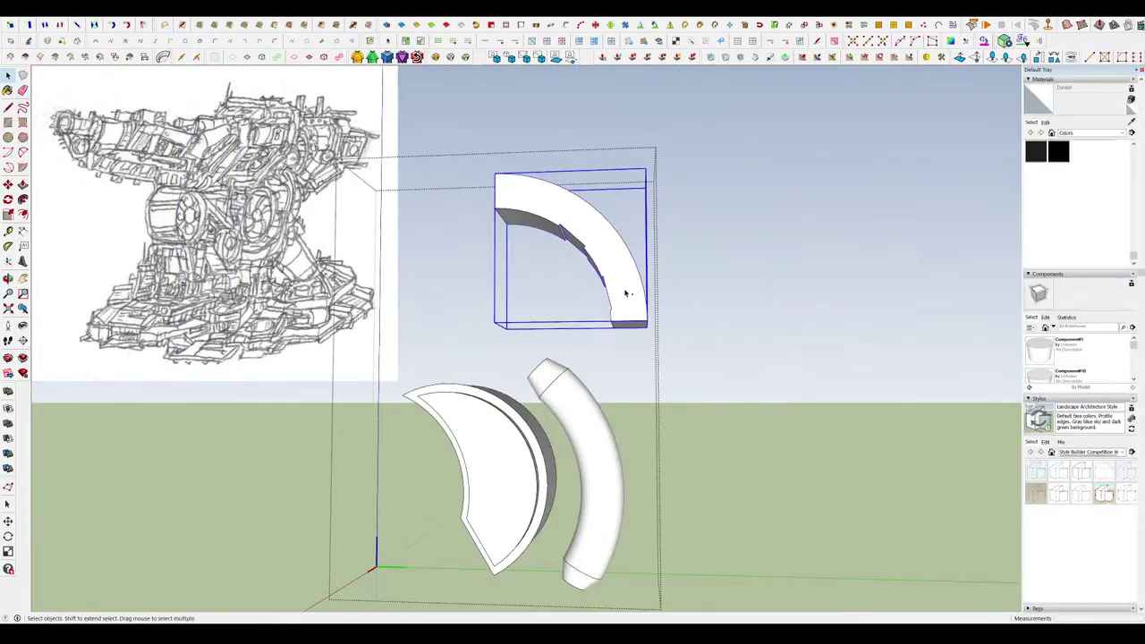
key("s")
mouse_move(625, 292)
middle_mouse_down()
mouse_move(554, 175)
mouse_move(572, 170)
middle_mouse_up()
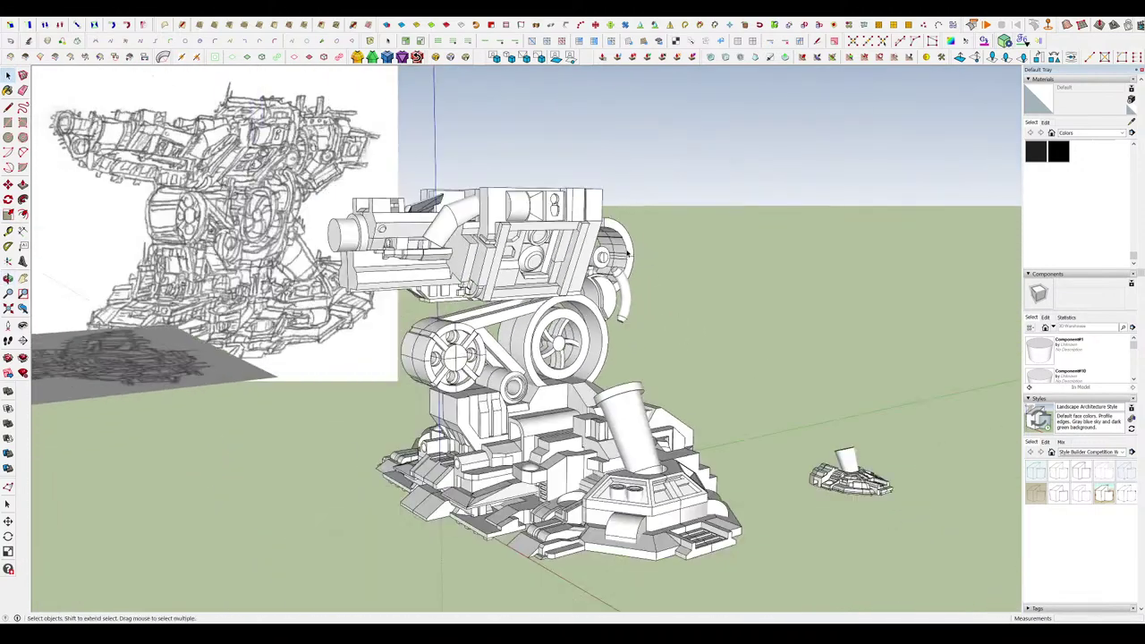
Open the upper quarter arc and offset its outer curved edge inward about 338 cm on the side face.
scroll(623, 248, "up", 3)
middle_click_drag(628, 254, 640, 240)
scroll(641, 243, "up", 5)
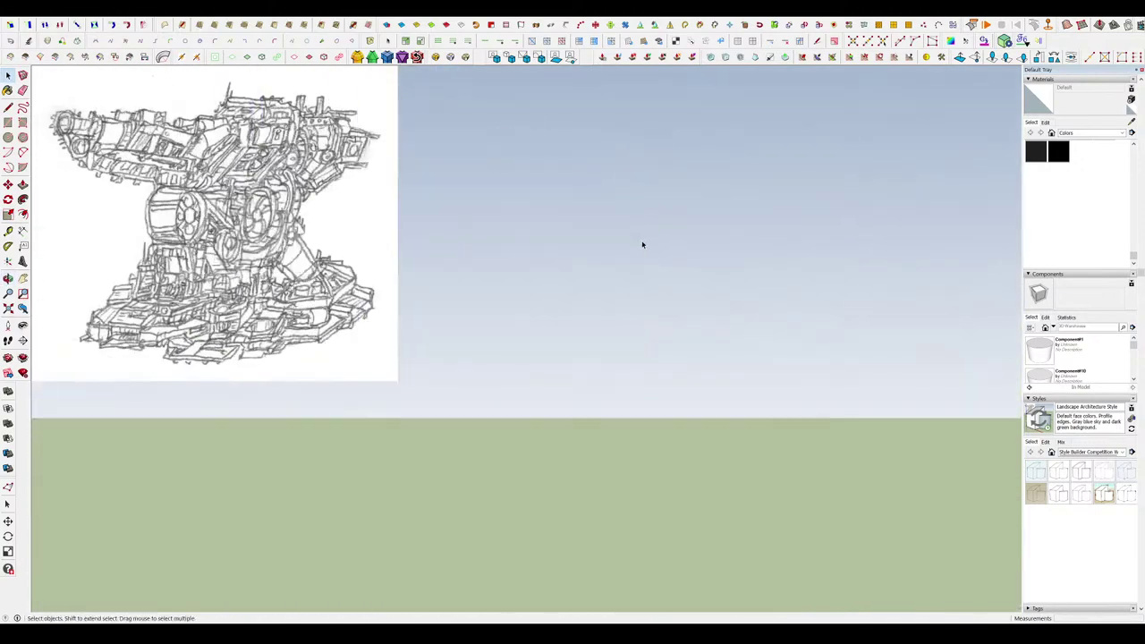
scroll(636, 287, "down", 6)
scroll(625, 305, "down", 3)
middle_click_drag(628, 315, 575, 218)
scroll(621, 267, "down", 4)
scroll(616, 303, "up", 6)
double_click(625, 289)
scroll(637, 277, "up", 3)
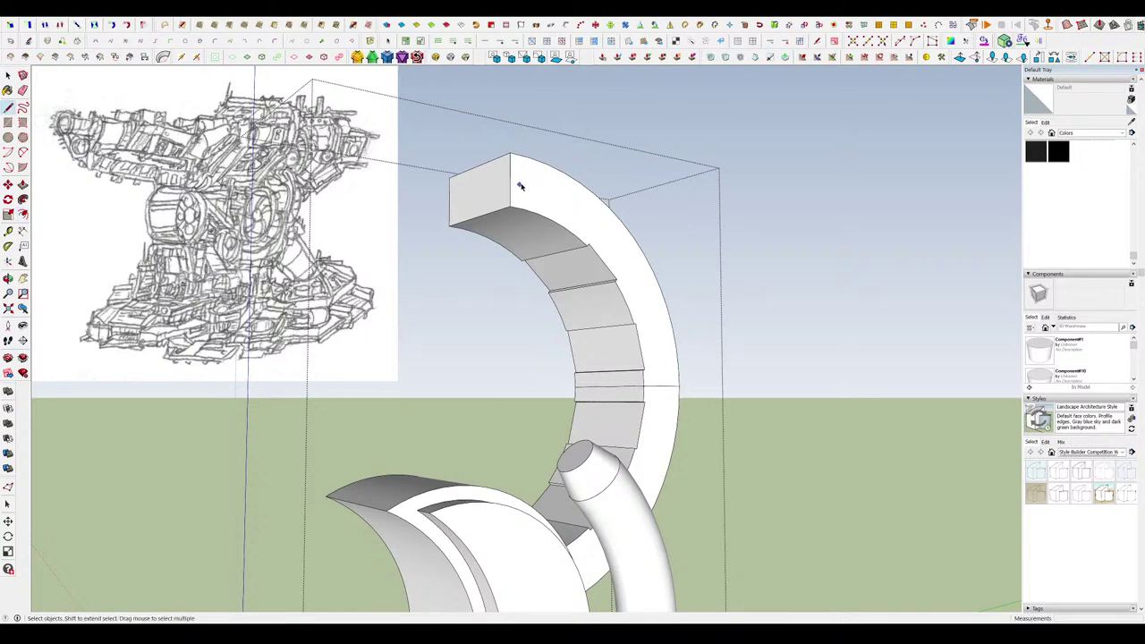
double_click(538, 188)
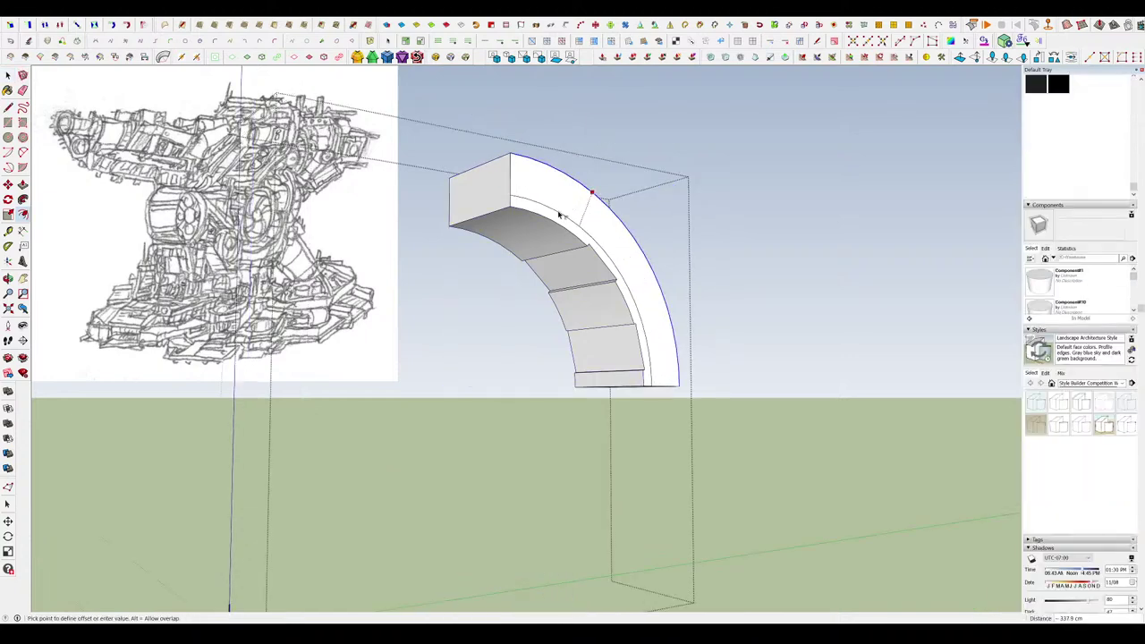
middle_click_drag(611, 255, 610, 288)
scroll(593, 184, "up", 1)
Push the narrow inner strip on the quarter arc's side face inward to form a stepped rim.
key("p")
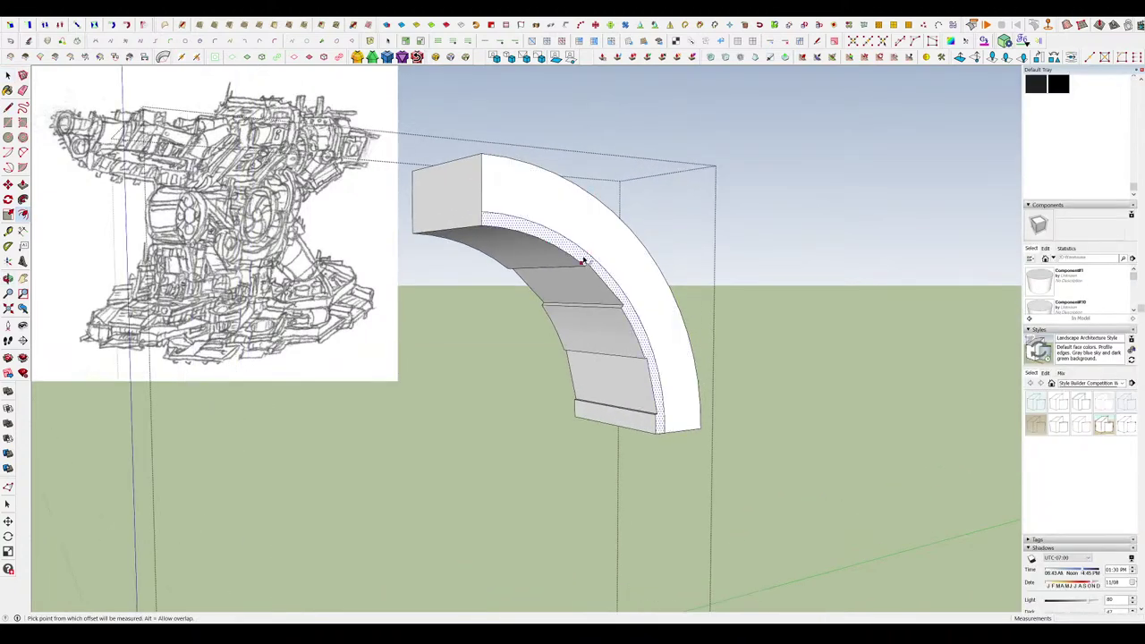
left_click(584, 249)
middle_click_drag(587, 251, 642, 306)
left_click(594, 248)
Try to extend both ends of the quarter arc with Push/Pull.
key("space")
left_click(622, 233)
key("p")
middle_click_drag(554, 183, 663, 450)
key("l")
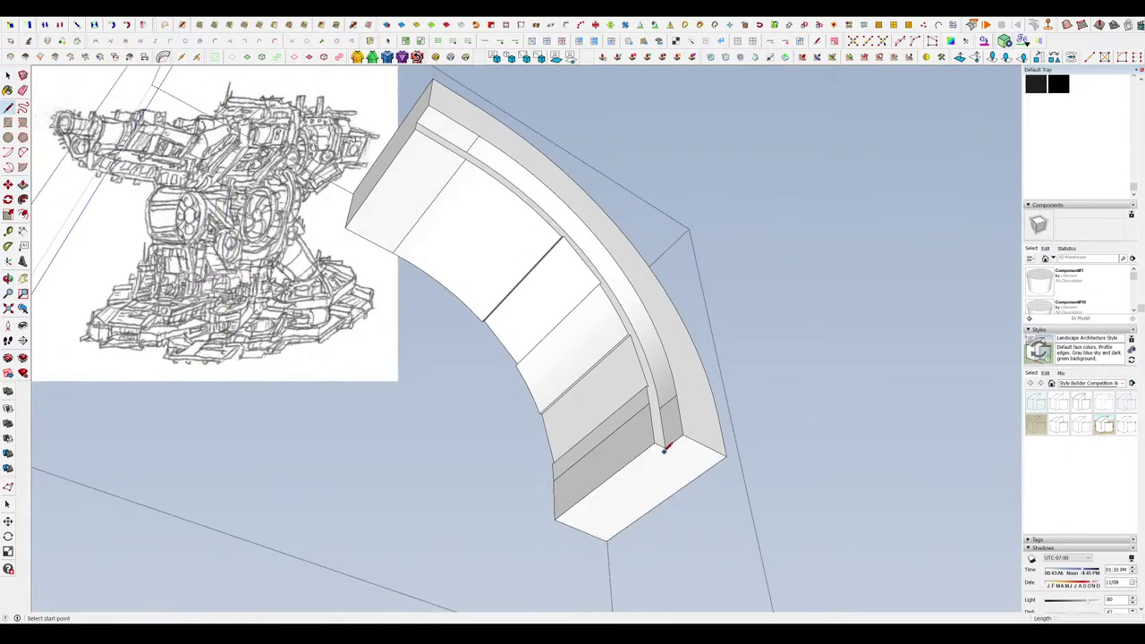
key("ctrl+z")
key("ctrl+z")
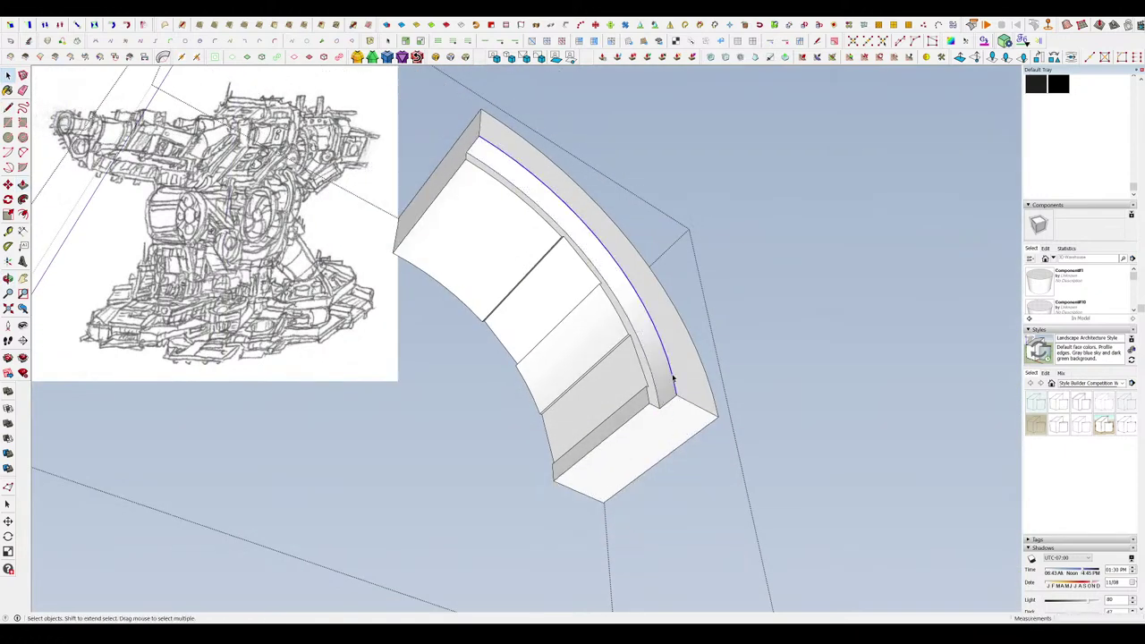
Bevel the raised rim's curved outer edges on the quarter arc with a 75 cm offset.
left_click(466, 57)
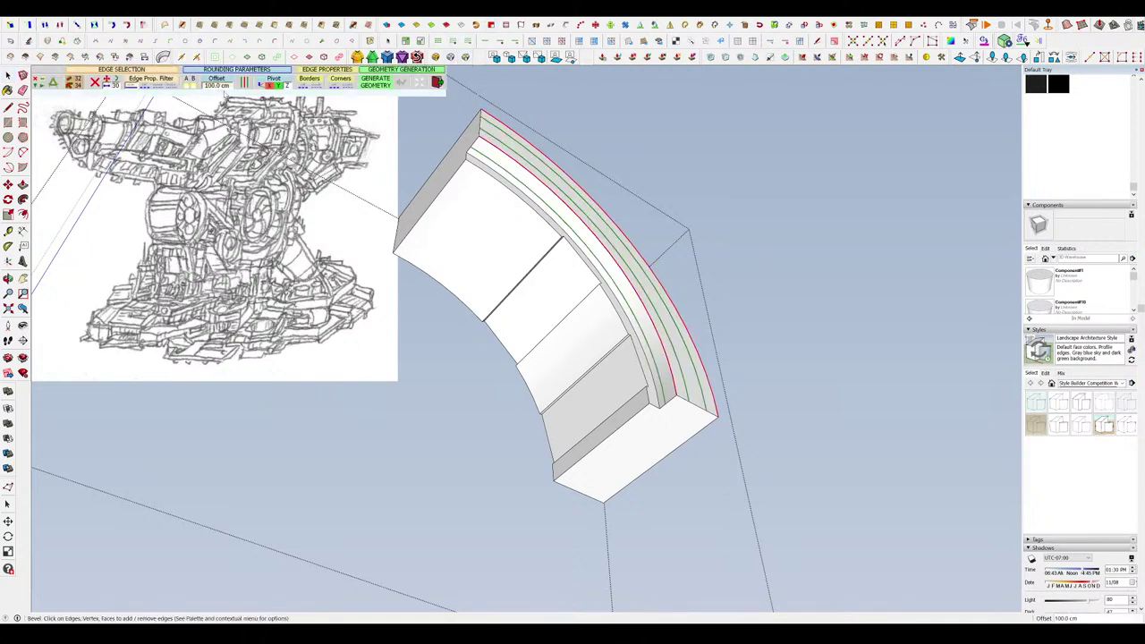
type("75")
key("Return")
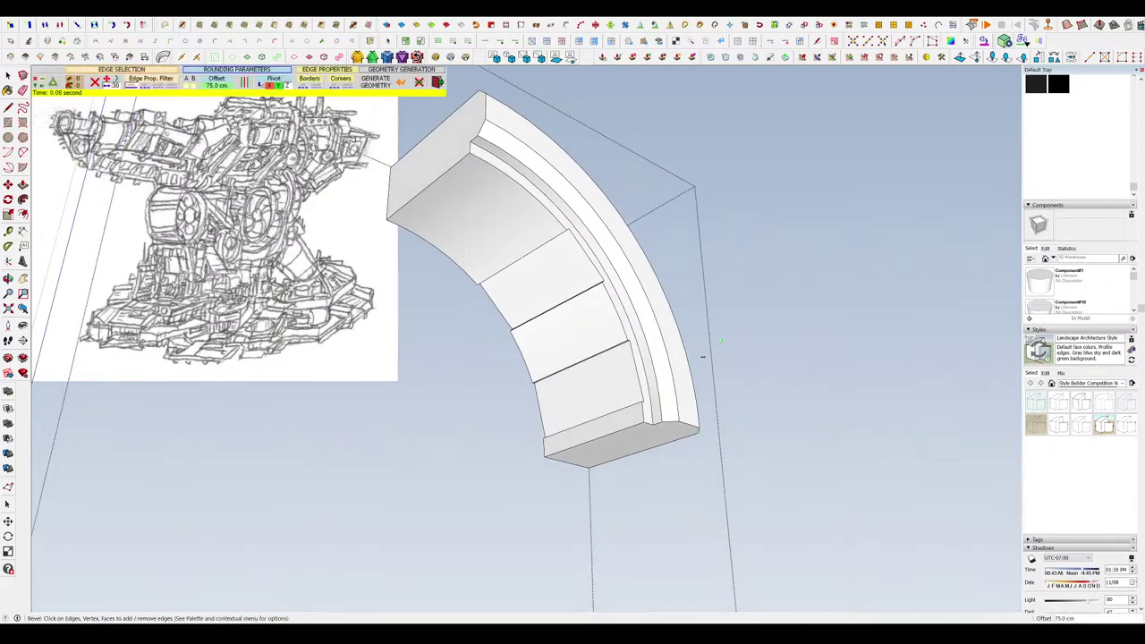
scroll(634, 257, "down", 5)
middle_click_drag(635, 258, 741, 345)
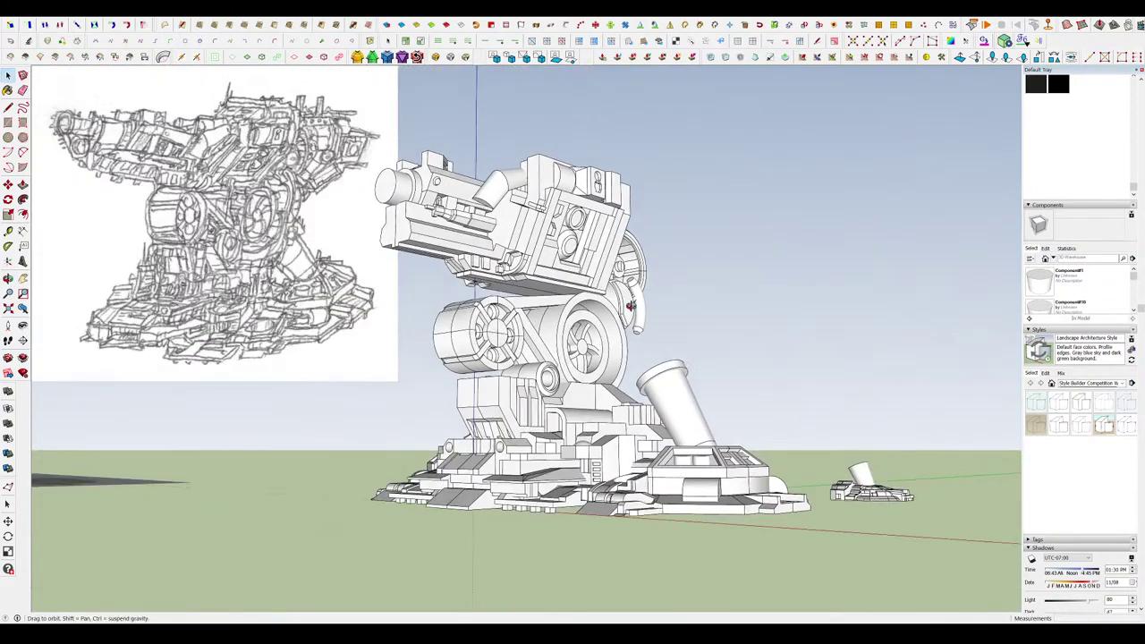
Draw a line at the step near the quarter arc's centre joint and move the step's edge to slope its face.
scroll(631, 305, "up", 10)
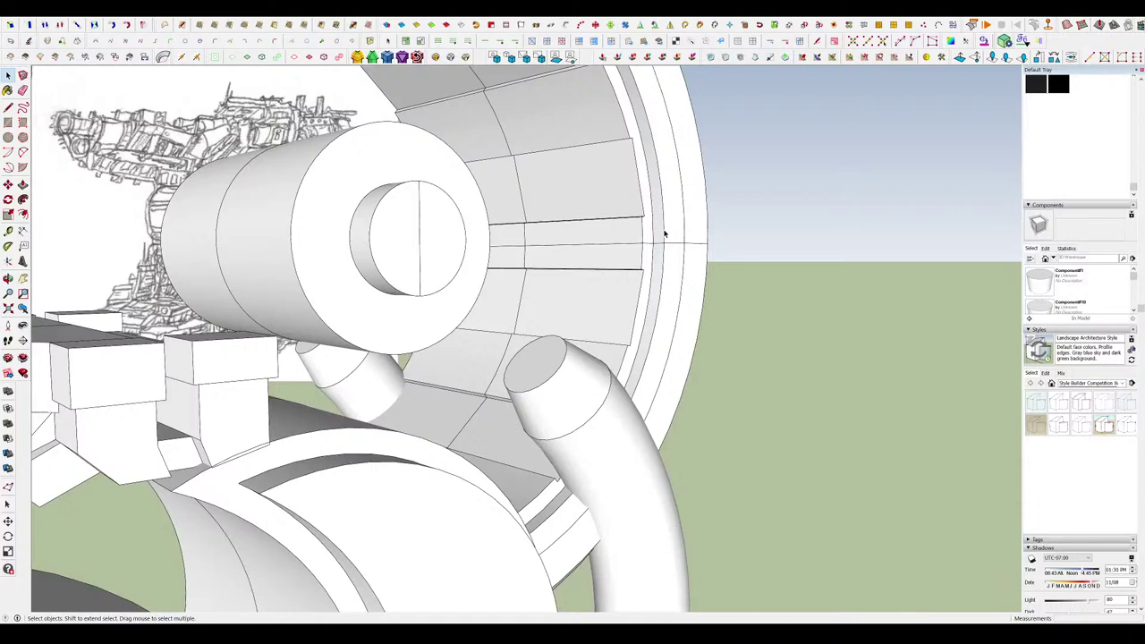
mouse_move(664, 234)
middle_mouse_down()
mouse_move(668, 253)
mouse_move(621, 289)
mouse_move(634, 268)
mouse_move(510, 282)
middle_mouse_up()
scroll(618, 247, "down", 5)
scroll(626, 272, "up", 6)
scroll(574, 283, "up", 2)
key("l")
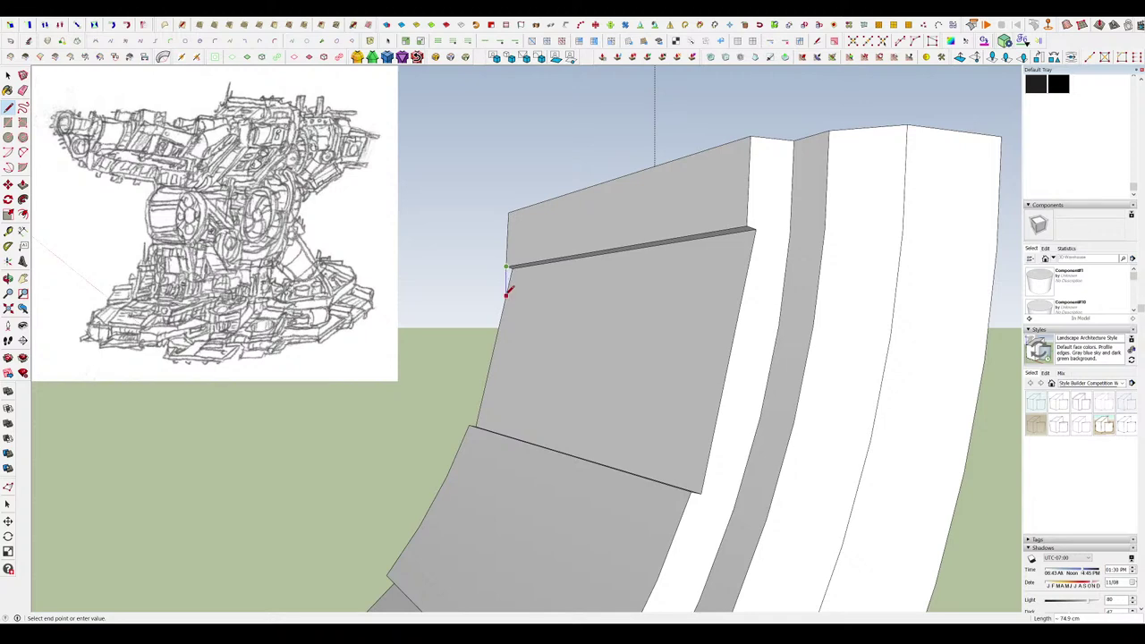
middle_click_drag(755, 232, 713, 231)
key("m")
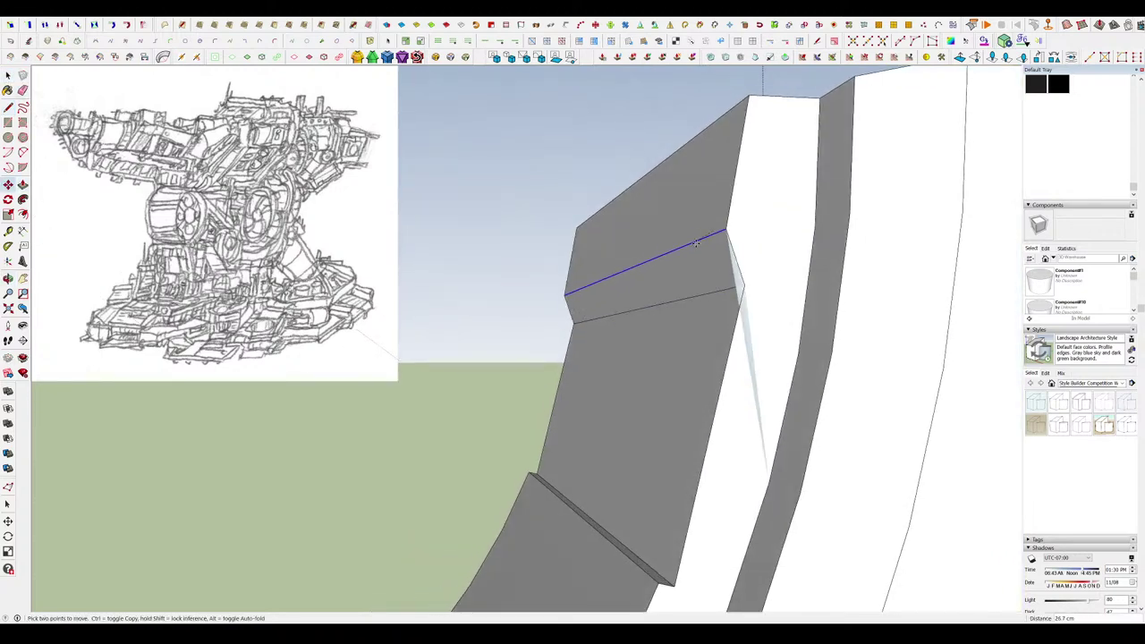
Reopen the quarter arc and move the step edge nearest the centre joint by about 14.8 cm.
scroll(684, 271, "down", 10)
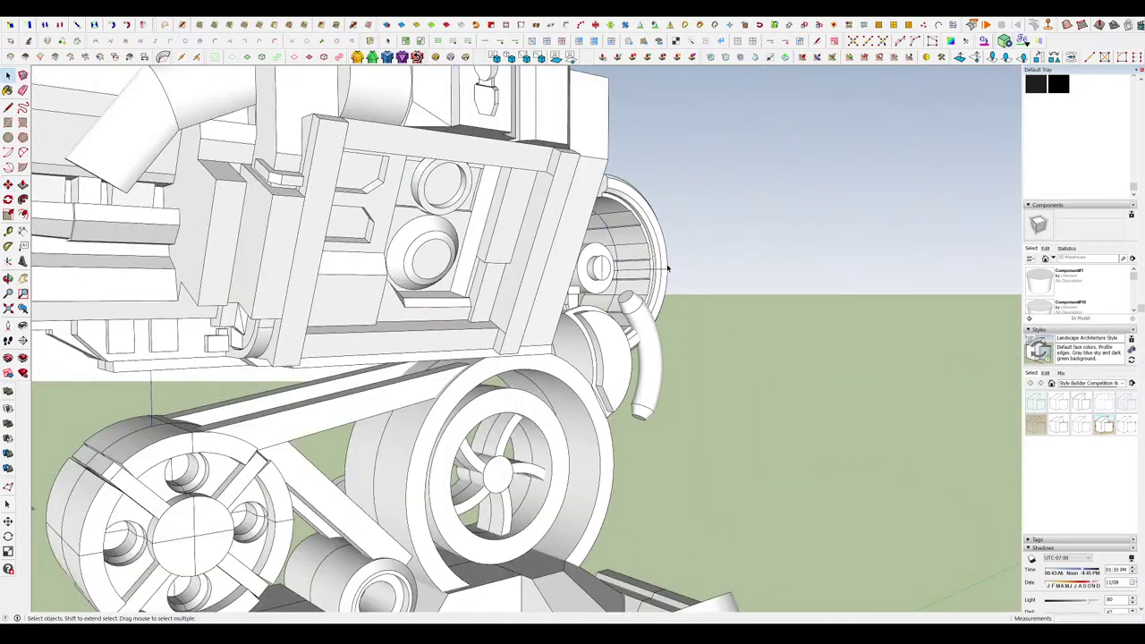
scroll(666, 269, "up", 10)
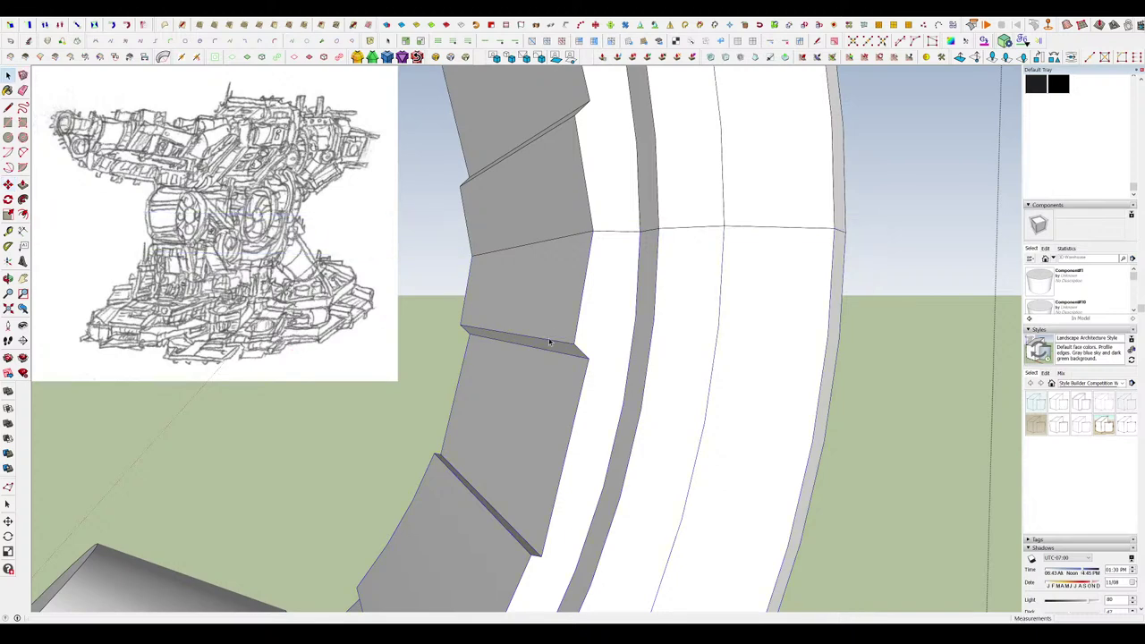
key("Delete")
key("m")
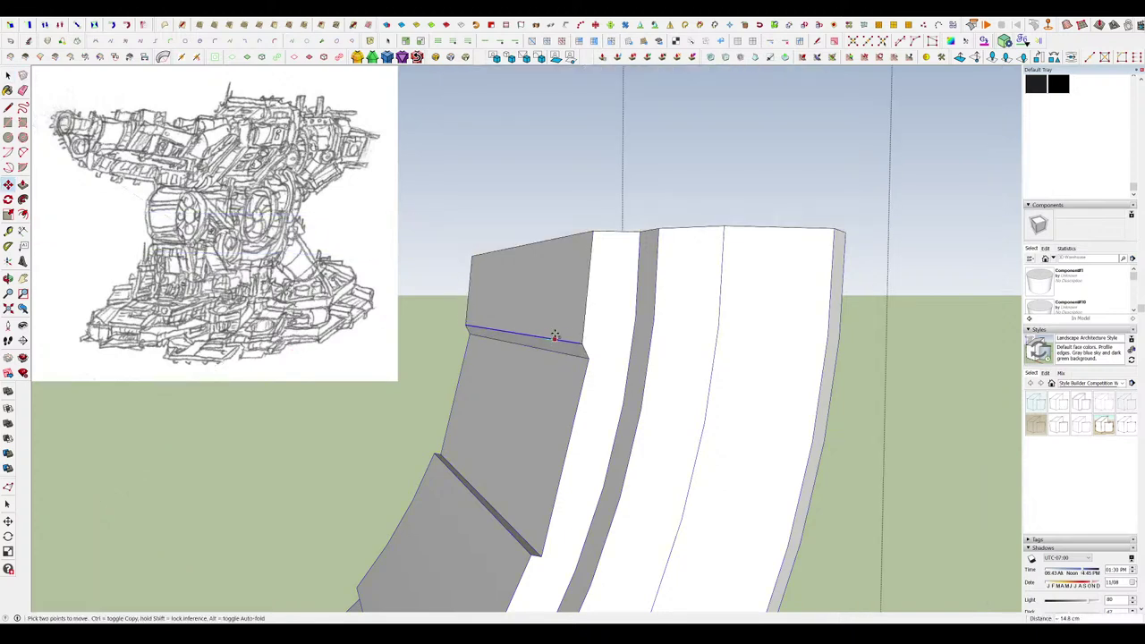
middle_click_drag(554, 331, 715, 402)
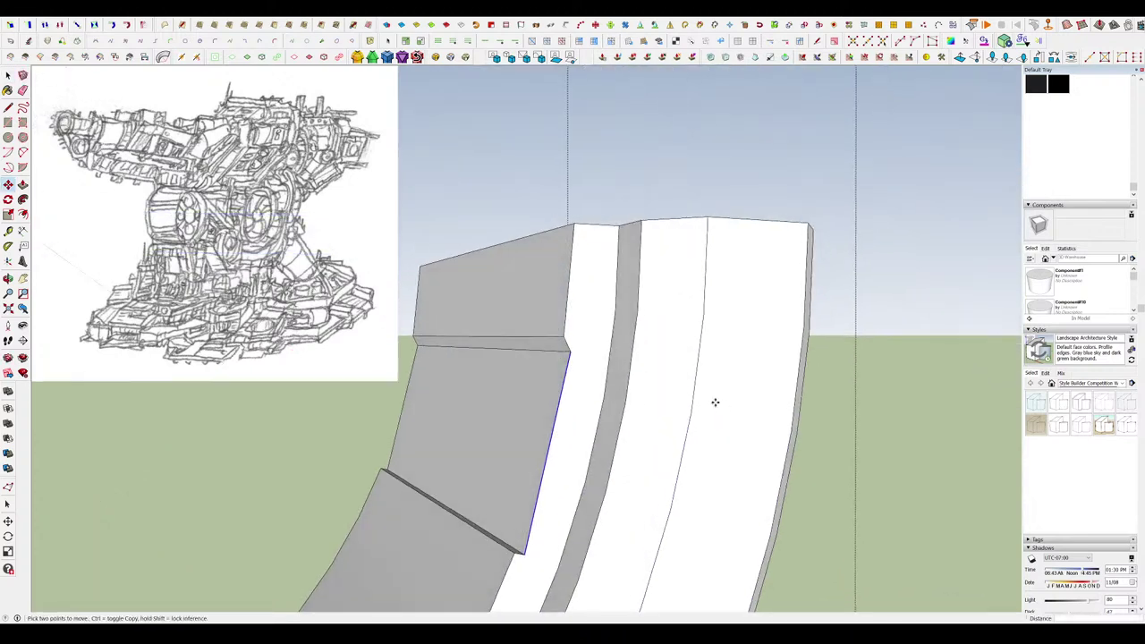
scroll(565, 353, "down", 5)
middle_click_drag(623, 299, 590, 340)
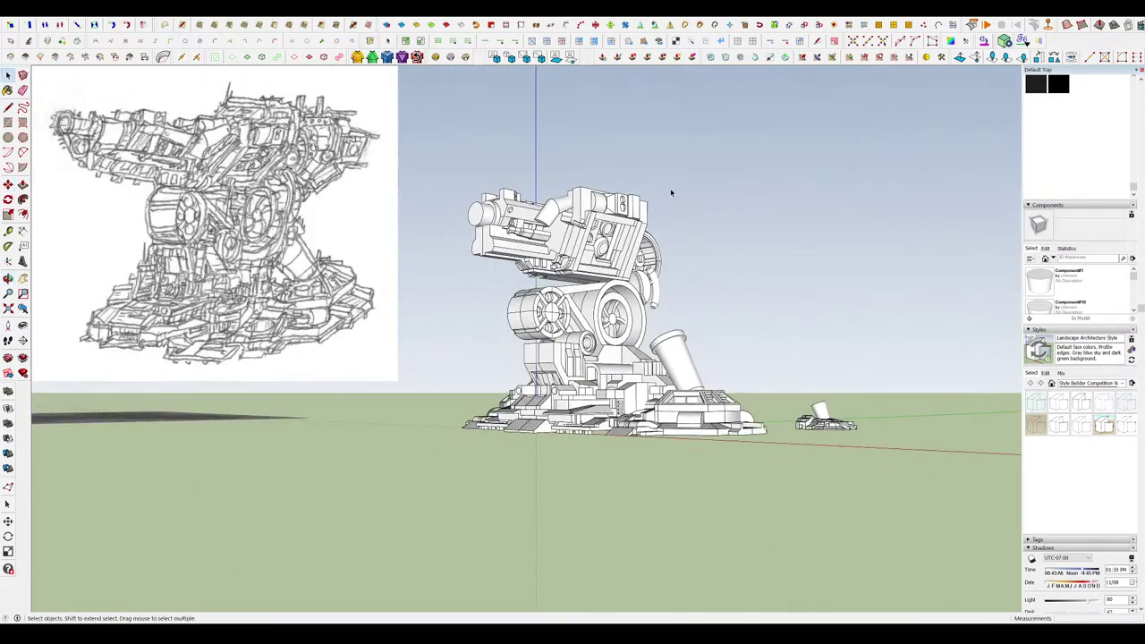
Draw a rectangle at the centre joint on the rear arc's outer face and extrude it into a separate box.
scroll(671, 192, "up", 5)
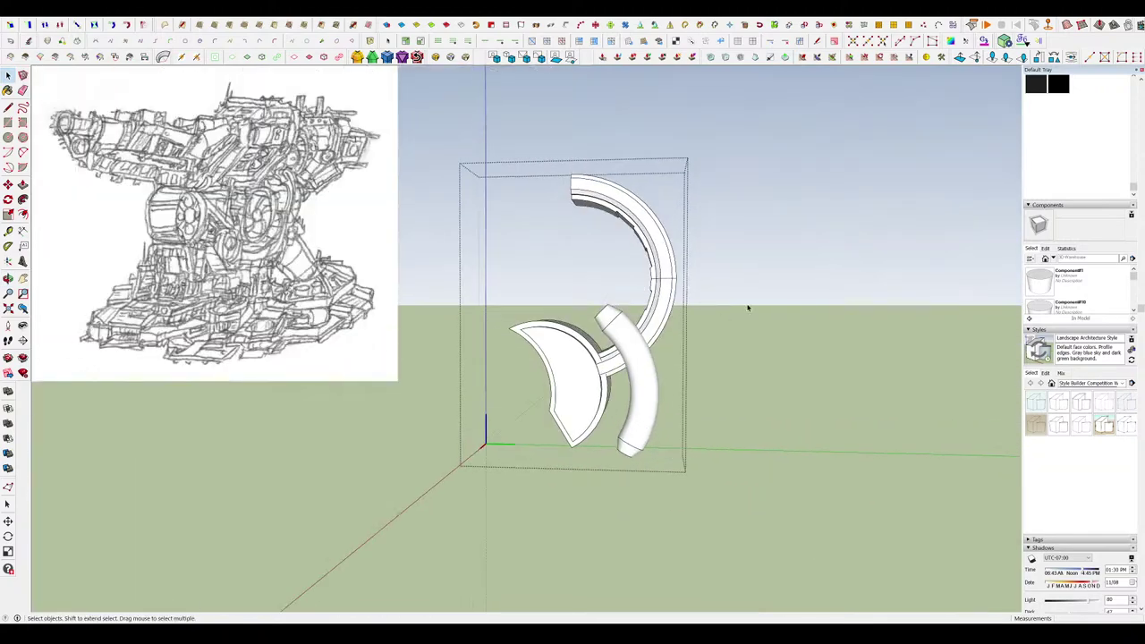
scroll(746, 306, "up", 2)
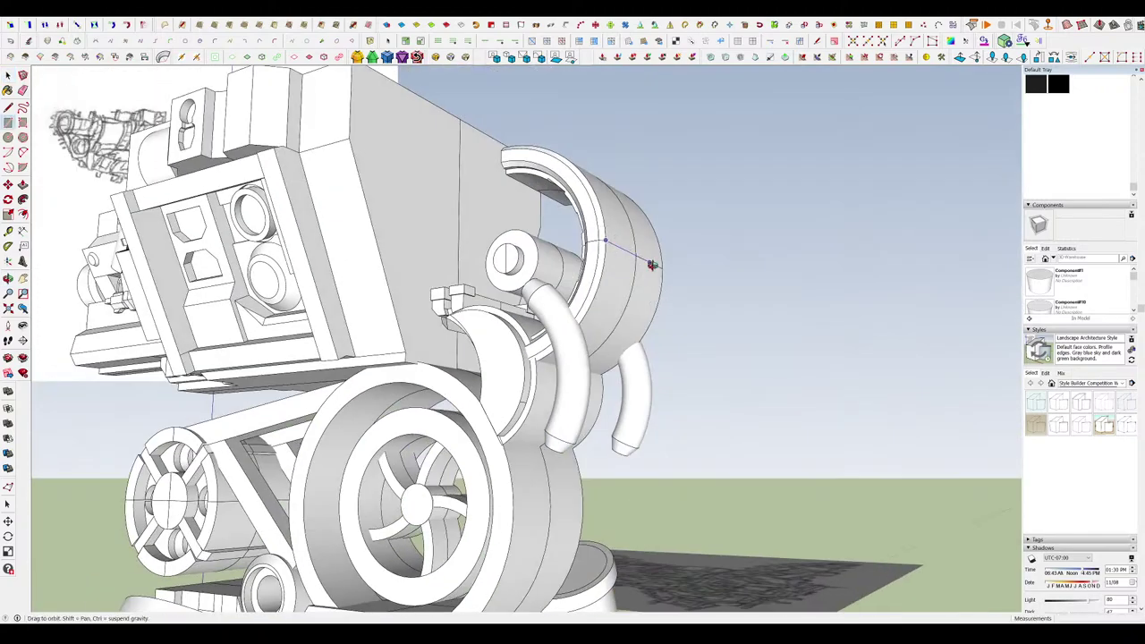
middle_click_drag(652, 265, 613, 211)
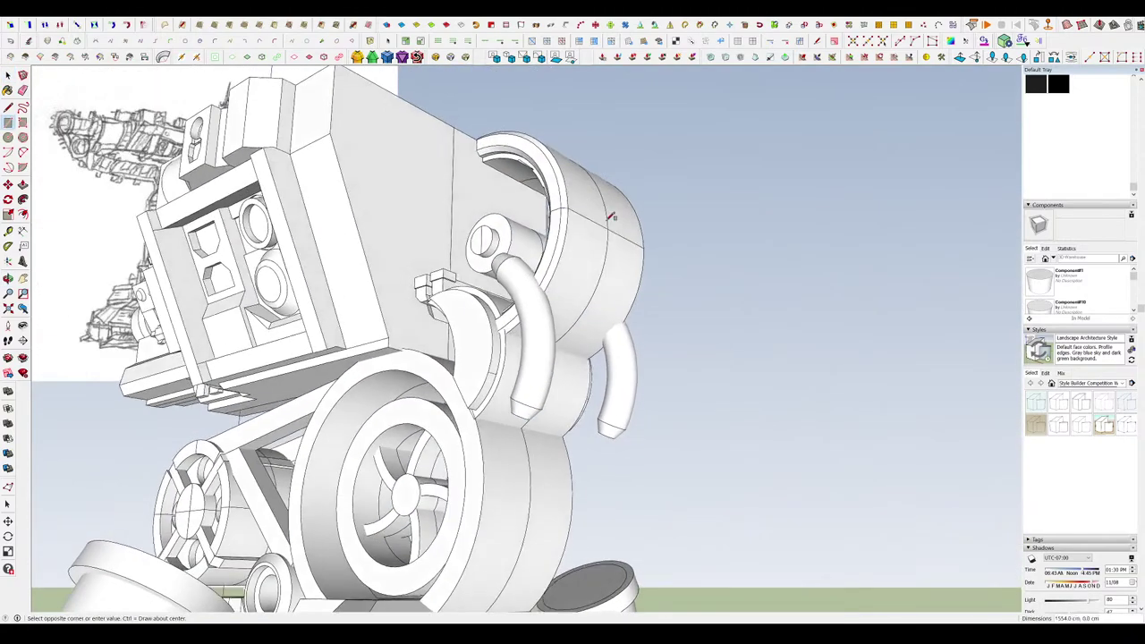
middle_click_drag(616, 111, 583, 140)
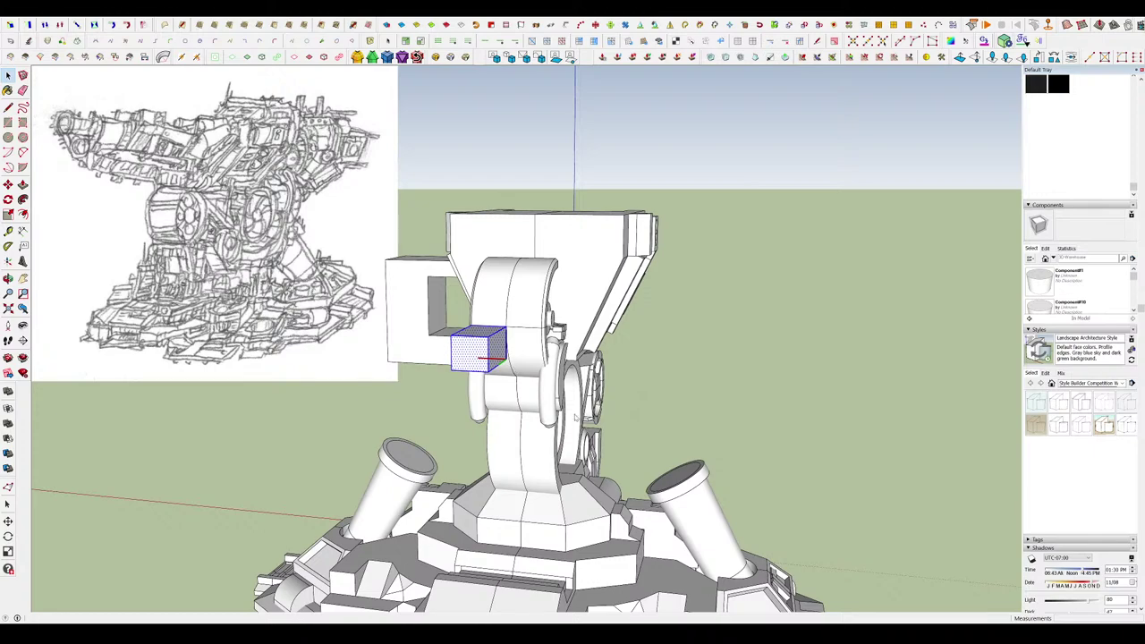
scroll(573, 416, "down", 5)
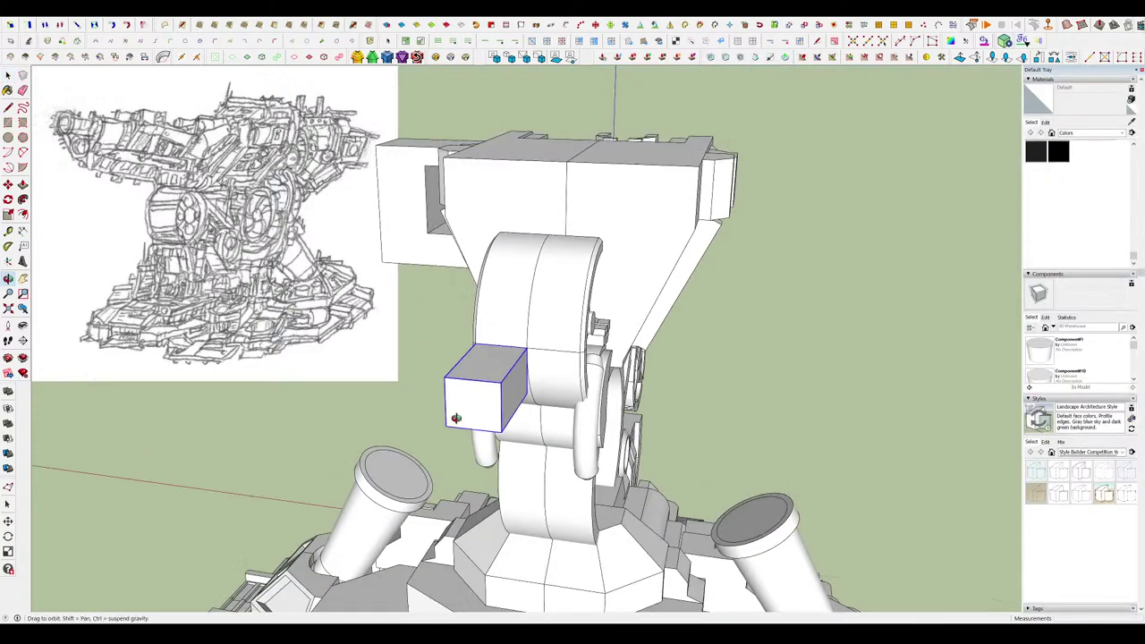
Mirror a copy of the rear box across the turret's centreline with a red scale of -1.00.
middle_click_drag(500, 358, 588, 292)
scroll(644, 269, "down", 2)
scroll(546, 351, "up", 7)
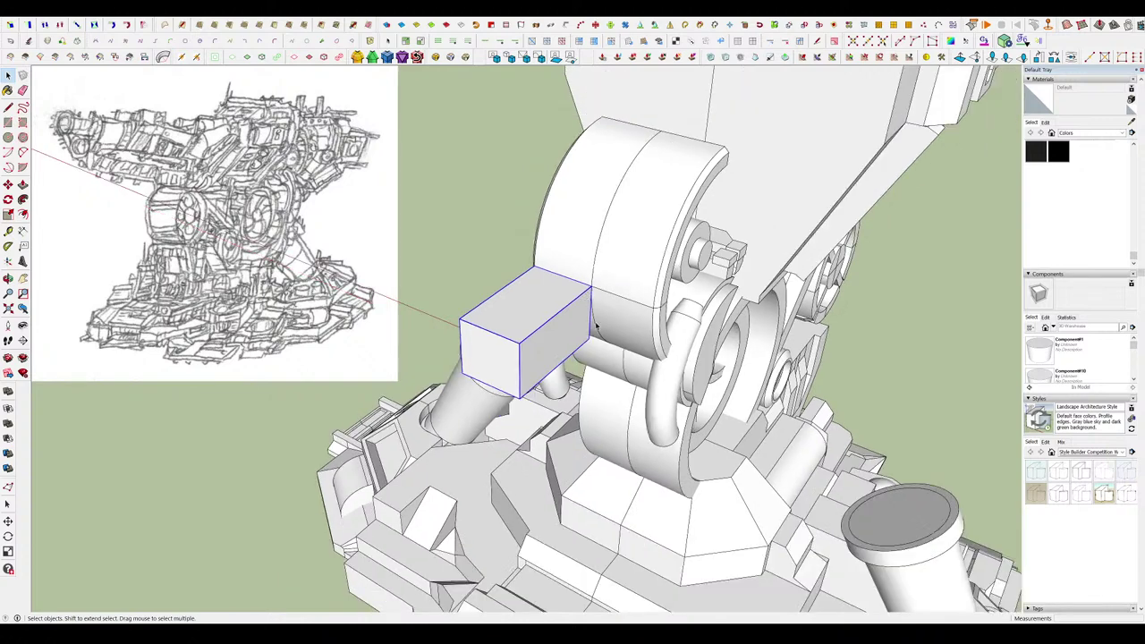
middle_click_drag(499, 328, 671, 284)
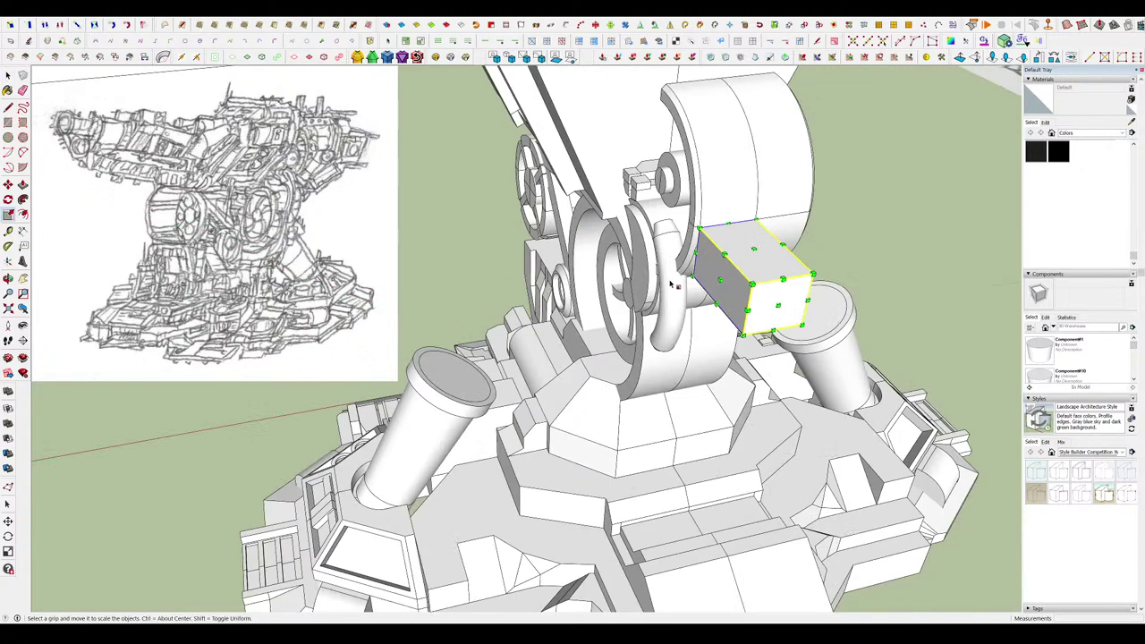
left_click_drag(721, 279, 839, 274)
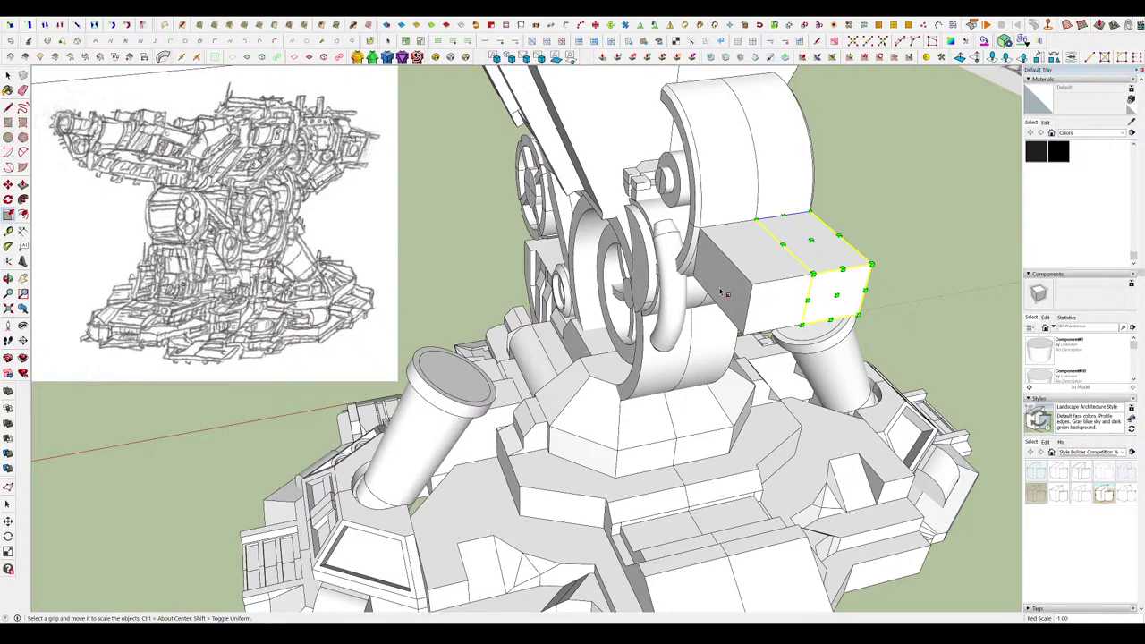
Erase the seam edges between the two mirrored halves of the rear box and close it.
scroll(726, 289, "down", 8)
middle_click_drag(725, 290, 614, 283)
key("space")
scroll(679, 204, "up", 5)
scroll(679, 204, "down", 5)
scroll(591, 290, "up", 5)
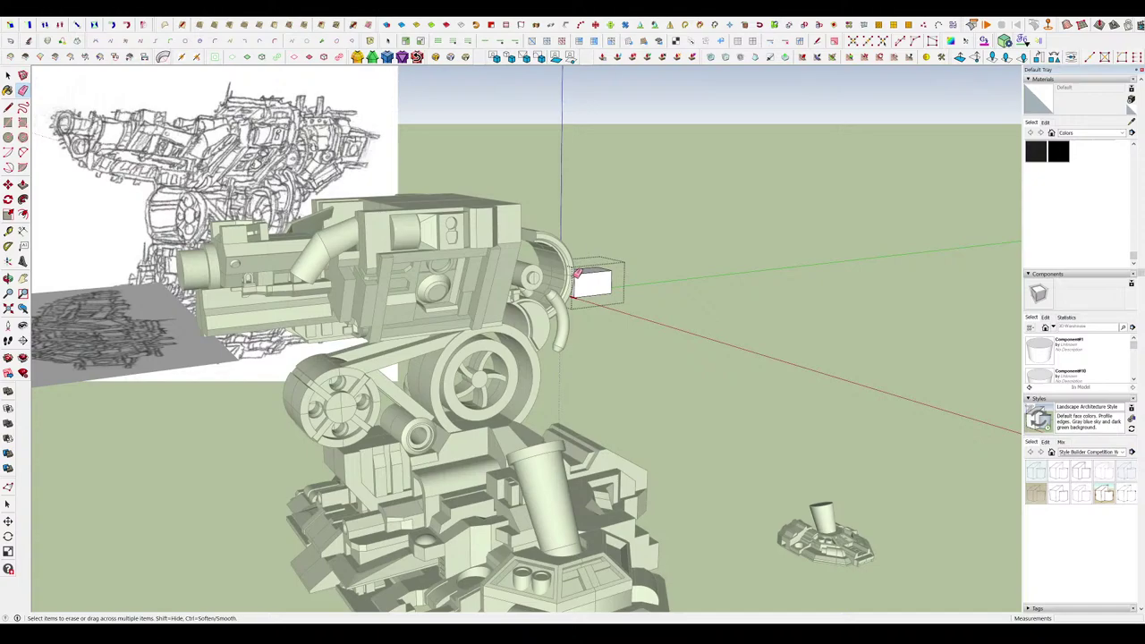
scroll(577, 283, "up", 2)
key("e")
middle_click_drag(576, 280, 579, 292)
key("space")
left_click(662, 295)
scroll(661, 294, "down", 6)
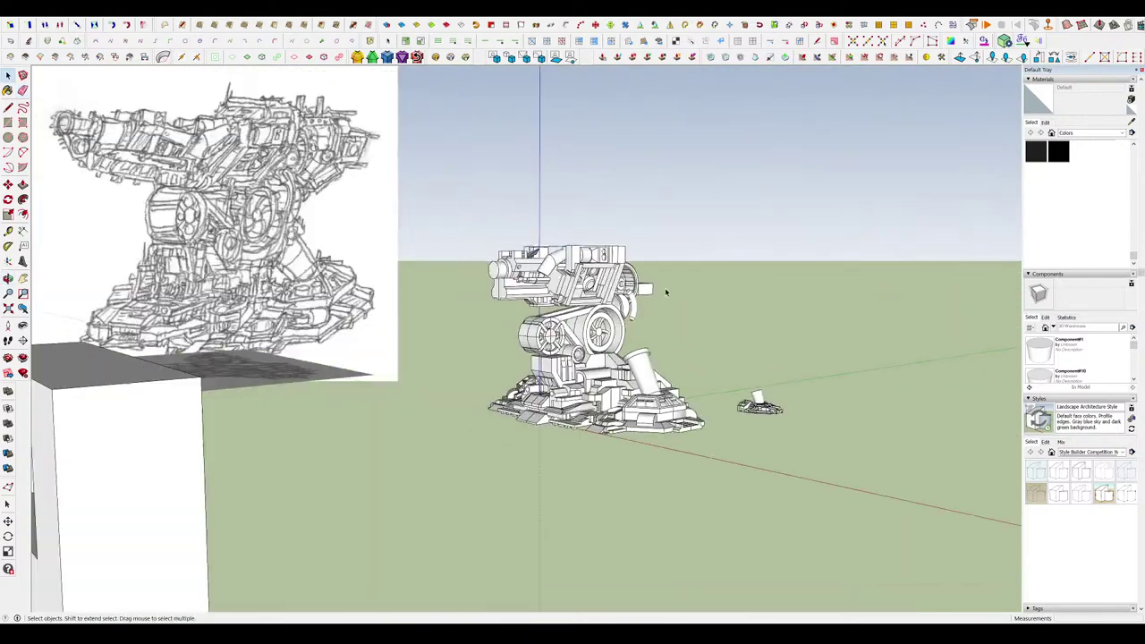
Draw a diagonal line across the lower inner corner of the rear box's side face and push the cut-off triangle through the box.
mouse_move(667, 291)
middle_mouse_down()
mouse_move(641, 309)
mouse_move(637, 352)
middle_mouse_up()
scroll(624, 304, "up", 4)
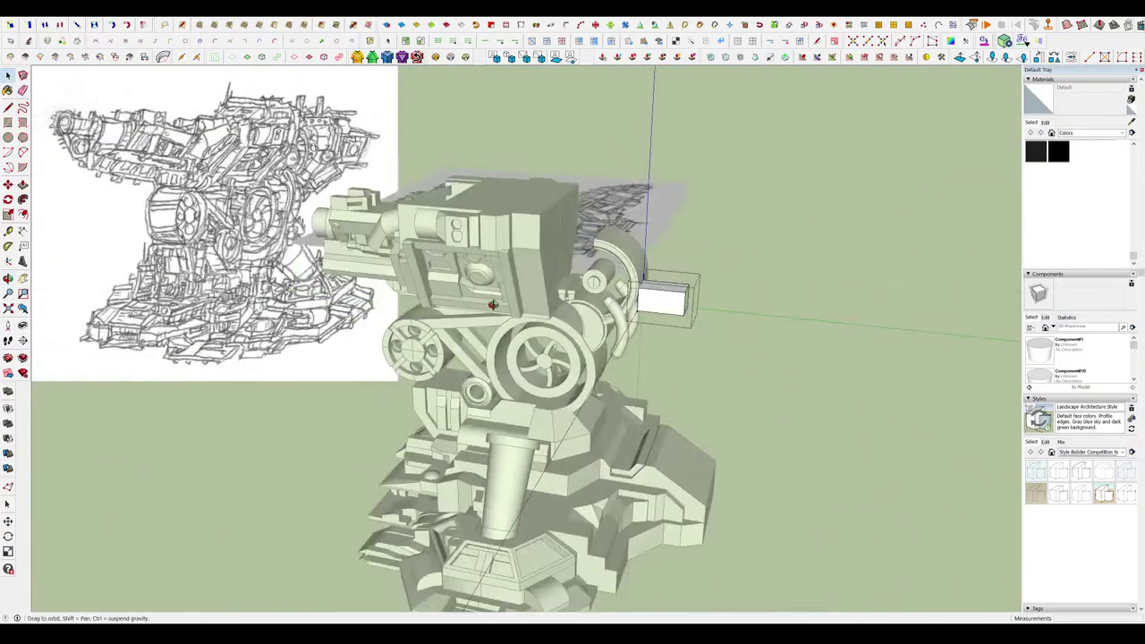
scroll(666, 300, "up", 4)
middle_click_drag(667, 299, 617, 259)
scroll(597, 345, "down", 5)
mouse_move(593, 331)
middle_mouse_down()
mouse_move(583, 360)
mouse_move(581, 329)
mouse_move(589, 338)
middle_mouse_up()
scroll(585, 326, "up", 6)
key("l")
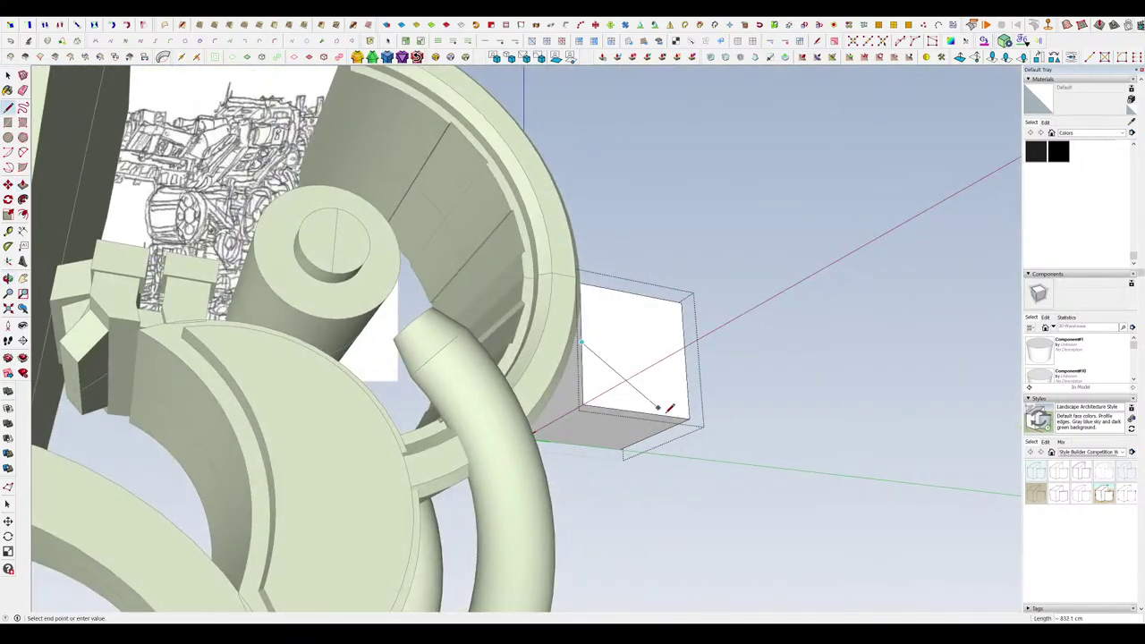
middle_click_drag(451, 467, 632, 384)
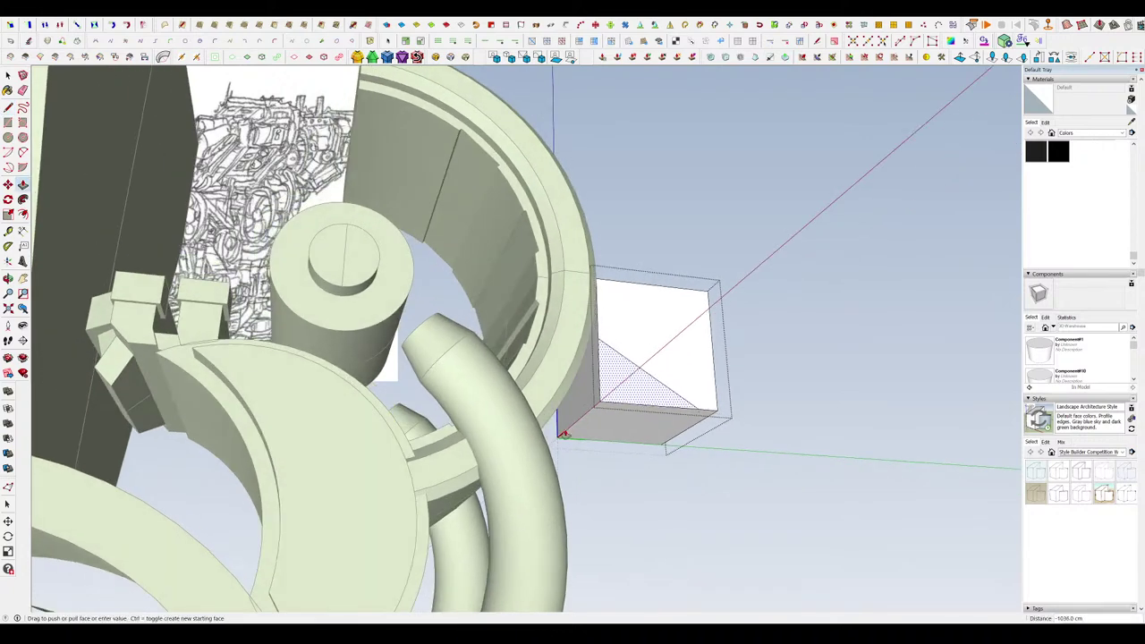
middle_click_drag(564, 434, 576, 412)
Extrude the box's new slanted face about 894 cm and move the notched outer edge to smooth the outer profile.
left_click_drag(646, 377, 597, 470)
key("m")
middle_click_drag(632, 401, 620, 426)
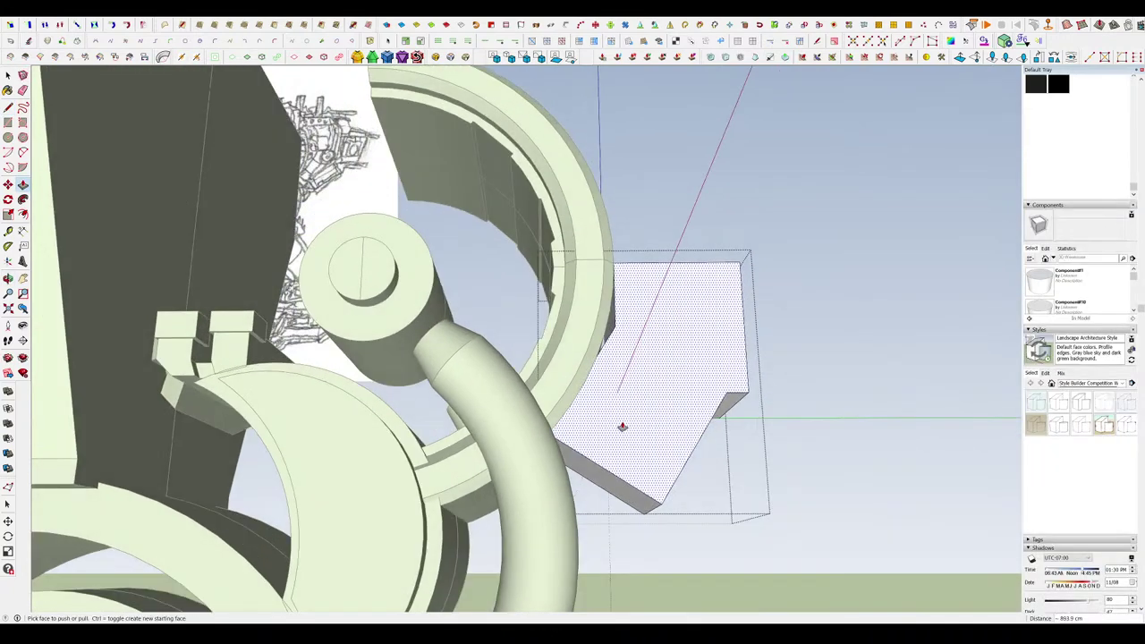
middle_click_drag(593, 493, 763, 423)
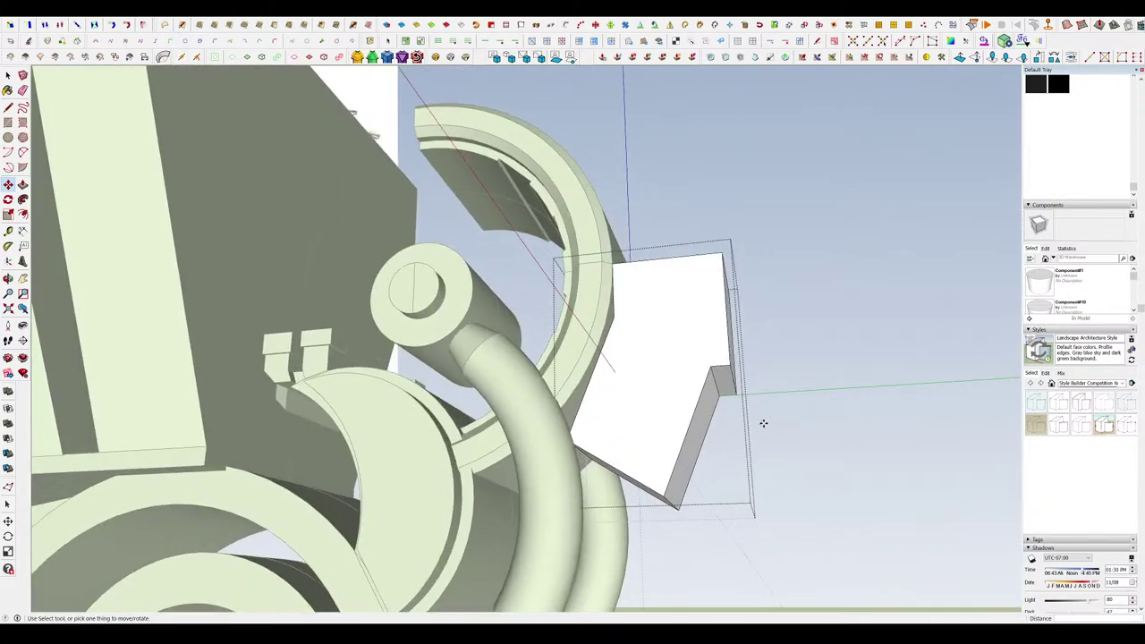
scroll(704, 457, "down", 10)
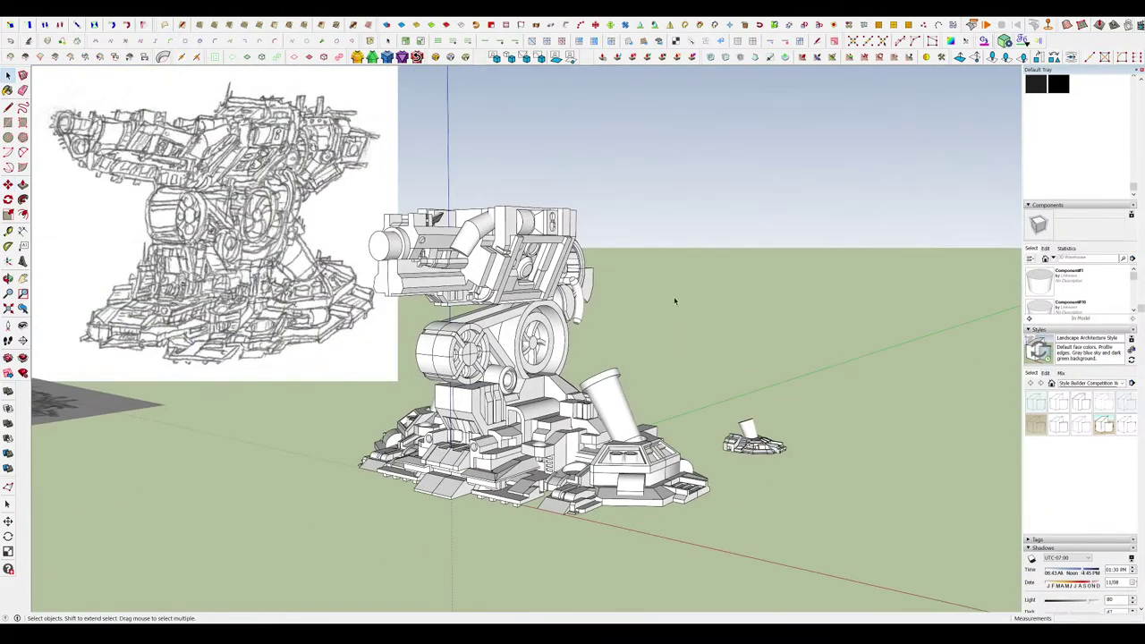
mouse_move(677, 299)
middle_mouse_down()
mouse_move(598, 251)
mouse_move(596, 284)
mouse_move(677, 292)
middle_mouse_up()
scroll(657, 299, "up", 10)
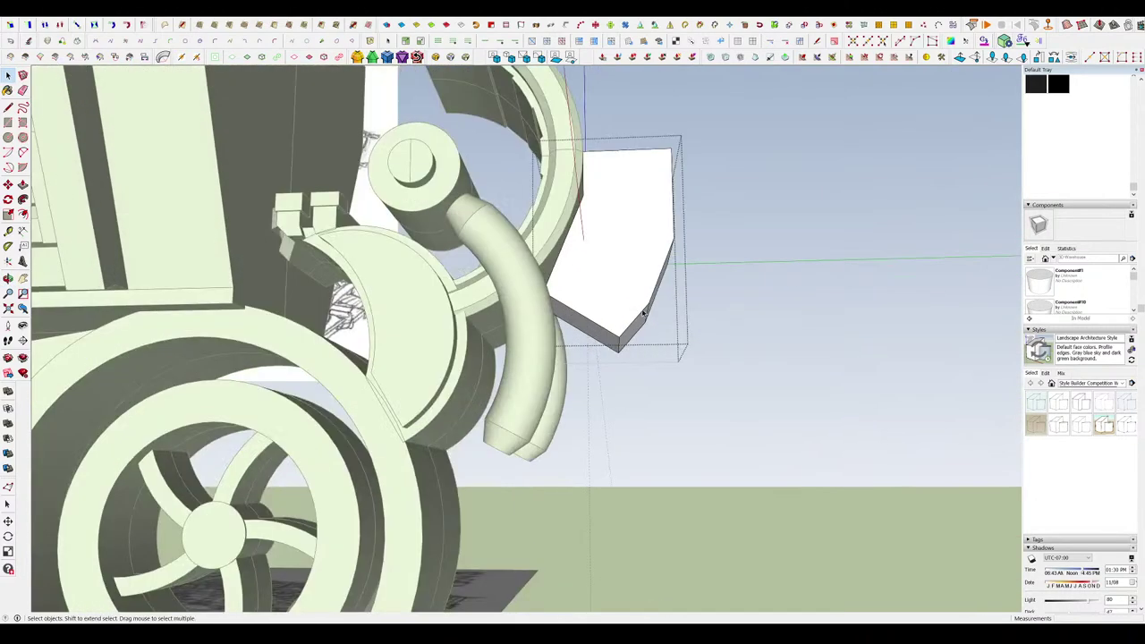
Move the rear block's bottom outer edge downward so its lower end tapers along the rear tubes.
middle_click_drag(642, 314, 580, 317)
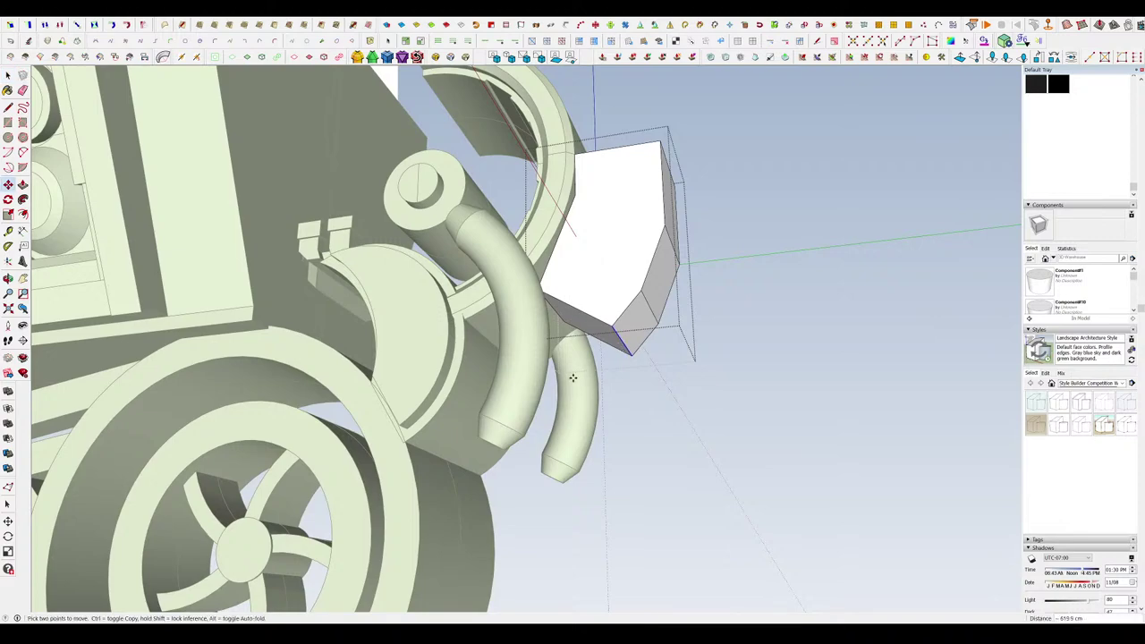
middle_click_drag(572, 378, 669, 322)
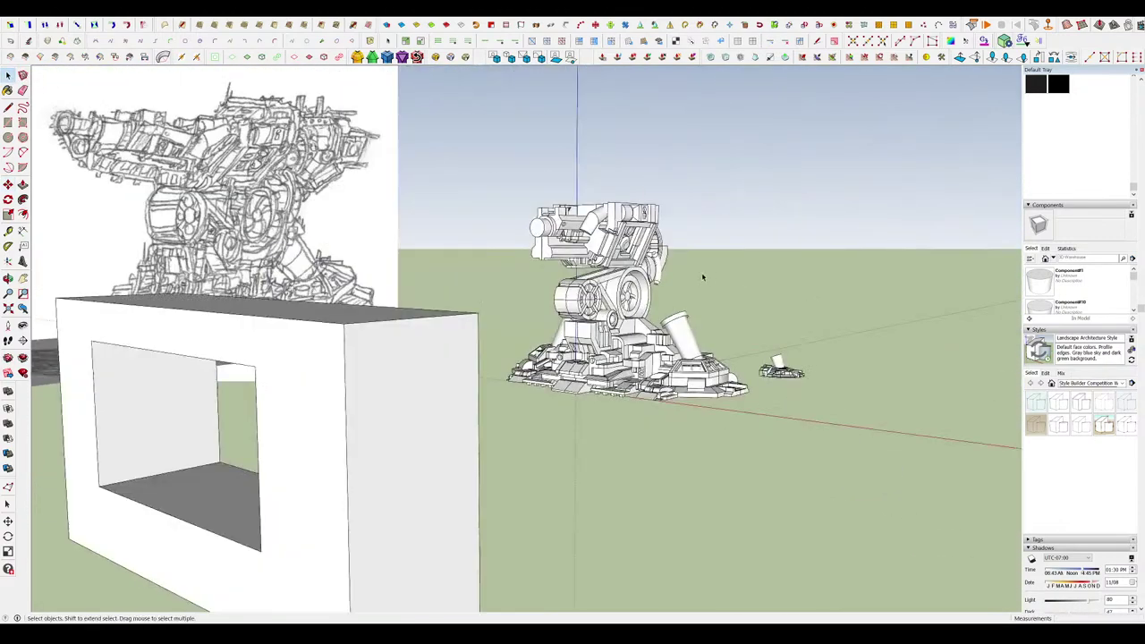
scroll(703, 277, "up", 6)
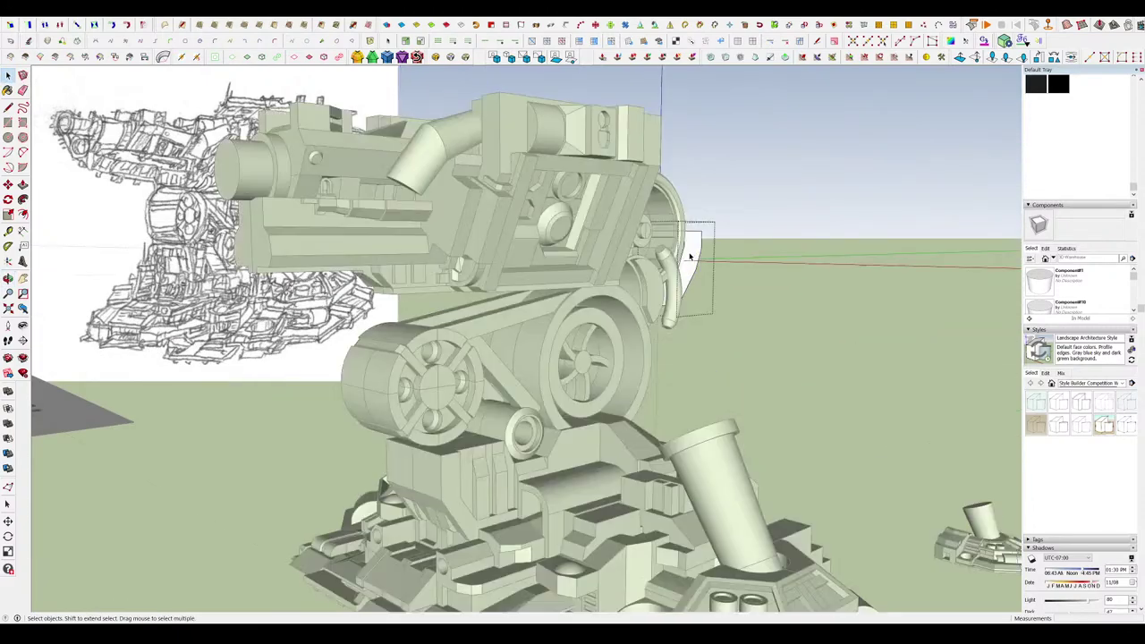
scroll(690, 257, "up", 8)
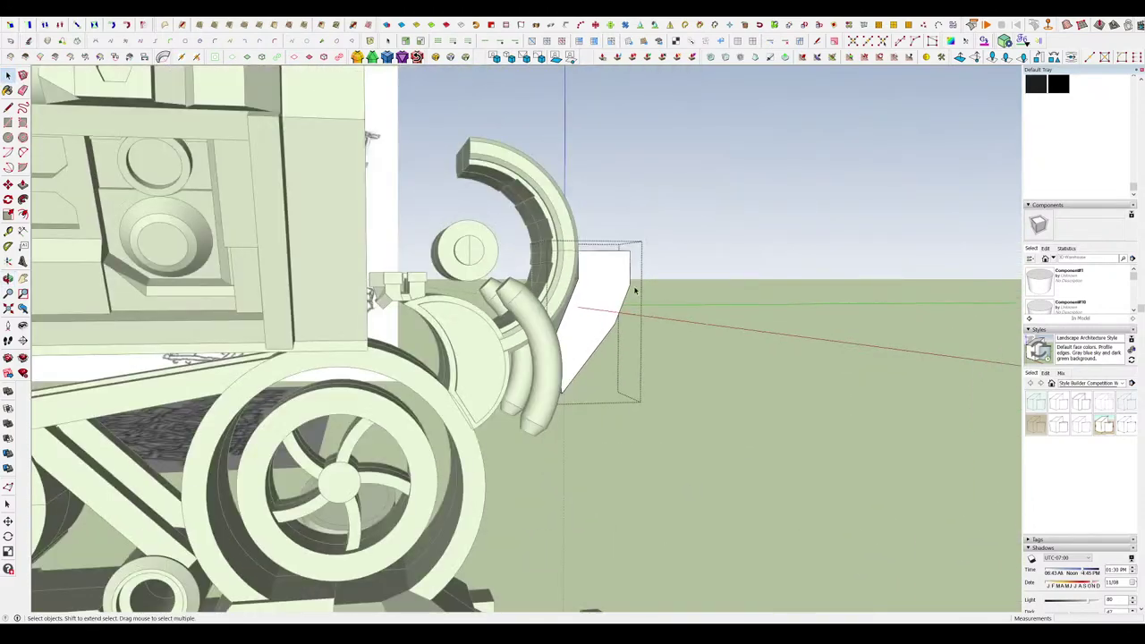
Draw a 32-sided circle on the upper part of the rear block's side face.
scroll(635, 290, "up", 6)
key("c")
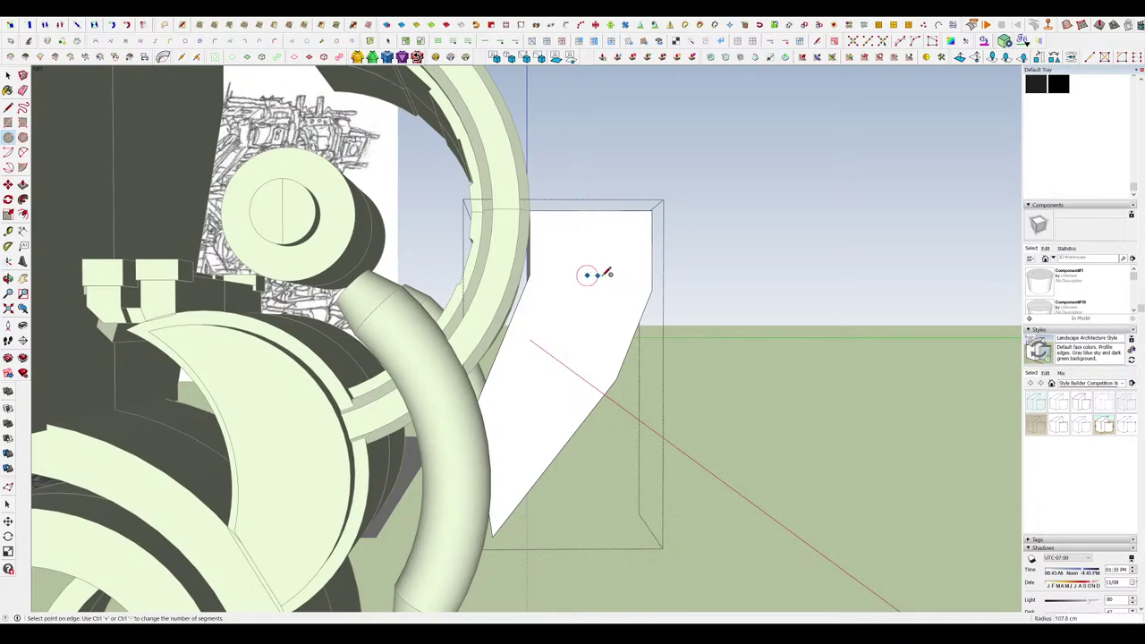
left_click(634, 275)
middle_click_drag(621, 312, 626, 306)
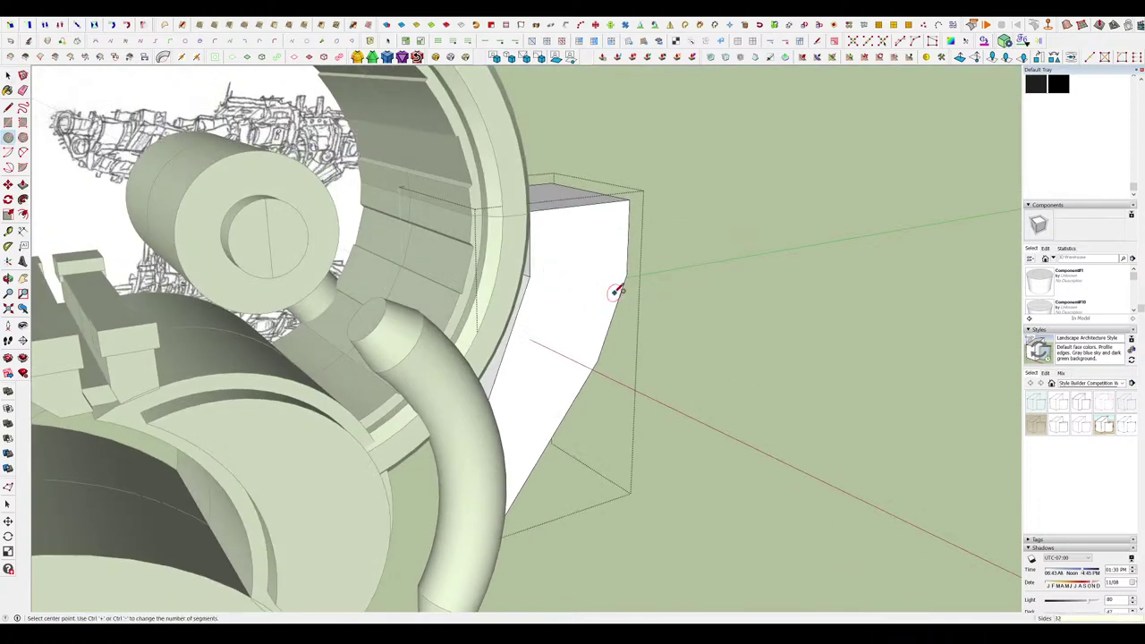
middle_click_drag(617, 290, 616, 322)
left_click(667, 297)
Push the circle through the rear block to cut a round hole and leave the block.
key("p")
left_click(616, 289)
left_click(630, 279)
middle_click_drag(631, 276, 635, 282)
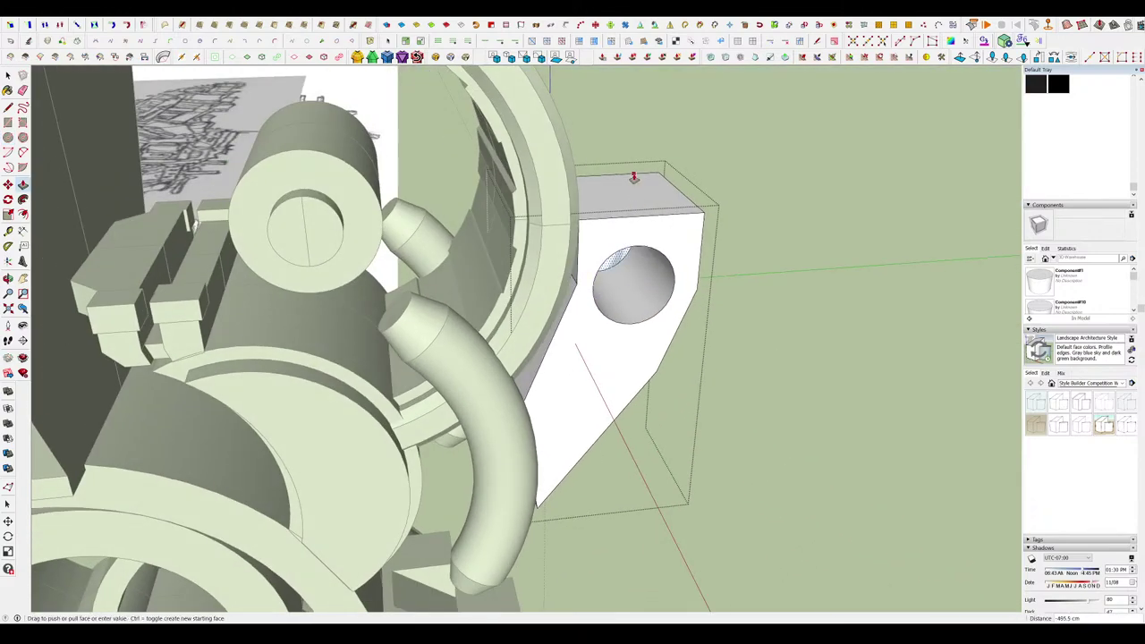
left_click(634, 178)
middle_click_drag(637, 184, 711, 166)
key("space")
left_click(710, 166)
Draw a second circle on the rear block's side face just below the first hole.
scroll(671, 246, "down", 8)
middle_click_drag(666, 308, 638, 286)
scroll(649, 282, "down", 4)
scroll(639, 277, "up", 5)
scroll(637, 260, "up", 3)
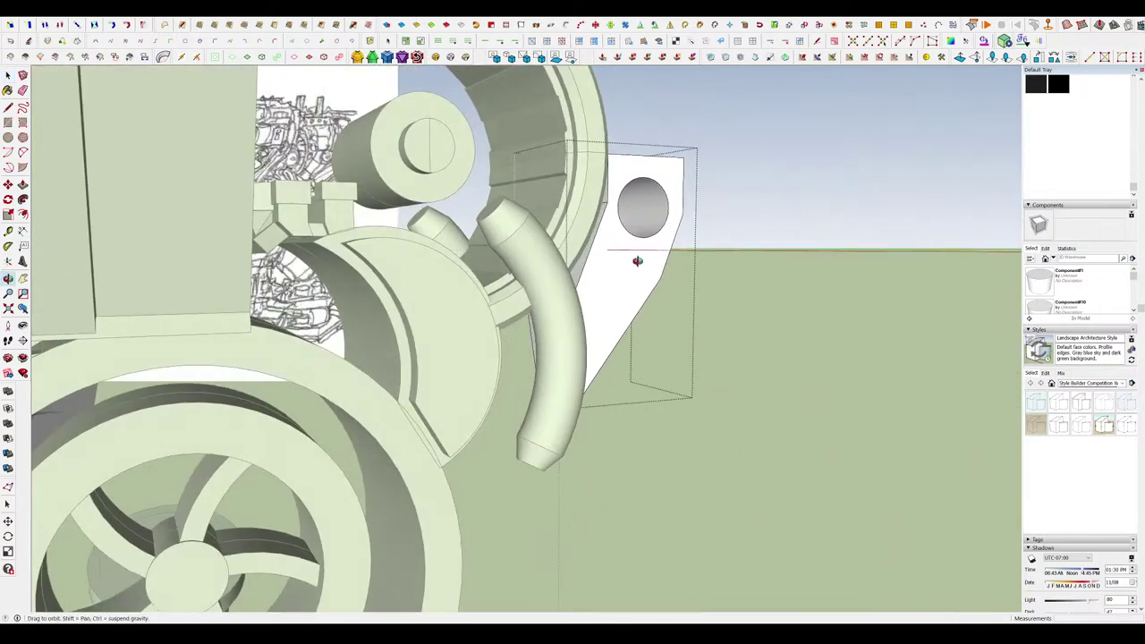
scroll(637, 264, "up", 3)
key("c")
left_click(672, 274)
middle_click_drag(672, 276, 680, 307)
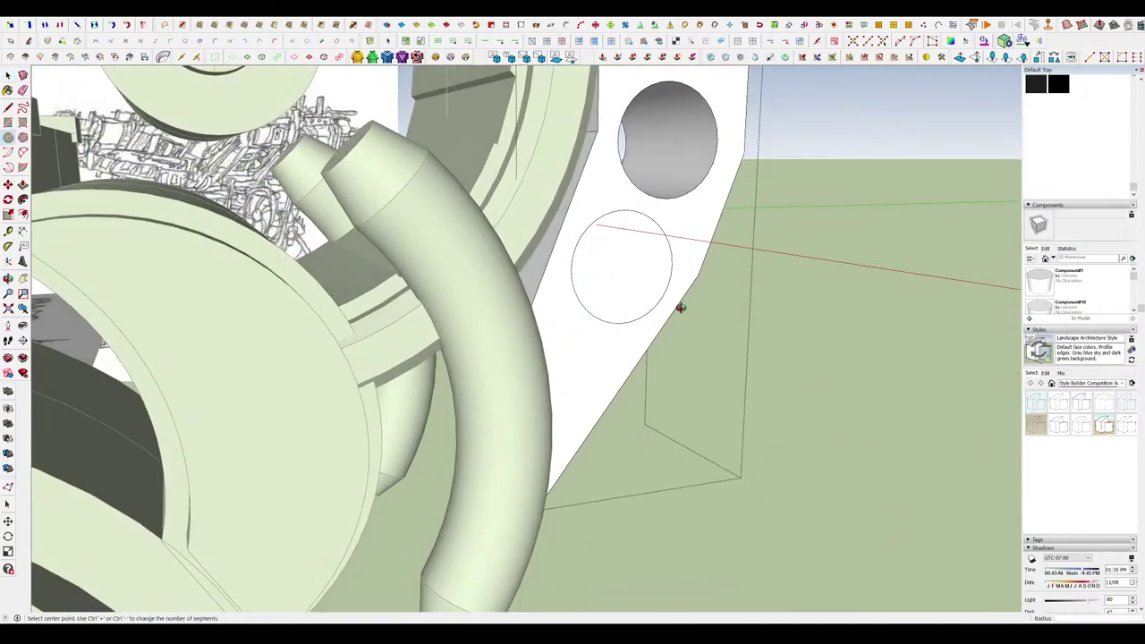
Push the lower circle through the rear block to cut a second round hole.
key("p")
left_click(624, 268)
middle_click_drag(596, 249, 670, 238)
left_click(702, 181)
middle_click_drag(704, 183, 734, 138)
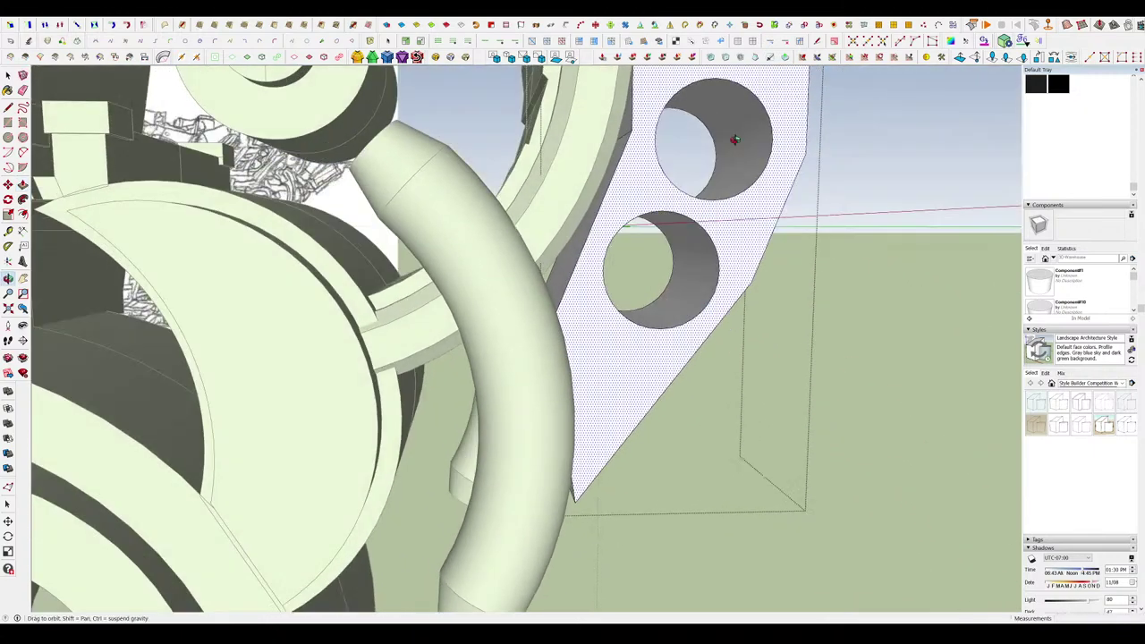
Try to offset a narrow ring inside the lower hole's far rim and extrude it along the hole.
scroll(729, 152, "down", 4)
middle_click_drag(662, 394, 605, 361)
key("space")
scroll(580, 322, "up", 7)
left_click(587, 294)
key("f")
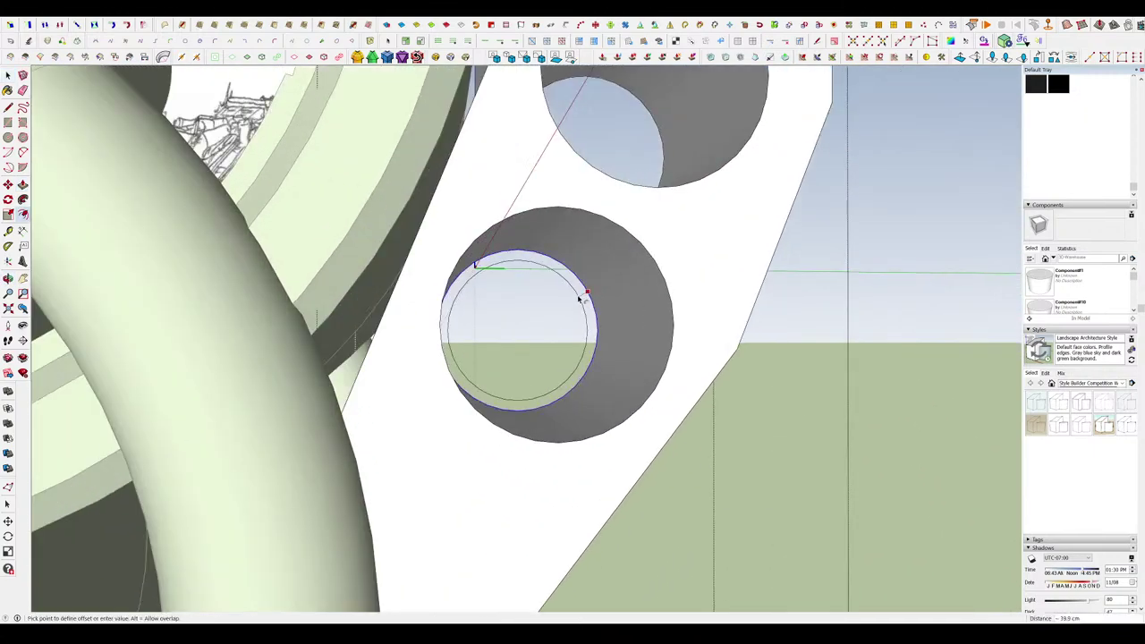
left_click(579, 297)
left_click(579, 286)
key("space")
left_click(560, 314)
middle_click_drag(582, 291, 657, 276)
key("Delete")
scroll(596, 308, "up", 3)
scroll(636, 309, "down", 5)
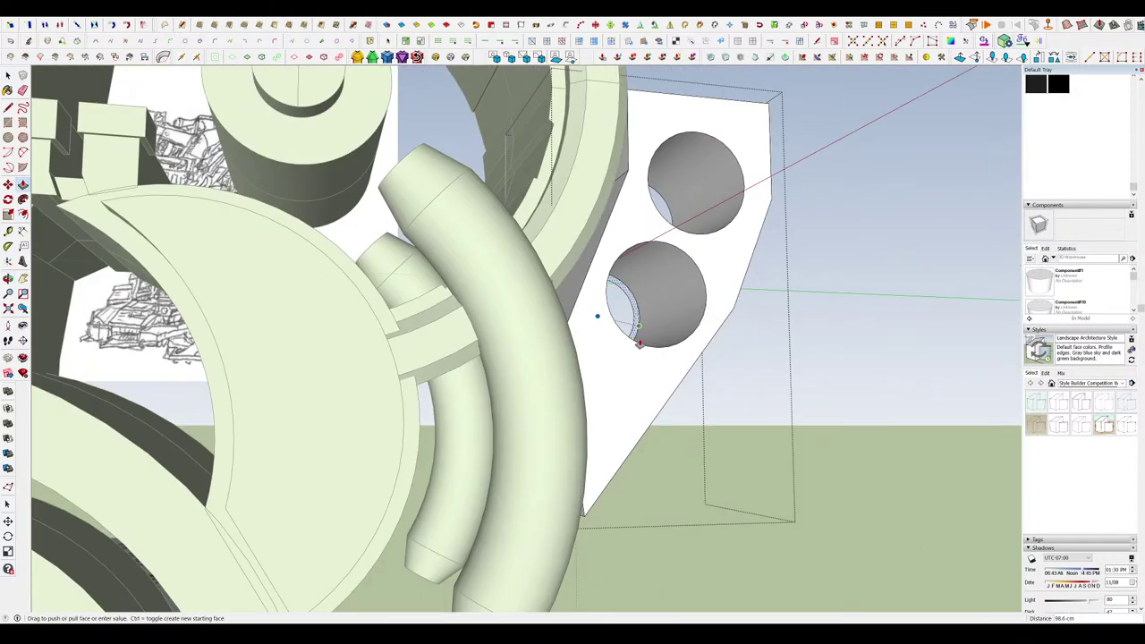
left_click(624, 384)
Remove the leftover ring geometry from the lower hole and delete the rear block's side face.
key("e")
left_click(619, 330)
scroll(586, 354, "down", 3)
middle_click_drag(587, 354, 597, 359)
scroll(608, 347, "up", 3)
key("space")
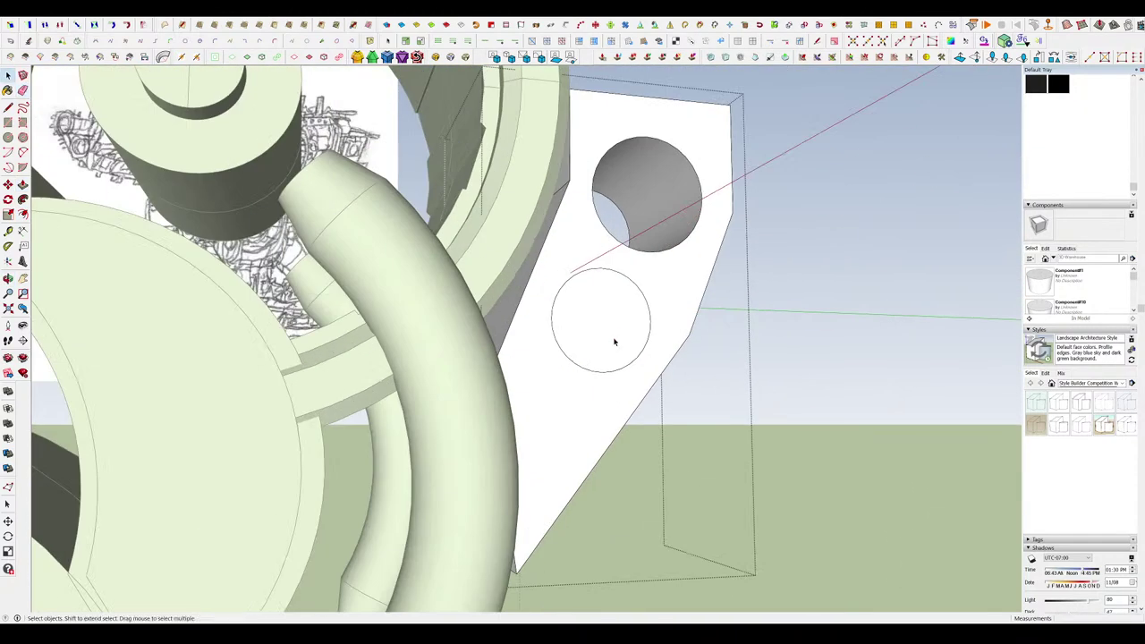
left_click(622, 336)
scroll(652, 343, "up", 2)
key("Delete")
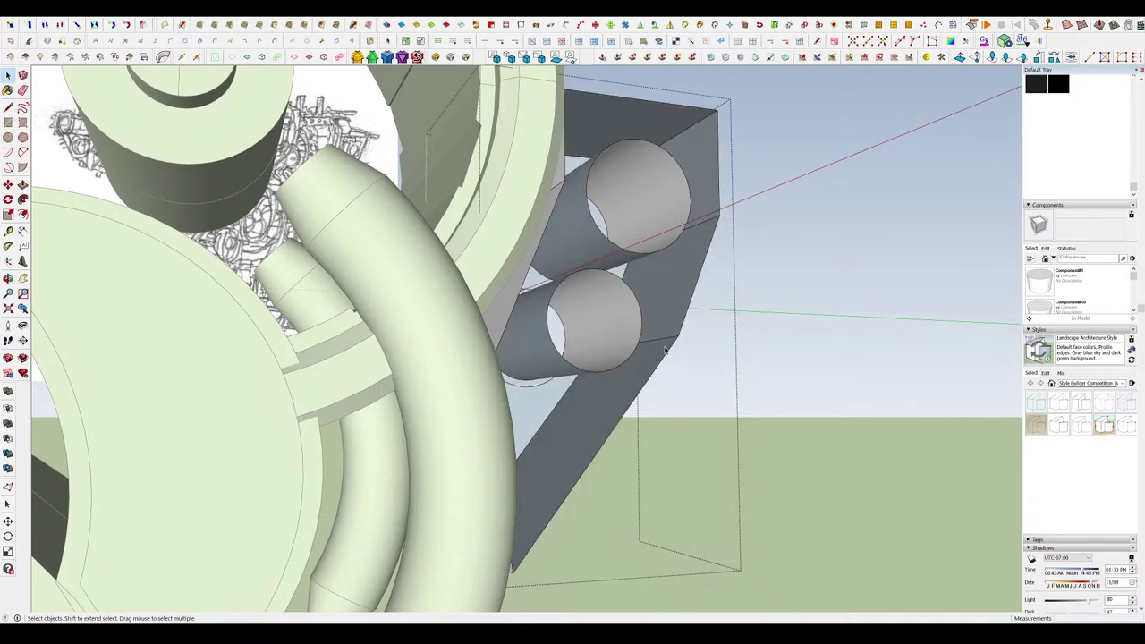
Redraw edges on the lower circle and the block's outline to rebuild the circle faces and the side face.
scroll(672, 356, "down", 3)
scroll(641, 327, "up", 3)
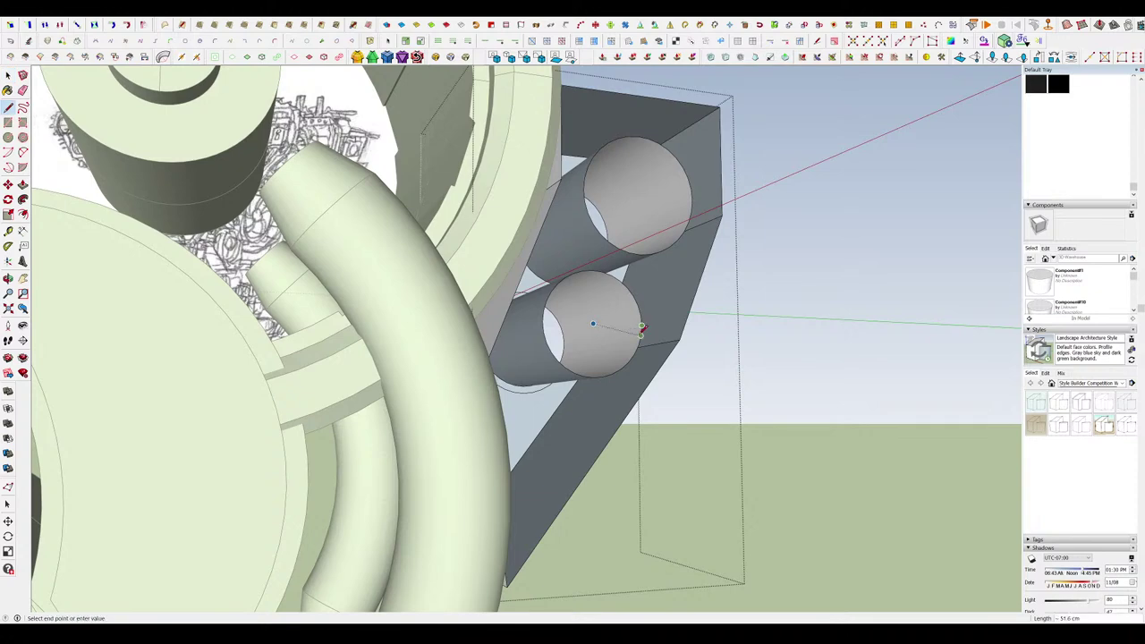
scroll(642, 329, "up", 2)
left_click(644, 330)
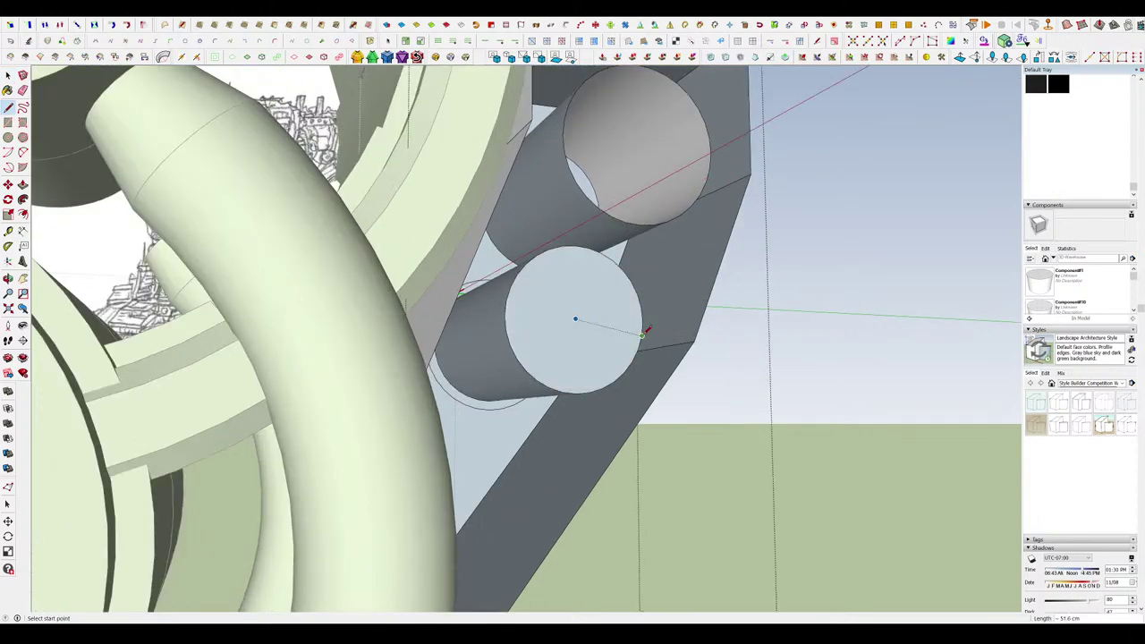
left_click(685, 212)
scroll(630, 273, "down", 4)
middle_click_drag(720, 122, 694, 145)
left_click(680, 238)
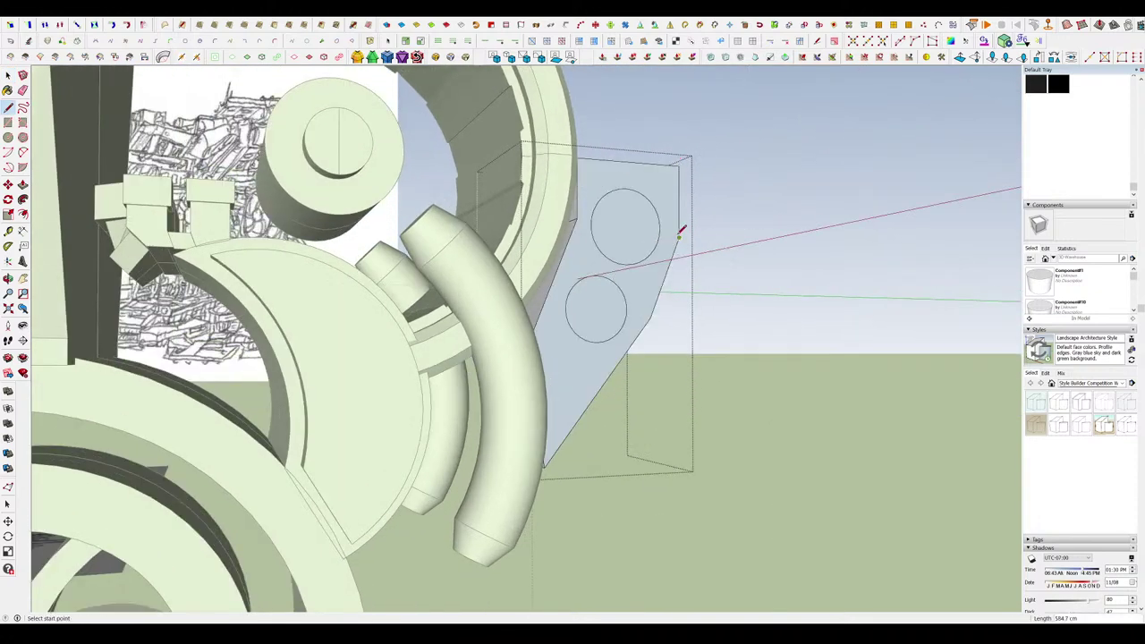
Clear the upper circle's face, reverse the rebuilt side face and close the rear block.
middle_click_drag(683, 232, 665, 224)
key("space")
left_click(624, 248)
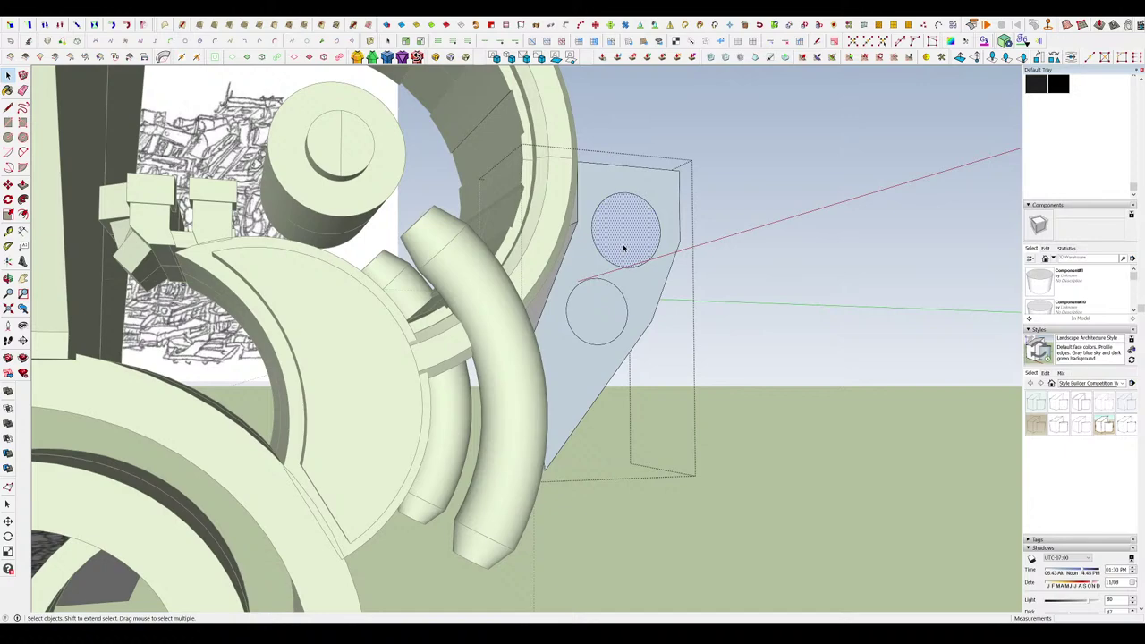
left_click(636, 298)
key("shift+r")
left_click(778, 301)
Reopen the rear block in isolation and use Push/Pull to finish its round holes before closing it.
middle_click_drag(777, 302, 685, 326)
scroll(600, 281, "down", 4)
scroll(718, 310, "up", 2)
double_click(696, 302)
key("shift+h")
key("p")
left_click(647, 318)
key("space")
left_click(783, 351)
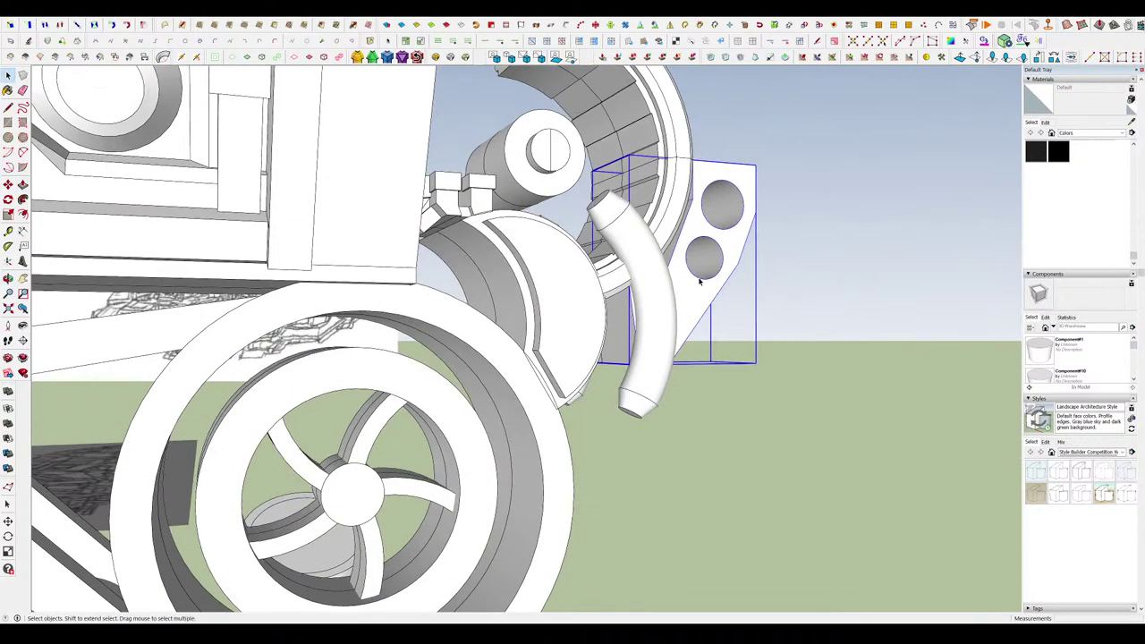
Isolate the rear block again, move an edge at its lower end and close it.
double_click(703, 279)
key("shift+h")
middle_click_drag(632, 287, 626, 290)
scroll(624, 295, "up", 2)
key("m")
left_click(618, 293)
scroll(738, 289, "down", 3)
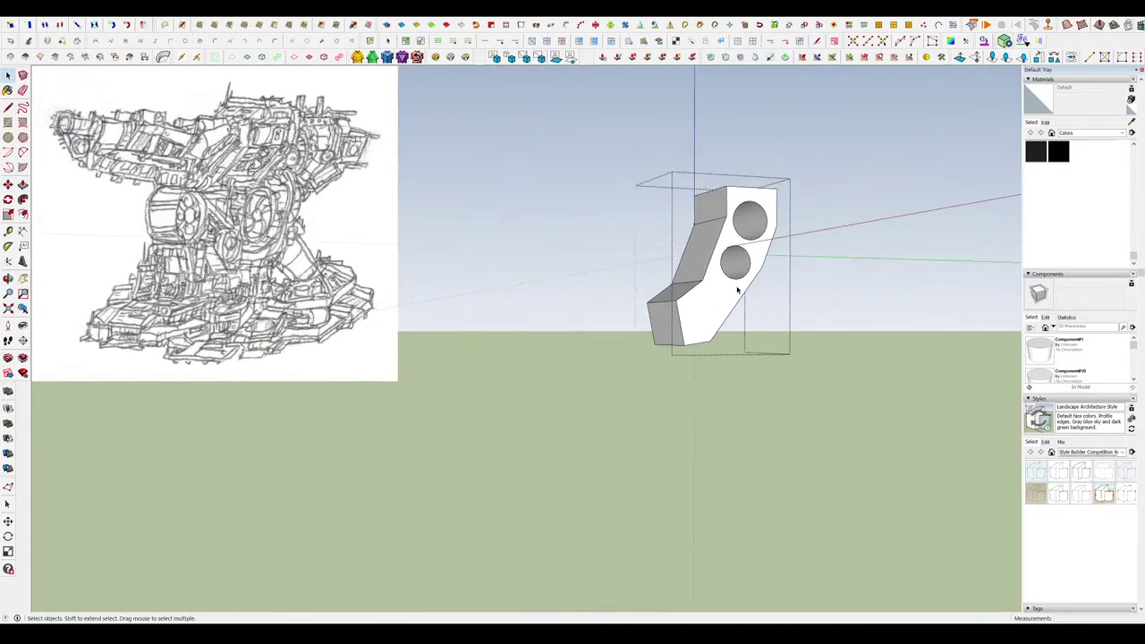
left_click(827, 278)
Check the rear block on the whole turret against the sketch and reopen it in isolation at the two holes.
middle_click_drag(826, 278, 835, 309)
scroll(815, 260, "down", 3)
scroll(805, 299, "down", 5)
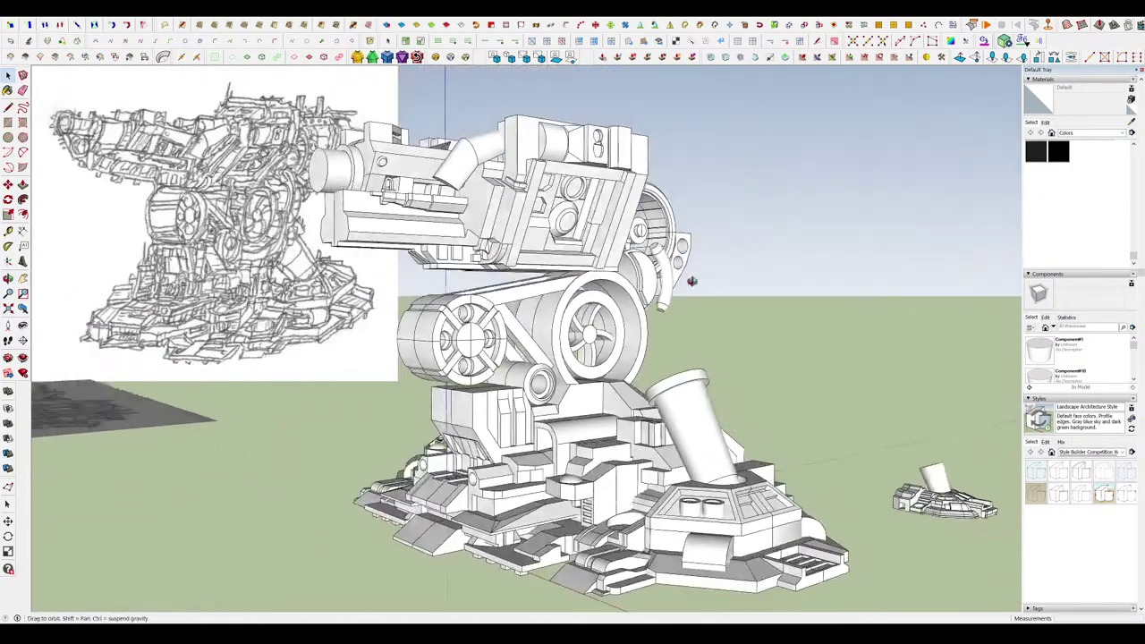
scroll(680, 285, "up", 8)
scroll(666, 300, "down", 4)
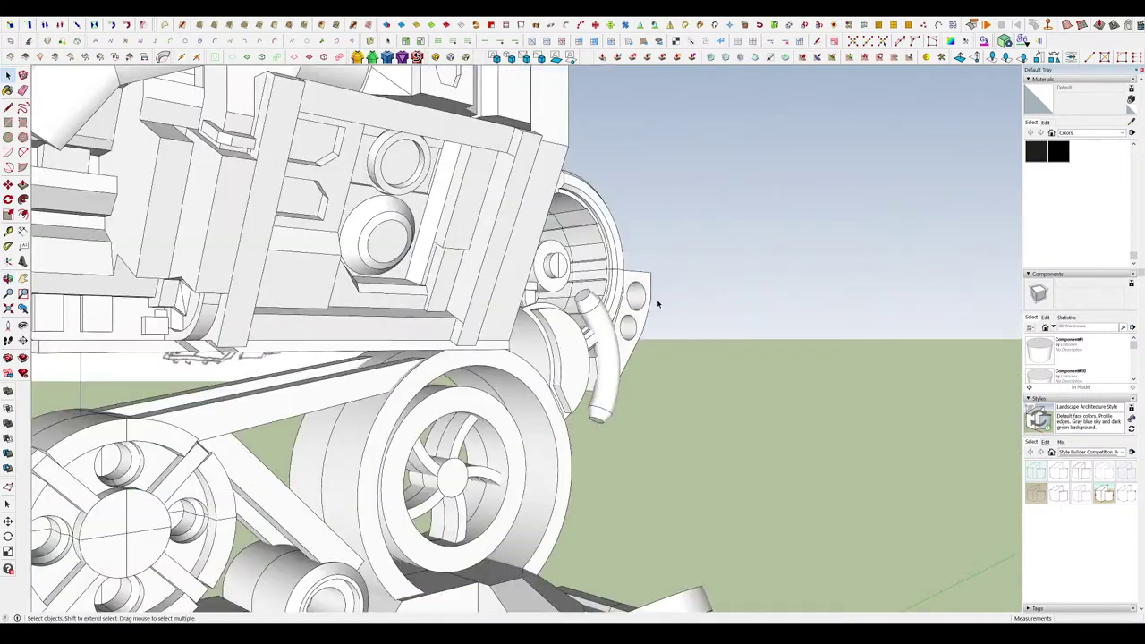
double_click(638, 315)
scroll(641, 312, "up", 4)
middle_click_drag(652, 296, 584, 271)
Select the rims of both round holes on the rear block's side face and bevel them with a 40 cm offset.
key("s")
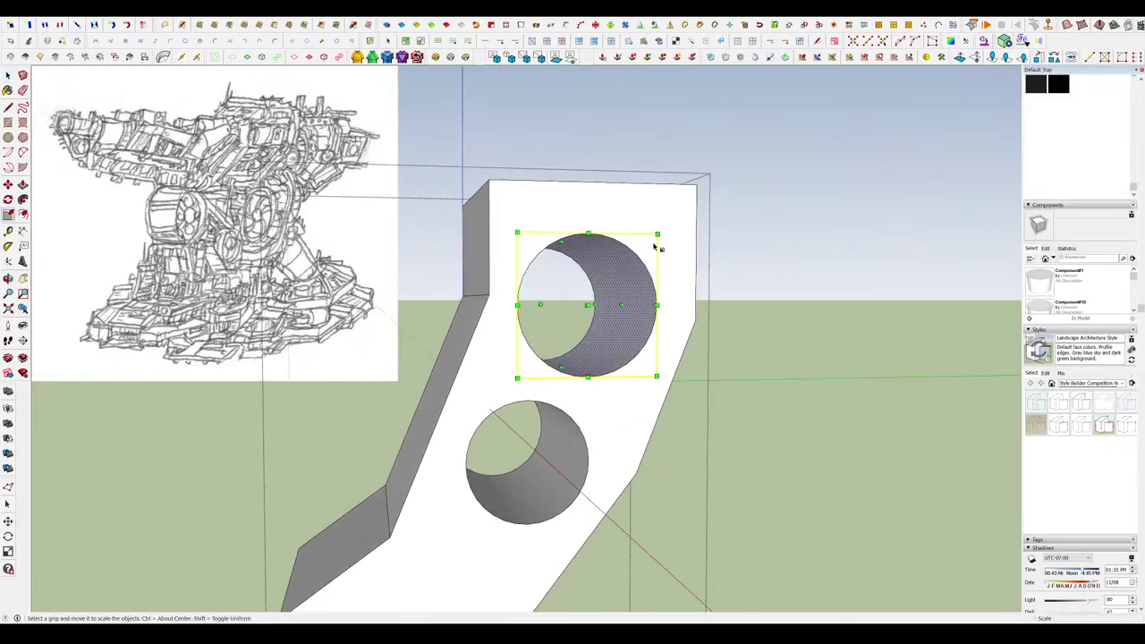
key("space")
middle_click_drag(649, 301, 651, 267)
key("f")
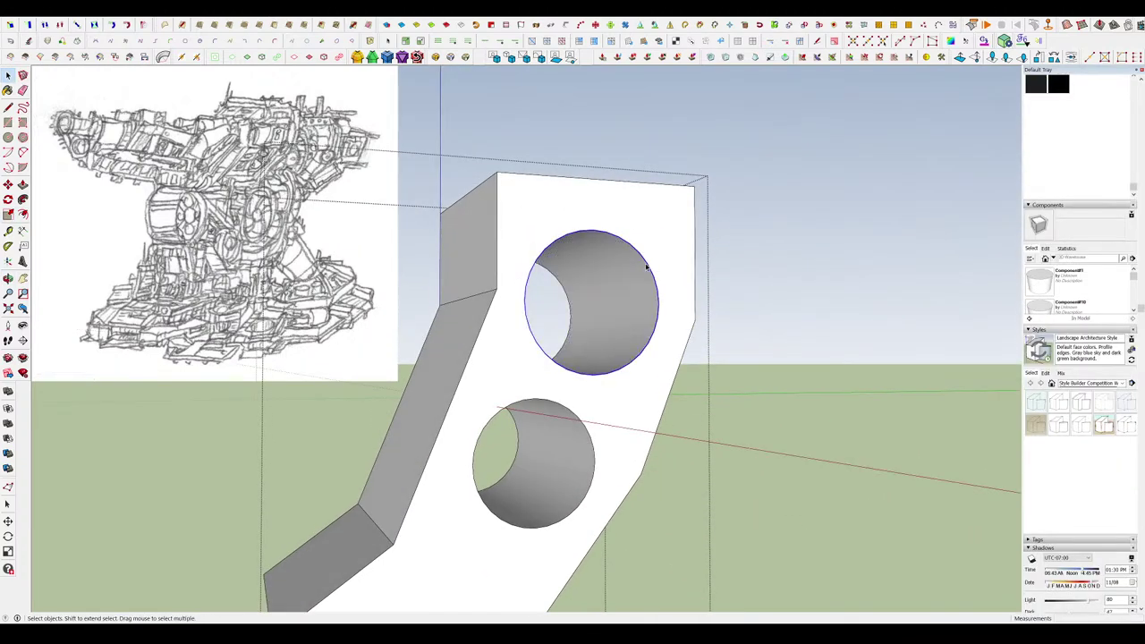
middle_click_drag(589, 432, 614, 424)
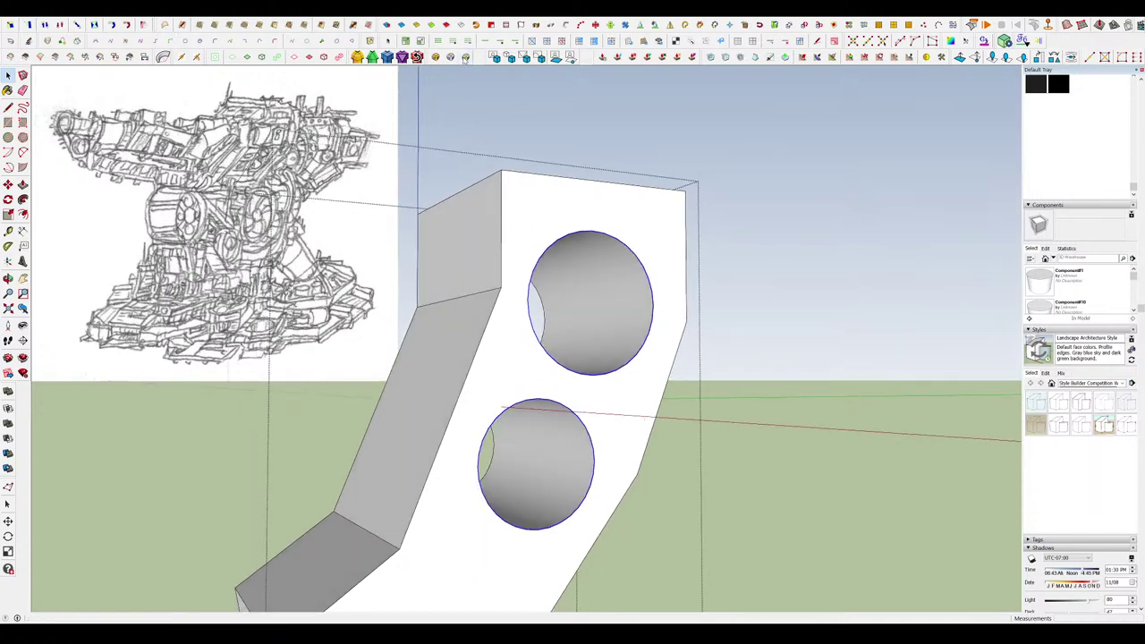
left_click(465, 57)
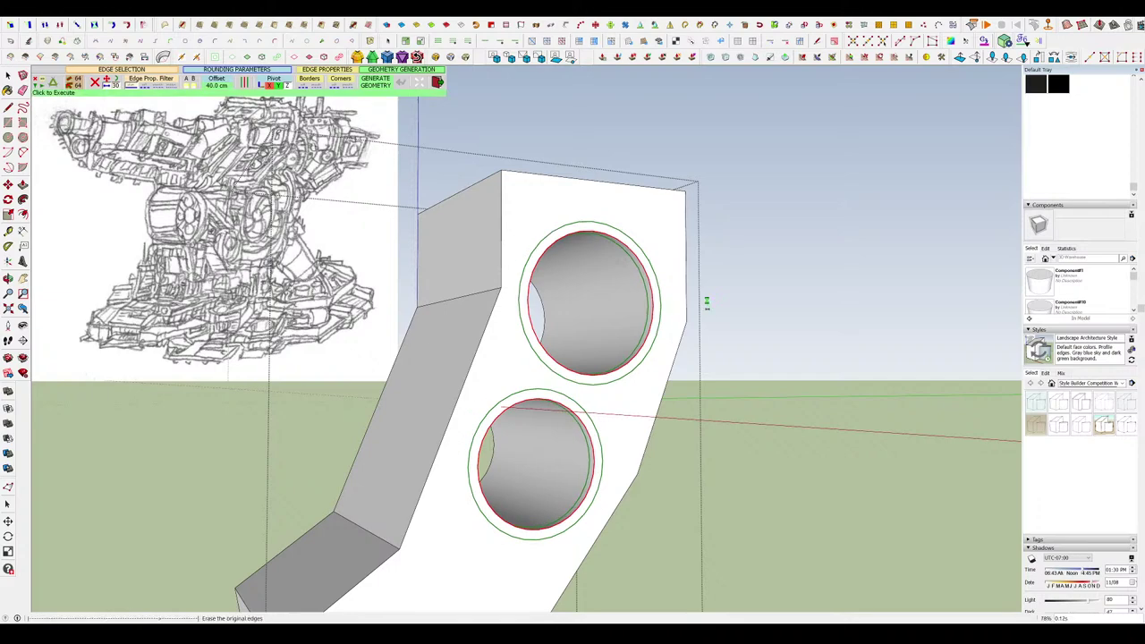
left_click(623, 304)
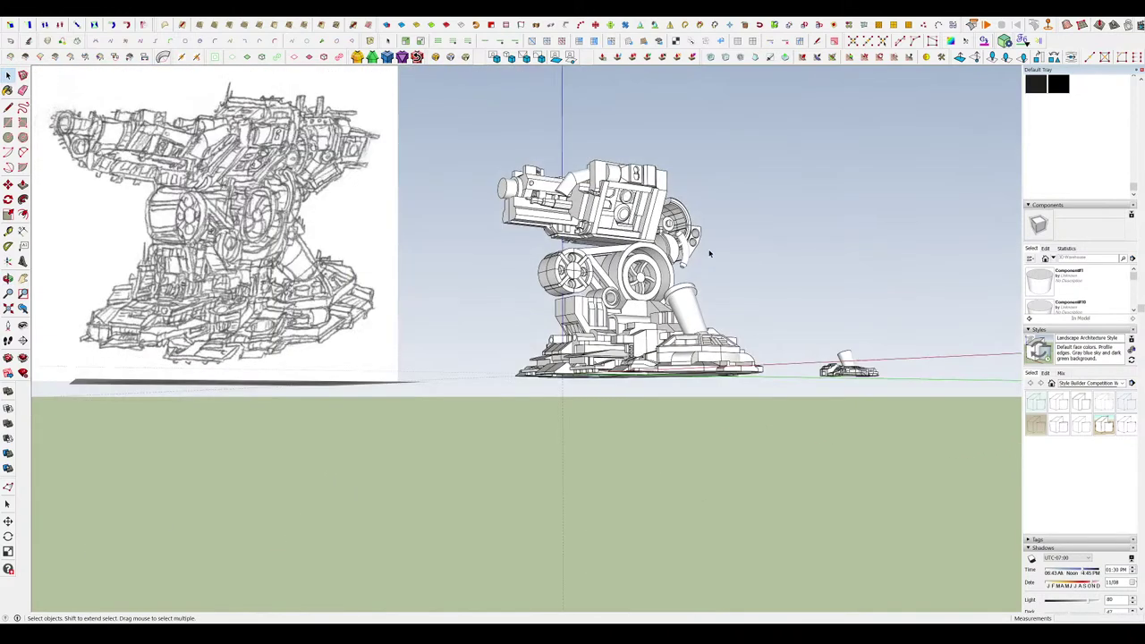
Draw a line across the rear block's side face at its lower bend and push the section below it inward.
mouse_move(711, 248)
middle_mouse_down()
mouse_move(720, 253)
mouse_move(713, 235)
mouse_move(707, 255)
middle_mouse_up()
scroll(684, 259, "up", 10)
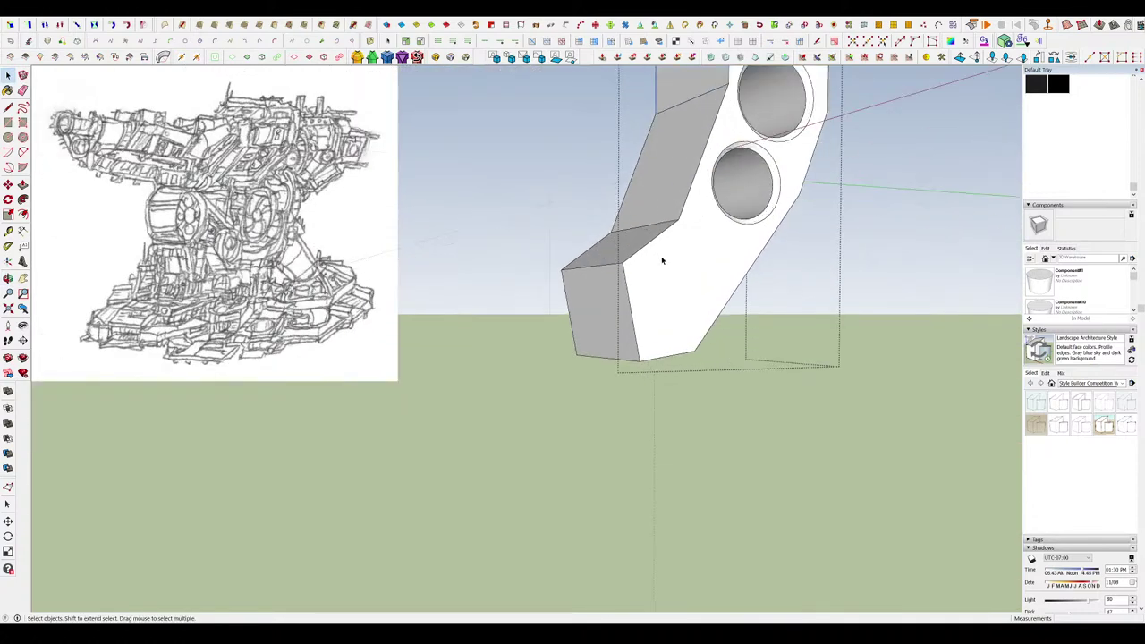
key("l")
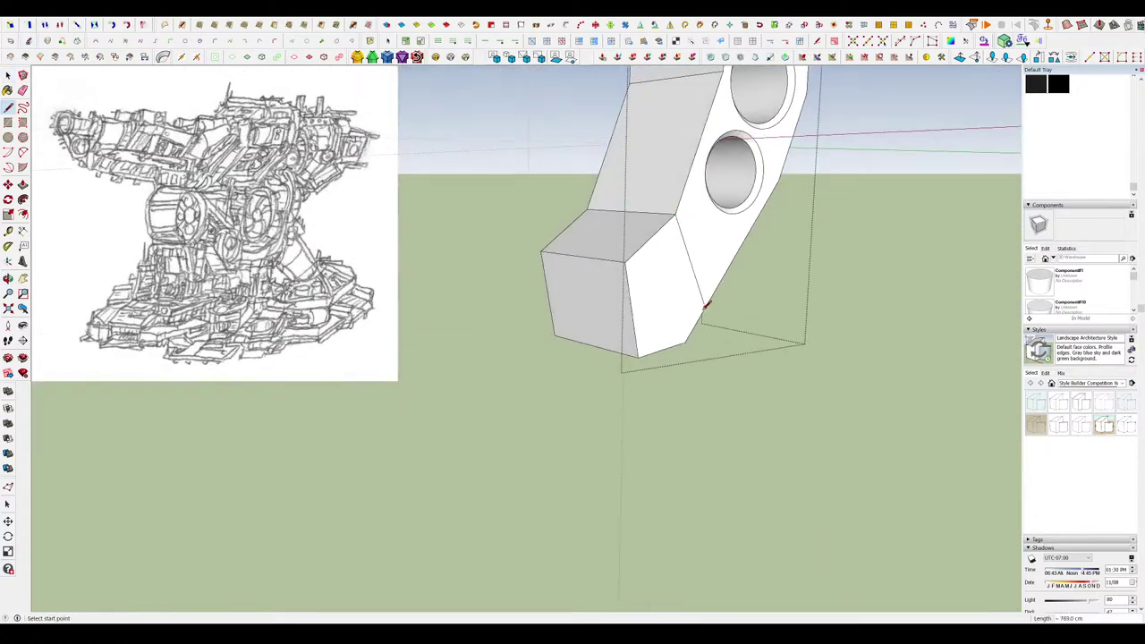
middle_click_drag(706, 307, 726, 326)
key("p")
left_click_drag(666, 288, 647, 286)
middle_click_drag(646, 286, 669, 289)
Move the recessed lower section's edge to taper it into the block, erase the stray edge and redraw the face's diagonal.
key("m")
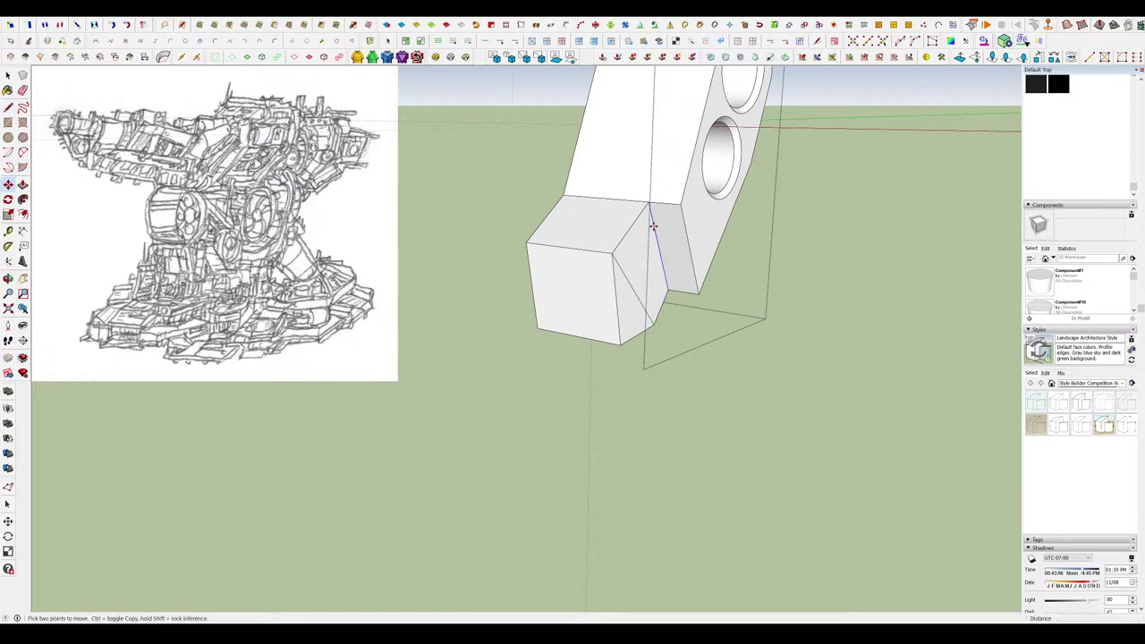
middle_click_drag(684, 219, 660, 248)
key("e")
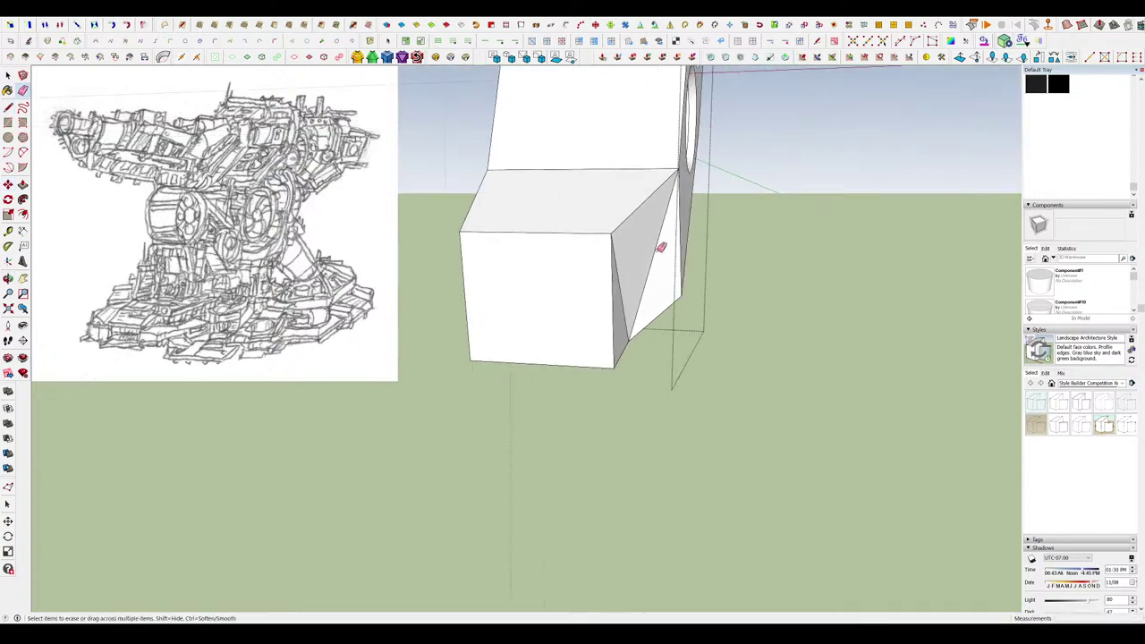
left_click(658, 279)
key("l")
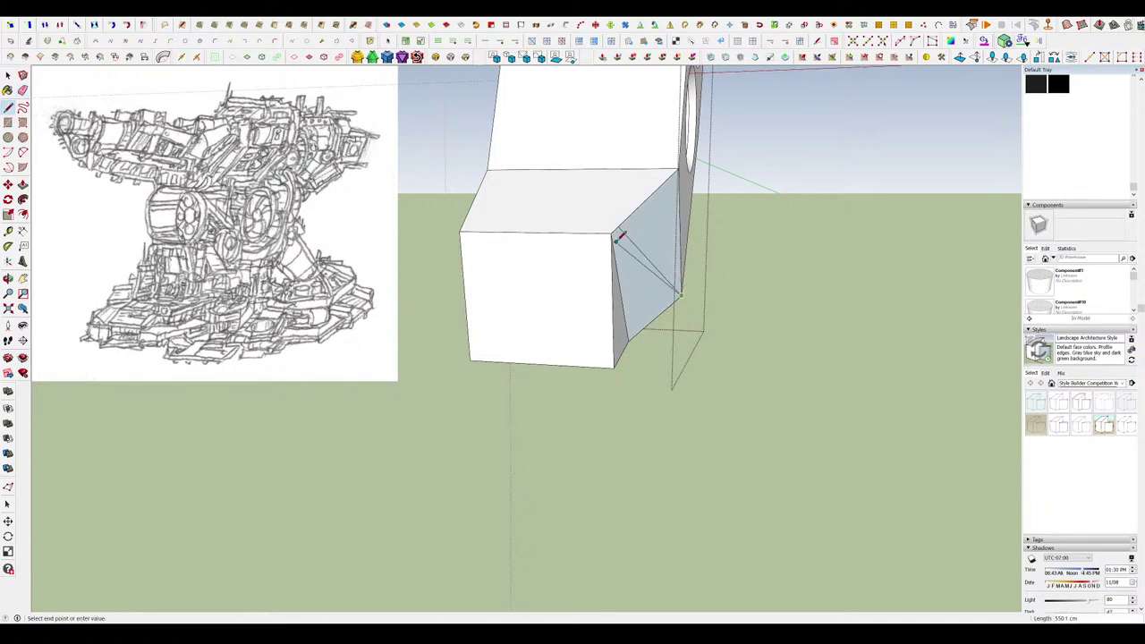
left_click(612, 234)
middle_click_drag(617, 238, 626, 358)
middle_click_drag(656, 182, 514, 165)
key("m")
middle_click_drag(669, 191, 585, 307)
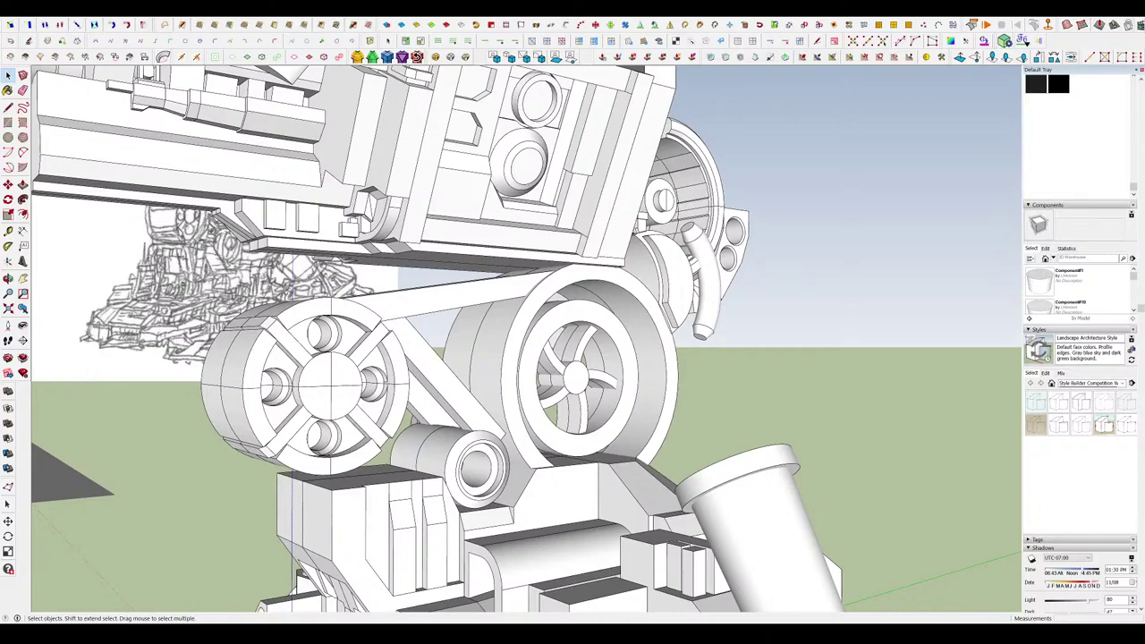
Check the rear block behind the ring on the whole turret and open it in isolation at its top face.
scroll(629, 224, "down", 5)
scroll(629, 223, "up", 5)
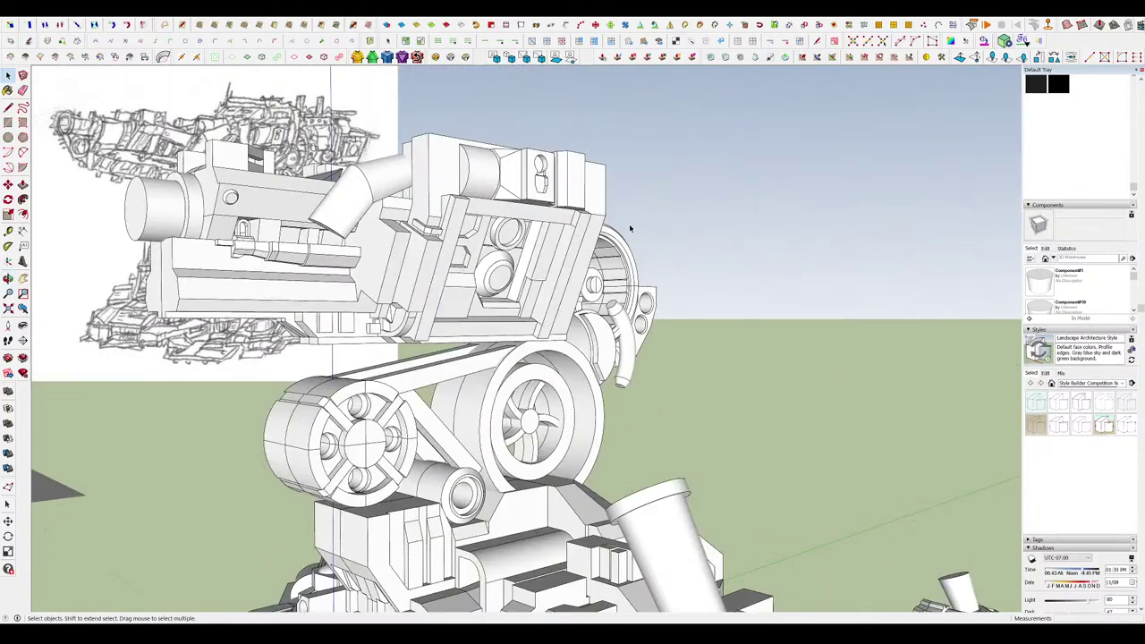
middle_click_drag(630, 228, 525, 358)
scroll(575, 296, "up", 5)
scroll(571, 302, "down", 3)
scroll(615, 317, "up", 5)
key("p")
key("space")
double_click(525, 363)
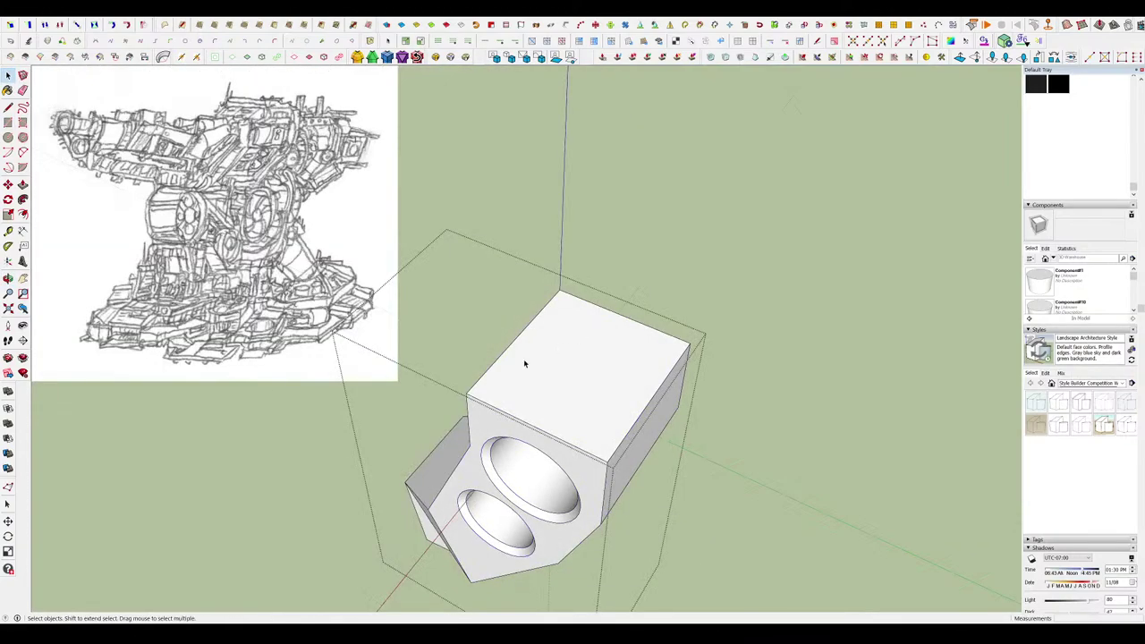
Mark off a smaller rectangle on the rear block's top face and pull it upward into a raised section.
left_click(691, 343)
key("p")
middle_click_drag(609, 358, 626, 355)
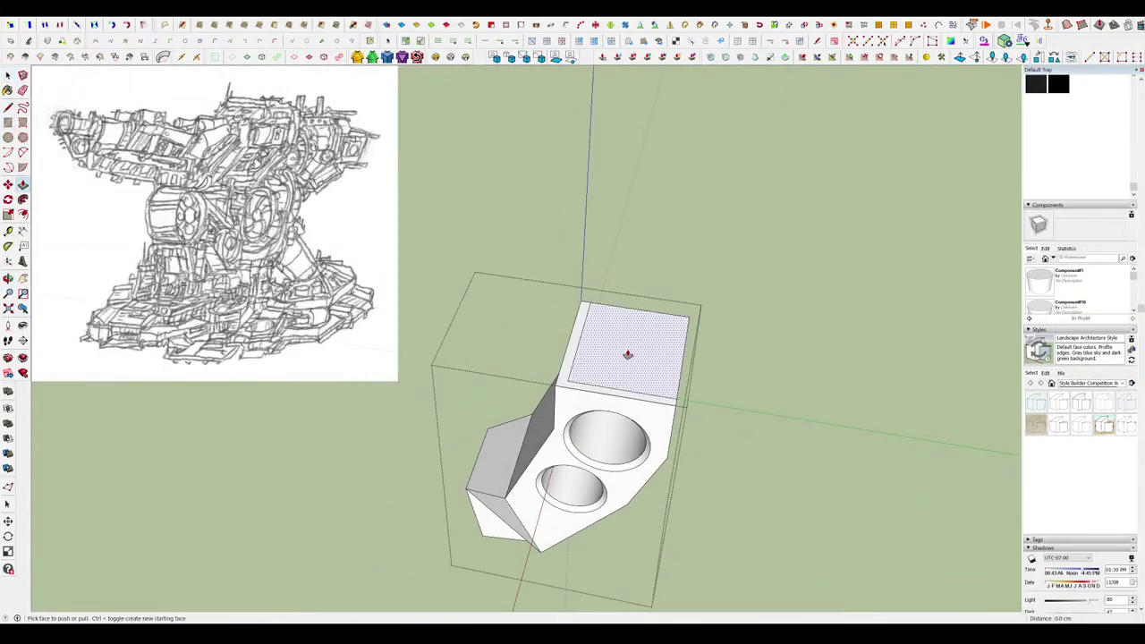
left_click_drag(626, 355, 623, 250)
key("i")
With the rest of the turret shown, slope the raised section toward the ring and extend another section above it.
scroll(611, 339, "down", 3)
middle_click_drag(611, 340, 697, 224)
scroll(697, 224, "down", 3)
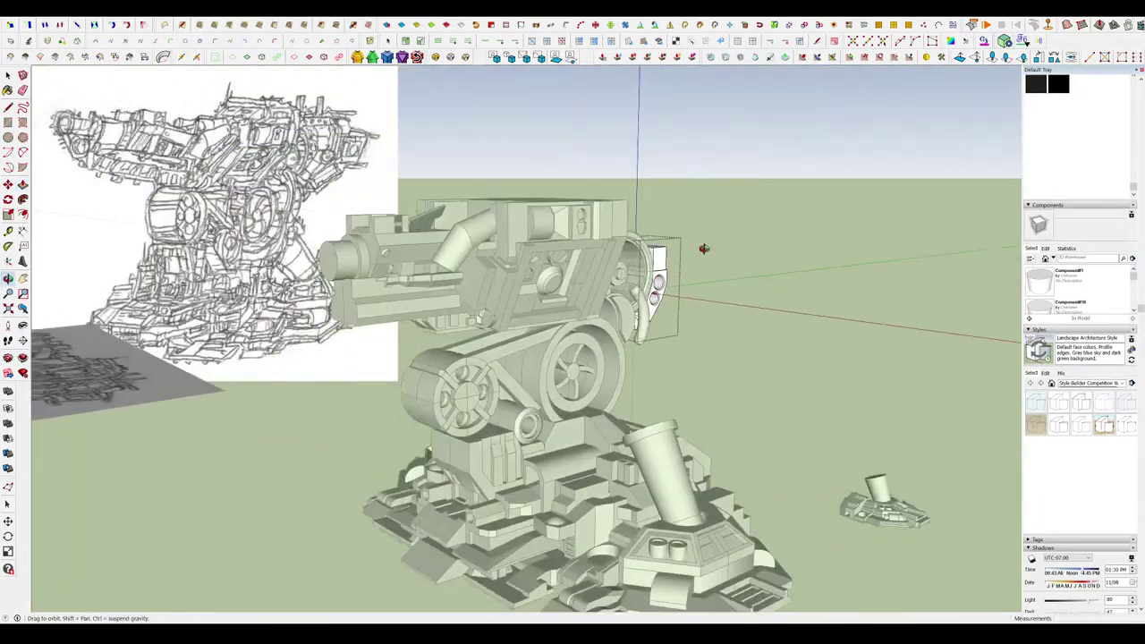
scroll(703, 244, "up", 6)
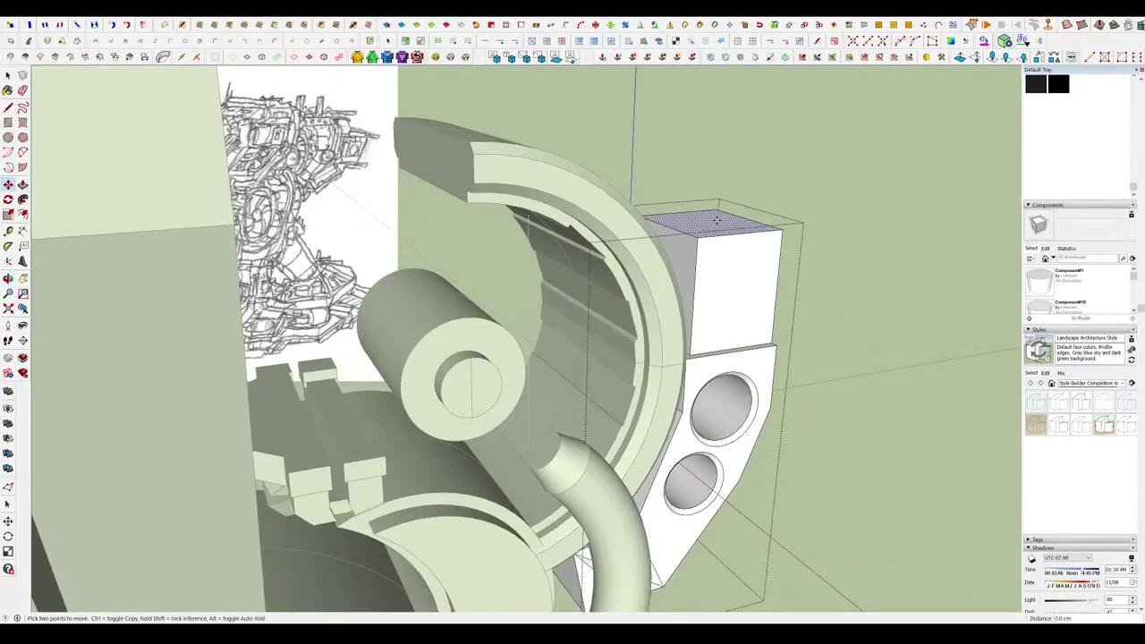
middle_click_drag(717, 219, 731, 271)
key("p")
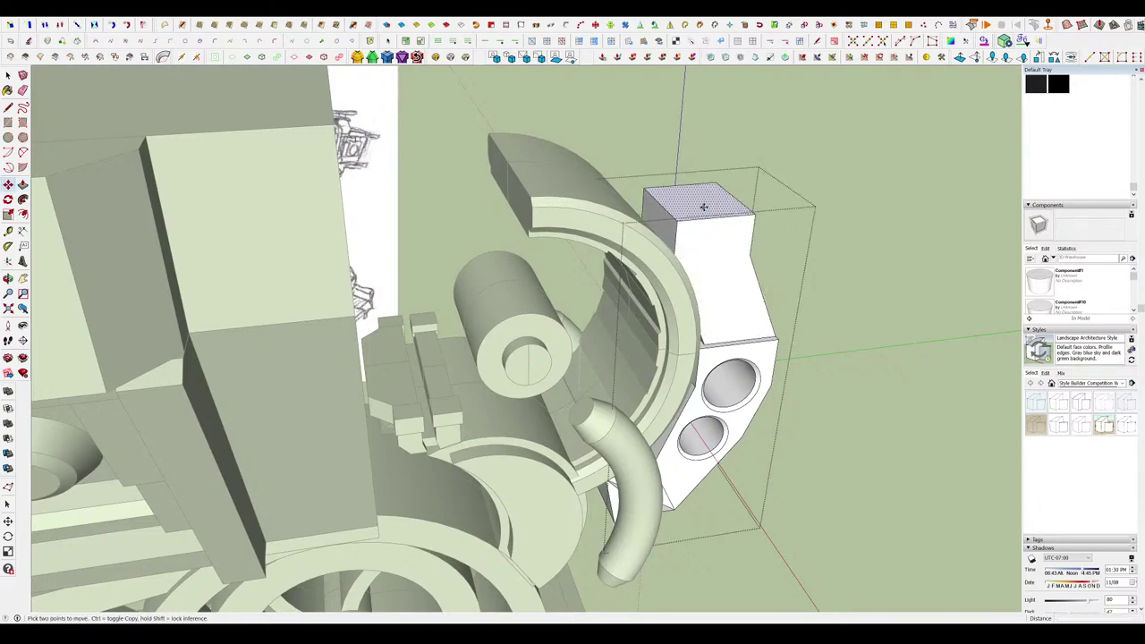
Examine the extended block from behind and beside the ring for how its rear faces follow the curve.
key("space")
left_click(899, 285)
scroll(899, 285, "down", 8)
middle_click_drag(899, 284, 501, 287)
scroll(723, 161, "up", 5)
scroll(671, 224, "down", 2)
scroll(583, 315, "up", 5)
scroll(537, 278, "down", 6)
middle_click_drag(715, 215, 601, 240)
scroll(600, 240, "up", 2)
scroll(523, 339, "up", 8)
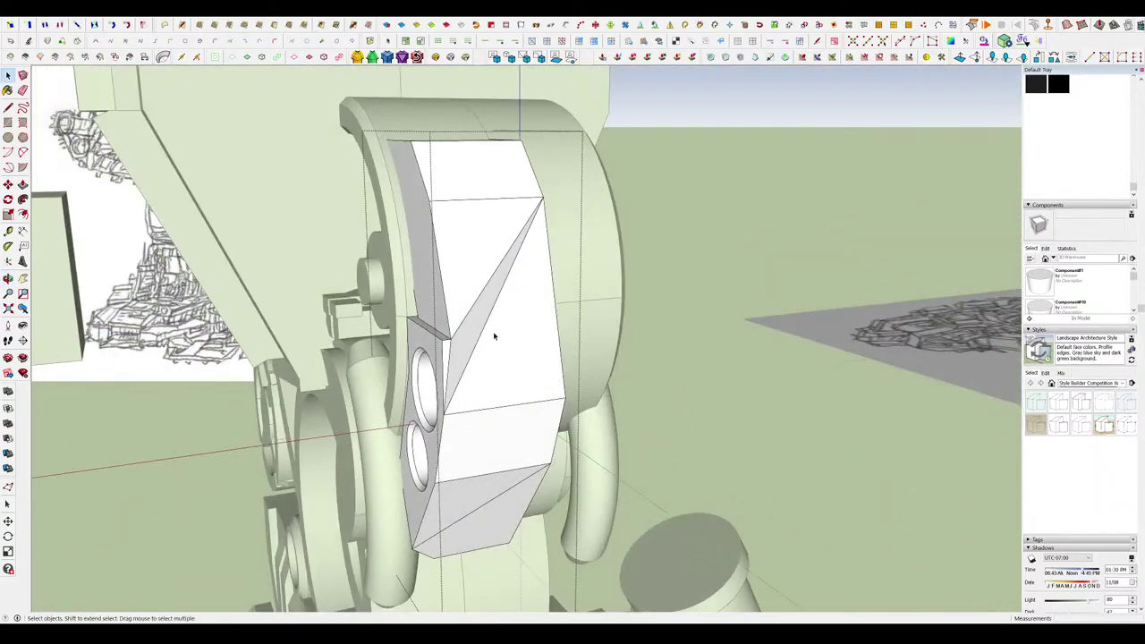
Erase the large slanted rear face of the block, redraw its outline from the hole section to the upper corner and close it.
key("e")
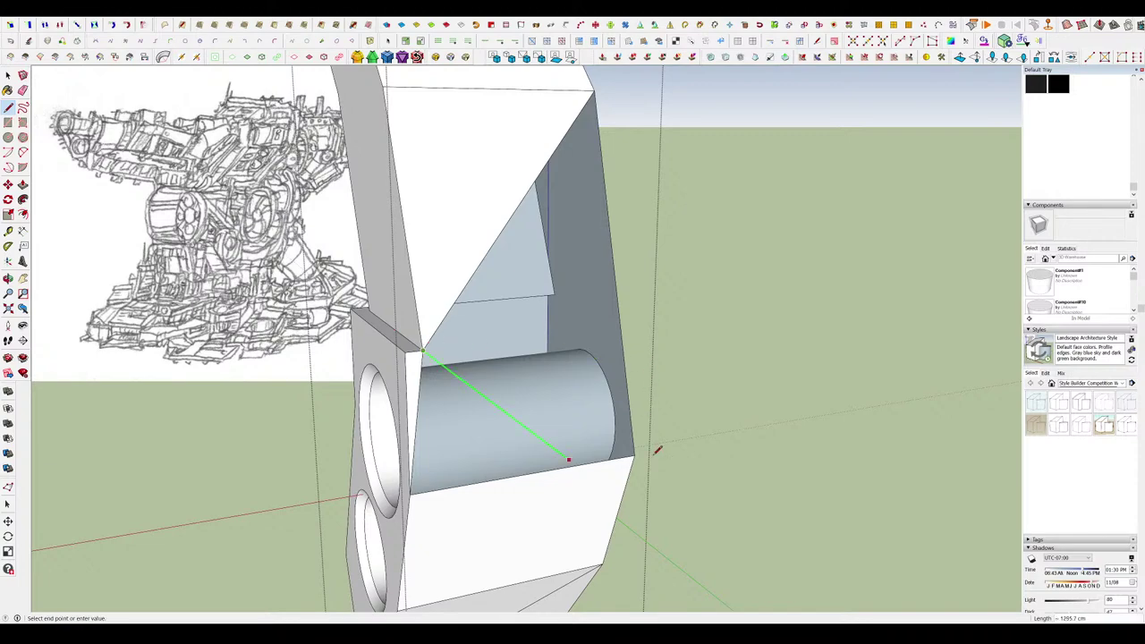
left_click(638, 328)
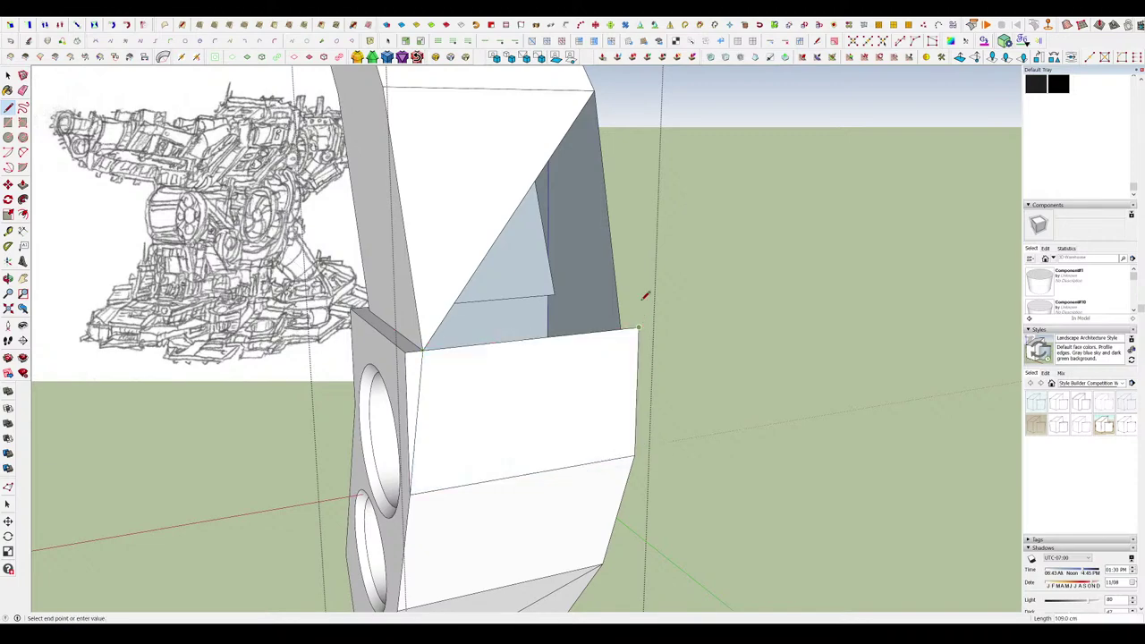
left_click(595, 89)
middle_click_drag(595, 98, 779, 235)
key("space")
left_click(779, 235)
Draw a rectangle behind the gun head, pull it out about 2658 cm into a box and group it.
scroll(680, 237, "down", 6)
mouse_move(573, 240)
middle_mouse_down()
mouse_move(370, 247)
mouse_move(470, 205)
mouse_move(426, 187)
mouse_move(572, 345)
middle_mouse_up()
key("r")
scroll(432, 214, "down", 3)
scroll(440, 192, "down", 2)
scroll(385, 127, "up", 3)
left_click(355, 116)
left_click(404, 171)
key("p")
left_click(487, 239)
left_click(586, 273)
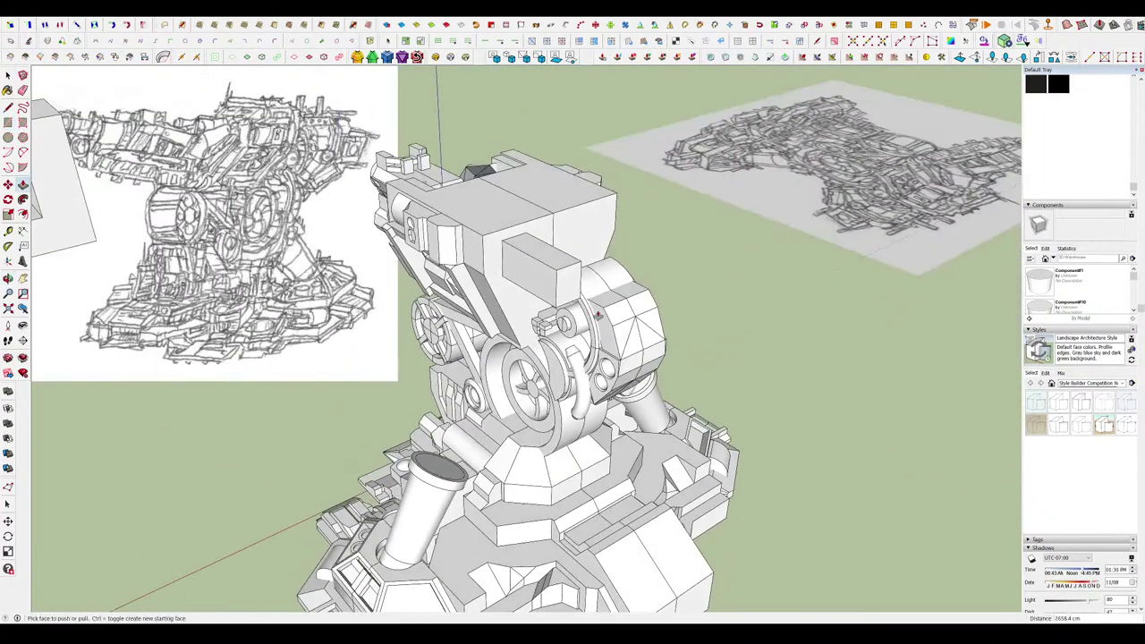
key("Return")
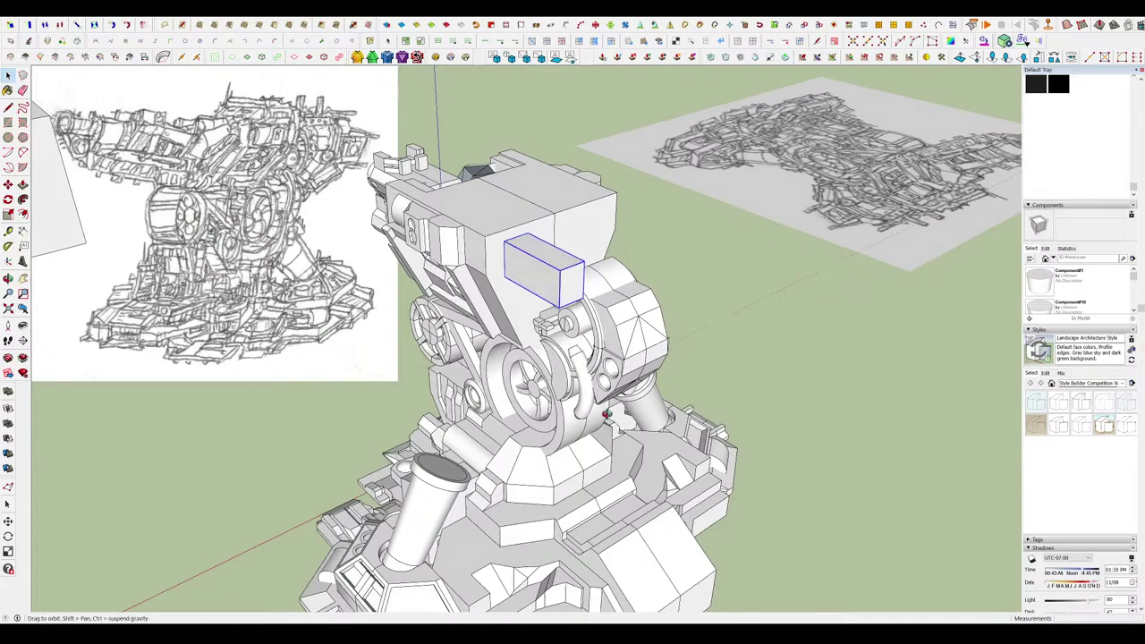
Move the new box by its corner onto the centre line of the bracket's rear and mirror a copy across it.
middle_click_drag(483, 269, 619, 261)
scroll(619, 262, "down", 3)
double_click(621, 260)
left_click(690, 318)
scroll(537, 281, "up", 4)
middle_click_drag(689, 317, 447, 259)
left_click(305, 194)
key("m")
middle_click_drag(305, 193, 214, 198)
scroll(304, 192, "up", 3)
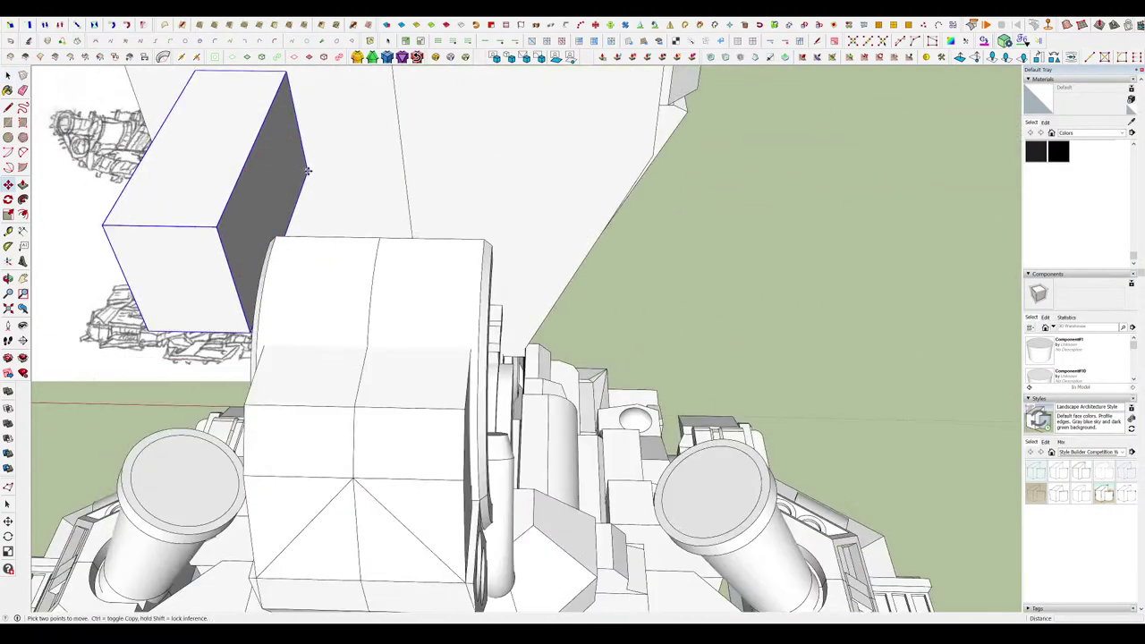
left_click(307, 171)
middle_click_drag(329, 320, 383, 170)
scroll(383, 170, "down", 2)
left_click(360, 357)
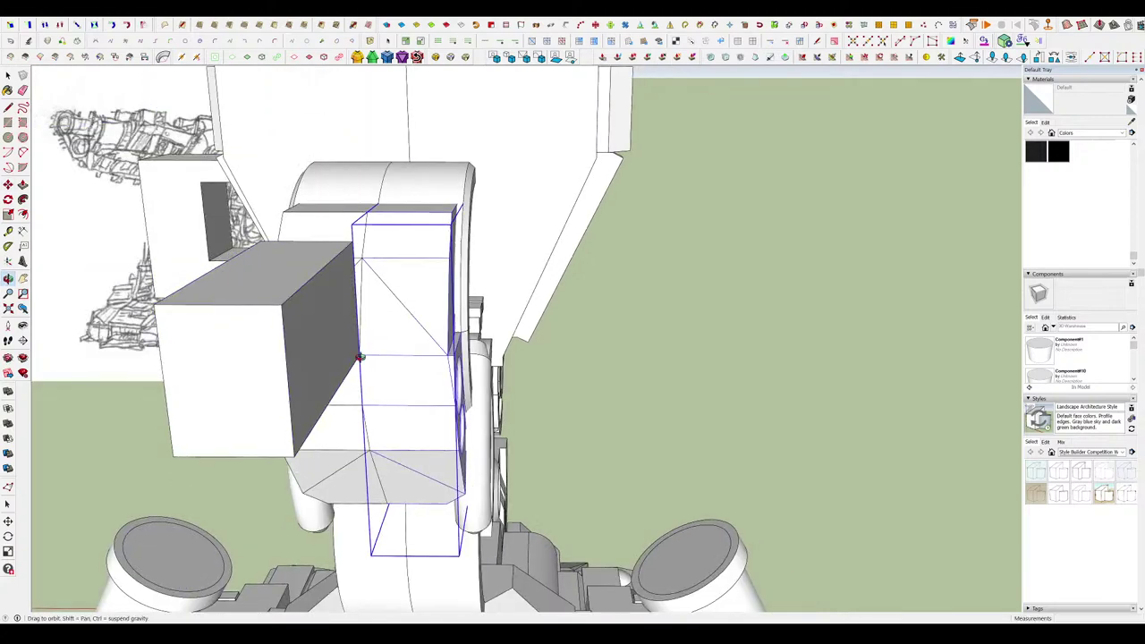
middle_click_drag(359, 357, 461, 405)
key("s")
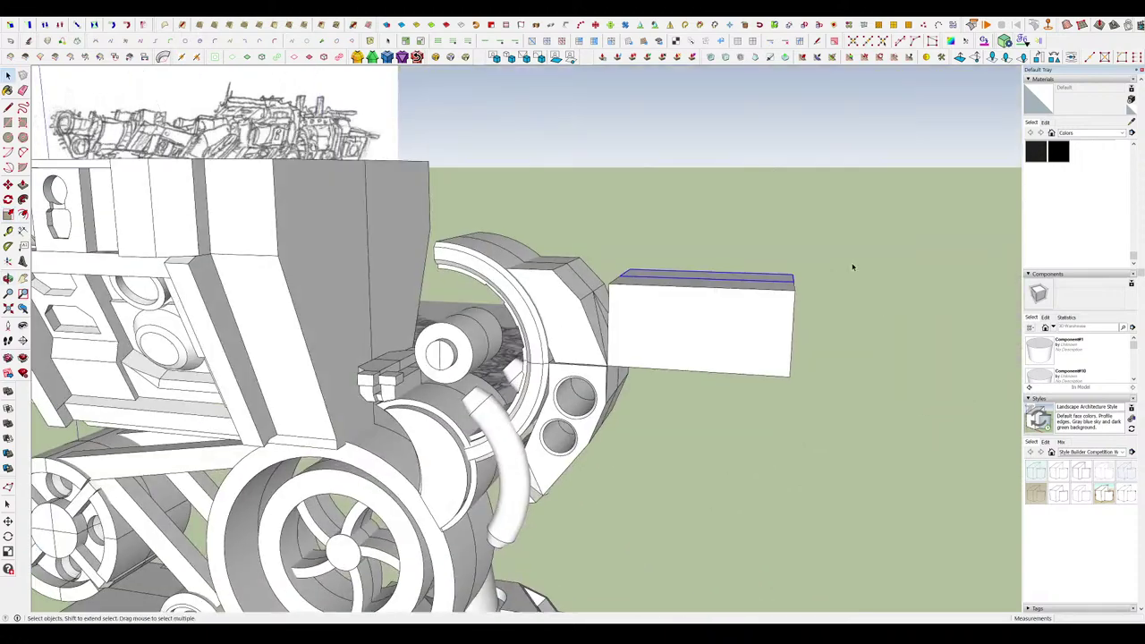
Open the rear box and examine its length and height against the turret and the sketch.
scroll(853, 265, "down", 5)
scroll(805, 313, "up", 8)
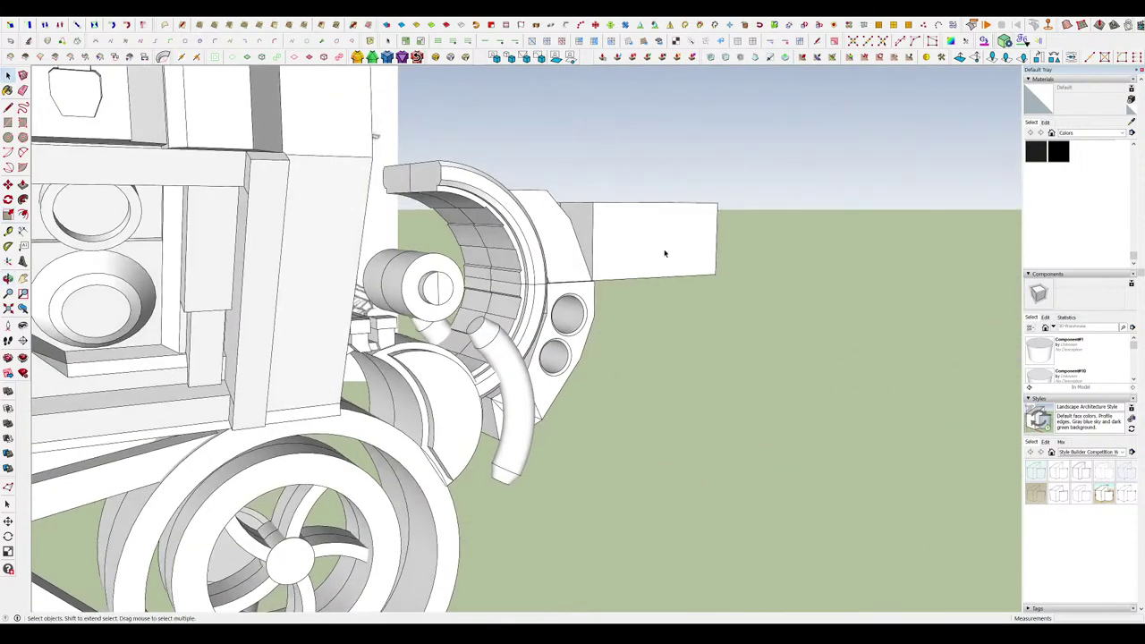
scroll(665, 254, "down", 5)
scroll(736, 279, "up", 5)
scroll(708, 259, "down", 4)
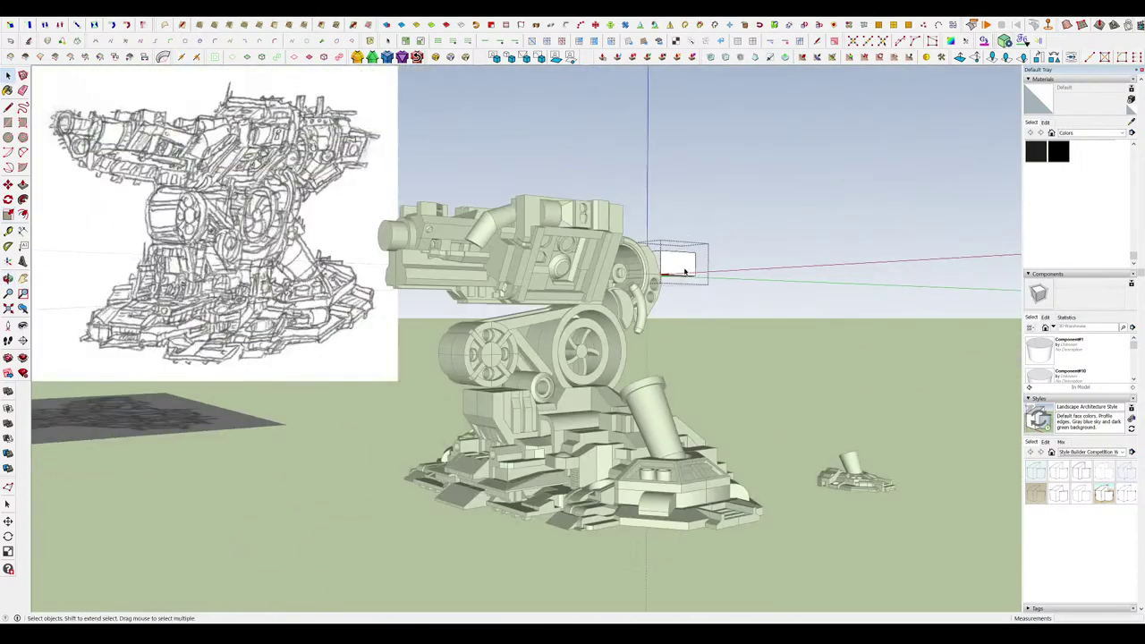
middle_click_drag(685, 272, 661, 260)
scroll(687, 271, "up", 4)
scroll(686, 271, "down", 4)
scroll(680, 268, "up", 8)
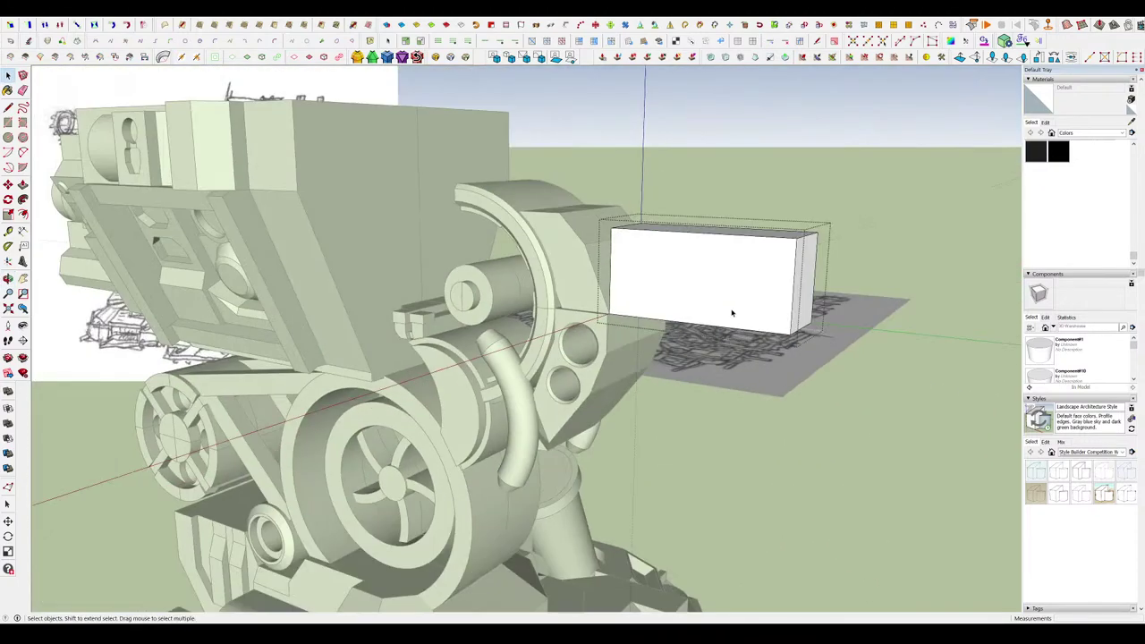
Shorten the rear box behind the bracket and close it.
middle_click_drag(732, 313, 776, 274)
scroll(757, 317, "down", 6)
left_click(754, 324)
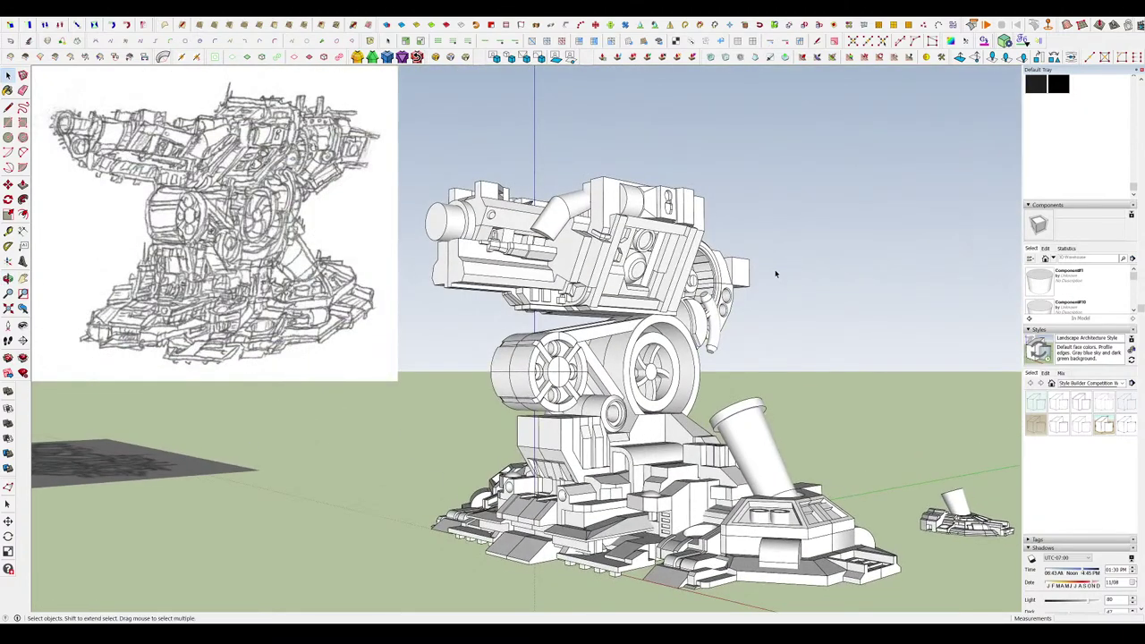
Open the bracket in isolation and add a third round hole through its upper section, above the two bevelled holes.
scroll(756, 280, "up", 8)
double_click(496, 323)
middle_click_drag(496, 323, 340, 379)
double_click(536, 322)
mouse_move(537, 323)
middle_mouse_down()
mouse_move(499, 339)
mouse_move(499, 300)
mouse_move(608, 296)
mouse_move(507, 277)
mouse_move(518, 322)
middle_mouse_up()
left_click(478, 360)
key("e")
key("space")
key("h")
left_click(541, 274)
scroll(471, 290, "down", 4)
scroll(545, 361, "up", 4)
middle_click_drag(620, 386, 428, 107)
Bevel the new upper hole's rim with a 40 cm offset and close the bracket.
key("space")
left_click(534, 309)
left_click(530, 307)
left_click(466, 58)
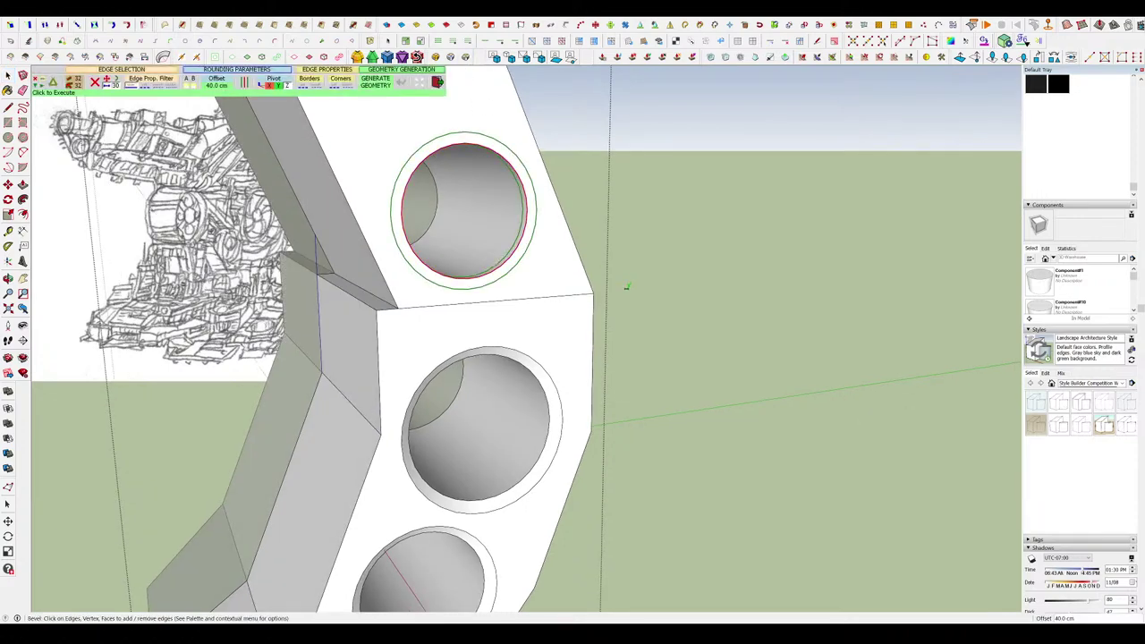
left_click(626, 287)
left_click(468, 212)
mouse_move(614, 294)
middle_mouse_down()
mouse_move(583, 284)
mouse_move(594, 285)
middle_mouse_up()
scroll(594, 285, "down", 5)
key("Delete")
left_click(664, 343)
Check the bracket and rear box on the whole turret against the sketch and open the box in isolation.
scroll(663, 344, "down", 10)
middle_click_drag(664, 344, 603, 225)
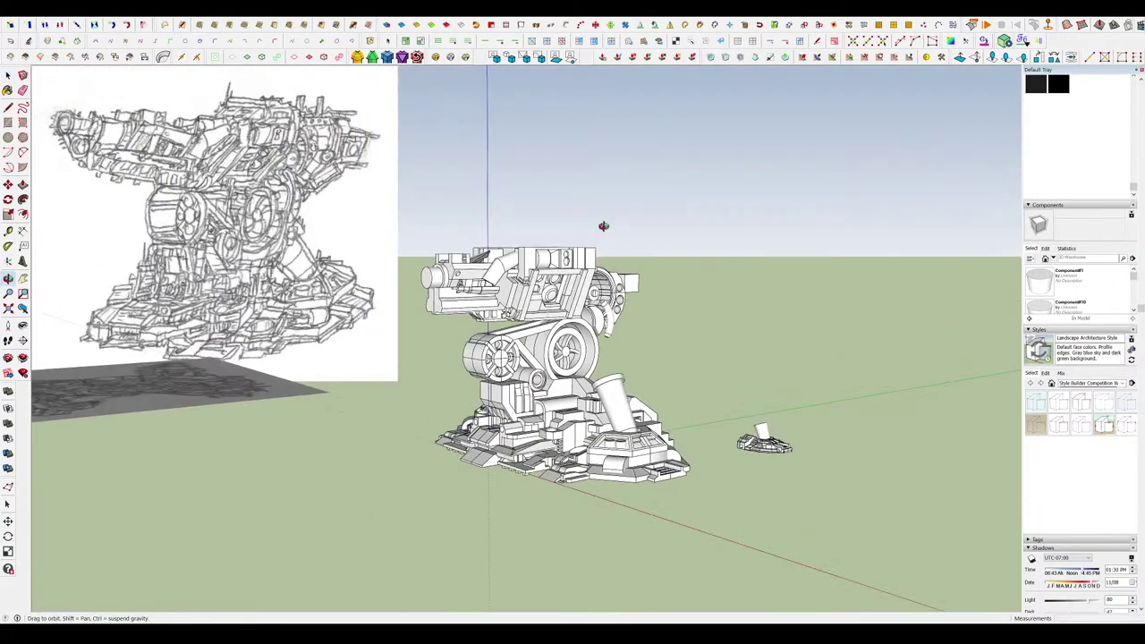
scroll(603, 268, "up", 10)
left_click(581, 289)
scroll(581, 289, "down", 10)
scroll(659, 300, "up", 4)
mouse_move(663, 292)
middle_mouse_down()
mouse_move(649, 337)
mouse_move(661, 292)
middle_mouse_up()
scroll(673, 276, "up", 10)
scroll(662, 277, "down", 5)
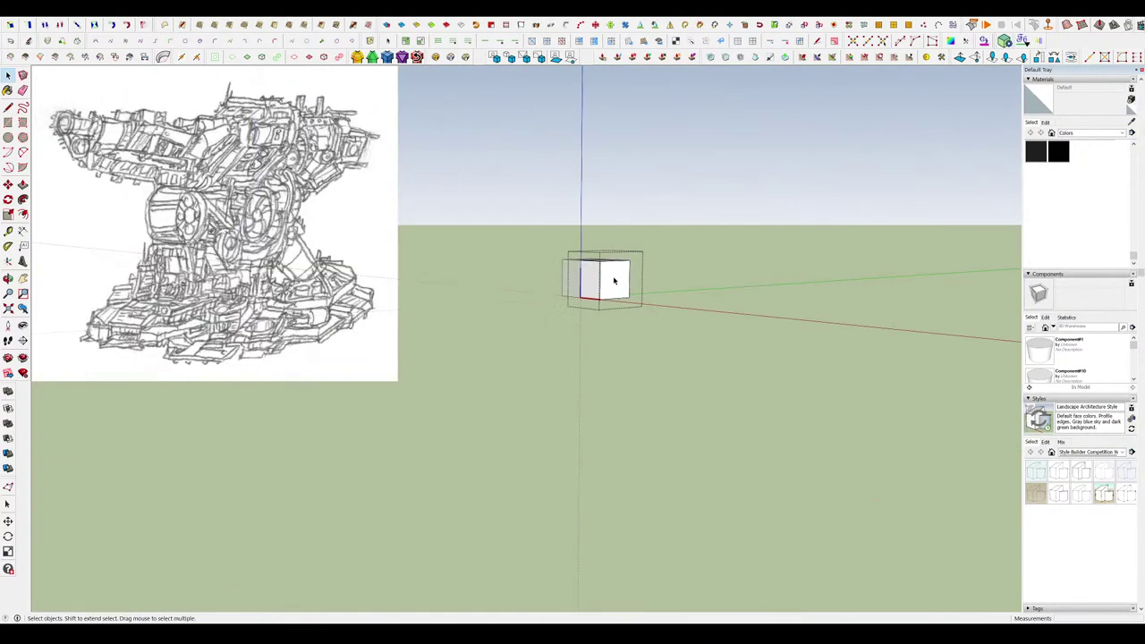
scroll(614, 281, "up", 6)
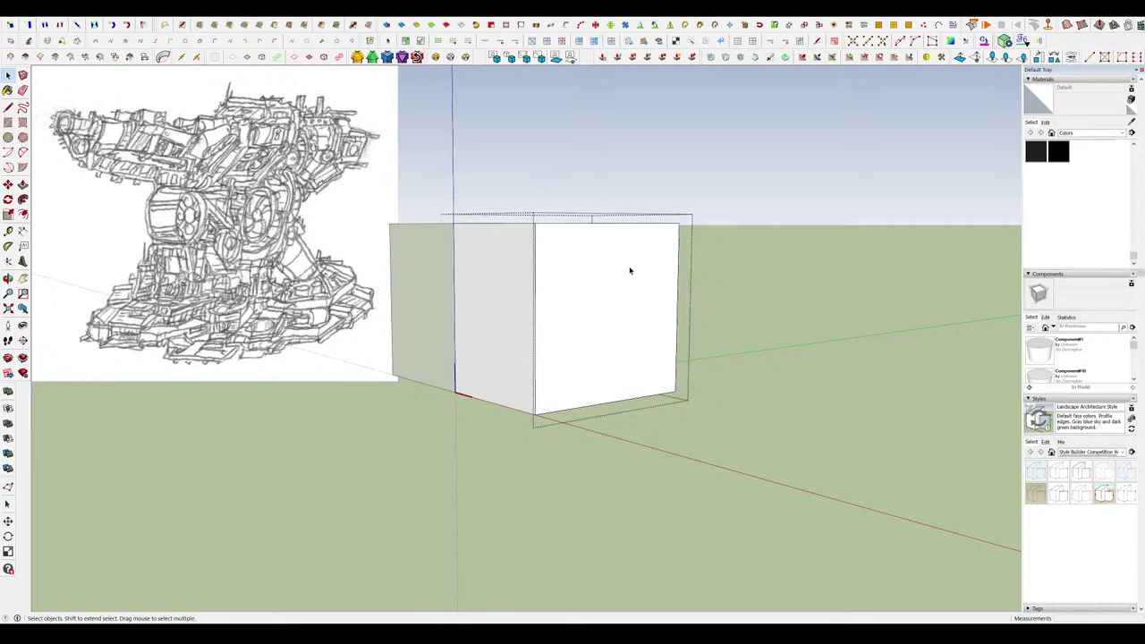
Split the rear box's end face into three horizontal bands, move the middle band outward to slope the outer two, and close the box.
middle_click_drag(629, 270, 623, 247)
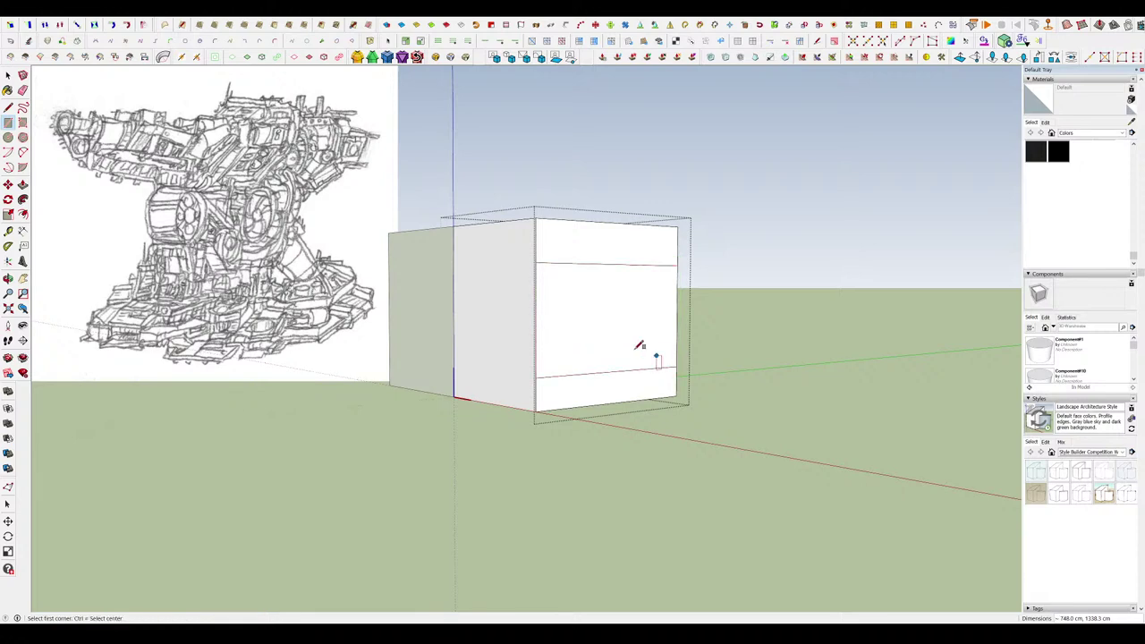
middle_click_drag(636, 348, 667, 341)
key("m")
left_click(611, 302)
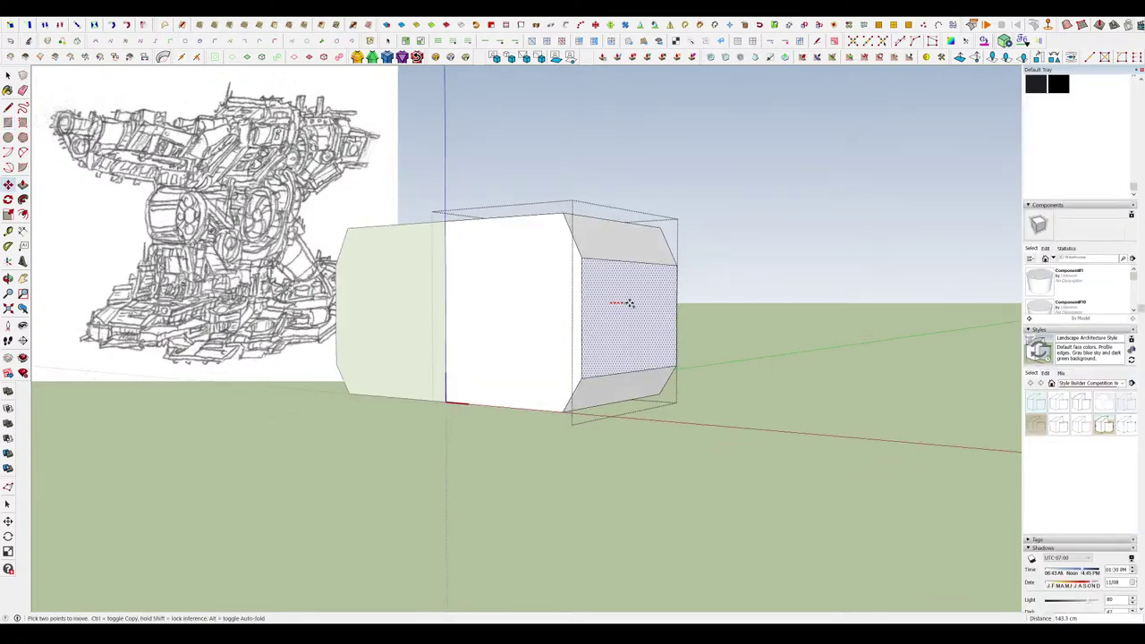
left_click(639, 303)
scroll(621, 300, "down", 2)
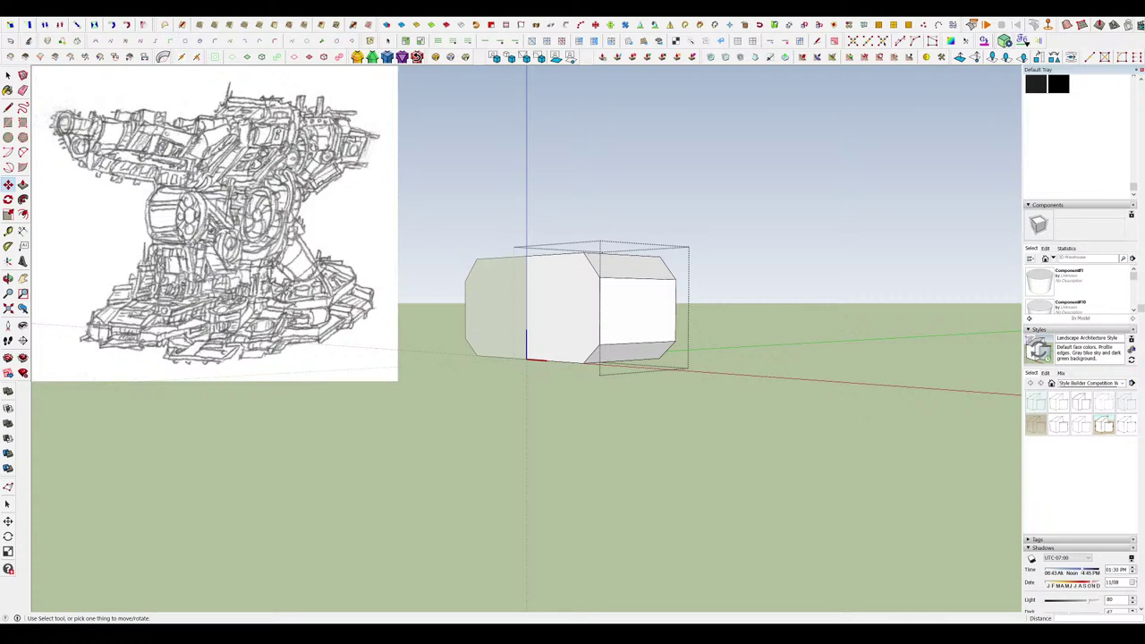
scroll(613, 335, "up", 5)
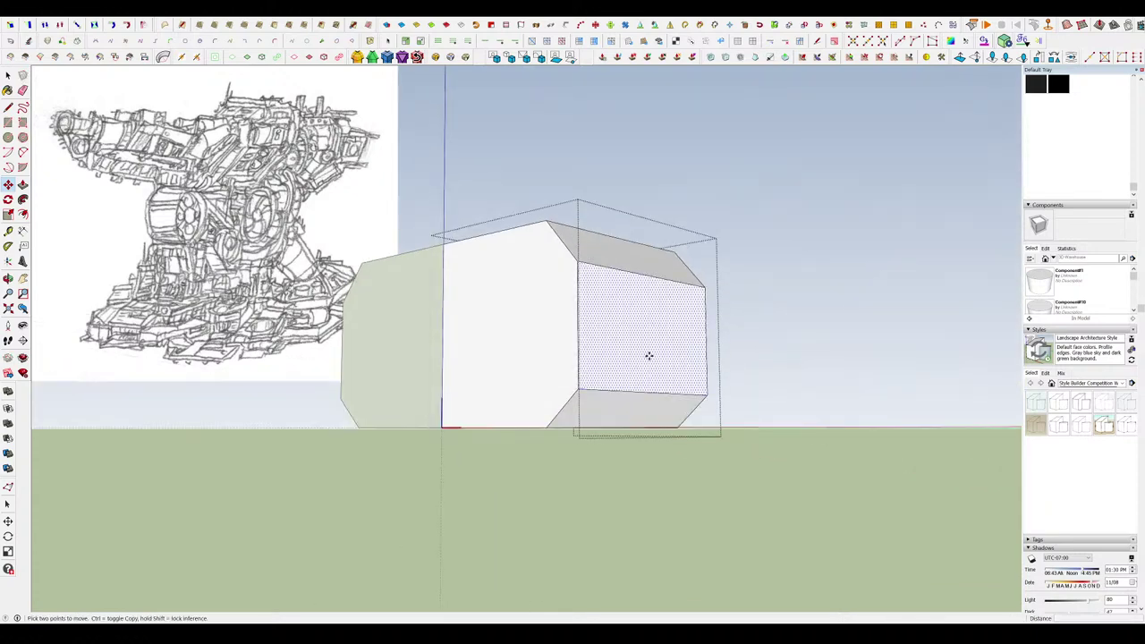
scroll(651, 350, "down", 2)
middle_click_drag(651, 350, 644, 327)
key("space")
left_click(705, 344)
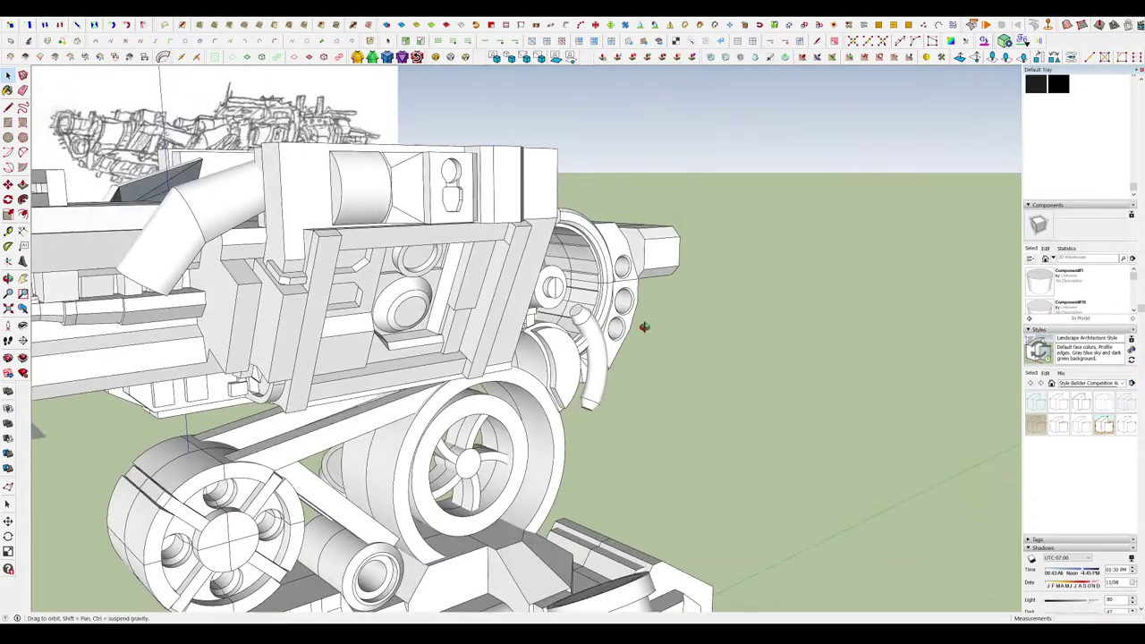
Check the rear box on the turret, reopen it, shift its chamfered end faces slightly along its length, and close it.
scroll(663, 274, "up", 3)
middle_click_drag(663, 273, 655, 290)
double_click(536, 299)
mouse_move(537, 300)
middle_mouse_down()
mouse_move(528, 324)
mouse_move(542, 288)
middle_mouse_up()
scroll(543, 284, "up", 2)
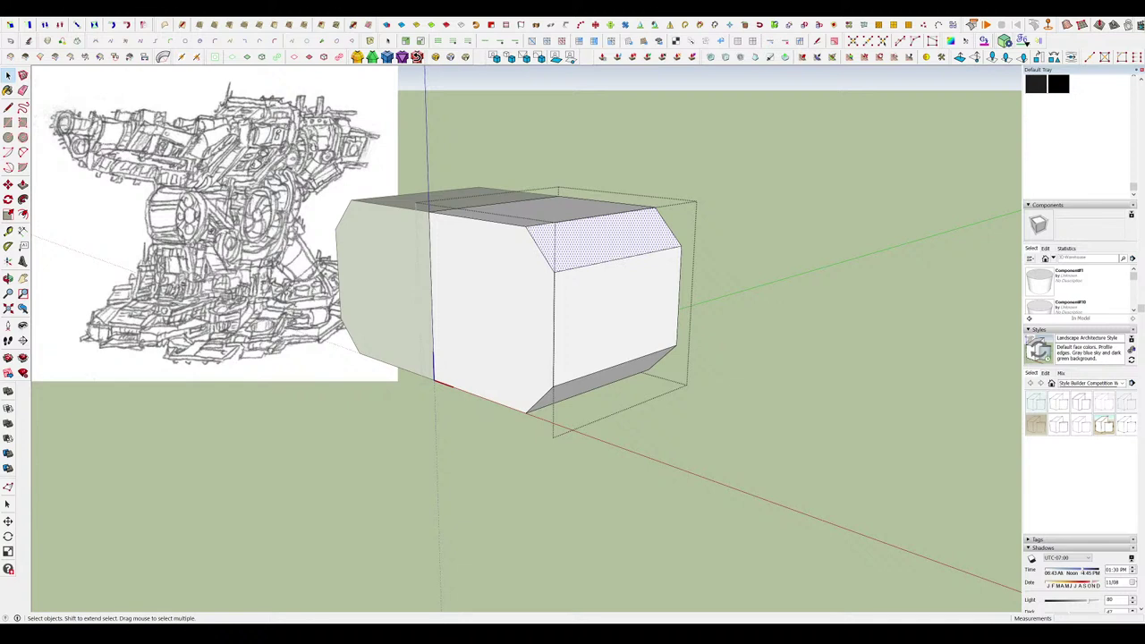
scroll(636, 330, "down", 2)
middle_click_drag(654, 278, 659, 343)
left_click(679, 372)
scroll(660, 343, "down", 4)
scroll(655, 260, "up", 4)
left_click(656, 257)
double_click(655, 257)
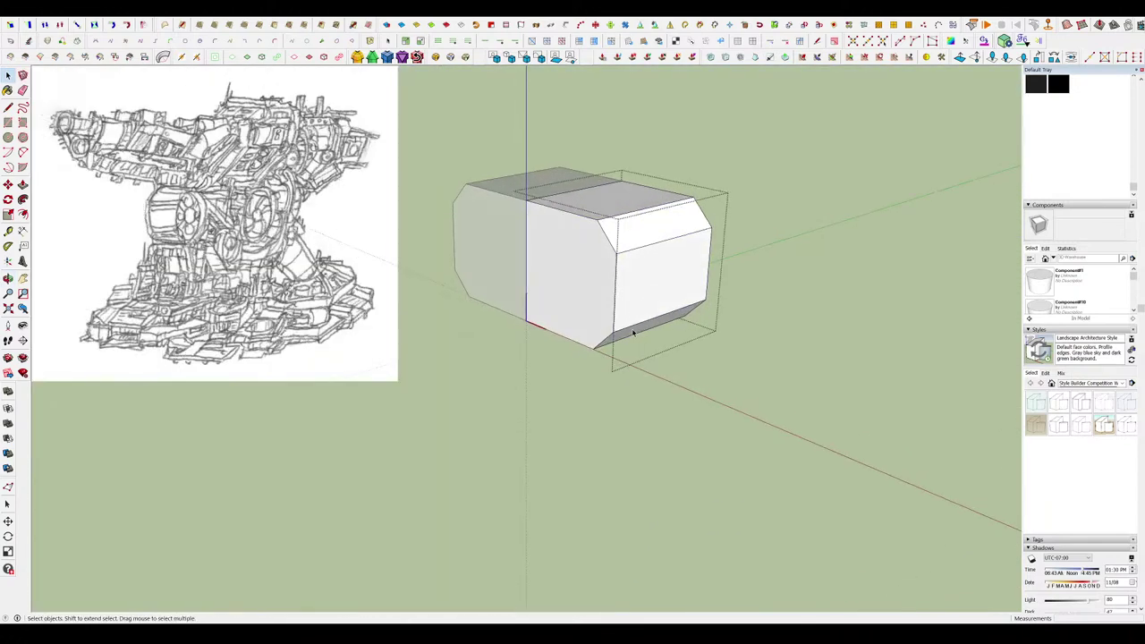
left_click(657, 231, "shift")
middle_click_drag(662, 237, 617, 255)
scroll(644, 289, "up", 1)
key("m")
left_click(578, 328)
left_click(559, 328)
scroll(559, 323, "down", 1)
key("i")
key("space")
left_click(677, 297)
Reopen the rear box, divide its upper face with a line, and push in the chamfered section's side to form a stepped recess.
scroll(568, 306, "up", 3)
double_click(569, 308)
middle_click_drag(571, 309, 562, 389)
key("i")
key("l")
left_click(545, 253)
middle_click_drag(546, 259, 528, 345)
key("p")
left_click_drag(485, 319, 465, 344)
middle_click_drag(465, 345, 532, 296)
Outline a narrower chamfered profile on the recessed side face with connected lines and close the box.
key("l")
scroll(546, 251, "up", 4)
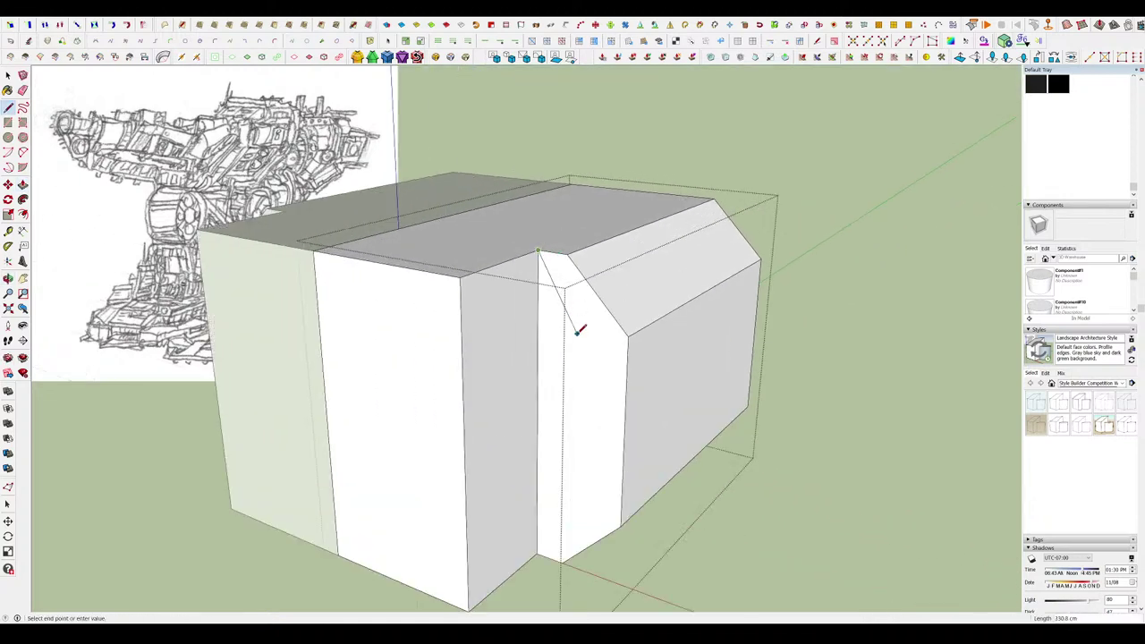
left_click(581, 324)
scroll(581, 324, "down", 2)
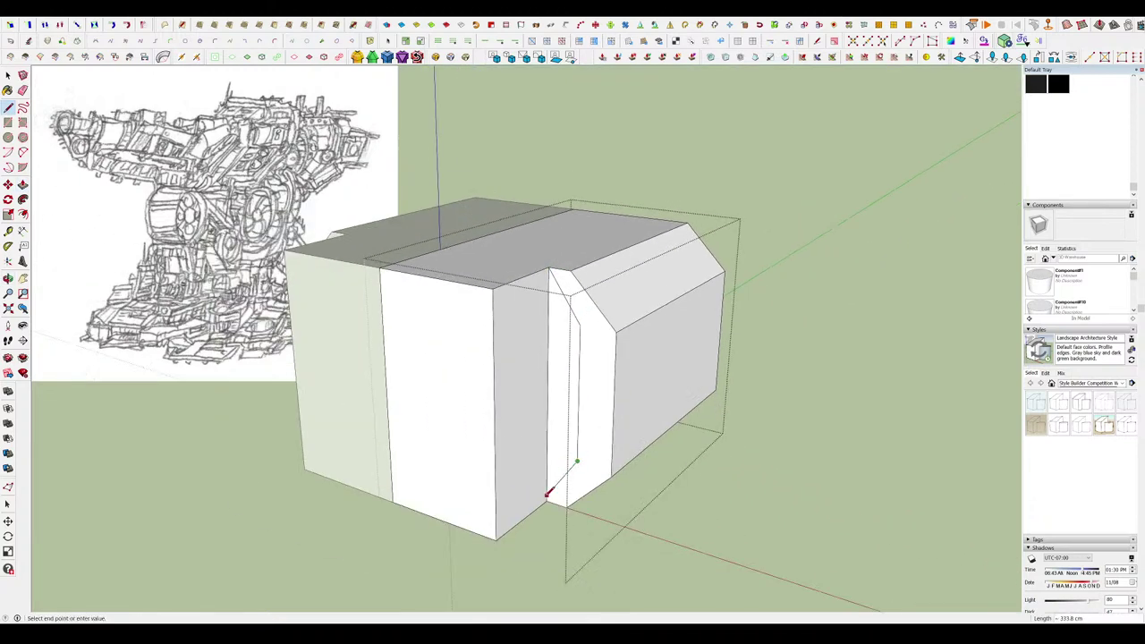
middle_click_drag(548, 493, 460, 343)
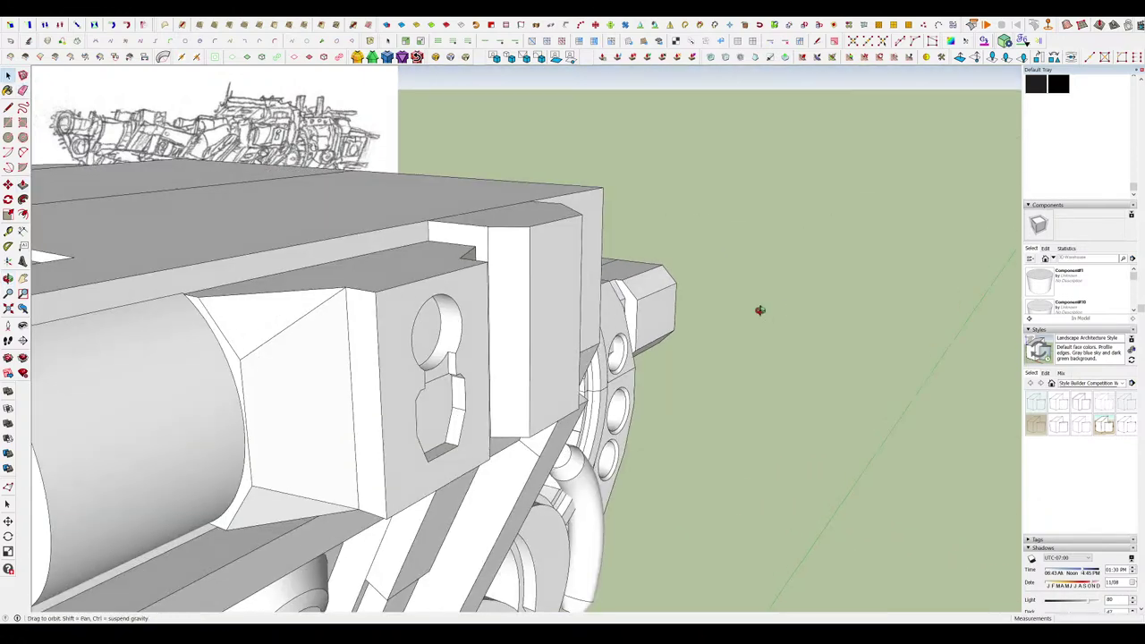
Draw a large rectangle on the ground away from the turret, extrude it into a box, and select all its geometry.
middle_click_drag(760, 310, 748, 366)
scroll(657, 205, "down", 10)
mouse_move(656, 205)
middle_mouse_down()
mouse_move(639, 161)
mouse_move(630, 218)
mouse_move(729, 368)
middle_mouse_up()
scroll(630, 218, "up", 5)
scroll(622, 226, "down", 8)
middle_click_drag(412, 255, 509, 300)
key("r")
left_click(654, 307)
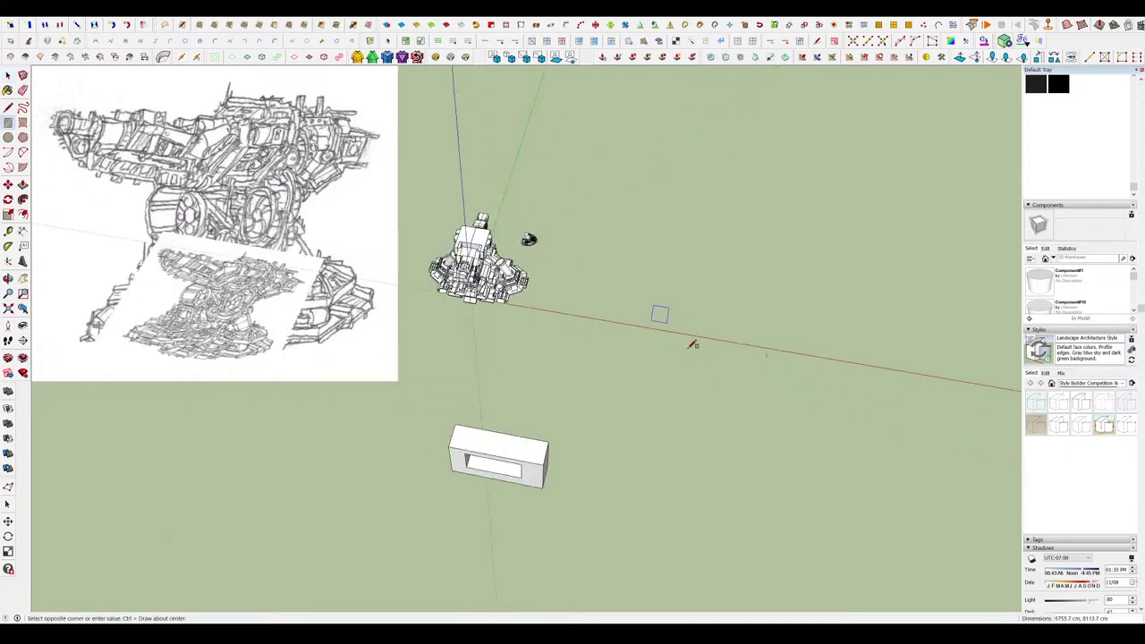
left_click(757, 408)
key("p")
left_click(705, 360)
middle_click_drag(707, 337, 837, 334)
left_click(746, 327)
key("space")
triple_click(748, 331)
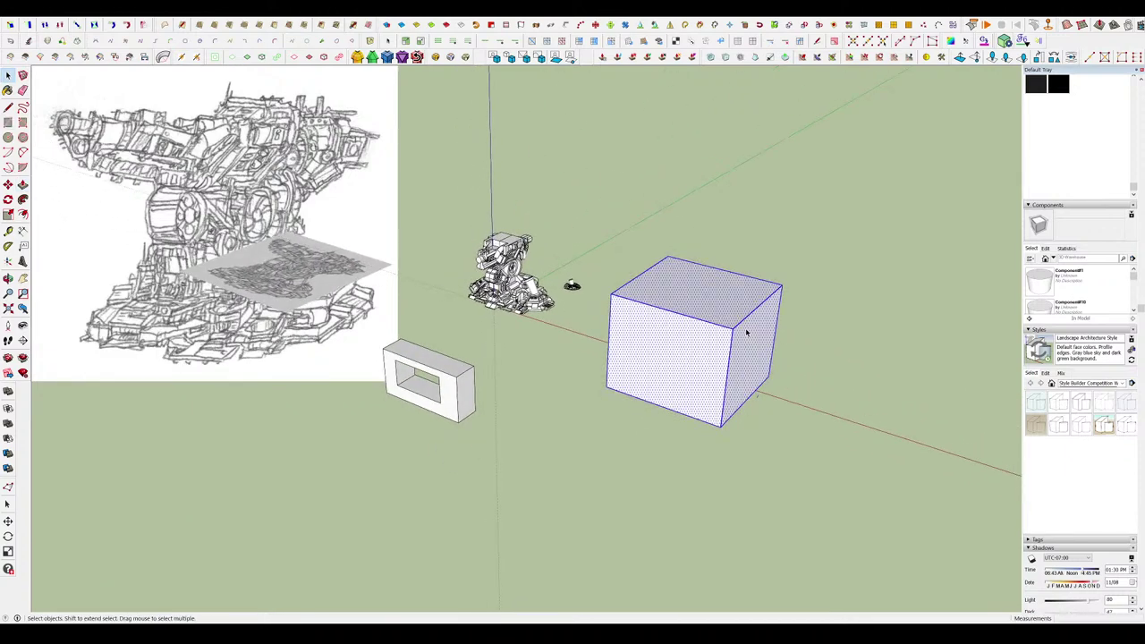
Apply Subdivide and Smooth to the box with 3 iterations, and undo the last subdivision.
scroll(748, 332, "up", 4)
middle_click_drag(748, 332, 671, 333)
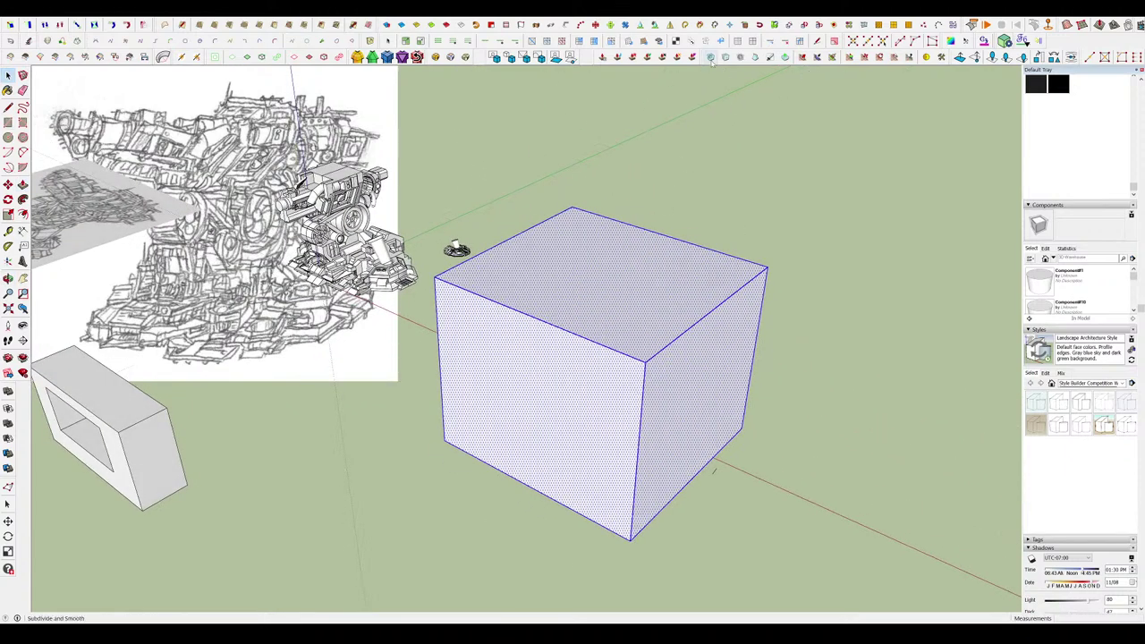
type("3")
key("Return")
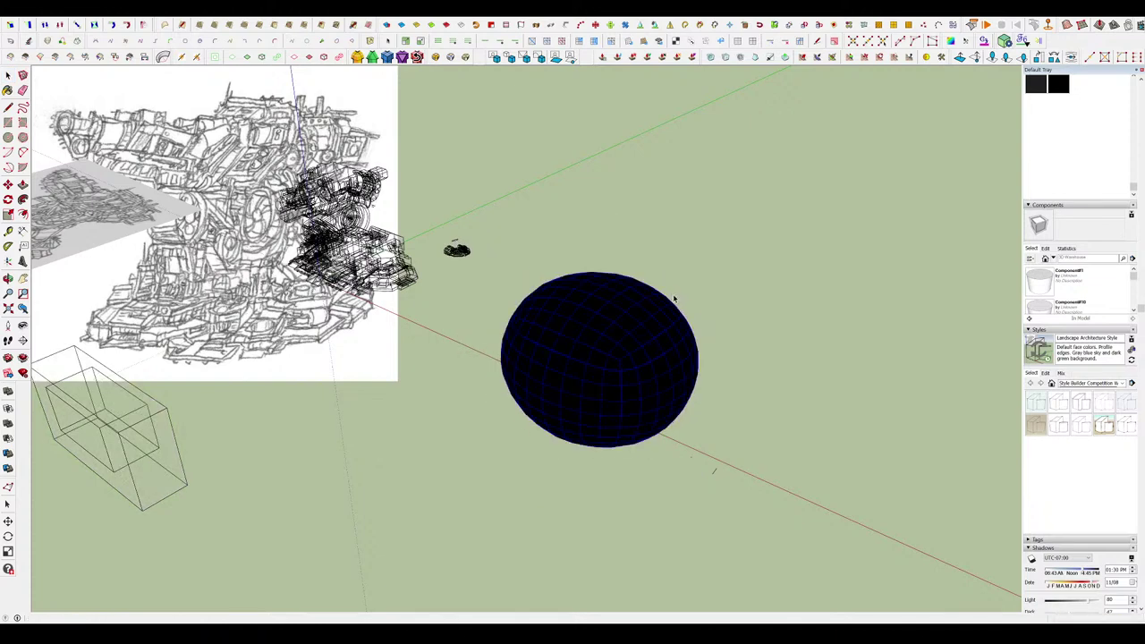
scroll(633, 375, "up", 5)
left_click(682, 373)
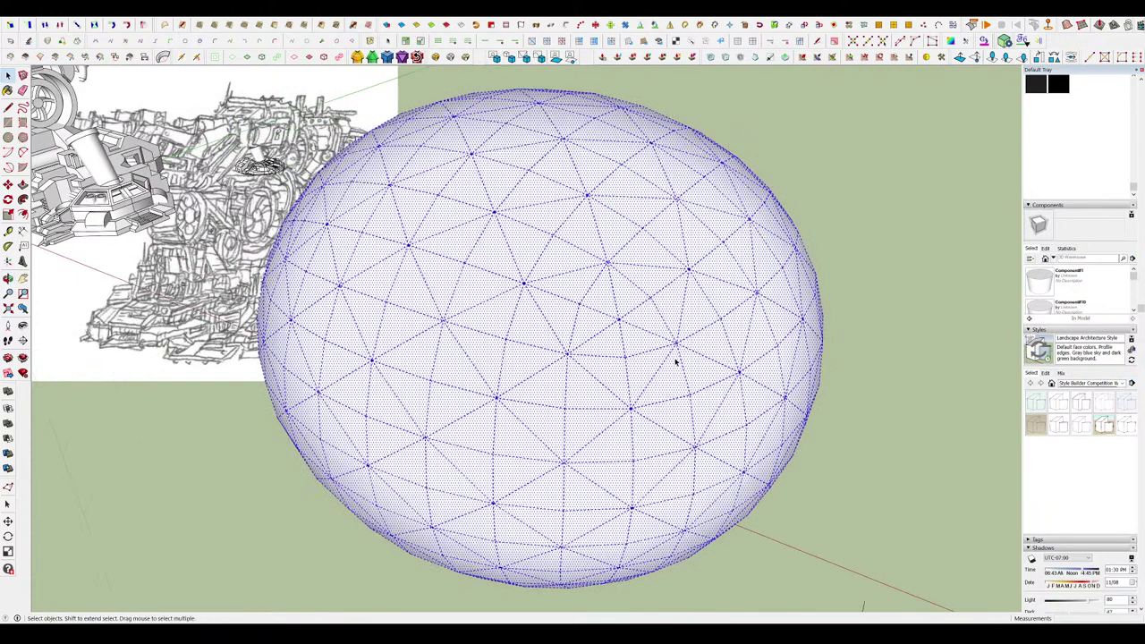
scroll(677, 358, "down", 2)
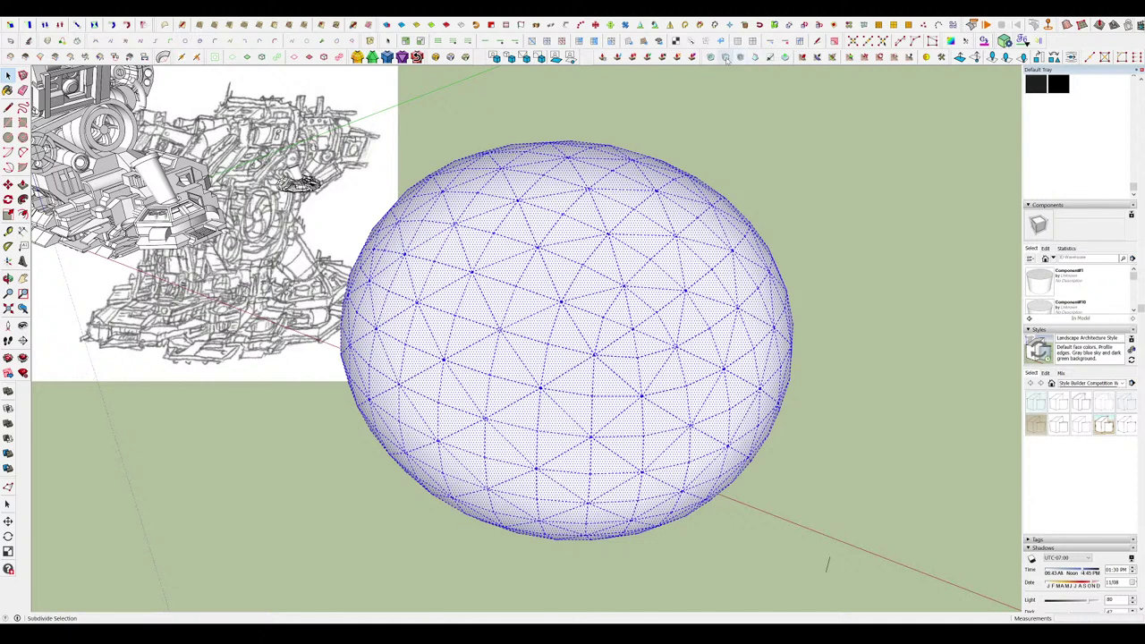
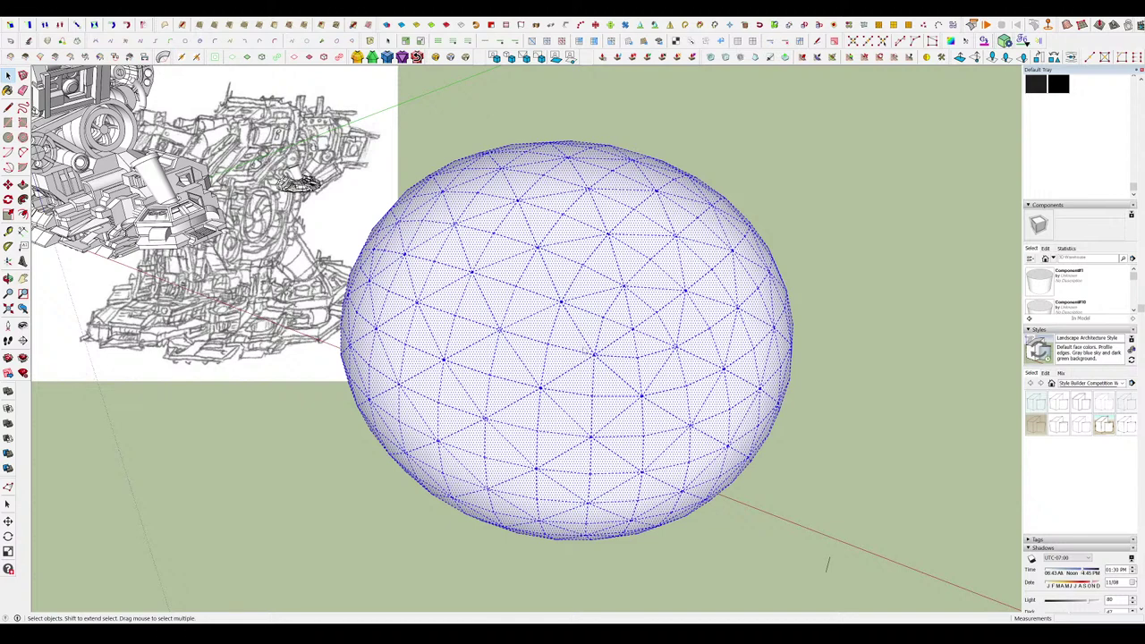
key("ctrl+z")
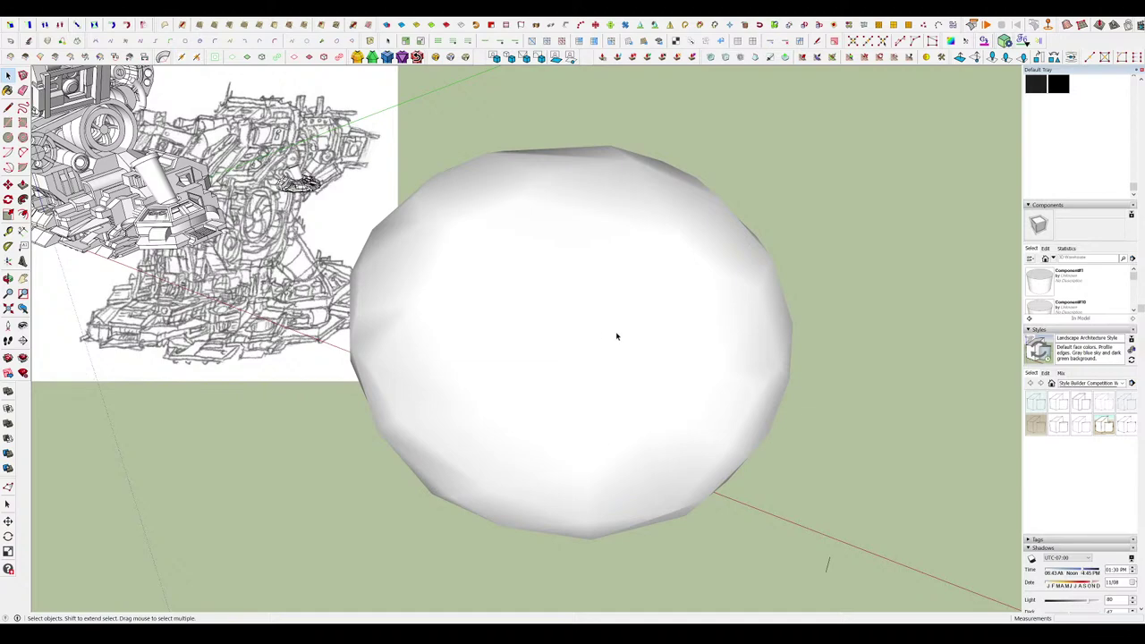
Show hidden geometry and compare the smoothed sphere's facets with the turret's curved parts.
scroll(683, 320, "down", 6)
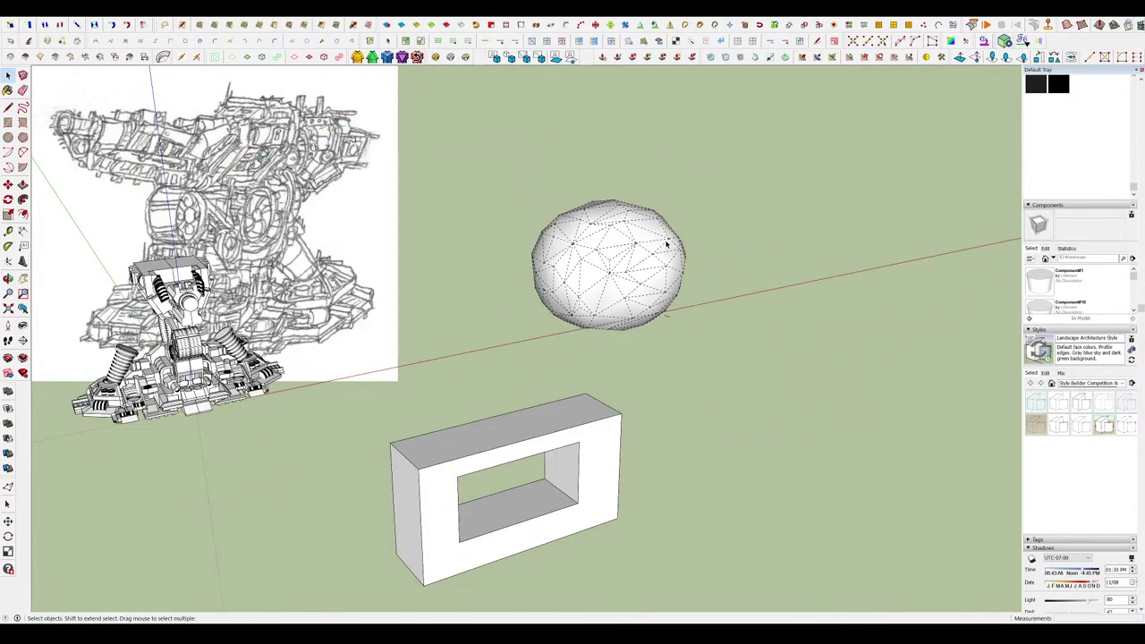
middle_click_drag(725, 259, 503, 239)
scroll(668, 331, "up", 4)
scroll(761, 387, "down", 4)
scroll(757, 385, "up", 2)
scroll(792, 364, "up", 3)
middle_click_drag(681, 345, 669, 265)
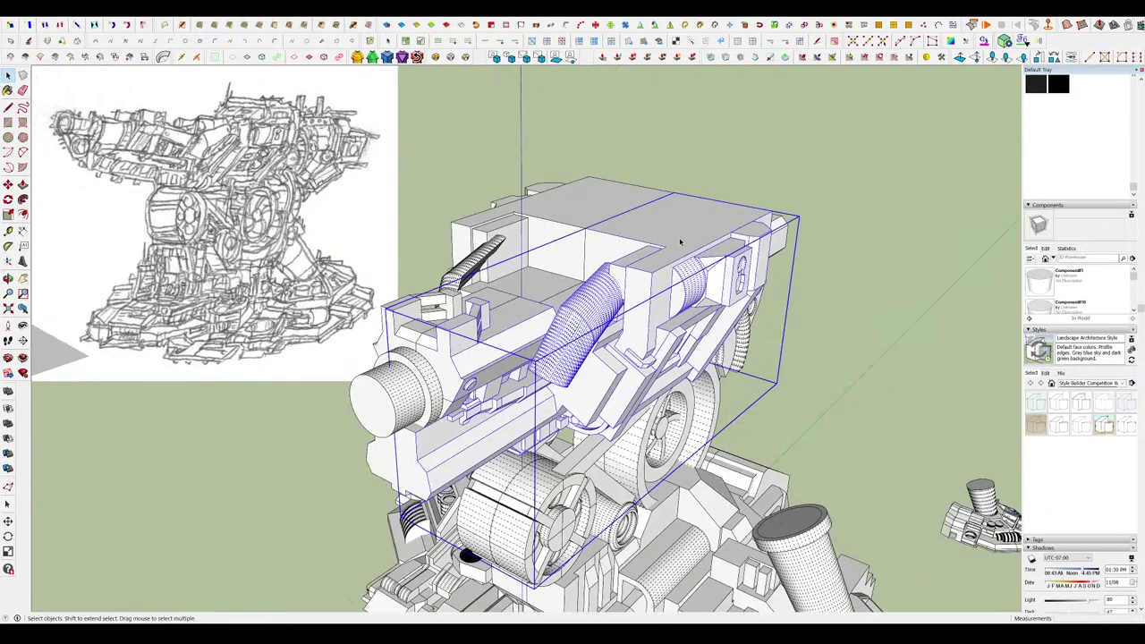
Place a copy of the gun body in the open area in front of the turret, open it, and select all its geometry.
scroll(669, 243, "down", 5)
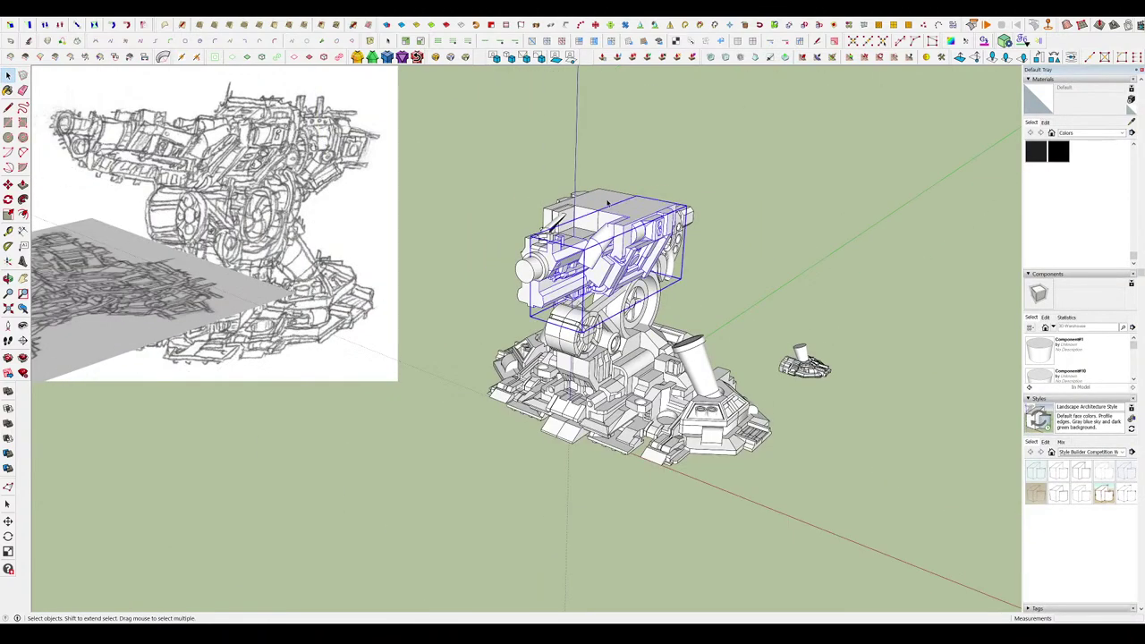
scroll(607, 204, "down", 5)
scroll(678, 392, "down", 2)
left_click(686, 476)
scroll(746, 468, "up", 8)
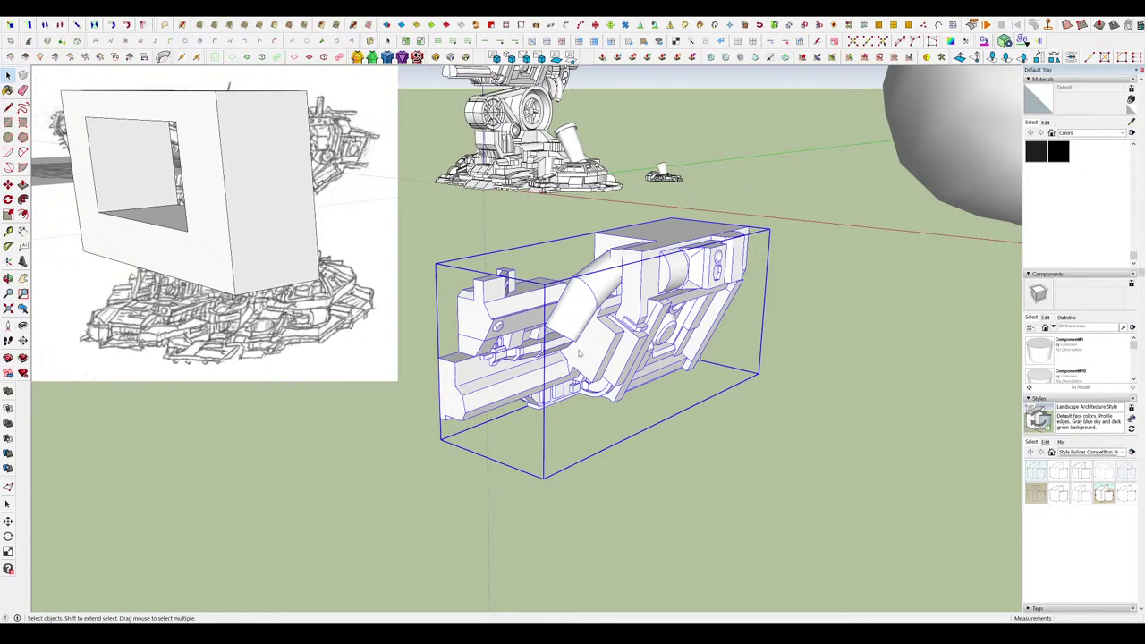
scroll(638, 323, "up", 3)
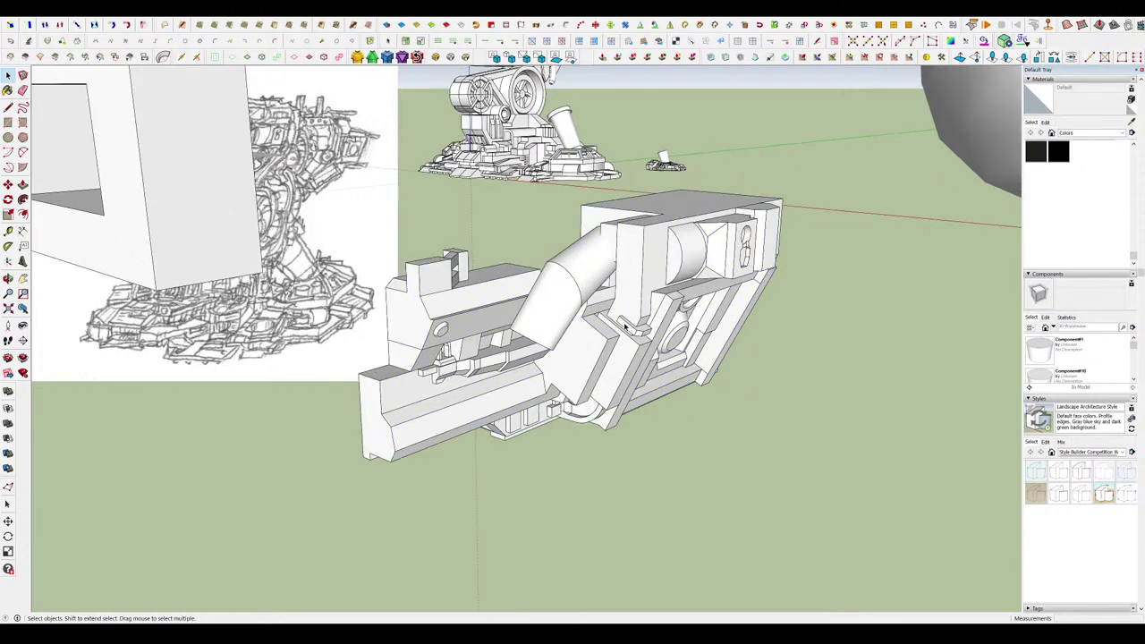
double_click(625, 324)
key("ctrl+a")
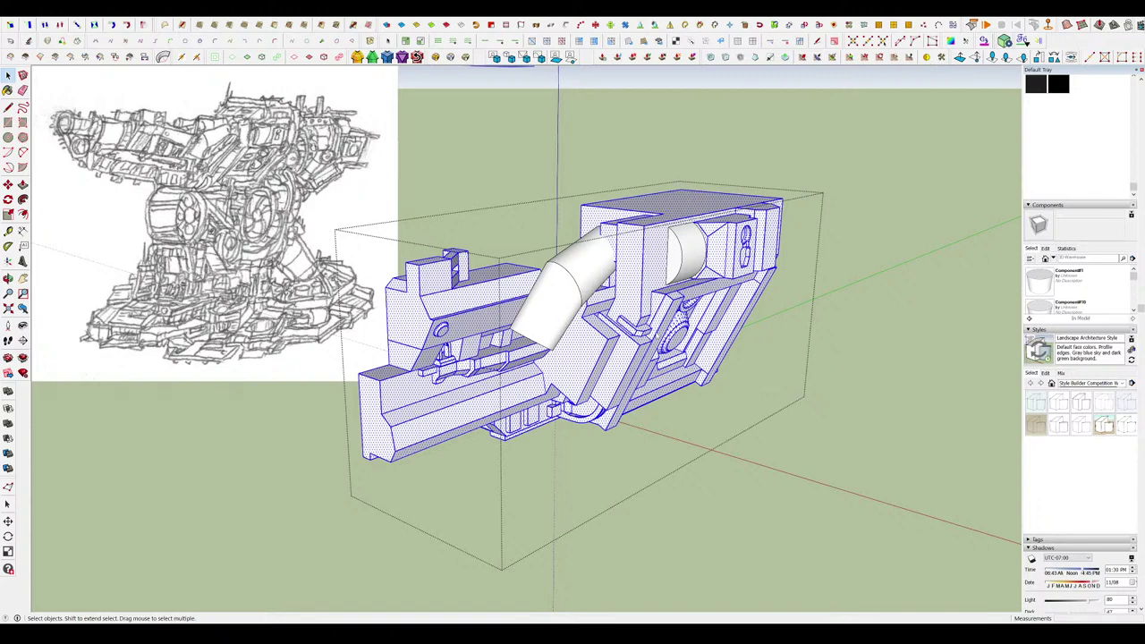
Examine the copied gun body and the sphere with hidden geometry toggled on and off.
mouse_move(646, 304)
middle_mouse_down()
mouse_move(647, 284)
mouse_move(671, 284)
mouse_move(780, 149)
mouse_move(843, 306)
mouse_move(821, 340)
middle_mouse_up()
left_click(844, 309)
key("alt+h")
middle_click_drag(662, 375, 144, 424)
key("alt+h")
scroll(716, 349, "up", 8)
middle_click_drag(646, 341, 596, 322)
scroll(764, 289, "down", 6)
scroll(828, 261, "down", 4)
scroll(964, 475, "down", 4)
scroll(641, 307, "down", 3)
left_click_drag(632, 327, 695, 312)
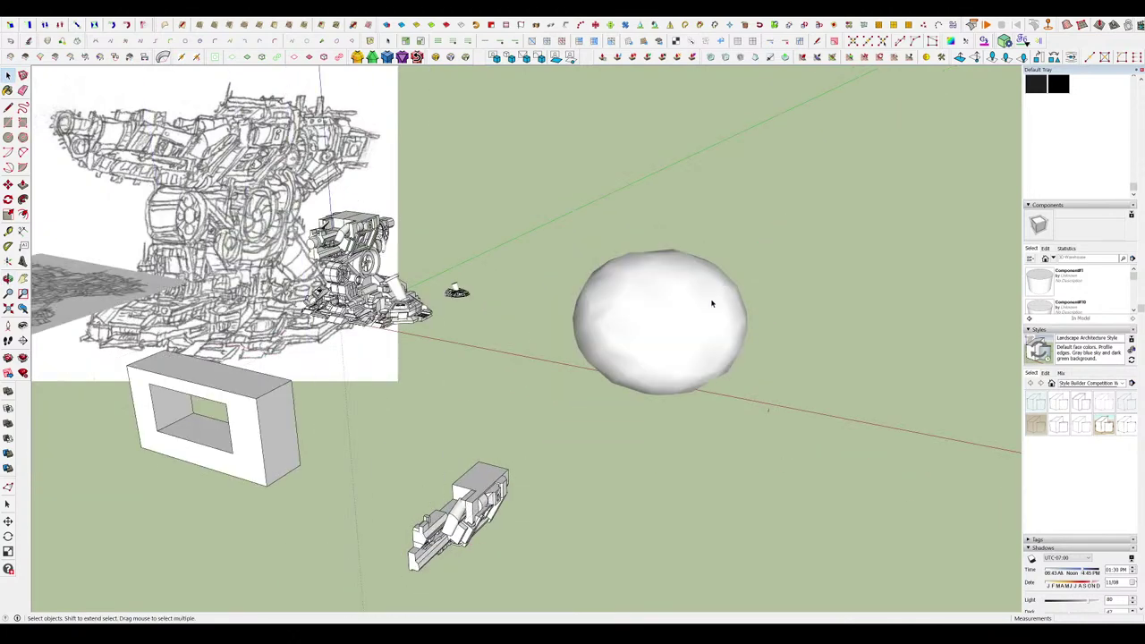
Undo the gun body copy and the box smoothing, and return to the turret with hidden geometry shown.
scroll(731, 351, "down", 3)
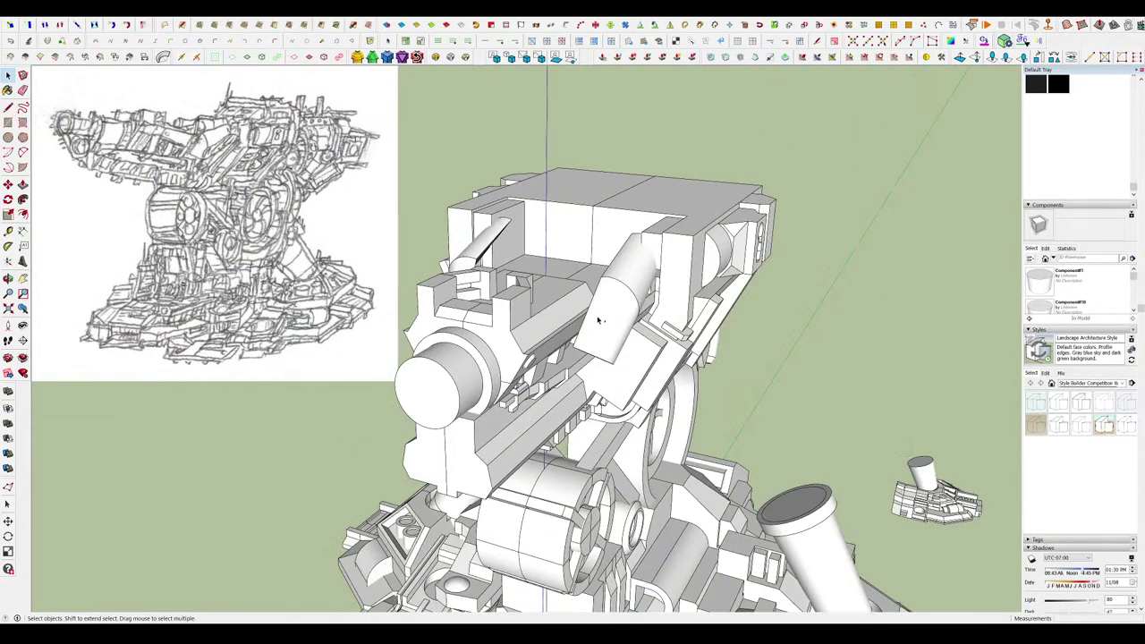
middle_click_drag(653, 320, 623, 300)
scroll(581, 215, "down", 5)
scroll(613, 278, "down", 4)
scroll(741, 321, "down", 3)
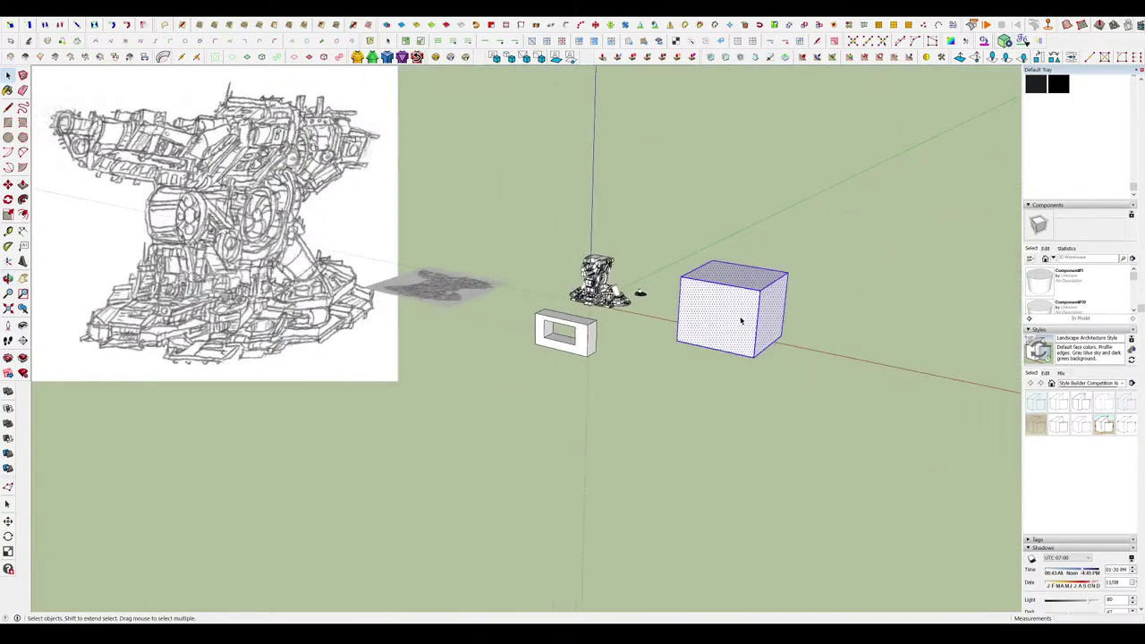
scroll(600, 240, "up", 5)
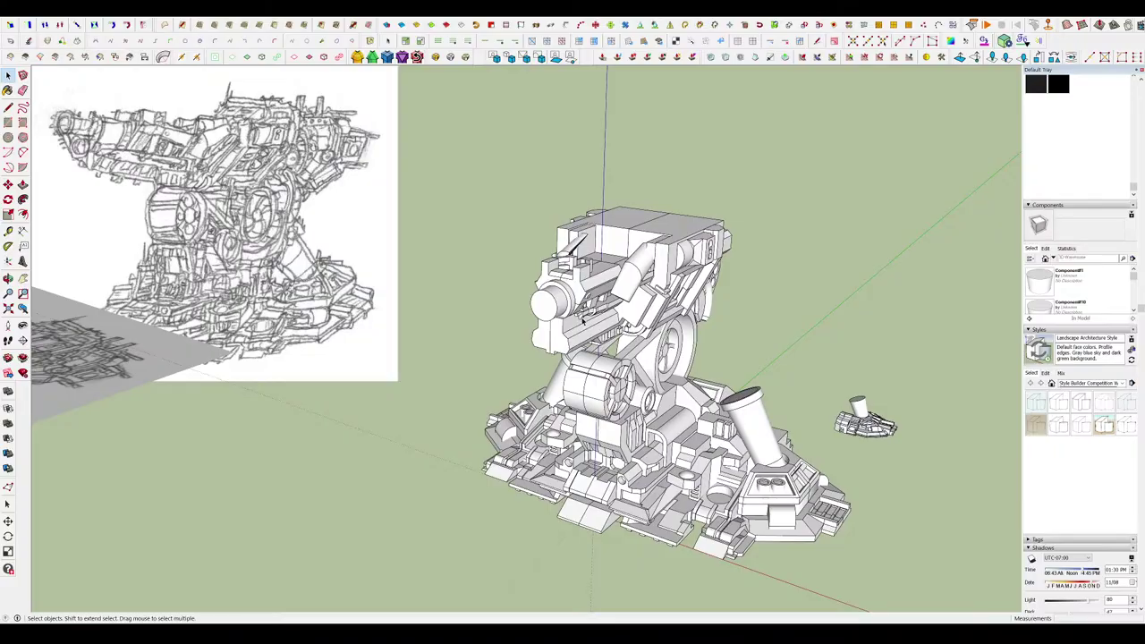
scroll(629, 189, "up", 5)
scroll(629, 189, "down", 3)
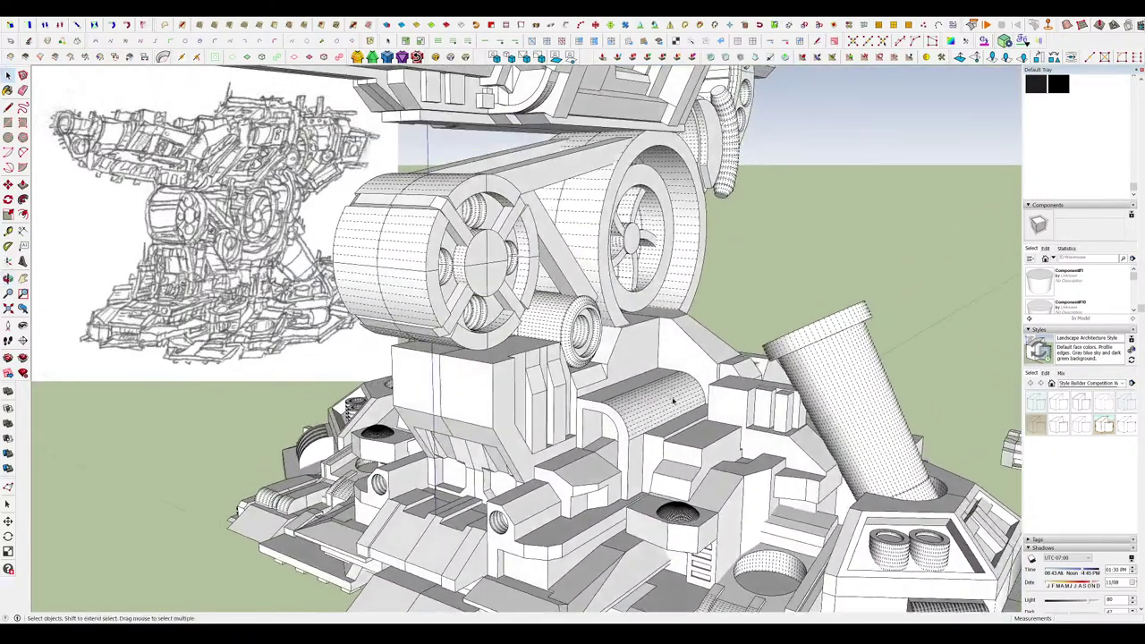
Inspect the turret base's holes, domes, and cylinders up close with hidden geometry shown, and close the base component.
scroll(583, 330, "up", 6)
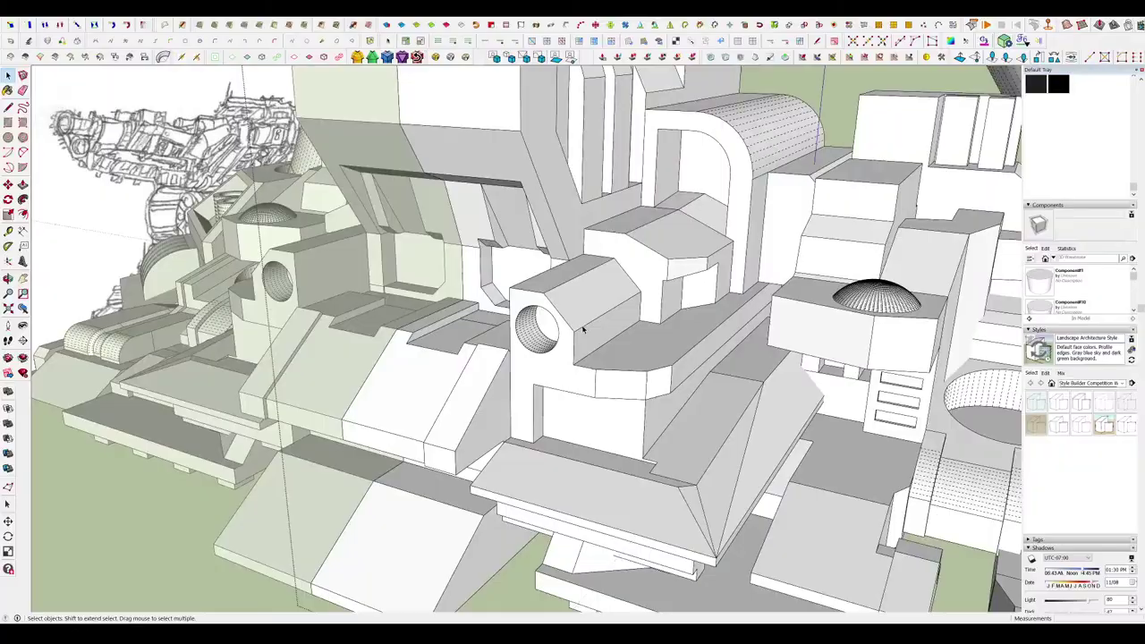
mouse_move(583, 330)
middle_mouse_down()
mouse_move(936, 358)
mouse_move(555, 357)
mouse_move(662, 362)
mouse_move(715, 349)
mouse_move(760, 332)
mouse_move(752, 338)
mouse_move(744, 310)
mouse_move(528, 349)
middle_mouse_up()
scroll(715, 349, "down", 4)
scroll(752, 338, "up", 6)
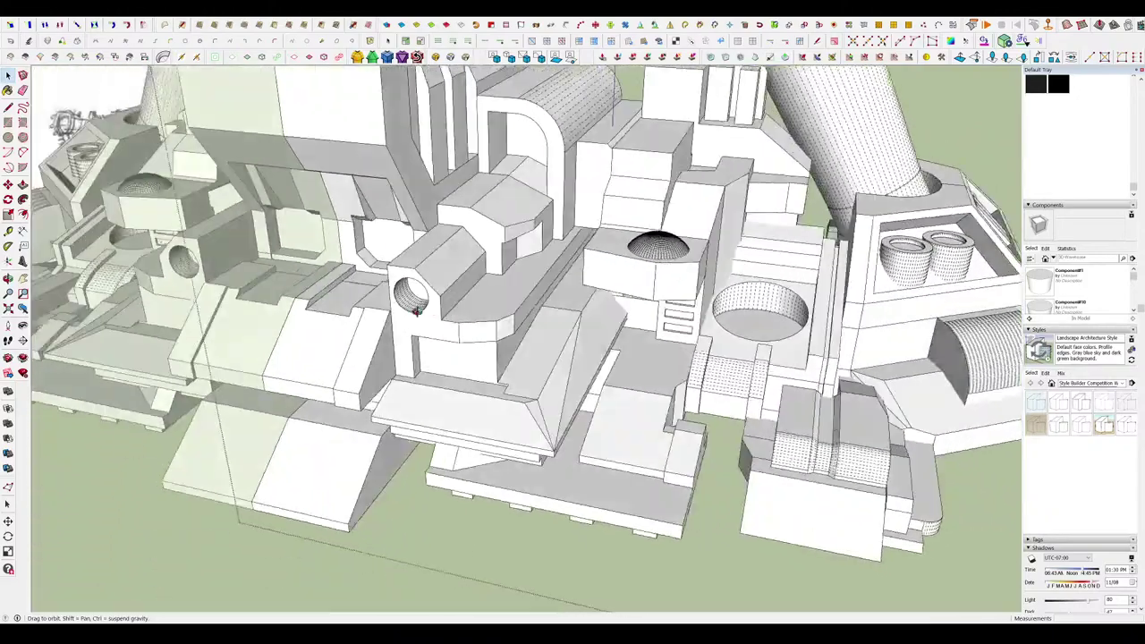
scroll(527, 349, "down", 4)
scroll(688, 242, "up", 7)
scroll(772, 289, "down", 5)
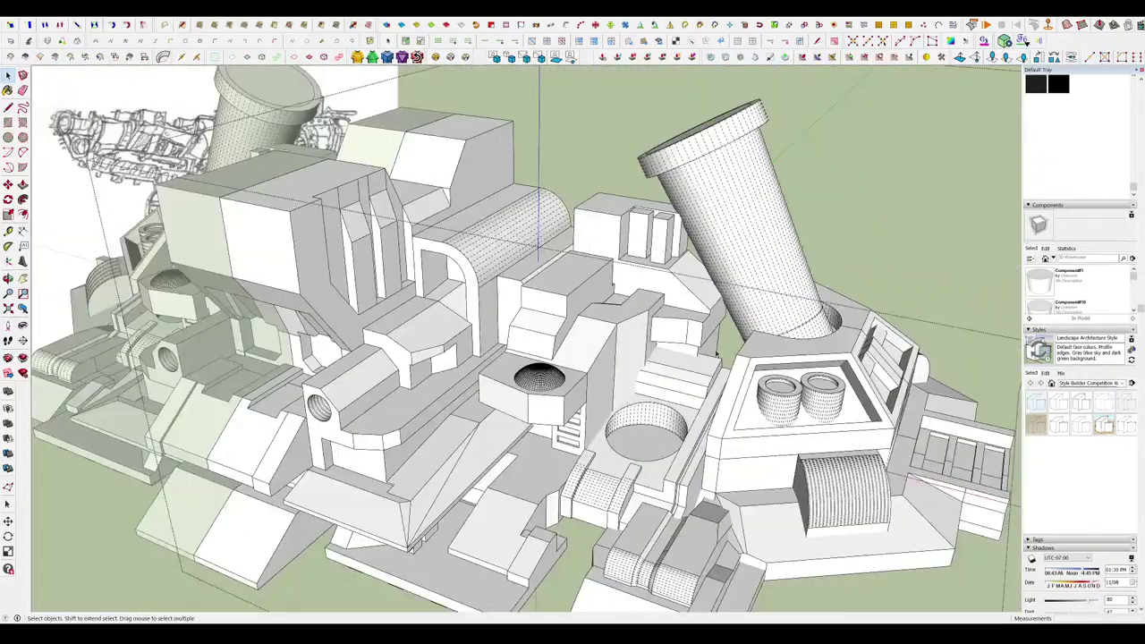
scroll(691, 245, "down", 3)
scroll(537, 268, "up", 2)
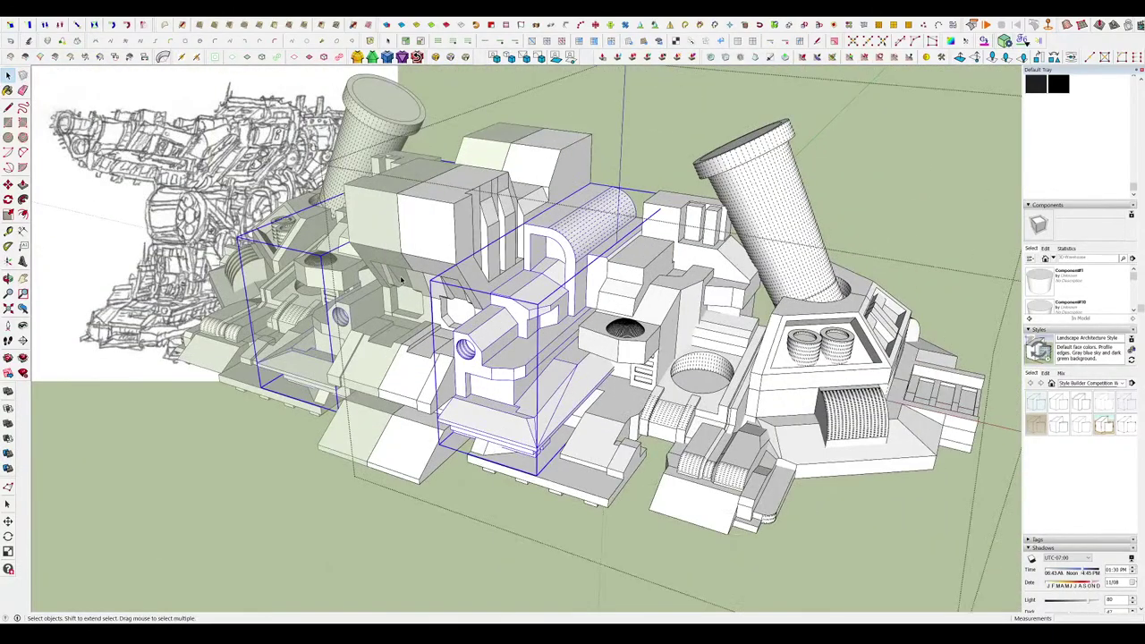
left_click(761, 362)
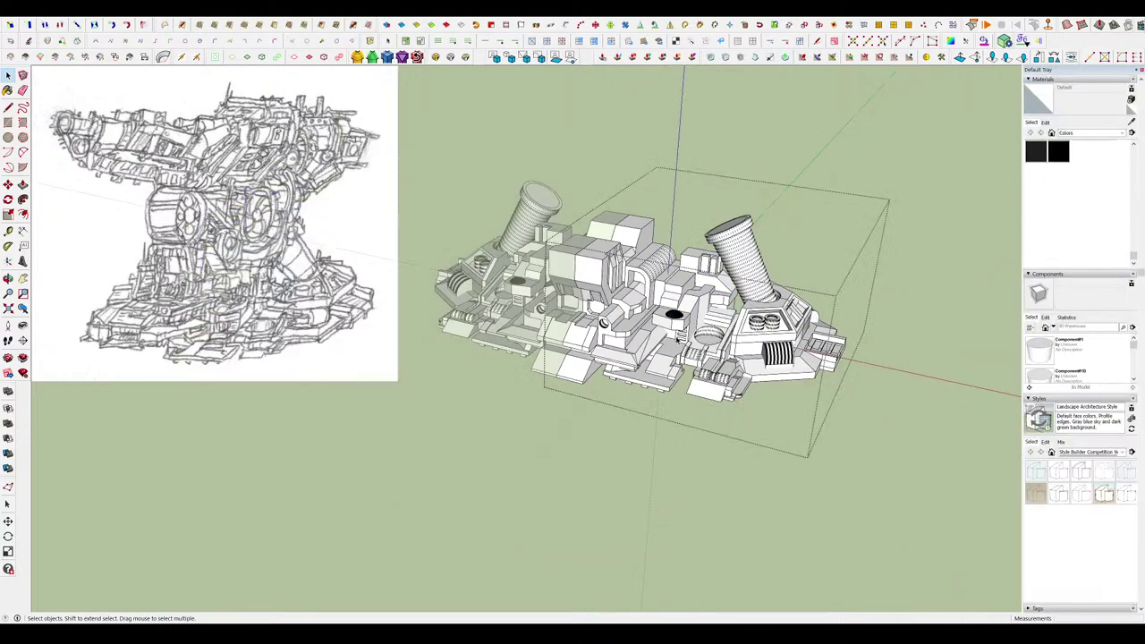
middle_click_drag(590, 385, 632, 427)
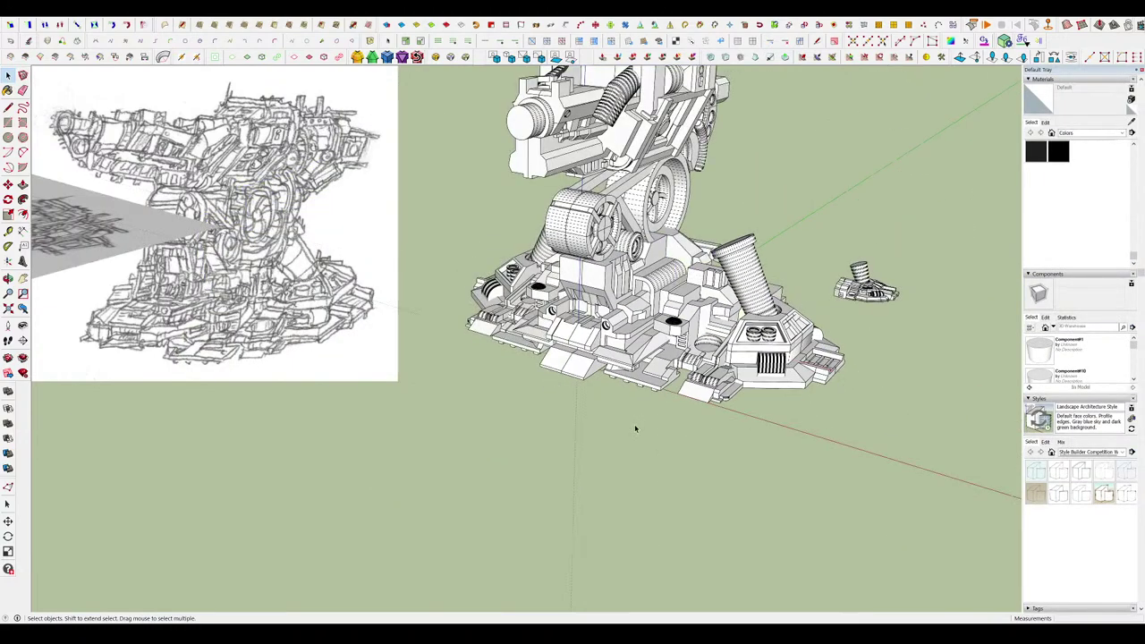
Open the gun body, fill the recess in its upper box beside the front pipe by push-pulling it flush, and erase the leftover seam.
middle_click_drag(635, 429, 629, 595, "shift")
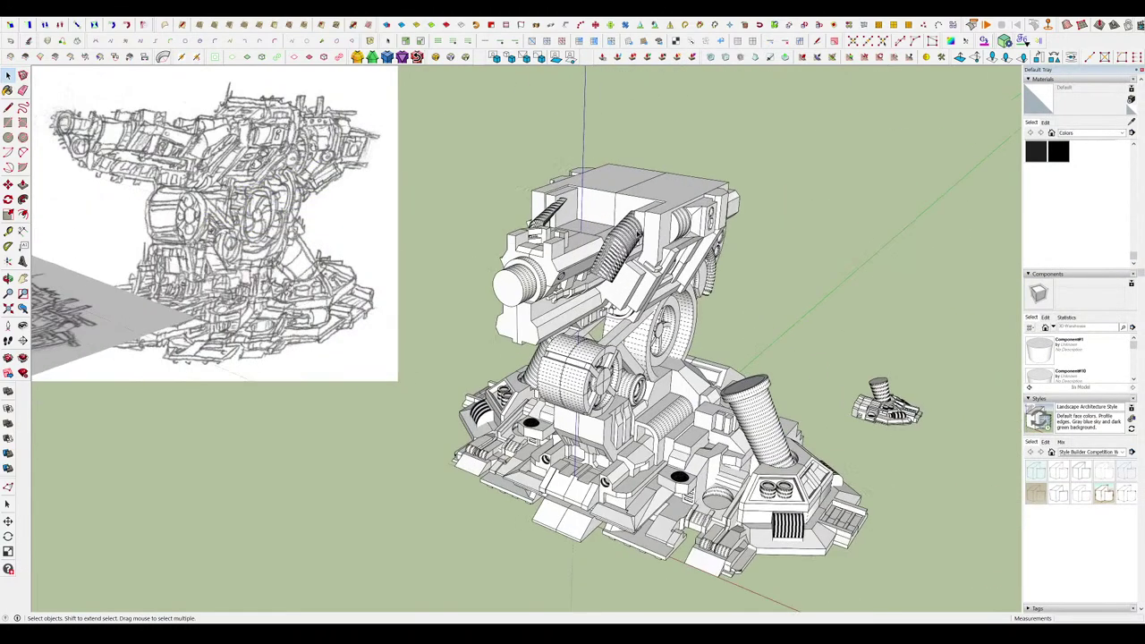
middle_click_drag(640, 268, 786, 178)
scroll(654, 236, "up", 4)
double_click(749, 195)
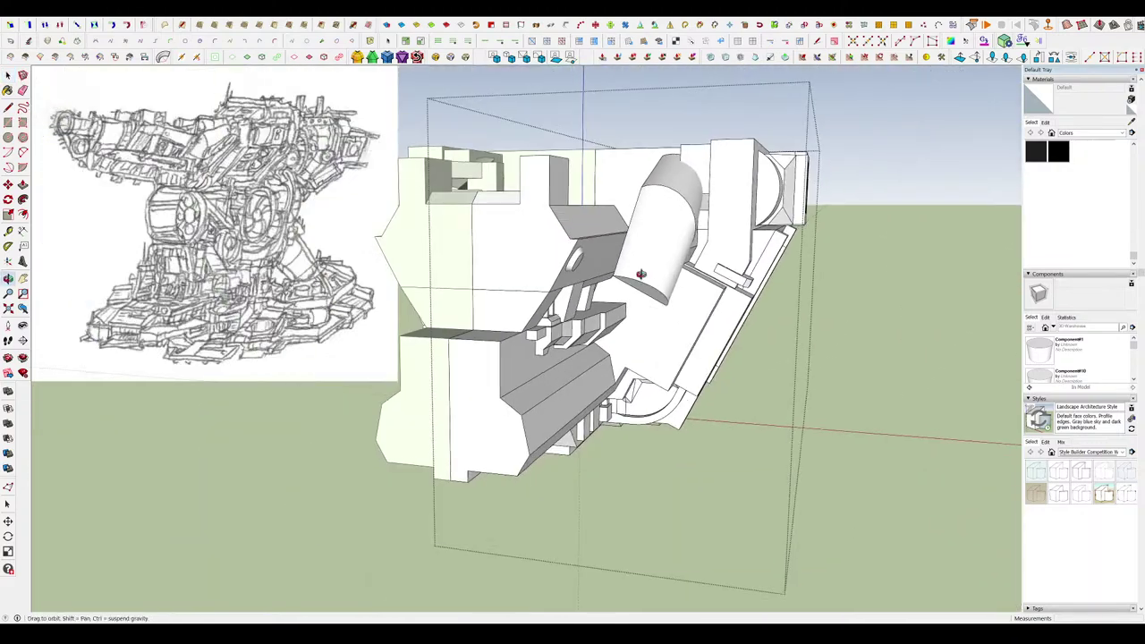
middle_click_drag(856, 212, 726, 273)
scroll(537, 197, "up", 4)
double_click(657, 248)
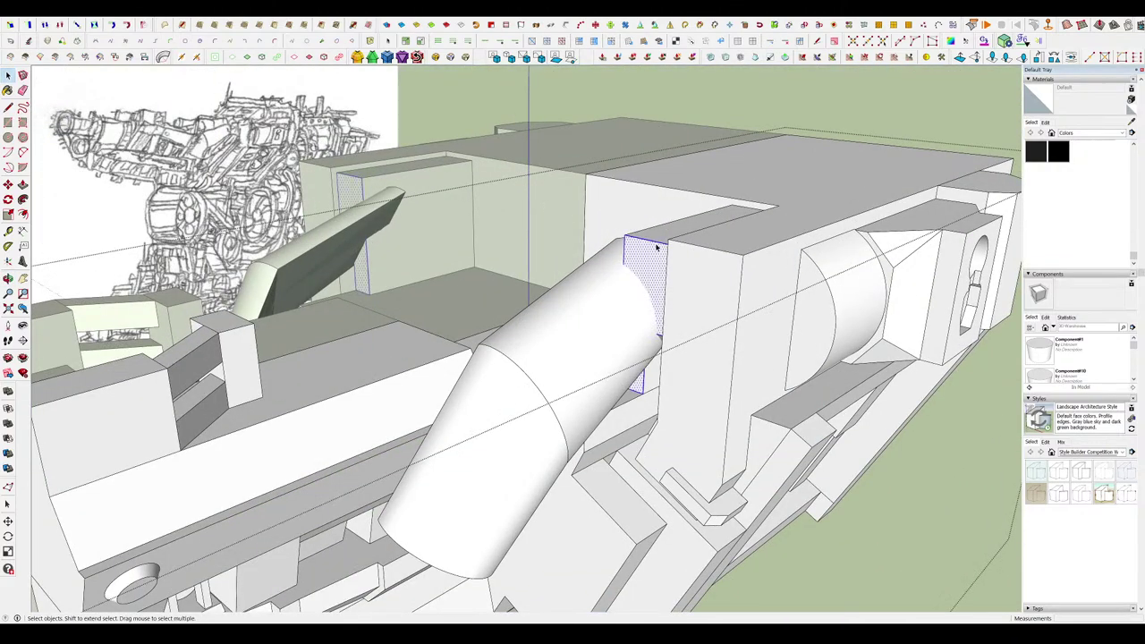
middle_click_drag(657, 247, 711, 259)
scroll(650, 276, "up", 3)
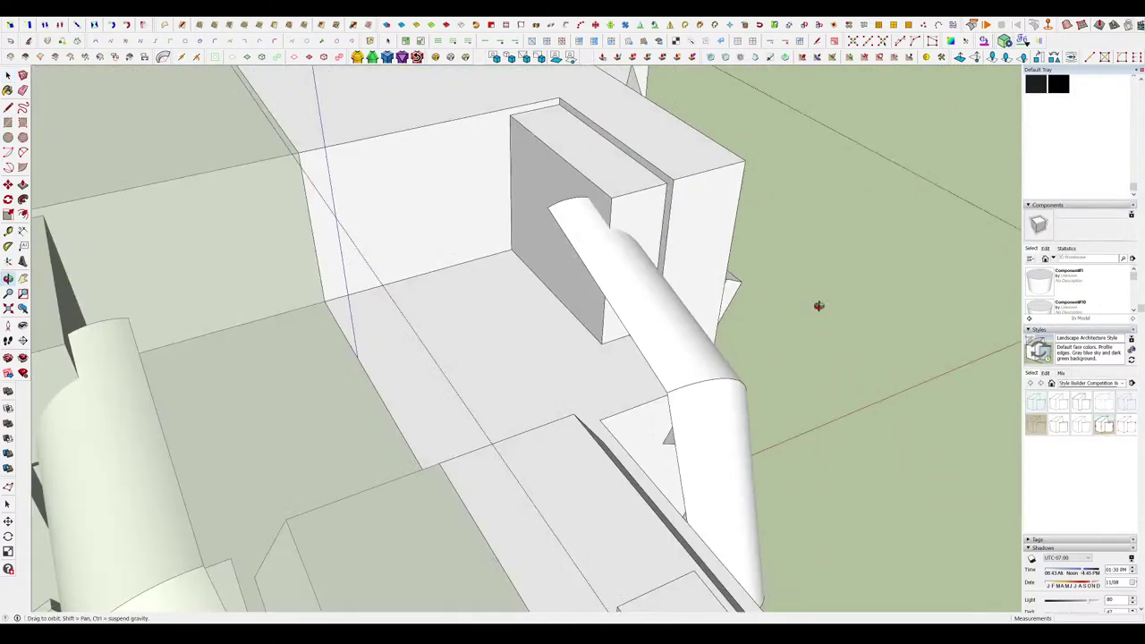
key("p")
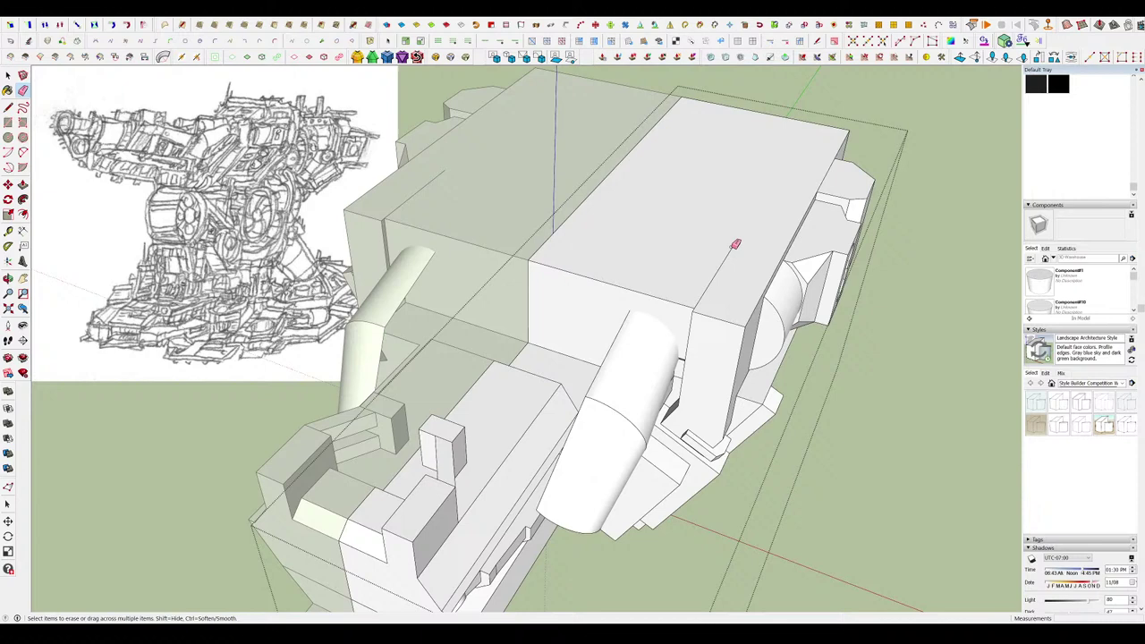
left_click(733, 246)
scroll(792, 266, "up", 2)
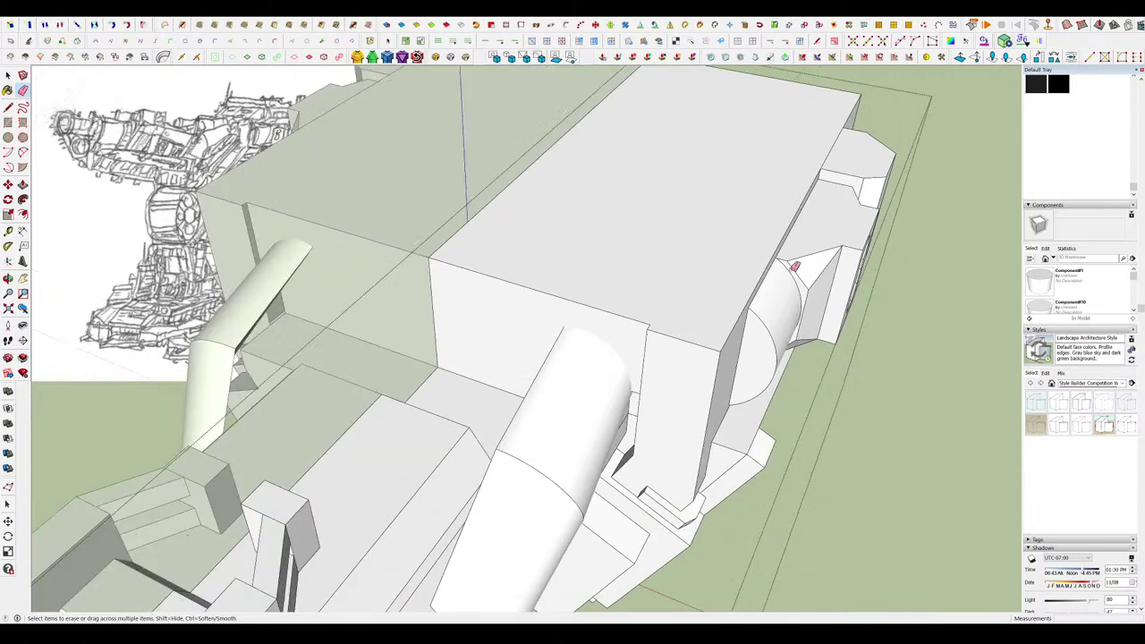
Examine the gun body's pipes, domes and side details with hidden geometry shown.
scroll(670, 266, "down", 5)
mouse_move(792, 266)
middle_mouse_down()
mouse_move(670, 266)
mouse_move(662, 228)
middle_mouse_up()
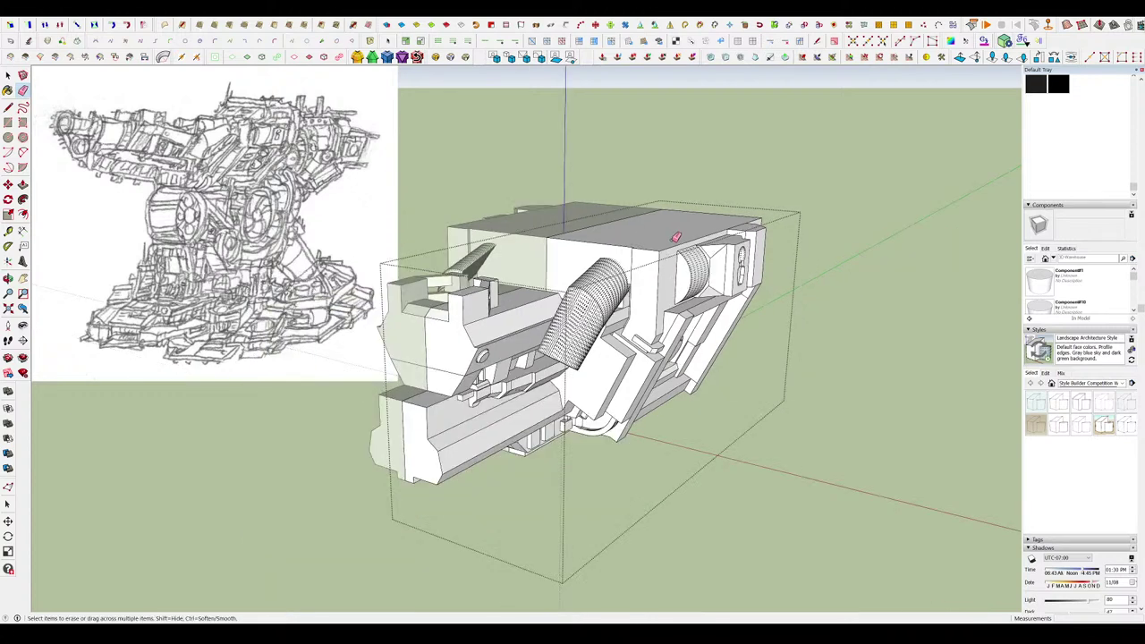
scroll(578, 388, "up", 2)
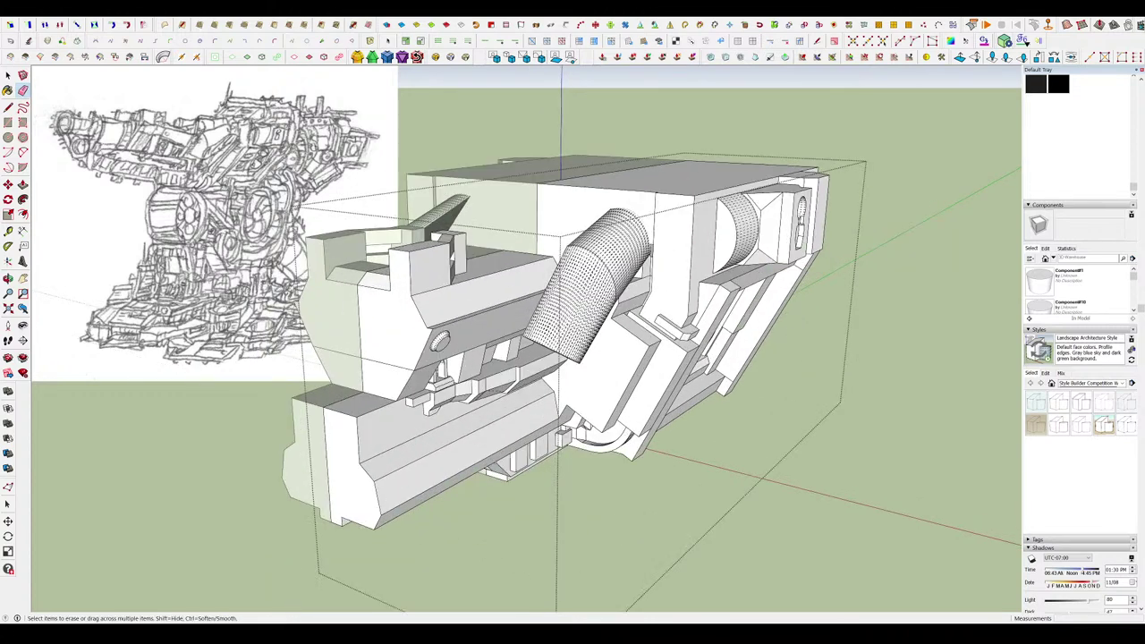
scroll(681, 275, "down", 3)
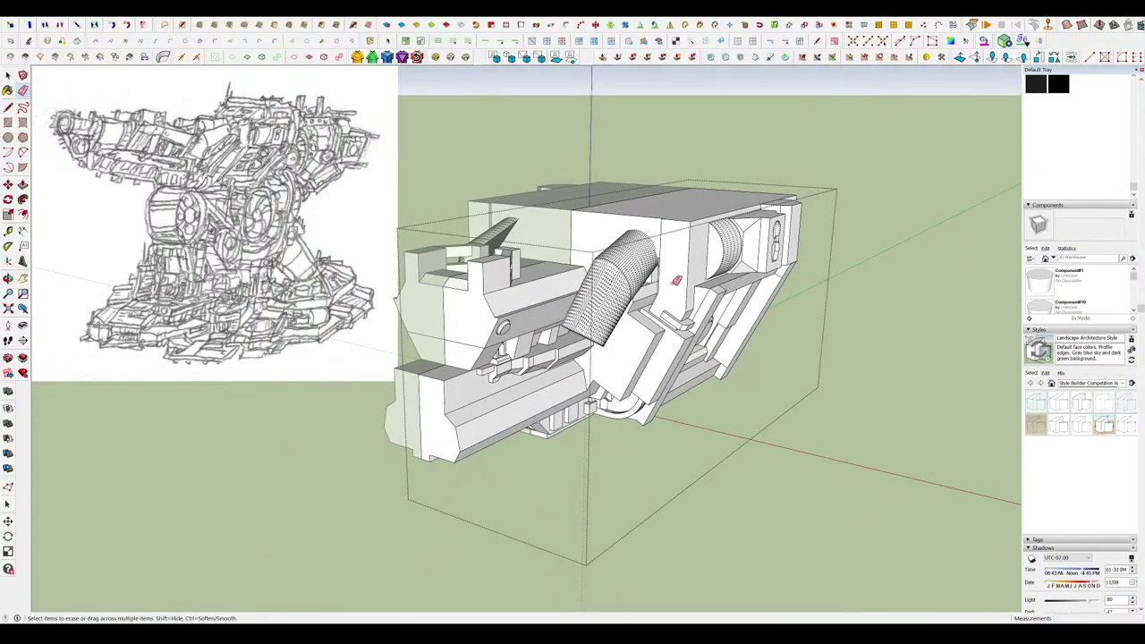
mouse_move(677, 280)
middle_mouse_down()
mouse_move(657, 149)
mouse_move(686, 278)
middle_mouse_up()
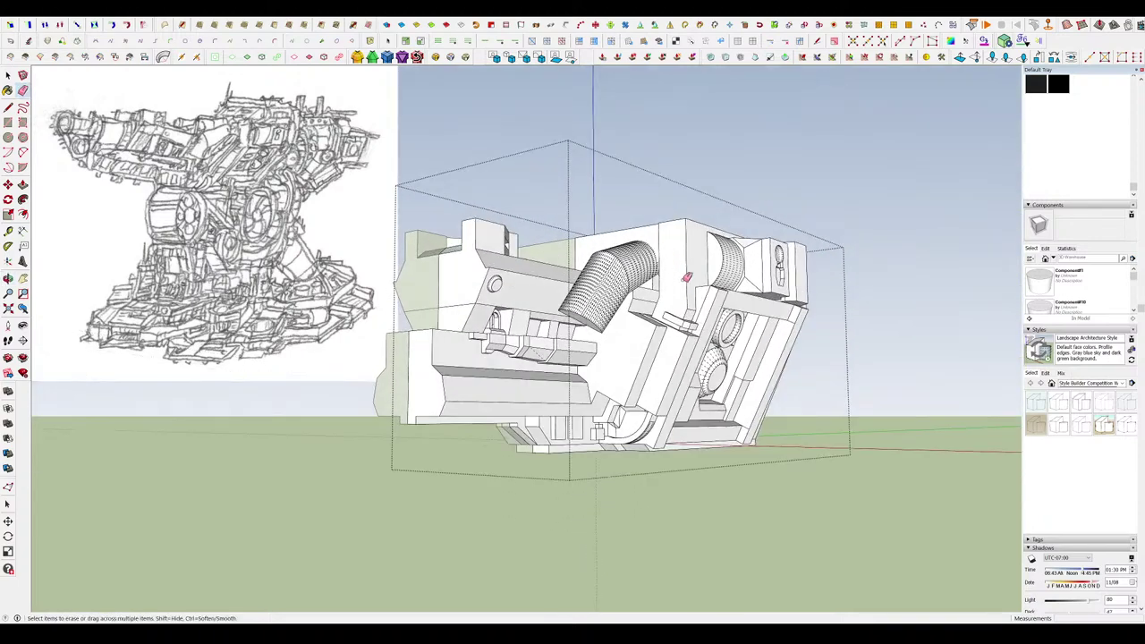
mouse_move(752, 311)
middle_mouse_down()
mouse_move(617, 313)
mouse_move(764, 328)
middle_mouse_up()
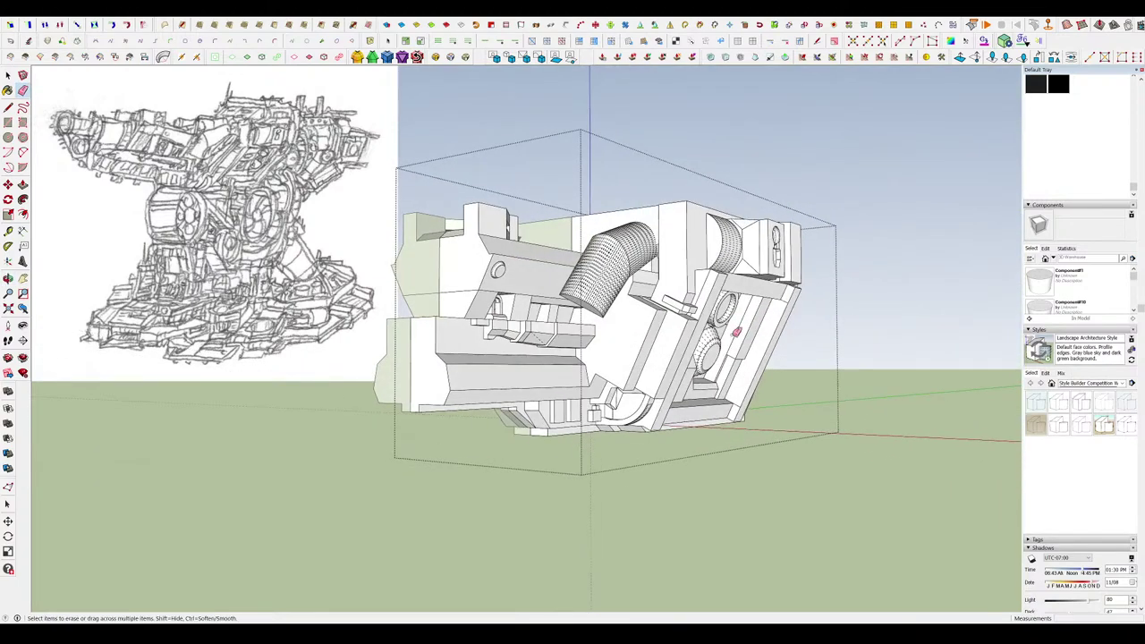
Inspect the gun body's top face and the chamfered rear box up close.
middle_click_drag(677, 471, 631, 550)
middle_click_drag(684, 259, 220, 242)
double_click(635, 330)
scroll(644, 255, "up", 5)
scroll(180, 233, "down", 3)
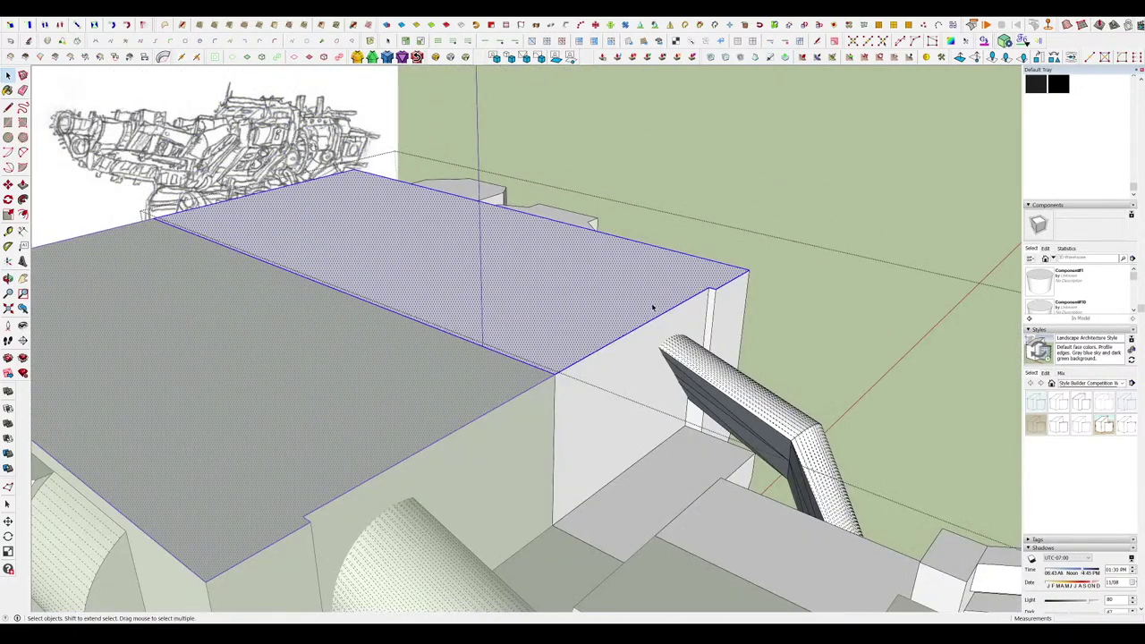
middle_click_drag(656, 309, 665, 360)
middle_click_drag(422, 502, 567, 468)
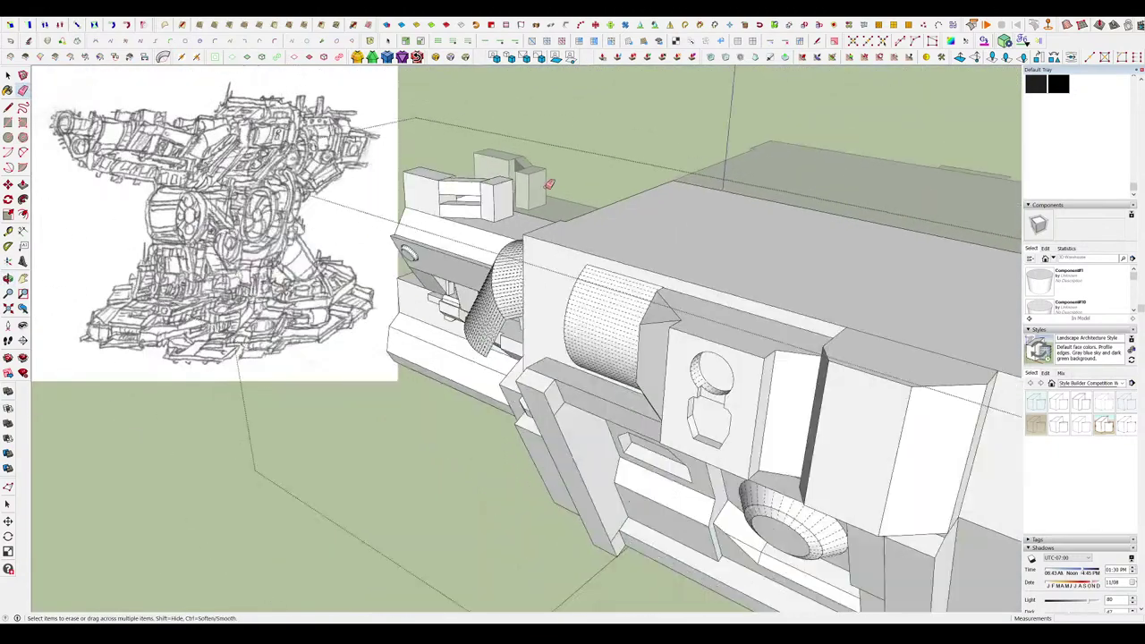
left_click(675, 191)
middle_click_drag(675, 191, 720, 161)
scroll(742, 253, "up", 3)
left_click(763, 289)
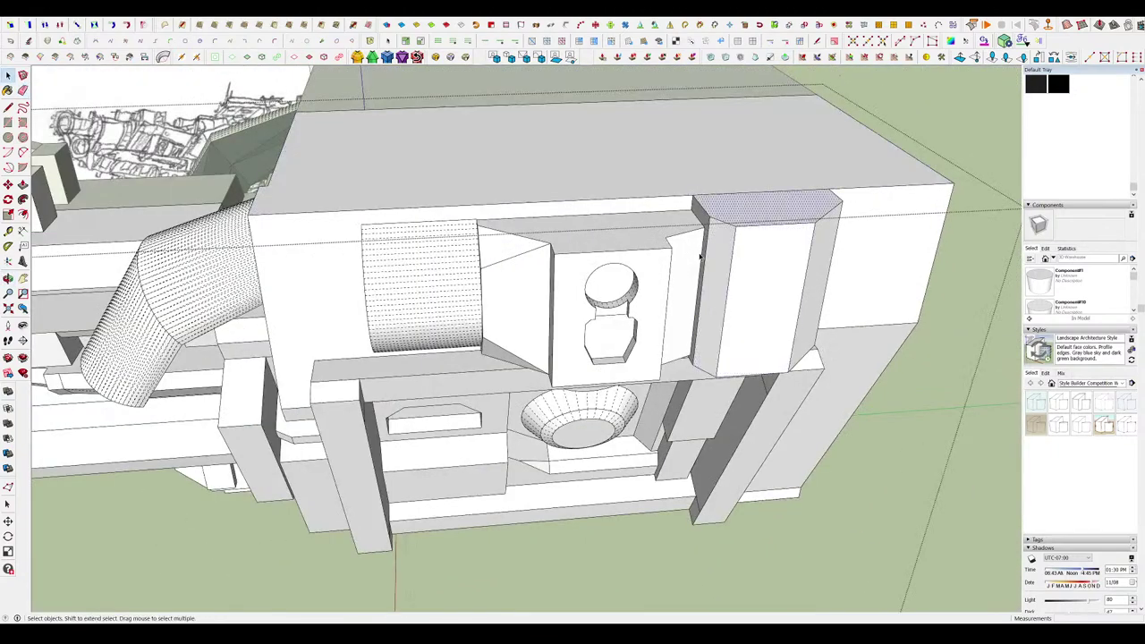
Close the gun body and look over the whole turret, from the gun down to the drums and base.
scroll(700, 257, "down", 8)
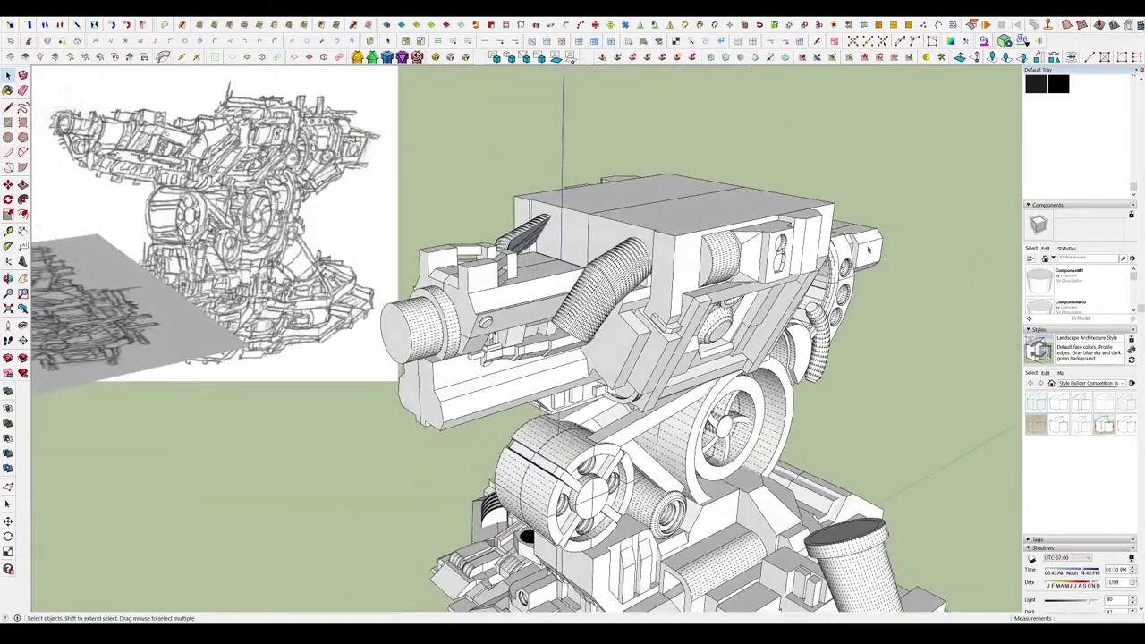
scroll(868, 249, "down", 3)
middle_click_drag(869, 250, 722, 380)
scroll(617, 398, "up", 4)
middle_click_drag(617, 398, 662, 407)
scroll(687, 362, "down", 4)
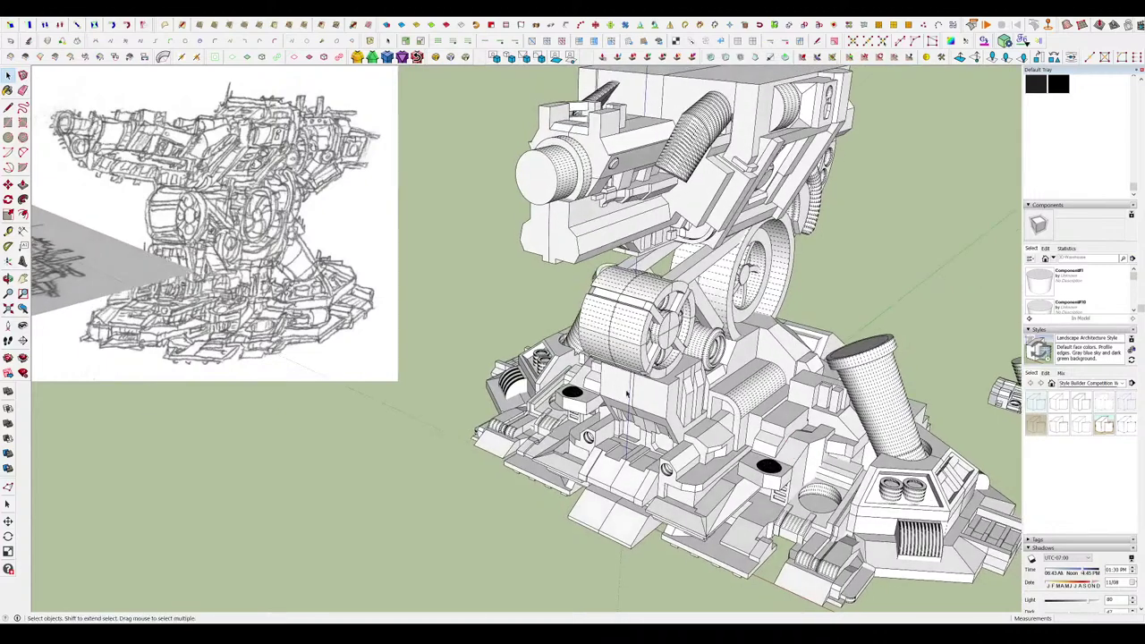
scroll(666, 412, "down", 6)
scroll(715, 282, "up", 5)
Build a test box about 11442 cm high in front of the turret, bend its front face by moving vertical edges, and soften the bends.
scroll(704, 287, "down", 8)
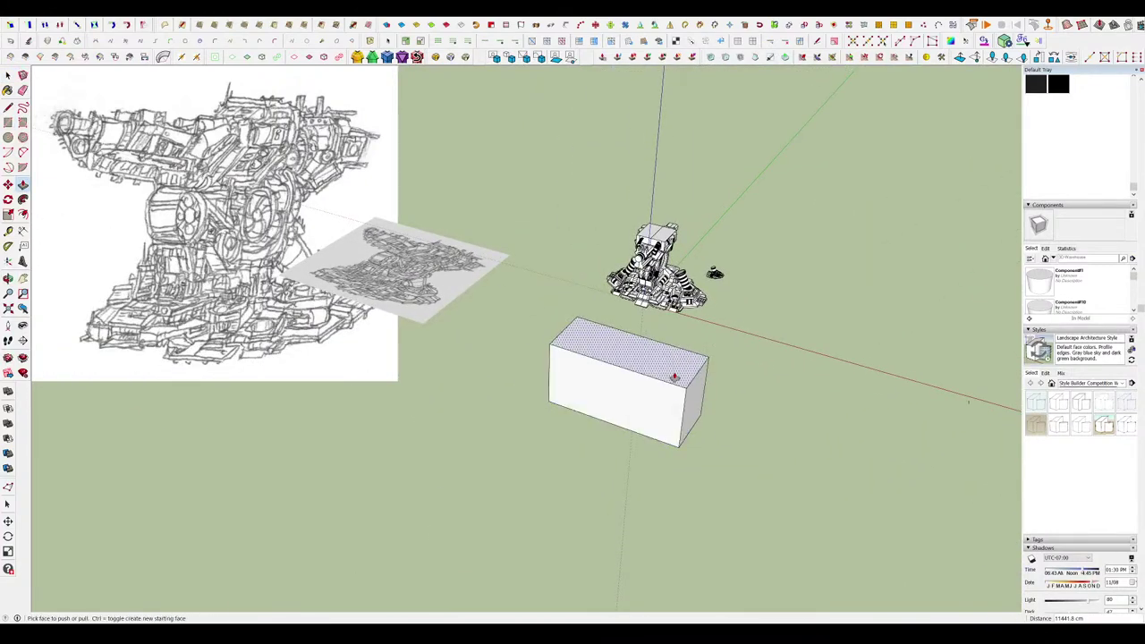
scroll(674, 377, "up", 3)
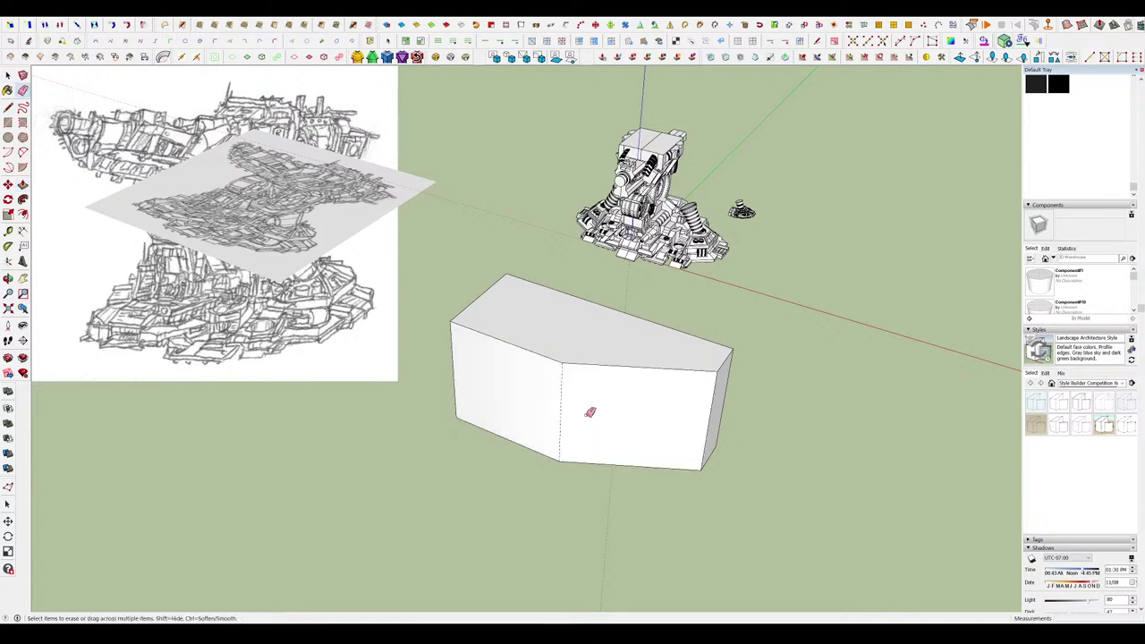
middle_click_drag(719, 404, 739, 438)
key("m")
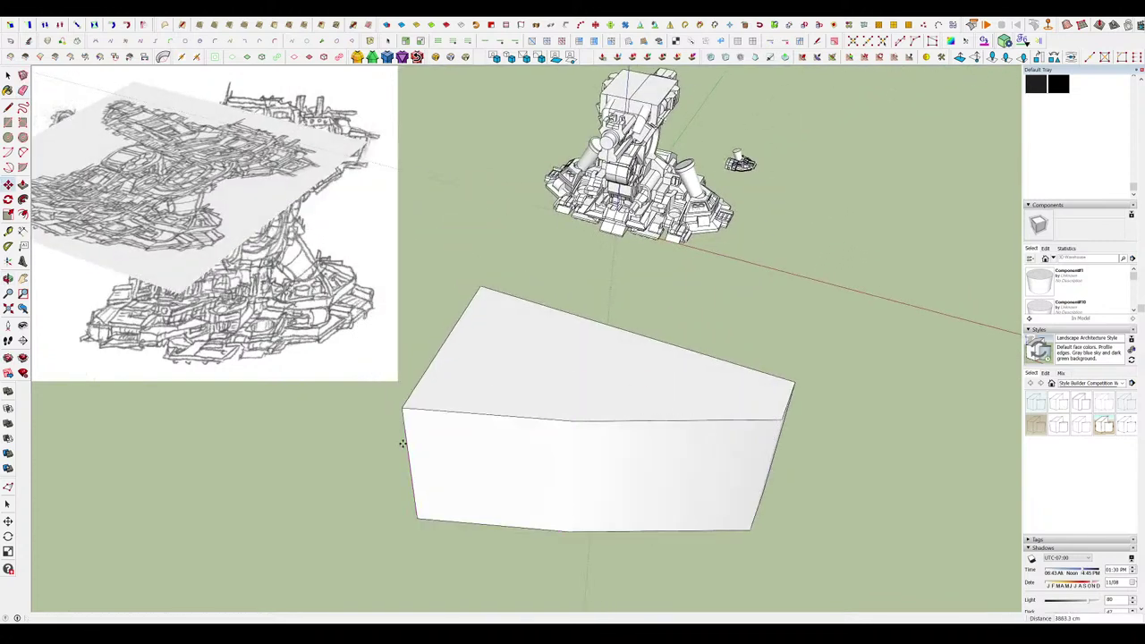
middle_click_drag(402, 443, 705, 436)
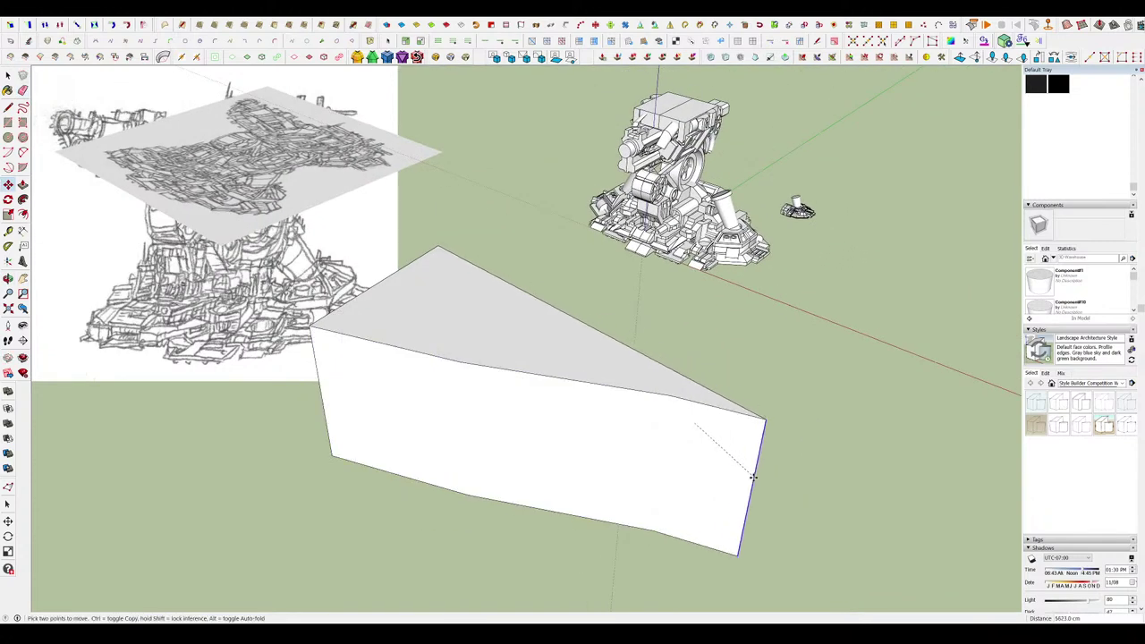
middle_click_drag(753, 477, 761, 434)
Delete the bent test box in front of the turret.
key("space")
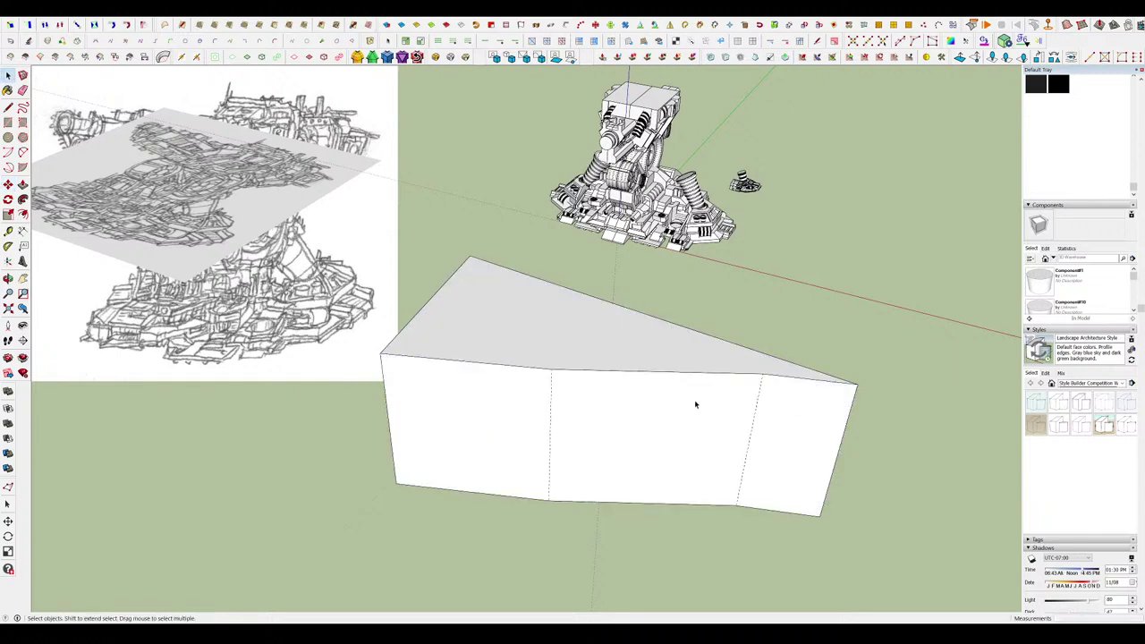
left_click(695, 405)
key("Delete")
Turn off hidden geometry and open the component with the curved shells and hoses behind the large wheel.
middle_click_drag(646, 460, 634, 259)
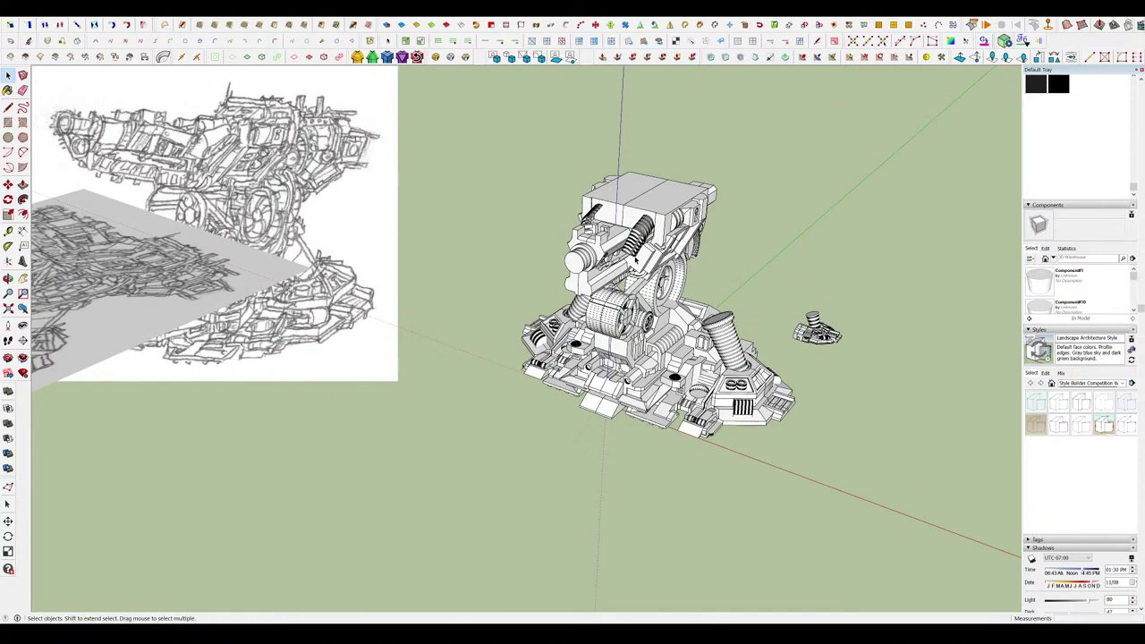
scroll(706, 249, "up", 5)
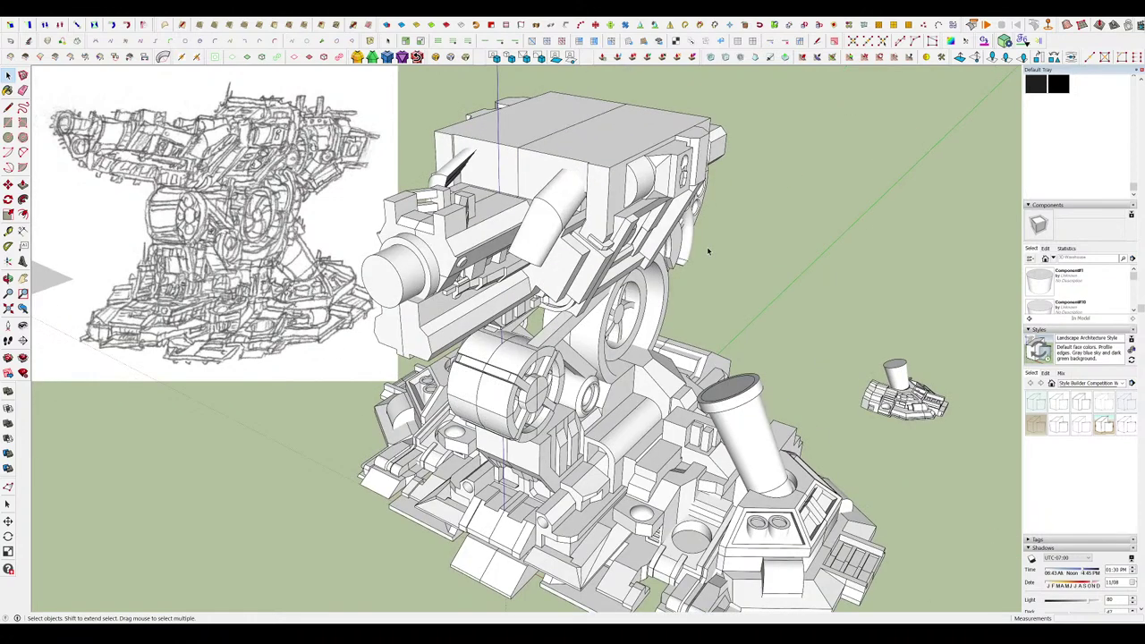
scroll(694, 290, "down", 5)
middle_click_drag(691, 368, 661, 349)
scroll(689, 282, "up", 5)
double_click(699, 272)
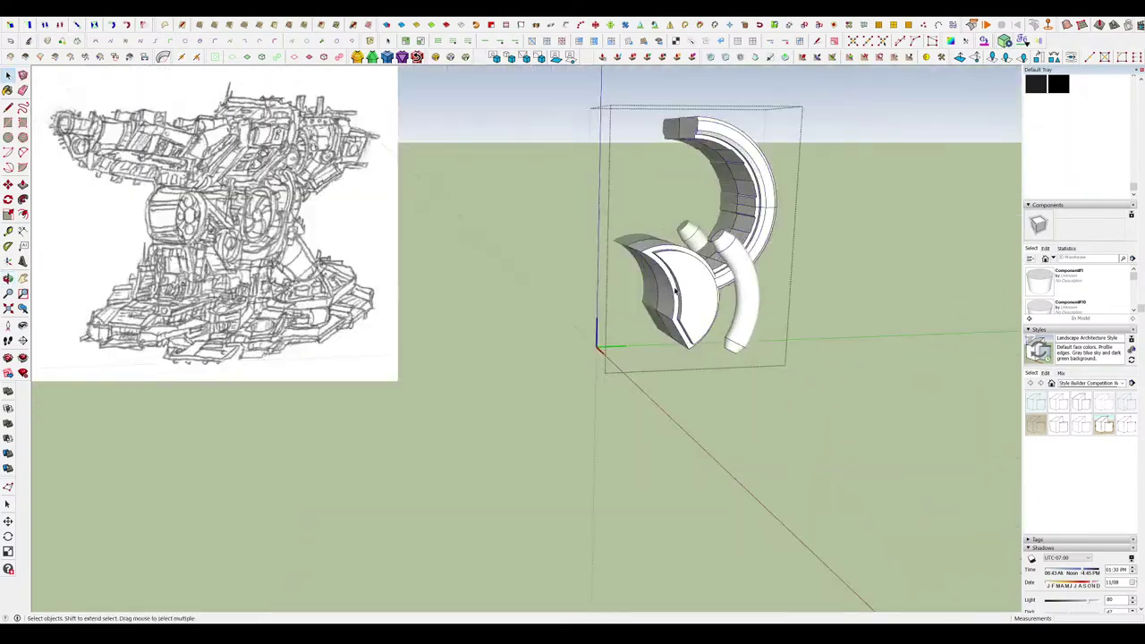
Draw a chord across the upper curve of the lower shell's end profile and push-pull the sliver across its width to cut a flat panel.
middle_click_drag(675, 291, 744, 236)
scroll(678, 250, "up", 3)
scroll(729, 309, "up", 3)
middle_click_drag(725, 320, 721, 336)
scroll(619, 283, "up", 3)
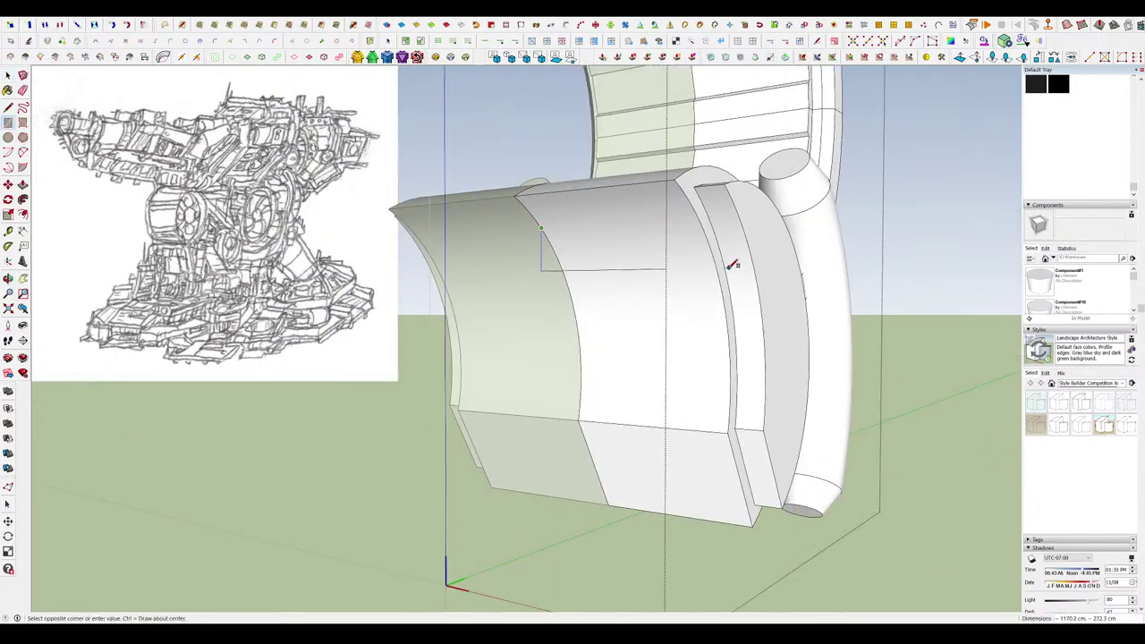
middle_click_drag(709, 271, 622, 240)
left_click(559, 243)
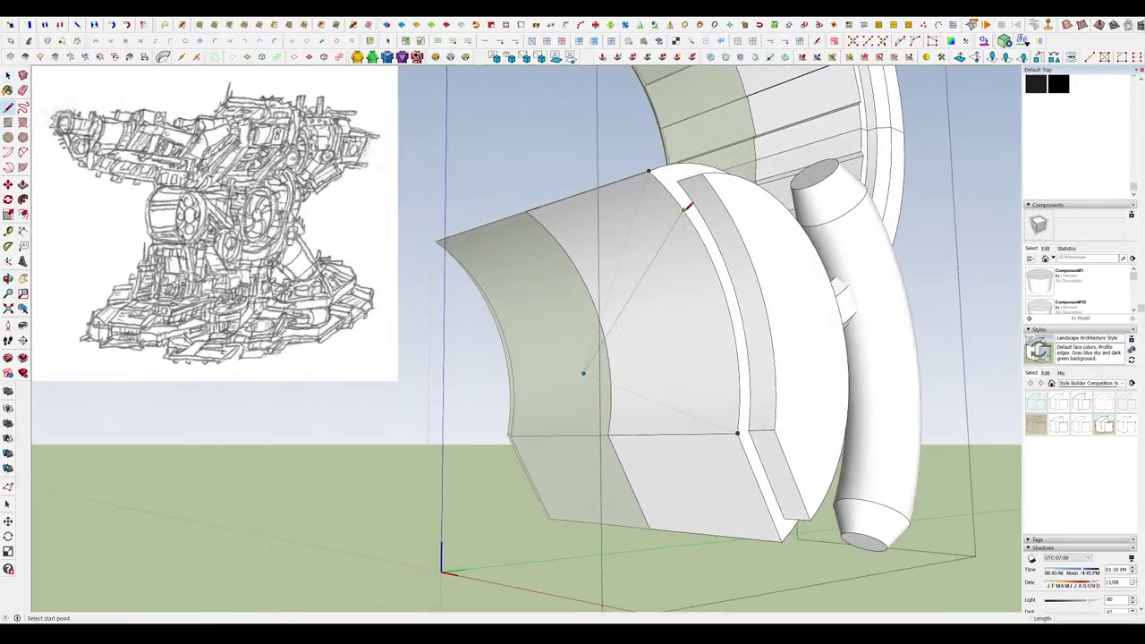
left_click(723, 267)
key("p")
scroll(706, 246, "up", 2)
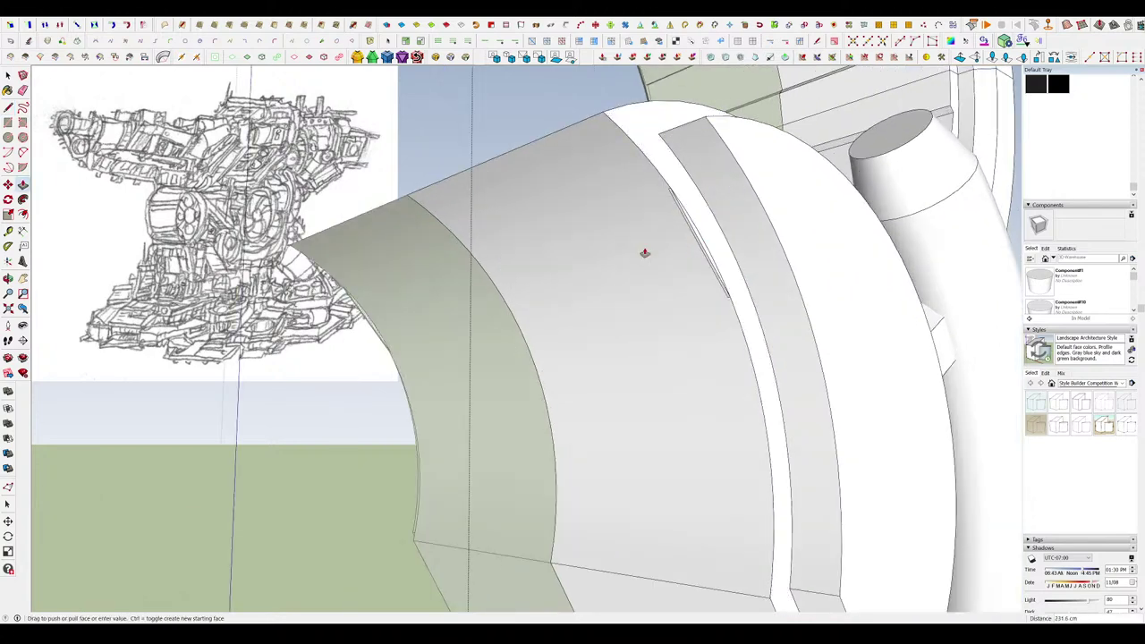
left_click(459, 245)
Draw a second chord lower on the shell's end profile, erase the stray edge, and push-pull the sliver through to form another flat panel.
middle_click_drag(629, 284, 635, 294)
scroll(635, 293, "down", 3)
middle_click_drag(685, 258, 709, 271)
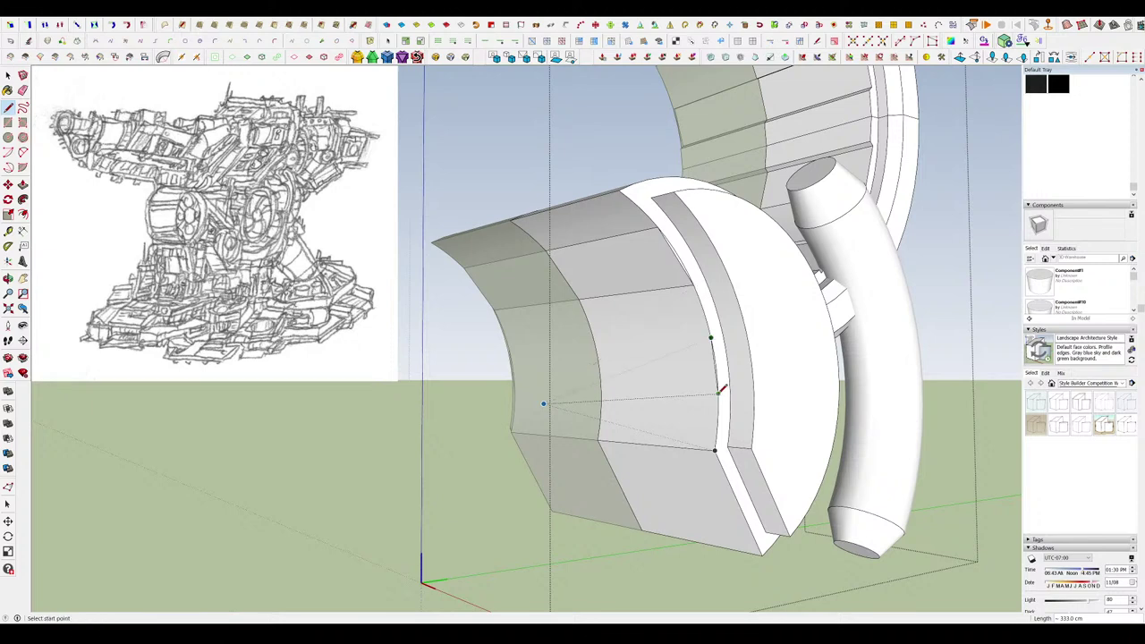
middle_click_drag(593, 336, 695, 358)
scroll(731, 333, "up", 3)
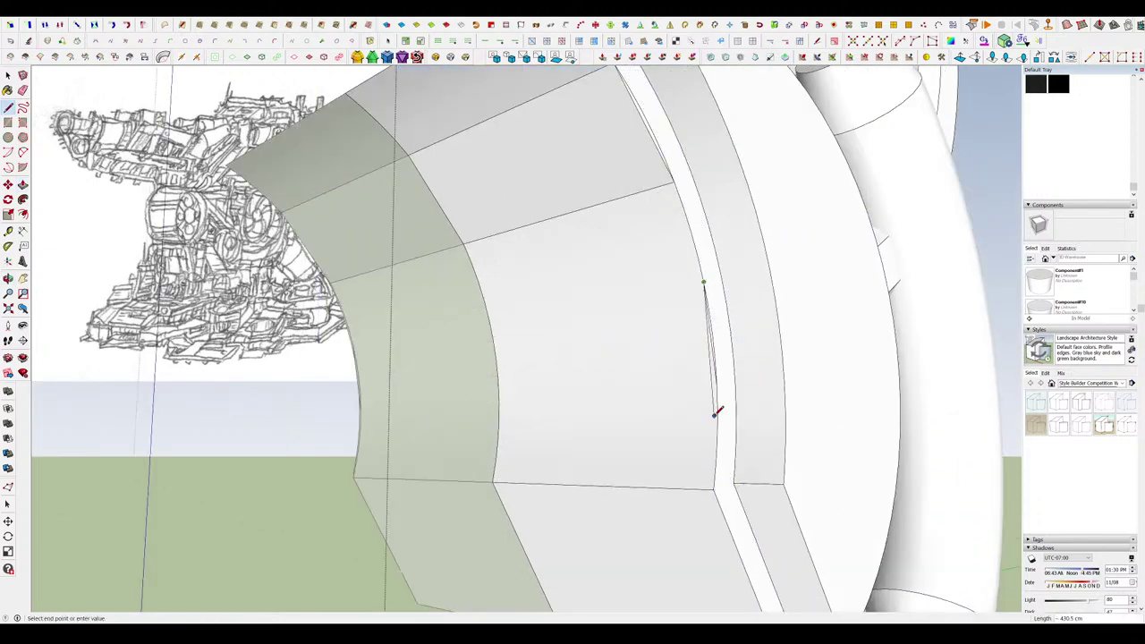
scroll(720, 369, "up", 2)
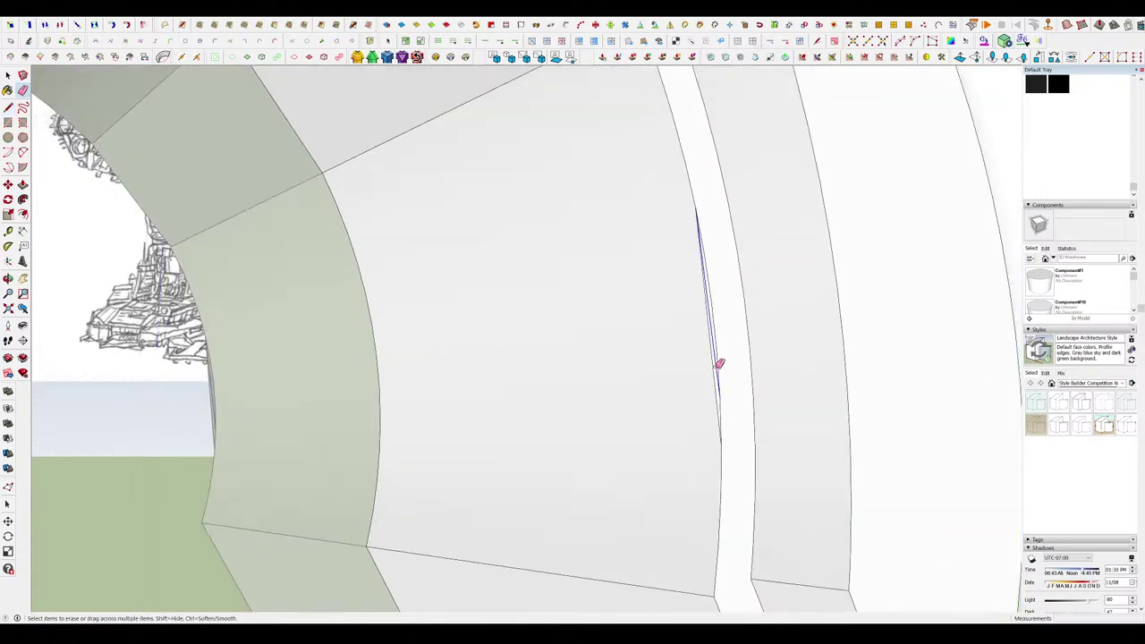
left_click_drag(718, 364, 717, 368)
scroll(714, 370, "down", 3)
key("p")
left_click(712, 373)
Raise the two flat panels on the curved shell outward by about 25 cm.
middle_click_drag(565, 344, 645, 281)
scroll(644, 281, "up", 7)
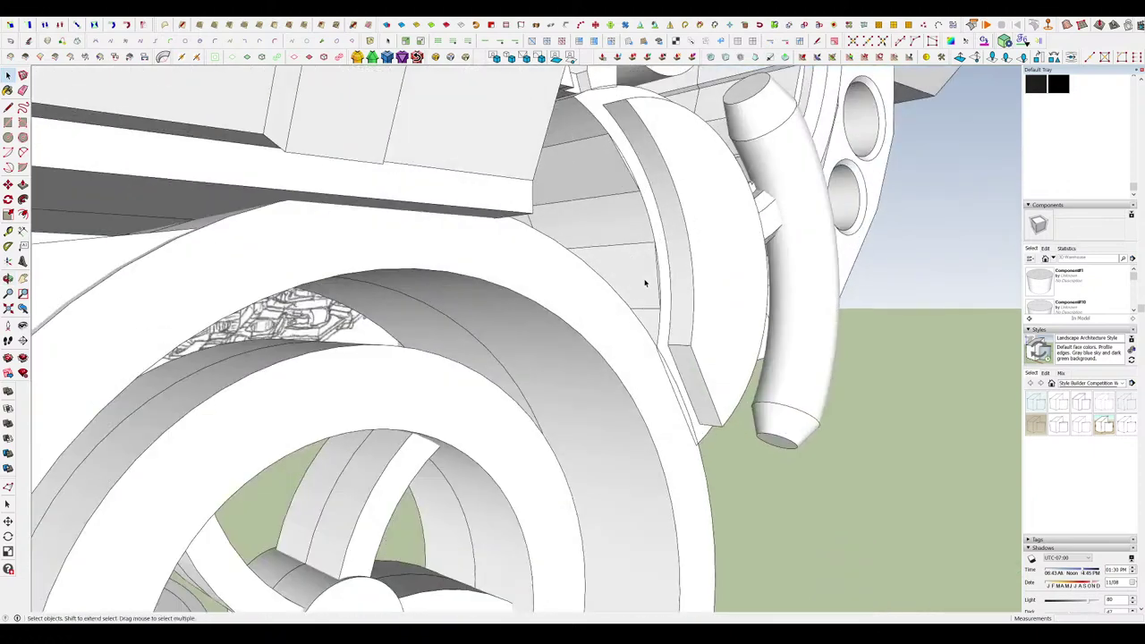
key("p")
left_click(638, 282)
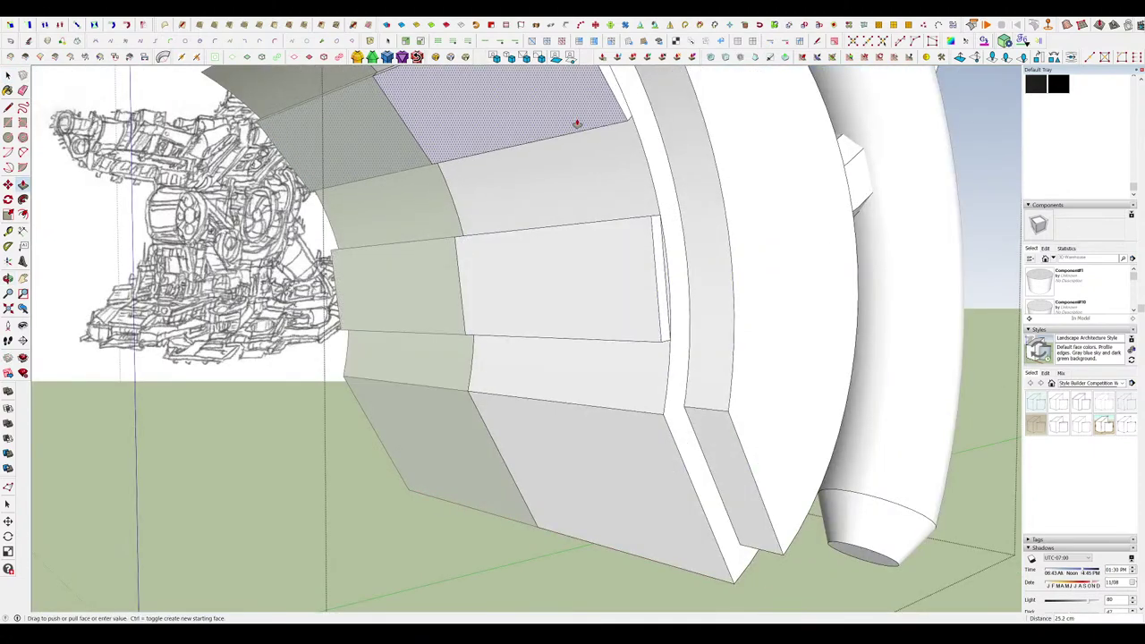
scroll(581, 126, "down", 4)
middle_click_drag(584, 130, 729, 264)
key("space")
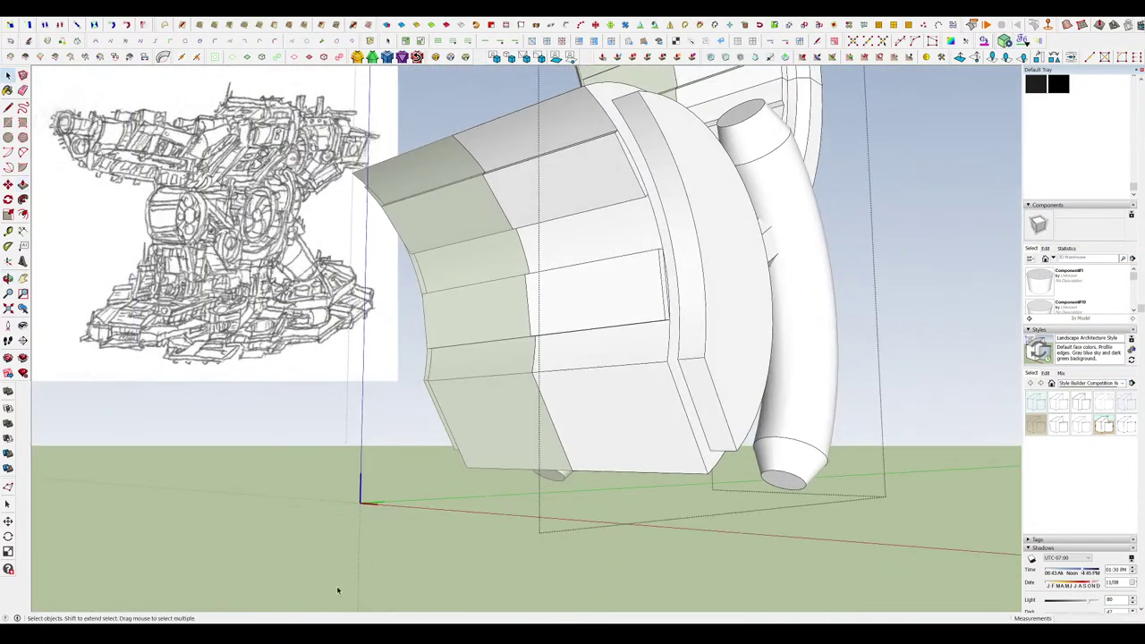
Reopen the curved shell component and push-pull the narrow end face of the raised flat panel beside the rim.
left_click(779, 542)
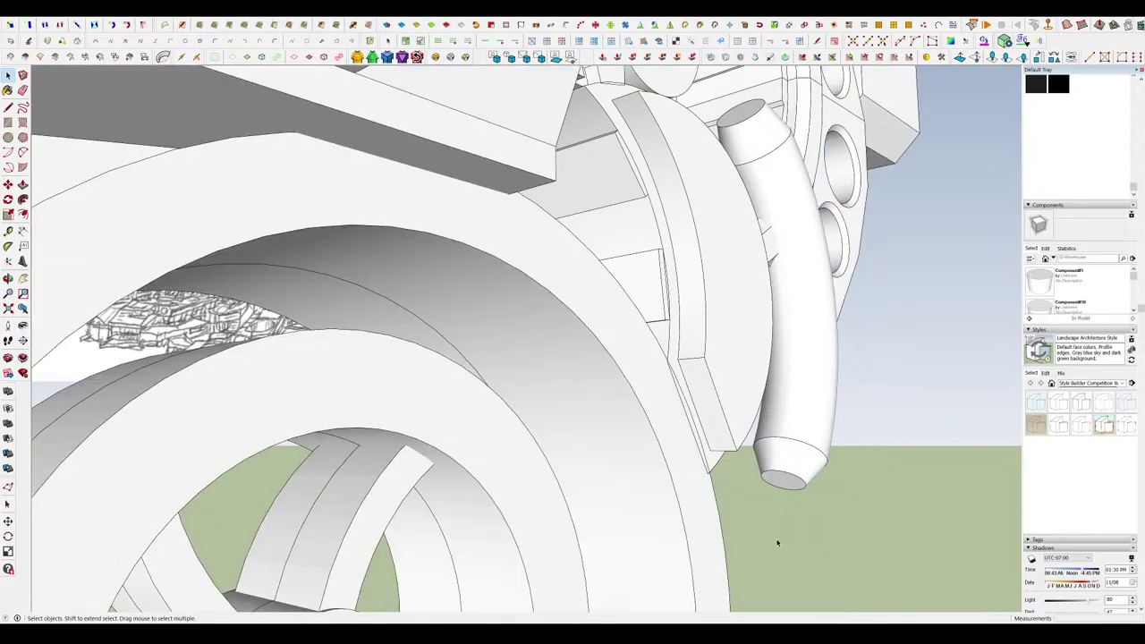
scroll(661, 296, "down", 6)
middle_click_drag(652, 241, 638, 274)
scroll(638, 274, "up", 7)
double_click(653, 286)
scroll(669, 326, "up", 5)
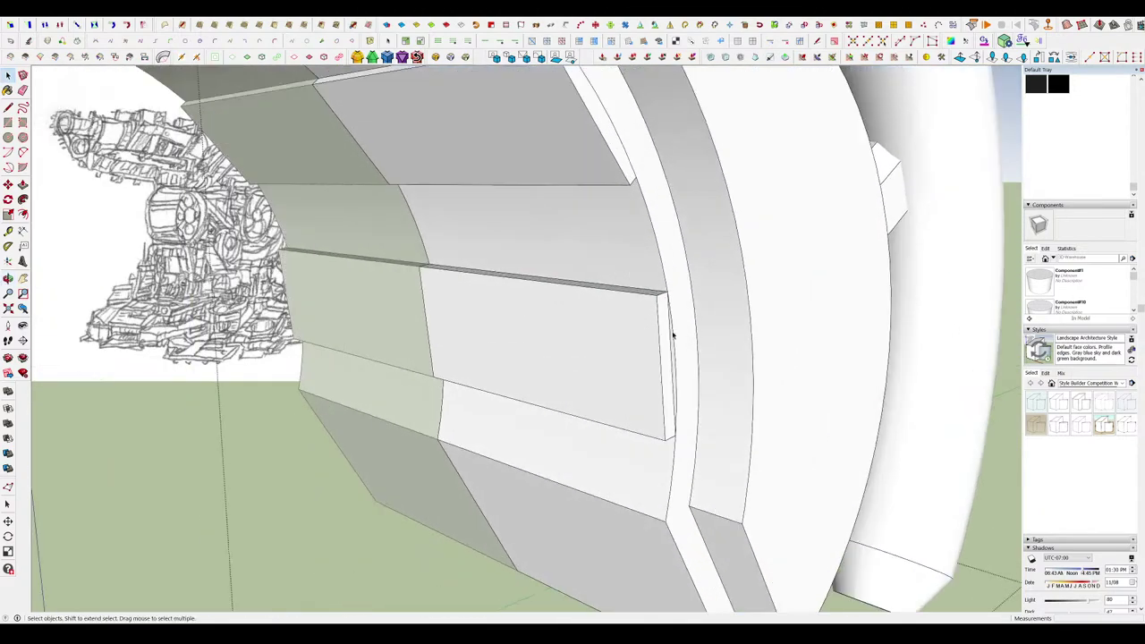
middle_click_drag(669, 344, 617, 383)
scroll(657, 385, "up", 2)
key("e")
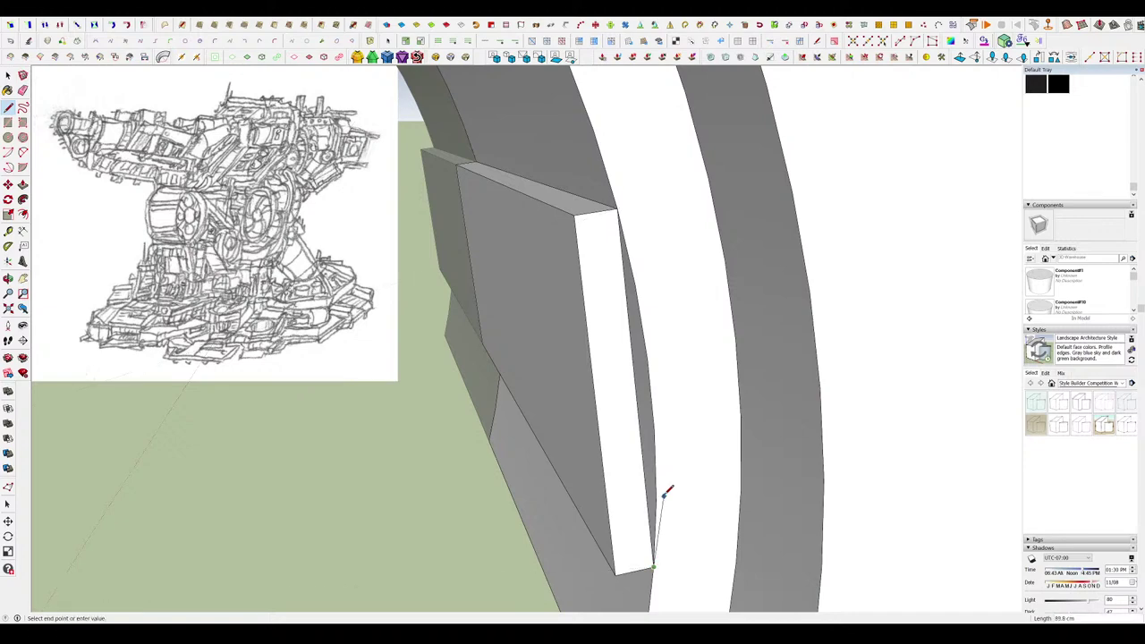
middle_click_drag(658, 494, 687, 504)
middle_click_drag(662, 424, 616, 344)
key("p")
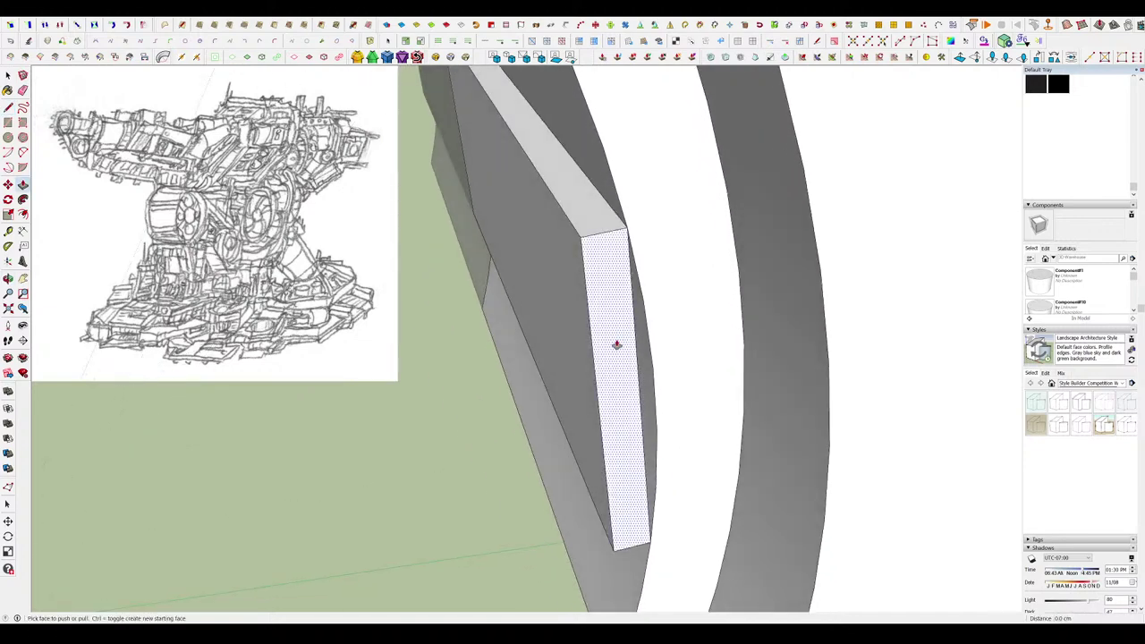
left_click(628, 238)
Trace the sliver between the raised panel's end and the curved rim with a line, erase the stray edge, and close the component.
middle_click_drag(672, 246, 660, 358)
scroll(629, 518, "up", 5)
key("l")
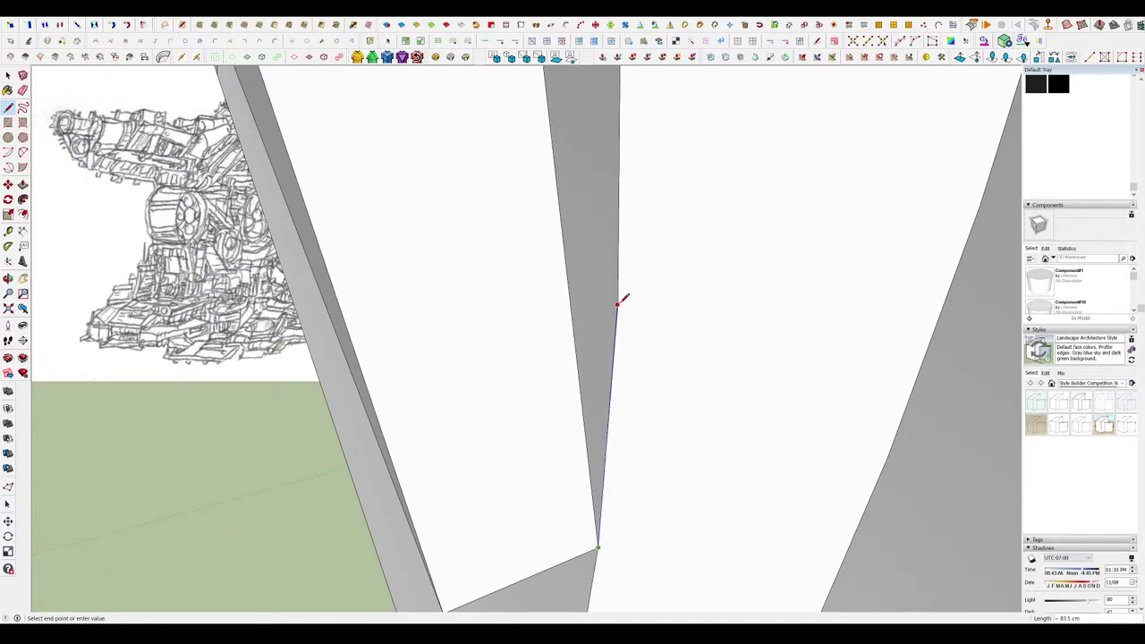
scroll(617, 304, "down", 3)
mouse_move(574, 107)
middle_mouse_down()
mouse_move(610, 224)
mouse_move(531, 286)
mouse_move(702, 259)
mouse_move(656, 194)
mouse_move(626, 268)
mouse_move(590, 256)
mouse_move(586, 236)
middle_mouse_up()
key("e")
middle_click_drag(619, 331, 659, 245)
scroll(659, 245, "down", 2)
scroll(587, 248, "down", 5)
key("space")
left_click(702, 299)
Open the rear block behind the ring with round holes and push its face showing through the upper hole back about 65 cm.
middle_click_drag(702, 300, 739, 289)
scroll(696, 285, "down", 5)
scroll(671, 267, "up", 2)
scroll(673, 273, "down", 4)
scroll(644, 353, "up", 3)
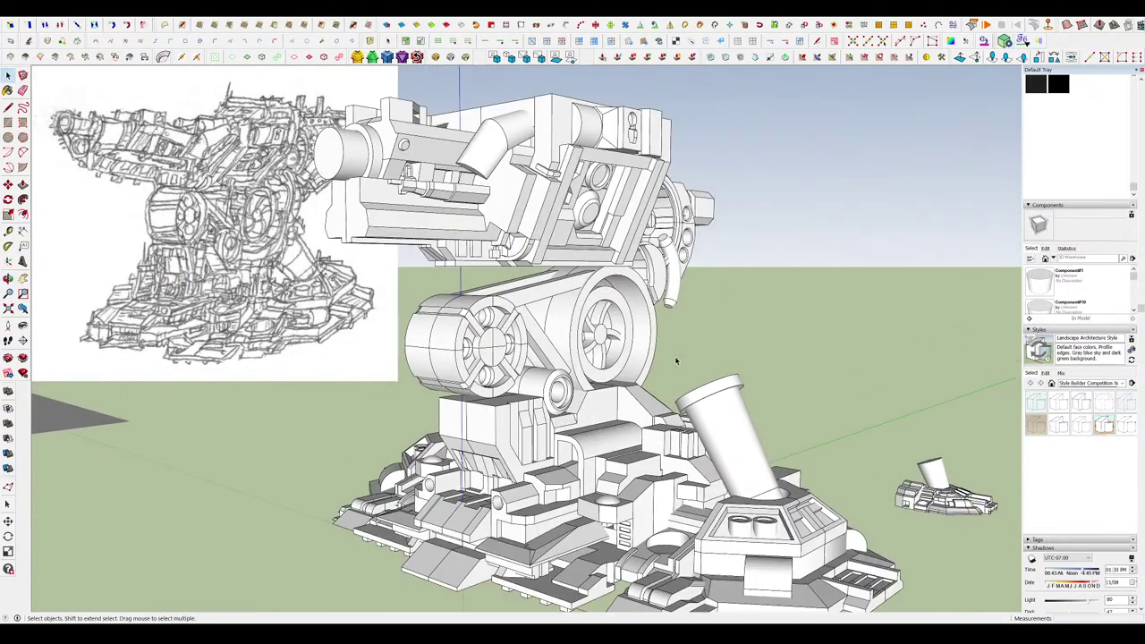
scroll(677, 361, "up", 6)
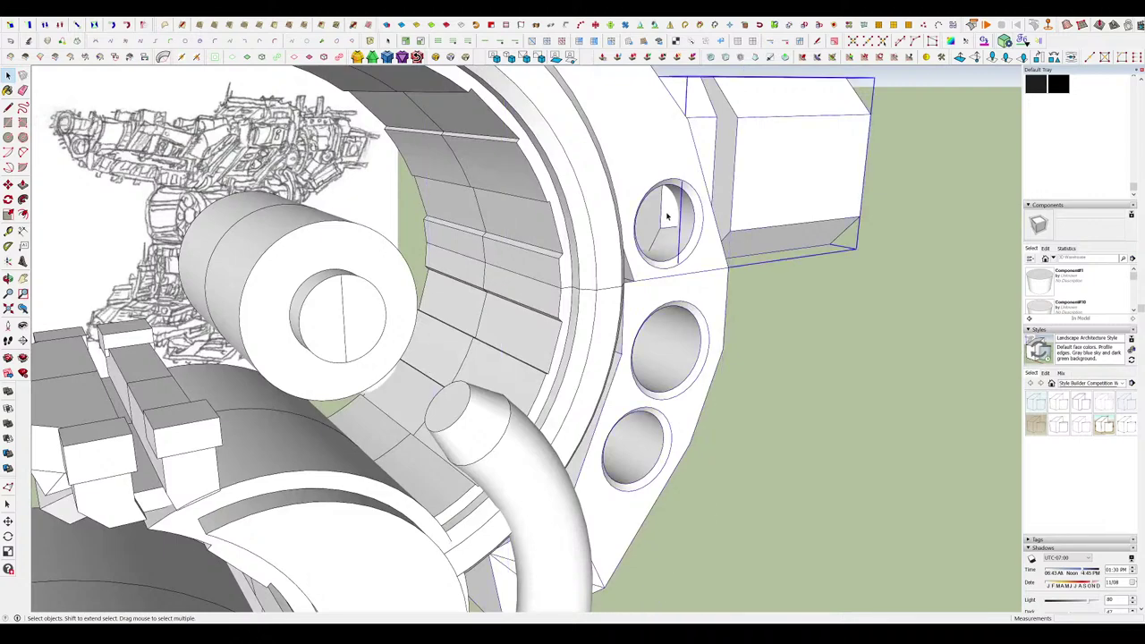
double_click(667, 216)
key("p")
scroll(662, 217, "up", 1)
left_click(653, 217)
left_click(644, 219)
scroll(662, 248, "up", 3)
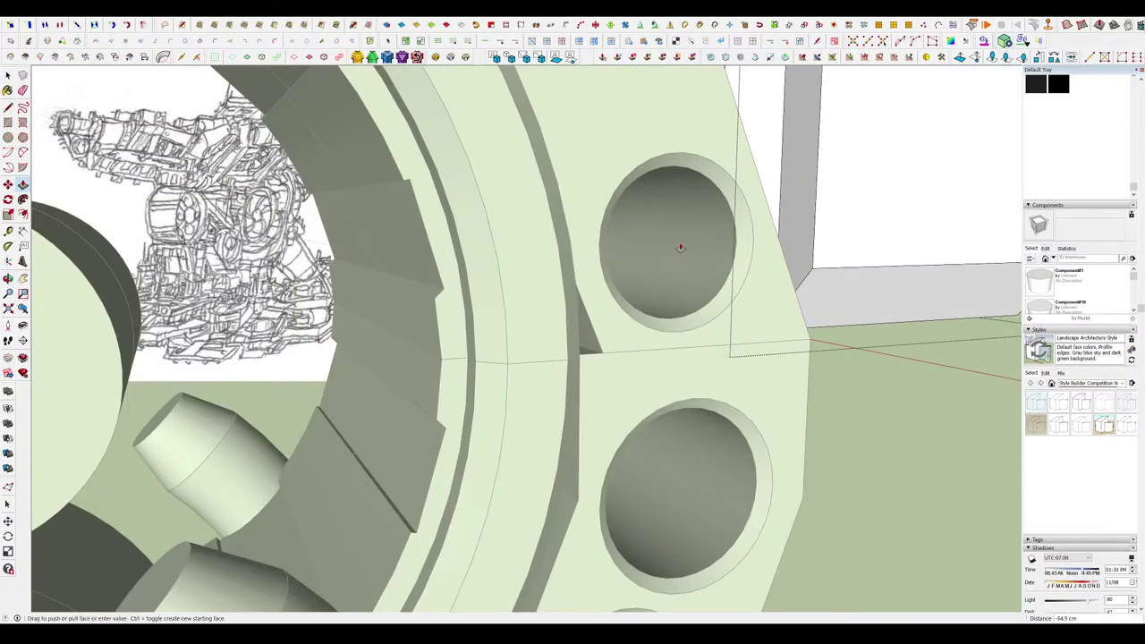
scroll(680, 248, "down", 3)
middle_click_drag(680, 248, 707, 284)
Isolate the rear block, draw a diagonal across its narrow section, push-pull the corner away, and show the rest of the model again.
key("h")
key("l")
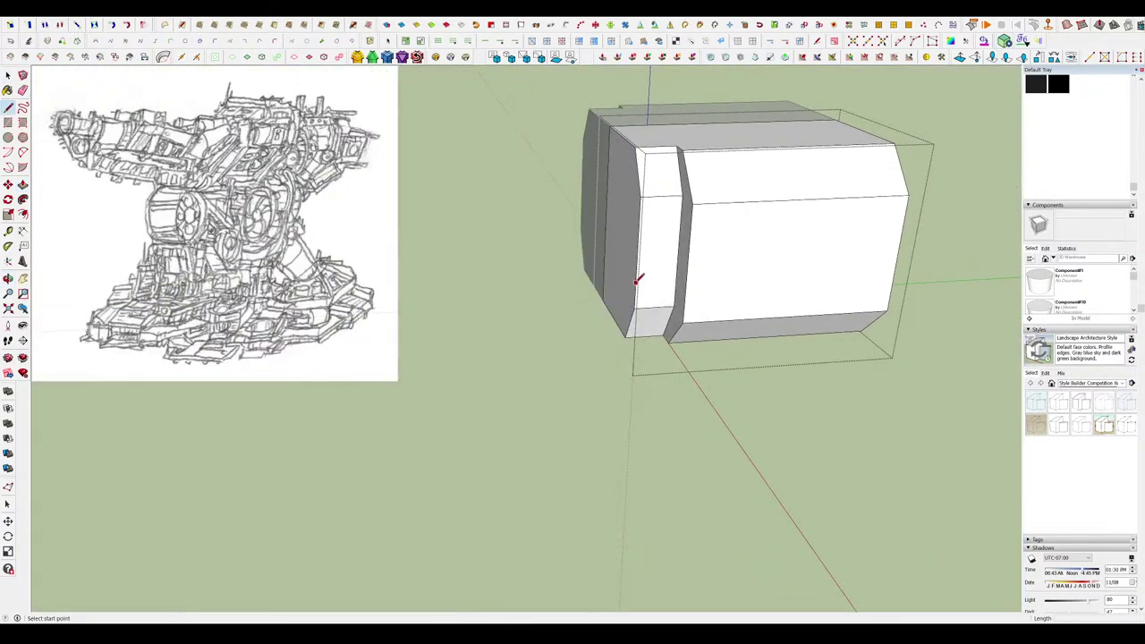
scroll(630, 252, "up", 5)
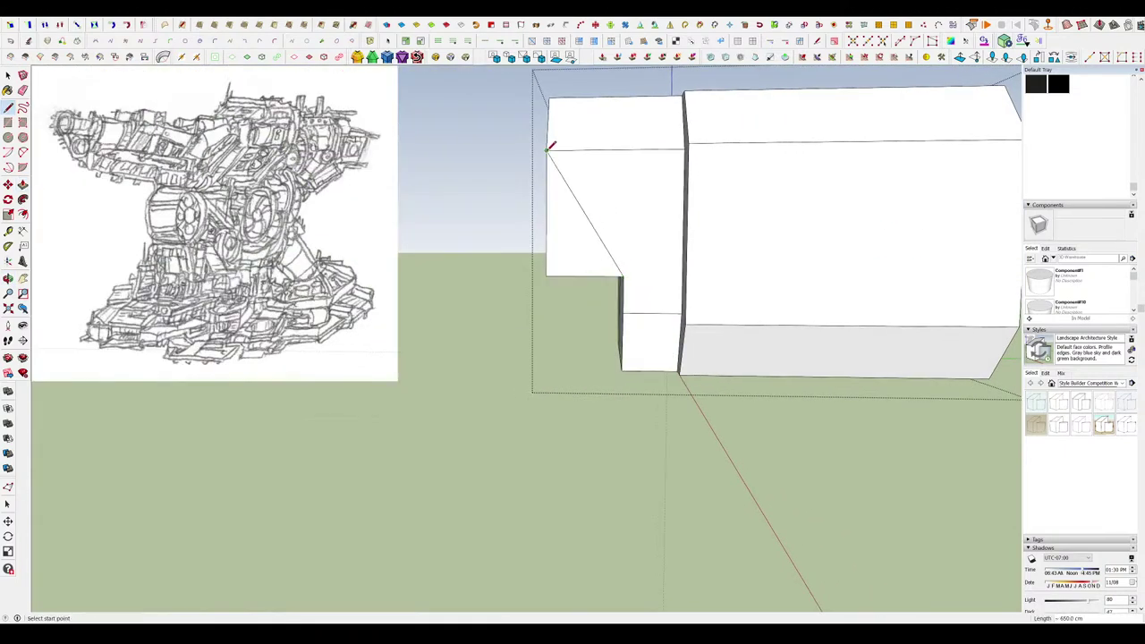
middle_click_drag(546, 150, 544, 245)
key("p")
left_click(544, 245)
left_click(447, 179)
scroll(636, 301, "down", 3)
middle_click_drag(616, 286, 550, 326)
key("h")
scroll(586, 230, "up", 3)
middle_click_drag(577, 229, 802, 384)
scroll(768, 344, "down", 3)
left_click(767, 344)
scroll(716, 277, "down", 5)
scroll(608, 255, "up", 4)
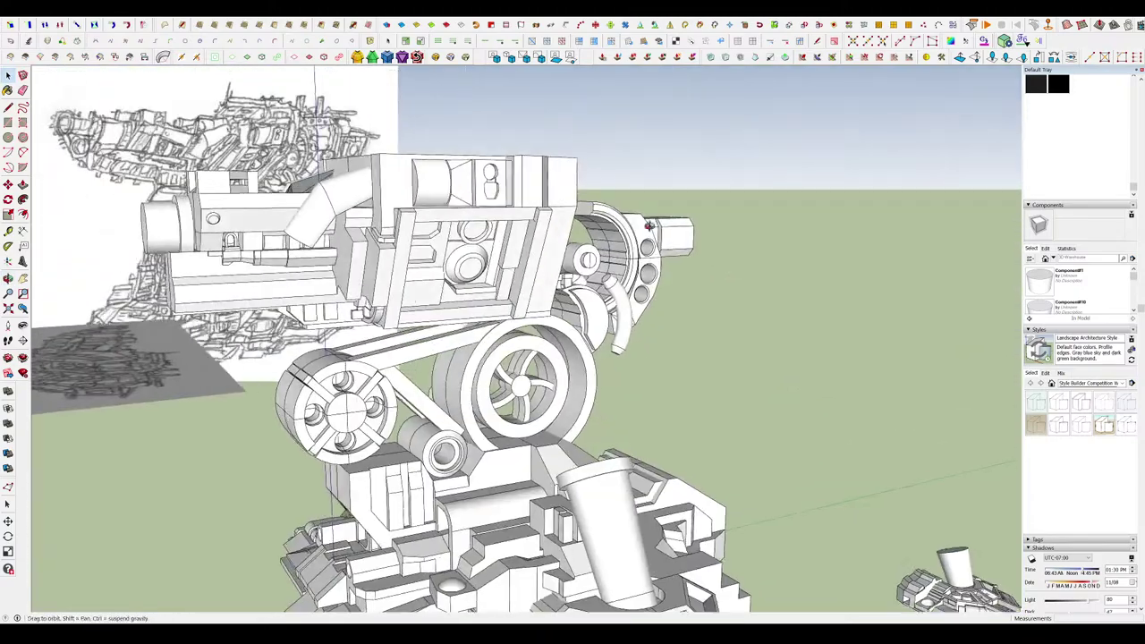
Reopen the rear block assembly beside the ring of holes and adjust one of its faces with Push/Pull.
middle_click_drag(609, 255, 788, 322)
scroll(725, 313, "down", 5)
scroll(652, 233, "up", 4)
scroll(671, 280, "up", 4)
double_click(672, 280)
scroll(796, 322, "up", 4)
key("p")
left_click(819, 310)
key("space")
left_click(611, 339)
Draw a rectangle on top of the rear block on one side of its centre line and pull it up into a box.
scroll(611, 339, "down", 6)
middle_click_drag(617, 178, 818, 218)
scroll(724, 246, "up", 5)
middle_click_drag(623, 275, 555, 244)
scroll(612, 277, "up", 4)
key("r")
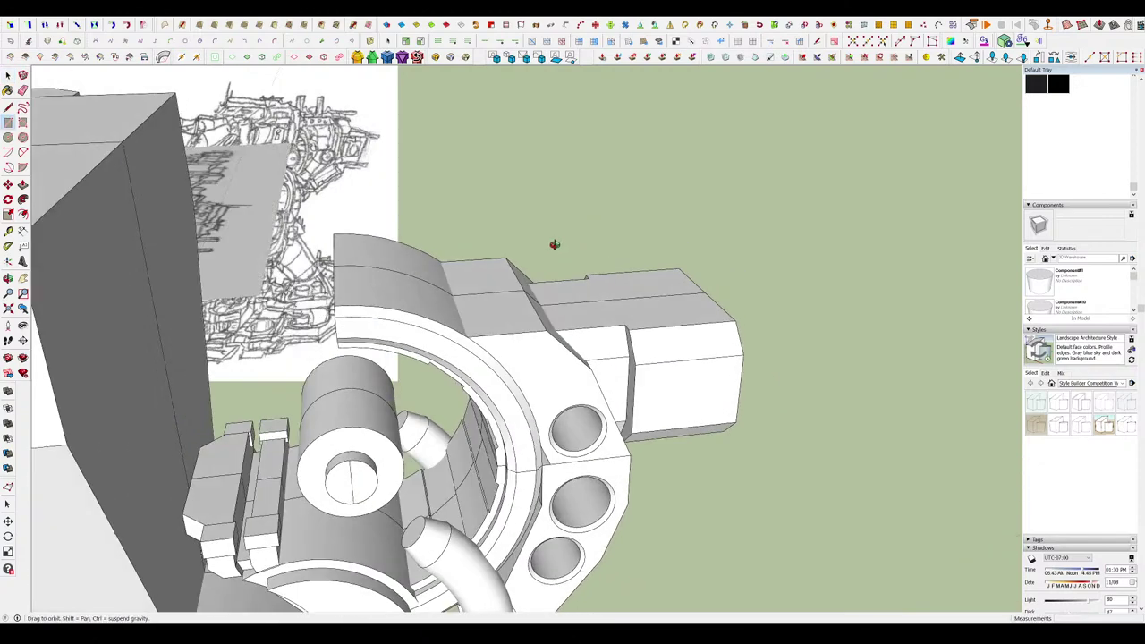
left_click(733, 313)
key("p")
mouse_move(734, 313)
middle_mouse_down()
mouse_move(682, 302)
mouse_move(635, 309)
middle_mouse_up()
Draw a diagonal on the small box's end, push-pull the wedge away to taper its outer side, and make the block a component.
key("l")
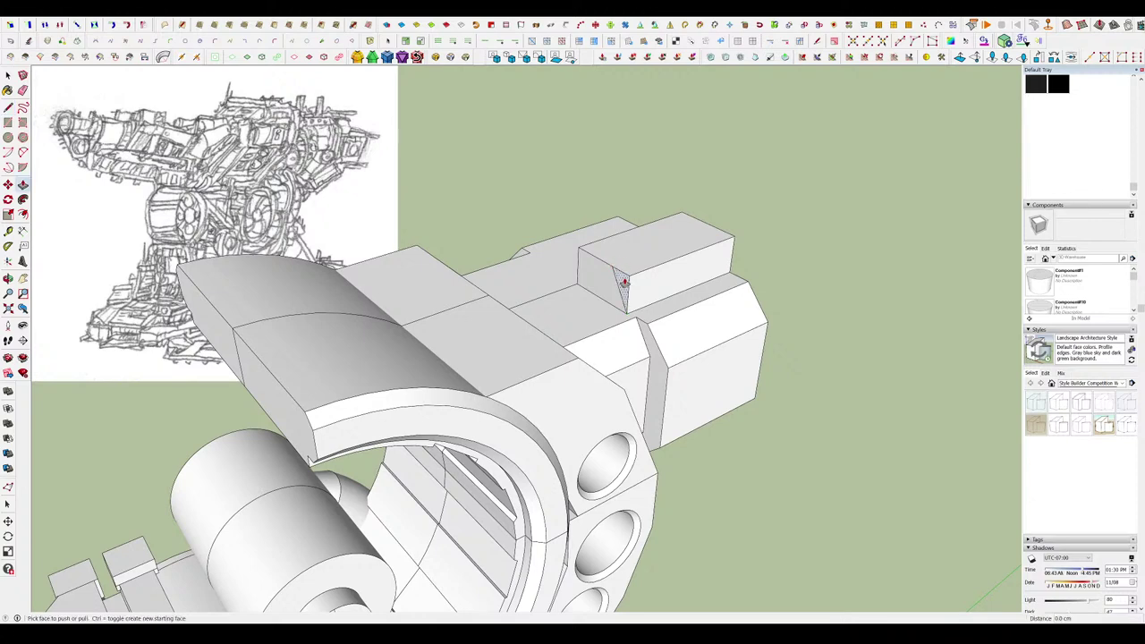
middle_click_drag(624, 281, 668, 259)
key("m")
key("space")
left_click(662, 270)
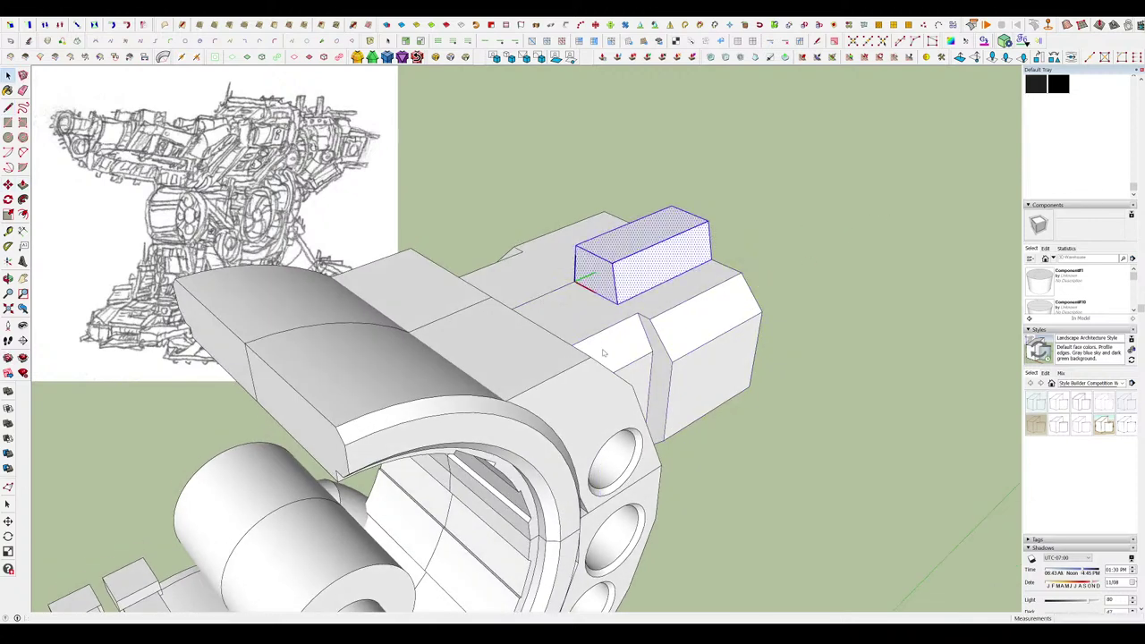
Mirror a copy of the tapered block across the rear block's centre line with the Scale tool.
middle_click_drag(590, 421, 472, 329)
key("s")
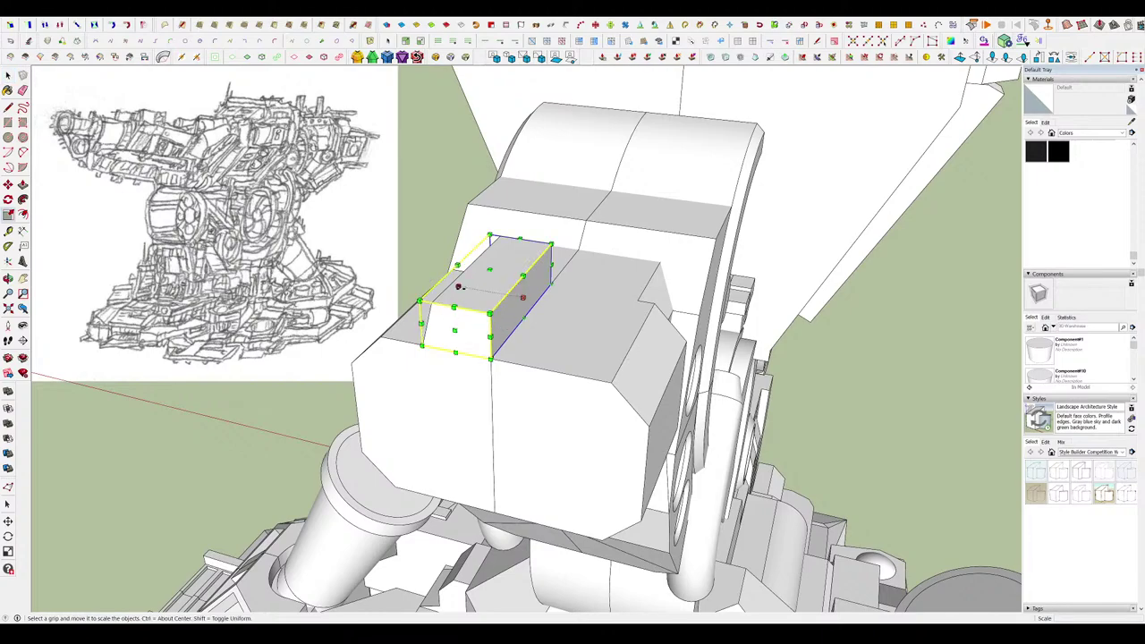
left_click_drag(459, 286, 590, 309)
key("space")
Open the tapered block component on top of the rear block and move its top up about 44 cm.
middle_click_drag(592, 313, 1129, 313)
scroll(662, 215, "down", 6)
scroll(623, 242, "up", 9)
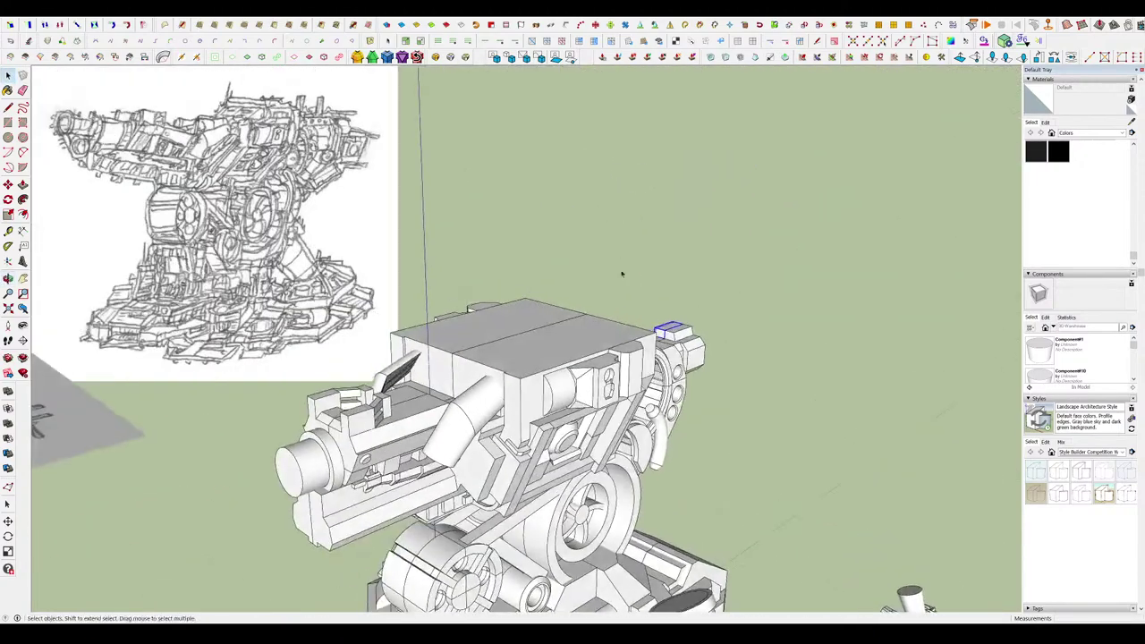
middle_click_drag(714, 343, 730, 351)
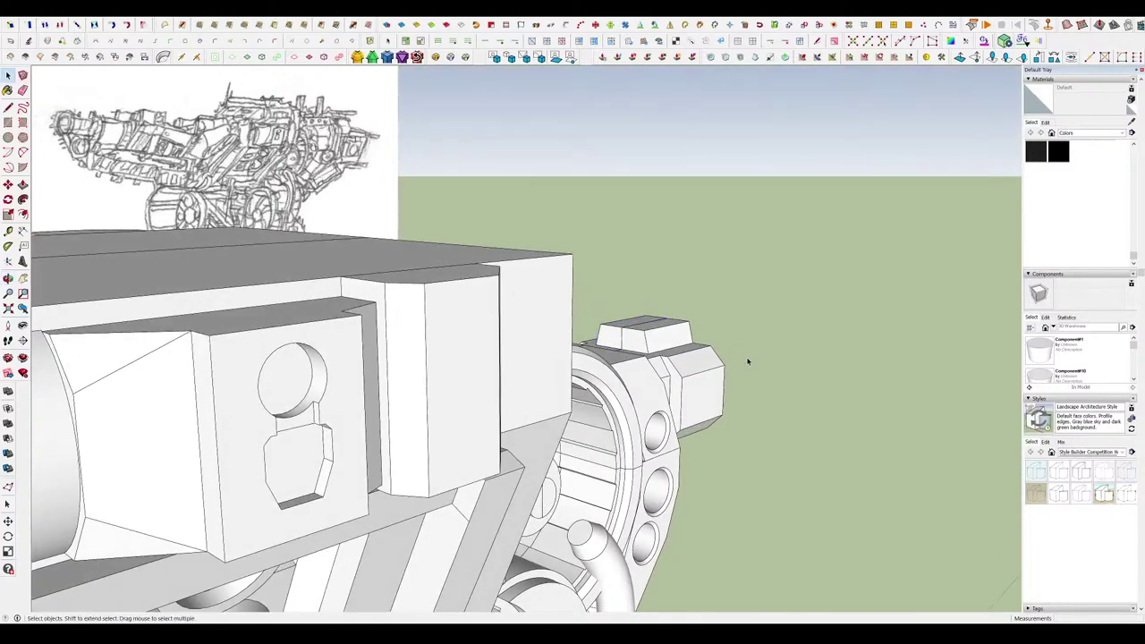
scroll(750, 362, "up", 4)
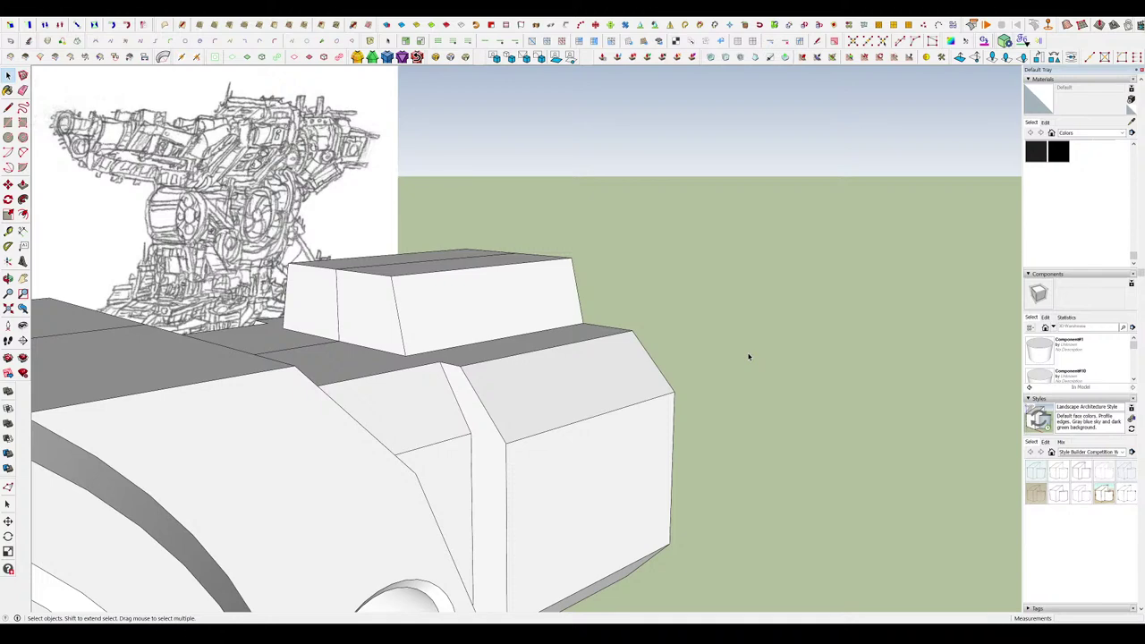
middle_click_drag(727, 367, 719, 392)
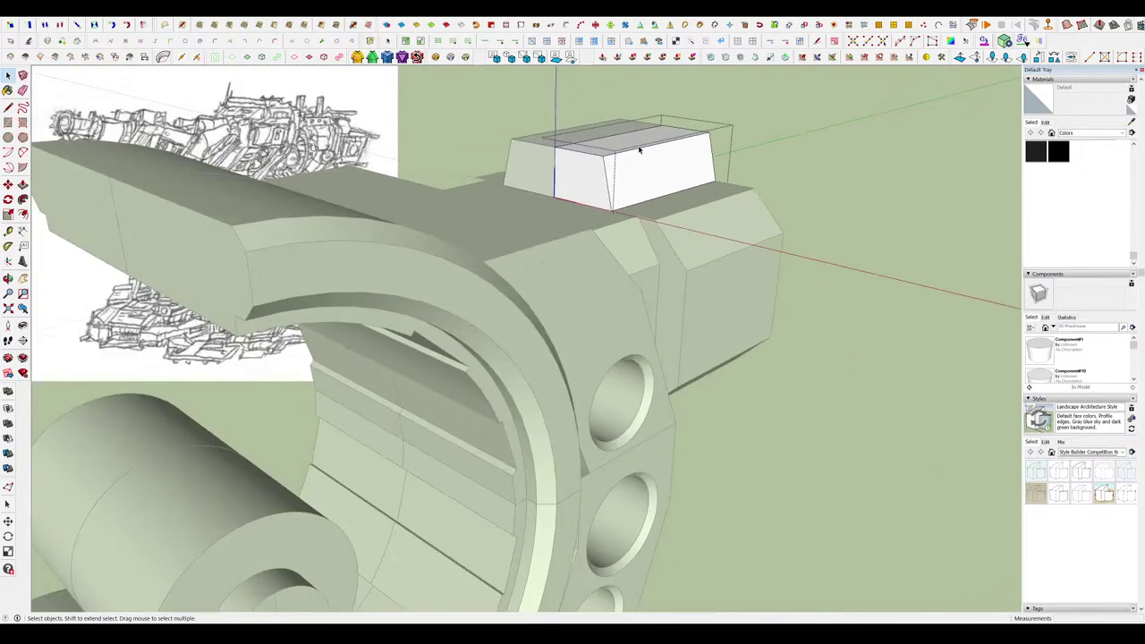
left_click(635, 143)
left_click(636, 126)
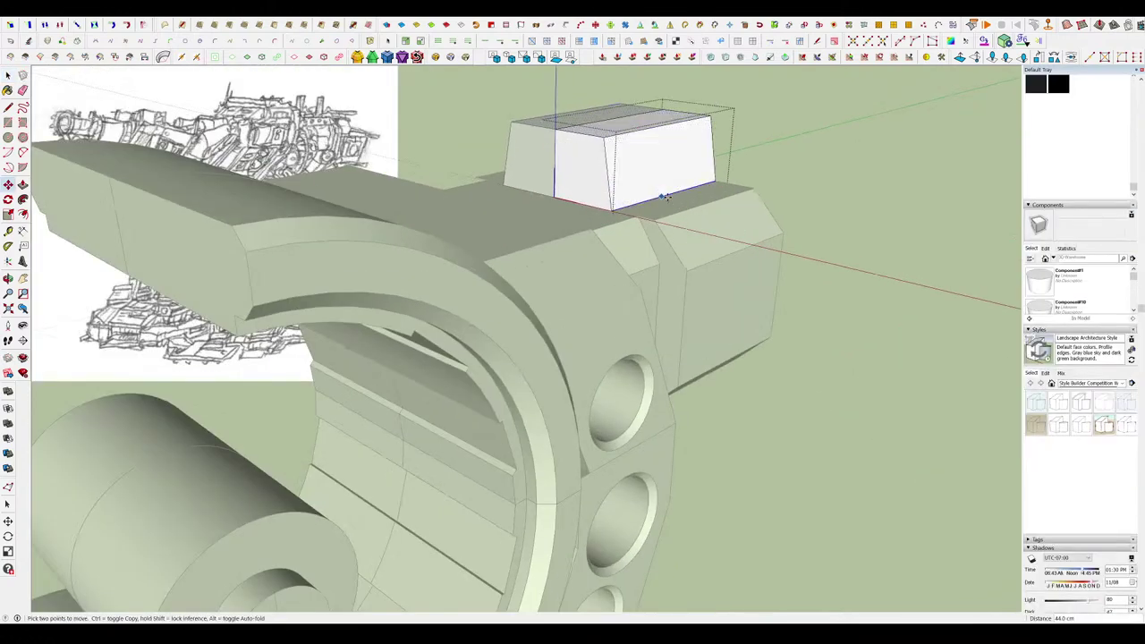
Draw a rectangle of about 26280 by 16058 cm on the empty ground in front of the turret and pull it up into a box.
scroll(698, 224, "down", 15)
key("r")
left_click(584, 320)
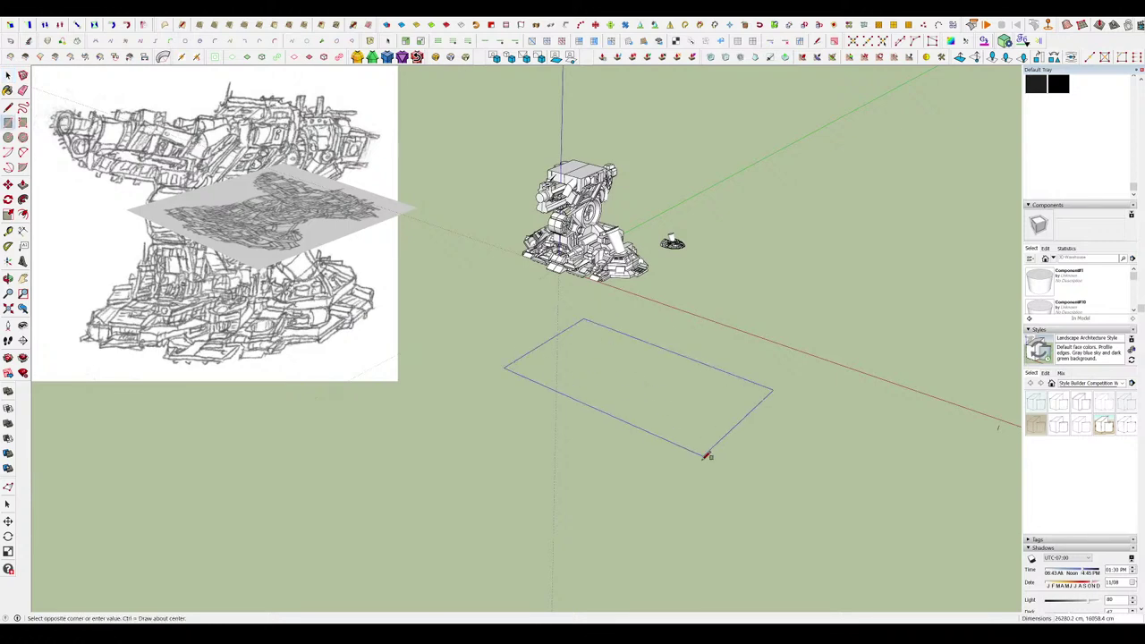
left_click(704, 459)
key("p")
left_click(677, 376)
left_click(673, 277)
Draw a smaller rectangle on the large box's front face and extrude it about 20709 cm into an arm.
key("r")
key("p")
left_click_drag(605, 321, 481, 478)
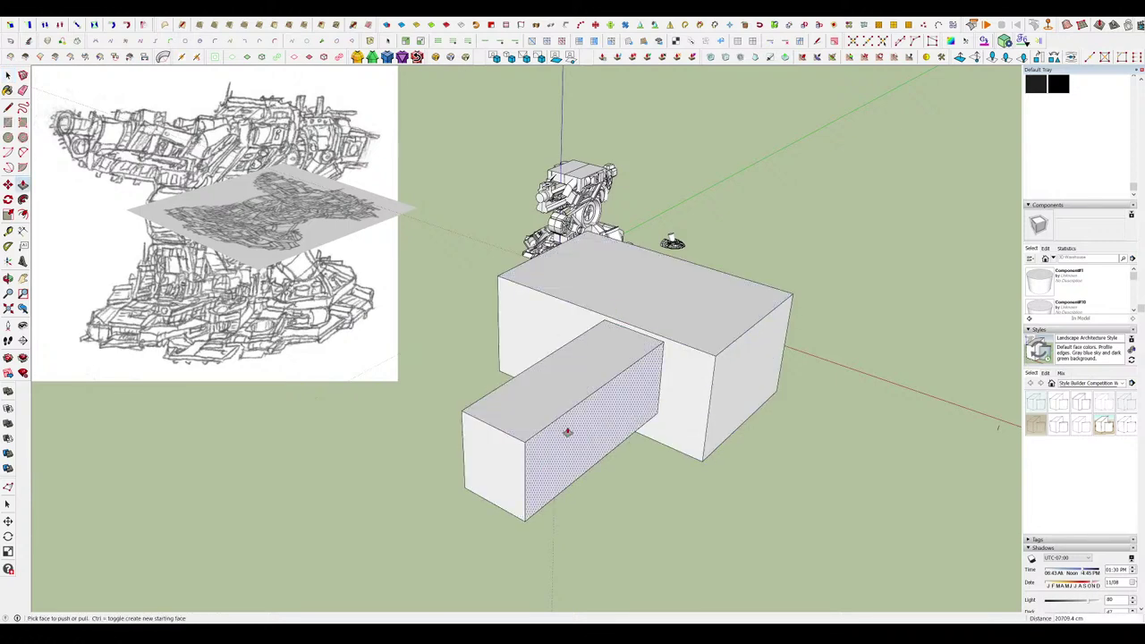
Draw a diagonal line between opposite corners of the arm's long side face and select the upper triangle.
middle_click_drag(567, 432, 624, 408)
key("l")
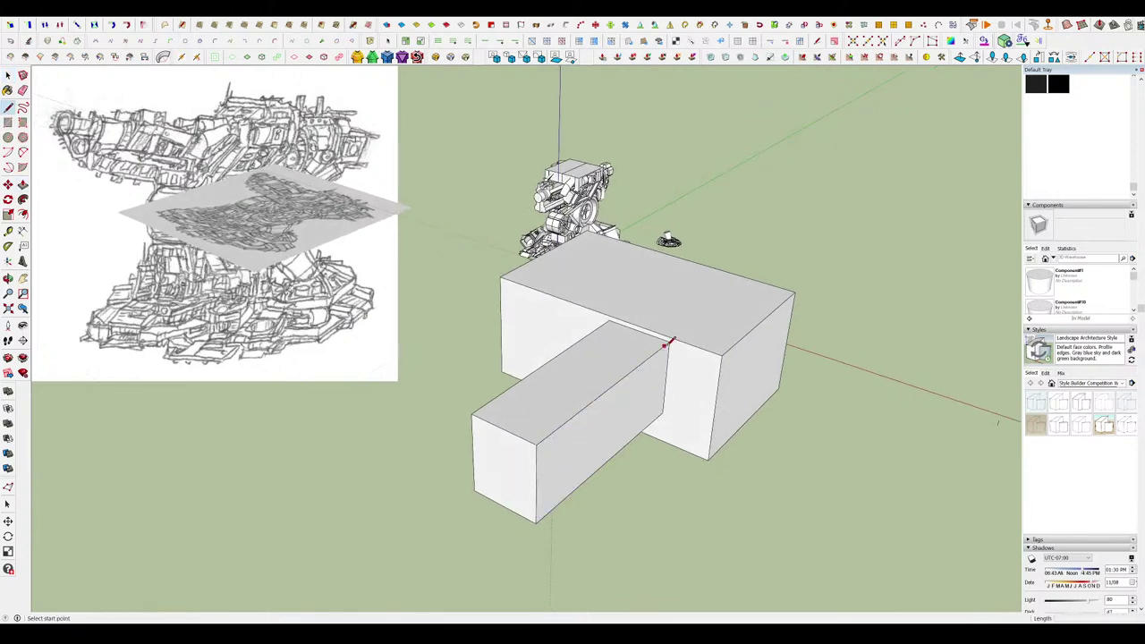
scroll(495, 286, "up", 6)
left_click(496, 286)
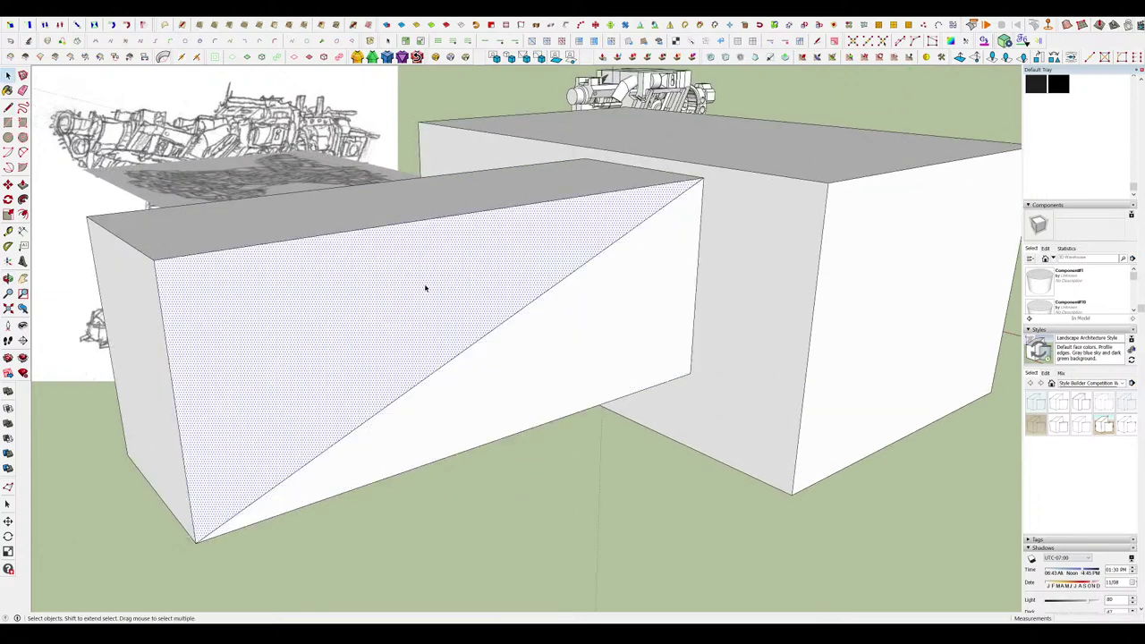
Select the whole box-and-arm solid, triangulate its quad faces, and turn on hidden geometry.
scroll(636, 266, "down", 8)
left_click(825, 527)
middle_click_drag(816, 438, 828, 503)
middle_click_drag(651, 372, 657, 410)
triple_click(657, 410)
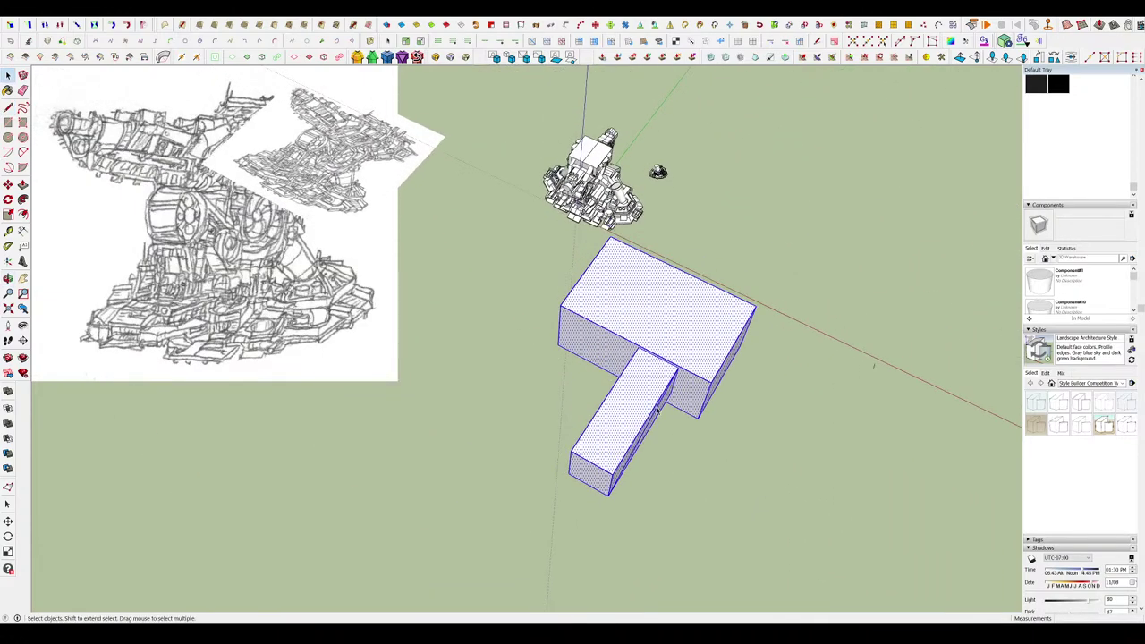
mouse_move(608, 344)
middle_mouse_down()
mouse_move(597, 295)
mouse_move(667, 252)
middle_mouse_up()
scroll(598, 294, "up", 4)
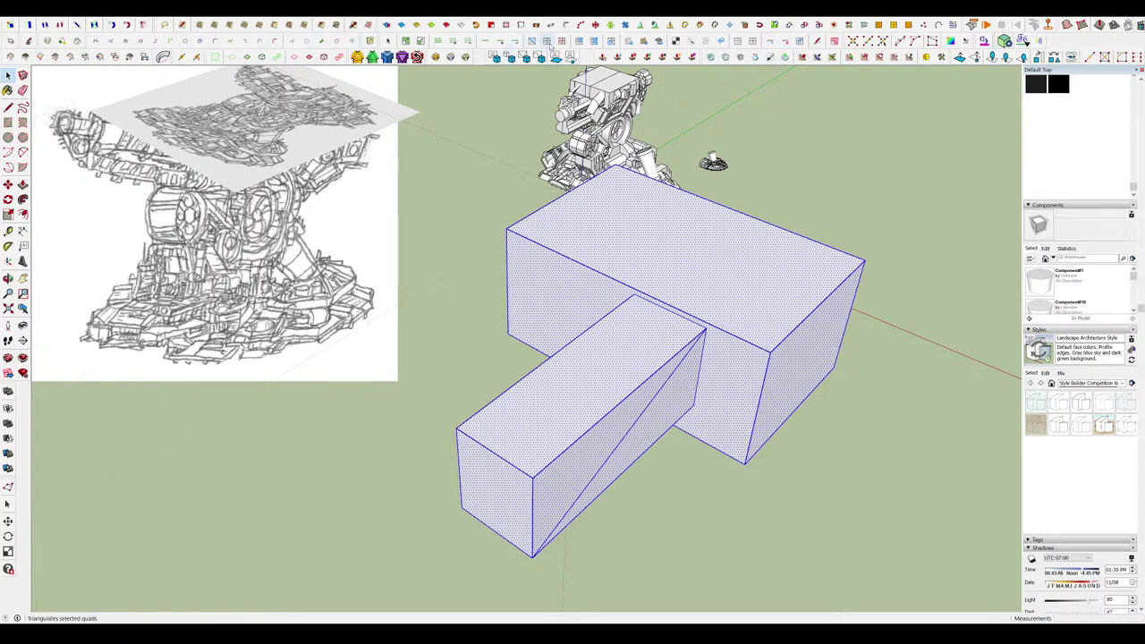
key("alt+h")
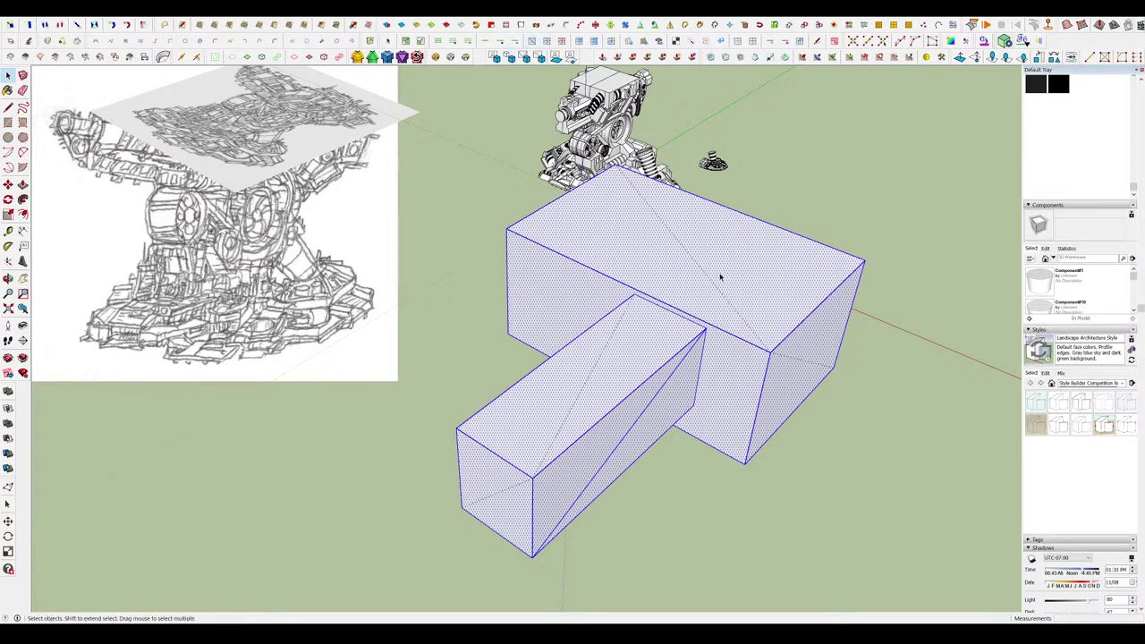
Try removing the triangulation from the selected solid and undo the removal.
scroll(795, 347, "up", 4)
mouse_move(795, 347)
middle_mouse_down()
mouse_move(631, 277)
mouse_move(663, 252)
mouse_move(693, 261)
middle_mouse_up()
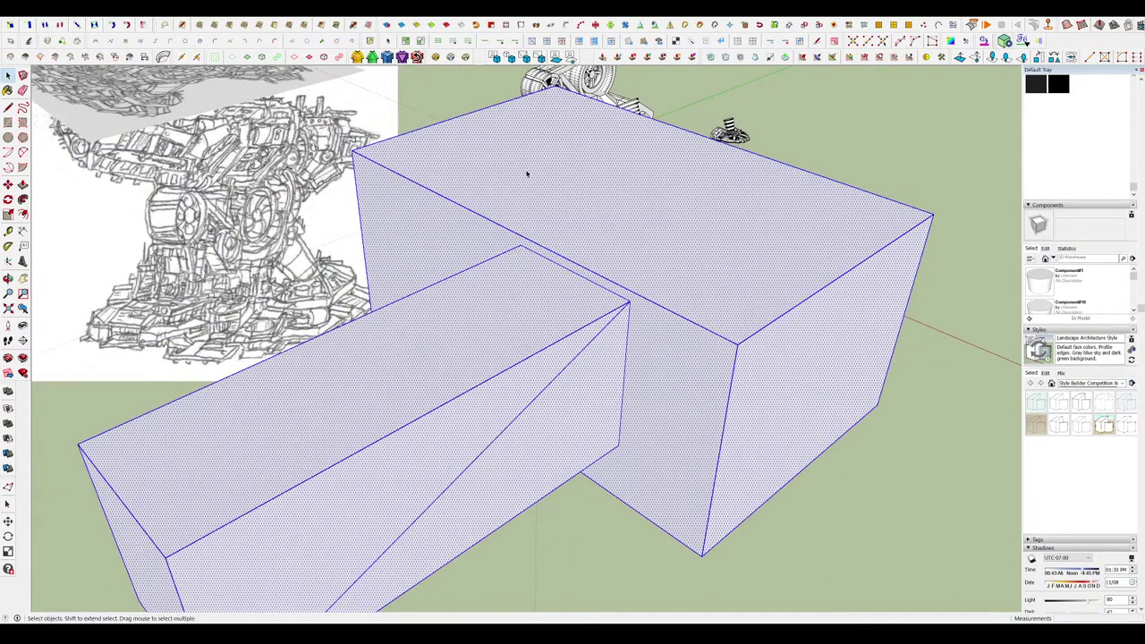
key("ctrl+z")
Select the whole box-and-arm solid again and remove the triangulation from its planar quads.
middle_click_drag(640, 258, 668, 281)
scroll(671, 300, "down", 4)
triple_click(673, 302)
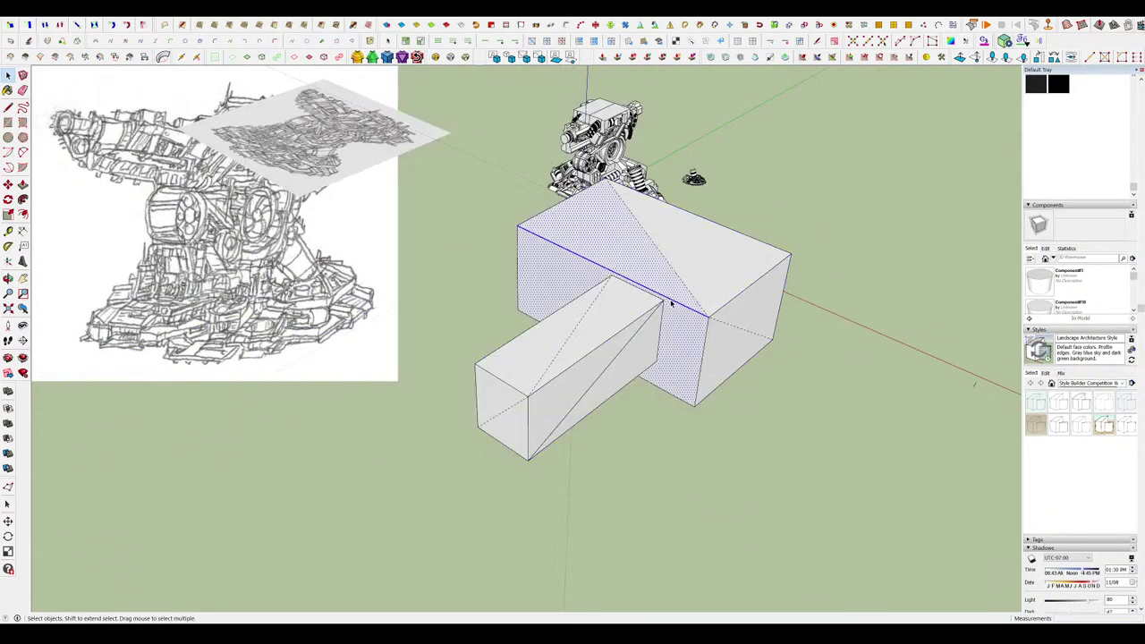
scroll(675, 300, "up", 2)
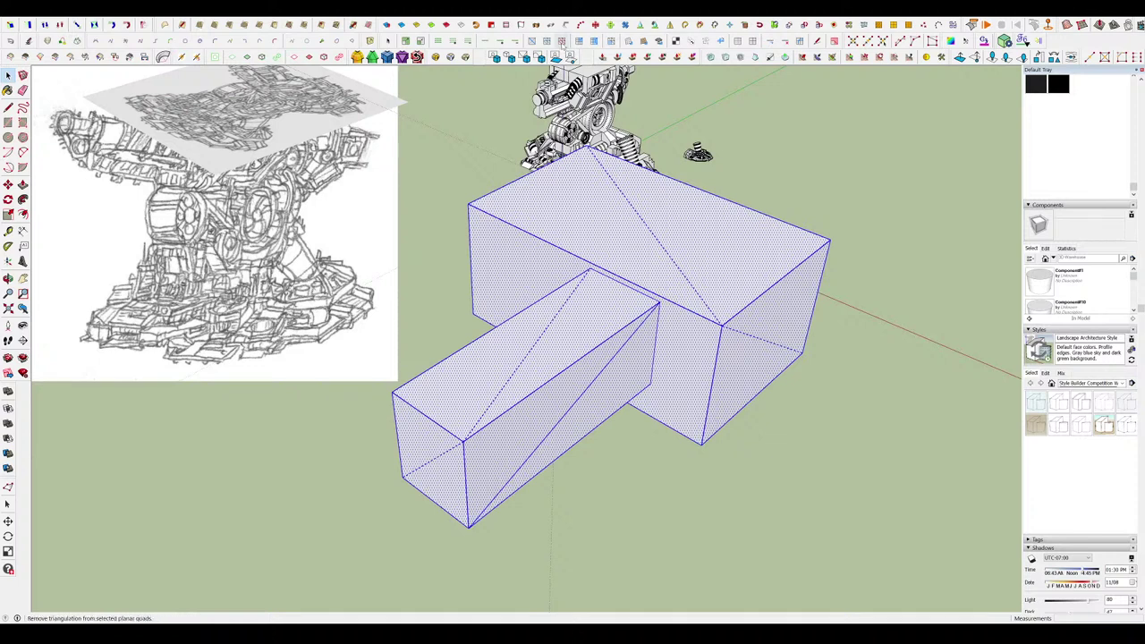
scroll(572, 402, "up", 4)
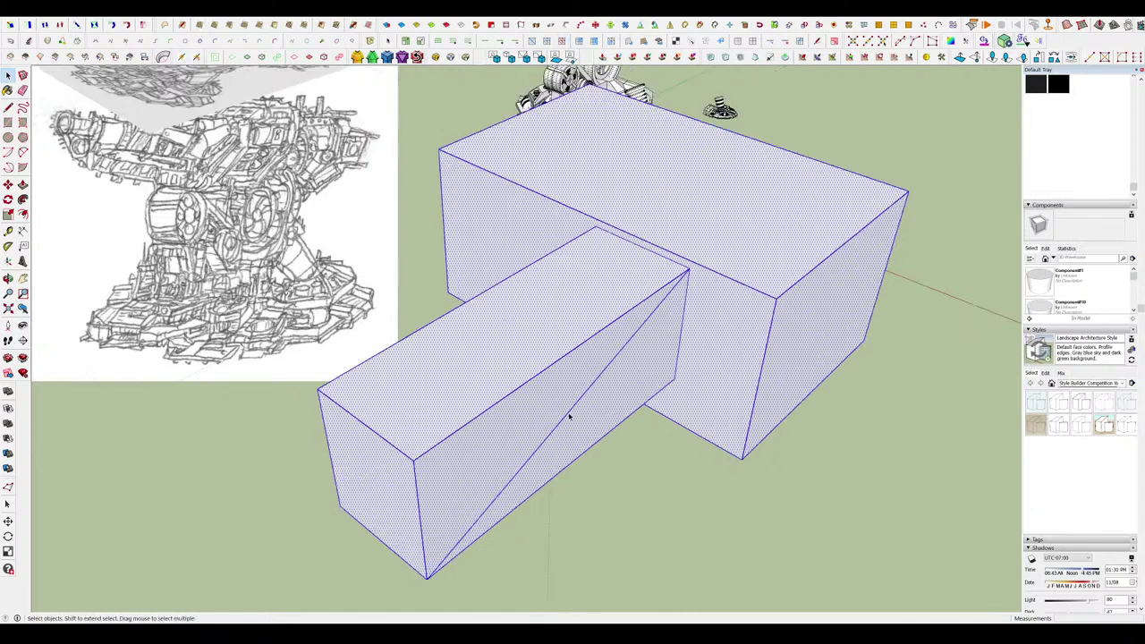
Select the two triangles on the arm's side face and convert them into a single quad with a hidden diagonal.
left_click(662, 450)
left_click(644, 393)
key("ctrl+a")
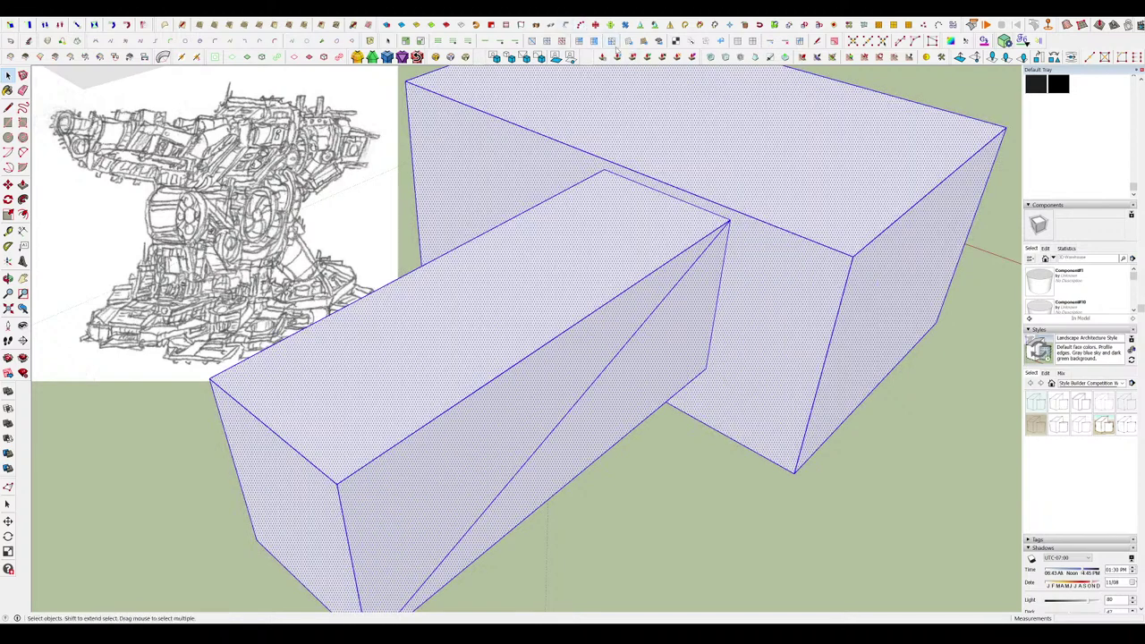
left_click(626, 364)
left_click(580, 344, "shift")
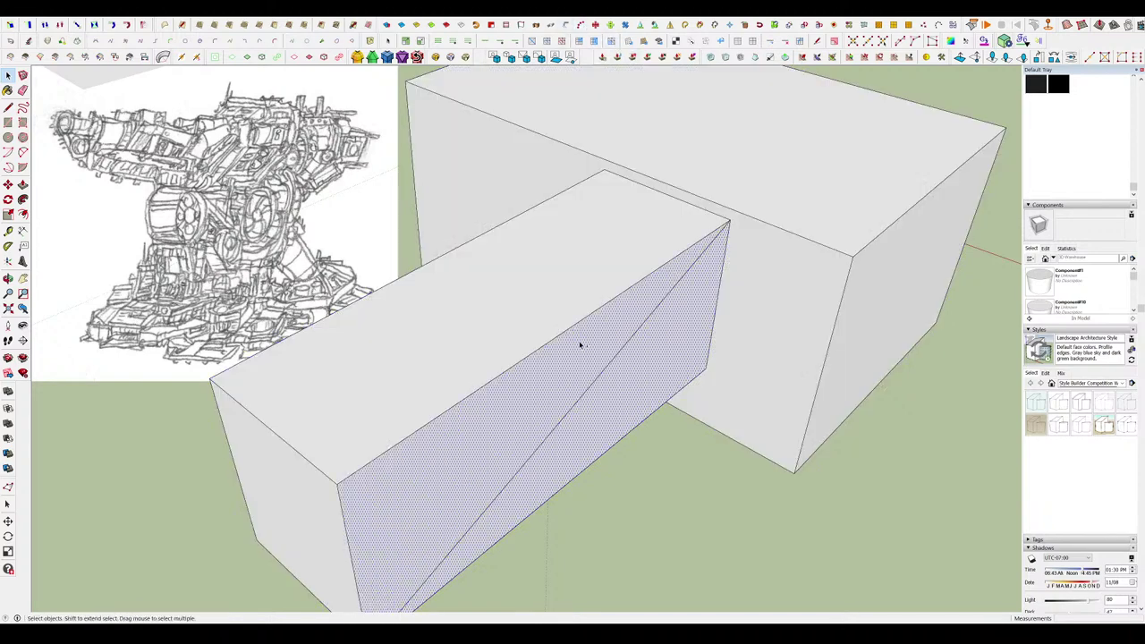
left_click(610, 43)
scroll(635, 348, "down", 5)
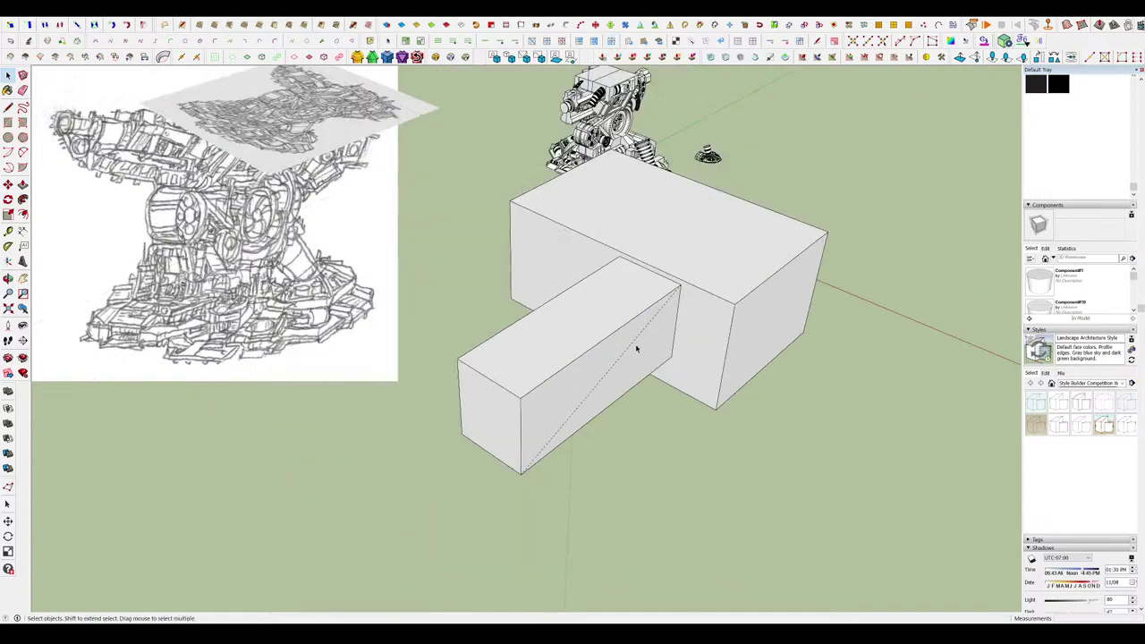
Shorten the arm by moving its end face about 6875 cm toward the large box.
middle_click_drag(636, 344, 439, 376)
key("p")
key("m")
left_click(552, 429)
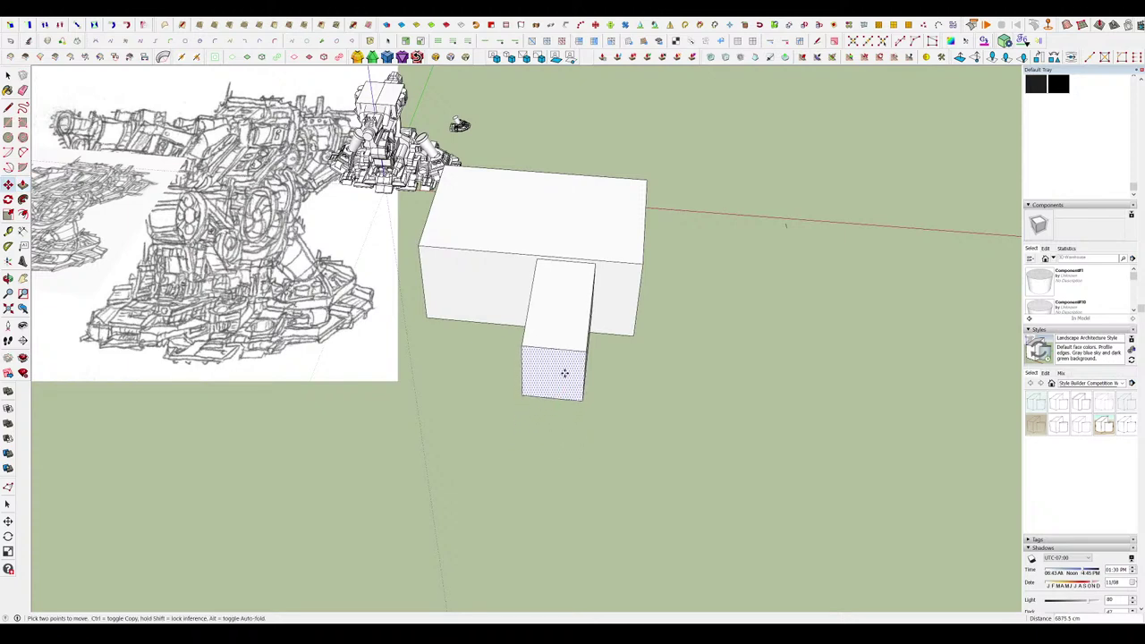
Undo the move of the arm's end face and try pushing that face with Push/Pull instead.
left_click(565, 373)
middle_click_drag(565, 373, 417, 334)
key("ctrl+z")
scroll(623, 321, "down", 3)
scroll(582, 349, "up", 3)
key("p")
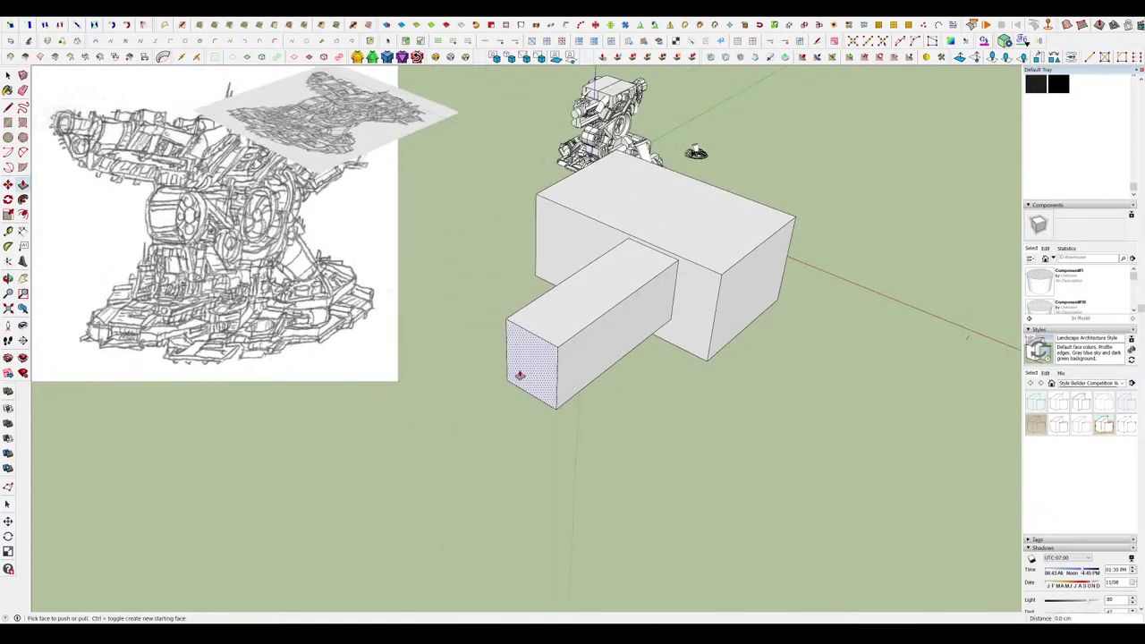
scroll(598, 340, "up", 4)
middle_click_drag(509, 357, 539, 358)
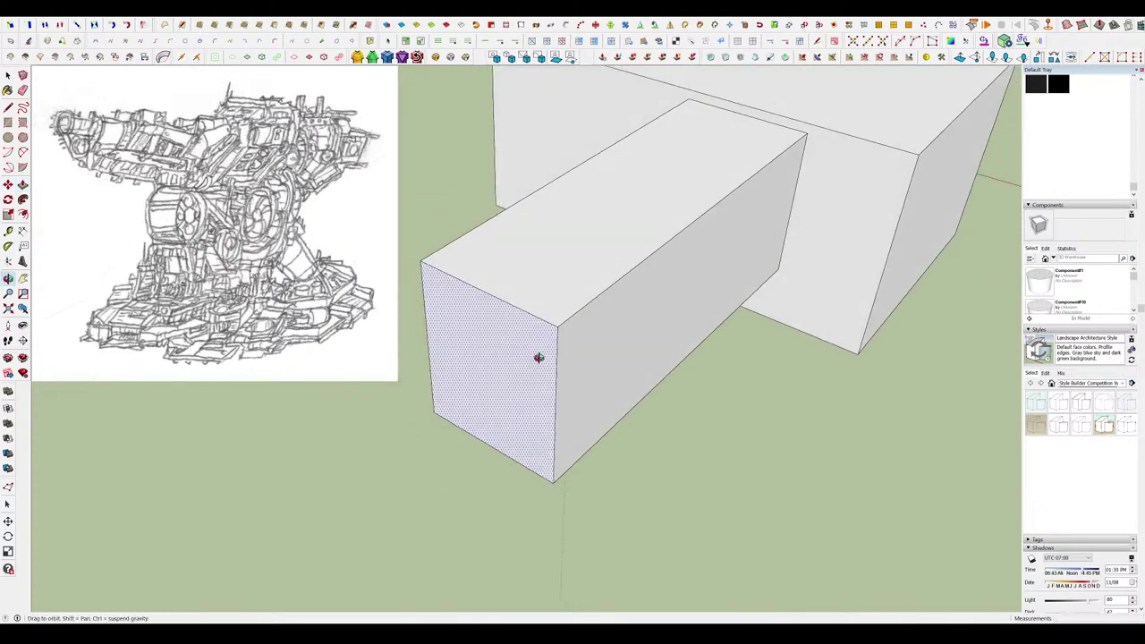
scroll(535, 357, "down", 2)
scroll(531, 358, "up", 3)
left_click(509, 363)
left_click(481, 345)
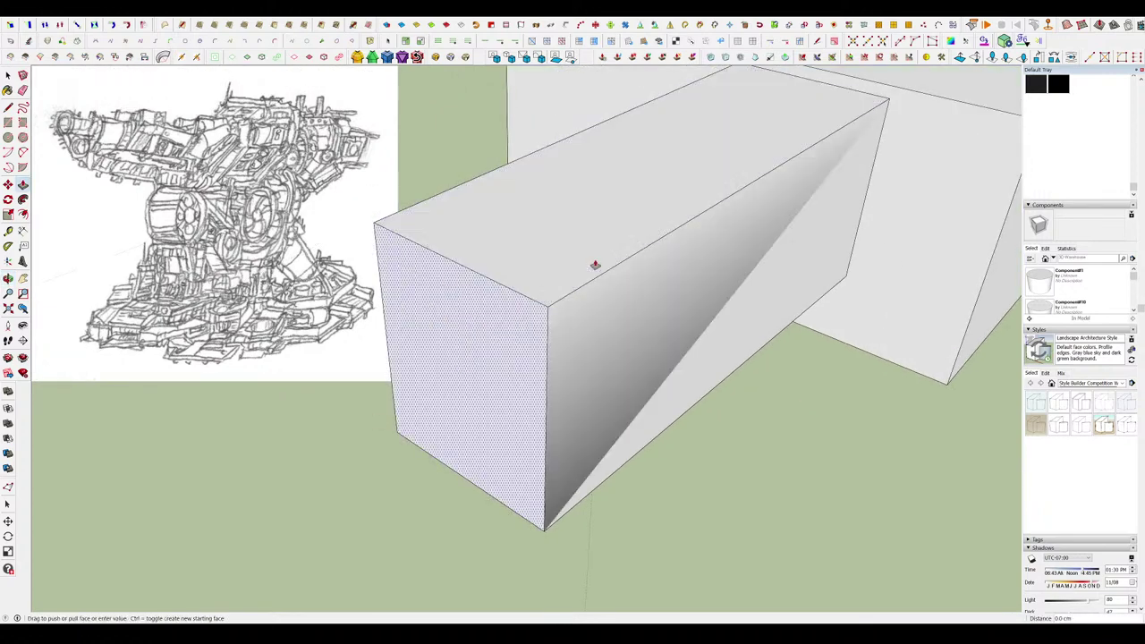
left_click(565, 335)
Erase the diagonal edge that splits the arm's side face on the test solid.
scroll(687, 376, "up", 3)
scroll(677, 363, "up", 1)
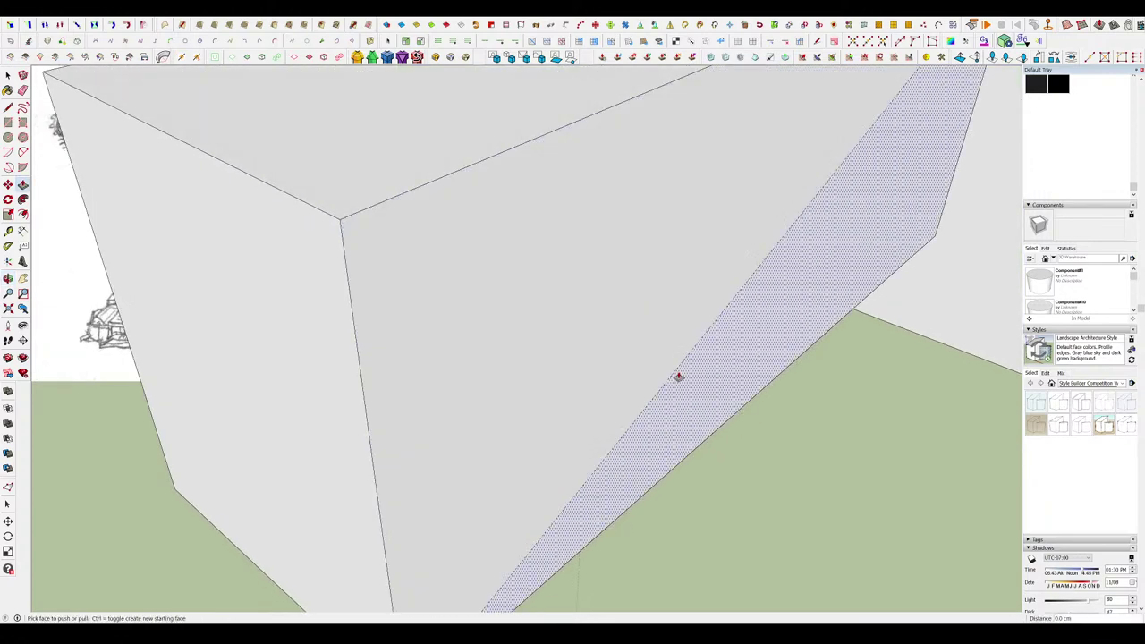
key("e")
scroll(743, 359, "down", 6)
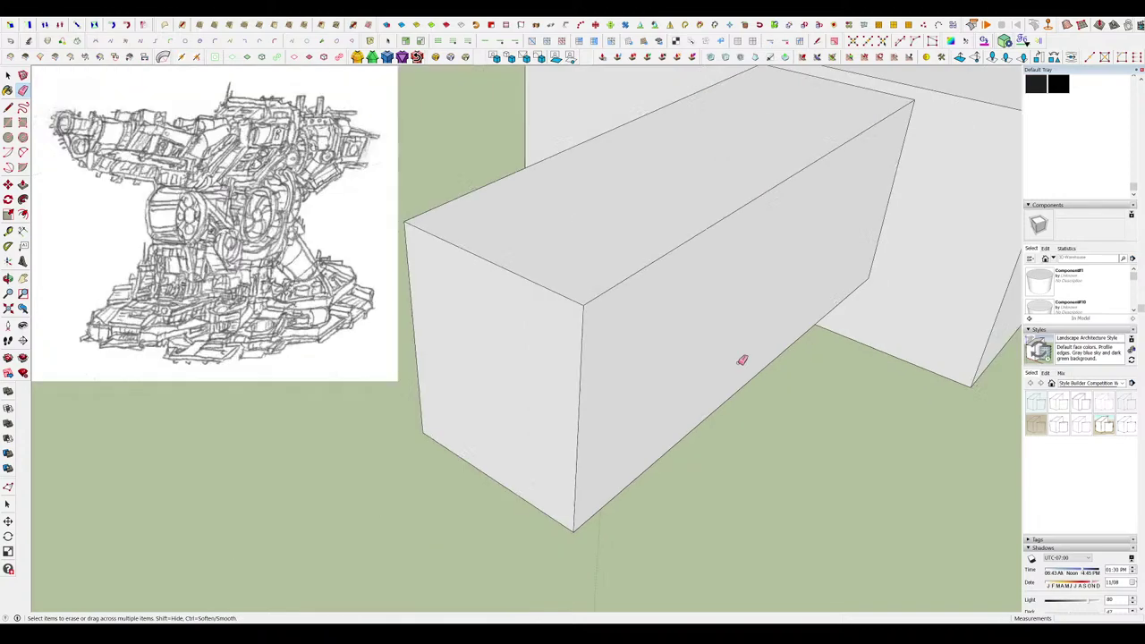
Push the arm's end face toward the large box with Push/Pull until only a short stub remains.
key("space")
key("p")
left_click(614, 390)
left_click(765, 279)
scroll(617, 394, "down", 6)
Select the whole box-and-arm test solid and delete it.
key("space")
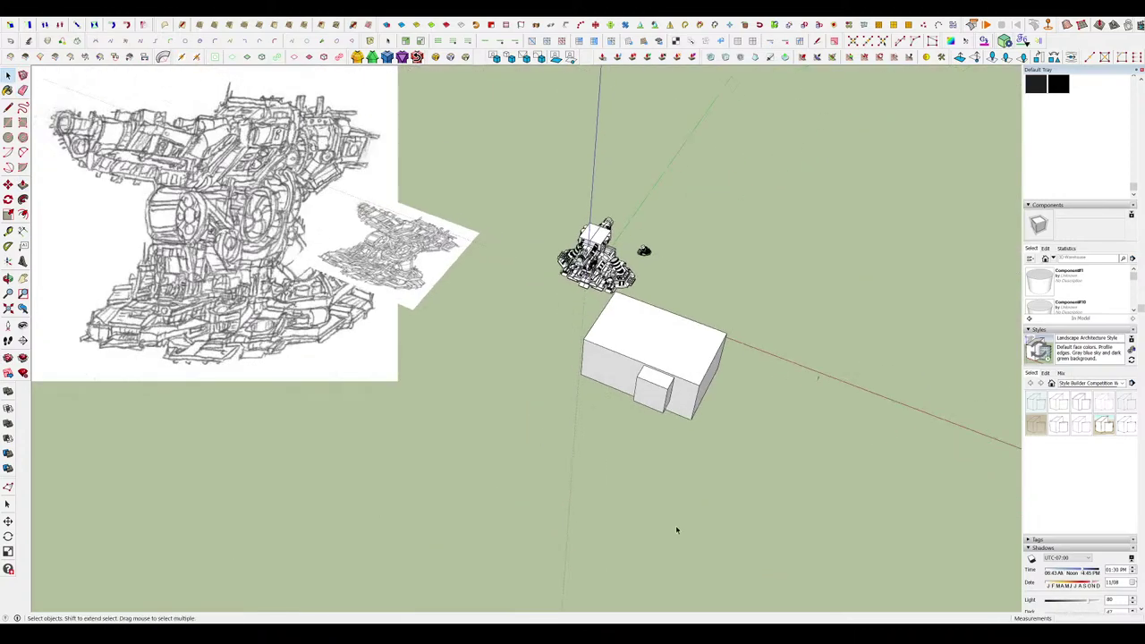
triple_click(695, 381)
key("Delete")
Return to the turret, inspect its front and base, and turn off the display of hidden geometry.
middle_click_drag(695, 381, 608, 313)
scroll(599, 304, "up", 6)
middle_click_drag(628, 261, 626, 296)
scroll(455, 471, "up", 4)
scroll(456, 471, "down", 4)
middle_click_drag(455, 471, 663, 526)
scroll(637, 384, "up", 4)
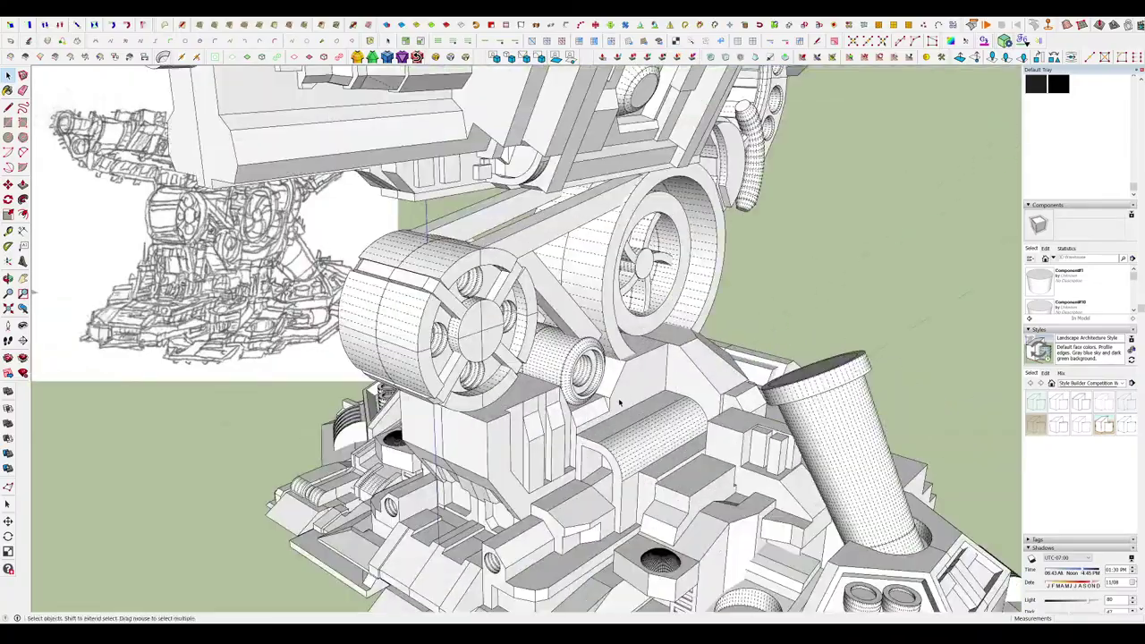
middle_click_drag(619, 401, 556, 314)
scroll(555, 313, "down", 4)
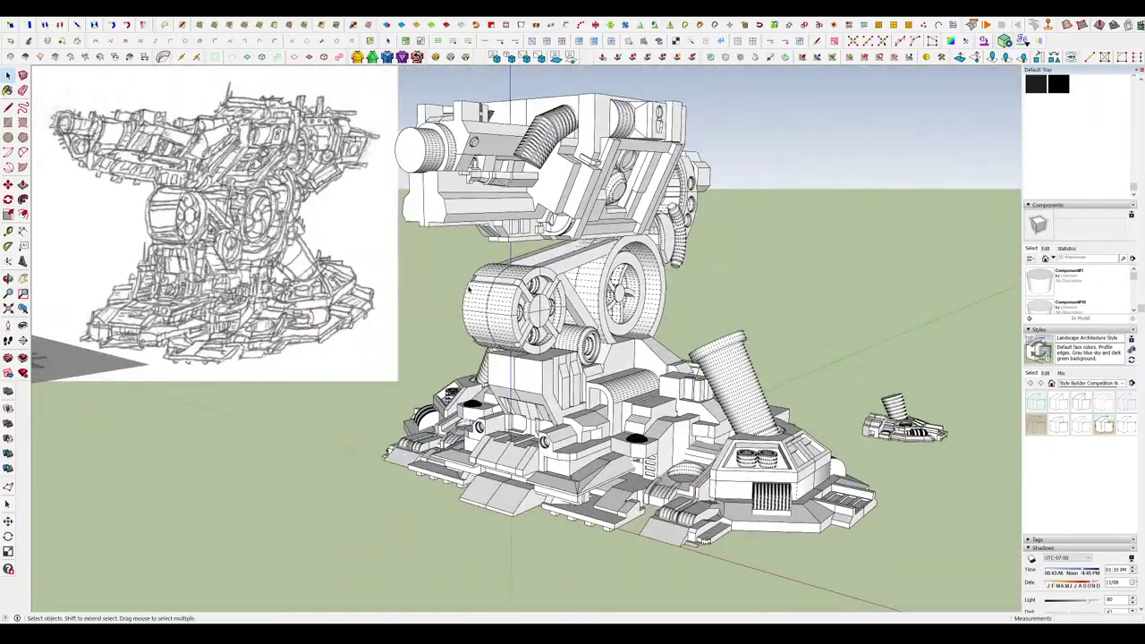
middle_click_drag(469, 288, 499, 364)
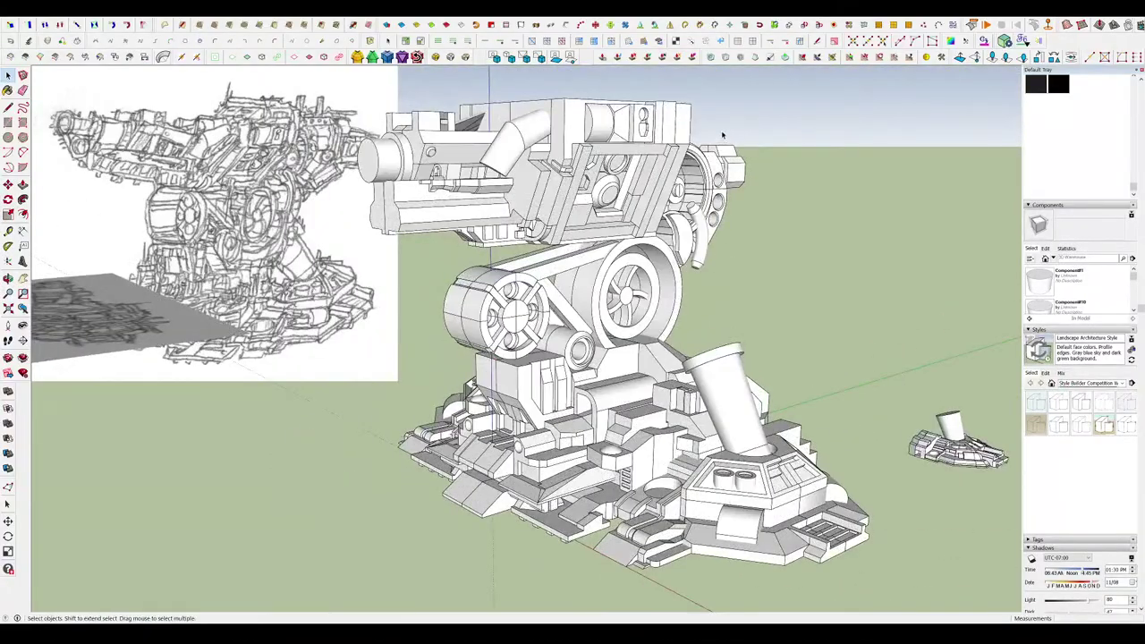
Raise the top face of the small tapered block on the turret's rear assembly along the vertical axis.
scroll(738, 250, "down", 4)
mouse_move(723, 134)
middle_mouse_down()
mouse_move(738, 251)
mouse_move(761, 273)
mouse_move(675, 245)
middle_mouse_up()
scroll(751, 268, "up", 6)
scroll(675, 246, "up", 4)
scroll(602, 307, "down", 4)
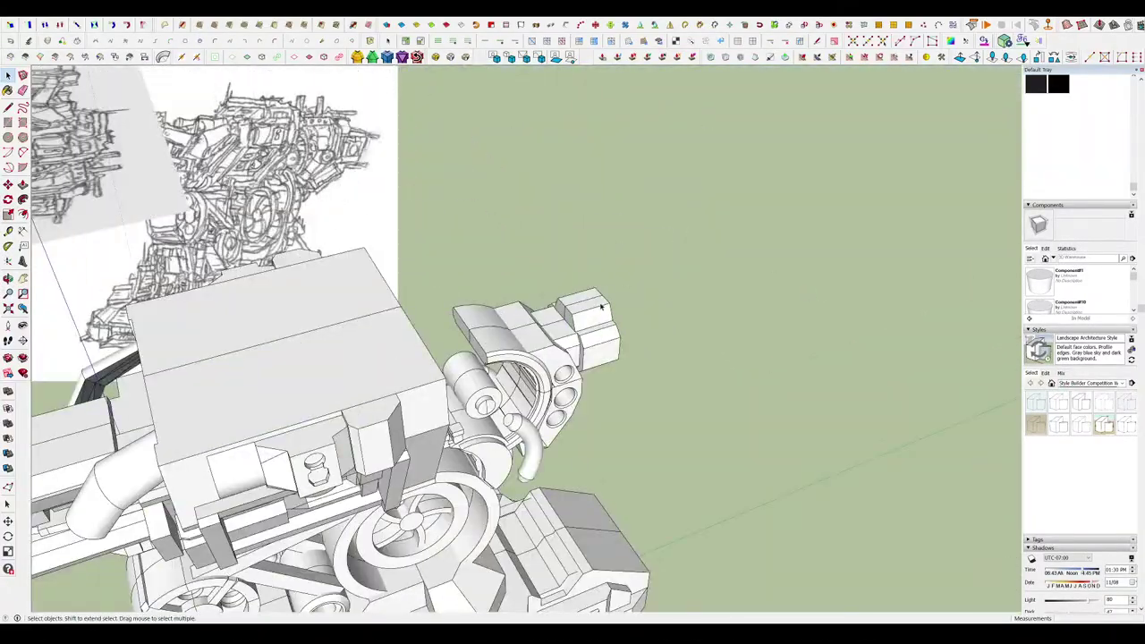
mouse_move(601, 307)
middle_mouse_down()
mouse_move(588, 314)
mouse_move(726, 284)
mouse_move(687, 309)
mouse_move(662, 197)
mouse_move(609, 315)
mouse_move(652, 302)
mouse_move(602, 322)
mouse_move(665, 310)
mouse_move(795, 331)
mouse_move(787, 317)
mouse_move(743, 386)
mouse_move(728, 327)
mouse_move(794, 327)
mouse_move(738, 383)
mouse_move(758, 343)
mouse_move(757, 363)
mouse_move(713, 286)
mouse_move(680, 261)
mouse_move(632, 279)
mouse_move(656, 256)
mouse_move(677, 269)
middle_mouse_up()
key("m")
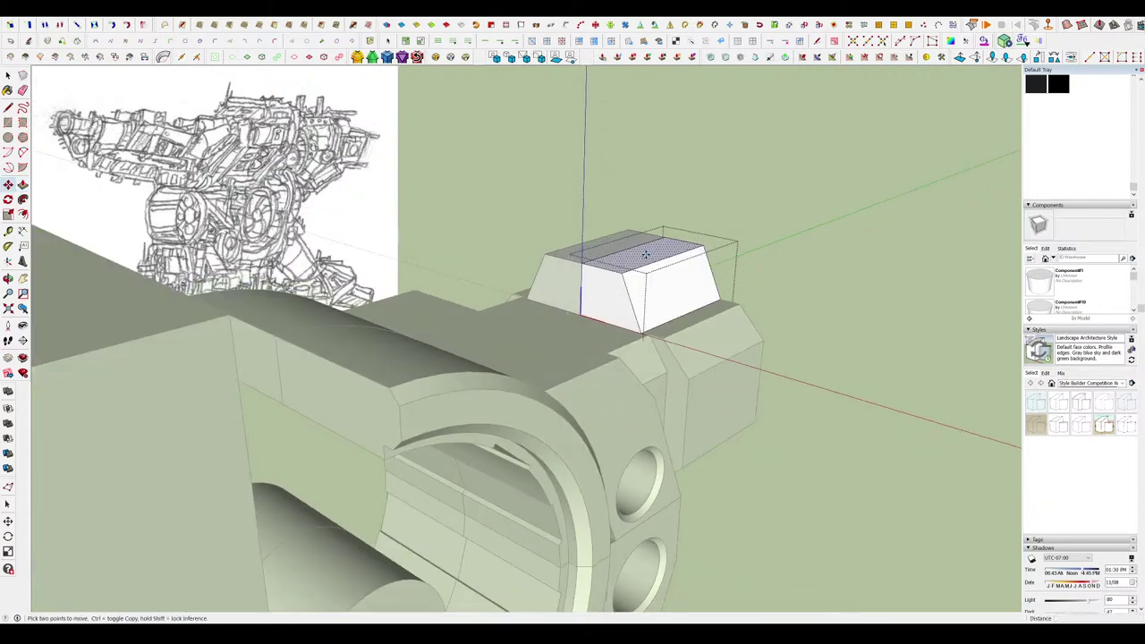
left_click(646, 255)
left_click(647, 220)
key("ctrl+t")
middle_click_drag(559, 215, 571, 196)
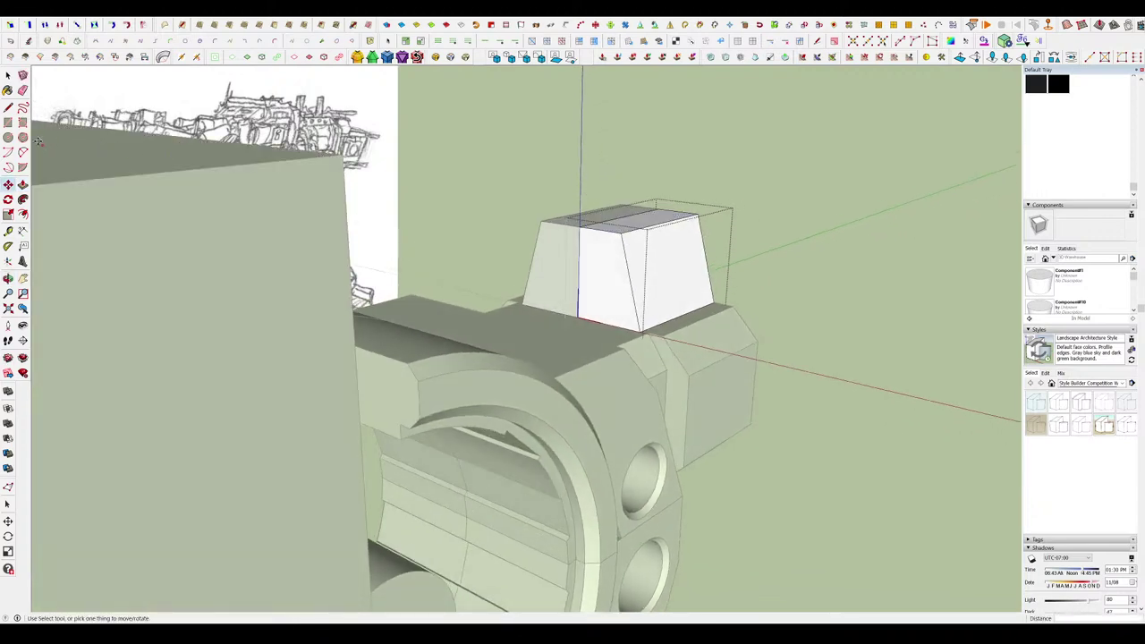
Try an outward arc with a bulge of about 217.6 cm along the tapered block's far sloped edge.
scroll(674, 207, "up", 2)
left_click(732, 337)
scroll(711, 295, "up", 3)
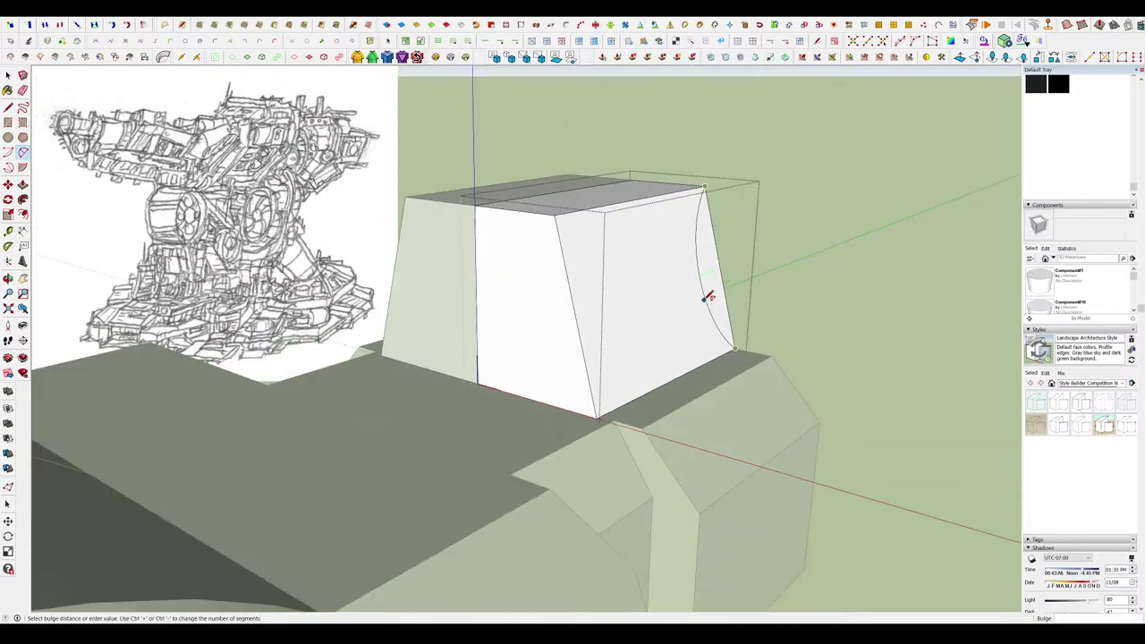
left_click(715, 247)
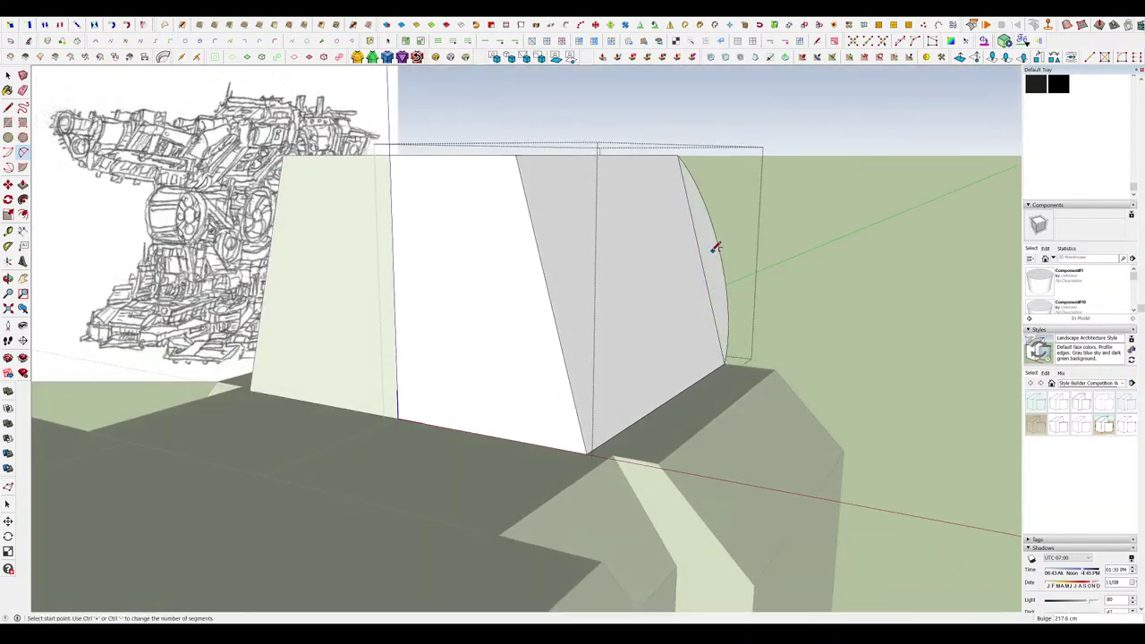
left_click(564, 424)
middle_click_drag(557, 350, 586, 147)
key("ctrl+z")
key("ctrl+z")
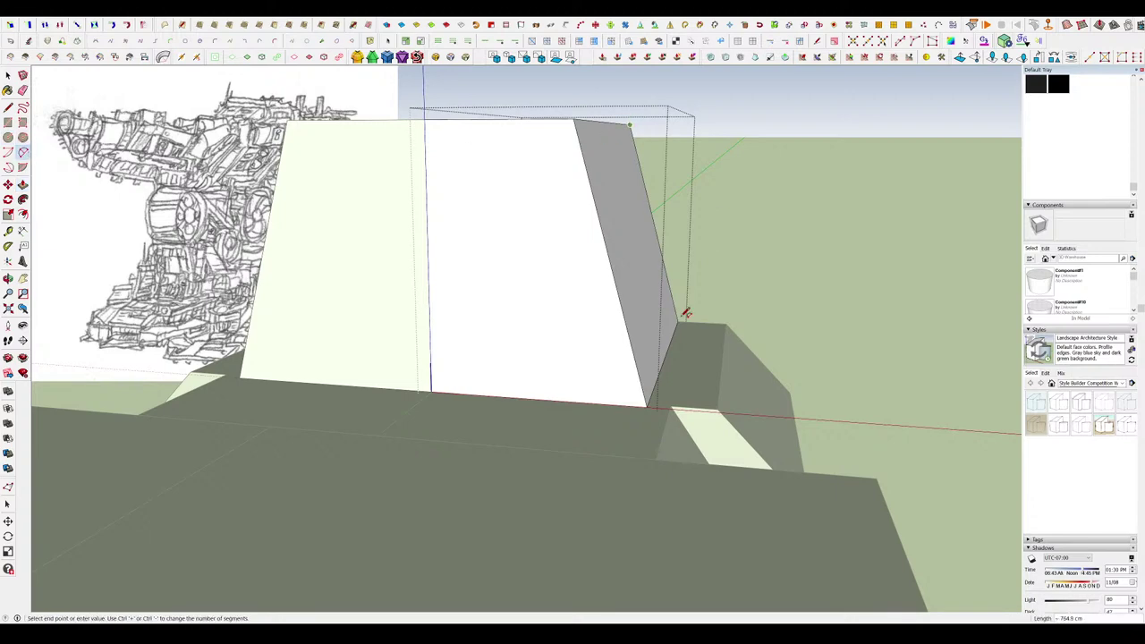
Draw an outward arc on the tapered block's sloped edge, round off its side with it and clean up the edges.
middle_click_drag(666, 314, 419, 338)
left_click(614, 230)
scroll(587, 337, "down", 7)
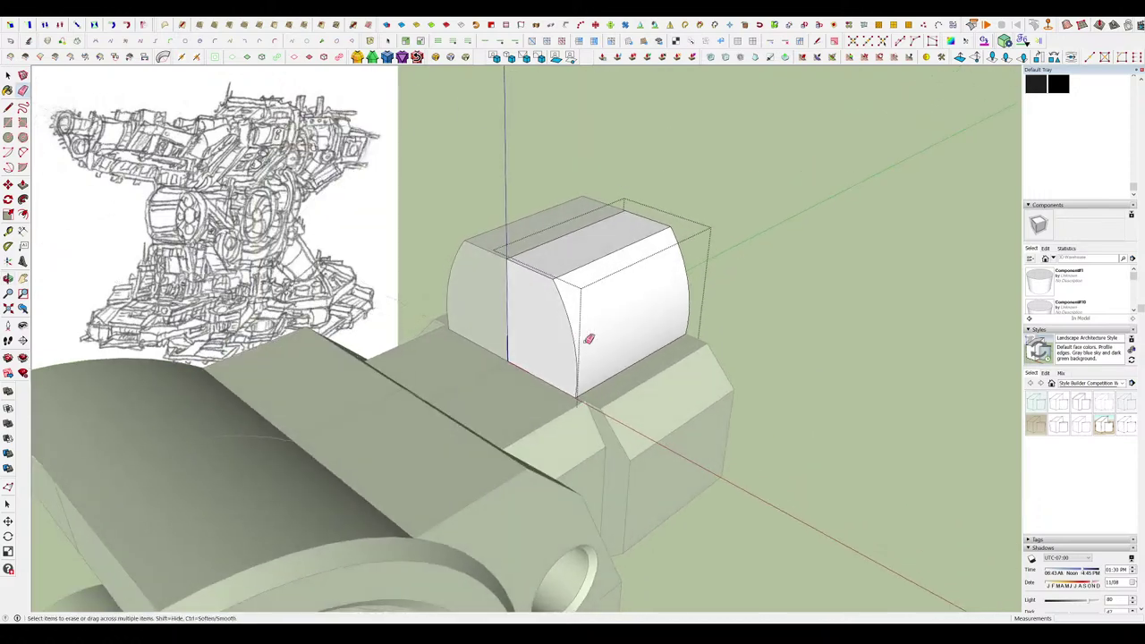
key("space")
left_click(678, 325)
Draw a rectangle on the rounded block's flat top and pull it up into a box.
scroll(637, 312, "down", 3)
mouse_move(677, 325)
middle_mouse_down()
mouse_move(637, 311)
mouse_move(686, 288)
mouse_move(706, 250)
mouse_move(689, 259)
mouse_move(678, 228)
mouse_move(668, 259)
mouse_move(626, 299)
mouse_move(639, 263)
mouse_move(647, 289)
mouse_move(593, 231)
middle_mouse_up()
scroll(675, 286, "up", 3)
left_click(675, 287)
key("r")
left_click(732, 208)
key("p")
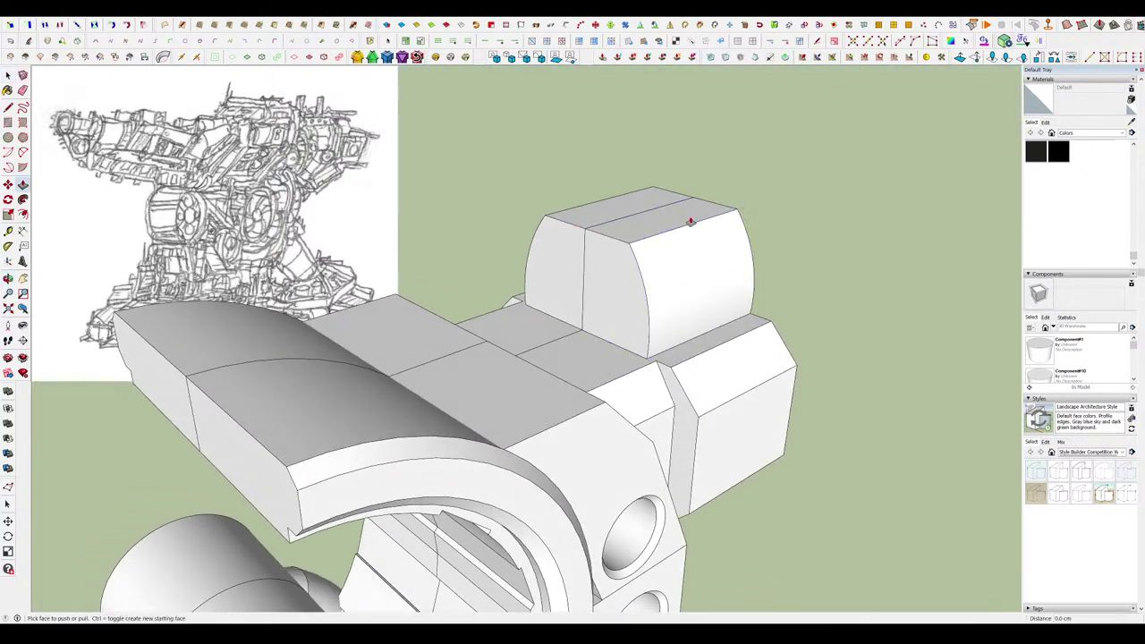
left_click_drag(690, 220, 685, 154)
Select the whole raised box on the rounded block and make it a component.
middle_click_drag(659, 205, 681, 302)
key("space")
double_click(651, 218)
triple_click(652, 218)
key("g")
left_click(587, 406)
Pull the rounded block's end face out toward the rear shell and push it back about 805 cm.
double_click(635, 230)
double_click(677, 294)
key("p")
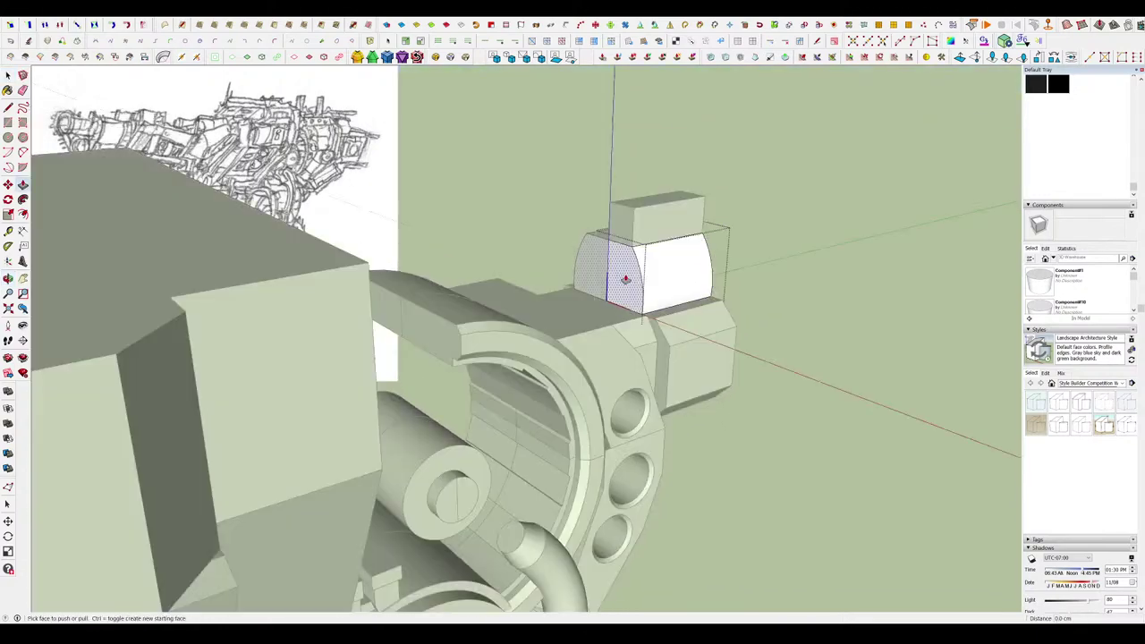
left_click_drag(623, 278, 488, 308)
key("space")
middle_click_drag(747, 380, 578, 299)
key("p")
left_click_drag(525, 298, 591, 312)
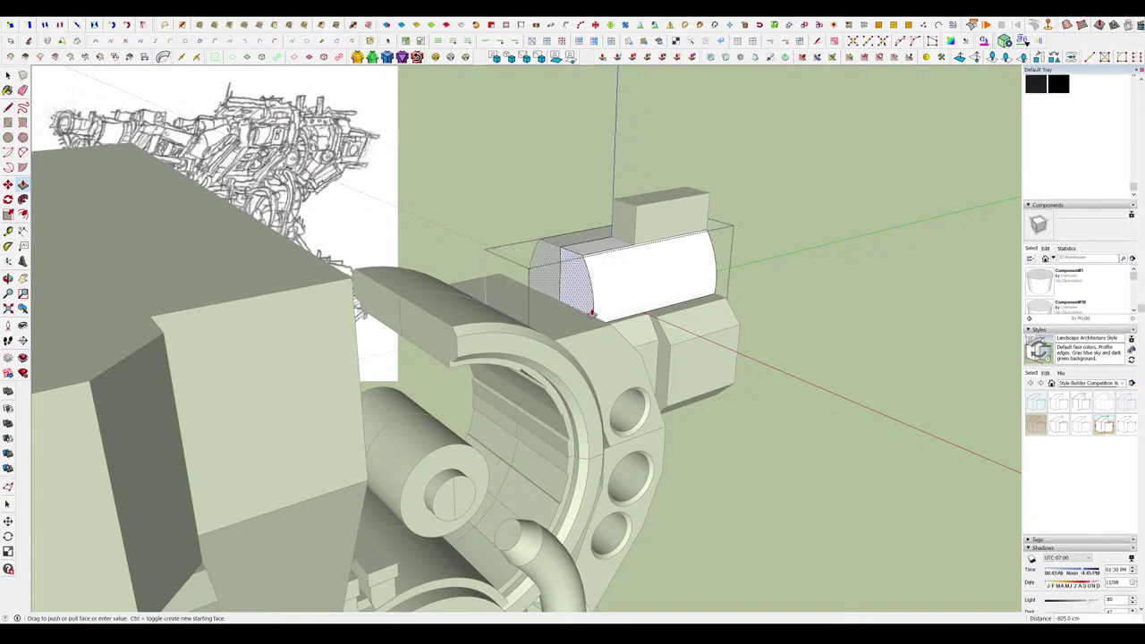
key("space")
left_click(766, 319)
Copy the rounded block's end face in place outside its component and scale the copy up from its outer corner.
middle_click_drag(565, 315, 567, 340)
scroll(557, 329, "up", 2)
middle_click_drag(536, 305, 572, 344)
scroll(567, 327, "up", 2)
double_click(602, 289)
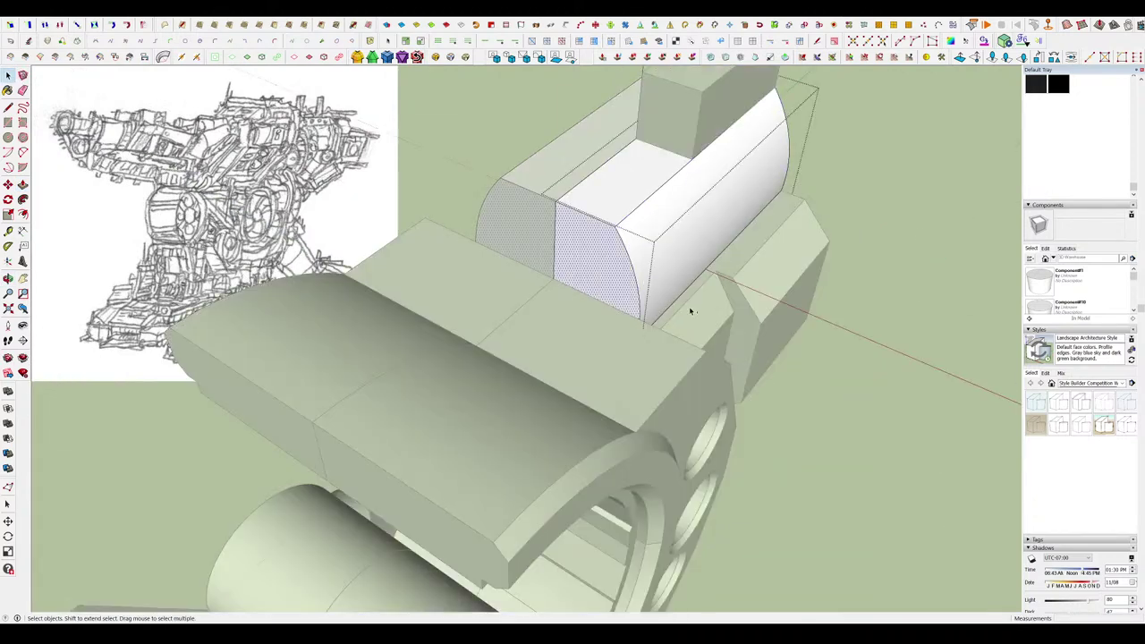
left_click(817, 324)
key("ctrl+shift+v")
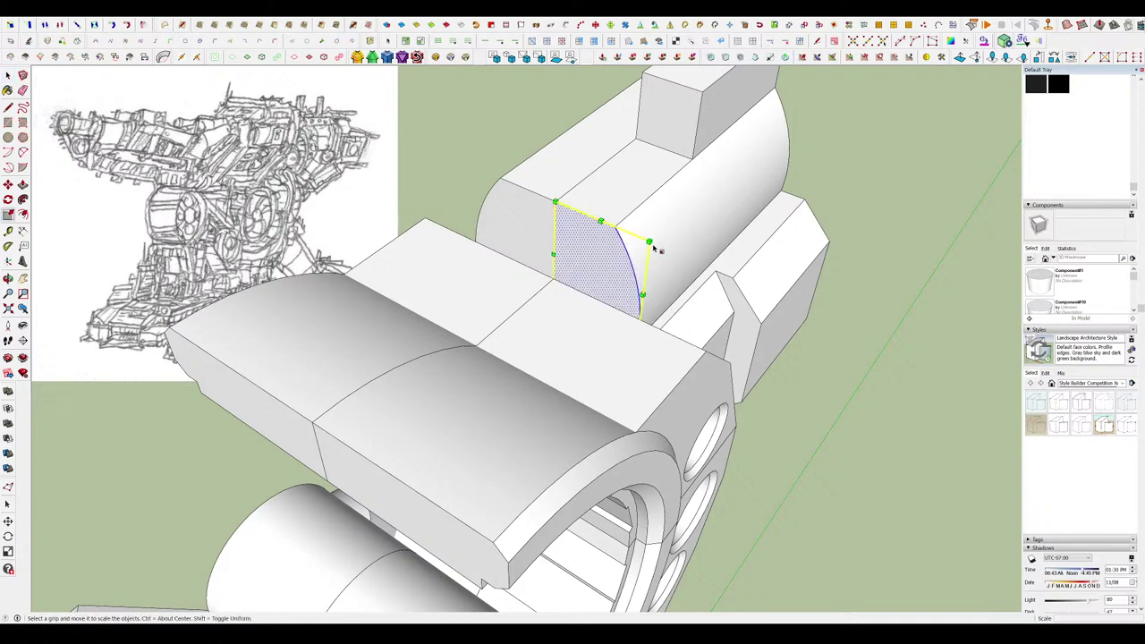
left_click_drag(651, 243, 685, 218)
Pull the enlarged face forward over the rear shell into a solid block and make it a component.
key("p")
left_click_drag(642, 262, 625, 451)
middle_click_drag(624, 451, 536, 324)
key("space")
triple_click(551, 309)
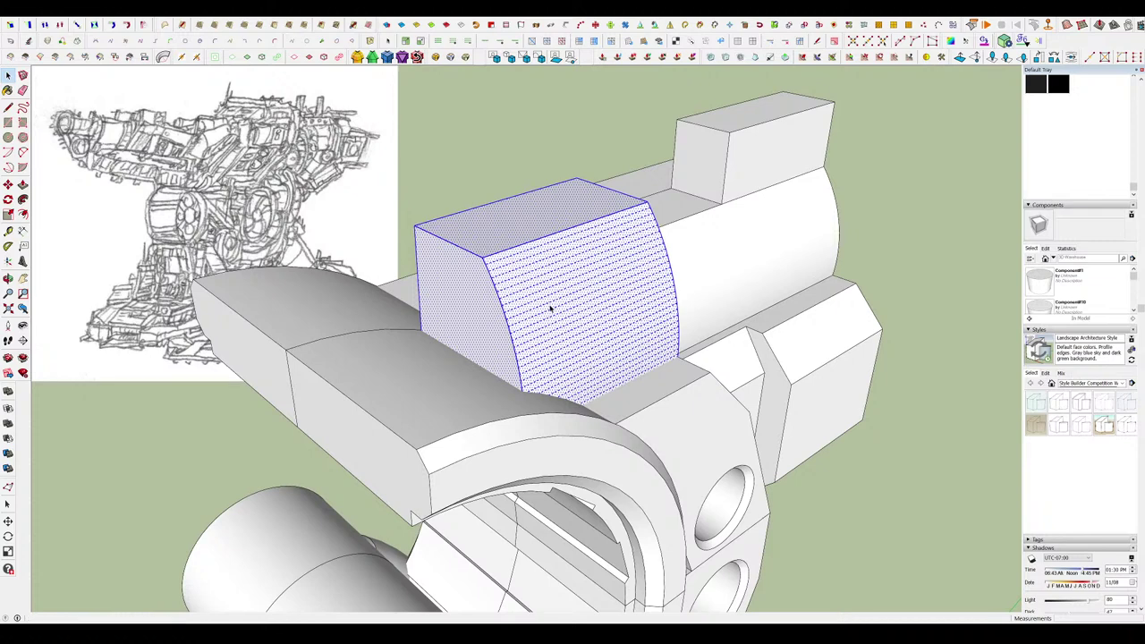
key("g")
middle_click_drag(574, 418, 605, 391)
scroll(542, 224, "down", 2)
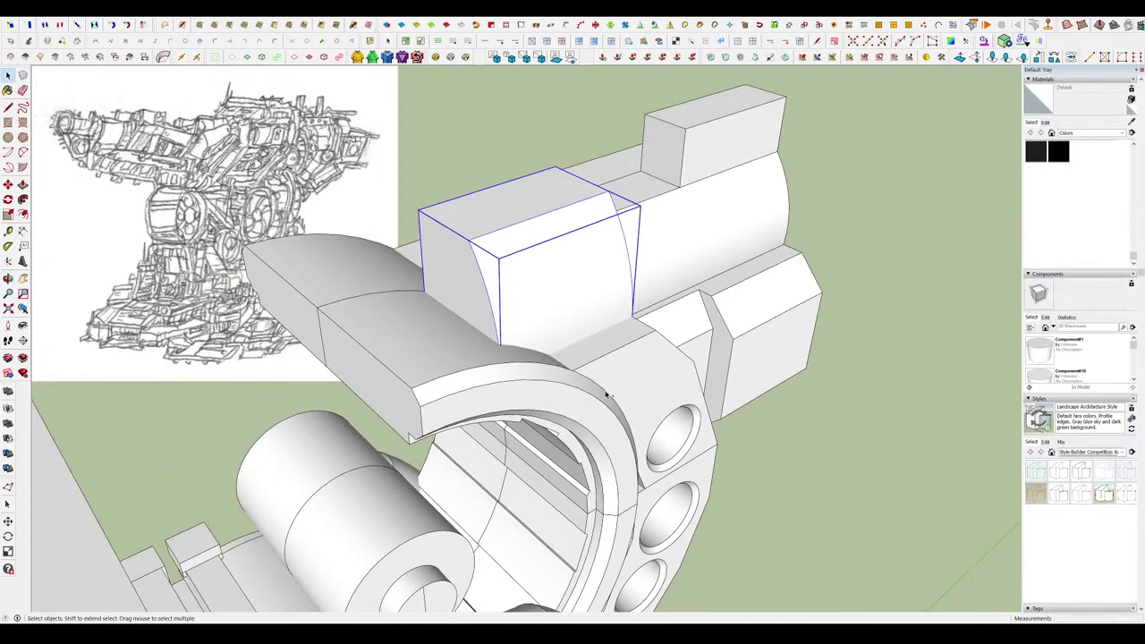
Cut the new rounded block and paste it in place inside the curved rear shell's component.
key("ctrl+x")
middle_click_drag(667, 285, 680, 296)
double_click(640, 271)
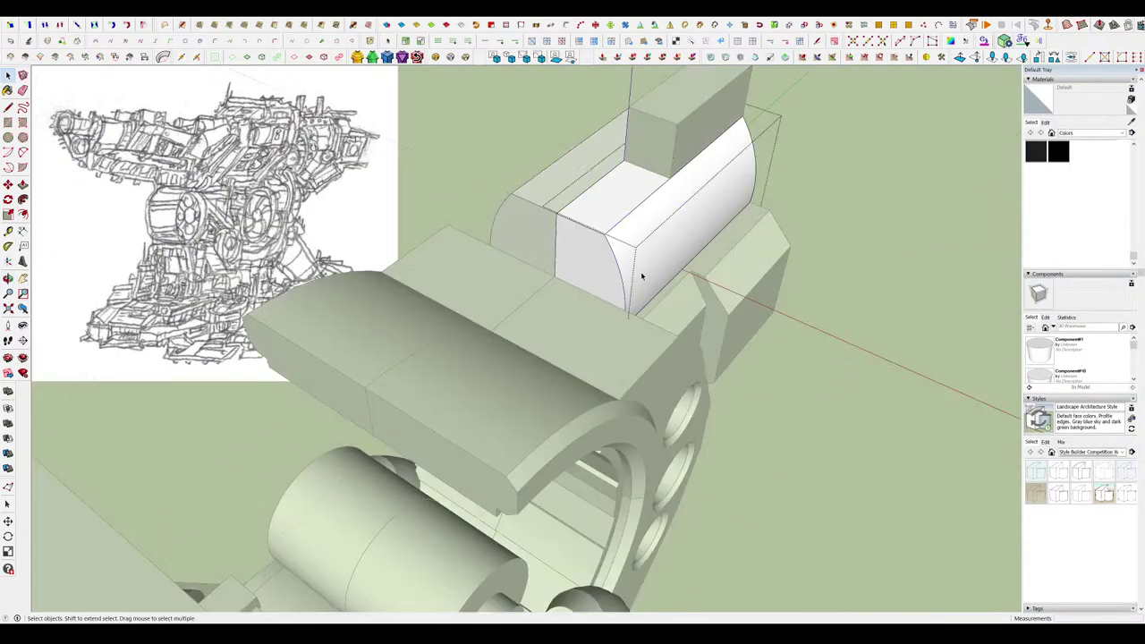
left_click(767, 366)
key("ctrl+z")
scroll(656, 324, "down", 5)
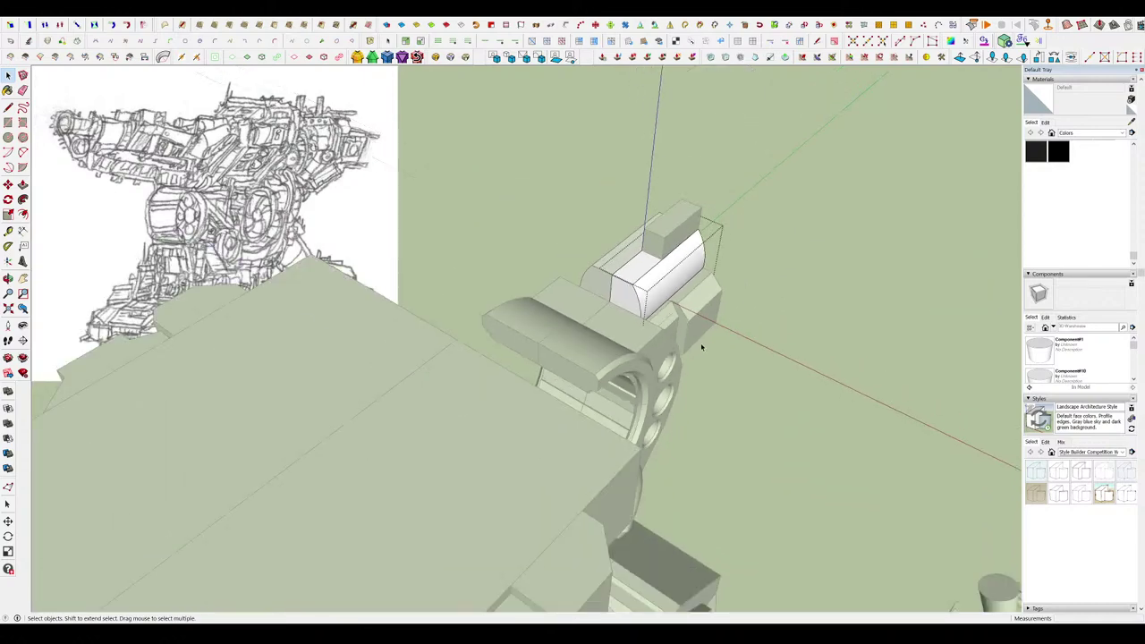
middle_click_drag(701, 347, 617, 329)
left_click(616, 331)
double_click(614, 343)
left_click(713, 399)
double_click(567, 377)
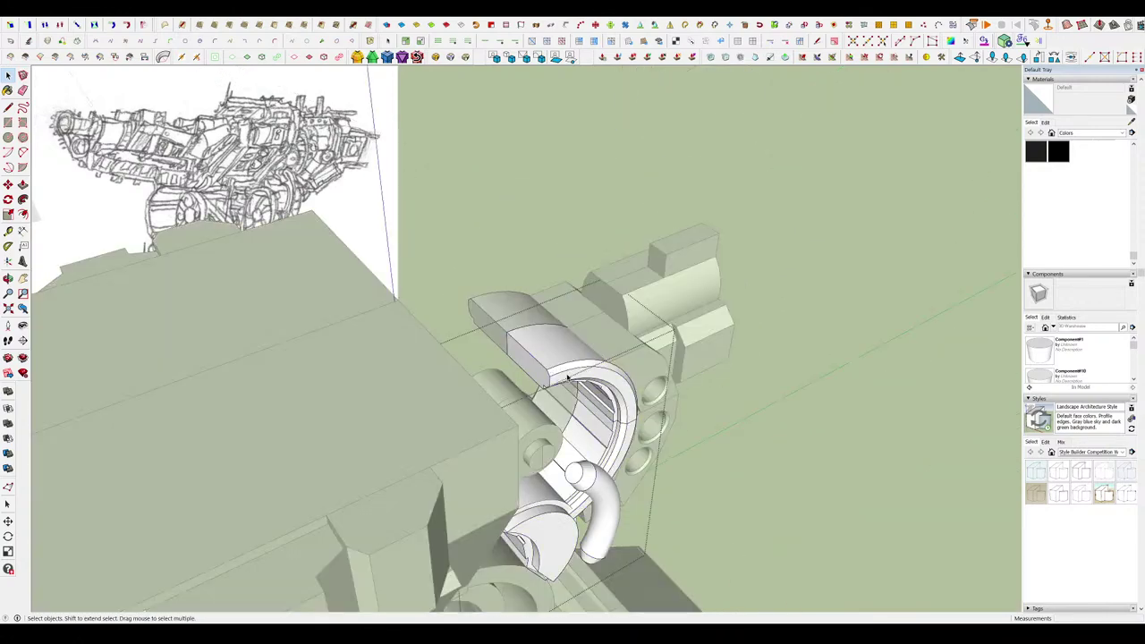
middle_click_drag(702, 410, 687, 348)
key("ctrl+shift+v")
left_click(779, 381)
Open the raised box component and extend its end face about 845 cm toward the larger rounded block.
middle_click_drag(779, 381, 635, 306)
scroll(676, 258, "up", 4)
double_click(674, 256)
scroll(622, 267, "up", 4)
key("p")
left_click_drag(624, 272, 553, 317)
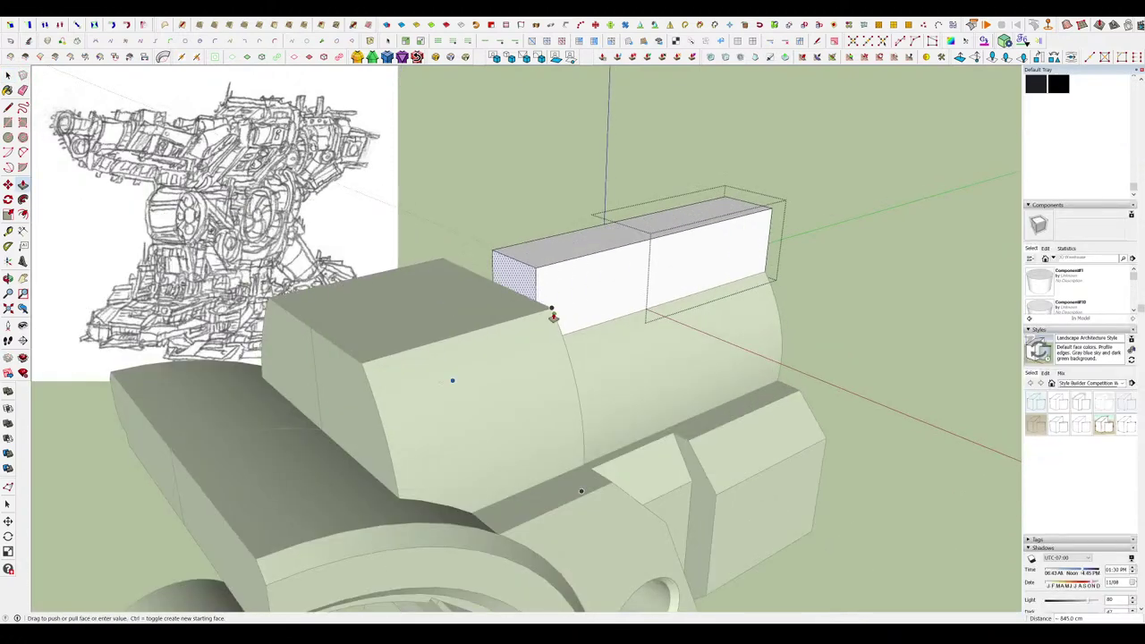
left_click(553, 316)
Draw a circle near the front end of the box's side face and push it through as a hole.
middle_click_drag(553, 316, 487, 260)
scroll(586, 295, "down", 3)
key("space")
scroll(541, 232, "up", 3)
middle_click_drag(615, 291, 608, 354)
left_click(502, 257)
key("p")
left_click(501, 288)
left_click(503, 232)
middle_click_drag(535, 259, 503, 237)
key("space")
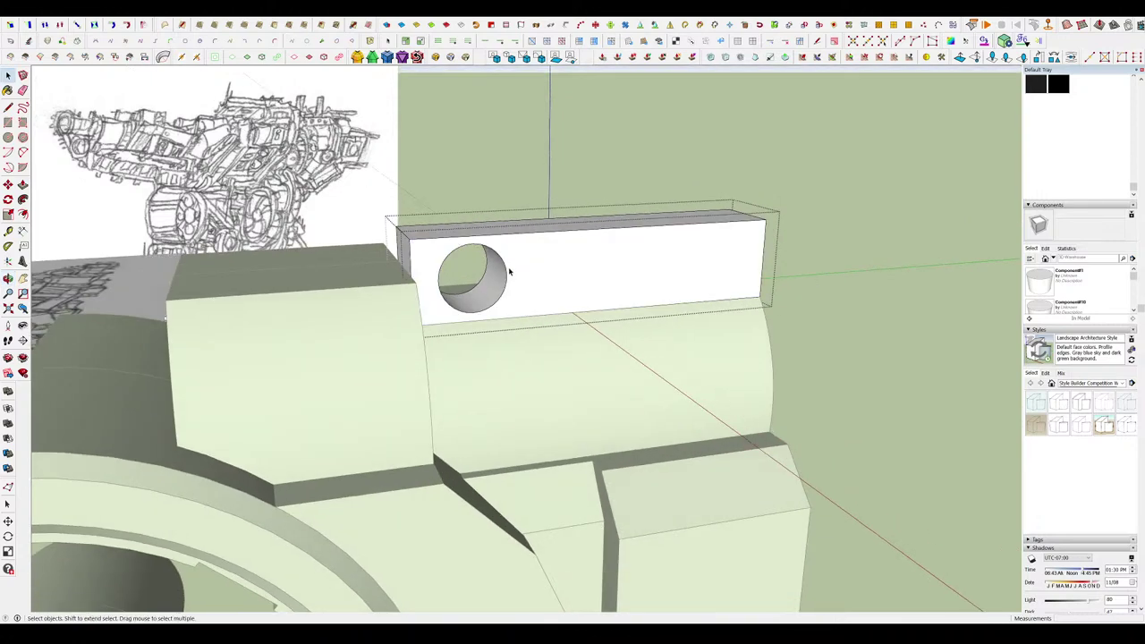
Try copying the hole's circular edge once along the box's side face.
left_click(503, 282)
middle_click_drag(506, 282, 413, 278)
key("ctrl")
left_click(481, 266)
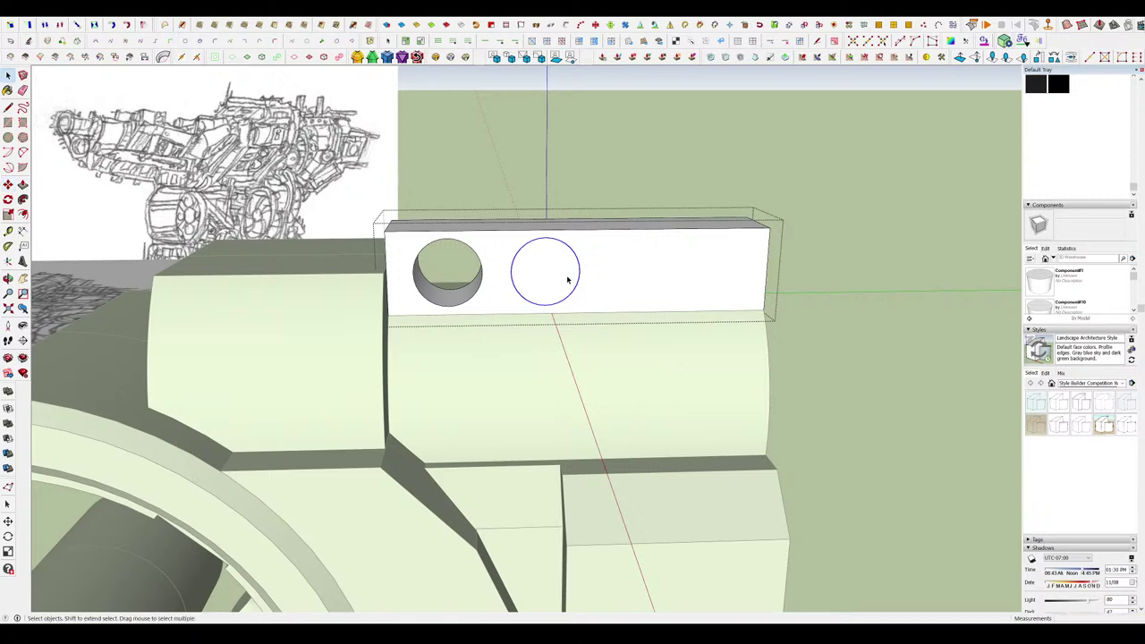
middle_click_drag(568, 280, 605, 312)
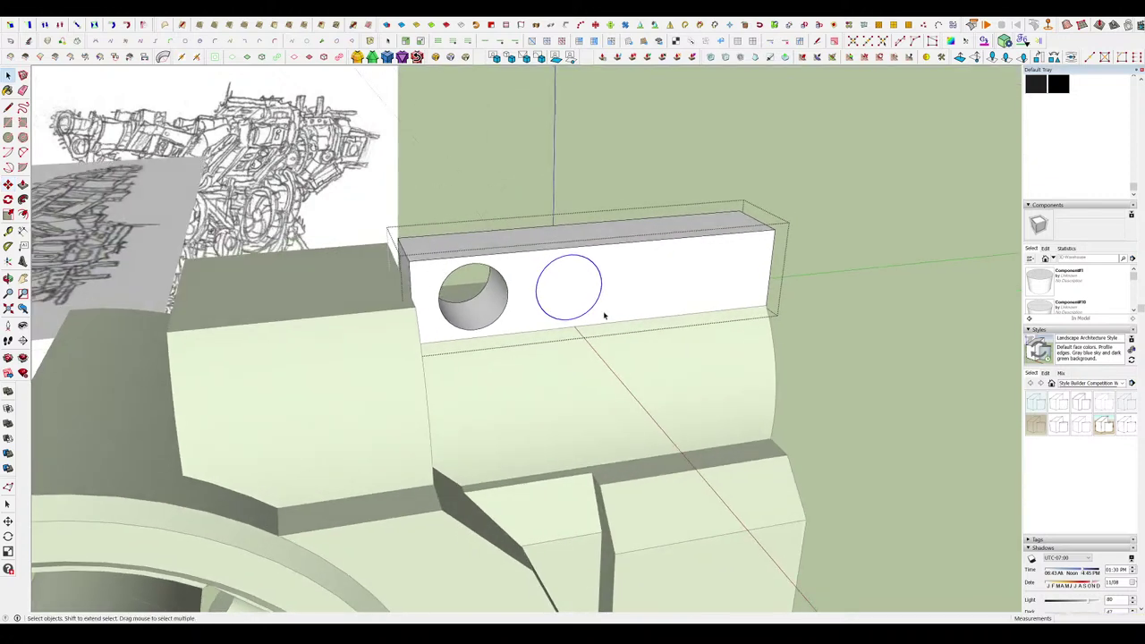
Try copying the hole's circular edge along the box's side face as an array of two, then three circles.
scroll(517, 294, "up", 4)
left_click(508, 303)
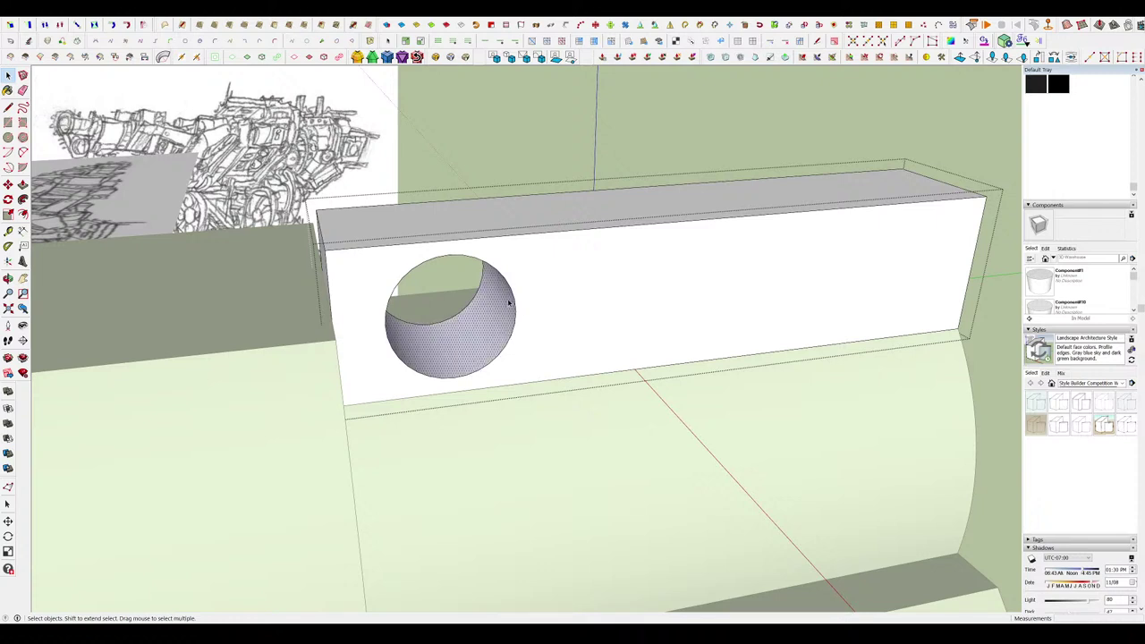
left_click(512, 287)
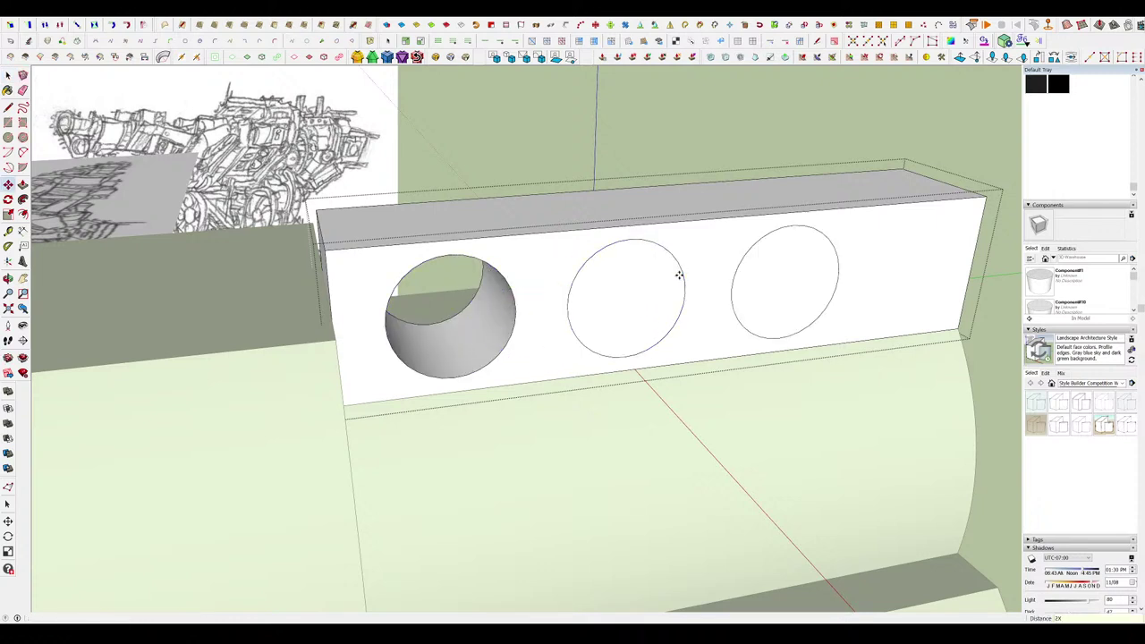
scroll(679, 275, "down", 3)
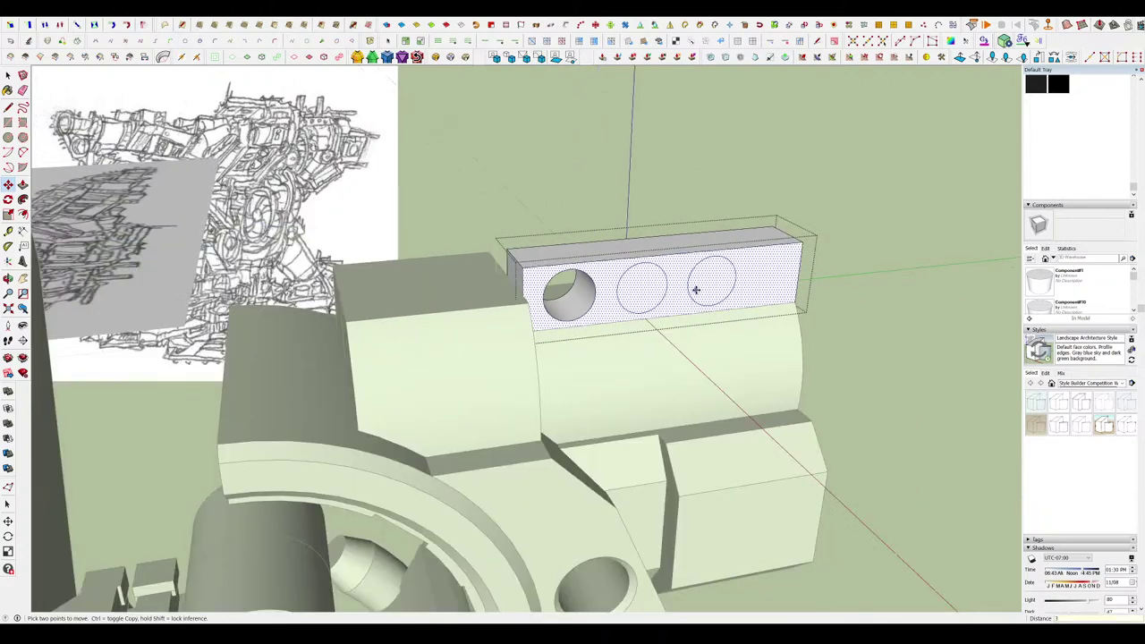
middle_click_drag(696, 289, 631, 258)
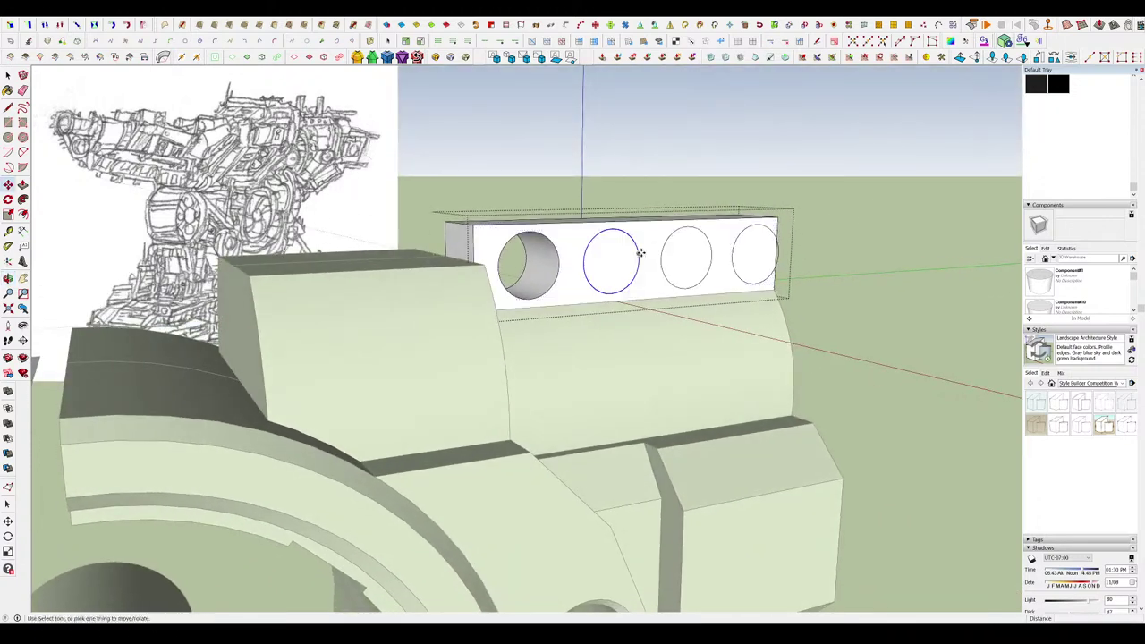
scroll(633, 259, "up", 2)
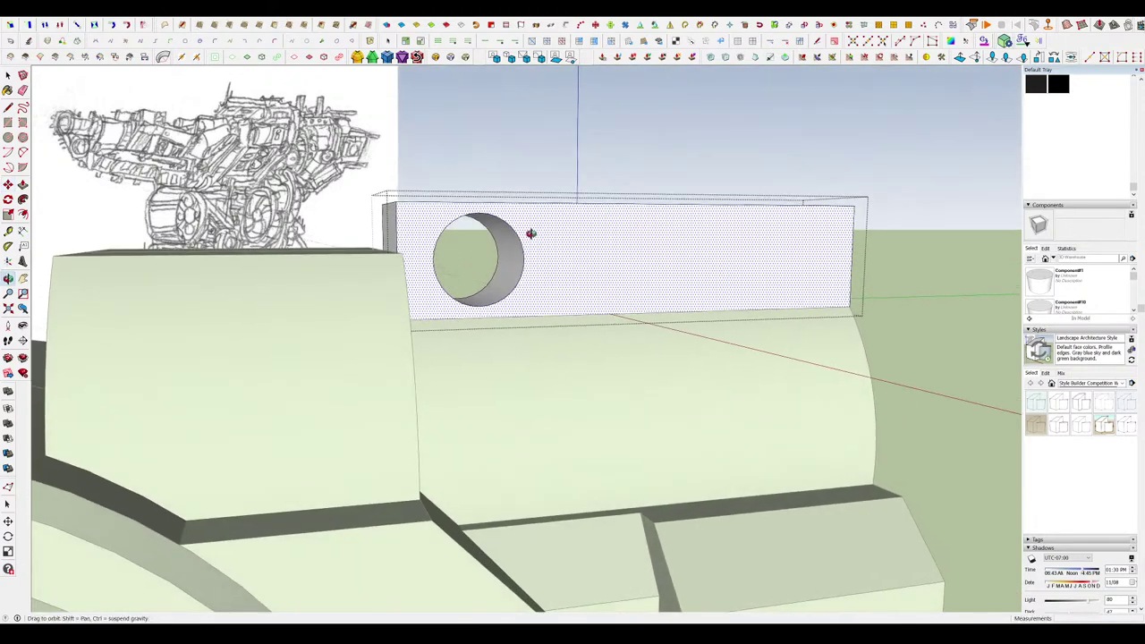
Offset the hole's far edge inward and redraw a segment of its rim so a ring face closes around the smaller circle.
scroll(524, 248, "up", 3)
middle_click_drag(458, 224, 471, 233)
scroll(542, 286, "down", 4)
middle_click_drag(543, 288, 560, 298)
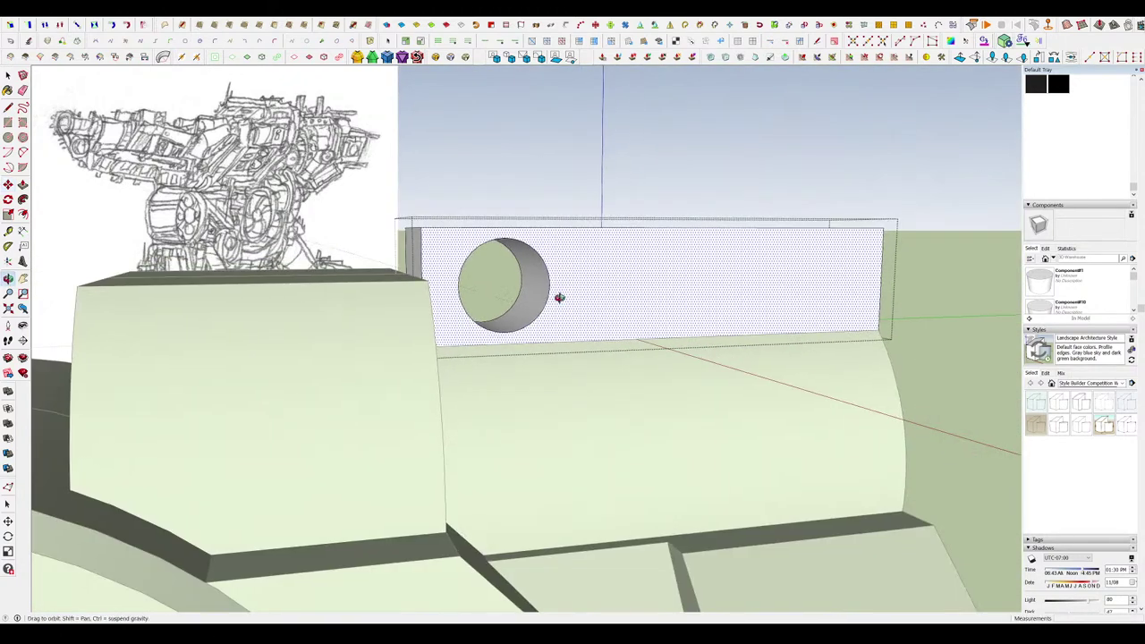
scroll(514, 266, "up", 3)
key("f")
left_click(510, 244)
scroll(501, 259, "up", 2)
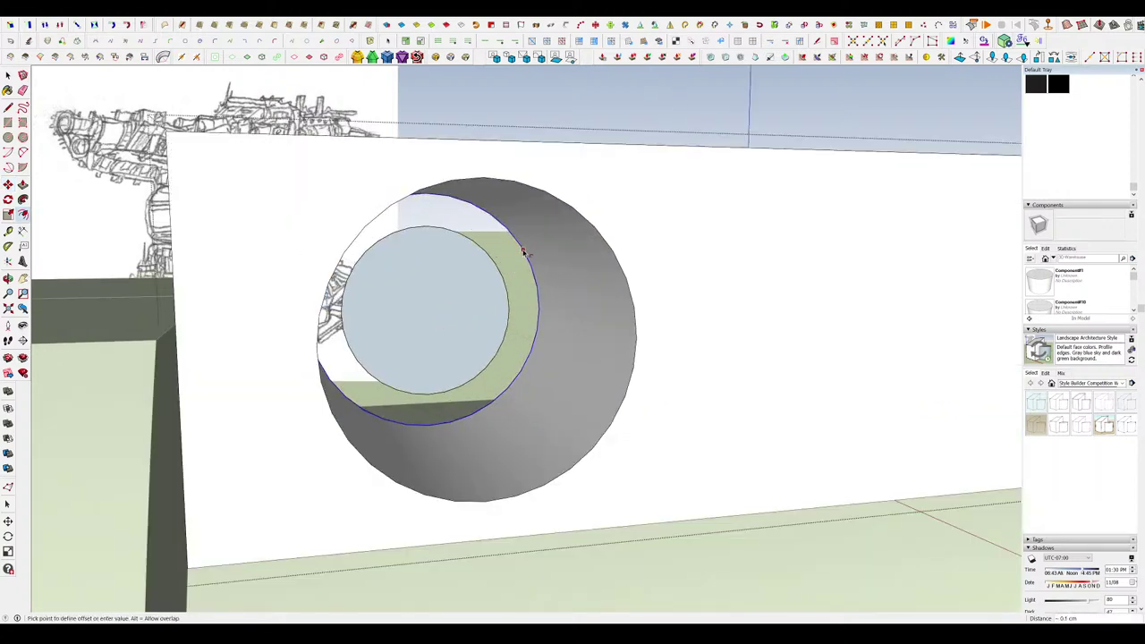
middle_click_drag(578, 299, 549, 305)
left_click(535, 305)
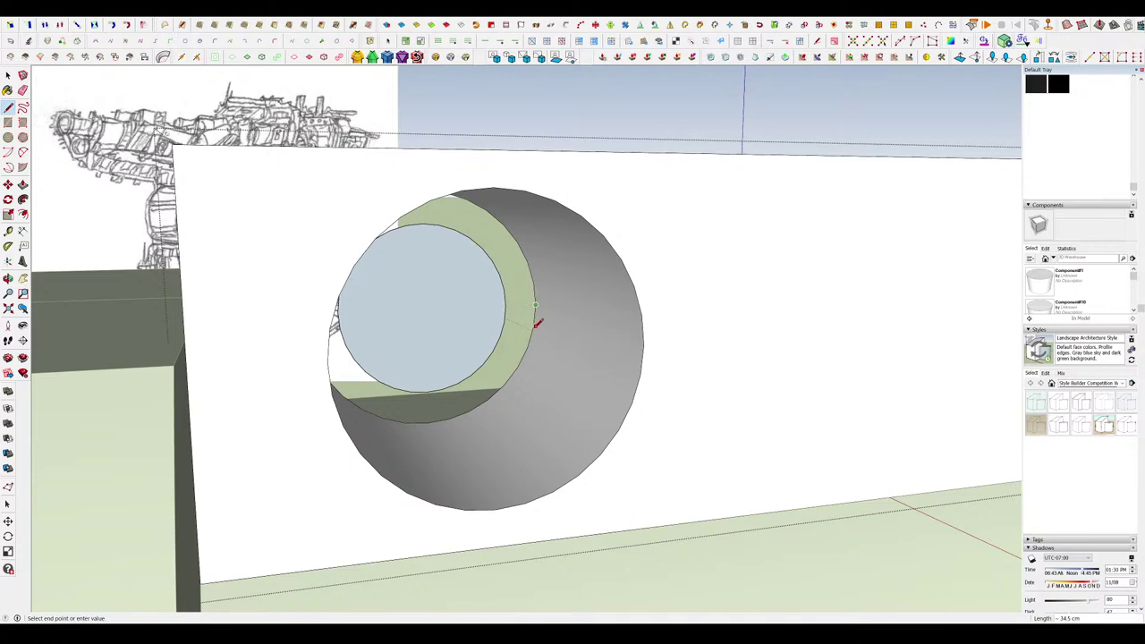
scroll(533, 324, "up", 3)
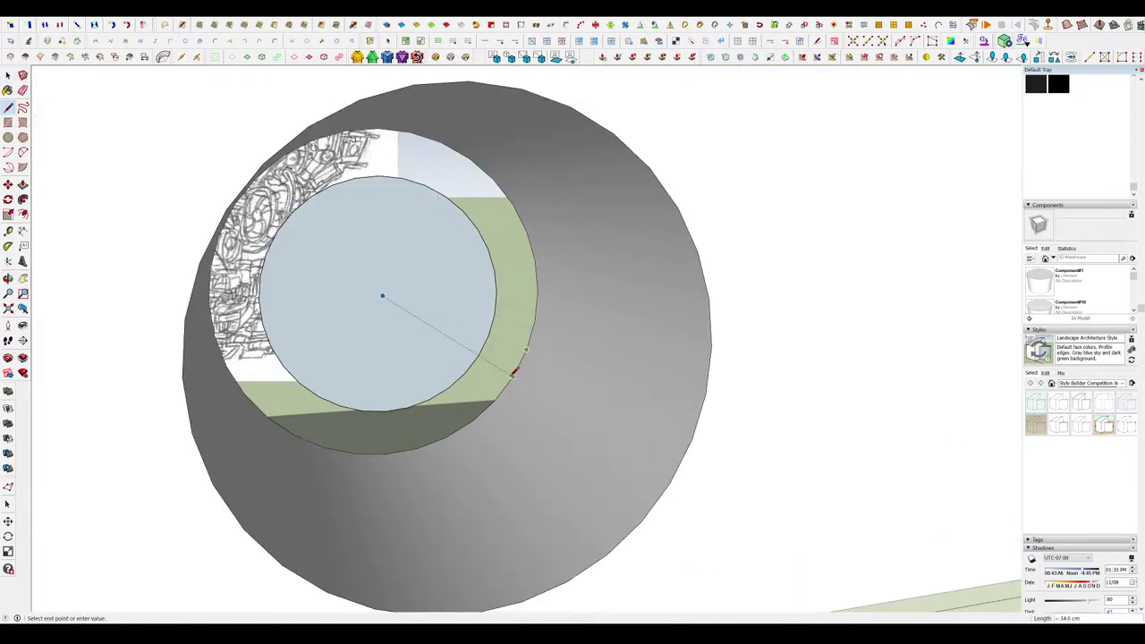
left_click(513, 375)
Pull the ring face through the hole until flush with the box's side face, and erase the leftover outer circle.
middle_click_drag(515, 373, 512, 312)
scroll(536, 357, "down", 3)
key("p")
left_click(512, 313)
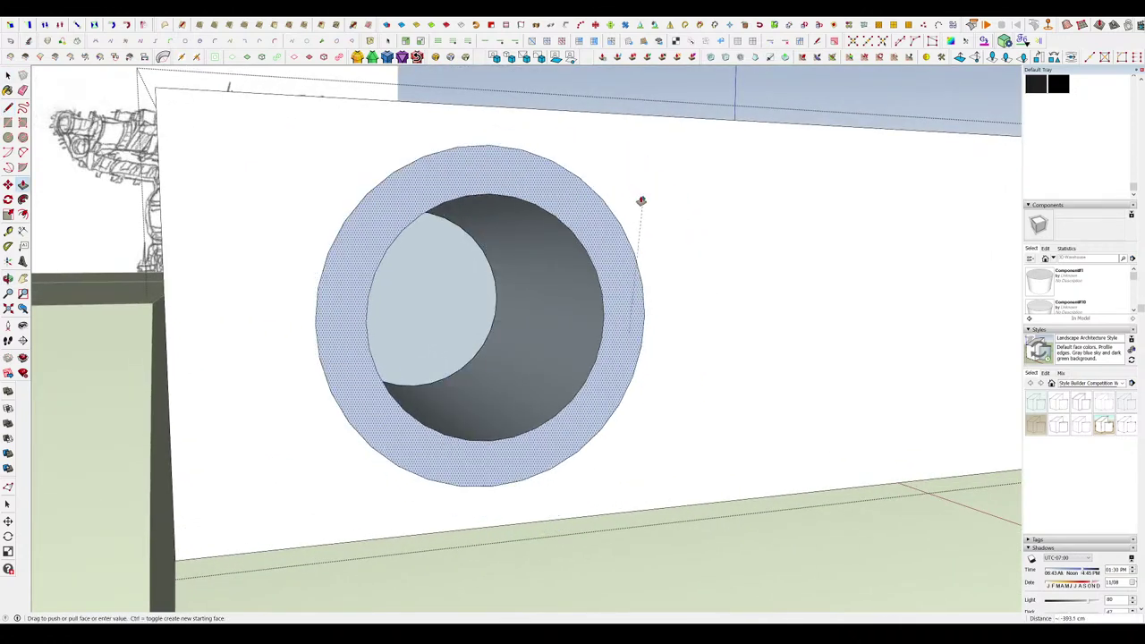
left_click(640, 201)
key("e")
left_click(611, 212)
Delete the disc face that closes the narrowed hole so it passes through the box.
middle_click_drag(611, 212, 583, 212)
scroll(488, 307, "up", 3)
key("space")
left_click(475, 302)
scroll(576, 321, "down", 2)
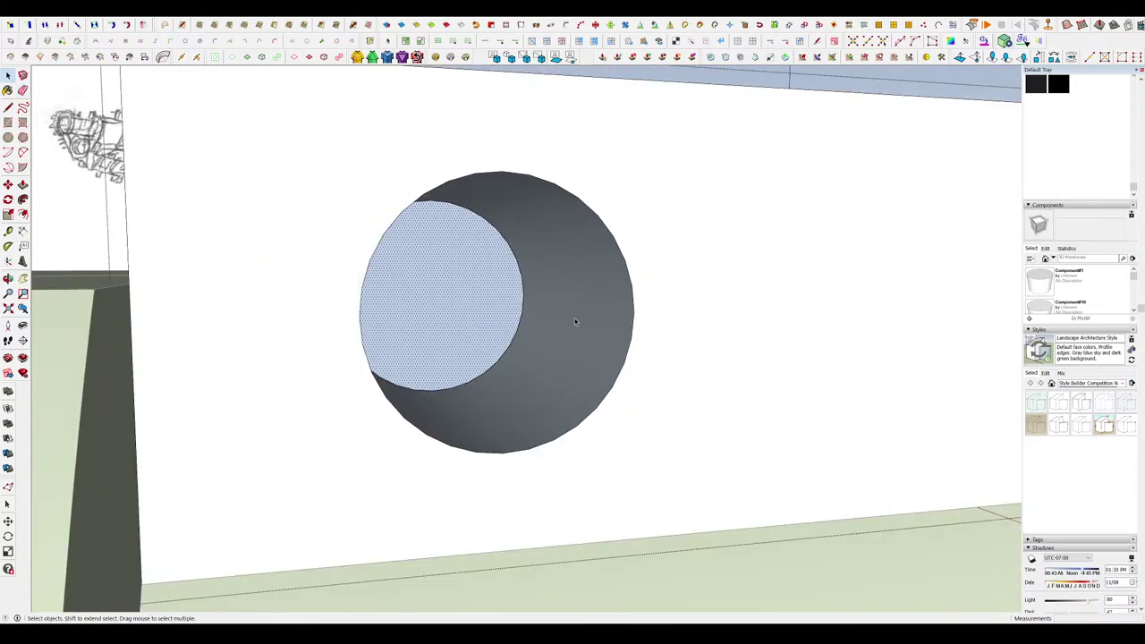
key("Delete")
middle_click_drag(574, 318, 691, 131)
Try moving the narrowed hole's inner wall along the box and undo the move.
left_click(596, 347)
scroll(590, 314, "down", 3)
scroll(541, 275, "down", 3)
scroll(541, 275, "down", 3)
scroll(525, 294, "up", 5)
key("m")
left_click(493, 303)
middle_click_drag(662, 172, 583, 245)
key("m")
left_click(532, 186)
left_click(570, 186)
key("space")
scroll(582, 245, "down", 4)
key("ctrl+z")
Try erasing the hole's rim on the box's opposite side face and undo the erasure.
scroll(613, 186, "up", 4)
key("e")
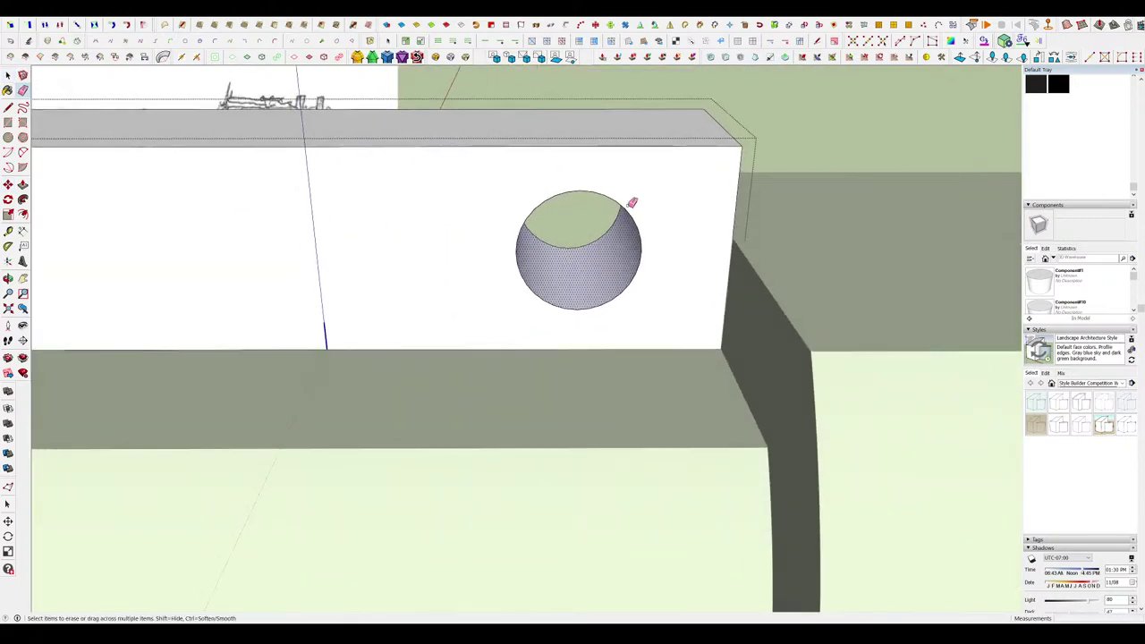
left_click(627, 206)
mouse_move(633, 209)
middle_mouse_down()
mouse_move(652, 222)
mouse_move(583, 274)
mouse_move(895, 206)
middle_mouse_up()
key("ctrl+z")
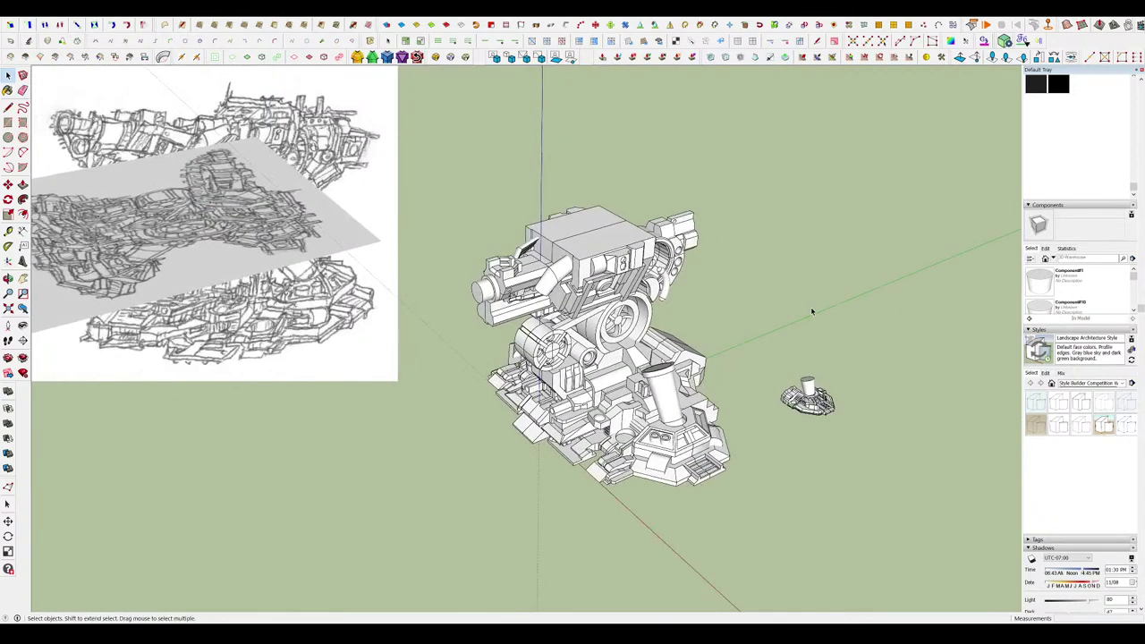
middle_click_drag(813, 311, 681, 211)
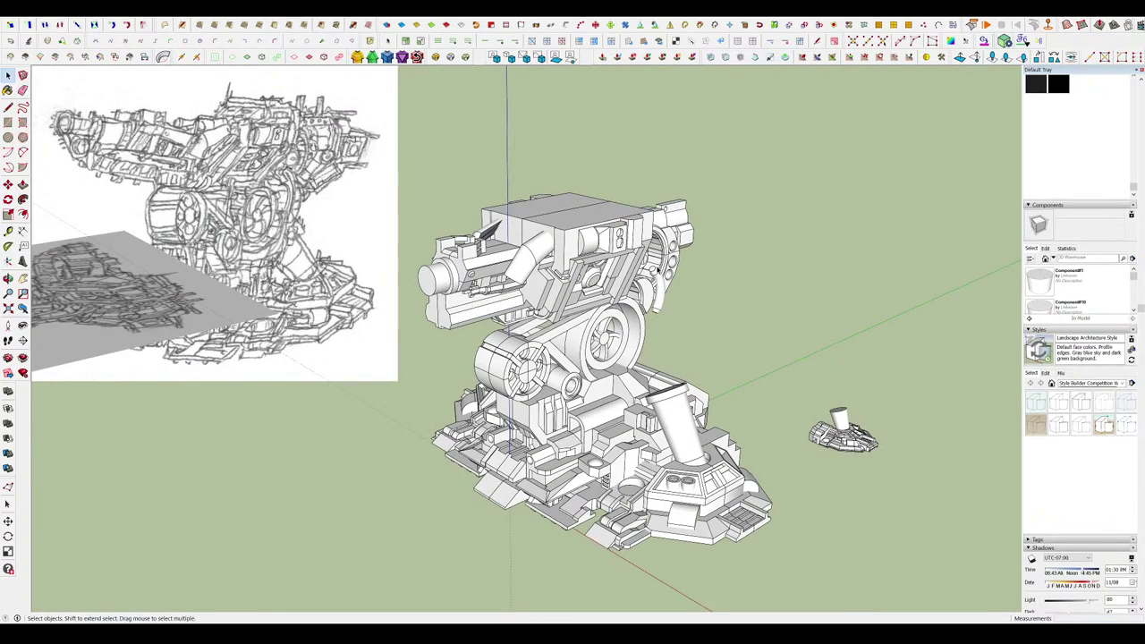
scroll(682, 210, "up", 2)
middle_click_drag(650, 311, 636, 345)
scroll(666, 240, "up", 2)
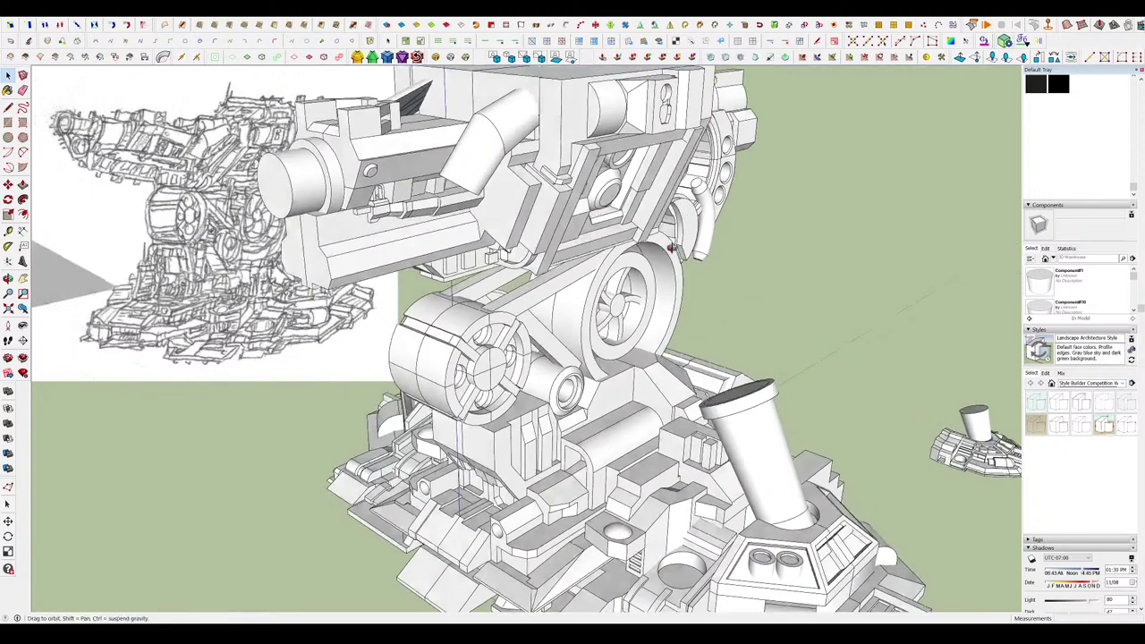
scroll(666, 240, "down", 2)
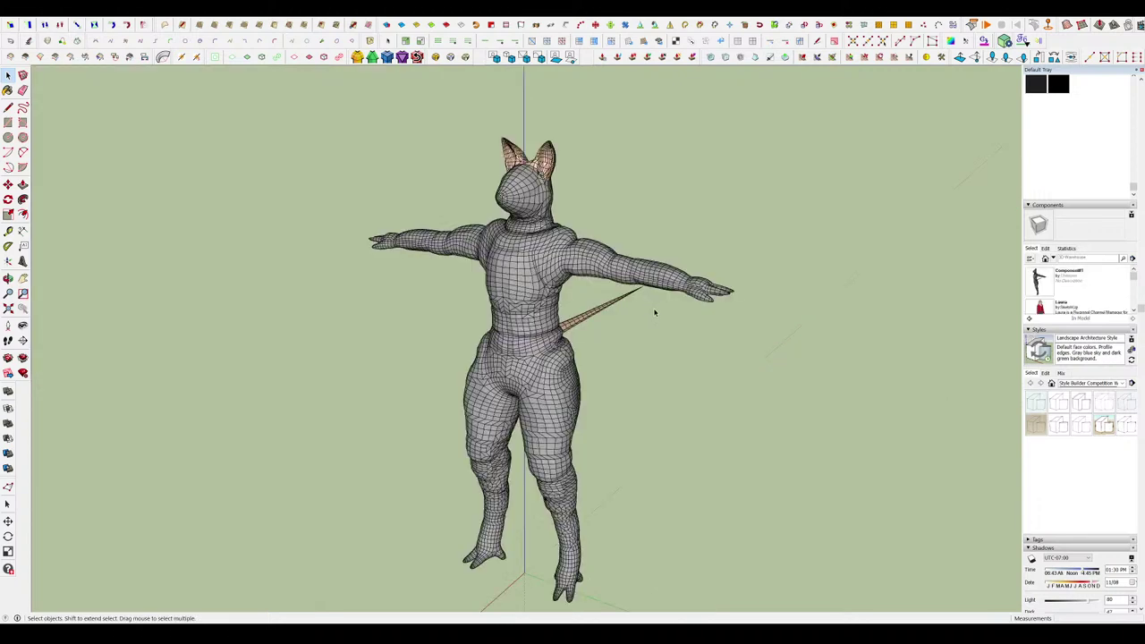
Open the half-body component of the character model and test-select the forearm and hand mesh.
middle_click_drag(671, 284, 643, 265)
scroll(643, 266, "up", 8)
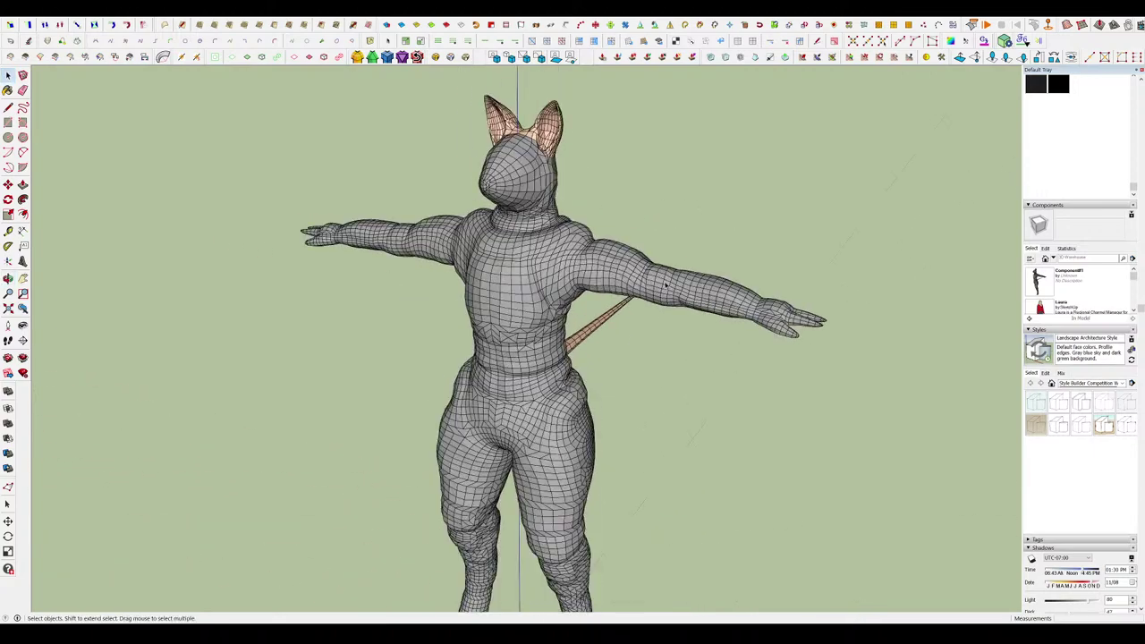
double_click(638, 266)
scroll(562, 238, "up", 5)
scroll(562, 238, "down", 4)
middle_click_drag(503, 344, 498, 282)
left_click_drag(564, 222, 564, 222)
scroll(746, 333, "up", 5)
middle_click_drag(746, 333, 749, 351)
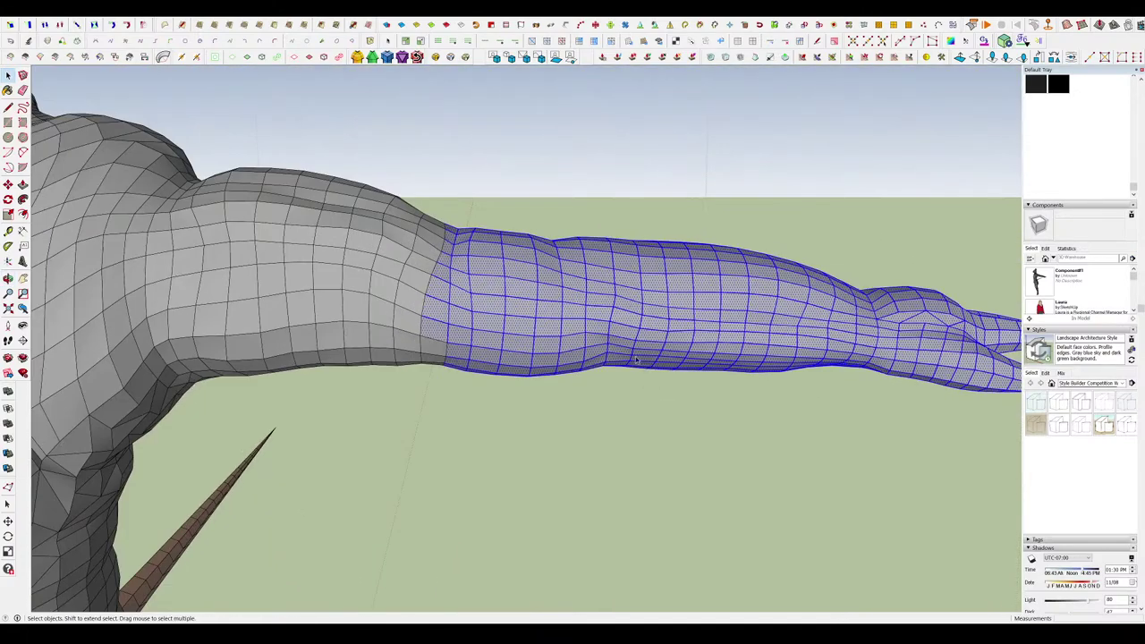
left_click(747, 413)
Select the forearm and hand from above and try rotating them about the elbow.
mouse_move(747, 413)
middle_mouse_down()
mouse_move(813, 475)
mouse_move(779, 526)
mouse_move(636, 406)
middle_mouse_up()
scroll(636, 406, "down", 6)
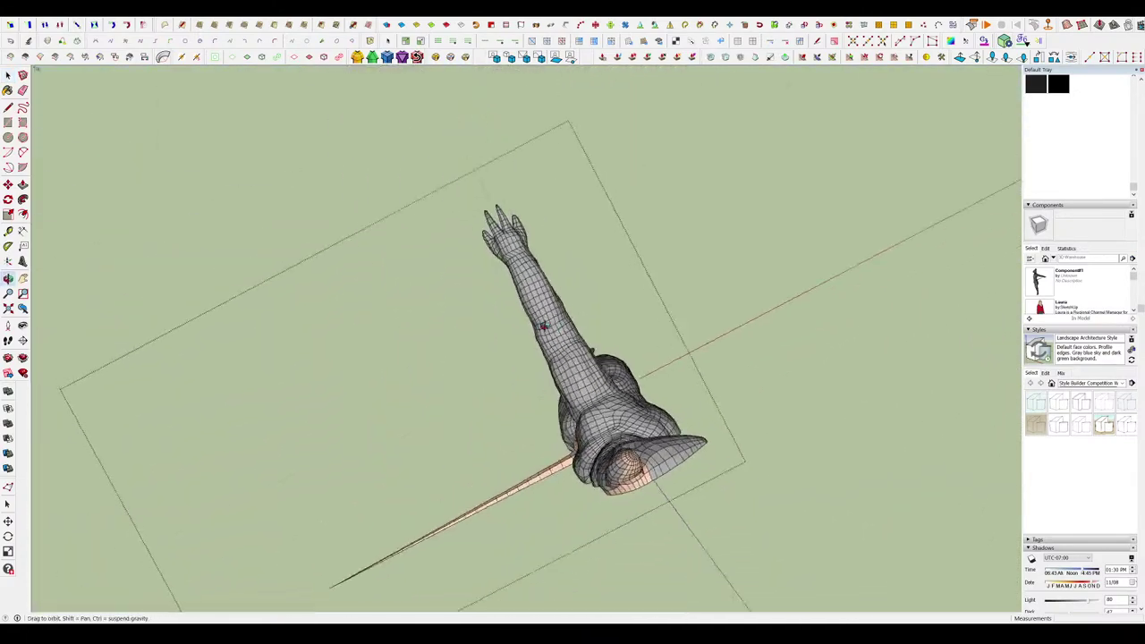
mouse_move(545, 324)
middle_mouse_down()
mouse_move(453, 259)
mouse_move(545, 240)
mouse_move(586, 305)
middle_mouse_up()
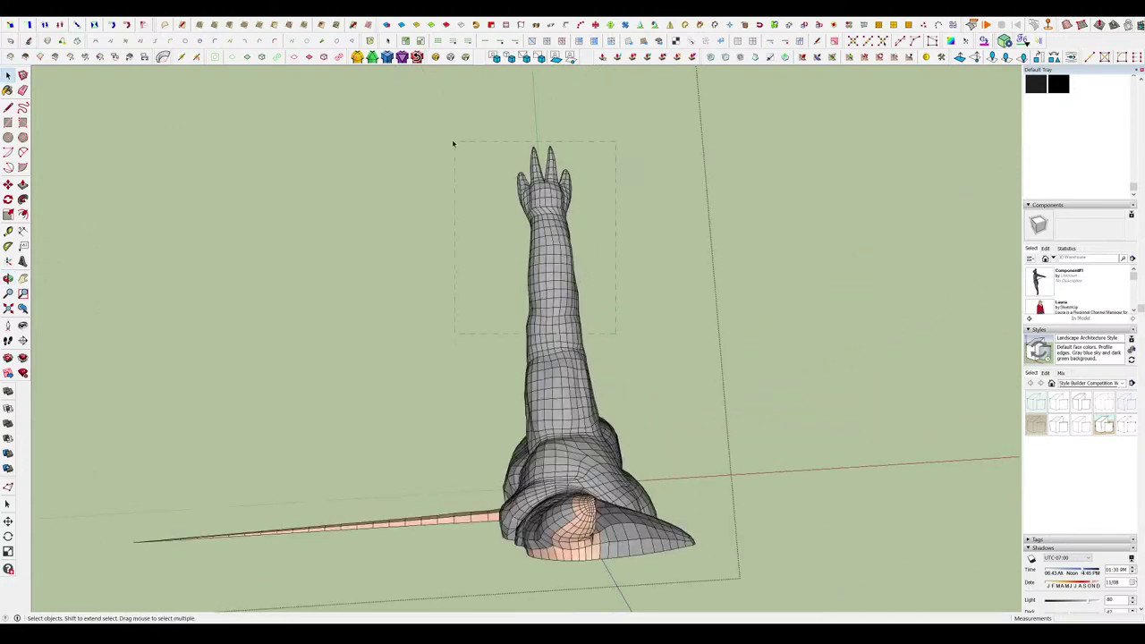
left_click_drag(453, 143, 452, 144)
middle_click_drag(452, 143, 517, 306)
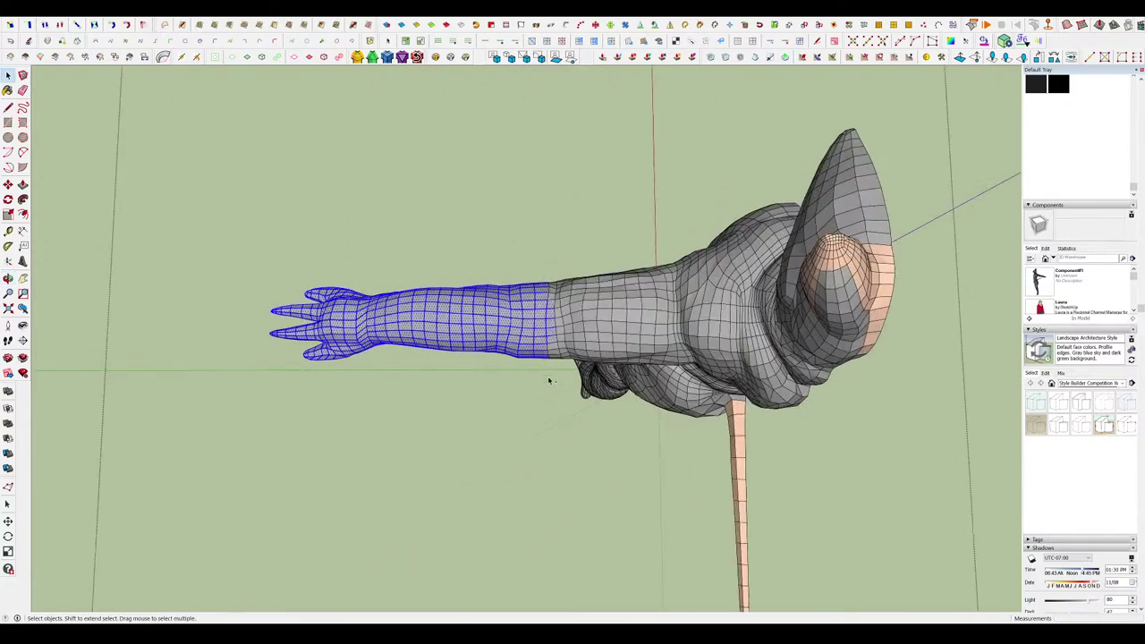
key("q")
left_click(544, 328)
left_click(547, 203)
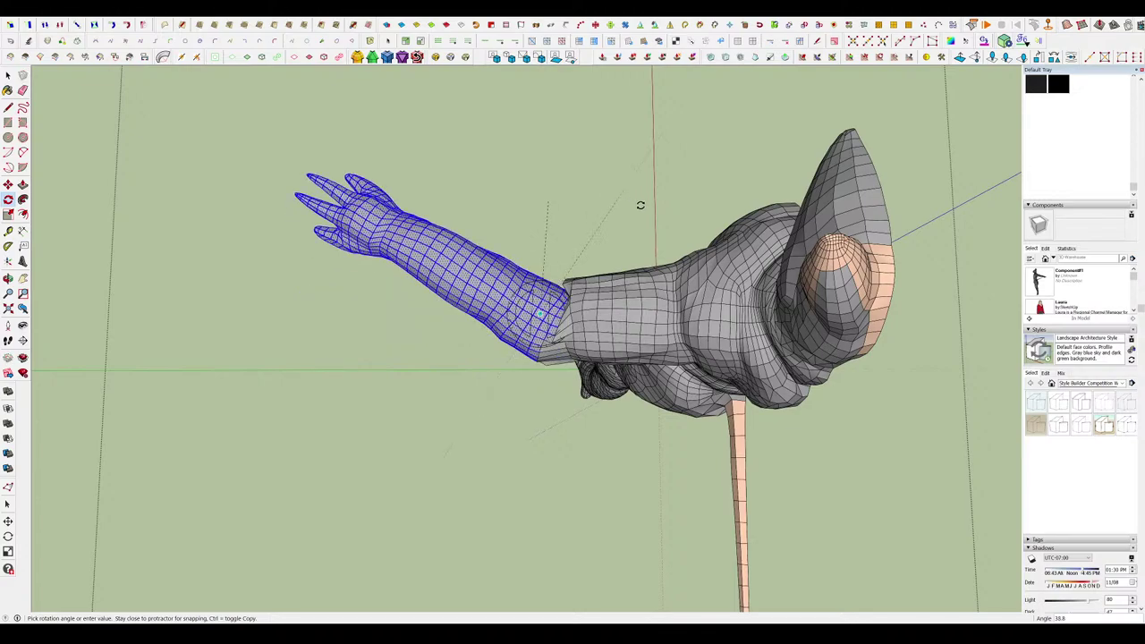
key("Escape")
Examine the mesh topology of the character's arm, shoulder, neck, head and hip.
middle_click_drag(574, 296, 595, 134)
scroll(575, 291, "up", 5)
middle_click_drag(616, 302, 547, 111)
scroll(628, 263, "down", 4)
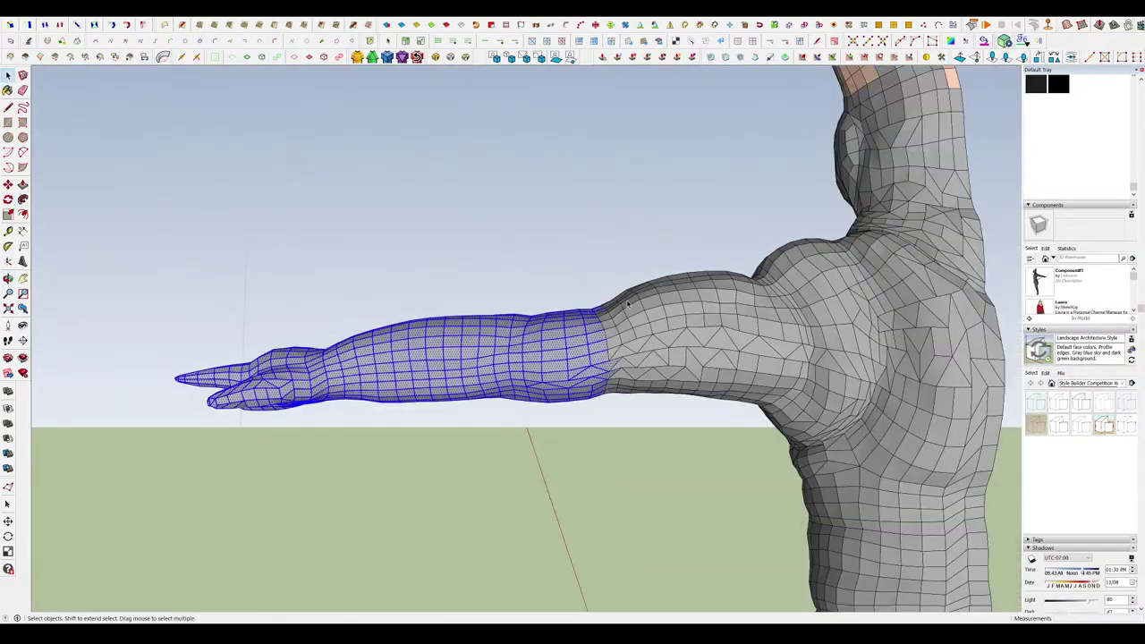
left_click(592, 263)
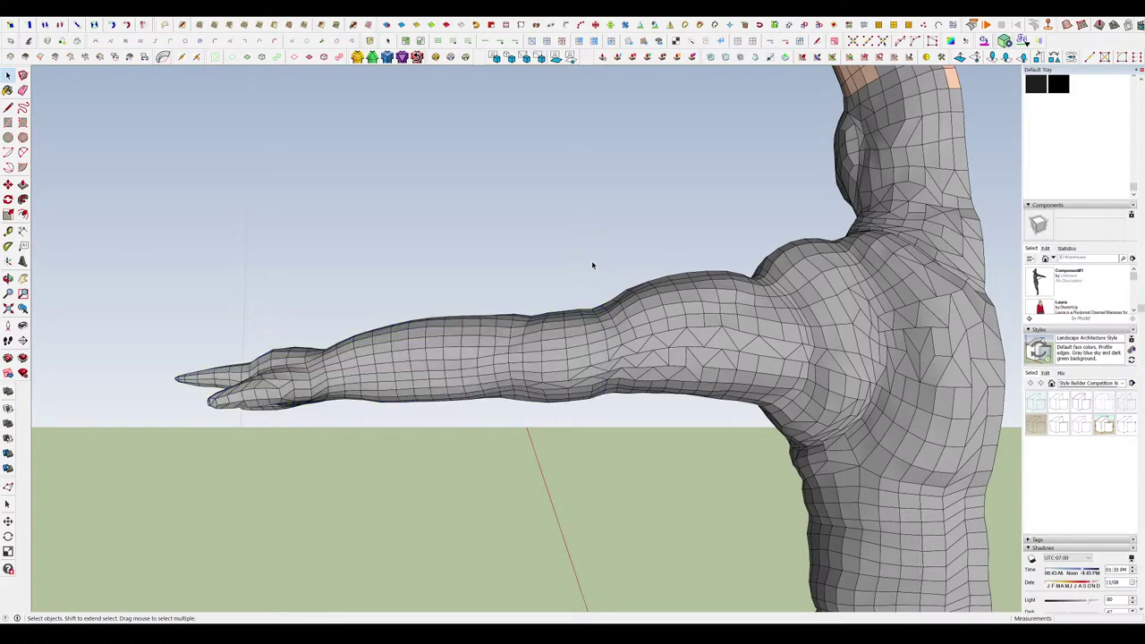
middle_click_drag(646, 333, 700, 371)
scroll(689, 412, "up", 2)
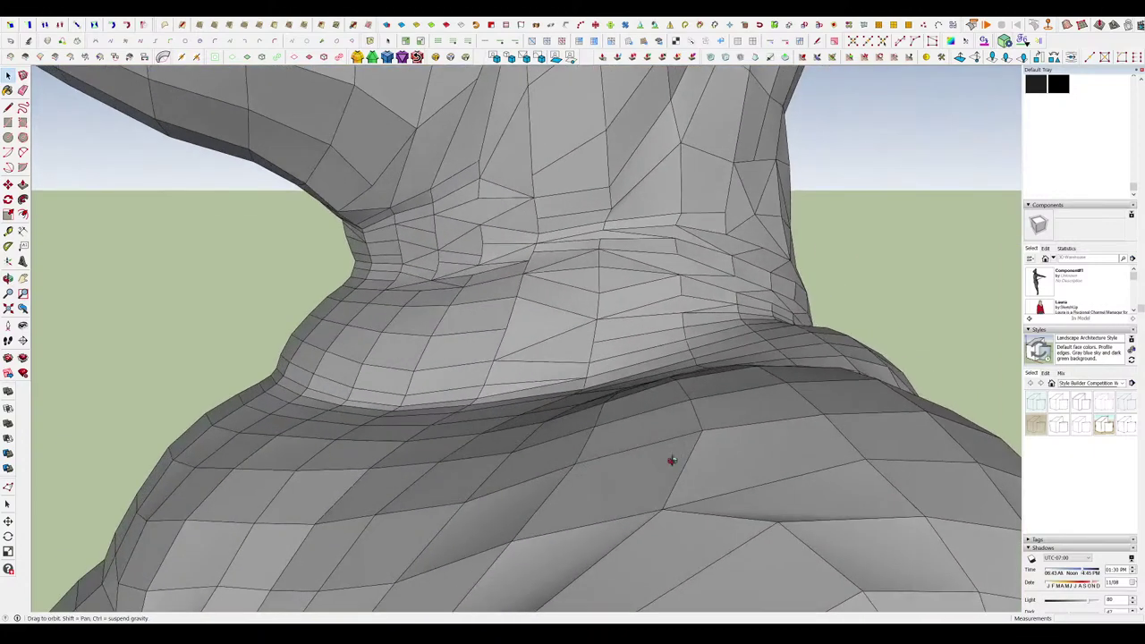
scroll(644, 358, "down", 6)
scroll(574, 201, "up", 2)
scroll(713, 164, "down", 3)
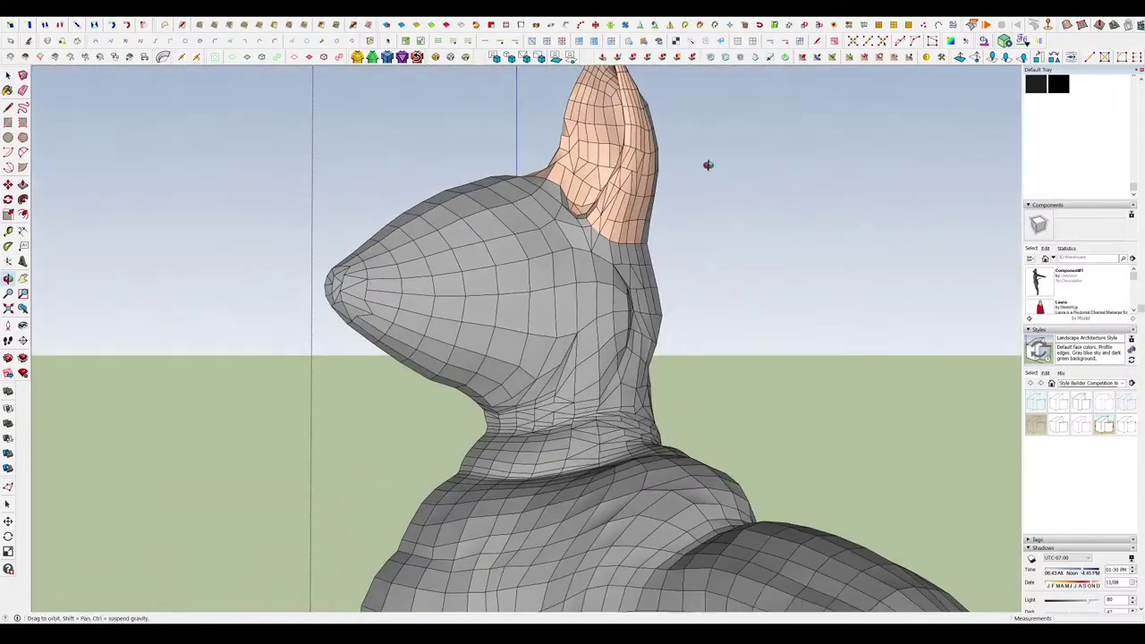
scroll(627, 165, "down", 3)
middle_click_drag(628, 165, 632, 184)
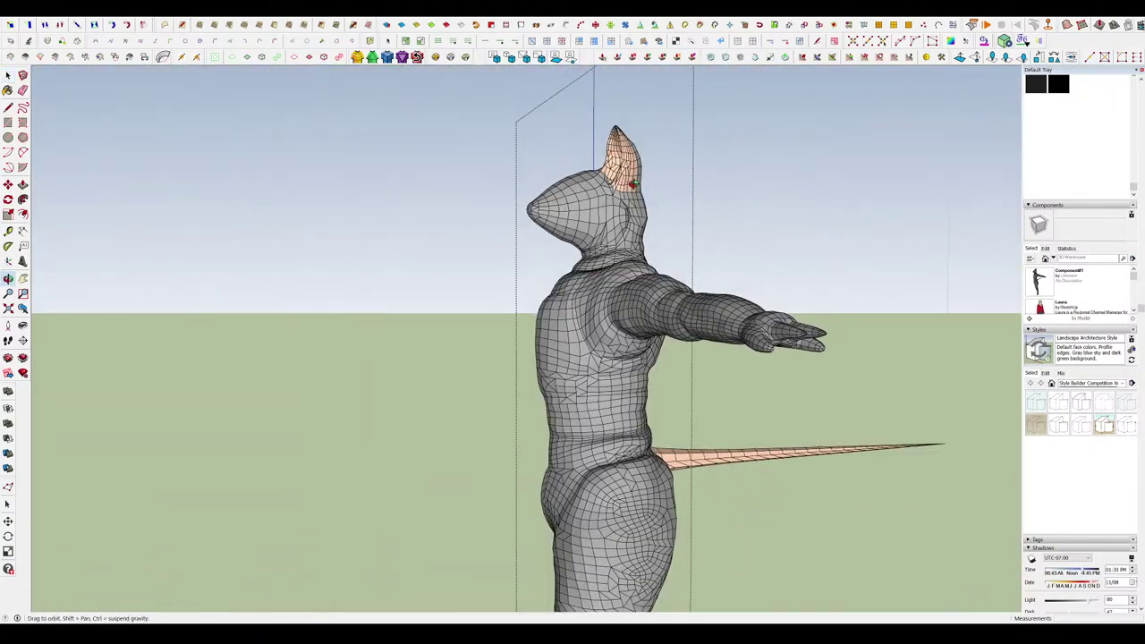
scroll(637, 186, "down", 2)
scroll(650, 554, "up", 6)
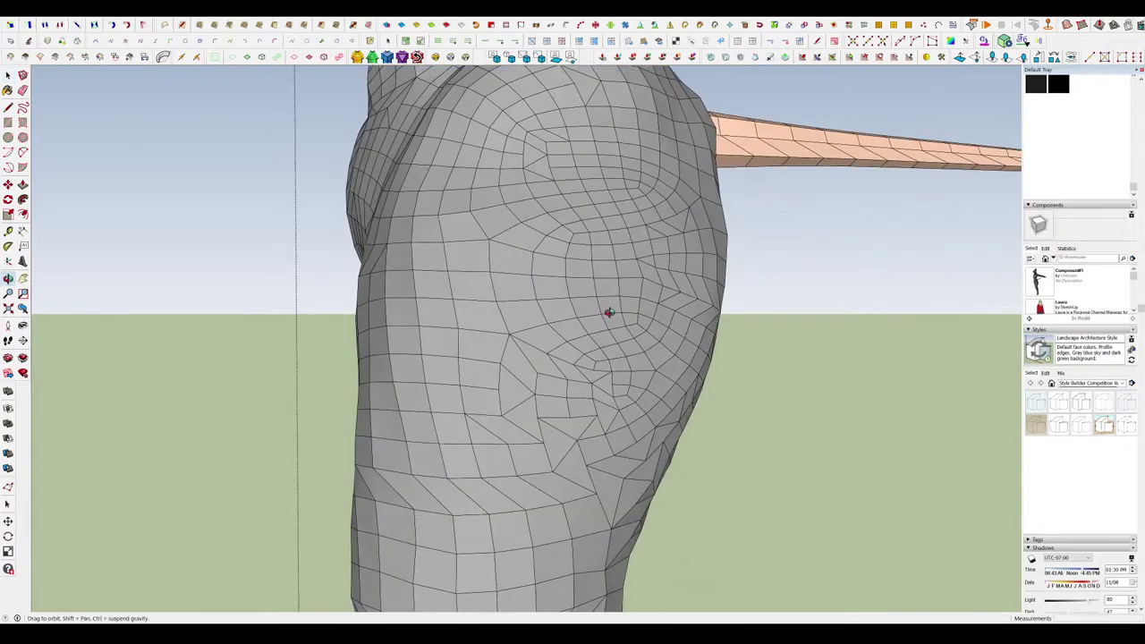
mouse_move(608, 312)
middle_mouse_down()
mouse_move(646, 232)
mouse_move(522, 182)
mouse_move(725, 335)
mouse_move(736, 383)
mouse_move(578, 349)
mouse_move(636, 324)
mouse_move(746, 357)
mouse_move(740, 374)
middle_mouse_up()
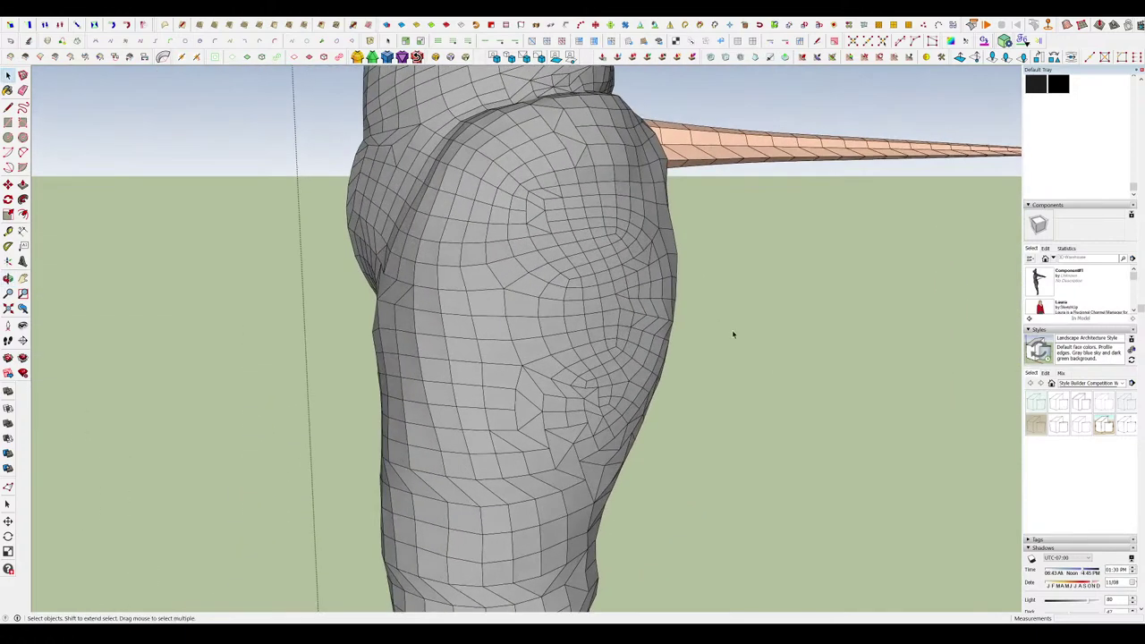
Examine the mesh of the character's lower leg and foot, and the overall half-body.
scroll(579, 259, "down", 5)
scroll(580, 259, "down", 3)
scroll(581, 370, "up", 5)
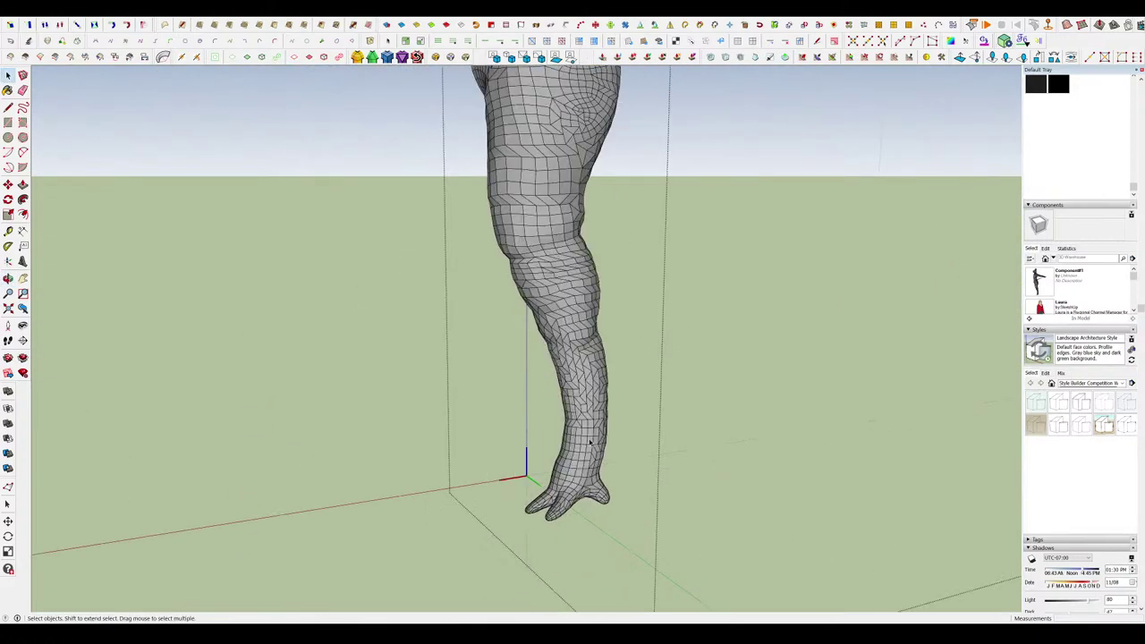
middle_click_drag(582, 367, 820, 442)
scroll(590, 528, "up", 3)
middle_click_drag(581, 506, 630, 559)
scroll(634, 567, "up", 3)
scroll(626, 527, "down", 8)
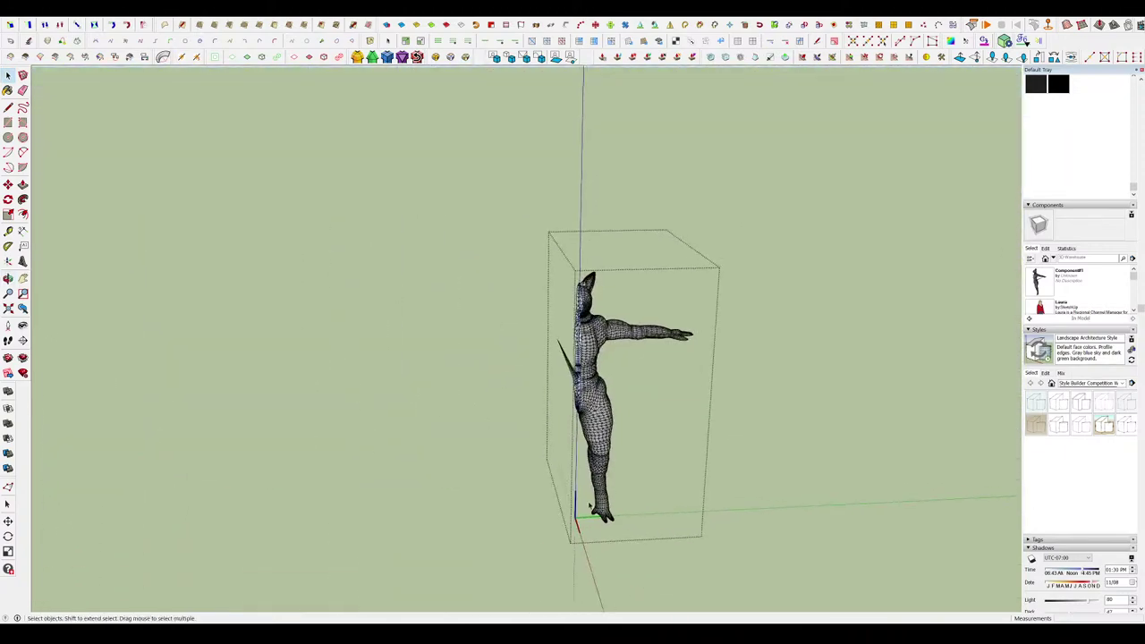
scroll(646, 326, "up", 5)
middle_click_drag(628, 369, 394, 343)
scroll(539, 335, "up", 4)
middle_click_drag(539, 335, 592, 323)
middle_click_drag(511, 284, 509, 245)
scroll(586, 320, "up", 4)
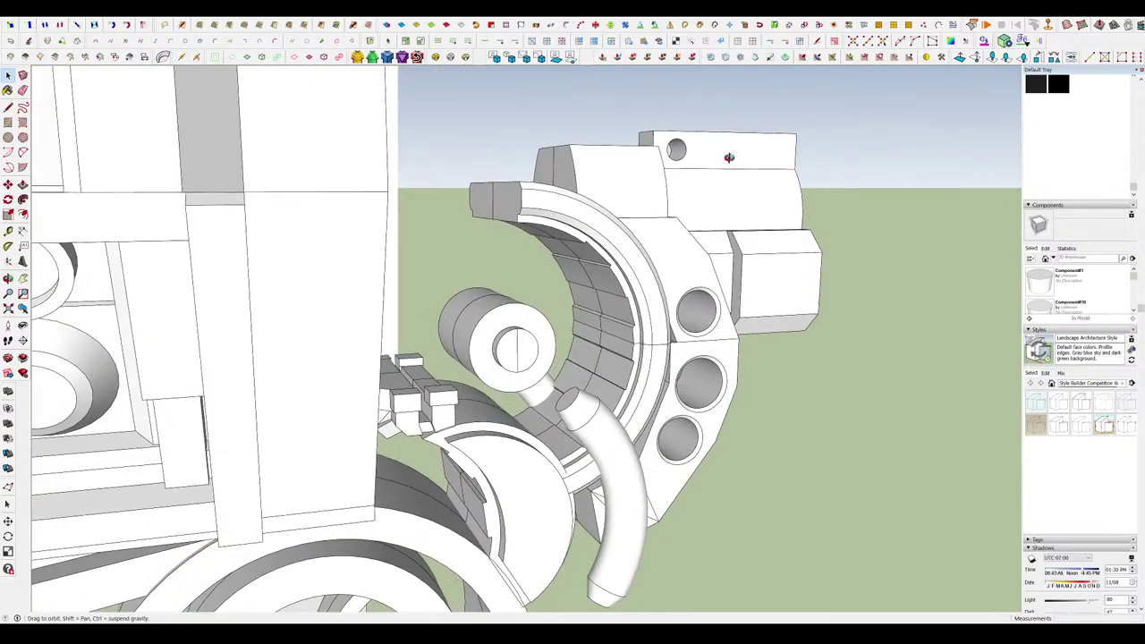
Open the turret's perforated box component and copy the hole's circular edge 300 cm along its side face.
middle_click_drag(729, 158, 719, 163)
double_click(731, 148)
scroll(684, 141, "up", 8)
left_click(640, 190)
key("m")
key("space")
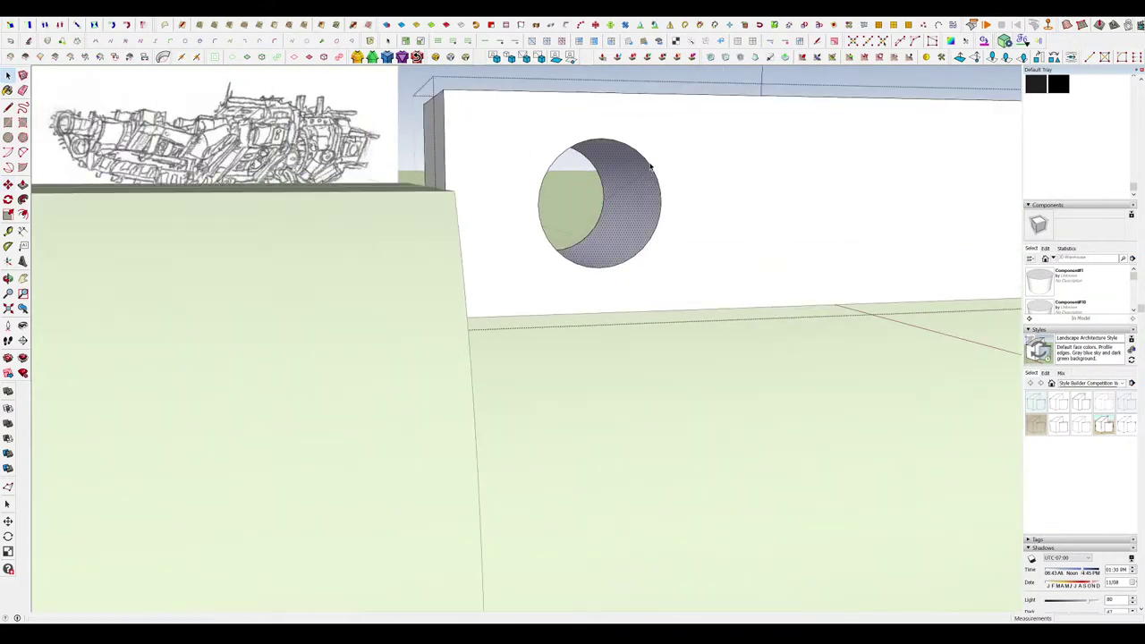
key("m")
left_click(646, 193)
key("ctrl")
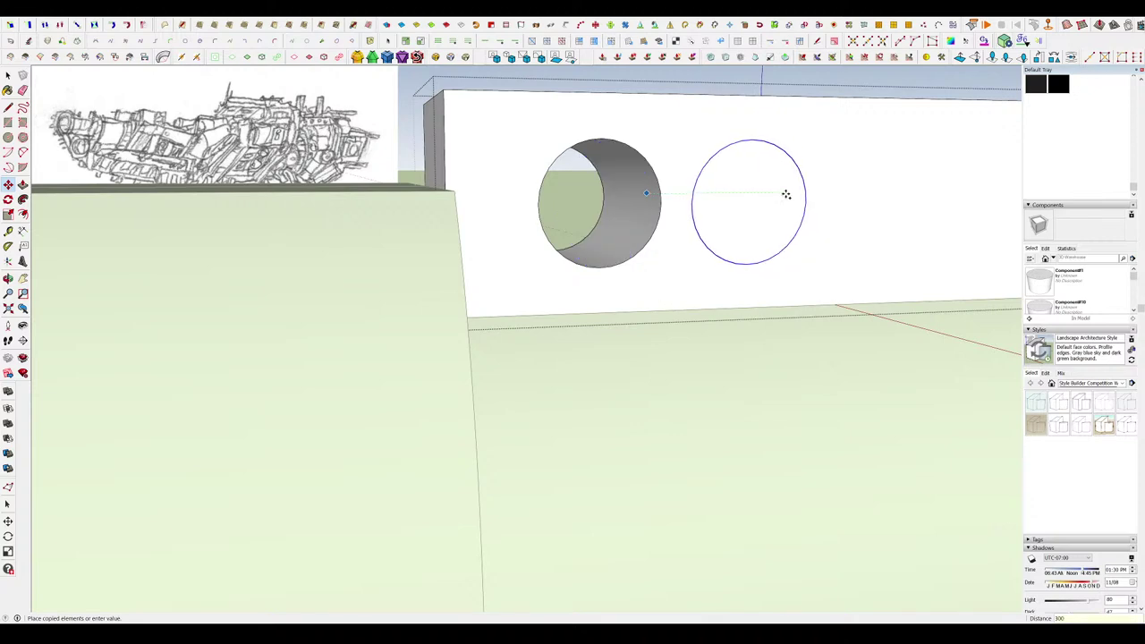
type("300")
key("Return")
Multiply the copied circle into an array of four evenly spaced circles along the box's side face.
scroll(785, 196, "down", 3)
type("4x")
key("Return")
middle_click_drag(785, 197, 717, 279)
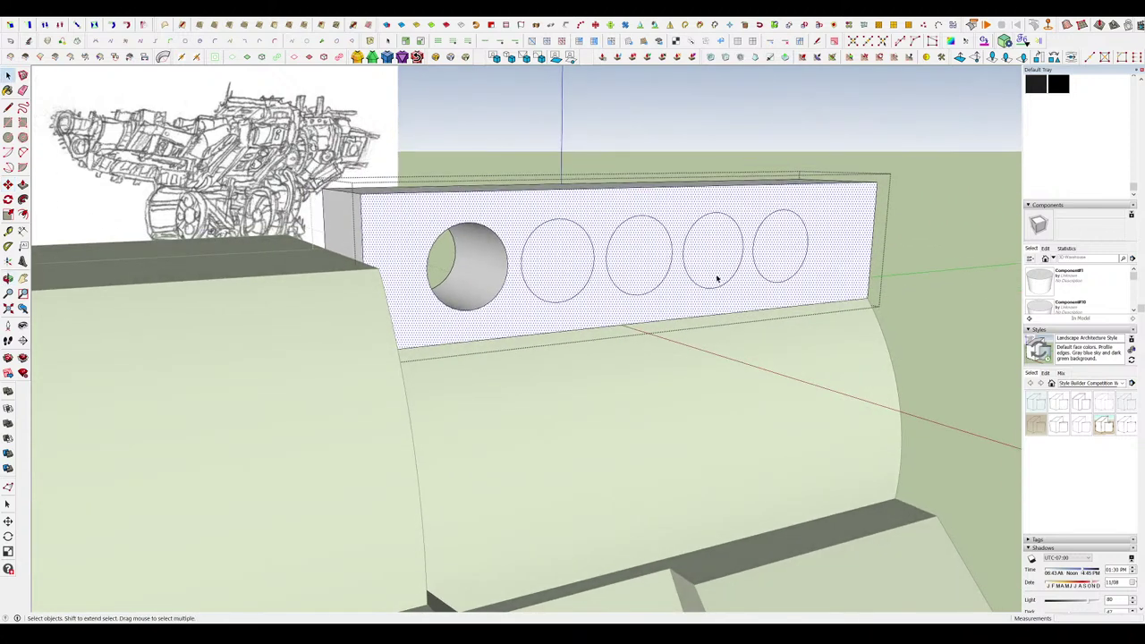
Draw a straight line from the open hole's edge across the four circles on the box's side face.
scroll(717, 268, "up", 3)
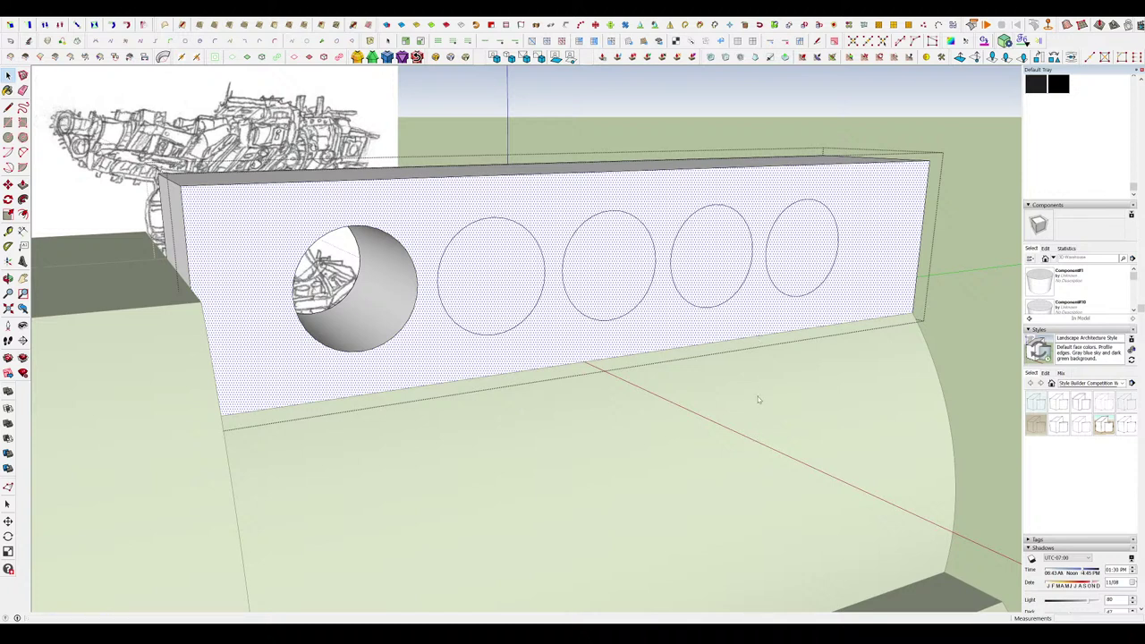
key("l")
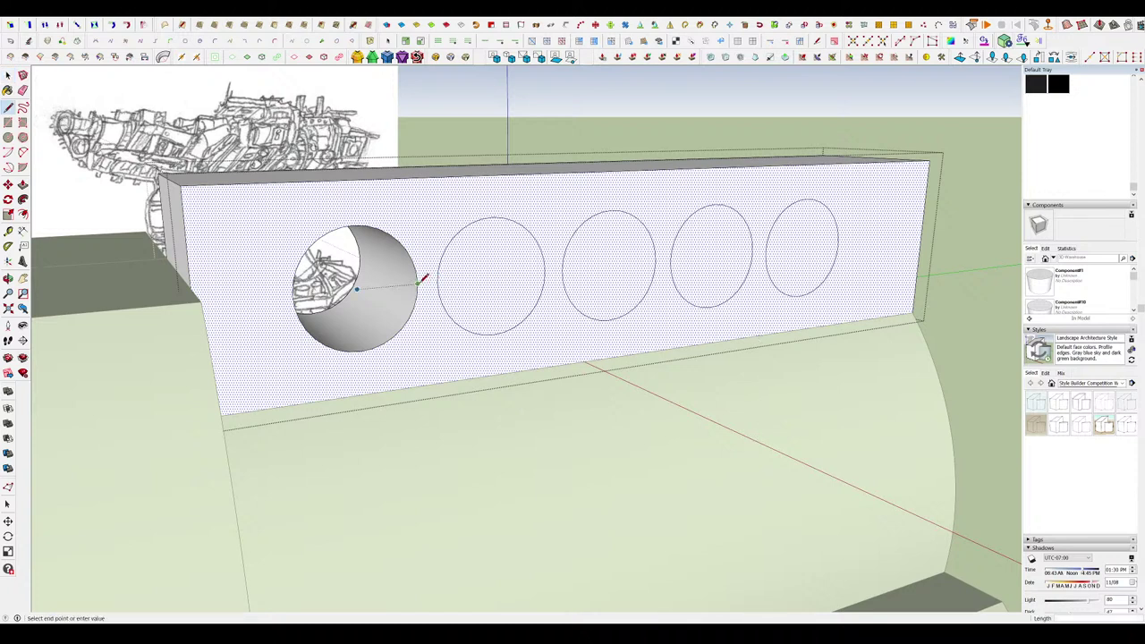
left_click(837, 245)
middle_click_drag(837, 245, 844, 268)
key("space")
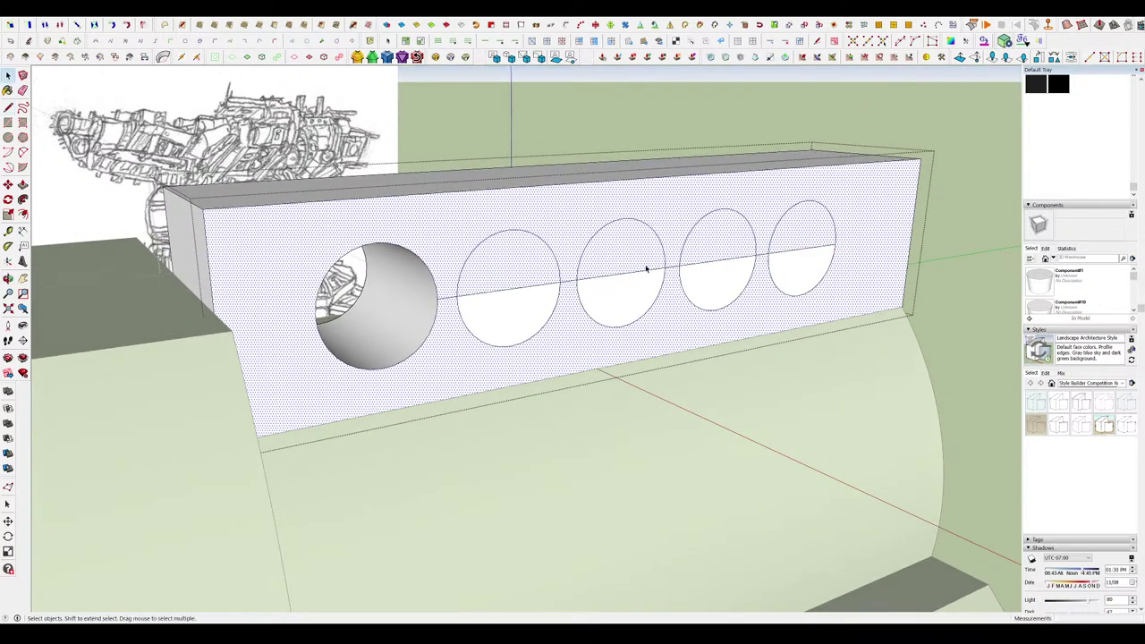
left_click(633, 297)
Draw a second straight line across the four circles, above the first, starting from the open hole's upper edge.
mouse_move(646, 268)
middle_mouse_down()
mouse_move(634, 295)
mouse_move(649, 287)
middle_mouse_up()
key("l")
left_click(445, 275)
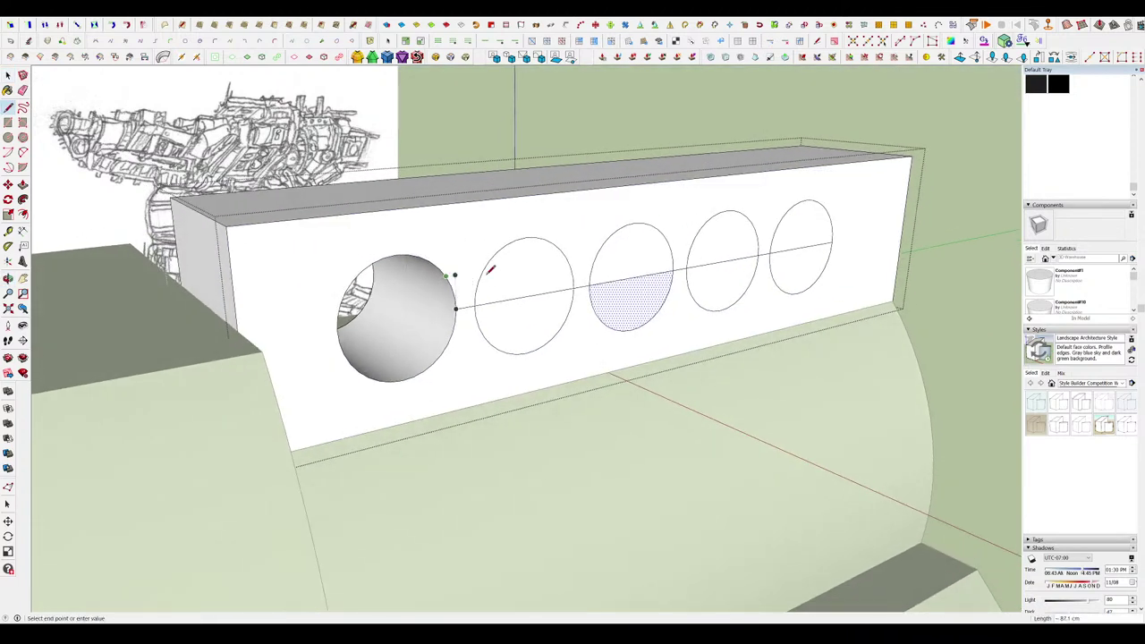
left_click(446, 275)
left_click(846, 213)
Try to erase parts of the two construction lines in and between the circles.
key("e")
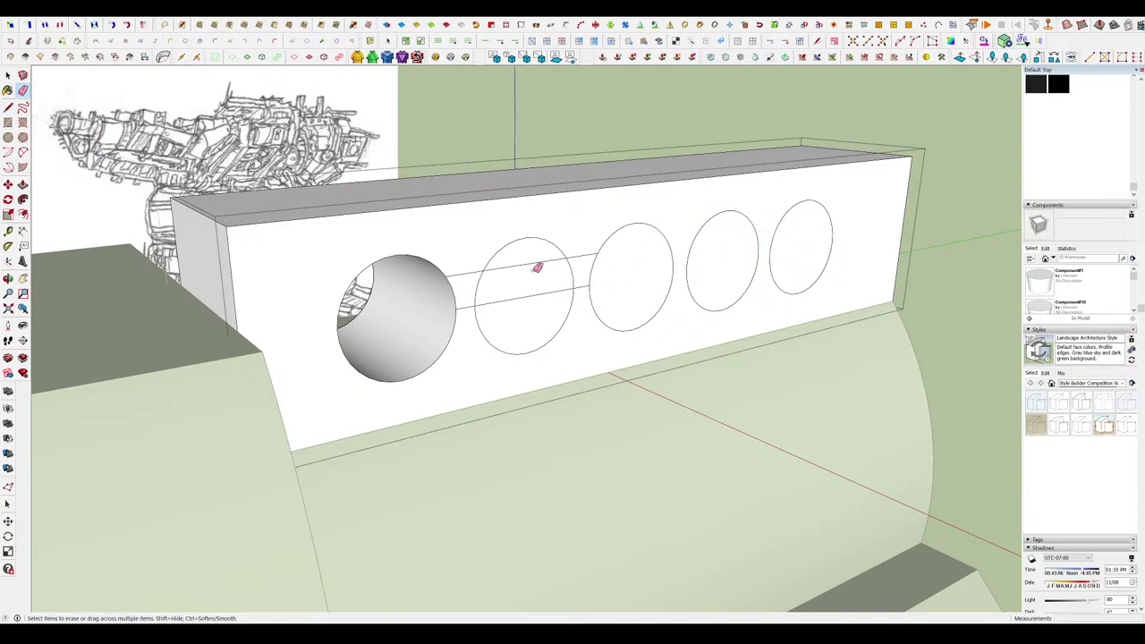
key("space")
left_click(513, 298)
middle_click_drag(513, 299, 557, 307)
key("l")
left_click(529, 290)
left_click(531, 347)
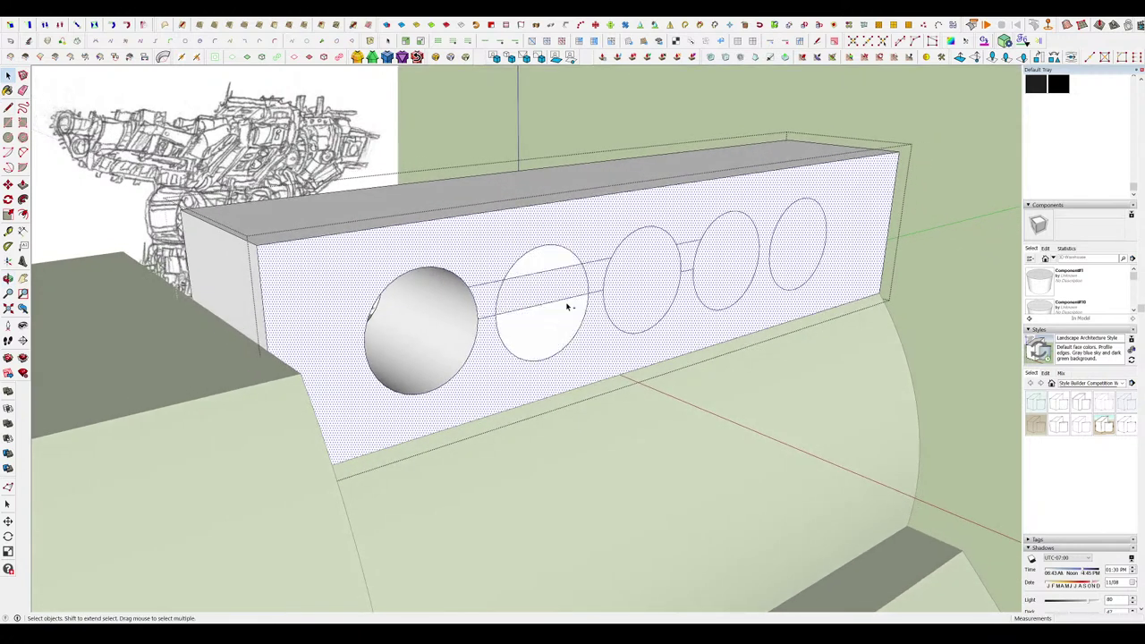
Remove both construction lines crossing the four circles on the box's side face.
scroll(781, 260, "up", 3)
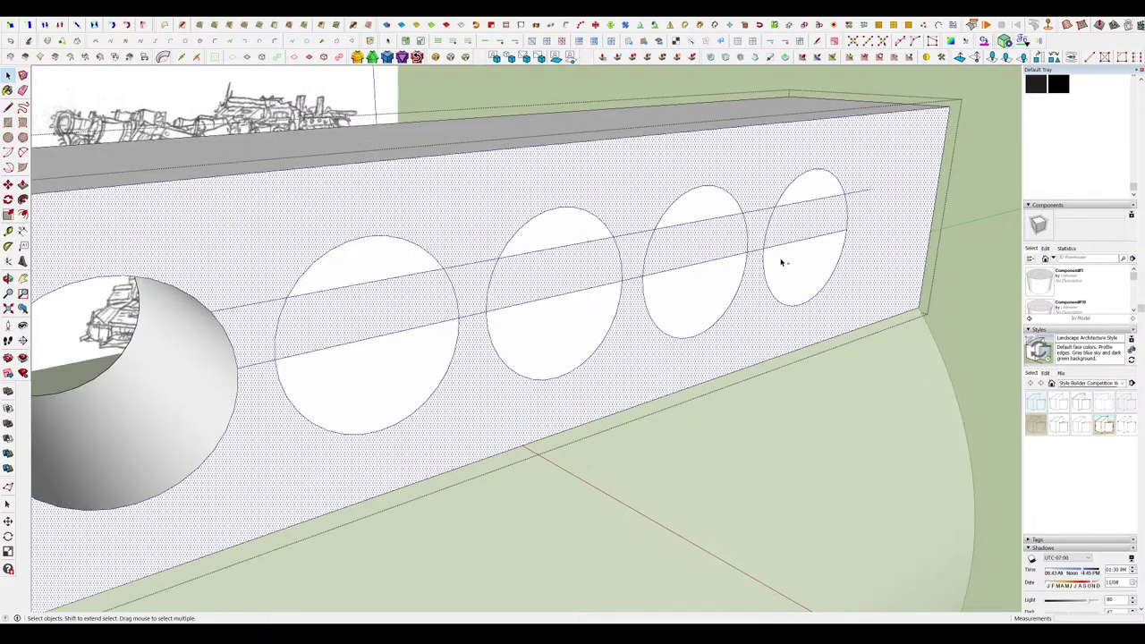
middle_click_drag(779, 259, 560, 235)
left_click(608, 211)
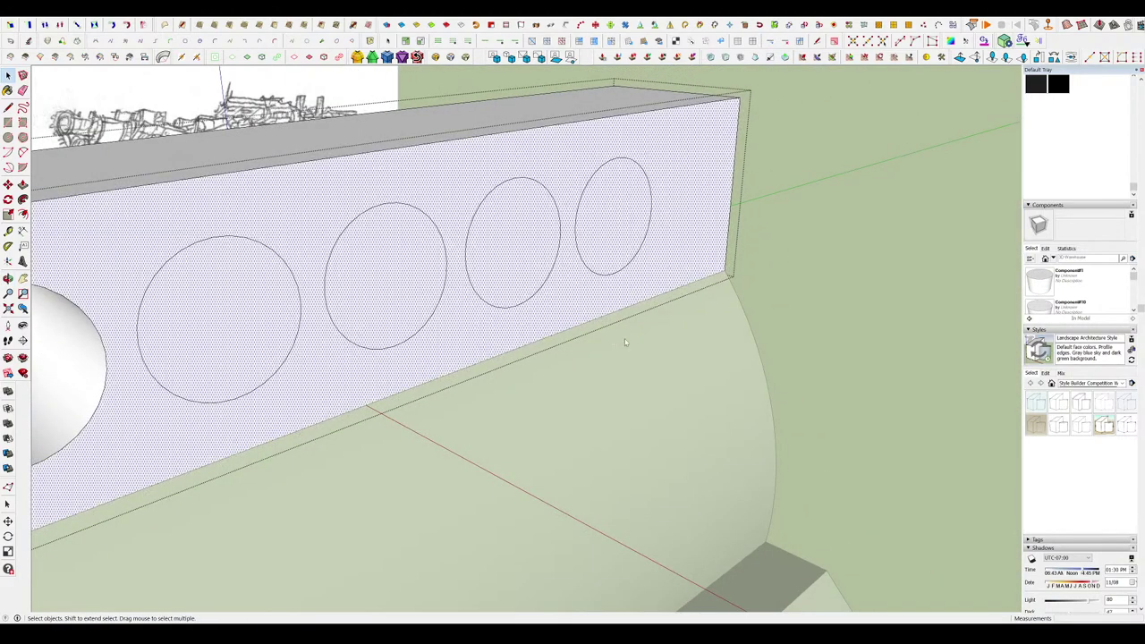
Pull the box's side face slightly outward so the four circles sit recessed in it.
key("p")
scroll(694, 288, "down", 3)
left_click(618, 289)
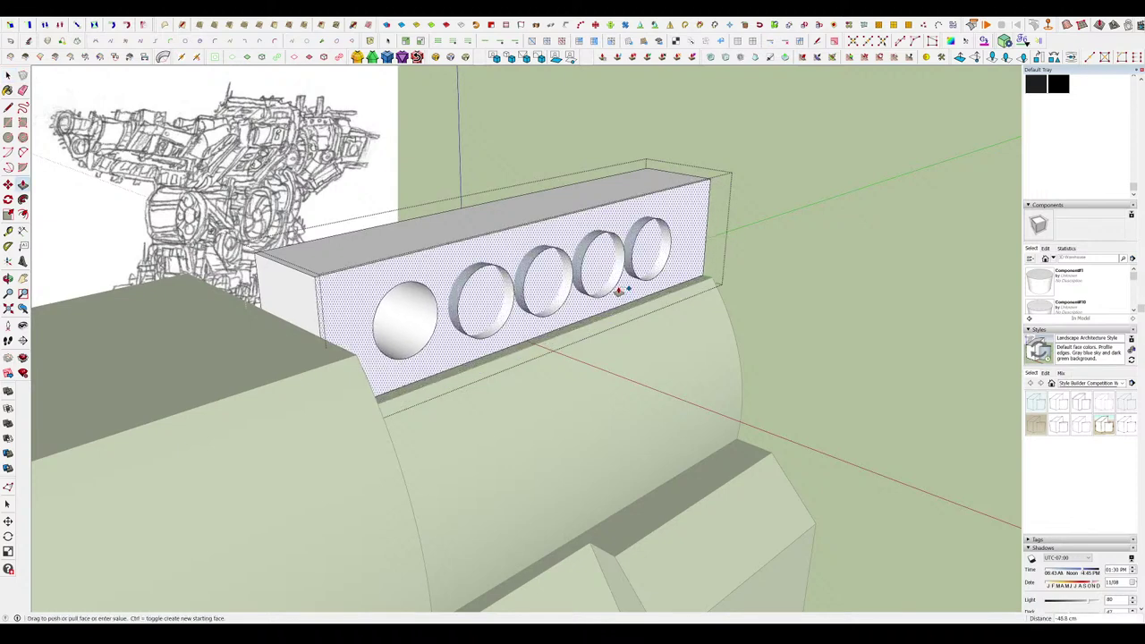
left_click(623, 298)
key("space")
key("ctrl+t")
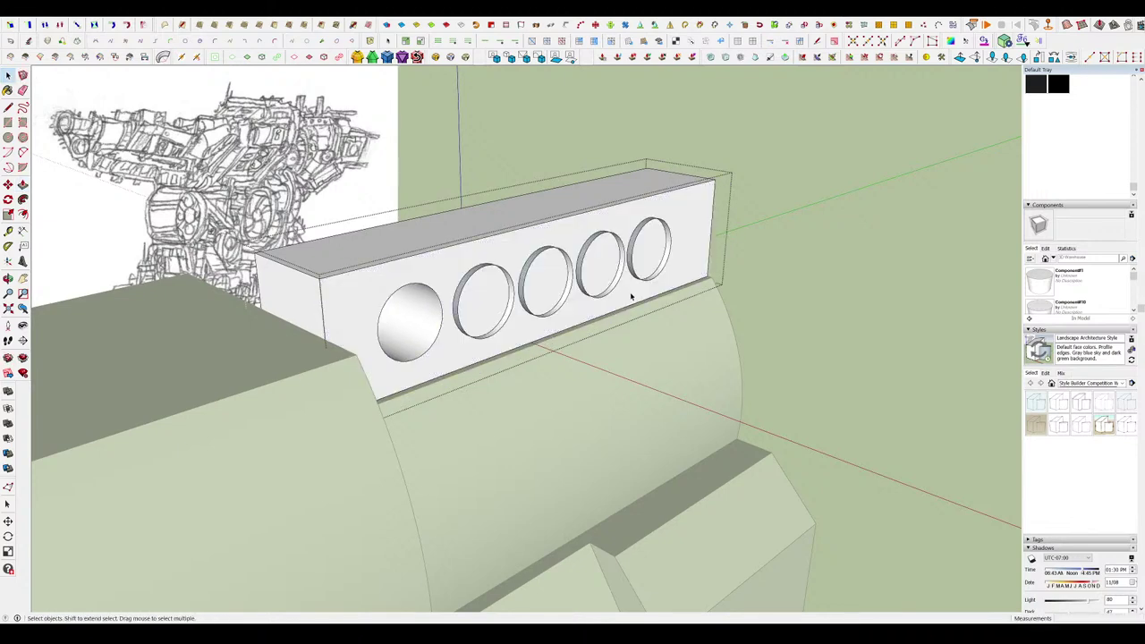
Push each of the four recessed circles about 368 cm through the box to its opposite side.
scroll(635, 296, "up", 3)
middle_click_drag(636, 330, 616, 351)
key("p")
left_click(556, 276)
left_click(472, 140)
left_click(635, 227)
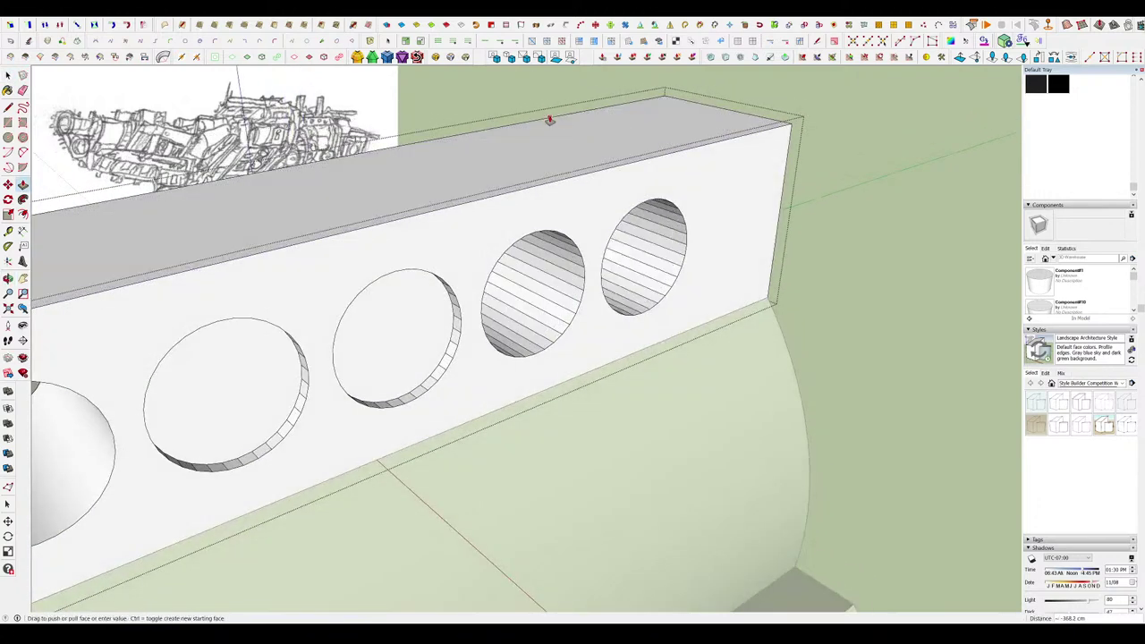
left_click(549, 120)
scroll(693, 223, "down", 4)
middle_click_drag(690, 225, 528, 203)
left_click(519, 236)
left_click(506, 175)
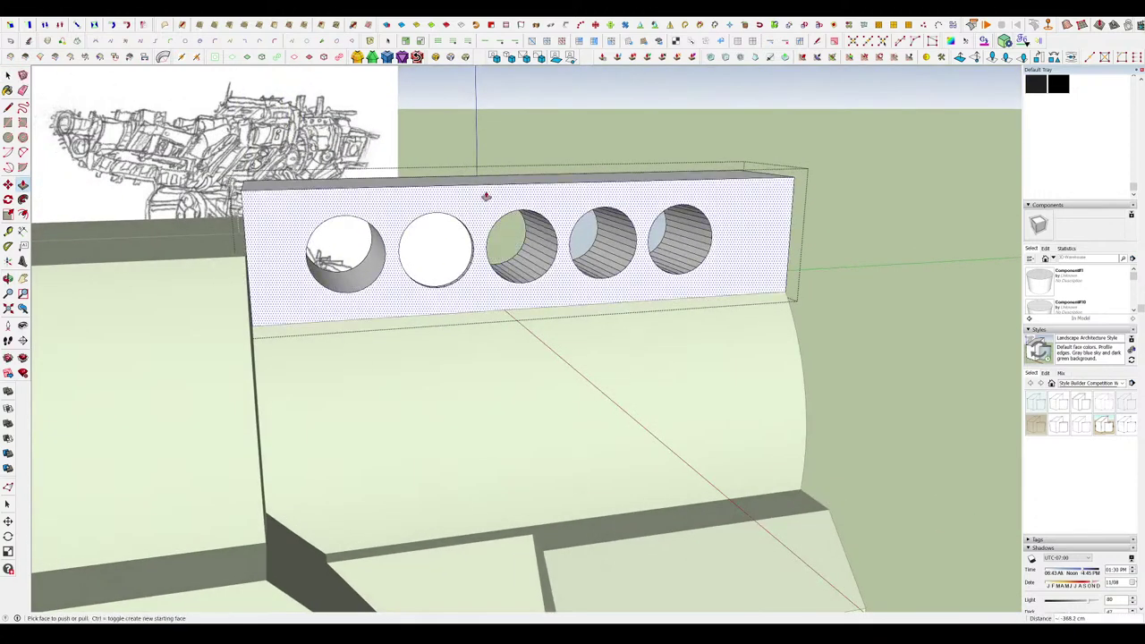
left_click(449, 240)
left_click(430, 179)
Delete the two leftover circular faces closing the holes on the box's opposite side.
middle_click_drag(455, 212, 725, 250)
key("space")
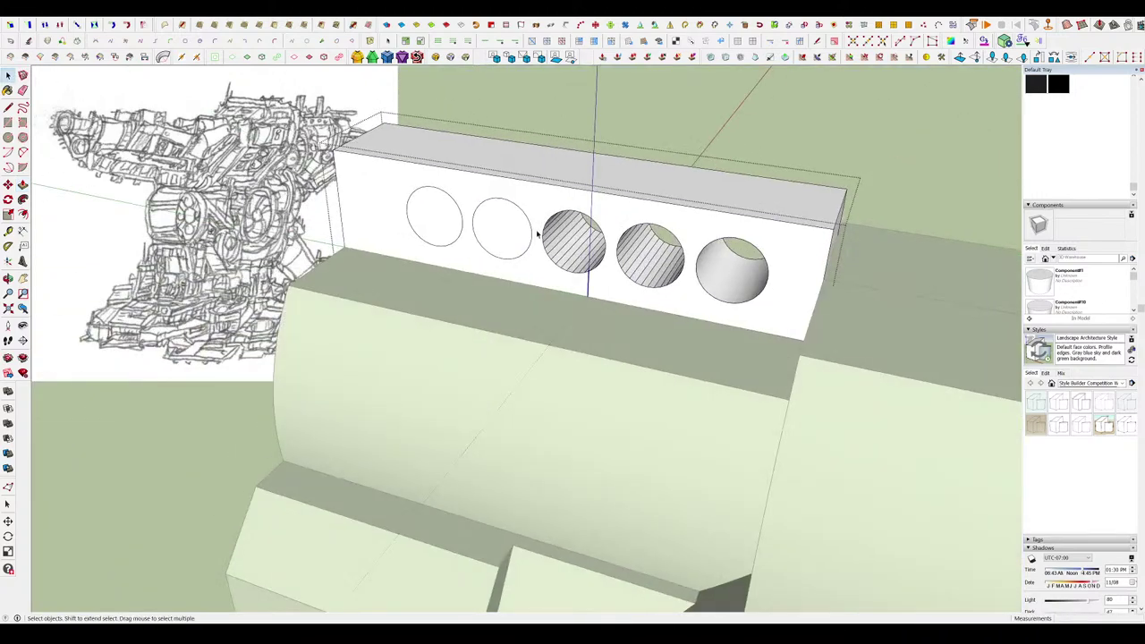
left_click(510, 232)
key("Delete")
left_click(430, 224)
key("Delete")
Close the box component for editing and soften its edges with a 28.1 degree angle between normals.
middle_click_drag(662, 282, 895, 313)
middle_click_drag(376, 407, 703, 242)
scroll(519, 449, "down", 5)
left_click(519, 449)
left_click(644, 331)
scroll(1084, 545, "down", 5)
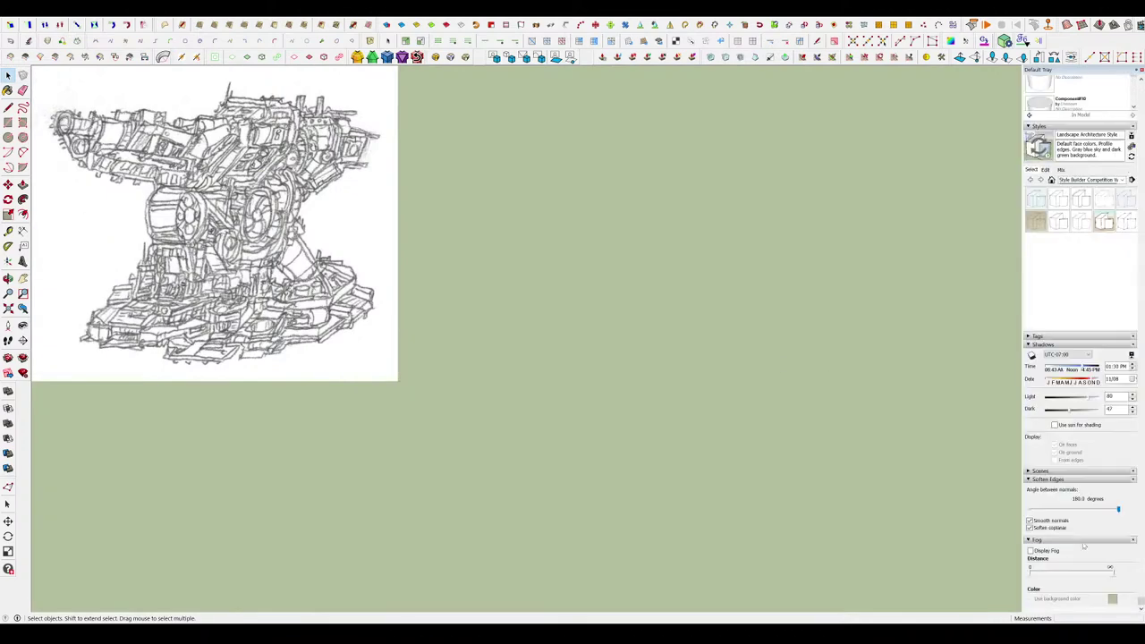
left_click_drag(1118, 510, 1045, 511)
scroll(595, 332, "up", 8)
left_click(819, 315)
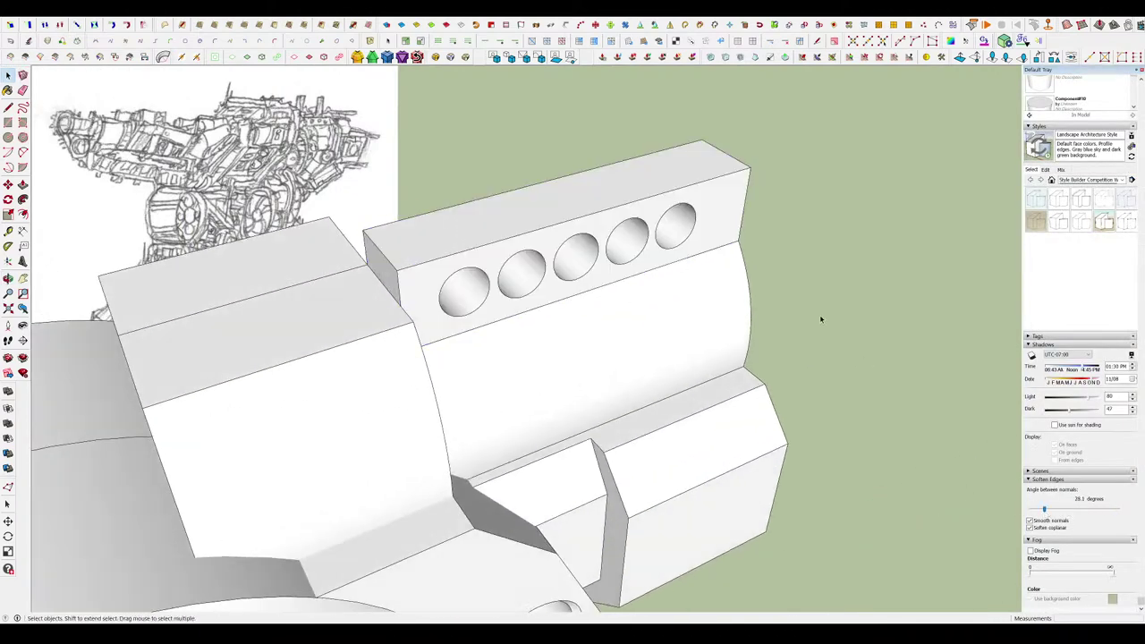
Examine the blocky mechanical part with a row of round holes from several angles and distances, together with its reference sketch.
middle_click_drag(697, 322, 626, 266)
scroll(652, 225, "down", 5)
middle_click_drag(652, 225, 743, 327)
scroll(734, 255, "down", 12)
scroll(742, 266, "up", 3)
scroll(712, 260, "up", 2)
scroll(715, 337, "up", 5)
scroll(739, 346, "down", 3)
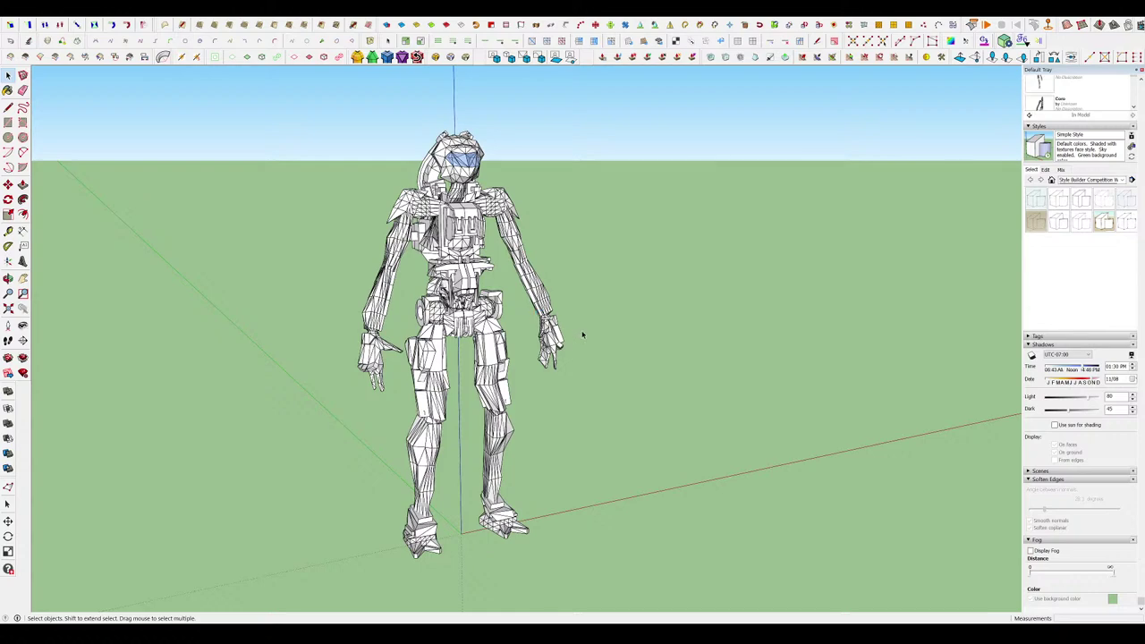
Examine the visored humanoid robot from different sides, including close views of its arms, waist and hip parts.
middle_click_drag(582, 332, 459, 347)
scroll(555, 219, "up", 4)
middle_click_drag(563, 228, 483, 201)
scroll(617, 191, "down", 4)
middle_click_drag(626, 189, 447, 188)
scroll(595, 192, "down", 2)
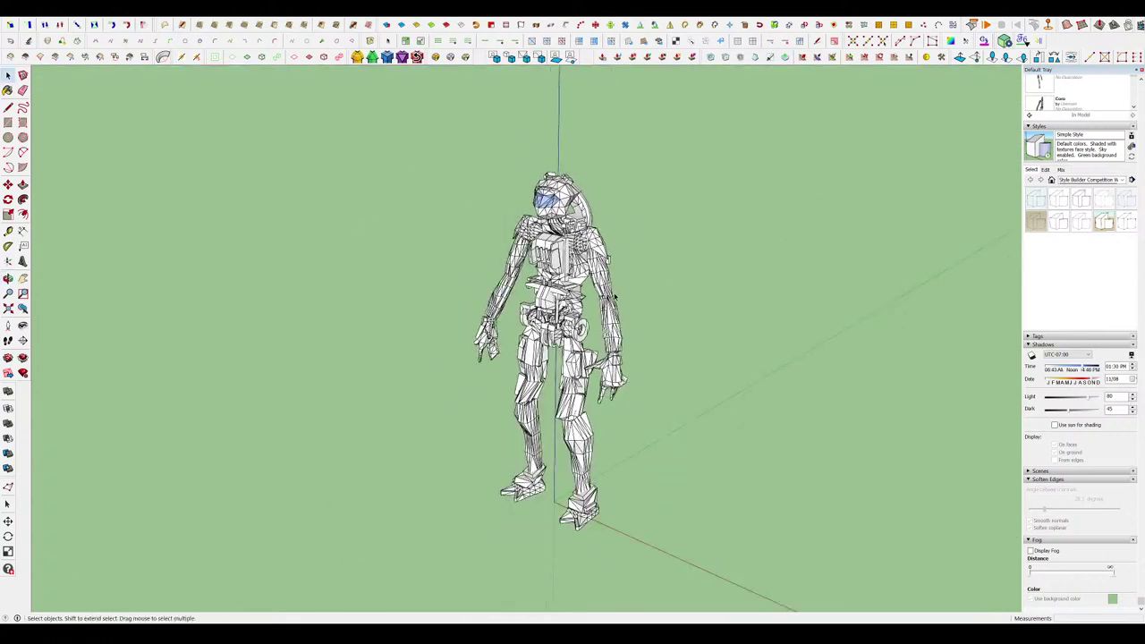
scroll(613, 297, "up", 2)
middle_click_drag(614, 297, 676, 244)
scroll(685, 235, "down", 1)
scroll(671, 250, "up", 6)
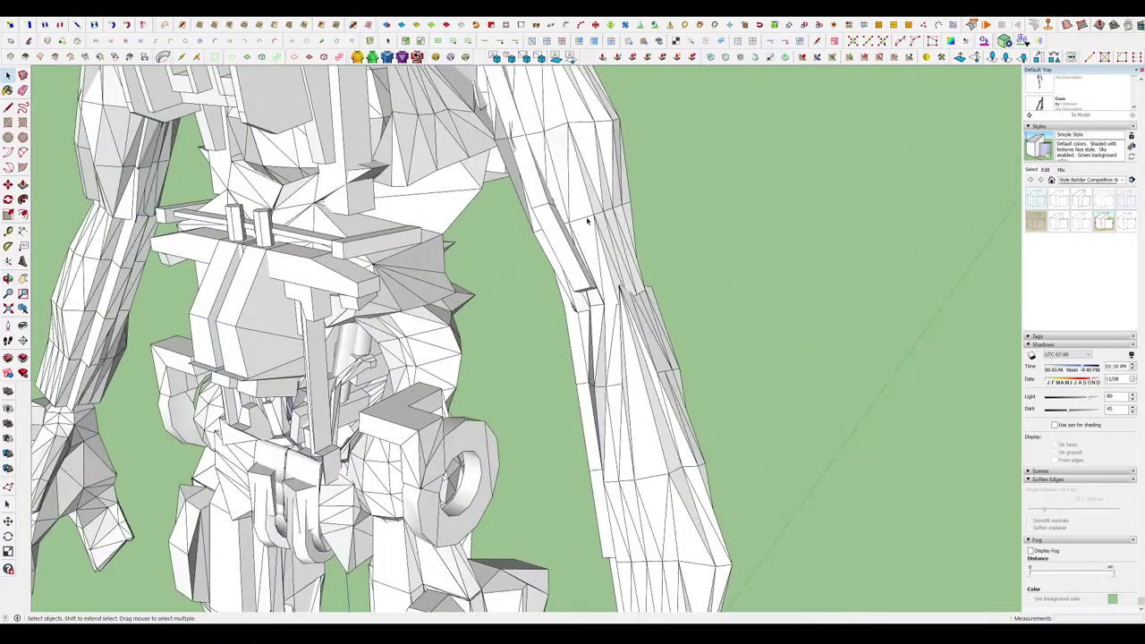
scroll(685, 263, "down", 4)
scroll(545, 224, "up", 5)
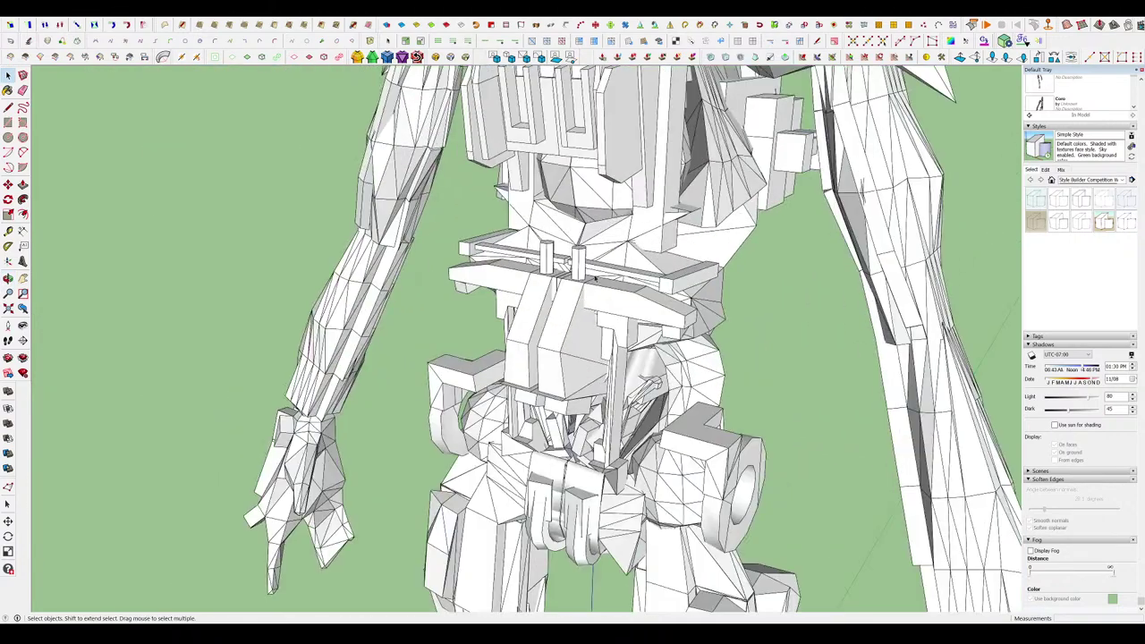
scroll(556, 250, "down", 5)
scroll(556, 249, "up", 3)
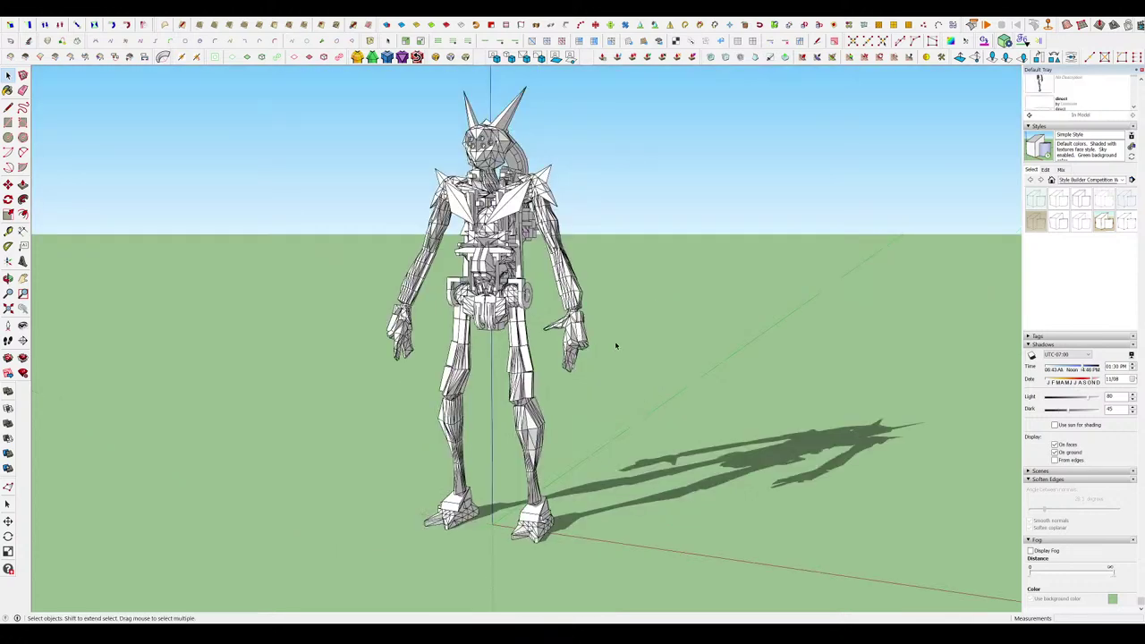
Examine the horned humanoid robot with cast shadows, first as a whole and from close to its upper body.
scroll(615, 341, "down", 3)
middle_click_drag(614, 341, 642, 368)
scroll(530, 252, "up", 5)
middle_click_drag(511, 261, 645, 186)
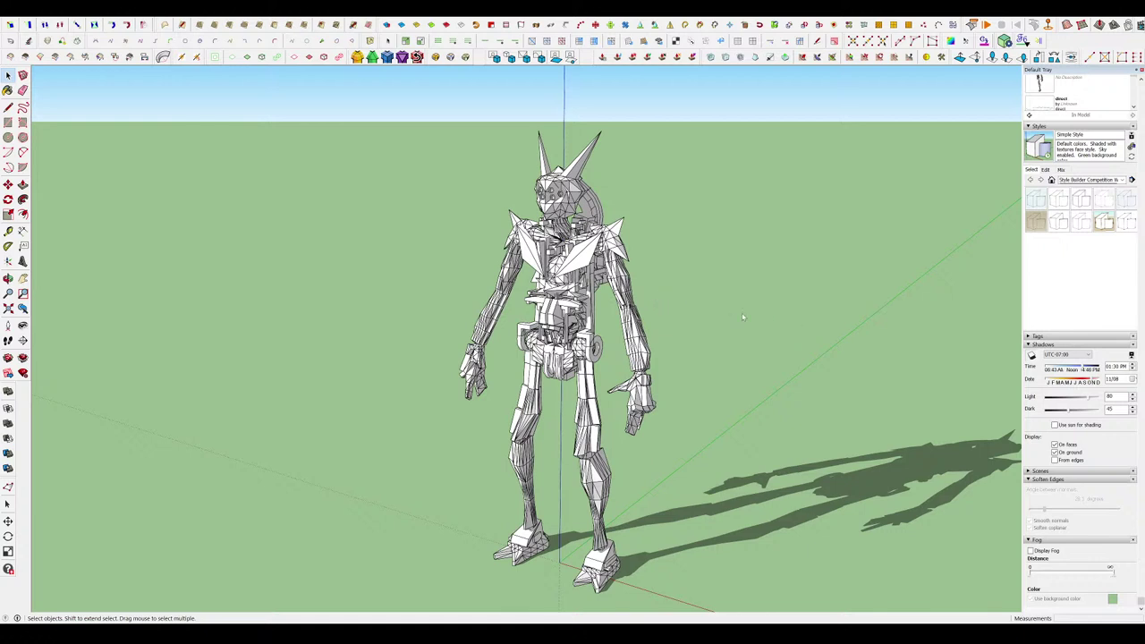
left_click(582, 336)
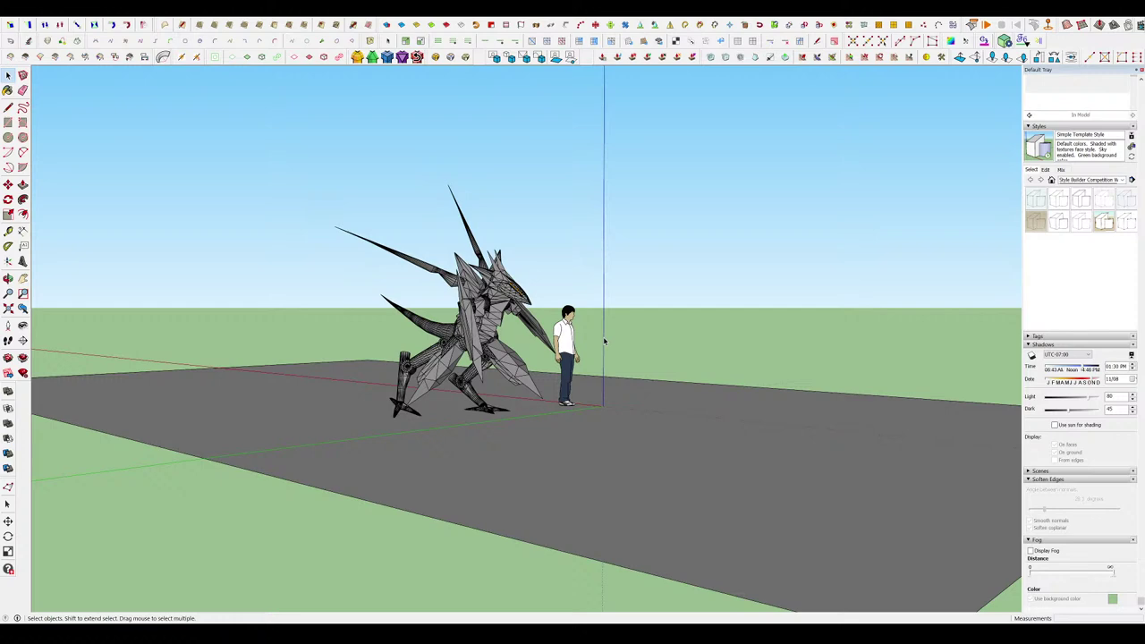
Open the spiked creature's body group and soften the edges of its upper parts at a 28.7 degree angle between normals.
left_click_drag(555, 304, 531, 304)
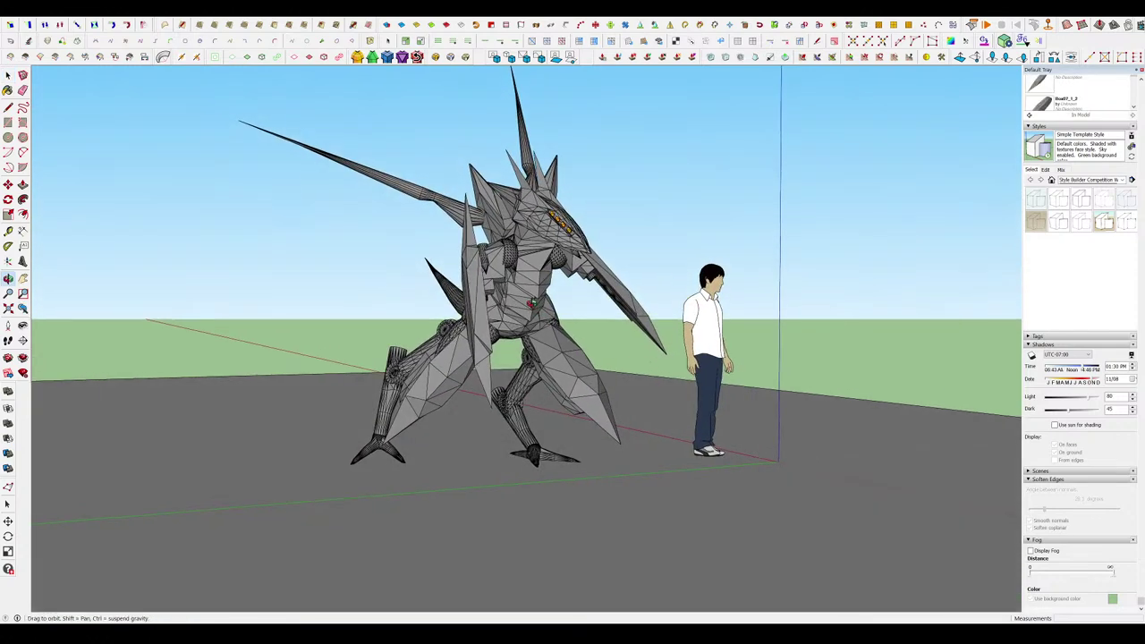
middle_click_drag(531, 305, 541, 297)
scroll(541, 298, "down", 2)
left_click(542, 299)
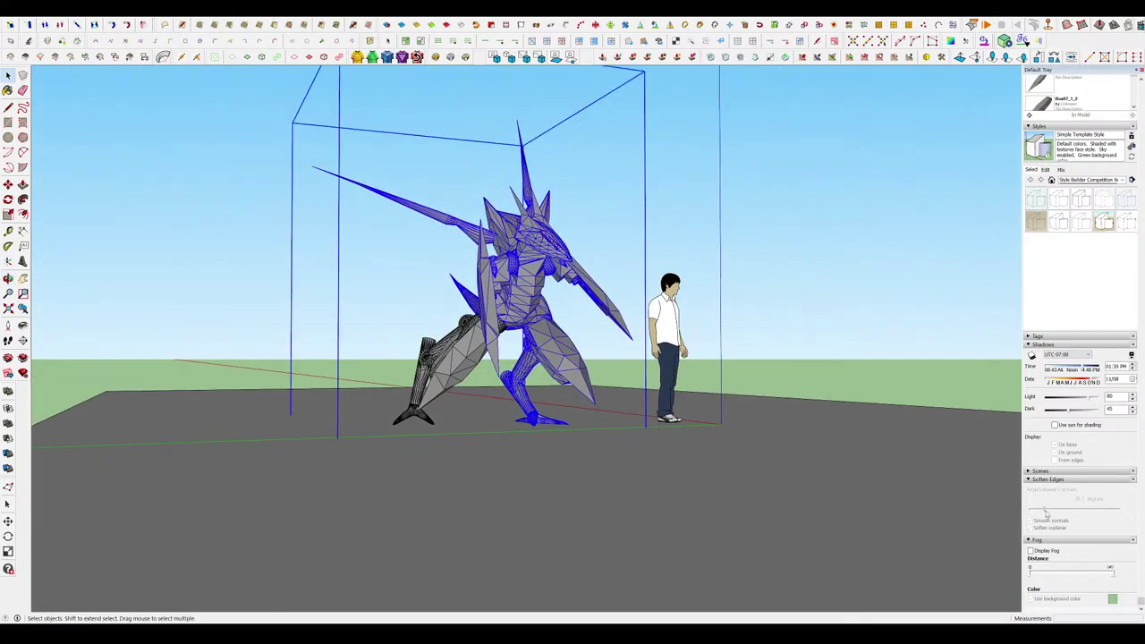
double_click(518, 314)
left_click_drag(623, 348, 415, 187)
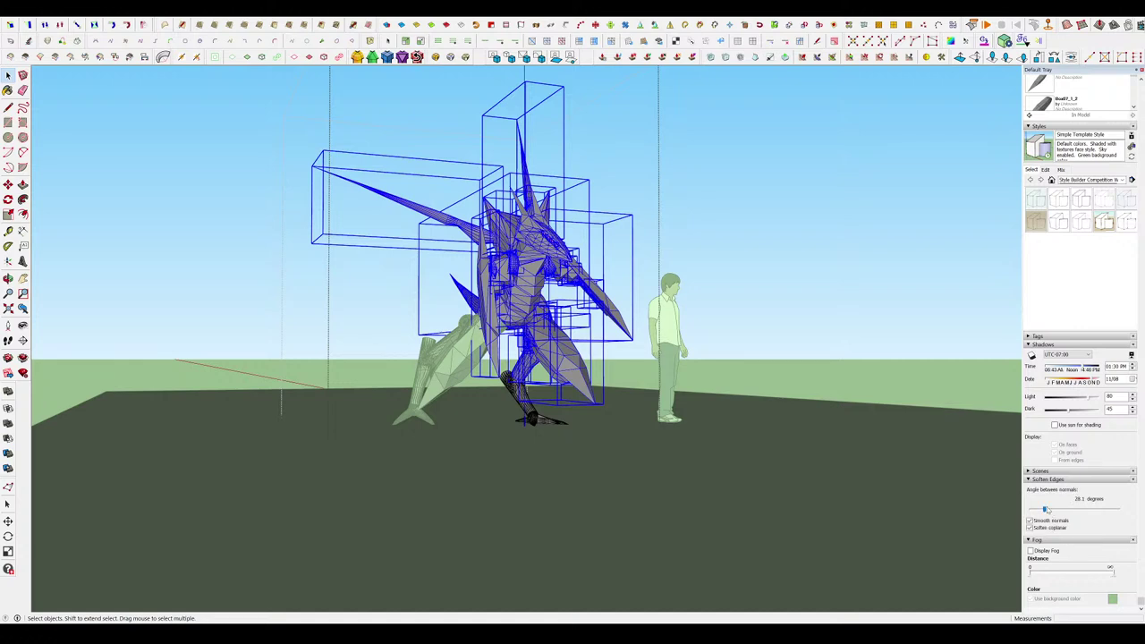
left_click_drag(1046, 510, 1046, 510)
left_click(691, 431)
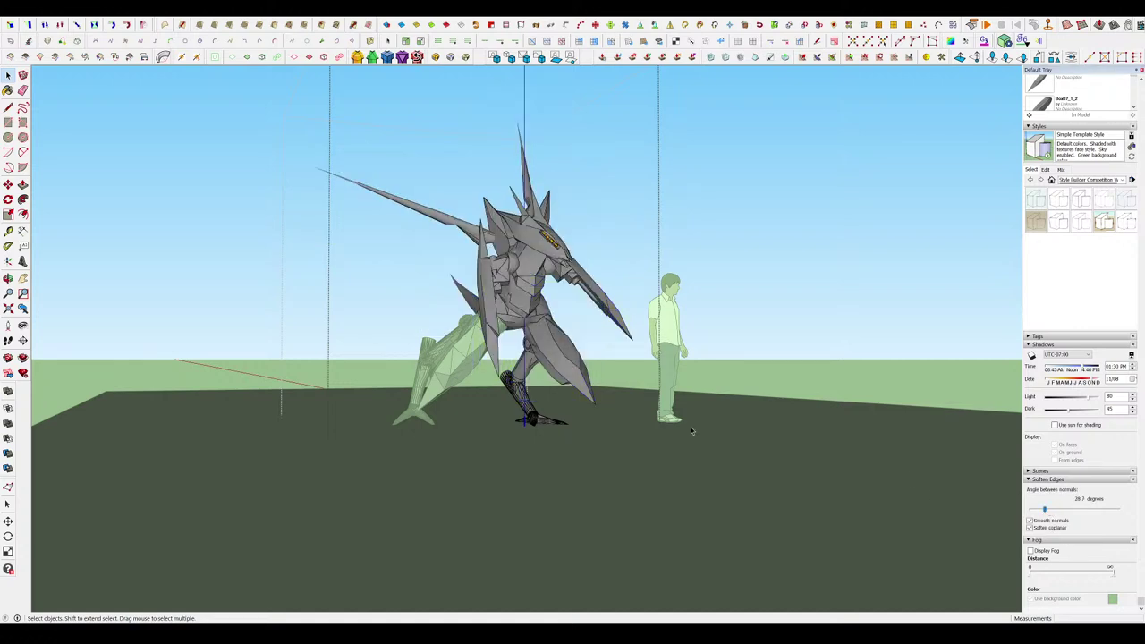
Select the entire spiked creature, including both legs, and soften its edges at a 44.5 degree angle between normals.
left_click(506, 475)
key("ctrl+a")
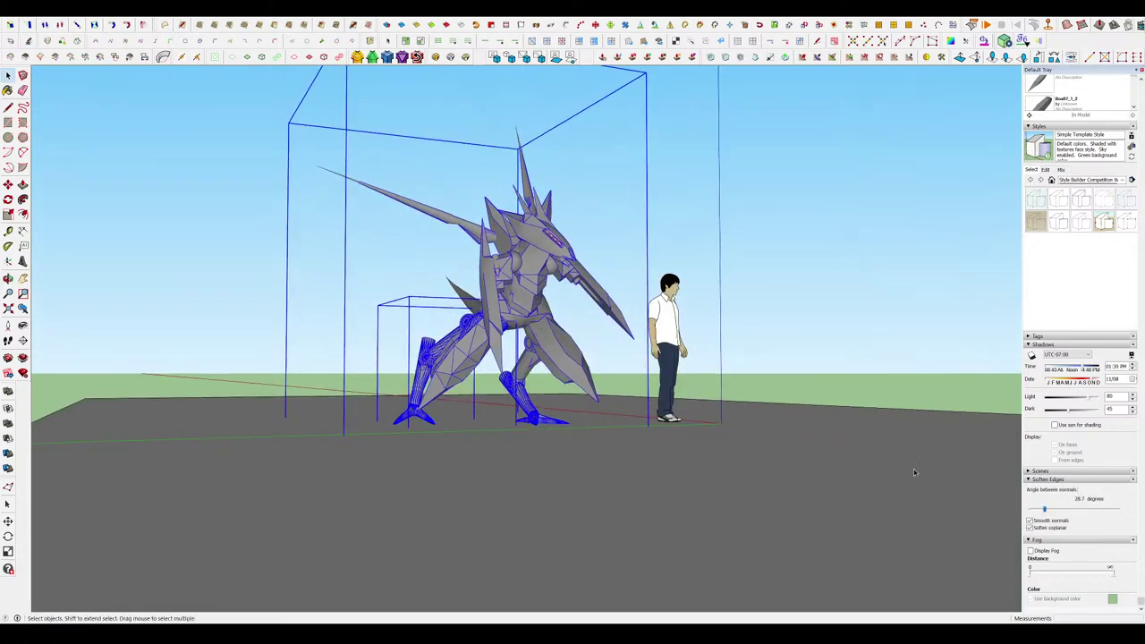
left_click_drag(1045, 509, 1053, 508)
double_click(521, 399)
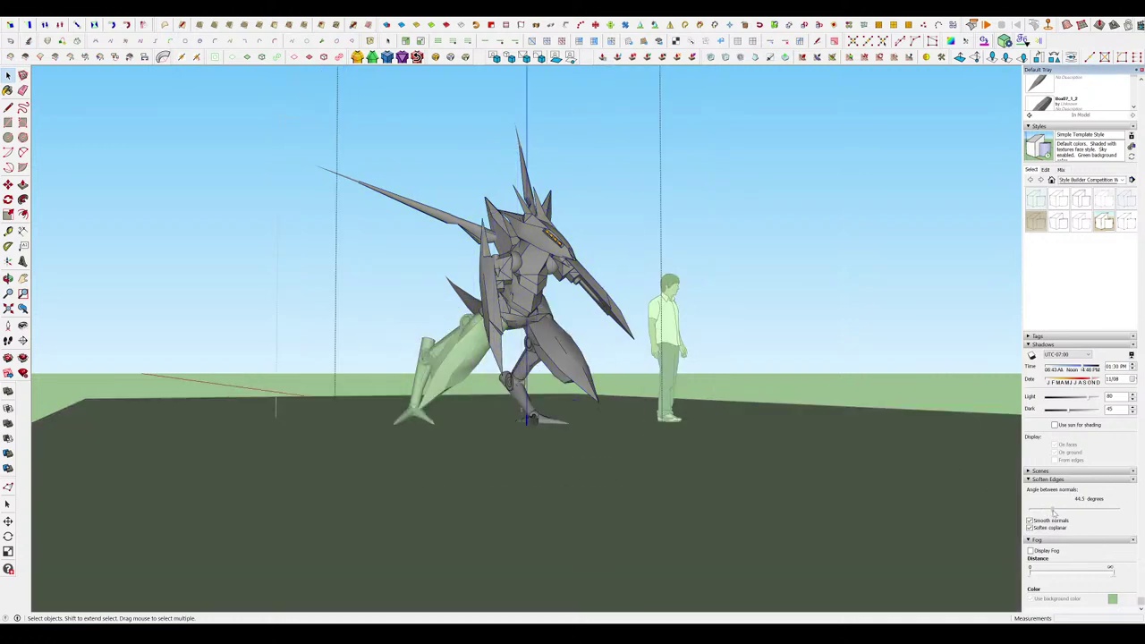
left_click(797, 390)
Inspect the softened spiked creature beside the scale figure from several angles and distances.
middle_click_drag(796, 390, 780, 396)
scroll(508, 265, "up", 3)
middle_click_drag(528, 275, 571, 268)
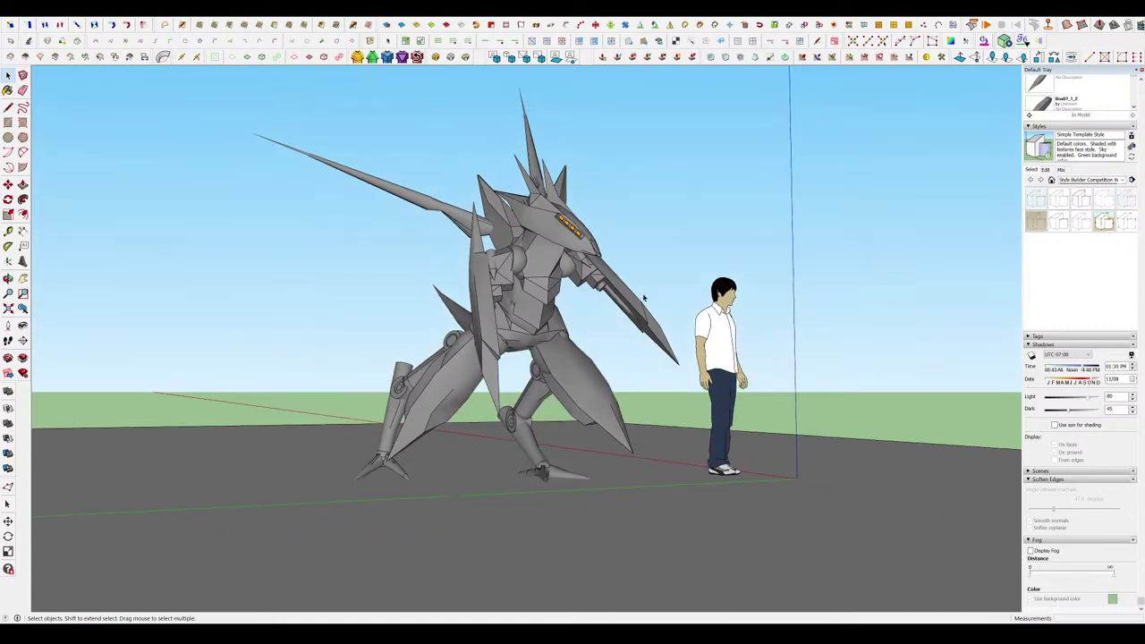
mouse_move(646, 296)
middle_mouse_down()
mouse_move(402, 276)
mouse_move(358, 299)
mouse_move(628, 308)
middle_mouse_up()
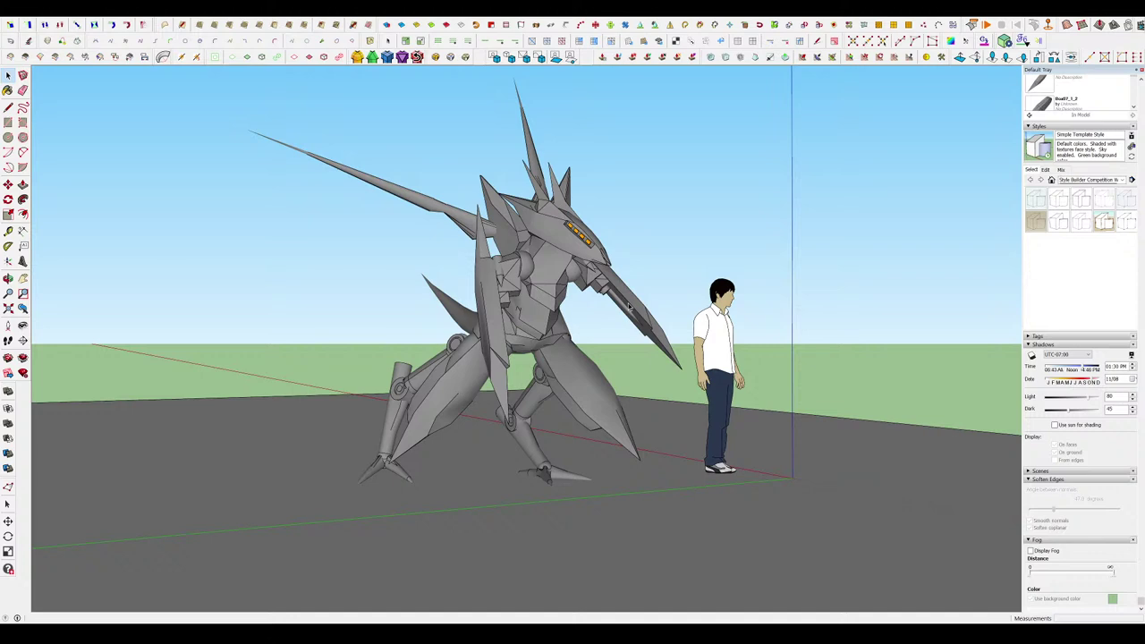
middle_click_drag(629, 308, 710, 422)
scroll(700, 429, "down", 4)
scroll(702, 433, "up", 4)
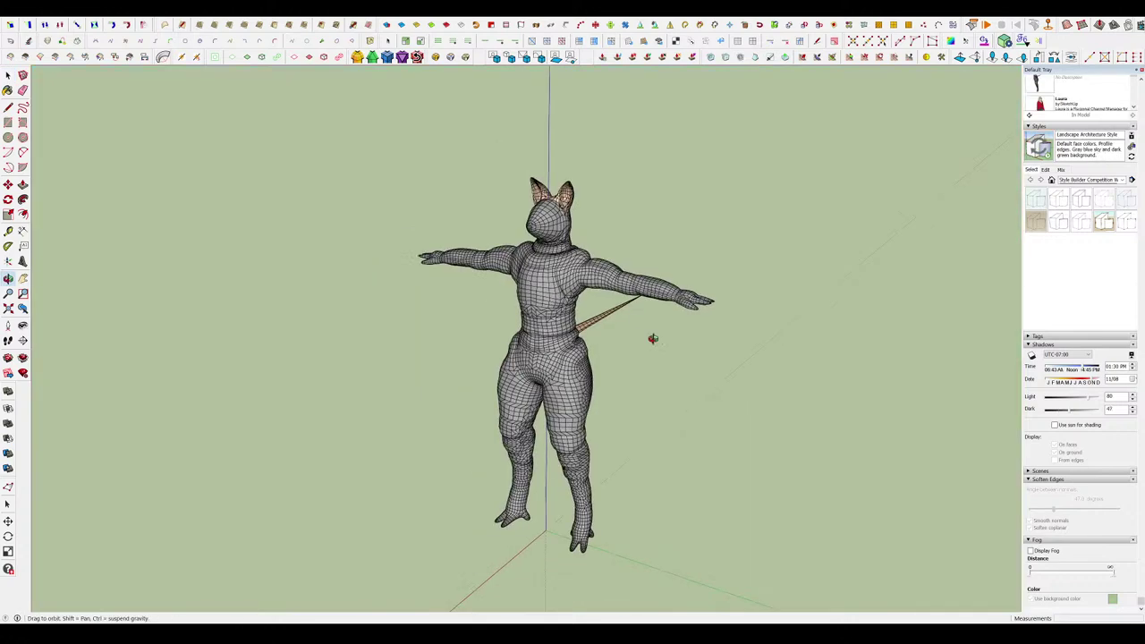
Examine the dense quad mesh of the T-posed figure with cat ears and tail from several angles and distances.
middle_click_drag(653, 338, 639, 307)
scroll(640, 304, "down", 3)
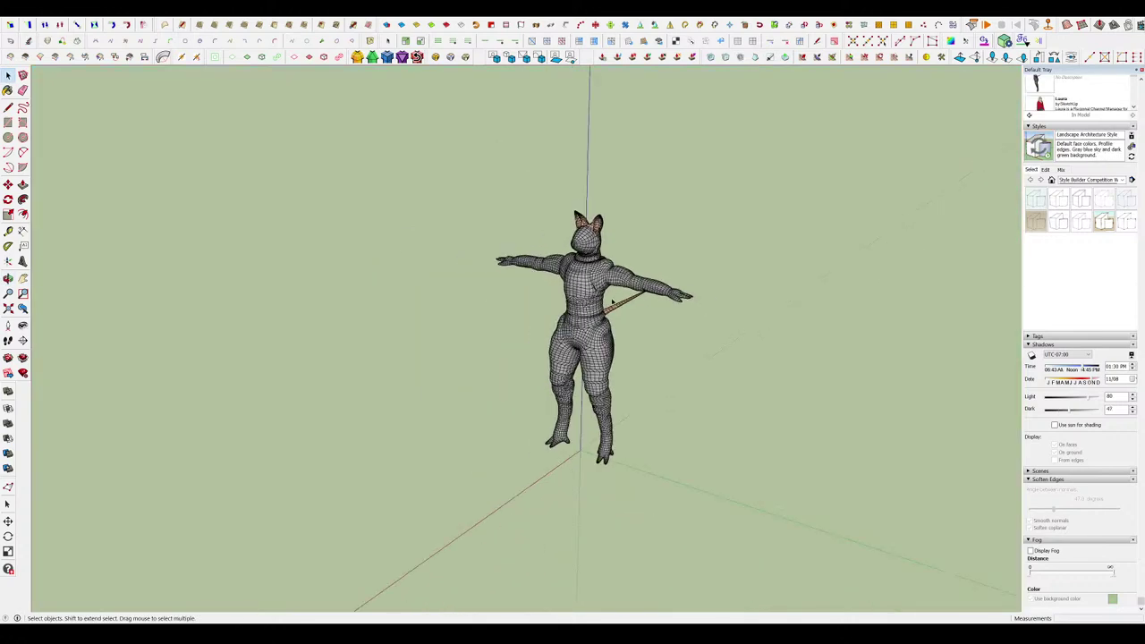
scroll(637, 301, "up", 4)
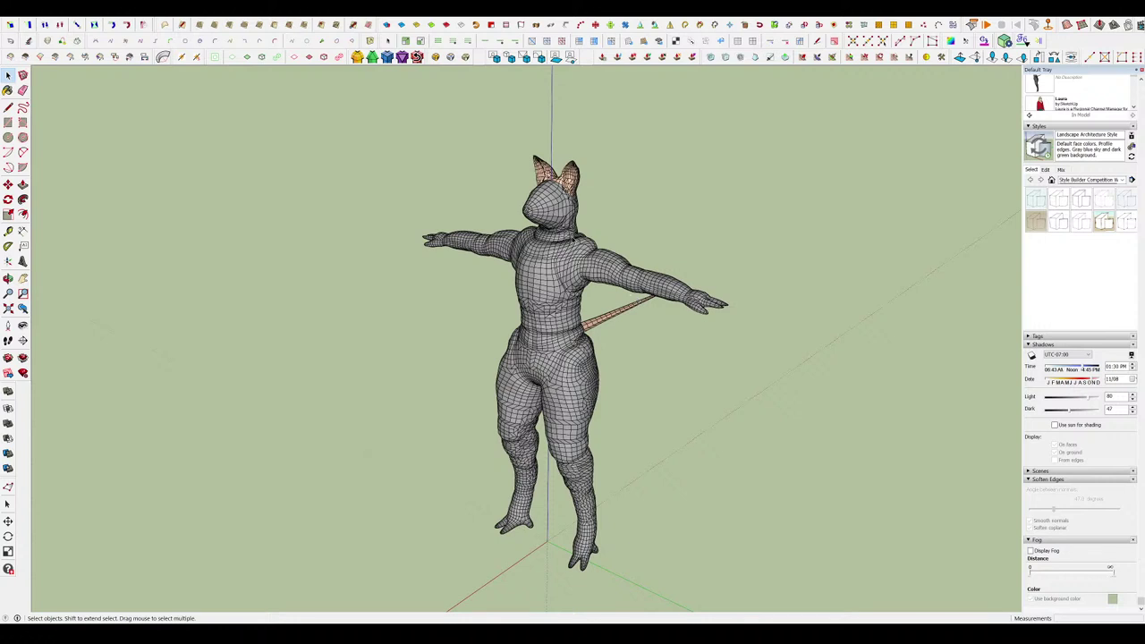
scroll(607, 235, "down", 1)
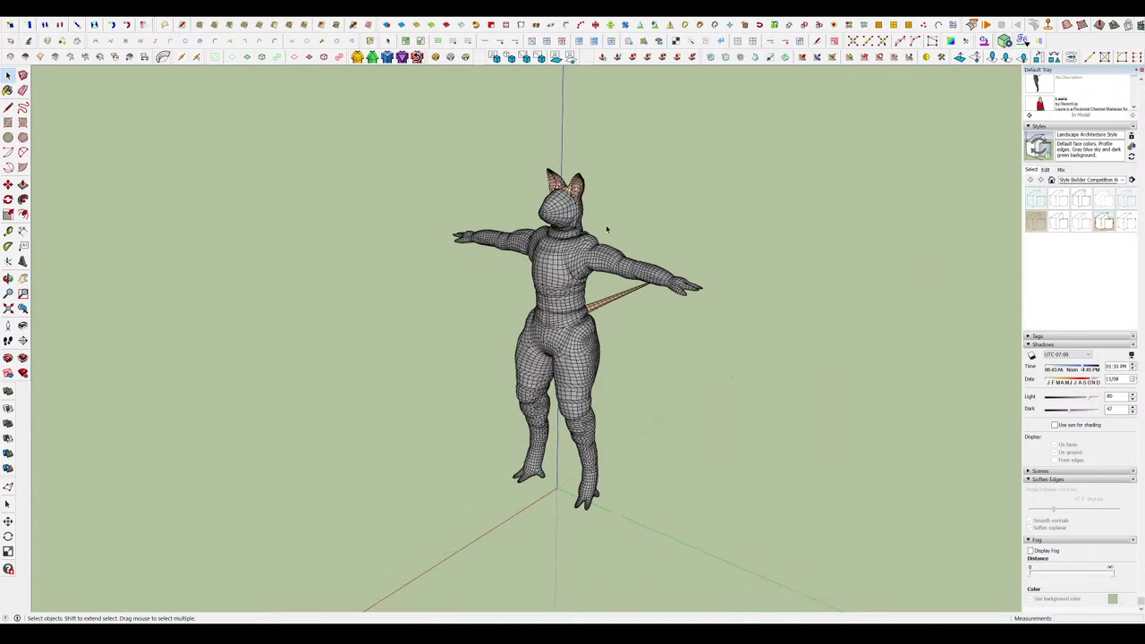
middle_click_drag(606, 226, 610, 202)
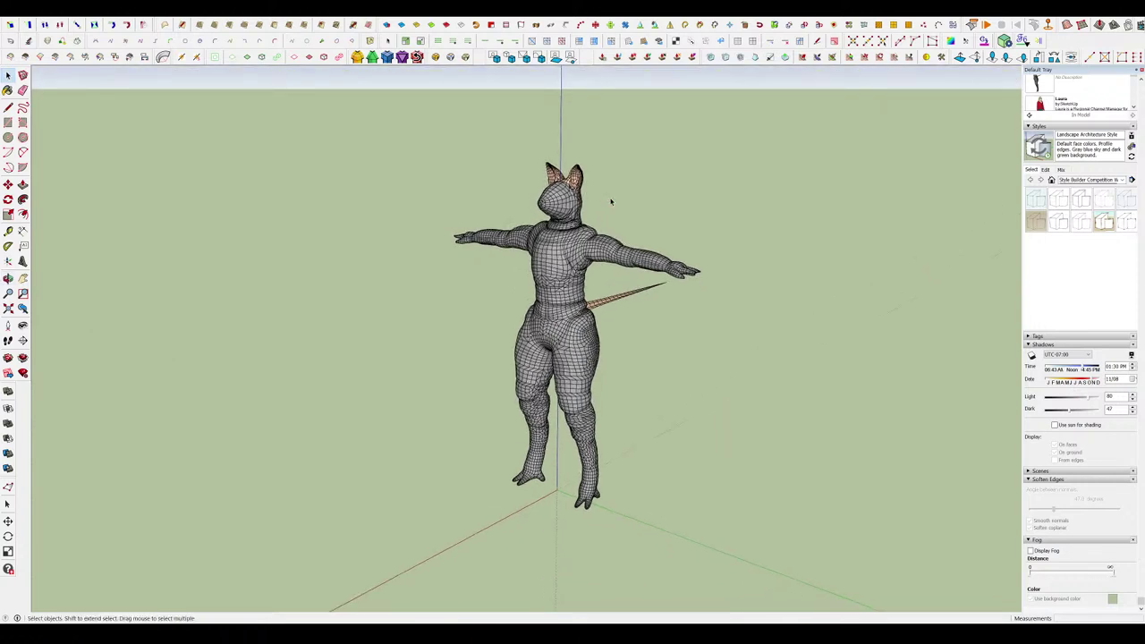
scroll(617, 236, "up", 2)
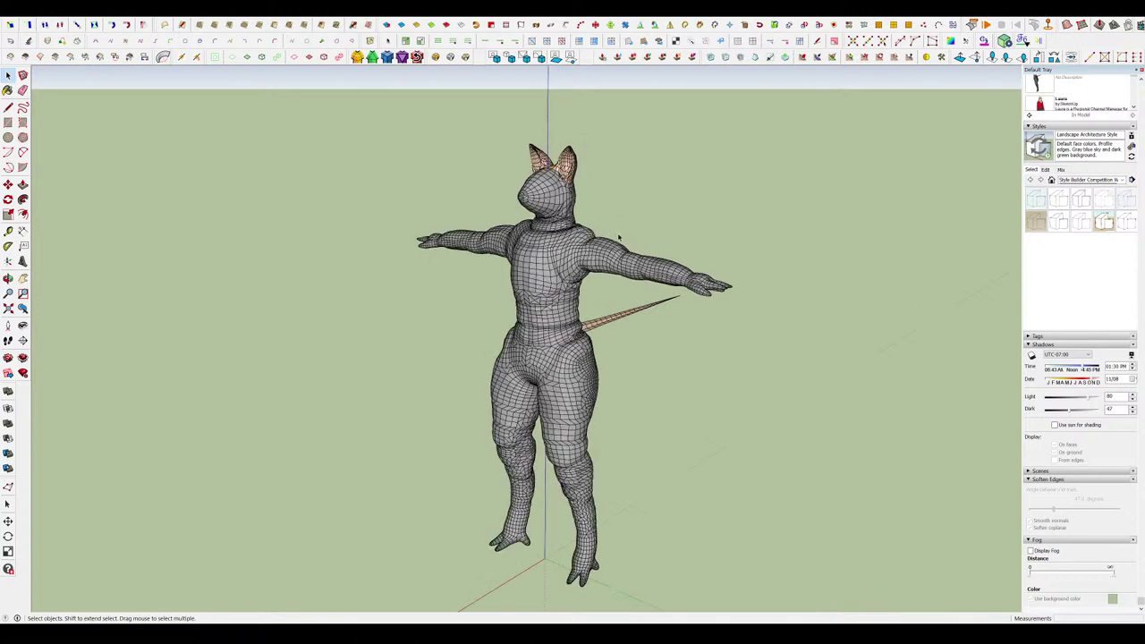
middle_click_drag(618, 238, 612, 270)
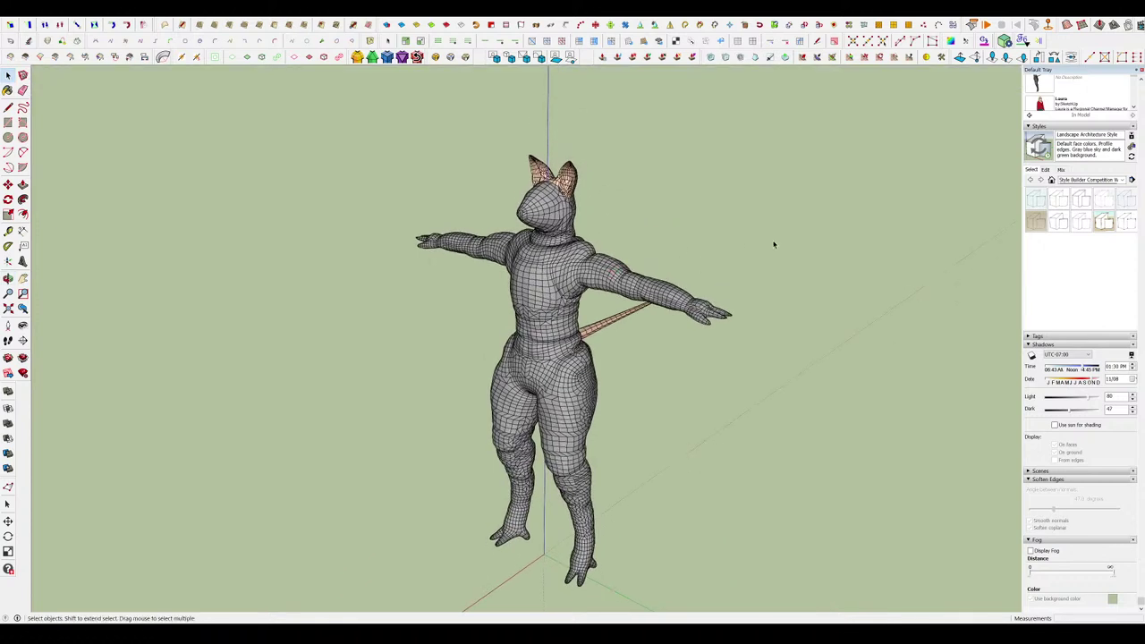
scroll(773, 244, "down", 1)
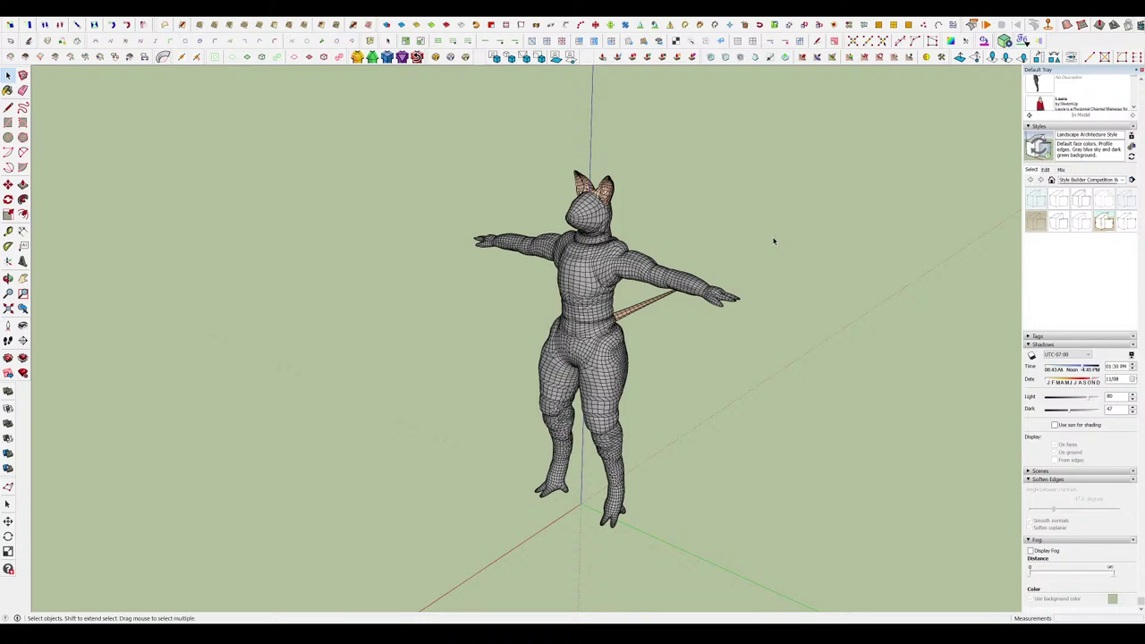
scroll(767, 242, "up", 1)
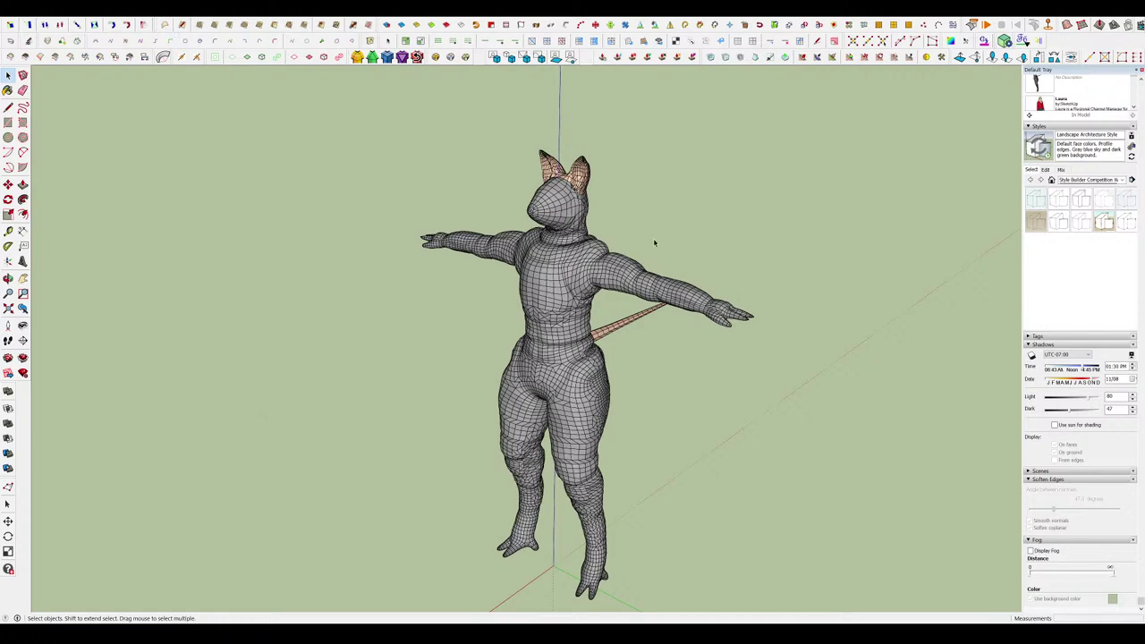
scroll(671, 246, "up", 3)
scroll(680, 232, "down", 3)
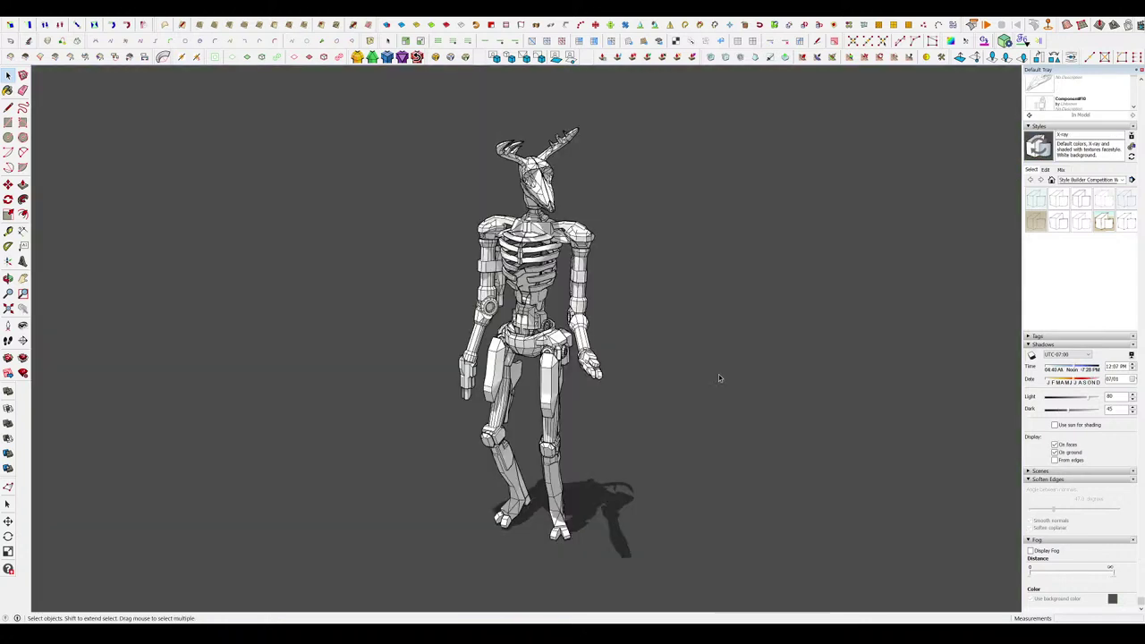
Paste the dark armoured warrior picture as a reference image on the ground beside the antlered skeleton robot.
middle_click_drag(718, 374, 664, 297)
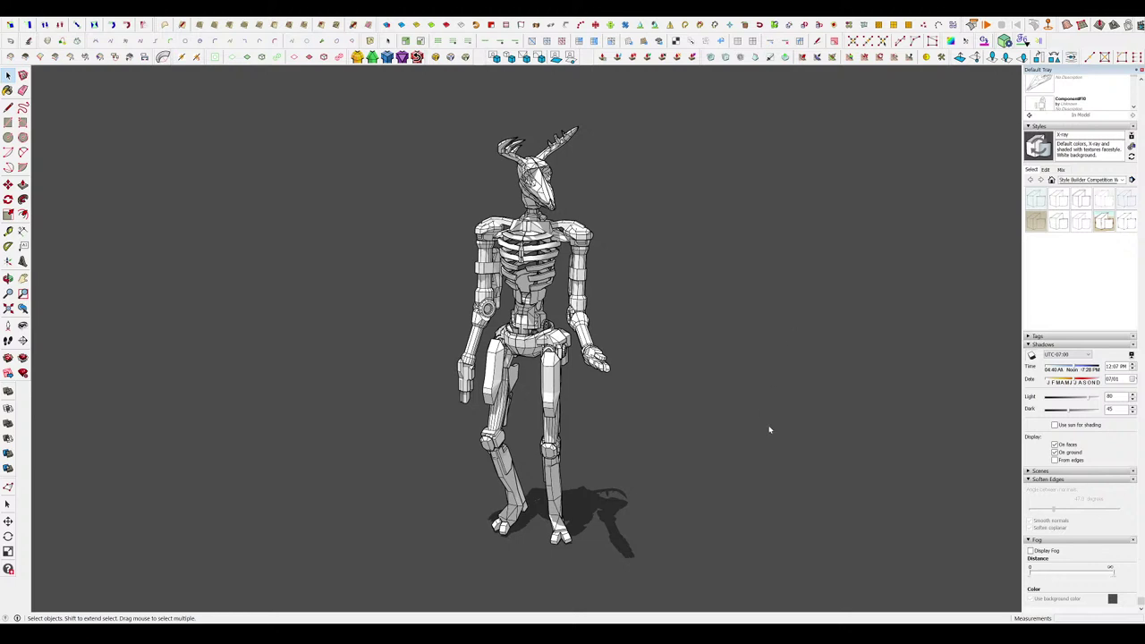
scroll(584, 300, "down", 3)
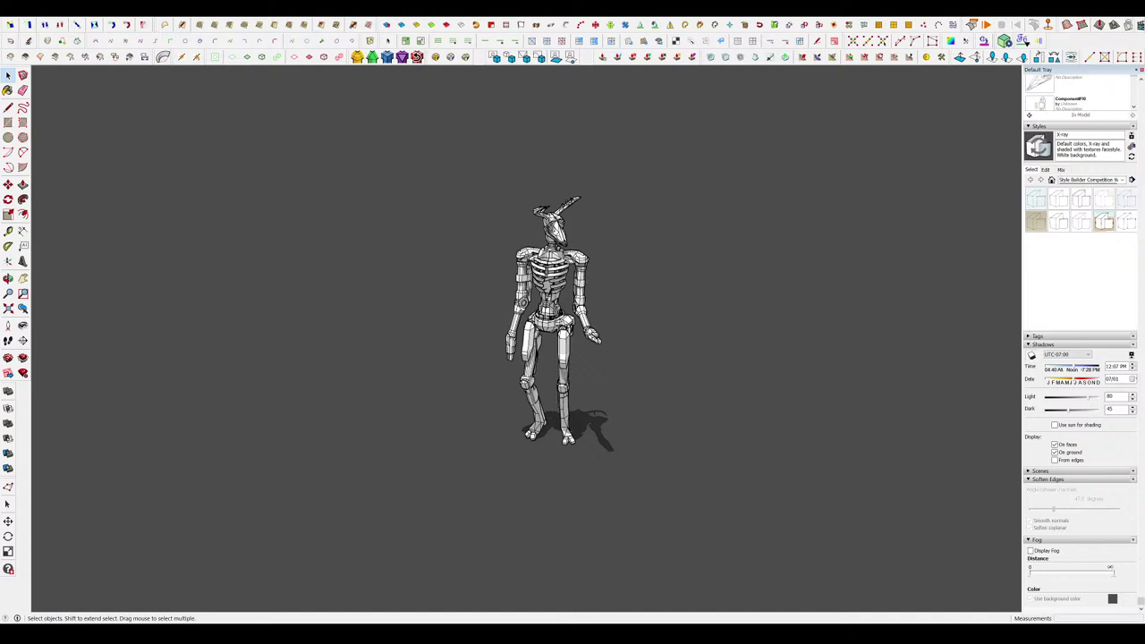
key("ctrl+v")
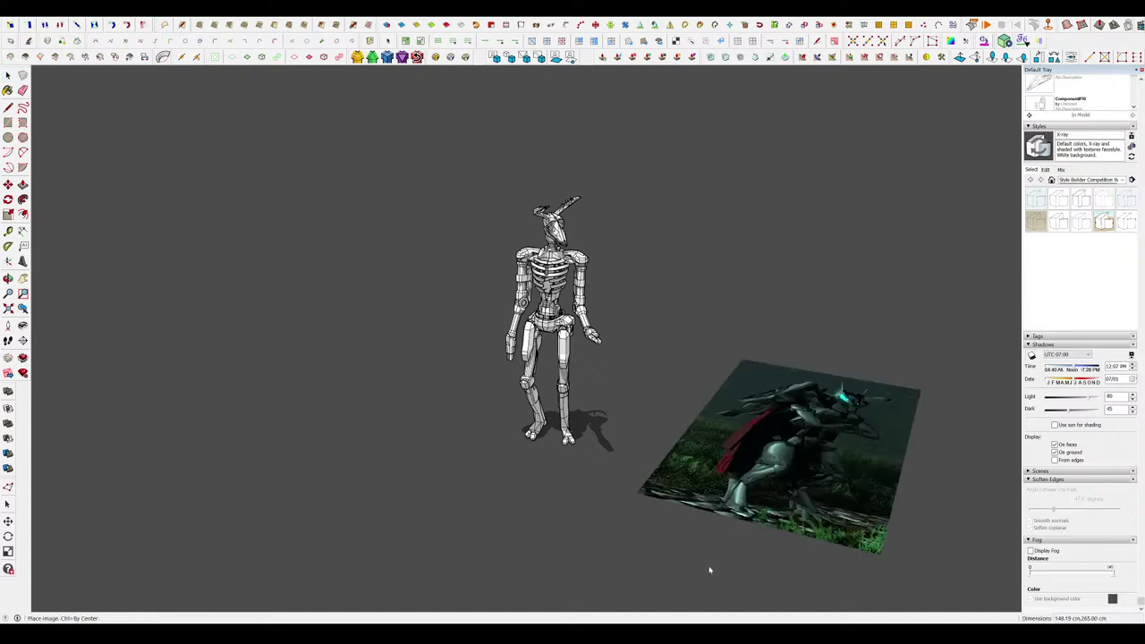
left_click(710, 568)
key("s")
middle_click_drag(501, 246, 501, 380)
key("space")
scroll(501, 381, "down", 1)
scroll(785, 270, "up", 1)
scroll(840, 400, "up", 2)
scroll(753, 425, "down", 1)
middle_click_drag(753, 425, 857, 385)
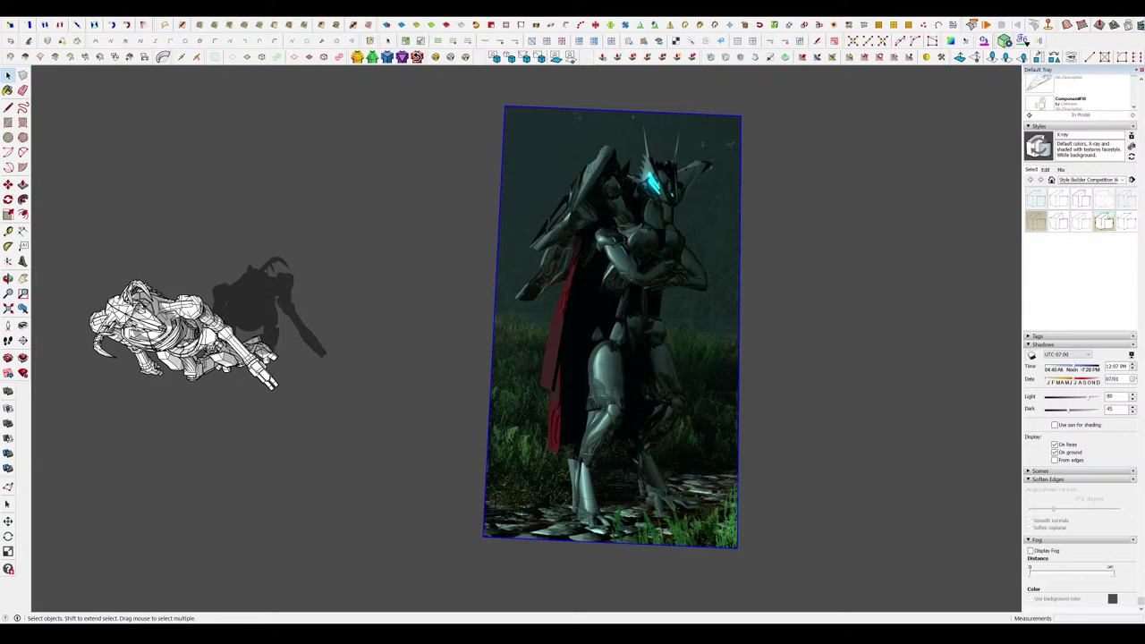
Paste the grey insect character drawing with the red eye beside the warrior picture and shrink it uniformly.
key("ctrl+v")
left_click(912, 509)
key("s")
scroll(587, 534, "down", 3)
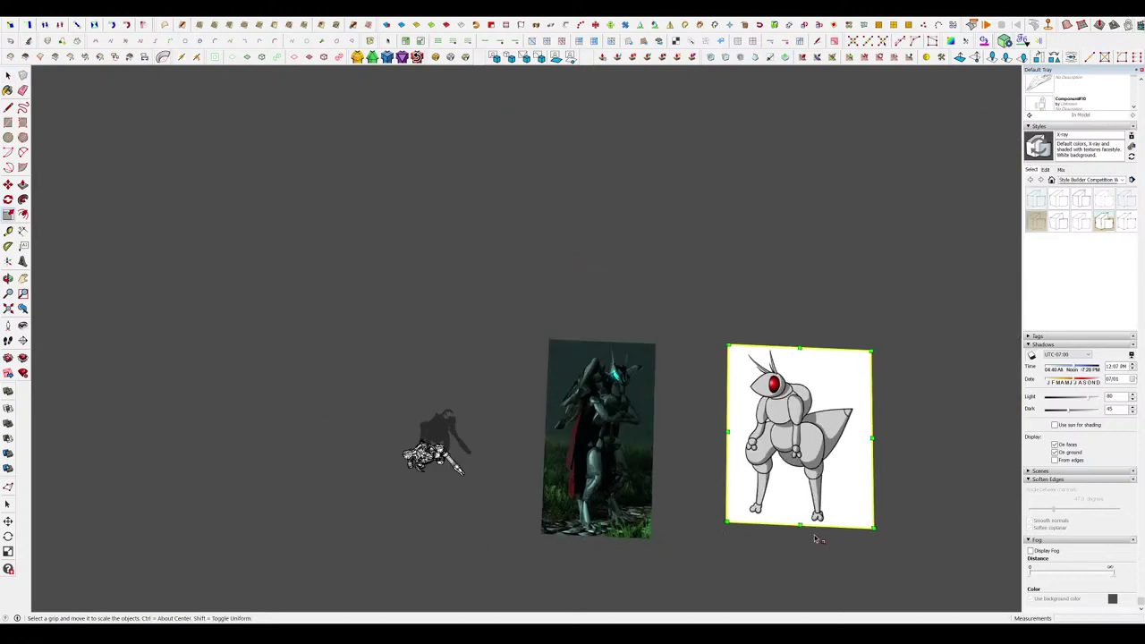
left_click_drag(875, 350, 787, 455)
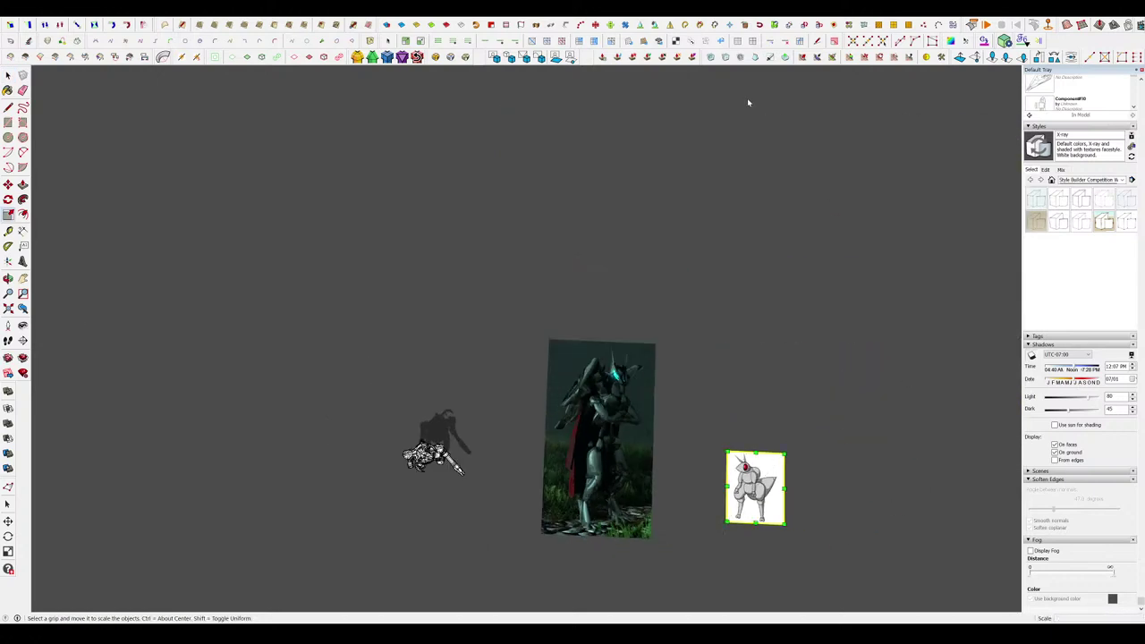
Enlarge the insect character drawing slightly and move it closer to the armoured warrior picture.
scroll(805, 528, "up", 3)
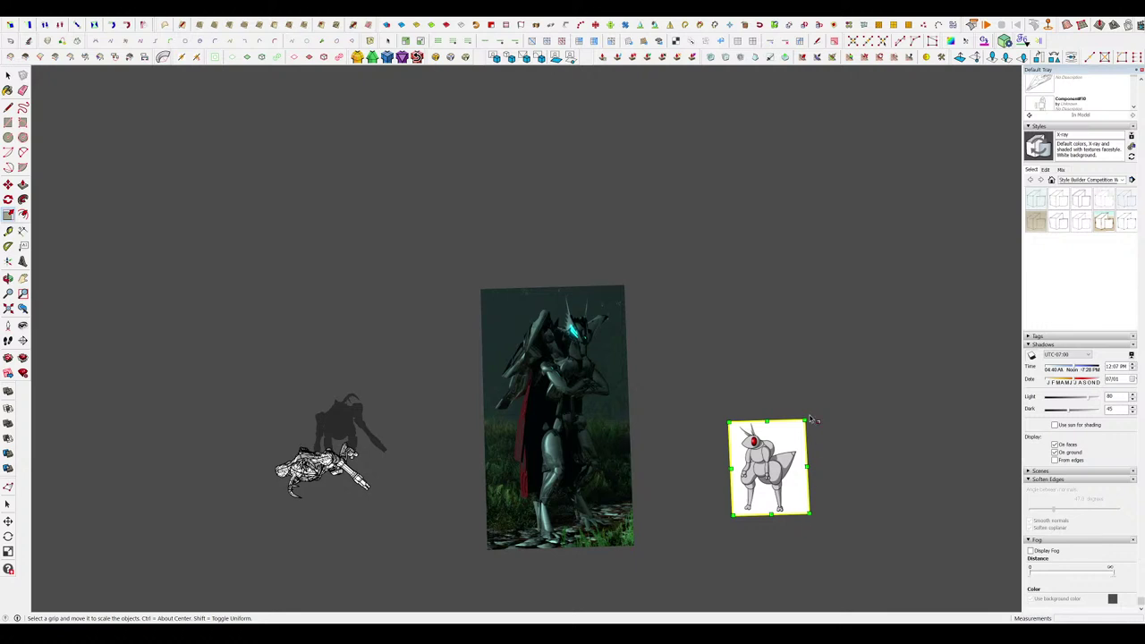
left_click_drag(828, 396, 828, 395)
key("m")
left_click_drag(778, 456, 732, 482)
key("space")
left_click(871, 373)
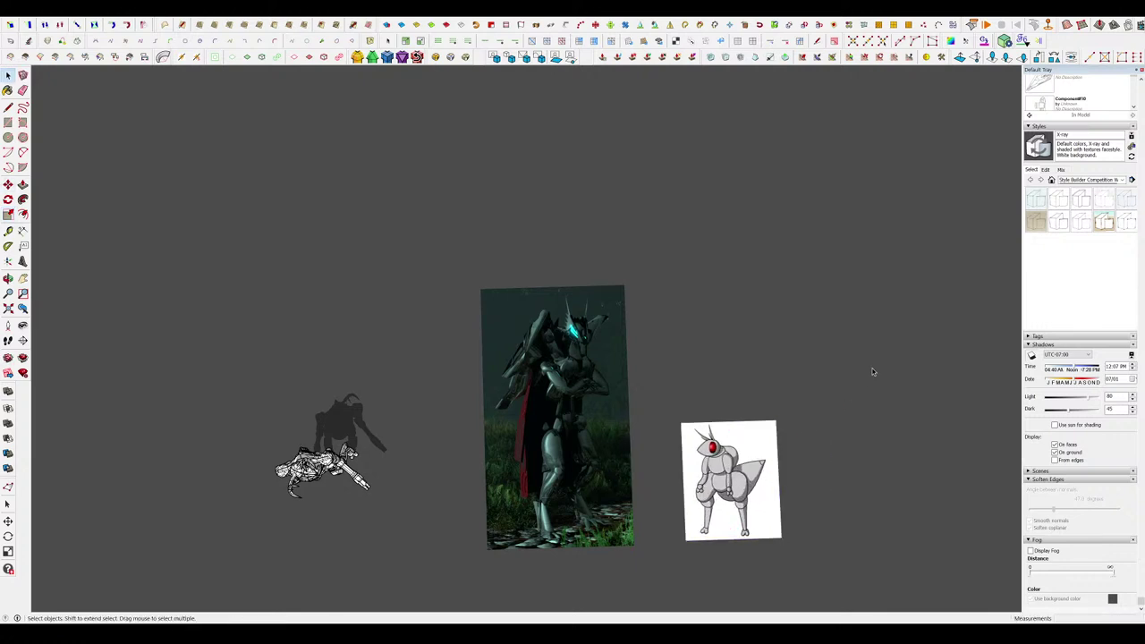
Paste the pencil sketch of the standing tailed robot, shrink it uniformly and place it beside the insect character drawing.
scroll(752, 355, "down", 1)
scroll(751, 394, "up", 2)
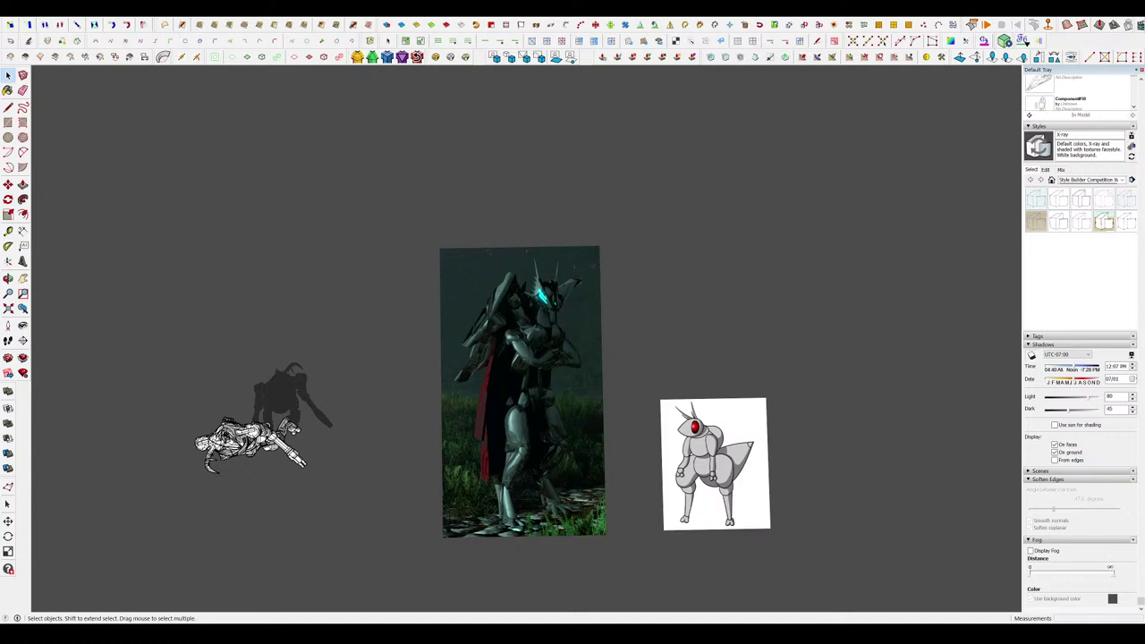
key("s")
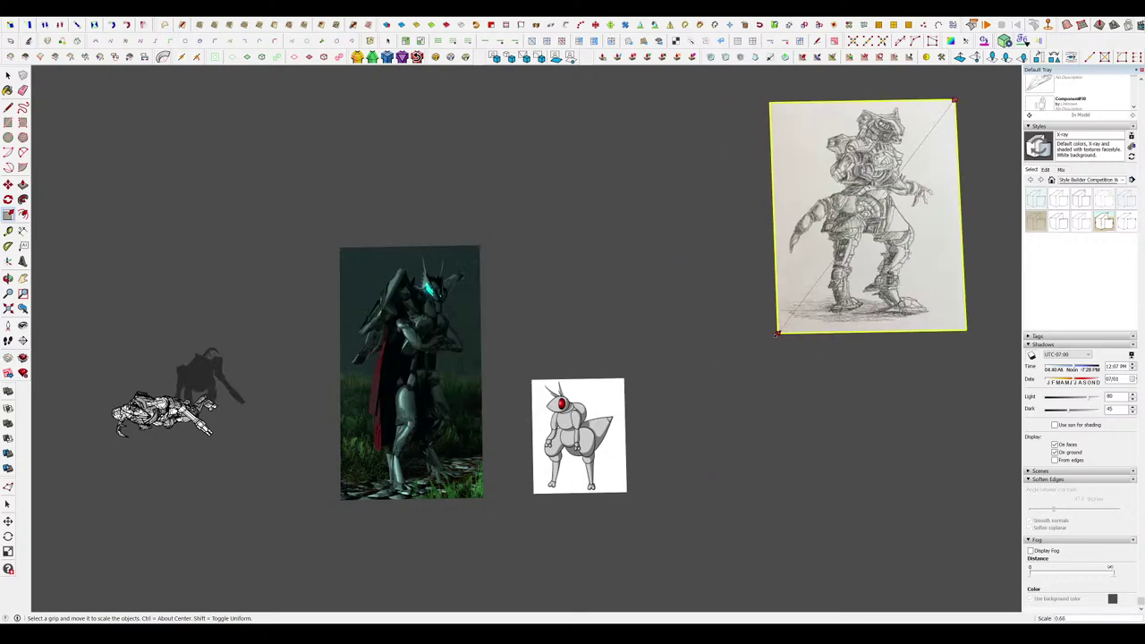
key("m")
key("space")
scroll(787, 434, "up", 2)
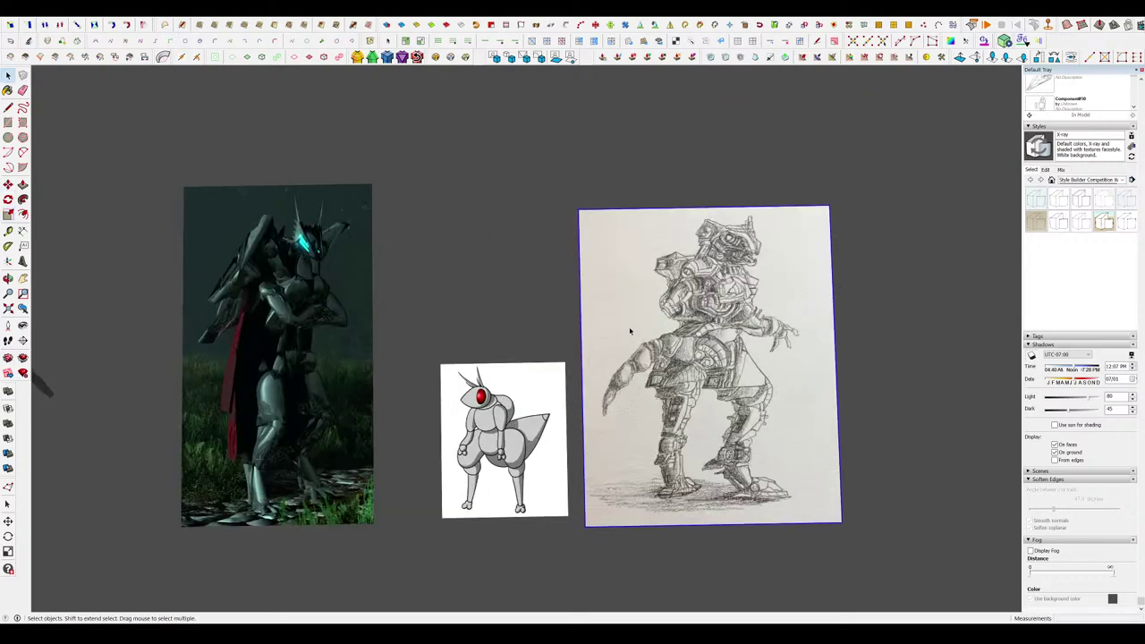
Move the tailed robot sketch to the other side of the antlered skeleton robot, opposite the warrior picture.
scroll(630, 331, "down", 4)
key("m")
left_click(703, 356)
left_click(302, 357)
key("space")
scroll(312, 374, "down", 2)
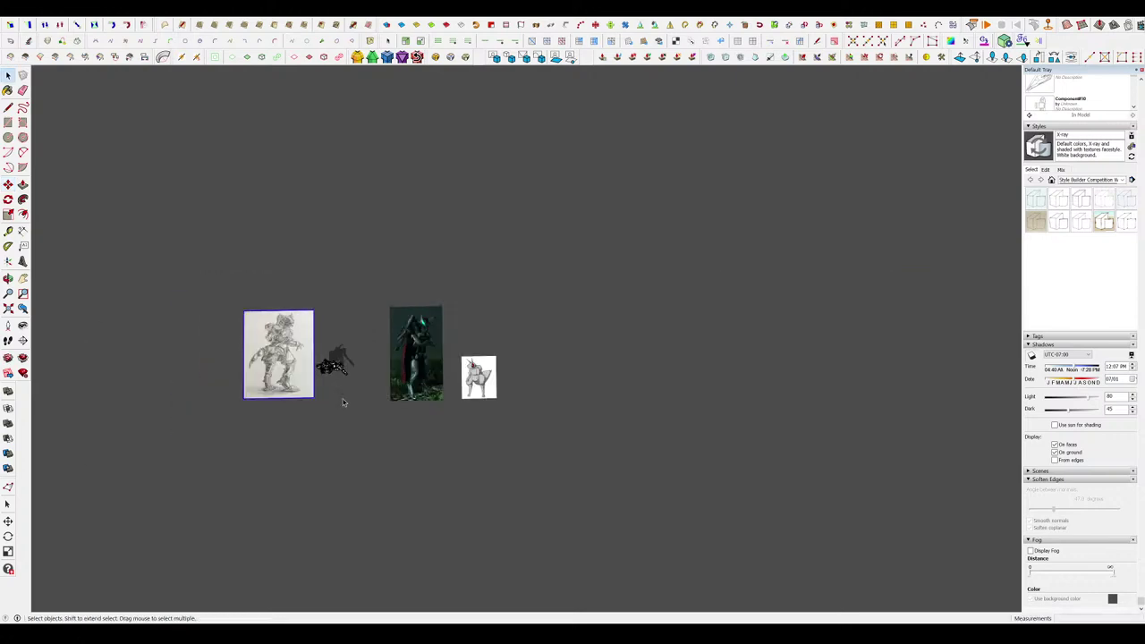
Move the tailed robot sketch and the skeleton robot together farther away from the warrior and insect pictures.
left_click_drag(351, 403, 224, 340)
key("m")
left_click(225, 341)
left_click(65, 340)
key("space")
scroll(548, 408, "down", 2)
middle_click_drag(548, 409, 226, 282)
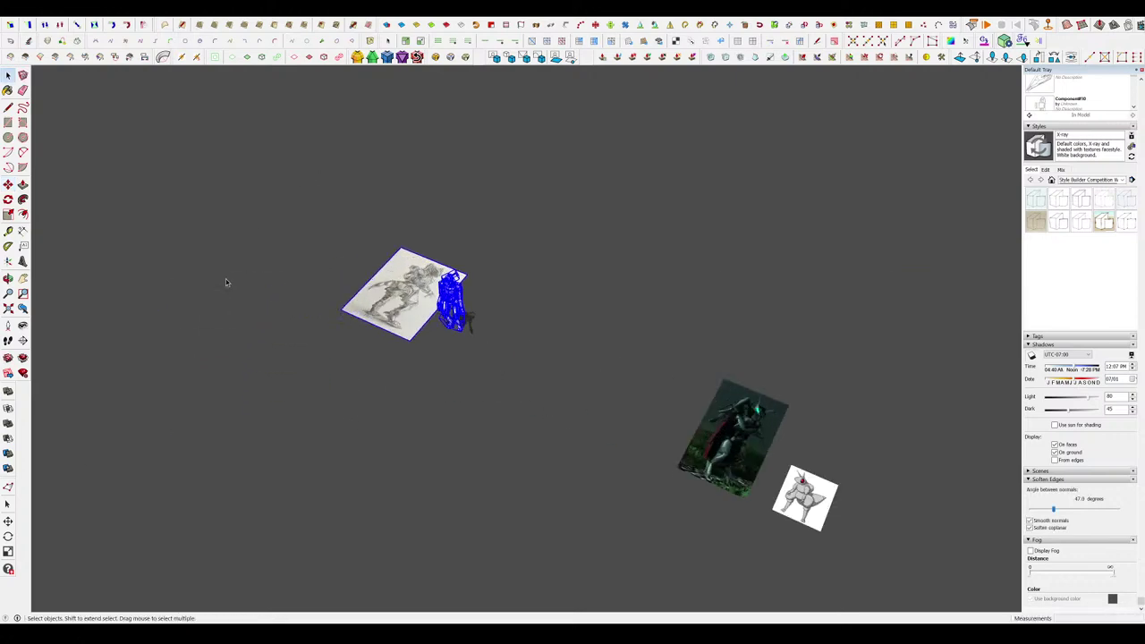
scroll(460, 285, "up", 5)
left_click(627, 371)
Paste the photo of the dark mechanical beast on scaffolding and move it to the outer side of the tailed robot sketch.
middle_click_drag(626, 371, 654, 213)
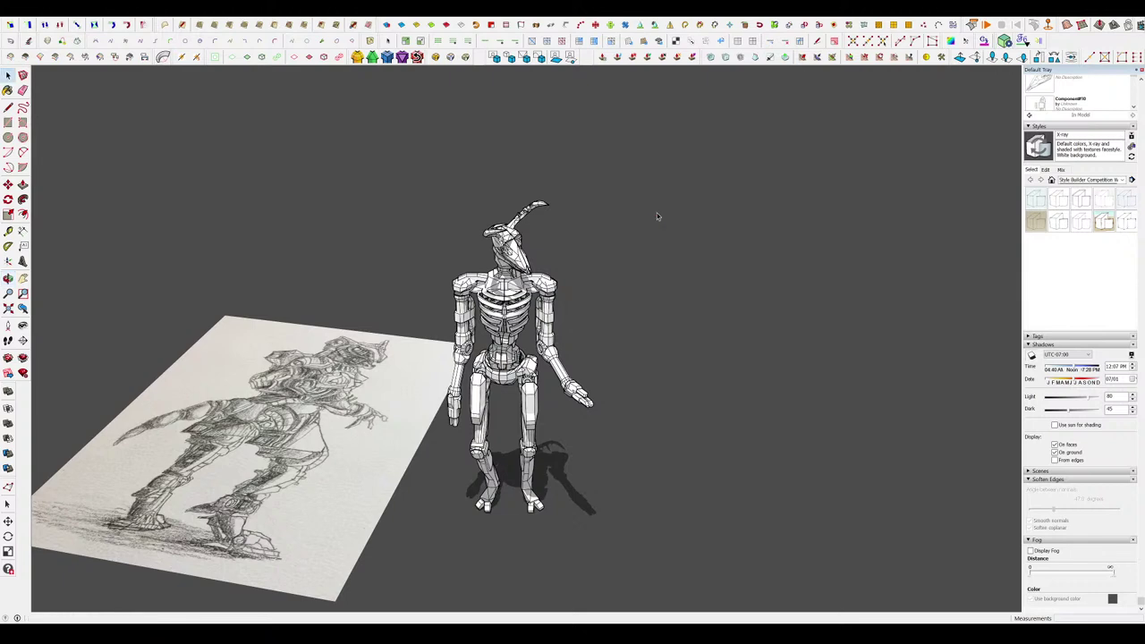
middle_click_drag(577, 259, 334, 535)
scroll(331, 352, "down", 3)
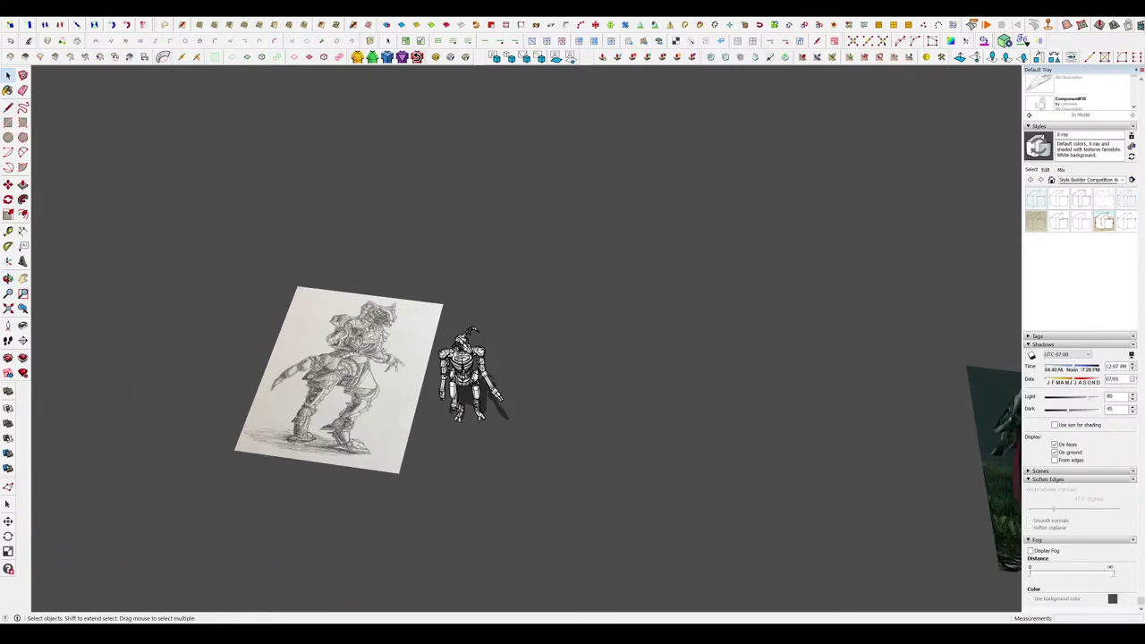
left_click(562, 543)
key("s")
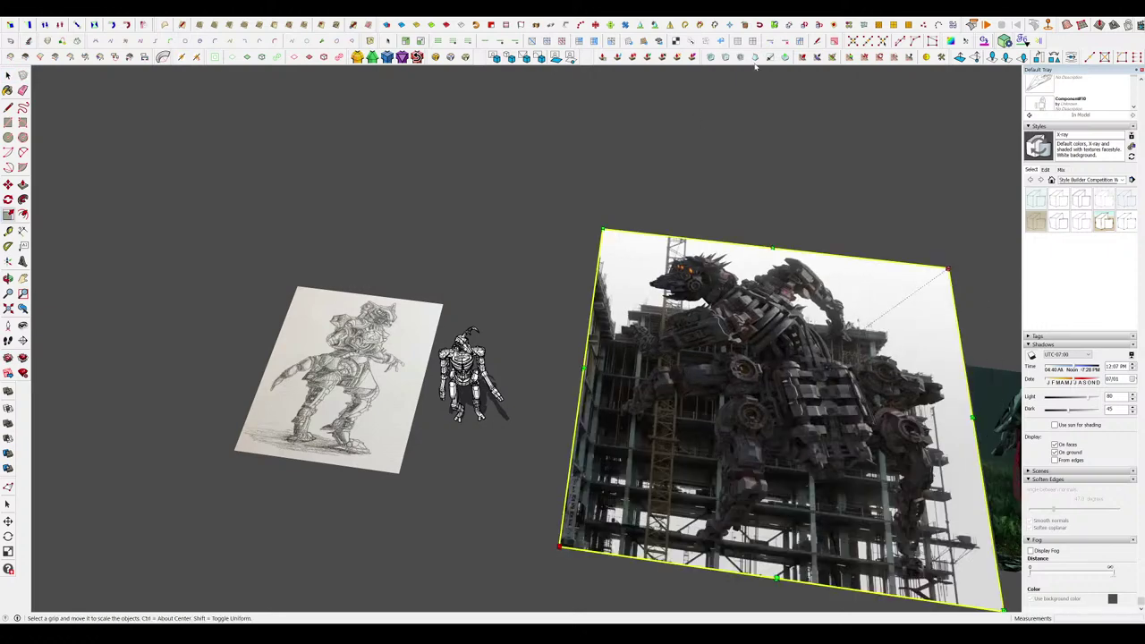
scroll(747, 371, "down", 3)
key("m")
left_click(755, 386)
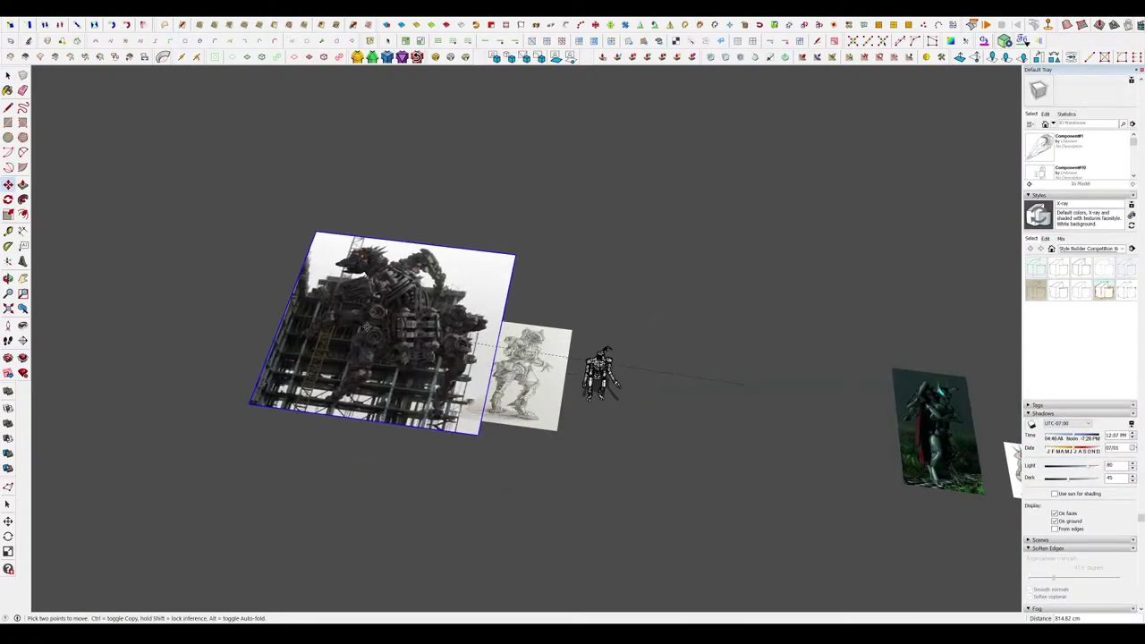
left_click(325, 311)
Move the beast photo, the tailed robot sketch and the skeleton robot together slightly farther from the warrior picture.
middle_click_drag(537, 376, 637, 447)
key("space")
left_click_drag(637, 449, 429, 344)
key("m")
left_click(582, 421)
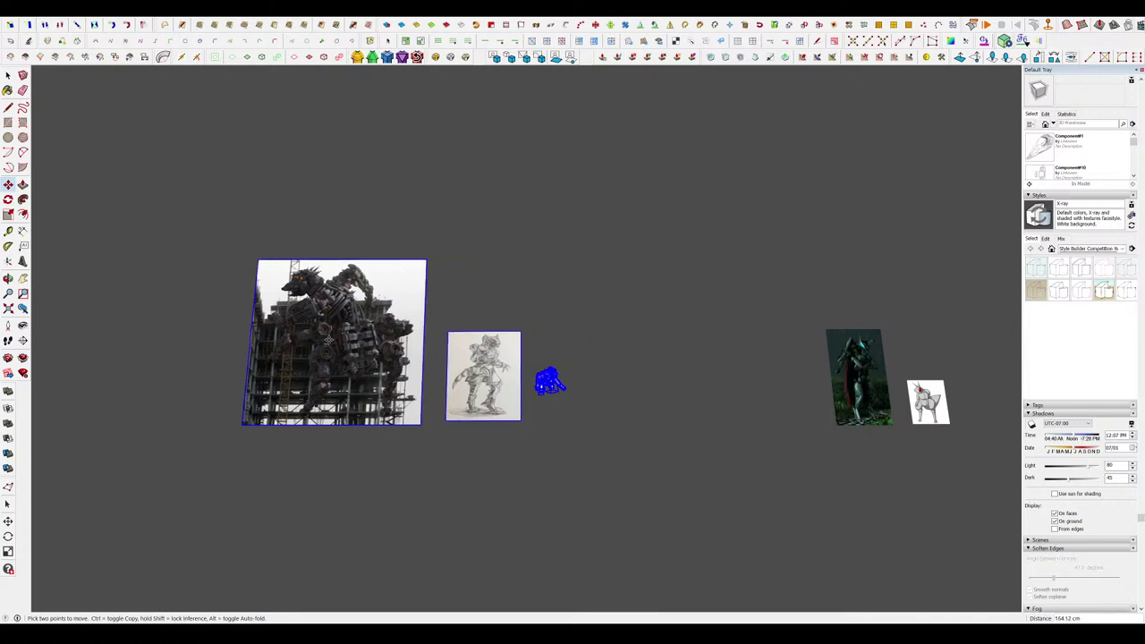
left_click(521, 420)
scroll(658, 353, "down", 3)
scroll(442, 395, "up", 4)
key("space")
left_click(240, 587)
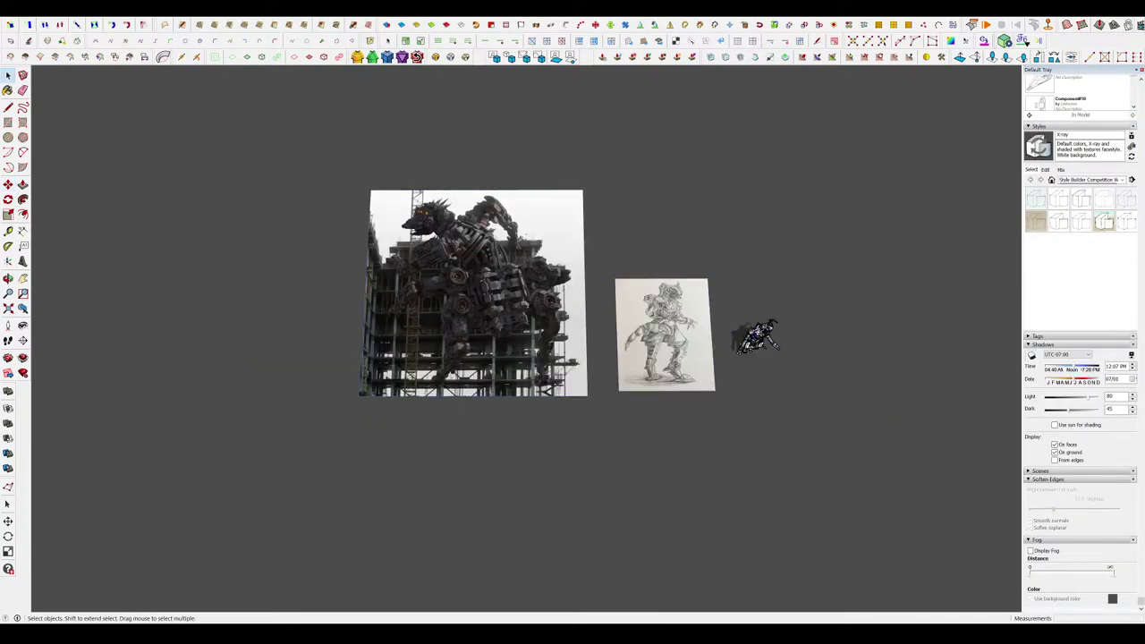
Paste the pencil sketch of the huge crouching mech with the small tank and shrink it uniformly.
left_click(481, 529)
key("s")
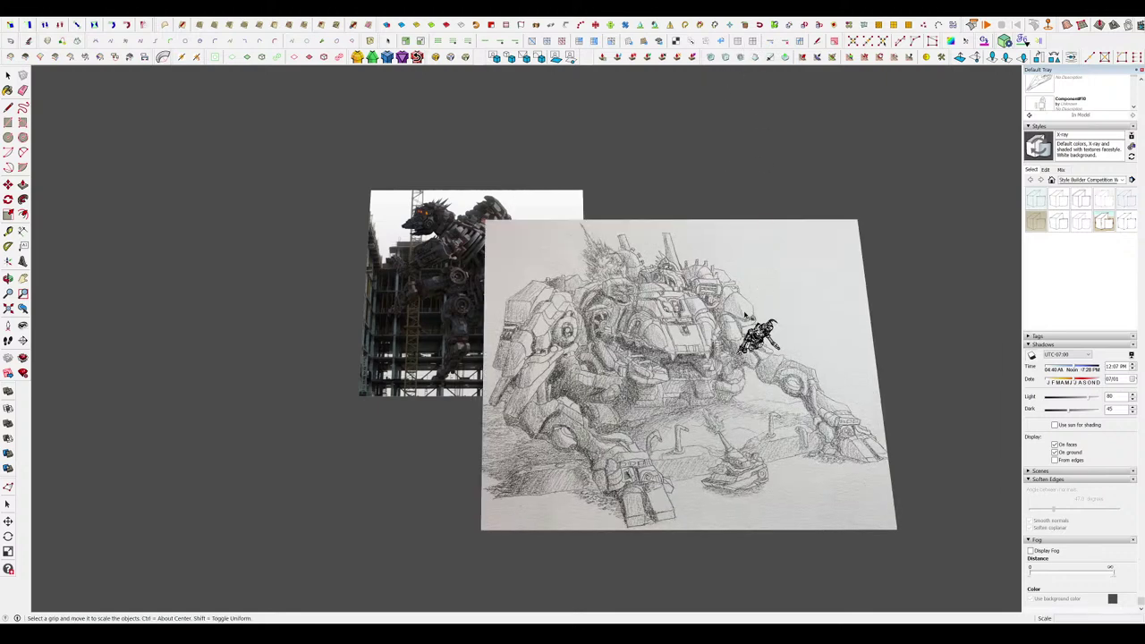
key("space")
left_click(745, 315)
left_click(687, 344)
left_click(812, 465)
key("s")
left_click_drag(897, 529, 700, 424)
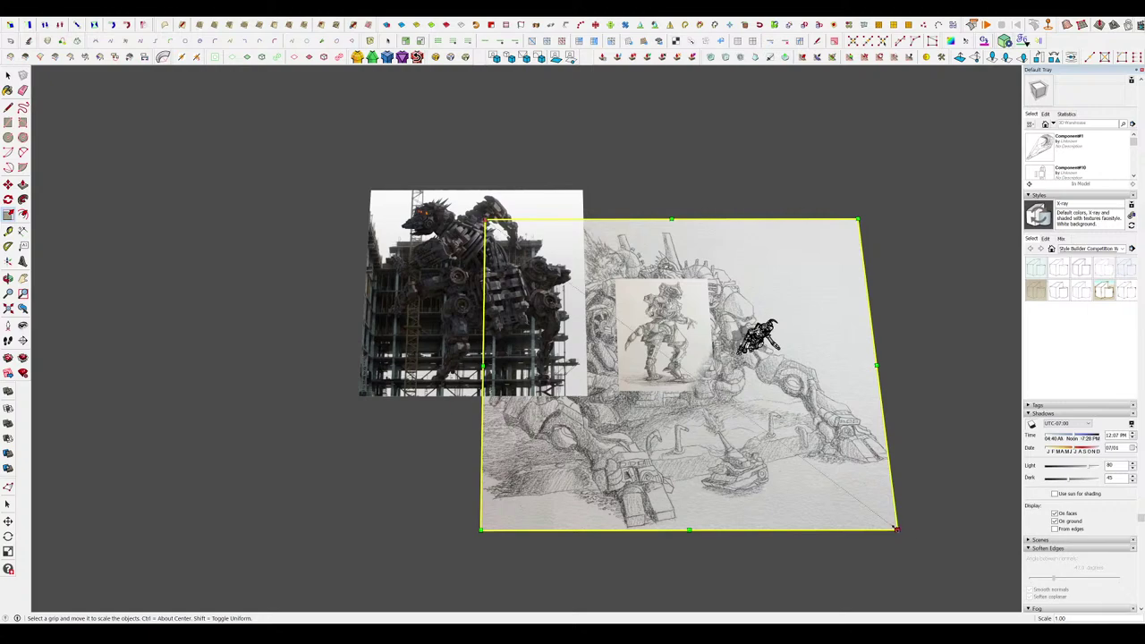
left_click_drag(897, 529, 706, 388)
Move the crouching mech sketch to the outer side of the mechanical beast photo, then inspect its detail up close.
key("m")
mouse_move(639, 277)
left_mouse_down()
mouse_move(329, 305)
mouse_move(291, 288)
left_mouse_up()
key("space")
left_click(441, 426)
scroll(324, 362, "up", 8)
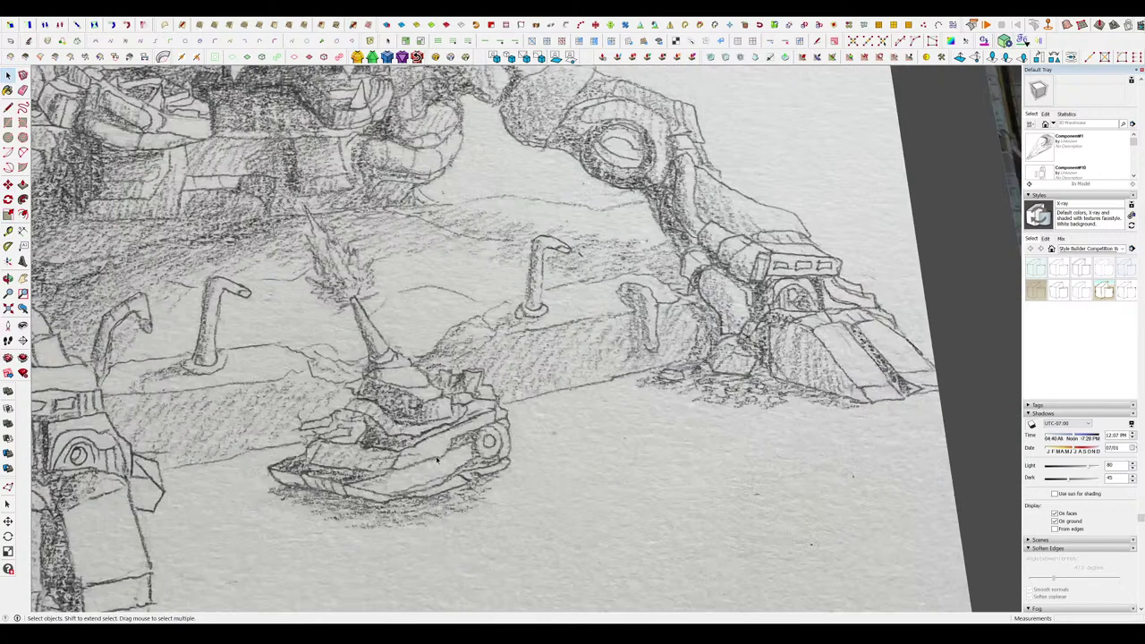
scroll(385, 481, "up", 2)
scroll(386, 481, "down", 12)
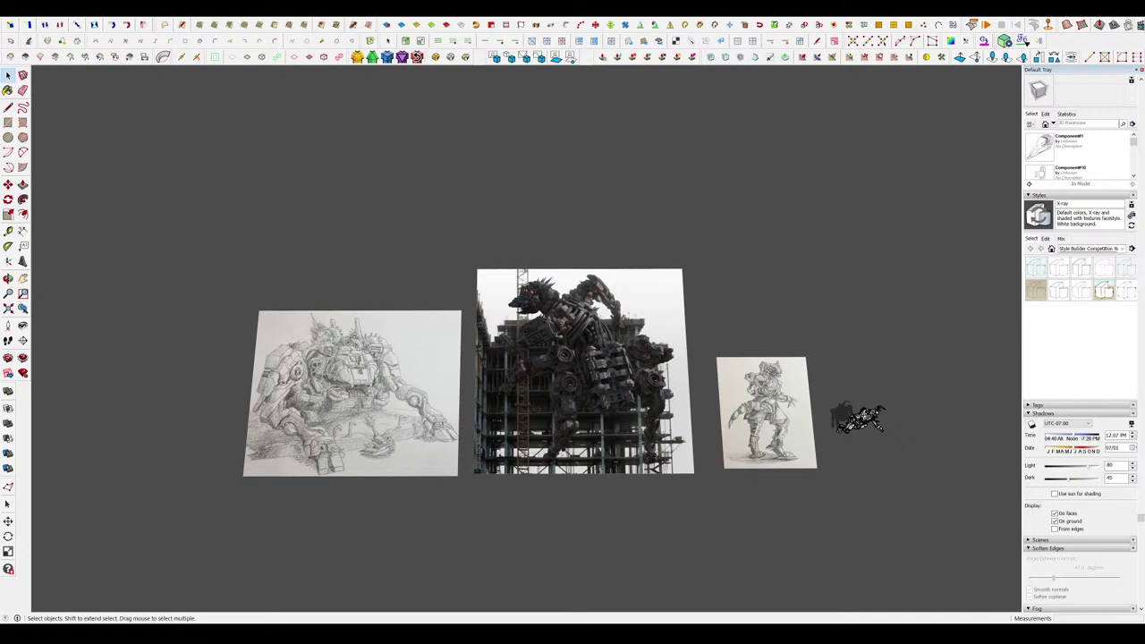
Paste the white sheet of mech line drawings and move it just above the mechanical beast photo.
key("ctrl+v")
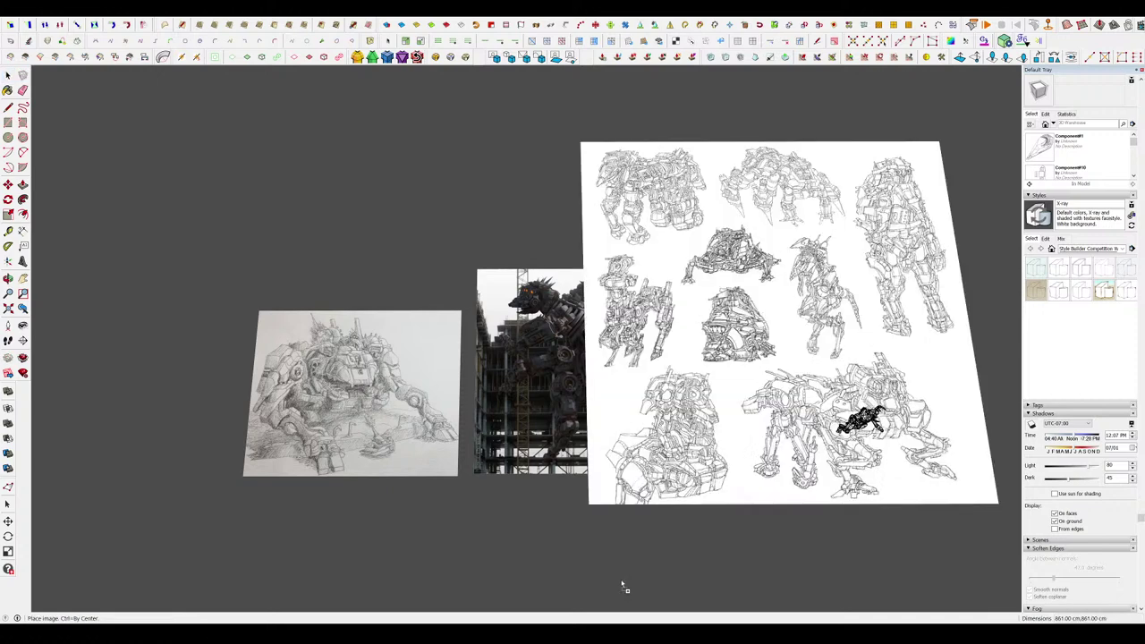
left_click(621, 579)
key("s")
scroll(705, 305, "up", 5)
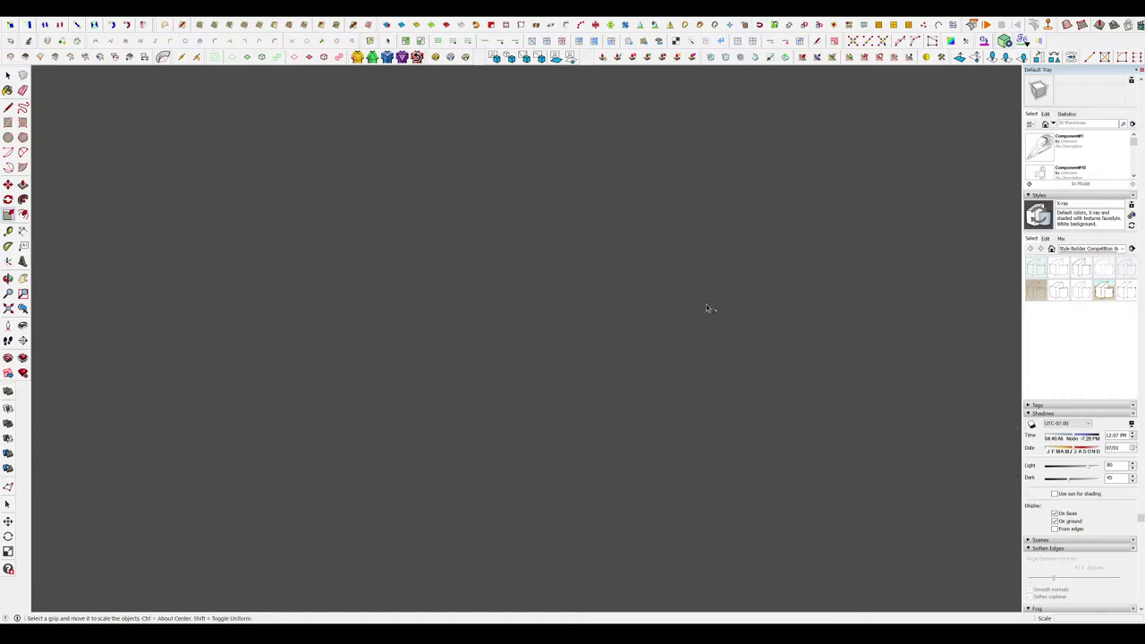
scroll(677, 356, "down", 3)
scroll(695, 374, "up", 1)
scroll(695, 374, "down", 1)
key("m")
mouse_move(816, 445)
left_mouse_down()
mouse_move(492, 125)
mouse_move(489, 146)
left_mouse_up()
scroll(488, 147, "down", 3)
middle_click_drag(488, 146, 508, 219)
scroll(508, 219, "up", 1)
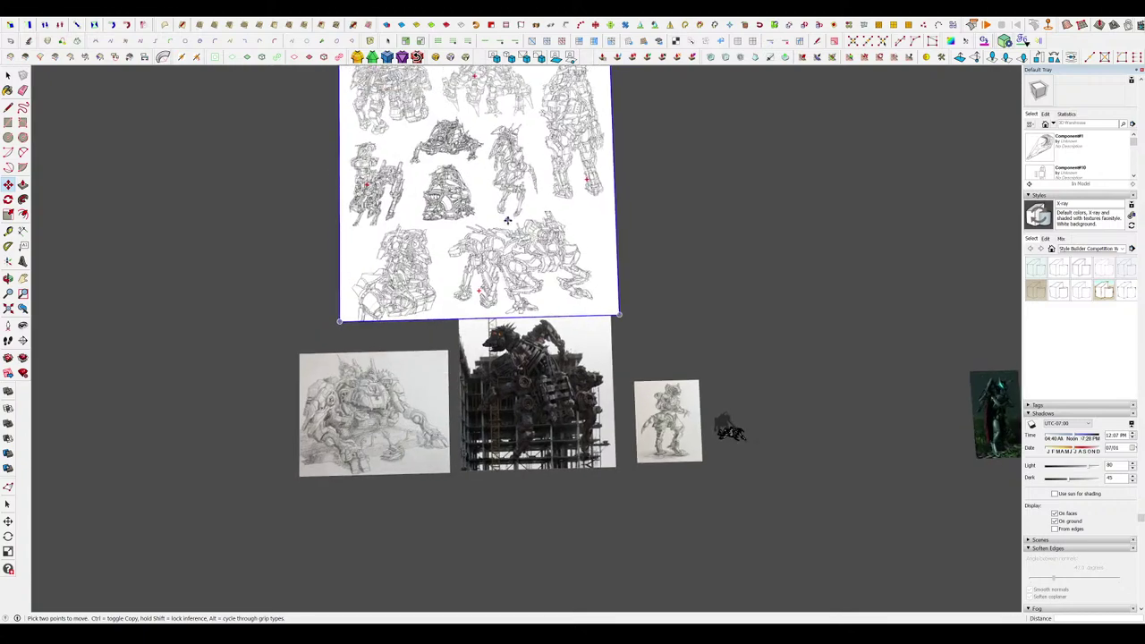
Move the sheet of mech line drawings to the end of the row beside the crouching mech sketch.
key("s")
scroll(502, 307, "down", 1)
key("m")
mouse_move(505, 257)
left_mouse_down()
mouse_move(248, 403)
mouse_move(254, 394)
left_mouse_up()
key("space")
left_click(464, 469)
scroll(108, 384, "up", 5)
middle_click_drag(110, 396, 329, 442)
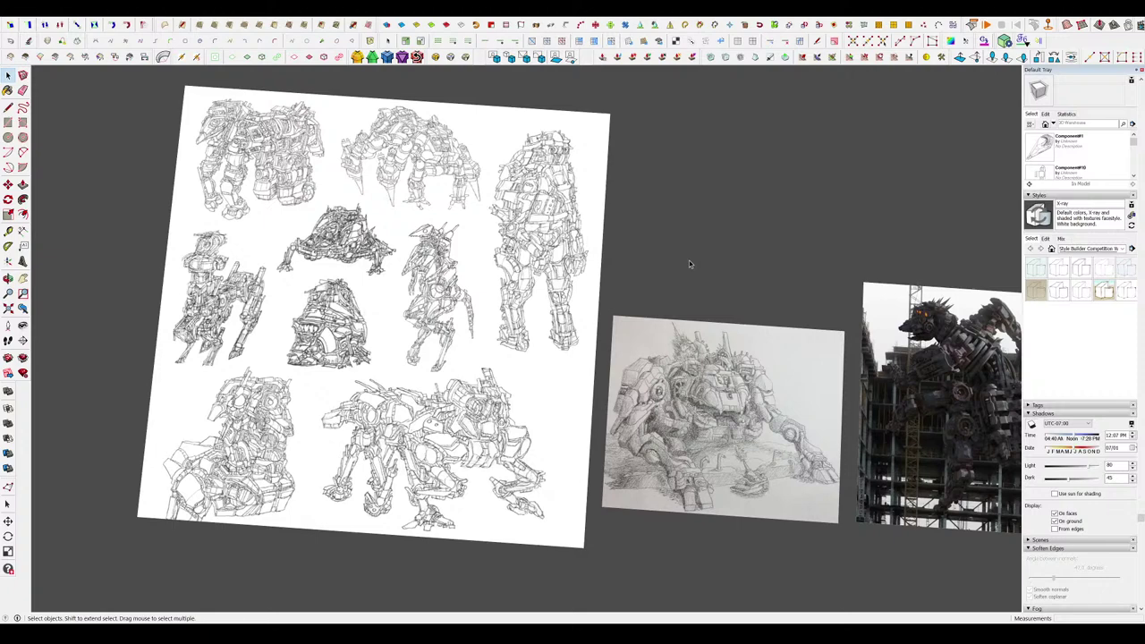
middle_click_drag(688, 260, 711, 244)
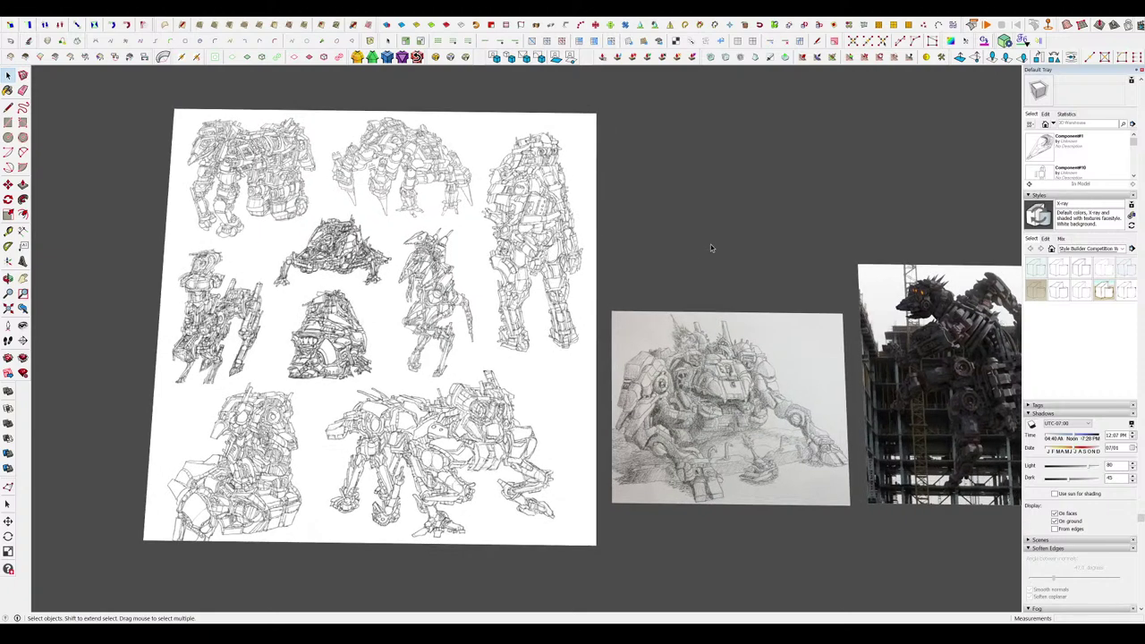
Shrink the mech line drawing sheet uniformly to about half size and align its lower edge with the crouching mech sketch.
left_click(447, 335)
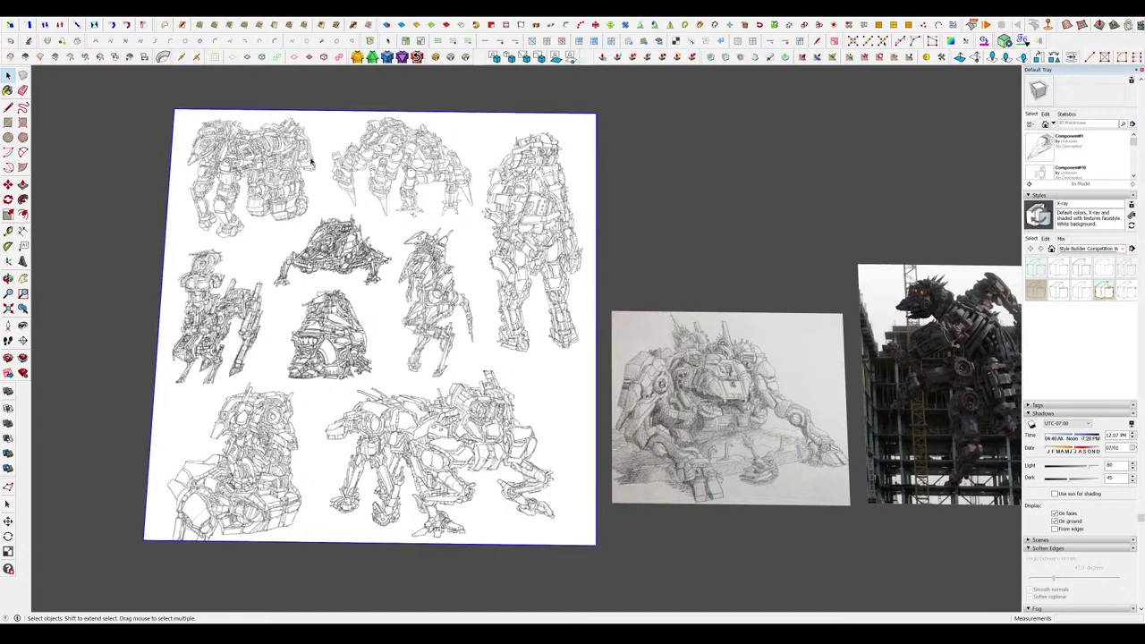
key("s")
left_click_drag(191, 136, 375, 317)
key("m")
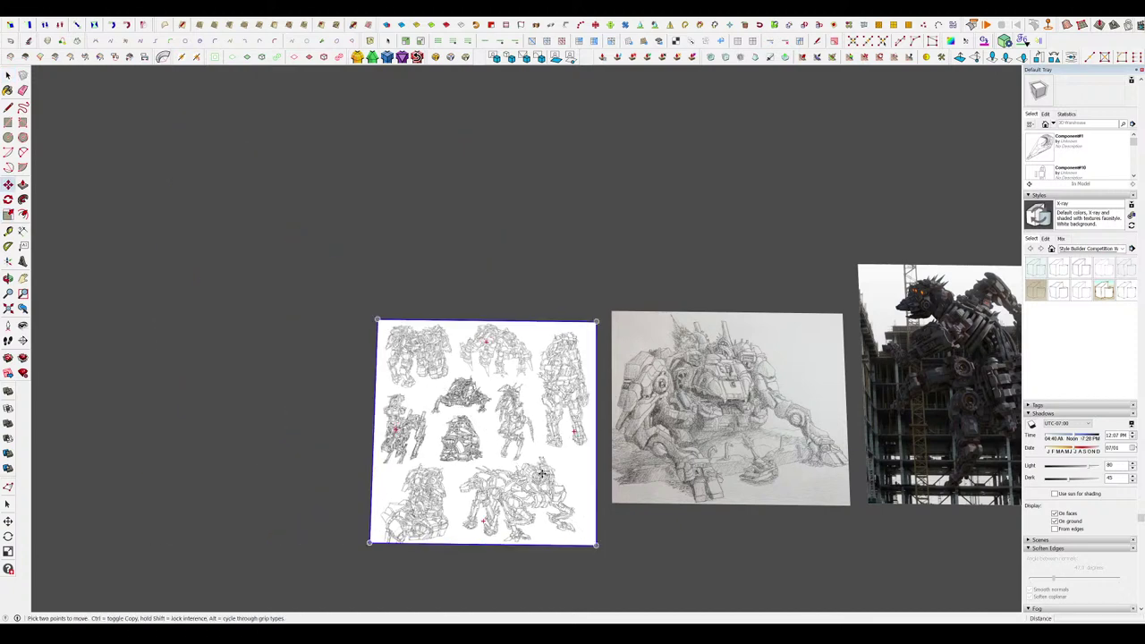
mouse_move(542, 475)
left_mouse_down()
mouse_move(564, 429)
mouse_move(542, 437)
left_mouse_up()
key("space")
left_click(703, 292)
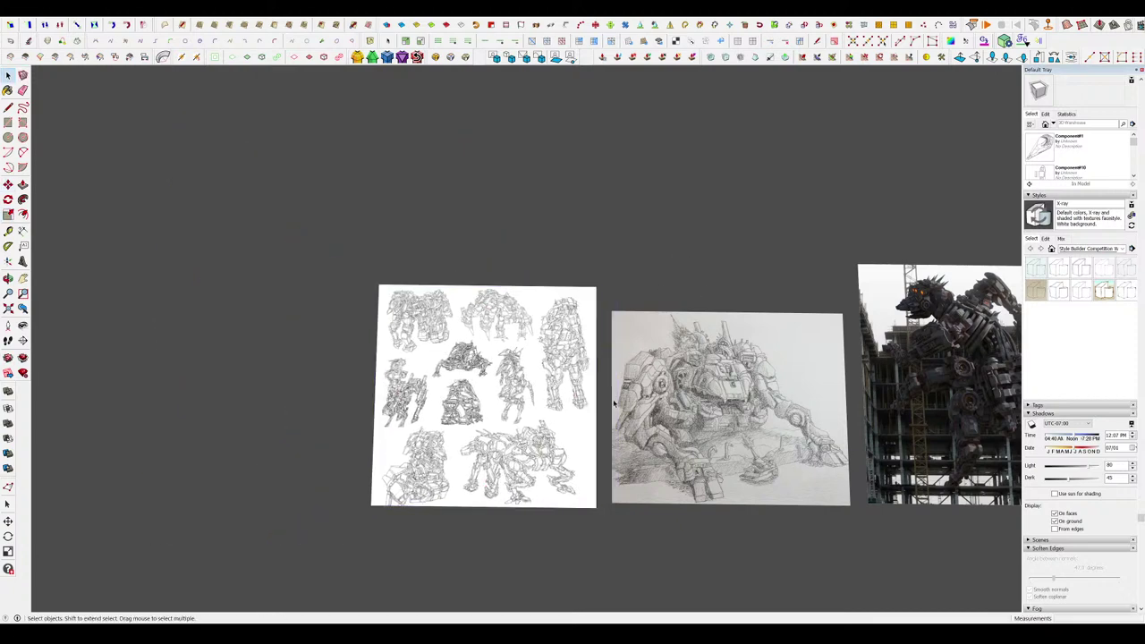
Look over the row of robot references and the separate warrior and insect pictures.
scroll(620, 441, "up", 4)
scroll(446, 331, "down", 2)
scroll(255, 337, "down", 5)
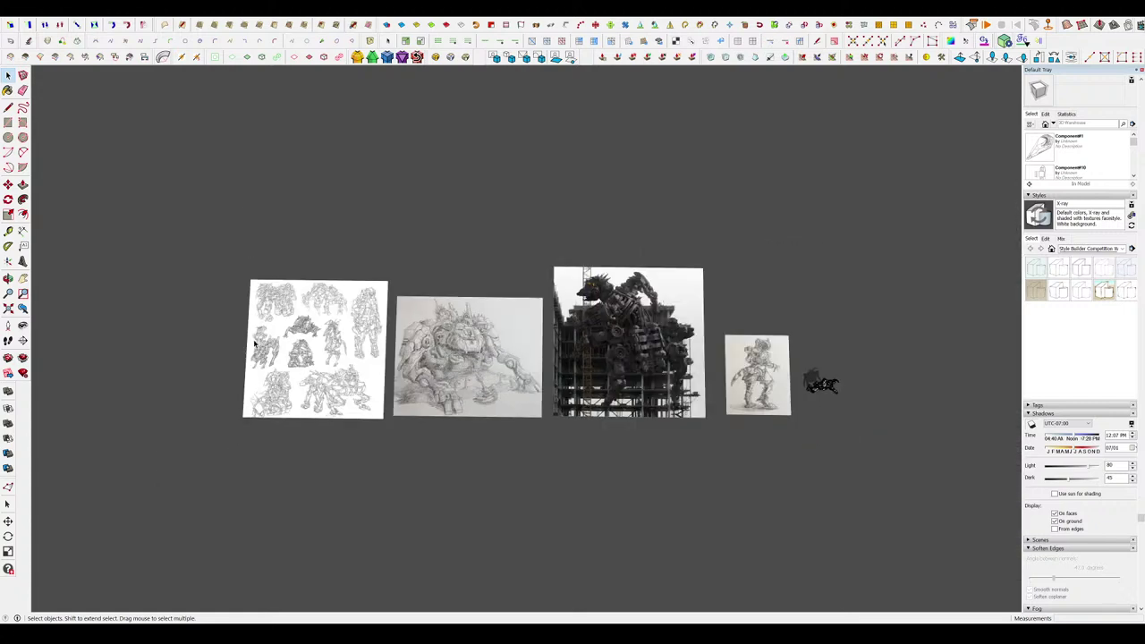
scroll(738, 372, "up", 2)
scroll(832, 385, "up", 5)
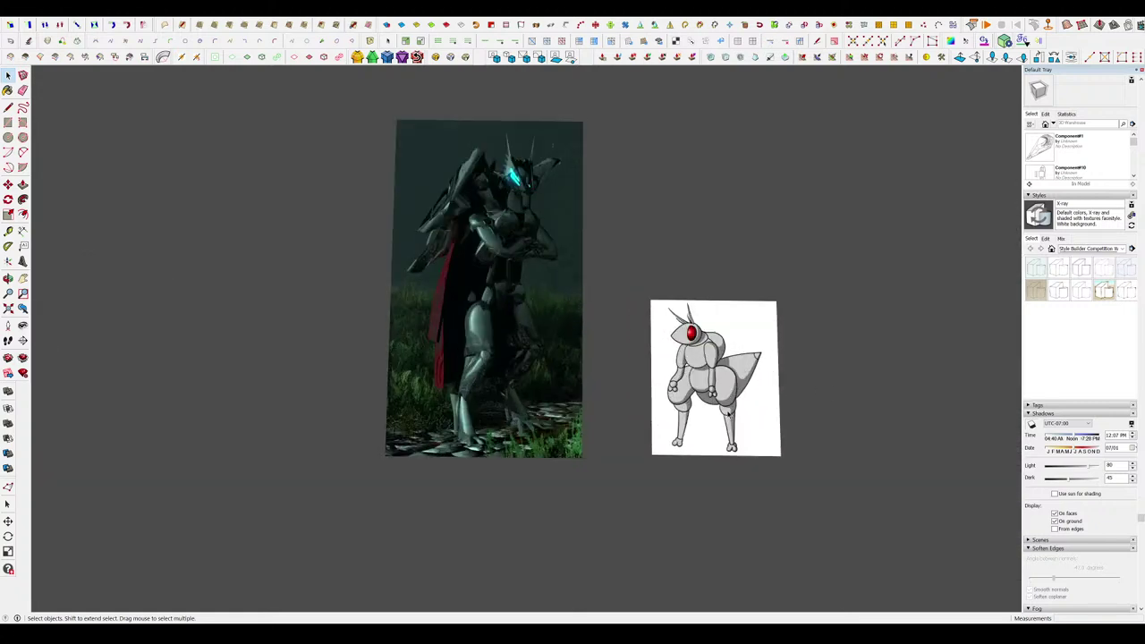
scroll(792, 388, "up", 2)
scroll(557, 406, "down", 2)
scroll(512, 424, "down", 1)
Move the armoured warrior and insect character pictures together by about 157 cm along the row.
left_click_drag(512, 423, 454, 310)
key("m")
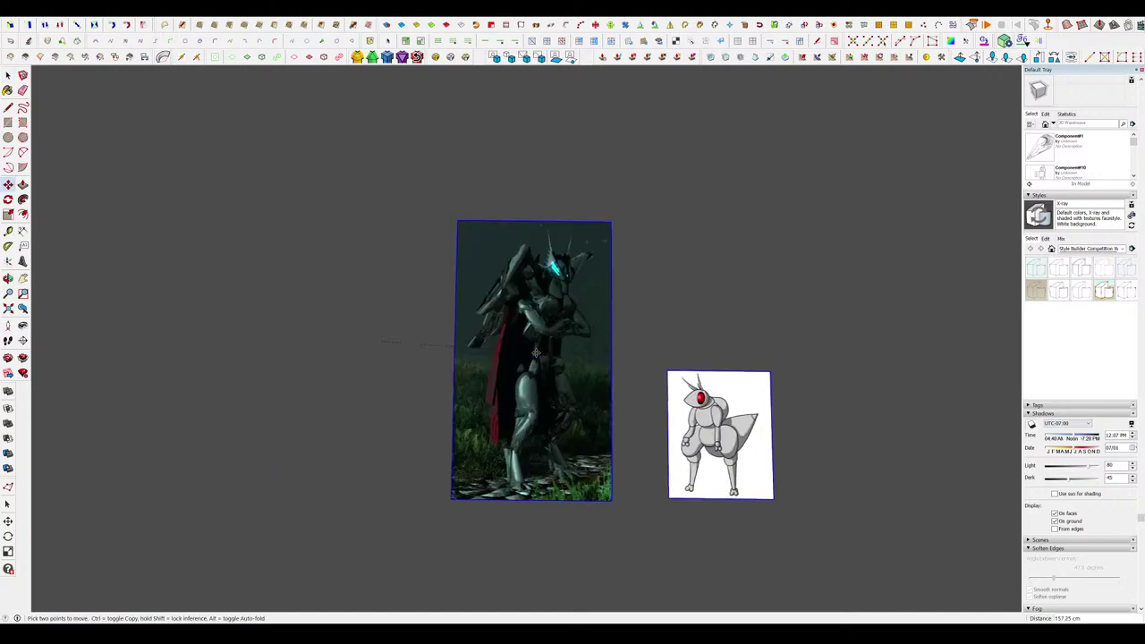
key("space")
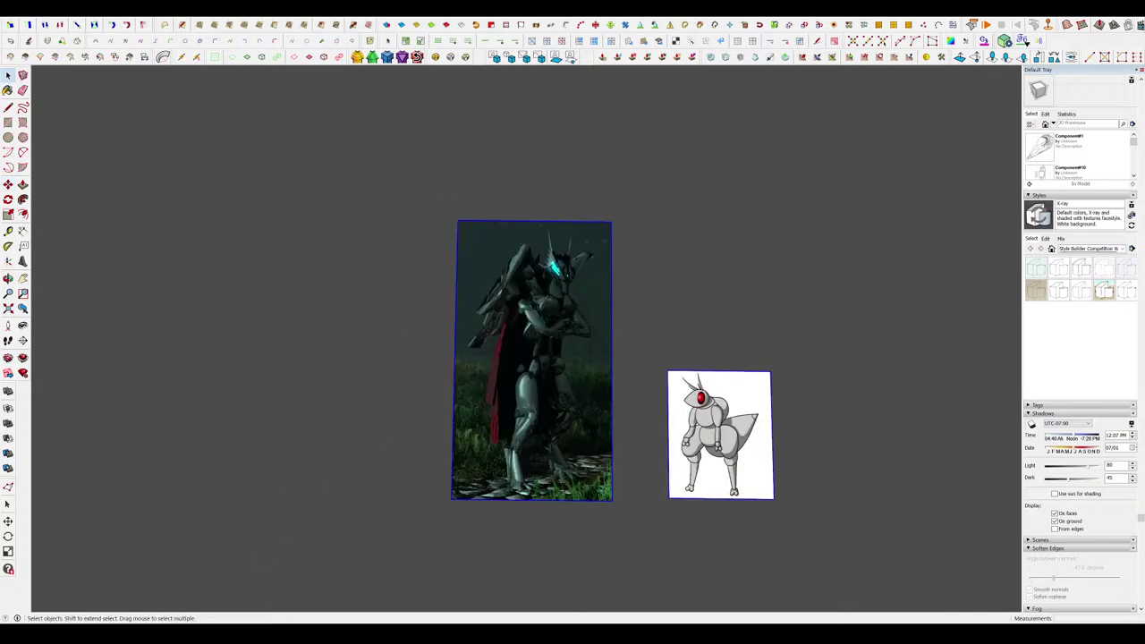
left_click(639, 428)
Examine the armoured warrior picture and the insect character drawing from near and far.
scroll(583, 443, "up", 2)
scroll(596, 455, "down", 2)
scroll(683, 348, "up", 2)
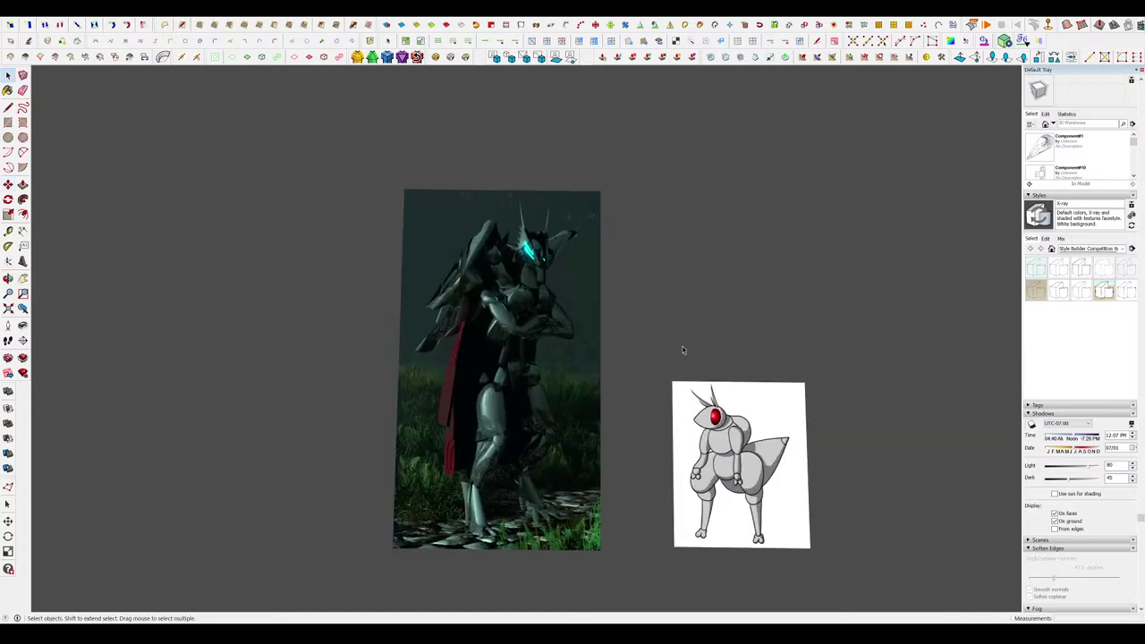
scroll(751, 332, "down", 2)
scroll(635, 327, "up", 3)
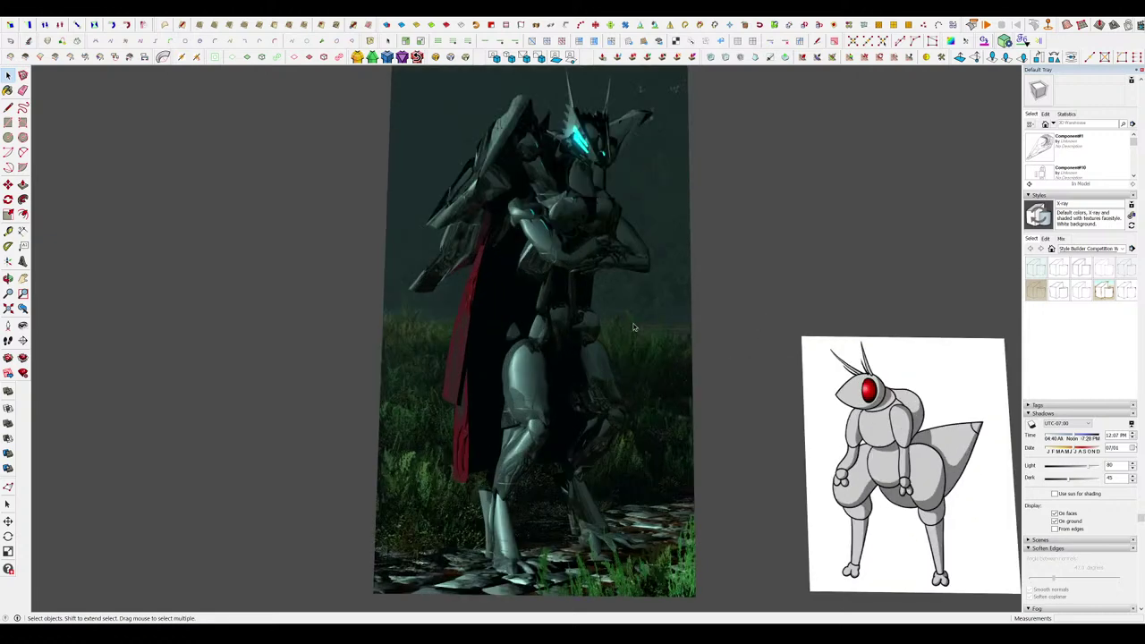
scroll(540, 193, "down", 1)
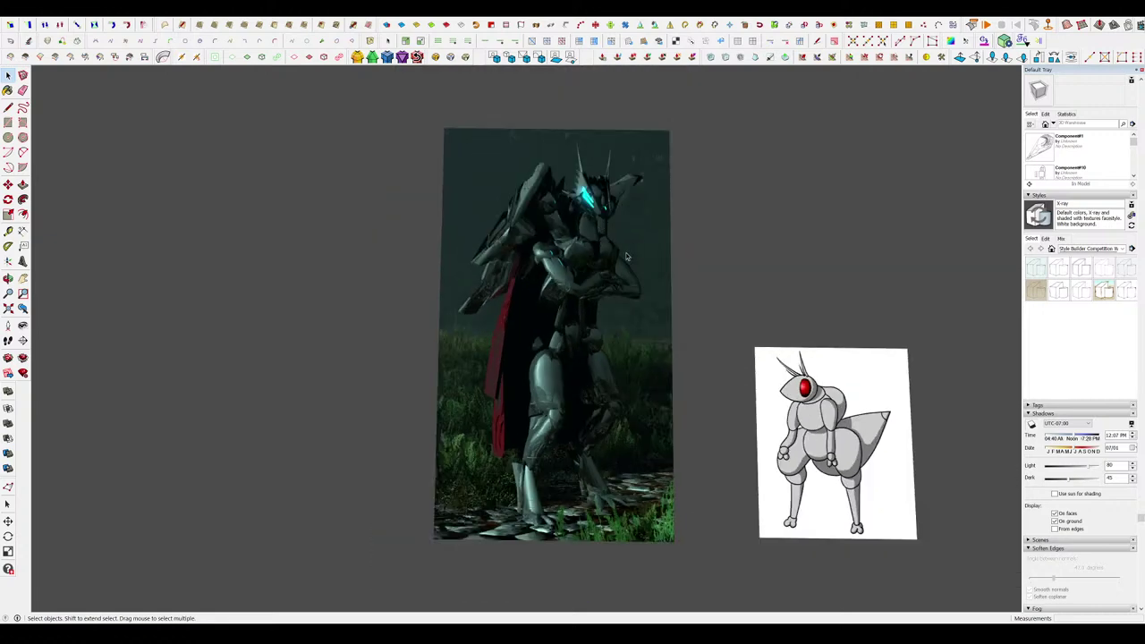
scroll(656, 344, "up", 2)
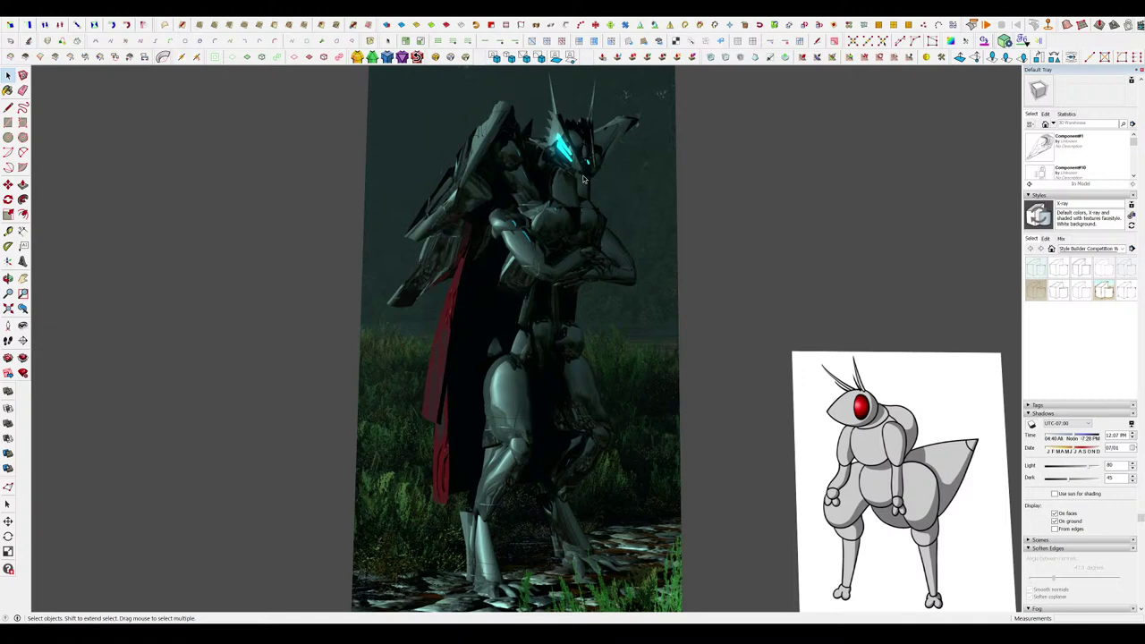
Review the row of robot references and examine the antlered skeleton robot standing at its end.
scroll(780, 300, "down", 8)
middle_click_drag(233, 252, 434, 265, "shift")
scroll(436, 266, "up", 5)
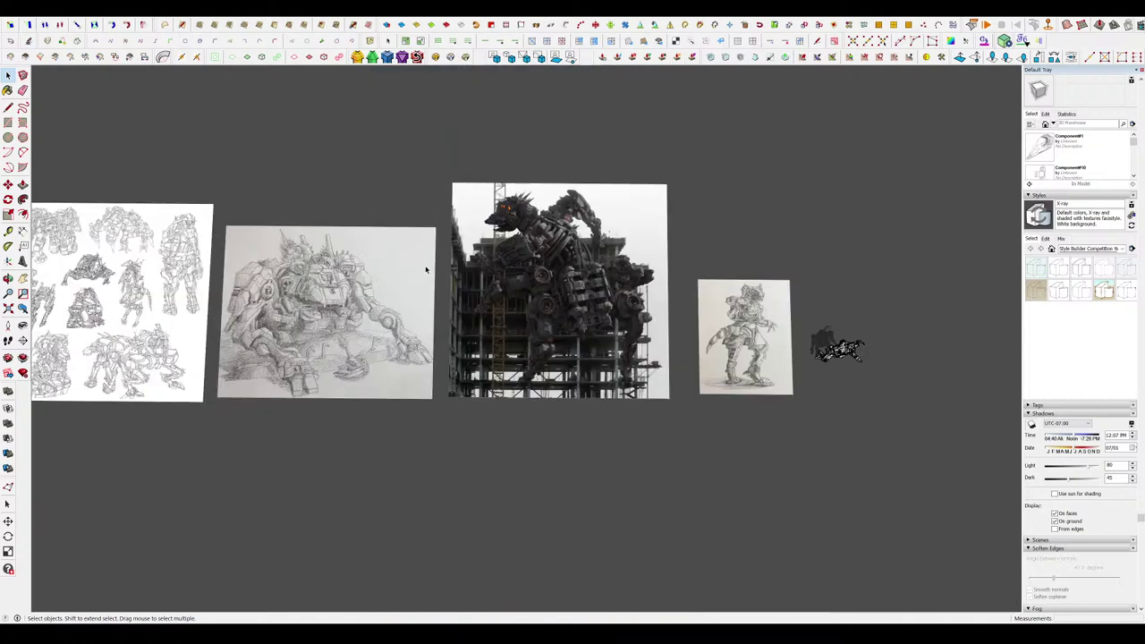
key("Page_Down")
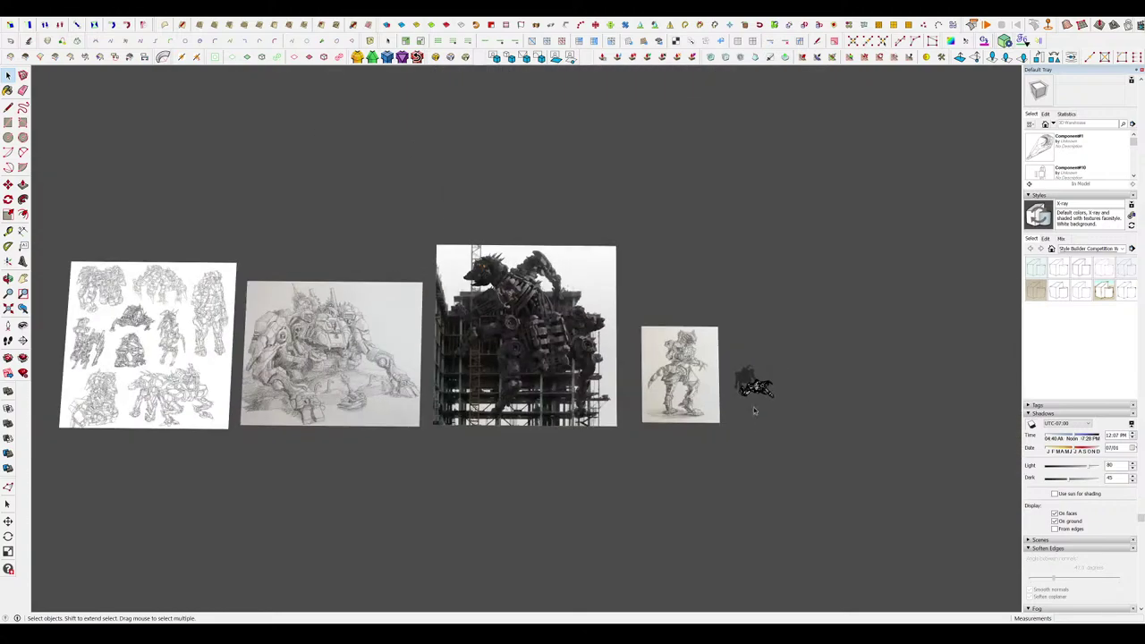
scroll(866, 384, "up", 6)
mouse_move(898, 380)
middle_mouse_down()
mouse_move(864, 322)
mouse_move(839, 215)
middle_mouse_up()
scroll(839, 214, "down", 2)
scroll(618, 394, "up", 2)
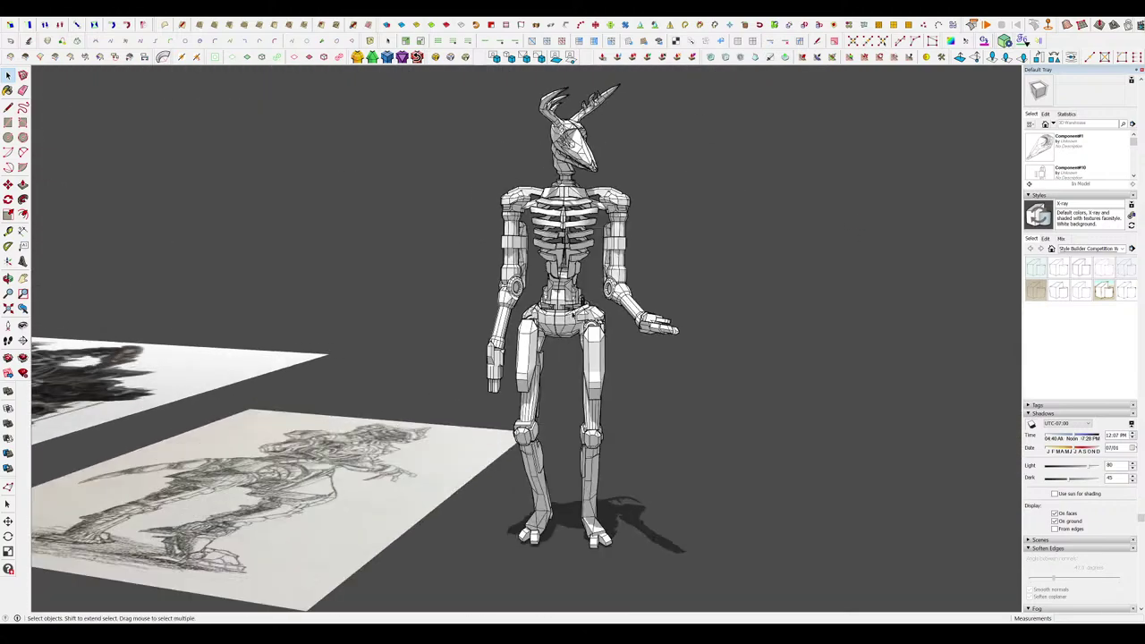
middle_click_drag(505, 308, 536, 344)
middle_click_drag(716, 349, 757, 330)
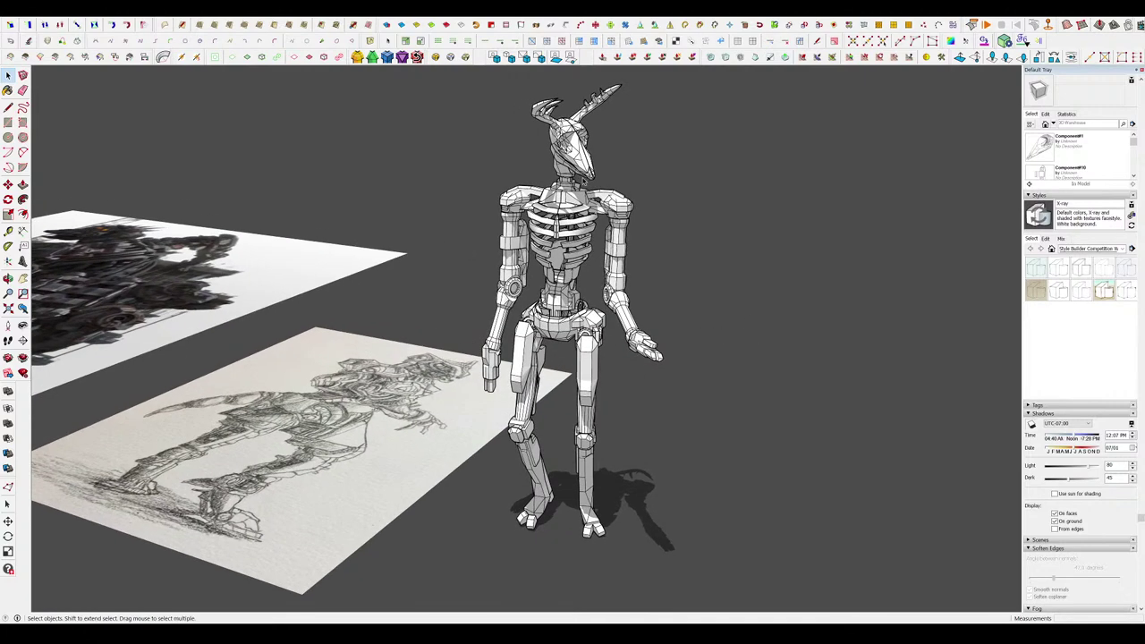
Examine the armoured warrior picture and the insect character drawing beyond the skeleton robot, including both heads.
middle_click_drag(685, 238, 483, 362)
scroll(335, 410, "down", 12)
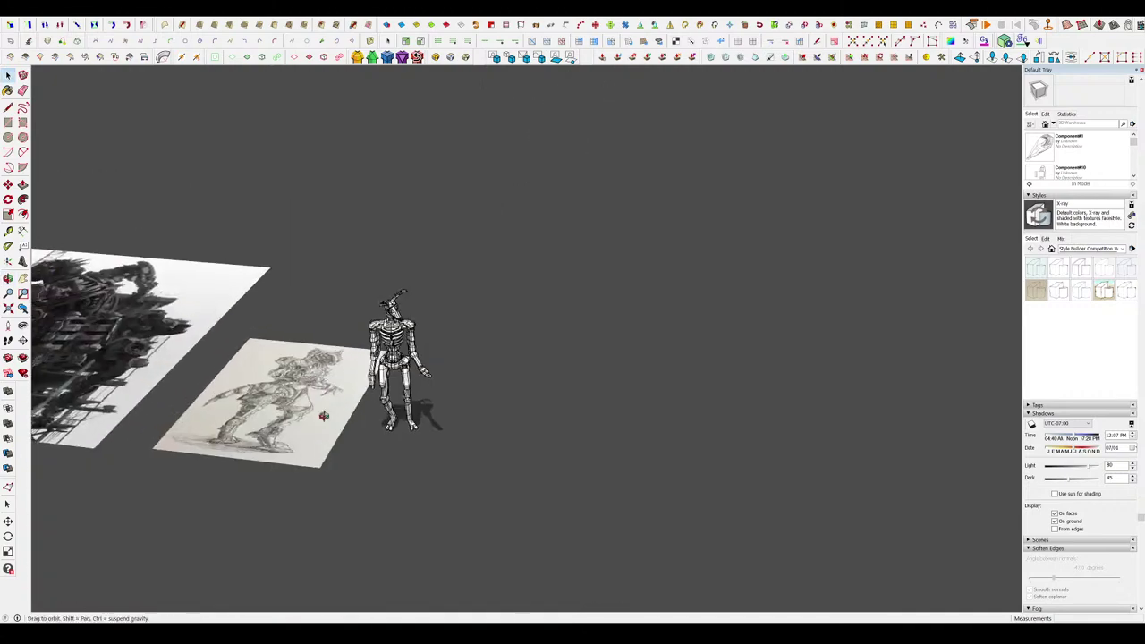
scroll(529, 470, "up", 10)
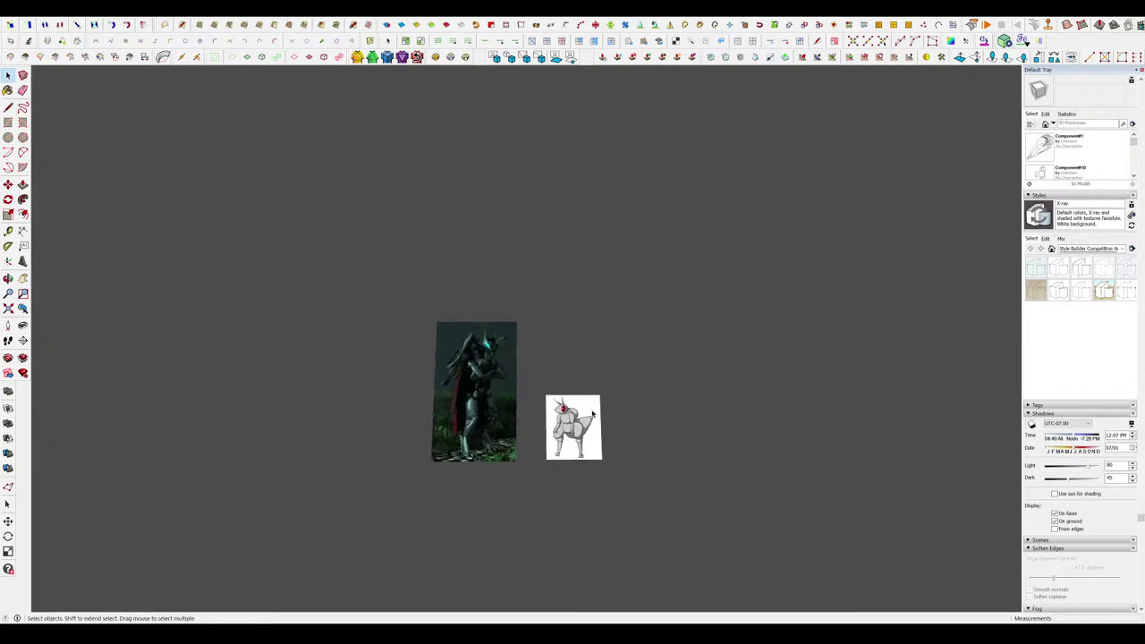
middle_click_drag(456, 490, 457, 527)
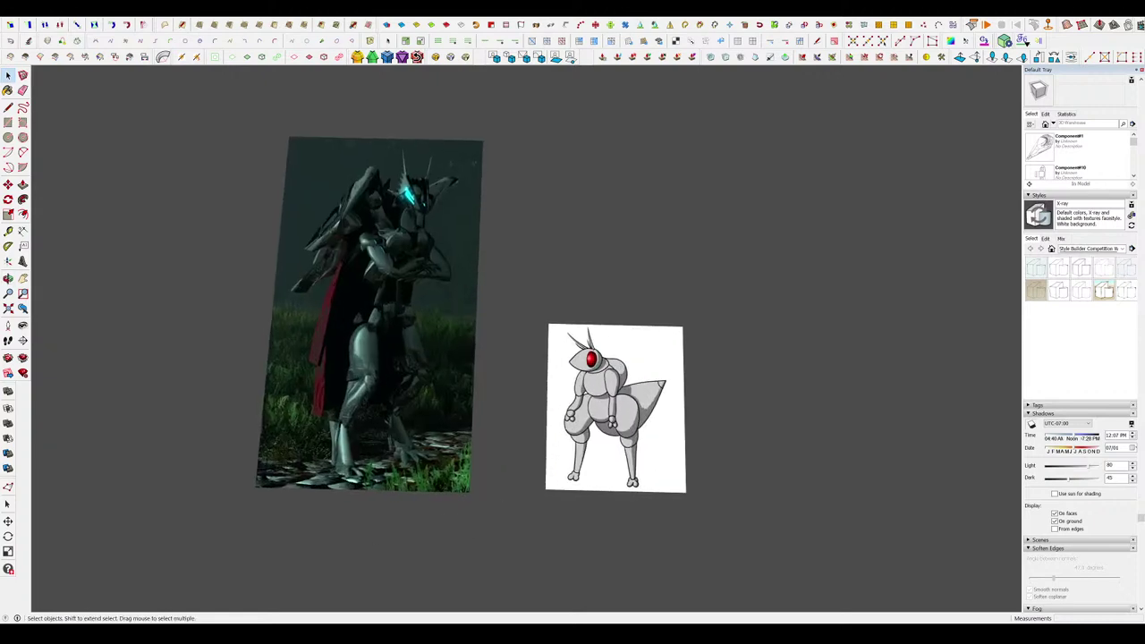
scroll(656, 374, "up", 5)
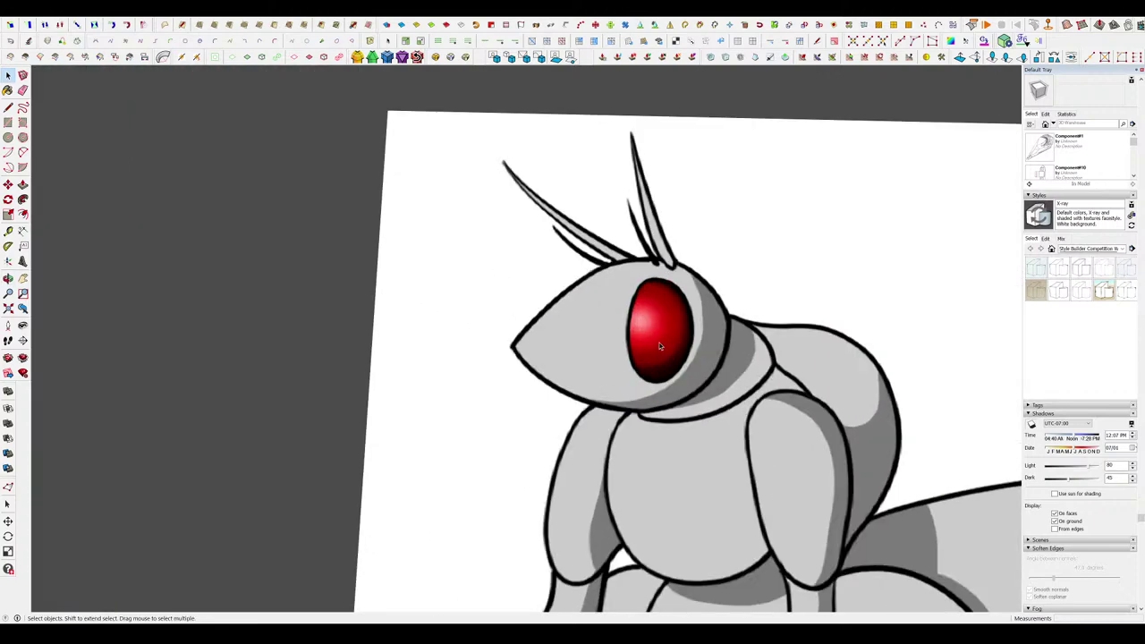
scroll(659, 344, "down", 4)
scroll(661, 352, "down", 3)
scroll(505, 213, "up", 6)
scroll(484, 249, "down", 8)
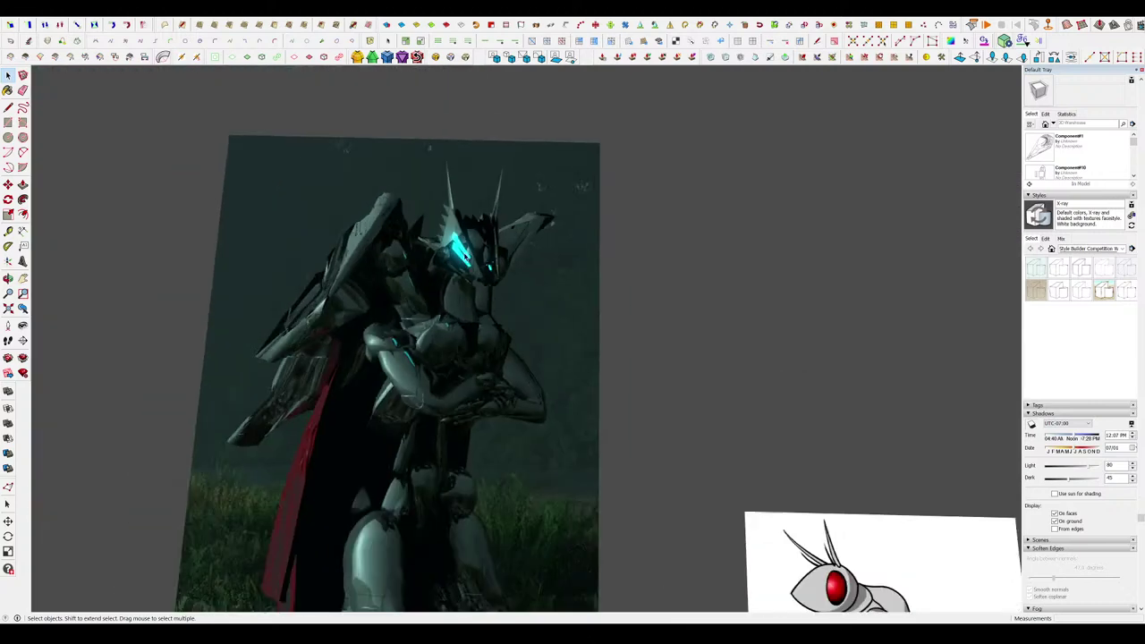
scroll(513, 268, "up", 2)
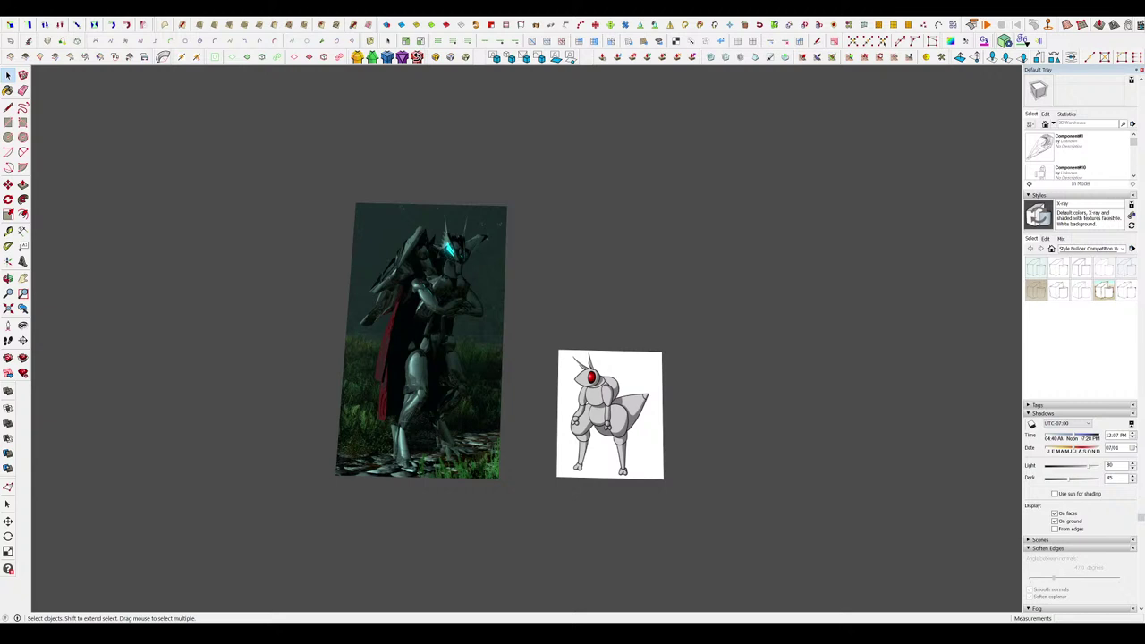
Move the four-legged mechanical beast picture across to the outer end of the robot row, beside the sheet of robot sketches.
key("s")
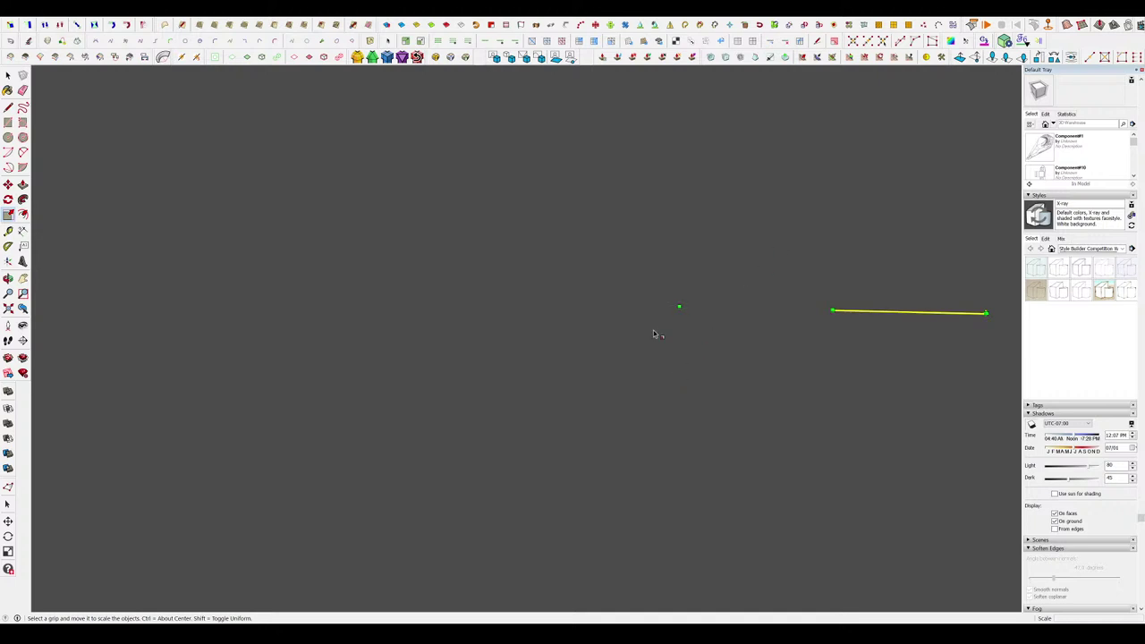
key("space")
key("m")
left_click_drag(769, 267, 756, 285)
scroll(755, 284, "down", 5)
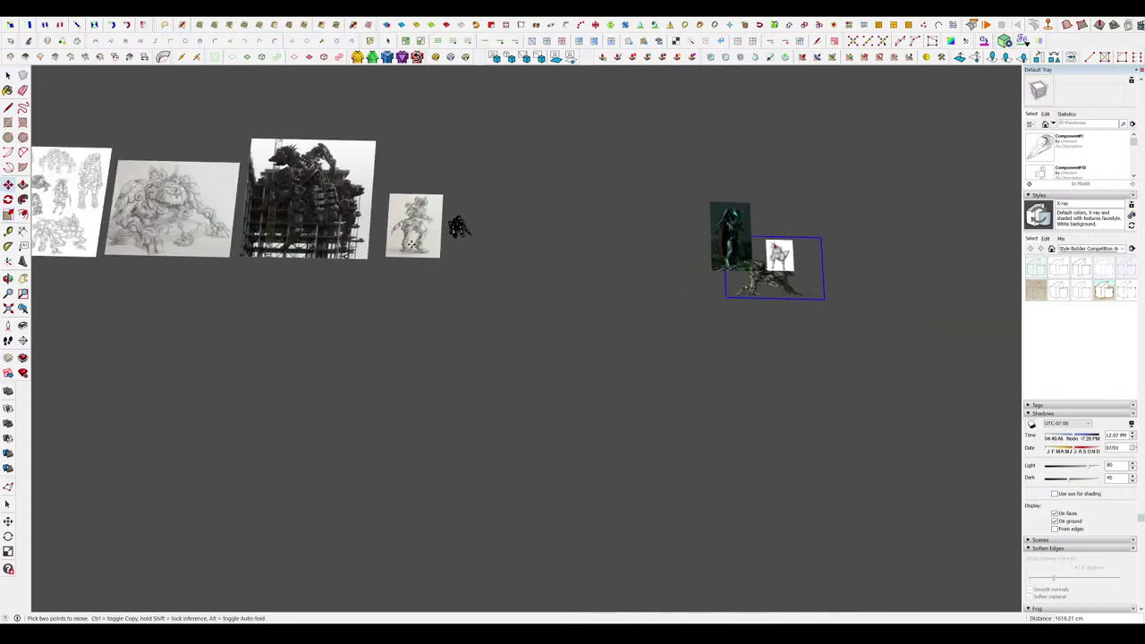
left_click_drag(412, 244, 111, 252)
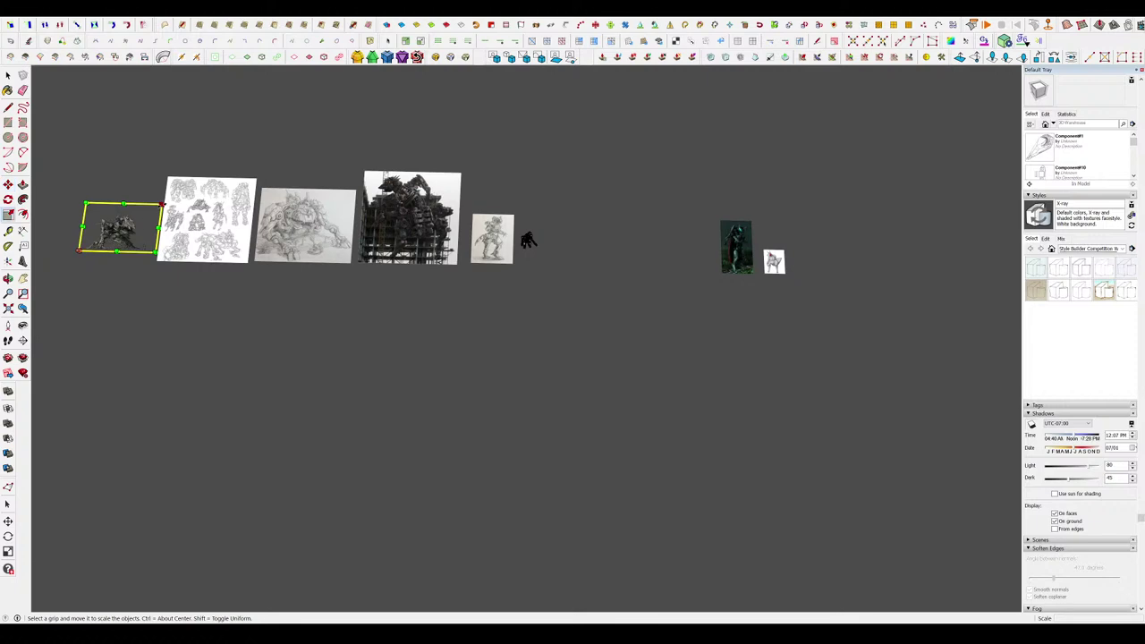
Enlarge the mechanical beast picture proportionally from its corner and shift it outward beside the sheet of robot sketches.
left_click_drag(162, 204, 307, 121)
key("m")
left_click_drag(196, 189, 94, 211)
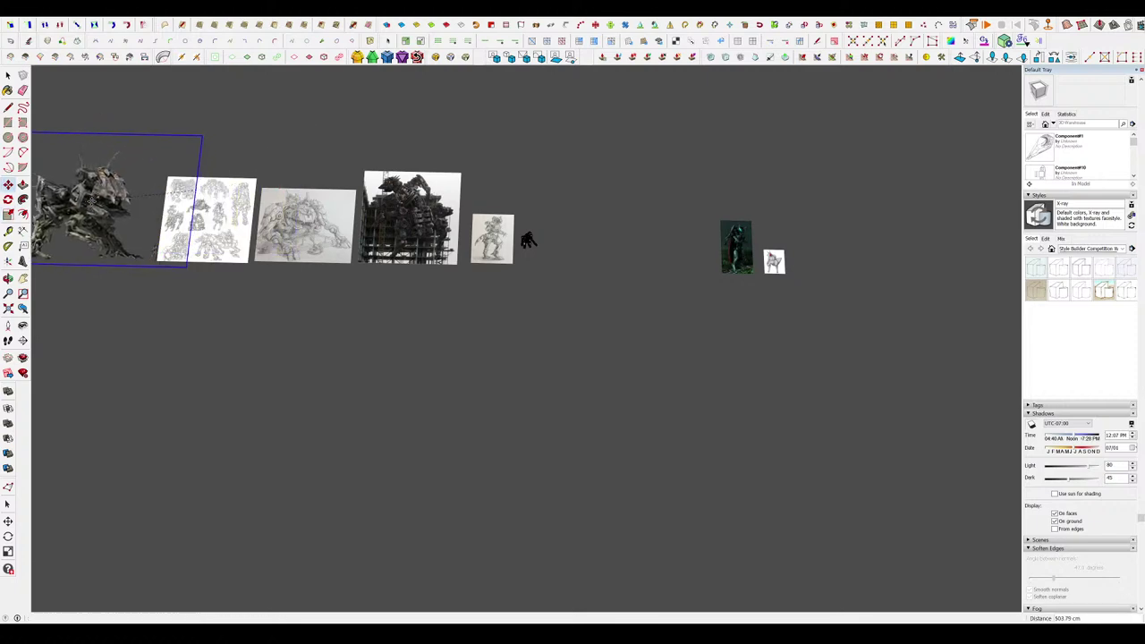
scroll(677, 402, "down", 3)
scroll(406, 295, "up", 8)
left_click_drag(341, 376, 317, 377)
key("space")
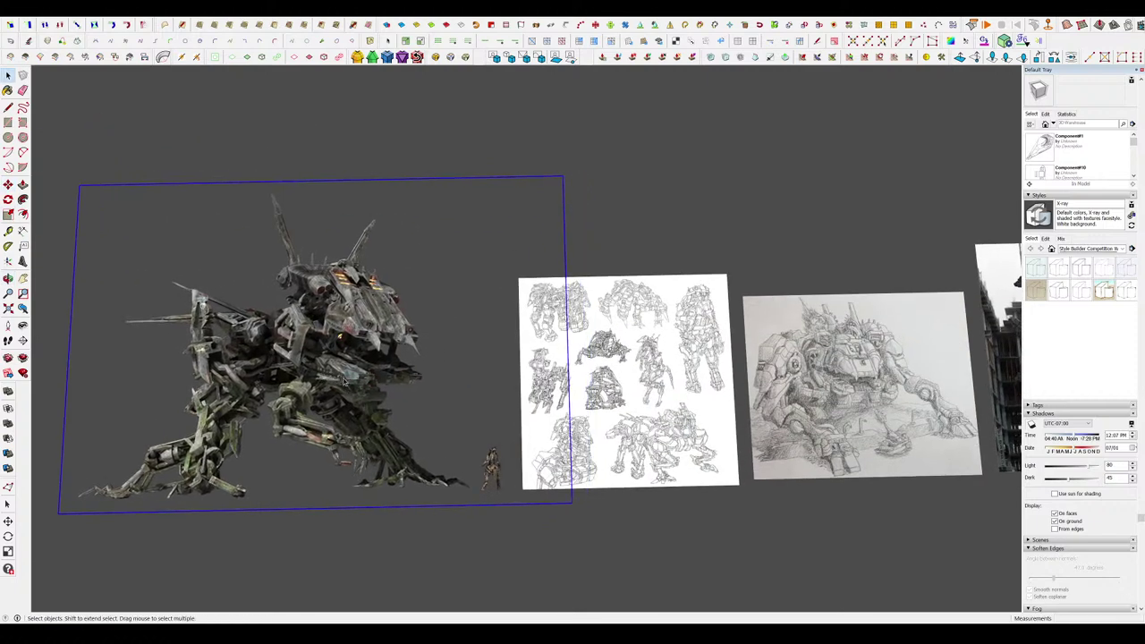
Examine the mechanical beast picture, the small figure at its feet and the neighbouring robot references from near and far.
scroll(646, 361, "down", 2)
scroll(309, 408, "up", 5)
scroll(324, 427, "down", 2)
scroll(378, 335, "up", 3)
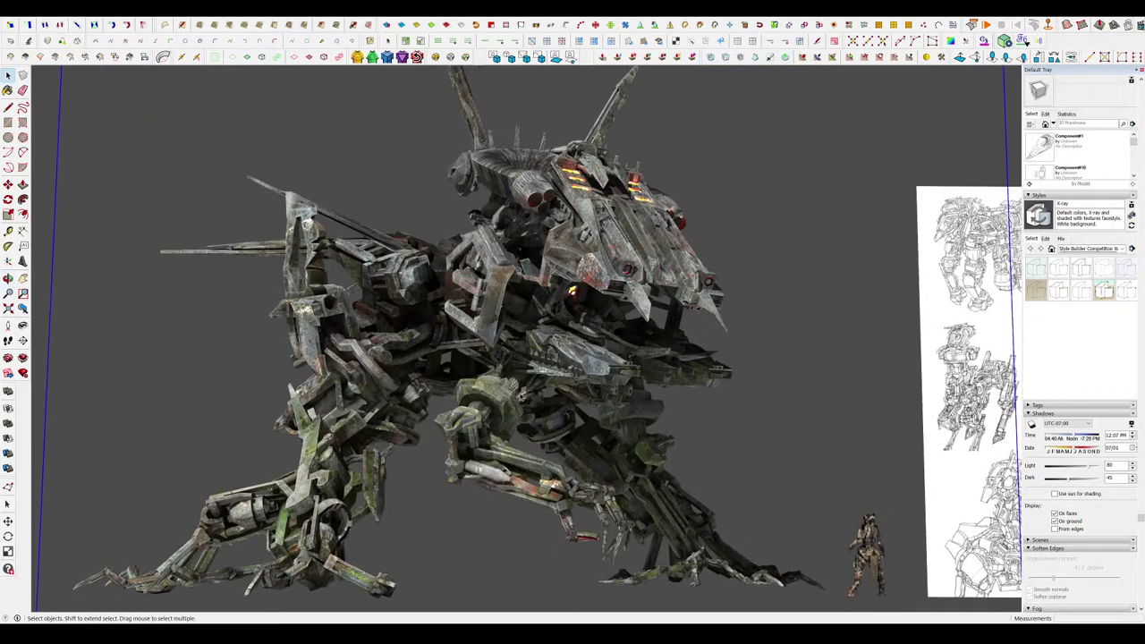
scroll(378, 335, "down", 6)
middle_click_drag(611, 468, 649, 431)
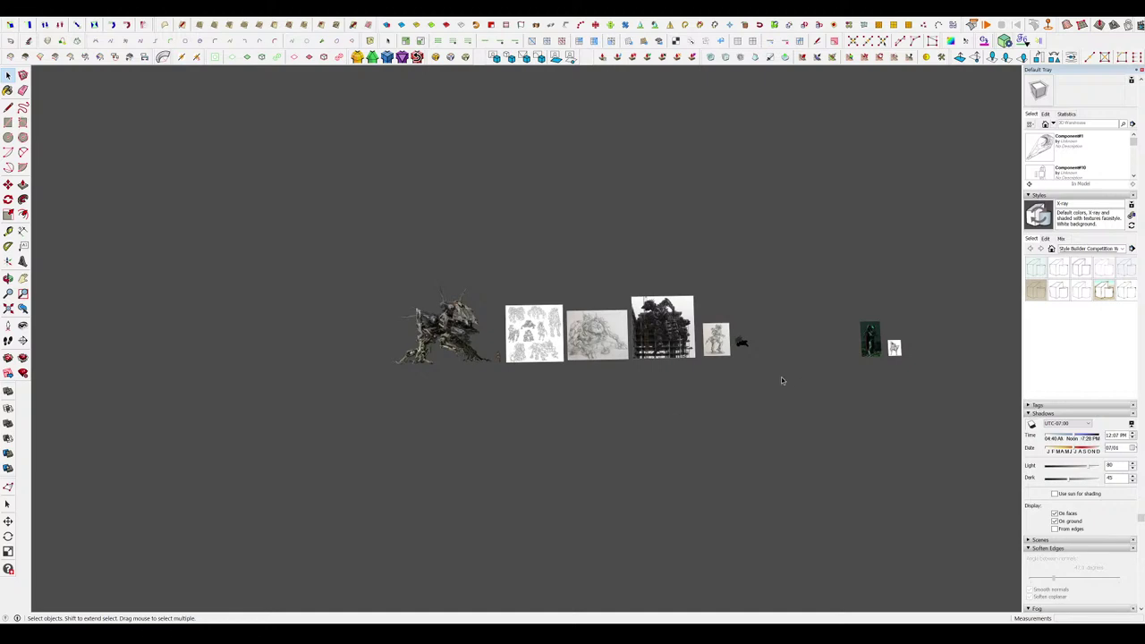
scroll(555, 358, "down", 3)
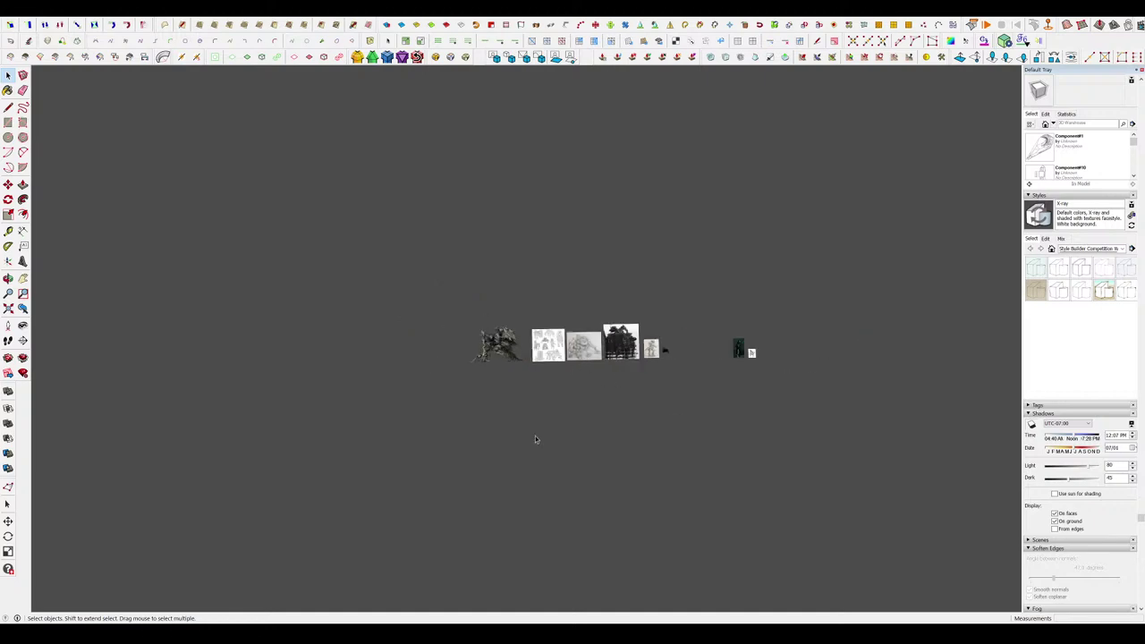
scroll(621, 363, "up", 4)
scroll(621, 363, "up", 3)
scroll(386, 416, "up", 6)
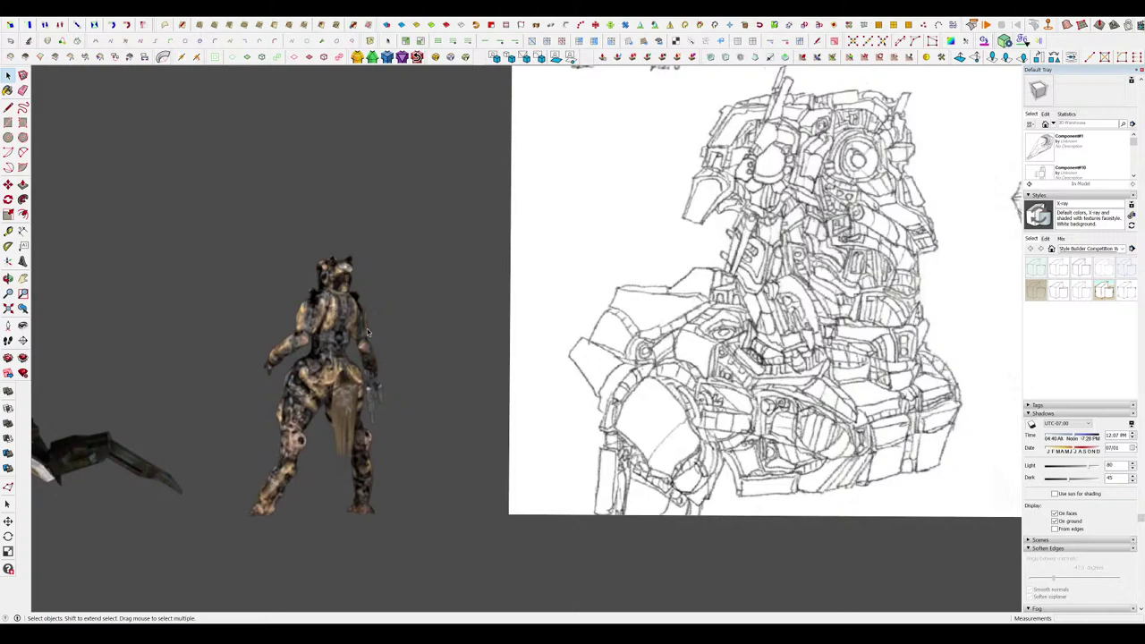
scroll(383, 357, "down", 8)
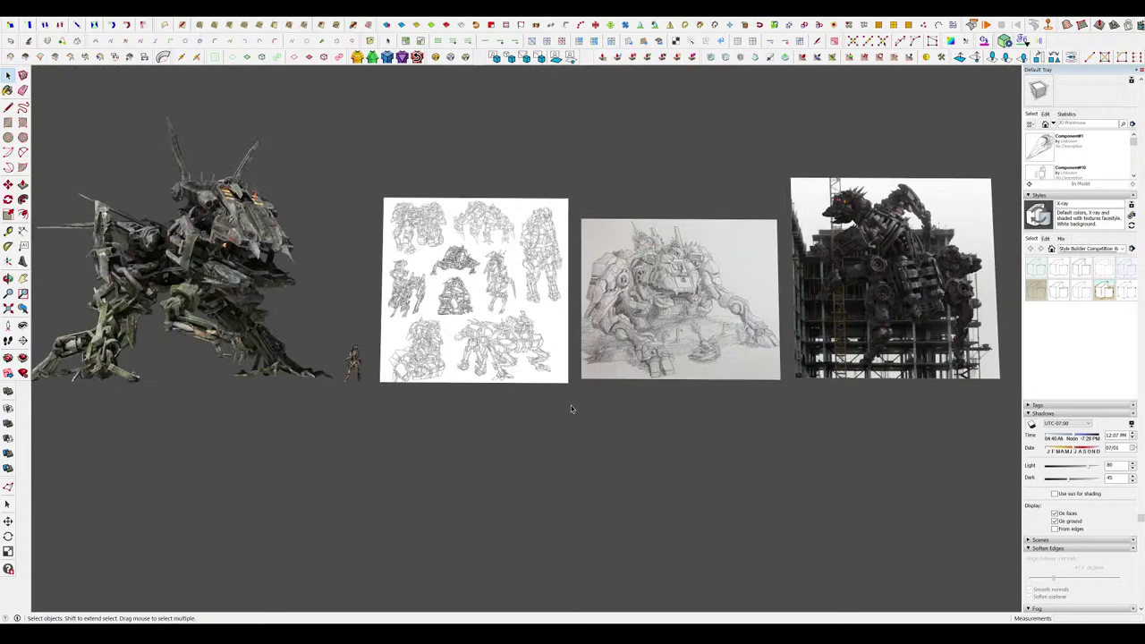
scroll(571, 405, "down", 3)
scroll(362, 365, "up", 4)
scroll(565, 408, "up", 4)
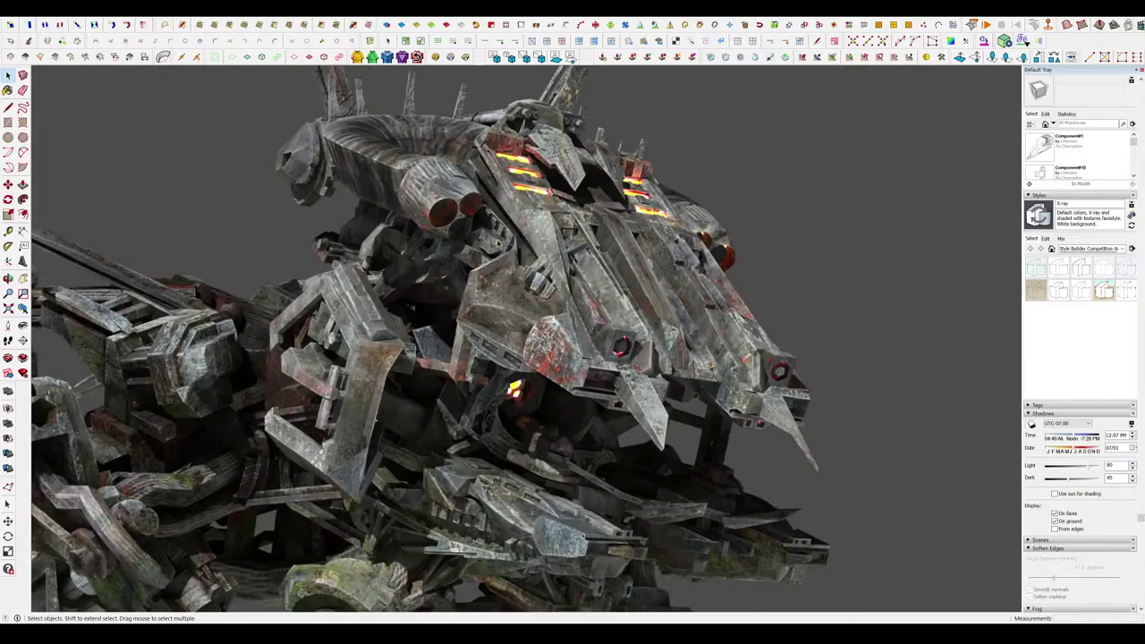
scroll(498, 250, "down", 5)
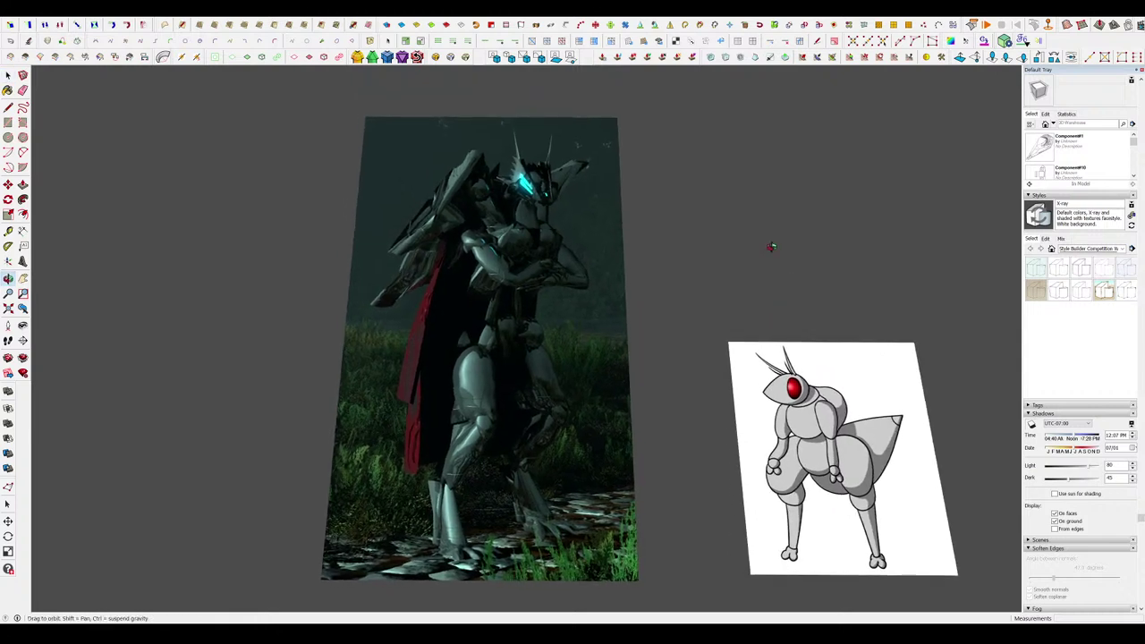
Compare the armoured warrior and insect pictures with the whole row of robot references.
scroll(657, 331, "down", 3)
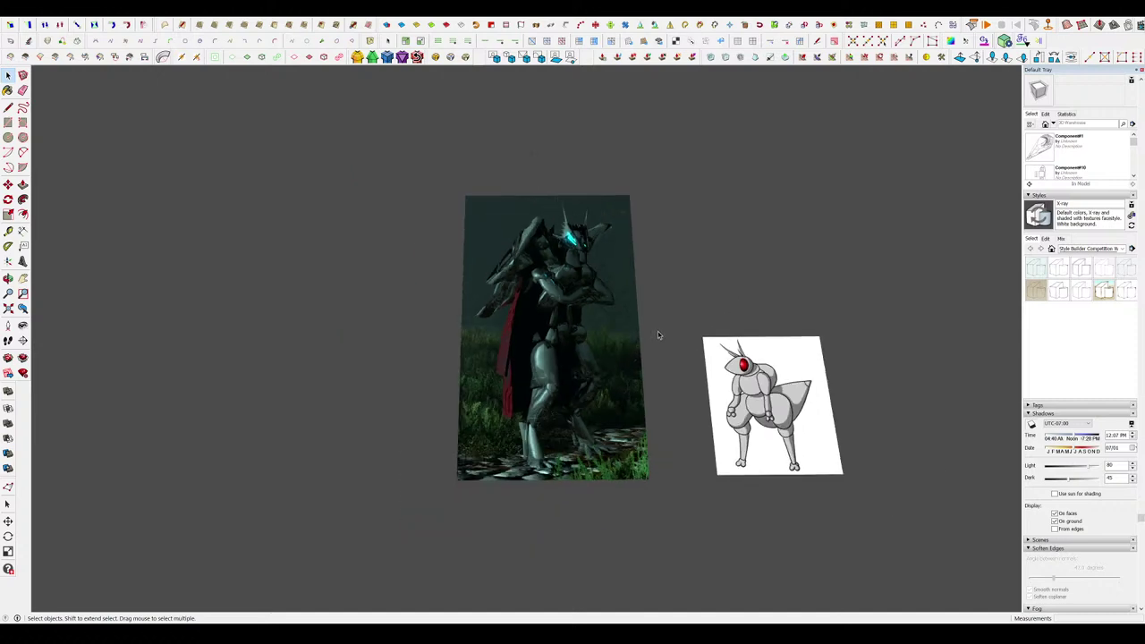
left_click_drag(886, 489, 492, 286)
scroll(618, 351, "down", 10)
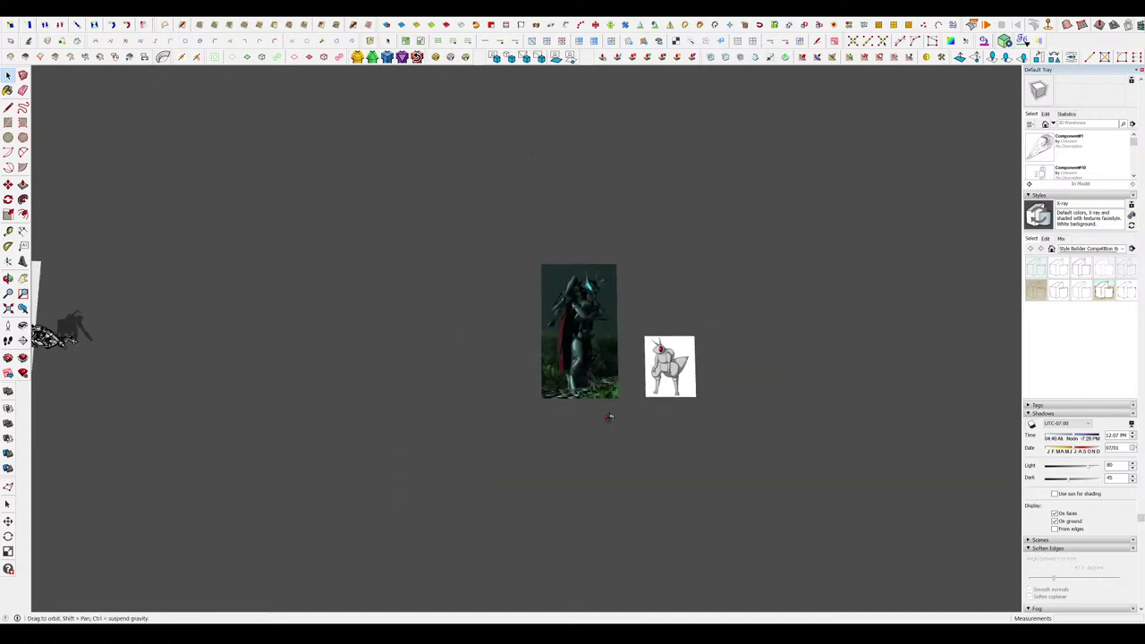
scroll(644, 336, "up", 5)
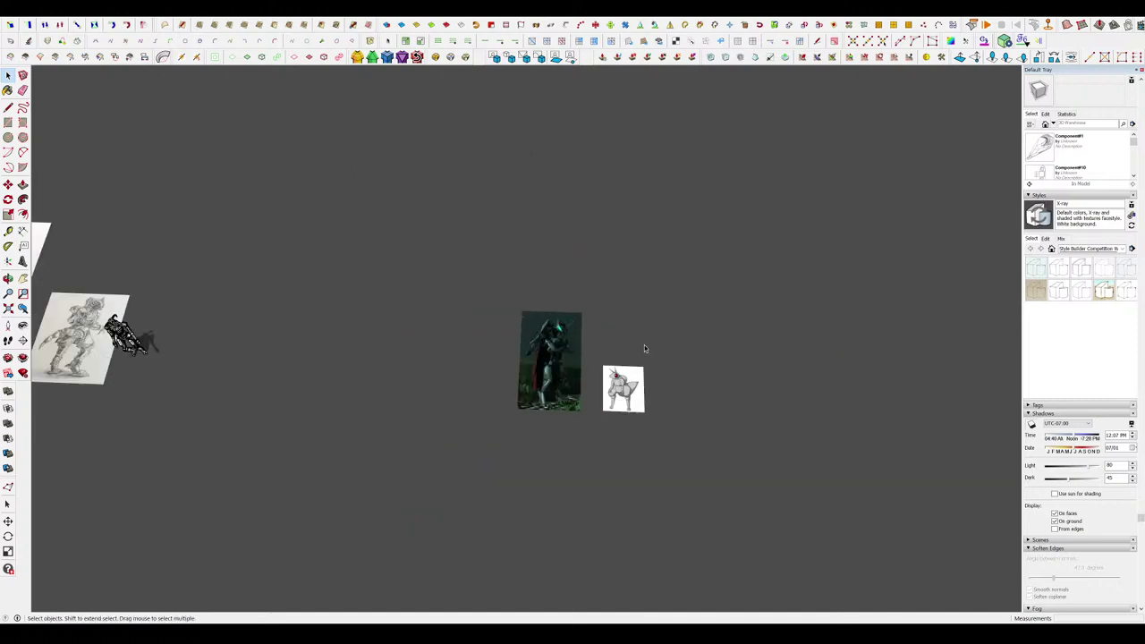
scroll(644, 344, "down", 4)
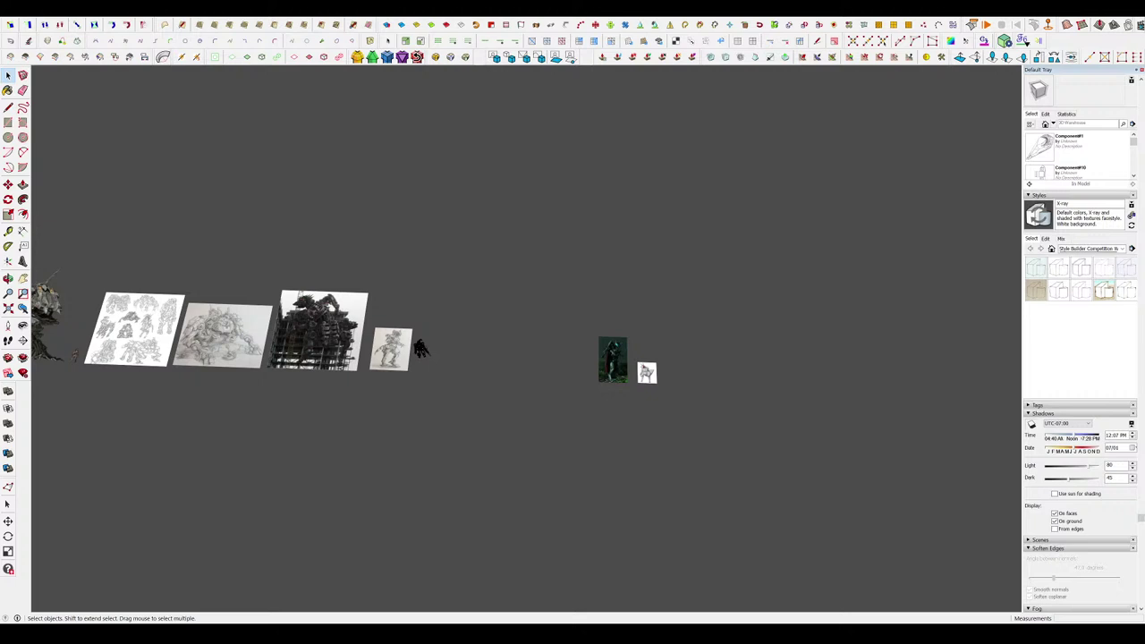
scroll(867, 449, "down", 3)
scroll(853, 424, "up", 2)
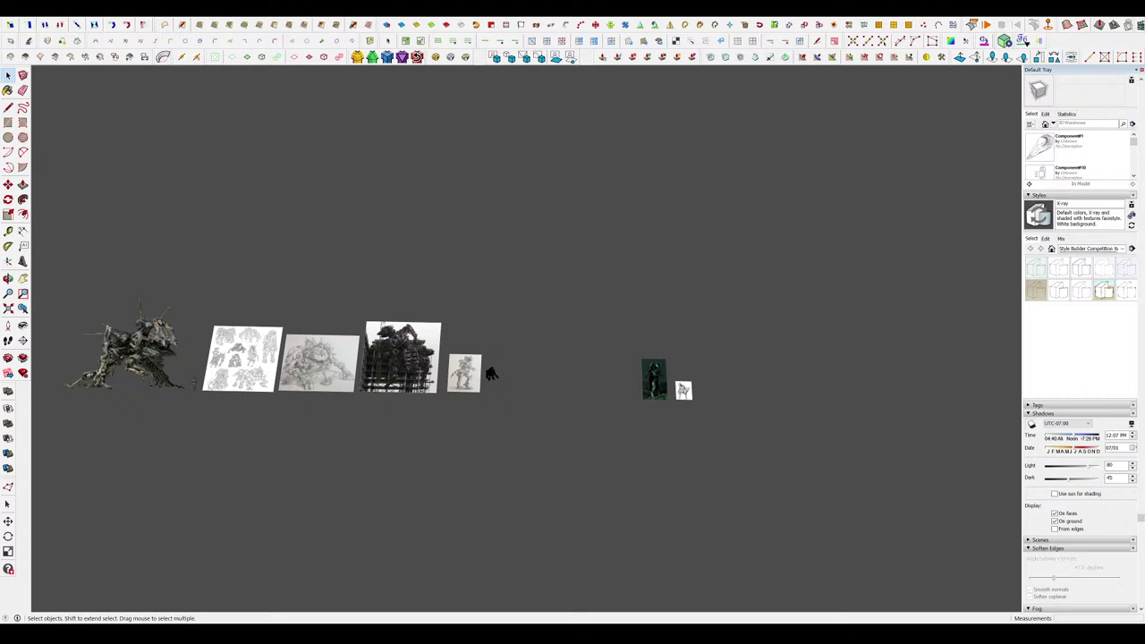
scroll(887, 442, "down", 3)
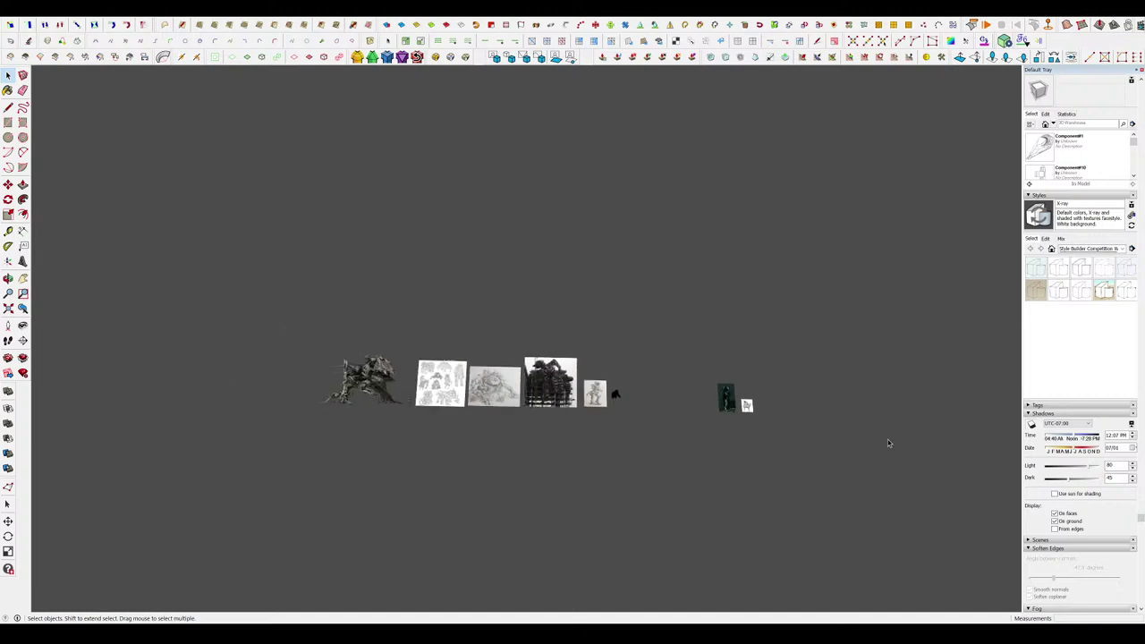
Compare the mechanical beast picture with the small figure and the robot sketch sheet beside it.
scroll(313, 381, "up", 5)
scroll(595, 394, "up", 6)
middle_click_drag(573, 389, 527, 424)
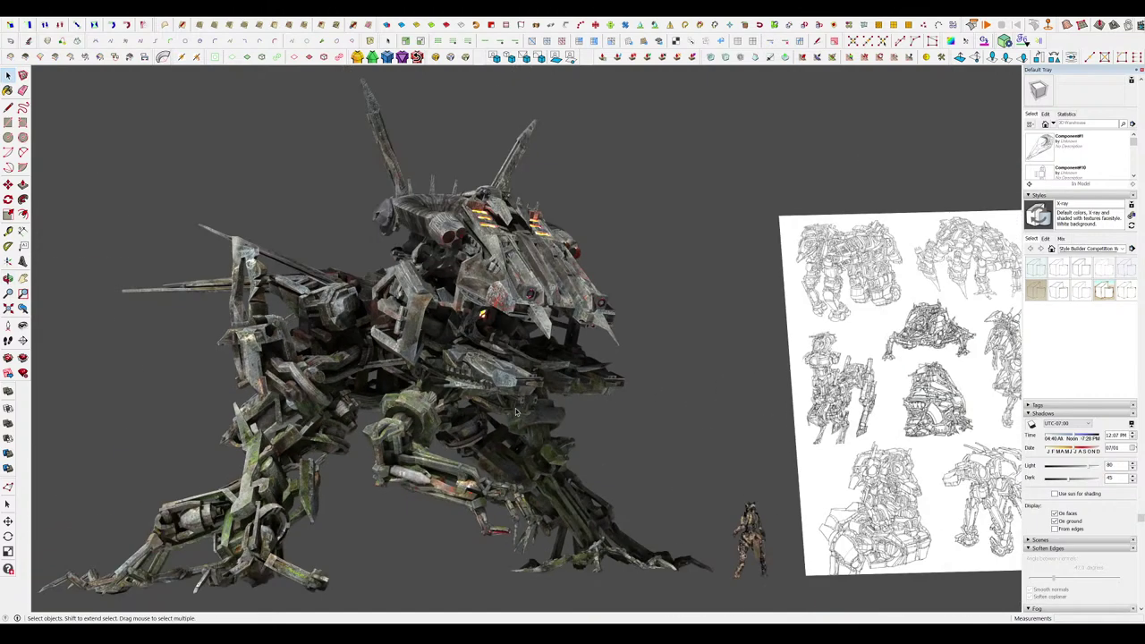
scroll(341, 327, "down", 2)
scroll(689, 509, "up", 3)
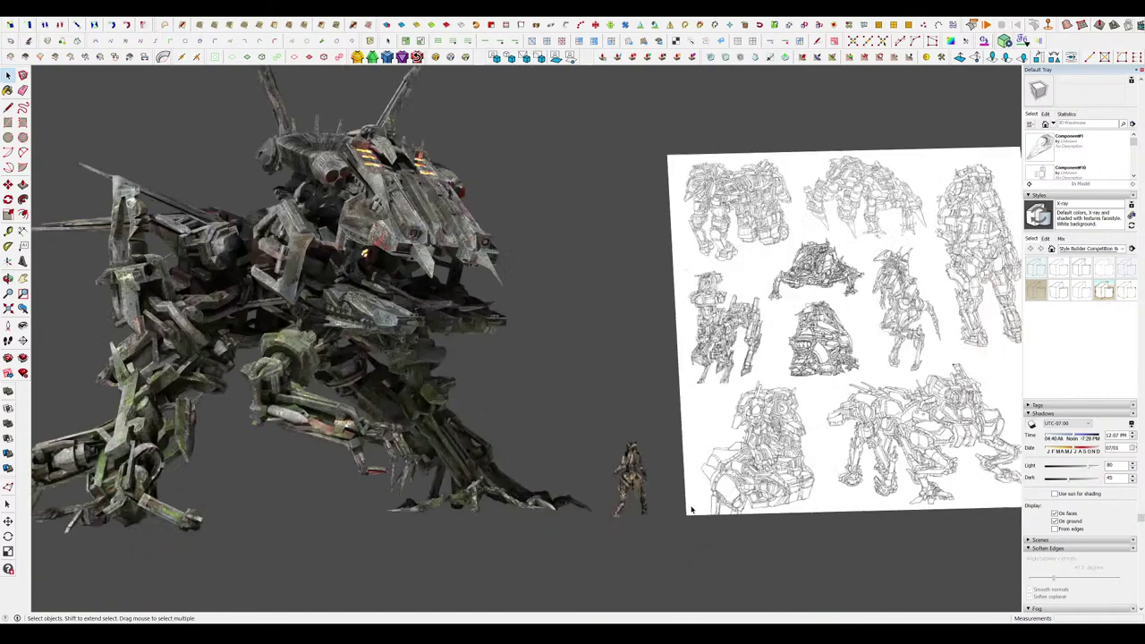
scroll(380, 435, "down", 6)
scroll(892, 380, "up", 2)
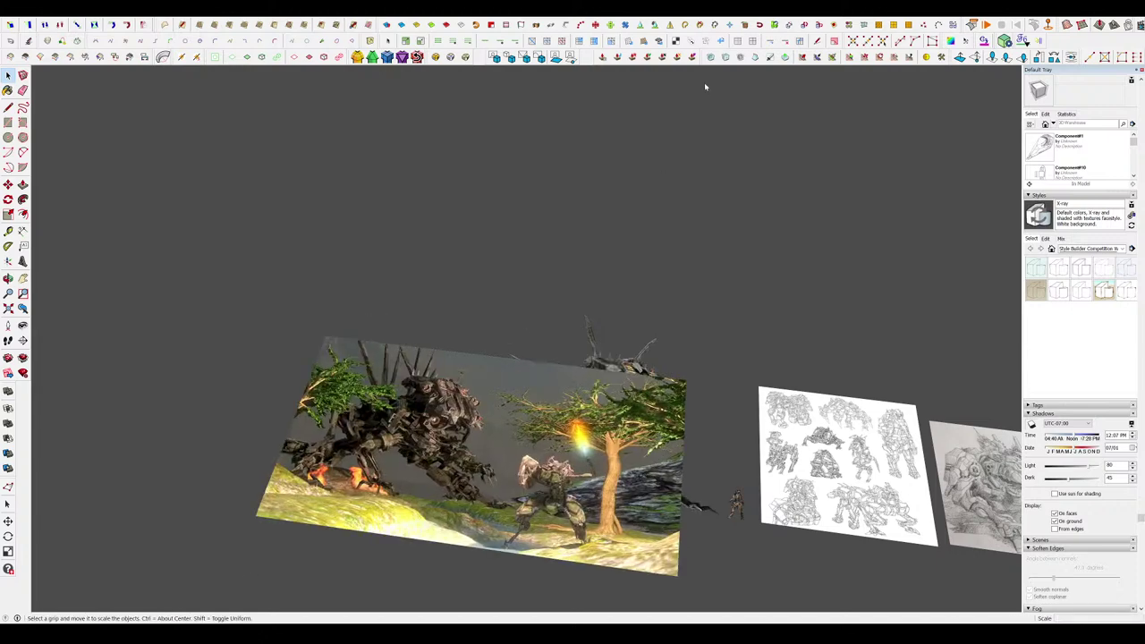
Move the picture of the beast battling beneath a tree into the row, at the outer side of the mechanical beast.
key("s")
scroll(706, 186, "down", 5)
middle_click_drag(729, 367, 635, 384)
scroll(634, 383, "down", 3)
scroll(617, 188, "up", 9)
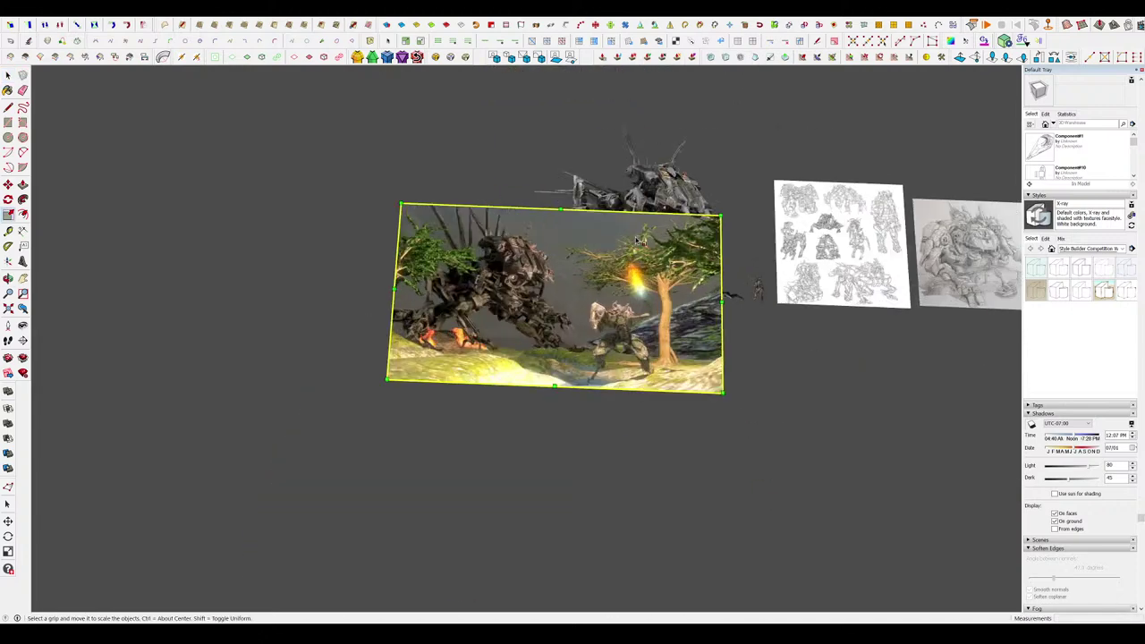
key("m")
scroll(691, 331, "down", 3)
left_click(578, 339)
key("space")
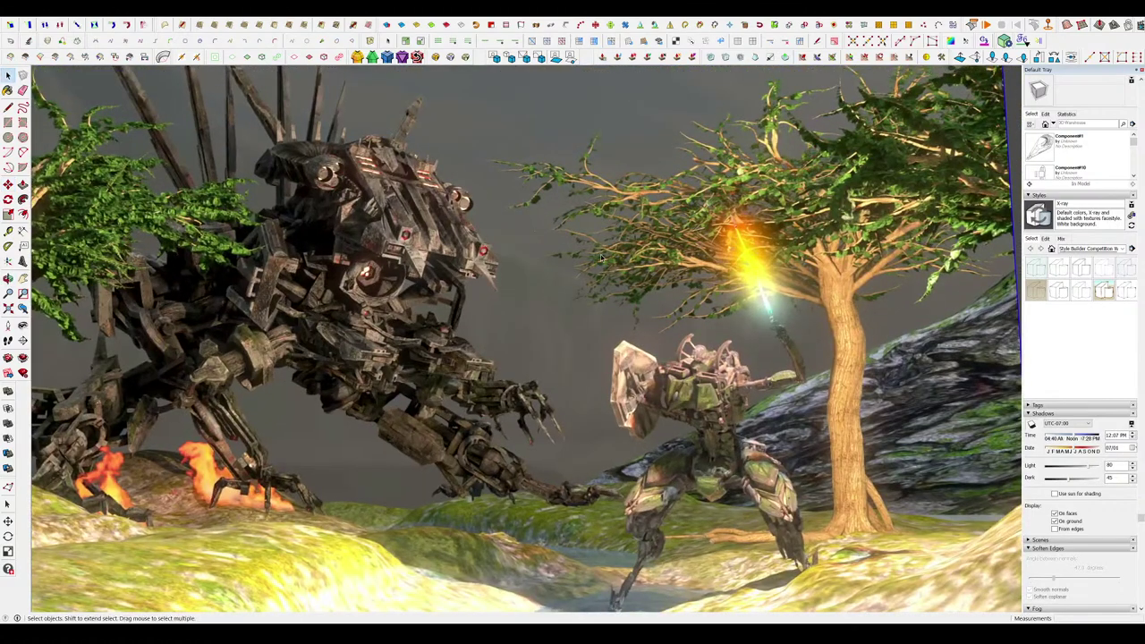
Try to draw a large rectangle behind the picture row and pull it into a block.
scroll(515, 374, "down", 9)
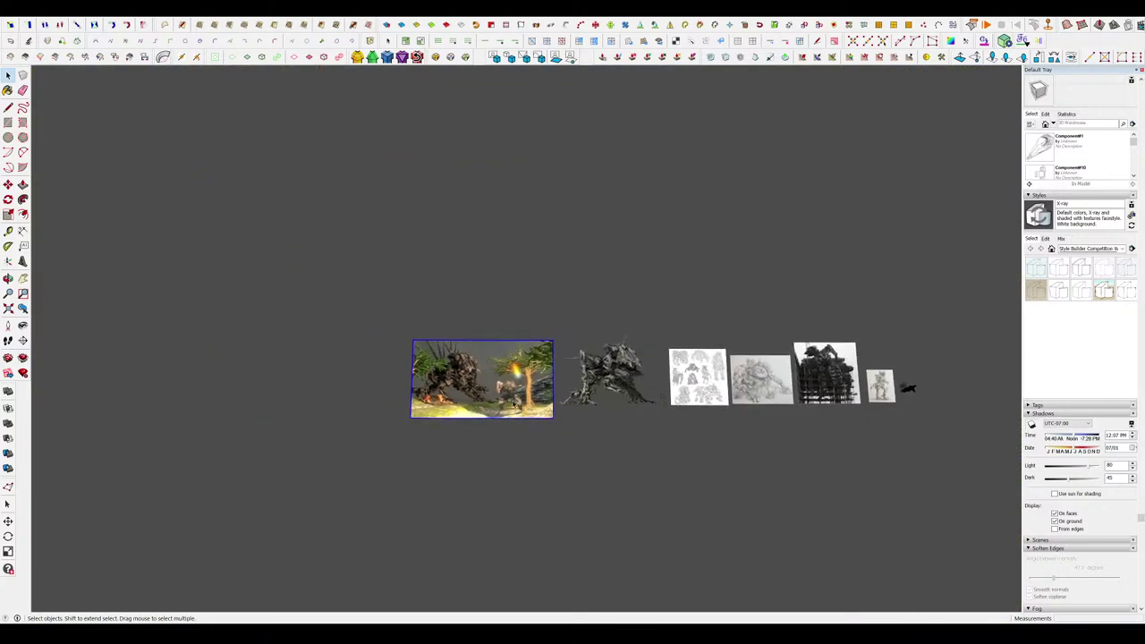
scroll(637, 394, "up", 3)
key("r")
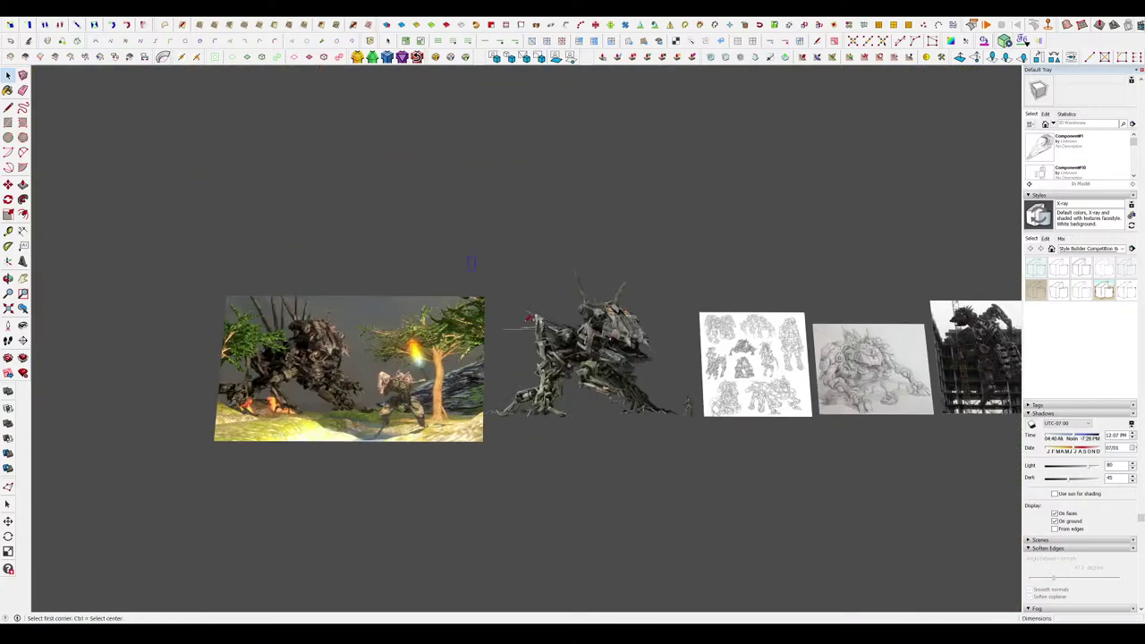
scroll(559, 470, "down", 8)
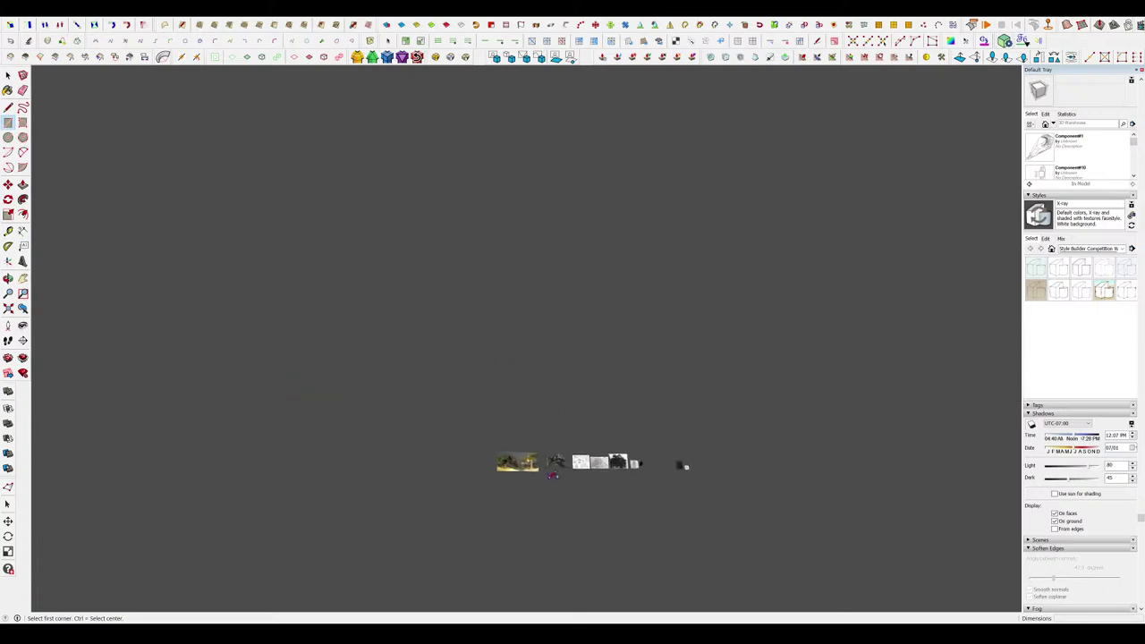
left_click(267, 180)
left_click(876, 452)
key("space")
key("p")
left_click(713, 380)
left_click(667, 197)
scroll(601, 498, "up", 8)
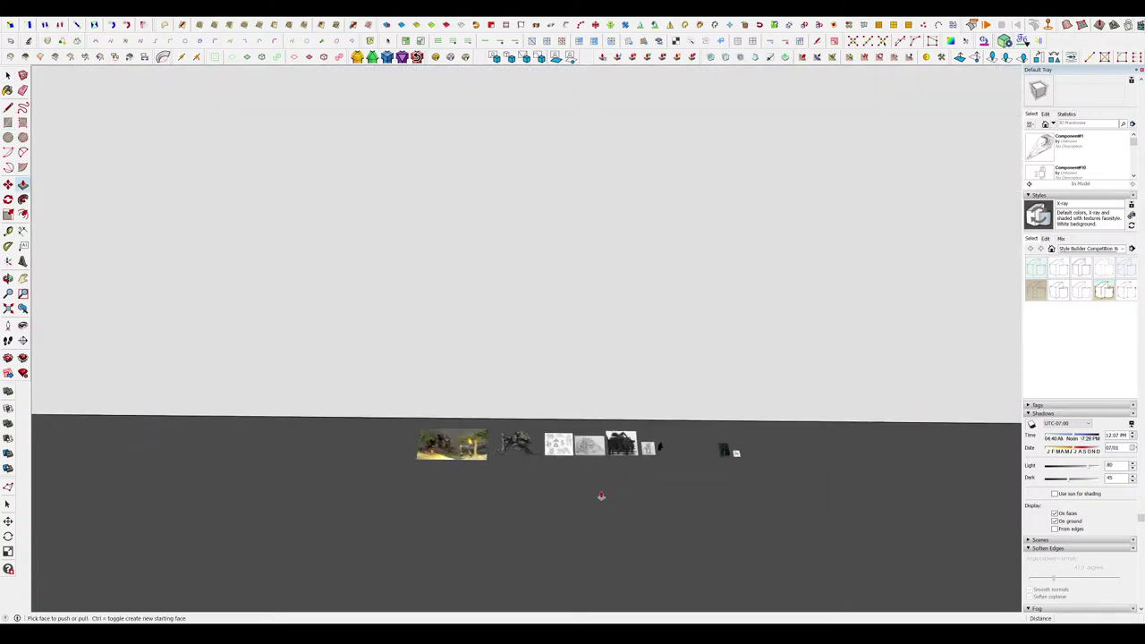
key("ctrl+z")
key("ctrl+z")
Examine the mechanical beast's head, body and legs up close in its picture.
middle_click_drag(481, 457, 477, 567)
scroll(488, 430, "up", 6)
key("space")
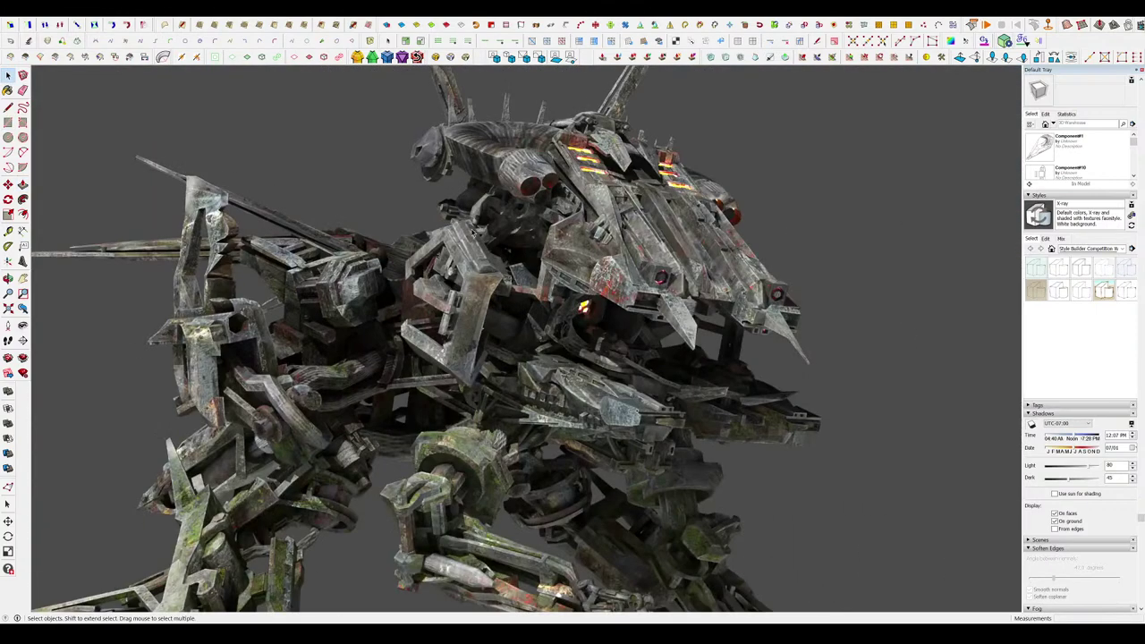
scroll(524, 343, "up", 1)
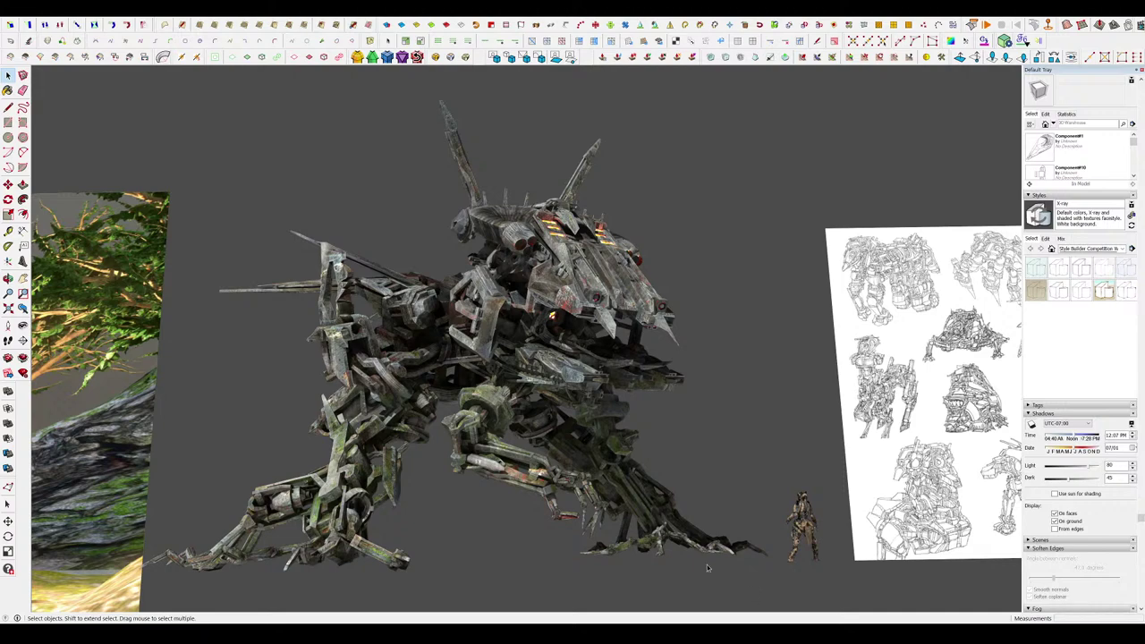
Paste the picture of the centaur-like robots over the picture row and scale it down to about 0.34.
scroll(437, 425, "down", 7)
scroll(666, 445, "up", 2)
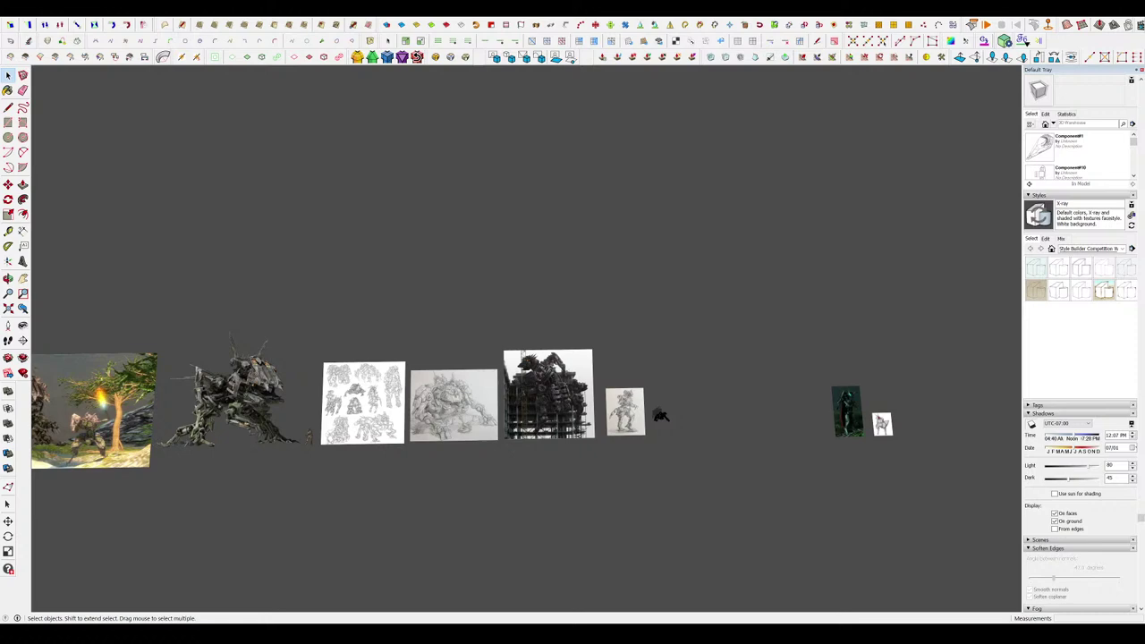
key("ctrl+v")
left_click(81, 516)
key("s")
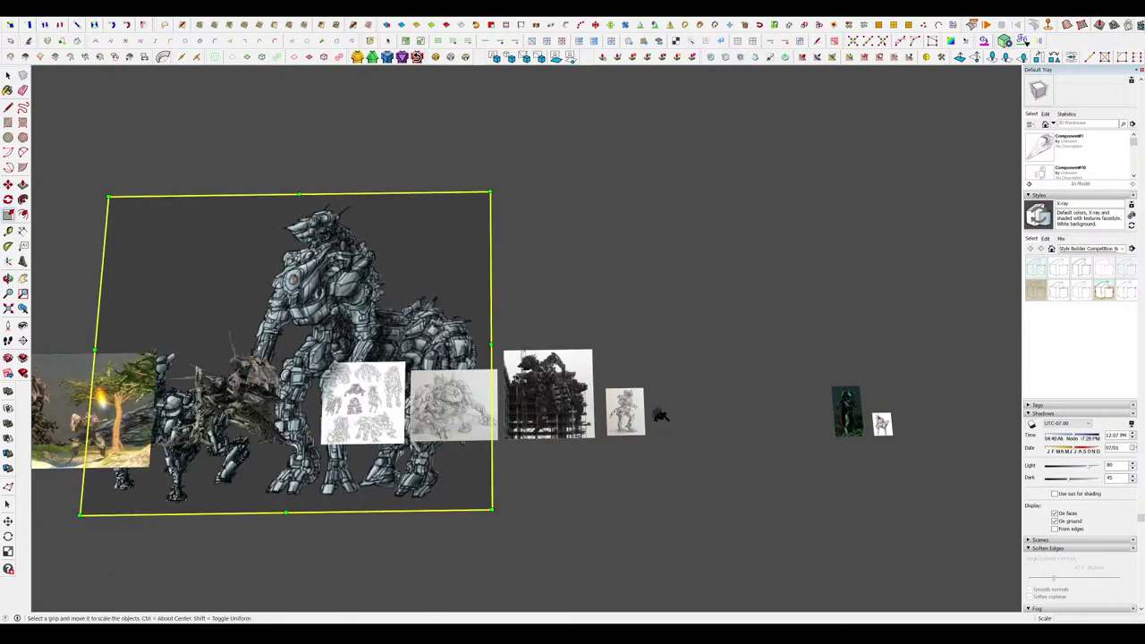
scroll(519, 379, "down", 2)
left_click_drag(498, 238, 314, 382)
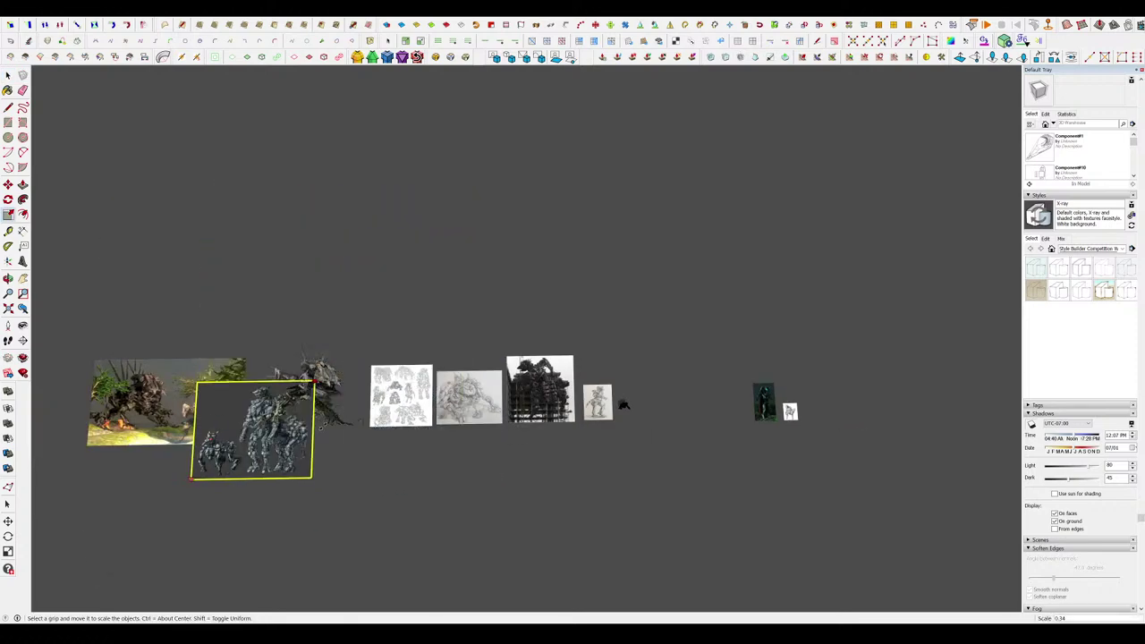
left_click_drag(322, 427, 304, 427)
Move the centaur-like robots picture below the picture of the beast battling beneath a tree.
key("m")
left_click_drag(224, 417, 177, 464)
key("space")
scroll(177, 465, "up", 3)
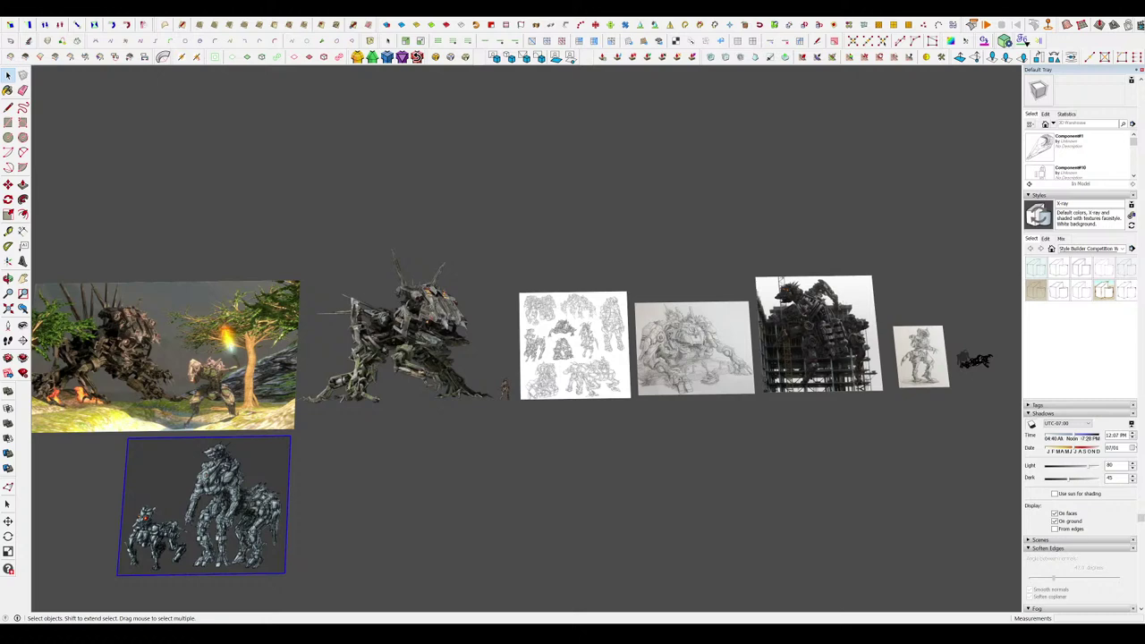
Compare the antlered skeleton robot with the standing robot sketch and the large robot picture at the construction site.
scroll(475, 486, "down", 2)
scroll(582, 450, "up", 3)
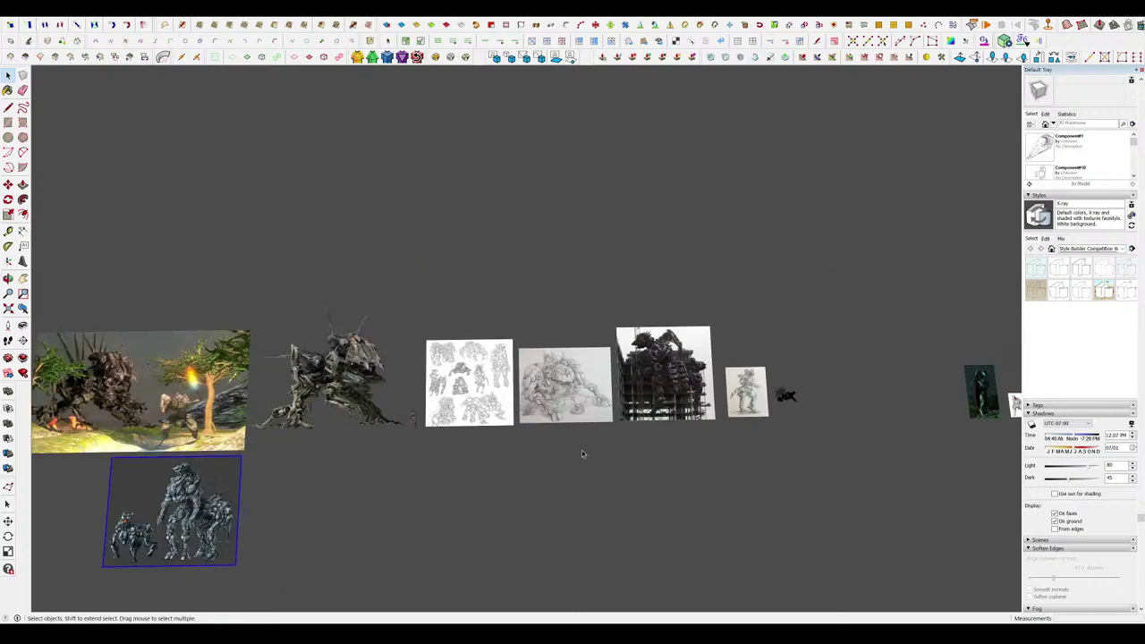
scroll(810, 364, "up", 5)
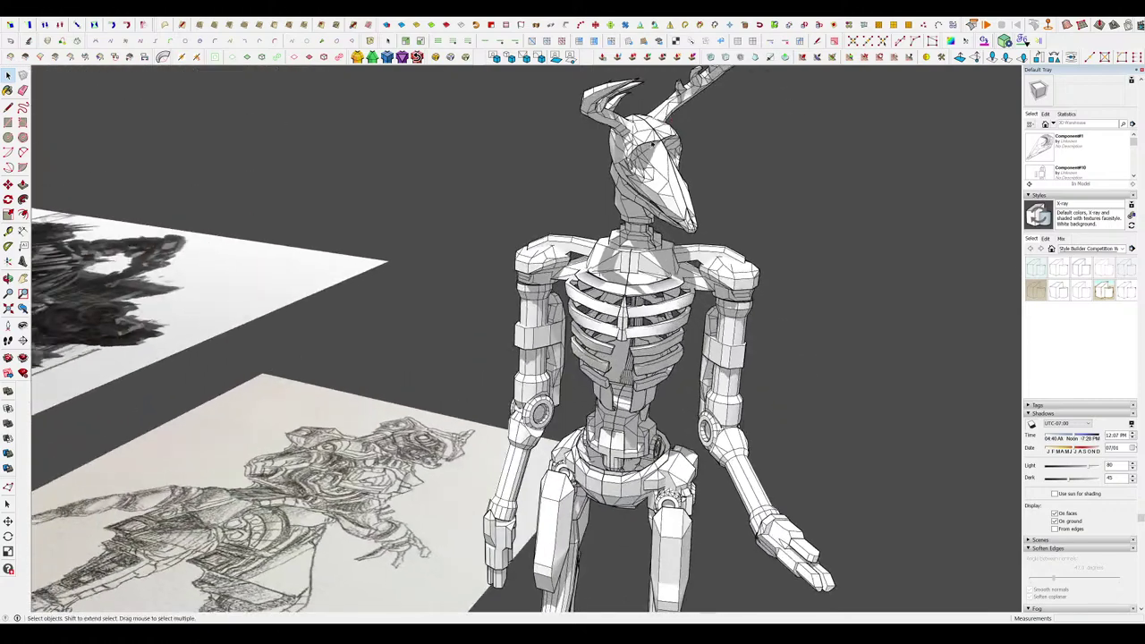
scroll(805, 360, "down", 6)
middle_click_drag(825, 373, 819, 484)
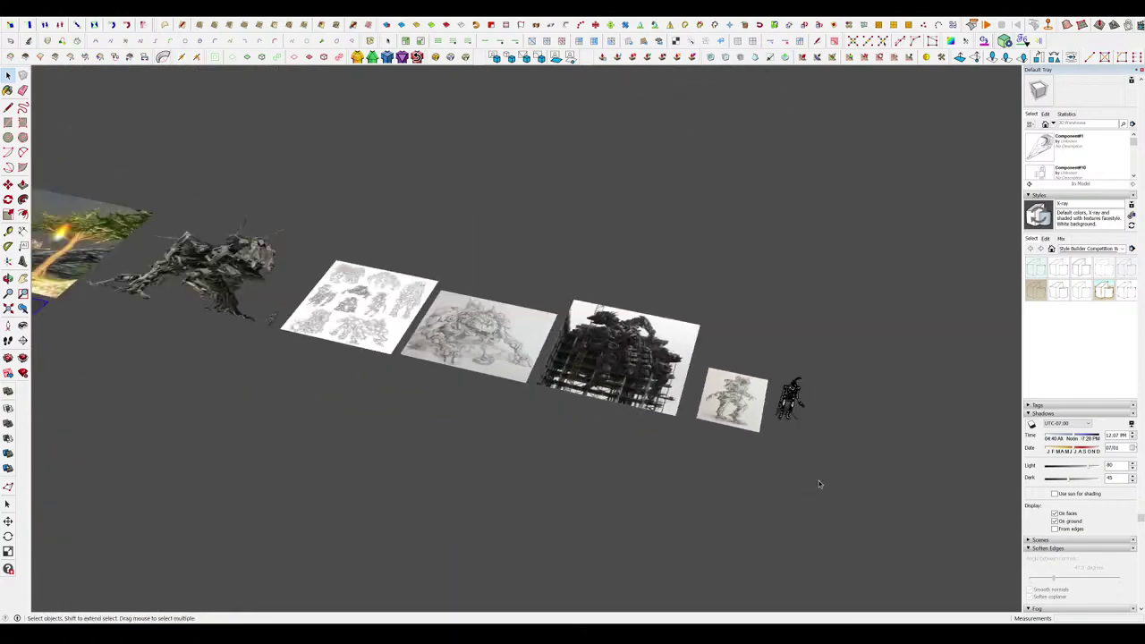
scroll(501, 358, "up", 3)
scroll(865, 350, "up", 3)
scroll(742, 327, "up", 4)
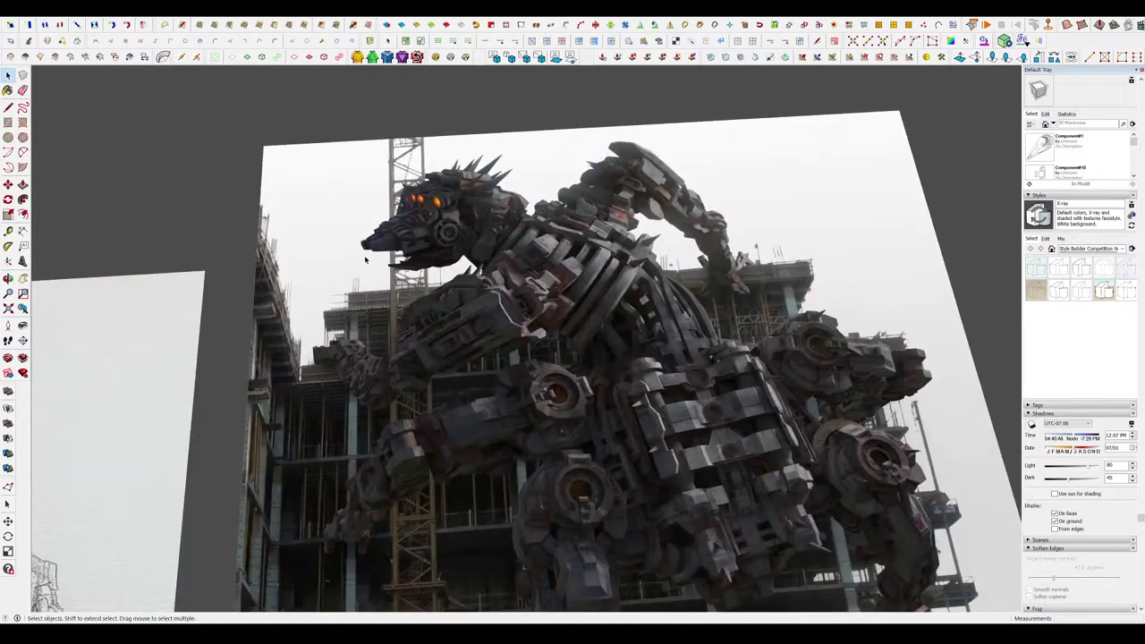
scroll(365, 259, "down", 5)
scroll(354, 224, "up", 5)
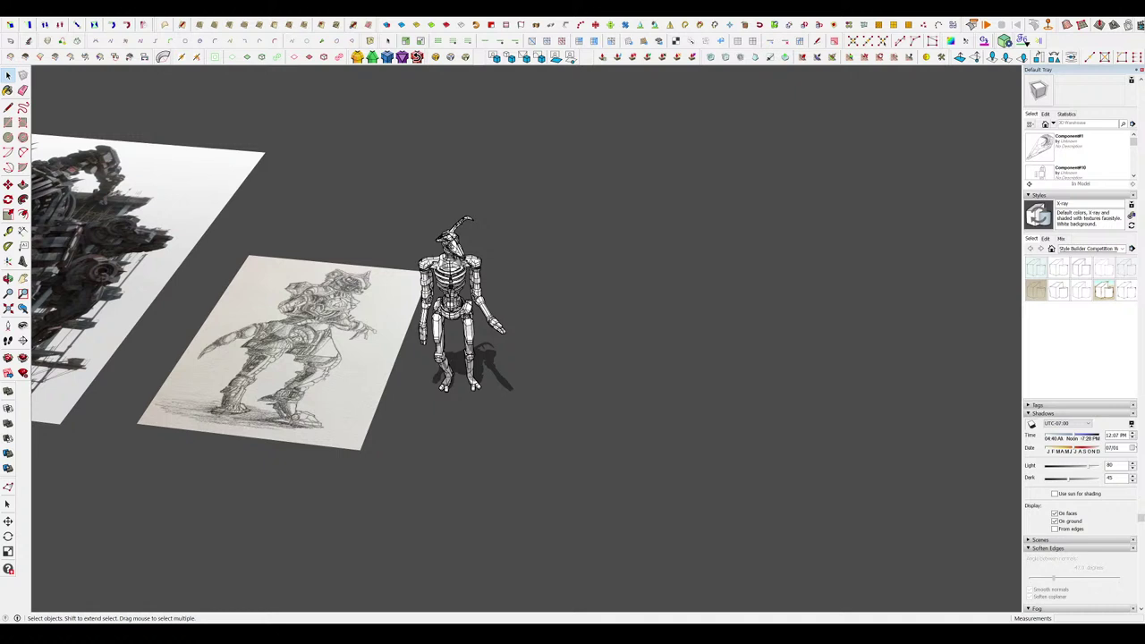
scroll(368, 479, "down", 6)
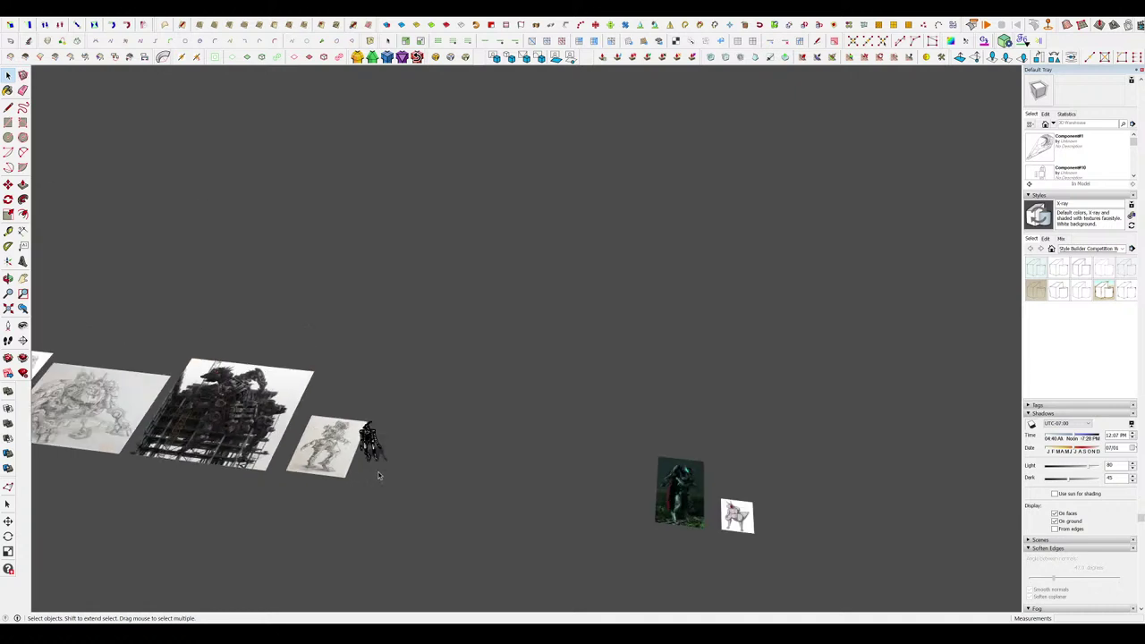
Examine the armoured figure and one-eyed creature pictures, and compare the centaur-like robots with the mechanical beasts.
scroll(788, 541, "up", 3)
middle_click_drag(653, 515, 617, 536)
scroll(614, 541, "up", 3)
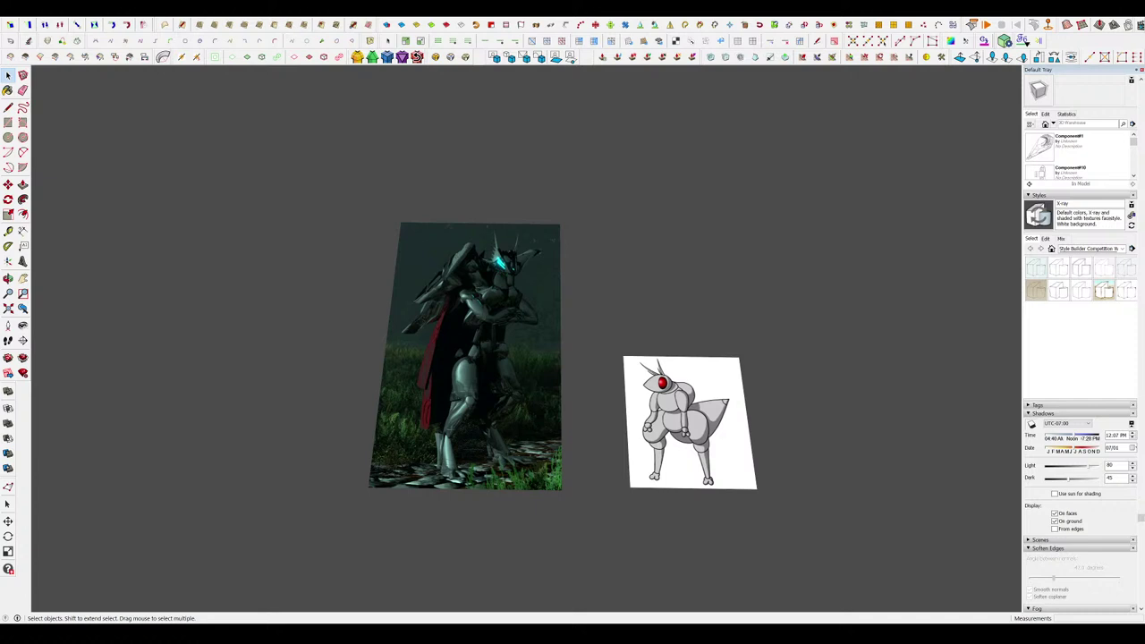
middle_click_drag(705, 504, 660, 458)
scroll(773, 446, "down", 8)
middle_click_drag(773, 446, 807, 481)
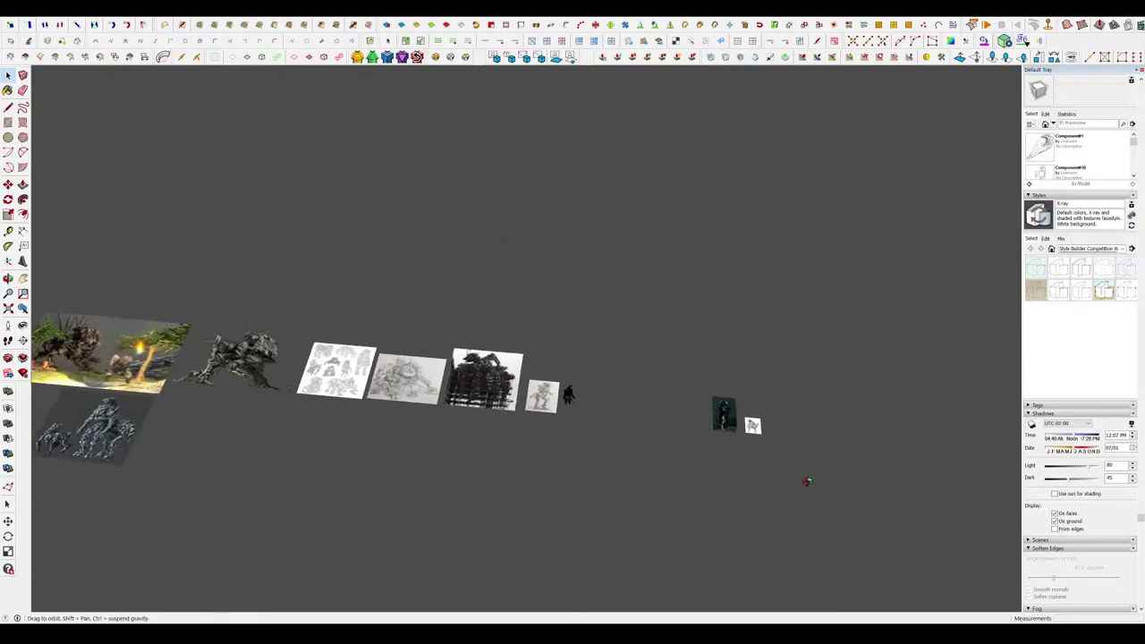
scroll(295, 469, "up", 5)
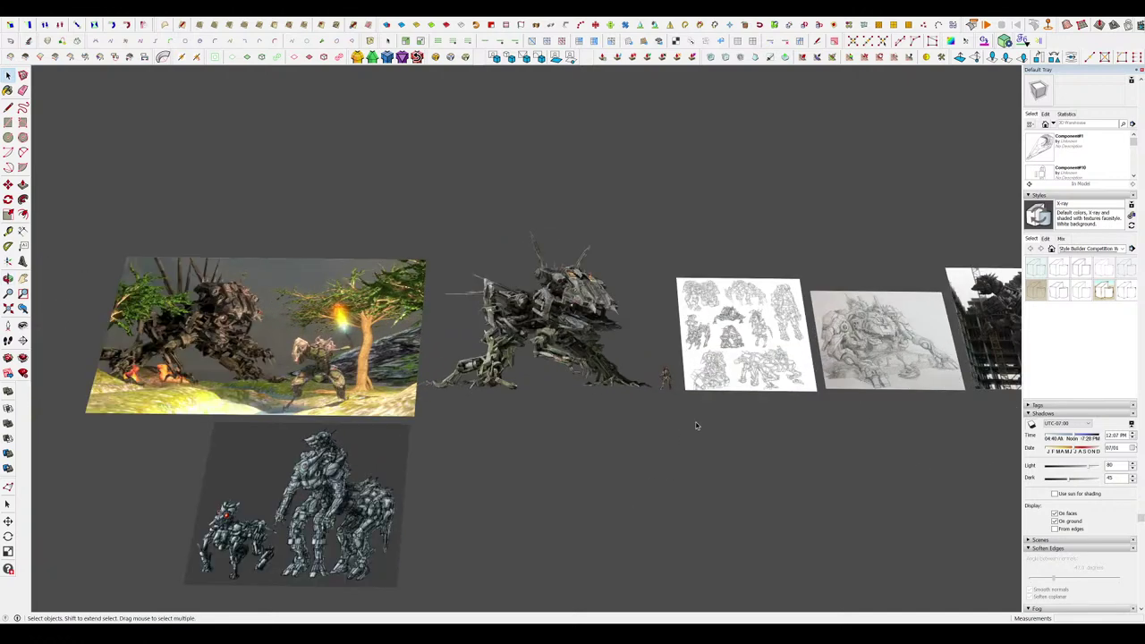
scroll(682, 425, "down", 2)
middle_click_drag(683, 425, 682, 475)
scroll(492, 506, "up", 5)
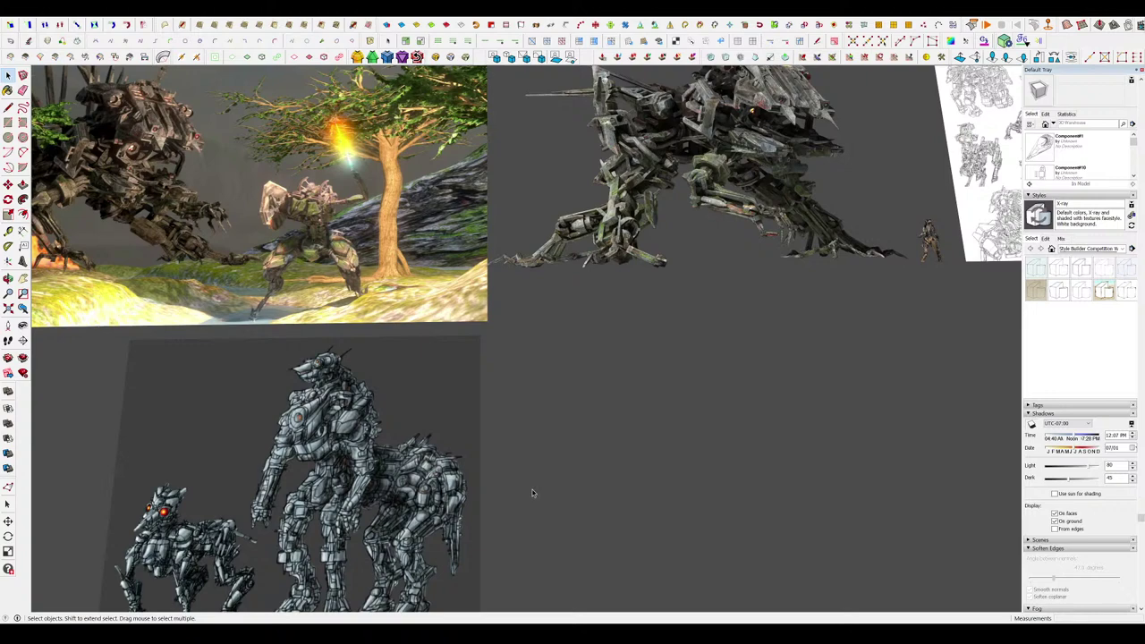
scroll(532, 490, "down", 10)
scroll(713, 478, "up", 2)
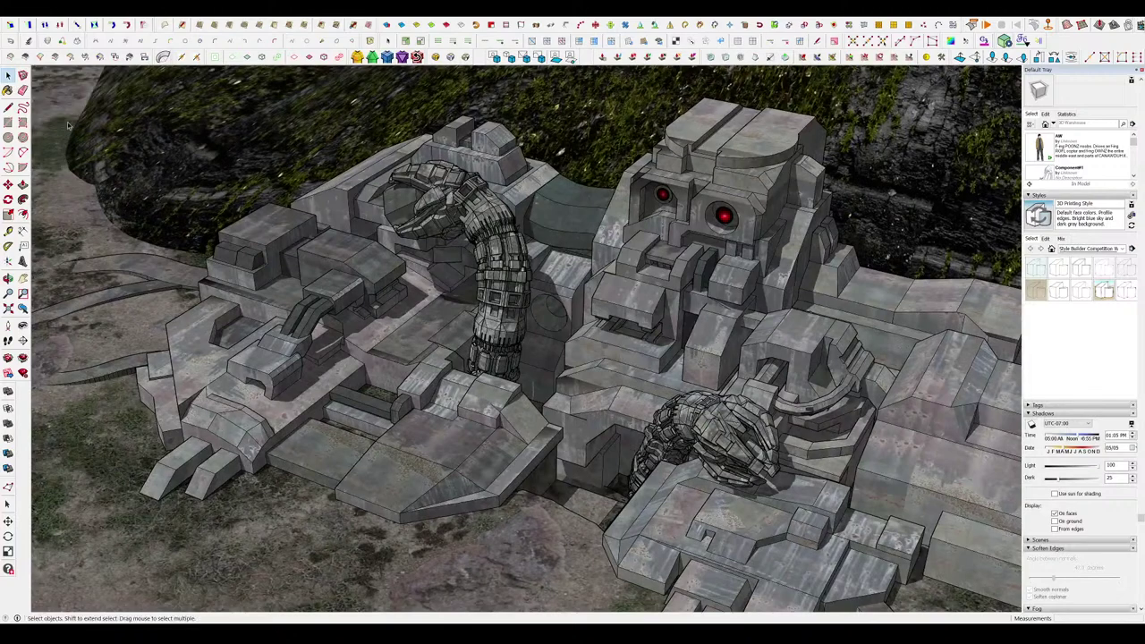
Examine the head, arms and coiled serpent parts of the giant stone-textured robot lying by the mossy cliff.
middle_click_drag(403, 345, 663, 273)
scroll(595, 356, "down", 4)
scroll(664, 273, "down", 3)
scroll(663, 272, "up", 3)
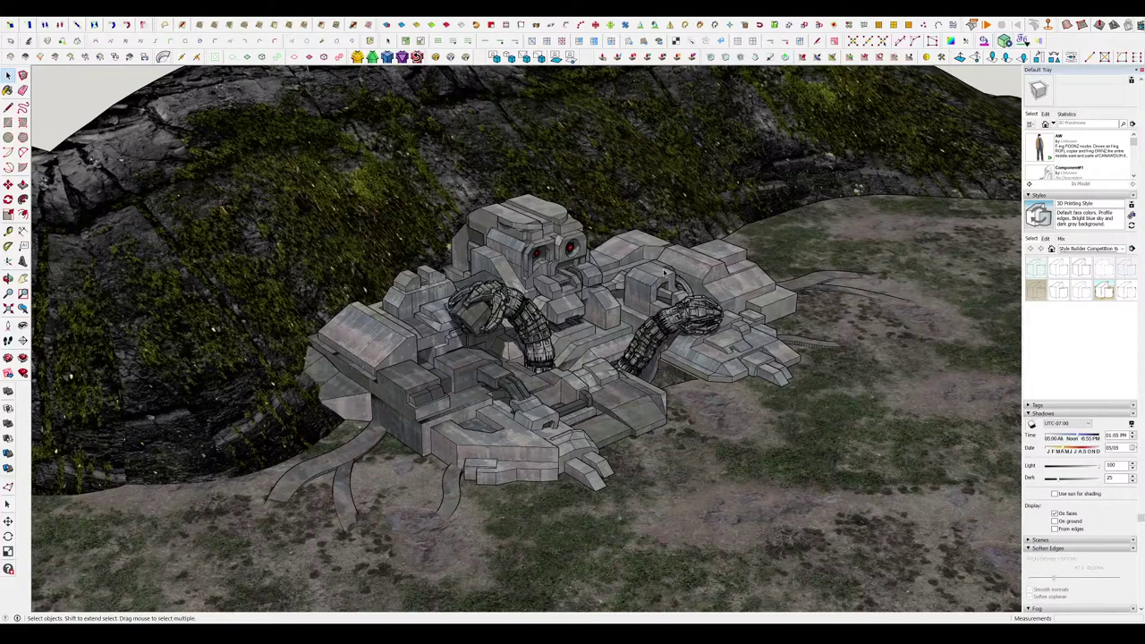
scroll(663, 272, "up", 5)
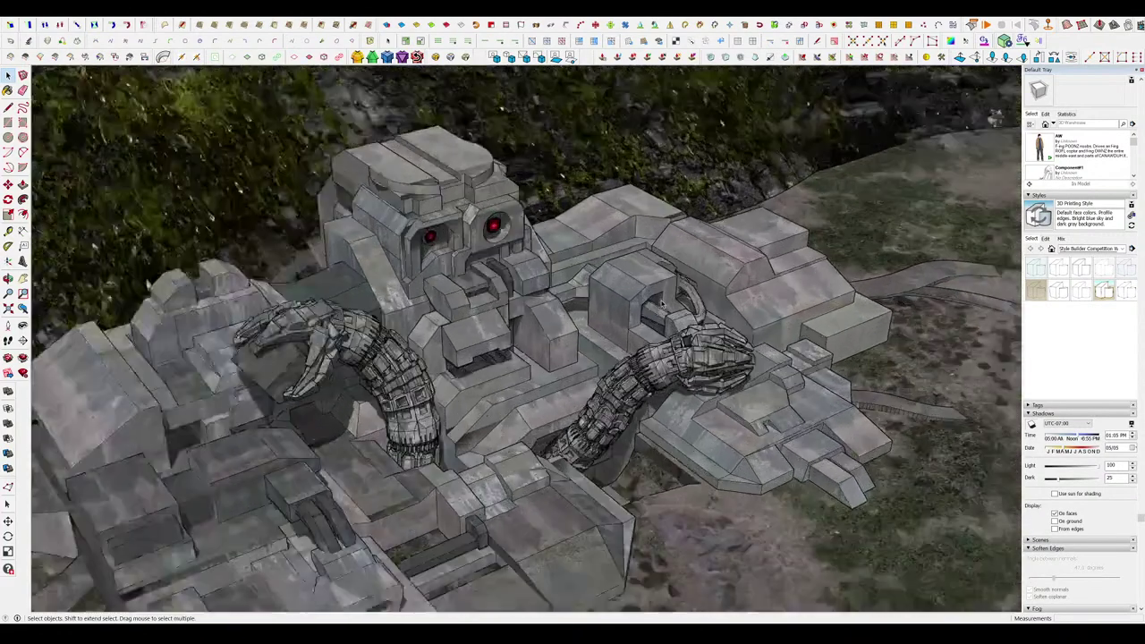
scroll(662, 302, "down", 2)
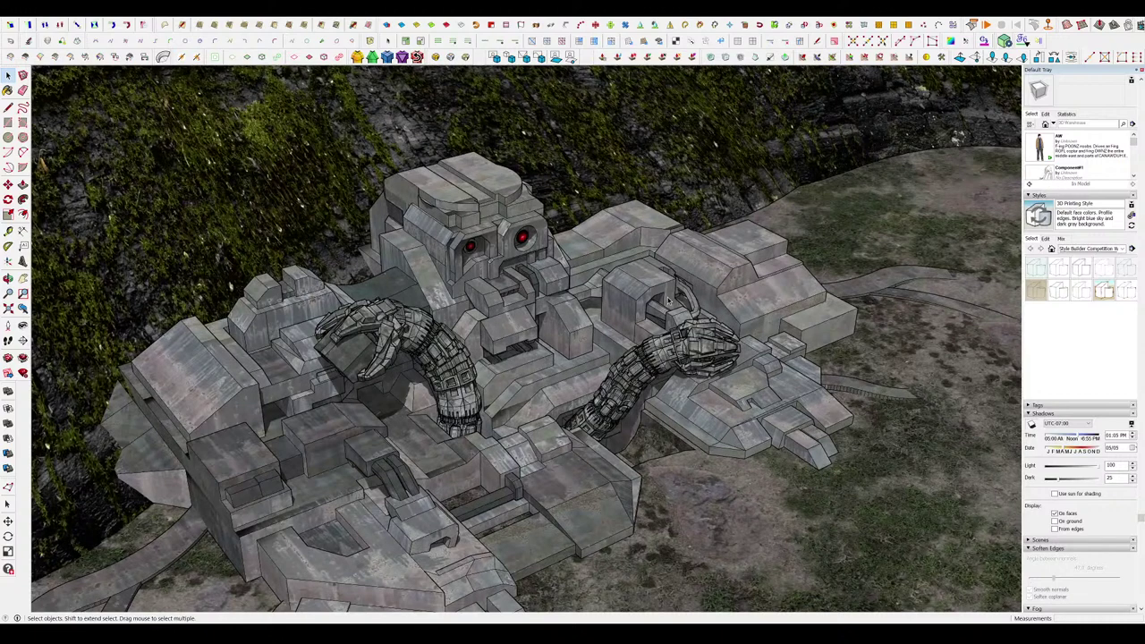
middle_click_drag(668, 301, 683, 318)
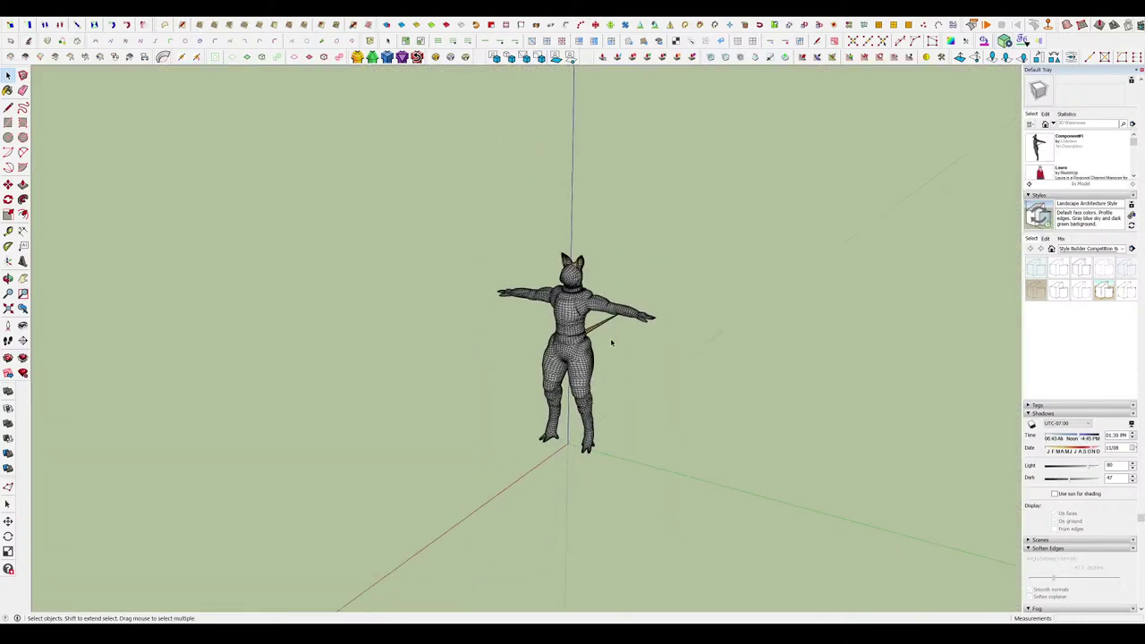
Copy the eared humanoid figure in its T-pose and place the duplicate a short distance beside the original.
left_click(610, 338)
middle_click_drag(448, 258, 437, 303)
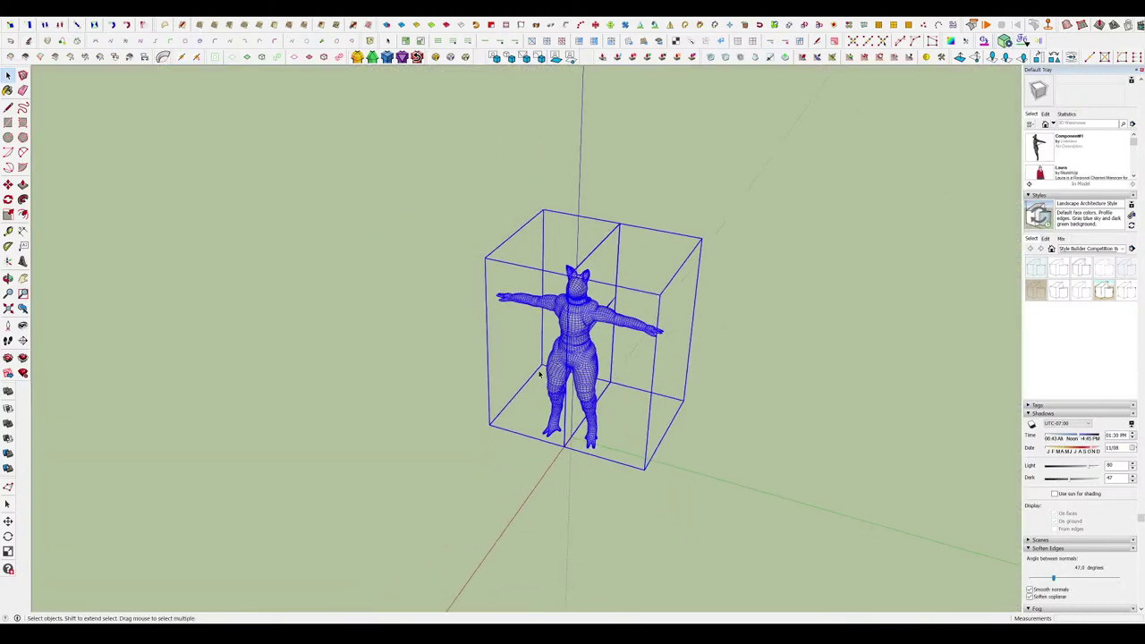
key("m")
key("ctrl")
left_click(588, 442)
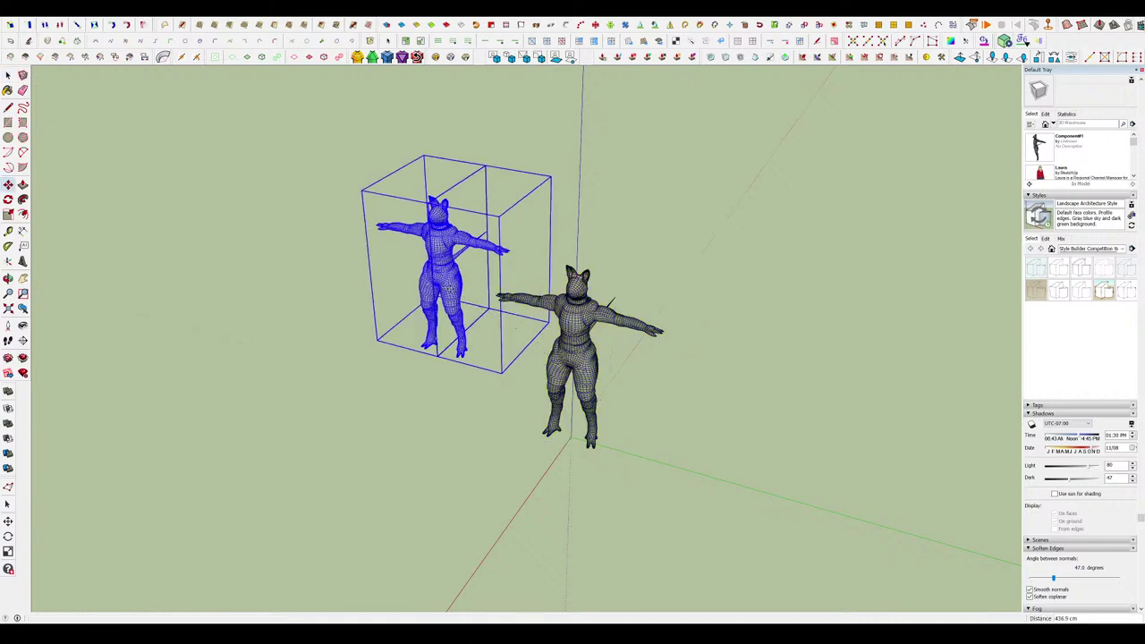
left_click(452, 359)
key("space")
scroll(490, 356, "down", 2)
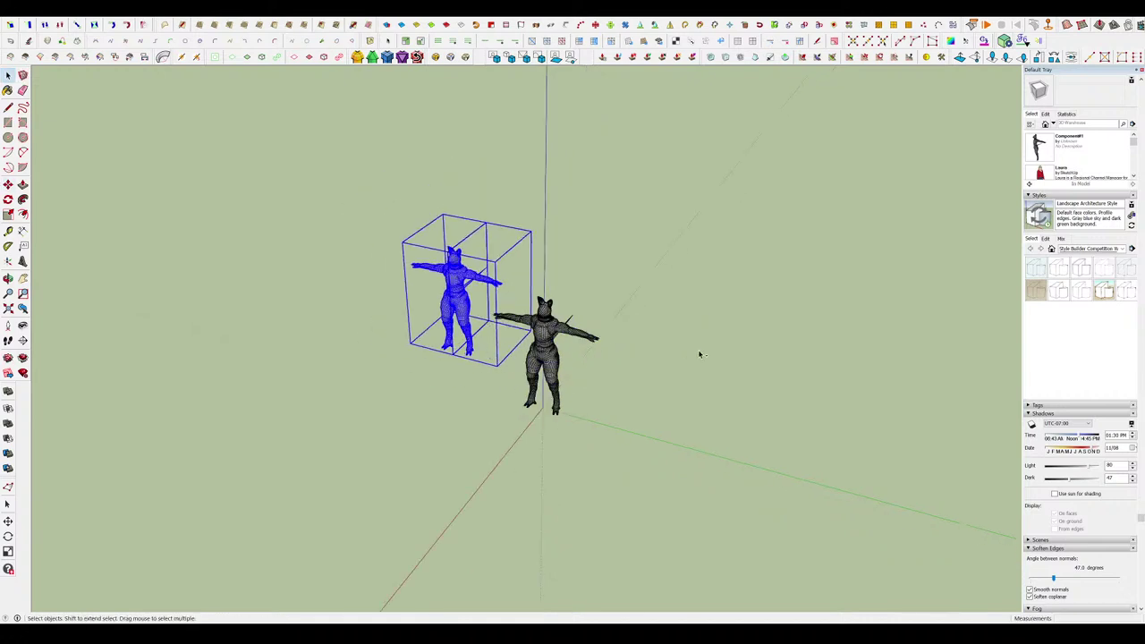
key("ctrl+v")
key("Escape")
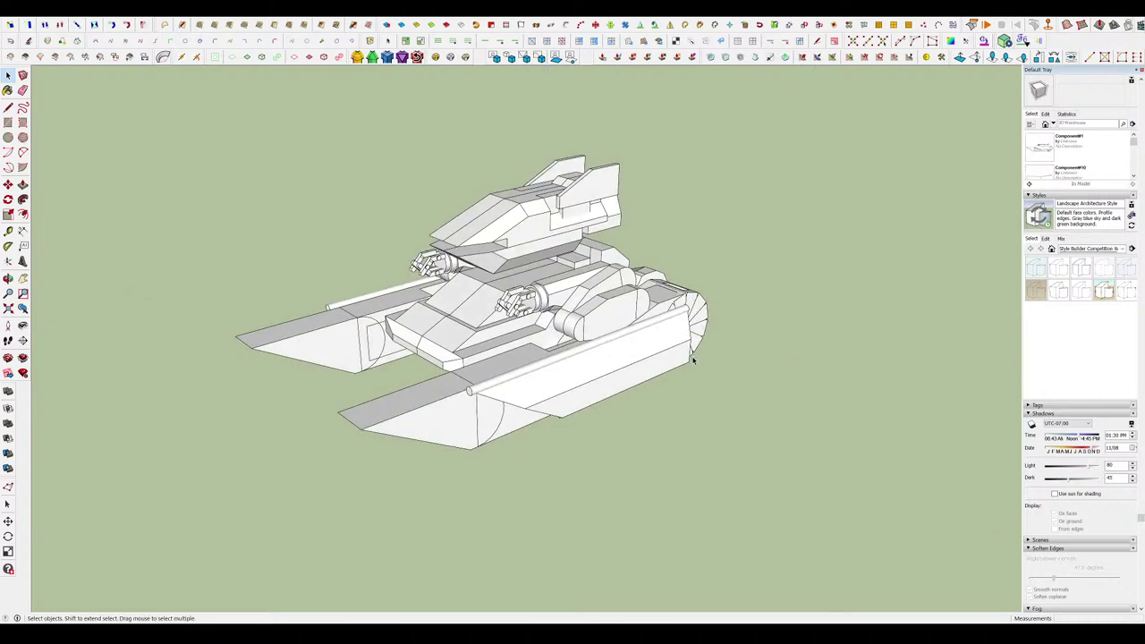
Examine the twin-hulled tank model's turret, guns and side pontoons from above and the front.
middle_click_drag(691, 359, 487, 176)
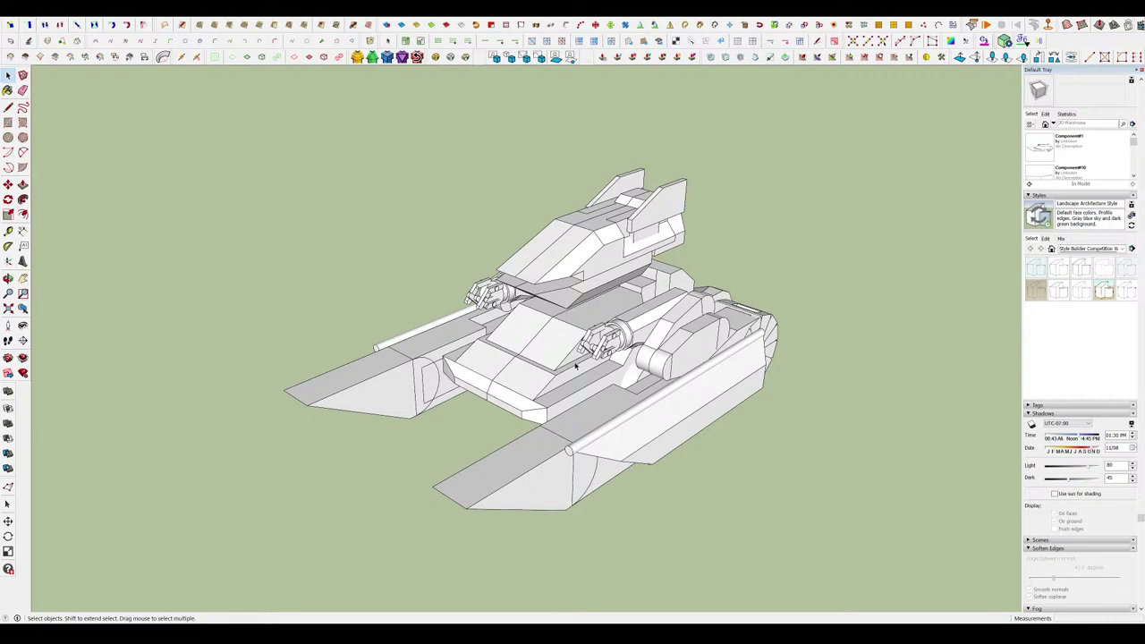
scroll(575, 365, "down", 5)
scroll(614, 381, "up", 3)
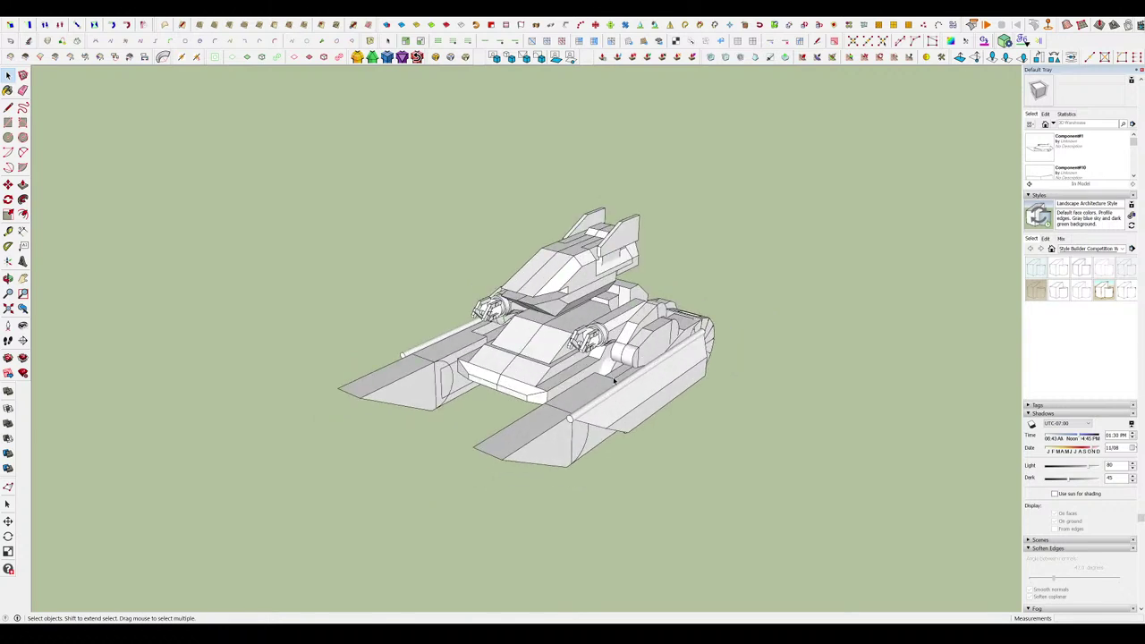
scroll(613, 381, "down", 2)
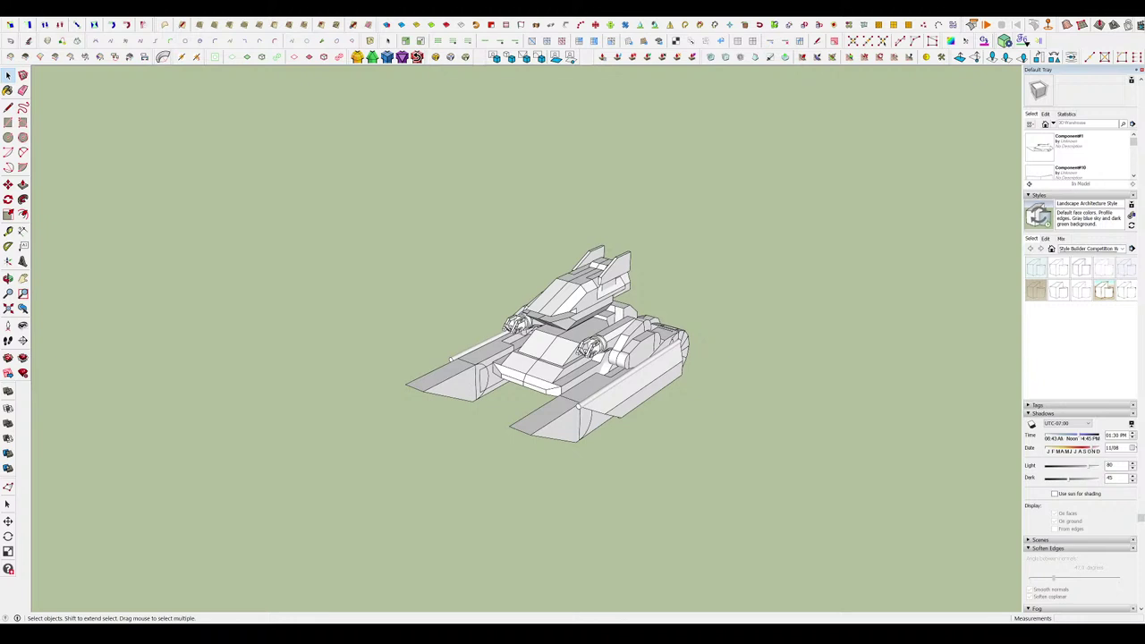
scroll(589, 404, "up", 2)
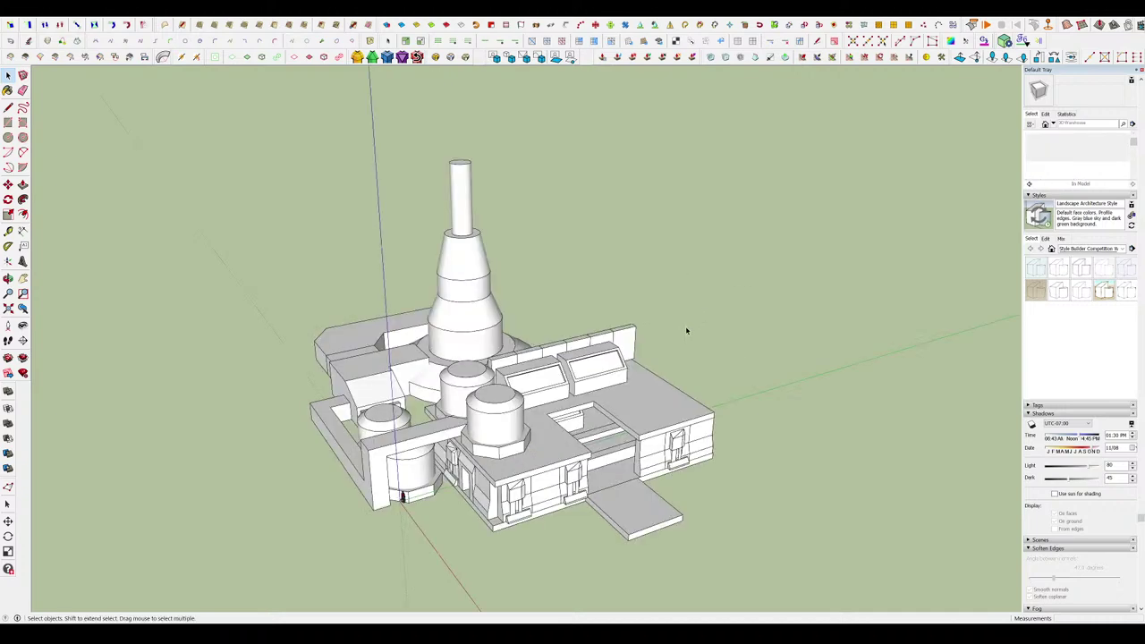
Examine the industrial building's tower, tanks, roof units and entrance ramp from several sides.
scroll(687, 330, "down", 2)
middle_click_drag(687, 330, 350, 406)
middle_click_drag(590, 451, 623, 375)
scroll(547, 391, "up", 3)
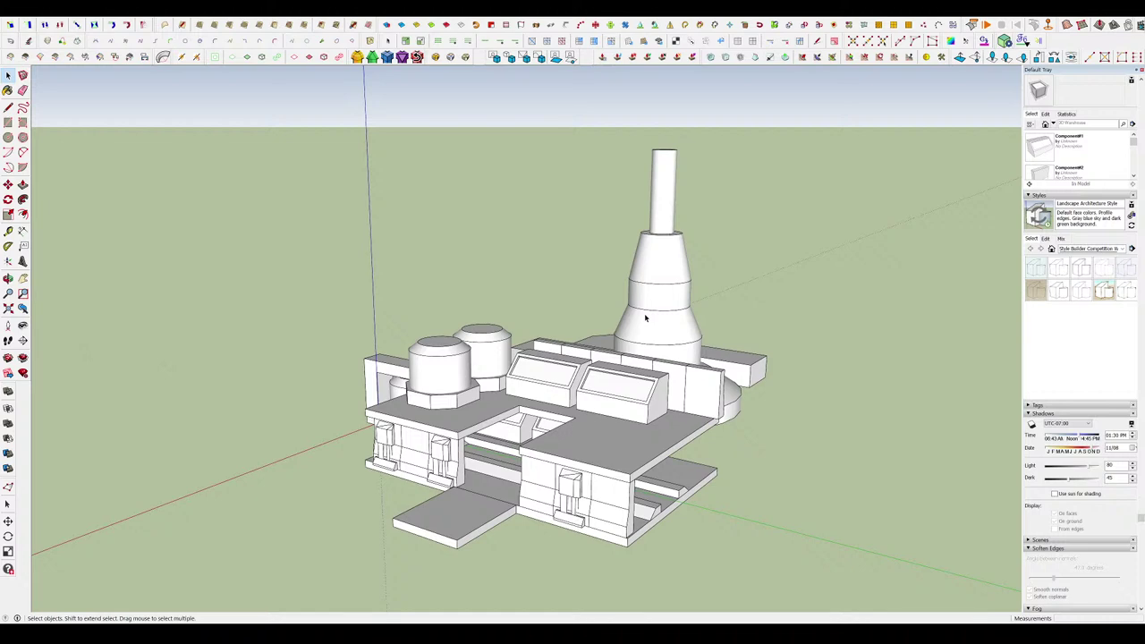
scroll(671, 269, "down", 4)
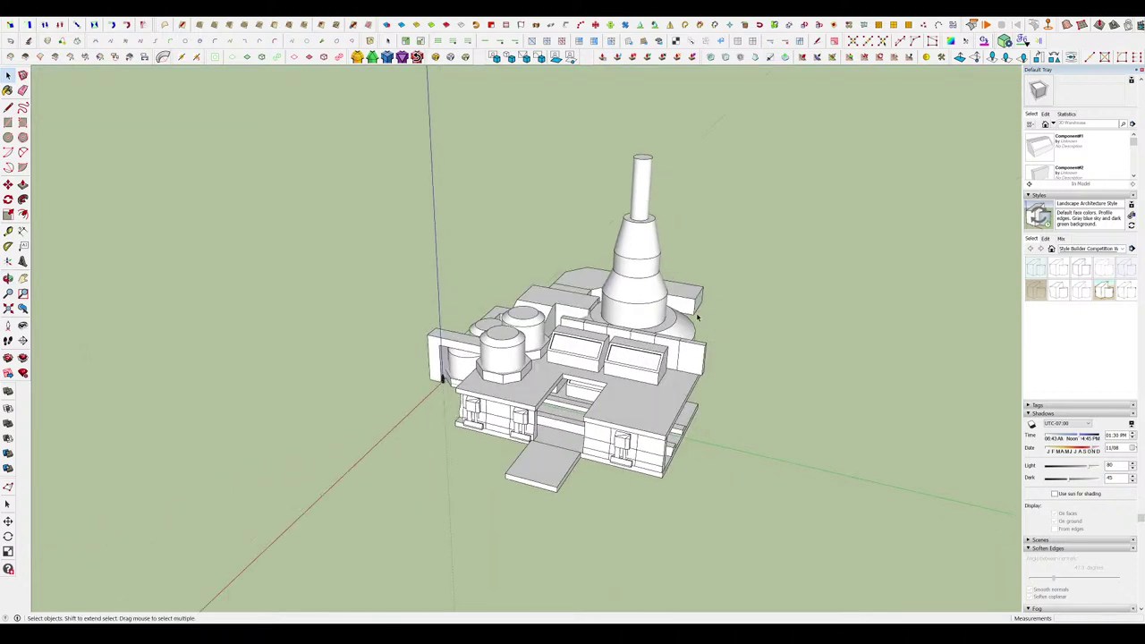
scroll(707, 331, "up", 3)
middle_click_drag(707, 331, 744, 347)
scroll(744, 347, "down", 1)
middle_click_drag(744, 347, 784, 344)
scroll(552, 444, "up", 2)
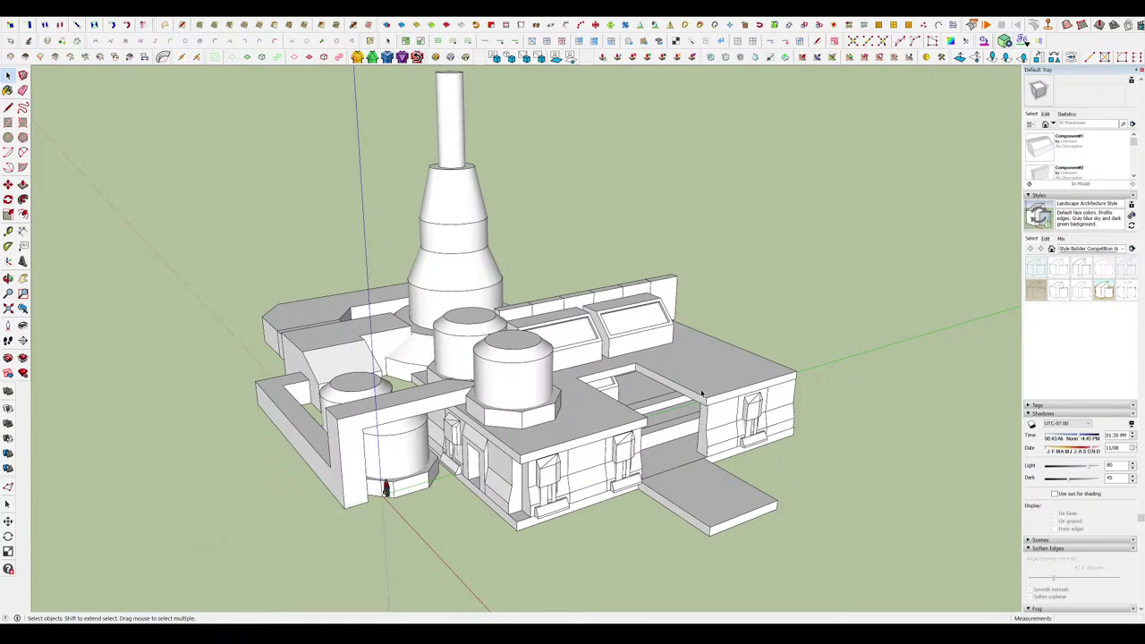
middle_click_drag(705, 410, 542, 465)
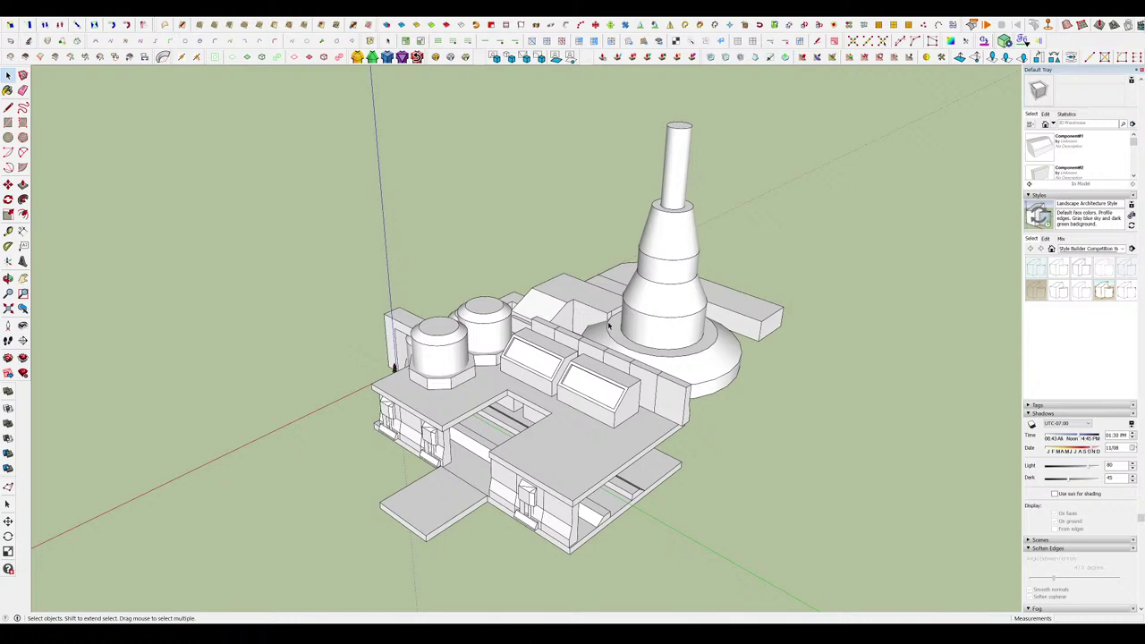
scroll(555, 381, "down", 2)
middle_click_drag(538, 405, 617, 425)
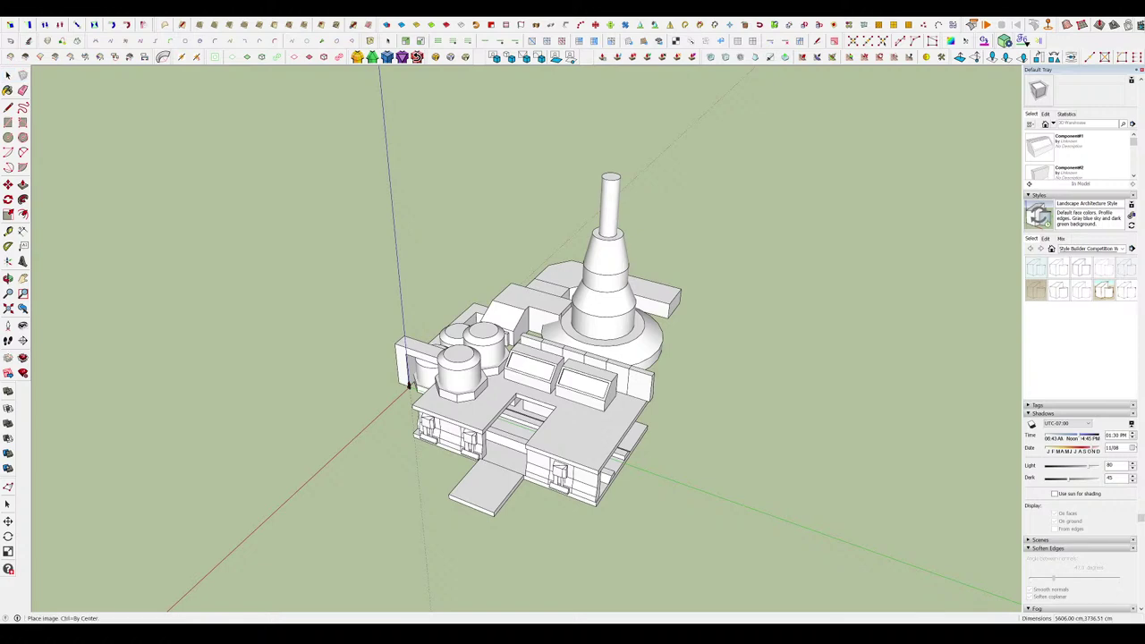
Place the colour-coded chart image with the Shadow and Spectral rows in the building model and move it beyond the tower.
key("s")
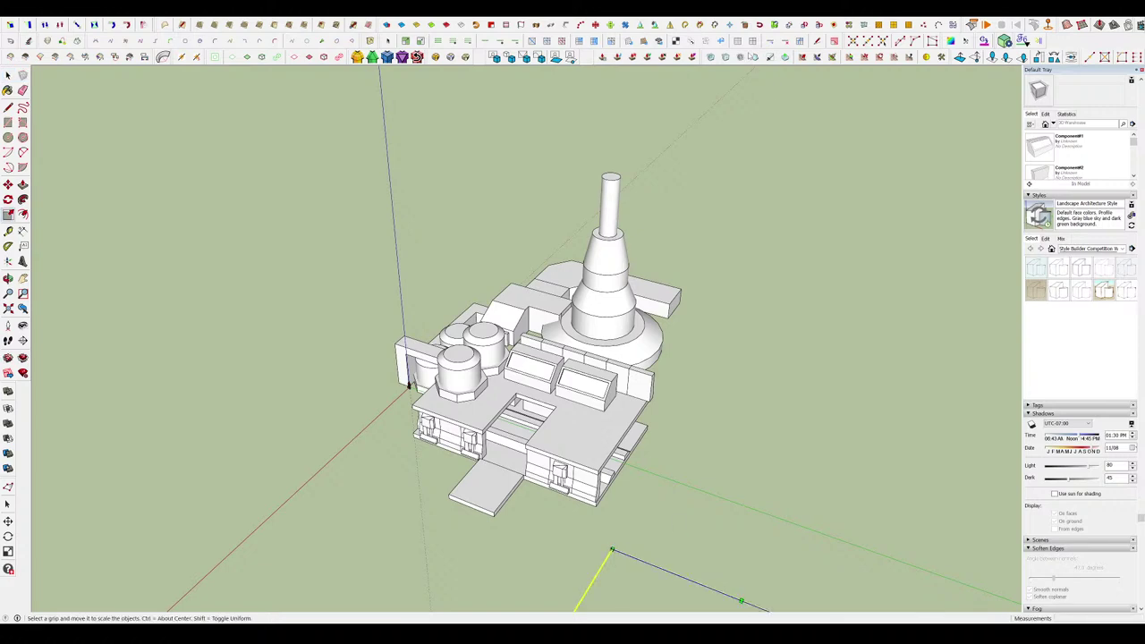
scroll(859, 419, "down", 3)
middle_click_drag(827, 419, 850, 478)
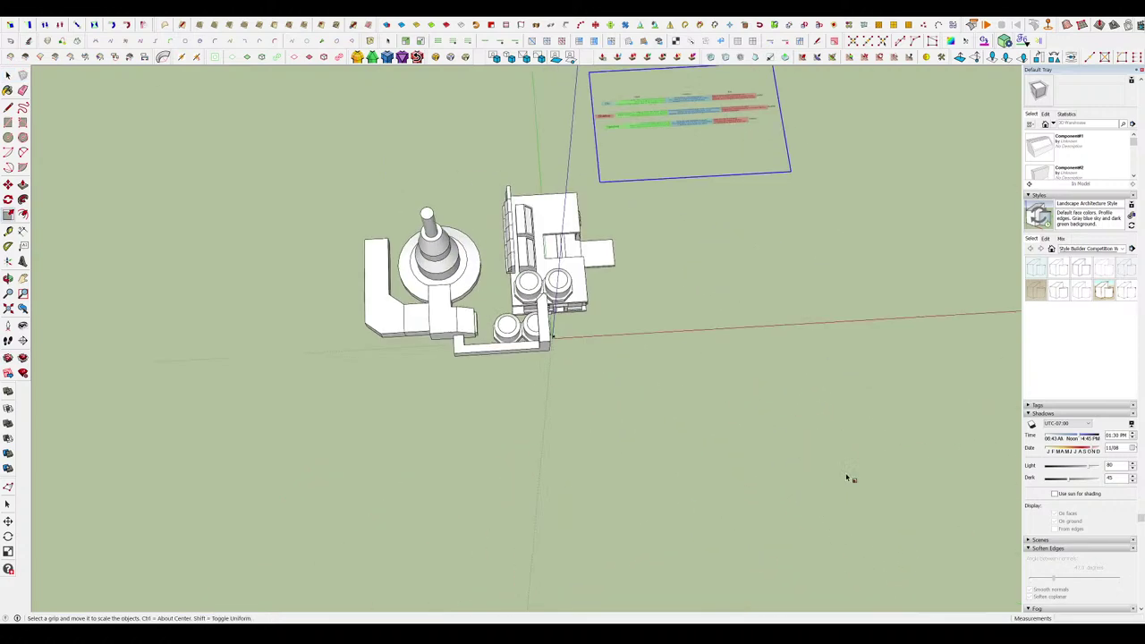
middle_click_drag(617, 125, 697, 285, "shift")
scroll(760, 288, "up", 3)
key("m")
left_click_drag(764, 281, 259, 356)
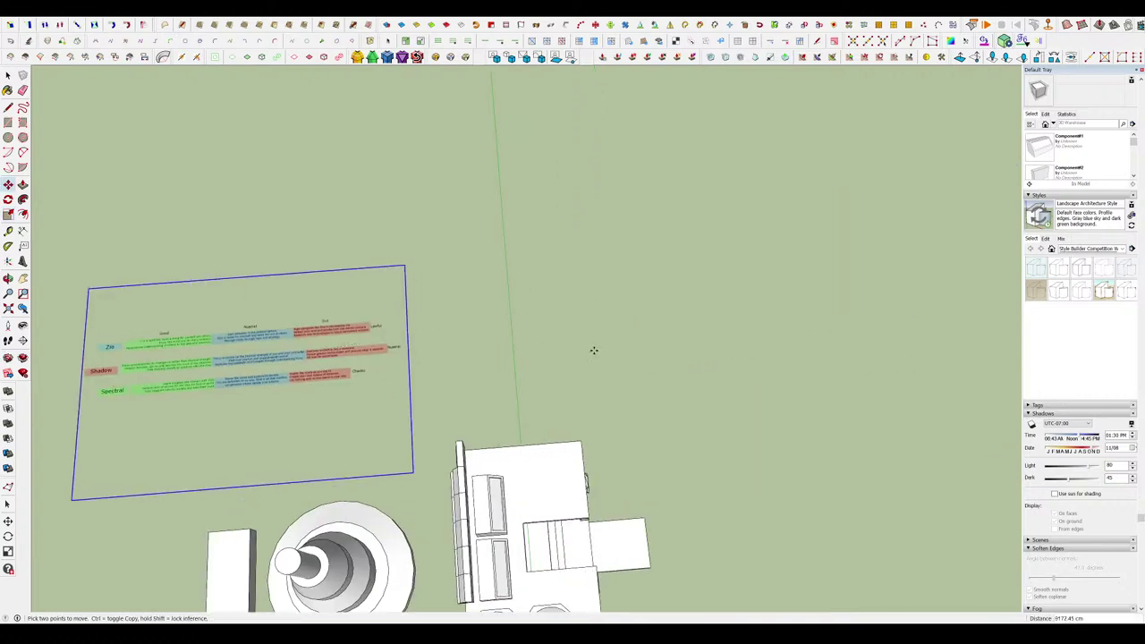
Examine the chart's Zio, Shadow and Spectral rows and their Good, Nuetral and Evil columns up close.
scroll(590, 349, "down", 3)
scroll(404, 367, "up", 2)
key("space")
left_click(519, 379)
middle_click(581, 429)
scroll(255, 313, "up", 5)
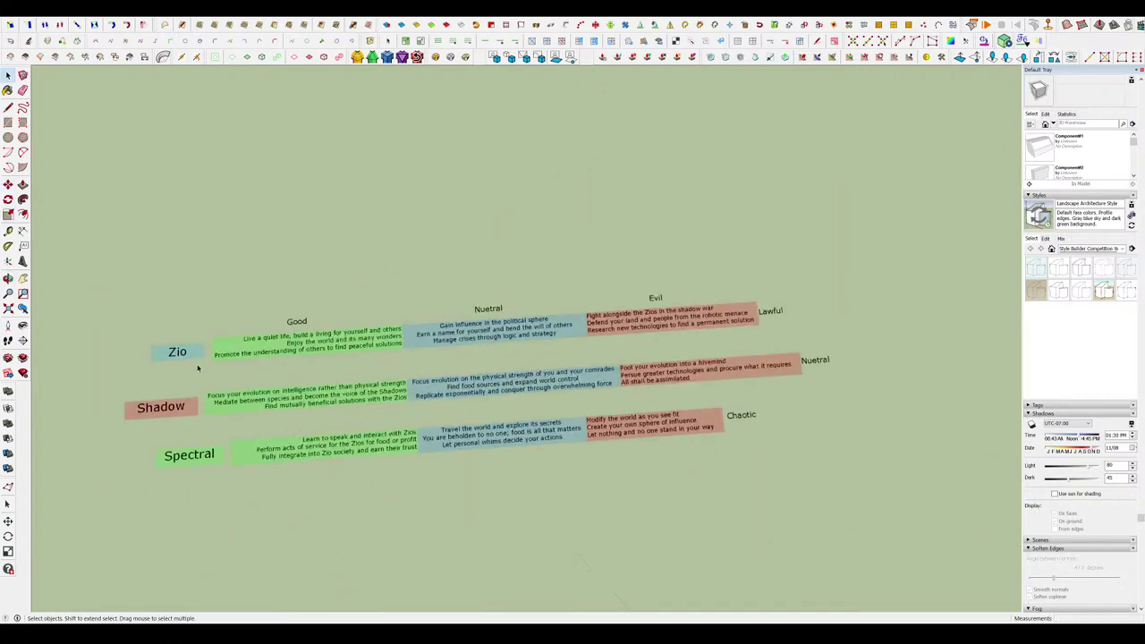
middle_click_drag(374, 399, 383, 400)
scroll(583, 408, "up", 2)
key("space")
scroll(525, 409, "down", 2)
mouse_move(525, 409)
middle_mouse_down()
mouse_move(475, 399)
mouse_move(496, 393)
mouse_move(484, 404)
middle_mouse_up()
scroll(484, 404, "up", 3)
scroll(512, 400, "down", 2)
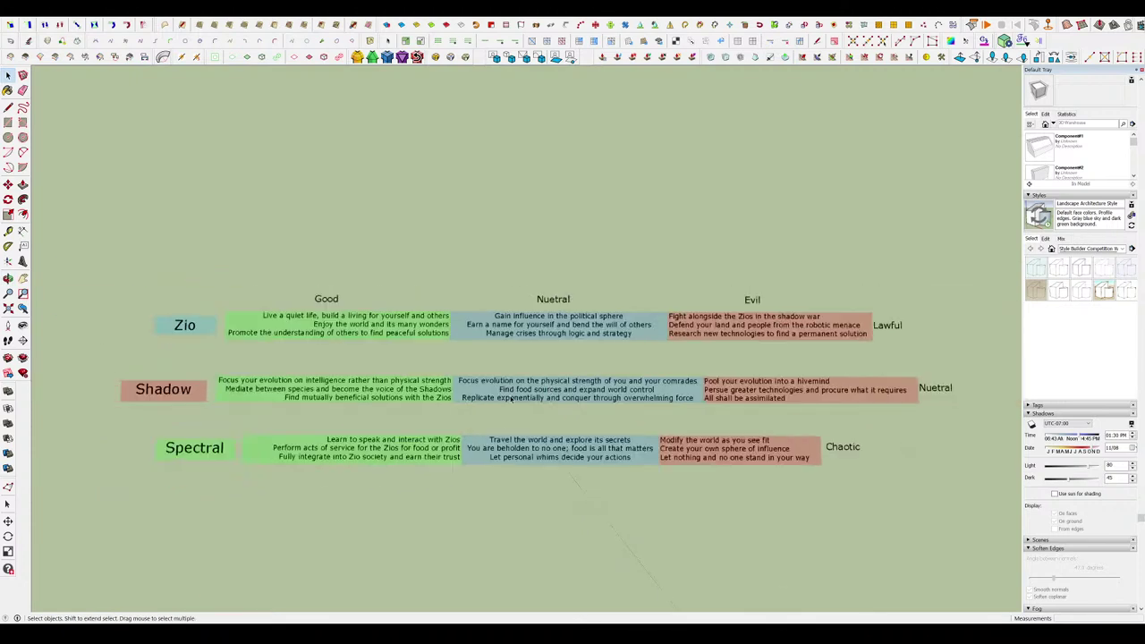
key("r")
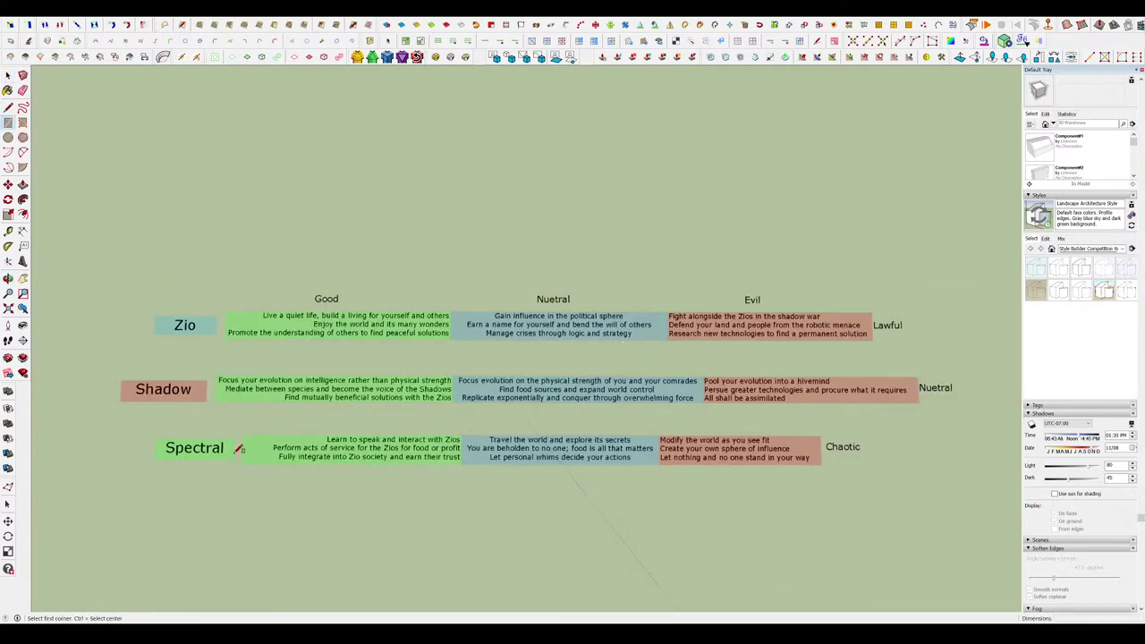
left_click(125, 426)
left_click(249, 473)
key("ctrl+z")
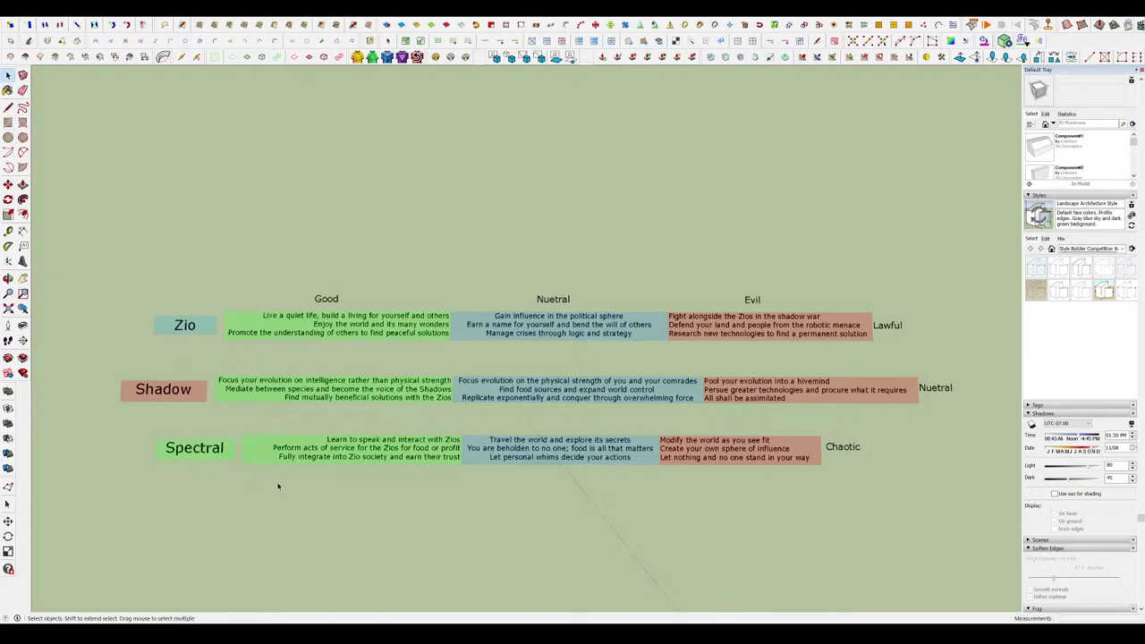
Draw rectangles around the chart's Zio and Shadow labels and remove their faces so only the outlines remain.
left_click(141, 305)
left_click(234, 347)
key("space")
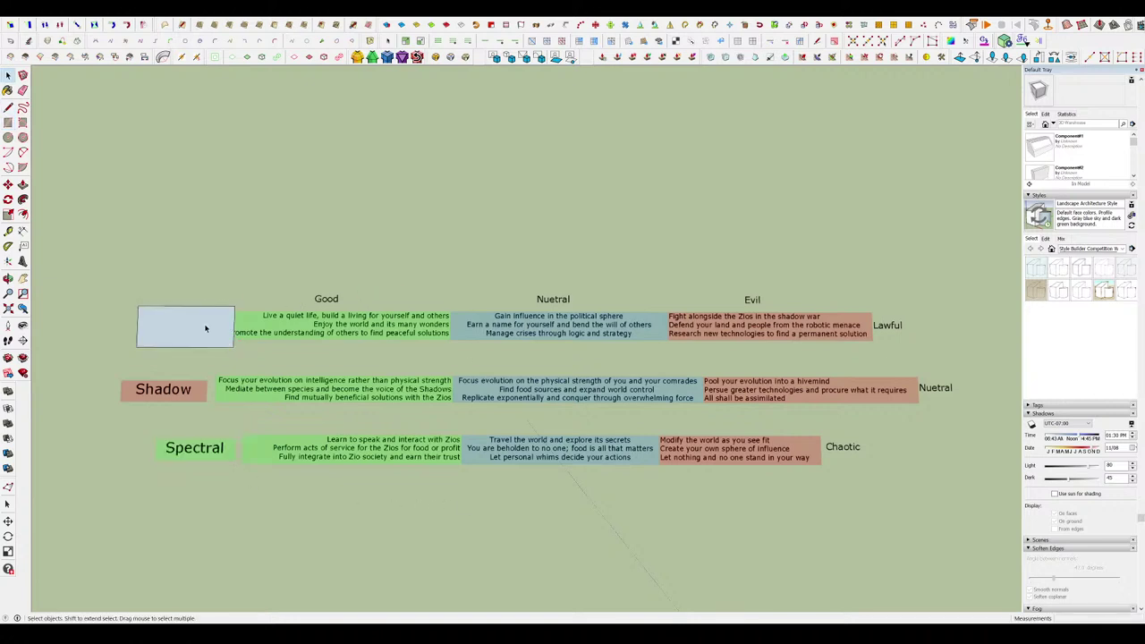
key("r")
left_click(96, 369)
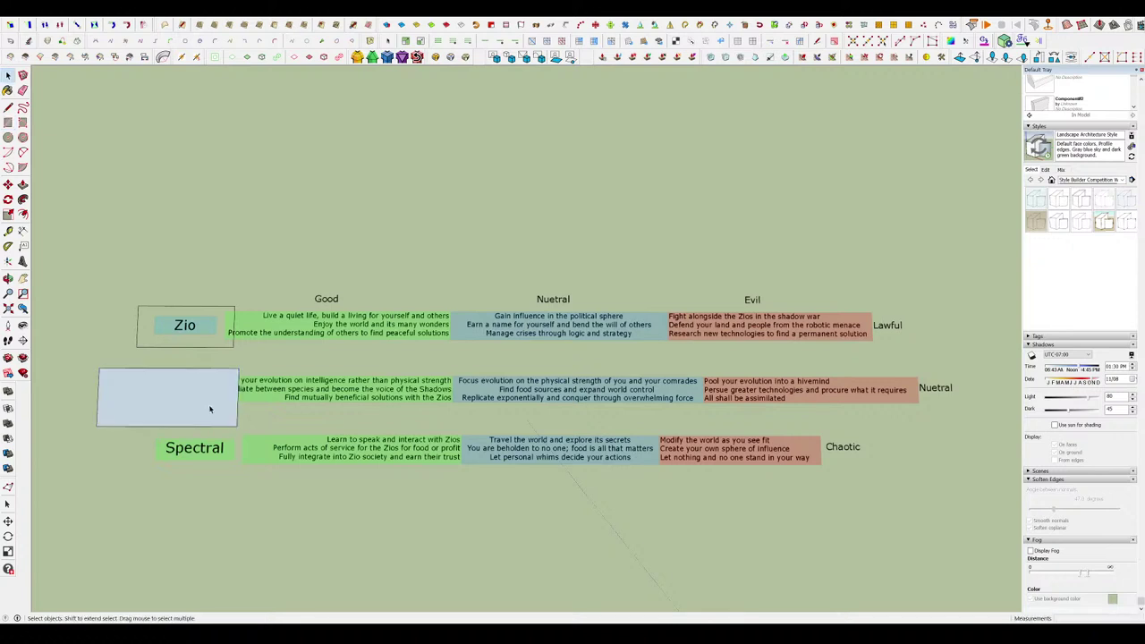
left_click(238, 427)
key("space")
Draw a rectangle around the Spectral label, keep only its outline, and clear the selection.
key("r")
left_click(128, 426)
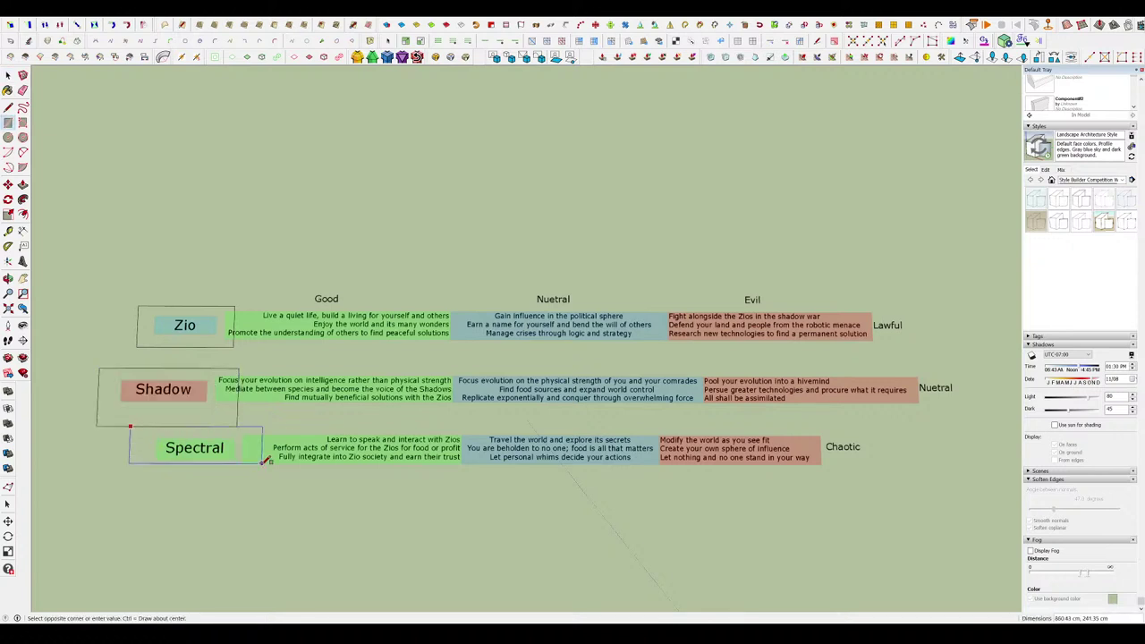
left_click(238, 471)
key("space")
left_click(452, 506)
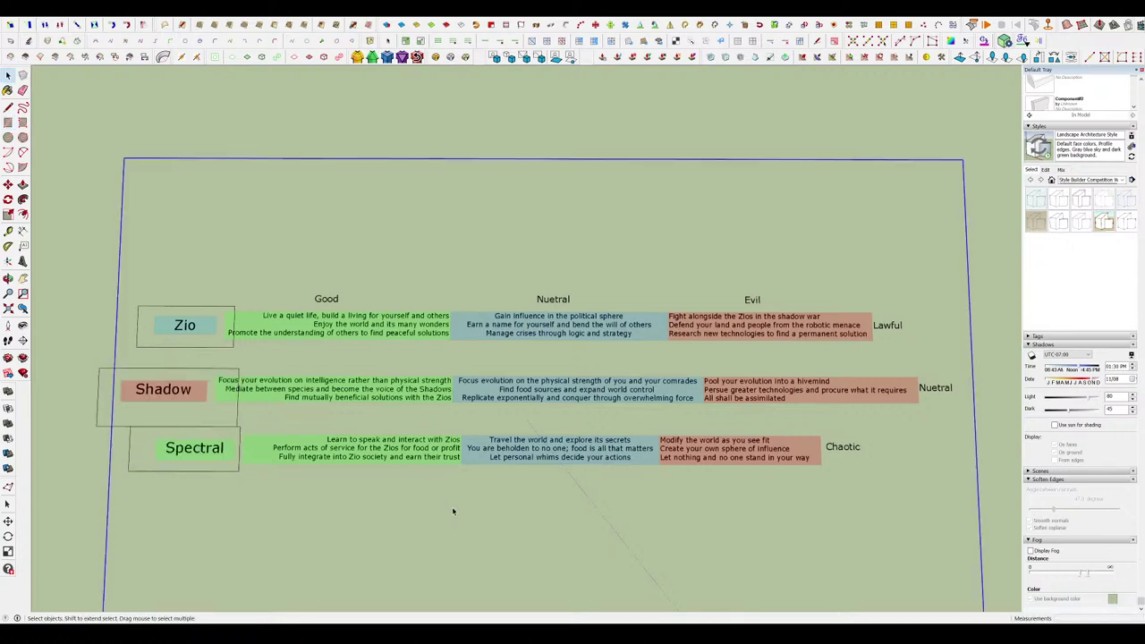
left_click(73, 287)
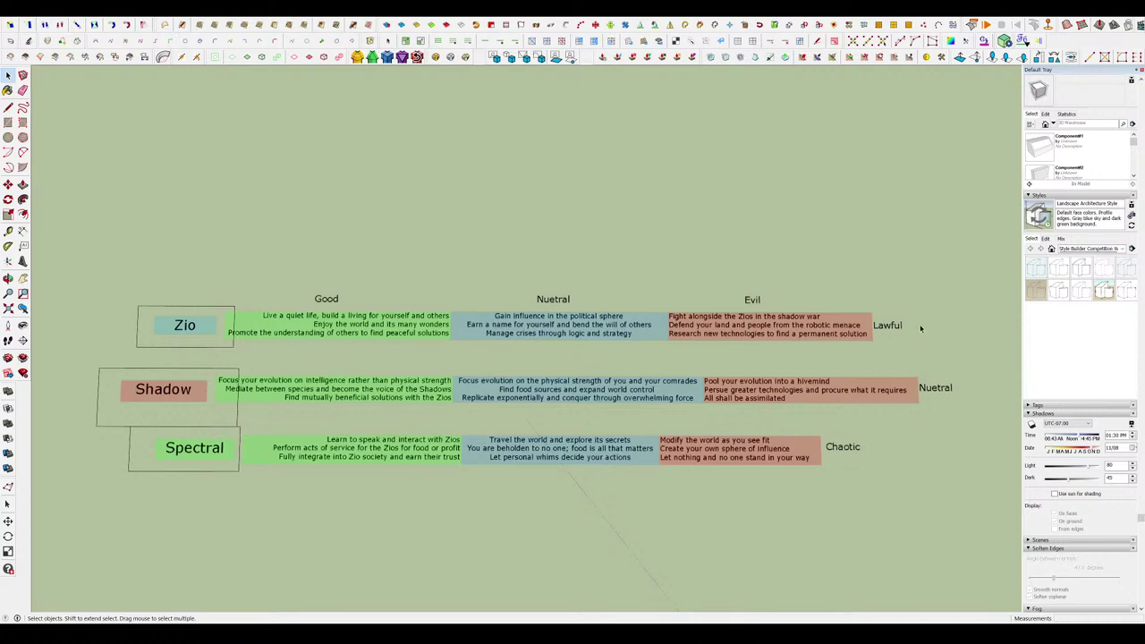
key("r")
left_click_drag(587, 261, 944, 517)
key("space")
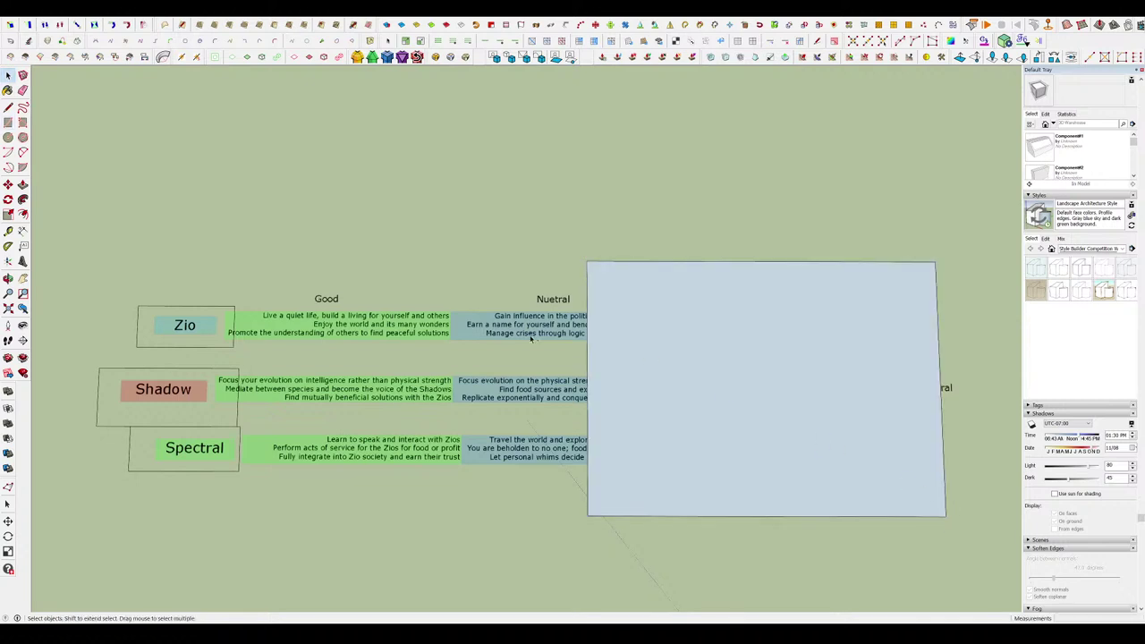
key("ctrl+z")
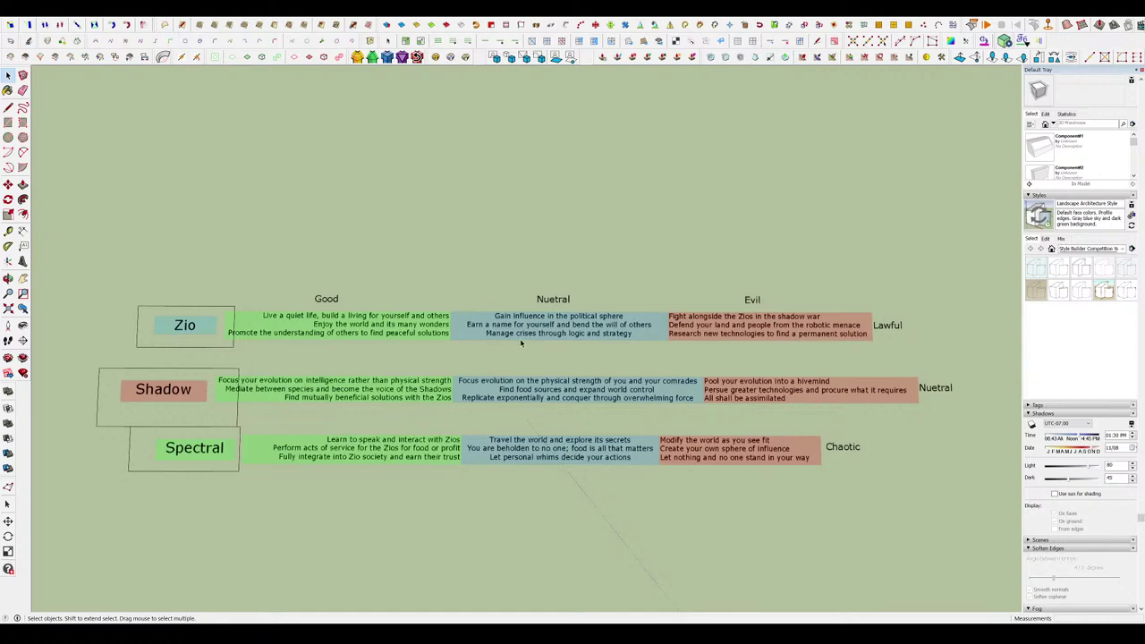
Draw a rectangle on the ground beyond the chart and extrude it into an elongated box.
scroll(555, 380, "down", 5)
mouse_move(554, 380)
middle_mouse_down()
mouse_move(422, 217)
mouse_move(366, 201)
middle_mouse_up()
key("r")
mouse_move(478, 236)
left_mouse_down()
mouse_move(598, 310)
mouse_move(571, 237)
left_mouse_up()
key("p")
middle_click_drag(570, 271, 514, 260)
Cut a sloping end on the box from a diagonal line on its long side and thicken the body.
key("l")
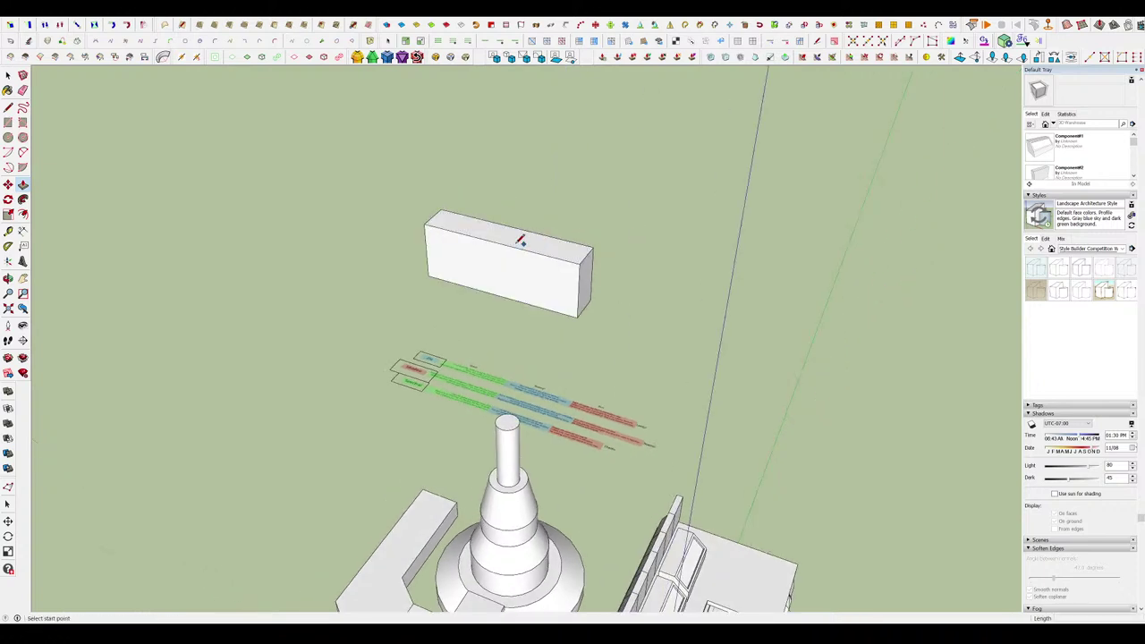
left_click(509, 247)
left_click(575, 296)
key("p")
left_click_drag(558, 271, 536, 236)
middle_click_drag(537, 237, 504, 289)
Scale down the block's long side face to taper it, and extrude that face about 474 cm.
key("s")
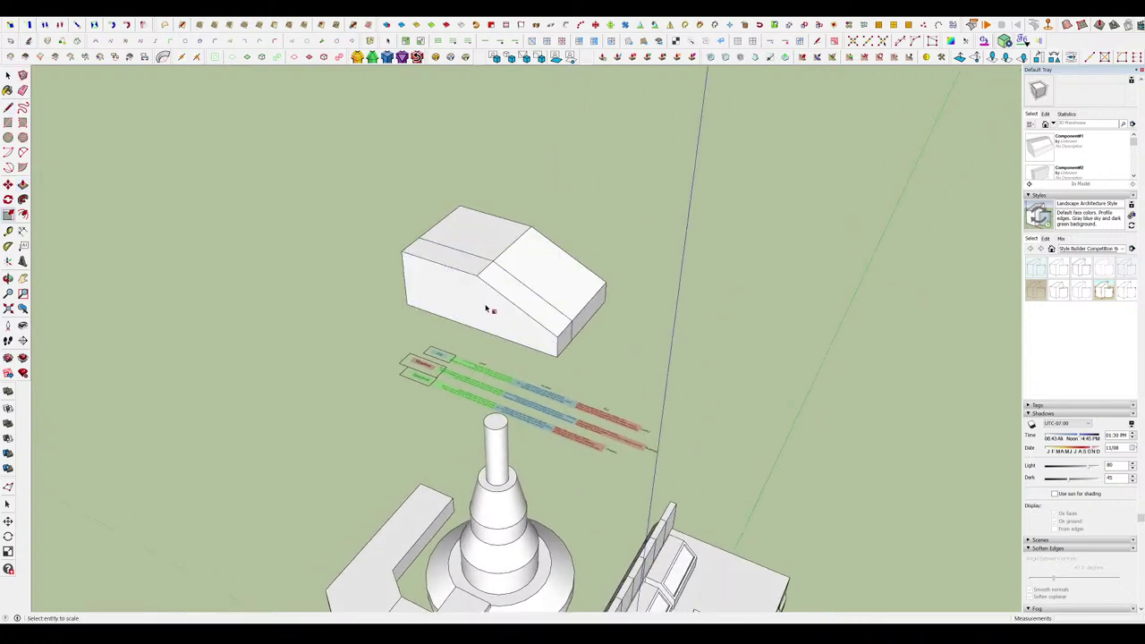
key("space")
left_click(489, 311)
key("s")
left_click_drag(558, 304, 508, 313)
key("p")
left_click_drag(463, 316, 450, 330)
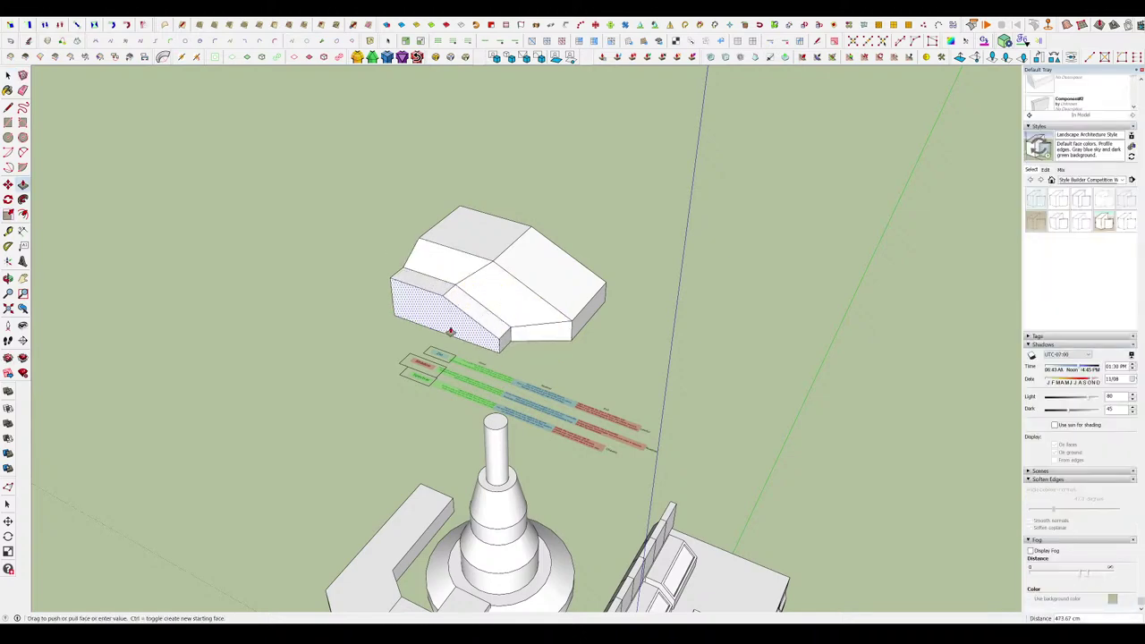
Select the whole faceted block and move it farther away from the chart.
middle_click_drag(449, 331, 598, 370)
scroll(626, 354, "down", 2)
key("space")
double_click(635, 345)
triple_click(629, 312)
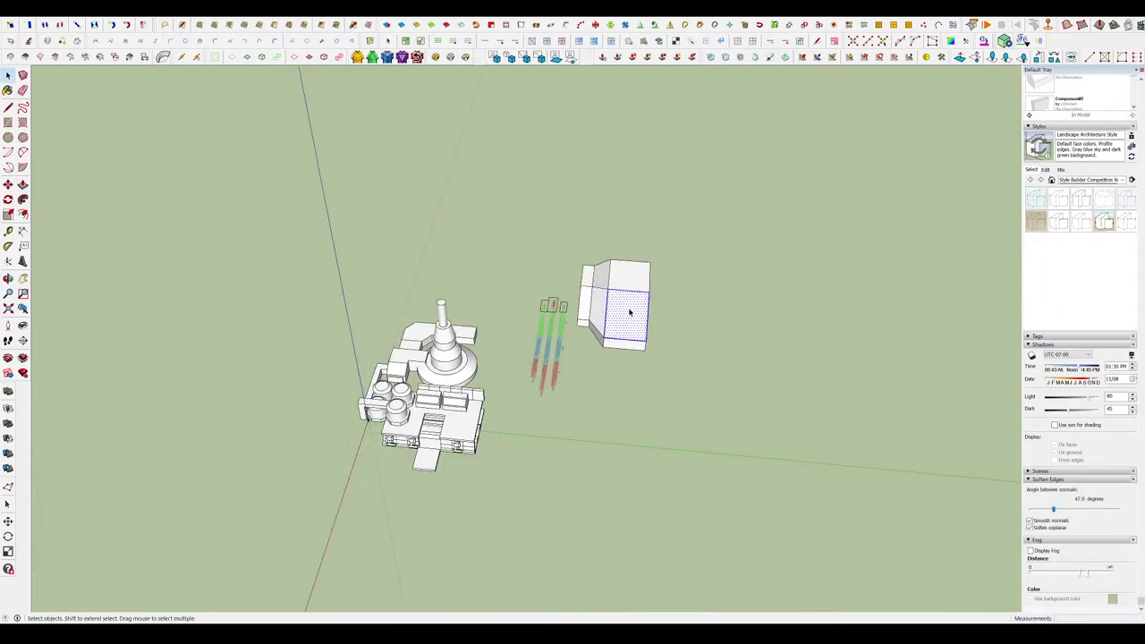
key("m")
left_click_drag(657, 327, 733, 374)
Examine the layout of the industrial building, chart and faceted block from above.
key("space")
middle_click_drag(501, 350, 555, 368)
left_click(556, 368)
scroll(478, 356, "up", 3)
middle_click_drag(398, 344, 563, 439)
scroll(626, 385, "up", 2)
scroll(639, 391, "down", 3)
scroll(644, 396, "up", 3)
scroll(572, 408, "up", 3)
scroll(572, 408, "down", 4)
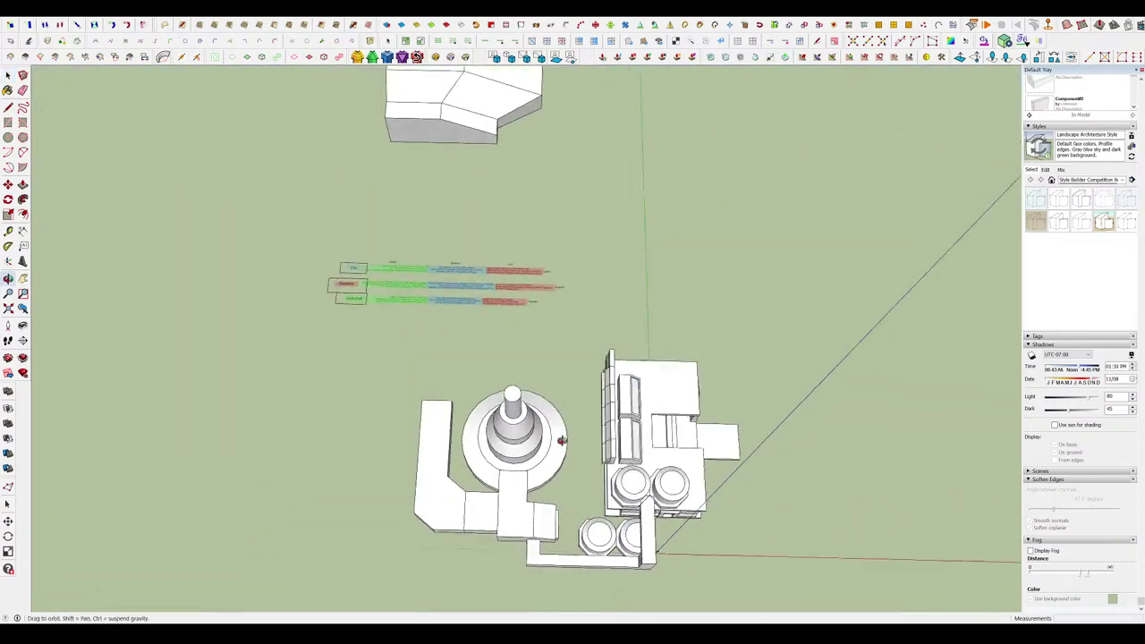
Draw a line about 926 cm long across the Shadow label's outline, slightly above its lower edge.
scroll(385, 268, "up", 4)
middle_click_drag(394, 268, 429, 280)
scroll(324, 290, "up", 6)
left_click(224, 369)
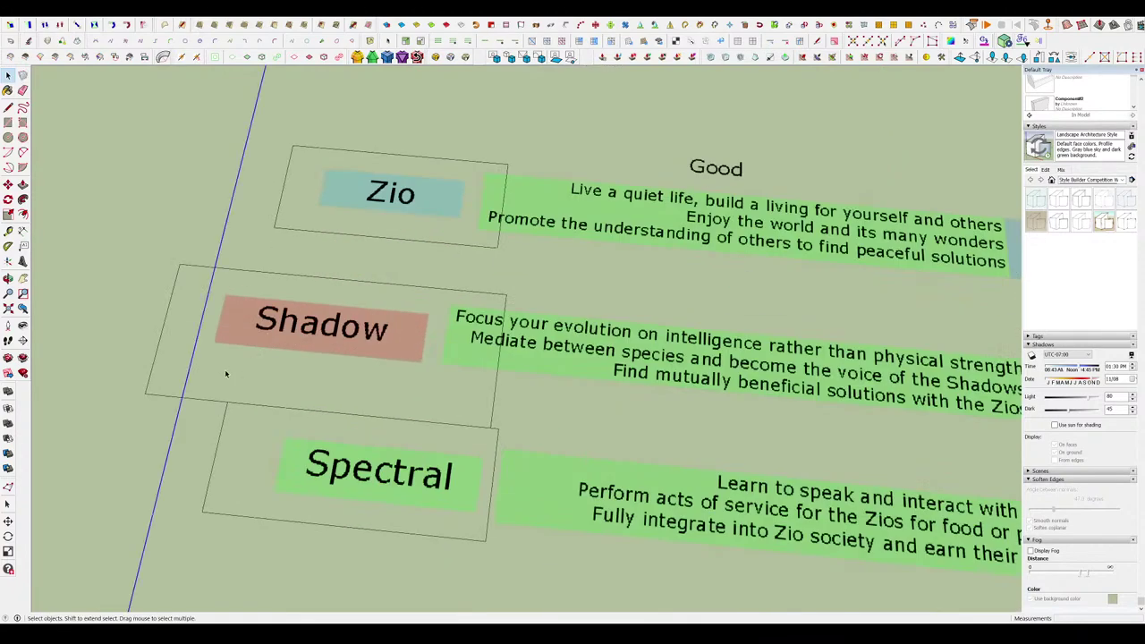
double_click(152, 389)
left_click_drag(148, 394, 119, 228)
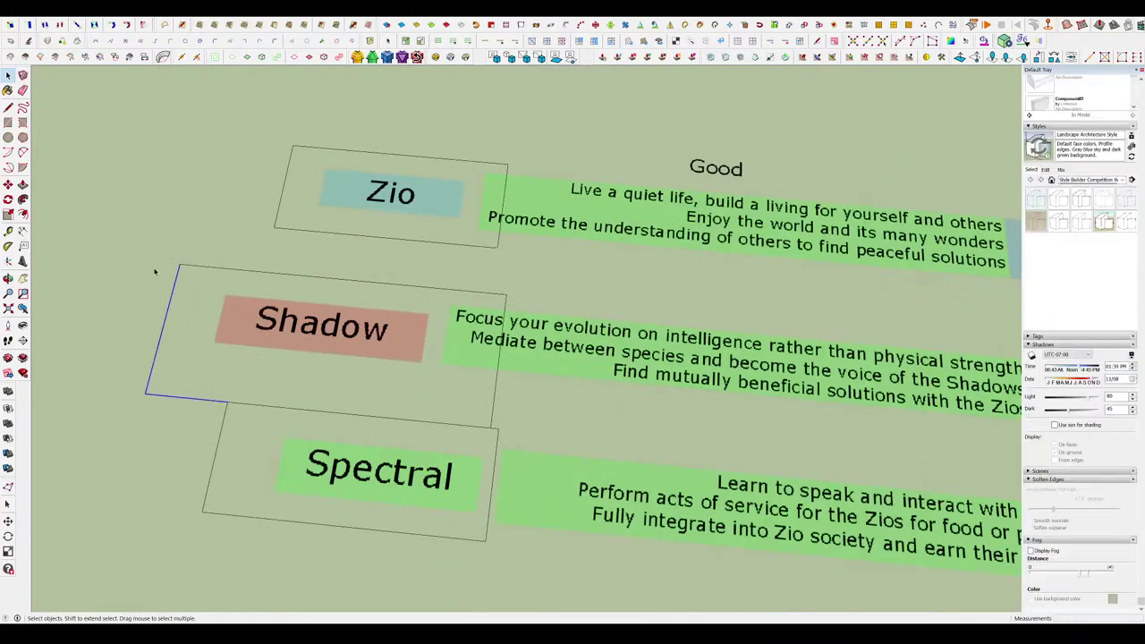
key("l")
left_click(148, 393)
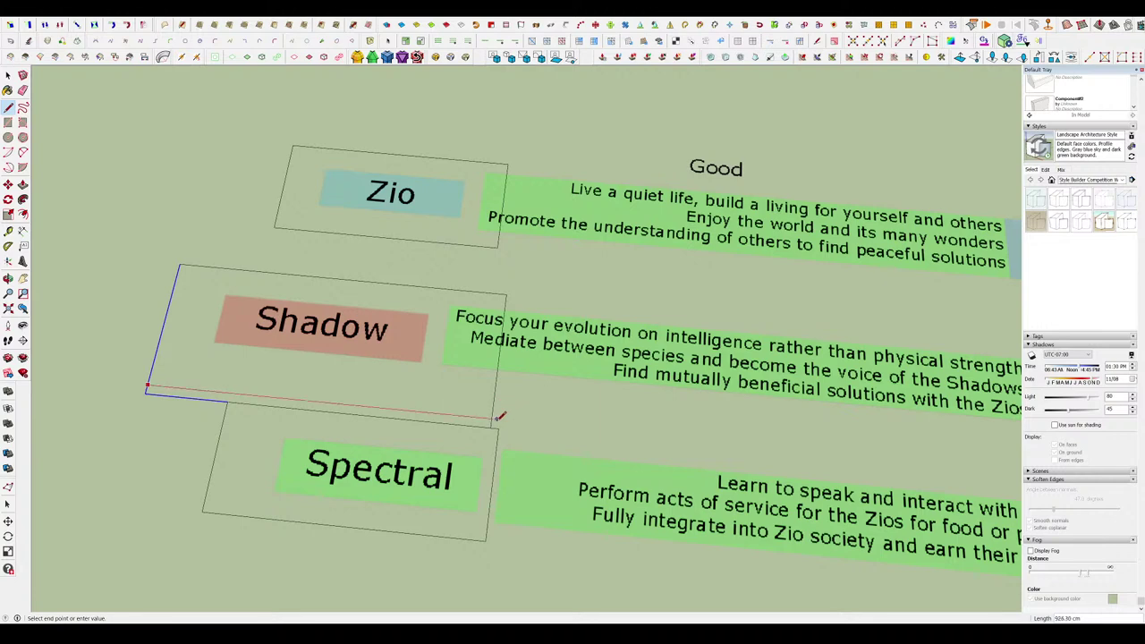
left_click(494, 419)
Erase the surplus lower edges of the Shadow outline and delete its face, separating it from the Spectral outline.
scroll(491, 418, "up", 3)
scroll(491, 418, "down", 5)
key("space")
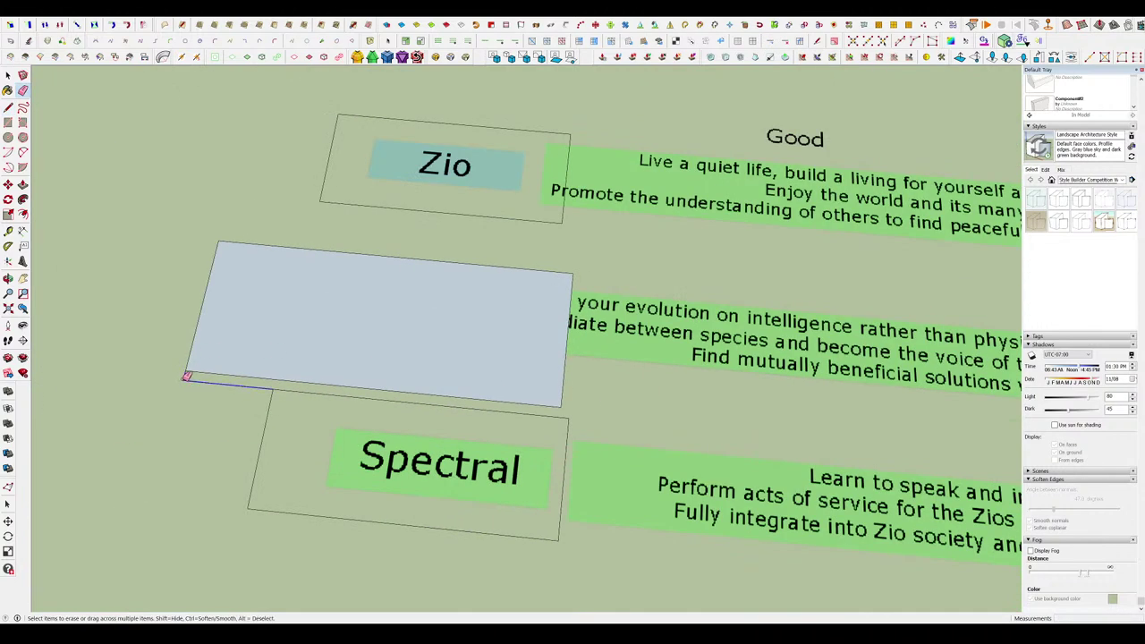
left_click(318, 334)
key("Delete")
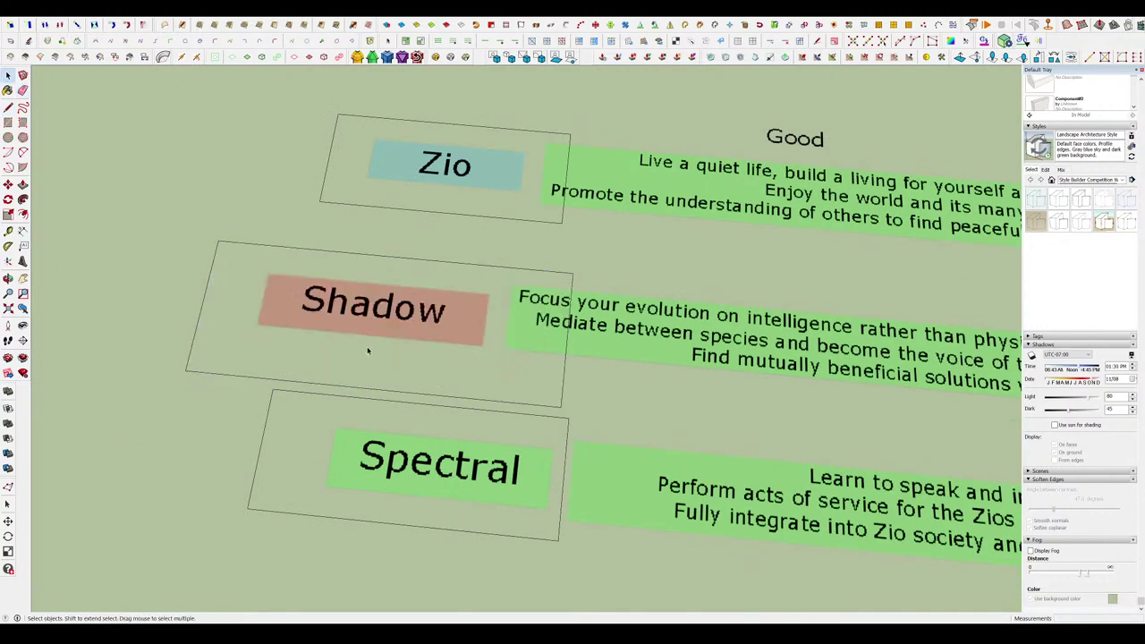
Review the outlined Zio, Shadow and Spectral labels together with the full chart.
scroll(368, 351, "down", 3)
scroll(497, 384, "up", 3)
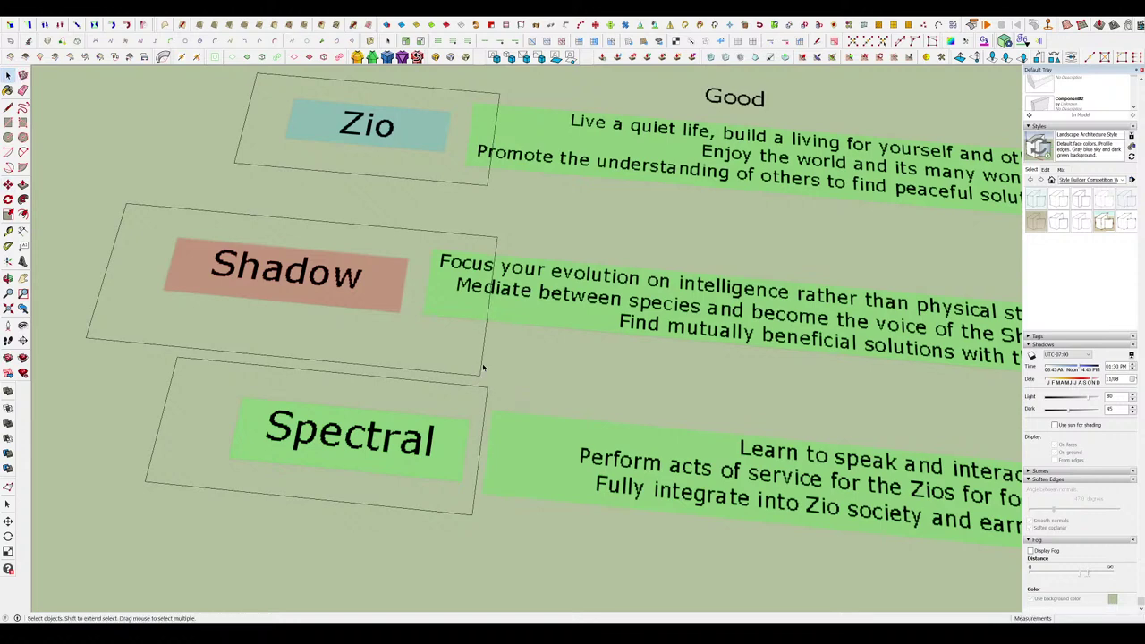
scroll(440, 333, "down", 5)
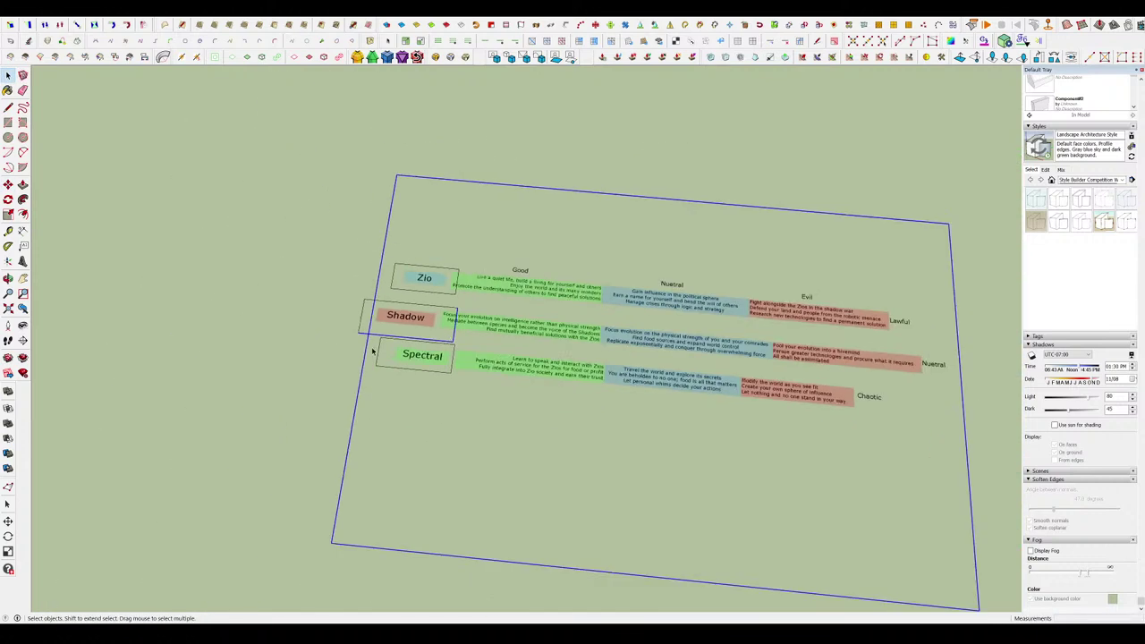
scroll(547, 336, "down", 5)
mouse_move(547, 336)
middle_mouse_down()
mouse_move(544, 179)
mouse_move(466, 195)
mouse_move(600, 327)
mouse_move(530, 371)
mouse_move(513, 398)
middle_mouse_up()
scroll(600, 327, "up", 5)
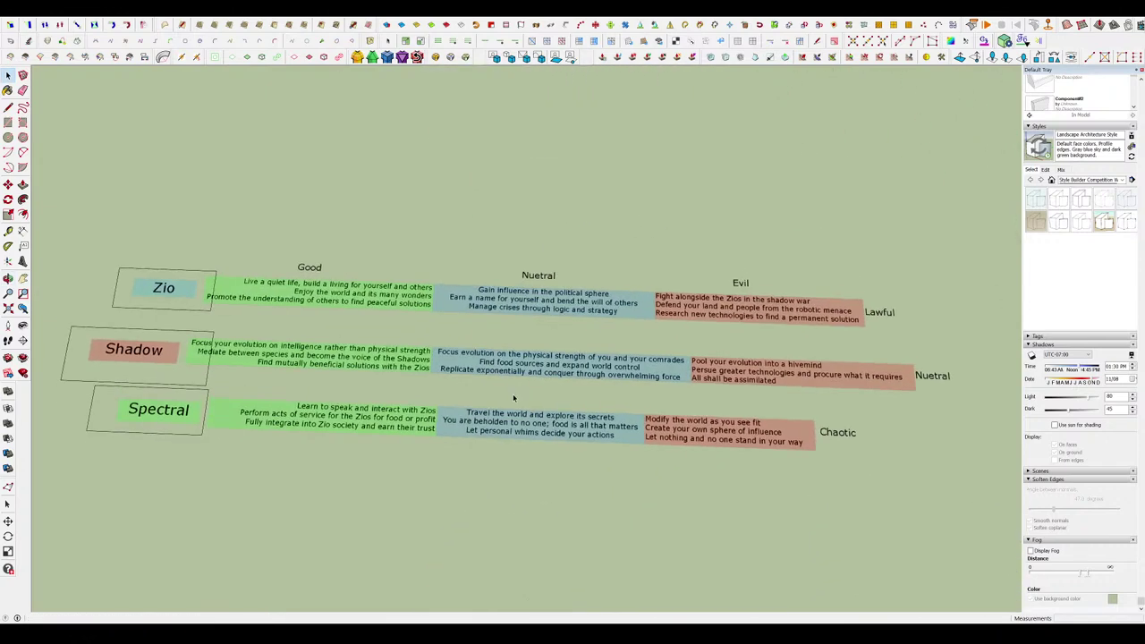
key("Page_Down")
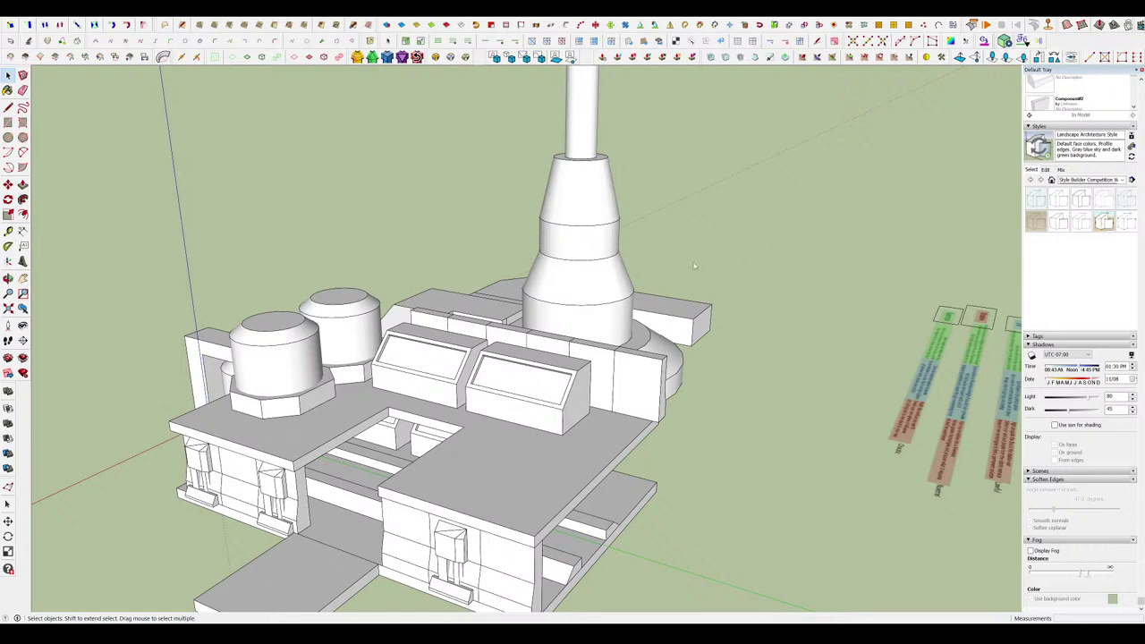
Examine the industrial building's tower, tanks and roof units from the front and above.
middle_click_drag(572, 309, 850, 407)
scroll(620, 343, "down", 4)
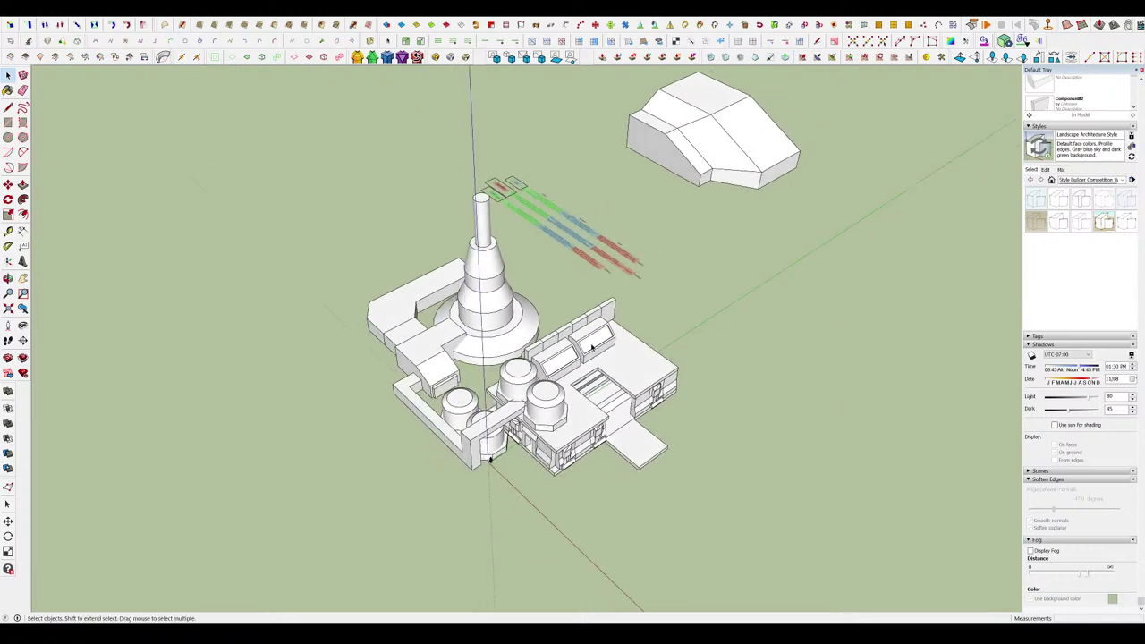
scroll(617, 340, "up", 3)
left_click(612, 390)
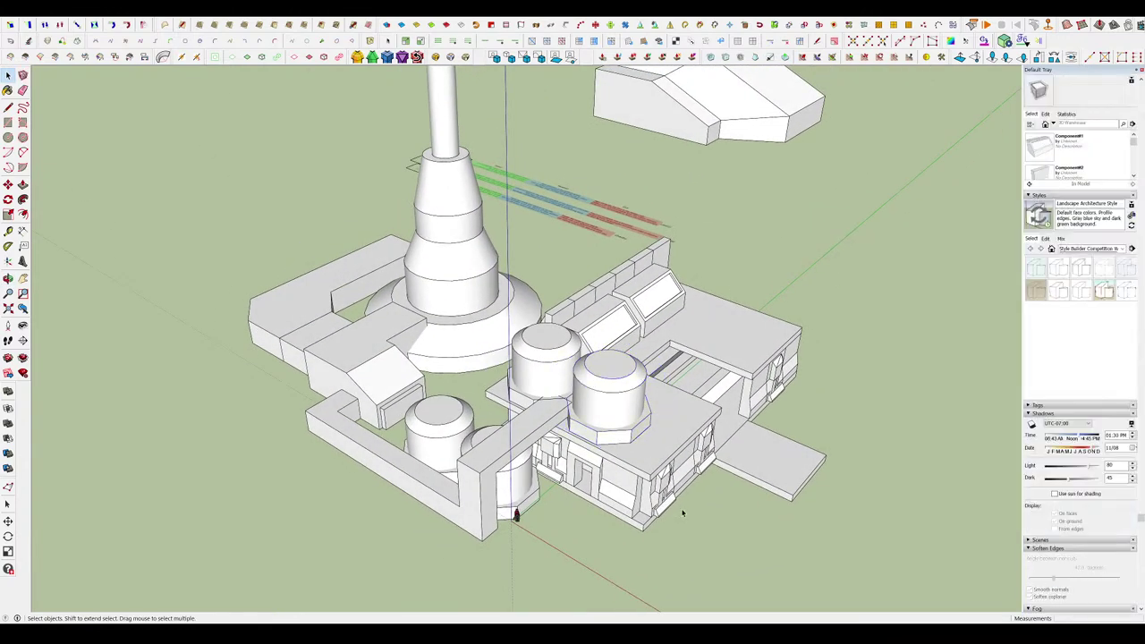
scroll(682, 512, "down", 5)
scroll(639, 402, "up", 5)
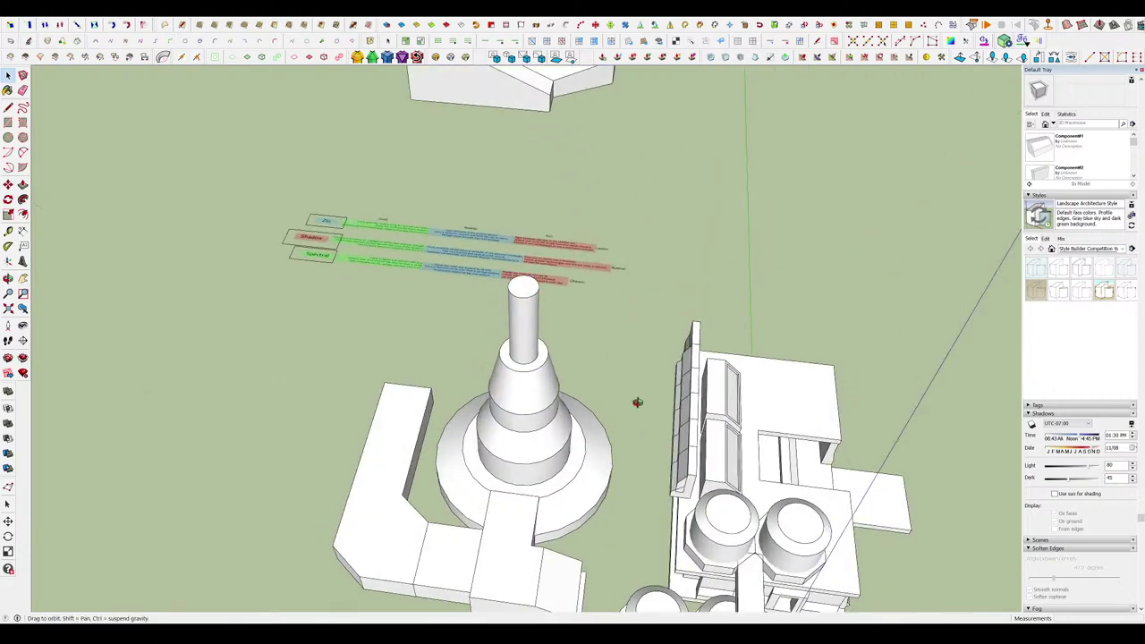
scroll(531, 298, "down", 3)
middle_click_drag(531, 298, 581, 520)
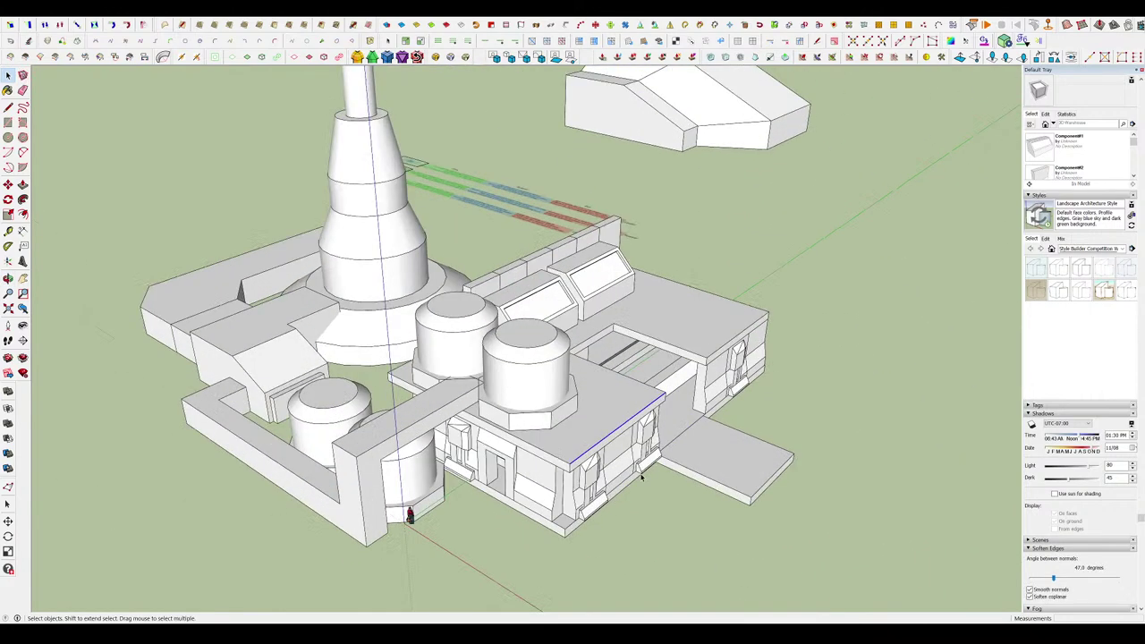
Move the wall-detail group from the building's front corner toward the low wall beside the small figure.
scroll(586, 473, "up", 3)
middle_click_drag(562, 461, 439, 498)
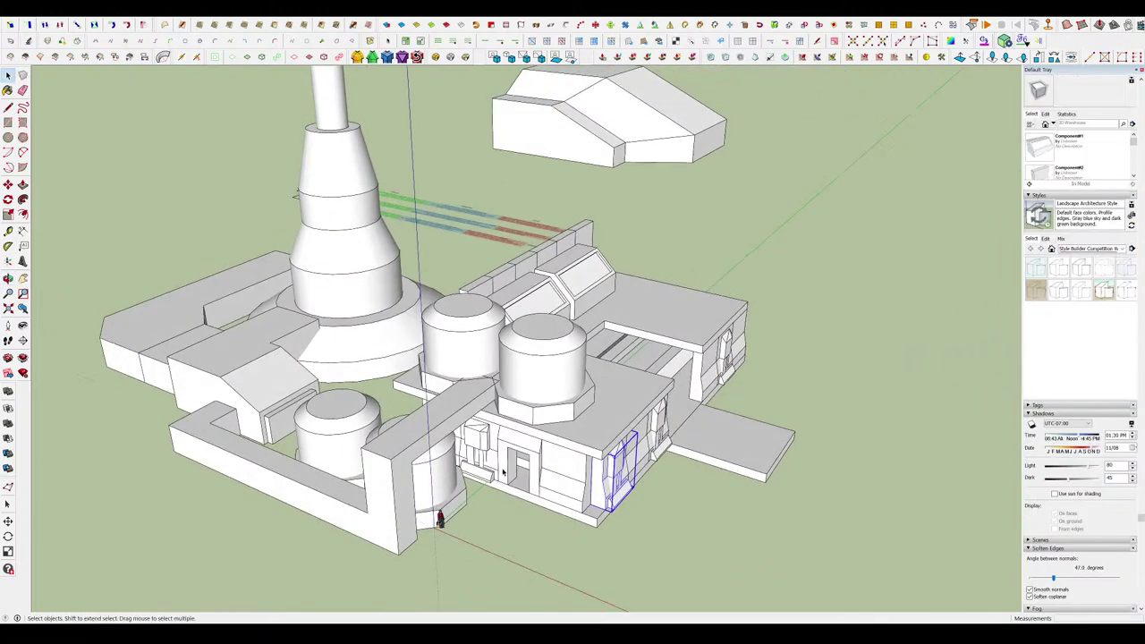
key("m")
left_click(452, 483)
key("space")
scroll(662, 487, "down", 5)
middle_click_drag(661, 474, 695, 483)
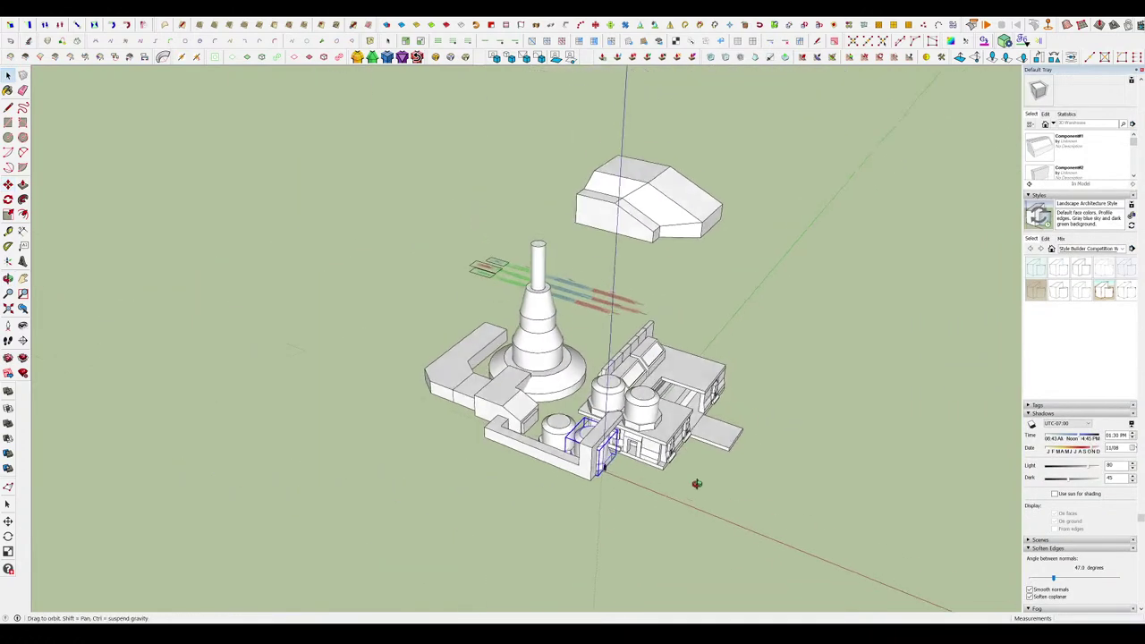
scroll(693, 481, "up", 2)
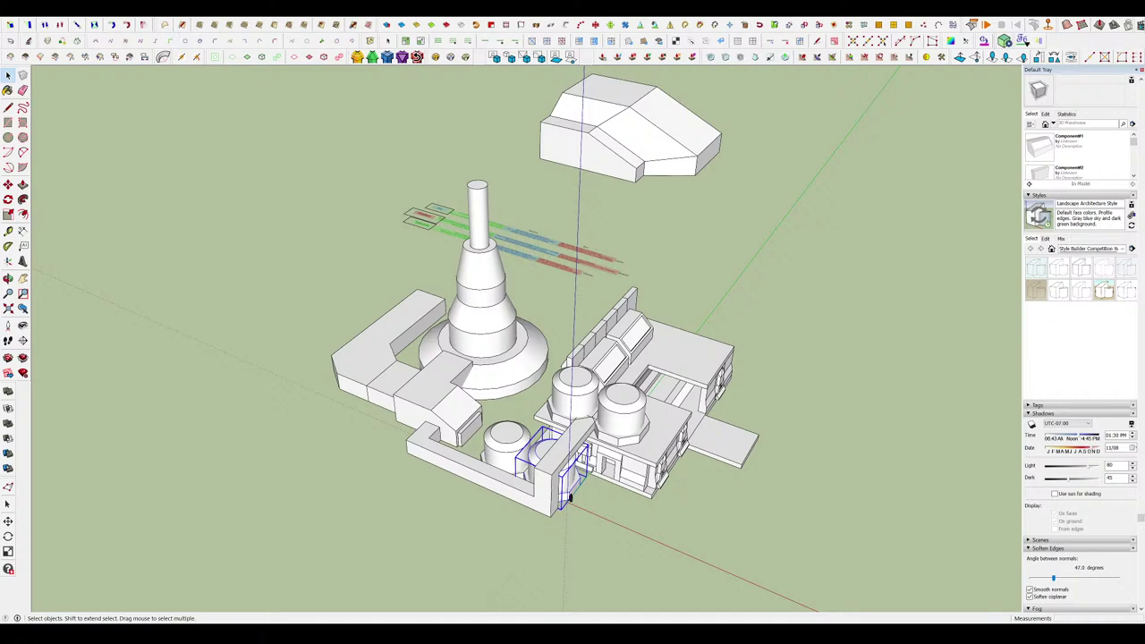
Paste the sketch sheet of Power industry, Mass industry and Military buildings and position it in front of the building.
key("ctrl+v")
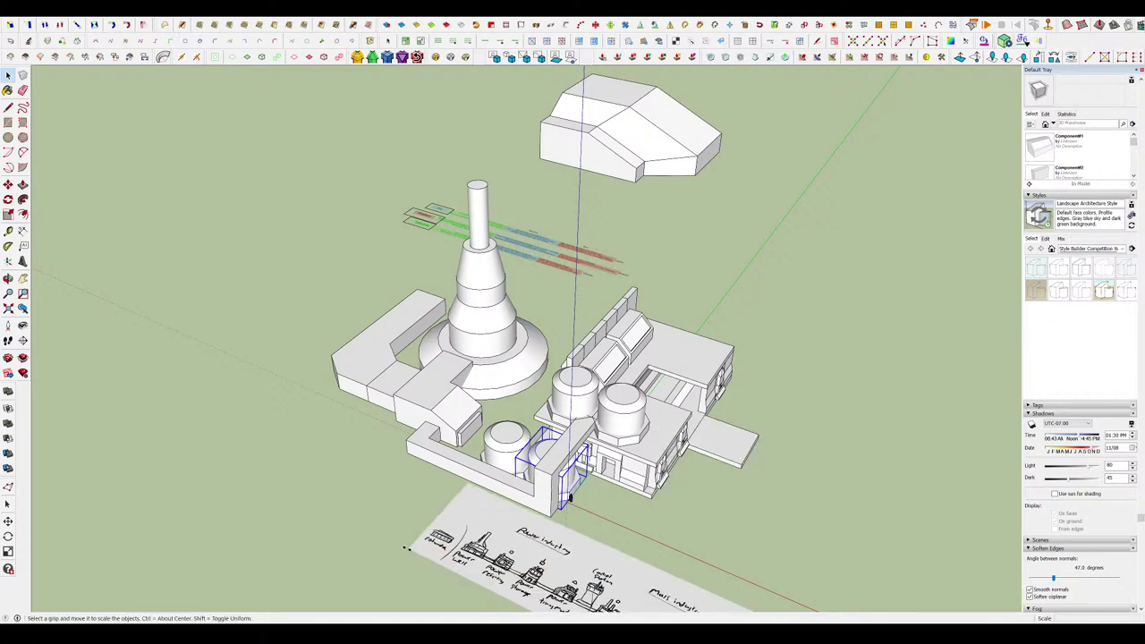
left_click(409, 549)
middle_click_drag(611, 374, 698, 448)
scroll(698, 447, "down", 5)
key("m")
left_click(676, 537)
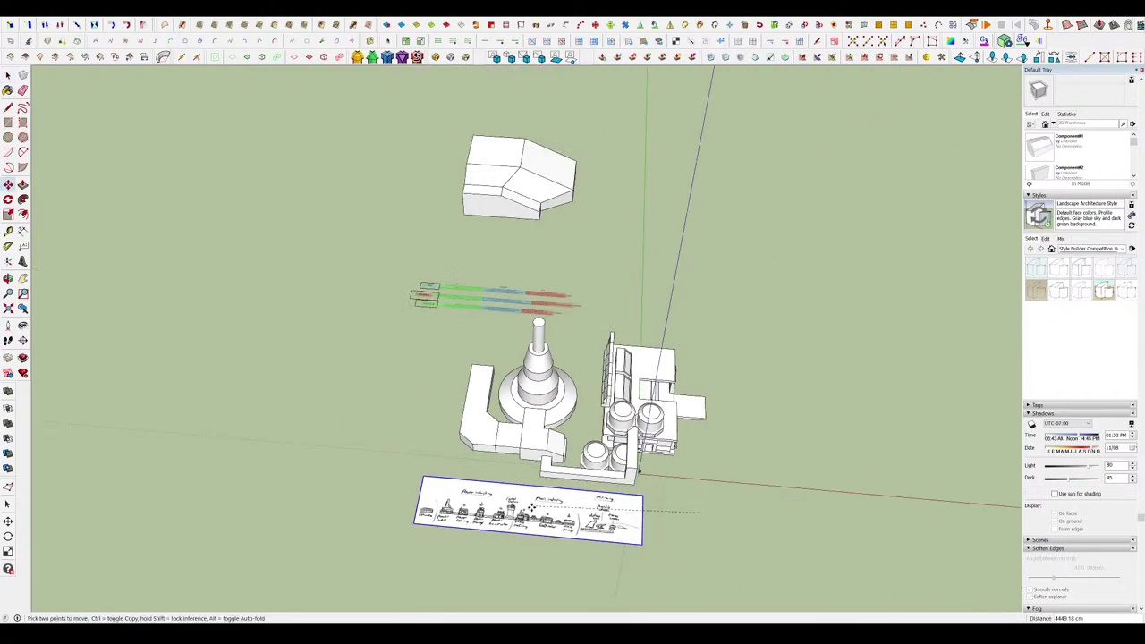
left_click(508, 546)
key("space")
scroll(508, 549, "up", 5)
middle_click_drag(508, 549, 571, 569)
scroll(536, 537, "down", 3)
scroll(537, 540, "up", 6)
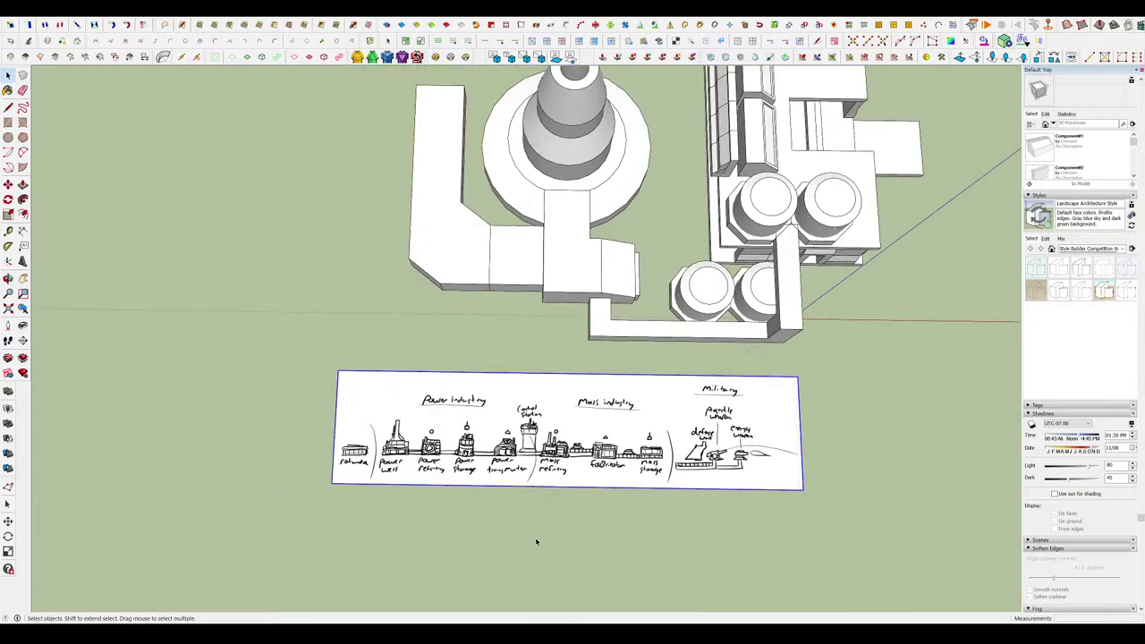
Draw a wide rectangle on the ground in front of the sketch sheet and pull it up into a block.
scroll(414, 232, "down", 4)
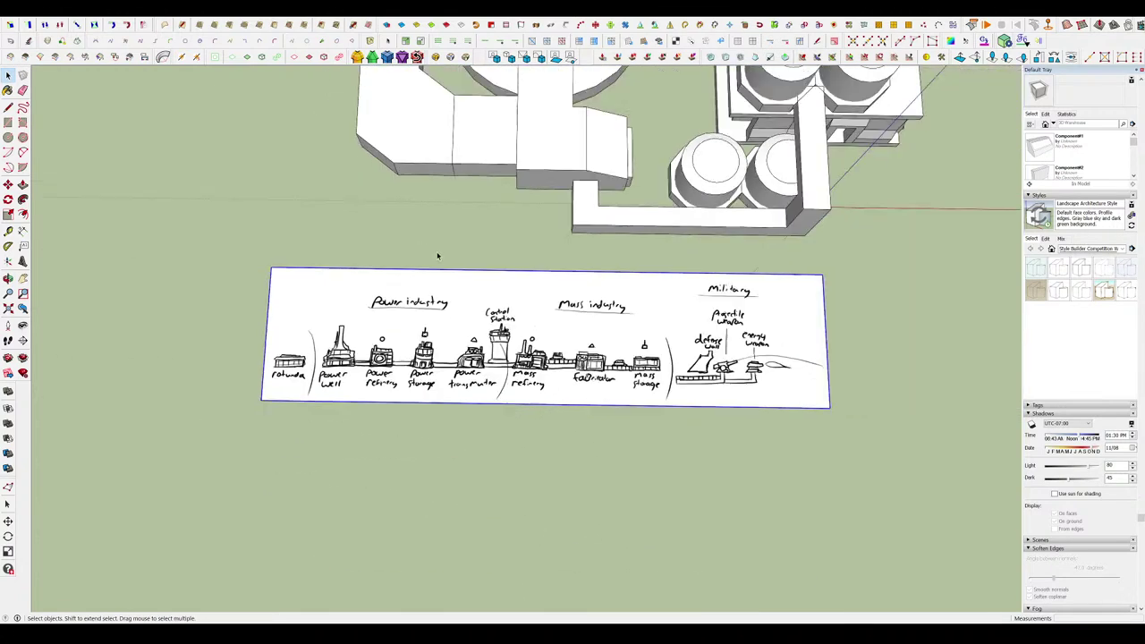
key("r")
left_click(266, 390)
key("p")
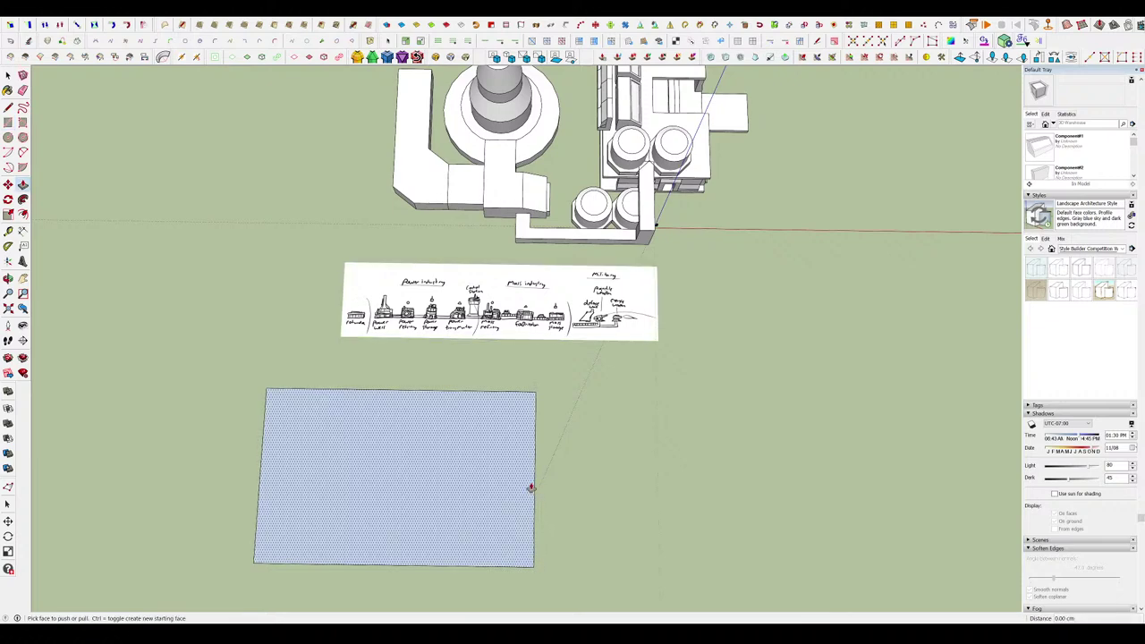
left_click(531, 486)
middle_click_drag(528, 447, 491, 420)
scroll(450, 336, "down", 2)
left_click(448, 357)
Build a huge box on open ground well to the right of the sketch sheet and the first block.
scroll(448, 357, "down", 2)
scroll(491, 420, "down", 5)
key("r")
left_click(726, 368)
left_click(952, 597)
key("p")
left_click(916, 511)
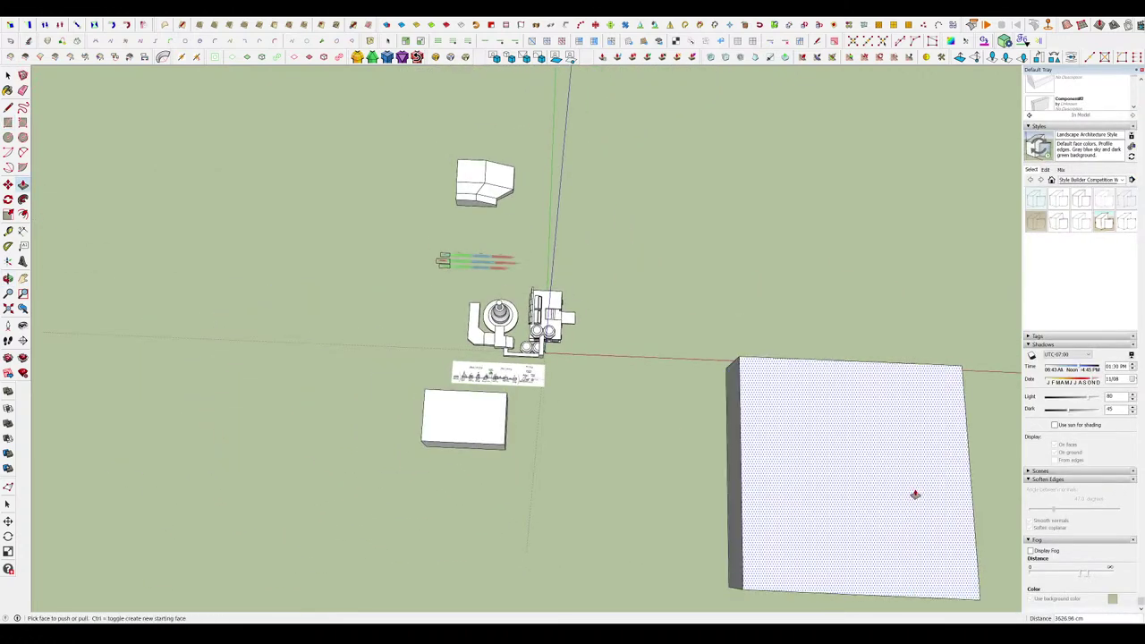
left_click(915, 495)
Build two cubes of decreasing size, one in front of the other, between the first block and the huge box.
key("r")
left_click(648, 385)
left_click(698, 436)
key("p")
left_click(642, 461)
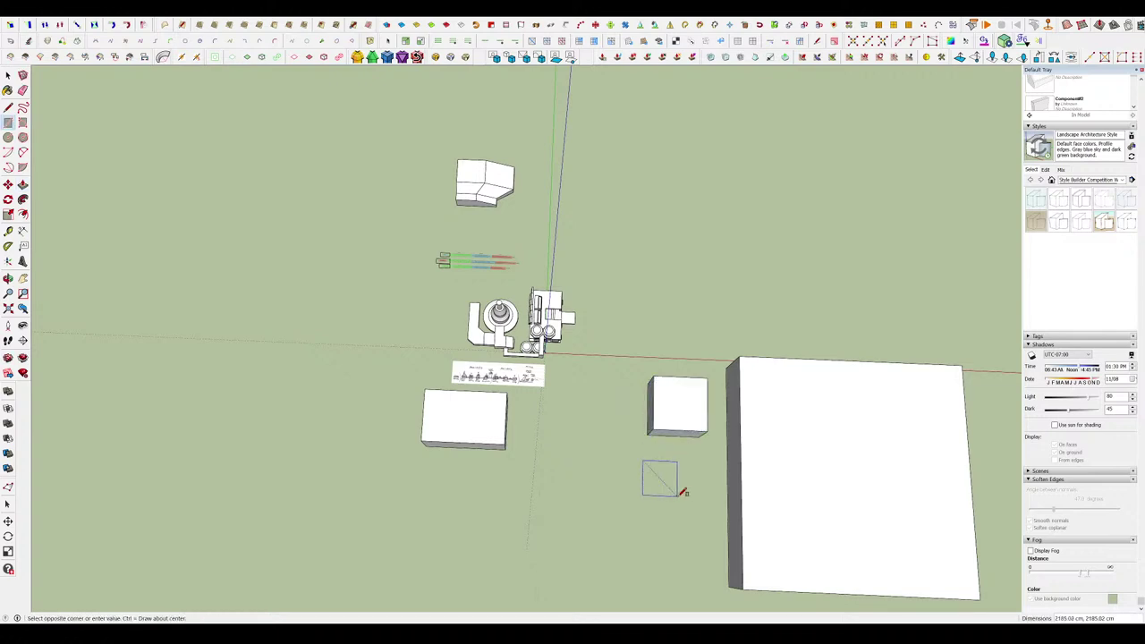
left_click(671, 488)
key("p")
left_click(665, 476)
left_click(667, 463)
Push the top of the block in front of the sketch sheet down about 2650 cm to form a thin slab.
mouse_move(671, 460)
middle_mouse_down()
mouse_move(790, 424)
mouse_move(715, 441)
mouse_move(466, 446)
middle_mouse_up()
left_click(696, 422)
left_click(697, 434)
scroll(456, 440, "up", 3)
double_click(465, 392)
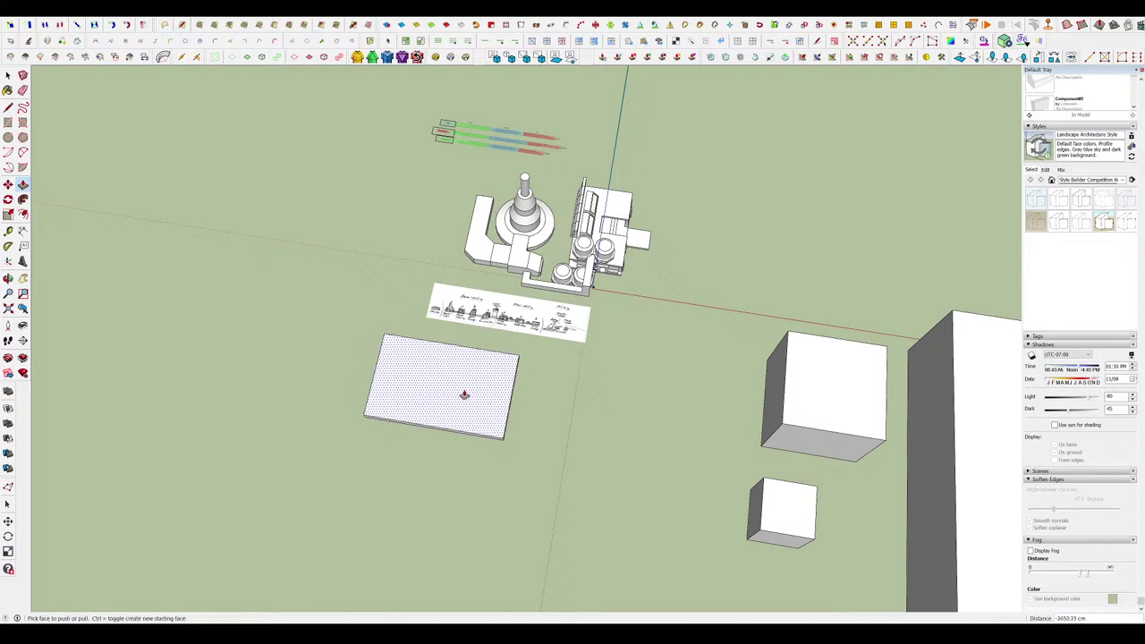
Draw three separate flat rectangles in a row in front of the thin slab, the first about 1329 by 1667 cm.
scroll(464, 393, "up", 2)
middle_click_drag(464, 393, 506, 371)
scroll(506, 370, "down", 3)
scroll(442, 456, "up", 3)
key("r")
left_click(434, 420)
left_click(486, 487)
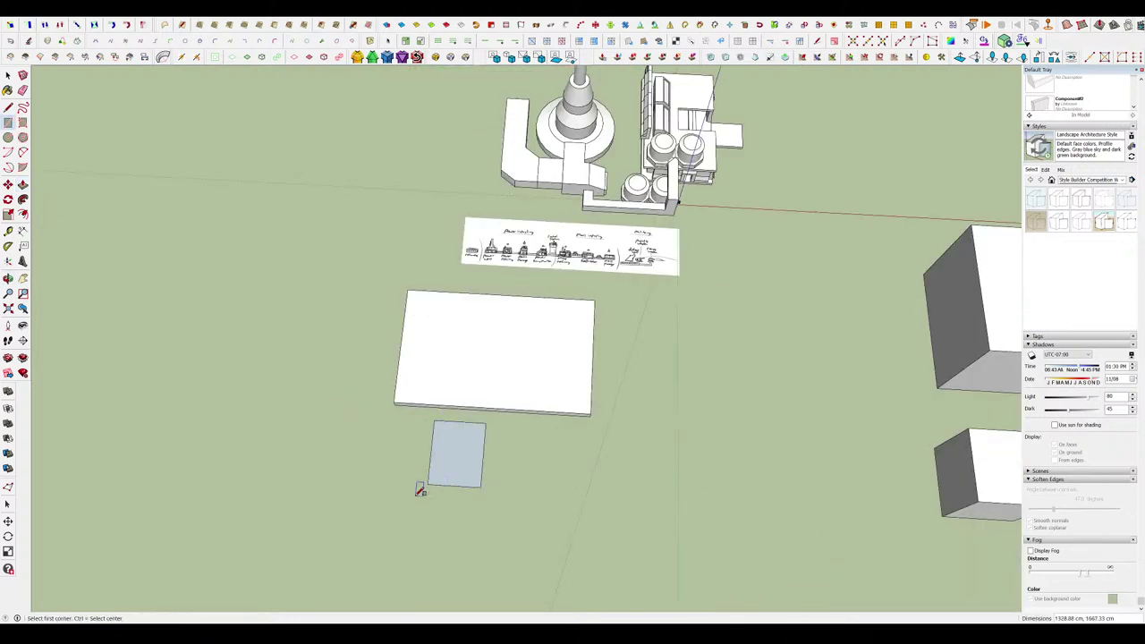
left_click(414, 496)
left_click(474, 564)
left_click(397, 569)
left_click(459, 611)
scroll(603, 423, "down", 5)
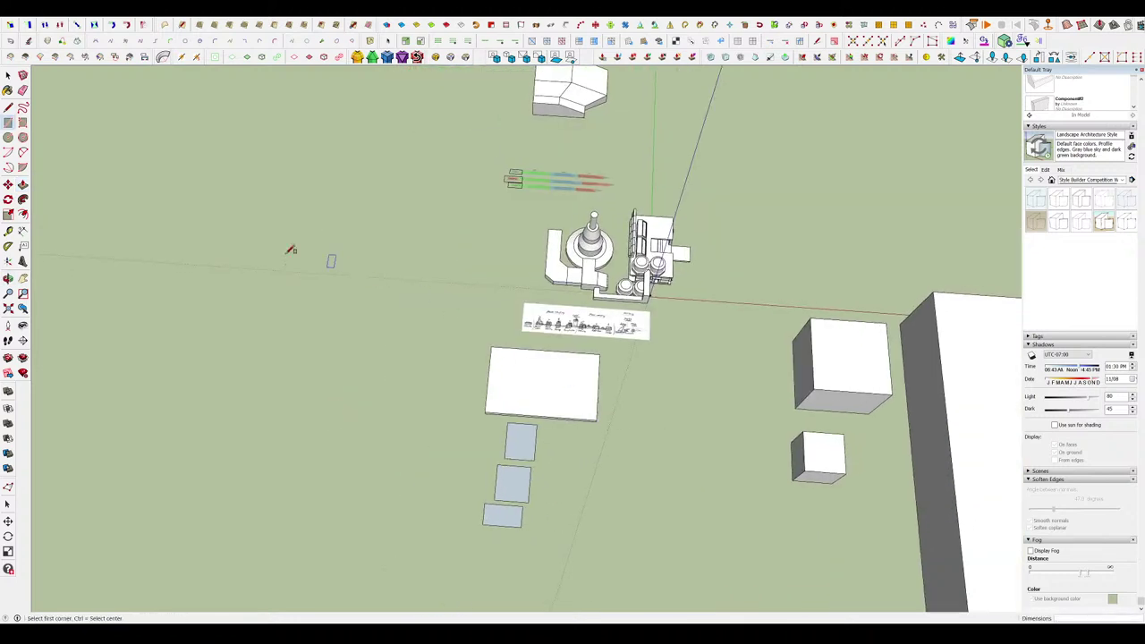
Build a second, larger huge box on the opposite side of the slab and the industrial models.
key("p")
scroll(507, 349, "down", 3)
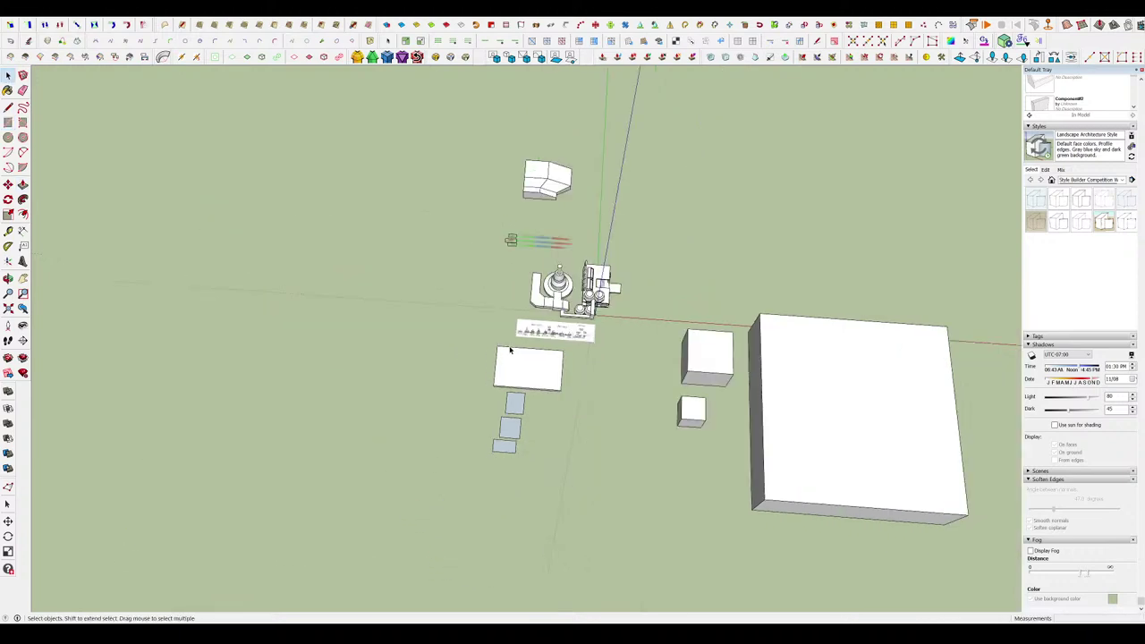
key("r")
left_click(245, 245)
left_click(466, 511)
key("p")
left_click(420, 443)
left_click(403, 409)
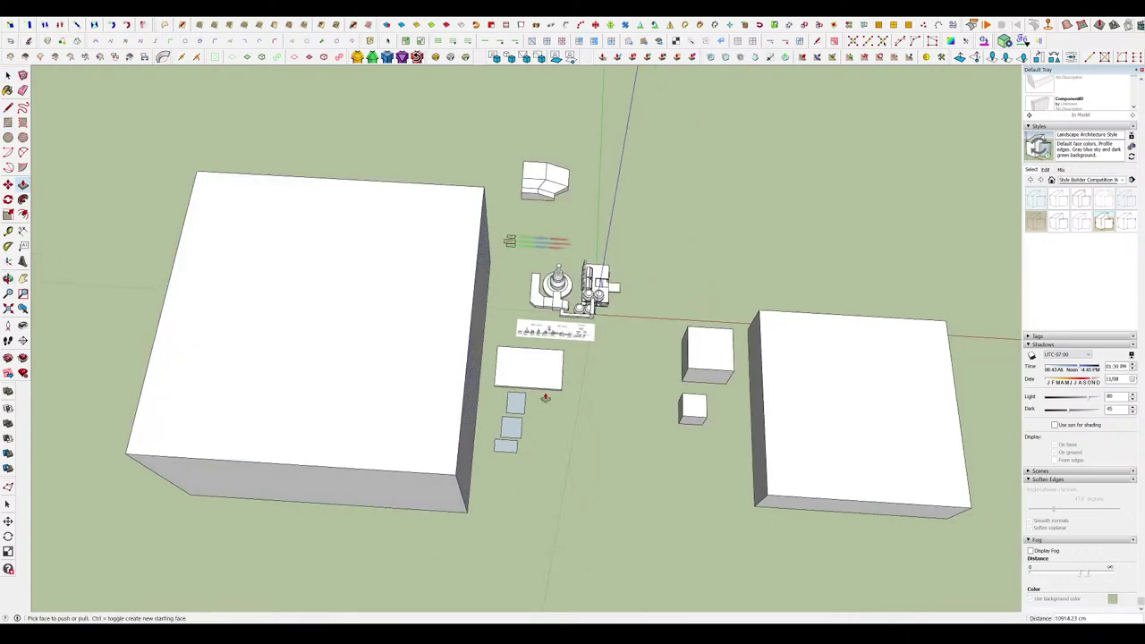
middle_click_drag(545, 397, 625, 449)
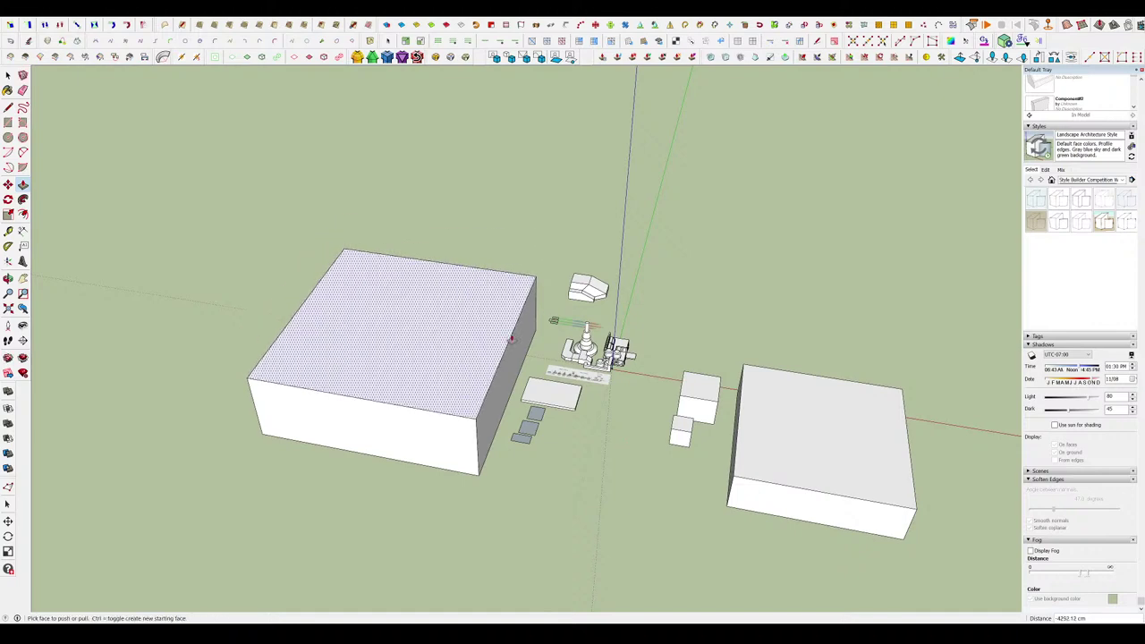
Draw a rectangle about 662 by 521 cm on top of the larger huge box and pull it up into a tall pillar.
key("r")
scroll(450, 359, "up", 3)
scroll(446, 360, "up", 3)
left_click(439, 346)
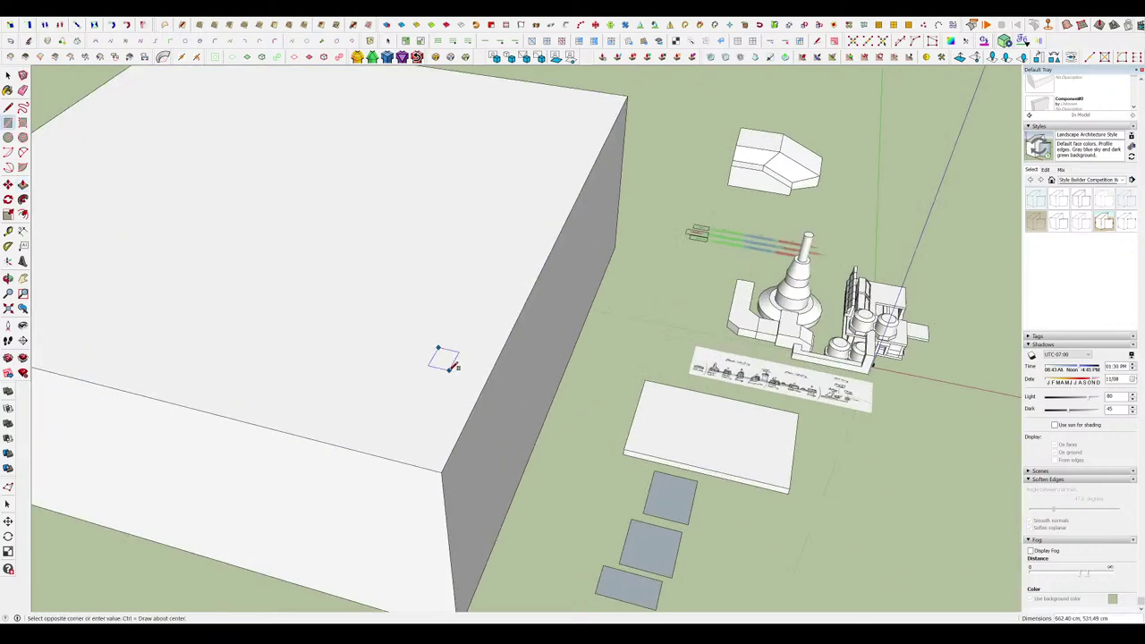
left_click(450, 371)
key("p")
left_click(444, 359)
left_click(439, 309)
scroll(444, 334, "up", 4)
Move the whole pillar across the top of the larger huge box, keeping it near the edge facing the slab.
key("space")
left_click_drag(386, 211, 509, 436)
key("m")
left_click(472, 386)
scroll(415, 351, "down", 5)
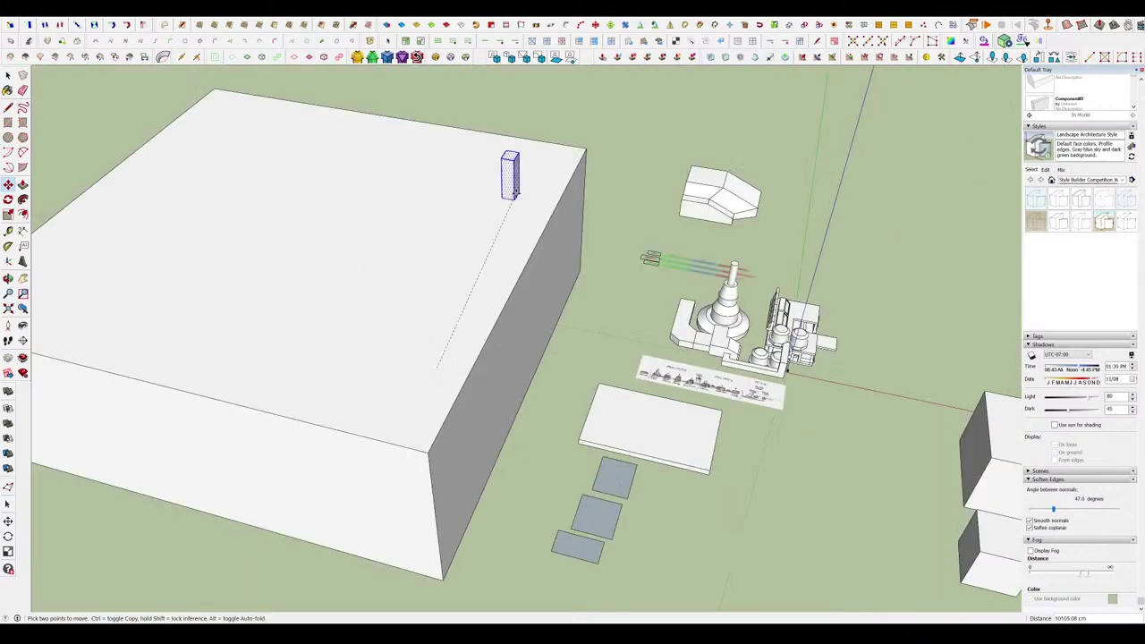
left_click(473, 317)
scroll(474, 275, "up", 2)
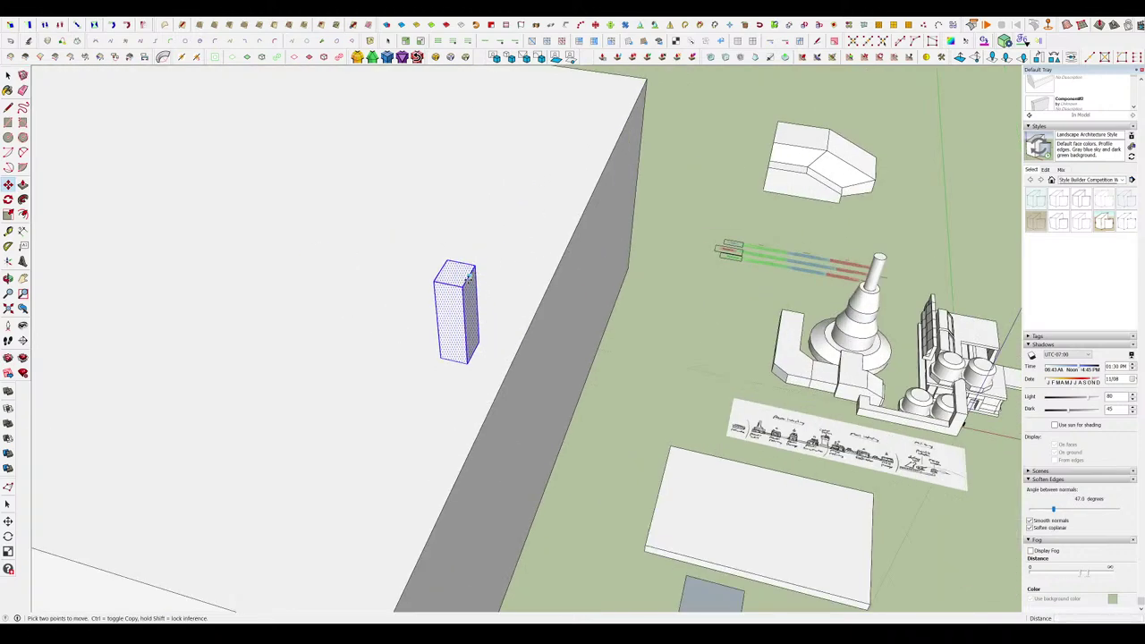
left_click(461, 347)
scroll(495, 332, "down", 8)
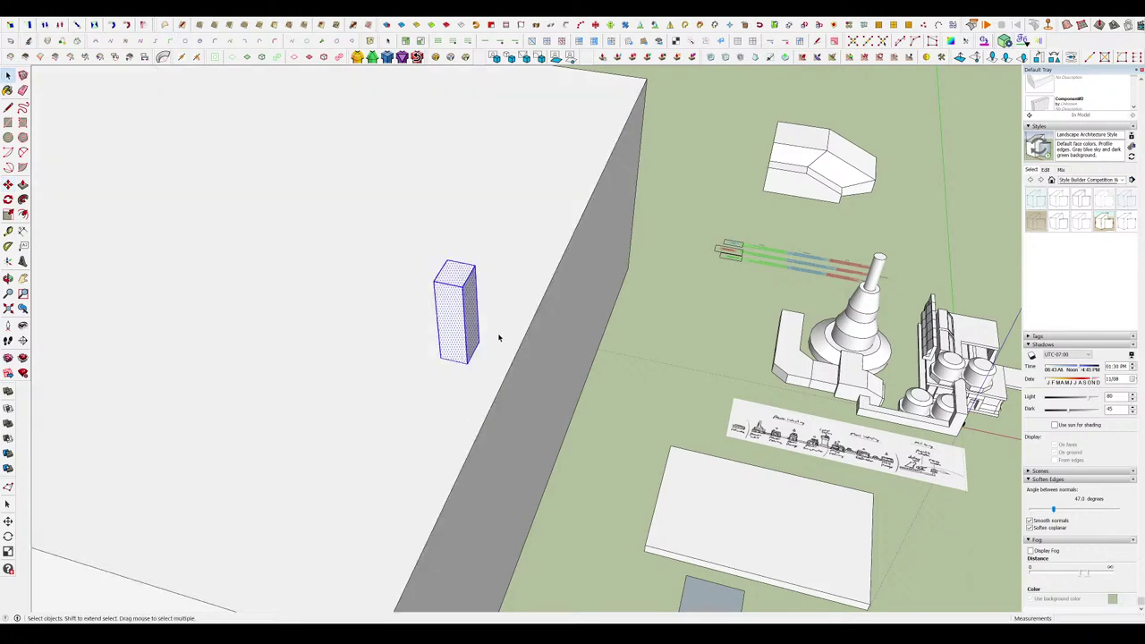
key("space")
Examine the flat rectangles and the slab against the surrounding boxes from near and far.
scroll(712, 416, "up", 8)
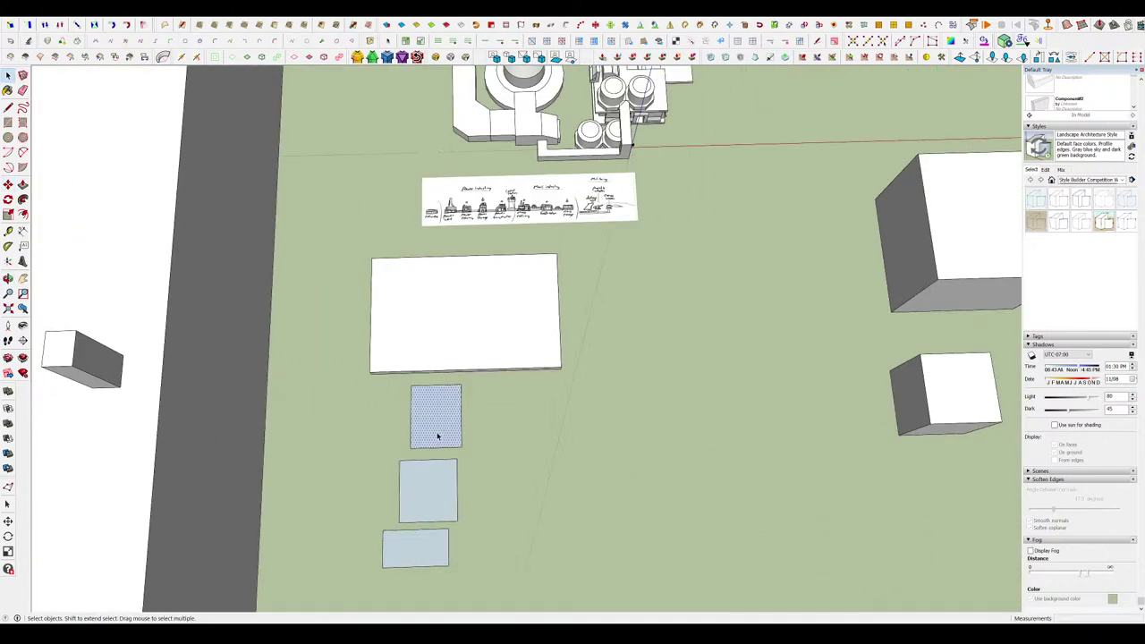
left_click(437, 433)
scroll(415, 433, "up", 3)
scroll(422, 564, "down", 2)
scroll(435, 294, "down", 3)
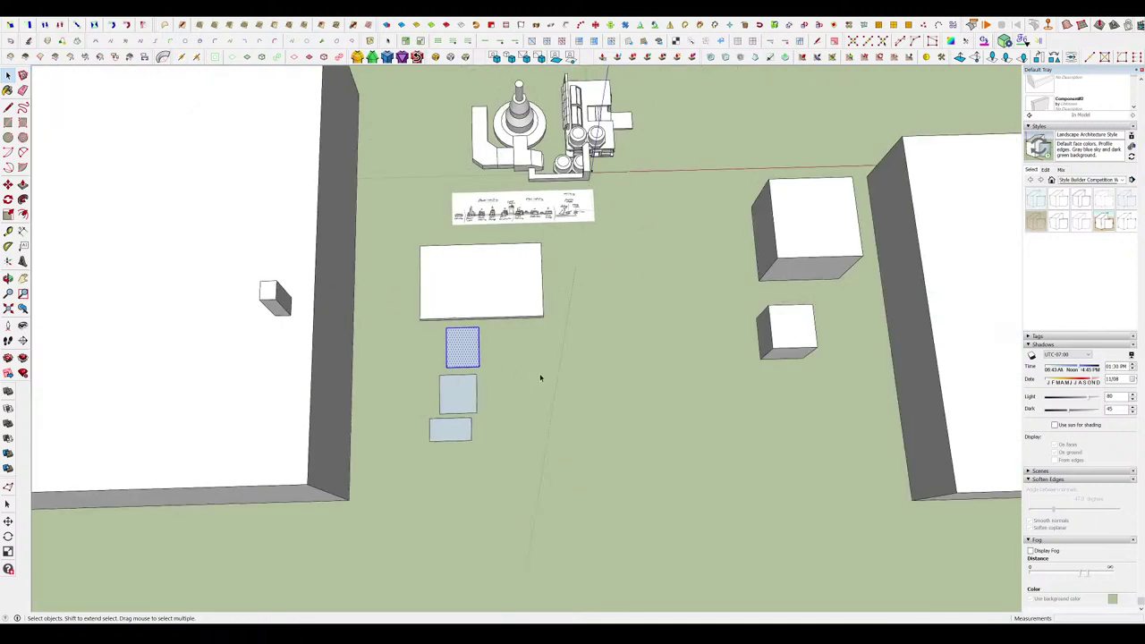
left_click(542, 379)
scroll(462, 347, "up", 5)
scroll(454, 354, "down", 5)
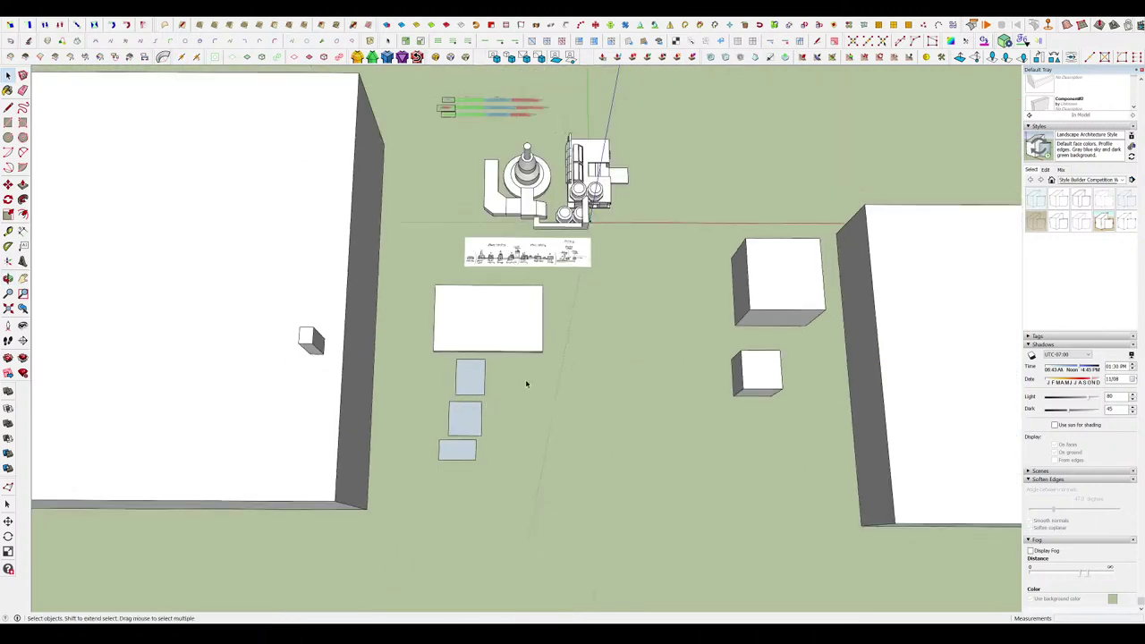
Draw a square about 502 by 502 cm beside the first flat rectangle and pull it up into a small pillar.
scroll(527, 384, "up", 5)
key("r")
left_click(466, 399)
left_click(486, 416)
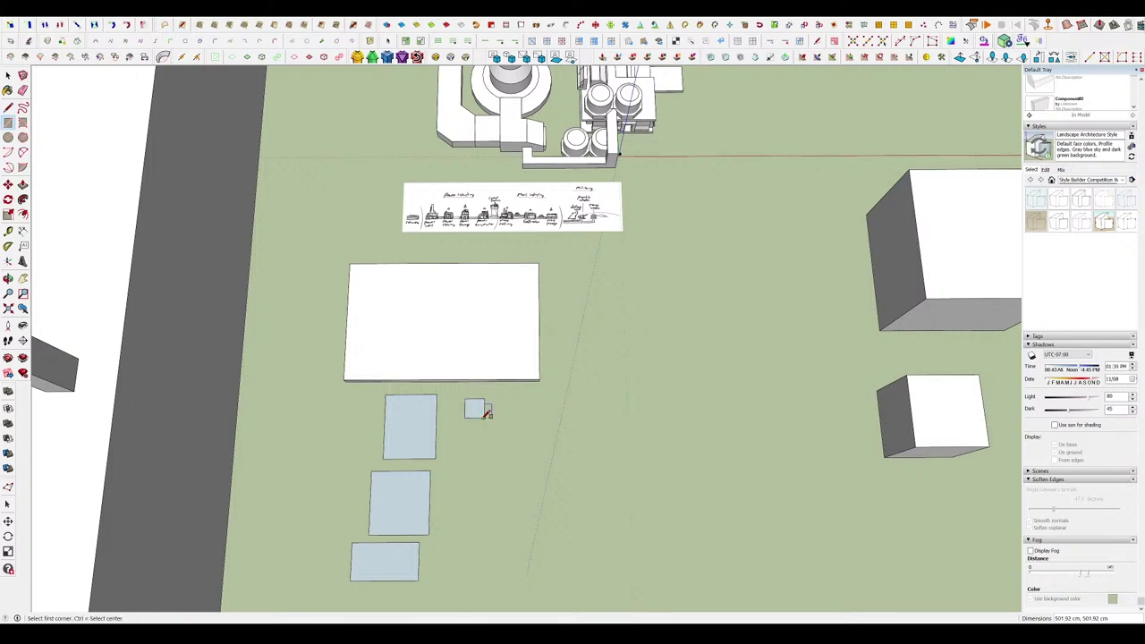
scroll(486, 413, "up", 3)
key("p")
left_click(486, 408)
left_click(486, 381)
Draw two small rectangles in a row in front of the small pillar beside the flat rectangles.
middle_click_drag(486, 379, 464, 280)
key("r")
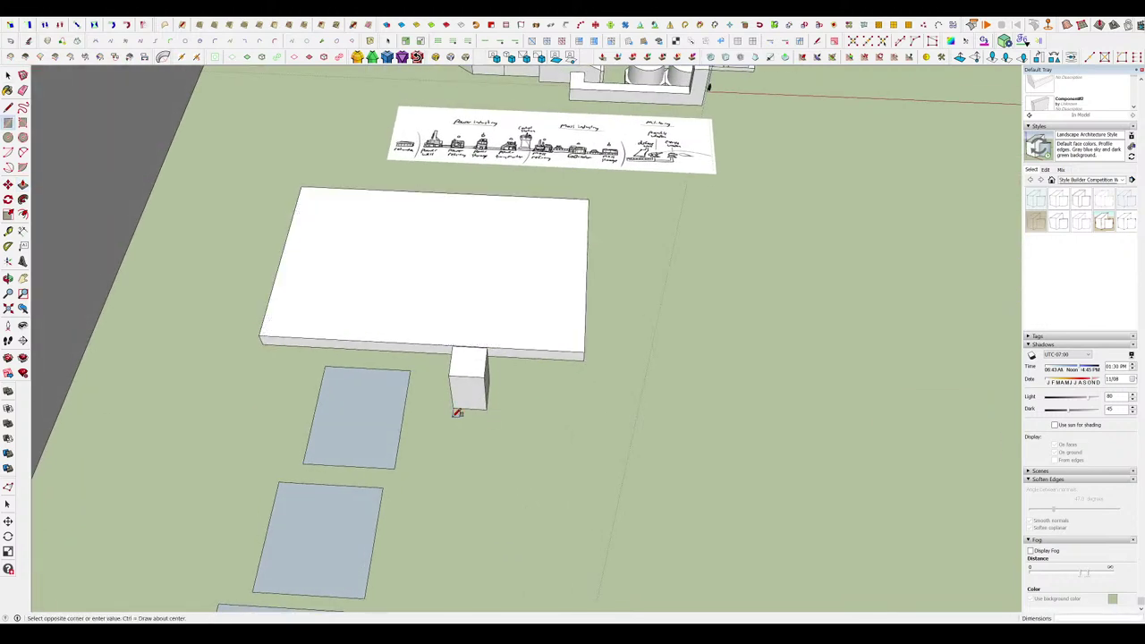
left_click(450, 417)
left_click(484, 455)
left_click(433, 475)
left_click(473, 498)
Pull the two small rectangles up into low blocks of different heights.
middle_click_drag(474, 497, 445, 508)
key("p")
left_click(455, 429)
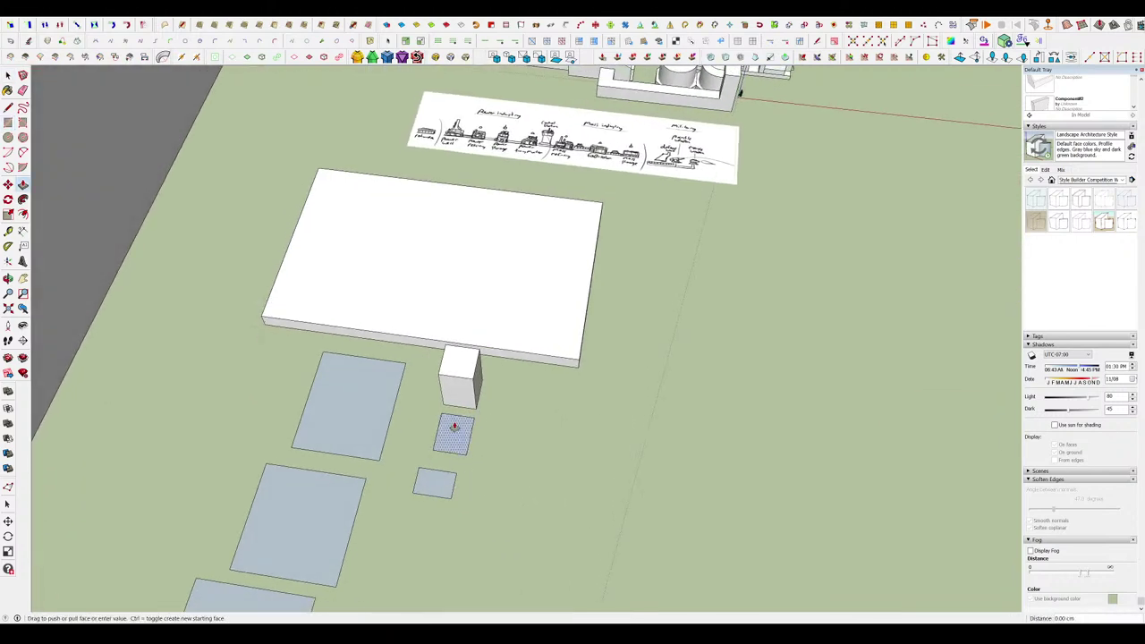
left_click(455, 414)
left_click(436, 482)
left_click(456, 441)
left_click(437, 442)
left_click(442, 469)
key("space")
Examine the layout of all the massing boxes around the industrial models from the front, above and behind.
scroll(438, 429, "down", 5)
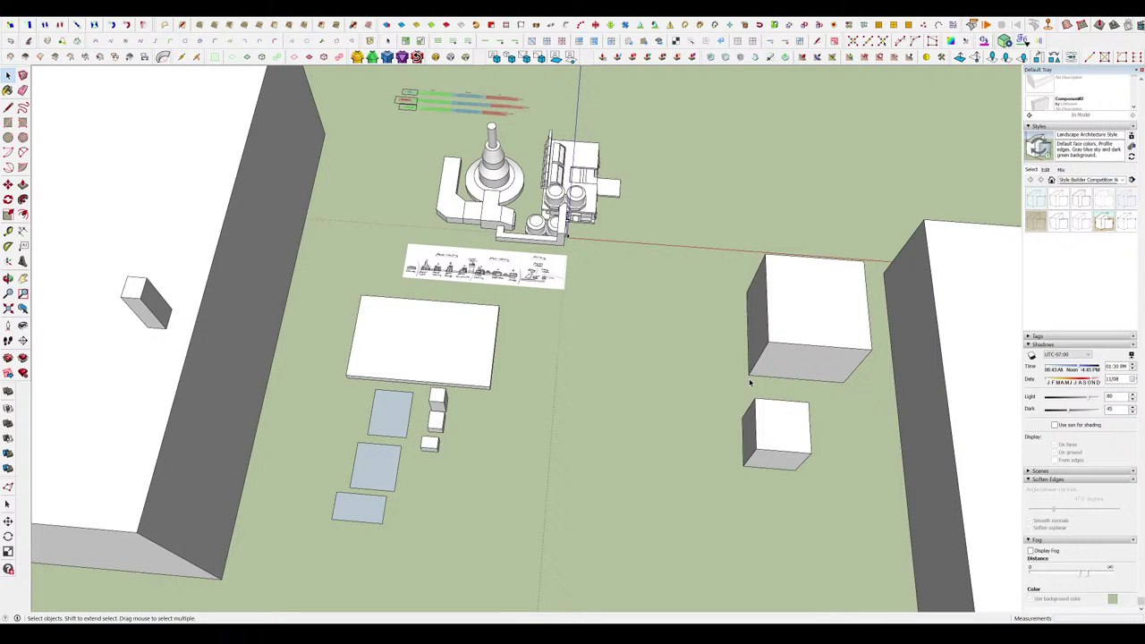
scroll(769, 373, "down", 4)
mouse_move(702, 403)
middle_mouse_down()
mouse_move(716, 422)
mouse_move(697, 383)
mouse_move(659, 391)
mouse_move(754, 353)
mouse_move(560, 363)
middle_mouse_up()
scroll(715, 421, "up", 2)
scroll(718, 360, "down", 2)
scroll(484, 165, "up", 3)
scroll(662, 332, "down", 5)
middle_click_drag(662, 332, 576, 411)
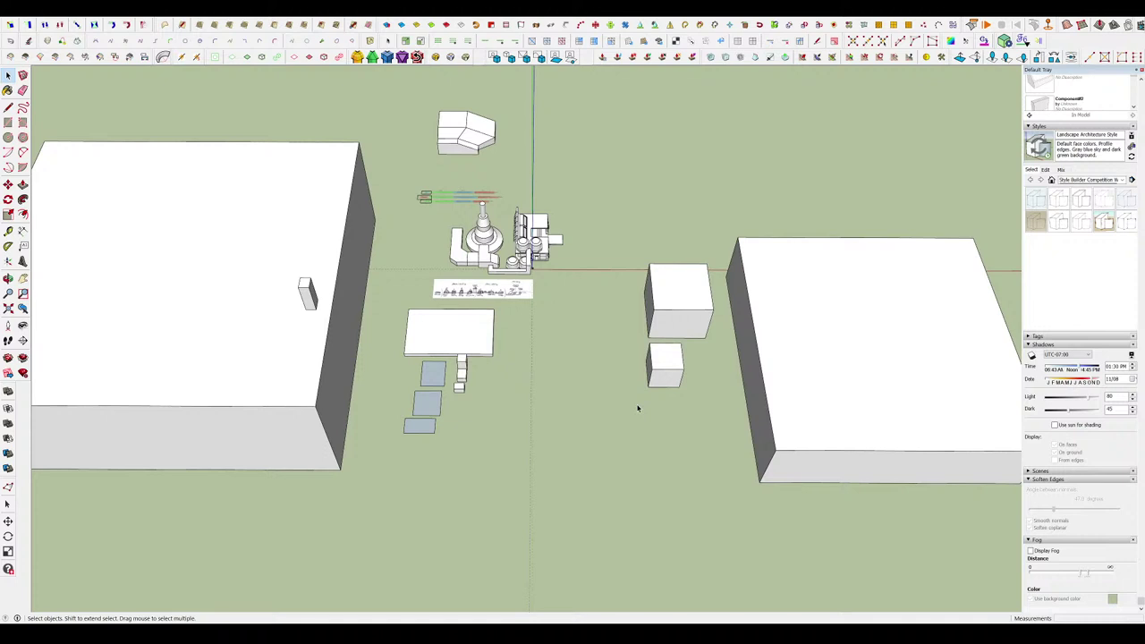
scroll(638, 408, "up", 2)
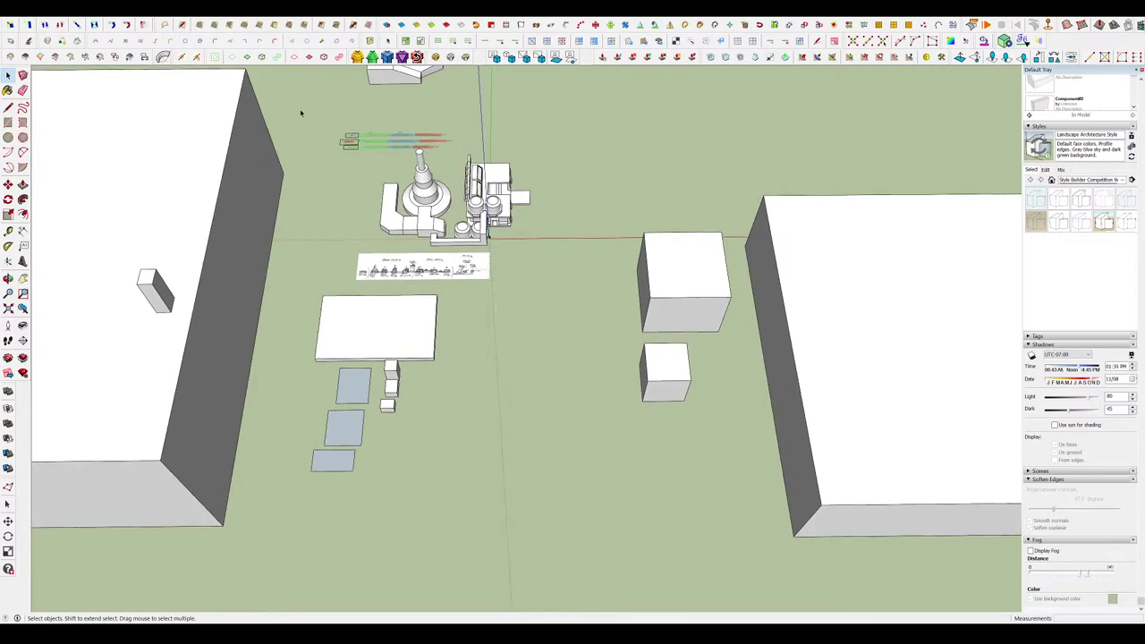
middle_click_drag(243, 125, 605, 297)
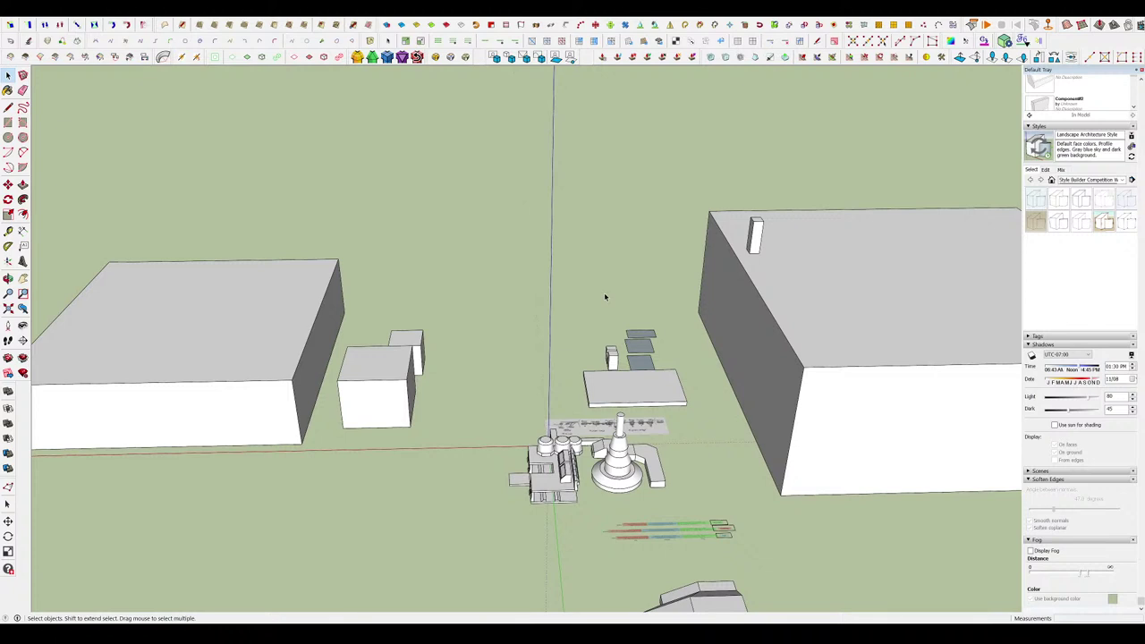
middle_click_drag(626, 306, 672, 401)
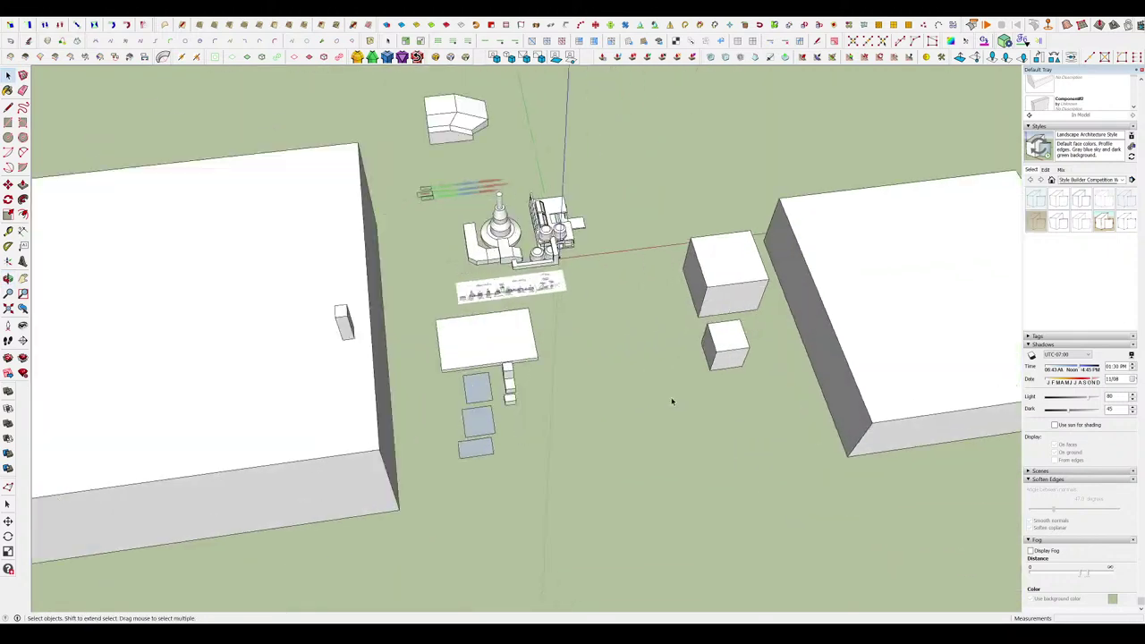
Move the frontmost small block away from the row onto the open ground beside it.
scroll(581, 391, "up", 4)
key("m")
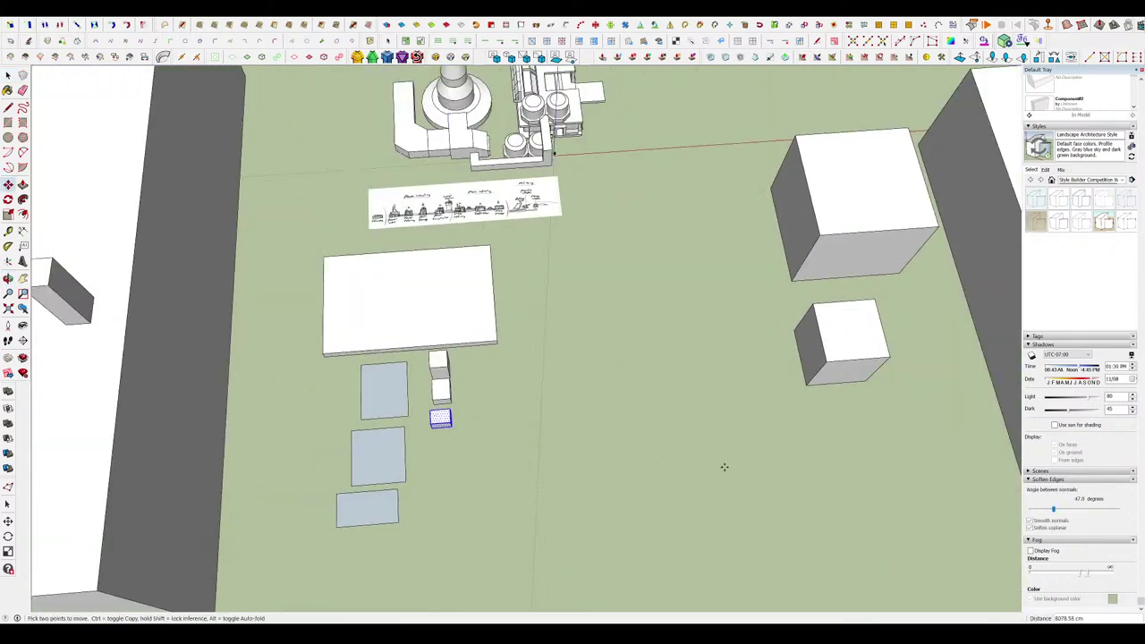
left_click(723, 466)
left_click(827, 477)
key("space")
scroll(744, 447, "down", 4)
scroll(663, 439, "up", 2)
left_click(663, 439)
Move the smaller of the two cubes next to the relocated small block.
middle_click_drag(743, 447, 664, 312)
scroll(474, 471, "down", 3)
scroll(680, 353, "up", 3)
left_click(680, 352)
scroll(636, 385, "down", 3)
scroll(614, 433, "up", 4)
key("m")
left_click_drag(907, 289, 573, 367)
left_click(571, 367)
key("space")
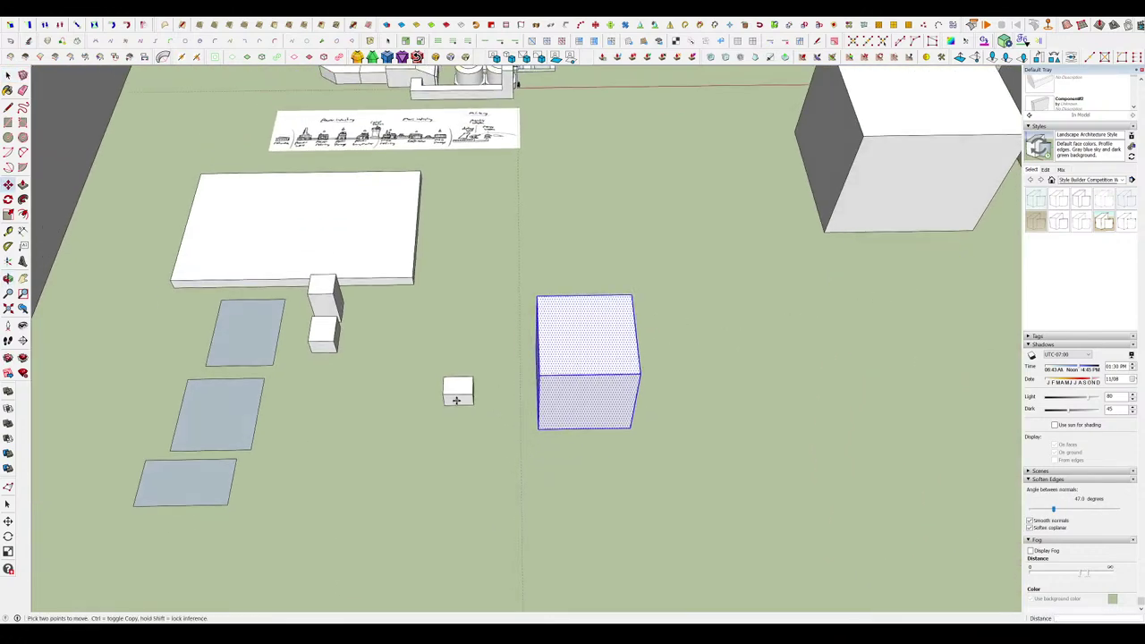
Paint all faces of the relocated cube with the magenta Color L05.
scroll(459, 398, "up", 3)
left_click(486, 355)
left_click(749, 350)
scroll(1102, 208, "up", 3)
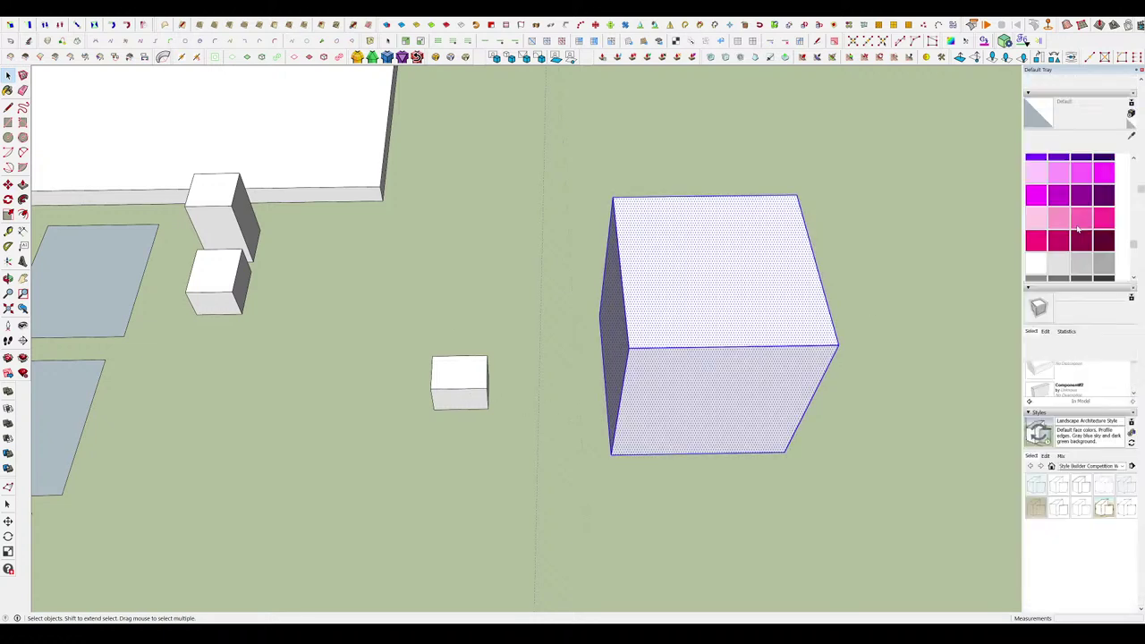
scroll(1082, 243, "up", 1)
scroll(1079, 251, "down", 2)
left_click(1035, 204)
left_click(765, 303)
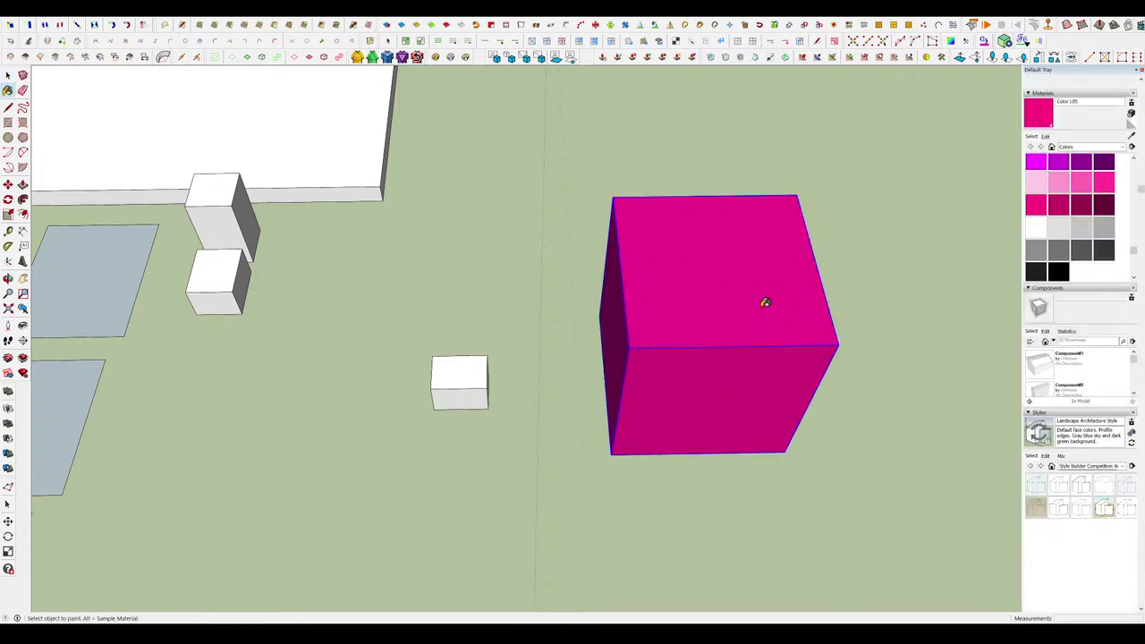
Paint all faces of the small block beside the magenta cube with the cyan Color H04.
left_click(537, 419)
triple_click(468, 385)
scroll(1104, 261, "up", 3)
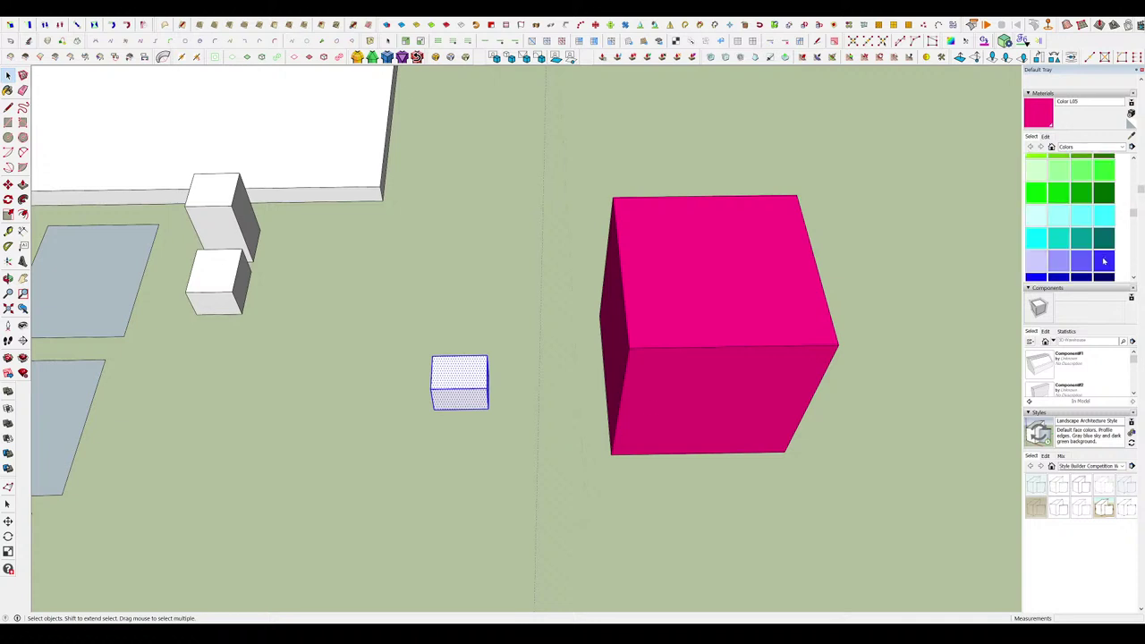
left_click(1103, 222)
left_click(467, 376)
Draw a rectangle on the ground beside the thin slab and pull it up into a box.
scroll(537, 450, "down", 5)
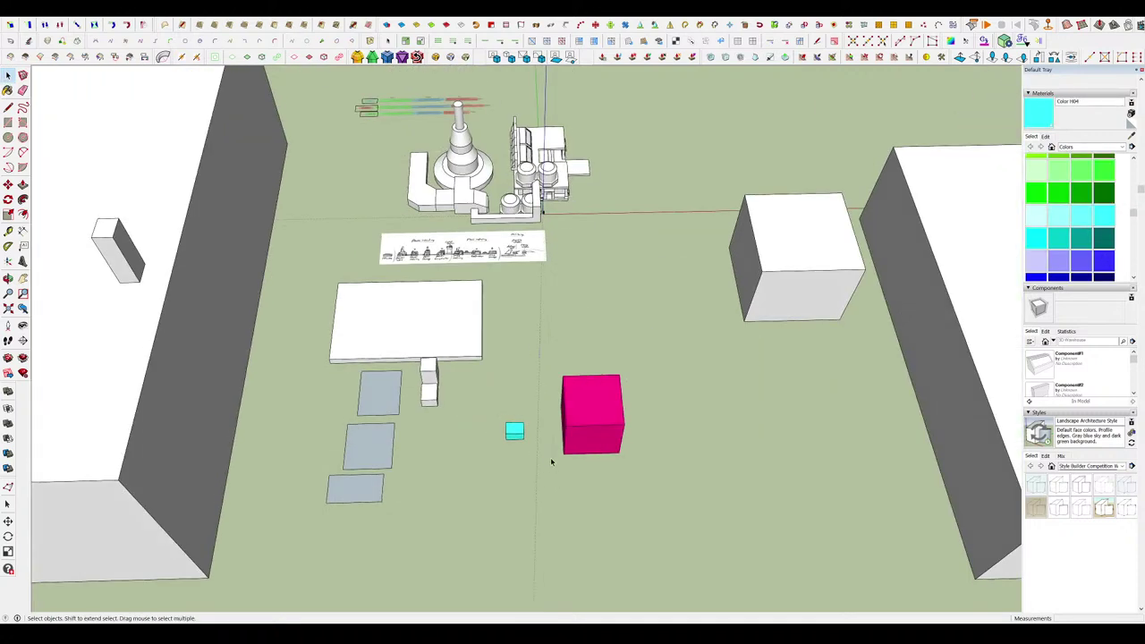
scroll(577, 300, "up", 5)
key("r")
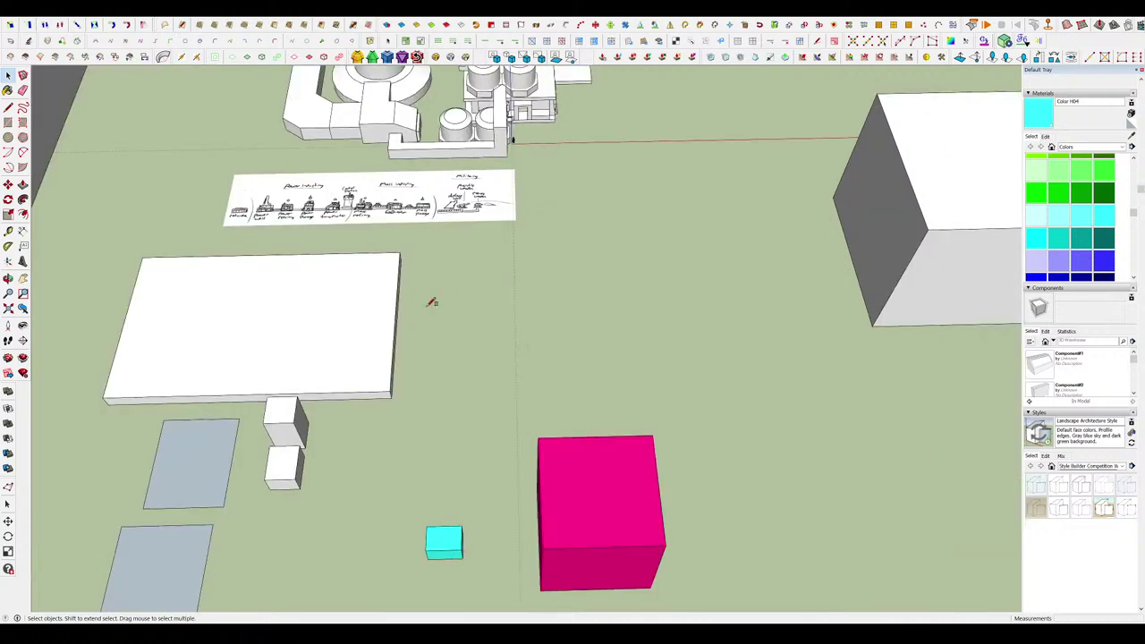
left_click(417, 303)
left_click(522, 383)
key("p")
left_click(476, 343)
left_click(477, 284)
key("space")
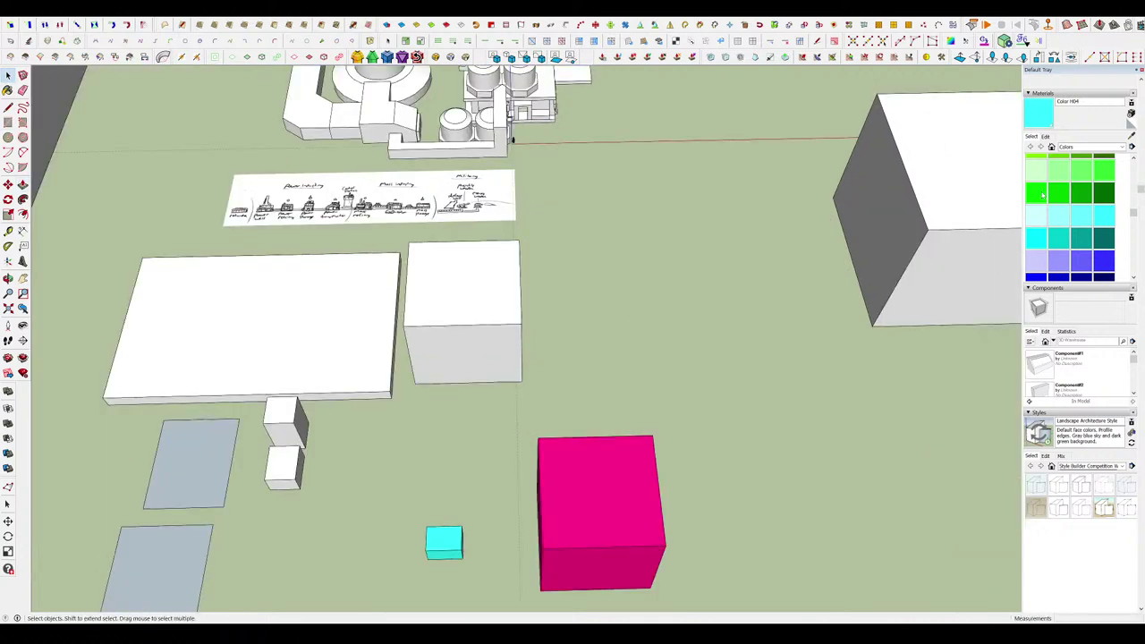
Lower the top face of the white box beside the thin slab with Push/Pull.
left_click(1042, 194)
key("space")
triple_click(474, 305)
left_click(572, 341)
key("p")
left_click(478, 283)
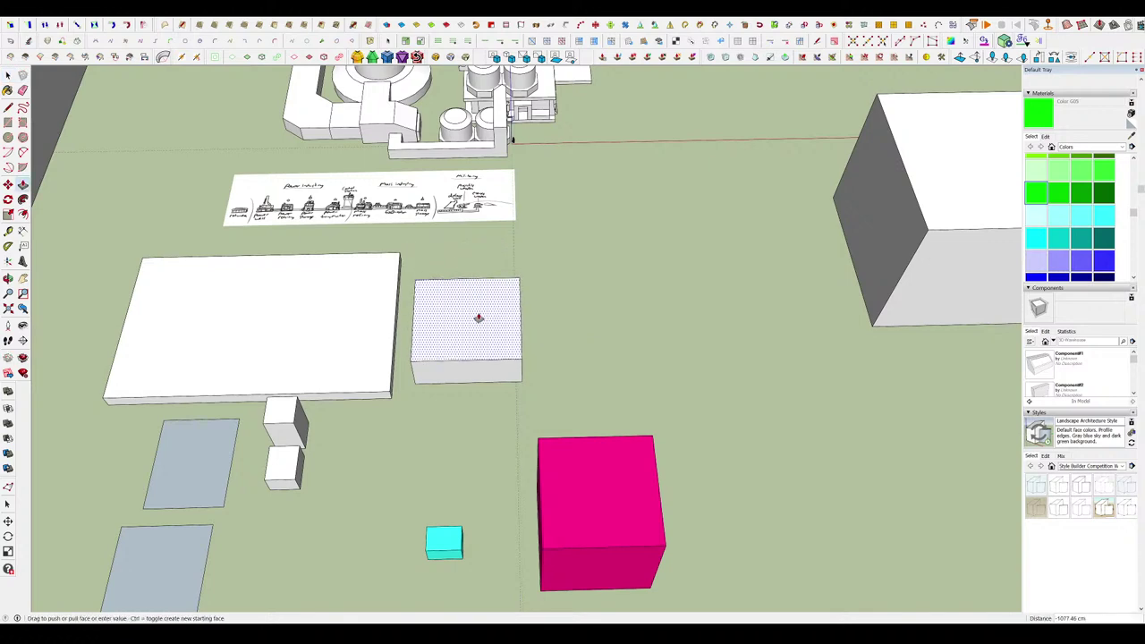
left_click(479, 319)
left_click(479, 371)
left_click(477, 325)
Push in the side faces and adjust the top of the same white box to shrink it to a small block.
middle_click_drag(480, 325, 394, 322)
left_click(523, 309)
left_click(455, 286)
key("space")
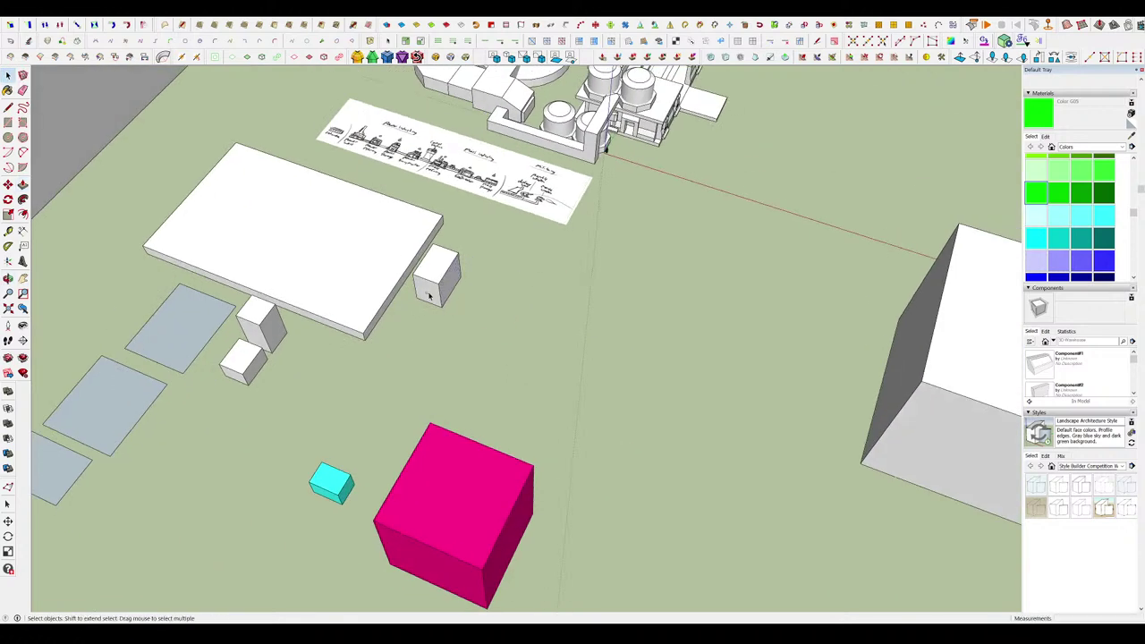
key("p")
left_click(429, 295)
left_click(433, 292)
left_click(441, 262)
left_click(442, 266)
Paint all faces of the shrunken block beside the thin slab with the green Color G05.
key("space")
left_click(1035, 194)
left_click(451, 276)
middle_click_drag(456, 276, 657, 315)
scroll(644, 314, "down", 4)
key("space")
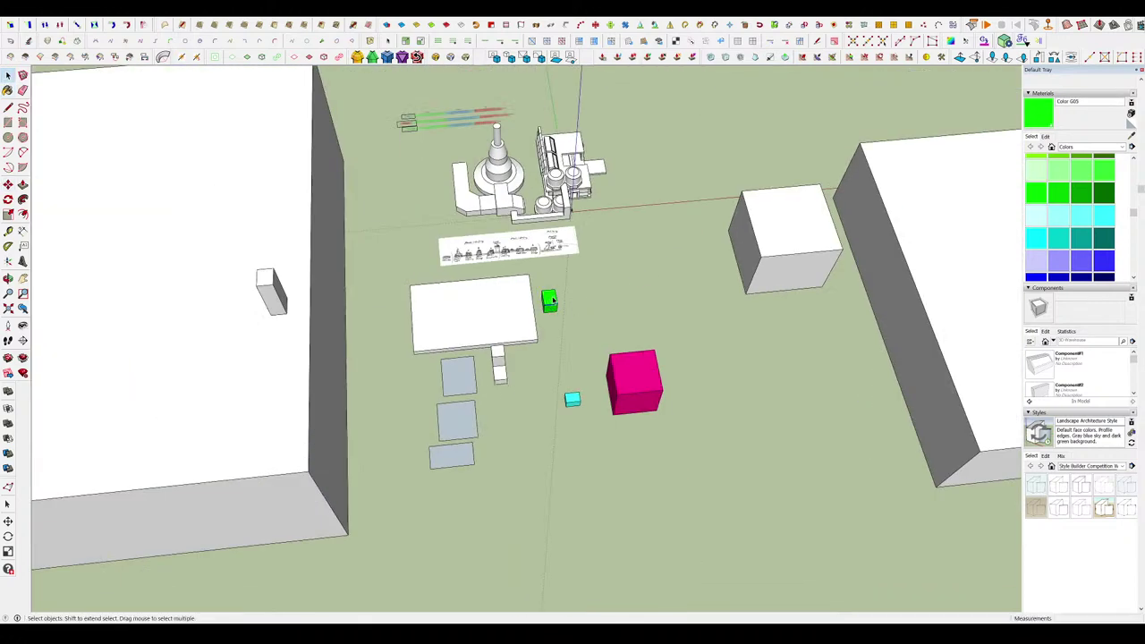
Move the green block away from the thin slab onto open ground beyond the flat rectangles and cyan block.
scroll(649, 326, "up", 3)
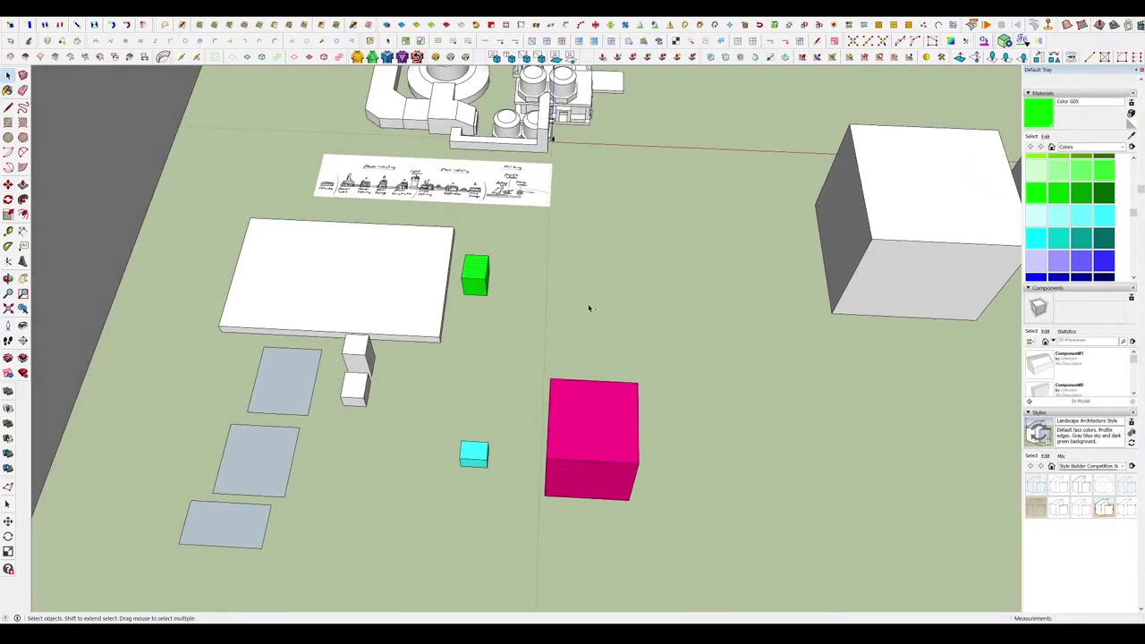
key("m")
left_click(474, 275)
scroll(507, 278, "down", 4)
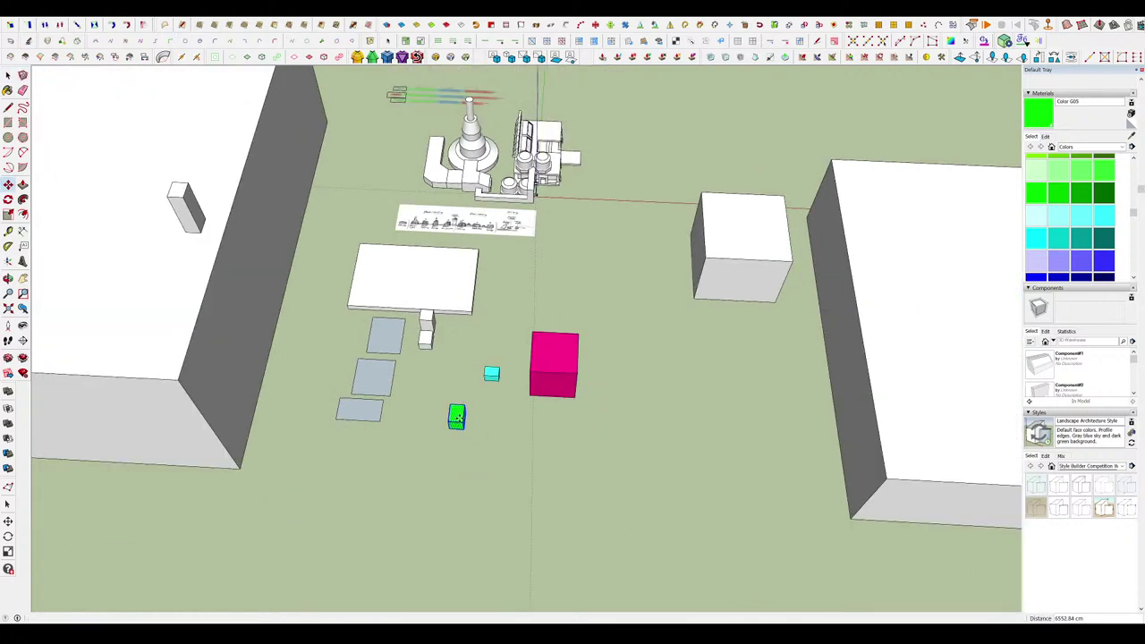
scroll(452, 411, "up", 4)
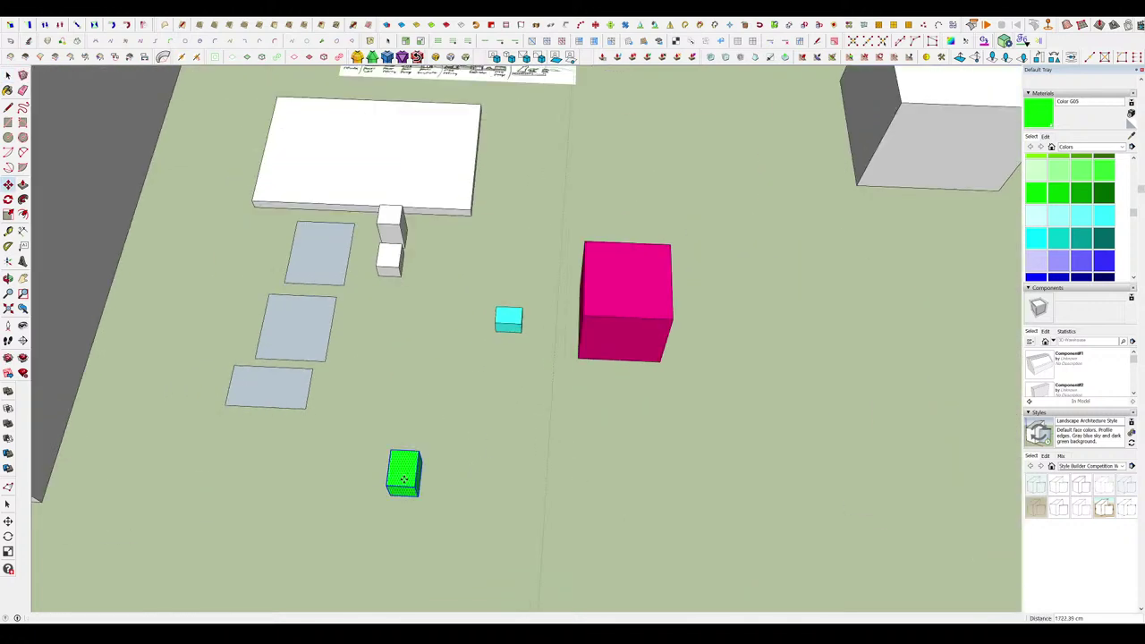
left_click(403, 478)
key("space")
Move the magenta cube away from the cyan block, toward the white cube.
scroll(590, 421, "down", 2)
key("m")
left_click(616, 345)
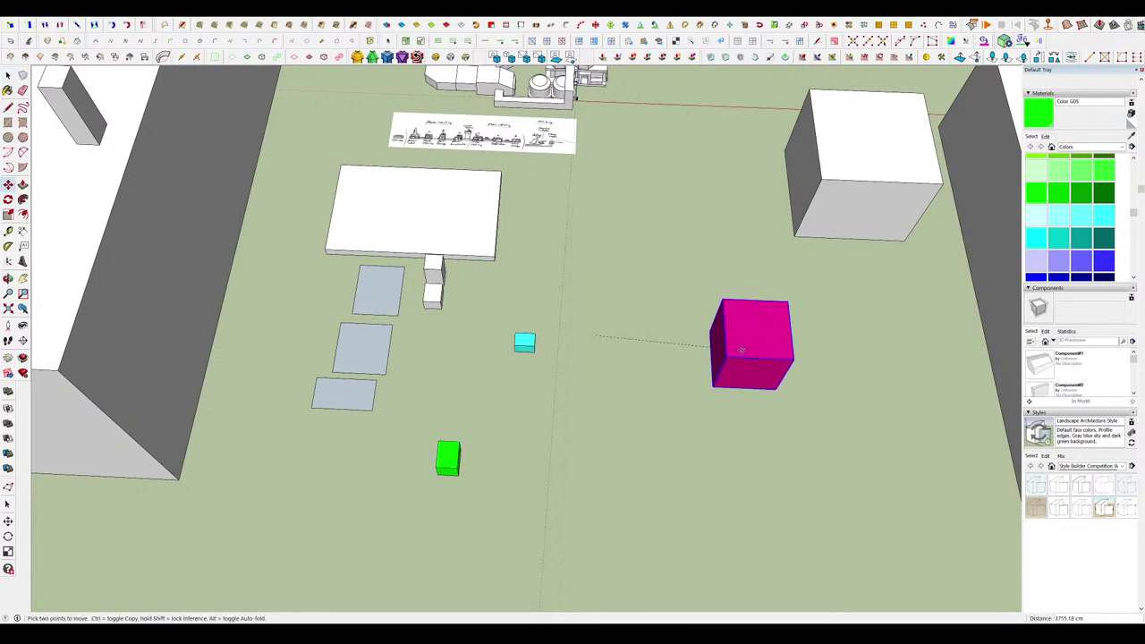
left_click(749, 326)
key("space")
scroll(750, 323, "up", 3)
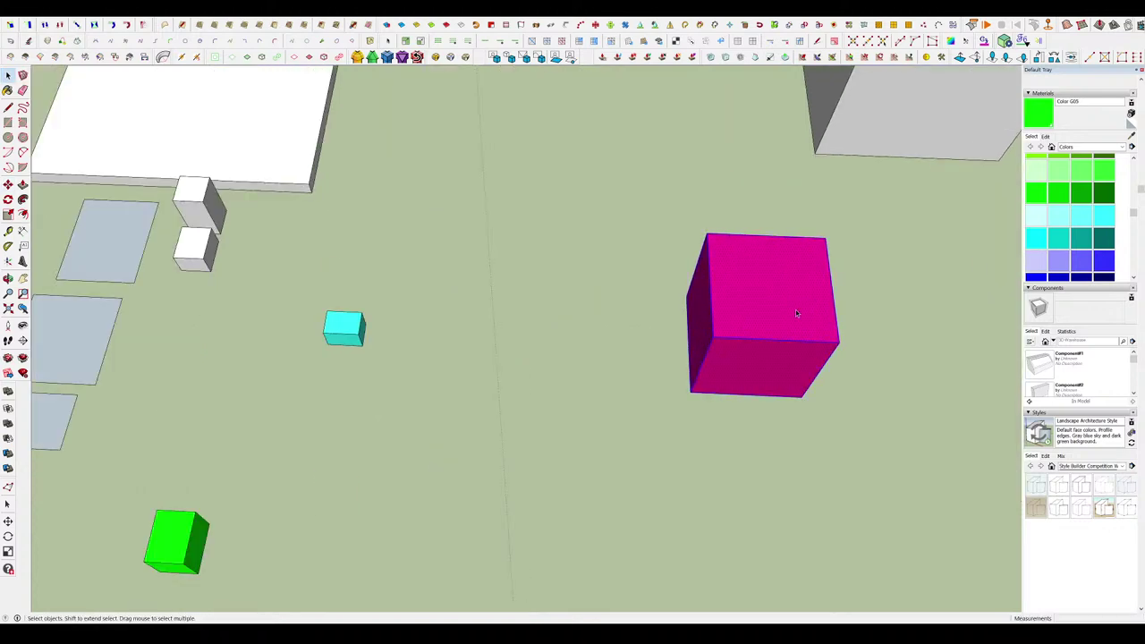
Copy the magenta cube beside the original and scale the copy up to a much larger cube.
scroll(603, 346, "down", 3)
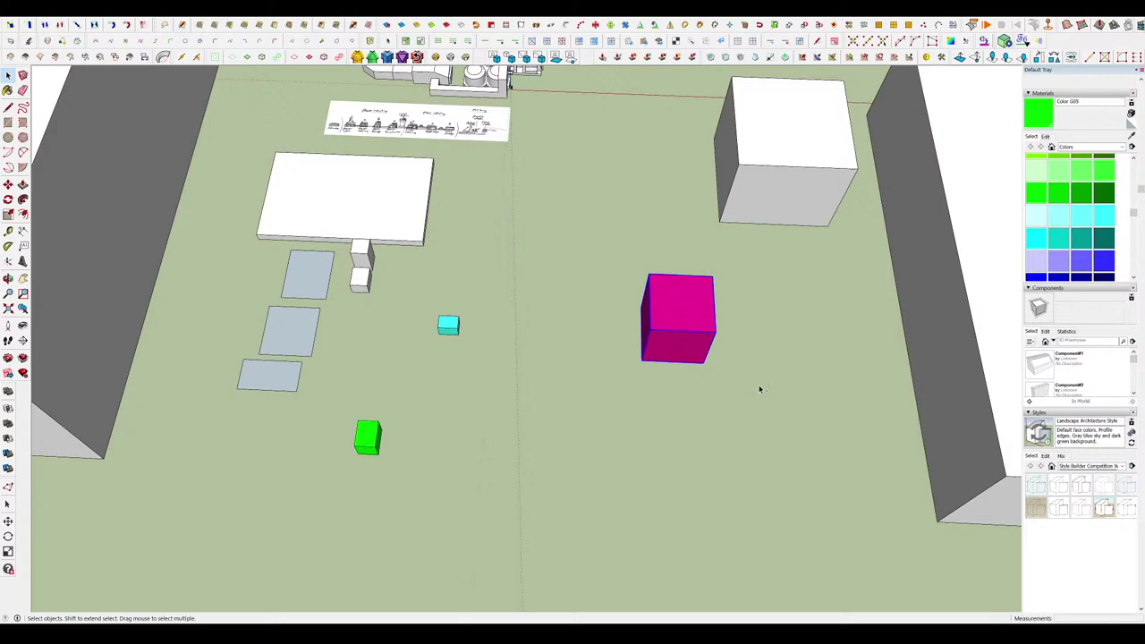
key("ctrl+c")
key("ctrl+v")
left_click(731, 453)
key("s")
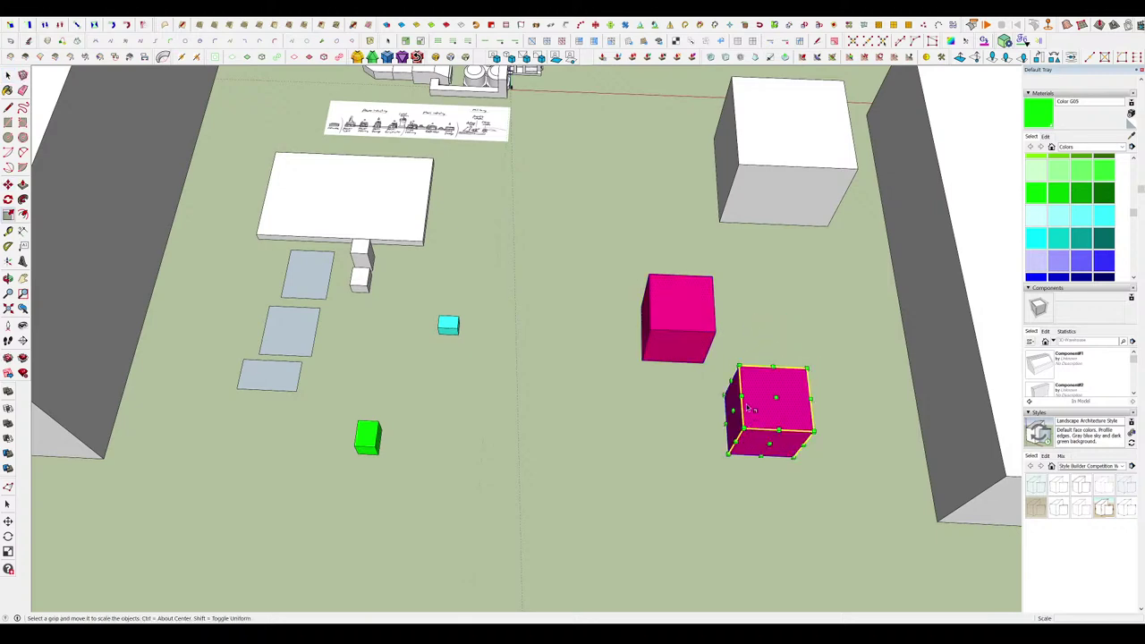
scroll(758, 404, "down", 3)
left_click_drag(788, 385, 830, 321)
left_click_drag(791, 376, 842, 306)
scroll(758, 379, "up", 3)
key("space")
left_click(677, 357)
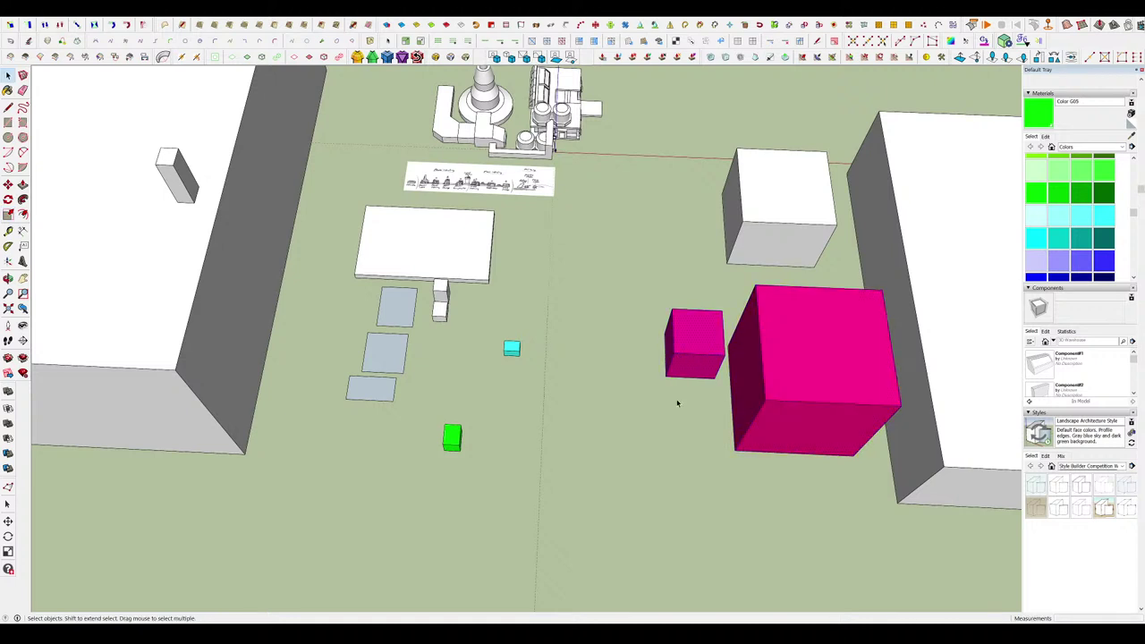
Place another copy of the magenta cube in front of the original and scale it down to a smaller cube.
key("ctrl+v")
left_click(691, 434)
key("s")
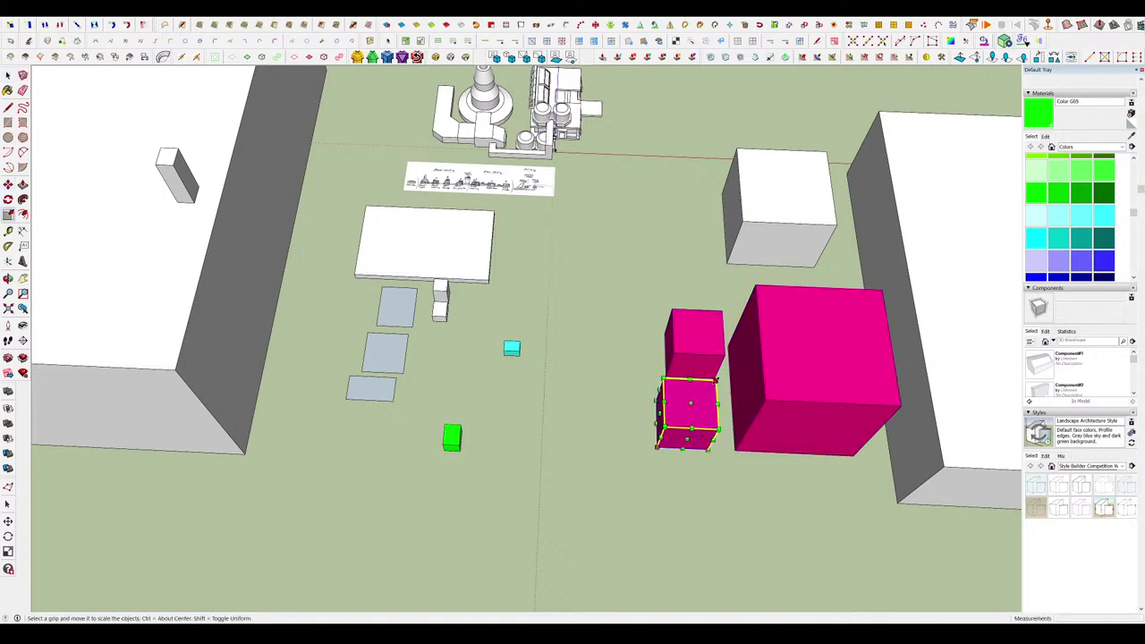
mouse_move(717, 380)
left_mouse_down()
mouse_move(687, 414)
mouse_move(705, 389)
left_mouse_up()
key("m")
key("space")
middle_click_drag(621, 407, 615, 414)
left_click(558, 399)
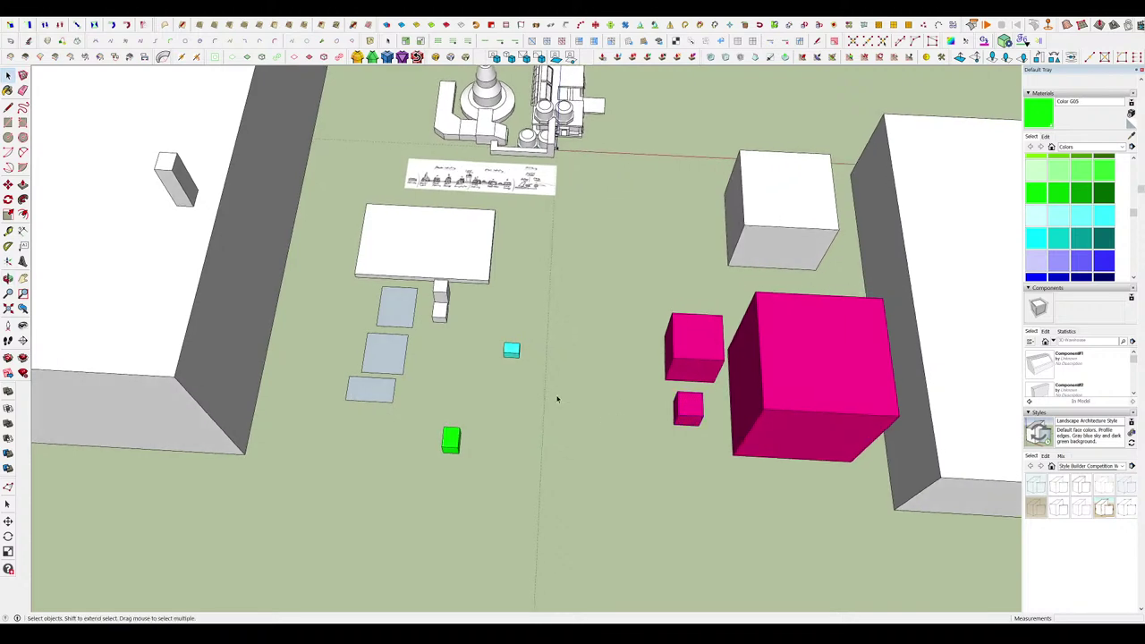
Place two copies of the small cyan block on the ground around the original.
scroll(557, 399, "up", 2)
scroll(549, 391, "down", 3)
scroll(568, 404, "up", 2)
left_click(543, 364)
scroll(554, 379, "up", 3)
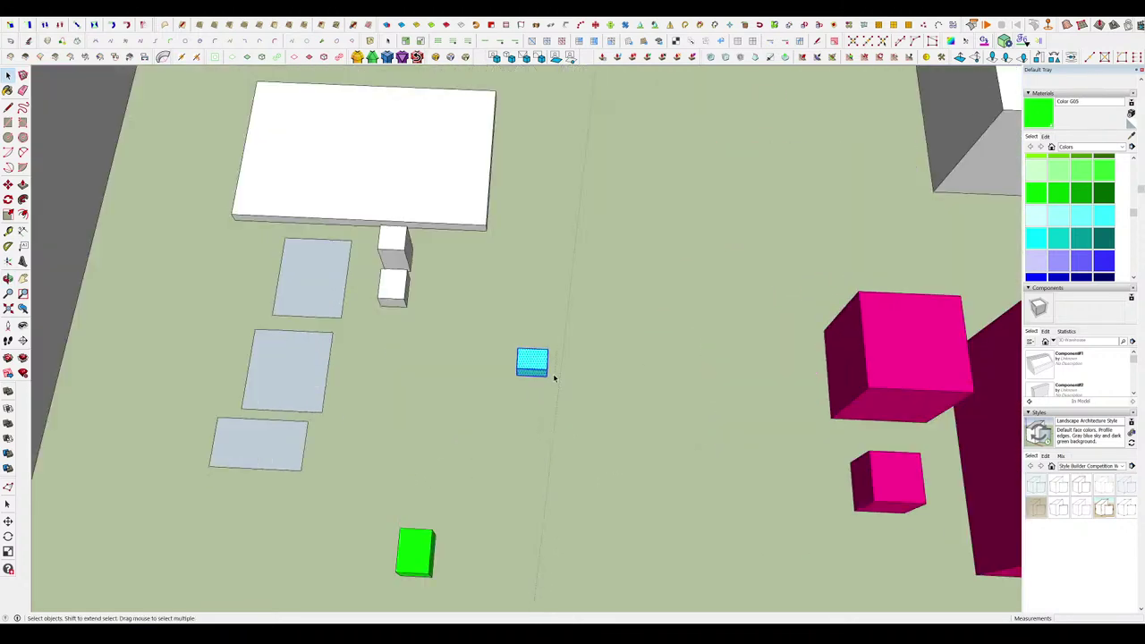
key("ctrl+c")
key("ctrl+v")
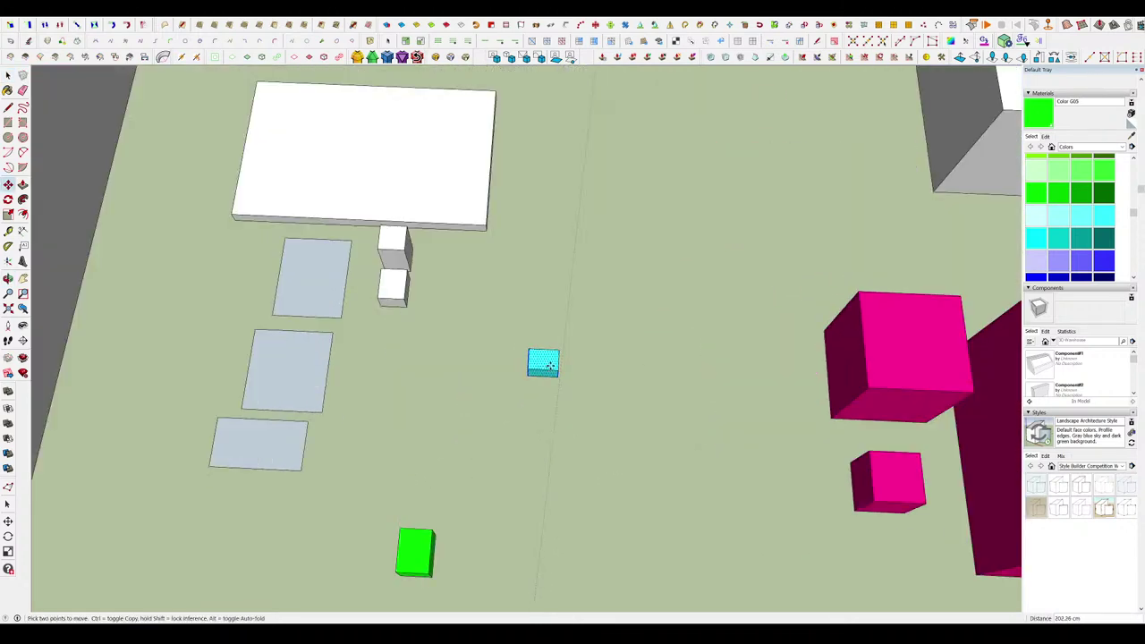
left_click(470, 410)
key("ctrl+v")
left_click(473, 332)
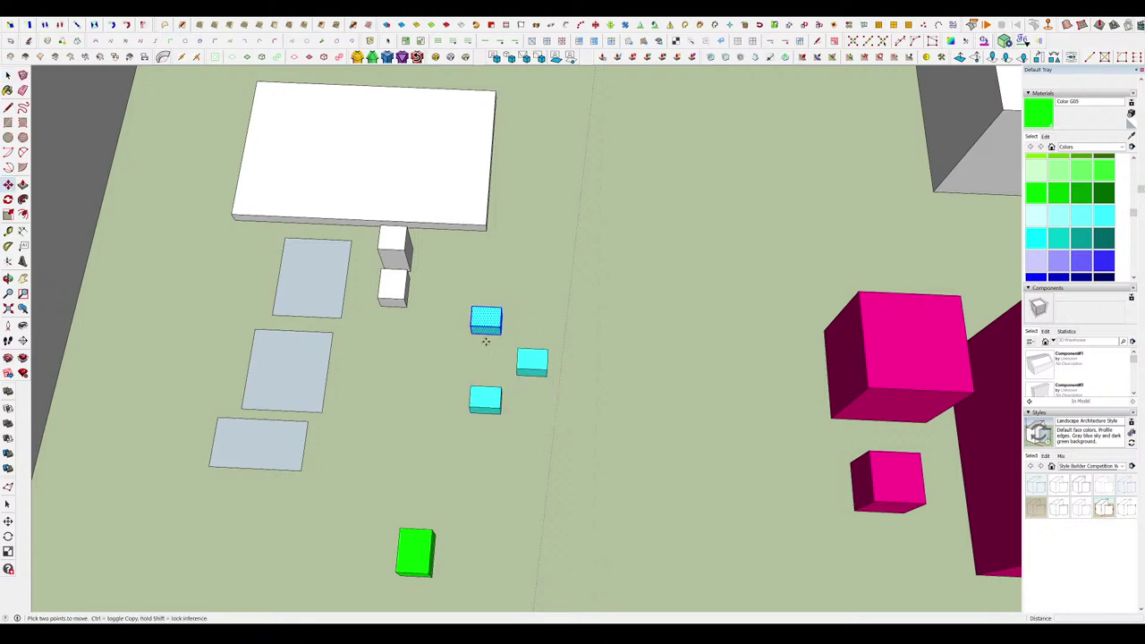
scroll(527, 368, "down", 4)
key("space")
Delete the thin slab, the three flat rectangles and the two small white blocks.
left_click_drag(476, 435, 370, 249)
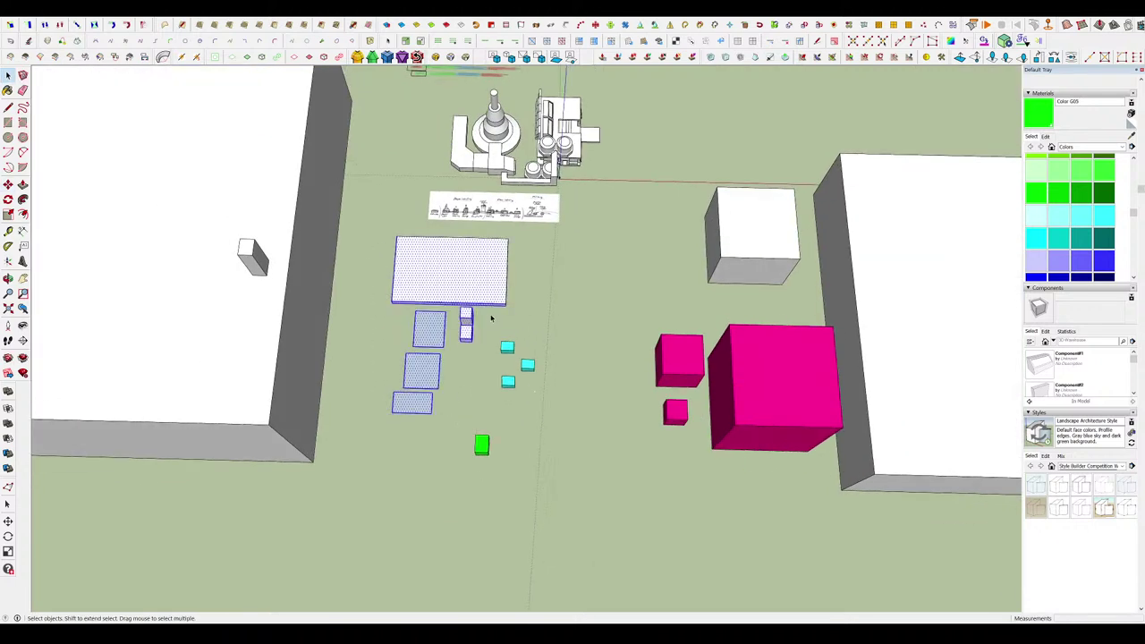
key("Delete")
left_click_drag(525, 317, 453, 252)
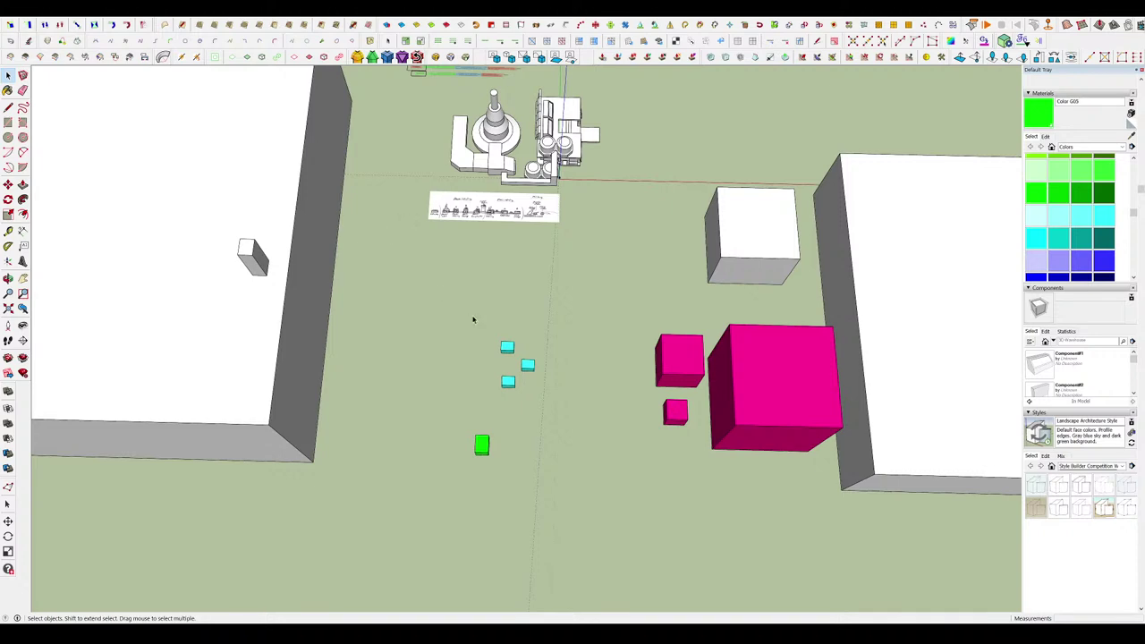
Draw a rectangle on the ground beside the cyan blocks and pull it up into a box.
left_click(435, 291)
left_click(502, 340)
scroll(491, 315, "up", 3)
middle_click_drag(491, 313, 455, 293)
key("p")
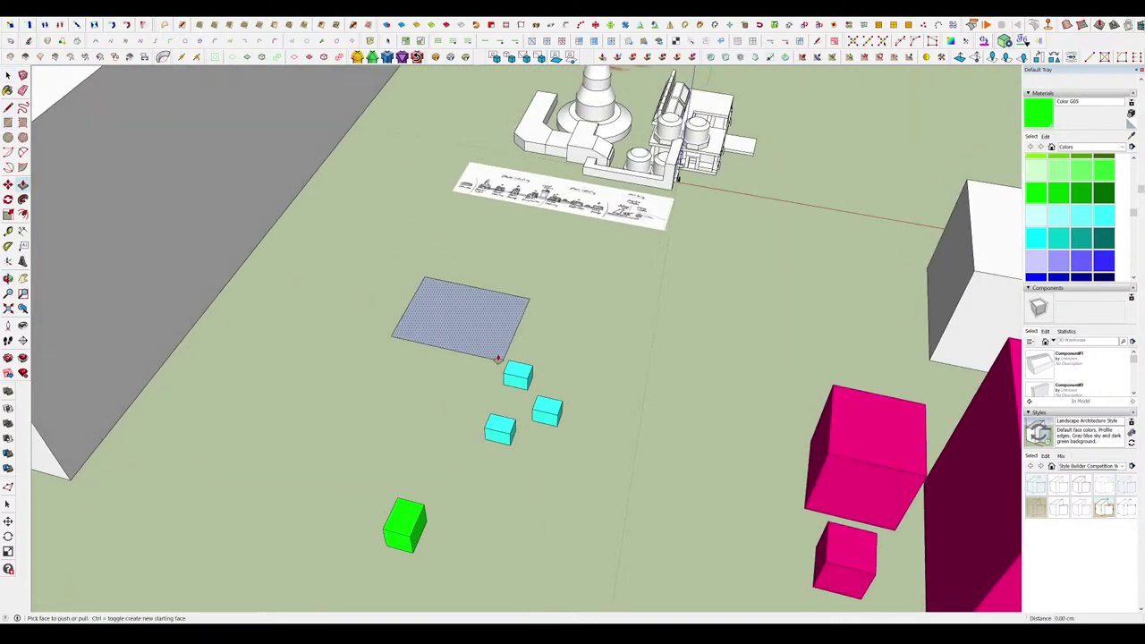
left_click(498, 356)
left_click(495, 313)
Paint all faces of the new box with the cyan Color H04.
key("space")
triple_click(495, 313)
key("b")
left_click(506, 307)
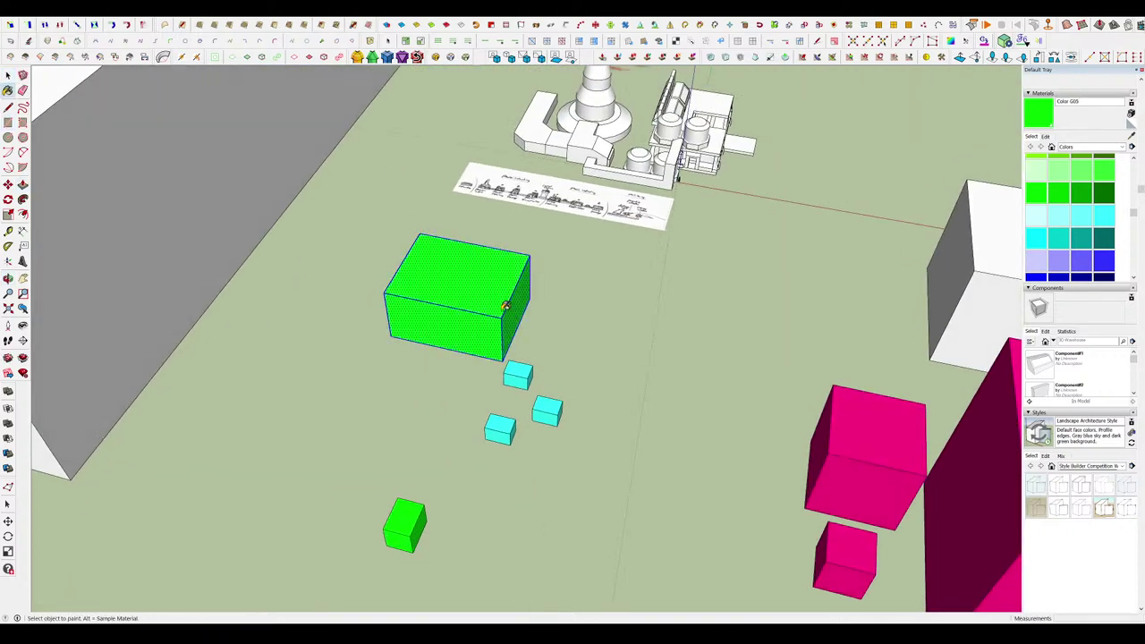
left_click(1103, 216)
left_click(491, 268)
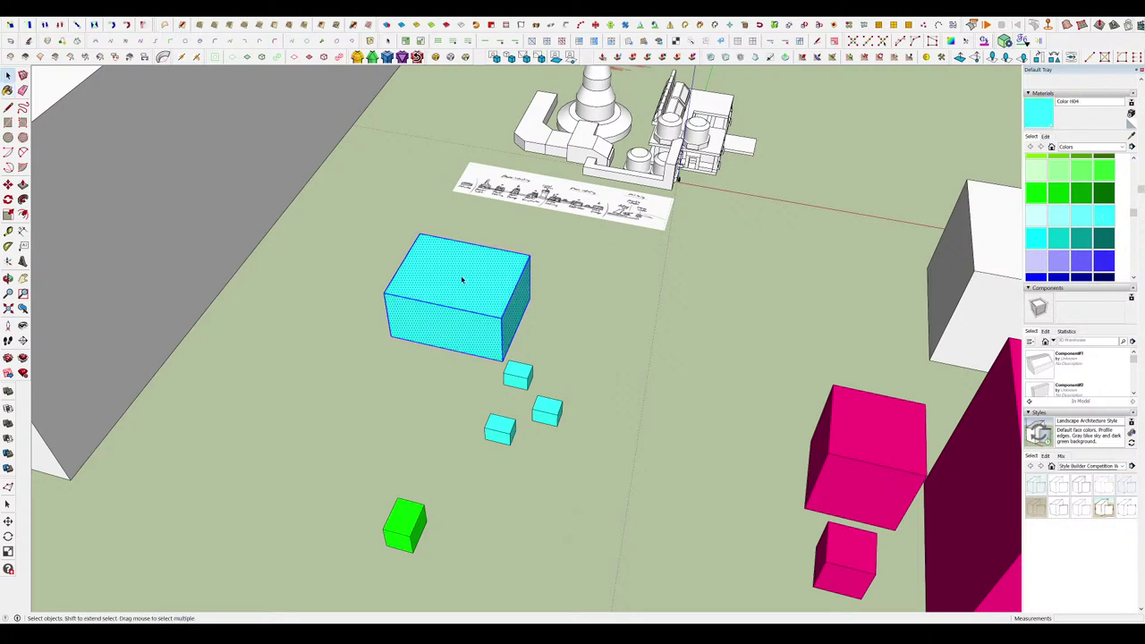
Draw a rectangle on top of the cyan box, pull it up as a raised block, and lower the surrounding top face.
key("r")
left_click(441, 251)
left_click(476, 288)
key("p")
left_click_drag(473, 276, 473, 252)
middle_click_drag(472, 251, 206, 255)
scroll(453, 268, "up", 3)
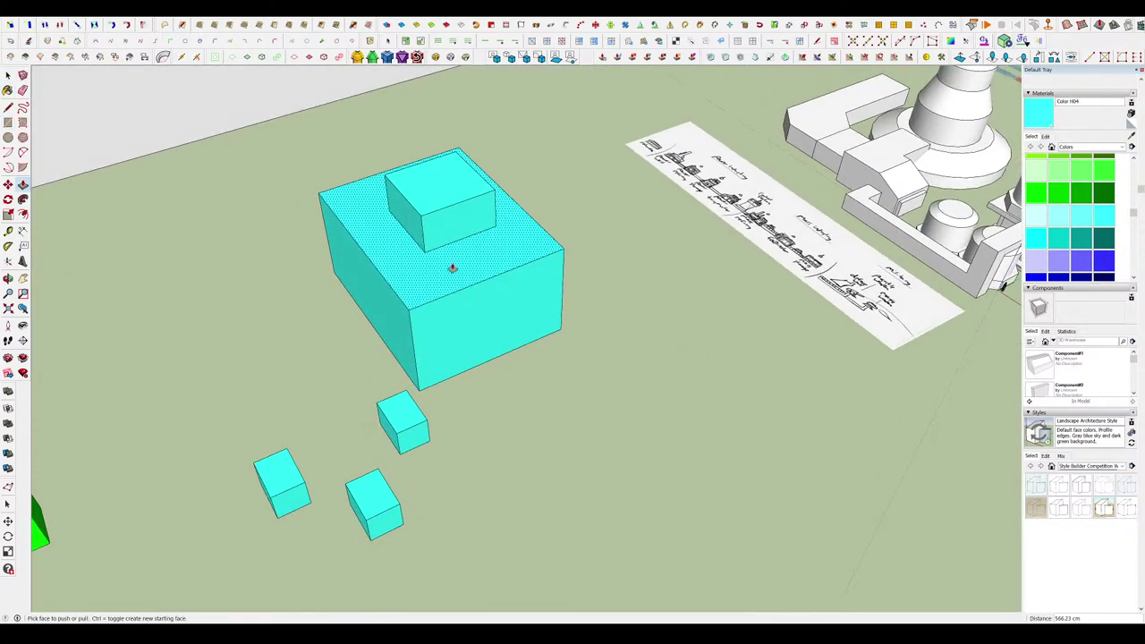
left_click_drag(452, 268, 454, 296)
Draw a rectangle on the side of the raised block and pull it out into a long barrel-like volume.
middle_click_drag(456, 291, 438, 251)
key("r")
left_click(448, 208)
left_click(493, 245)
key("p")
left_click_drag(475, 230, 535, 323)
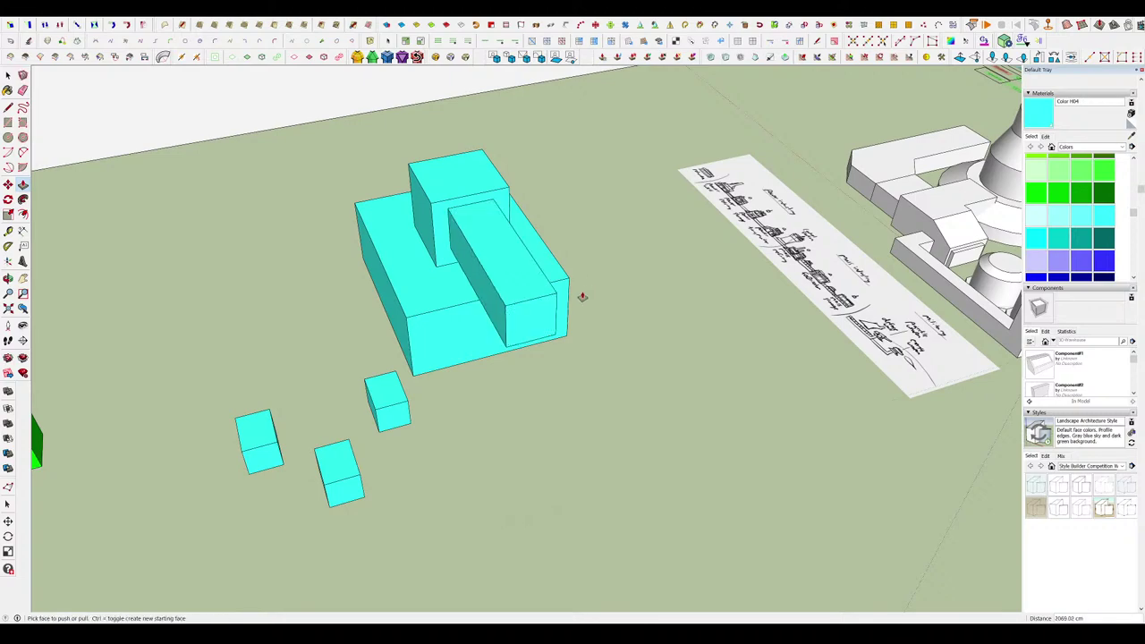
middle_click_drag(583, 296, 760, 243)
scroll(573, 231, "down", 4)
middle_click_drag(600, 249, 414, 325)
scroll(547, 286, "up", 7)
Offset the barrel's end face inward and push the inner face in to hollow the muzzle.
key("f")
left_click(553, 263)
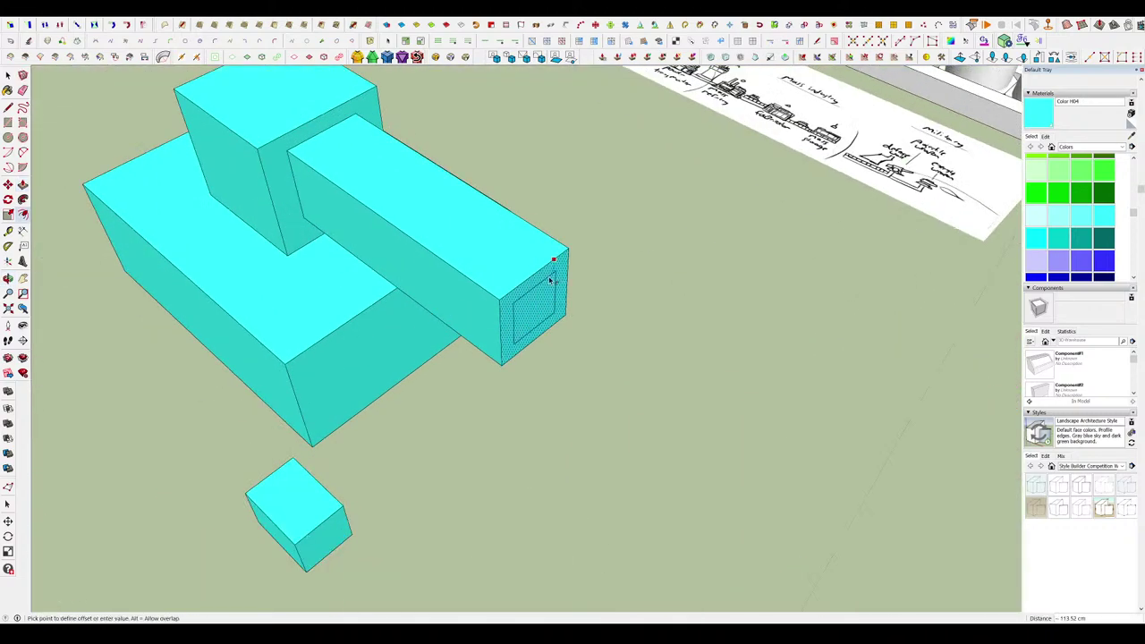
left_click(545, 279)
scroll(546, 279, "down", 1)
key("p")
left_click_drag(534, 298, 504, 271)
middle_click_drag(503, 271, 654, 314)
scroll(616, 260, "down", 7)
key("space")
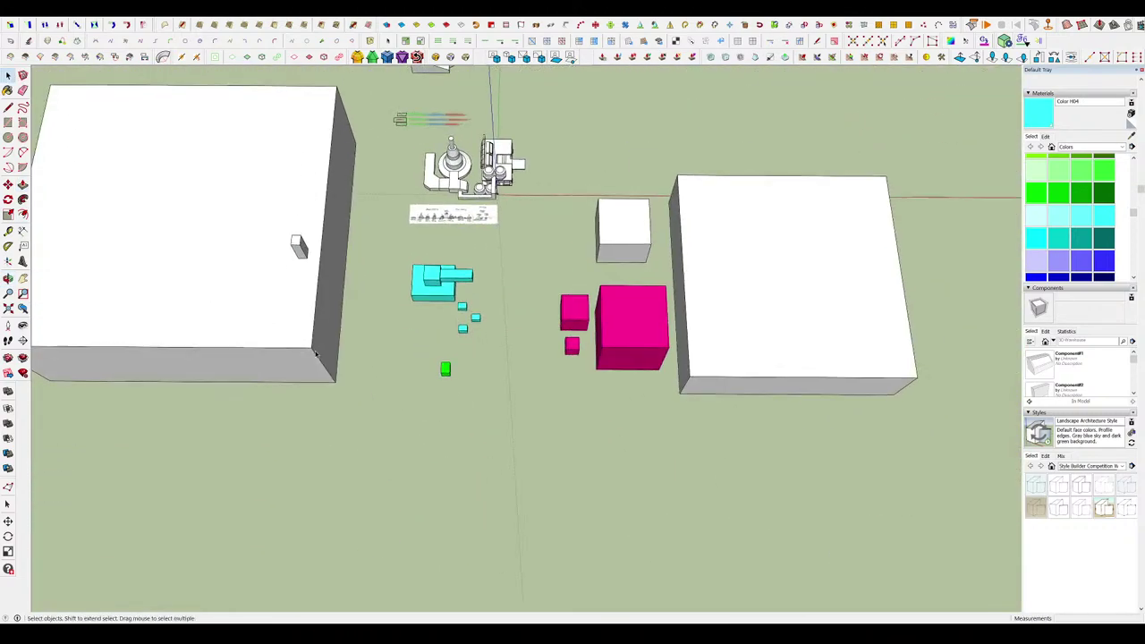
Copy the whole cyan turret volume and place the copy in front of the original.
scroll(411, 307, "up", 6)
triple_click(453, 271)
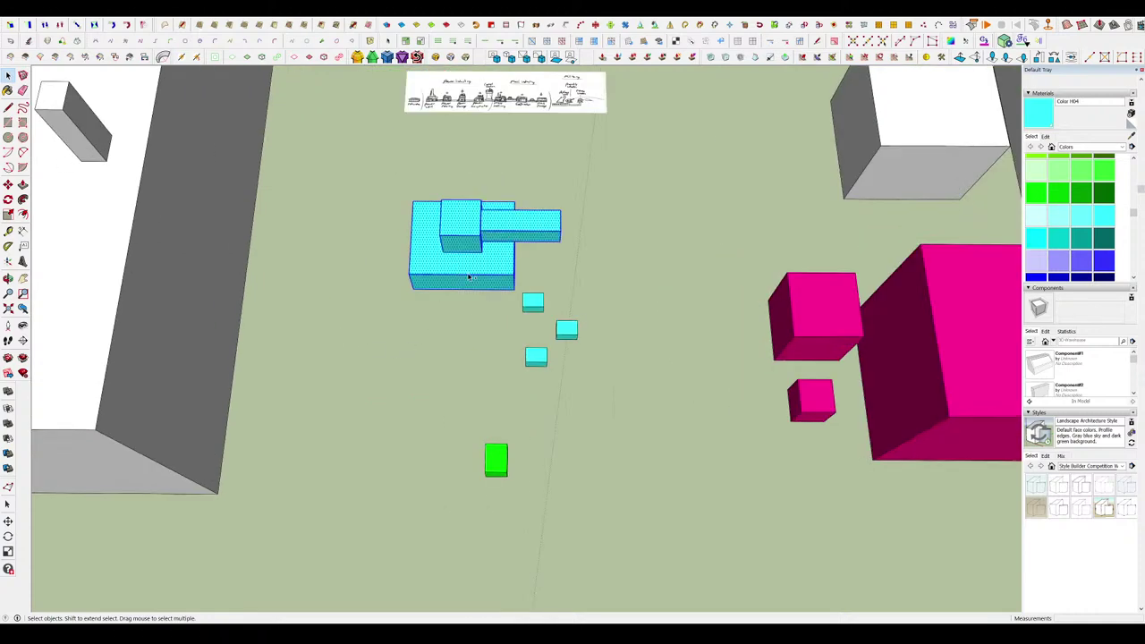
key("m")
key("ctrl")
left_click(408, 288)
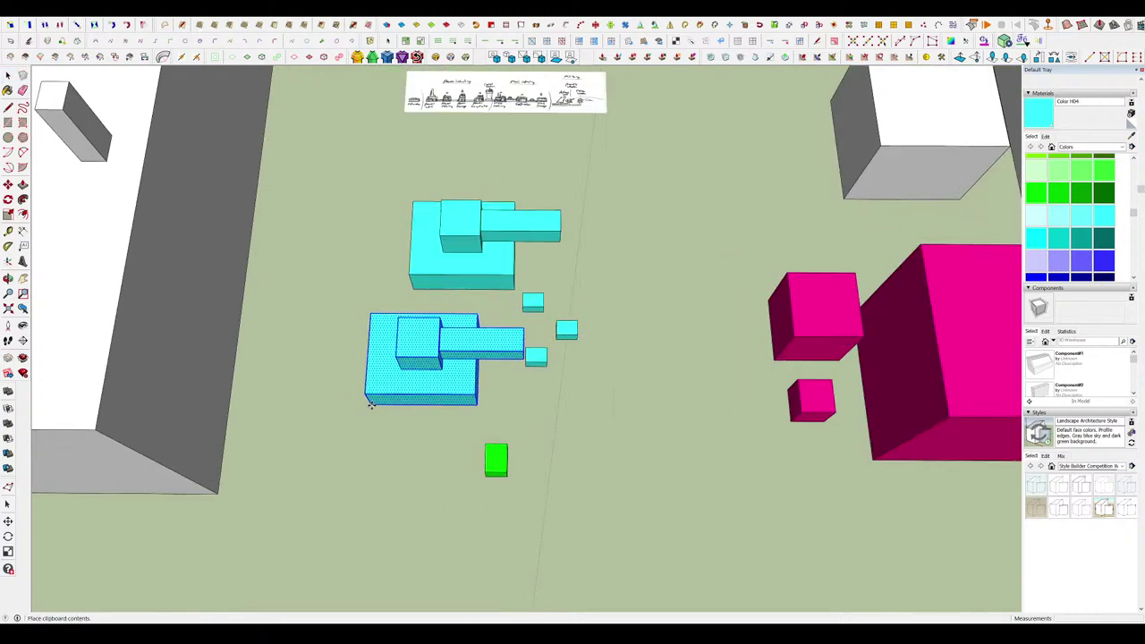
left_click(365, 407)
key("space")
left_click(609, 417)
Move the small cyan block nearest the copied turret's barrel farther out onto open ground.
middle_click_drag(609, 417, 495, 329)
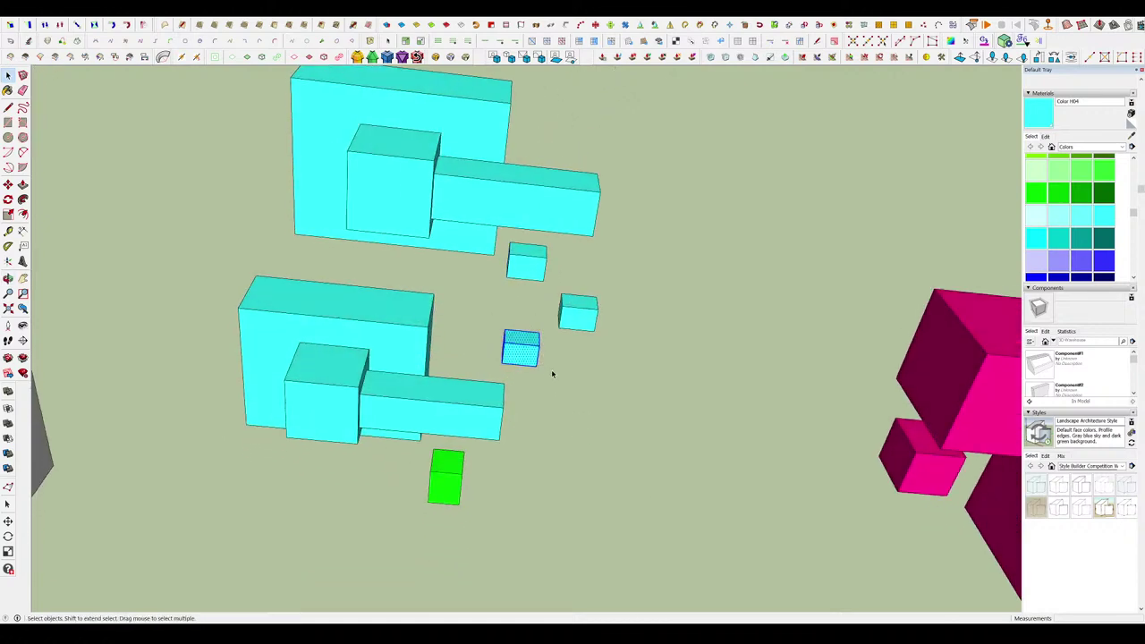
key("m")
left_click(532, 353)
left_click(588, 390)
middle_click_drag(588, 389, 611, 125)
Move the other two small cyan blocks farther away from the turret volumes.
key("space")
left_click(529, 286)
key("m")
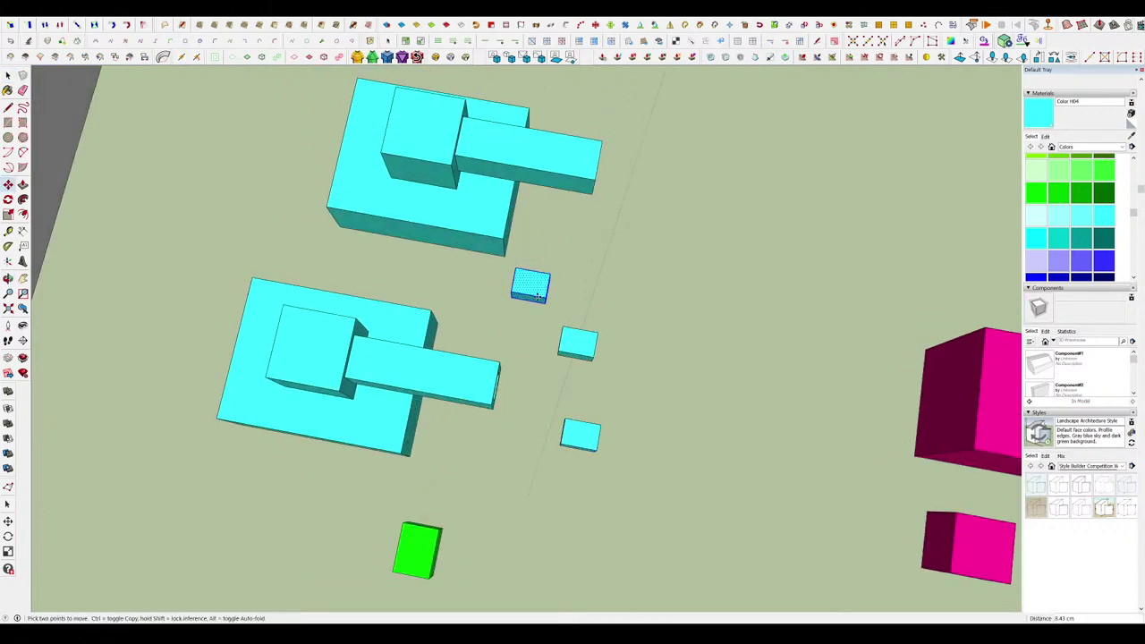
left_click(645, 302)
key("space")
left_click(580, 345)
key("m")
left_click(574, 343)
left_click(646, 363)
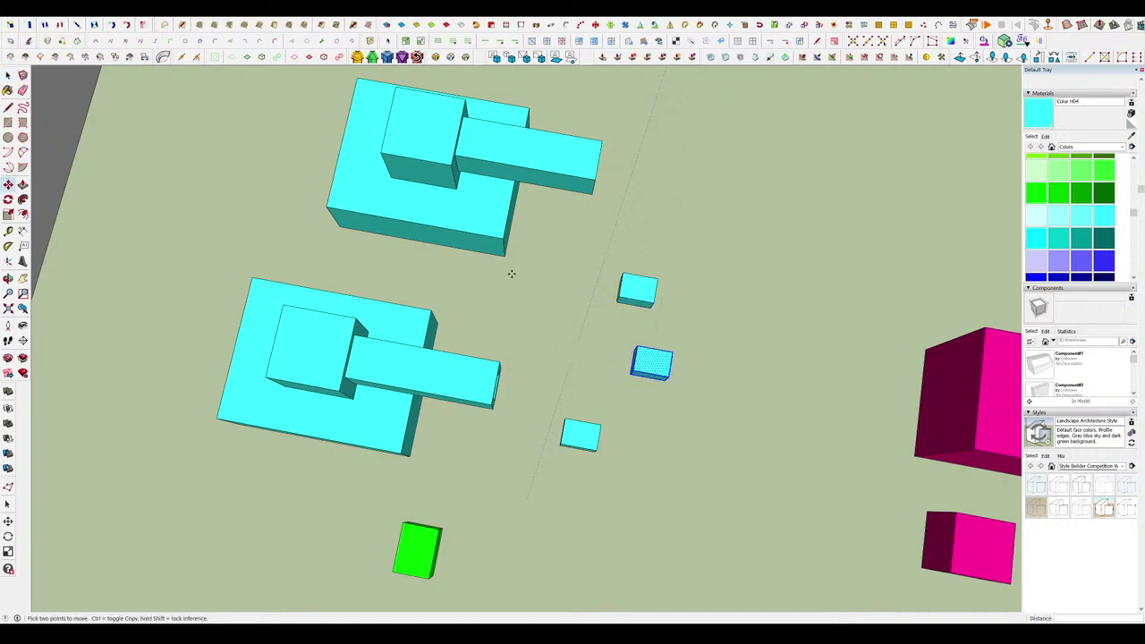
key("space")
Move the white cube and the two huge white boxes farther away from the coloured volumes.
scroll(514, 282, "down", 10)
key("m")
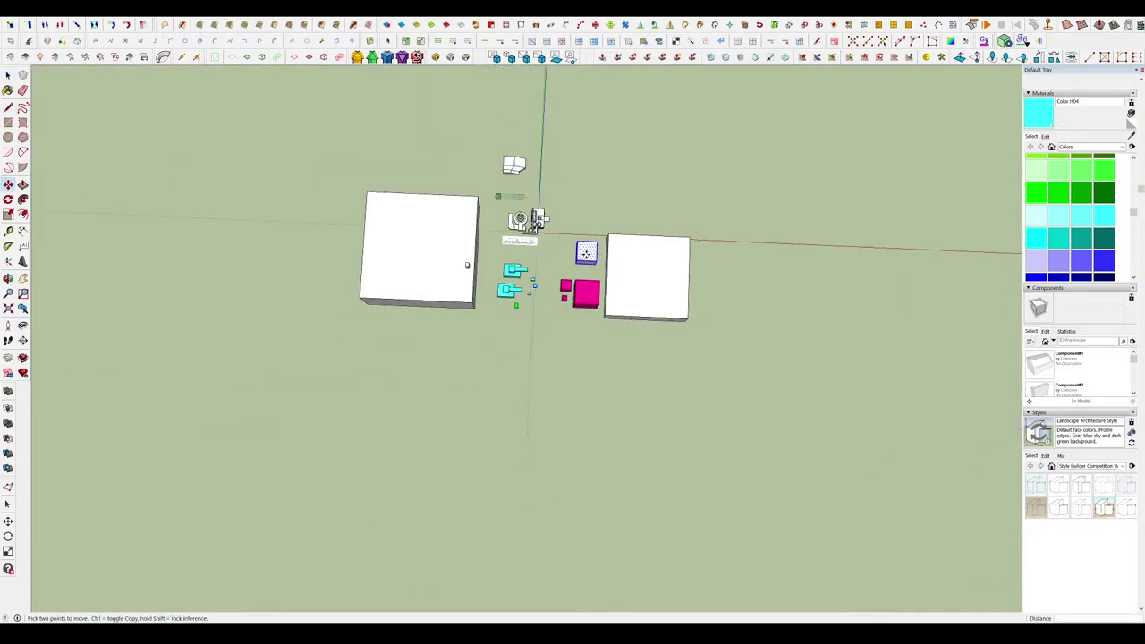
left_click_drag(583, 262, 624, 178)
left_click_drag(638, 271, 761, 305)
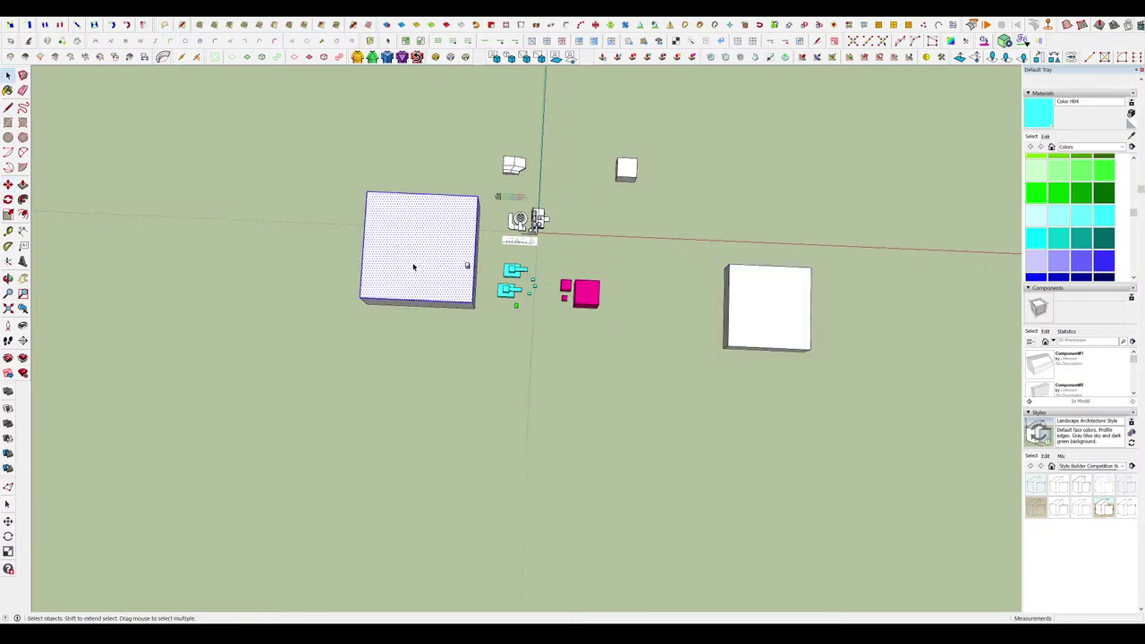
left_click_drag(422, 265, 271, 280)
Draw a rectangle about 36500 by 22800 cm on the ground around the coloured volumes and select its face.
key("r")
left_click(422, 251)
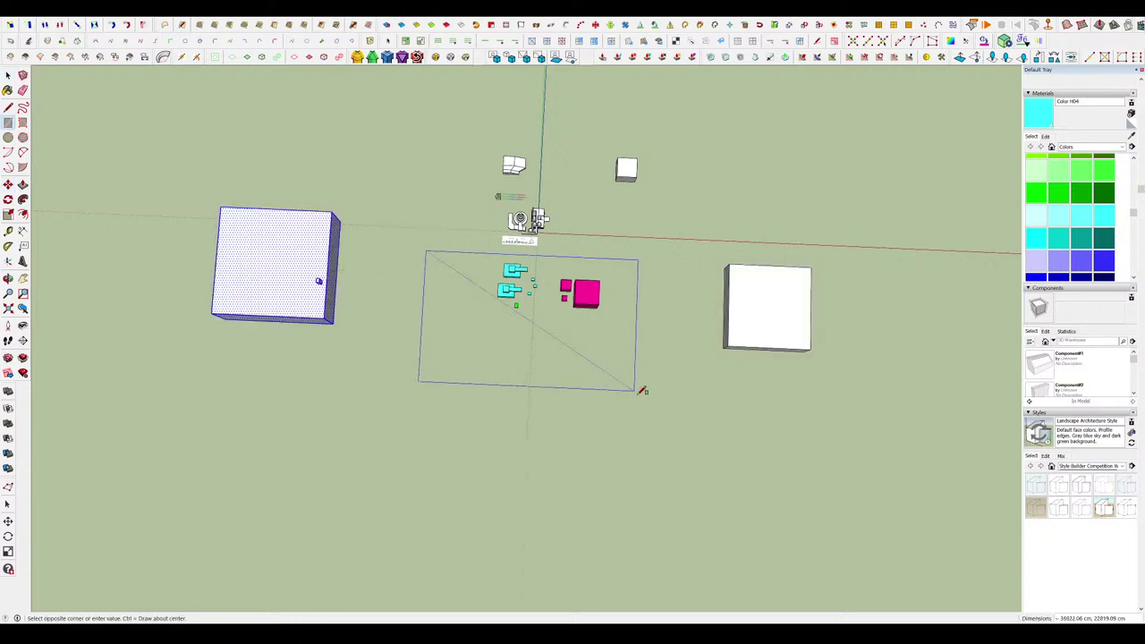
left_click(642, 391)
key("space")
scroll(590, 313, "up", 3)
key("m")
key("space")
left_click(669, 328)
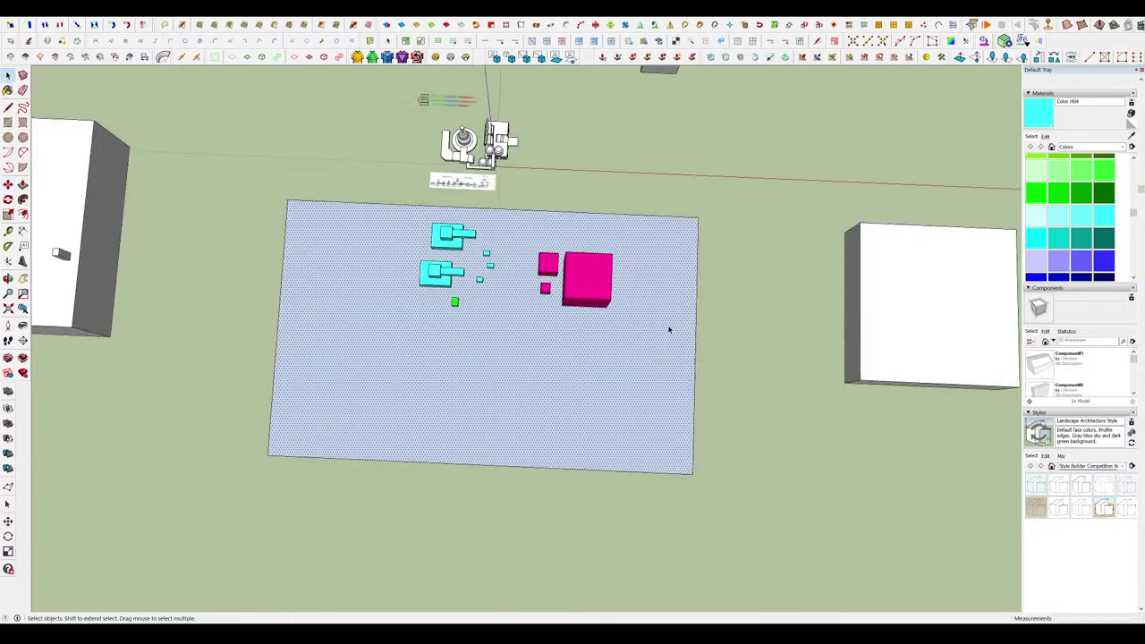
key("m")
left_click(669, 329)
key("space")
middle_click_drag(654, 305, 659, 358)
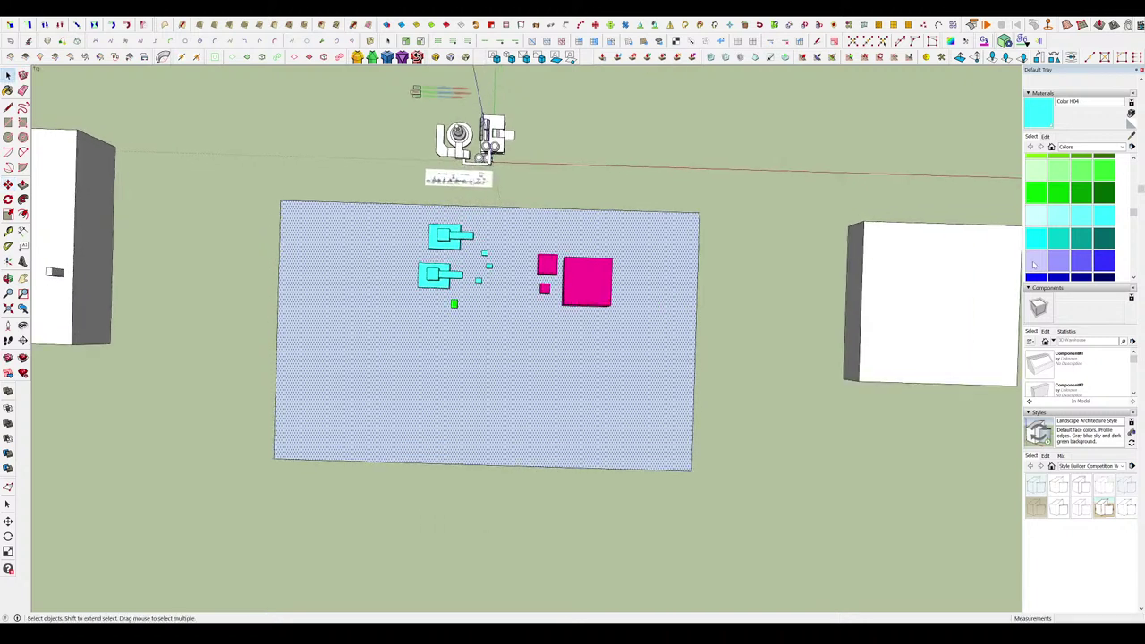
Paint the large ground rectangle with the pale lavender Color I01.
left_click(1034, 265)
left_click(538, 381)
key("space")
middle_click_drag(538, 379, 519, 258)
scroll(519, 257, "up", 6)
left_click(631, 149)
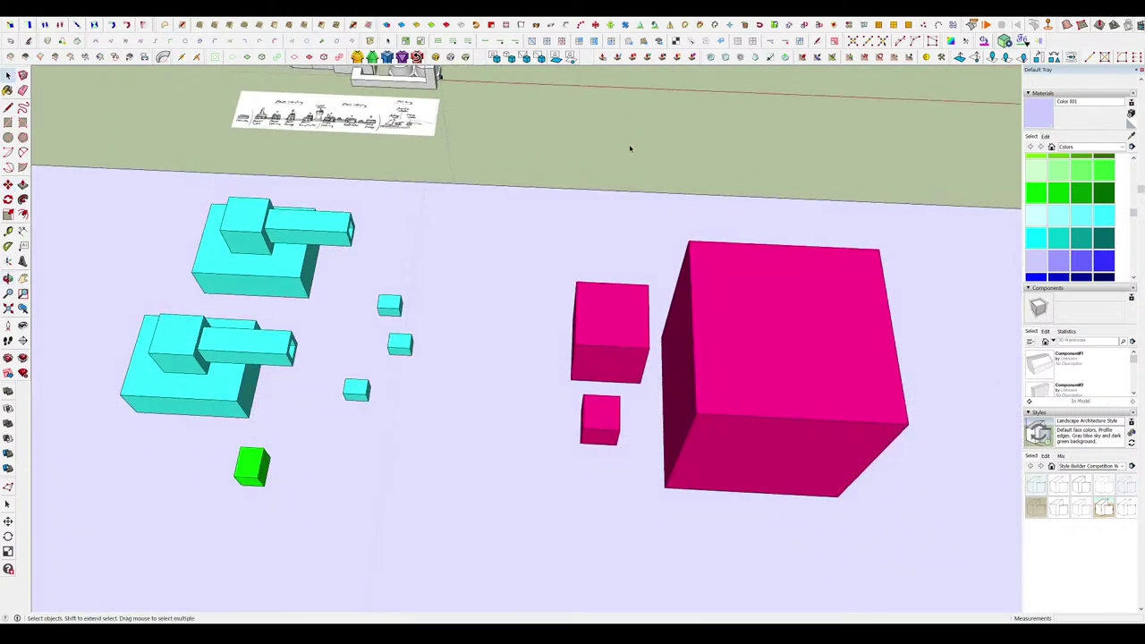
Draw a large rectangle on the ground beside the largest magenta block, on the side facing away from the turrets.
middle_click_drag(629, 150, 574, 235)
scroll(545, 263, "down", 3)
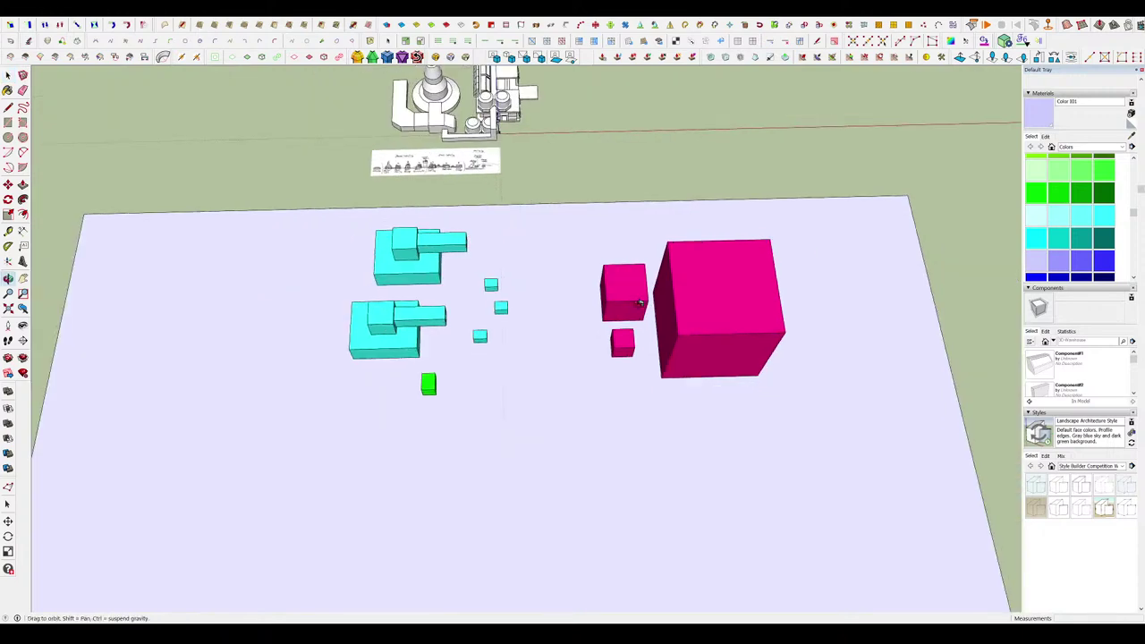
middle_click_drag(473, 217, 732, 270)
key("r")
scroll(811, 272, "up", 4)
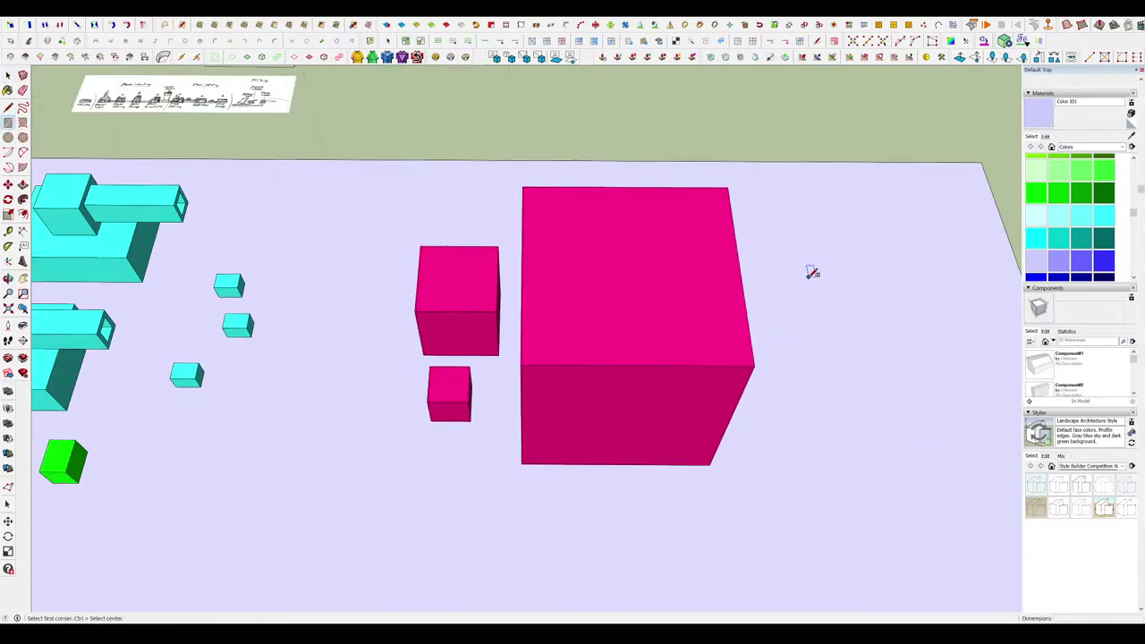
scroll(584, 237, "down", 4)
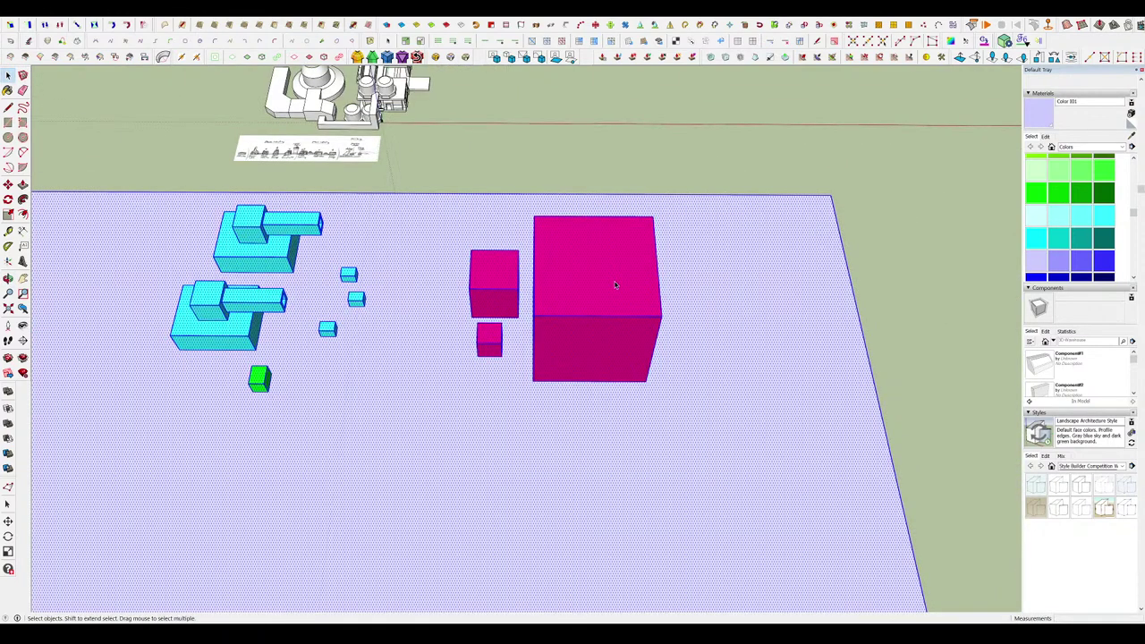
mouse_move(613, 286)
middle_mouse_down()
mouse_move(696, 399)
mouse_move(687, 420)
middle_mouse_up()
key("r")
left_click(660, 242)
left_click(809, 484)
key("p")
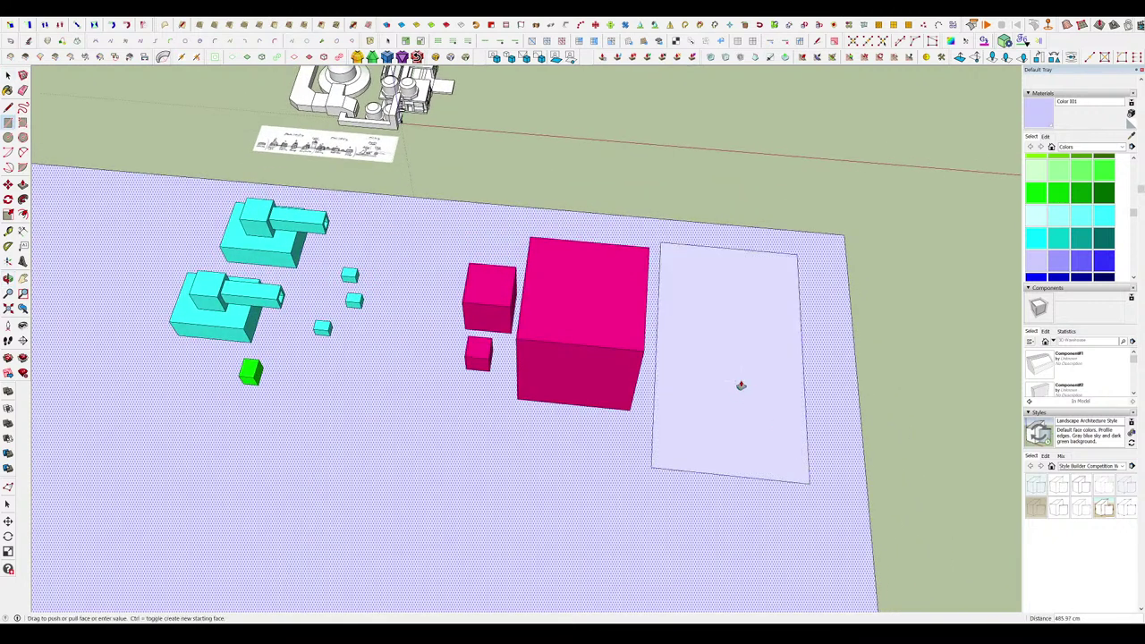
Extrude the rectangle beside the largest magenta block upward into a huge box that exceeds the block in height.
key("space")
mouse_move(741, 386)
left_mouse_down()
mouse_move(748, 352)
mouse_move(603, 314)
left_mouse_up()
key("ctrl+z")
key("p")
key("space")
middle_click_drag(603, 314, 659, 314)
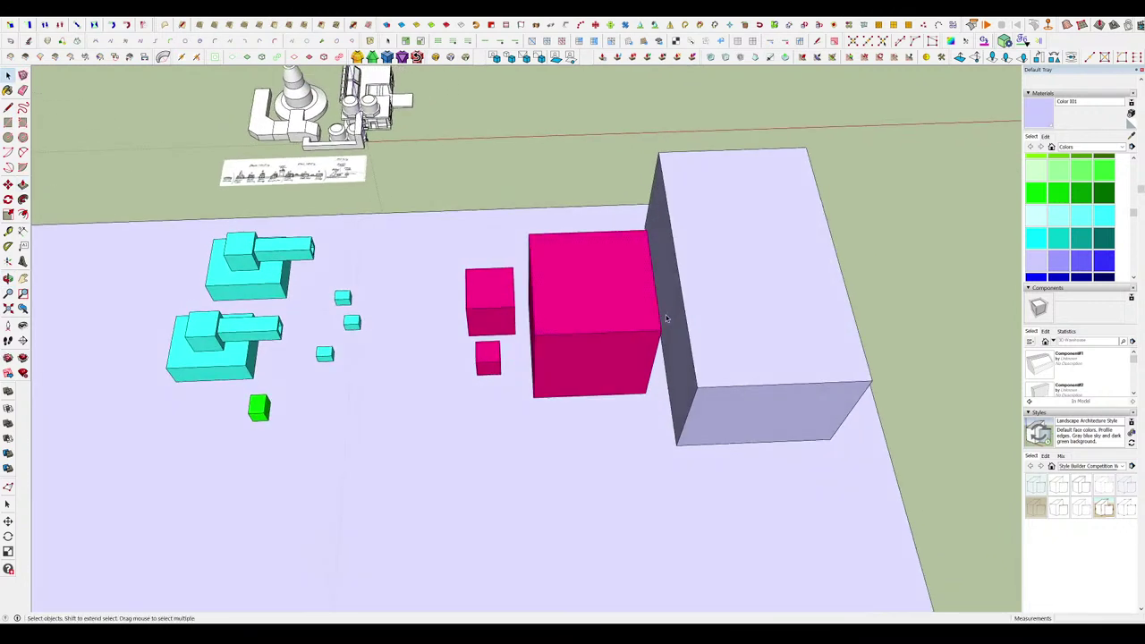
middle_click_drag(755, 316, 747, 312)
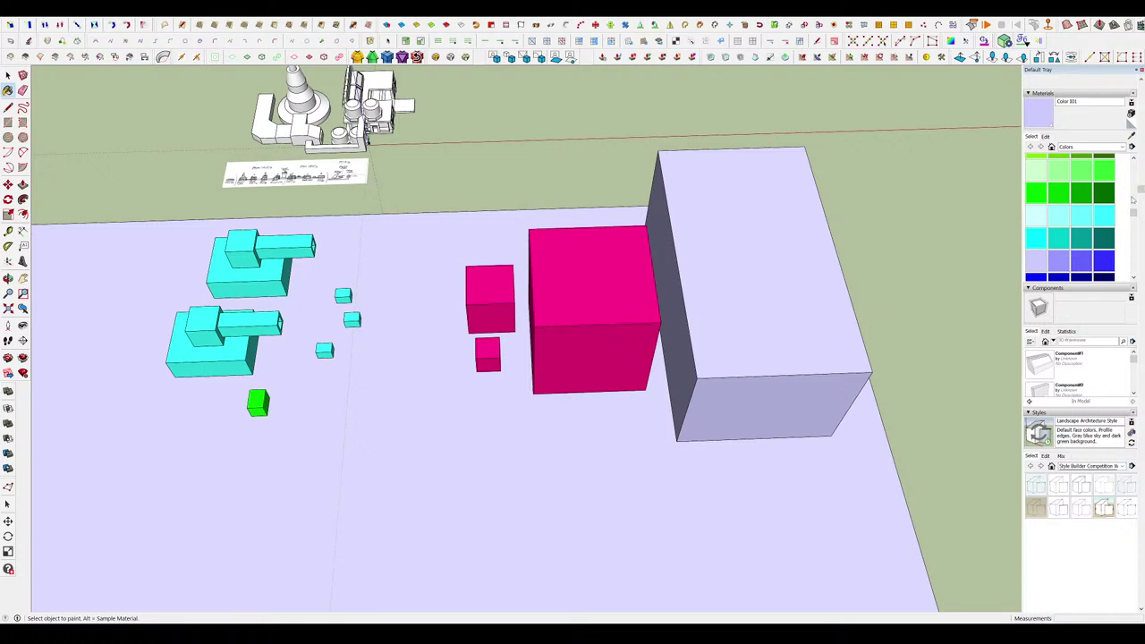
Sample magenta Color L05 from the neighbouring block and paint the visible faces of the new huge box with it.
left_click(632, 281, "alt")
left_click(690, 340)
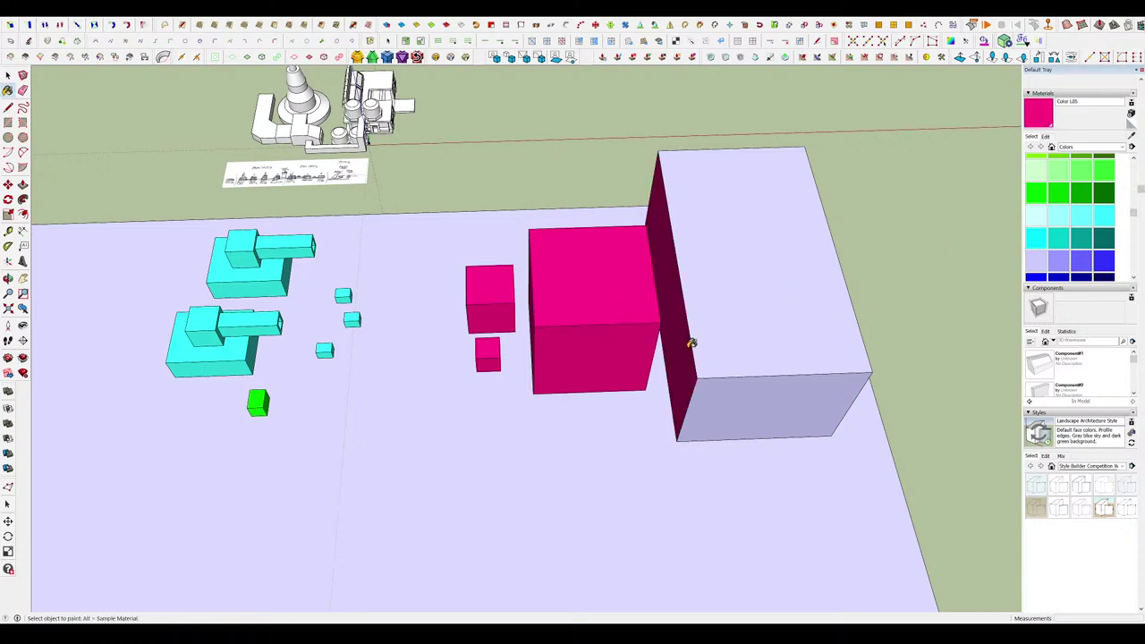
left_click(735, 344)
left_click(713, 414)
mouse_move(713, 414)
middle_mouse_down()
mouse_move(546, 444)
mouse_move(408, 416)
mouse_move(609, 509)
mouse_move(759, 455)
mouse_move(666, 285)
middle_mouse_up()
left_click(409, 413)
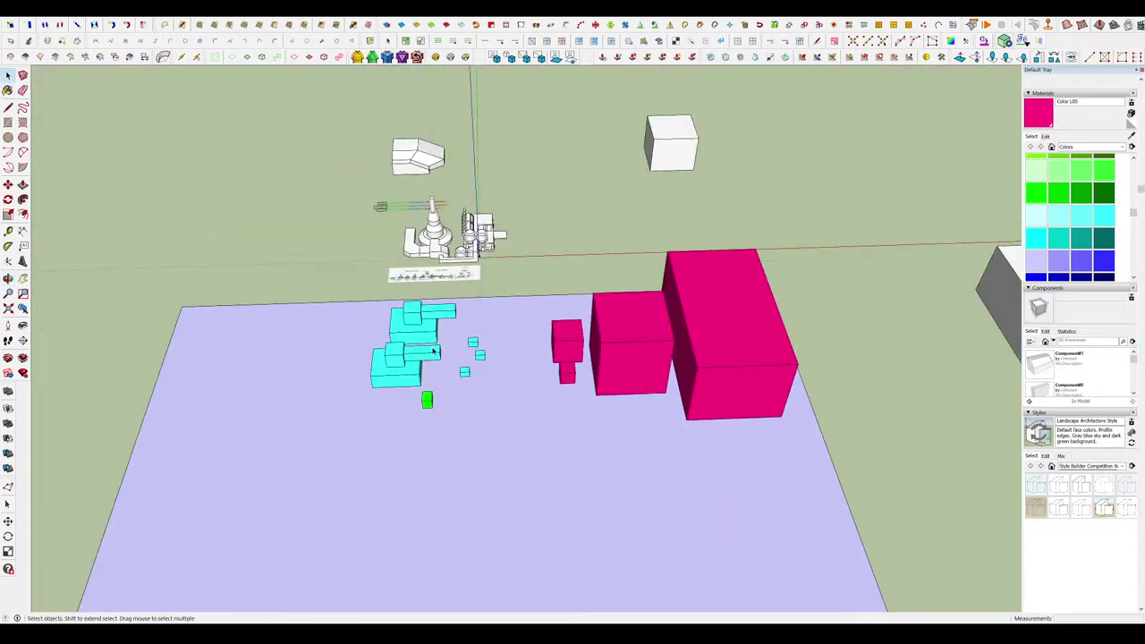
Draw a rectangle about 3030 by 2700 cm on the ground behind the cyan turrets and extrude it into a tall box.
scroll(433, 352, "up", 4)
scroll(553, 338, "down", 3)
key("r")
left_click(364, 308)
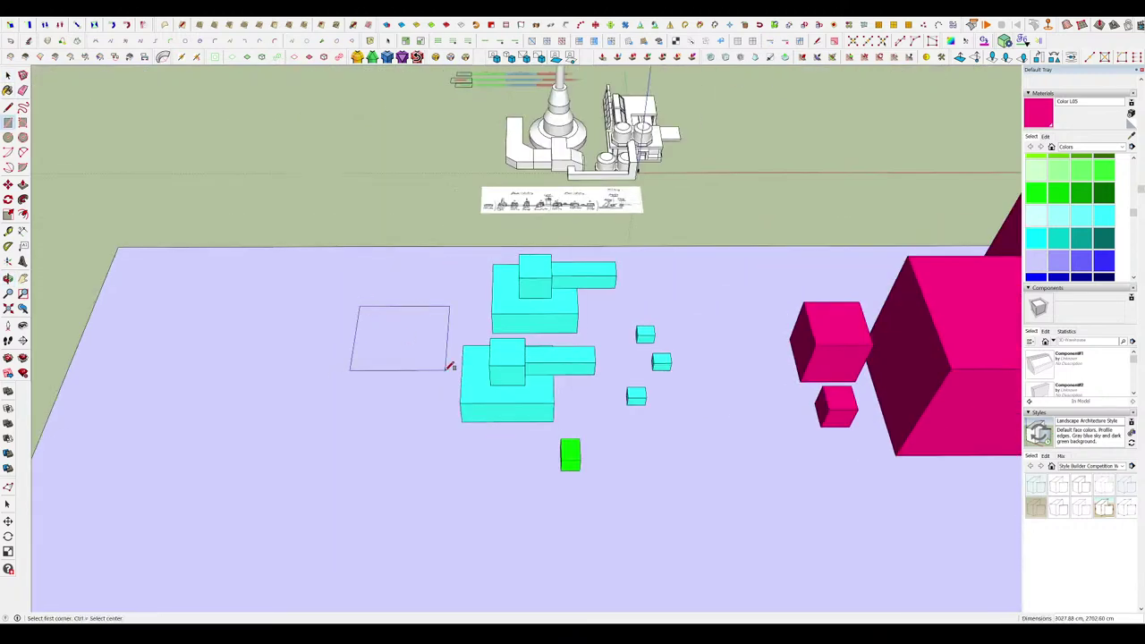
left_click(450, 369)
key("p")
left_click_drag(405, 349, 402, 248)
key("space")
middle_click_drag(401, 248, 322, 241)
Paint the tall box behind the turrets with cyan Color H04.
left_click(1105, 215)
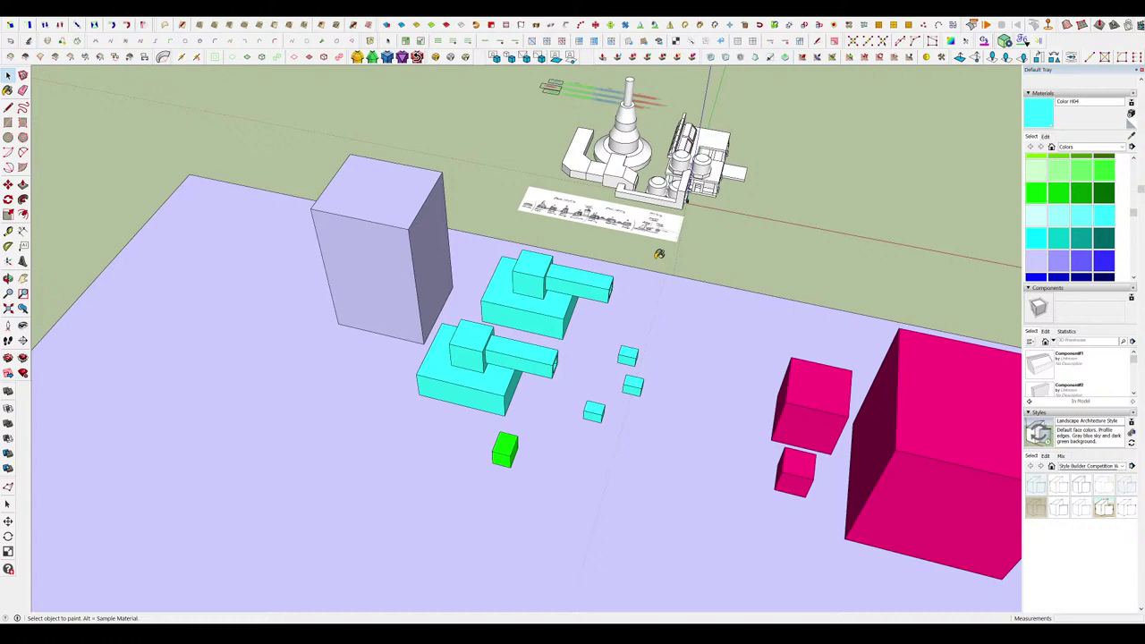
left_click(436, 255)
left_click(389, 202)
mouse_move(389, 203)
middle_mouse_down()
mouse_move(801, 356)
mouse_move(966, 363)
middle_mouse_up()
middle_click_drag(547, 369, 740, 353)
mouse_move(606, 312)
middle_mouse_down()
mouse_move(452, 386)
mouse_move(322, 358)
middle_mouse_up()
key("space")
Examine the scale and spacing of the cyan and magenta volumes against each other and the reference buildings.
scroll(600, 422, "down", 5)
scroll(572, 407, "up", 4)
middle_click_drag(277, 260, 325, 275)
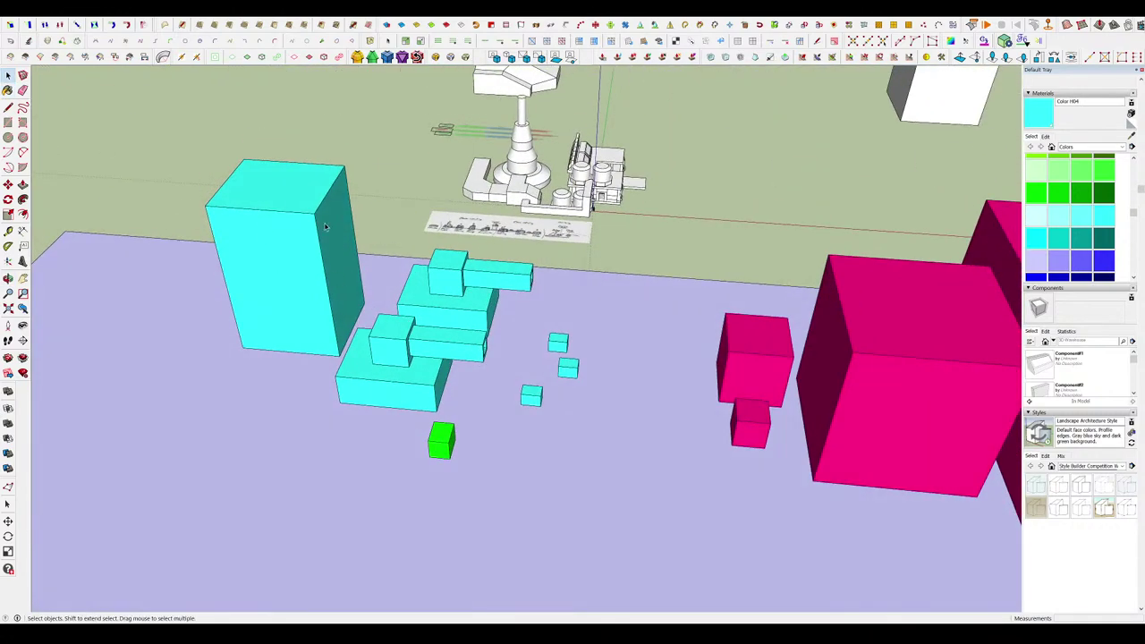
scroll(374, 250, "down", 4)
key("l")
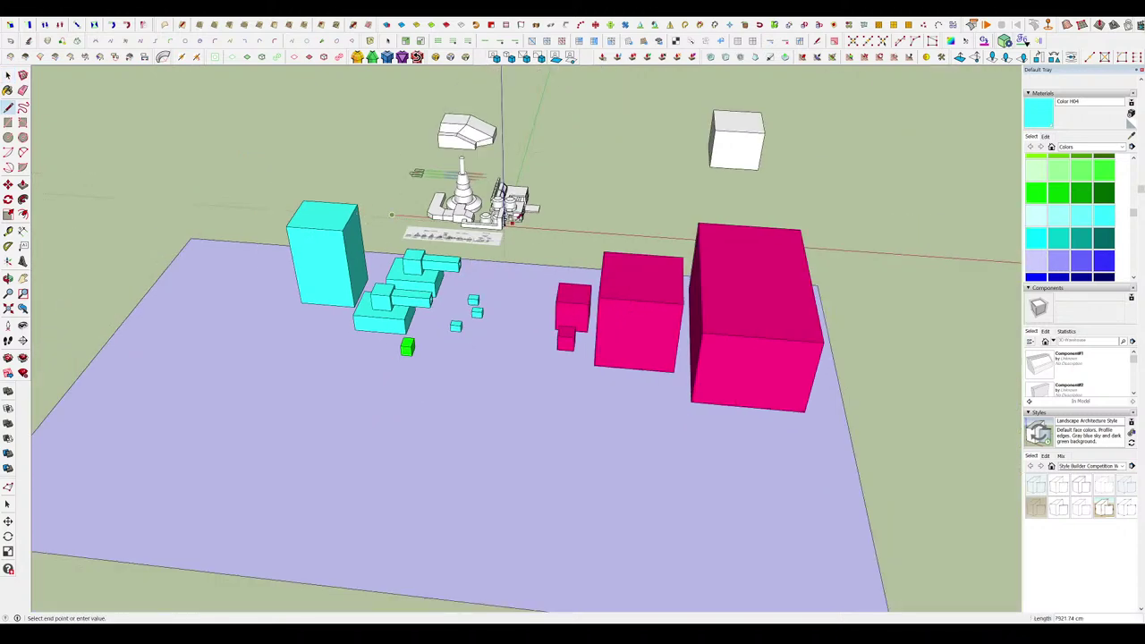
scroll(668, 220, "down", 1)
scroll(757, 301, "up", 5)
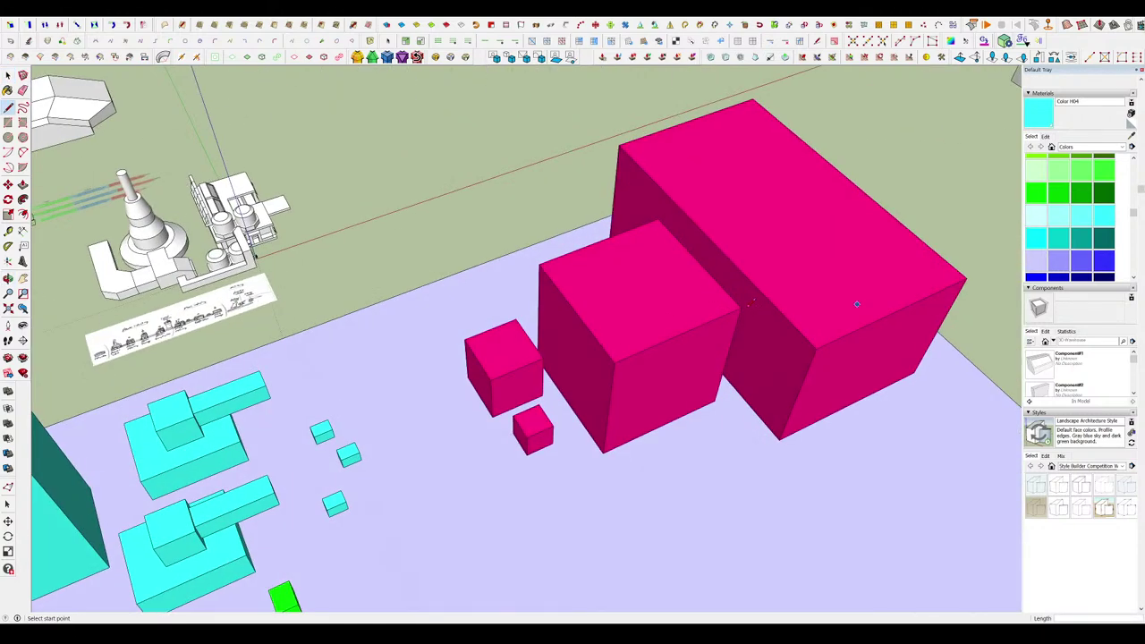
scroll(718, 322, "down", 5)
scroll(407, 357, "up", 4)
middle_click_drag(394, 304, 219, 268)
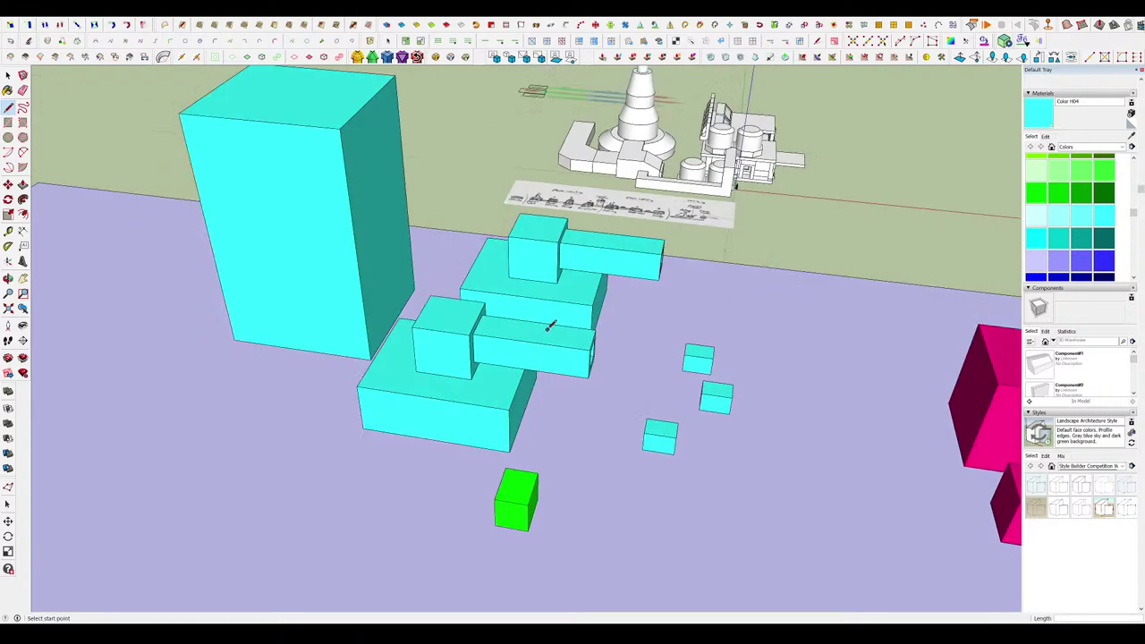
scroll(283, 358, "down", 4)
scroll(876, 331, "up", 6)
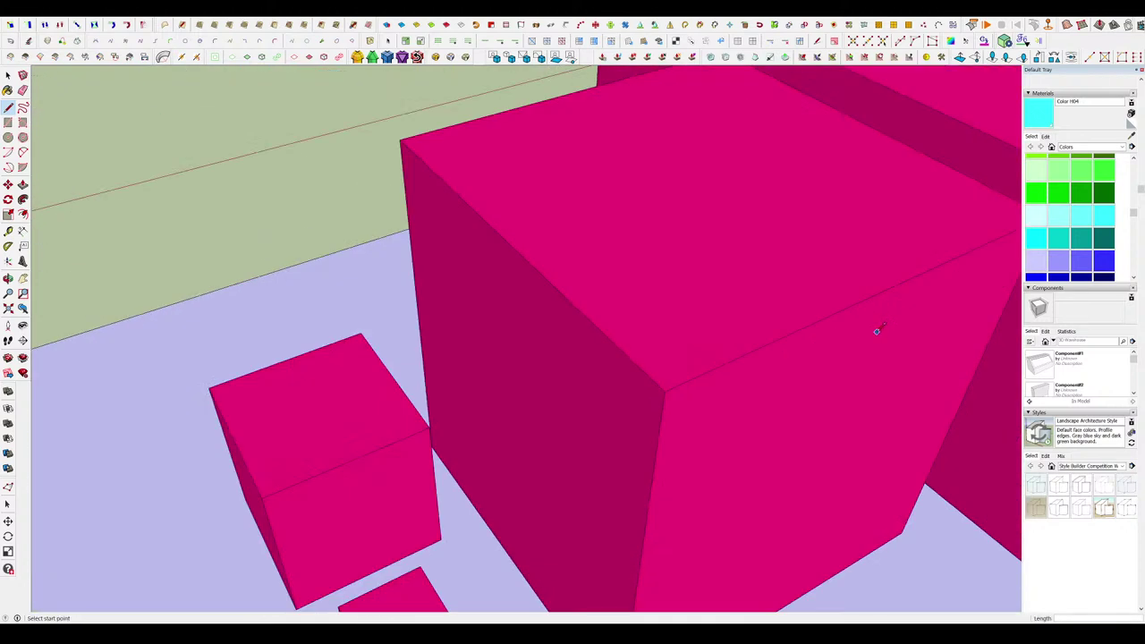
scroll(877, 331, "down", 8)
key("space")
scroll(871, 402, "up", 1)
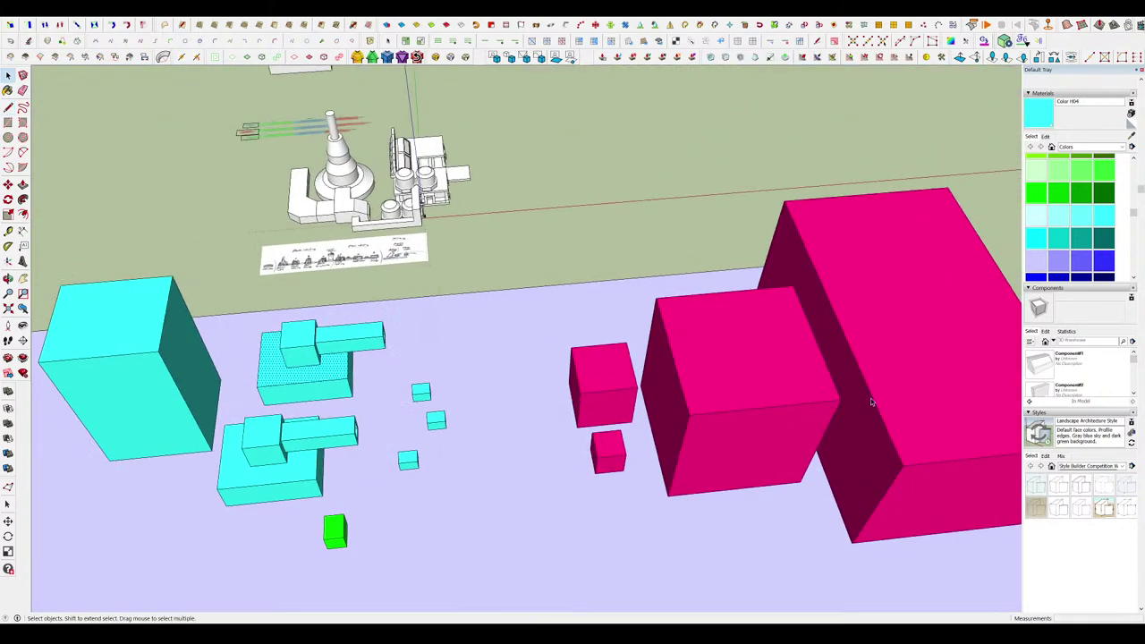
scroll(870, 402, "up", 2)
scroll(671, 384, "down", 4)
scroll(534, 378, "up", 4)
scroll(563, 349, "down", 1)
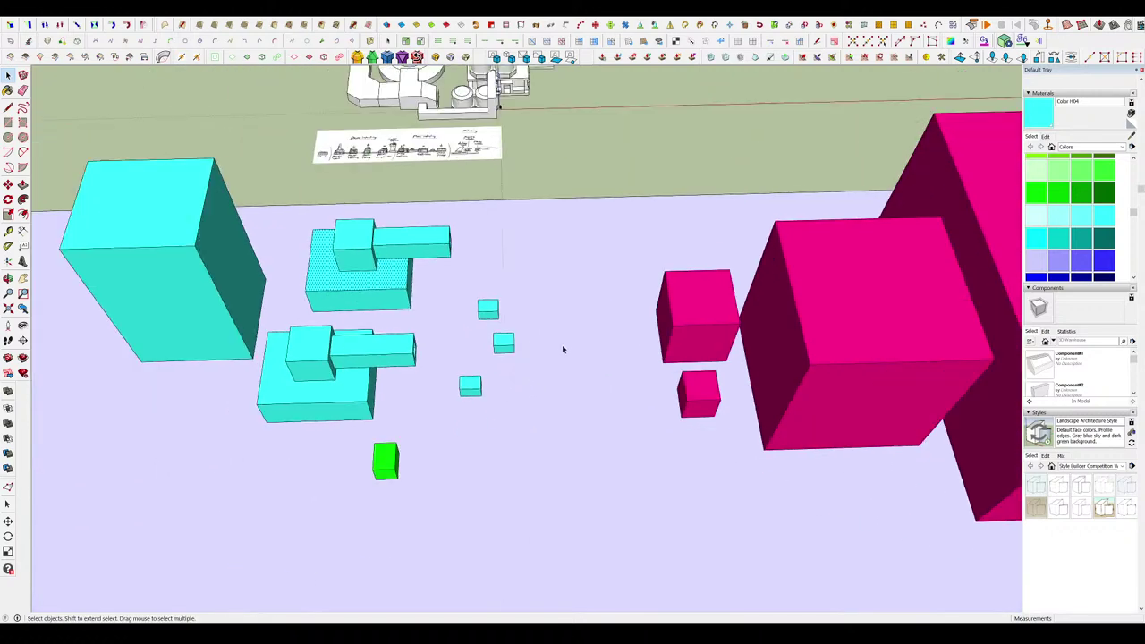
middle_click_drag(562, 349, 560, 194)
scroll(574, 355, "down", 3)
middle_click_drag(573, 355, 577, 394)
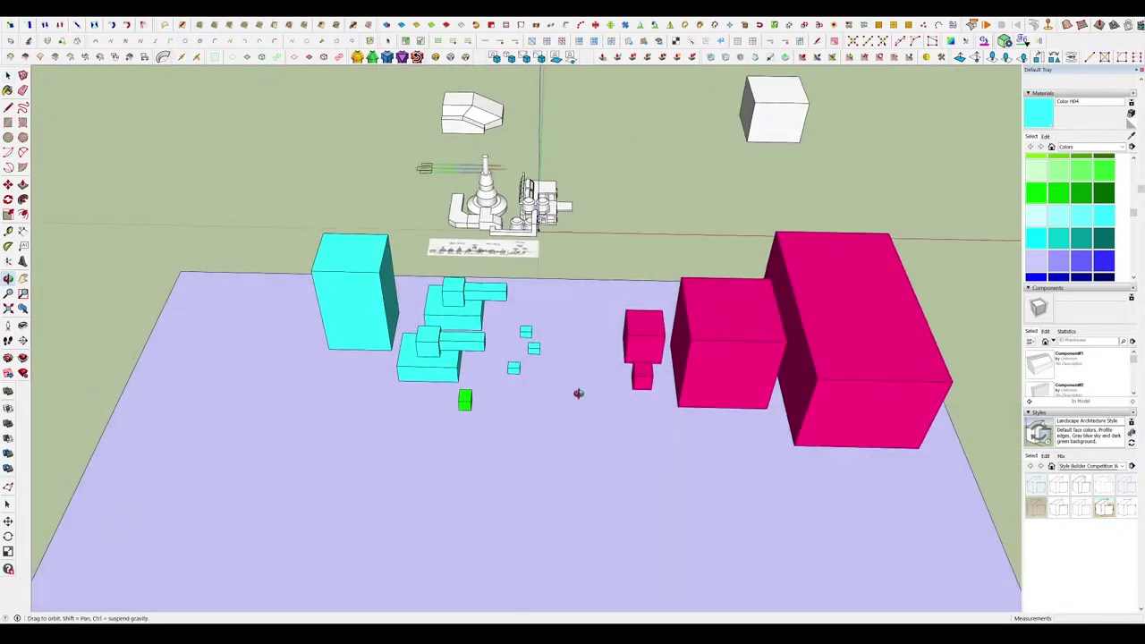
scroll(565, 335, "up", 3)
middle_click_drag(565, 336, 577, 371)
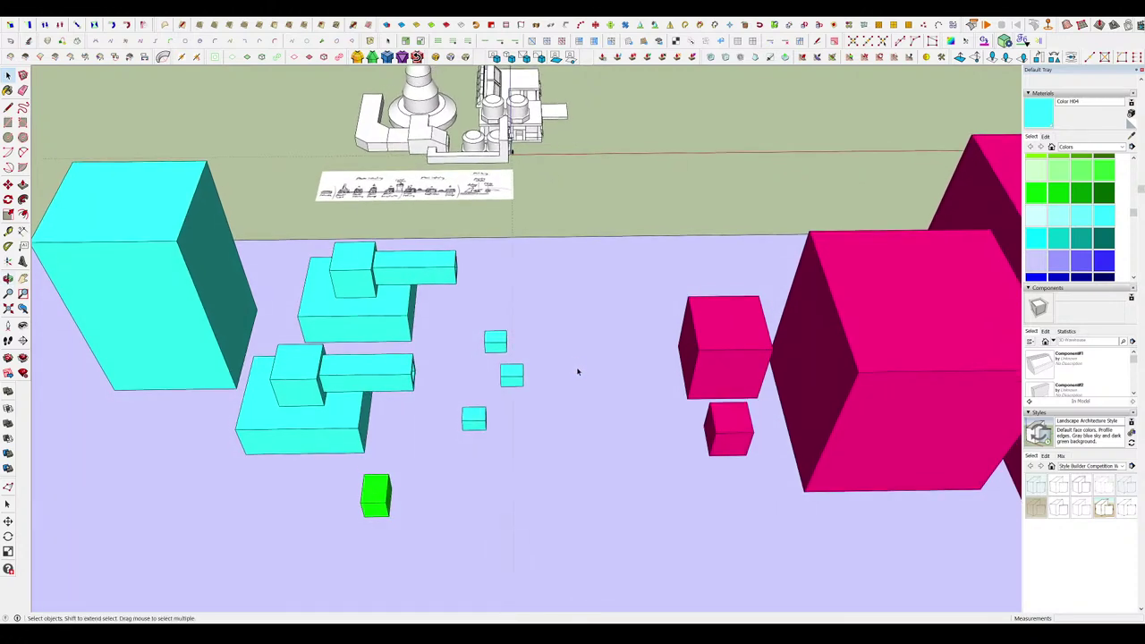
Move the middle small cyan block slightly closer to the foremost small cyan block.
scroll(578, 373, "down", 3)
scroll(528, 385, "up", 5)
scroll(519, 397, "up", 4)
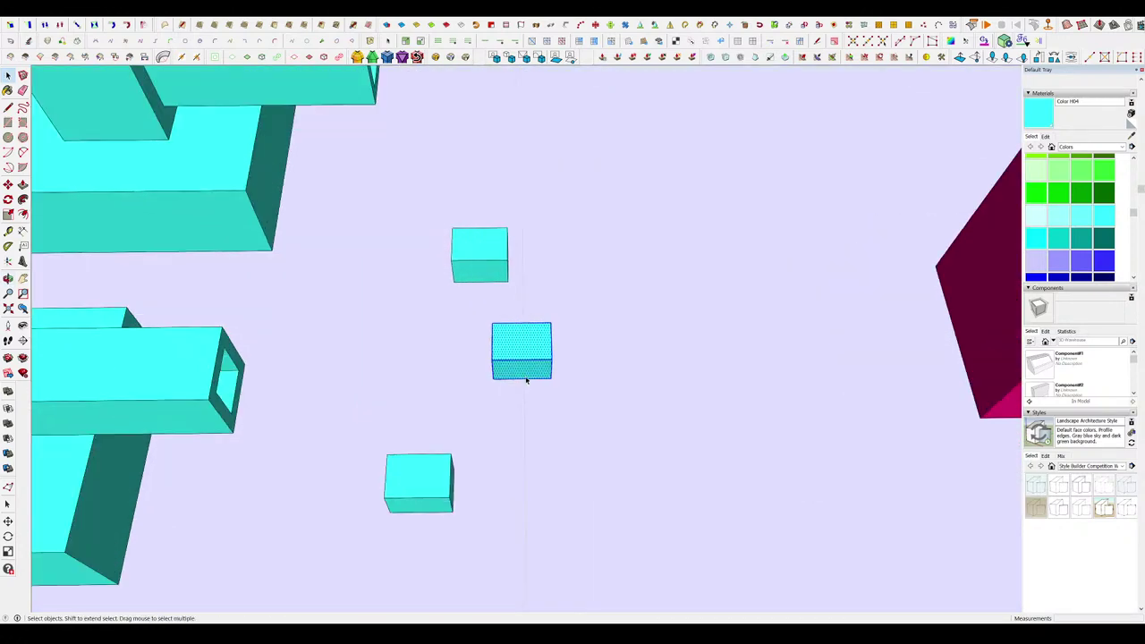
key("m")
left_click(526, 365)
left_click(513, 382)
scroll(507, 377, "down", 5)
middle_click_drag(510, 375, 448, 340)
scroll(573, 343, "down", 3)
key("space")
middle_click_drag(638, 345, 658, 359)
scroll(473, 376, "up", 4)
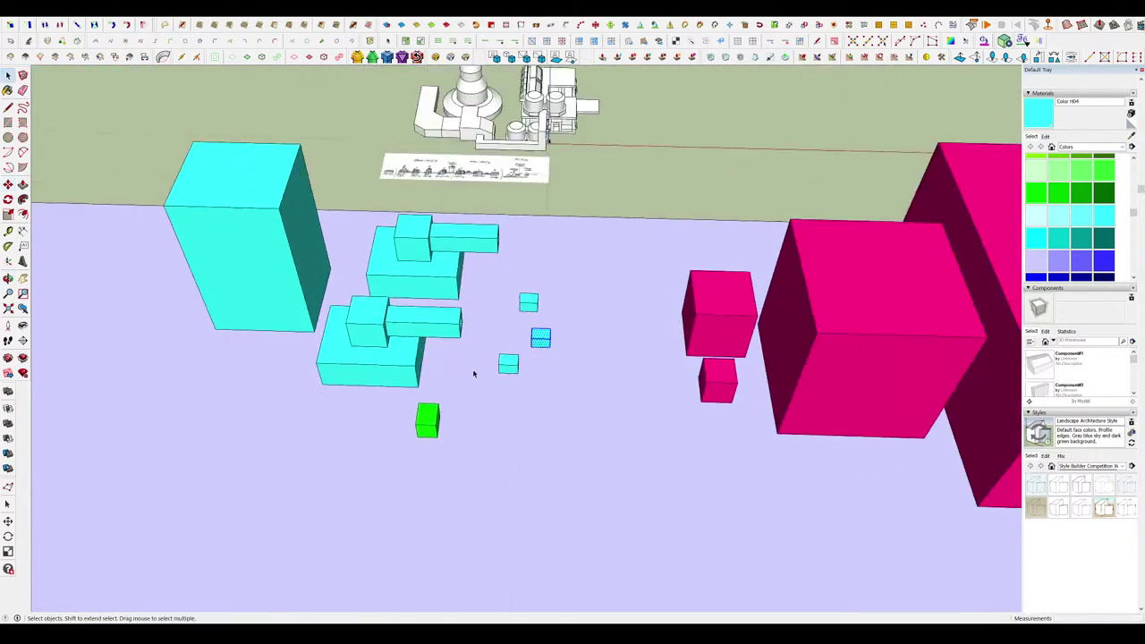
Move the small green block well away from the turrets onto open ground in front of them.
middle_click_drag(344, 407, 379, 438)
left_click(433, 461)
scroll(493, 432, "down", 5)
left_click(470, 442)
left_click(383, 534)
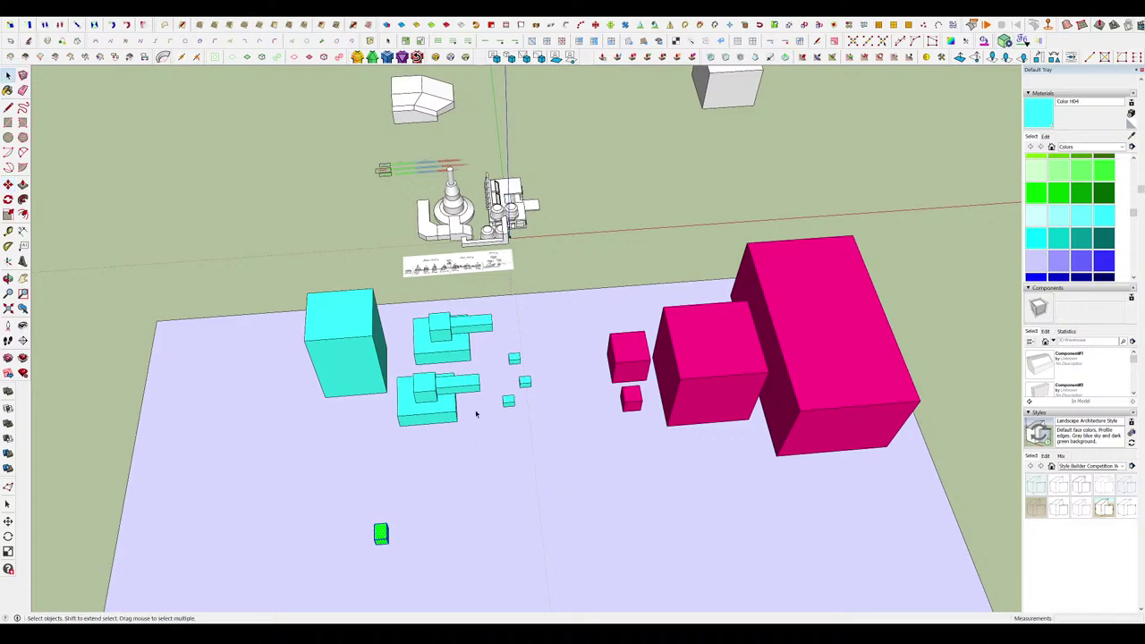
key("space")
Try to block out a new box on the ground beside the three small cyan blocks.
scroll(475, 414, "up", 5)
scroll(504, 393, "down", 3)
middle_click_drag(504, 394, 324, 253)
mouse_move(461, 358)
middle_mouse_down()
mouse_move(499, 365)
mouse_move(682, 524)
middle_mouse_up()
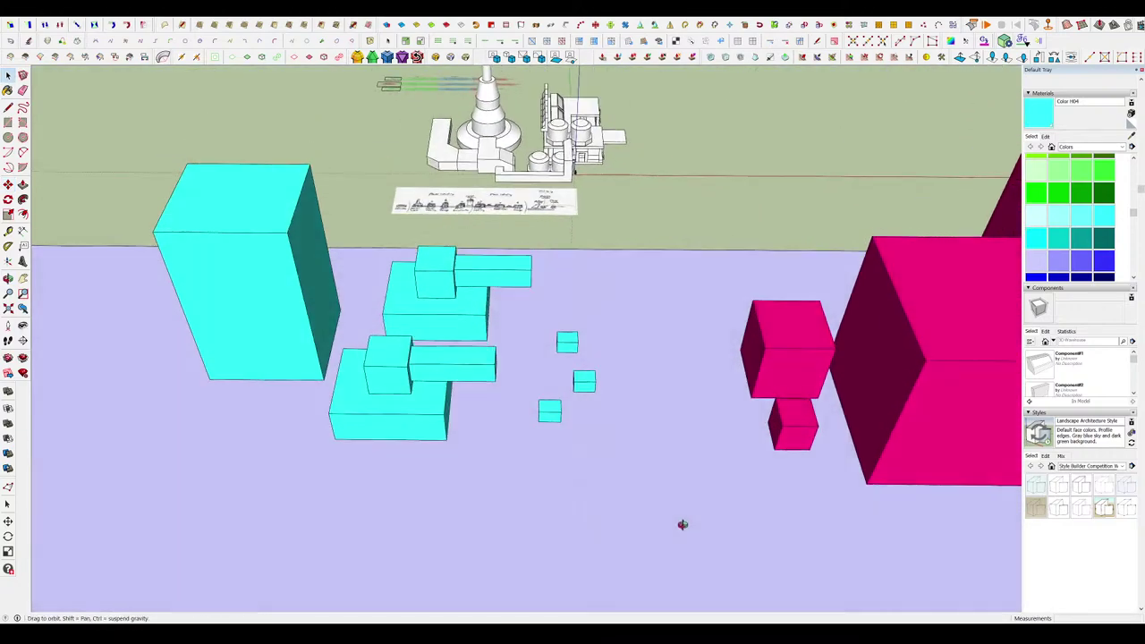
scroll(631, 417, "up", 4)
key("r")
left_click(580, 294)
left_click(671, 349)
key("p")
left_click_drag(659, 343, 655, 306)
middle_click_drag(650, 343, 739, 350)
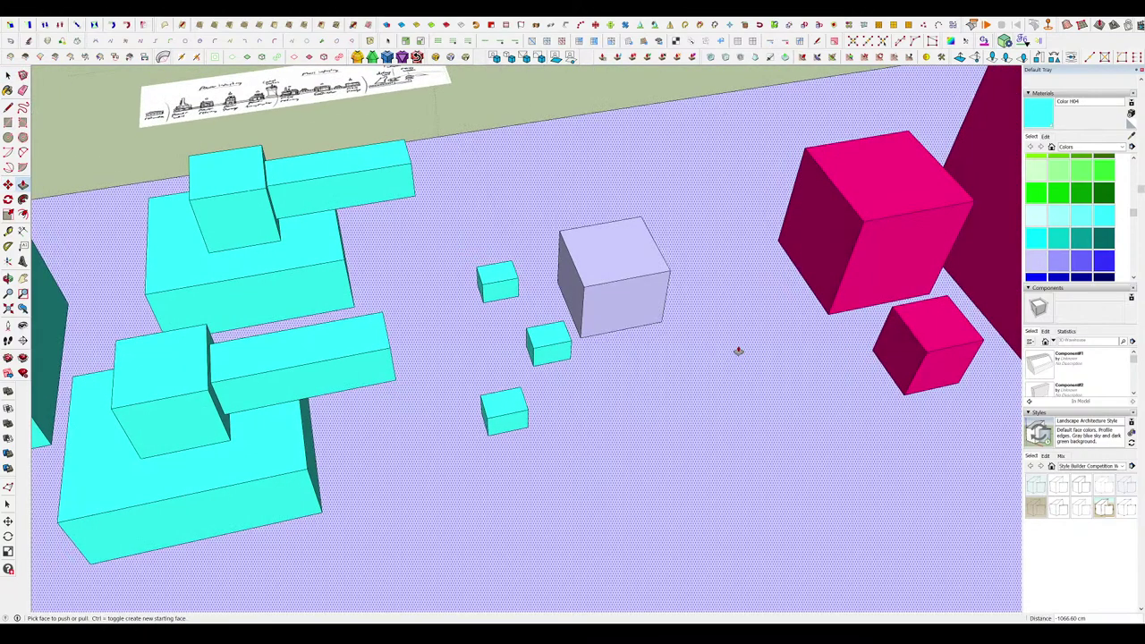
scroll(739, 350, "down", 3)
middle_click_drag(859, 268, 510, 339, "shift")
key("ctrl+z")
key("ctrl+z")
Move the smallest magenta cube into the space between the turret barrels and the three small cyan blocks.
scroll(434, 493, "up", 5)
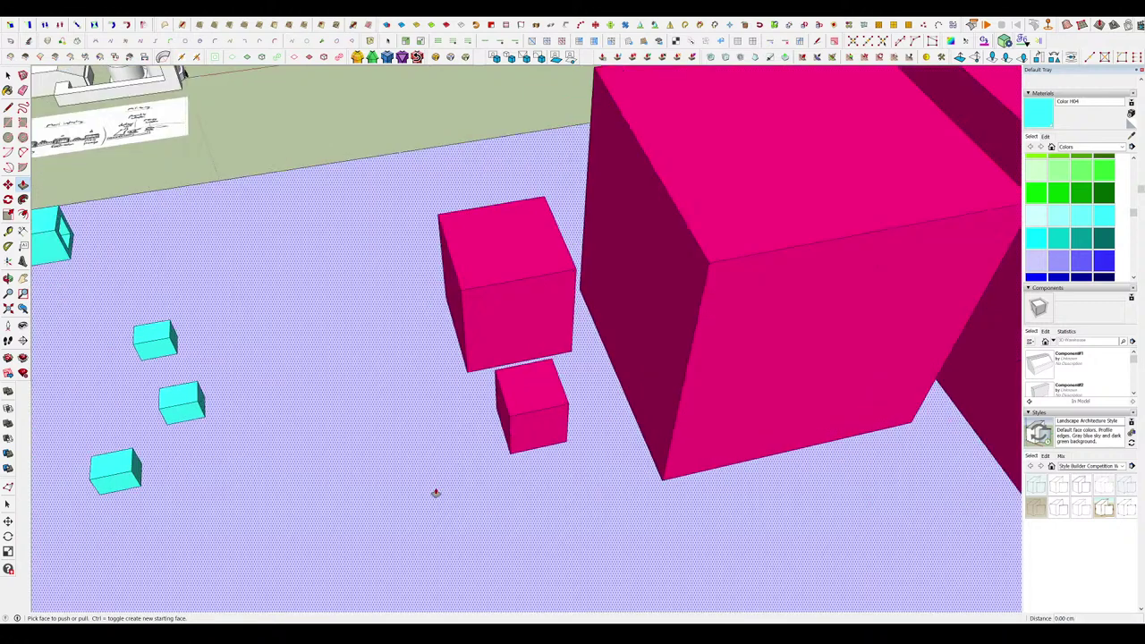
middle_click_drag(572, 380, 671, 452)
key("space")
left_click_drag(516, 265, 537, 292)
scroll(654, 381, "down", 2)
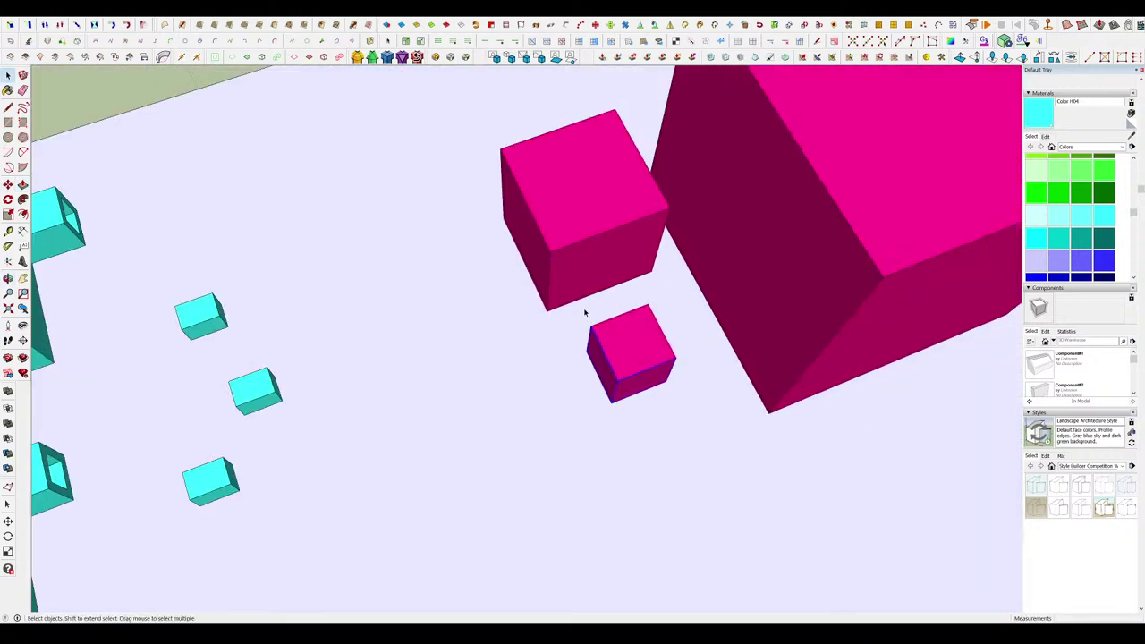
scroll(713, 421, "down", 2)
left_click(667, 380)
scroll(490, 422, "up", 5)
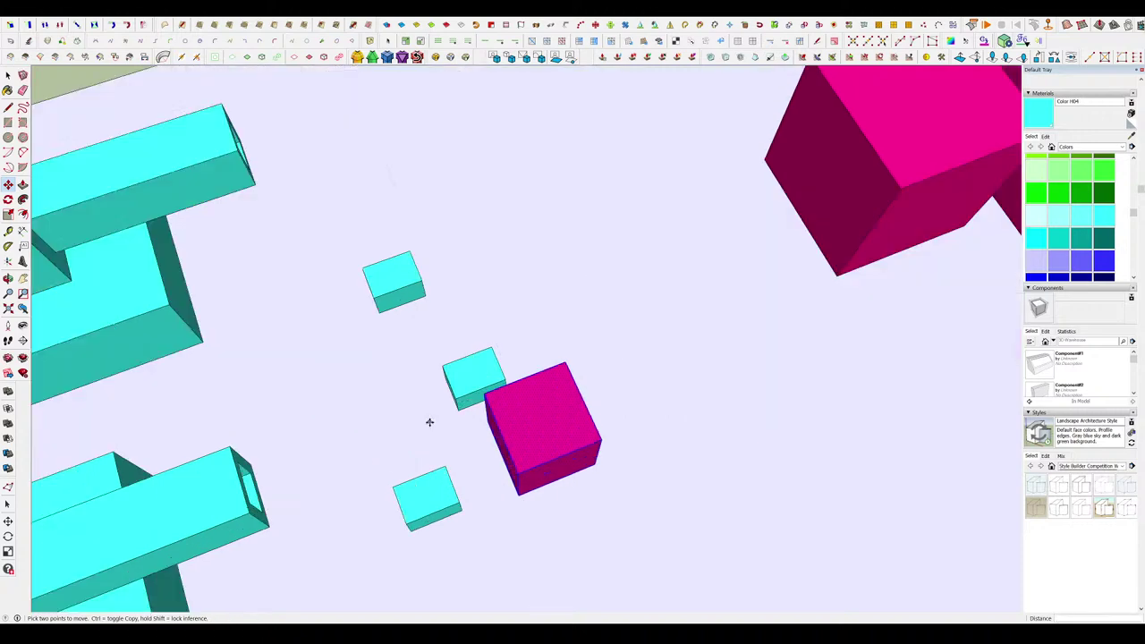
left_click_drag(628, 434, 298, 367)
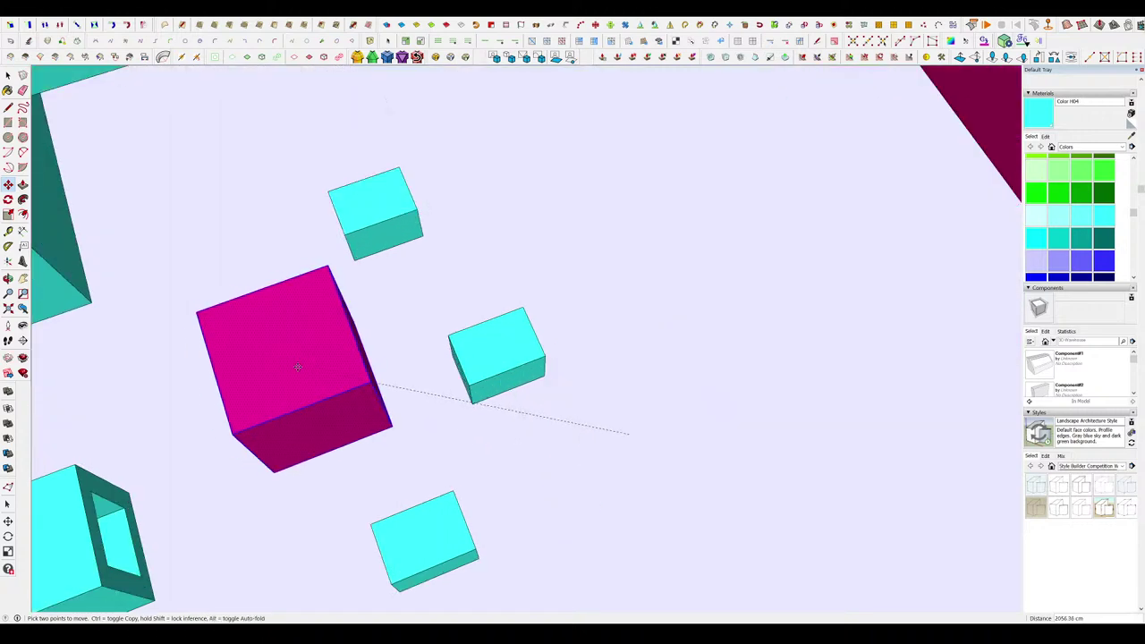
Paint the moved magenta cube with purple Color J04 and clear the selection.
scroll(1109, 239, "down", 3)
scroll(1092, 208, "up", 2)
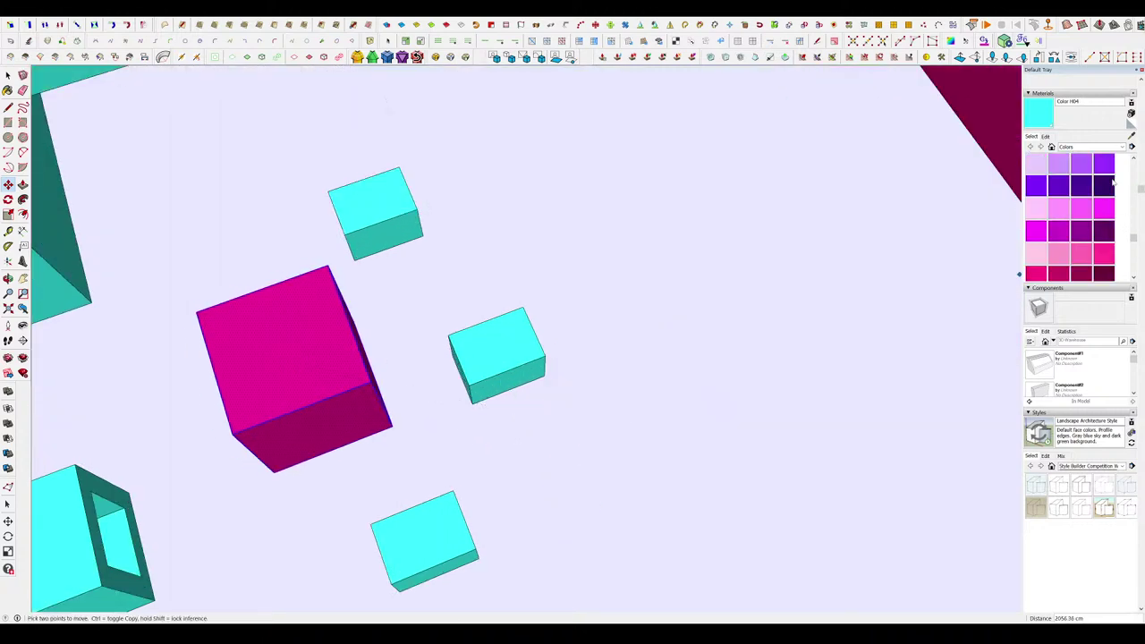
left_click(1106, 164)
middle_click_drag(619, 359, 474, 308)
left_click(340, 307)
key("space")
middle_click_drag(438, 412, 519, 368)
scroll(525, 370, "down", 5)
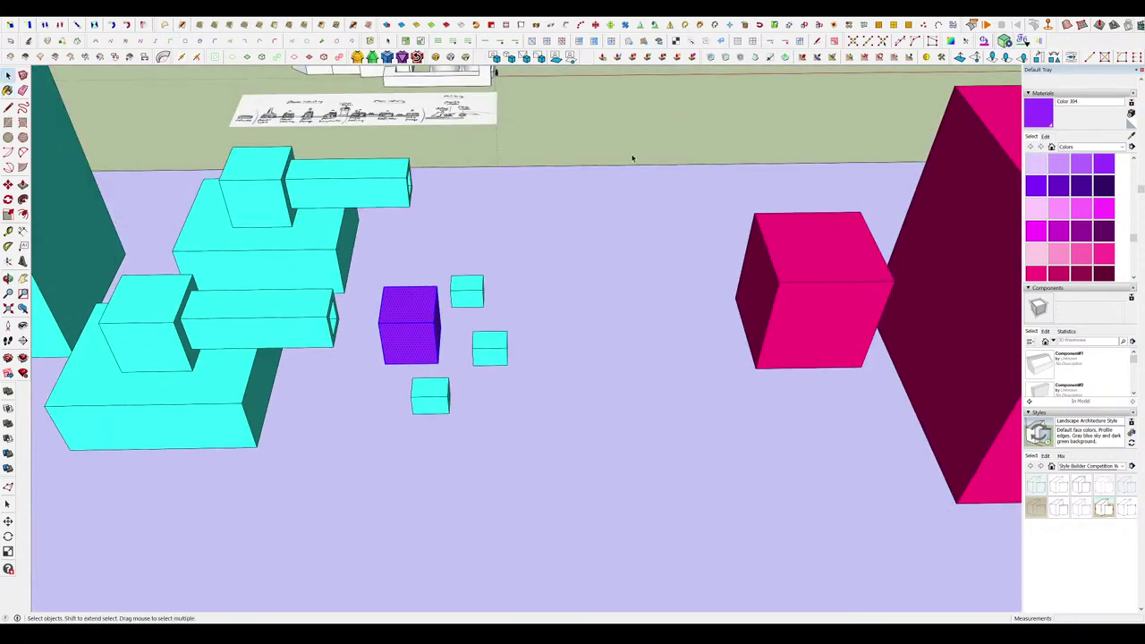
left_click(632, 158)
Examine the purple cube's size and placement relative to the turrets and the surrounding volumes.
scroll(618, 389, "down", 4)
scroll(602, 374, "up", 3)
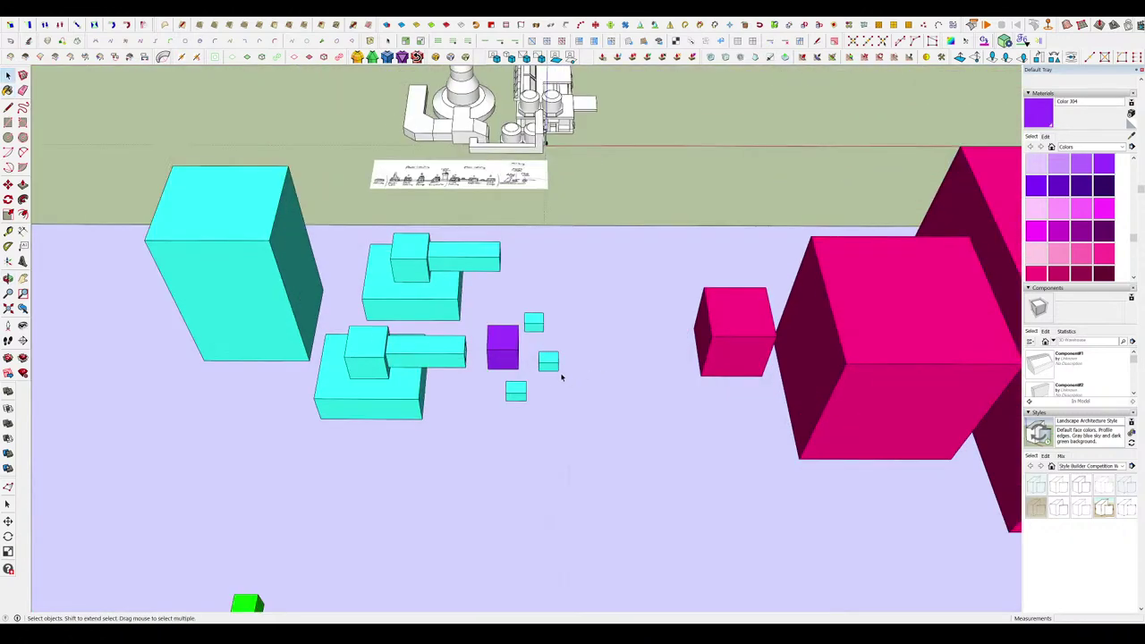
scroll(570, 377, "up", 2)
scroll(326, 341, "down", 3)
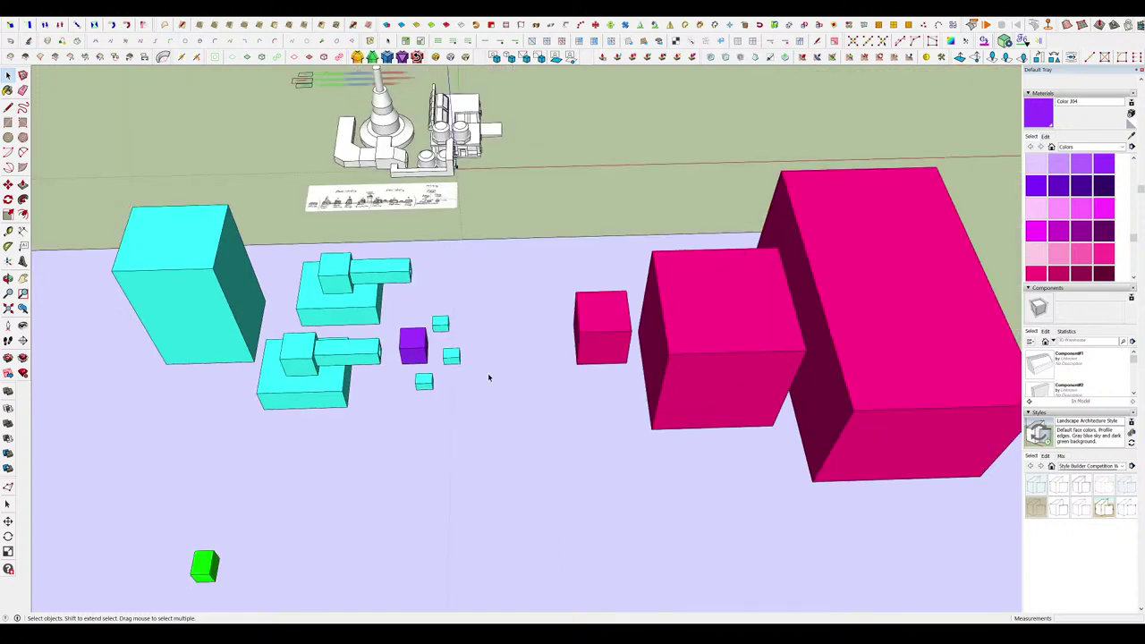
middle_click_drag(488, 376, 469, 327)
scroll(467, 328, "down", 3)
scroll(459, 329, "up", 2)
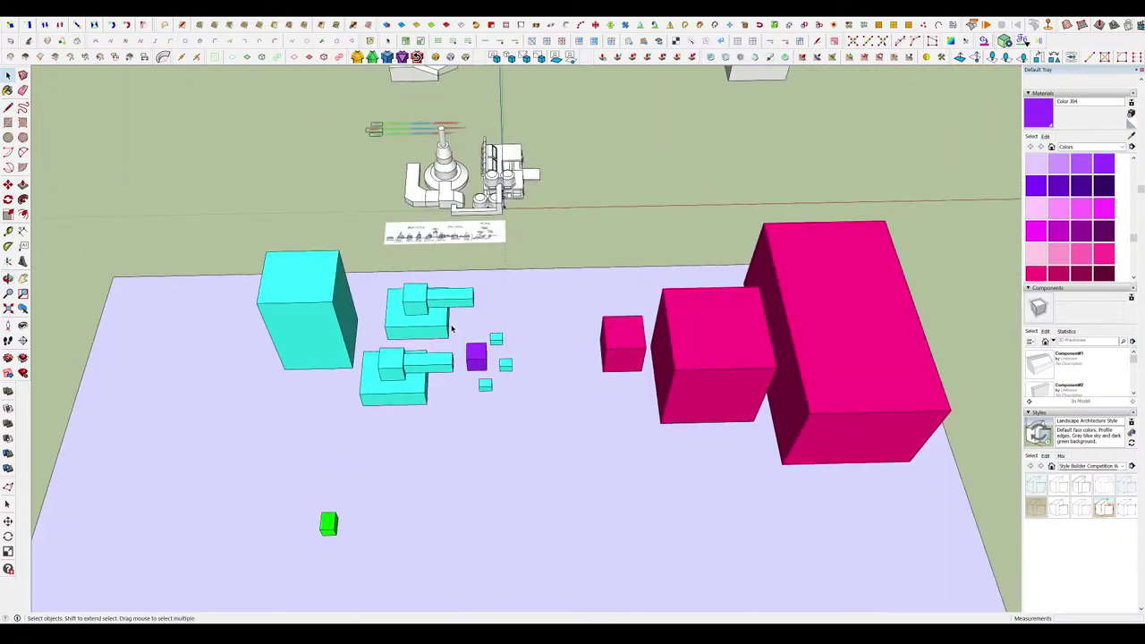
scroll(483, 338, "up", 2)
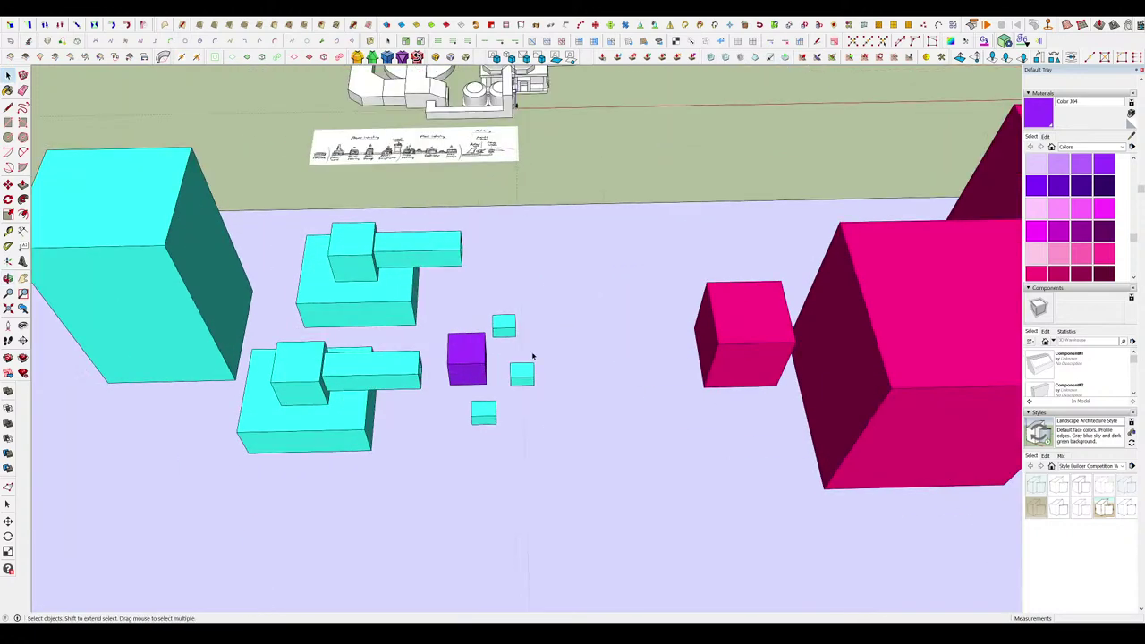
Compare the smallest magenta cube with the purple cube and the cyan turrets from a low angle.
middle_click_drag(532, 357, 450, 450)
scroll(573, 407, "up", 3)
middle_click_drag(573, 407, 535, 286)
triple_click(617, 284)
scroll(302, 330, "up", 3)
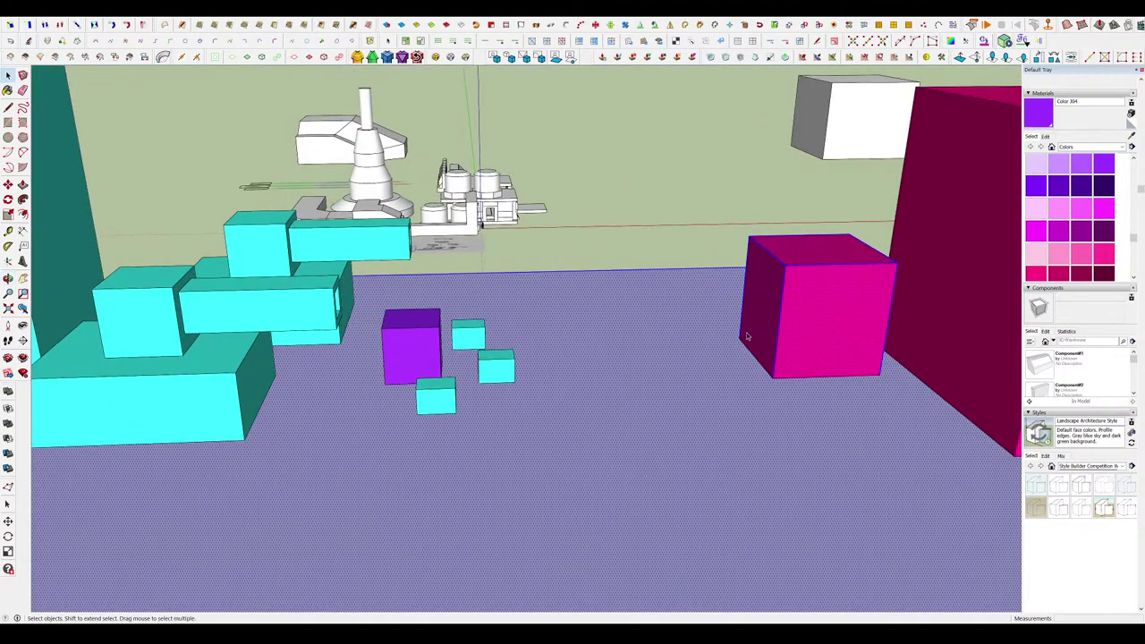
middle_click_drag(747, 335, 662, 201)
scroll(677, 242, "down", 5)
Try placing a copy of the medium magenta cube on the ground in front of the smallest magenta cube.
left_click(686, 138)
middle_click_drag(686, 147, 685, 298)
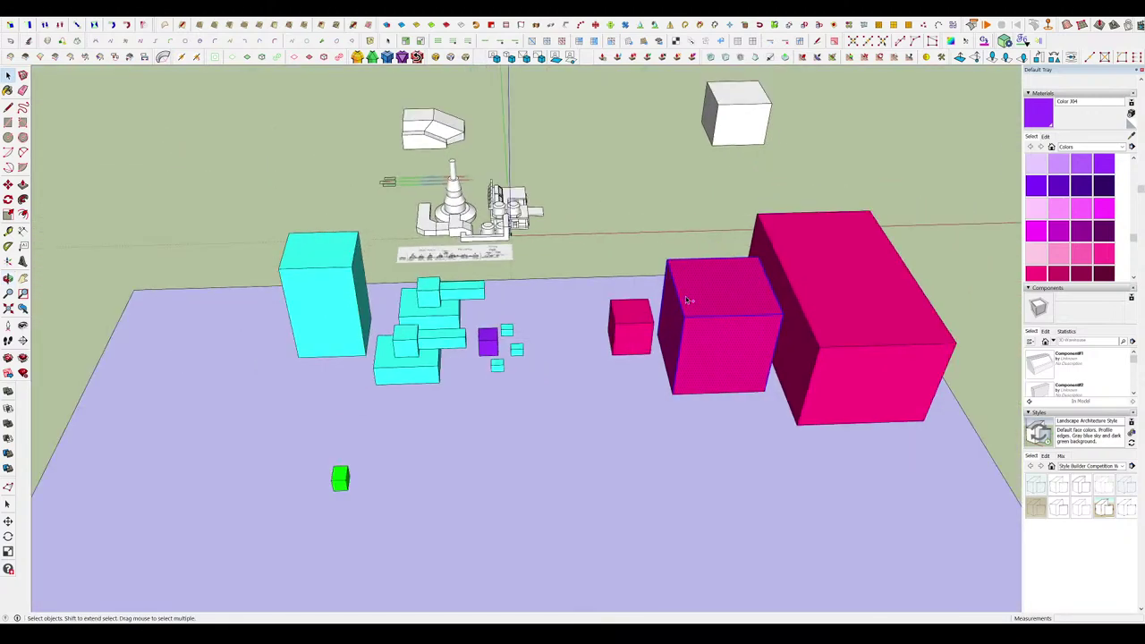
key("m")
key("ctrl")
left_click(673, 393)
left_click(561, 466)
middle_click_drag(563, 464, 605, 490)
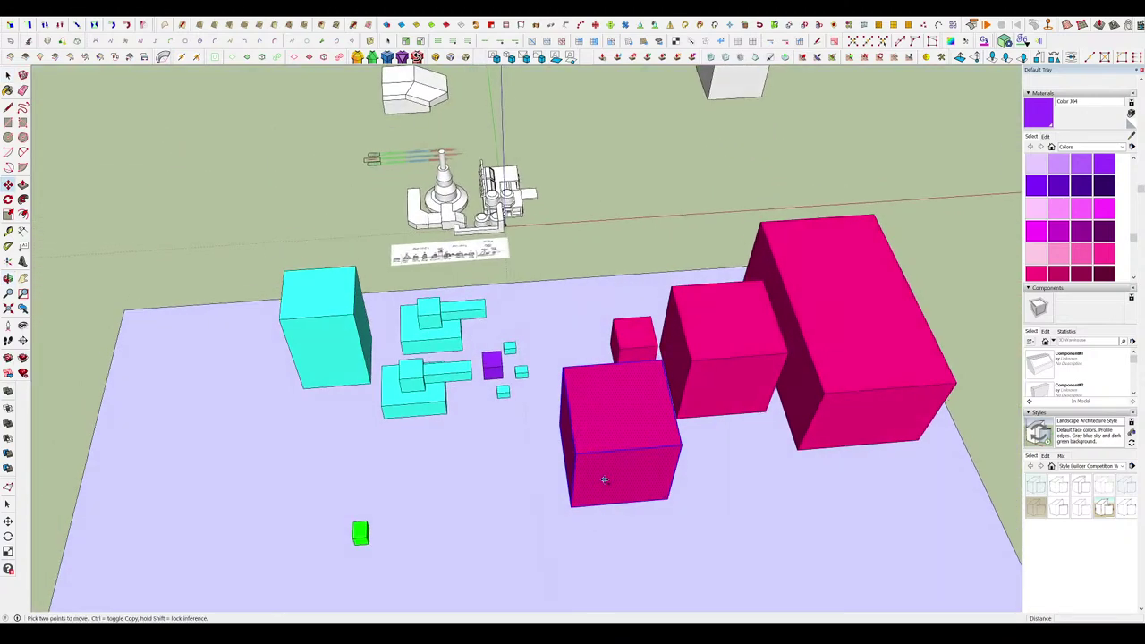
Try pasting another medium magenta cube at the ground's back edge, opposite the first copy, and check the arrangement.
key("ctrl+v")
scroll(639, 304, "up", 2)
middle_click_drag(639, 309, 693, 313)
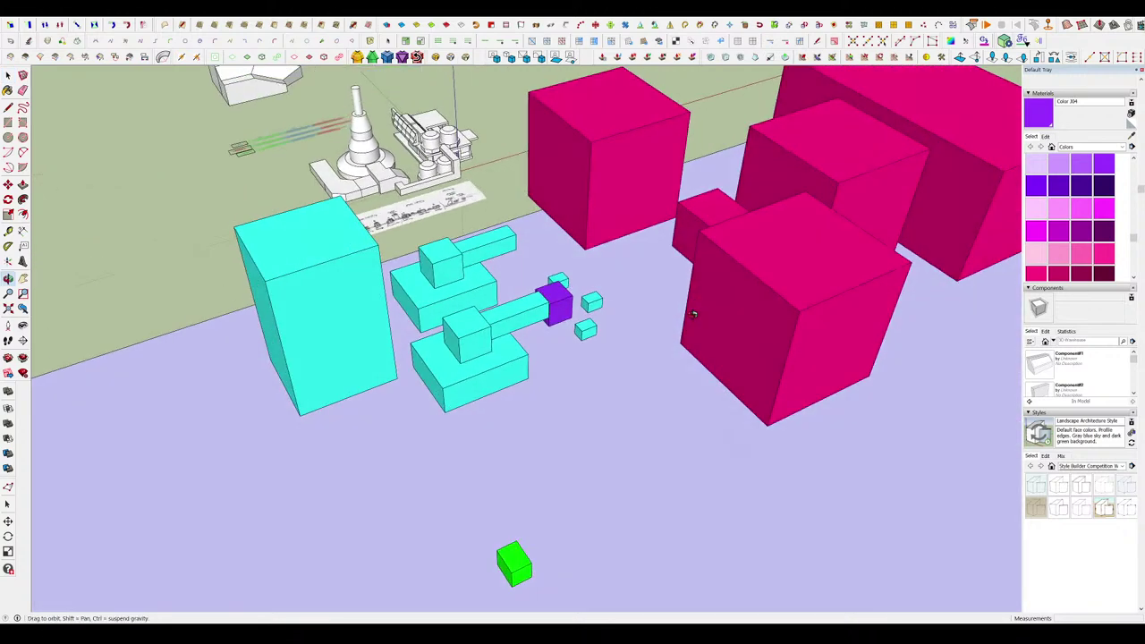
scroll(694, 314, "down", 5)
middle_click_drag(661, 358, 734, 384)
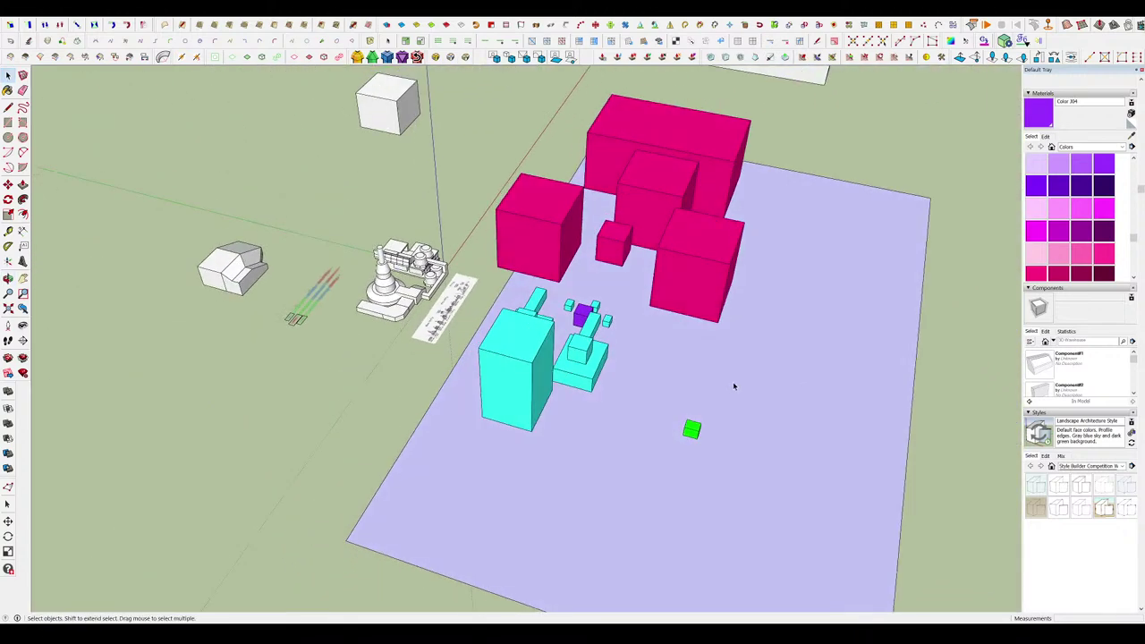
middle_click_drag(608, 366, 669, 396)
middle_click_drag(653, 344, 669, 363)
scroll(782, 245, "up", 3)
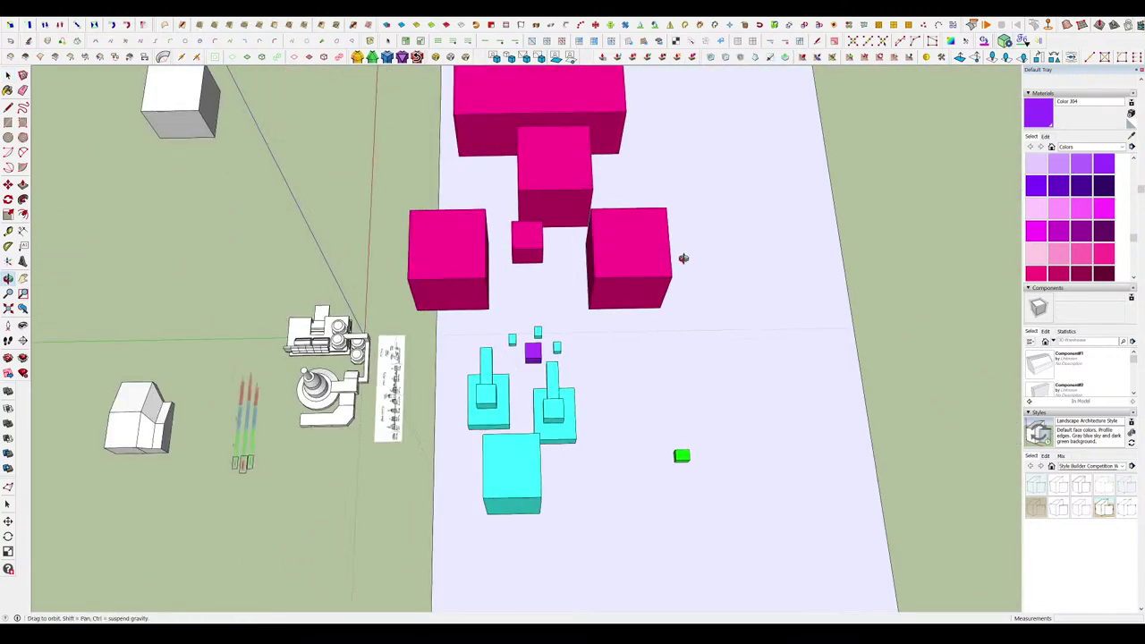
middle_click_drag(682, 255, 384, 307)
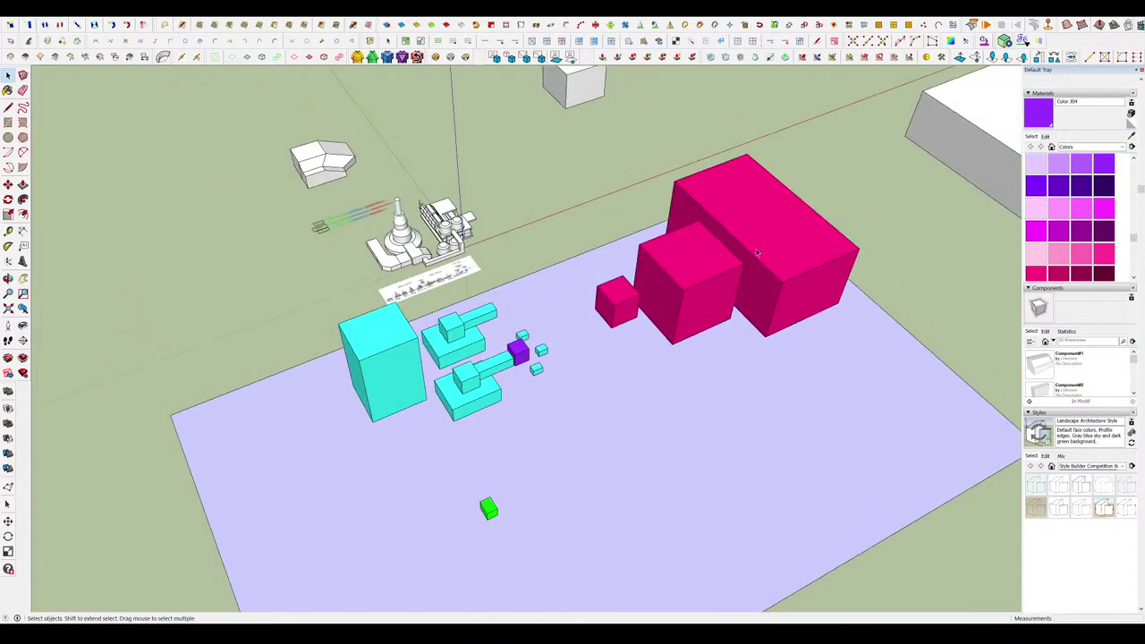
Paste a copy of the largest magenta box off the painted ground, beside the large white slab.
middle_click_drag(756, 249, 300, 307)
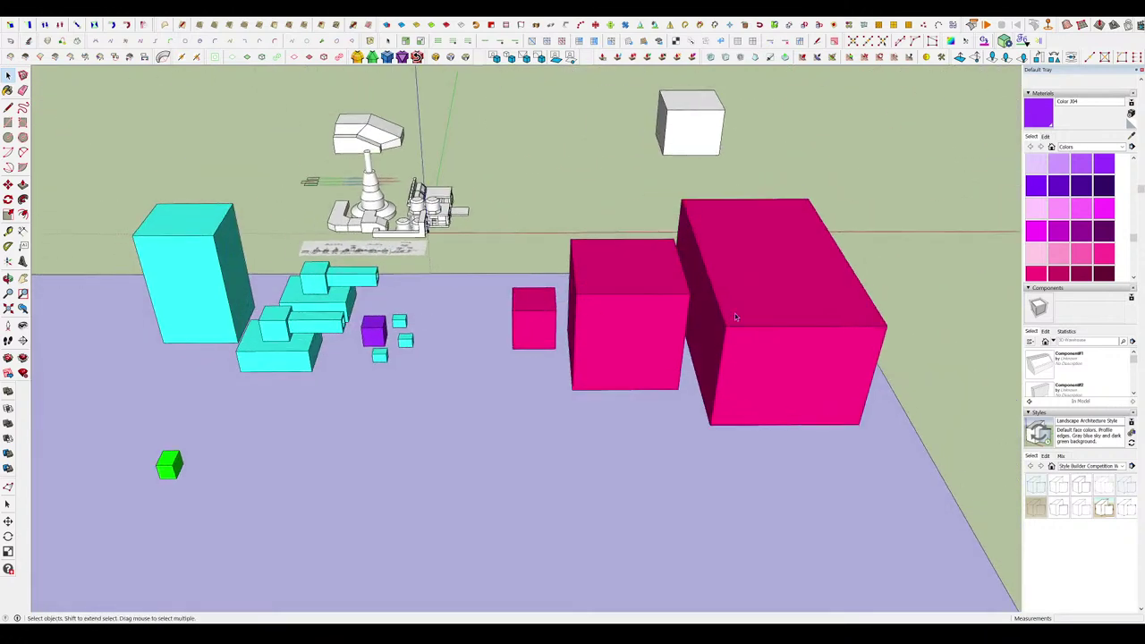
scroll(717, 324, "down", 3)
mouse_move(717, 324)
middle_mouse_down()
mouse_move(787, 348)
mouse_move(817, 244)
mouse_move(690, 163)
mouse_move(703, 472)
middle_mouse_up()
key("ctrl+v")
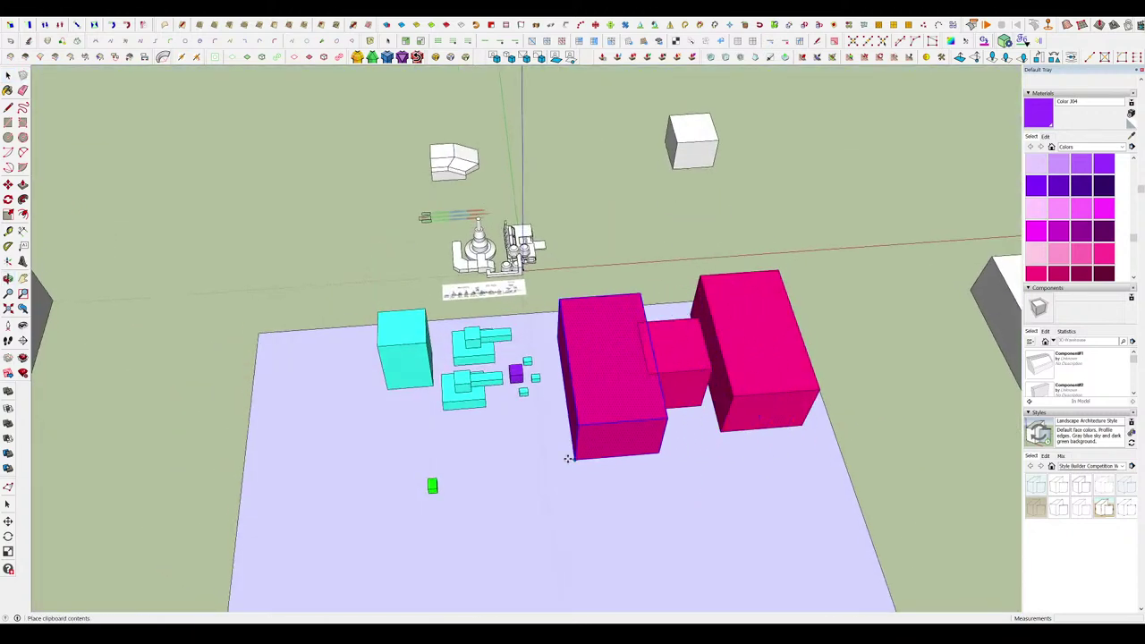
scroll(483, 407, "down", 4)
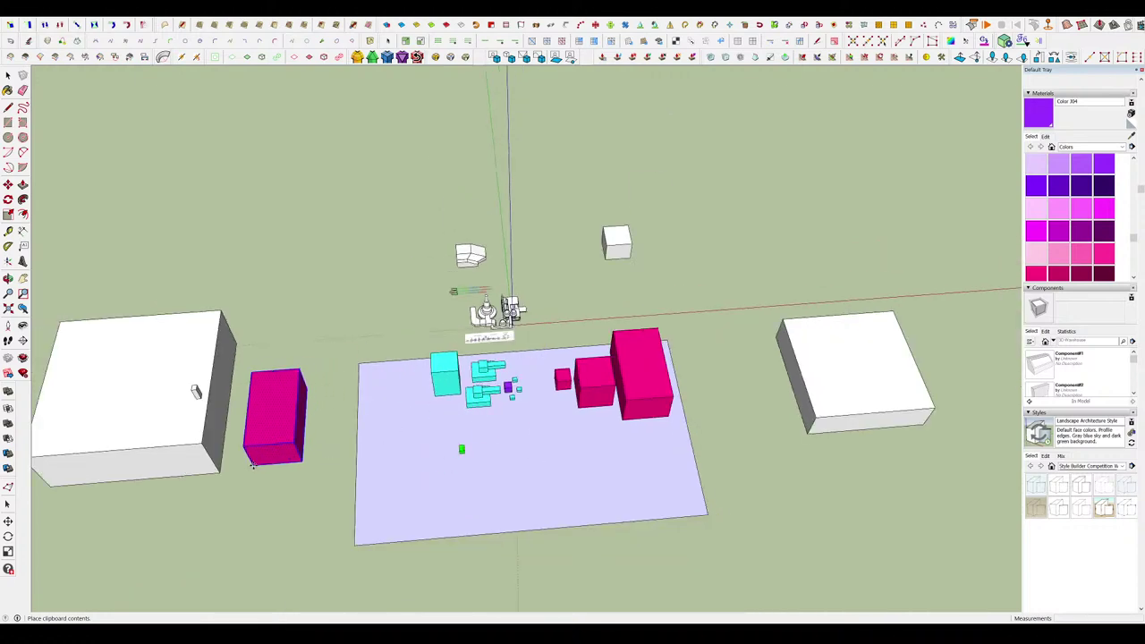
left_click(273, 446)
middle_click_drag(272, 446, 279, 372)
scroll(281, 367, "up", 3)
key("space")
key("r")
key("space")
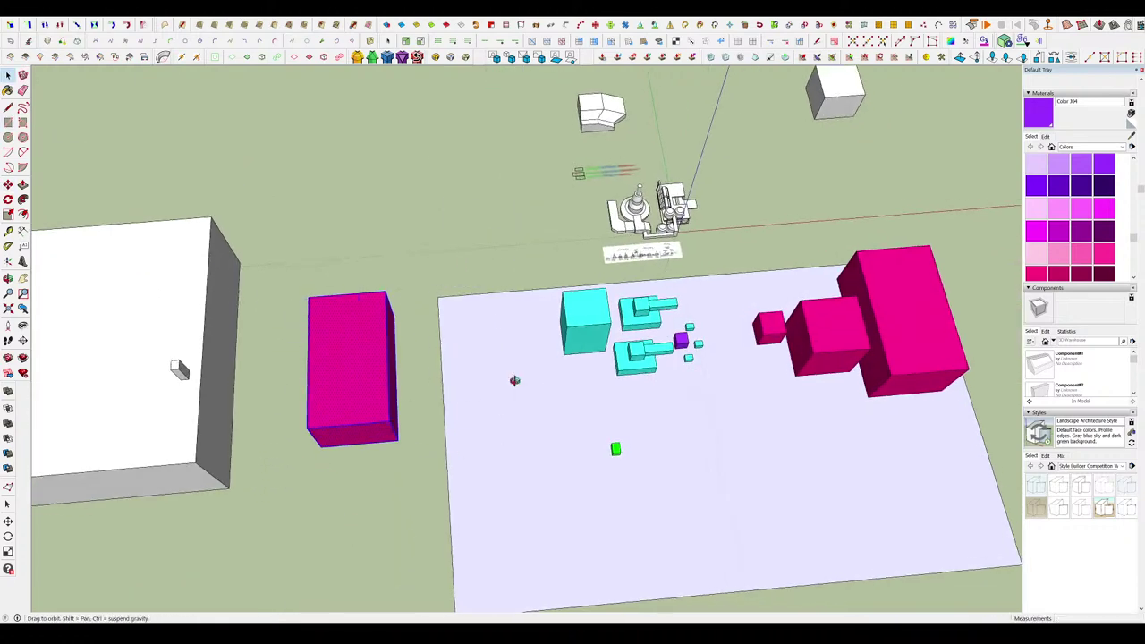
Place a copy of the largest magenta box around the tall cyan block beside the turrets.
middle_click_drag(514, 379, 792, 155)
left_click_drag(941, 233, 941, 233)
middle_click_drag(941, 233, 935, 226)
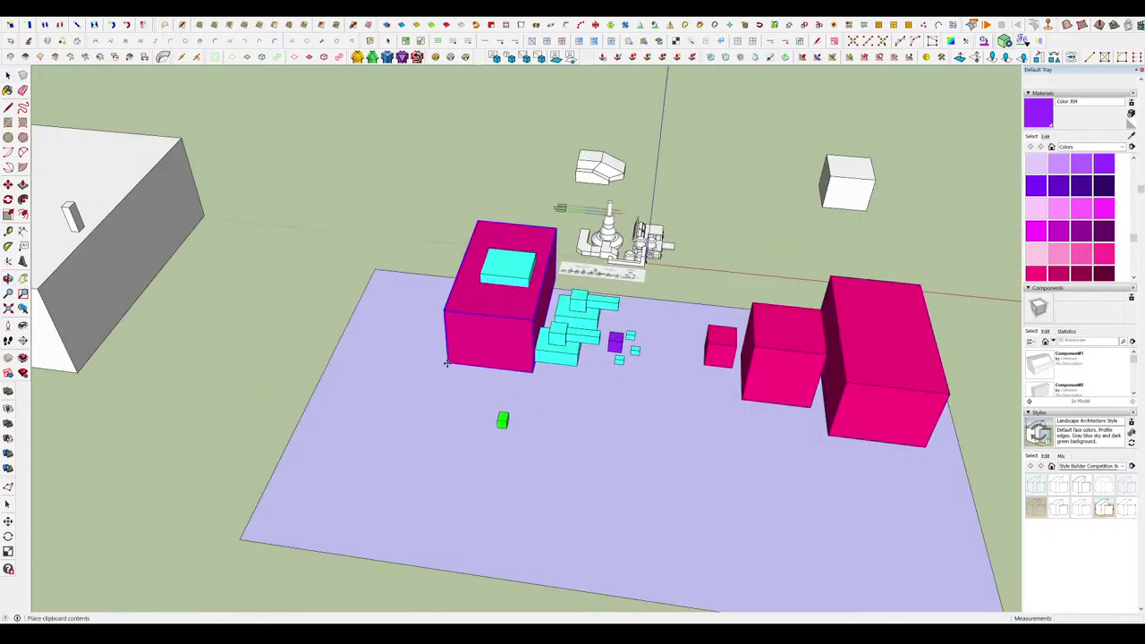
left_click(589, 437)
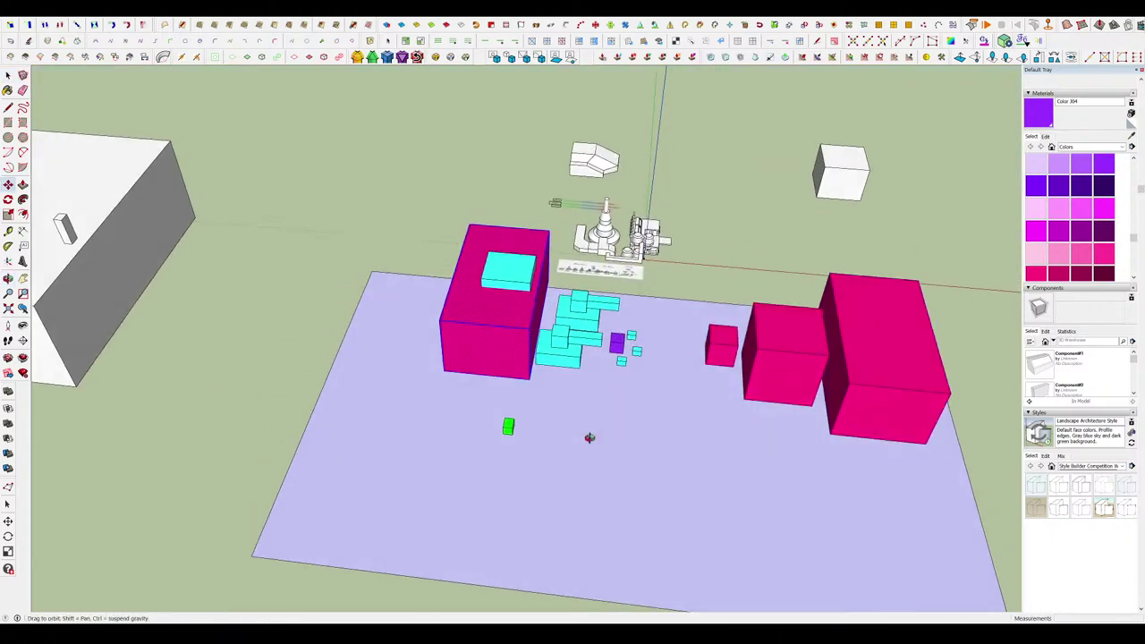
key("space")
middle_click_drag(743, 318, 807, 427)
scroll(669, 332, "down", 3)
Select the small green box and move it closer to the turrets and the purple cube.
scroll(657, 414, "up", 5)
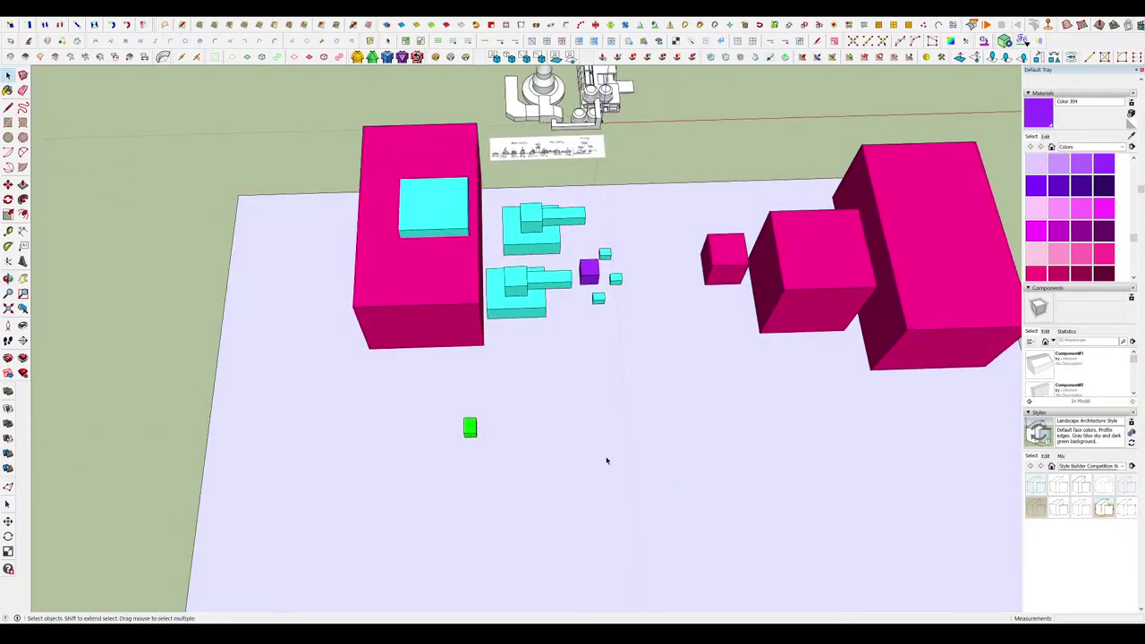
scroll(430, 424, "up", 4)
left_click_drag(440, 400, 607, 501)
key("m")
middle_click_drag(594, 465, 492, 424)
scroll(455, 409, "up", 6)
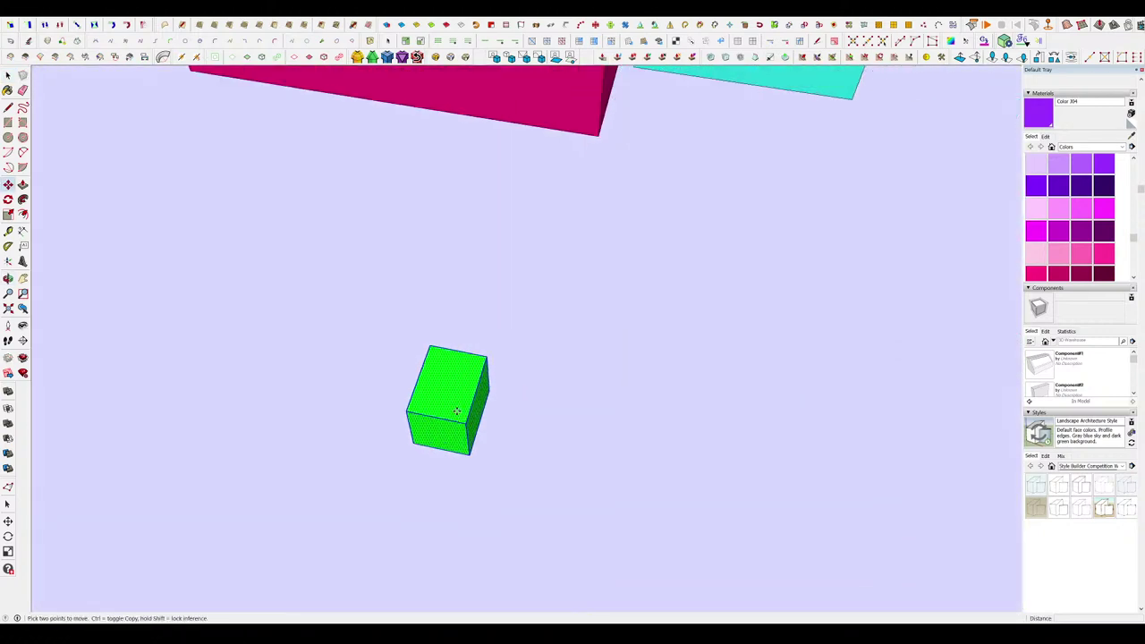
left_click(457, 410)
scroll(449, 383, "down", 3)
scroll(431, 407, "down", 3)
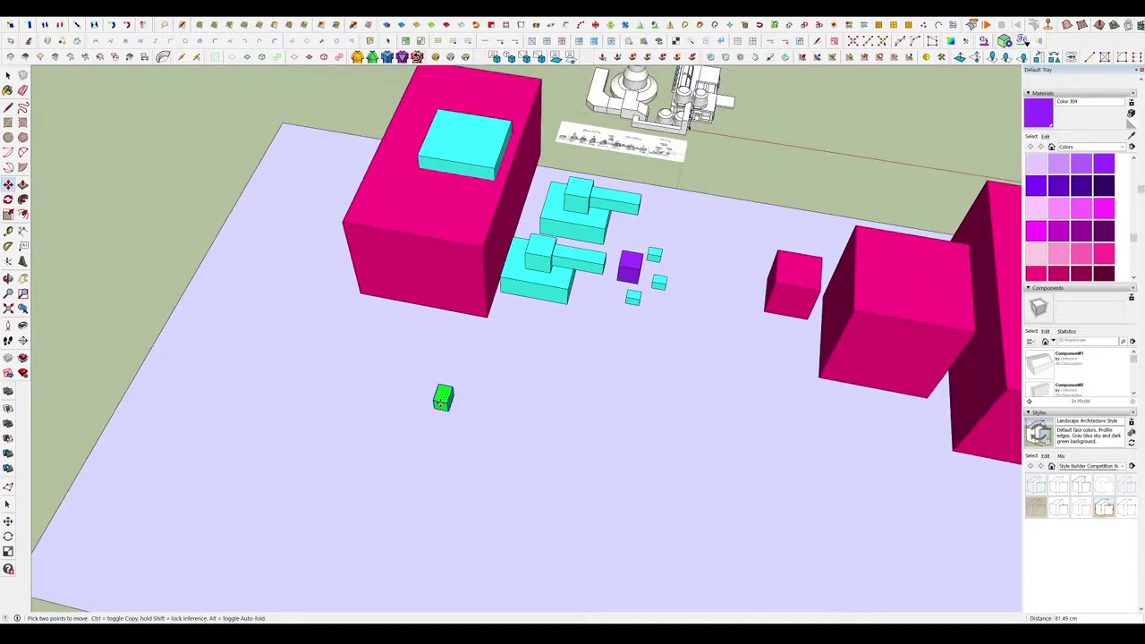
left_click(579, 414)
scroll(538, 407, "up", 3)
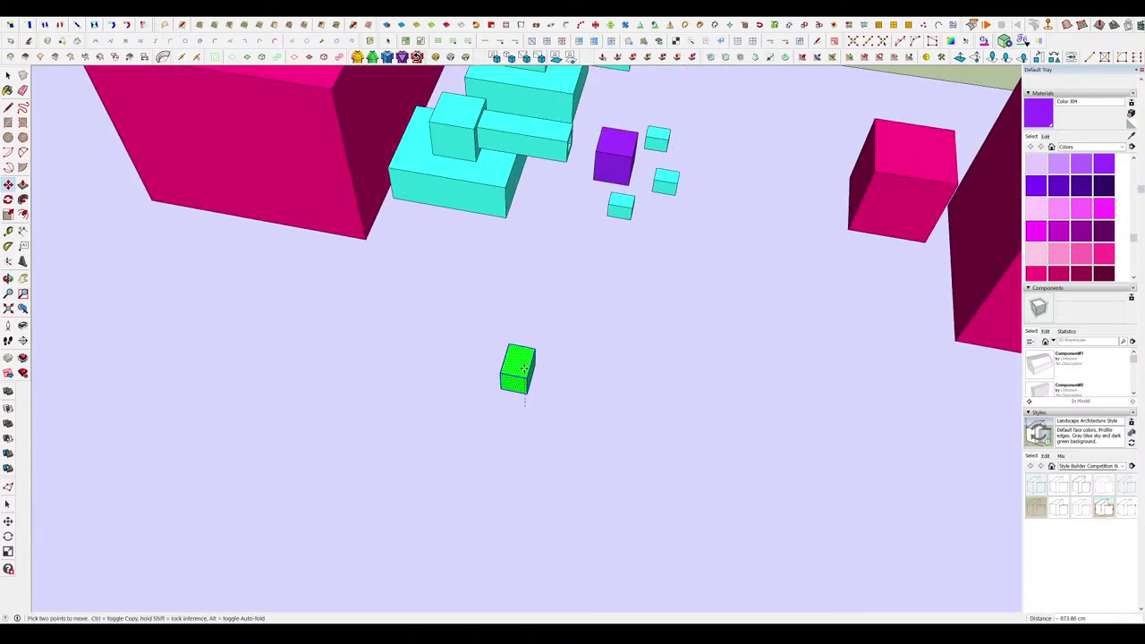
left_click(508, 345)
scroll(553, 376, "down", 3)
scroll(554, 376, "up", 2)
Reposition the green box in front of the gap between the three small cyan blocks and the smallest magenta cube.
middle_click_drag(554, 376, 624, 376)
scroll(627, 391, "down", 5)
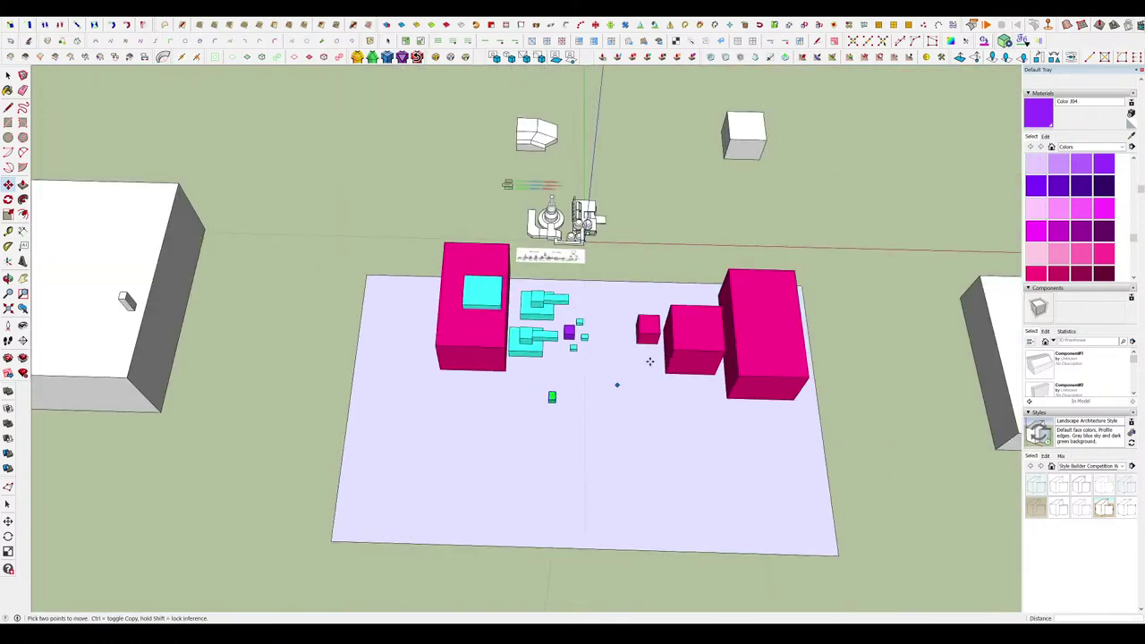
scroll(537, 407, "up", 3)
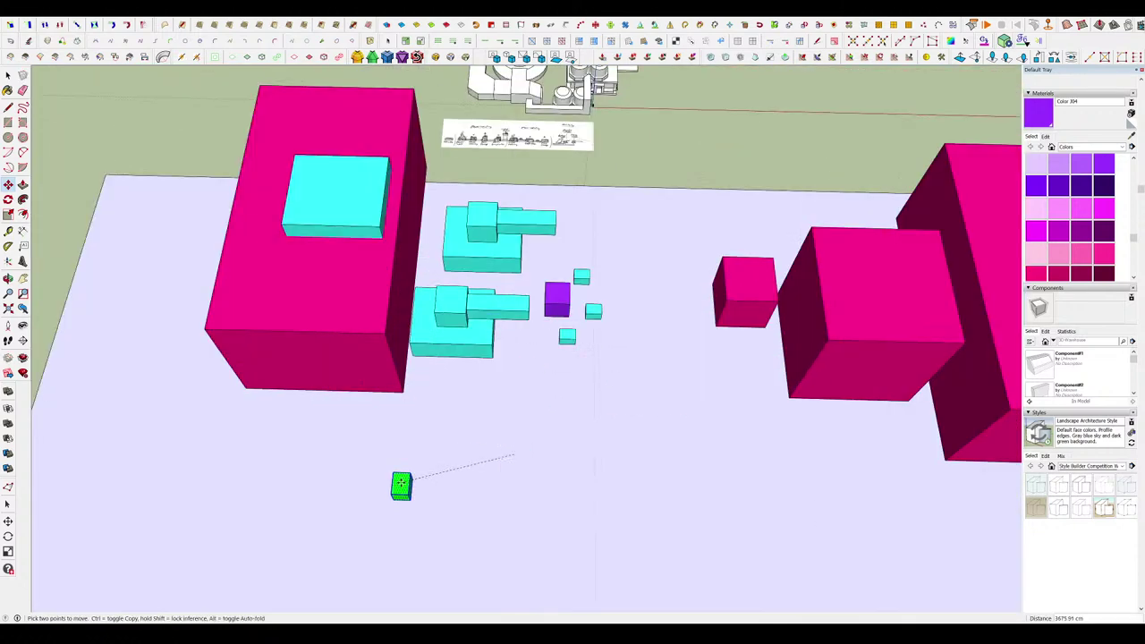
scroll(738, 378, "down", 4)
scroll(603, 346, "up", 4)
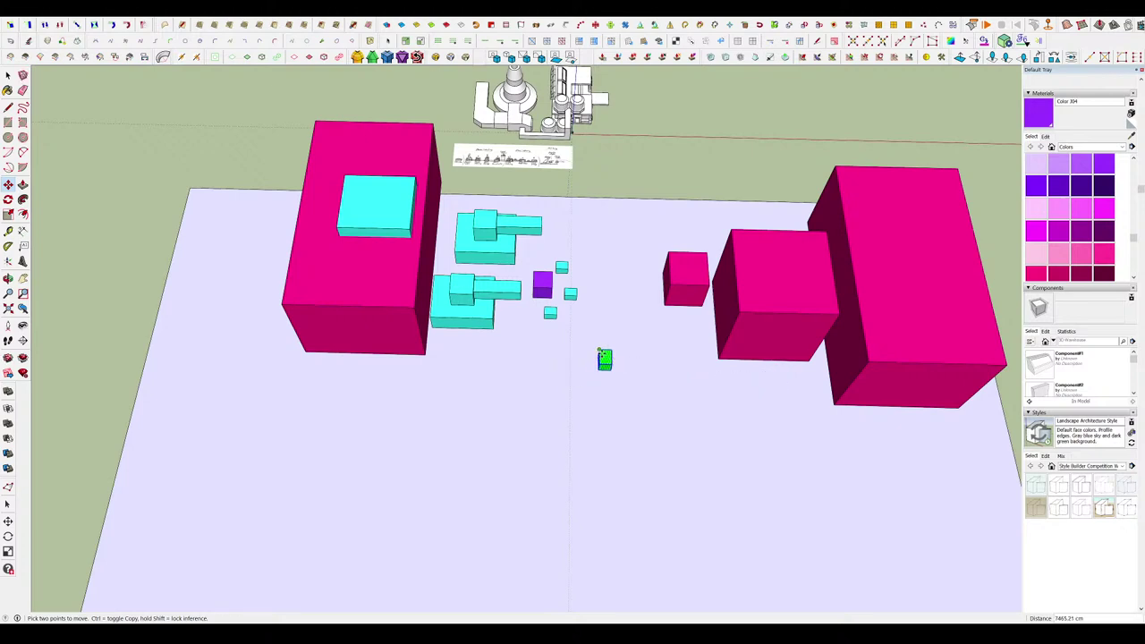
scroll(607, 355, "down", 3)
scroll(601, 335, "up", 4)
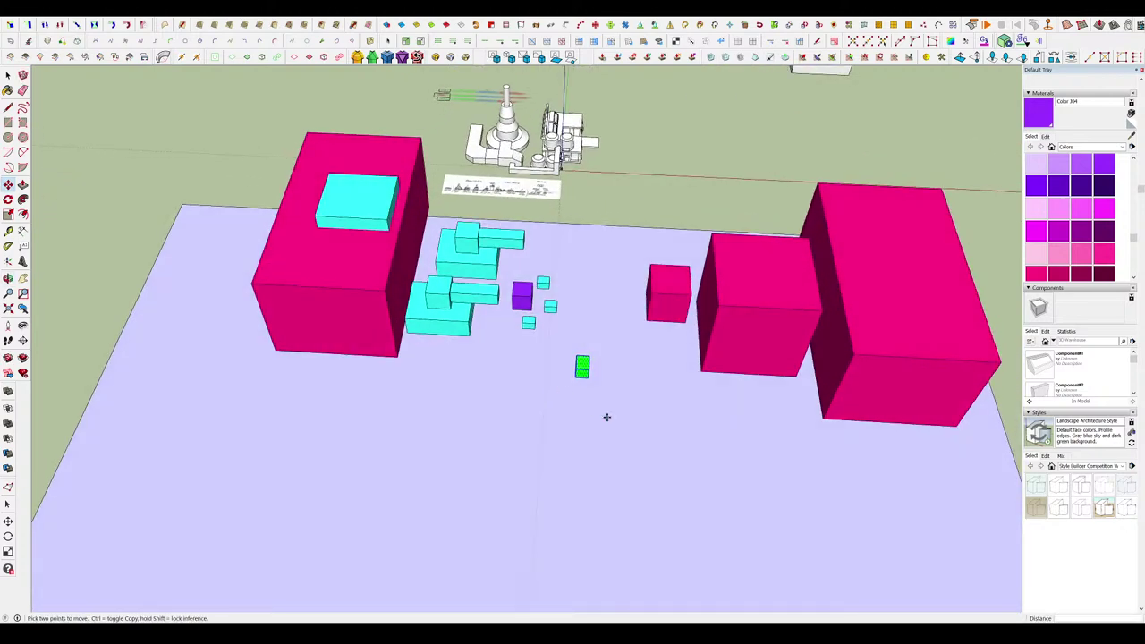
scroll(606, 416, "down", 3)
scroll(619, 376, "up", 3)
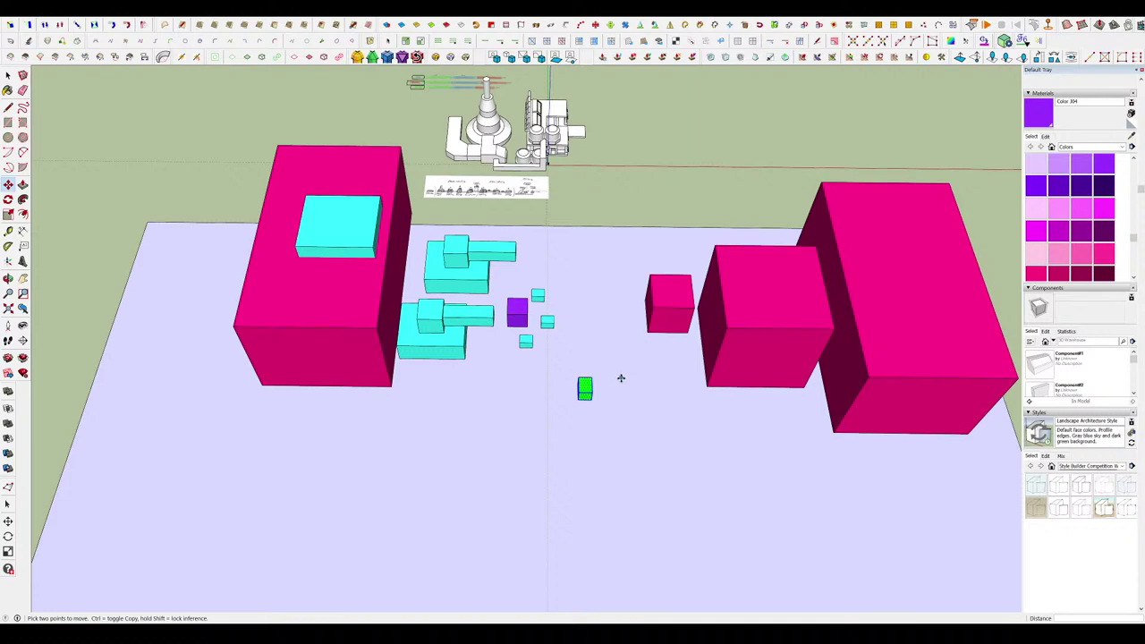
Draw two rectangular plots outside the painted ground, in front of the large white slab, making the front one larger.
scroll(593, 306, "down", 3)
scroll(601, 320, "down", 2)
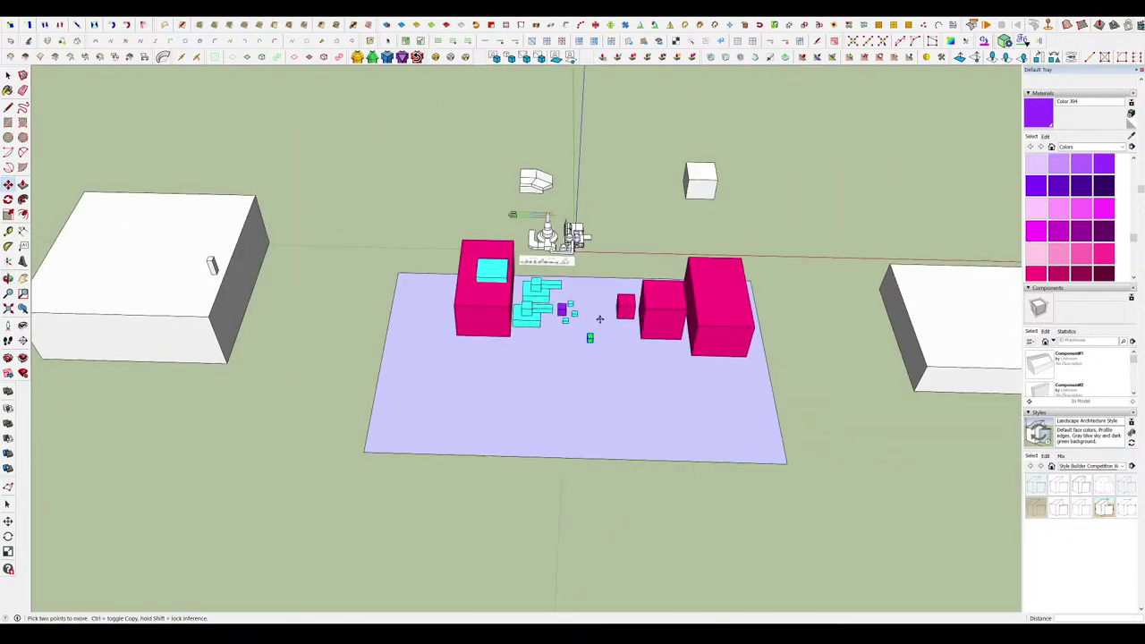
scroll(595, 340, "down", 2)
scroll(450, 360, "down", 3)
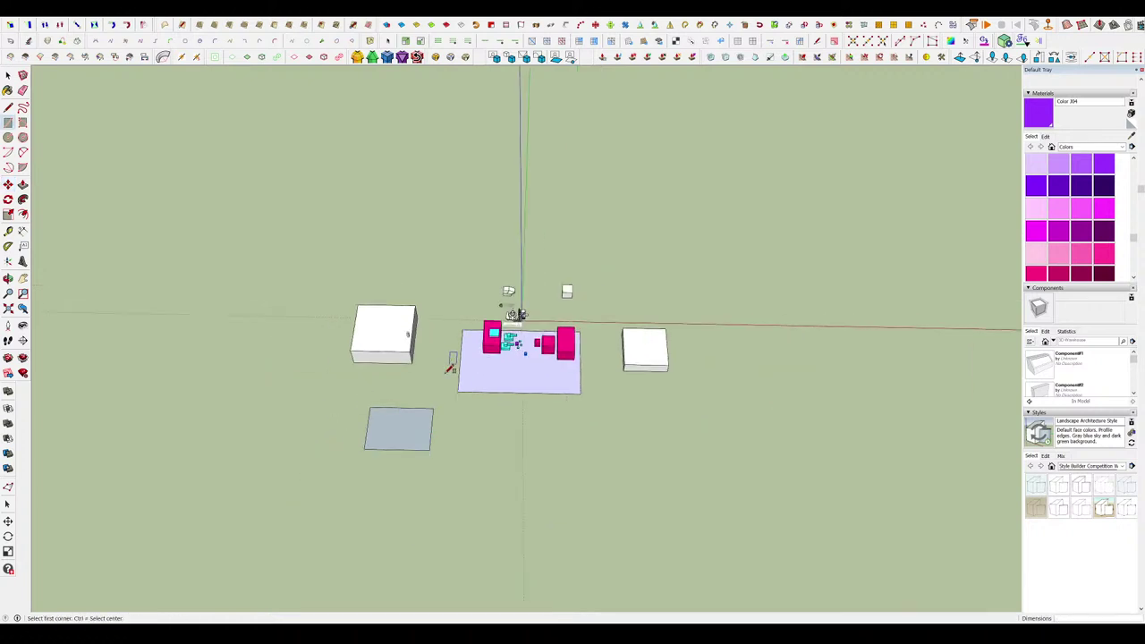
scroll(391, 462, "up", 3)
left_click(363, 455)
scroll(411, 474, "up", 3)
Draw a smaller rectangle inside each of the two new plots.
key("space")
left_click(414, 472)
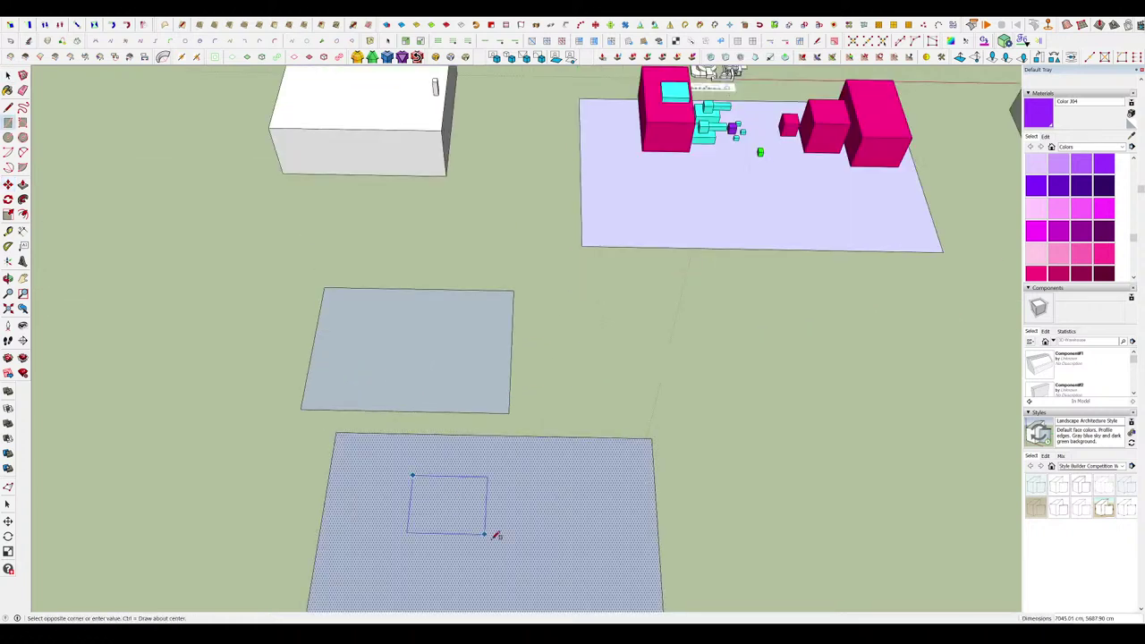
scroll(554, 462, "down", 3)
scroll(631, 145, "up", 6)
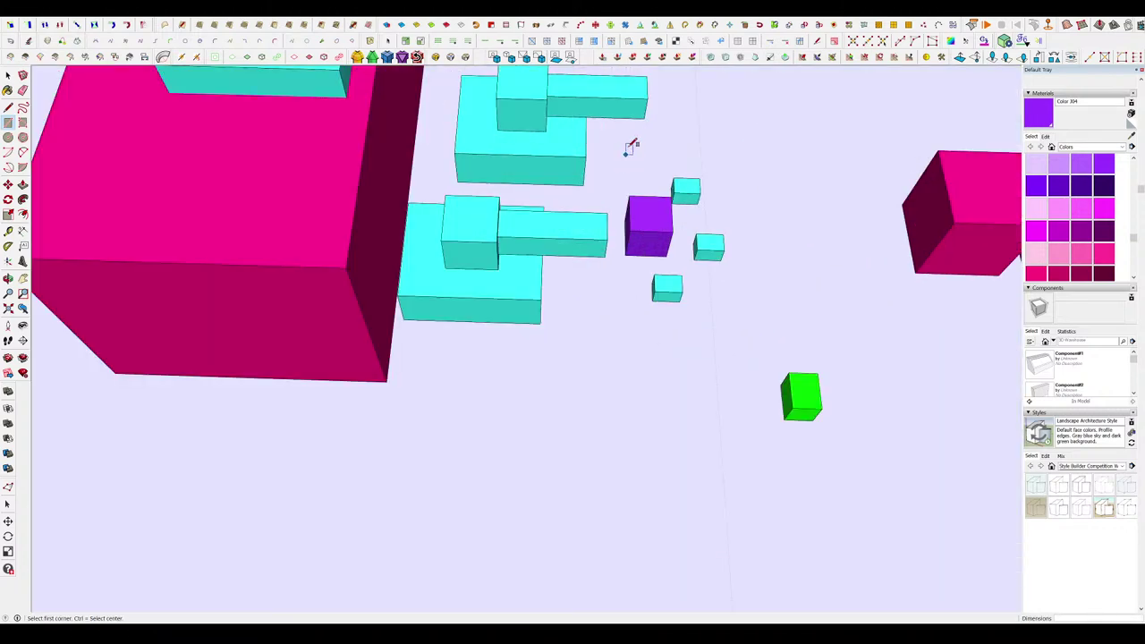
scroll(631, 224, "down", 3)
scroll(630, 224, "down", 4)
scroll(470, 408, "up", 3)
Reverse the faces of the inner rectangles on both plots.
key("p")
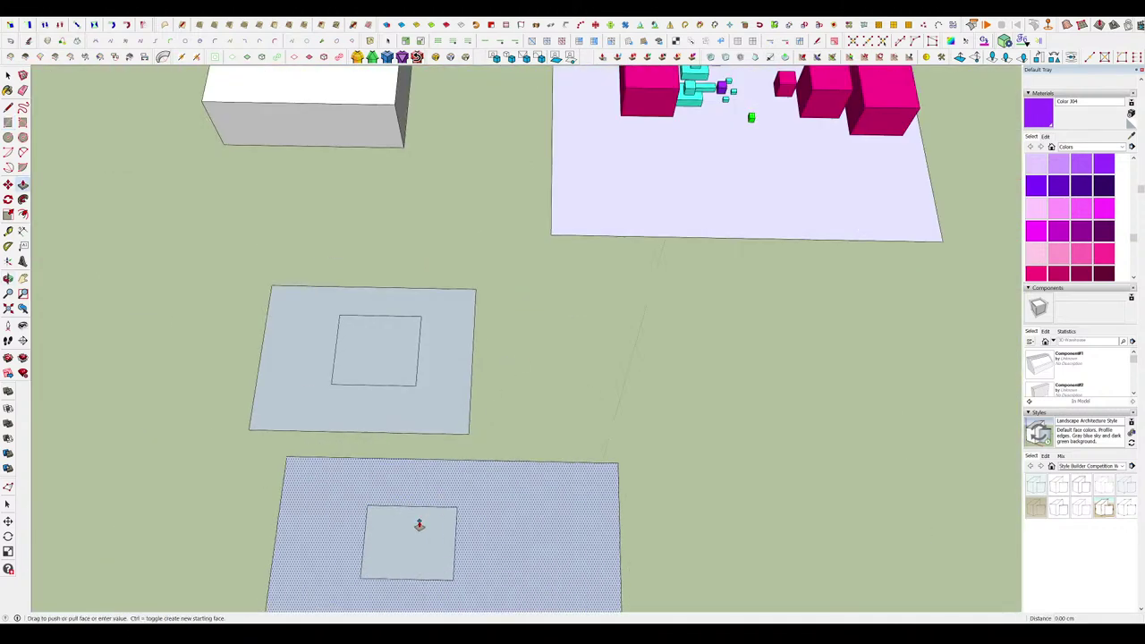
left_click(419, 526)
middle_click_drag(412, 497, 482, 341)
key("Escape")
left_click(398, 483)
left_click(398, 456)
left_click(391, 321)
key("shift+r")
left_click(384, 444)
key("shift+r")
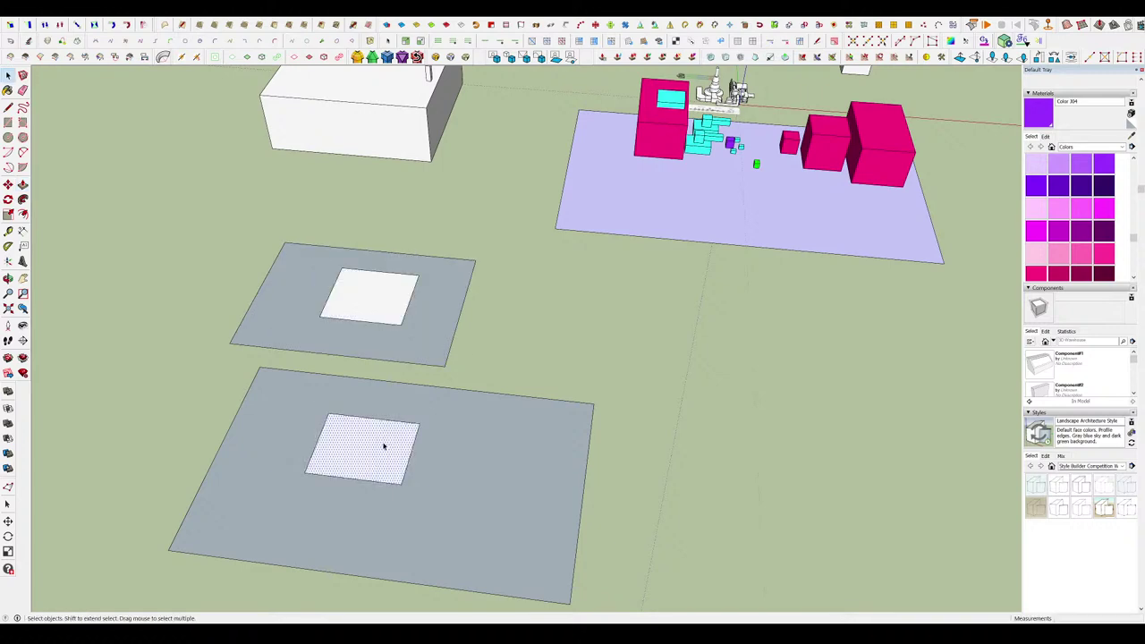
Extrude the inner rectangles on both plots upward into low blocks.
left_click(565, 361)
key("p")
left_click(388, 286)
left_click(388, 262)
middle_click_drag(363, 430, 516, 426)
key("space")
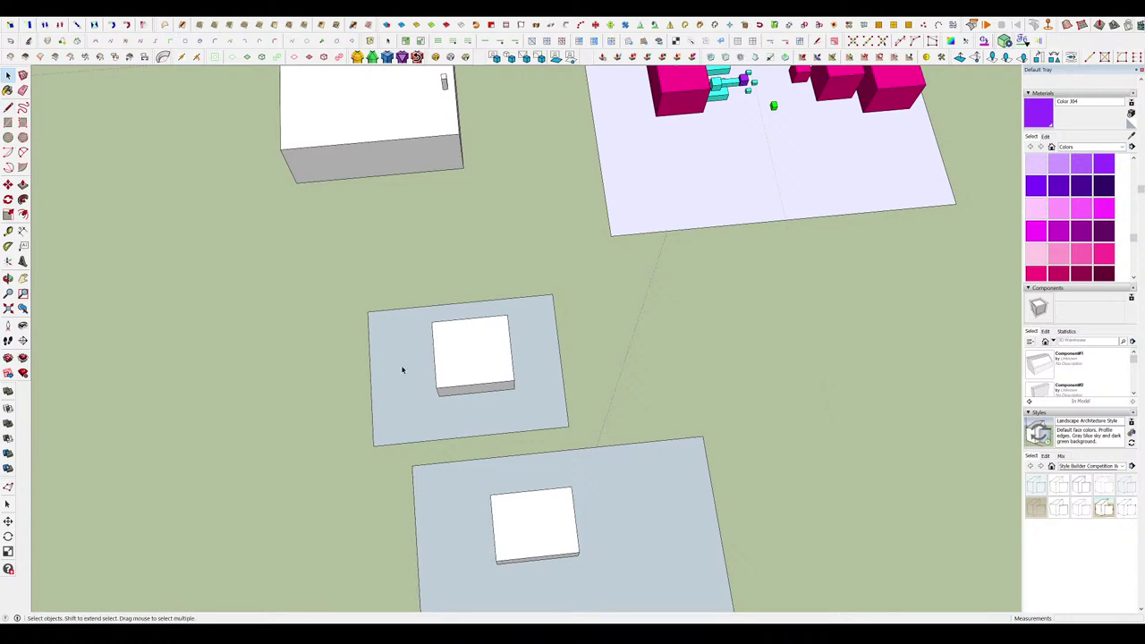
Examine the new plots and the arrangement of the coloured volumes on the painted ground.
scroll(515, 404, "up", 3)
scroll(398, 269, "down", 4)
scroll(474, 412, "up", 3)
scroll(504, 478, "down", 5)
middle_click_drag(503, 477, 487, 443)
scroll(614, 229, "up", 5)
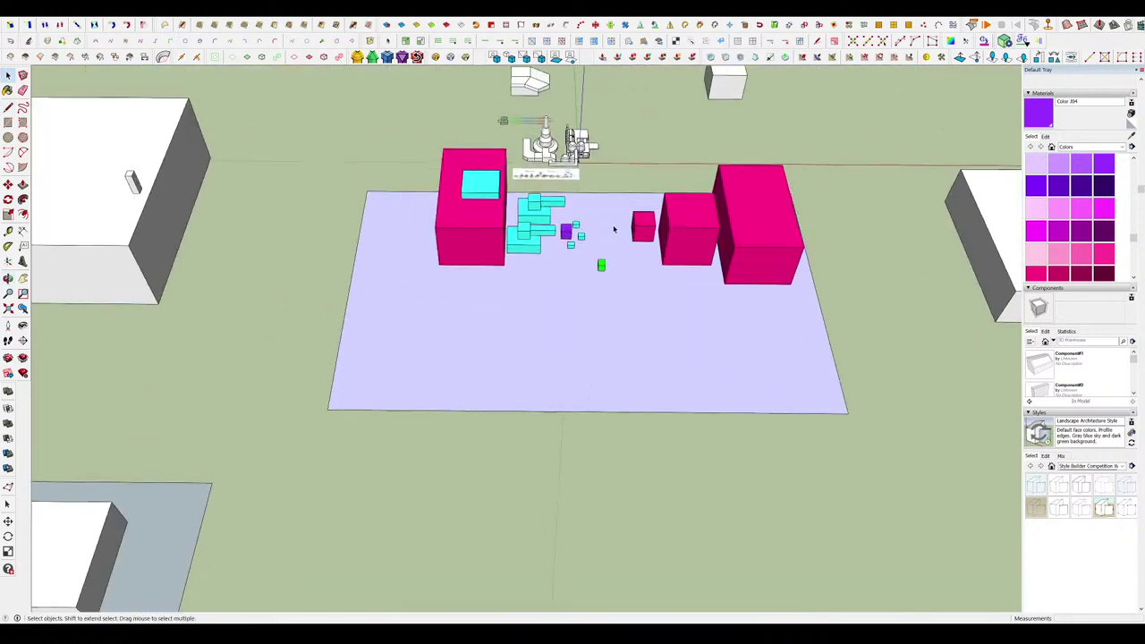
scroll(545, 201, "up", 3)
scroll(546, 202, "down", 4)
middle_click_drag(599, 315, 543, 337)
scroll(555, 326, "up", 3)
middle_click_drag(653, 313, 552, 334)
scroll(550, 317, "up", 5)
scroll(479, 308, "down", 4)
middle_click_drag(479, 309, 625, 349)
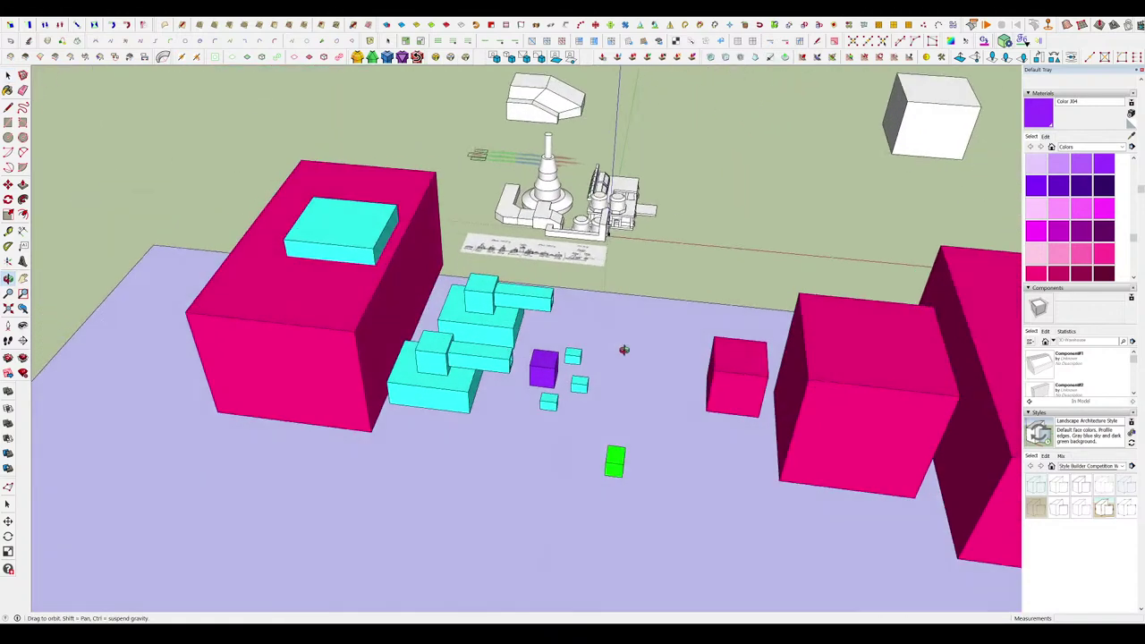
Push the top of the magenta box around the tall cyan block down to form a low base.
scroll(624, 349, "down", 4)
scroll(412, 333, "up", 5)
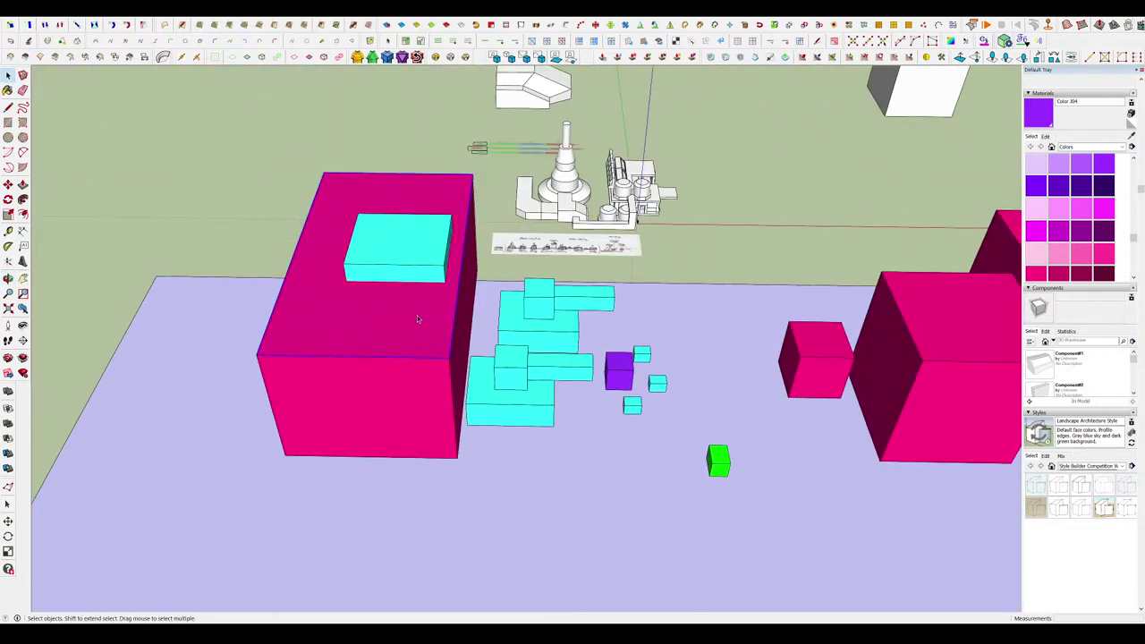
key("p")
left_click_drag(418, 319, 435, 399)
key("space")
scroll(464, 353, "up", 3)
middle_click_drag(463, 352, 384, 378)
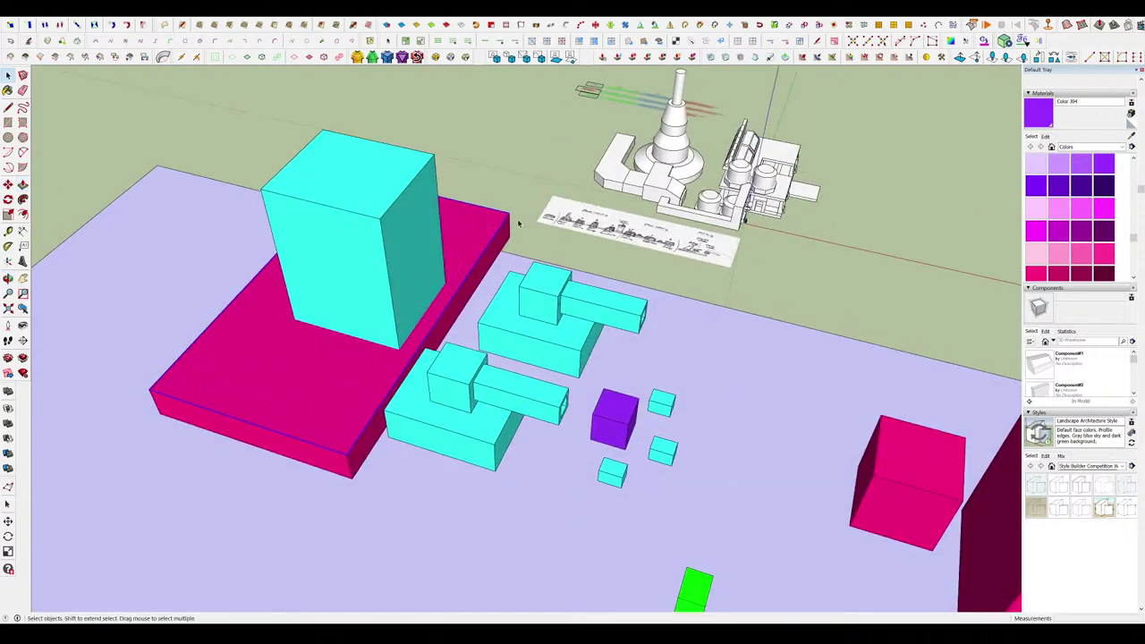
Push the low magenta base's turret-side face inward about 3448 cm and its front face back about 1911 cm.
left_click_drag(487, 258, 300, 295)
middle_click_drag(299, 297, 315, 219)
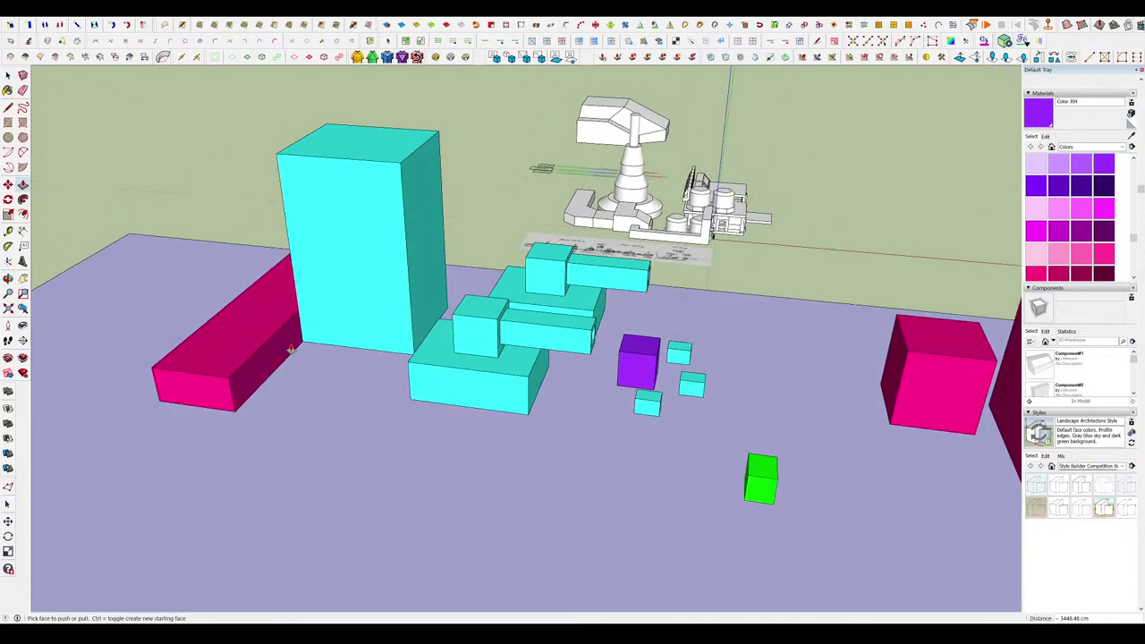
left_click_drag(203, 386, 234, 304)
scroll(478, 353, "up", 1)
middle_click_drag(478, 353, 503, 399)
scroll(578, 402, "up", 7)
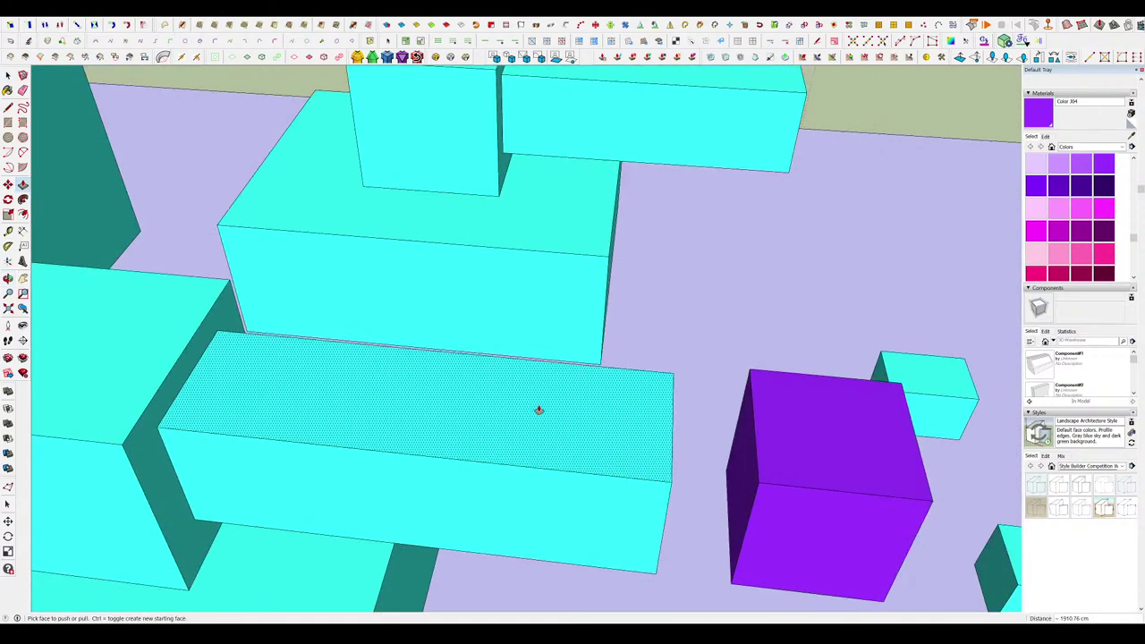
Examine the turrets, the purple box and the large magenta volumes from several sides.
scroll(519, 322, "down", 8)
middle_click_drag(519, 322, 987, 259)
scroll(859, 165, "up", 7)
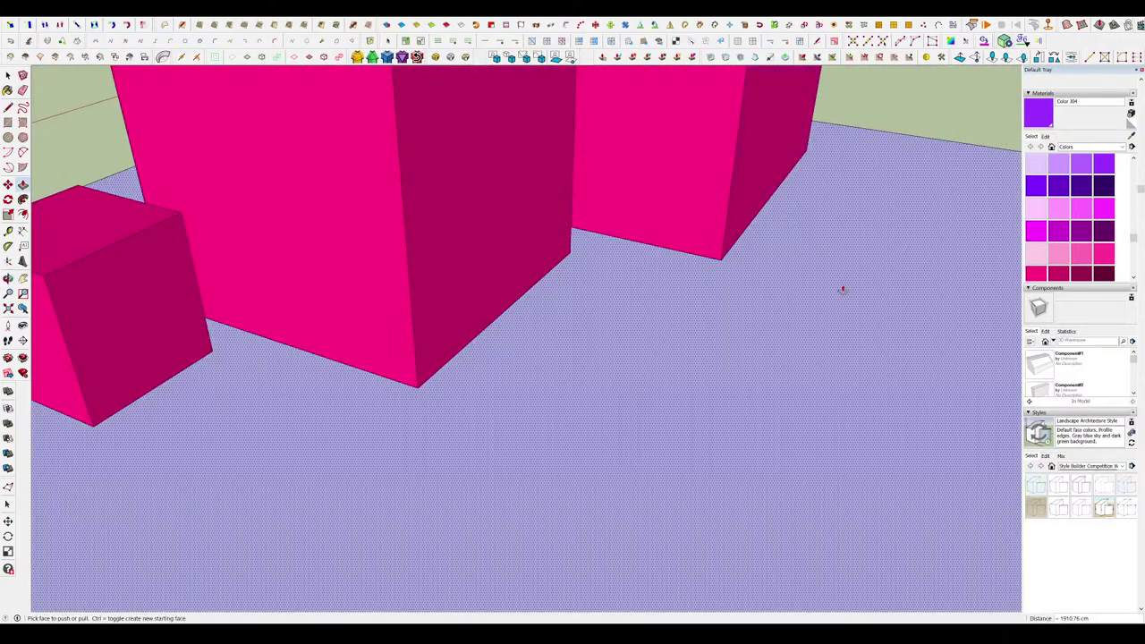
scroll(843, 289, "down", 7)
middle_click_drag(843, 289, 366, 334)
scroll(299, 394, "up", 6)
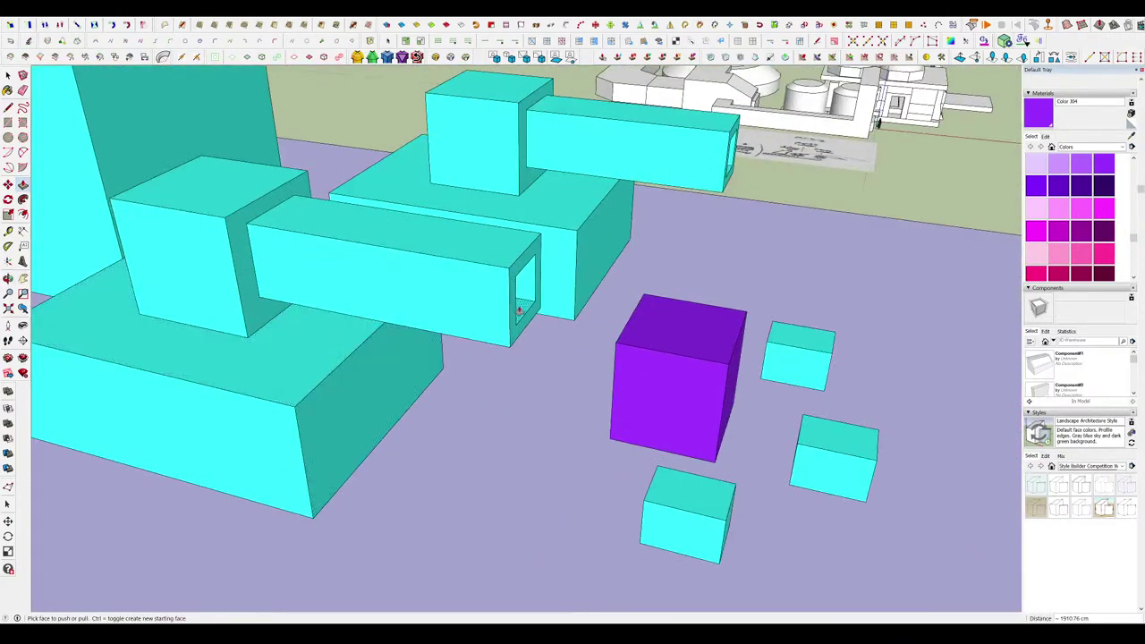
scroll(554, 355, "down", 2)
scroll(560, 336, "down", 5)
middle_click_drag(564, 281, 560, 376)
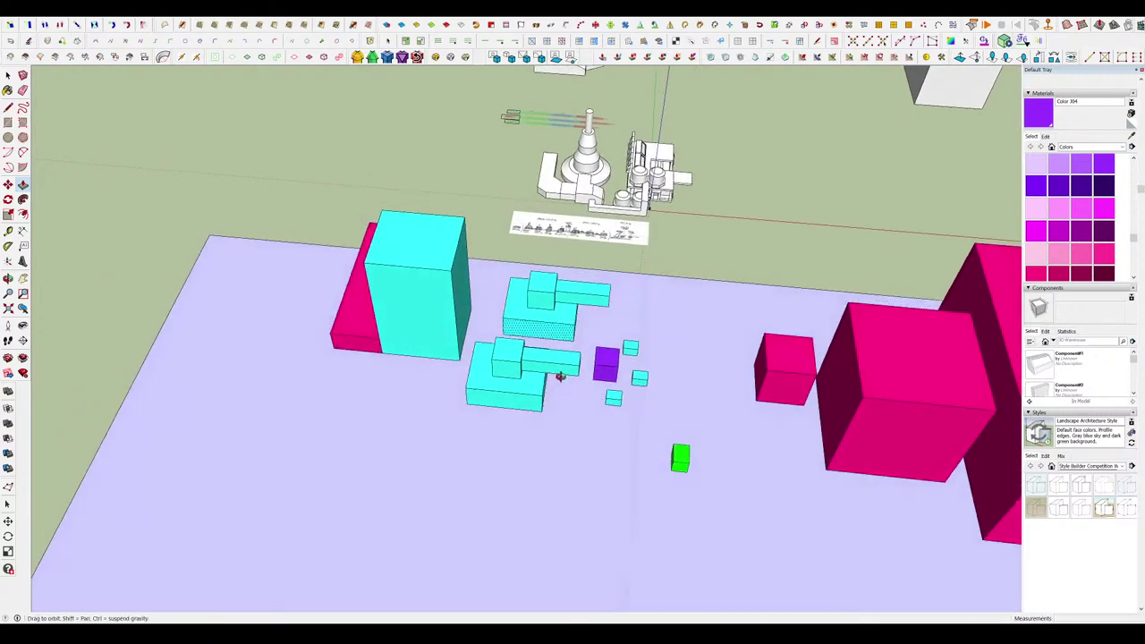
Draw a rectangle on the ground in front of the nearer turret and extrude it into a low box.
key("r")
left_click(454, 459)
left_click(499, 483)
scroll(501, 483, "up", 3)
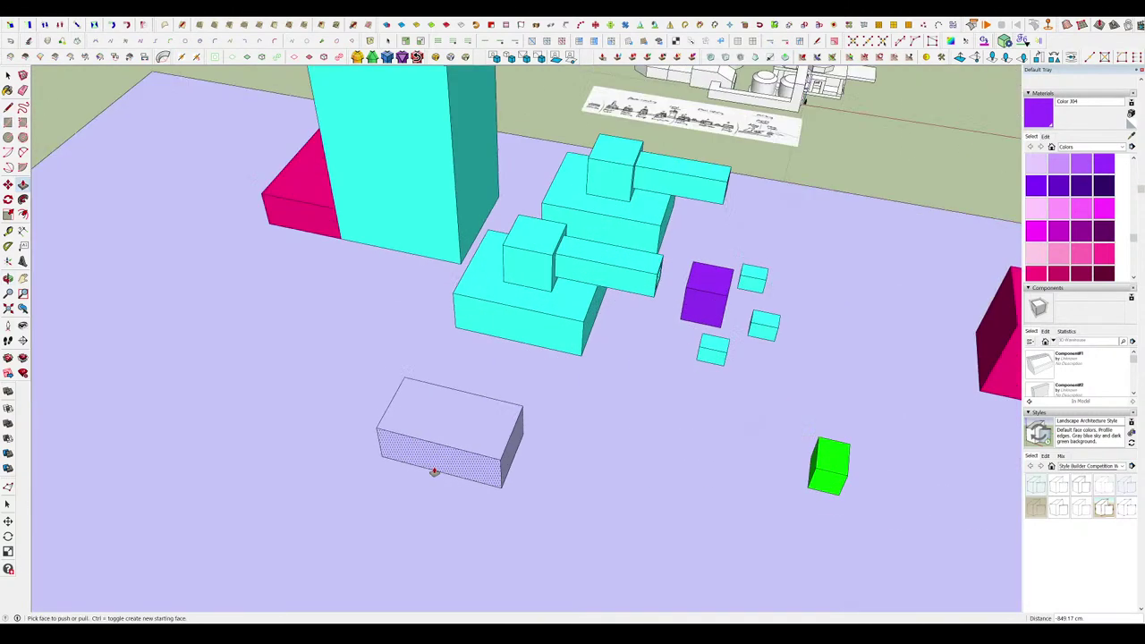
scroll(1113, 190, "up", 3)
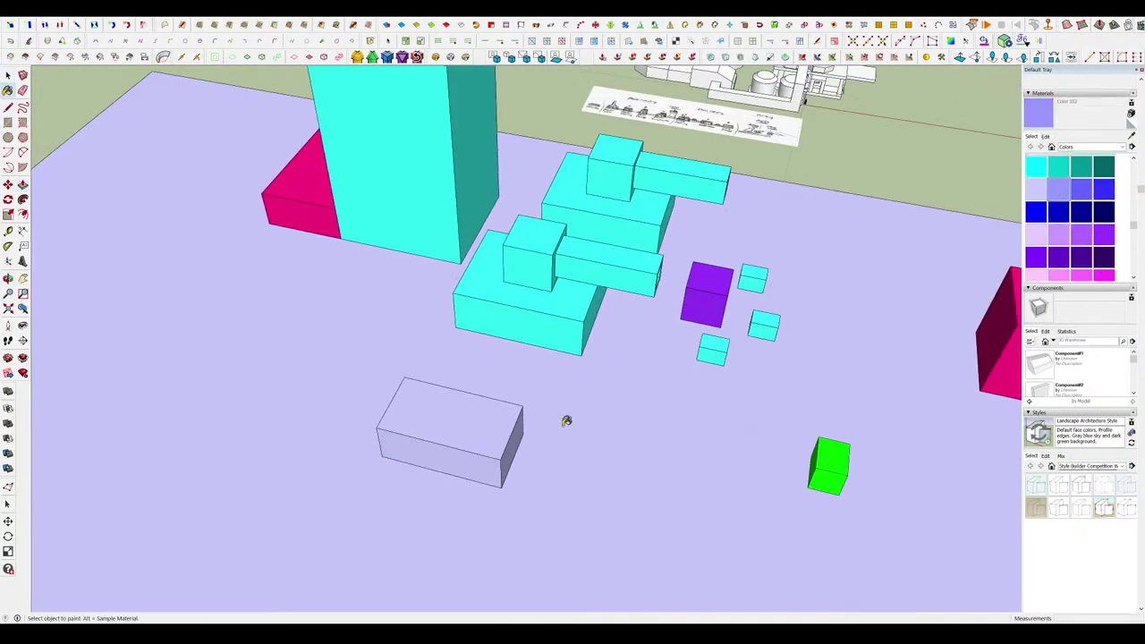
Paint the new low box in front of the turrets blue with Color I04.
scroll(566, 420, "up", 2)
left_click(416, 443)
left_click(463, 461)
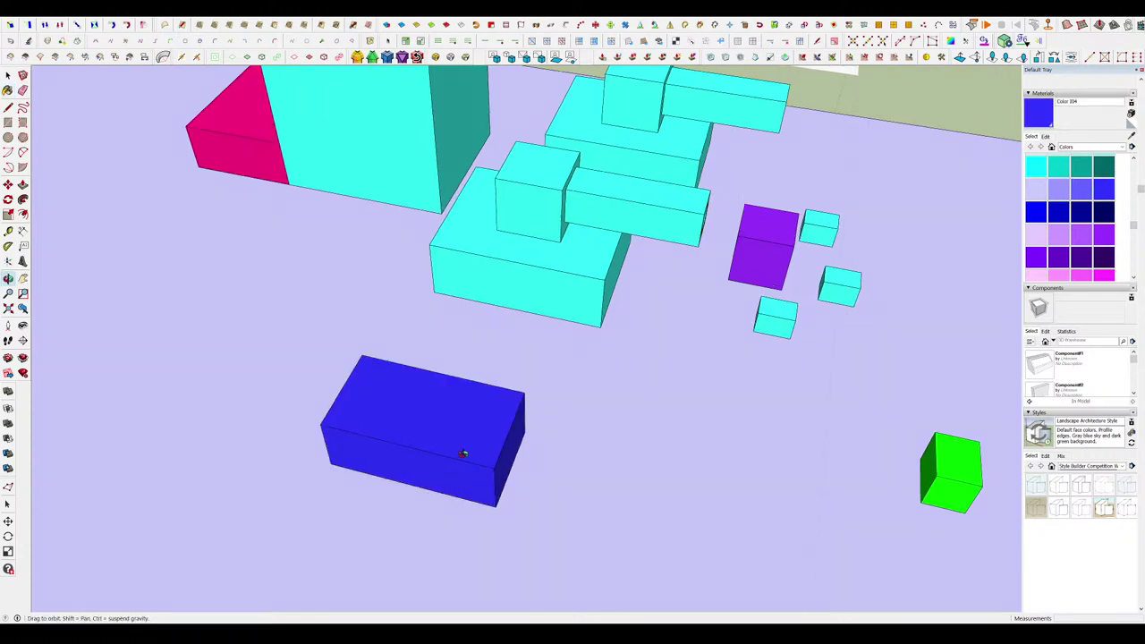
mouse_move(463, 460)
middle_mouse_down()
mouse_move(727, 342)
mouse_move(301, 366)
middle_mouse_up()
left_click(736, 371)
scroll(408, 387, "down", 5)
Select the whole blue box and move it farther away from the turrets.
key("space")
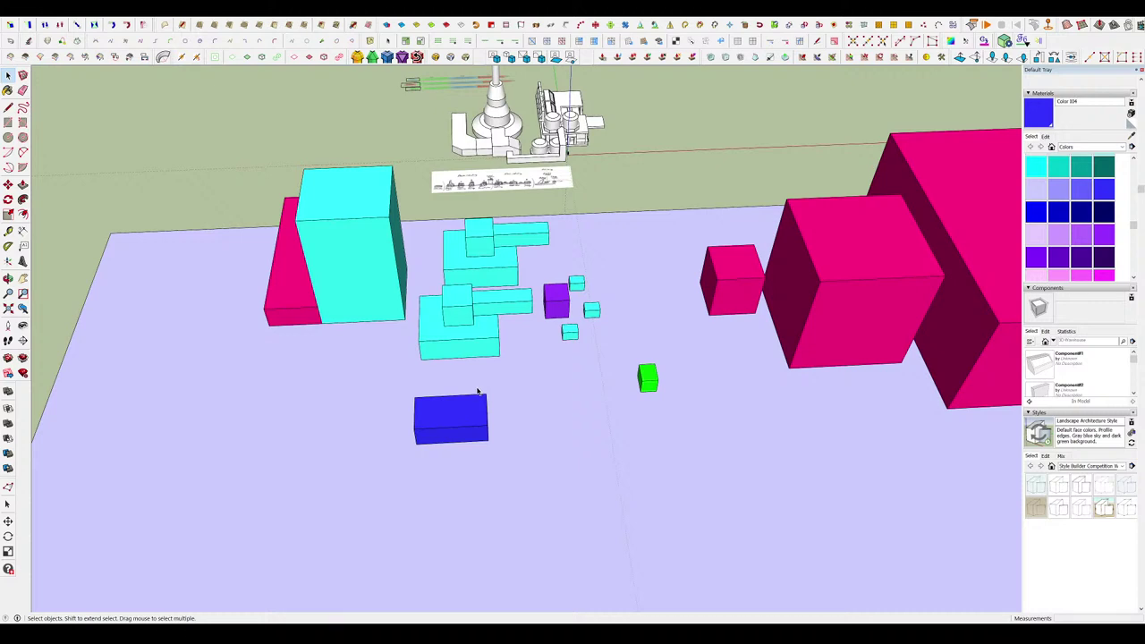
scroll(478, 391, "down", 2)
scroll(424, 448, "up", 4)
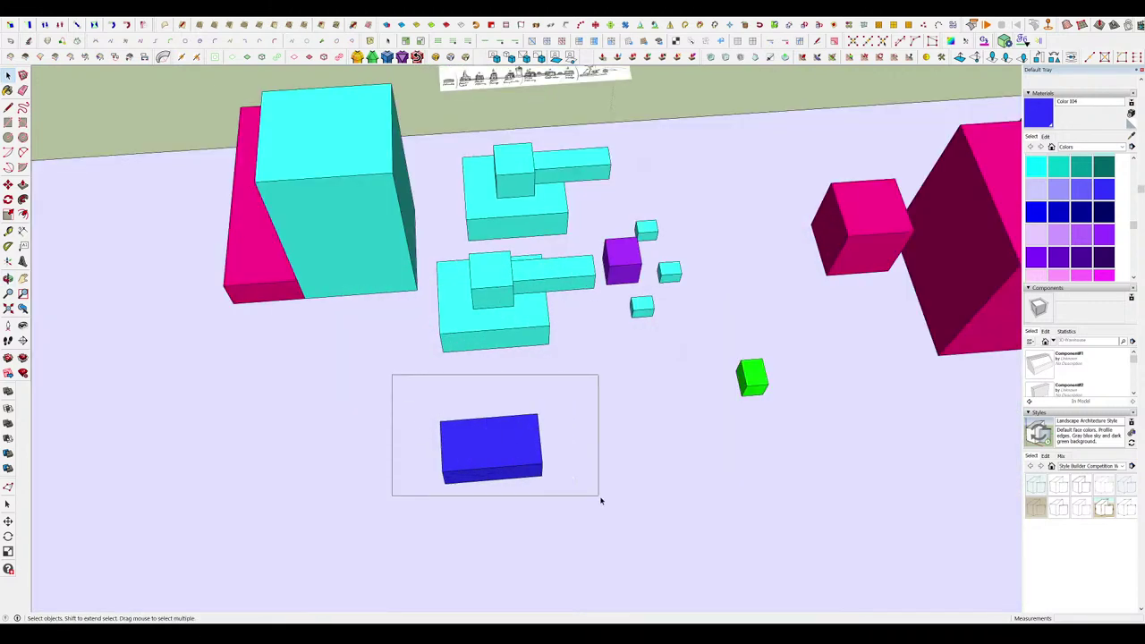
scroll(576, 376, "down", 4)
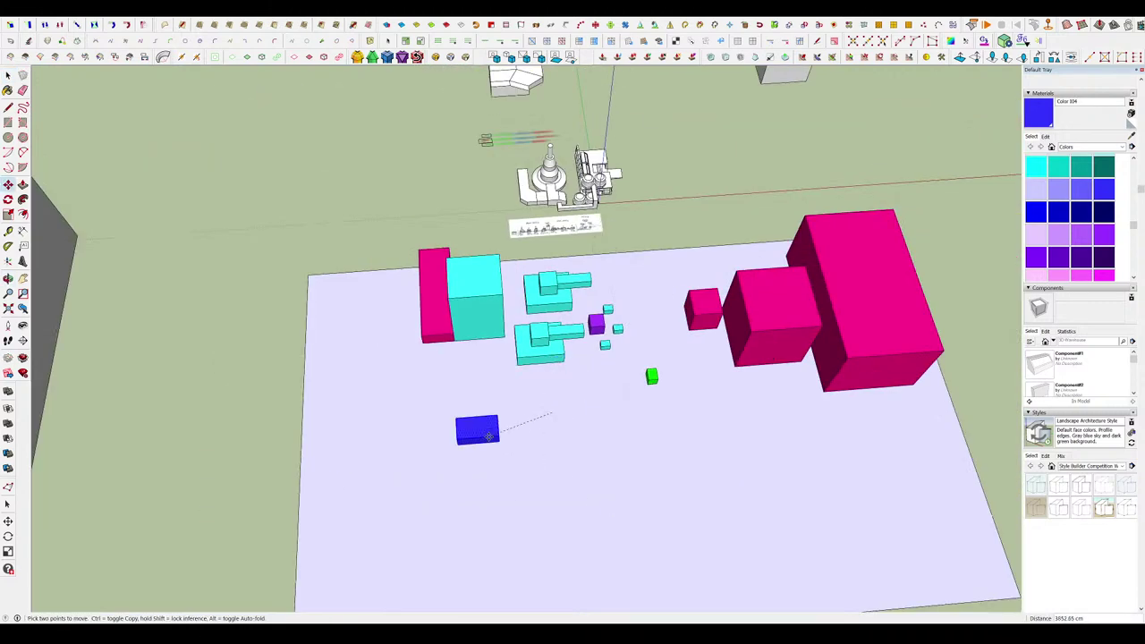
key("space")
scroll(466, 428, "up", 3)
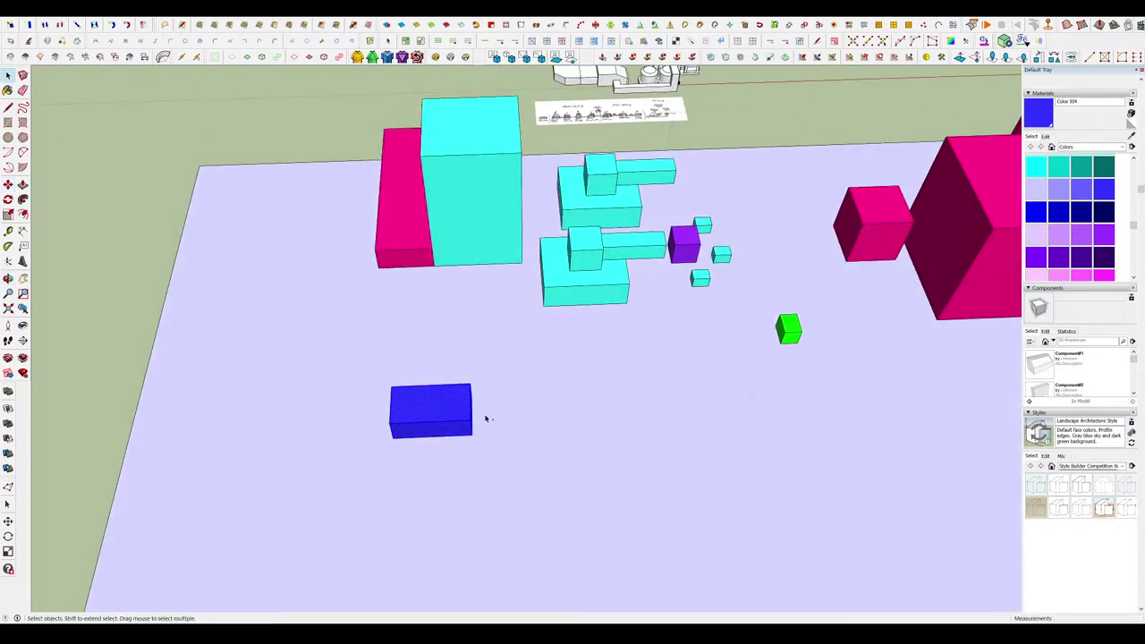
Copy the blue box alongside itself, leaving a narrow gap between the two boxes.
key("m")
key("ctrl")
left_click(392, 438)
left_click(385, 499)
middle_click_drag(385, 499, 355, 496)
scroll(421, 476, "up", 4)
middle_click_drag(425, 474, 392, 451)
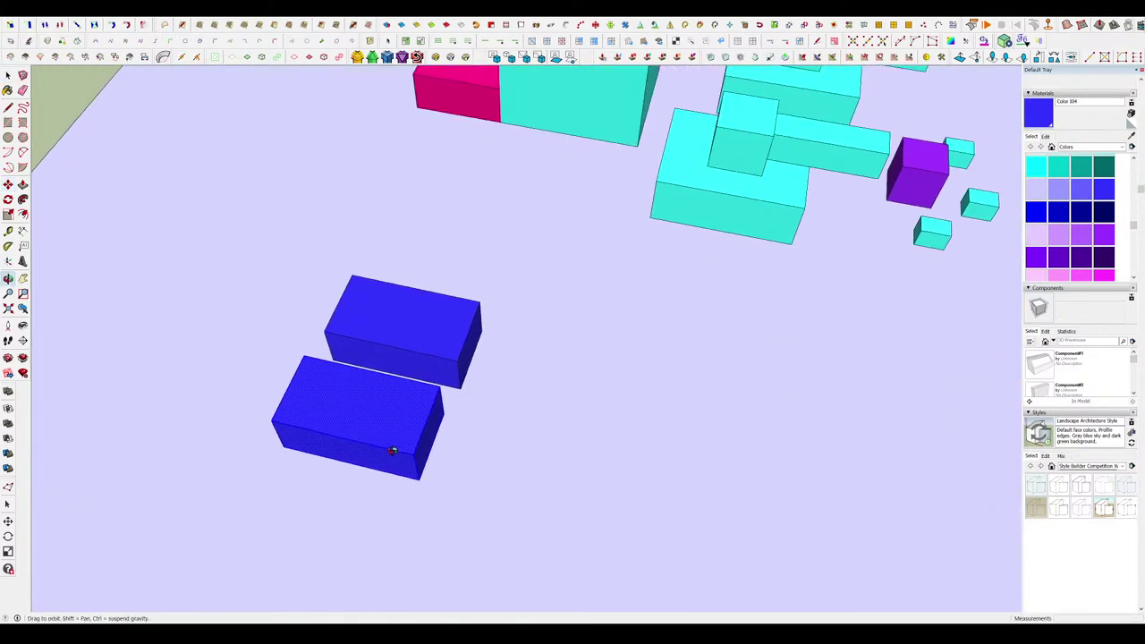
scroll(392, 450, "down", 5)
scroll(370, 279, "up", 5)
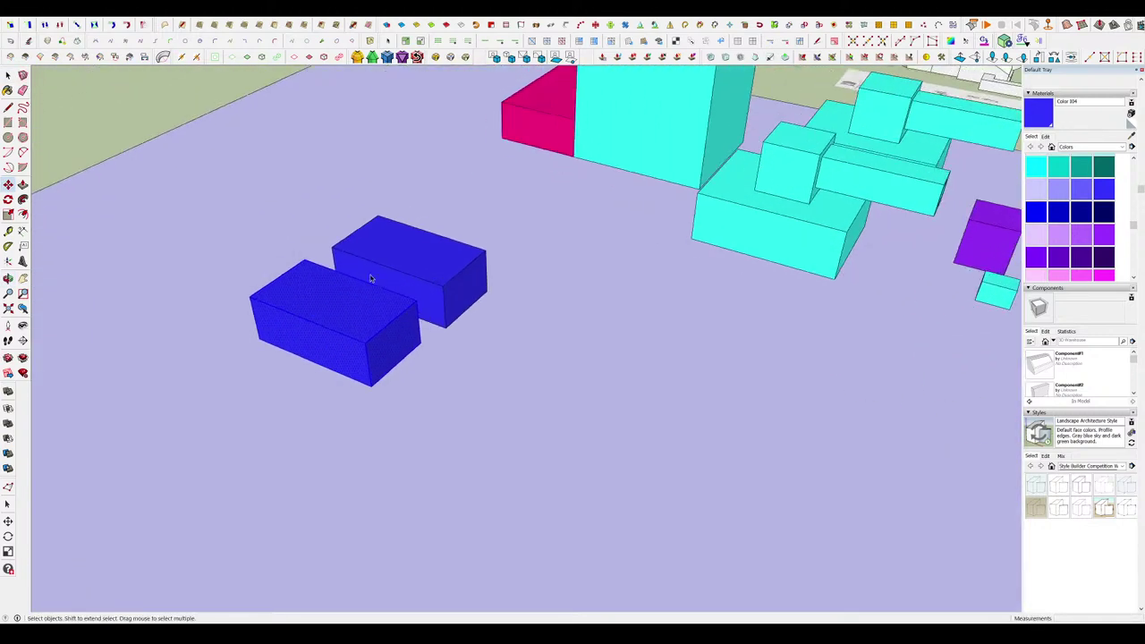
Move both blue boxes together closer to the nearer turret.
left_click(599, 401)
middle_click_drag(437, 368, 526, 465)
scroll(526, 466, "down", 5)
left_click(524, 466)
left_click(549, 438)
key("space")
scroll(728, 360, "up", 5)
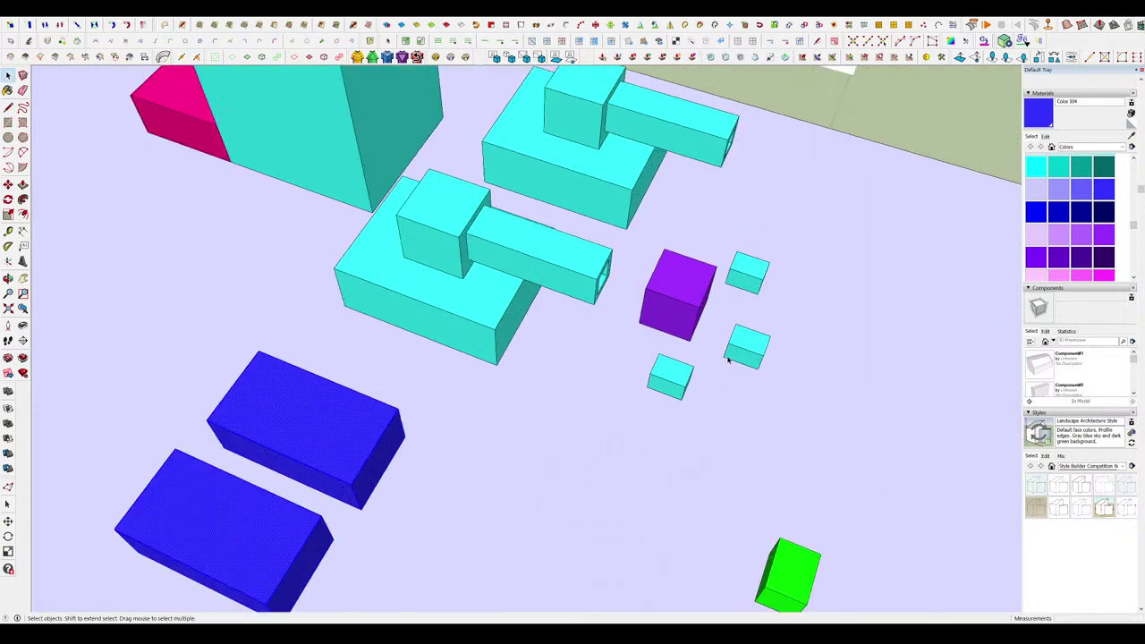
Extrude a larger rectangle beyond the blue boxes into a block and raise one end section higher than the rest.
scroll(727, 358, "down", 6)
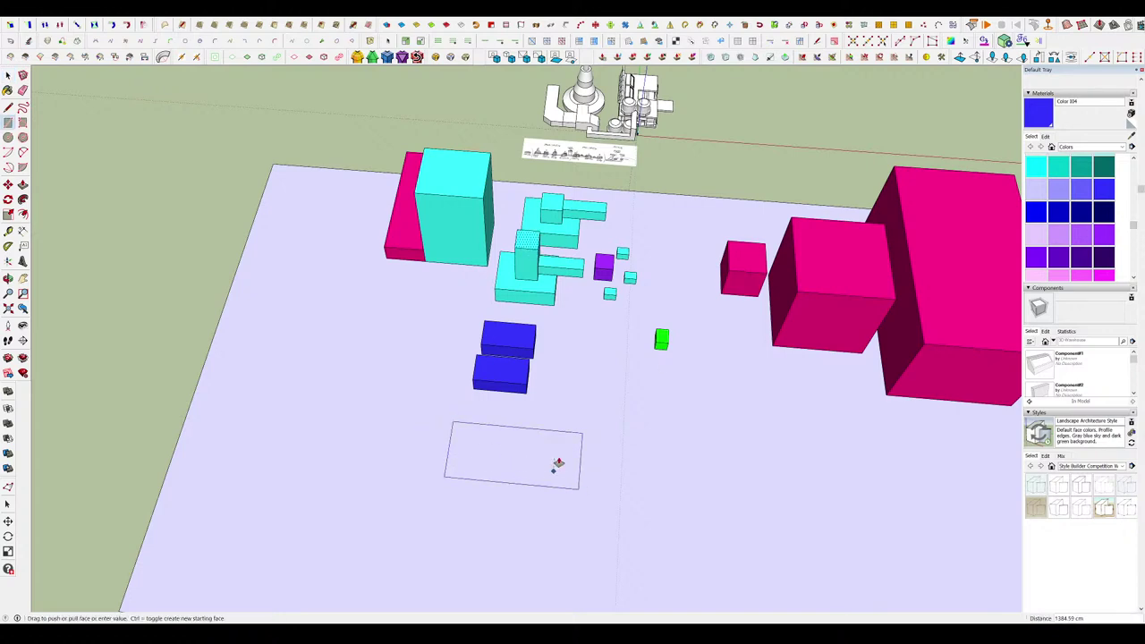
middle_click_drag(587, 470, 508, 435)
left_click_drag(501, 435, 491, 388)
middle_click_drag(491, 388, 445, 362)
key("r")
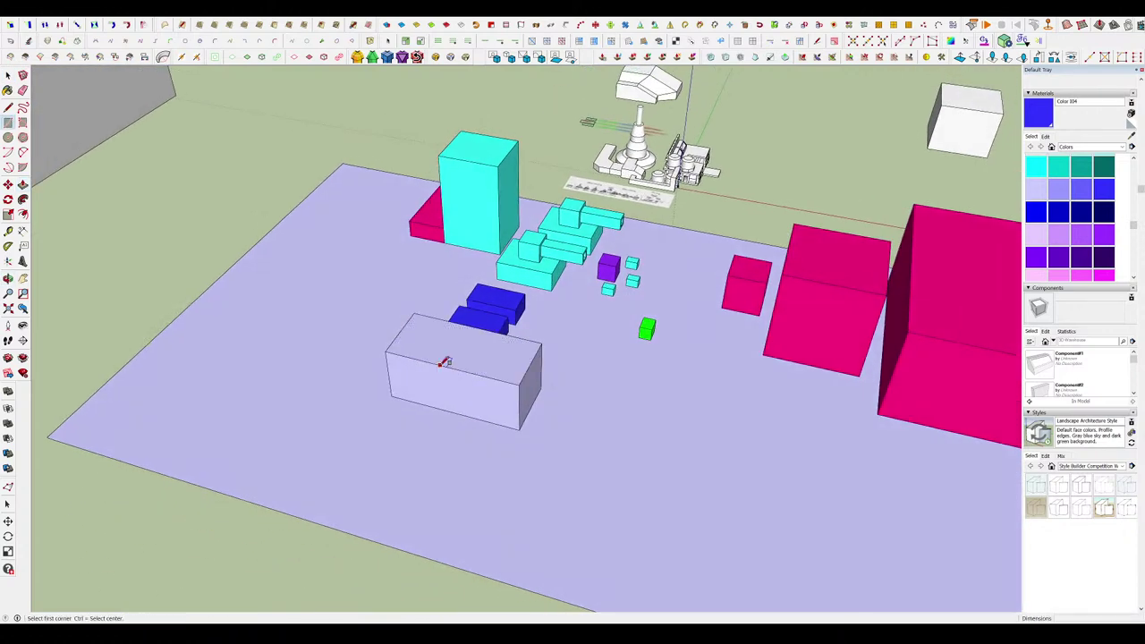
middle_click_drag(529, 366, 447, 449)
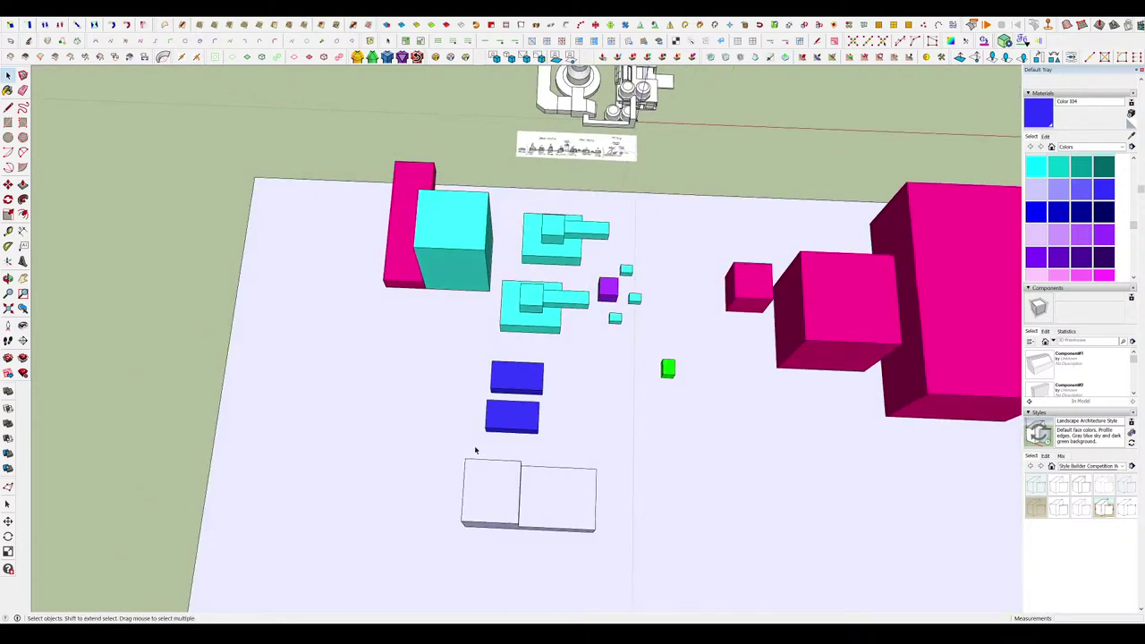
key("space")
left_click_drag(447, 449, 690, 574)
left_click_drag(1139, 227, 1135, 188)
left_click(555, 490)
mouse_move(566, 447)
middle_mouse_down()
mouse_move(532, 337)
mouse_move(492, 286)
middle_mouse_up()
key("space")
left_click(769, 257)
middle_click_drag(523, 420, 583, 554)
key("ctrl+z")
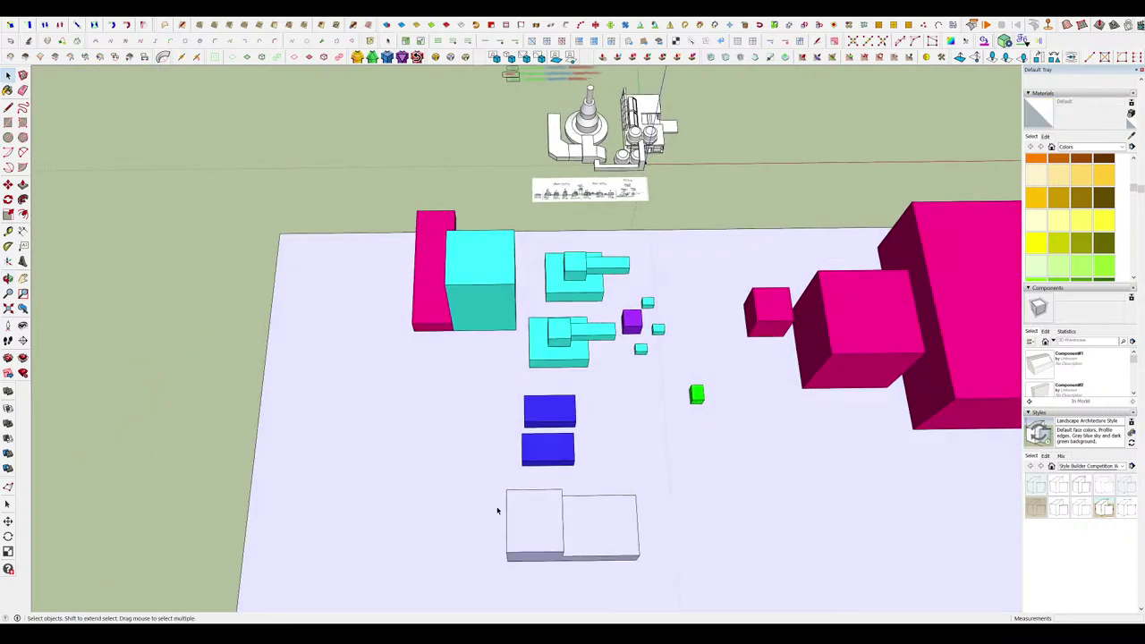
Select the entire two-level block and paint it dark teal with Color H08.
left_click_drag(687, 601, 689, 606)
middle_click_drag(689, 594, 639, 590)
scroll(1140, 170, "up", 5)
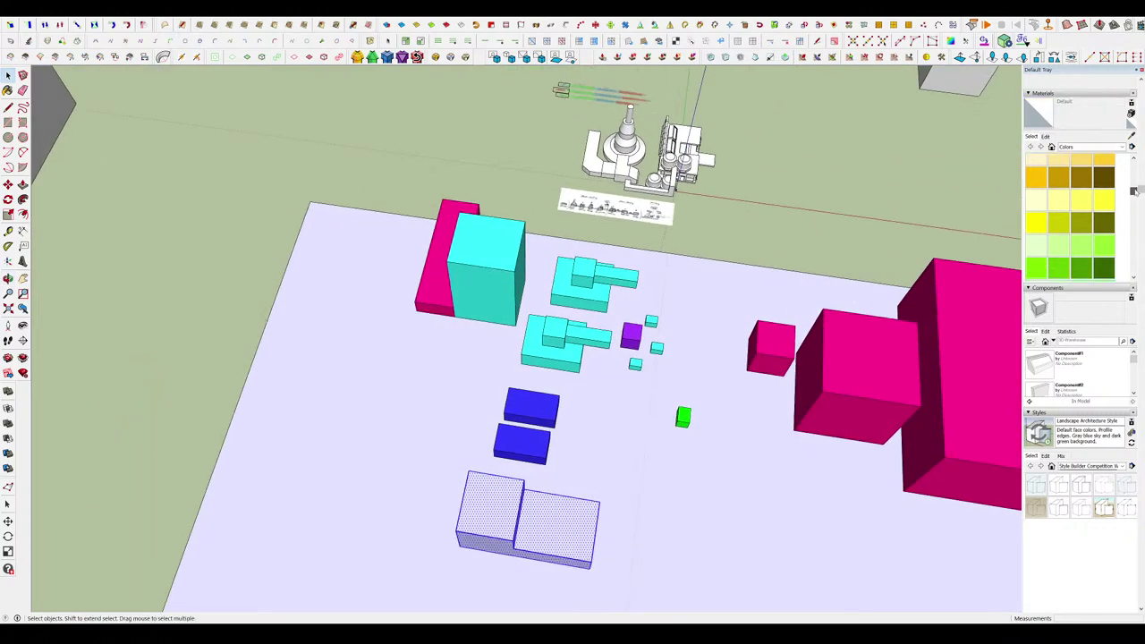
middle_click_drag(746, 433, 762, 431)
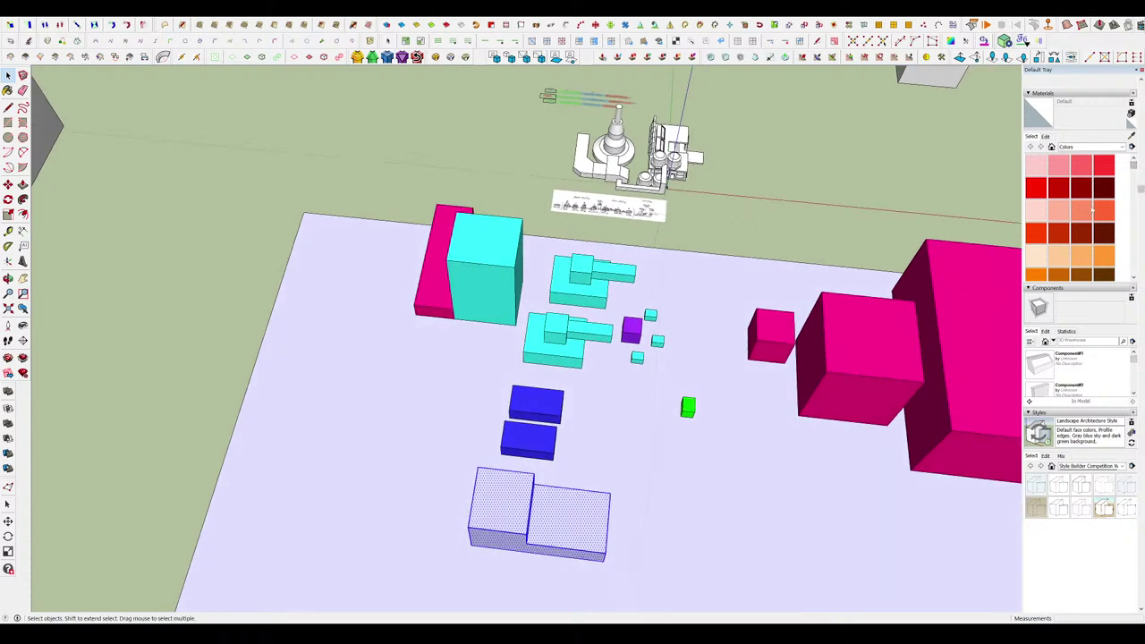
left_click_drag(1133, 167, 1133, 228)
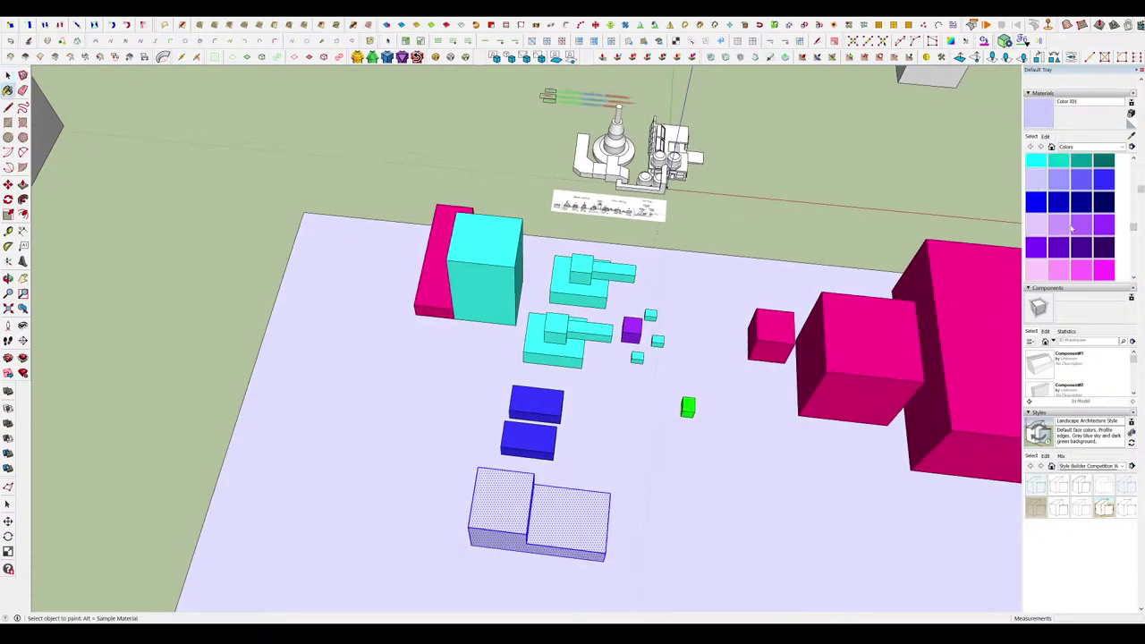
left_click_drag(1136, 227, 1137, 220)
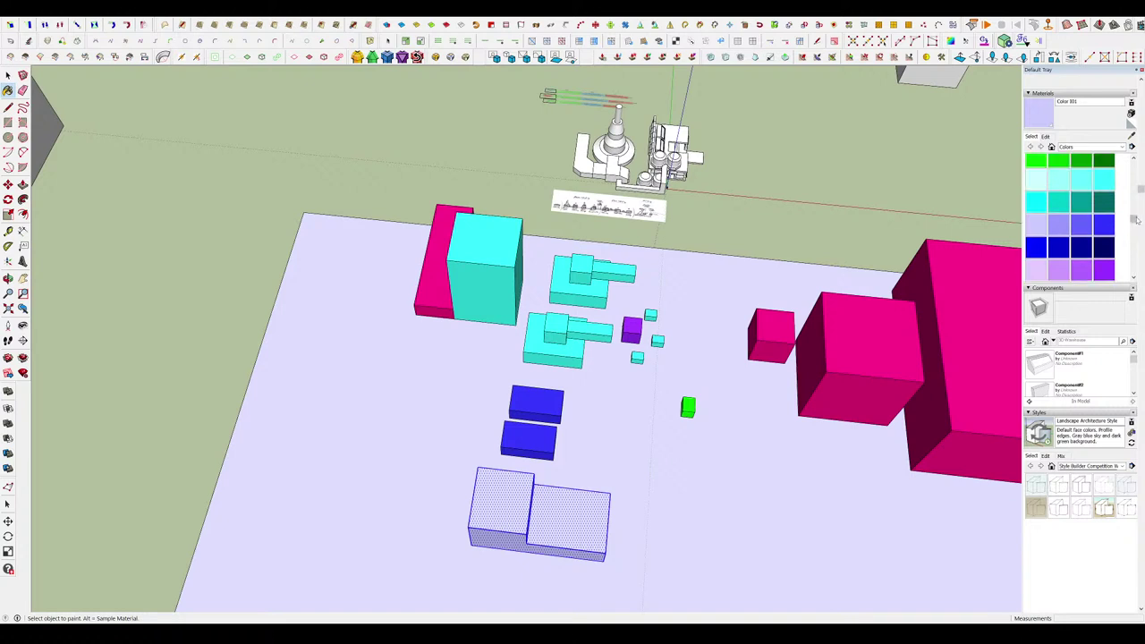
left_click(1104, 205)
left_click(529, 510)
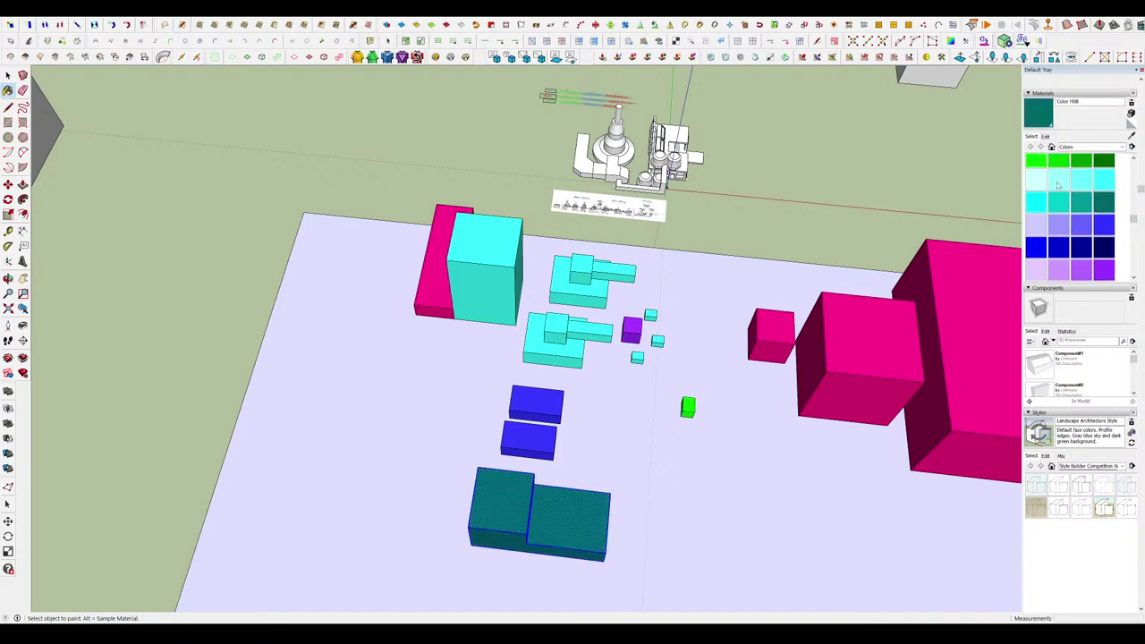
left_click(1065, 164)
left_click(551, 570)
key("ctrl+z")
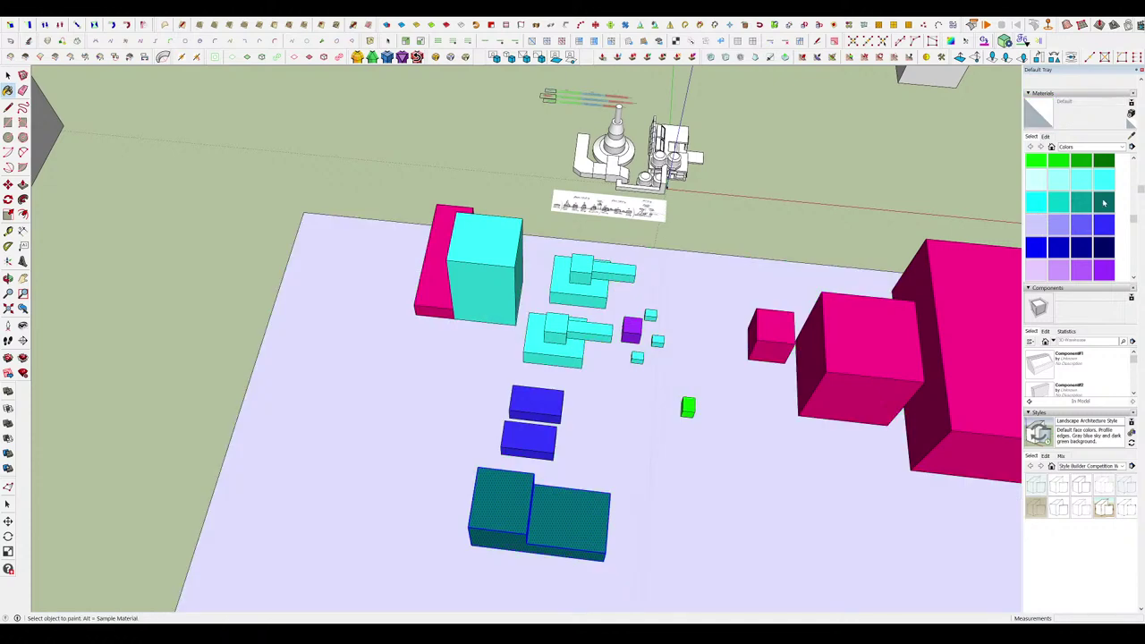
Deselect the teal block and examine its scale against the blue boxes, the turrets and the magenta volumes.
left_click(452, 495)
key("space")
middle_click_drag(716, 412, 725, 287)
left_click(683, 261)
scroll(726, 287, "up", 10)
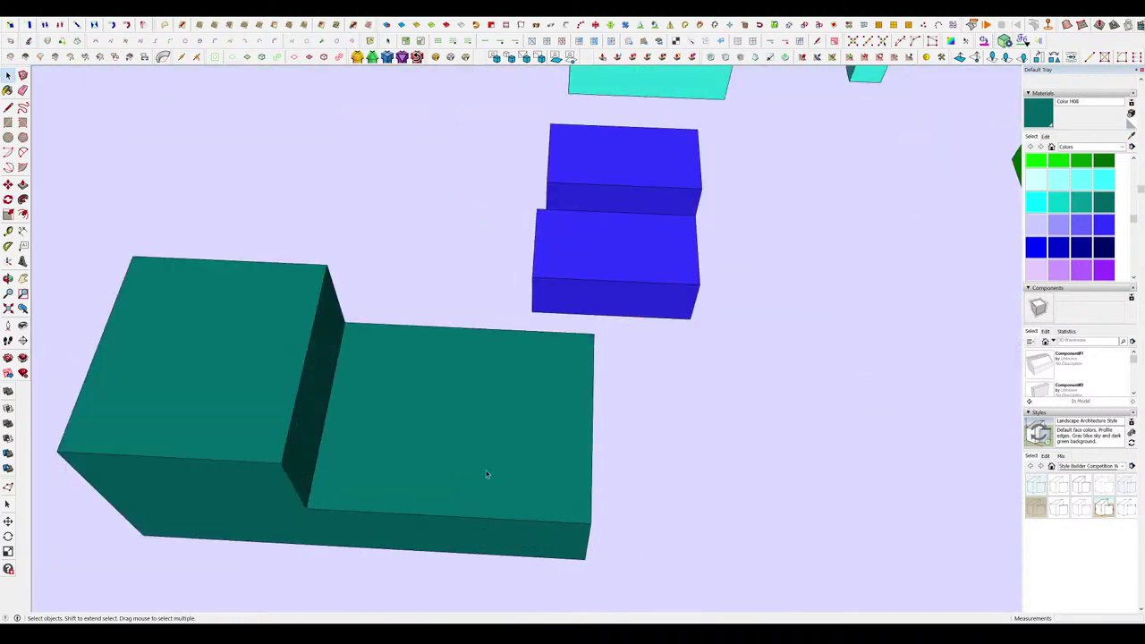
middle_click_drag(488, 474, 420, 394)
scroll(365, 463, "down", 8)
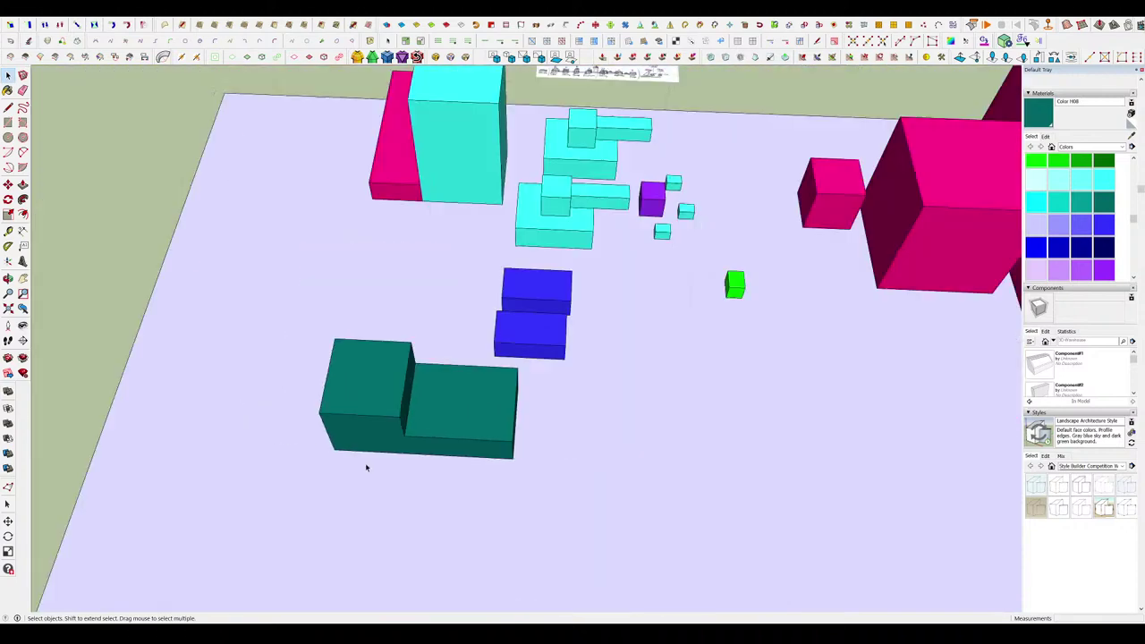
middle_click_drag(365, 464, 582, 423)
scroll(736, 346, "up", 6)
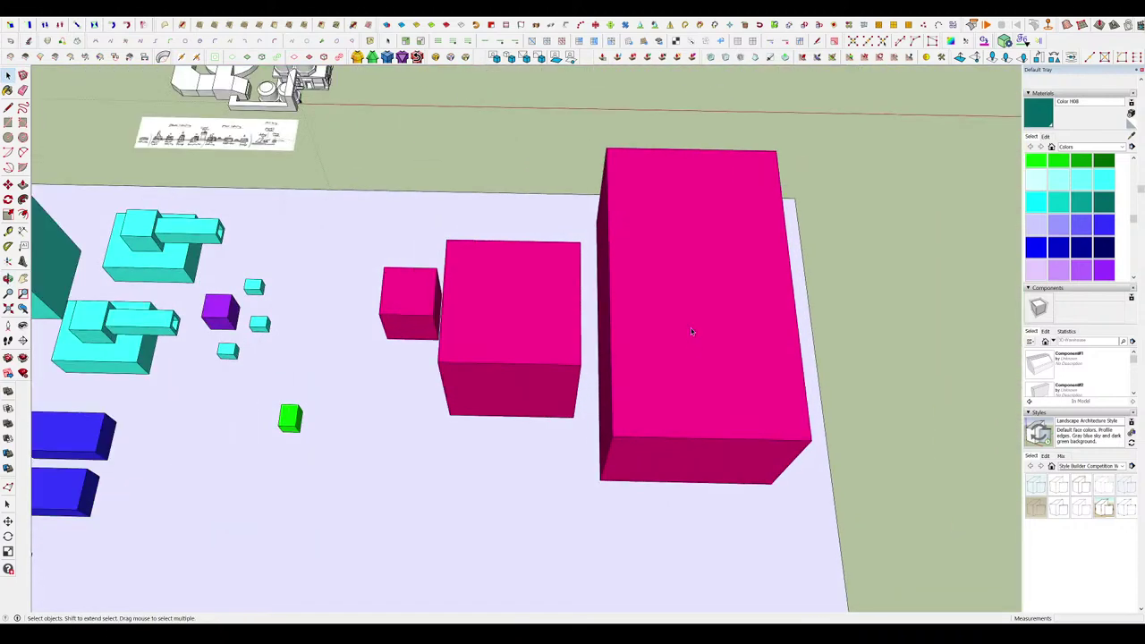
Draw two separate rectangles on the ground in front of the magenta boxes, one of them about 4779 by 3986 cm.
scroll(680, 277, "down", 4)
middle_click_drag(485, 284, 565, 335)
key("r")
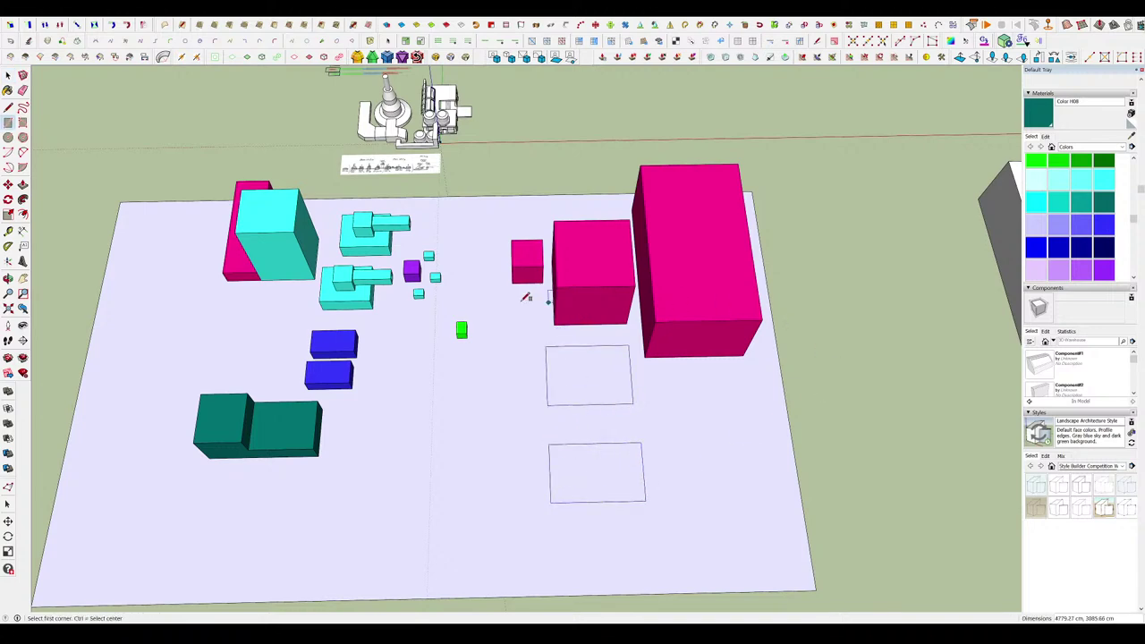
Examine the two new rectangles and their spacing relative to the magenta boxes.
scroll(524, 300, "up", 3)
middle_click_drag(565, 304, 775, 344)
scroll(646, 271, "up", 4)
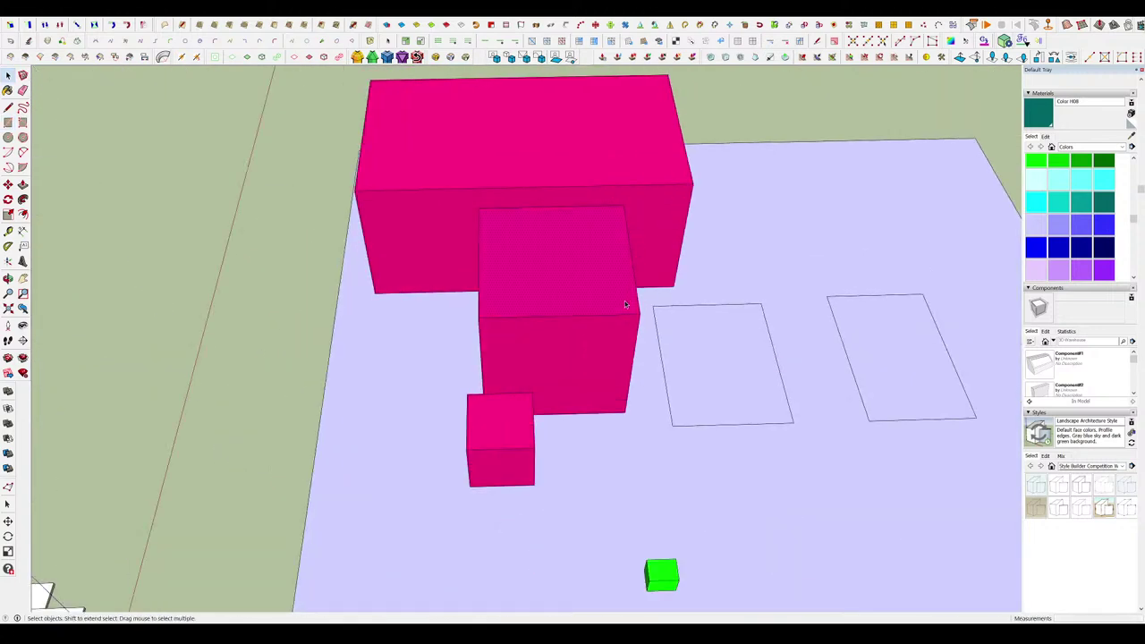
middle_click_drag(625, 304, 564, 295)
scroll(832, 347, "up", 3)
middle_click_drag(823, 347, 750, 318)
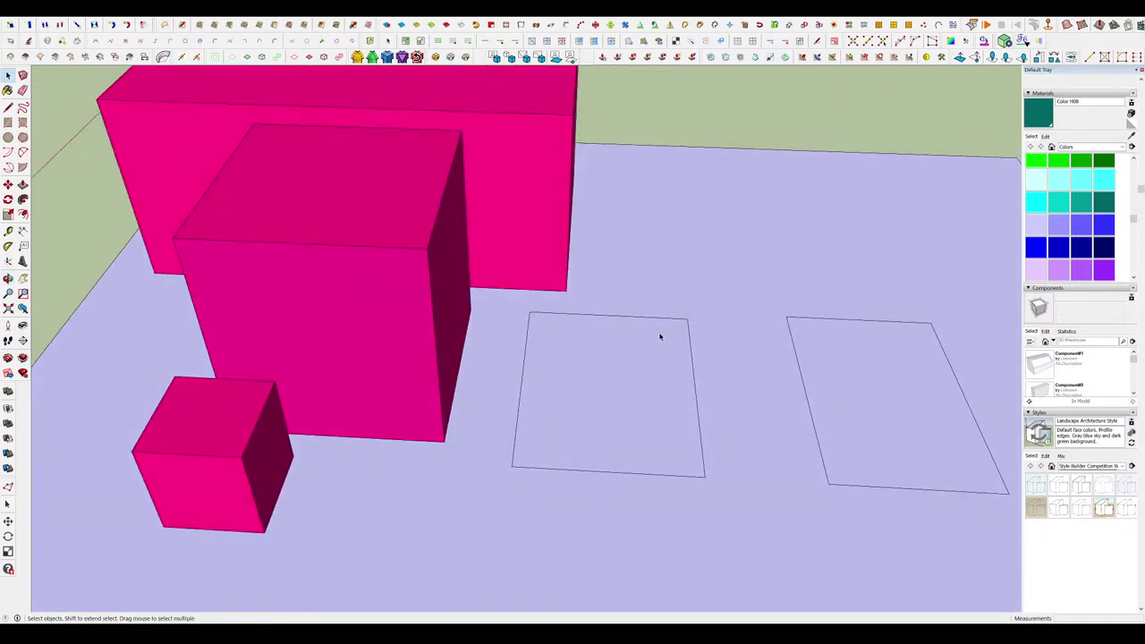
scroll(660, 337, "down", 3)
scroll(450, 309, "up", 3)
middle_click_drag(450, 310, 284, 304)
scroll(616, 275, "down", 5)
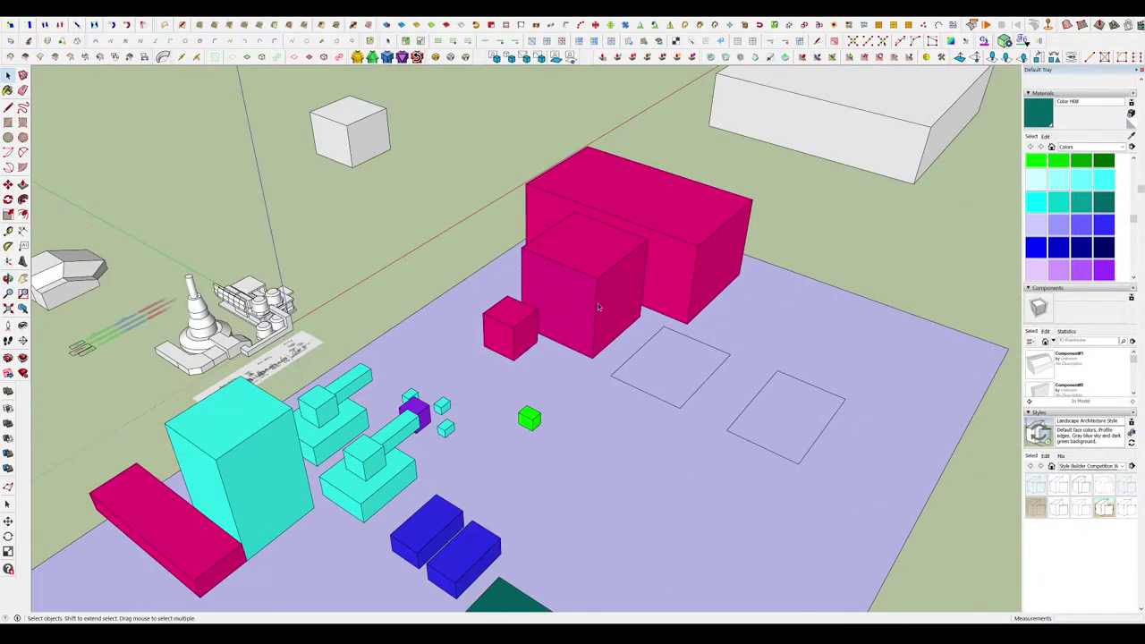
middle_click_drag(598, 307, 660, 467)
scroll(923, 251, "up", 2)
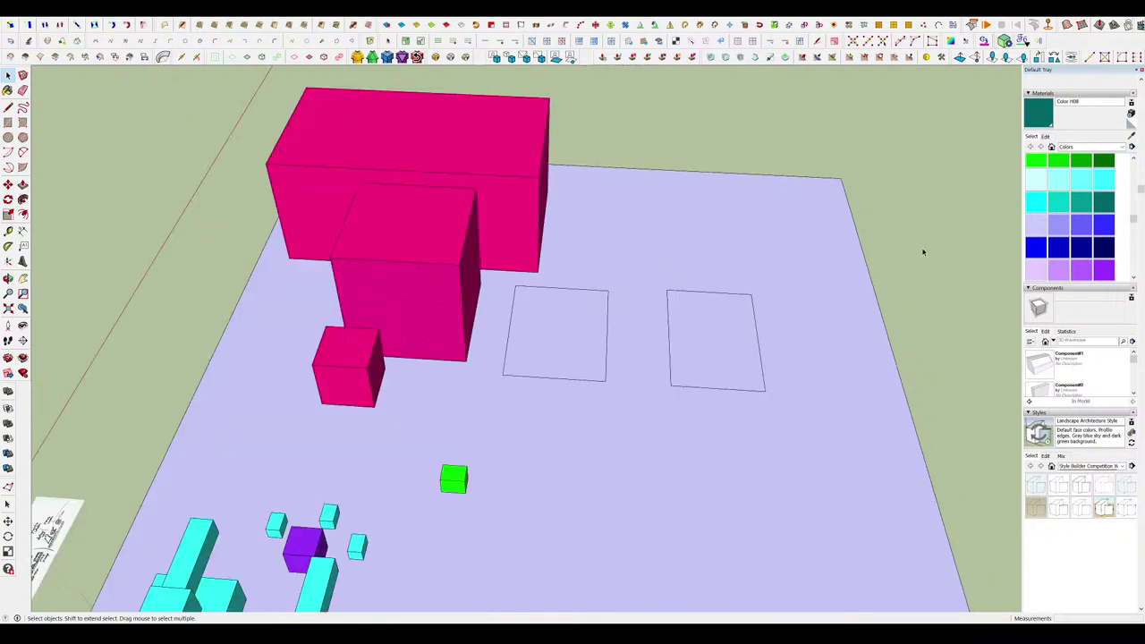
Paint the rectangle farther from the magenta boxes bright magenta with Color K04 and select its face.
left_click_drag(1134, 220, 1143, 242)
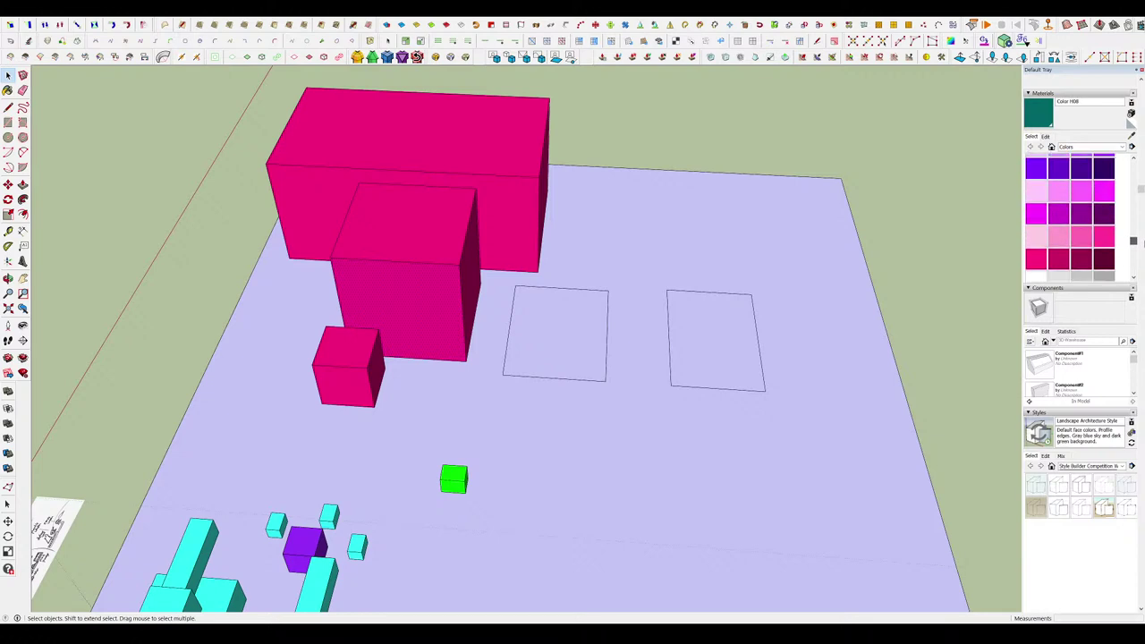
left_click(723, 346)
middle_click_drag(741, 332, 728, 409)
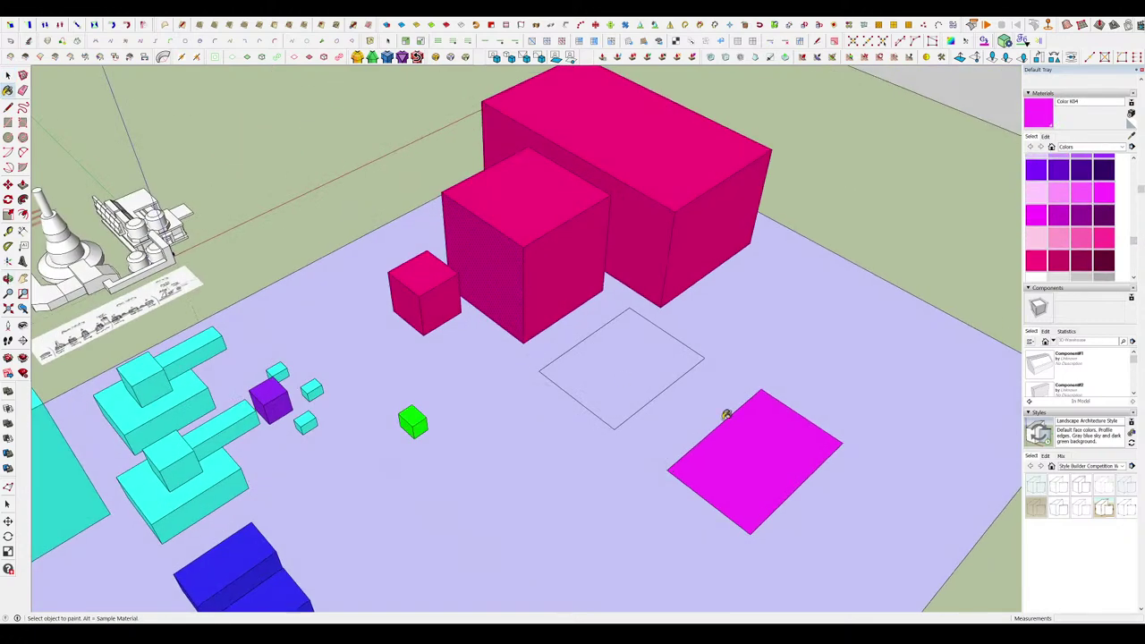
scroll(728, 447, "up", 5)
key("space")
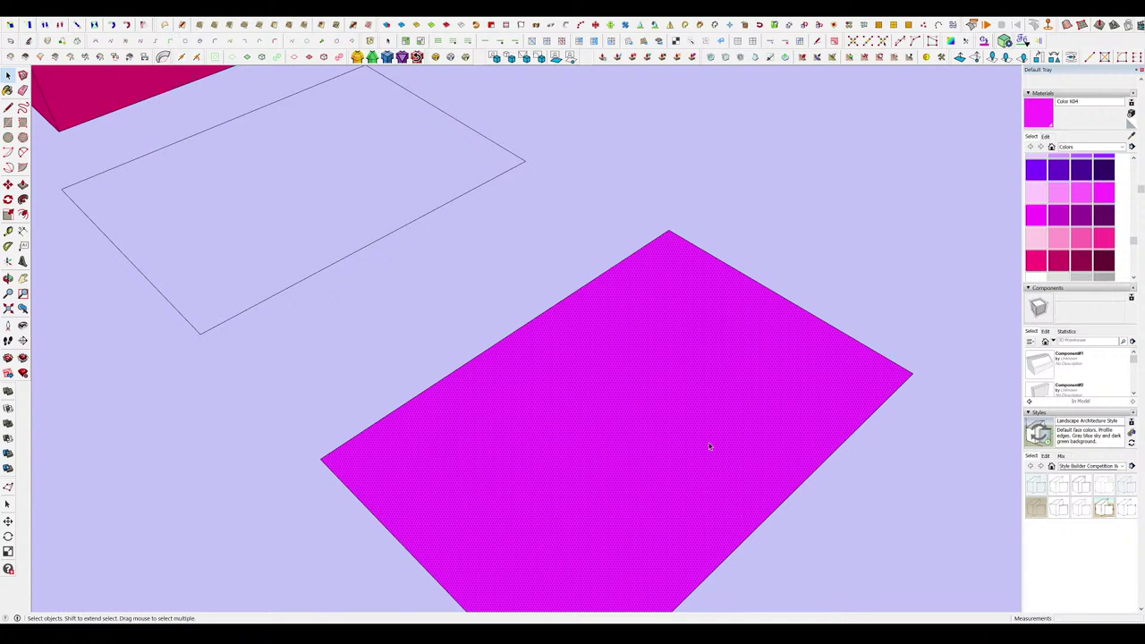
scroll(761, 408, "down", 5)
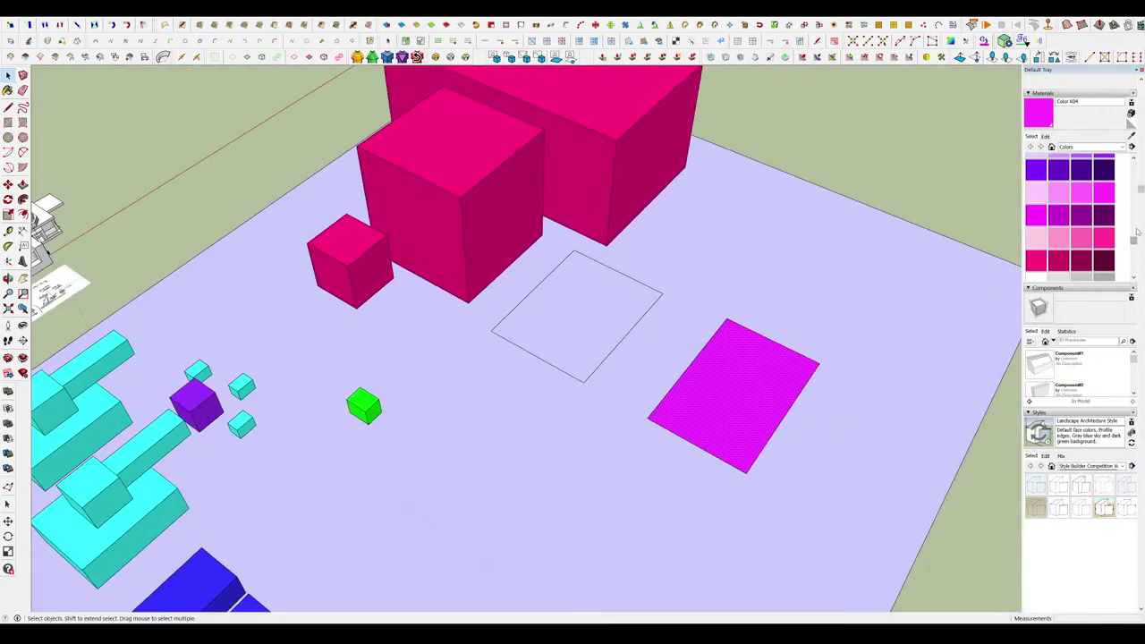
Paint the unpainted rectangle nearer the magenta boxes orange-red with Color B05.
left_click_drag(1134, 236, 1133, 164)
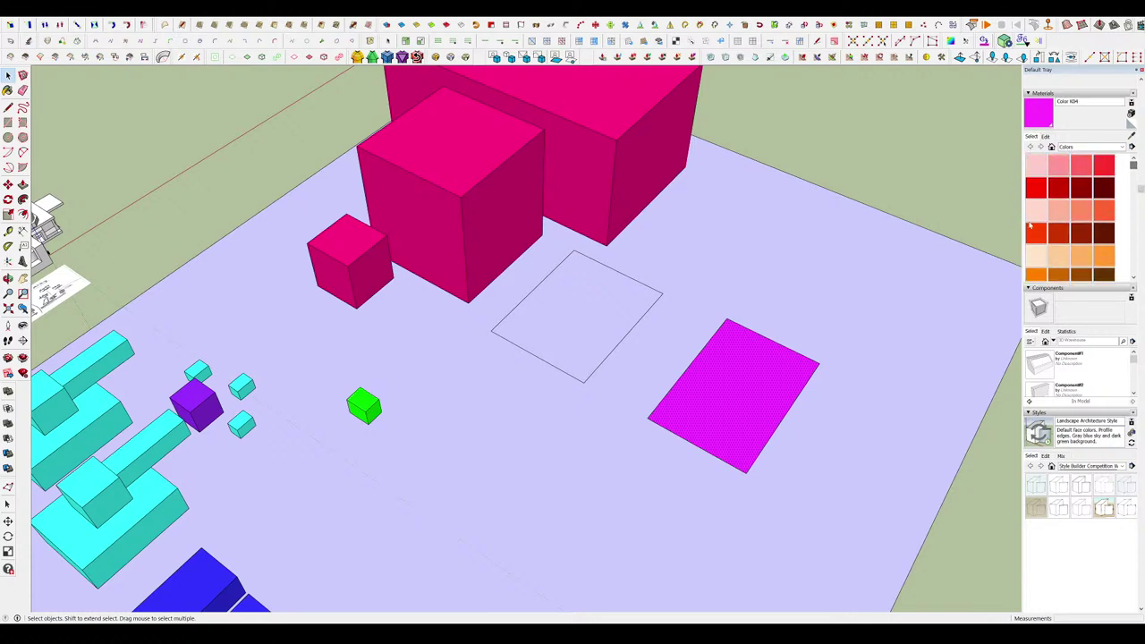
left_click(1040, 189)
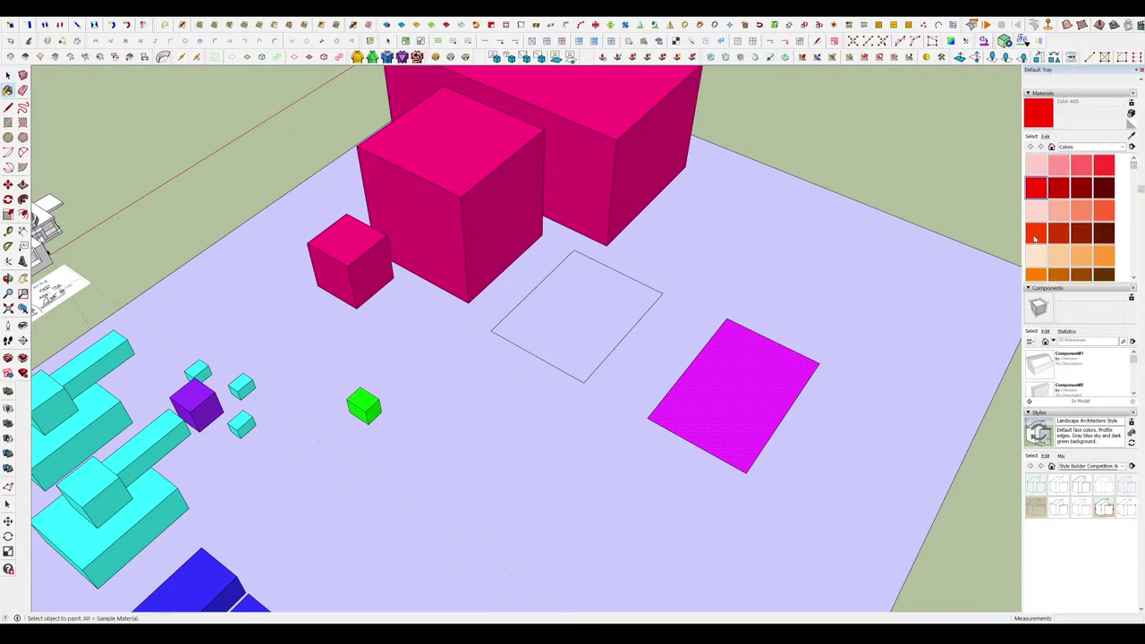
left_click(603, 285)
key("space")
Move the small green box onto the middle of the orange-red rectangle.
middle_click_drag(604, 287, 660, 311)
left_click_drag(599, 258, 558, 503)
key("space")
key("m")
key("space")
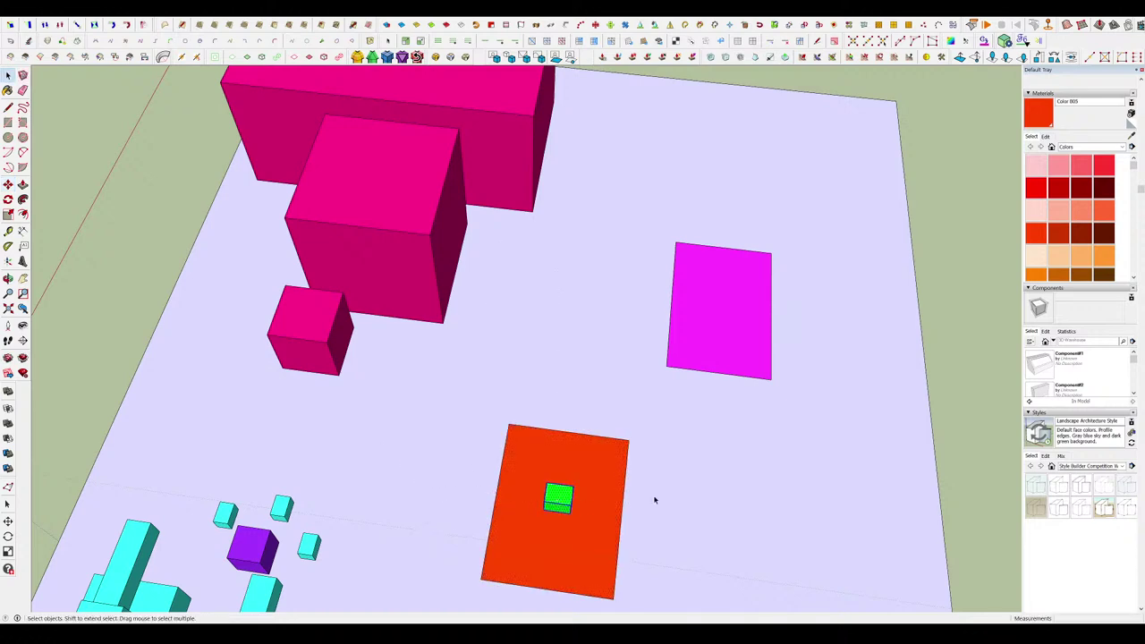
Narrow the orange-red rectangle by moving its two side edges inward toward the green box.
scroll(653, 501, "down", 8)
middle_click_drag(881, 456, 779, 393)
scroll(539, 390, "up", 3)
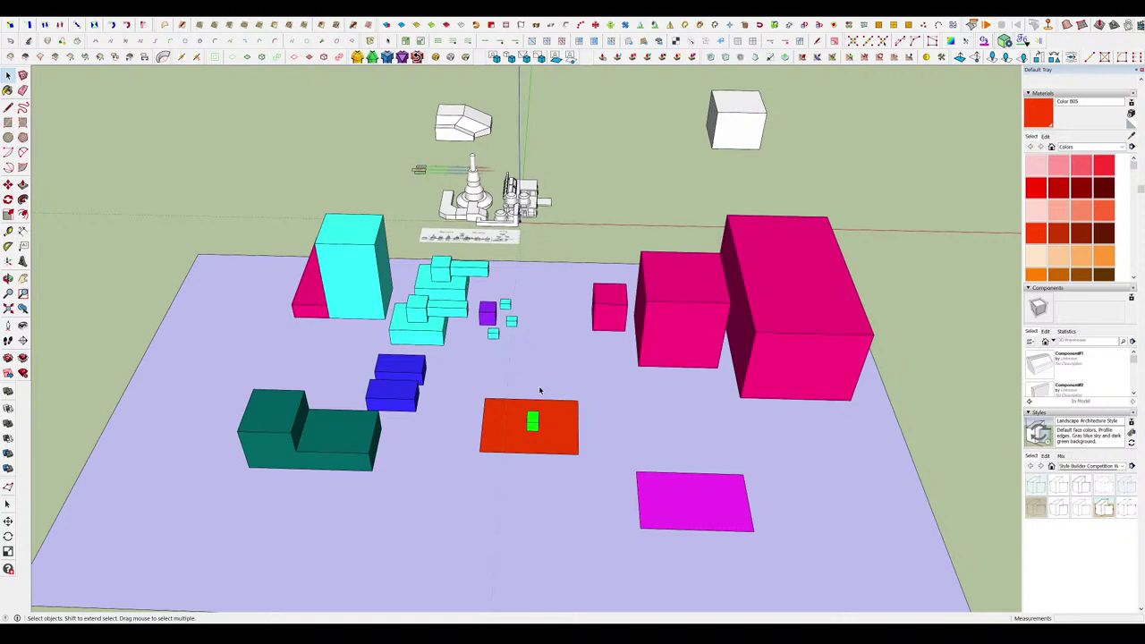
scroll(539, 390, "down", 3)
scroll(550, 388, "up", 6)
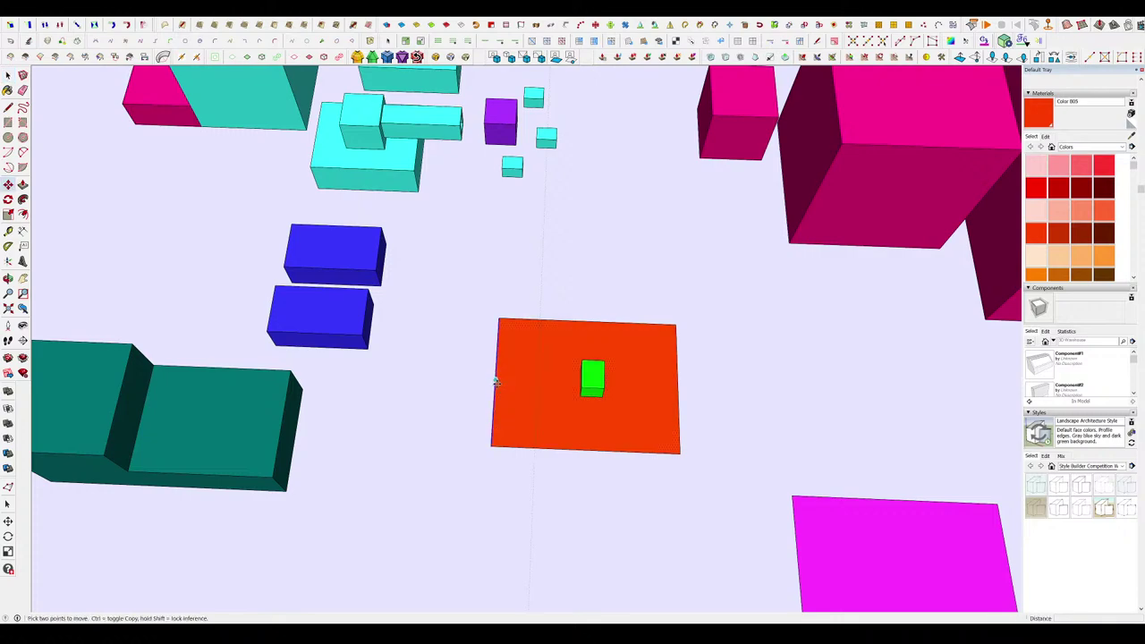
left_click(494, 382)
left_click(551, 385)
left_click(678, 388)
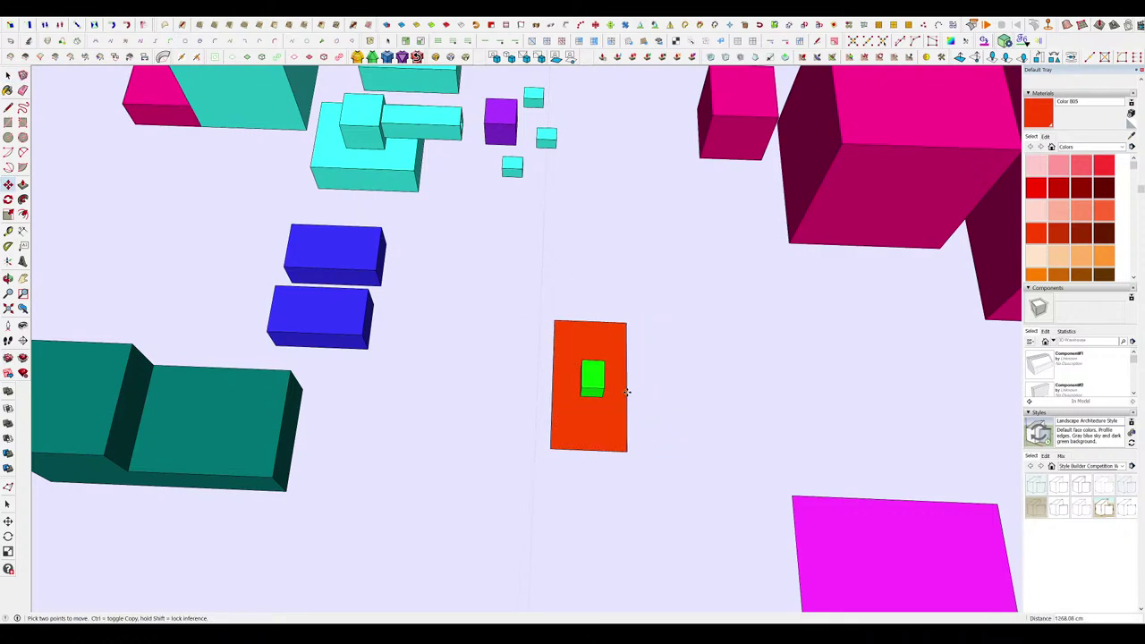
Shorten the orange-red rectangle to a near-square by moving its two remaining edges inward, the first by about 736 cm.
middle_click_drag(627, 392, 597, 287)
scroll(598, 287, "up", 1)
left_click(570, 290)
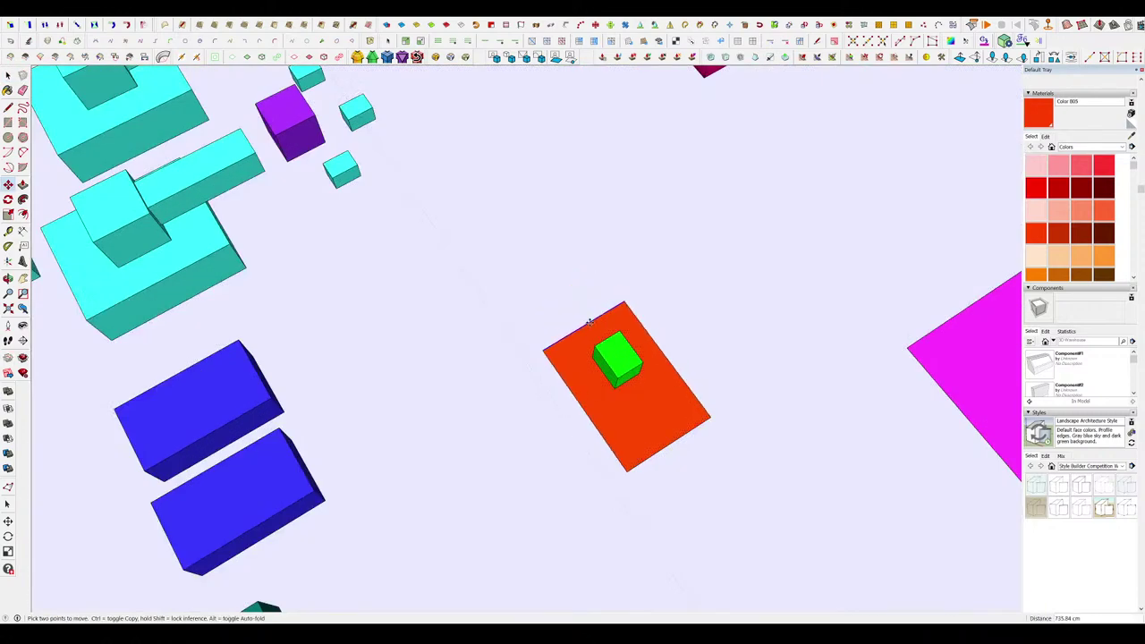
left_click(673, 438)
scroll(626, 376, "down", 10)
key("space")
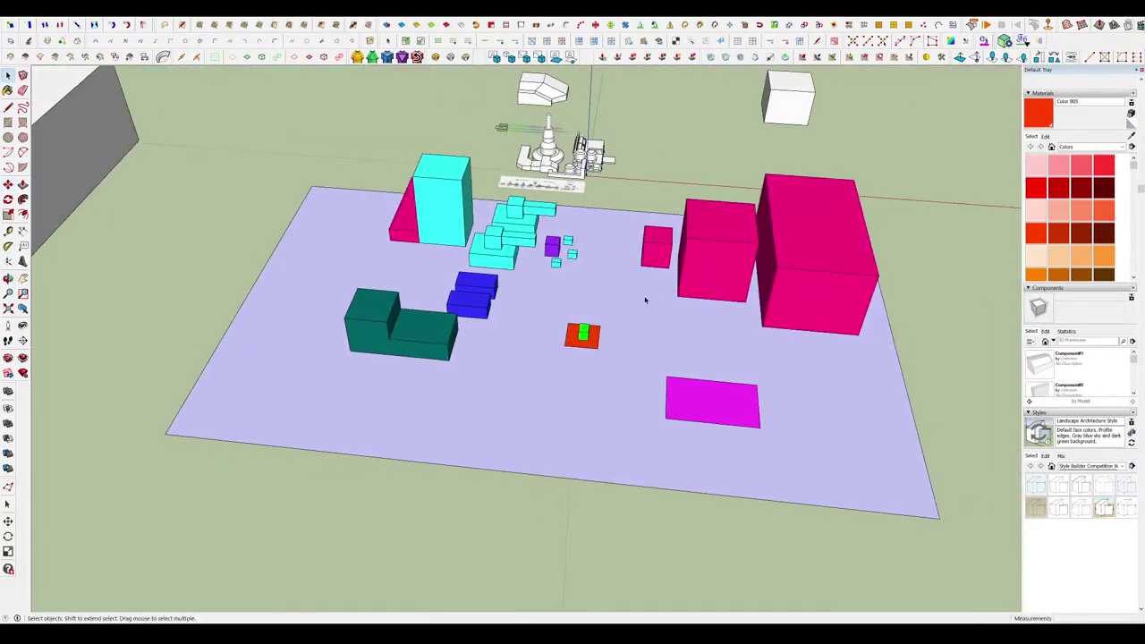
Examine the green box on the orange-red square and compare both with the whole site layout.
scroll(606, 414, "up", 6)
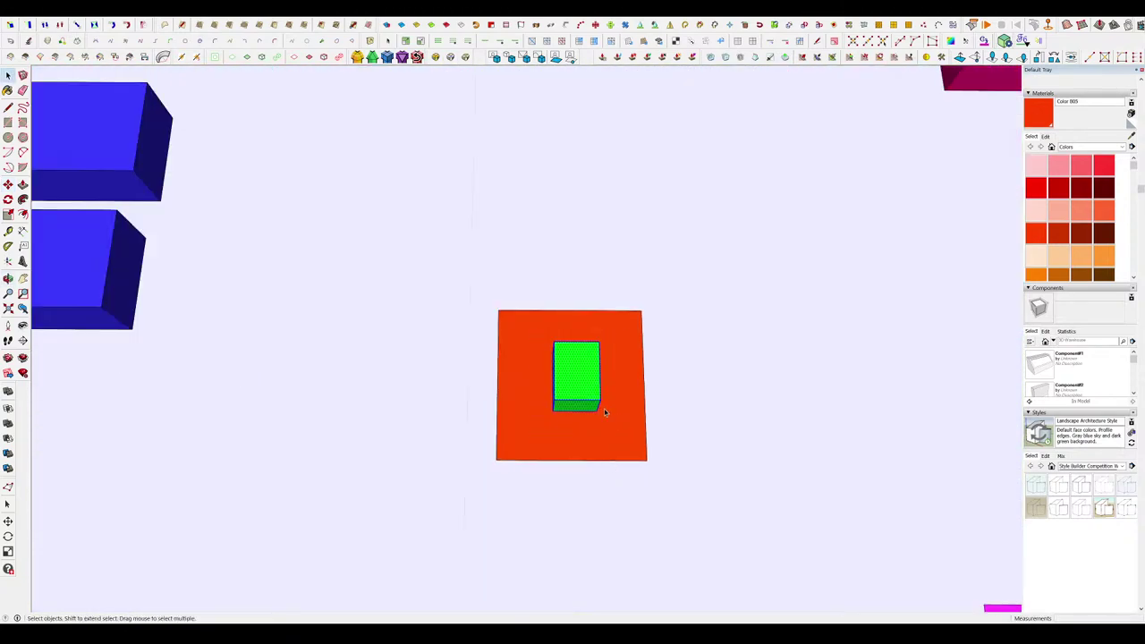
scroll(604, 411, "up", 3)
key("m")
scroll(563, 379, "down", 6)
scroll(522, 269, "down", 5)
key("space")
middle_click_drag(537, 328, 547, 465)
scroll(486, 253, "up", 5)
scroll(546, 466, "down", 5)
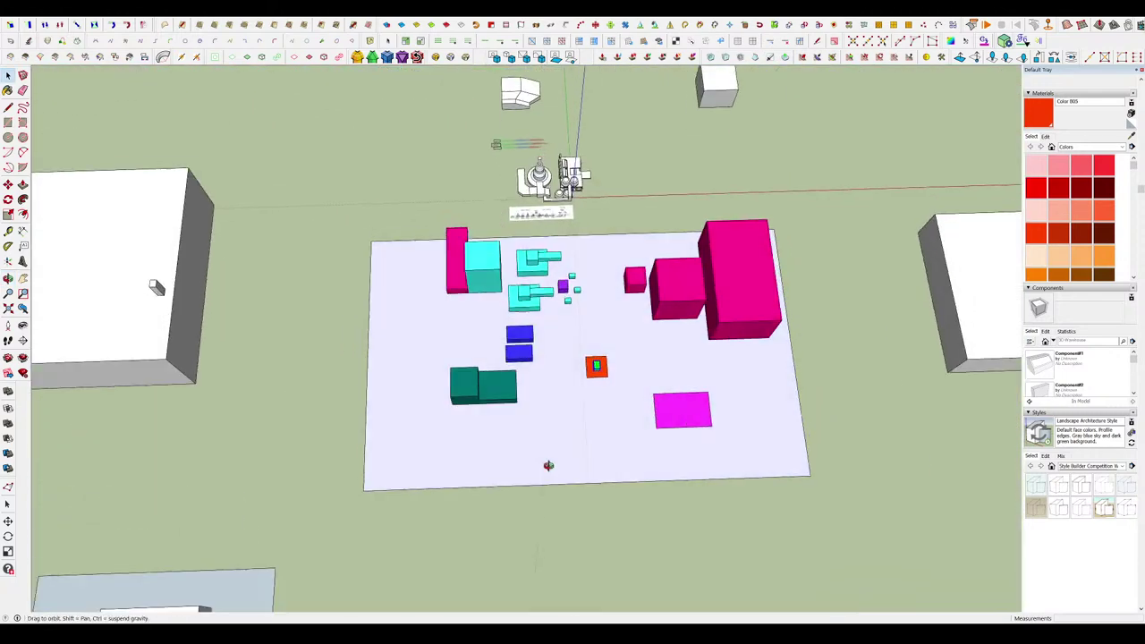
Move the stepped teal block along the ground toward the orange-red square, roughly in line with the blue boxes.
scroll(483, 393, "up", 4)
middle_click_drag(483, 394, 483, 475)
left_click_drag(399, 344, 590, 442)
key("m")
left_click_drag(516, 403, 568, 403)
key("space")
Examine the spacing and scale of the teal block, blue boxes, orange-red square and magenta volumes.
scroll(545, 358, "down", 4)
middle_click_drag(568, 403, 477, 240)
left_click(669, 478)
scroll(617, 358, "up", 4)
scroll(523, 322, "up", 3)
scroll(630, 405, "down", 3)
middle_click_drag(638, 407, 612, 429)
scroll(571, 342, "up", 3)
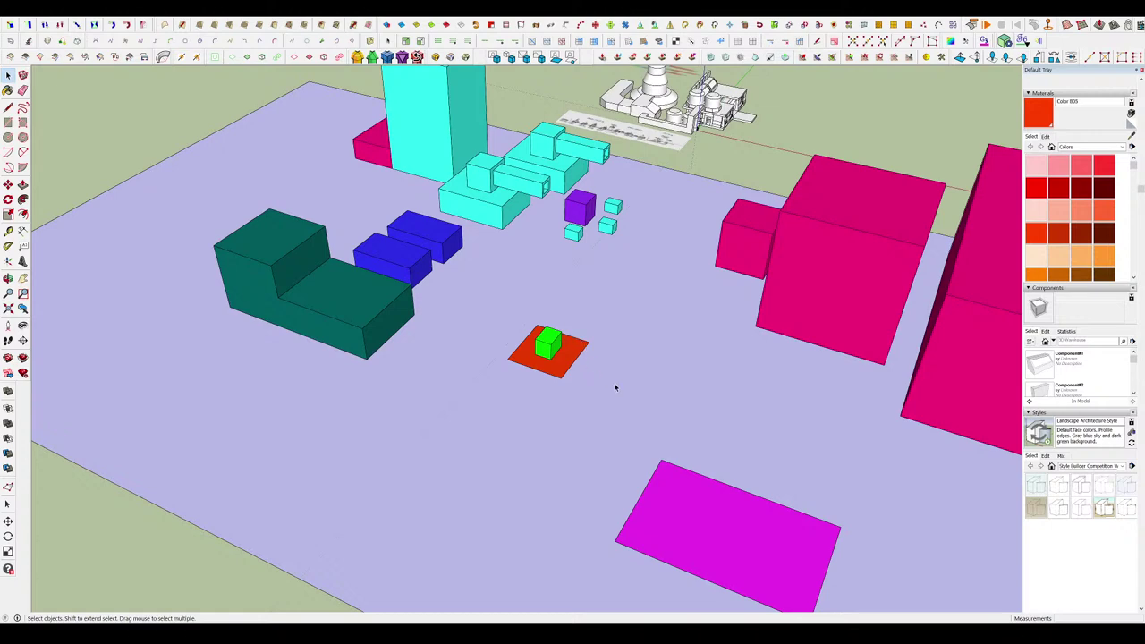
scroll(615, 387, "down", 3)
scroll(620, 344, "up", 5)
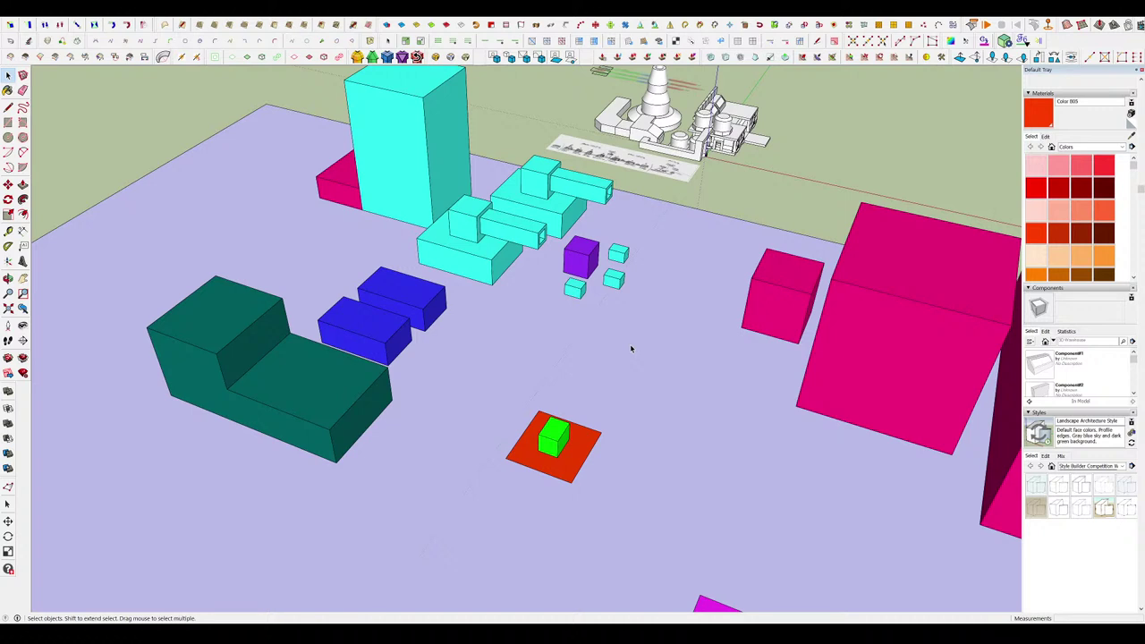
middle_click_drag(515, 281, 539, 352)
scroll(540, 353, "down", 4)
scroll(617, 457, "up", 4)
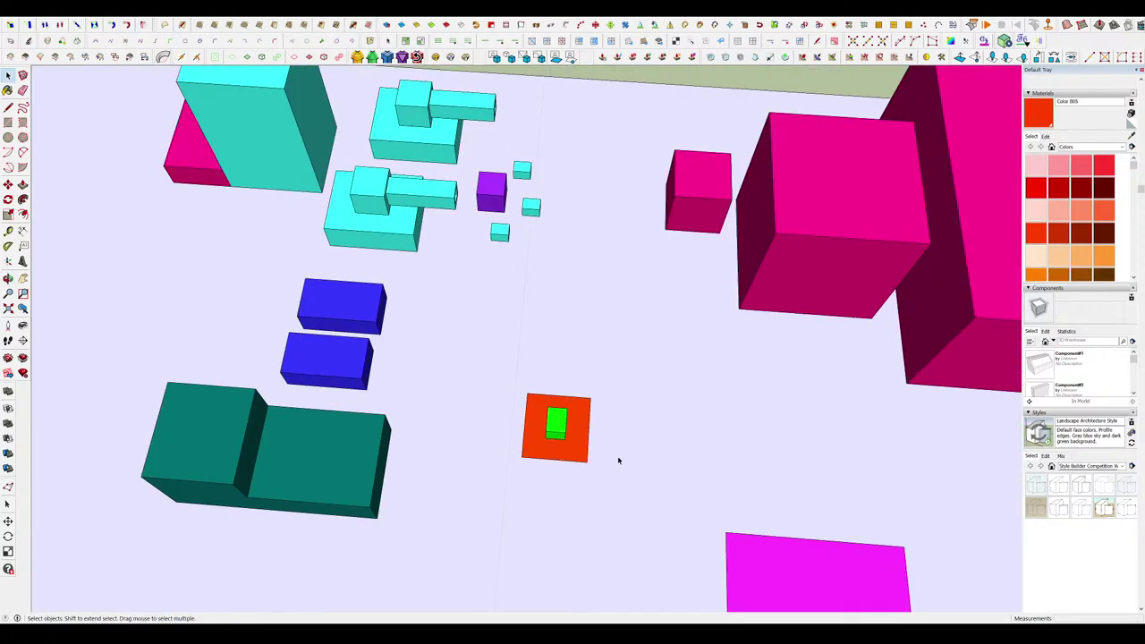
scroll(617, 460, "up", 3)
Read the Zio, Shadow and Spectral alignment chart across its Good, Nuetral and Evil columns.
scroll(608, 462, "down", 8)
scroll(524, 247, "up", 8)
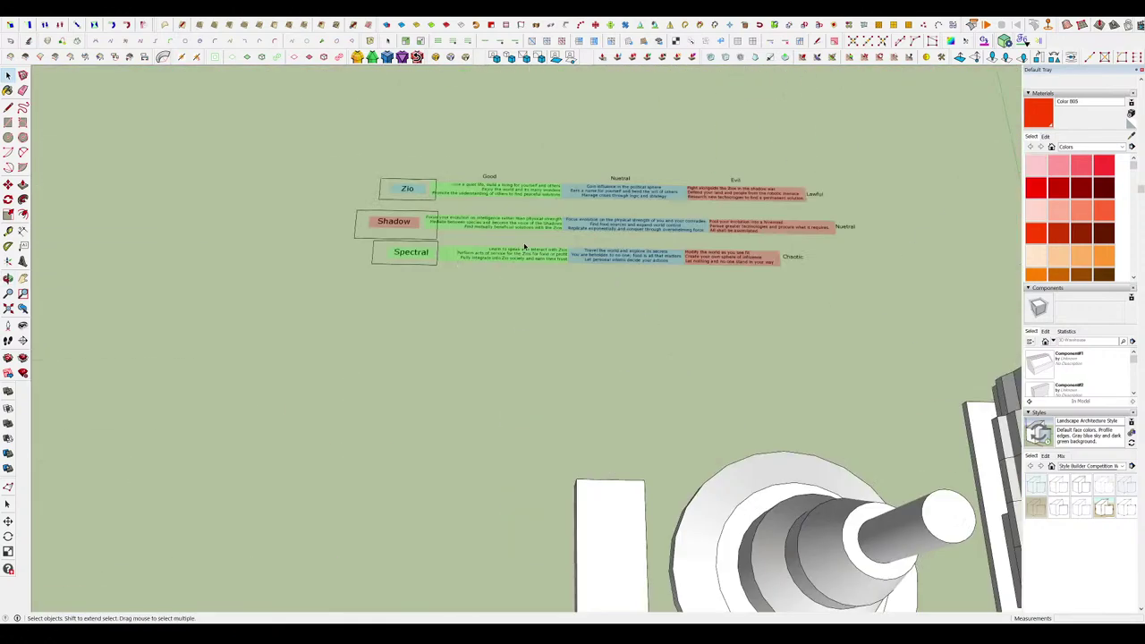
scroll(518, 338, "down", 2)
scroll(349, 345, "up", 6)
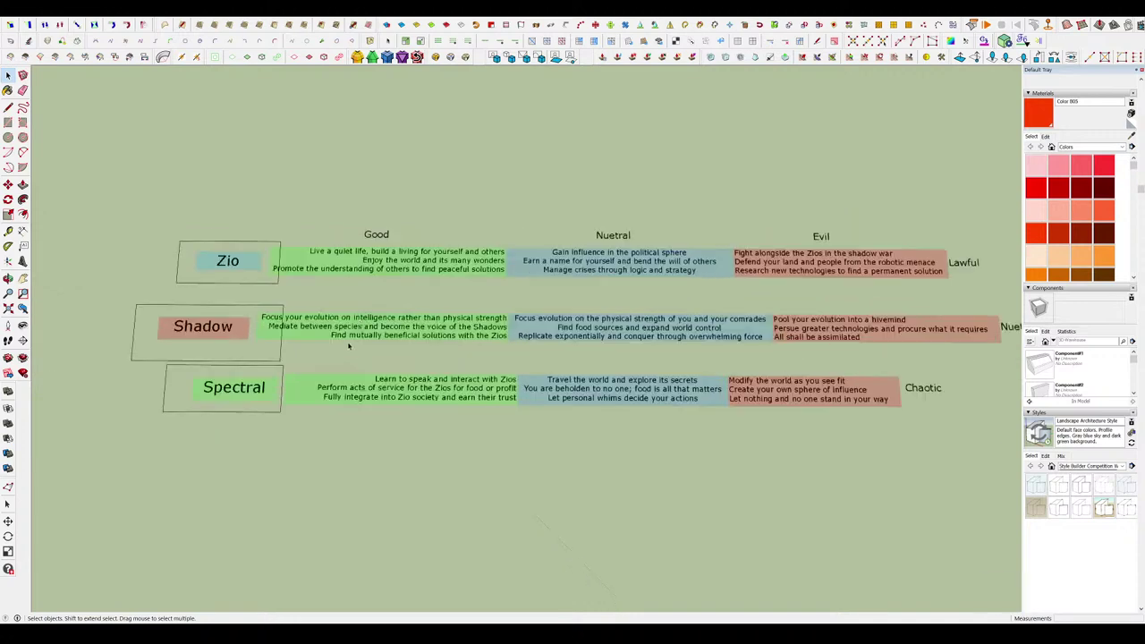
scroll(349, 346, "up", 2)
scroll(367, 360, "up", 2)
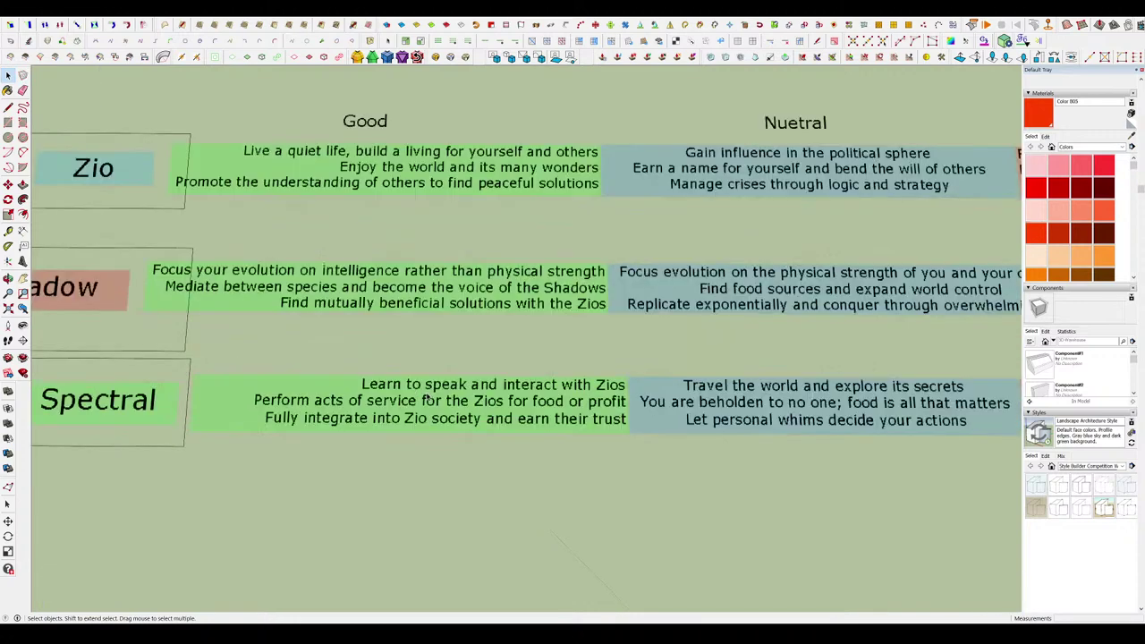
scroll(409, 367, "down", 2)
scroll(437, 400, "up", 3)
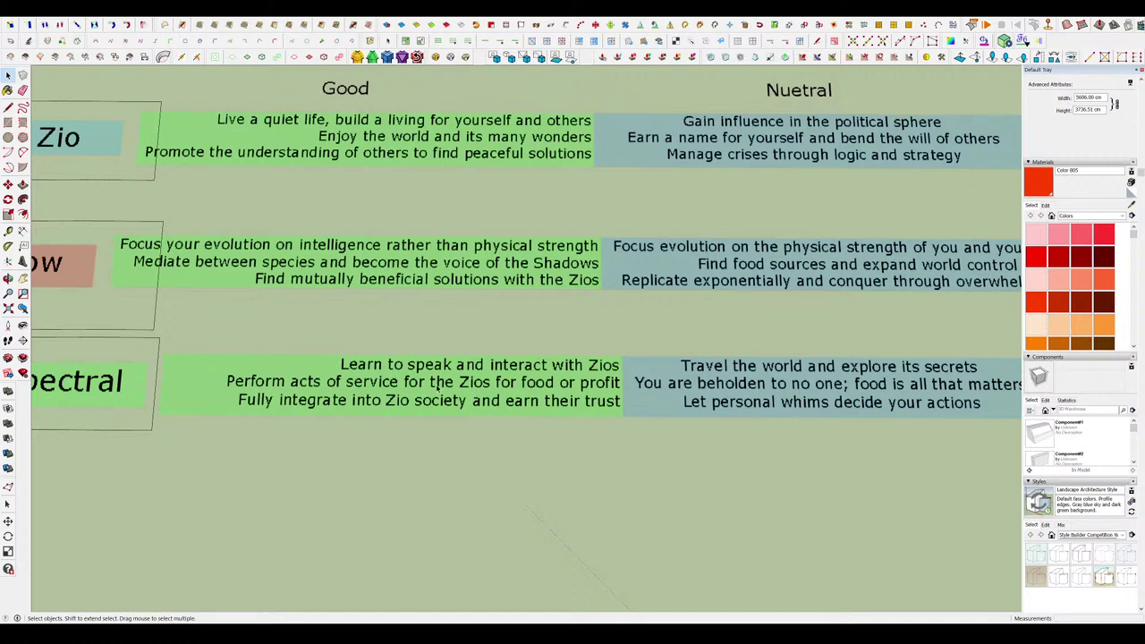
scroll(437, 382, "down", 3)
scroll(390, 384, "up", 3)
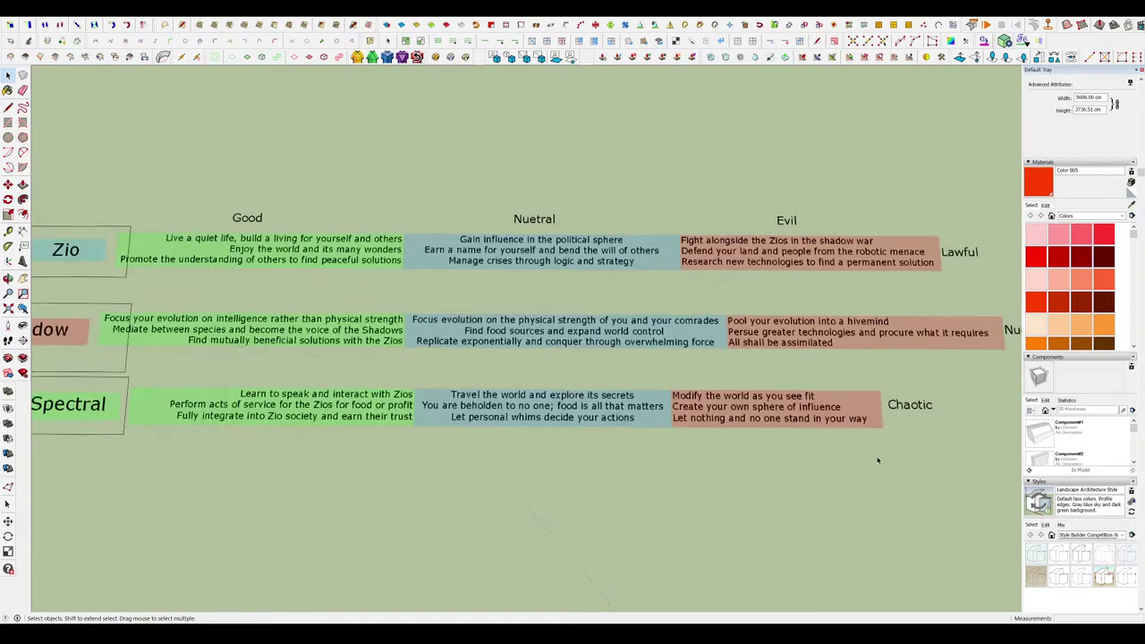
scroll(569, 408, "up", 3)
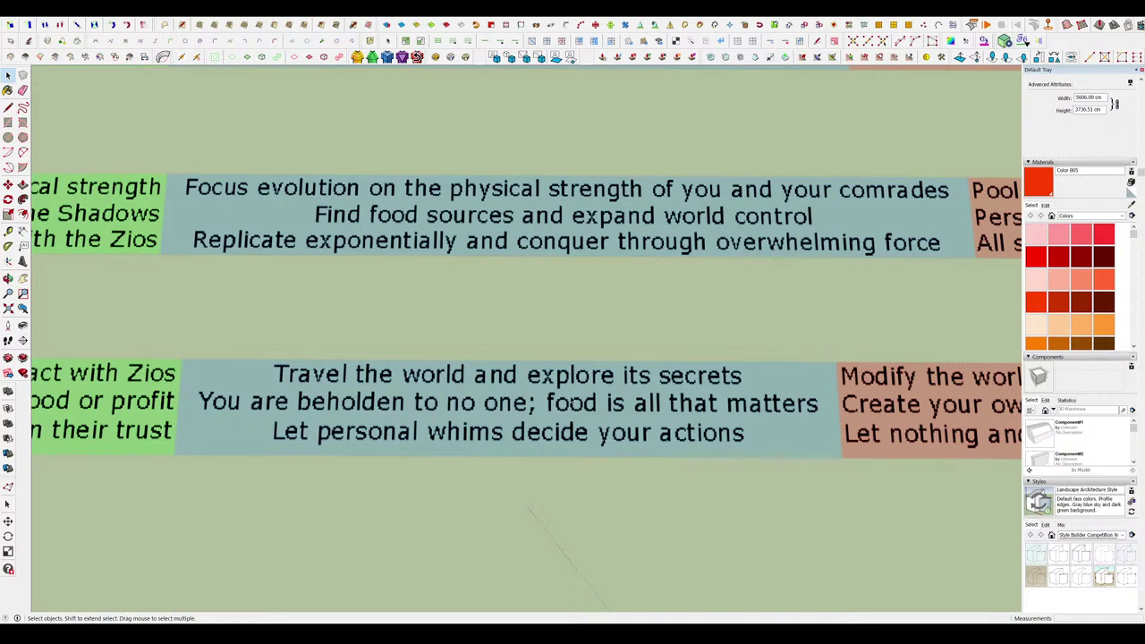
scroll(571, 416, "down", 3)
scroll(862, 420, "up", 3)
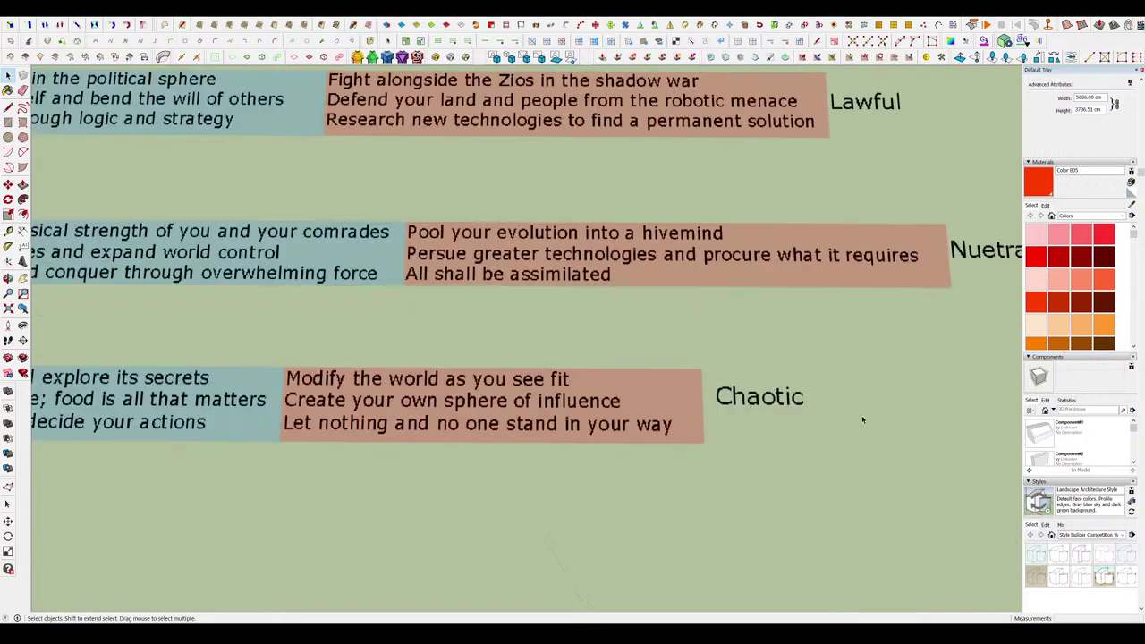
scroll(546, 425, "down", 2)
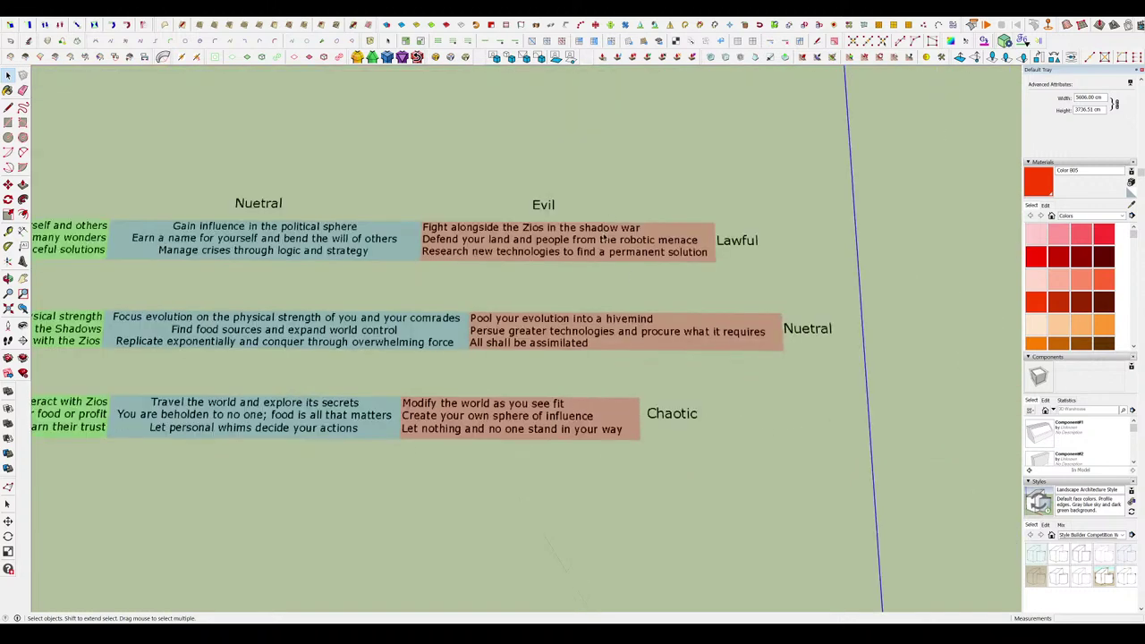
scroll(521, 382, "up", 2)
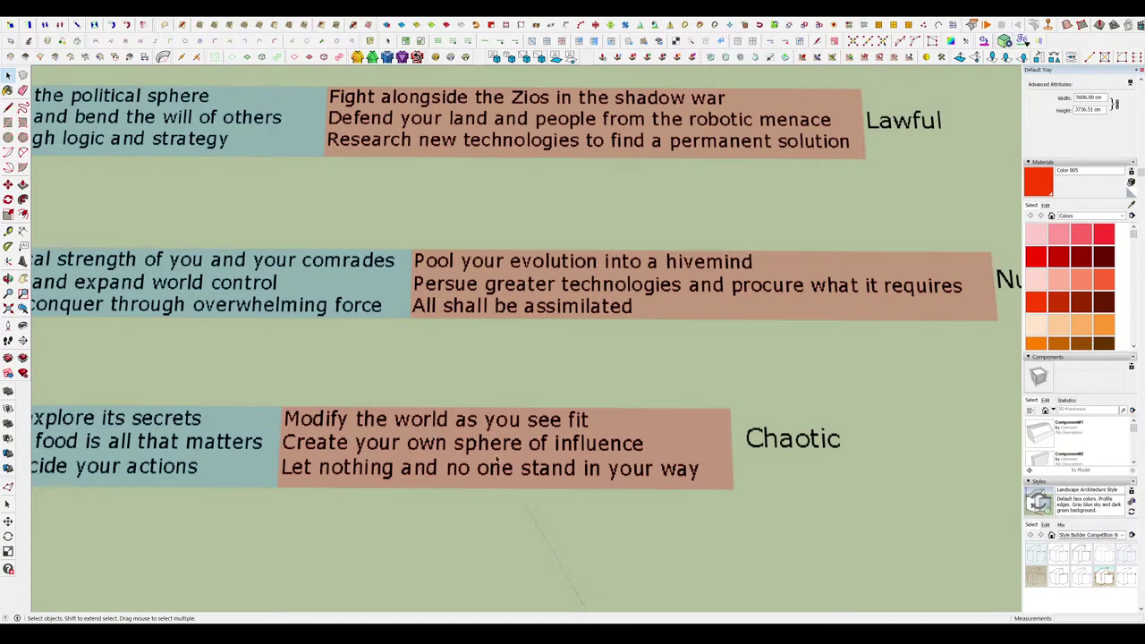
scroll(688, 349, "down", 8)
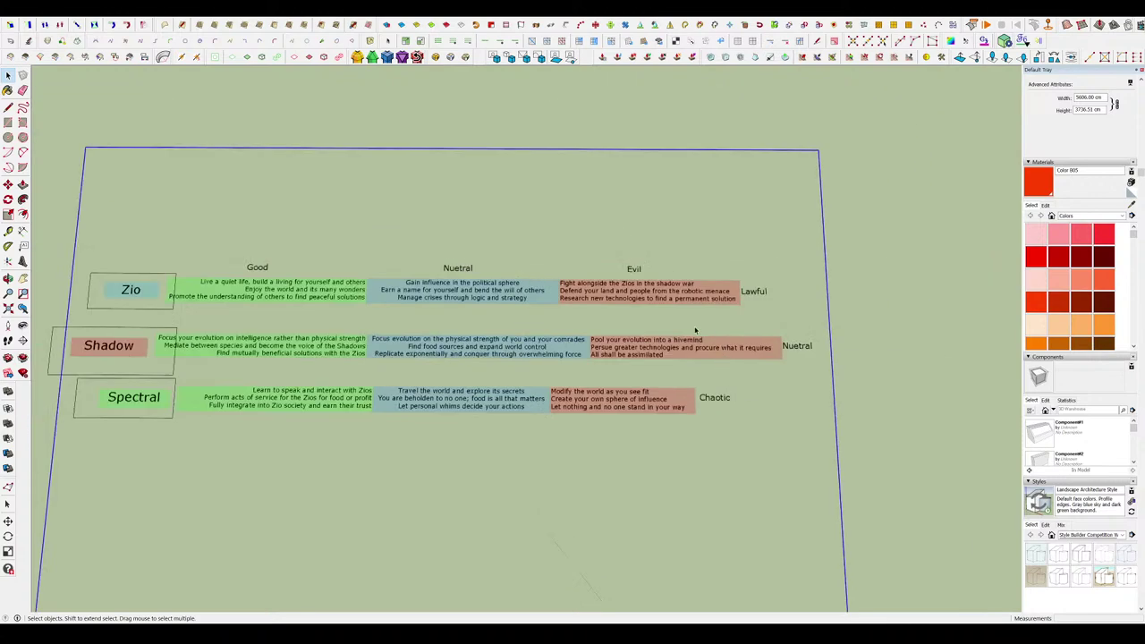
Move the small green box from the orange-red square onto the bright magenta rectangle.
mouse_move(680, 331)
middle_mouse_down()
mouse_move(488, 68)
mouse_move(616, 72)
middle_mouse_up()
scroll(616, 72, "down", 3)
scroll(617, 487, "up", 3)
scroll(631, 520, "down", 5)
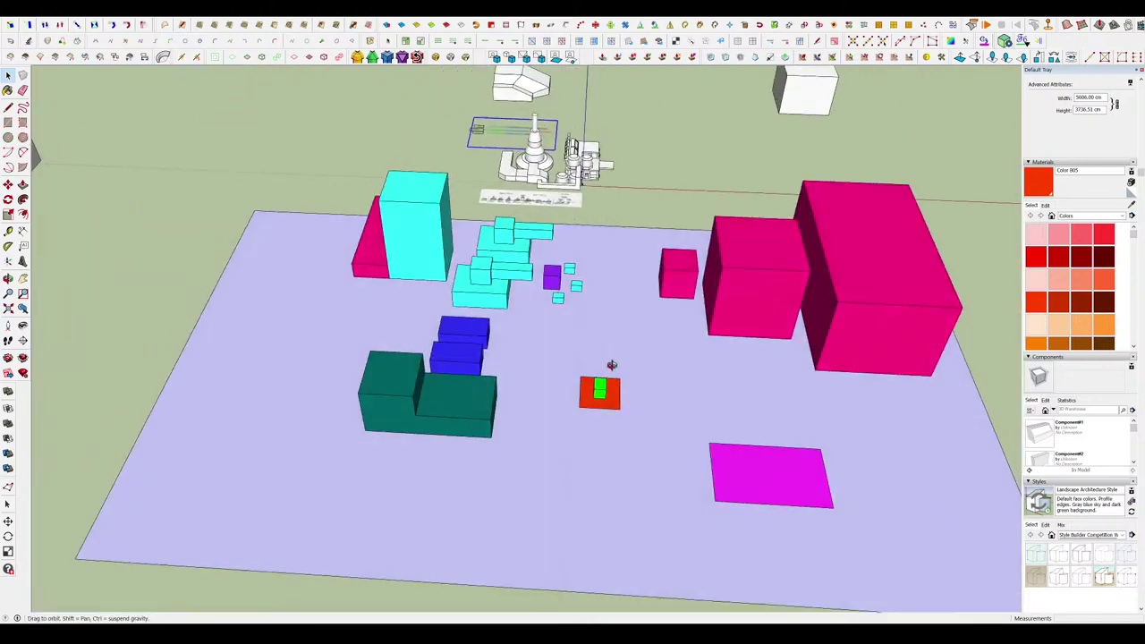
scroll(609, 366, "up", 5)
scroll(610, 407, "down", 4)
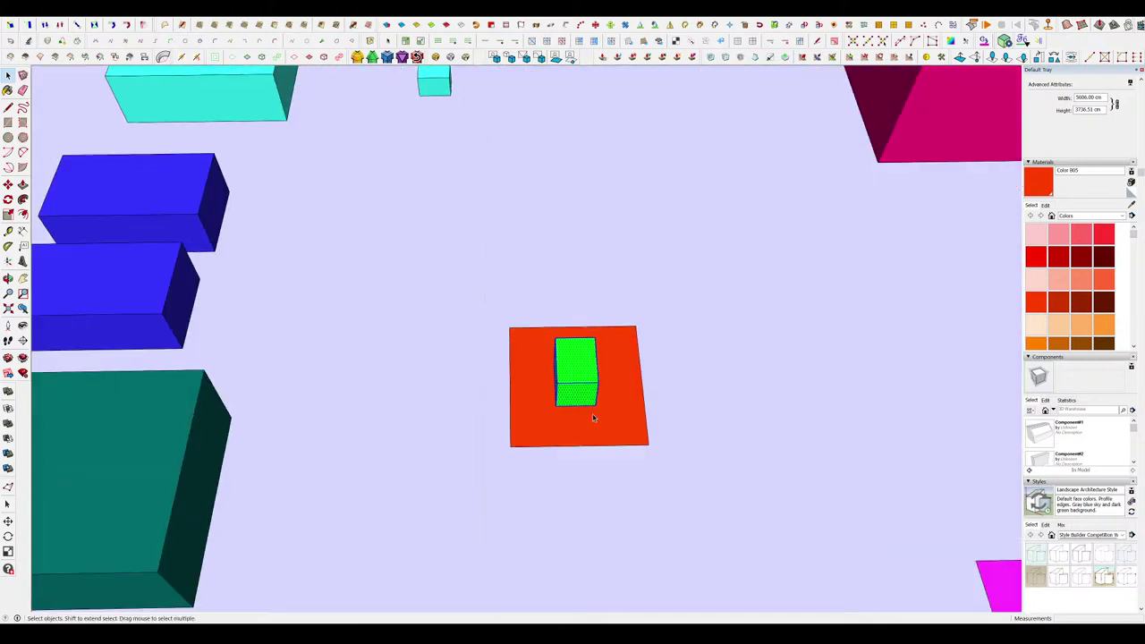
key("m")
scroll(520, 317, "down", 4)
scroll(573, 228, "up", 3)
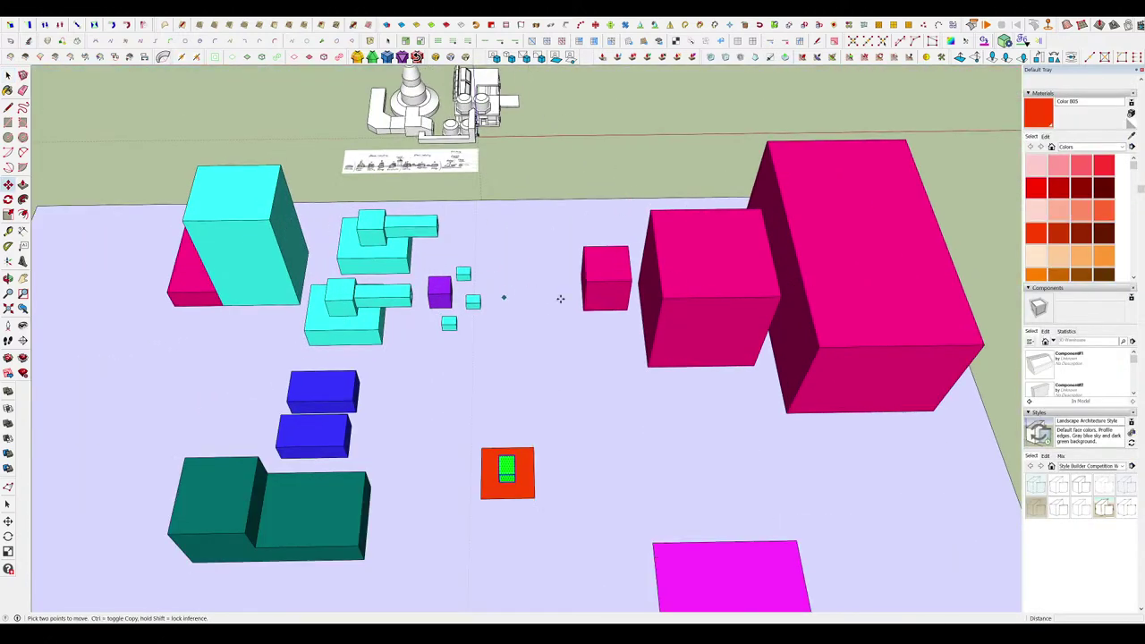
left_click(508, 472)
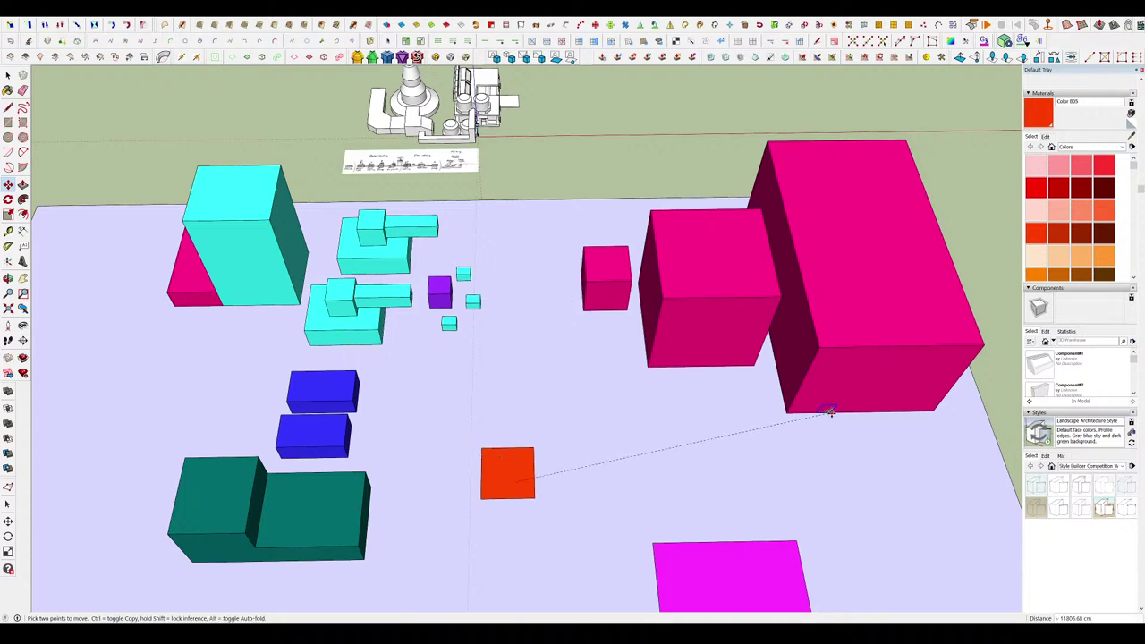
scroll(449, 347, "down", 3)
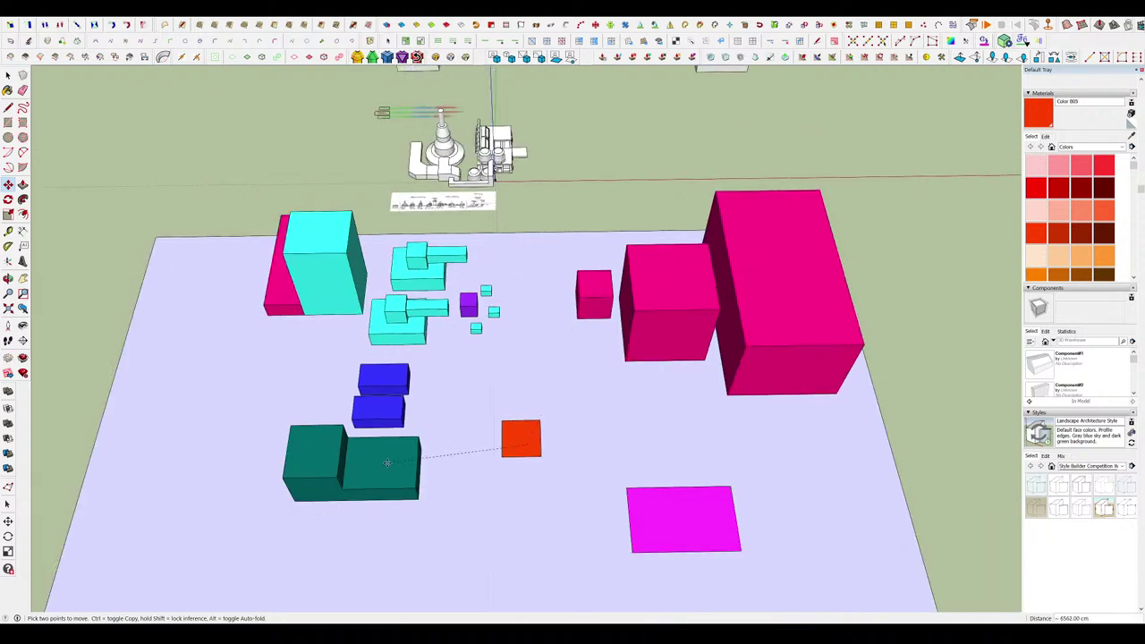
middle_click_drag(696, 523, 984, 595)
key("space")
Select the bright magenta rectangle with its edges and examine its scale against the green box and surrounding volumes.
double_click(796, 402)
middle_click_drag(796, 402, 678, 402)
scroll(677, 402, "up", 4)
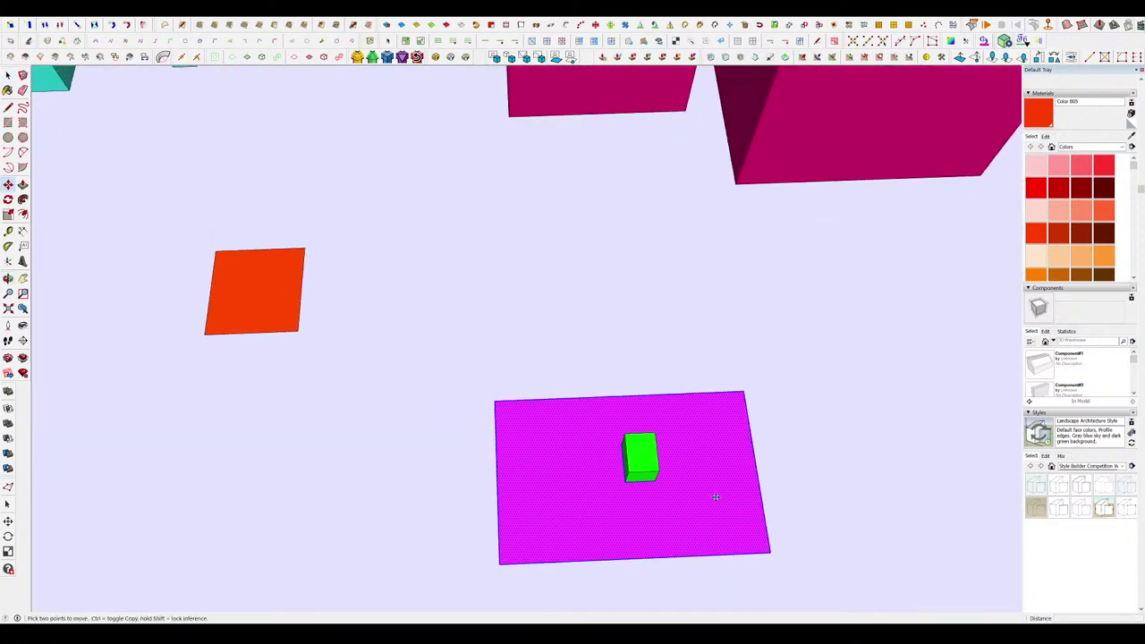
scroll(487, 460, "down", 5)
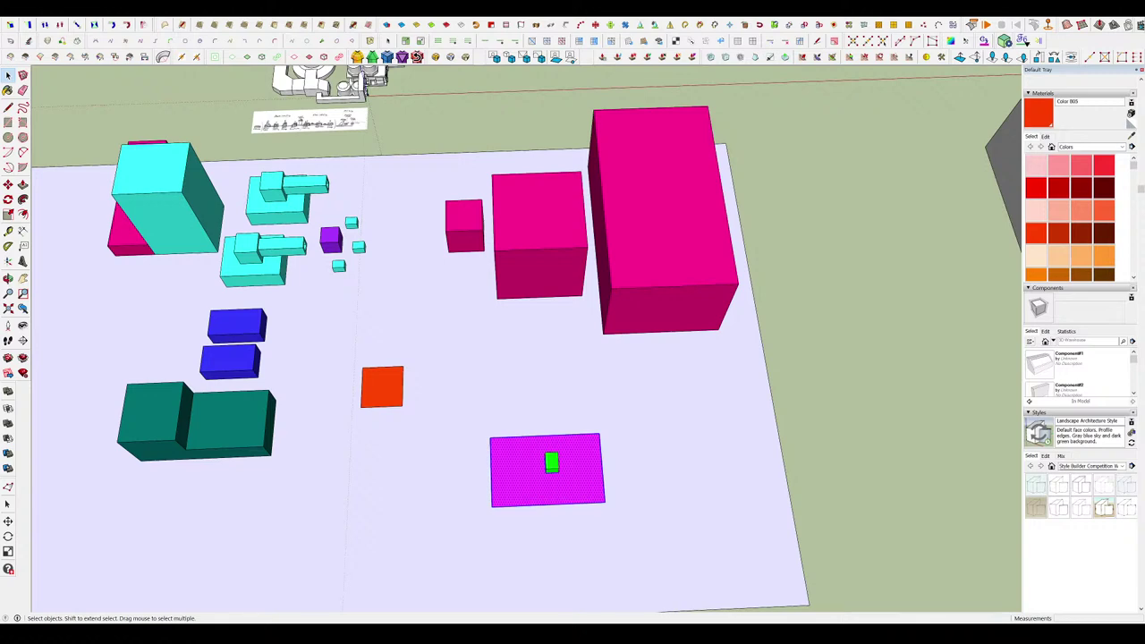
scroll(665, 455, "down", 5)
scroll(538, 479, "up", 8)
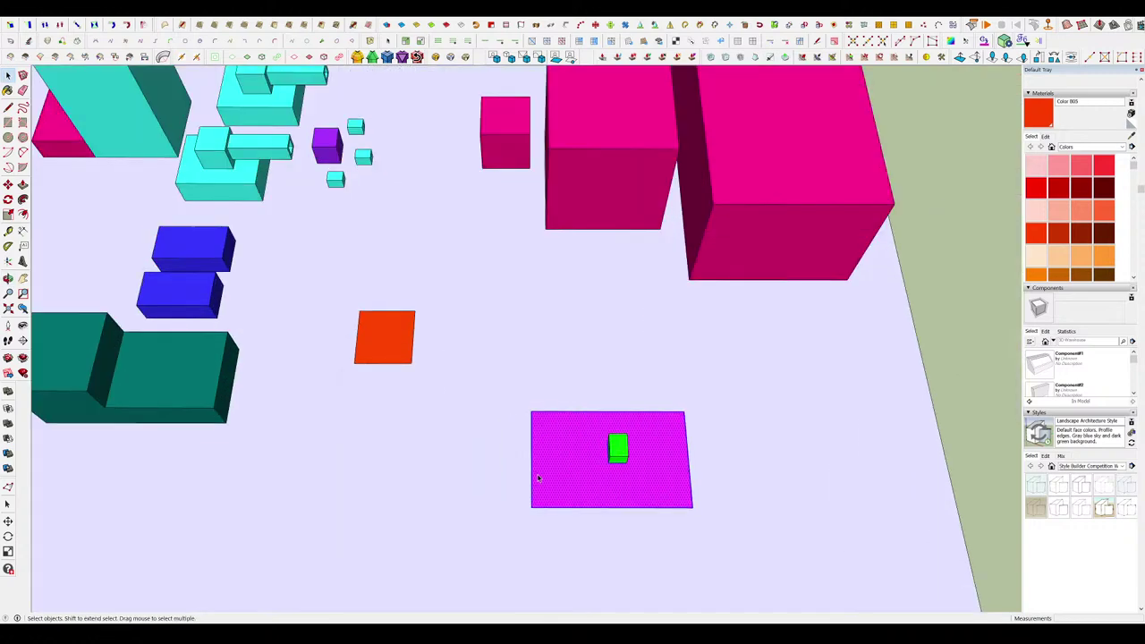
scroll(587, 437, "down", 4)
middle_click_drag(590, 437, 724, 377)
scroll(639, 457, "up", 6)
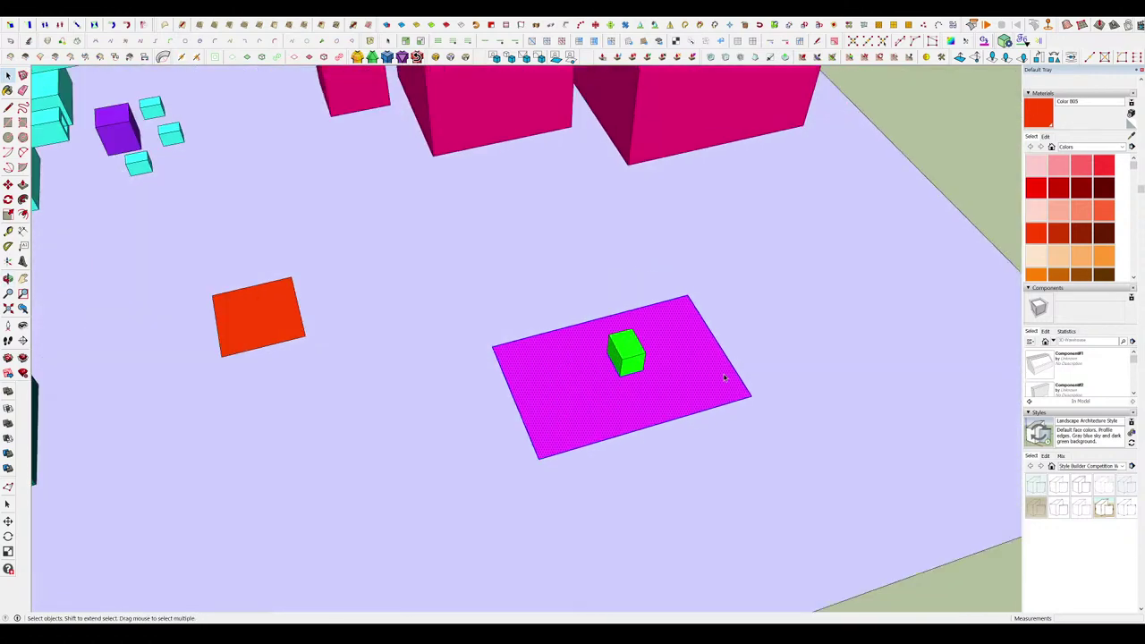
scroll(732, 396, "down", 6)
middle_click_drag(759, 427, 860, 505)
scroll(692, 373, "up", 3)
middle_click_drag(747, 393, 859, 479)
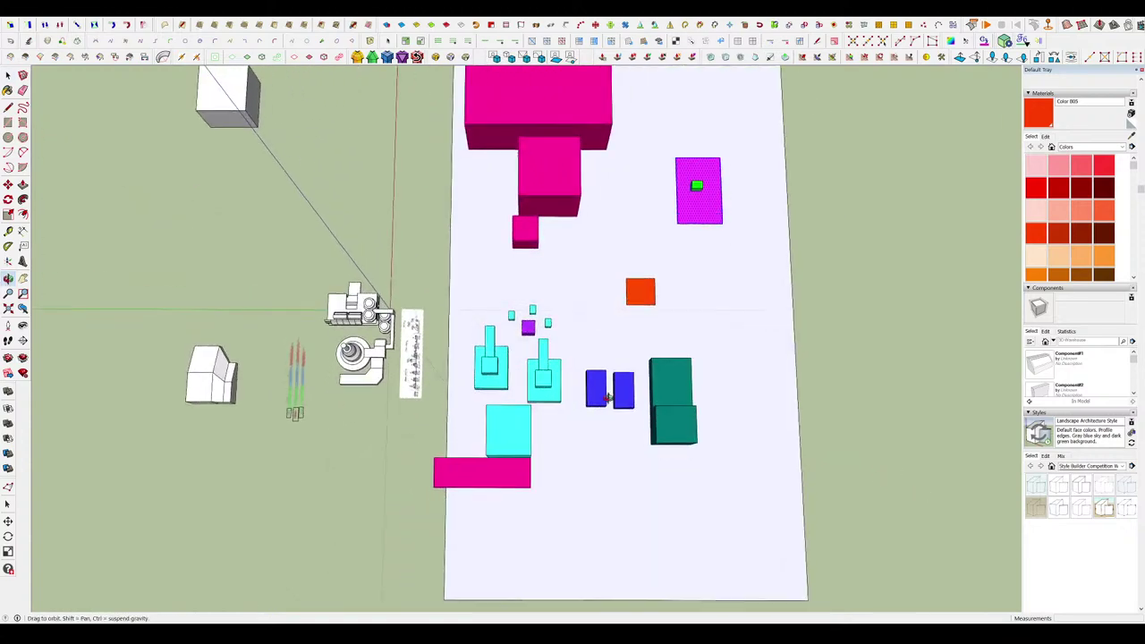
Push the overhanging end of the magenta slab beside the cyan tower back about 569 cm to the ground plane's edge.
scroll(431, 483, "up", 4)
middle_click_drag(431, 501, 528, 542)
scroll(528, 543, "up", 2)
key("p")
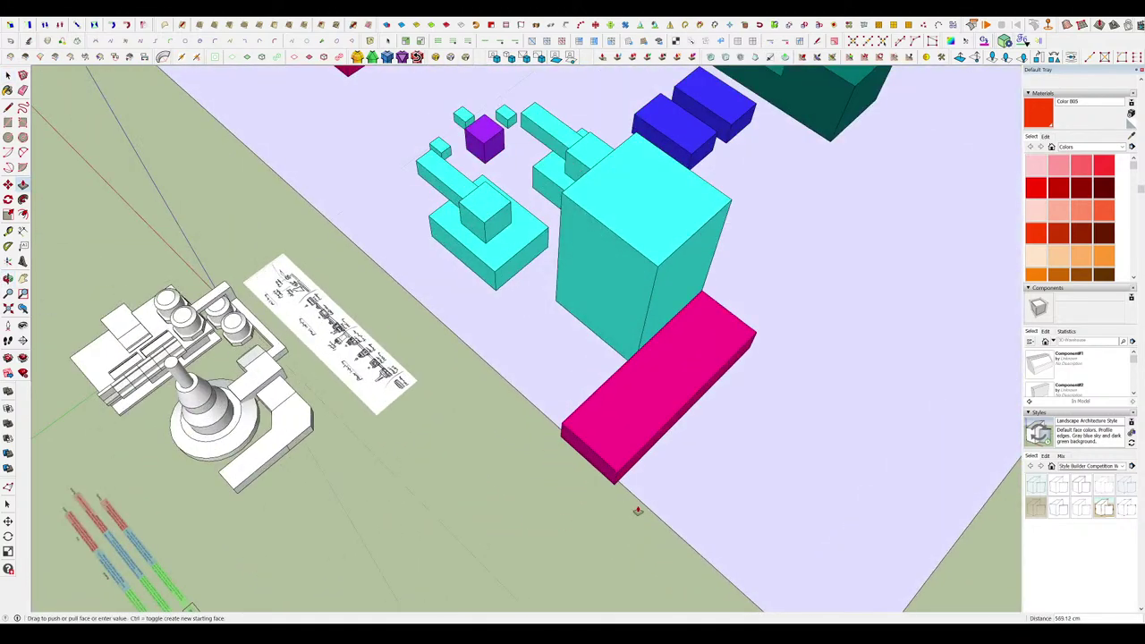
Split the magenta slab's top with a line near the ground plane's edge and push the outer section down to ground level.
scroll(636, 501, "down", 5)
scroll(502, 452, "down", 3)
mouse_move(502, 451)
middle_mouse_down()
mouse_move(661, 391)
mouse_move(832, 429)
middle_mouse_up()
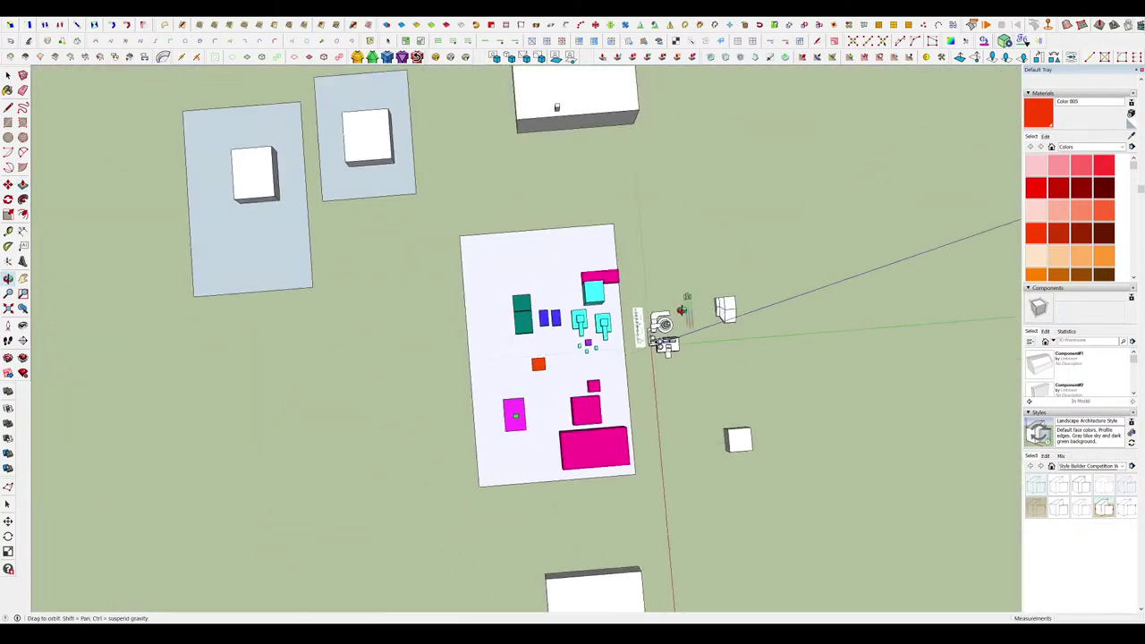
scroll(623, 223, "up", 4)
middle_click_drag(632, 315, 559, 295)
scroll(586, 423, "up", 2)
middle_click_drag(585, 423, 551, 442)
key("l")
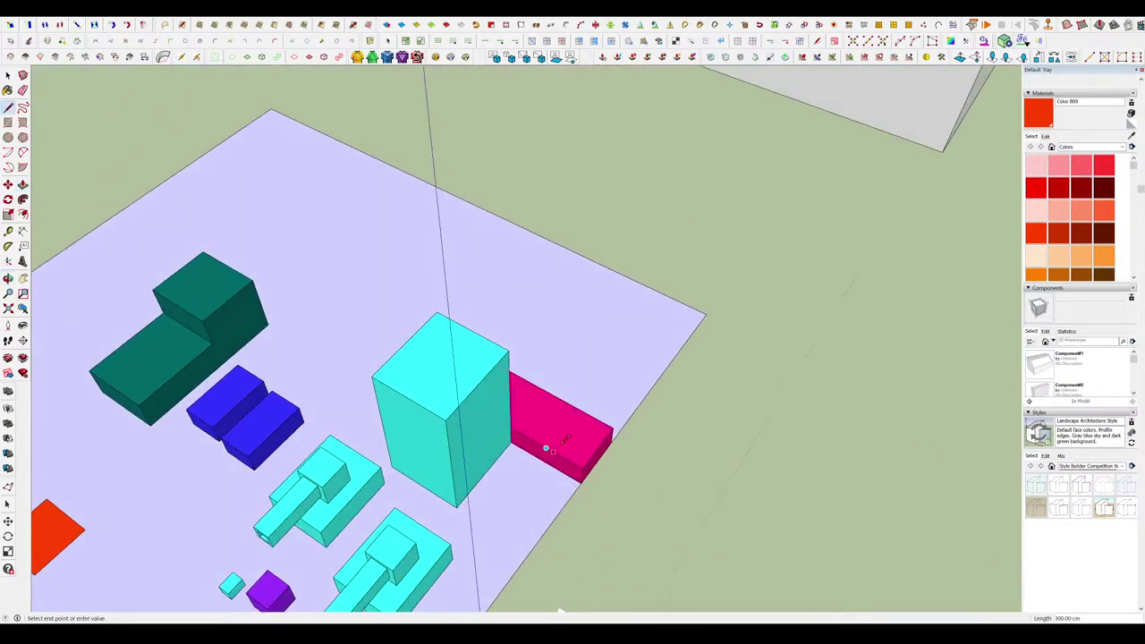
left_click(569, 456)
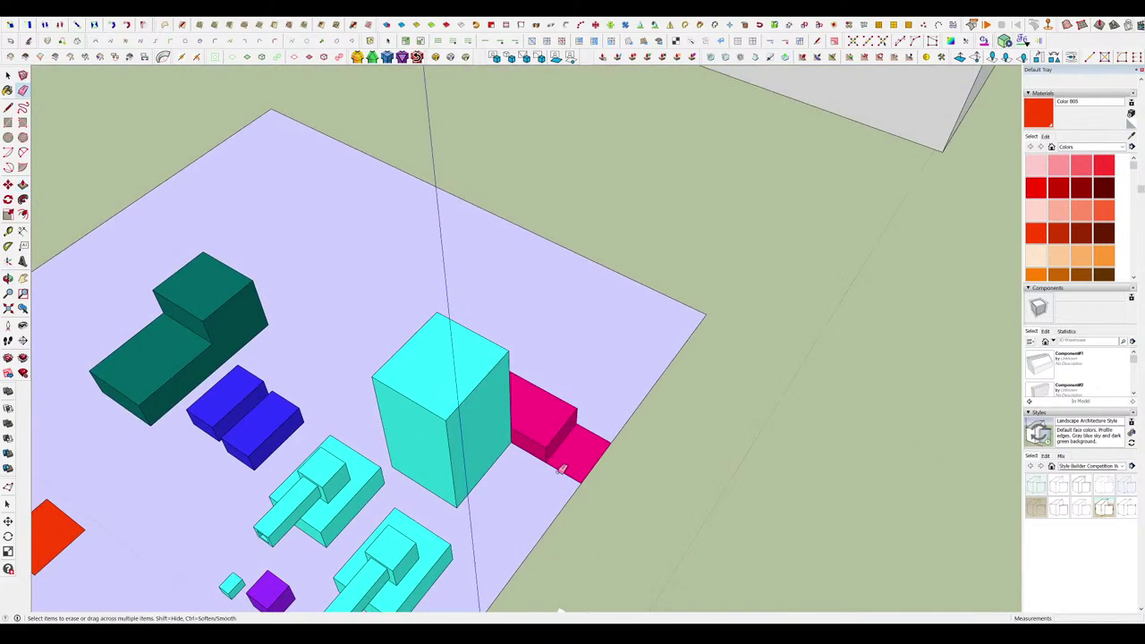
Erase the leftover edges of the flat pink face beside the pink block next to the tall turquoise tower.
left_click(564, 466)
key("e")
left_click(601, 438)
scroll(590, 412, "down", 6)
mouse_move(514, 358)
middle_mouse_down()
mouse_move(655, 346)
mouse_move(742, 356)
mouse_move(501, 401)
mouse_move(685, 361)
mouse_move(706, 336)
mouse_move(502, 402)
mouse_move(526, 458)
middle_mouse_up()
key("space")
scroll(480, 408, "down", 3)
scroll(642, 357, "up", 6)
scroll(547, 320, "down", 3)
scroll(544, 329, "up", 3)
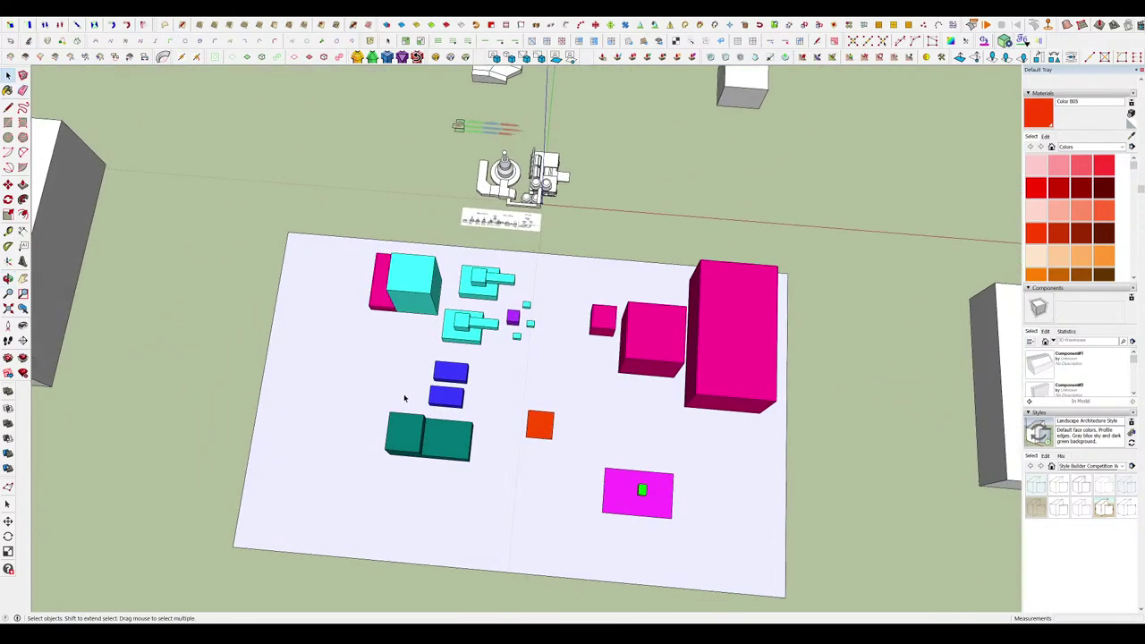
Push the top face of the dark green building's lower section down about 1210 cm until that section is flat.
scroll(404, 399, "up", 3)
mouse_move(380, 411)
middle_mouse_down()
mouse_move(402, 468)
mouse_move(394, 424)
middle_mouse_up()
left_click_drag(554, 503, 554, 502)
key("m")
middle_click_drag(537, 492, 234, 283)
left_click(475, 439)
key("space")
scroll(576, 284, "up", 5)
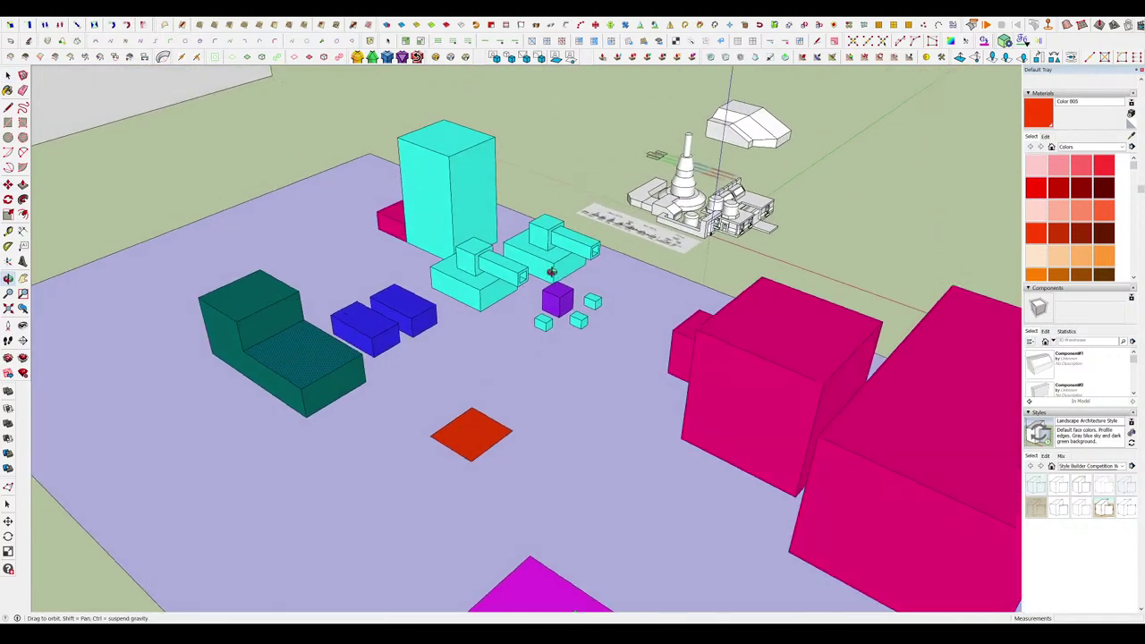
scroll(517, 271, "up", 3)
key("r")
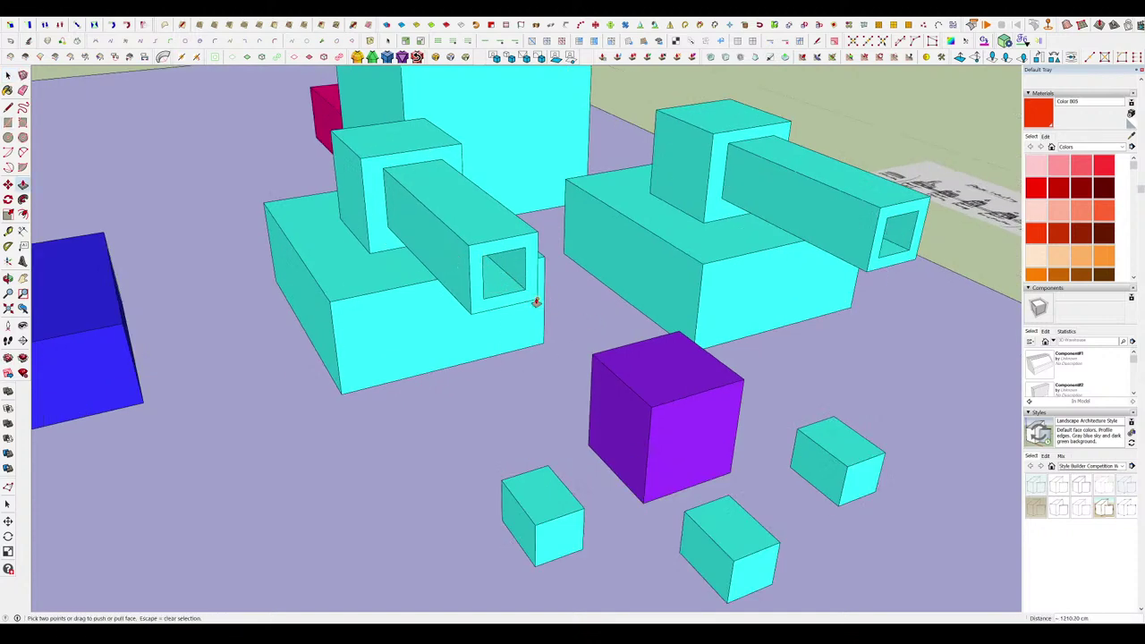
key("l")
scroll(519, 277, "down", 4)
scroll(504, 275, "down", 3)
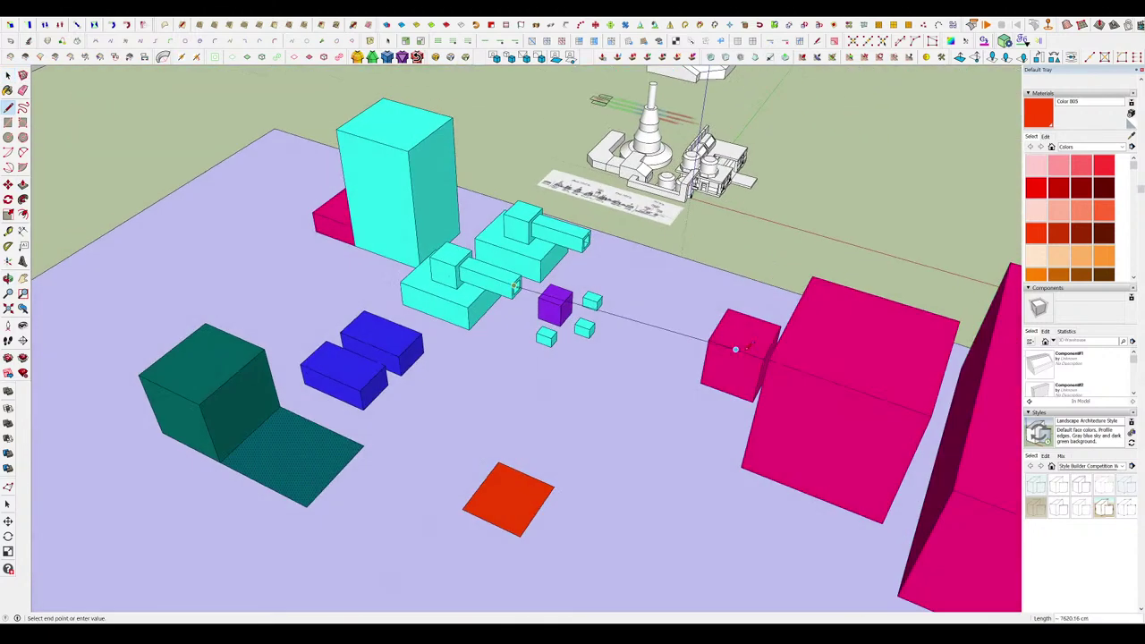
key("space")
middle_click_drag(794, 381, 608, 354)
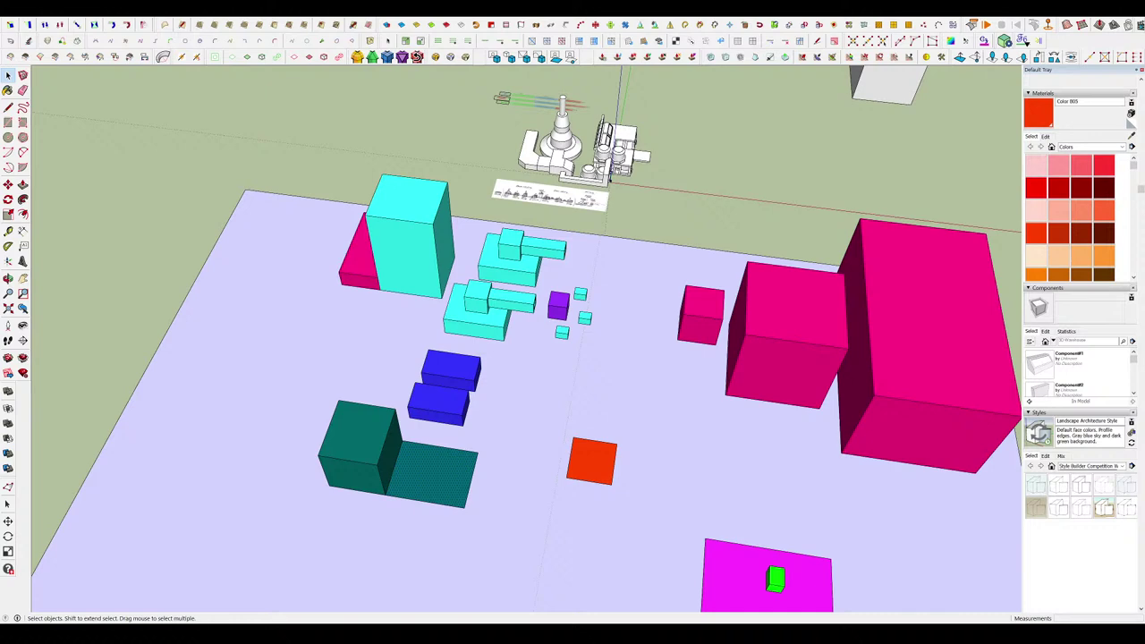
Examine the layout of coloured building blocks on the lavender base from several sides.
middle_click_drag(547, 325, 625, 352)
scroll(470, 409, "down", 3)
scroll(600, 357, "down", 2)
scroll(600, 357, "up", 2)
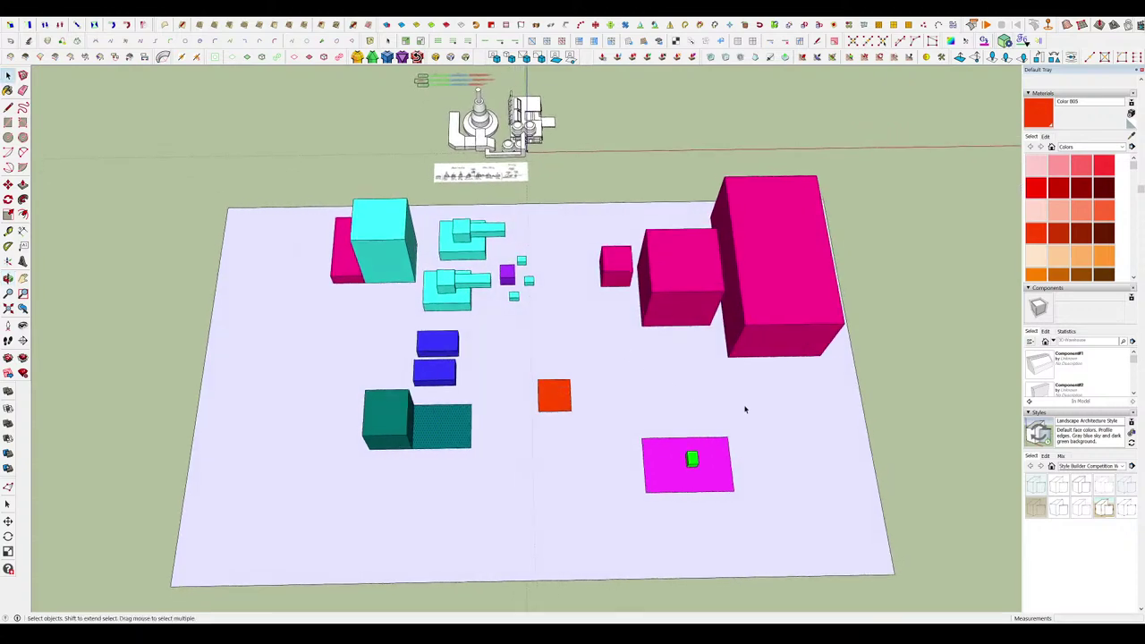
middle_click_drag(745, 409, 986, 287)
middle_click_drag(581, 313, 881, 358)
scroll(769, 340, "down", 3)
middle_click_drag(738, 291, 787, 315)
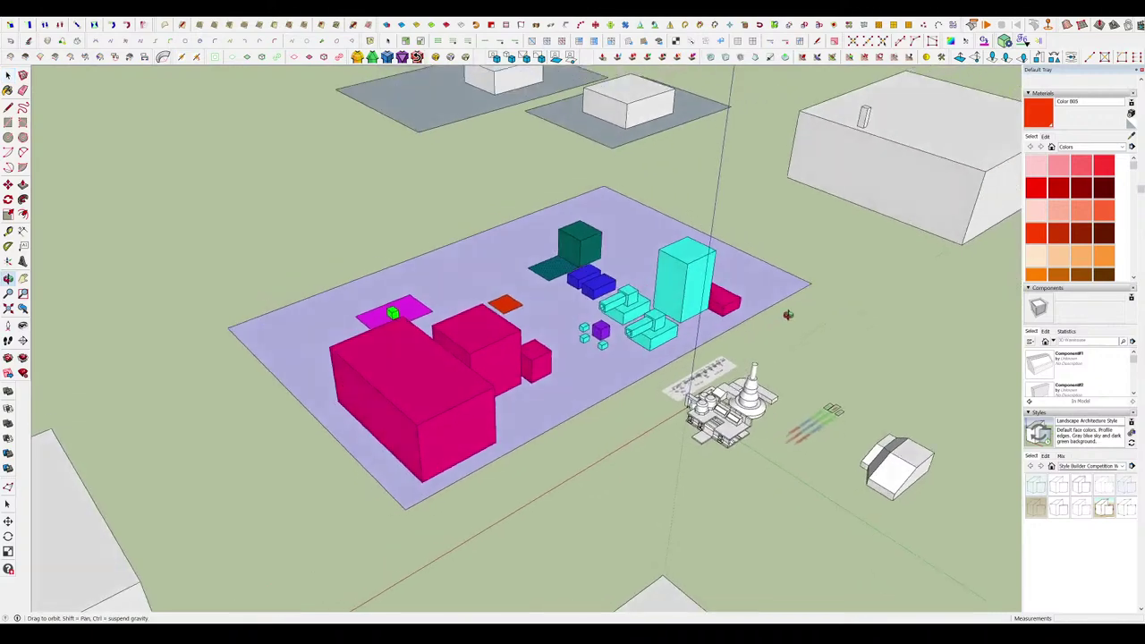
scroll(735, 358, "up", 2)
scroll(735, 358, "down", 2)
middle_click_drag(617, 353, 975, 435)
middle_click_drag(278, 215, 657, 233)
Move the small green box off the magenta plate onto the lavender base beside it.
scroll(639, 391, "up", 3)
scroll(639, 391, "up", 2)
scroll(674, 418, "up", 3)
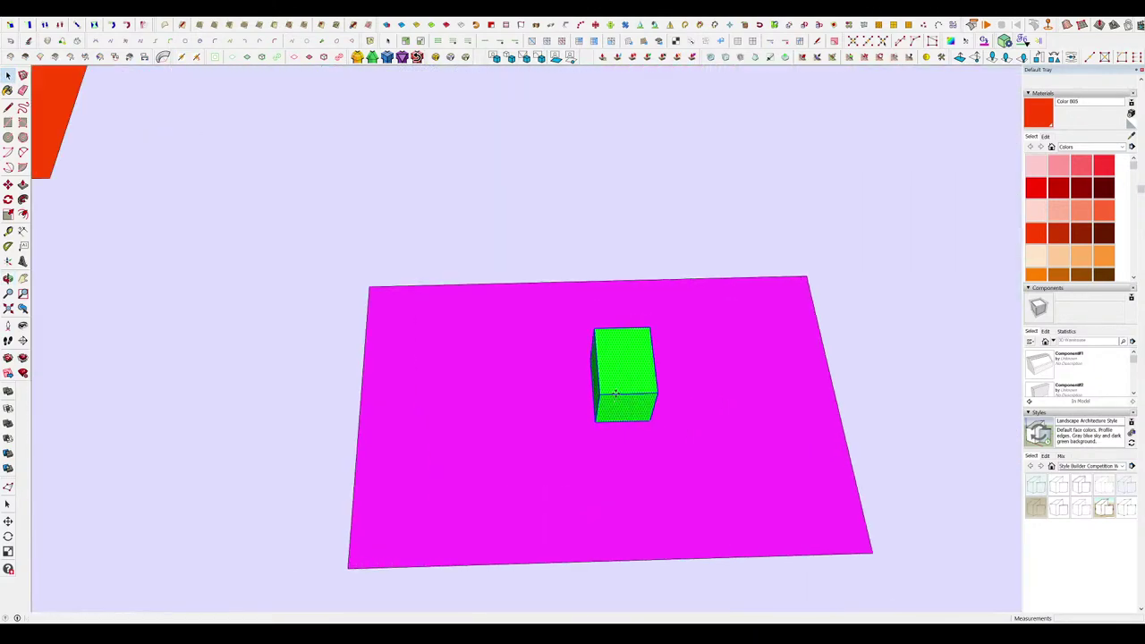
key("m")
left_click(621, 392)
left_click(267, 366)
scroll(667, 425, "down", 3)
middle_click_drag(667, 440, 686, 477)
scroll(685, 477, "down", 2)
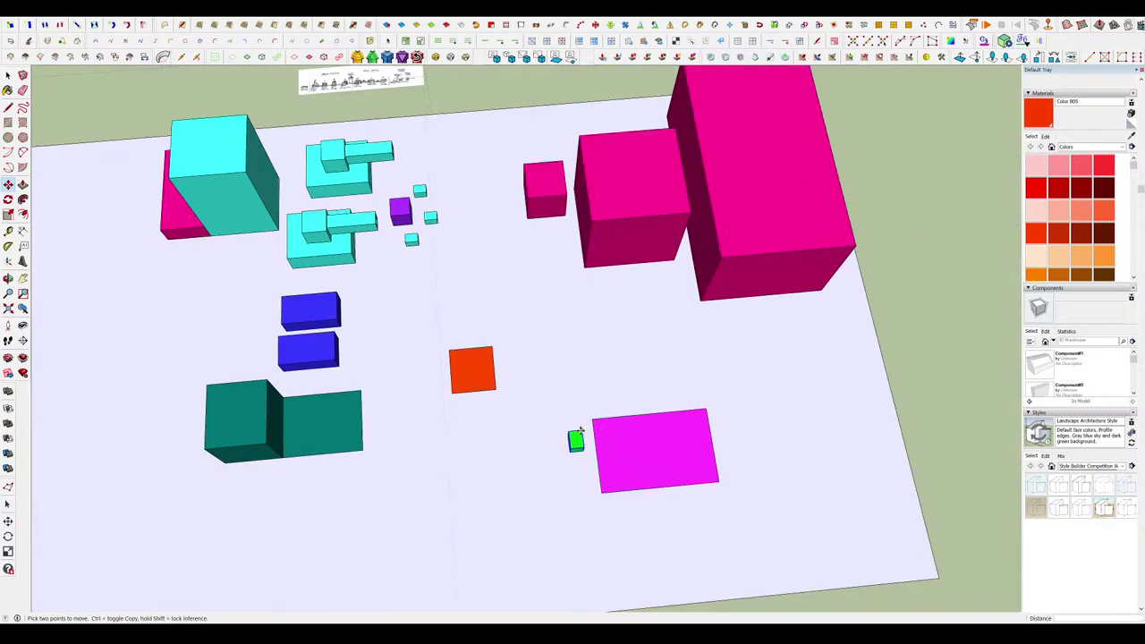
Move the green box next to the three small turquoise cubes around the purple cube.
scroll(456, 282, "up", 6)
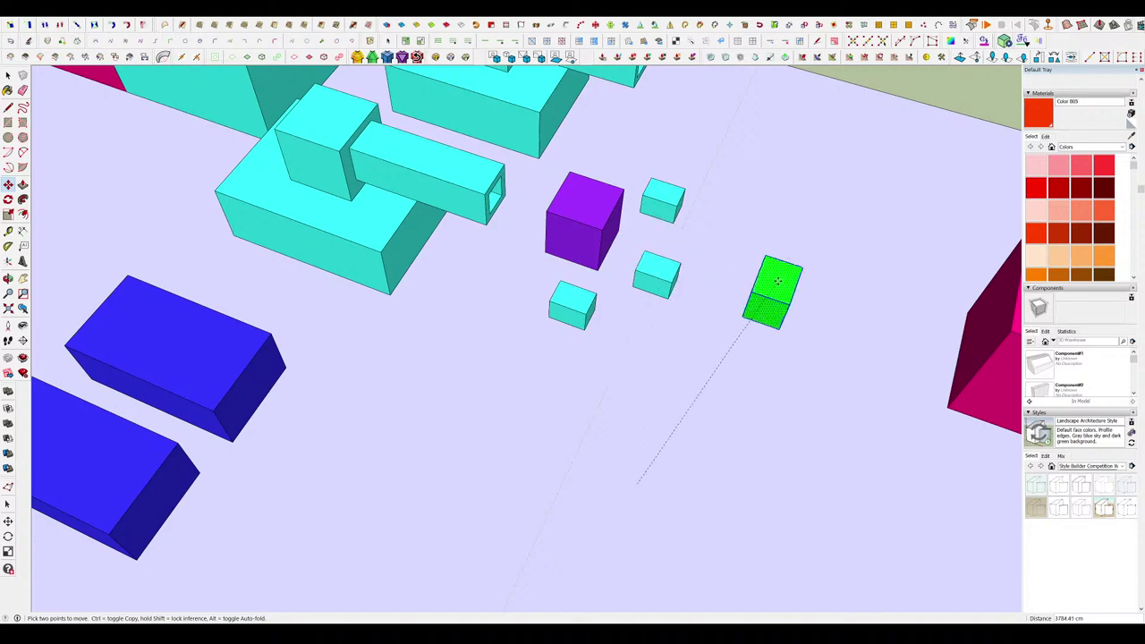
left_click(655, 302)
middle_click_drag(656, 302, 743, 171)
left_click(730, 214)
scroll(743, 171, "up", 3)
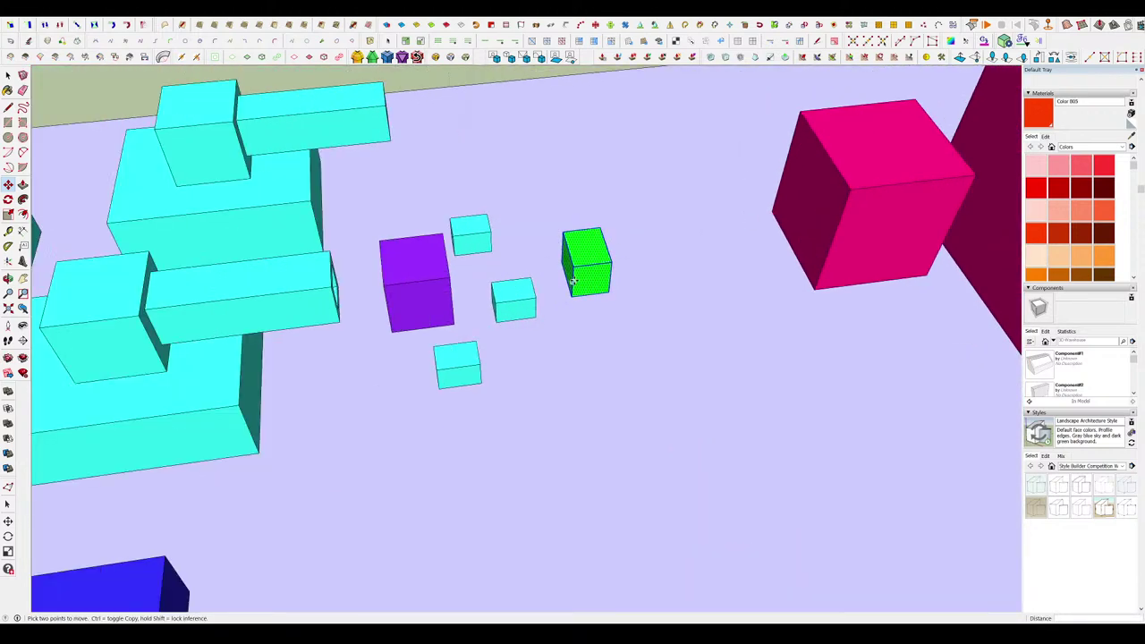
Move the green box off the lavender base to the axis origin beside the detailed white industrial model.
scroll(573, 282, "down", 2)
scroll(590, 304, "down", 3)
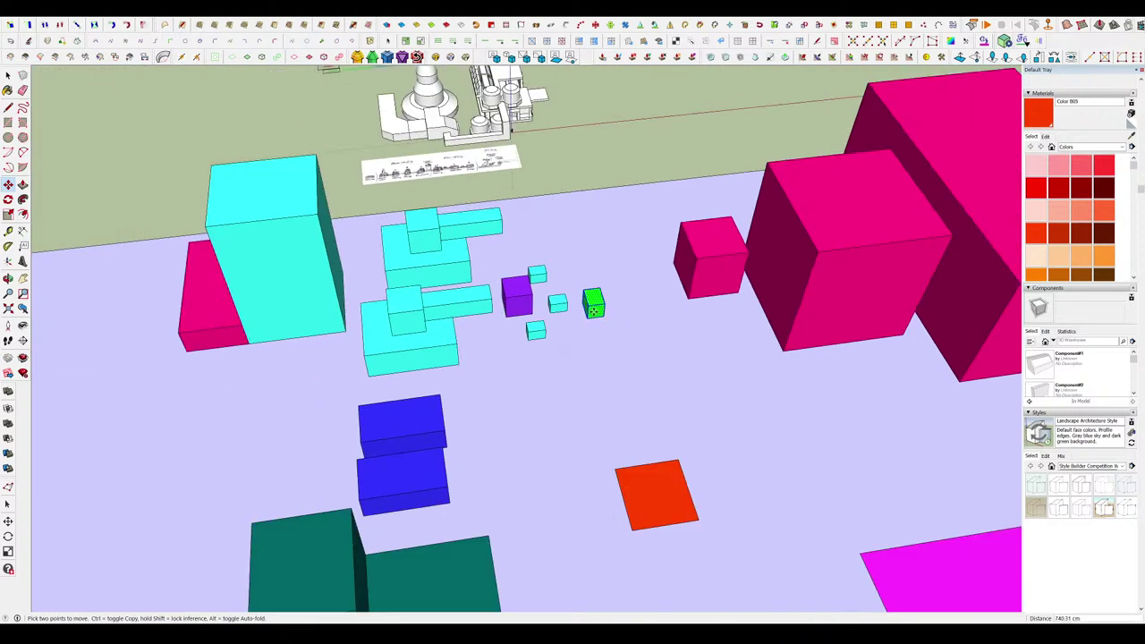
scroll(599, 324, "down", 5)
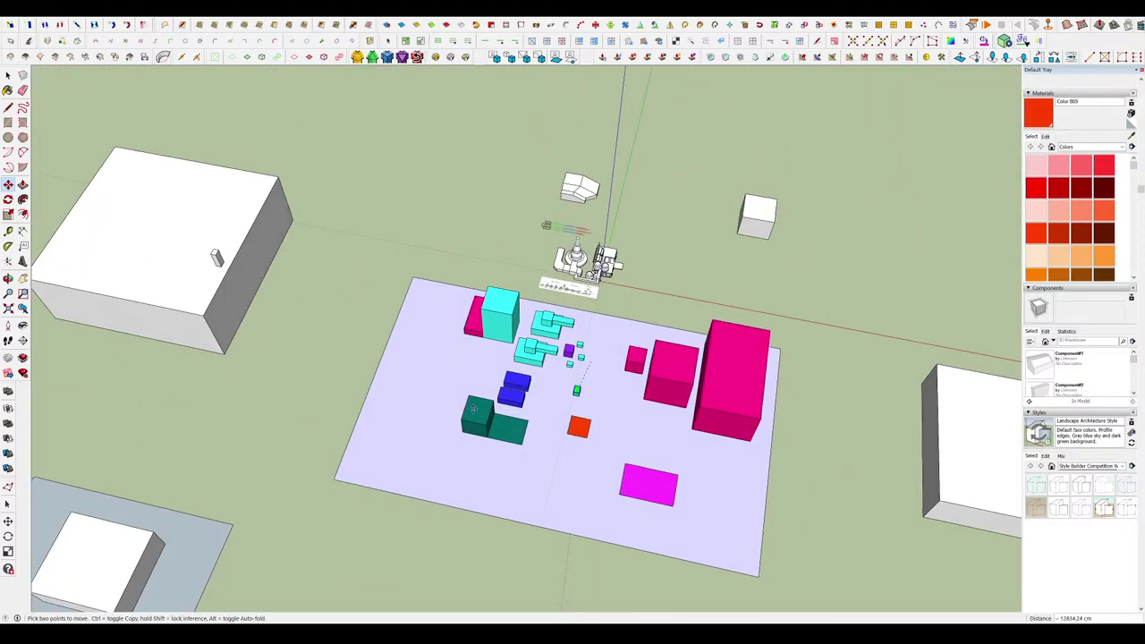
scroll(617, 255, "up", 6)
left_click(591, 368)
middle_click_drag(590, 368, 526, 271)
scroll(573, 358, "up", 4)
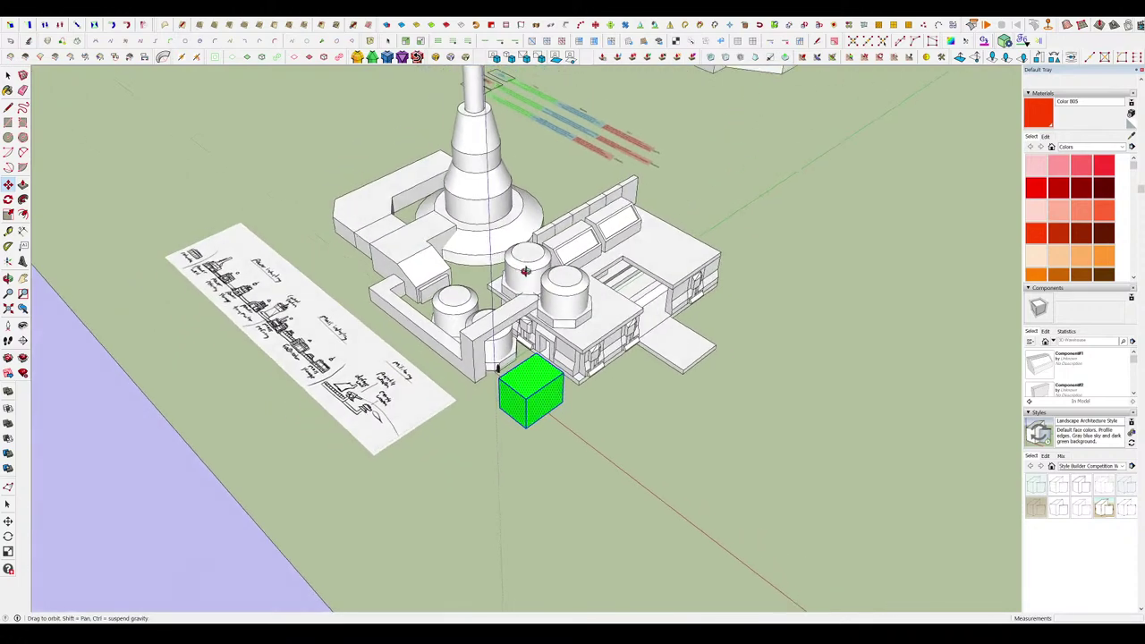
Move the green box onto the low domed storage tank of the white industrial model to compare their sizes.
scroll(590, 367, "down", 8)
scroll(560, 373, "up", 3)
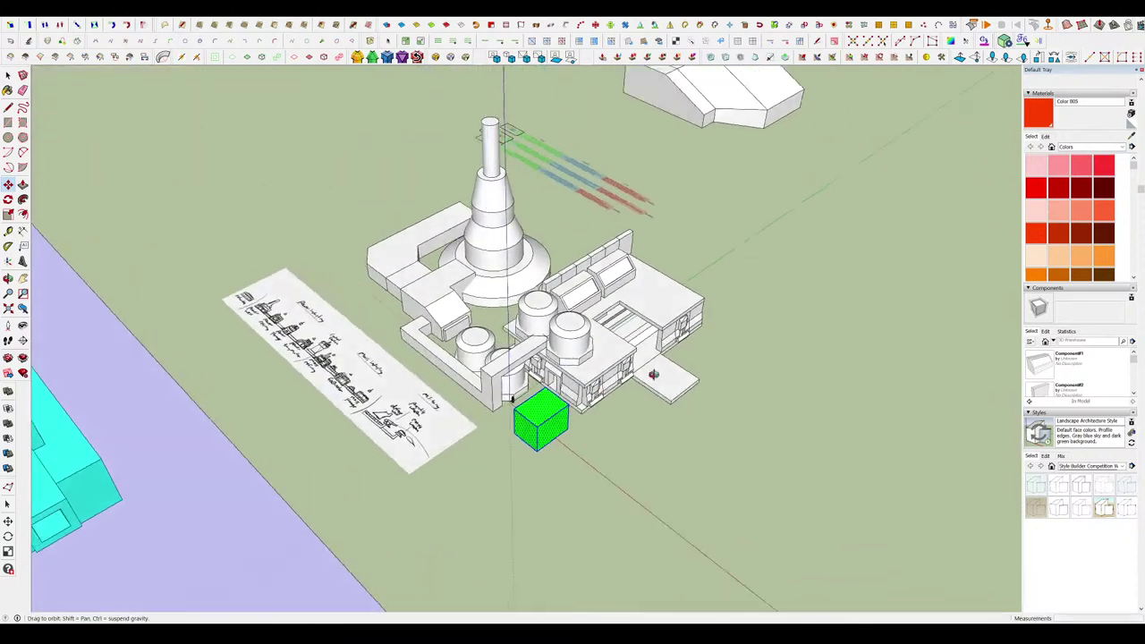
scroll(573, 393, "down", 4)
scroll(630, 269, "up", 4)
scroll(630, 268, "up", 2)
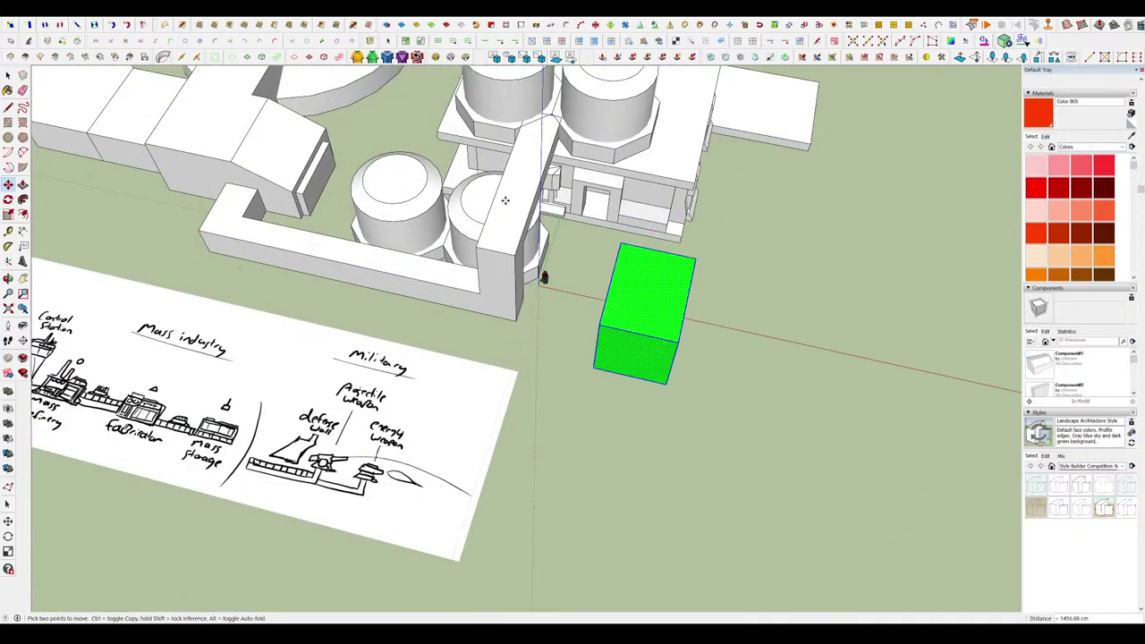
scroll(506, 257, "up", 2)
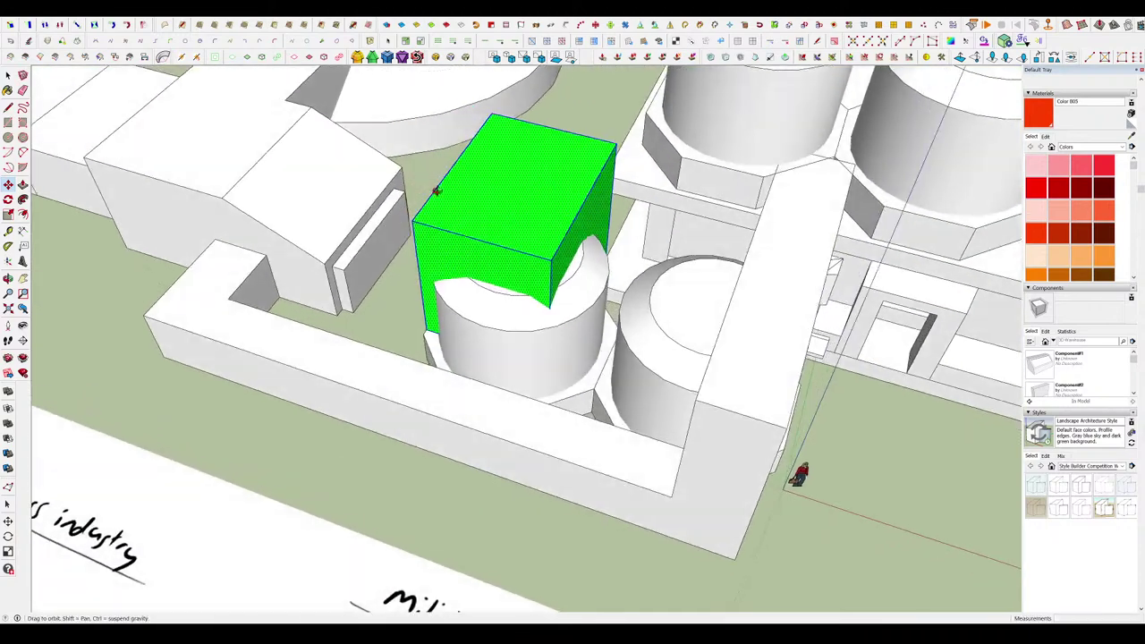
Move the green box back onto the magenta plate, near the plate's edge facing the dark green building.
scroll(537, 223, "down", 5)
scroll(541, 216, "down", 4)
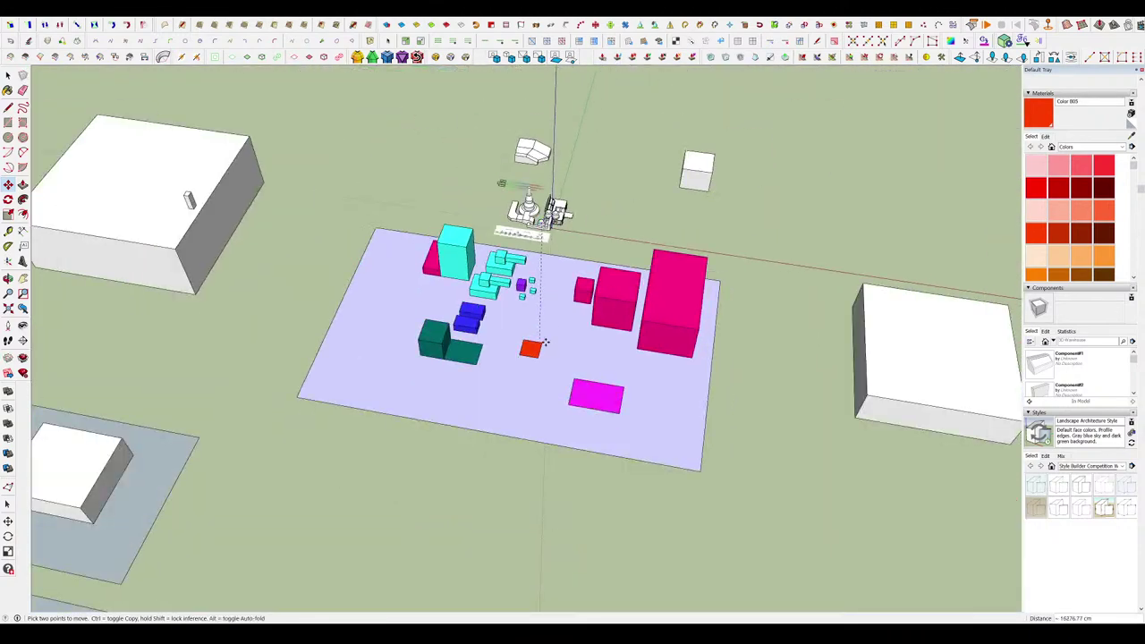
scroll(544, 343, "up", 3)
left_click(597, 411)
key("space")
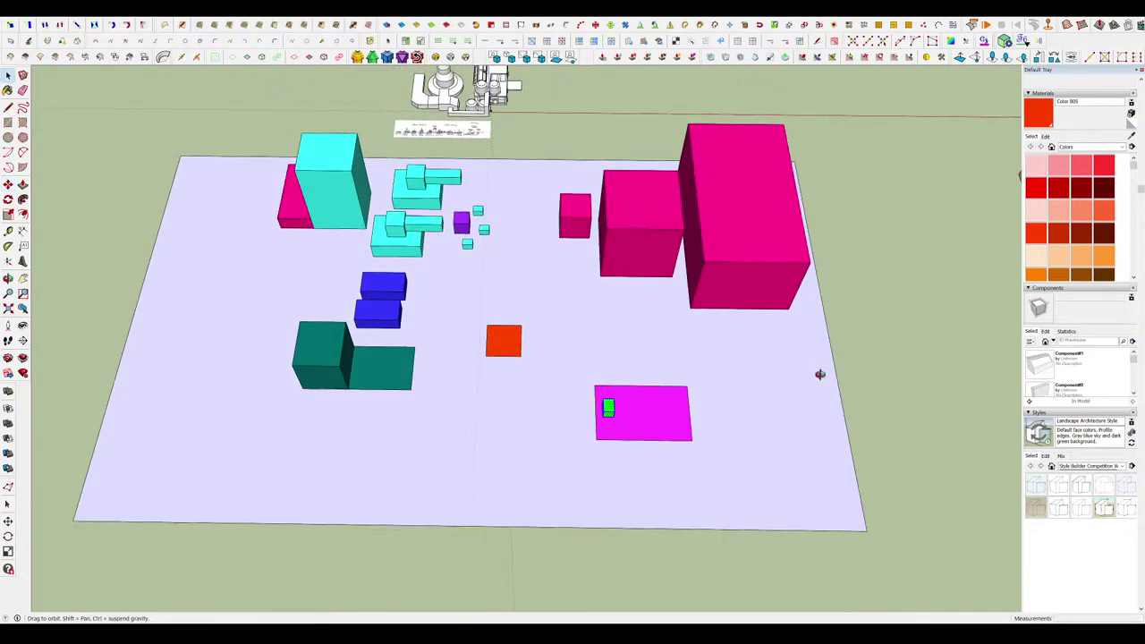
Inspect the green box on the magenta plate and its scale against the rest of the layout.
scroll(649, 445, "up", 5)
scroll(671, 391, "down", 2)
scroll(624, 373, "up", 4)
middle_click_drag(720, 377, 485, 317)
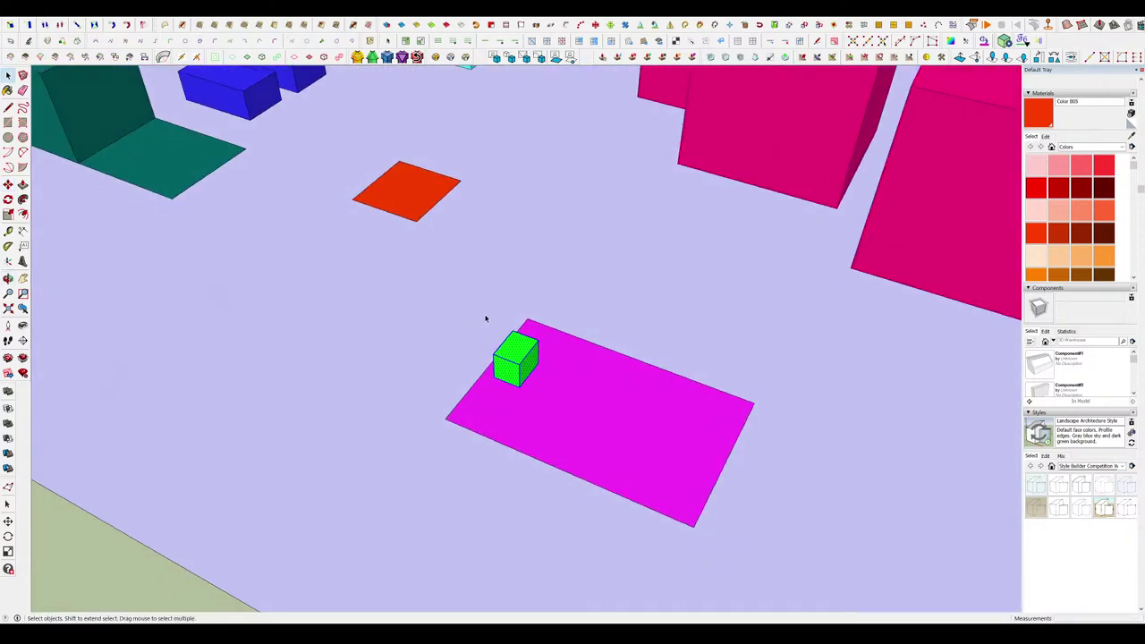
scroll(486, 317, "down", 4)
left_click(813, 465)
scroll(869, 375, "down", 3)
middle_click_drag(673, 401, 787, 474)
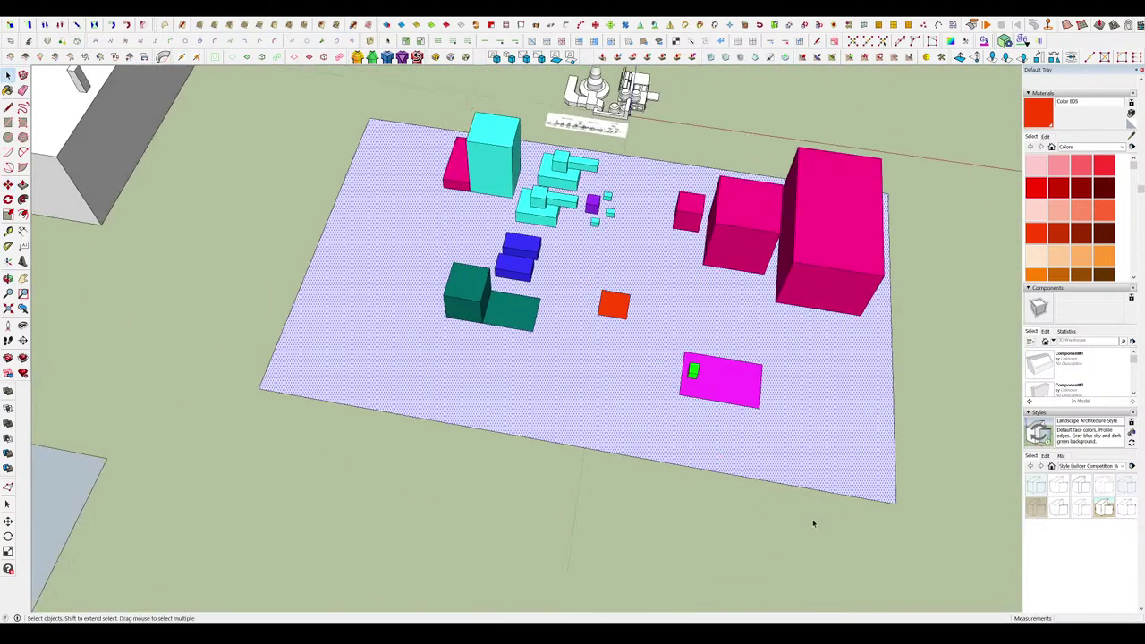
left_click(815, 524)
scroll(759, 260, "up", 3)
middle_click_drag(626, 273, 707, 290)
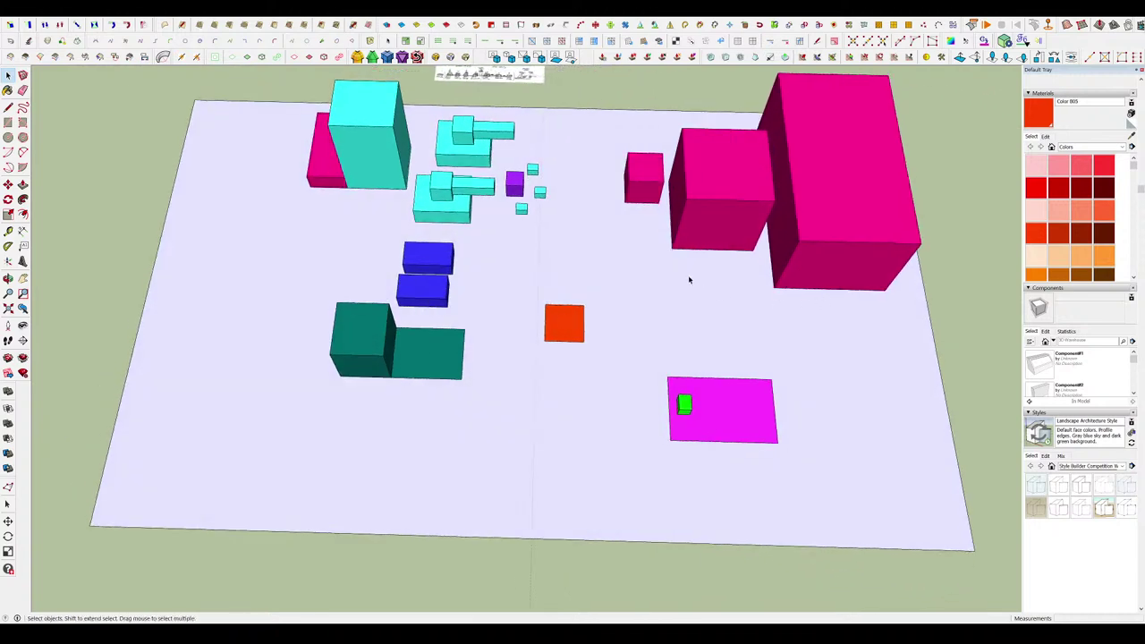
Extend the green box across the magenta plate by pulling out its side face and its front face, the front by about 2249 cm.
scroll(808, 409, "up", 3)
middle_click_drag(685, 441, 538, 419)
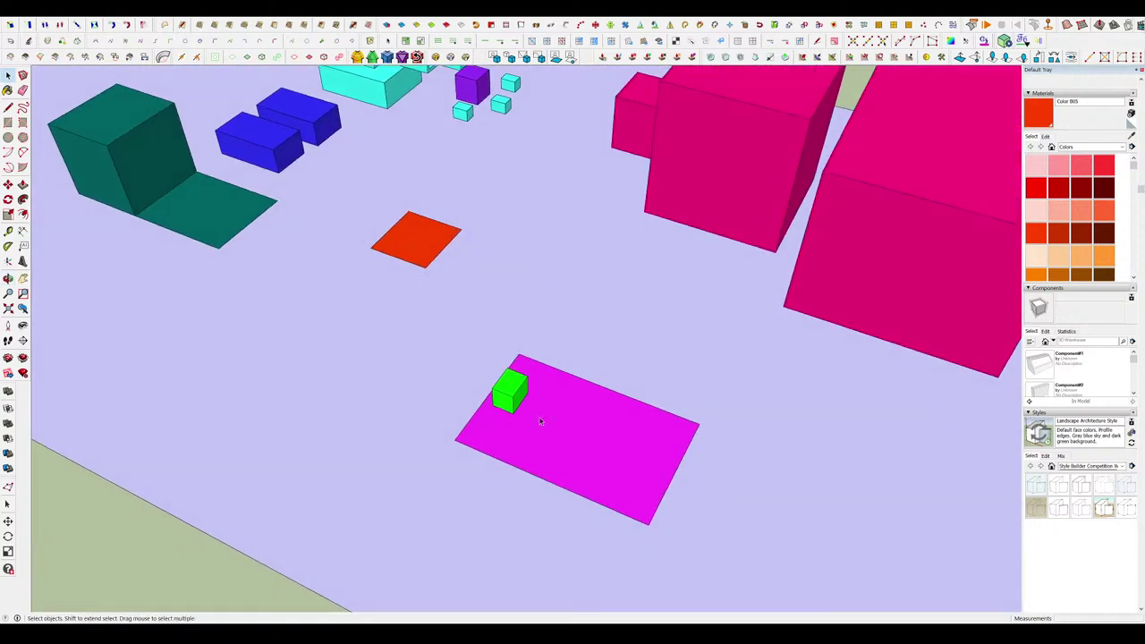
scroll(540, 412, "up", 2)
key("p")
left_click(519, 386)
left_click(699, 462)
left_click(645, 462)
left_click(584, 553)
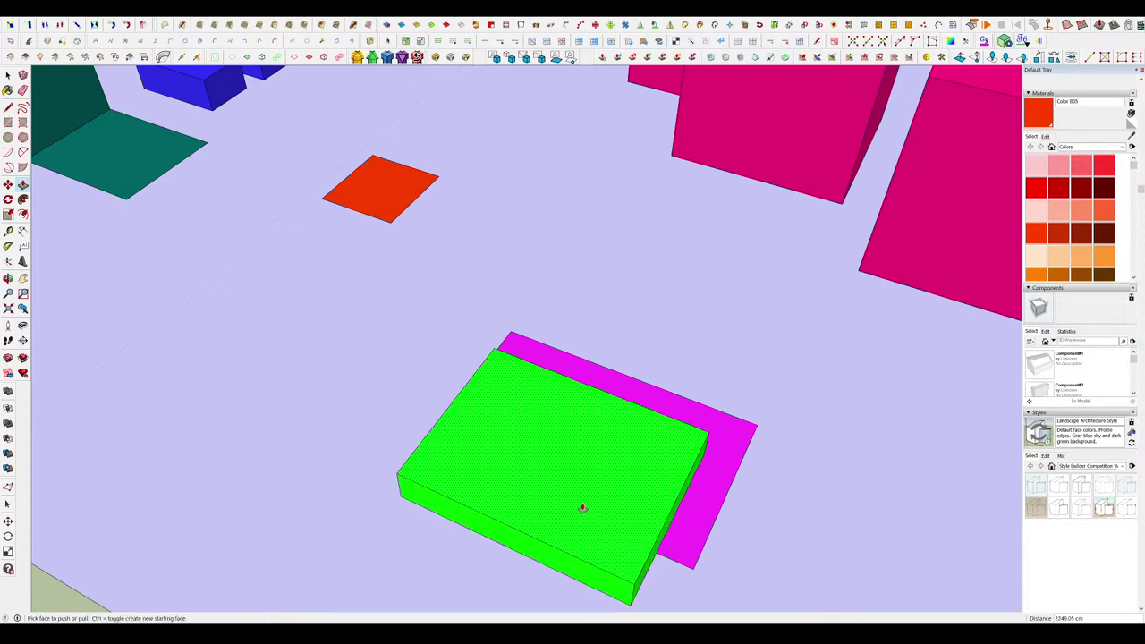
Pull the green slab's top face up to form a large, tall block.
left_click(582, 508)
left_click(585, 358)
middle_click_drag(585, 357, 849, 379)
scroll(847, 379, "down", 5)
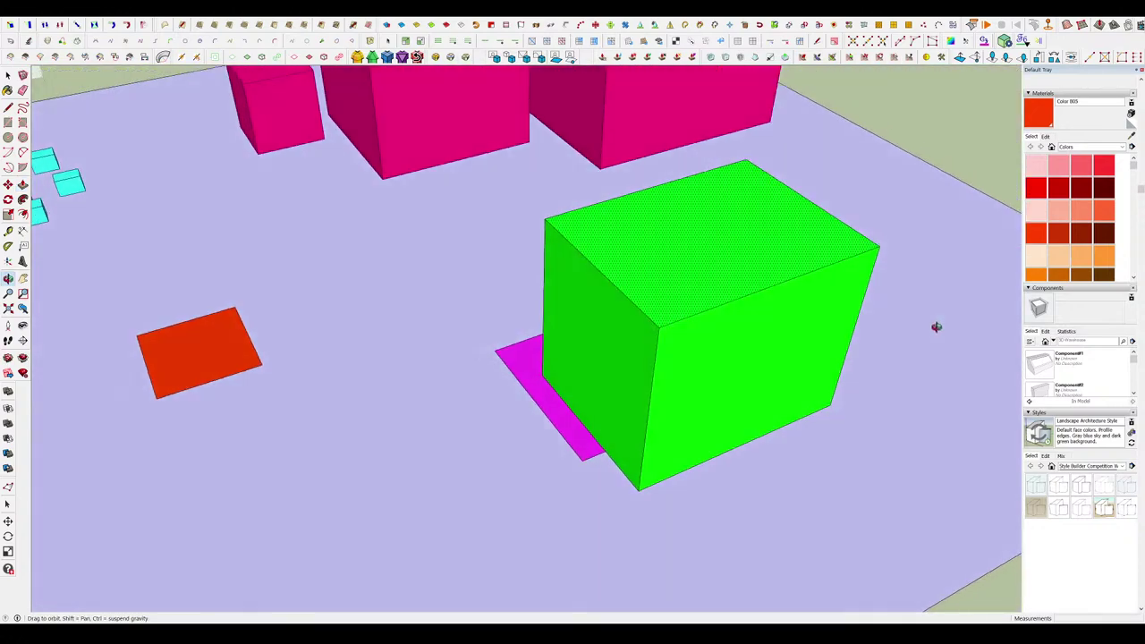
Move the whole green block off the magenta plate to between the red-orange square and the small turquoise cubes.
key("space")
key("m")
left_click(706, 365)
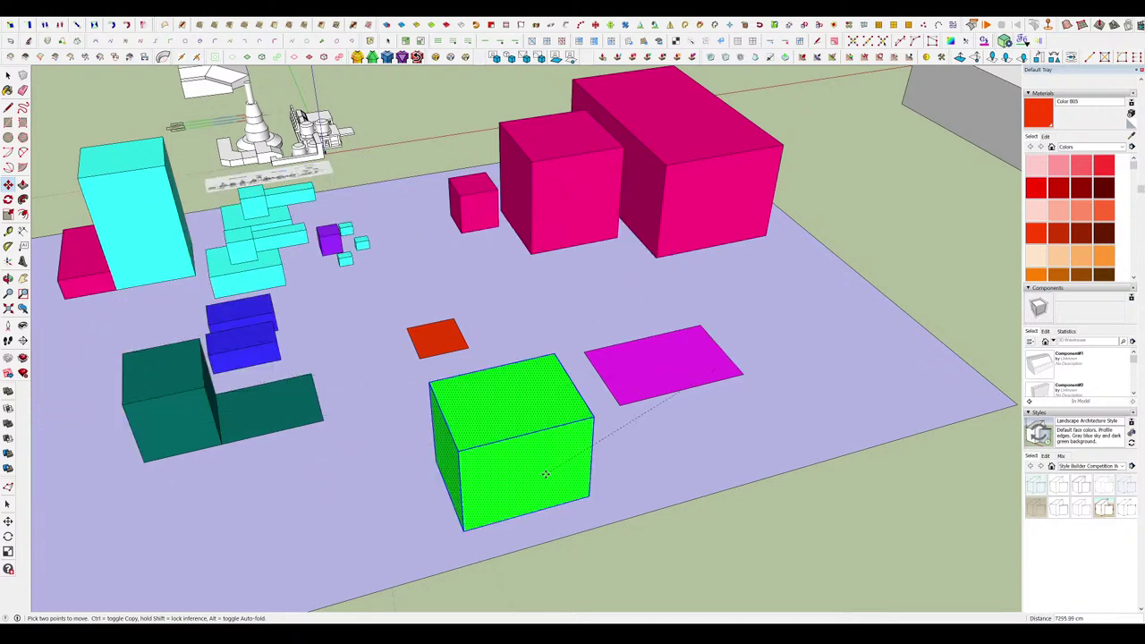
middle_click_drag(546, 474, 557, 519)
scroll(558, 519, "down", 3)
scroll(665, 536, "down", 3)
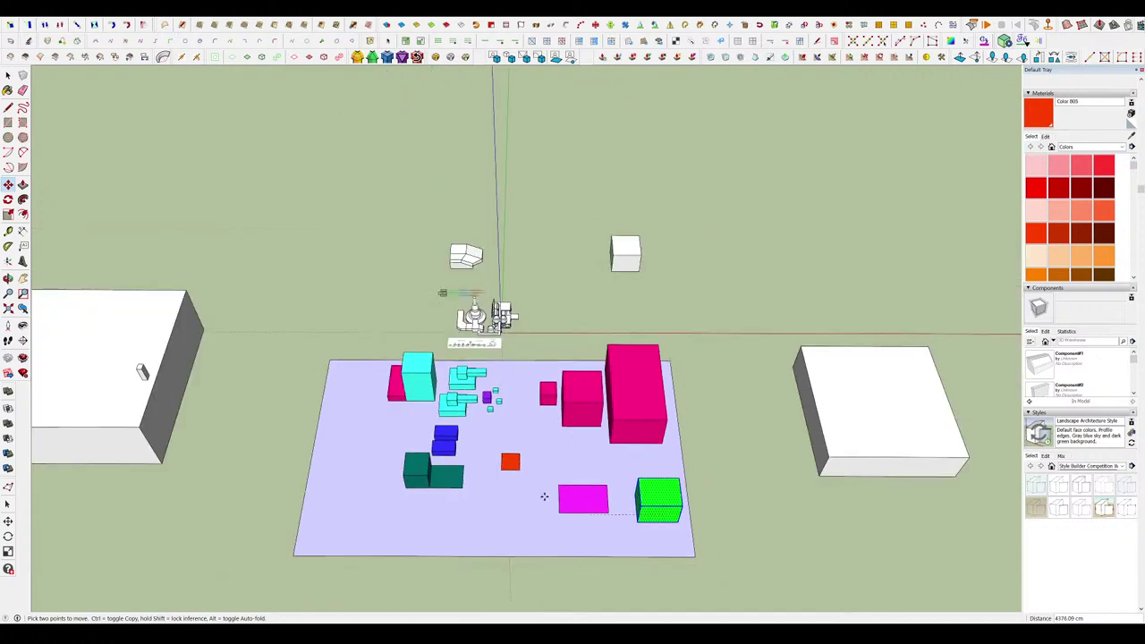
scroll(524, 380, "up", 6)
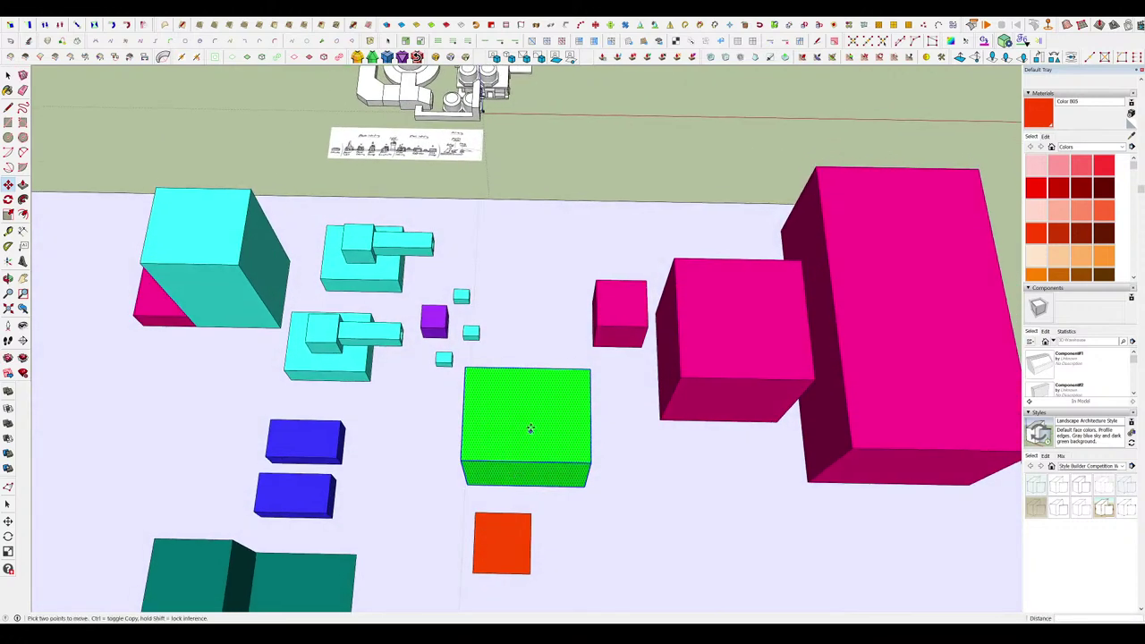
scroll(530, 430, "up", 3)
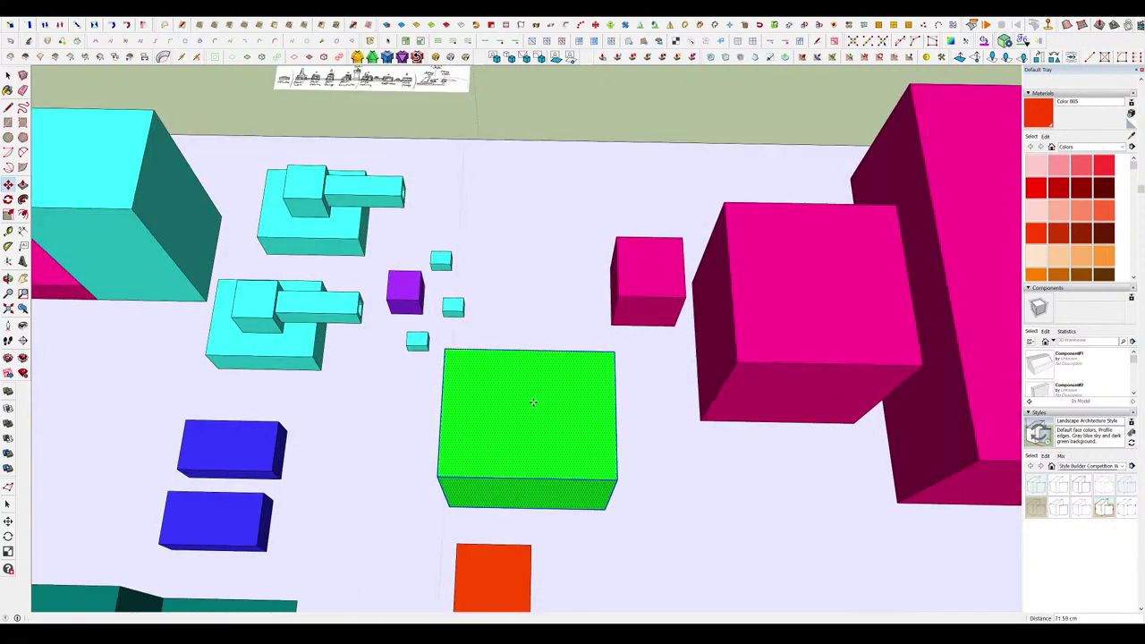
left_click(532, 402)
scroll(560, 414, "down", 3)
key("space")
Examine the turquoise turrets, purple cube and small cubes and compare them with the green block.
scroll(393, 349, "up", 7)
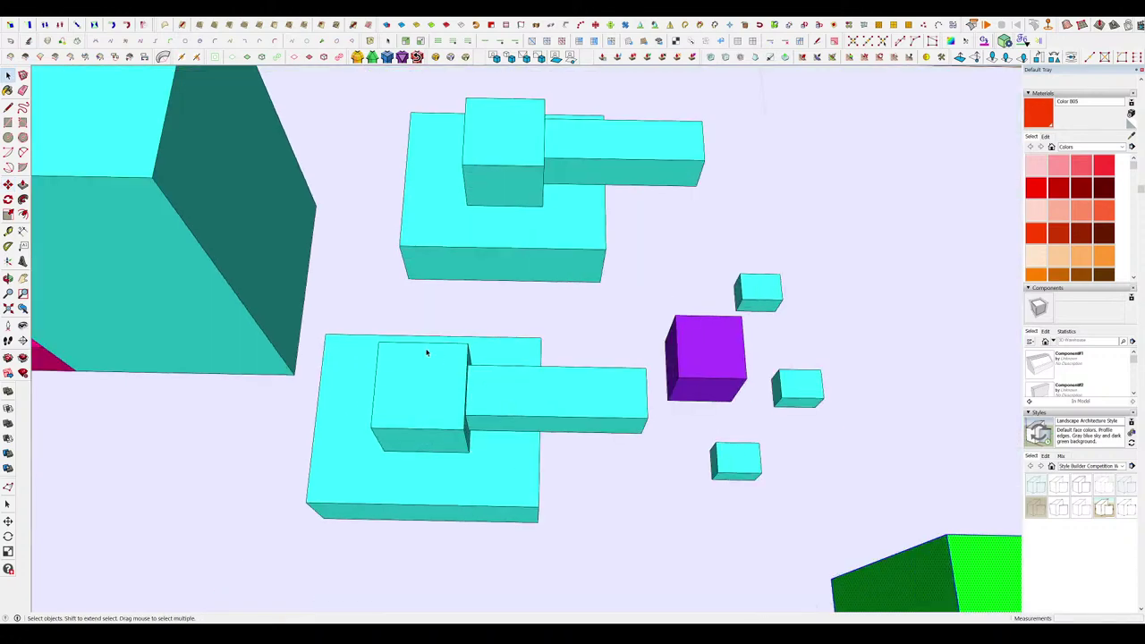
scroll(426, 352, "down", 4)
middle_click_drag(439, 365, 550, 266)
scroll(493, 259, "up", 5)
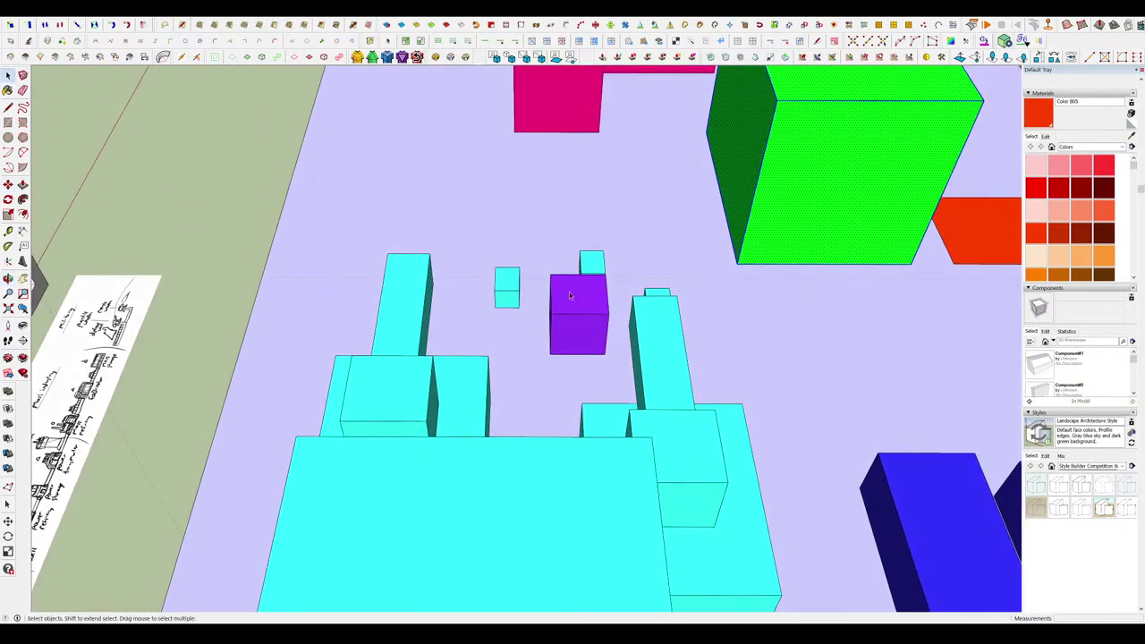
scroll(570, 295, "up", 2)
scroll(507, 438, "down", 5)
scroll(630, 288, "up", 2)
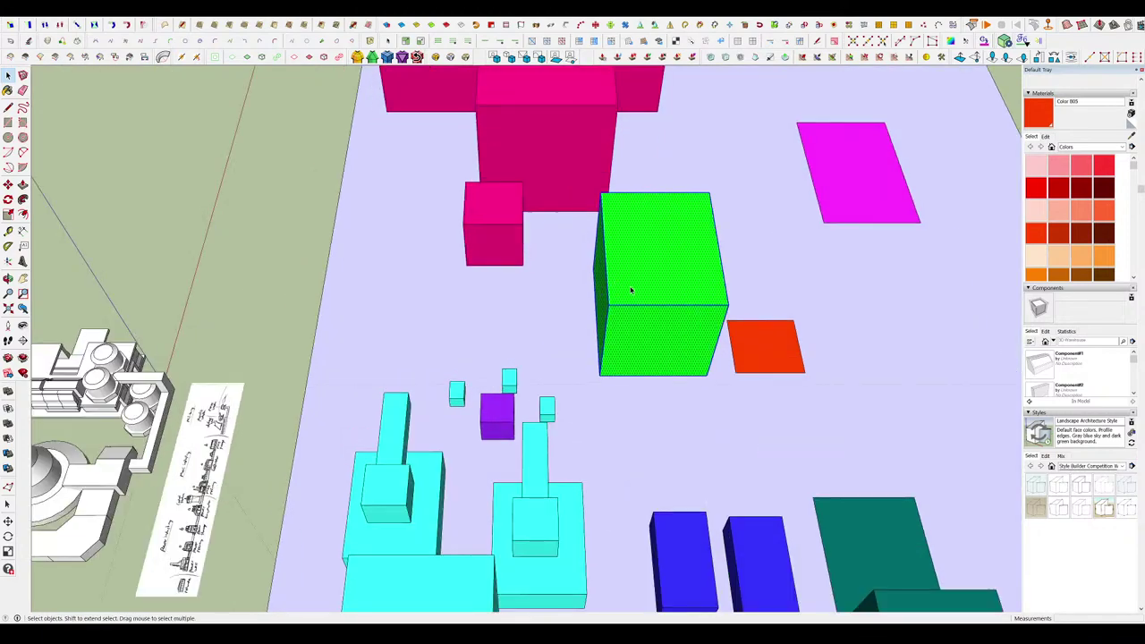
Move the green block off the lavender base to the red axis beside the white industrial model and clear the selection.
key("m")
left_click(632, 289)
left_click(204, 217)
key("space")
scroll(510, 367, "down", 4)
middle_click_drag(510, 367, 63, 388)
scroll(699, 286, "up", 3)
left_click(666, 246)
middle_click_drag(648, 315, 716, 319)
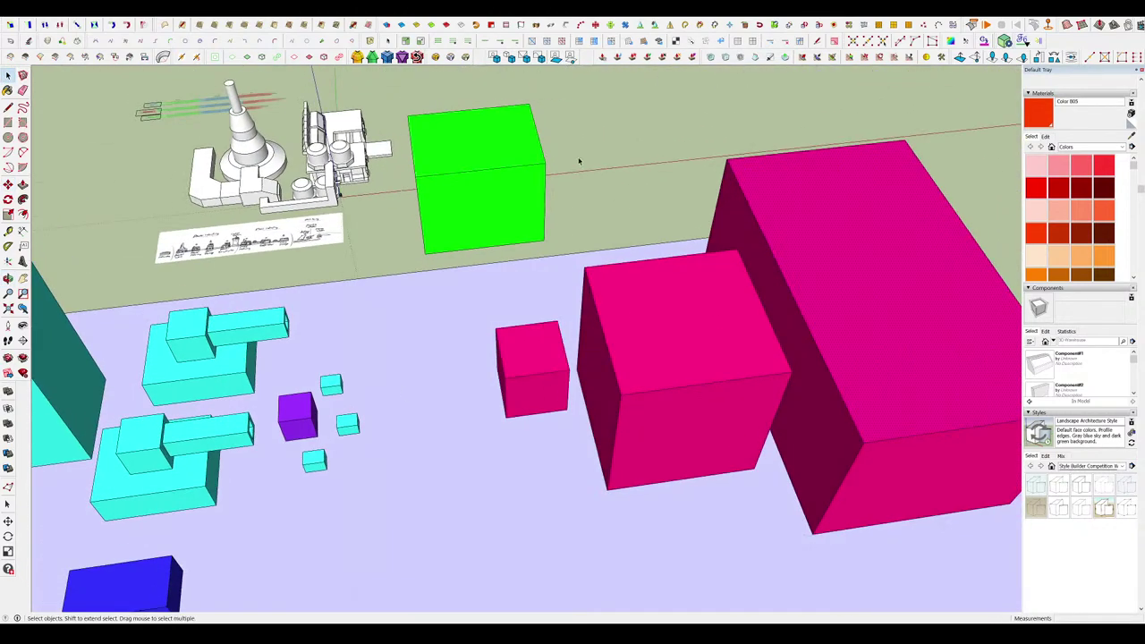
Move the green block across the ground to beside the smaller blue-grey plate that carries a white box.
scroll(579, 161, "down", 5)
scroll(628, 295, "up", 3)
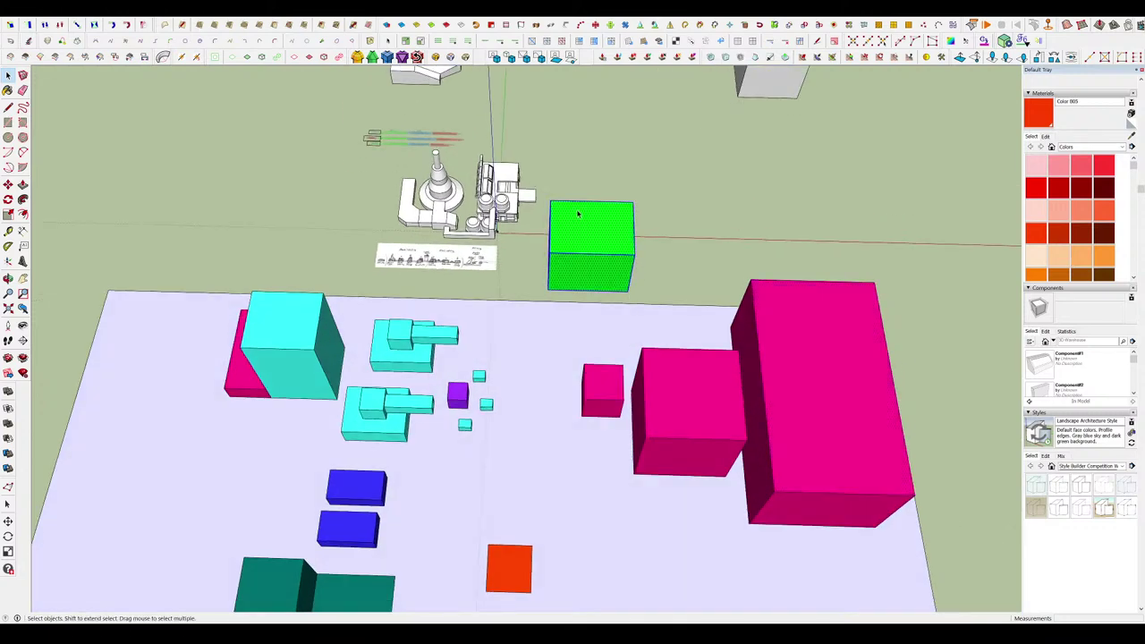
scroll(578, 215, "down", 5)
key("m")
scroll(510, 347, "up", 2)
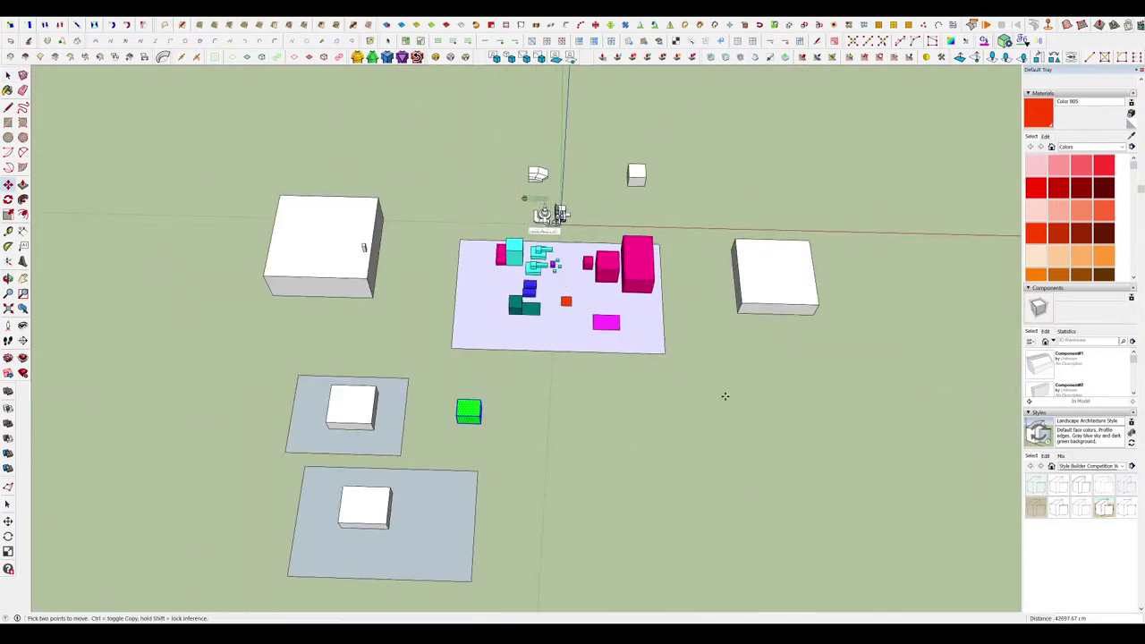
Draw two adjoining ground rectangles, one under the green block and one about 29811 by 18424 cm, and shift the block outward on its plate.
key("space")
scroll(545, 393, "up", 2)
left_click(532, 477)
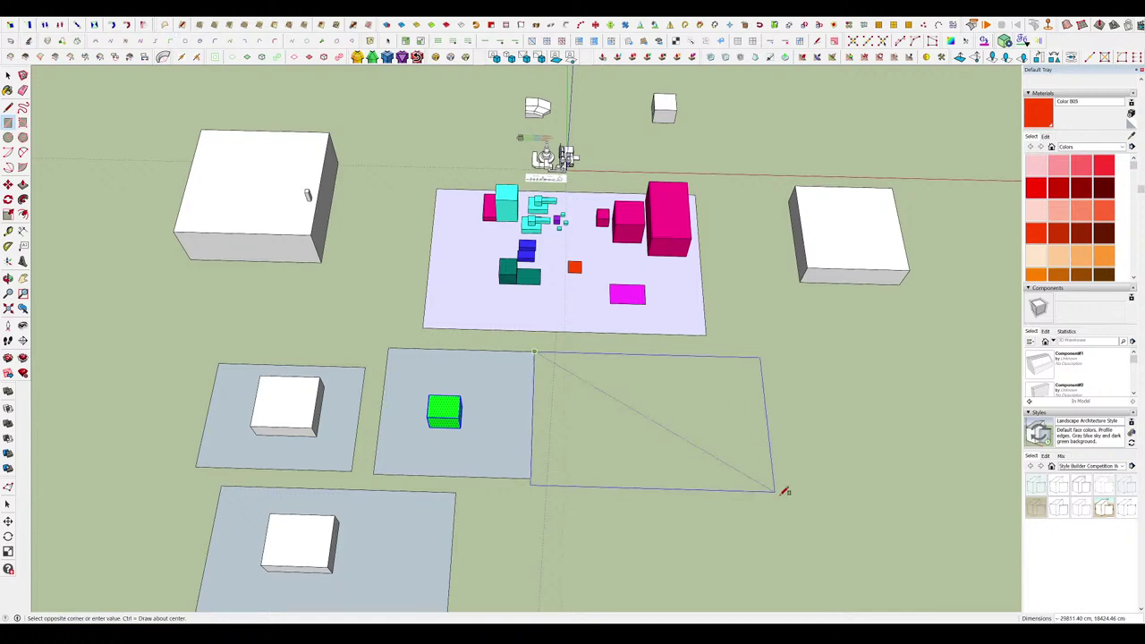
left_click(774, 491)
scroll(510, 402, "up", 2)
key("m")
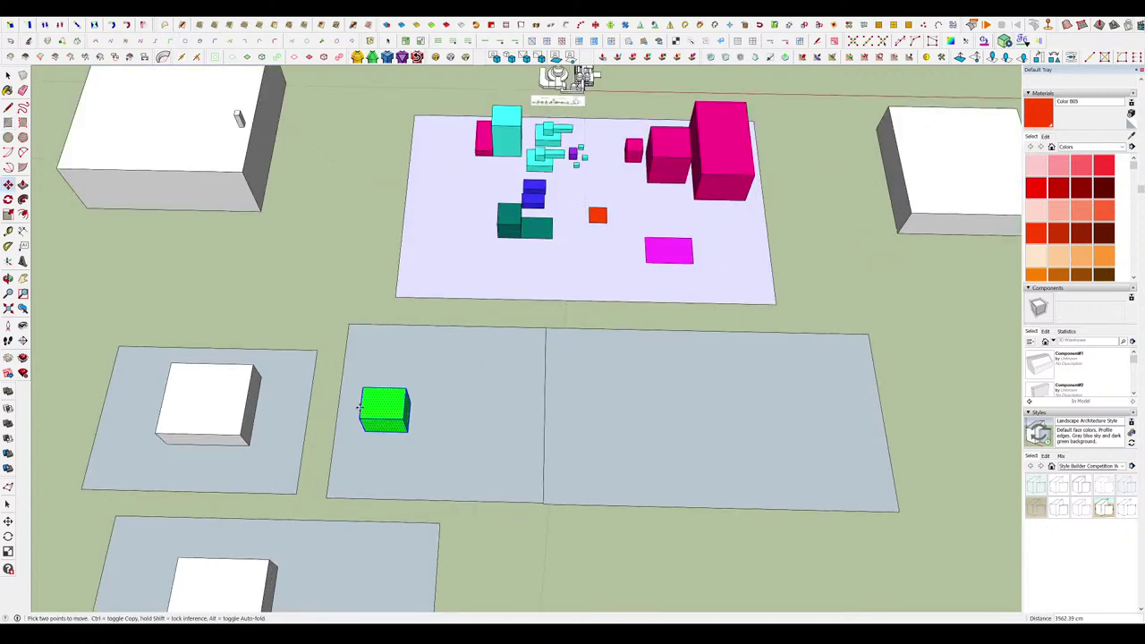
Compare the green block on its plate with the coloured massing volumes on the lavender base.
middle_click_drag(598, 425, 502, 327)
middle_click_drag(561, 364, 595, 319)
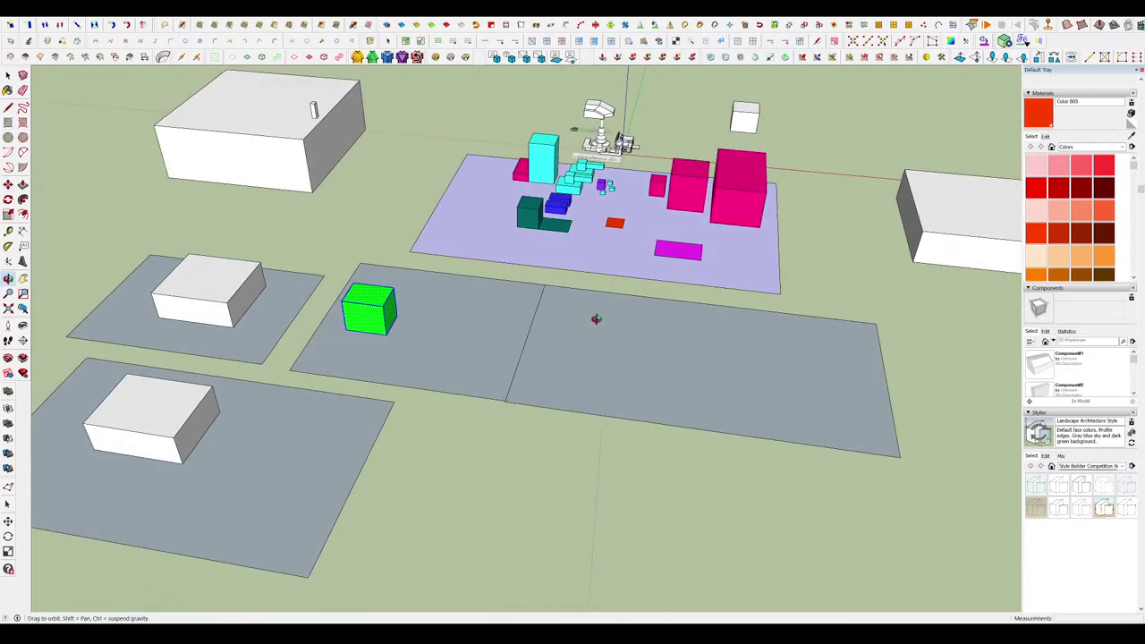
scroll(565, 385, "down", 4)
scroll(537, 282, "up", 8)
middle_click_drag(528, 279, 483, 276)
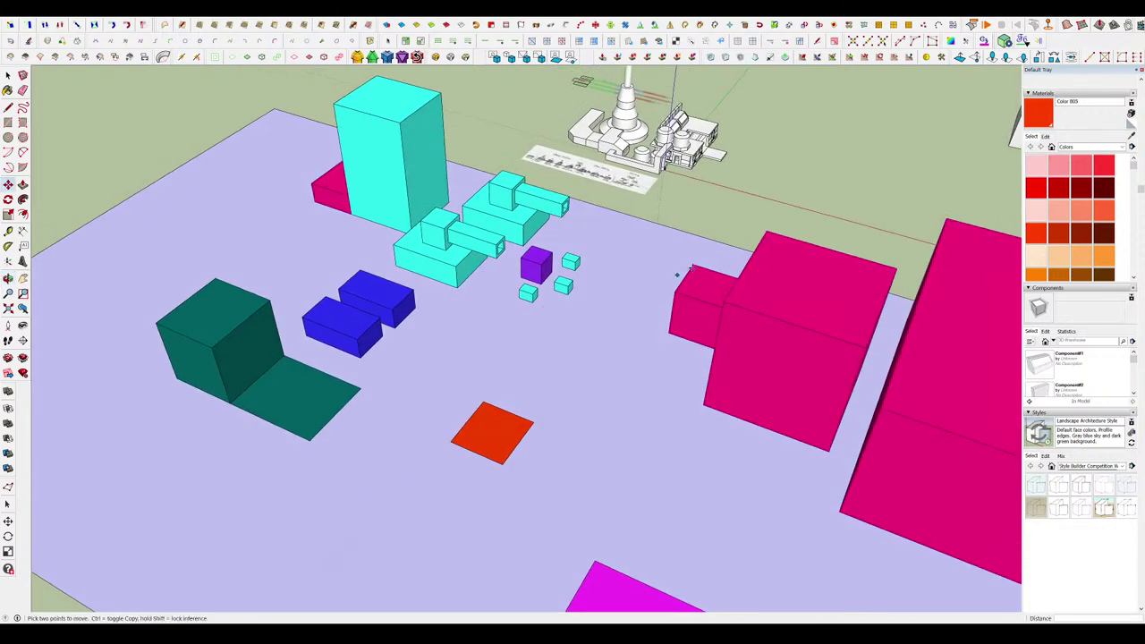
scroll(692, 269, "down", 10)
scroll(601, 412, "up", 3)
scroll(500, 470, "up", 3)
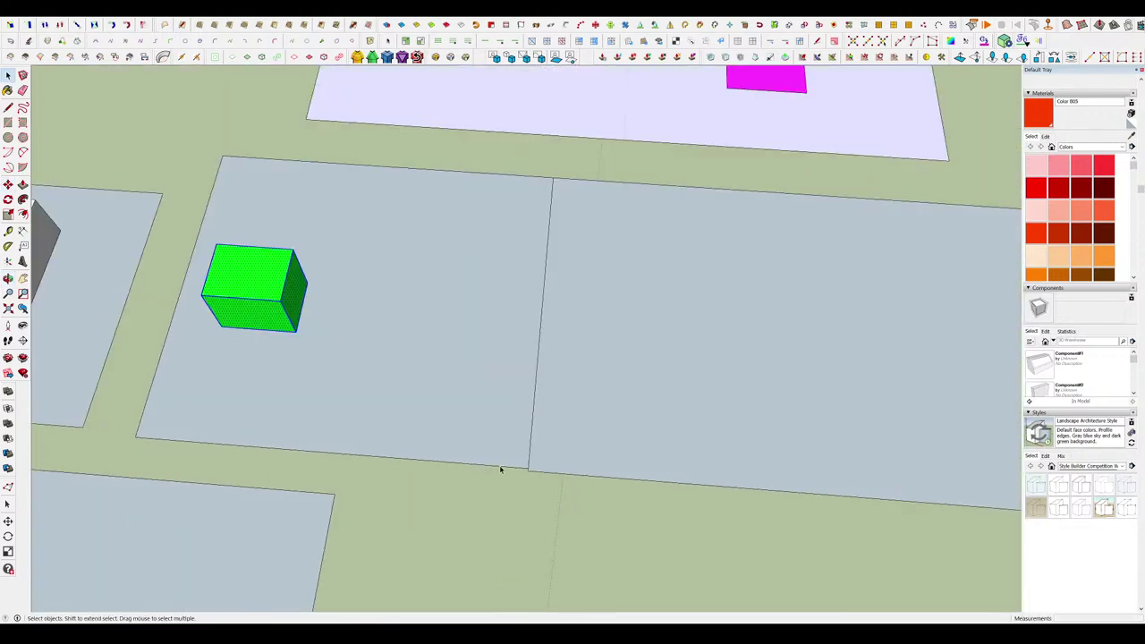
Move the whole green block towards the edge of its blue-grey plate that faces the lavender base.
left_click(521, 467)
key("Escape")
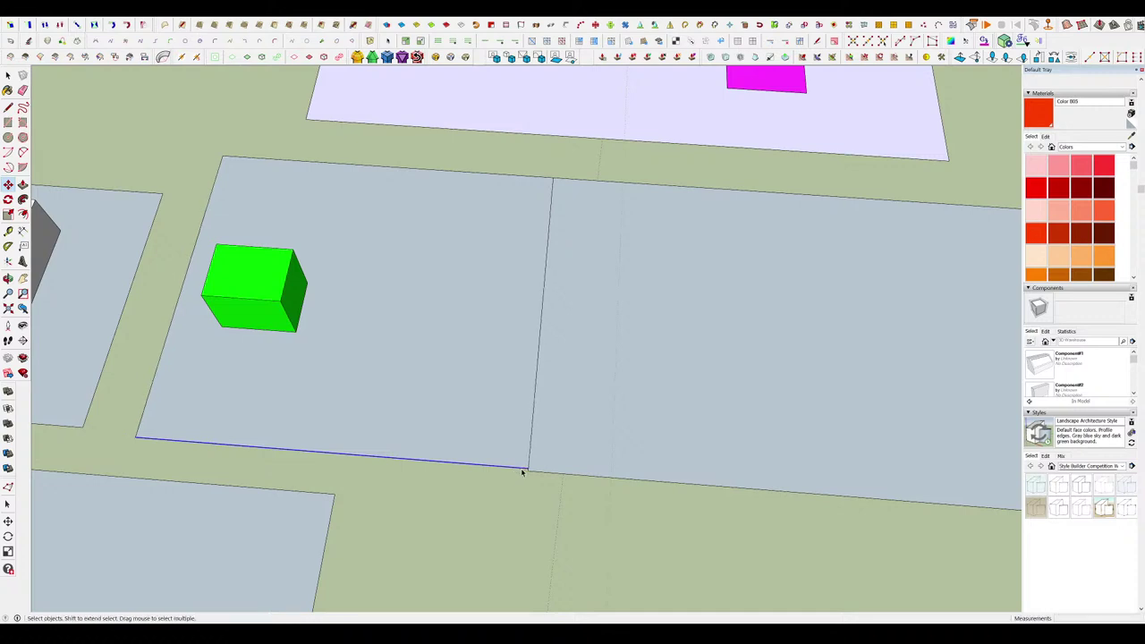
scroll(526, 471, "down", 3)
key("space")
left_click(384, 397)
left_click(371, 383)
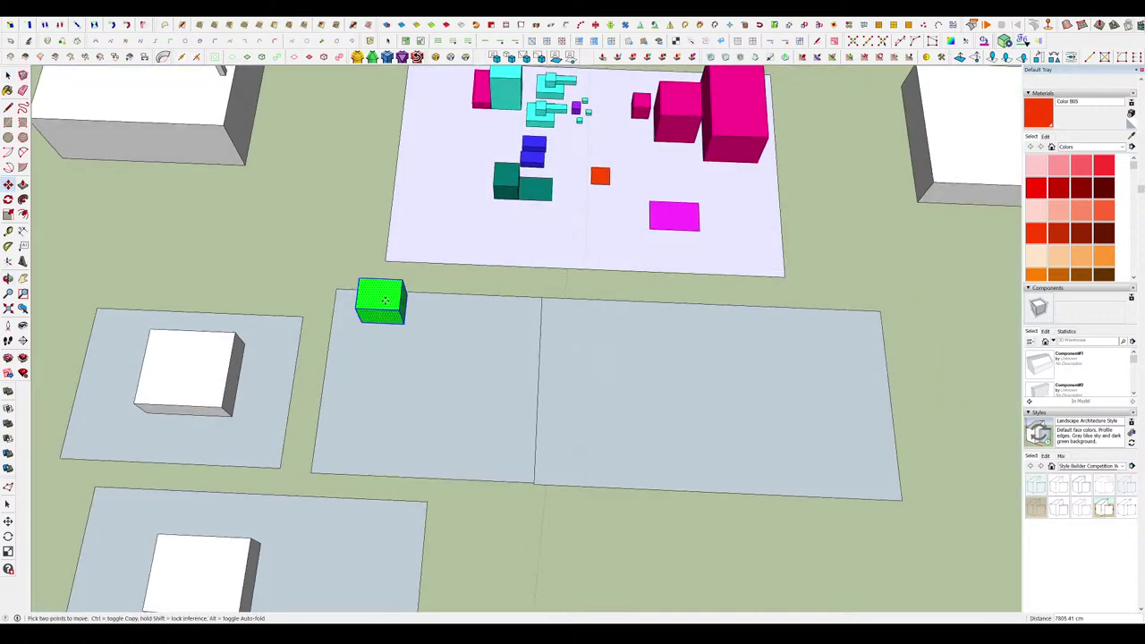
Shrink the green block's footprint and height with Push/Pull.
scroll(628, 292, "down", 5)
middle_click_drag(628, 292, 866, 261)
scroll(540, 260, "up", 4)
middle_click_drag(546, 269, 729, 258)
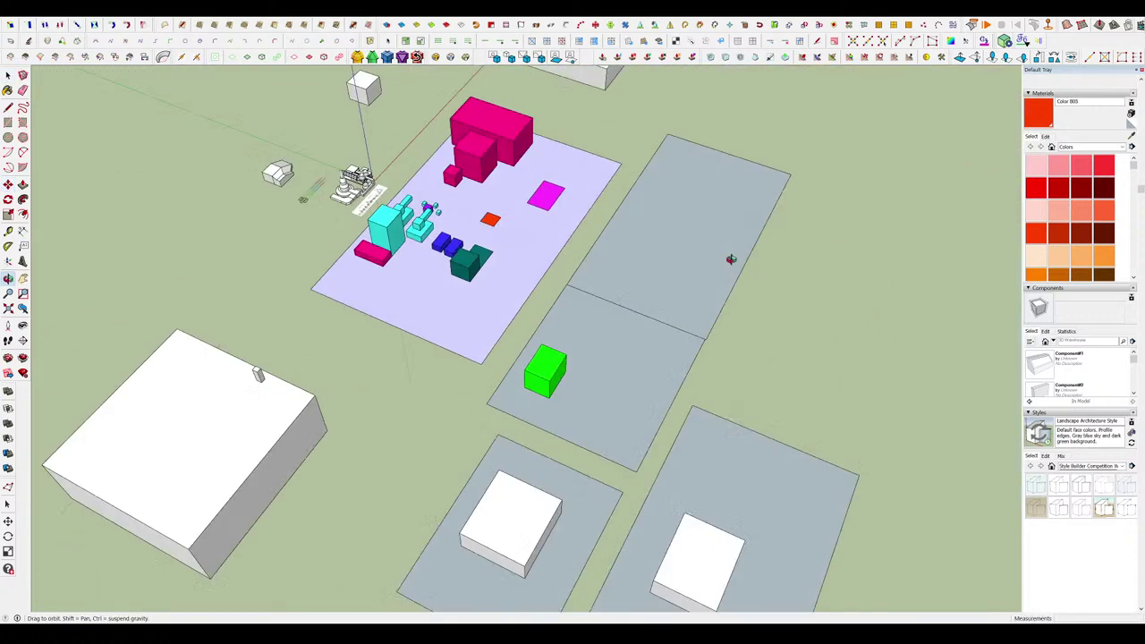
scroll(572, 358, "up", 3)
left_click(599, 463)
left_click(579, 428)
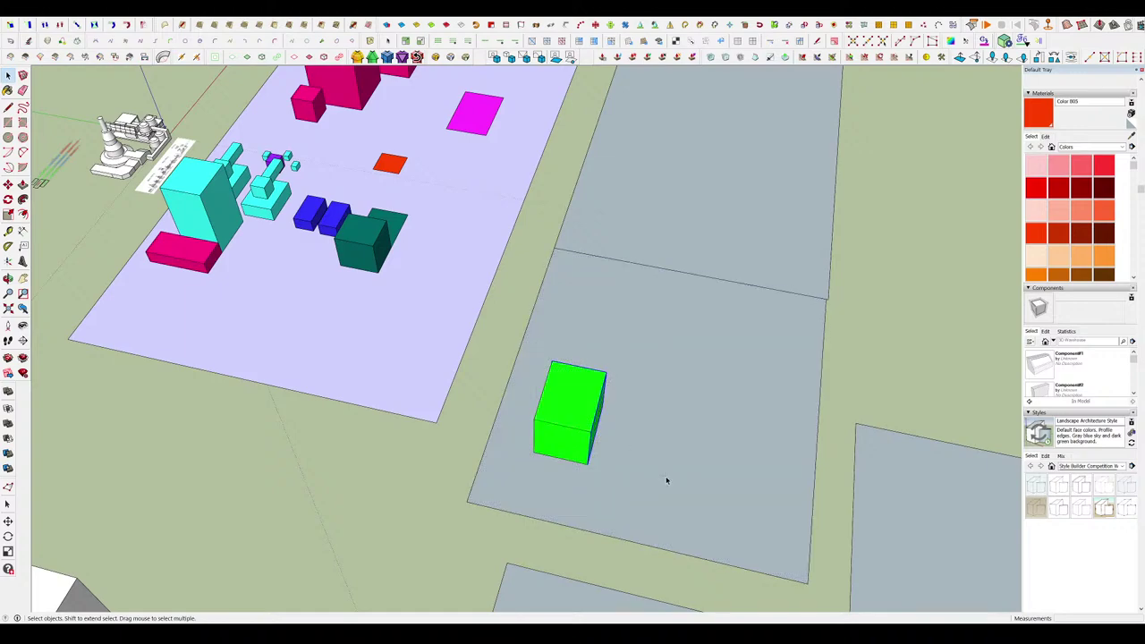
middle_click_drag(447, 485, 335, 396)
key("p")
left_click(610, 428)
scroll(465, 447, "up", 4)
middle_click_drag(534, 445, 358, 418)
left_click_drag(465, 454, 451, 392)
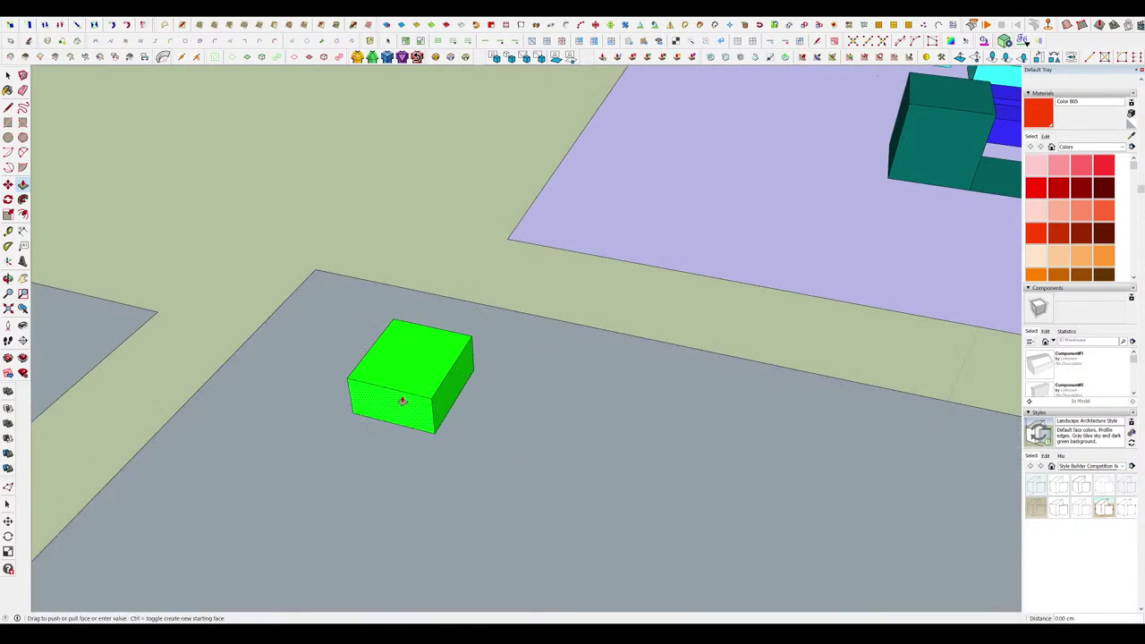
key("space")
Move the reduced green block onto the lavender base between the red-orange square and the small turquoise cubes.
scroll(446, 397, "down", 6)
scroll(542, 516, "up", 3)
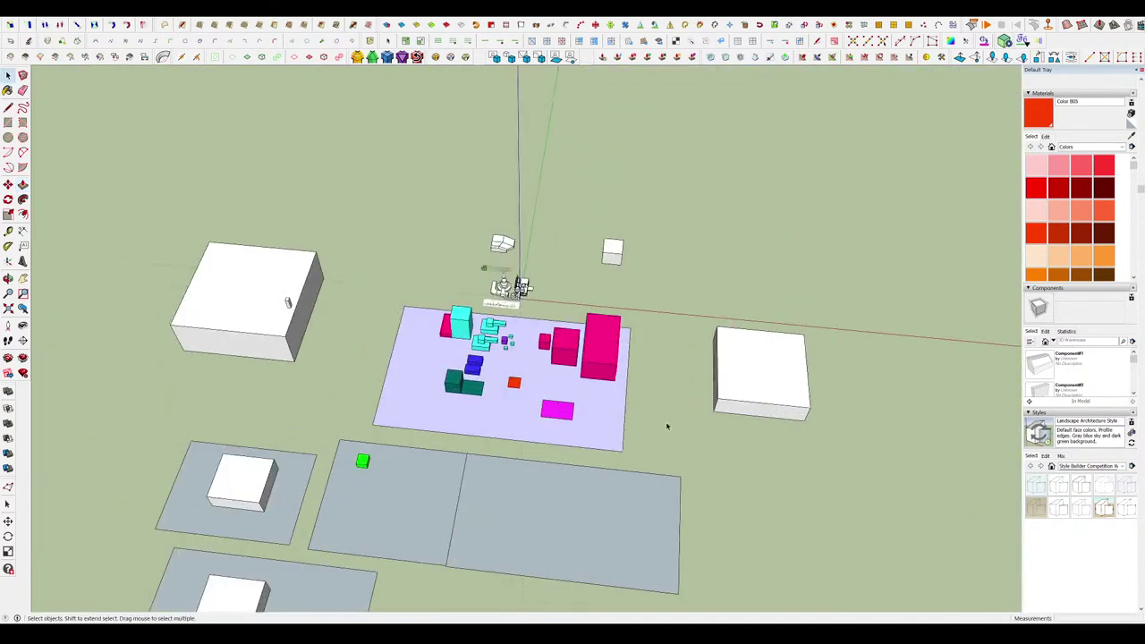
scroll(376, 478, "up", 1)
key("p")
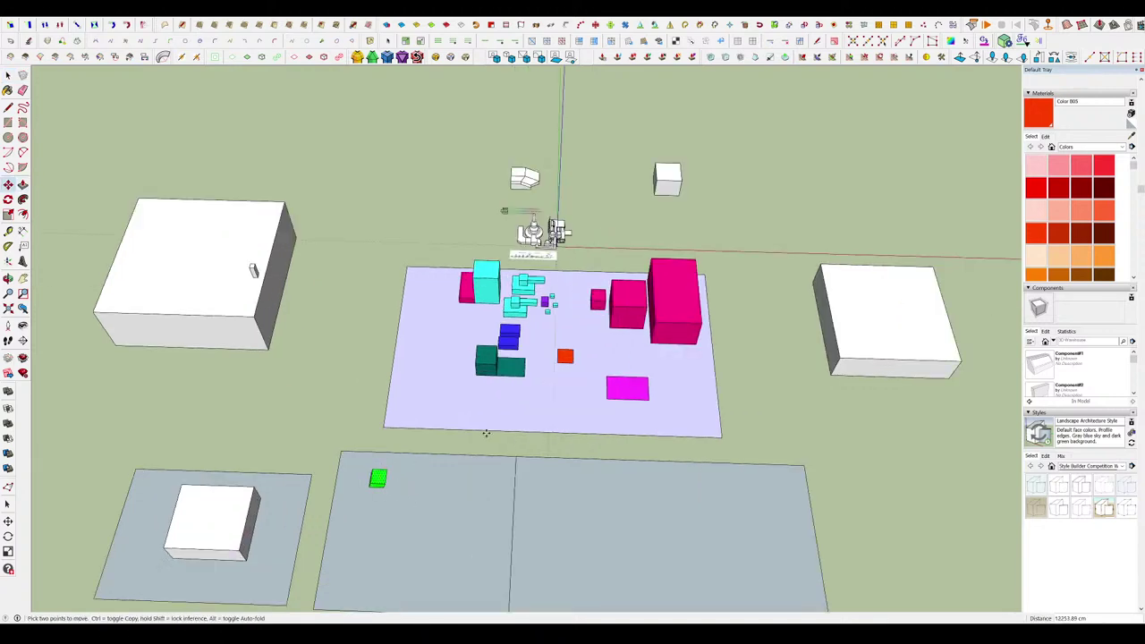
key("space")
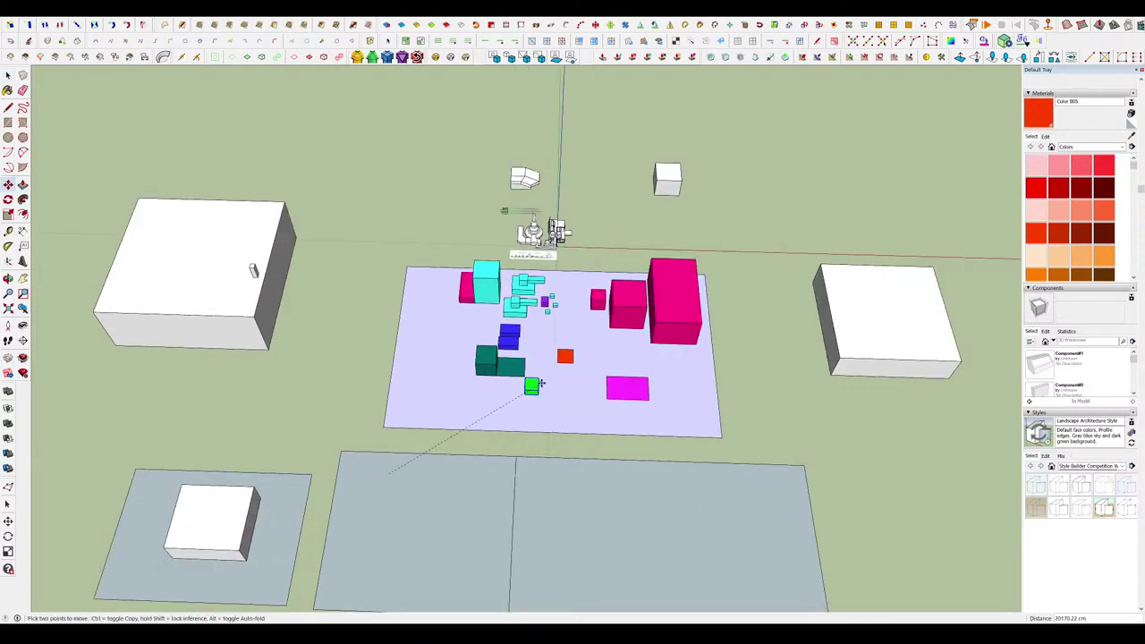
scroll(539, 383, "up", 5)
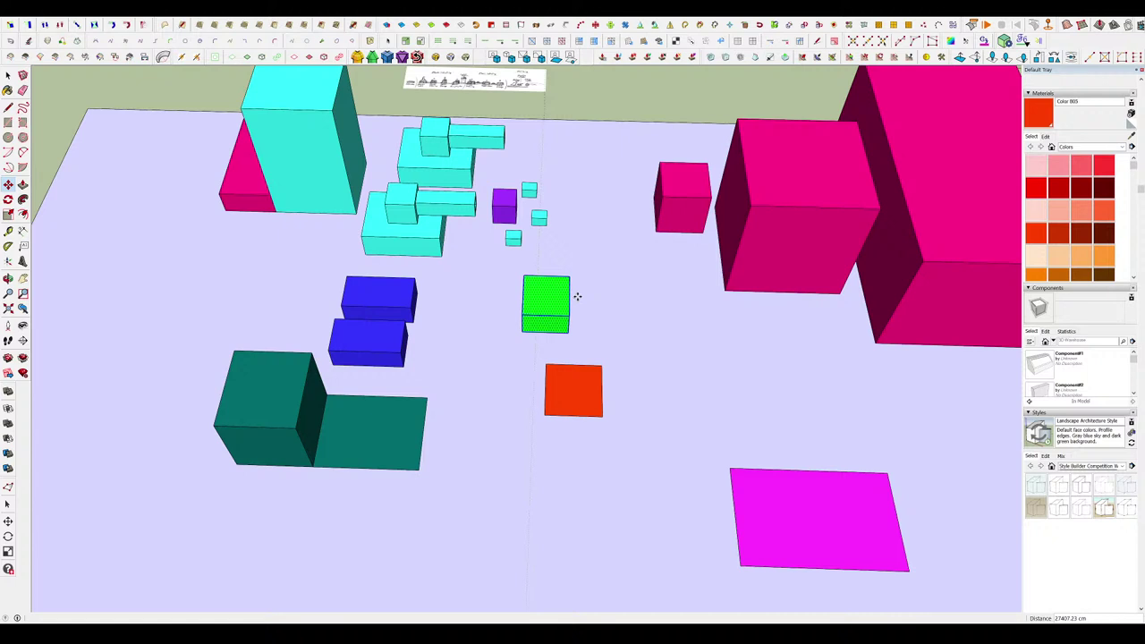
scroll(577, 296, "down", 6)
scroll(580, 341, "up", 5)
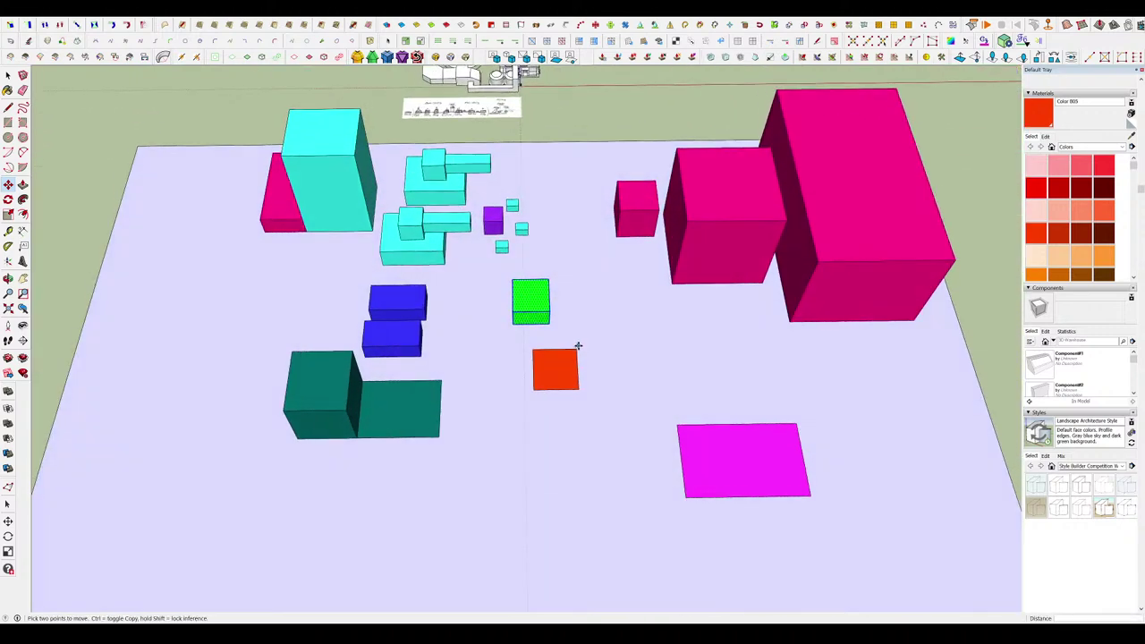
scroll(578, 346, "down", 5)
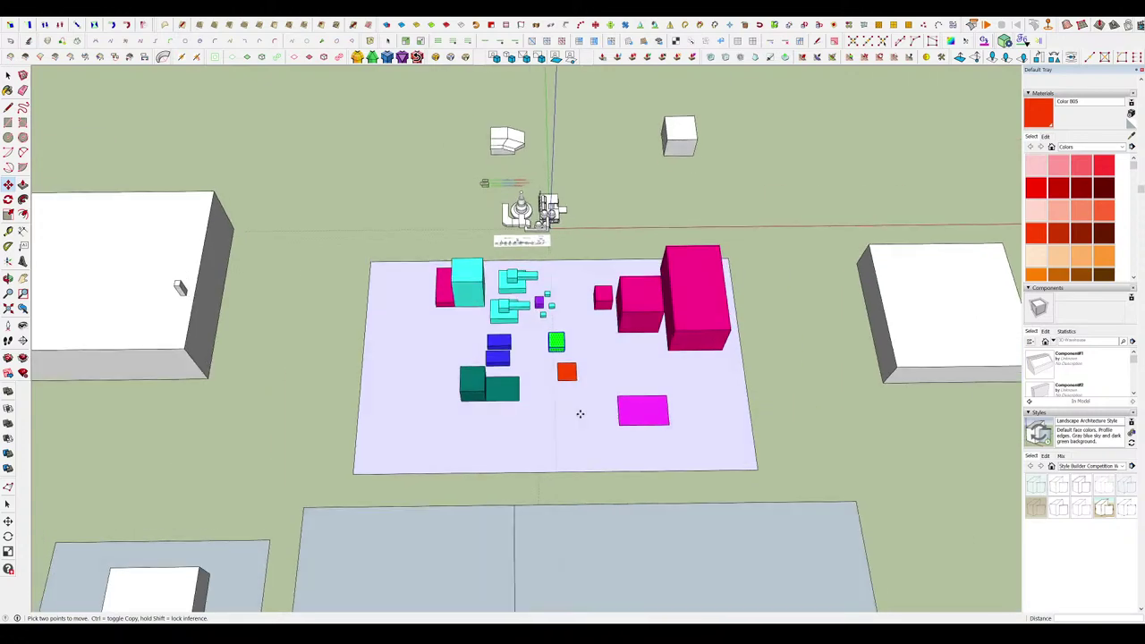
Examine the white industrial model and its parts in relation to the coloured massing volumes.
middle_click_drag(608, 414, 411, 358)
scroll(596, 234, "up", 4)
scroll(595, 243, "down", 5)
middle_click_drag(595, 246, 500, 260)
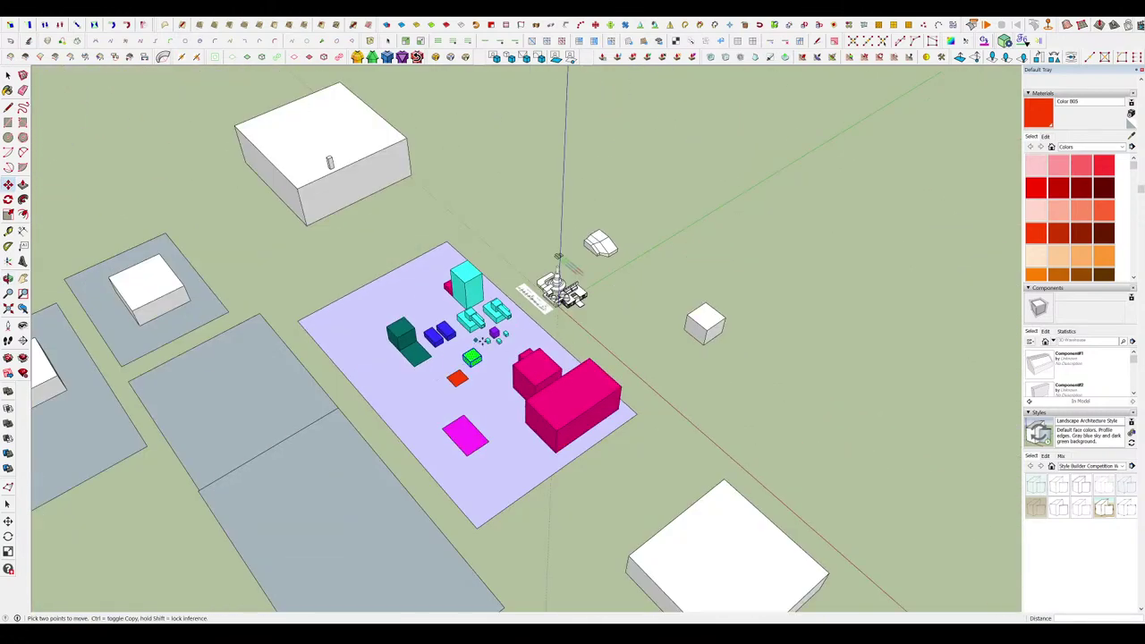
scroll(568, 282, "up", 5)
scroll(555, 215, "up", 6)
scroll(519, 263, "down", 3)
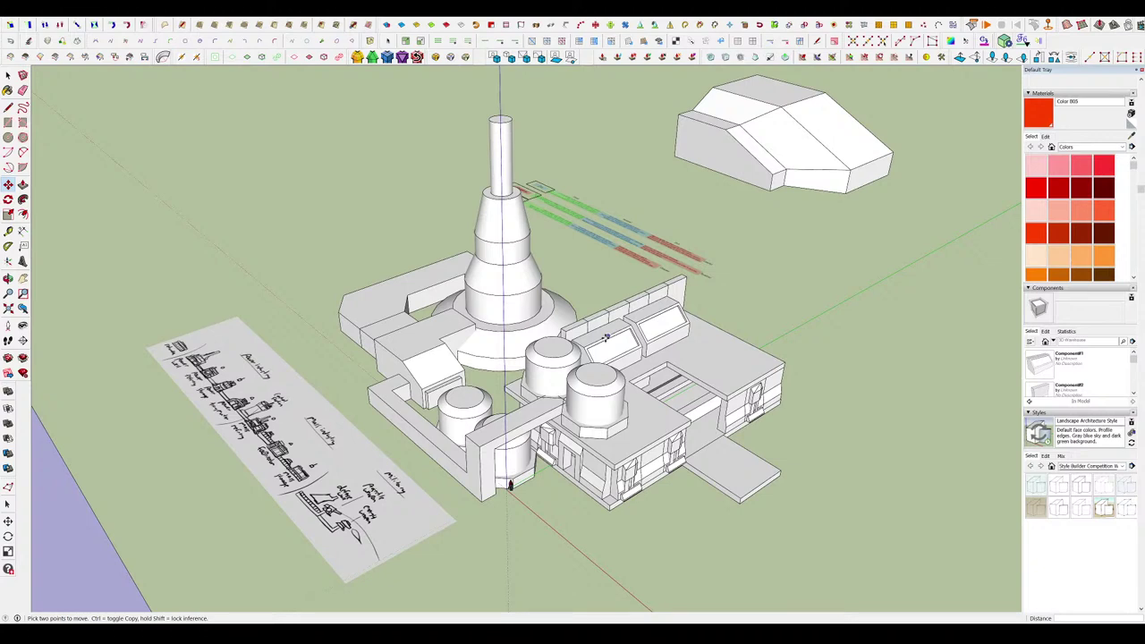
scroll(547, 132, "down", 4)
middle_click_drag(554, 143, 615, 257)
scroll(616, 260, "down", 3)
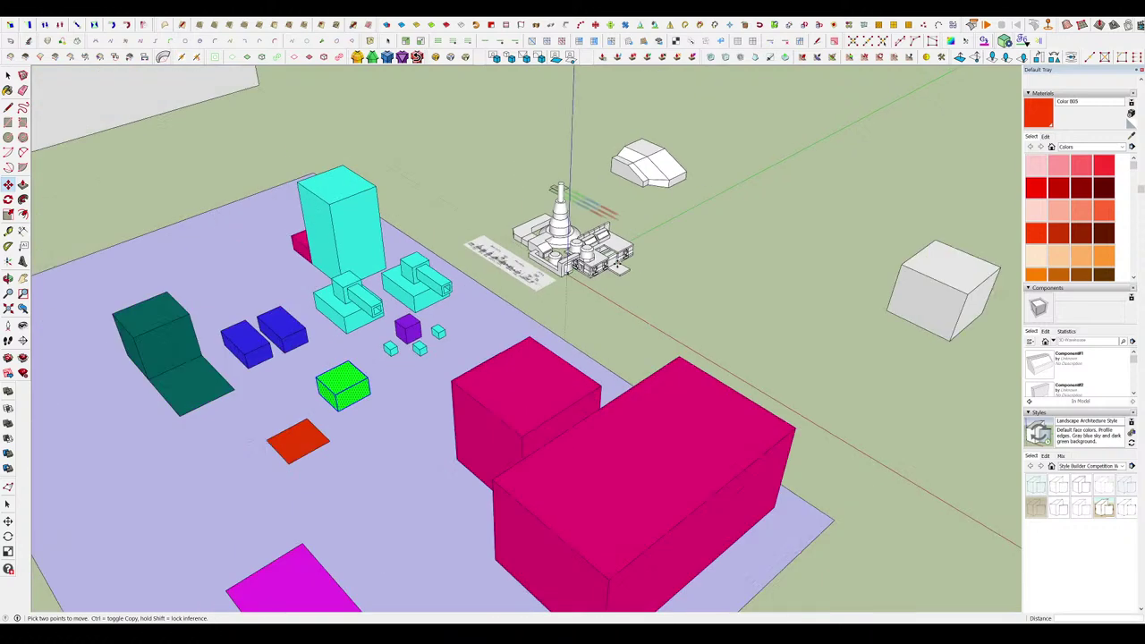
scroll(608, 178, "up", 5)
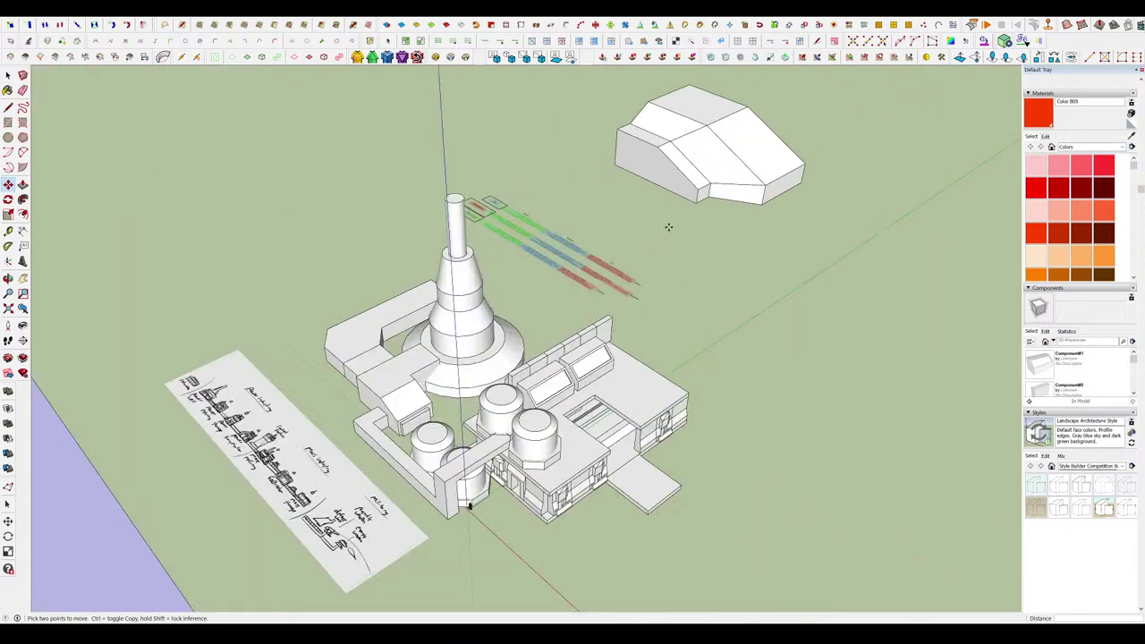
scroll(401, 403, "up", 4)
scroll(449, 318, "down", 3)
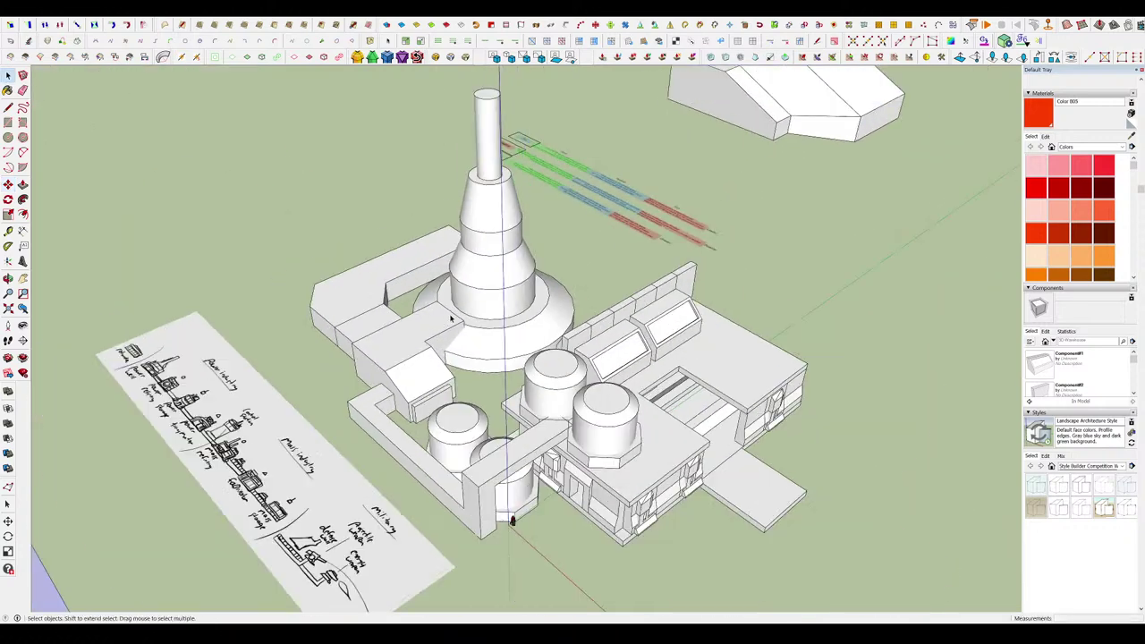
key("space")
left_click(445, 317)
middle_click_drag(440, 318, 440, 315)
key("space")
left_click(604, 313)
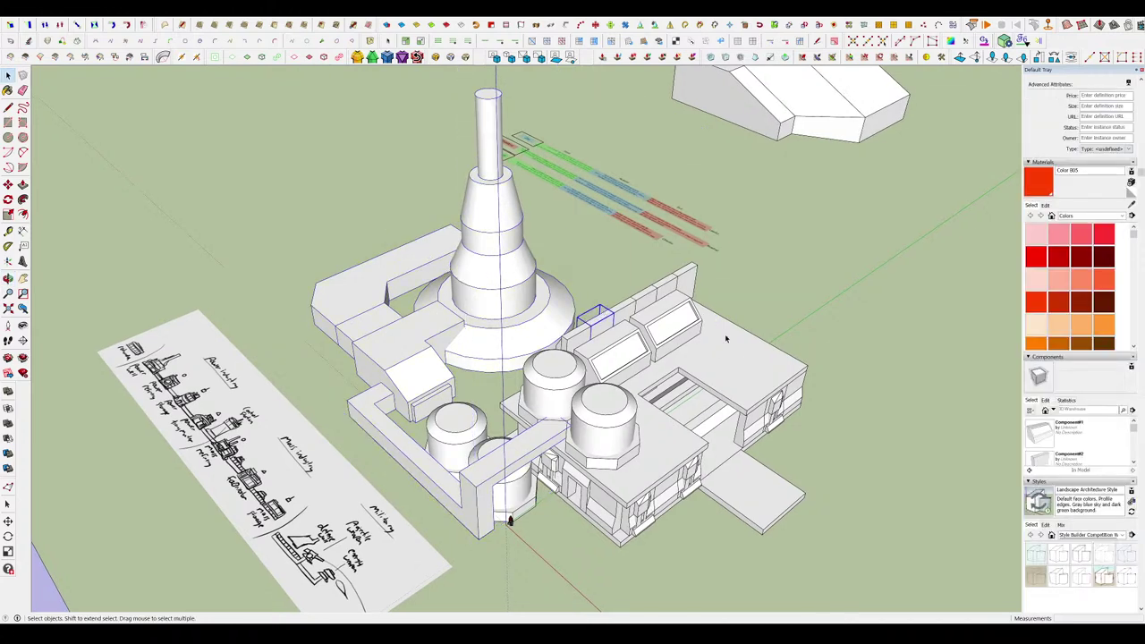
middle_click_drag(725, 333, 769, 303)
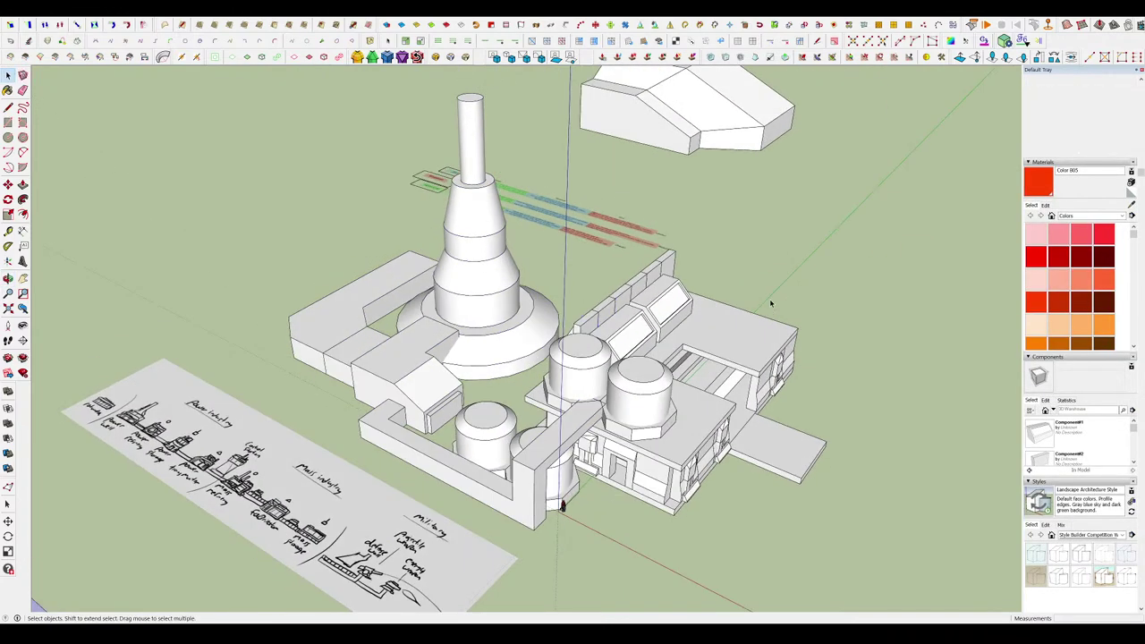
scroll(572, 304, "down", 10)
middle_click_drag(600, 373, 609, 171)
scroll(609, 171, "up", 3)
scroll(700, 237, "up", 2)
left_click(779, 146)
key("space")
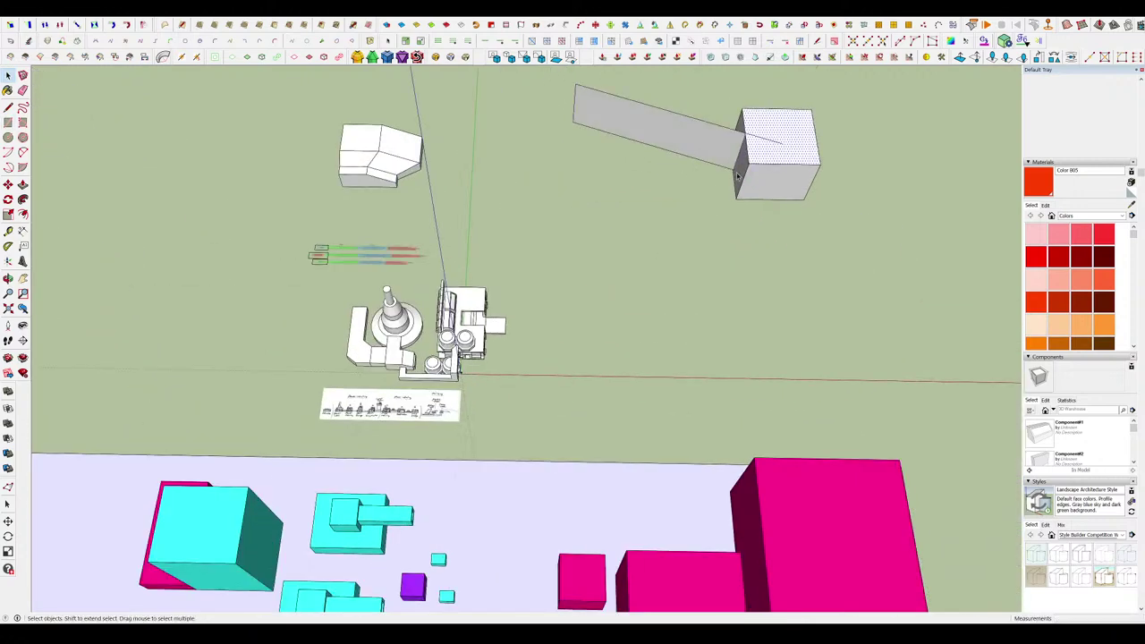
key("ctrl+z")
Select all the geometry of the loose white cube behind the industrial model and combine it into a single object.
middle_click_drag(572, 246, 642, 179)
left_click(624, 143)
triple_click(623, 143)
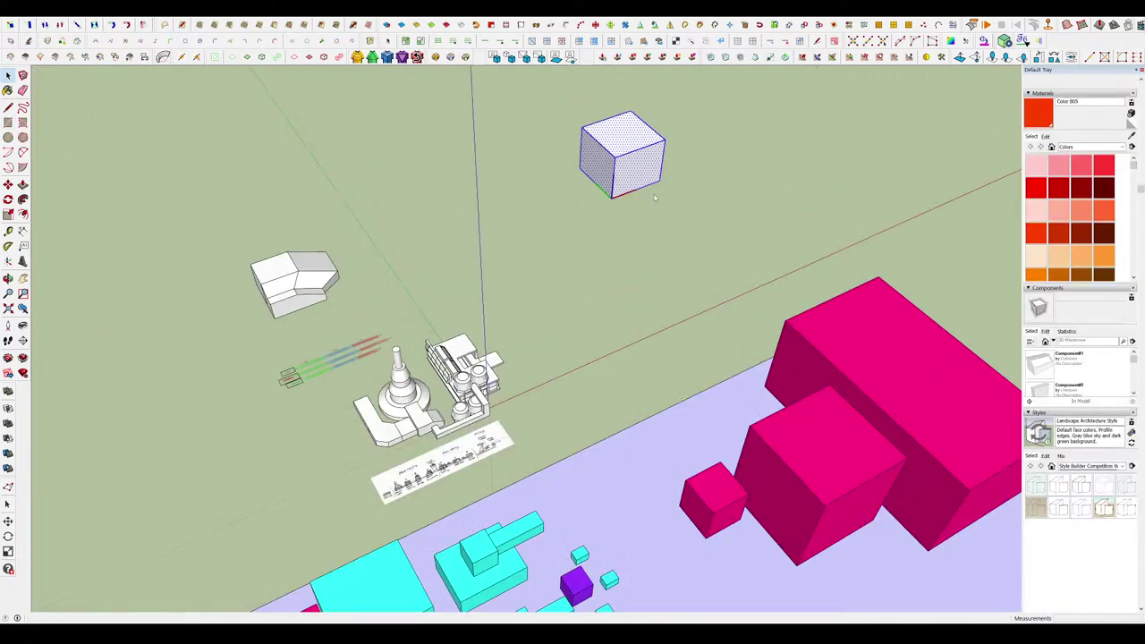
left_click(582, 409)
Stack three copies of the white cube on top of it to make a four-cube tower.
scroll(575, 376, "down", 3)
middle_click_drag(575, 376, 575, 301)
scroll(575, 300, "up", 3)
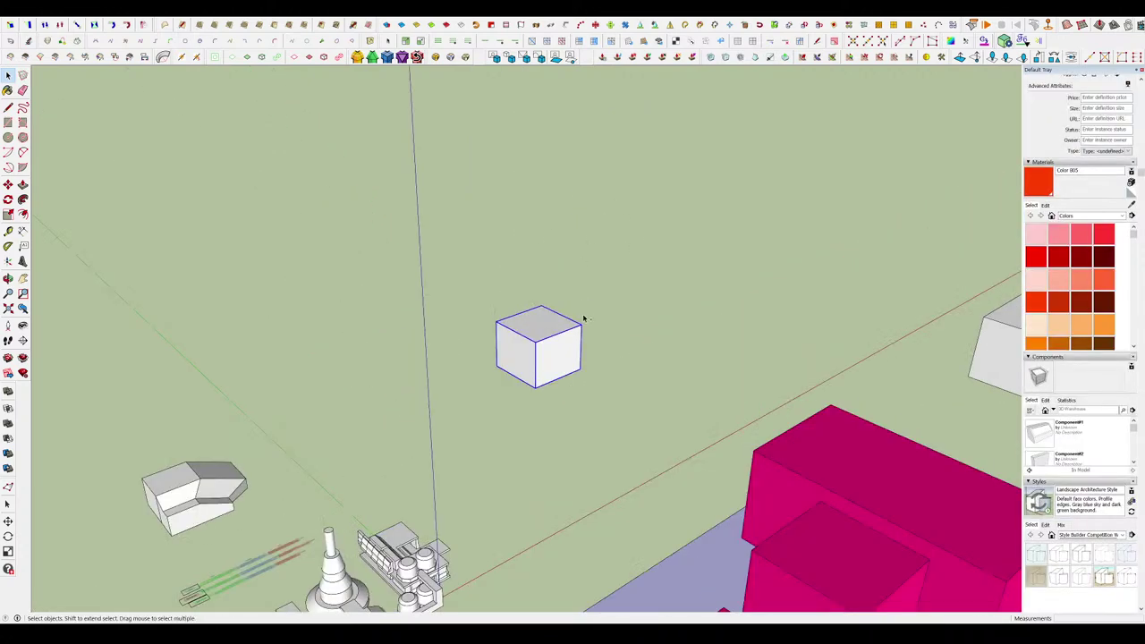
key("ctrl+v")
left_click(536, 341)
key("ctrl+v")
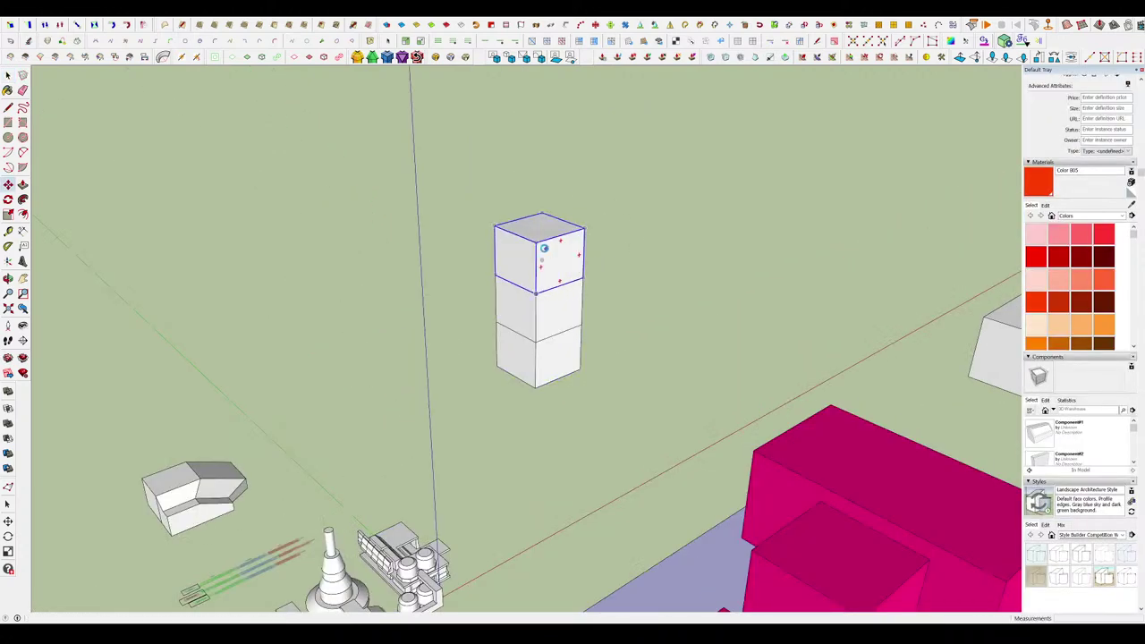
left_click(543, 248)
key("ctrl+v")
Study the hand-drawn building sheet and the white industrial model up close from several angles.
middle_click_drag(623, 286, 319, 426)
scroll(598, 387, "down", 4)
scroll(508, 392, "up", 5)
scroll(434, 393, "up", 4)
middle_click_drag(483, 394, 572, 350)
scroll(465, 362, "down", 3)
middle_click_drag(461, 362, 359, 365)
scroll(454, 338, "up", 4)
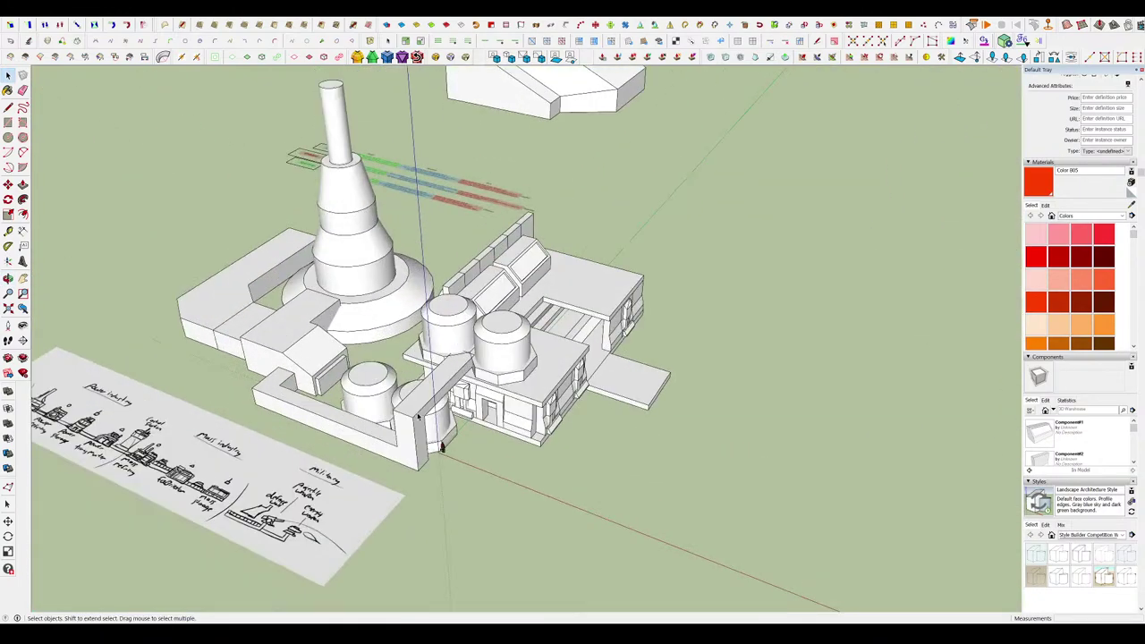
scroll(417, 416, "down", 6)
middle_click_drag(447, 425, 570, 522)
scroll(376, 438, "up", 5)
middle_click_drag(362, 448, 401, 585)
scroll(331, 429, "up", 4)
scroll(435, 437, "up", 2)
mouse_move(510, 438)
middle_mouse_down()
mouse_move(429, 434)
mouse_move(502, 262)
middle_mouse_up()
Draw a large rectangle between the faceted white building and the cube tower and extrude it into a low slab.
scroll(443, 407, "down", 10)
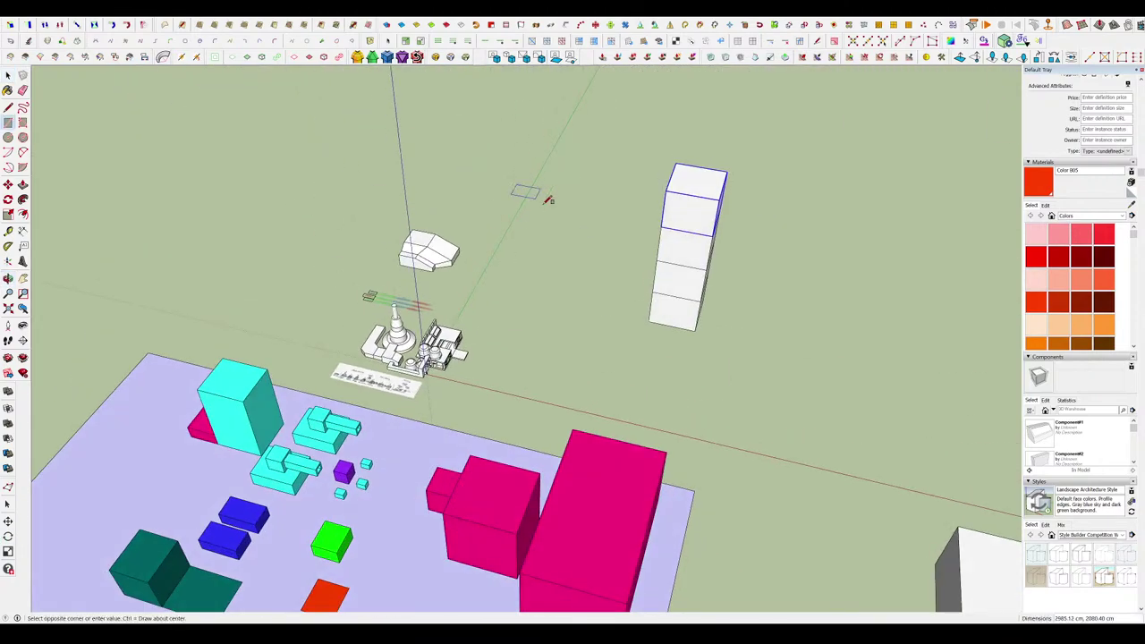
left_click(600, 304)
key("p")
left_click(592, 290)
left_click(577, 236)
key("space")
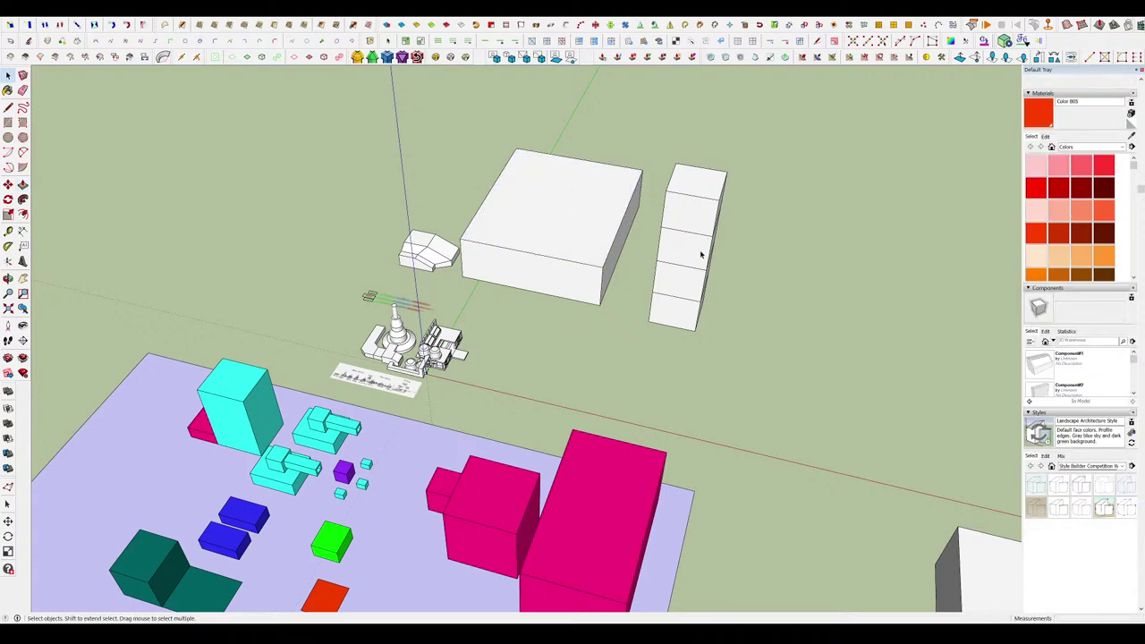
Move three cubes off the tower, two to the slab's far side edge and one into the middle of its top.
middle_click_drag(700, 253, 680, 292)
left_click(463, 187)
left_click(684, 246)
left_click(550, 179)
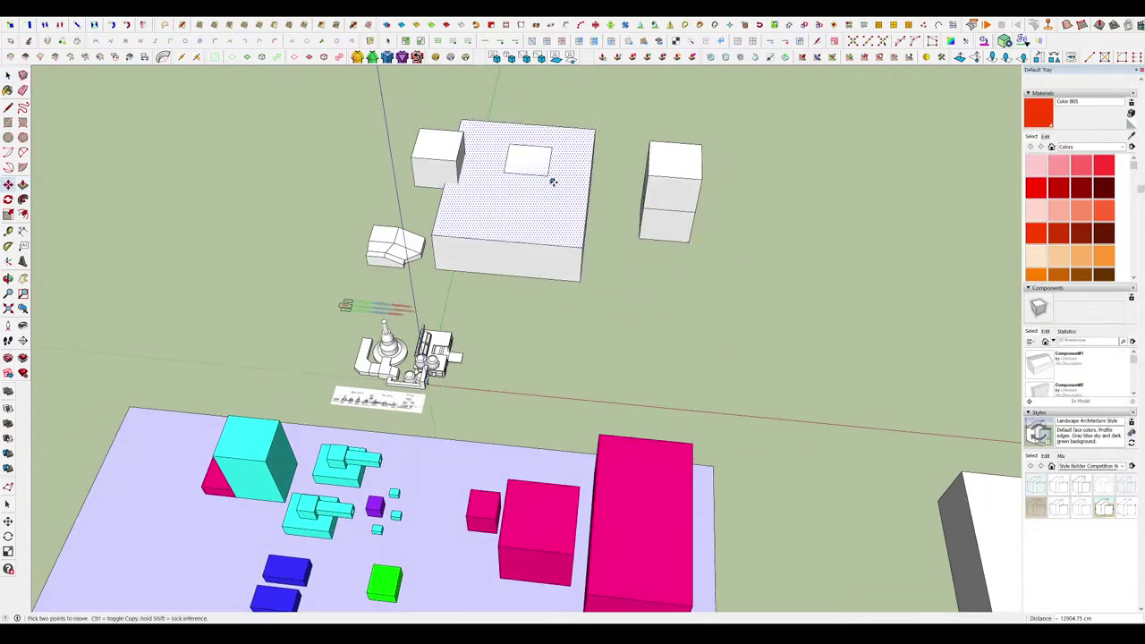
left_click(687, 240)
left_click(468, 199)
left_click(687, 199)
left_click(476, 212)
key("space")
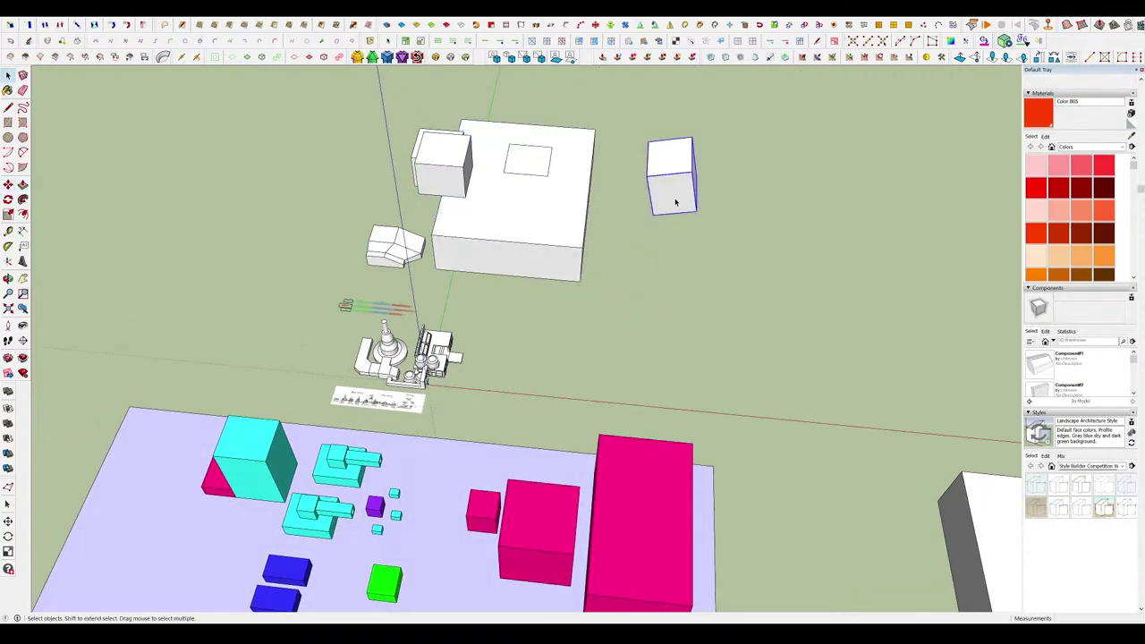
Move the last remaining tower cube onto the front part of the white slab.
left_click(677, 197)
left_click(512, 180)
middle_click_drag(511, 182, 562, 176)
scroll(530, 293, "down", 5)
scroll(538, 225, "up", 4)
scroll(515, 311, "up", 3)
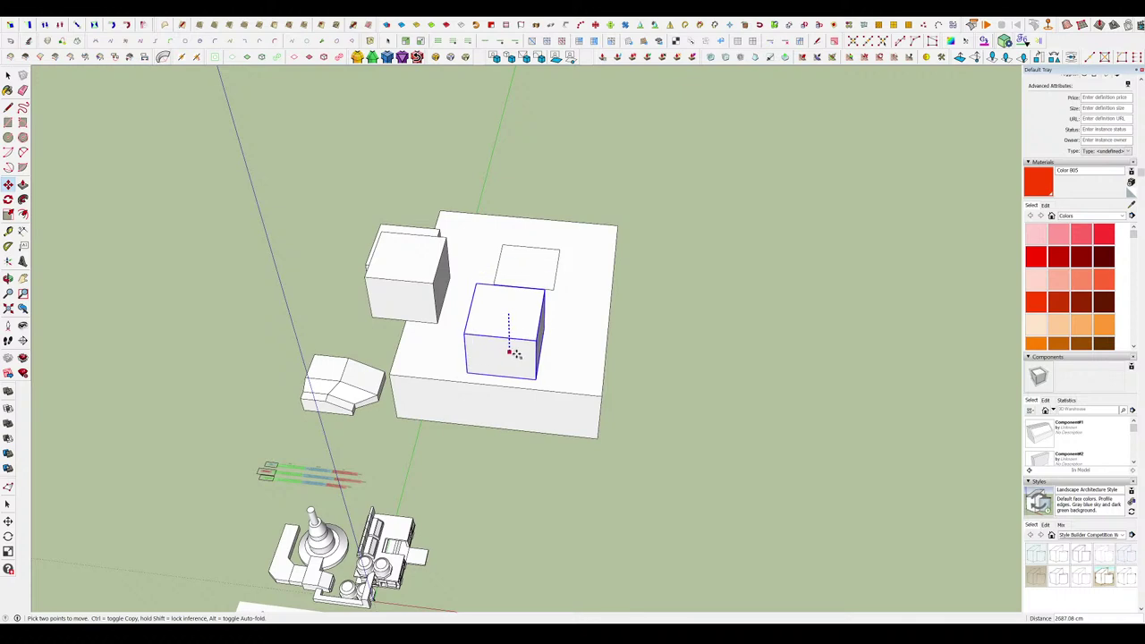
left_click(517, 361)
Reposition the front cube so it sits partly sunk into the slab's top near the corner.
key("q")
scroll(536, 304, "down", 5)
scroll(542, 293, "up", 5)
middle_click_drag(542, 294, 502, 257)
left_click(540, 292)
left_click(538, 307)
left_click(573, 305)
left_click(549, 276)
key("space")
Lower the raised cube at the slab's side edge to sit beside the front cube.
left_click(558, 202)
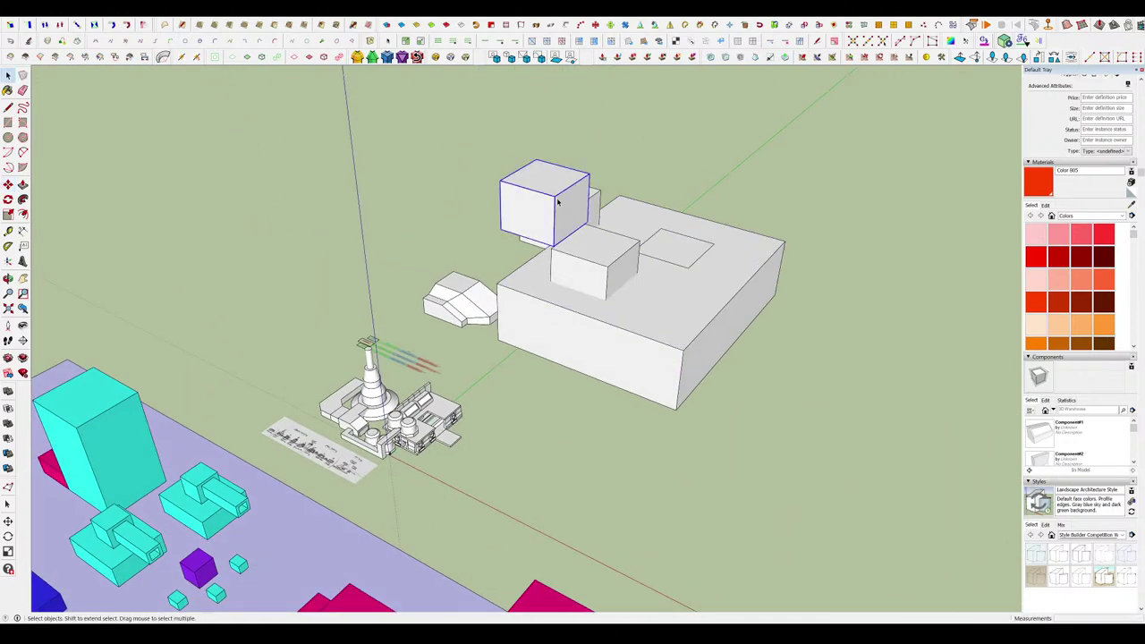
left_click(555, 210)
left_click(552, 248)
mouse_move(584, 276)
middle_mouse_down()
mouse_move(610, 295)
mouse_move(582, 291)
middle_mouse_up()
scroll(578, 259, "up", 4)
key("space")
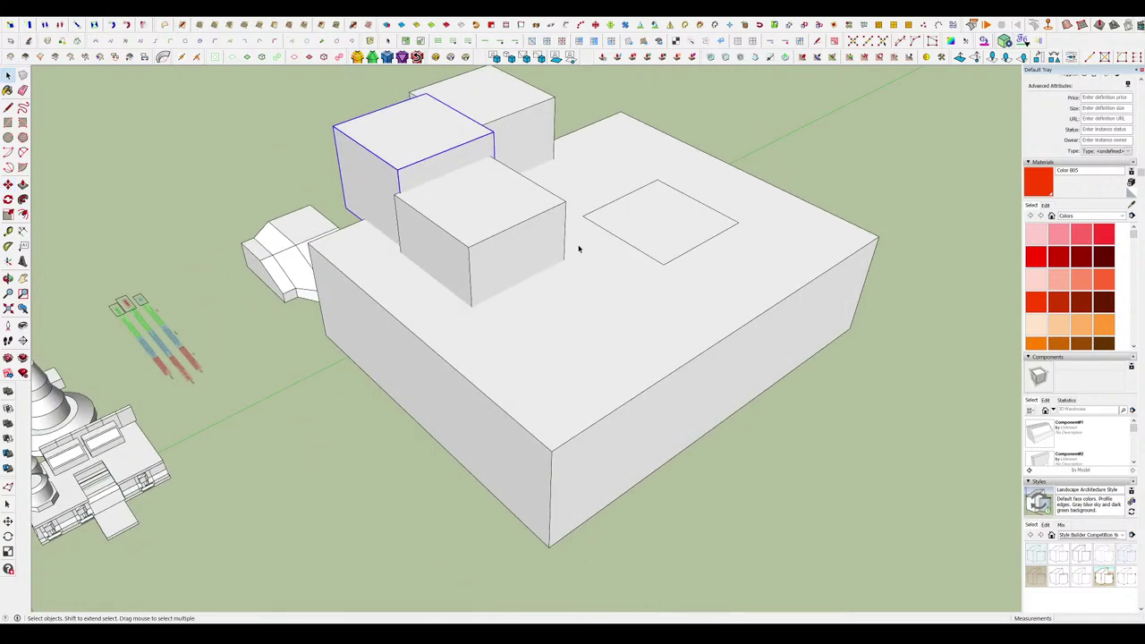
Move the corner cube and the front cube on the slab closer to the cube between them.
middle_click_drag(805, 259, 676, 326)
left_click_drag(675, 327, 389, 294)
scroll(664, 259, "up", 5)
middle_click_drag(669, 264, 655, 339)
left_click(660, 340)
key("m")
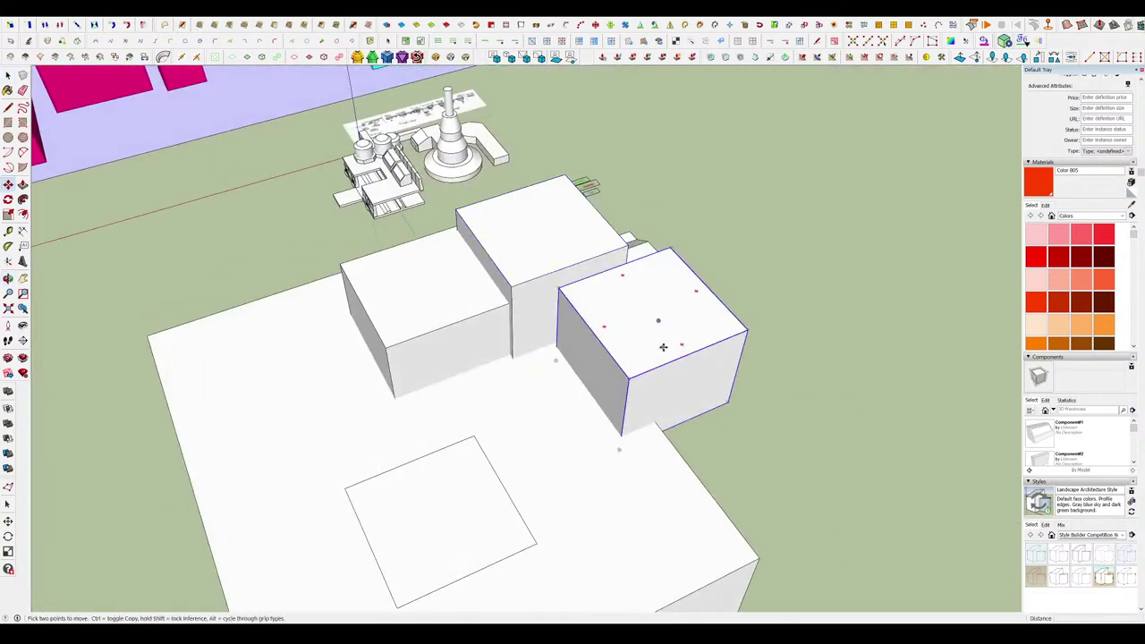
left_click(662, 348)
left_click(575, 320)
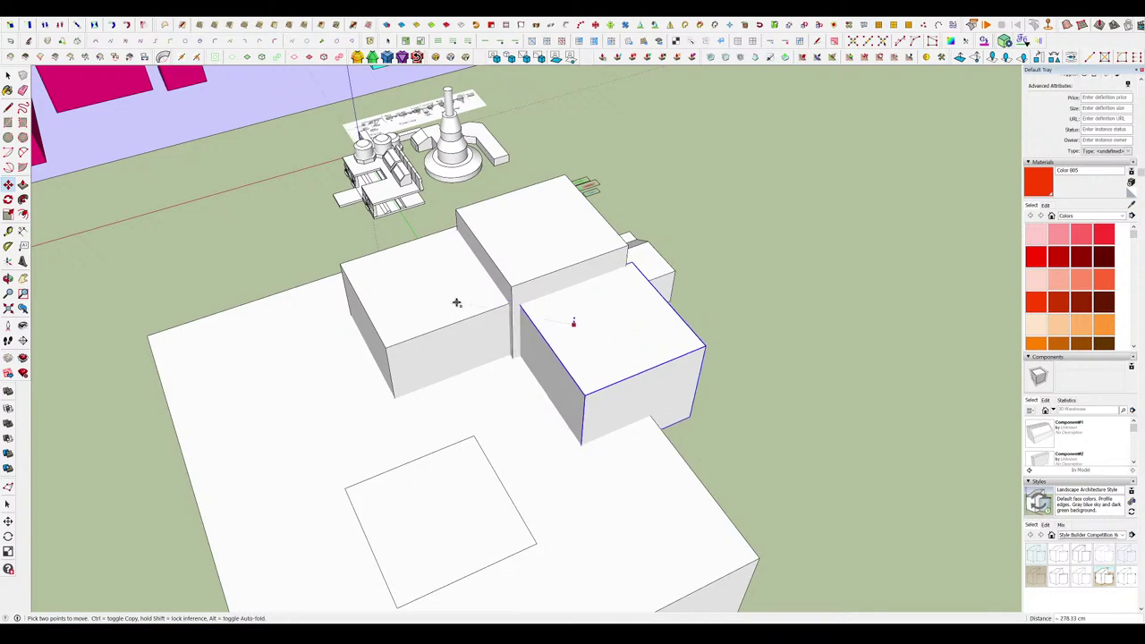
middle_click_drag(575, 322, 493, 331)
left_click(494, 349)
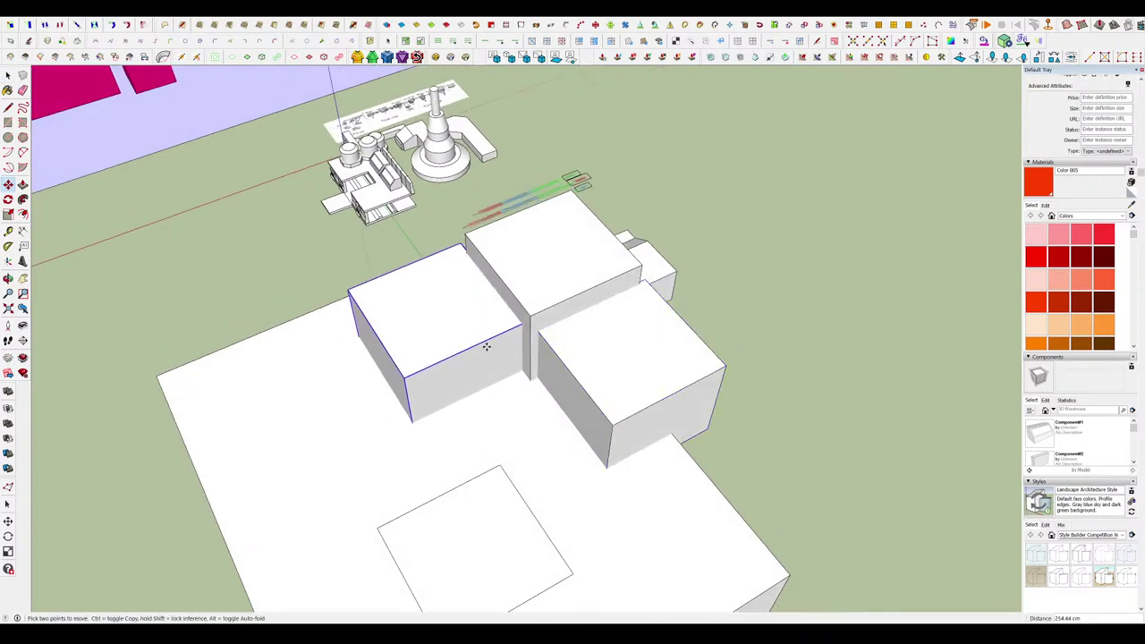
left_click(485, 346)
Place the robot reference image on the ground and move it next to the white slab.
key("space")
left_click(667, 324)
scroll(669, 324, "down", 8)
middle_click_drag(680, 308, 599, 199)
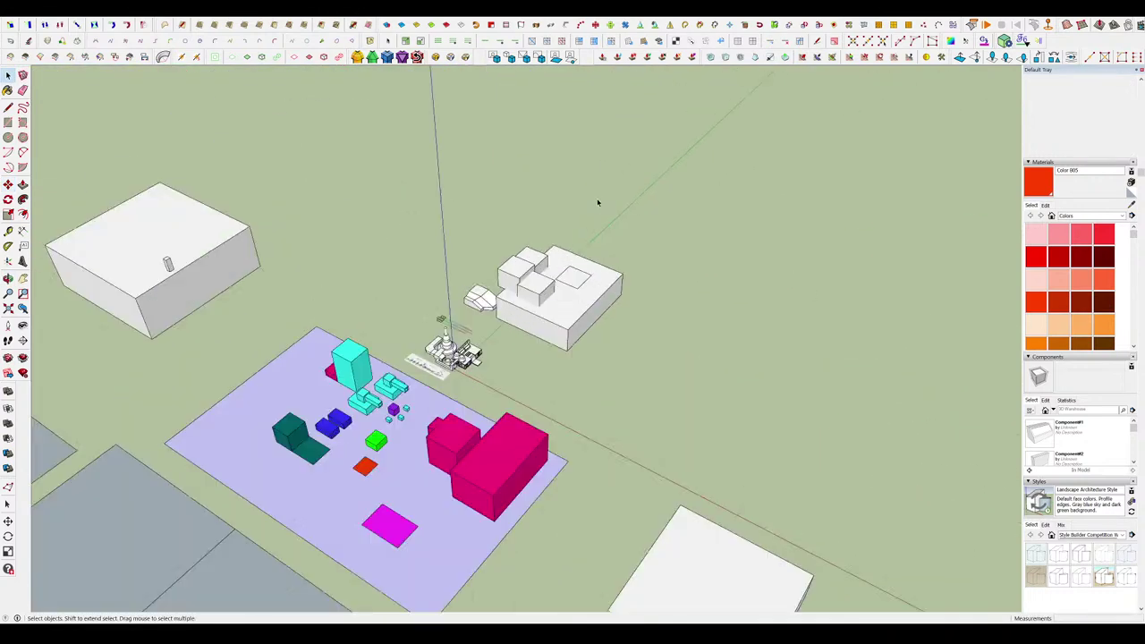
scroll(598, 199, "up", 3)
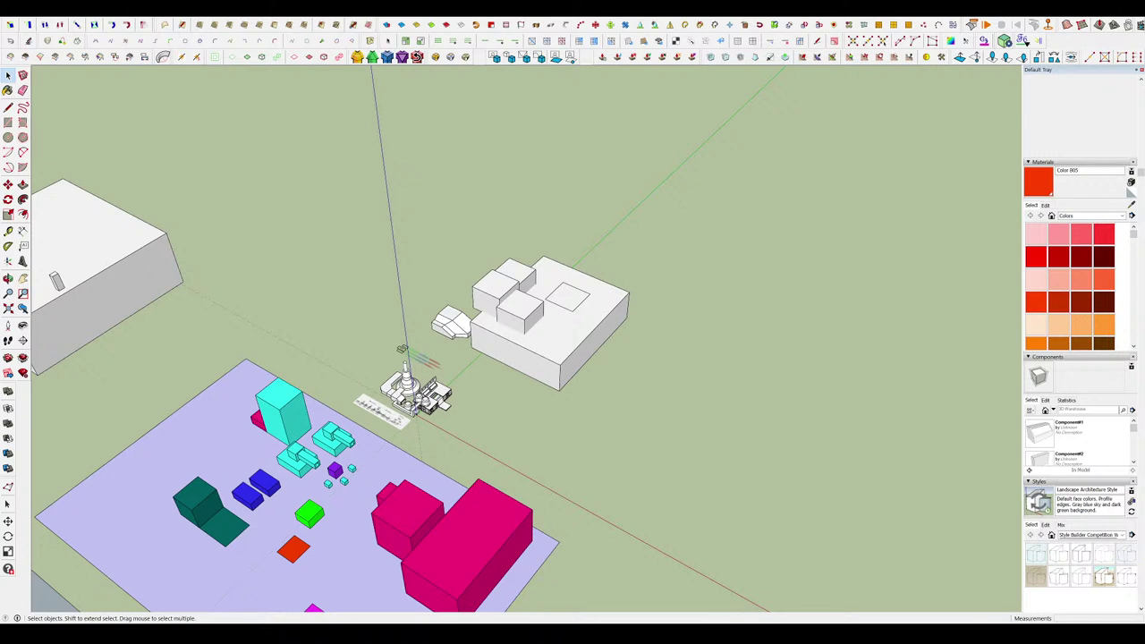
left_click(689, 556)
key("s")
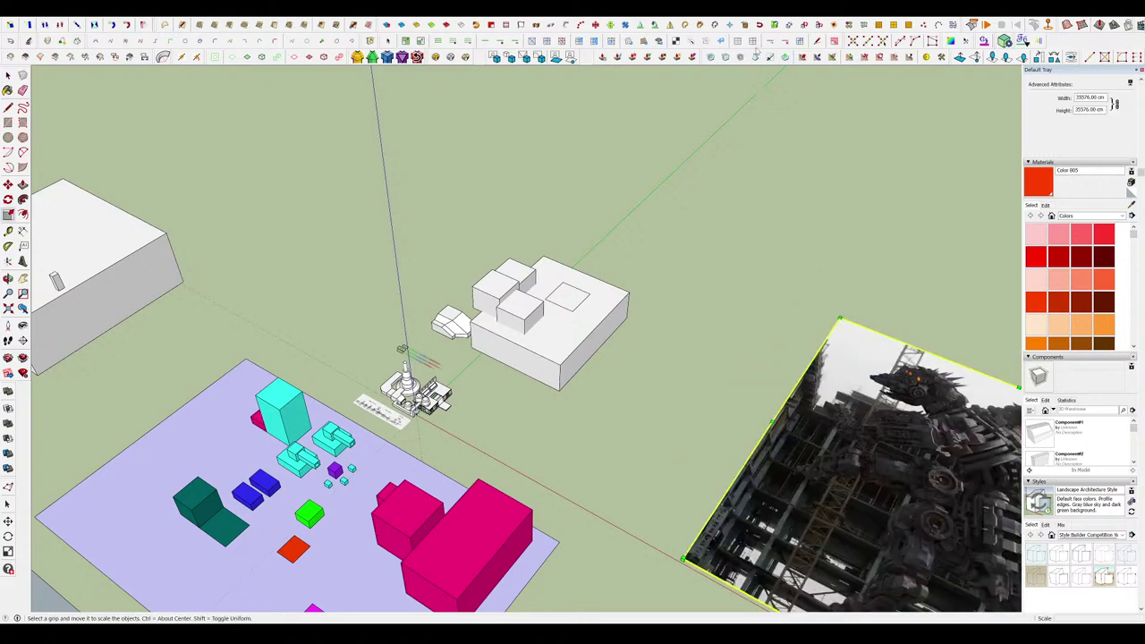
middle_click_drag(729, 313, 833, 398)
key("m")
left_click(834, 398)
left_click(713, 336)
key("space")
middle_click_drag(712, 337, 776, 380)
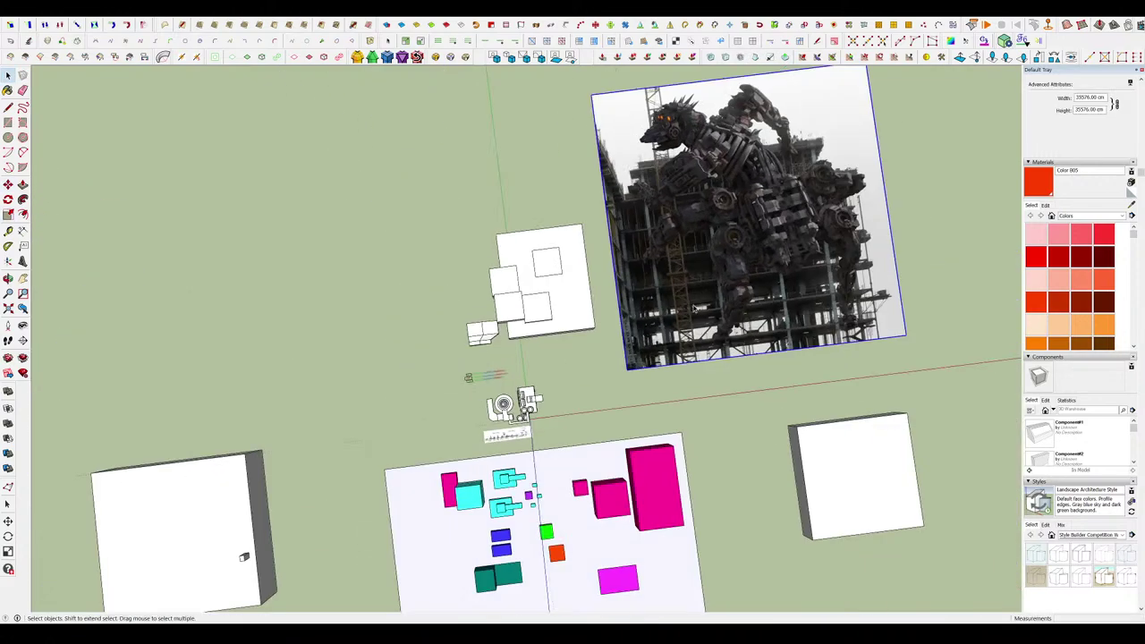
Try outlining the robot's chest plates and round shoulder joint with rectangles on the reference image, then undo both.
scroll(761, 246, "up", 11)
scroll(618, 203, "down", 6)
scroll(580, 358, "up", 5)
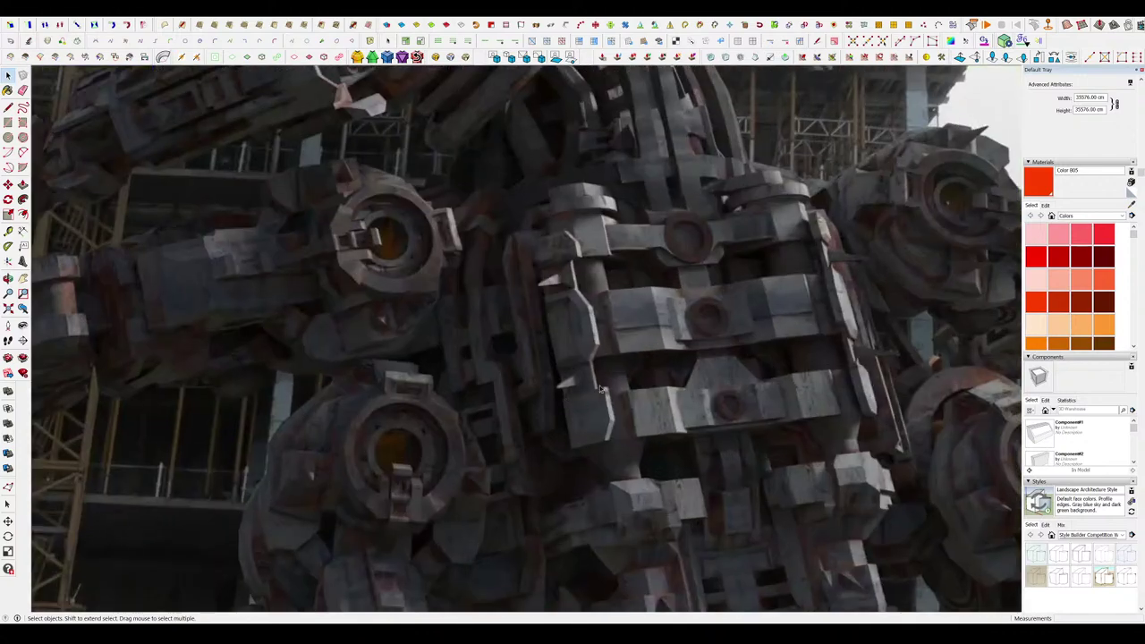
key("r")
left_click(527, 240)
left_click(617, 385)
scroll(625, 382, "down", 3)
scroll(403, 263, "up", 7)
left_click(590, 286)
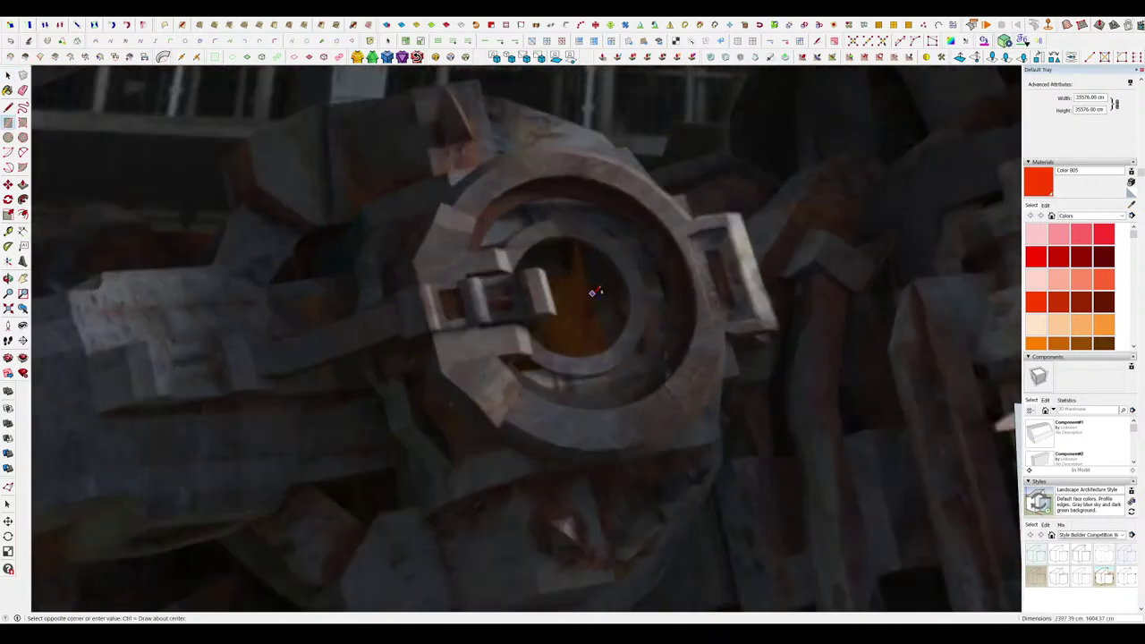
left_click(646, 352)
scroll(645, 329, "down", 4)
key("ctrl+z")
key("ctrl+z")
Examine the robot image's overall silhouette, torso ribs, limbs and joints at different scales.
scroll(646, 332, "down", 6)
scroll(634, 343, "up", 3)
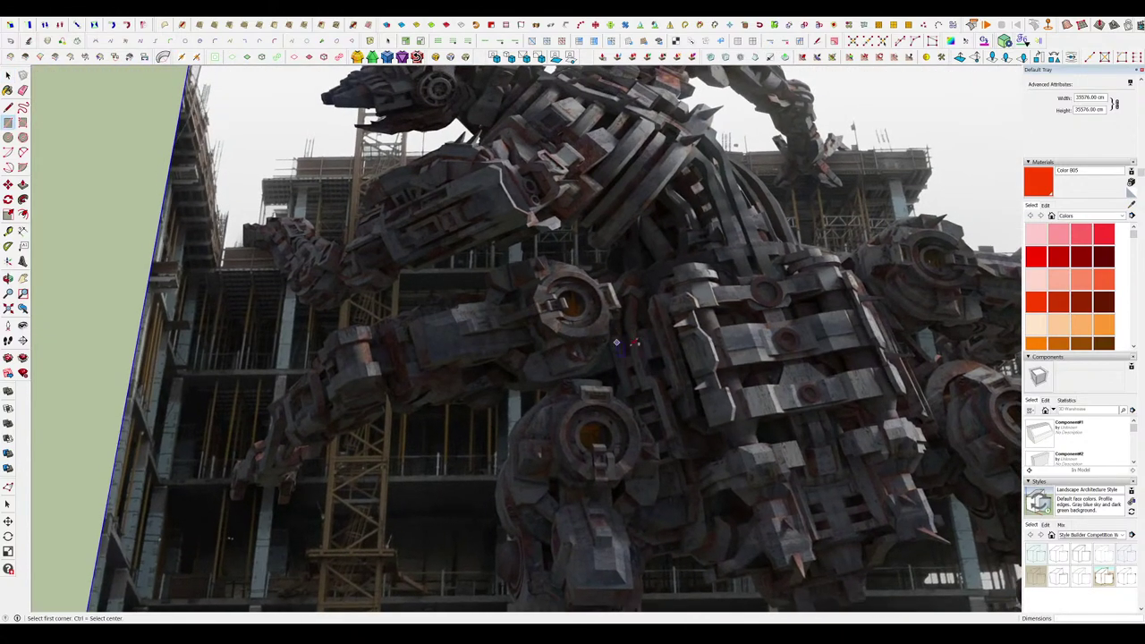
scroll(657, 317, "down", 5)
scroll(692, 409, "up", 4)
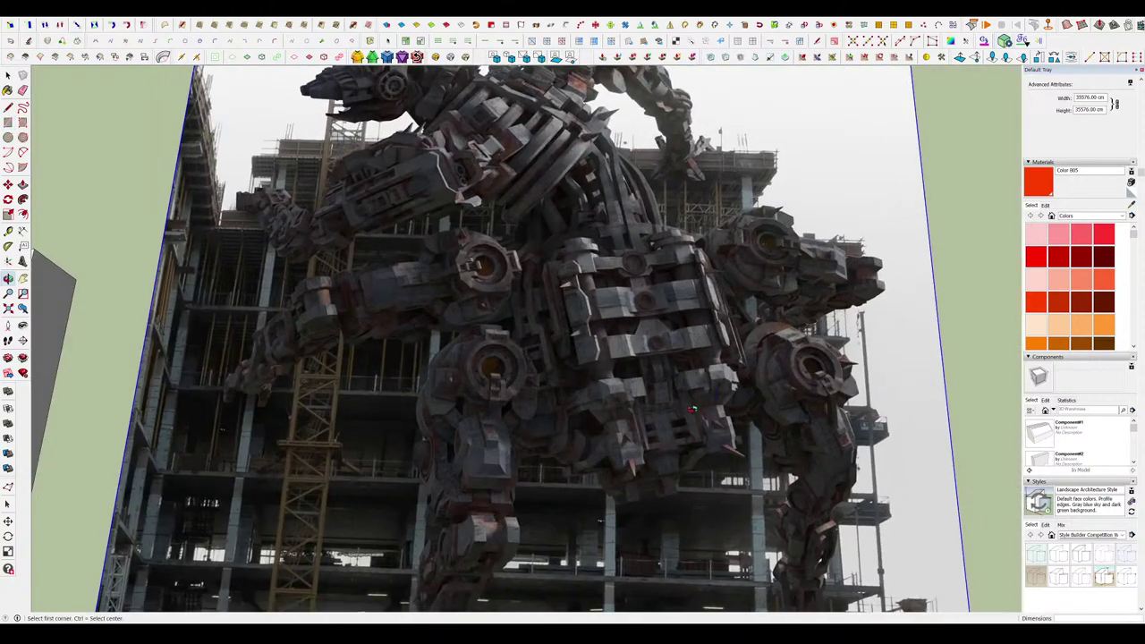
scroll(707, 385, "down", 5)
scroll(493, 422, "up", 8)
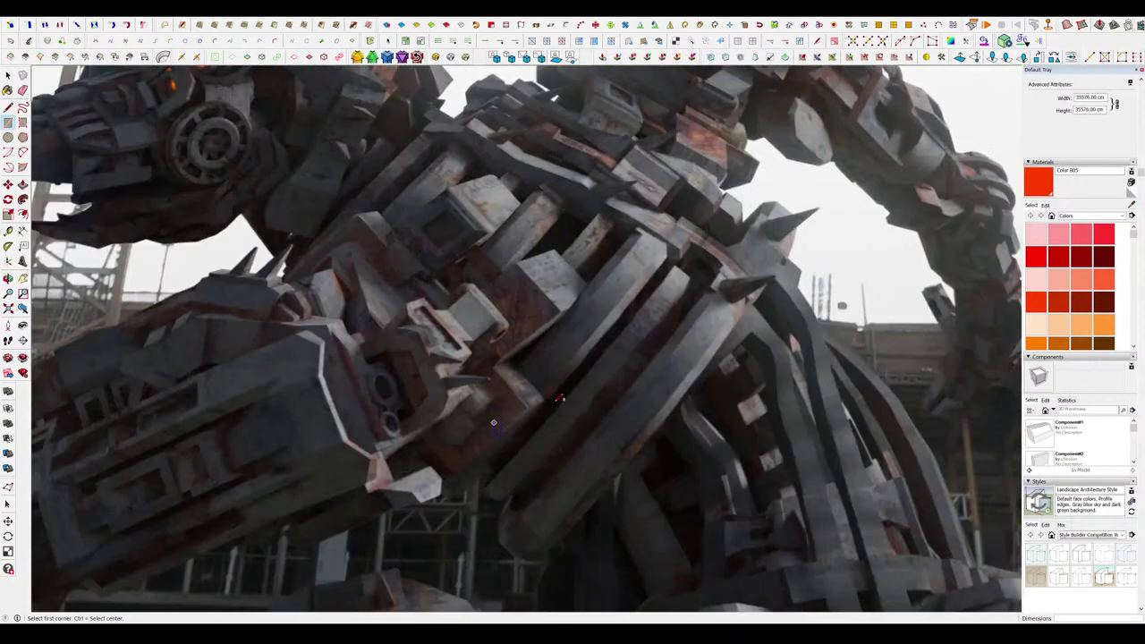
scroll(663, 337, "down", 2)
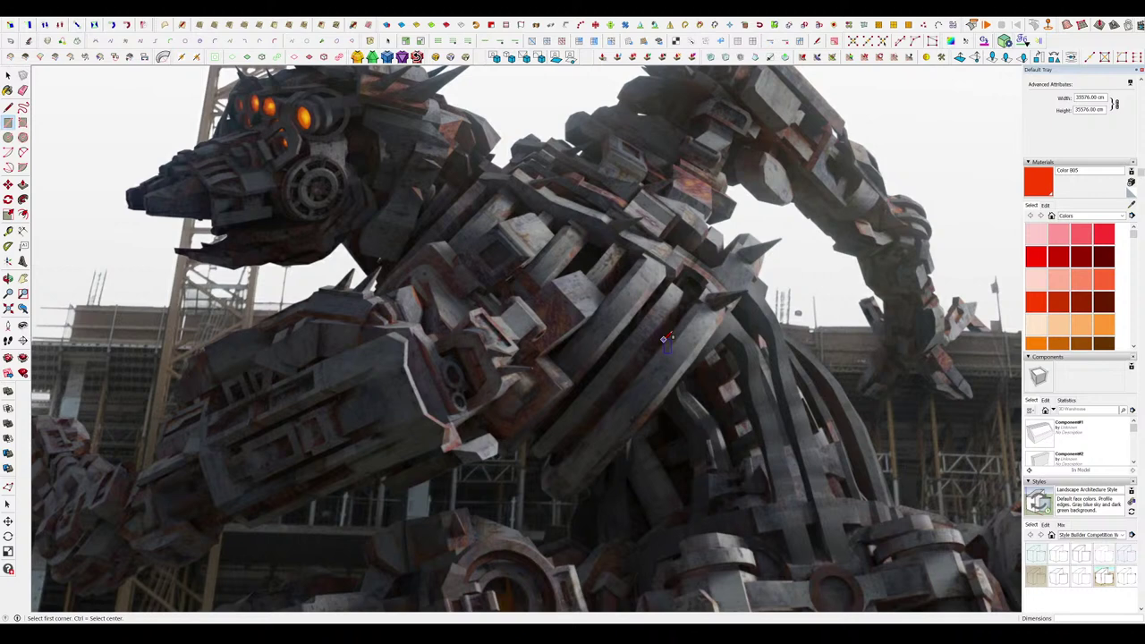
scroll(660, 358, "up", 1)
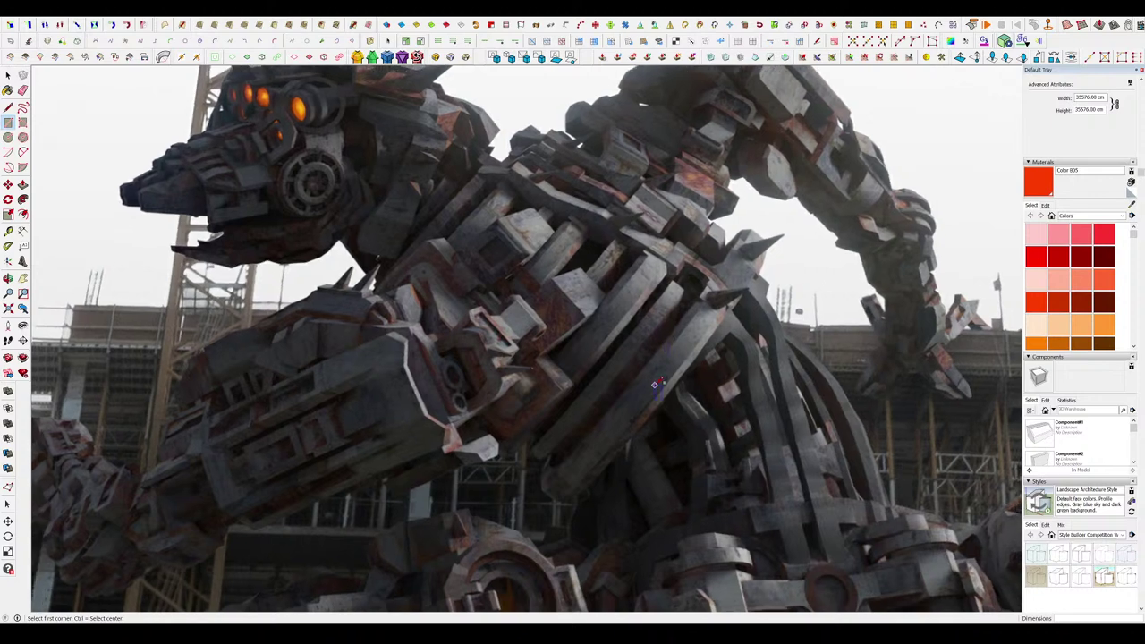
scroll(561, 346, "down", 2)
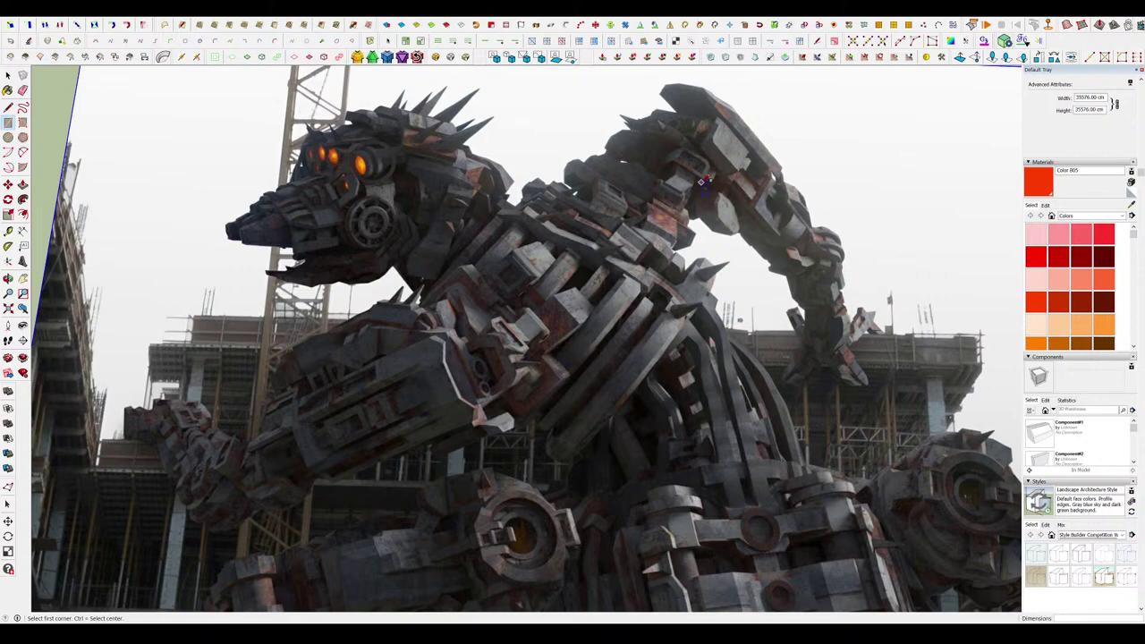
Open the front cube, draw a diagonal line across its side face and push the corner away to form a sloped face.
scroll(775, 186, "down", 5)
middle_click_drag(715, 393, 375, 295)
scroll(352, 316, "up", 5)
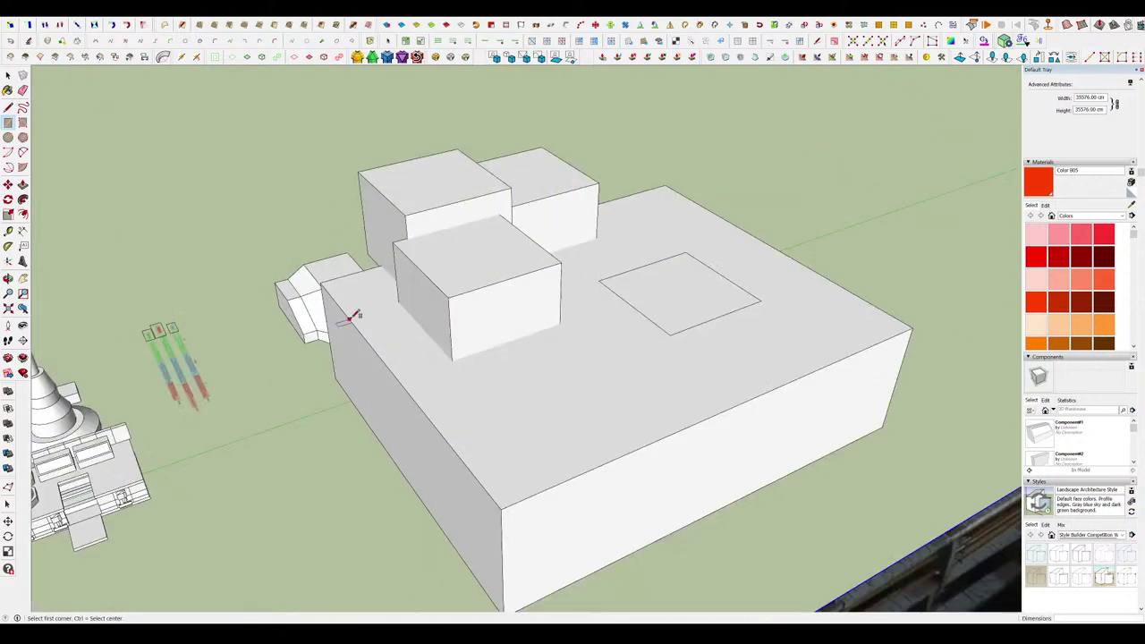
middle_click_drag(706, 291, 597, 283)
key("space")
double_click(462, 287)
middle_click_drag(461, 287, 474, 286)
key("l")
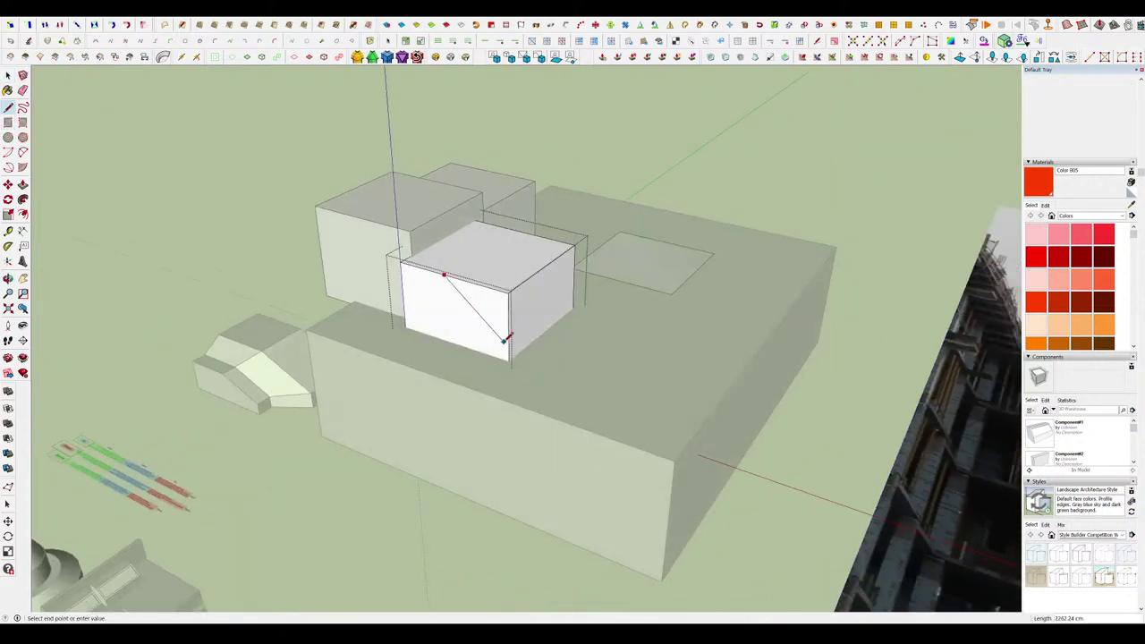
left_click(511, 341)
key("p")
left_click_drag(503, 306, 574, 246)
key("space")
left_click(683, 243)
Copy the trio of sloped blocks twice in a row along the slab's length, extending past its end.
middle_click_drag(682, 243, 501, 295)
scroll(501, 295, "down", 5)
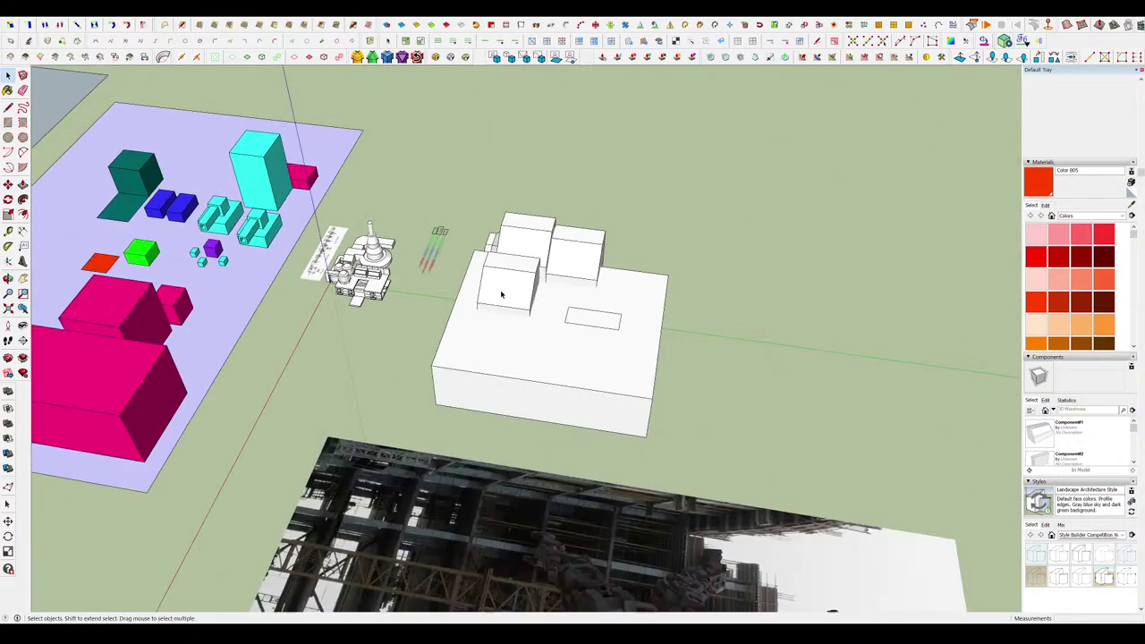
key("m")
left_click(580, 330)
key("ctrl")
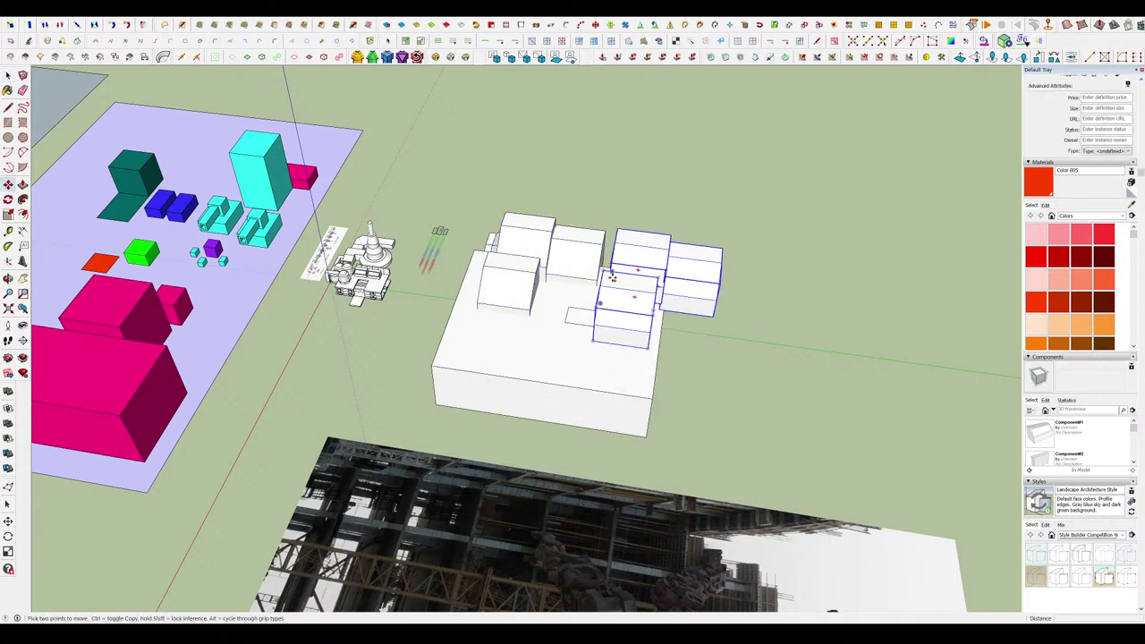
key("m")
left_click(611, 268)
key("ctrl")
left_click(719, 287)
middle_click_drag(719, 288, 636, 291)
key("space")
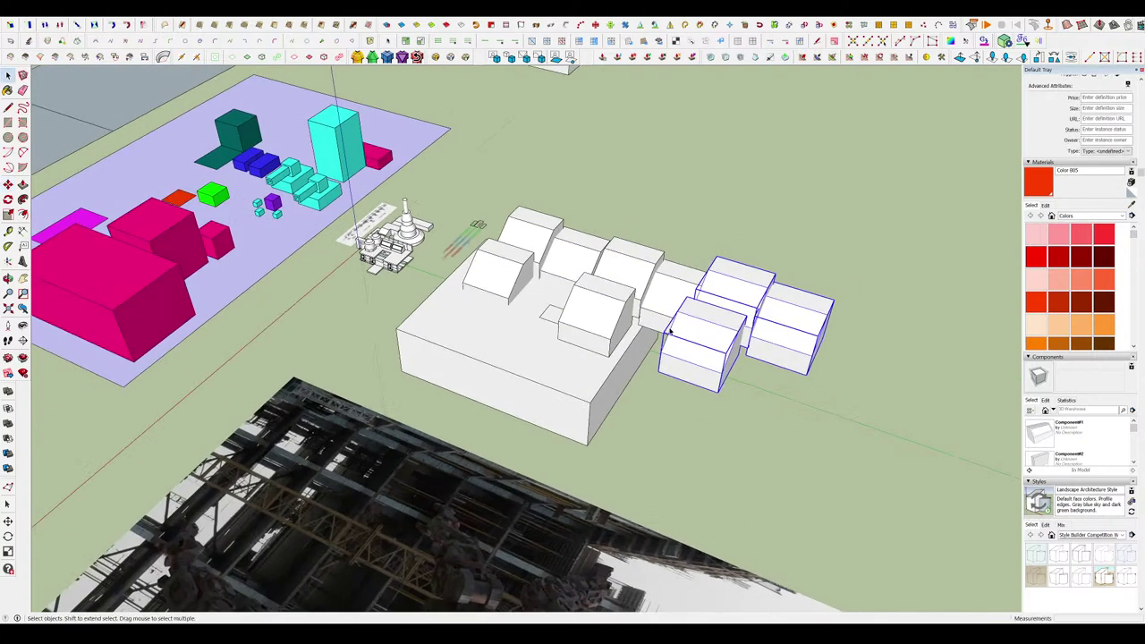
Extend the slab's end face outward so the slab runs beneath the copied blocks.
key("p")
left_click(625, 374)
left_click(811, 363)
scroll(549, 320, "down", 6)
middle_click_drag(549, 322, 819, 358)
Select the far trio of sloped blocks and reposition it on the extended end of the slab.
key("space")
scroll(610, 267, "up", 5)
left_click(650, 264)
scroll(658, 255, "up", 5)
left_click_drag(683, 309, 547, 209)
middle_click_drag(612, 291, 625, 250)
left_click(611, 381, "shift")
key("m")
left_click(620, 350)
left_click(579, 440)
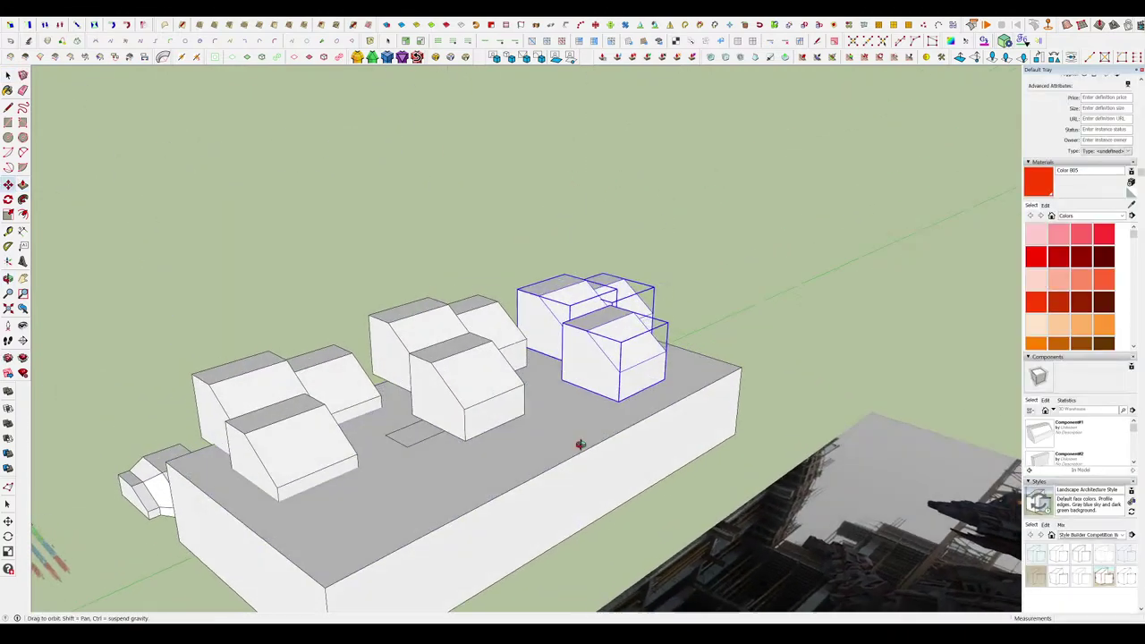
Shift the selected far trio slightly towards the slab's back edge, away from the robot image.
middle_click_drag(580, 442, 657, 479)
key("space")
scroll(557, 307, "down", 5)
middle_click_drag(557, 306, 655, 441)
scroll(558, 215, "up", 5)
key("m")
left_click(562, 257)
left_click(528, 251)
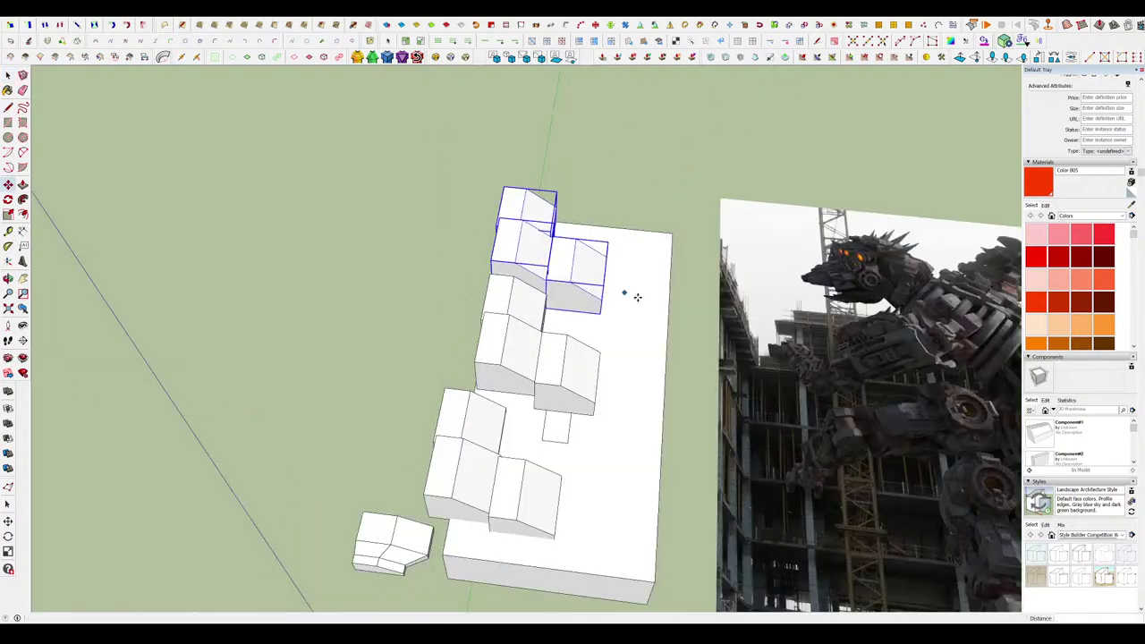
key("space")
Cut away the slab's long upper edge facing the robot image to form a continuous sloped side about 22,923 cm long.
scroll(631, 295, "down", 5)
middle_click_drag(904, 380, 766, 310)
left_click(766, 311)
middle_click_drag(687, 393, 642, 319)
scroll(661, 366, "up", 2)
scroll(577, 348, "up", 3)
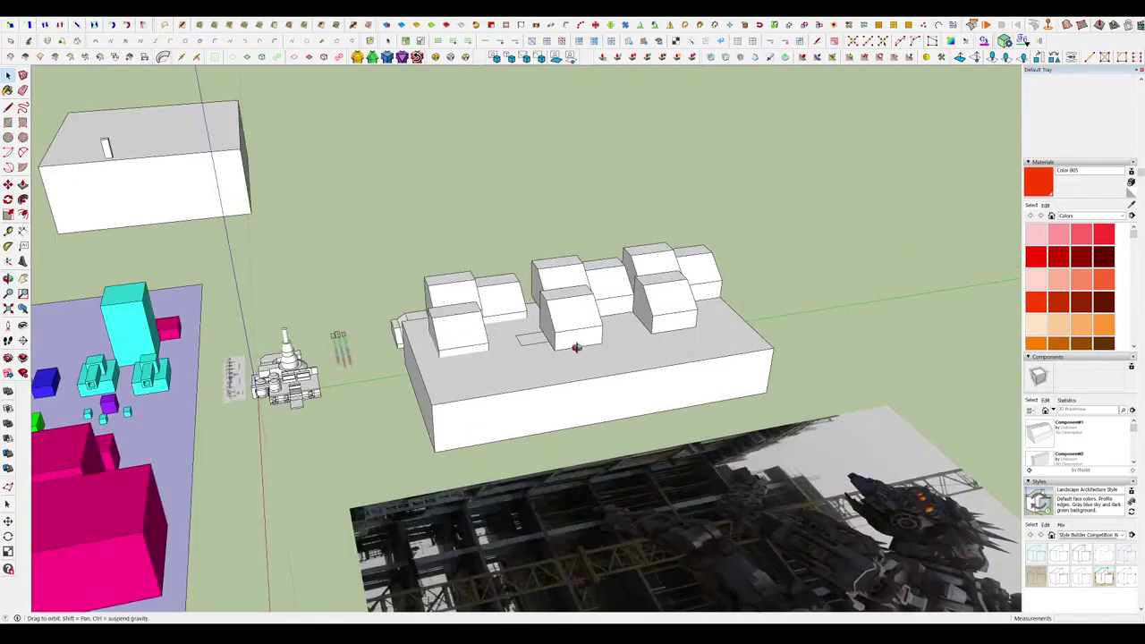
middle_click_drag(394, 358, 485, 396)
left_click(521, 440)
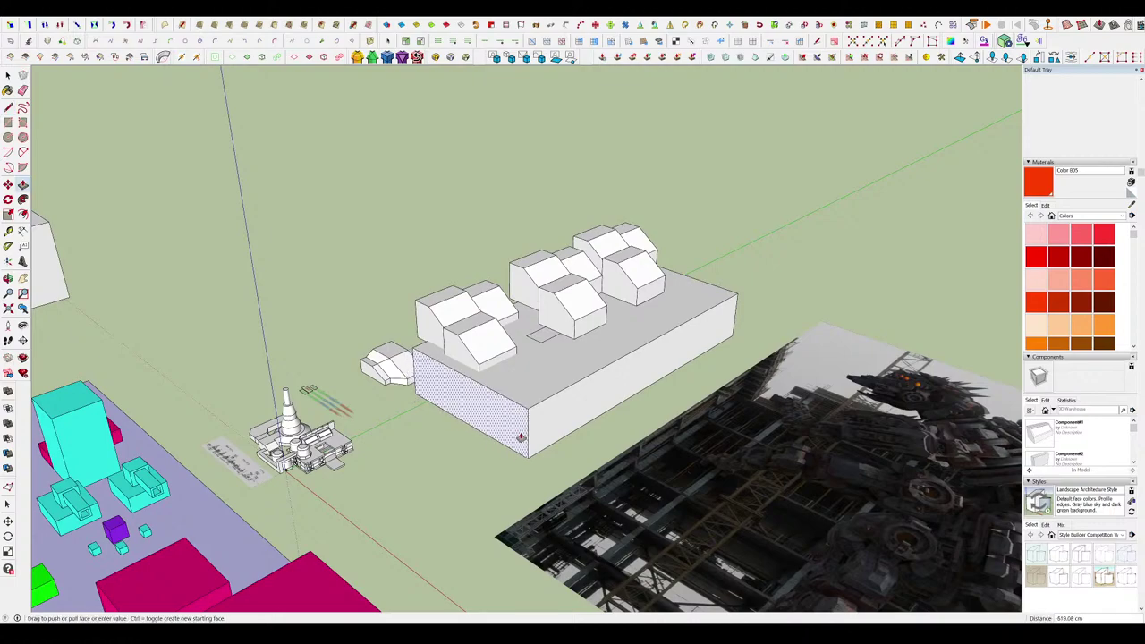
left_click(734, 296)
scroll(617, 237, "down", 4)
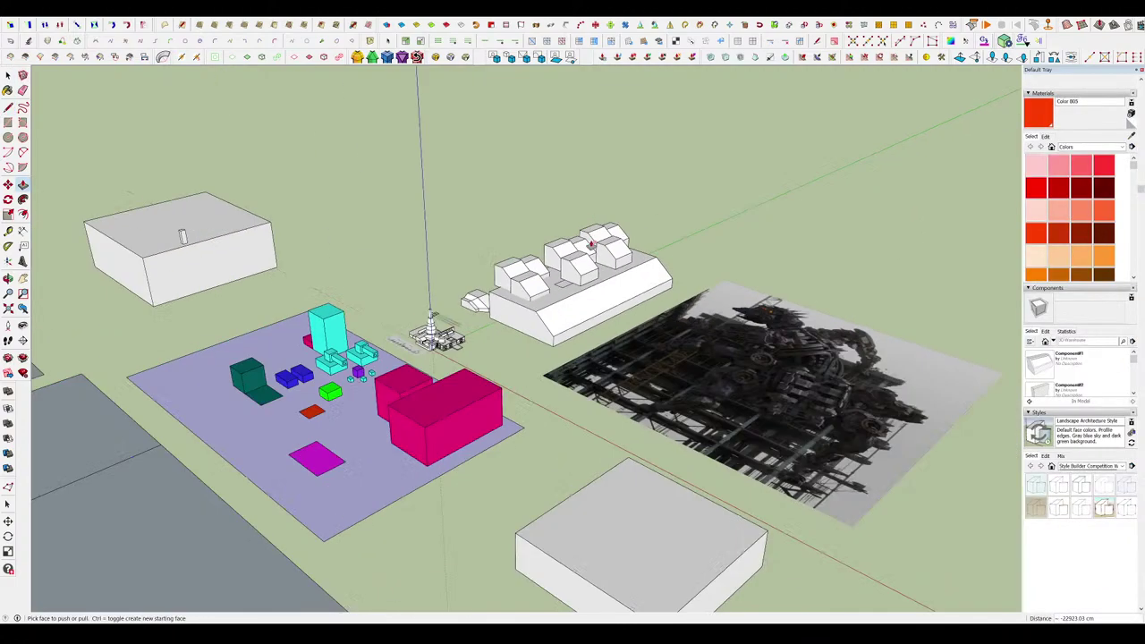
Copy the nine sloped blocks with the selected slab faces to the side of the slab opposite the robot image.
middle_click_drag(590, 245, 501, 277)
scroll(603, 266, "down", 3)
scroll(591, 313, "up", 5)
middle_click_drag(698, 376, 646, 277)
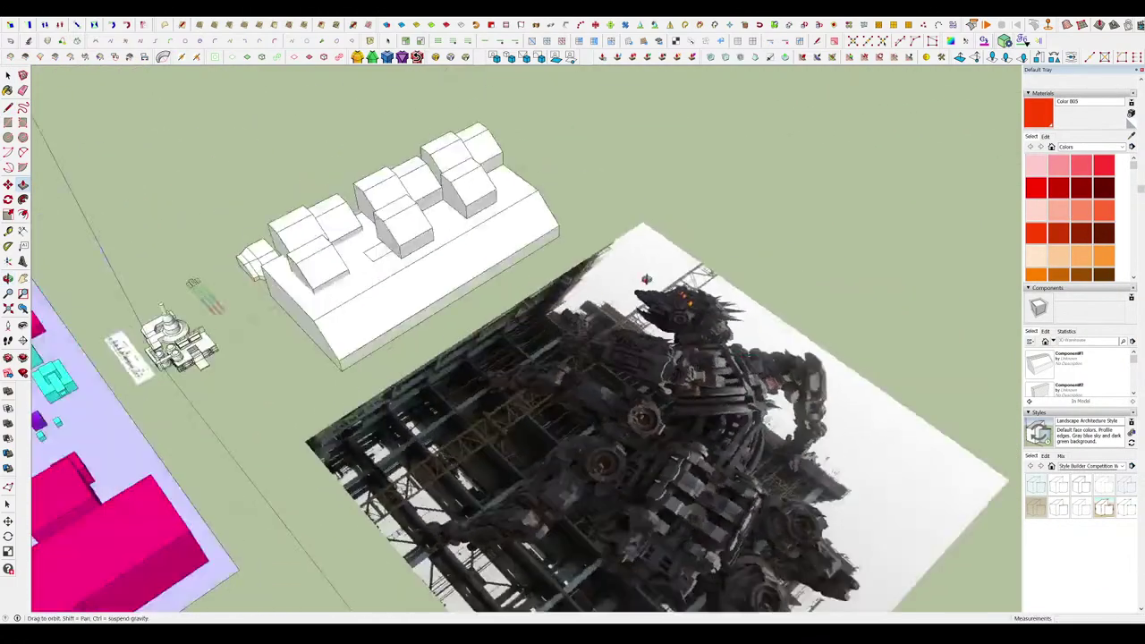
scroll(598, 298, "down", 4)
middle_click_drag(233, 300, 457, 103)
key("space")
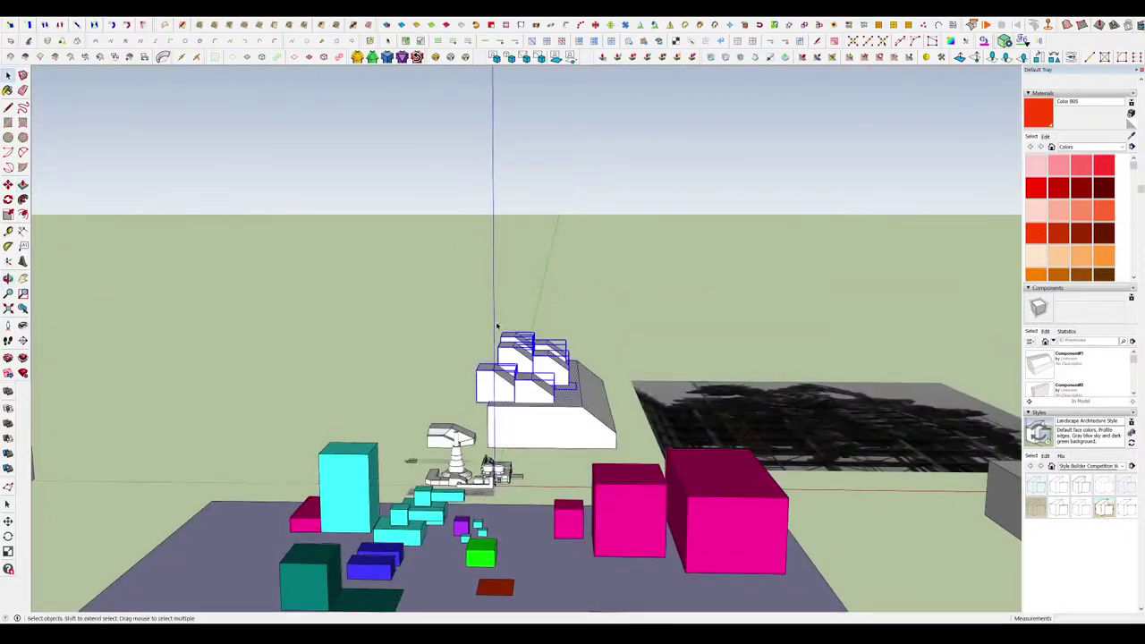
middle_click_drag(541, 348, 530, 488)
key("m")
left_click(555, 282)
key("ctrl")
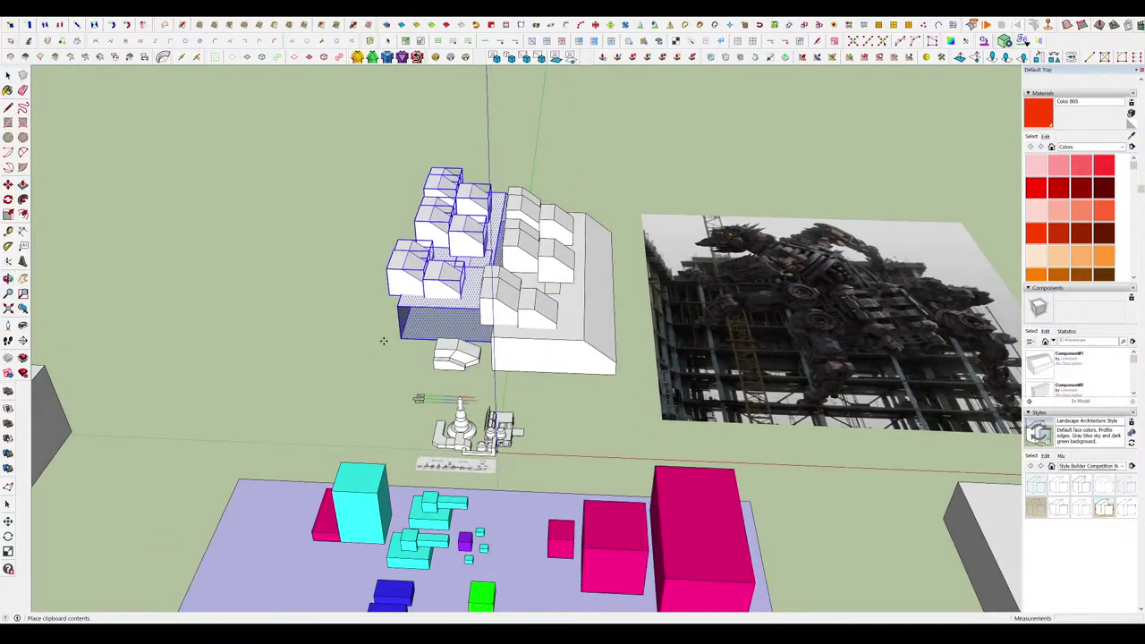
left_click(441, 280)
Flip the copied half by scaling it about -1.12 along the red axis and move it back against the original.
key("s")
left_click(510, 252)
left_click(255, 246)
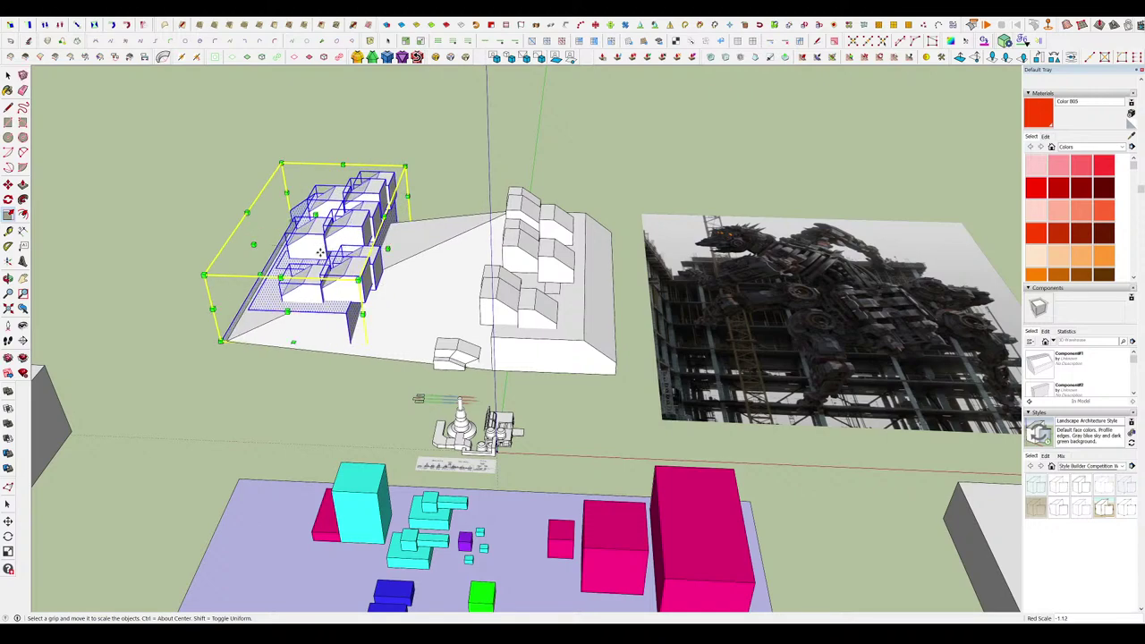
key("m")
left_click(349, 240)
left_click(454, 255)
middle_click_drag(453, 254, 556, 302)
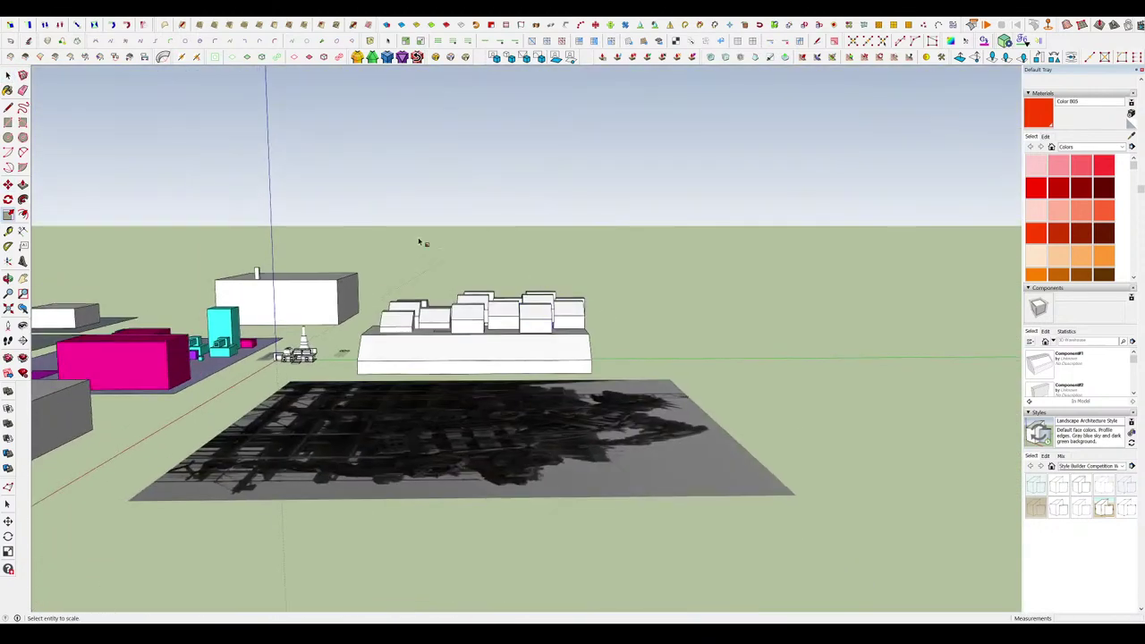
Draw a rectangle on the ground beyond the slab's far end and extrude it into a tower about 28,693 cm tall.
middle_click_drag(421, 242, 628, 327)
left_click(745, 383)
key("p")
left_click(687, 333)
left_click(653, 120)
middle_click_drag(658, 134, 898, 265)
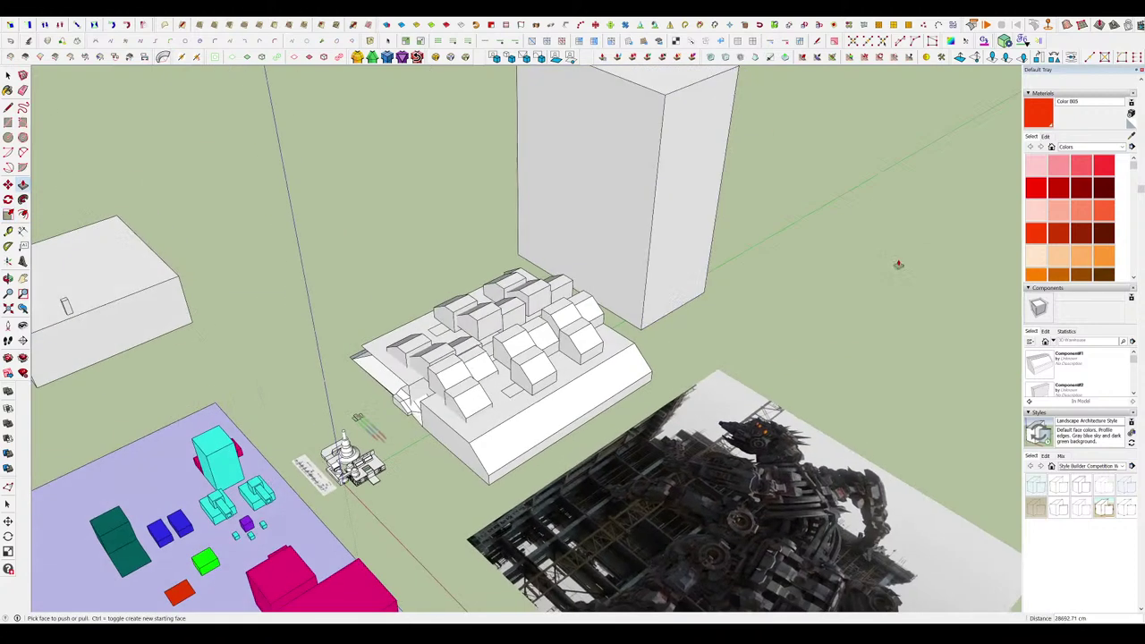
Draw a rectangle on the tower's side and push it through about 11,532 cm to leave a C-shaped volume.
left_click(585, 120)
key("p")
left_click(608, 209)
left_click(687, 188)
middle_click_drag(653, 267, 634, 270)
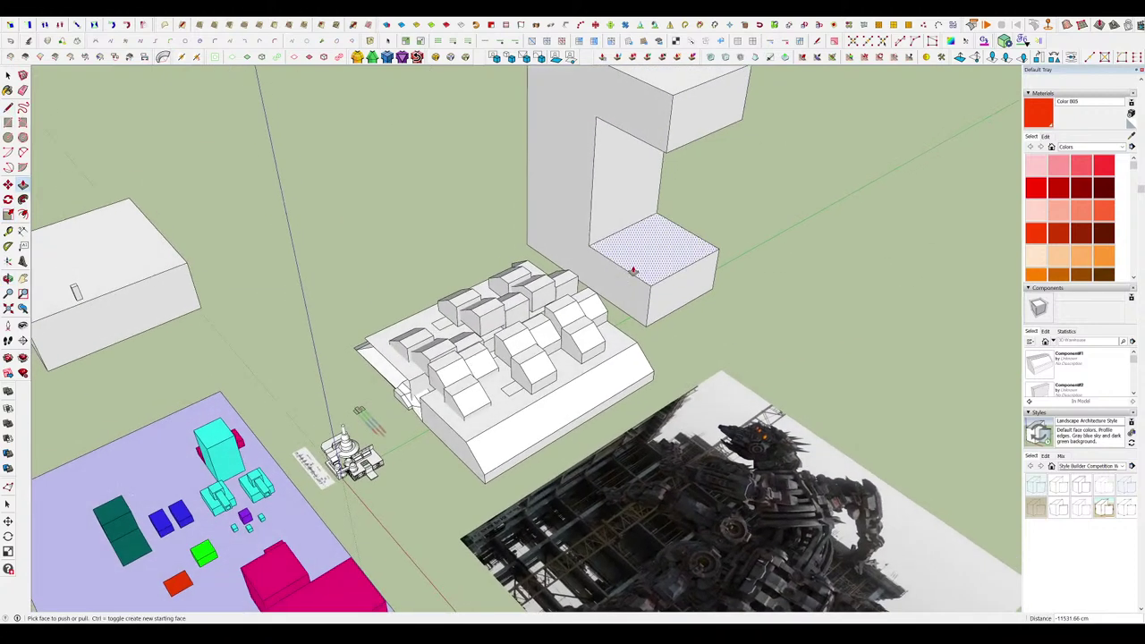
Cut an angled notch into the lower block of the C-shaped tower, on the side facing the sloped blocks.
key("l")
middle_click_drag(656, 357, 682, 357)
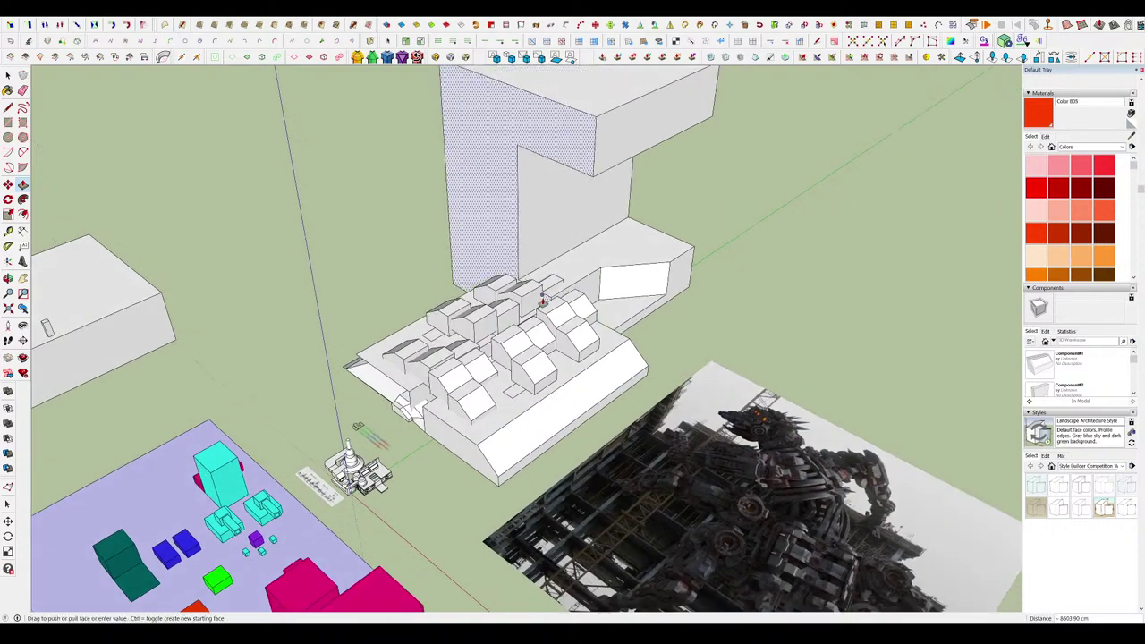
scroll(313, 476, "up", 5)
scroll(548, 428, "down", 6)
Draw a rectangle on the ground behind the robot image and extrude it into a box about 11,684 cm high.
mouse_move(548, 429)
middle_mouse_down()
mouse_move(617, 394)
mouse_move(572, 373)
mouse_move(596, 249)
mouse_move(614, 312)
mouse_move(582, 349)
middle_mouse_up()
scroll(573, 373, "down", 3)
scroll(581, 366, "up", 3)
key("r")
left_click(727, 283)
left_click(889, 345)
key("p")
left_click(804, 315)
left_click(809, 225)
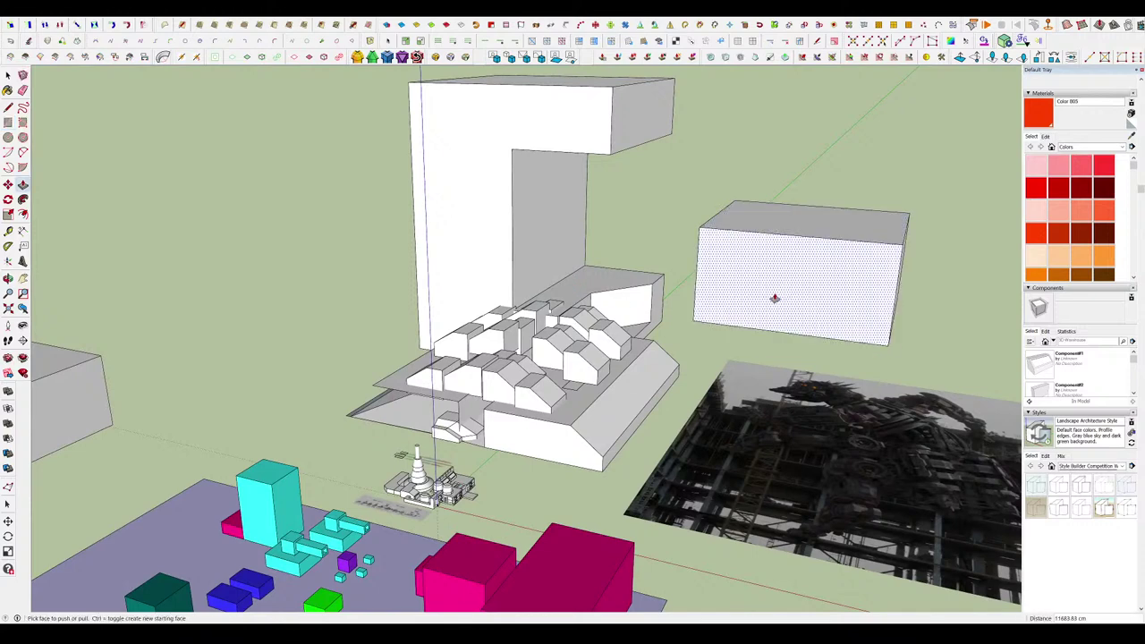
Draw a rectangle on the new box's front face and pull it outward into a projecting block flush with the roof.
key("r")
left_click(748, 232)
left_click(840, 299)
key("p")
left_click(818, 288)
left_click(801, 308)
middle_click_drag(800, 308, 682, 340)
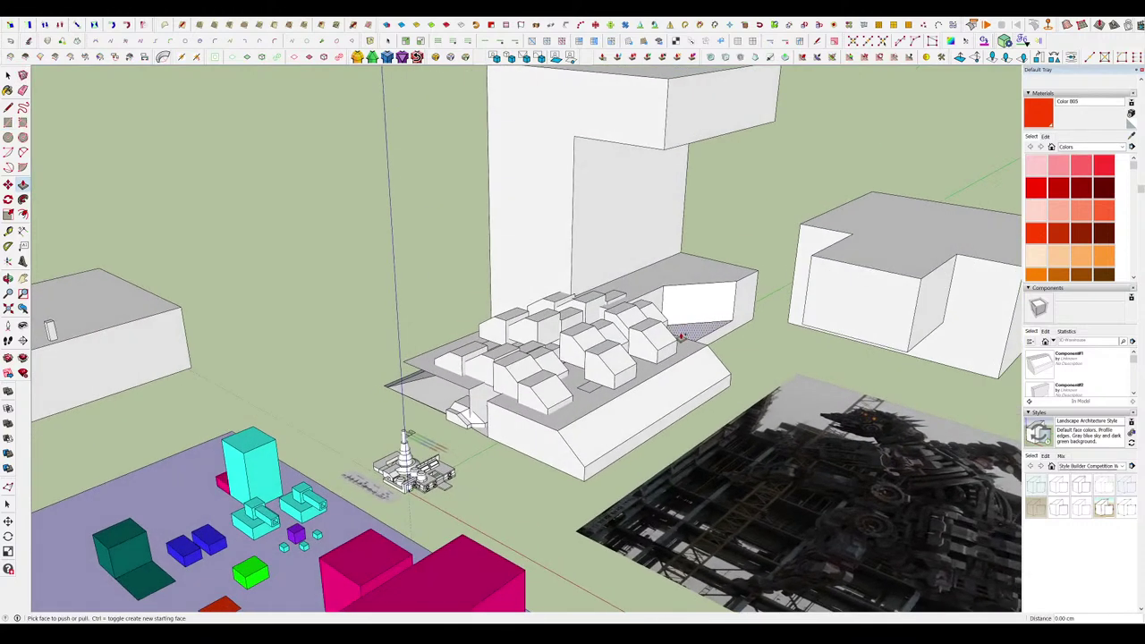
Undo the projecting block on the front of the box behind the robot image.
key("ctrl+z")
key("ctrl+z")
scroll(653, 345, "down", 3)
middle_click_drag(581, 354, 563, 295)
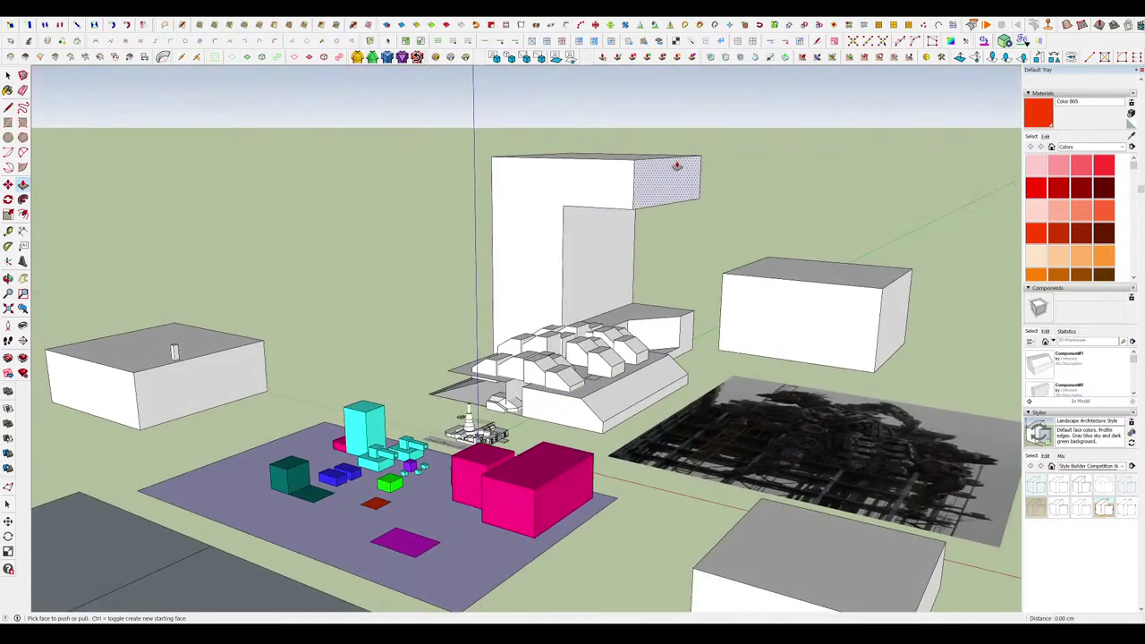
Push the end face of the C-shaped tower's upper overhang back about 5,688 cm.
left_click(677, 166)
left_click(639, 171)
middle_click_drag(637, 175, 605, 305)
scroll(618, 262, "down", 3)
scroll(634, 273, "up", 3)
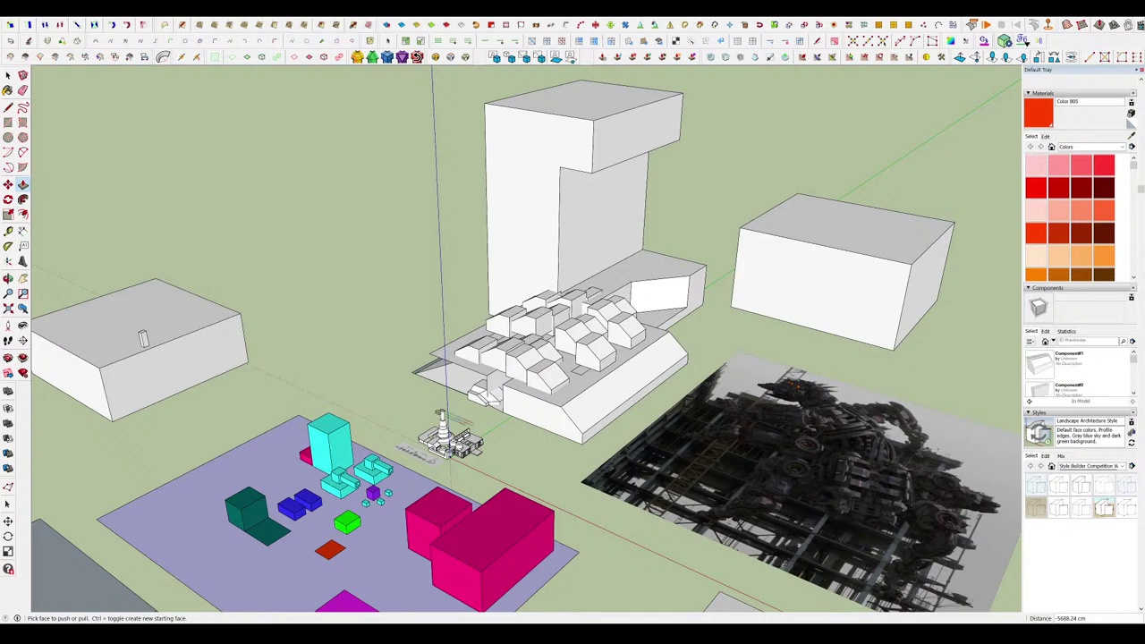
key("alt+Tab")
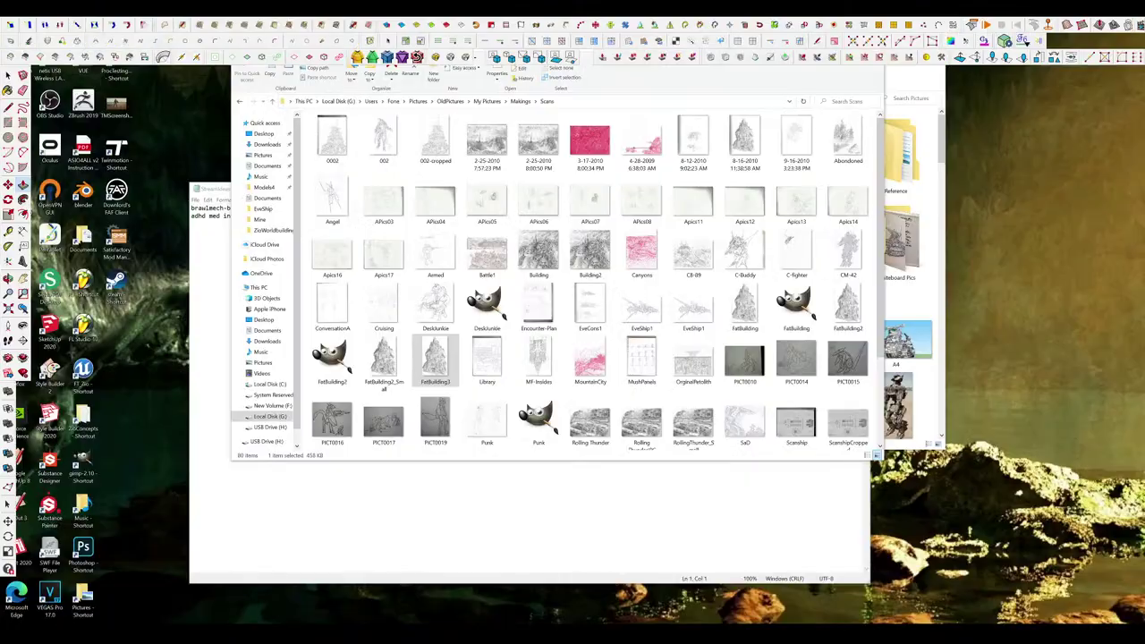
key("alt+Tab")
middle_click_drag(649, 350, 620, 336)
scroll(616, 191, "down", 3)
middle_click_drag(614, 190, 250, 243)
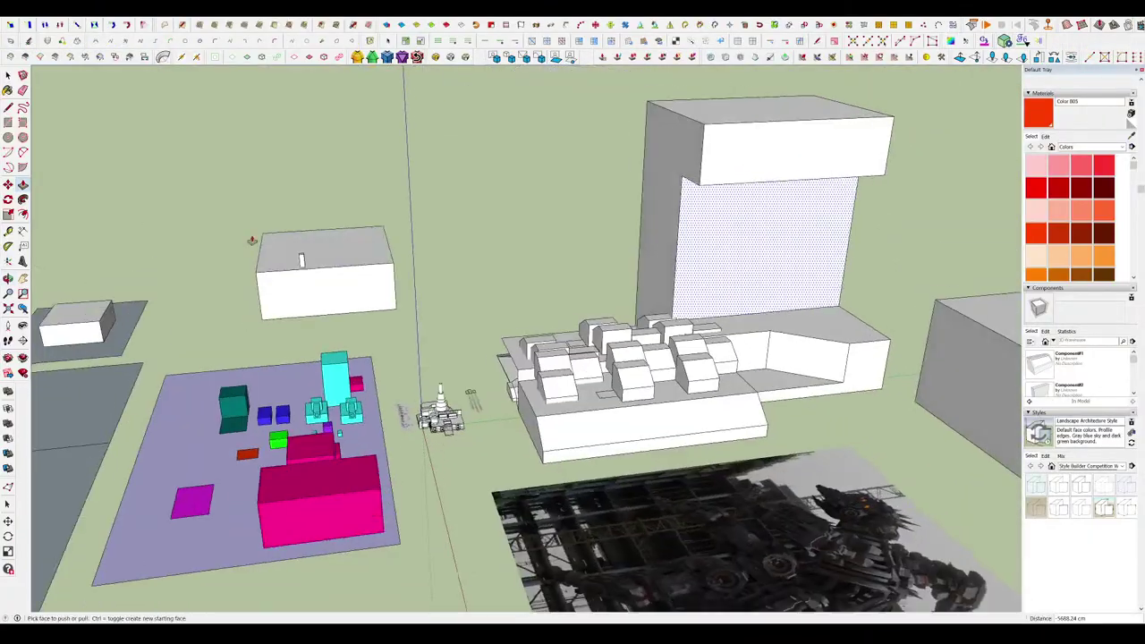
Copy the cluster of sloped blocks in front of the tower and paste it beside the tower's side wall.
scroll(689, 385, "up", 3)
middle_click_drag(690, 474, 690, 382)
key("space")
left_click(691, 382)
scroll(648, 313, "down", 2)
middle_click_drag(640, 304, 693, 394)
key("ctrl+c")
key("ctrl+v")
left_click(619, 240)
Rotate the pasted cluster of sloped blocks and move it against the tower's side wall.
middle_click_drag(619, 240, 667, 241)
key("q")
left_click(608, 238)
left_click(632, 240)
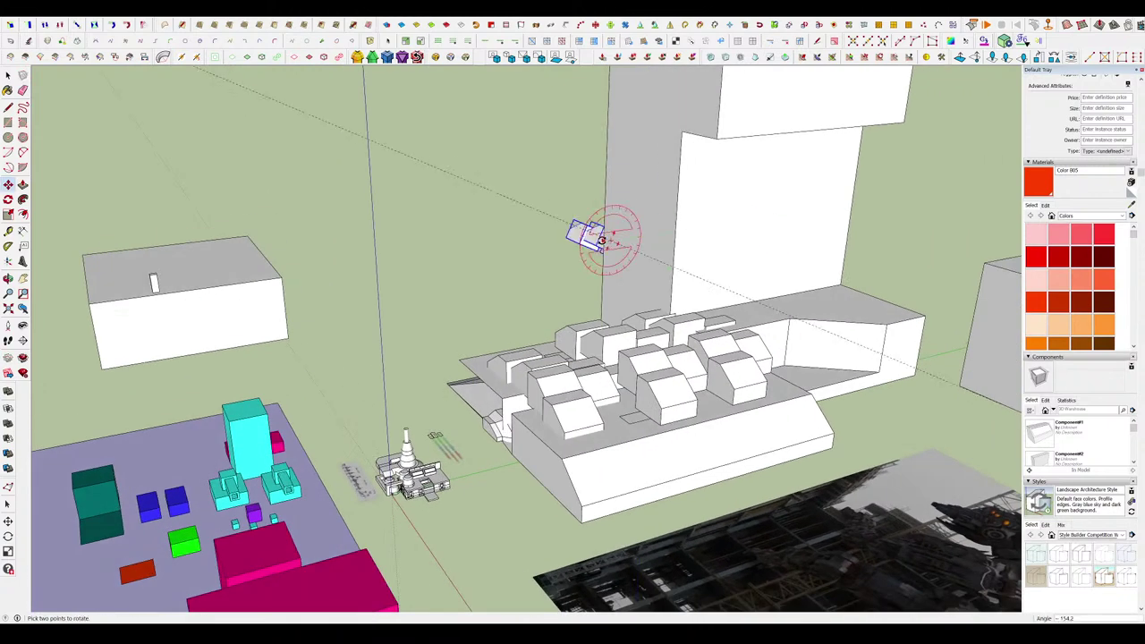
key("m")
left_click(569, 235)
left_click(617, 276)
Rotate the pasted cluster upright so its blocks project outward from the tower's side wall.
middle_click_drag(616, 276, 646, 229)
key("q")
left_click_drag(665, 296, 892, 478)
left_click(891, 326)
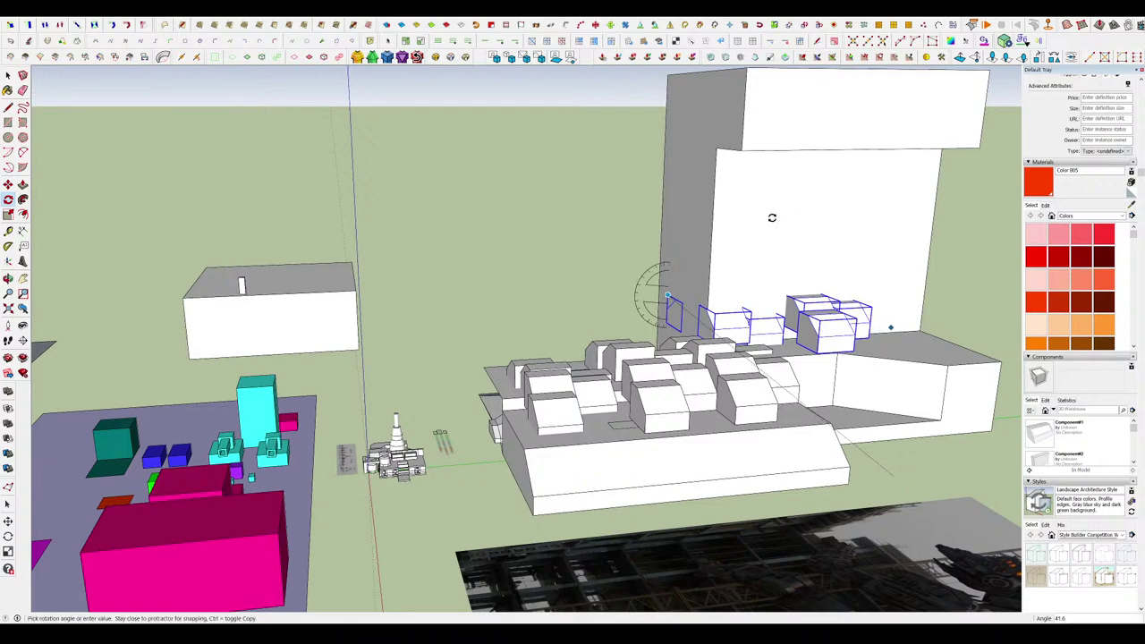
left_click(651, 209)
Move the upright cluster about 2,135 cm into position on the tower's side wall.
key("space")
middle_click_drag(394, 148, 567, 184)
key("m")
left_click(472, 184)
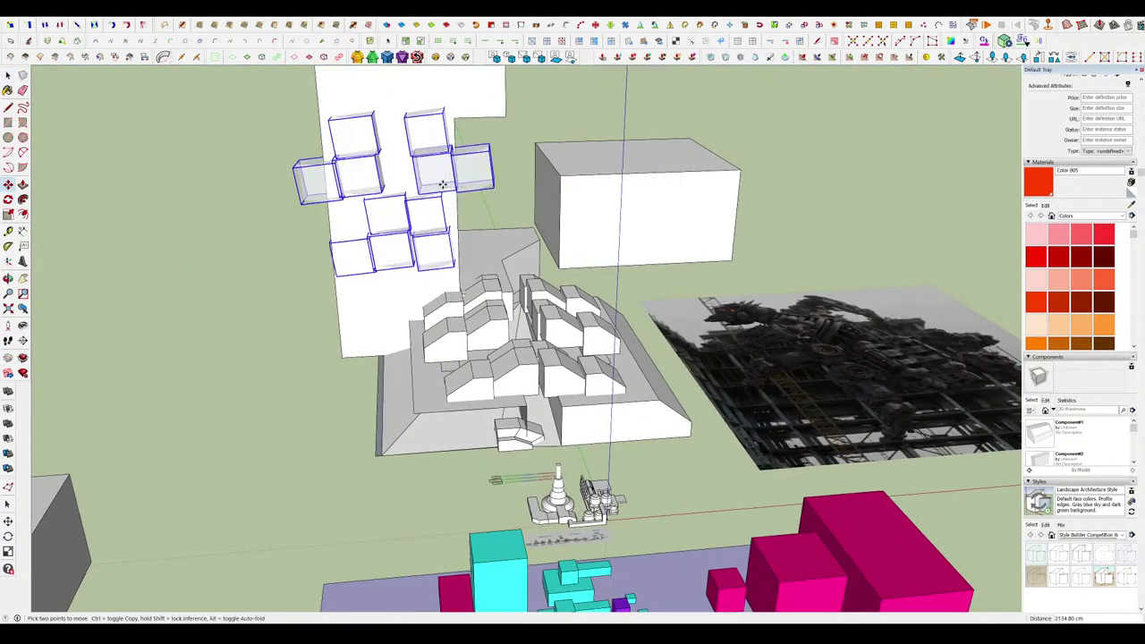
key("space")
left_click(463, 175)
key("m")
key("space")
Try to cut off the tower's upper corner with a diagonal line and Push/Pull on the large side face.
middle_click_drag(473, 185, 675, 184)
left_click(452, 211)
key("p")
key("l")
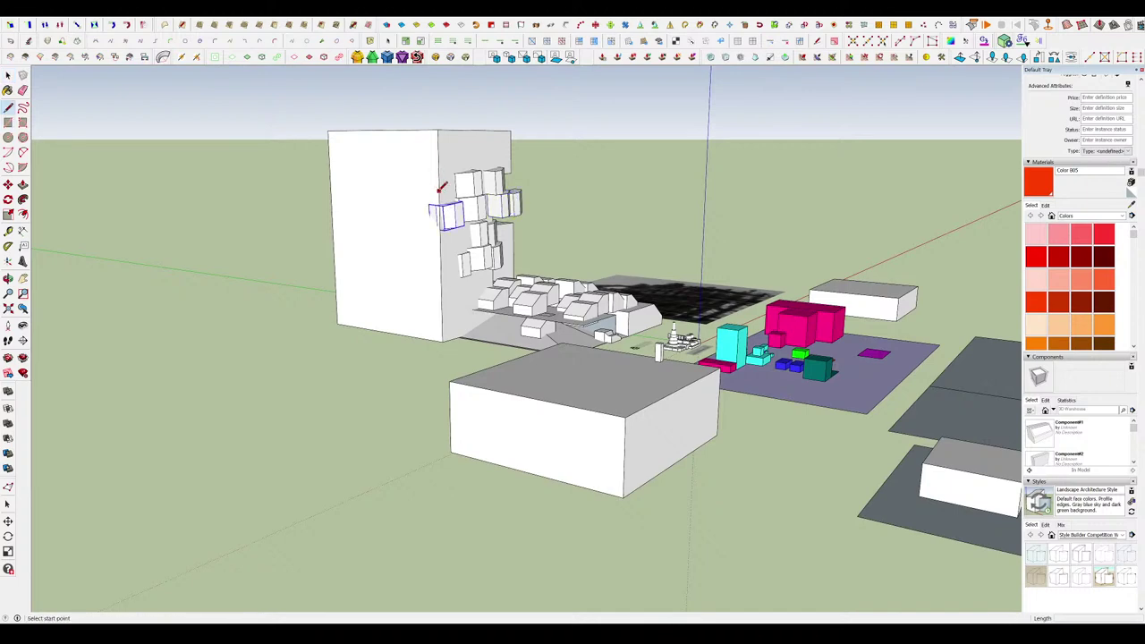
left_click(439, 189)
left_click(371, 131)
key("p")
left_click(383, 147)
left_click(517, 132)
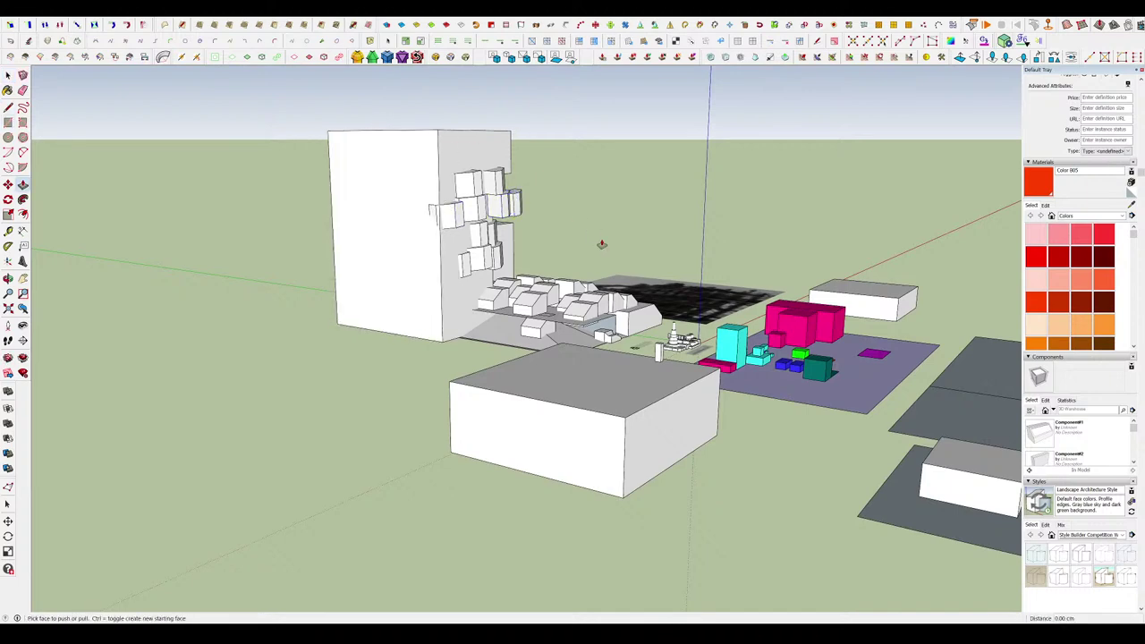
middle_click_drag(603, 245, 685, 343)
scroll(684, 344, "up", 2)
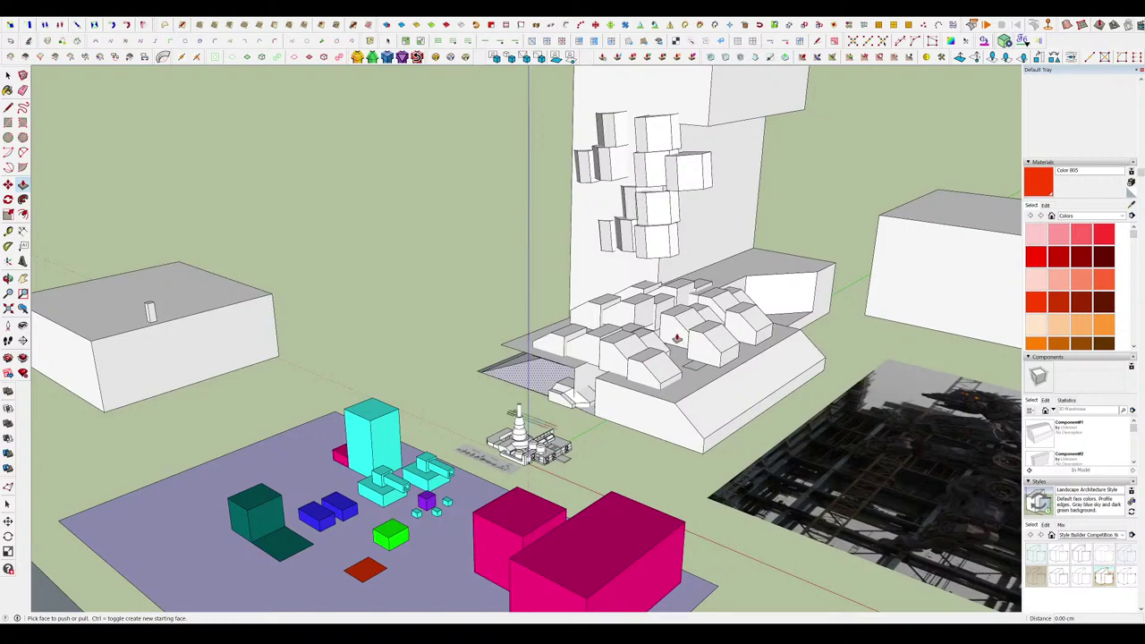
scroll(650, 319, "down", 4)
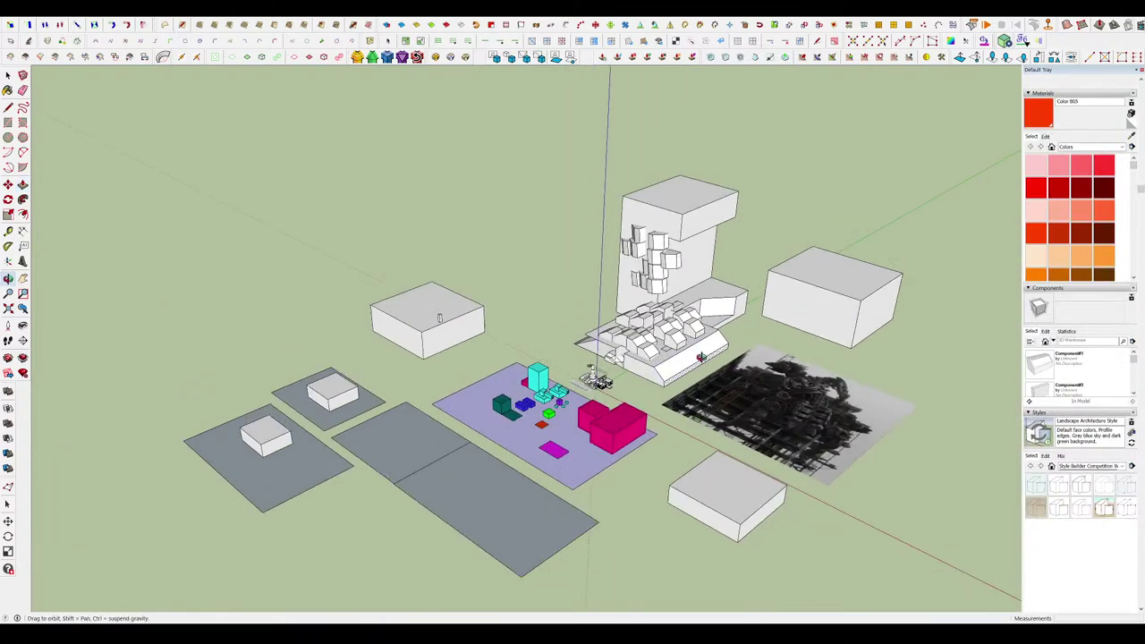
scroll(662, 349, "up", 4)
middle_click_drag(661, 358, 679, 379)
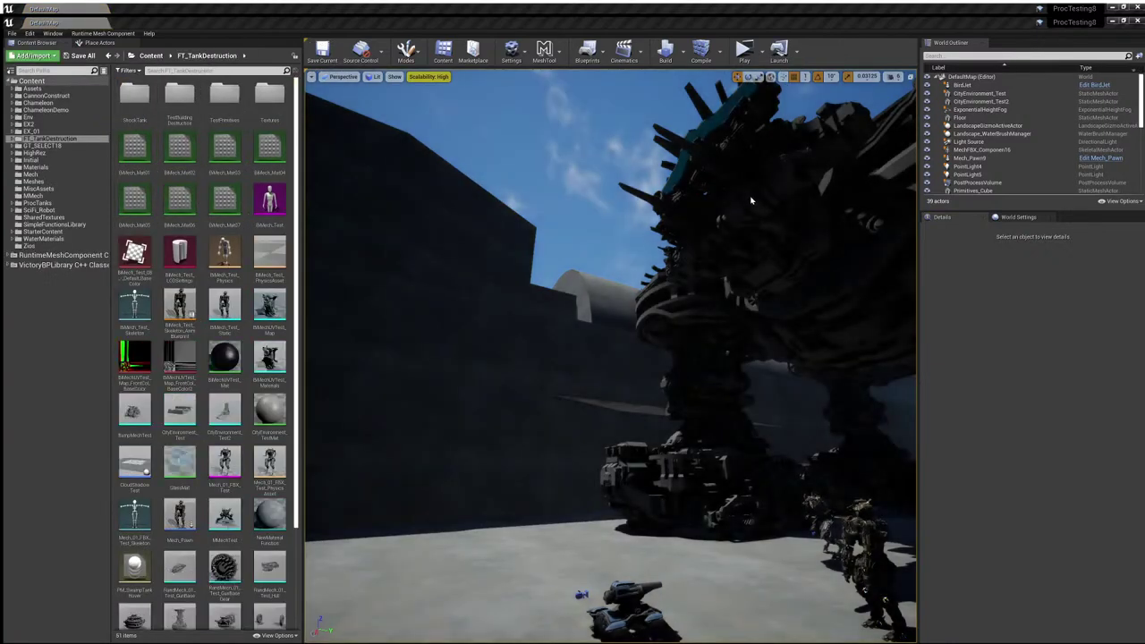
Switch to Unreal Editor and examine the scale of RandMech_Pawn next to the small tanks and characters.
left_click(680, 231)
right_click_drag(569, 301, 659, 394)
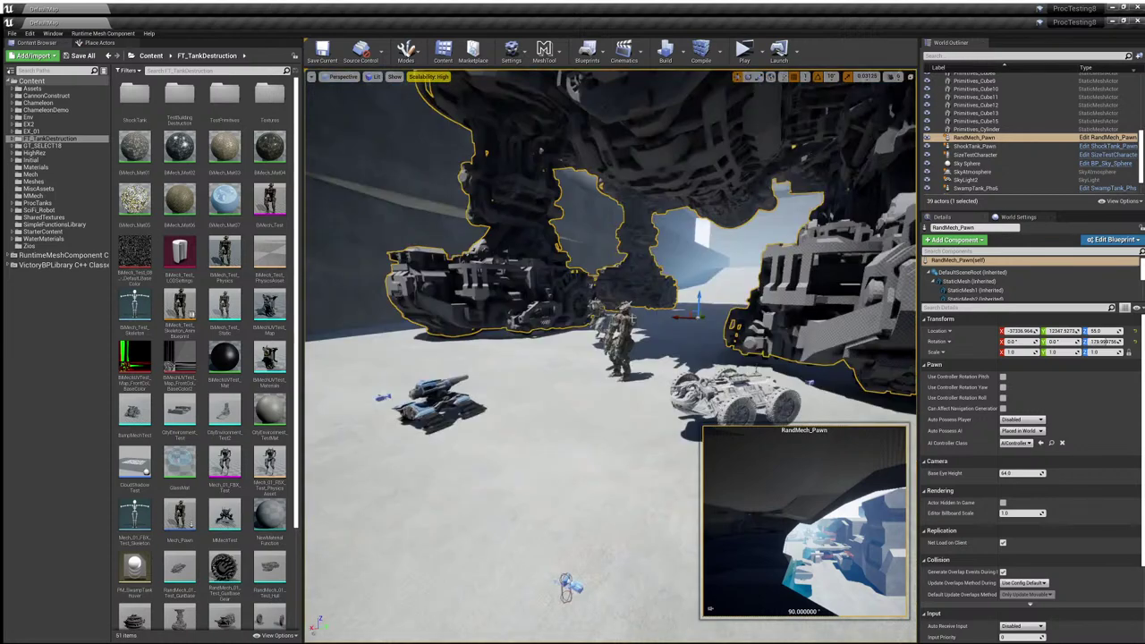
key("Escape")
scroll(581, 393, "down", 5)
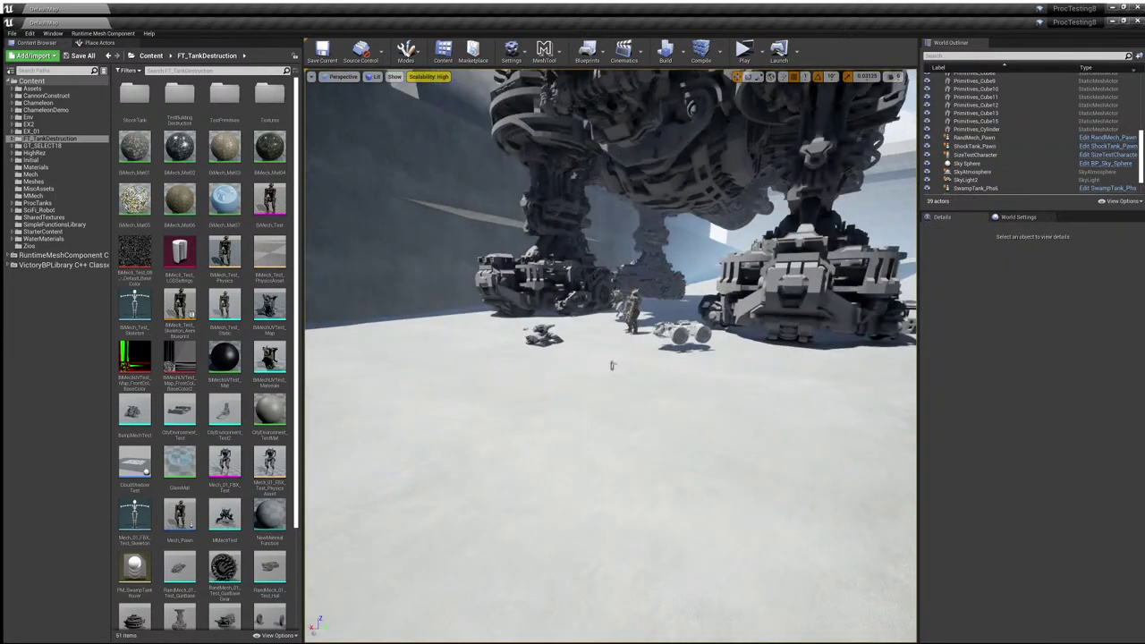
Survey the level's terrain, base structures, sunken pools and distant towers by flying through the viewport.
right_click_drag(581, 394, 787, 389)
key("w")
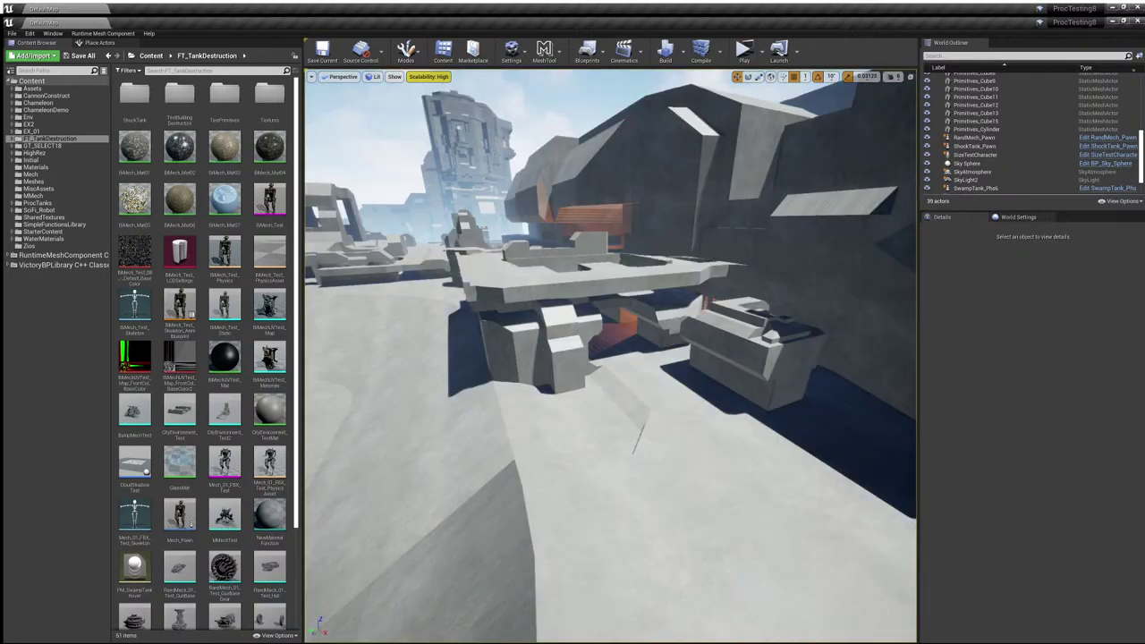
right_click_drag(501, 340, 536, 344)
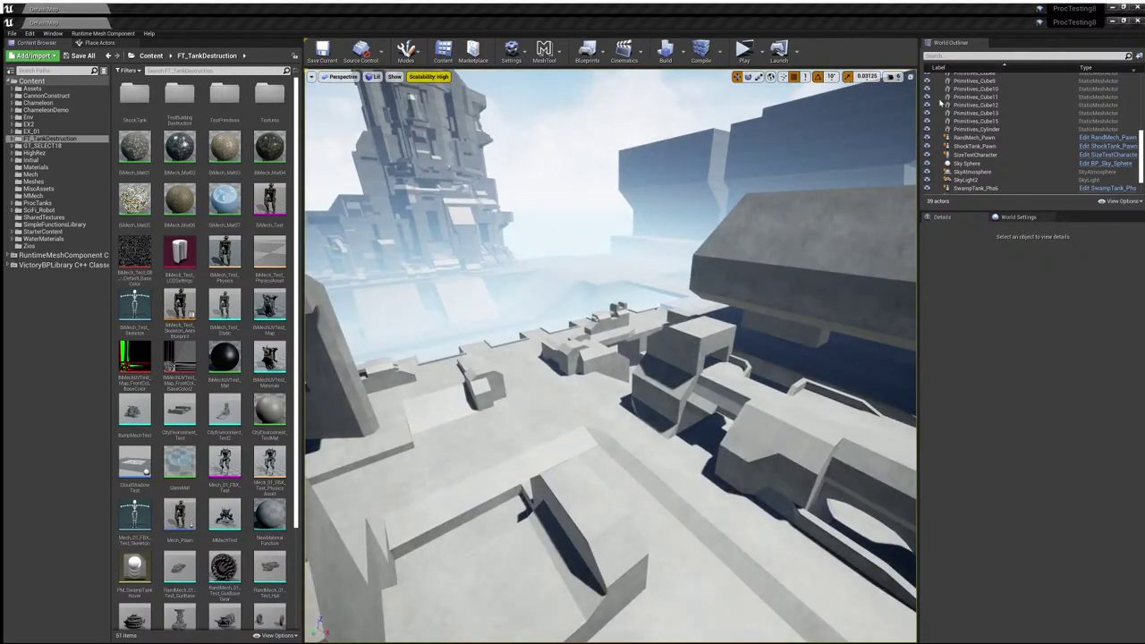
right_click_drag(611, 349, 670, 351)
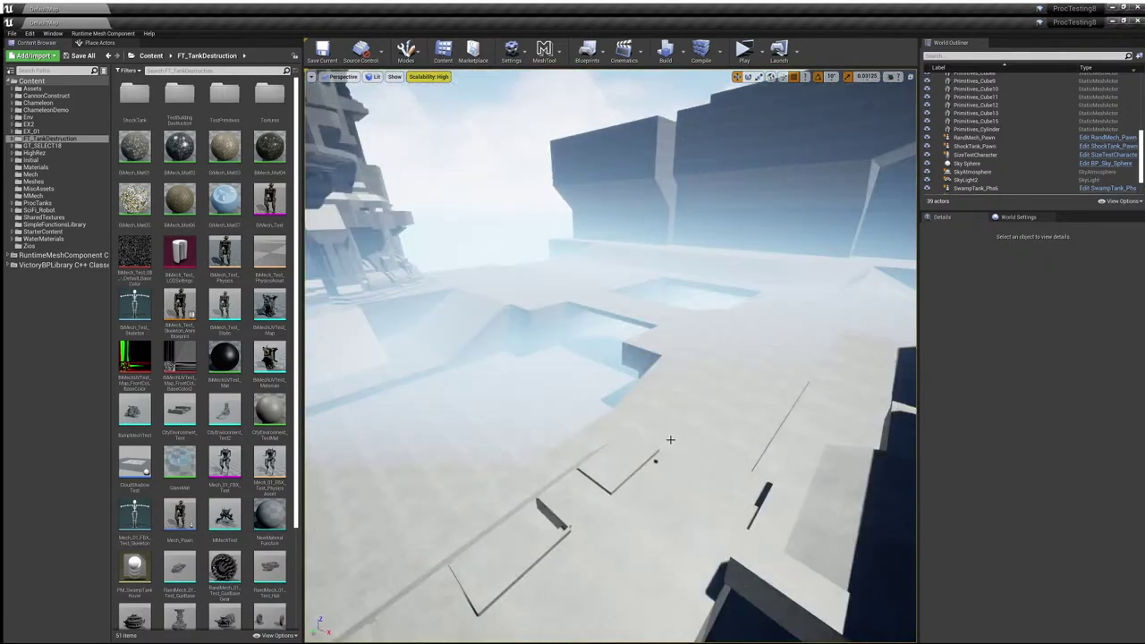
mouse_move(656, 461)
right_mouse_down()
mouse_move(664, 472)
mouse_move(672, 462)
right_mouse_up()
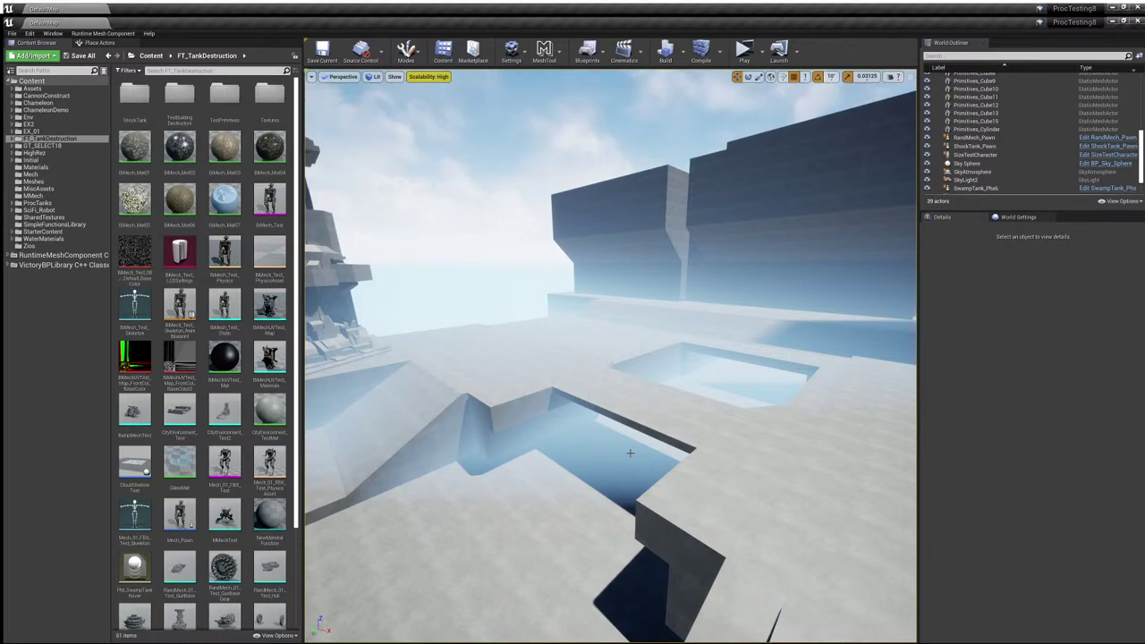
key("w")
right_click_drag(632, 454, 728, 424)
key("w")
key("w")
right_click_drag(581, 370, 704, 454)
key("w")
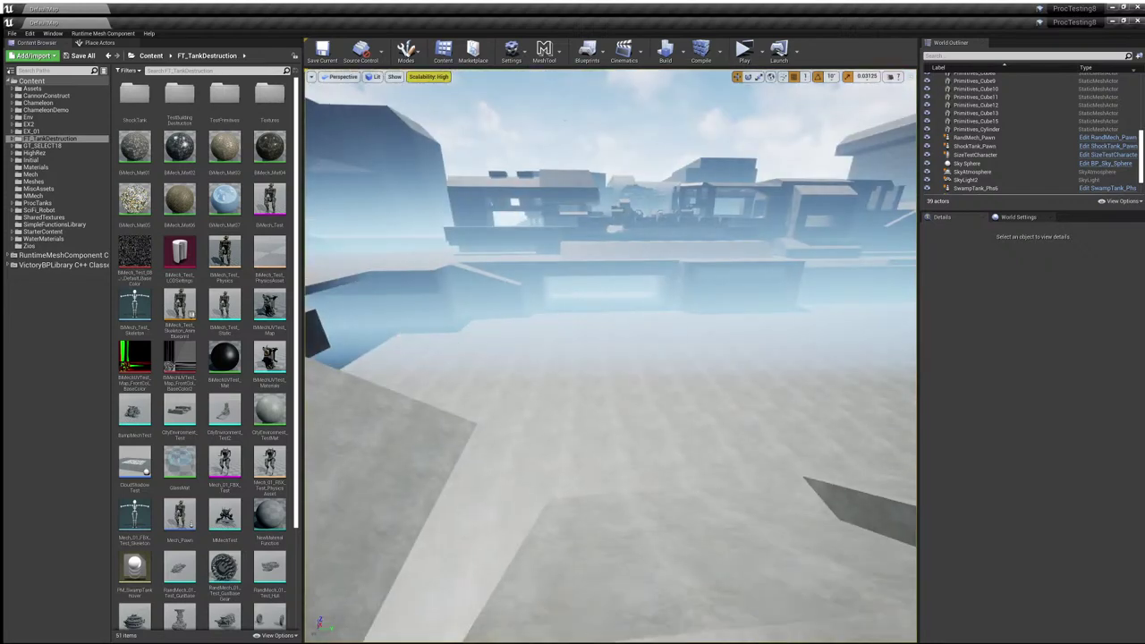
Play the level briefly, stop it, and look over the base buildings and the pool near the mech.
right_click_drag(706, 342, 707, 342)
key("alt+p")
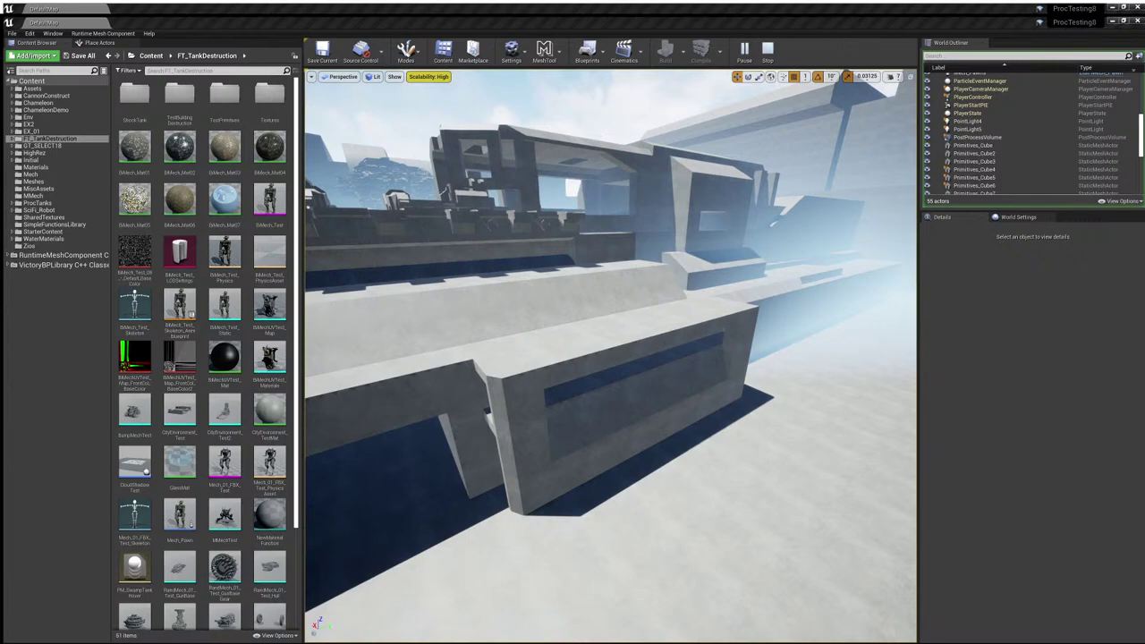
key("Escape")
right_click_drag(842, 358, 810, 358)
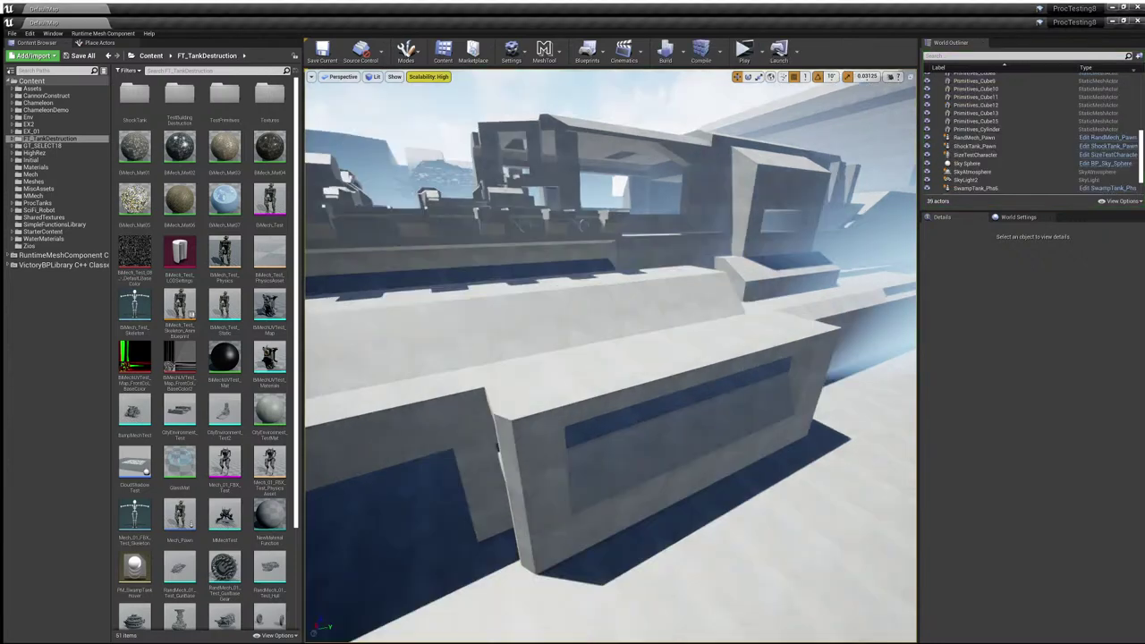
right_click_drag(610, 358, 770, 358)
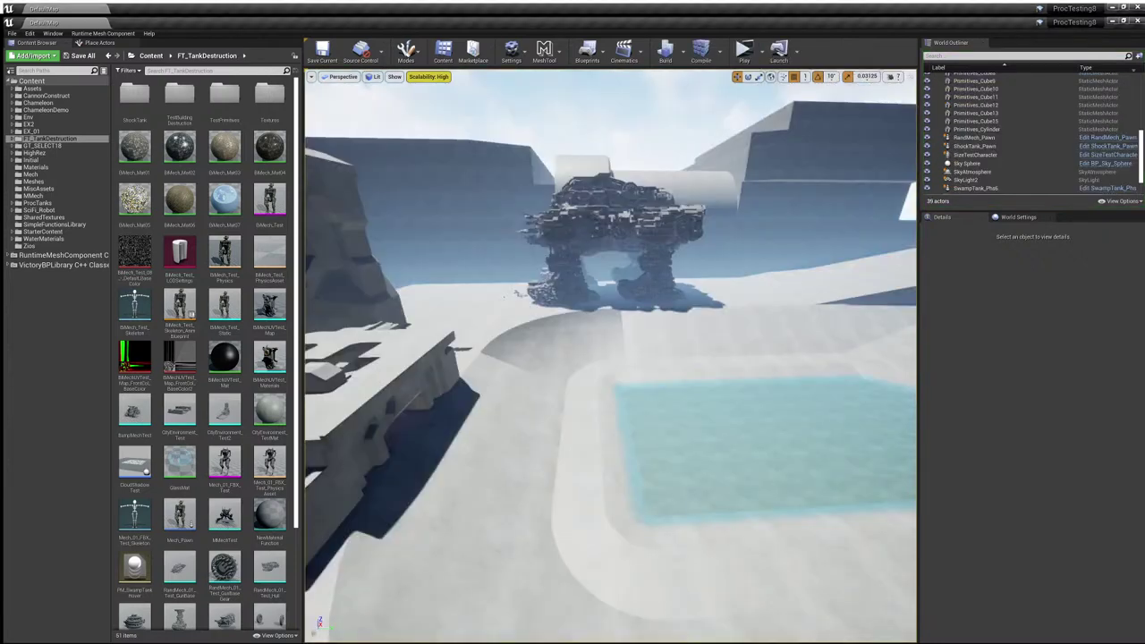
Select RandMech_Pawn and move it along the X axis toward the pool, to about -50,029.
right_click_drag(585, 504, 577, 465)
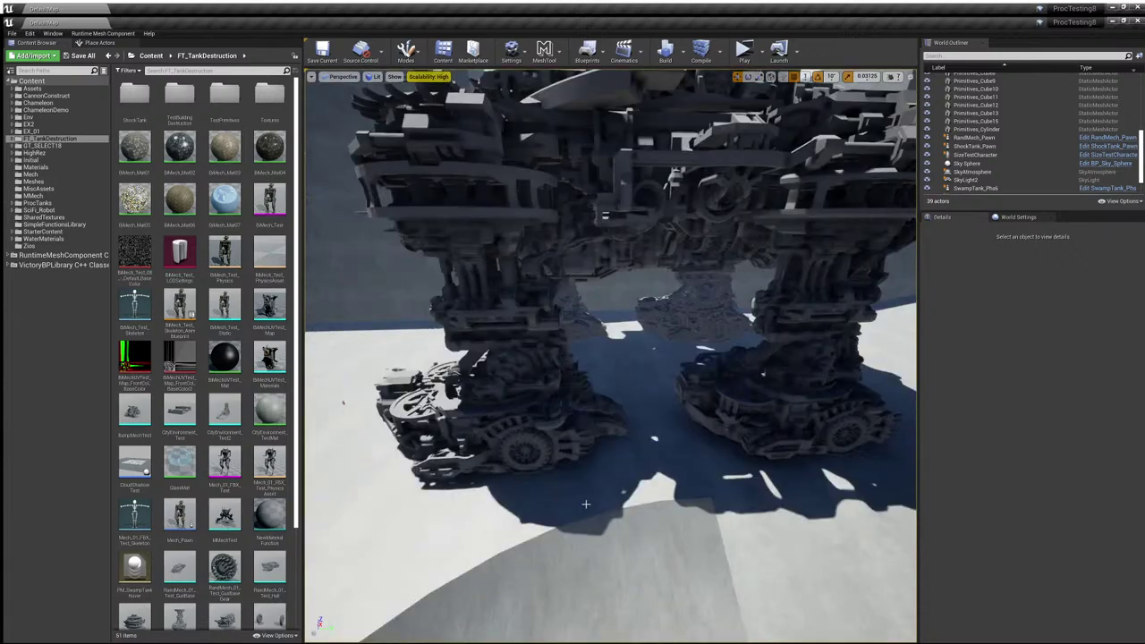
left_click(557, 438)
right_click_drag(586, 504, 626, 474)
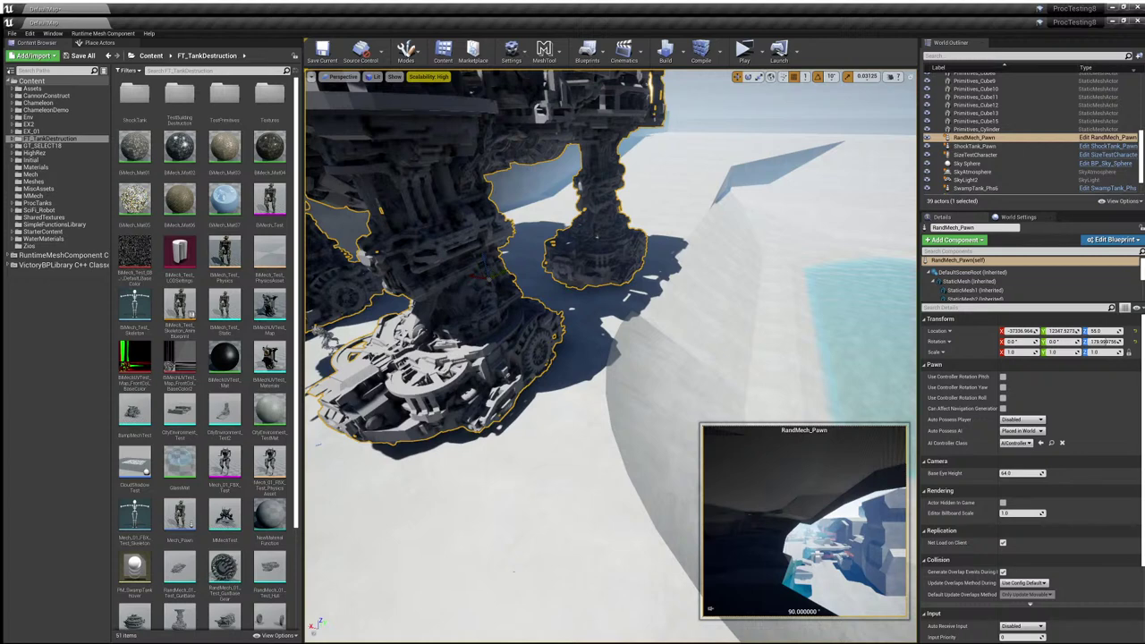
left_click_drag(473, 275, 718, 305)
right_click_drag(719, 305, 827, 230)
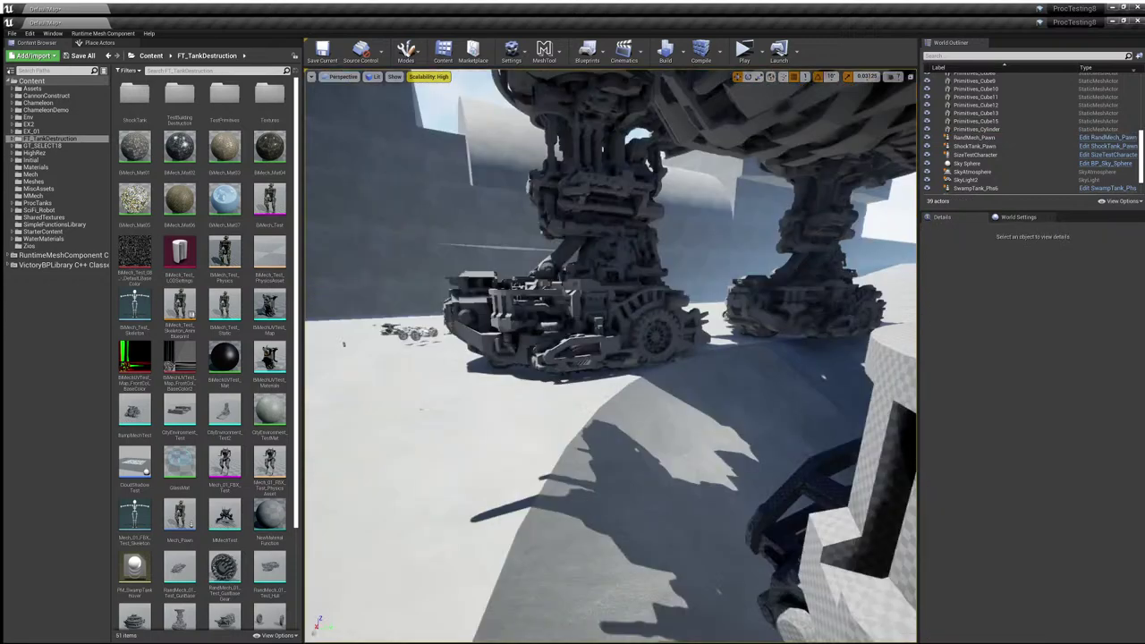
left_click_drag(344, 342, 366, 325)
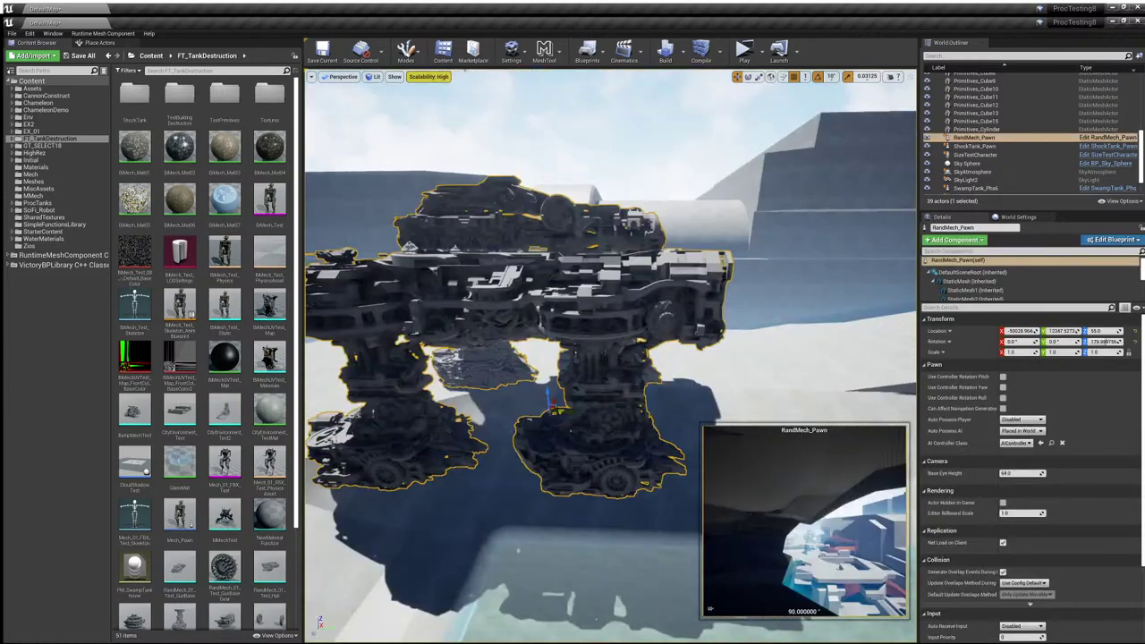
Examine the mech from ground level and the large wall volumes around the terrain.
right_click_drag(611, 356, 501, 430)
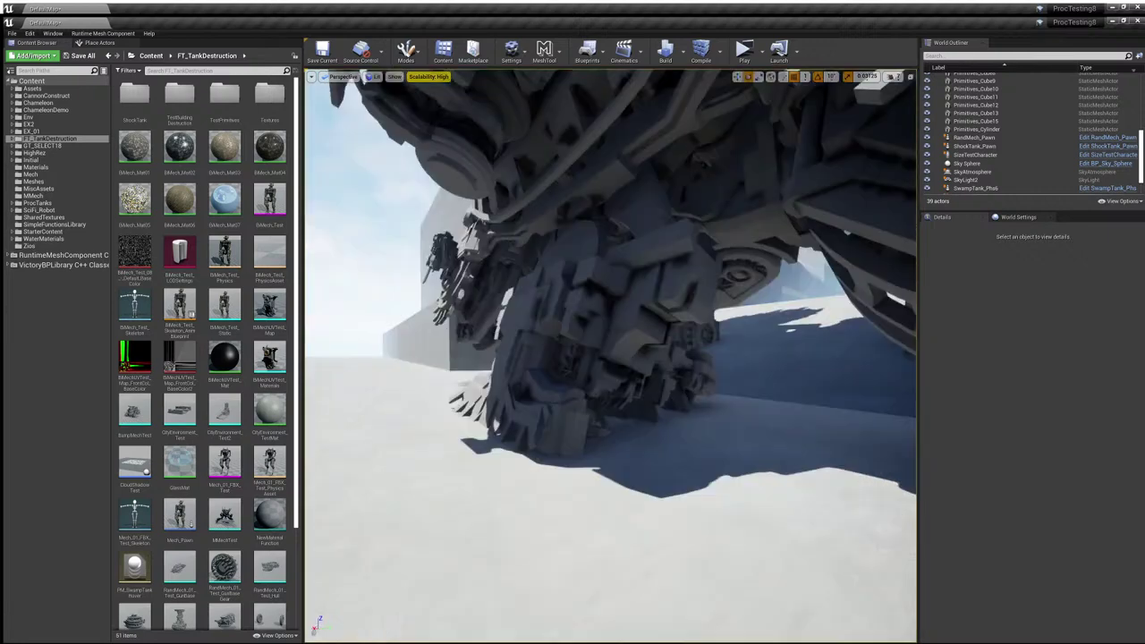
key("q")
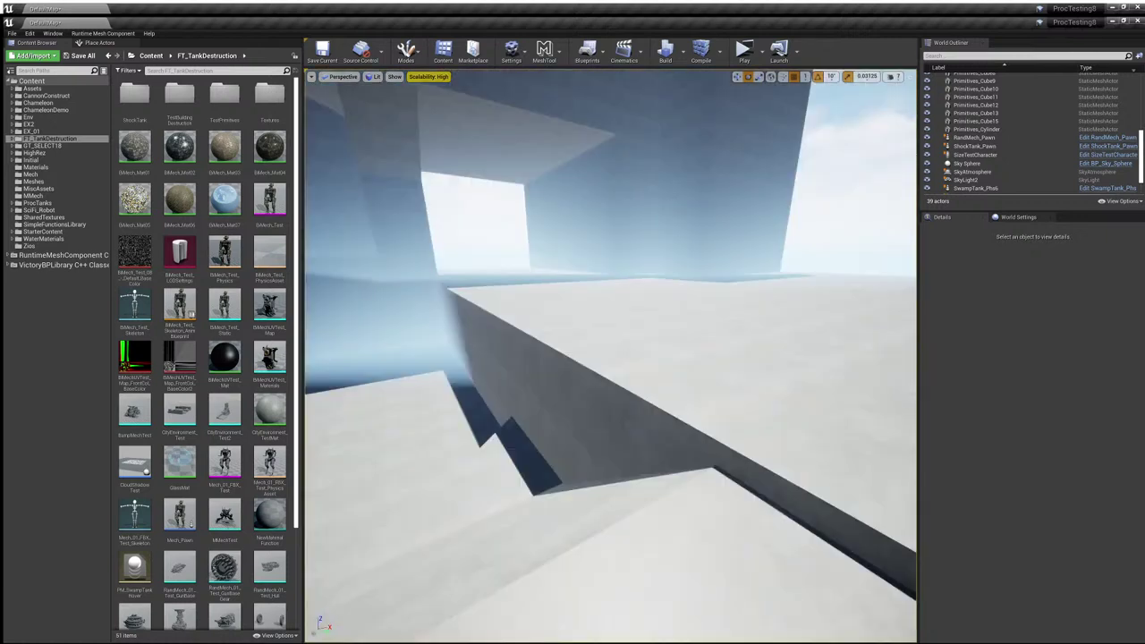
right_click_drag(339, 106, 335, 45)
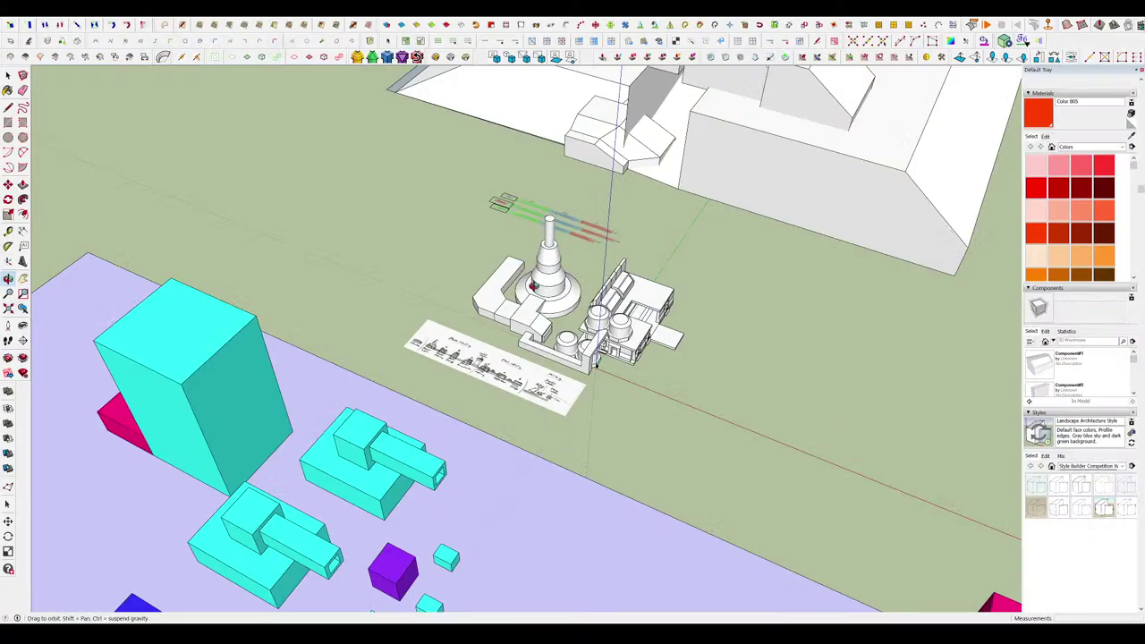
Switch back to SketchUp and compare the small refinery buildings and their sketch sheet with the surrounding massing volumes.
middle_click_drag(533, 285, 541, 280)
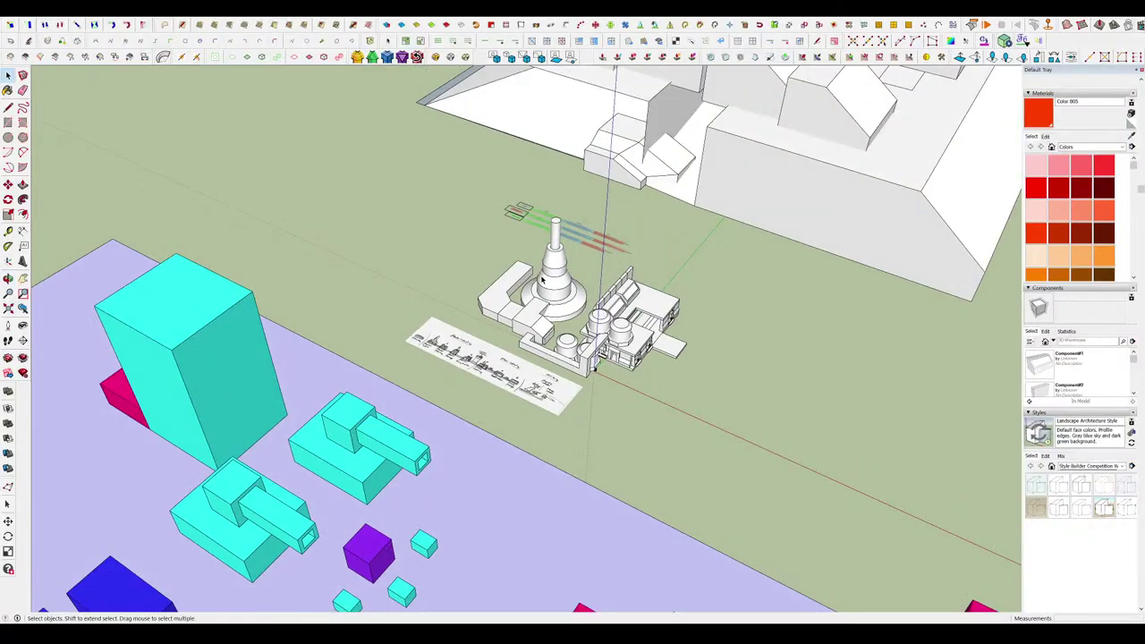
scroll(541, 280, "up", 2)
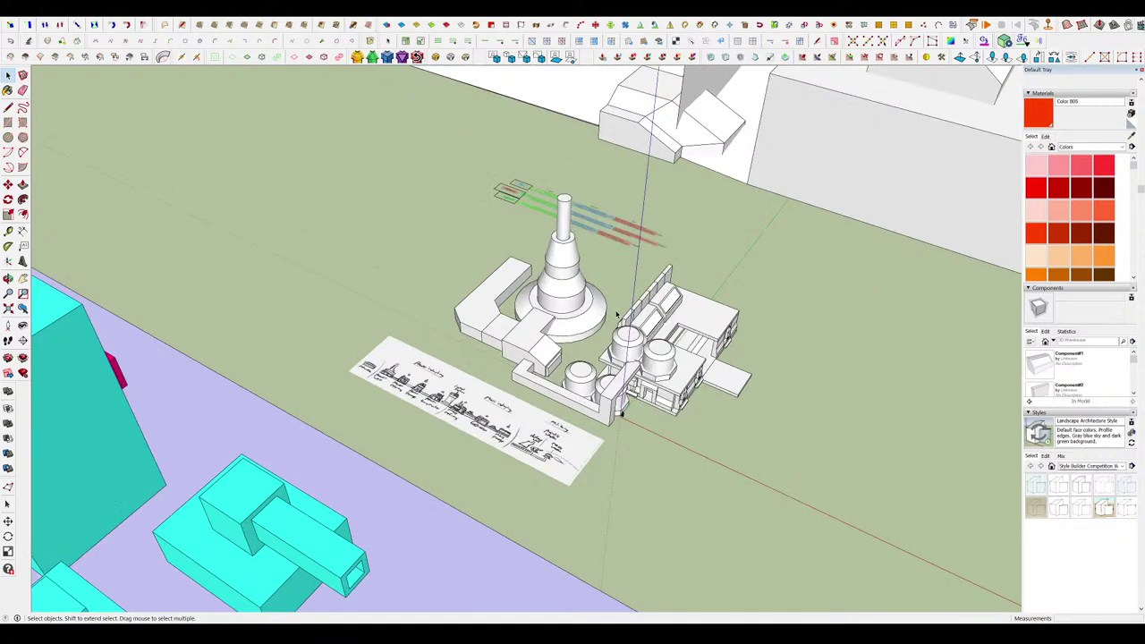
middle_click_drag(612, 322, 603, 268)
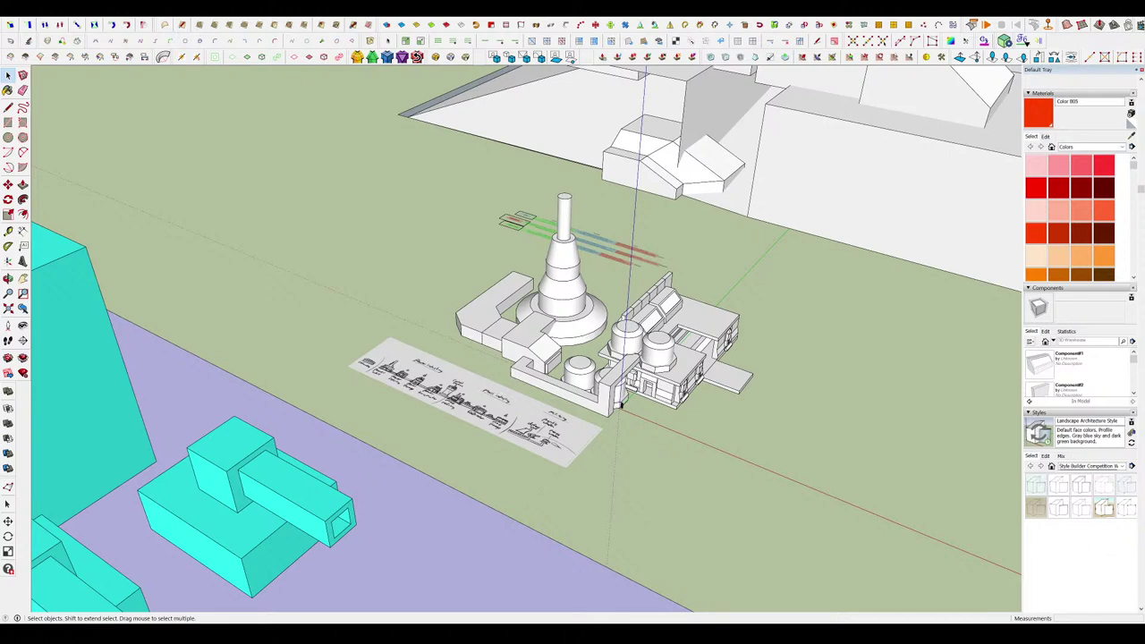
scroll(636, 300, "down", 7)
middle_click_drag(669, 224, 670, 263)
scroll(671, 278, "down", 6)
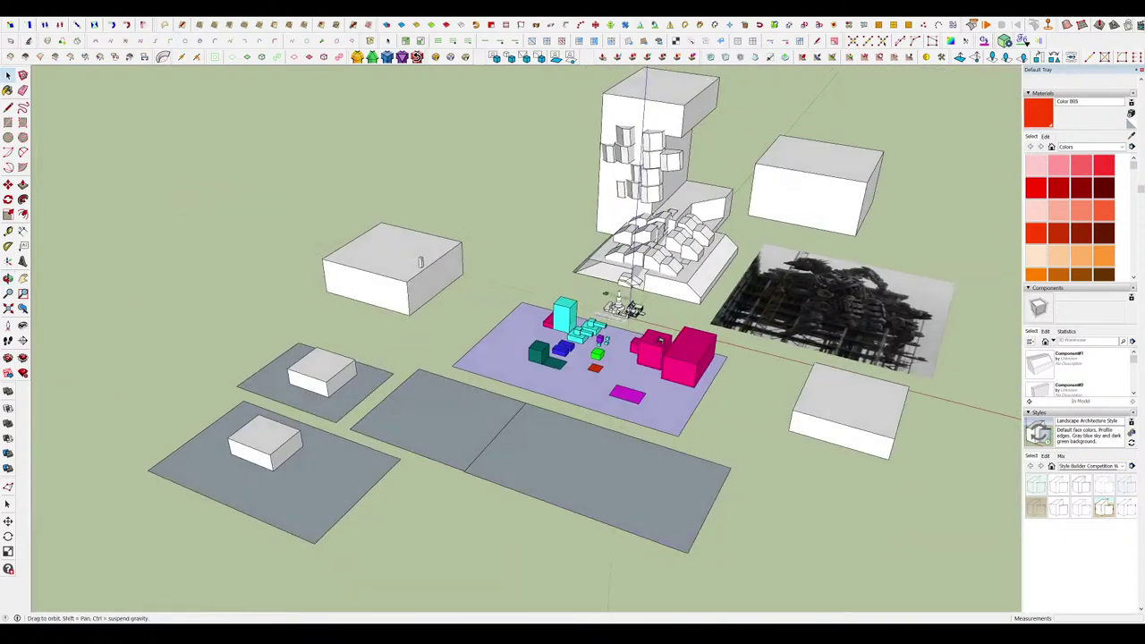
Draw a rectangle on the upper middle of the front face of the box behind the robot image.
scroll(805, 225, "up", 5)
left_click(758, 286)
scroll(758, 286, "up", 3)
mouse_move(640, 308)
middle_mouse_down()
mouse_move(710, 284)
mouse_move(706, 268)
mouse_move(648, 291)
middle_mouse_up()
left_click(628, 331)
key("r")
left_click(826, 327)
key("Escape")
left_click(573, 281)
left_click(694, 364)
Push the rectangle about 20,168 cm through the box to cut an open-topped channel.
key("p")
left_click(673, 347)
left_click(666, 254)
key("ctrl+z")
left_click(628, 316)
left_click(708, 182)
middle_click_drag(700, 196, 648, 237)
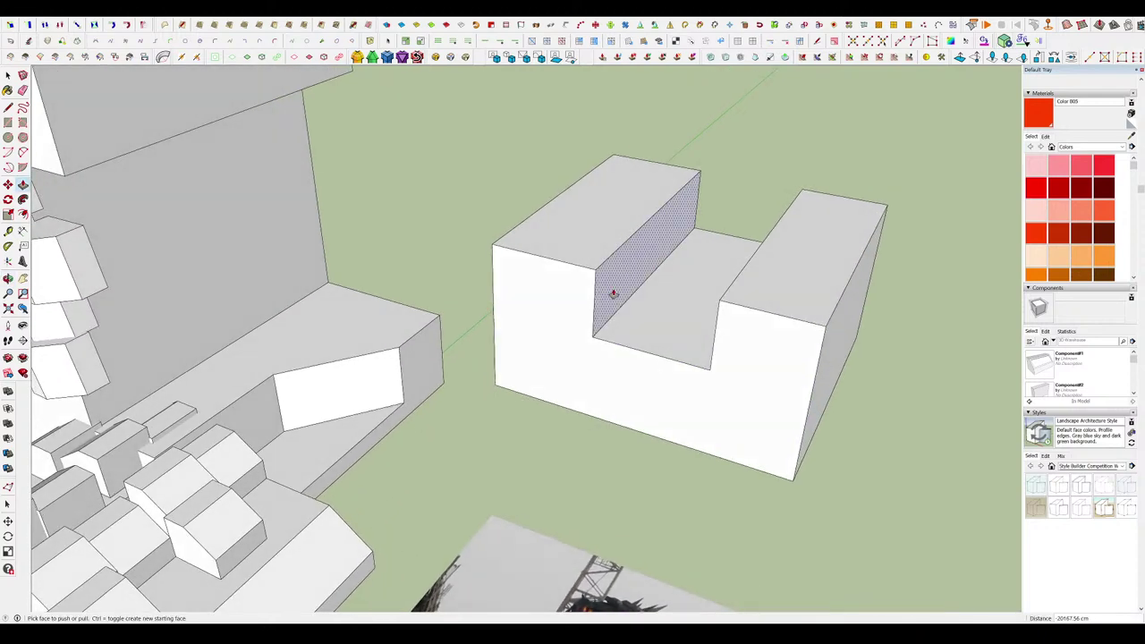
Draw a diagonal on the front face beside the channel's left wall and push the wedge away along the box.
key("l")
left_click(592, 336)
left_click(551, 259)
key("p")
left_click(581, 288)
left_click(773, 143)
Draw a diagonal about 6,011 cm long on the front face beside the channel's right wall and push the wedge away along the box.
middle_click_drag(760, 219, 835, 263)
scroll(795, 273, "up", 2)
key("l")
left_click(690, 333)
left_click(760, 240)
key("p")
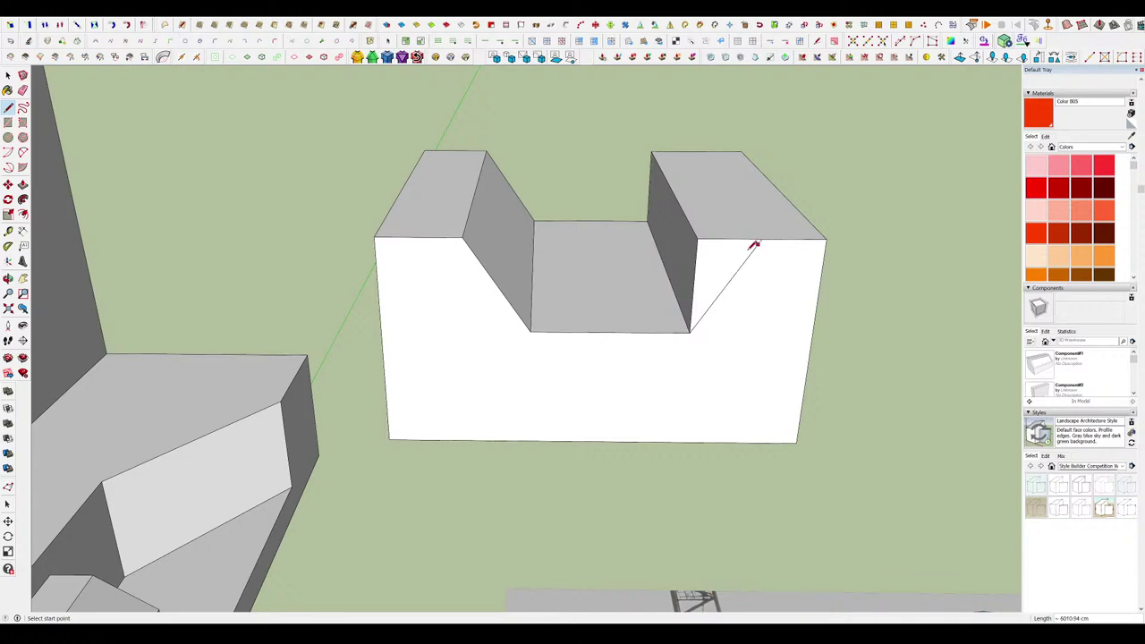
left_click(720, 270)
left_click(649, 217)
Draw a rectangle of about 5,104 by 3,290 cm below the channel floor on the front face and push it through as a deeper trench.
middle_click_drag(649, 217, 524, 271)
key("r")
left_click(504, 346)
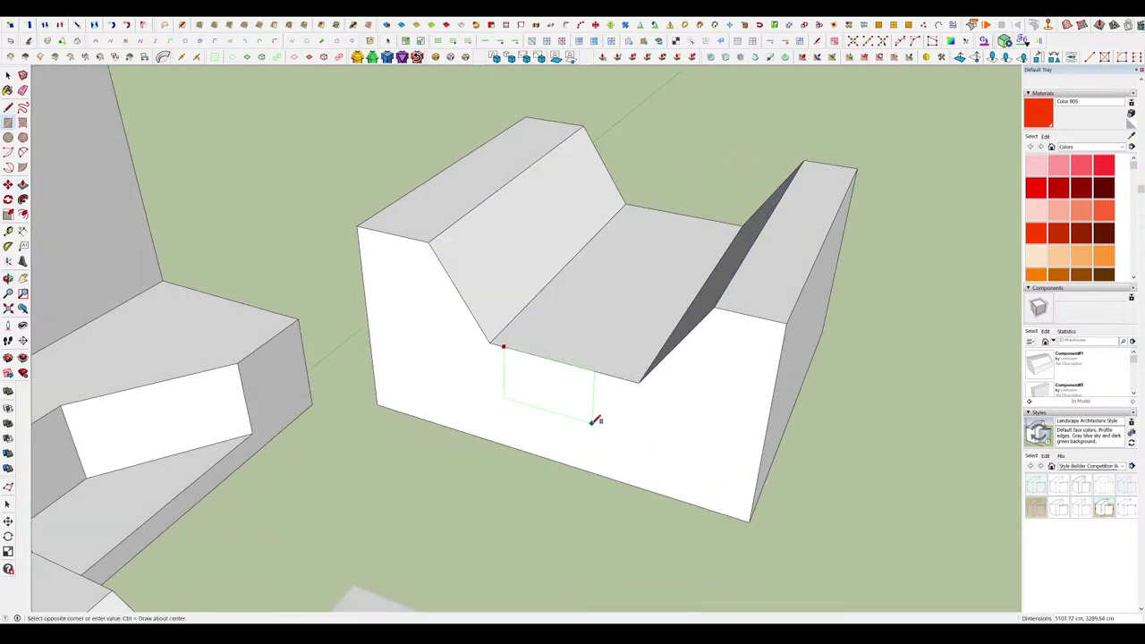
left_click(592, 423)
key("p")
left_click(570, 391)
left_click(690, 164)
middle_click_drag(691, 165, 585, 276)
Move the trench's two upper edges outward to meet the channel's sloping walls and raise the trench floor.
key("m")
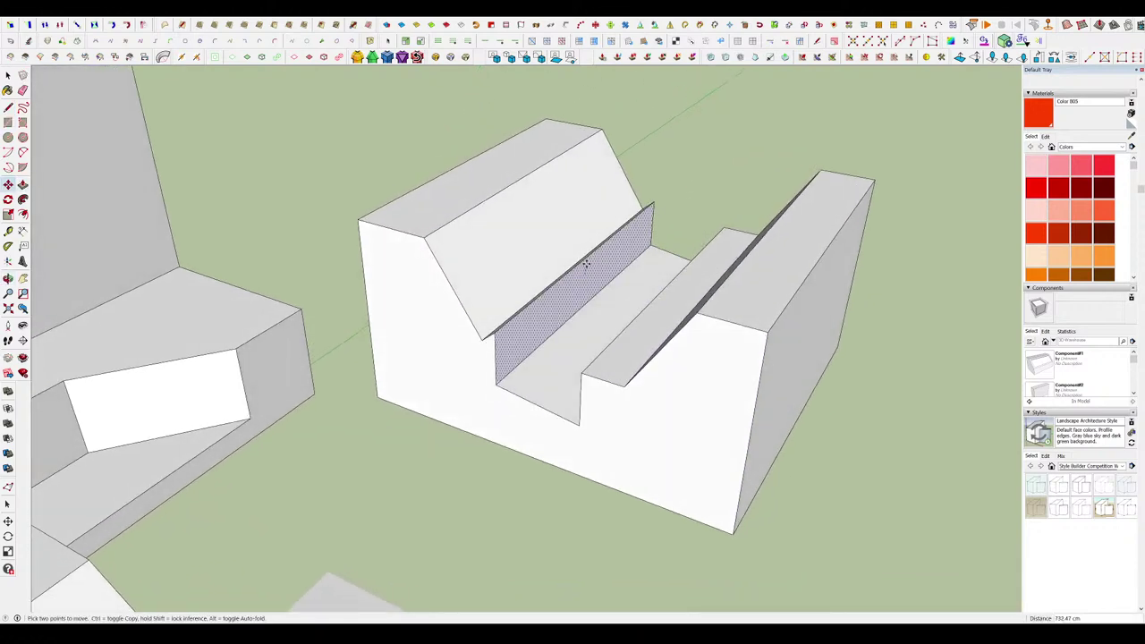
key("Escape")
scroll(595, 256, "up", 3)
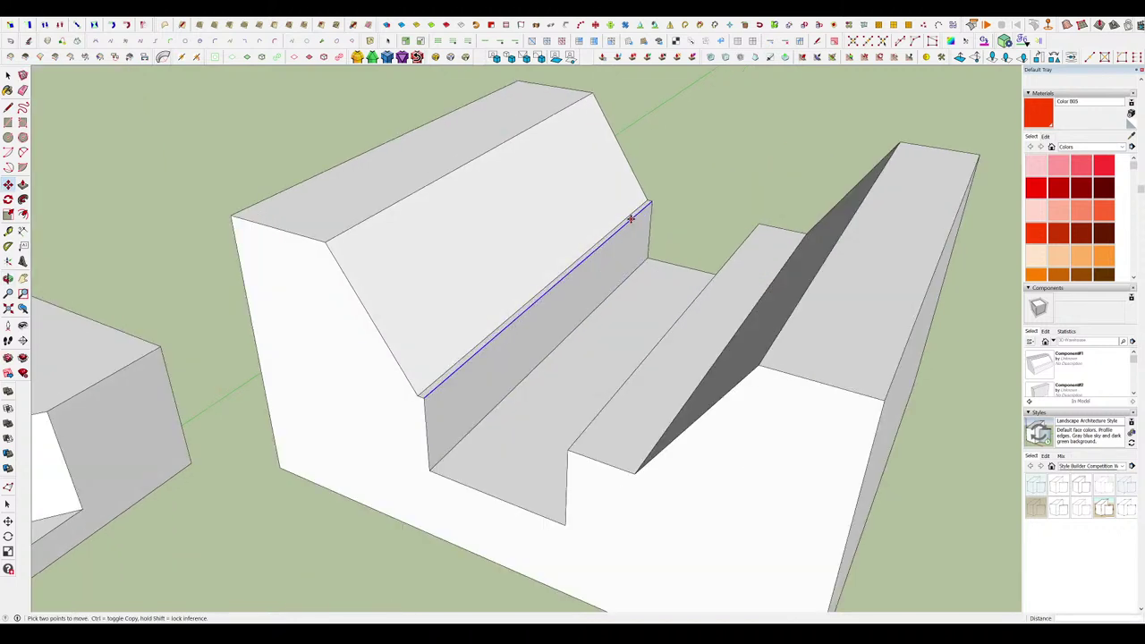
left_click(633, 219)
middle_click_drag(631, 215, 758, 224)
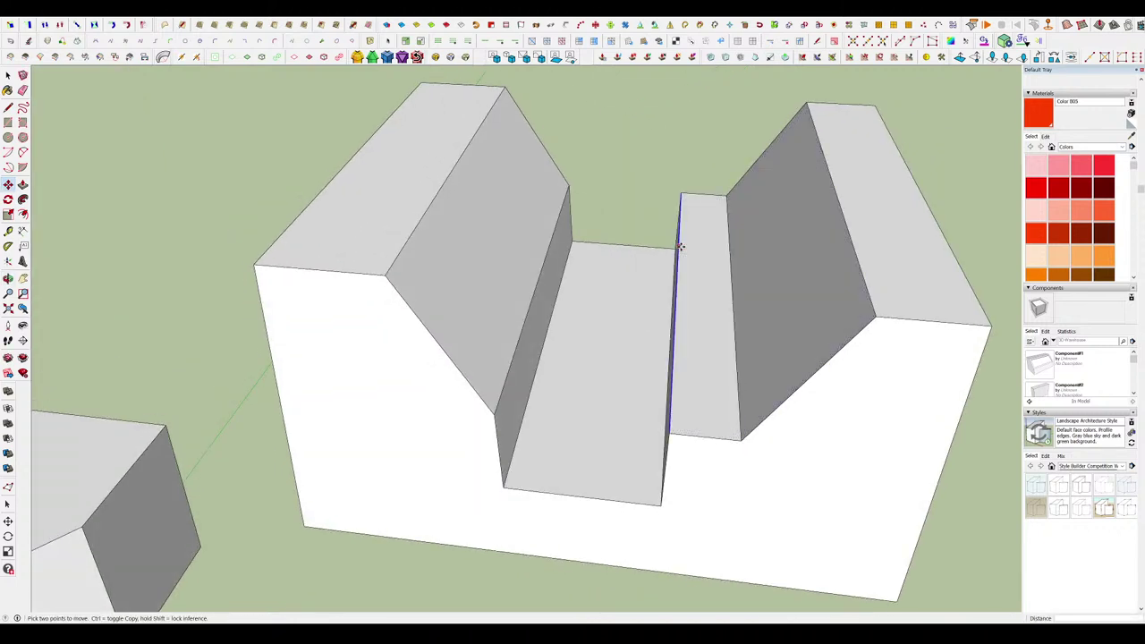
left_click_drag(688, 249, 740, 255)
middle_click_drag(741, 254, 641, 364)
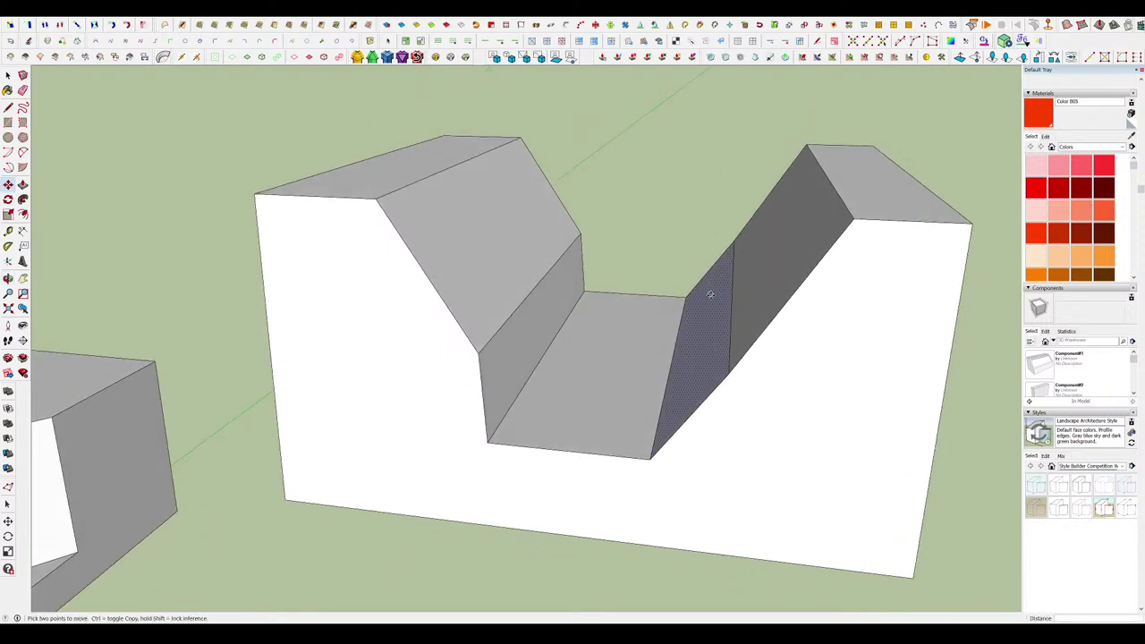
left_click_drag(642, 363, 663, 332)
Scale the channelled box's front face to about 0.59 in height and narrow its width, tapering the front into a small nose.
middle_click_drag(663, 333, 685, 440)
scroll(656, 300, "down", 4)
scroll(740, 301, "up", 3)
key("s")
left_click_drag(482, 231, 582, 345)
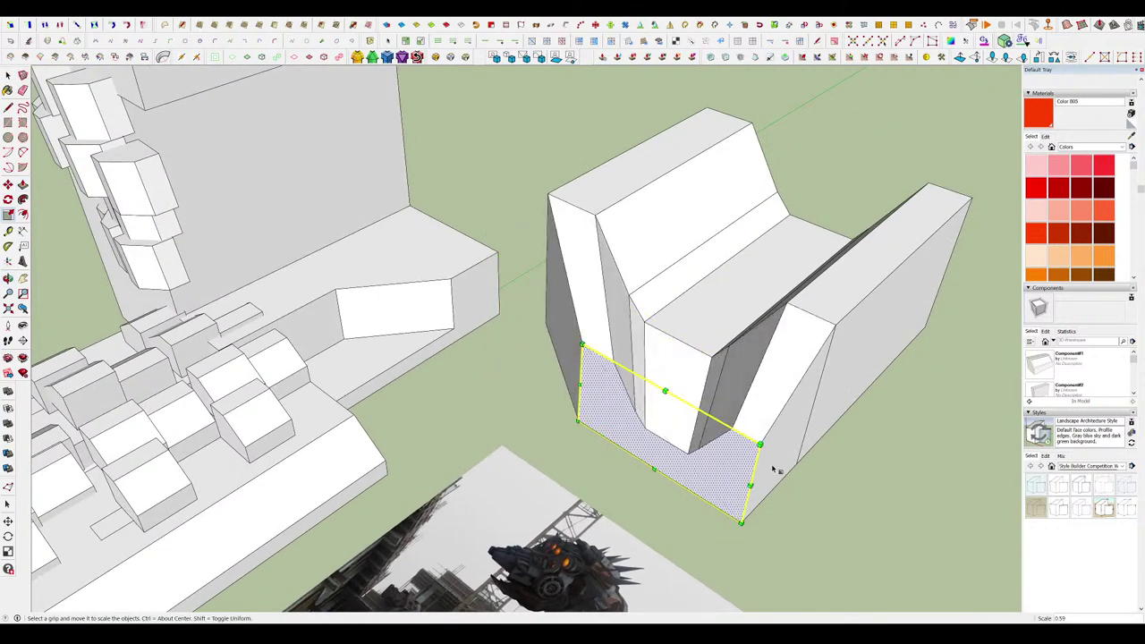
left_click_drag(760, 444, 663, 446)
middle_click_drag(664, 444, 713, 312)
key("m")
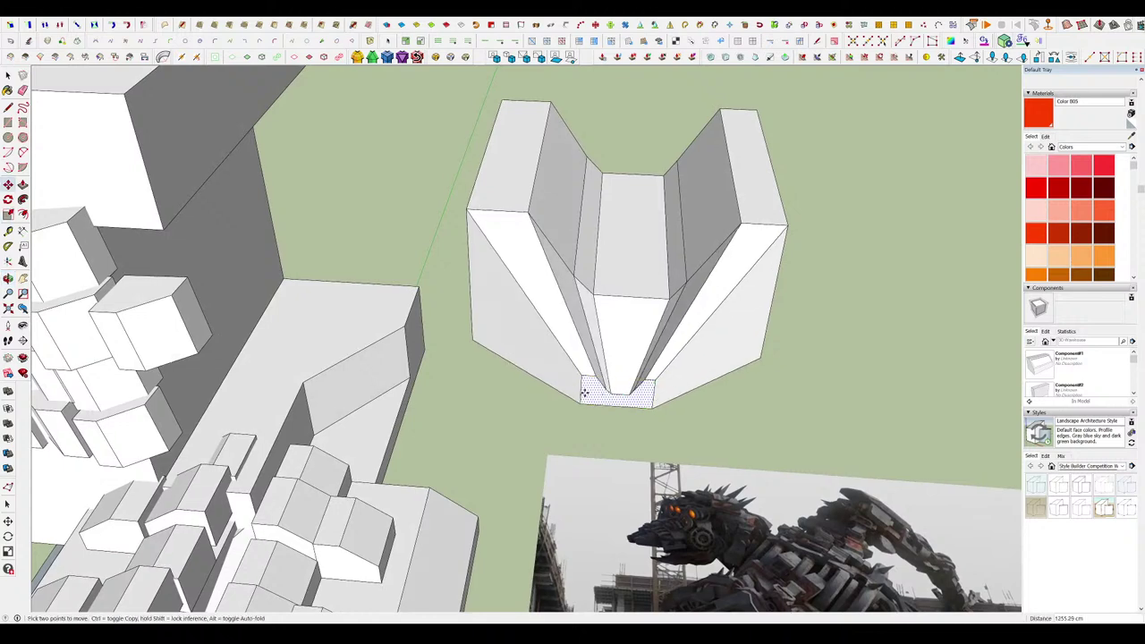
key("space")
left_click(663, 395)
middle_click_drag(663, 395, 743, 329)
scroll(644, 376, "down", 5)
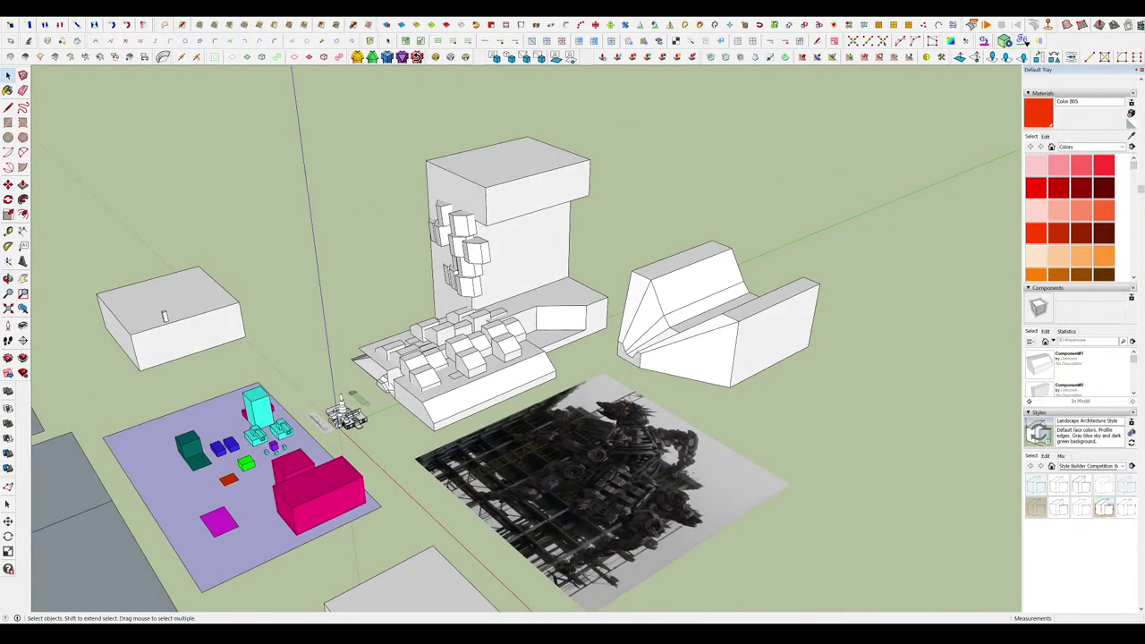
scroll(564, 234, "down", 3)
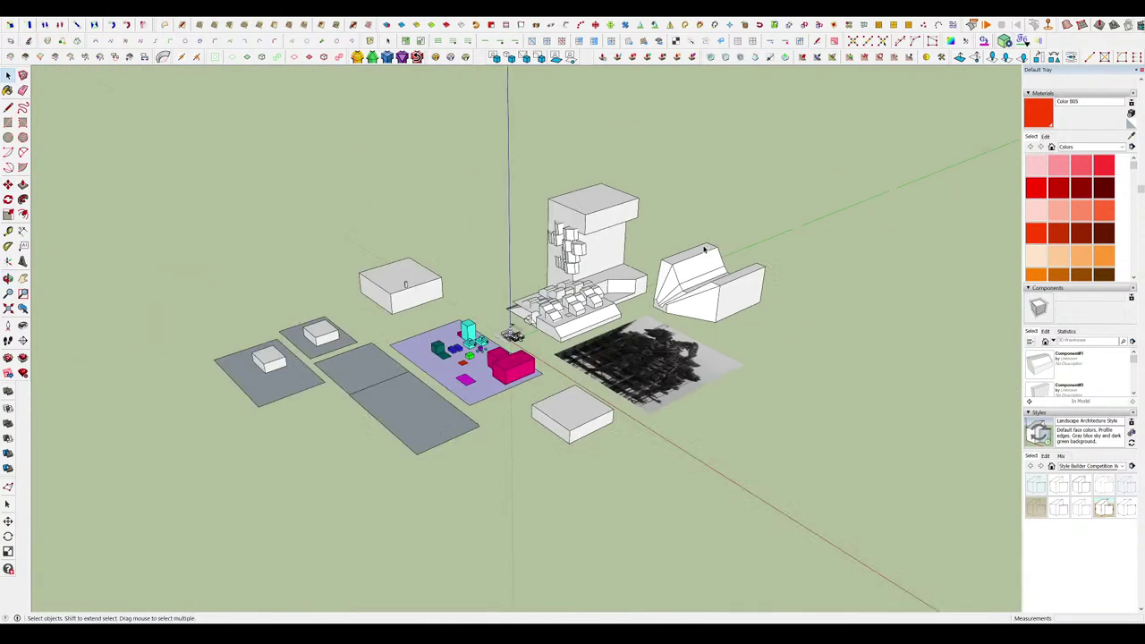
scroll(565, 234, "up", 2)
scroll(565, 234, "up", 3)
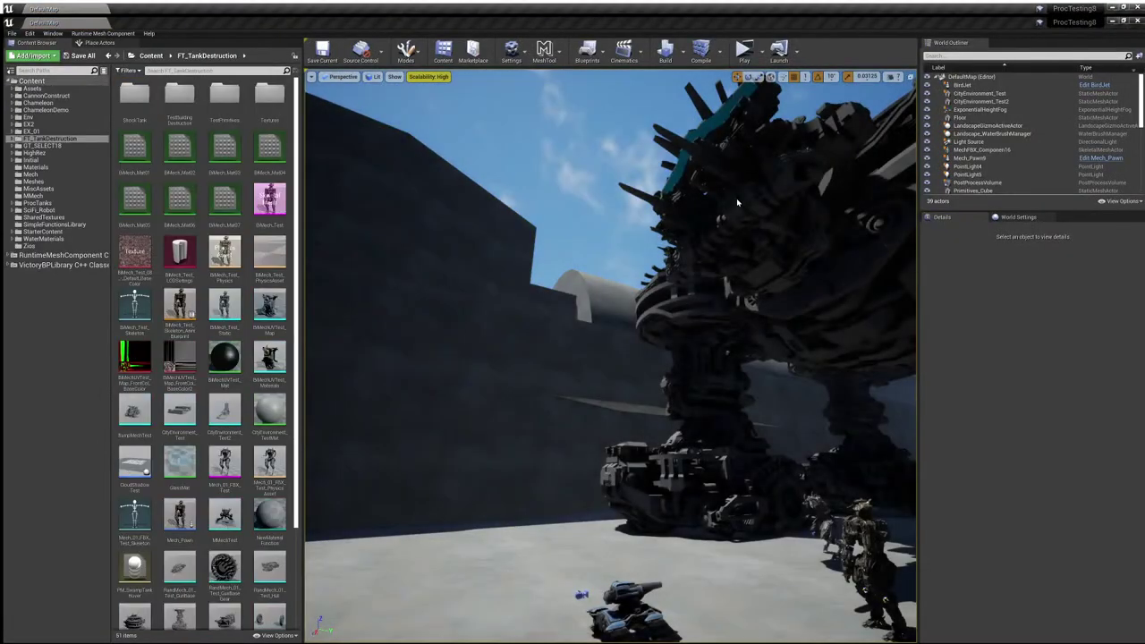
Switch to the Unreal level, view the area under the giant mech, and browse the Zios, EX2, Env, FT_TankDestruction, HighRez and EX_01 content folders.
right_click_drag(736, 198, 796, 211)
scroll(226, 501, "down", 3)
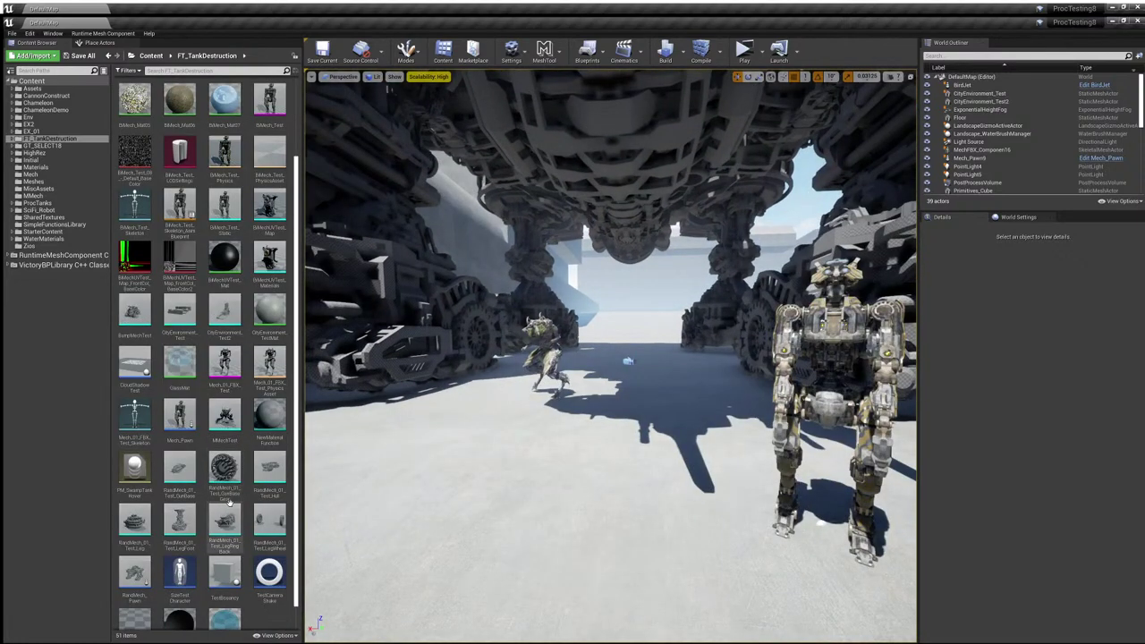
scroll(224, 501, "down", 1)
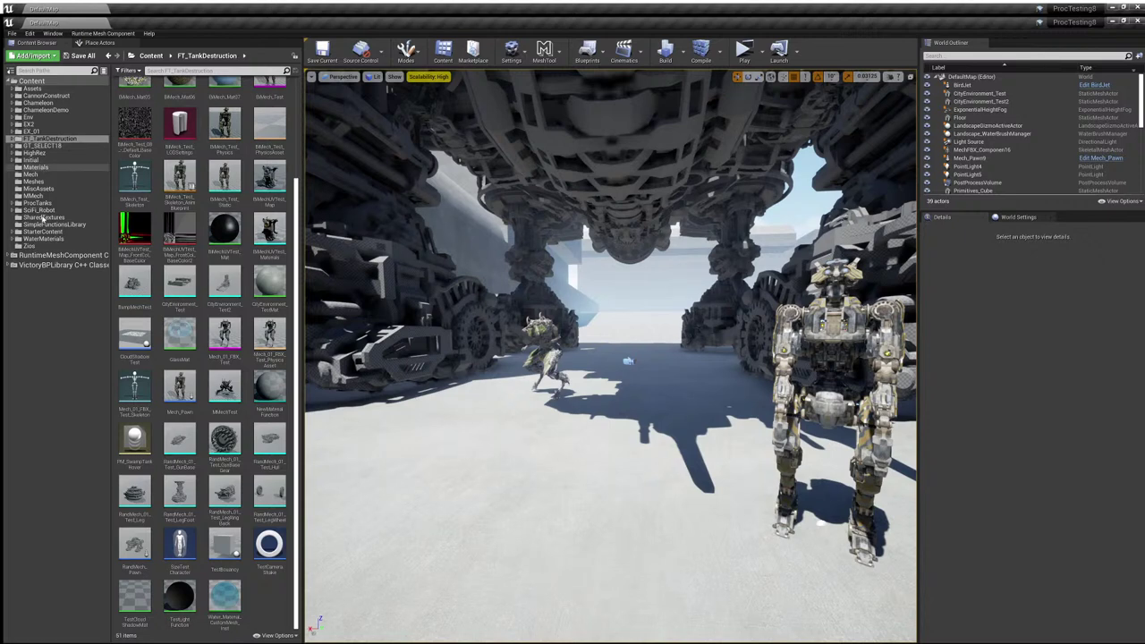
left_click(30, 247)
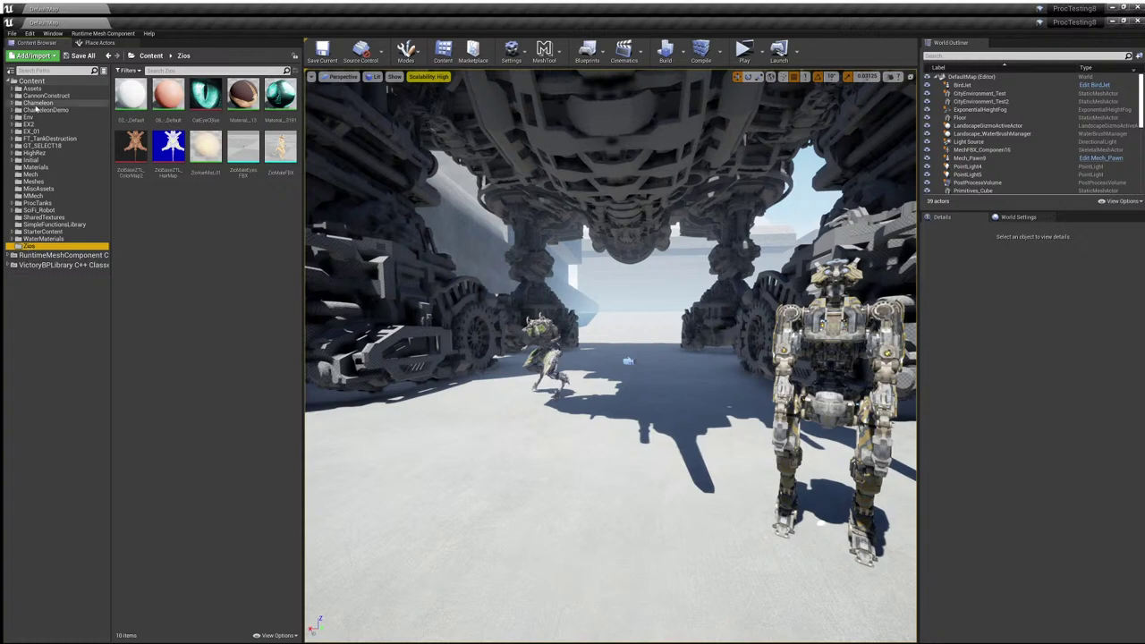
left_click(36, 108)
left_click(29, 123)
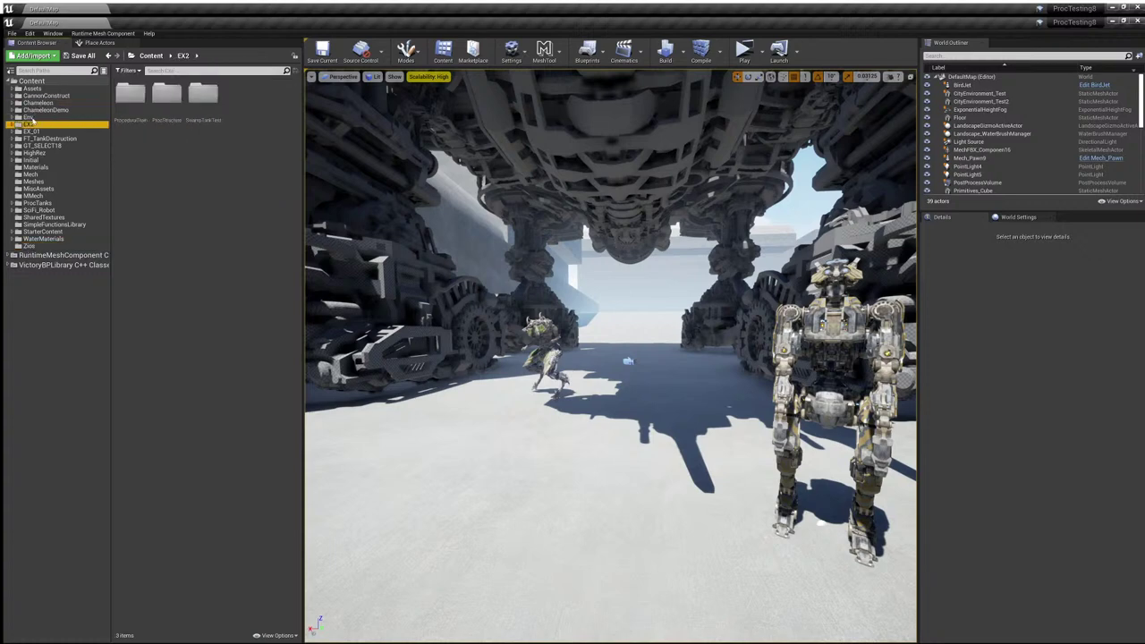
left_click(29, 117)
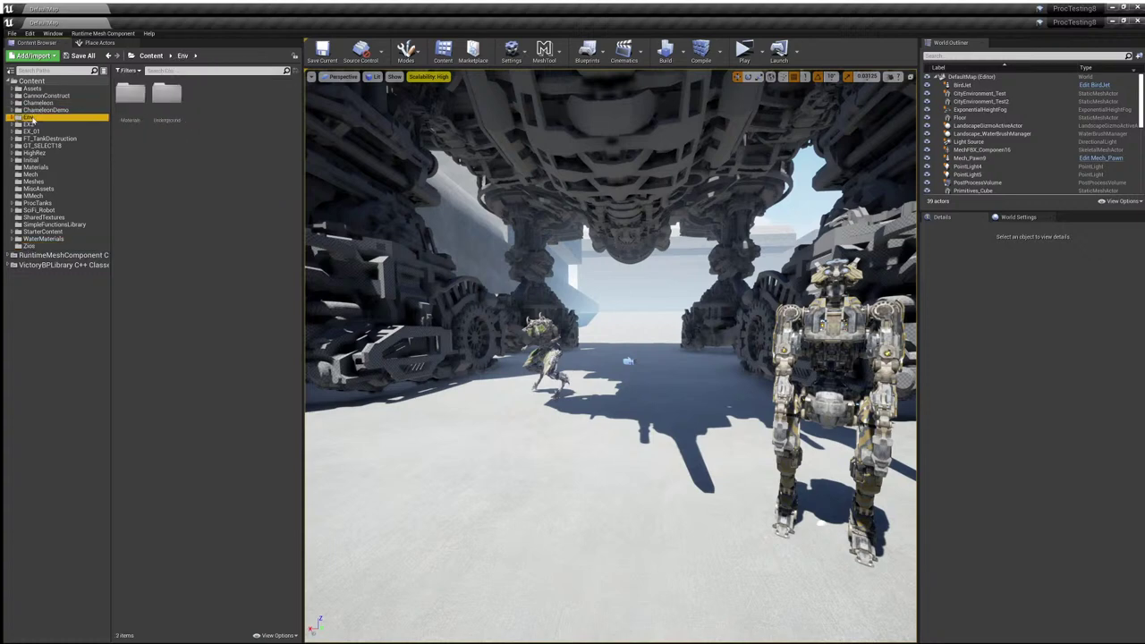
left_click(11, 140)
left_click(11, 139)
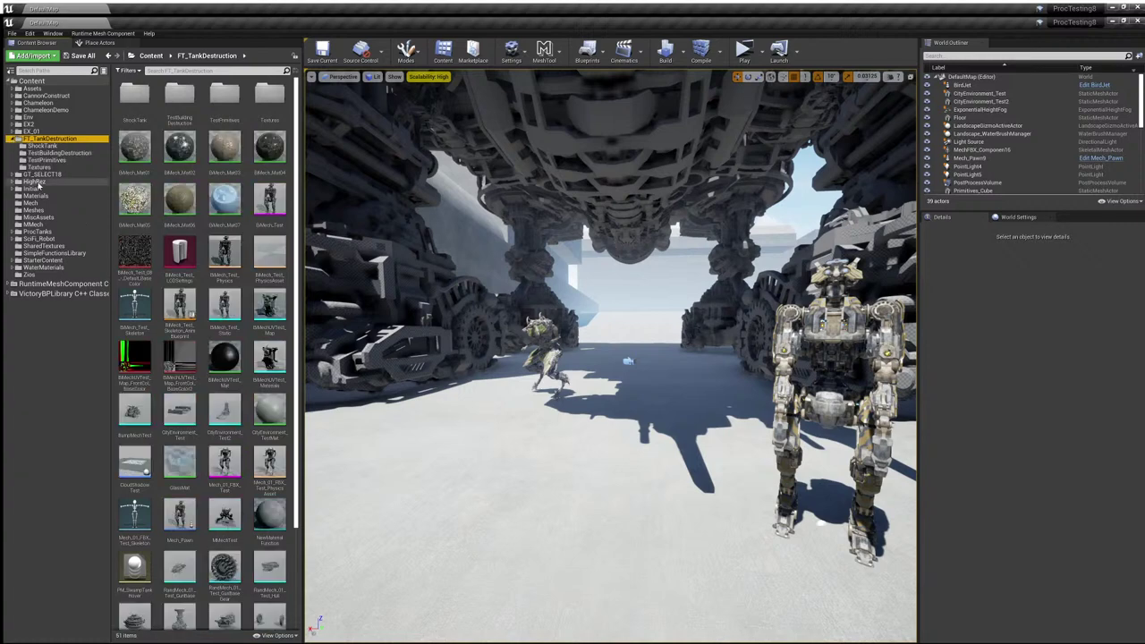
left_click(12, 182)
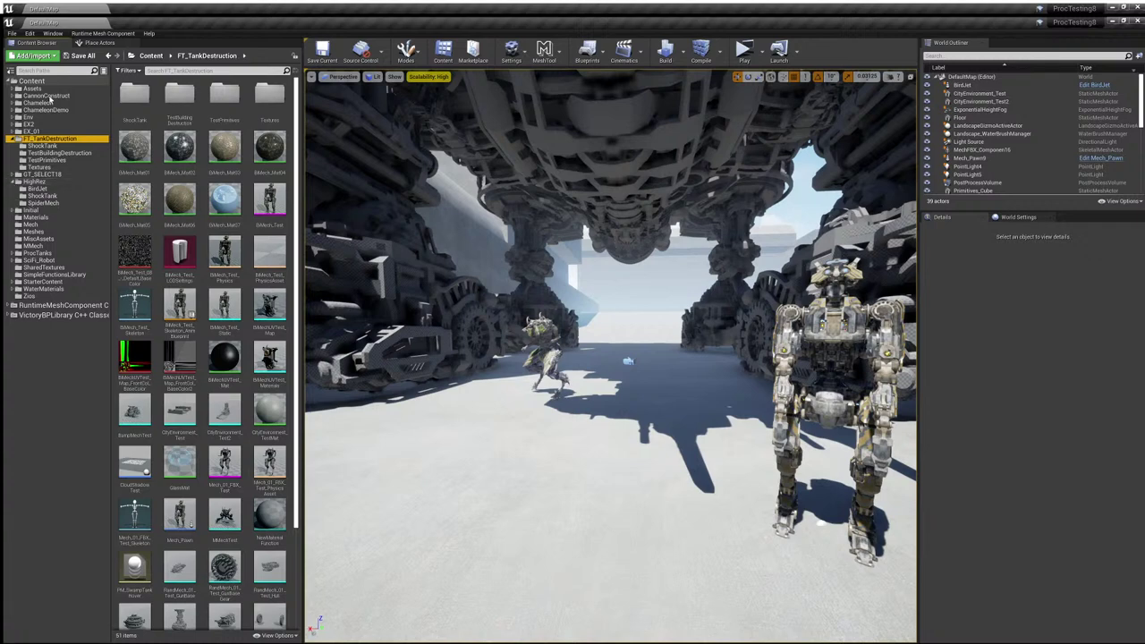
left_click(16, 117)
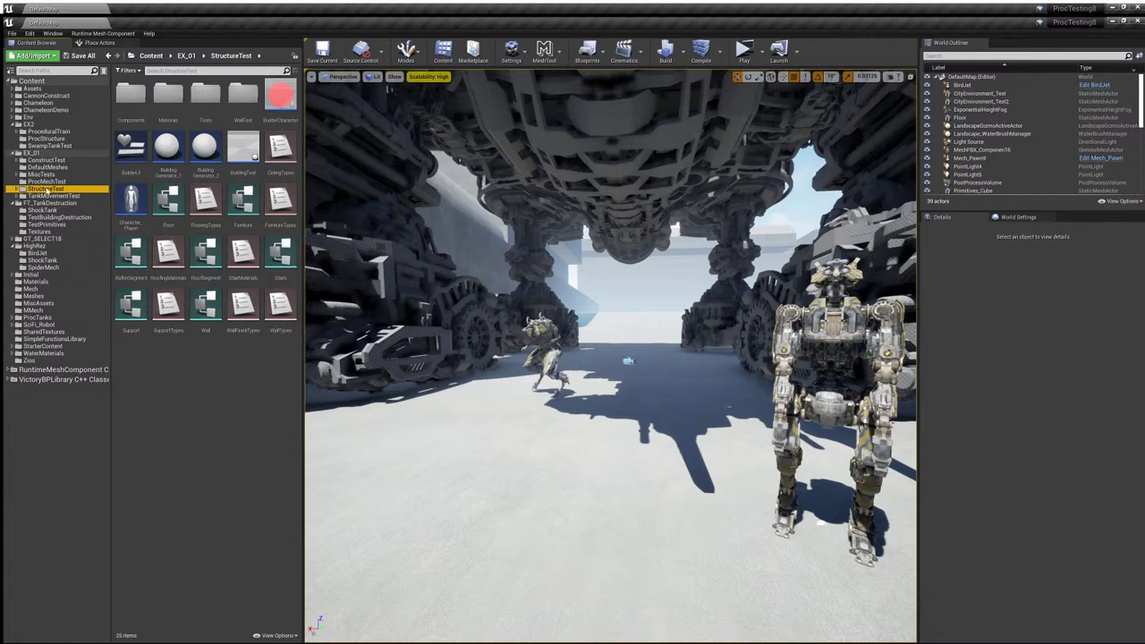
left_click(49, 196)
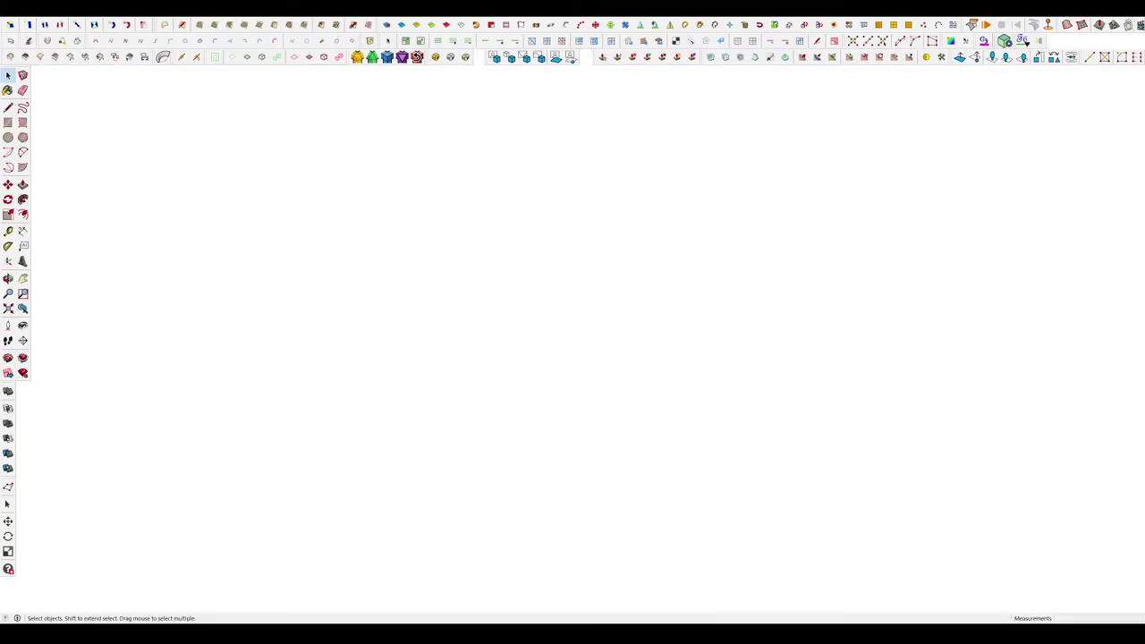
Switch back to SketchUp and save the massing model.
scroll(511, 438, "up", 3)
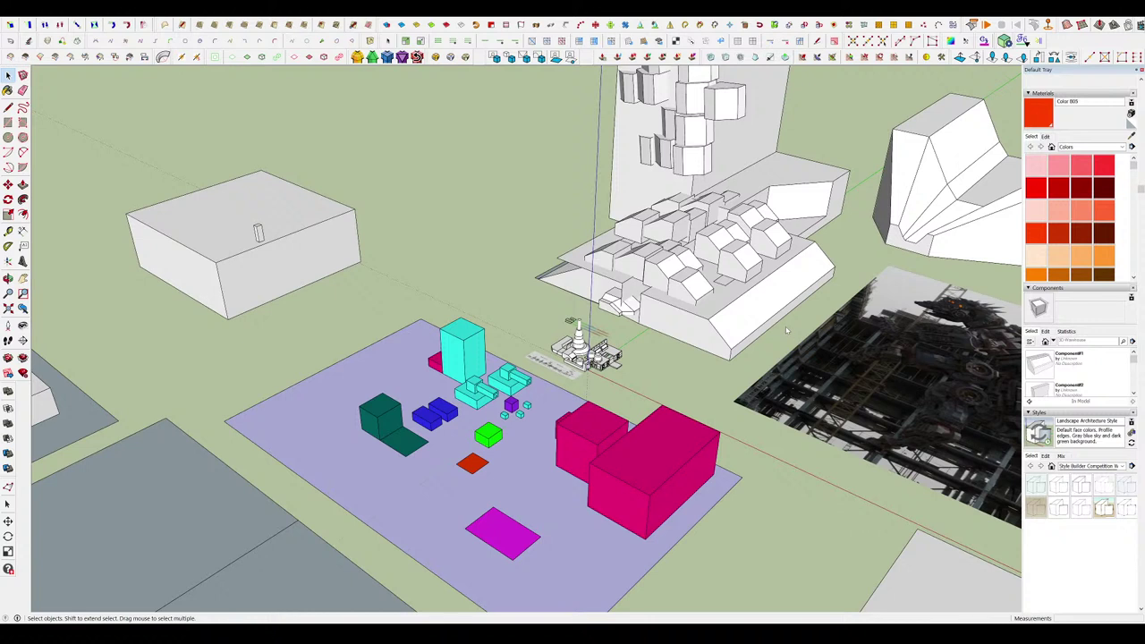
key("ctrl+s")
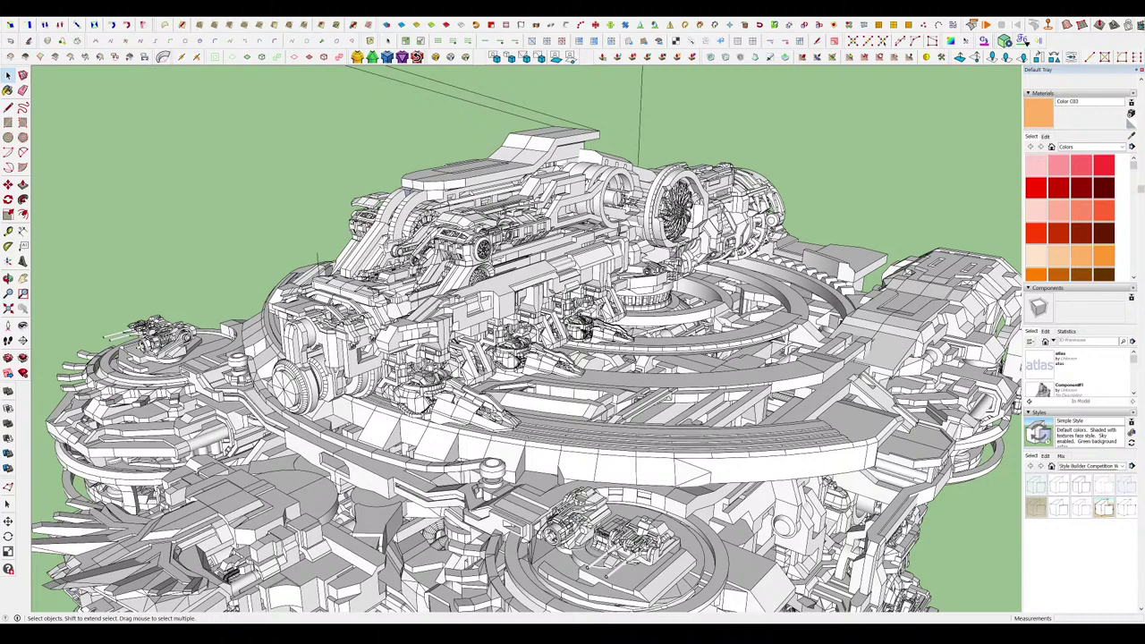
Examine the four-legged mech model's upper deck, ring platforms, legs and feet in its own SketchUp file.
middle_click_drag(610, 116, 604, 192)
scroll(604, 192, "down", 5)
scroll(644, 358, "up", 3)
middle_click_drag(645, 358, 640, 282)
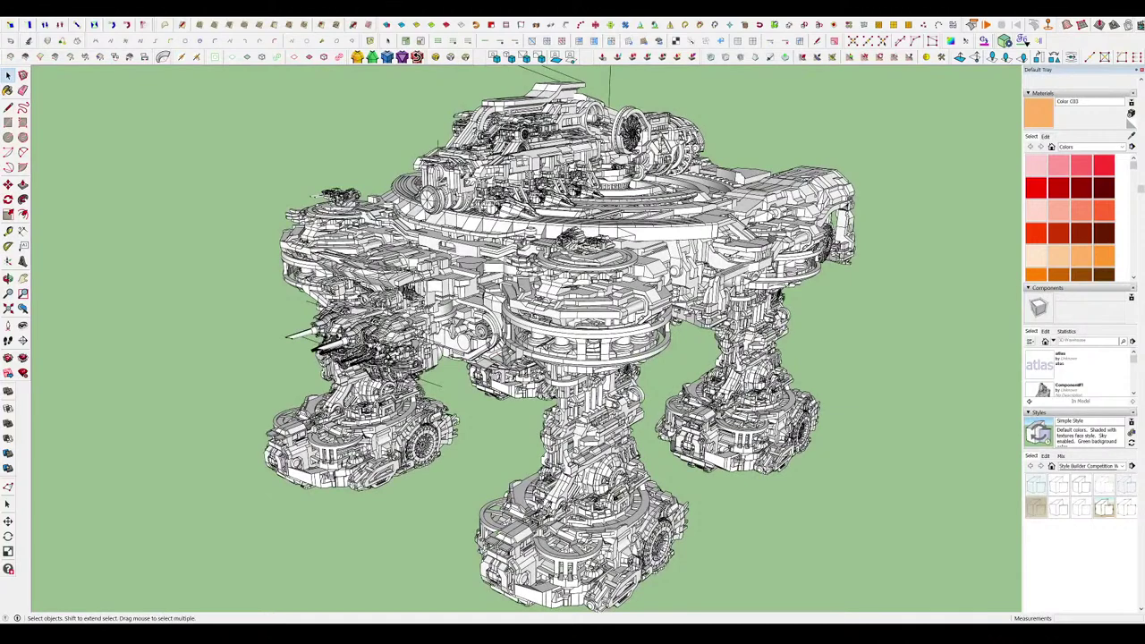
middle_click_drag(595, 277, 579, 259)
scroll(580, 260, "down", 4)
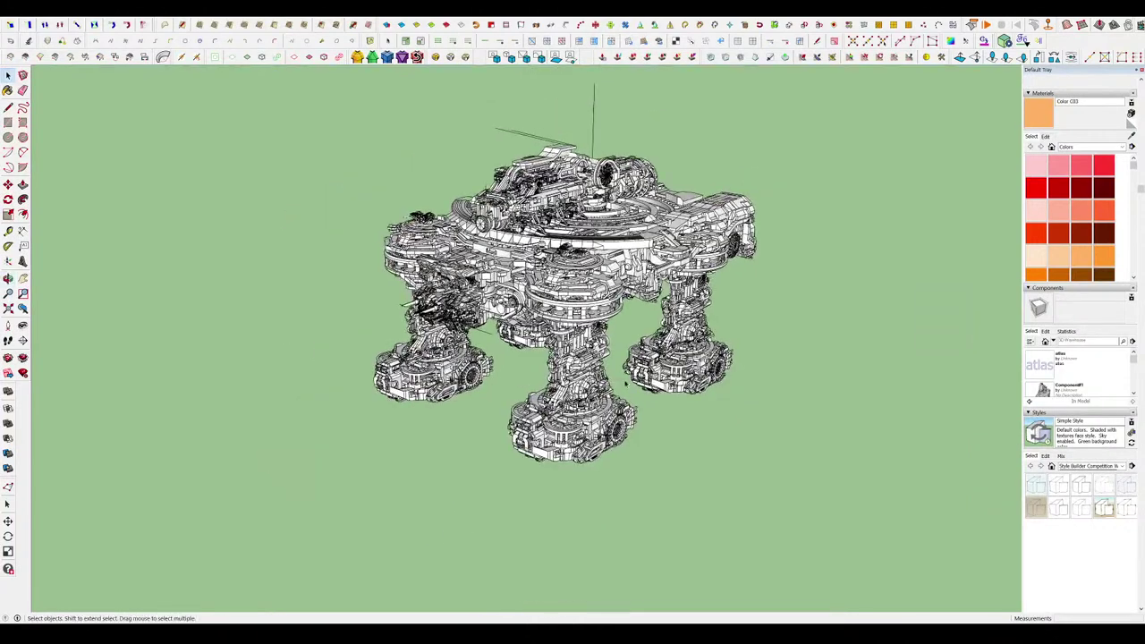
scroll(665, 373, "up", 3)
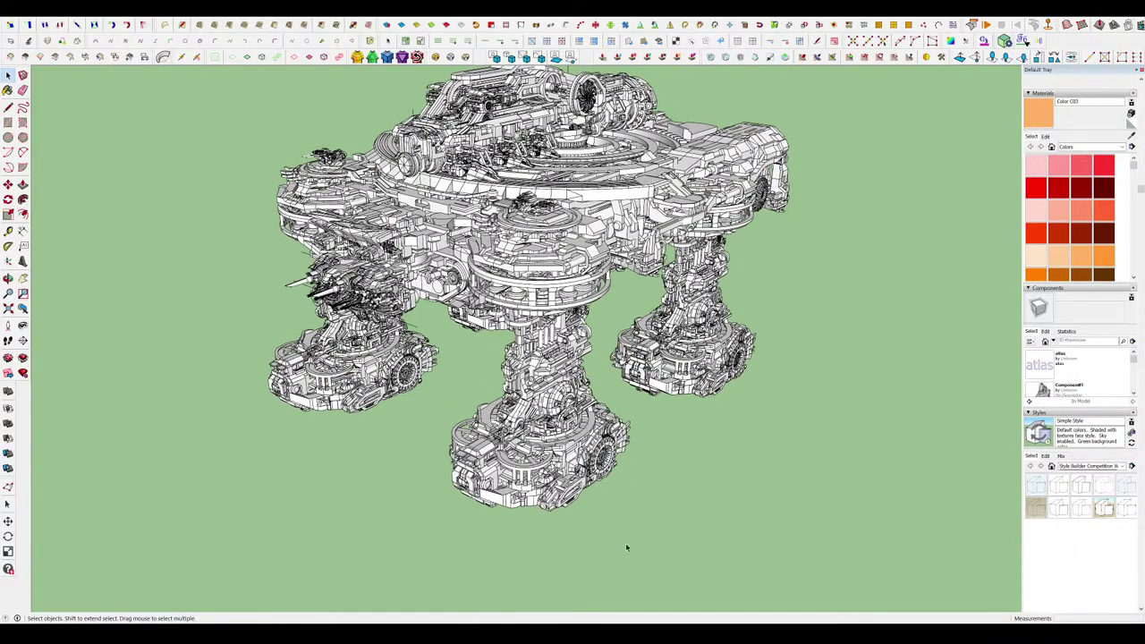
scroll(439, 237, "up", 5)
middle_click_drag(519, 234, 556, 239)
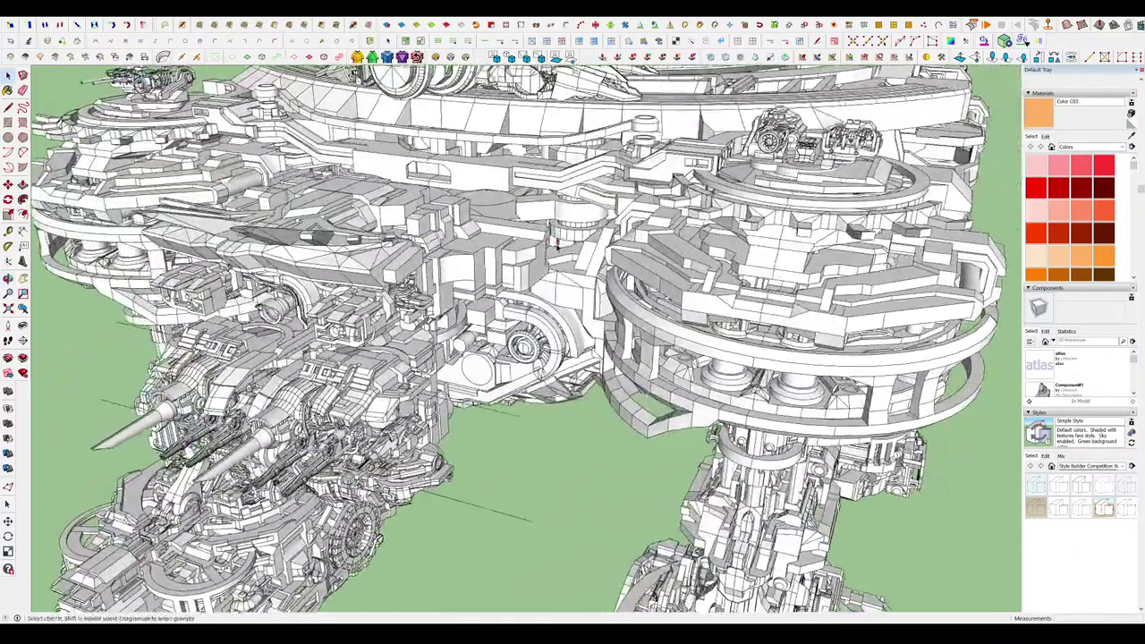
scroll(572, 358, "down", 6)
scroll(608, 452, "up", 7)
middle_click_drag(666, 497, 684, 438)
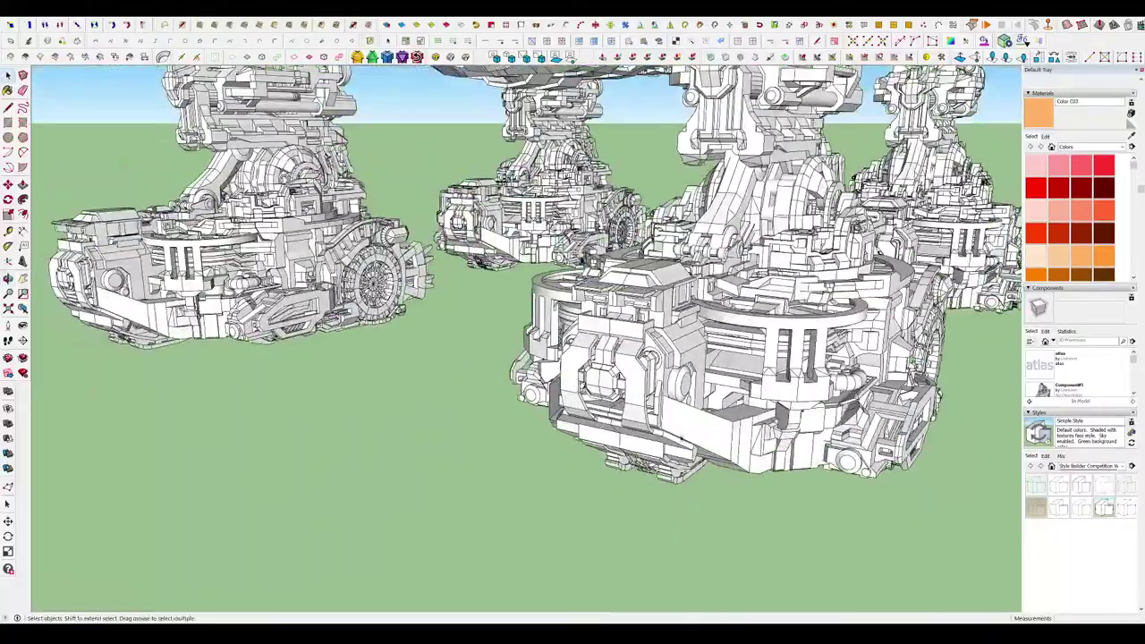
scroll(590, 438, "down", 4)
mouse_move(388, 454)
middle_mouse_down()
mouse_move(293, 524)
mouse_move(624, 529)
middle_mouse_up()
scroll(557, 503, "up", 5)
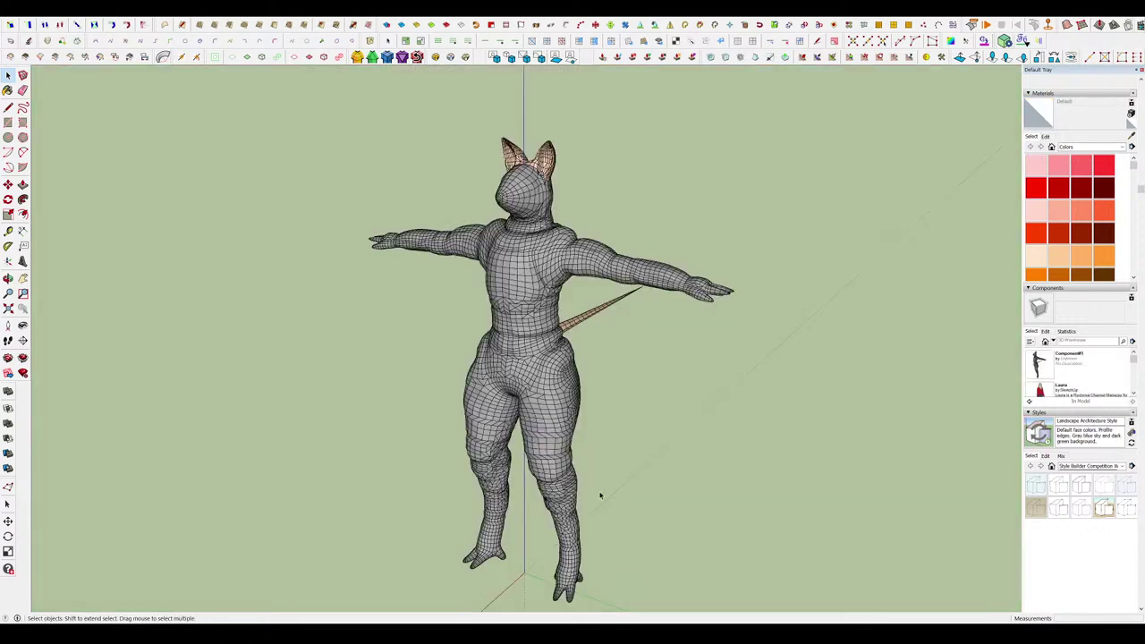
Copy the whole eared character figure from its file and paste it on the ground beside the mech's front foot.
key("ctrl+a")
middle_click_drag(542, 301, 499, 306)
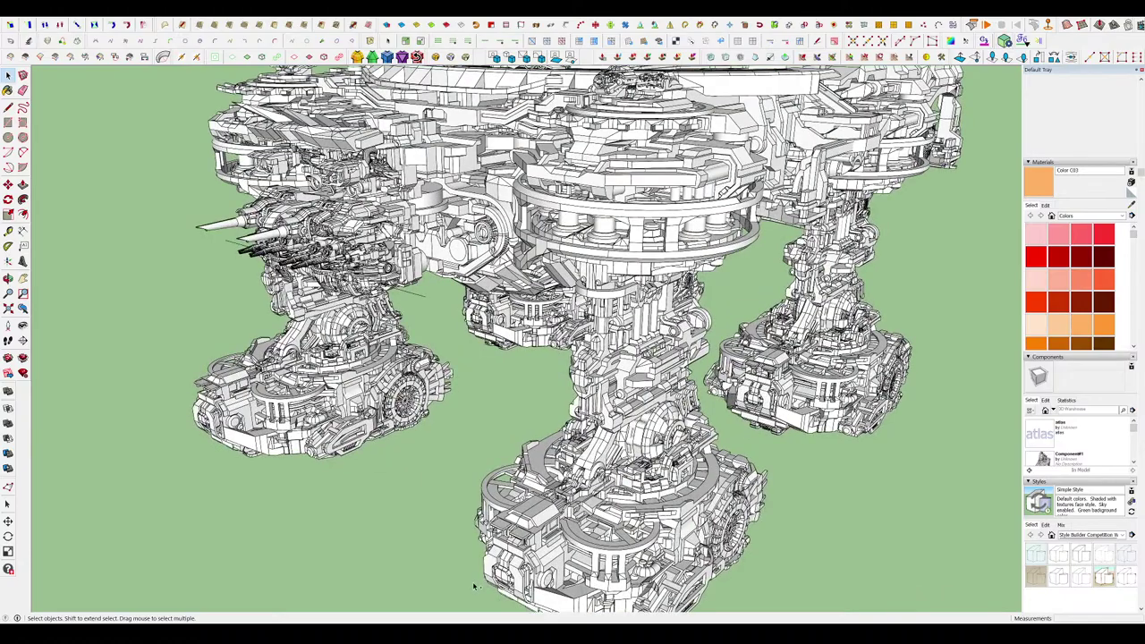
key("ctrl+v")
left_click(473, 582)
Reposition the pasted character figure next to the mech's front foot.
scroll(470, 581, "up", 6)
middle_click_drag(581, 564, 557, 593)
key("m")
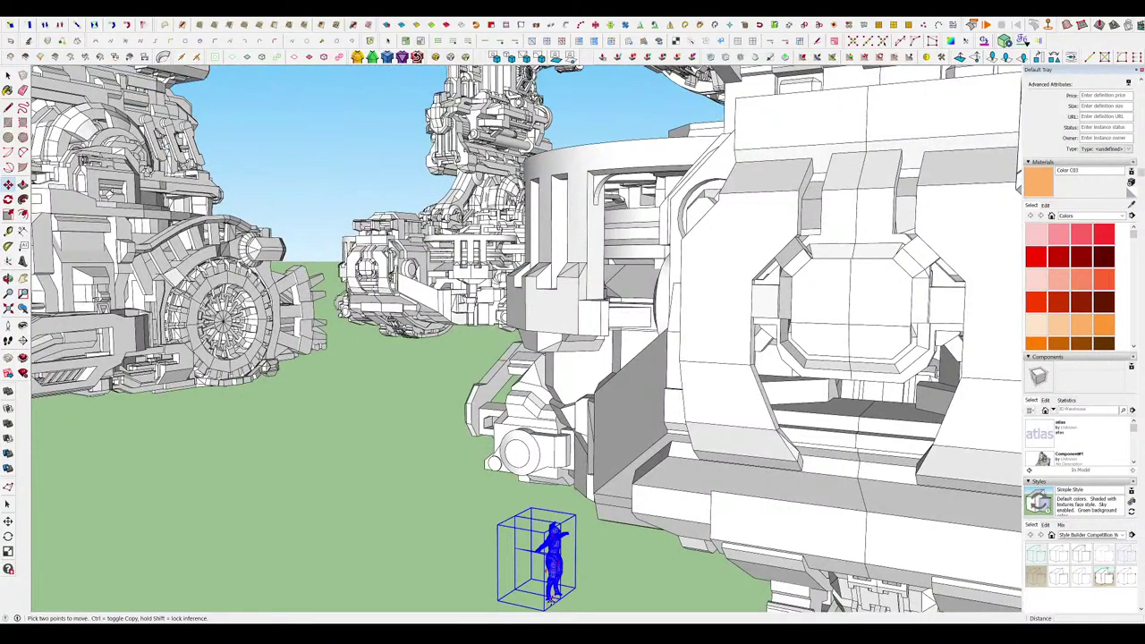
left_click(551, 603)
left_click(551, 538)
middle_click_drag(551, 539, 581, 556)
Measure the character figure's height and scale the whole figure down uniformly from its corner beside the mech's front foot.
key("s")
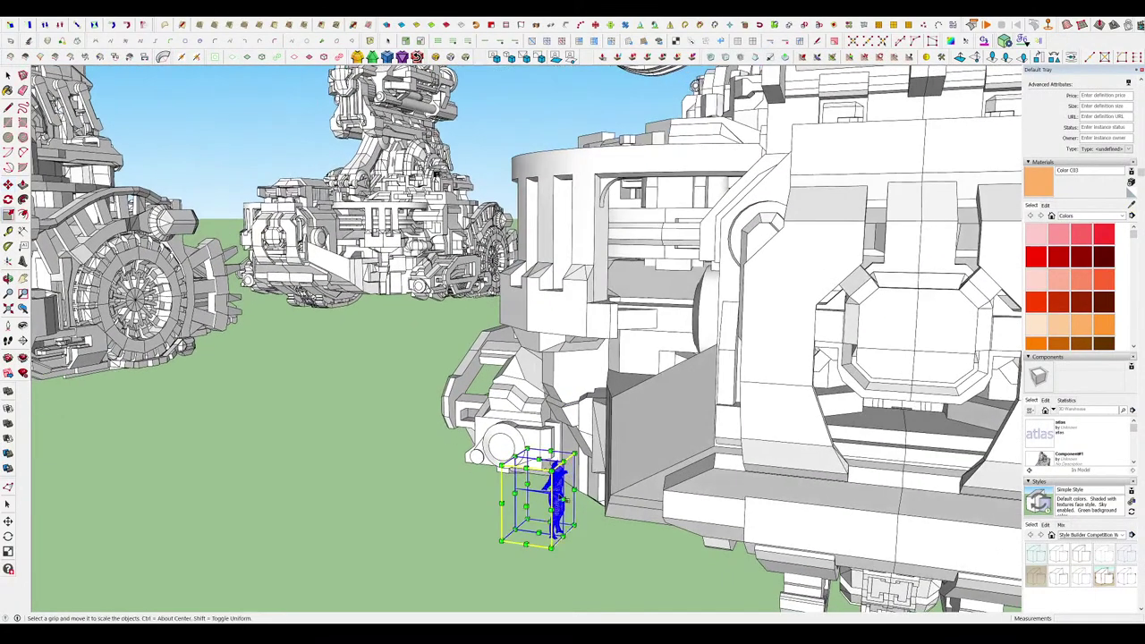
key("l")
left_click(556, 517)
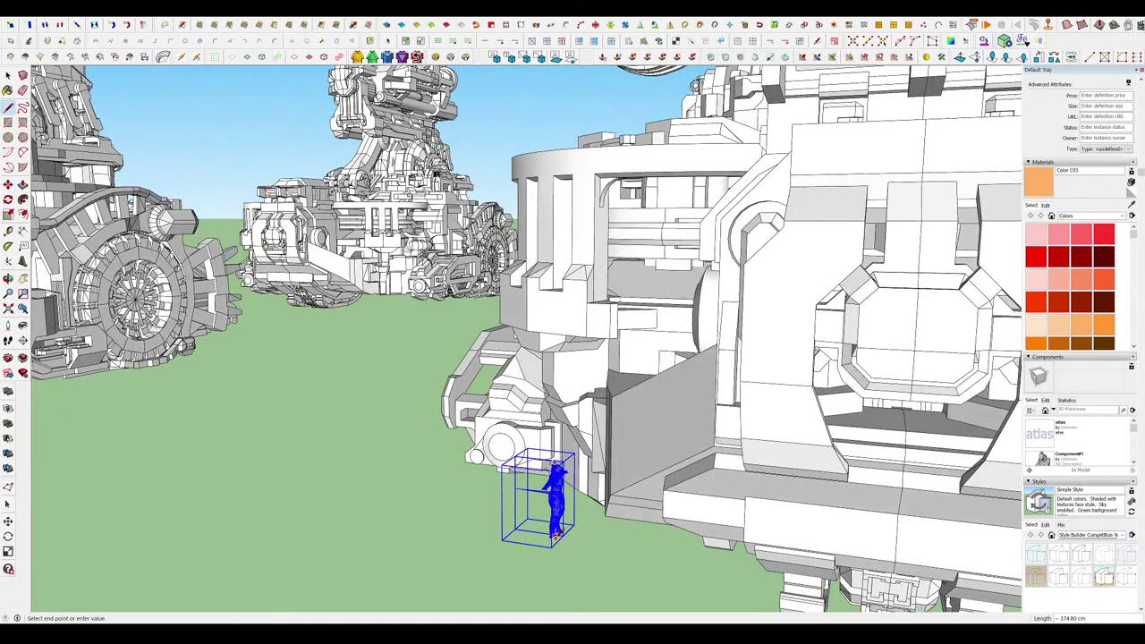
key("s")
scroll(572, 505, "up", 2)
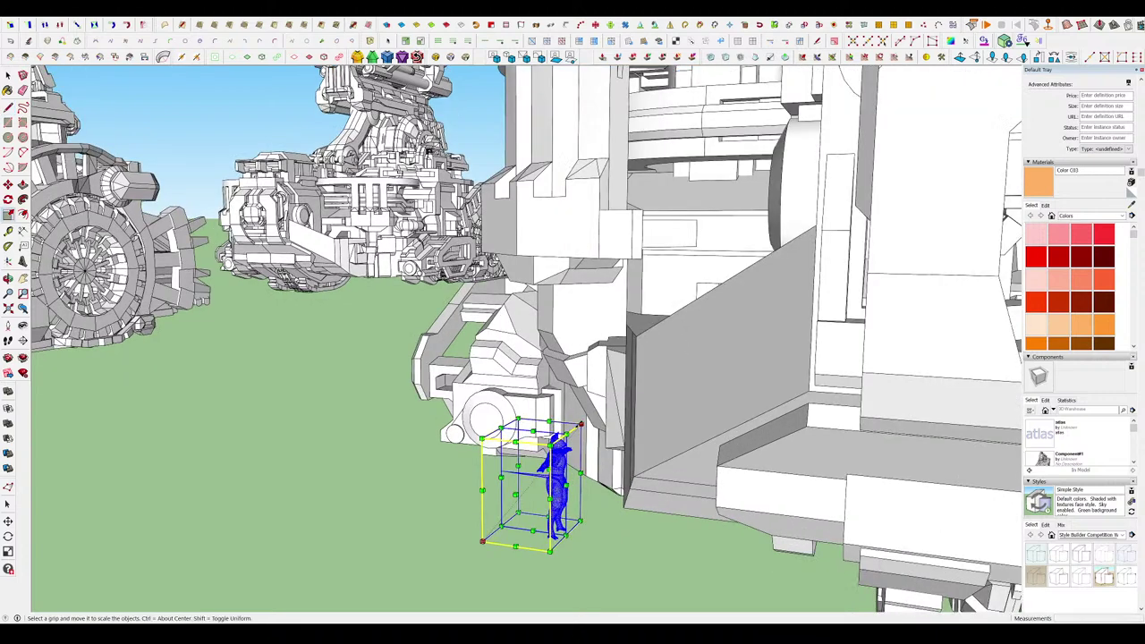
left_click_drag(581, 425, 512, 507)
scroll(508, 524, "up", 4)
key("l")
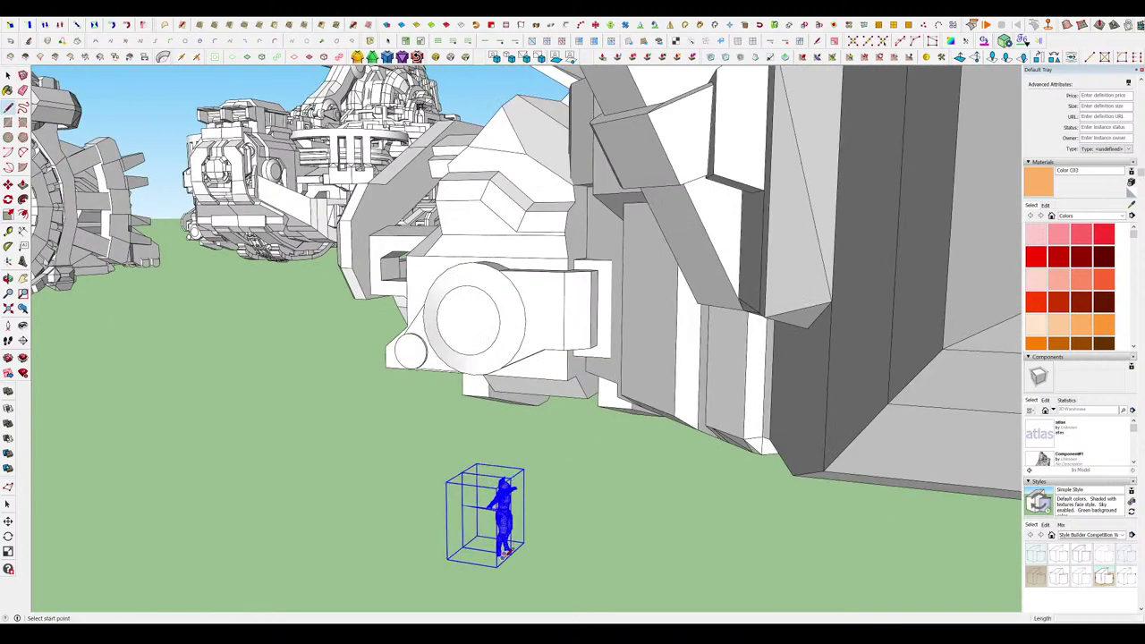
Enlarge the character figure uniformly, check its height with the Line tool, and refine its size with a scale factor of about 1.03.
key("s")
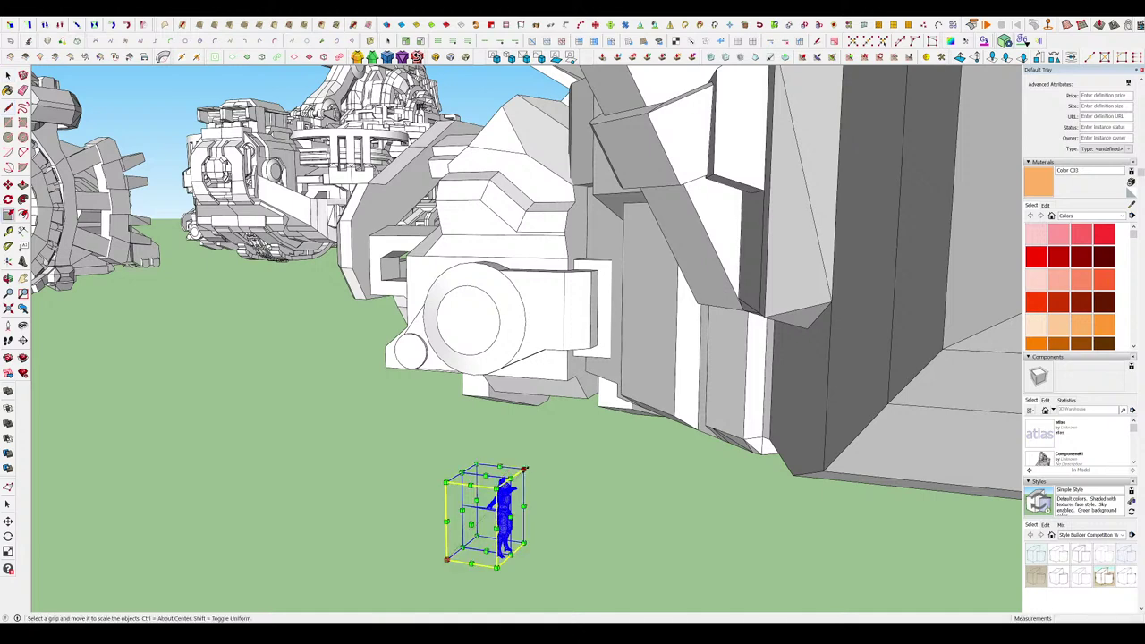
left_click_drag(524, 469, 542, 447)
key("l")
left_click(516, 556)
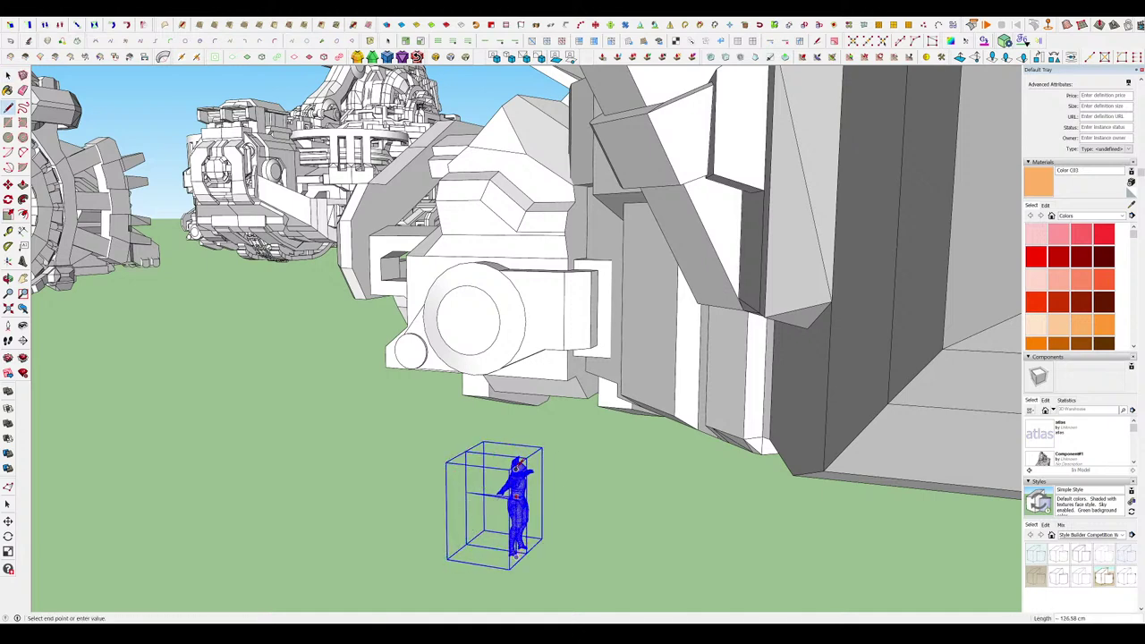
key("space")
key("s")
left_click_drag(543, 448, 545, 444)
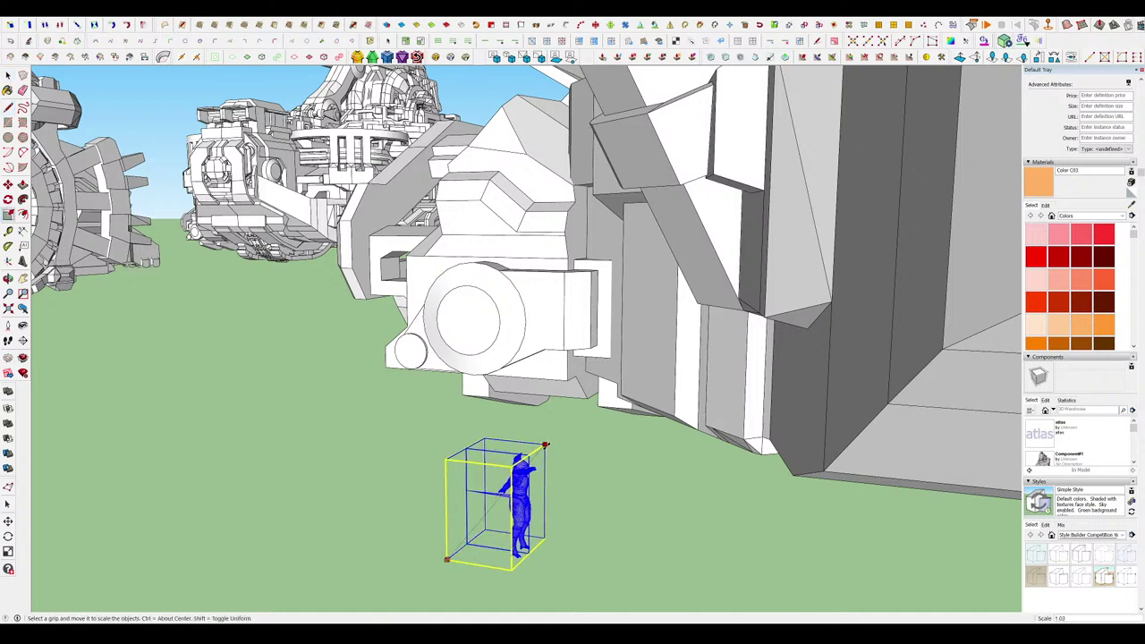
key("space")
Rotate the scaled character figure about the vertical axis beside the mech's front foot.
scroll(589, 418, "down", 5)
scroll(589, 421, "up", 10)
key("q")
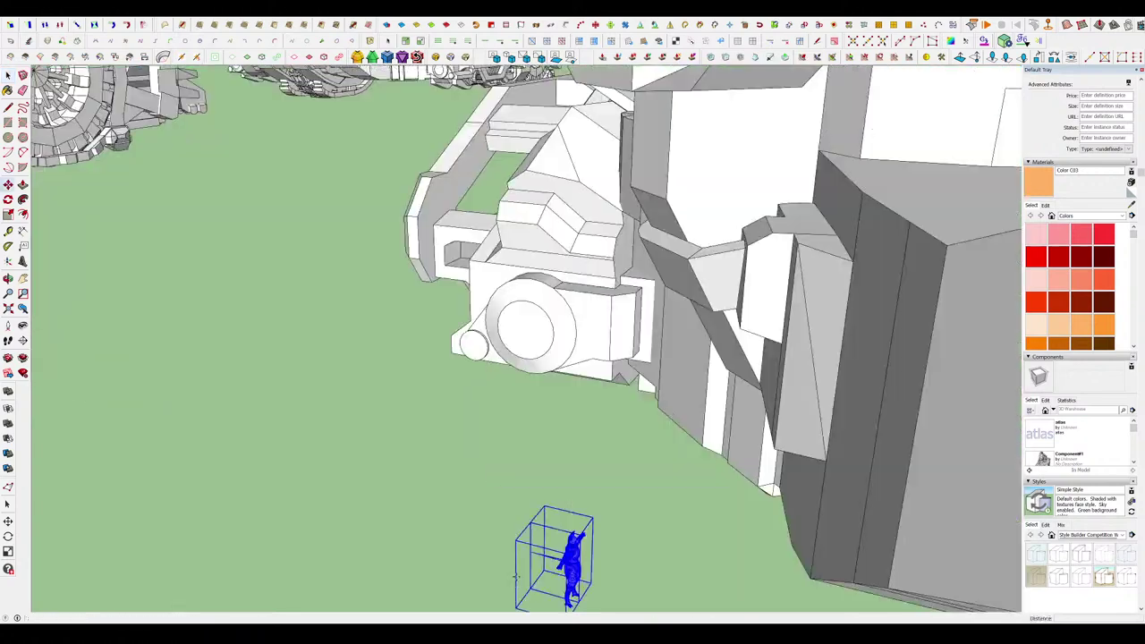
left_click(512, 588)
left_click(538, 492)
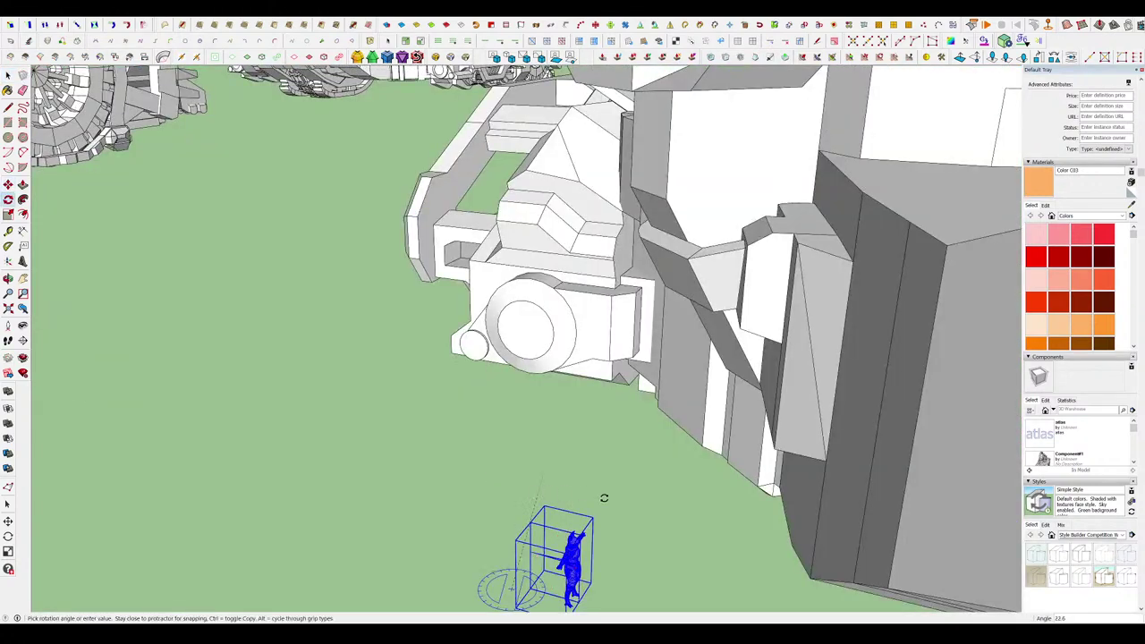
left_click(660, 549)
key("space")
Move the character figure away from the foot onto the open ground in front of the mech.
scroll(577, 393, "down", 5)
scroll(556, 416, "up", 4)
key("m")
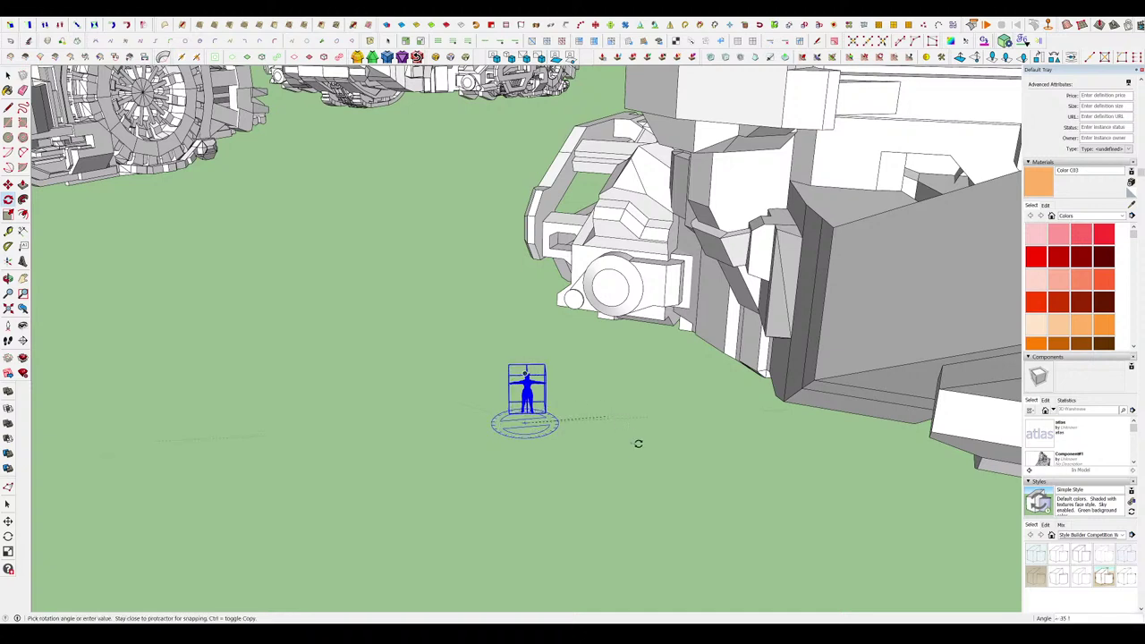
scroll(540, 427, "down", 5)
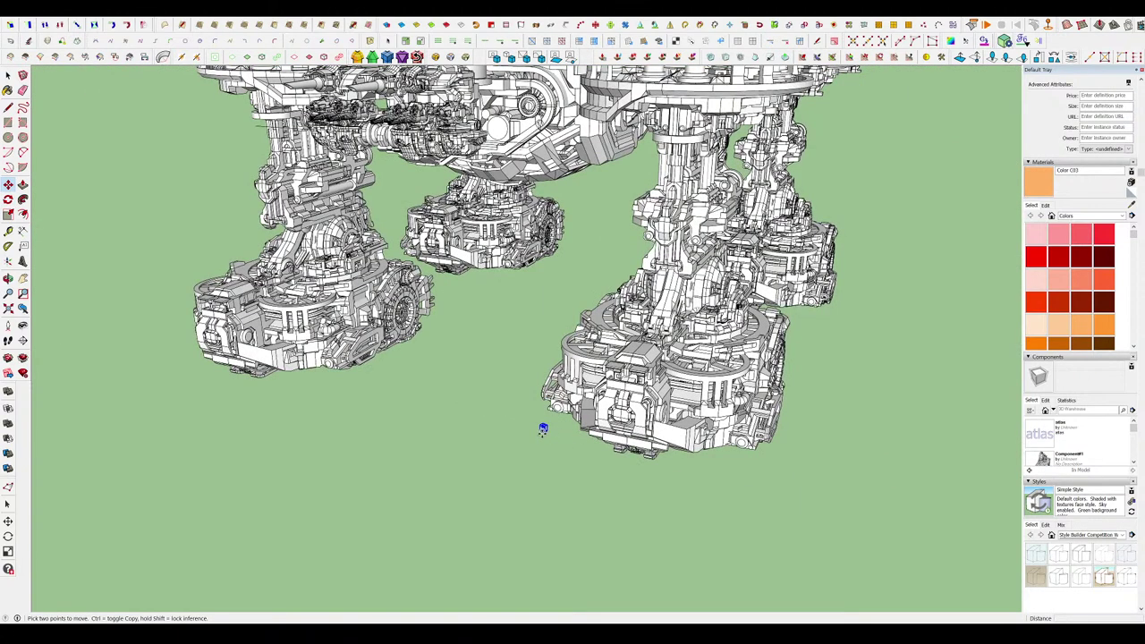
left_click(542, 428)
left_click(383, 577)
key("space")
scroll(394, 582, "up", 6)
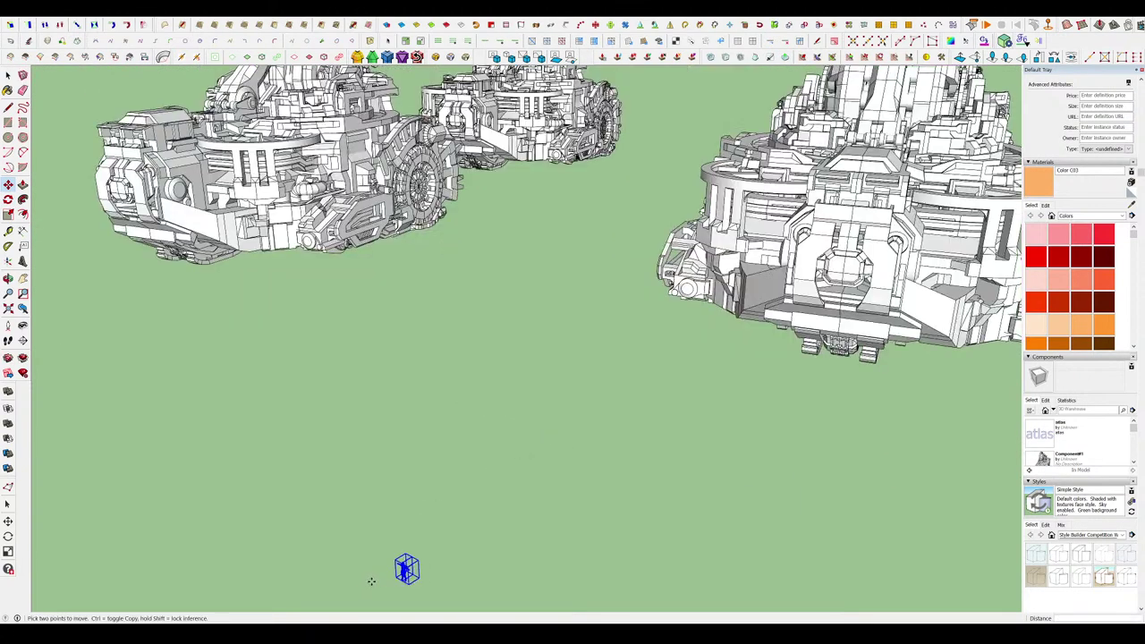
scroll(402, 584, "up", 2)
Rotate the character figure on the open ground in two turns about the vertical axis.
key("q")
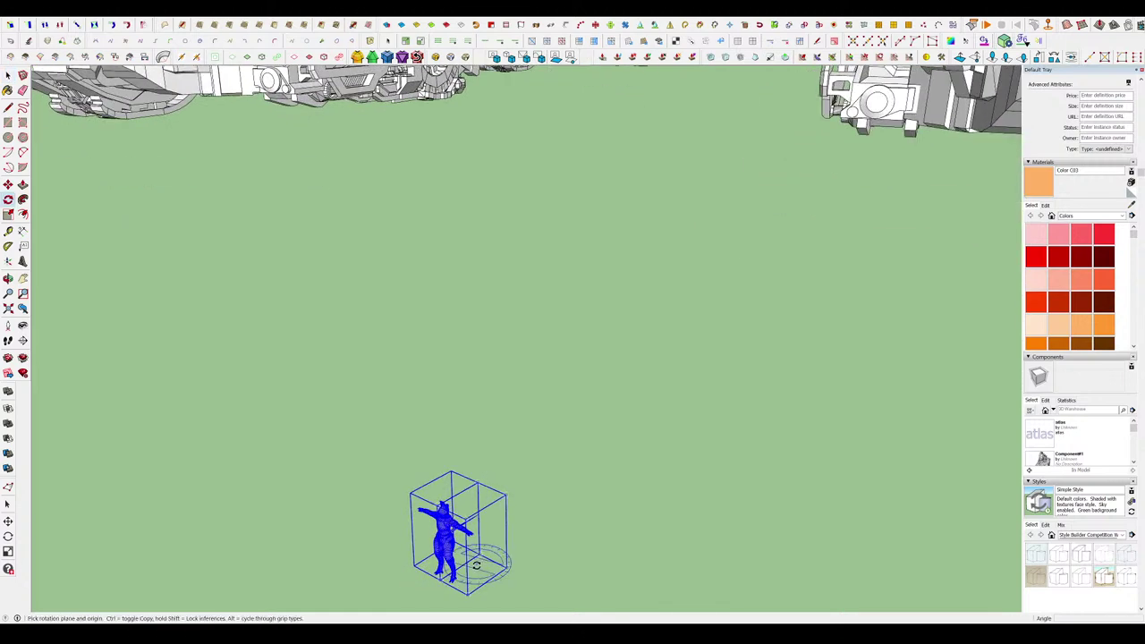
left_click(477, 565)
left_click(610, 540)
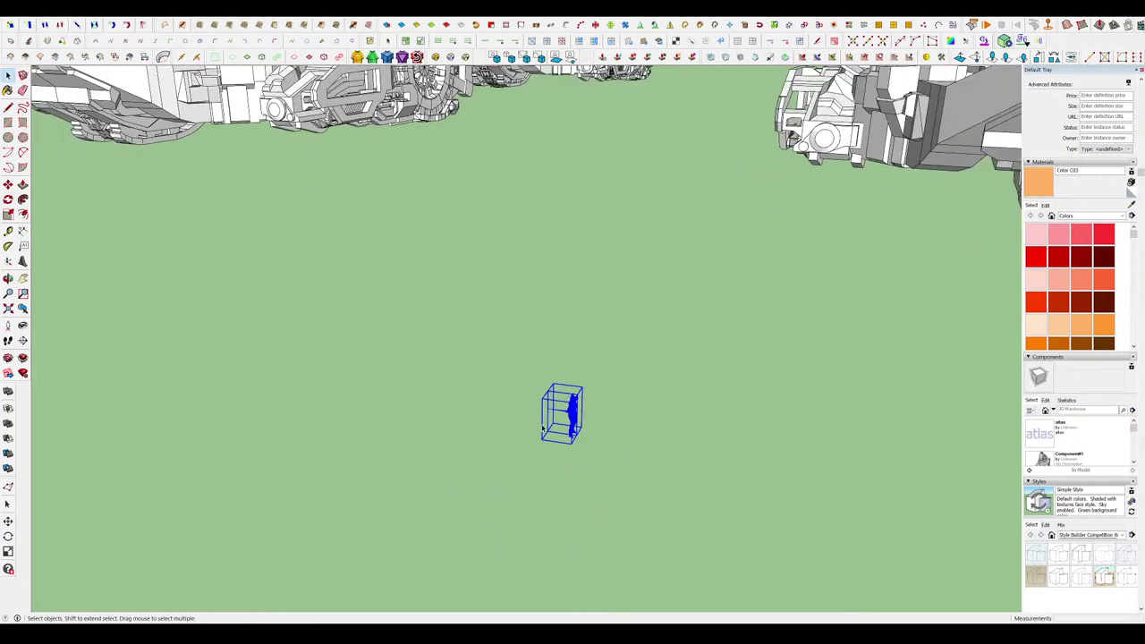
middle_click_drag(542, 429, 568, 461)
scroll(586, 424, "down", 3)
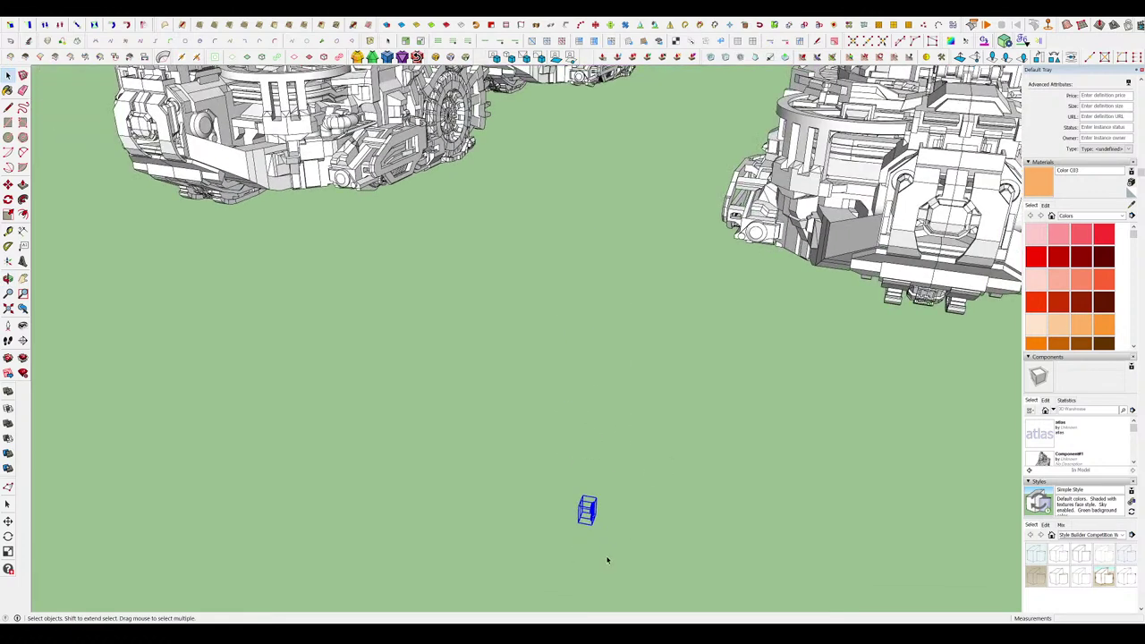
scroll(607, 558, "up", 4)
key("q")
left_click(520, 487)
left_click(660, 550)
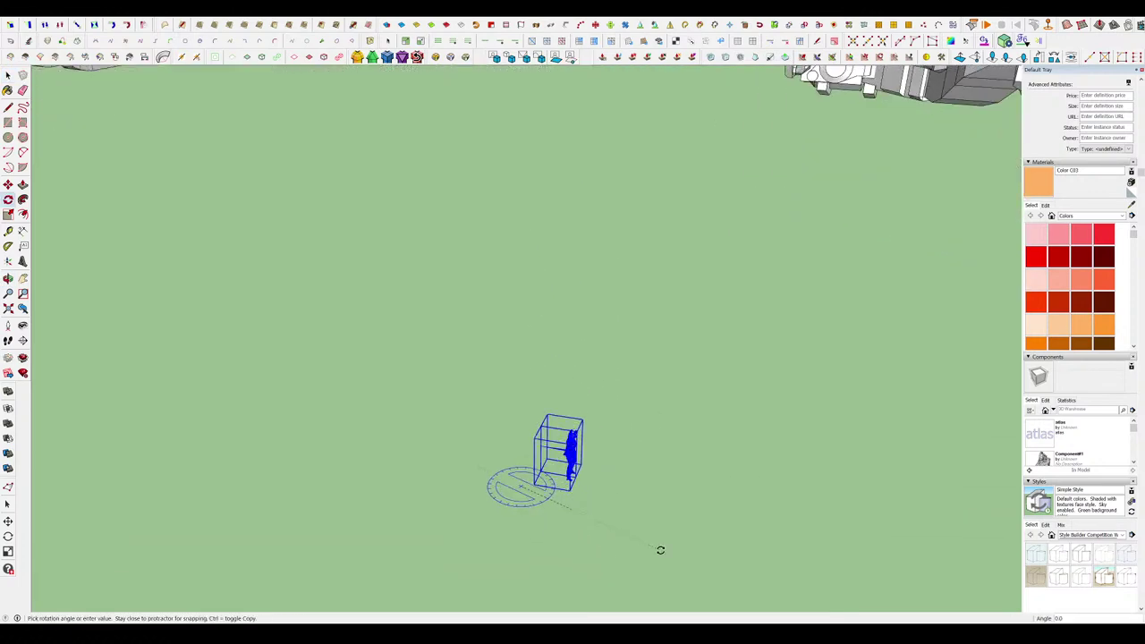
left_click(739, 447)
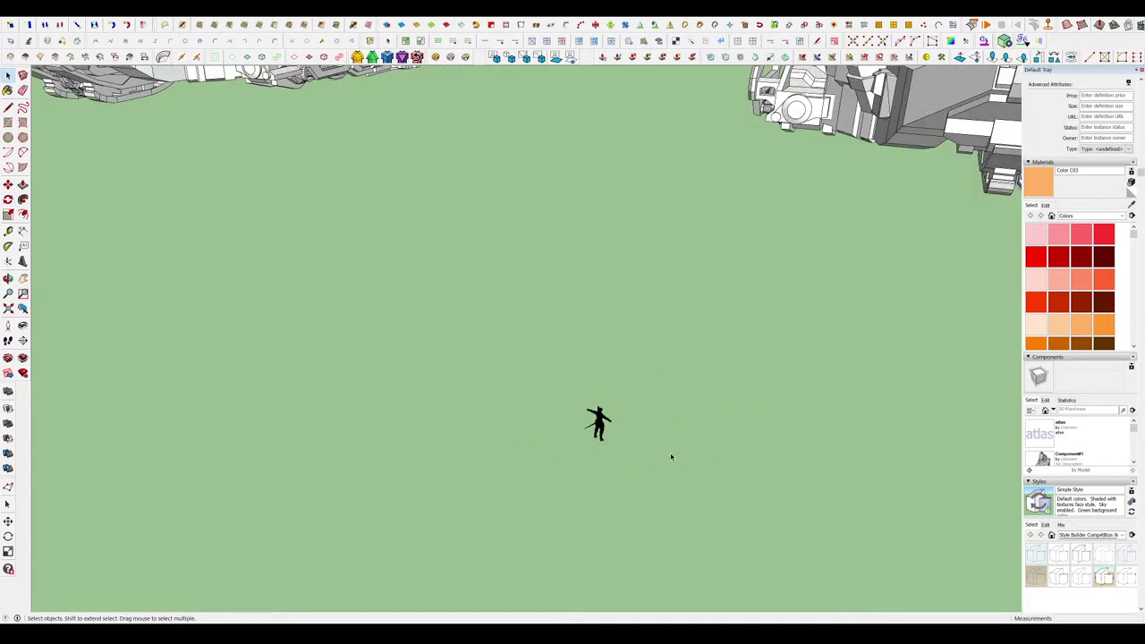
Move the character figure from the ground up onto the flat ledge of the mech's upper deck.
middle_click_drag(671, 457, 608, 500)
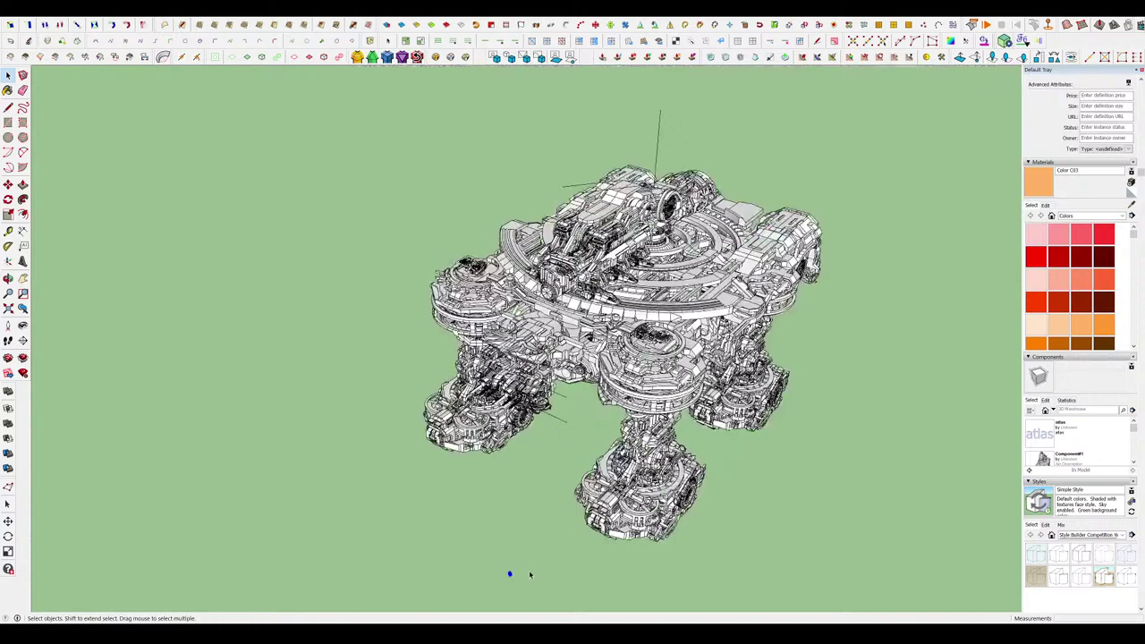
key("m")
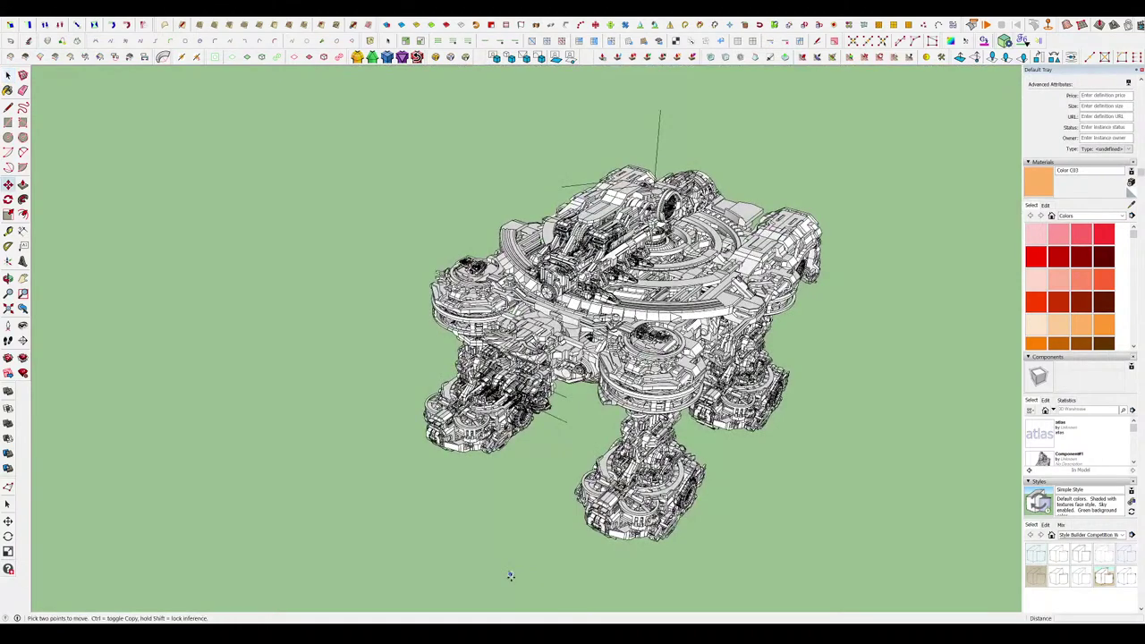
scroll(603, 342, "up", 8)
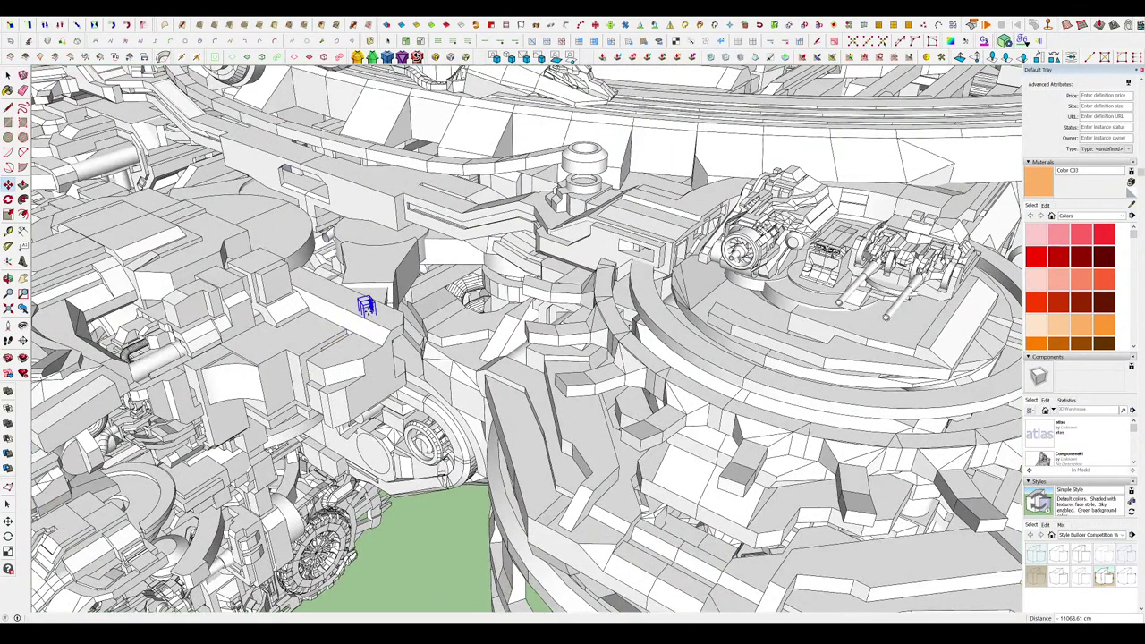
scroll(367, 306, "up", 6)
left_click(378, 310)
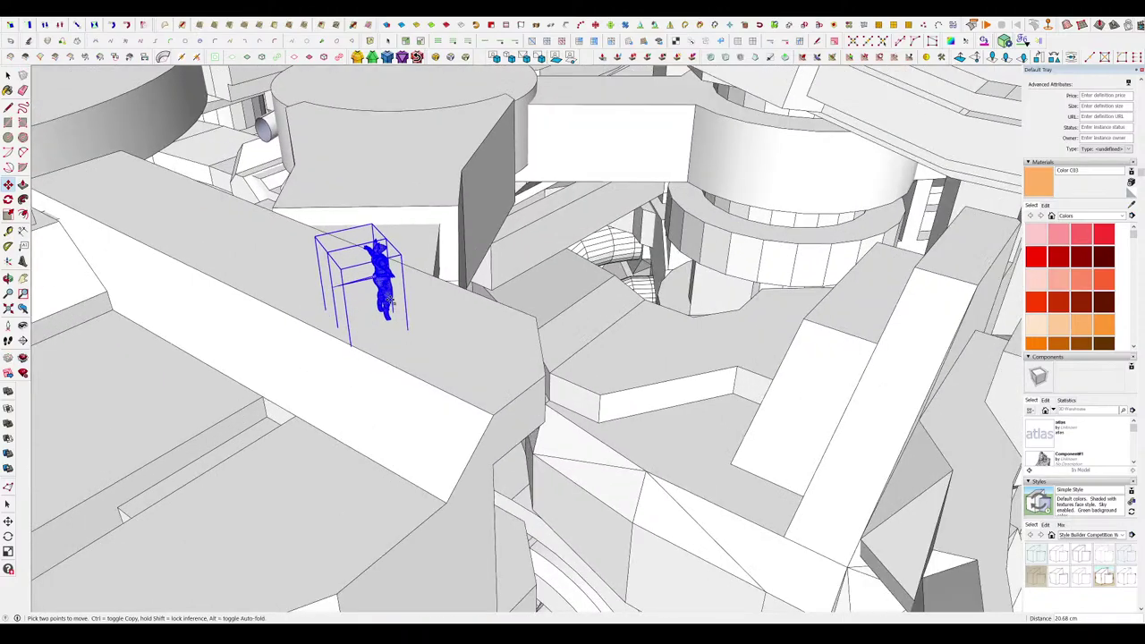
left_click(378, 294)
key("space")
Select both parts of the character figure on the ledge and rotate them together to face outward.
scroll(464, 344, "down", 12)
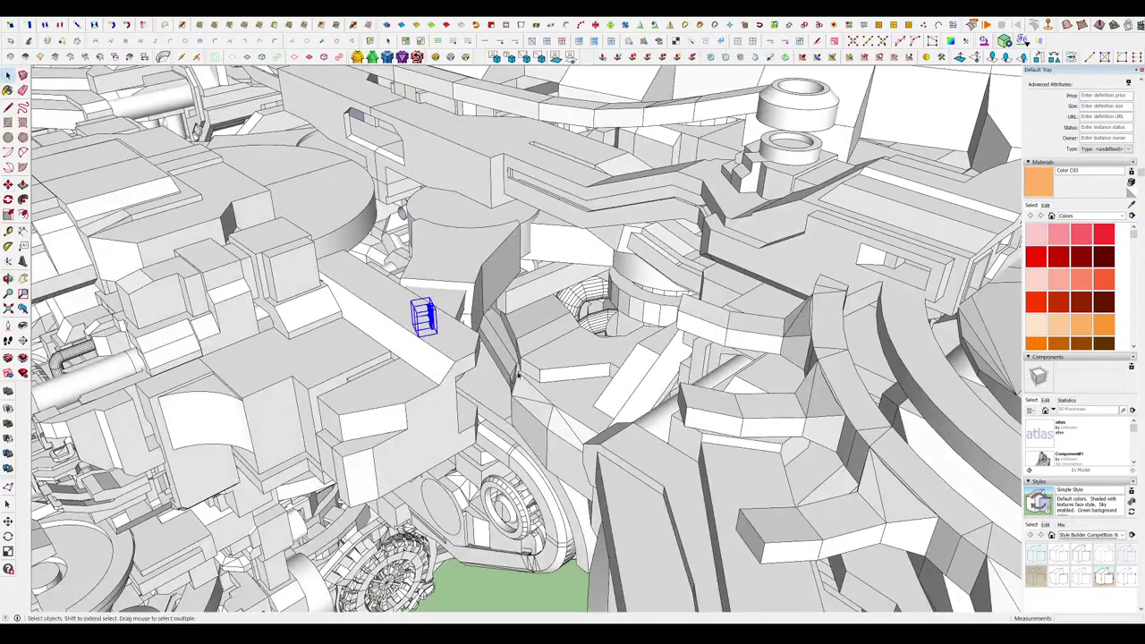
scroll(445, 347, "up", 10)
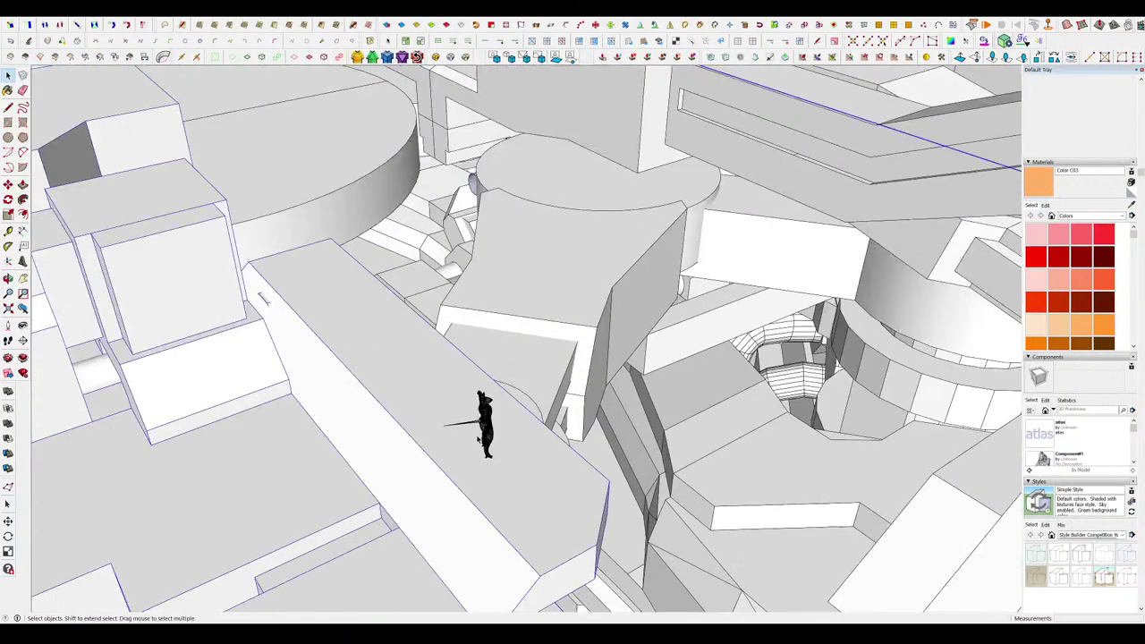
left_click(481, 421)
scroll(472, 429, "up", 1)
key("q")
key("space")
left_click(482, 375)
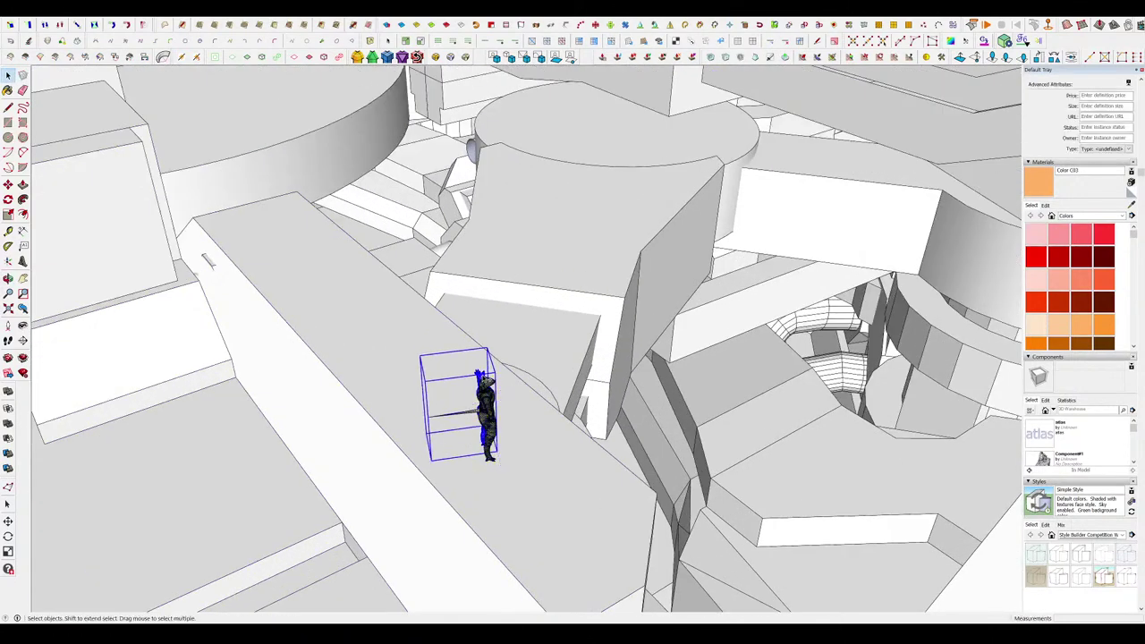
left_click(487, 395, "shift")
key("q")
left_click(508, 457)
left_click(587, 497)
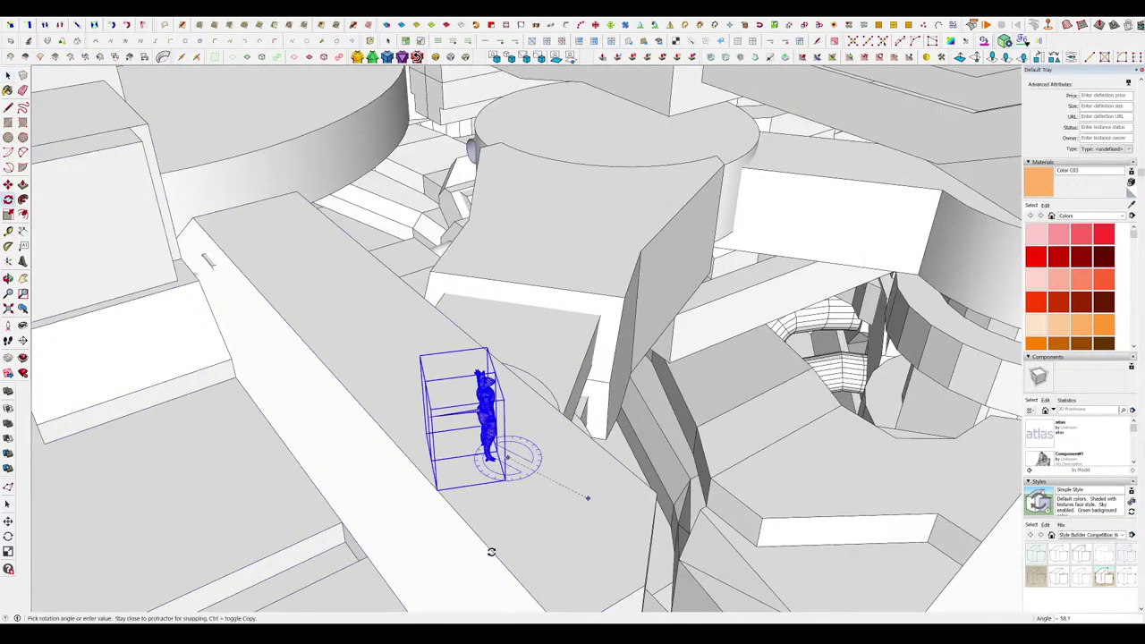
left_click(434, 530)
key("space")
Examine the character figure's scale against the surrounding deck, ring platforms and gun mounts.
scroll(543, 394, "down", 9)
middle_click_drag(540, 394, 542, 292)
left_click(577, 295)
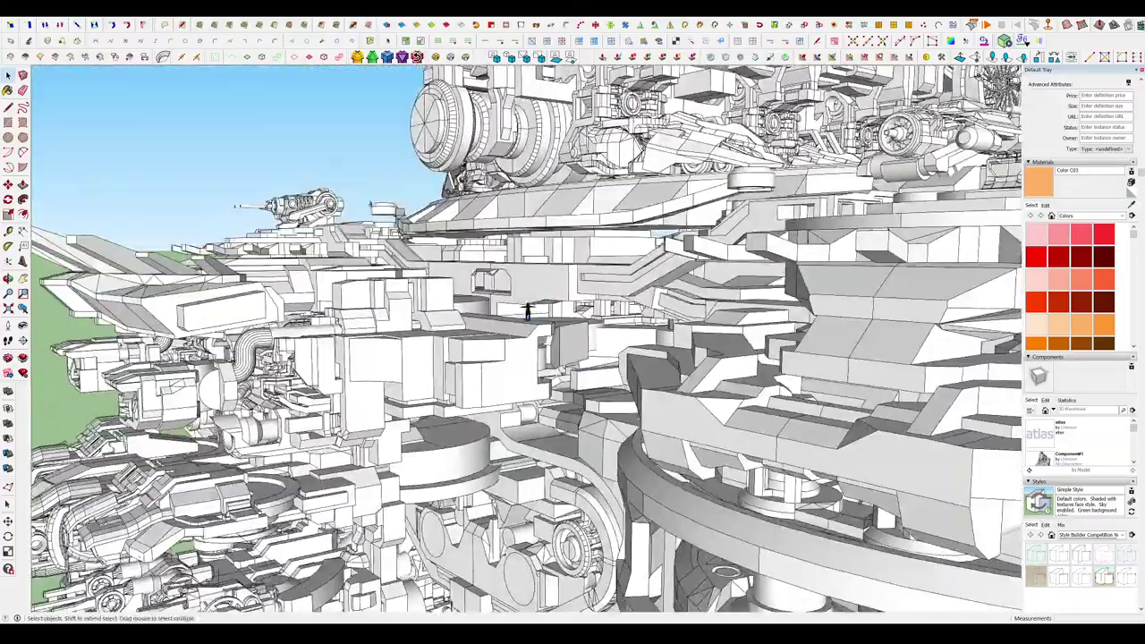
middle_click_drag(617, 302, 591, 326)
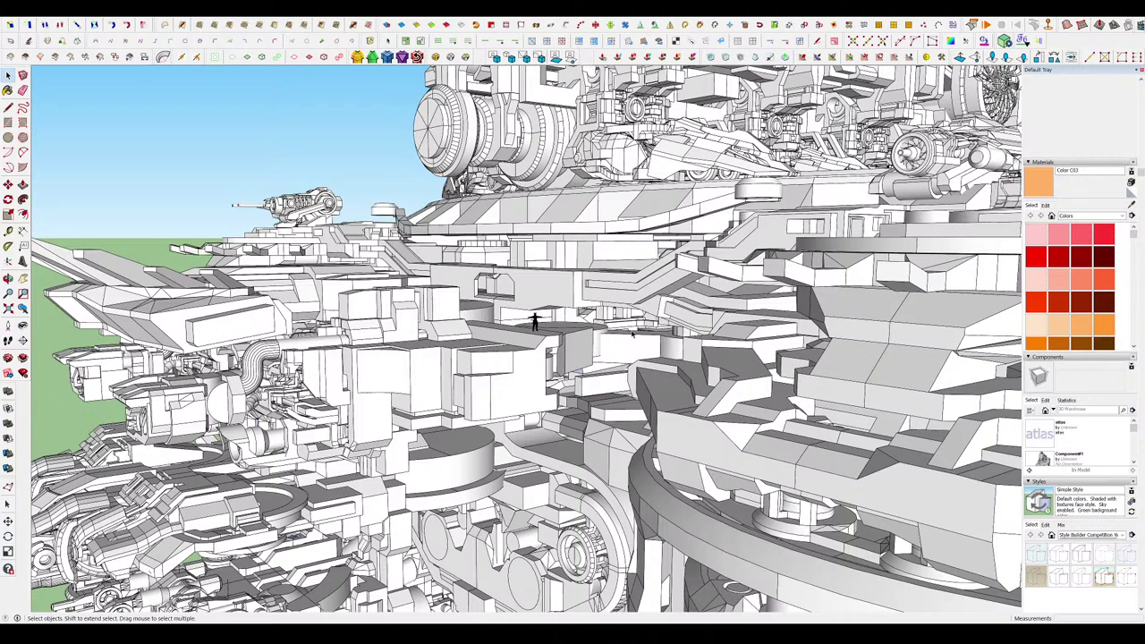
scroll(632, 347, "up", 6)
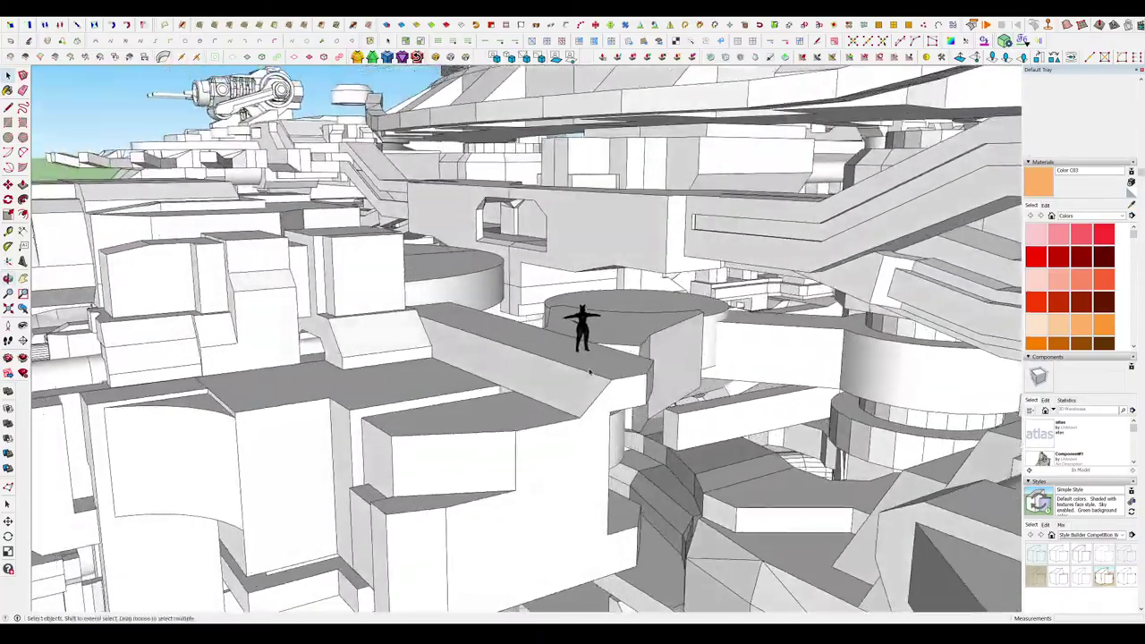
middle_click_drag(590, 372, 629, 289)
scroll(629, 309, "down", 4)
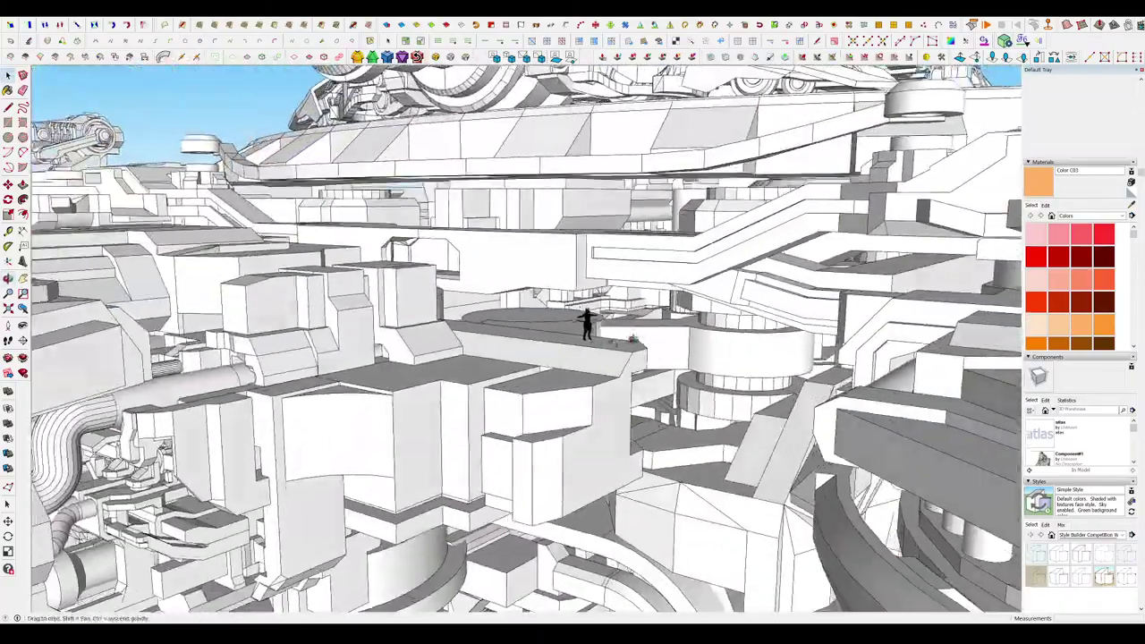
middle_click_drag(636, 345, 677, 318)
scroll(678, 317, "down", 3)
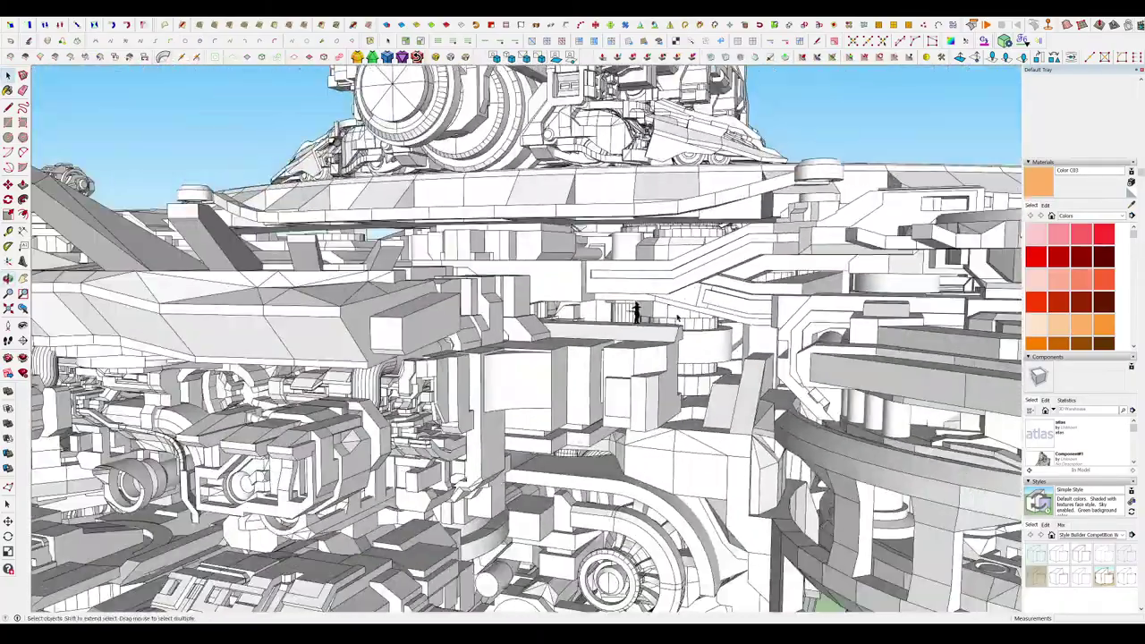
Measure the standing figure's height with the Line tool and compare the figure with the whole mech.
scroll(657, 326, "up", 5)
scroll(653, 331, "up", 5)
key("l")
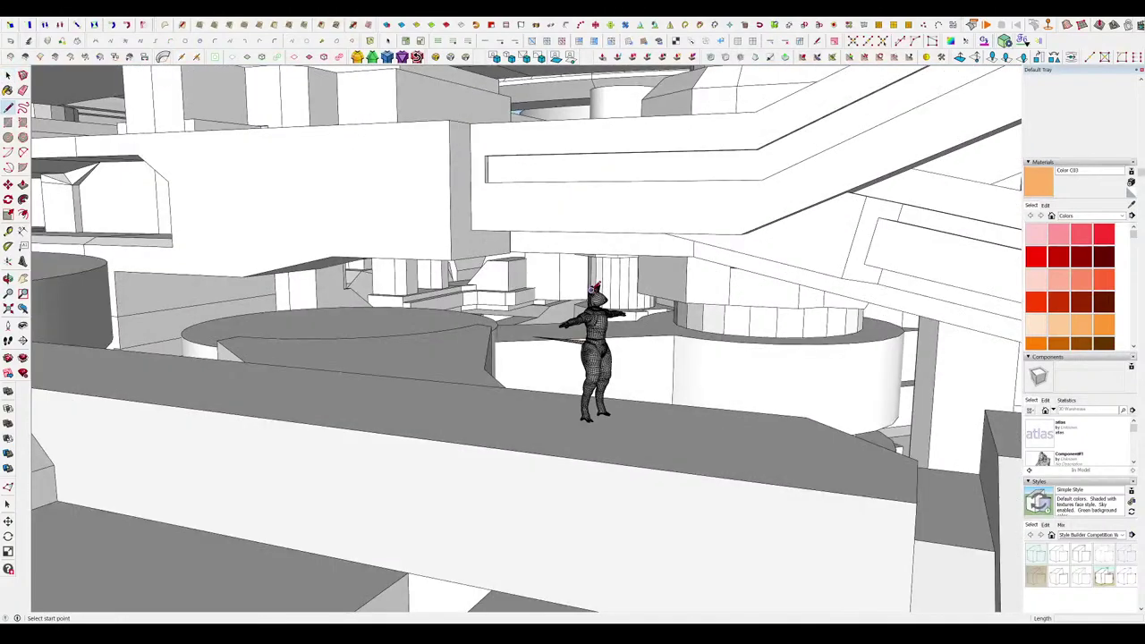
left_click(591, 289)
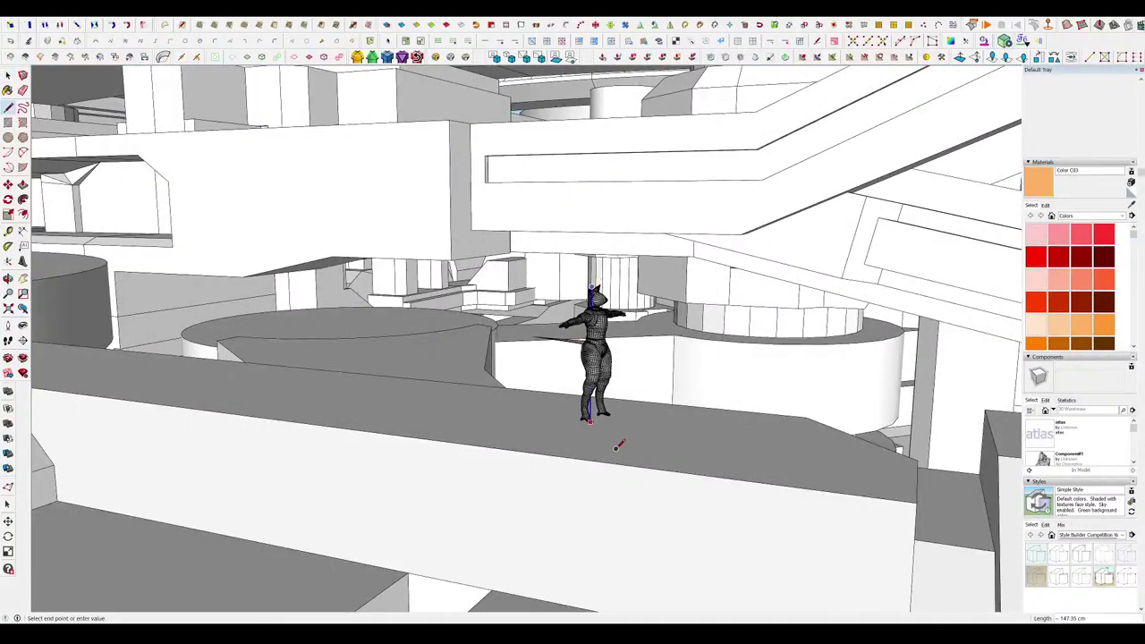
key("space")
scroll(631, 376, "down", 10)
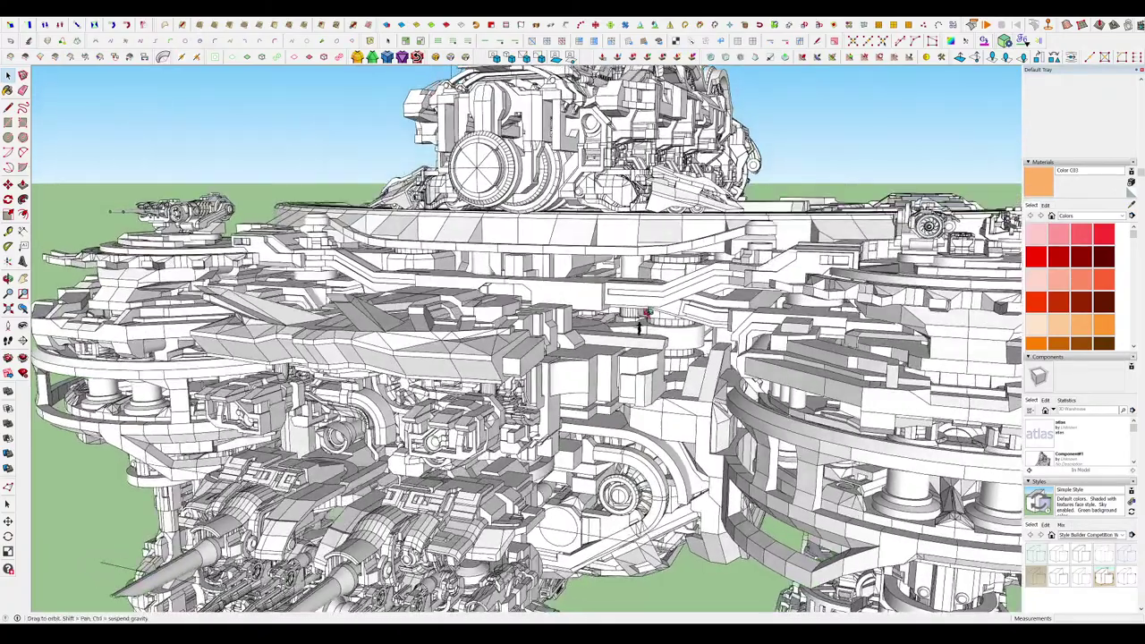
middle_click_drag(645, 313, 638, 255)
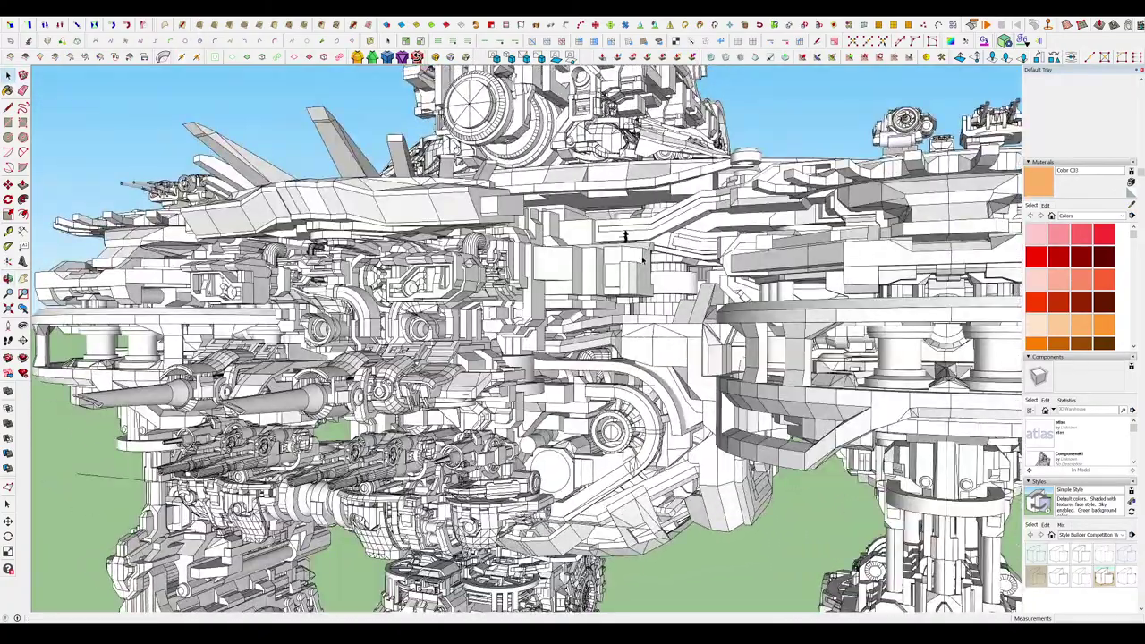
scroll(643, 262, "down", 10)
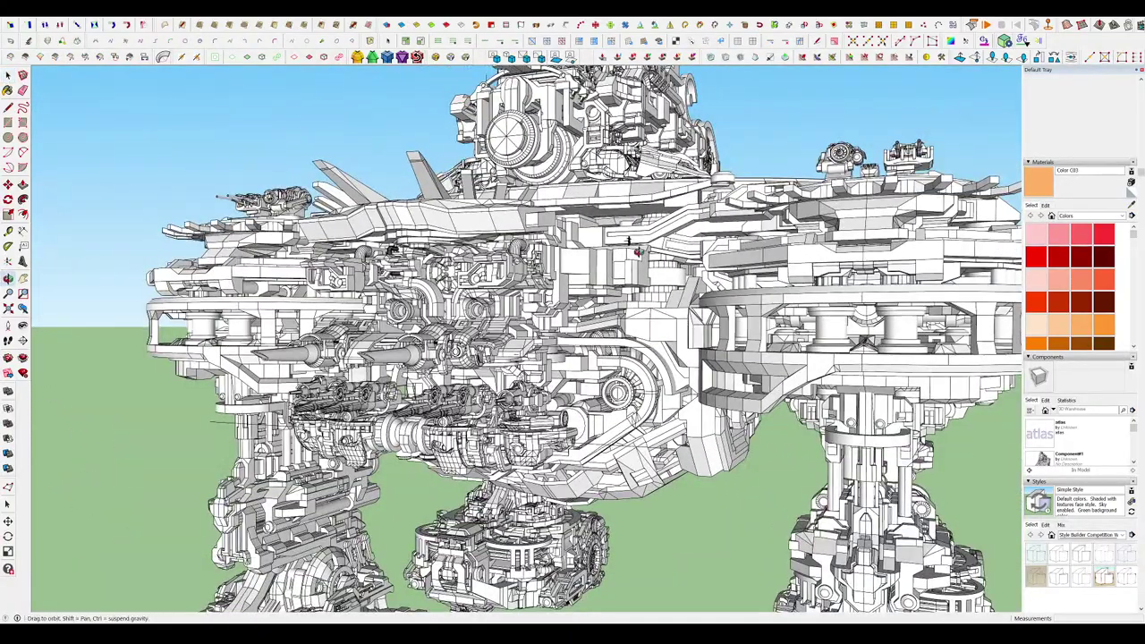
Draw a large rectangle on the ground beside the mech and extrude it upward about 17171 cm into a block.
scroll(637, 249, "down", 8)
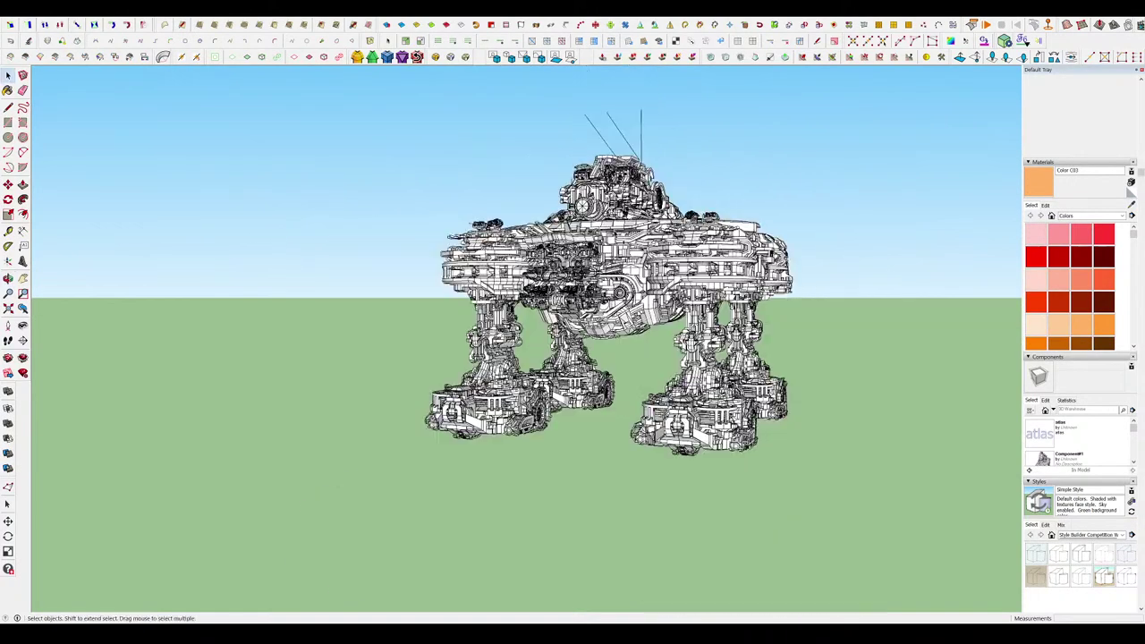
middle_click_drag(653, 263, 772, 348)
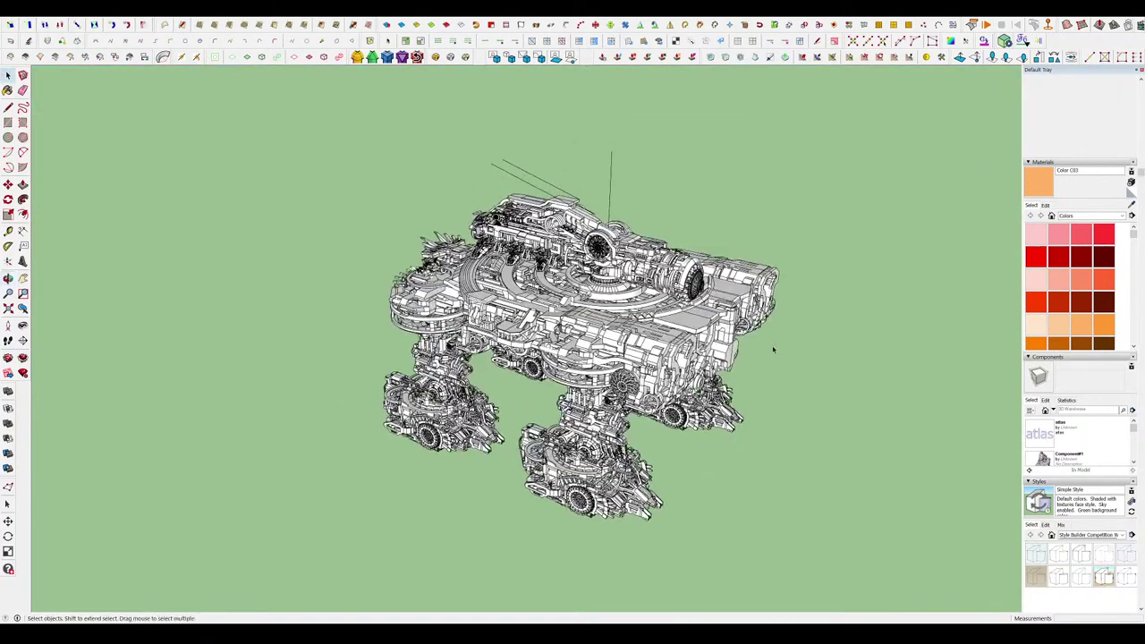
scroll(515, 309, "up", 4)
middle_click_drag(501, 313, 516, 325)
scroll(515, 327, "down", 4)
key("r")
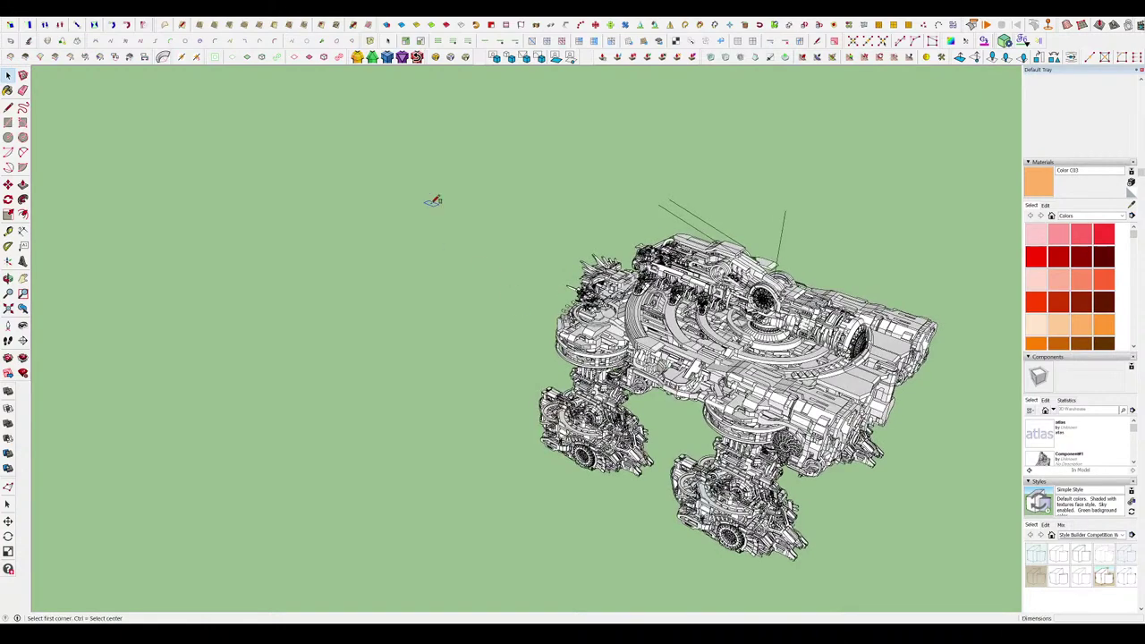
left_click(433, 200)
scroll(334, 473, "down", 3)
left_click(151, 521)
key("p")
left_click_drag(294, 430, 273, 295)
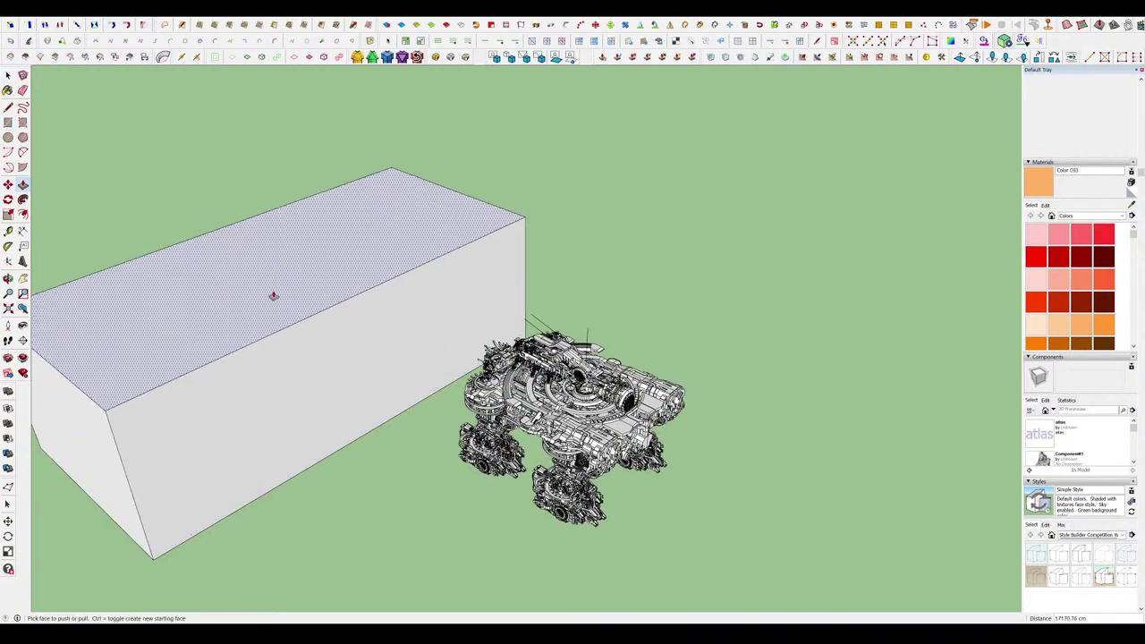
Extend the big block outward from its long side face by about 29032 cm with Push/Pull.
middle_click_drag(274, 295, 471, 514)
left_click_drag(472, 515, 270, 601)
middle_click_drag(546, 506, 353, 471)
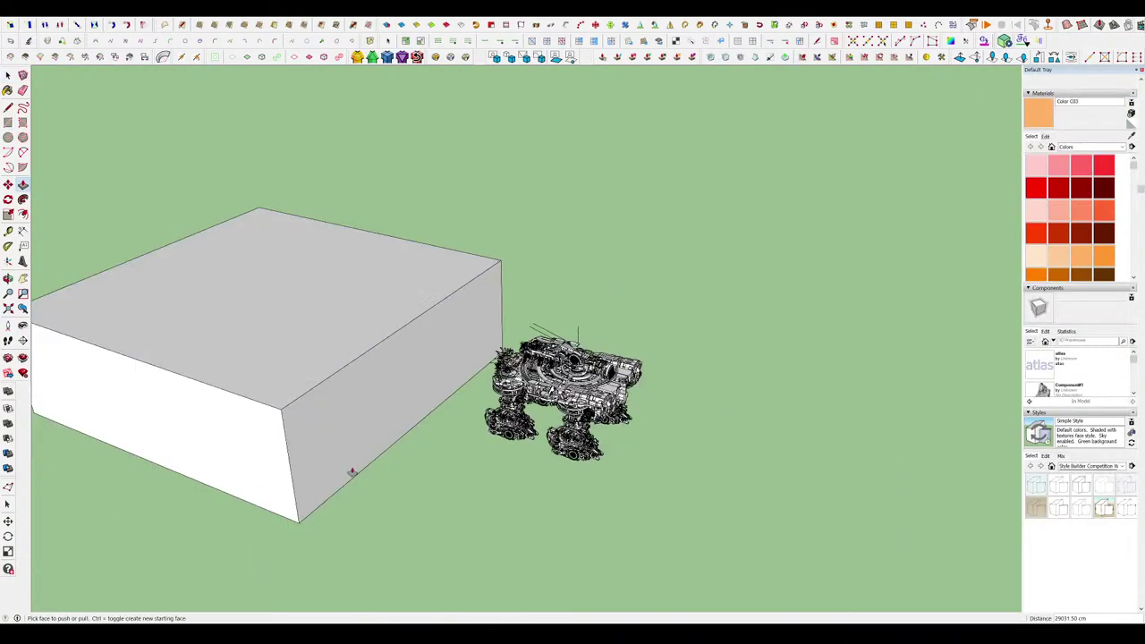
Cut a sloped chamfer along the big block's upper edge facing the mech, pushing the profile about 51408 cm through its full length.
scroll(376, 358, "up", 4)
key("l")
scroll(326, 394, "down", 4)
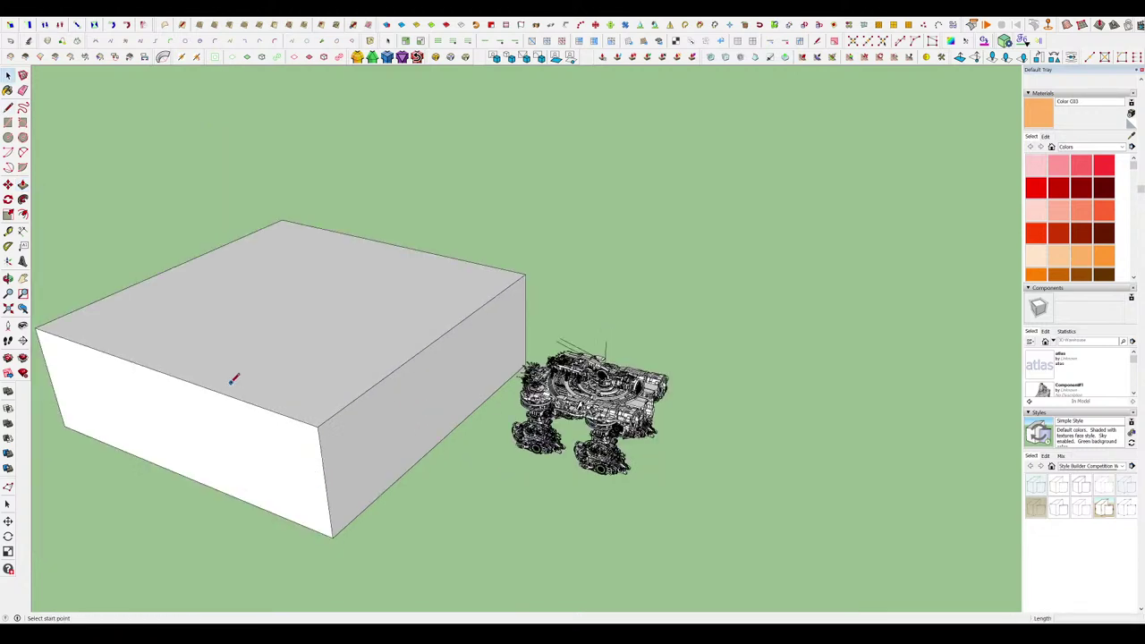
left_click(327, 484)
key("p")
left_click_drag(316, 440, 622, 276)
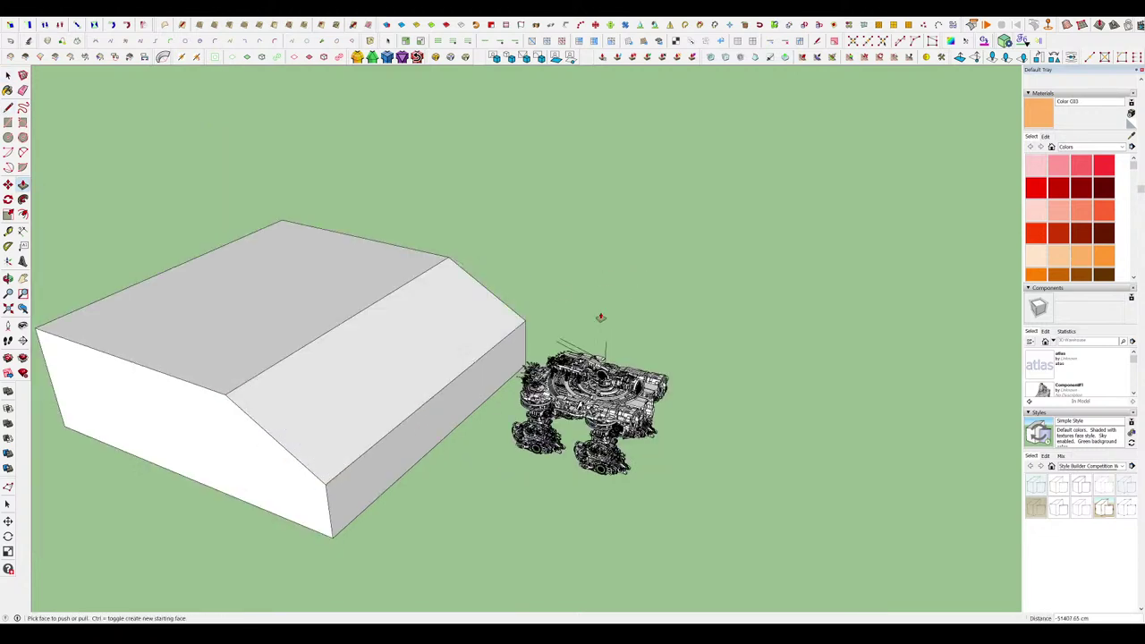
scroll(400, 412, "up", 4)
scroll(465, 438, "down", 3)
scroll(537, 421, "up", 3)
key("r")
left_click(460, 405)
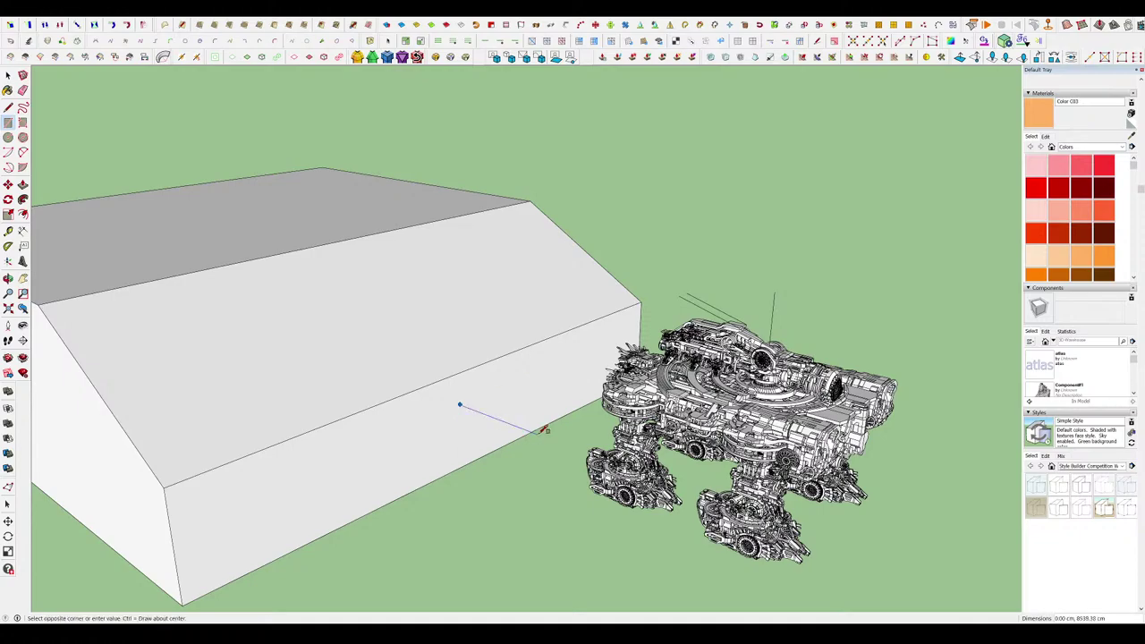
middle_click_drag(585, 385, 309, 319)
key("space")
scroll(582, 402, "up", 4)
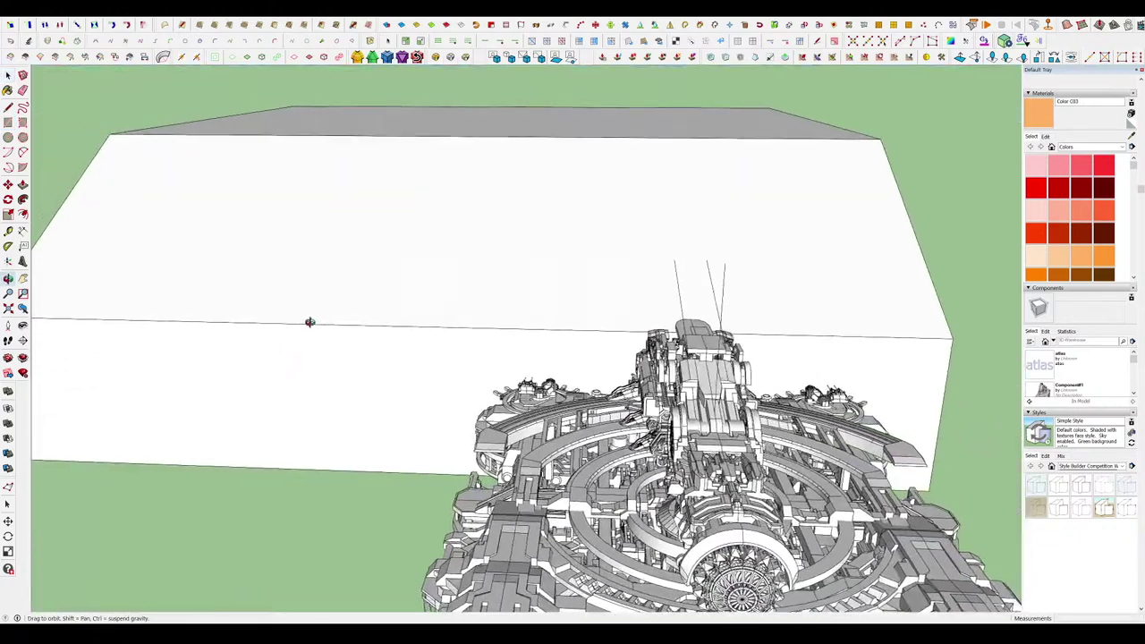
Select the whole chamfered hangar block and move it back, away from the mech.
scroll(459, 281, "down", 5)
triple_click(460, 281)
key("m")
left_click(536, 265)
key("space")
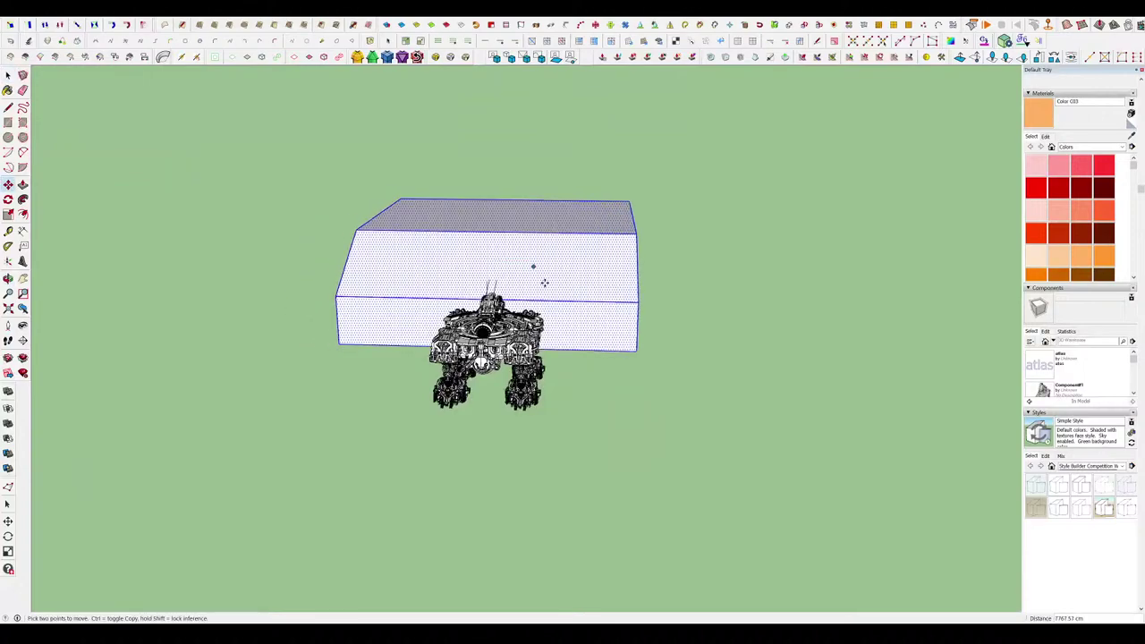
left_click(729, 385)
Examine the chamfered hangar block's size and proportions against the mech from several angles.
middle_click_drag(733, 389, 866, 411)
scroll(454, 316, "up", 4)
middle_click_drag(429, 376, 505, 349)
scroll(506, 348, "up", 4)
scroll(682, 345, "down", 5)
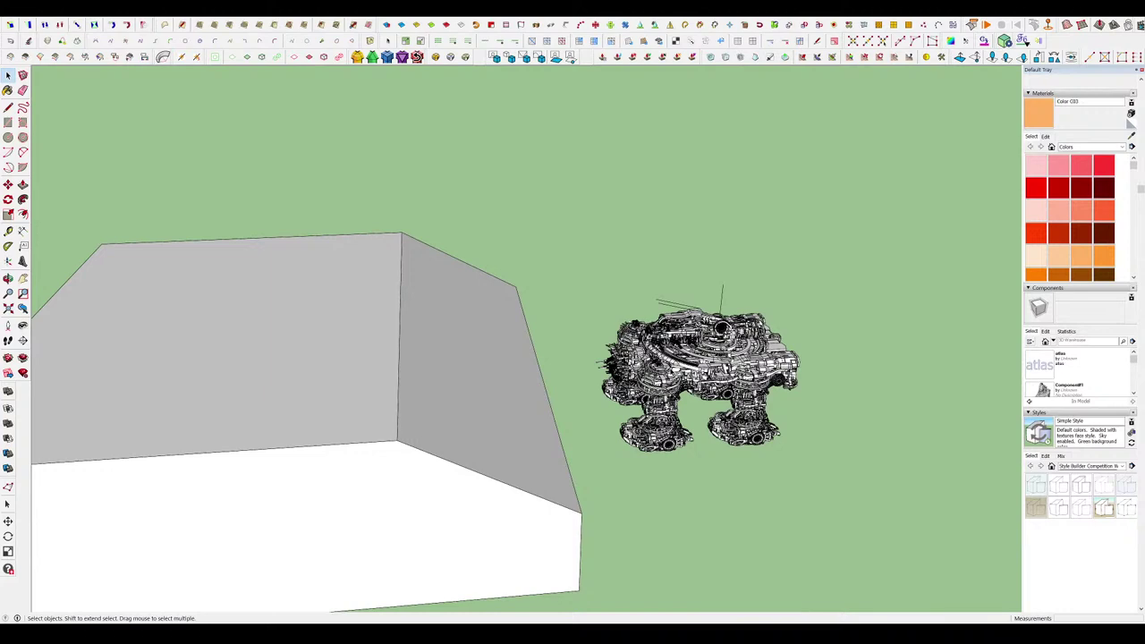
middle_click_drag(906, 448, 839, 435)
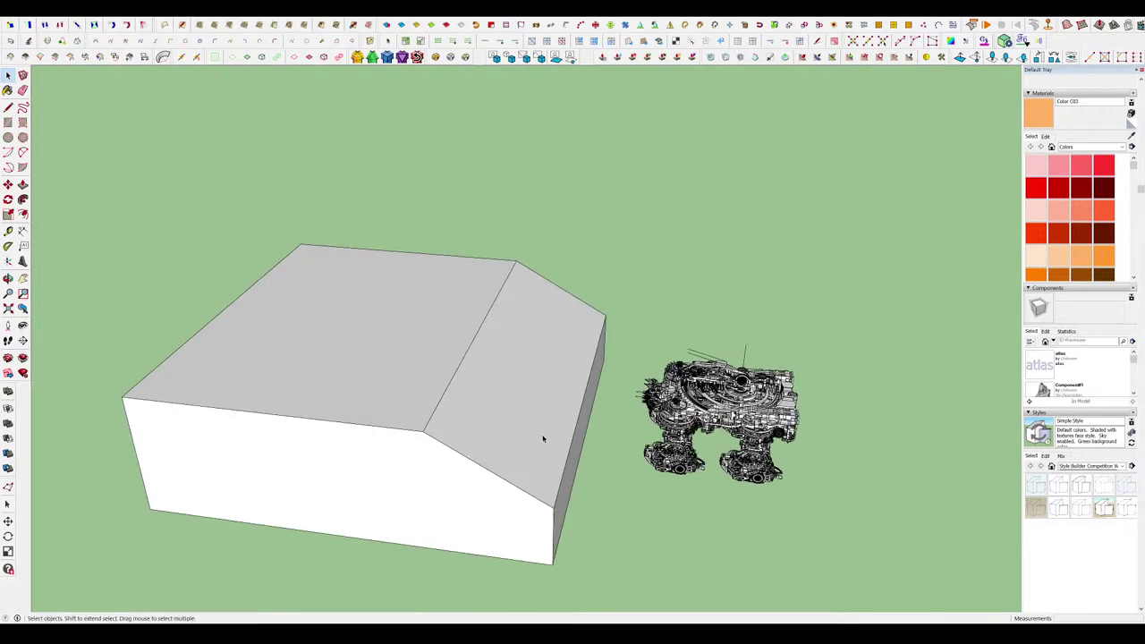
mouse_move(547, 439)
middle_mouse_down()
mouse_move(393, 460)
mouse_move(539, 457)
middle_mouse_up()
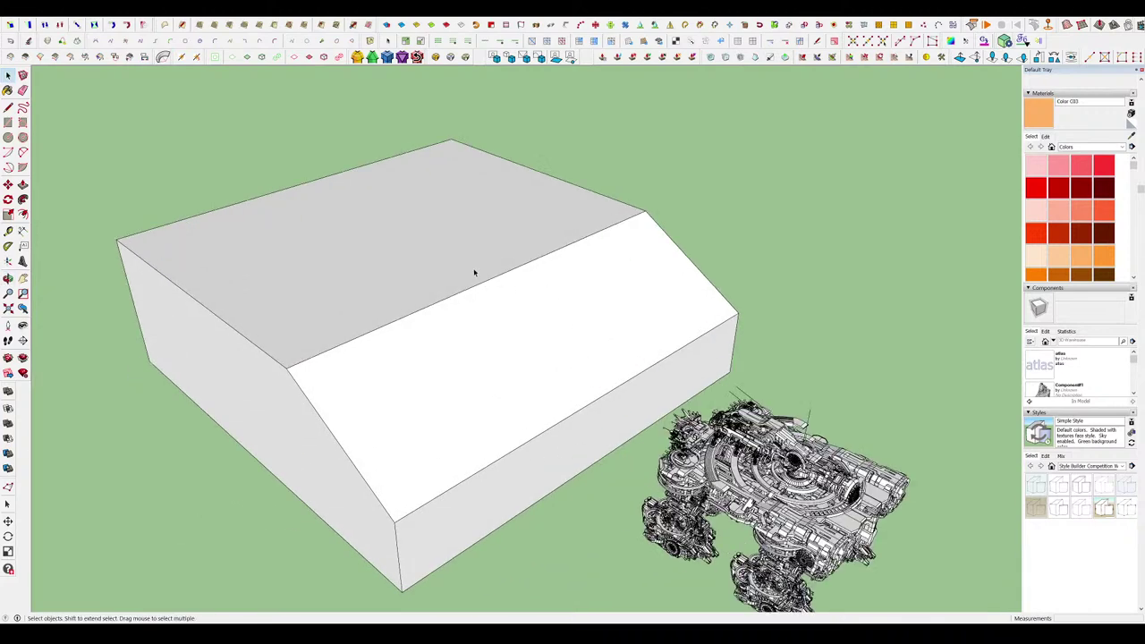
middle_click_drag(480, 271, 917, 315)
Draw a small rectangle on the ground beside the mech's feet and extrude it into a low box.
scroll(844, 361, "up", 2)
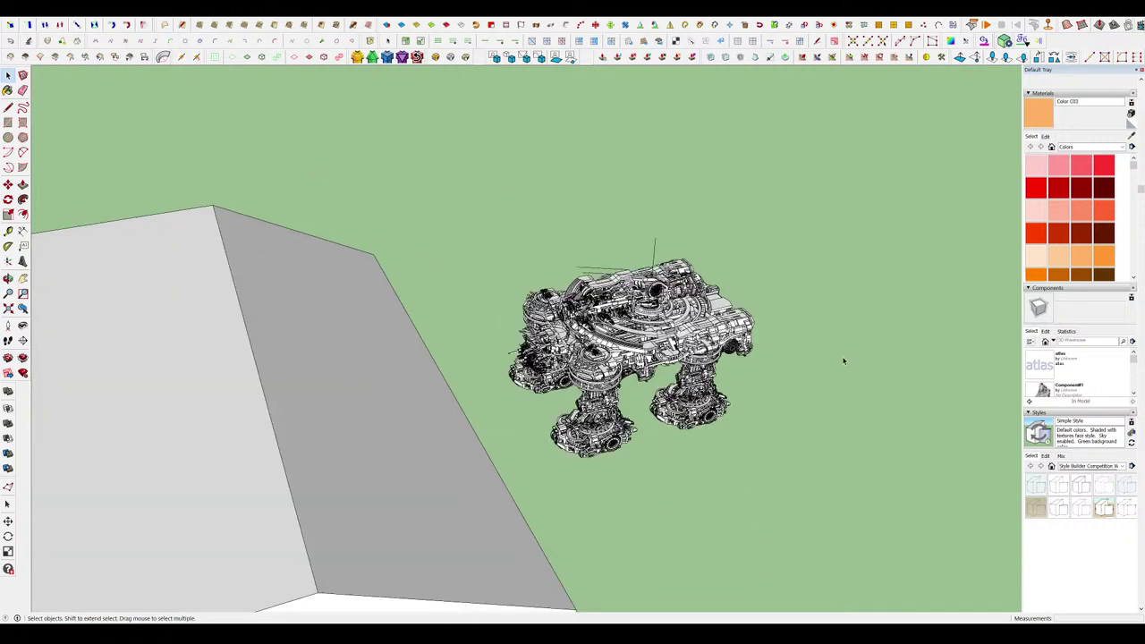
scroll(717, 440, "up", 2)
left_click(717, 444)
left_click(835, 468)
key("p")
left_click(794, 463)
left_click(803, 416)
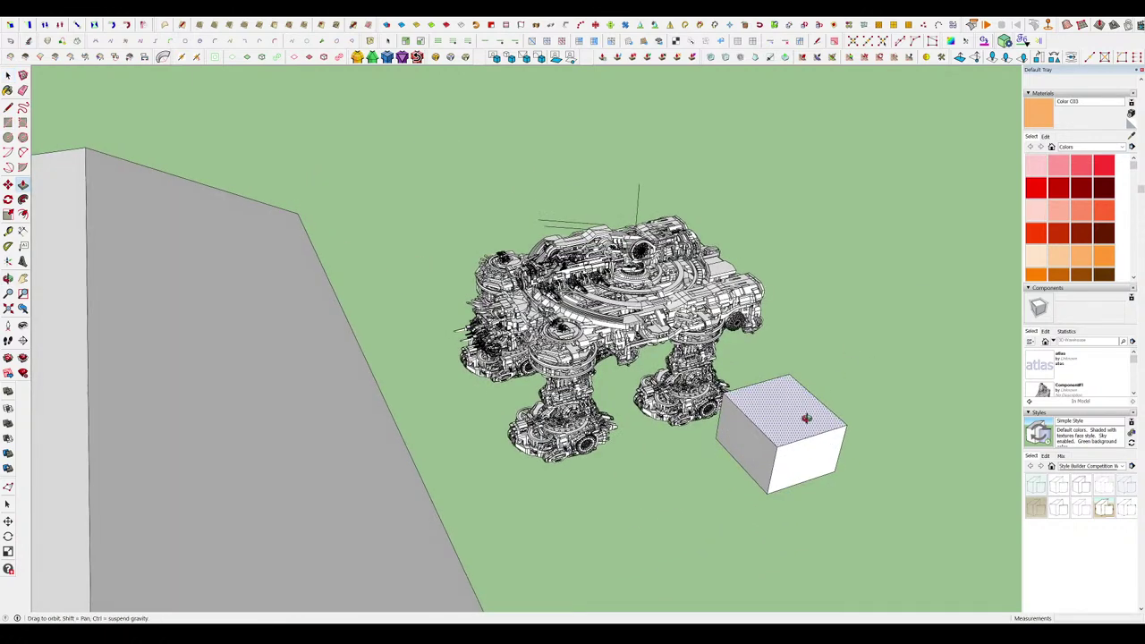
Draw a longer rectangle on the ground next to the small box and extrude it into a flat building block.
middle_click_drag(805, 417, 812, 437)
middle_click_drag(810, 372, 686, 323)
scroll(685, 323, "up", 3)
scroll(519, 315, "down", 4)
middle_click_drag(518, 315, 340, 394)
key("r")
left_click(787, 335)
left_click(934, 576)
key("p")
left_click(879, 498)
left_click(884, 450)
Select the entire hangar block and move it farther from the mech to open up space between them.
mouse_move(884, 450)
middle_mouse_down()
mouse_move(897, 467)
mouse_move(724, 439)
middle_mouse_up()
key("space")
triple_click(370, 331)
scroll(447, 378, "down", 3)
key("m")
left_click(448, 379)
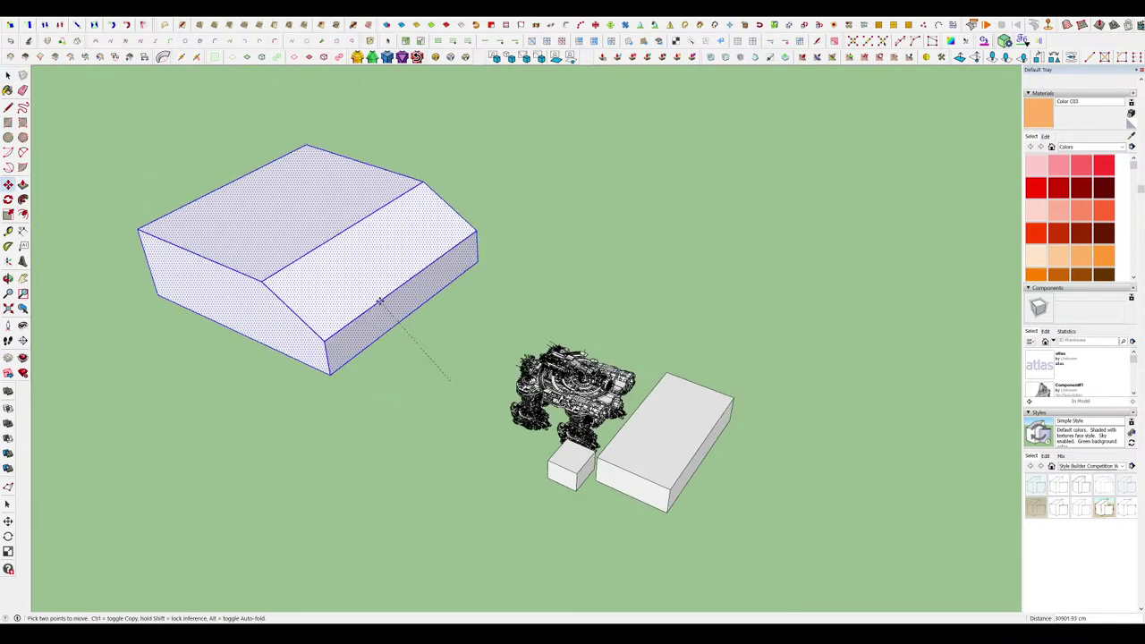
left_click(379, 318)
key("space")
left_click(447, 427)
Examine the character figure on the mech's deck and compare the mech's scale with the surrounding blocks.
middle_click_drag(447, 427, 918, 410)
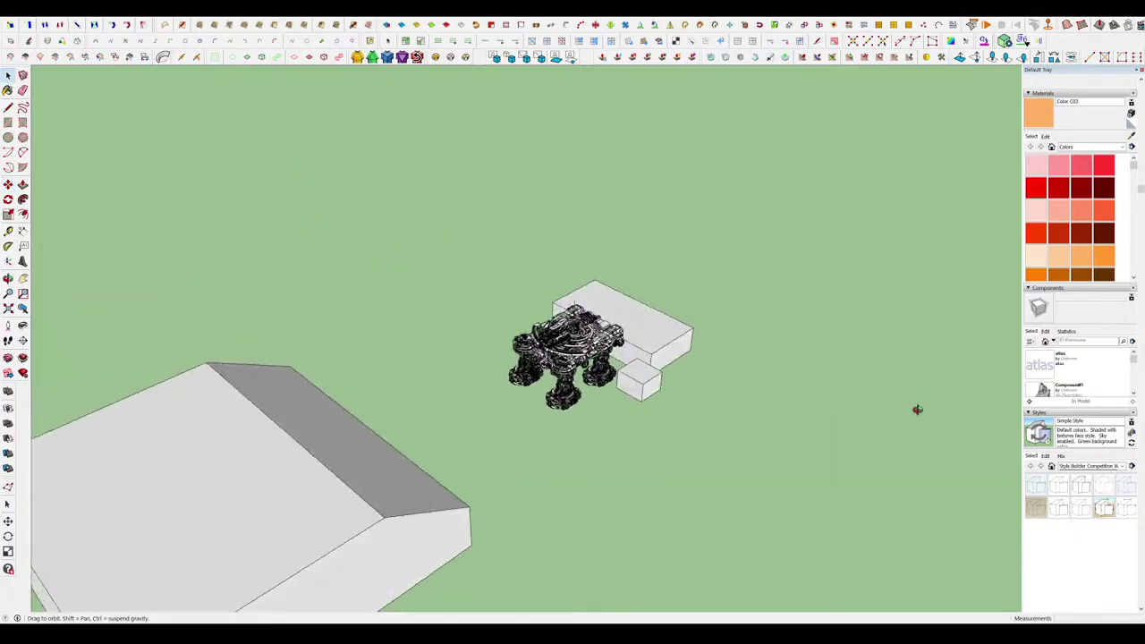
scroll(537, 363, "up", 3)
scroll(565, 356, "up", 7)
middle_click_drag(564, 356, 556, 269)
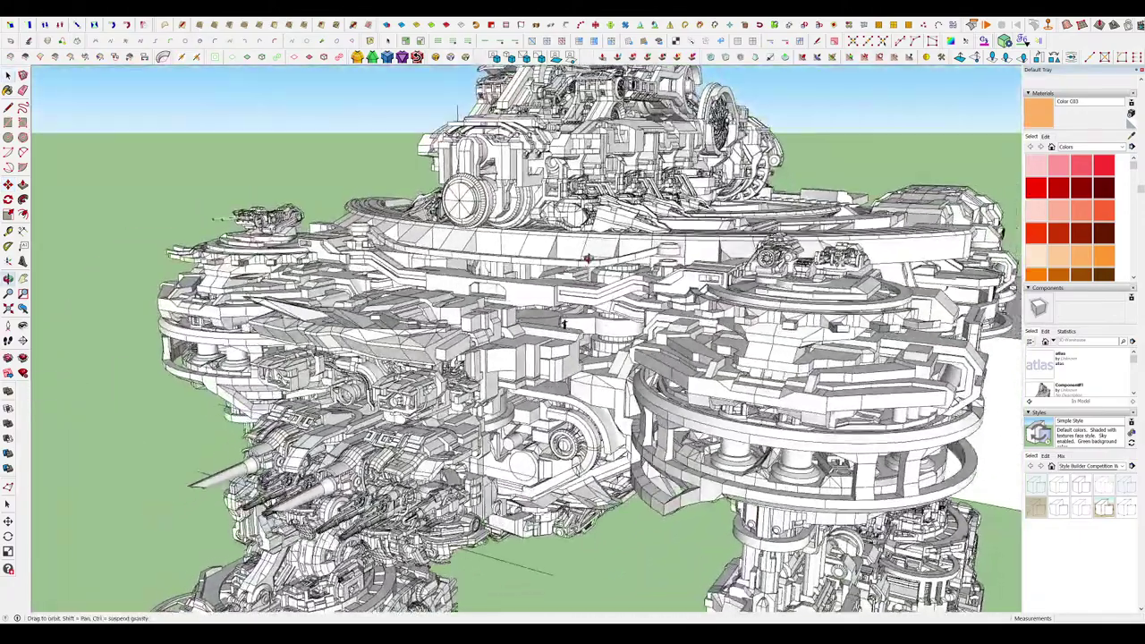
scroll(541, 338, "up", 4)
scroll(556, 351, "up", 4)
middle_click_drag(615, 371, 501, 259)
scroll(675, 309, "down", 5)
scroll(547, 327, "down", 6)
scroll(563, 367, "up", 4)
scroll(667, 313, "down", 6)
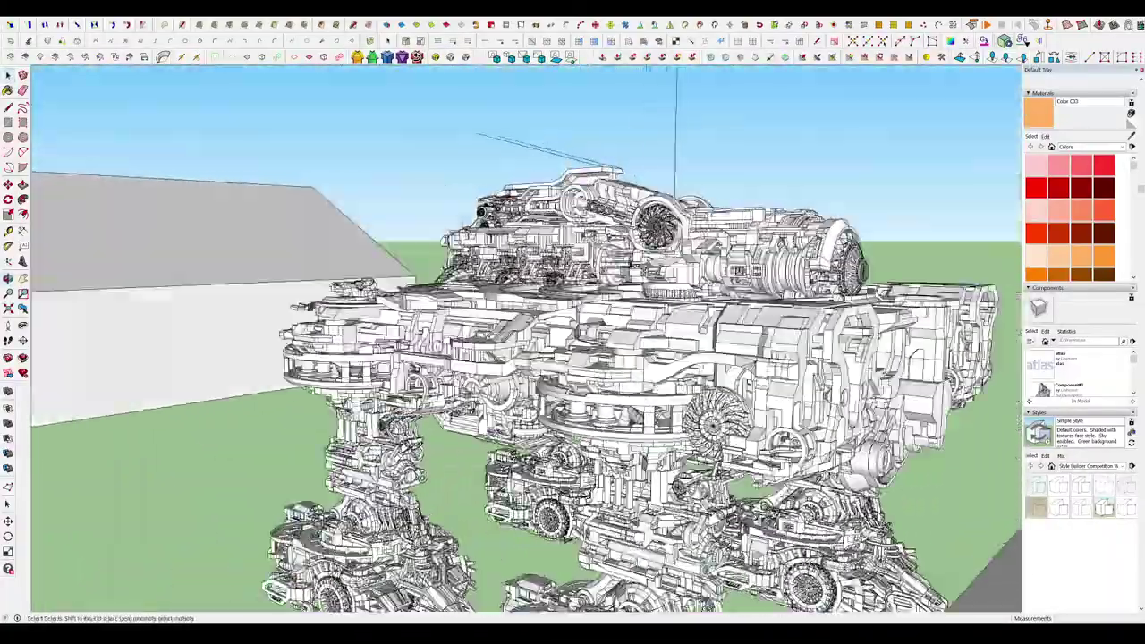
scroll(440, 296, "up", 6)
scroll(441, 296, "down", 4)
scroll(554, 358, "up", 3)
middle_click_drag(554, 358, 671, 349)
Draw a large rectangular ground plane between the hangar block and the two smaller boxes, reaching under the mech.
scroll(689, 199, "down", 8)
scroll(671, 349, "down", 3)
scroll(556, 346, "down", 3)
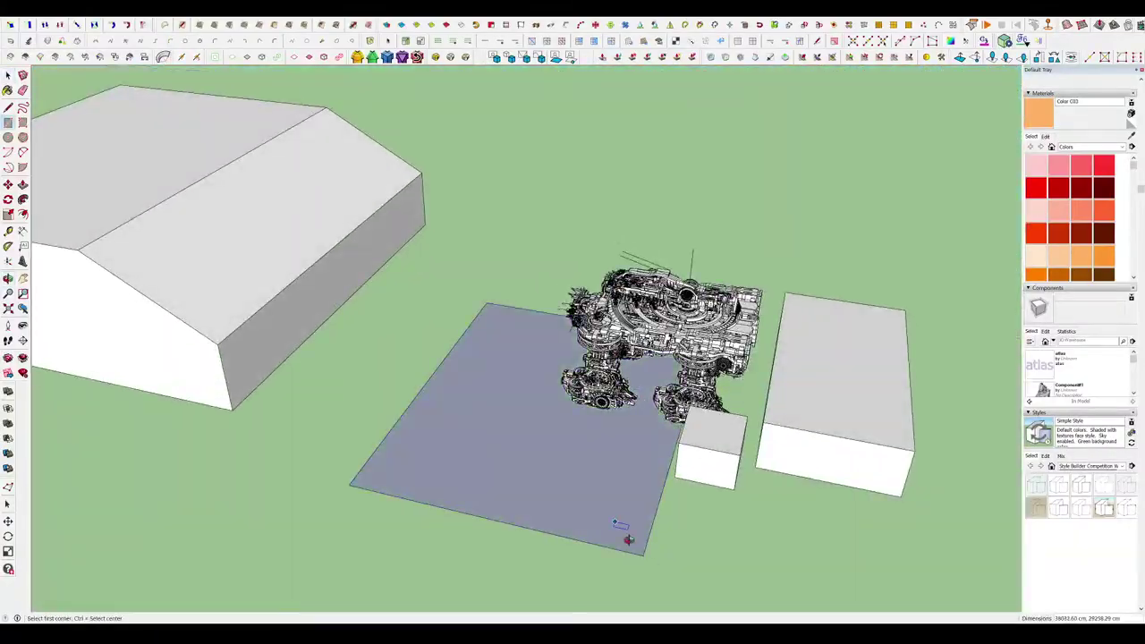
Stretch the ground plane's edges to meet the hangar block, pass beyond the long building block and extend farther forward.
middle_click_drag(629, 539, 452, 397)
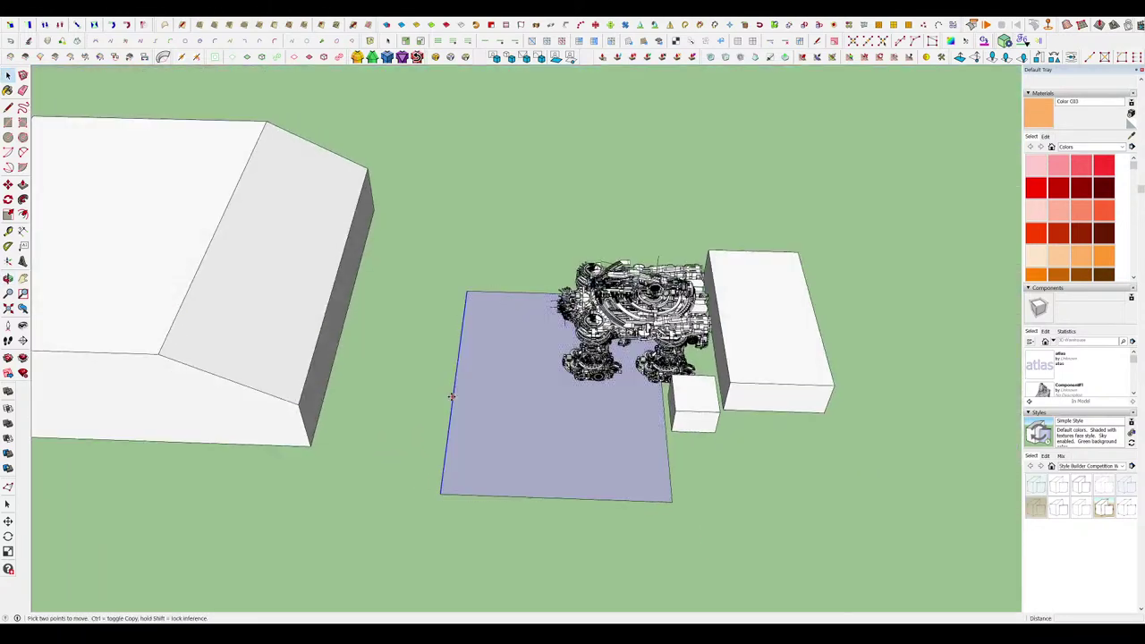
middle_click_drag(325, 394, 440, 261)
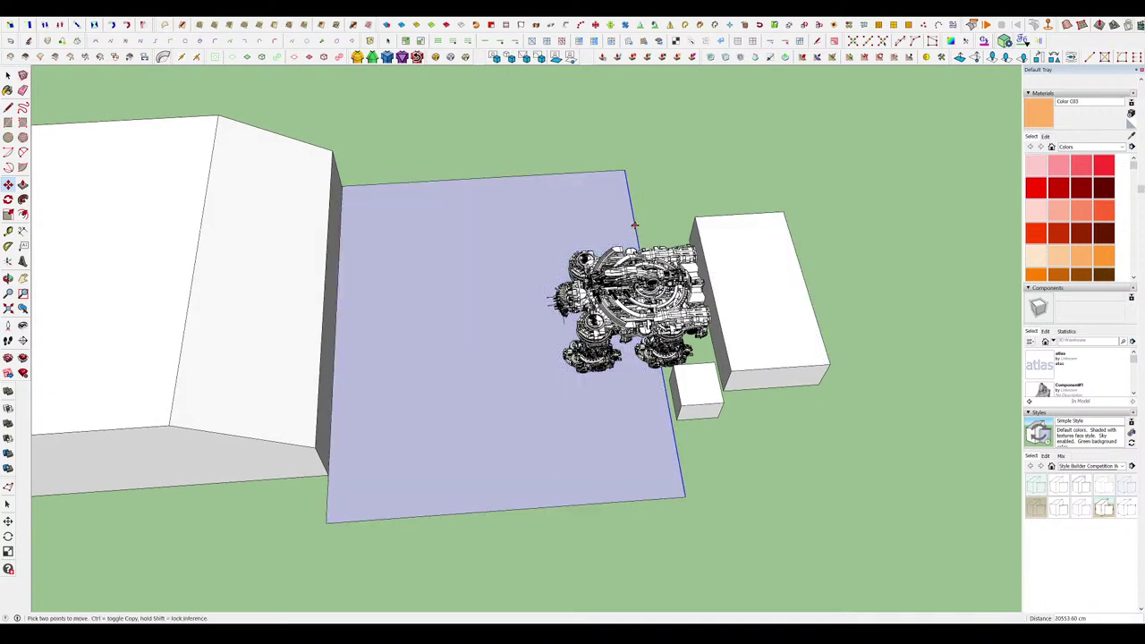
left_click_drag(635, 225, 873, 218)
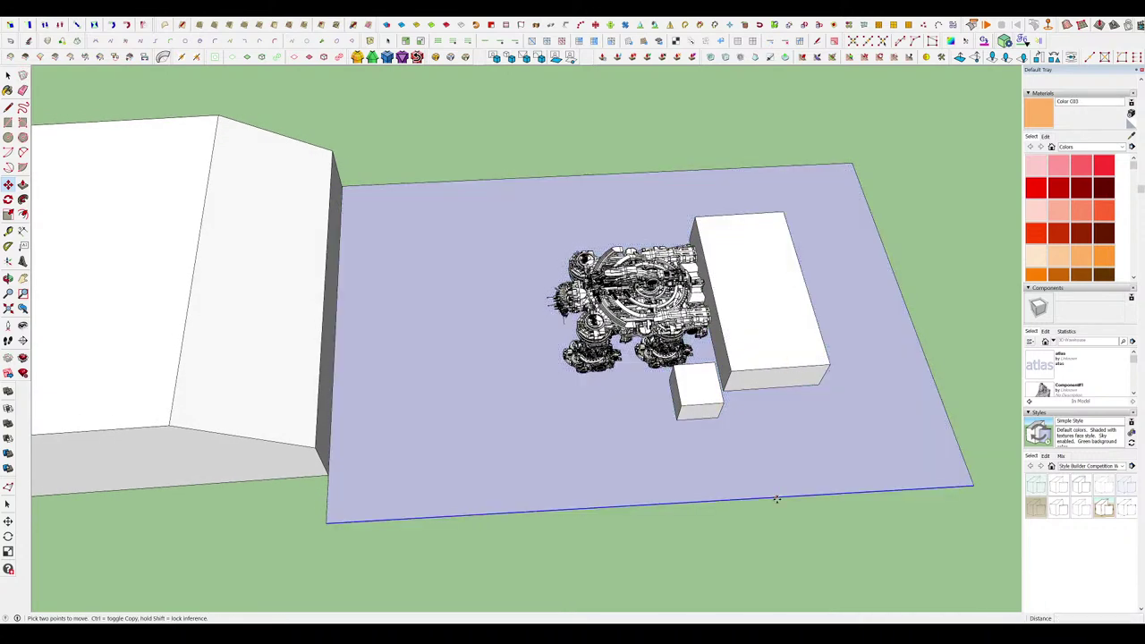
left_click(776, 497)
scroll(741, 437, "down", 3)
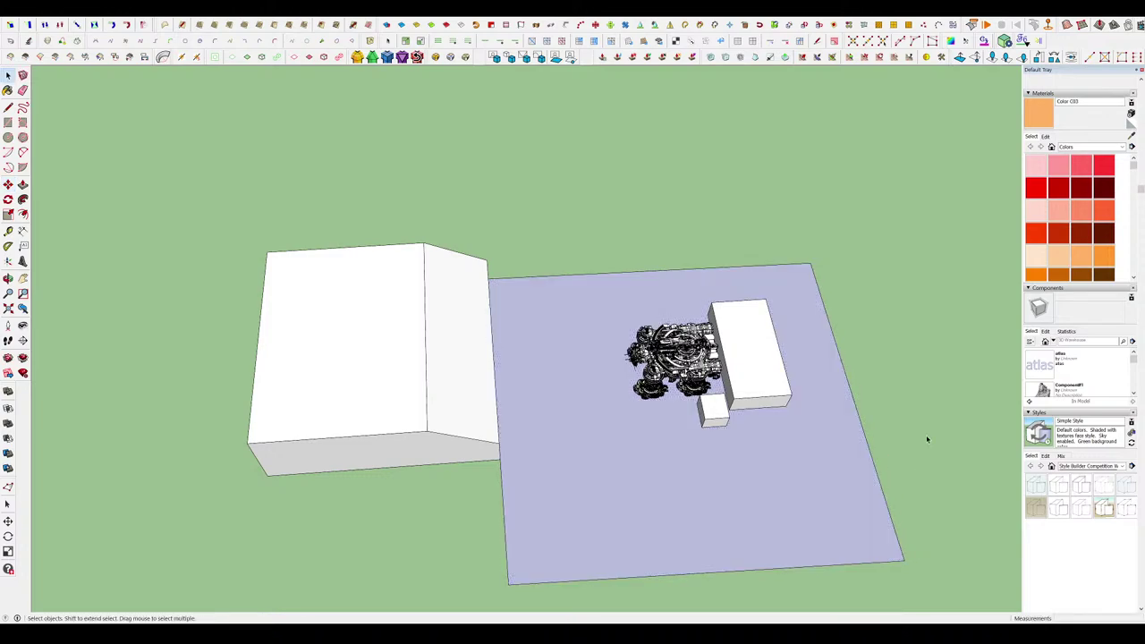
Reverse the ground plane's face so its front side points upward.
middle_click_drag(927, 439, 706, 420)
scroll(666, 430, "up", 5)
middle_click_drag(626, 501, 528, 384)
left_click(404, 459)
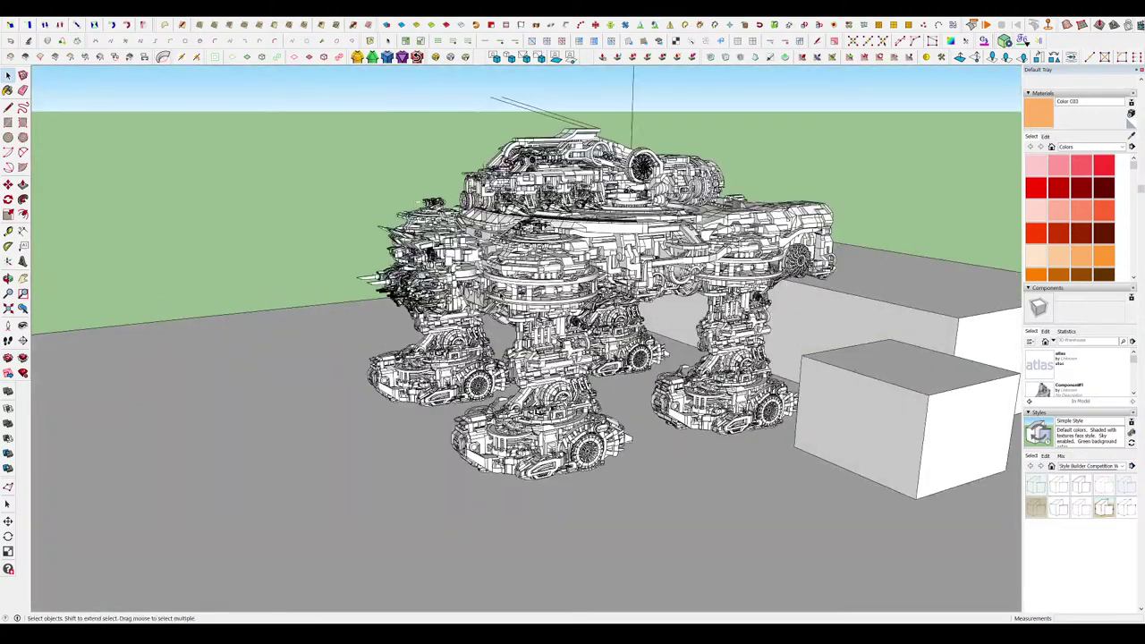
Examine the mech's front, deck and legs up close, judging its scale against the ground plane and boxes.
middle_click_drag(547, 291, 586, 248)
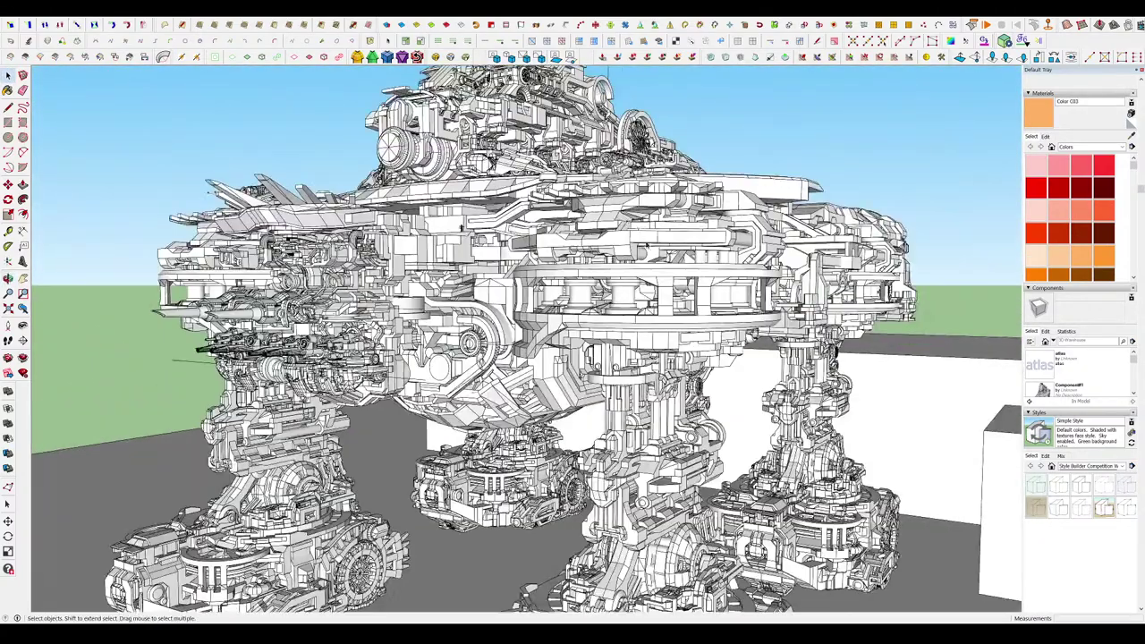
scroll(646, 246, "down", 2)
middle_click_drag(647, 245, 665, 239)
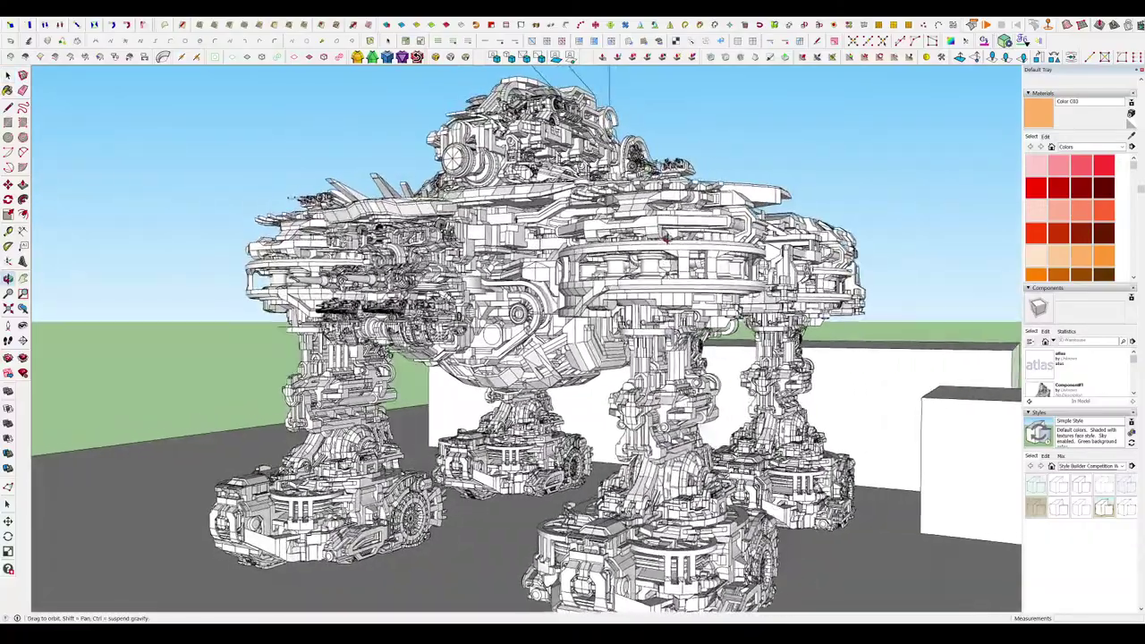
scroll(661, 247, "up", 4)
scroll(668, 260, "down", 3)
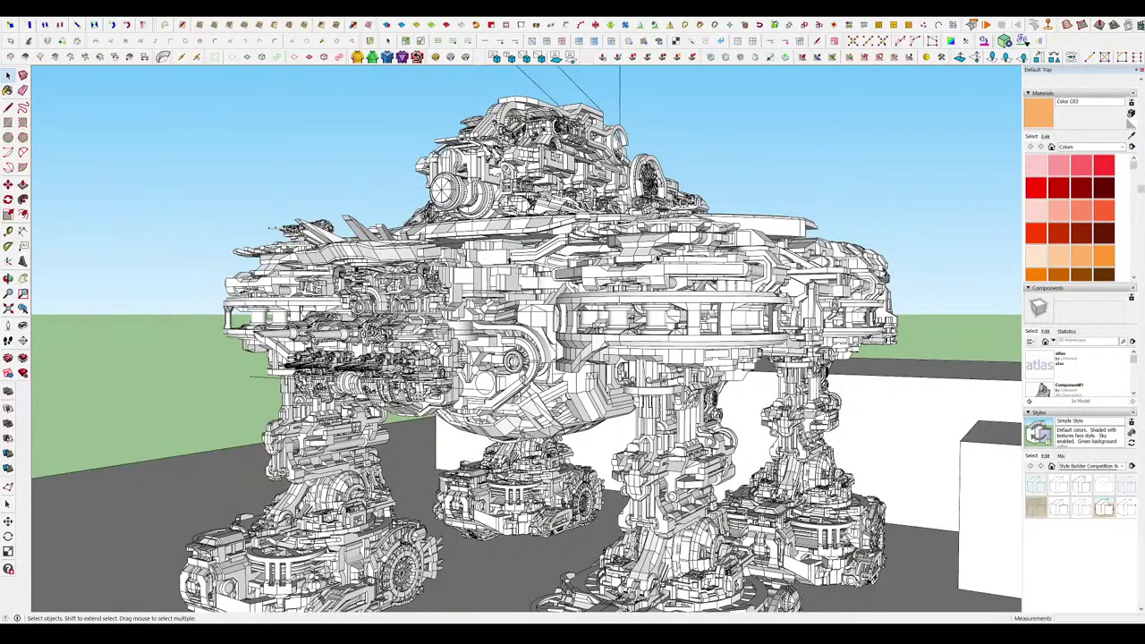
middle_click_drag(658, 265, 492, 240)
scroll(617, 287, "up", 4)
middle_click_drag(724, 279, 259, 246)
scroll(575, 304, "up", 3)
scroll(578, 306, "down", 8)
scroll(537, 233, "down", 4)
middle_click_drag(609, 254, 1002, 223)
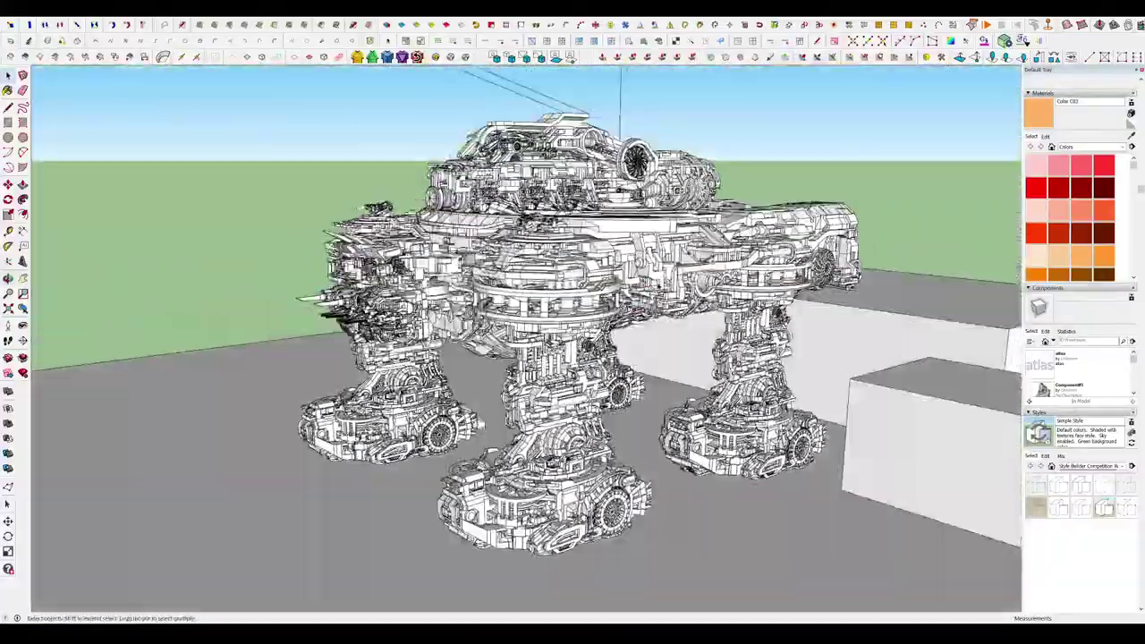
Draw lines separating a narrow strip of the ground plane alongside the hangar block and erase the outer edges.
scroll(636, 293, "down", 6)
middle_click_drag(636, 293, 447, 326)
scroll(721, 328, "down", 4)
middle_click_drag(721, 327, 713, 435)
scroll(496, 383, "up", 4)
key("l")
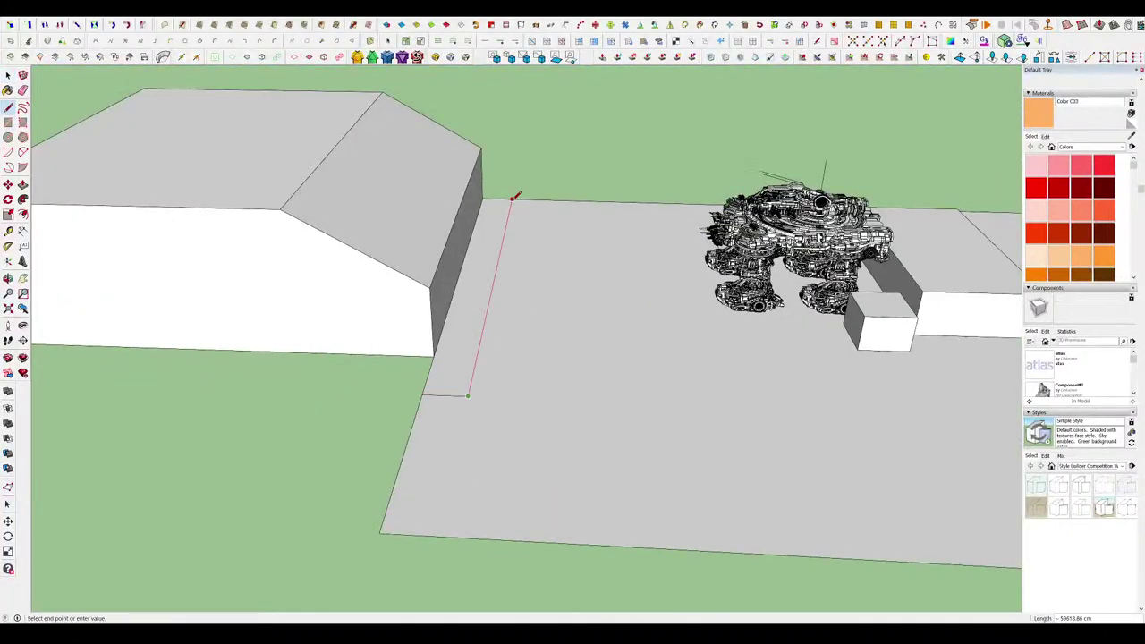
left_click(433, 392)
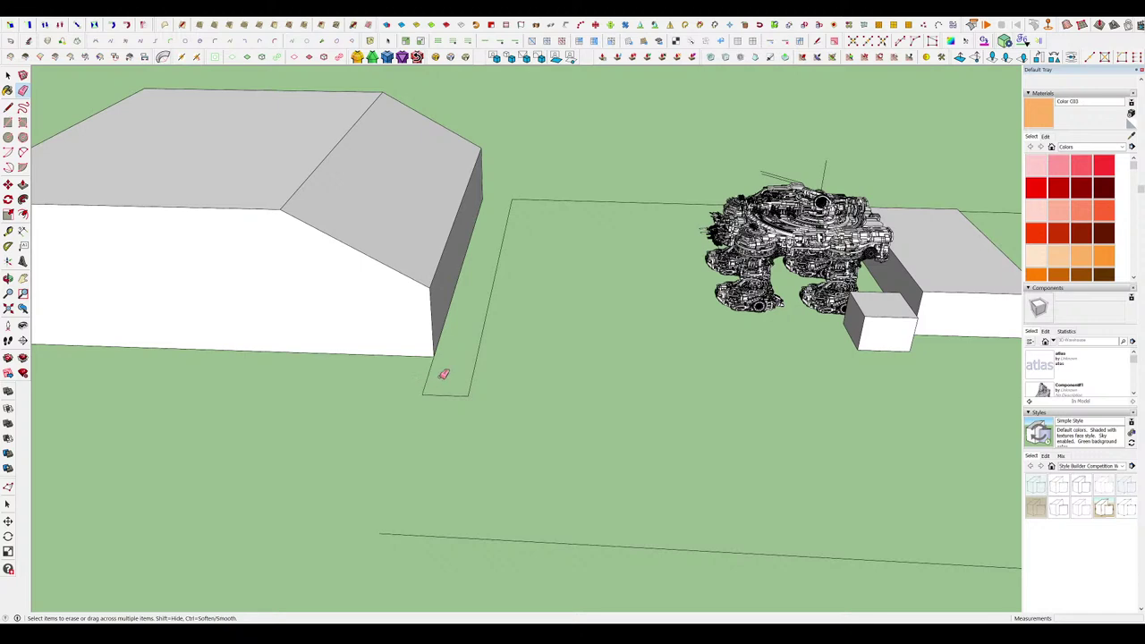
Shift the ground plane's remaining edge segment into line with the trimmed edge and redraw that edge to restore the face.
key("ctrl+z")
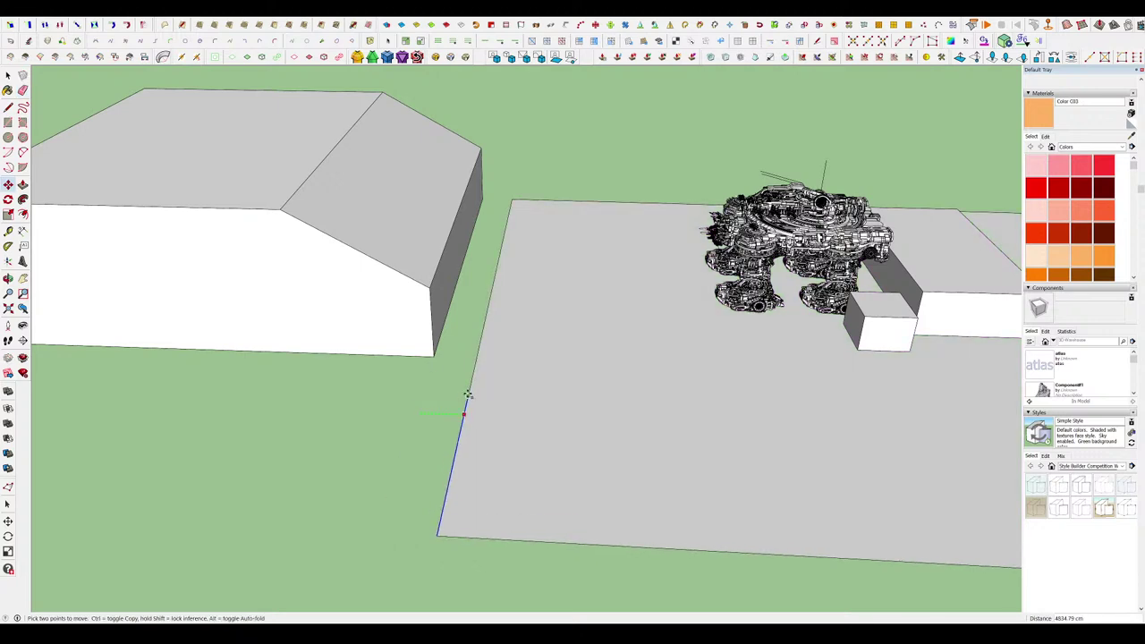
left_click(468, 394)
middle_click_drag(467, 394, 475, 401)
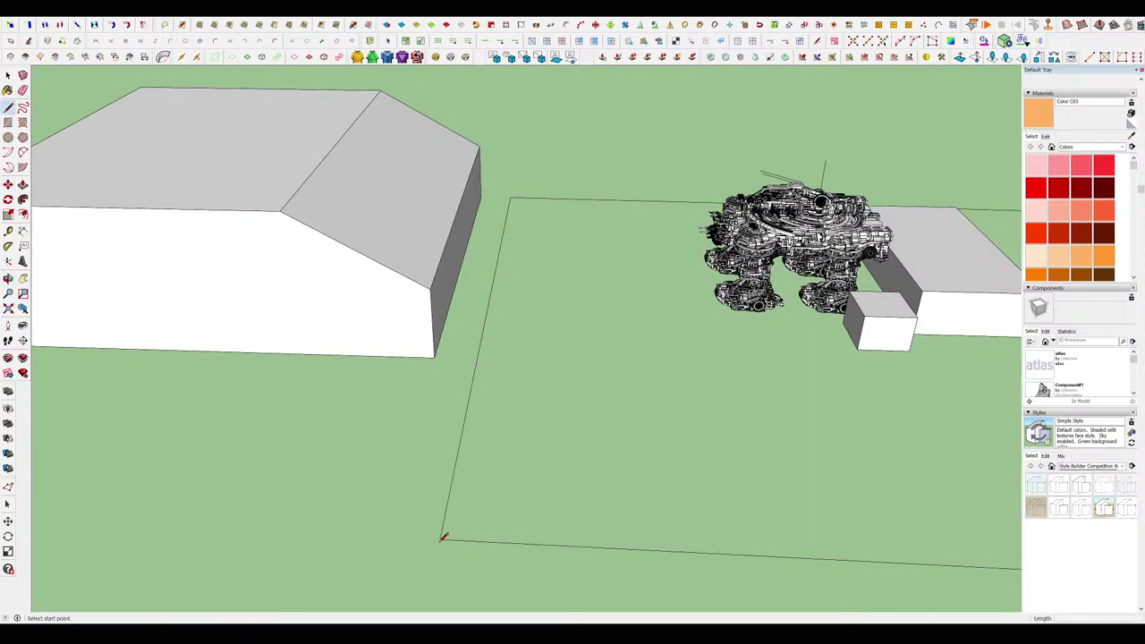
left_click(511, 197)
Select the restored ground face and reverse it, leaving it deselected.
key("space")
left_click(583, 389)
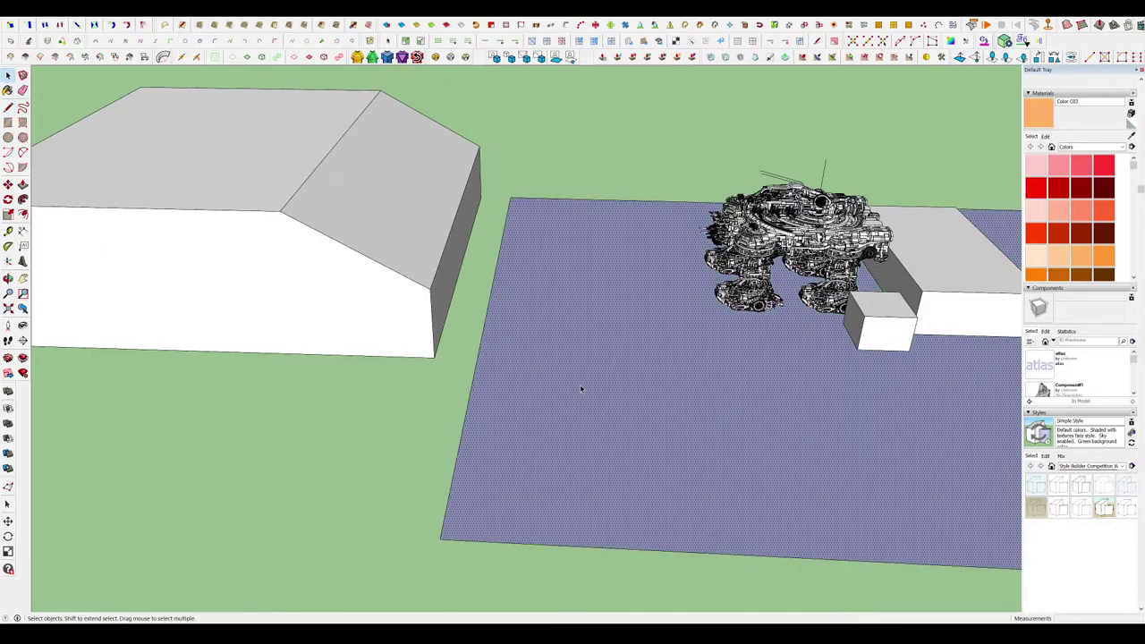
key("shift+r")
middle_click_drag(582, 389, 713, 314)
scroll(501, 383, "down", 2)
left_click(507, 384)
Examine the whole mech at ground level against the ground plane and the neighbouring boxes.
scroll(716, 235, "up", 8)
middle_click_drag(715, 234, 828, 106)
scroll(781, 220, "down", 4)
scroll(559, 313, "up", 4)
mouse_move(534, 319)
middle_mouse_down()
mouse_move(533, 305)
mouse_move(586, 323)
mouse_move(583, 313)
middle_mouse_up()
scroll(577, 309, "down", 2)
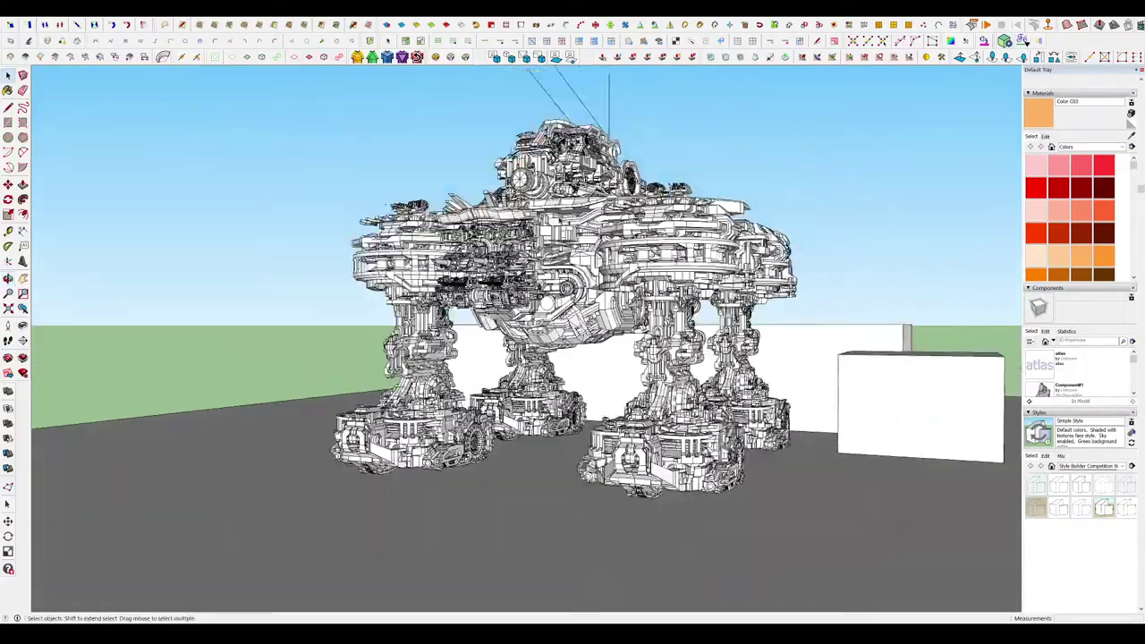
Examine the mech up close and from above against the ground plane and the hangar block.
scroll(558, 225, "up", 3)
middle_click_drag(558, 222, 560, 231)
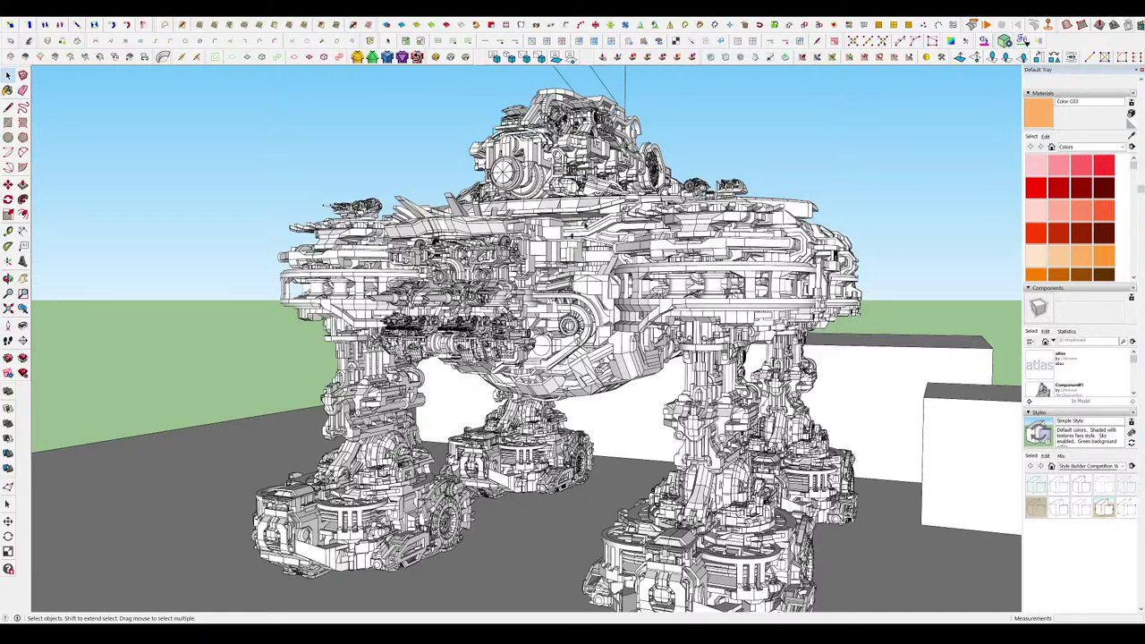
scroll(626, 143, "down", 3)
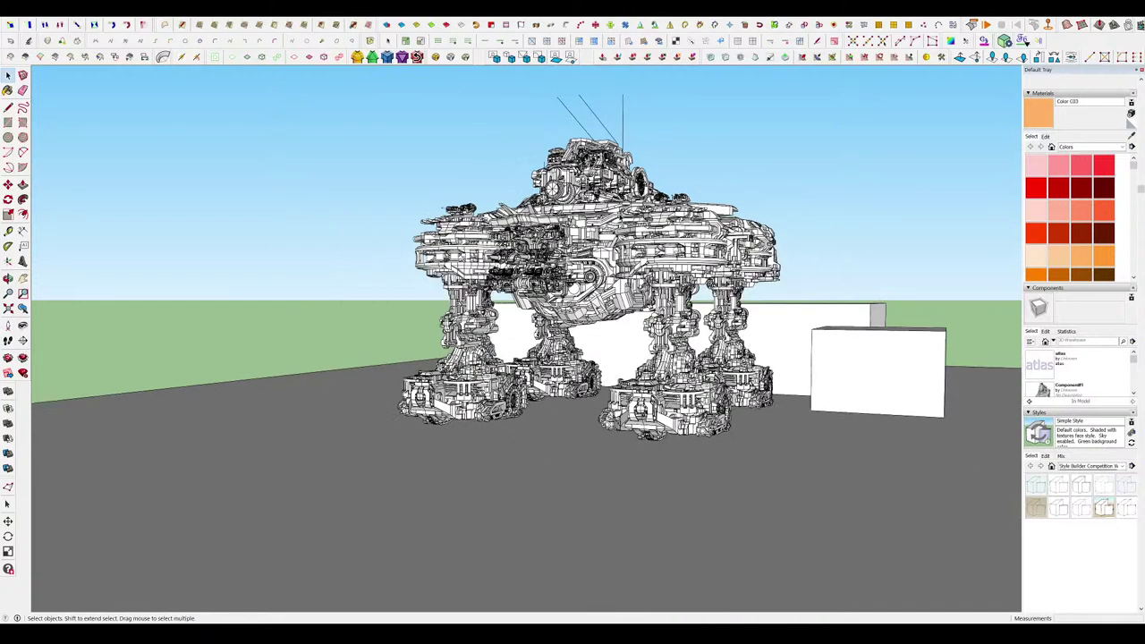
mouse_move(626, 148)
middle_mouse_down()
mouse_move(631, 172)
mouse_move(850, 354)
middle_mouse_up()
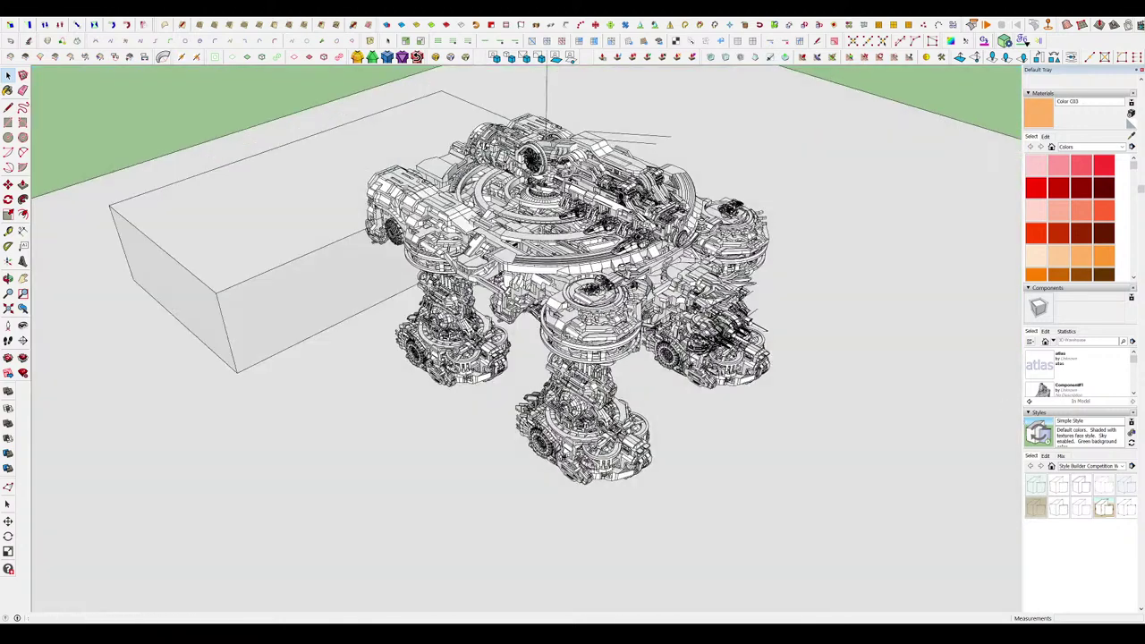
scroll(861, 361, "down", 4)
scroll(229, 387, "up", 2)
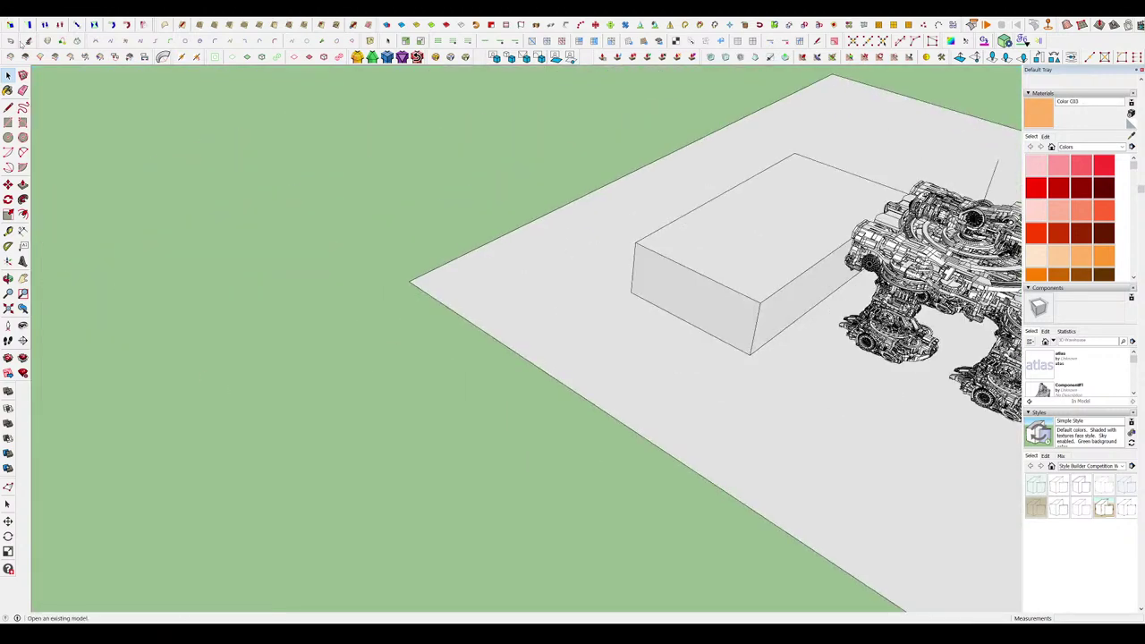
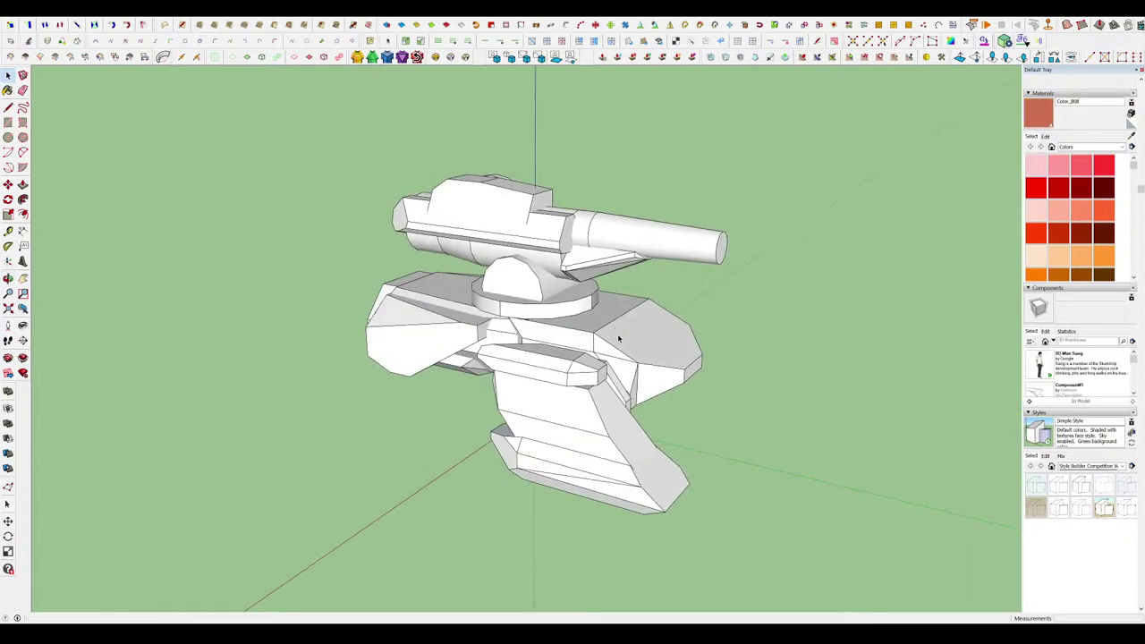
Examine the one-legged walker tank model from the front and side beside the scale figures.
scroll(526, 300, "up", 3)
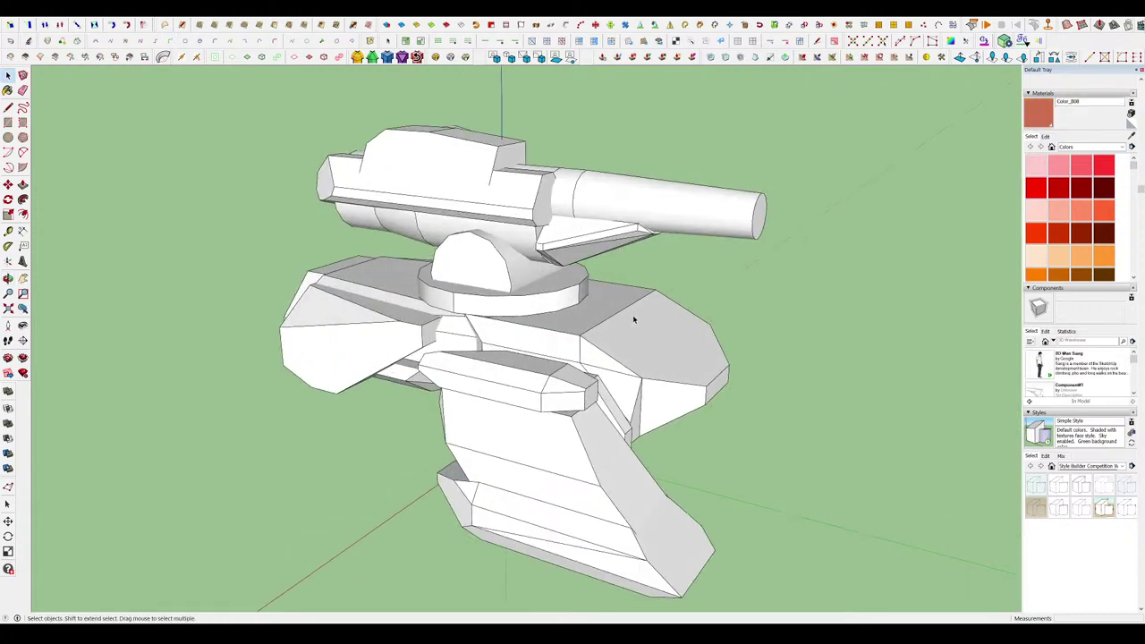
middle_click_drag(555, 302, 526, 301)
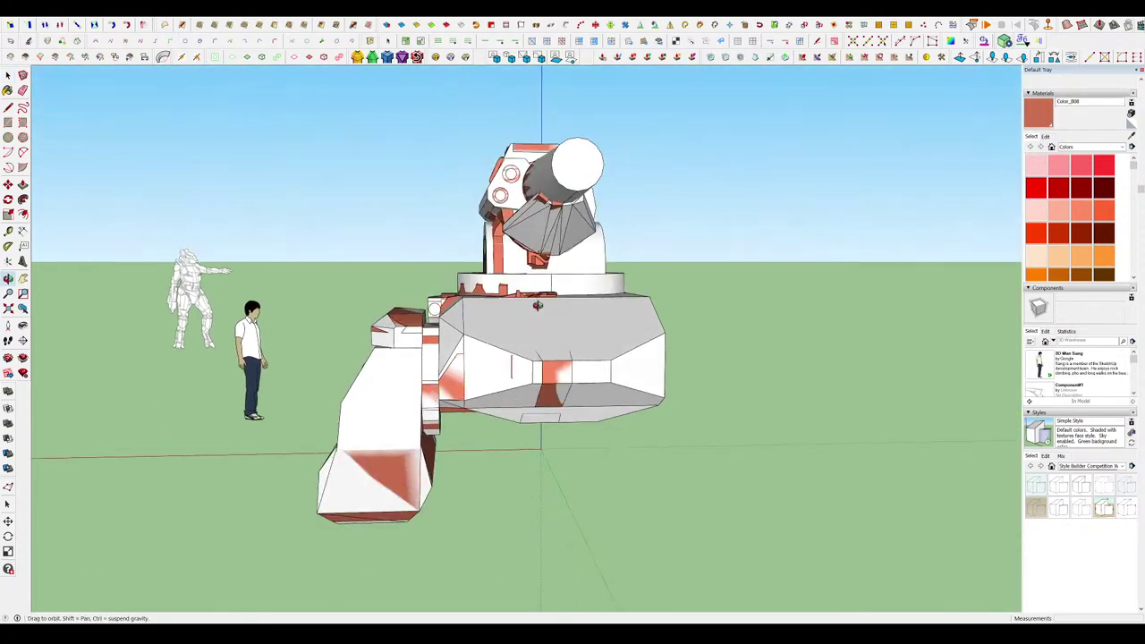
scroll(649, 334, "down", 3)
middle_click_drag(649, 334, 761, 380)
scroll(330, 316, "up", 2)
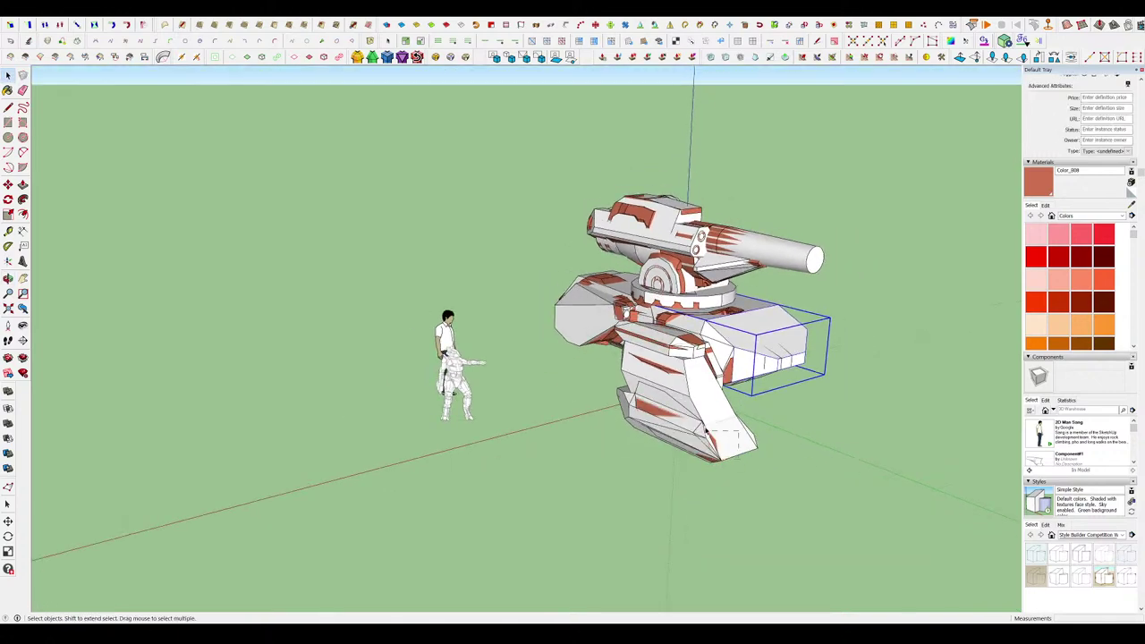
Select the pieces of the tank's single front leg and mirror a copy of them with a scale of -1.00.
left_click_drag(707, 430, 615, 333)
middle_click_drag(615, 332, 653, 376)
scroll(653, 357, "up", 3)
left_click(647, 334)
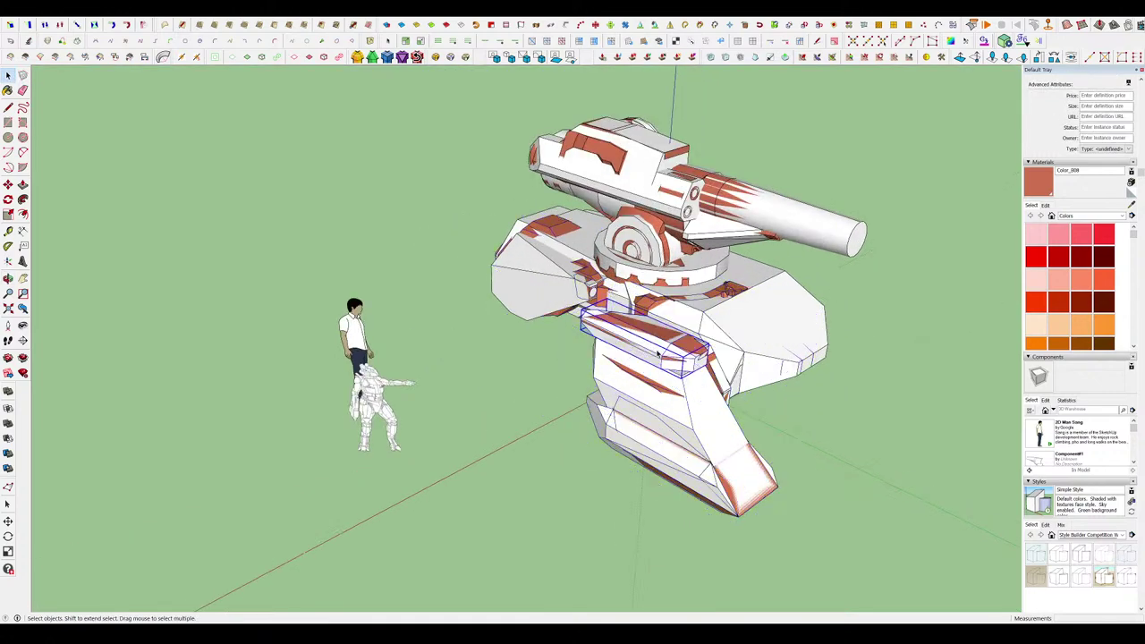
middle_click_drag(647, 334, 769, 370)
scroll(759, 368, "up", 3)
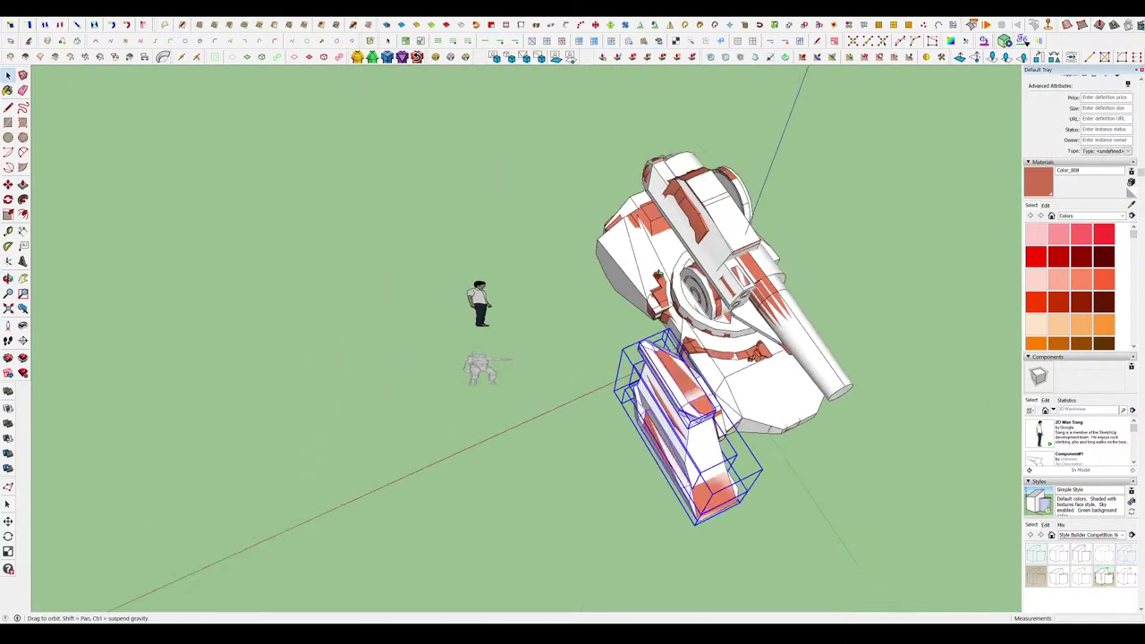
middle_click_drag(601, 428, 646, 401)
key("s")
left_click_drag(542, 436, 679, 485)
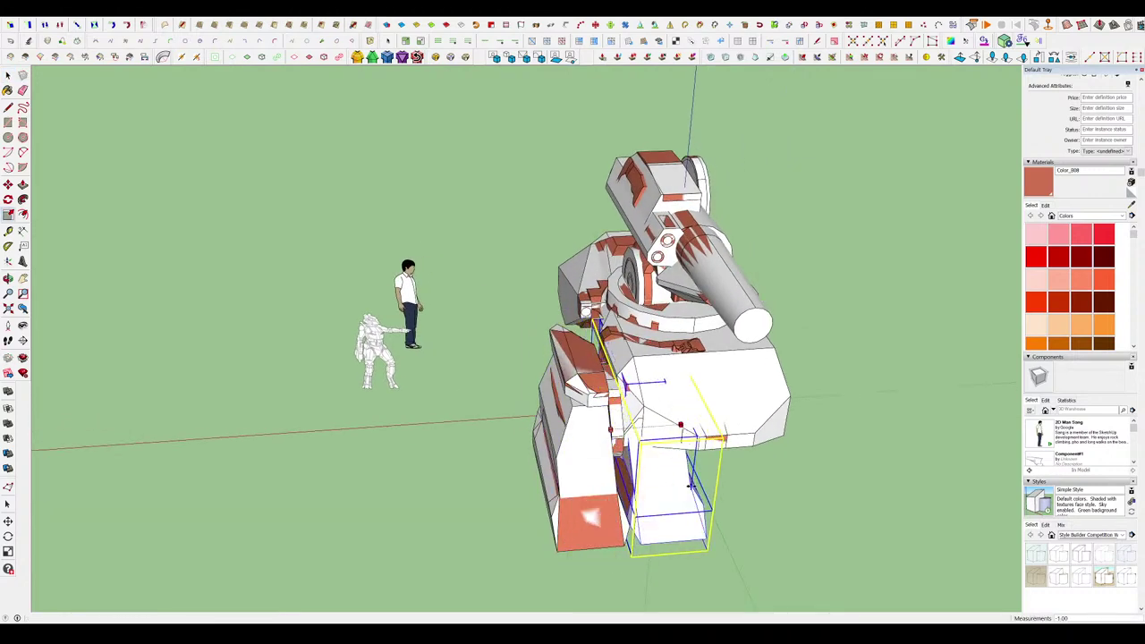
left_click(691, 486)
Move the mirrored leg to the opposite side of the hull and close the gap between its joint and the hull.
middle_click_drag(691, 486, 606, 398)
scroll(608, 409, "up", 2)
key("m")
left_click(608, 411)
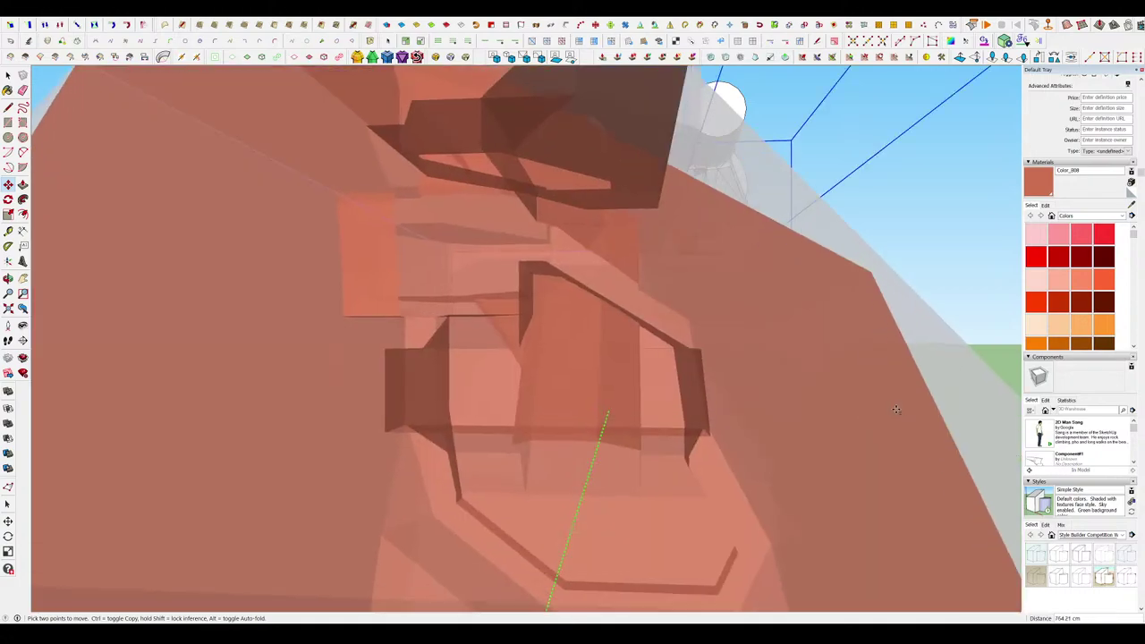
left_click(922, 393)
scroll(922, 394, "up", 2)
middle_click_drag(930, 408, 940, 378)
scroll(908, 353, "up", 3)
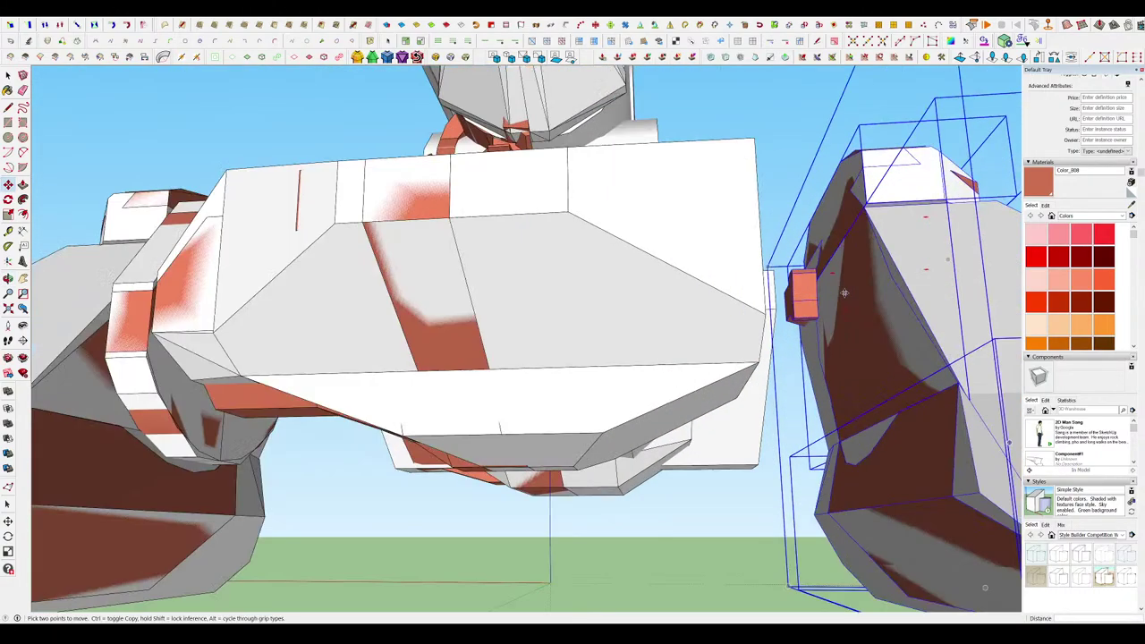
middle_click_drag(845, 293, 832, 380)
left_click(826, 396)
left_click(718, 394)
Select both front legs and copy them to the rear of the hull, leaving them deselected.
scroll(711, 266, "down", 3)
middle_click_drag(711, 266, 277, 429)
scroll(706, 268, "down", 5)
scroll(325, 411, "up", 4)
scroll(341, 402, "down", 4)
scroll(528, 394, "up", 4)
middle_click_drag(528, 393, 605, 440)
left_click_drag(656, 496, 468, 415)
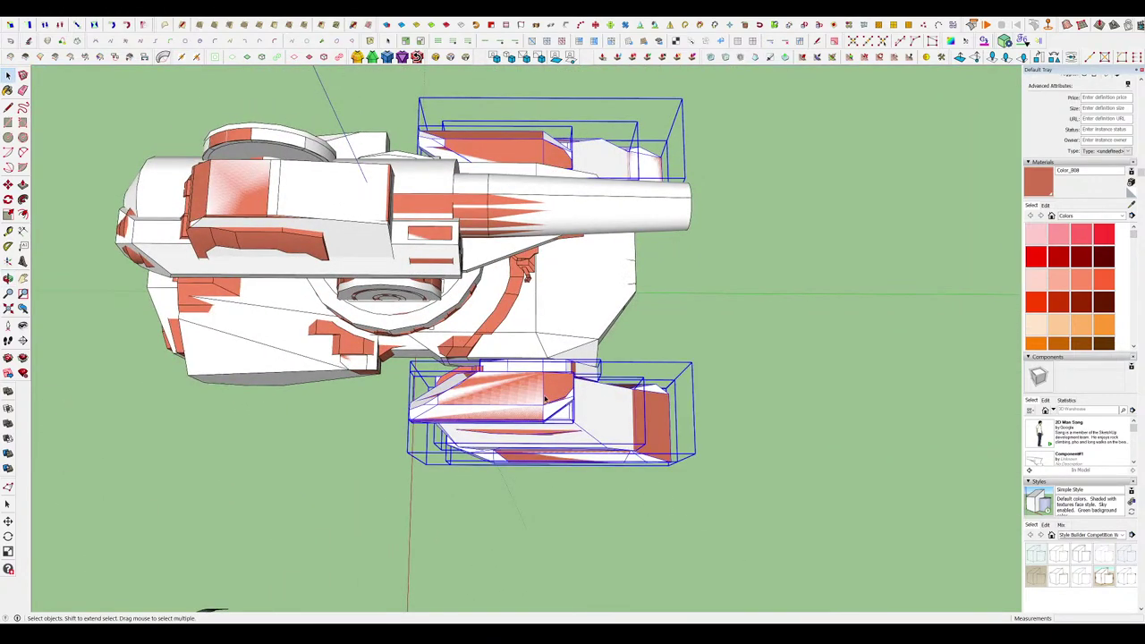
middle_click_drag(544, 400, 623, 436)
key("m")
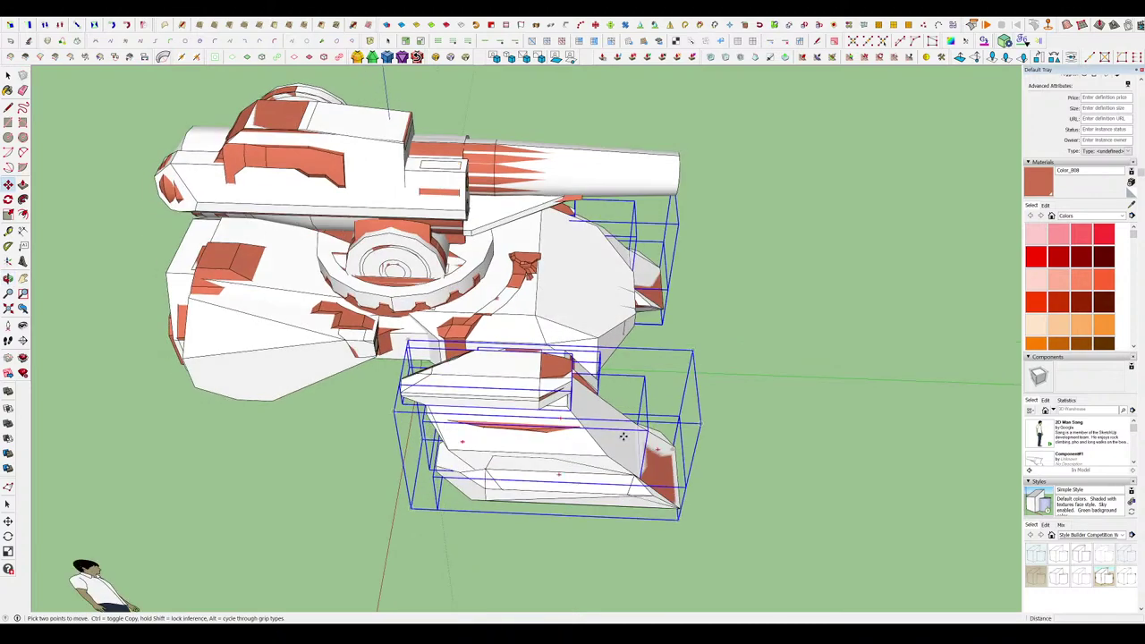
key("ctrl")
left_click(624, 437)
left_click(362, 427)
key("space")
left_click(700, 368)
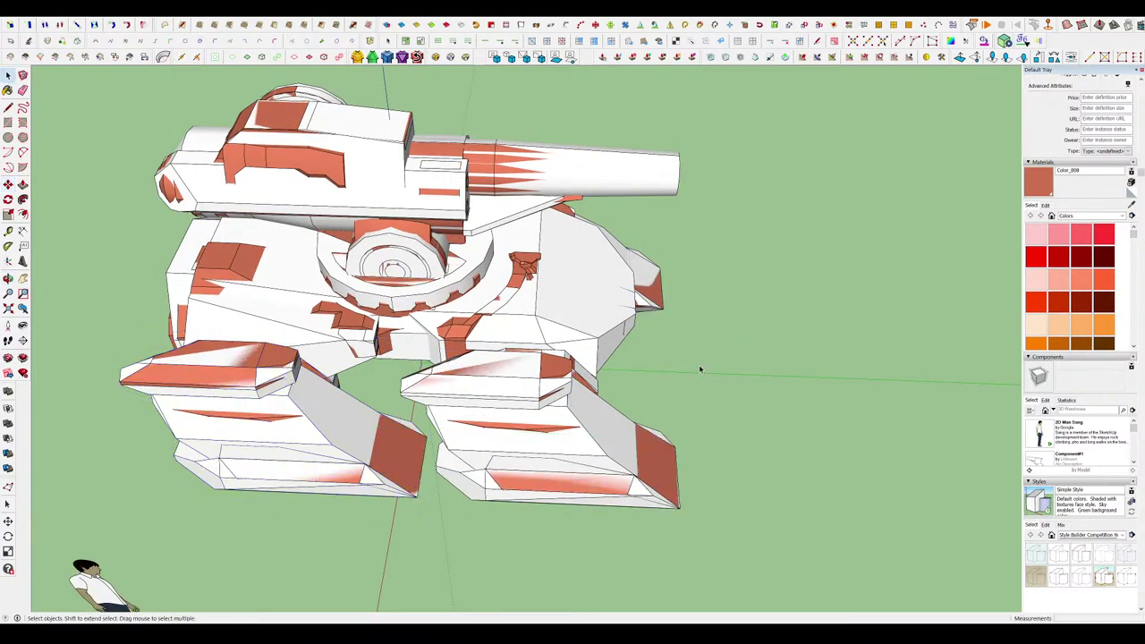
Delete the red detail group from the gun turret.
middle_click_drag(666, 363, 480, 206)
scroll(480, 204, "up", 3)
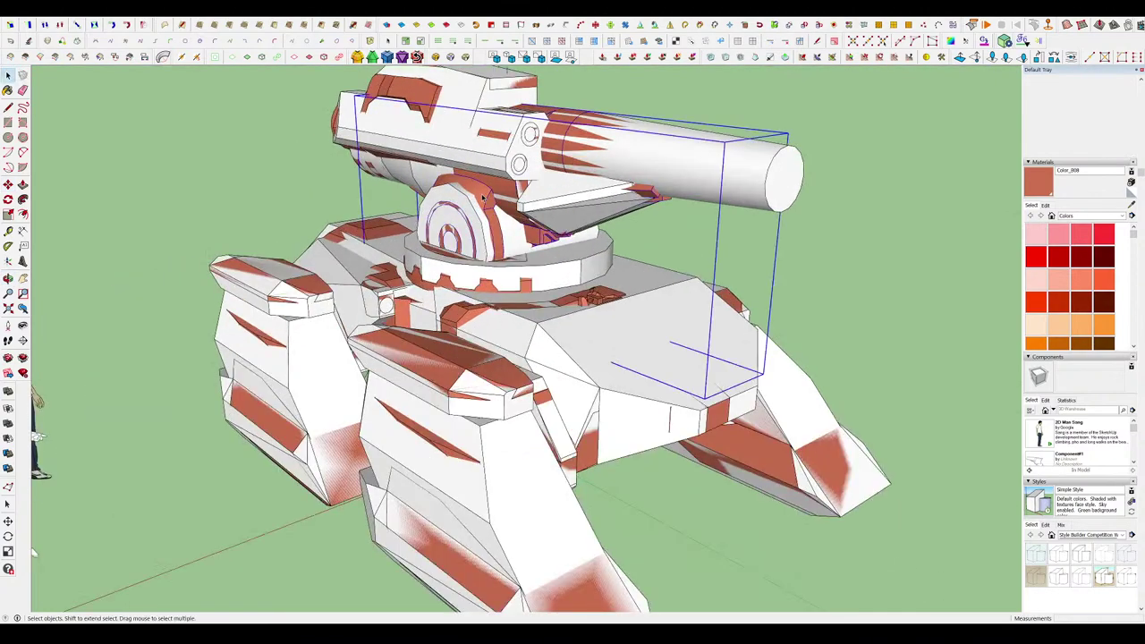
key("Delete")
middle_click_drag(473, 136, 547, 344)
middle_click_drag(671, 426, 640, 406)
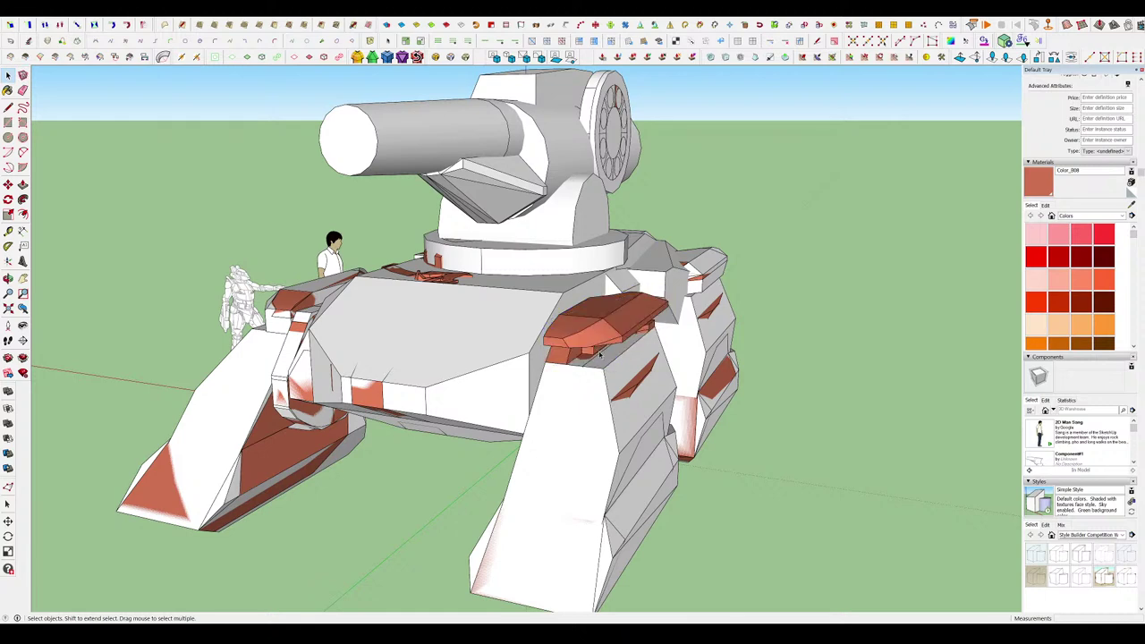
Delete detail pieces from the front leg's cap and side, undoing the wrong deletions.
scroll(599, 355, "up", 5)
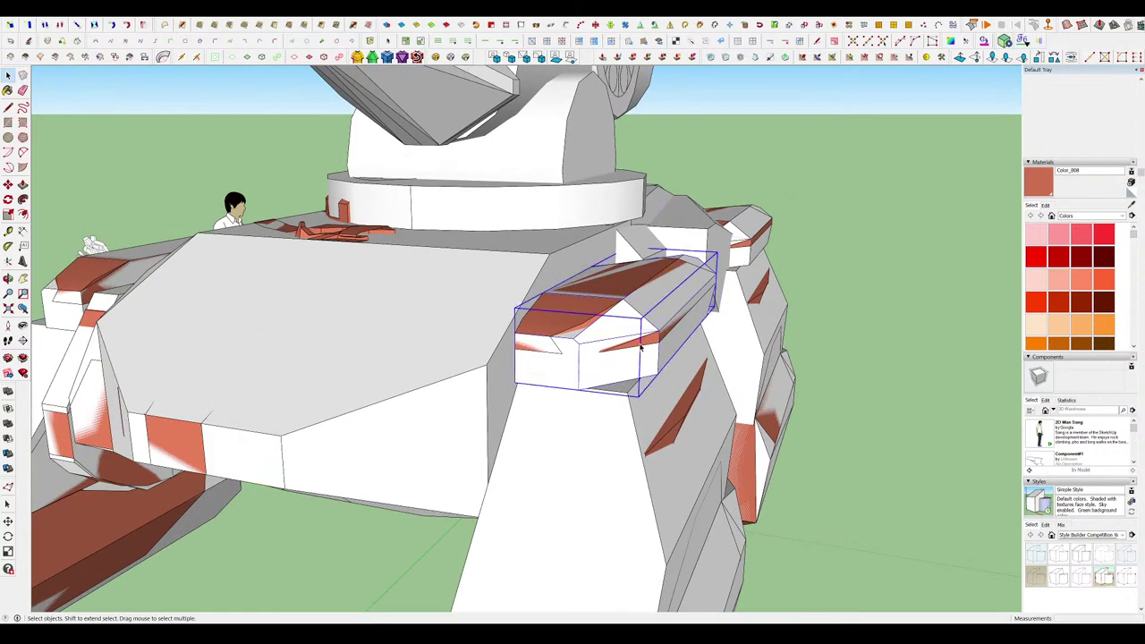
middle_click_drag(671, 415, 649, 427)
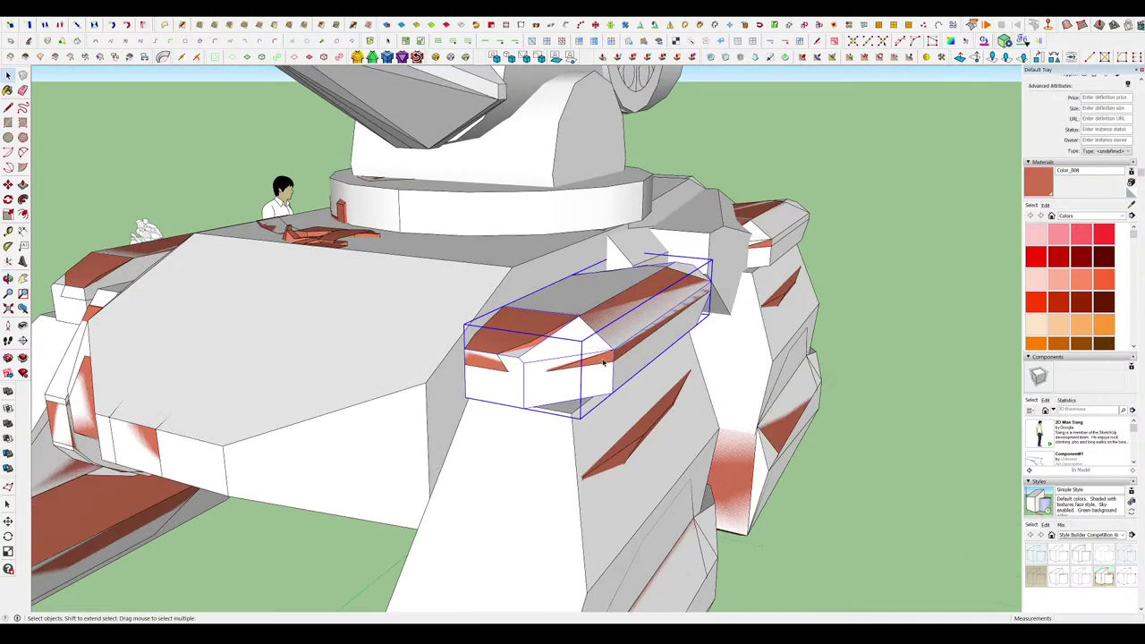
key("Delete")
key("ctrl+z")
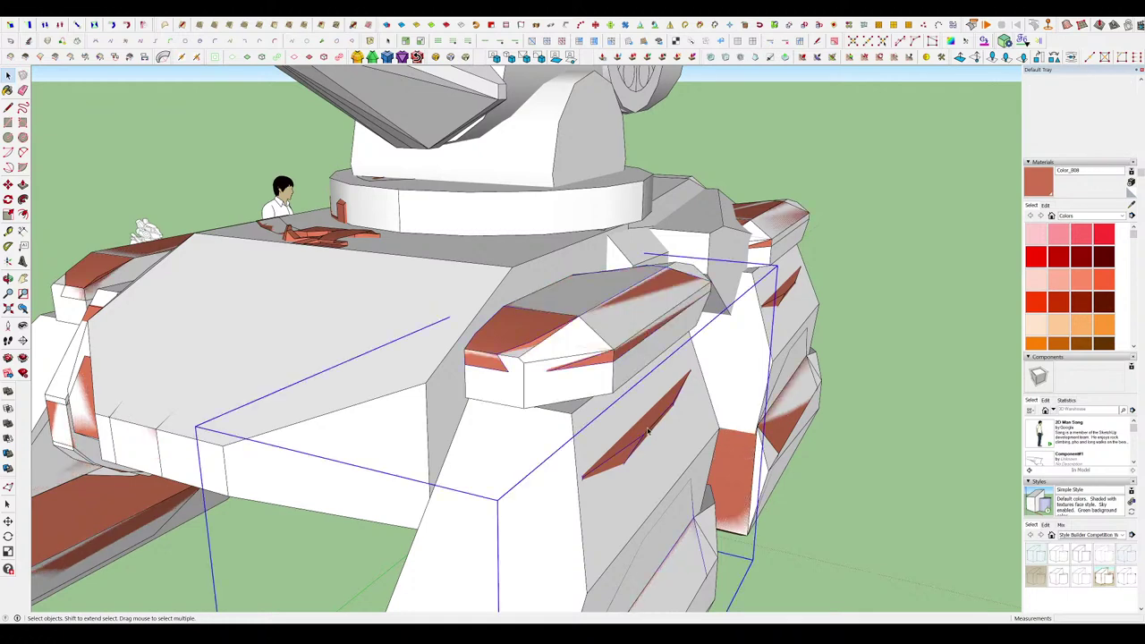
key("Delete")
middle_click_drag(729, 462, 654, 435)
key("Delete")
middle_click_drag(780, 425, 700, 419)
key("ctrl+z")
Remove more detail parts from the leg caps, restoring one deletion before repeating it.
middle_click_drag(832, 395, 850, 353)
scroll(721, 347, "up", 2)
left_click(723, 345)
key("Delete")
scroll(721, 343, "down", 2)
key("ctrl+z")
scroll(706, 349, "up", 2)
key("Delete")
scroll(708, 348, "down", 4)
scroll(473, 392, "up", 2)
key("Delete")
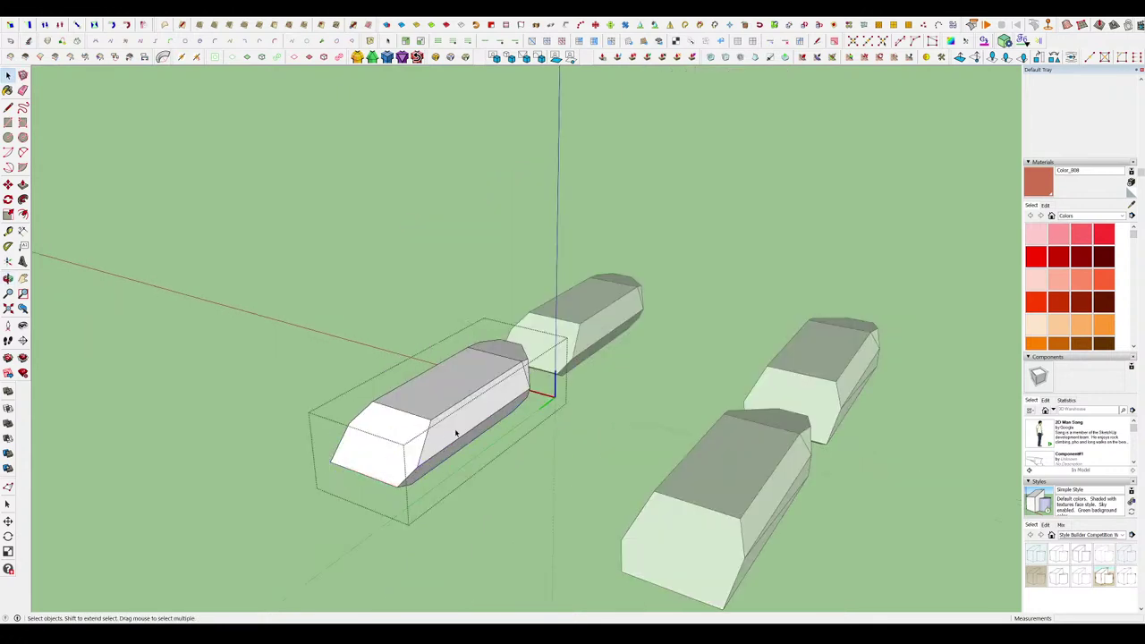
Delete the remaining red markings from the front leg panels.
left_click_drag(865, 385, 866, 312)
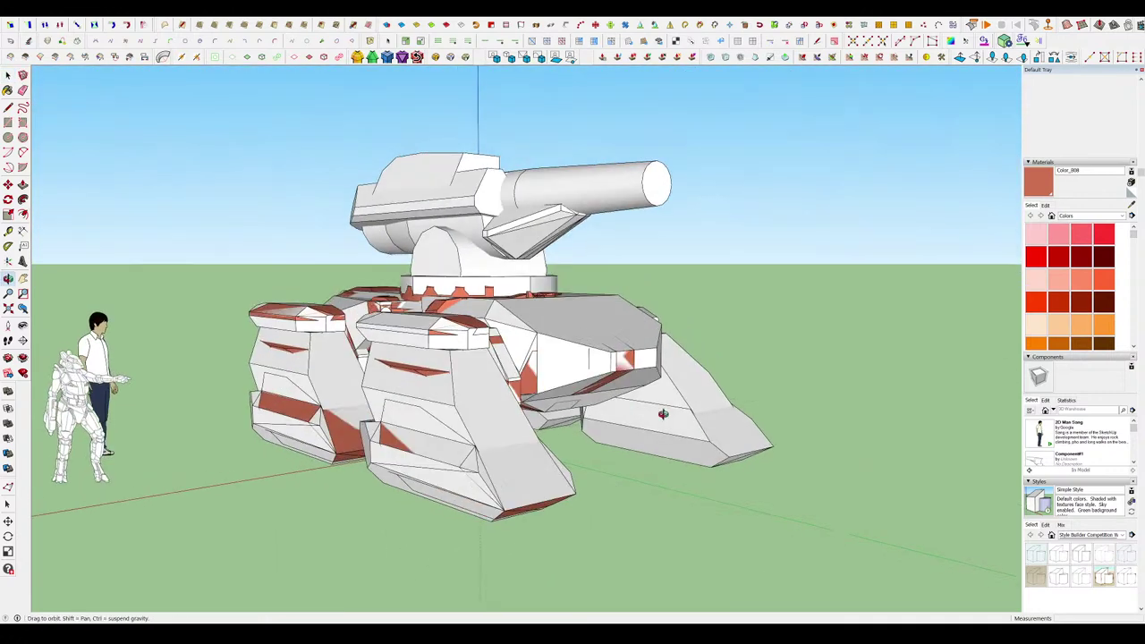
scroll(447, 348, "up", 5)
key("Delete")
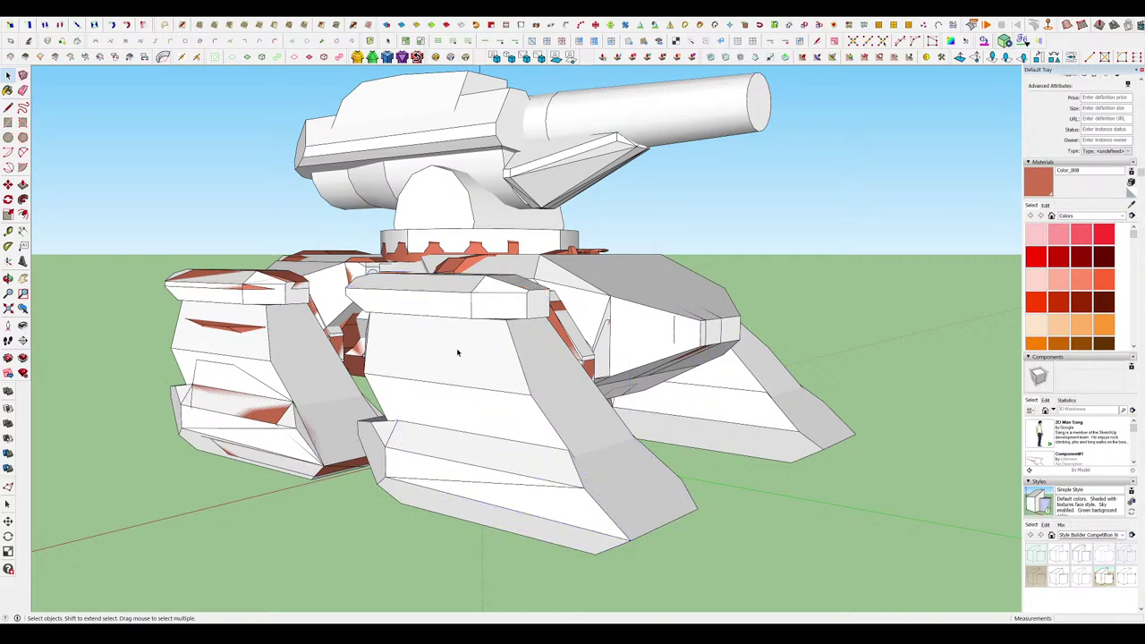
Delete the red detail group from the top and rear of the hull.
middle_click_drag(541, 378, 735, 428)
scroll(408, 347, "up", 4)
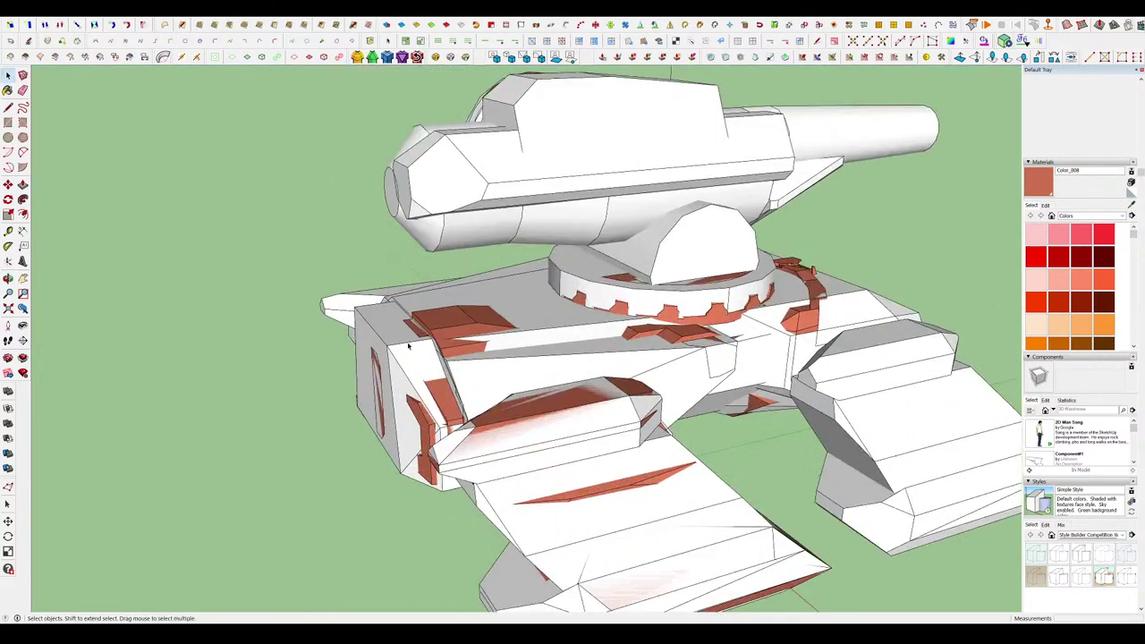
left_click(440, 325)
middle_click_drag(440, 326, 528, 394)
key("Delete")
Strip the red details from the rear leg and its cap, undoing the deletion of the leg's outer shell.
scroll(662, 486, "up", 2)
left_click(677, 503)
key("Delete")
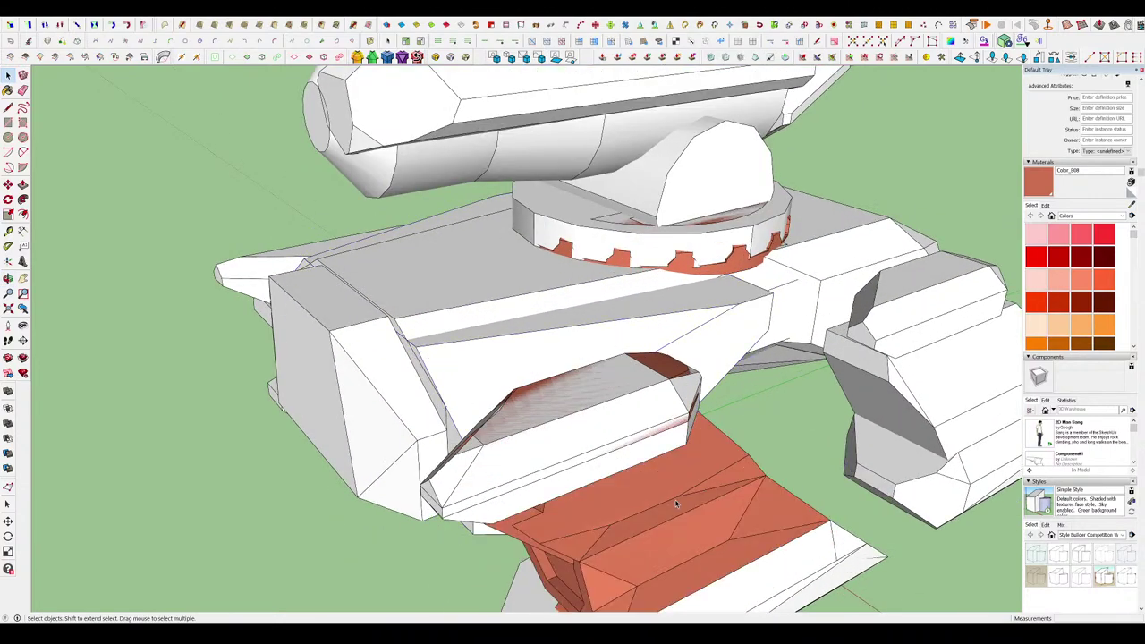
middle_click_drag(677, 504, 681, 480)
scroll(684, 480, "down", 1)
key("ctrl+z")
scroll(683, 482, "up", 4)
middle_click_drag(921, 357, 856, 345)
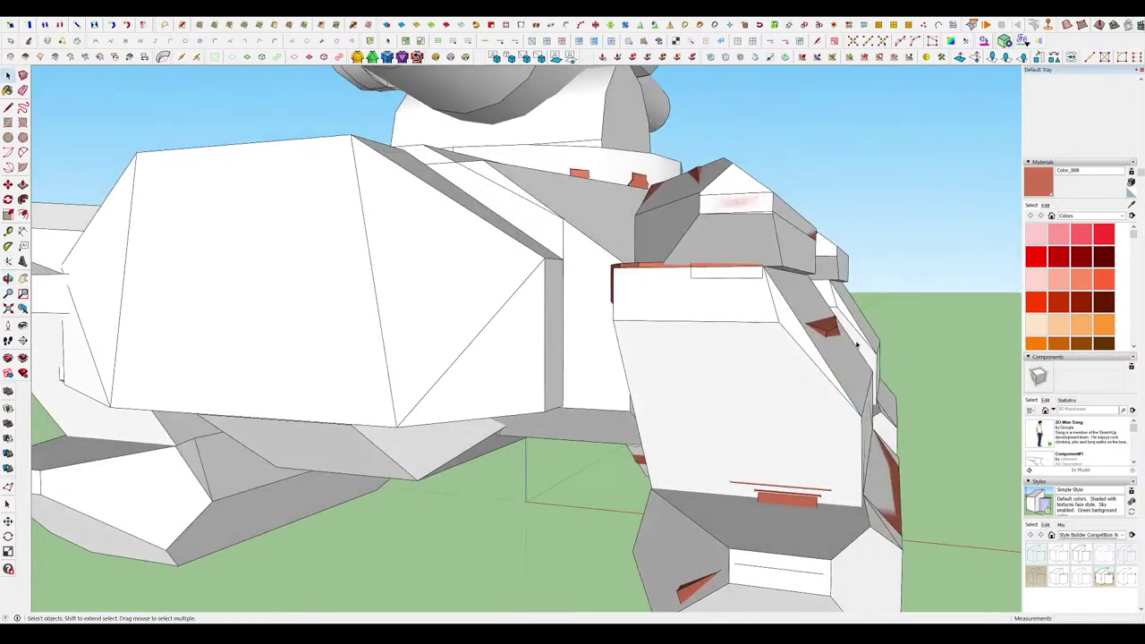
key("Escape")
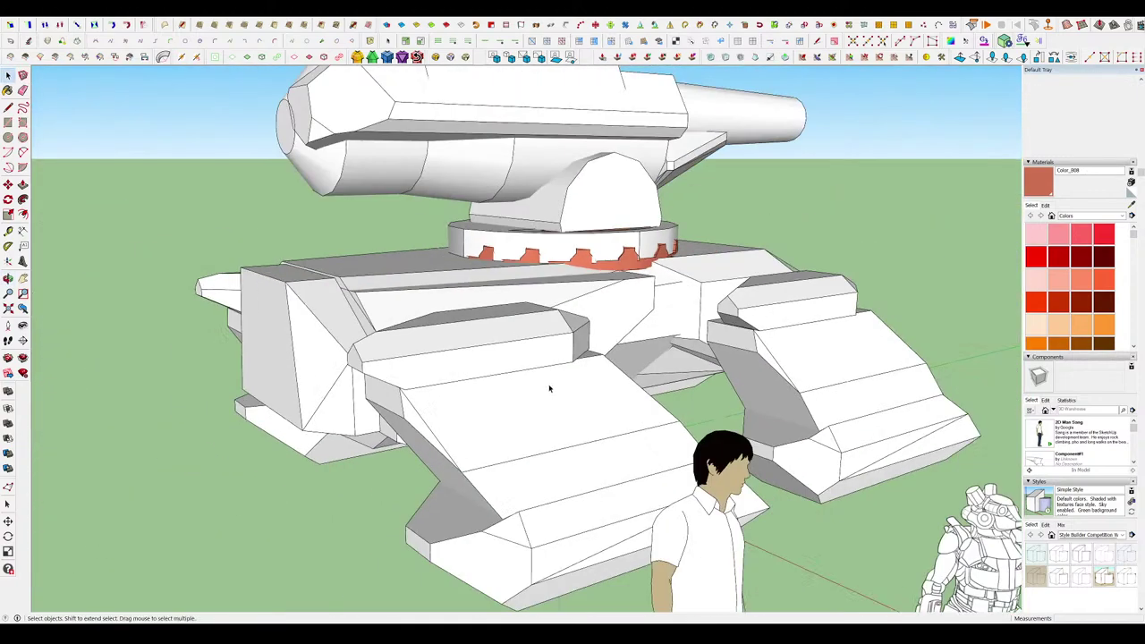
Remove the red toothed detail from the turret ring and the red parts at the hull's leg joints.
scroll(598, 292, "up", 2)
middle_click_drag(631, 285, 657, 328)
scroll(590, 259, "up", 3)
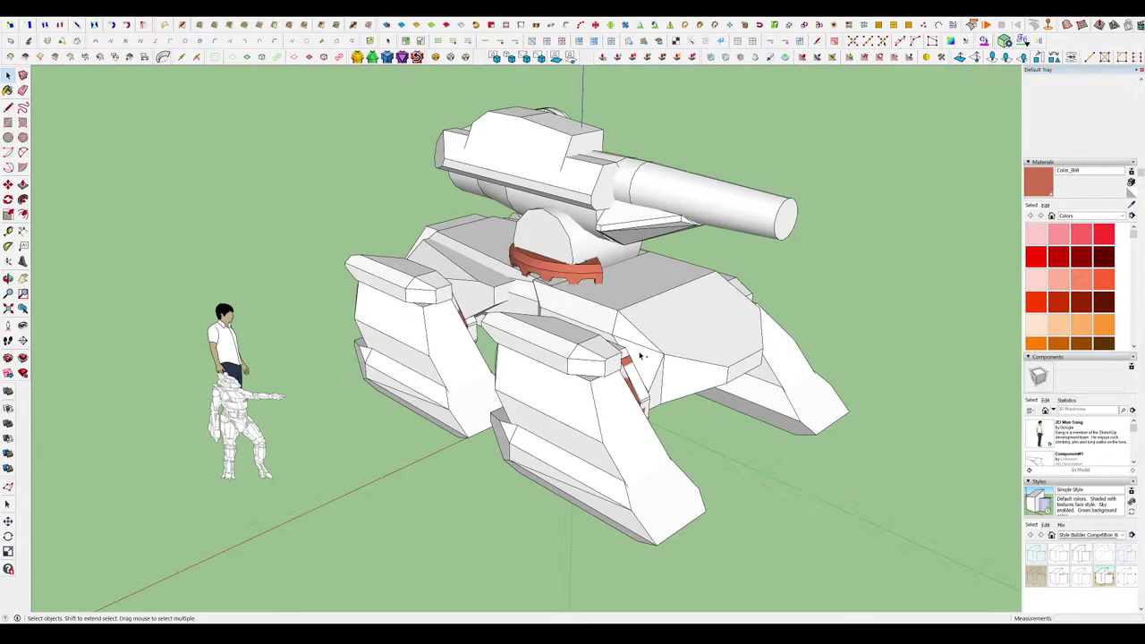
scroll(617, 393, "up", 5)
middle_click_drag(617, 393, 767, 445)
scroll(538, 337, "down", 5)
scroll(418, 322, "up", 8)
left_click(418, 323)
middle_click_drag(419, 323, 891, 266)
scroll(437, 329, "down", 7)
scroll(638, 409, "down", 4)
middle_click_drag(639, 408, 785, 391)
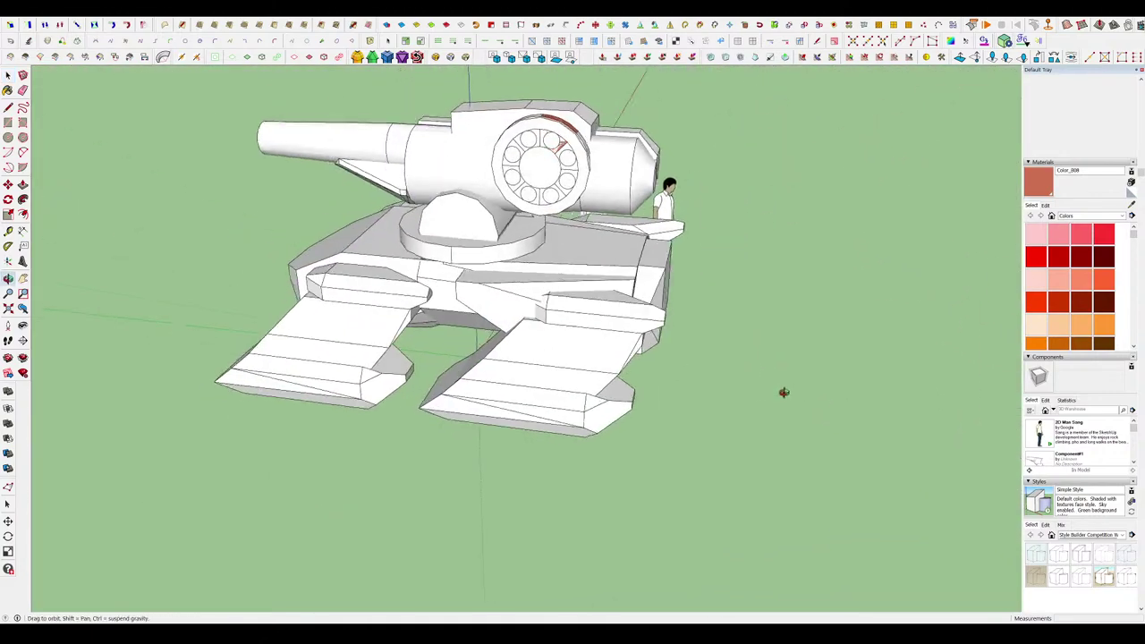
Clear the remaining red details from the turret's side drum and the underside of the hull.
scroll(555, 135, "up", 7)
scroll(537, 180, "down", 5)
middle_click_drag(538, 180, 751, 174)
scroll(664, 248, "down", 2)
scroll(567, 273, "up", 8)
middle_click_drag(567, 273, 465, 322)
scroll(582, 313, "up", 2)
left_click(540, 316)
key("Delete")
Remove the red detail from the joint disc between the front leg and the hull.
scroll(540, 316, "down", 8)
scroll(460, 332, "up", 8)
scroll(398, 389, "up", 3)
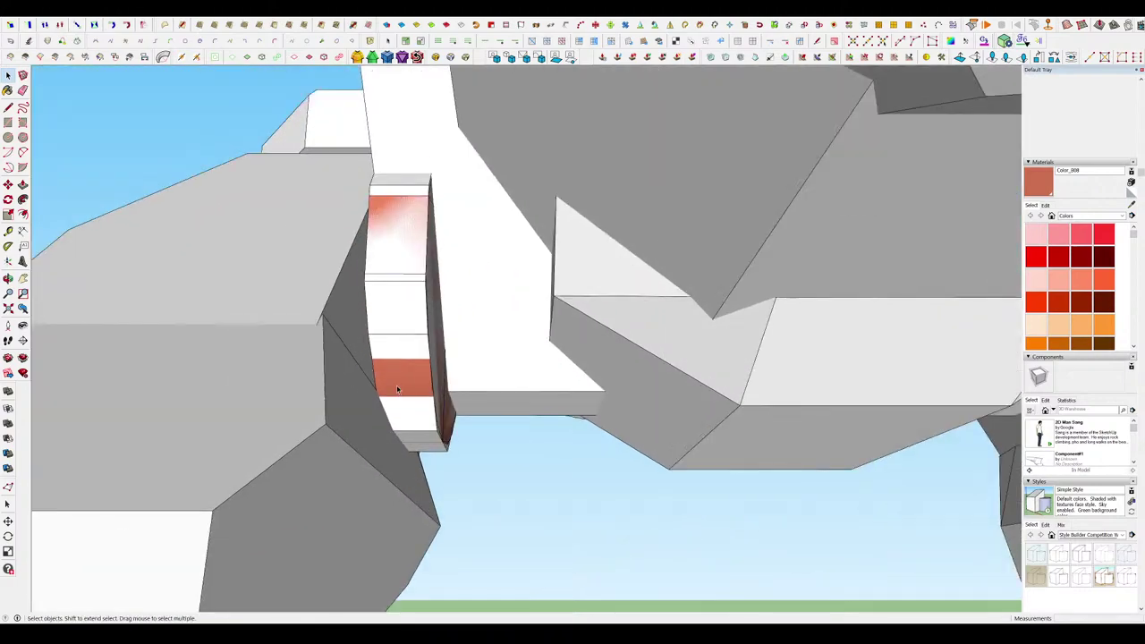
scroll(483, 395, "down", 8)
middle_click_drag(483, 394, 963, 495)
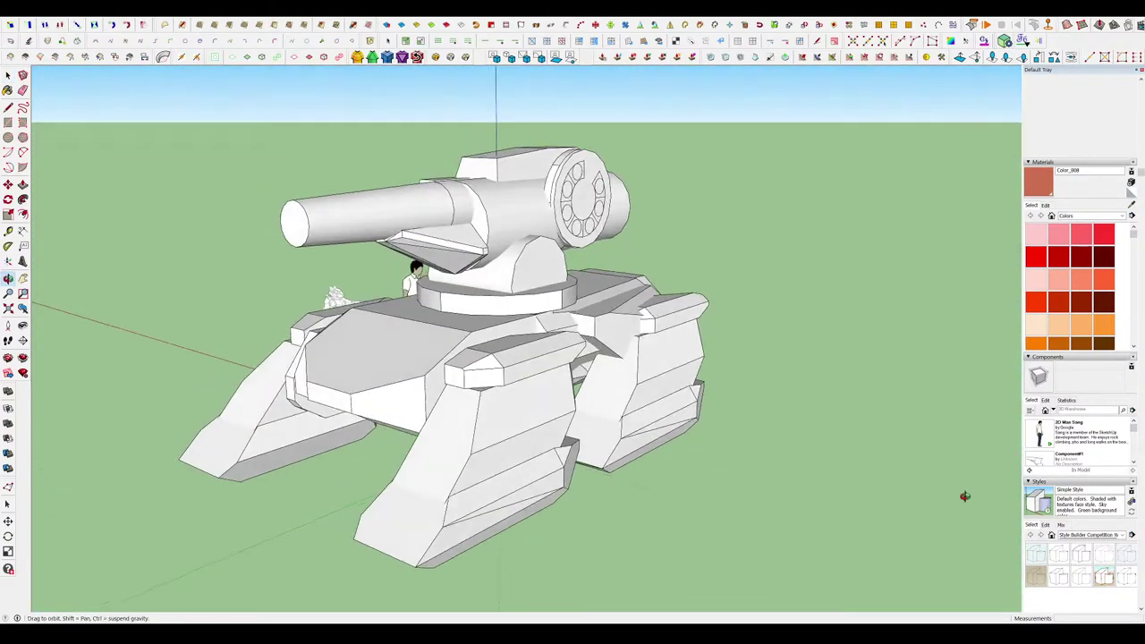
Open the turret's side drum down to one of its segments and select that segment's connected geometry.
scroll(647, 228, "up", 8)
scroll(495, 171, "up", 3)
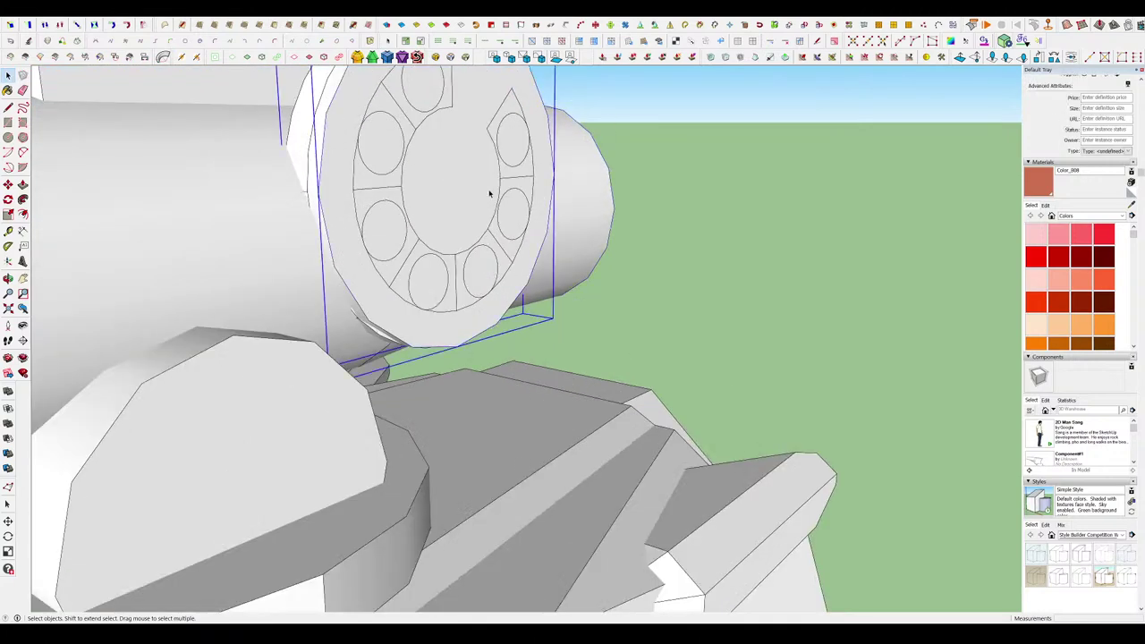
double_click(489, 193)
scroll(523, 279, "down", 3)
left_click(580, 320)
double_click(505, 215)
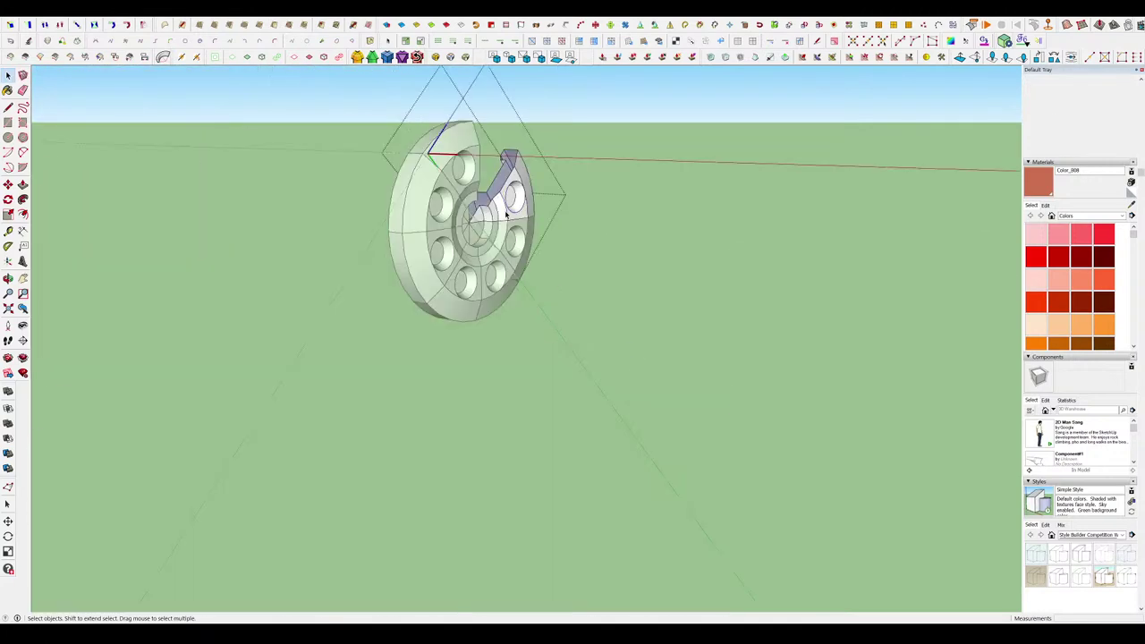
triple_click(505, 215)
middle_click_drag(667, 309, 757, 349)
scroll(757, 246, "down", 3)
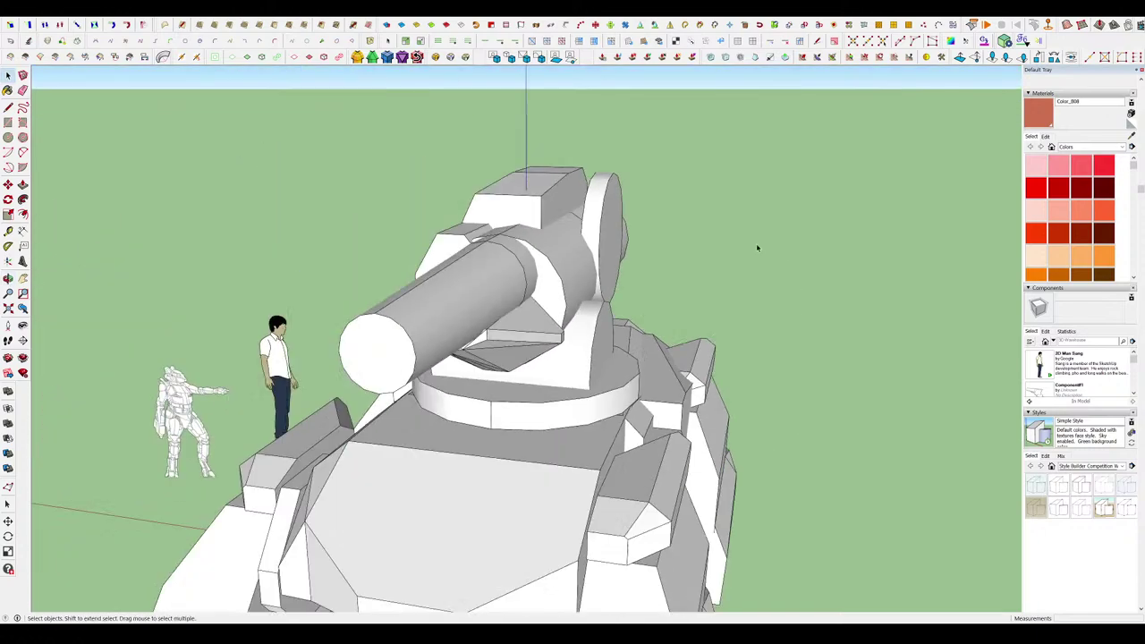
Examine the cleaned walker tank's cannon, turret, hull and legs from both sides and from a distance.
middle_click_drag(757, 246, 832, 161)
scroll(805, 170, "down", 2)
middle_click_drag(573, 178, 308, 259)
middle_click_drag(708, 276, 689, 327)
double_click(504, 313)
middle_click_drag(503, 312, 833, 390)
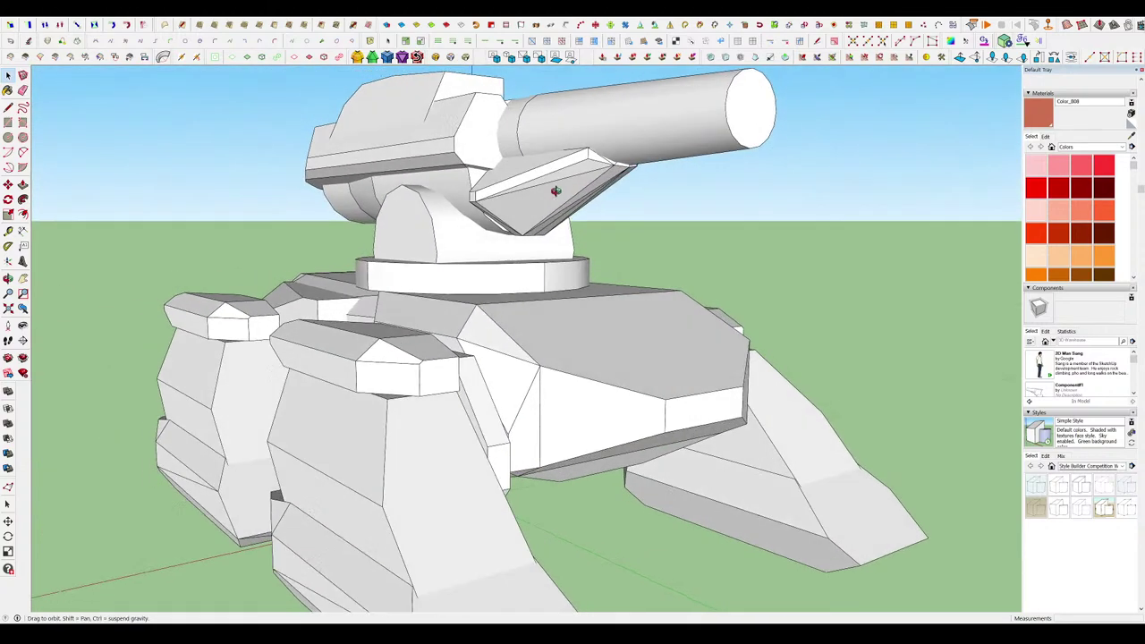
mouse_move(556, 190)
middle_mouse_down()
mouse_move(343, 187)
mouse_move(330, 281)
mouse_move(785, 243)
middle_mouse_up()
middle_click_drag(483, 232, 677, 207)
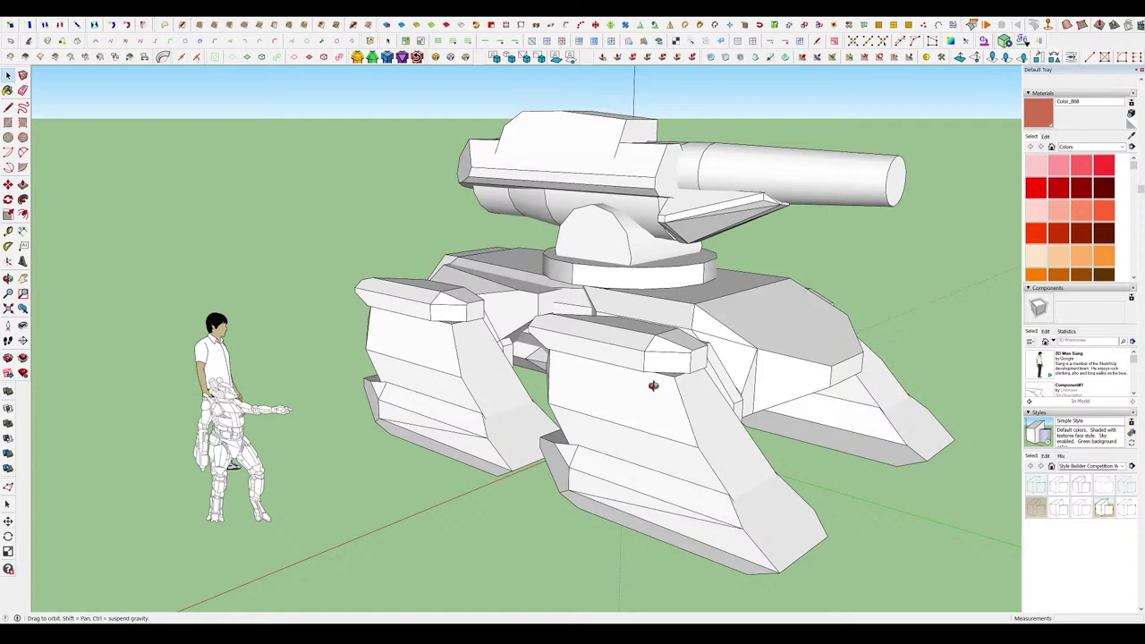
left_click_drag(653, 385, 241, 400)
middle_click_drag(242, 400, 143, 383)
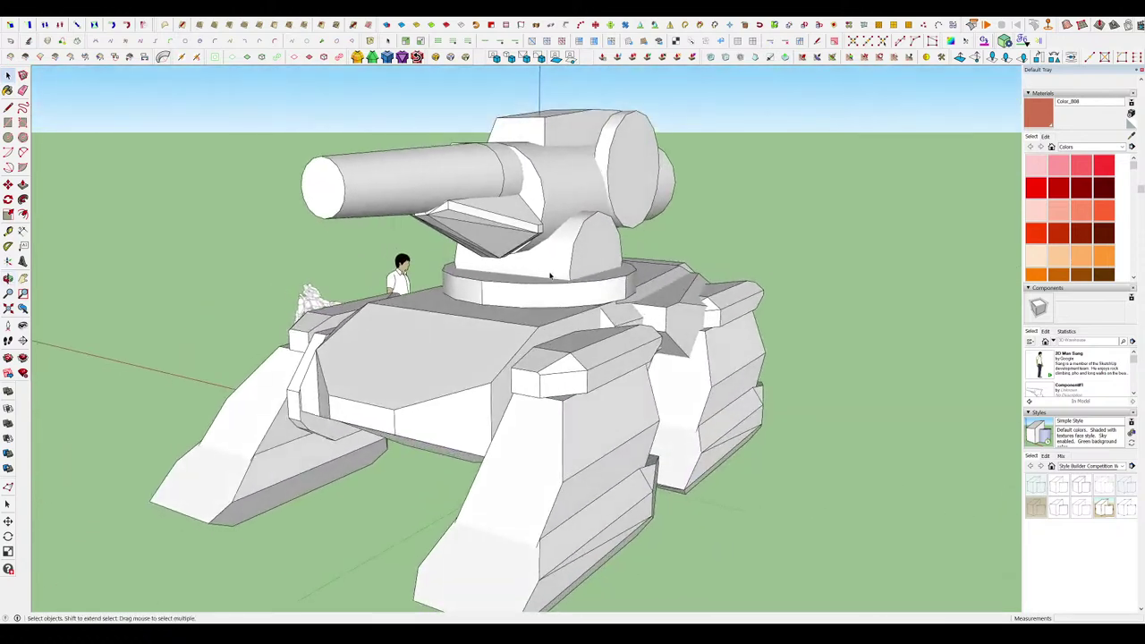
scroll(549, 274, "down", 2)
middle_click_drag(549, 273, 290, 328)
scroll(510, 328, "down", 3)
middle_click_drag(510, 328, 653, 320)
scroll(673, 337, "up", 2)
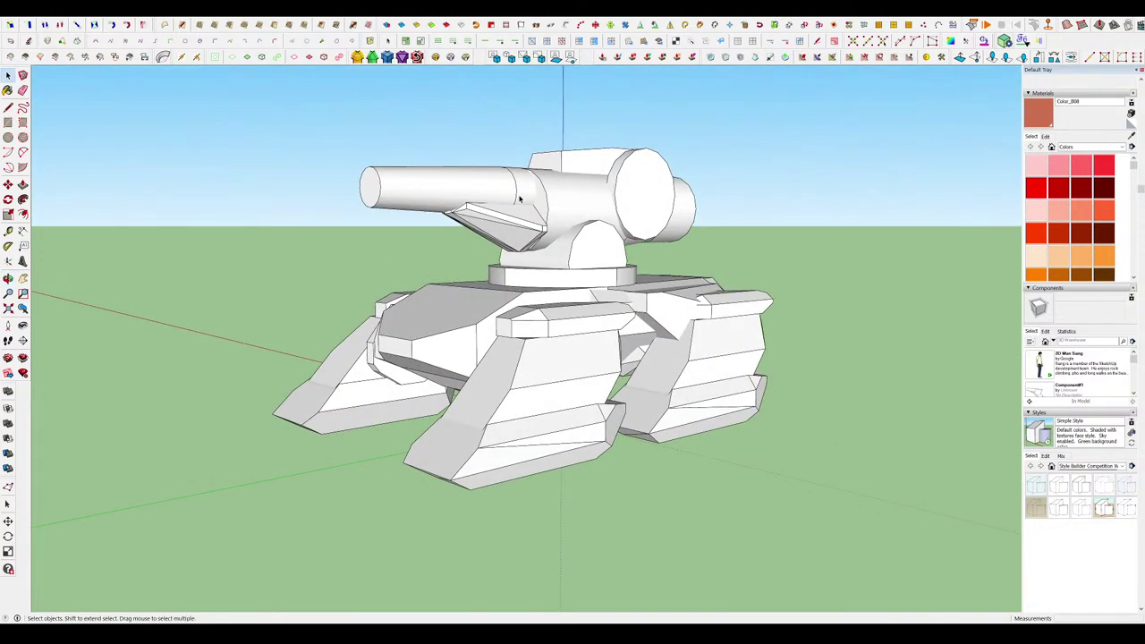
Open a lower part of the walker tank, inspect its long side faces, and return to the whole model.
scroll(325, 417, "up", 5)
left_click(662, 435)
double_click(662, 435)
middle_click_drag(662, 434, 394, 354)
left_click(690, 480)
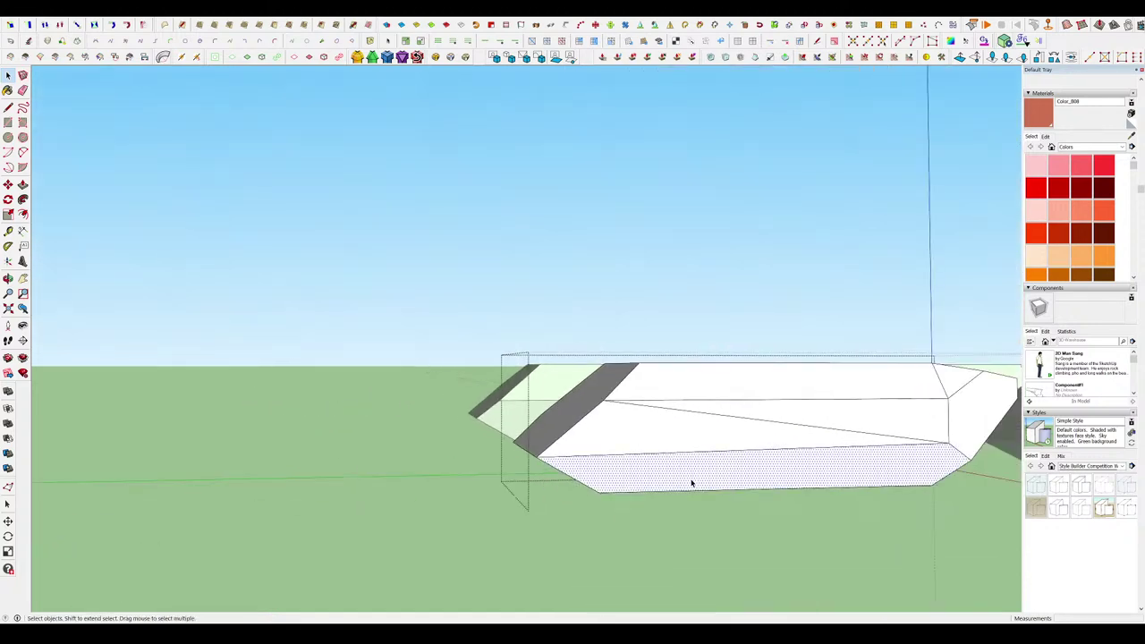
left_click(491, 461)
middle_click_drag(491, 461, 612, 380)
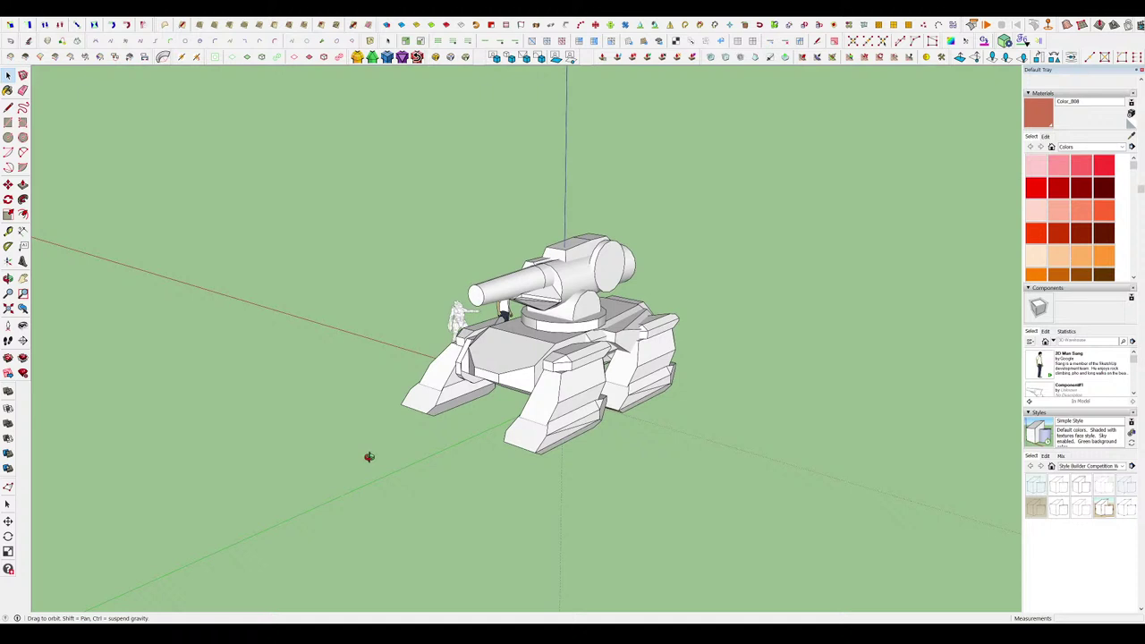
scroll(633, 355, "up", 5)
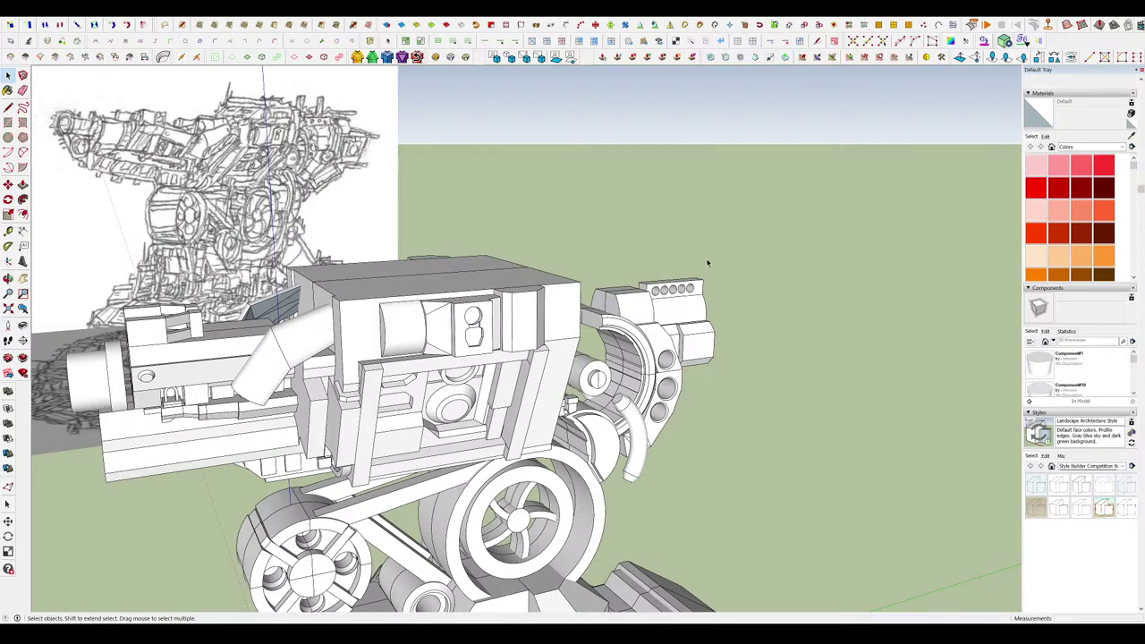
Examine the tall cannon turret and its cluttered base against the reference sketch.
mouse_move(707, 259)
middle_mouse_down()
mouse_move(753, 251)
mouse_move(739, 235)
mouse_move(774, 193)
middle_mouse_up()
scroll(753, 250, "up", 4)
scroll(684, 219, "up", 2)
middle_click_drag(684, 219, 700, 197)
scroll(702, 217, "up", 3)
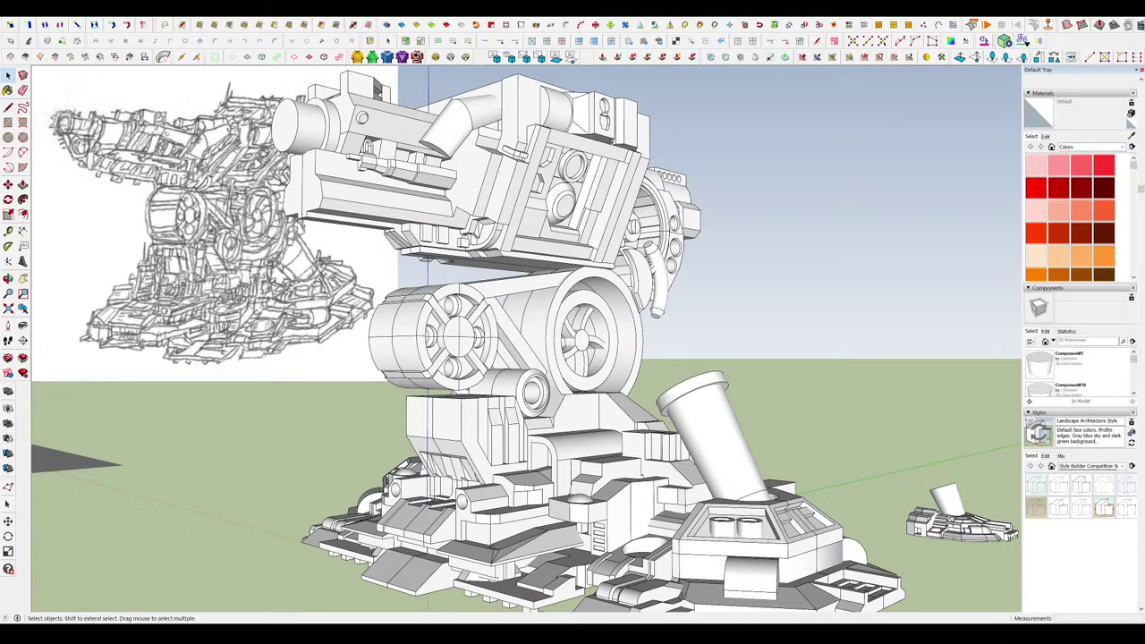
left_click(385, 501)
left_click(277, 447)
middle_click_drag(592, 323, 591, 358)
scroll(608, 326, "down", 6)
scroll(591, 359, "up", 2)
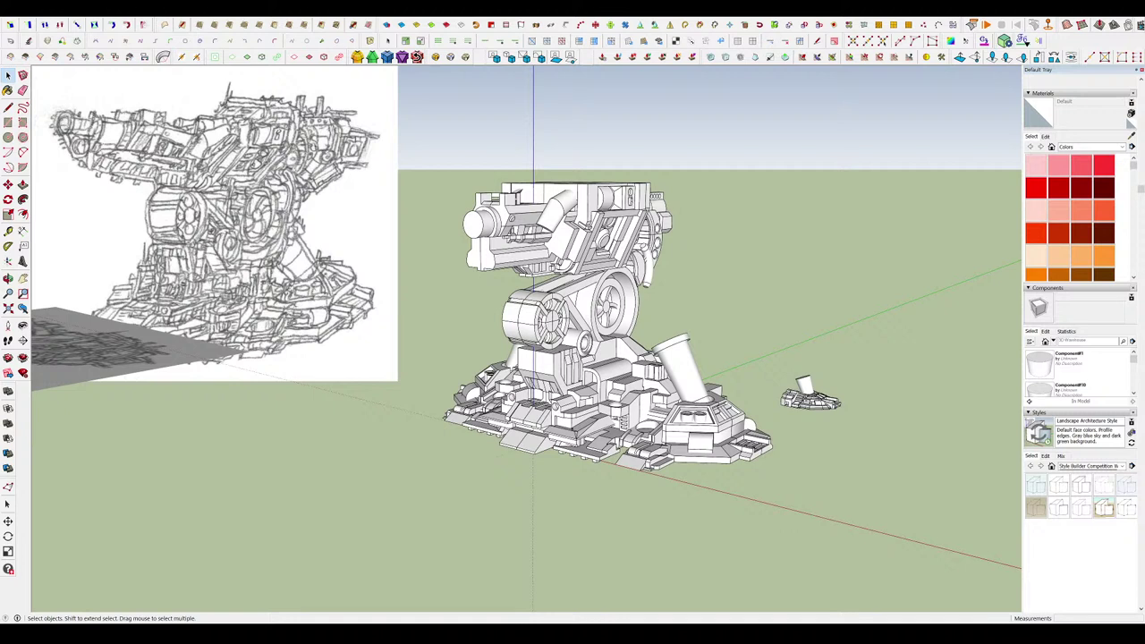
Draw a long rectangle on the ground in front of the cannon turret and extrude it into a bar.
mouse_move(660, 208)
middle_mouse_down()
mouse_move(661, 263)
mouse_move(707, 288)
mouse_move(667, 381)
mouse_move(710, 258)
middle_mouse_up()
scroll(662, 263, "up", 3)
scroll(664, 383, "down", 3)
key("r")
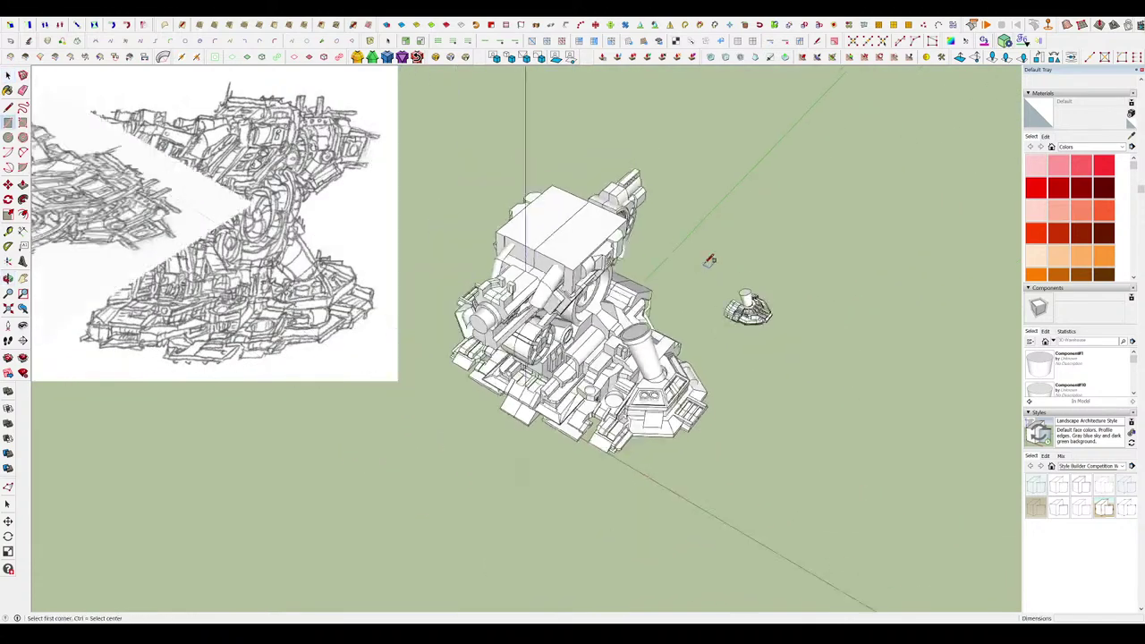
scroll(710, 259, "down", 3)
left_click(430, 404)
left_click(521, 502)
key("p")
left_click_drag(478, 470, 478, 449)
middle_click_drag(385, 497, 417, 491)
Cut out the middle section of the bar and erase the leftover edges to leave two separate blocks.
key("r")
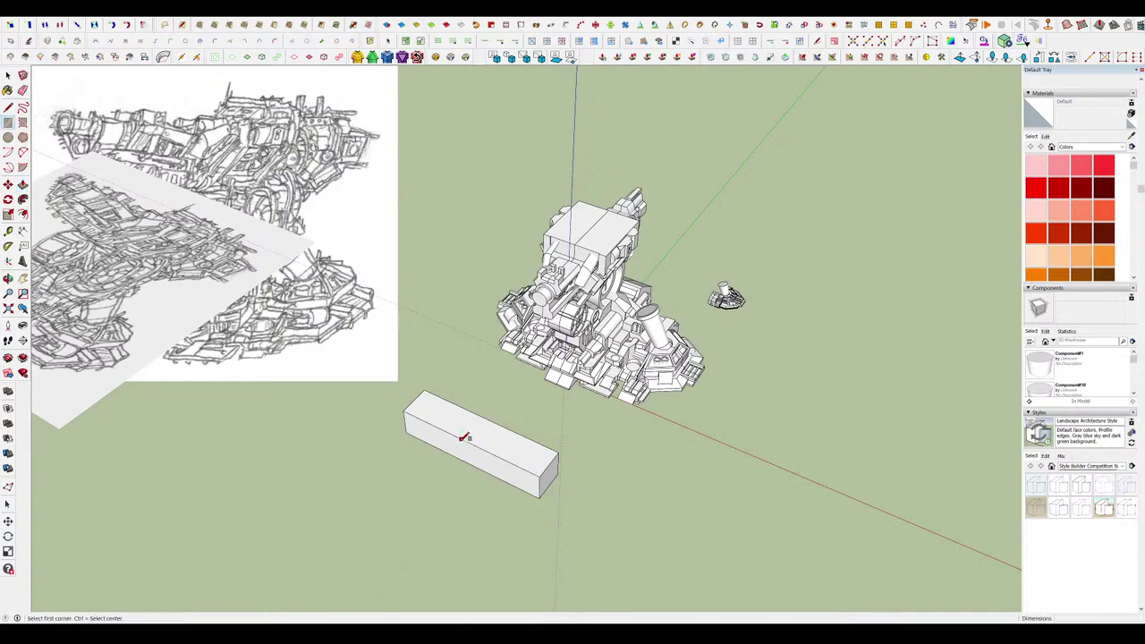
left_click(463, 438)
left_click(501, 477)
key("p")
left_click_drag(484, 459, 493, 403)
scroll(439, 438, "up", 4)
middle_click_drag(460, 458, 483, 472)
key("e")
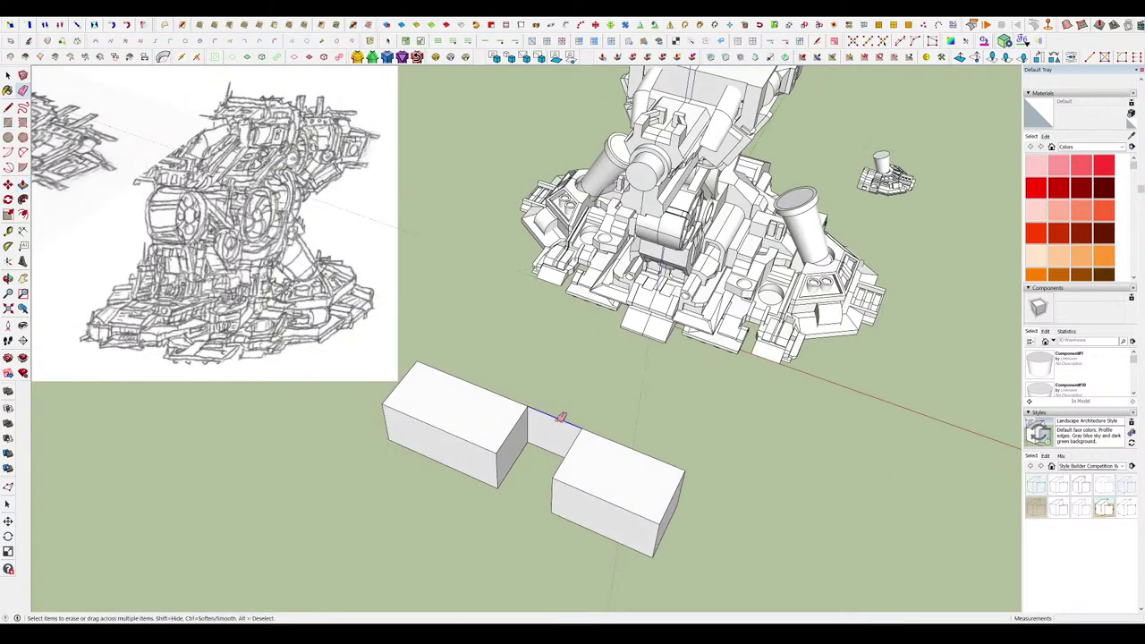
left_click_drag(561, 418, 538, 473)
mouse_move(465, 487)
middle_mouse_down()
mouse_move(322, 506)
mouse_move(90, 402)
middle_mouse_up()
middle_click_drag(394, 352, 949, 344)
key("space")
Draw a diagonal on the nearer block's long side and cut away its inner upper corner with Push/Pull.
scroll(367, 533, "up", 2)
middle_click_drag(501, 590, 518, 505, "shift")
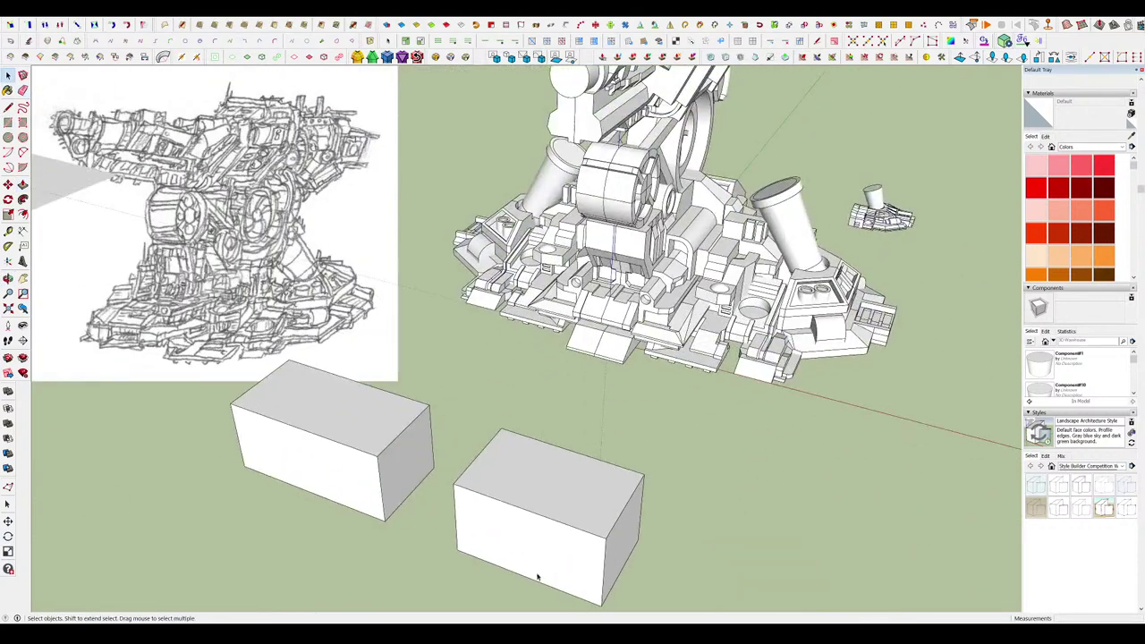
key("l")
left_click(458, 549)
left_click(535, 514)
key("p")
left_click_drag(488, 507, 533, 399)
left_click(532, 398)
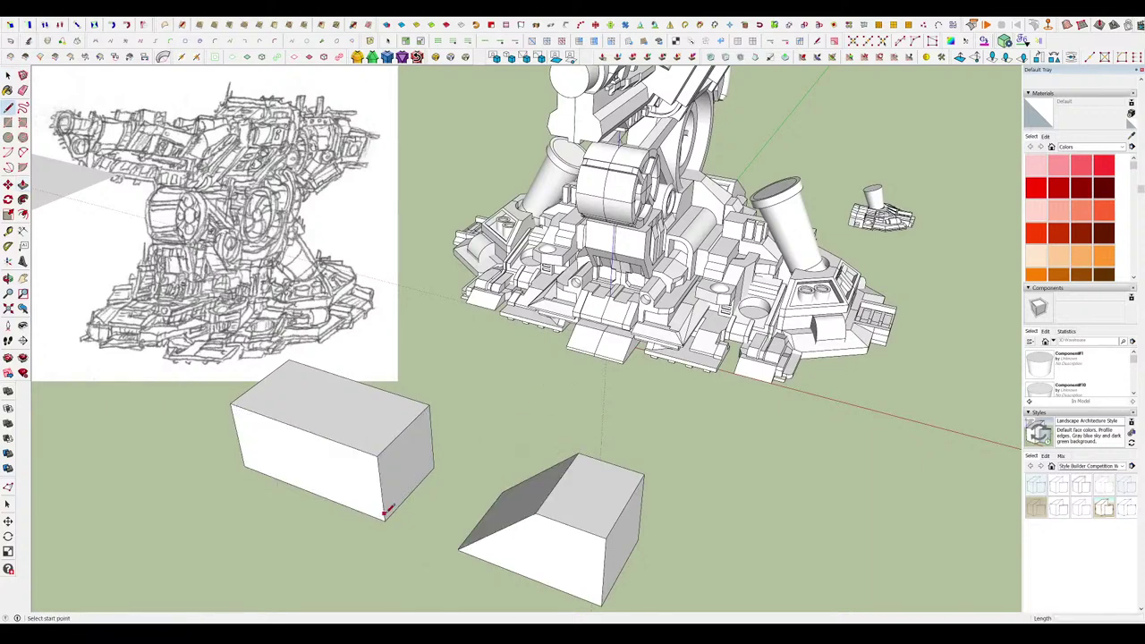
Cut a matching slope on the inner side of the farther block.
key("l")
left_click(384, 519)
left_click(320, 436)
key("p")
double_click(362, 470)
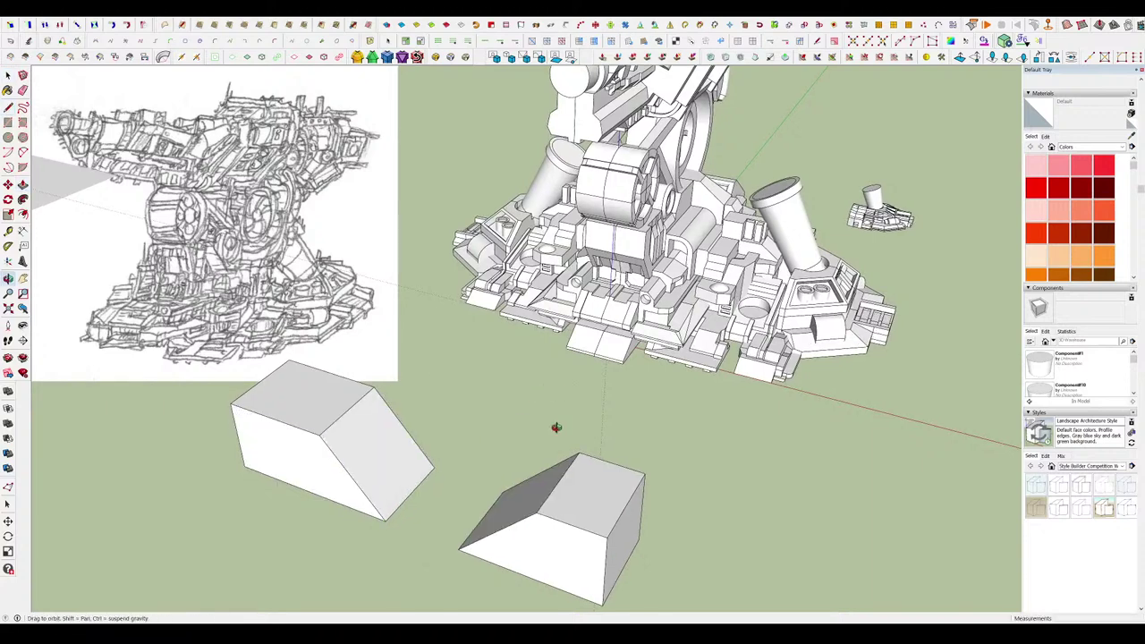
Extend the undersides of both sloped blocks downward by about 2722 cm.
middle_click_drag(554, 426, 505, 258)
left_click_drag(478, 285, 478, 343)
key("space")
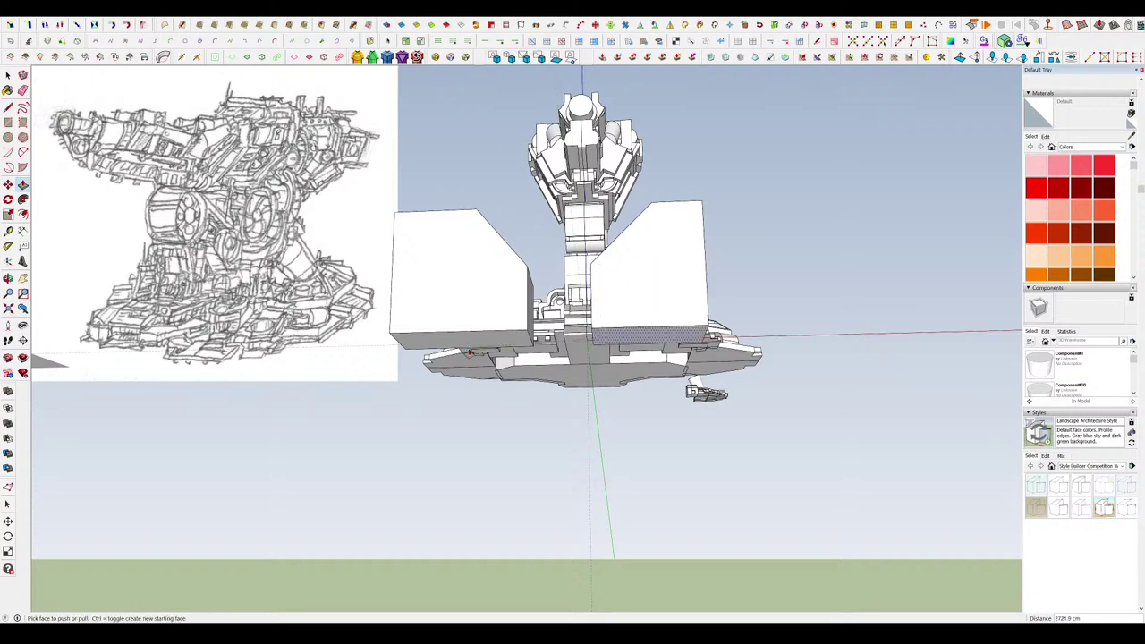
Select both sloped blocks together and move them vertically to ground level.
middle_click_drag(640, 276, 305, 564)
left_click(614, 417)
triple_click(440, 451, "shift")
key("m")
left_click(486, 488)
key("Up")
scroll(540, 416, "up", 5)
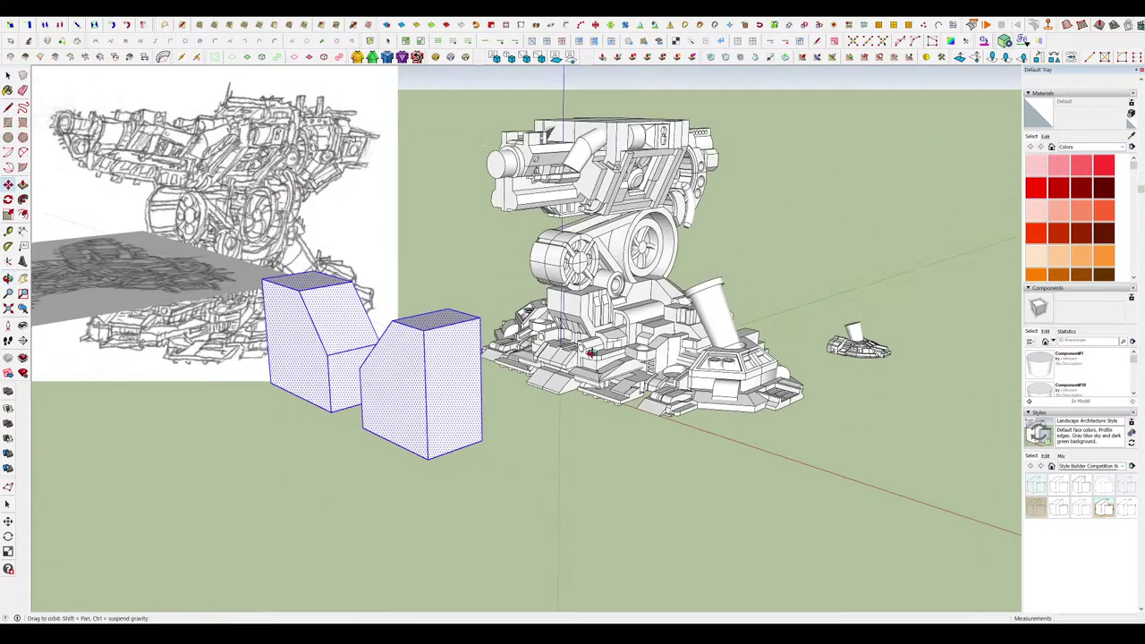
left_click(540, 416)
key("space")
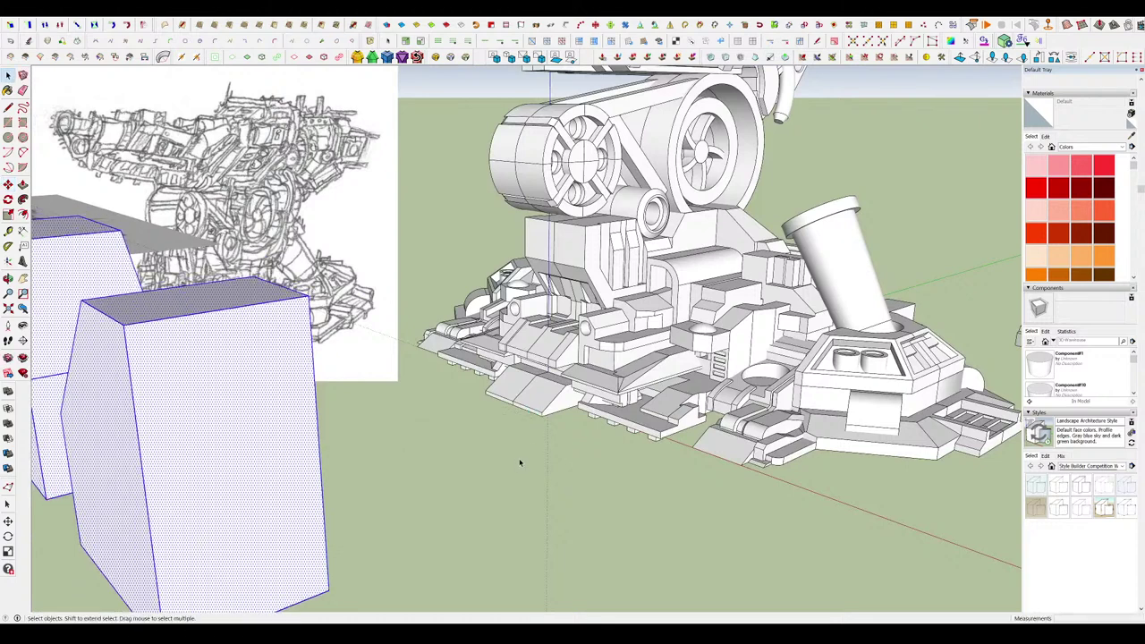
left_click(519, 463)
Select the upper geometry of both blocks and lower it vertically in two moves, the second about 1649 cm.
scroll(579, 437, "down", 5)
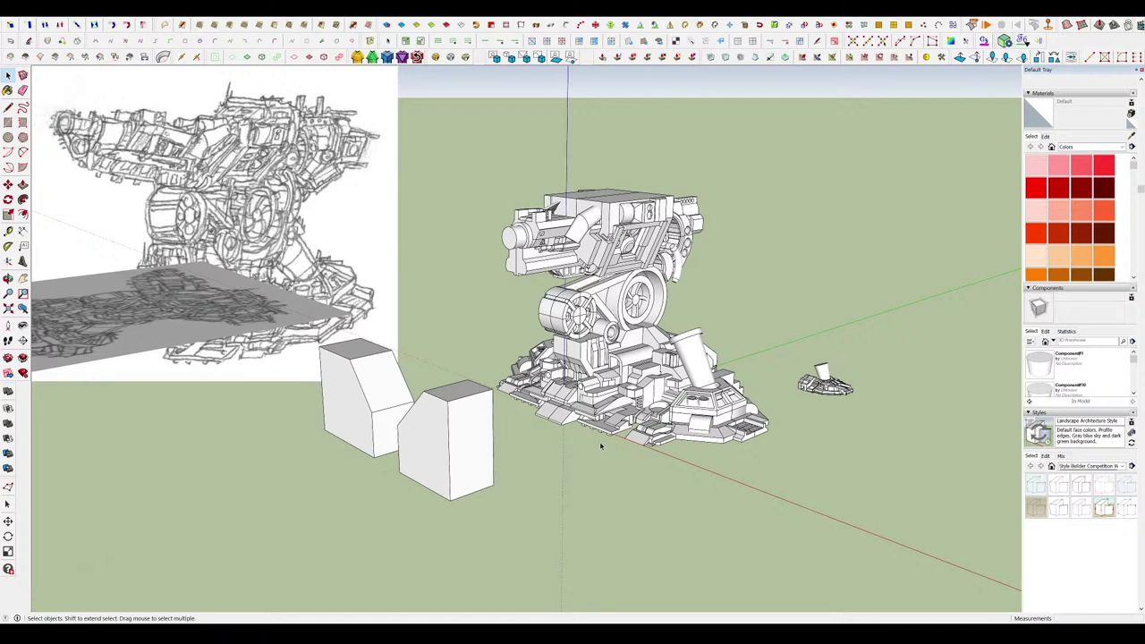
middle_click_drag(604, 444, 574, 344)
scroll(574, 345, "down", 4)
scroll(474, 353, "up", 4)
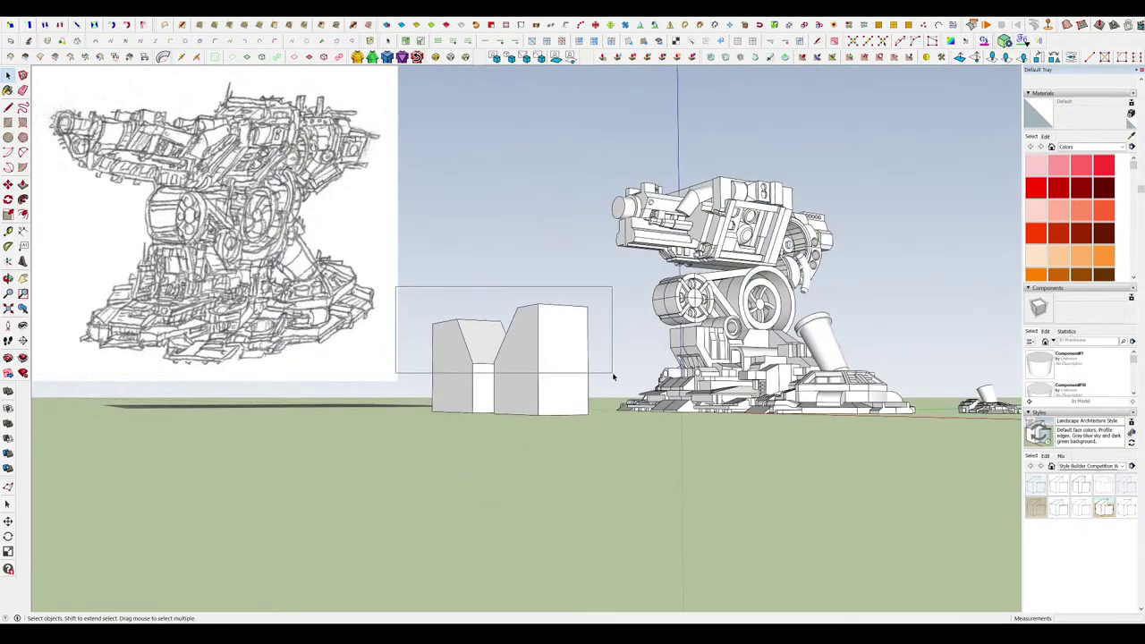
key("m")
left_click_drag(493, 358, 493, 395)
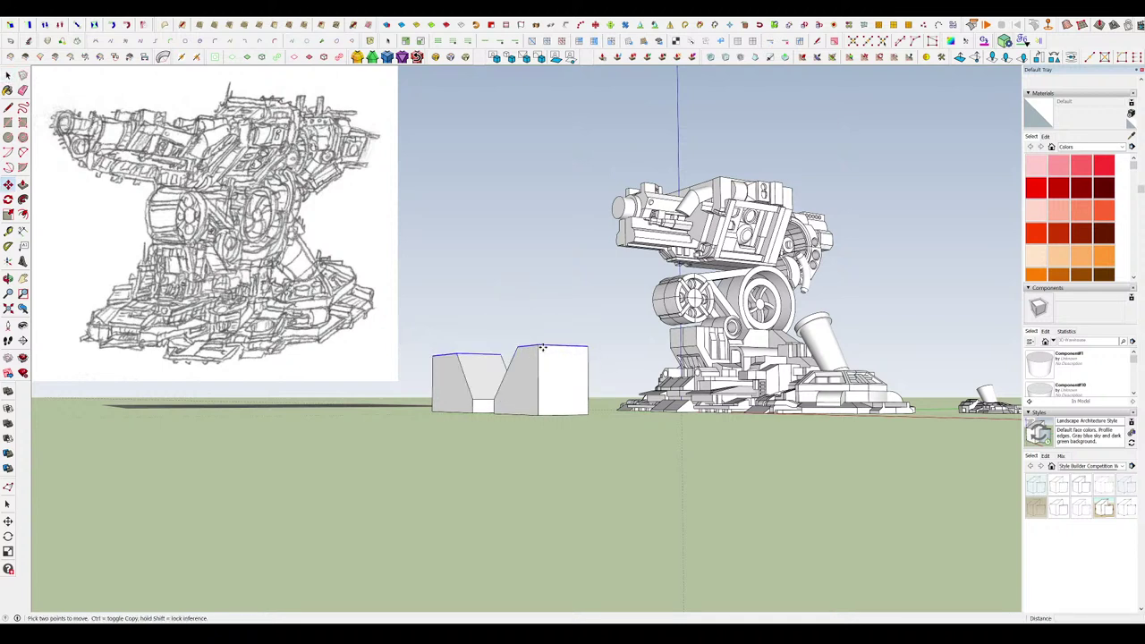
left_click_drag(539, 350, 537, 380)
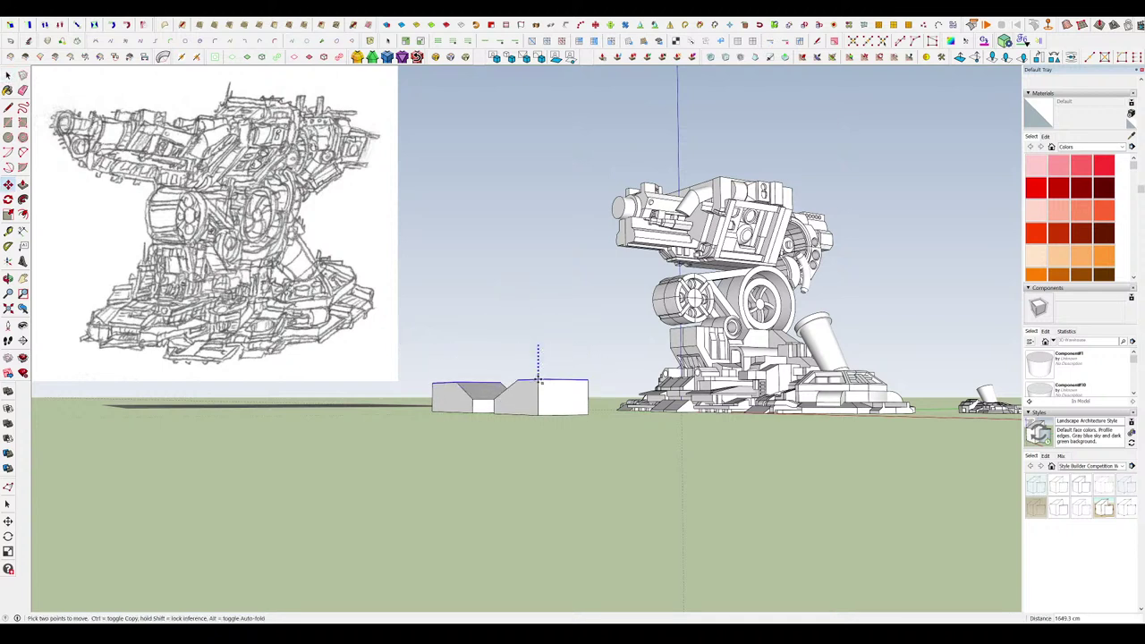
Draw a small rectangle at the inner end corner of one block and extrude it into a rail reaching the other block.
mouse_move(537, 376)
middle_mouse_down()
mouse_move(793, 567)
mouse_move(561, 452)
mouse_move(430, 420)
middle_mouse_up()
scroll(383, 401, "up", 4)
key("r")
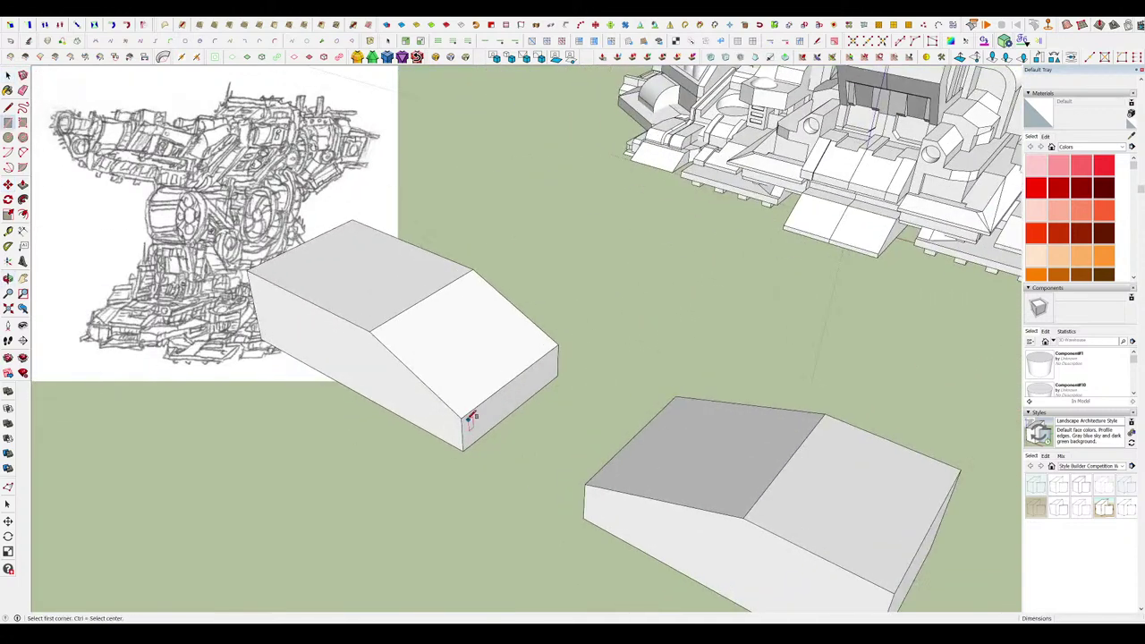
left_click(461, 417)
left_click(484, 436)
key("p")
left_click_drag(474, 436, 590, 486)
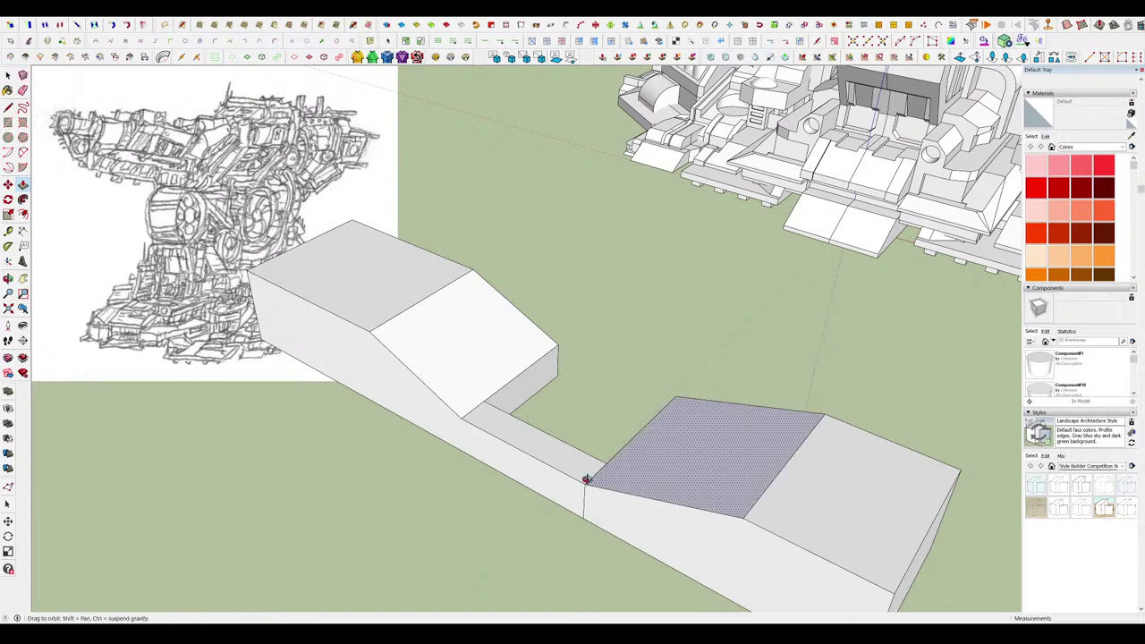
Add a second rail between the two blocks along the opposite side of the gap.
middle_click_drag(585, 477, 544, 376)
key("r")
left_click(563, 355)
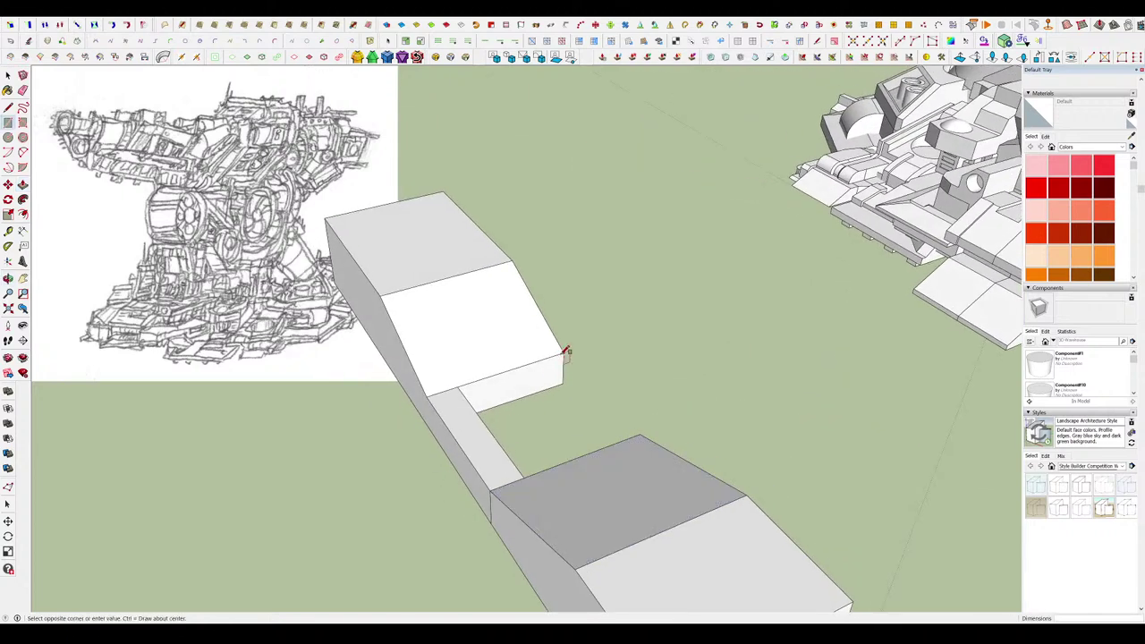
left_click(529, 395)
key("p")
left_click(542, 383)
Draw a rectangle between the two rails against one block and extrude it into a crosspiece.
middle_click_drag(567, 427, 327, 421)
key("r")
left_click(541, 382)
left_click(438, 385)
key("p")
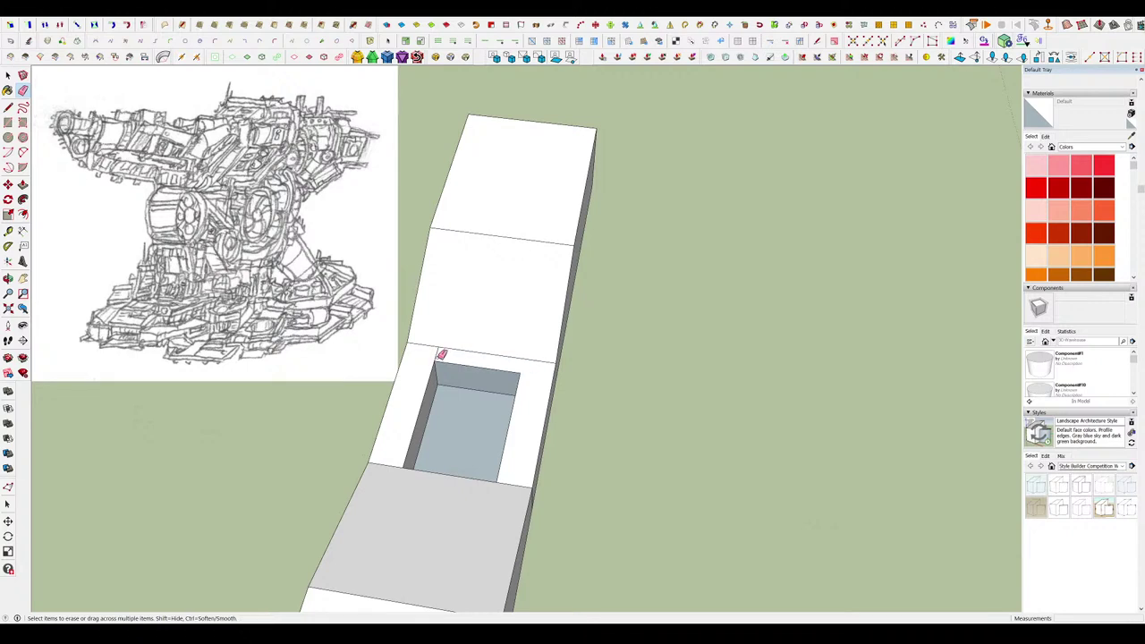
Delete the face flooring the opening, add a crosspiece at its other end and erase the leftover edges.
key("space")
mouse_move(459, 377)
middle_mouse_down()
mouse_move(480, 419)
mouse_move(549, 453)
mouse_move(606, 432)
mouse_move(673, 335)
mouse_move(721, 334)
mouse_move(724, 402)
middle_mouse_up()
key("Delete")
key("r")
key("p")
left_click(672, 338)
key("e")
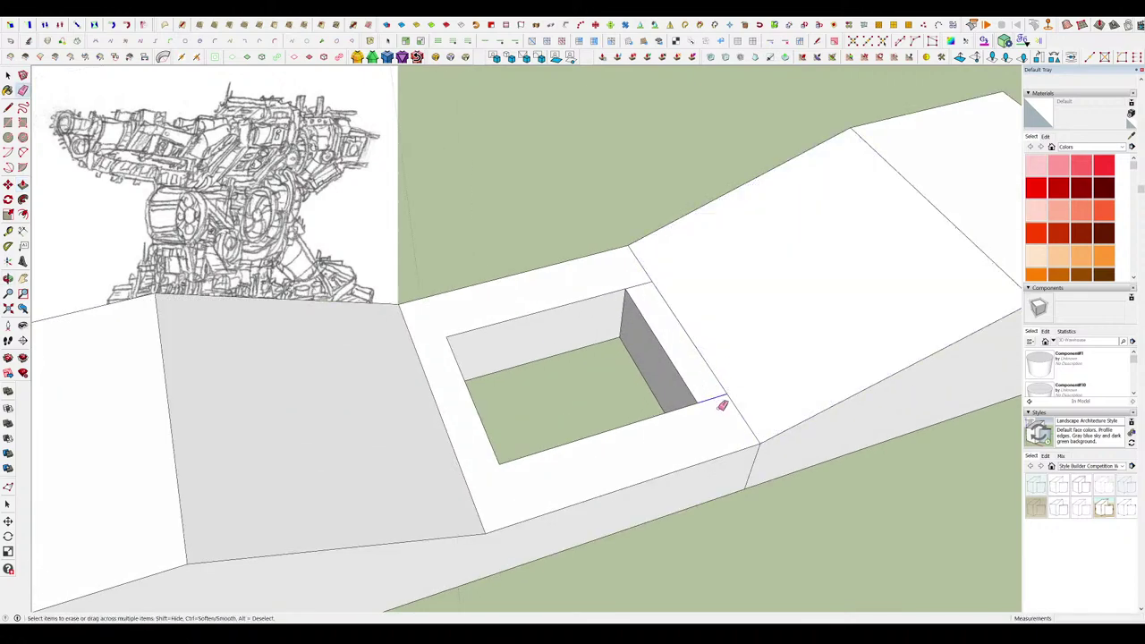
Select the whole slotted block and place a copy beside it.
scroll(631, 398, "down", 6)
middle_click_drag(632, 396, 529, 232)
key("space")
left_click_drag(529, 233, 679, 449)
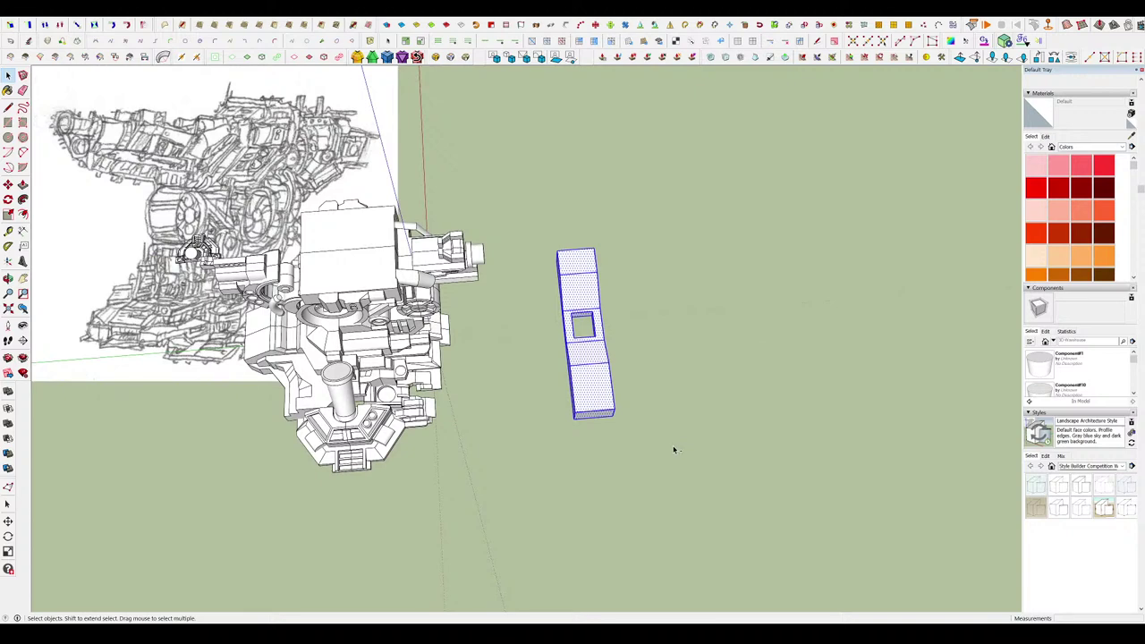
key("m")
key("ctrl")
left_click(615, 411)
left_click(668, 410)
key("space")
Place another copy of the slotted block to make a row of three.
middle_click_drag(662, 407, 391, 231)
key("m")
key("ctrl")
left_click(670, 459)
left_click(718, 479)
middle_click_drag(718, 480, 799, 536)
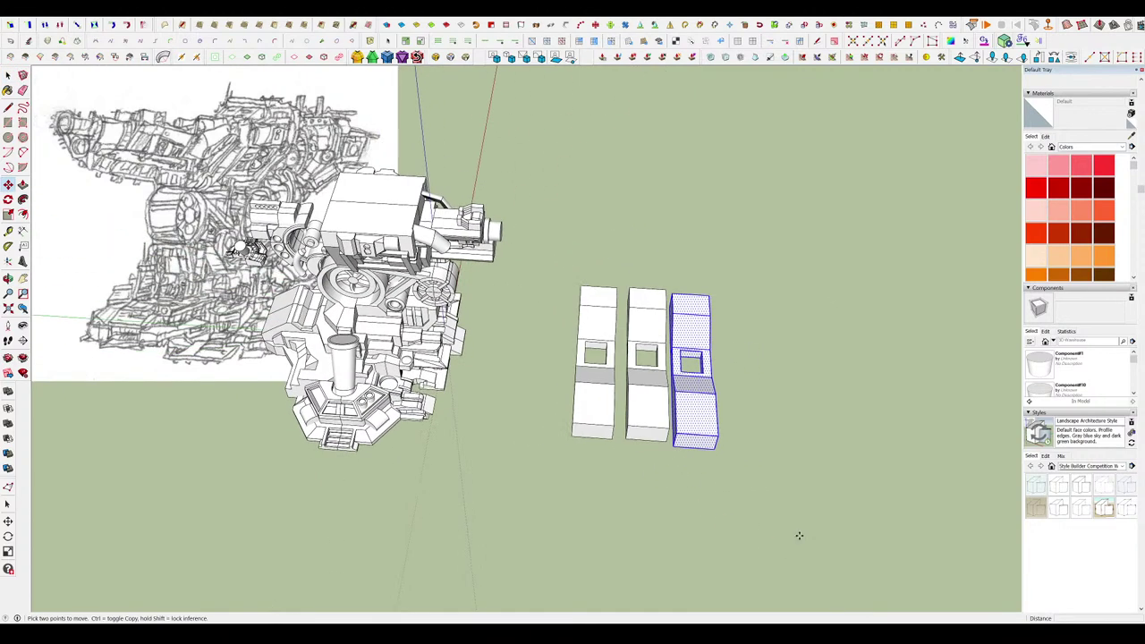
Select the middle slotted block and shift it sideways between the two outer ones.
scroll(671, 444, "up", 5)
left_click(625, 467)
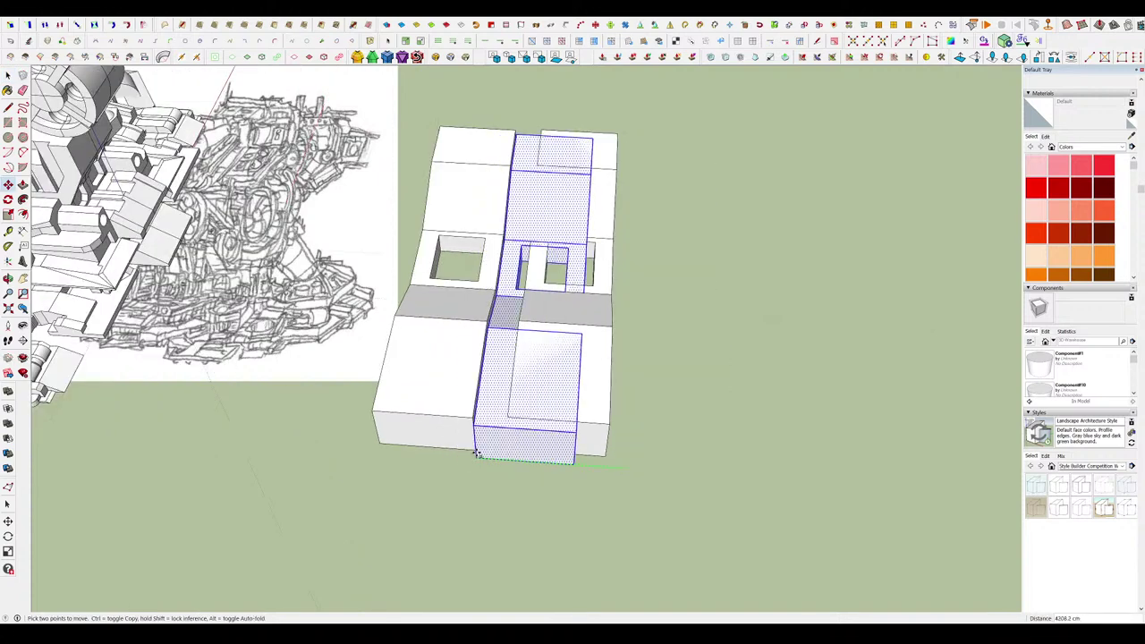
key("Escape")
key("space")
left_click(565, 427)
key("m")
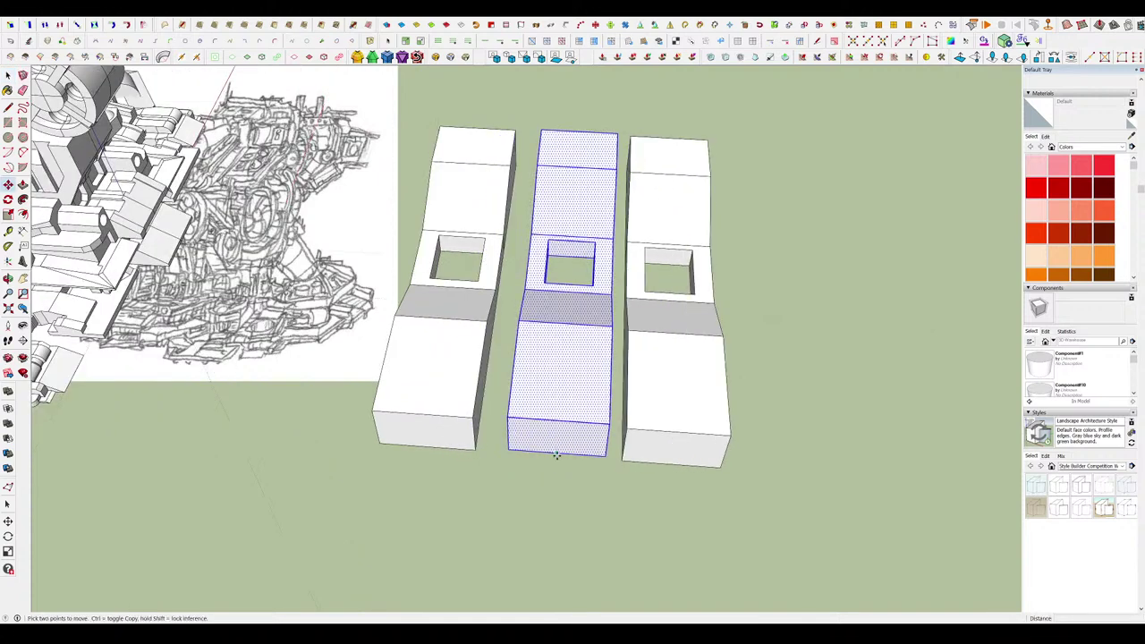
left_click(556, 452)
left_click(596, 423)
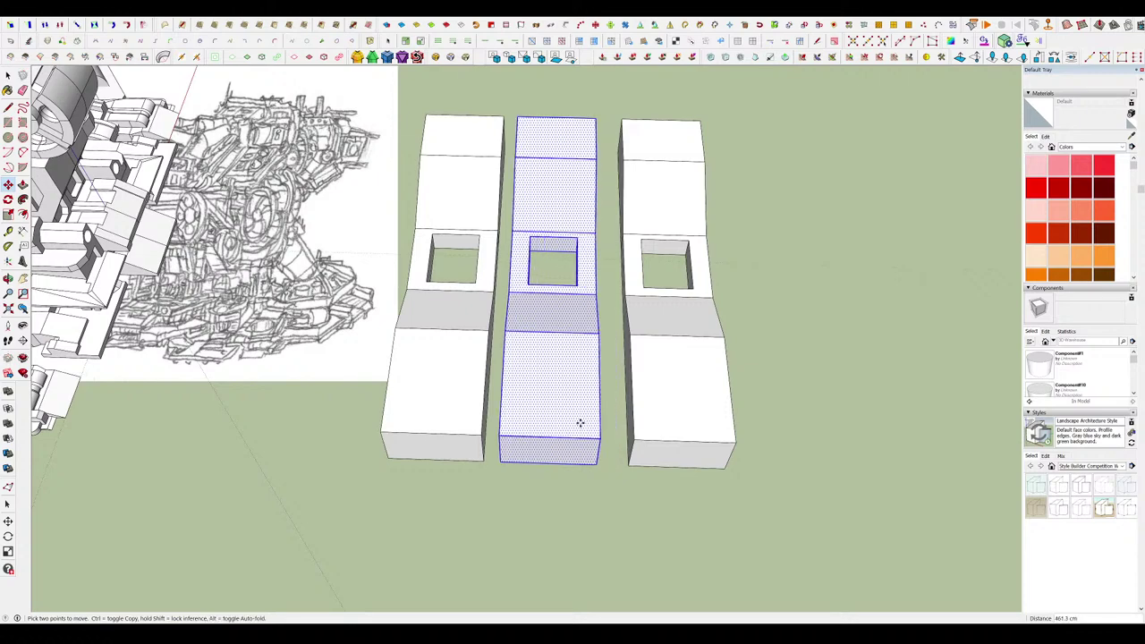
left_click(583, 422)
key("space")
left_click(796, 490)
Select all three slotted blocks and combine them into one component.
scroll(797, 490, "down", 5)
middle_click_drag(797, 490, 545, 409)
triple_click(596, 398)
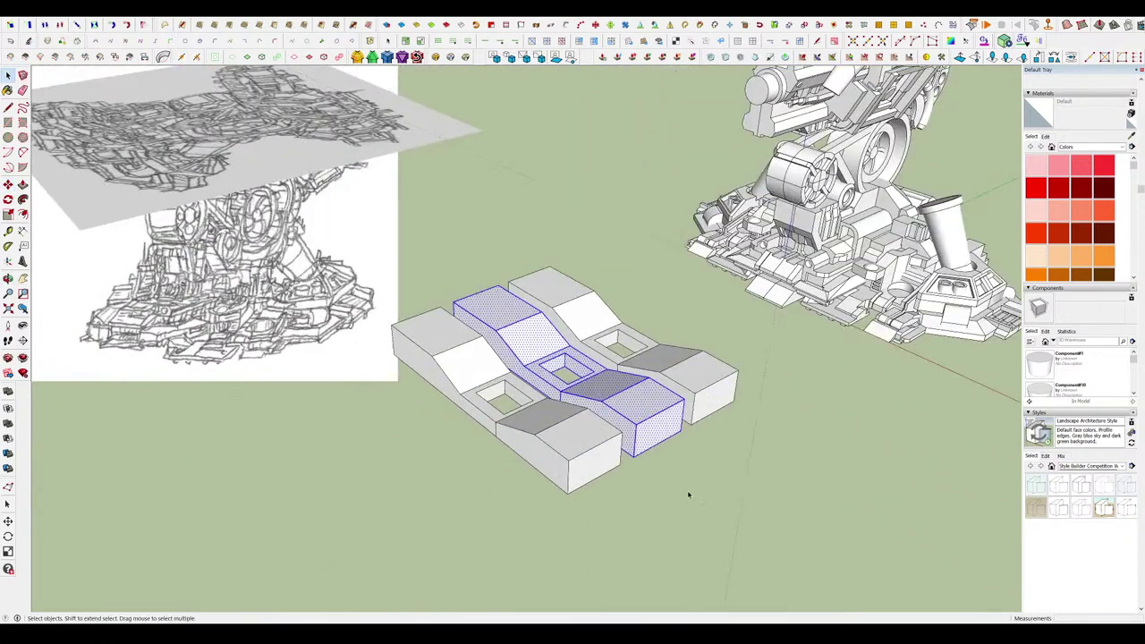
middle_click_drag(635, 459, 451, 341)
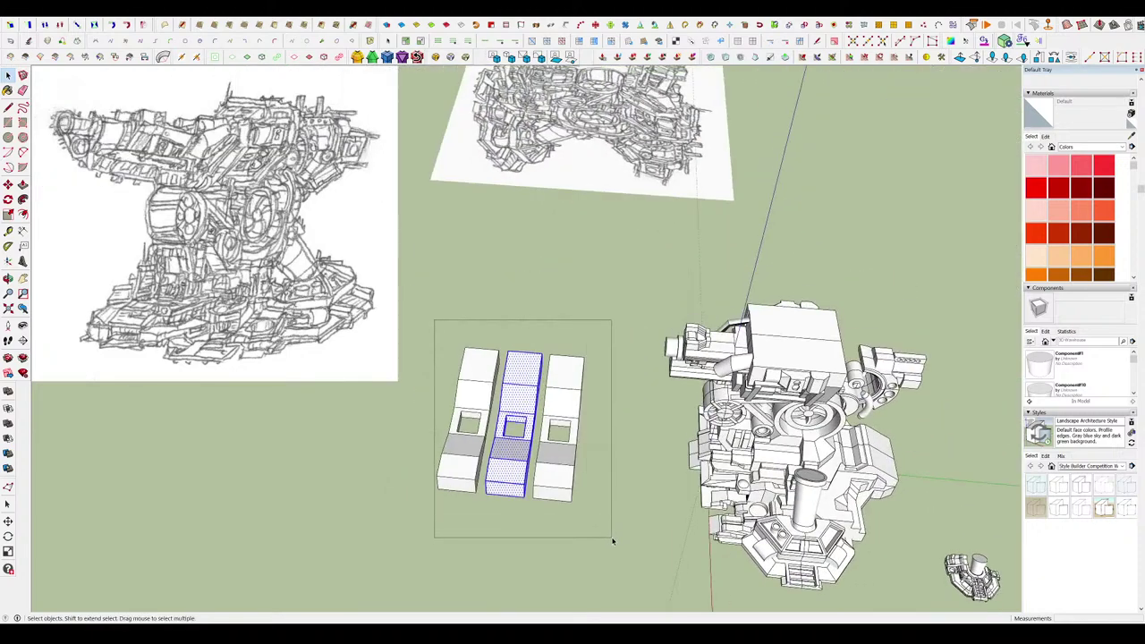
left_click_drag(613, 540, 612, 539)
middle_click_drag(612, 538, 618, 502)
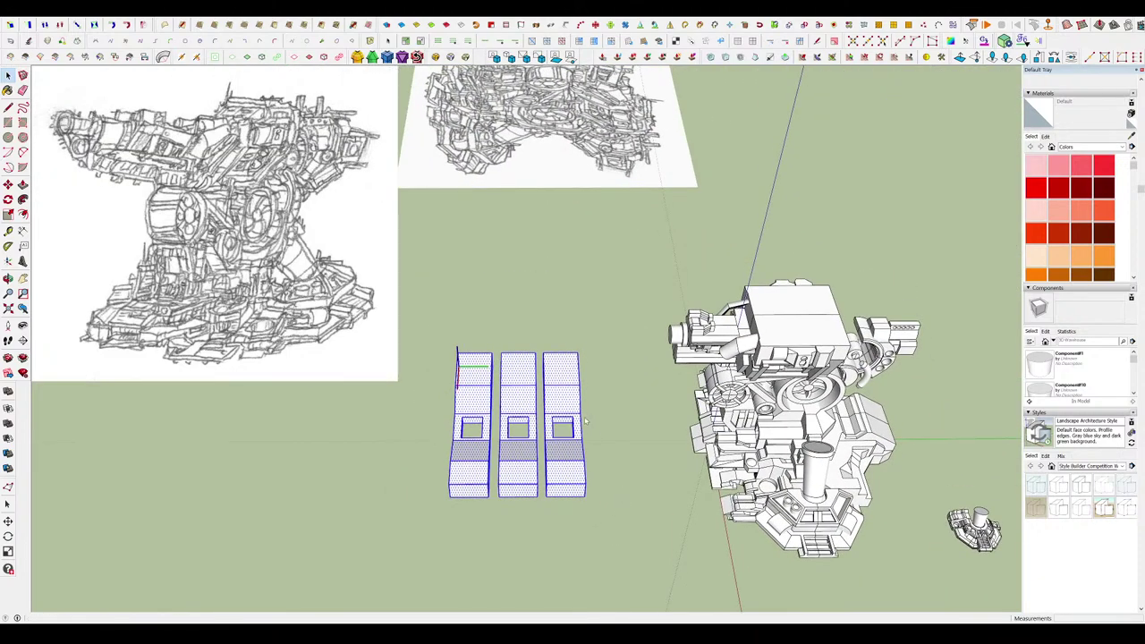
middle_click_drag(586, 420, 512, 262)
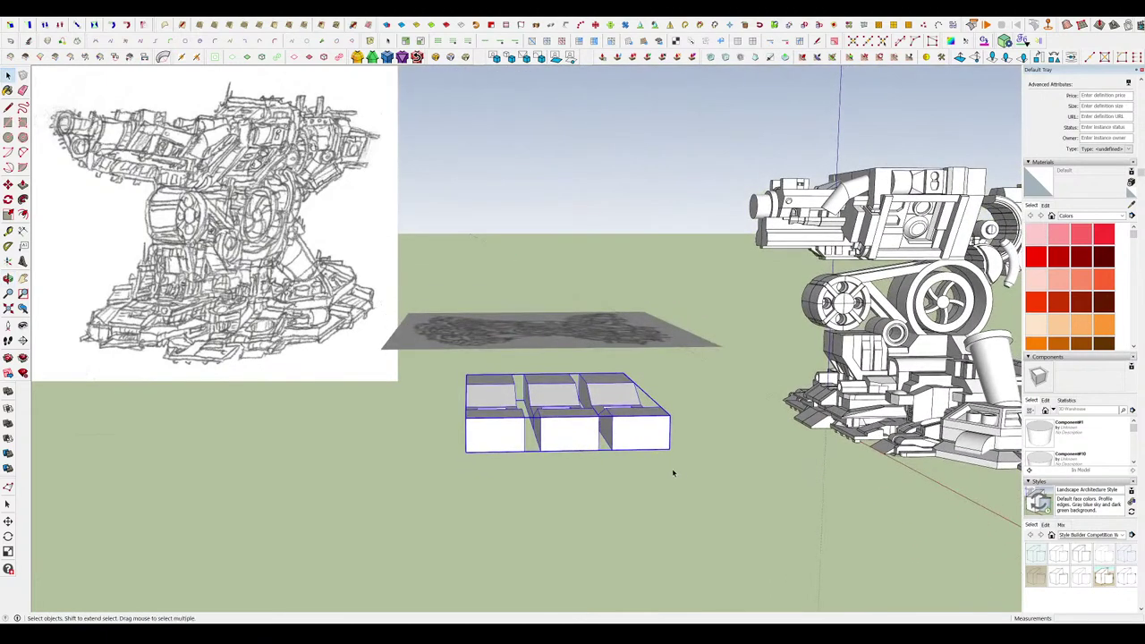
Bend the three-block component with Radial Bending from one lower corner along its full base width, by about 169 degrees.
middle_click_drag(673, 473, 637, 454)
scroll(612, 421, "up", 3)
middle_click_drag(609, 390, 618, 426)
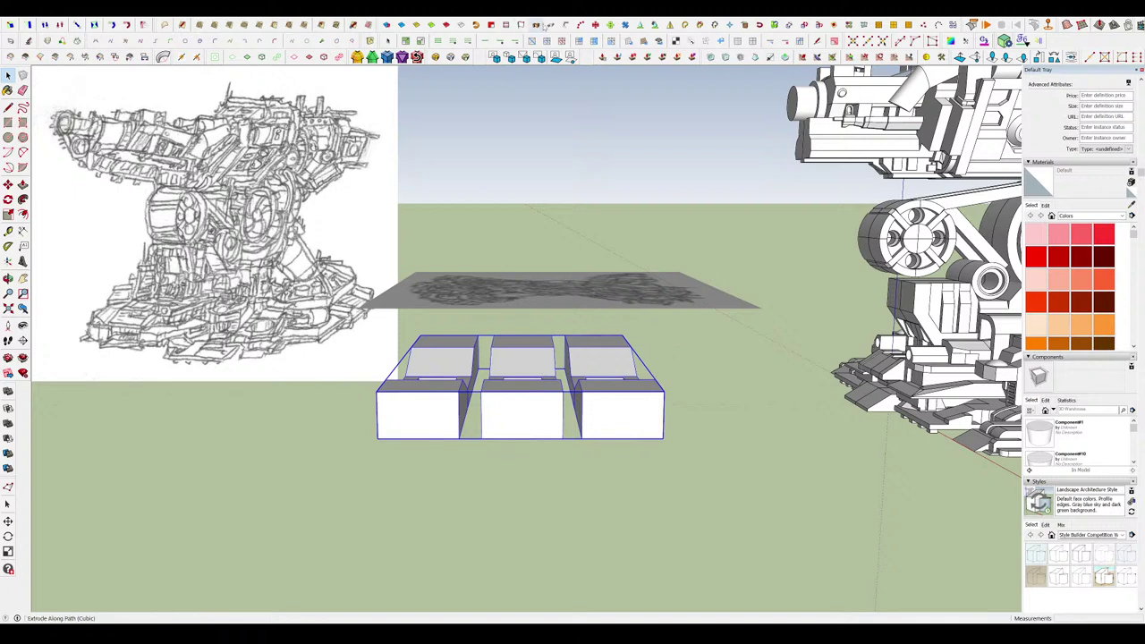
left_click(143, 24)
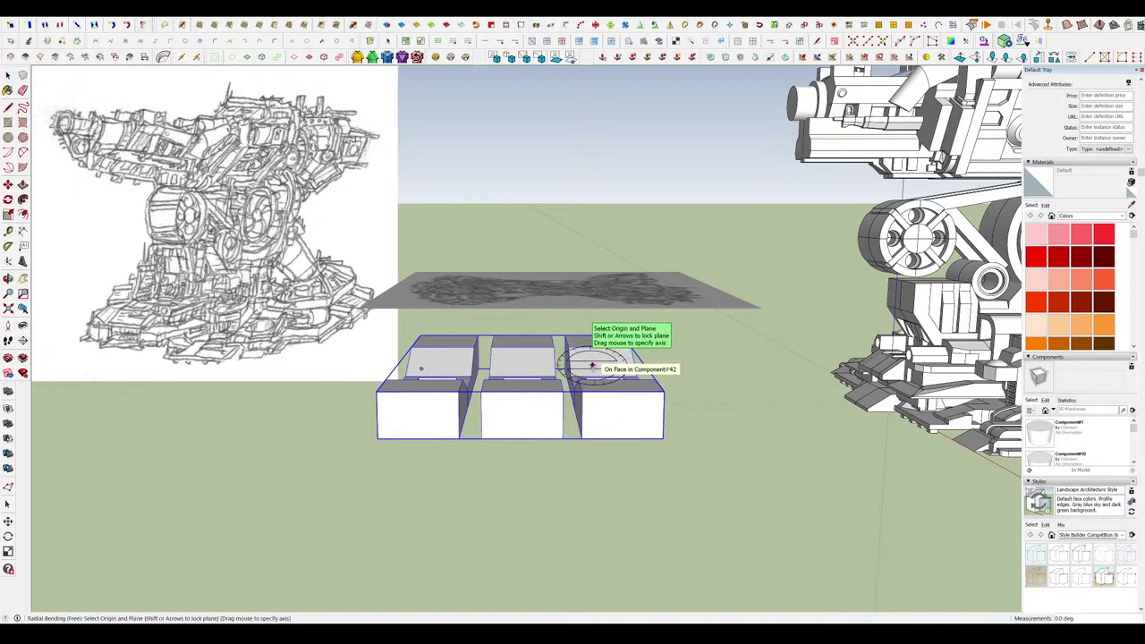
left_click(663, 438)
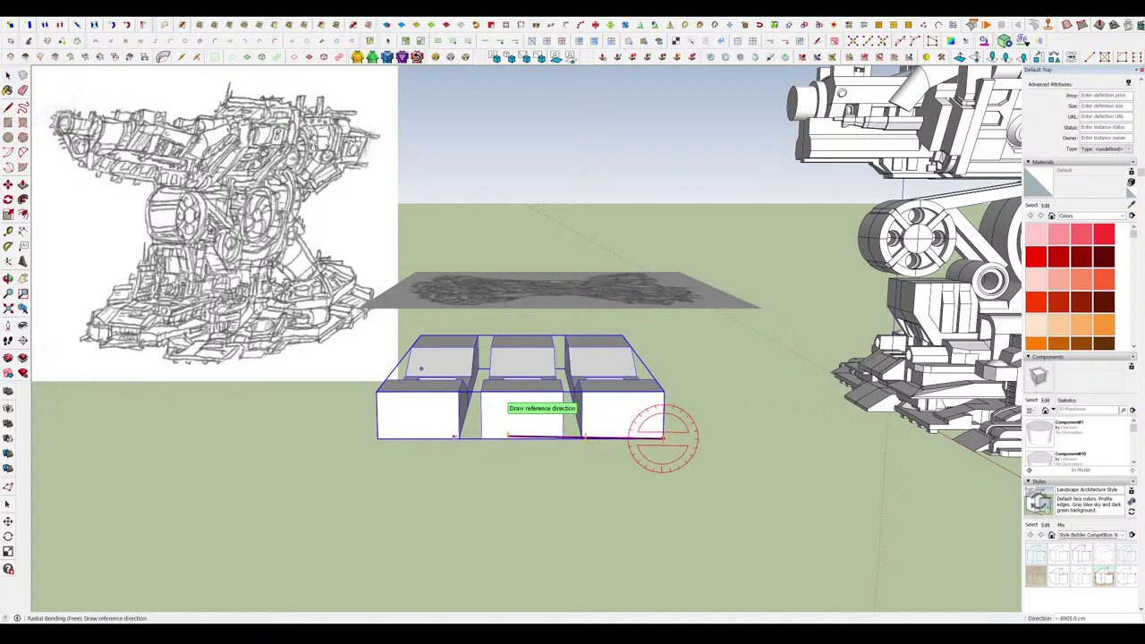
left_click(376, 440)
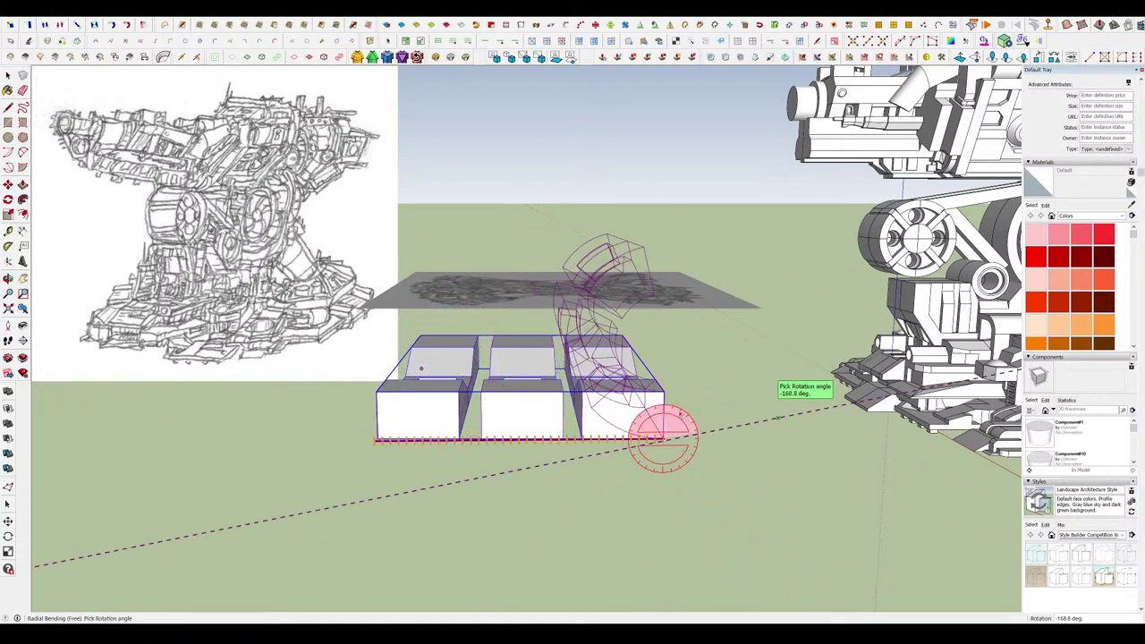
left_click(778, 418)
middle_click_drag(684, 414, 251, 387)
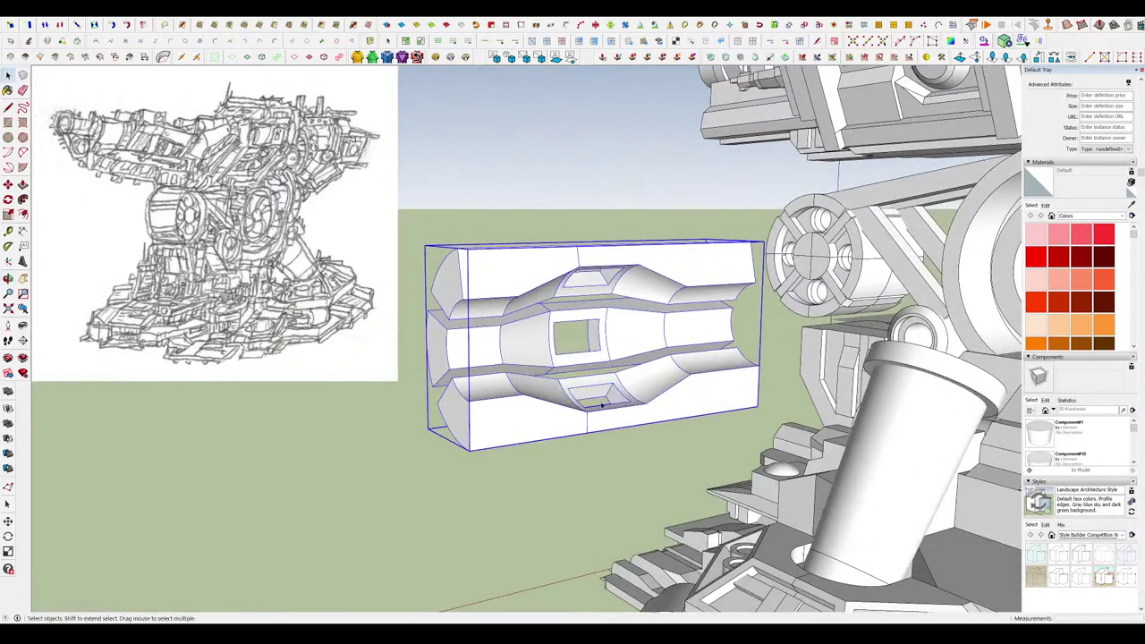
Move the bent component about 14480 cm away from the turret.
scroll(600, 385, "down", 4)
middle_click_drag(600, 358, 700, 414)
scroll(700, 415, "down", 3)
key("m")
left_click(639, 402)
left_click(532, 384)
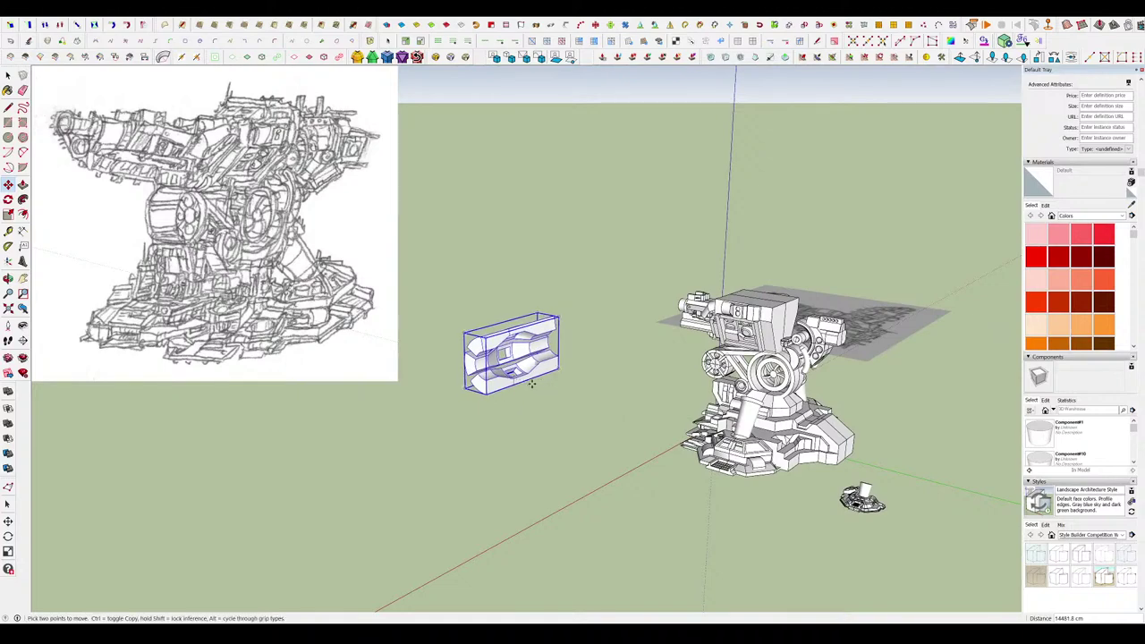
scroll(435, 363, "up", 8)
scroll(759, 343, "up", 3)
middle_click_drag(760, 342, 582, 315)
scroll(647, 346, "down", 3)
scroll(505, 334, "up", 5)
scroll(647, 346, "down", 6)
Open the bent component, select the faces at one end and move them inward about 1430 cm to shorten the blocks.
double_click(578, 345)
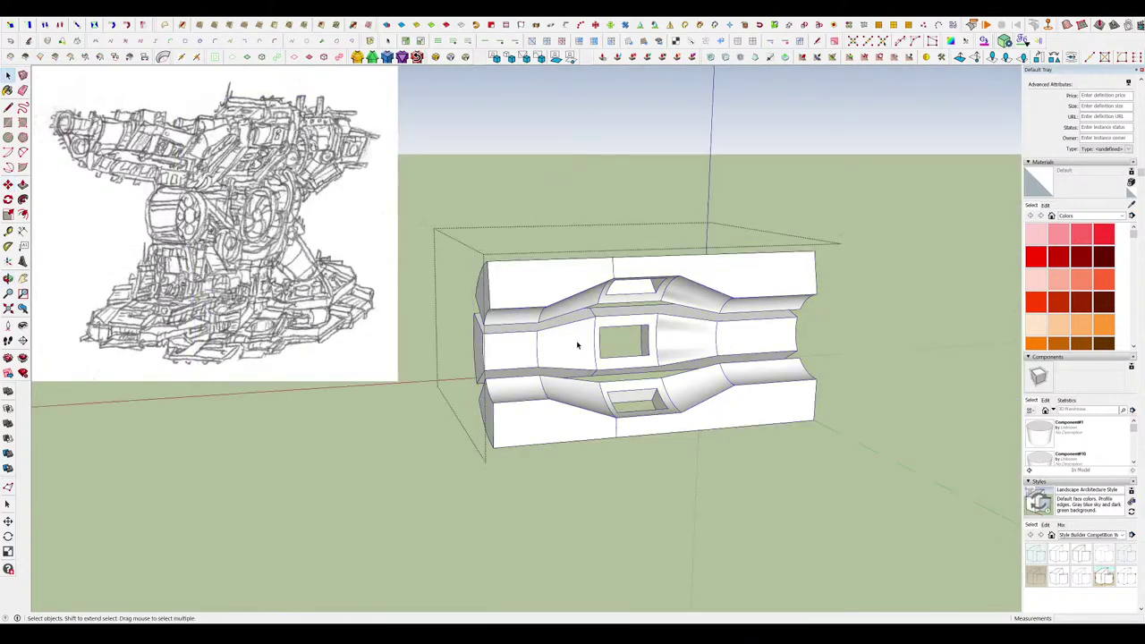
scroll(521, 327, "up", 4)
middle_click_drag(497, 338, 510, 290)
key("Escape")
key("space")
scroll(562, 272, "down", 4)
left_click_drag(448, 174, 540, 416)
scroll(550, 304, "up", 3)
key("m")
left_click(516, 313)
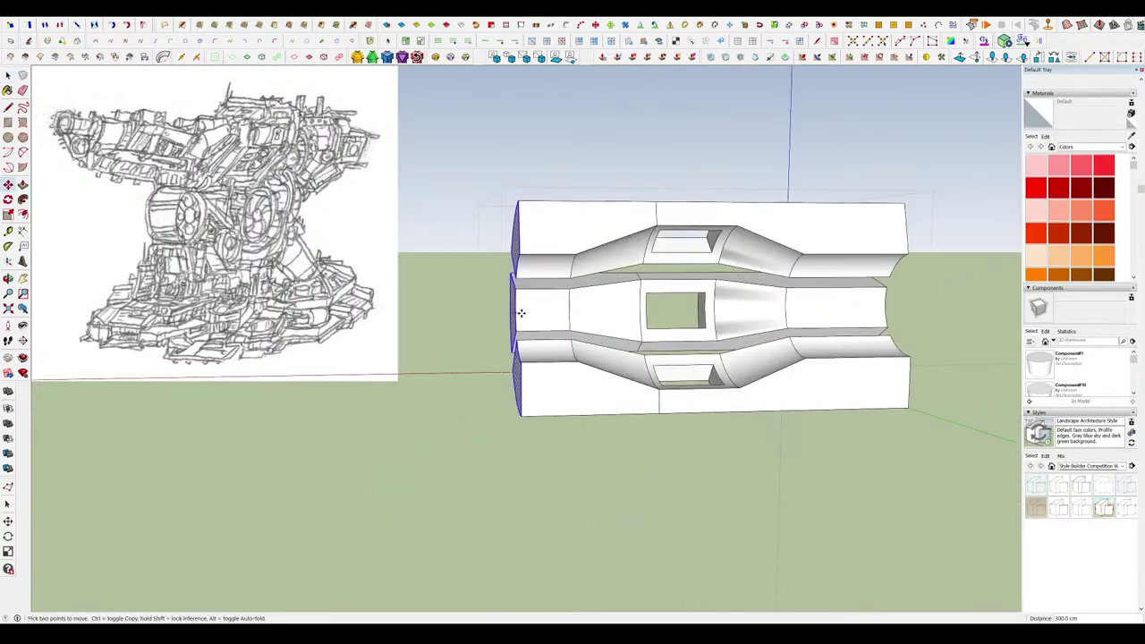
key("m")
left_click(575, 384)
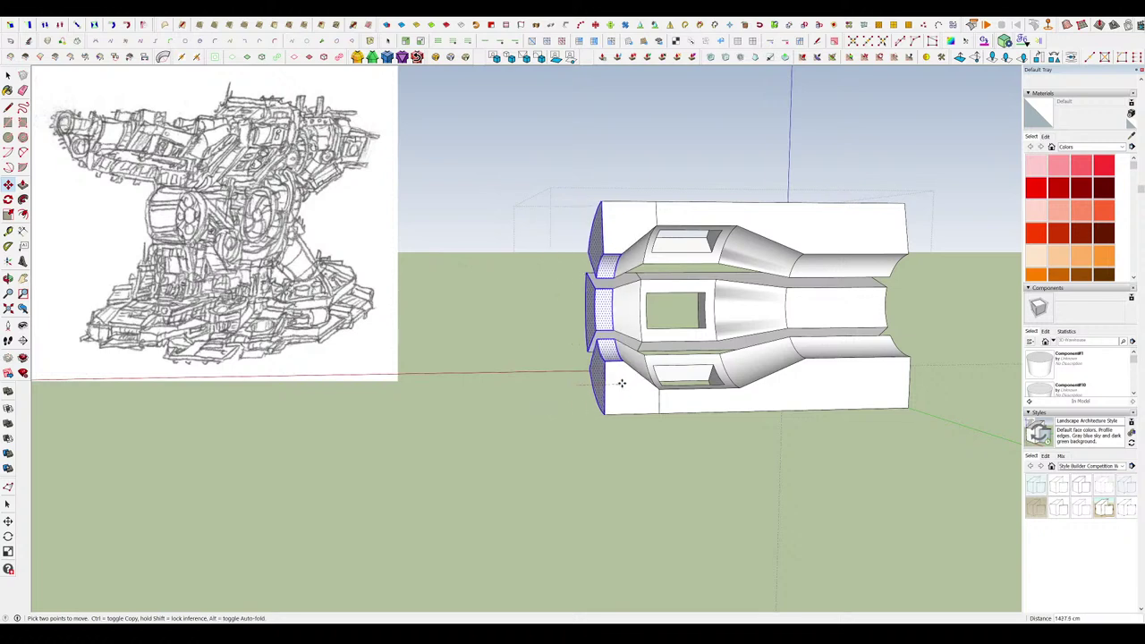
Select the faces at the opposite end of the bent blocks and move them inward.
middle_click_drag(626, 456, 606, 273)
scroll(821, 268, "up", 3)
scroll(695, 326, "down", 3)
scroll(455, 412, "down", 3)
scroll(823, 452, "up", 5)
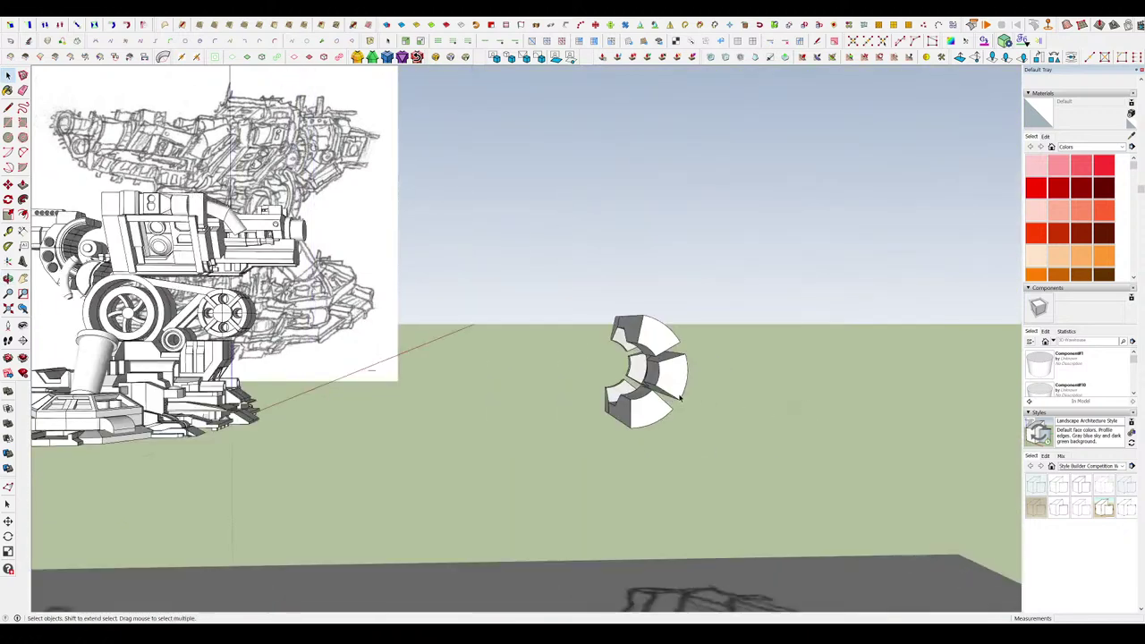
middle_click_drag(823, 452, 679, 383)
left_click(693, 347)
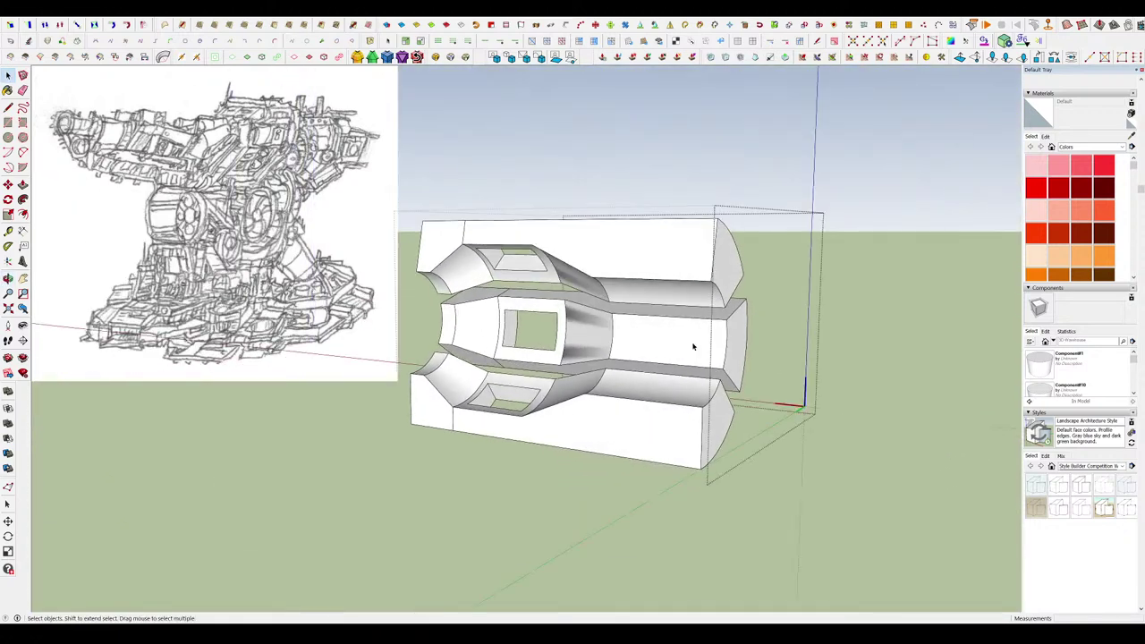
middle_click_drag(698, 201, 739, 224)
key("space")
left_click_drag(708, 188, 868, 578)
key("m")
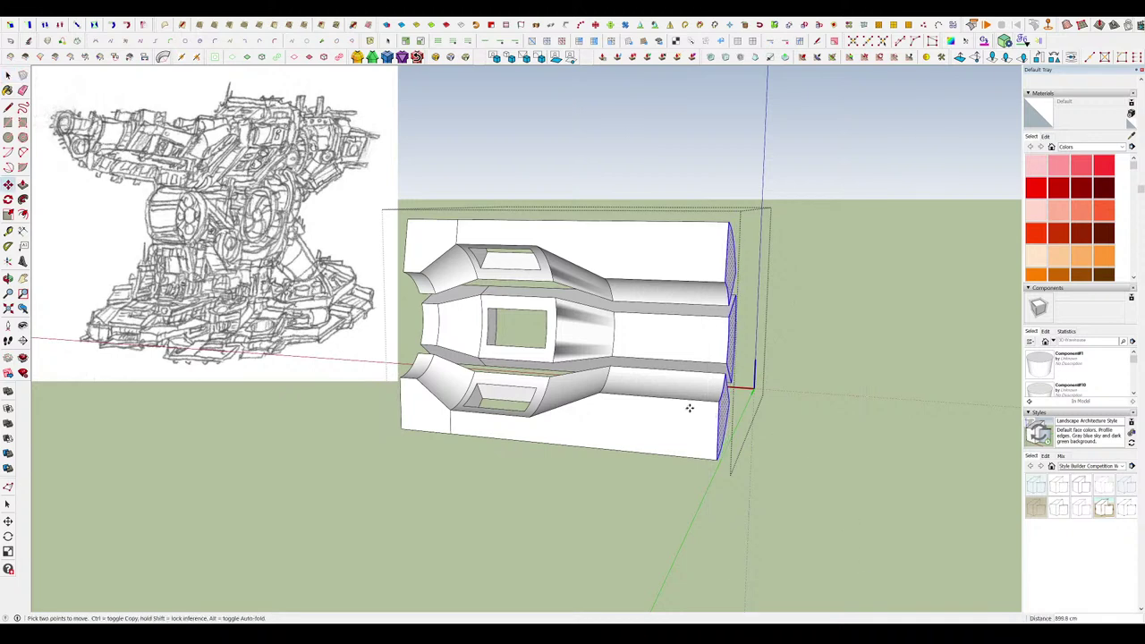
left_click(723, 414)
Reselect that same end together with its narrow curved faces and pull it further toward the openings.
middle_click_drag(630, 405, 721, 569)
left_click_drag(594, 229, 795, 562)
key("m")
left_click(629, 423)
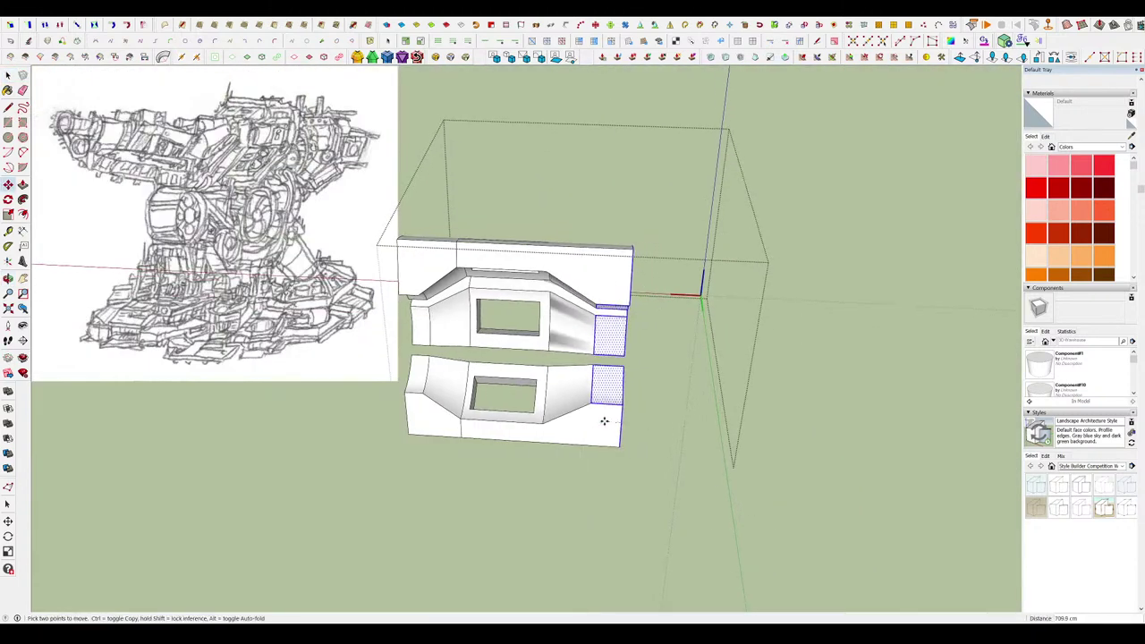
middle_click_drag(597, 429, 649, 330)
left_click(649, 330)
Draw an edge across the open side of the middle block and erase the stray edge beside its sloped face.
scroll(546, 330, "up", 5)
scroll(485, 327, "up", 3)
middle_click_drag(546, 330, 685, 268)
key("l")
scroll(684, 268, "down", 3)
scroll(662, 264, "down", 2)
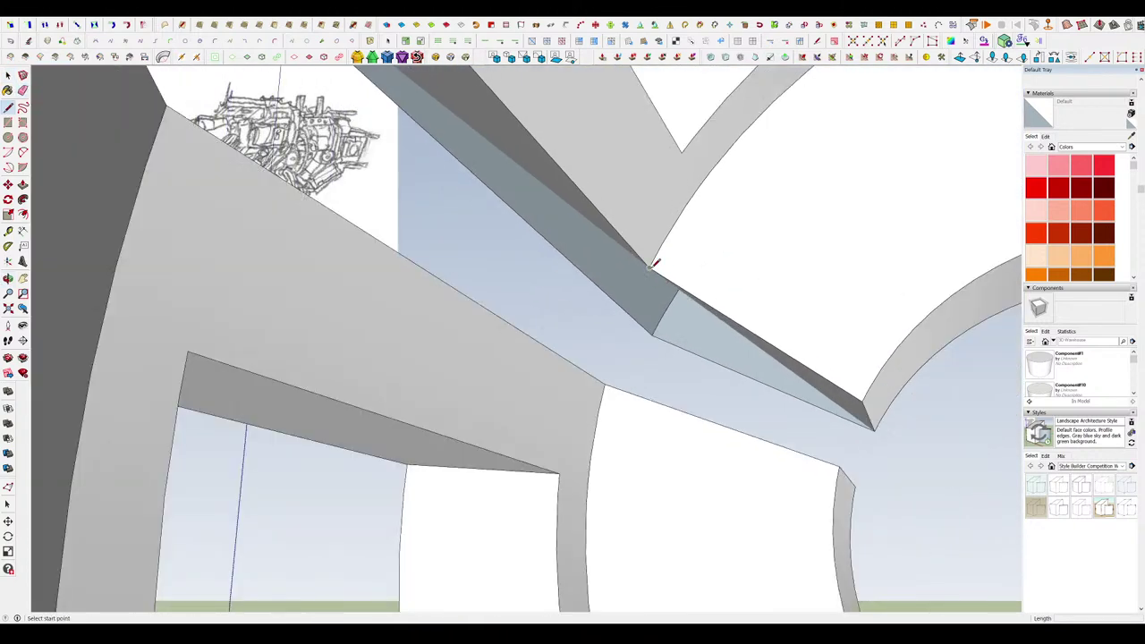
left_click(653, 335)
middle_click_drag(713, 317, 538, 283)
scroll(646, 278, "down", 2)
scroll(576, 481, "up", 3)
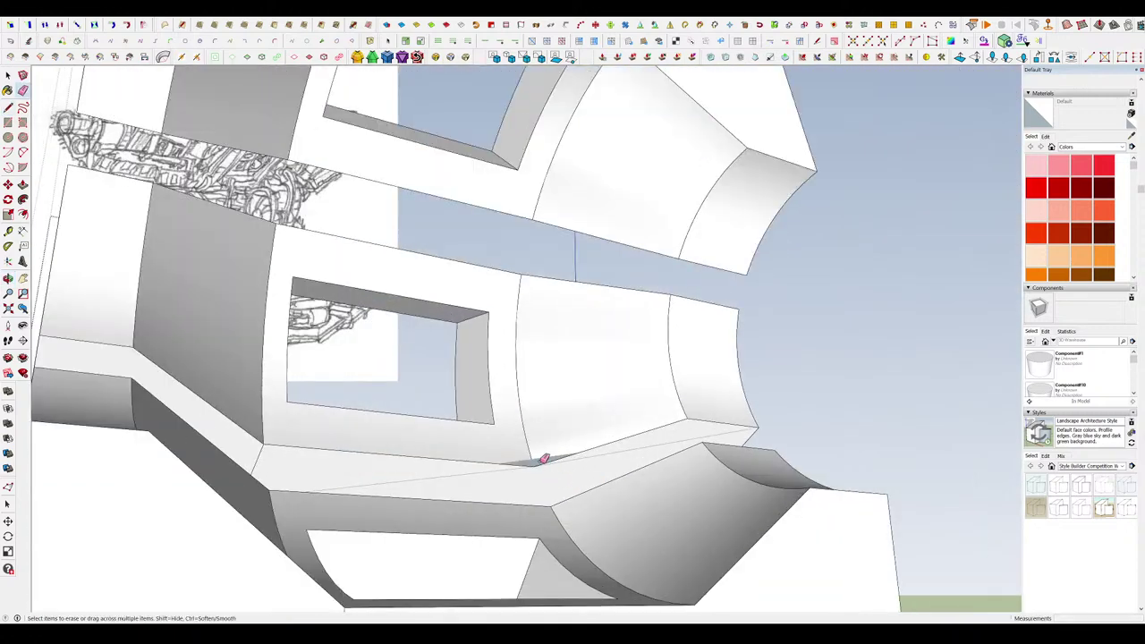
left_click(542, 459)
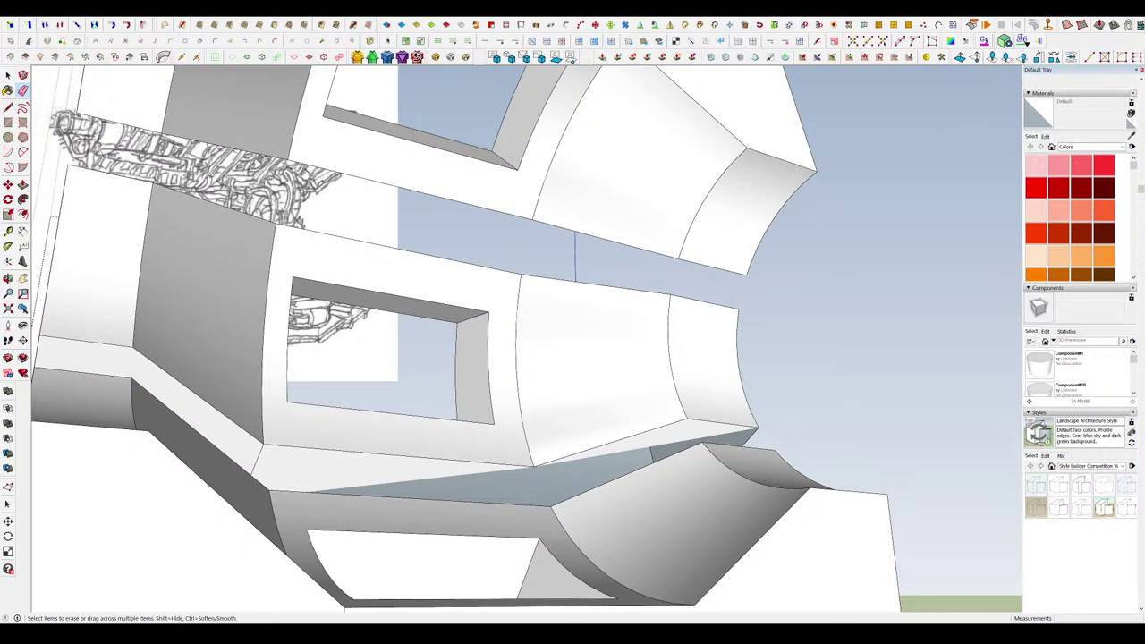
Add edges to patch the open side of the middle block and erase the surplus edge left there.
scroll(615, 325, "down", 2)
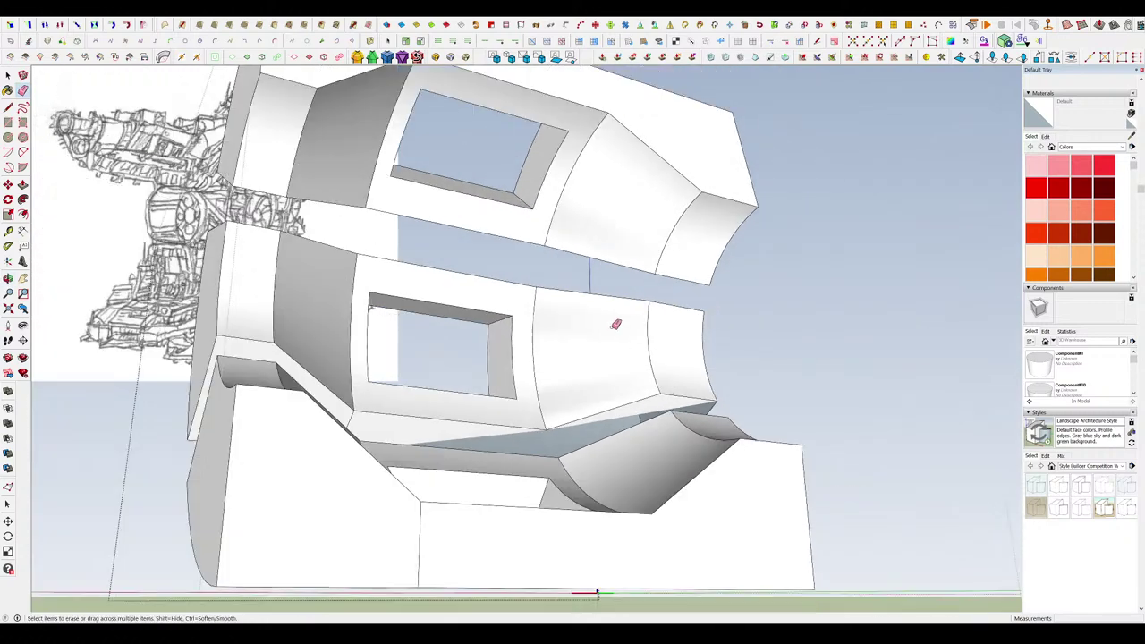
scroll(590, 418, "up", 2)
mouse_move(603, 501)
middle_mouse_down()
mouse_move(642, 586)
mouse_move(672, 579)
middle_mouse_up()
scroll(690, 517, "up", 2)
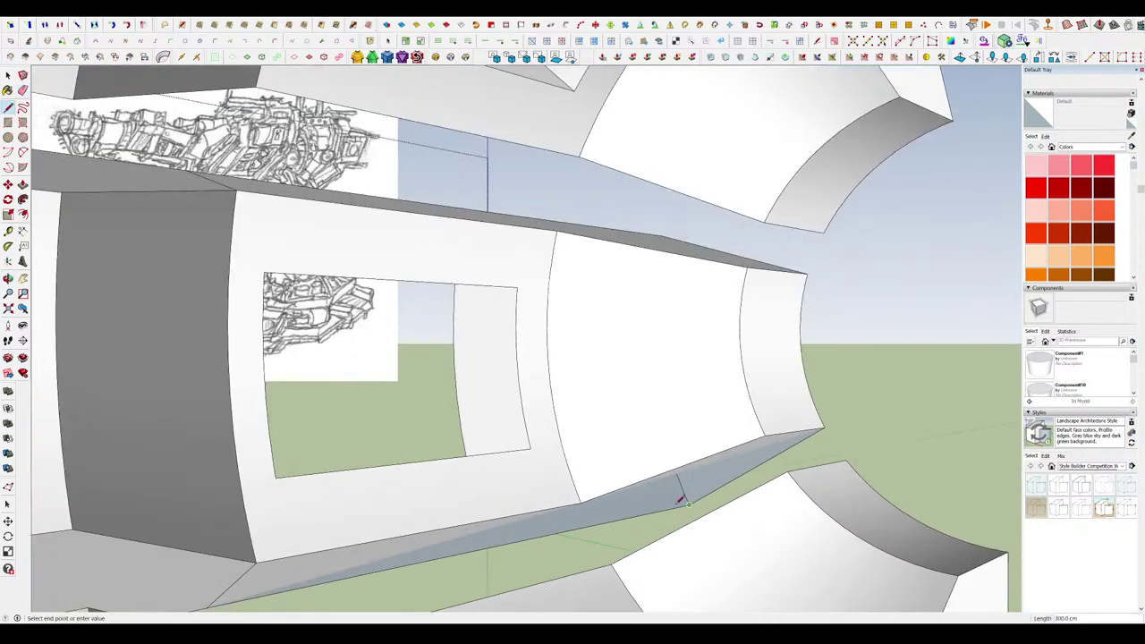
left_click(582, 502)
mouse_move(582, 502)
middle_mouse_down()
mouse_move(632, 391)
mouse_move(685, 410)
mouse_move(656, 453)
mouse_move(680, 518)
mouse_move(662, 460)
mouse_move(514, 462)
mouse_move(439, 373)
mouse_move(705, 360)
mouse_move(756, 494)
mouse_move(613, 263)
mouse_move(166, 383)
mouse_move(419, 493)
mouse_move(685, 304)
mouse_move(815, 406)
mouse_move(633, 364)
middle_mouse_up()
key("e")
left_click(618, 511)
scroll(679, 383, "down", 4)
key("e")
scroll(685, 304, "down", 5)
Select the shortened bent component and place a copy end to end with it.
left_click(560, 346)
middle_click_drag(560, 345, 548, 386)
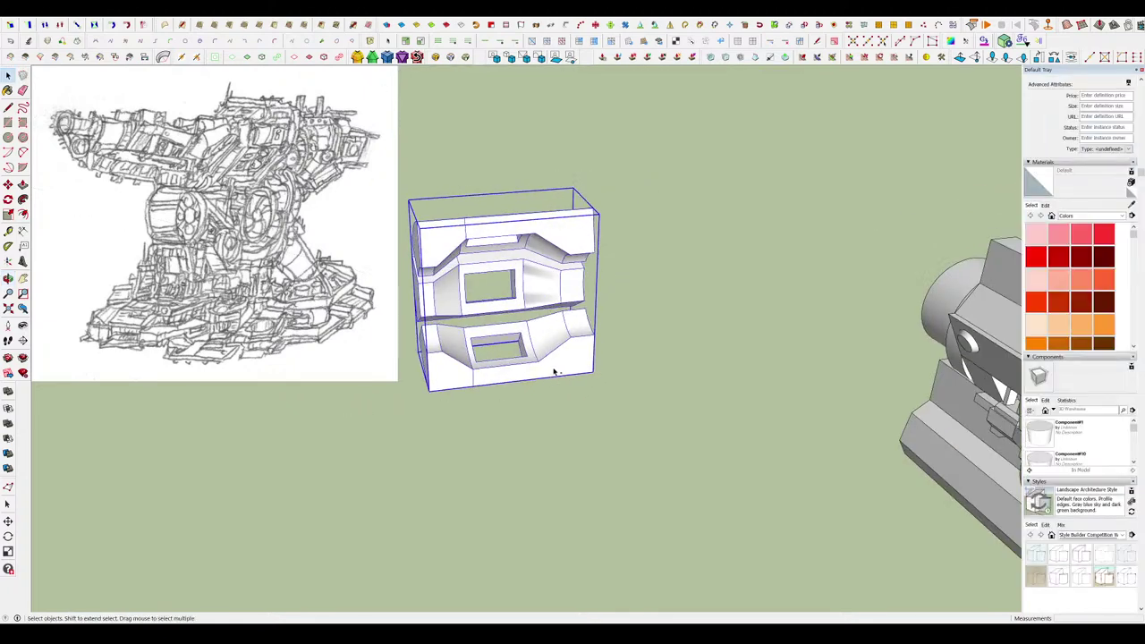
key("ctrl")
left_click(415, 303)
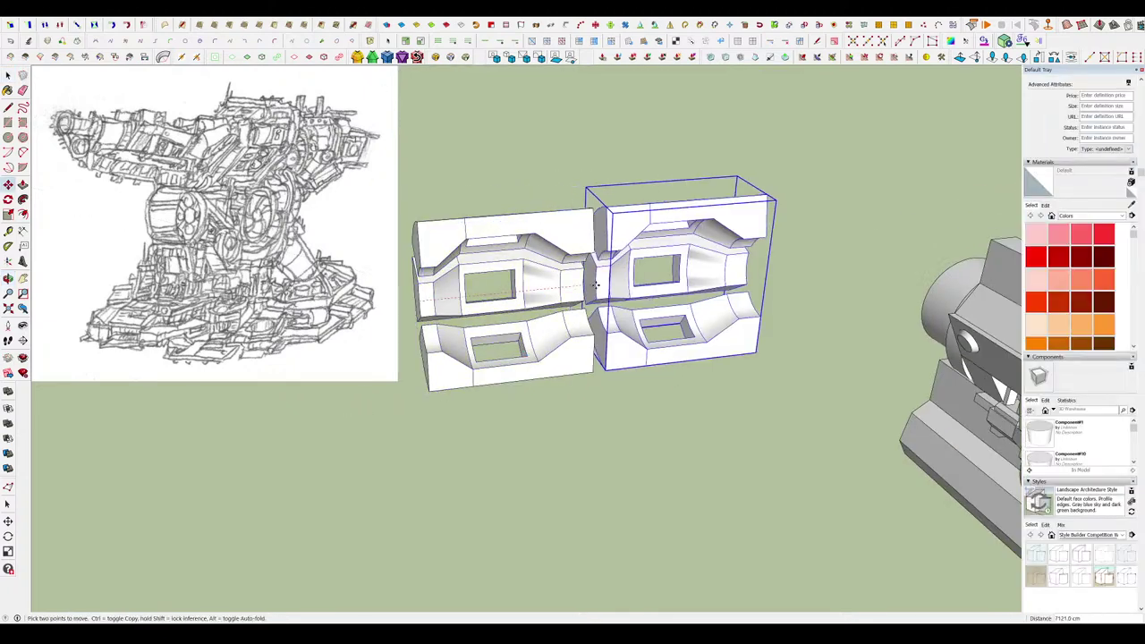
left_click(583, 284)
Select both bent sections and mirror a copy of the pair back-to-back with a green-axis scale of -1.
middle_click_drag(584, 283, 676, 380)
scroll(676, 380, "down", 5)
scroll(659, 322, "up", 4)
key("space")
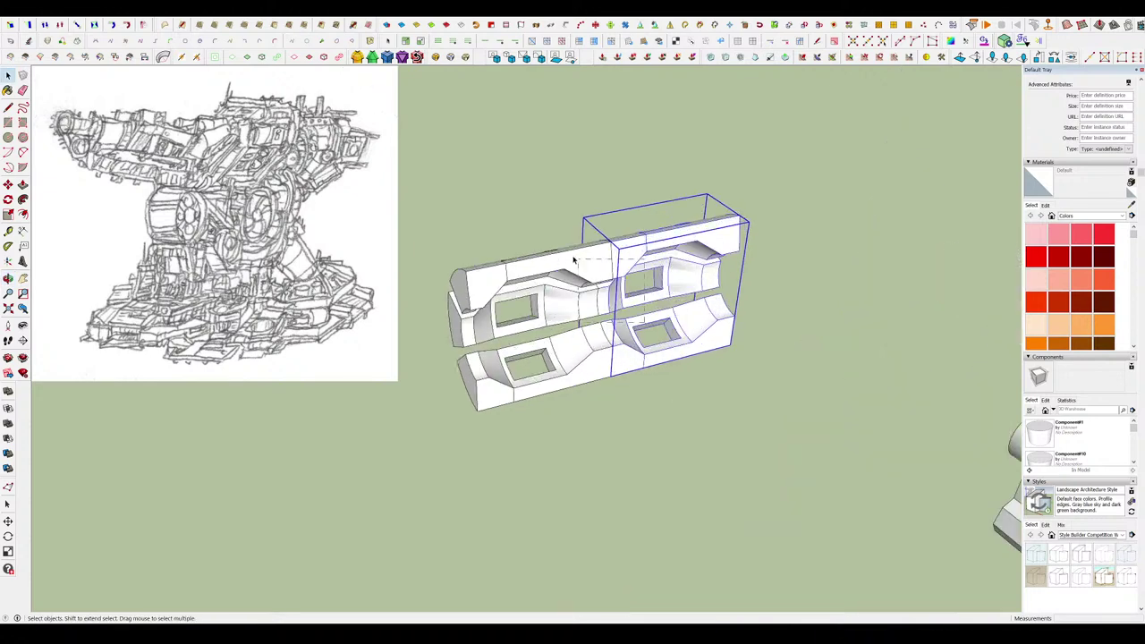
left_click(573, 260, "shift")
middle_click_drag(574, 263, 629, 320)
key("s")
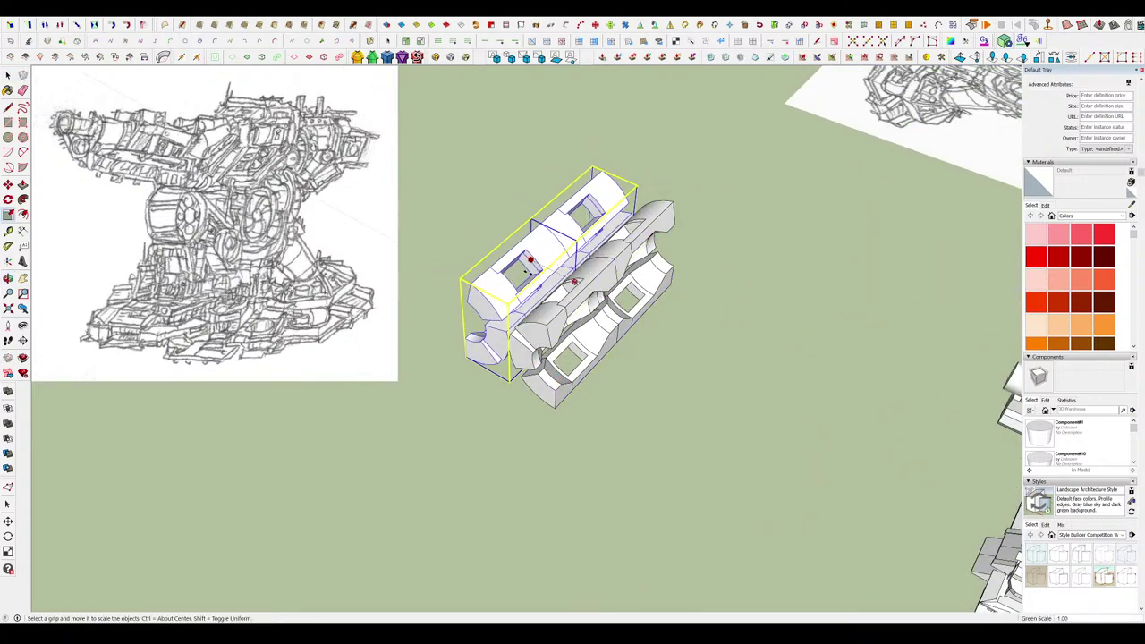
Select all four bent sections and rotate a copy half a turn about their upper edge to stack it above them.
middle_click_drag(529, 261, 769, 99)
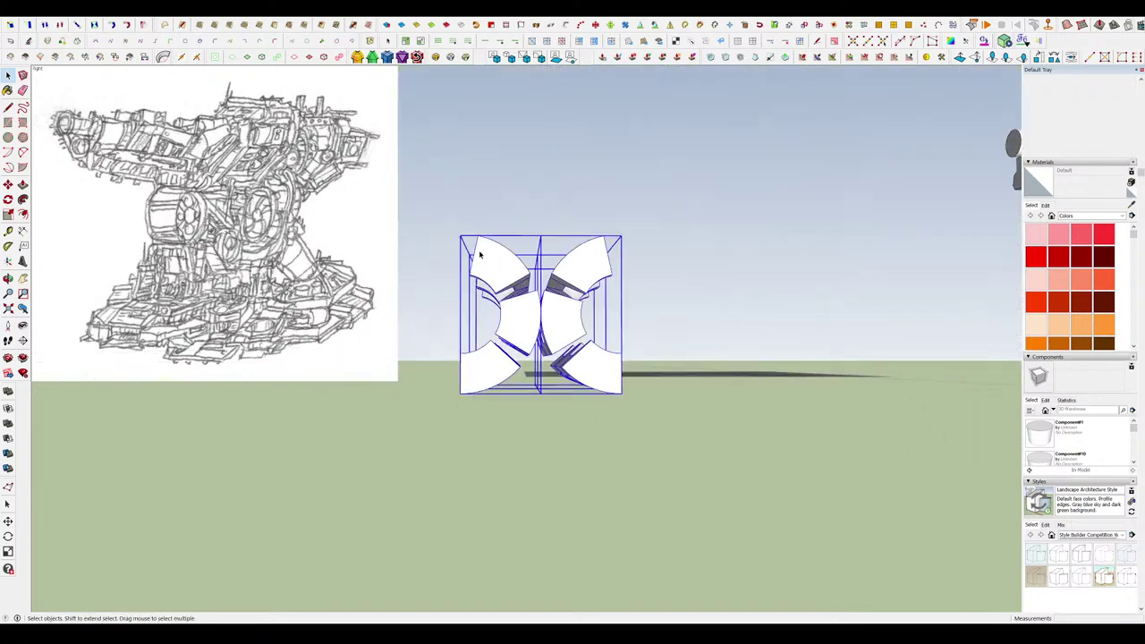
middle_click_drag(479, 256, 559, 286)
key("q")
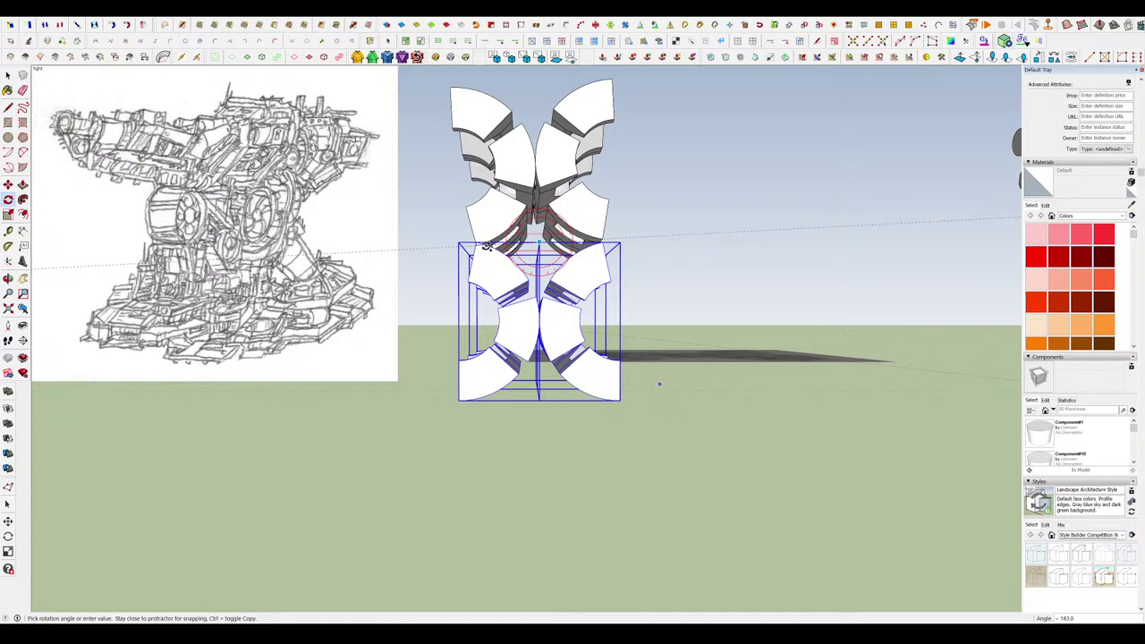
scroll(486, 246, "down", 5)
scroll(462, 238, "up", 8)
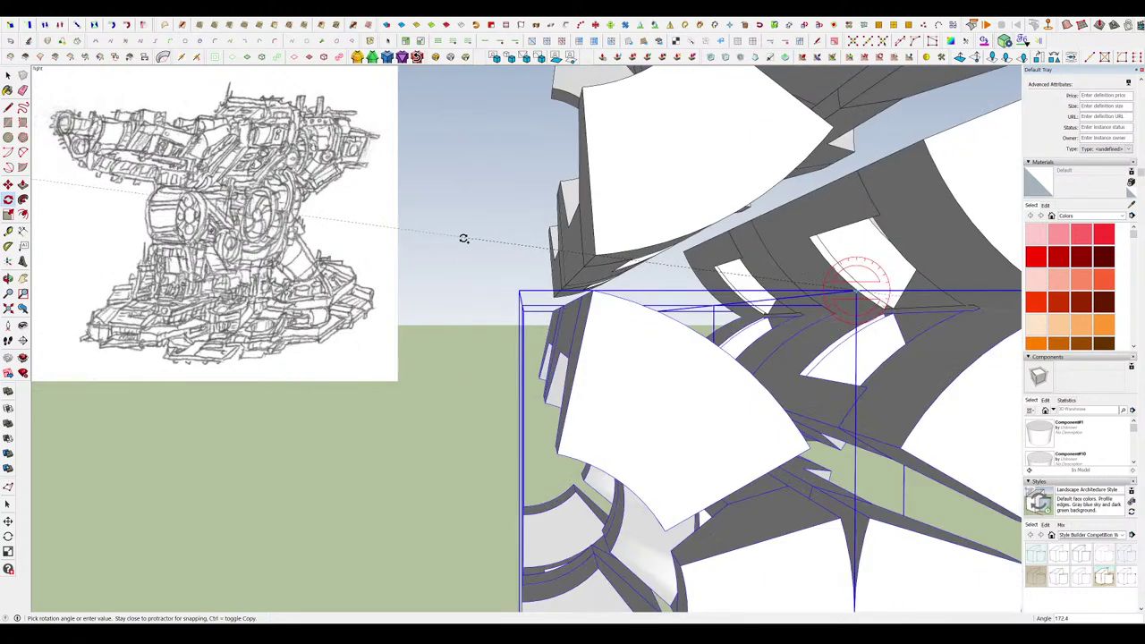
scroll(476, 294, "down", 4)
left_click(463, 294)
mouse_move(464, 293)
middle_mouse_down()
mouse_move(711, 350)
mouse_move(680, 340)
mouse_move(915, 286)
mouse_move(733, 465)
middle_mouse_up()
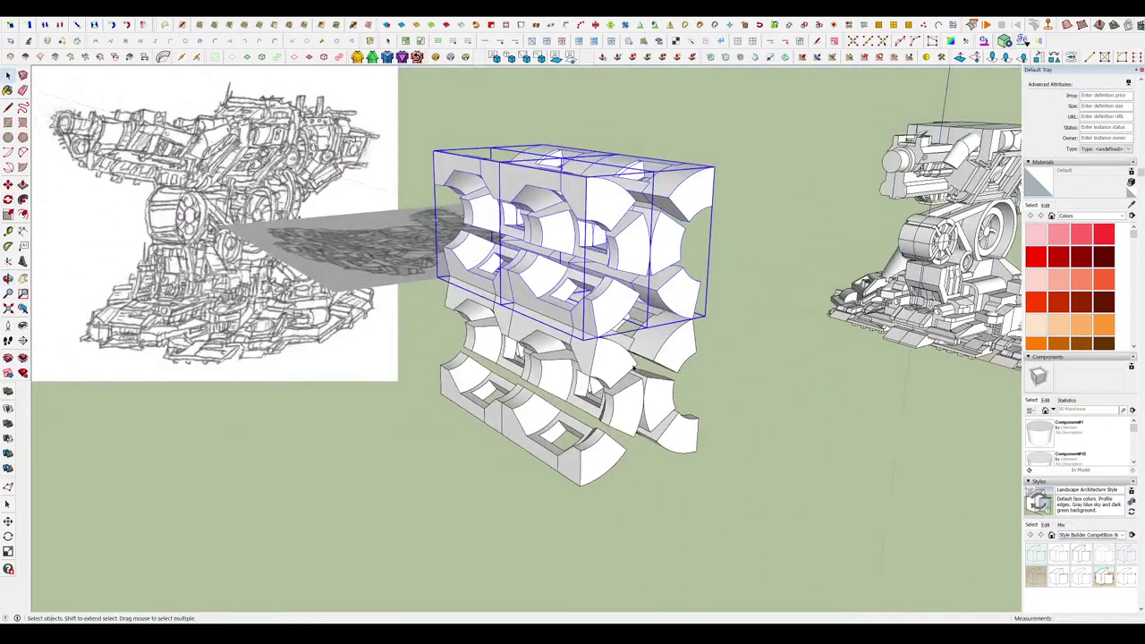
Examine the stacked assembly of slotted sections from several sides.
scroll(608, 287, "down", 5)
middle_click_drag(618, 277, 788, 253)
scroll(626, 295, "up", 4)
middle_click_drag(715, 286, 787, 312)
scroll(614, 310, "down", 2)
scroll(582, 282, "up", 2)
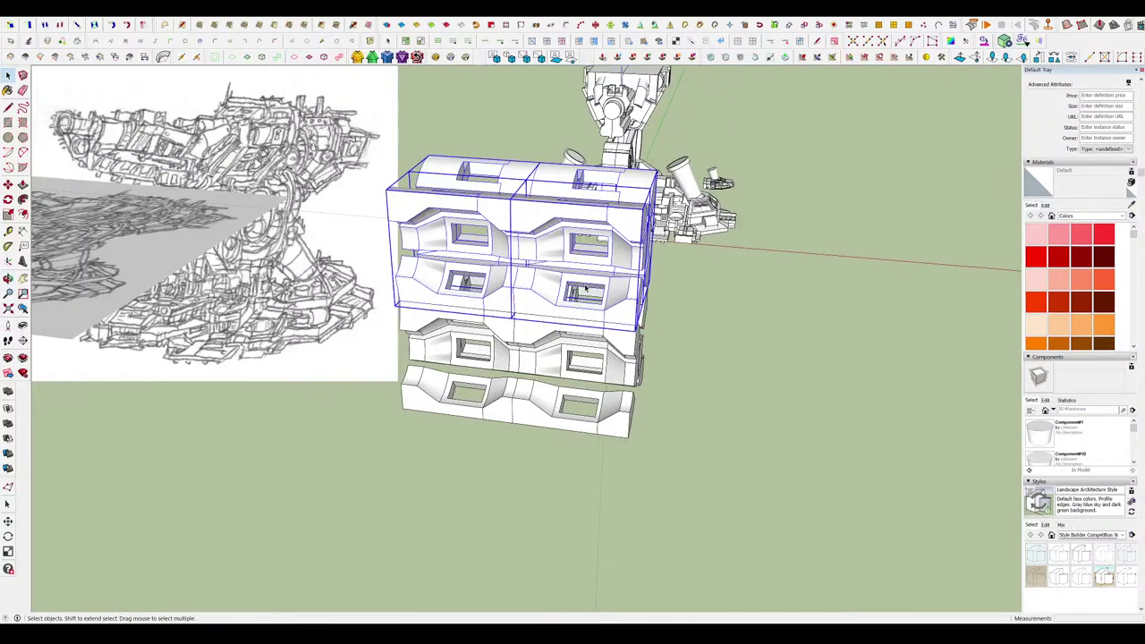
mouse_move(582, 295)
middle_mouse_down()
mouse_move(626, 227)
mouse_move(666, 251)
middle_mouse_up()
key("m")
middle_click_drag(510, 240, 720, 277)
key("space")
Open one of the stacked slotted components for editing and close in on its side face.
double_click(787, 266)
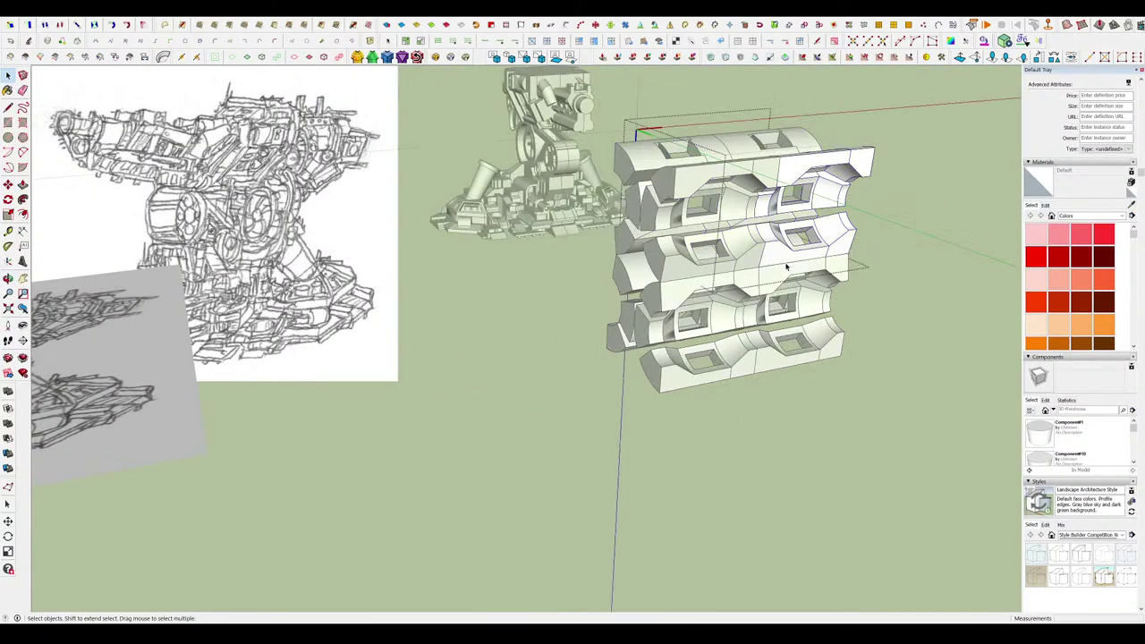
scroll(823, 249, "up", 4)
middle_click_drag(828, 247, 665, 248)
scroll(715, 270, "up", 2)
Try to erase the short edge running down the side face near the opening, and undo that erasure.
key("p")
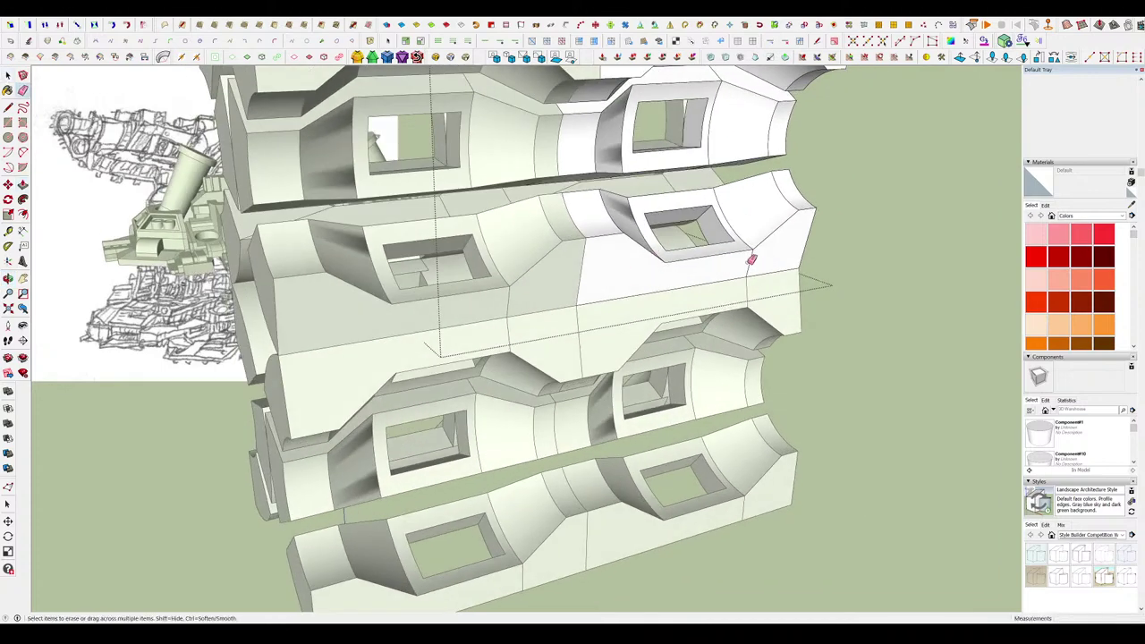
left_click(750, 262)
middle_click_drag(747, 265, 606, 267)
key("ctrl+z")
Draw an edge from the corner where the slope meets the slotted part down to the side face's bottom edge.
scroll(726, 289, "up", 4)
middle_click_drag(725, 289, 463, 296)
scroll(455, 300, "down", 5)
key("p")
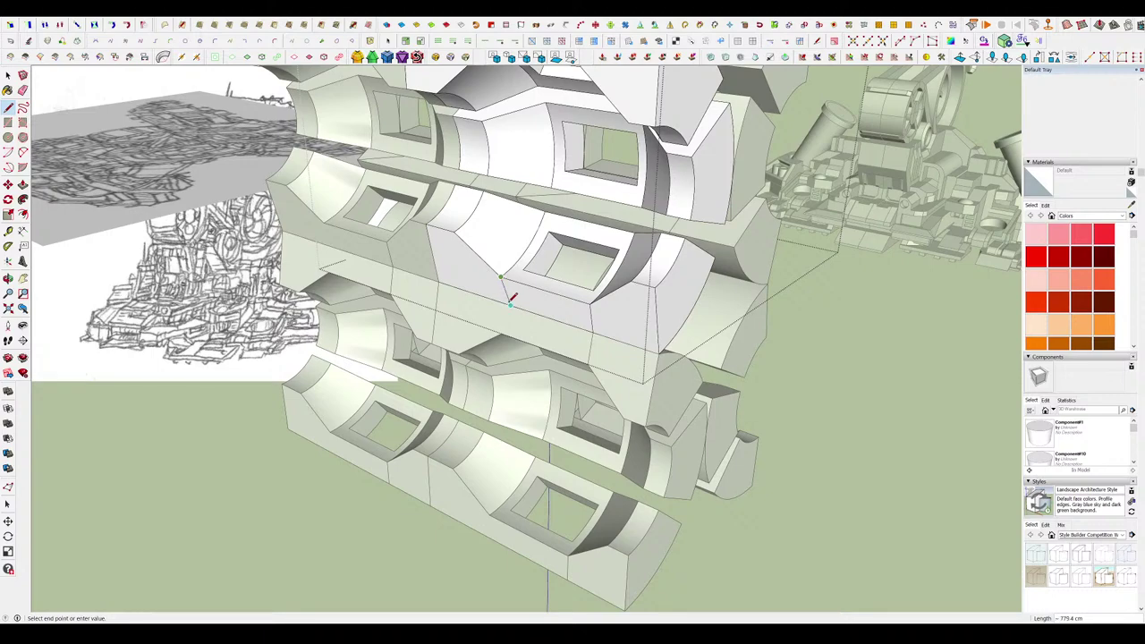
scroll(475, 275, "up", 3)
middle_click_drag(519, 301, 483, 282)
key("space")
scroll(475, 275, "down", 3)
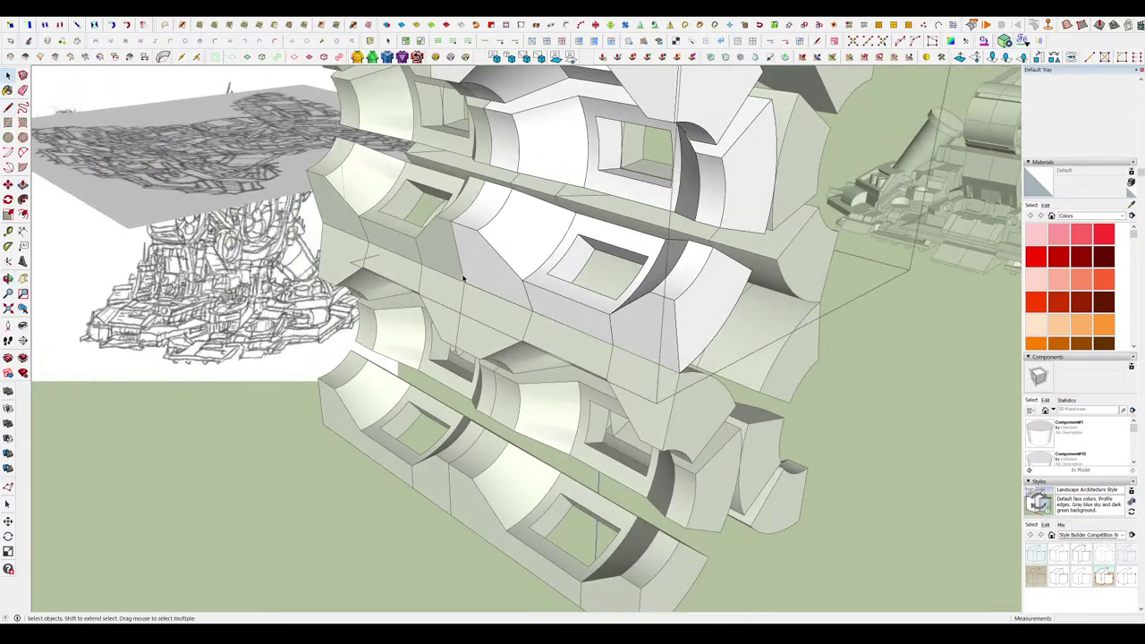
Select the matching side faces of the slotted component and extend them outward into protruding arms.
left_click(663, 309, "shift")
middle_click_drag(663, 308, 674, 295)
scroll(529, 276, "up", 2)
scroll(528, 277, "down", 2)
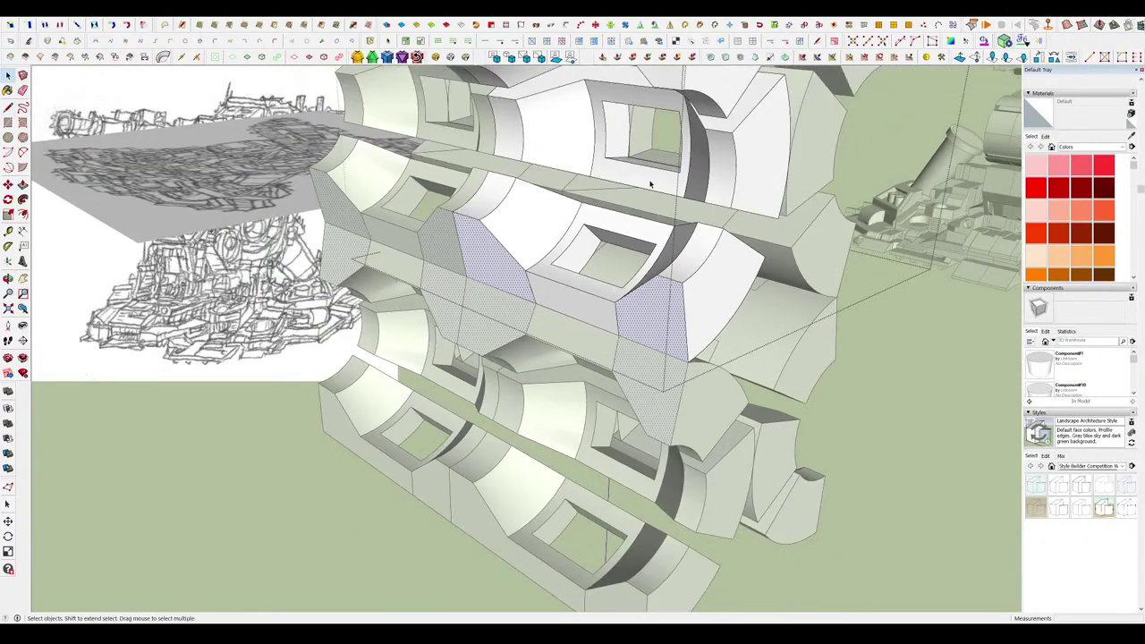
left_click(618, 57)
left_click_drag(450, 283, 357, 335)
key("space")
scroll(559, 369, "down", 4)
left_click(713, 411)
middle_click_drag(713, 410, 561, 290)
scroll(656, 381, "up", 3)
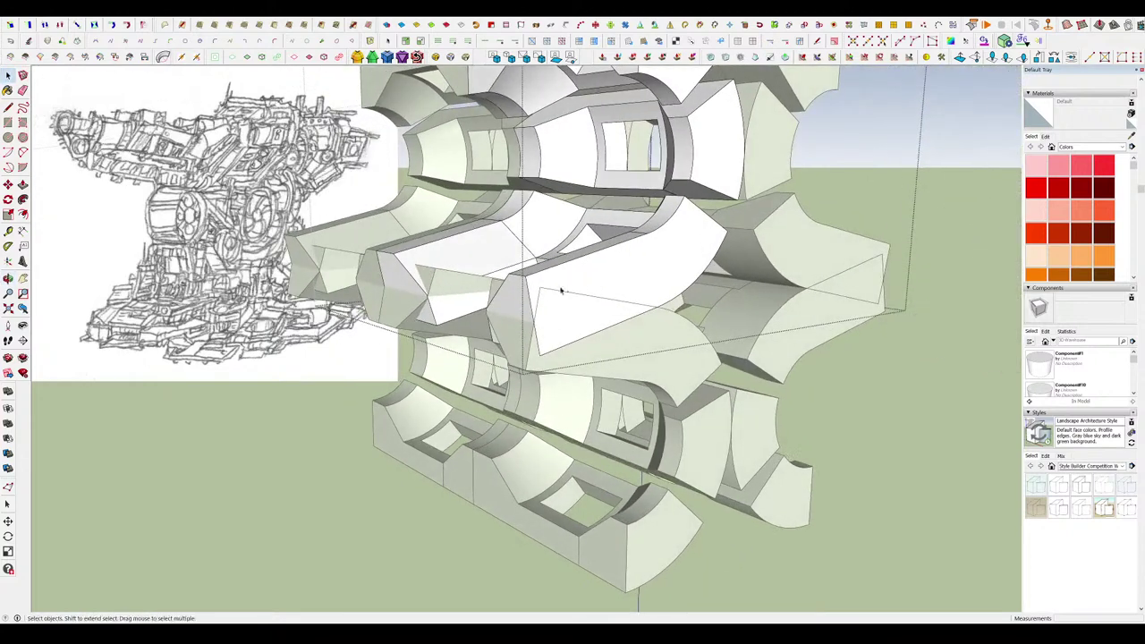
Move the end faces of the protruding arms vertically to level them, and leave the component.
left_click(517, 306)
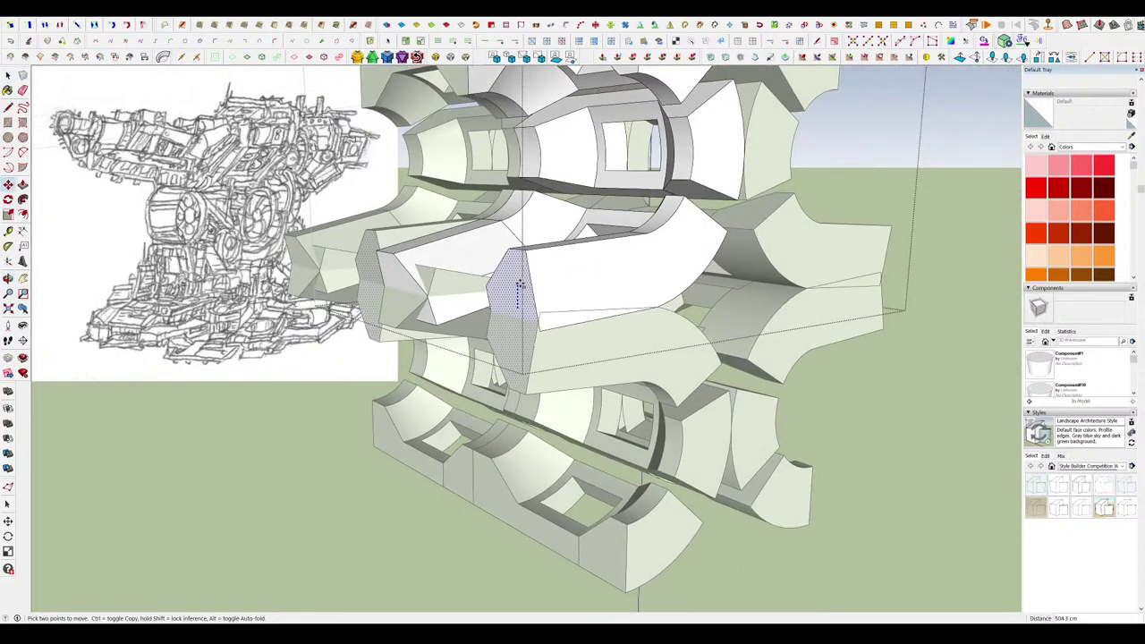
key("m")
left_click(393, 283)
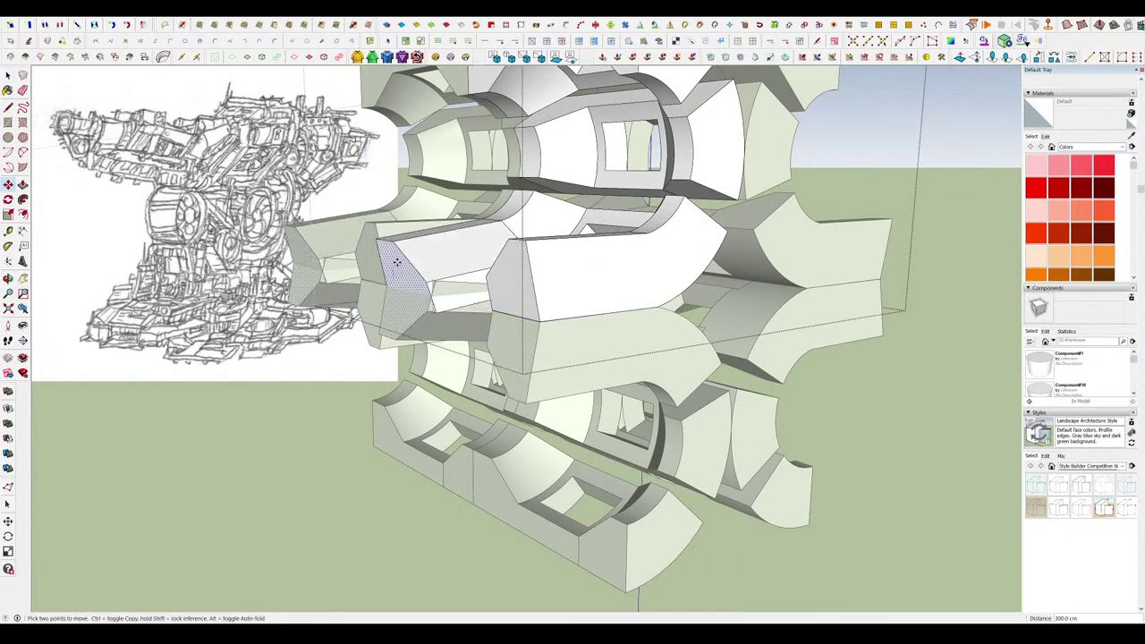
left_click(396, 251)
key("space")
left_click(838, 391)
scroll(748, 409, "down", 5)
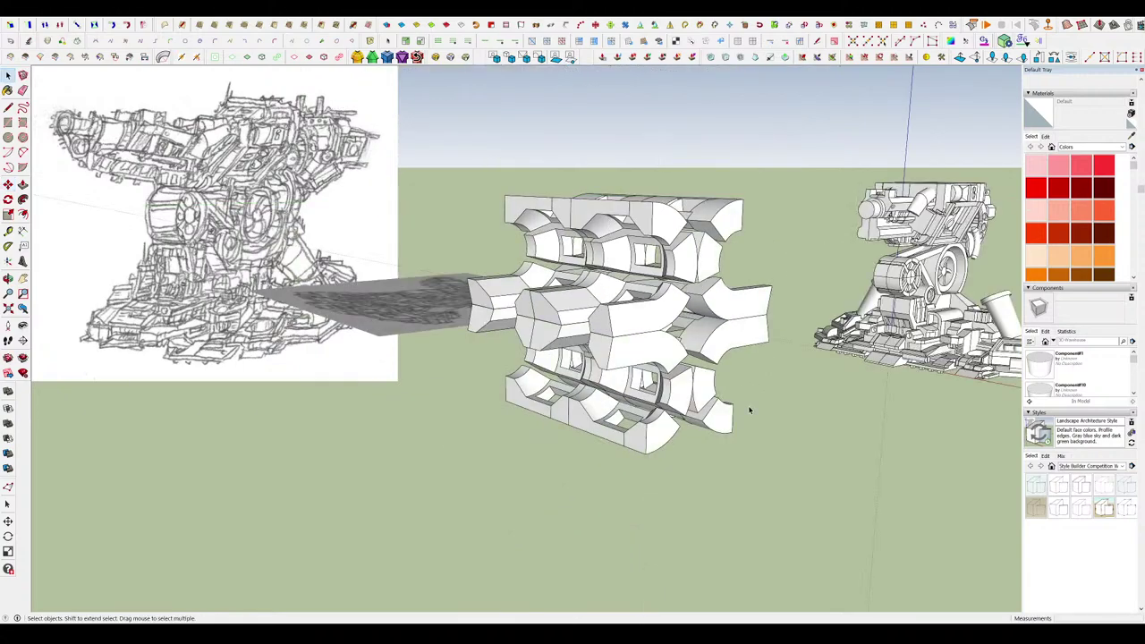
Open the slotted component again, select its arm end faces and move them outward to lengthen the arms.
middle_click_drag(748, 409, 796, 247)
scroll(795, 248, "up", 5)
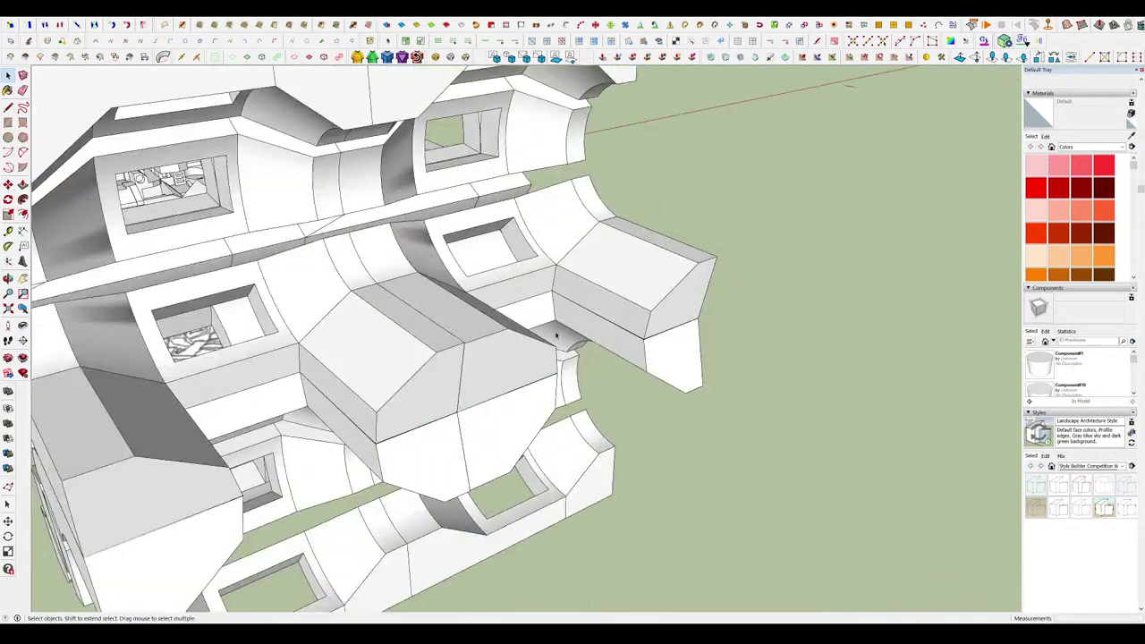
double_click(654, 312)
middle_click_drag(654, 312, 545, 364)
left_click(544, 364)
left_click(669, 301, "shift")
scroll(669, 303, "down", 4)
key("m")
left_click(669, 304)
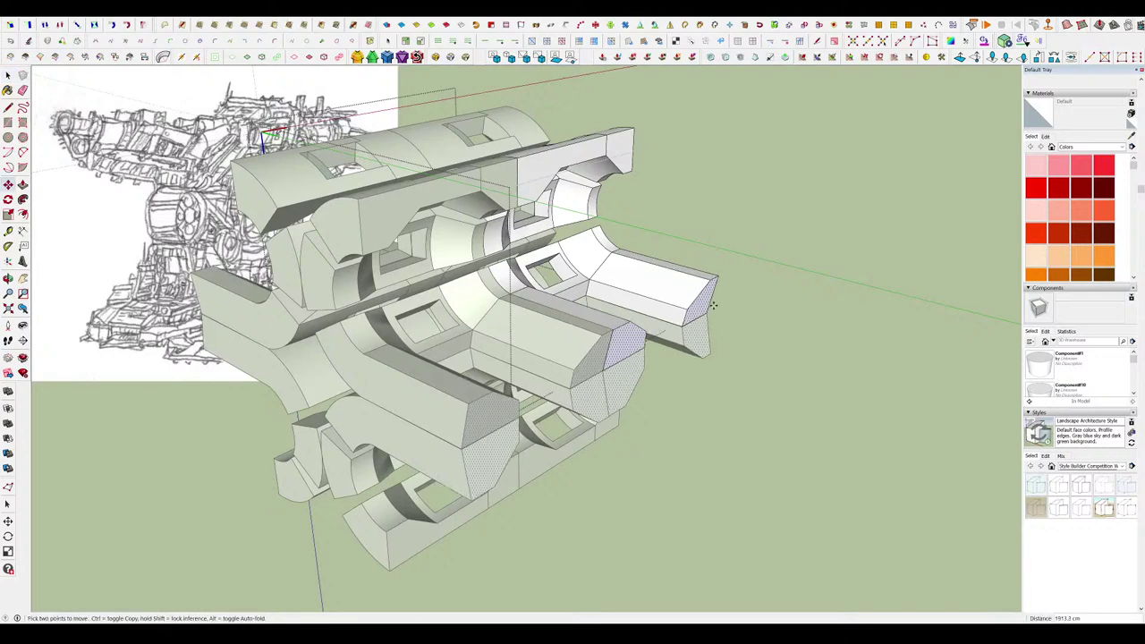
left_click(838, 339)
middle_click_drag(838, 340, 313, 373)
key("space")
left_click(312, 373)
scroll(312, 373, "down", 4)
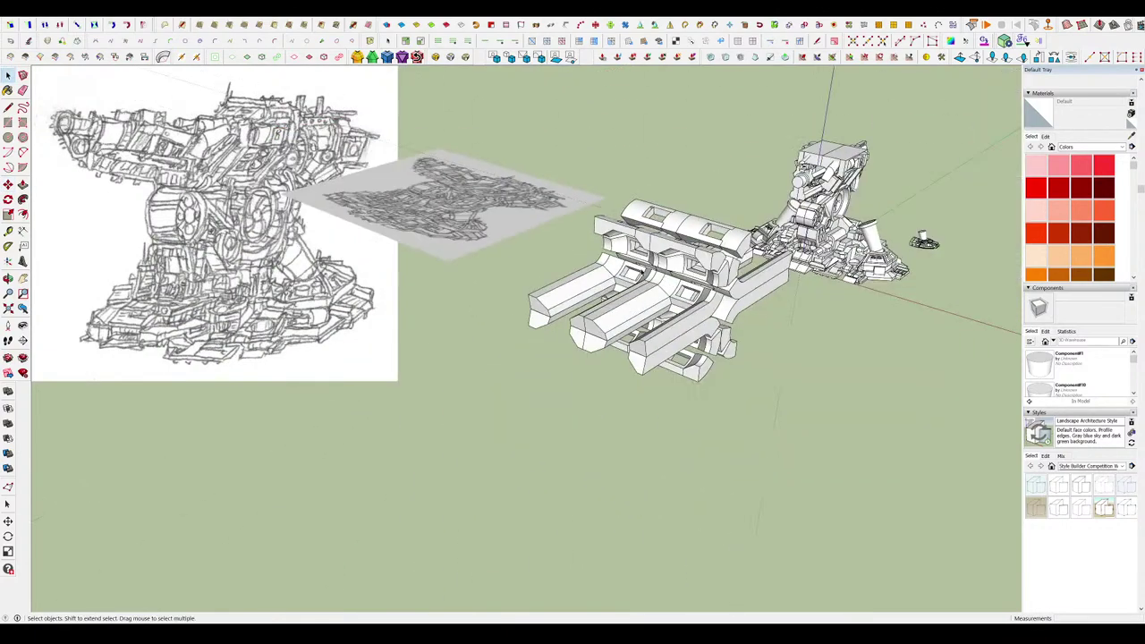
Draw a rectangle beside the arm ends and push/pull it into a large stepped block with a low front ledge.
middle_click_drag(666, 246, 690, 286)
scroll(689, 335, "up", 3)
scroll(723, 357, "down", 3)
key("r")
left_click(825, 480)
key("p")
left_click(779, 453)
left_click(795, 416)
scroll(618, 256, "down", 4)
scroll(564, 376, "up", 4)
key("r")
left_click(535, 379)
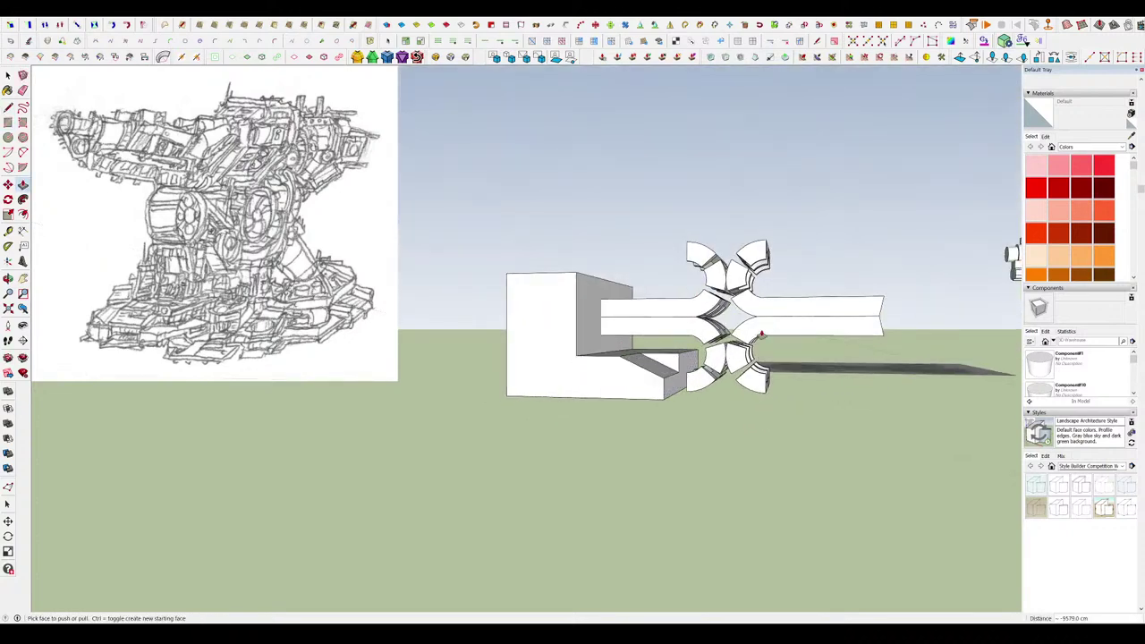
Draw an arc over the ledge's sloped front on the block's side face and push/pull it across to round the ledge.
mouse_move(762, 333)
middle_mouse_down()
mouse_move(669, 370)
mouse_move(700, 346)
mouse_move(712, 379)
middle_mouse_up()
left_click(657, 361)
scroll(687, 360, "up", 4)
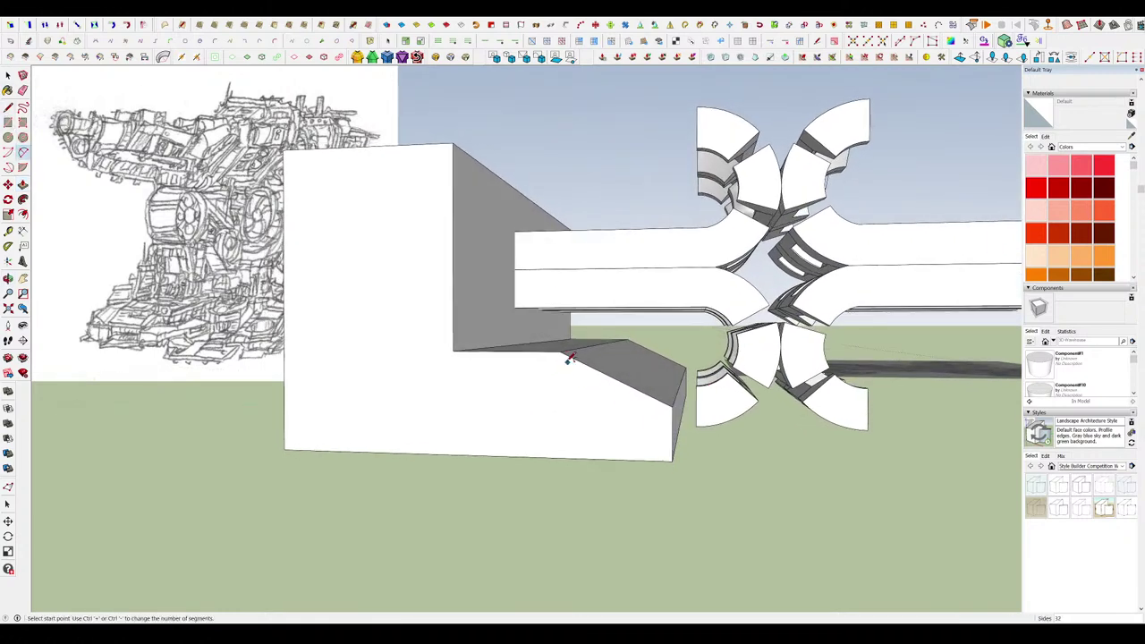
mouse_move(675, 405)
middle_mouse_down()
mouse_move(691, 374)
mouse_move(647, 345)
mouse_move(572, 365)
middle_mouse_up()
left_click(678, 346)
key("p")
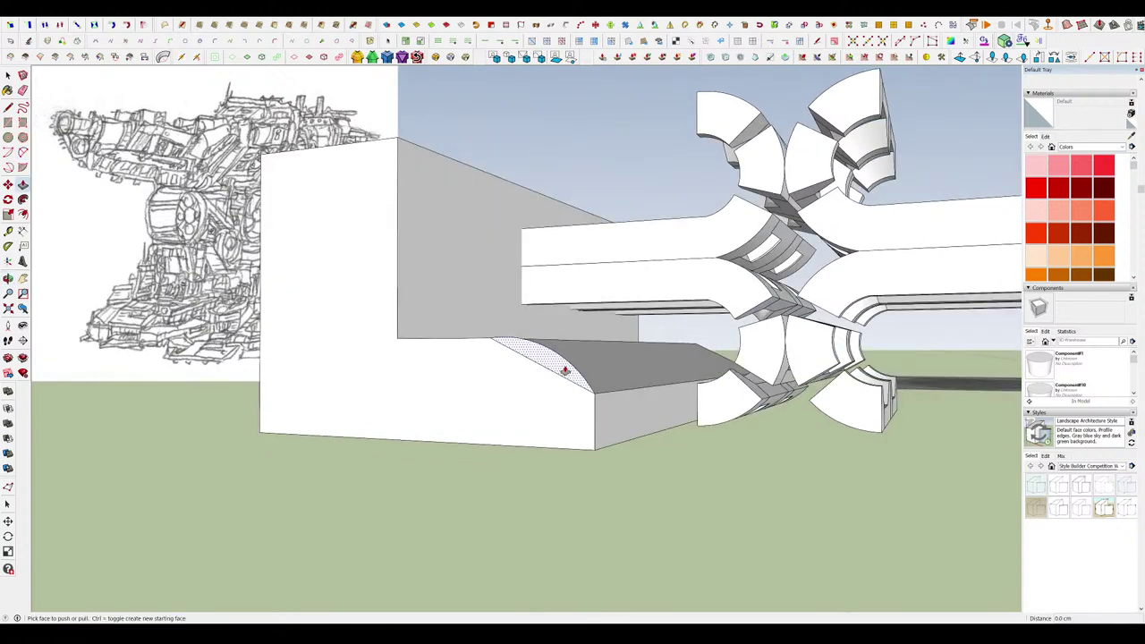
left_click(566, 370)
middle_click_drag(658, 374, 756, 460)
middle_click_drag(709, 329, 572, 403)
Push/pull the side face of the stepped block to adjust its width along the row of arms.
key("e")
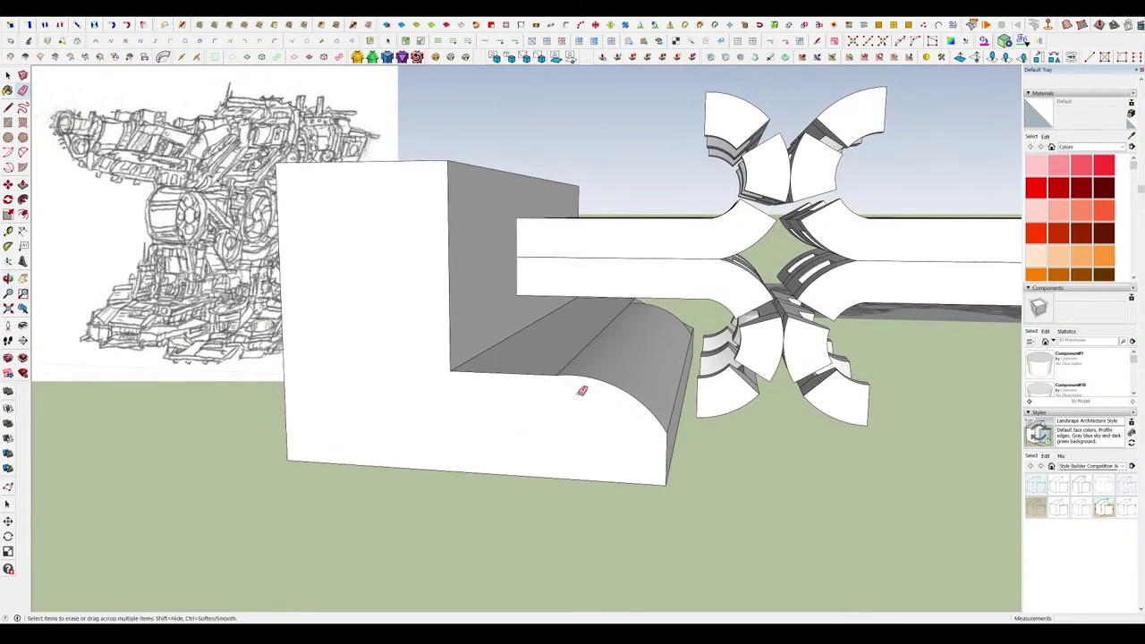
scroll(581, 390, "down", 3)
middle_click_drag(577, 345, 511, 502)
left_click(508, 360)
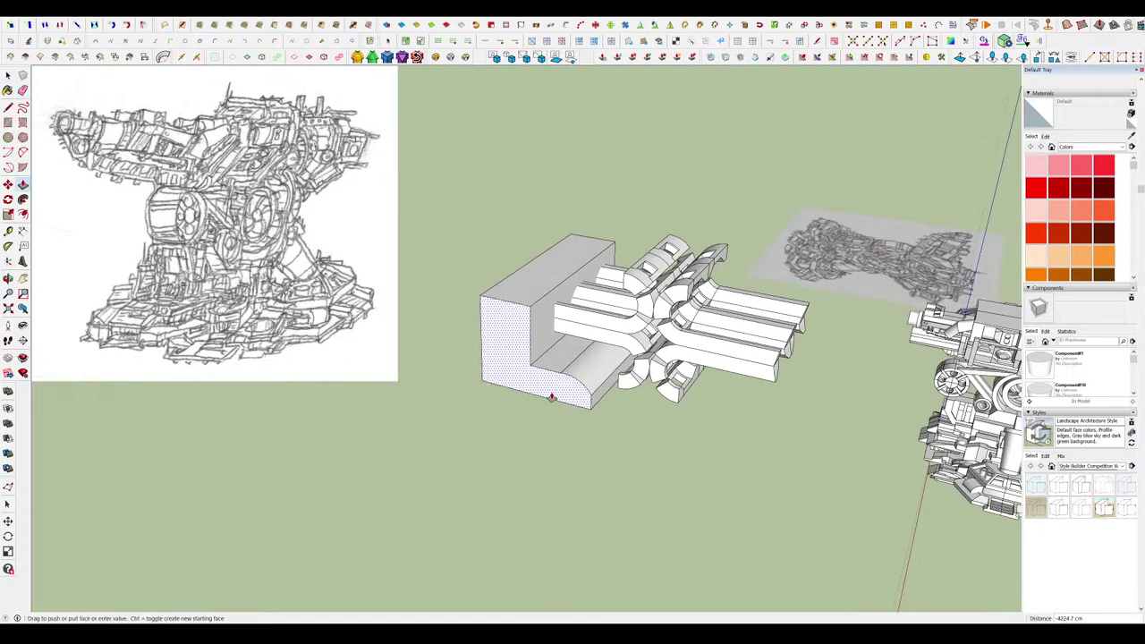
left_click(554, 323)
middle_click_drag(556, 327, 716, 308)
Select the whole stepped block and mirror a copy of it vertically so both enclose the arm ends.
key("space")
triple_click(518, 355)
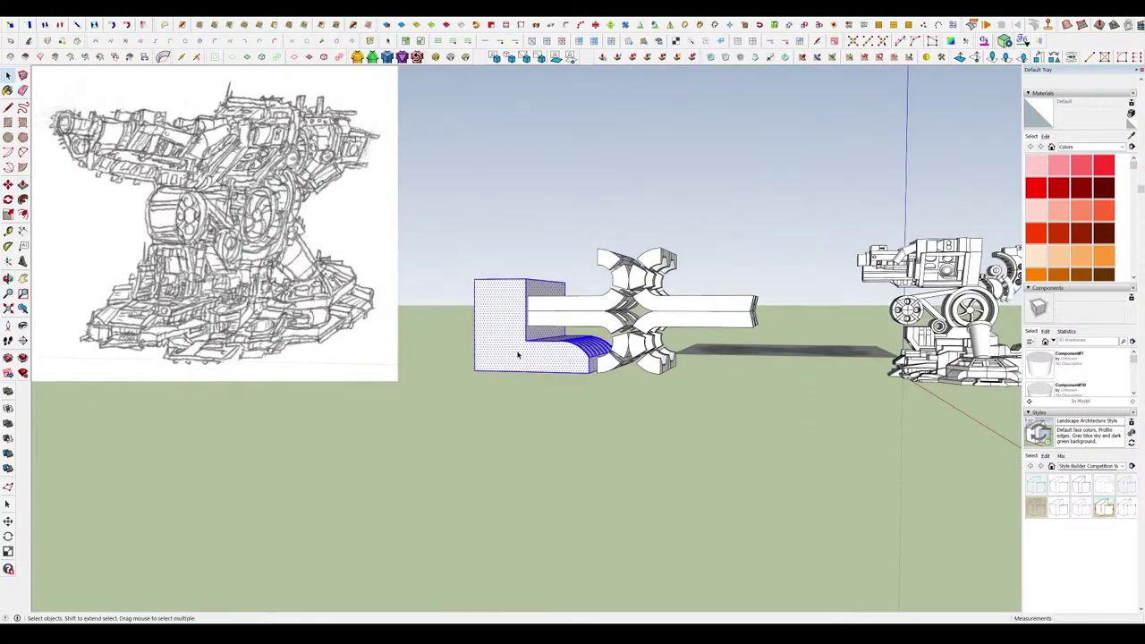
left_click(585, 415)
key("s")
middle_click_drag(550, 430, 552, 390)
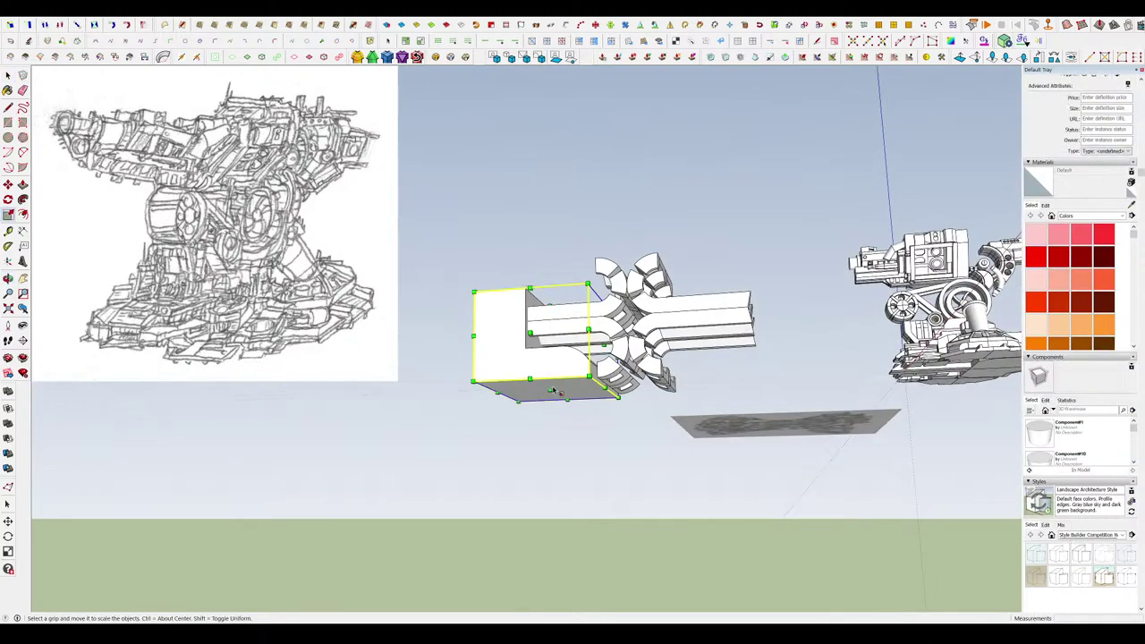
left_click_drag(550, 306, 551, 260)
key("space")
left_click(660, 438)
middle_click_drag(662, 431, 674, 539)
scroll(608, 322, "up", 2)
middle_click_drag(644, 339, 508, 312)
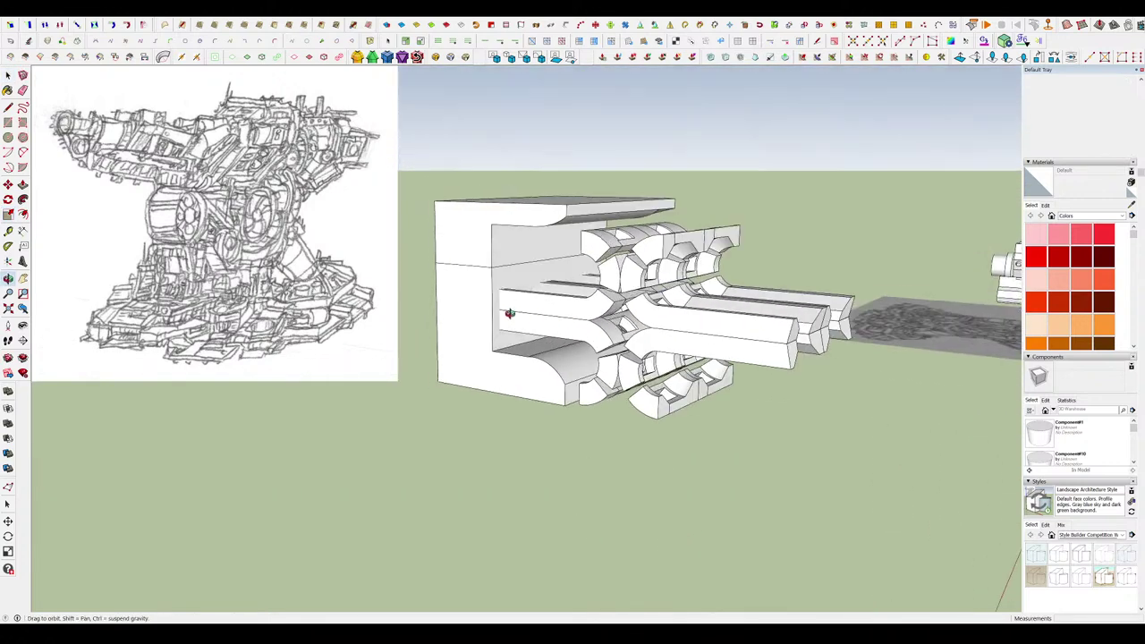
middle_click_drag(512, 248, 787, 349)
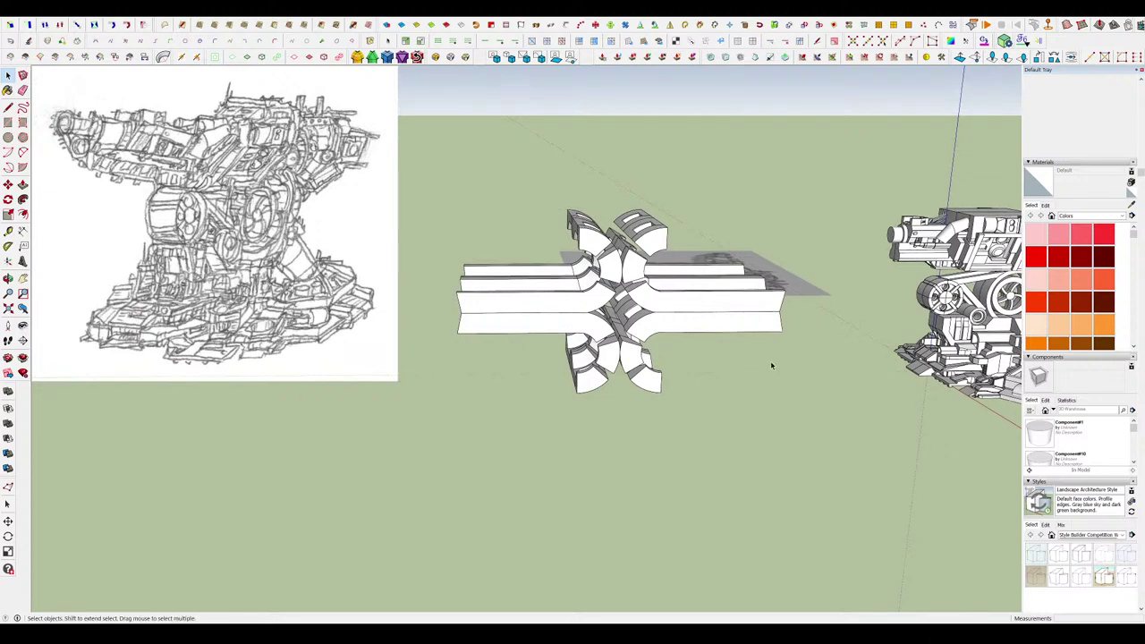
Open the lower slotted component, select its arm end faces and try to rotate them about the arms' middle edge.
middle_click_drag(771, 366, 858, 398)
scroll(537, 337, "up", 3)
double_click(547, 351)
middle_click_drag(546, 353, 644, 350)
scroll(486, 334, "up", 2)
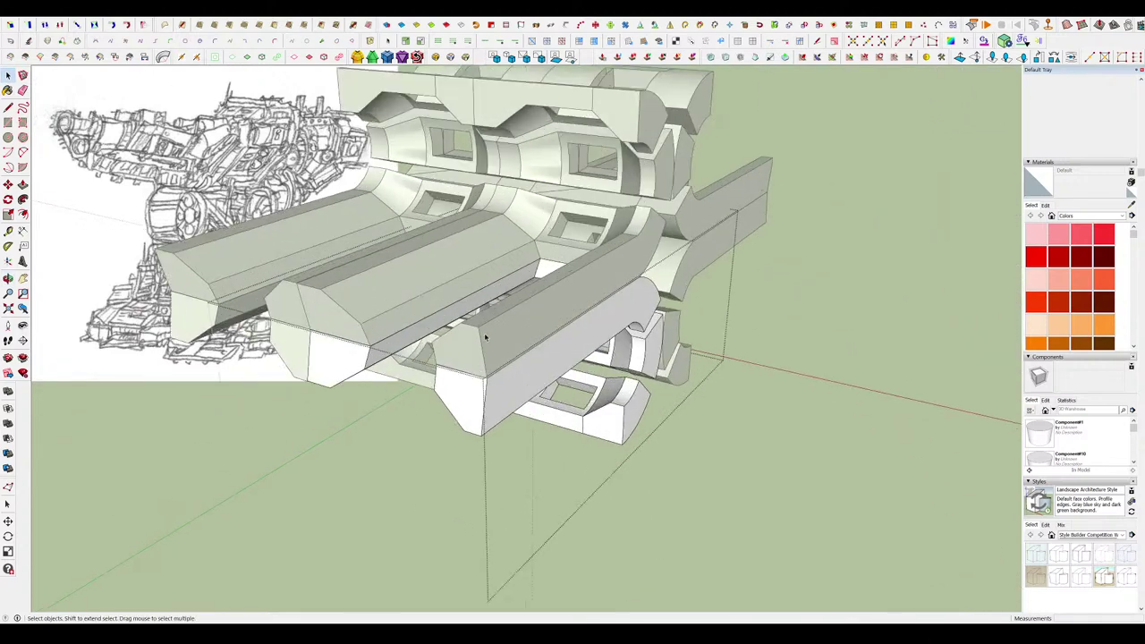
middle_click_drag(486, 333, 410, 215)
scroll(552, 387, "down", 3)
scroll(569, 394, "up", 3)
middle_click_drag(641, 400, 455, 394)
left_click(516, 380, "shift")
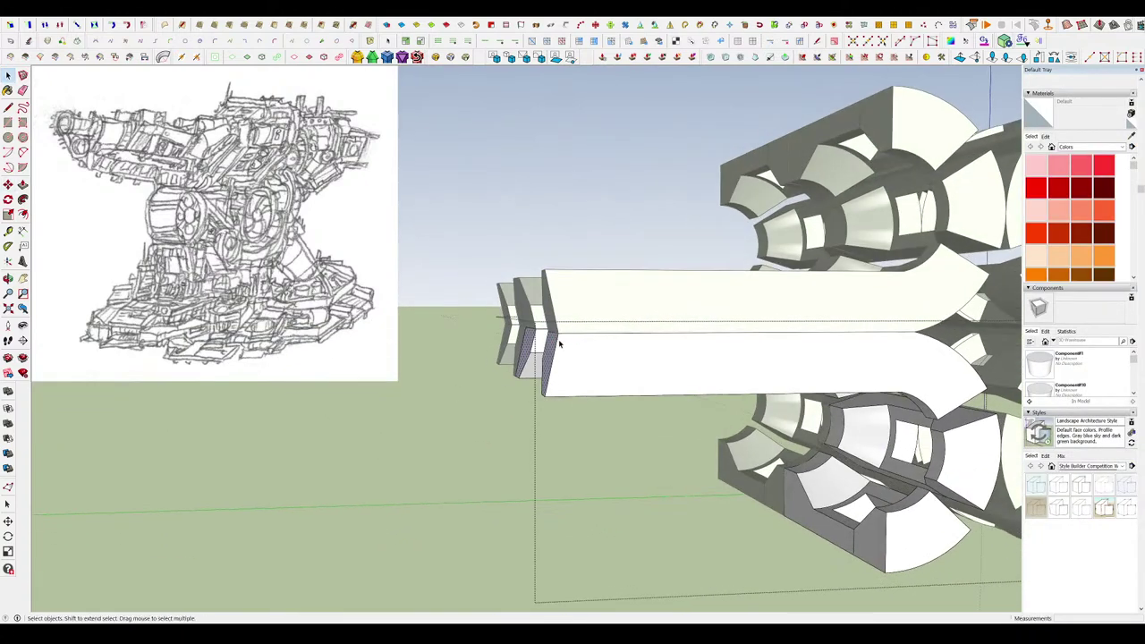
middle_click_drag(558, 332, 560, 331)
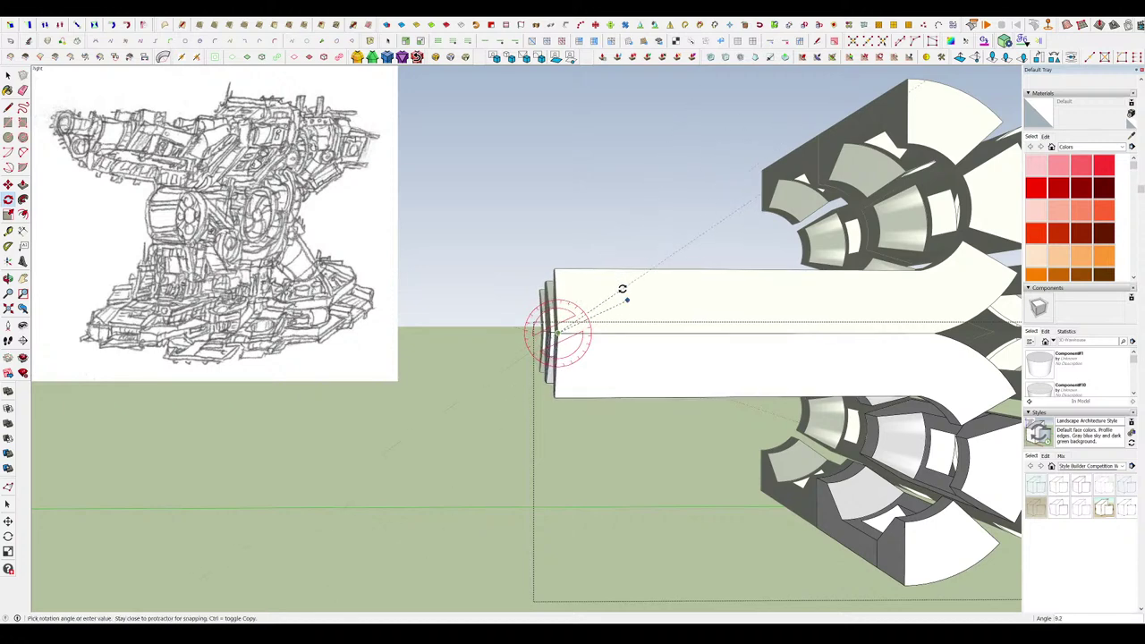
middle_click_drag(618, 288, 521, 317)
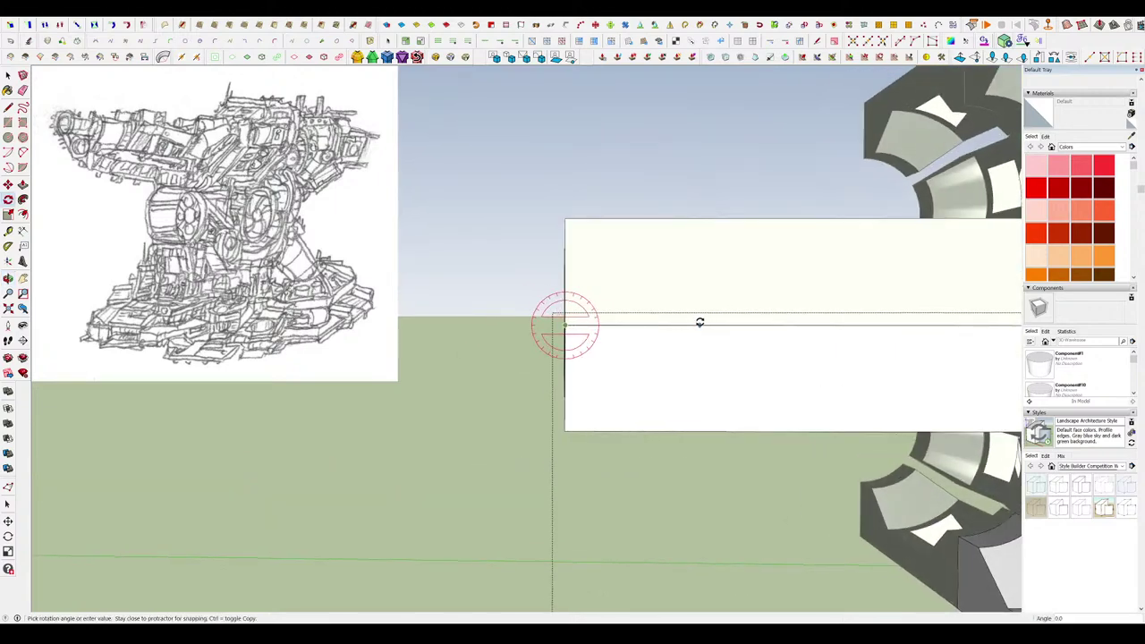
middle_click_drag(722, 297, 822, 431)
scroll(806, 411, "down", 3)
mouse_move(806, 411)
middle_mouse_down()
mouse_move(647, 350)
mouse_move(913, 363)
middle_mouse_up()
middle_click_drag(546, 296, 599, 325)
left_click_drag(597, 325, 721, 370)
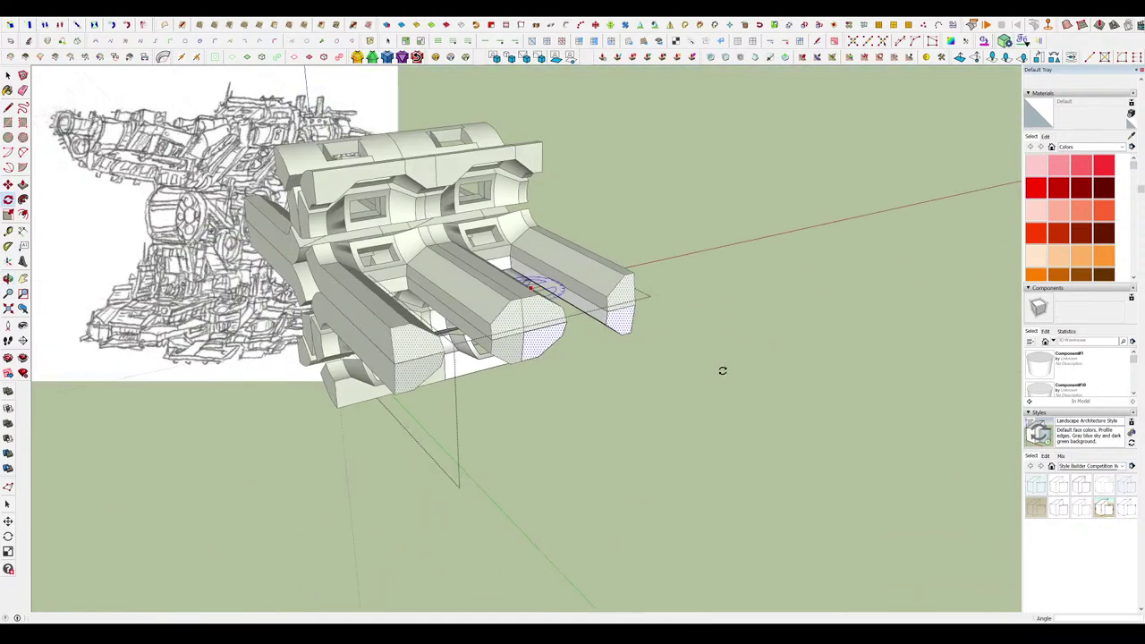
key("q")
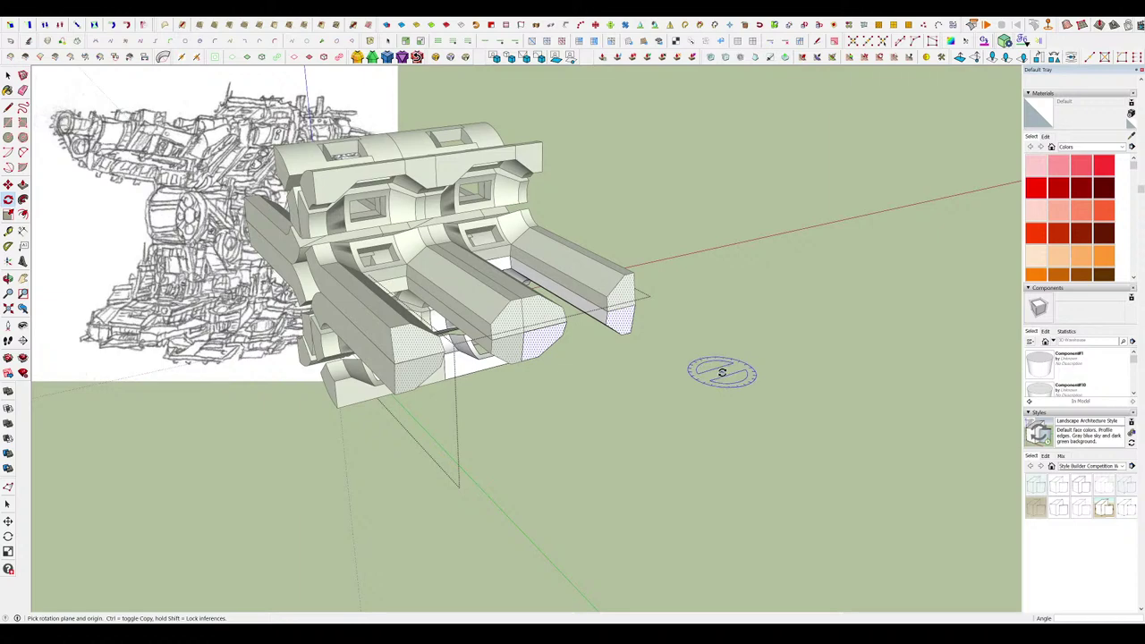
Select the end edges of the upper arms and try to move them outward.
middle_click_drag(776, 392, 726, 358)
scroll(544, 336, "up", 3)
mouse_move(537, 334)
middle_mouse_down()
mouse_move(838, 417)
mouse_move(554, 388)
mouse_move(593, 424)
middle_mouse_up()
scroll(568, 173, "up", 3)
left_click_drag(572, 159, 724, 347)
key("m")
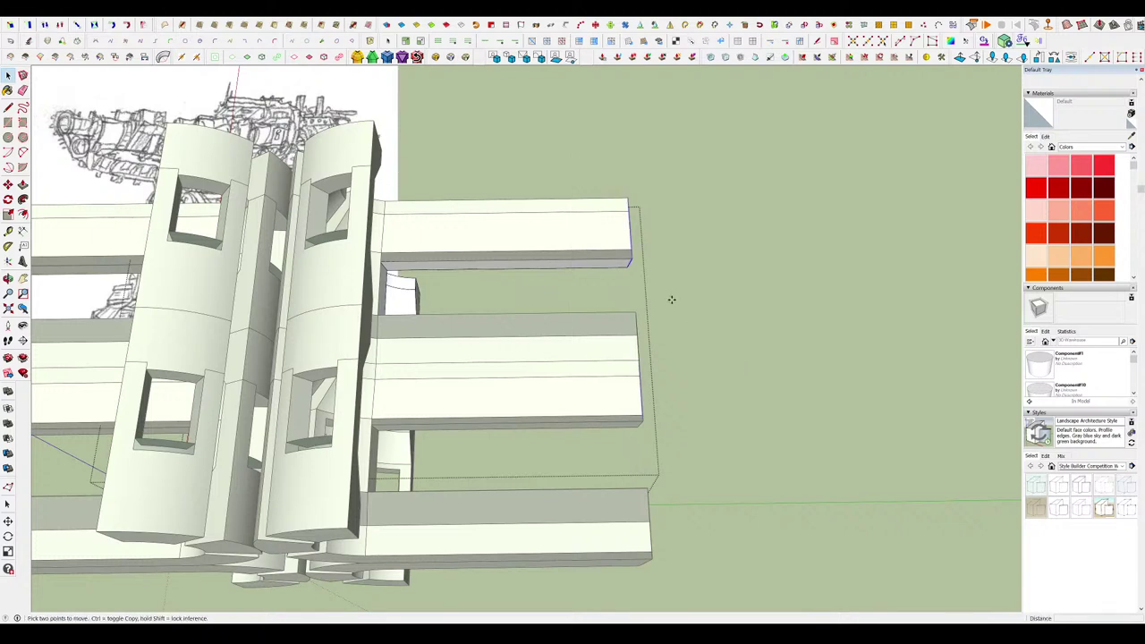
scroll(629, 258, "down", 2)
left_click(629, 258)
key("space")
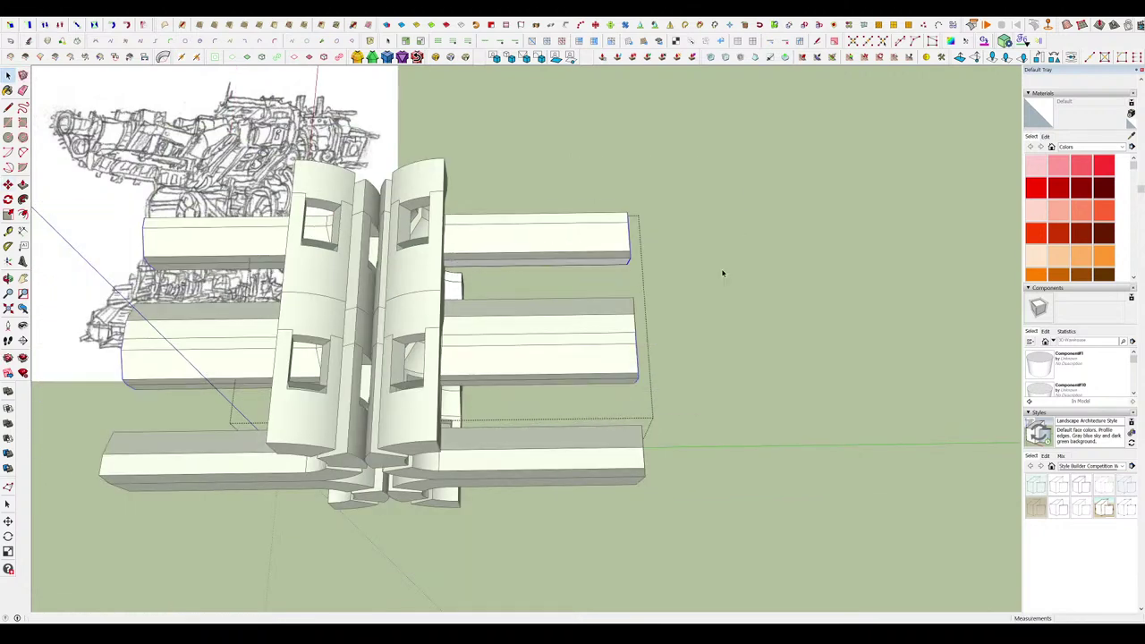
scroll(723, 272, "up", 1)
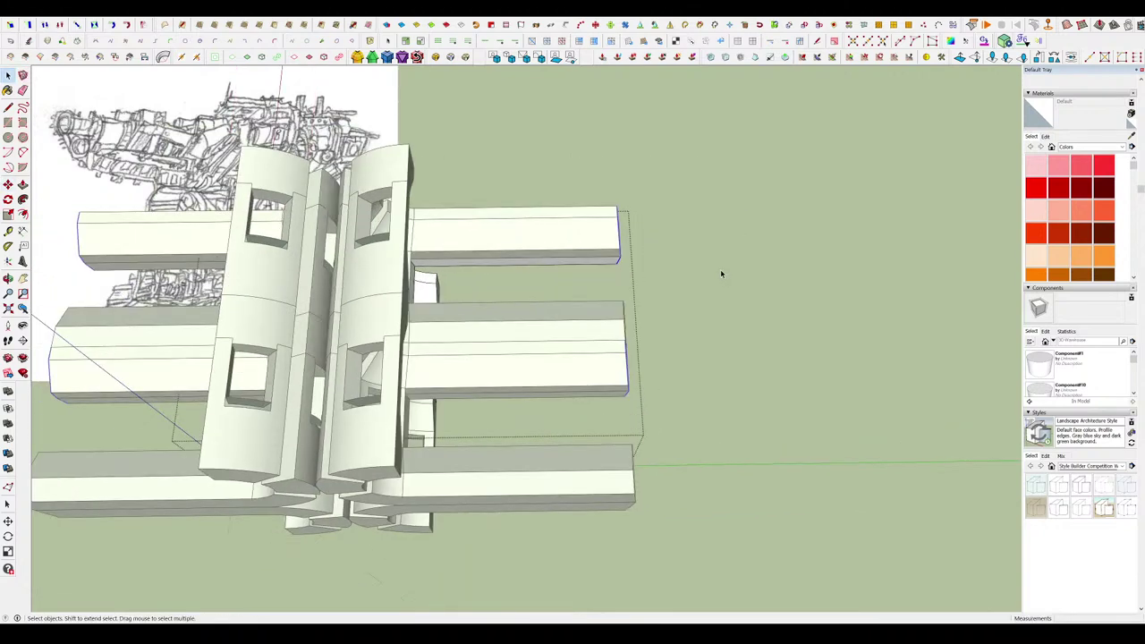
Select the ends of all three arms together, move them outward along the arms, and leave the component.
middle_click_drag(720, 269, 582, 194)
left_click_drag(579, 193, 723, 428)
middle_click_drag(723, 427, 688, 391)
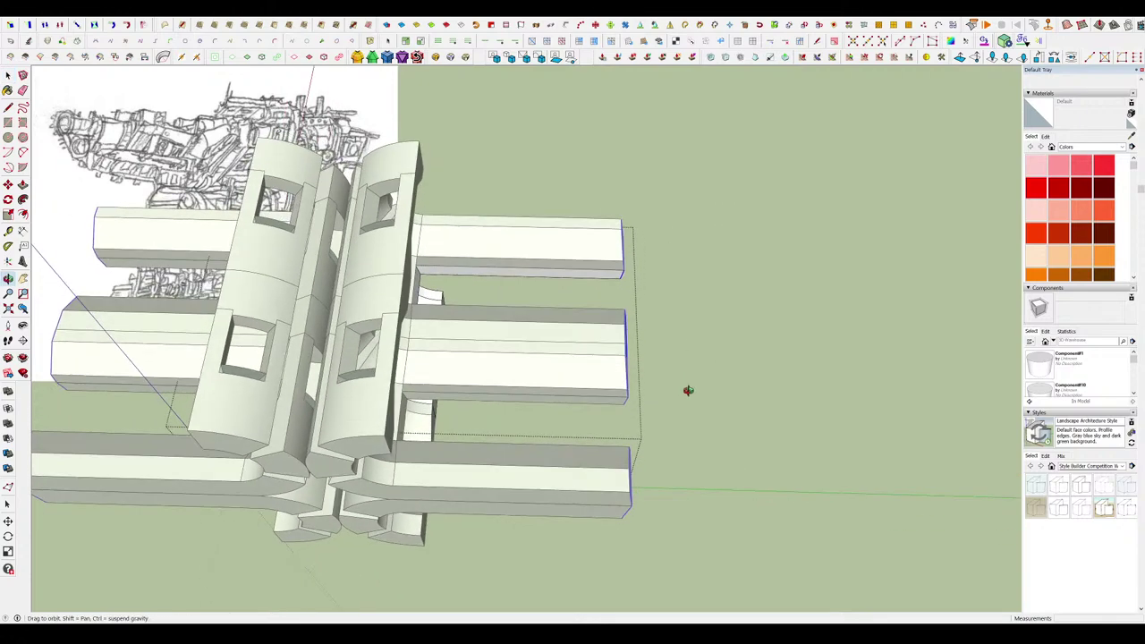
key("m")
left_click(617, 326)
left_click(719, 330)
middle_click_drag(719, 330, 243, 212)
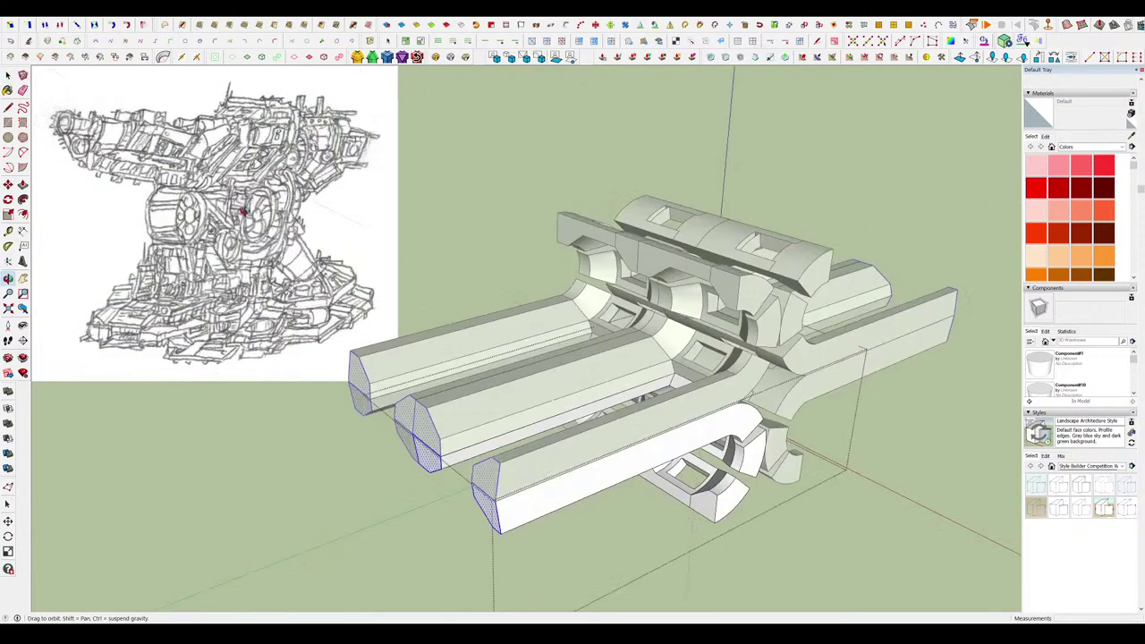
key("space")
left_click(488, 188)
scroll(492, 190, "down", 1)
left_click(510, 195)
Open the upper slotted component, erase the dividing edge on its curved section and push/pull that section outward into a slab.
middle_click_drag(556, 214, 585, 225)
scroll(585, 225, "down", 2)
double_click(562, 186)
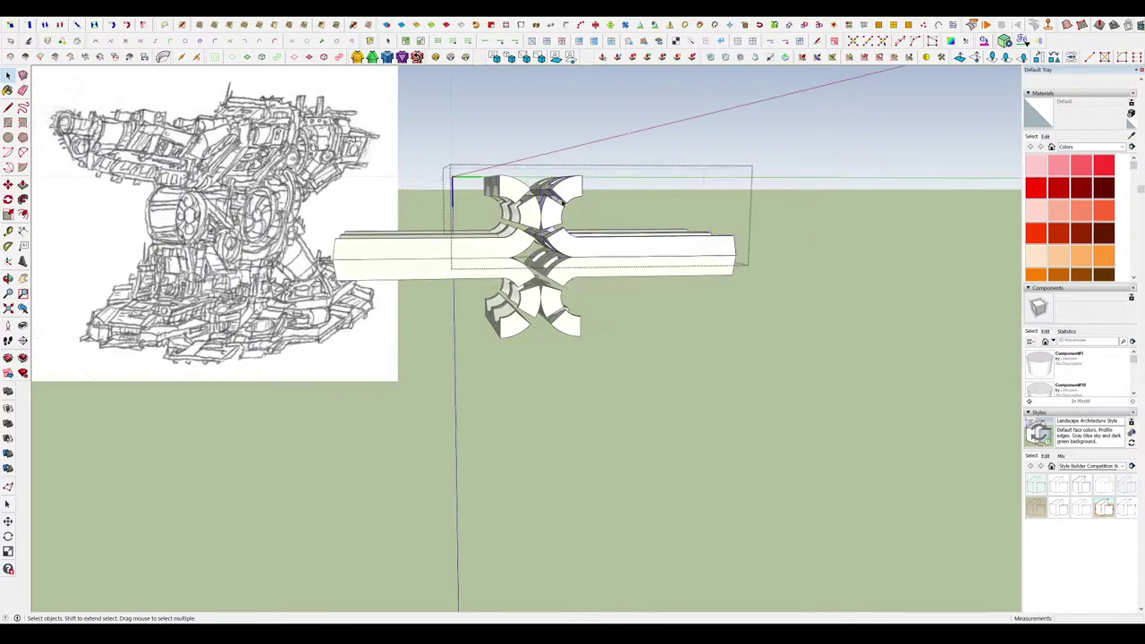
scroll(558, 185, "up", 4)
mouse_move(558, 185)
middle_mouse_down()
mouse_move(492, 186)
mouse_move(439, 220)
middle_mouse_up()
key("p")
key("space")
key("e")
left_click(635, 177)
key("p")
left_click(643, 181)
left_click(800, 191)
scroll(488, 195, "down", 4)
Push/pull the neighbouring faces of the curved section to extend the grooved slabs above and below the arms.
left_click(724, 198)
left_click(769, 309)
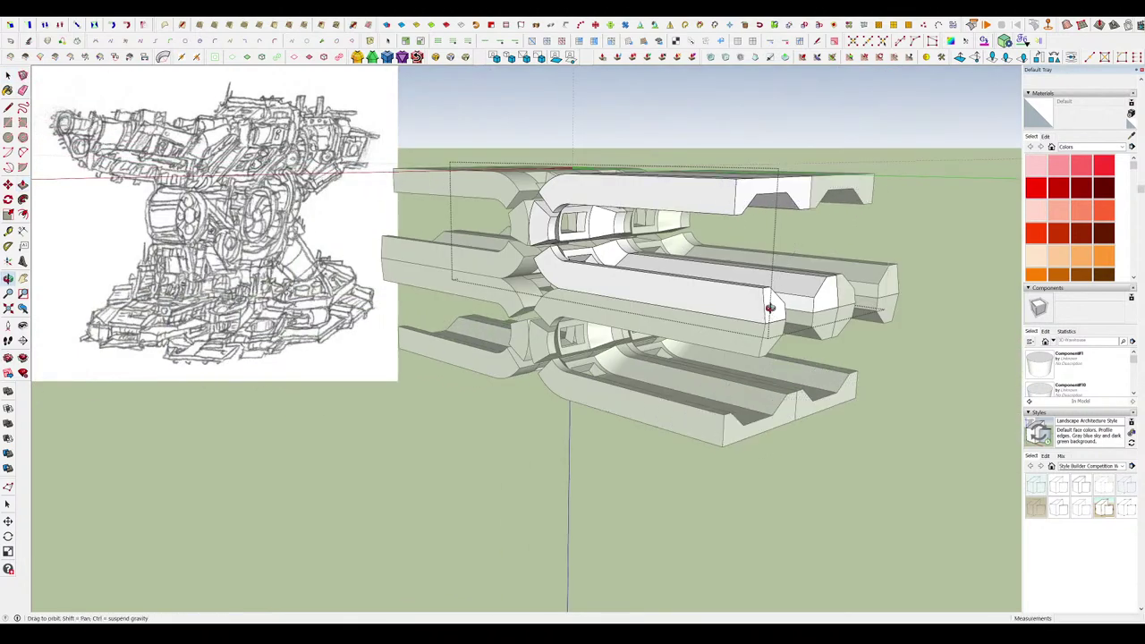
middle_click_drag(769, 309, 881, 219)
left_click(746, 181)
left_click(703, 284)
scroll(737, 358, "down", 2)
key("space")
middle_click_drag(736, 360, 384, 456)
Undo the recent slab extensions on the curved slotted sections.
key("ctrl+z")
key("ctrl+z")
key("ctrl+z")
key("ctrl+z")
left_click(731, 261)
left_click(542, 353)
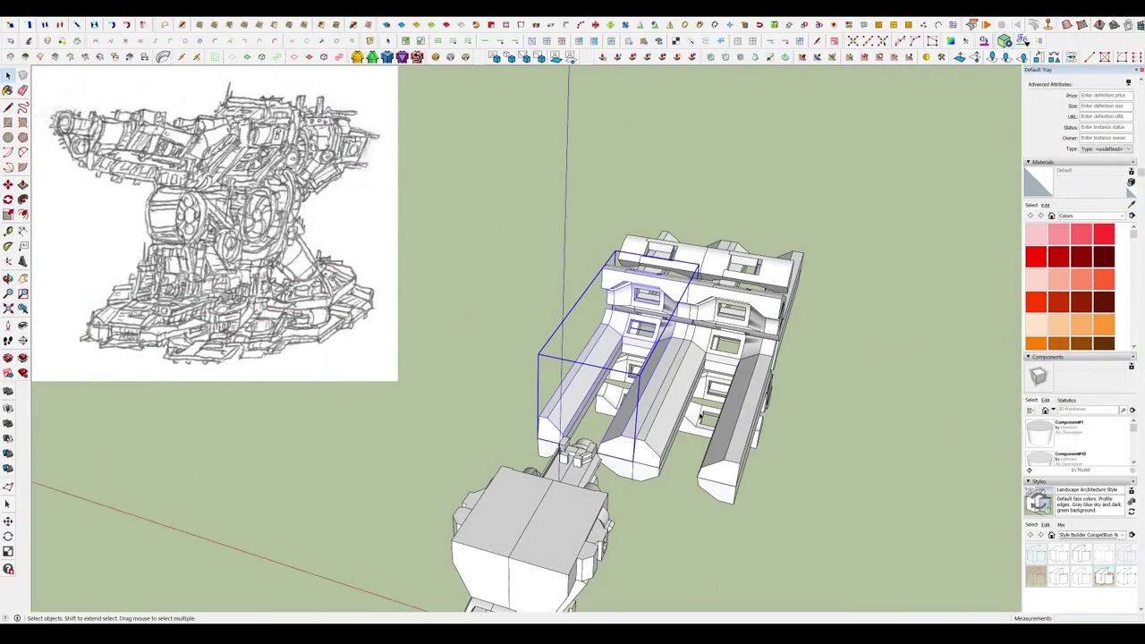
double_click(670, 422)
middle_click_drag(670, 421, 360, 406)
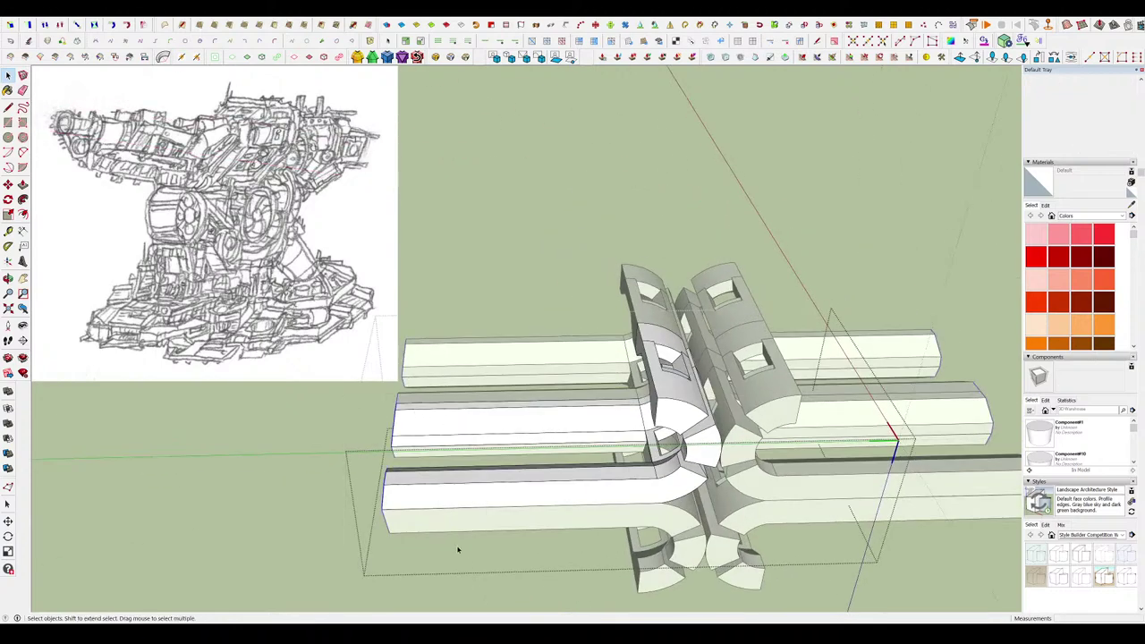
key("m")
key("space")
left_click(690, 245)
middle_click_drag(690, 245, 846, 439)
Select the whole stacked slotted structure beside the cannon turret and delete it.
scroll(570, 406, "down", 5)
left_click(570, 406)
mouse_move(571, 406)
middle_mouse_down()
mouse_move(939, 420)
mouse_move(984, 536)
middle_mouse_up()
mouse_move(578, 449)
left_mouse_down()
mouse_move(534, 398)
mouse_move(526, 362)
left_mouse_up()
key("Delete")
scroll(725, 421, "down", 3)
Examine the cannon turret and its base from above and from the side, comparing them with the sketch.
scroll(545, 264, "up", 5)
middle_click_drag(545, 264, 684, 366)
scroll(331, 464, "up", 4)
scroll(331, 463, "down", 6)
middle_click_drag(331, 464, 394, 378)
scroll(547, 360, "up", 6)
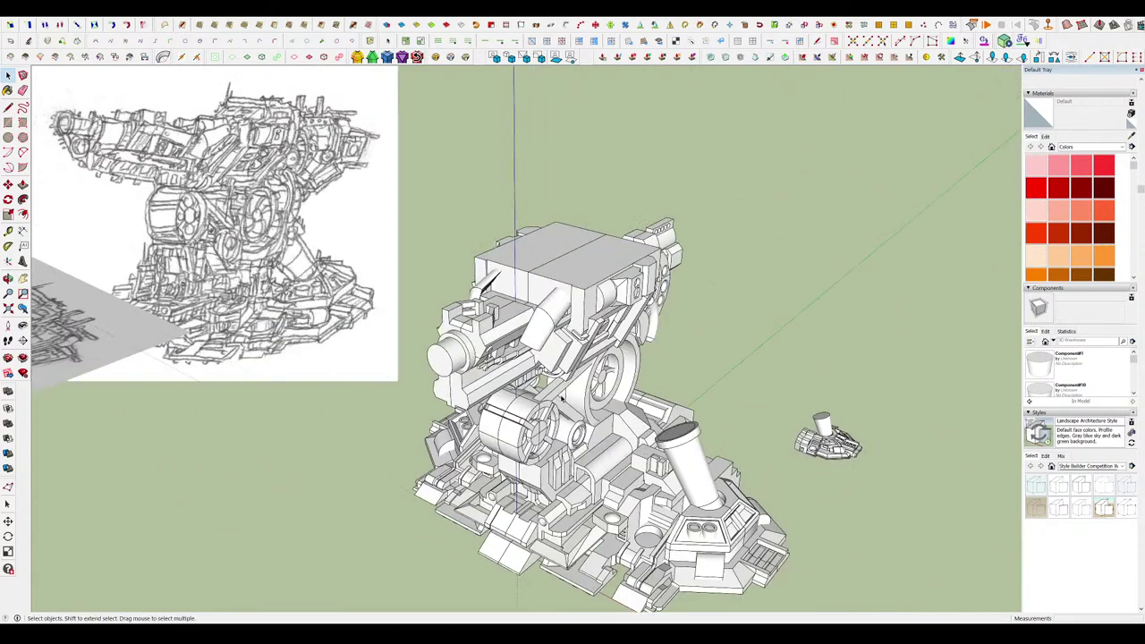
middle_click_drag(547, 359, 527, 277)
scroll(573, 420, "up", 2)
mouse_move(546, 425)
middle_mouse_down()
mouse_move(586, 420)
mouse_move(592, 441)
middle_mouse_up()
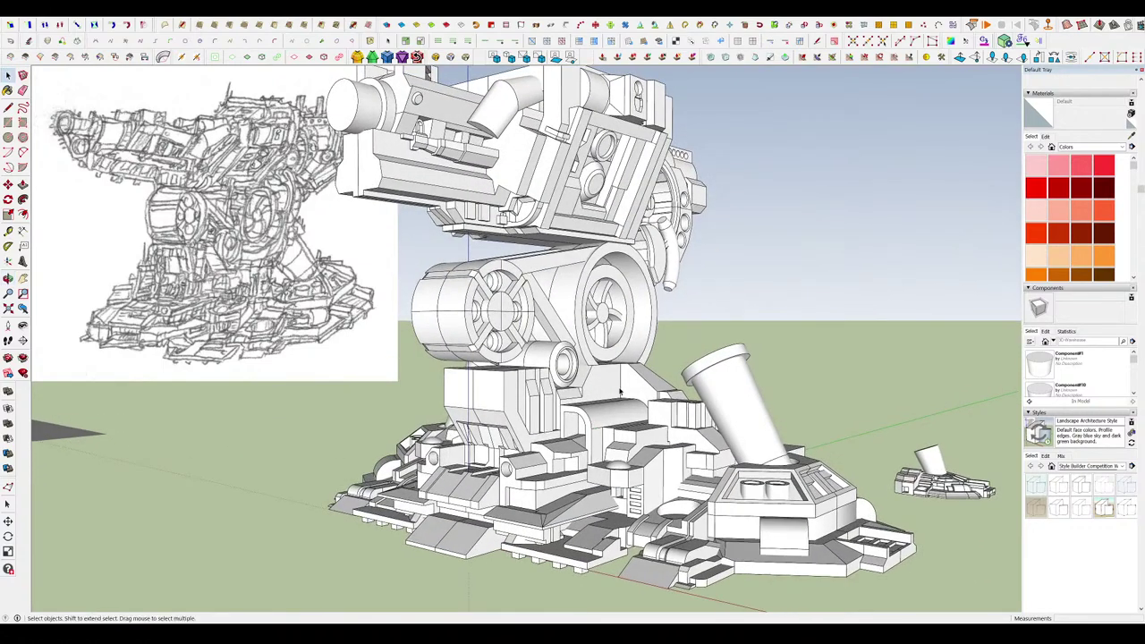
Examine the finished cannon turret and its base as a whole from a distance beside the reference sketch.
scroll(632, 378, "down", 3)
middle_click_drag(586, 346, 566, 479)
double_click(544, 233)
middle_click_drag(545, 232, 704, 269)
left_click(703, 358)
middle_click_drag(617, 349, 528, 270)
scroll(720, 317, "down", 3)
middle_click_drag(720, 317, 600, 317)
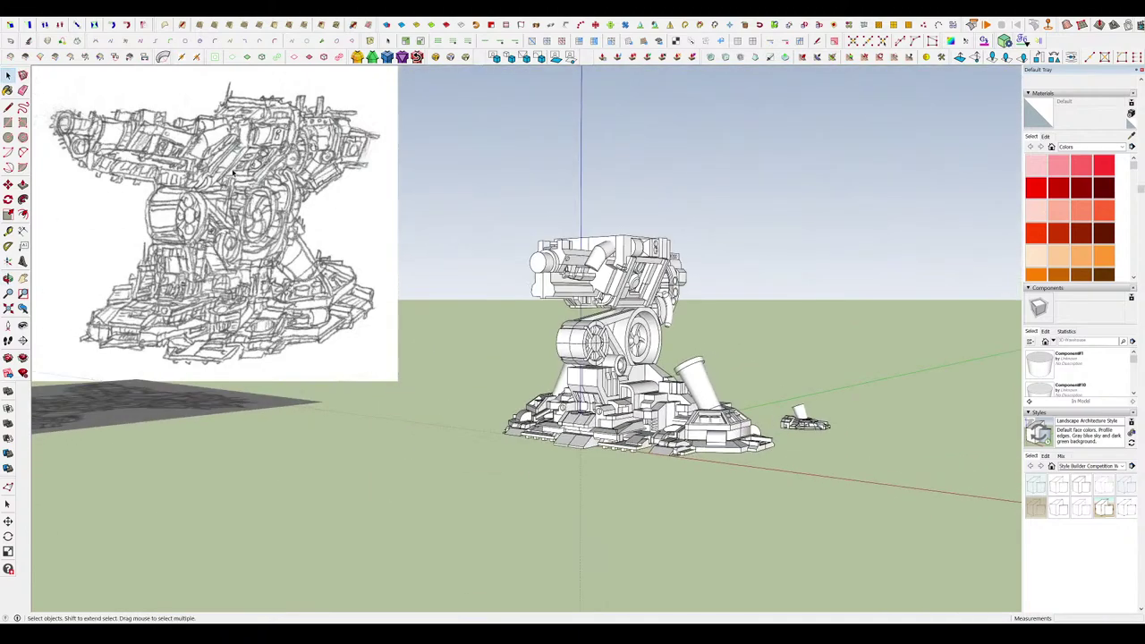
scroll(794, 382, "up", 5)
middle_click_drag(832, 474, 842, 431)
scroll(734, 390, "down", 3)
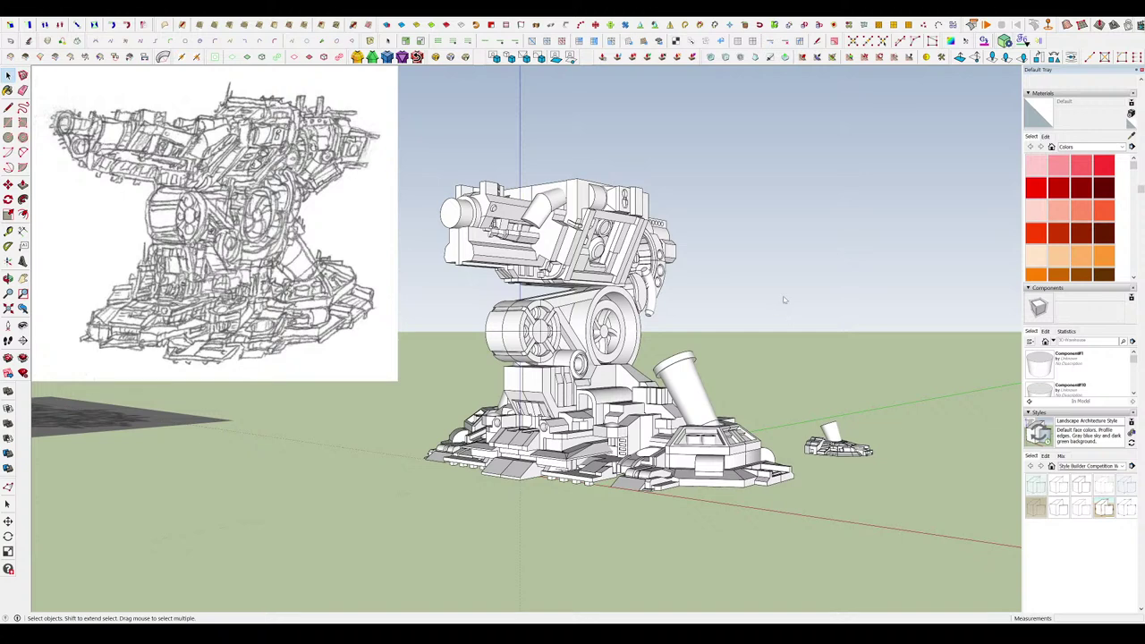
middle_click_drag(762, 439, 765, 459)
left_click(761, 462)
left_click(760, 370)
left_click(760, 370)
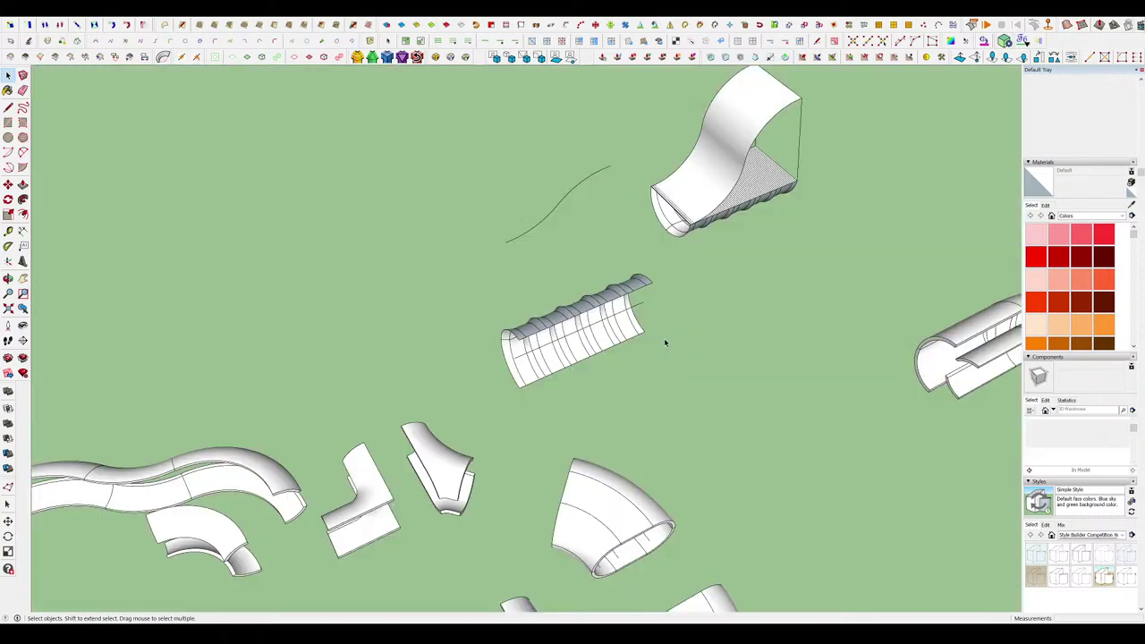
Examine the separate curved tube parts and the perforated organic panels along the inner wall of the large ring.
scroll(651, 300, "down", 4)
scroll(884, 380, "up", 3)
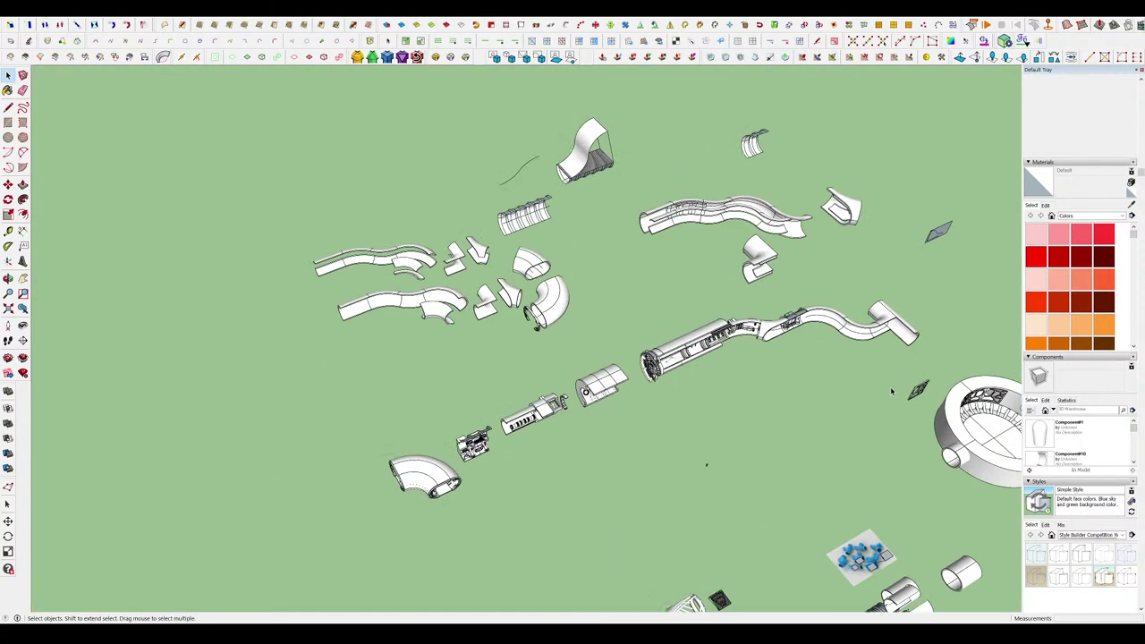
mouse_move(884, 376)
middle_mouse_down()
mouse_move(897, 281)
mouse_move(925, 273)
middle_mouse_up()
scroll(722, 342, "down", 4)
scroll(723, 341, "up", 8)
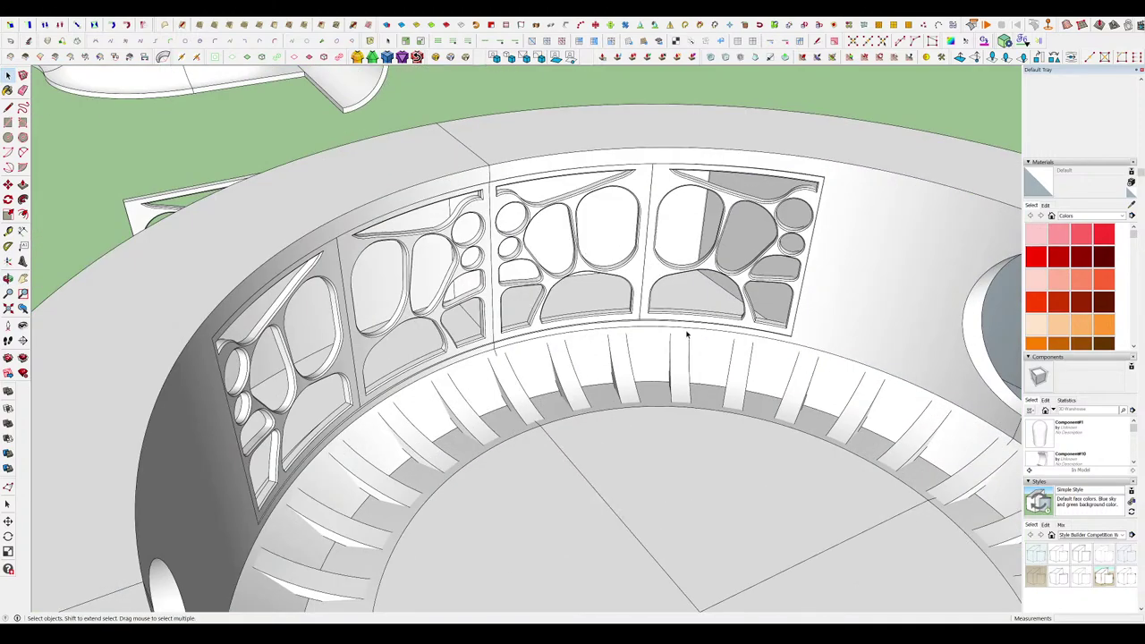
scroll(687, 334, "up", 2)
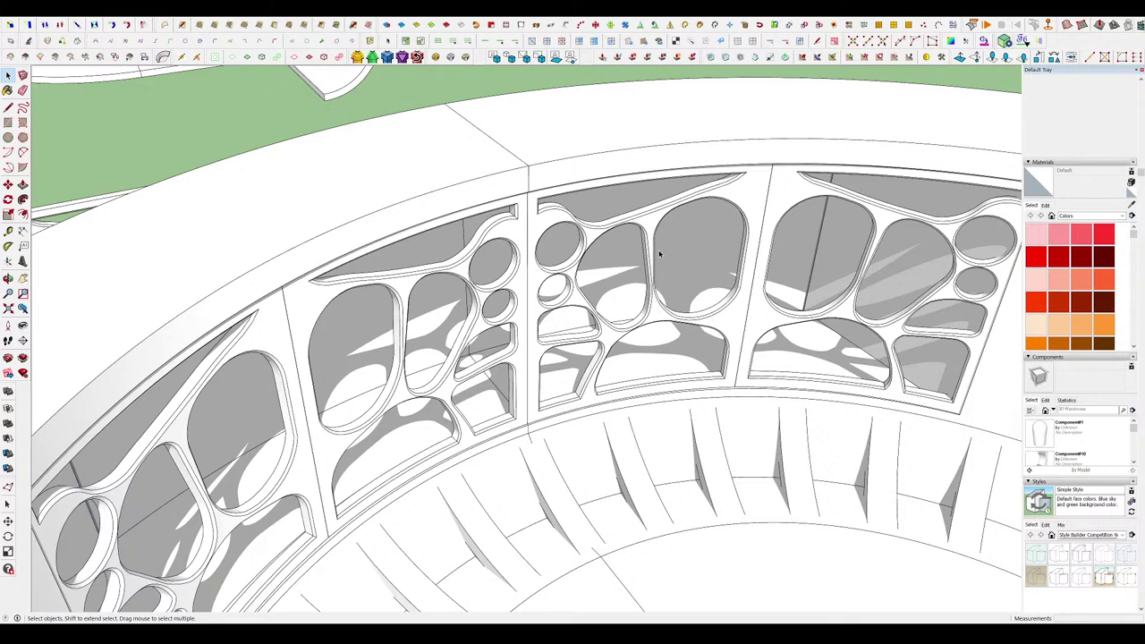
Turn off the shadow display while viewing the ring's perforated inner wall panels up close.
scroll(632, 237, "down", 4)
scroll(662, 331, "up", 4)
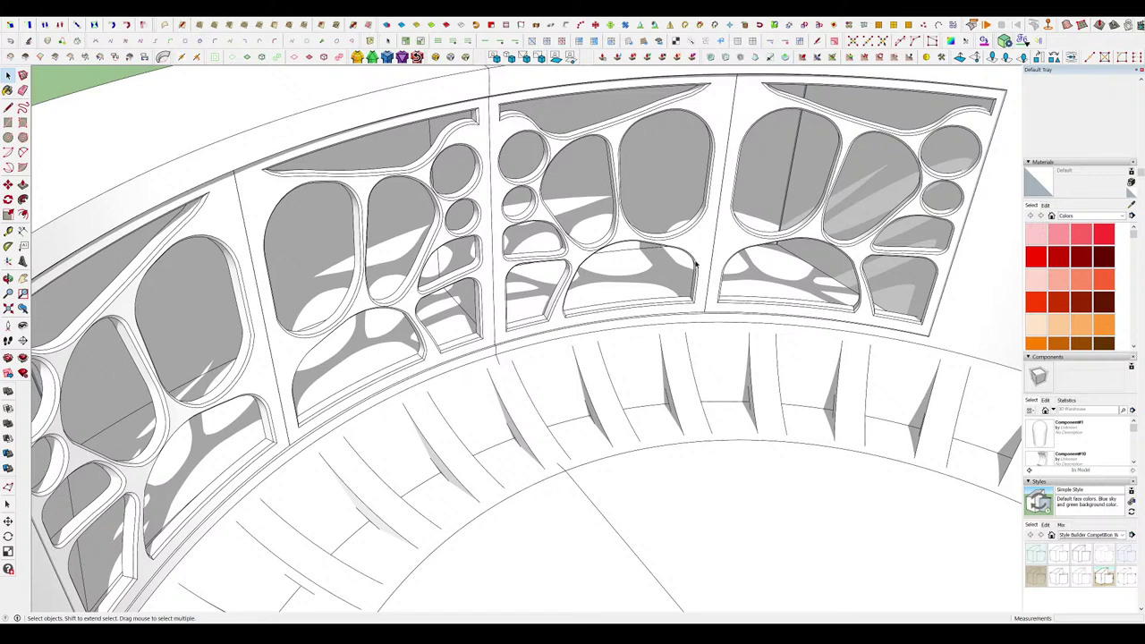
left_click(35, 17)
left_click(51, 113)
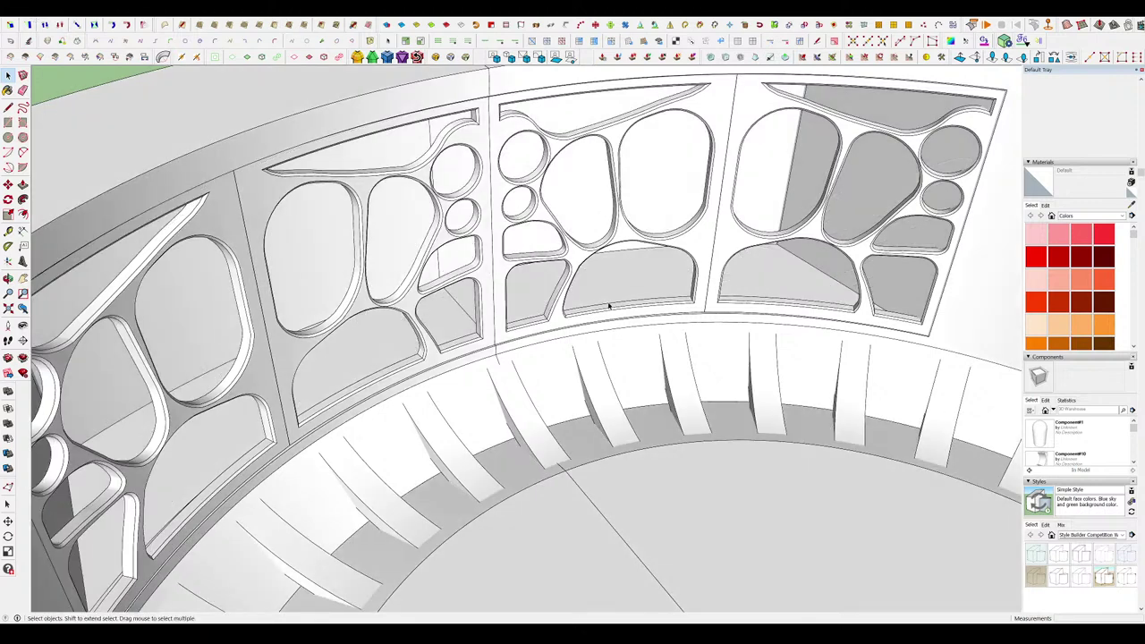